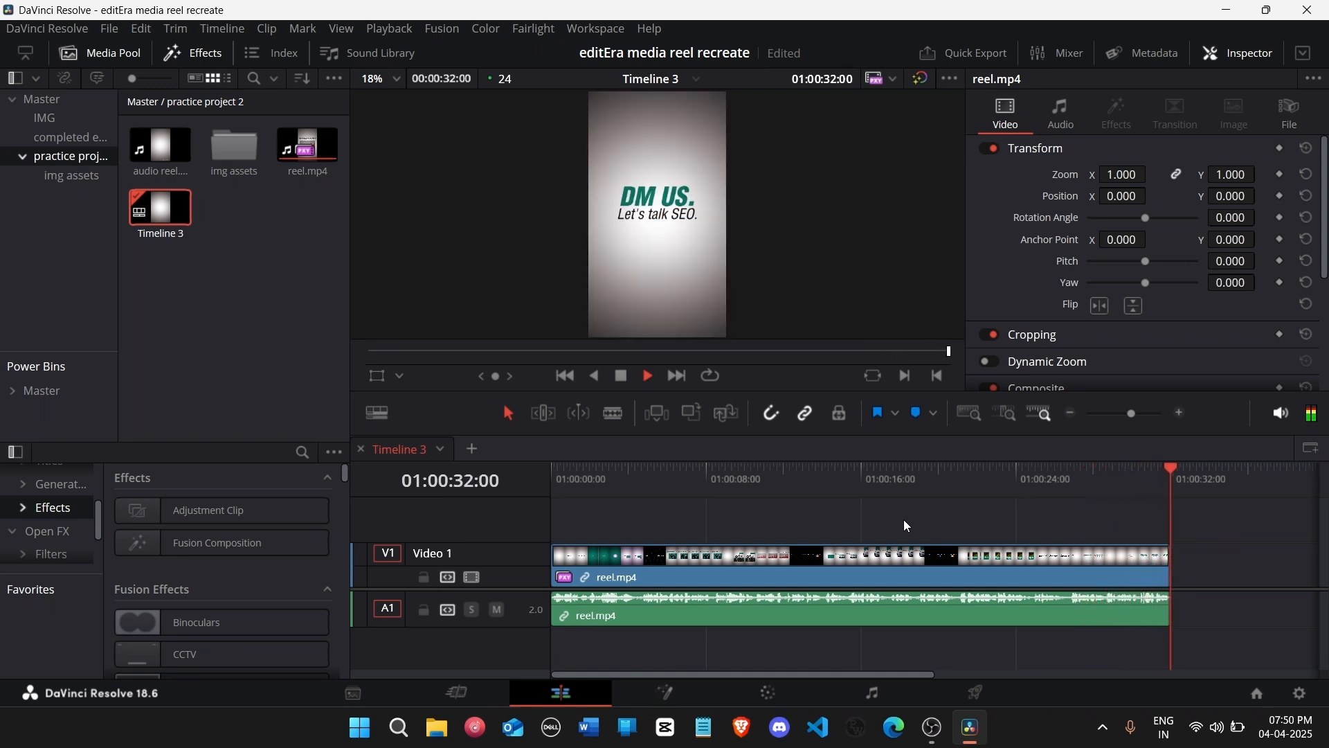
# Step: Scrub through reel.mp4 on the timeline from the start to study its scenes and transitions
pyautogui.moveTo(683, 475); pyautogui.dragTo(500, 502)
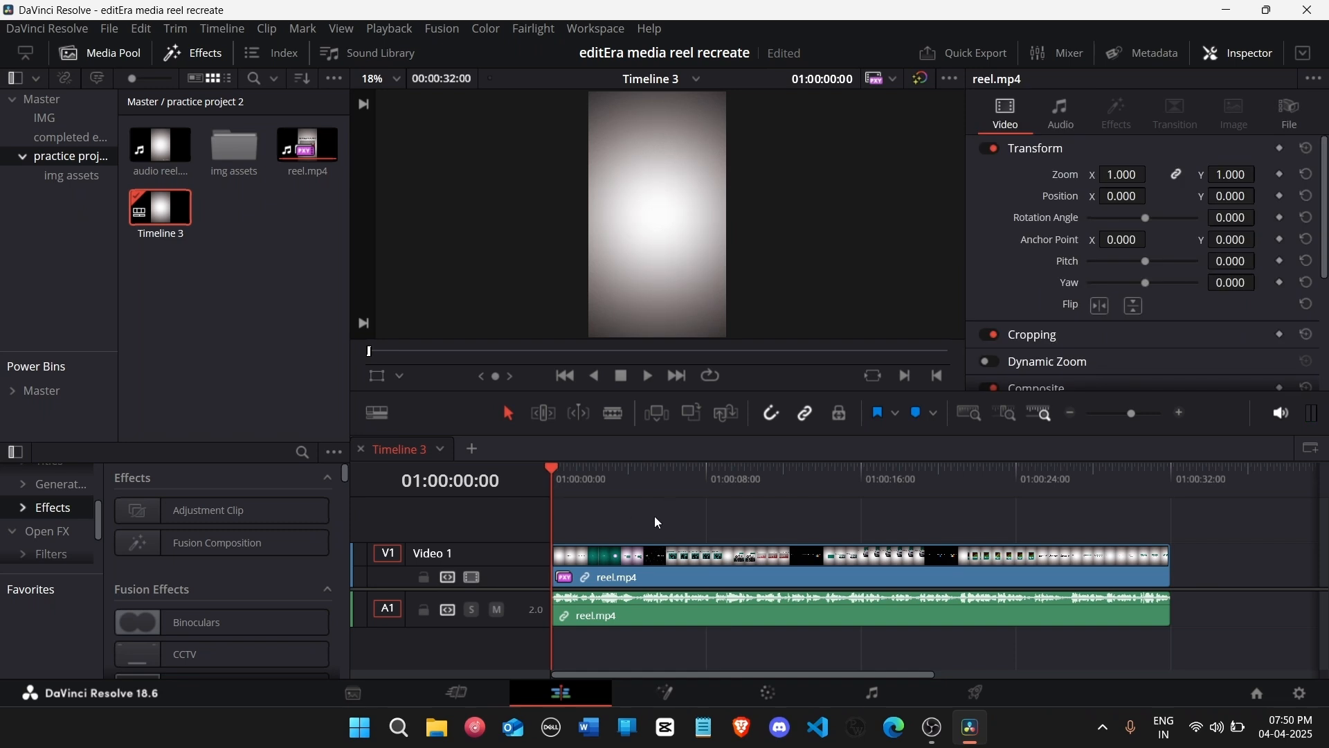
pyautogui.click(701, 567)
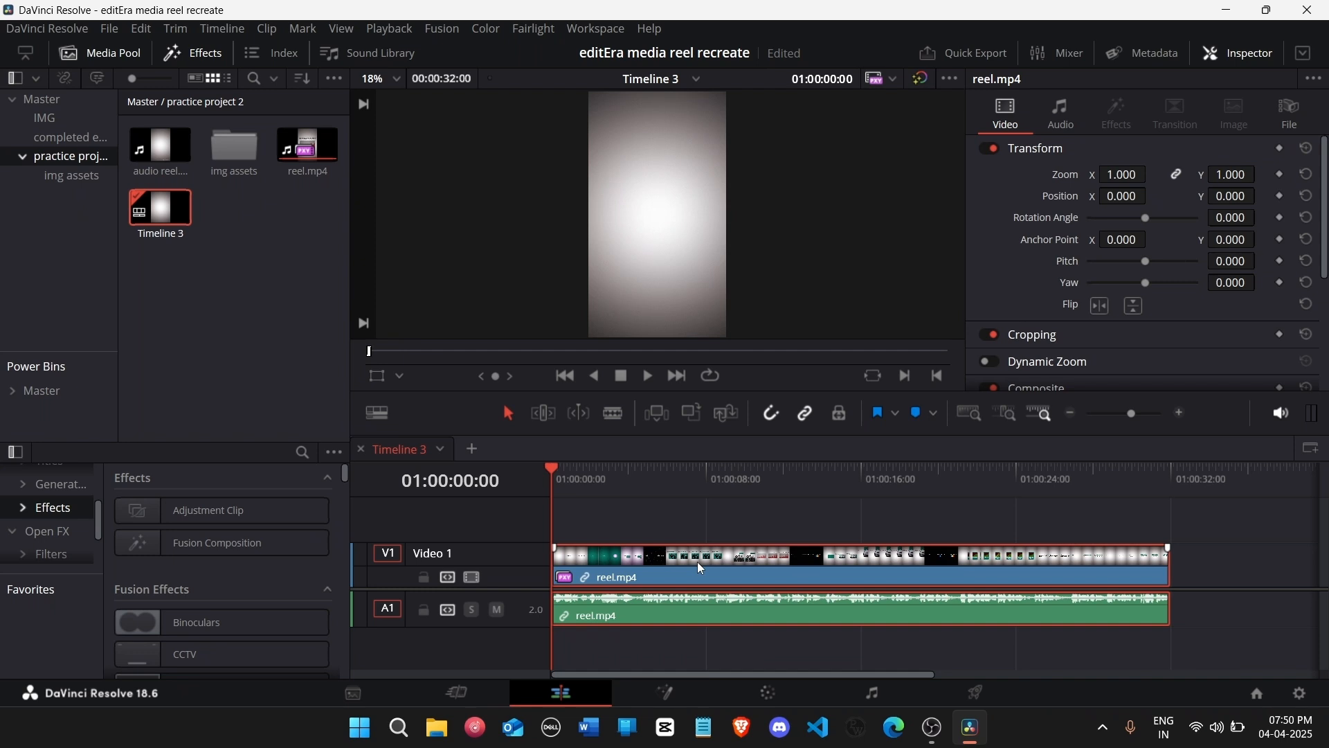
pyautogui.moveTo(563, 483); pyautogui.dragTo(630, 488)
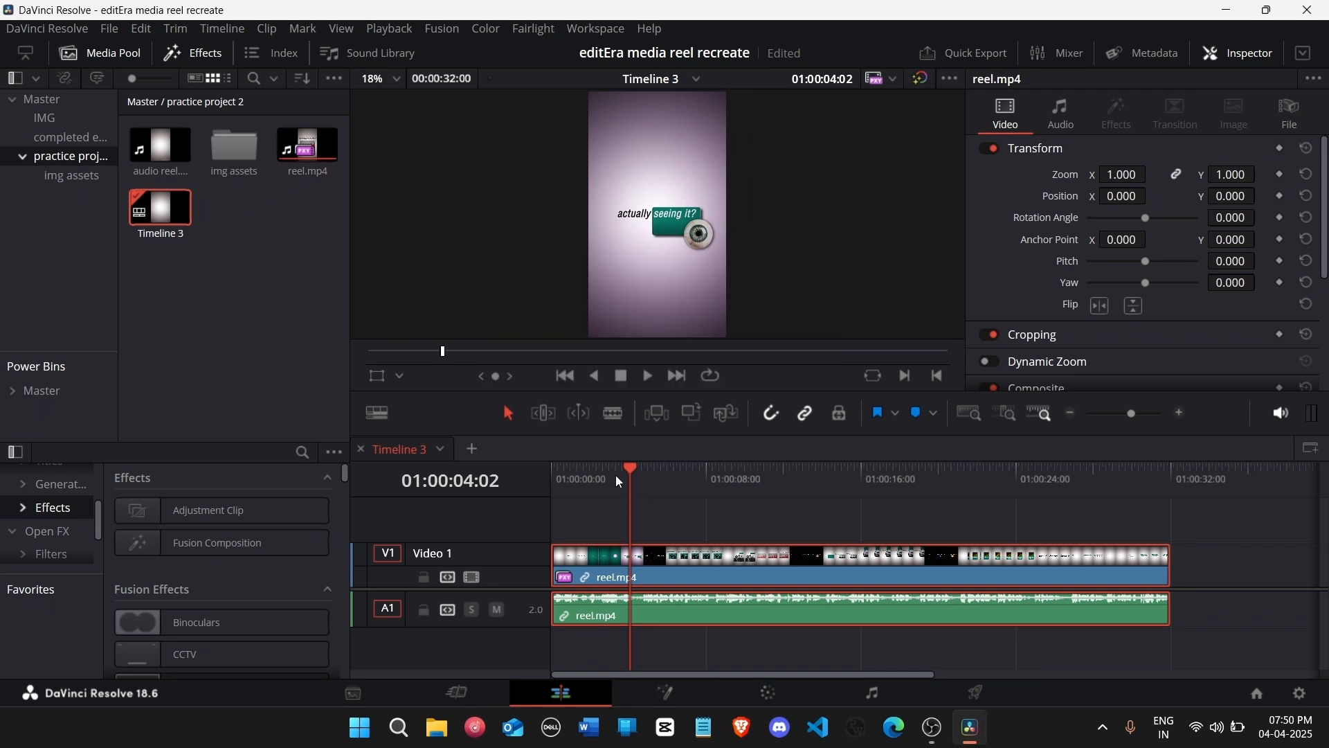
pyautogui.moveTo(616, 476); pyautogui.dragTo(1053, 560)
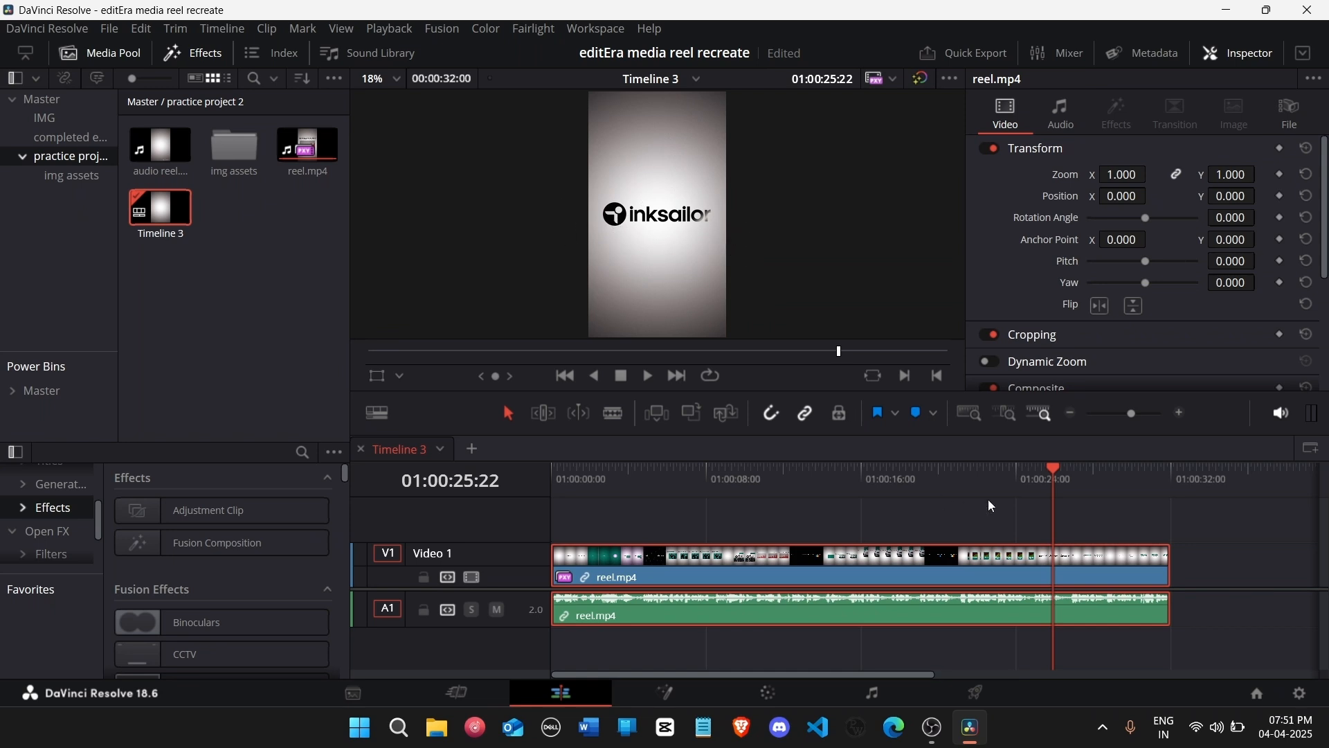
pyautogui.moveTo(1062, 486); pyautogui.dragTo(1028, 495)
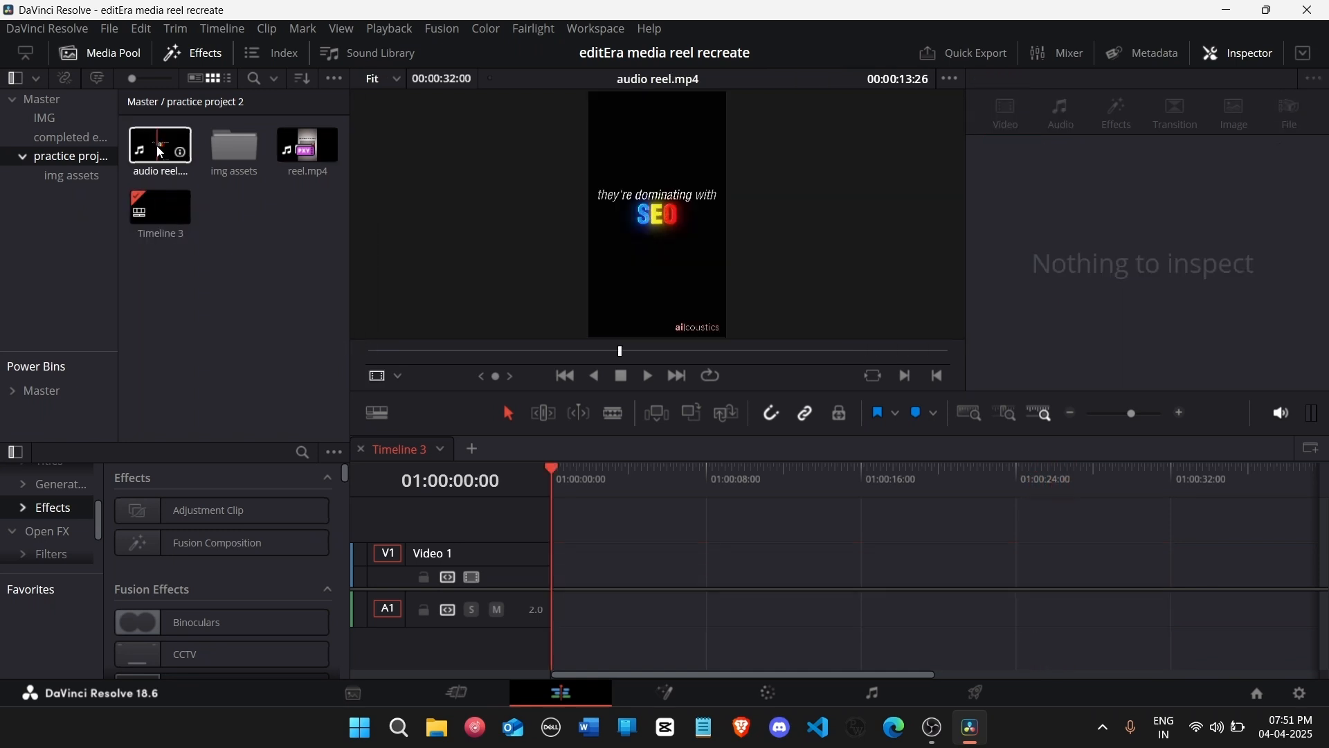
# Step: Place audio reel.mp4 at the start of the timeline, delete its video part and play the remaining audio
pyautogui.moveTo(158, 152); pyautogui.dragTo(560, 605)
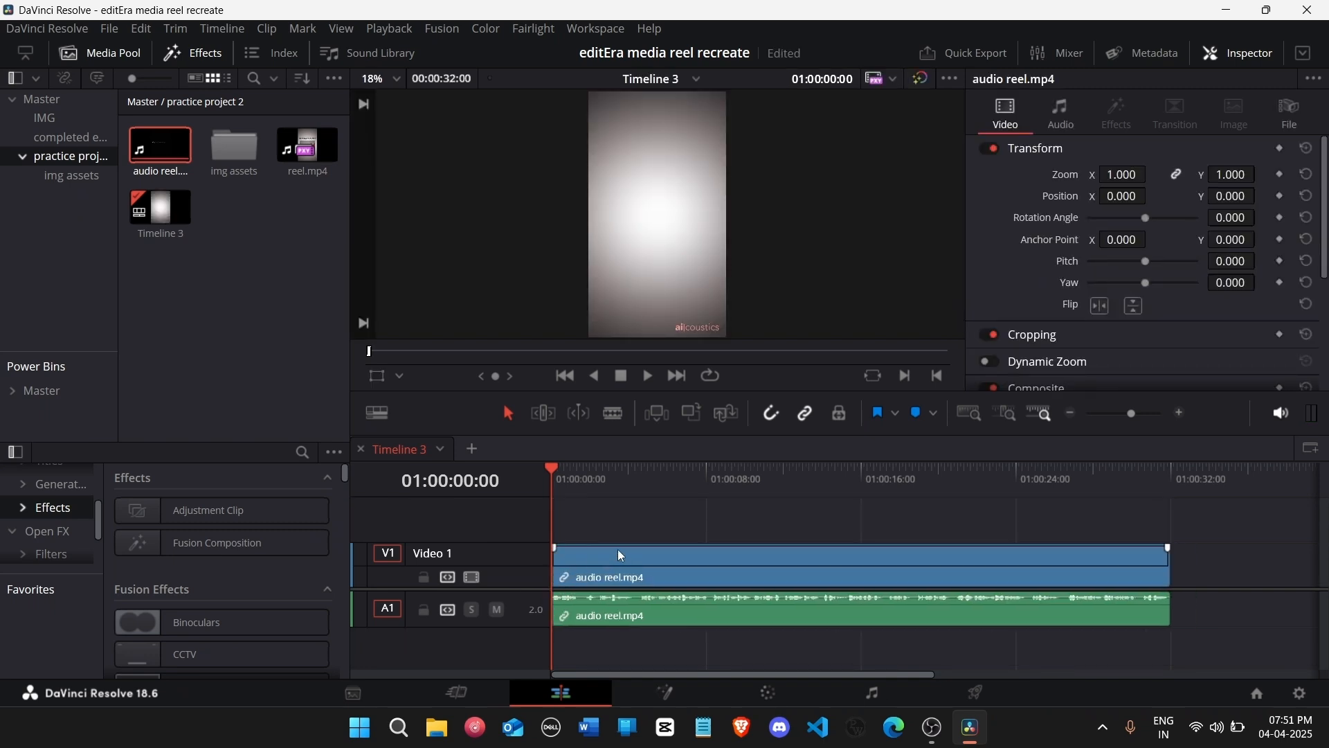
pyautogui.click(638, 559)
pyautogui.press('Delete')
pyautogui.press('space')
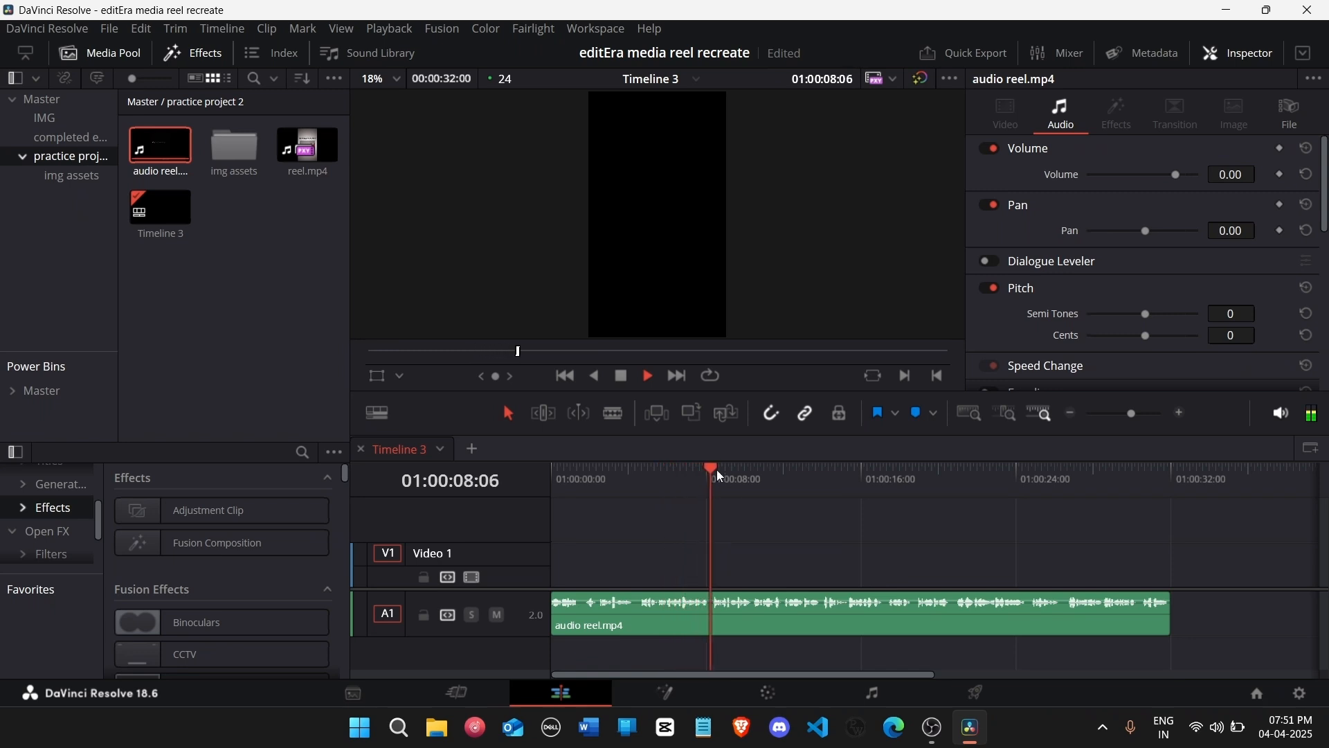
# Step: Place reel.mp4 at the start of Video 2 as a reference and delete its audio part
pyautogui.click(308, 147)
pyautogui.moveTo(308, 147); pyautogui.dragTo(559, 527)
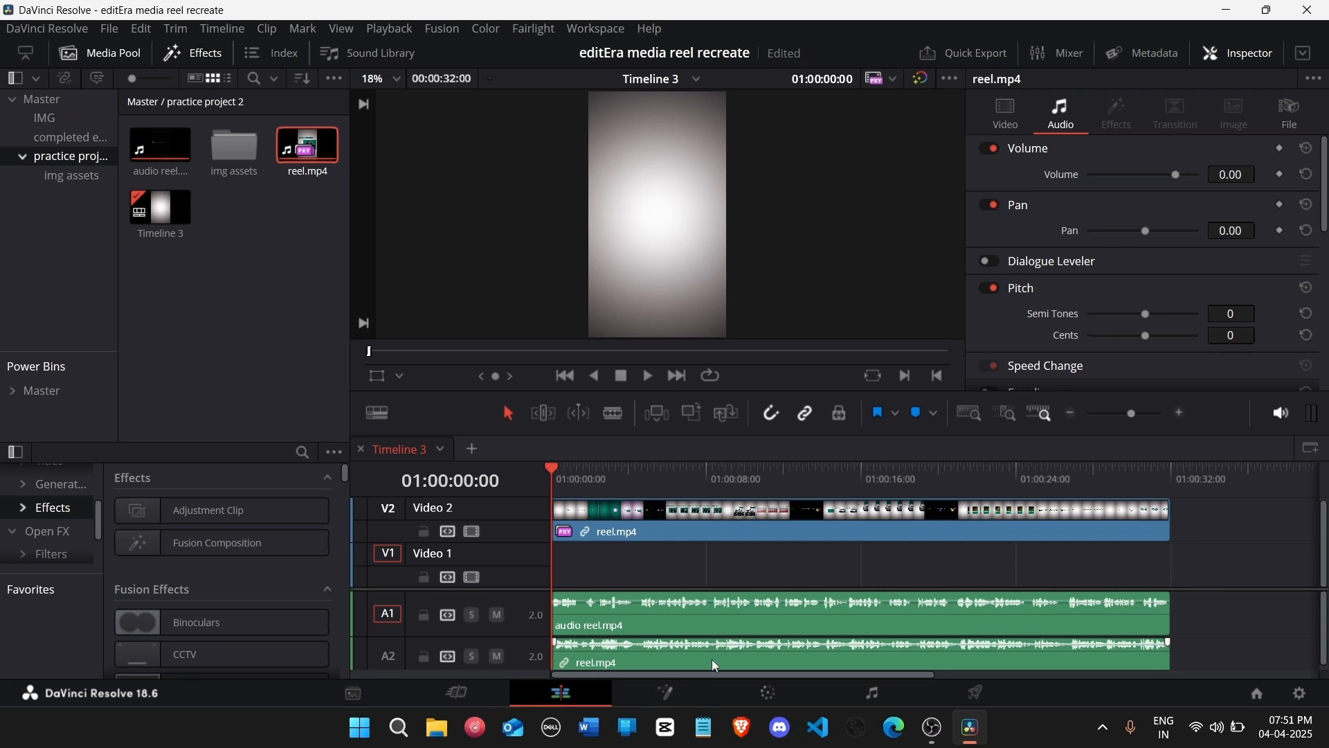
pyautogui.press('Delete')
pyautogui.click(569, 517)
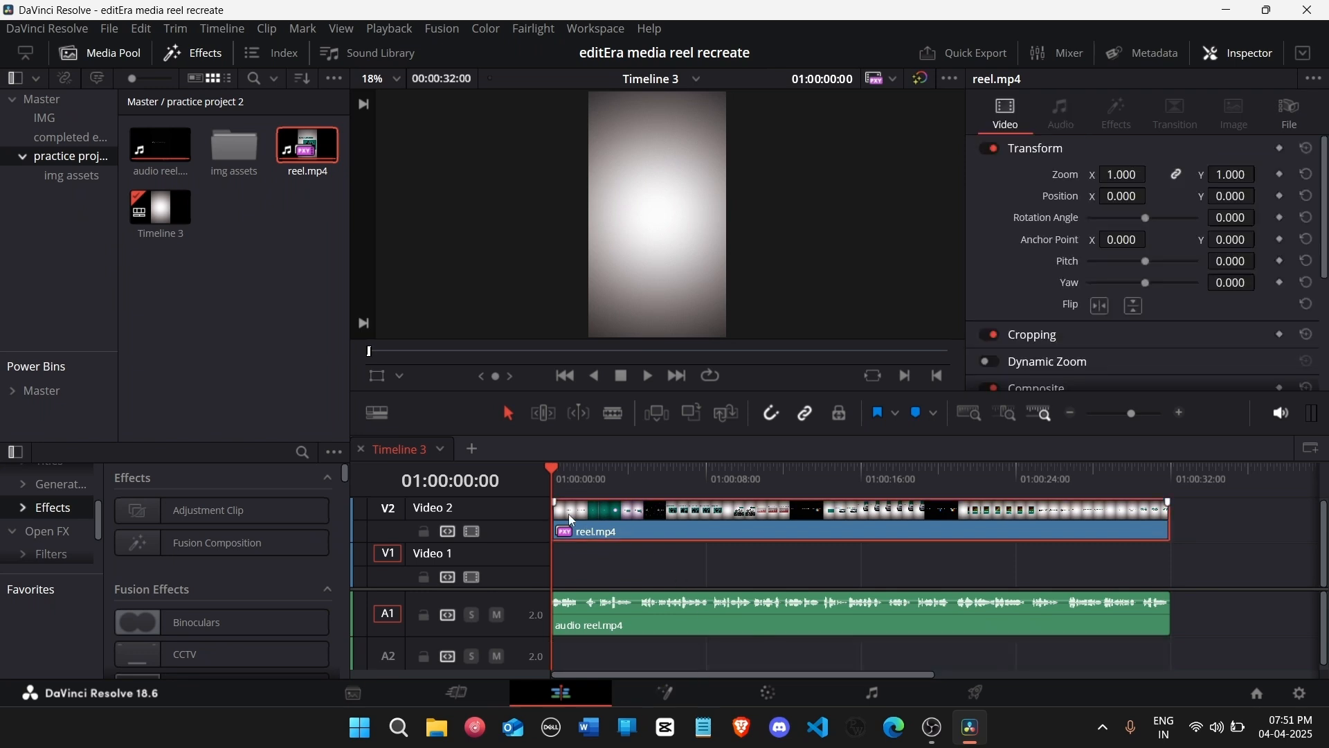
# Step: Add a timeline marker at 01:00:01:20, where the reel changes to the green GREAT scene
pyautogui.moveTo(596, 470); pyautogui.dragTo(589, 529)
pyautogui.press('Left')
pyautogui.press('Left')
pyautogui.press('Left')
pyautogui.press('Left')
pyautogui.press('Right')
pyautogui.press('Right')
pyautogui.press('Right')
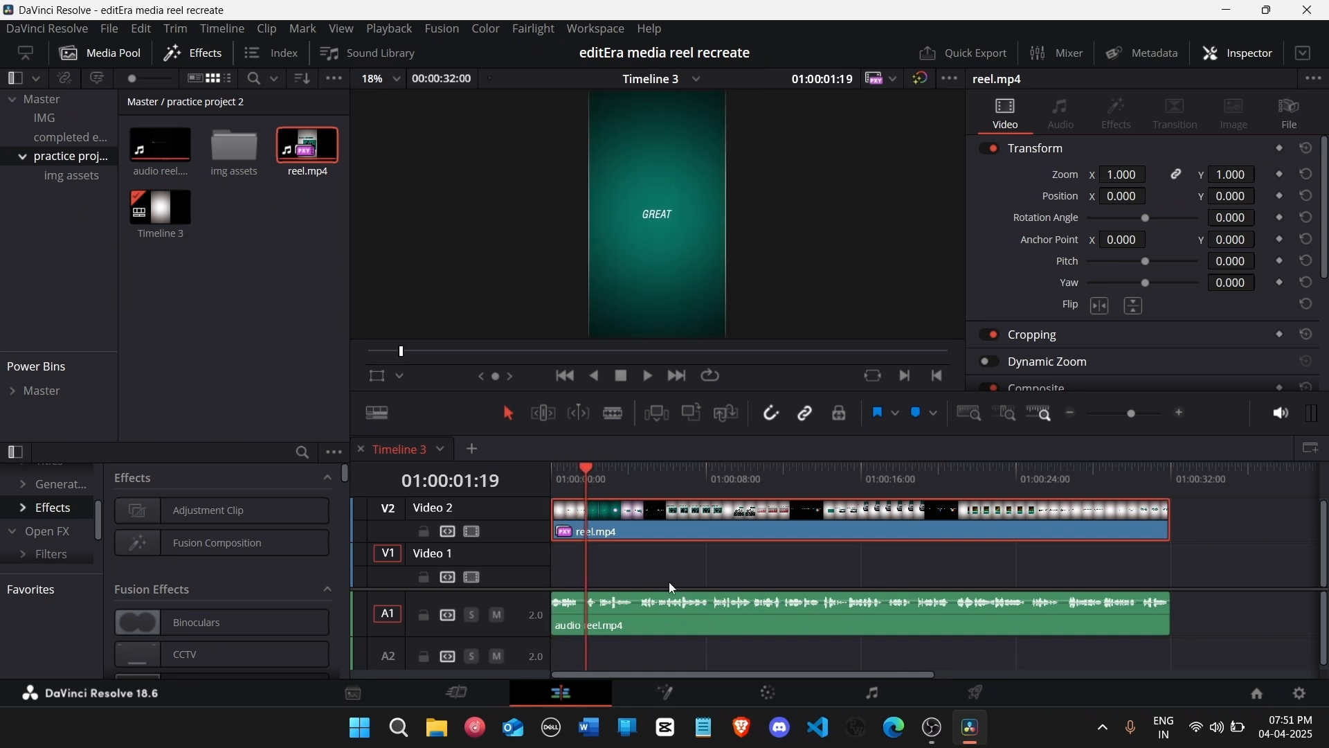
pyautogui.click(651, 563)
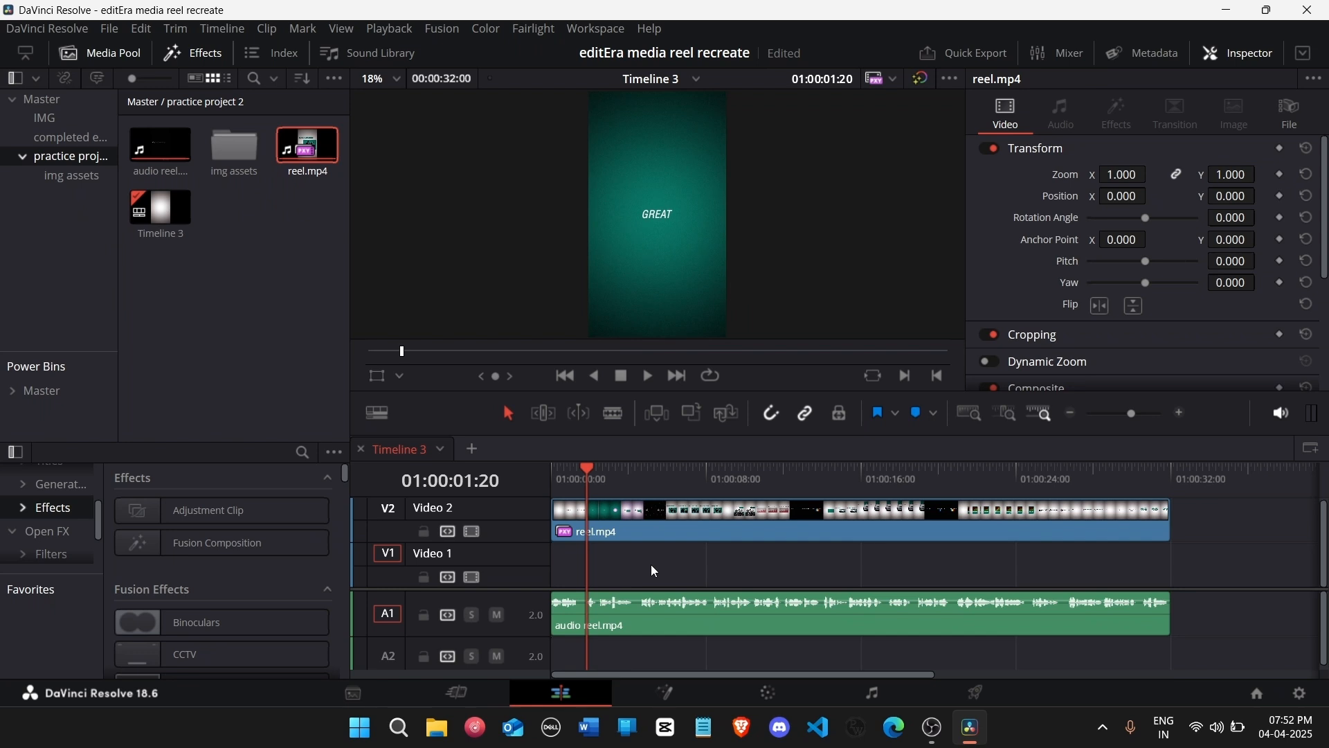
pyautogui.press('m')
# Step: Add a timeline marker about three seconds in, where the green scene gives way to the light background
pyautogui.moveTo(600, 476)
pyautogui.mouseDown()
pyautogui.moveTo(621, 475)
pyautogui.moveTo(601, 479)
pyautogui.mouseUp()
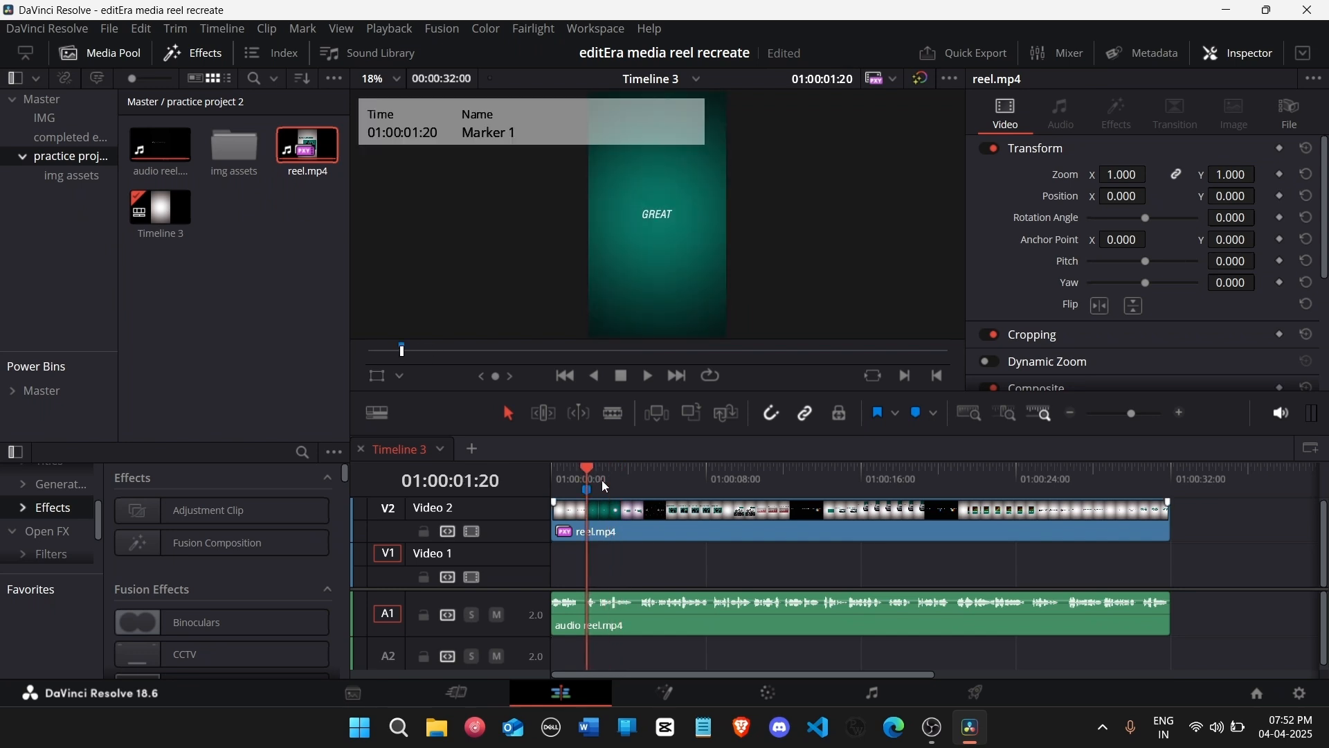
pyautogui.press('Right')
pyautogui.press('Right')
pyautogui.press('Right')
pyautogui.press('Right')
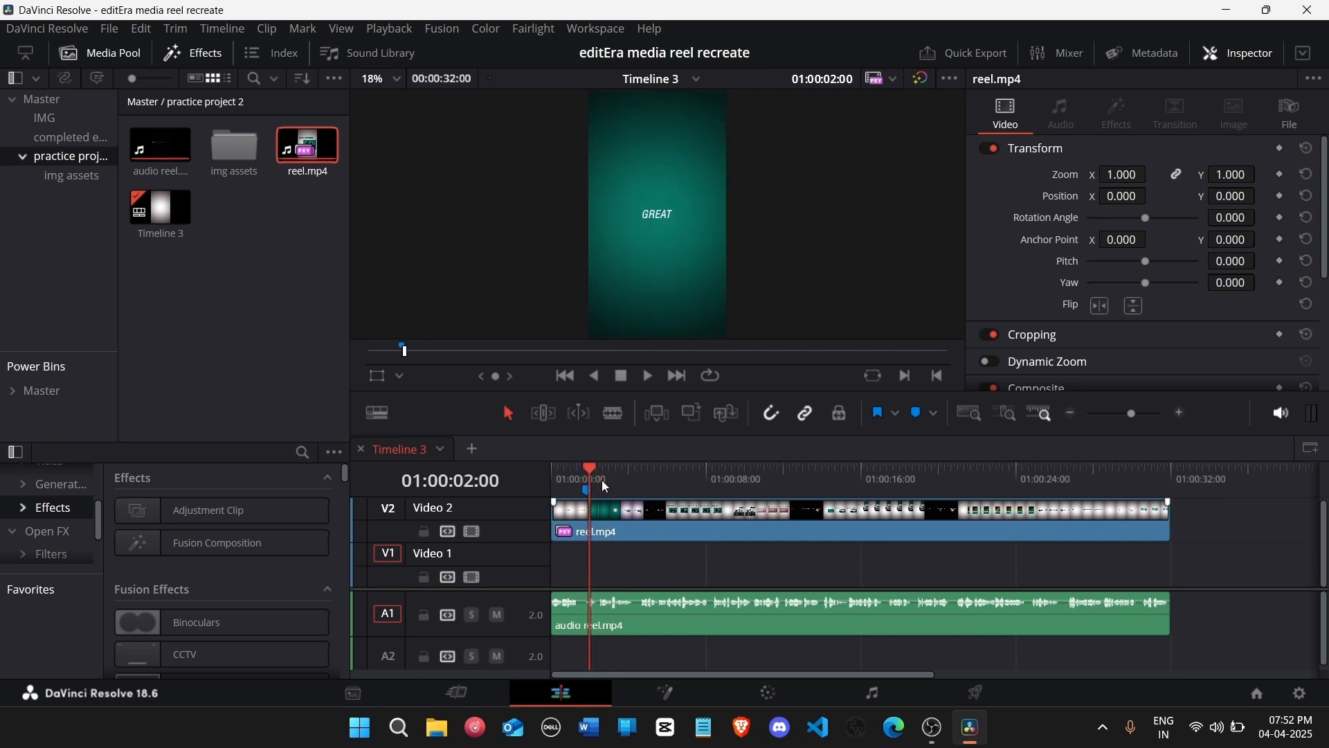
pyautogui.press('space')
pyautogui.press('Left')
pyautogui.press('Left')
pyautogui.press('Left')
pyautogui.press('Left')
pyautogui.press('Left')
pyautogui.press('Left')
pyautogui.press('Left')
pyautogui.press('Left')
pyautogui.press('Left')
pyautogui.press('Left')
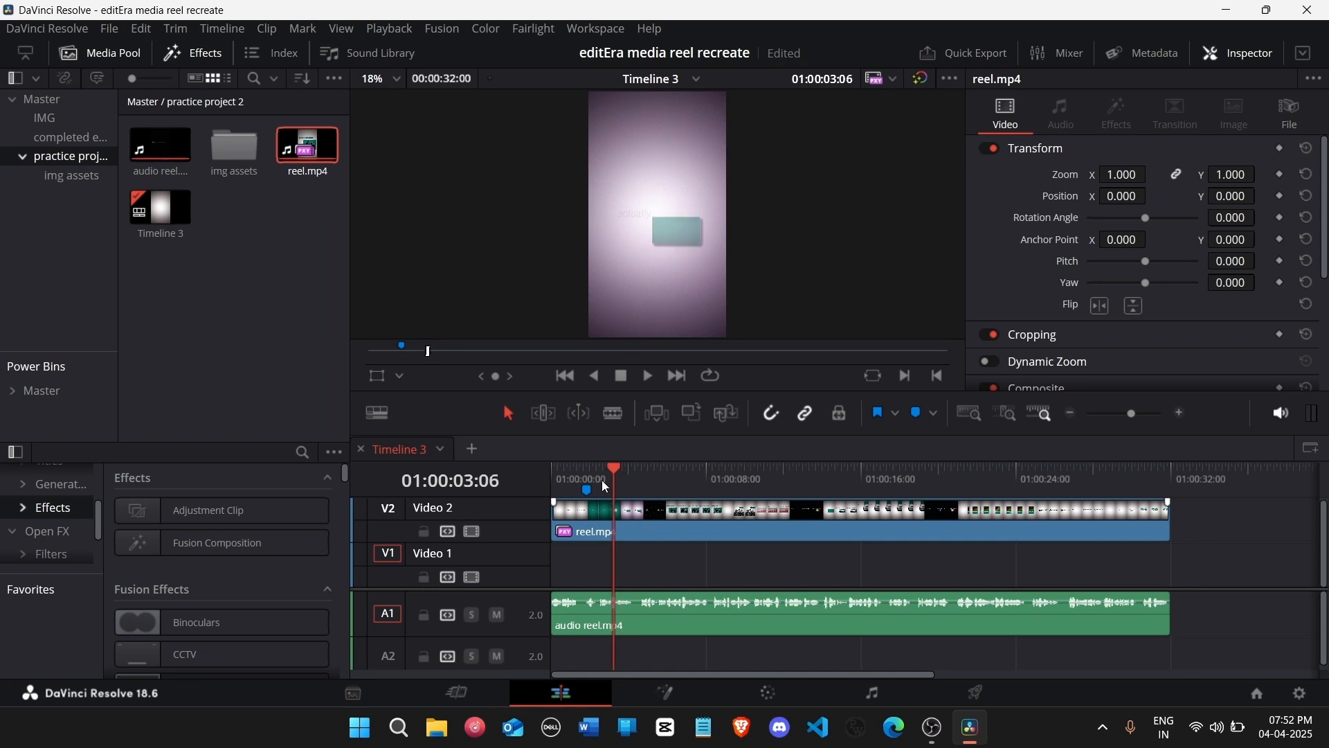
pyautogui.press('m')
# Step: Add timeline markers at each following scene change of the reel, from 01:00:04:12 through 01:00:26:12
pyautogui.press('space')
pyautogui.press('m')
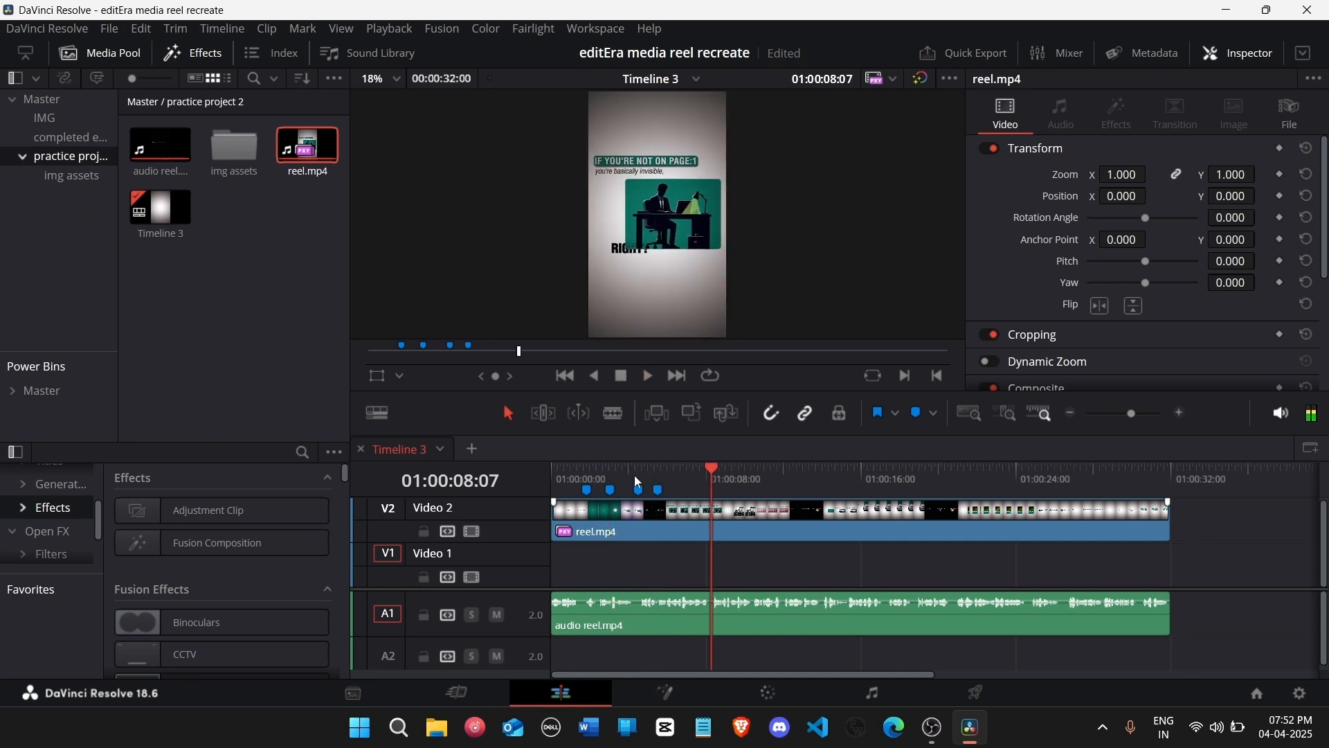
pyautogui.press('m')
pyautogui.press('space')
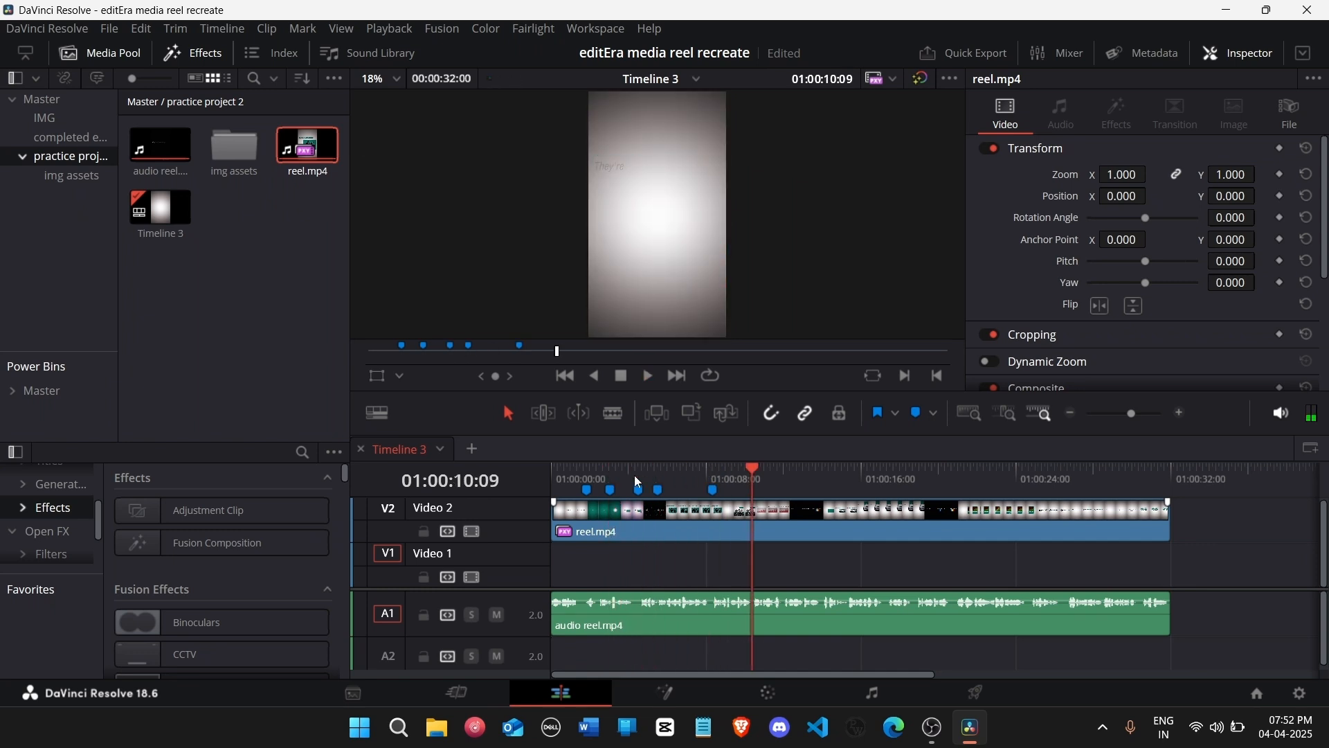
pyautogui.press('m')
pyautogui.press('m')
pyautogui.press('m')
pyautogui.press('m')
pyautogui.press('m')
pyautogui.press('m')
pyautogui.press('space')
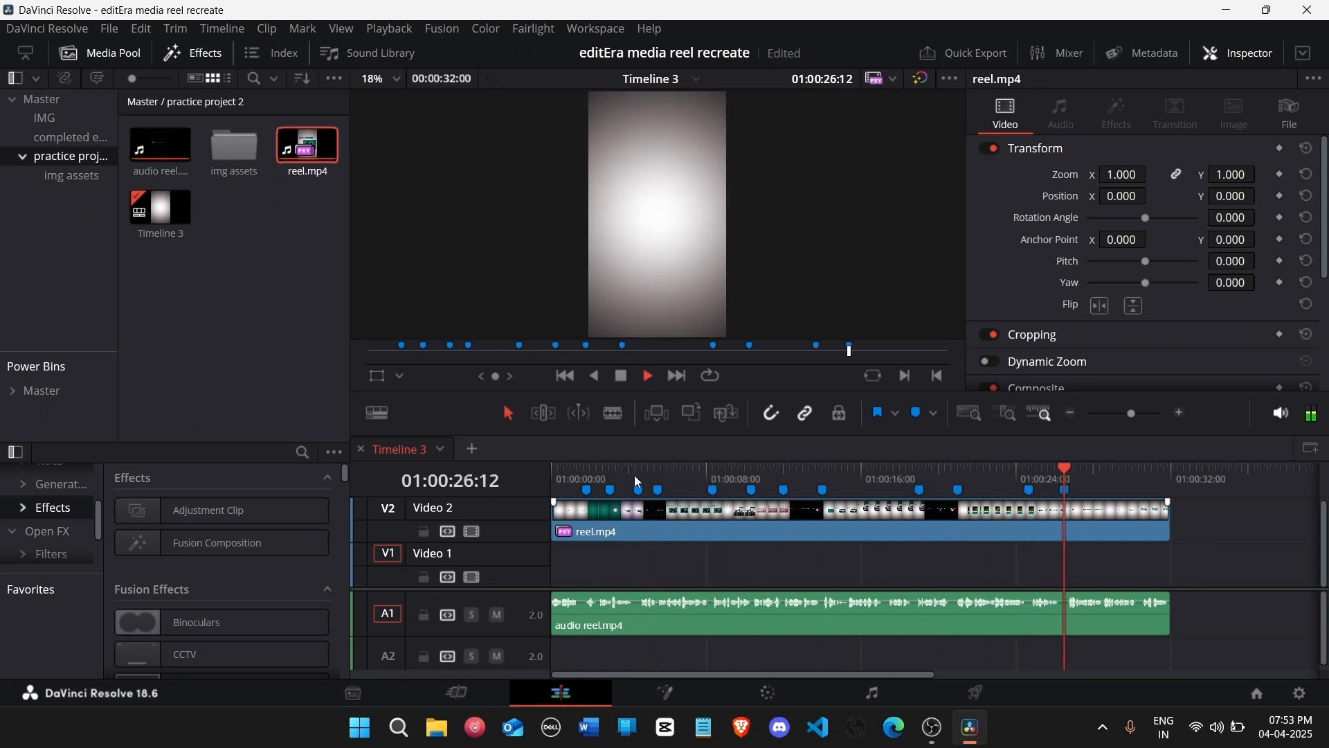
# Step: Add timeline markers at the last two scene changes, ending at 01:00:30:12, and play to the end
pyautogui.press('m')
pyautogui.press('m')
pyautogui.press('space')
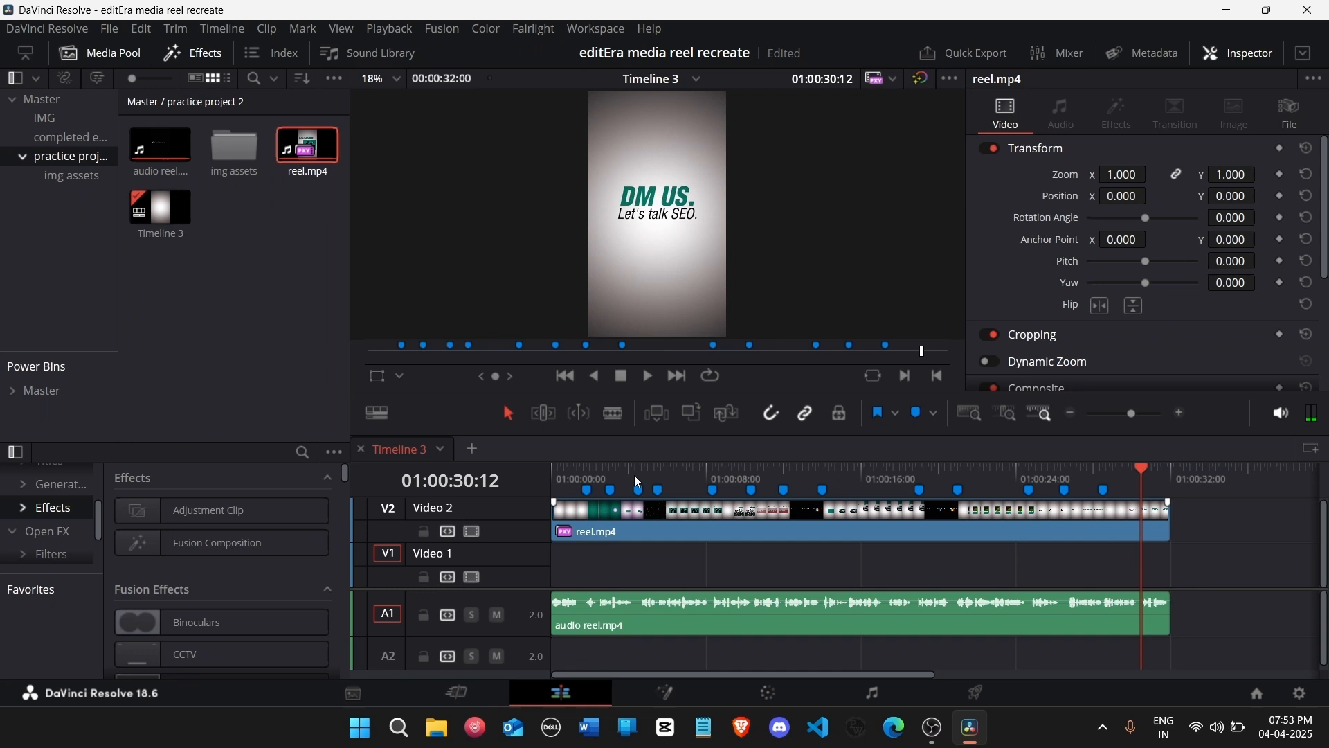
pyautogui.press('m')
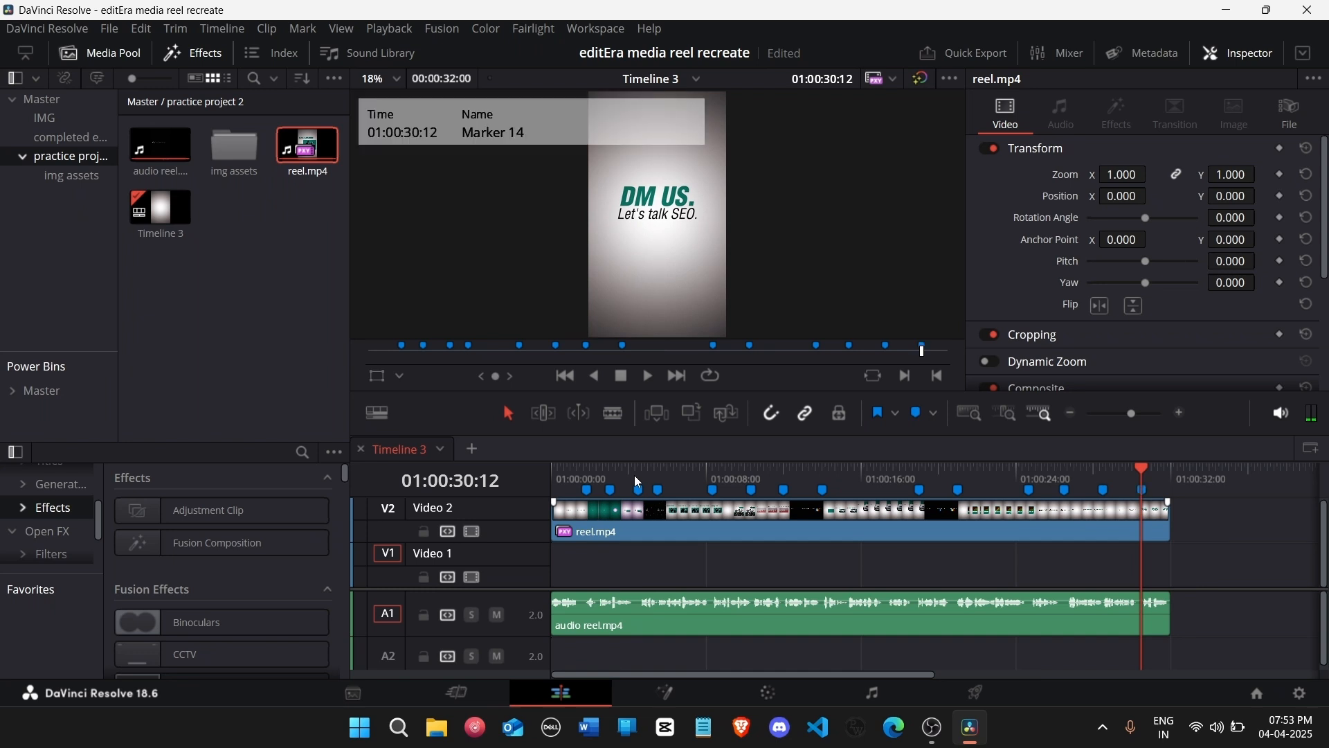
pyautogui.press('space')
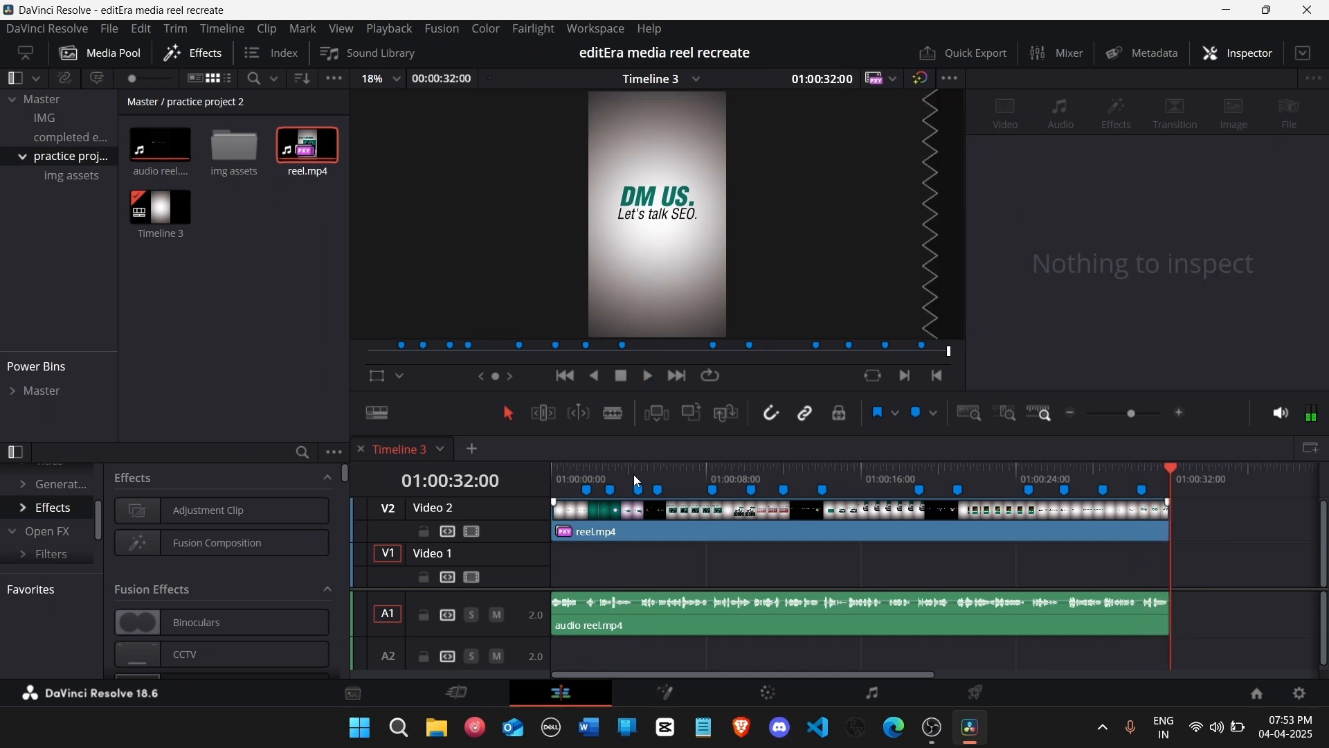
# Step: Review the marked timeline and play the opening scenes to check them against the first markers
pyautogui.moveTo(634, 475)
pyautogui.mouseDown()
pyautogui.moveTo(556, 487)
pyautogui.moveTo(784, 481)
pyautogui.mouseUp()
pyautogui.moveTo(841, 547)
pyautogui.mouseDown()
pyautogui.moveTo(1139, 569)
pyautogui.moveTo(536, 549)
pyautogui.moveTo(790, 562)
pyautogui.moveTo(565, 543)
pyautogui.mouseUp()
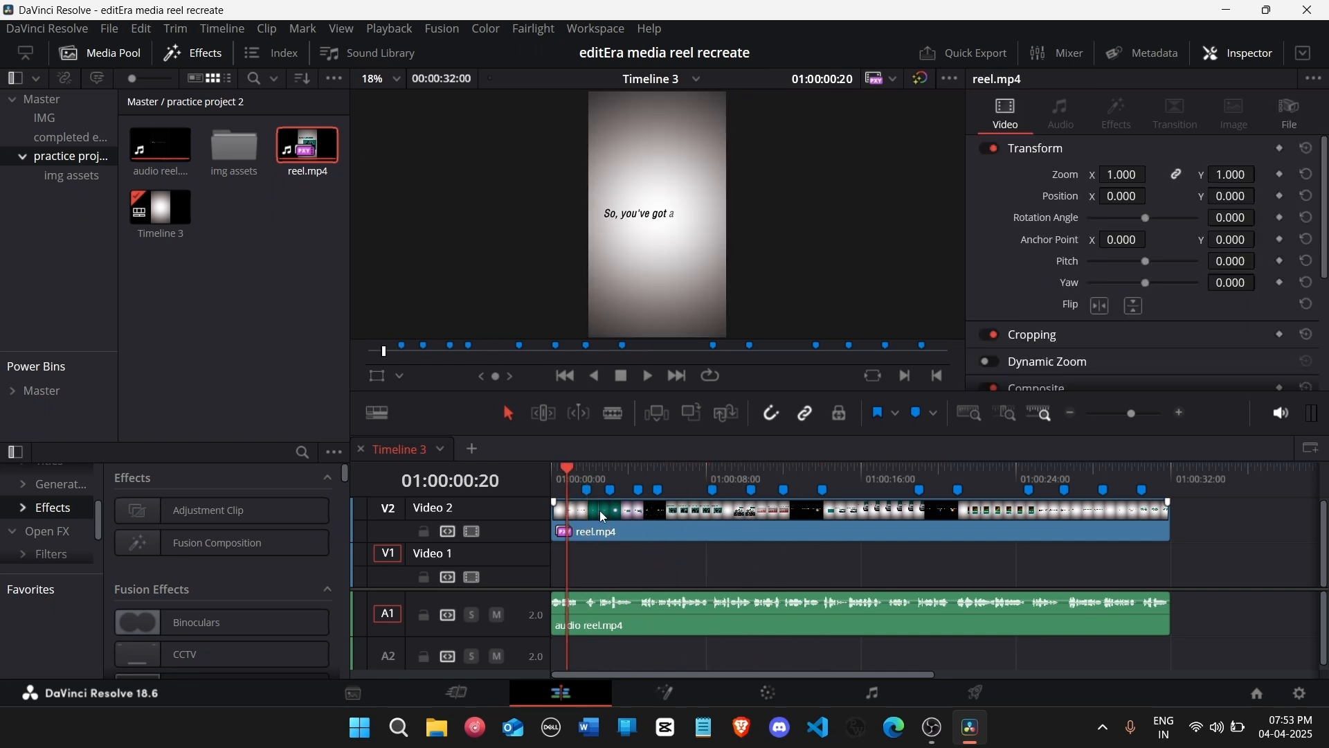
pyautogui.click(587, 490)
pyautogui.press('Left')
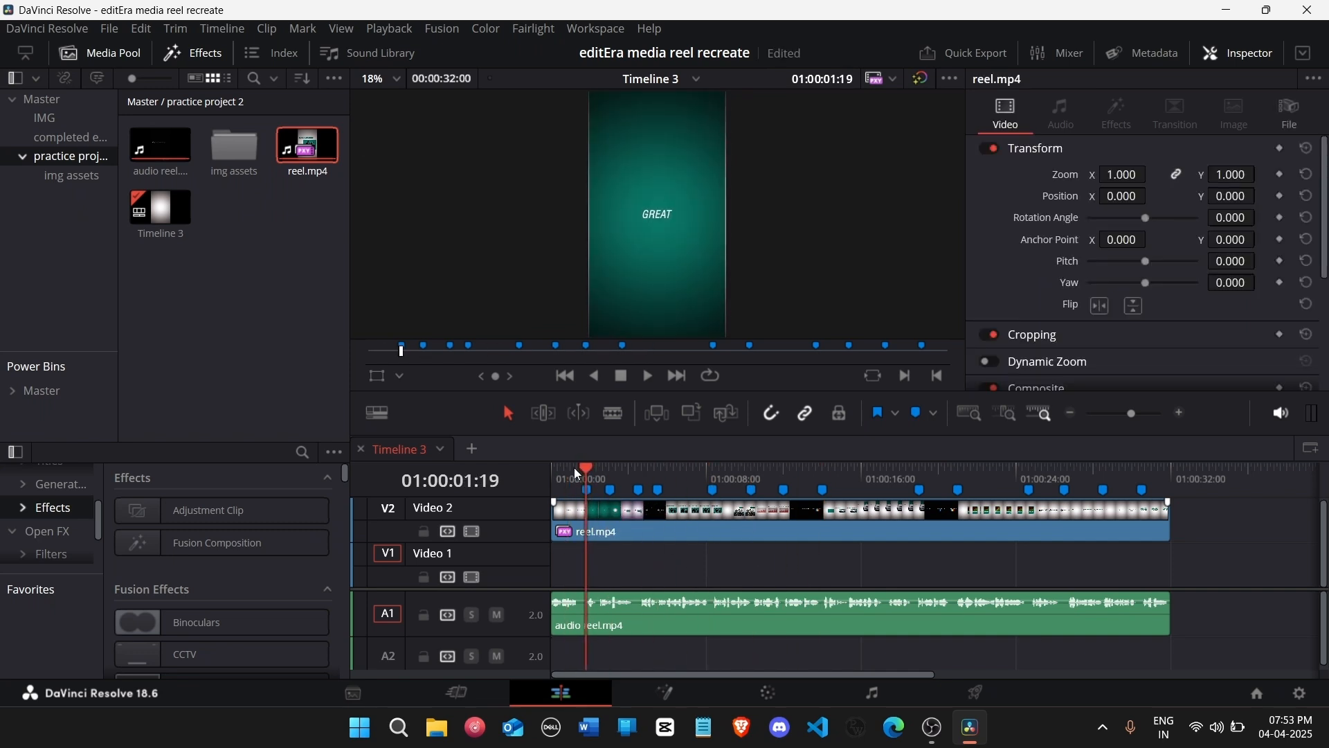
pyautogui.moveTo(578, 475)
pyautogui.mouseDown()
pyautogui.moveTo(612, 470)
pyautogui.moveTo(533, 484)
pyautogui.mouseUp()
pyautogui.press('space')
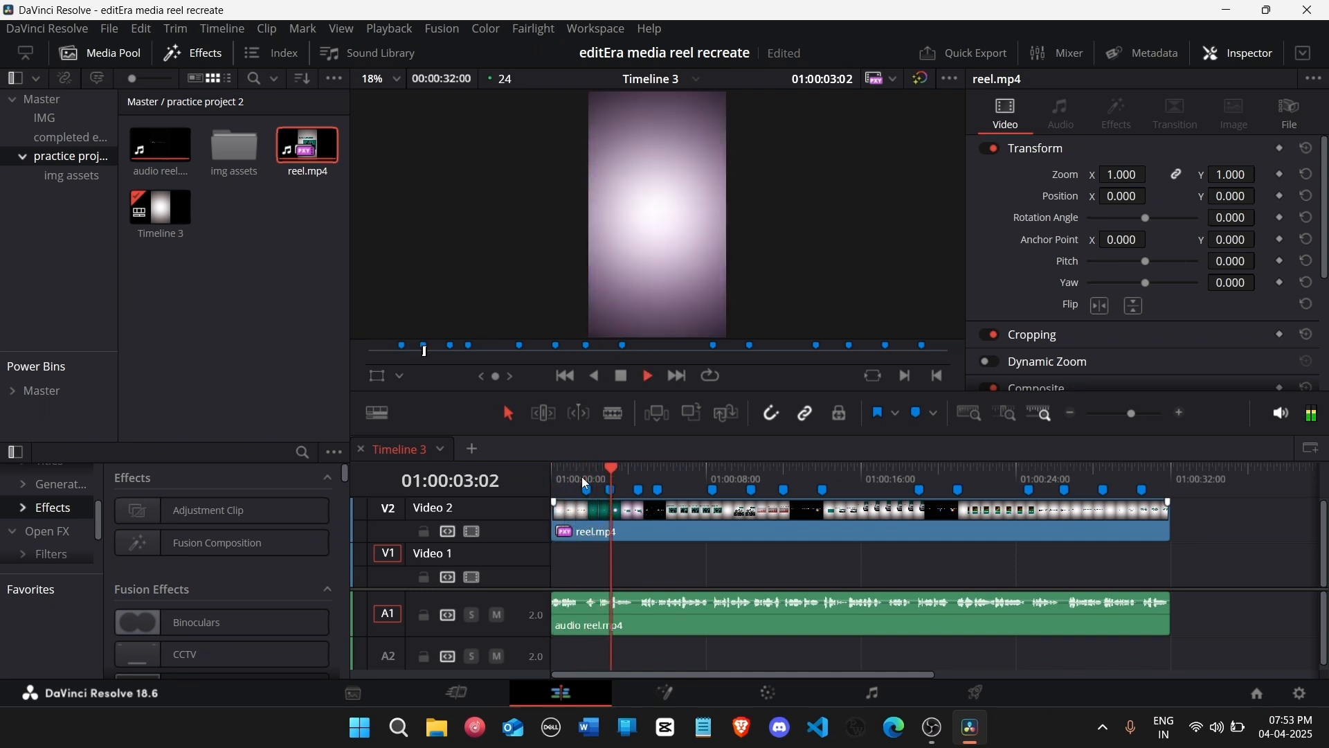
# Step: Add a Fusion Composition on Video 1 from the start to the 01:00:04:12 marker and split it at the first two markers
pyautogui.click(637, 472)
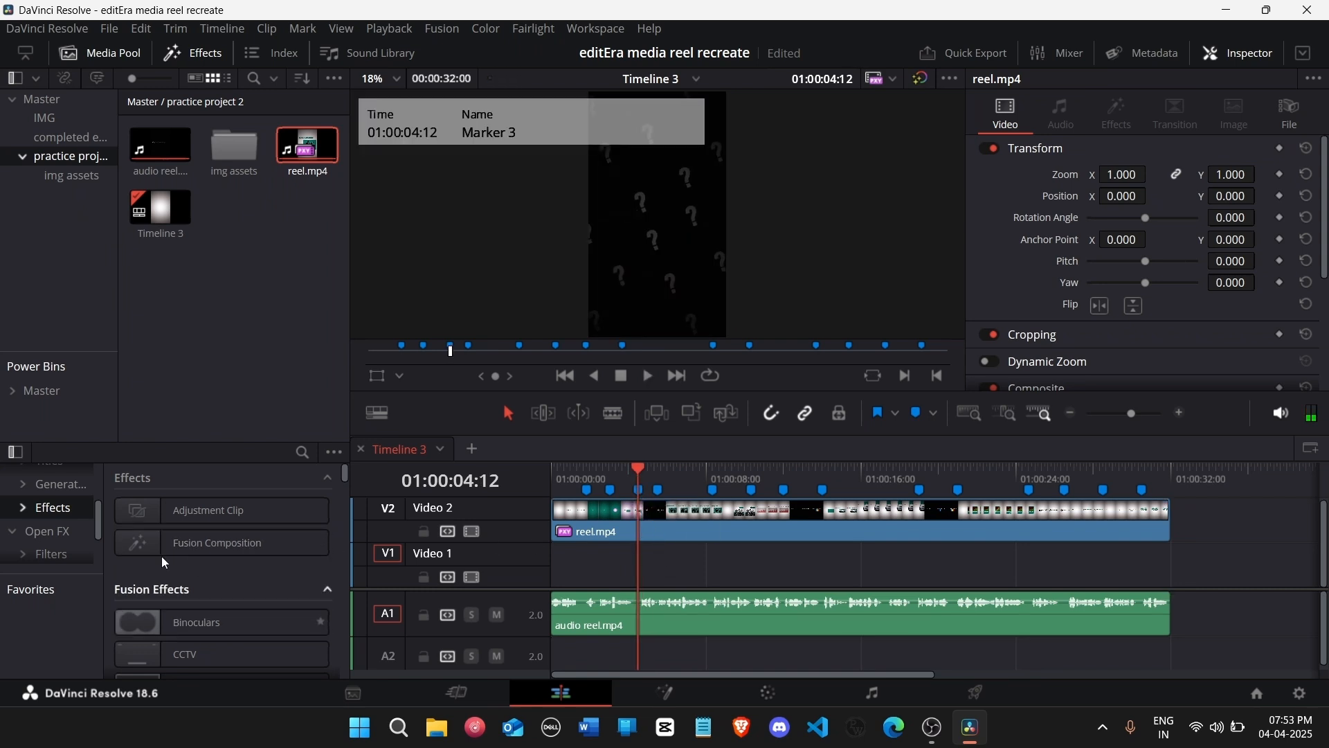
pyautogui.moveTo(482, 566); pyautogui.dragTo(634, 563)
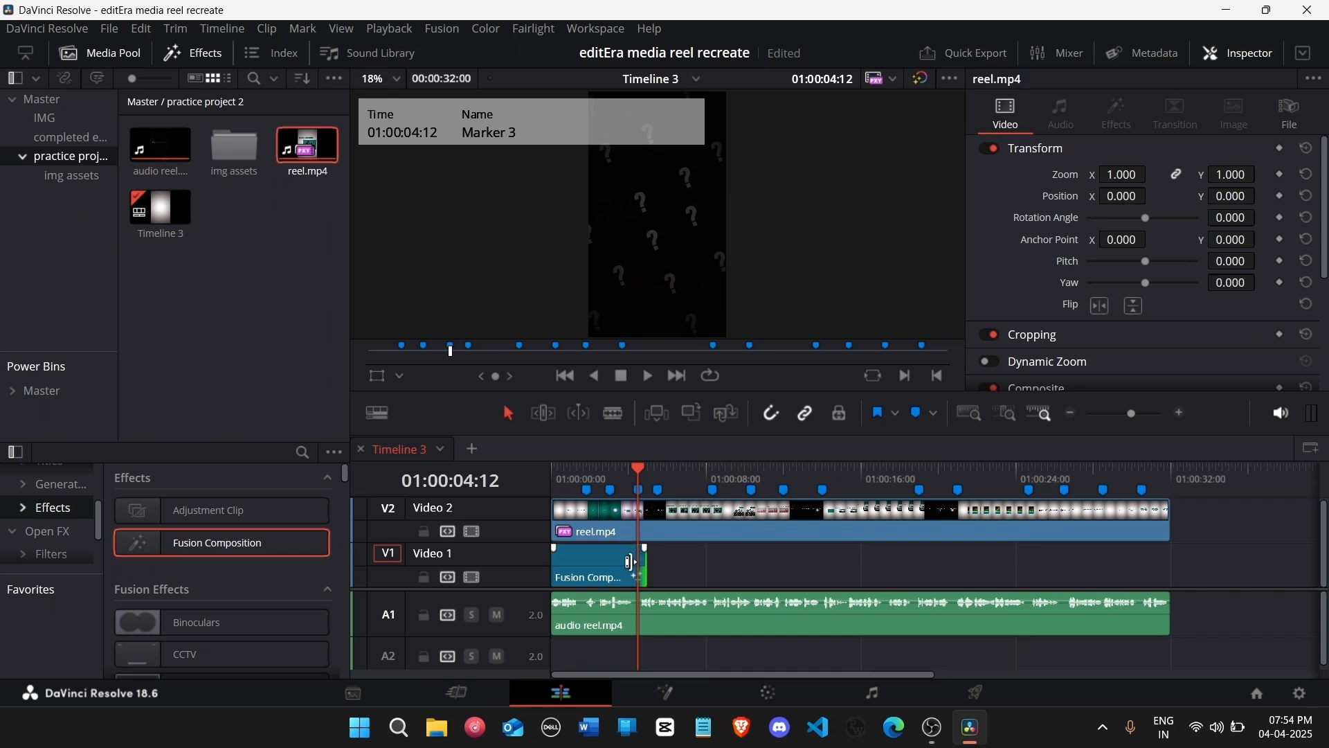
pyautogui.click(589, 475)
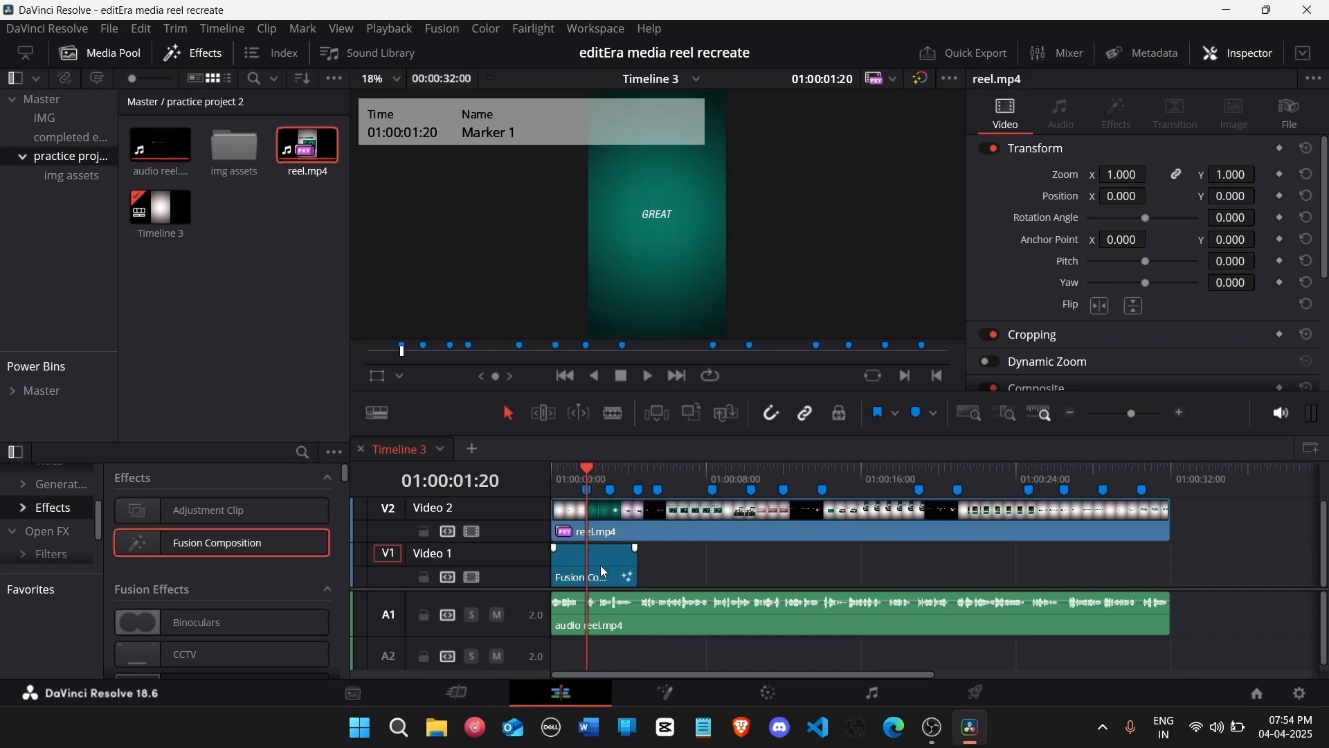
pyautogui.press('space')
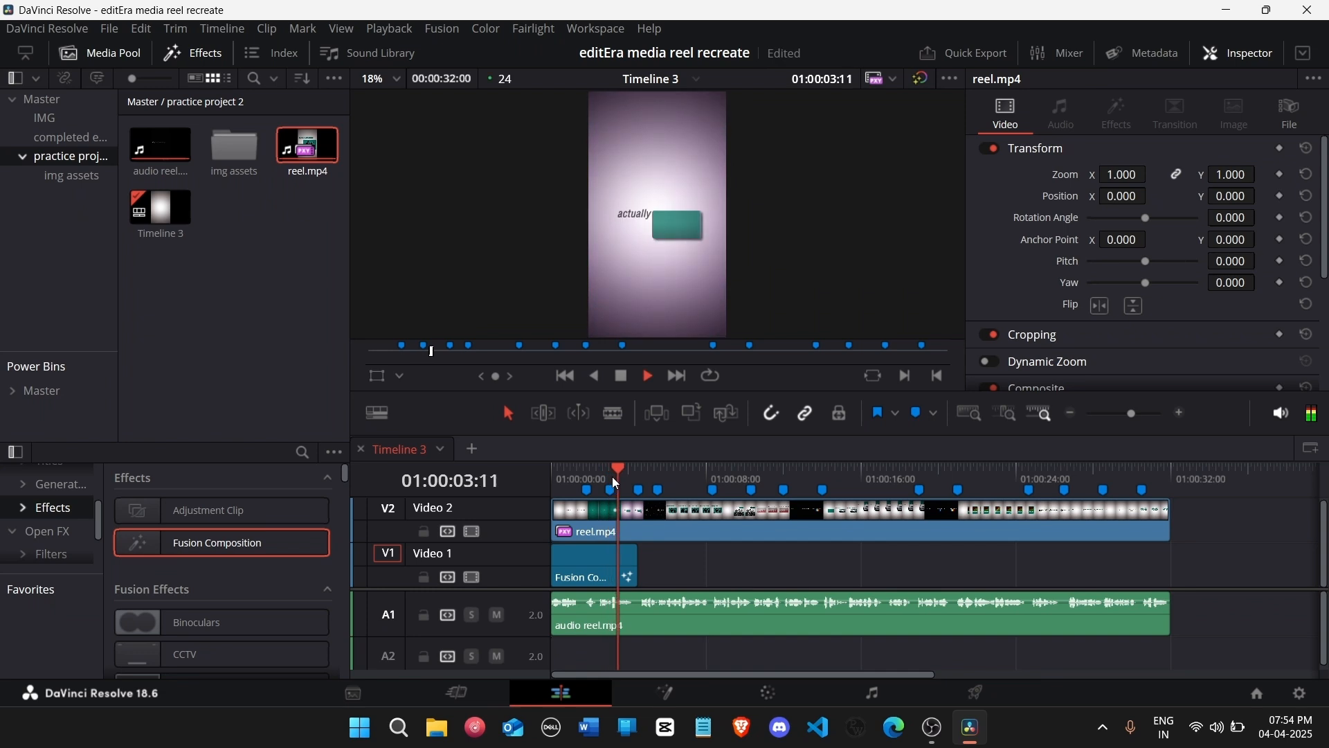
pyautogui.click(638, 472)
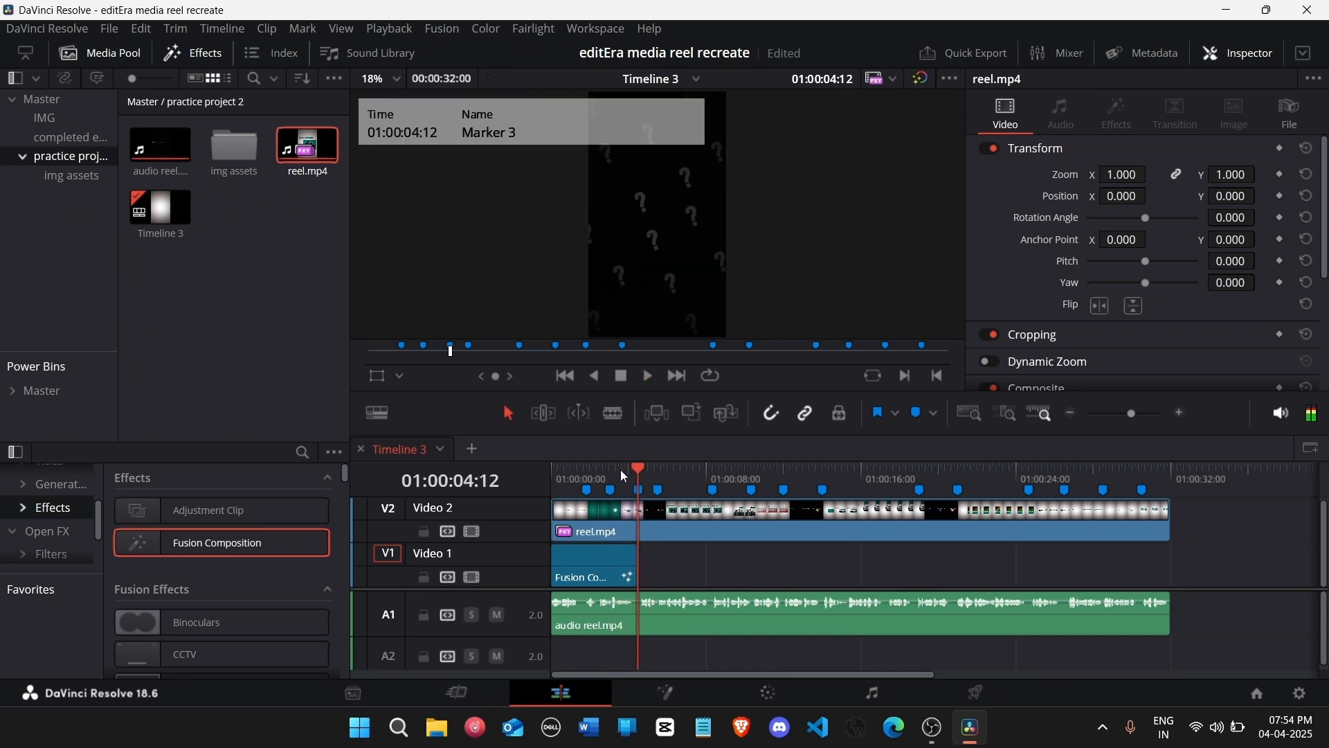
pyautogui.click(625, 477)
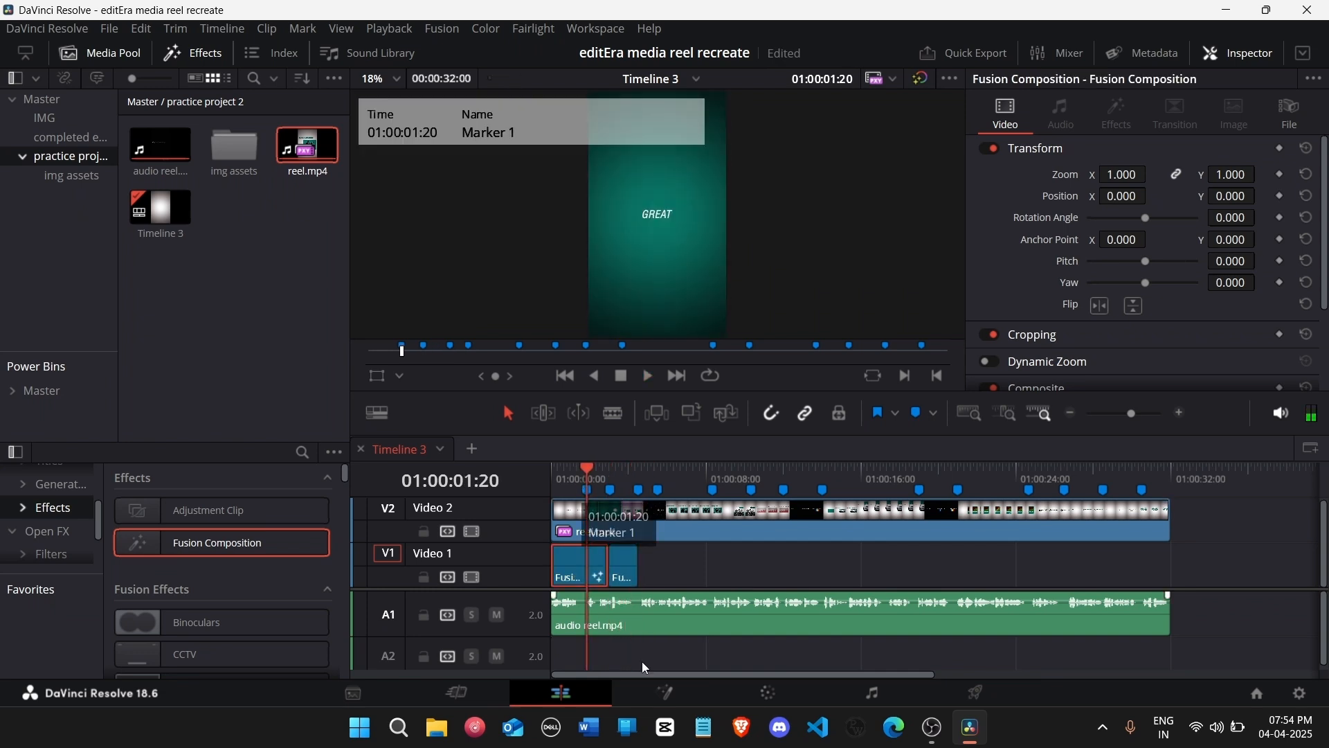
# Step: Check on the Fusion page which clip loads at the first marker, and return to the Edit page
pyautogui.click(660, 686)
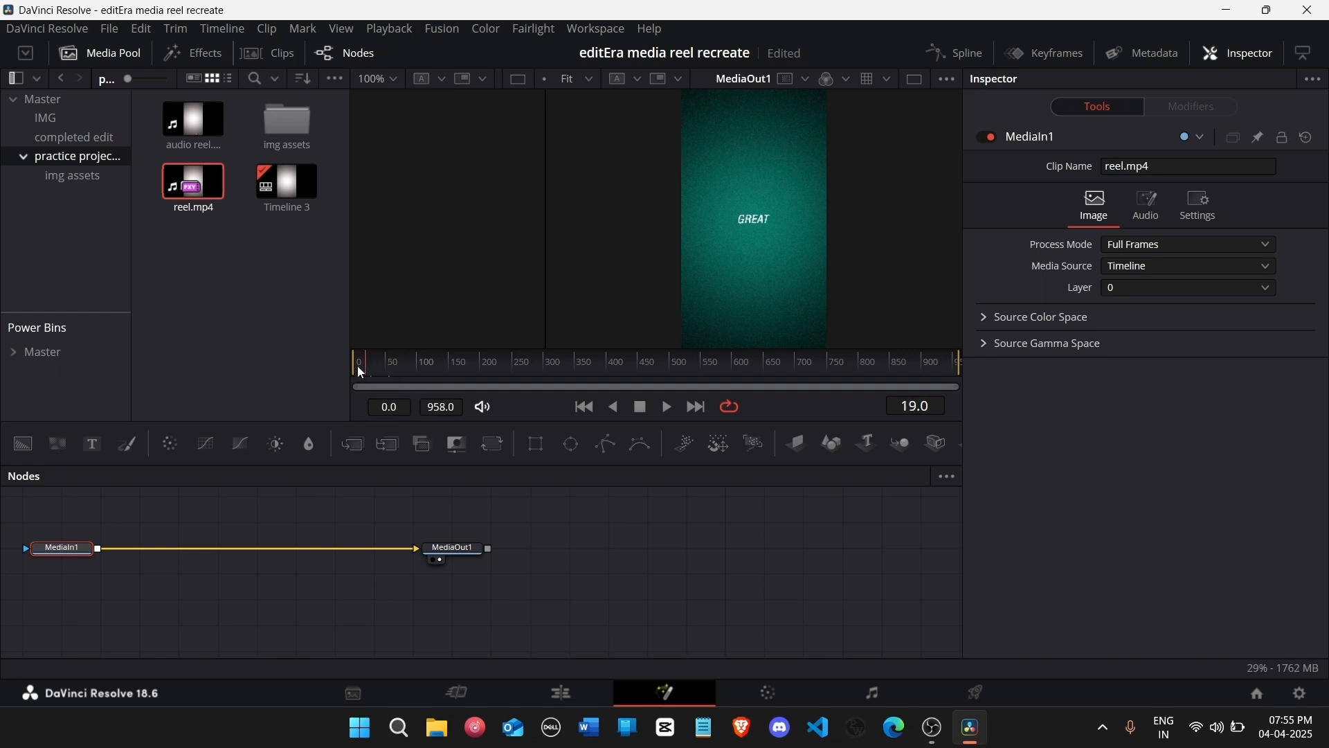
pyautogui.moveTo(358, 366); pyautogui.dragTo(387, 364)
pyautogui.click(557, 690)
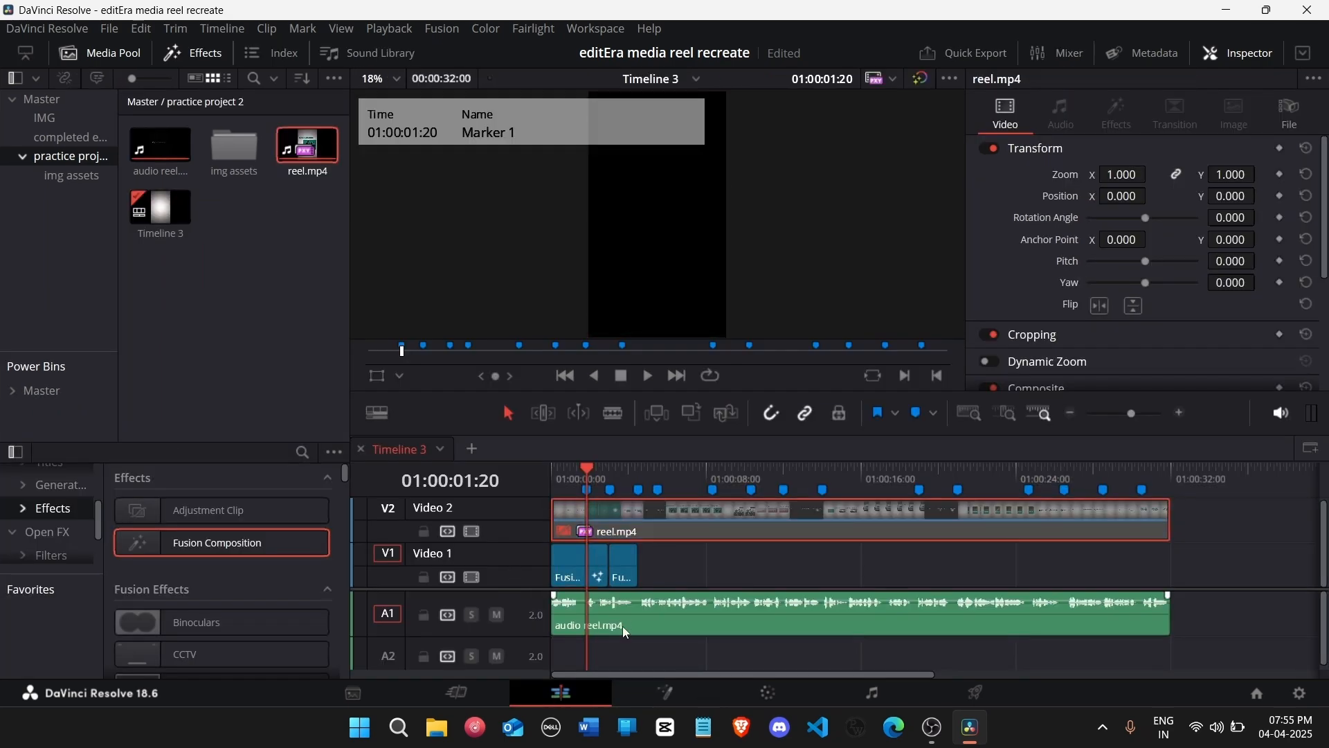
# Step: Compare the reel's frames just before the first marker with the one at it, and disable the reel.mp4 clip on Video 2
pyautogui.click(600, 527)
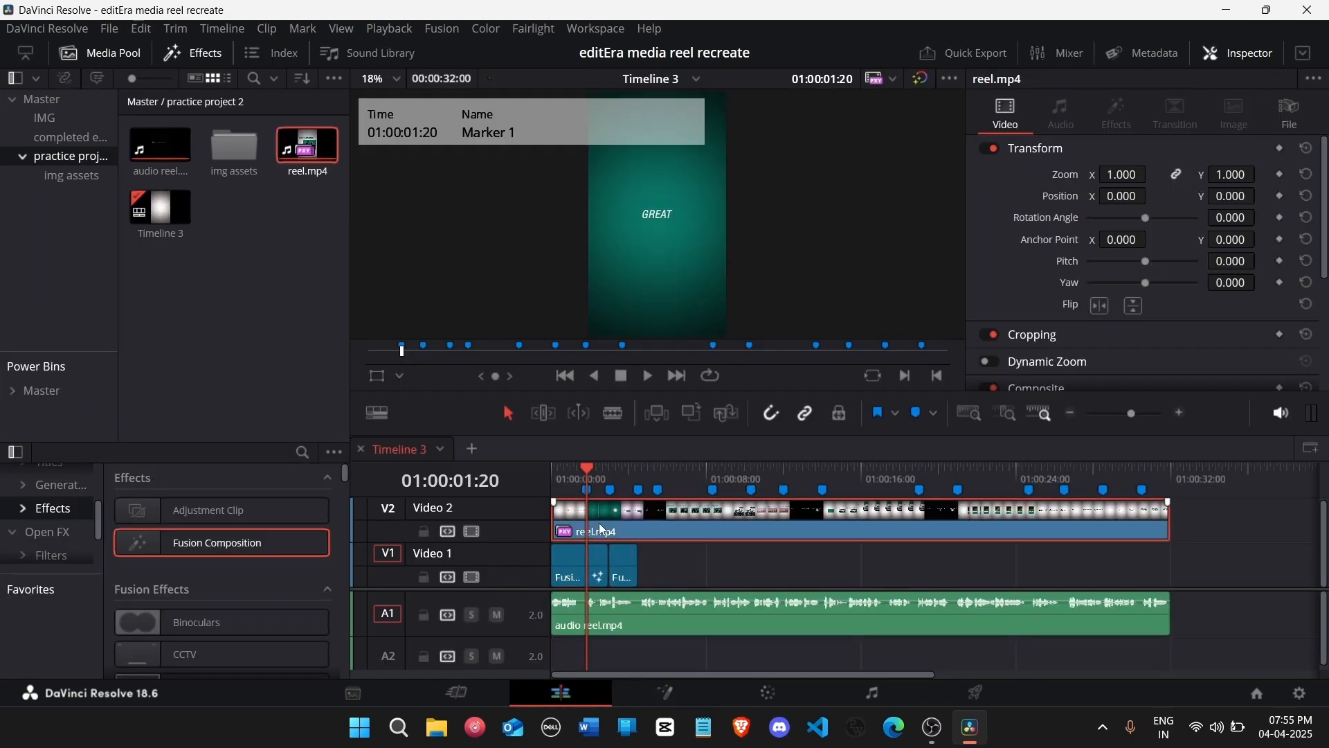
pyautogui.press('Left')
pyautogui.press('Left')
pyautogui.press('Left')
pyautogui.press('Left')
pyautogui.press('Left')
pyautogui.press('Left')
pyautogui.press('Left')
pyautogui.press('Left')
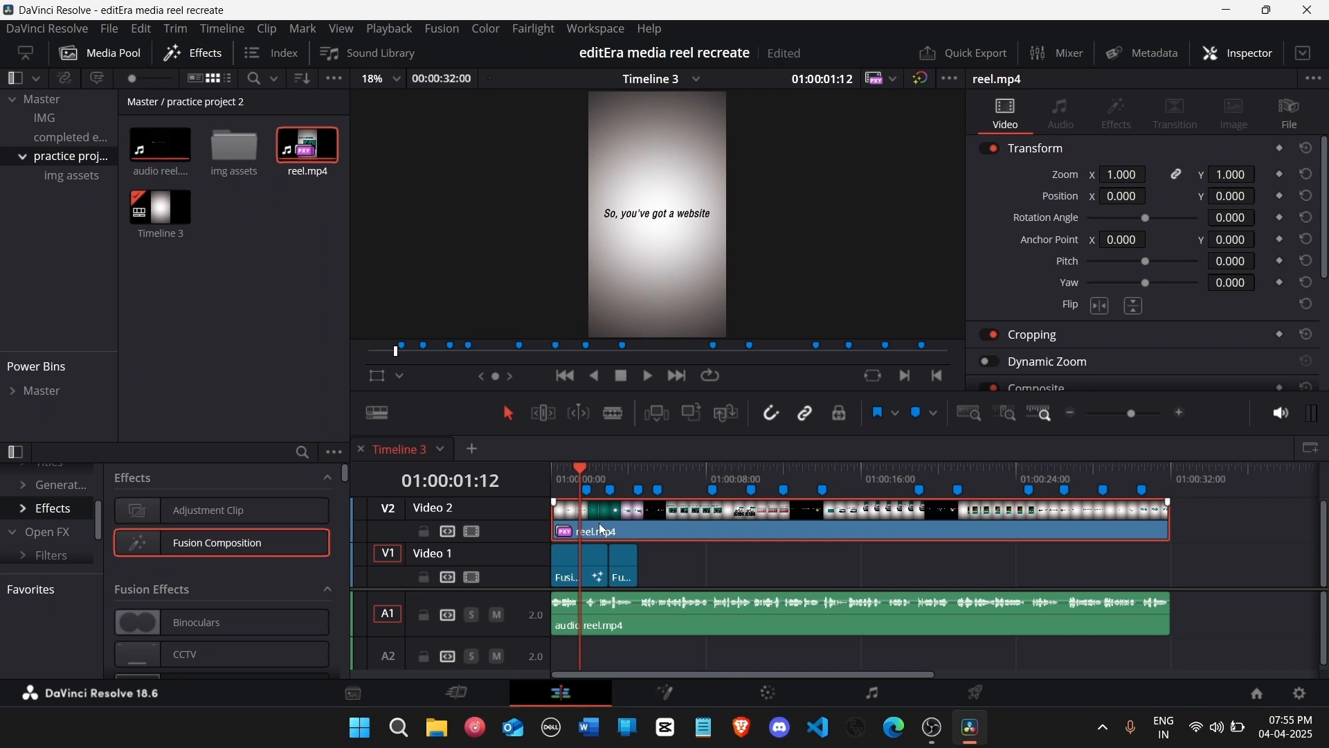
pyautogui.press('Right')
pyautogui.press('Right')
pyautogui.press('Right')
pyautogui.press('Right')
pyautogui.press('Right')
pyautogui.press('Right')
pyautogui.press('Right')
pyautogui.press('Right')
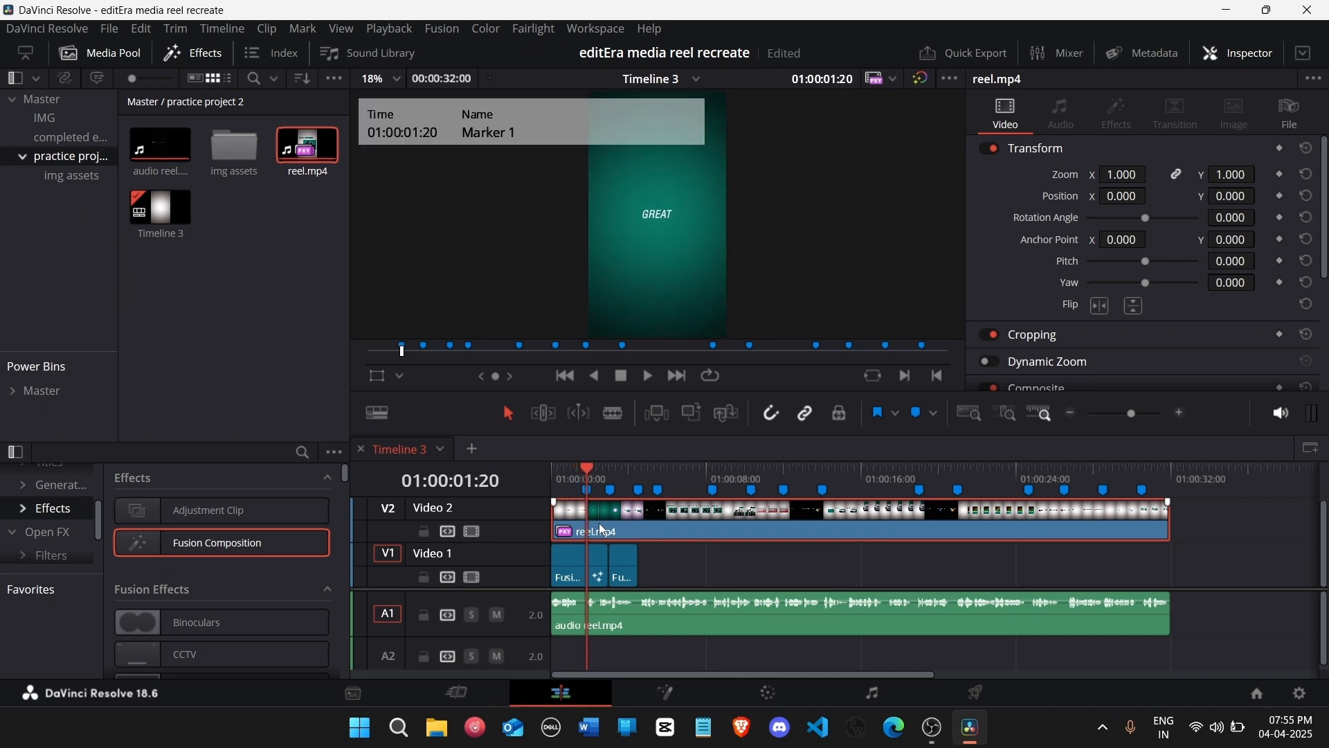
pyautogui.press('d')
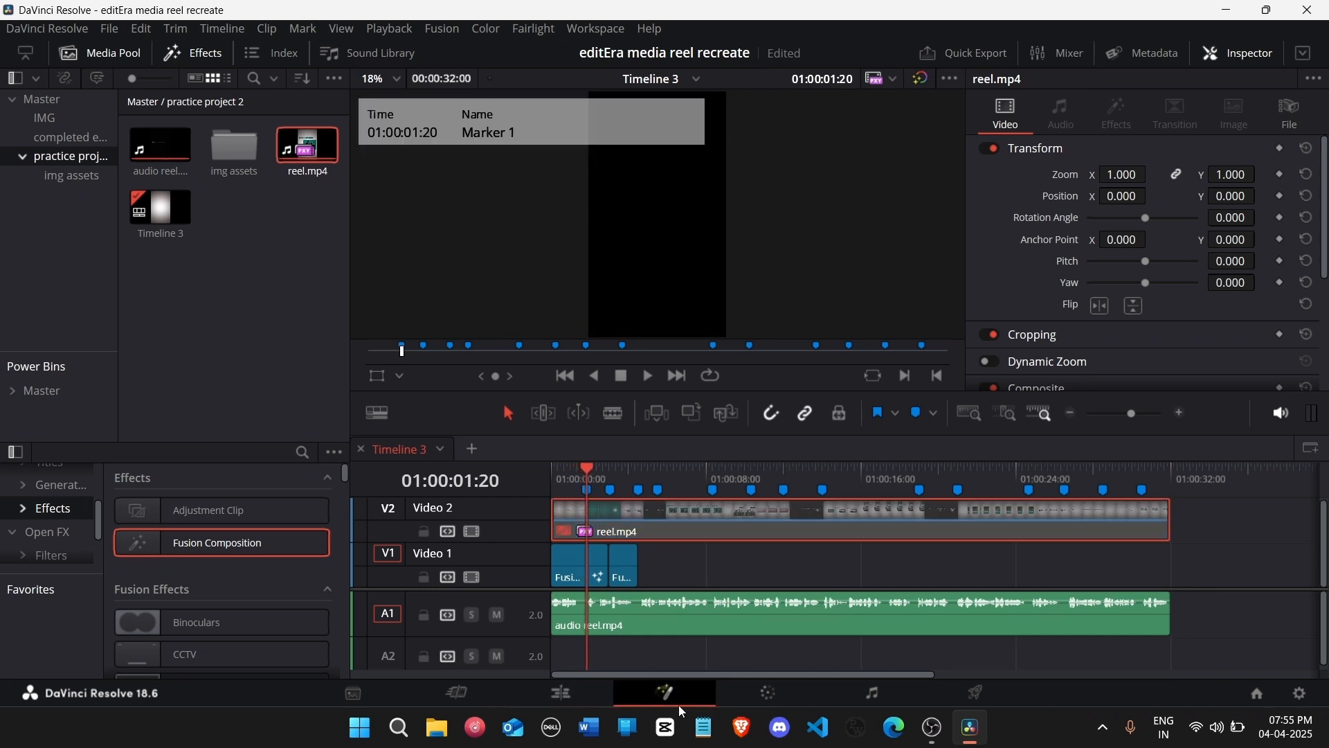
# Step: On the Fusion page, add reel.mp4 to the node graph as a reference and connect a new Background node to MediaOut1
pyautogui.moveTo(324, 541); pyautogui.dragTo(747, 581)
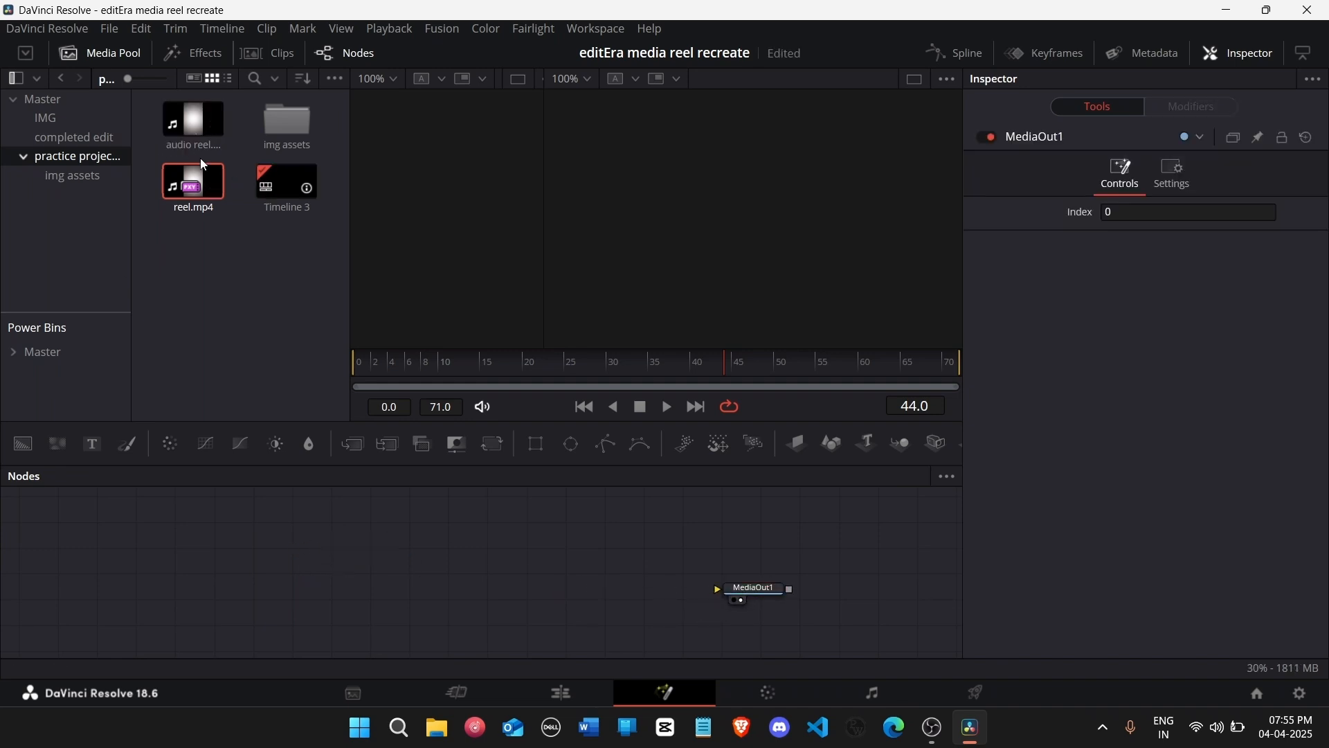
pyautogui.moveTo(223, 231); pyautogui.dragTo(191, 130)
pyautogui.moveTo(192, 181); pyautogui.dragTo(450, 524)
pyautogui.scroll(-2, 237, 563)
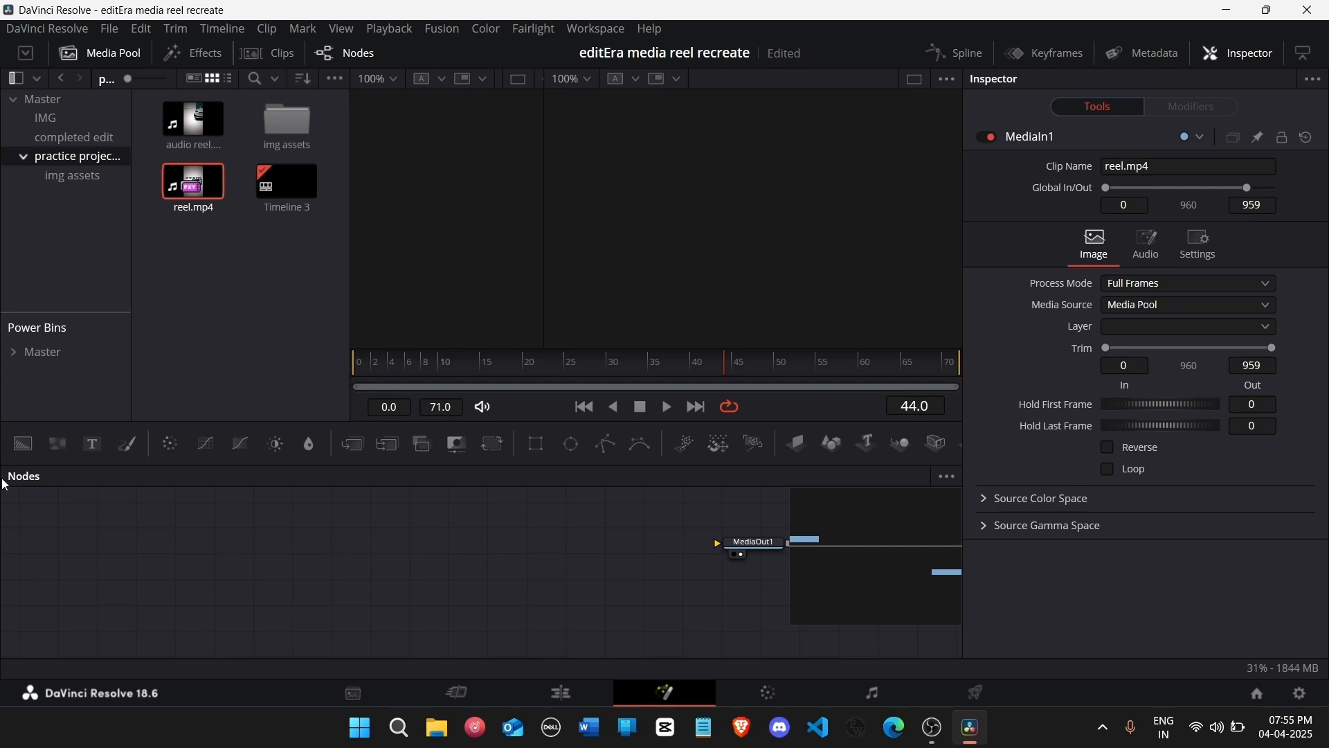
pyautogui.scroll(2, 134, 505)
pyautogui.moveTo(22, 444); pyautogui.dragTo(718, 595)
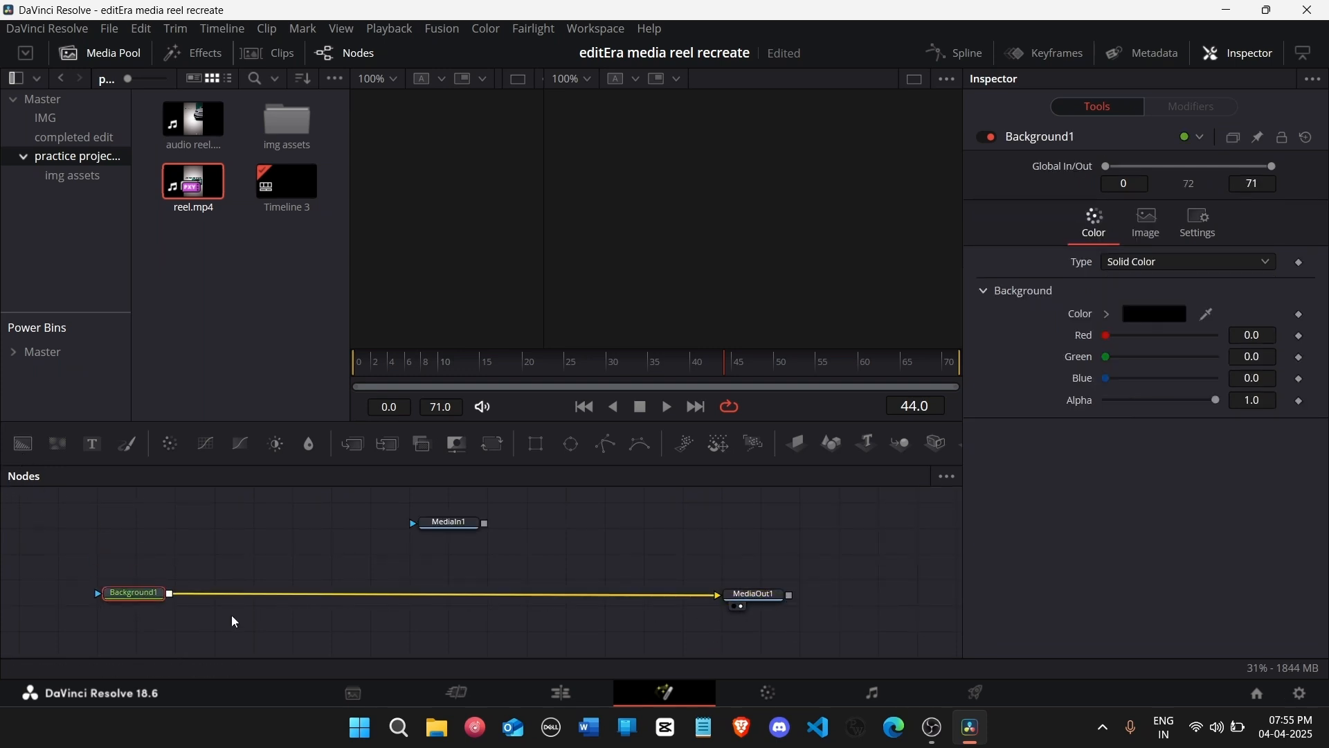
# Step: Display the reel, set Background1 to the light grey sampled from the reel's backdrop, and show MediaOut1 in the viewer
pyautogui.click(451, 522)
pyautogui.press('1')
pyautogui.click(121, 601)
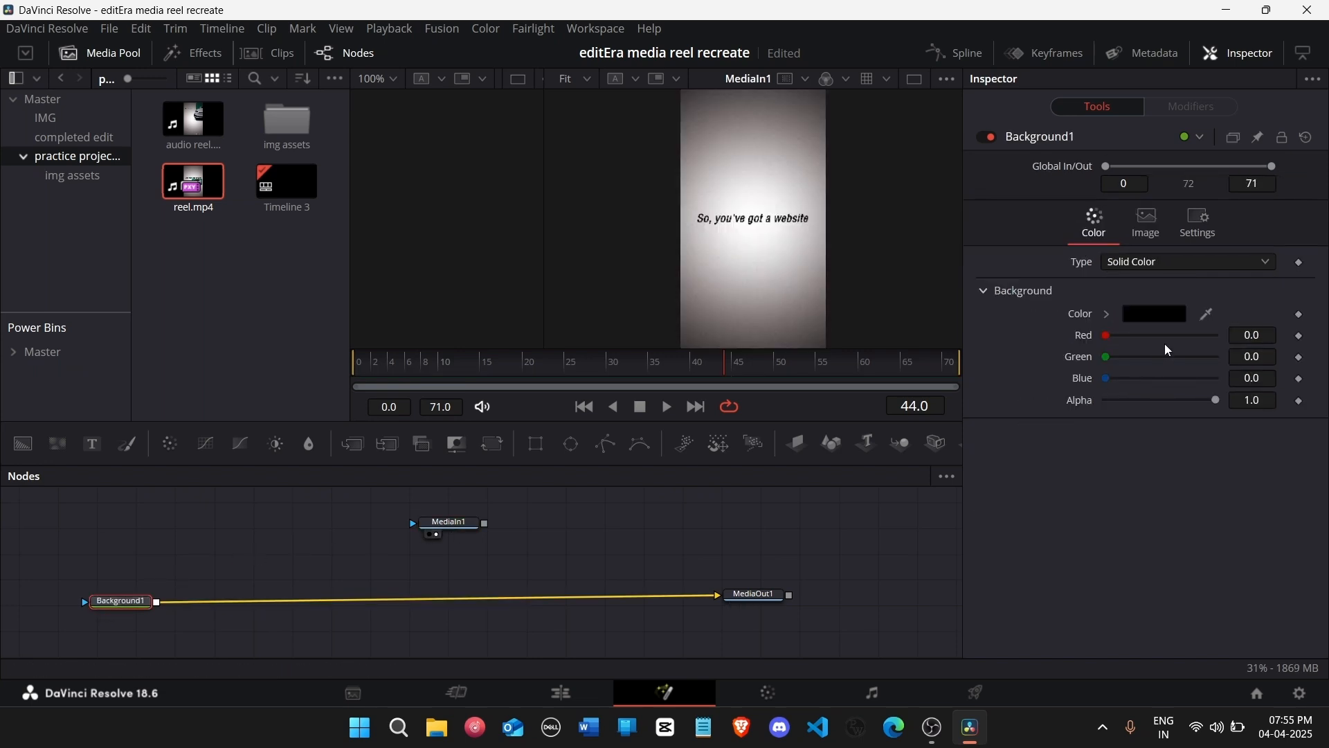
pyautogui.click(1162, 319)
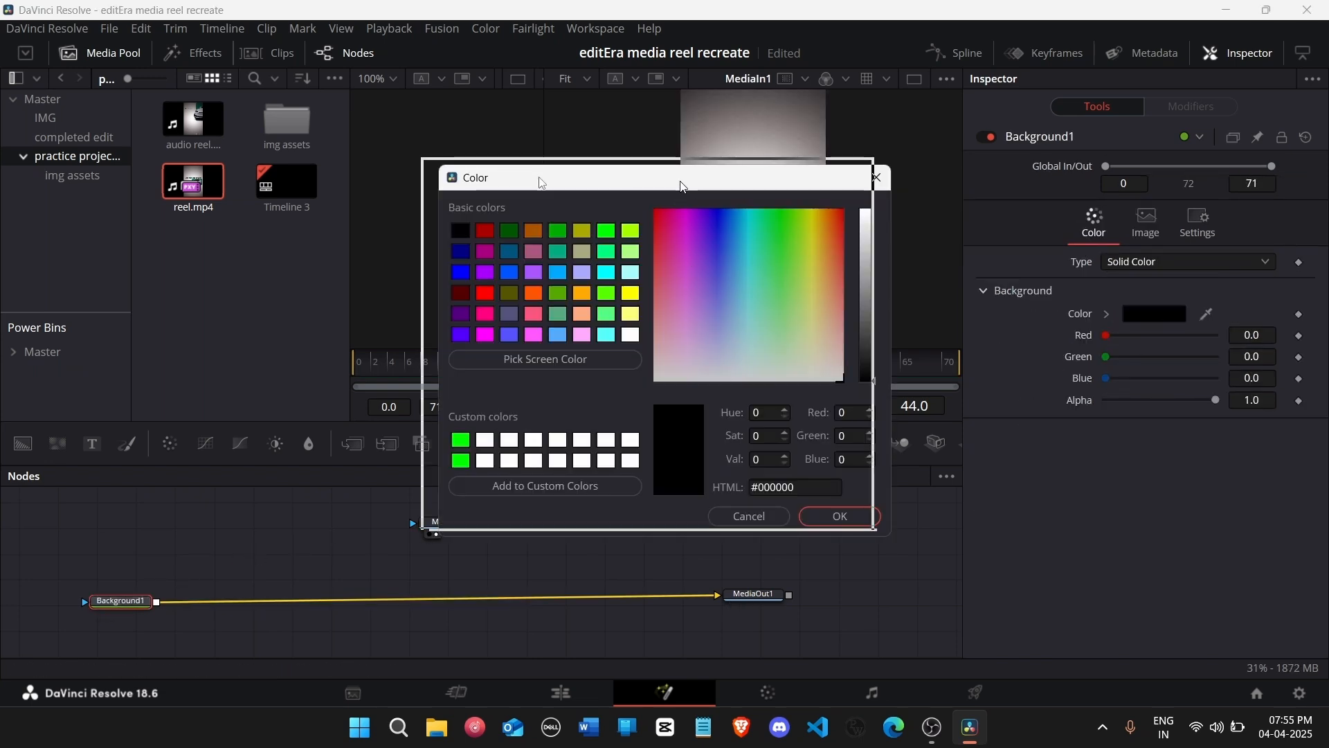
pyautogui.moveTo(683, 184); pyautogui.dragTo(304, 186)
pyautogui.click(158, 366)
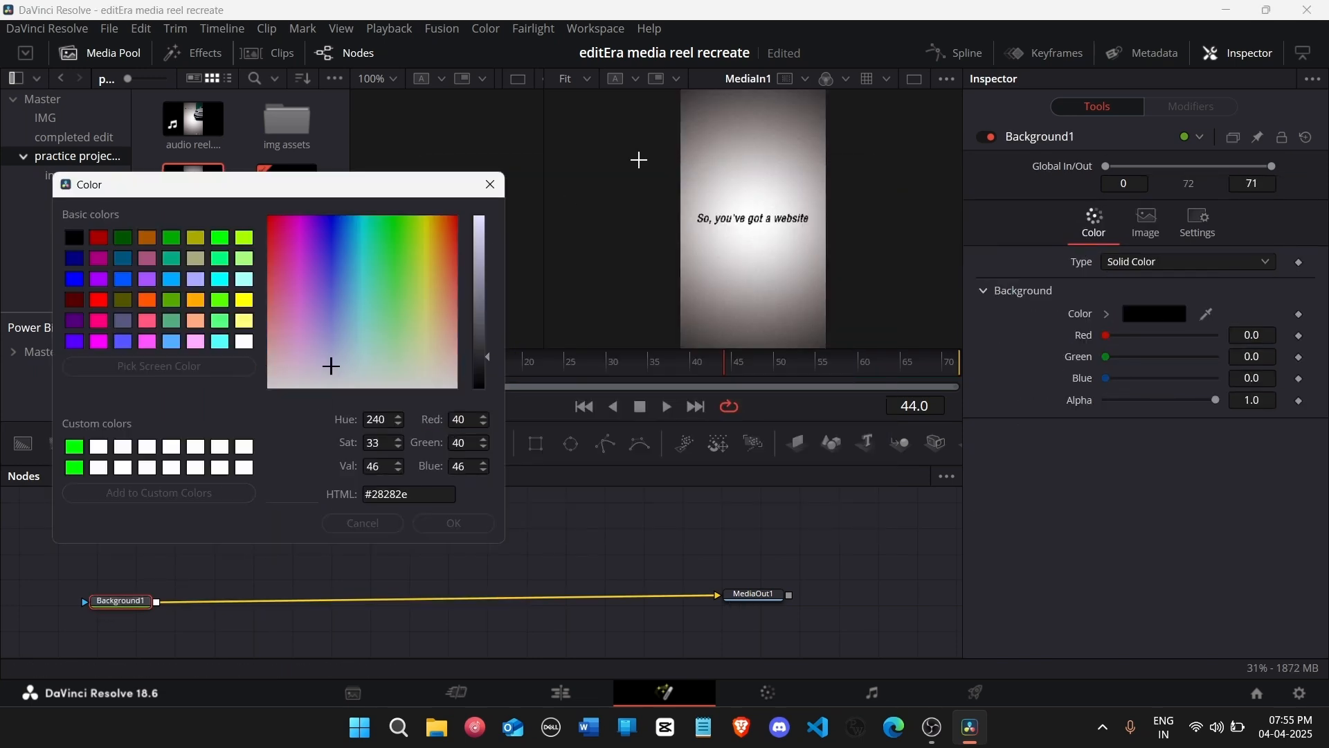
pyautogui.click(751, 187)
pyautogui.click(472, 518)
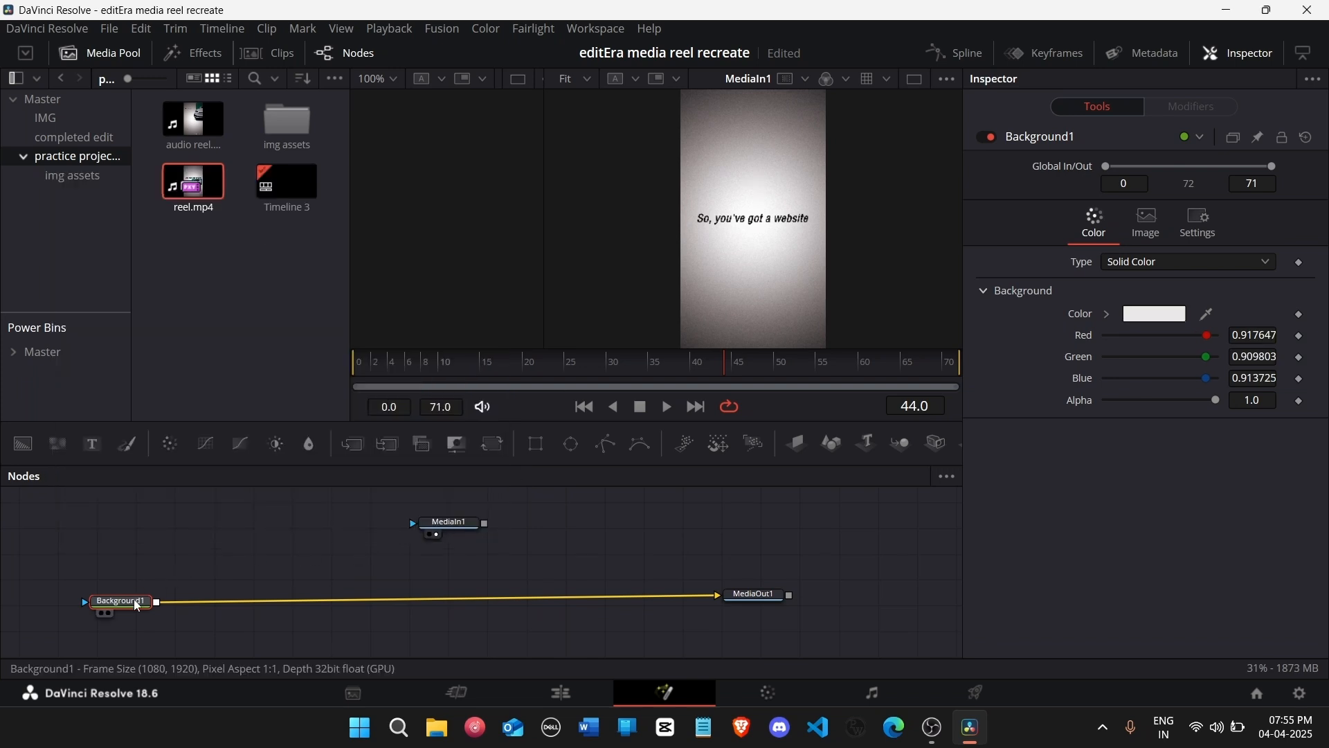
pyautogui.click(732, 596)
pyautogui.press('2')
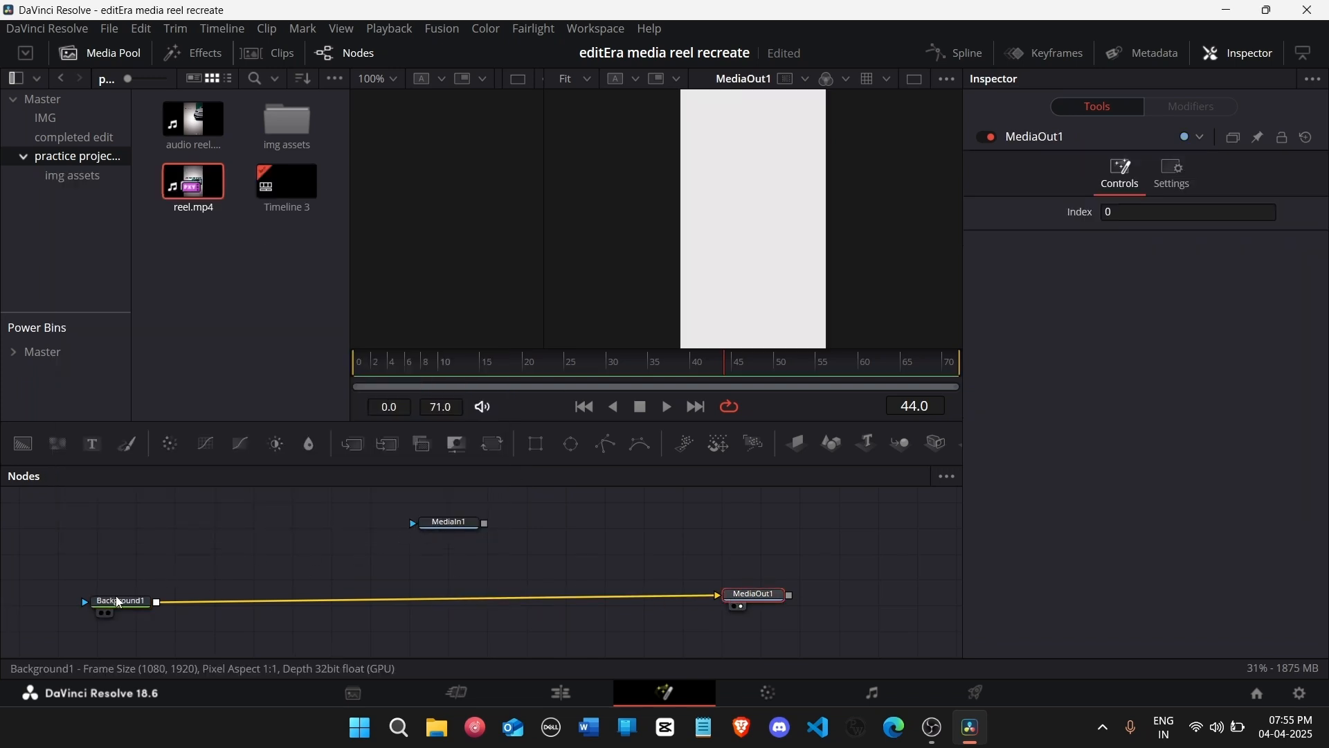
# Step: Insert a Vignette node after Background1 with size 0.6931, anamorphism 0.33 and softness 0.534
pyautogui.moveTo(117, 602); pyautogui.dragTo(115, 602)
pyautogui.click(117, 608)
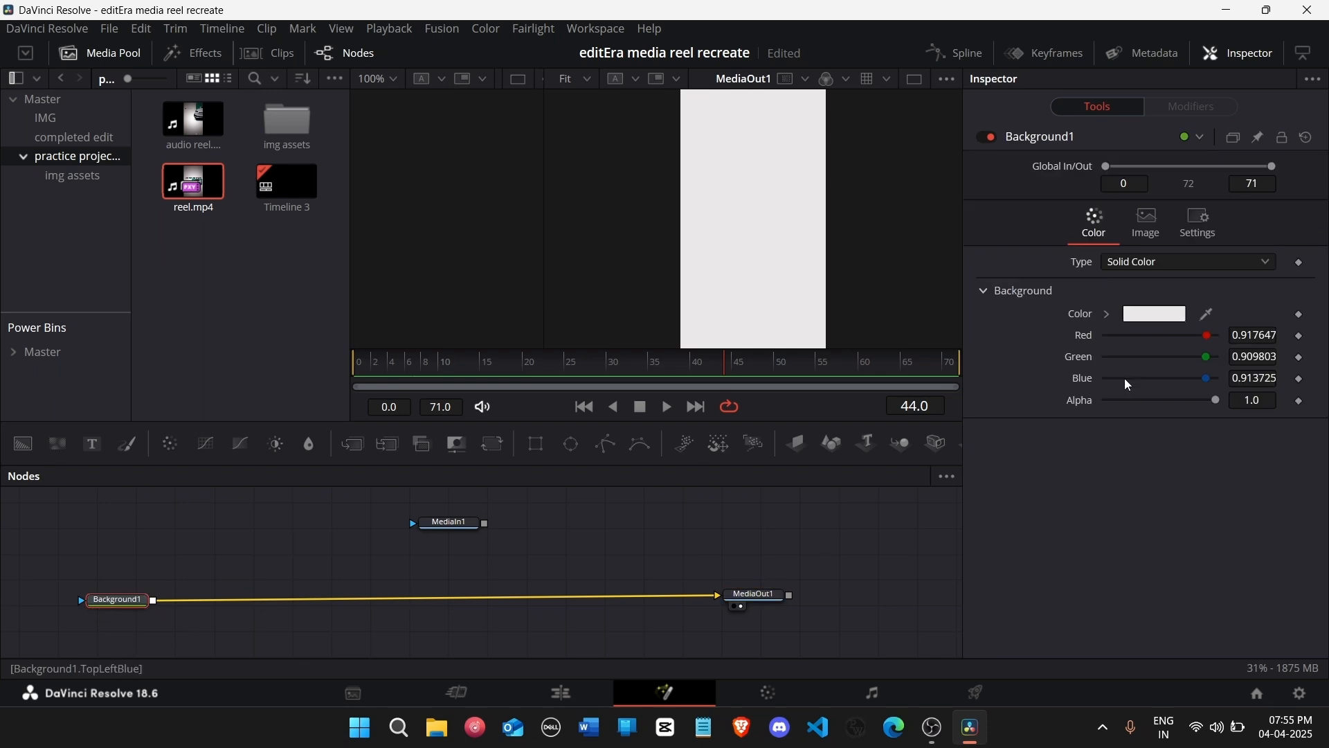
pyautogui.hotkey('shift', 'space')
pyautogui.write('vig')
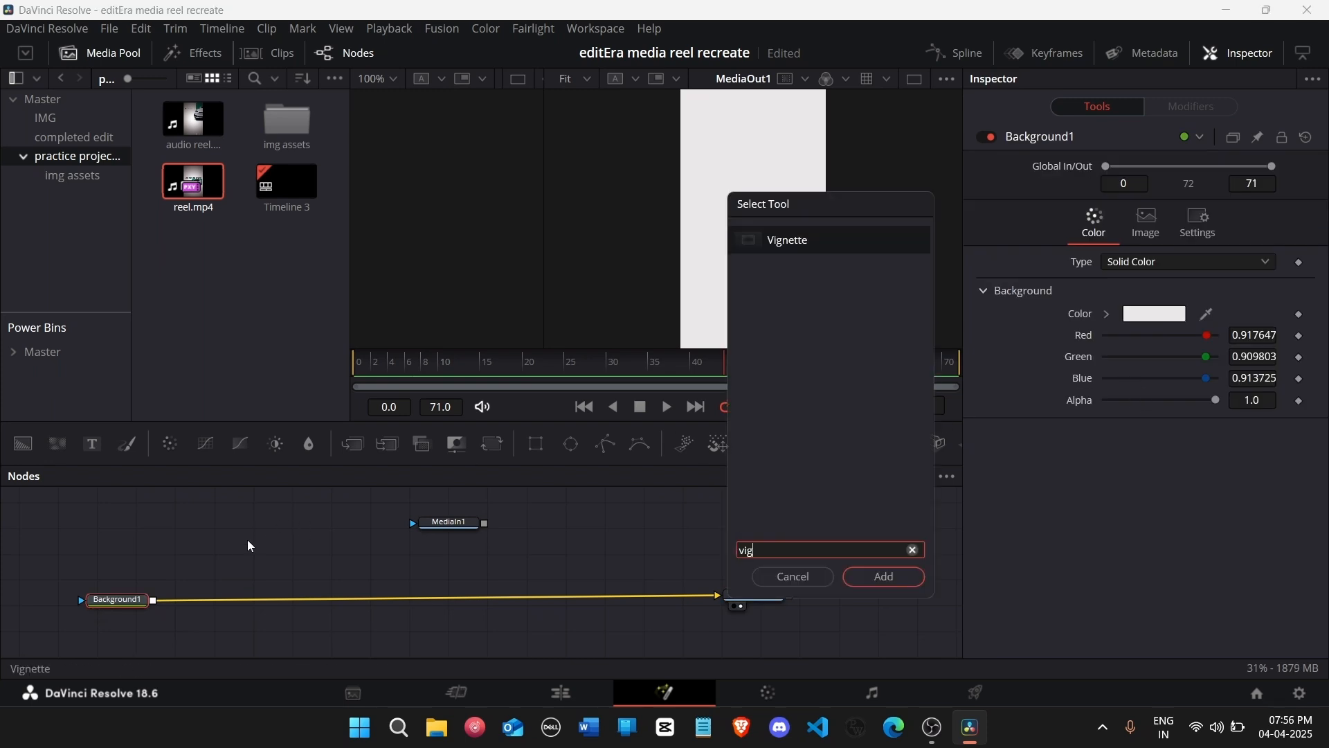
pyautogui.press('Return')
pyautogui.moveTo(933, 727)
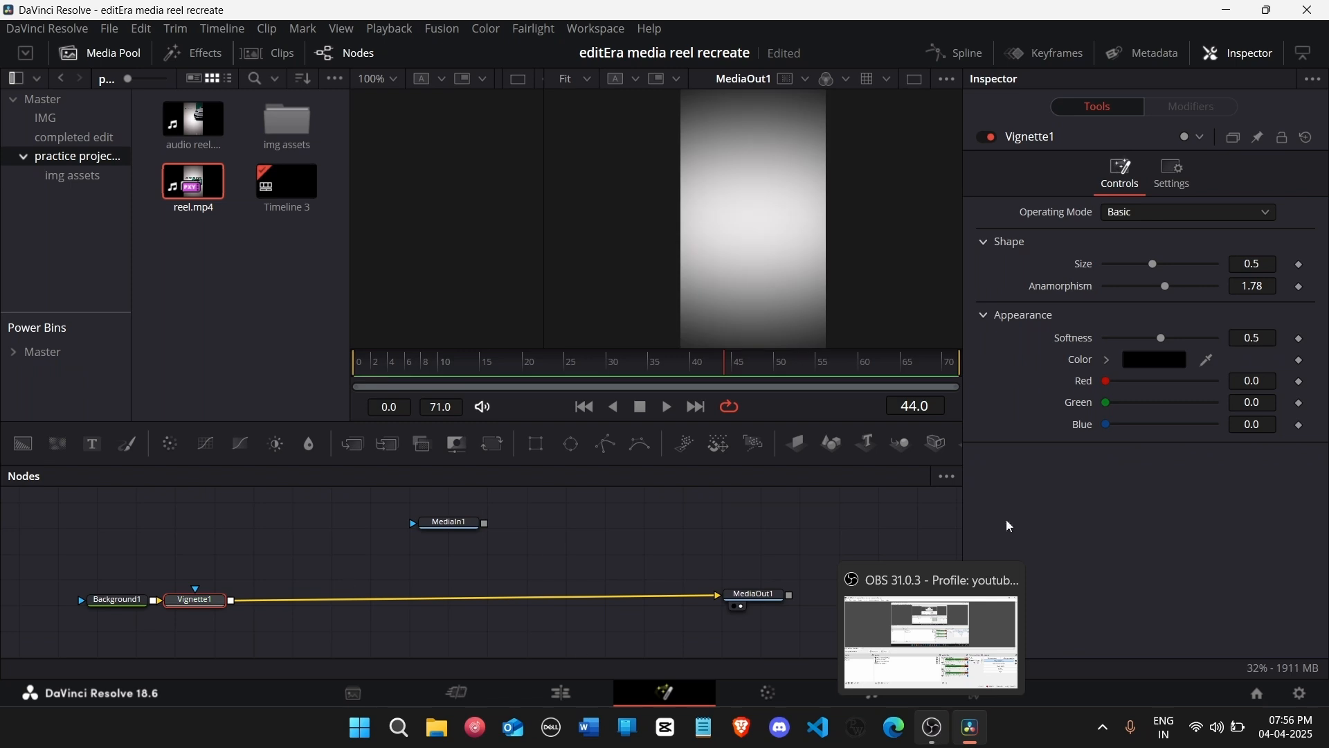
pyautogui.moveTo(1252, 286)
pyautogui.mouseDown()
pyautogui.moveTo(1270, 265)
pyautogui.moveTo(1220, 286)
pyautogui.moveTo(1266, 264)
pyautogui.mouseUp()
pyautogui.moveTo(1251, 337); pyautogui.dragTo(1262, 338)
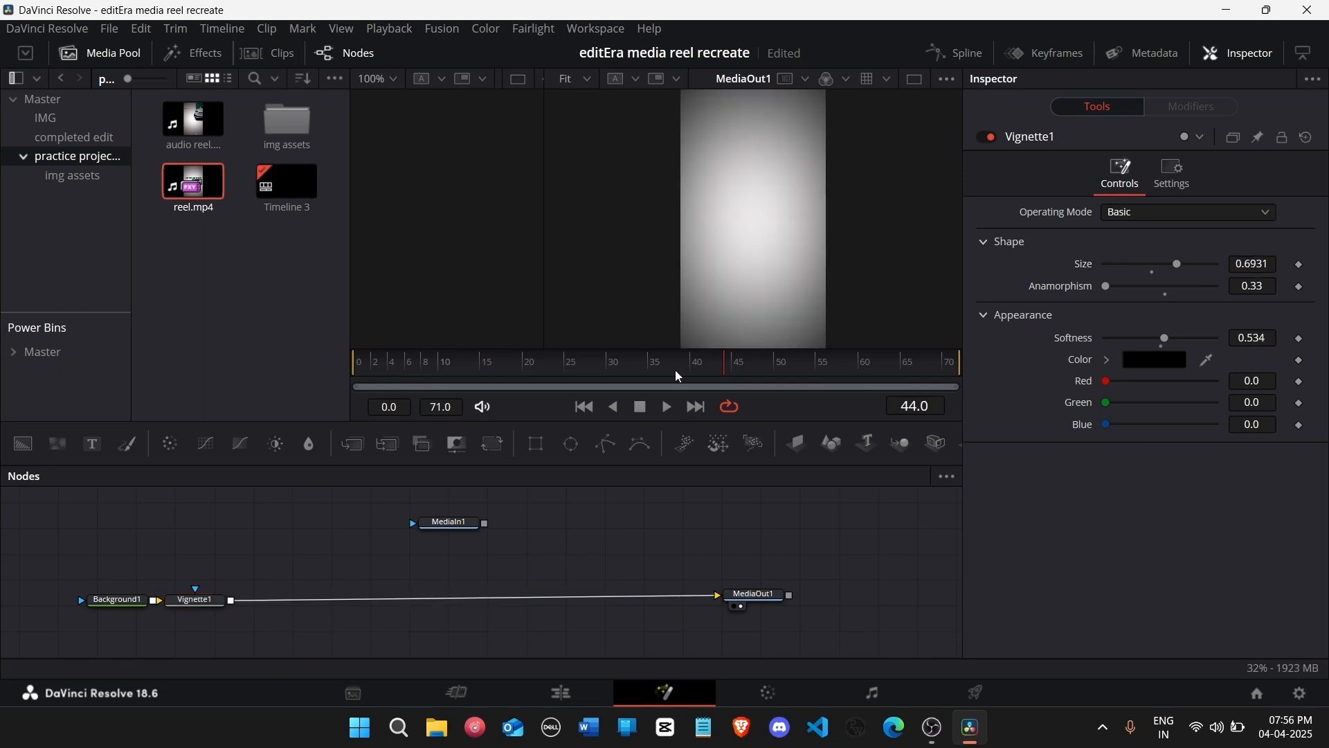
# Step: Compare the vignetted background with the reel's own frame at frame 49, and return the viewer to MediaOut1
pyautogui.moveTo(507, 364); pyautogui.dragTo(768, 378)
pyautogui.moveTo(97, 586); pyautogui.dragTo(130, 608)
pyautogui.click(456, 526)
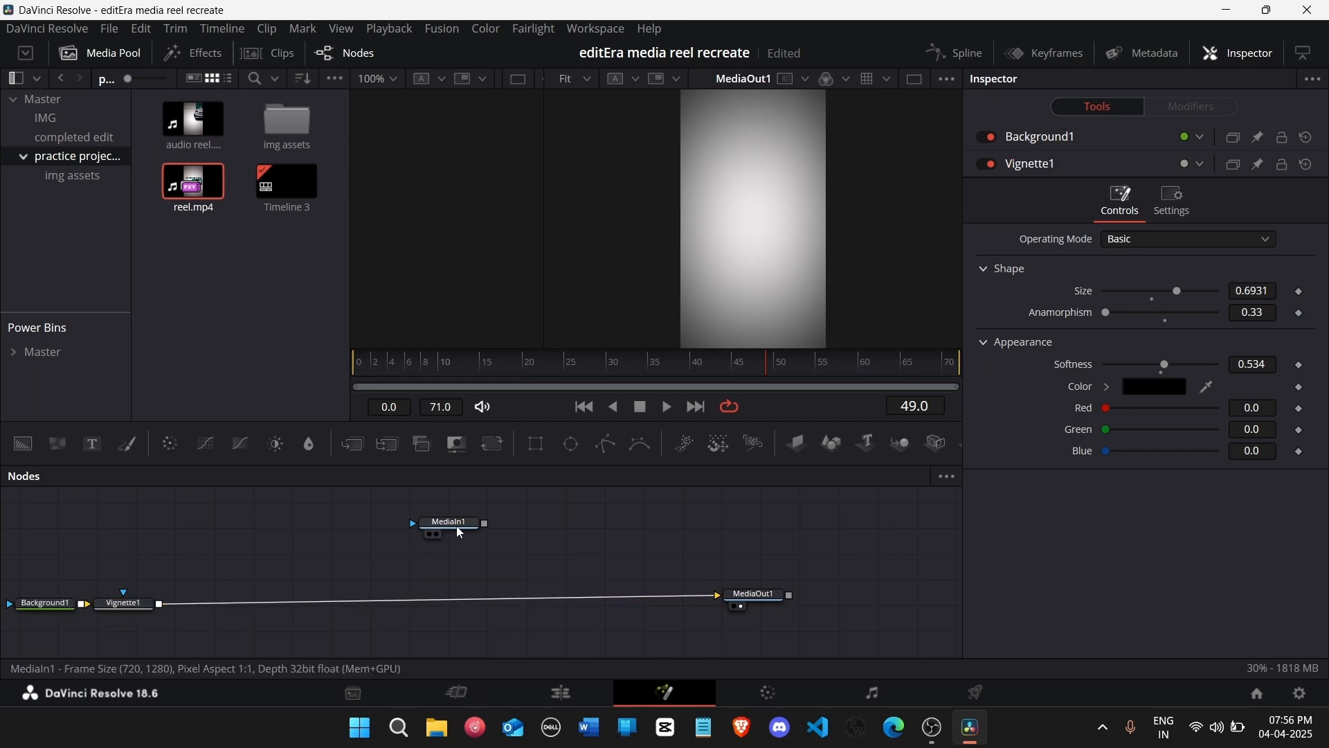
pyautogui.press('2')
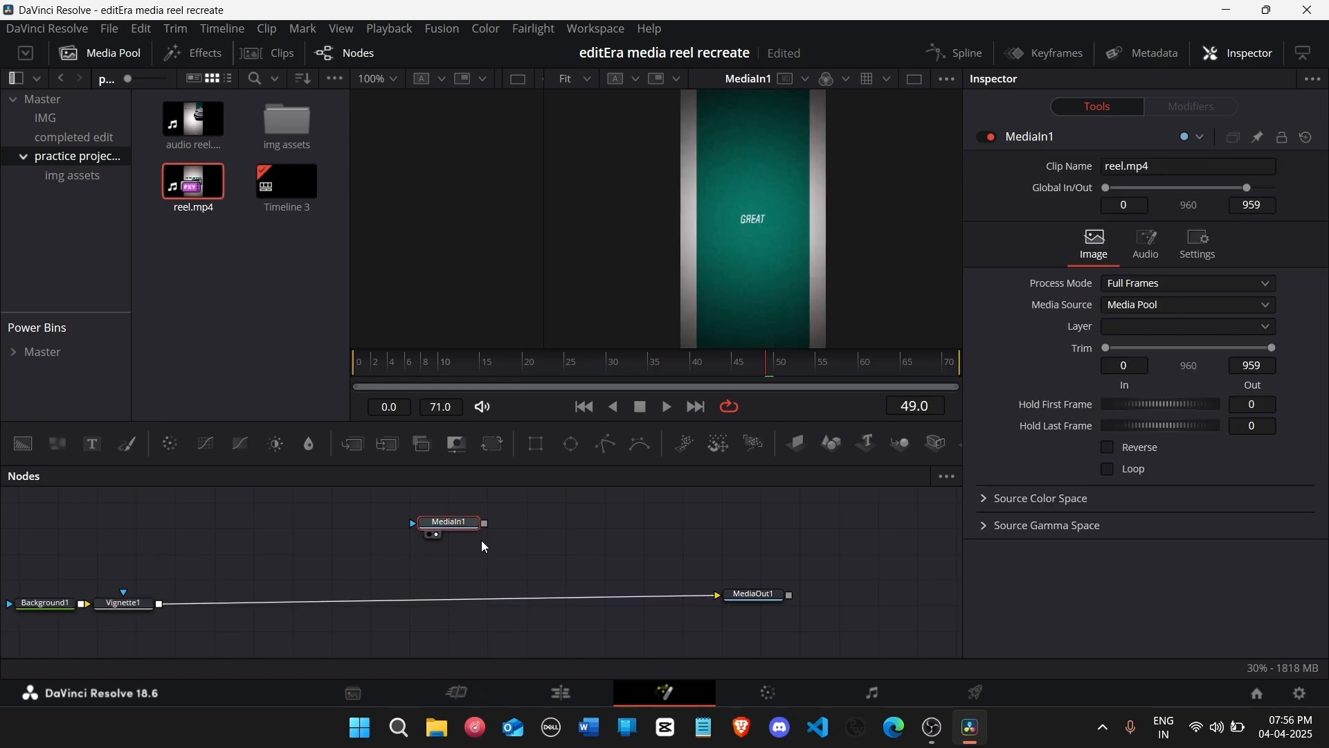
pyautogui.press('2')
pyautogui.click(130, 604)
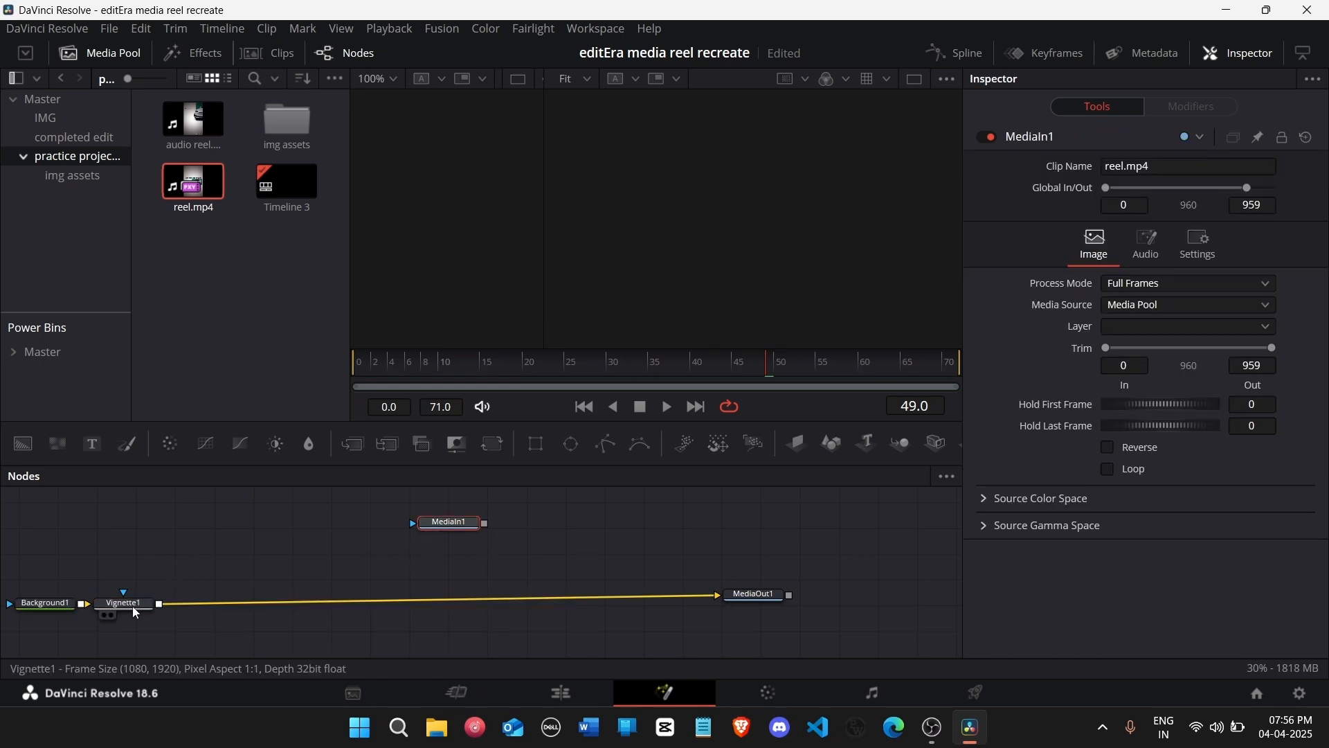
pyautogui.click(757, 595)
pyautogui.press('2')
# Step: Insert a Grain node between Background1 and Vignette1 and set its power to 2.9
pyautogui.click(43, 603)
pyautogui.moveTo(125, 604); pyautogui.dragTo(238, 612)
pyautogui.click(43, 603)
pyautogui.hotkey('shift', 'space')
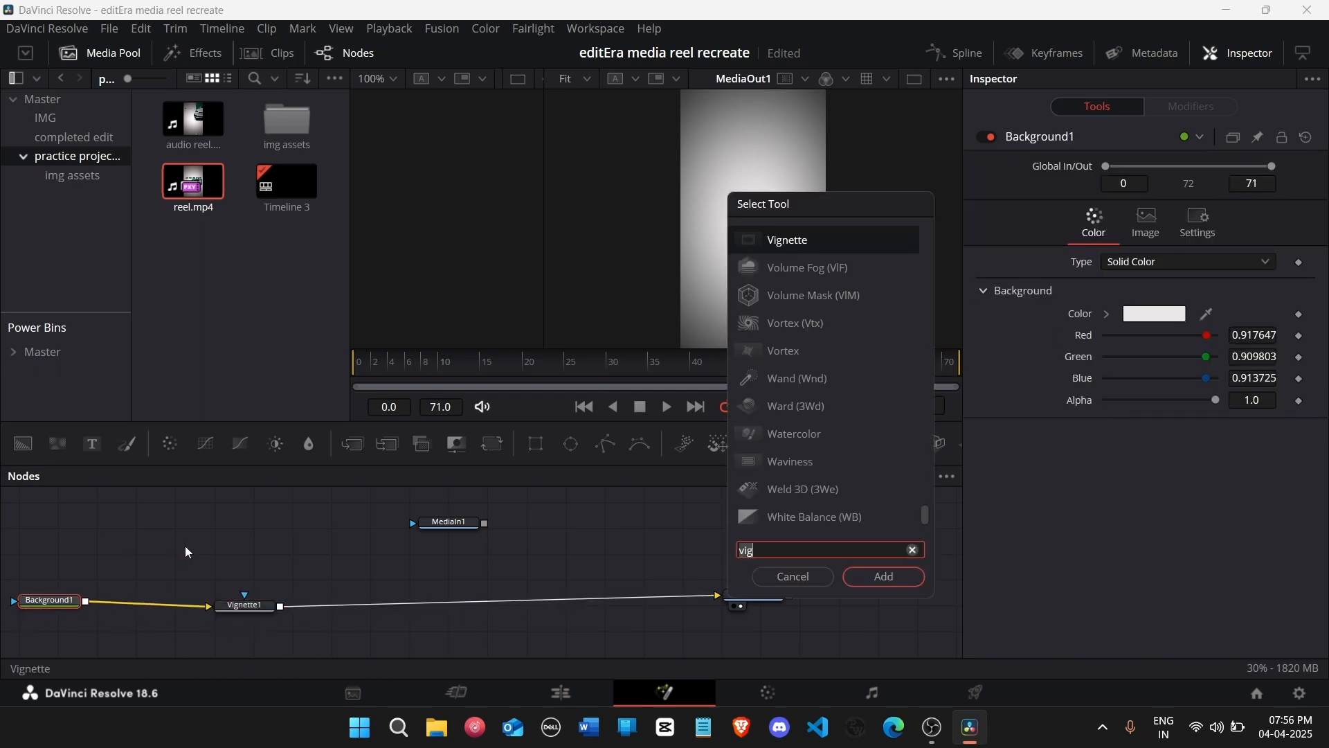
pyautogui.write('gra')
pyautogui.press('Return')
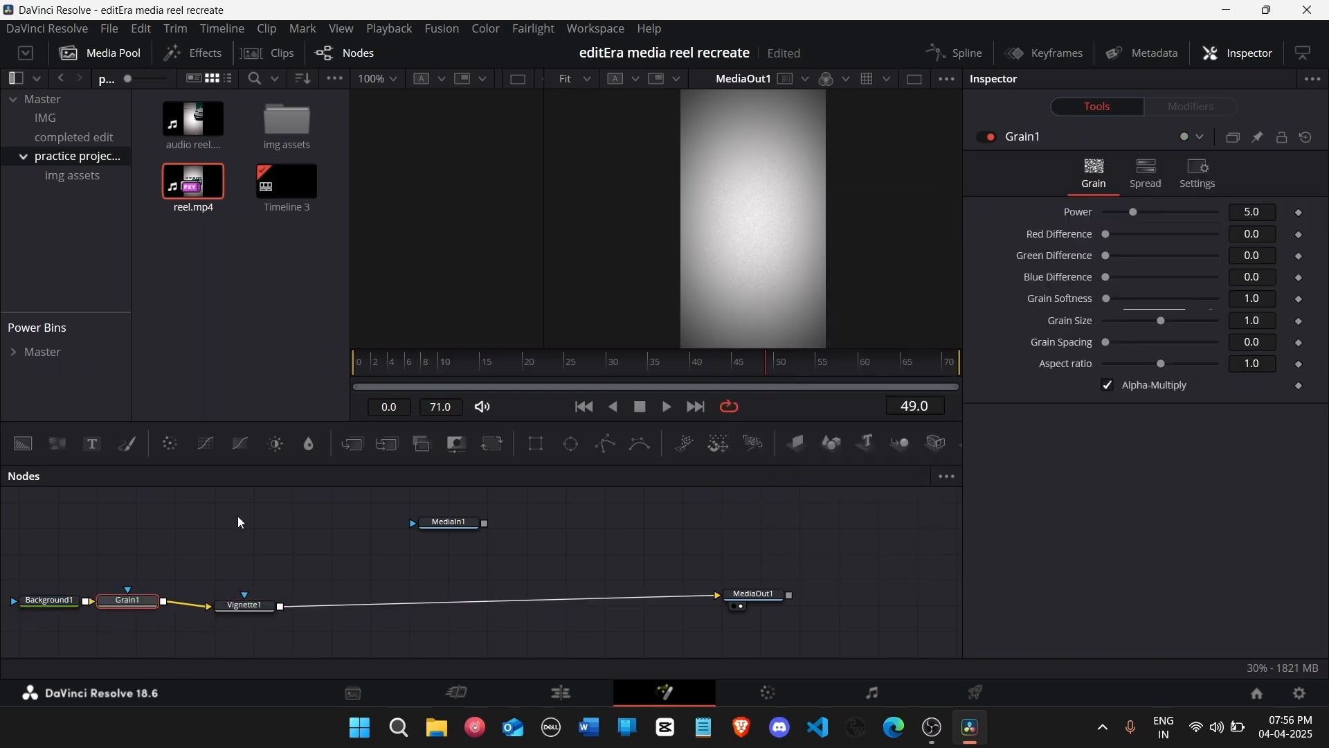
pyautogui.click(1253, 212)
pyautogui.write('2.66')
pyautogui.press('Return')
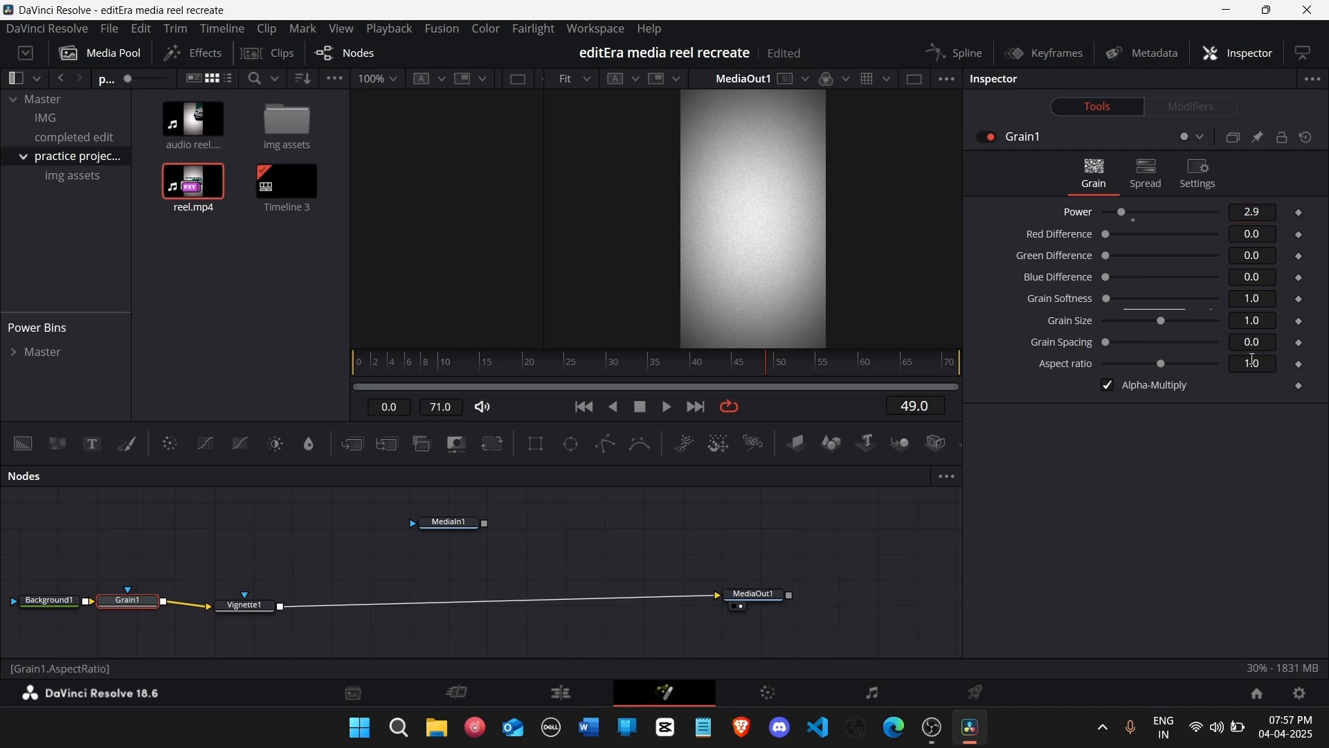
# Step: Try different grain size and spacing values on Grain1, and undo them
pyautogui.moveTo(1257, 343)
pyautogui.mouseDown()
pyautogui.moveTo(1283, 343)
pyautogui.moveTo(1239, 343)
pyautogui.mouseUp()
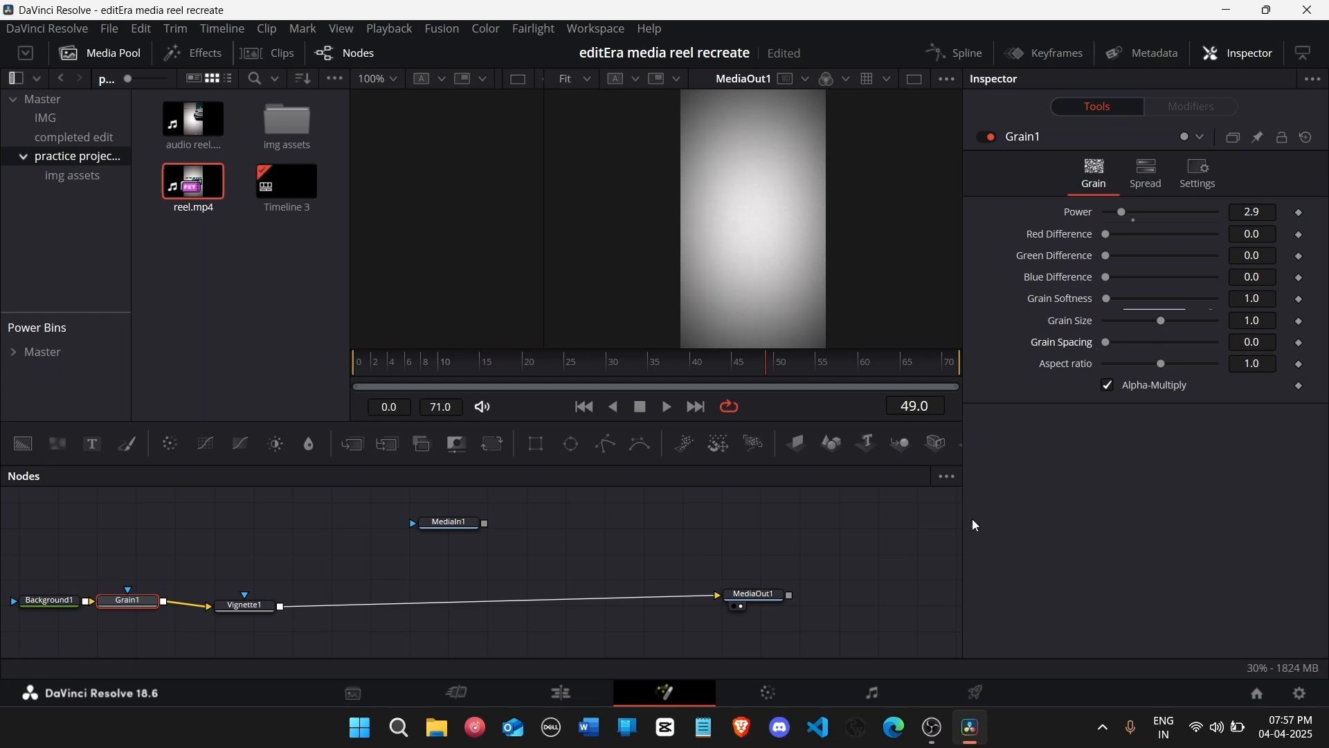
pyautogui.moveTo(615, 368); pyautogui.dragTo(760, 369)
pyautogui.click(1167, 171)
pyautogui.click(1077, 162)
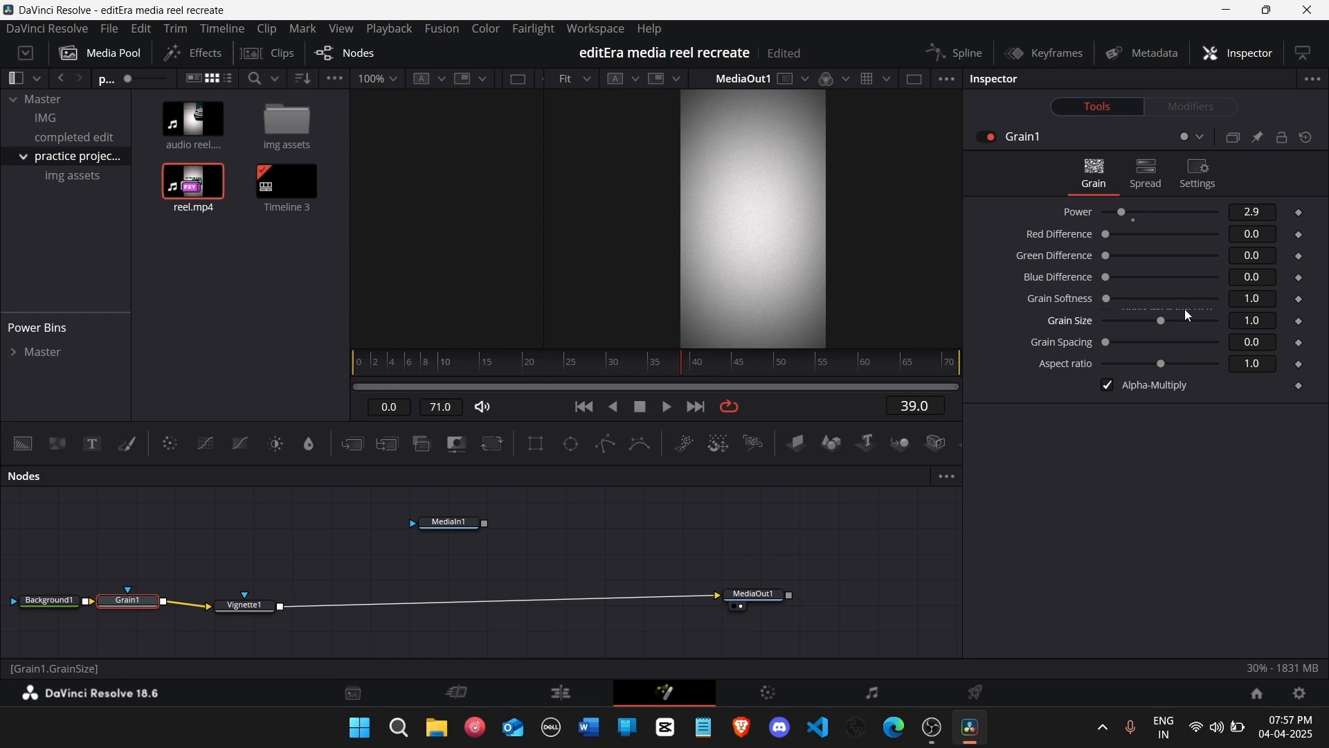
pyautogui.moveTo(1160, 318); pyautogui.dragTo(1203, 321)
pyautogui.moveTo(1278, 343); pyautogui.dragTo(1032, 345)
pyautogui.hotkey('ctrl', 'z')
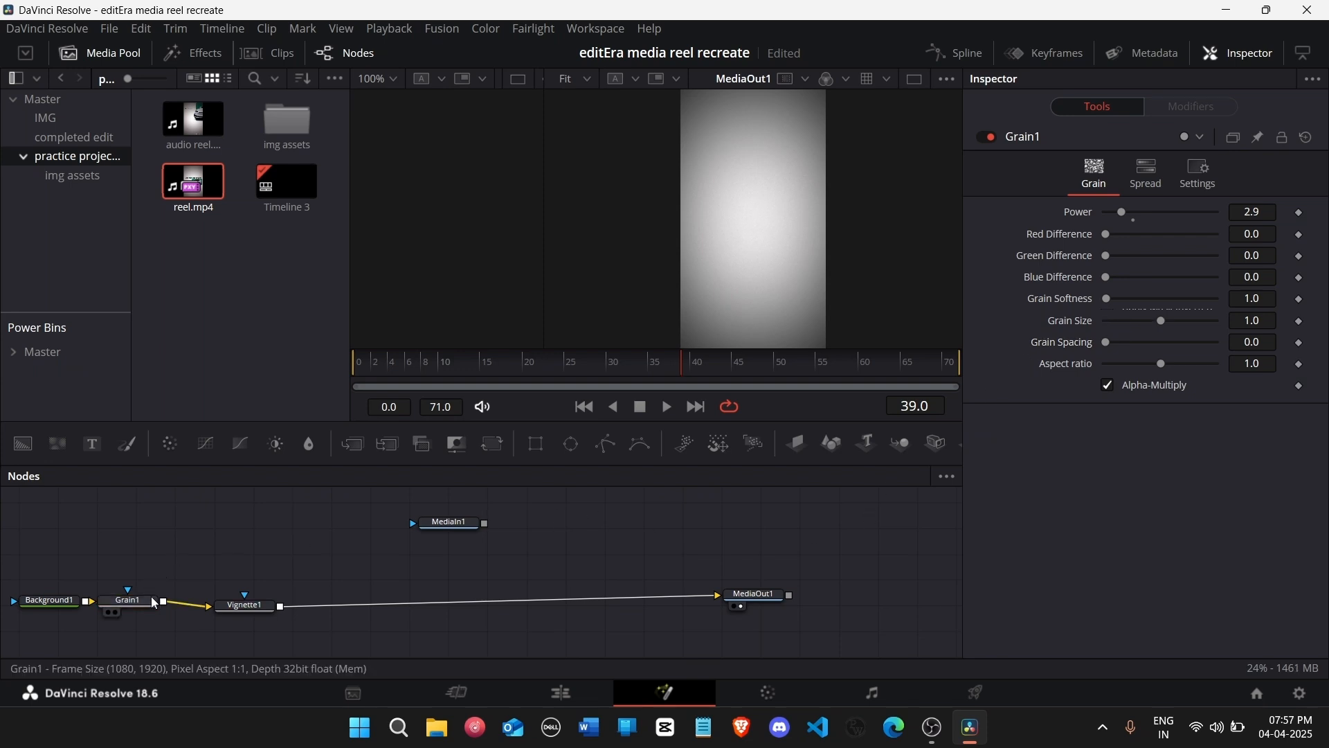
# Step: Try an ml_ReGrain node between Grain1 and Vignette1, delete it and move Vignette1 back toward Grain1
pyautogui.hotkey('shift', 'space')
pyautogui.write('gra')
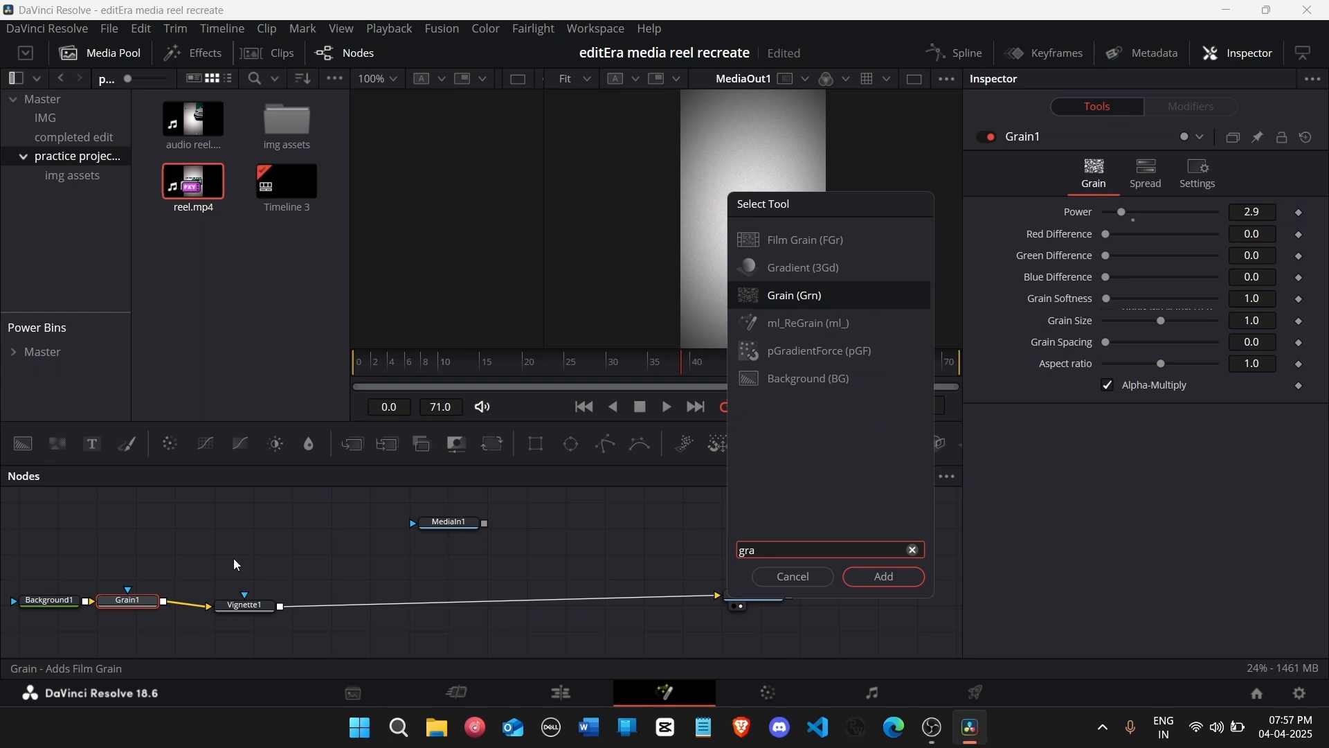
pyautogui.press('Down')
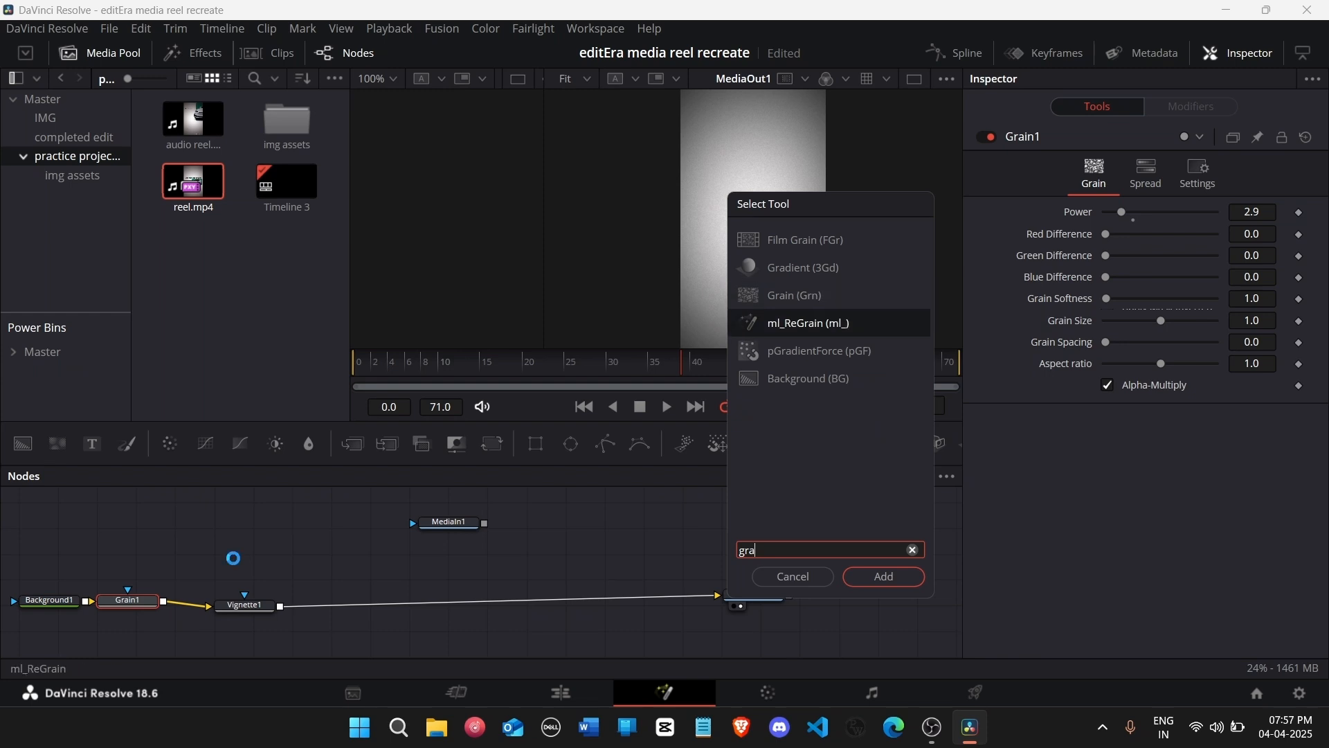
pyautogui.press('Return')
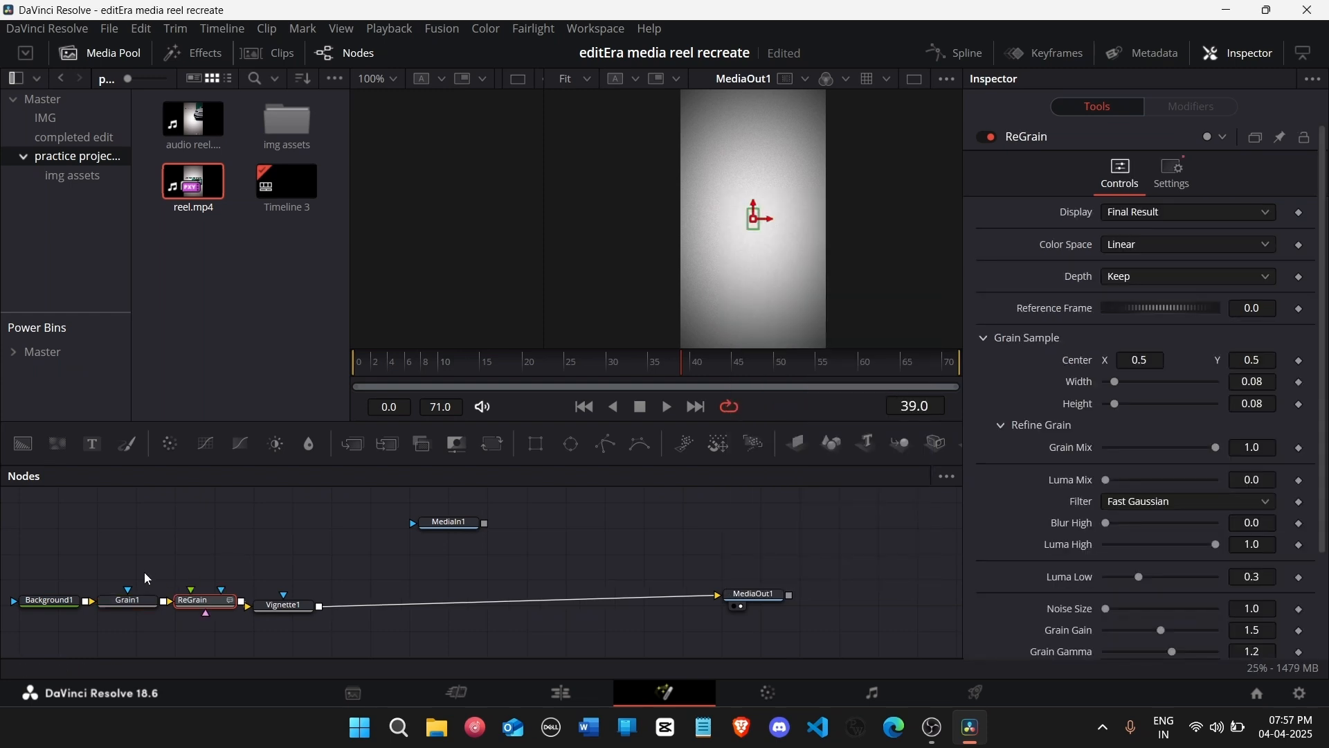
pyautogui.moveTo(196, 555); pyautogui.dragTo(220, 631)
pyautogui.press('Delete')
pyautogui.moveTo(293, 607); pyautogui.dragTo(264, 604)
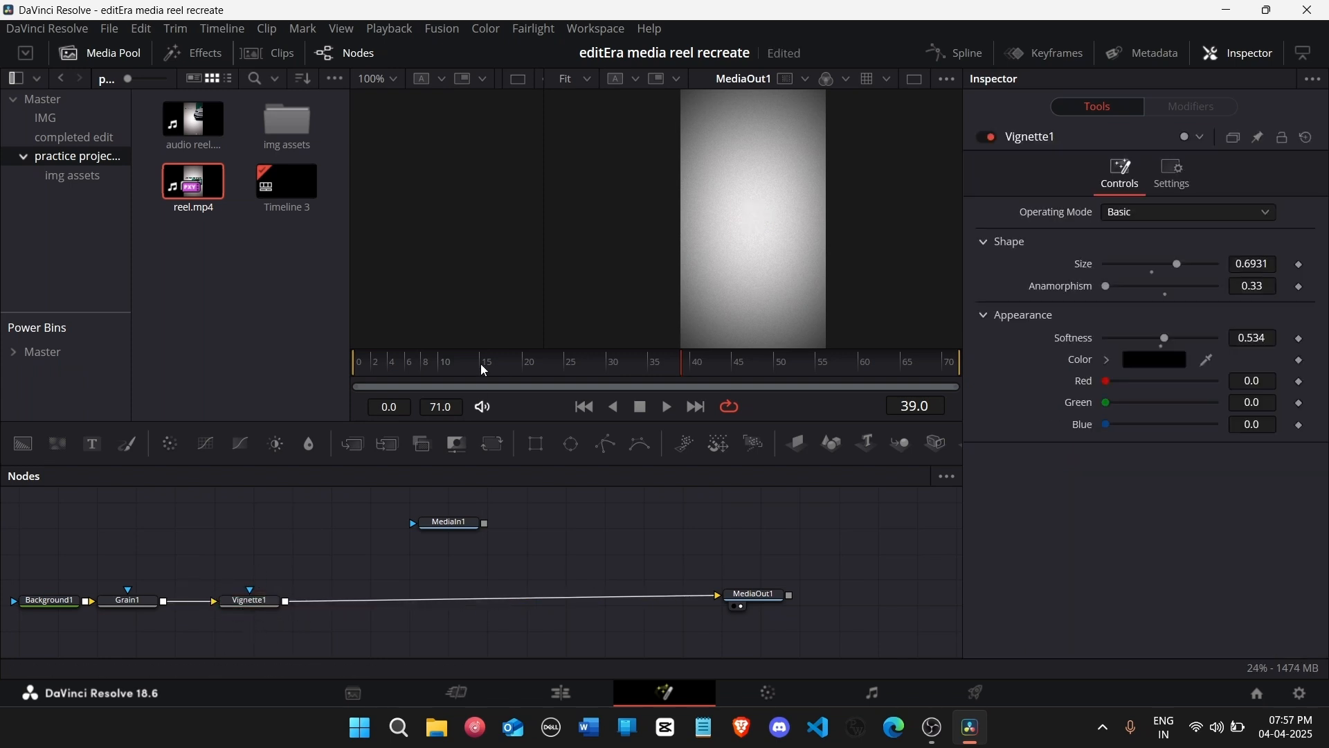
# Step: Scrub through the composition to check the grain, and disable the Grain1 node
pyautogui.moveTo(485, 370); pyautogui.dragTo(817, 374)
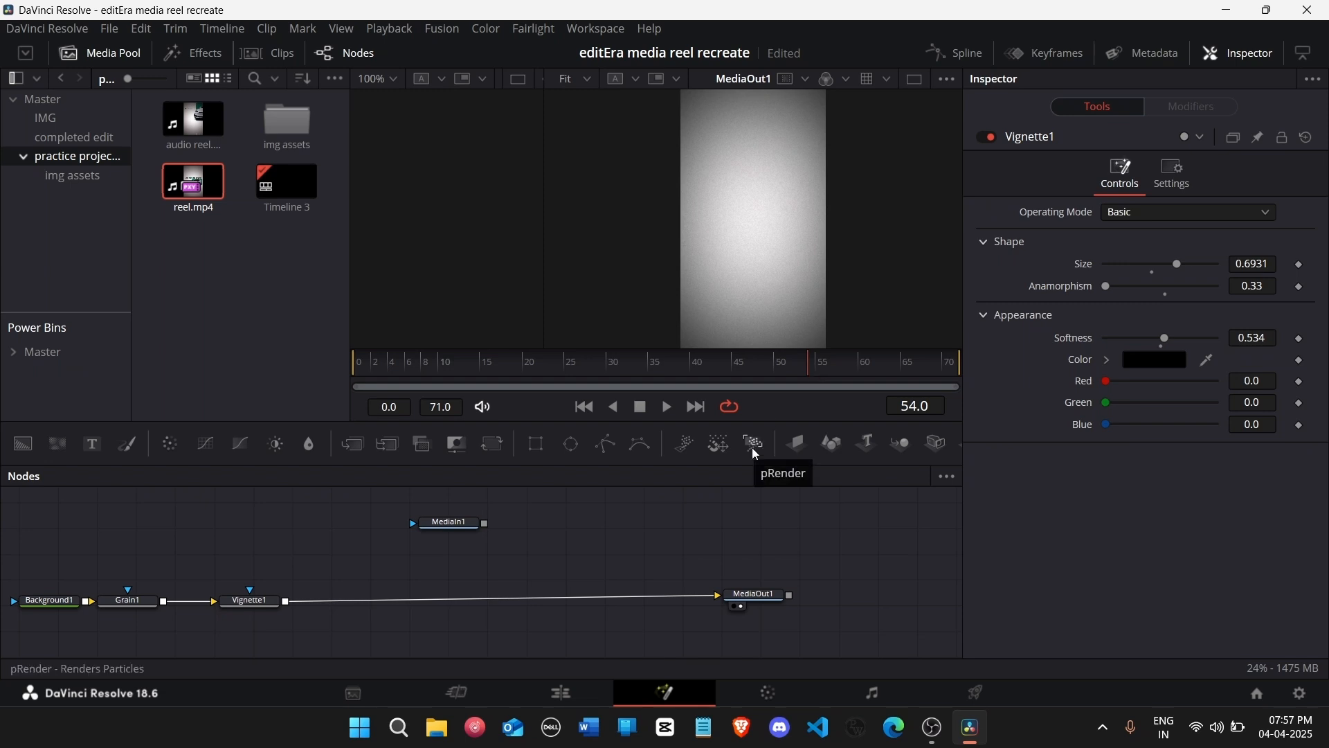
pyautogui.click(153, 612)
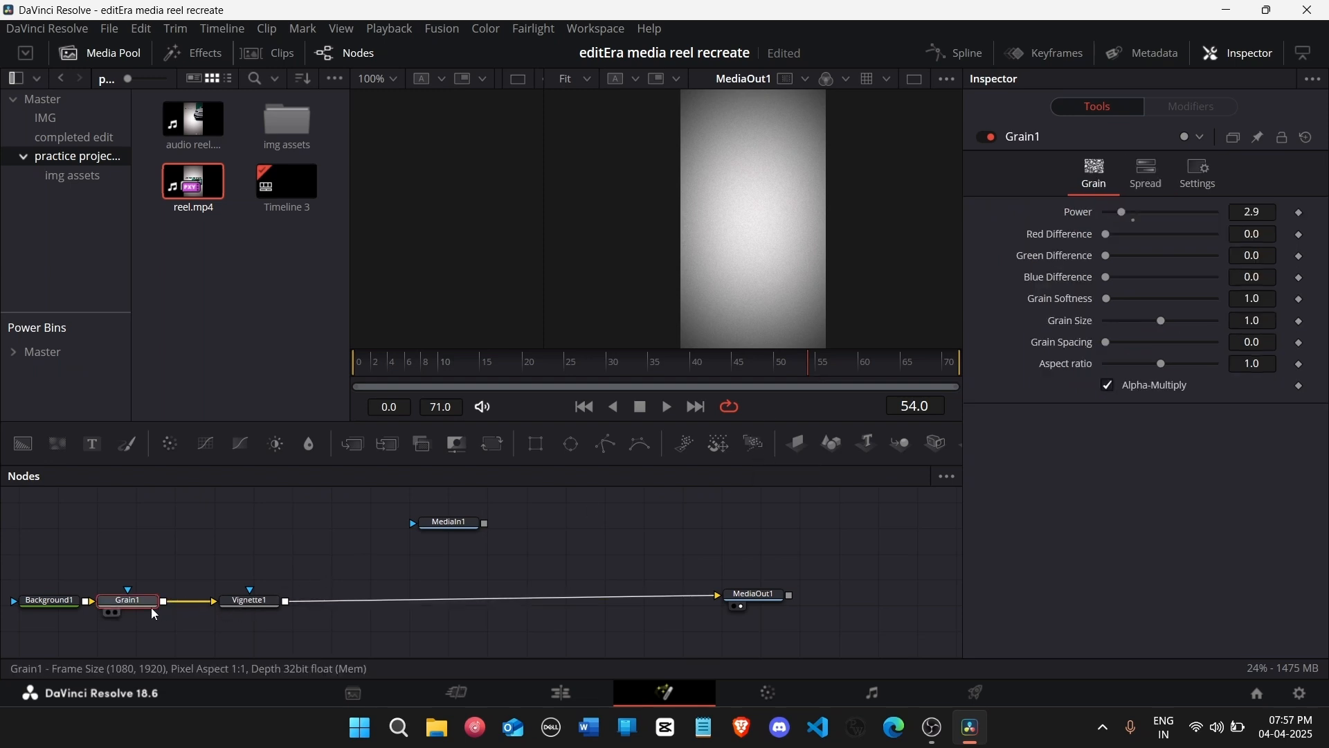
pyautogui.moveTo(409, 370); pyautogui.dragTo(862, 354)
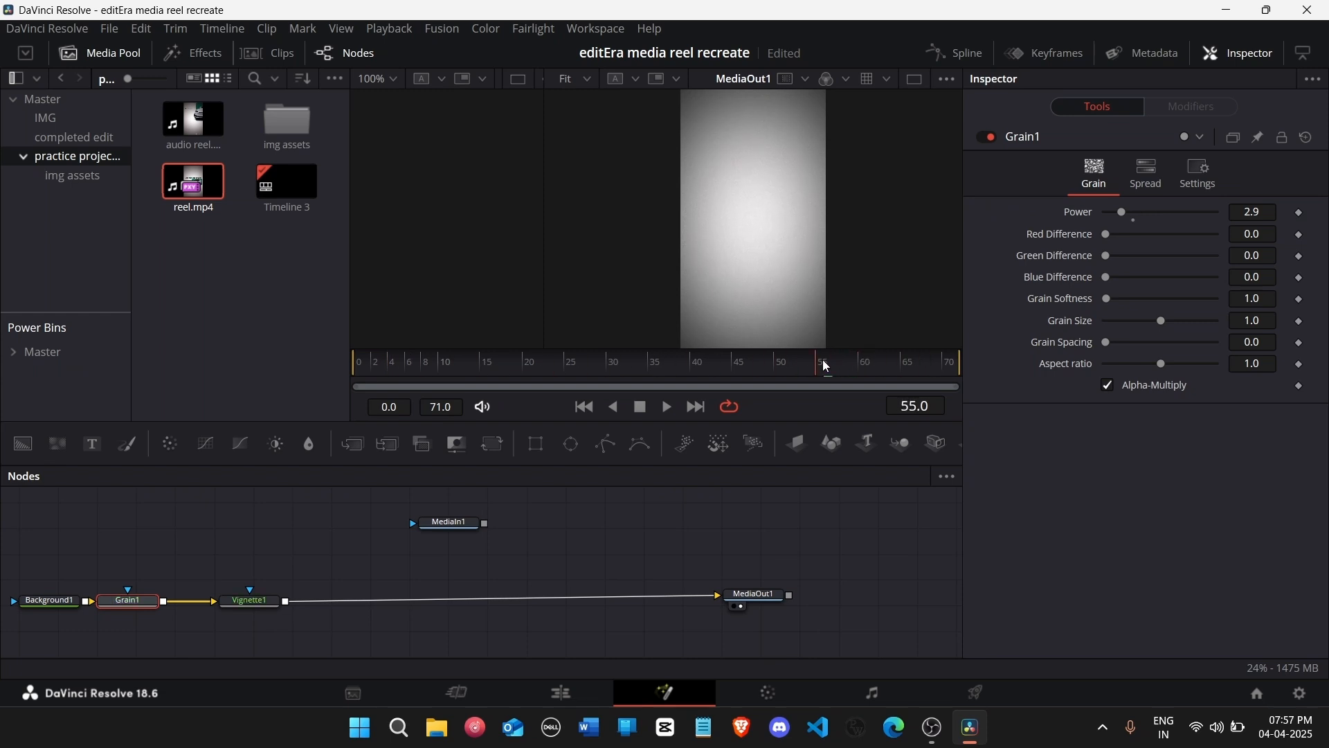
pyautogui.click(994, 138)
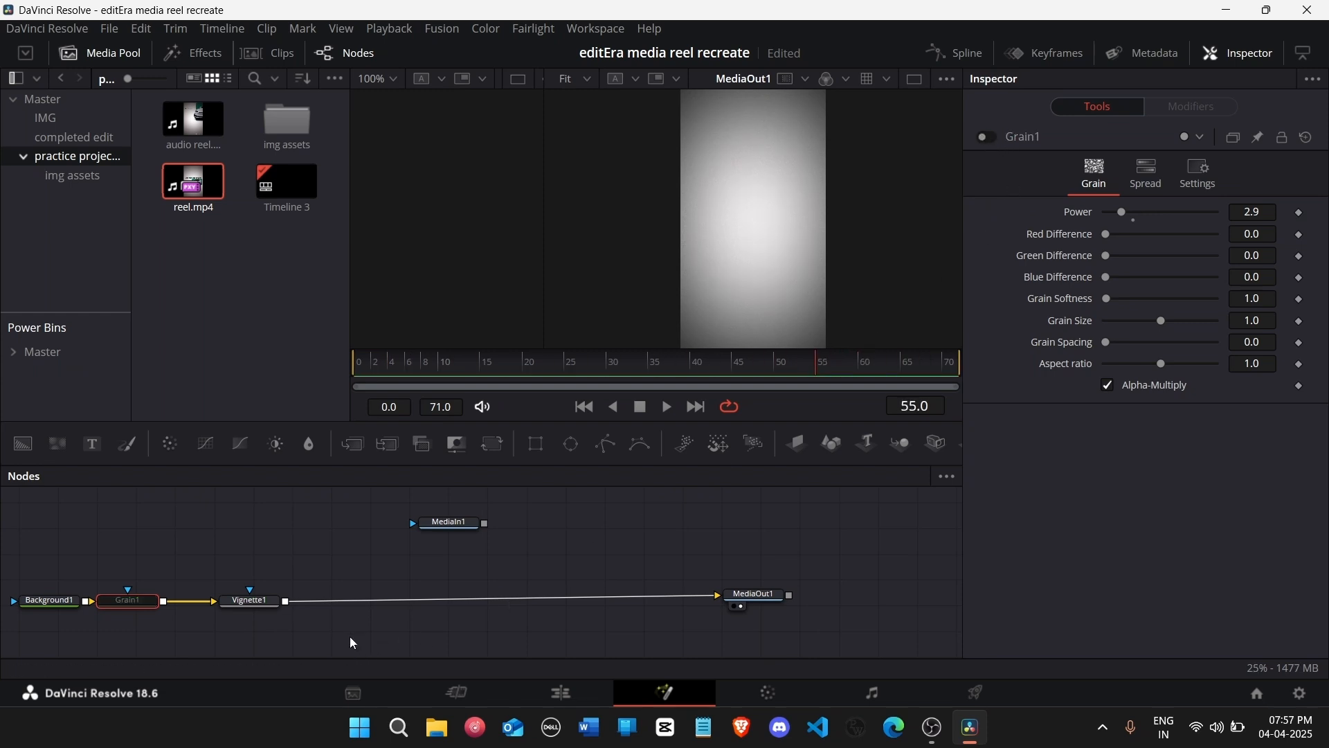
# Step: Merge a new Text node over Vignette1's output and place it directly below Merge1
pyautogui.moveTo(220, 598); pyautogui.dragTo(223, 603)
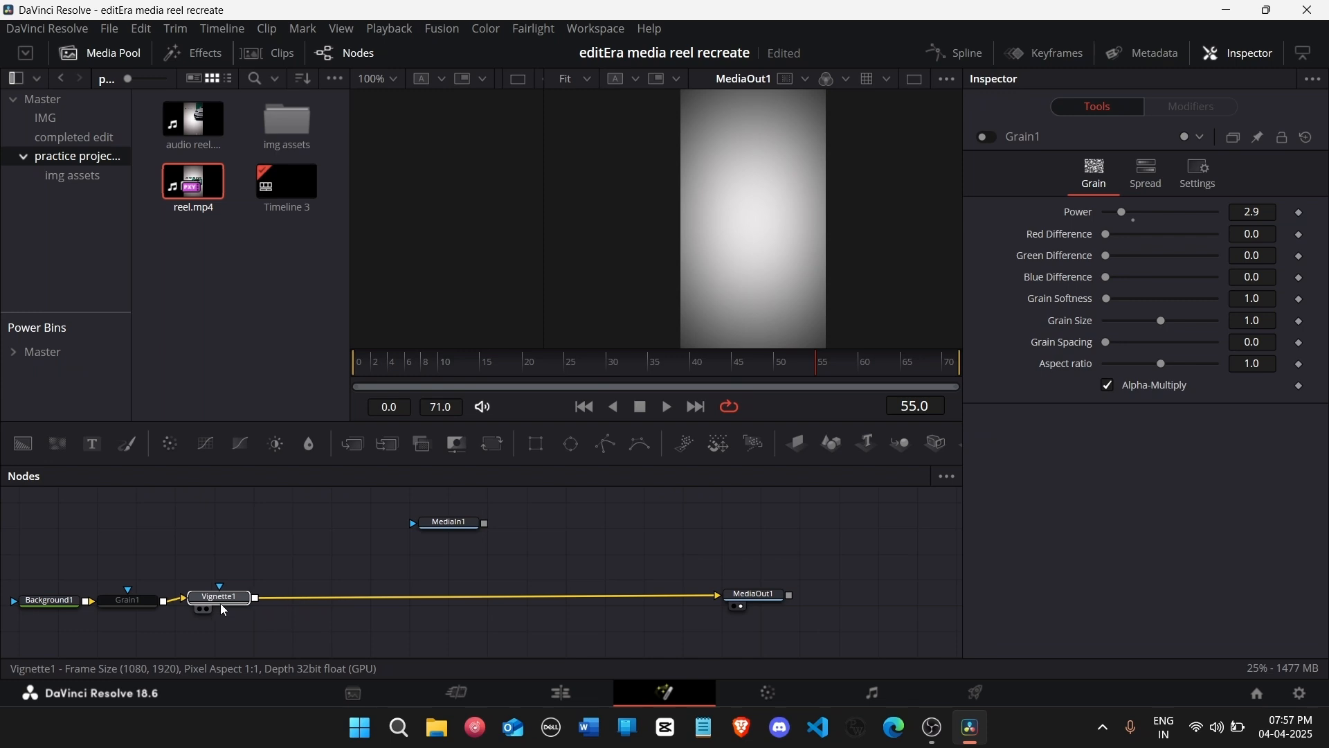
pyautogui.click(218, 608)
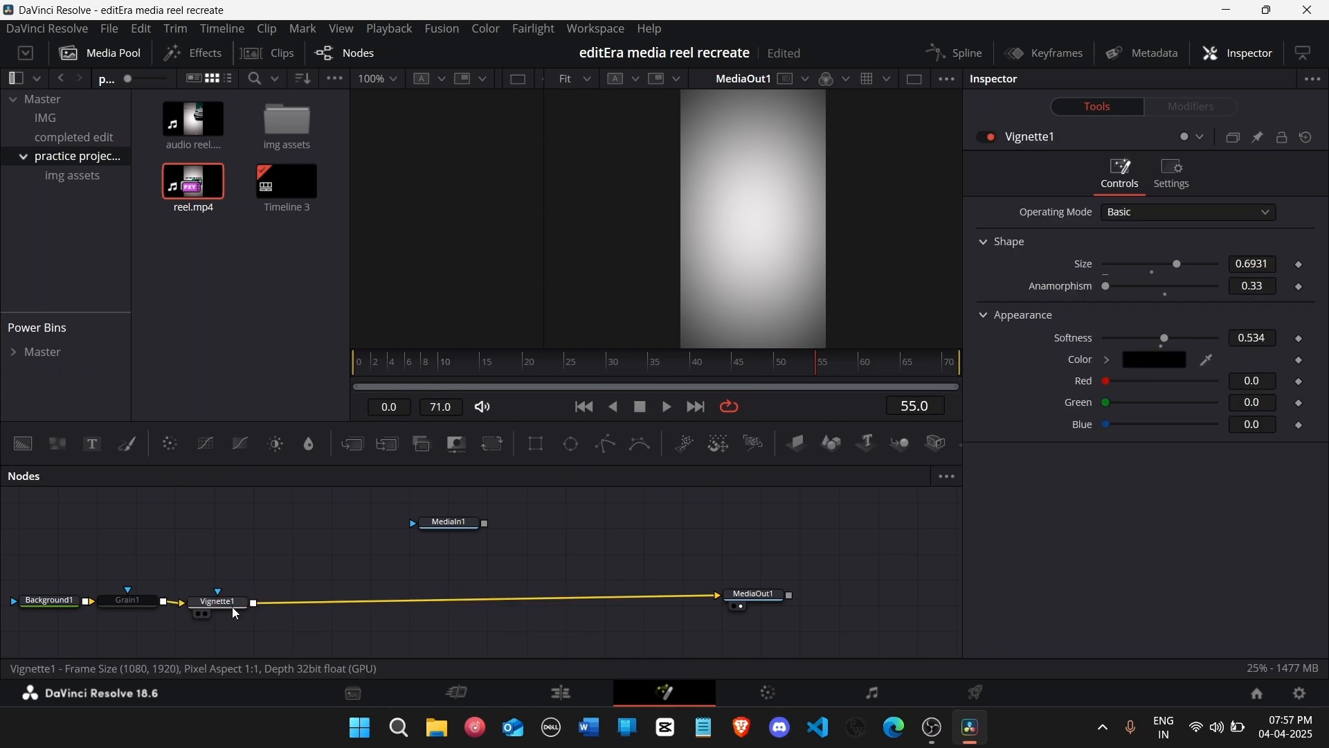
pyautogui.click(100, 444)
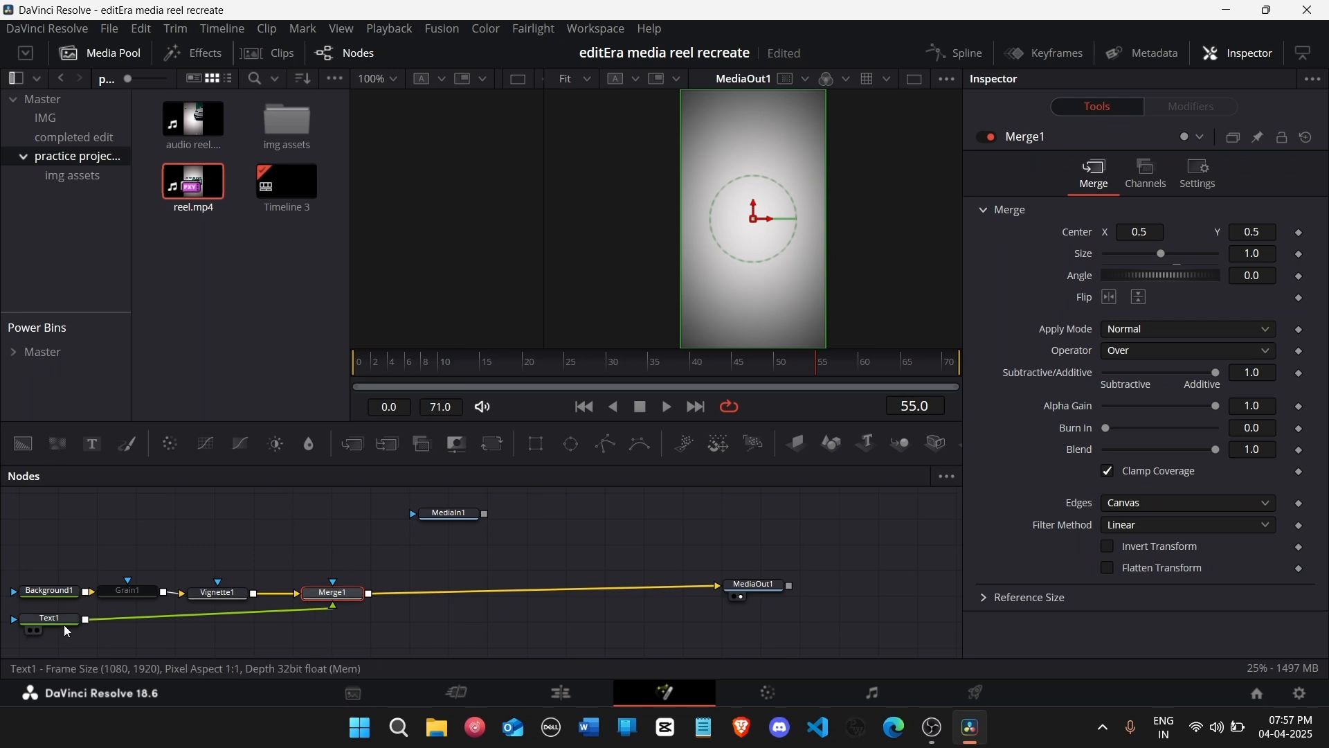
pyautogui.moveTo(52, 618); pyautogui.dragTo(356, 635)
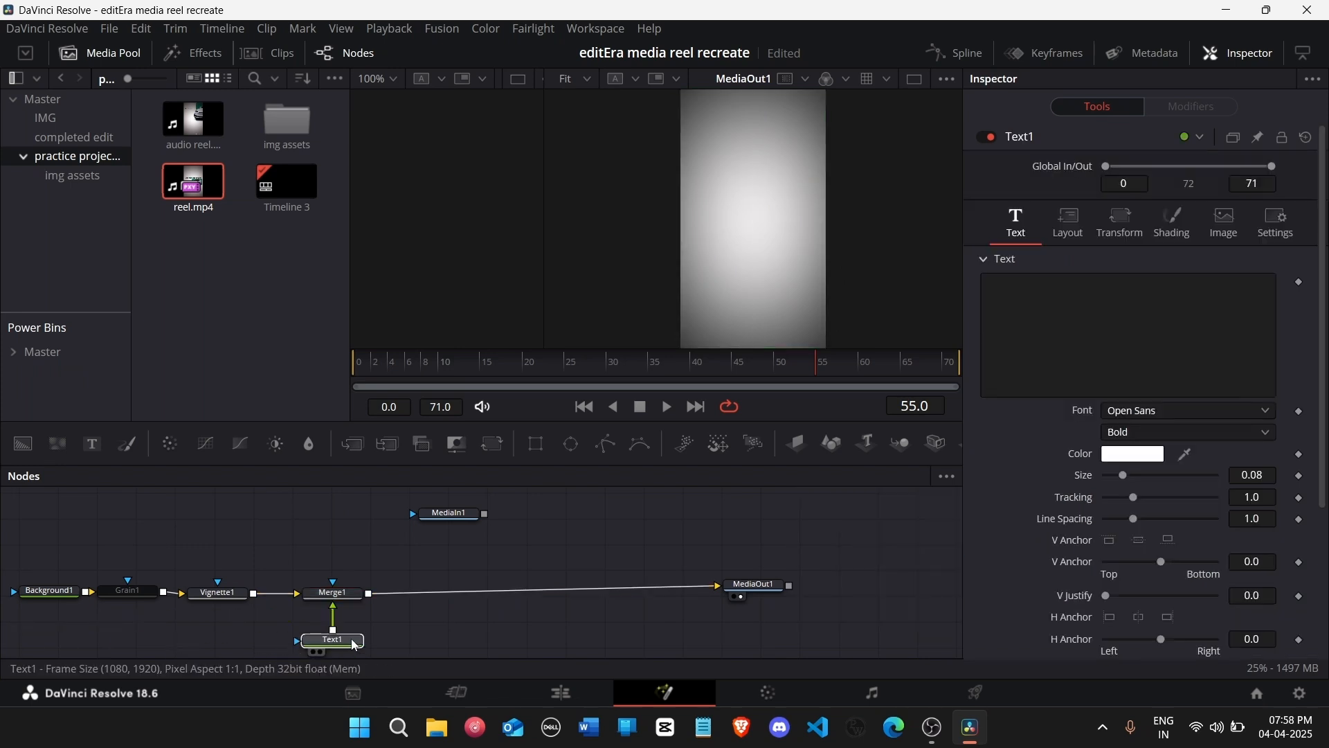
# Step: Review the reel's opening caption up to frame 35, return the viewer to MediaOut1 and select Text1
pyautogui.click(450, 513)
pyautogui.moveTo(349, 373); pyautogui.dragTo(650, 380)
pyautogui.scroll(-3, 533, 513)
pyautogui.scroll(3, 530, 508)
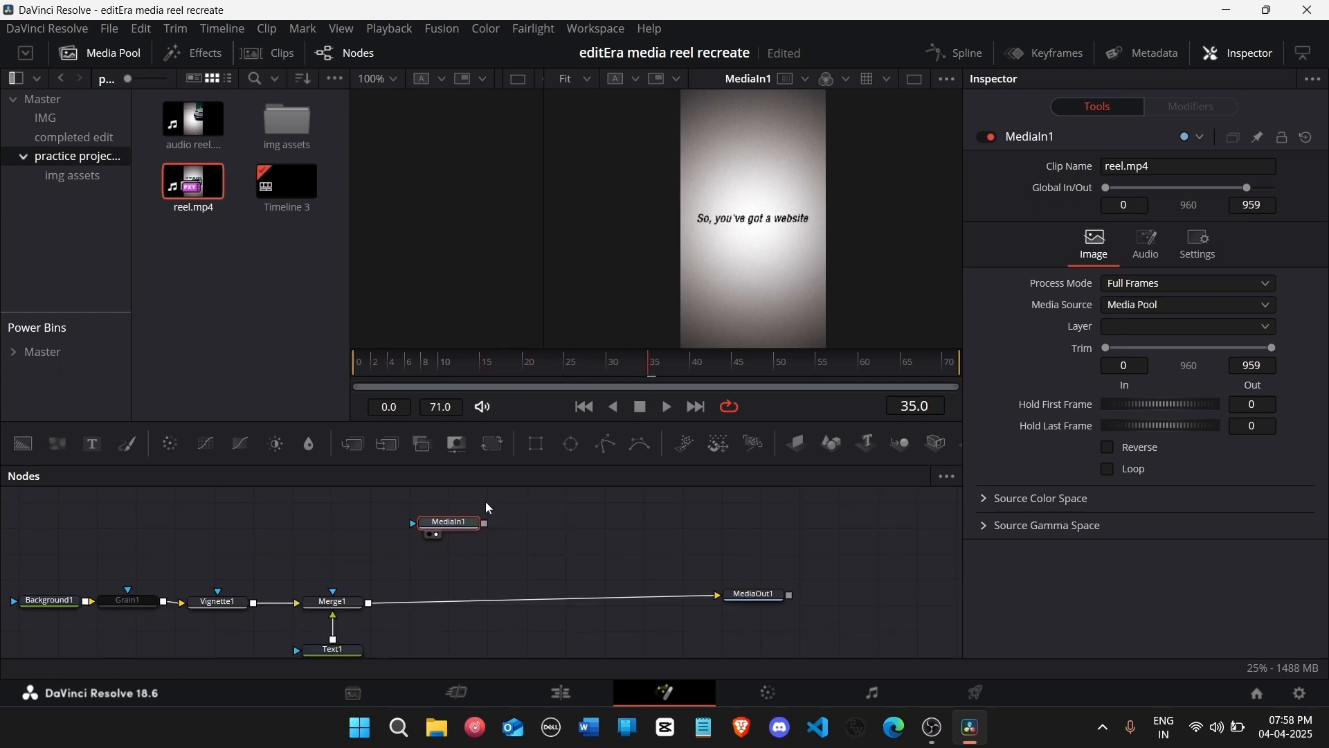
pyautogui.click(753, 597)
pyautogui.scroll(-3, 415, 575)
pyautogui.click(346, 547)
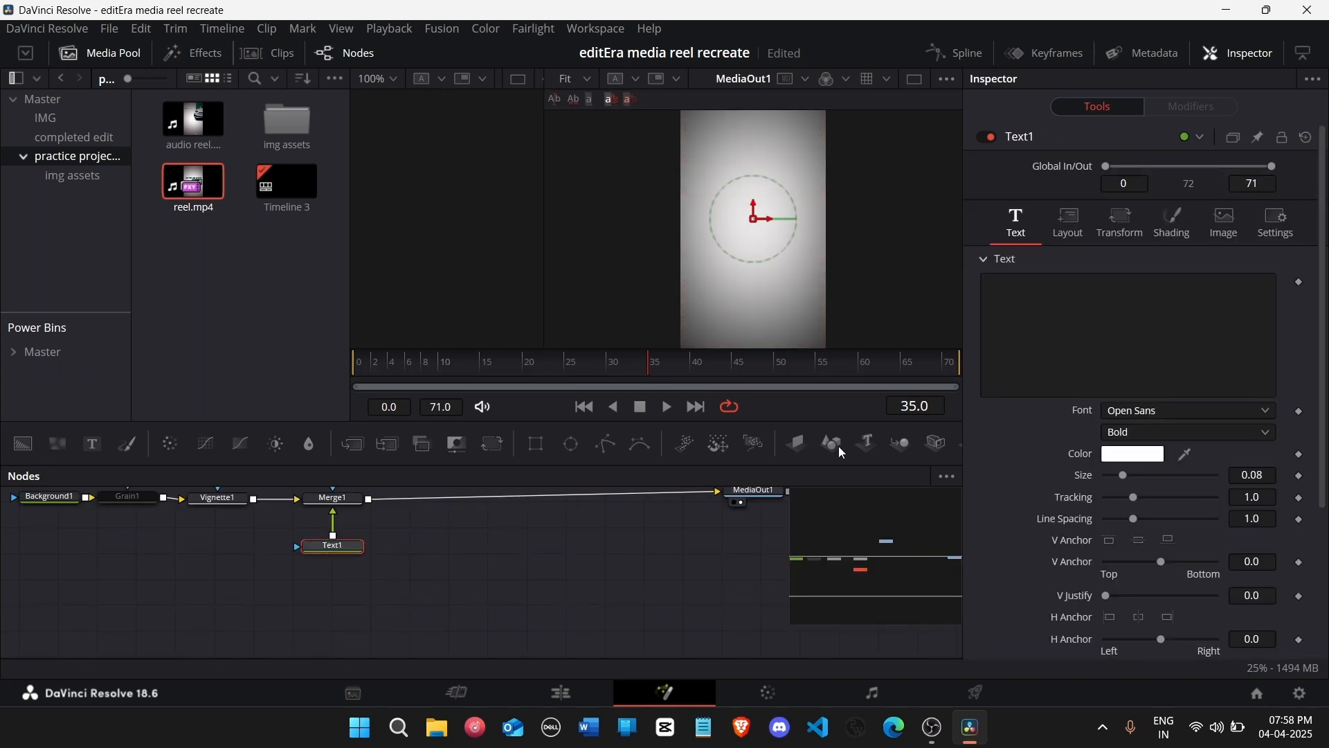
# Step: Enter "So," as Text1's caption and set its color to black
pyautogui.scroll(3, 727, 533)
pyautogui.click(1162, 345)
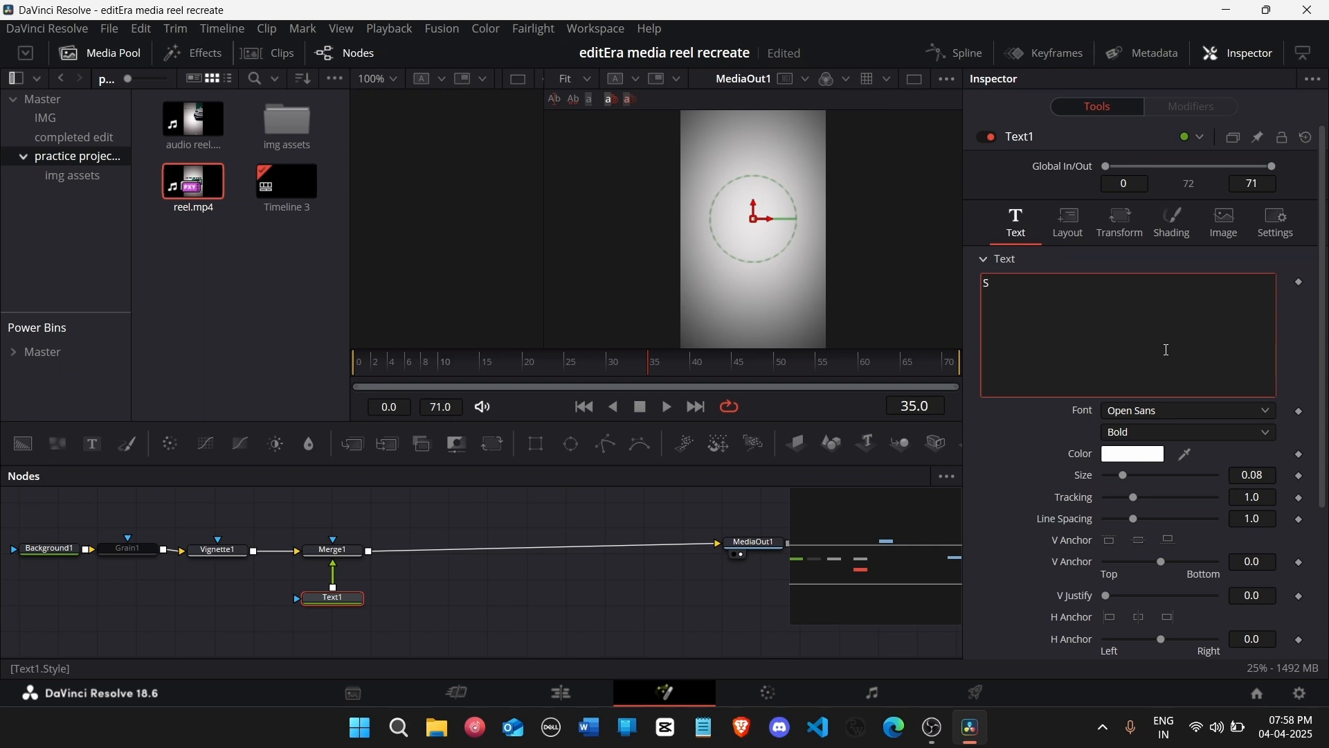
pyautogui.click(1133, 455)
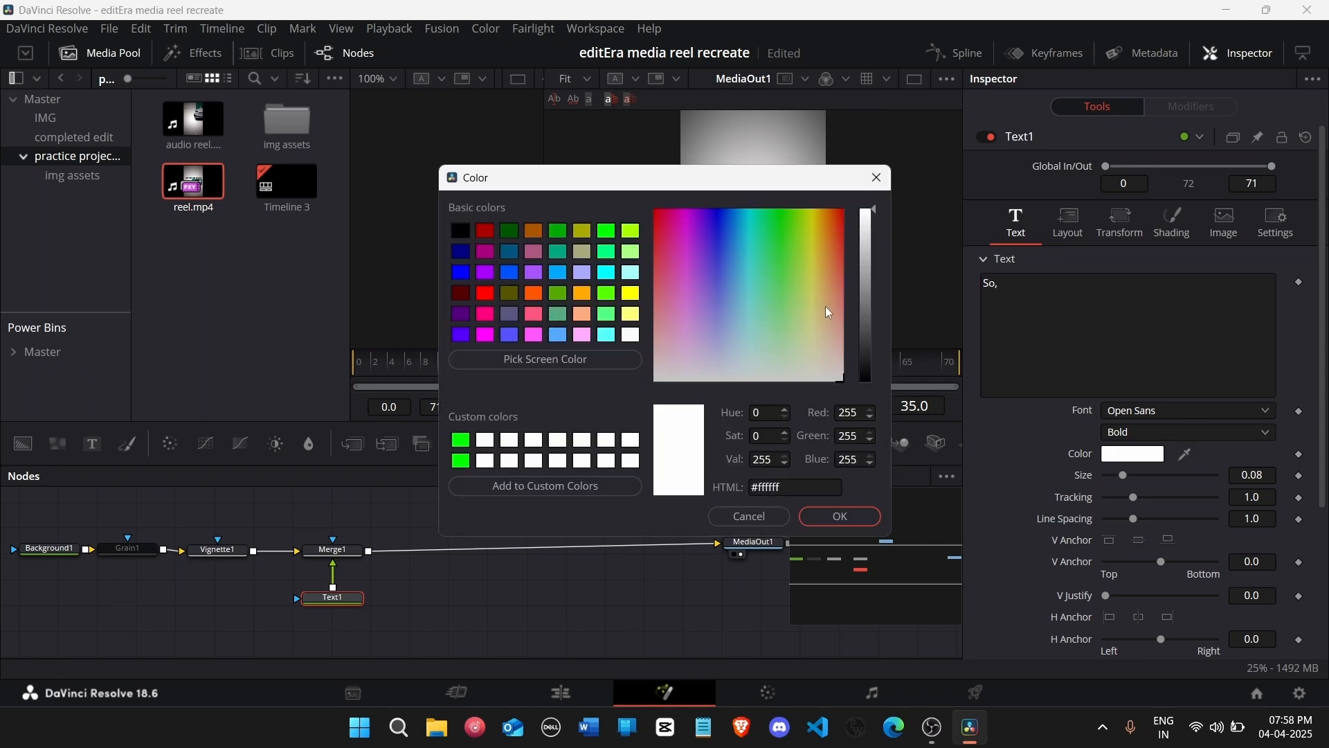
pyautogui.moveTo(866, 211); pyautogui.dragTo(865, 382)
pyautogui.click(861, 525)
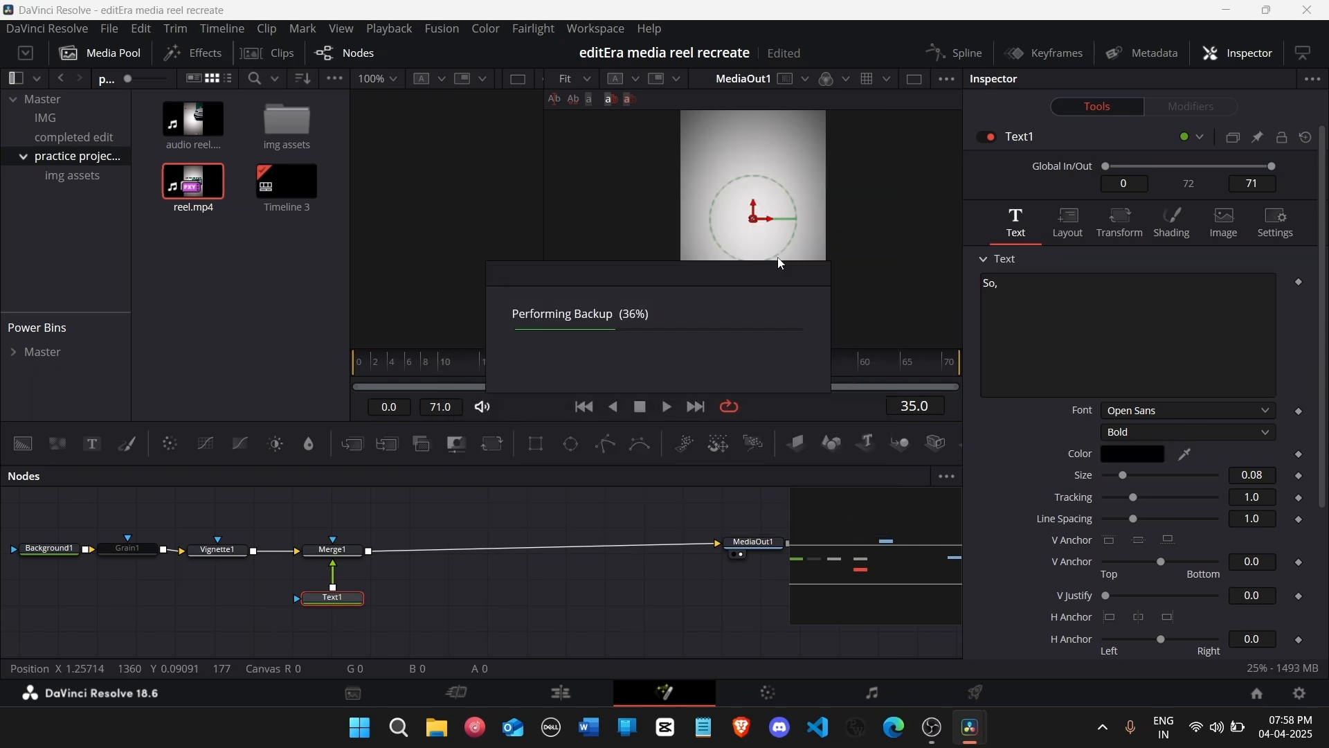
# Step: Try the Bebas Neue font on the caption and check which styles it offers
pyautogui.click(1169, 413)
pyautogui.scroll(15, 1173, 407)
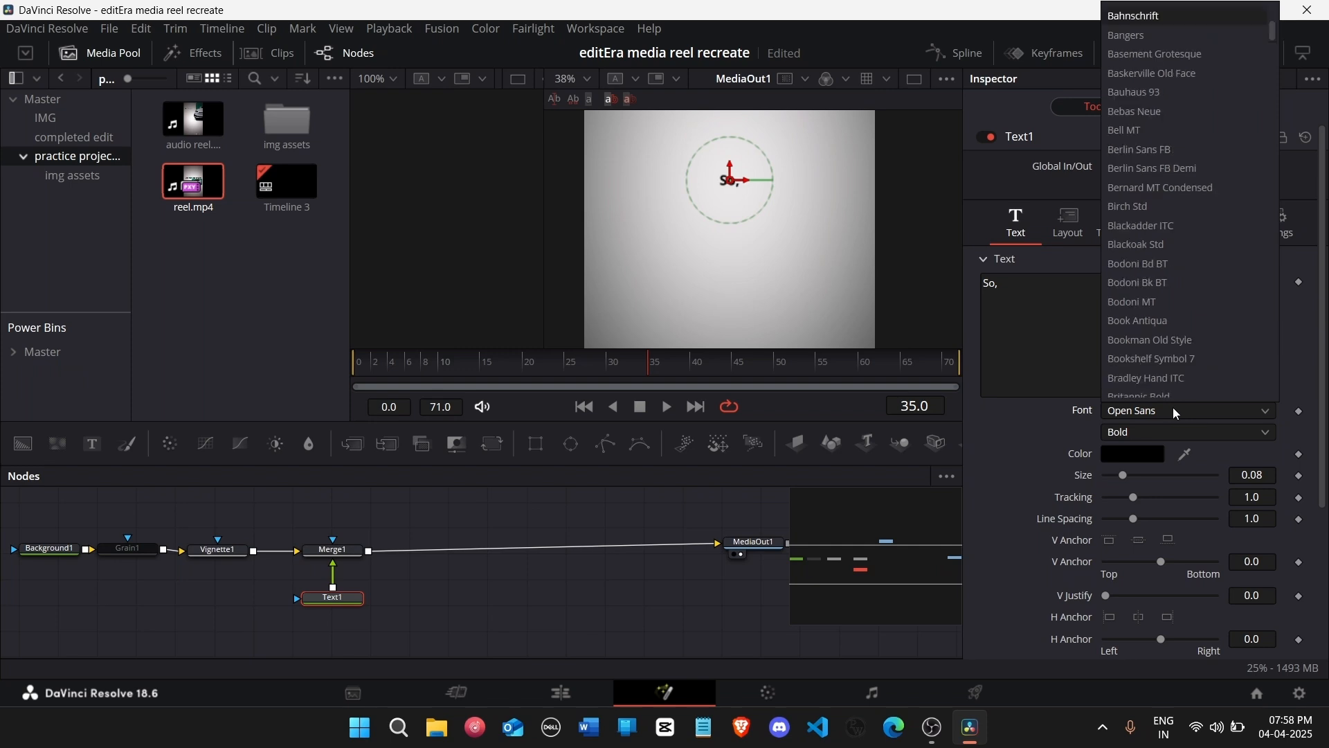
pyautogui.scroll(-1, 1172, 374)
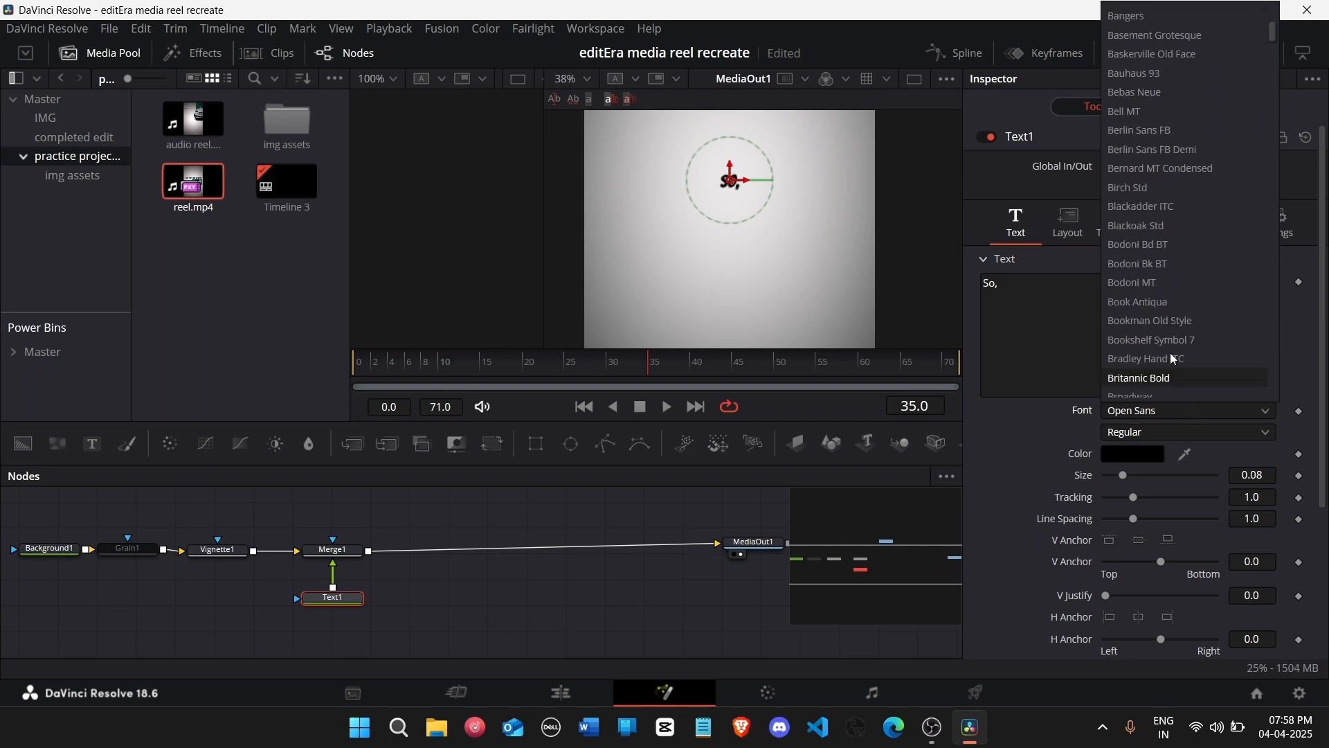
pyautogui.click(1168, 93)
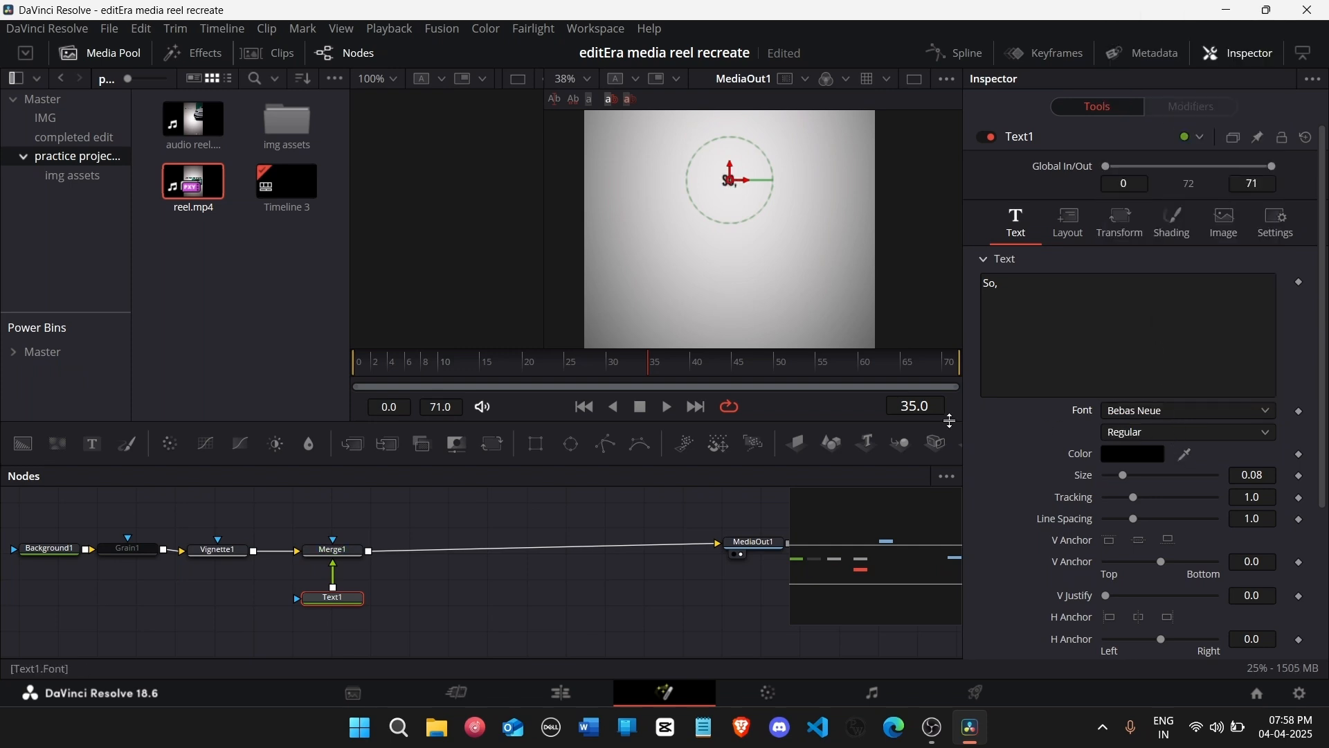
pyautogui.click(656, 583)
pyautogui.click(1158, 429)
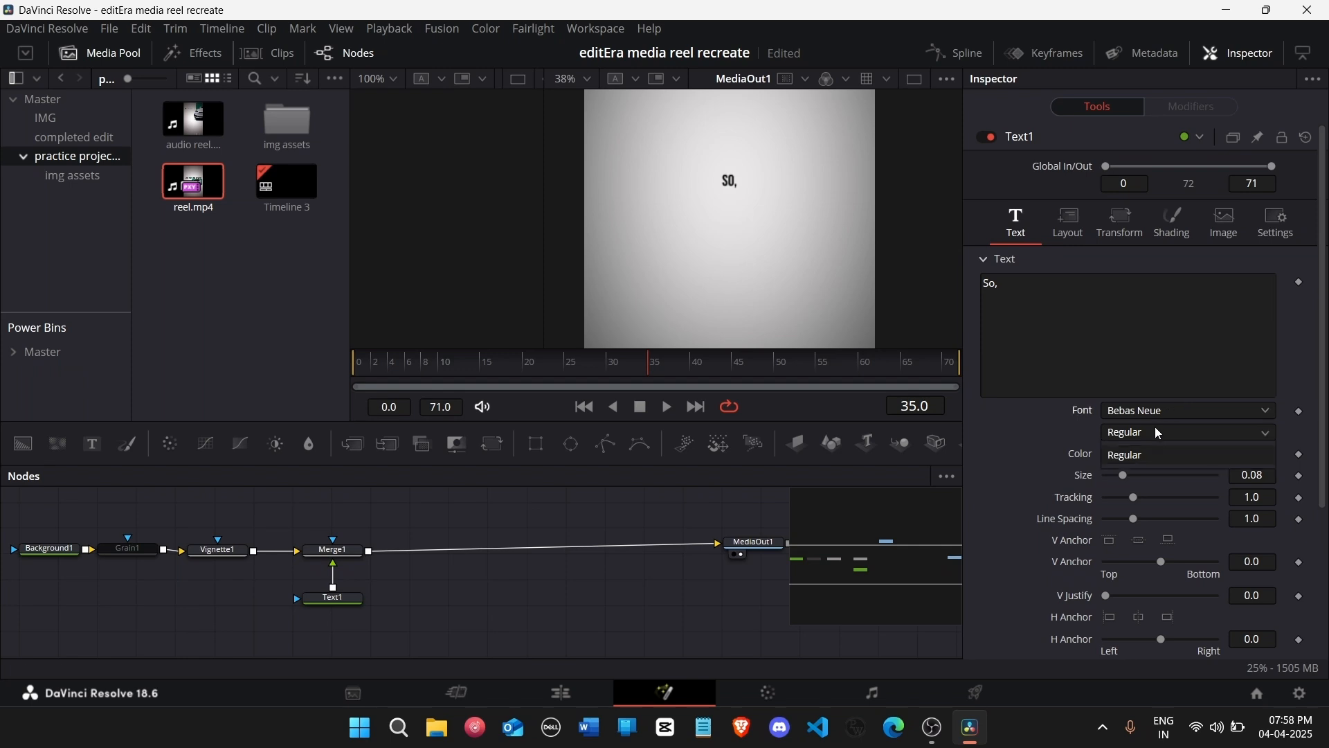
pyautogui.click(1159, 433)
# Step: Set the caption's font to Arial with the Italic style
pyautogui.click(1171, 413)
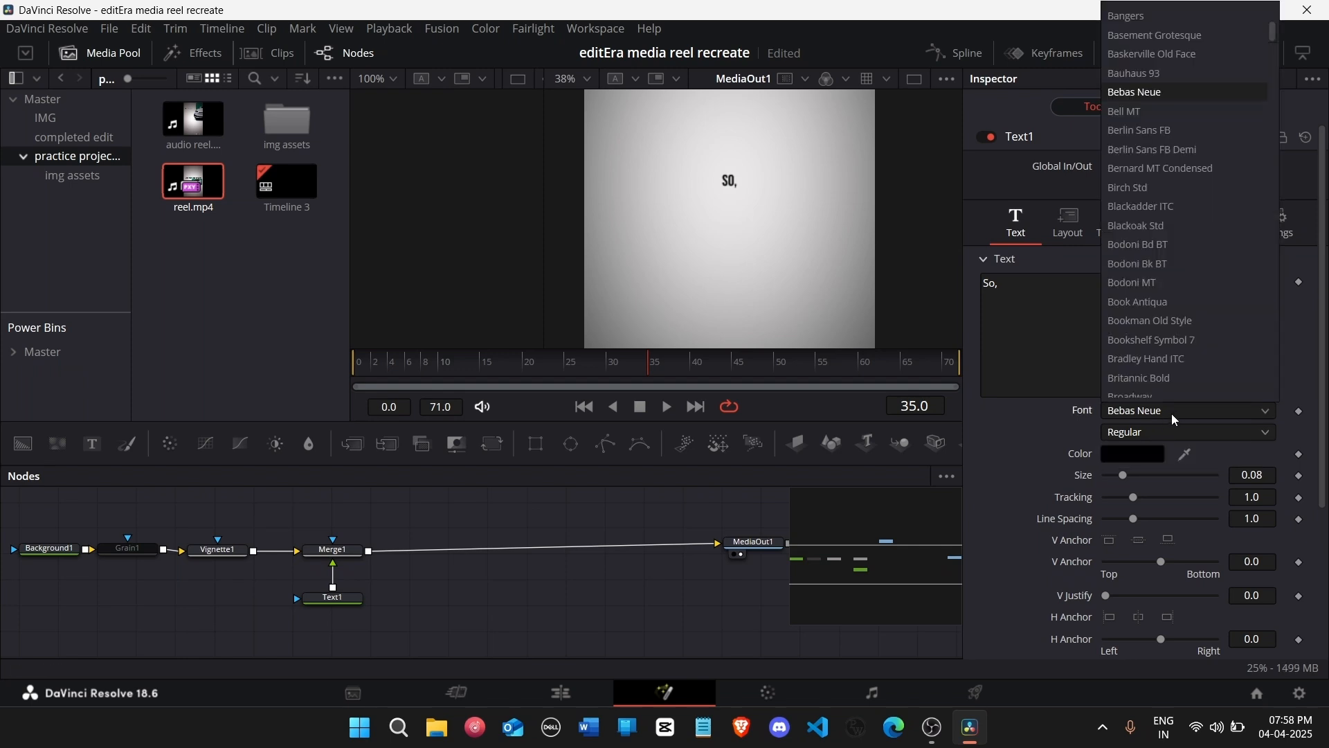
pyautogui.press('a')
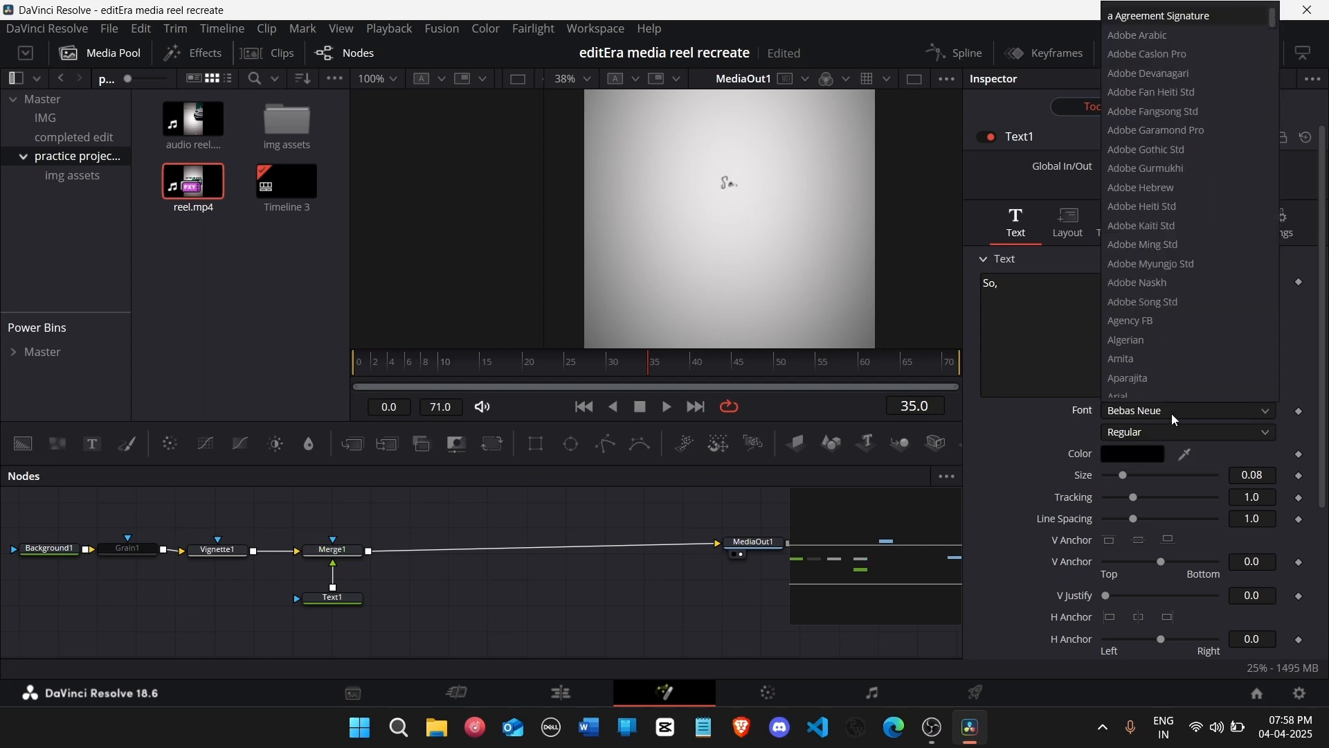
pyautogui.scroll(-3, 1156, 394)
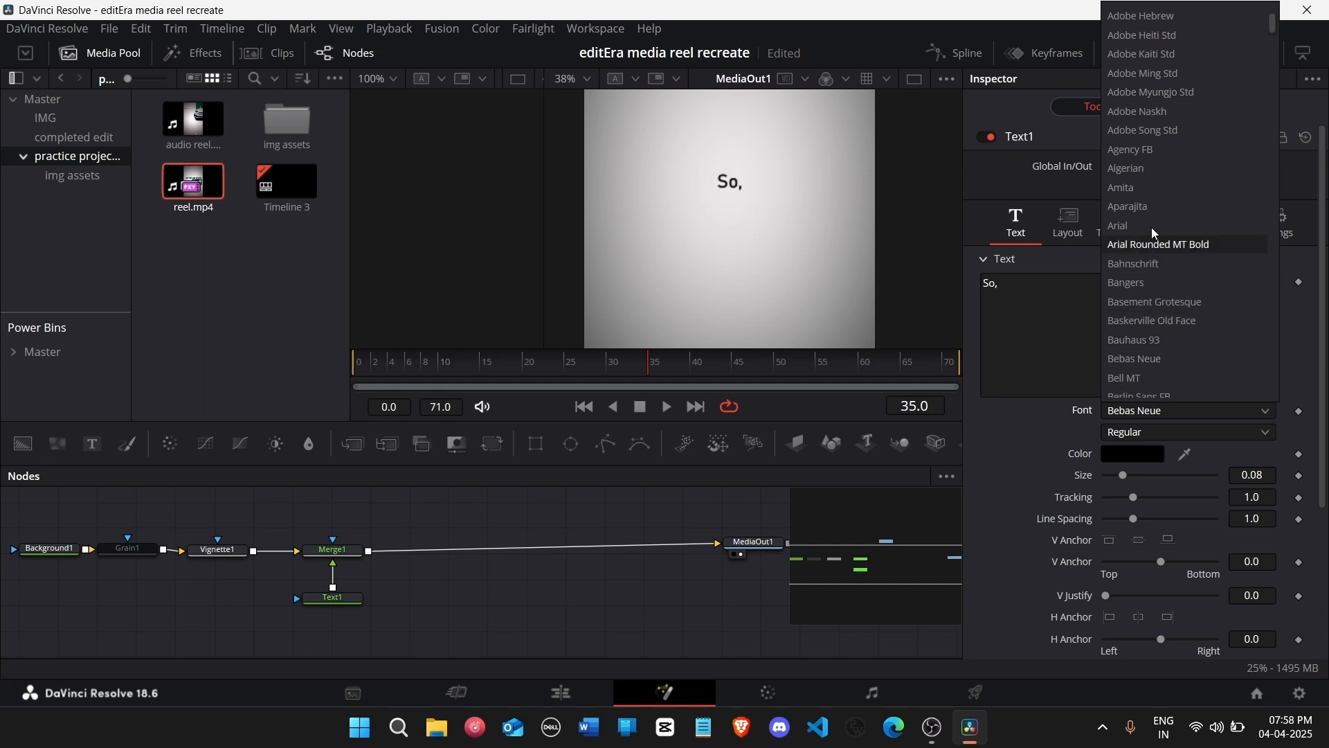
pyautogui.click(1152, 227)
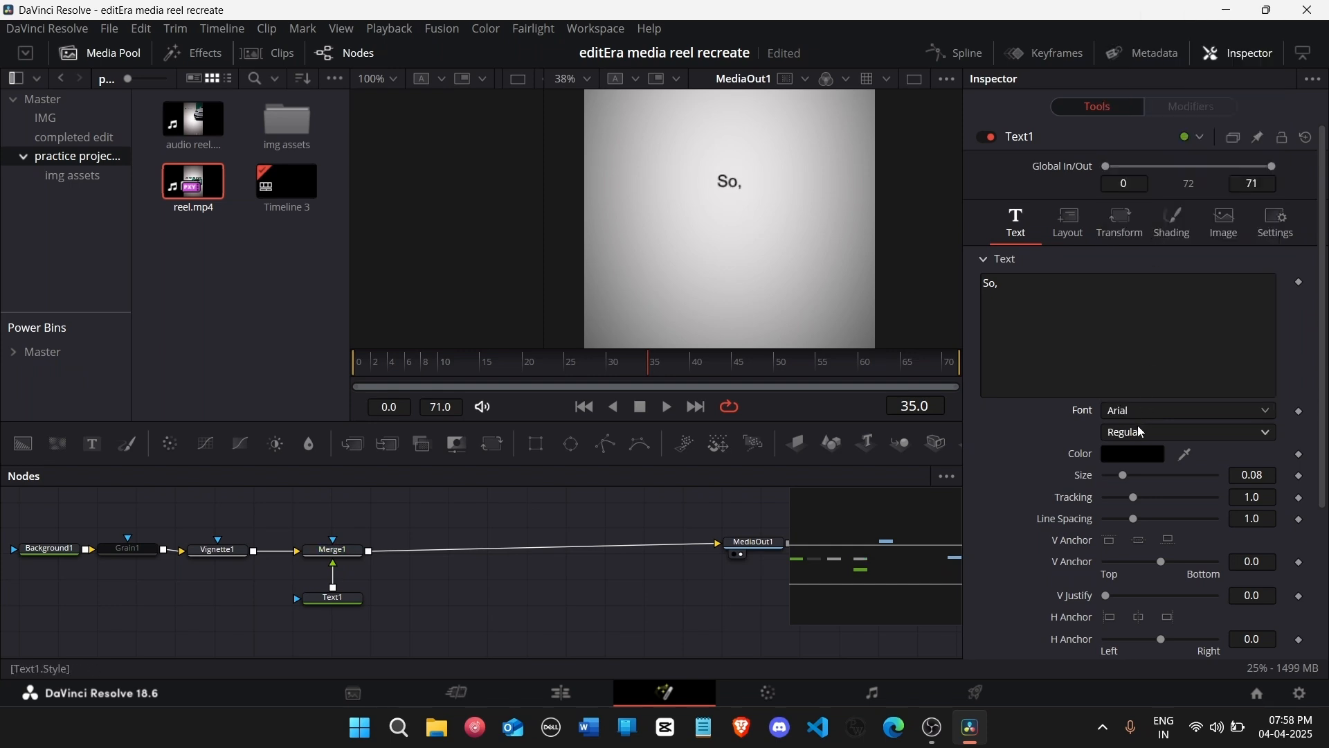
pyautogui.click(1139, 427)
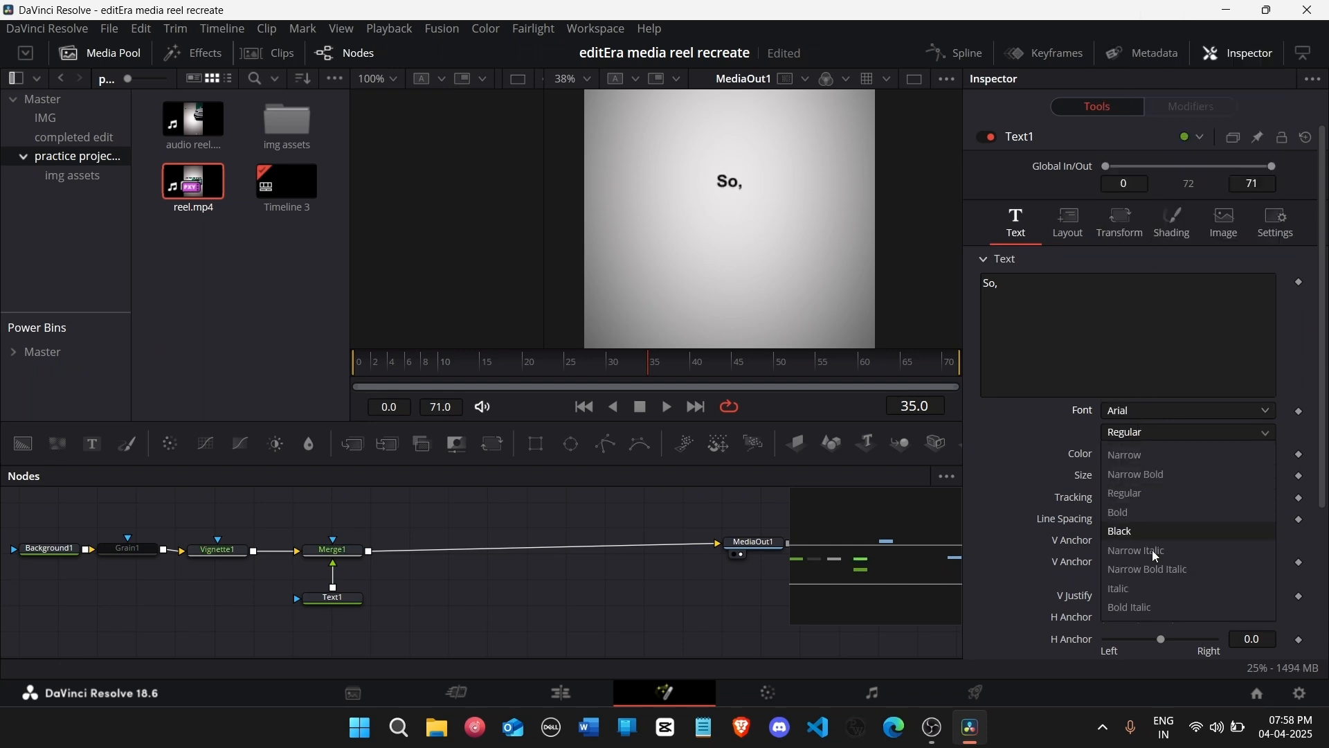
pyautogui.click(1153, 595)
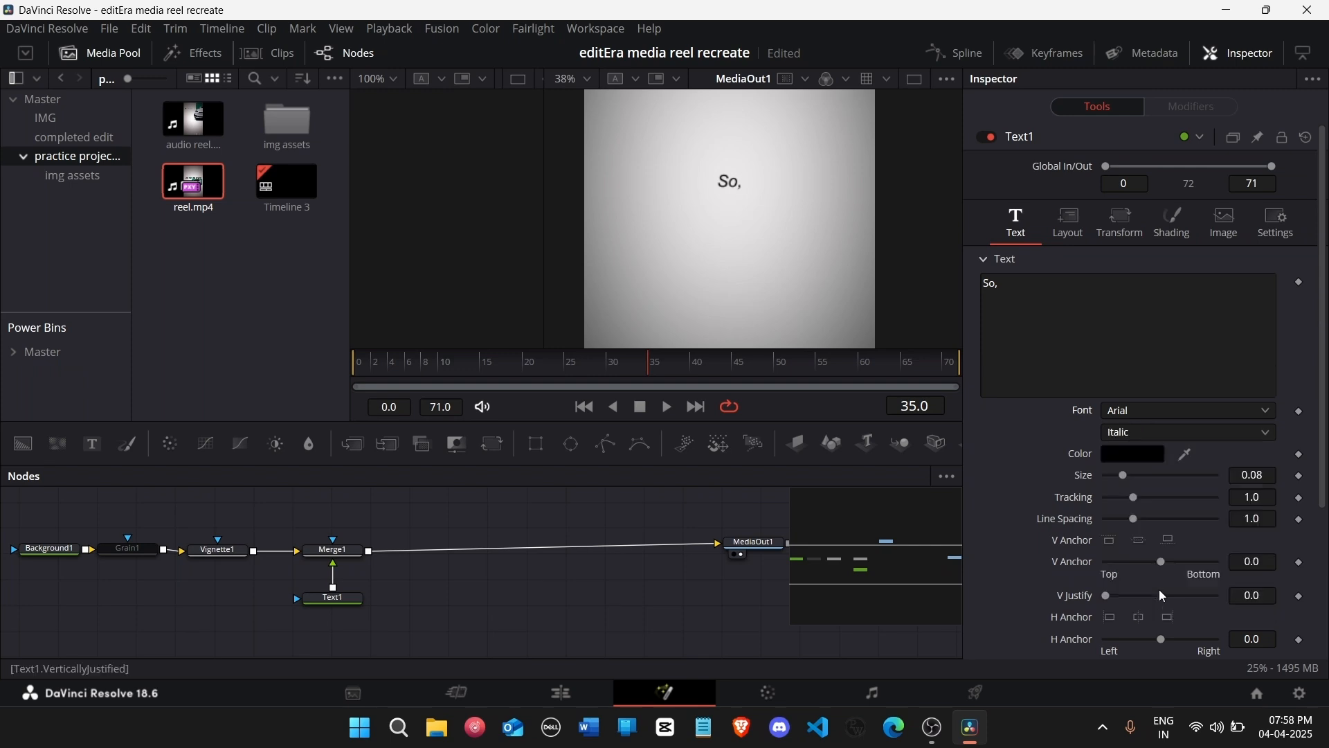
# Step: Try changing the caption's vertical anchor, undo it, and check Merge1's settings for a stretch control
pyautogui.scroll(-2, 1267, 516)
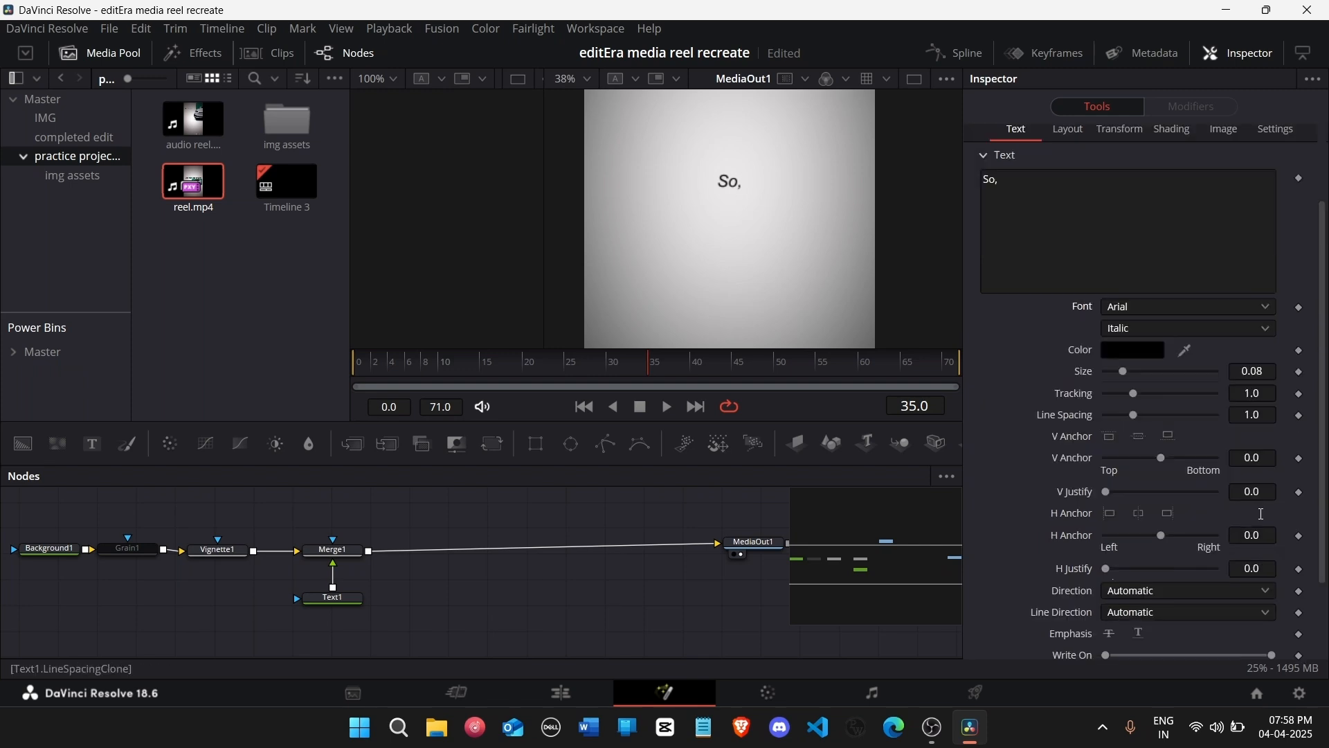
pyautogui.moveTo(1262, 494); pyautogui.dragTo(1270, 459)
pyautogui.hotkey('ctrl', 'z')
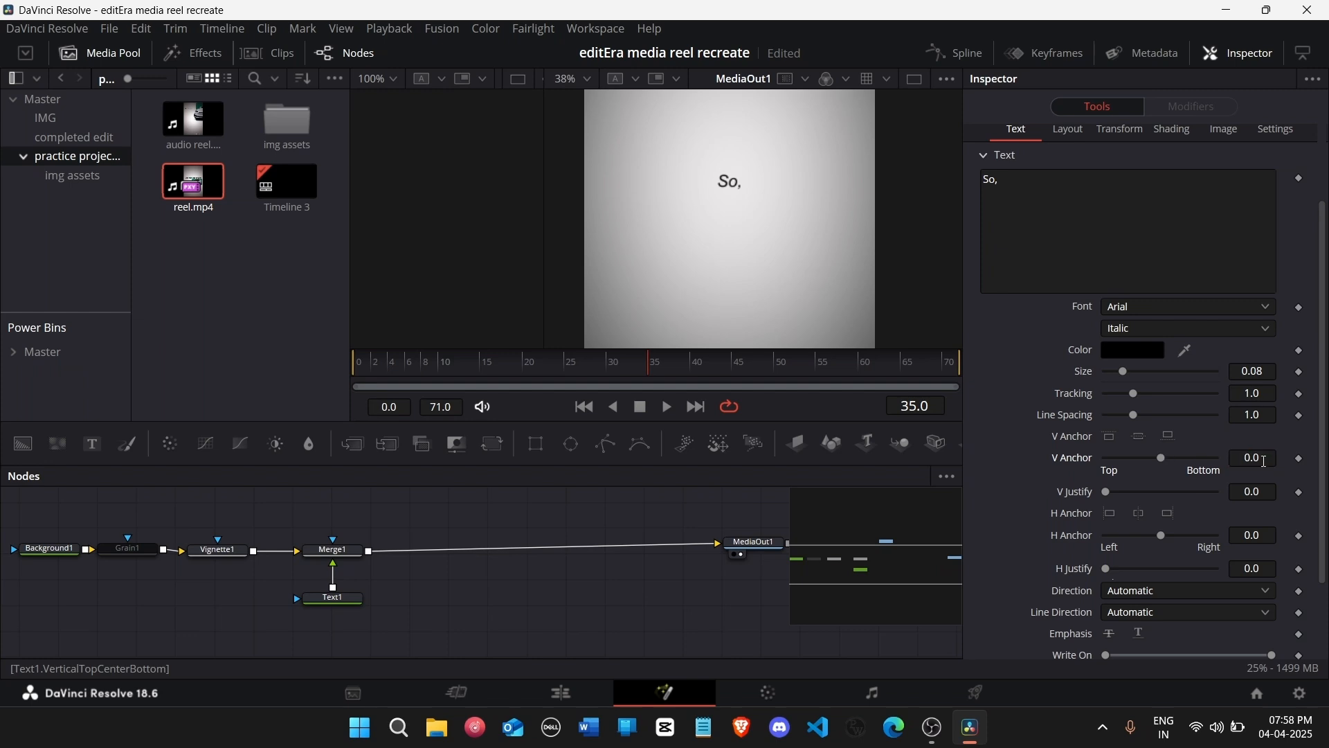
pyautogui.scroll(-2, 1213, 557)
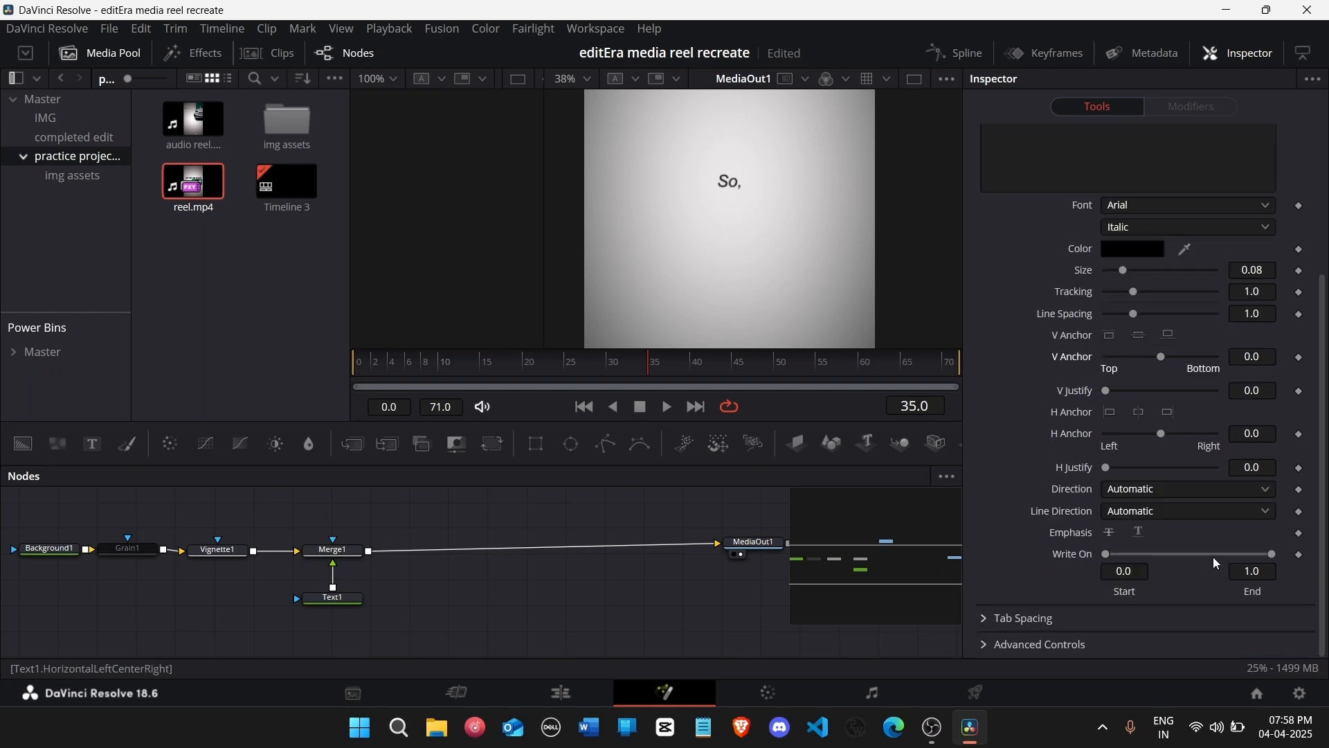
pyautogui.click(342, 558)
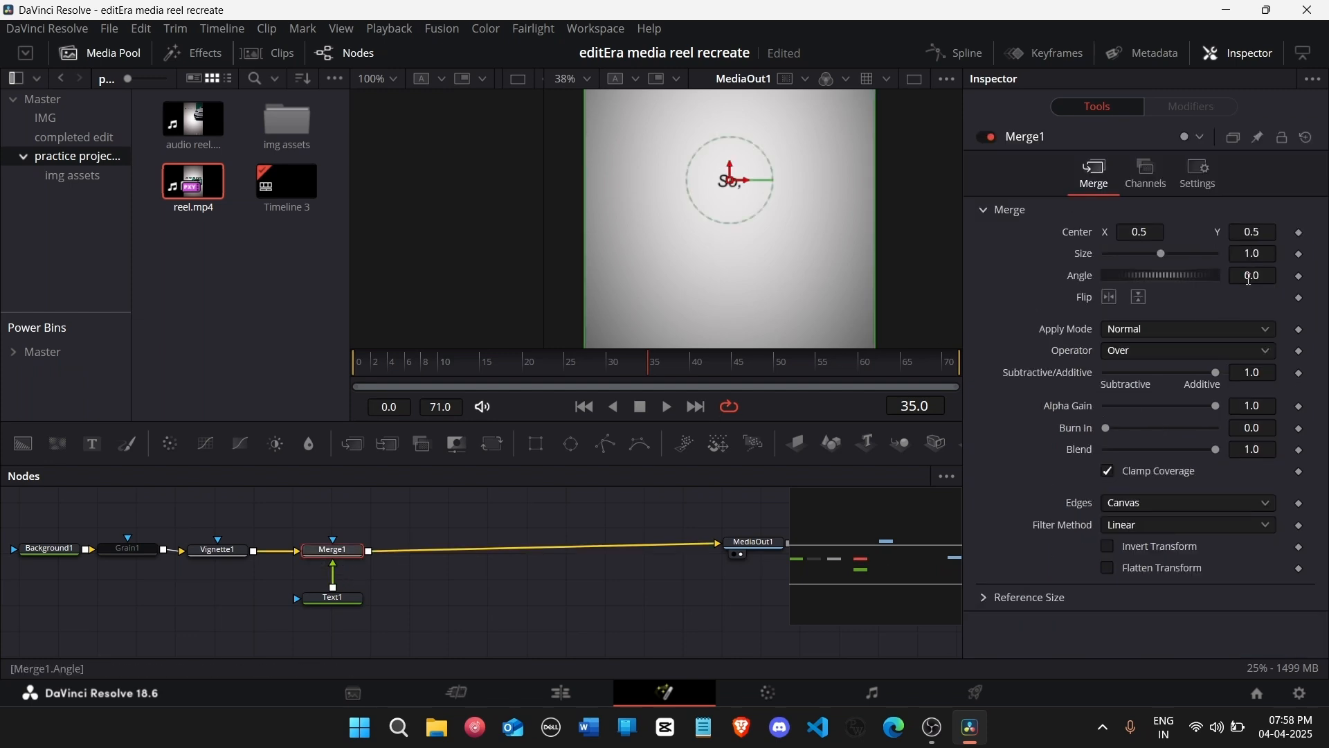
# Step: Insert a Transform node between Text1 and Merge1 and set its aspect to 1.25
pyautogui.click(356, 612)
pyautogui.click(493, 444)
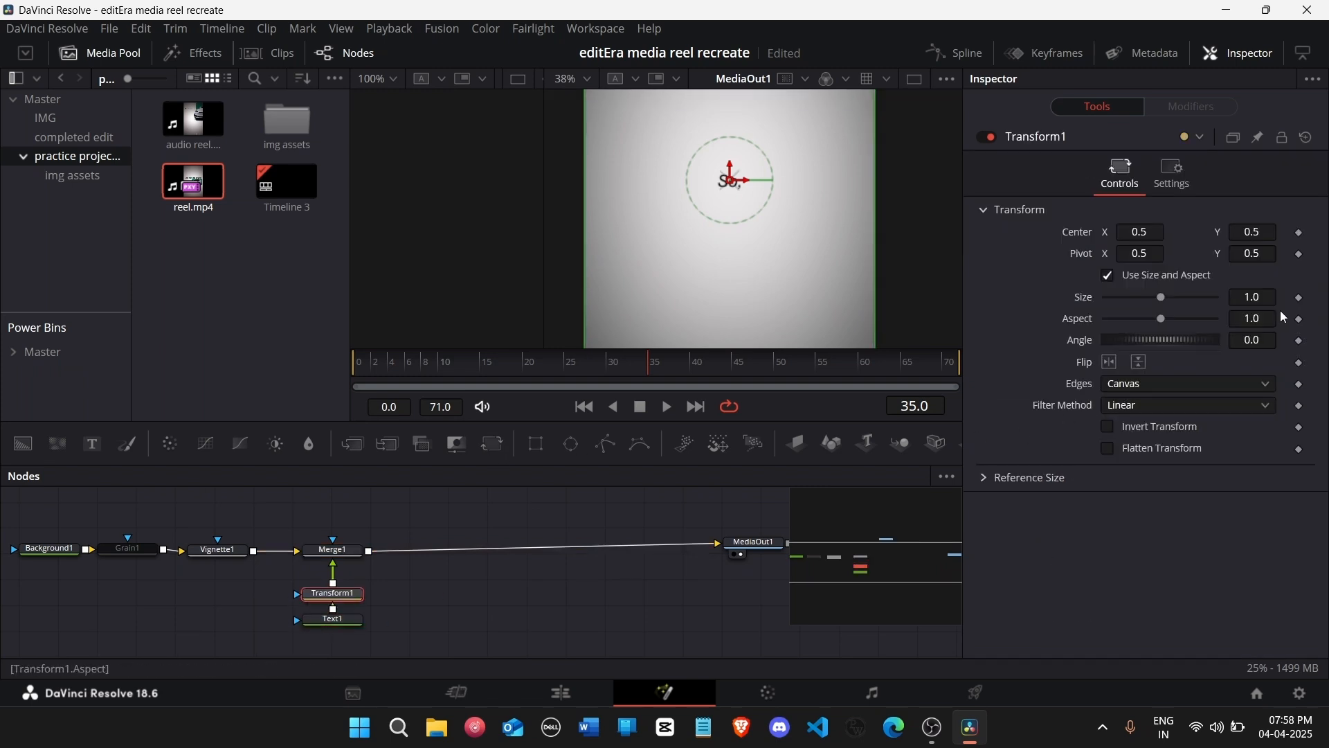
pyautogui.moveTo(1268, 321); pyautogui.dragTo(1298, 320)
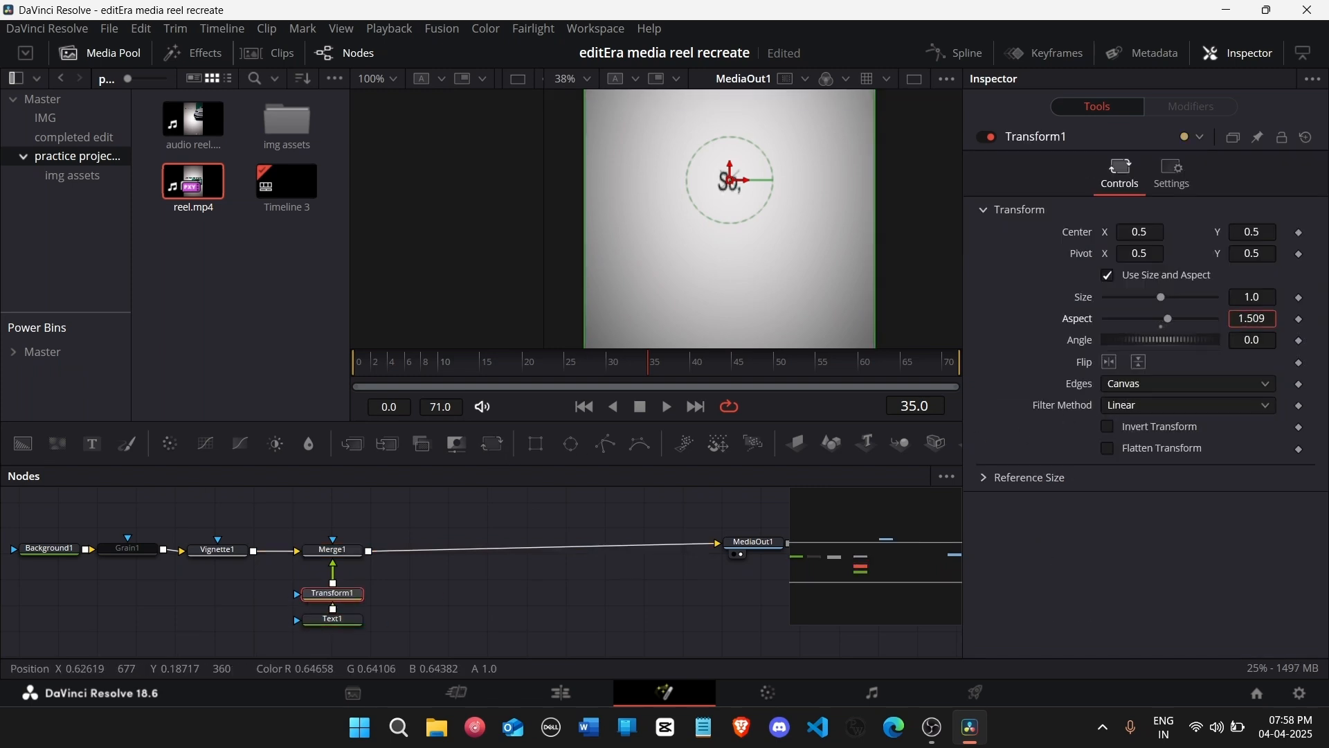
pyautogui.click(655, 493)
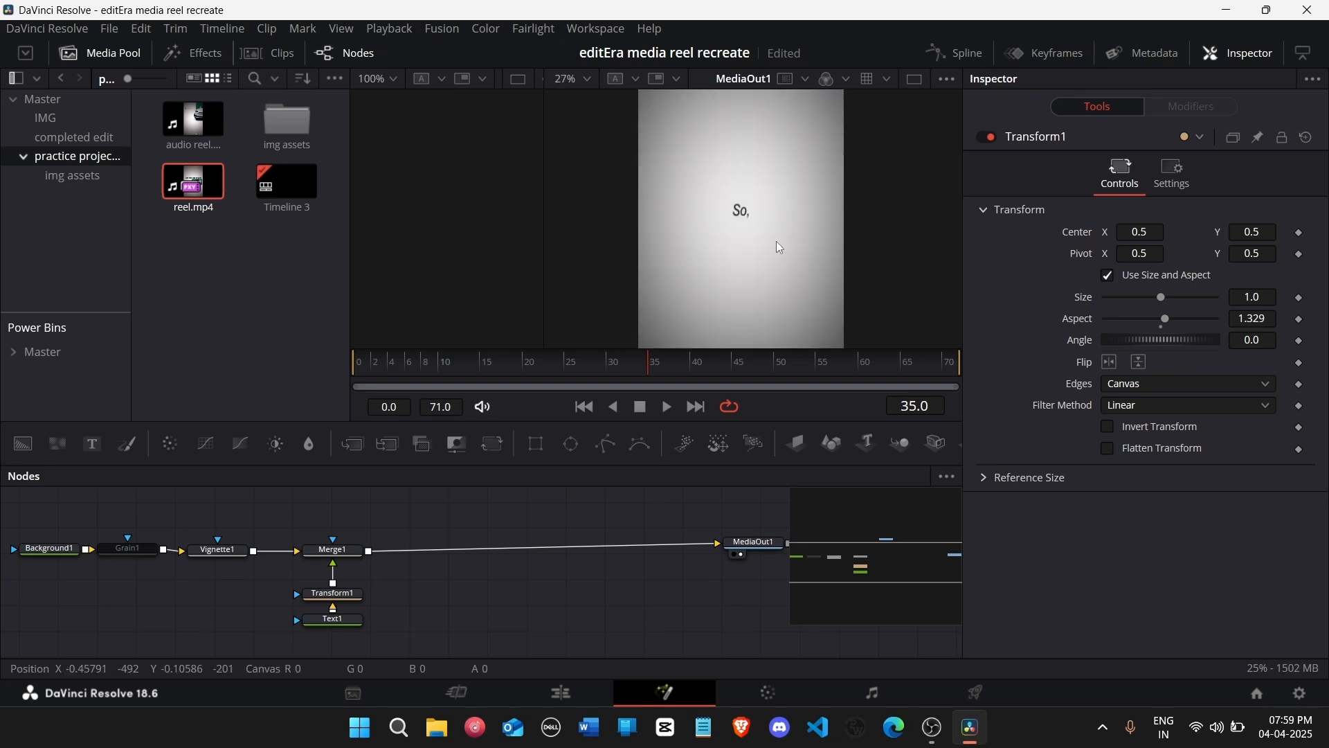
pyautogui.click(1162, 327)
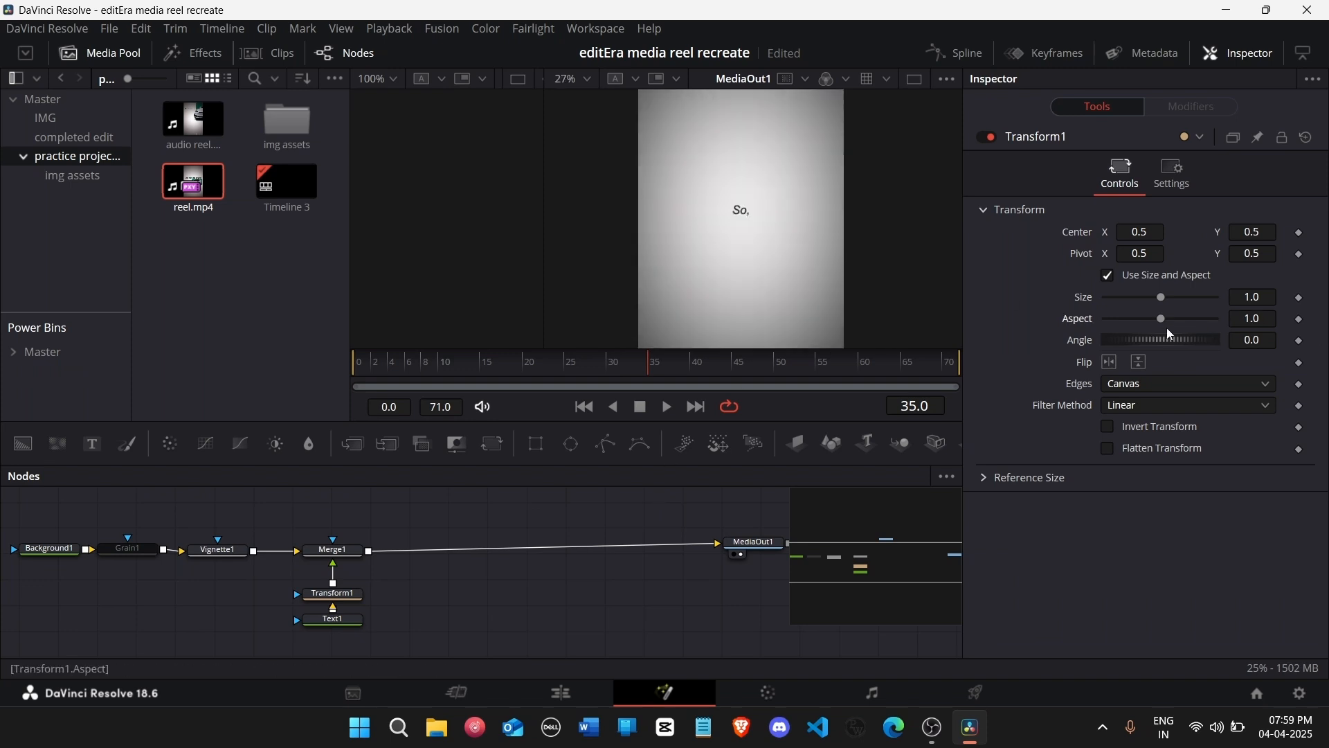
pyautogui.moveTo(1254, 317); pyautogui.dragTo(1298, 317)
pyautogui.click(1254, 317)
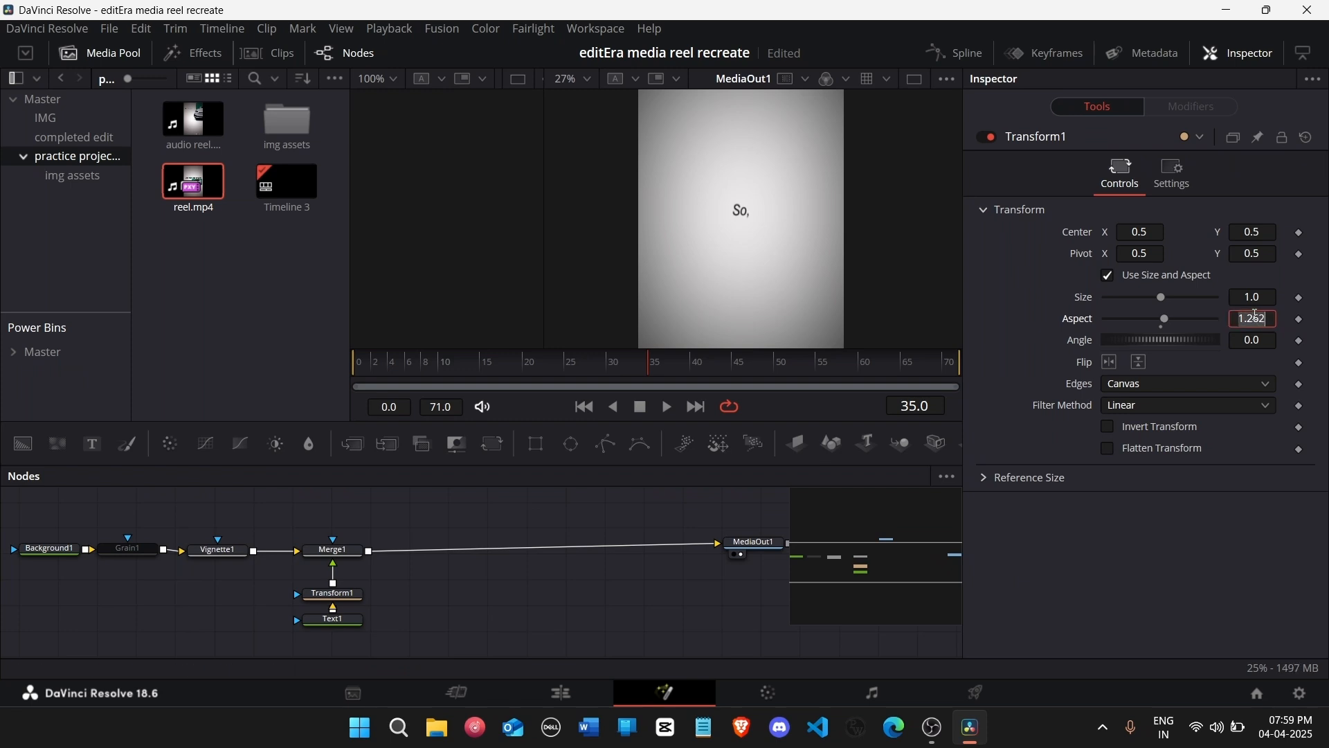
pyautogui.write('1.25')
pyautogui.press('Tab')
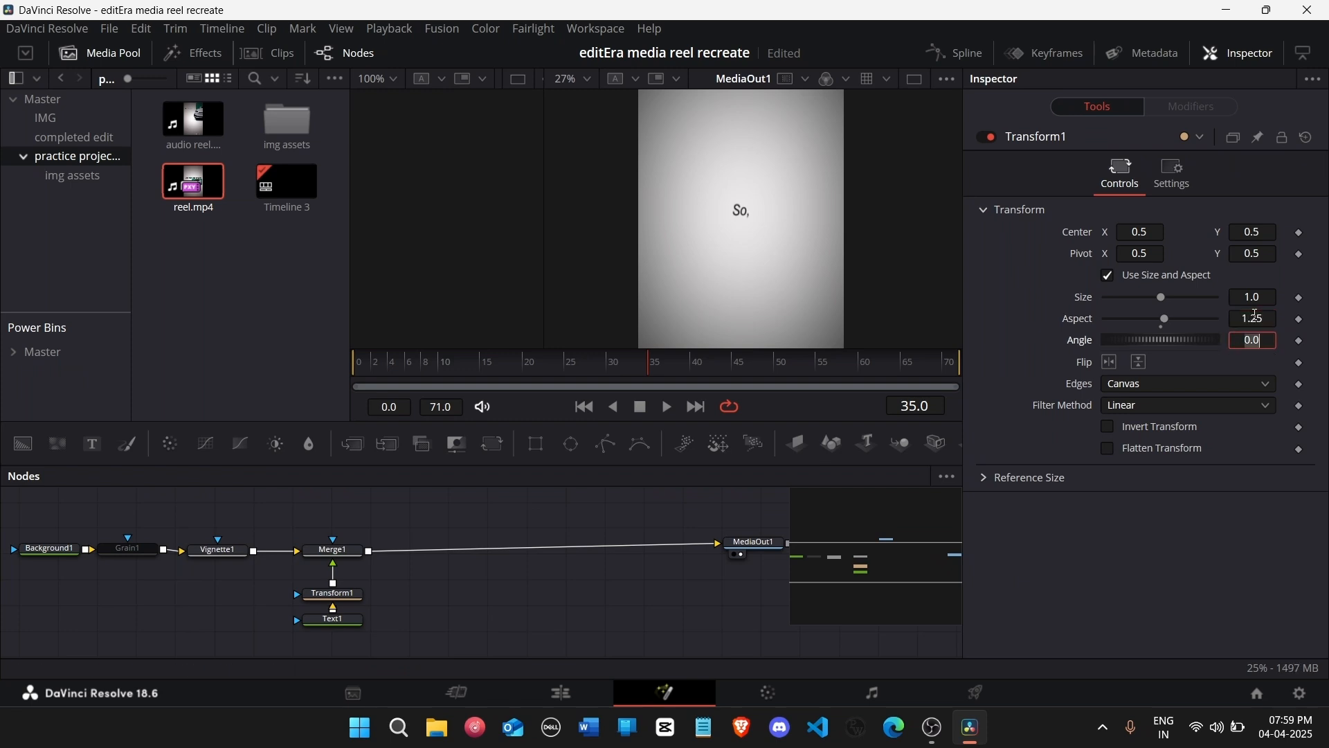
# Step: Compare the caption with Transform1 disabled and enabled, and play the composition from frame 0
pyautogui.click(987, 137)
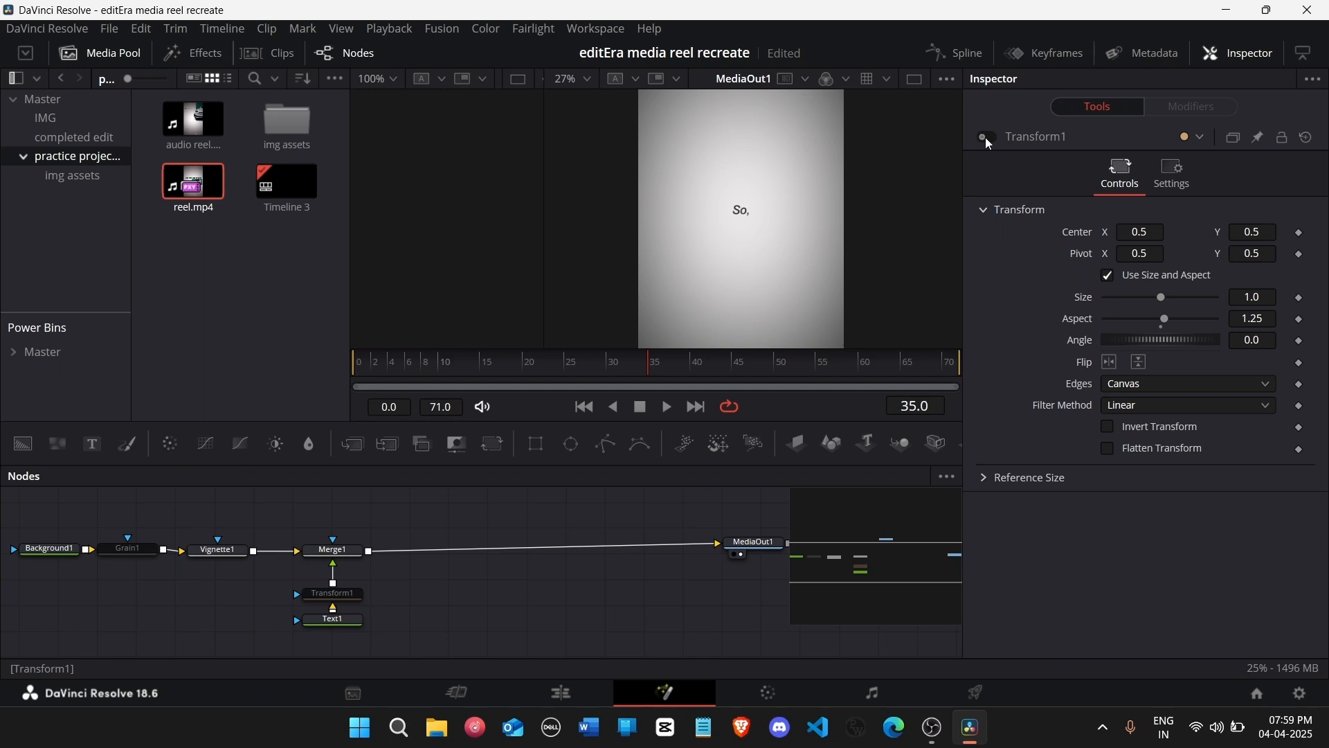
pyautogui.click(987, 137)
pyautogui.click(987, 137)
pyautogui.click(987, 137)
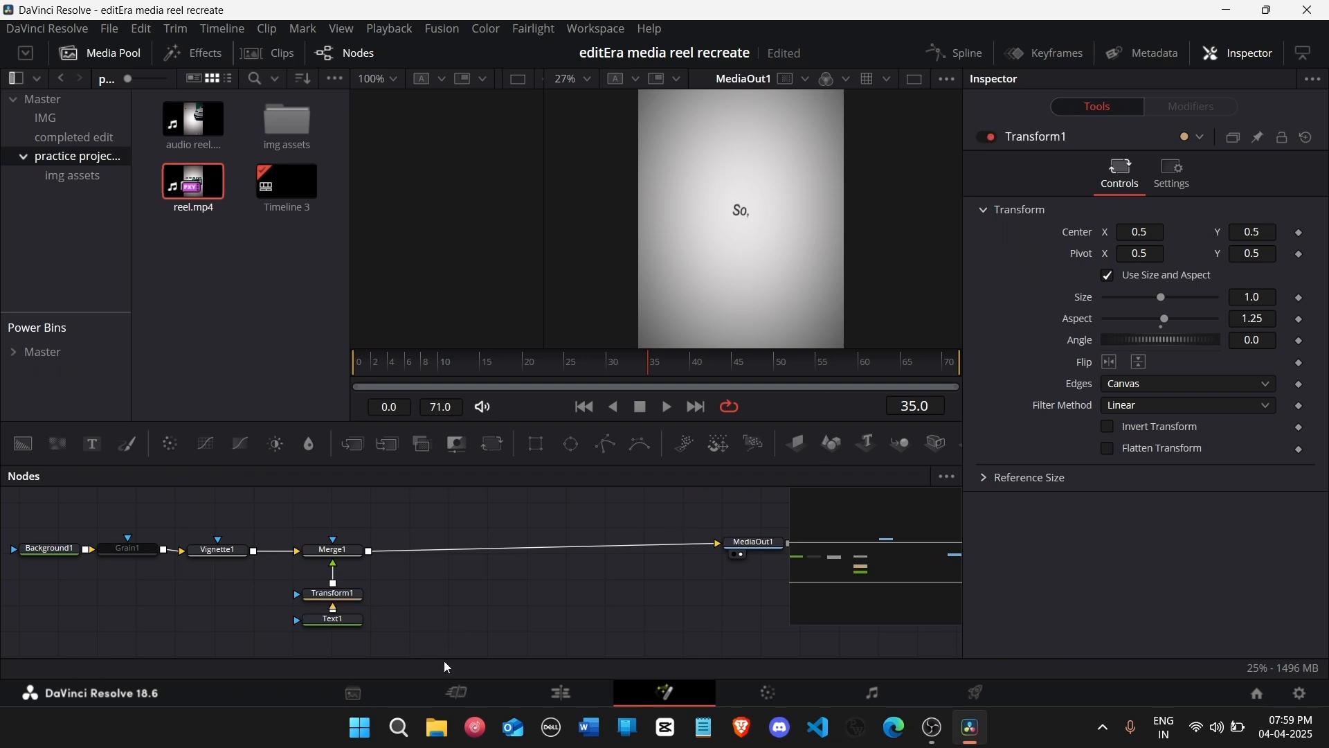
pyautogui.moveTo(427, 643); pyautogui.dragTo(313, 524)
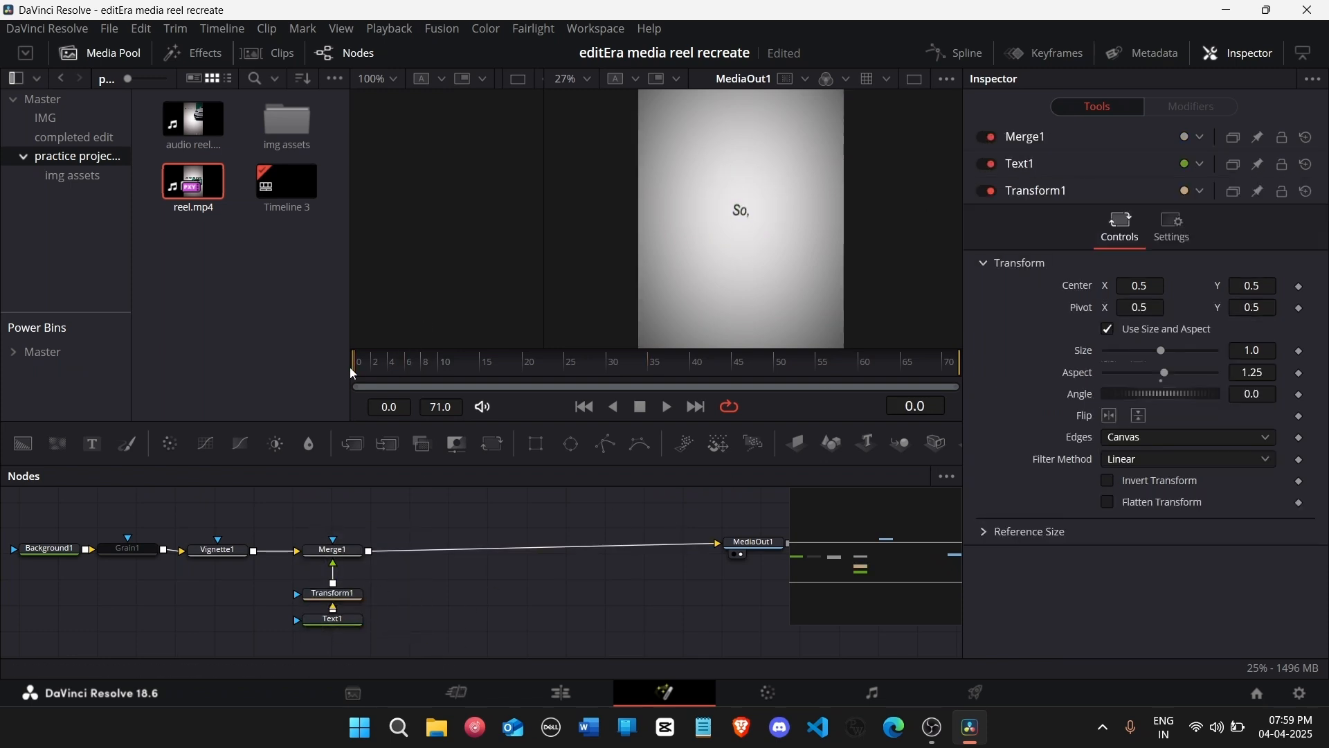
pyautogui.press('space')
# Step: Return to the Edit page, enlarge the timeline around the start, and mark the first Fusion Composition clip at 01:00:00:06
pyautogui.click(594, 704)
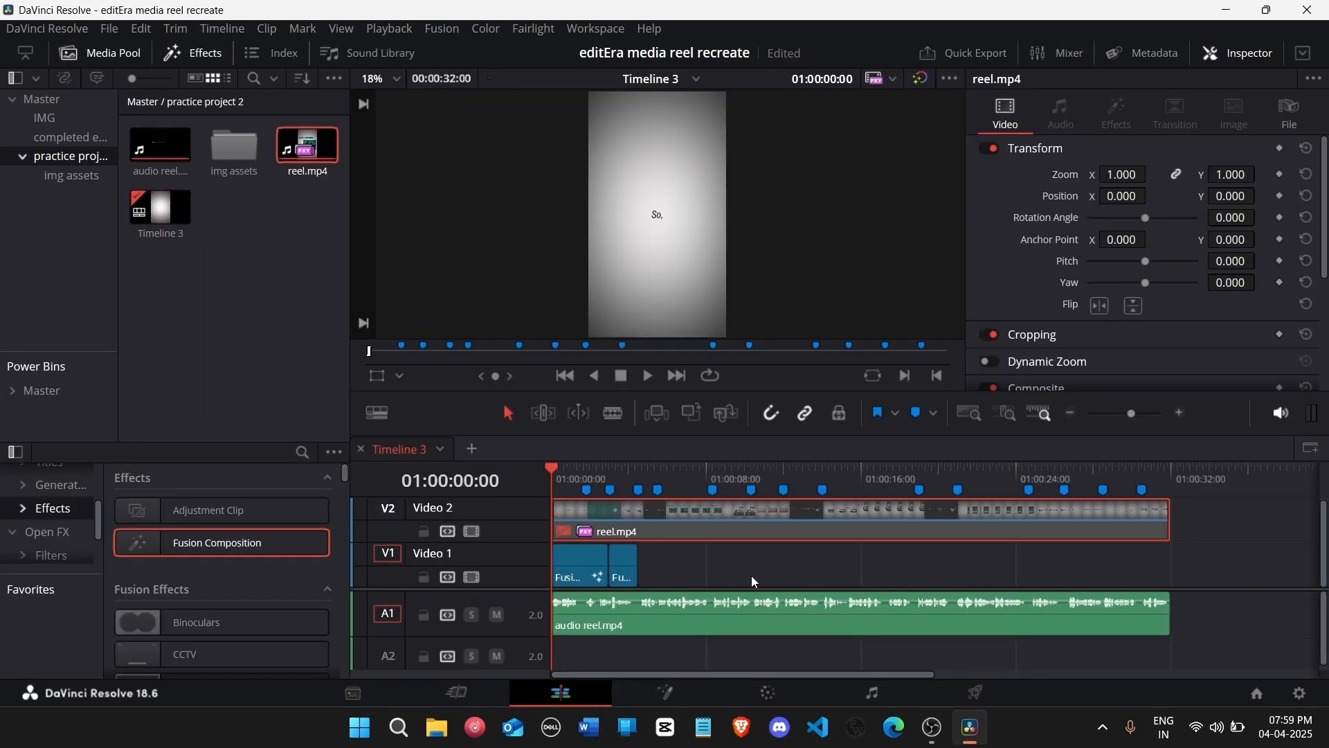
pyautogui.click(1177, 411)
pyautogui.click(1174, 412)
pyautogui.click(1171, 413)
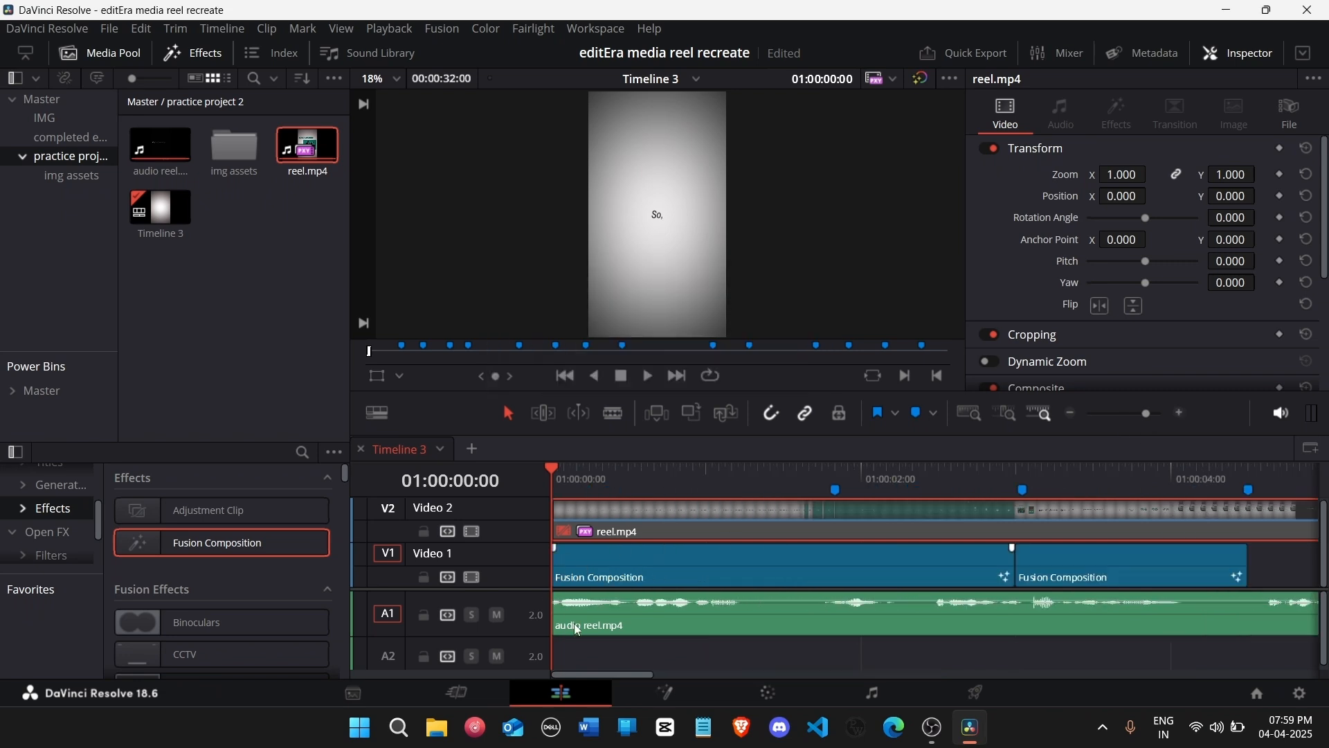
pyautogui.press('space')
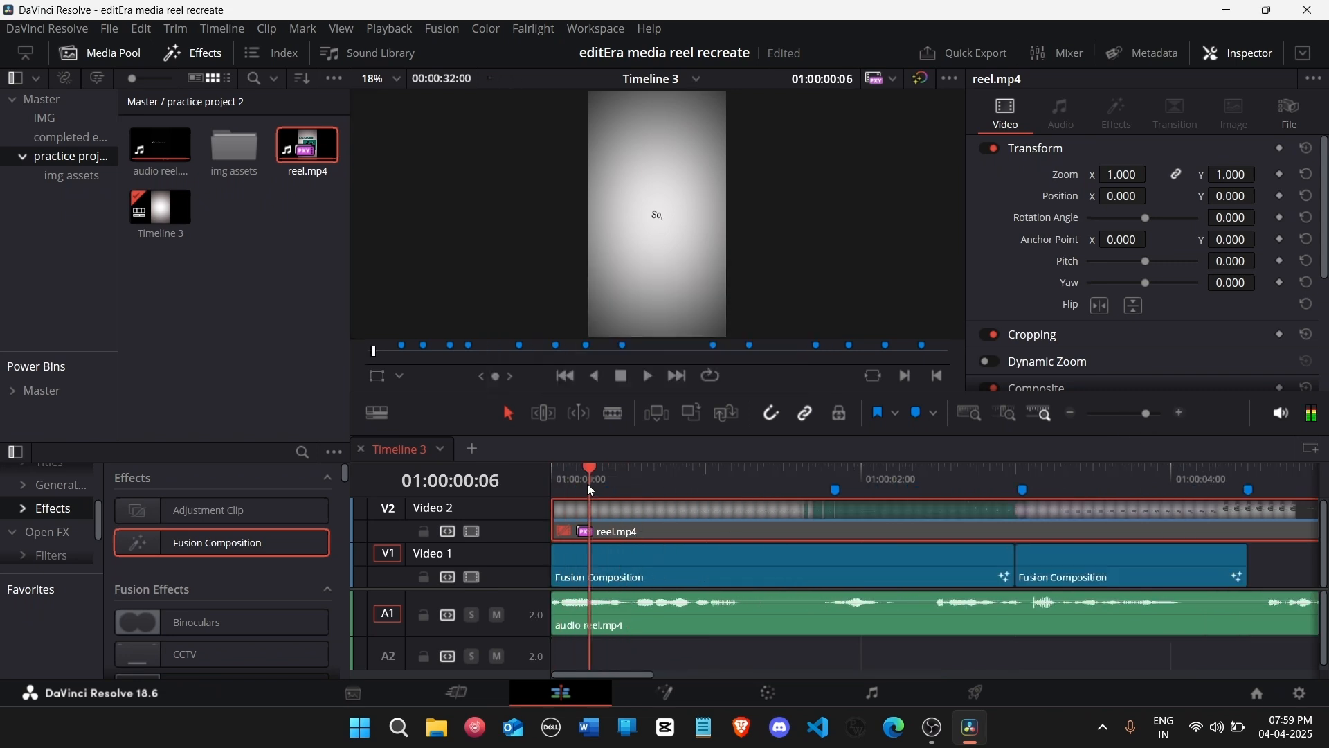
pyautogui.moveTo(630, 487); pyautogui.dragTo(592, 477)
pyautogui.click(600, 558)
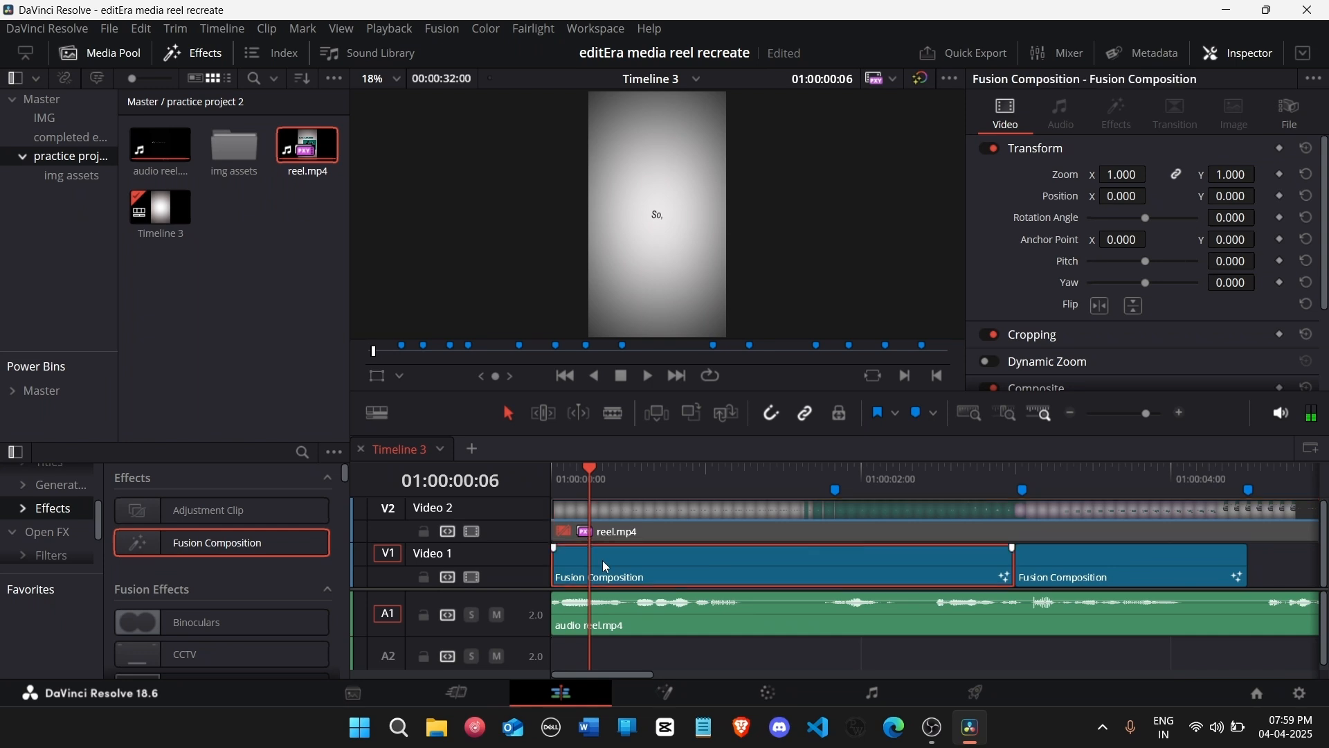
pyautogui.press('m')
# Step: Play on from the first clip marker and add a second marker to the clip just past 01:00:00:12
pyautogui.press('space')
pyautogui.click(630, 485)
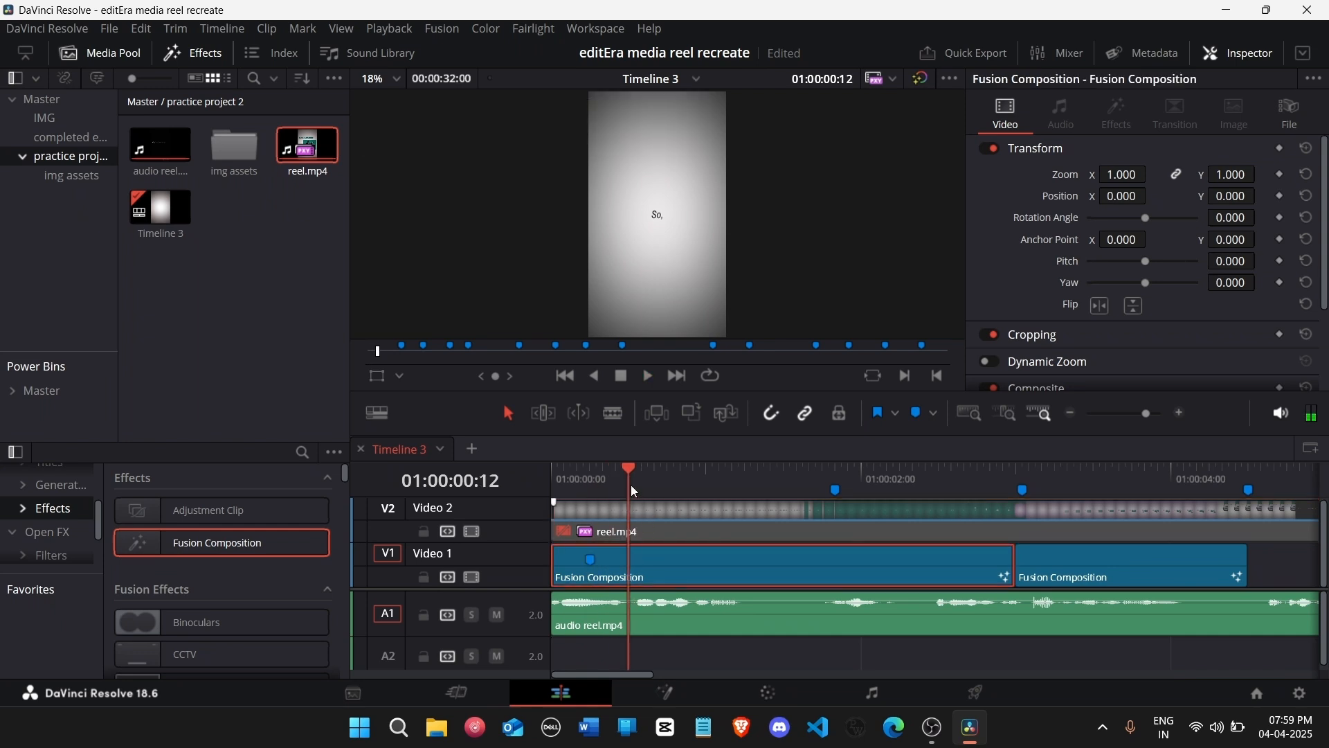
pyautogui.press('space')
pyautogui.click(634, 483)
pyautogui.click(634, 483)
pyautogui.click(633, 484)
pyautogui.press('m')
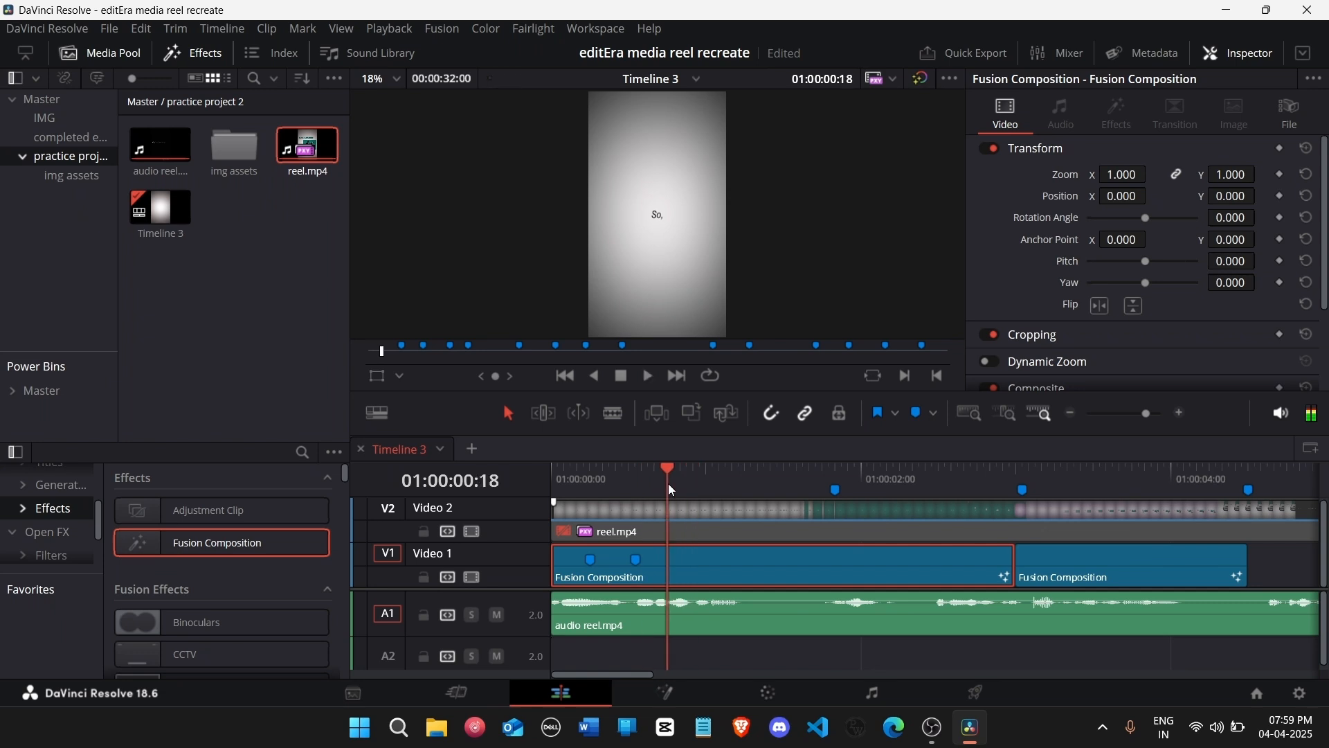
# Step: Add two more markers to the first Fusion Composition clip, just past 01:00:00:18 and at 01:00:01:20, and return the playhead to 01:00:00:03
pyautogui.click(676, 485)
pyautogui.press('space')
pyautogui.press('m')
pyautogui.press('space')
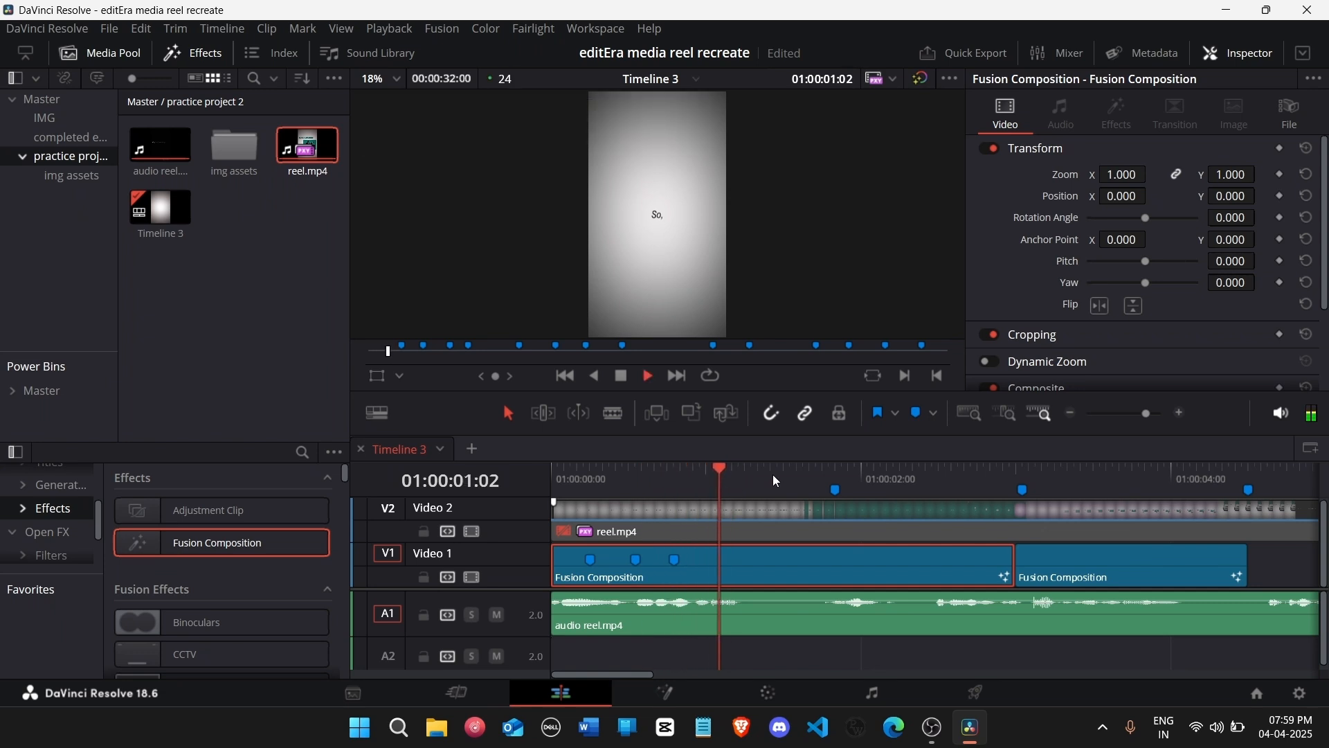
pyautogui.click(833, 472)
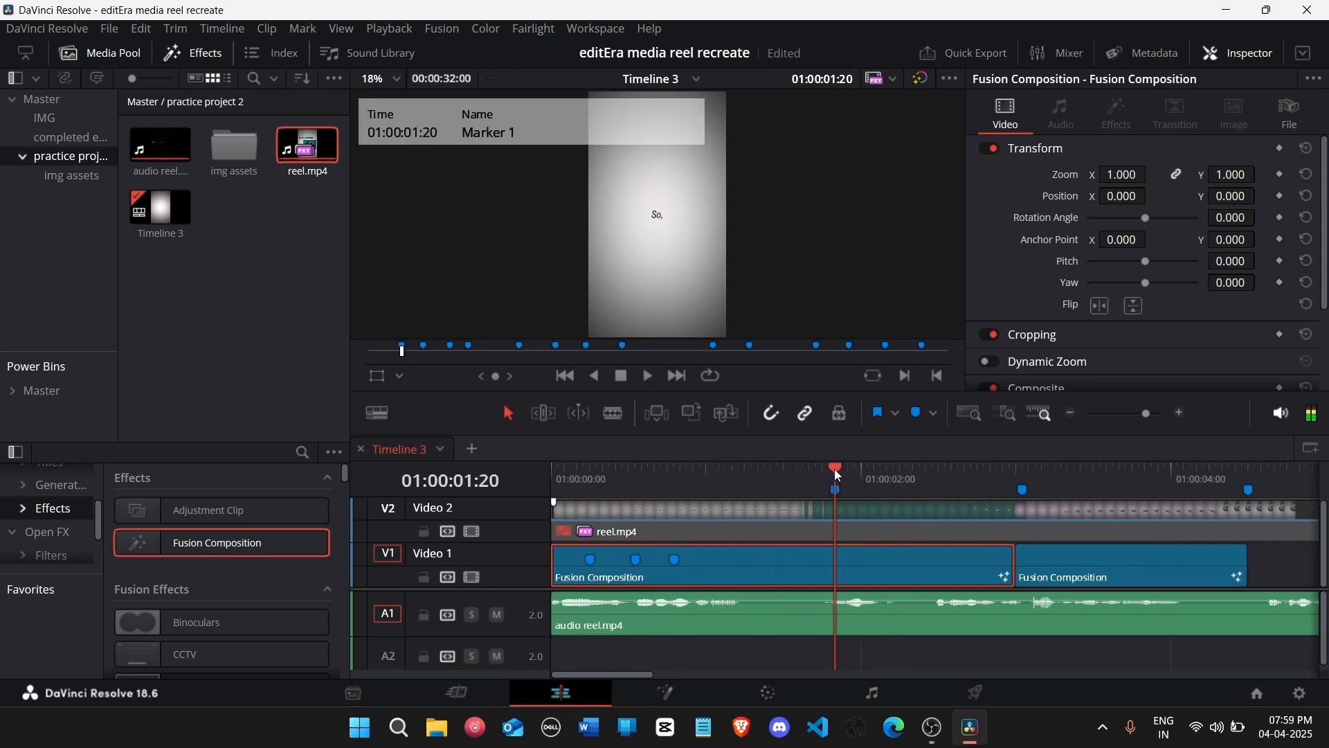
pyautogui.click(774, 500)
pyautogui.click(566, 481)
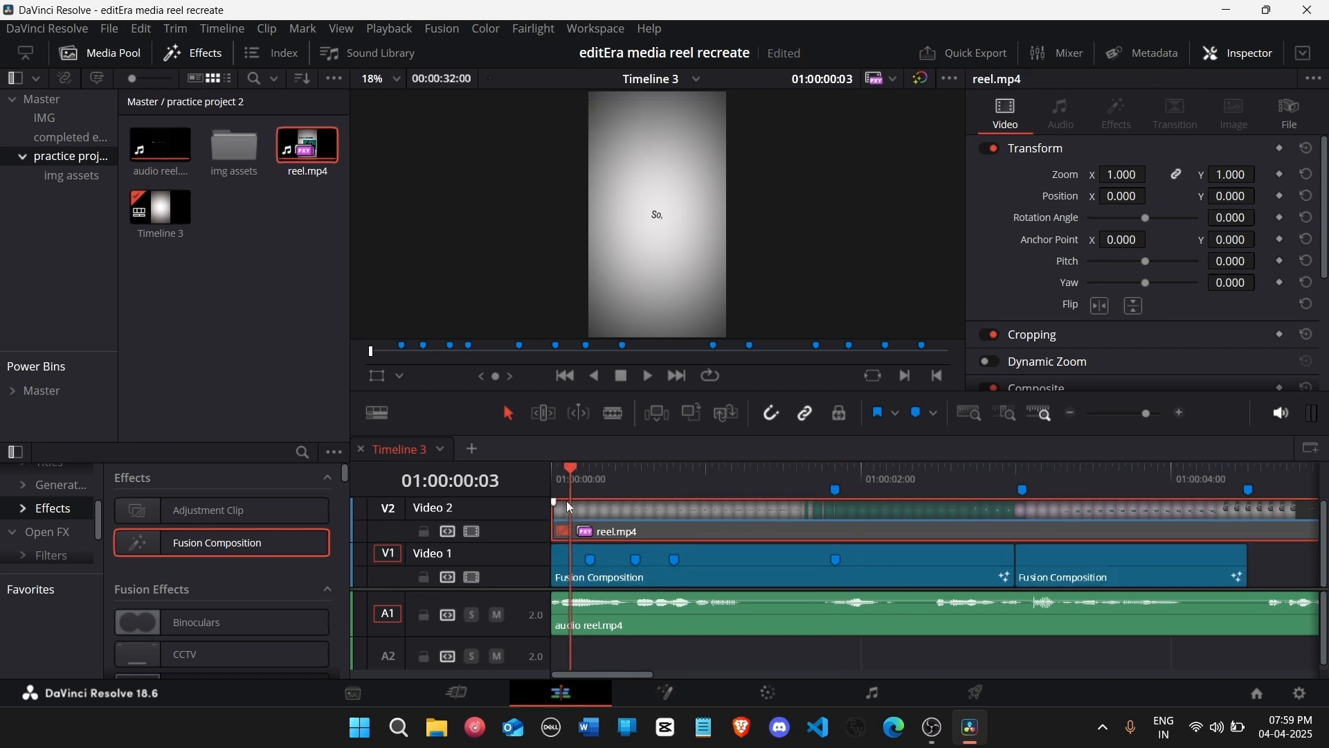
# Step: Open the composition on the Fusion page and look through the Keyframes editor's tracks for the clip markers
pyautogui.click(669, 694)
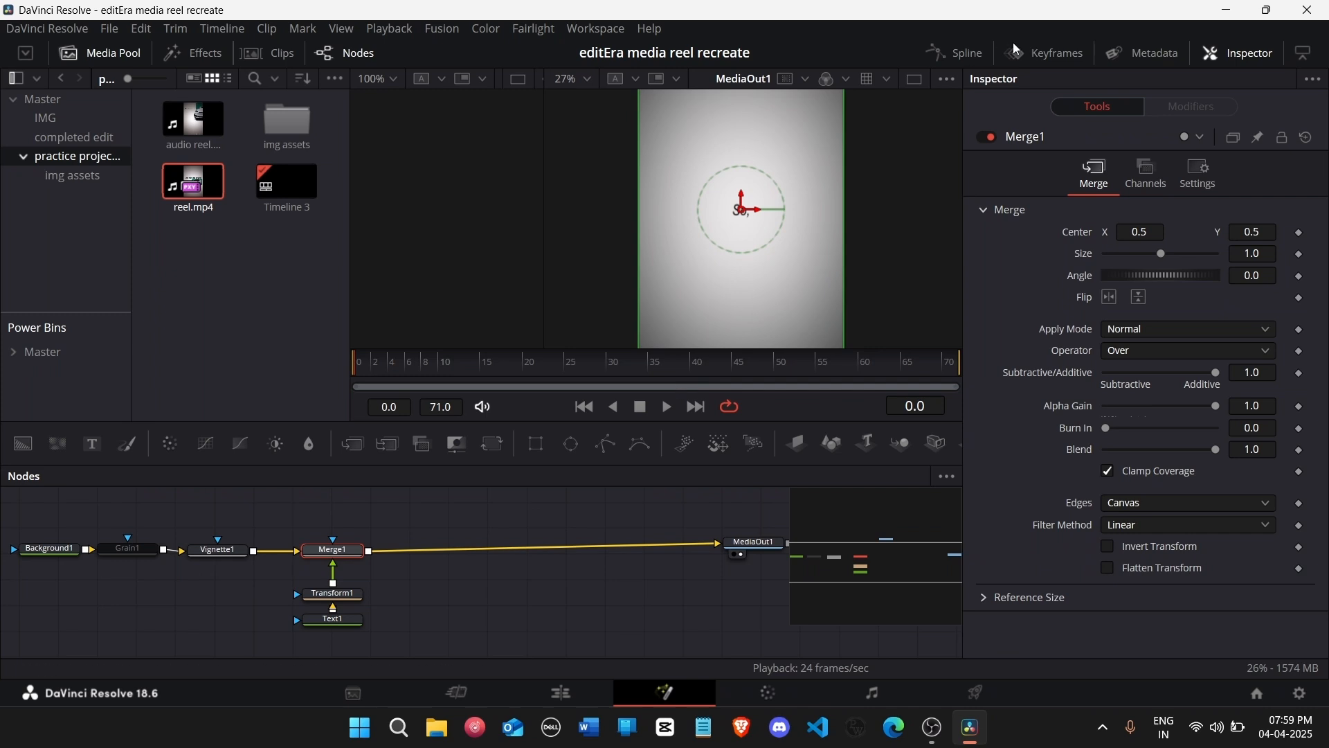
pyautogui.click(1045, 53)
pyautogui.click(851, 475)
pyautogui.click(713, 496)
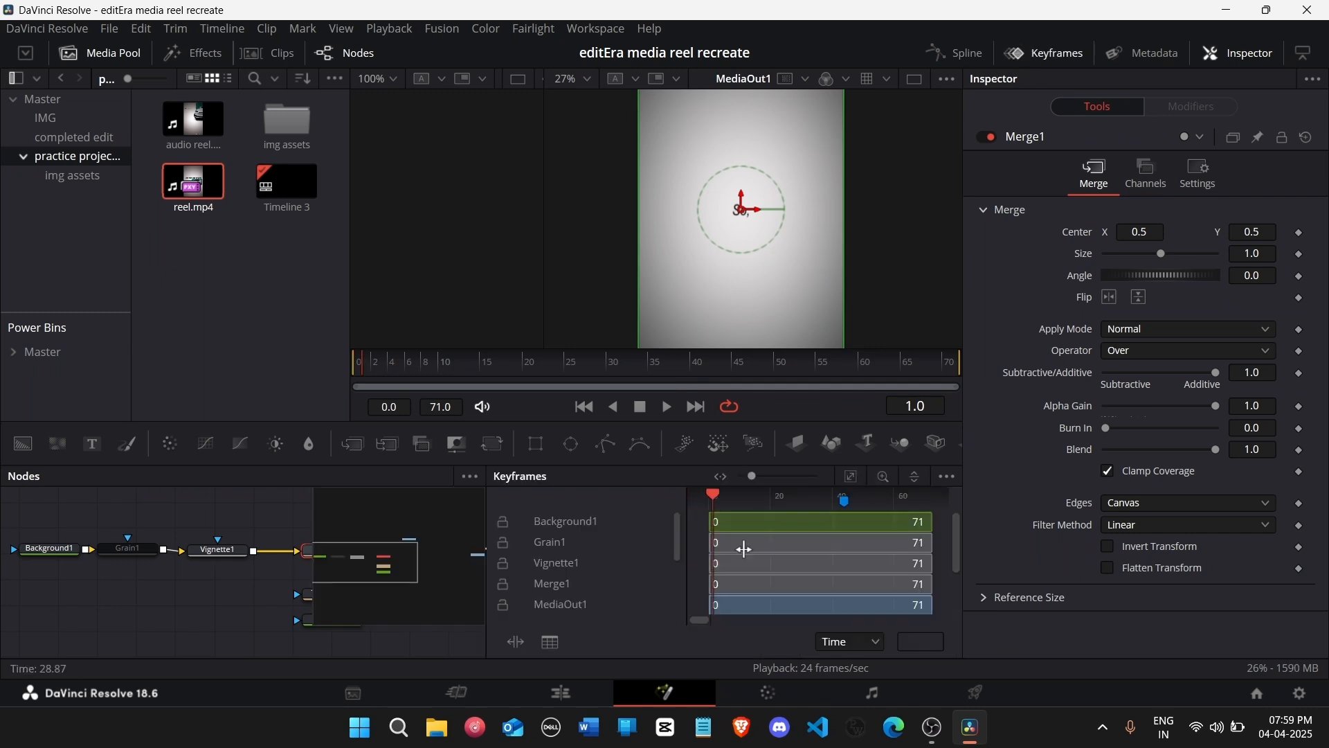
pyautogui.scroll(-1, 742, 549)
pyautogui.scroll(-3, 551, 547)
pyautogui.click(597, 688)
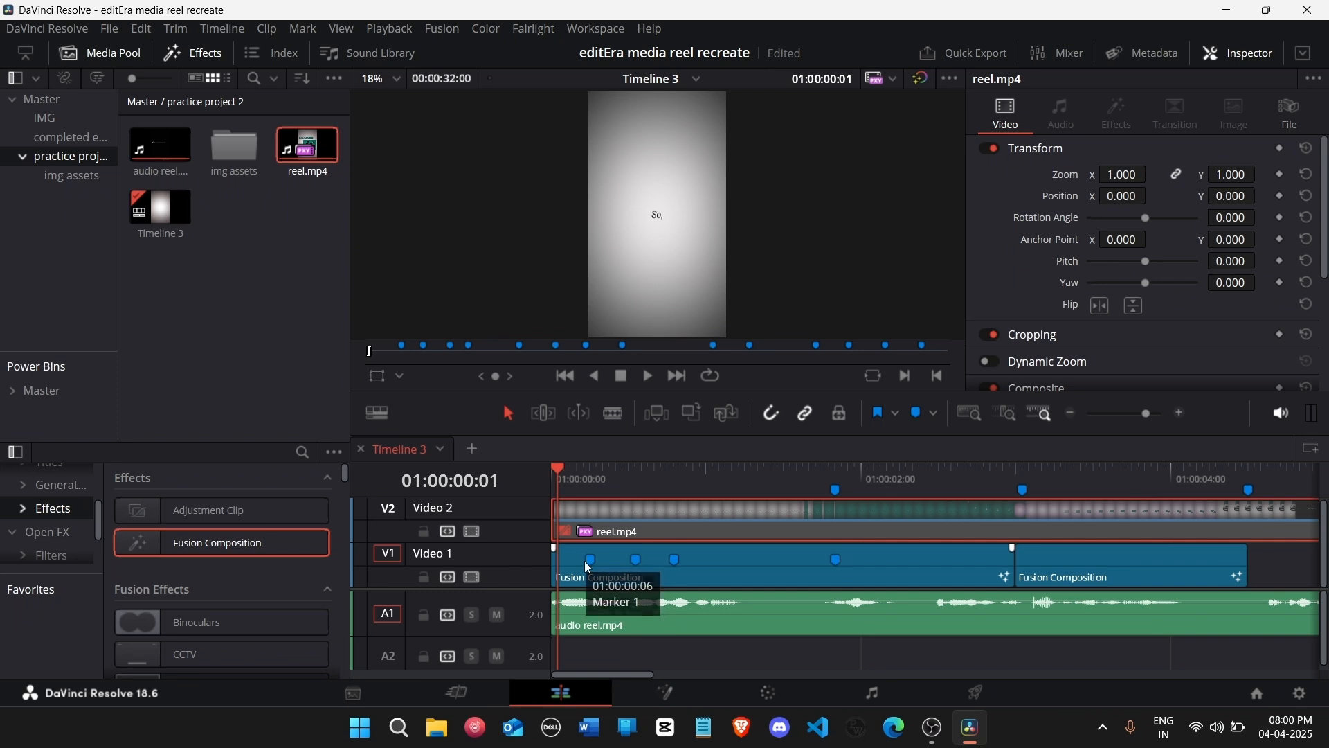
# Step: Select the first Fusion Composition clip, reopen it in Fusion, and examine its keyframe tracks and Background1 for the markers
pyautogui.click(588, 565)
pyautogui.click(914, 571)
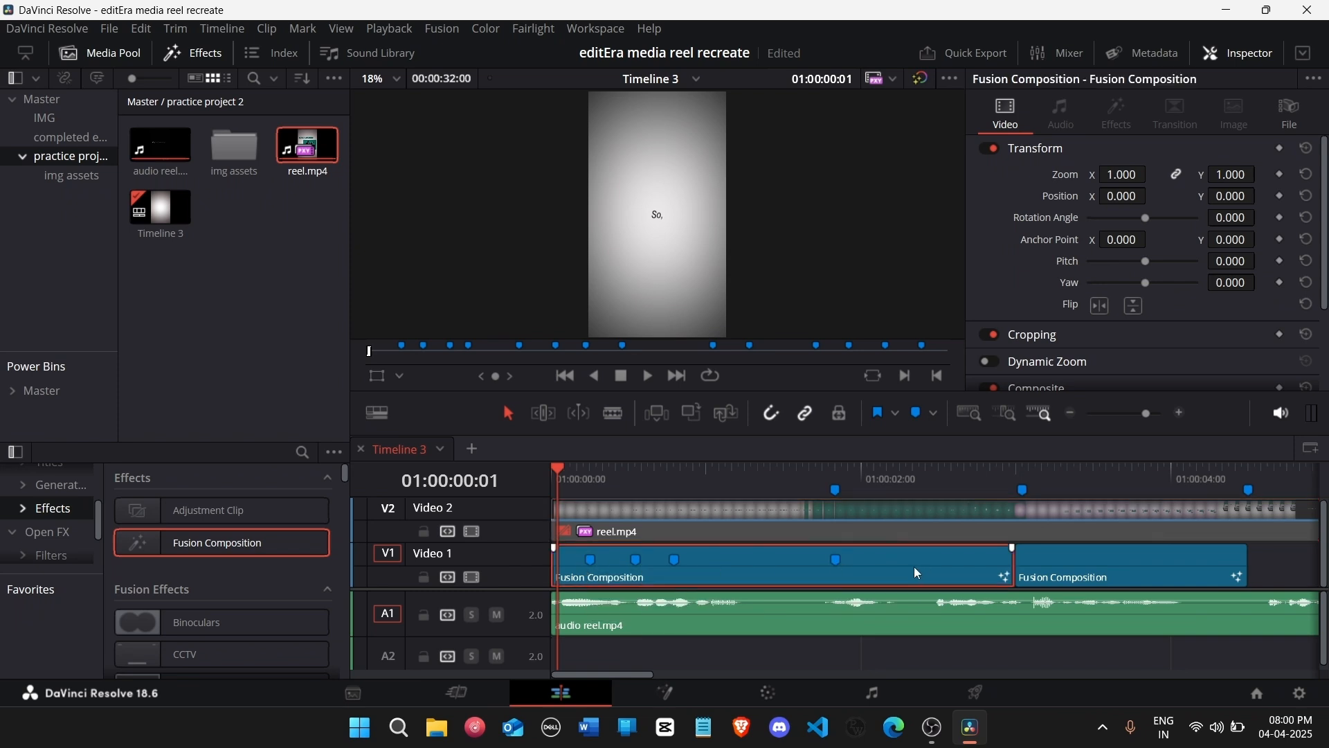
pyautogui.click(655, 694)
pyautogui.scroll(3, 804, 570)
pyautogui.scroll(-3, 784, 573)
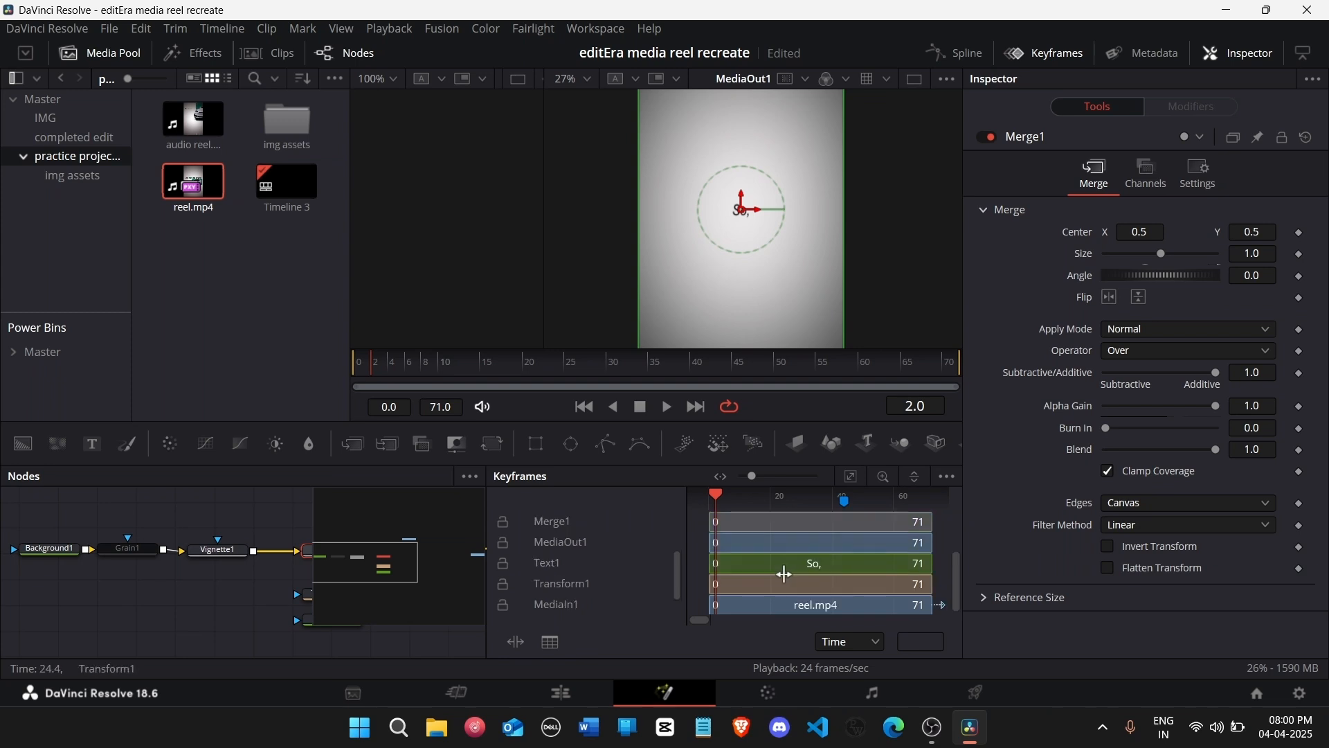
pyautogui.scroll(3, 751, 571)
pyautogui.scroll(-3, 566, 549)
pyautogui.scroll(3, 566, 550)
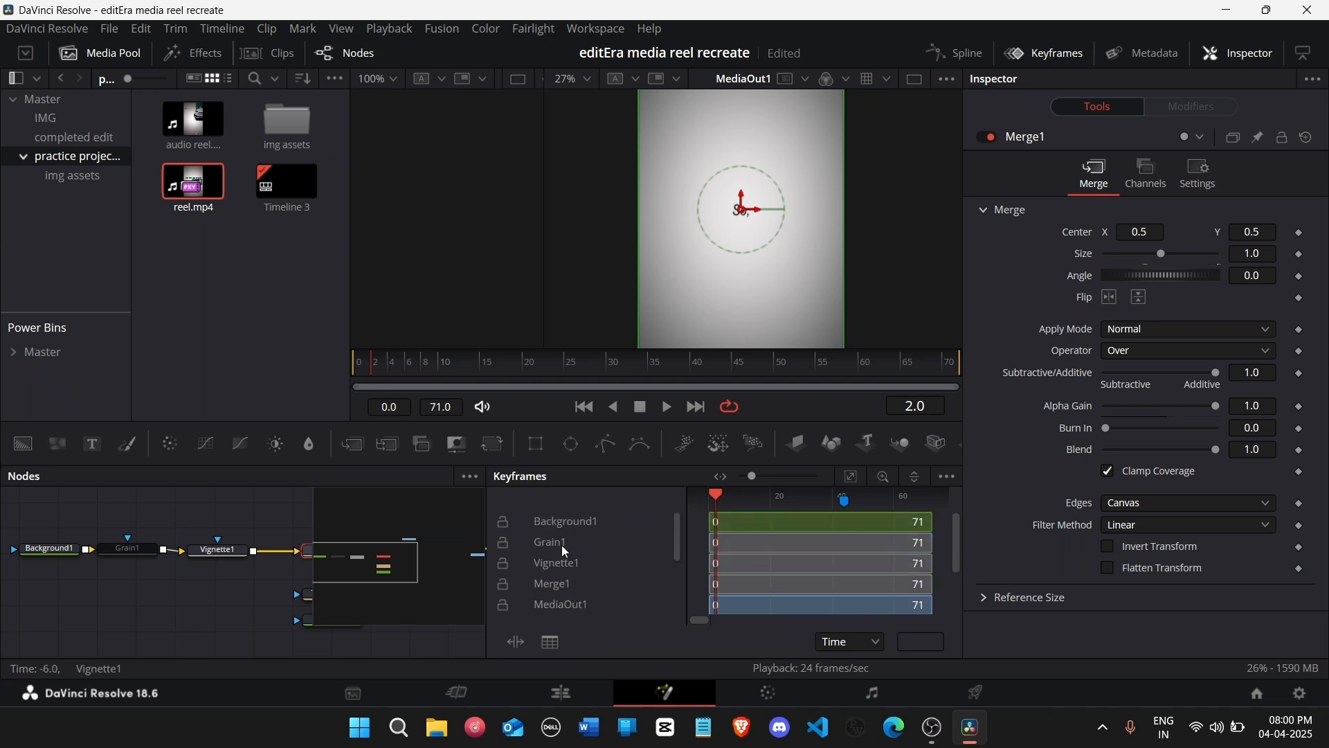
pyautogui.click(50, 548)
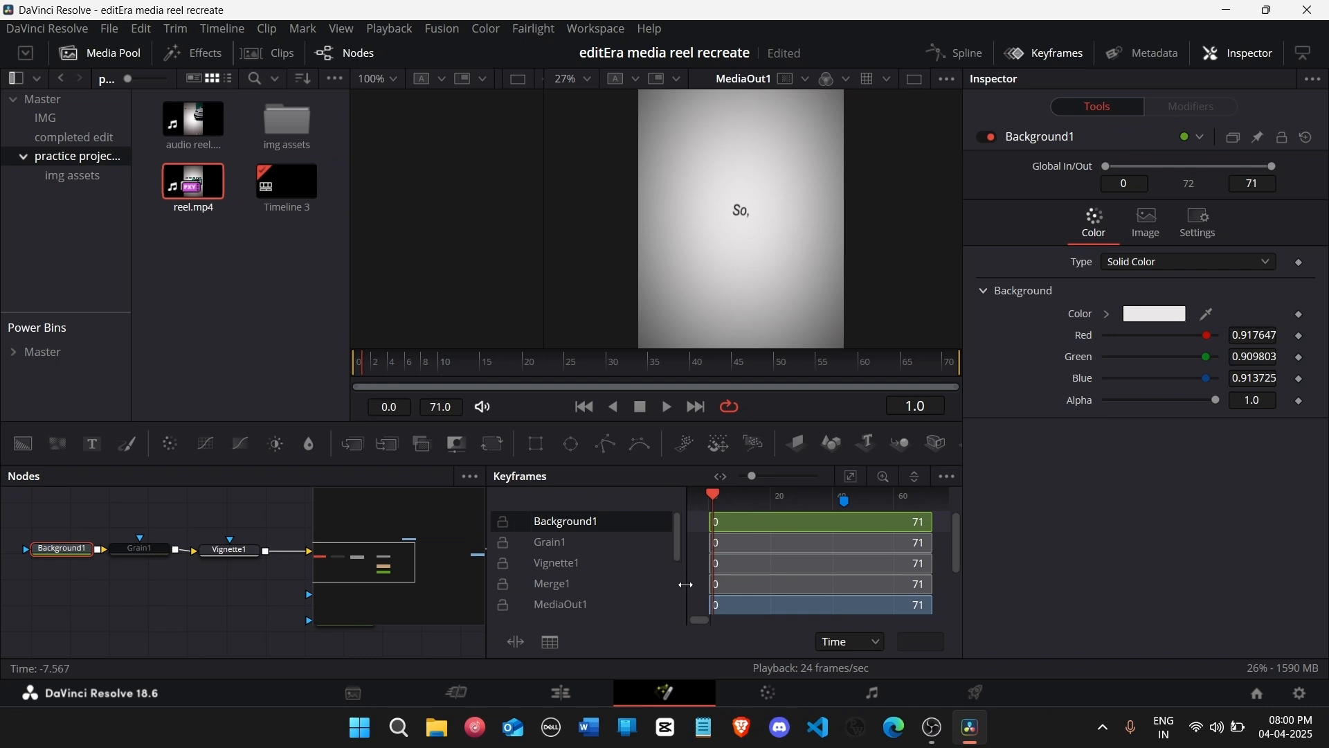
pyautogui.scroll(-3, 711, 576)
pyautogui.scroll(3, 740, 573)
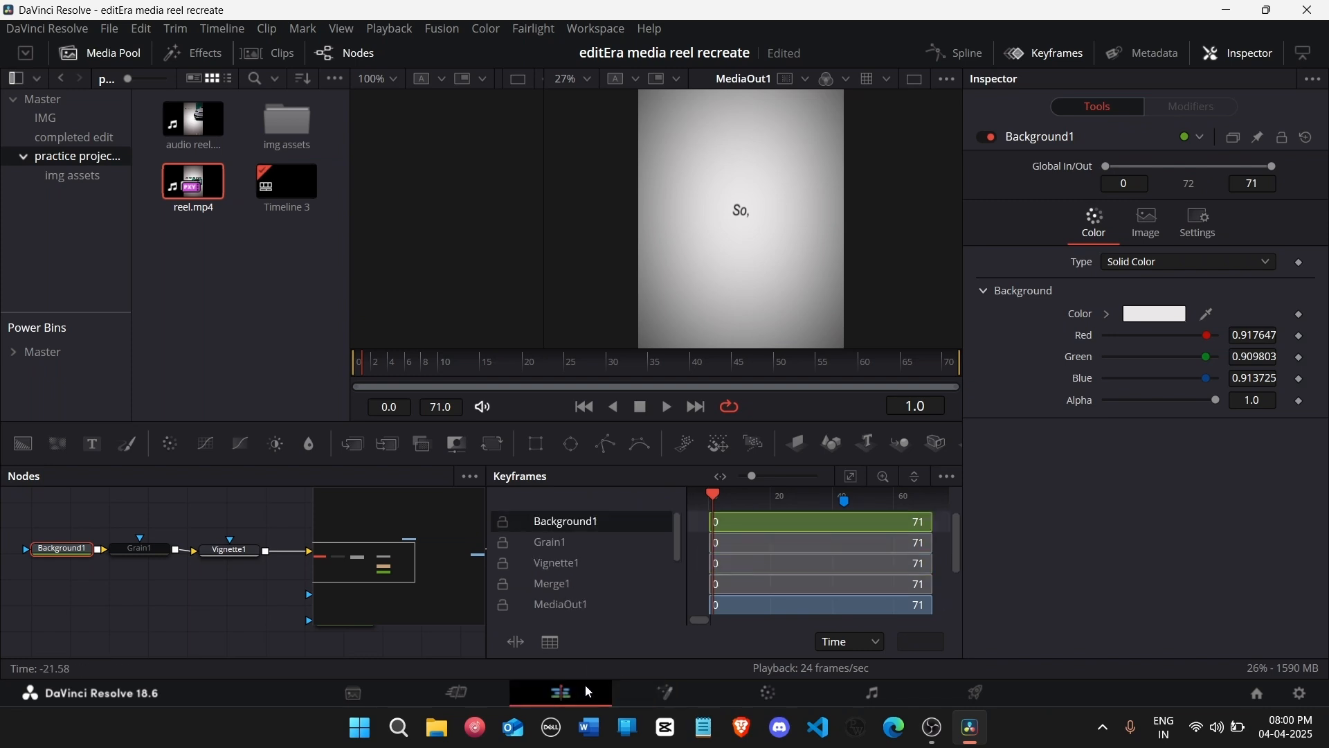
# Step: On the Edit page, add timeline markers above the first three clip markers, at 01:00:00:06, just past 01:00:00:12 and at 01:00:00:19
pyautogui.click(584, 684)
pyautogui.click(594, 467)
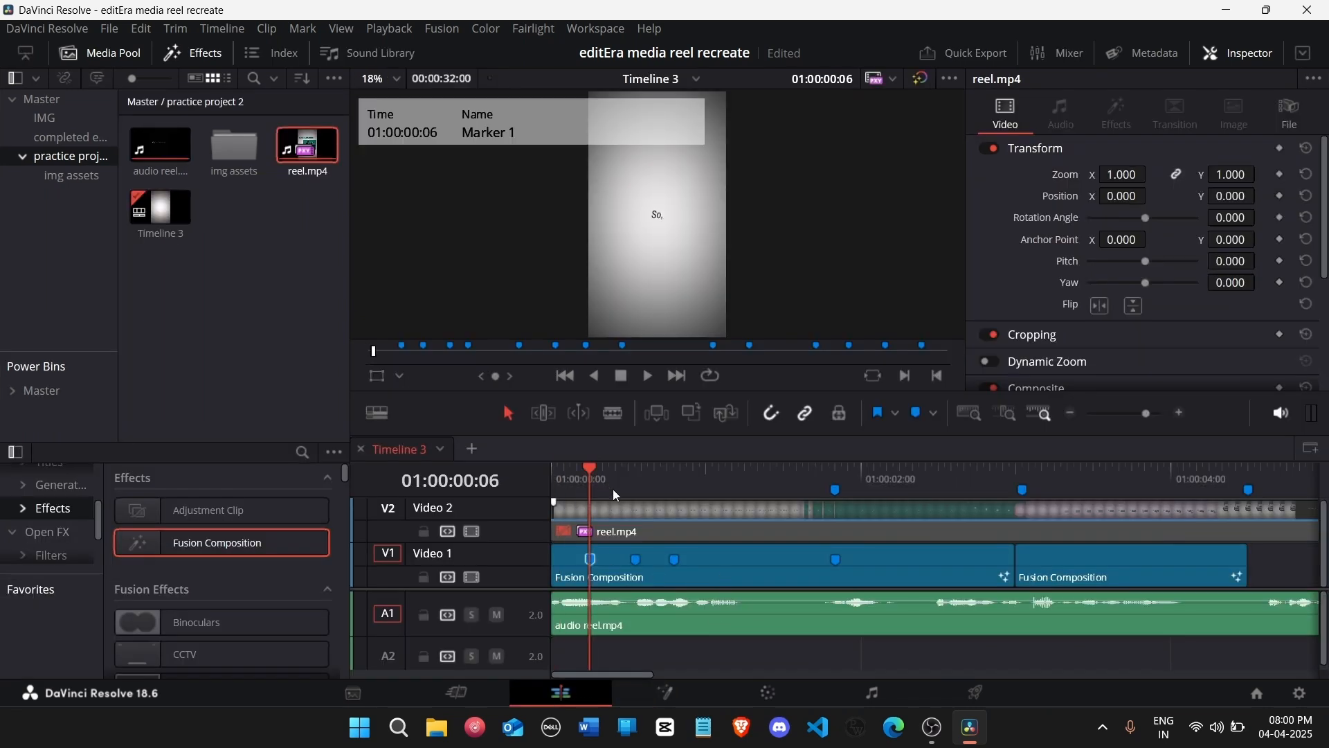
pyautogui.press('m')
pyautogui.press('Escape')
pyautogui.moveTo(634, 488); pyautogui.dragTo(689, 486)
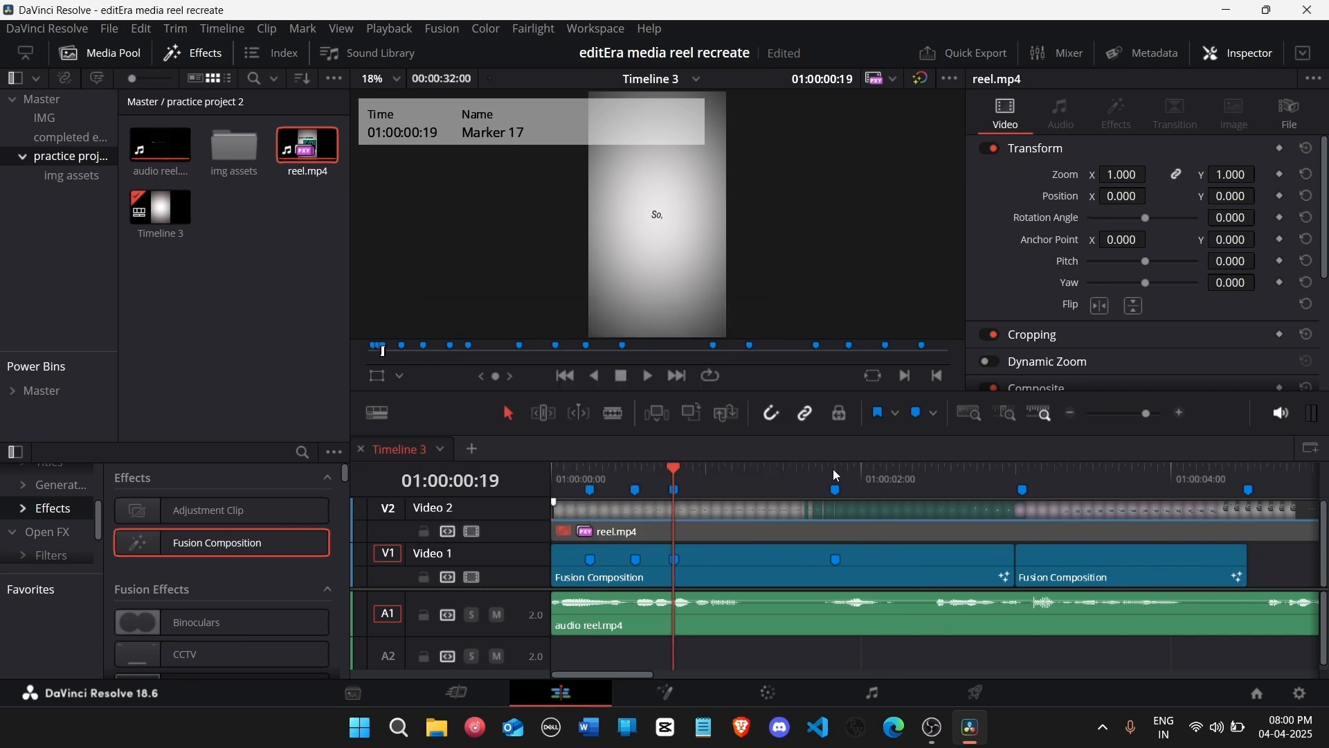
pyautogui.click(600, 482)
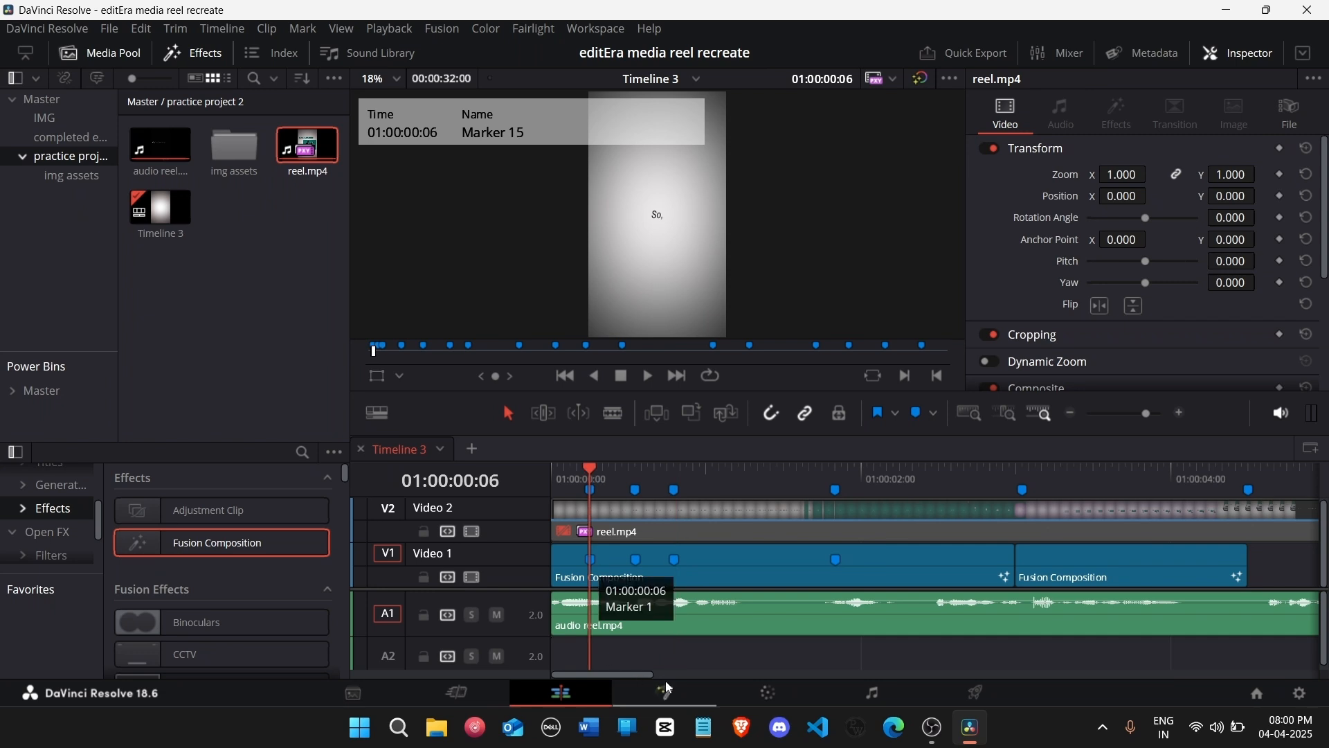
# Step: Play around 01:00:03:00 and delete the blue timeline marker near the cut between the two Fusion Composition clips
pyautogui.moveTo(1030, 491)
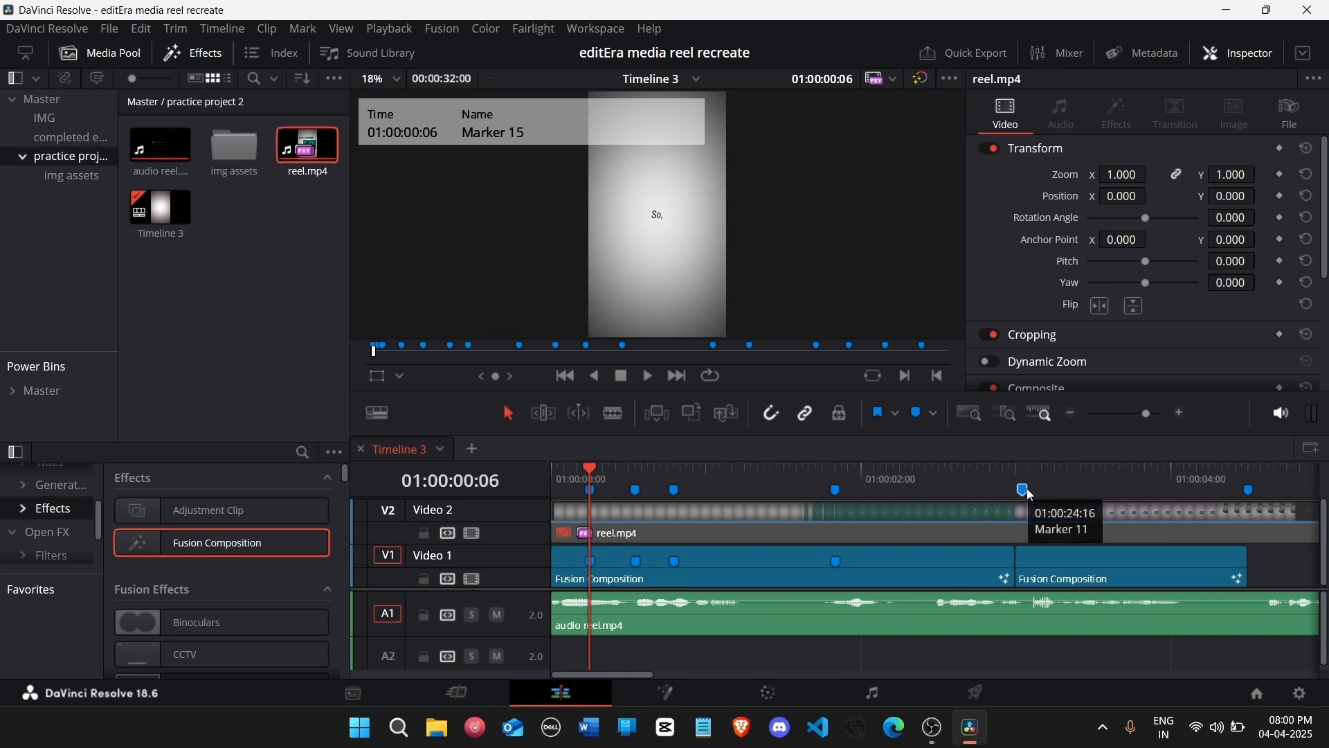
pyautogui.click(1019, 471)
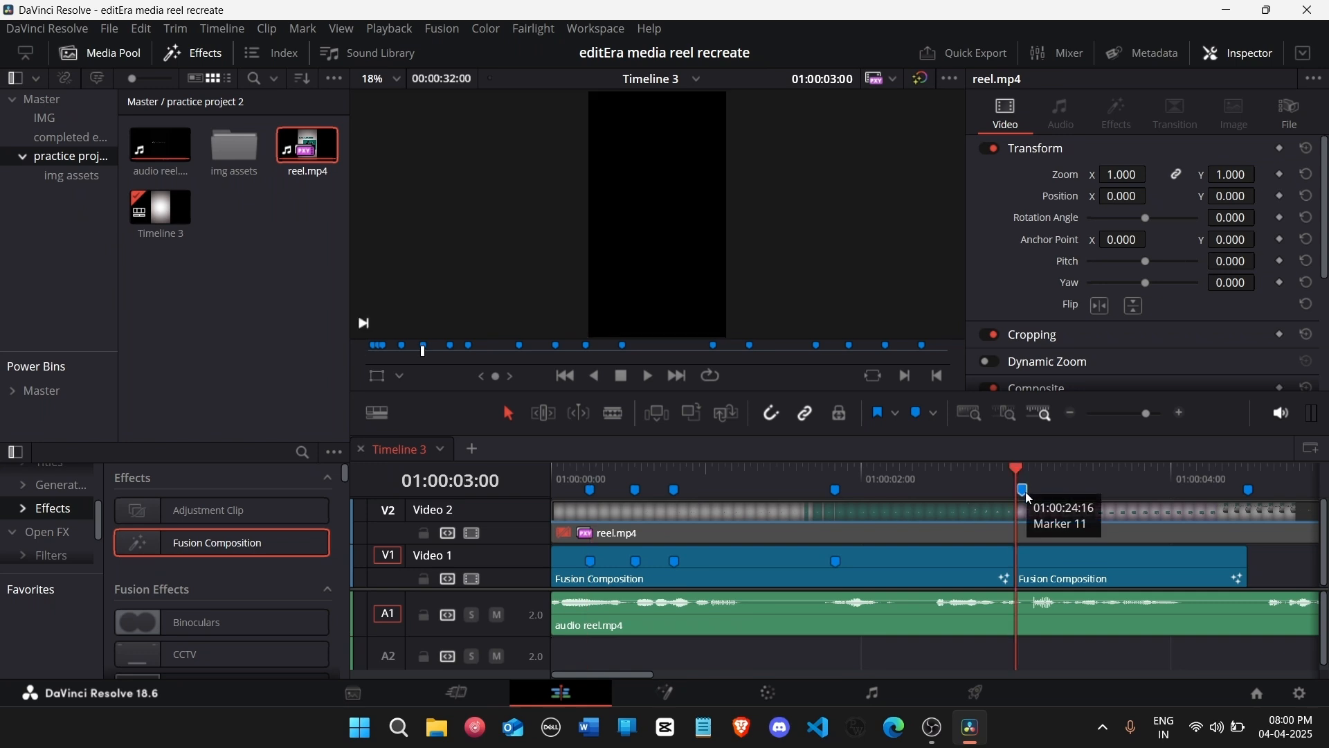
pyautogui.click(1016, 491)
pyautogui.press('space')
pyautogui.click(1015, 488)
pyautogui.press('space')
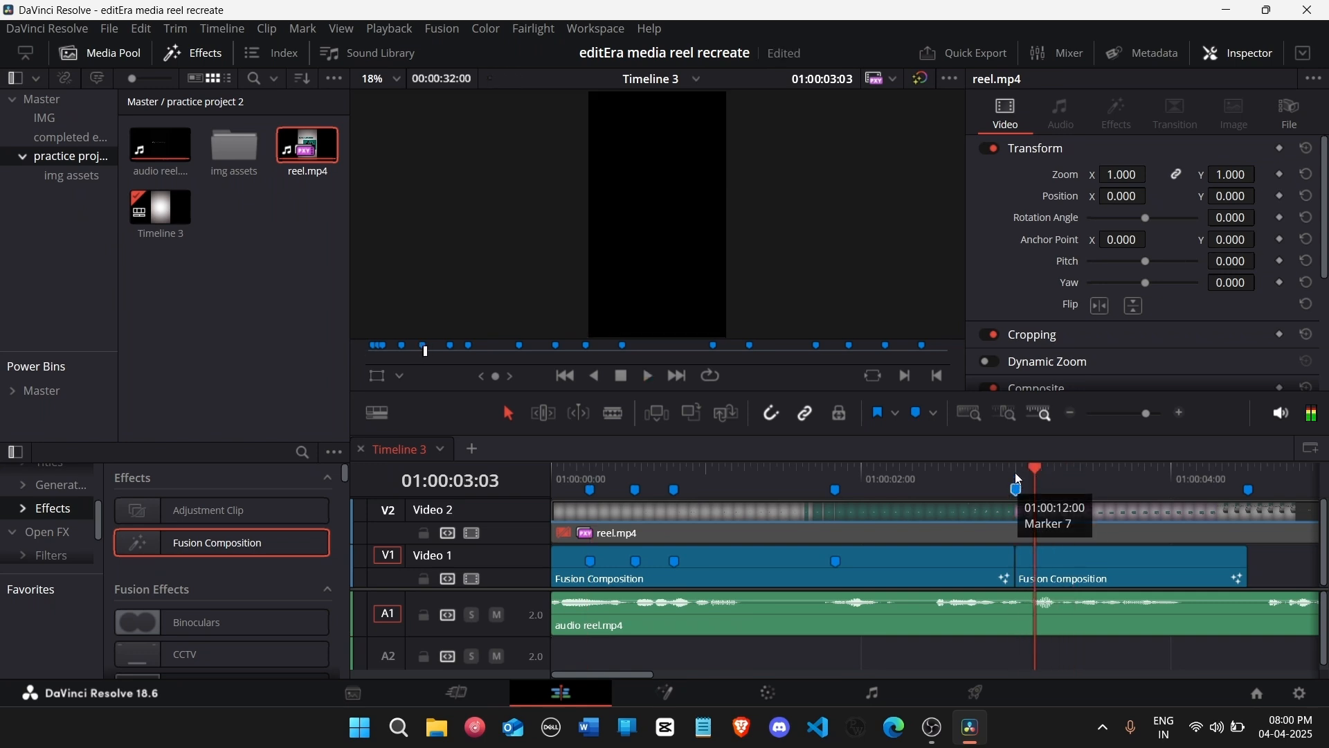
pyautogui.click(1013, 489)
pyautogui.press('Delete')
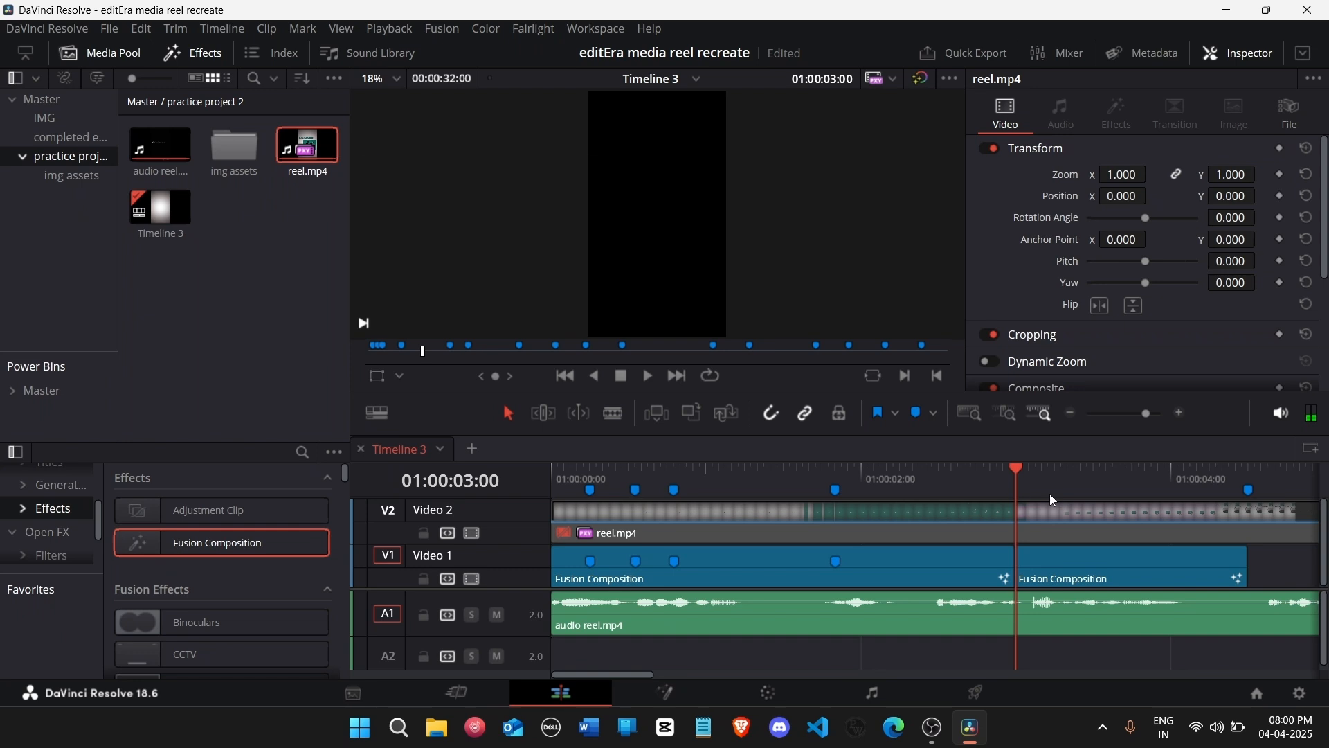
# Step: Add a timeline marker at 01:00:03:00 and set its color to red
pyautogui.press('m')
pyautogui.doubleClick(1012, 490)
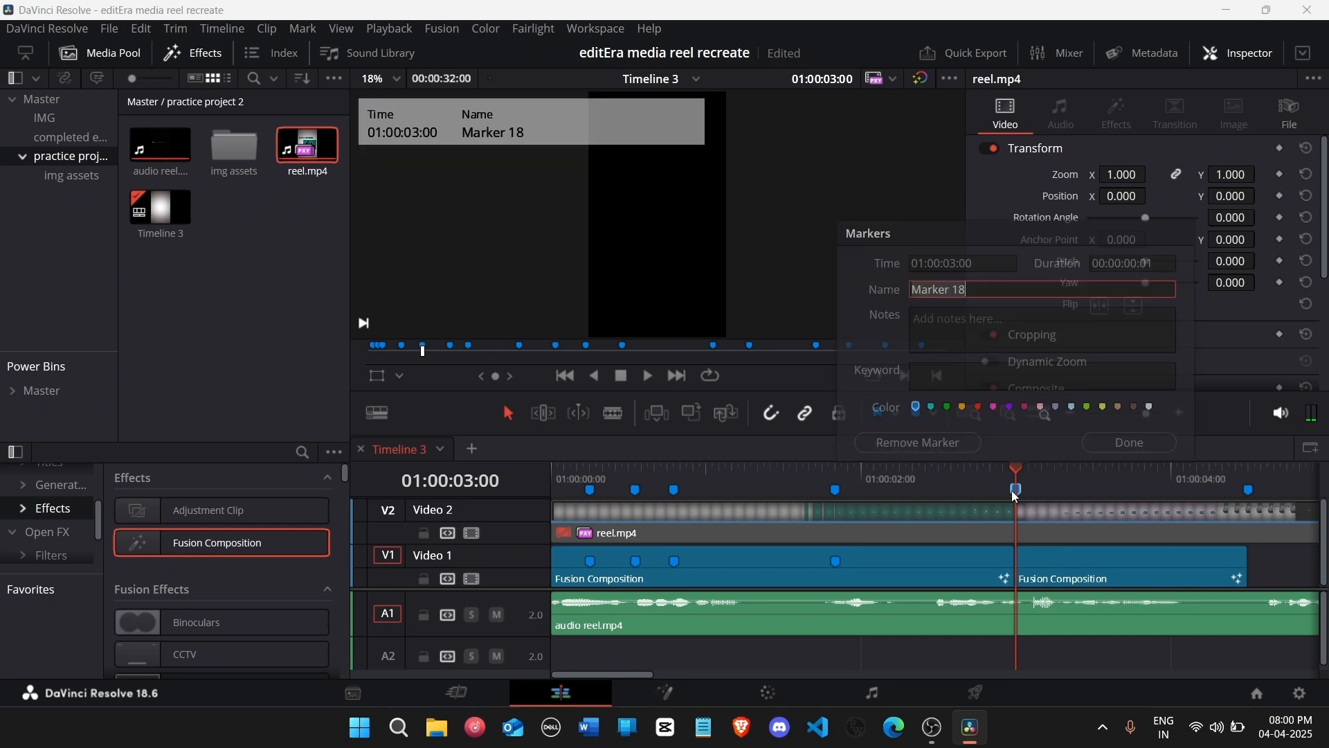
pyautogui.click(979, 406)
pyautogui.click(1101, 443)
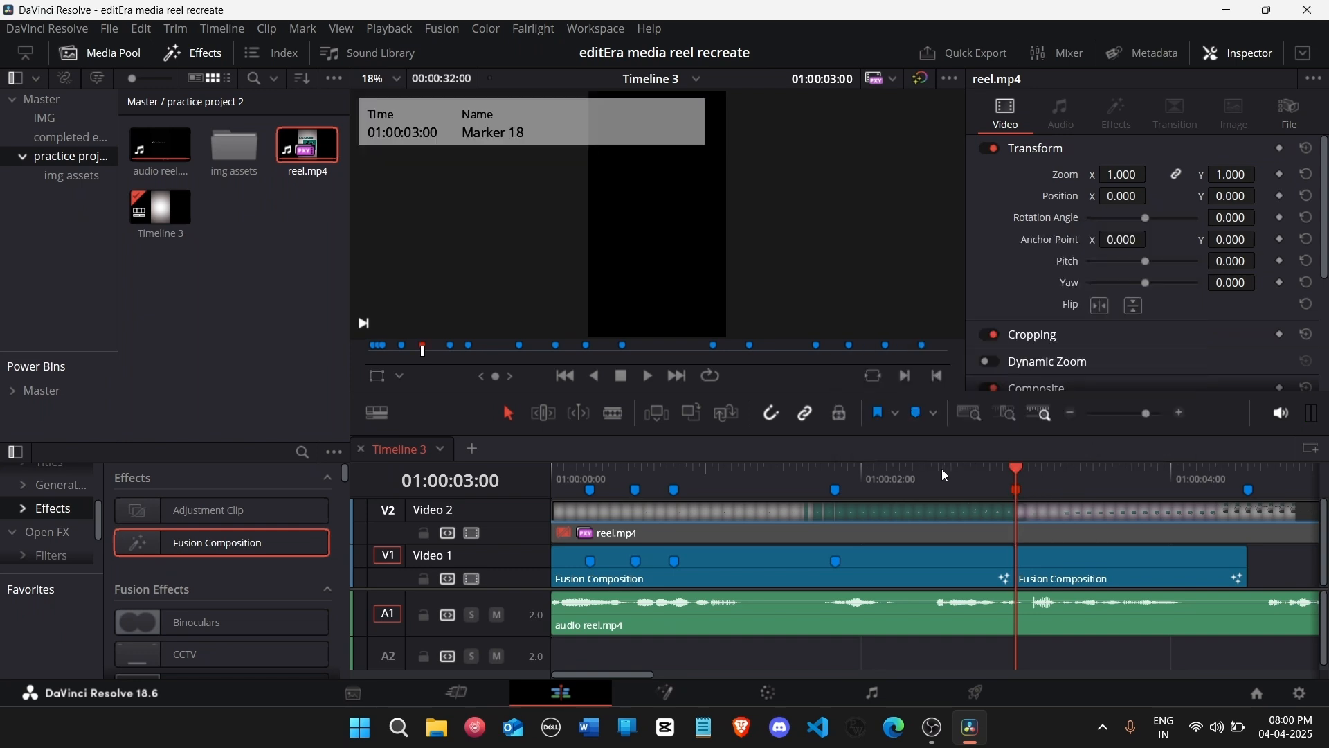
# Step: Scrub past the new timeline markers up to 01:00:00:19 and check them in the Keyframes editor on the Fusion page
pyautogui.moveTo(585, 479)
pyautogui.mouseDown()
pyautogui.moveTo(585, 496)
pyautogui.moveTo(610, 500)
pyautogui.moveTo(591, 511)
pyautogui.moveTo(637, 478)
pyautogui.moveTo(542, 475)
pyautogui.moveTo(767, 477)
pyautogui.moveTo(632, 478)
pyautogui.moveTo(663, 490)
pyautogui.mouseUp()
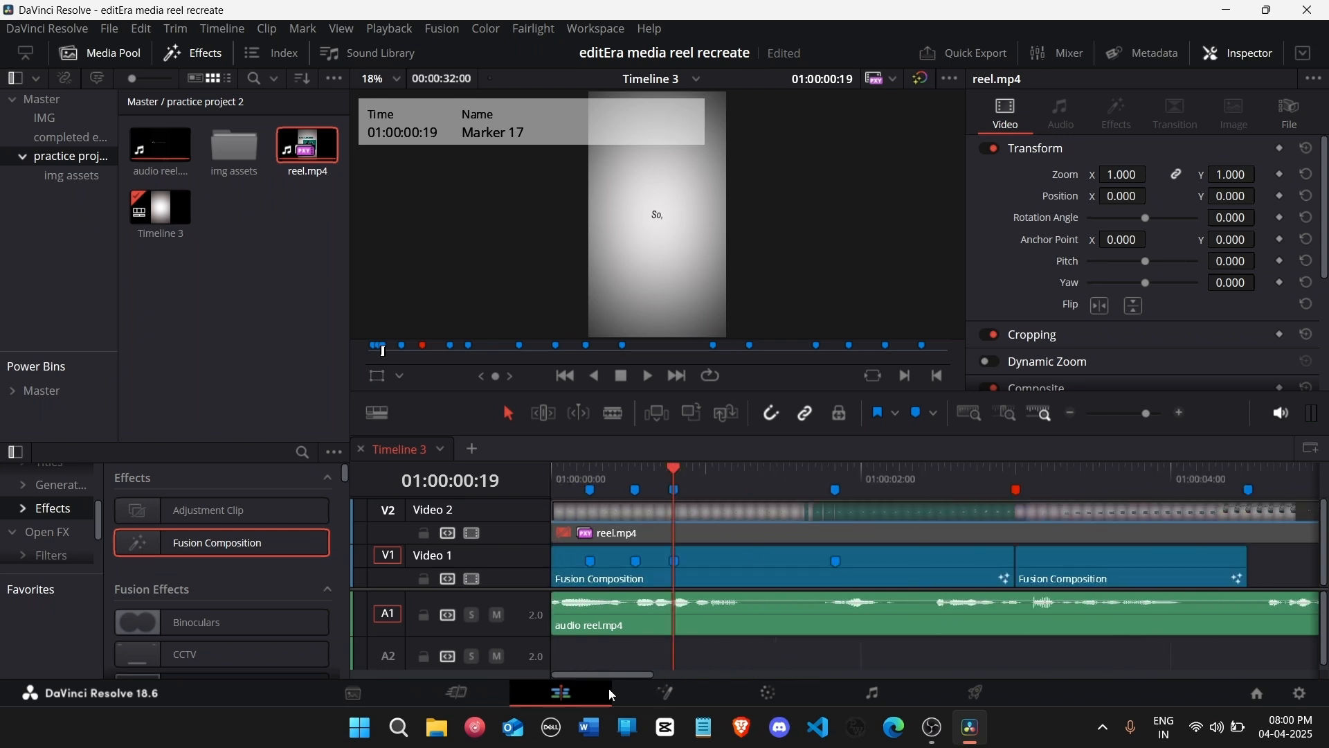
pyautogui.click(677, 686)
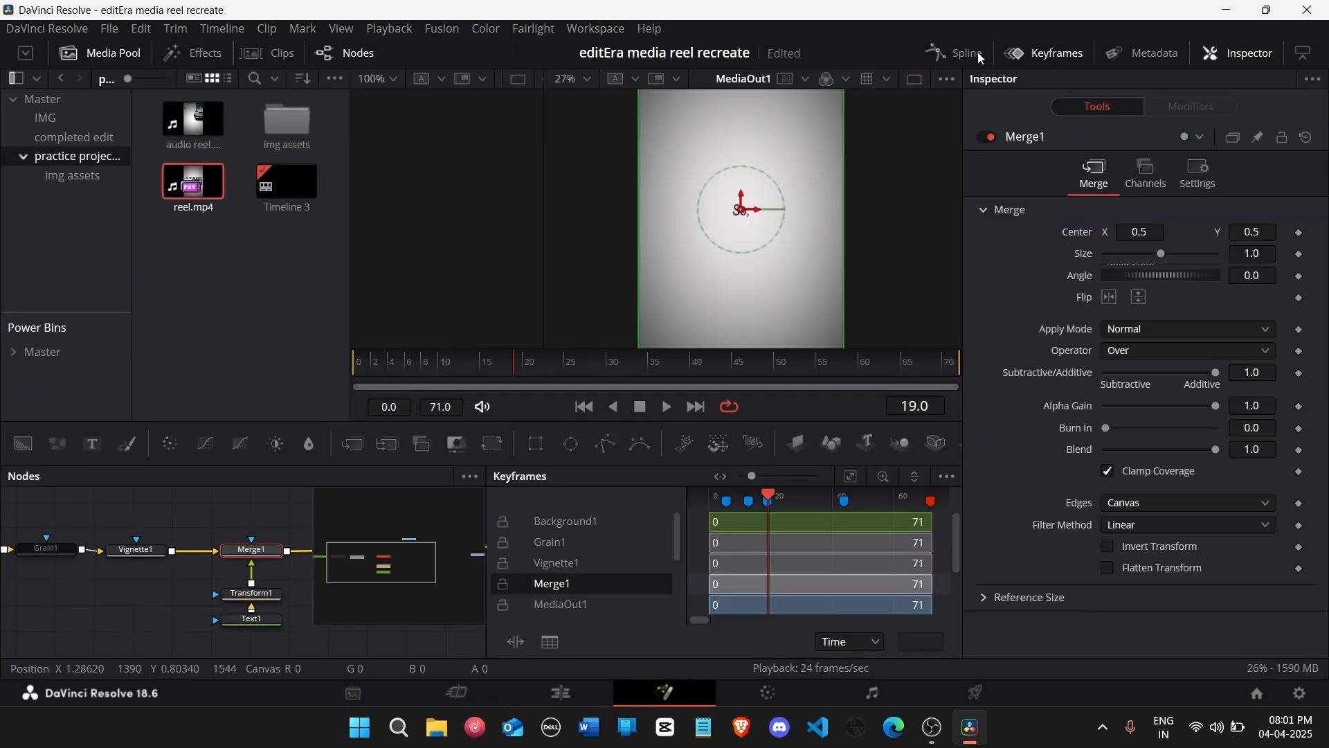
pyautogui.click(1073, 59)
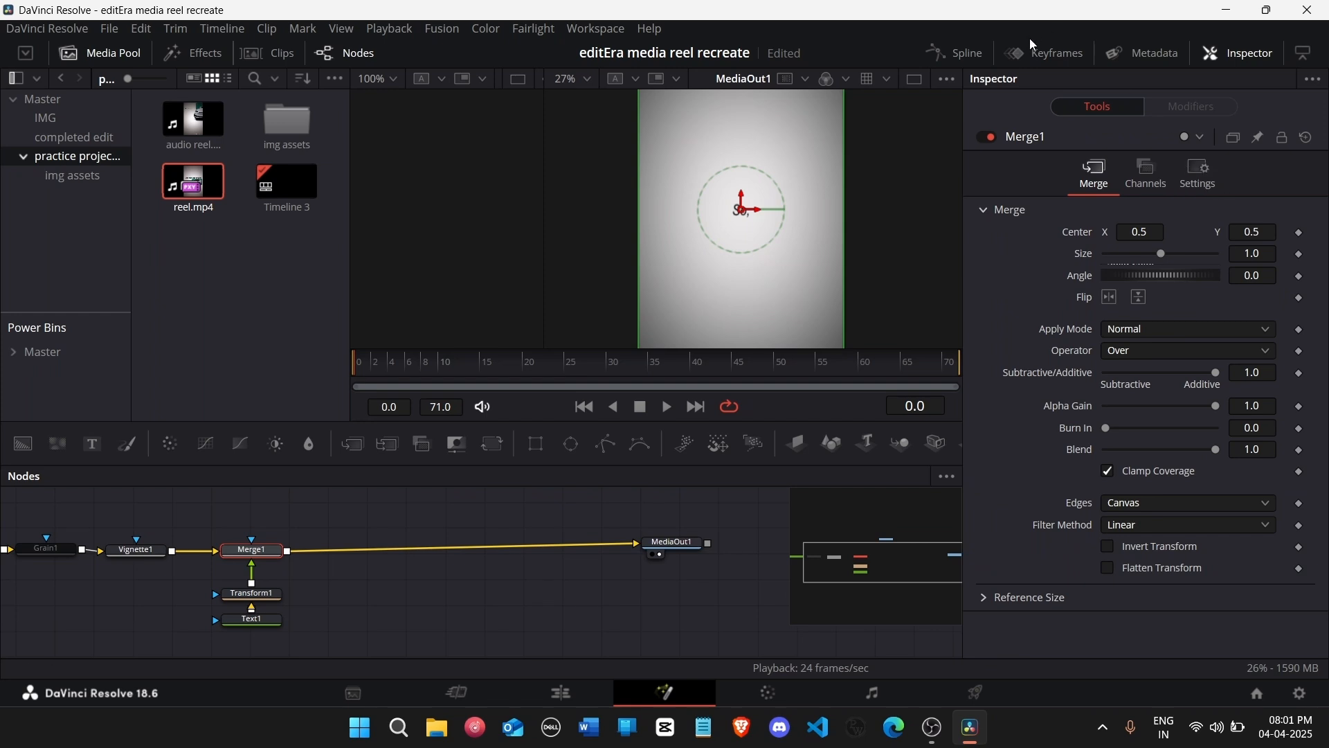
# Step: Keyframe Merge1's Blend setting at 1.0 on frame 6 and at 0.0 on frame 0
pyautogui.press('Right')
pyautogui.press('Right')
pyautogui.press('Right')
pyautogui.press('Right')
pyautogui.press('Right')
pyautogui.press('Right')
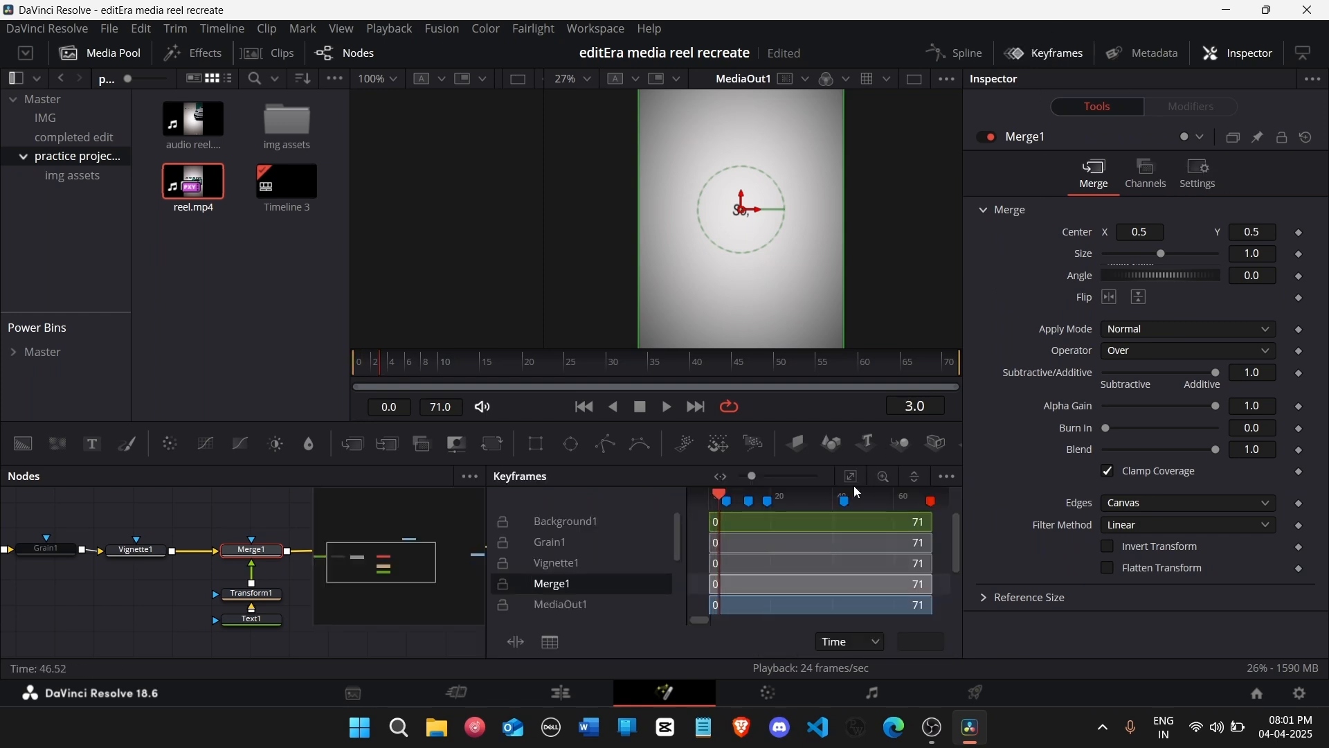
pyautogui.press('Left')
pyautogui.click(946, 58)
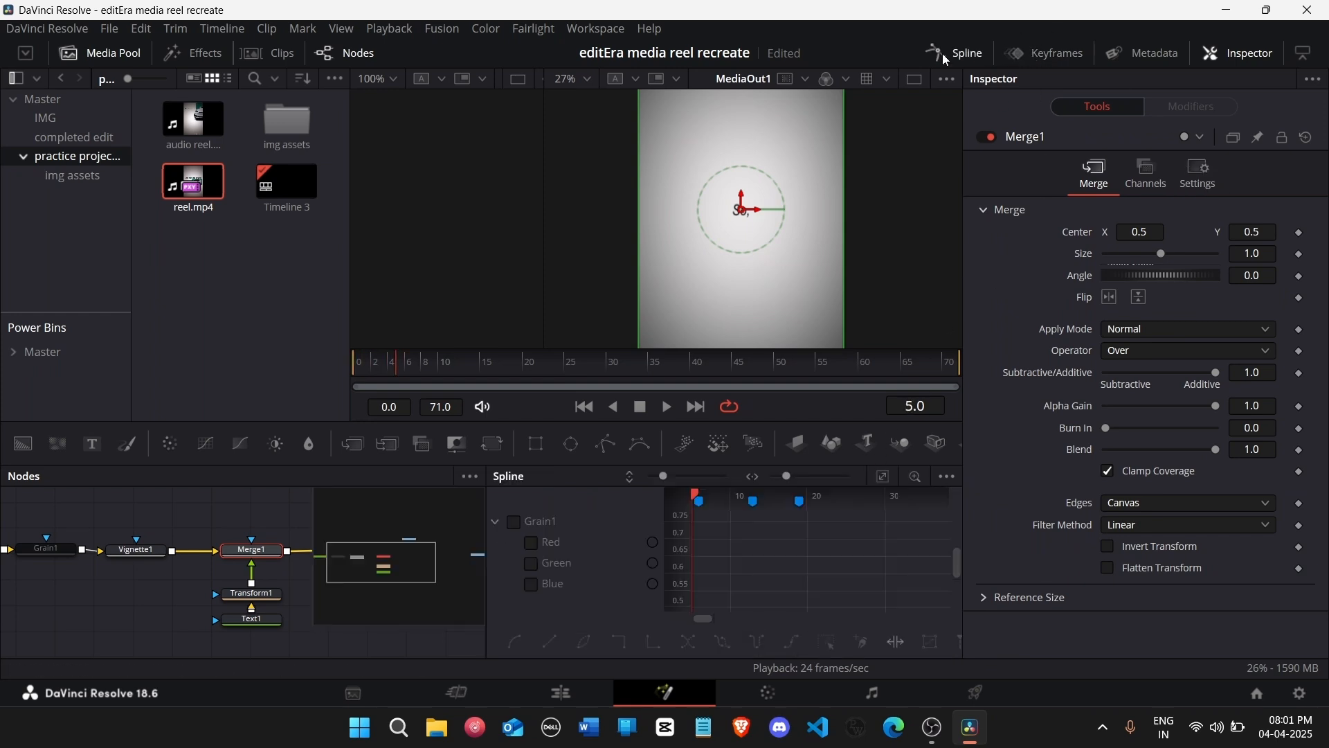
pyautogui.press('Right')
pyautogui.click(978, 58)
pyautogui.click(1204, 179)
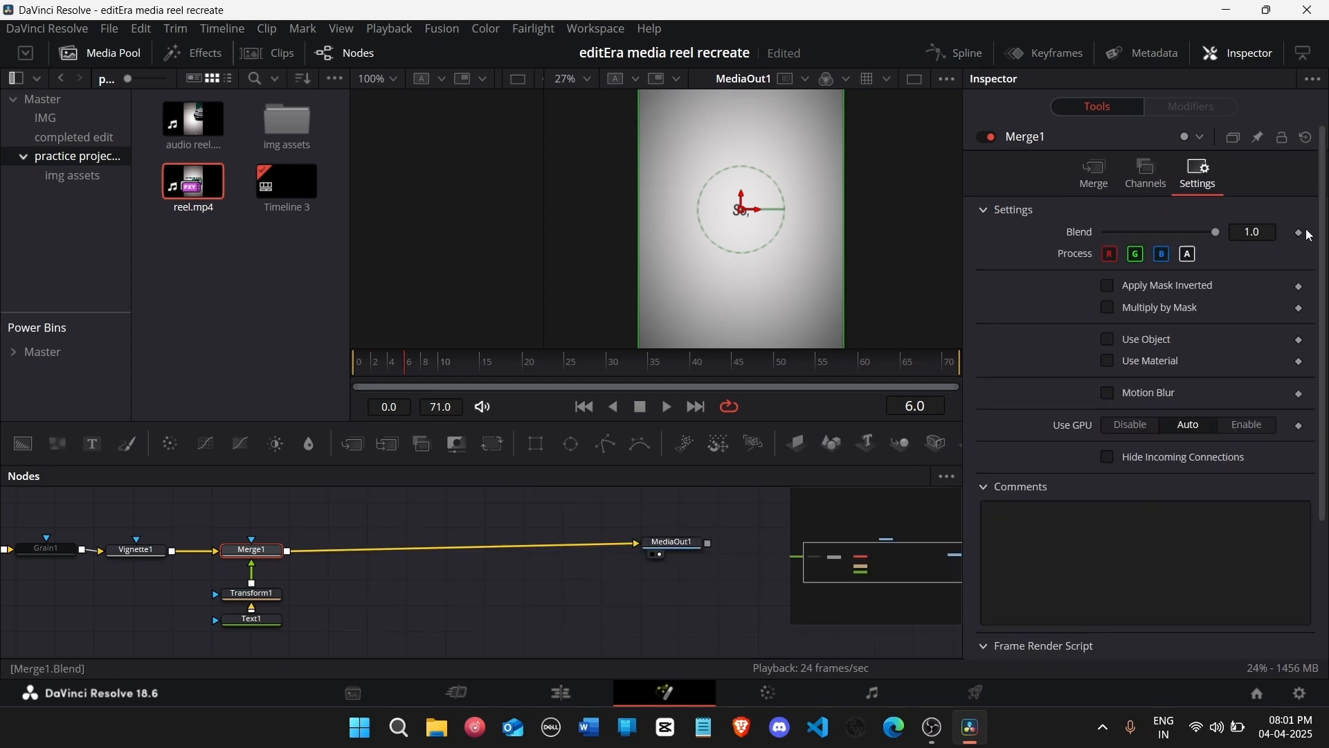
pyautogui.click(360, 373)
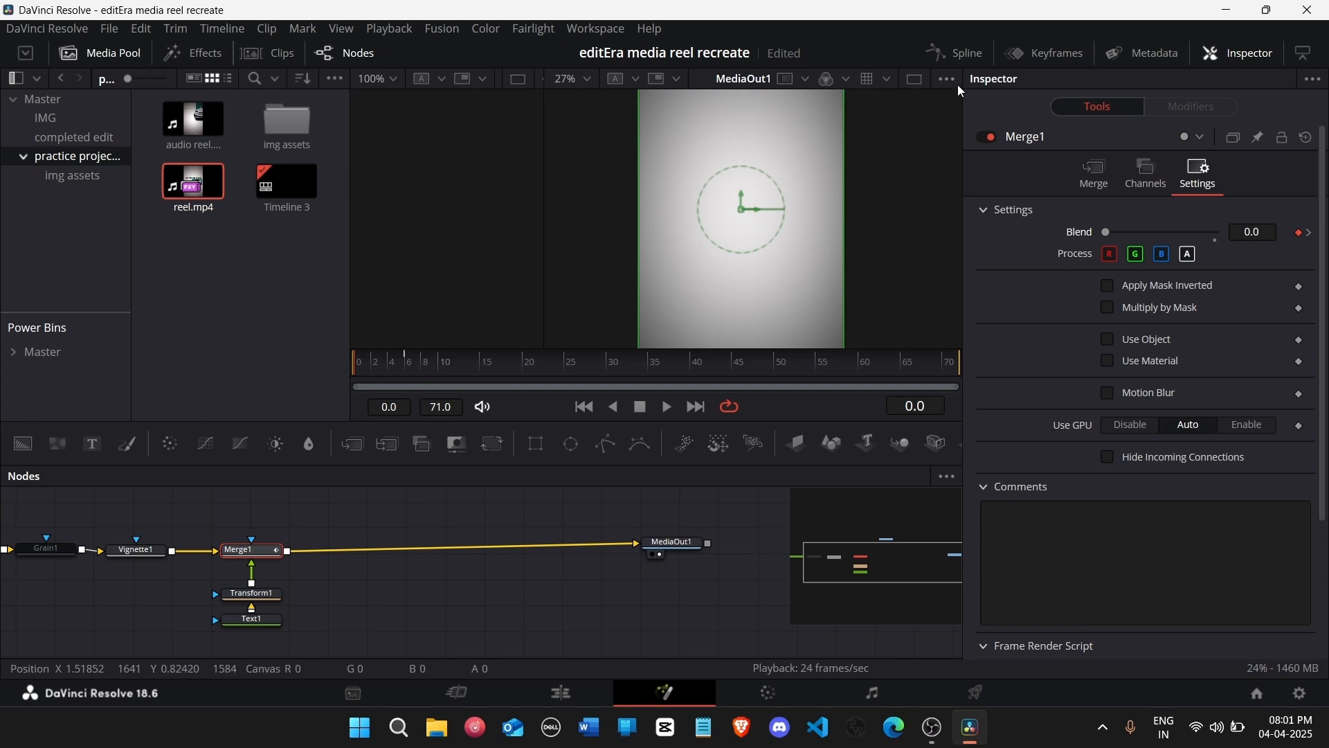
# Step: Show Merge1's Blend curve in the Spline editor, fit it to the view, and smooth its keyframes
pyautogui.click(958, 54)
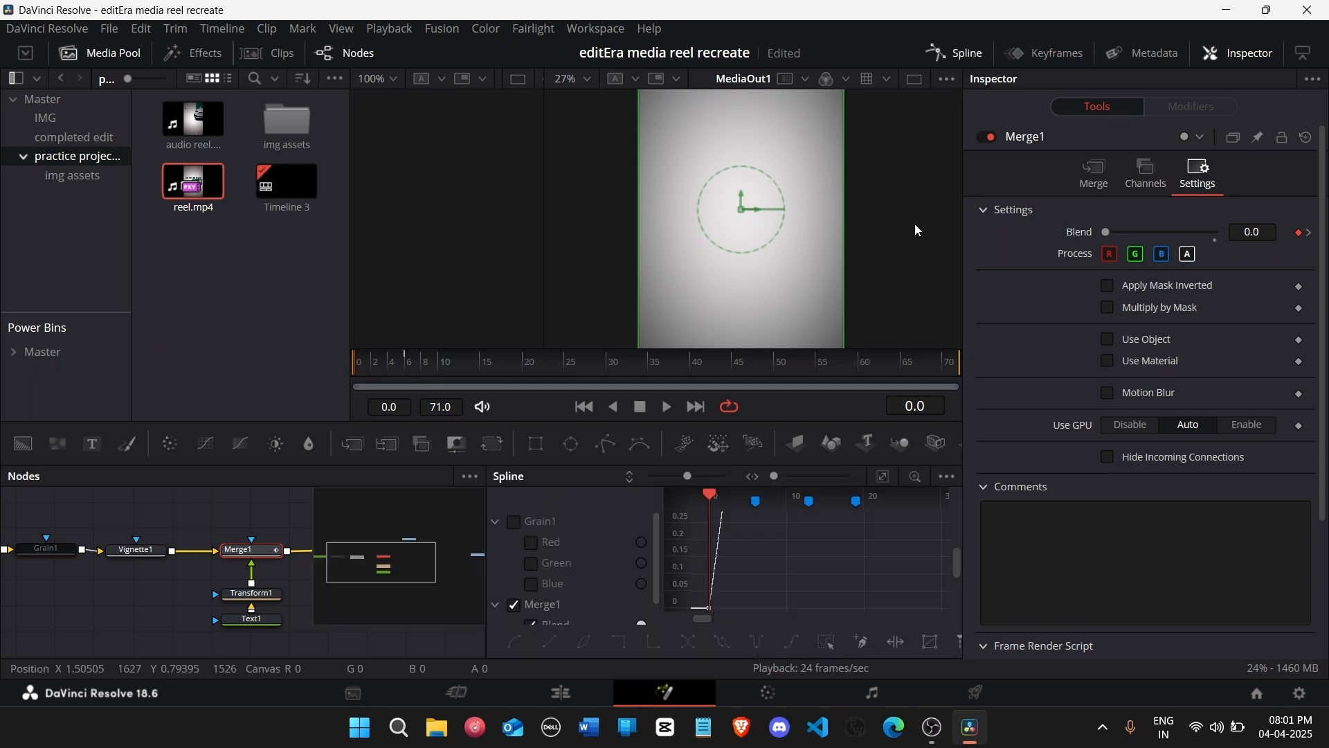
pyautogui.click(884, 477)
pyautogui.press('f')
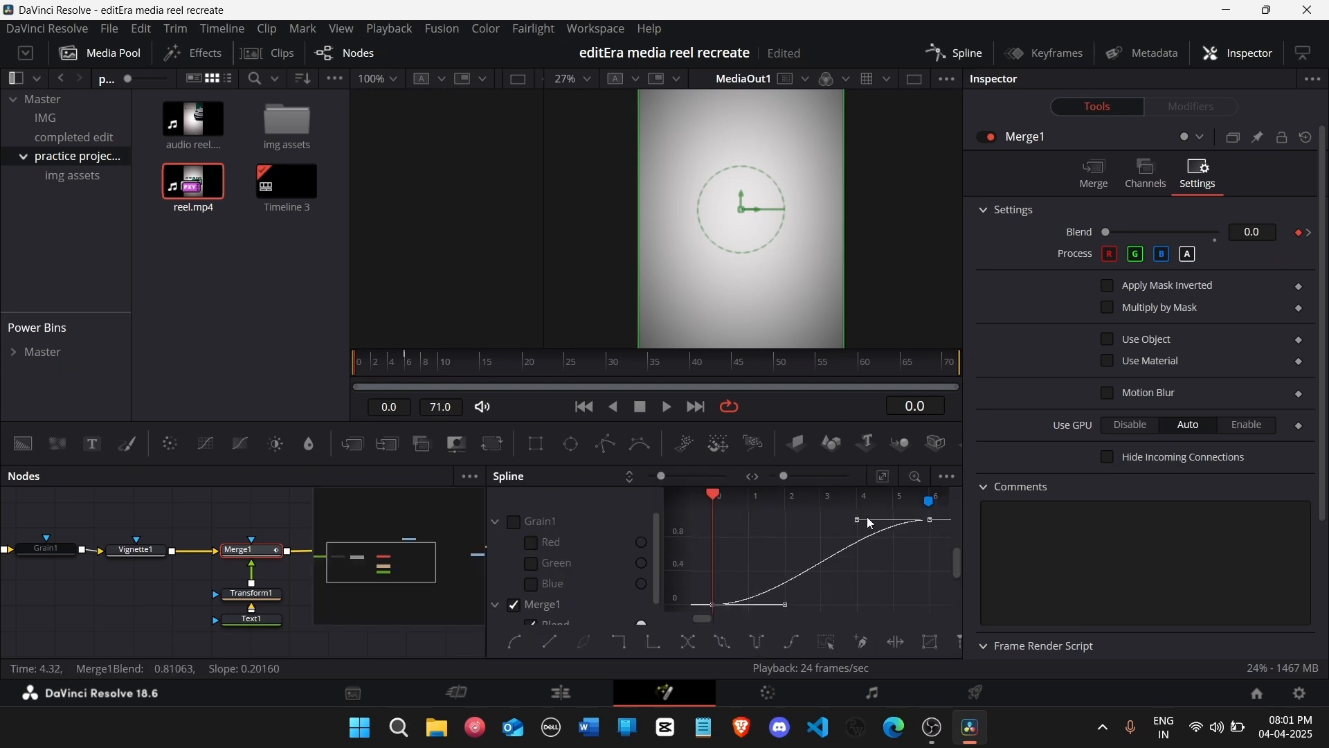
pyautogui.moveTo(784, 604); pyautogui.dragTo(687, 528)
pyautogui.moveTo(357, 363)
pyautogui.mouseDown()
pyautogui.moveTo(396, 366)
pyautogui.moveTo(345, 367)
pyautogui.mouseUp()
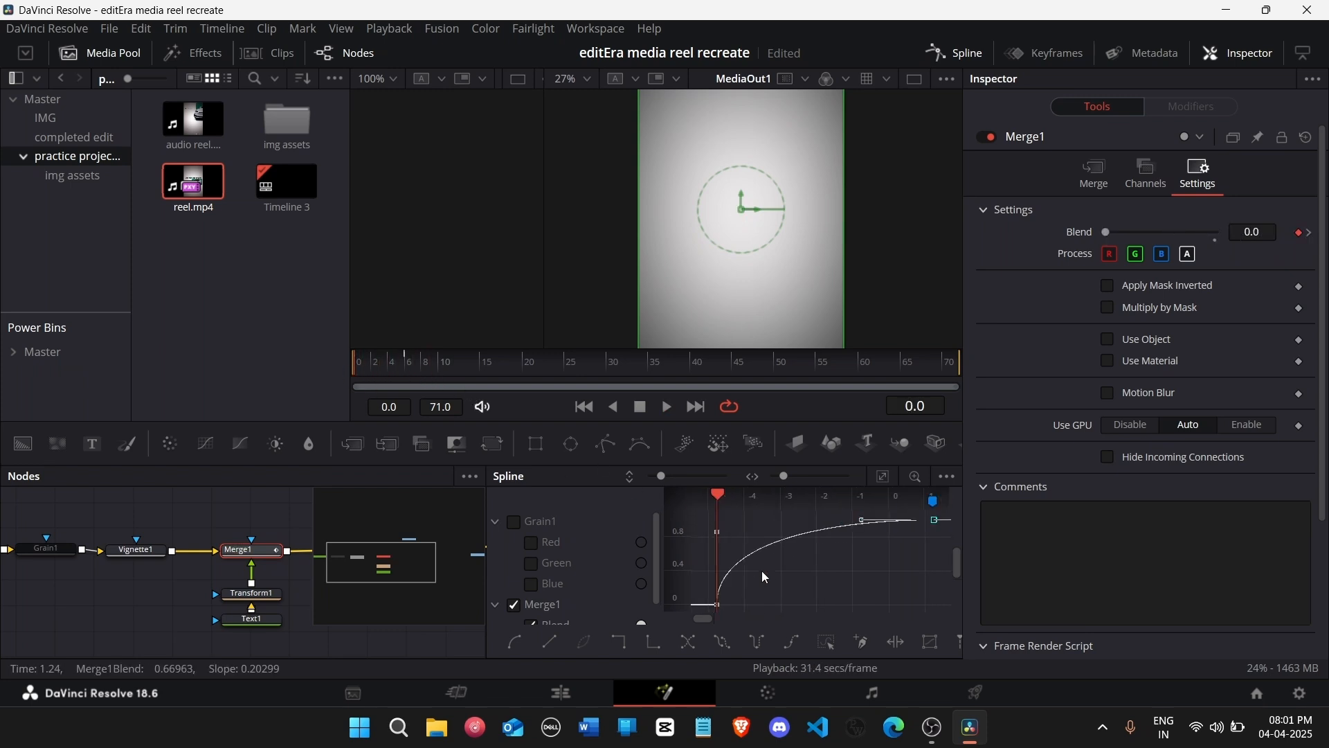
pyautogui.hotkey('ctrl', 'z')
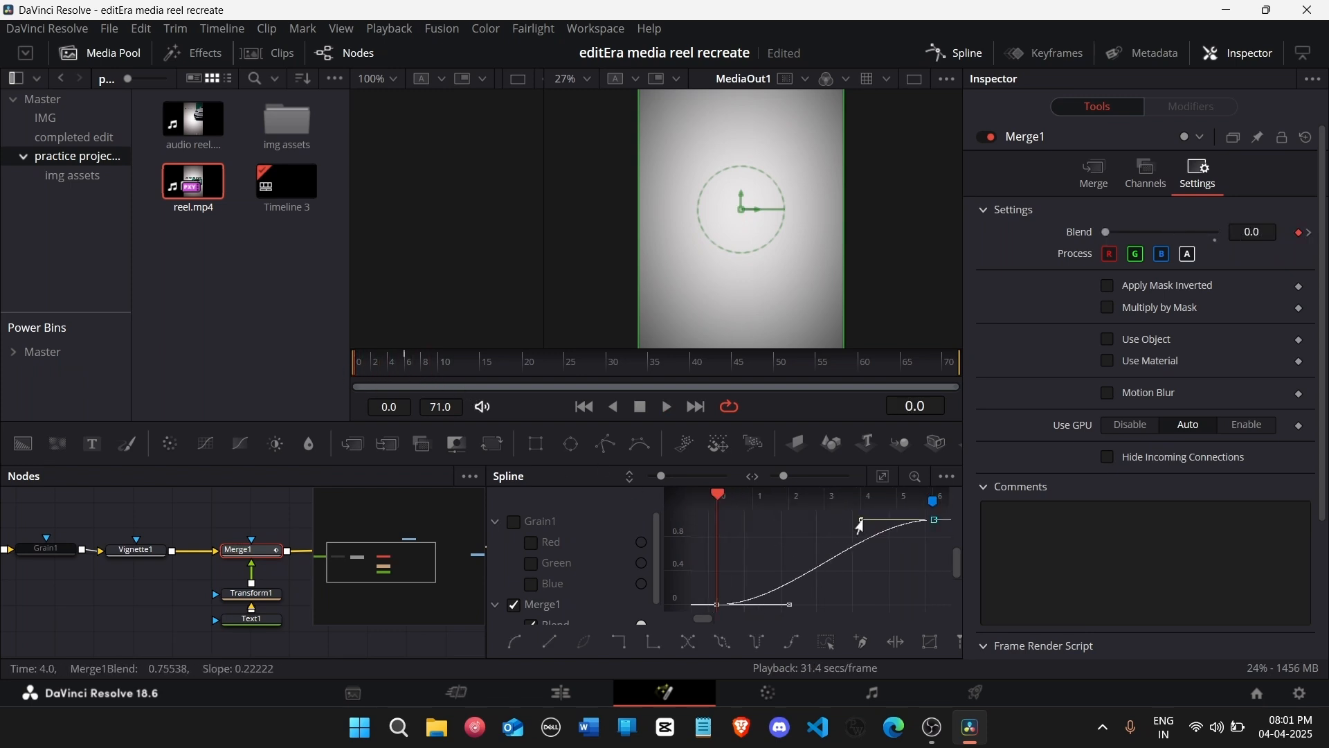
# Step: Extend the frame 6 Blend keyframe's handle back to about frame 0, play the fade-in, and close the Spline editor
pyautogui.moveTo(862, 519); pyautogui.dragTo(715, 521)
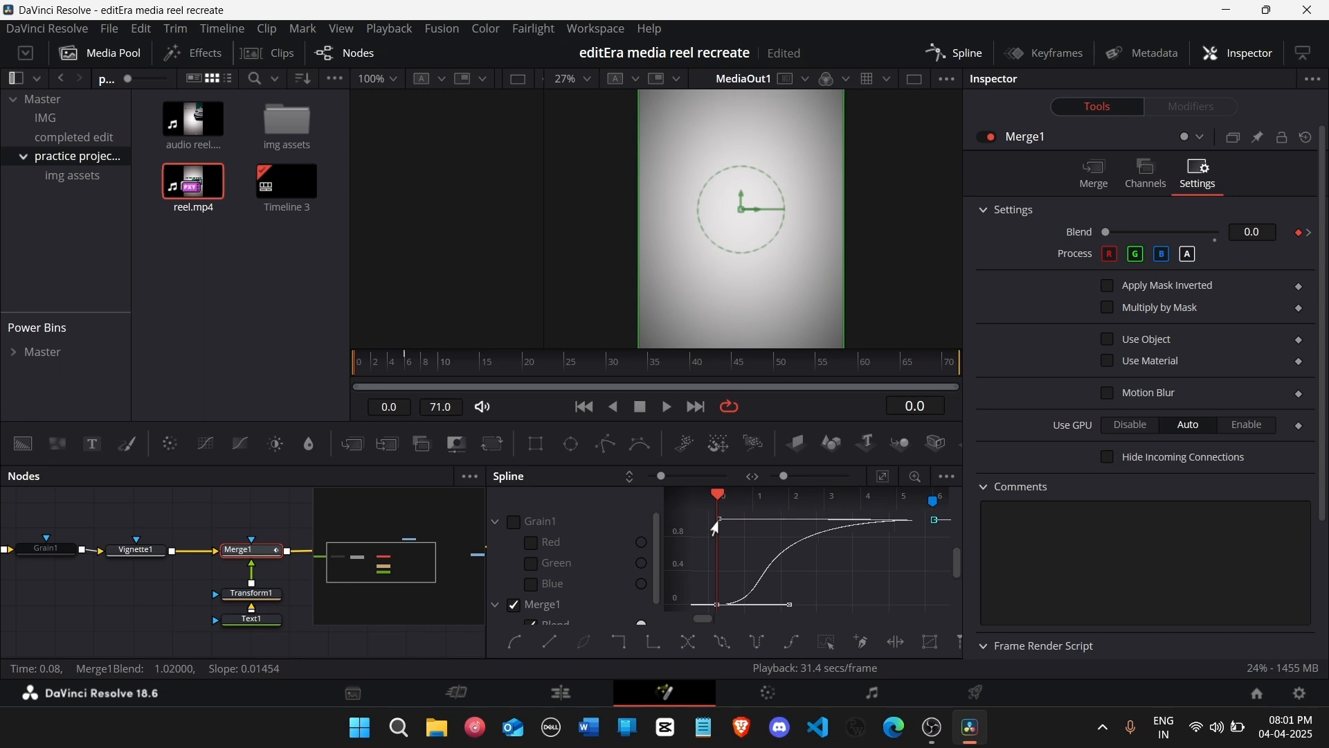
pyautogui.press('space')
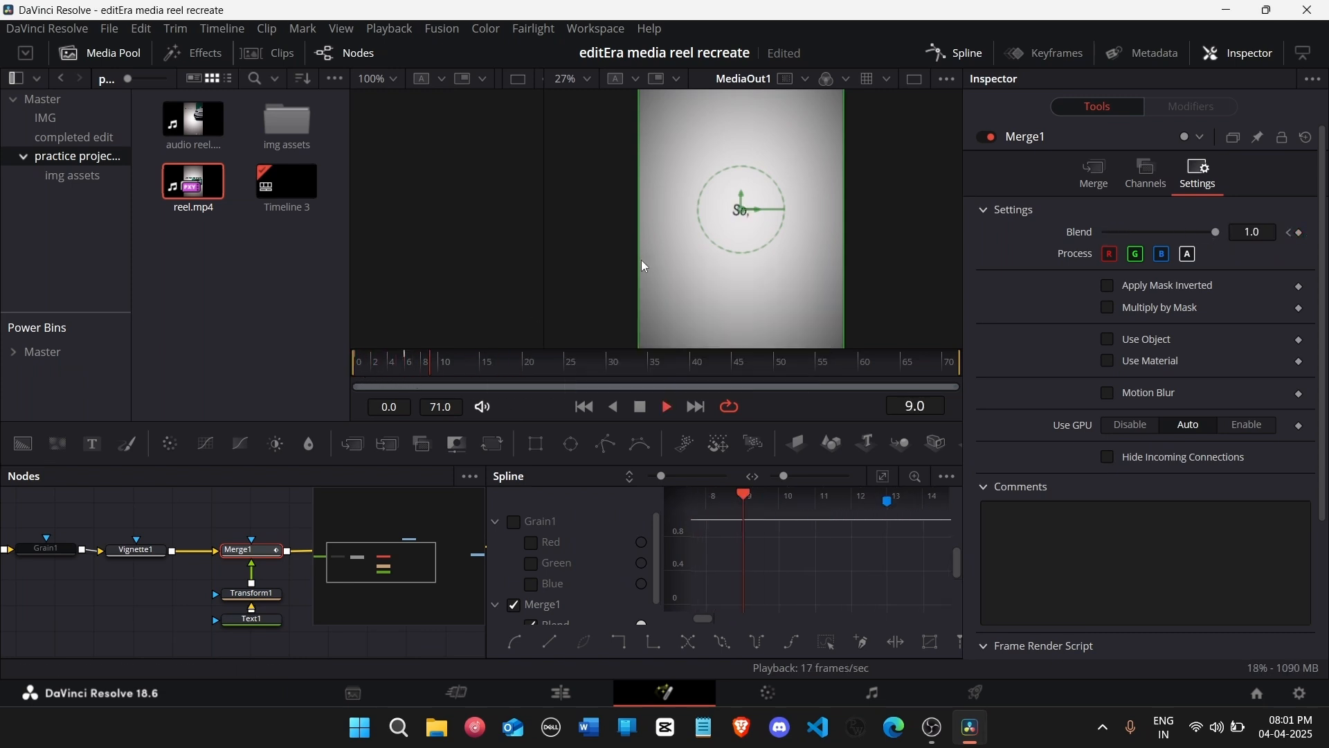
pyautogui.press('space')
pyautogui.click(955, 53)
# Step: Replay the caption's fade-in from frame 0 and park the playhead on frame 6
pyautogui.moveTo(378, 362); pyautogui.dragTo(337, 368)
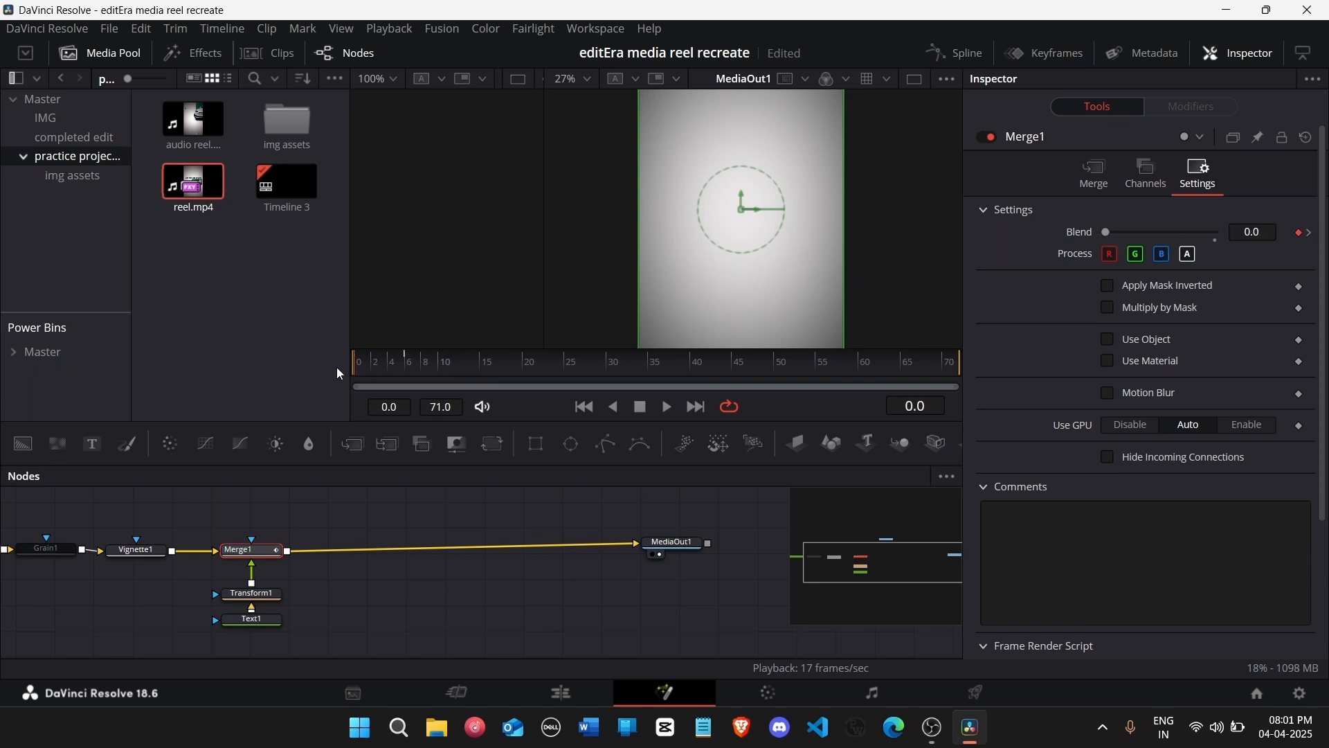
pyautogui.press('space')
pyautogui.click(392, 371)
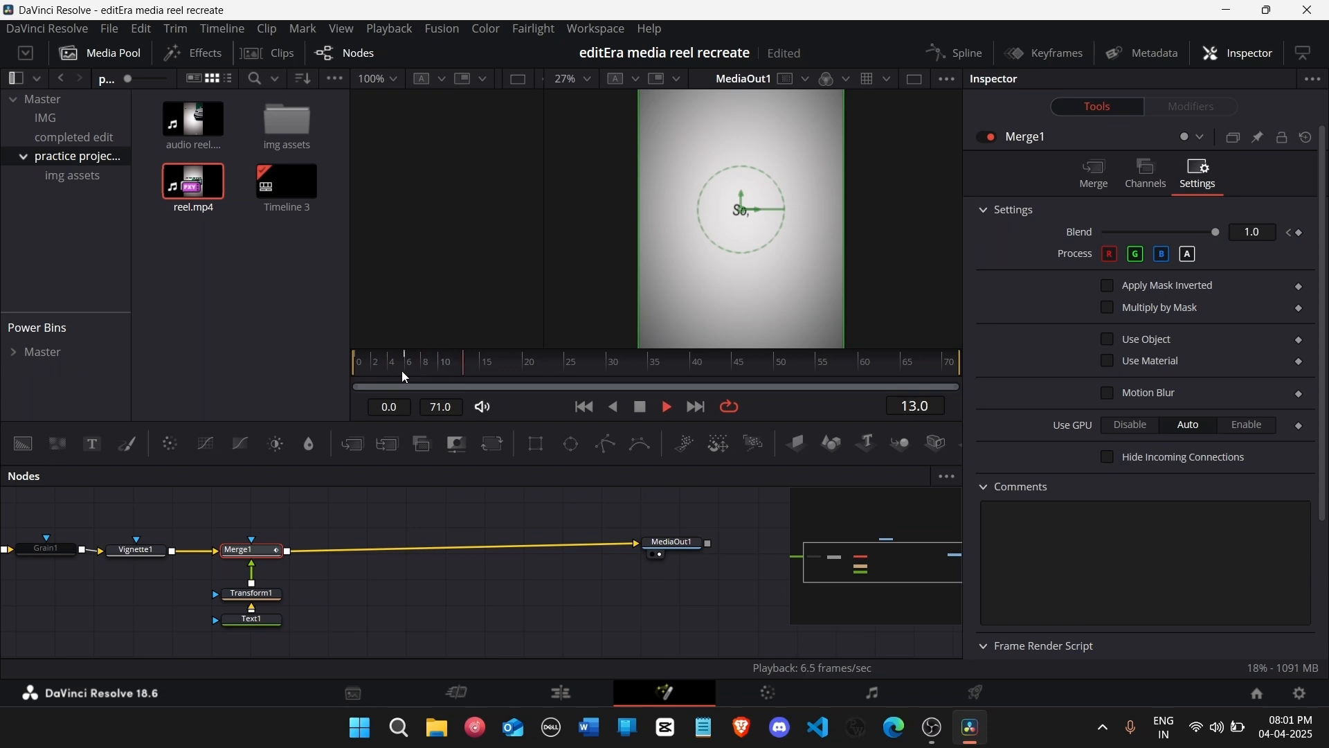
pyautogui.click(435, 363)
pyautogui.moveTo(422, 372); pyautogui.dragTo(407, 379)
# Step: Duplicate the Merge1, Transform1 and Text1 nodes together and insert the copied merge into the connection after Merge1
pyautogui.keyDown('ctrl'); pyautogui.click(267, 594); pyautogui.keyUp('ctrl')
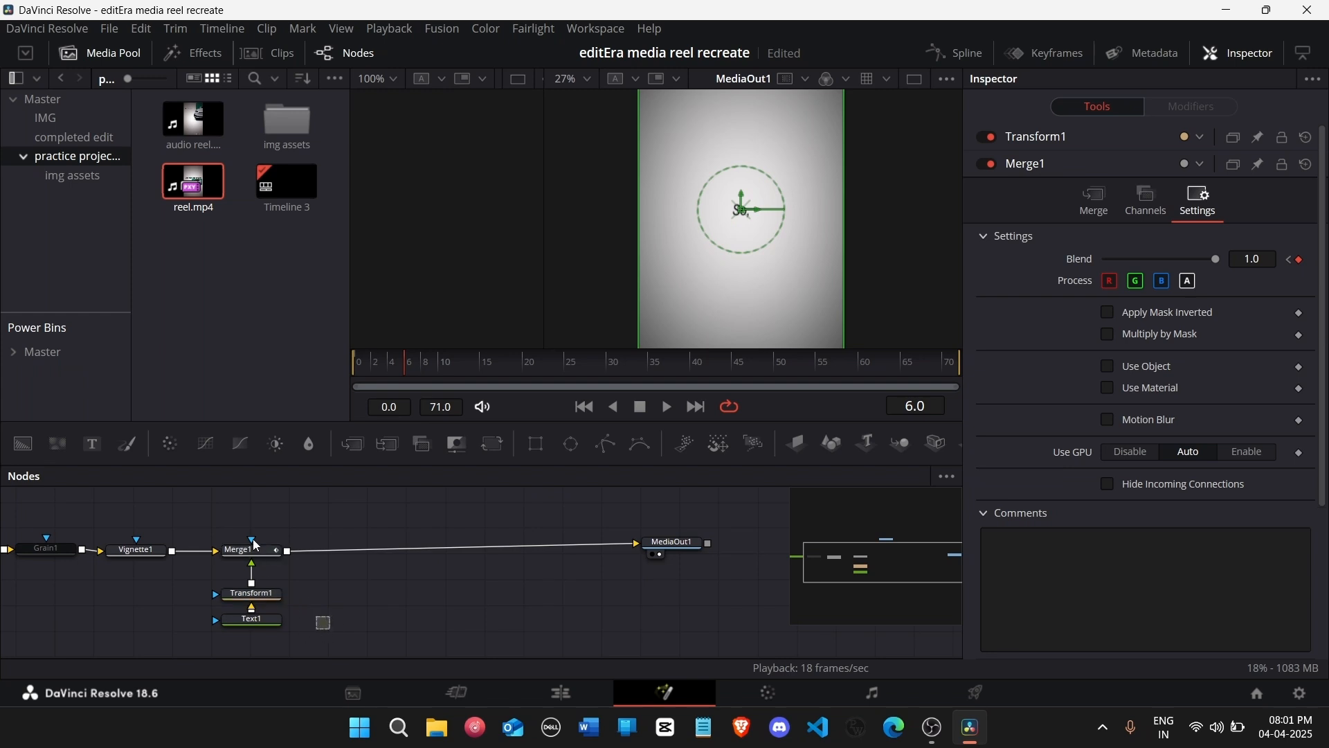
pyautogui.keyDown('ctrl'); pyautogui.click(251, 620); pyautogui.keyUp('ctrl')
pyautogui.hotkey('ctrl', 'c')
pyautogui.hotkey('ctrl', 'v')
pyautogui.scroll(1, 400, 555)
pyautogui.click(336, 528)
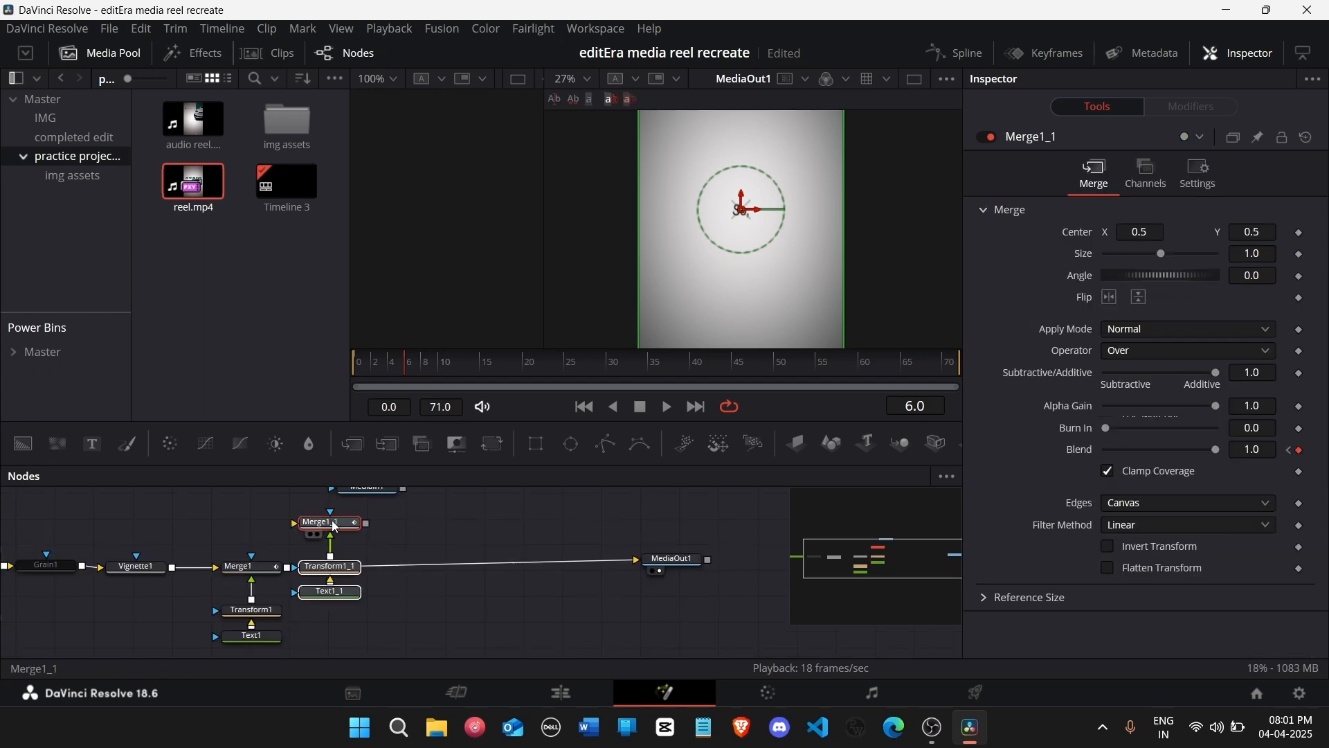
pyautogui.moveTo(332, 521); pyautogui.dragTo(341, 567)
# Step: Paste a second copy of the caption nodes and insert its merge between the first copied merge and MediaOut1
pyautogui.hotkey('ctrl', 'v')
pyautogui.moveTo(419, 524); pyautogui.dragTo(429, 568)
pyautogui.scroll(-1, 346, 585)
# Step: Change the first copied caption's text to "you've" and move the playhead to frame 28
pyautogui.click(339, 583)
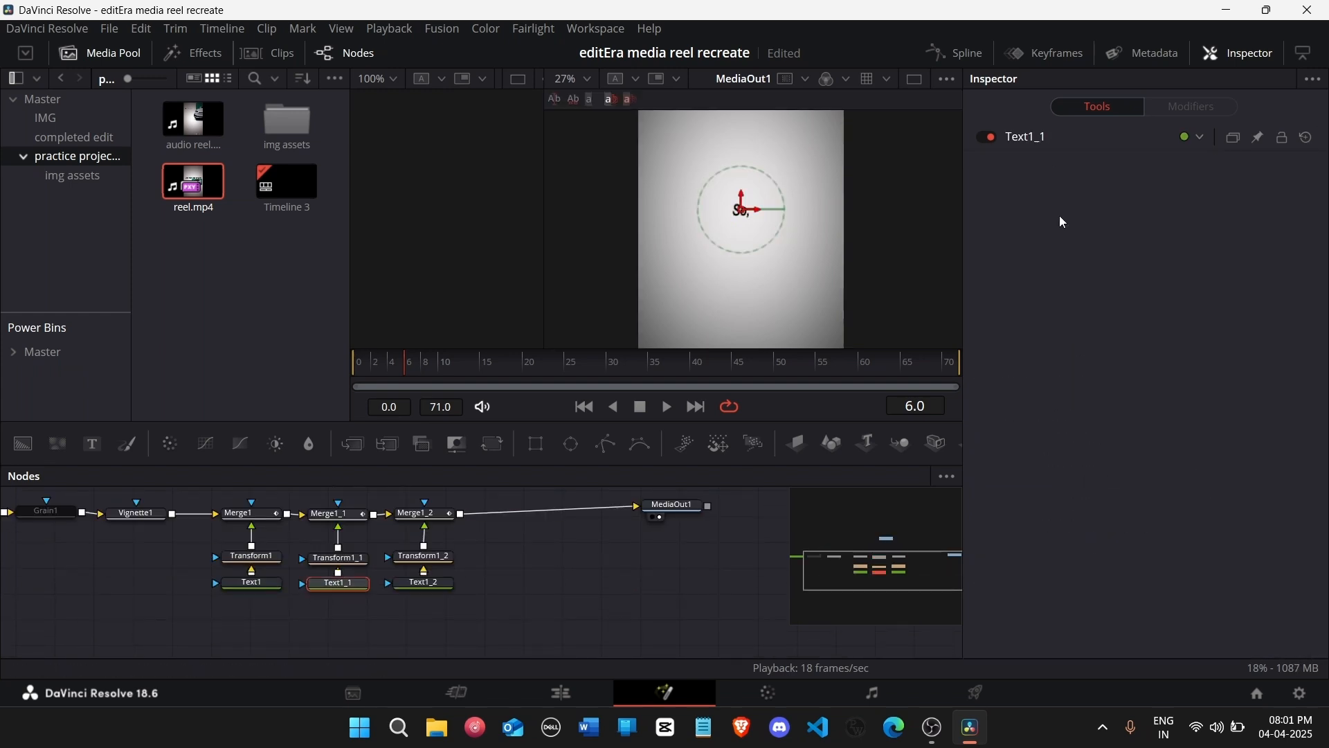
pyautogui.press('BackSpace')
pyautogui.write('ve')
pyautogui.scroll(2, 491, 559)
pyautogui.click(589, 361)
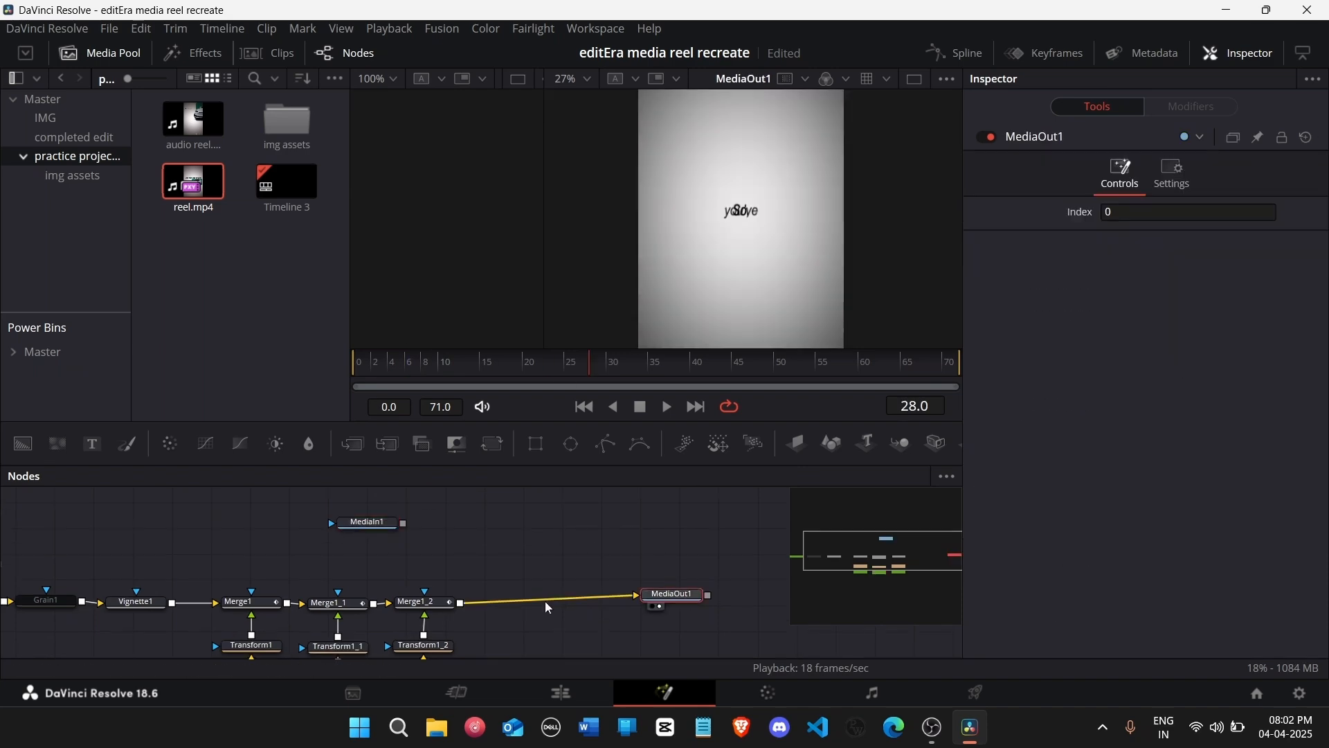
# Step: Change the second copied caption's text to "got a"
pyautogui.click(424, 618)
pyautogui.click(1036, 332)
pyautogui.write('got')
# Step: Paste a third copy of the caption nodes before MediaOut1, set its text to "Website" and align its merge with the others
pyautogui.hotkey('ctrl', 'v')
pyautogui.click(522, 609)
pyautogui.click(1036, 291)
pyautogui.write('Website')
pyautogui.moveTo(519, 540); pyautogui.dragTo(506, 548)
# Step: Set the centre X of Merge1, the "So," caption's merge, to 0.125
pyautogui.click(242, 549)
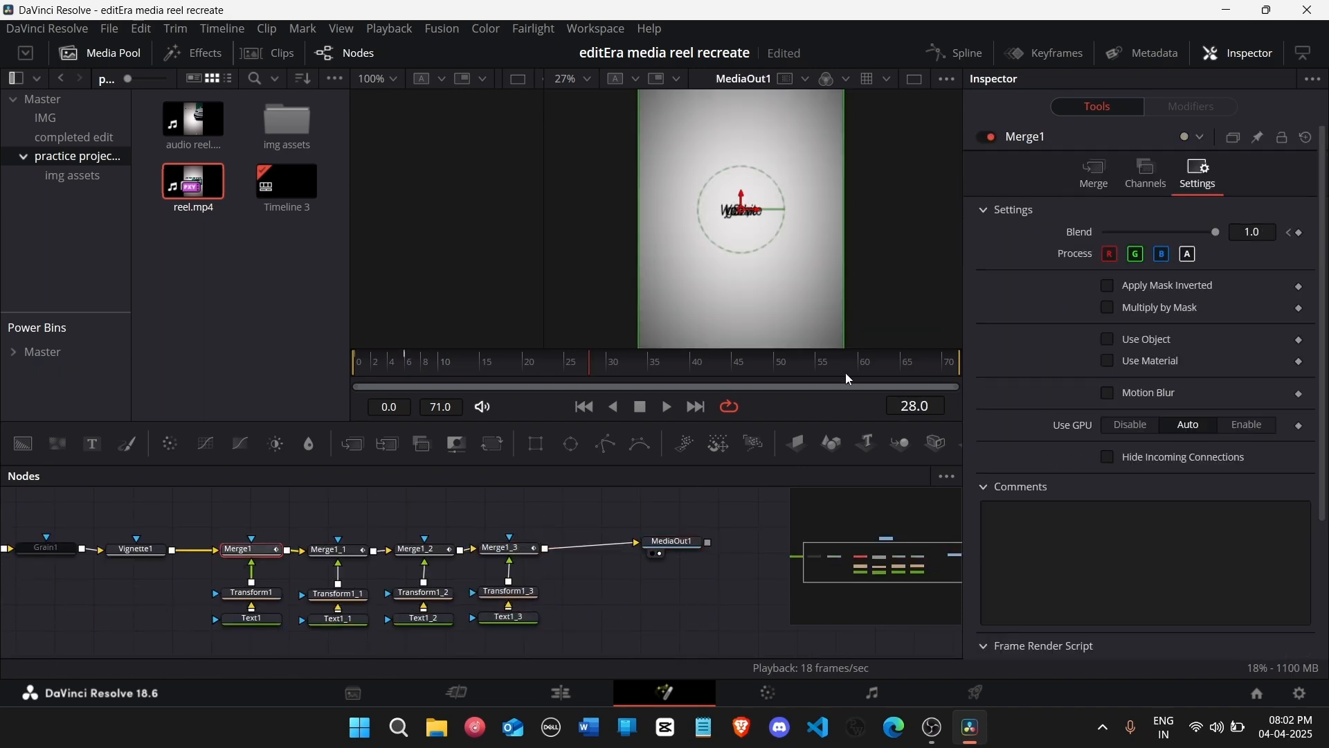
pyautogui.click(1094, 174)
pyautogui.moveTo(1140, 232); pyautogui.dragTo(1108, 232)
pyautogui.click(505, 547)
pyautogui.click(242, 549)
pyautogui.click(1142, 232)
pyautogui.write('125')
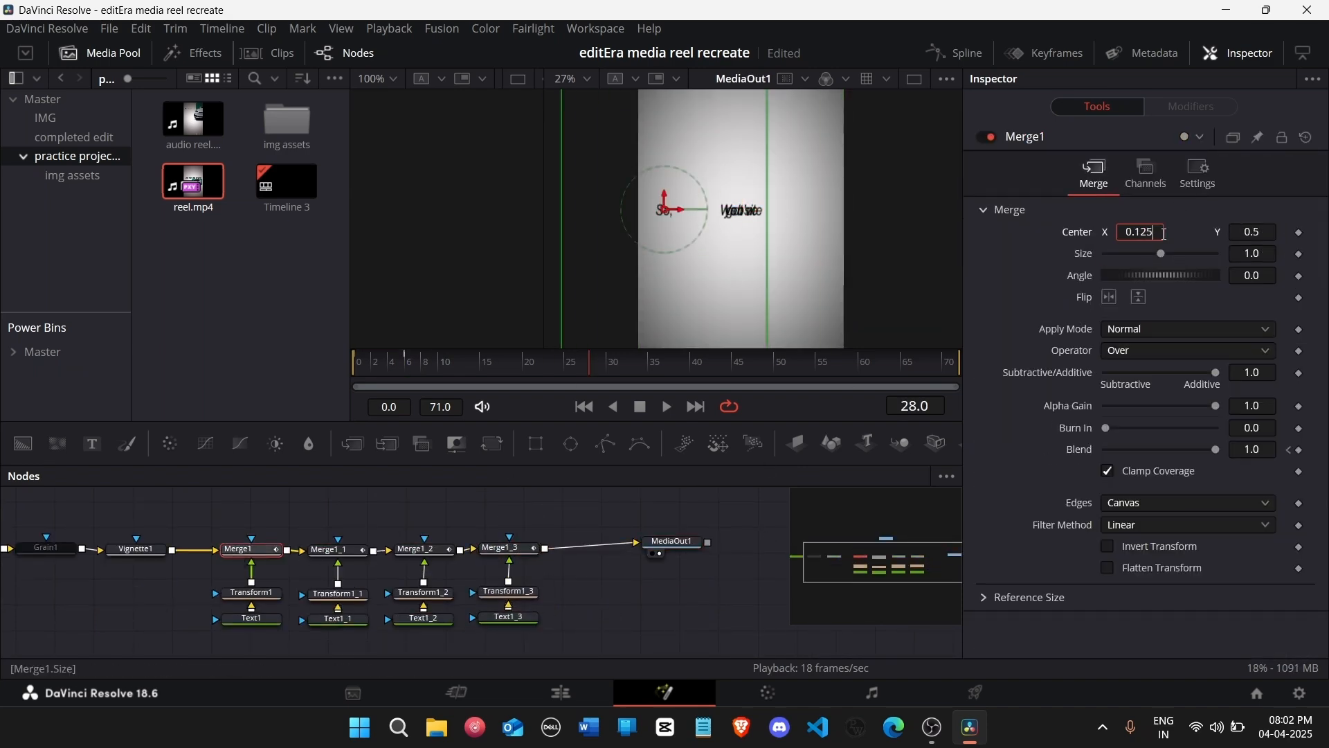
# Step: Offset the "Website" merge's centre X by +0.375 and adjust the "got a" merge's horizontal centre
pyautogui.click(506, 548)
pyautogui.click(1161, 234)
pyautogui.write('+0.375')
pyautogui.press('Return')
pyautogui.click(419, 548)
pyautogui.moveTo(1149, 232)
pyautogui.mouseDown()
pyautogui.moveTo(1196, 236)
pyautogui.moveTo(1152, 234)
pyautogui.mouseUp()
# Step: Space the words into one line and route their merges through a separate background into a merge with centre X 0.389
pyautogui.click(242, 549)
pyautogui.click(506, 548)
pyautogui.click(243, 549)
pyautogui.scroll(-1, 583, 623)
pyautogui.moveTo(583, 630); pyautogui.dragTo(235, 461)
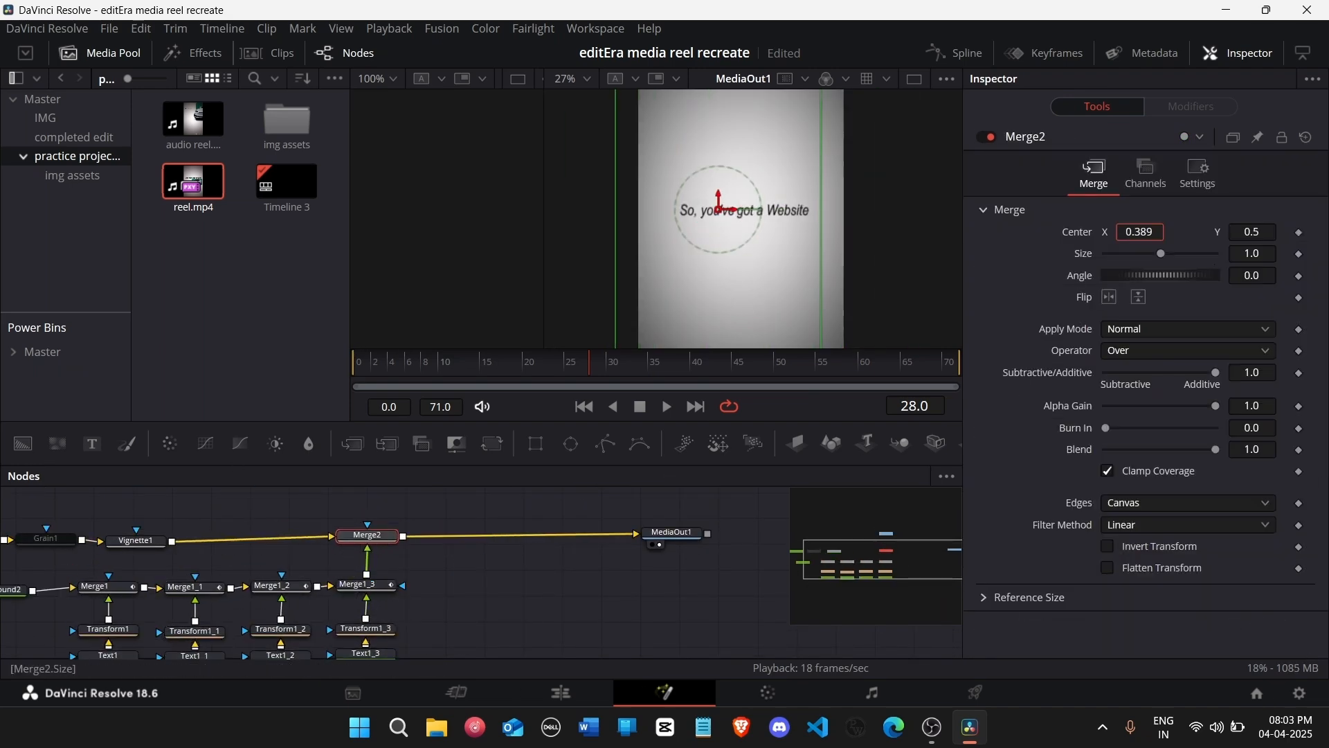
pyautogui.click(736, 544)
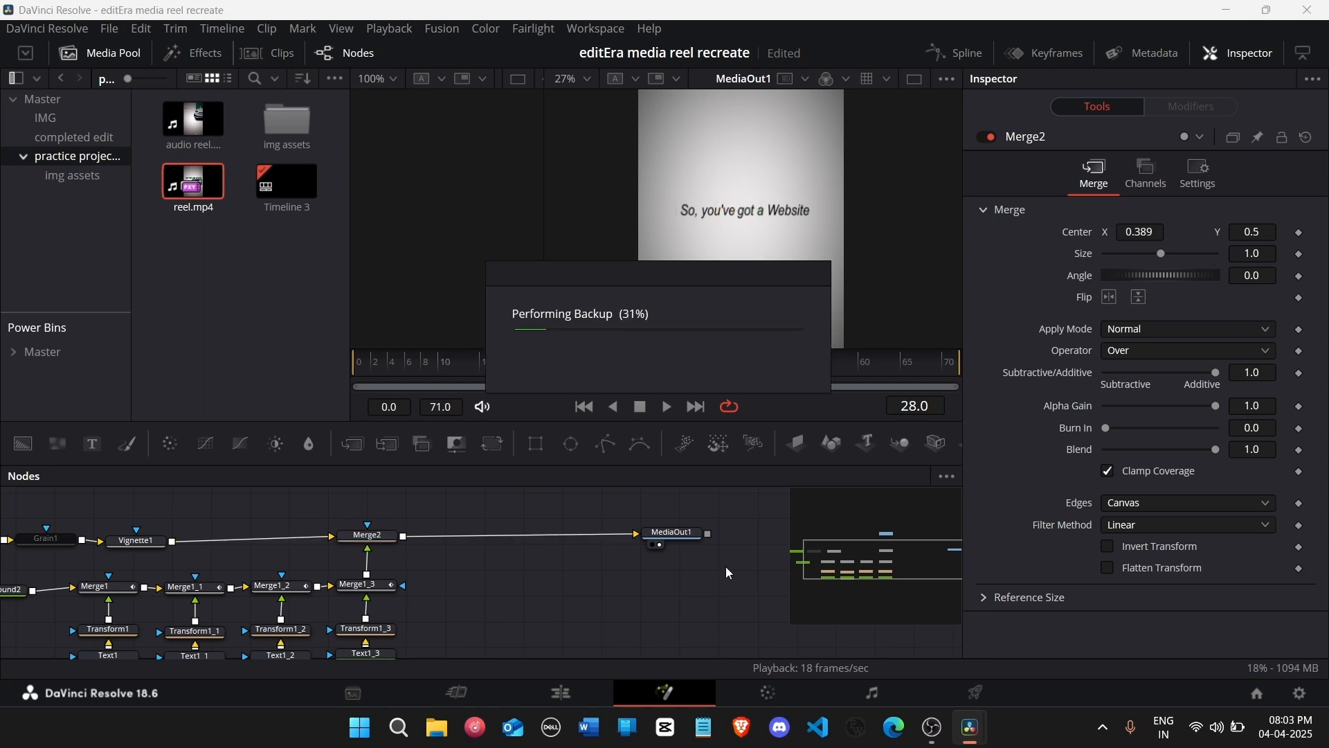
# Step: Preview the caption fade-ins and show the Keyframes editor
pyautogui.click(403, 361)
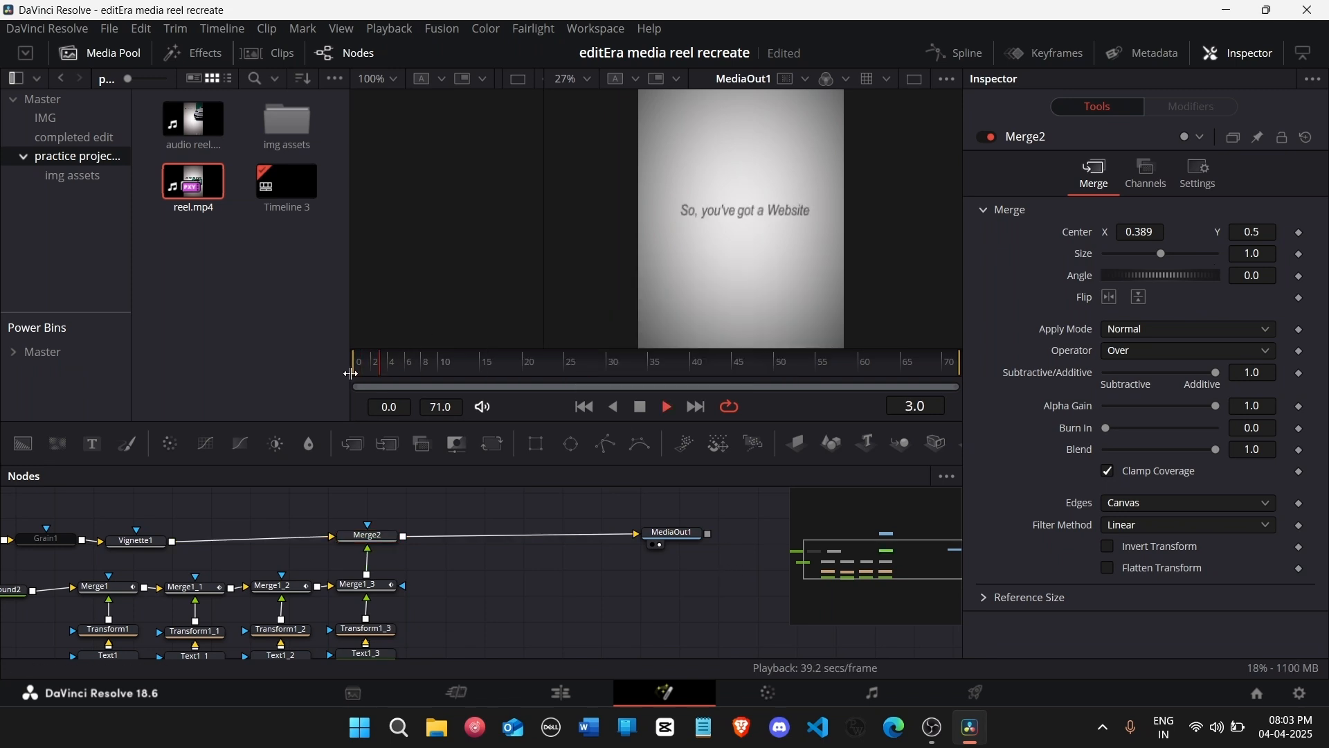
pyautogui.click(1059, 52)
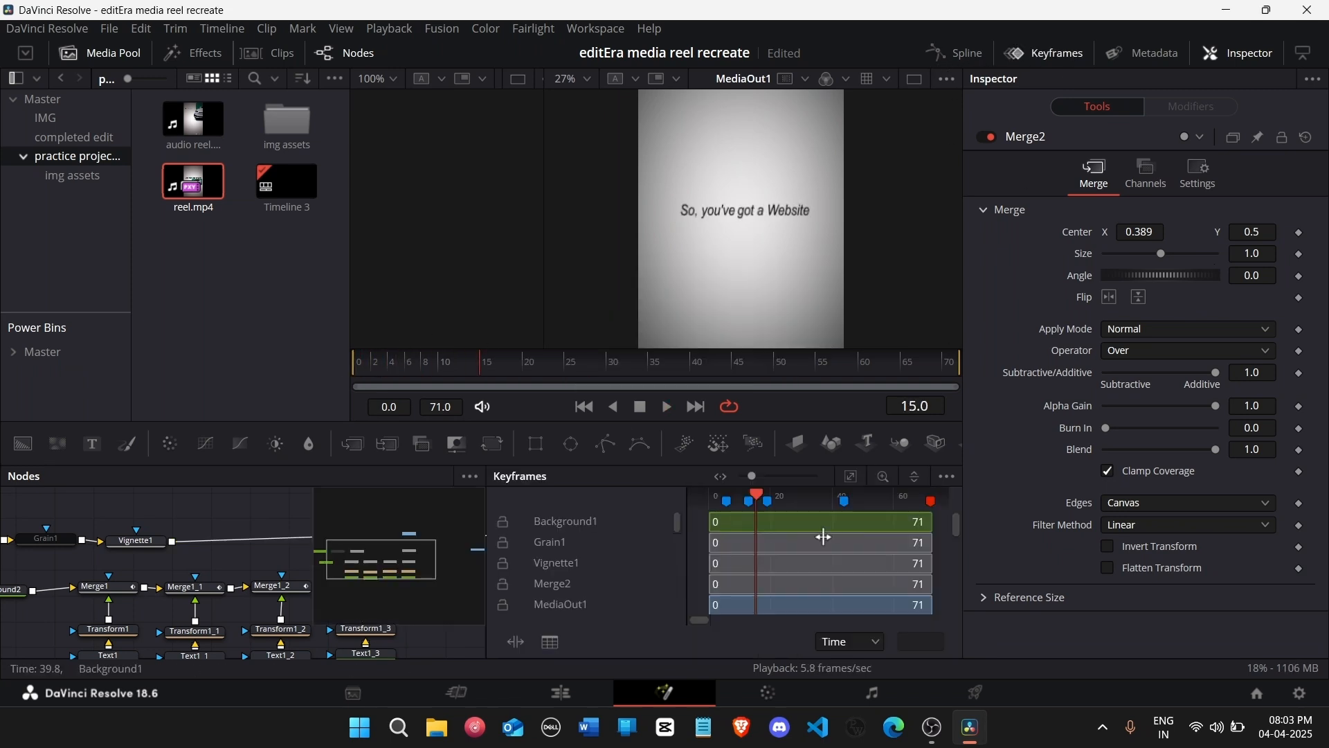
# Step: Shift the Blend keyframes of Merge1_1, the "you've" merge, to start at the frame 13 marker
pyautogui.click(210, 588)
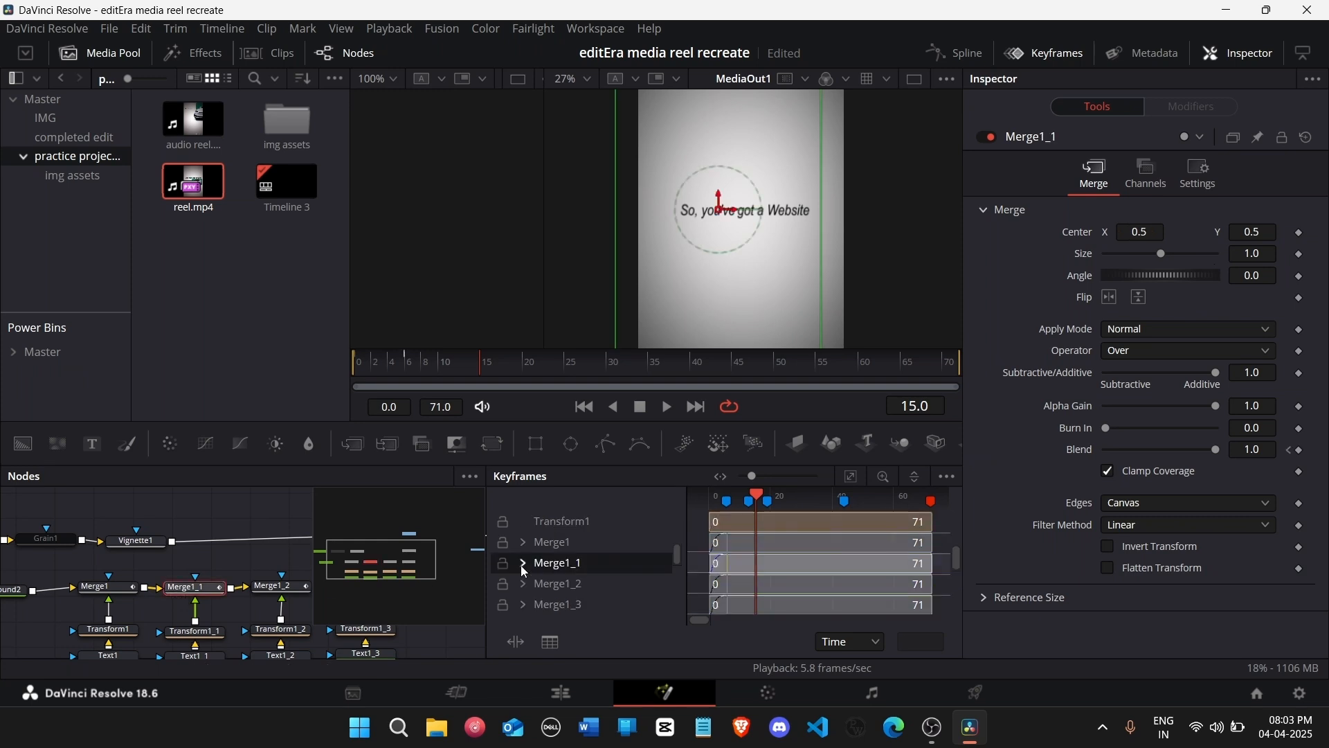
pyautogui.click(522, 563)
pyautogui.click(644, 585)
pyautogui.press('Left')
pyautogui.press('Left')
pyautogui.moveTo(760, 593); pyautogui.dragTo(799, 593)
pyautogui.press('Right')
pyautogui.press('Right')
pyautogui.press('Right')
pyautogui.press('Right')
pyautogui.press('Right')
# Step: Expand the Blend keyframes of Merge1_2, the "got a" merge, and advance the playhead to frame 20
pyautogui.click(523, 564)
pyautogui.click(555, 585)
pyautogui.click(523, 584)
pyautogui.click(580, 604)
pyautogui.press('Right')
pyautogui.press('Right')
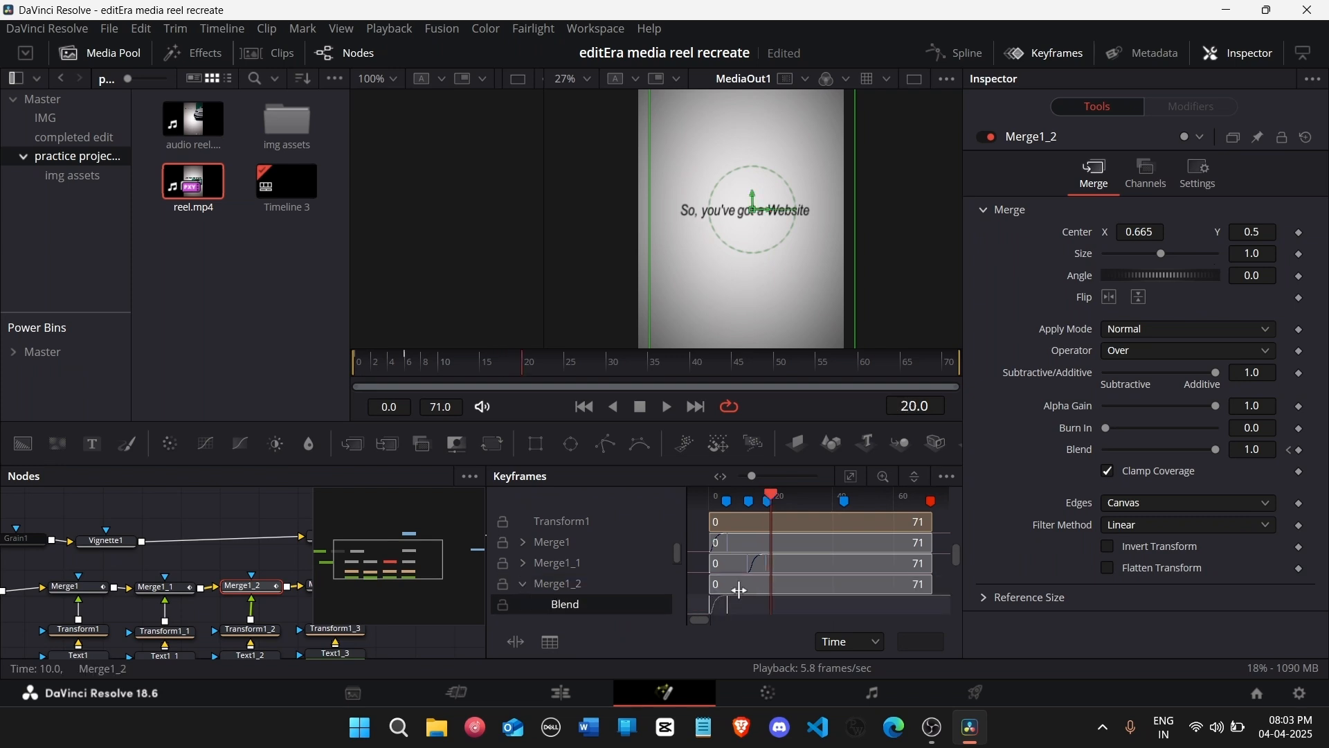
# Step: Return the playhead to the frame 6 marker and move the "you've" merge's Blend keyframes back to start there
pyautogui.press('Left')
pyautogui.click(731, 499)
pyautogui.press('Left')
pyautogui.click(523, 564)
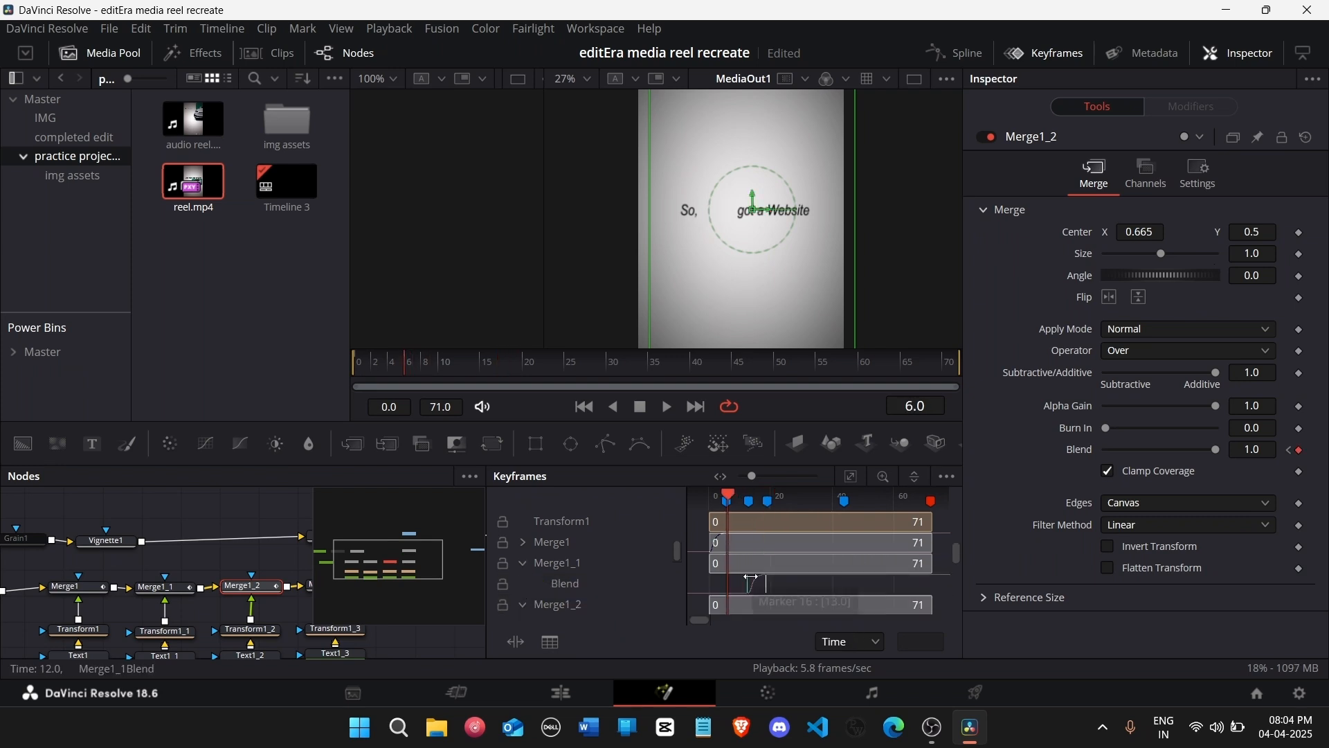
pyautogui.click(623, 585)
pyautogui.moveTo(831, 584); pyautogui.dragTo(858, 566)
pyautogui.press('Left')
pyautogui.press('Right')
# Step: Shift the "got a" merge's Blend keyframes to start at the frame 13 marker
pyautogui.click(523, 563)
pyautogui.click(595, 605)
pyautogui.press('Right')
pyautogui.press('Right')
pyautogui.press('Right')
pyautogui.press('Right')
pyautogui.press('Right')
pyautogui.press('Right')
pyautogui.press('Right')
# Step: Shift the Blend keyframes of Merge1_3, the "Website" merge, to start at the frame 19 marker and collapse its track
pyautogui.scroll(-1, 763, 576)
pyautogui.click(523, 521)
pyautogui.click(522, 542)
pyautogui.click(667, 562)
pyautogui.press('Right')
pyautogui.press('Right')
pyautogui.press('Right')
pyautogui.press('Right')
pyautogui.press('Right')
pyautogui.press('Right')
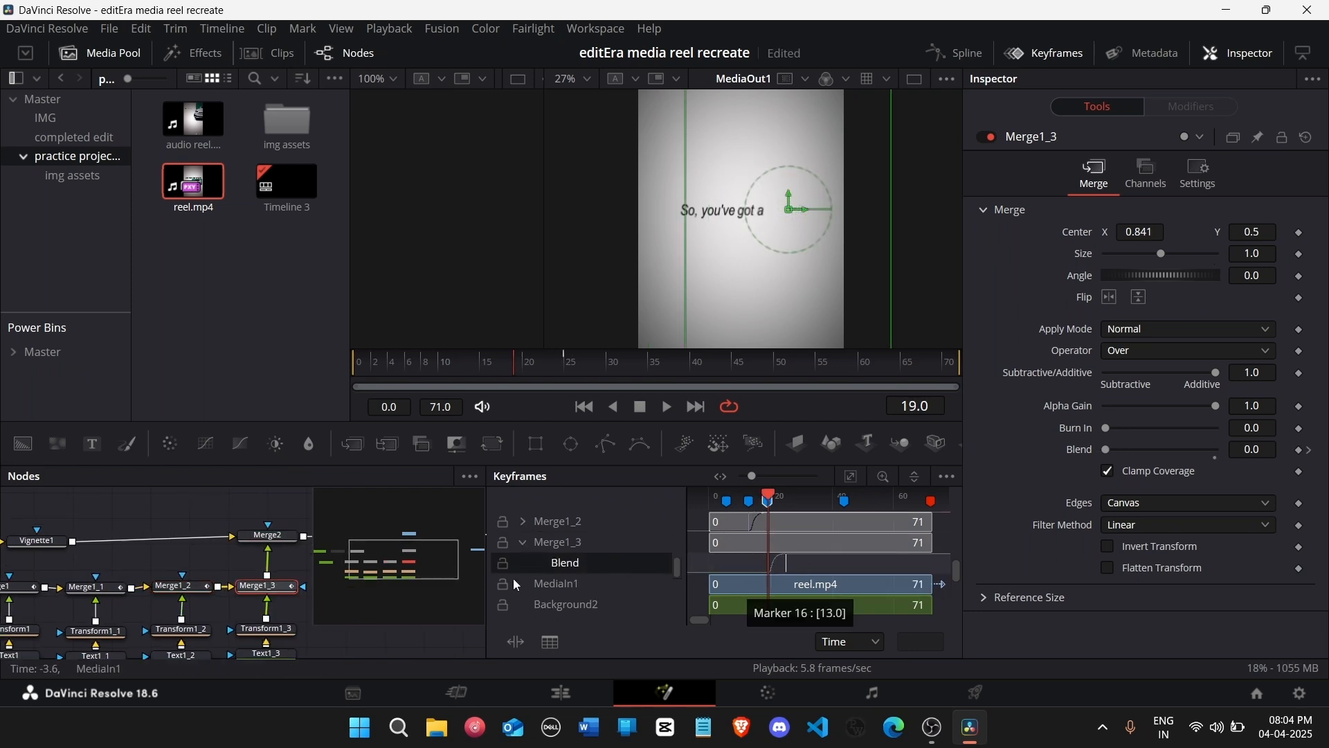
pyautogui.click(522, 542)
pyautogui.scroll(-1, 523, 547)
# Step: Play through the staggered captions, check the next marker in the Keyframes editor, and park the playhead on frame 44
pyautogui.click(1042, 53)
pyautogui.press('space')
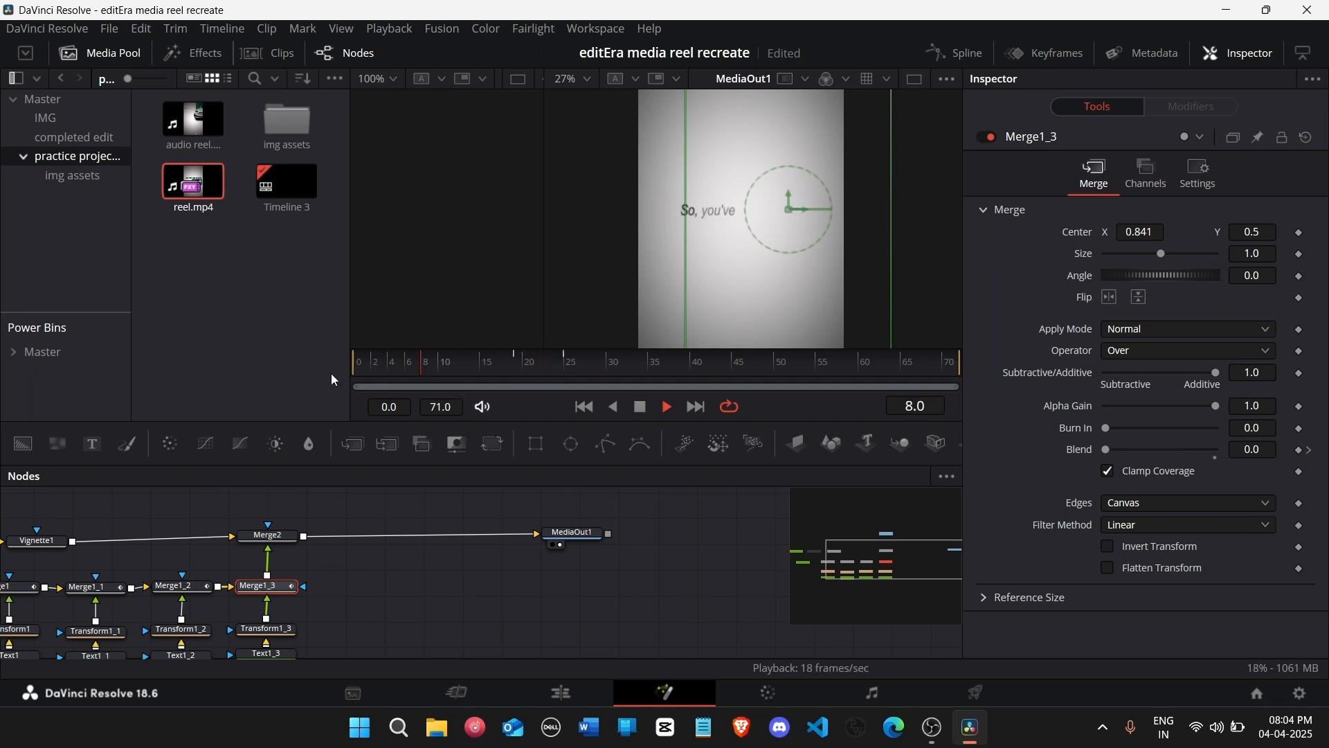
pyautogui.press('space')
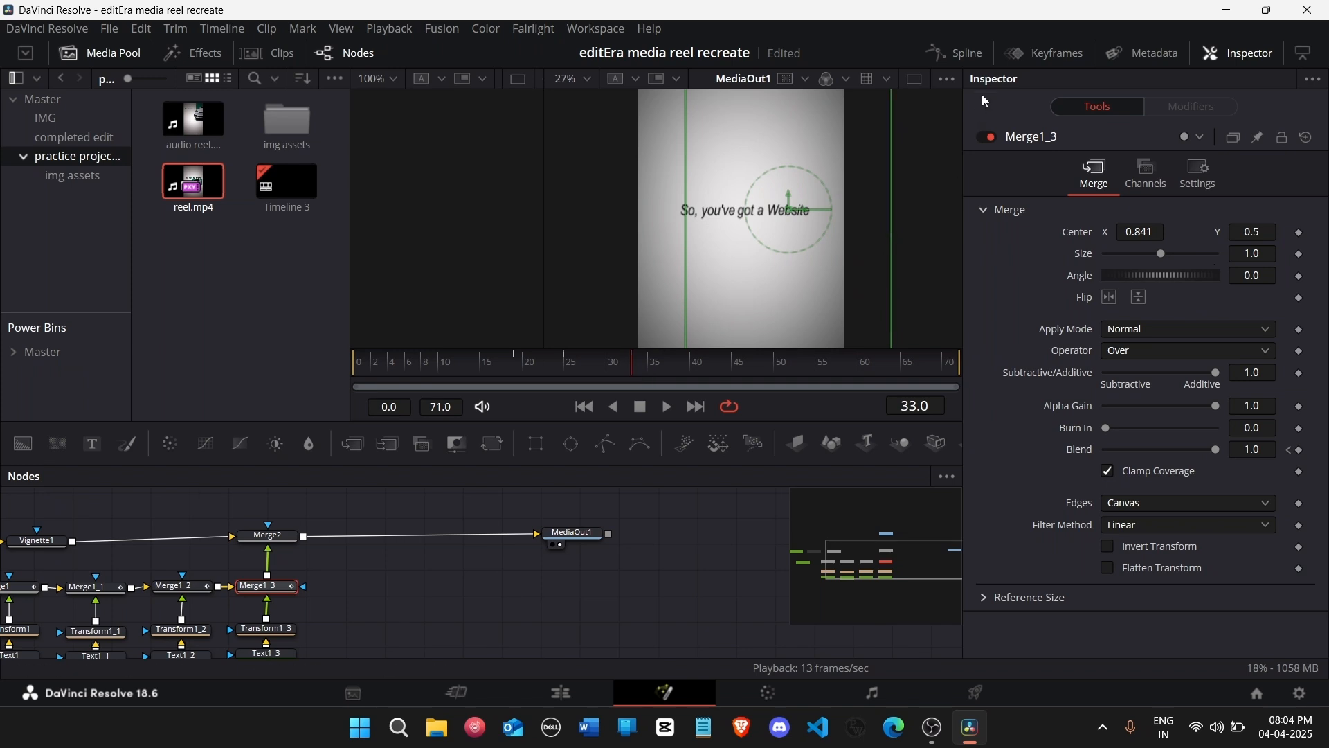
pyautogui.click(1028, 54)
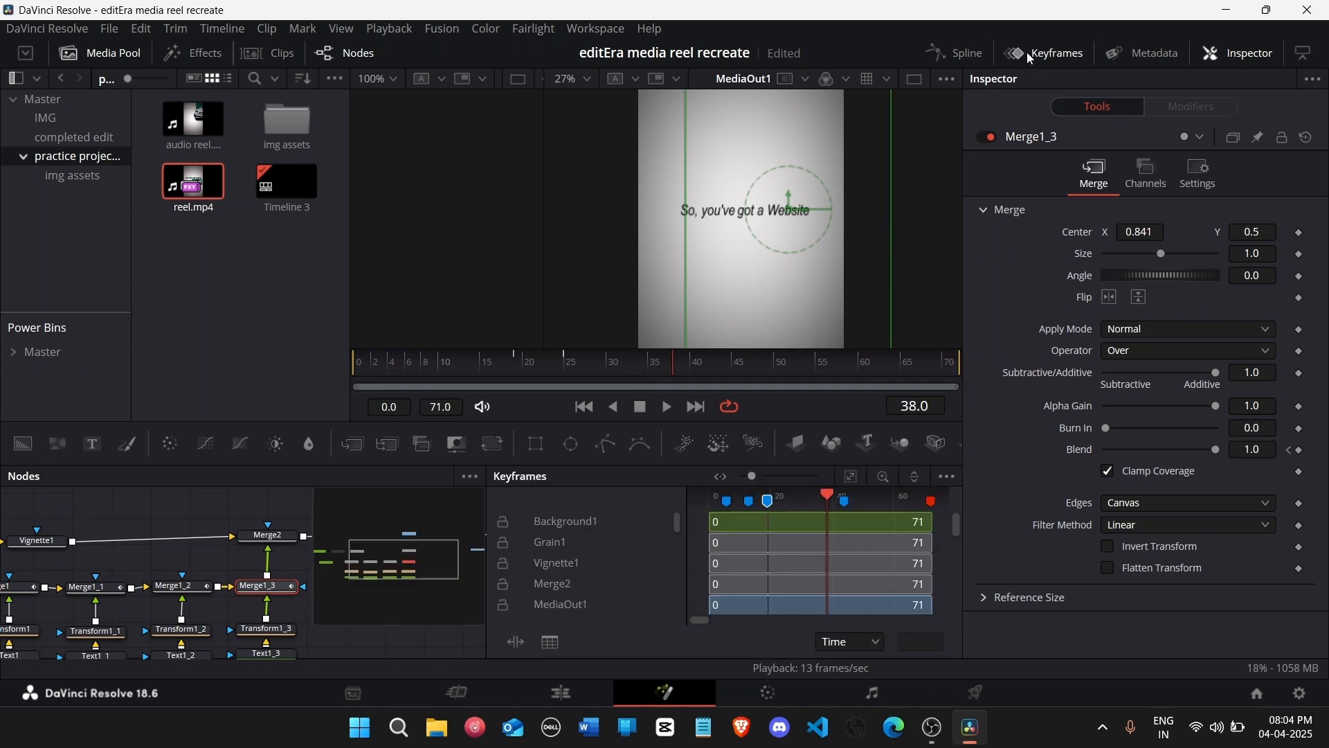
pyautogui.click(1028, 53)
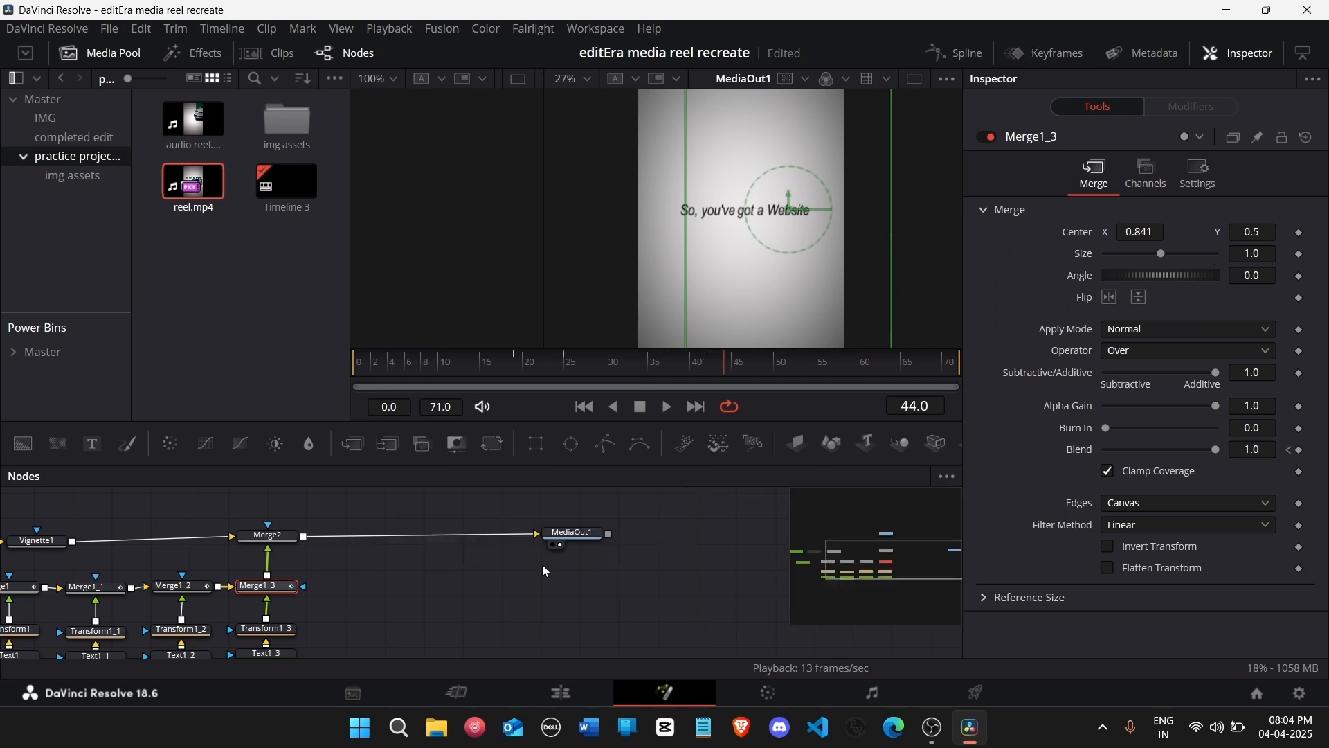
# Step: Move MediaOut1 farther from Merge2 and duplicate the Background1, Grain1 and Vignette1 node chain
pyautogui.moveTo(572, 533); pyautogui.dragTo(768, 528)
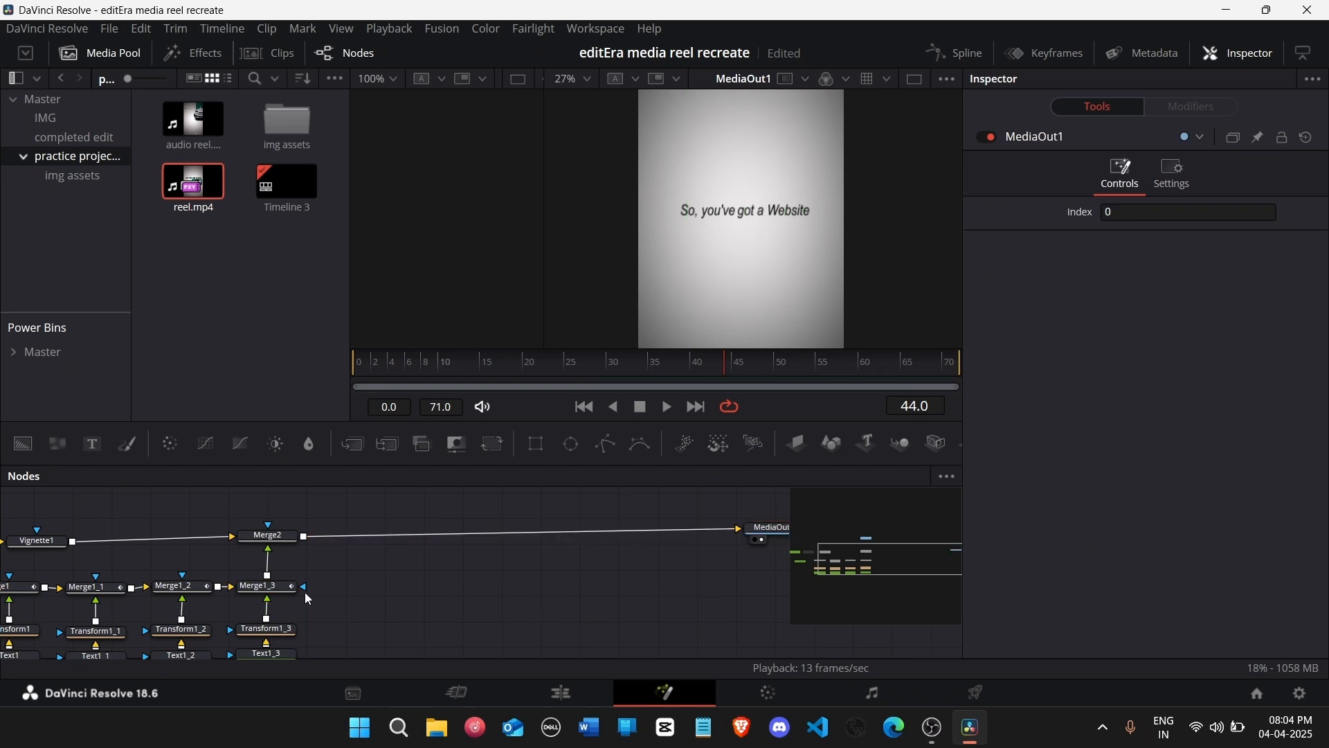
pyautogui.moveTo(954, 561); pyautogui.dragTo(866, 557)
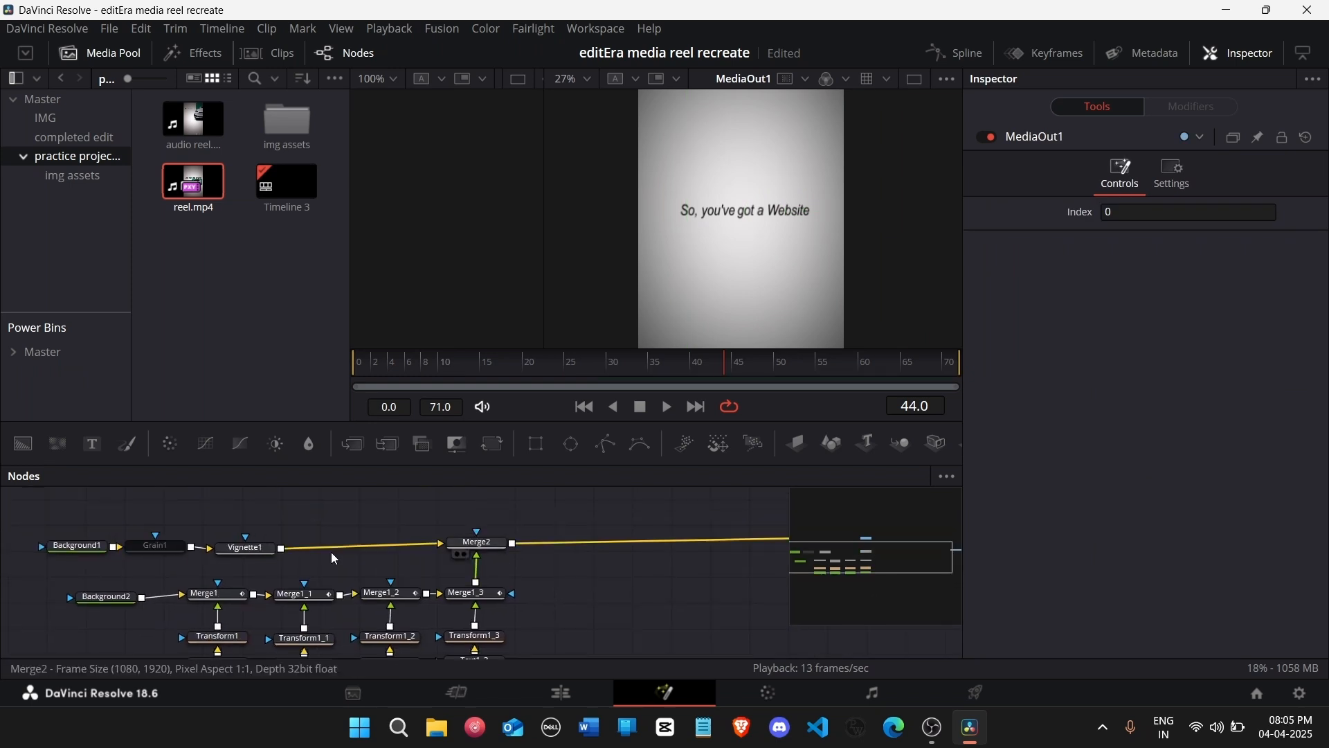
pyautogui.moveTo(93, 529); pyautogui.dragTo(729, 520)
pyautogui.hotkey('ctrl', 'c')
pyautogui.hotkey('ctrl', 'v')
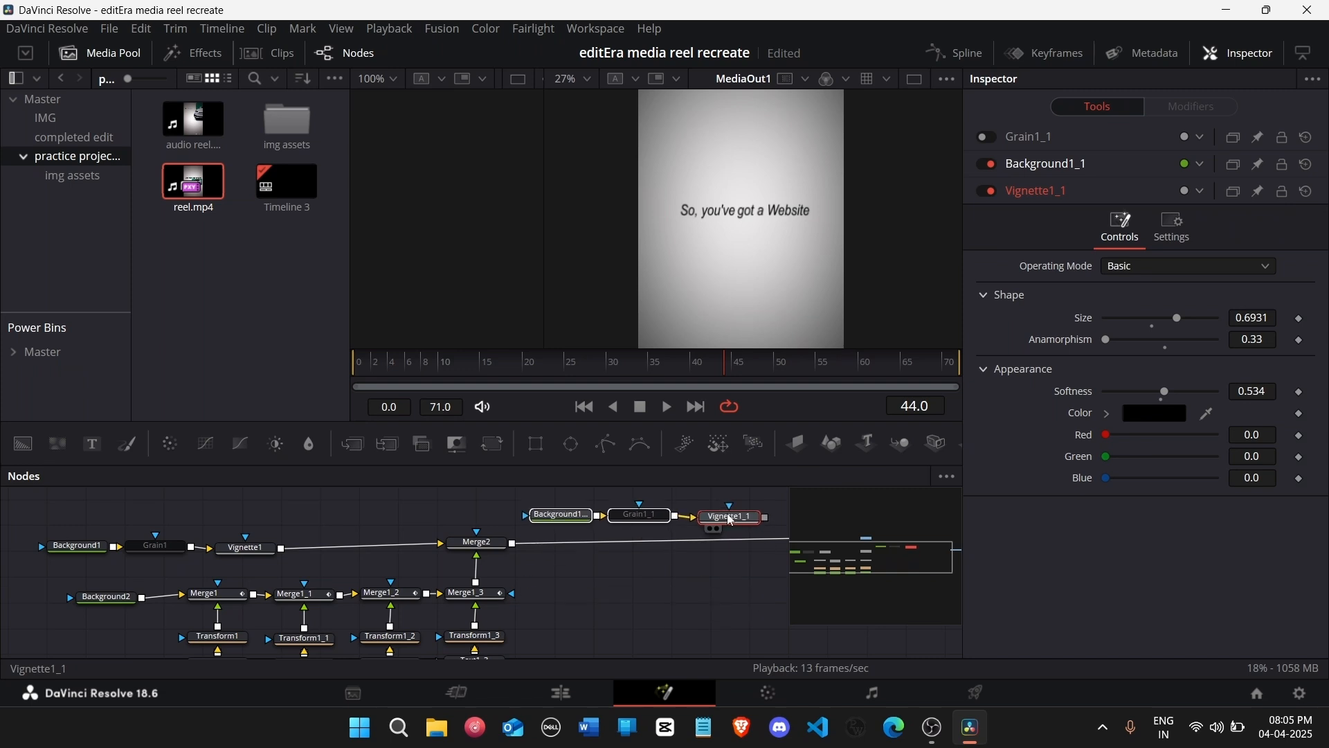
# Step: Move MediaIn1 out of the way and merge the copied background chain over Merge2's output before MediaOut1
pyautogui.scroll(1, 730, 524)
pyautogui.moveTo(874, 576); pyautogui.dragTo(878, 548)
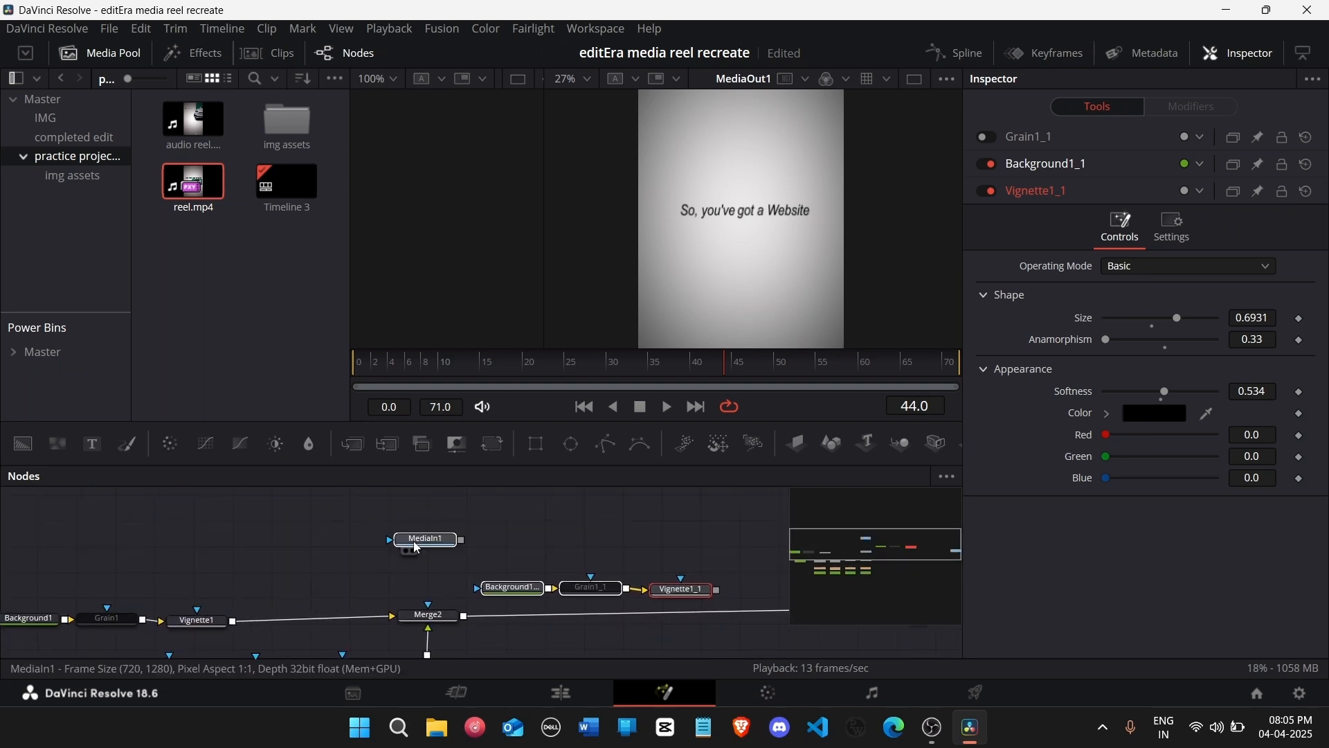
pyautogui.moveTo(430, 541); pyautogui.dragTo(235, 536)
pyautogui.moveTo(641, 602); pyautogui.dragTo(475, 567)
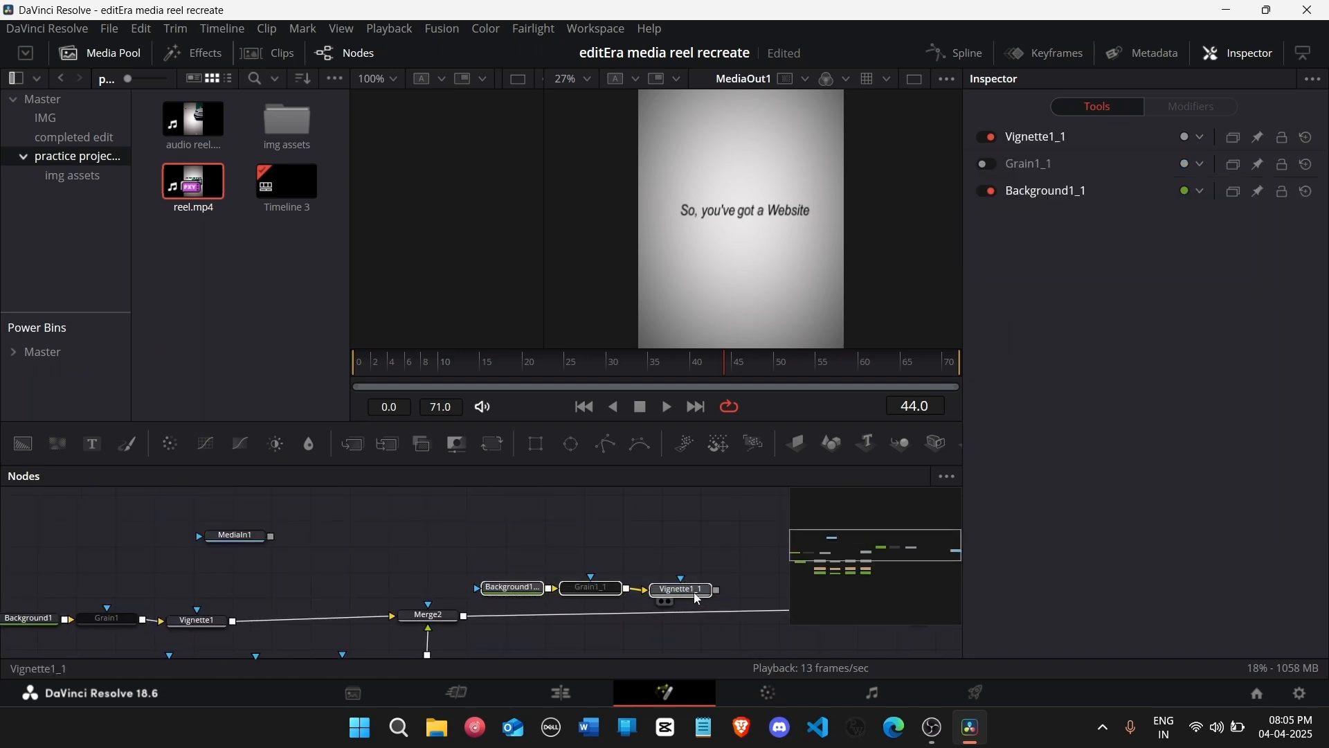
pyautogui.moveTo(713, 597); pyautogui.dragTo(464, 615)
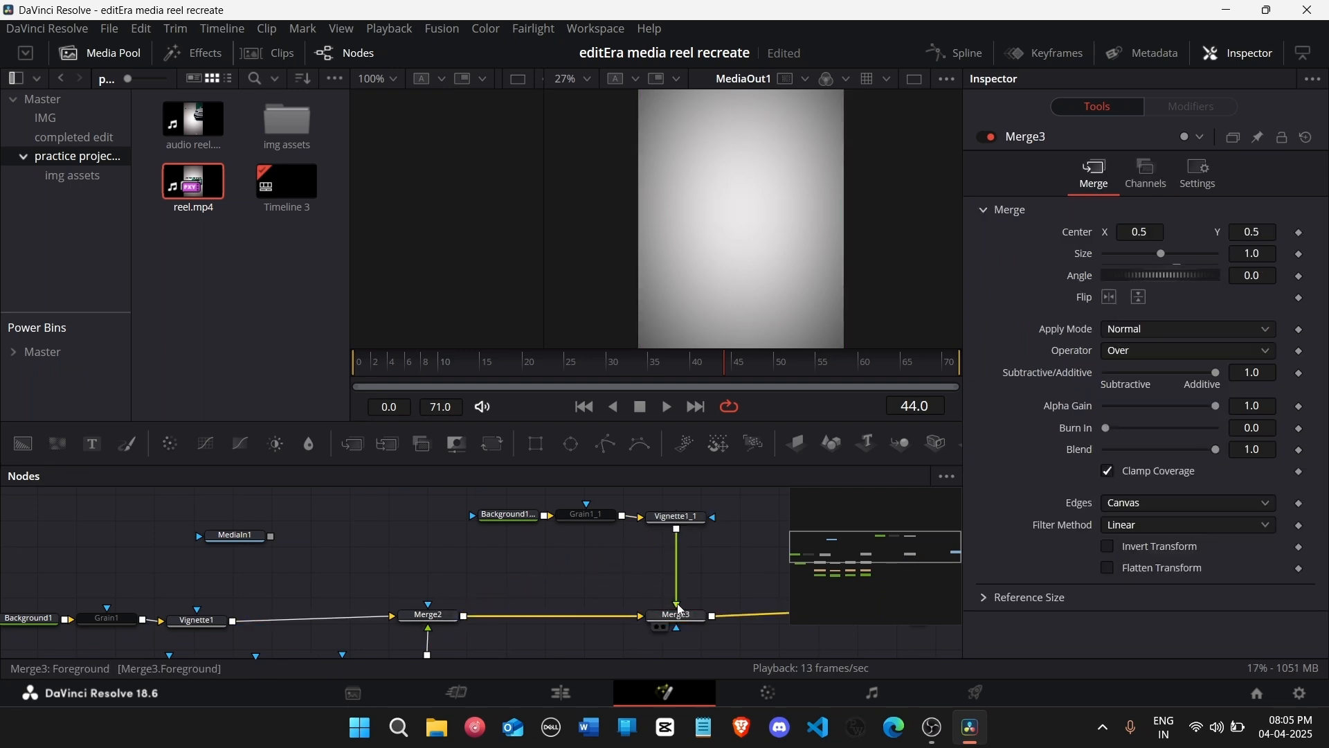
# Step: Recolour the copied background to dark green #2d7f20
pyautogui.scroll(1, 519, 517)
pyautogui.click(509, 515)
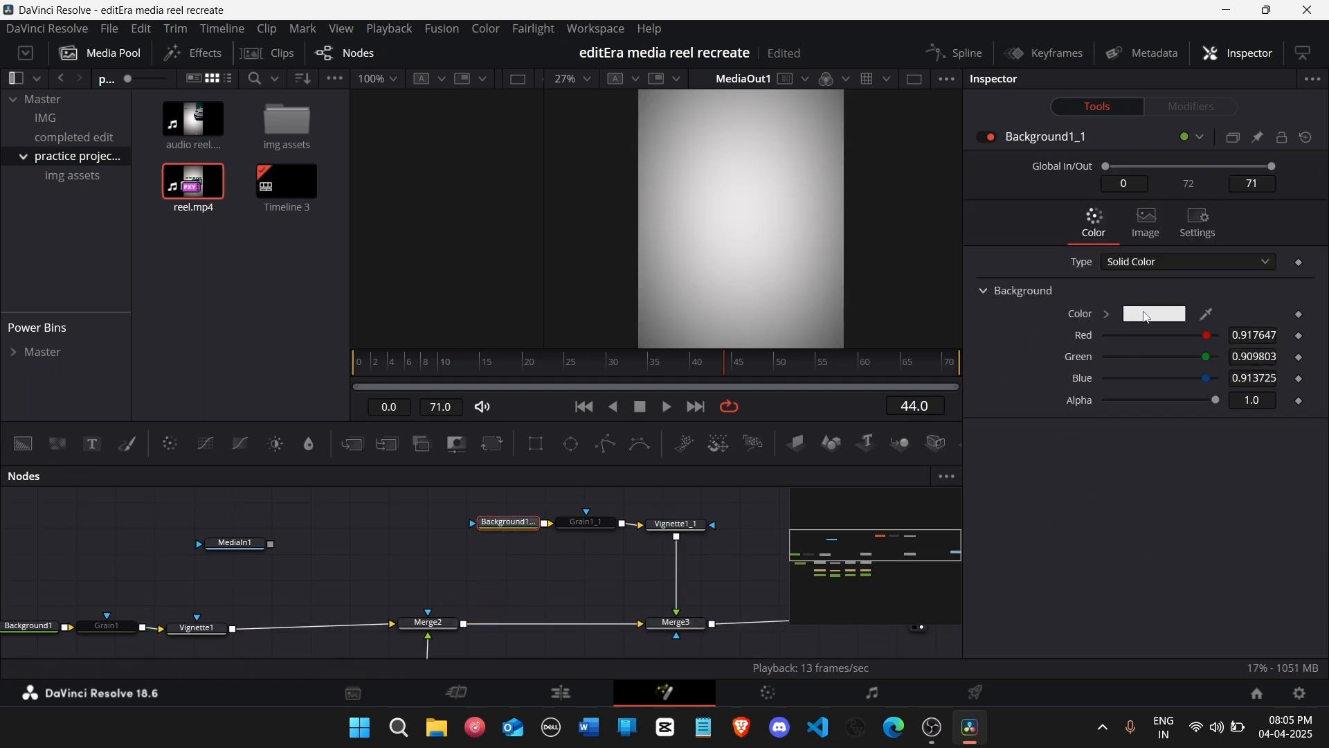
pyautogui.click(1154, 315)
pyautogui.moveTo(757, 217); pyautogui.dragTo(784, 253)
pyautogui.moveTo(865, 256); pyautogui.dragTo(865, 302)
pyautogui.click(839, 517)
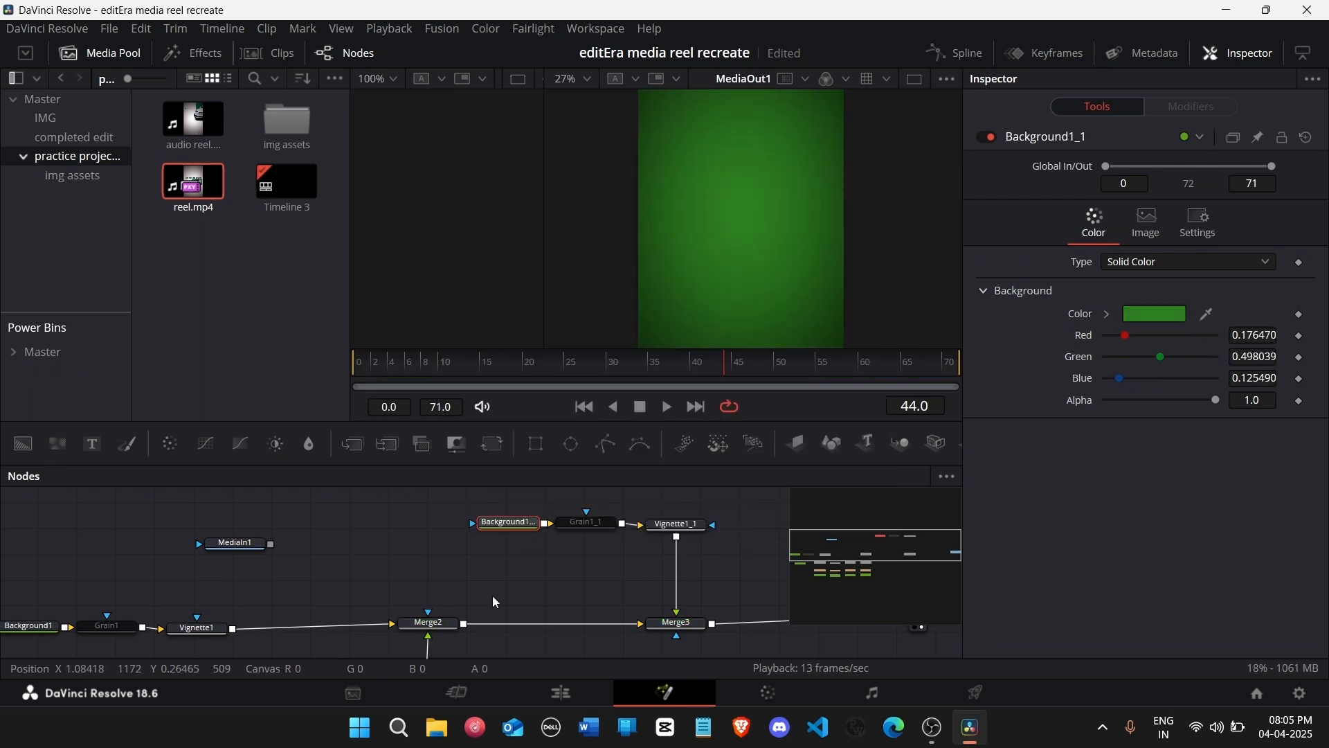
# Step: View the reference MediaIn1 at frame 54 and sample its teal background as the copied background's colour
pyautogui.click(257, 553)
pyautogui.press('1')
pyautogui.moveTo(755, 363); pyautogui.dragTo(813, 368)
pyautogui.click(526, 534)
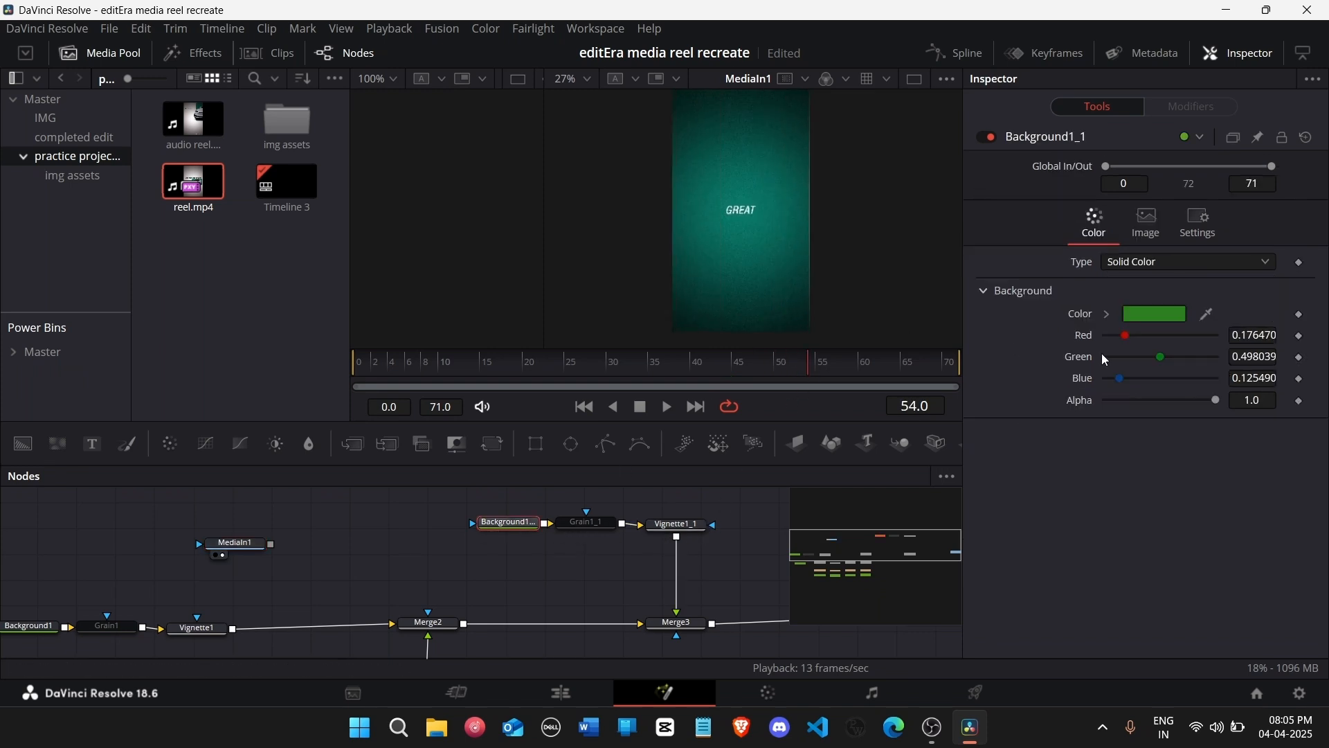
pyautogui.click(1139, 318)
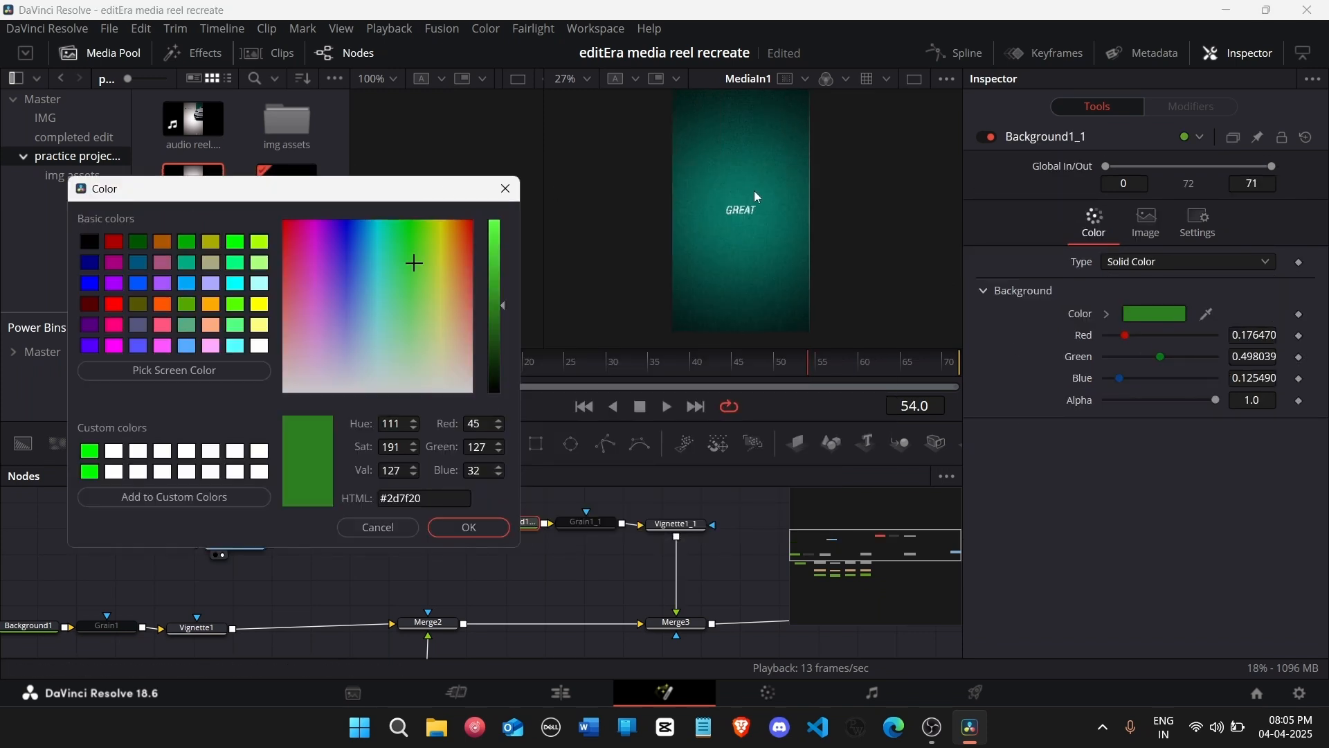
pyautogui.click(176, 370)
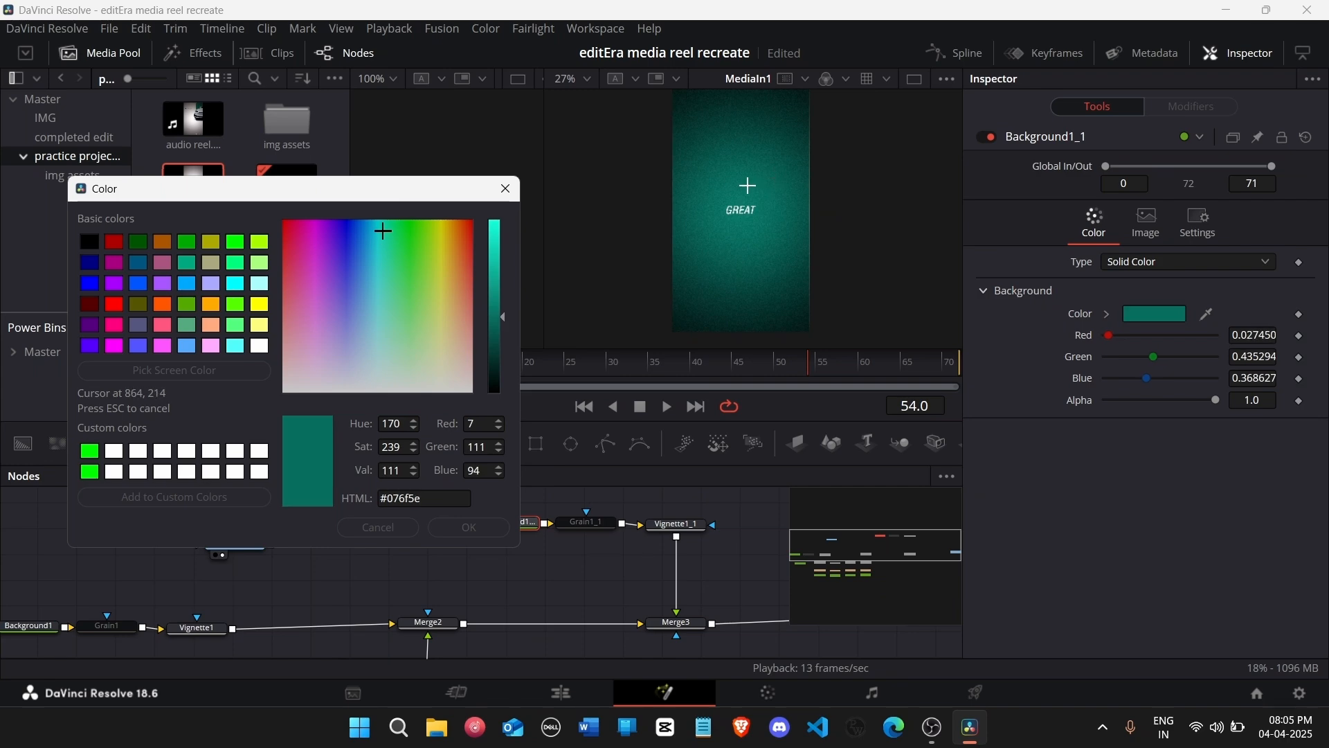
pyautogui.click(751, 192)
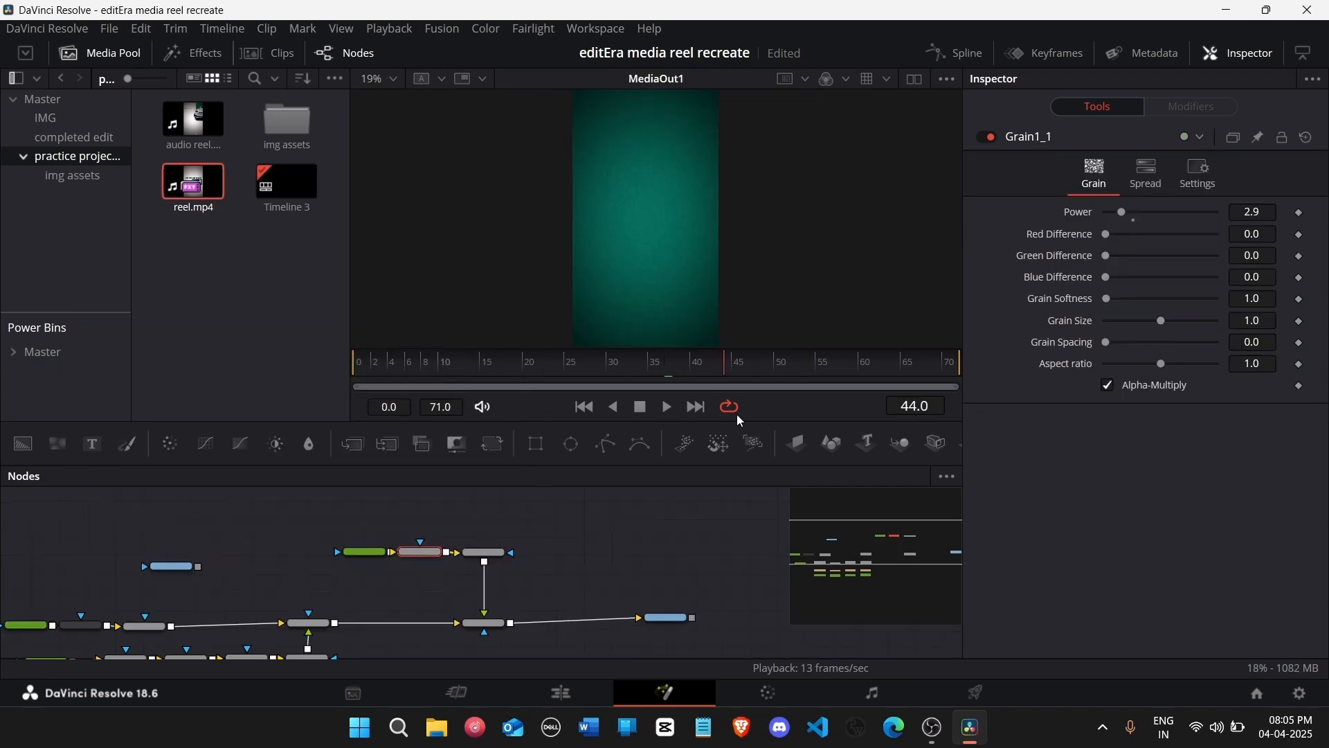
# Step: Check the marker near frame 44 in the Keyframes editor, close that editor and open the Spline editor
pyautogui.click(1045, 61)
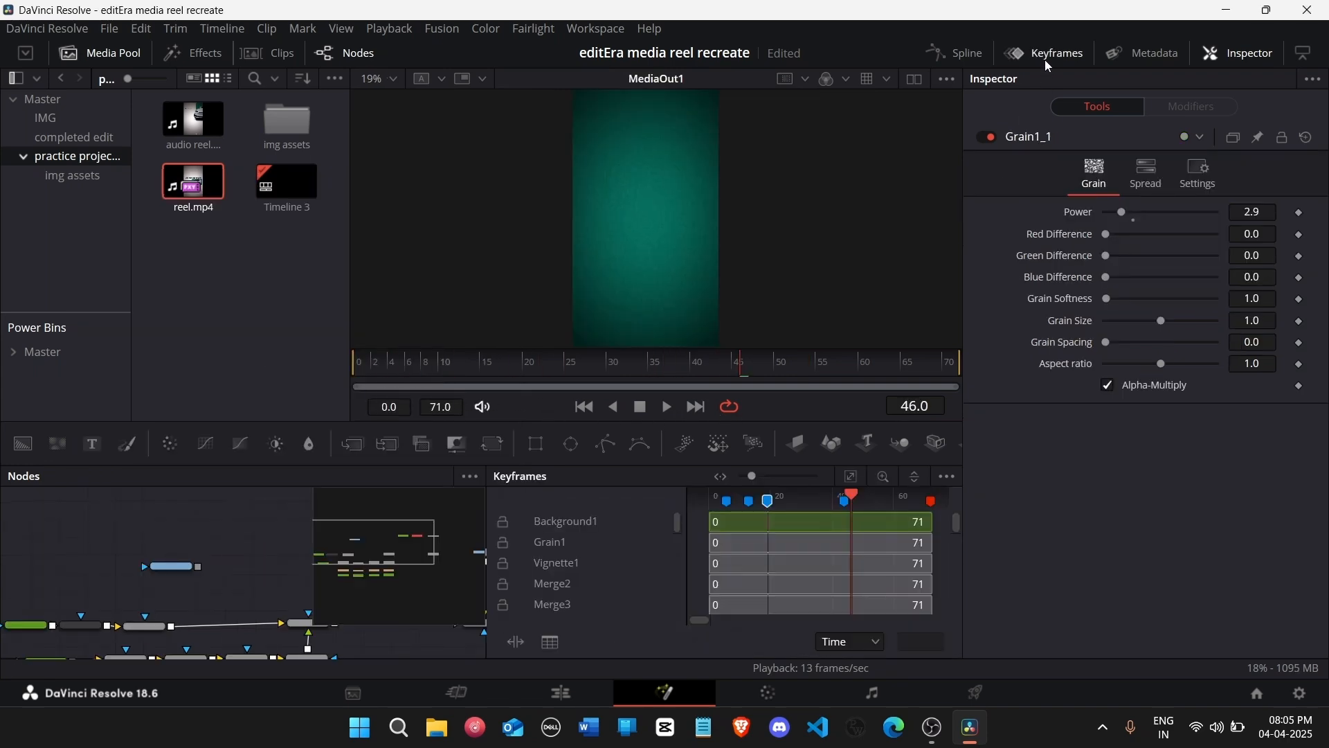
pyautogui.click(1045, 60)
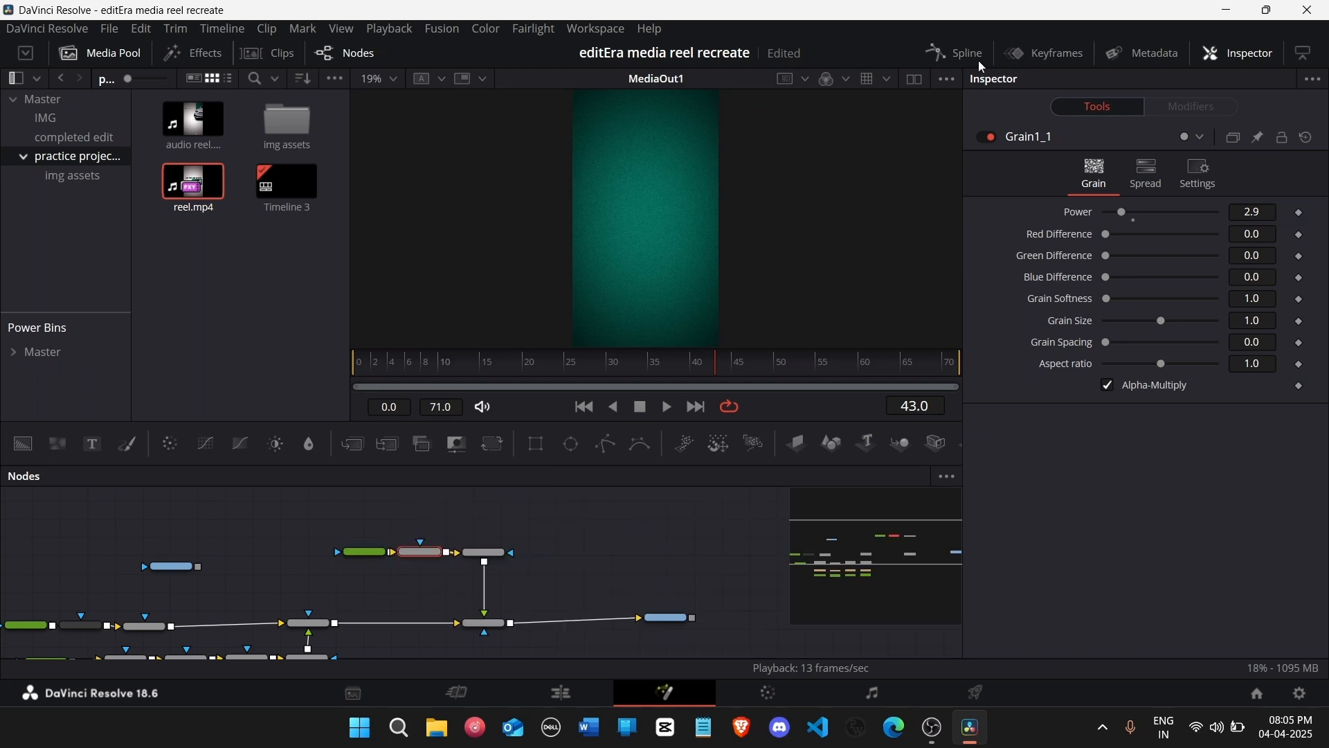
pyautogui.click(977, 60)
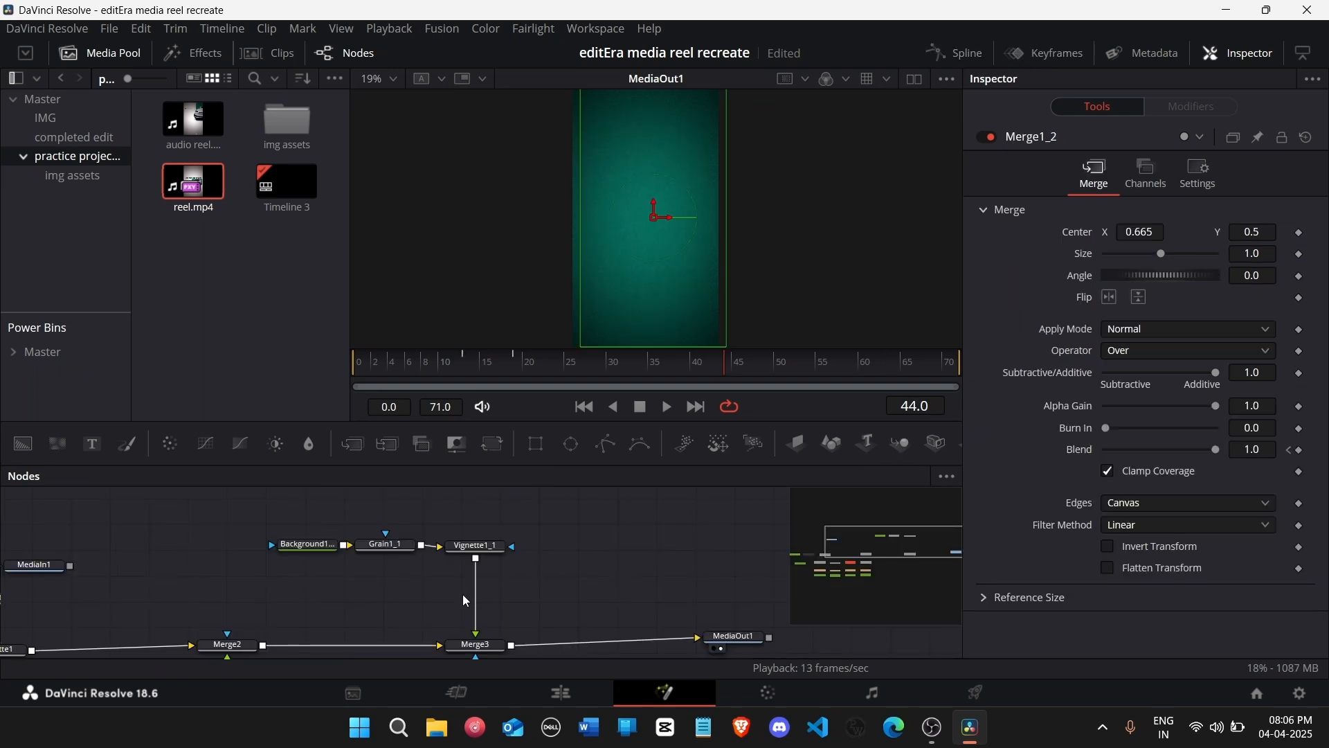
# Step: Duplicate the "Website" caption's Merge1_3, Transform1_3 and Text1_3 nodes
pyautogui.moveTo(253, 543); pyautogui.dragTo(480, 531)
pyautogui.scroll(-5, 532, 567)
pyautogui.moveTo(284, 627); pyautogui.dragTo(196, 505)
pyautogui.hotkey('ctrl', 'c')
pyautogui.hotkey('ctrl', 'v')
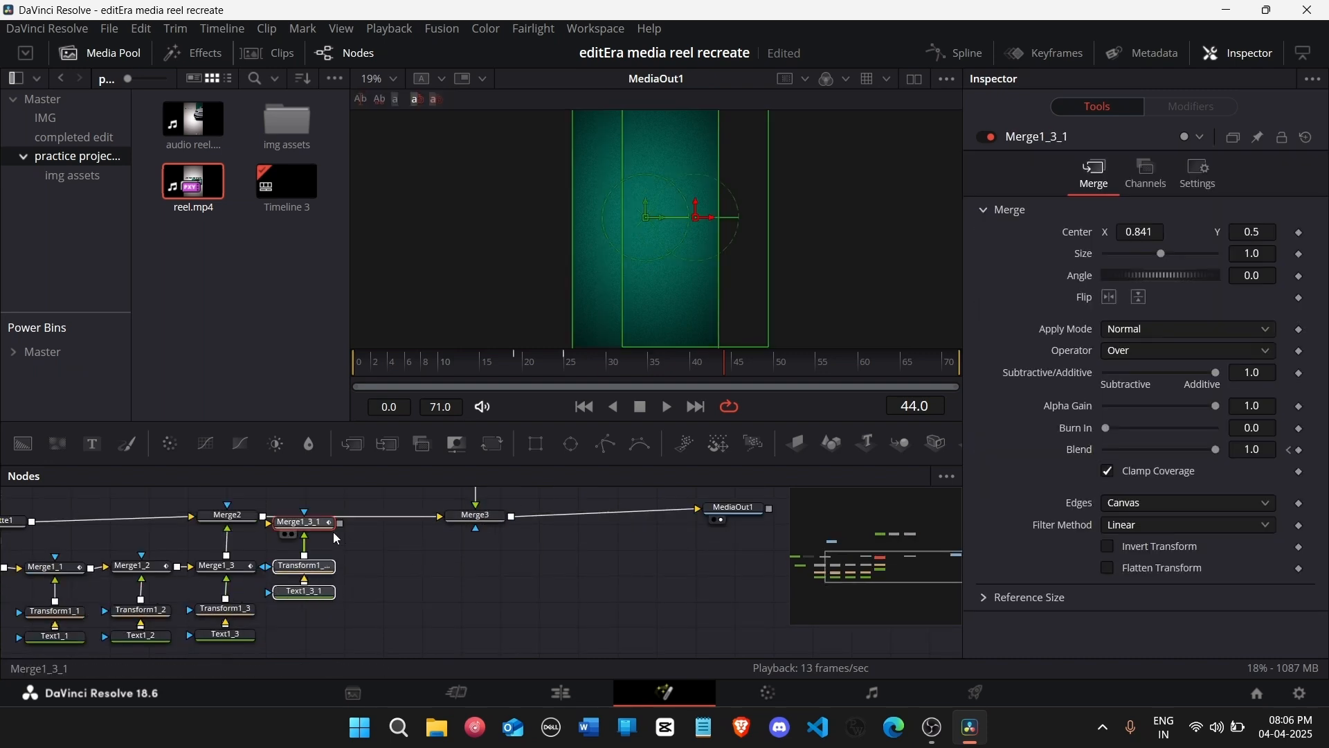
# Step: Place the copied caption's merge on the connection between Vignette1_1 and Merge3
pyautogui.moveTo(326, 527); pyautogui.dragTo(540, 538)
pyautogui.scroll(3, 513, 615)
pyautogui.moveTo(511, 614); pyautogui.dragTo(489, 552)
pyautogui.click(667, 543)
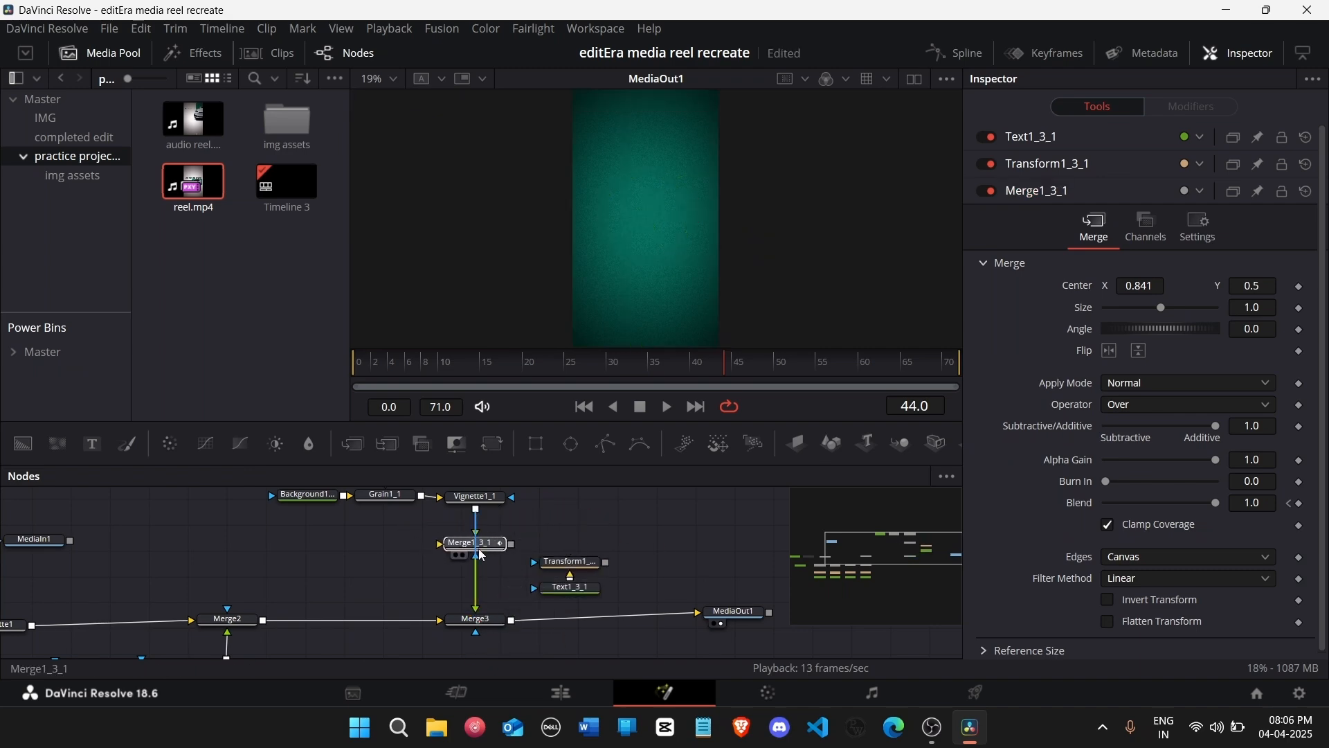
# Step: Connect the copied transform to its merge as the foreground over Vignette1_1, tidy the nodes and select that merge
pyautogui.moveTo(607, 562); pyautogui.dragTo(511, 543)
pyautogui.moveTo(594, 544)
pyautogui.mouseDown()
pyautogui.moveTo(554, 594)
pyautogui.moveTo(592, 550)
pyautogui.mouseUp()
pyautogui.click(626, 545)
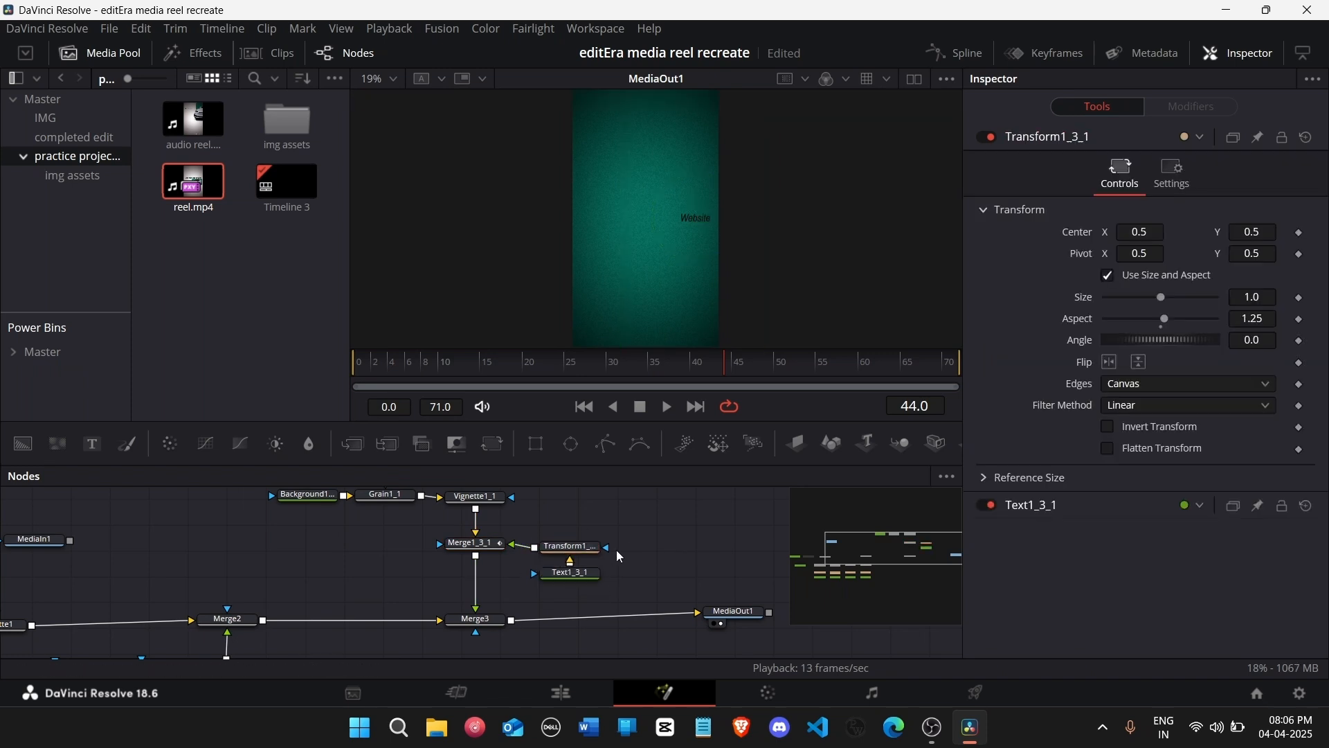
pyautogui.click(491, 547)
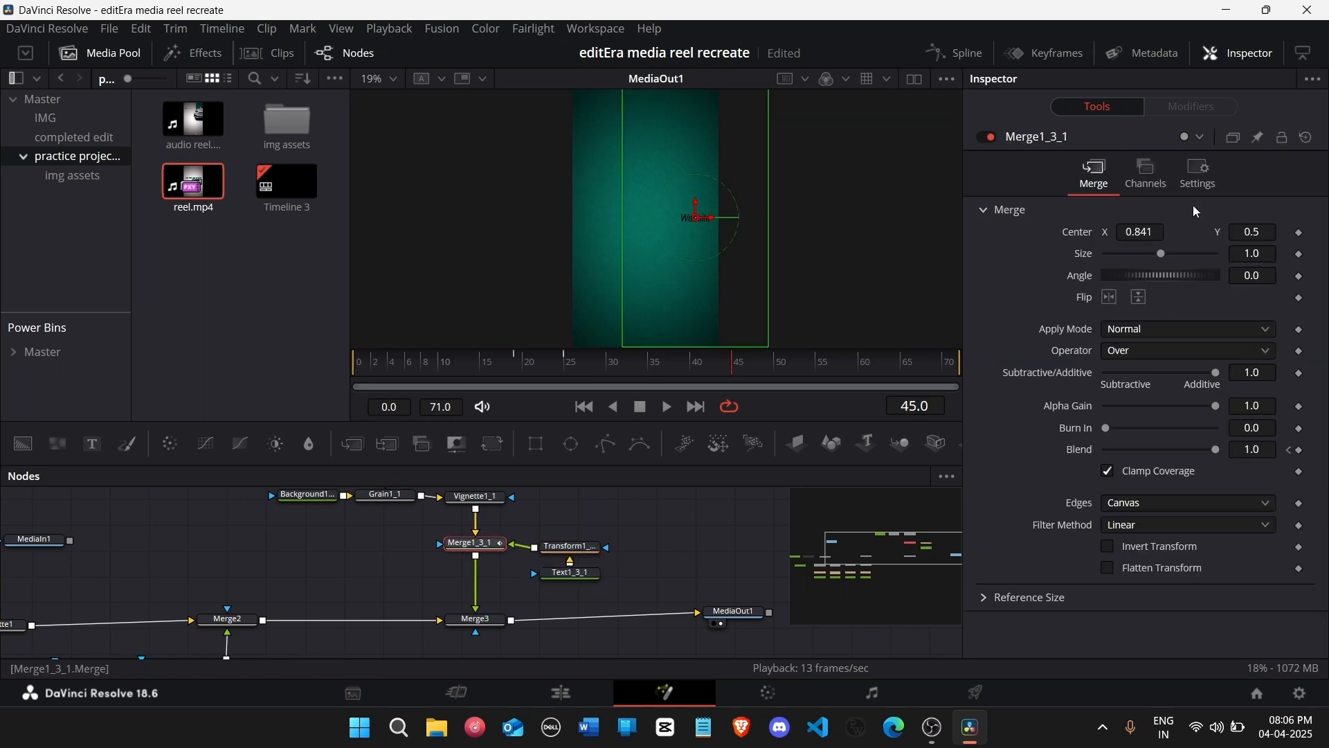
# Step: Remove the Blend keyframes from Merge1_3_1 and return the playhead to frame 45
pyautogui.click(1199, 177)
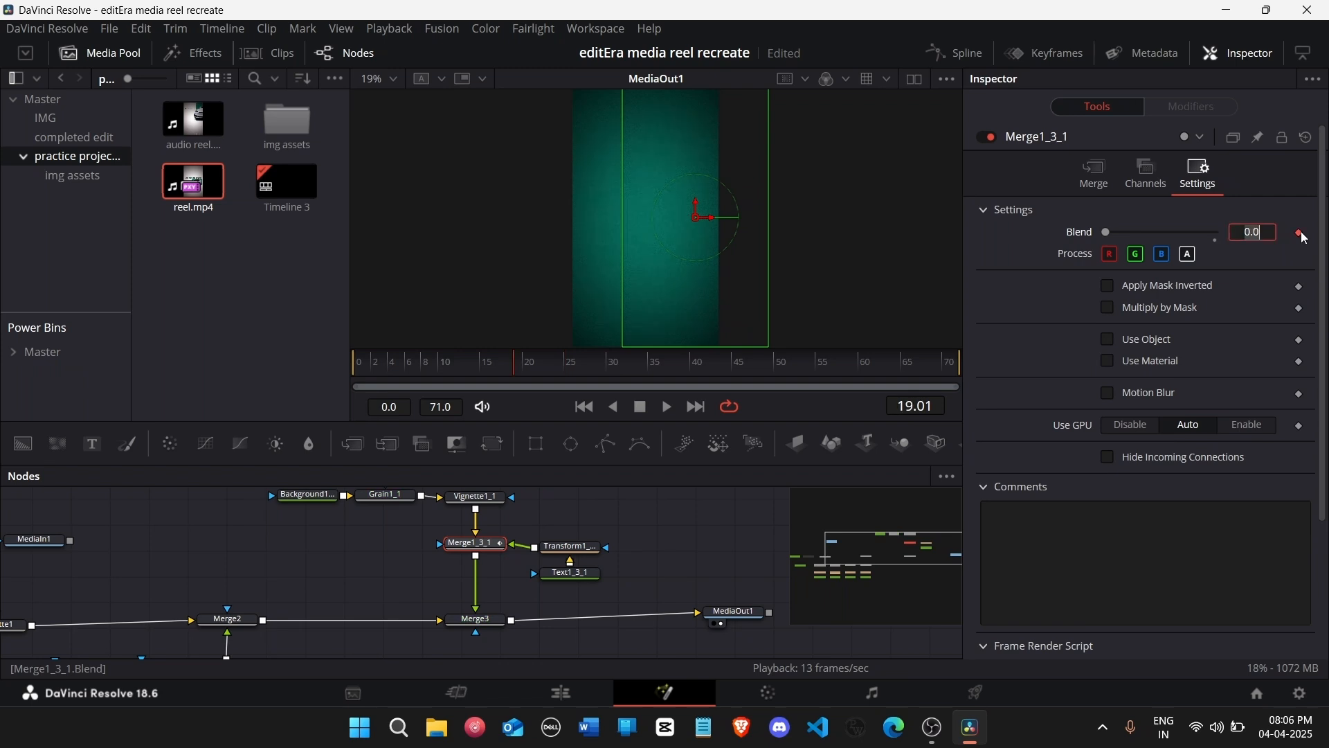
pyautogui.moveTo(1293, 268); pyautogui.dragTo(1296, 313)
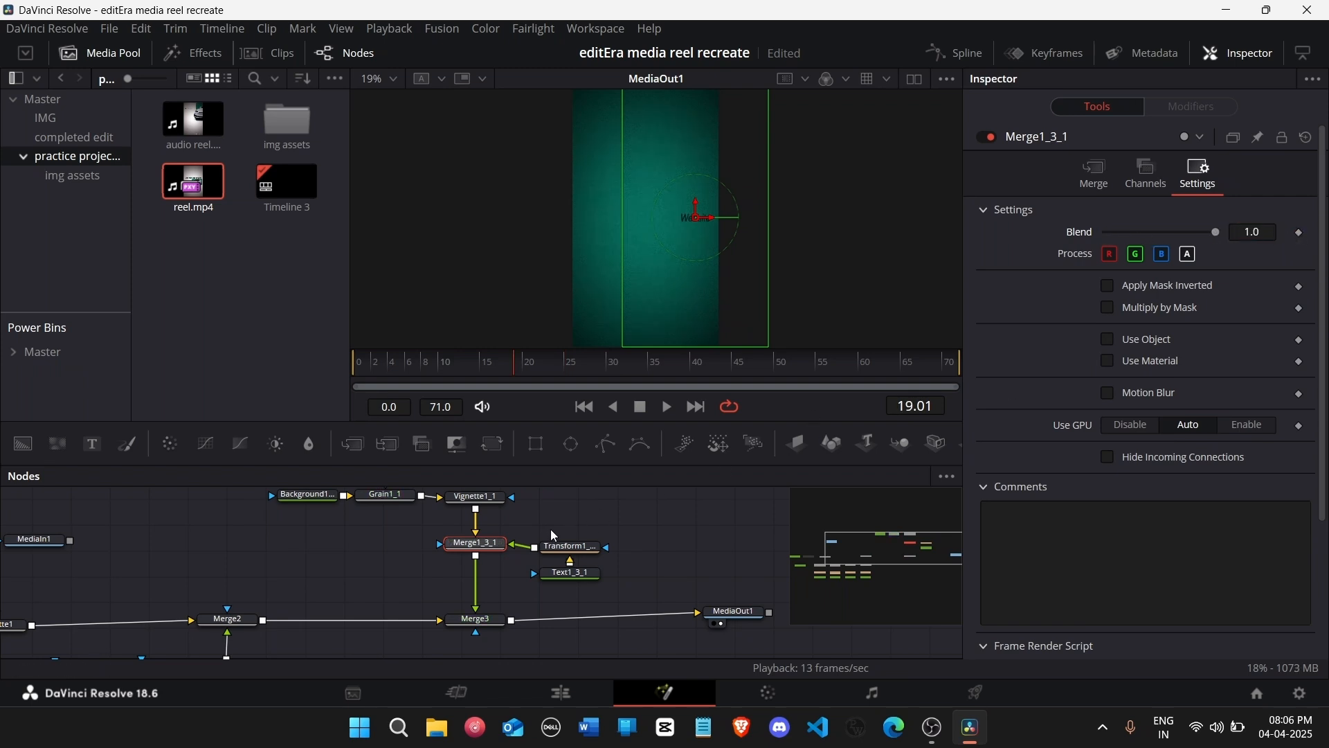
pyautogui.click(733, 368)
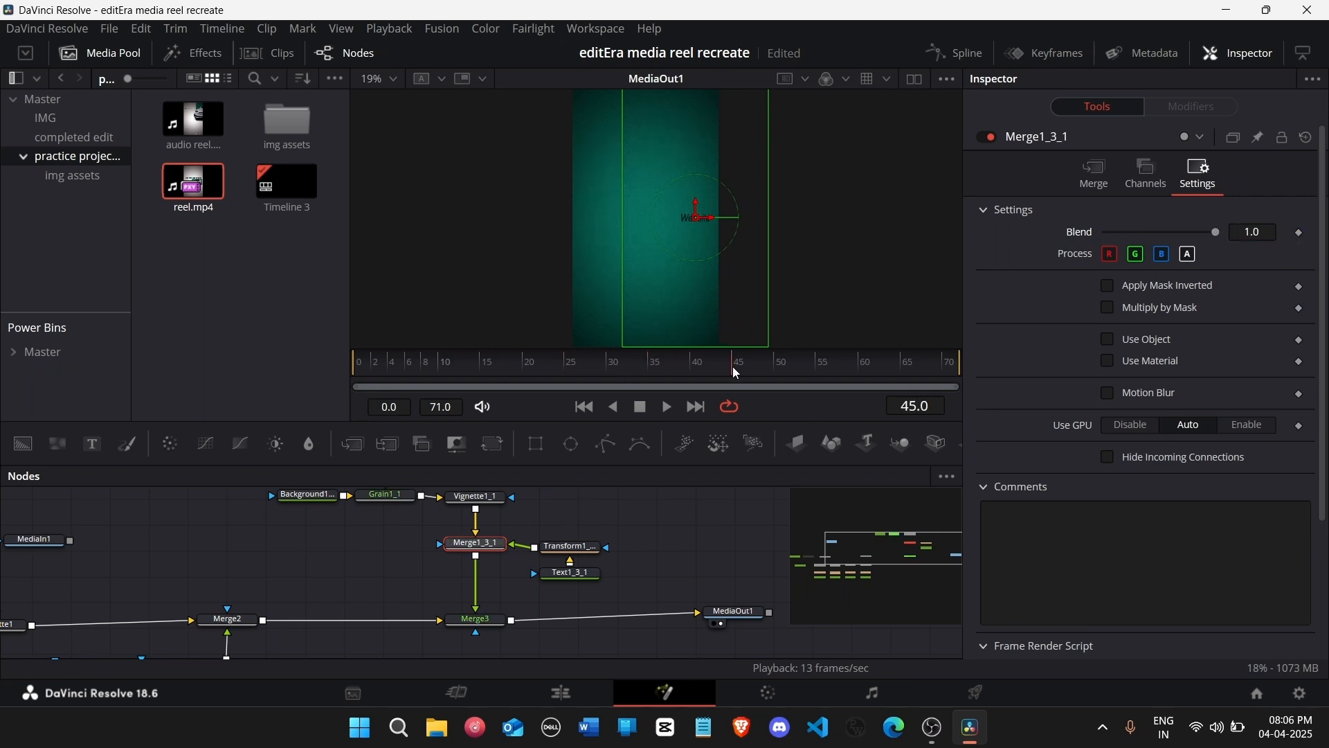
pyautogui.click(591, 550)
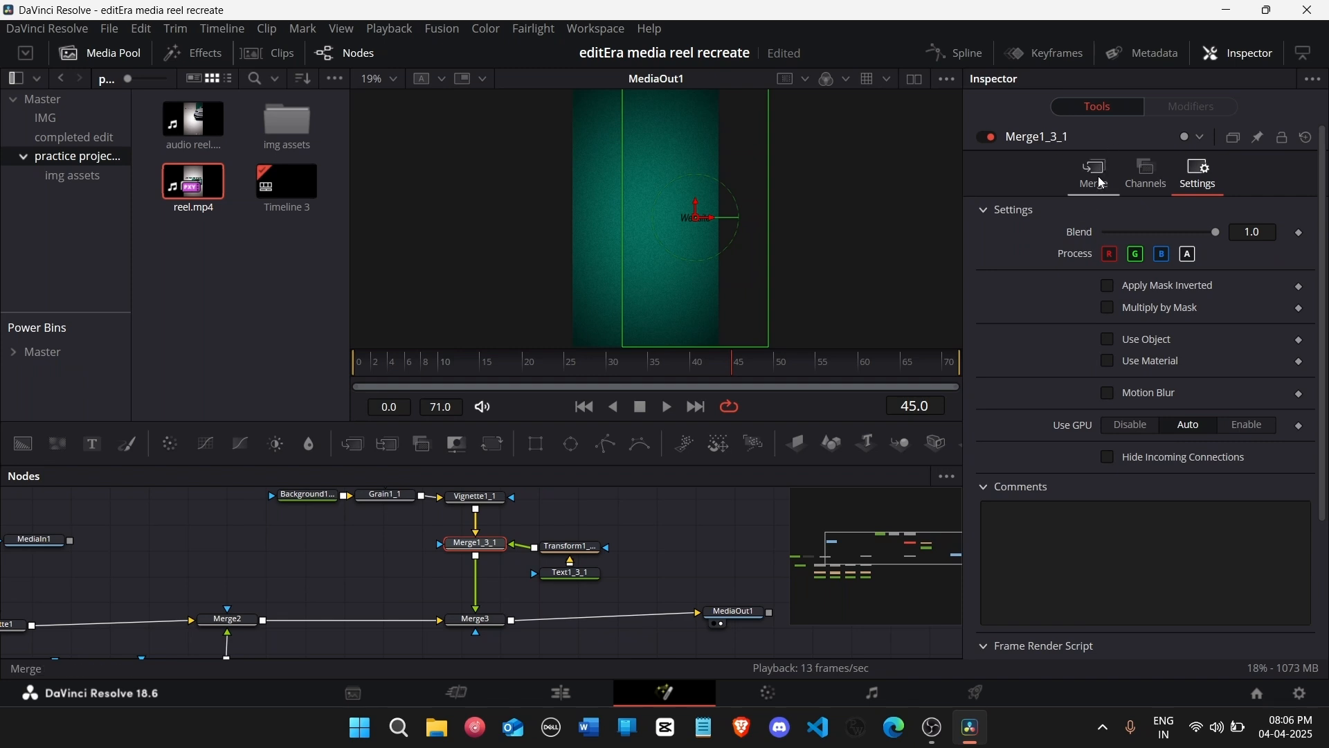
# Step: Centre the copied caption horizontally by setting Merge1_3_1's Center X to 0.5
pyautogui.click(1102, 181)
pyautogui.click(1144, 234)
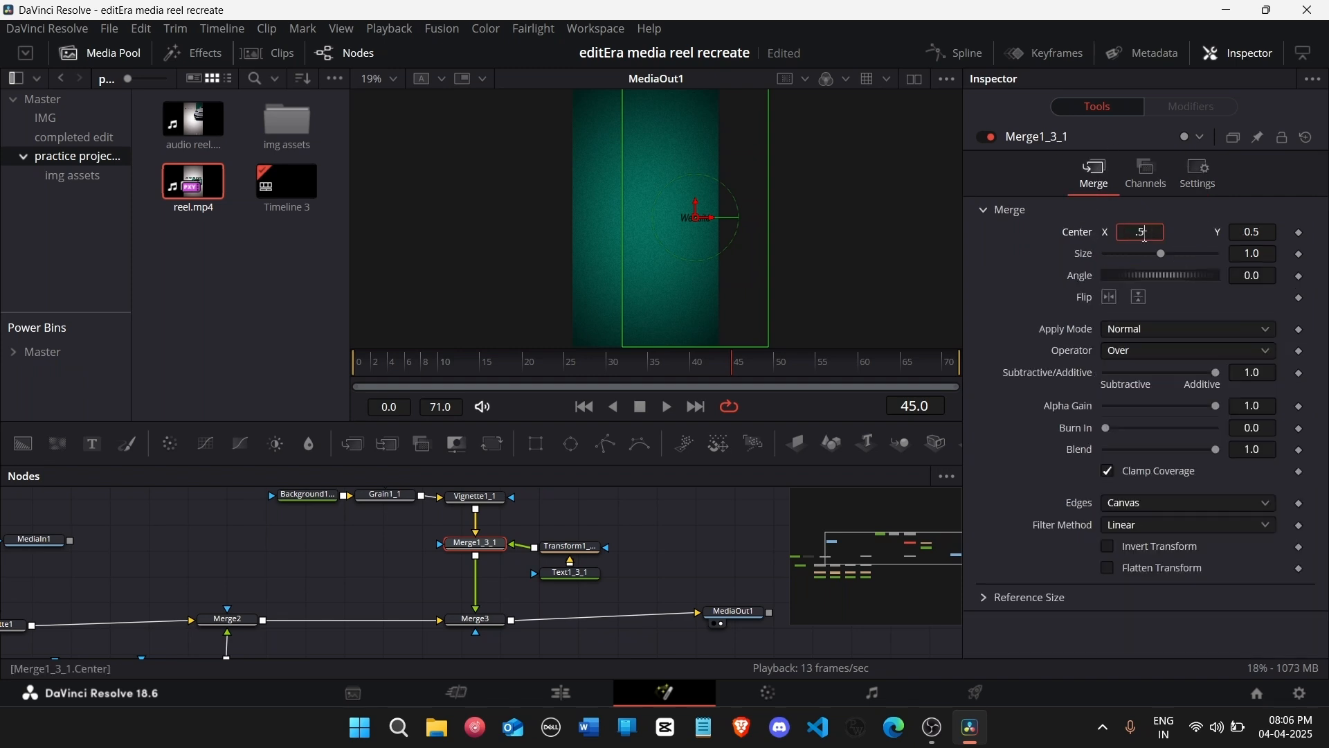
pyautogui.write('.5')
pyautogui.press('Tab')
# Step: Move the Transform1_3_1 and Text1_3_1 nodes slightly up and set the copied caption's text color to #fafafa
pyautogui.moveTo(550, 527); pyautogui.dragTo(591, 580)
pyautogui.moveTo(592, 578); pyautogui.dragTo(591, 564)
pyautogui.click(596, 566)
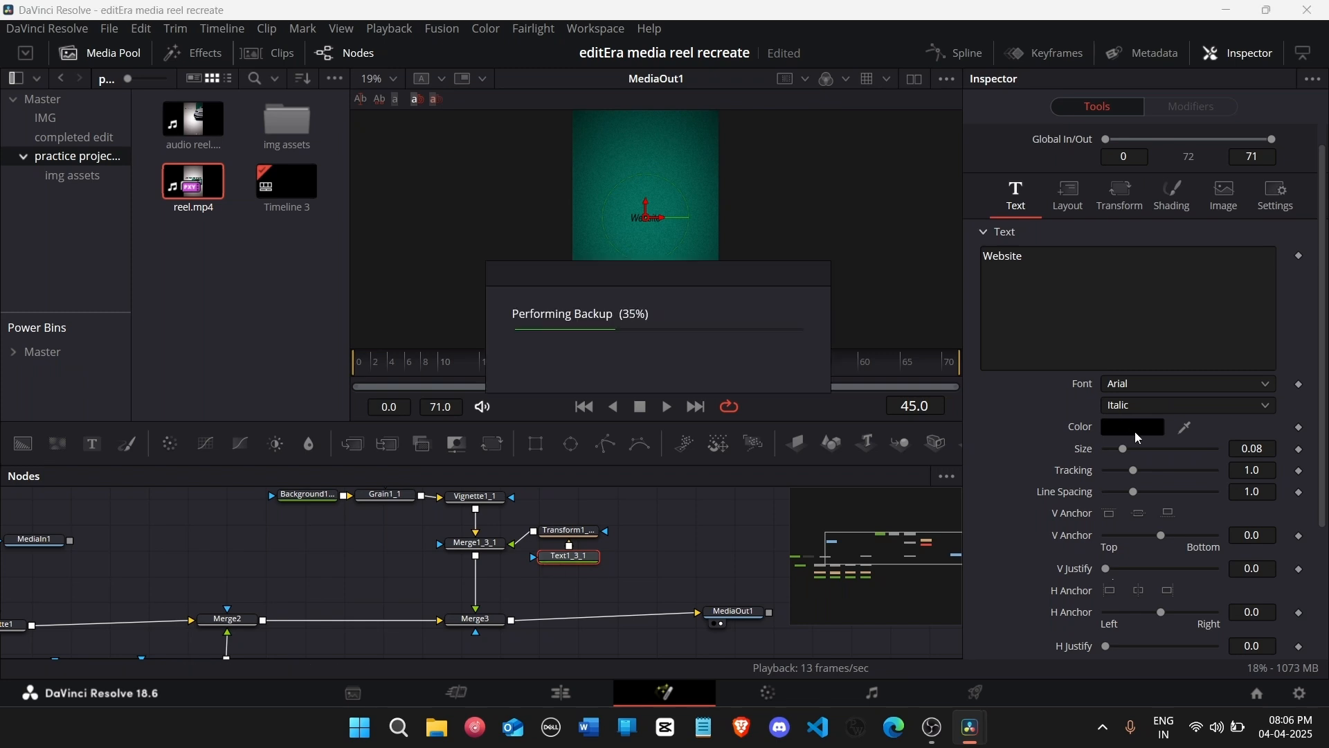
pyautogui.click(1135, 429)
pyautogui.click(866, 212)
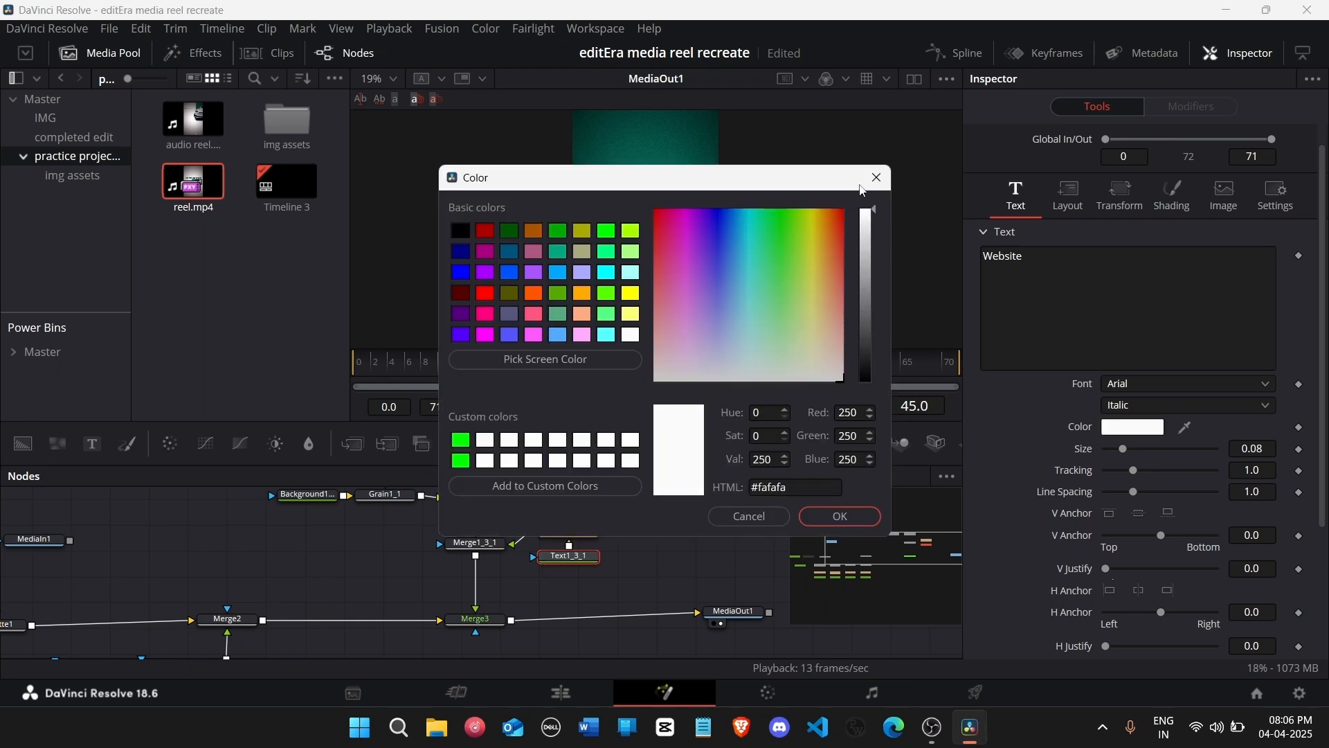
pyautogui.click(841, 517)
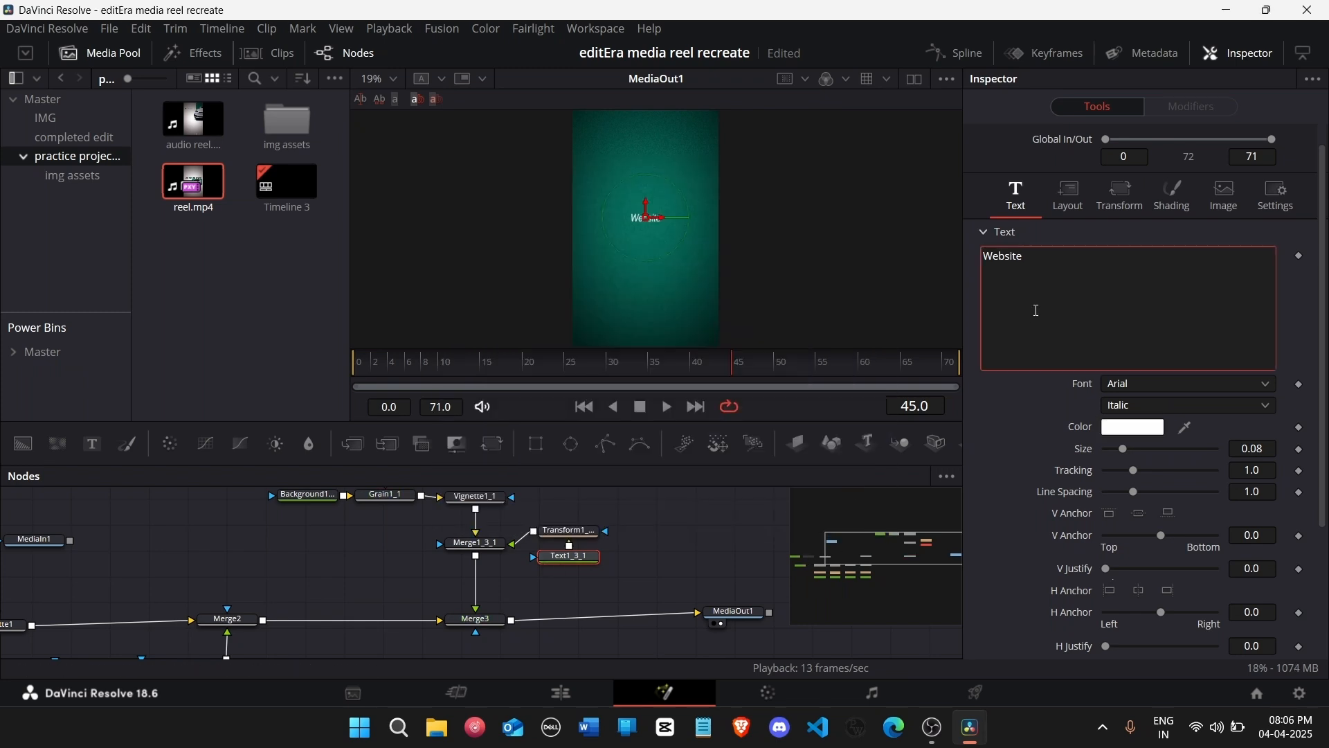
# Step: Change the copied caption's text to "Great." in Arial Bold Italic at size 0.1156
pyautogui.hotkey('ctrl', 'a')
pyautogui.write('Greate')
pyautogui.press('BackSpace')
pyautogui.click(1156, 407)
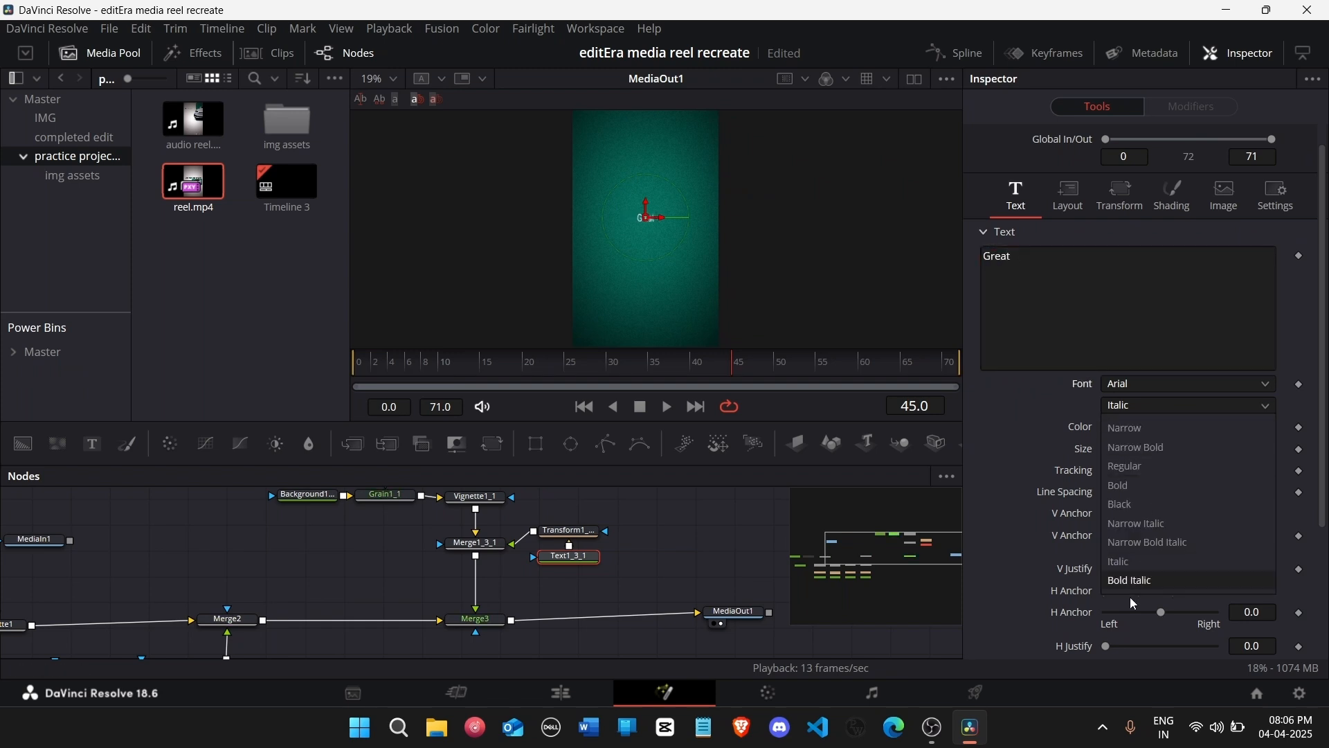
pyautogui.click(1152, 579)
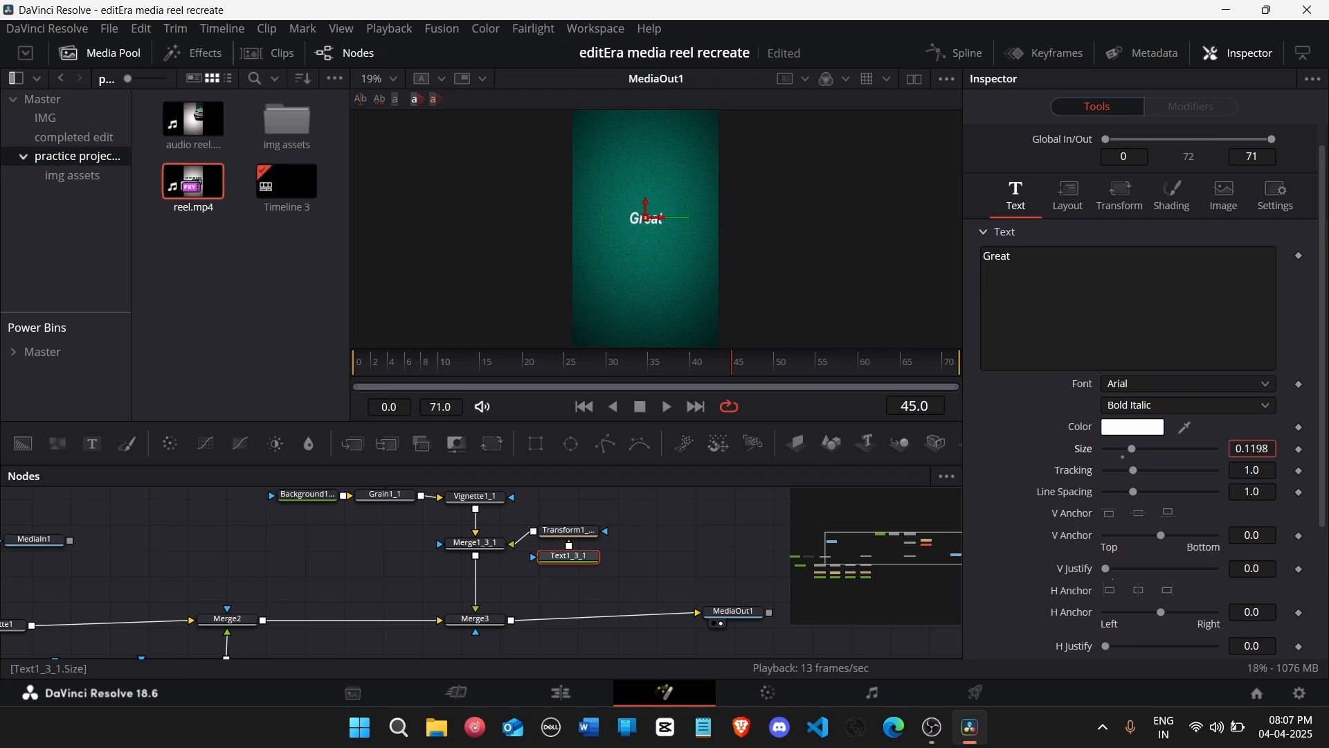
pyautogui.click(1142, 306)
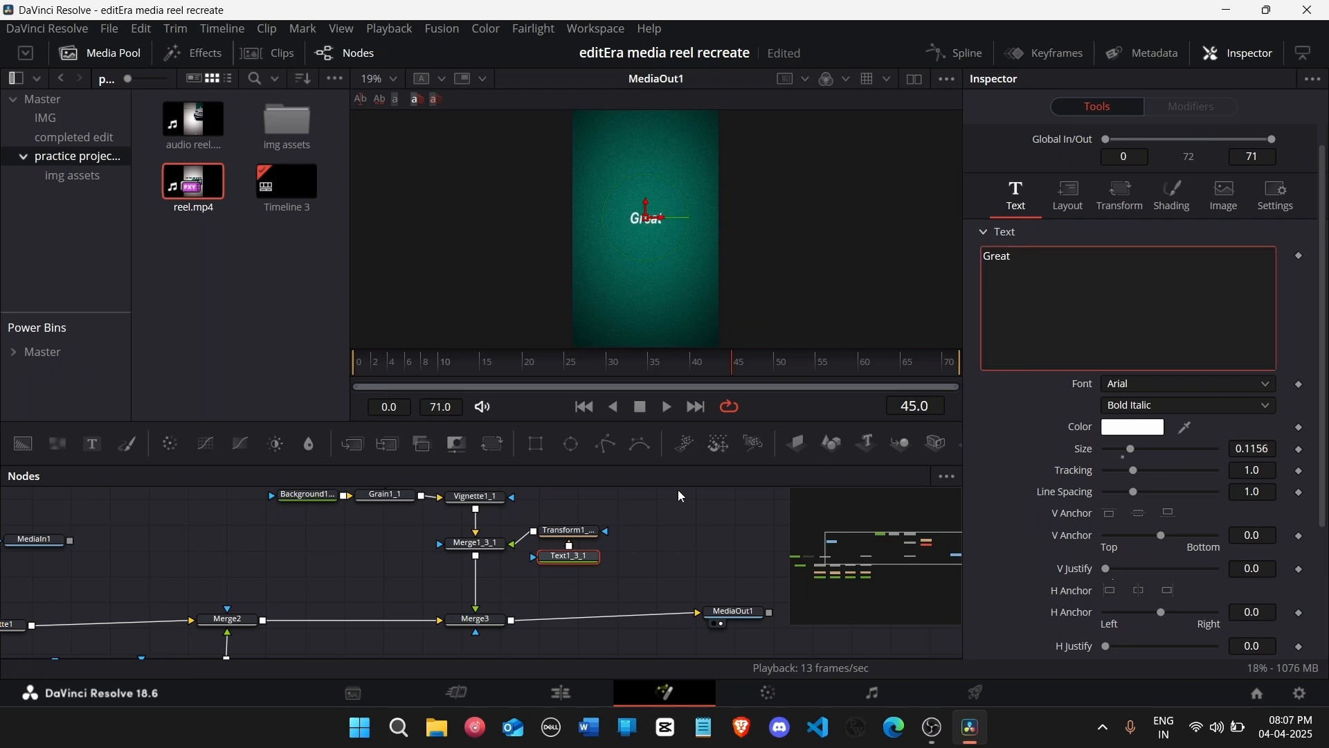
pyautogui.write('.')
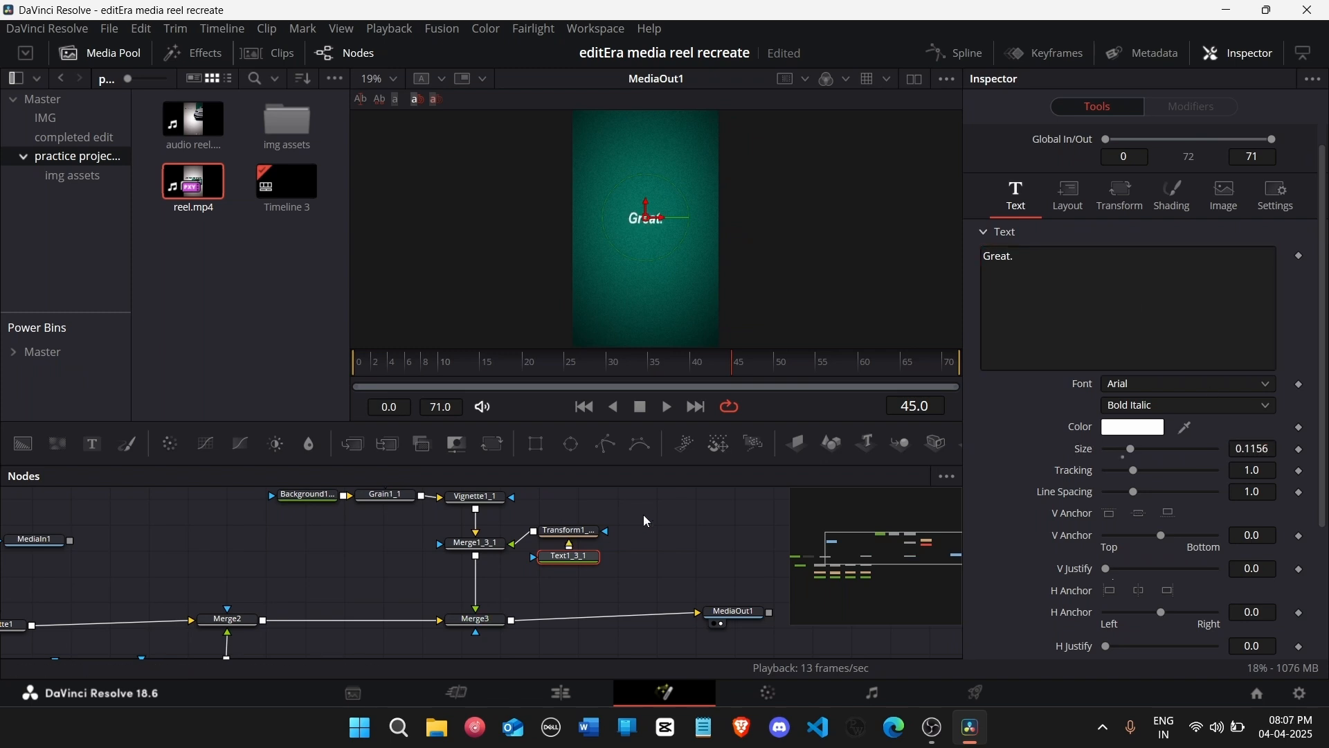
pyautogui.click(717, 558)
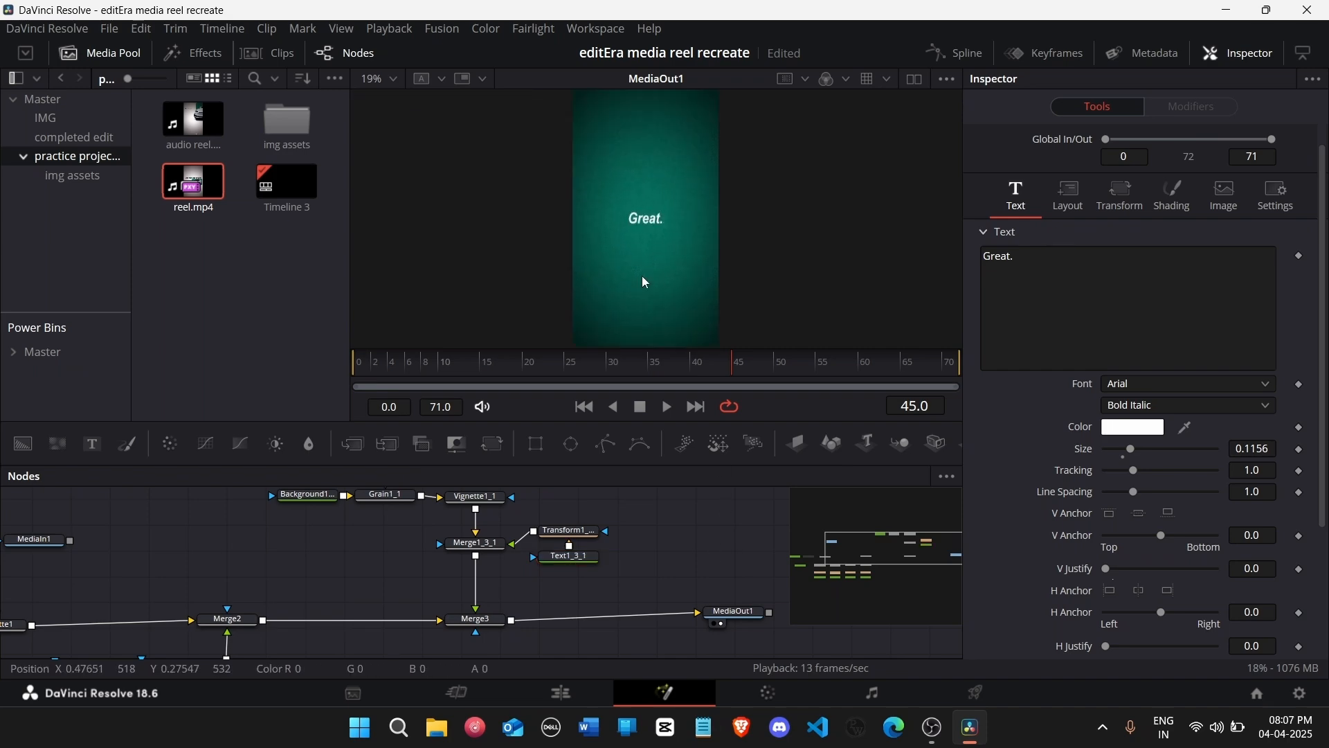
# Step: Show the MediaIn1 reference clip in the viewer and step back from frame 57 to 52 to examine the teal scene's opening, checking the Spline editor
pyautogui.click(34, 540)
pyautogui.click(851, 365)
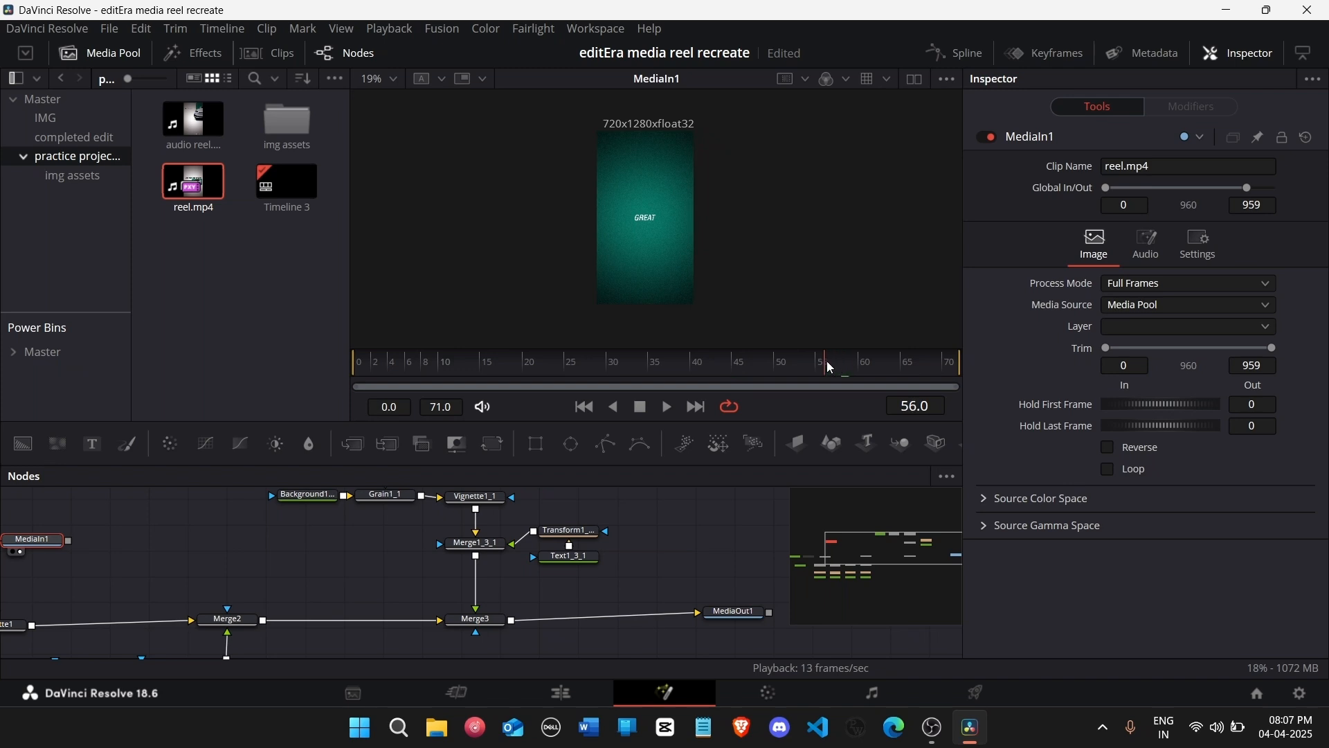
pyautogui.moveTo(819, 370)
pyautogui.mouseDown()
pyautogui.moveTo(712, 388)
pyautogui.moveTo(820, 392)
pyautogui.mouseUp()
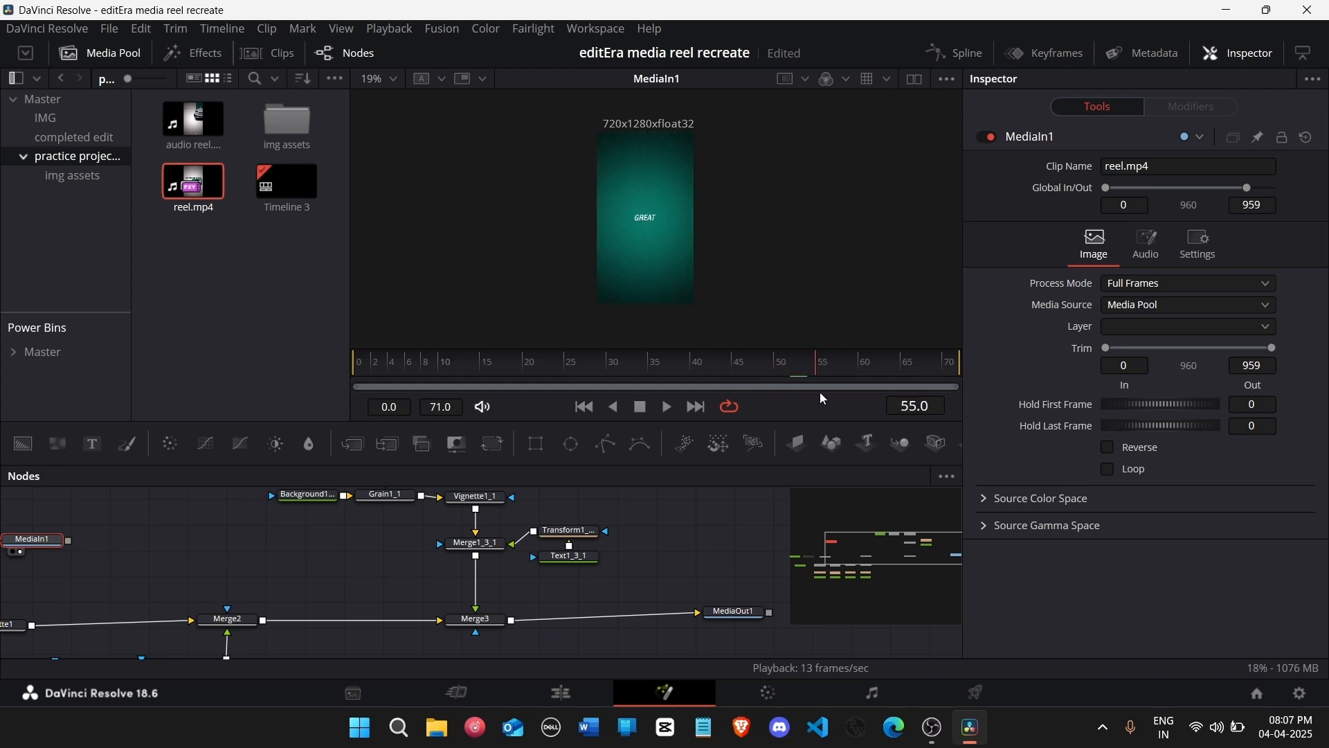
pyautogui.click(955, 56)
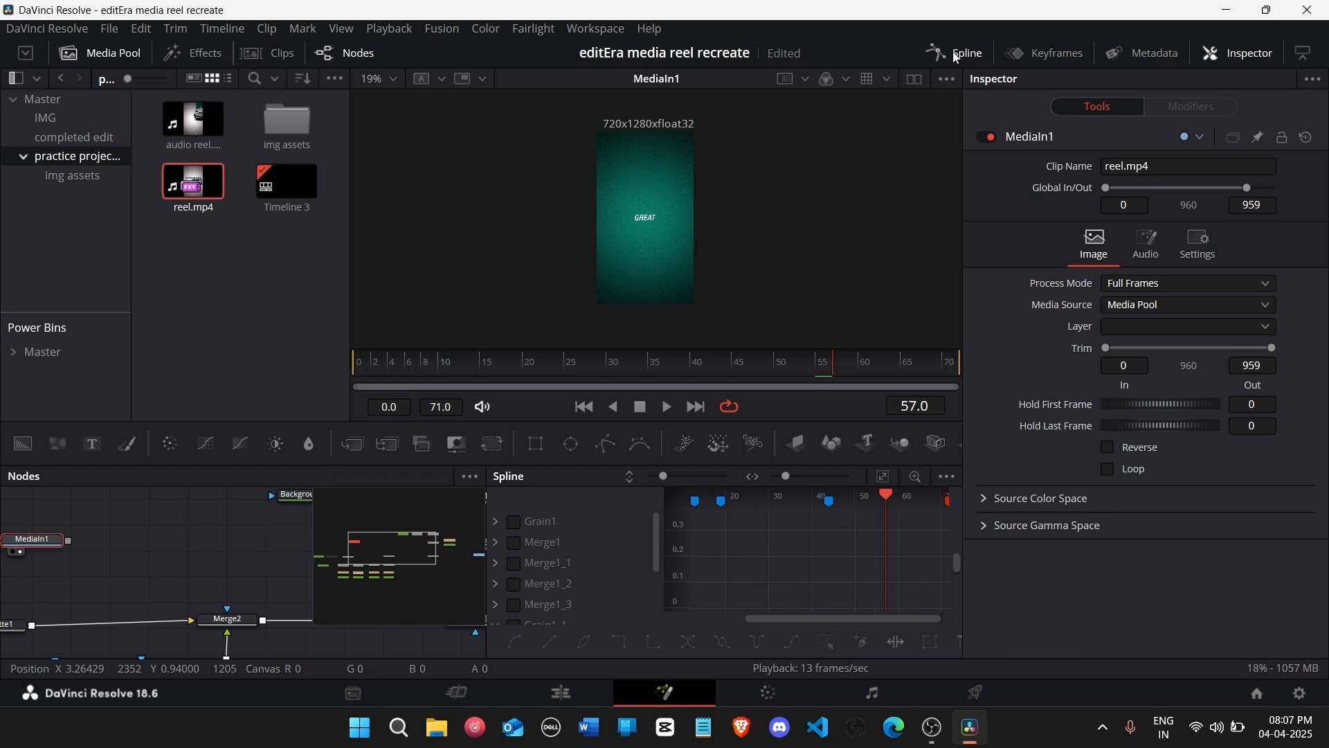
pyautogui.press('Left')
pyautogui.press('Left')
pyautogui.press('Left')
pyautogui.press('Left')
pyautogui.press('Left')
pyautogui.press('Left')
pyautogui.press('Left')
pyautogui.press('Left')
pyautogui.press('Left')
pyautogui.press('Left')
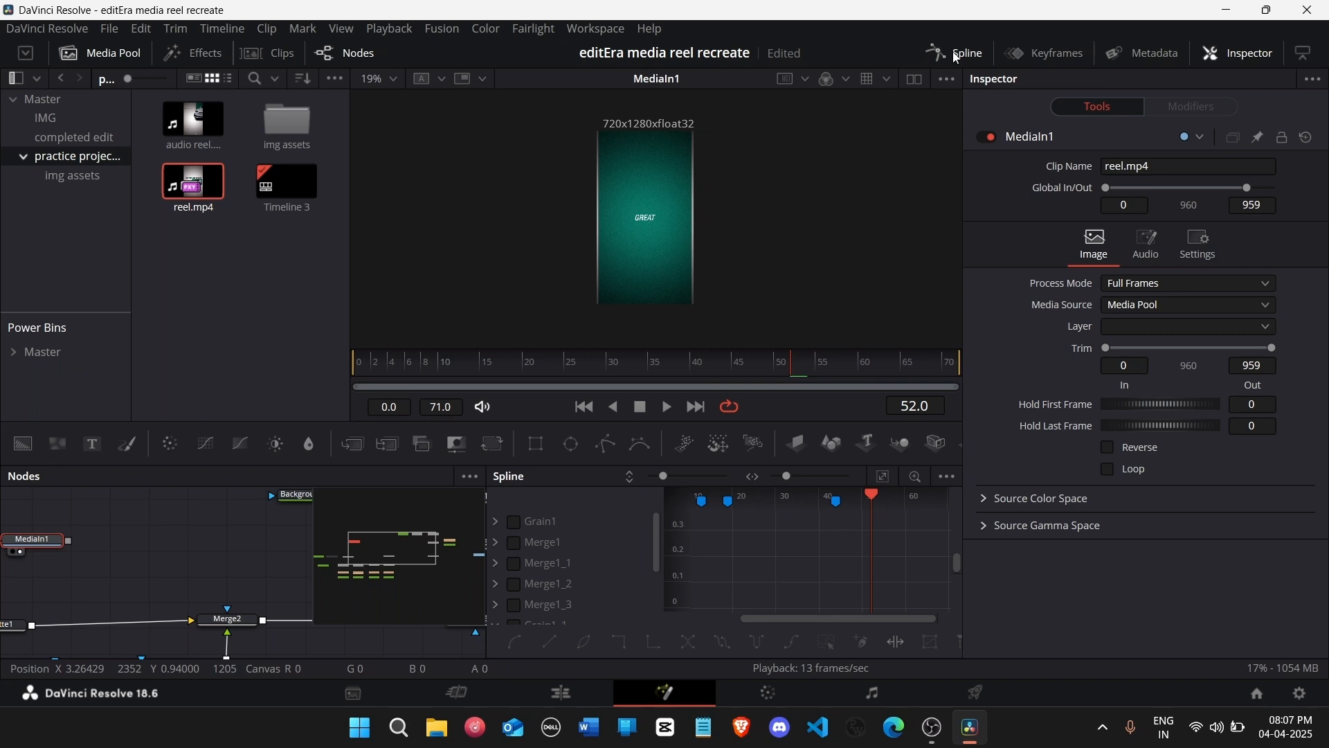
pyautogui.click(958, 56)
# Step: Step through the reference clip between frames 49 and 55 to examine where the teal scene finishes widening
pyautogui.press('Left')
pyautogui.press('Left')
pyautogui.press('Left')
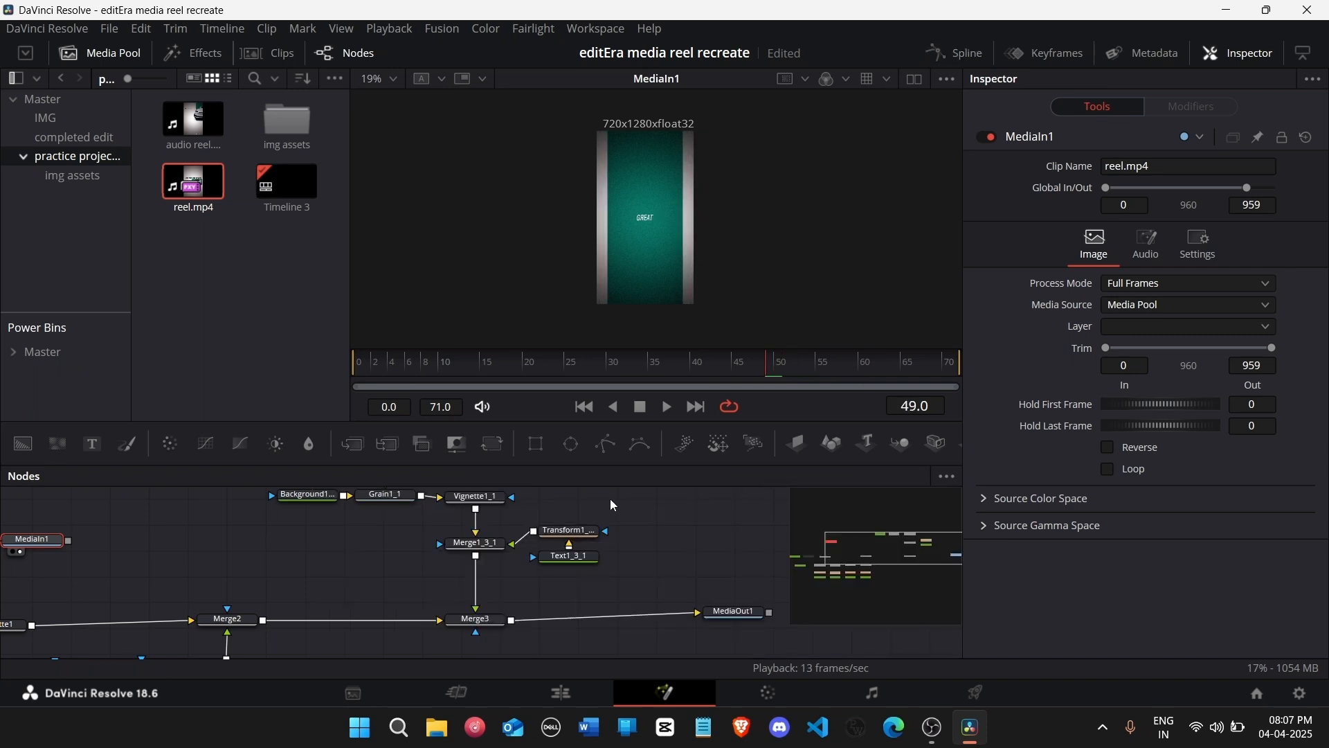
pyautogui.press('Right')
pyautogui.press('Right')
pyautogui.press('Right')
pyautogui.press('Right')
pyautogui.press('Right')
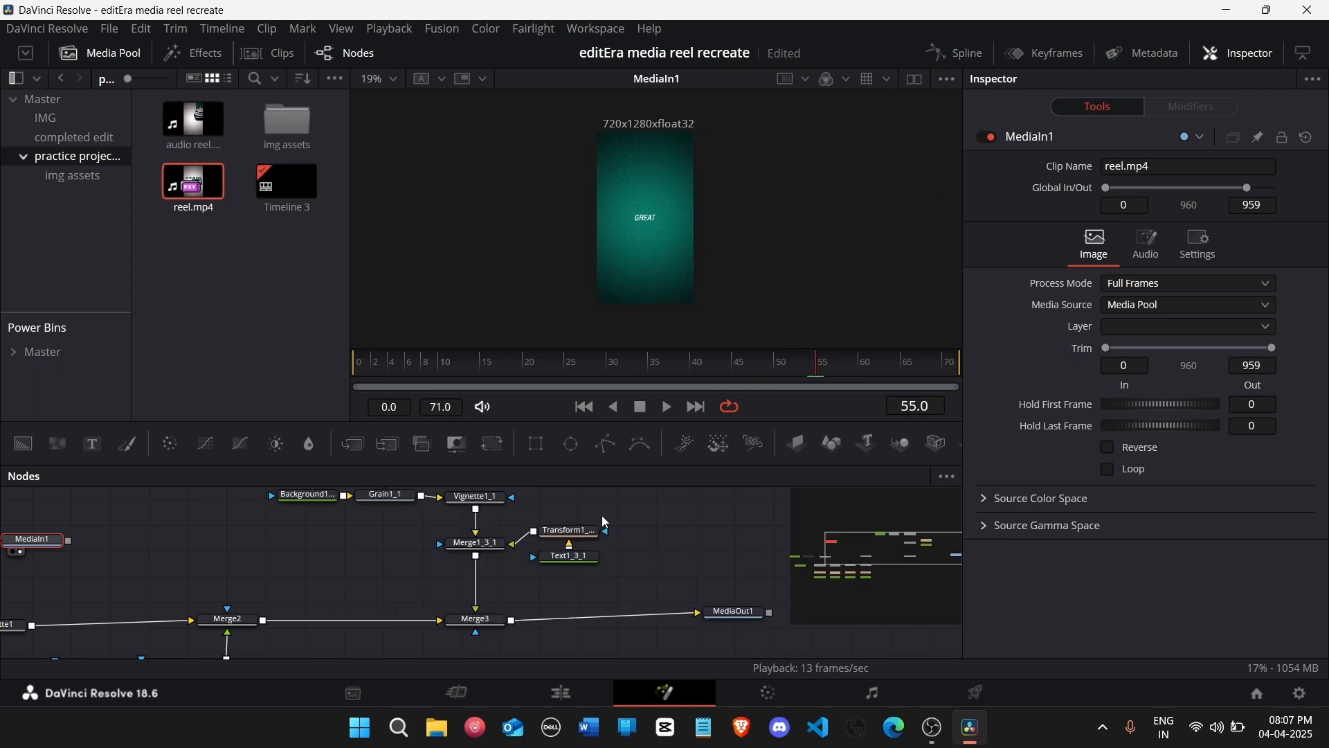
# Step: Line up the Transform1_3_1 and Text1_3_1 nodes beside Merge1_3_1 and select that merge
pyautogui.moveTo(558, 501); pyautogui.dragTo(600, 574)
pyautogui.moveTo(590, 532); pyautogui.dragTo(589, 539)
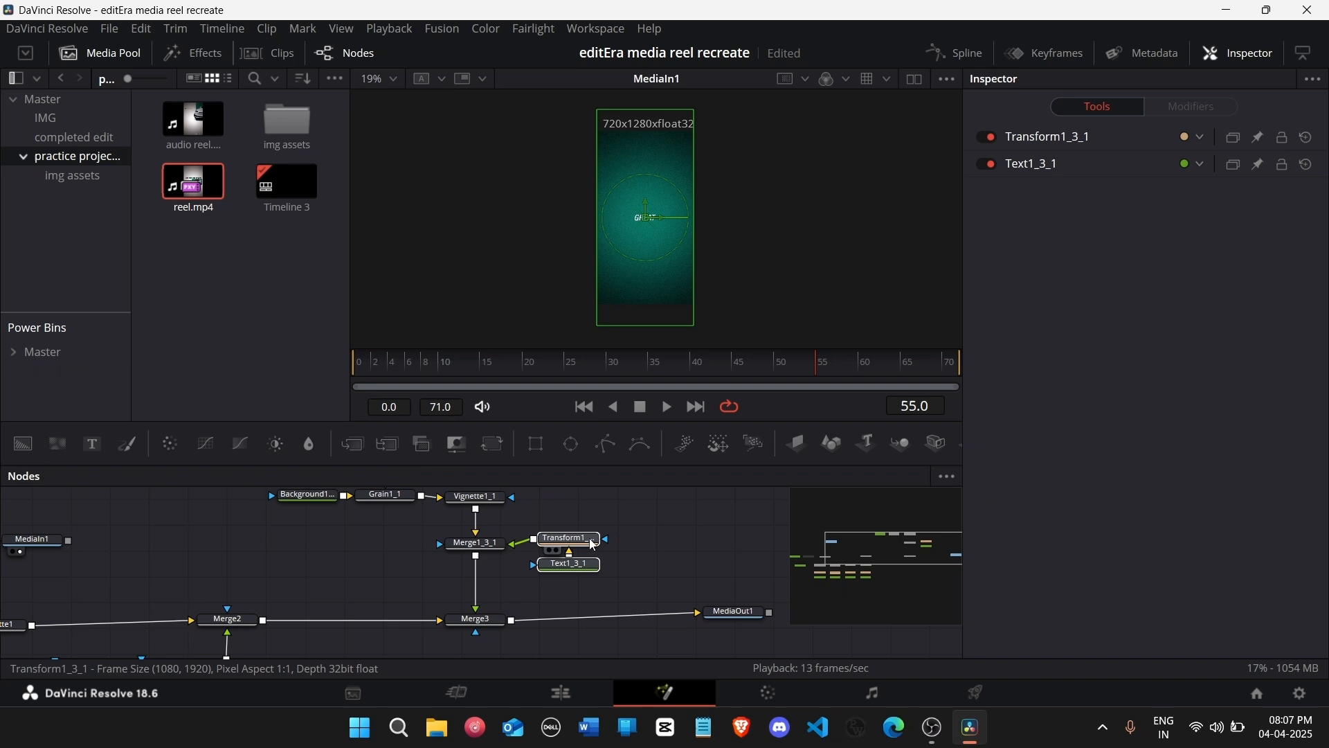
pyautogui.click(665, 540)
pyautogui.moveTo(497, 546); pyautogui.dragTo(496, 542)
pyautogui.click(499, 547)
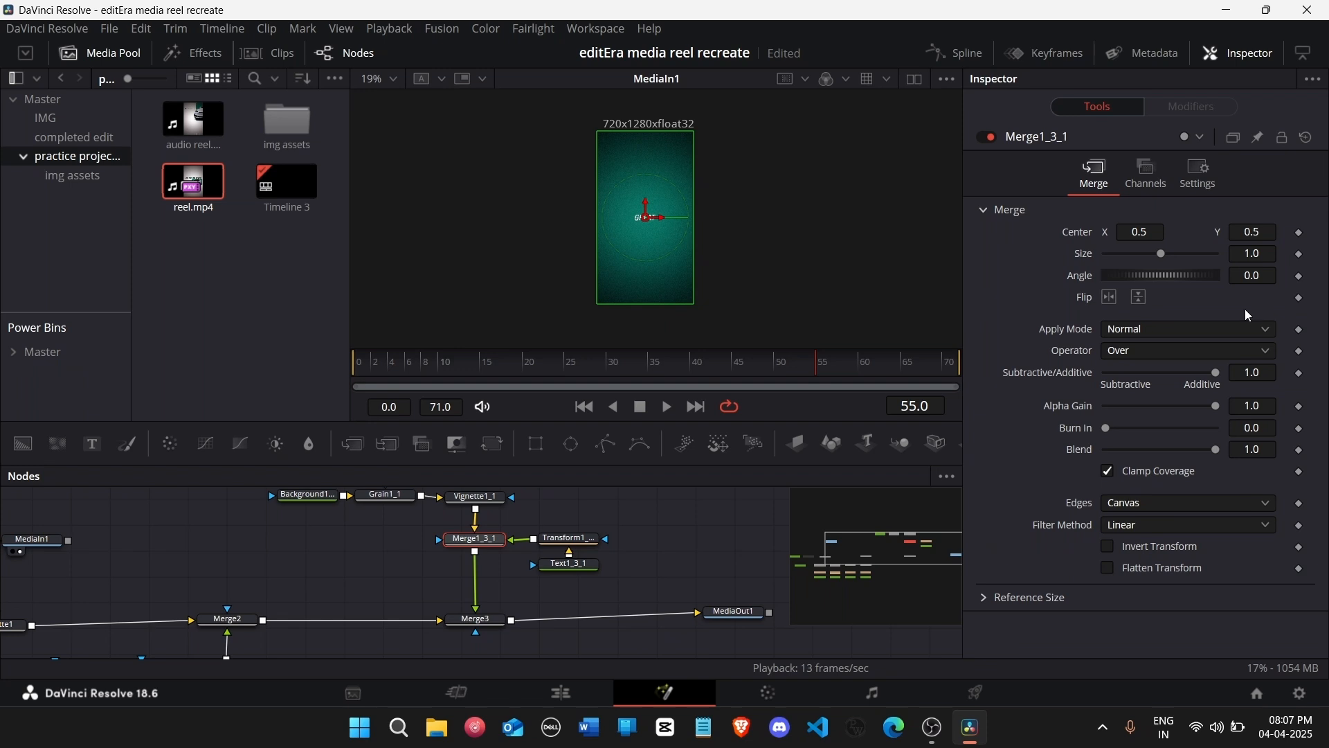
# Step: Try squeezing Transform1_3_1 horizontally by disabling Use Size and Aspect and setting X Size to 0
pyautogui.click(570, 538)
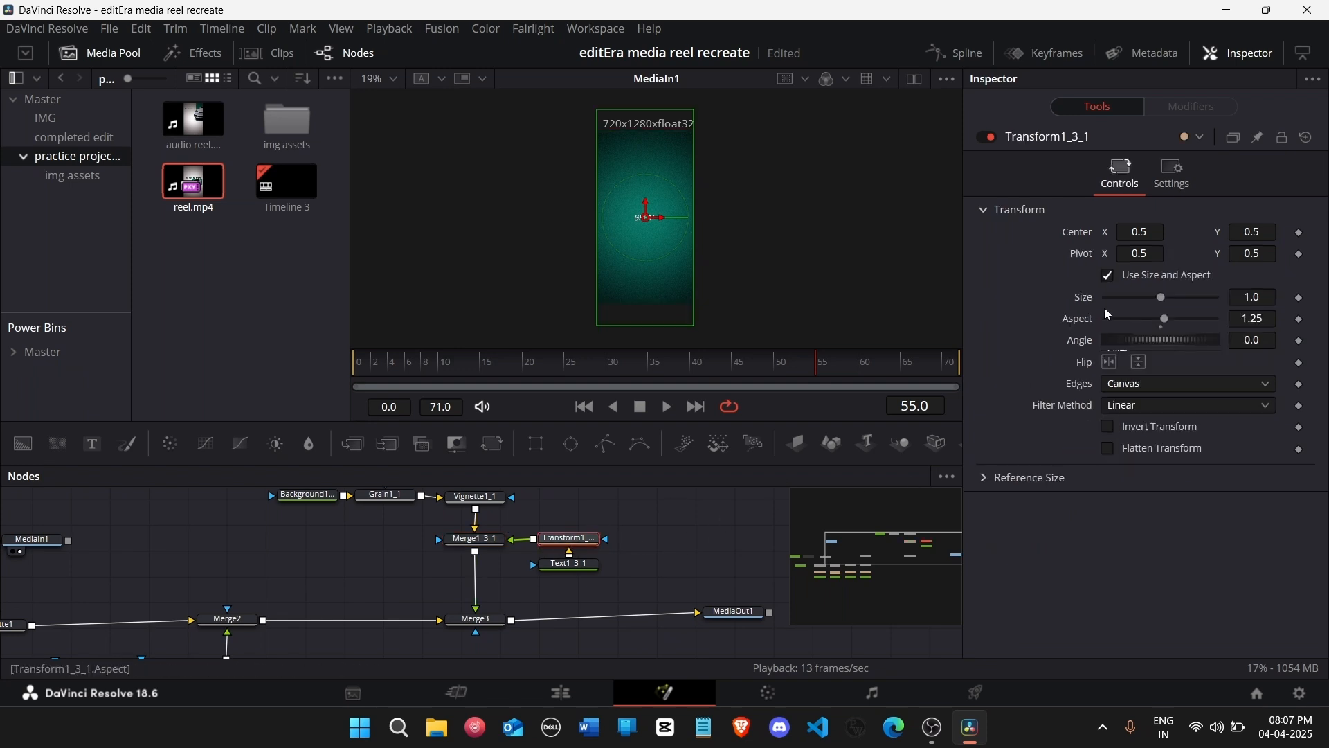
pyautogui.moveTo(1258, 295); pyautogui.dragTo(868, 511)
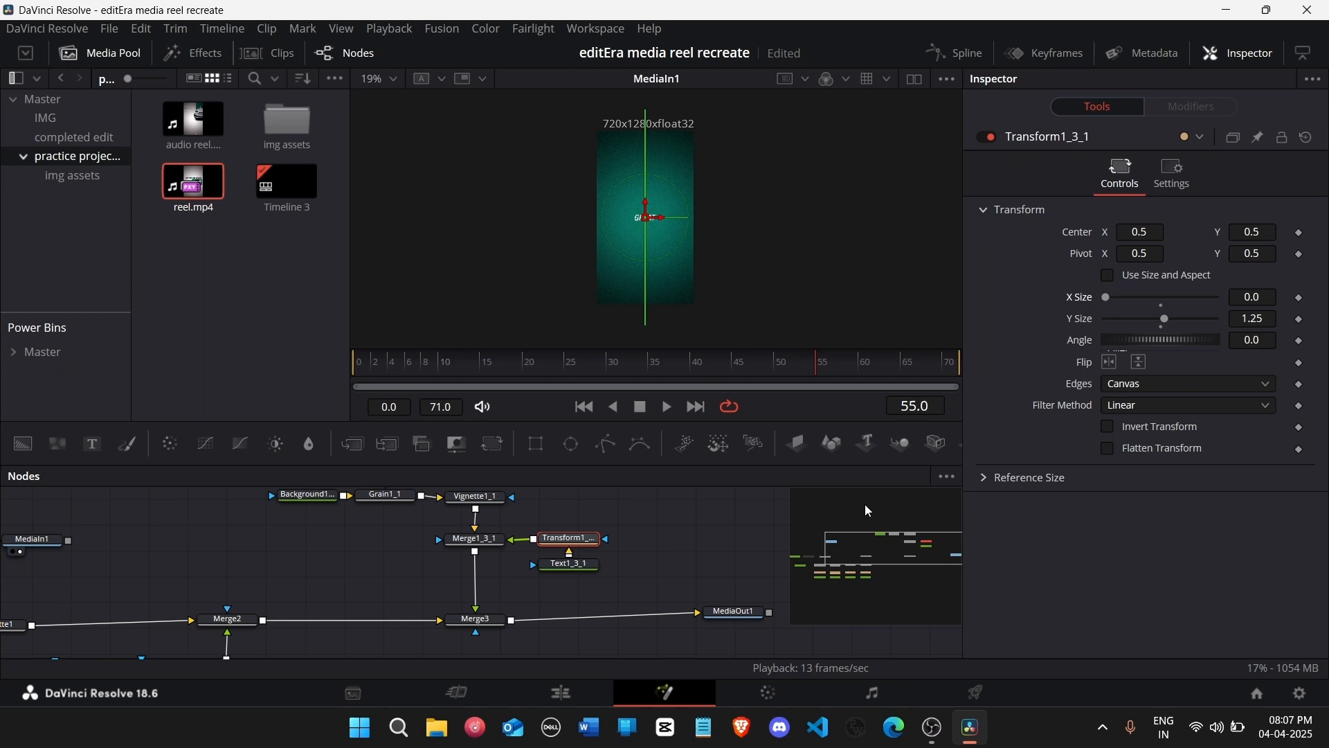
pyautogui.click(681, 531)
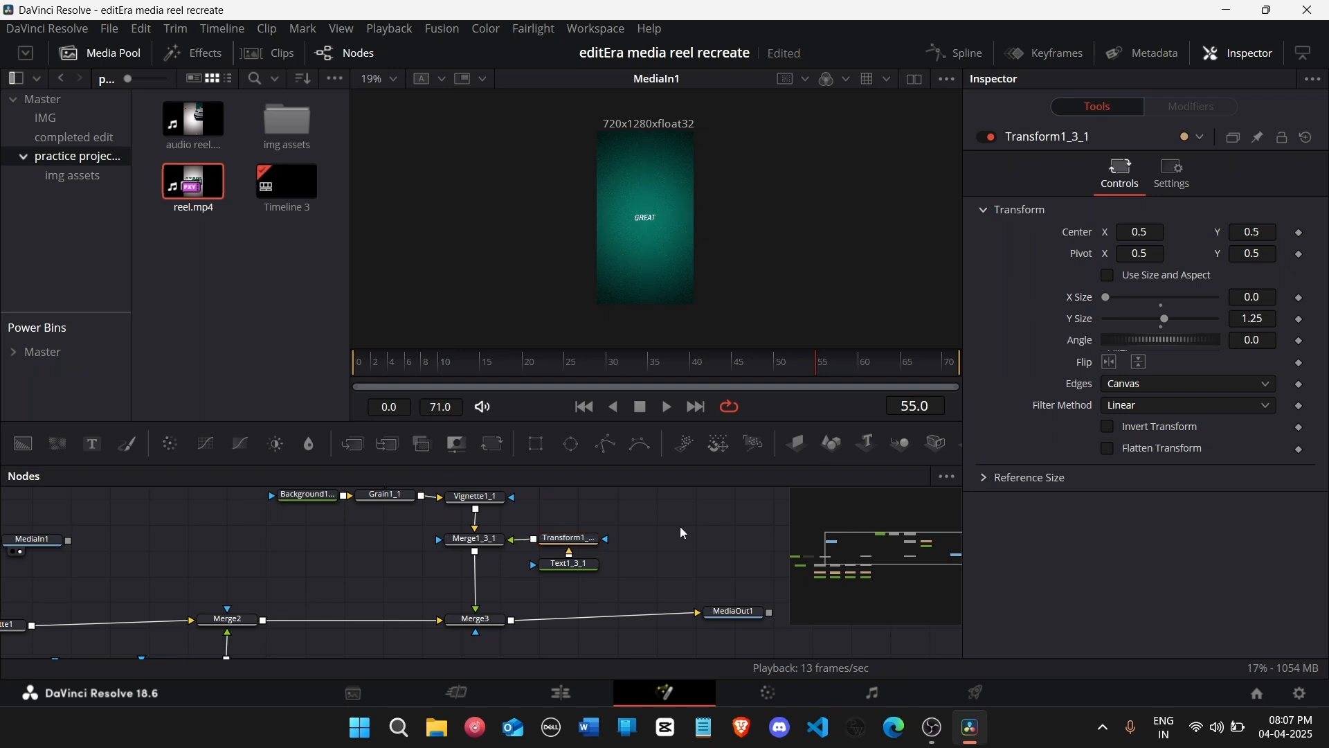
# Step: Insert a Transform node between Merge1_3_1 and Merge3 and re-enable Use Size and Aspect on Transform1_3_1
pyautogui.click(481, 539)
pyautogui.click(497, 445)
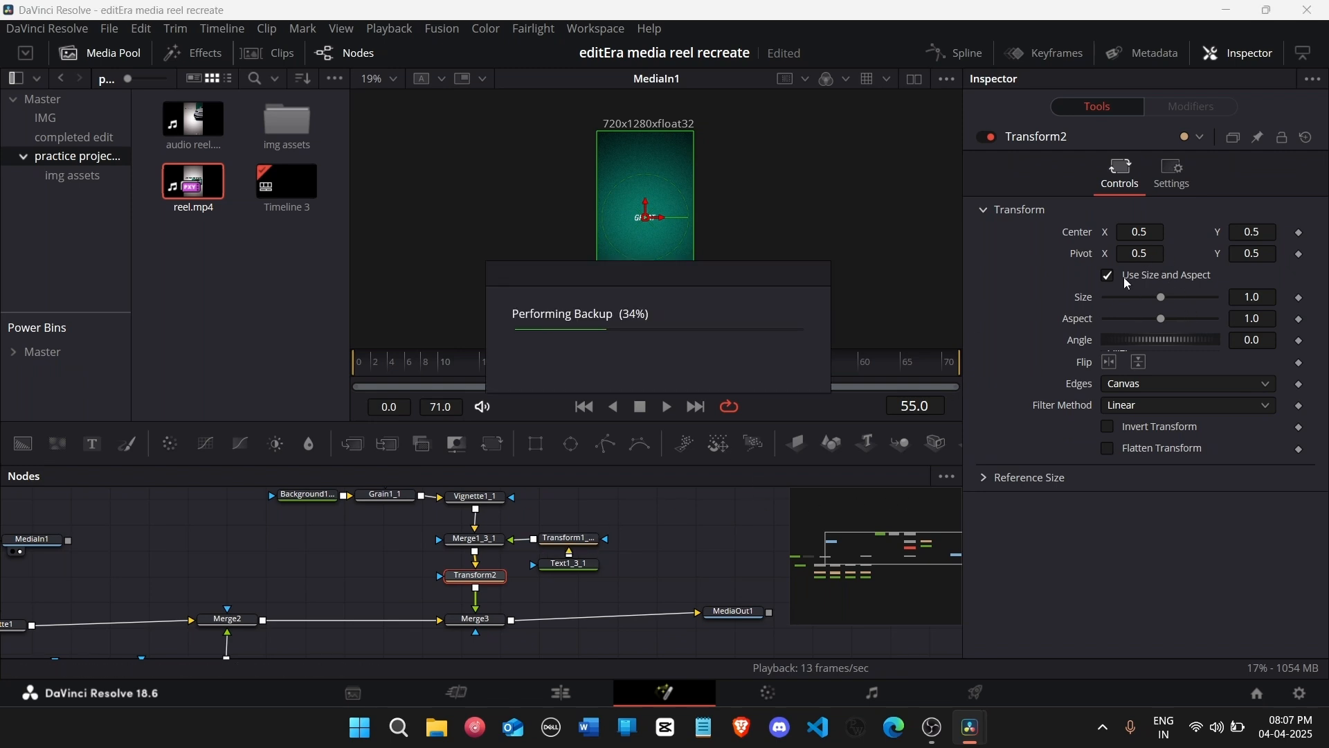
pyautogui.click(570, 538)
pyautogui.click(1106, 277)
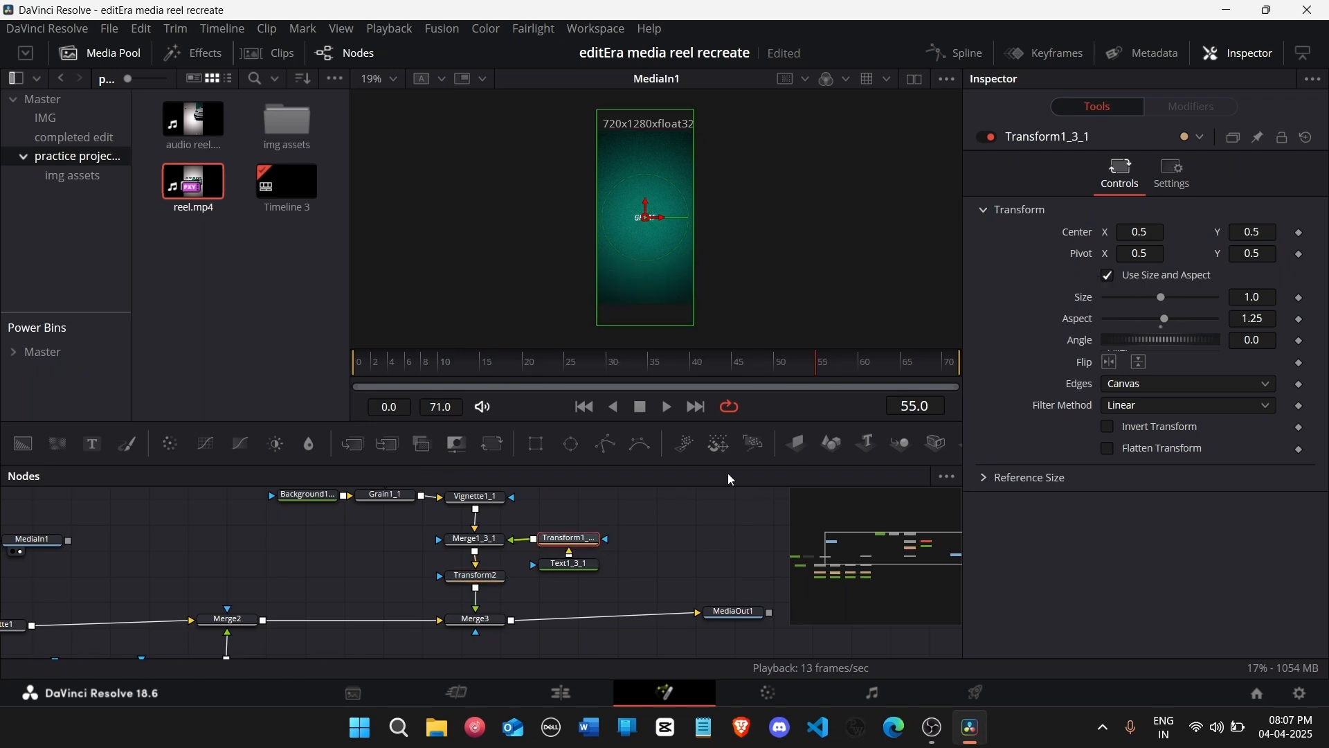
# Step: Disable Use Size and Aspect on Transform2, try an X Size of 0, and undo that size change
pyautogui.click(501, 583)
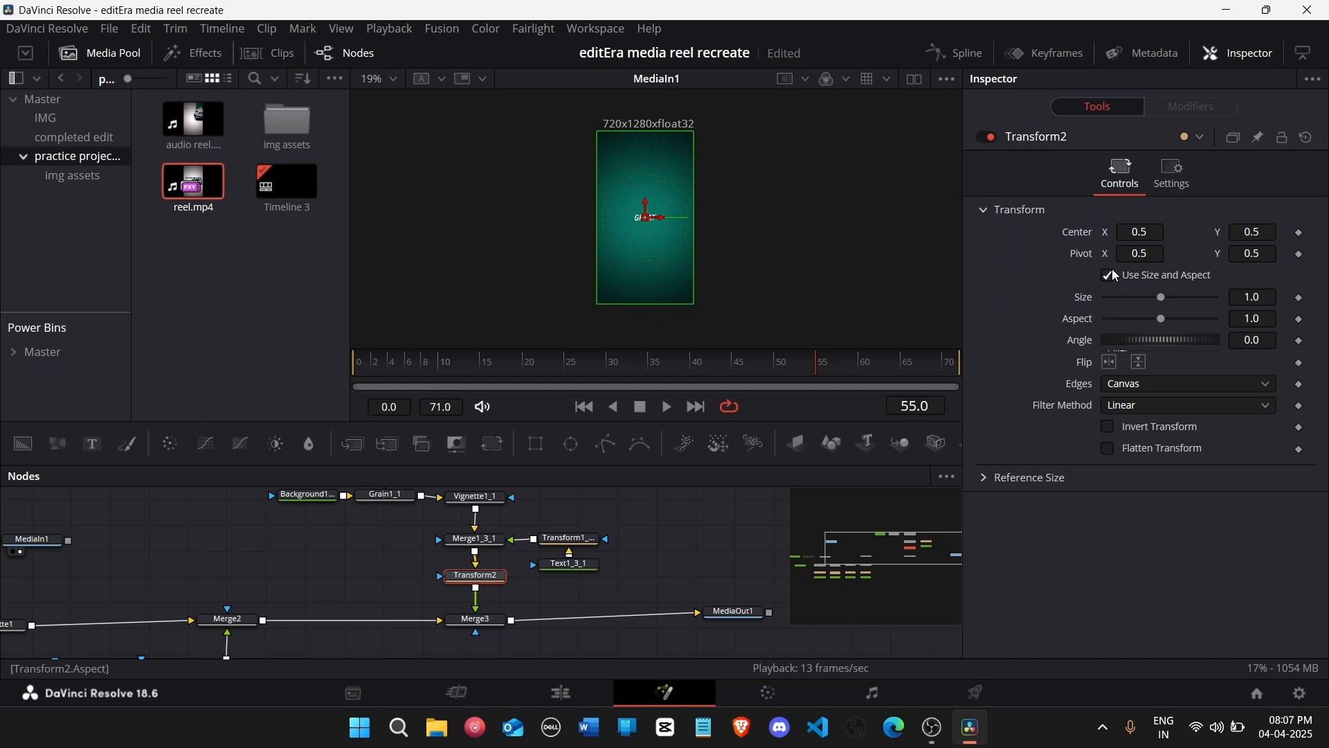
pyautogui.moveTo(1271, 299); pyautogui.dragTo(1107, 312)
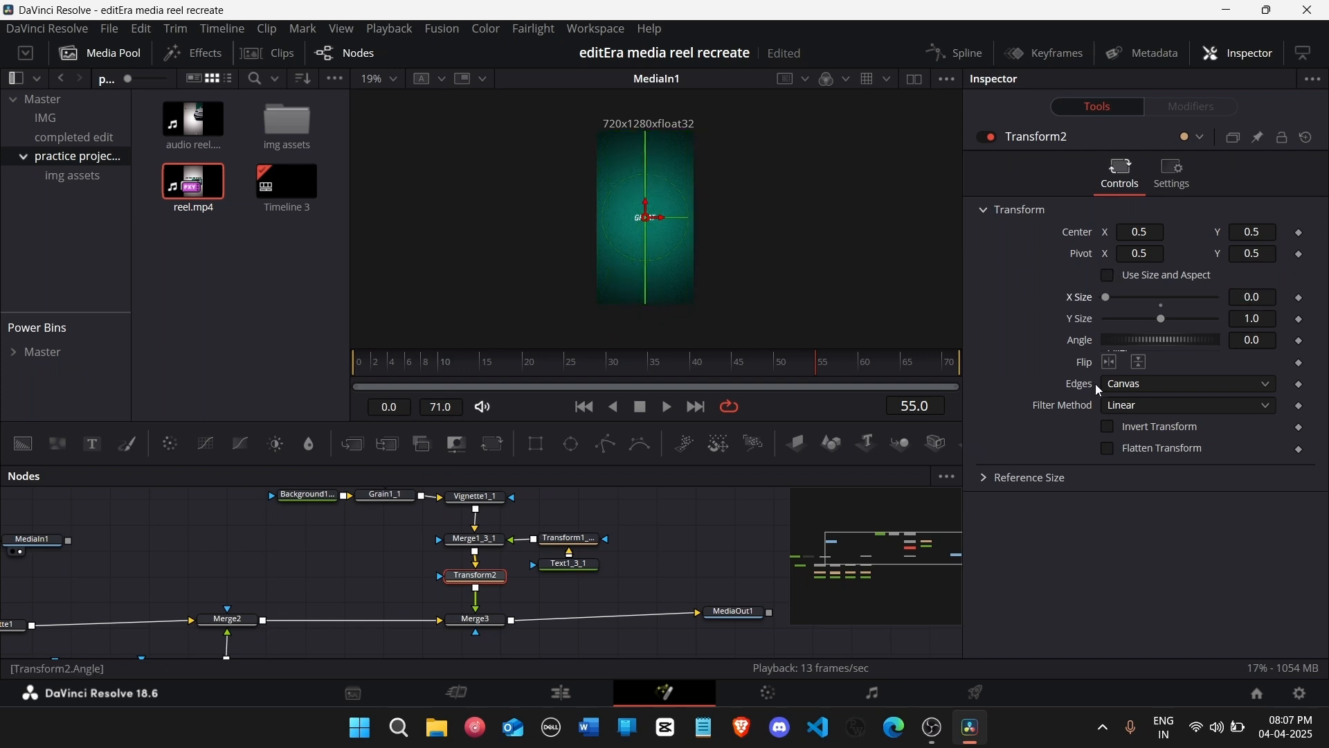
pyautogui.click(646, 561)
pyautogui.hotkey('ctrl', 'z')
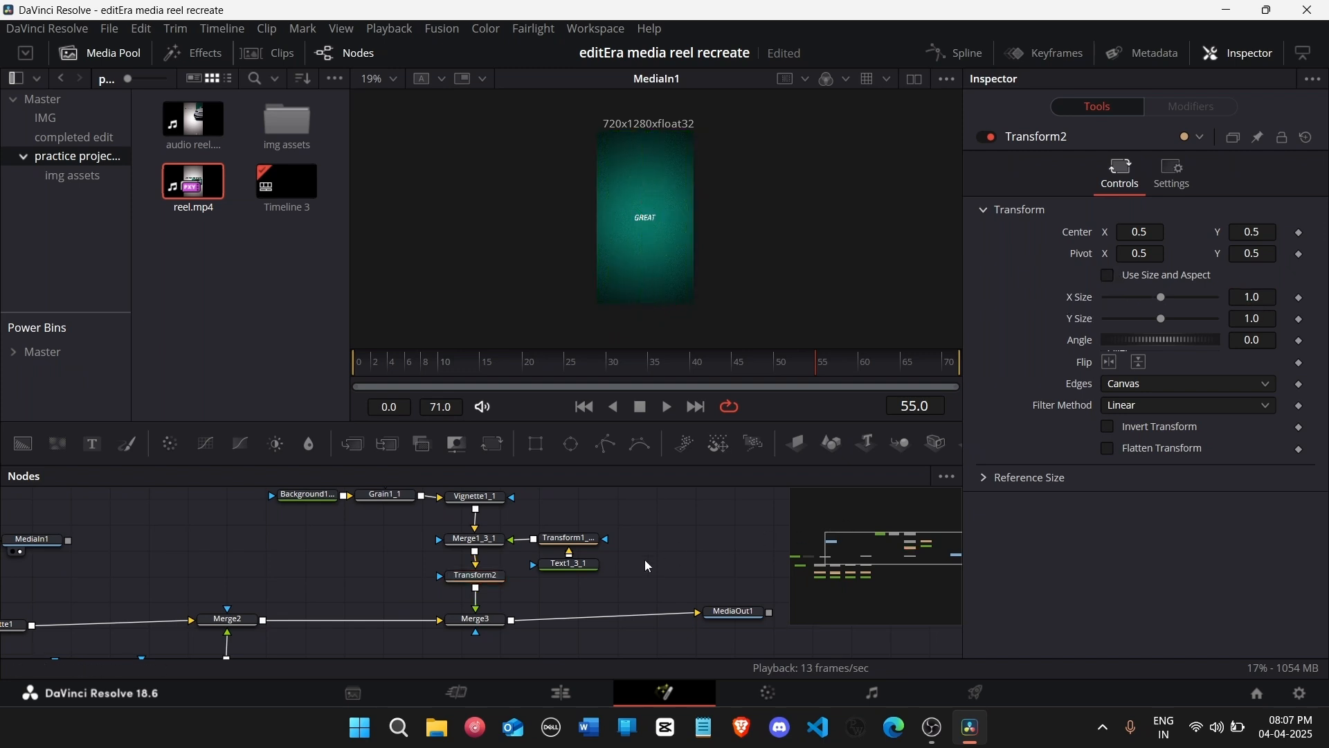
# Step: Show MediaOut1 in the viewer and preview the teal scene's horizontal collapse with Transform2's X Size at 0
pyautogui.click(732, 617)
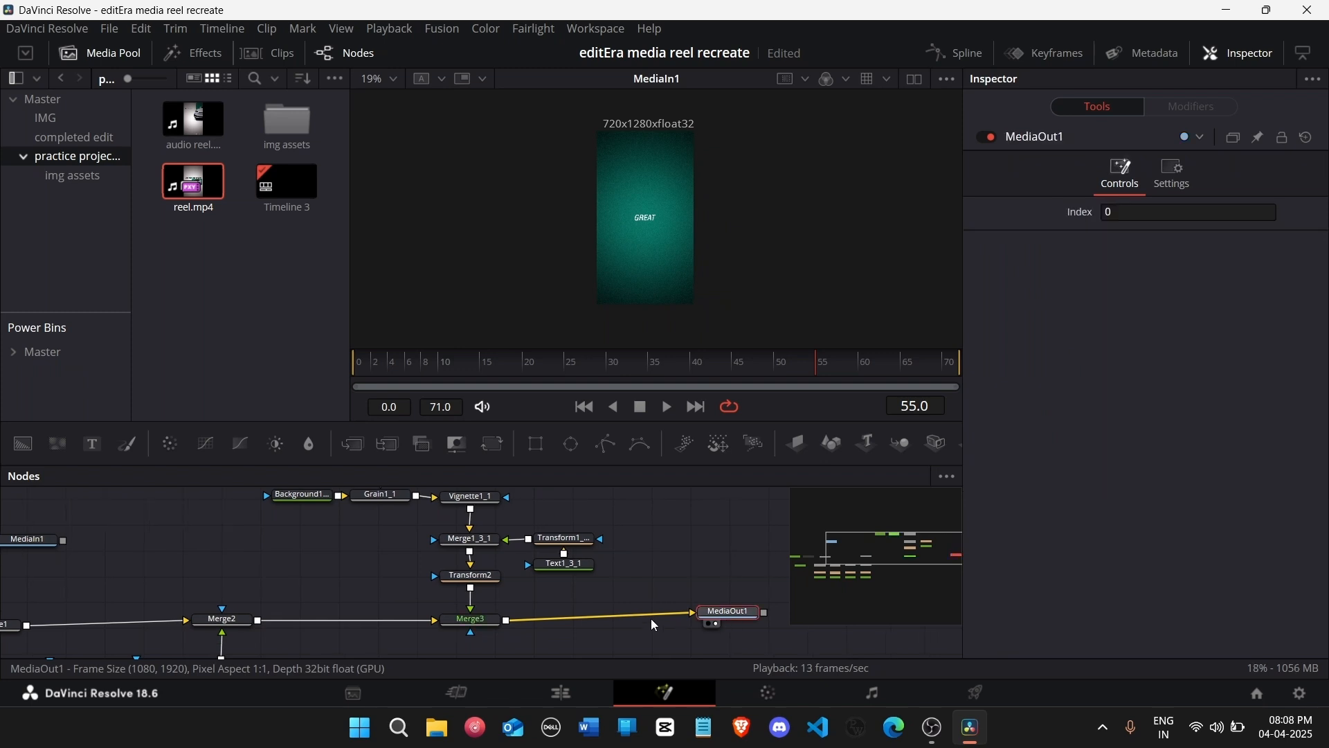
pyautogui.press('2')
pyautogui.click(486, 580)
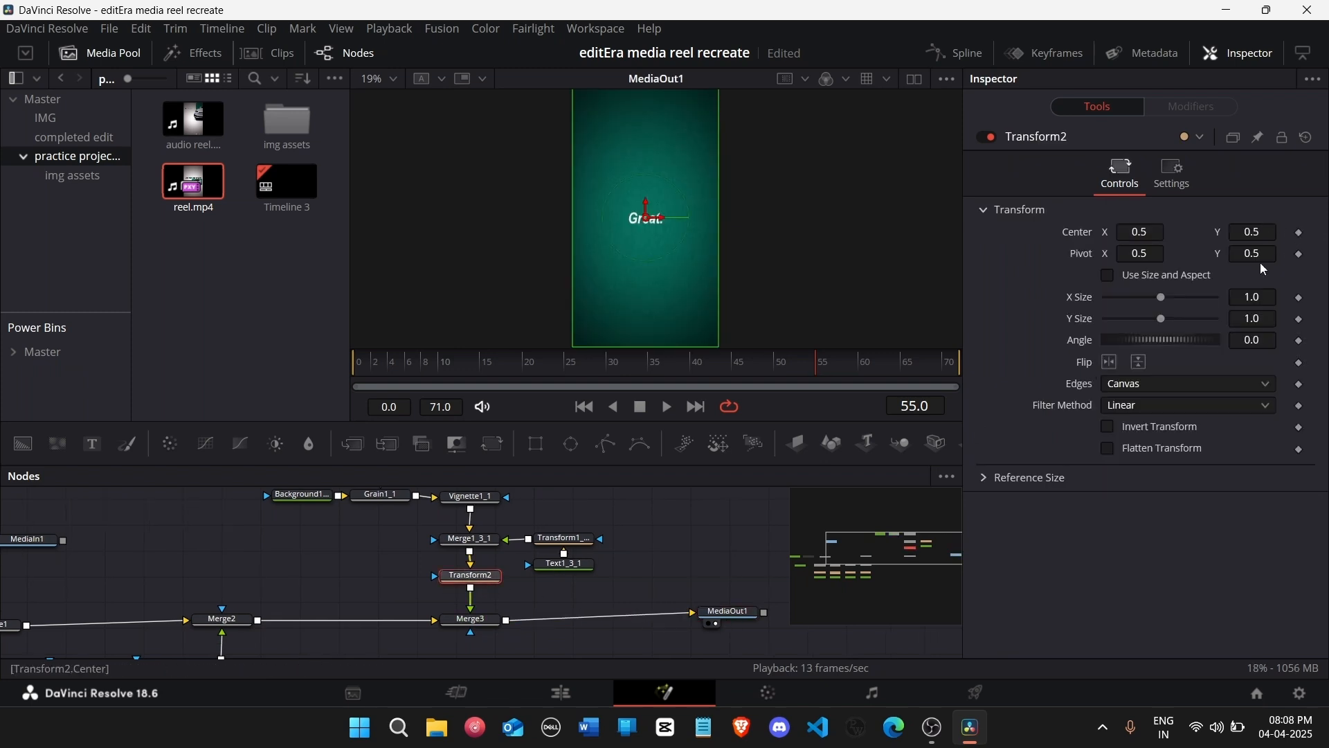
pyautogui.moveTo(1161, 297); pyautogui.dragTo(1106, 297)
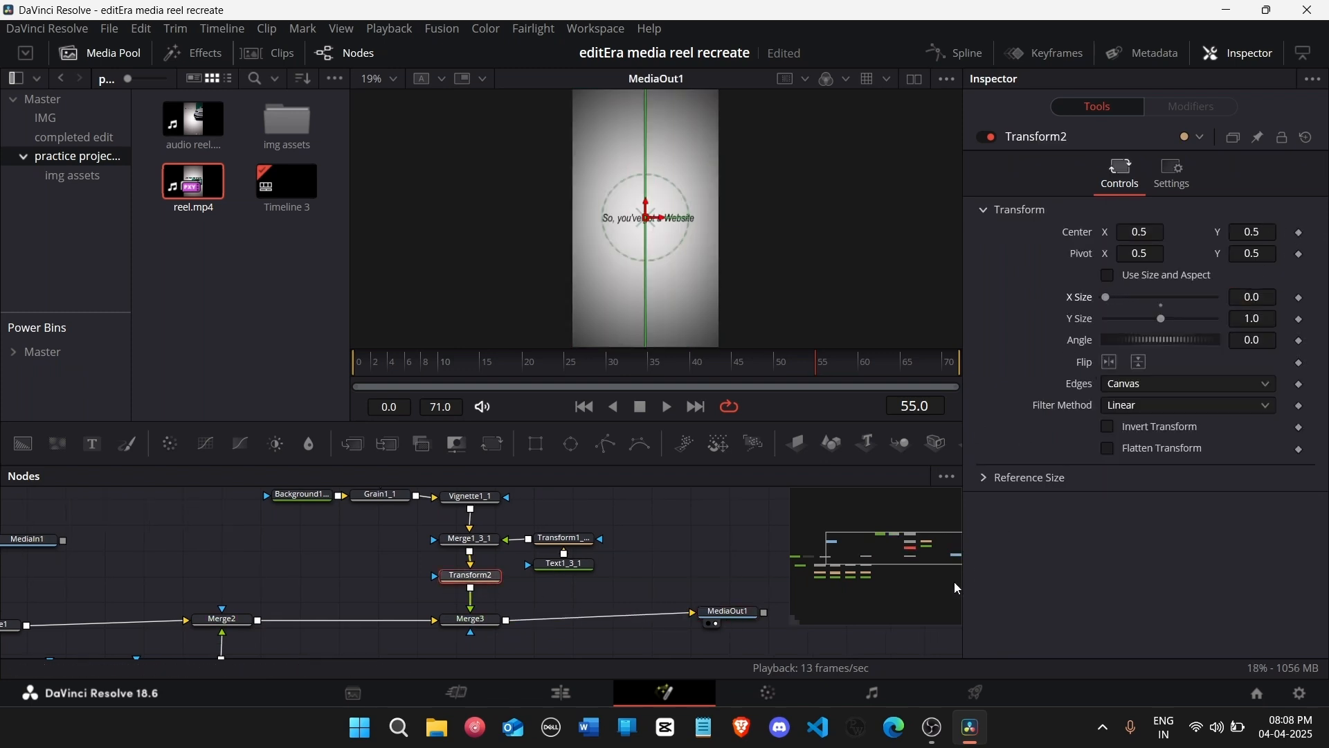
pyautogui.click(640, 519)
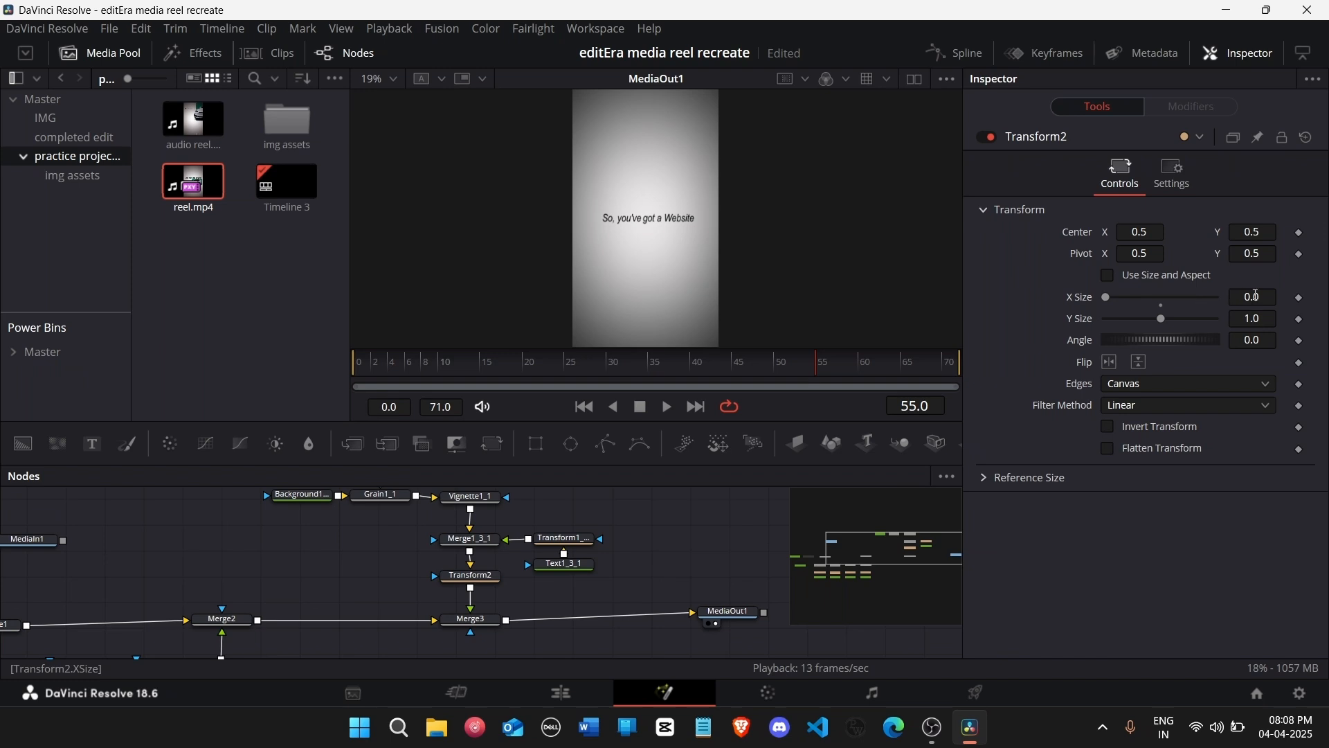
# Step: Keyframe Transform2's X Size at 1 on frame 55 and at 0 on frame 40
pyautogui.moveTo(1255, 295)
pyautogui.mouseDown()
pyautogui.moveTo(1290, 295)
pyautogui.moveTo(1254, 294)
pyautogui.mouseUp()
pyautogui.doubleClick(1266, 299)
pyautogui.write('1')
pyautogui.click(692, 548)
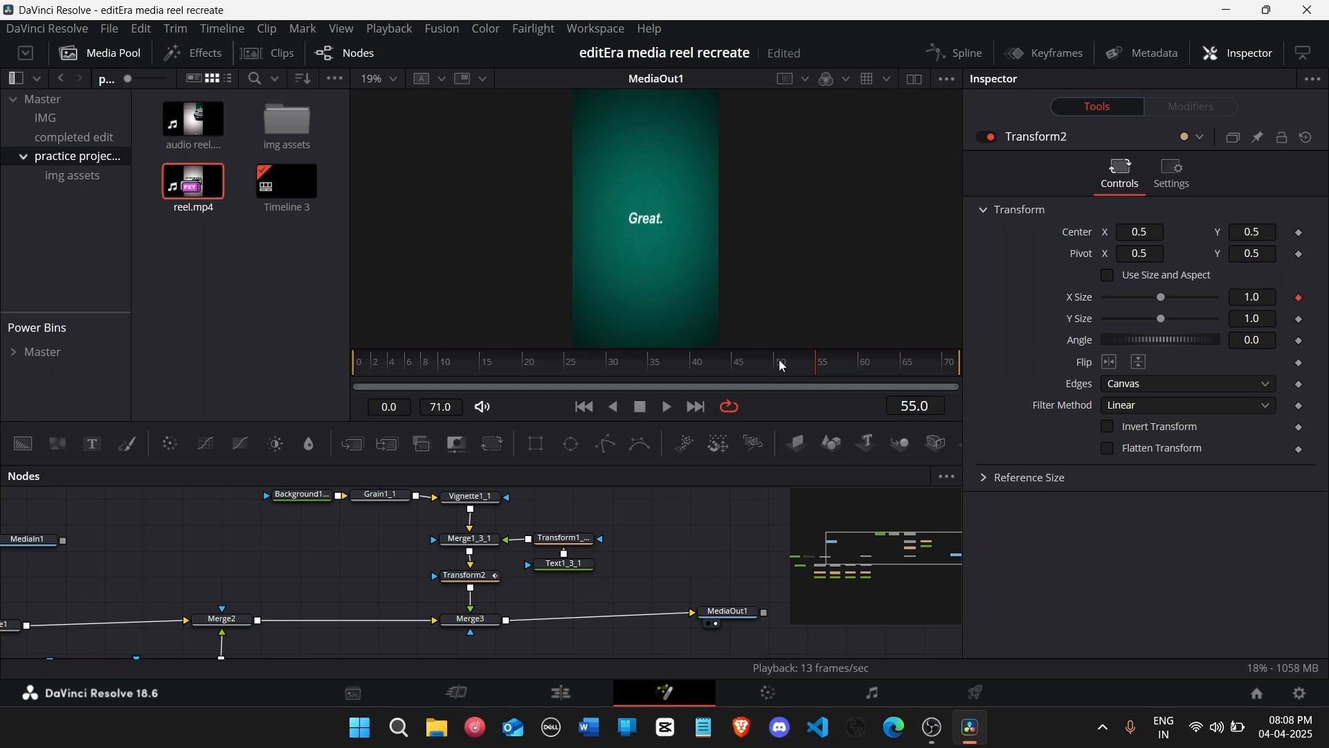
pyautogui.moveTo(783, 365)
pyautogui.mouseDown()
pyautogui.moveTo(689, 372)
pyautogui.moveTo(701, 378)
pyautogui.mouseUp()
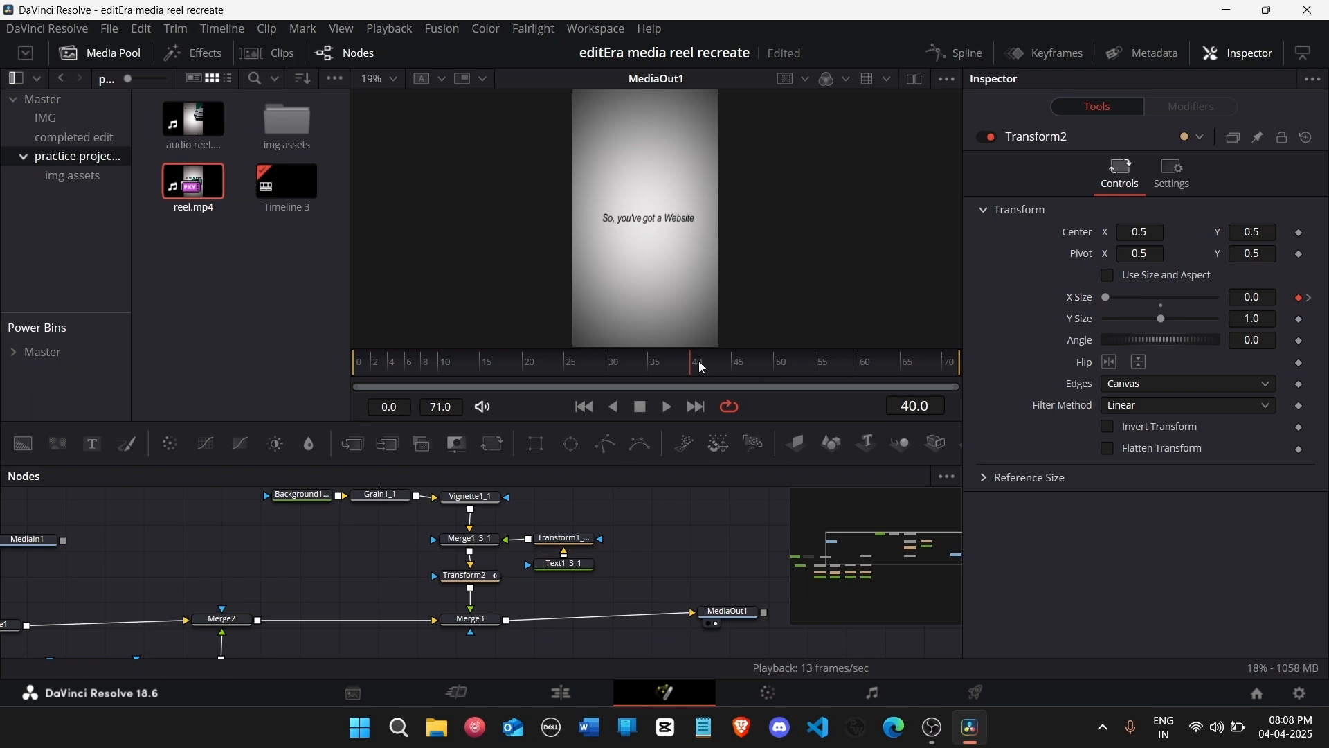
# Step: Smooth Transform2's X Size curve between its two keyframes and extend the frame 55 keyframe's handle back to about frame 40
pyautogui.moveTo(702, 367); pyautogui.dragTo(779, 355)
pyautogui.click(950, 61)
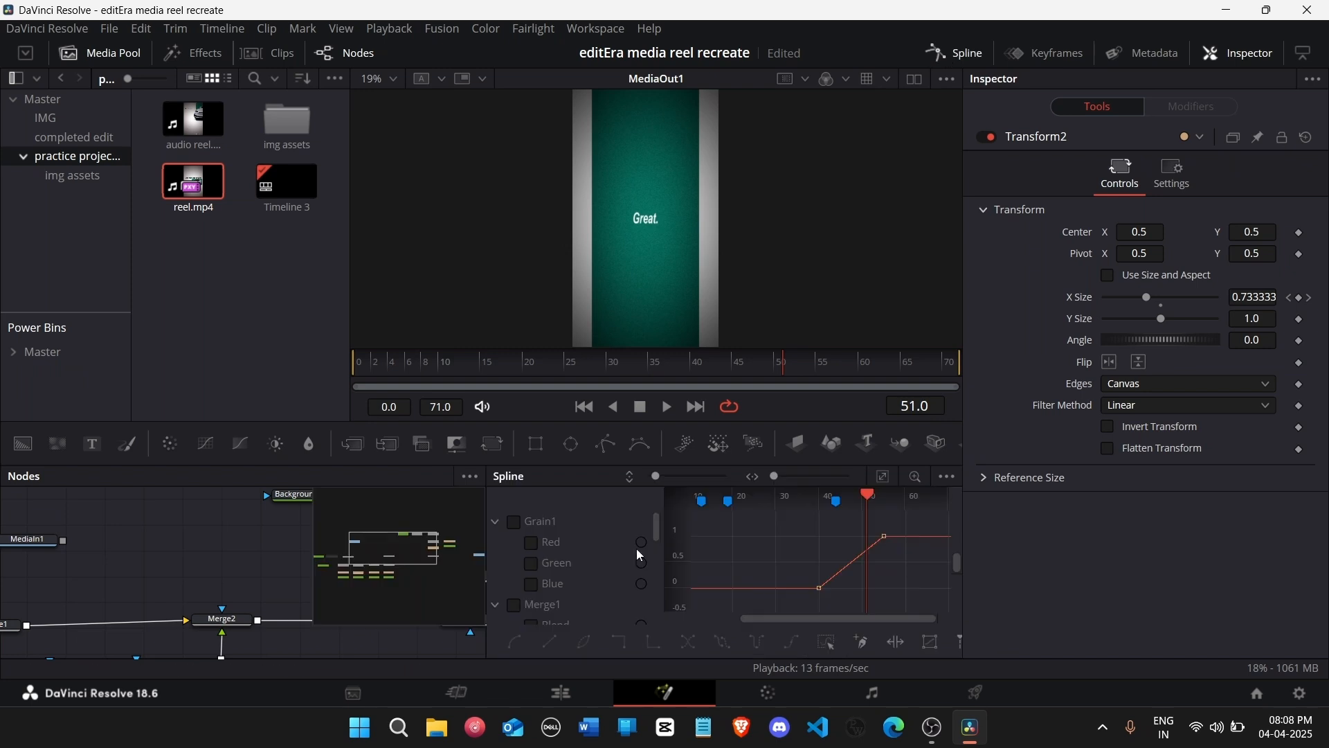
pyautogui.click(496, 523)
pyautogui.click(884, 476)
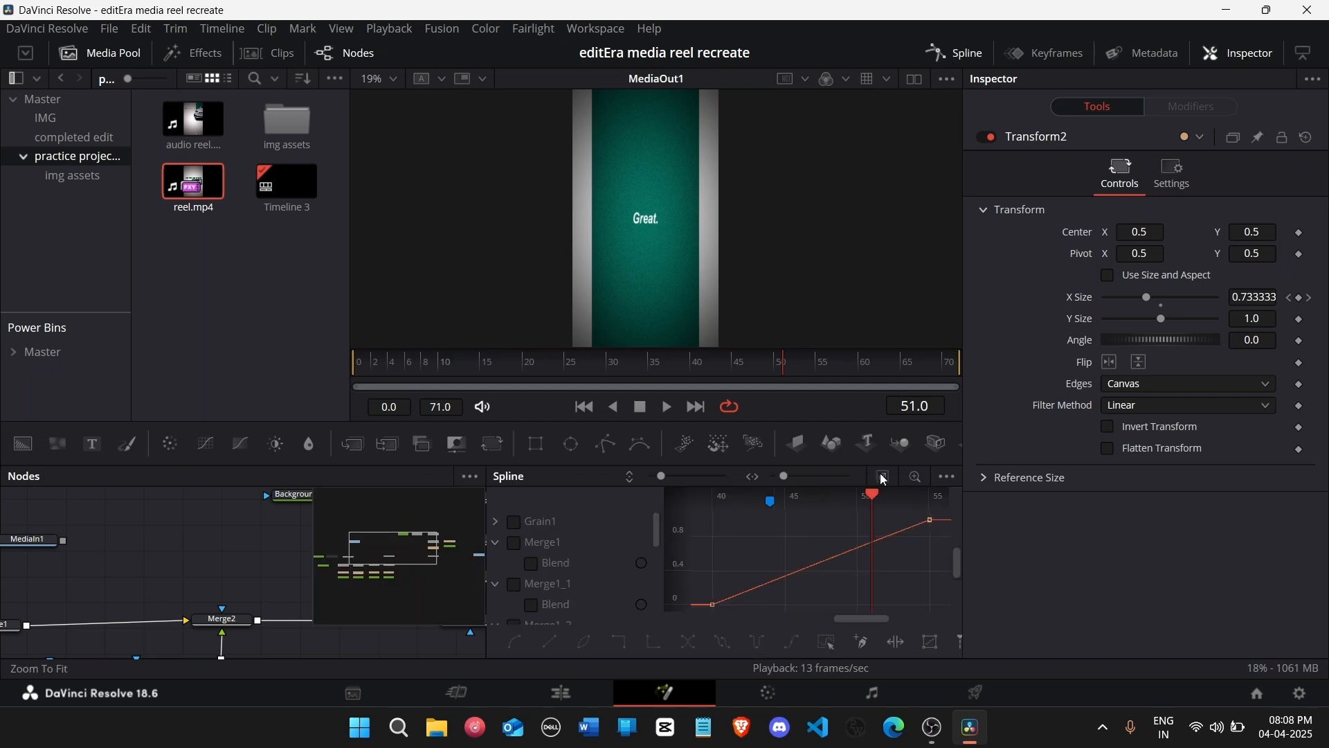
pyautogui.press('f')
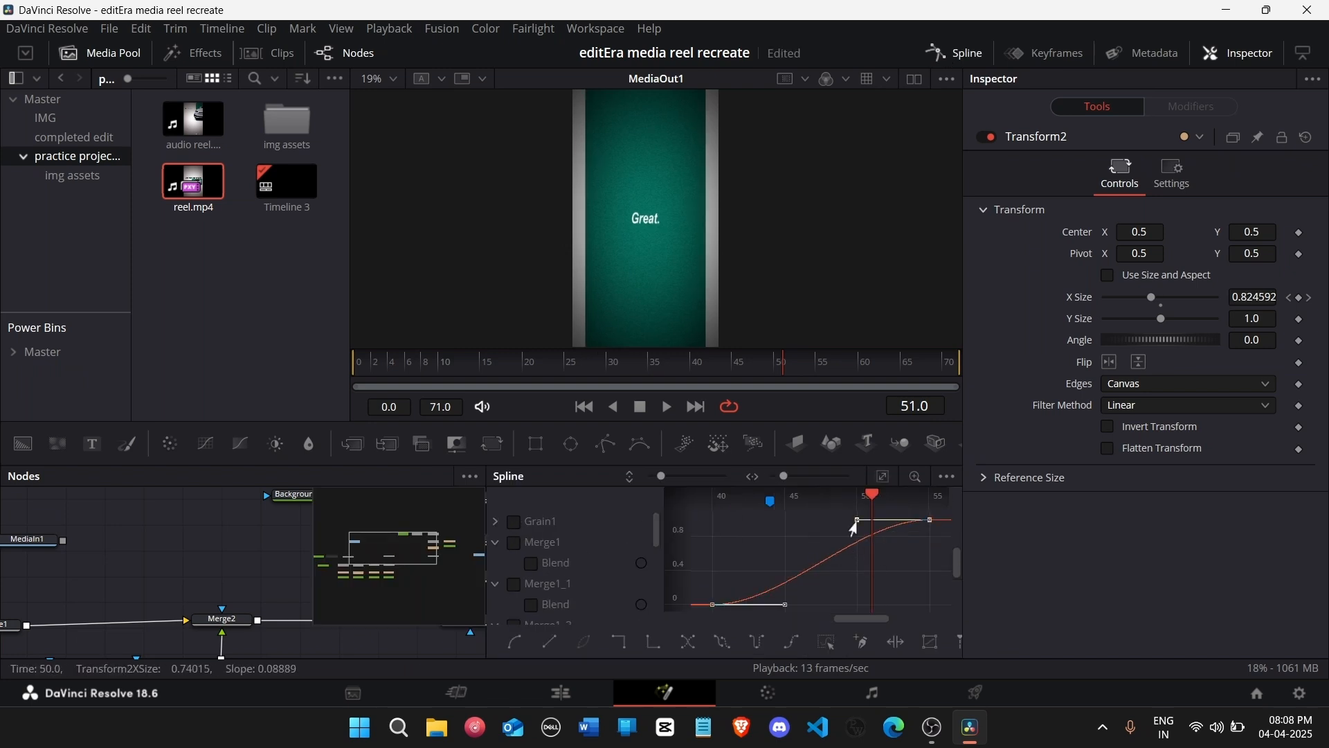
pyautogui.moveTo(857, 520); pyautogui.dragTo(710, 523)
# Step: Play back the eased horizontal opening of the teal scene from frame 40, and close the spline editor
pyautogui.moveTo(751, 367); pyautogui.dragTo(696, 372)
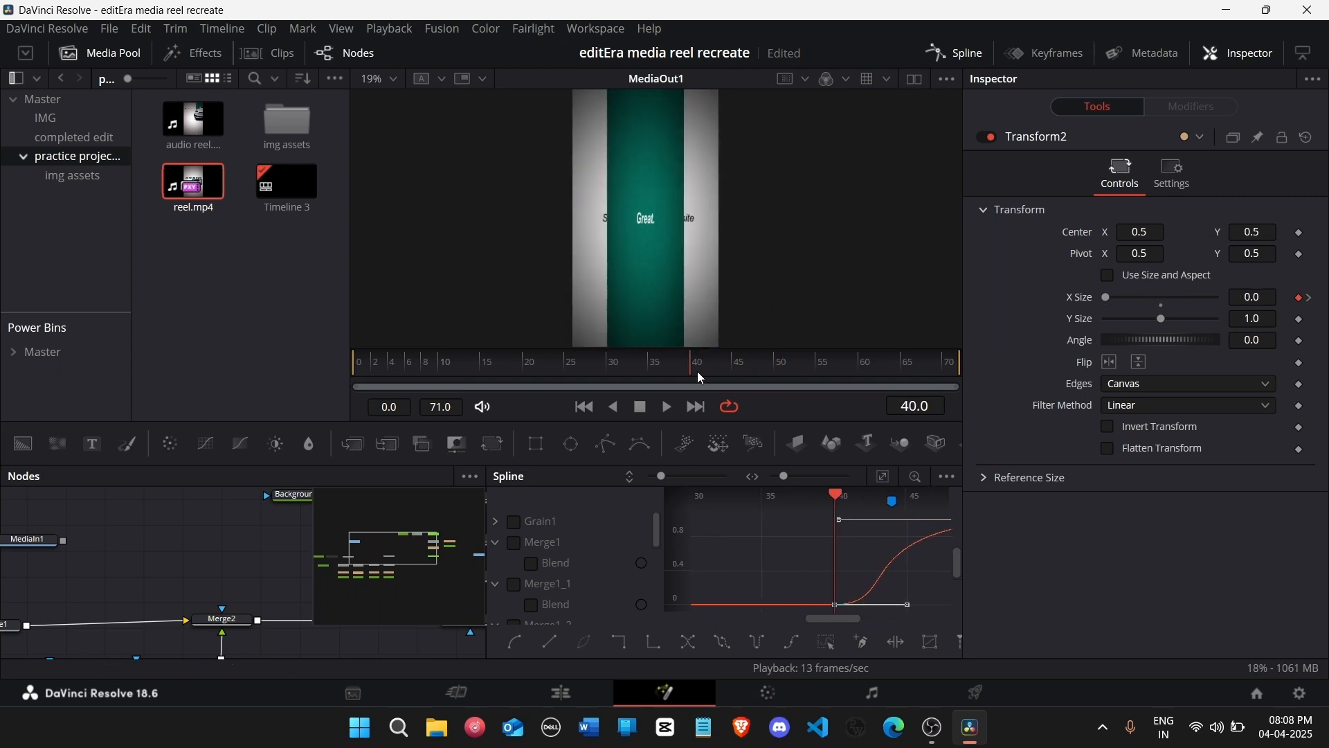
pyautogui.press('space')
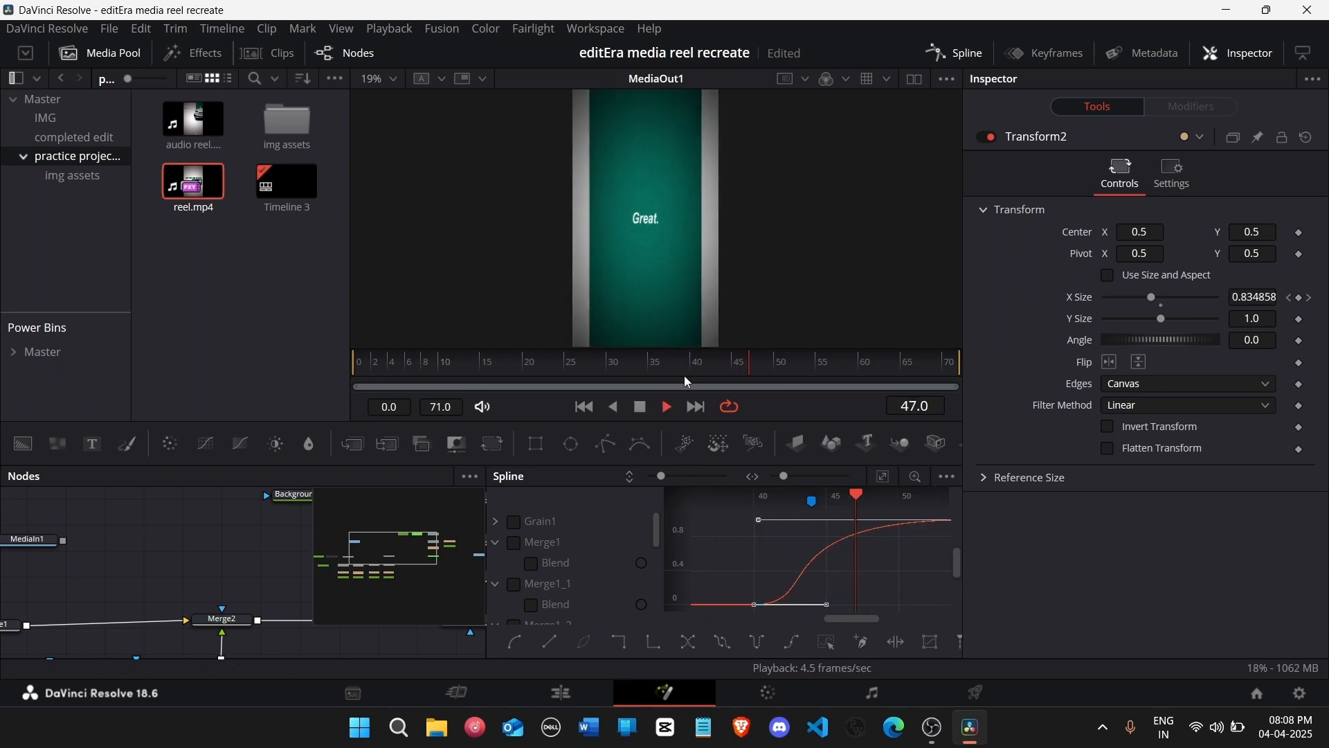
pyautogui.click(684, 375)
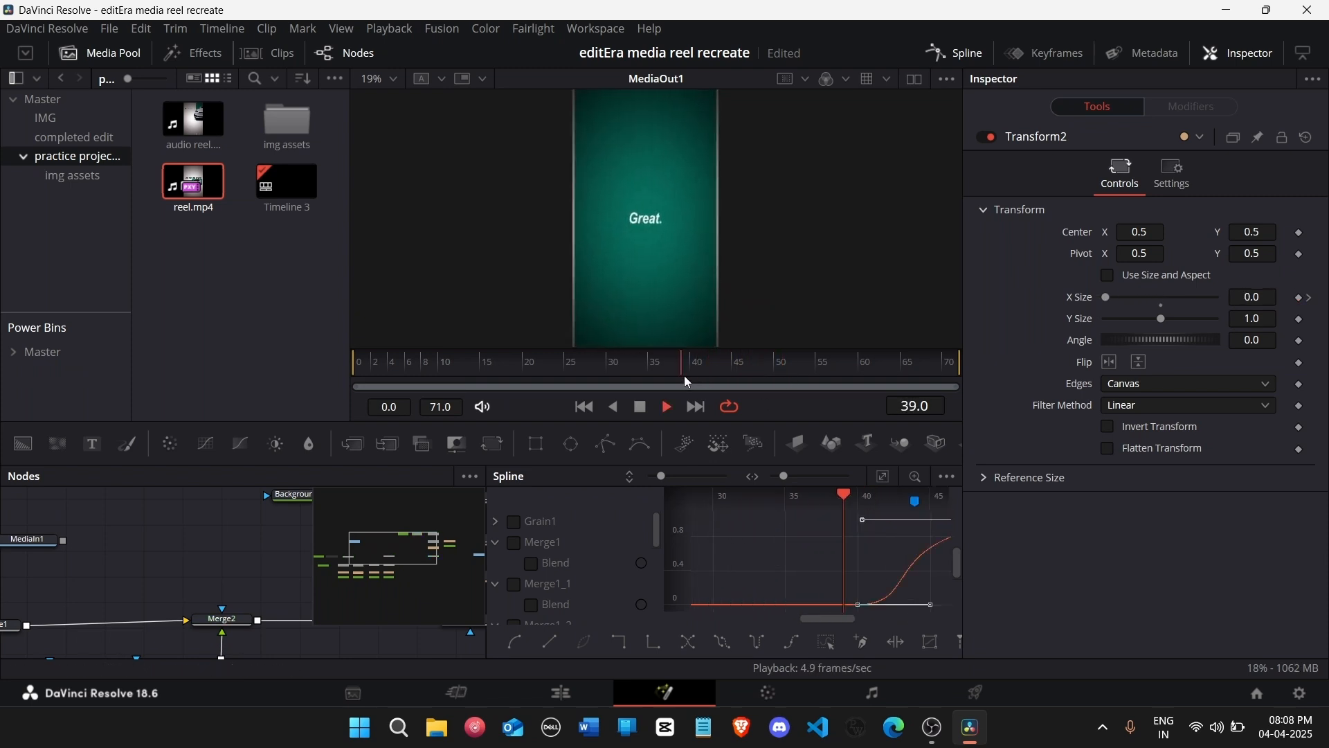
pyautogui.click(958, 52)
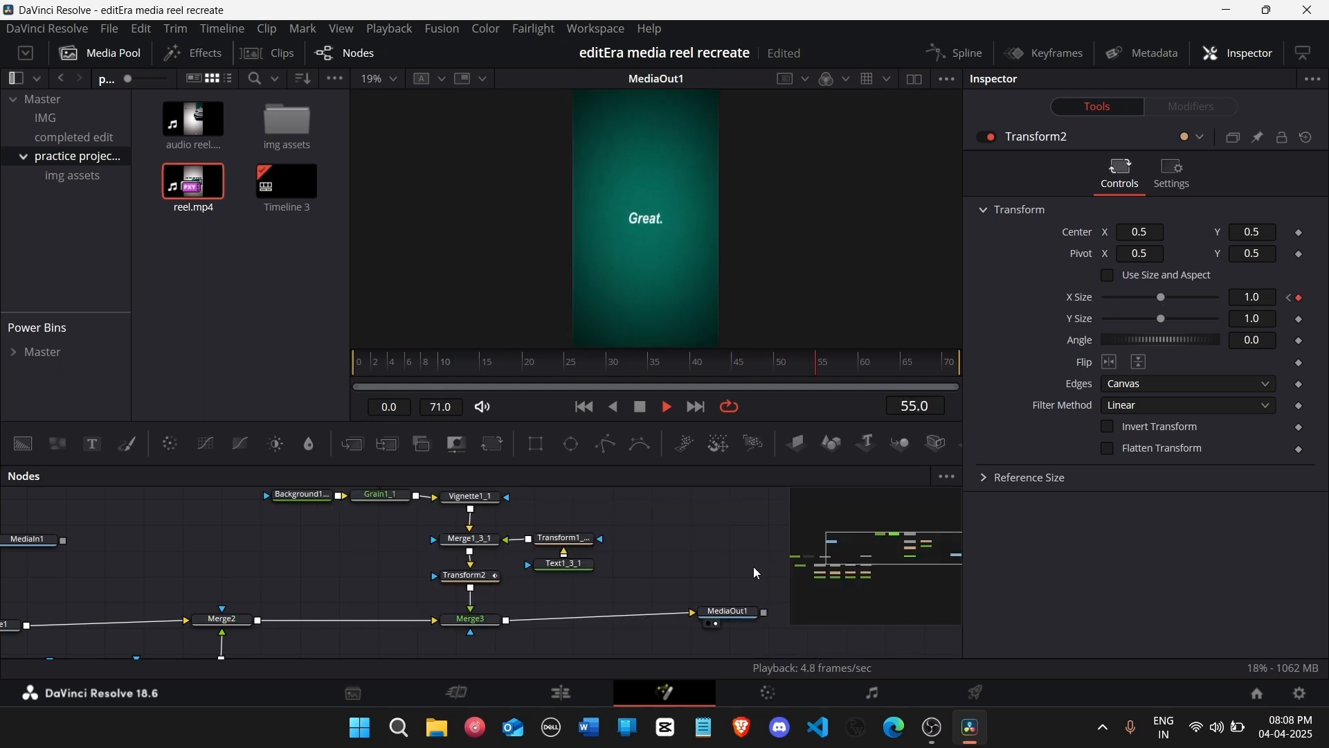
# Step: Review the composition from frame 0 to frame 70 and inspect the Grain1 node's settings
pyautogui.click(394, 32)
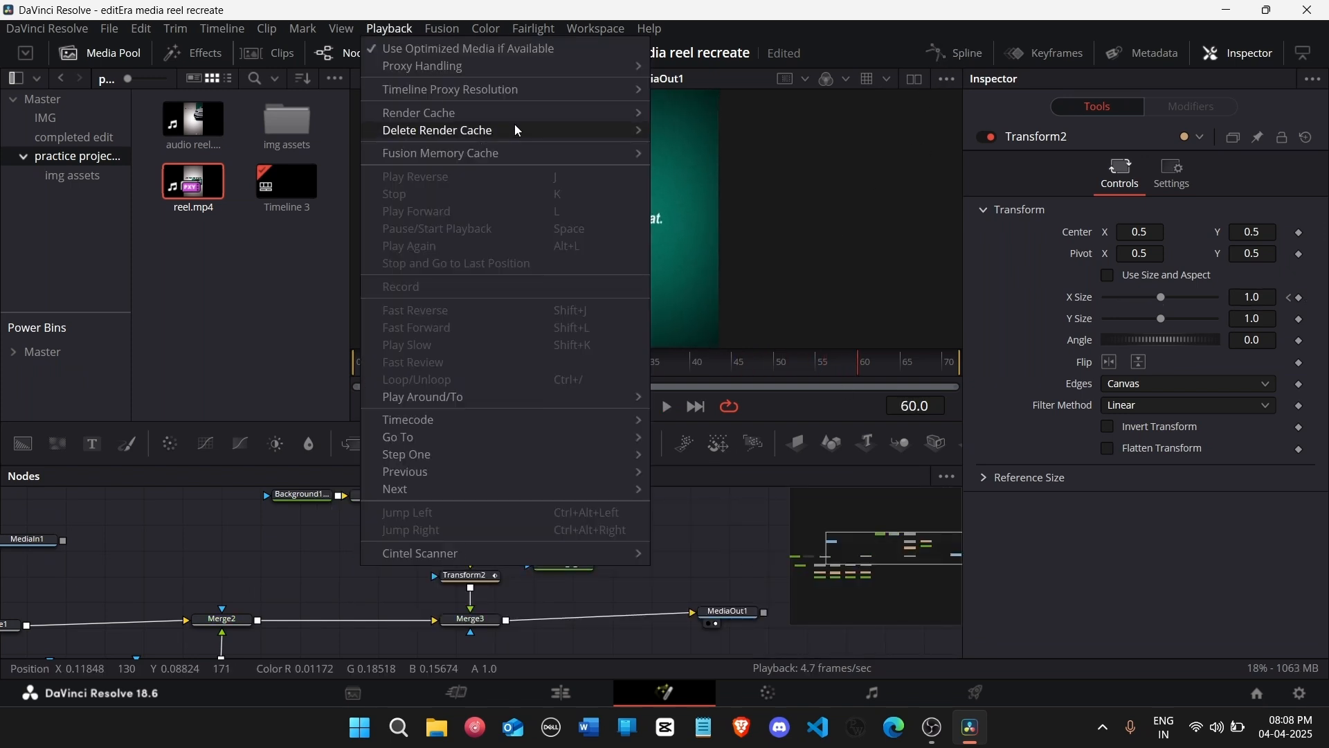
pyautogui.click(728, 564)
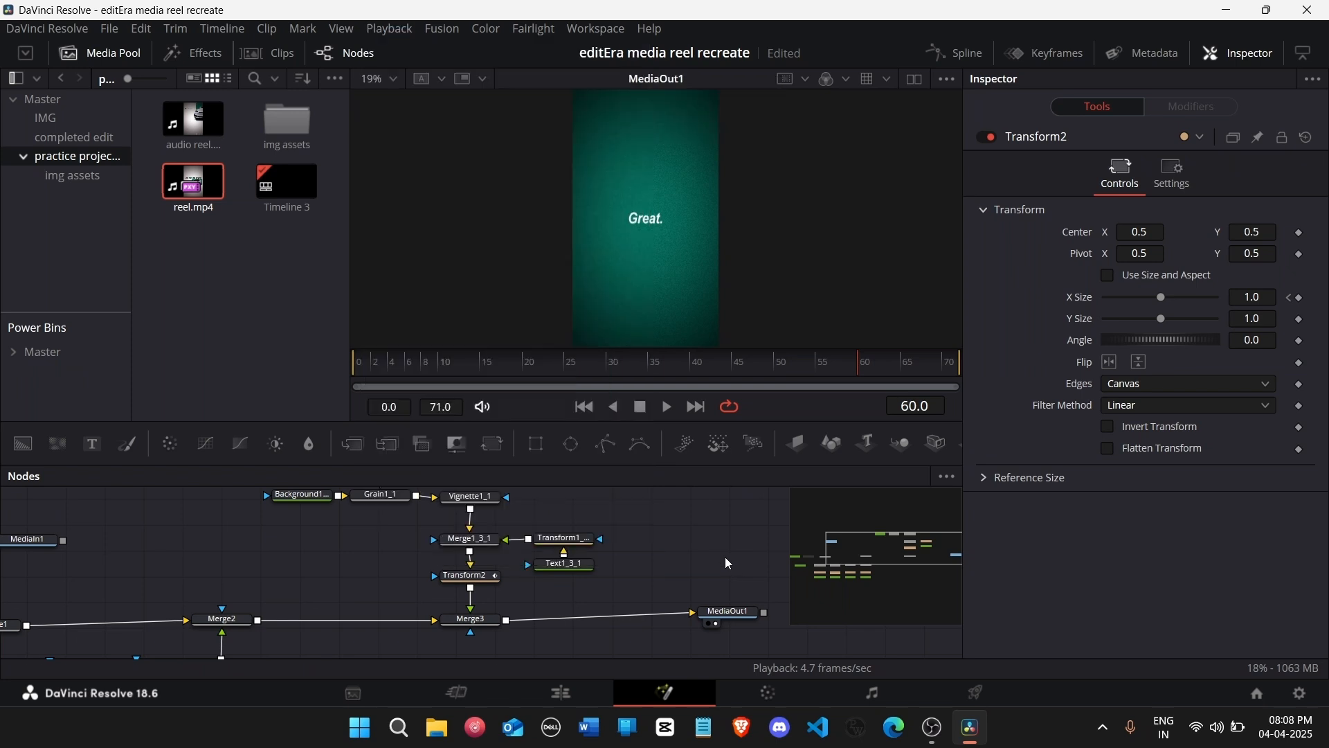
pyautogui.moveTo(548, 397); pyautogui.dragTo(367, 433)
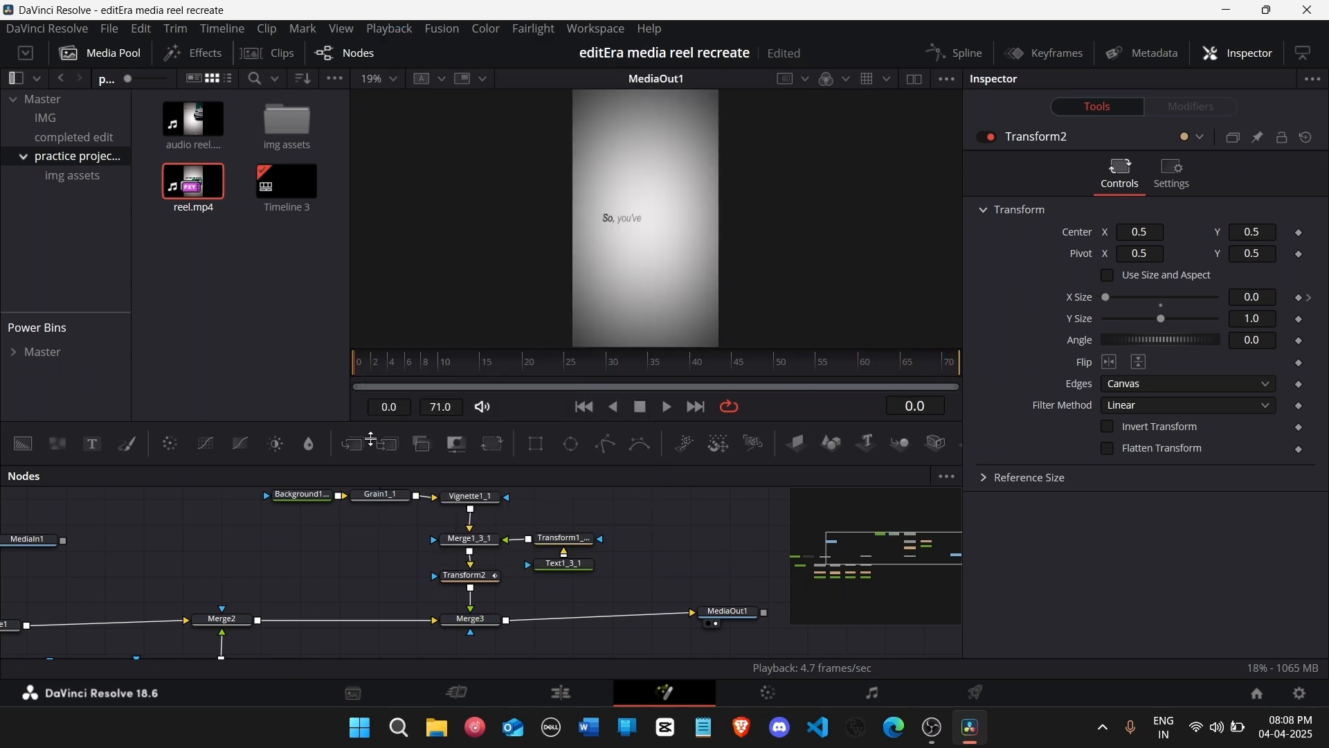
pyautogui.moveTo(911, 547)
pyautogui.mouseDown()
pyautogui.moveTo(907, 571)
pyautogui.moveTo(886, 546)
pyautogui.mouseUp()
pyautogui.scroll(-2, 507, 589)
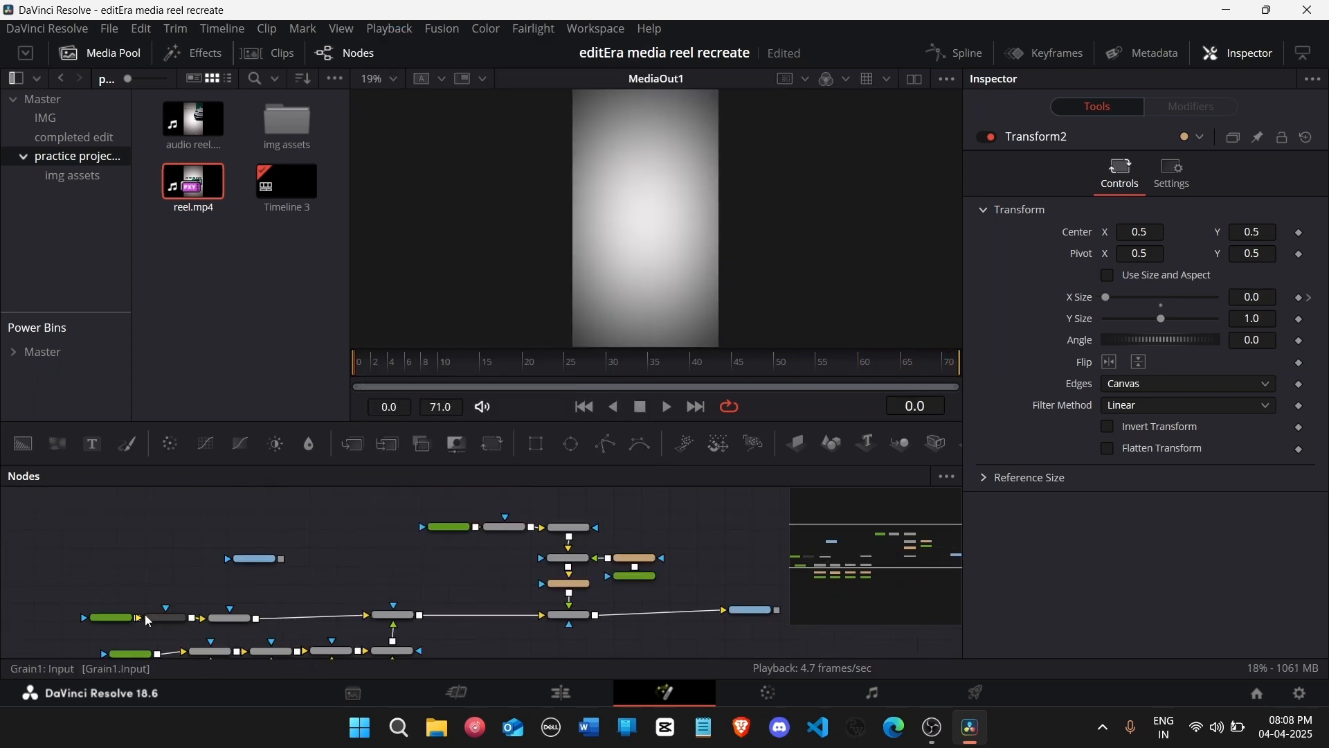
pyautogui.click(166, 617)
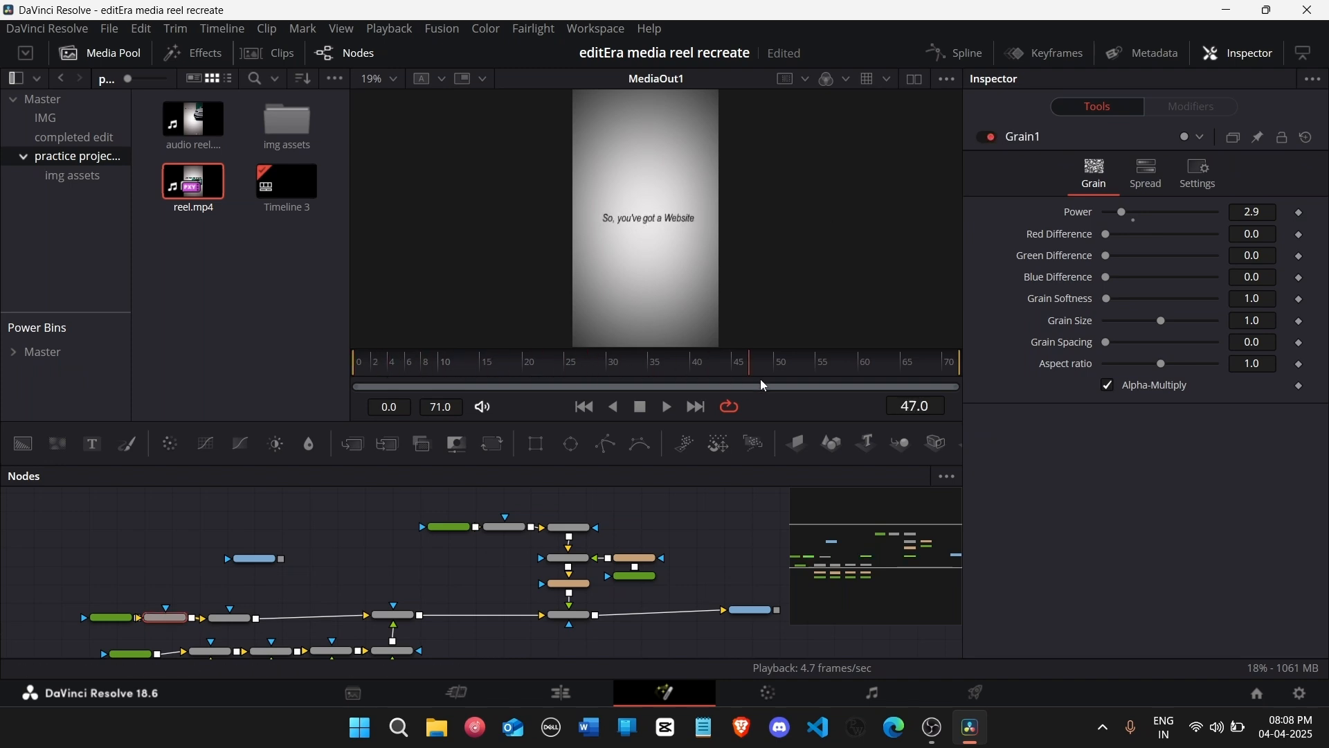
pyautogui.moveTo(762, 383); pyautogui.dragTo(922, 398)
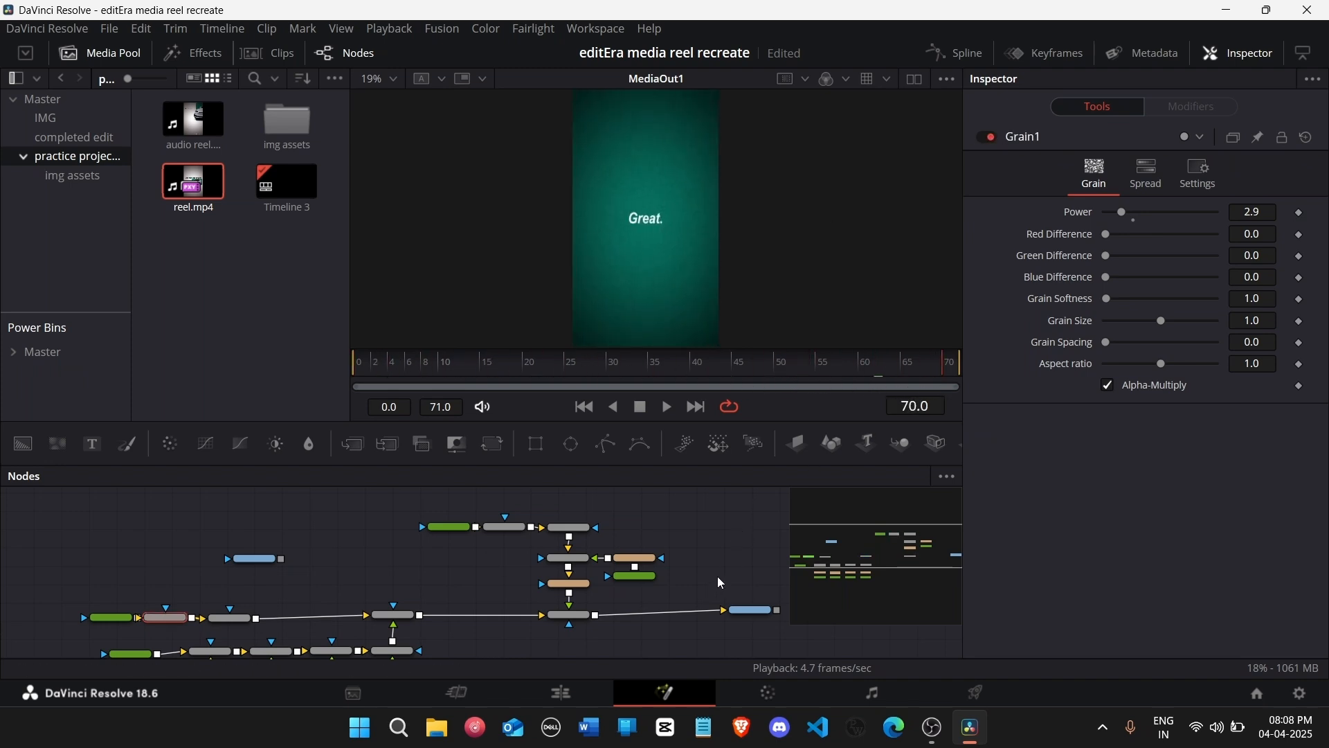
# Step: Return to the edit timeline, enable the reference reel.mp4 clip and examine its transition between 01:00:02:18 and 01:00:03:00
pyautogui.click(584, 701)
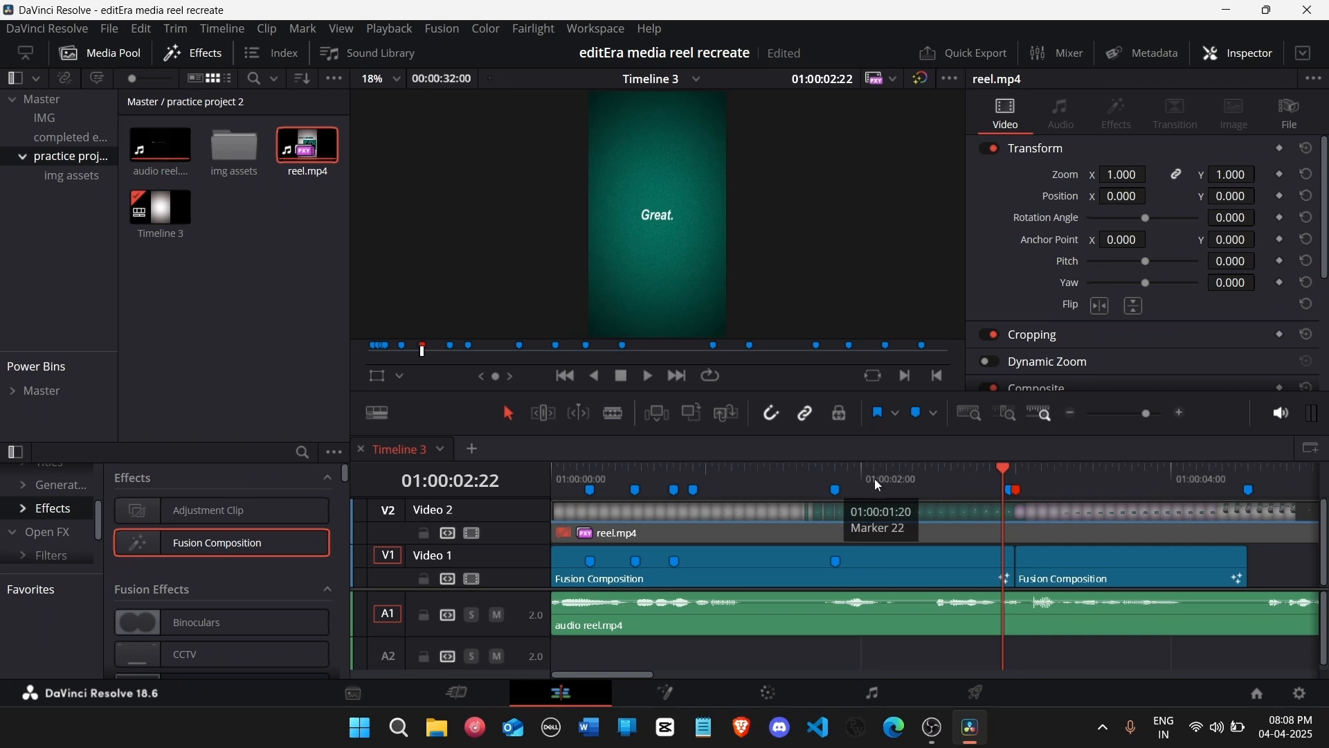
pyautogui.moveTo(877, 485); pyautogui.dragTo(1004, 483)
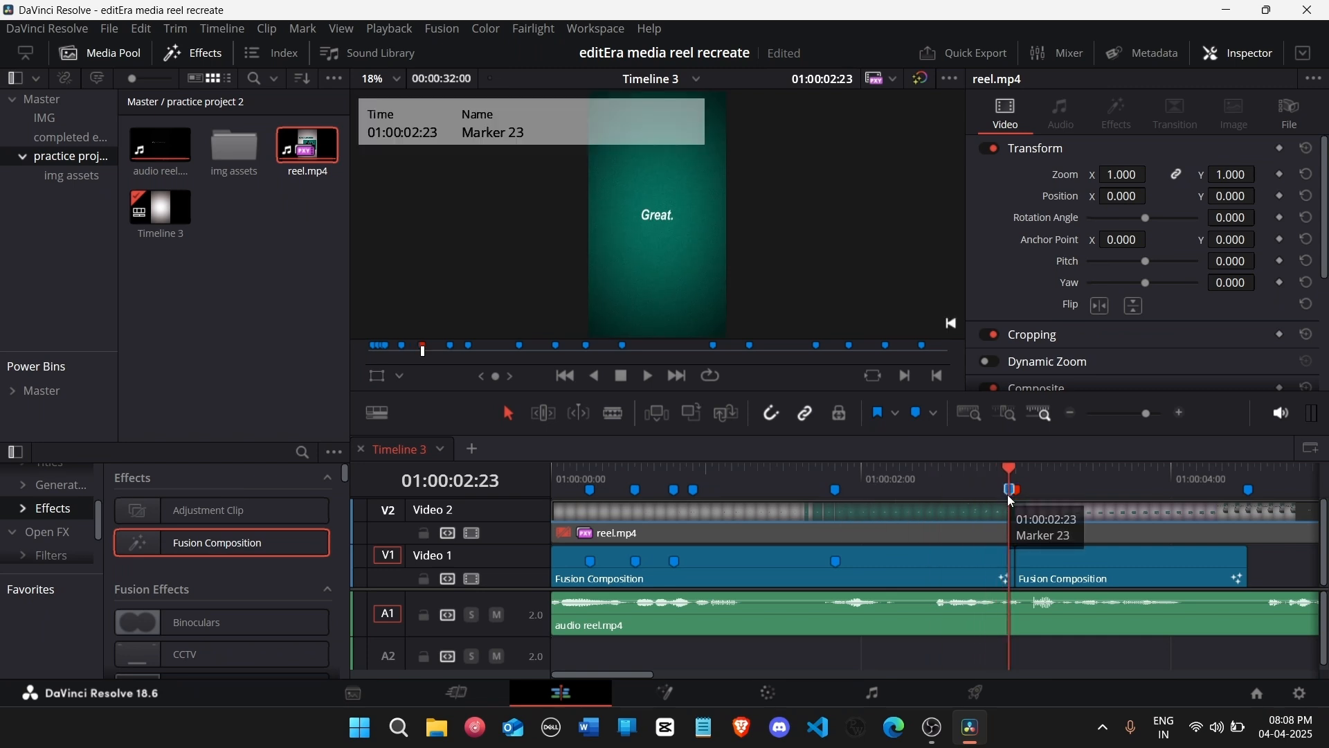
pyautogui.click(1024, 463)
pyautogui.click(1042, 524)
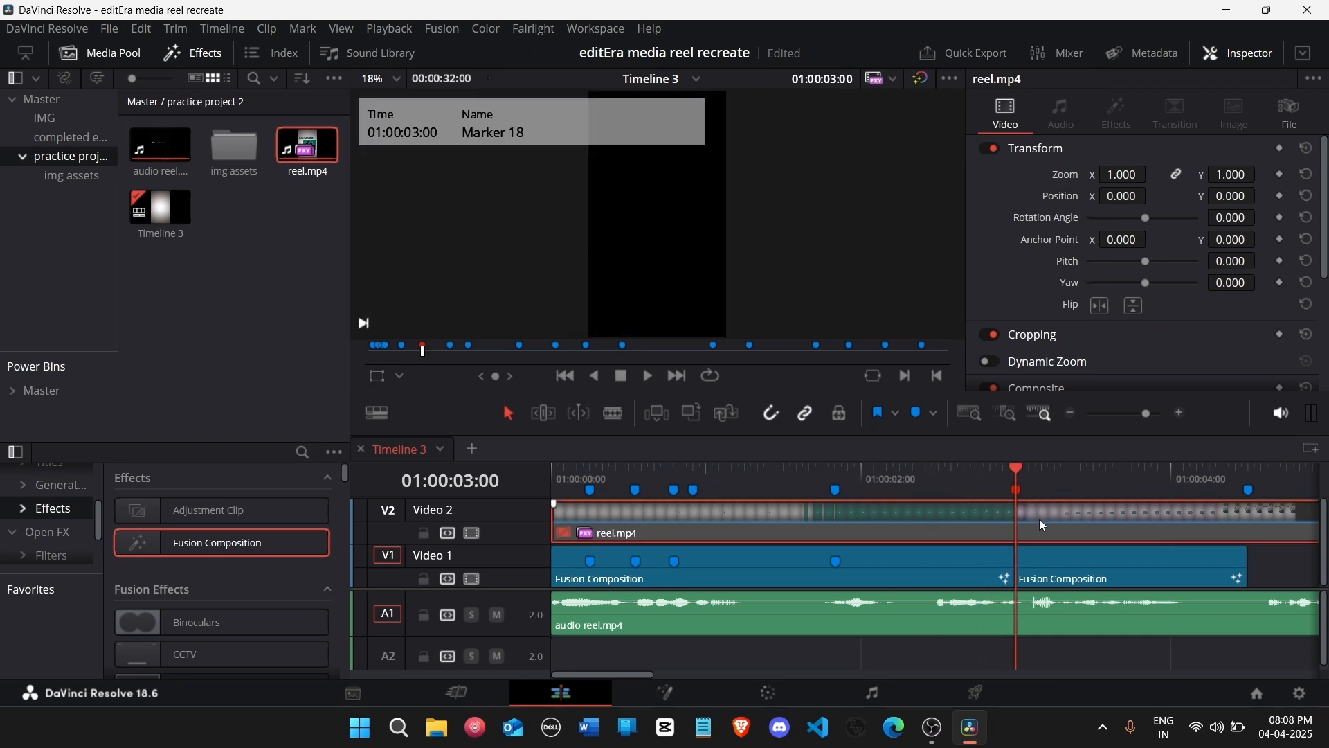
pyautogui.moveTo(1036, 480); pyautogui.dragTo(1022, 523)
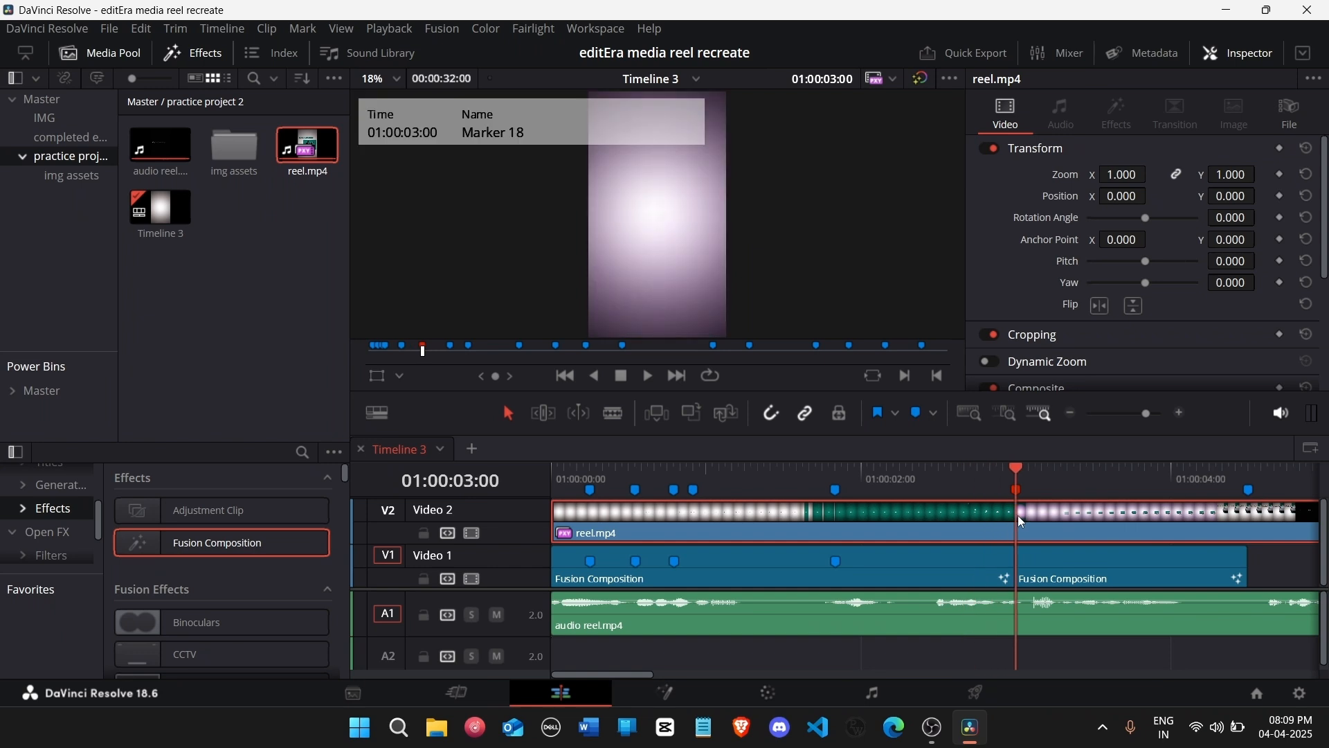
pyautogui.click(979, 490)
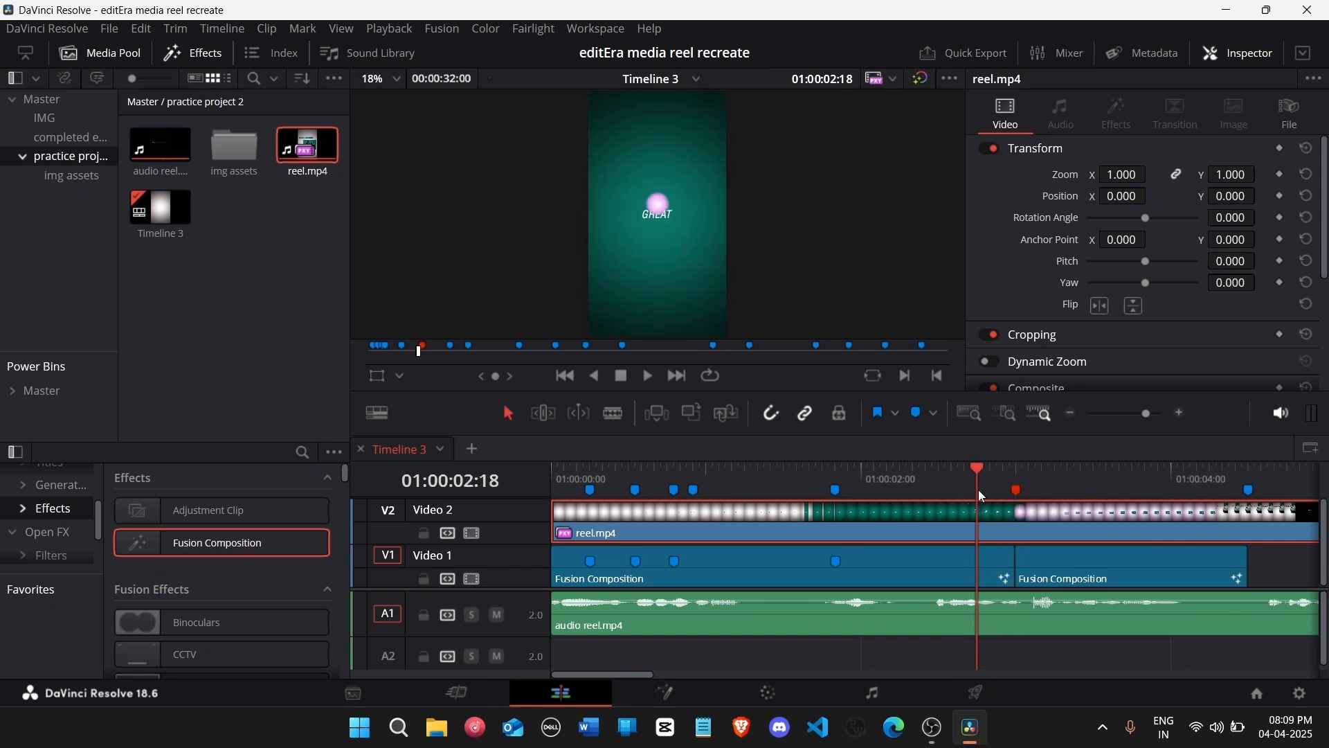
# Step: Disable the reference reel.mp4 clip and open the first Fusion Composition on Video 1 for node editing
pyautogui.click(668, 693)
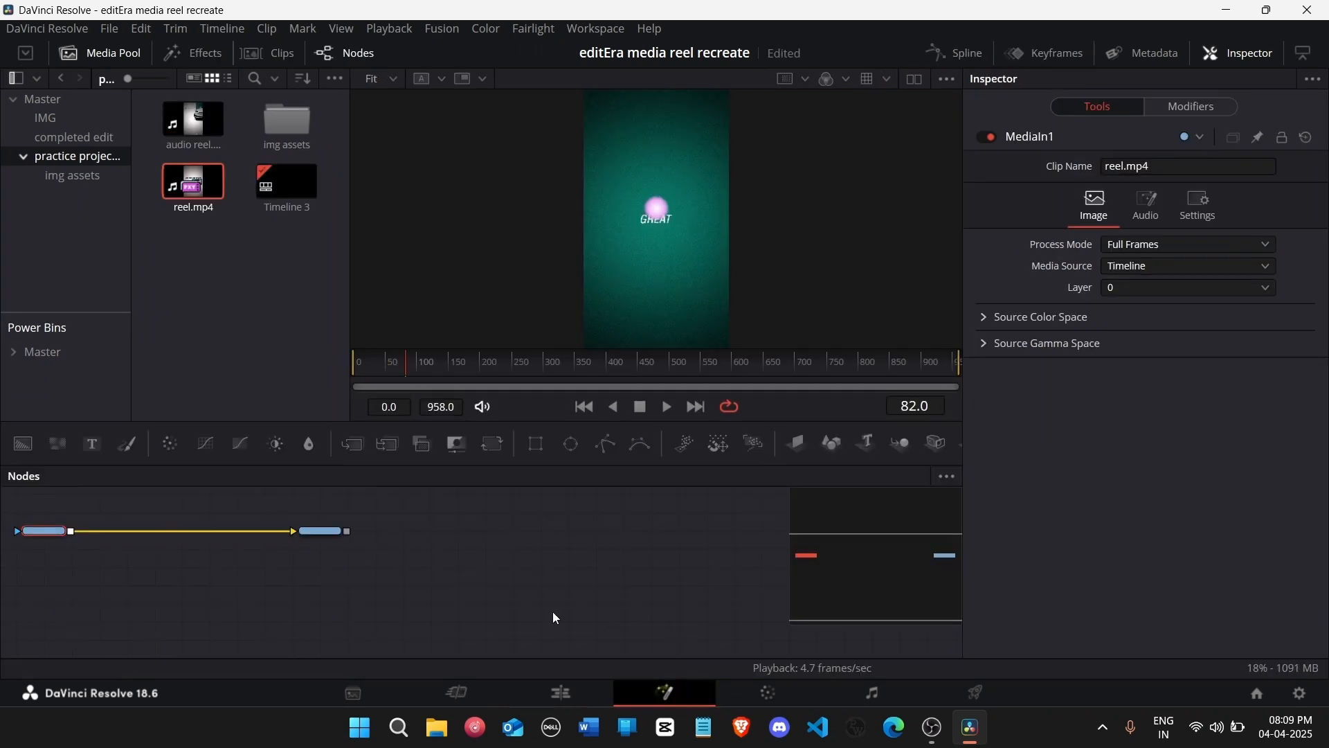
pyautogui.click(562, 692)
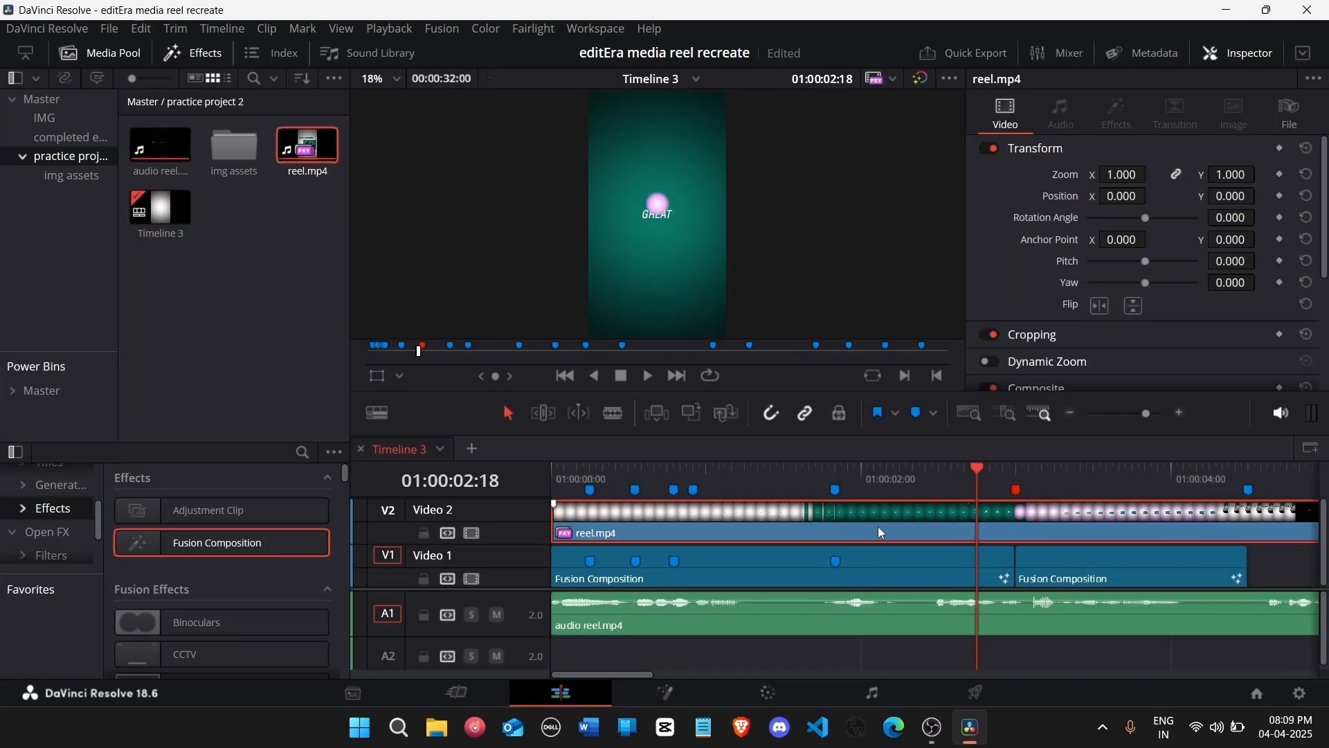
pyautogui.press('d')
pyautogui.click(942, 559)
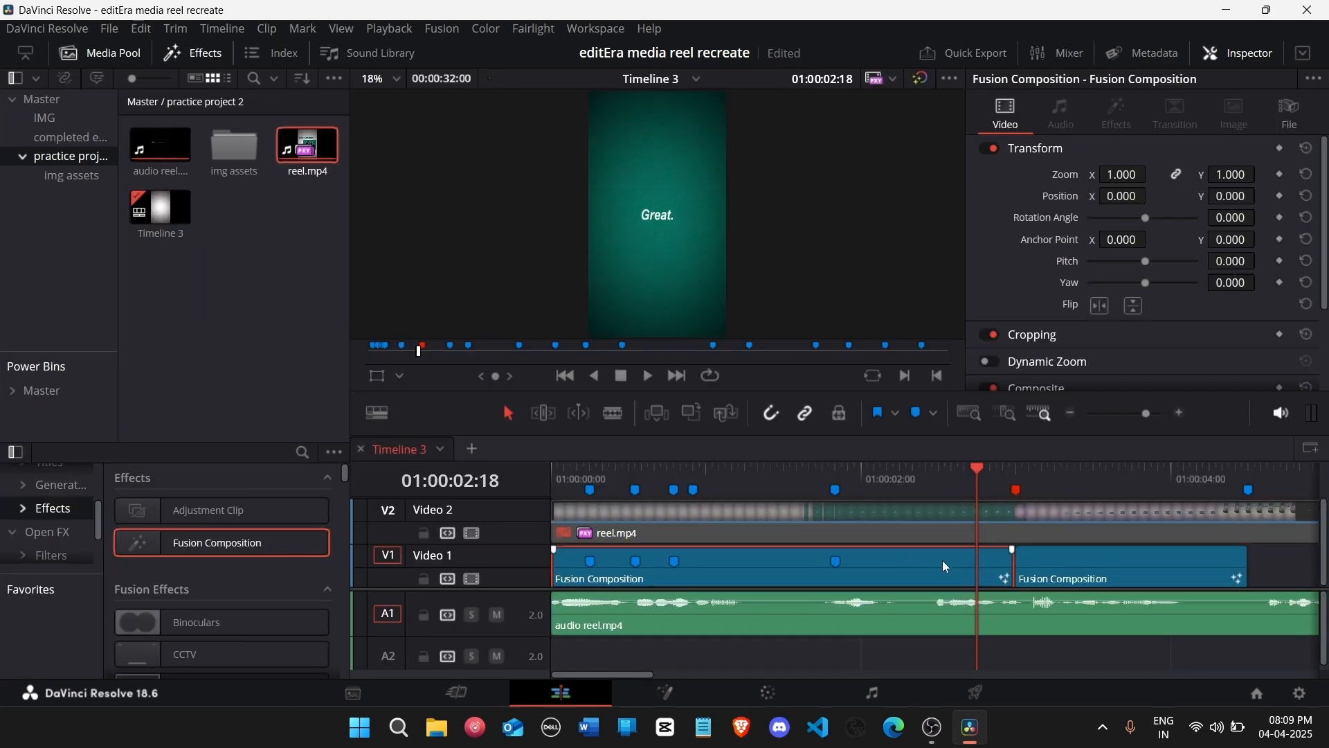
pyautogui.click(675, 692)
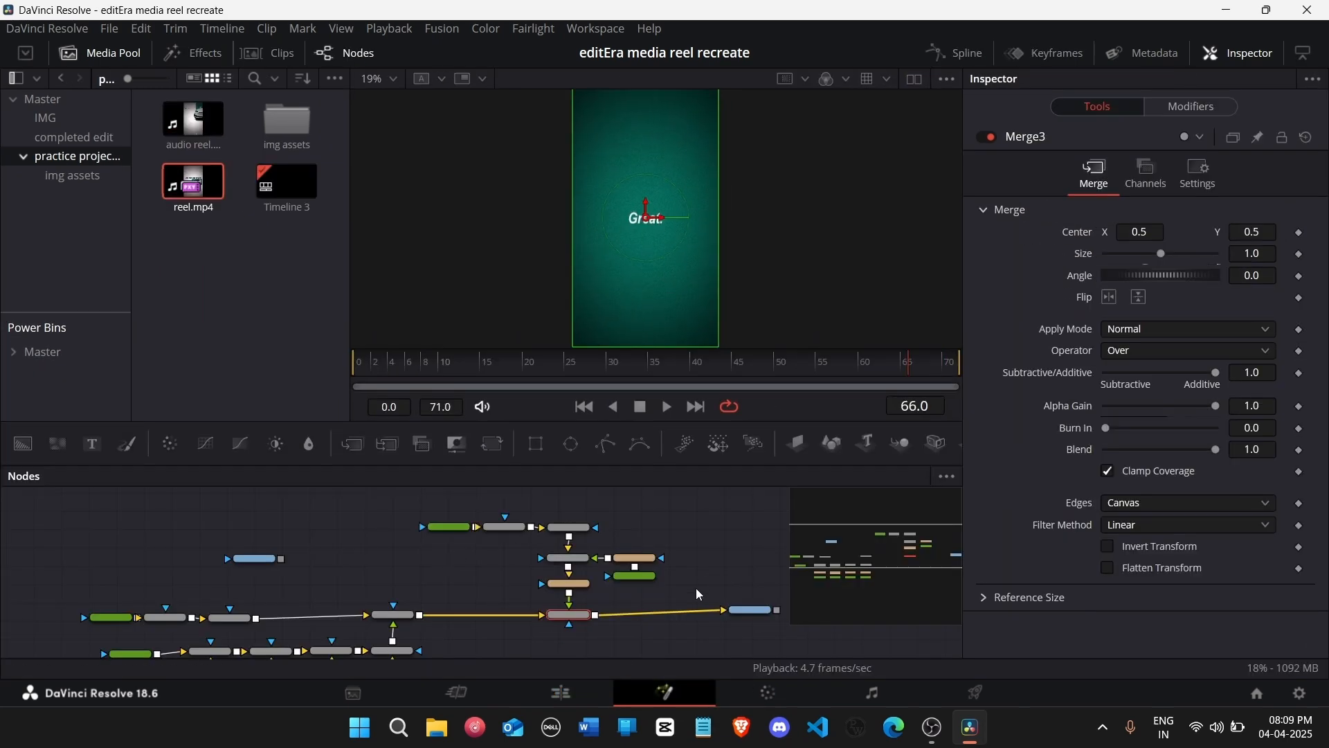
# Step: Move MediaOut1 farther from Merge3 and merge a new Background node over Merge3's output
pyautogui.scroll(2, 696, 589)
pyautogui.moveTo(908, 574); pyautogui.dragTo(959, 553)
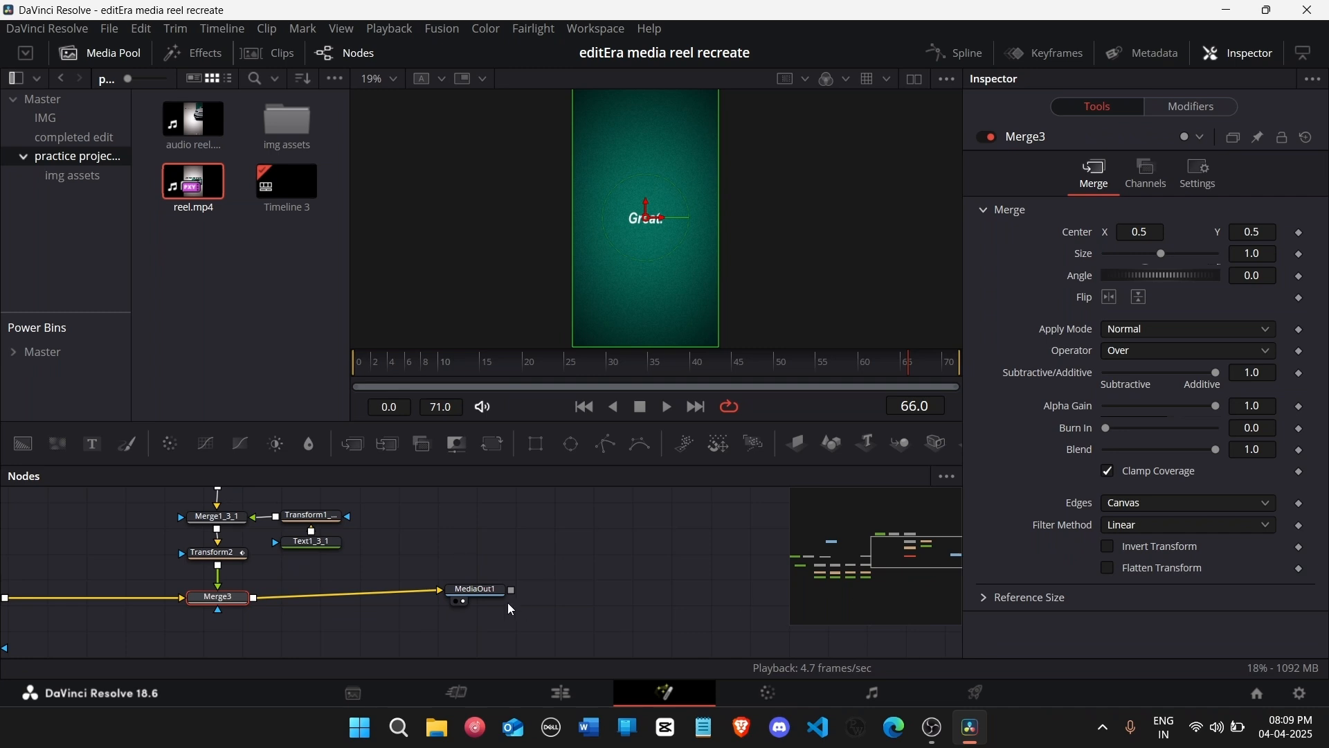
pyautogui.moveTo(510, 594); pyautogui.dragTo(727, 592)
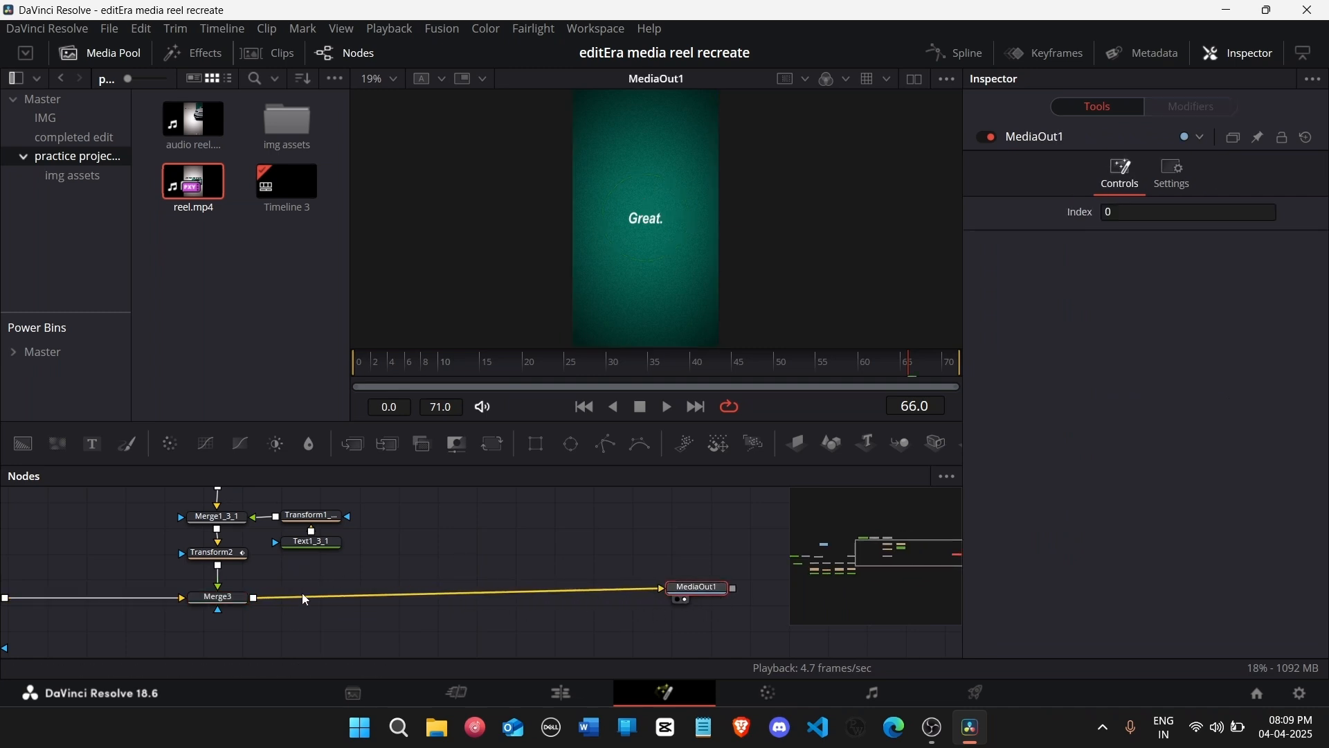
pyautogui.click(218, 597)
pyautogui.scroll(-3, 231, 604)
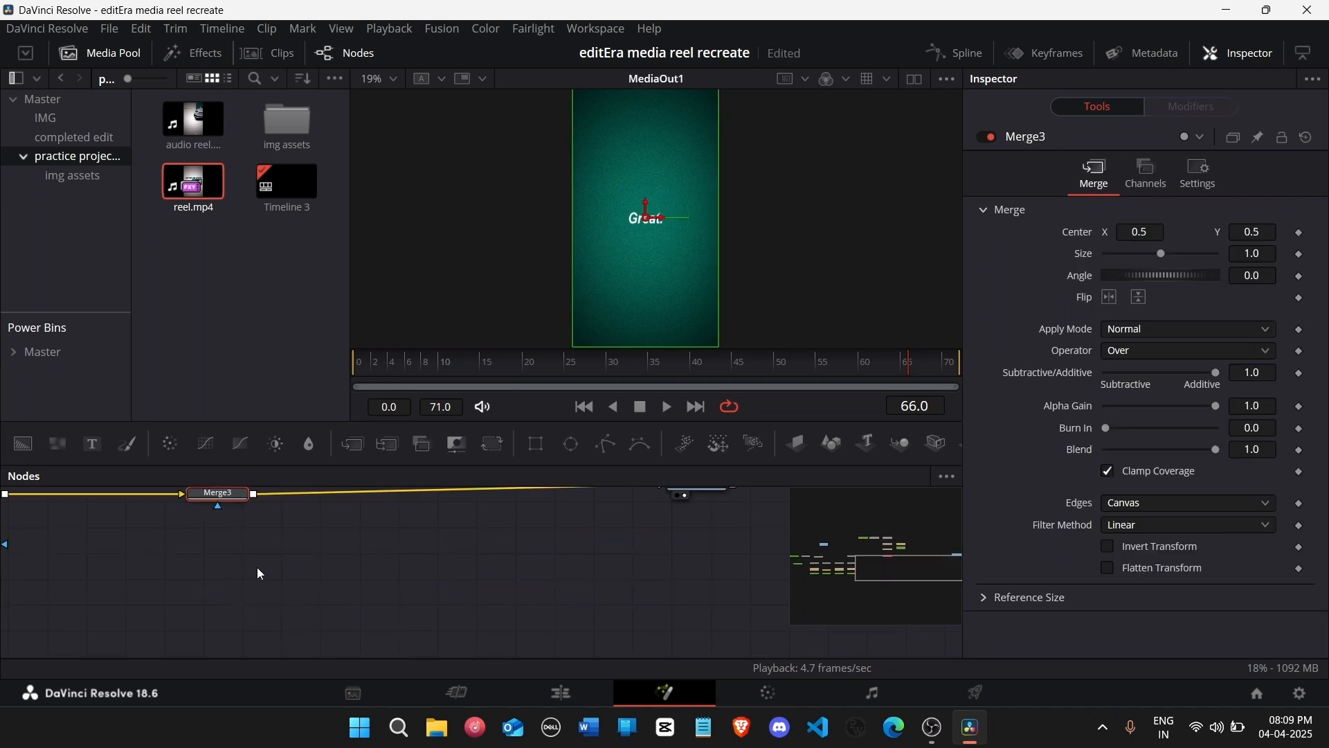
pyautogui.click(24, 445)
pyautogui.moveTo(249, 516); pyautogui.dragTo(394, 499)
pyautogui.click(378, 591)
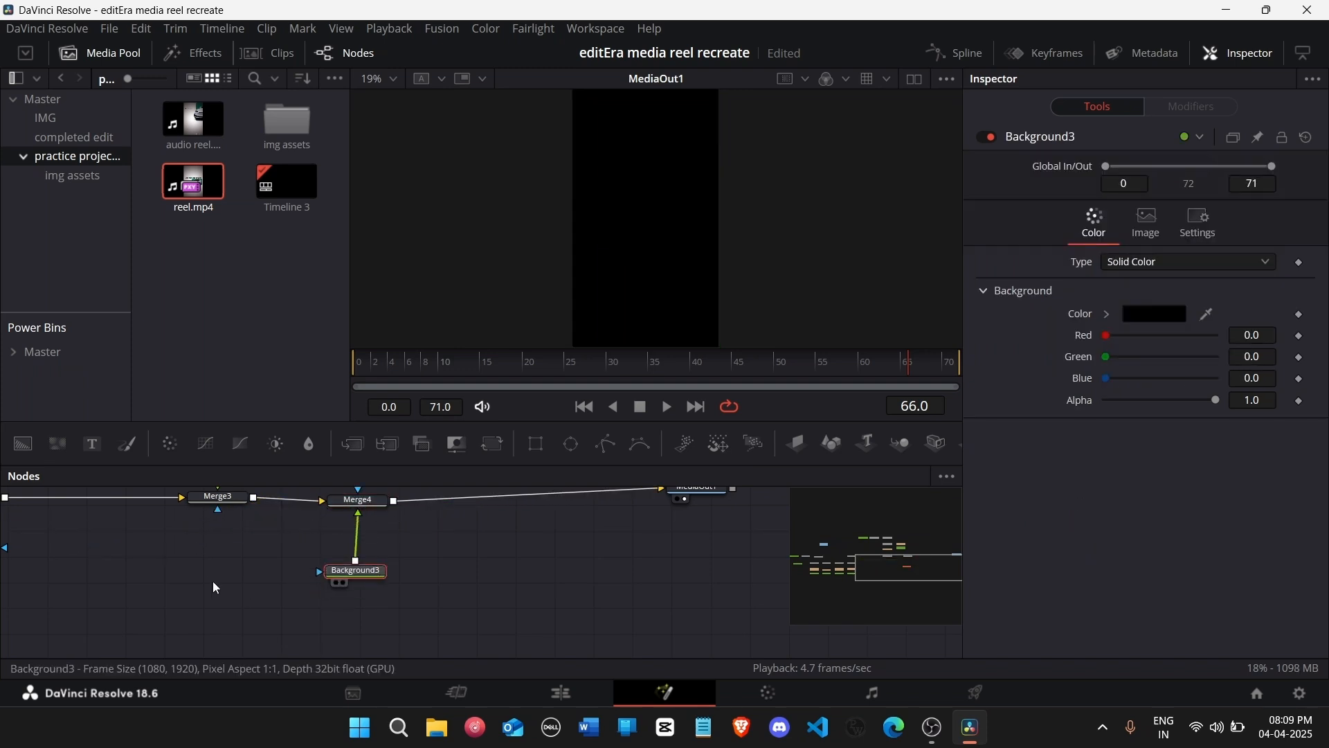
# Step: View the third scene of MediaIn1 as reference and set Background3's color to a light pinkish white sampled from it
pyautogui.scroll(-4, 212, 580)
pyautogui.moveTo(850, 550); pyautogui.dragTo(862, 576)
pyautogui.click(414, 585)
pyautogui.click(963, 362)
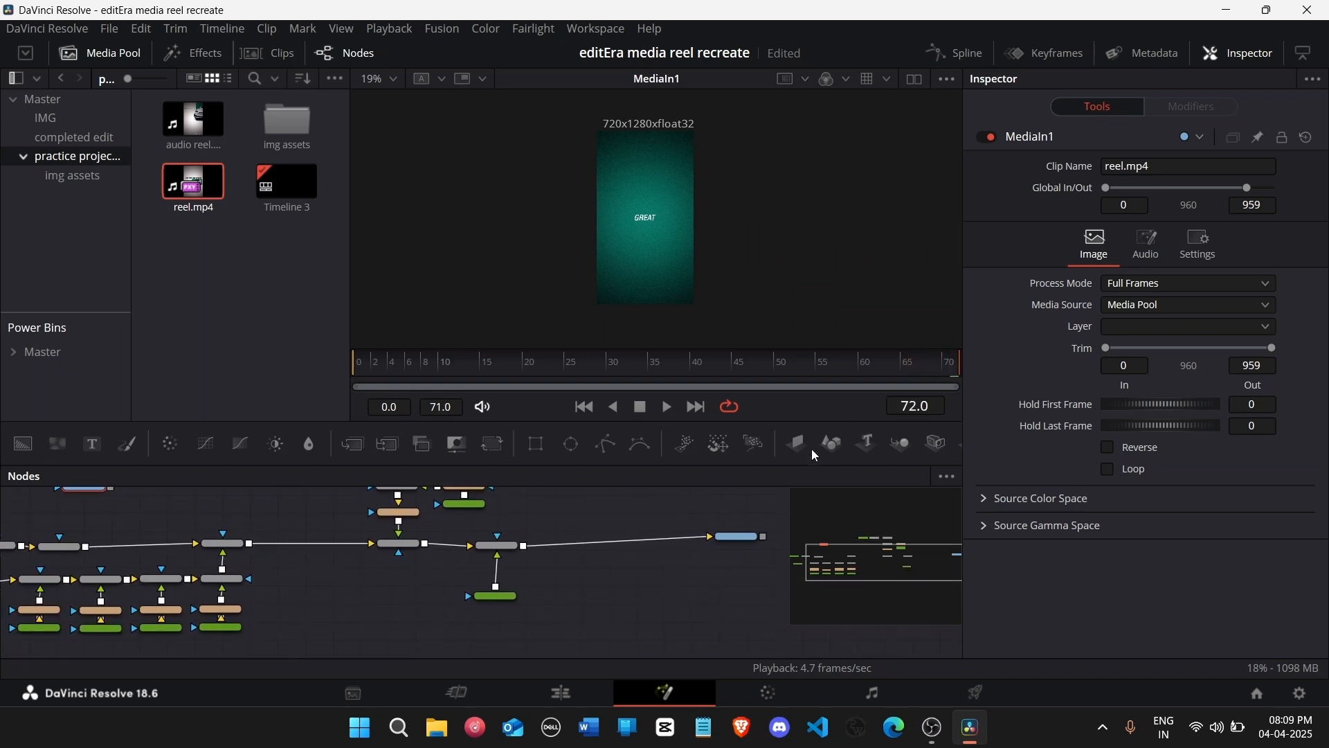
pyautogui.click(505, 601)
pyautogui.click(1156, 315)
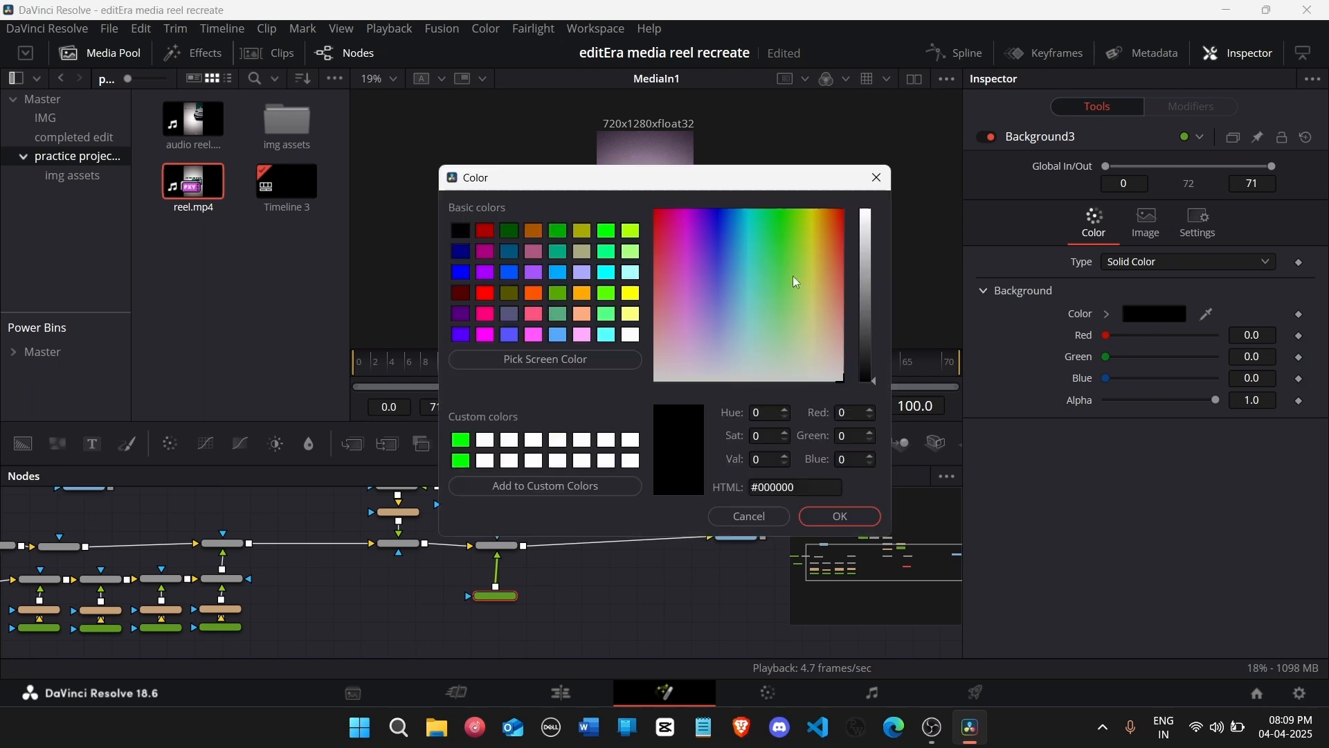
pyautogui.moveTo(748, 180); pyautogui.dragTo(358, 196)
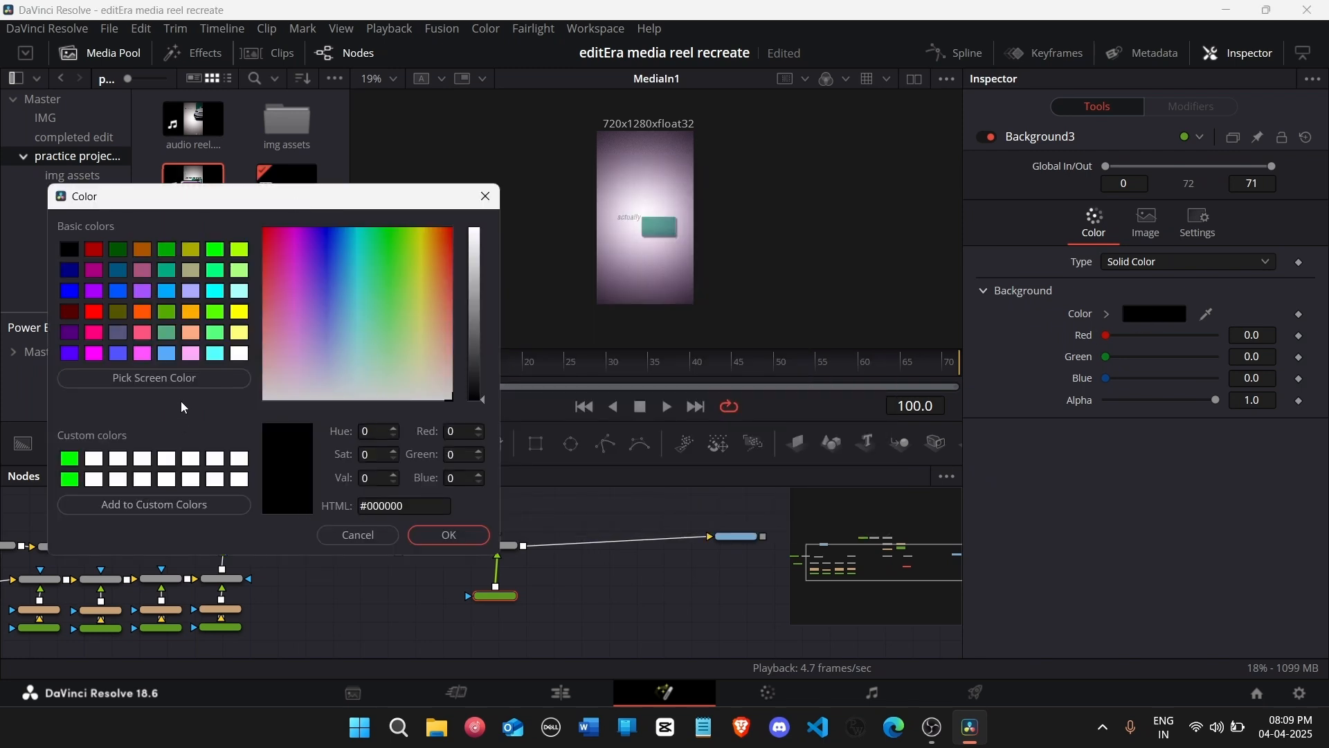
pyautogui.click(183, 380)
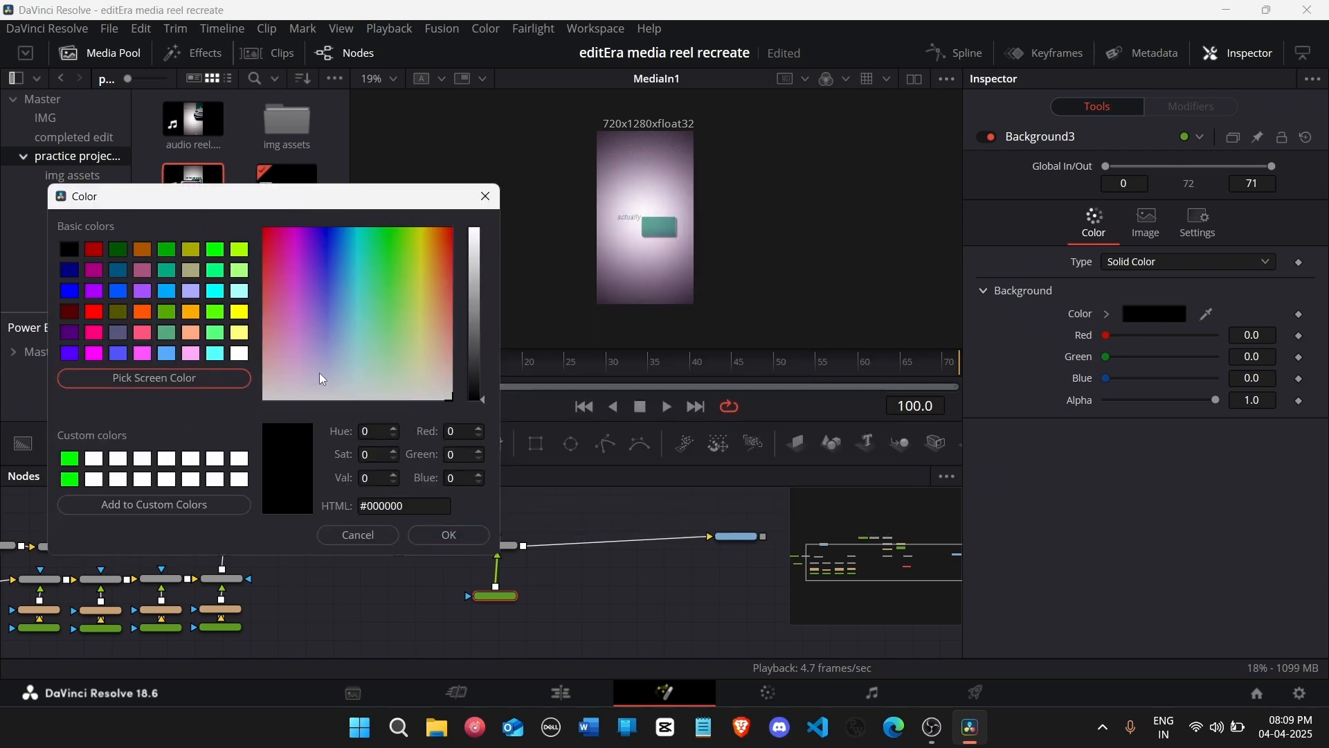
pyautogui.click(203, 379)
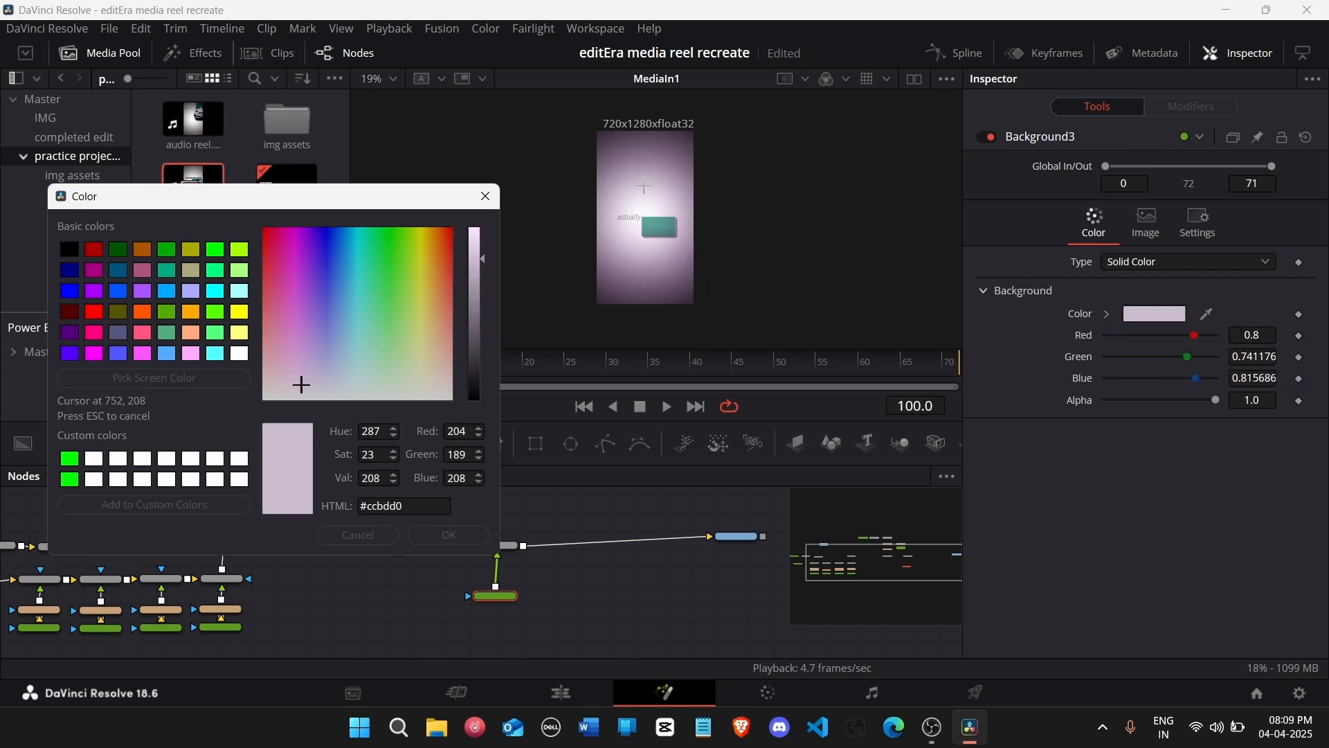
pyautogui.click(614, 233)
pyautogui.click(450, 535)
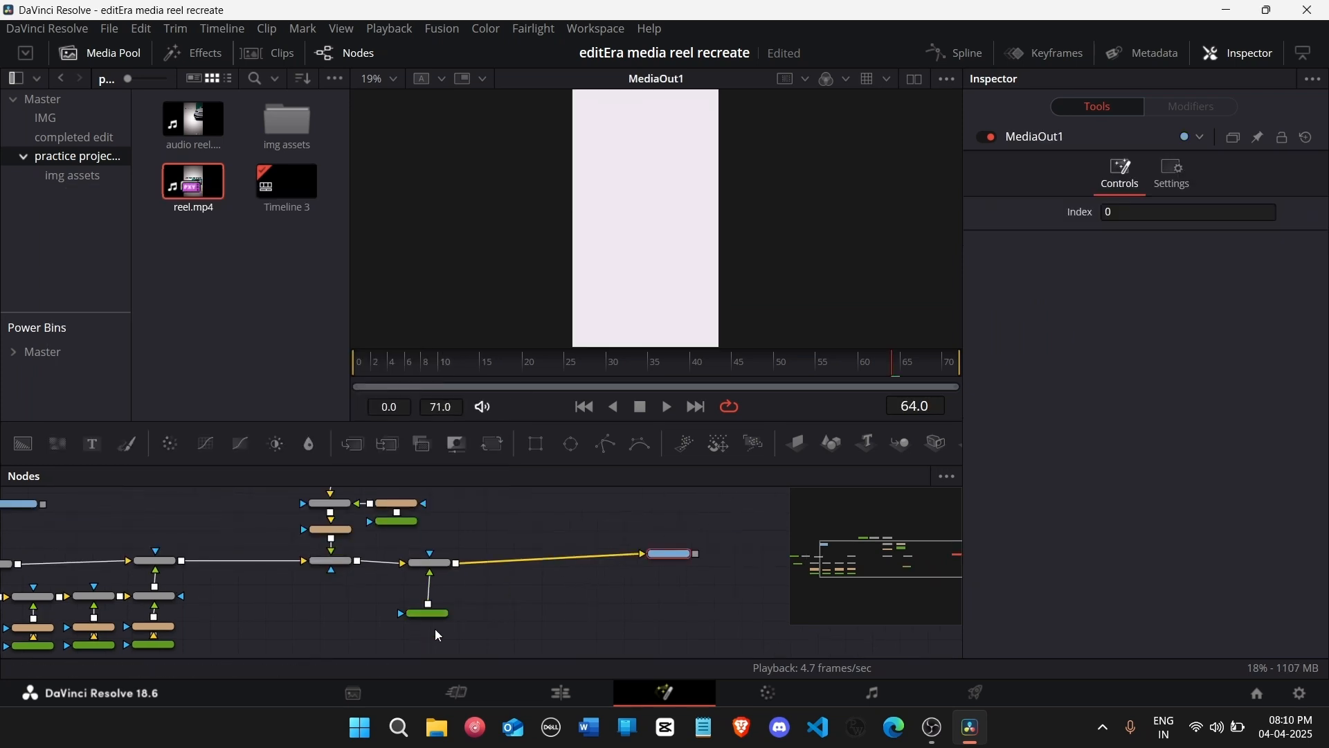
# Step: Move Background3 farther below Merge4, and toggle Merge4 off and on at frame 47 to compare the result
pyautogui.moveTo(436, 616); pyautogui.dragTo(443, 650)
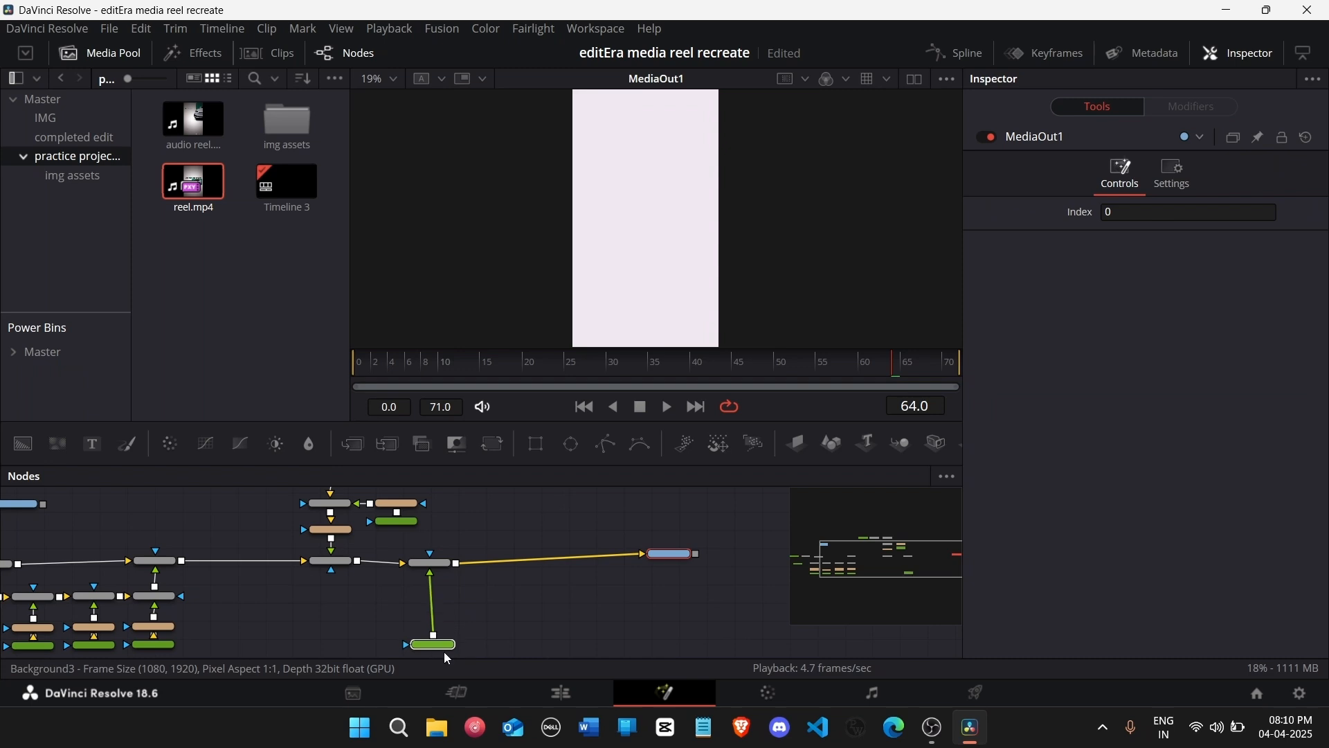
pyautogui.moveTo(881, 599); pyautogui.dragTo(886, 565)
pyautogui.moveTo(757, 365)
pyautogui.mouseDown()
pyautogui.moveTo(704, 364)
pyautogui.moveTo(754, 363)
pyautogui.mouseUp()
pyautogui.click(603, 530)
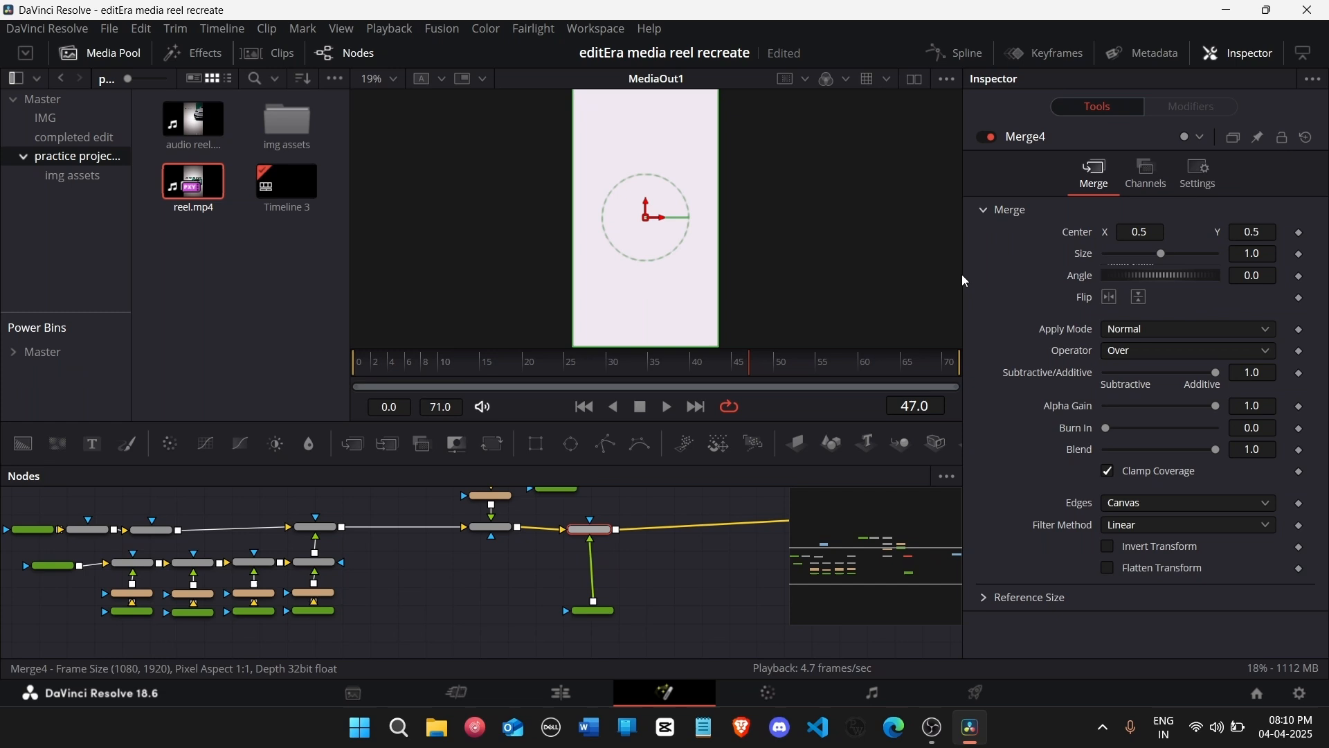
pyautogui.click(988, 137)
pyautogui.click(988, 137)
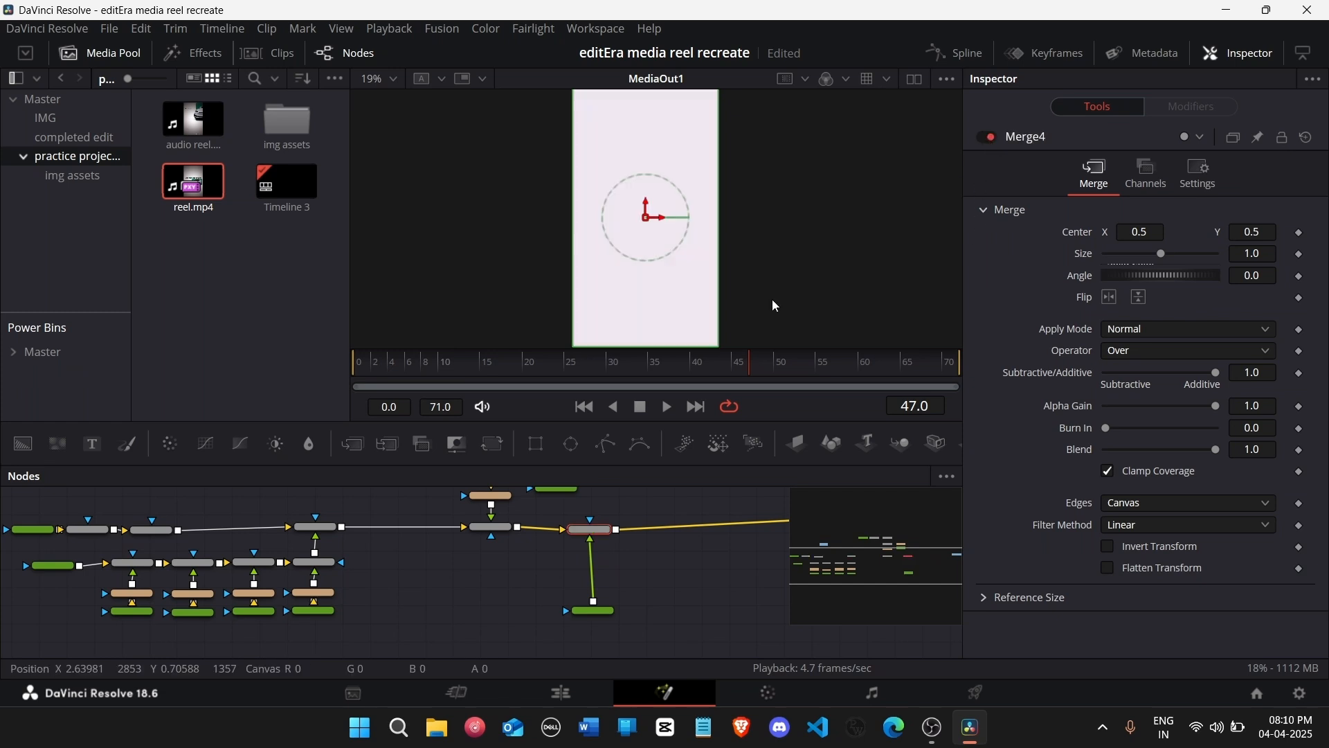
# Step: Copy the Grain1_1 and Vignette1_1 nodes and insert the copies between Background3 and Merge4
pyautogui.scroll(3, 545, 534)
pyautogui.scroll(2, 419, 541)
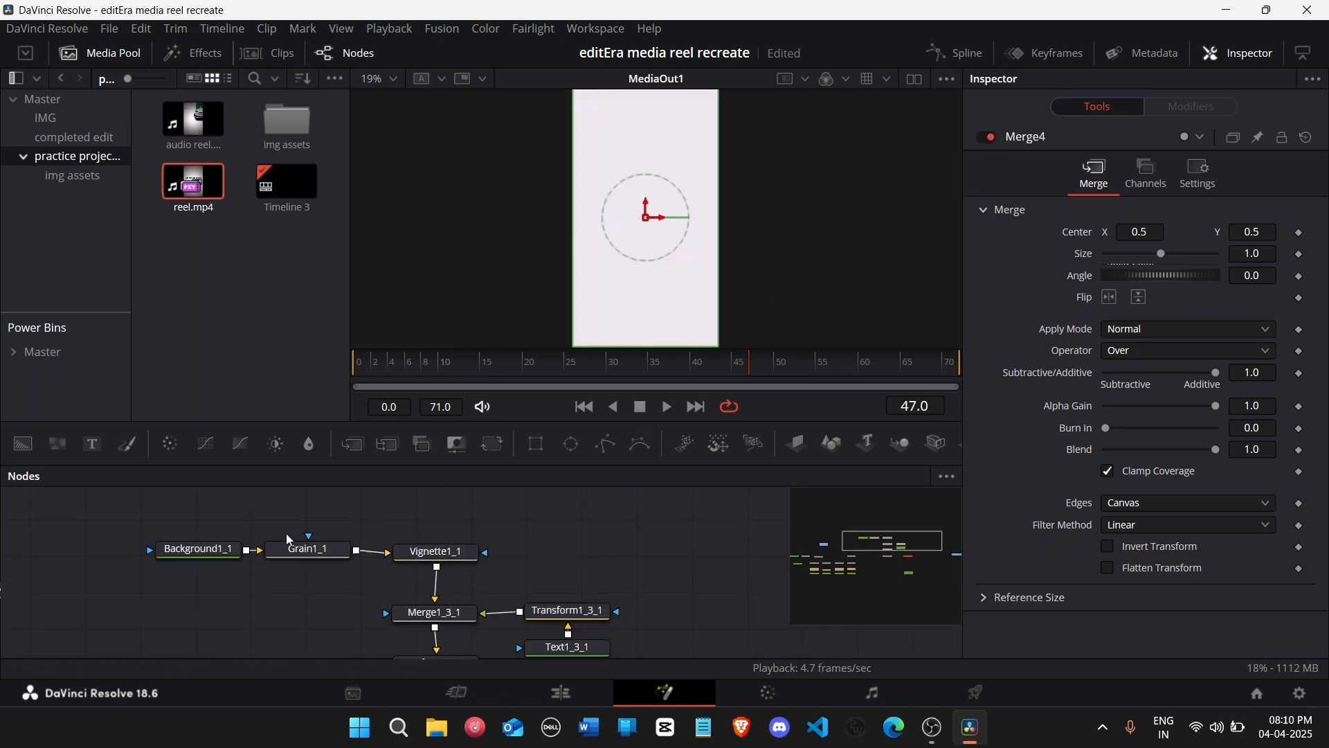
pyautogui.moveTo(285, 534); pyautogui.dragTo(434, 578)
pyautogui.scroll(-1, 612, 569)
pyautogui.scroll(-4, 612, 567)
pyautogui.moveTo(675, 582); pyautogui.dragTo(671, 564)
pyautogui.hotkey('ctrl', 'v')
pyautogui.scroll(3, 671, 563)
pyautogui.scroll(-3, 671, 564)
pyautogui.moveTo(707, 655); pyautogui.dragTo(644, 633)
pyautogui.click(510, 589)
pyautogui.moveTo(729, 585); pyautogui.dragTo(635, 519)
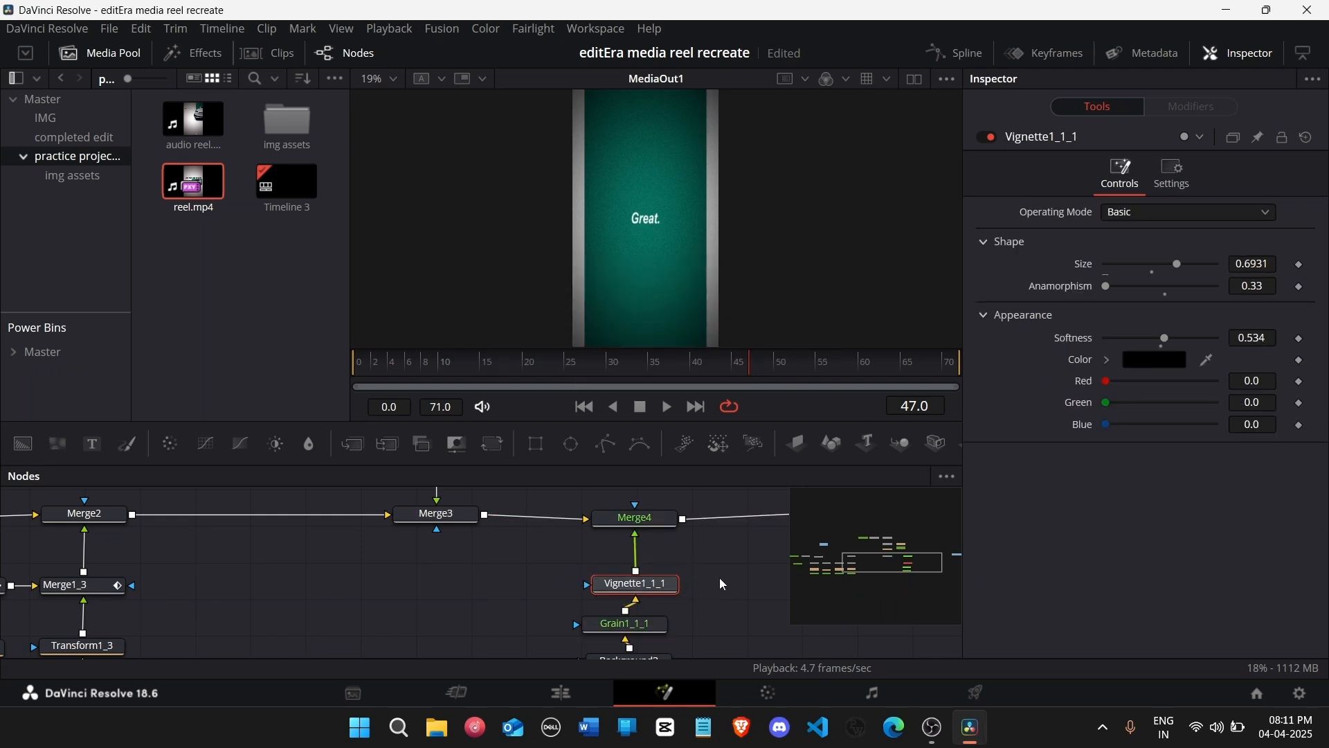
# Step: Change Background3's color to a stronger light pink, #f1c4ed
pyautogui.scroll(-2, 653, 612)
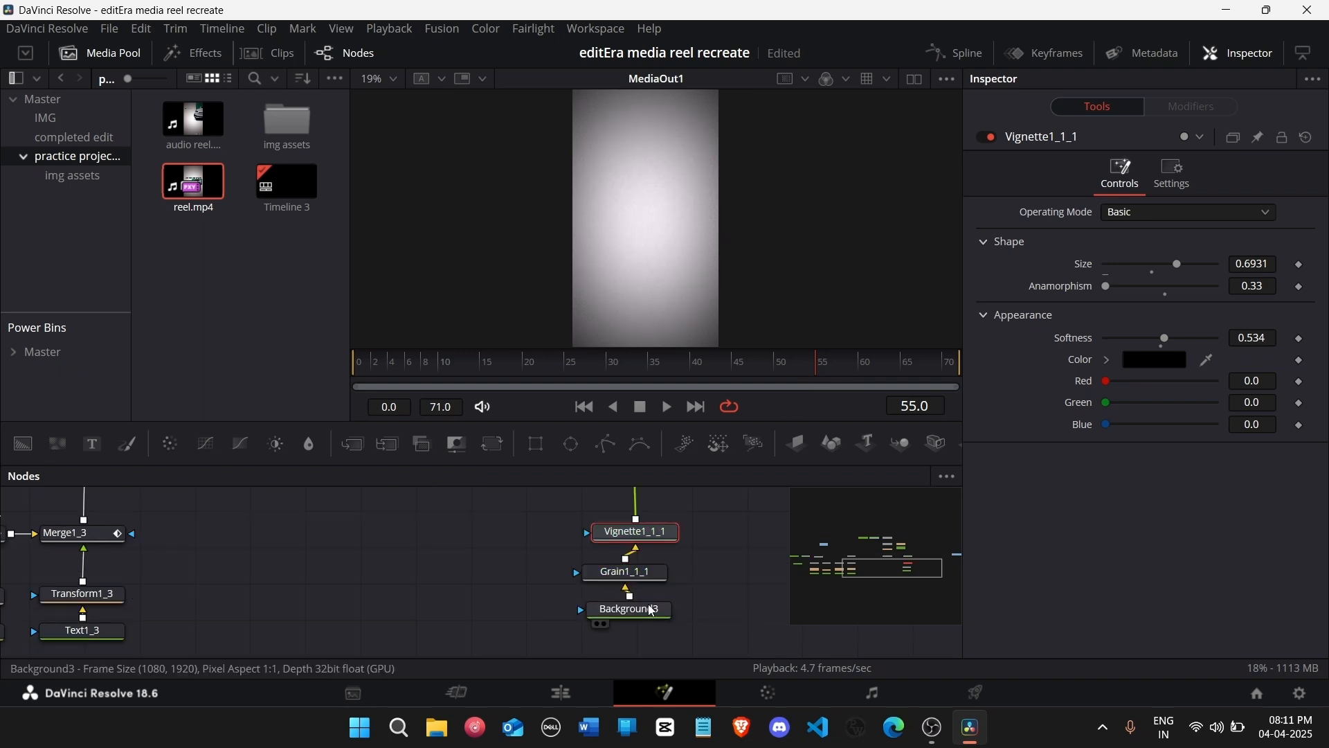
pyautogui.click(662, 604)
pyautogui.click(1151, 314)
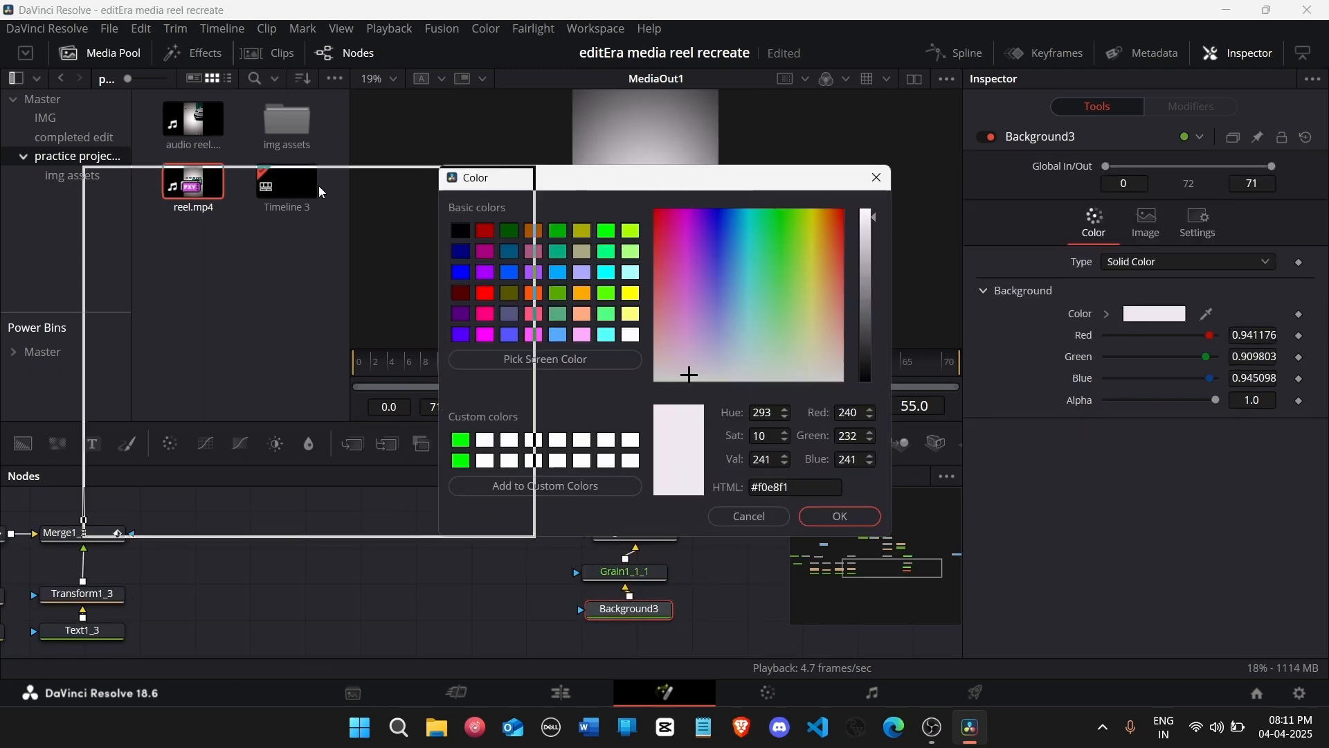
pyautogui.moveTo(323, 352); pyautogui.dragTo(330, 356)
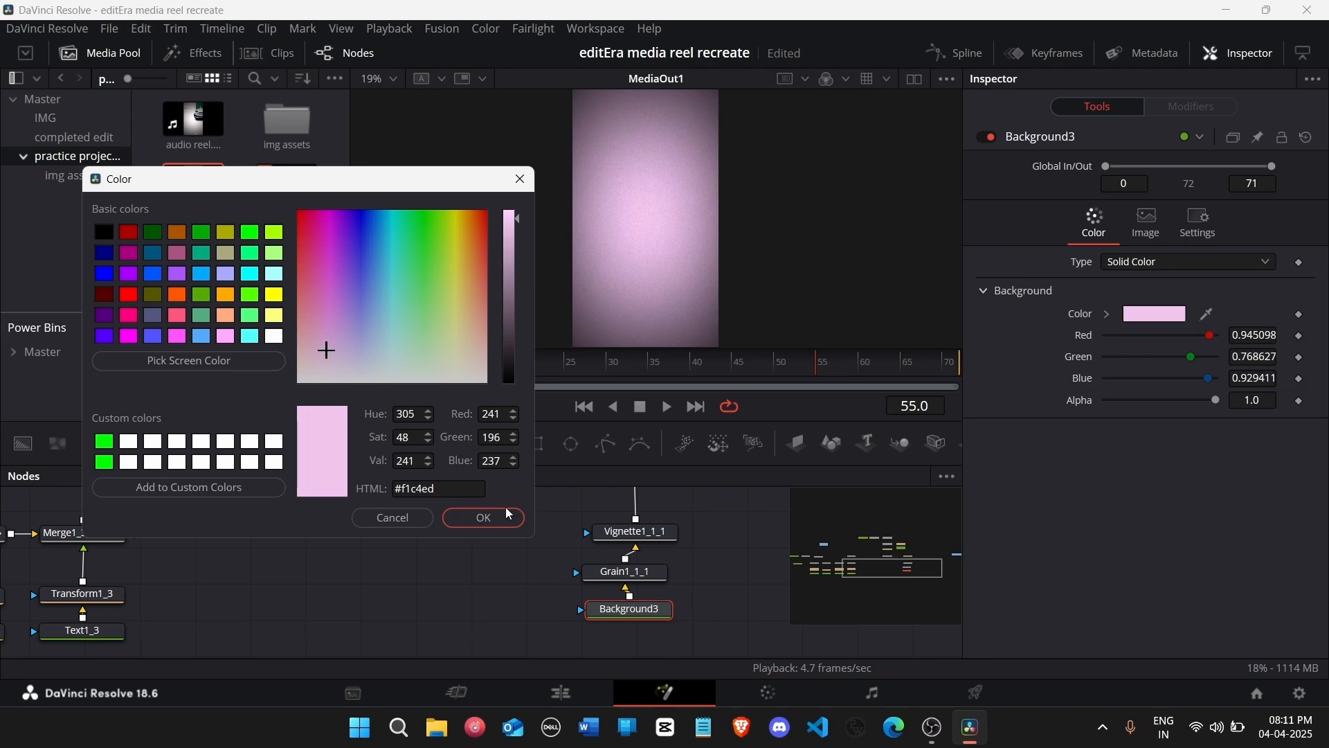
pyautogui.click(484, 518)
# Step: On the Edit page, enable reel.mp4 and examine frame by frame how its pink circle opens near the 01:00:03:00 marker
pyautogui.click(561, 693)
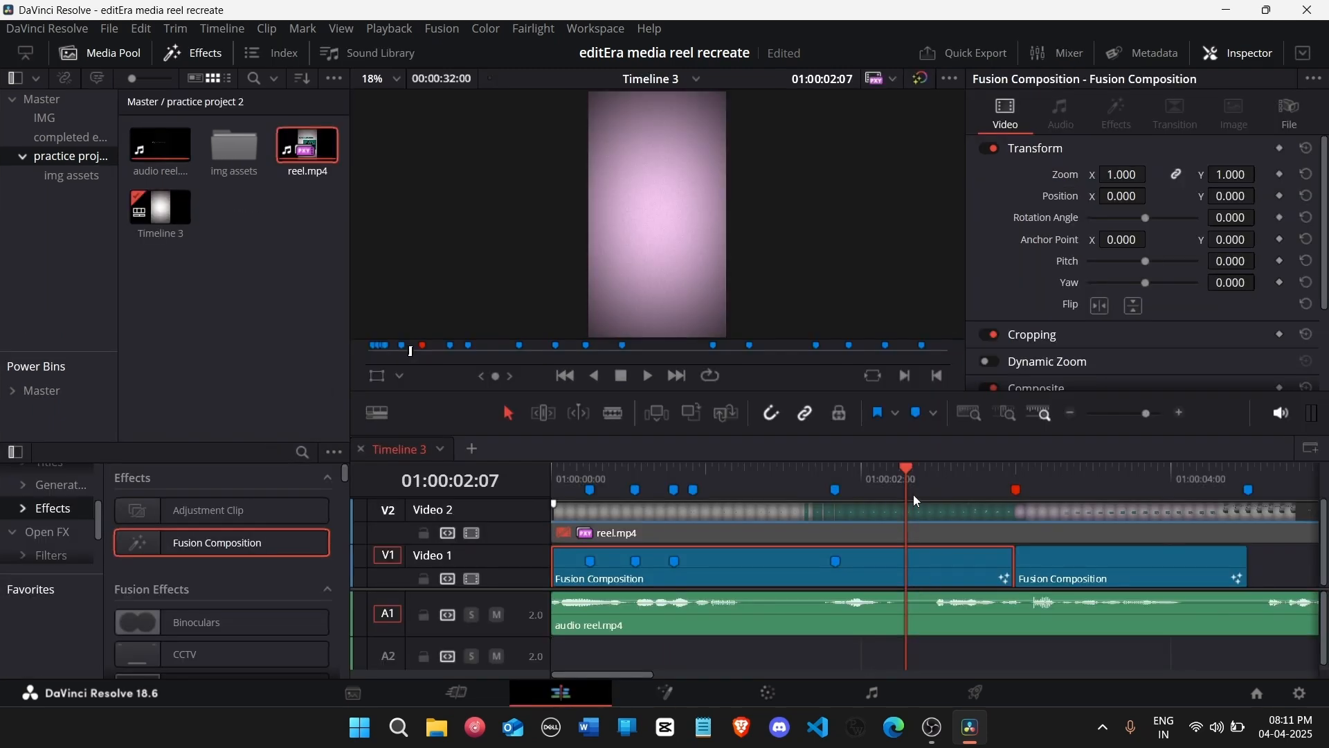
pyautogui.moveTo(915, 497); pyautogui.dragTo(986, 497)
pyautogui.click(991, 514)
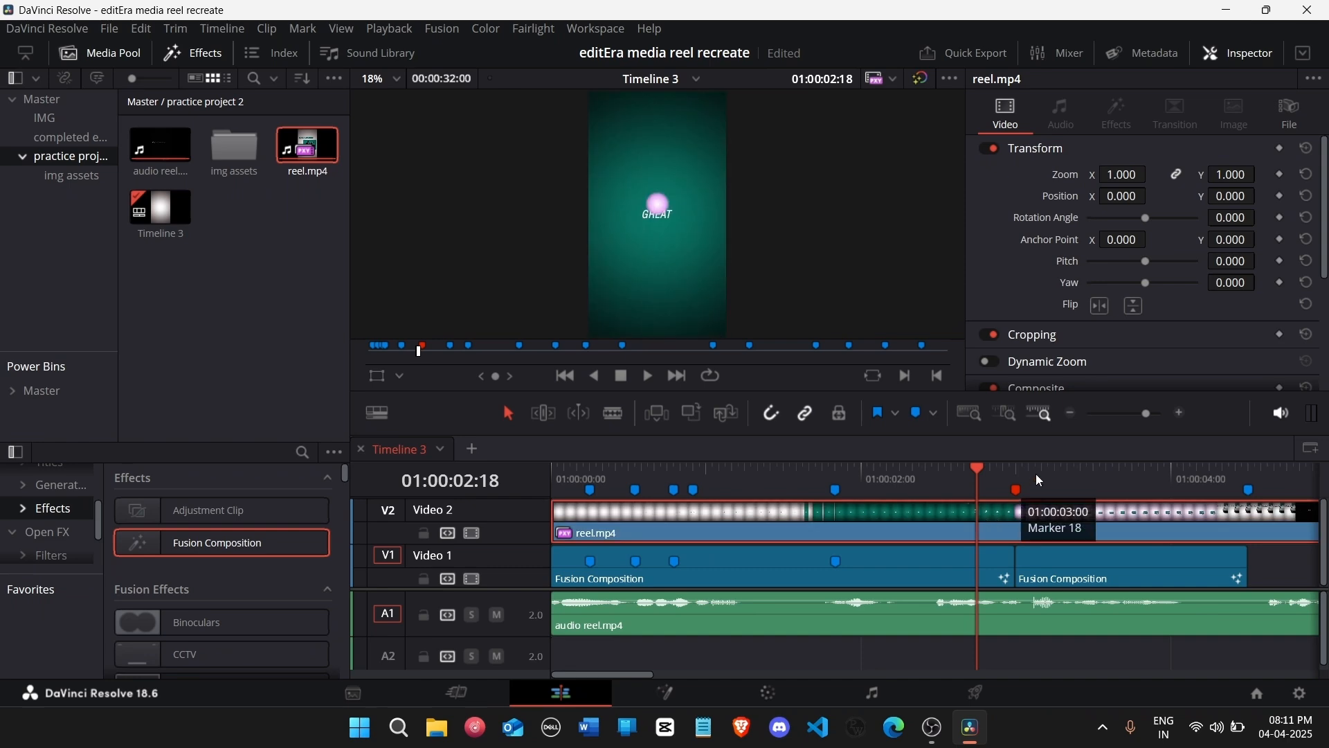
pyautogui.click(1037, 475)
pyautogui.moveTo(996, 478); pyautogui.dragTo(1026, 473)
pyautogui.press('Right')
pyautogui.press('Left')
pyautogui.press('Left')
pyautogui.press('Left')
pyautogui.press('Left')
pyautogui.press('Left')
pyautogui.press('Left')
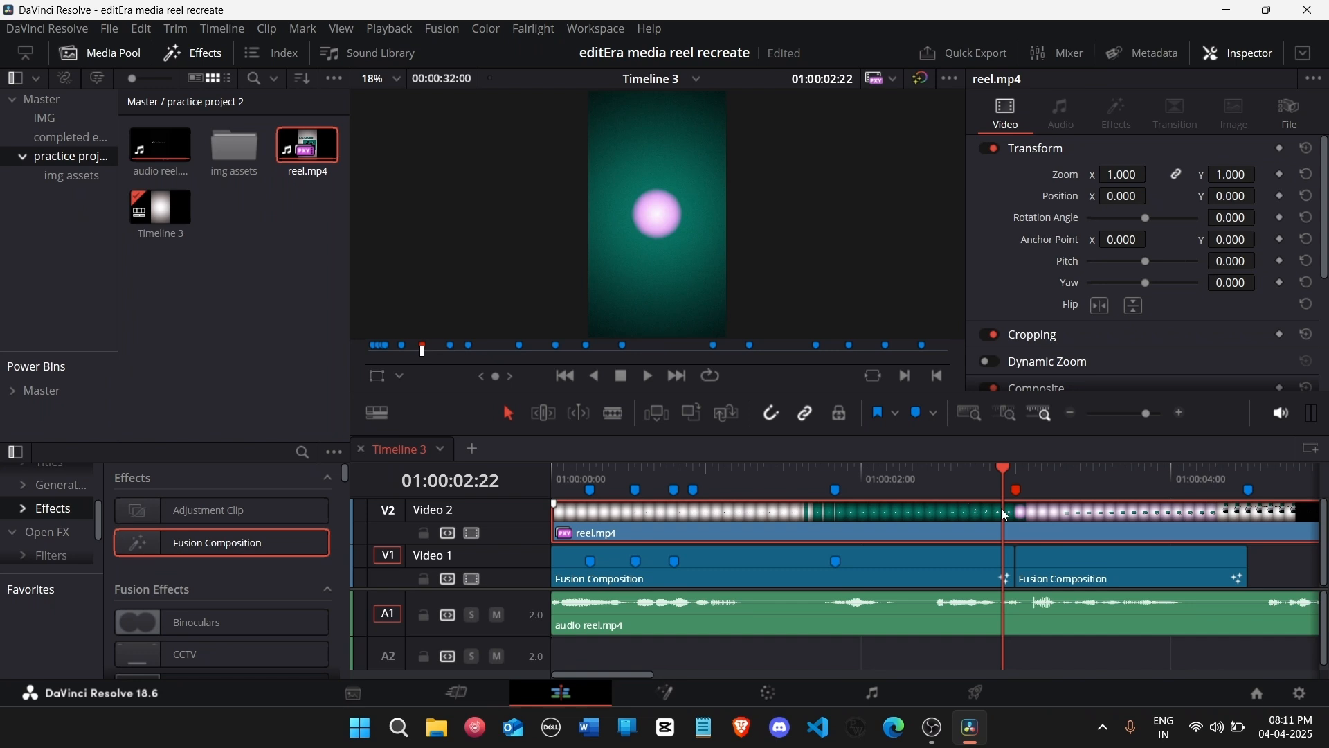
# Step: Disable reel.mp4 again and reopen the first Fusion Composition on Video 1 for node editing
pyautogui.press('d')
pyautogui.press('d')
pyautogui.press('d')
pyautogui.press('d')
pyautogui.press('d')
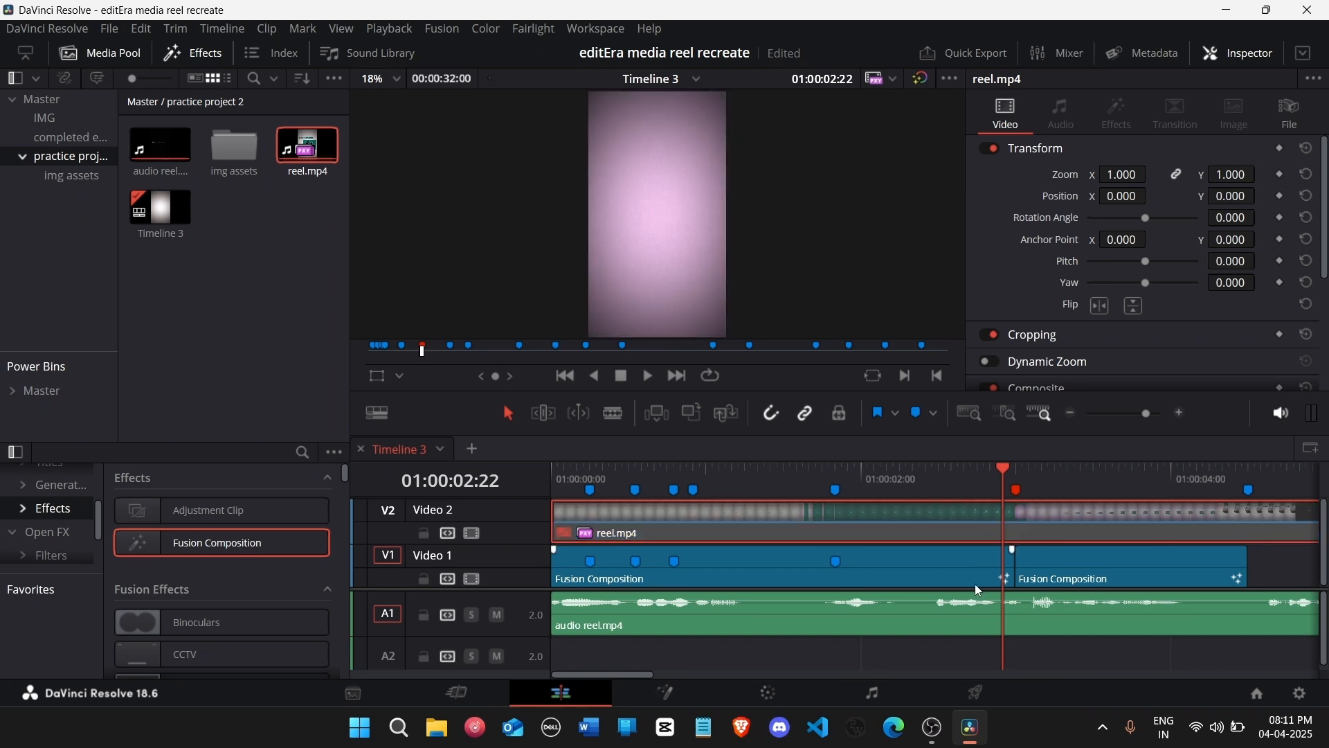
pyautogui.click(973, 583)
pyautogui.click(667, 702)
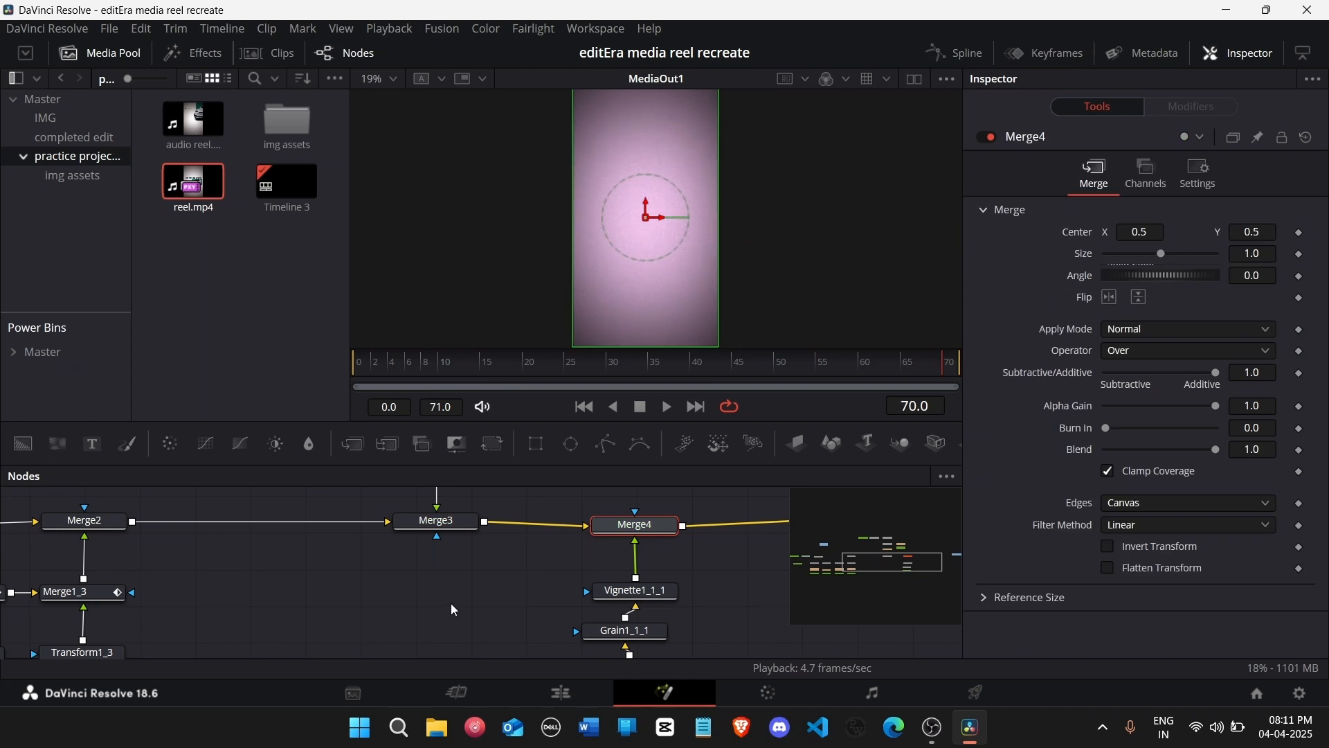
# Step: Add an Ellipse mask to Background3, place it below that node, and tidy the grain and vignette nodes above
pyautogui.scroll(-2, 594, 596)
pyautogui.click(646, 619)
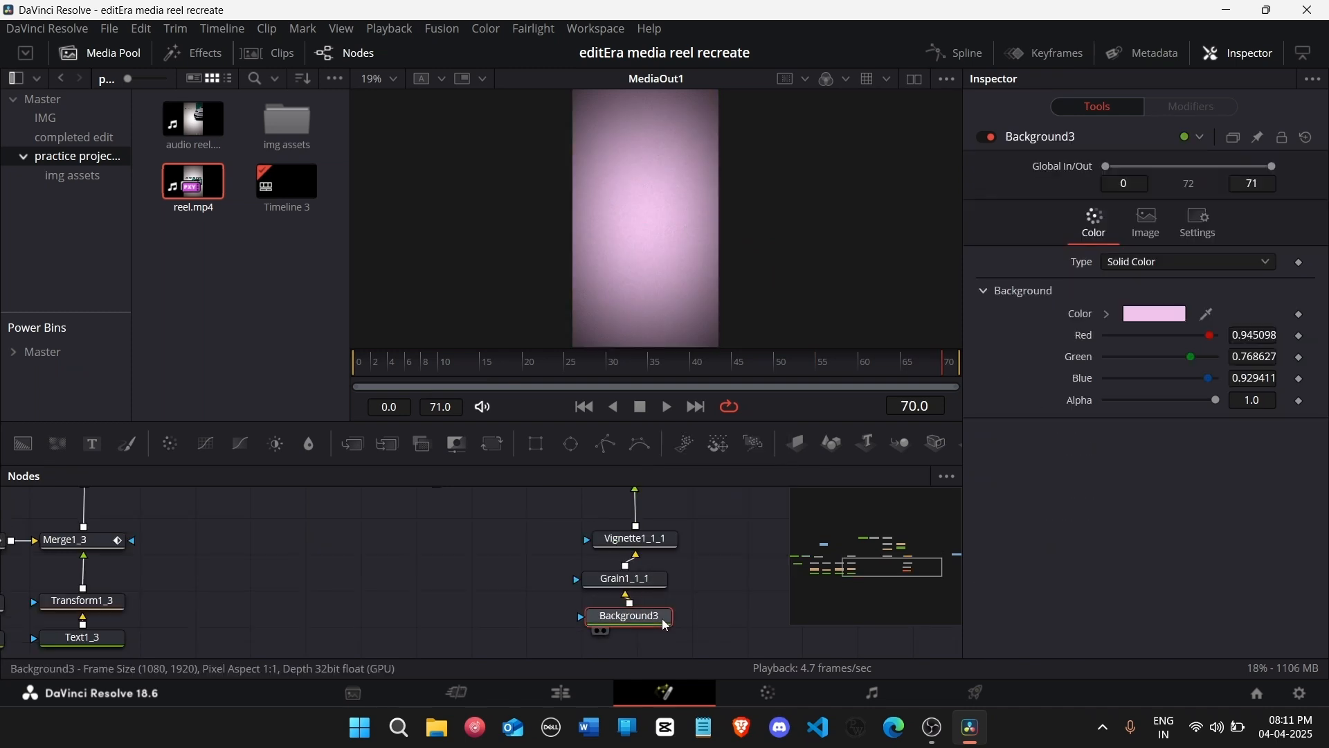
pyautogui.click(573, 445)
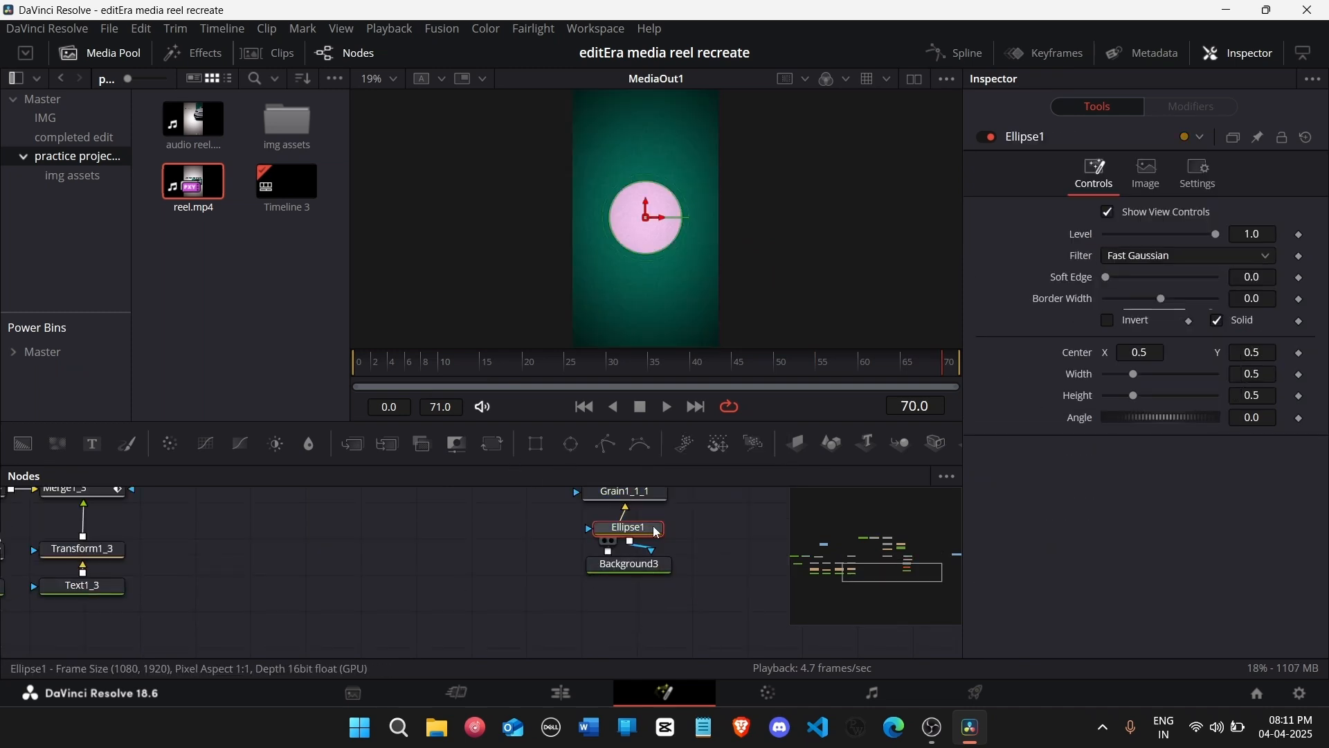
pyautogui.scroll(-2, 657, 616)
pyautogui.scroll(1, 655, 612)
pyautogui.moveTo(700, 572); pyautogui.dragTo(669, 554)
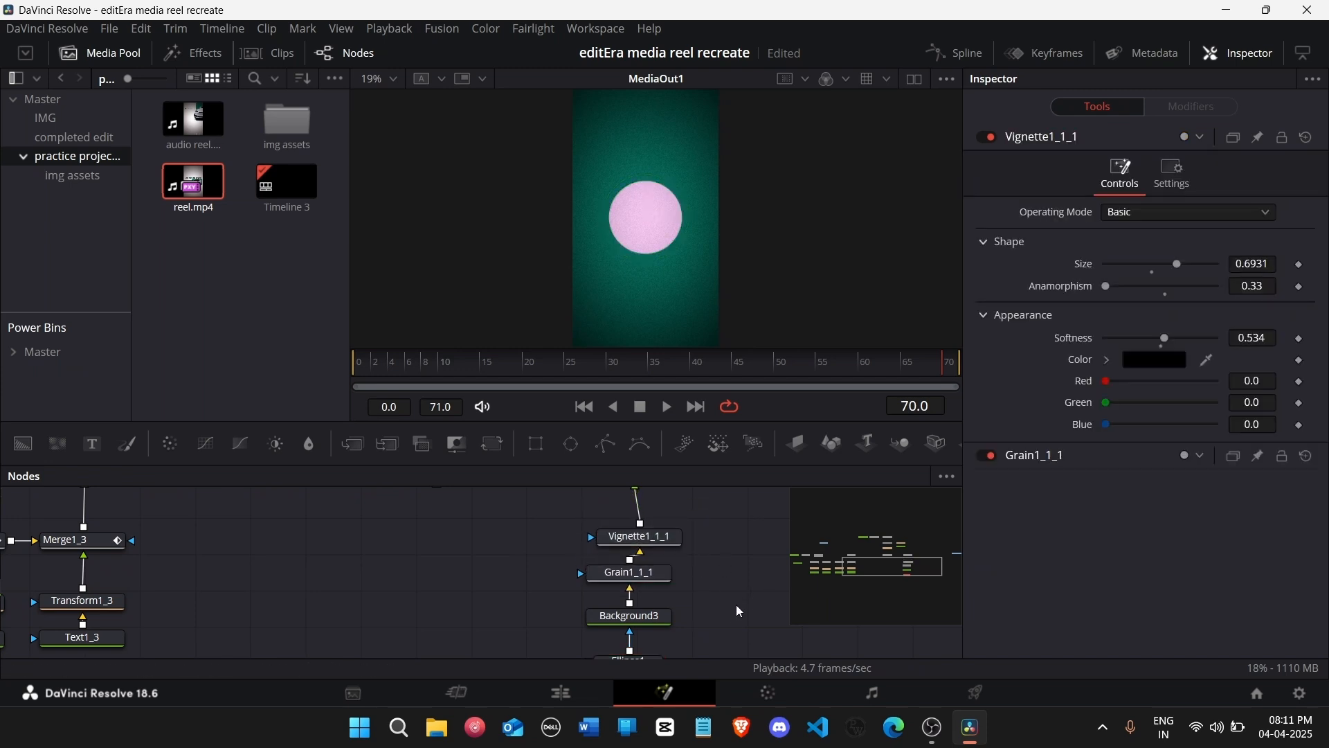
pyautogui.scroll(-1, 654, 644)
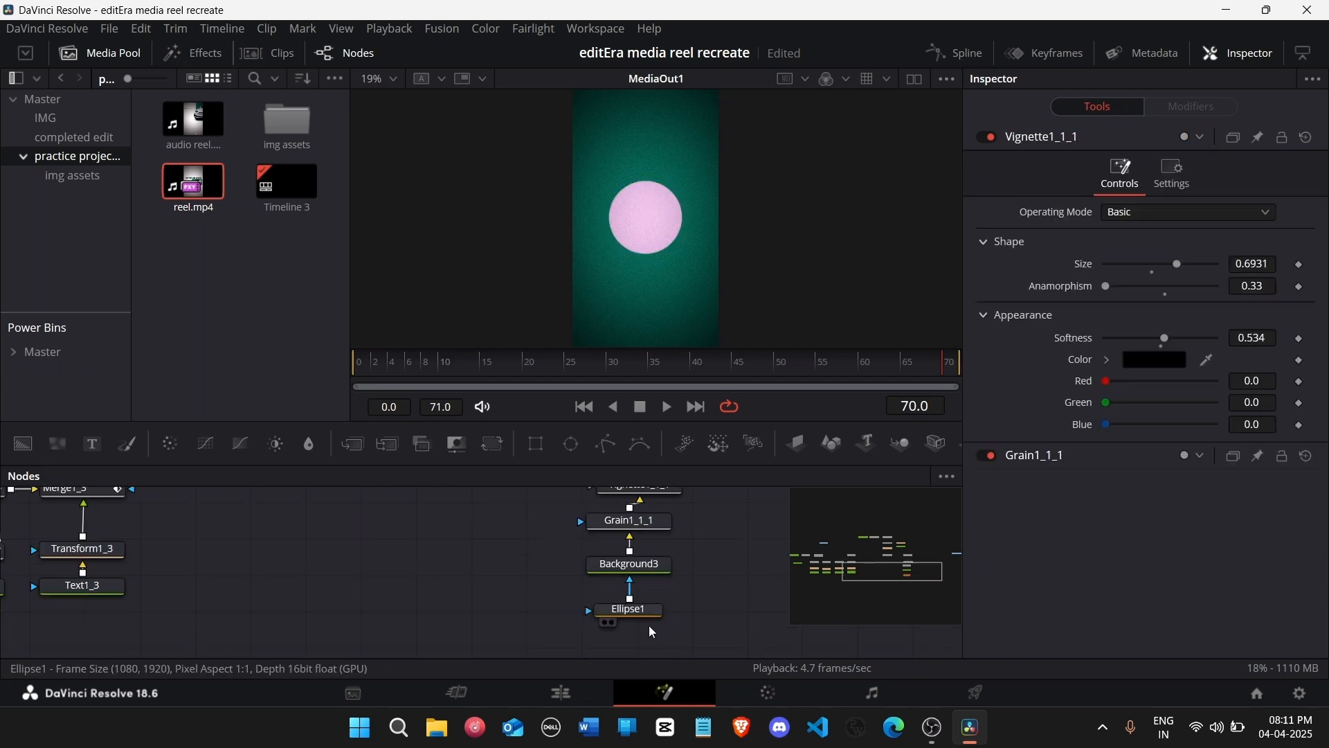
# Step: At frame 71, enlarge Ellipse1 to a width and height of 2.0
pyautogui.click(645, 612)
pyautogui.press('Right')
pyautogui.press('Right')
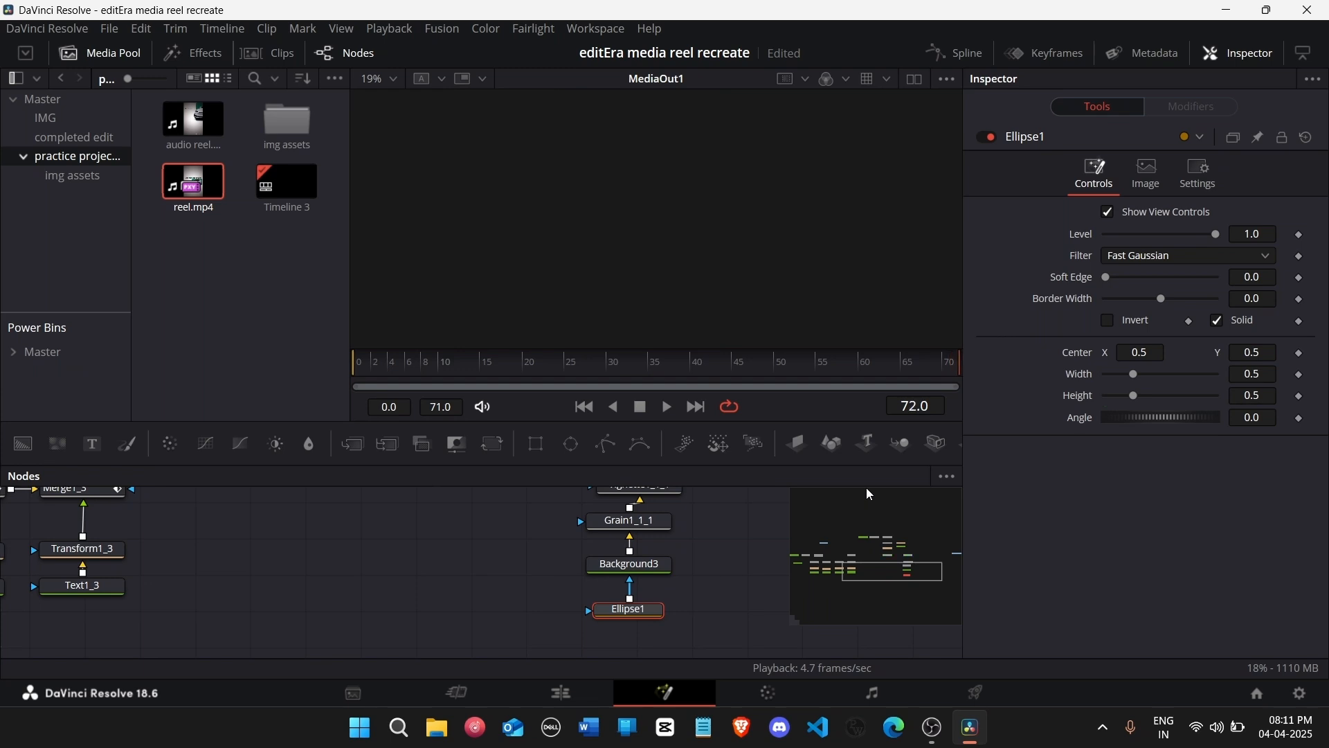
pyautogui.press('Left')
pyautogui.moveTo(1268, 375); pyautogui.dragTo(1305, 395)
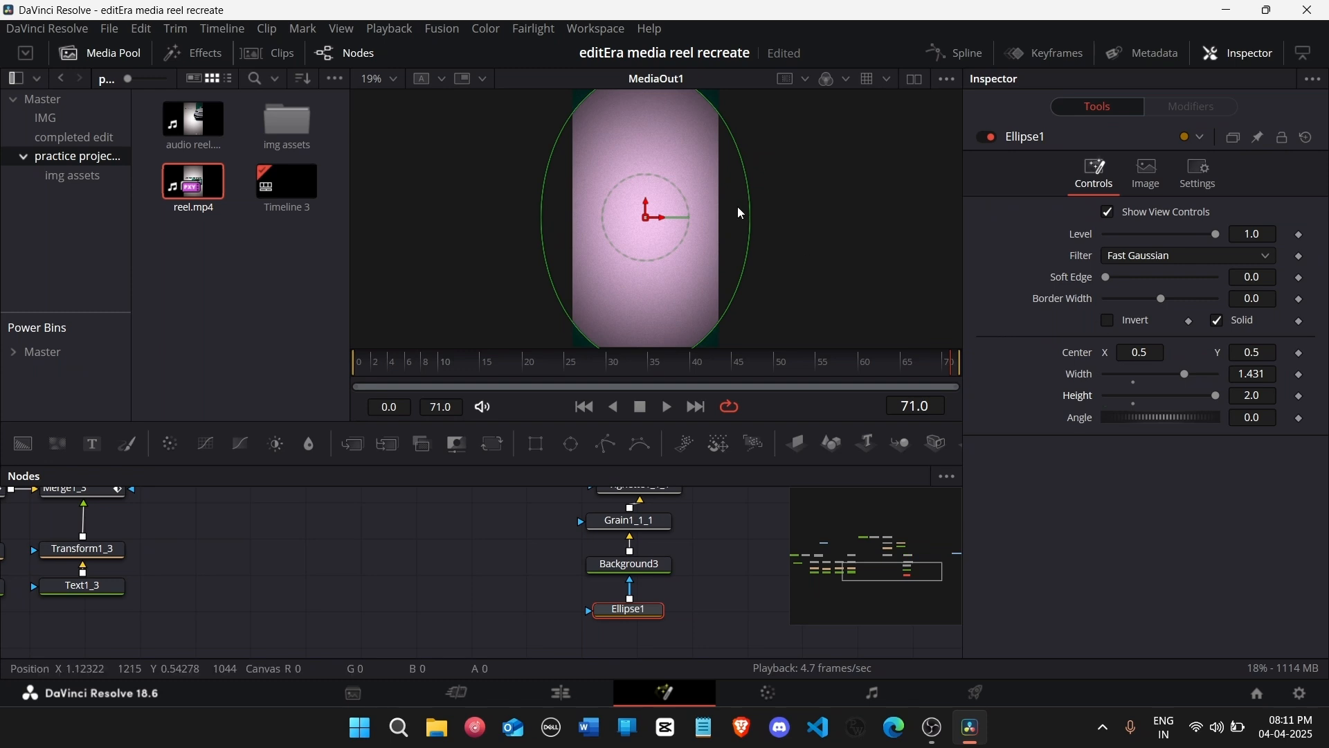
pyautogui.scroll(-2, 740, 214)
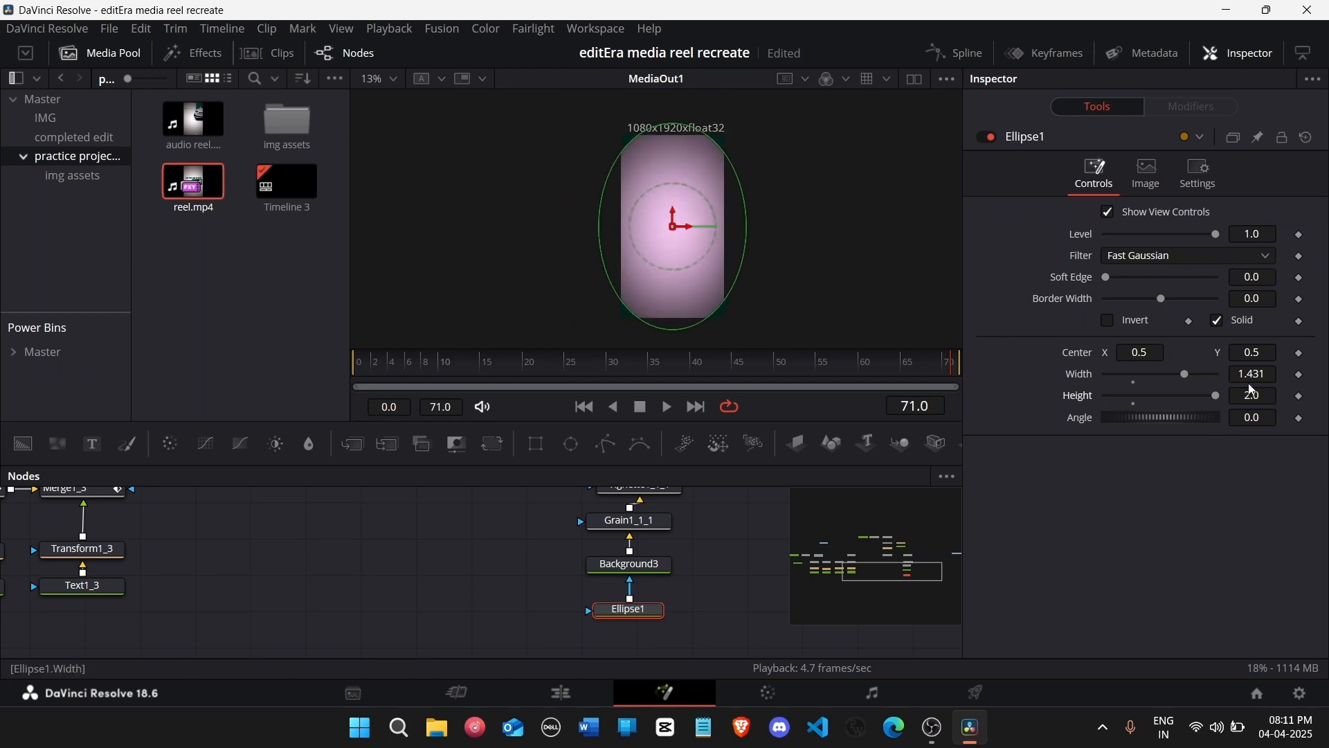
pyautogui.moveTo(1251, 375); pyautogui.dragTo(1282, 375)
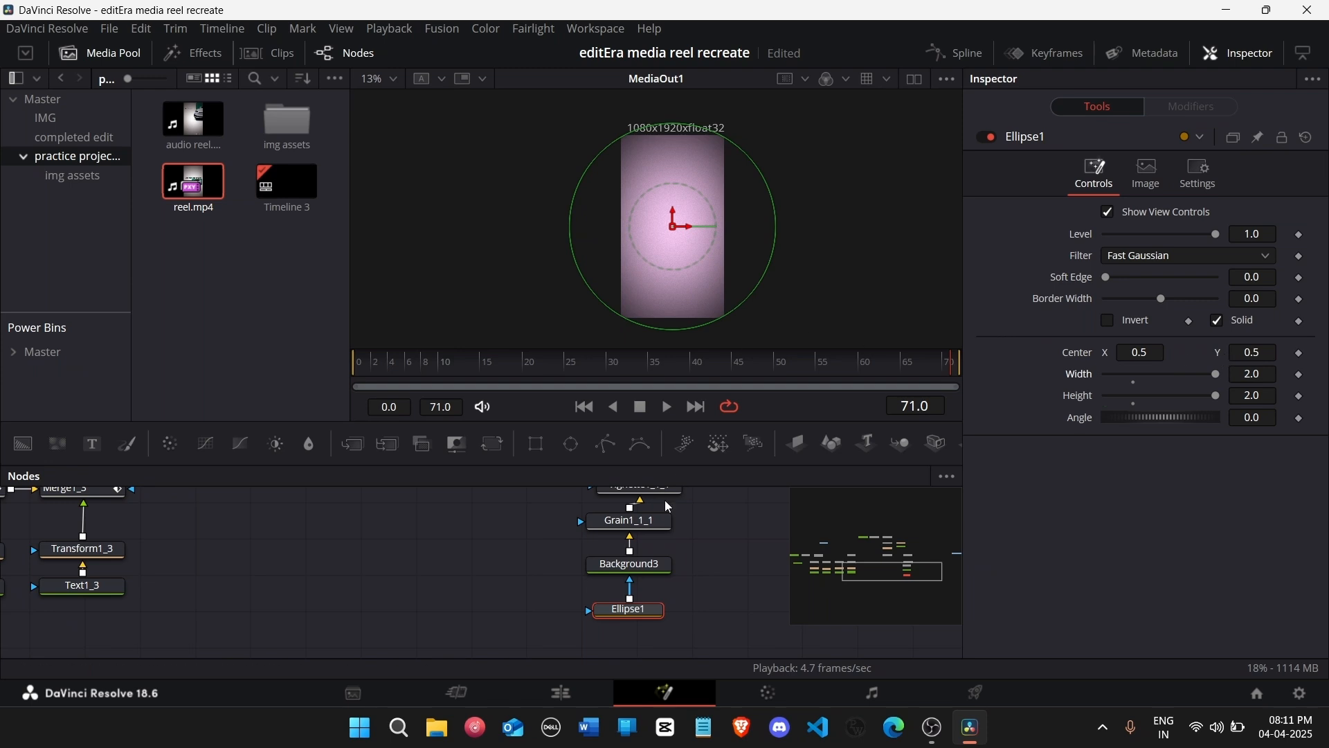
# Step: Set Ellipse1's width to 2.2 and keyframe its width and height at frame 71
pyautogui.click(731, 566)
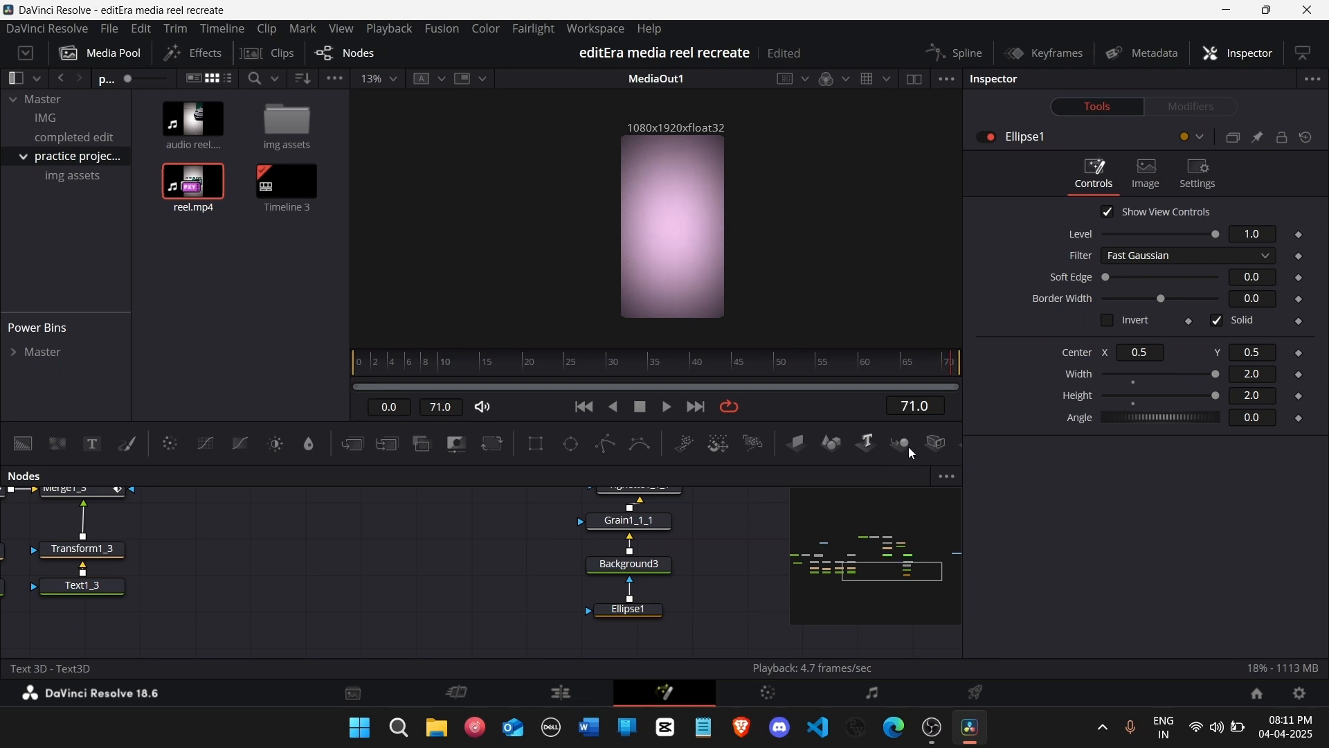
pyautogui.doubleClick(1262, 378)
pyautogui.write('2.2')
pyautogui.click(723, 529)
pyautogui.click(1301, 375)
pyautogui.click(1302, 396)
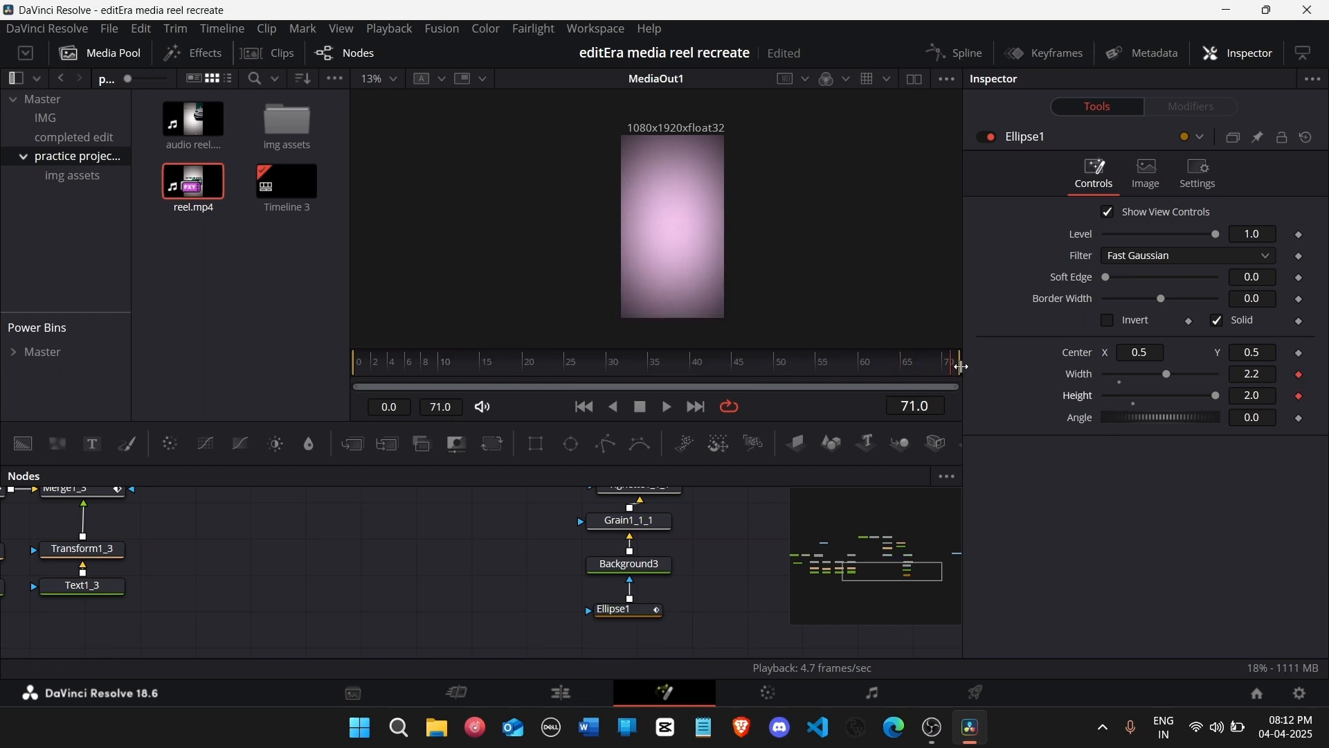
# Step: Add keyframes for Ellipse1's width and height at frame 55
pyautogui.moveTo(928, 363); pyautogui.dragTo(873, 368)
pyautogui.press('Left')
pyautogui.press('Left')
pyautogui.press('Left')
pyautogui.press('Left')
pyautogui.press('Left')
pyautogui.click(1301, 375)
pyautogui.click(1301, 397)
# Step: Shrink Ellipse1 to a width and height of 0.1 at frame 55
pyautogui.click(1262, 376)
pyautogui.write('0.1')
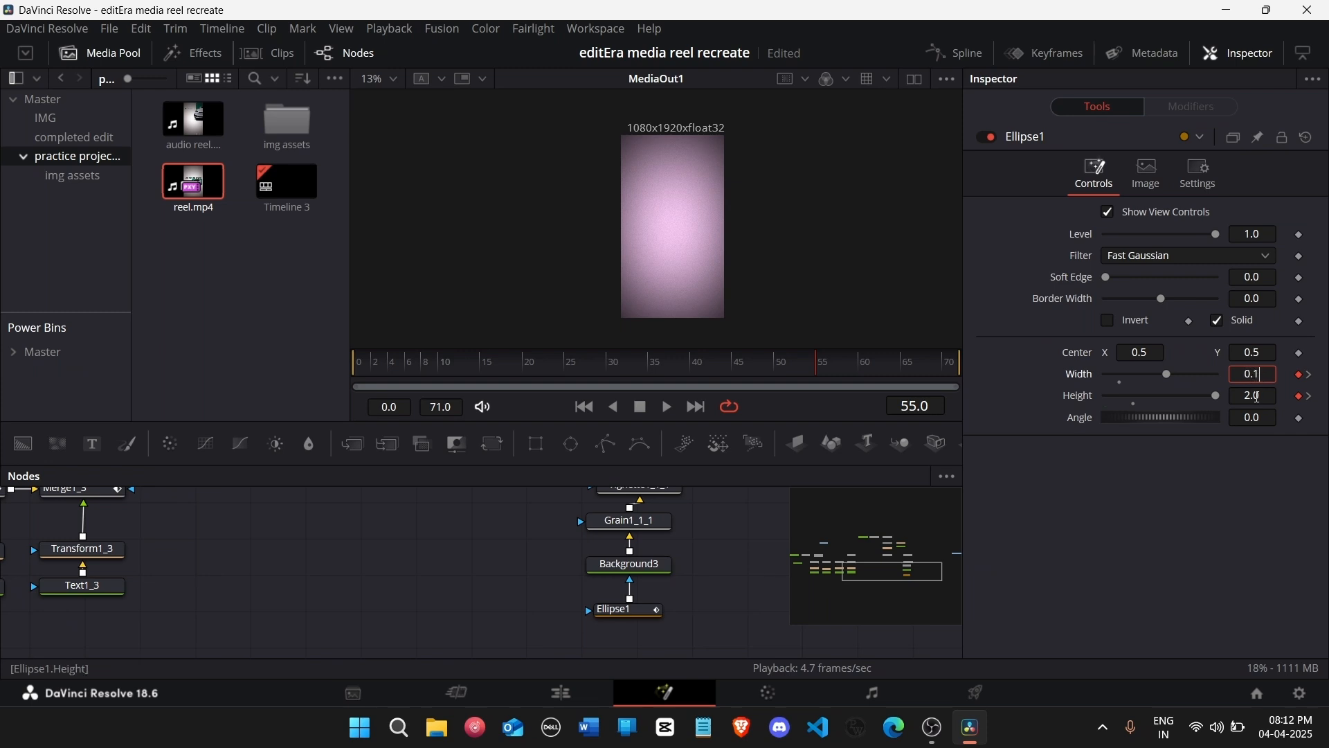
pyautogui.press('Tab')
pyautogui.write('21')
pyautogui.press('Return')
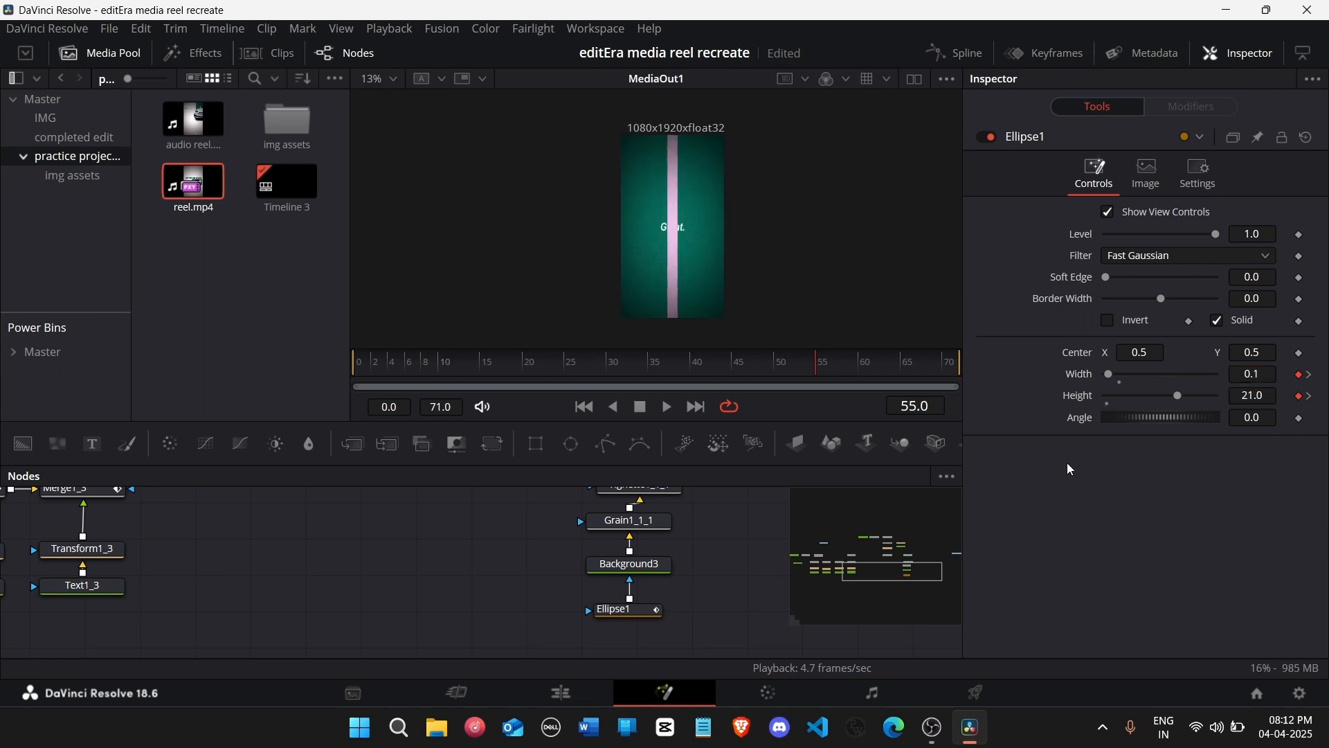
pyautogui.click(1261, 396)
pyautogui.write('.0')
pyautogui.write('1')
pyautogui.press('Return')
# Step: Set Ellipse1's soft edge to 0.05
pyautogui.moveTo(1246, 276); pyautogui.dragTo(1258, 277)
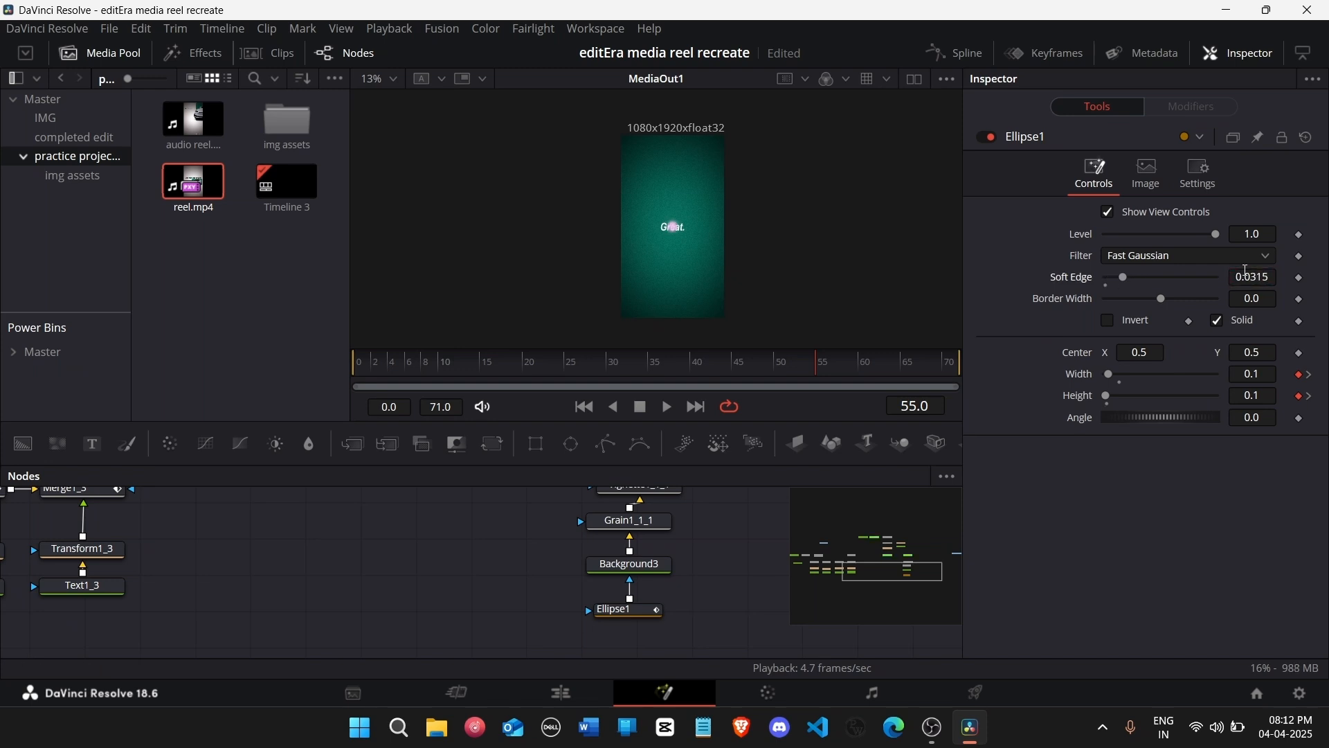
pyautogui.write('0.')
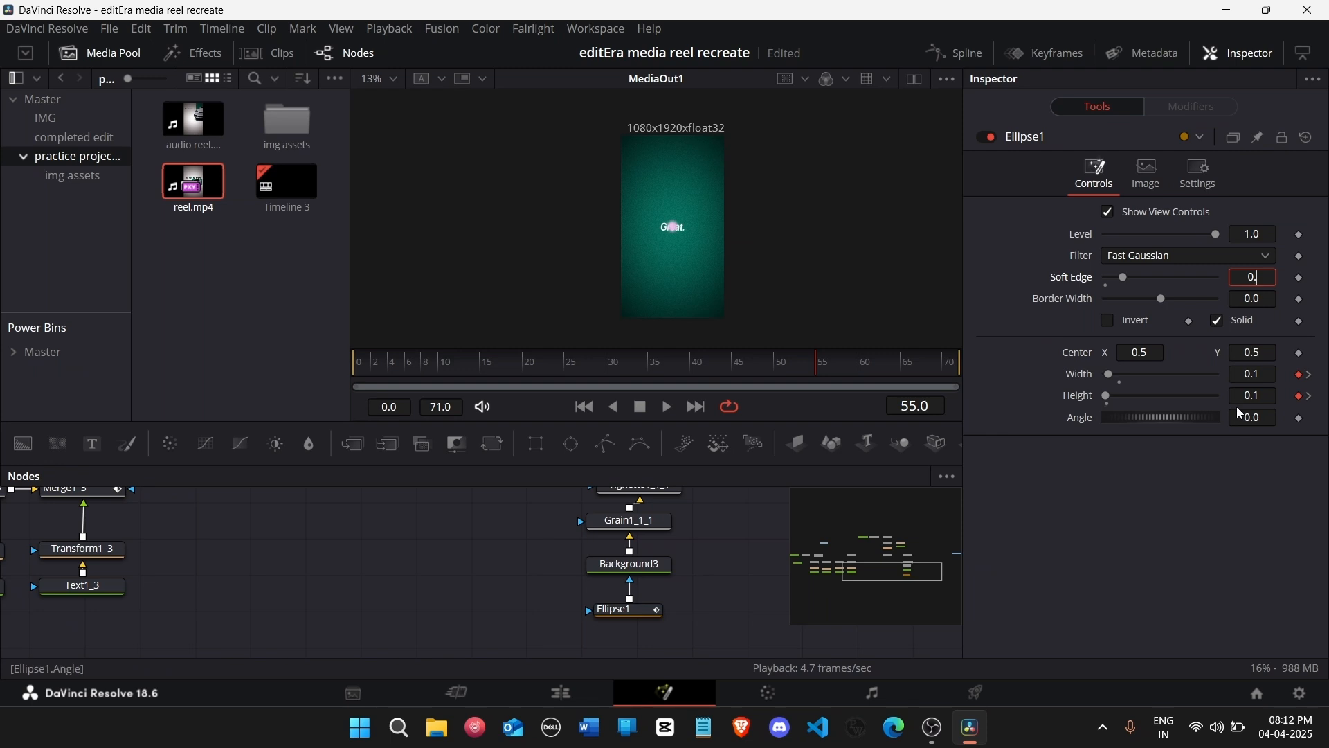
pyautogui.write('05')
pyautogui.press('Return')
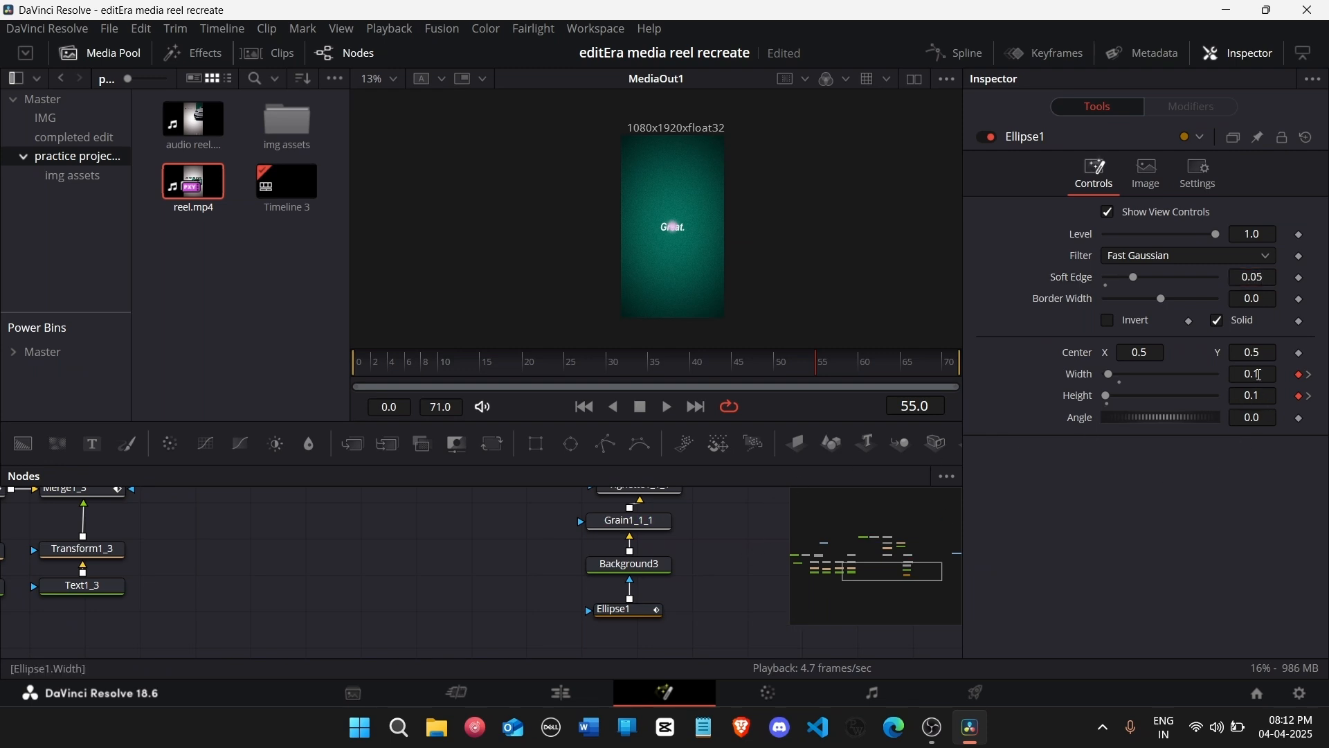
# Step: Set Ellipse1's width and height to 0.15 at frame 55
pyautogui.write('5')
pyautogui.press('Tab')
pyautogui.write('0.15')
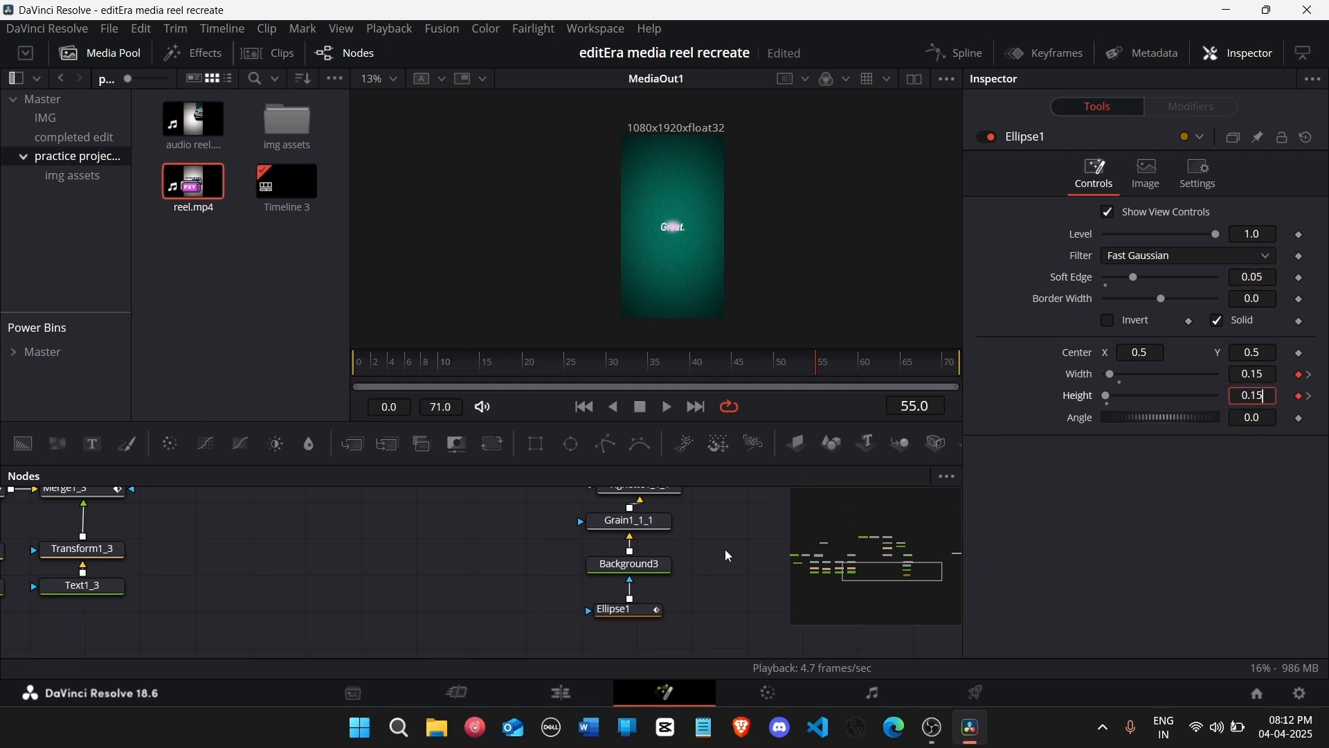
pyautogui.press('Return')
# Step: Move the chain from Vignette1_1_1 to Ellipse1 farther below Merge4 and insert a Transform node after Vignette1_1_1
pyautogui.scroll(2, 659, 520)
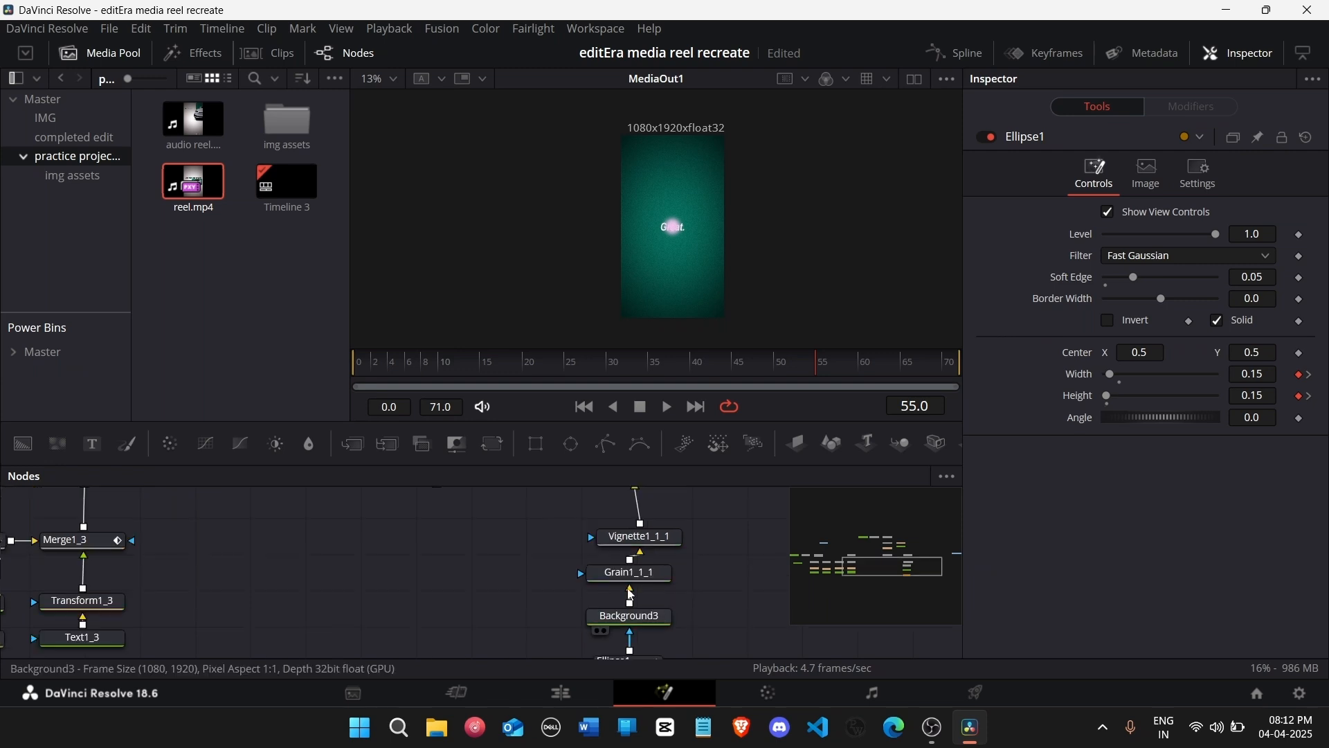
pyautogui.moveTo(518, 510)
pyautogui.mouseDown()
pyautogui.moveTo(701, 652)
pyautogui.moveTo(717, 648)
pyautogui.mouseUp()
pyautogui.moveTo(678, 492); pyautogui.dragTo(667, 525)
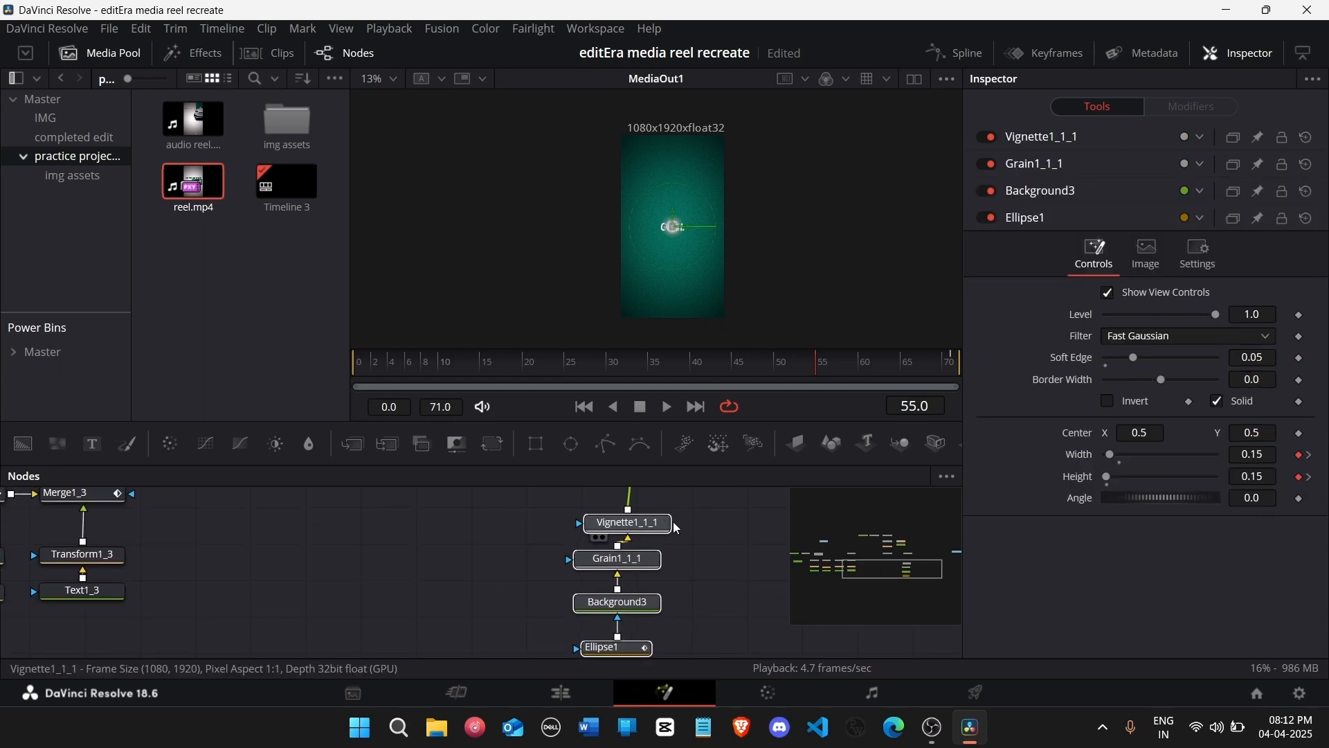
pyautogui.click(688, 543)
pyautogui.scroll(2, 687, 543)
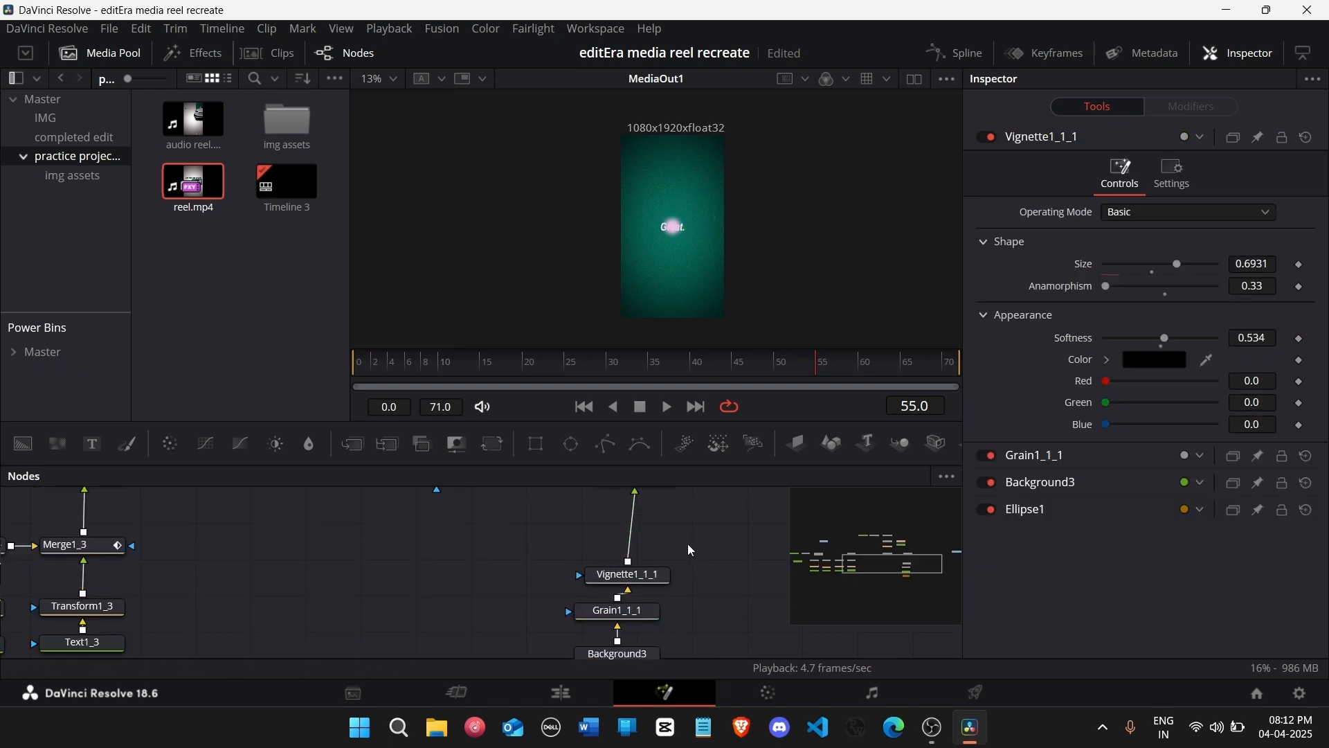
pyautogui.click(486, 450)
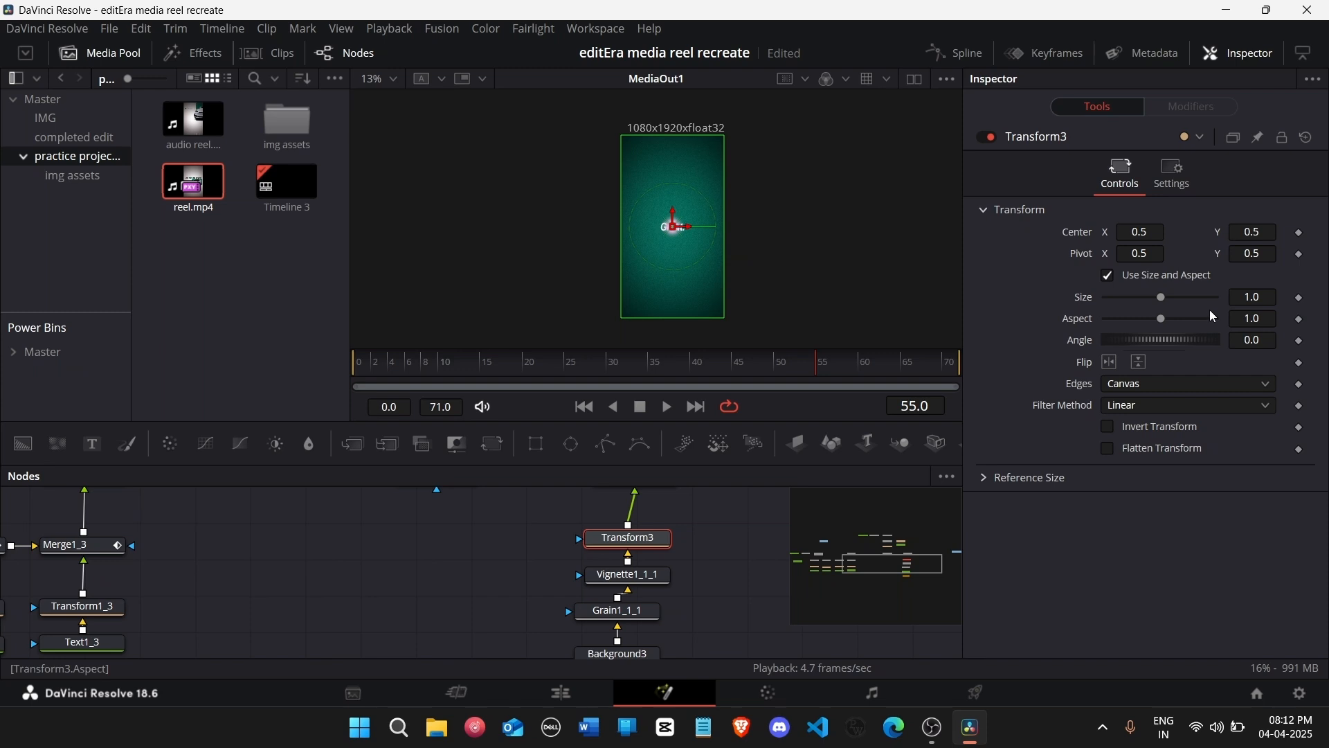
# Step: On the Edit page, enable reel.mp4 and step through the frames around 01:00:02:20 to study the circle's growth
pyautogui.click(574, 682)
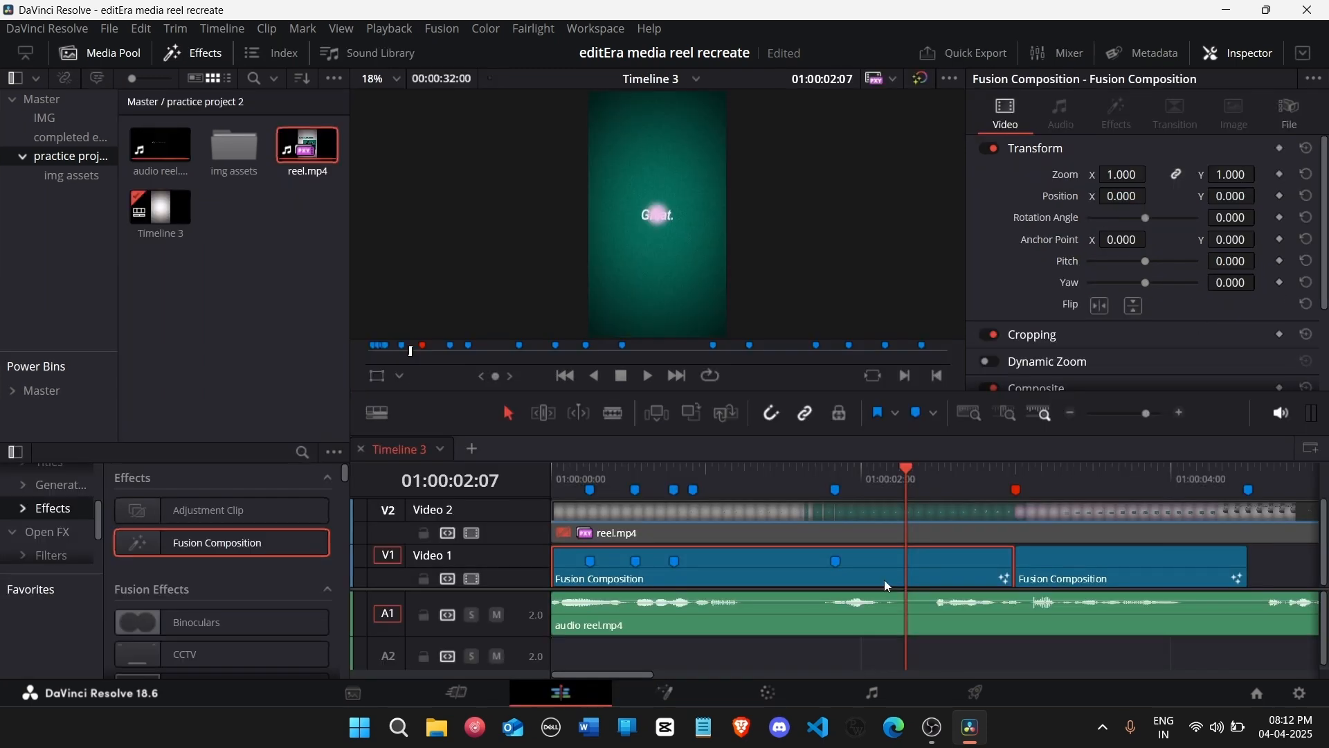
pyautogui.click(952, 513)
pyautogui.moveTo(925, 476)
pyautogui.mouseDown()
pyautogui.moveTo(977, 489)
pyautogui.moveTo(944, 489)
pyautogui.moveTo(993, 477)
pyautogui.mouseUp()
pyautogui.press('Right')
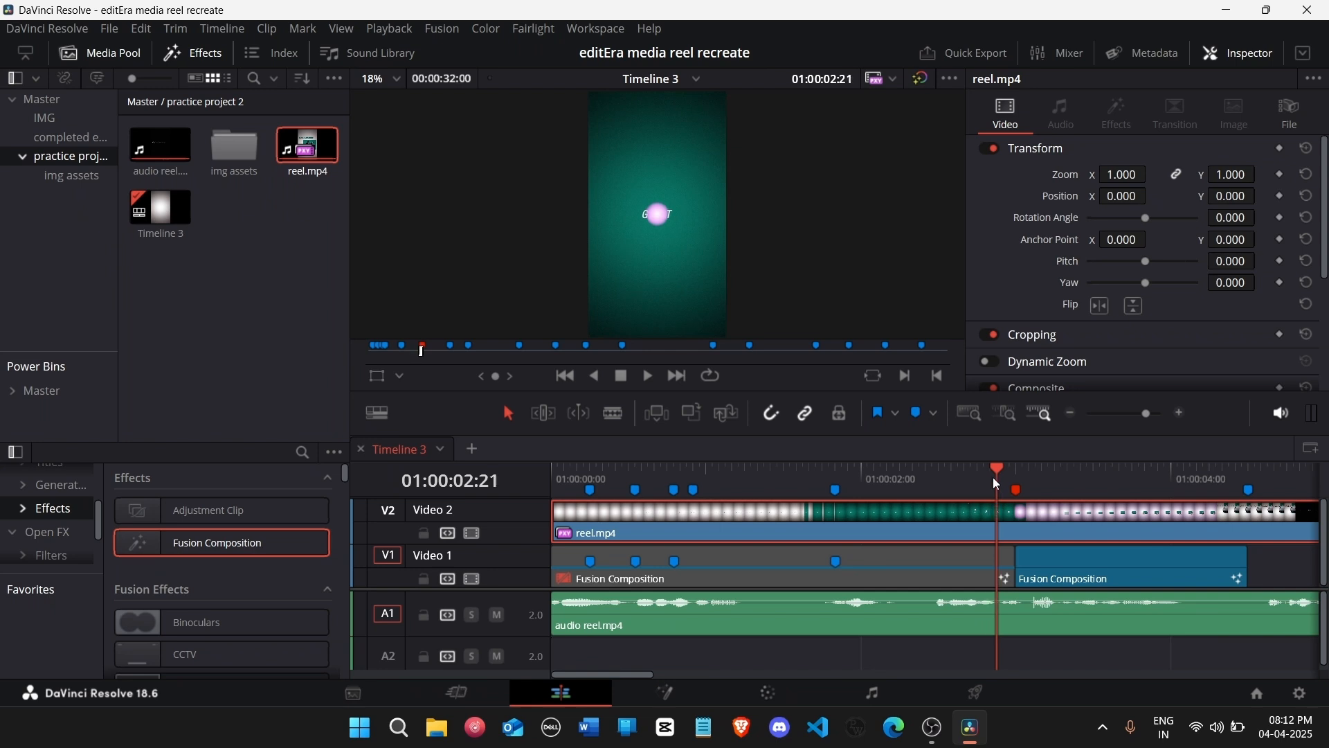
pyautogui.press('Right')
pyautogui.press('Right')
pyautogui.press('Right')
pyautogui.press('Left')
pyautogui.press('Left')
pyautogui.press('Left')
pyautogui.press('Left')
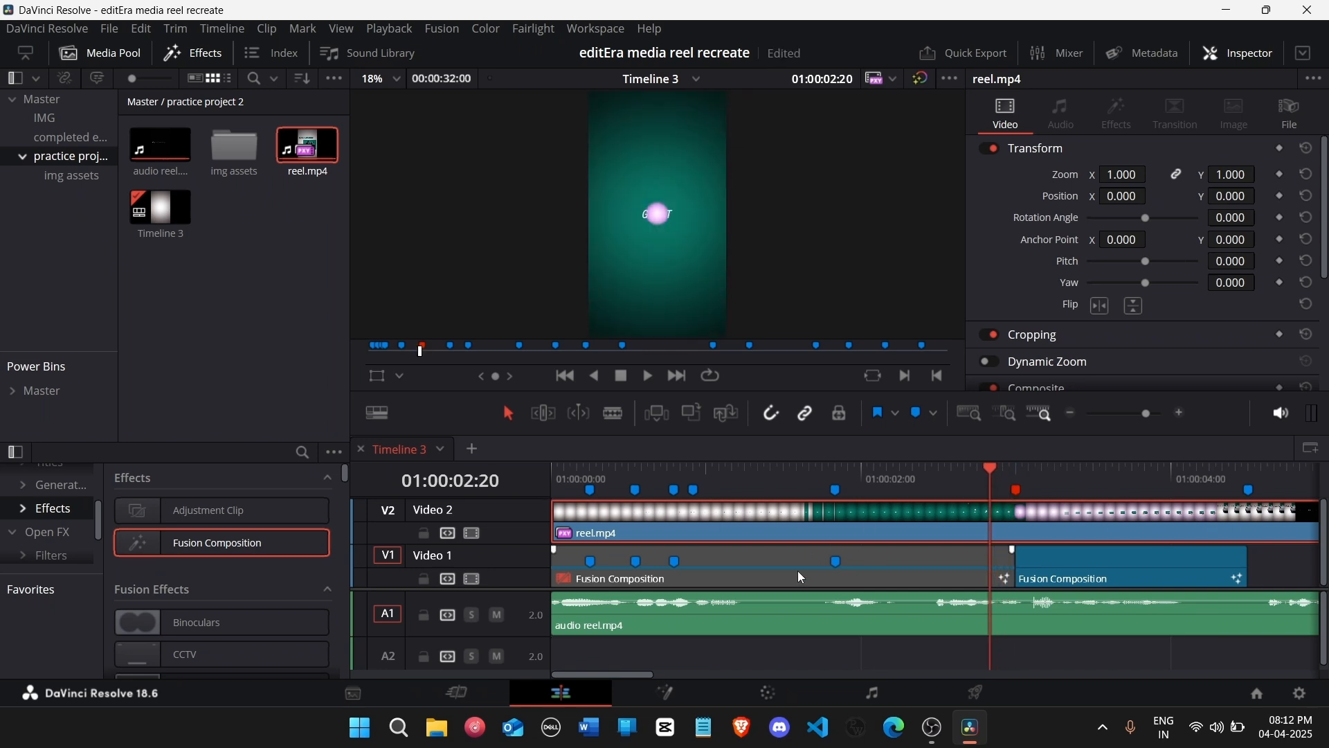
# Step: Disable reel.mp4 and open the first Fusion Composition on Video 1 in Fusion again
pyautogui.press('d')
pyautogui.click(900, 568)
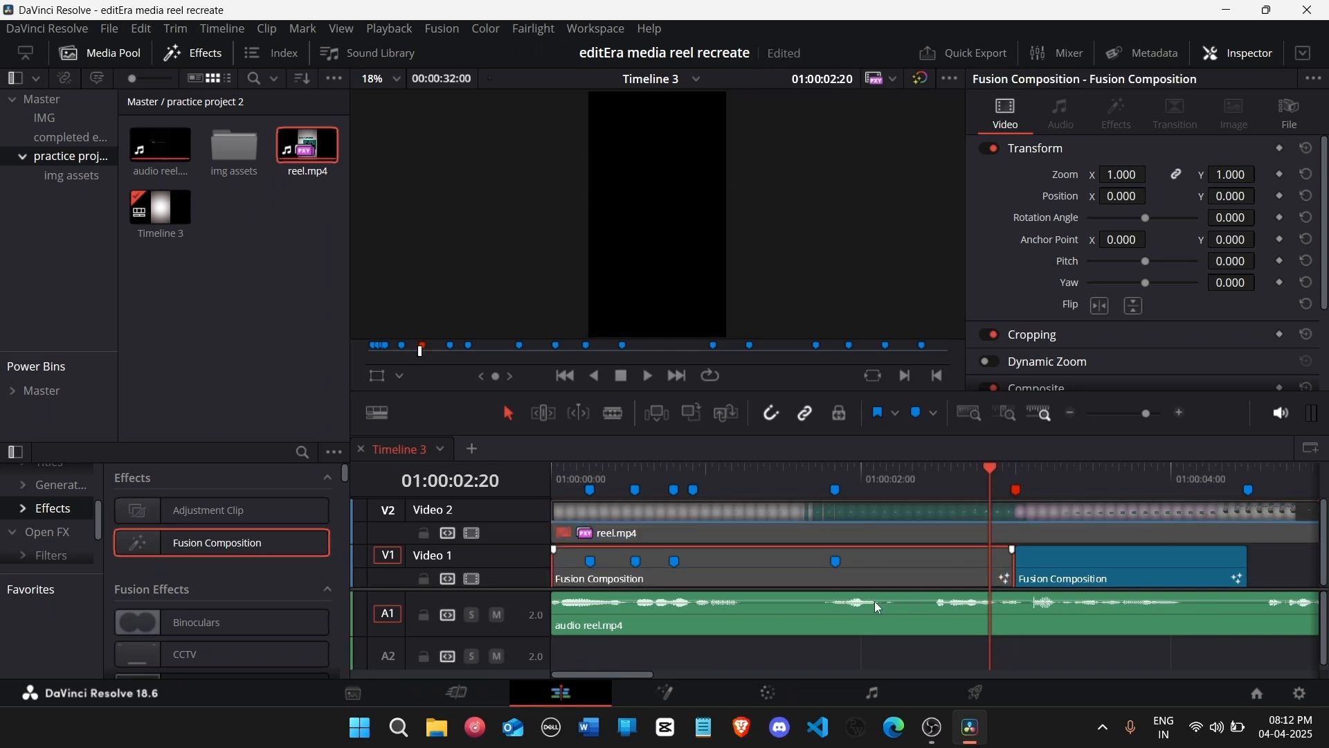
pyautogui.click(664, 692)
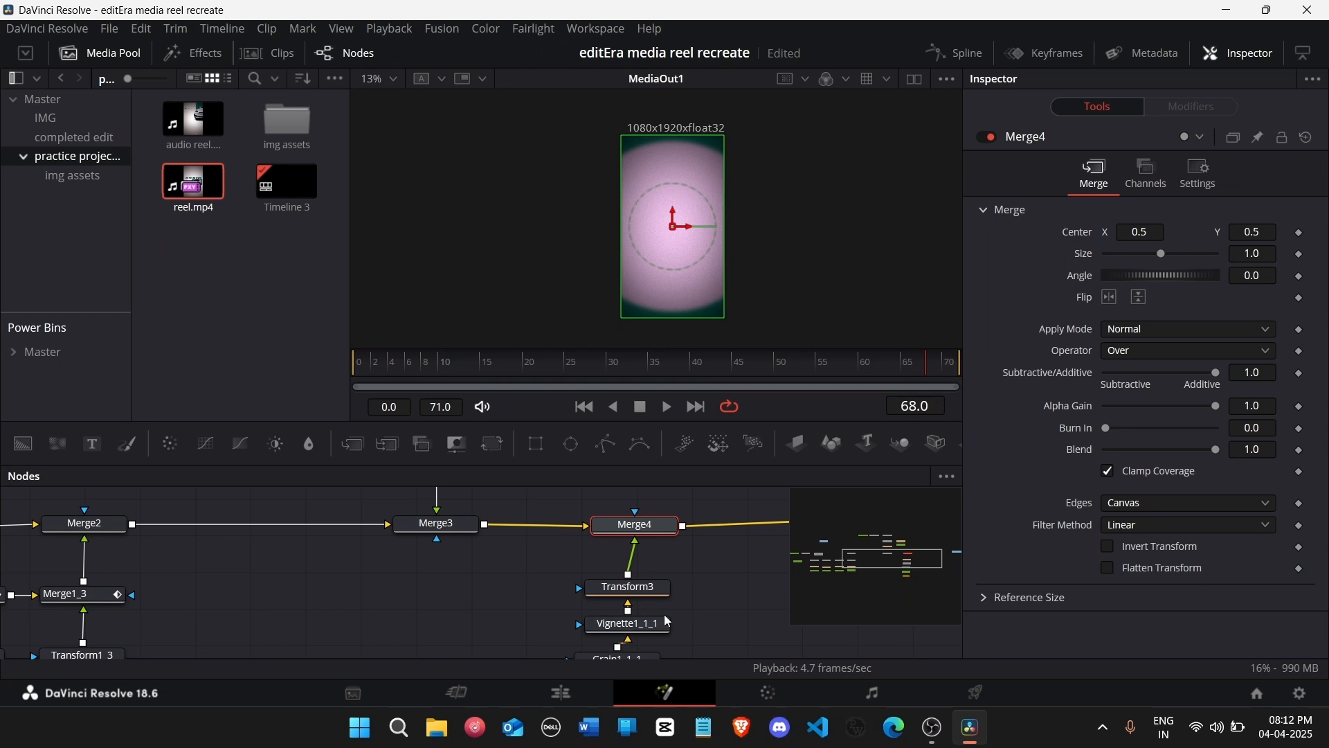
# Step: Set Ellipse1's width and height to 0.15 at frame 61 and remove their earlier keyframes at frame 55
pyautogui.moveTo(869, 545); pyautogui.dragTo(904, 567)
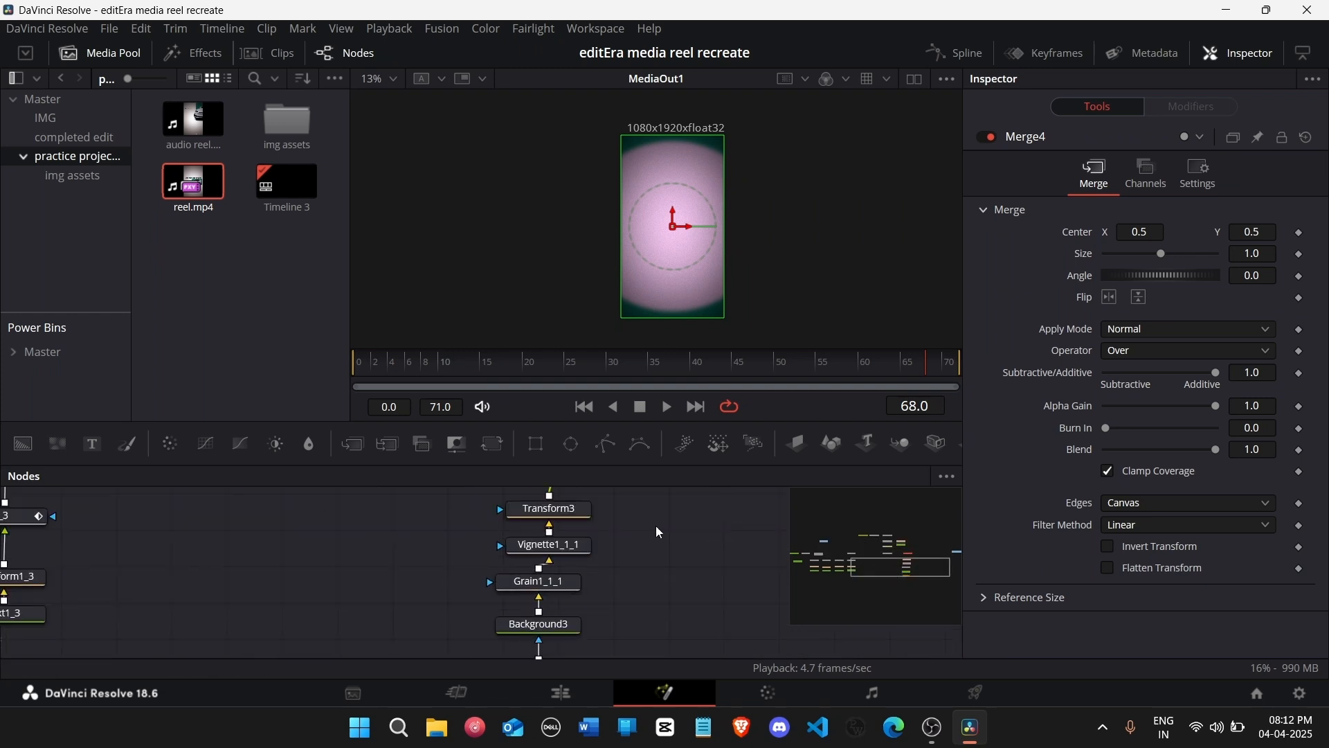
pyautogui.click(585, 522)
pyautogui.click(883, 362)
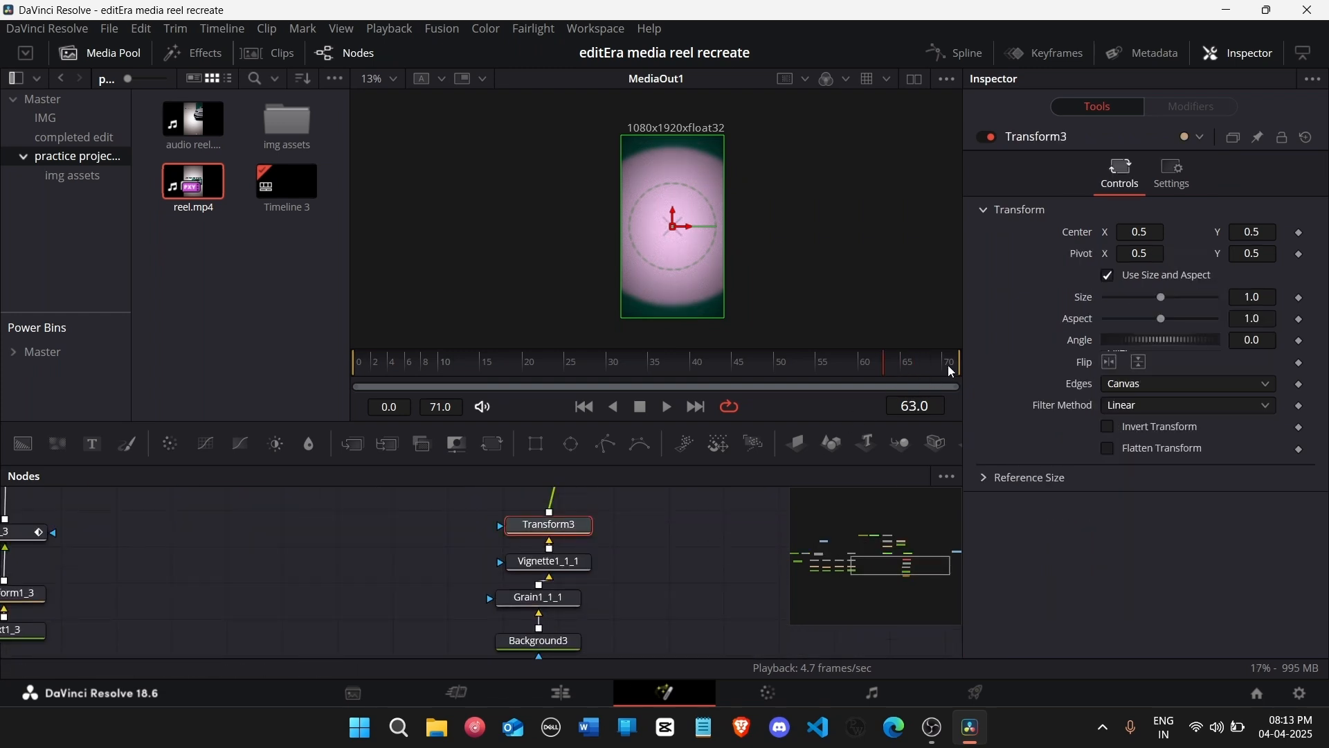
pyautogui.moveTo(878, 376); pyautogui.dragTo(813, 368)
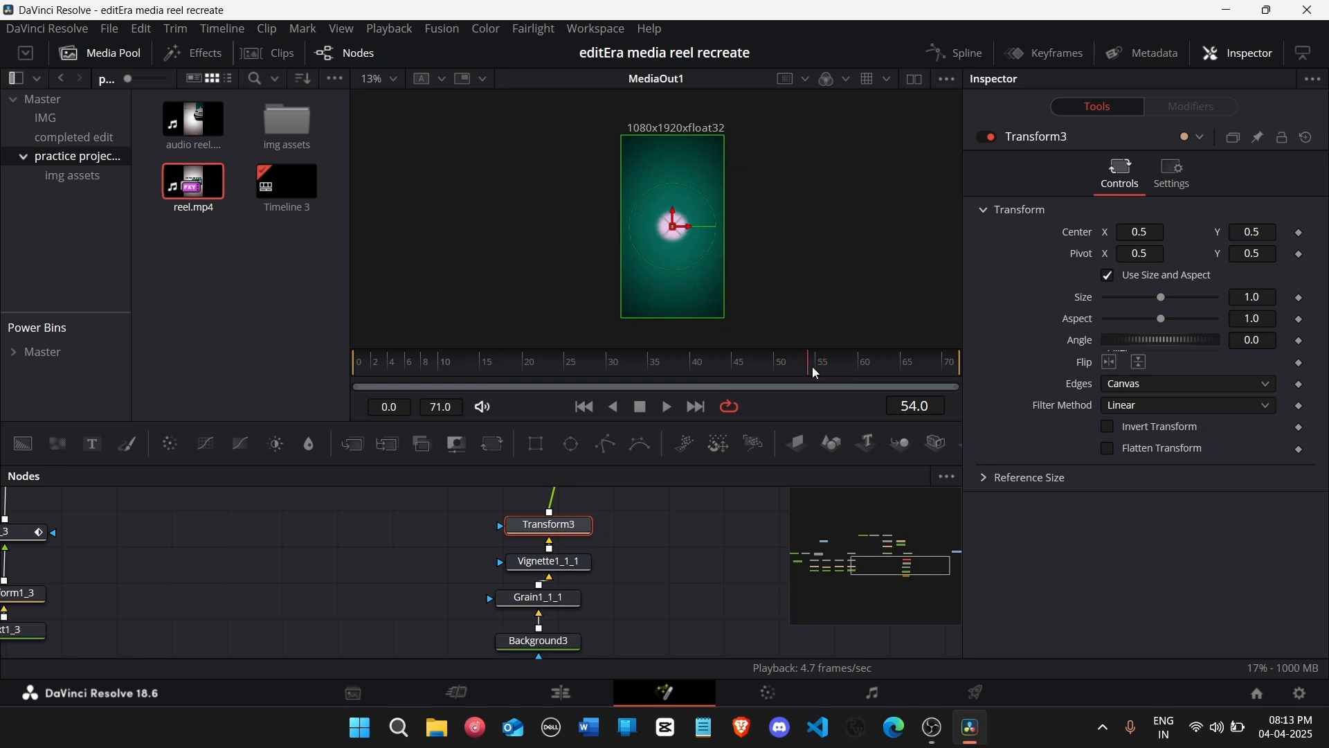
pyautogui.scroll(-1, 566, 640)
pyautogui.click(558, 642)
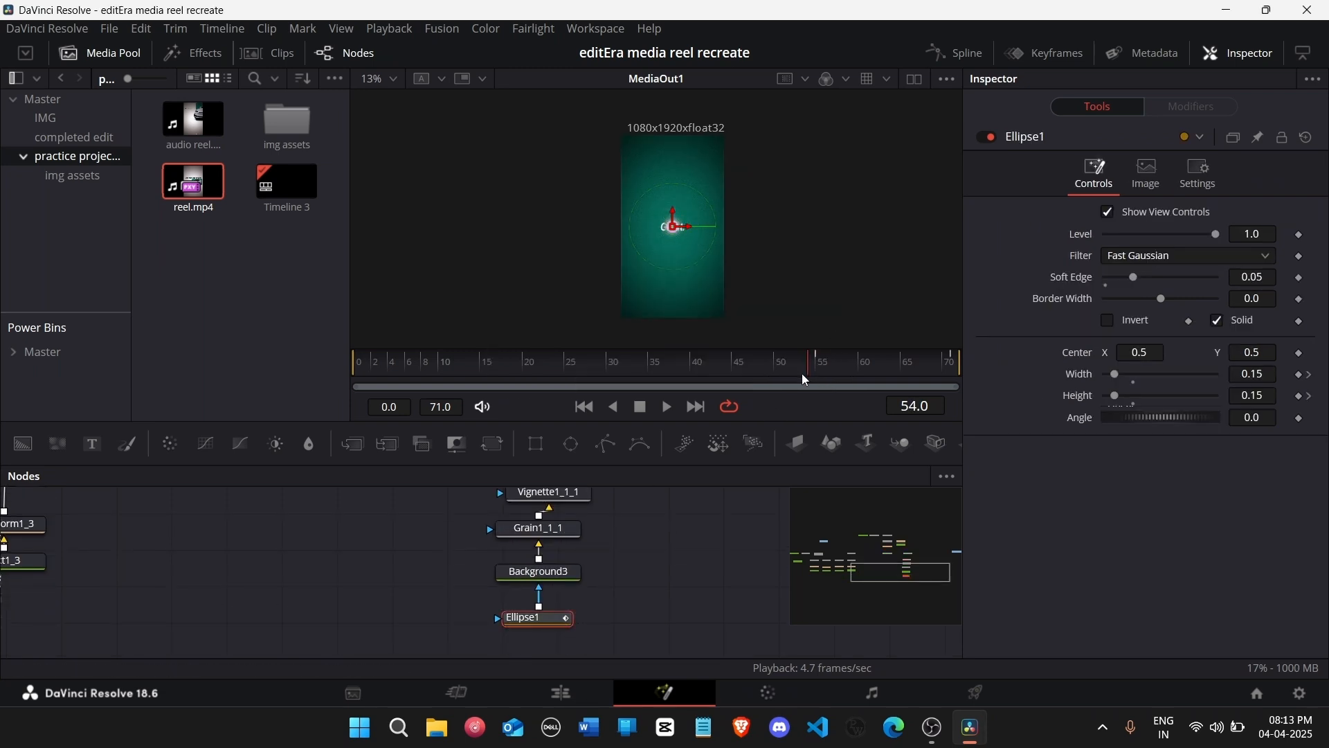
pyautogui.moveTo(807, 379); pyautogui.dragTo(853, 368)
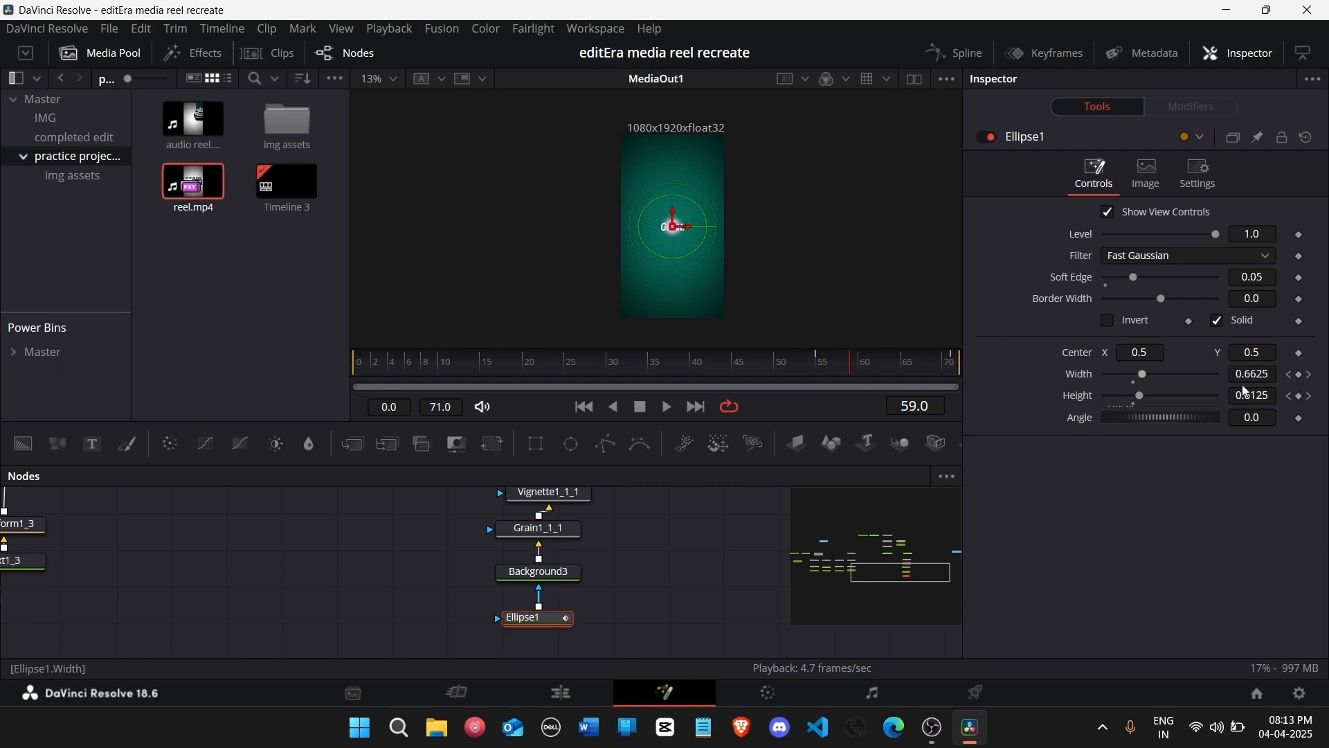
pyautogui.press('Right')
pyautogui.press('Right')
pyautogui.click(1276, 374)
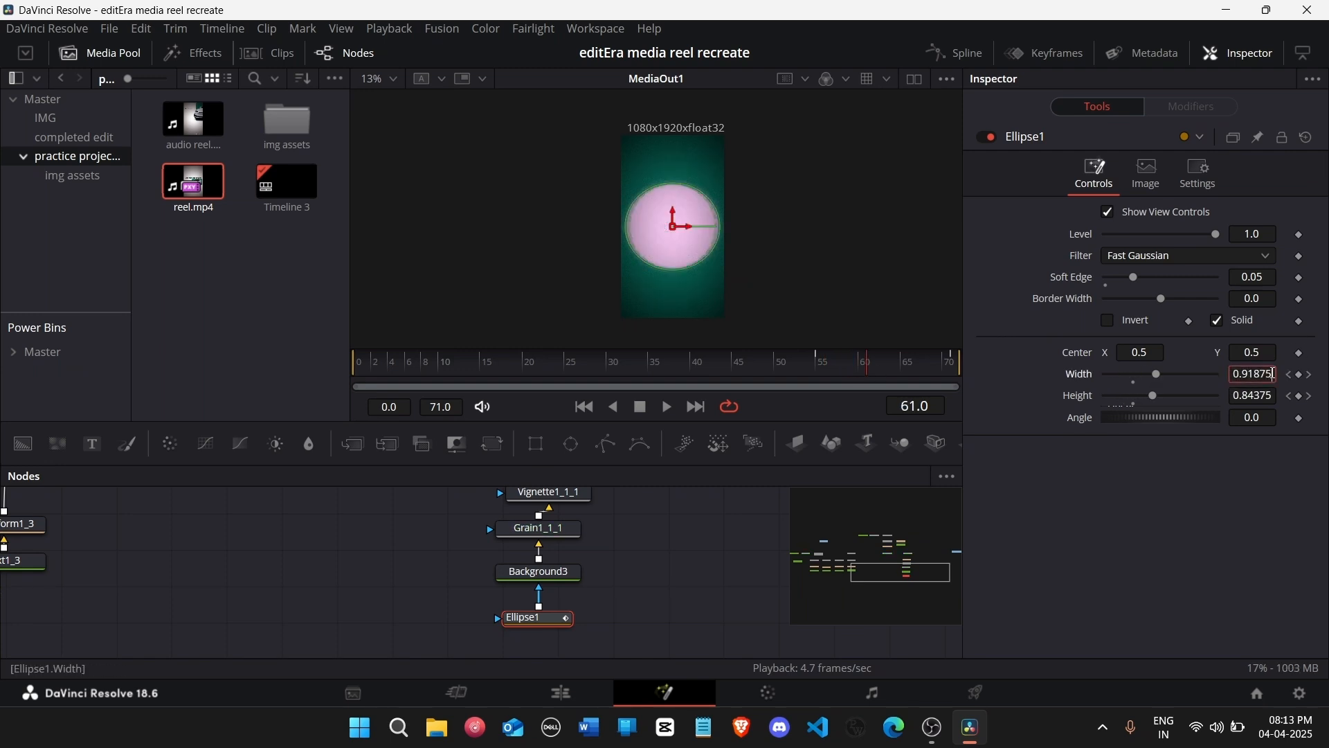
pyautogui.hotkey('ctrl', 'a')
pyautogui.write('0.15')
pyautogui.press('Tab')
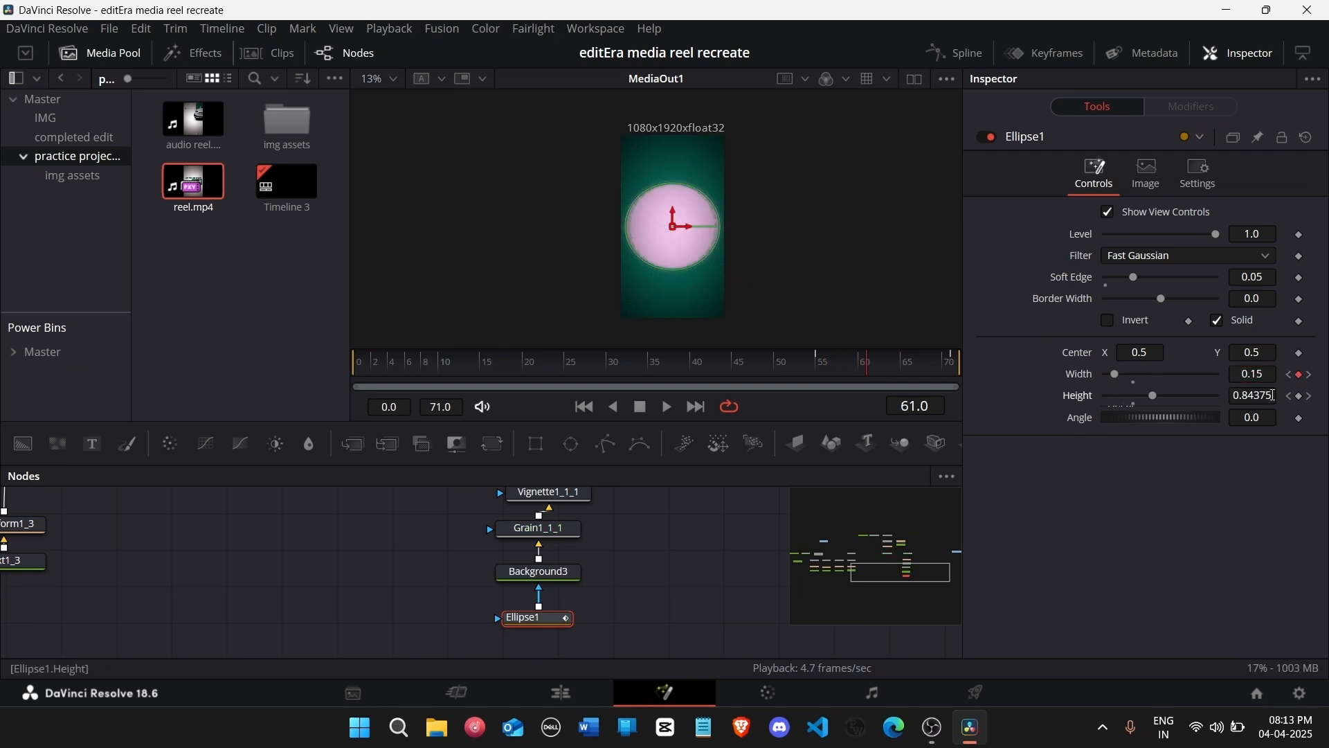
pyautogui.write('.15')
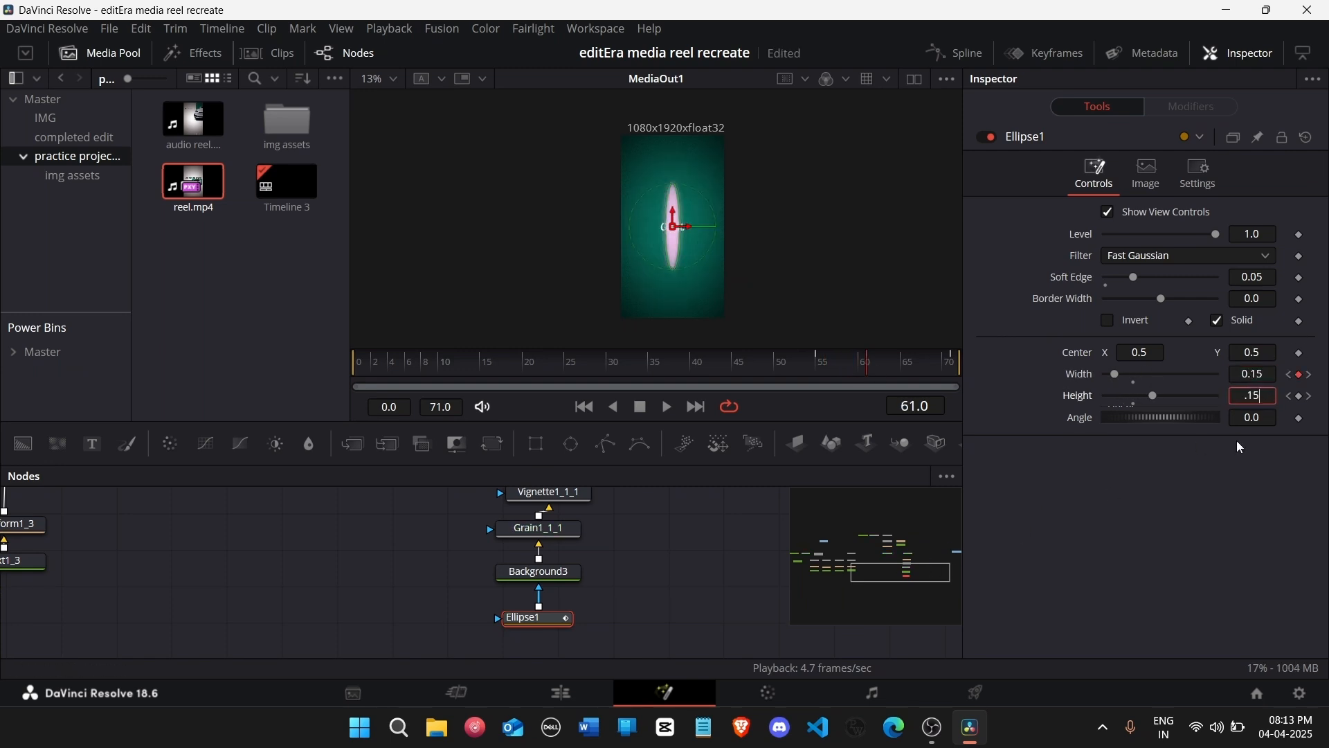
pyautogui.click(1289, 396)
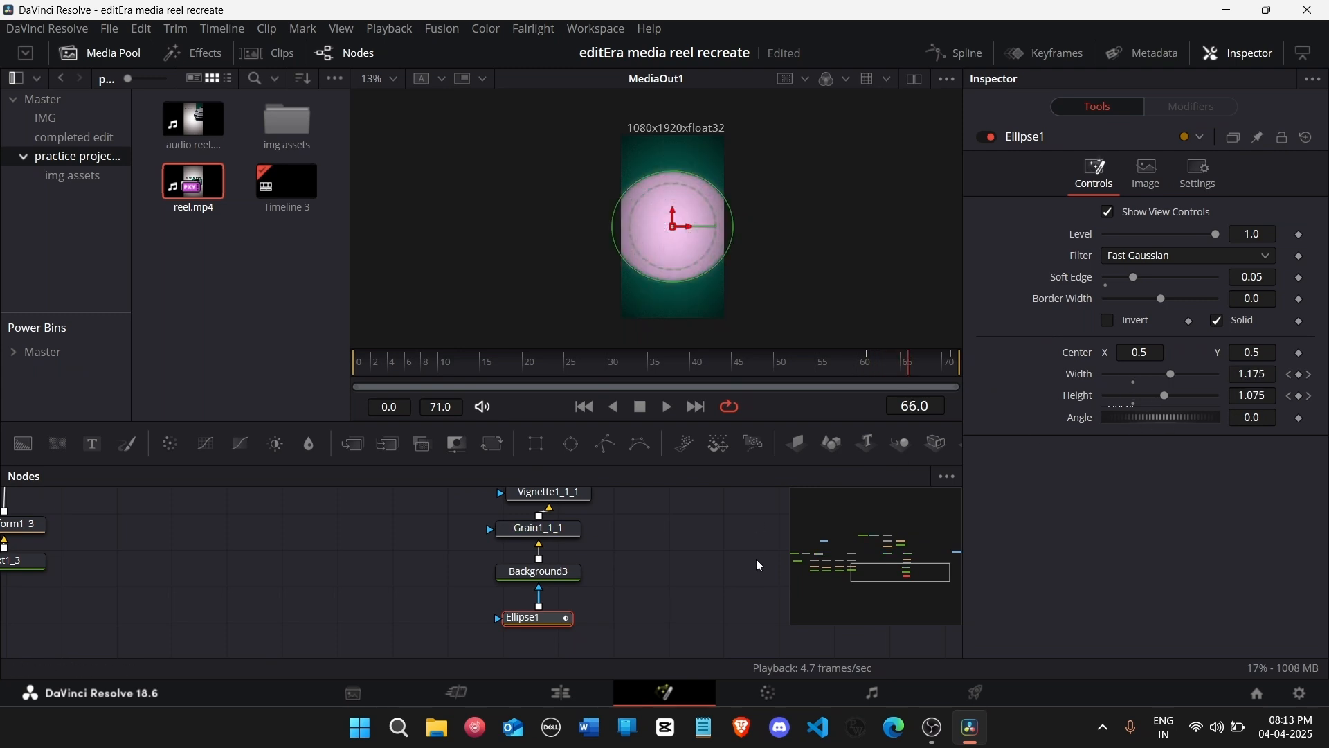
# Step: Add a Center keyframe to Transform3 at frame 66
pyautogui.scroll(2, 553, 595)
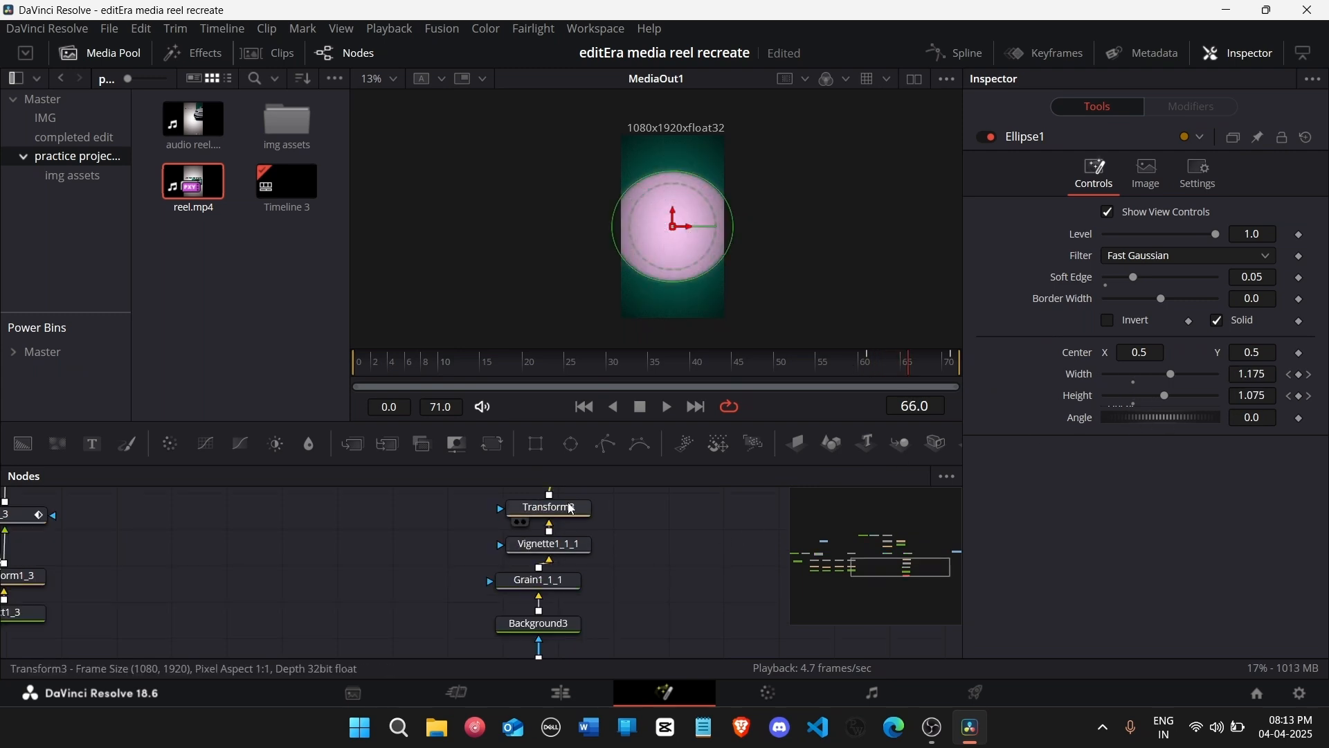
pyautogui.click(575, 524)
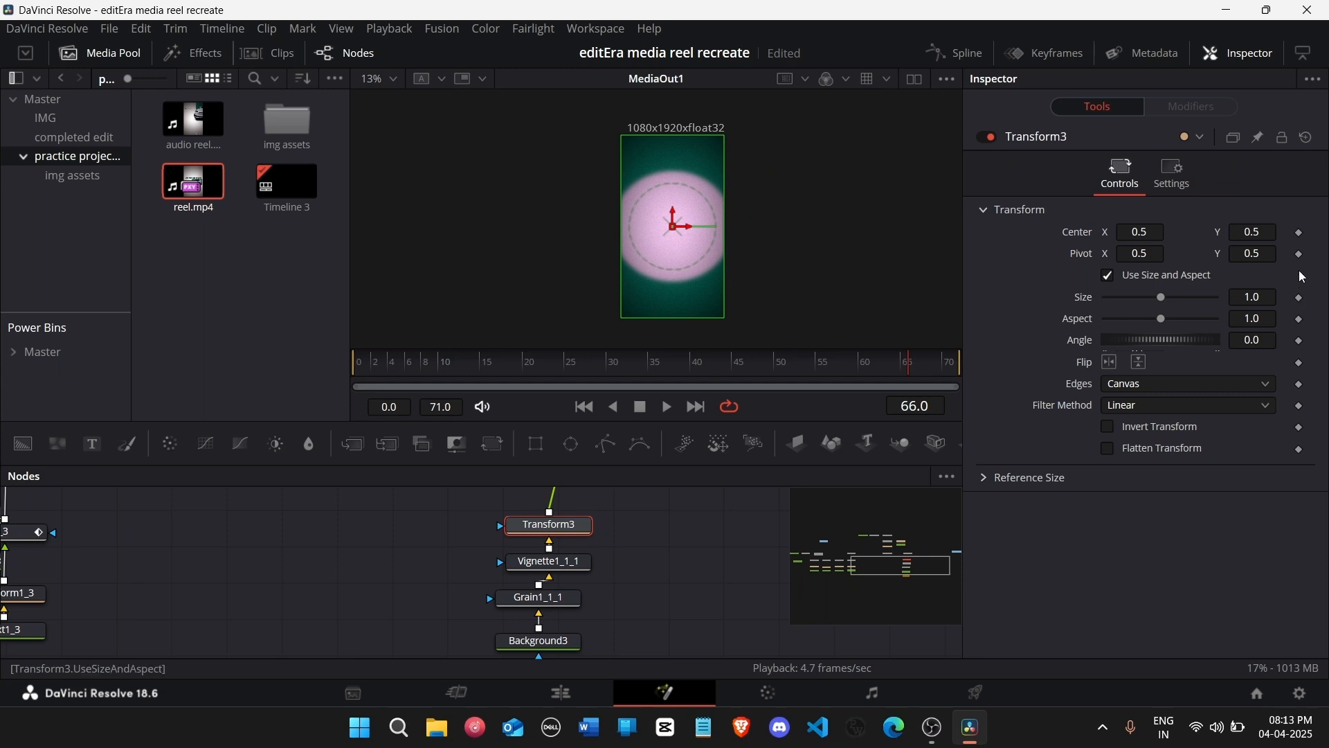
pyautogui.click(1302, 234)
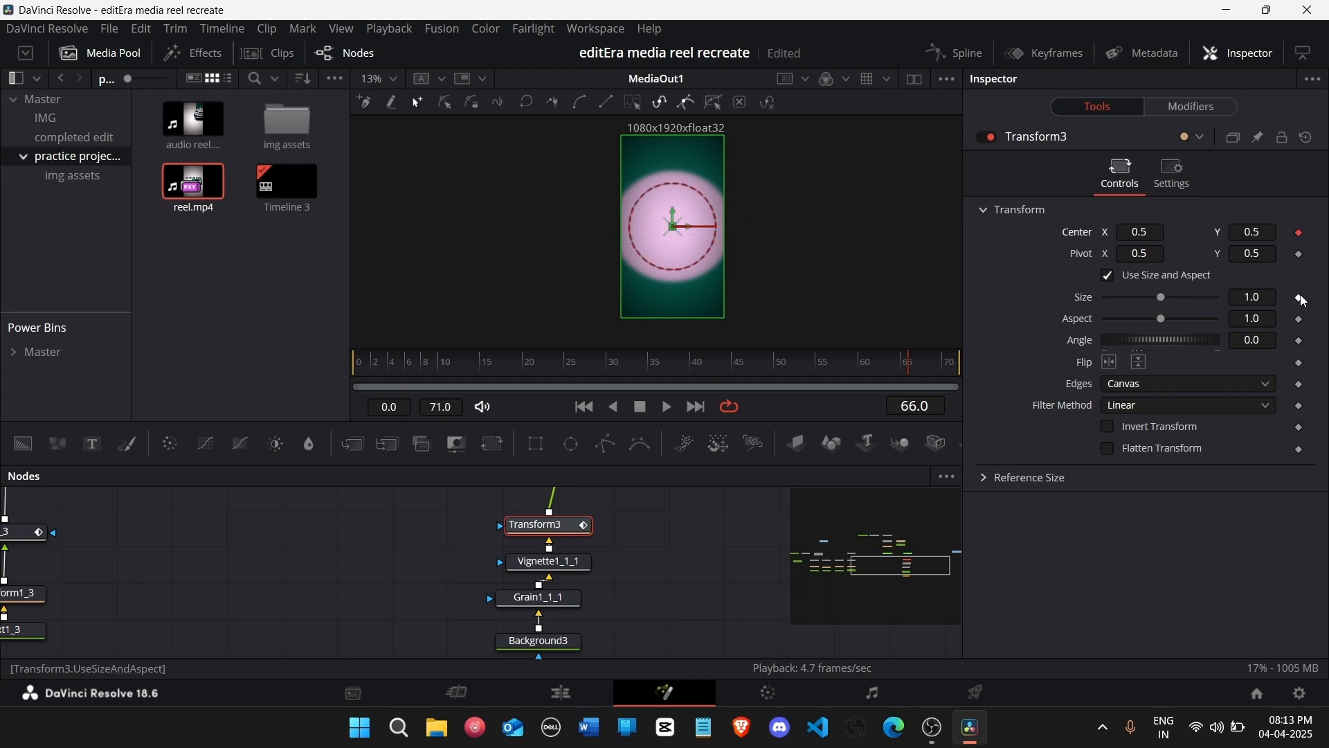
# Step: At frame 56, move Transform3's Center outside the frame to X 1.468, Y 0.893
pyautogui.click(873, 371)
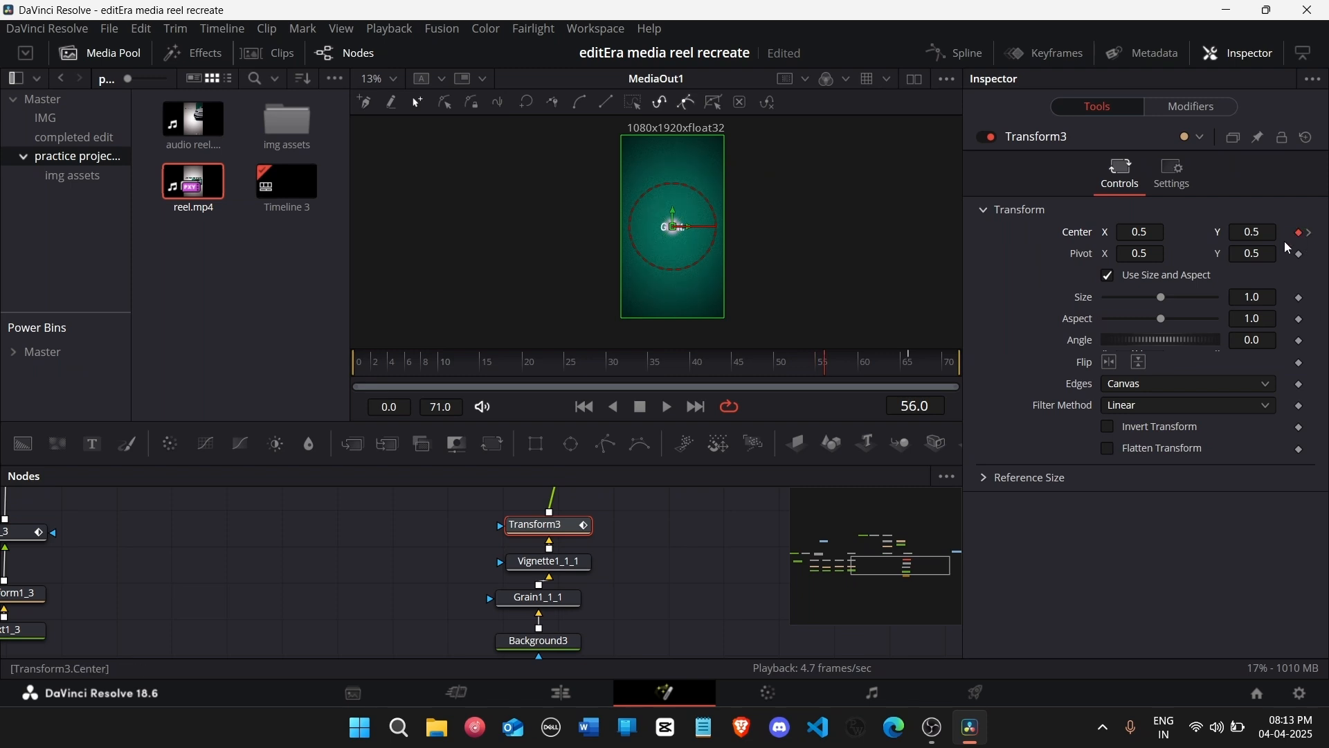
pyautogui.moveTo(1251, 235); pyautogui.dragTo(1267, 235)
pyautogui.moveTo(672, 226); pyautogui.dragTo(673, 162)
pyautogui.moveTo(1253, 237); pyautogui.dragTo(1282, 237)
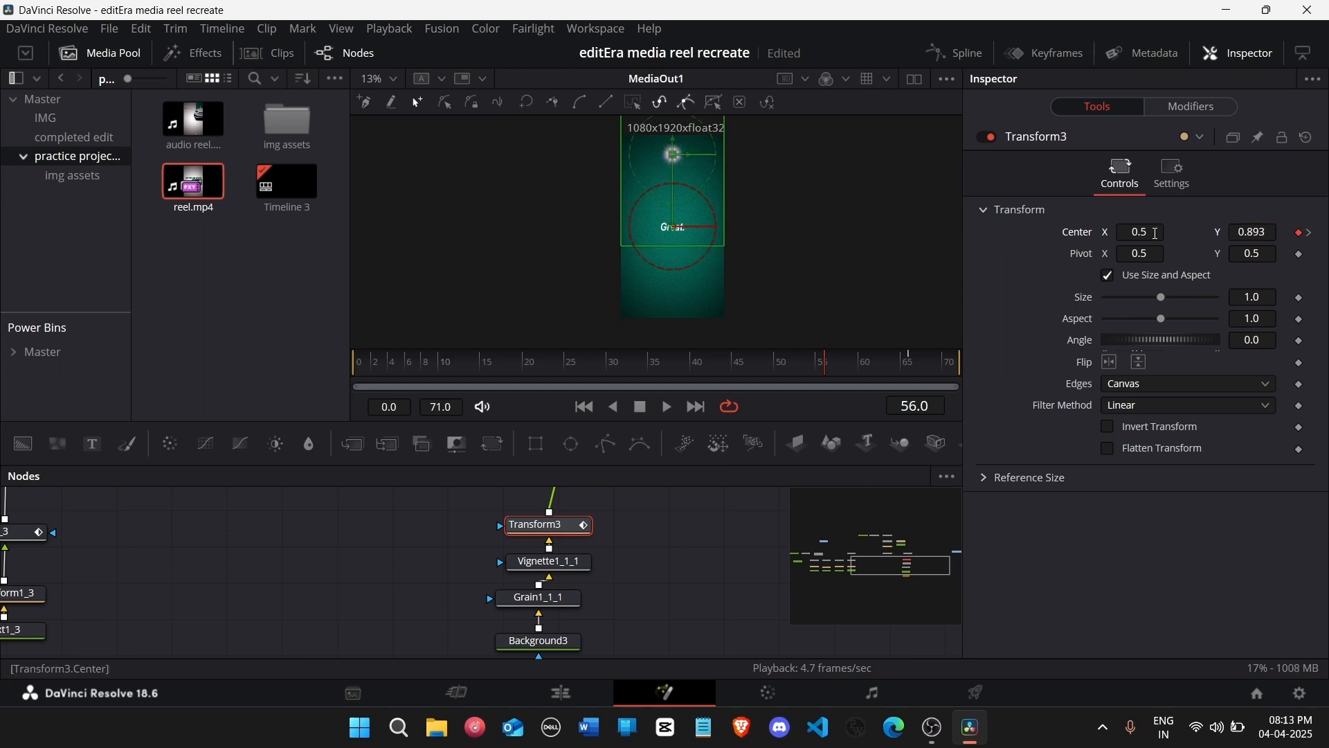
pyautogui.moveTo(1141, 237)
pyautogui.mouseDown()
pyautogui.moveTo(1213, 238)
pyautogui.moveTo(1156, 233)
pyautogui.mouseUp()
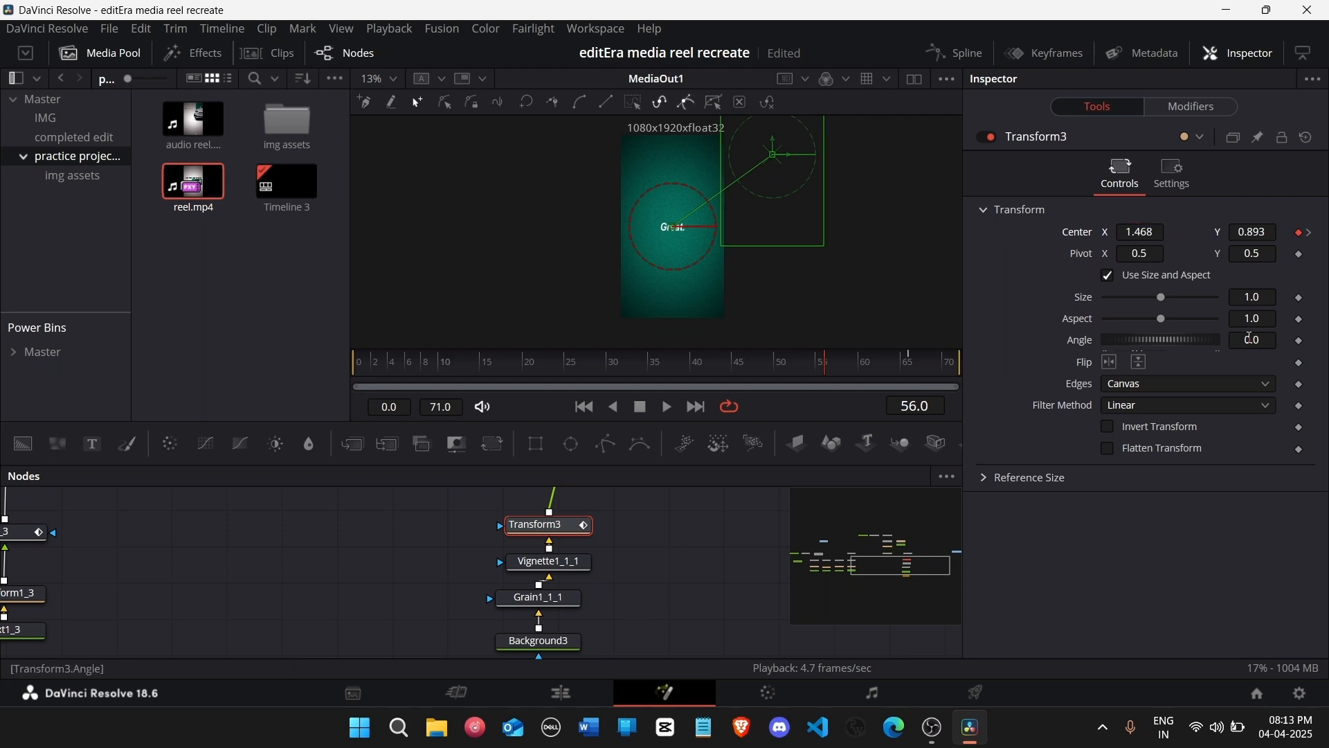
pyautogui.click(704, 567)
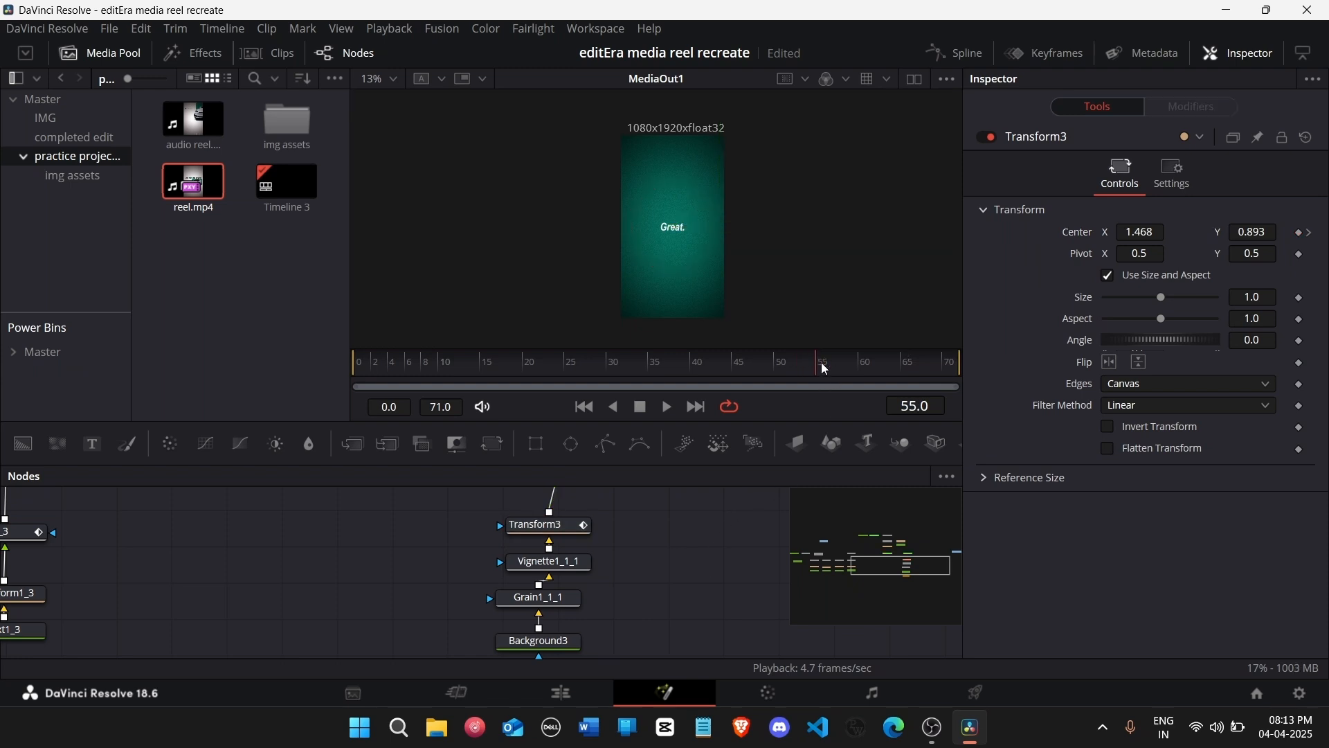
pyautogui.moveTo(826, 369)
pyautogui.mouseDown()
pyautogui.moveTo(900, 369)
pyautogui.moveTo(826, 381)
pyautogui.mouseUp()
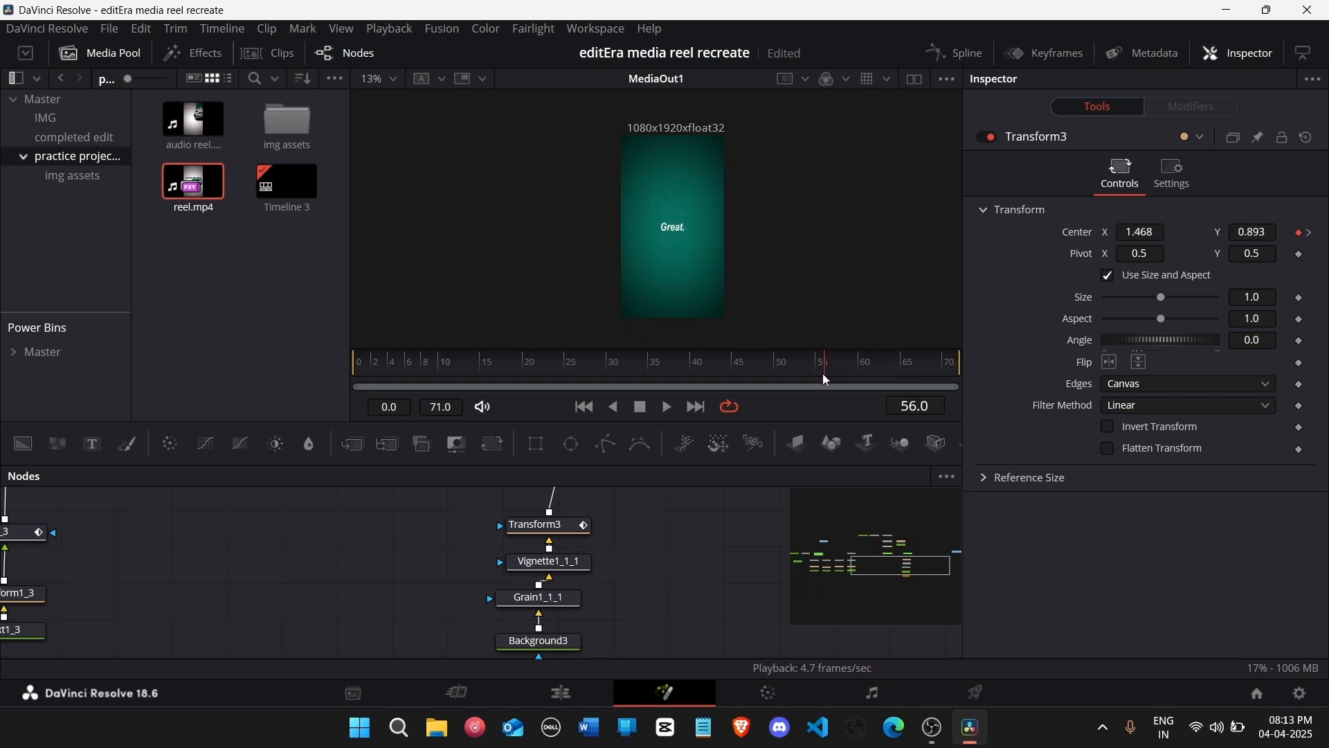
# Step: Open the Spline editor, collapse the Merge1 and Merge1_1 entries, and fit the curves to the graph
pyautogui.click(978, 50)
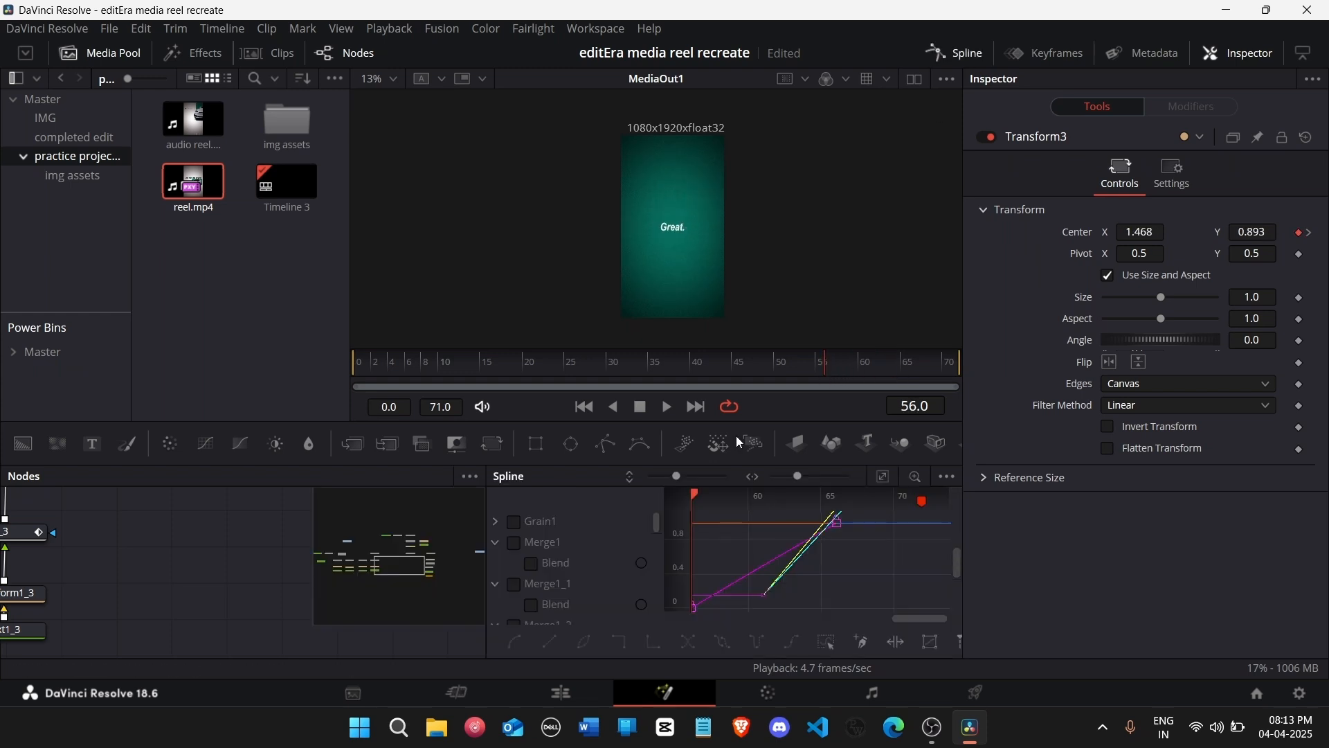
pyautogui.click(497, 542)
pyautogui.click(496, 564)
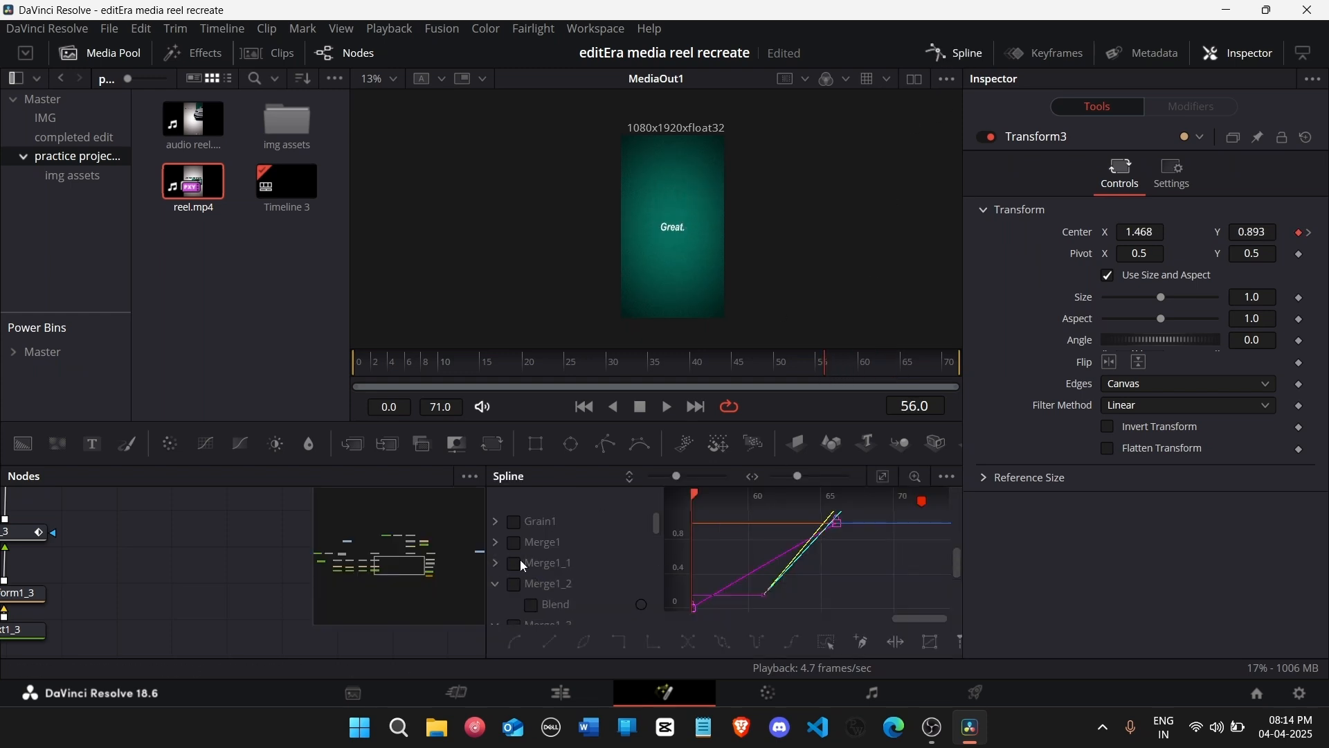
pyautogui.click(888, 479)
pyautogui.scroll(-5, 521, 605)
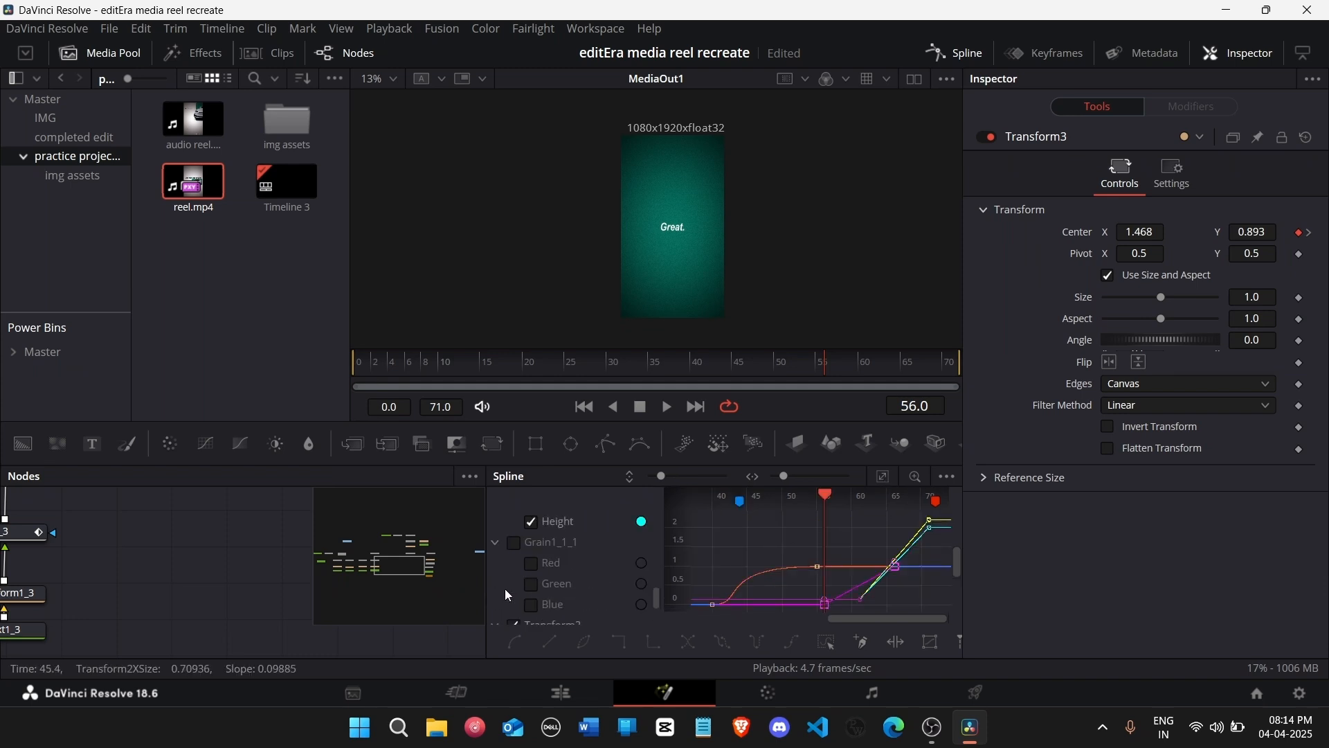
# Step: Hide the Ellipse1 and Transform2 curves, leaving only Transform3's Center displacement curve displayed in the Spline editor
pyautogui.scroll(2, 509, 595)
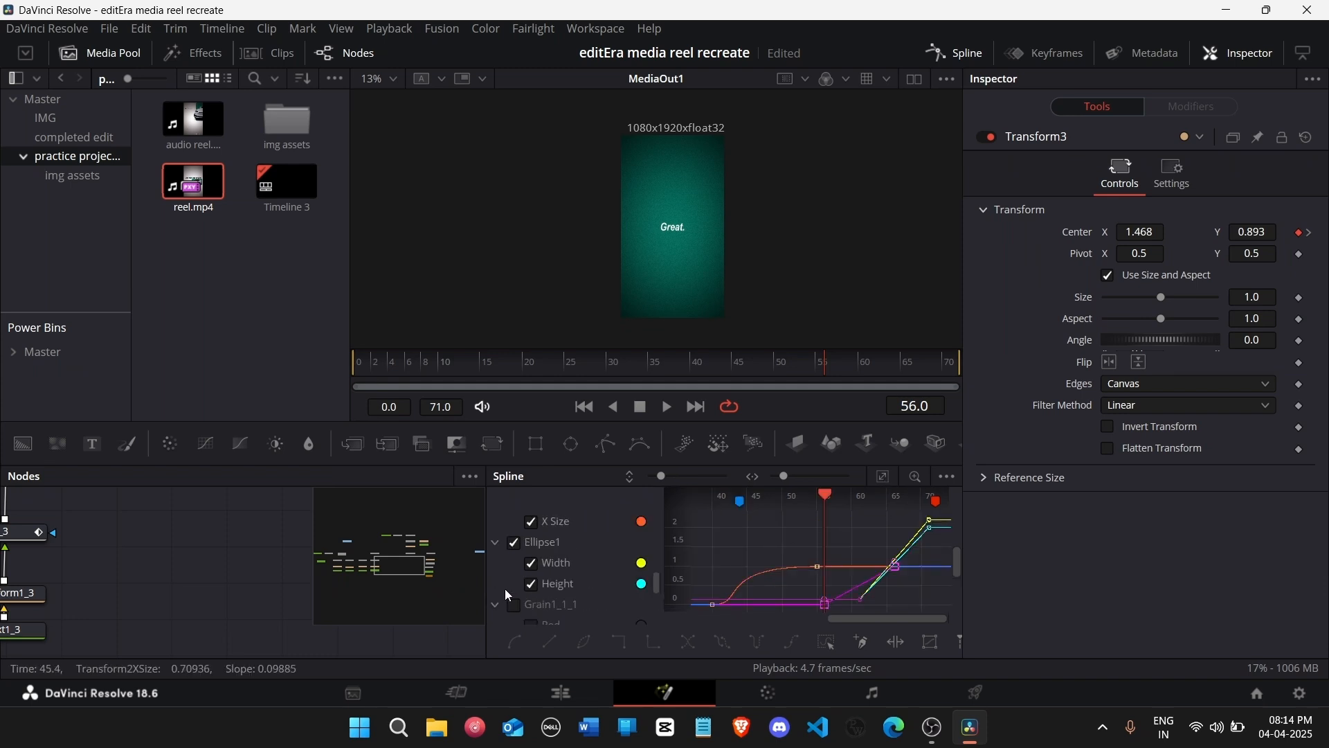
pyautogui.click(517, 546)
pyautogui.scroll(2, 517, 546)
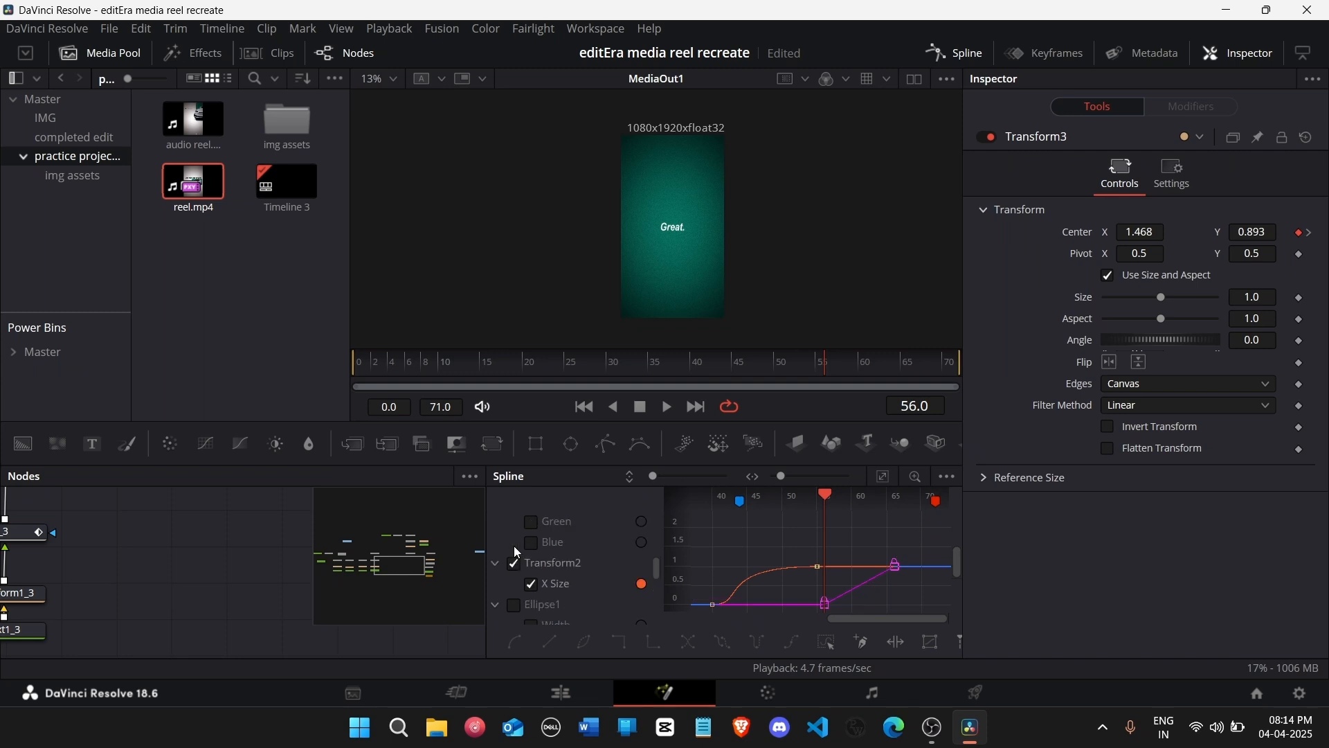
pyautogui.scroll(-4, 493, 567)
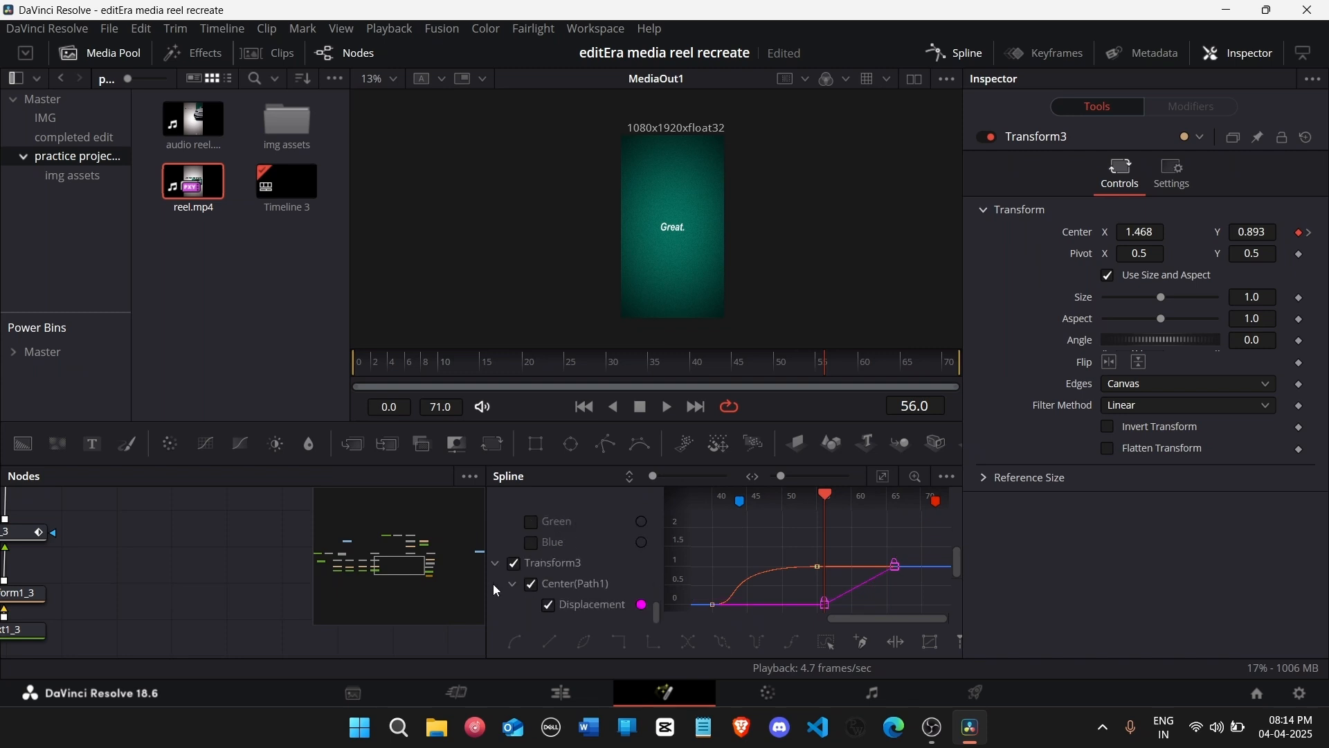
pyautogui.click(516, 565)
pyautogui.scroll(3, 496, 555)
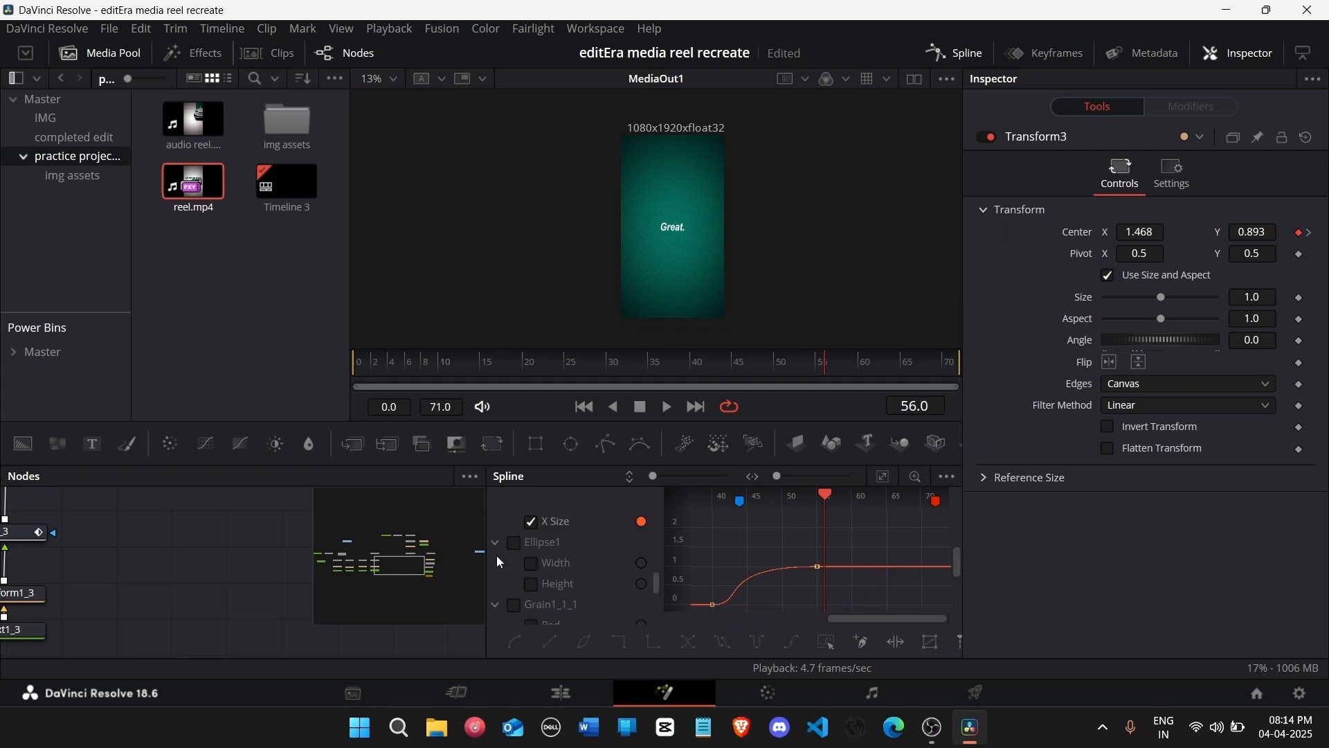
pyautogui.click(533, 523)
pyautogui.scroll(2, 508, 536)
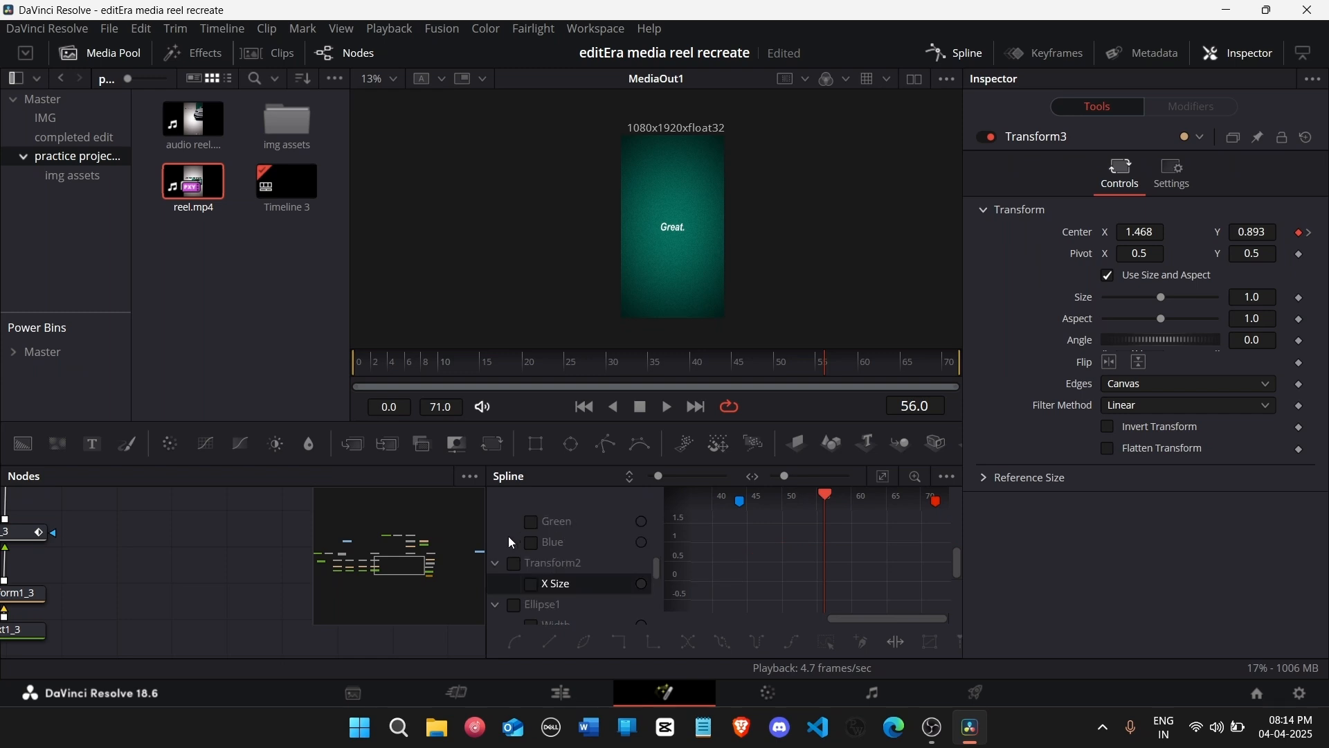
pyautogui.click(495, 561)
pyautogui.scroll(-3, 496, 554)
pyautogui.click(532, 584)
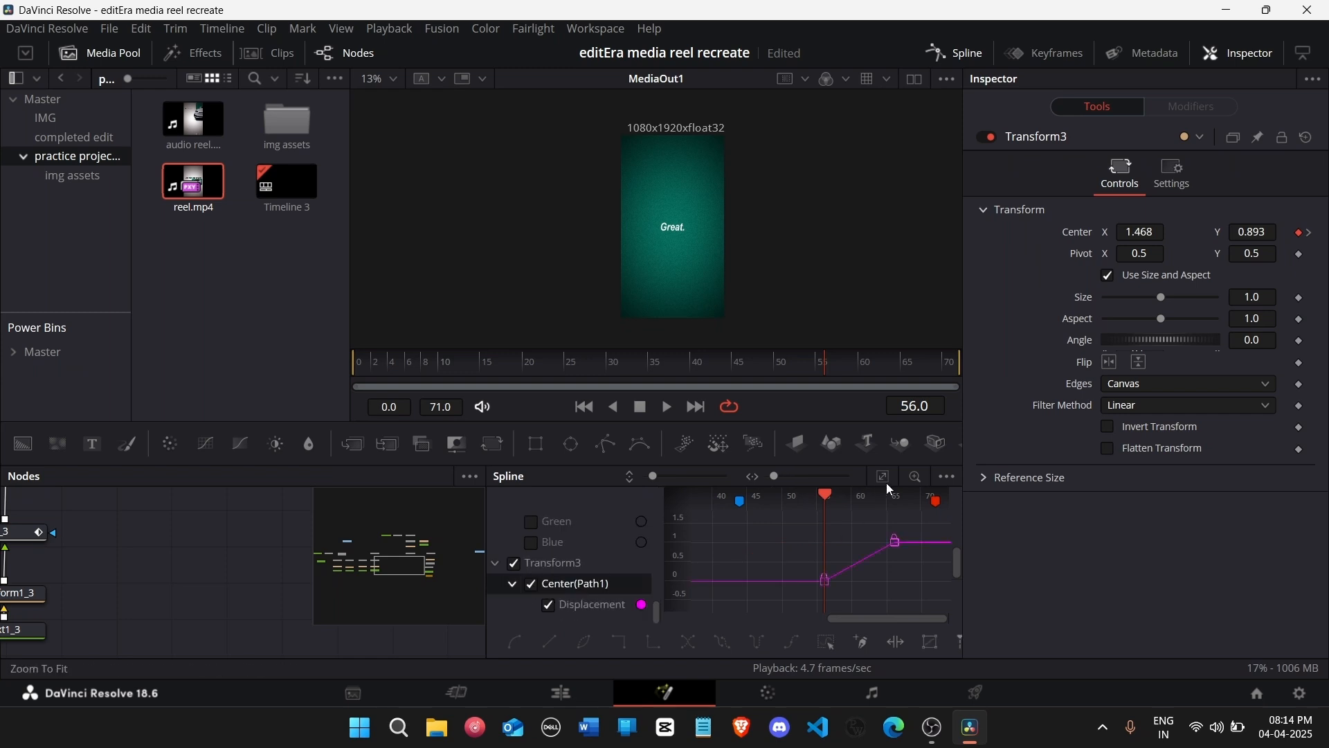
# Step: Smooth Transform3's Center displacement curve, extend the last keyframe's handle back to frame 56, and play the motion
pyautogui.hotkey('ctrl', 'a')
pyautogui.press('f')
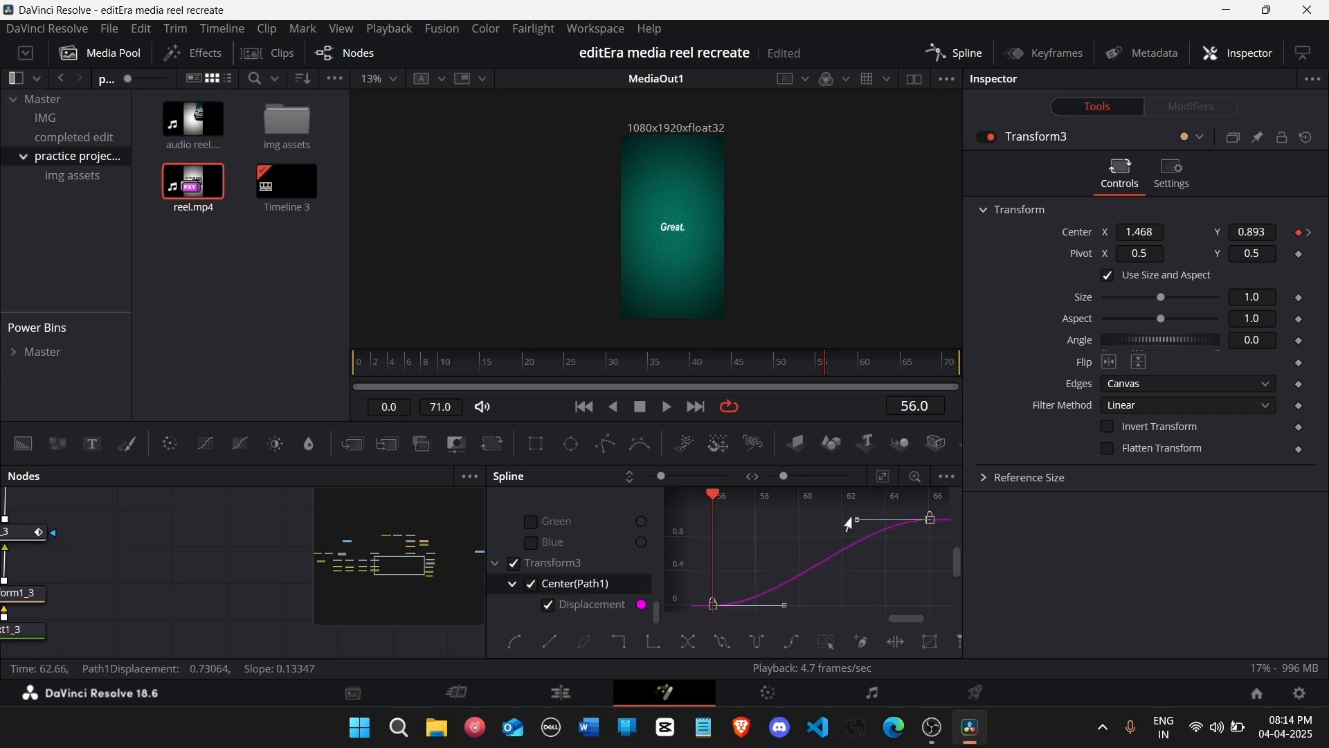
pyautogui.moveTo(856, 519); pyautogui.dragTo(706, 527)
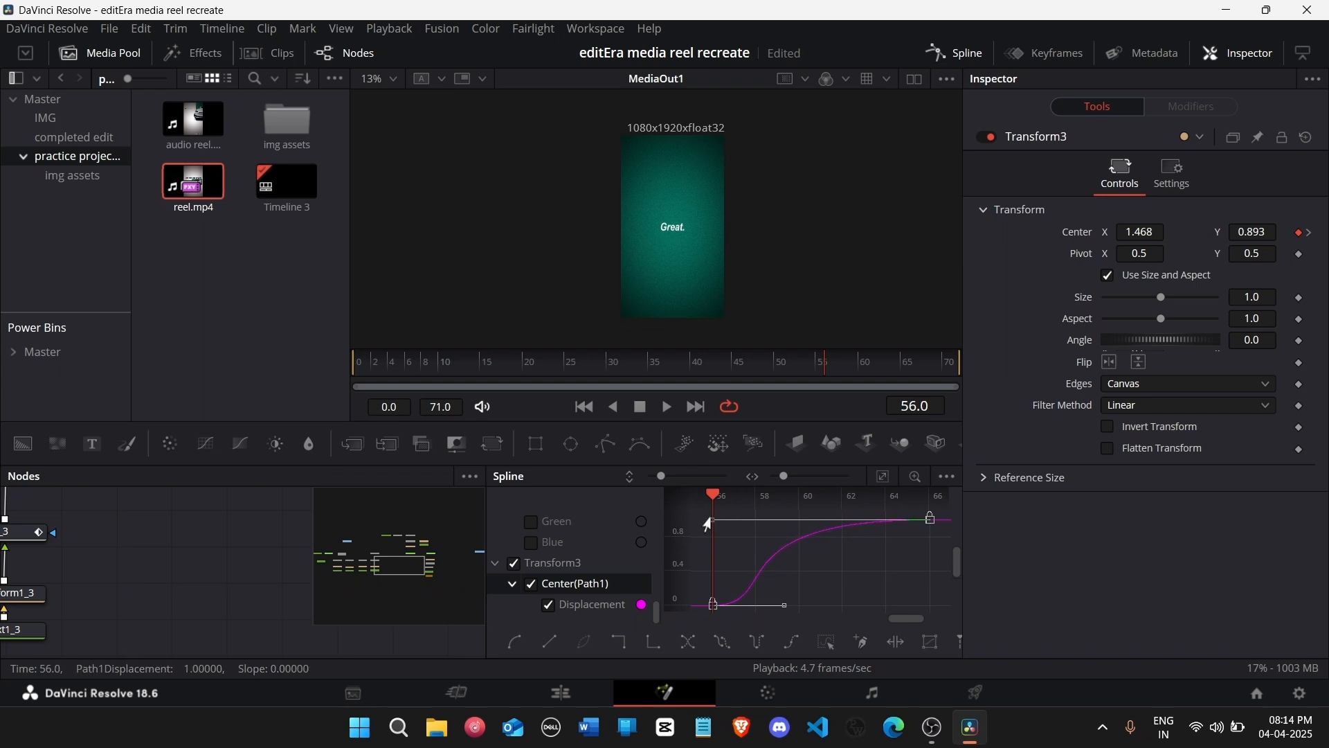
pyautogui.press('space')
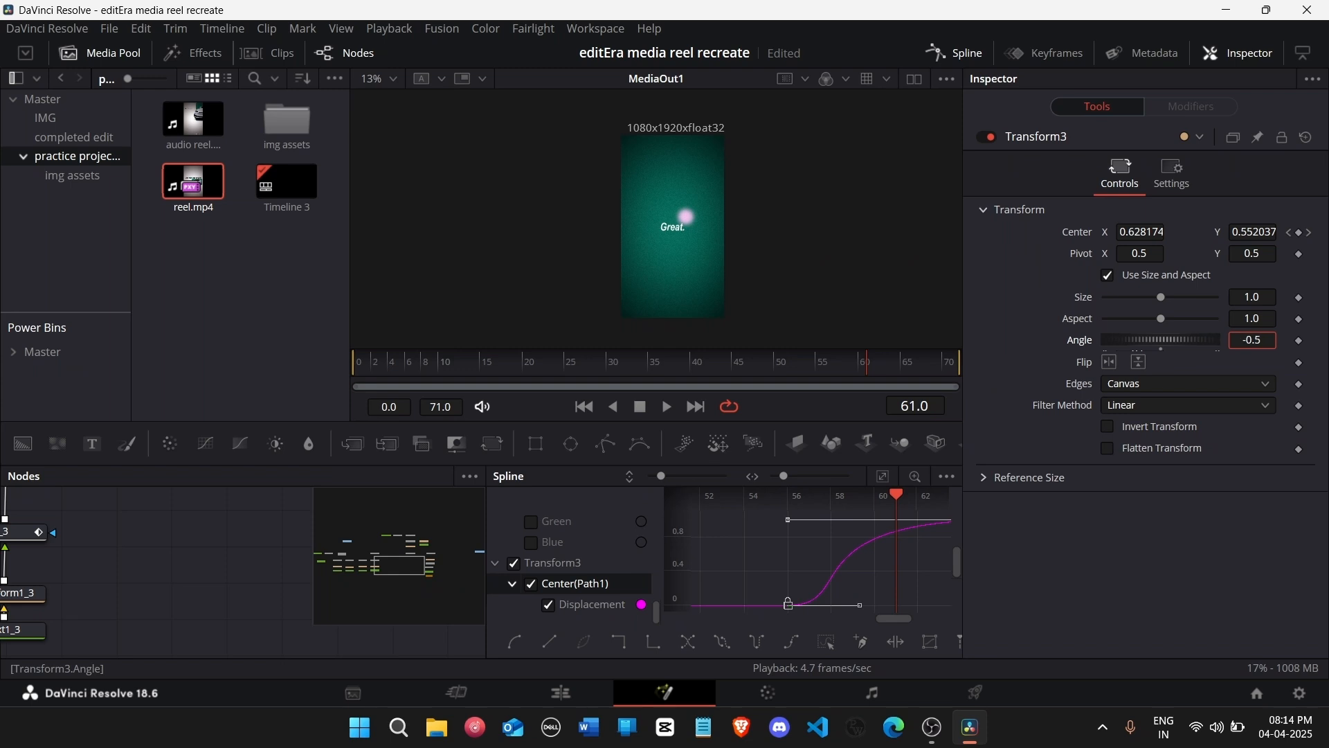
# Step: Try a different angle on Transform3, reset it, and try shifting the pivot X to -0.219
pyautogui.moveTo(1252, 339); pyautogui.dragTo(1224, 340)
pyautogui.click(1161, 351)
pyautogui.moveTo(1253, 254); pyautogui.dragTo(1074, 253)
pyautogui.hotkey('ctrl', 'z')
pyautogui.press('Left')
pyautogui.press('Left')
pyautogui.press('Left')
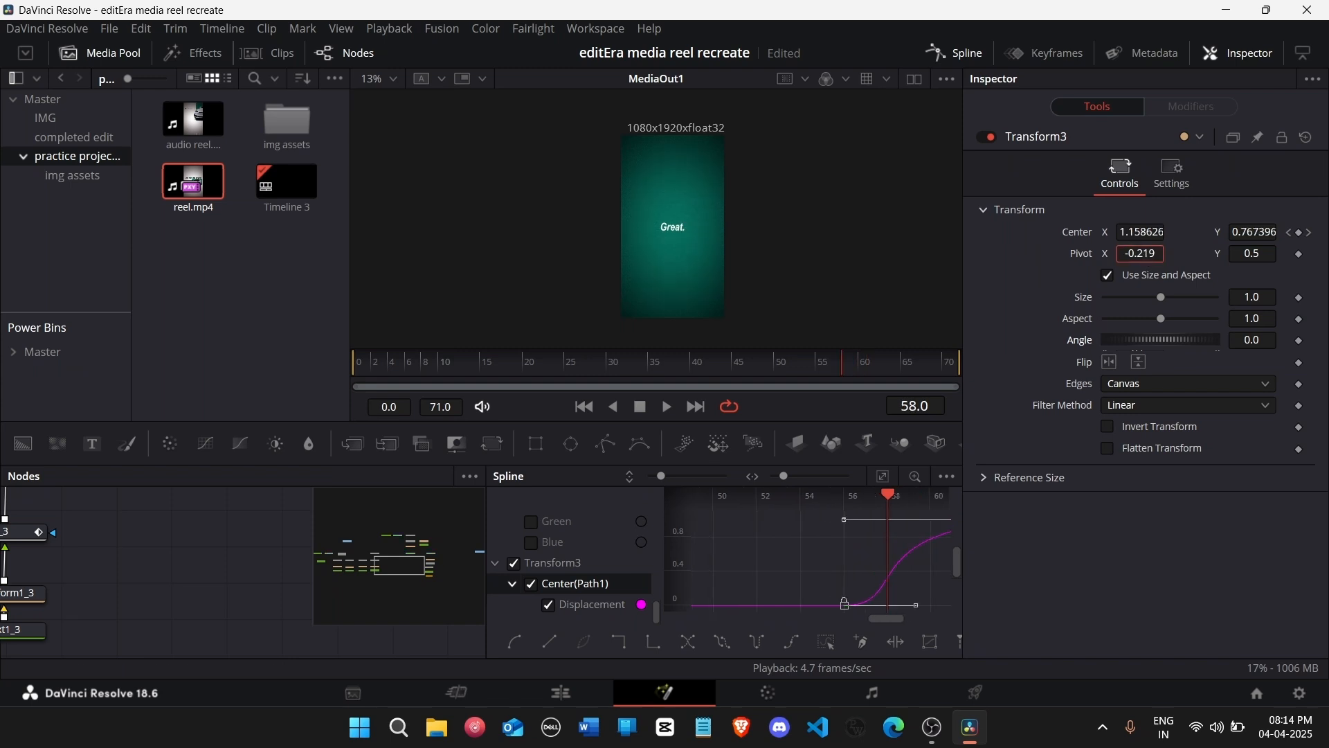
# Step: Review the pivot offset frame by frame, try a pivot X of 1.705 on Transform3, and undo the pivot changes
pyautogui.press('Right')
pyautogui.press('Right')
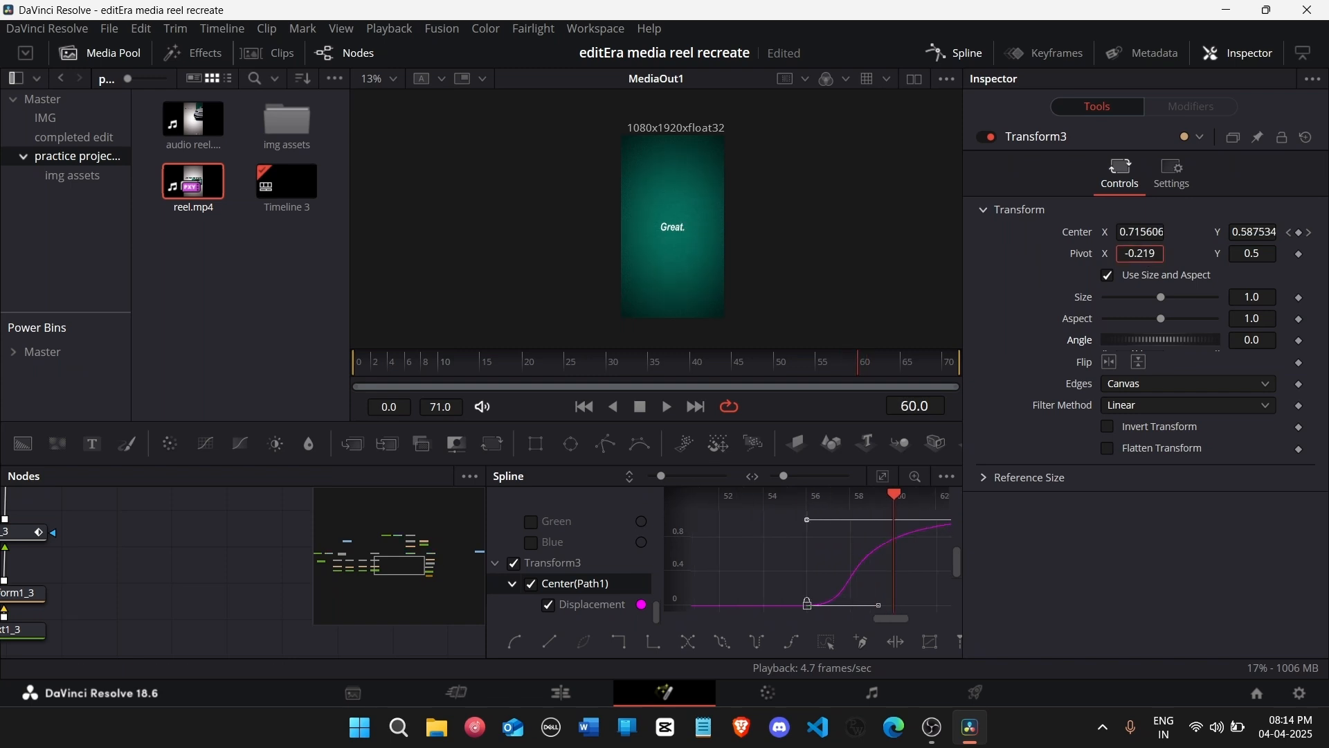
pyautogui.press('Right')
pyautogui.press('Right')
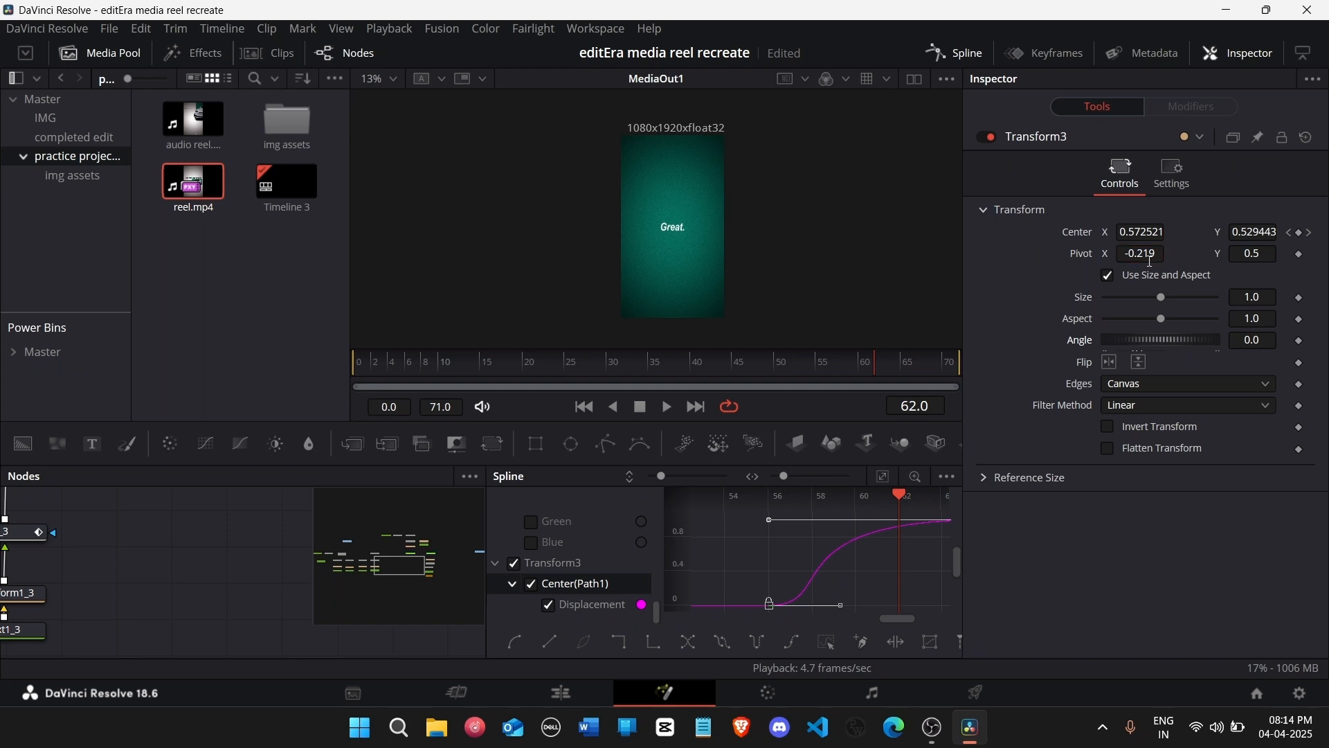
pyautogui.press('Left')
pyautogui.press('Left')
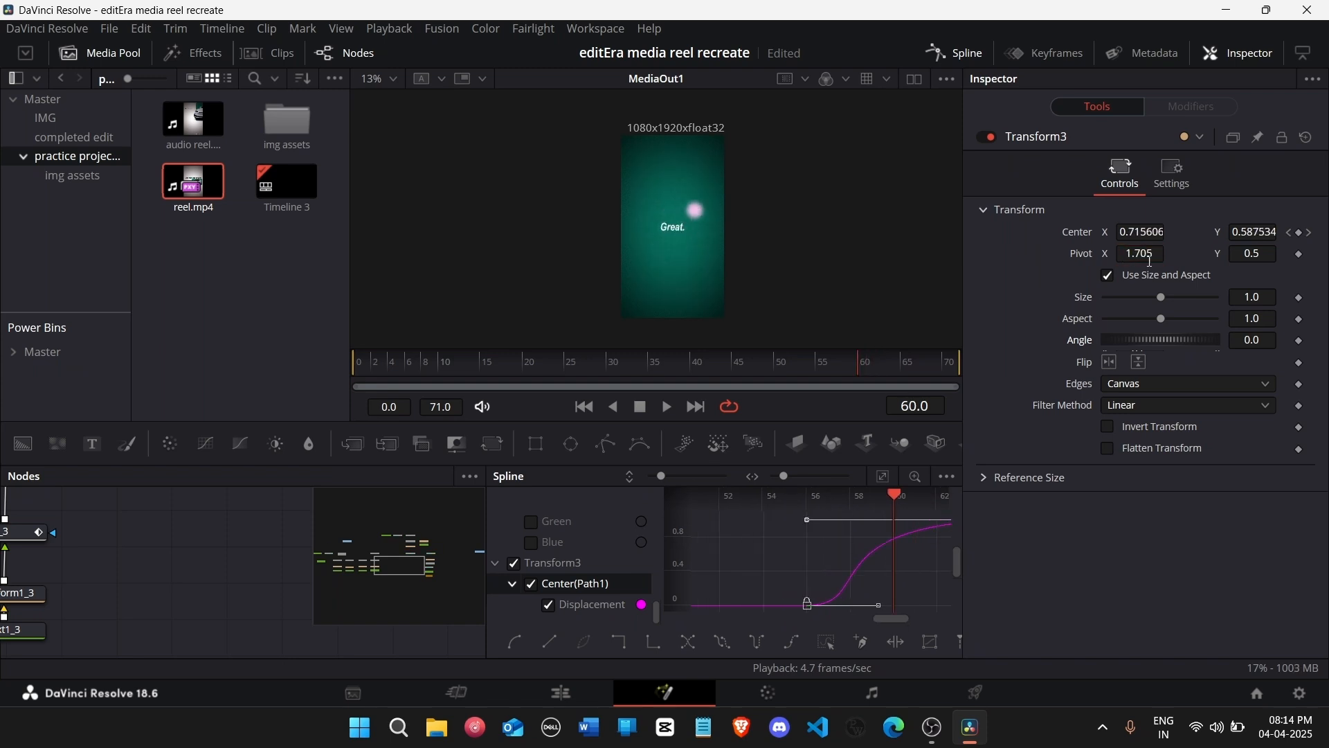
pyautogui.moveTo(1140, 254); pyautogui.dragTo(1190, 263)
pyautogui.hotkey('ctrl', 'z')
pyautogui.hotkey('ctrl', 'z')
pyautogui.hotkey('ctrl', 'z')
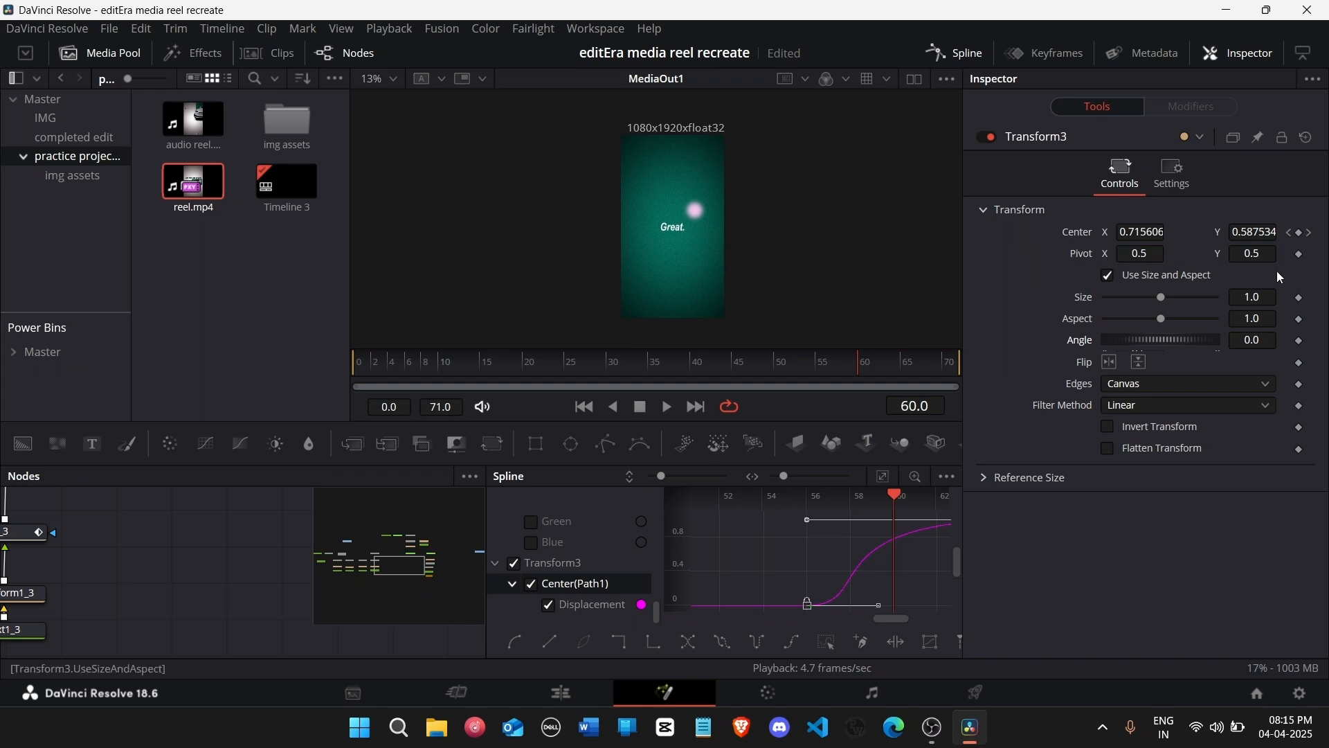
# Step: Play and step through the circle's fly-in around frames 57 to 62, and save the project
pyautogui.press('Left')
pyautogui.press('Left')
pyautogui.press('Left')
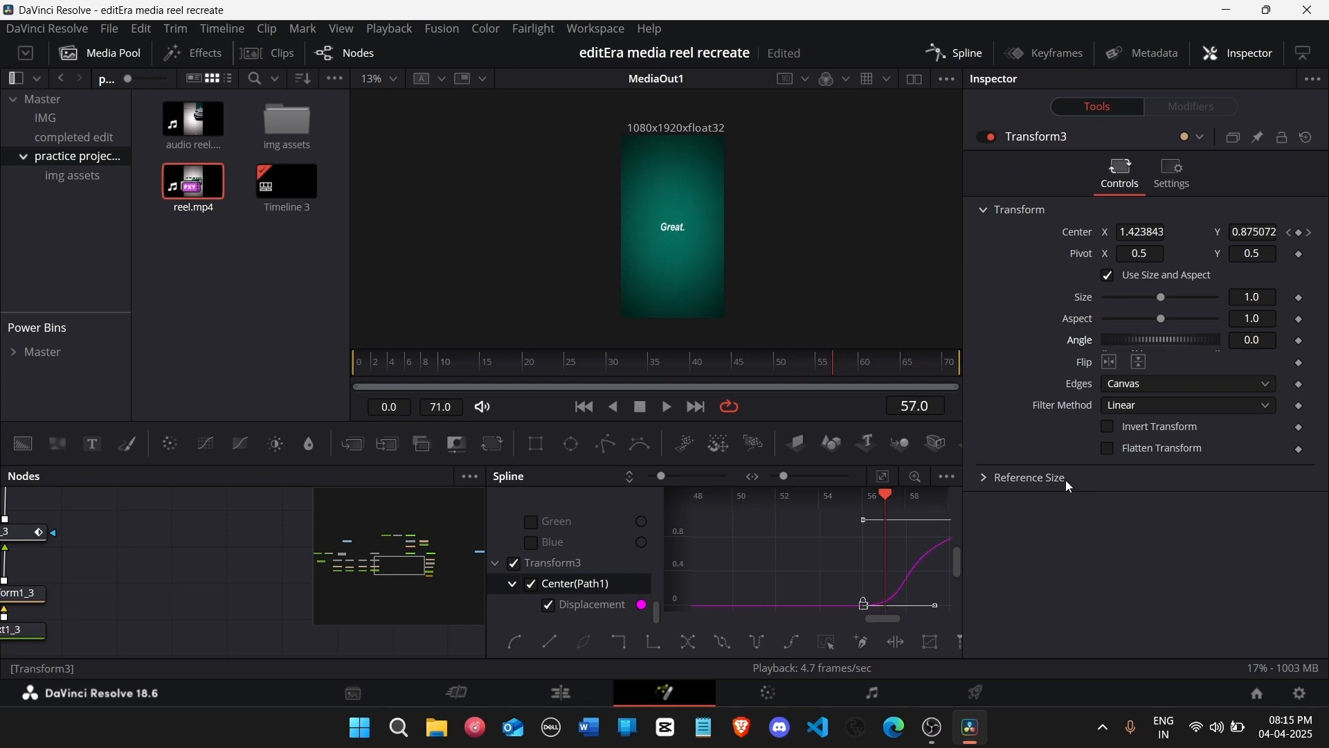
pyautogui.press('space')
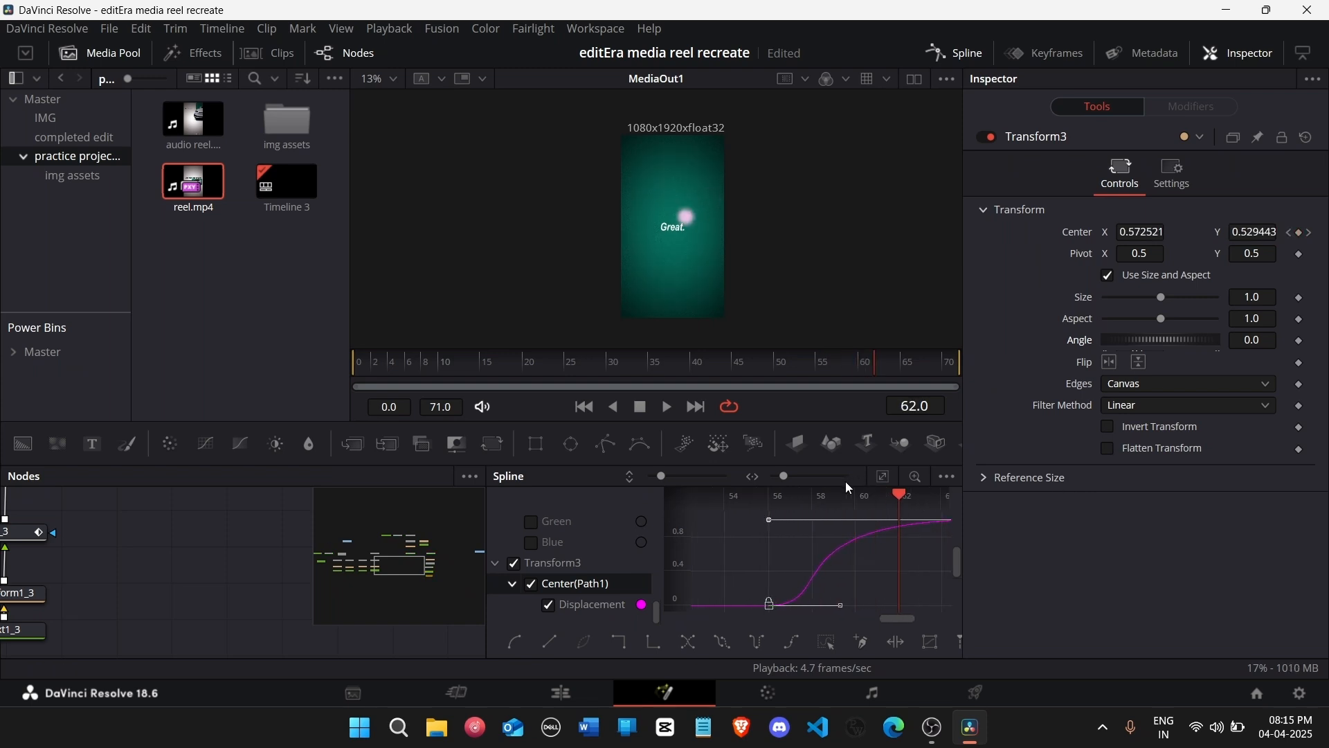
pyautogui.press('Right')
pyautogui.press('Left')
pyautogui.press('Left')
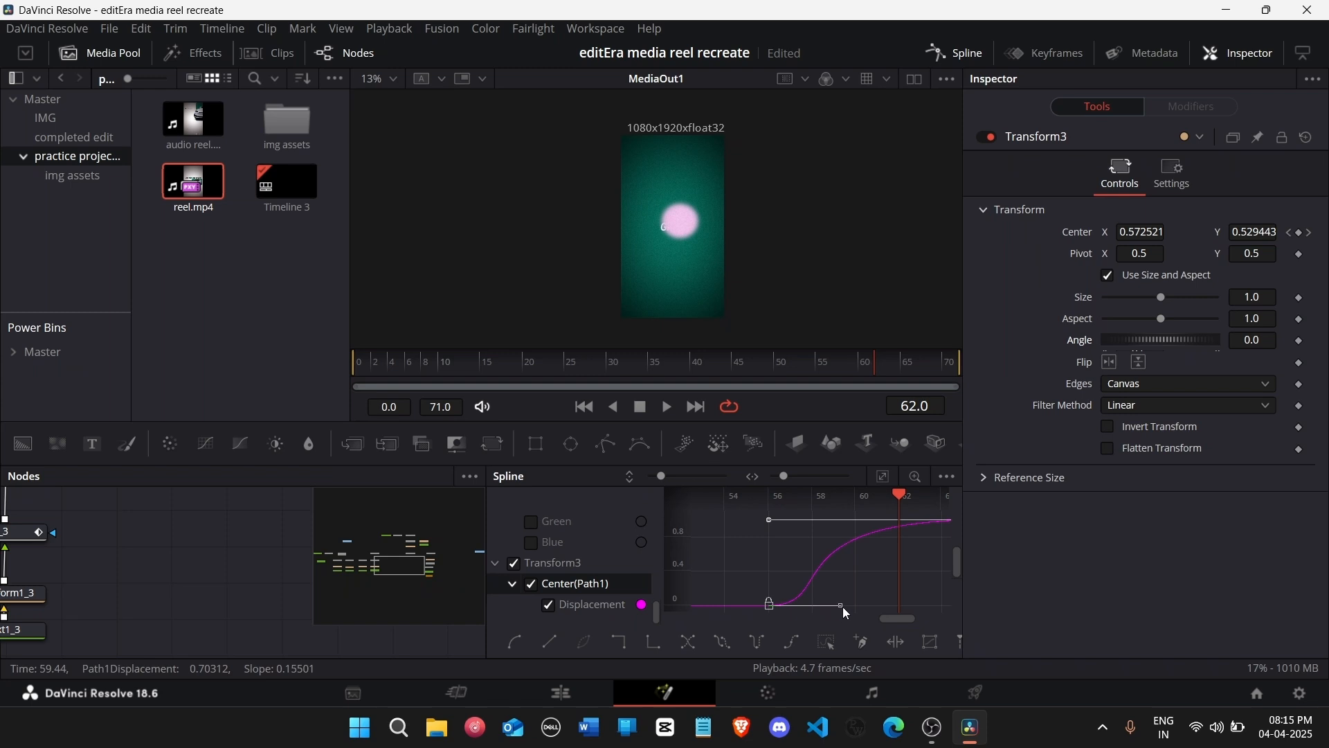
pyautogui.hotkey('ctrl', 's')
# Step: Display only Ellipse1's Width curve in the Spline editor, smooth it, and extend the first keyframe's handle to about frame 71
pyautogui.click(522, 570)
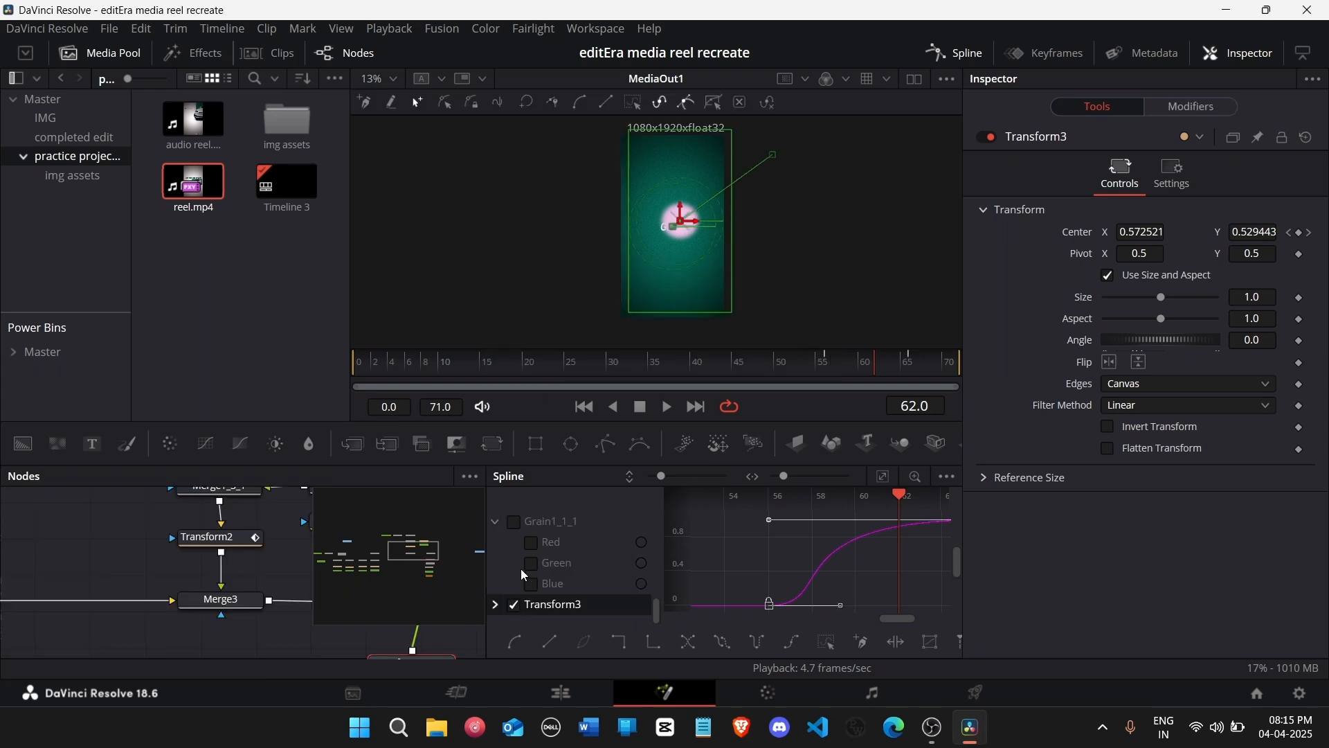
pyautogui.click(514, 606)
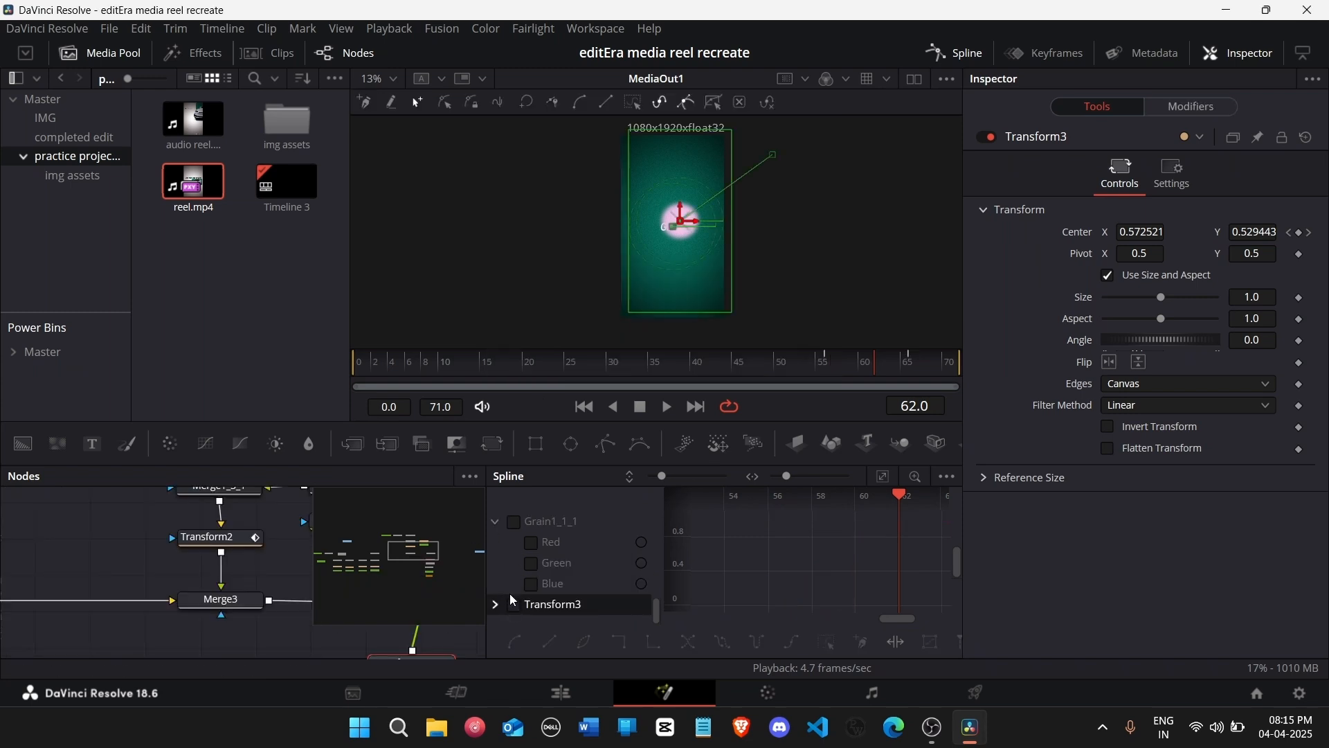
pyautogui.click(496, 525)
pyautogui.click(530, 544)
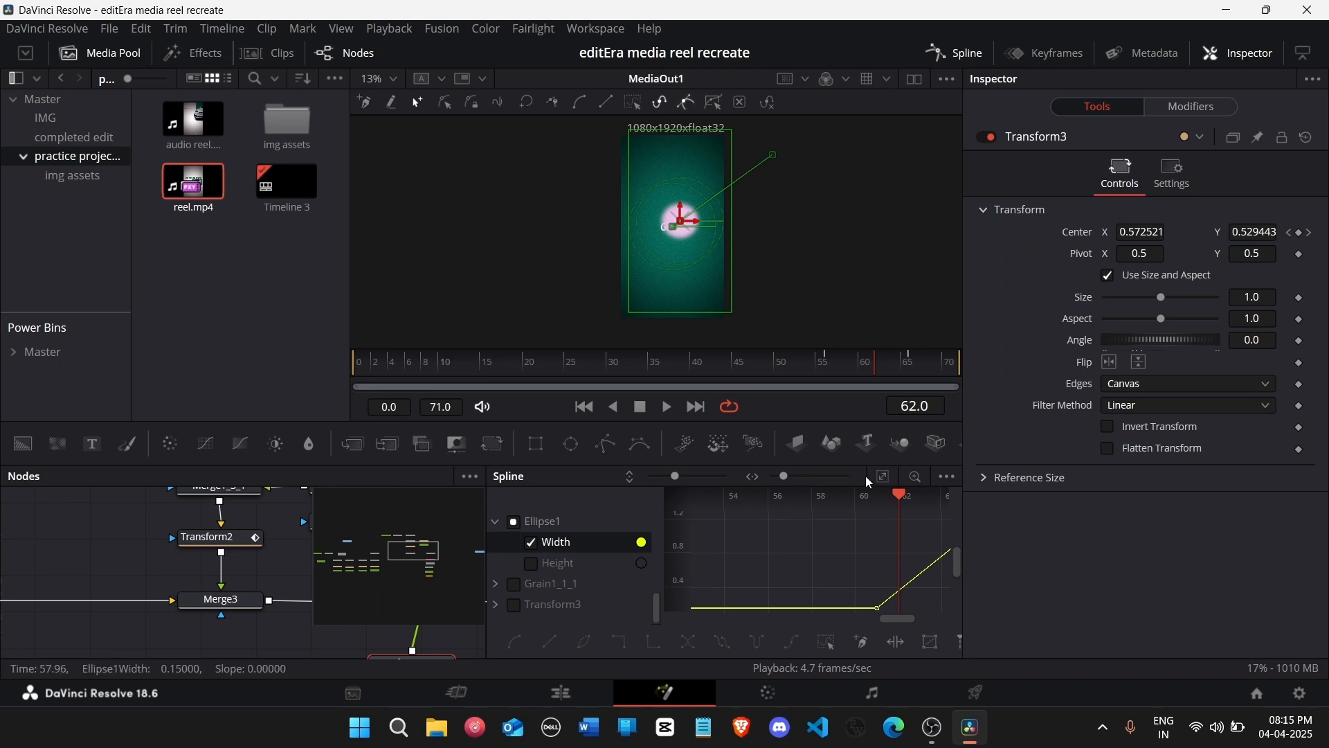
pyautogui.press('f')
pyautogui.moveTo(785, 605); pyautogui.dragTo(932, 605)
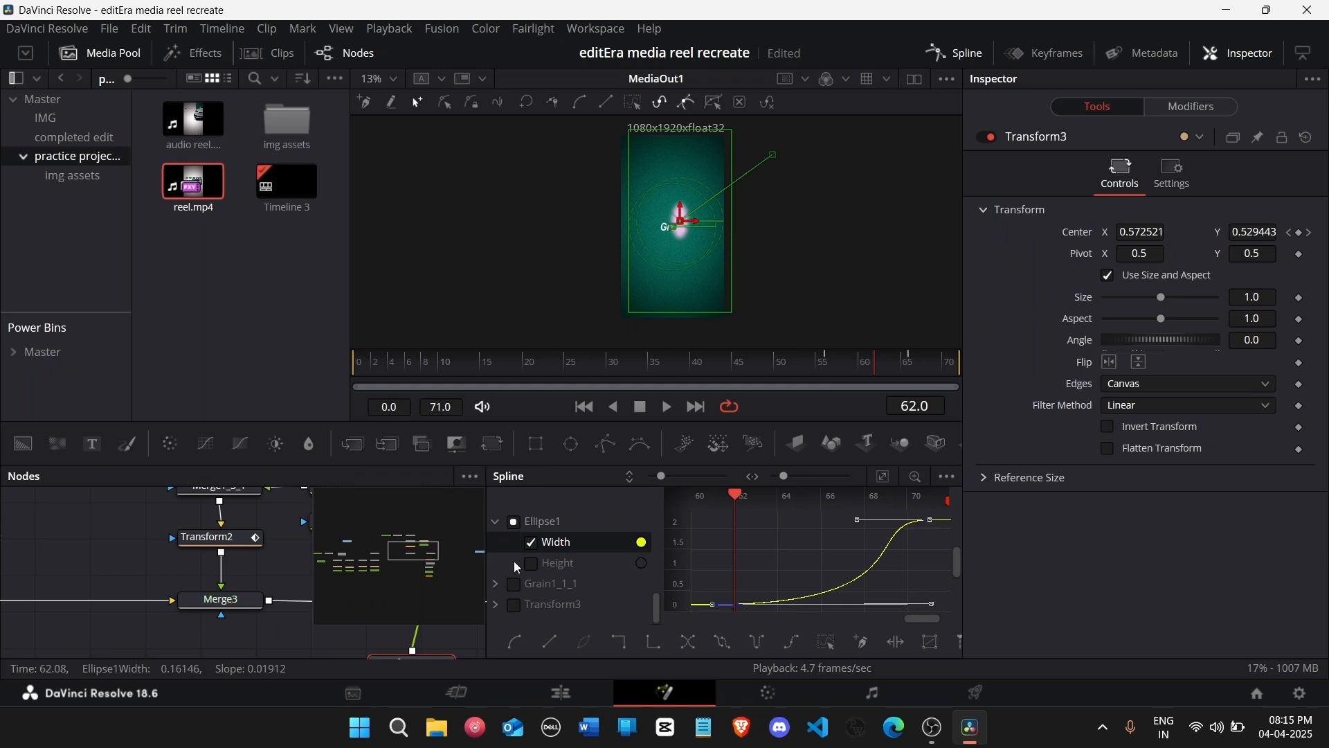
# Step: Smooth Ellipse1's Height curve, extend its first keyframe's handle to about frame 70 to match the Width curve, and play the animation
pyautogui.click(554, 563)
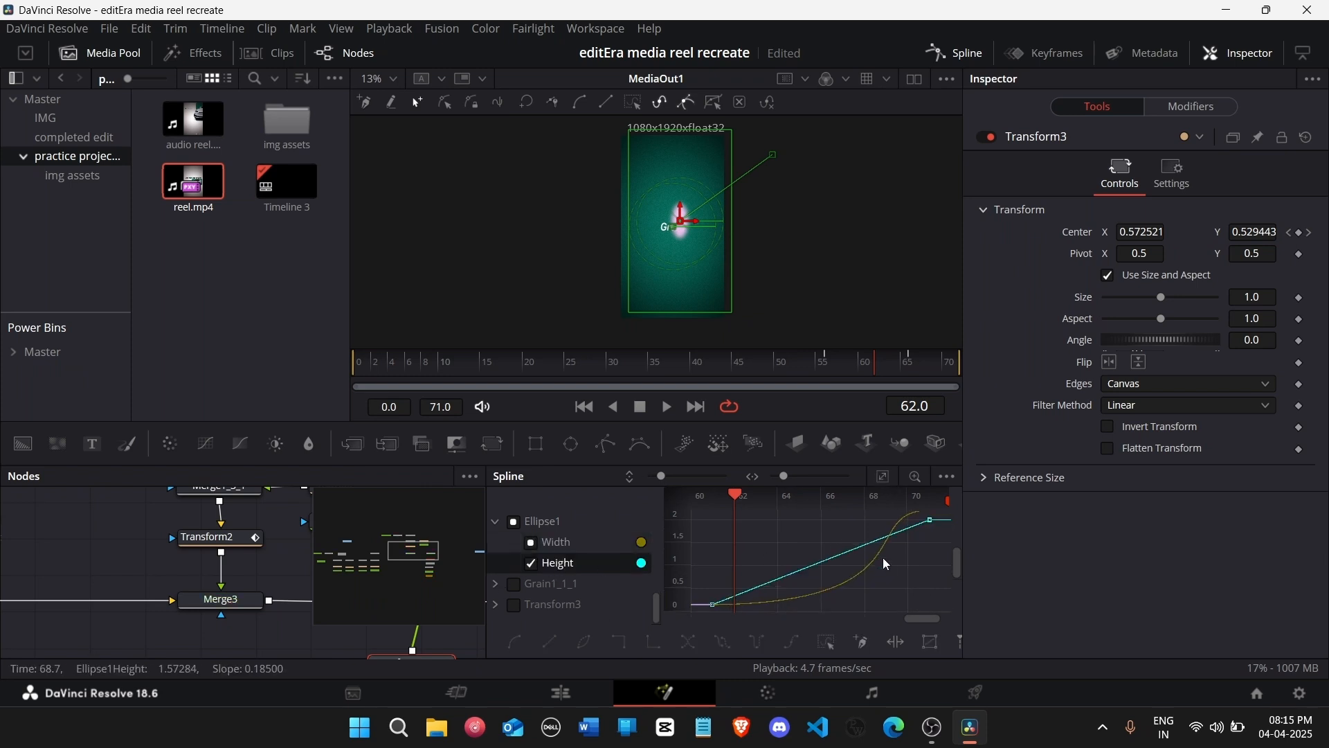
pyautogui.press('f')
pyautogui.moveTo(785, 605); pyautogui.dragTo(914, 603)
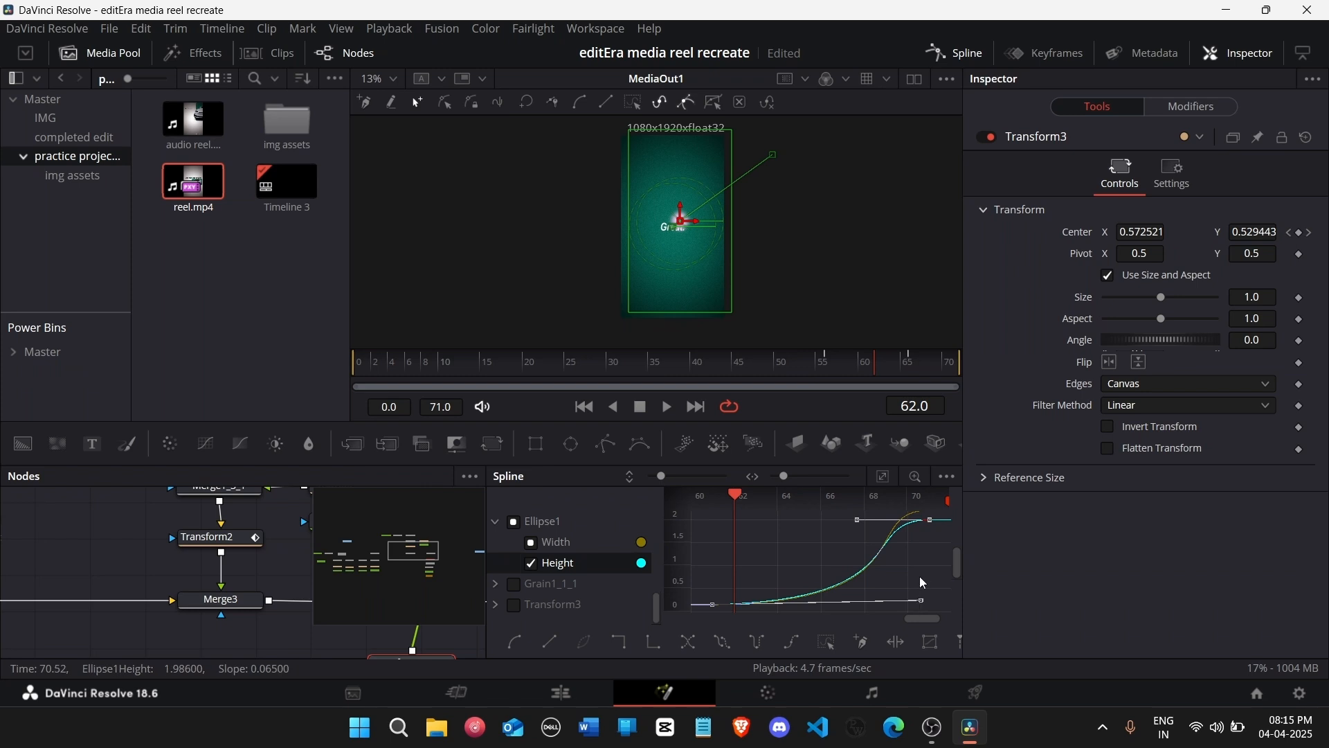
pyautogui.click(920, 578)
pyautogui.press('space')
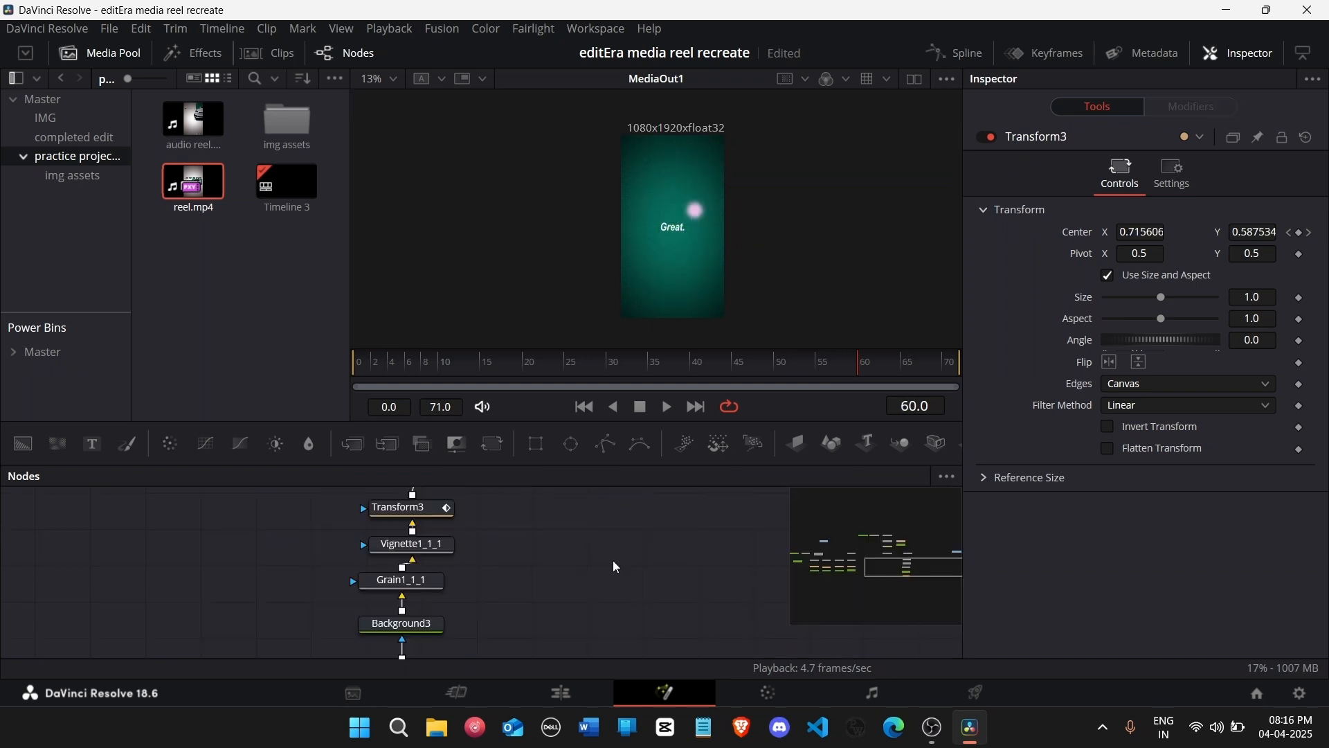
# Step: Step frame by frame through the pink circle's fly-in and opening up to frame 71 to examine the motion
pyautogui.press('Left')
pyautogui.press('Left')
pyautogui.press('Left')
pyautogui.press('Right')
pyautogui.press('Right')
pyautogui.press('Right')
pyautogui.press('Right')
pyautogui.press('Right')
pyautogui.press('Right')
pyautogui.press('Right')
pyautogui.press('Right')
pyautogui.press('Right')
pyautogui.press('Right')
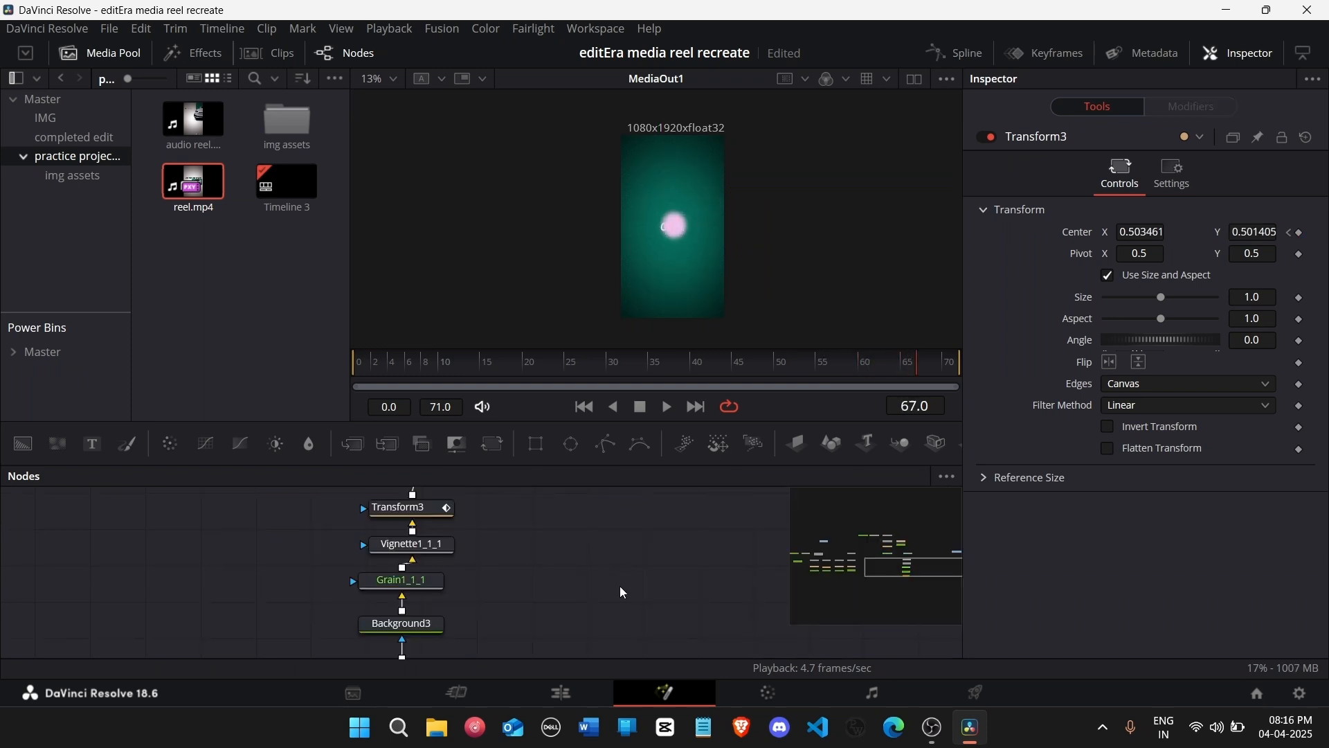
pyautogui.press('Right')
pyautogui.press('Right')
pyautogui.press('Right')
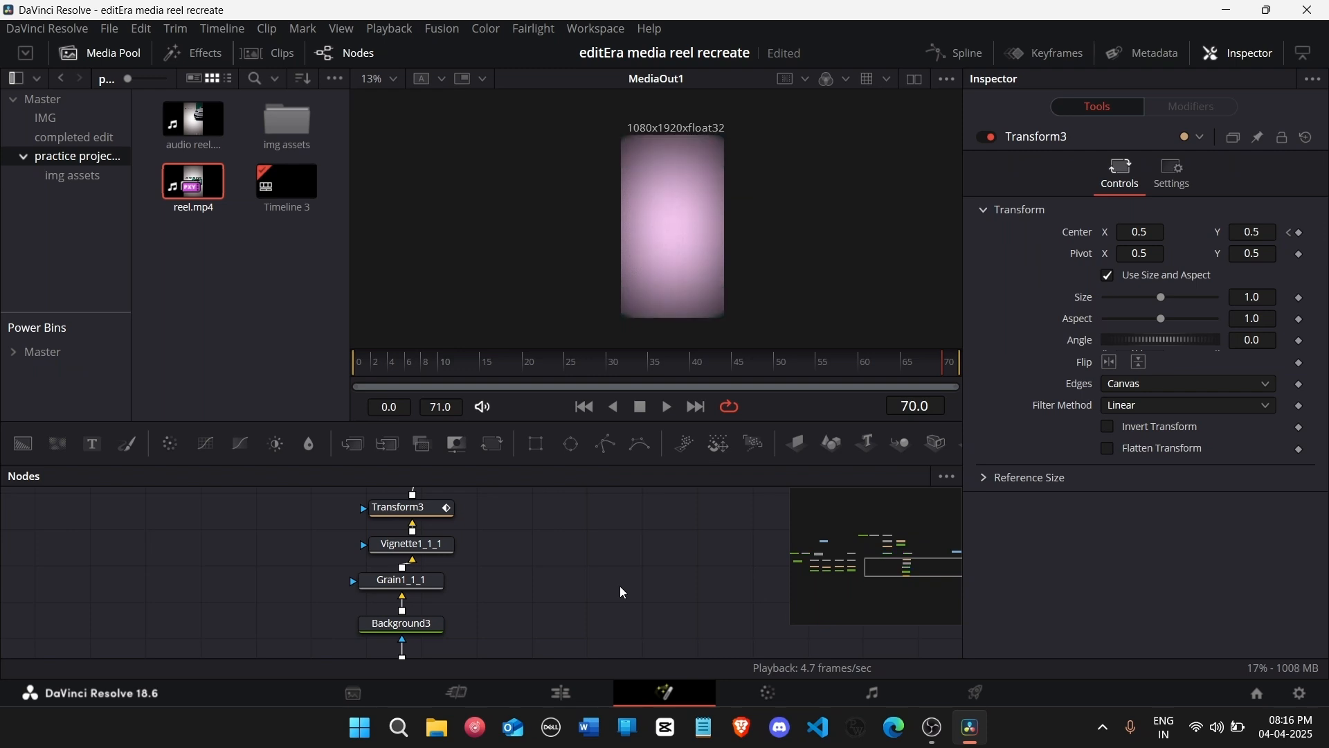
pyautogui.press('Right')
# Step: Copy the Vignette1_1_1, Grain1_1_1 and Background3 nodes and return to the editing timeline
pyautogui.scroll(-3, 569, 581)
pyautogui.moveTo(520, 611); pyautogui.dragTo(356, 511)
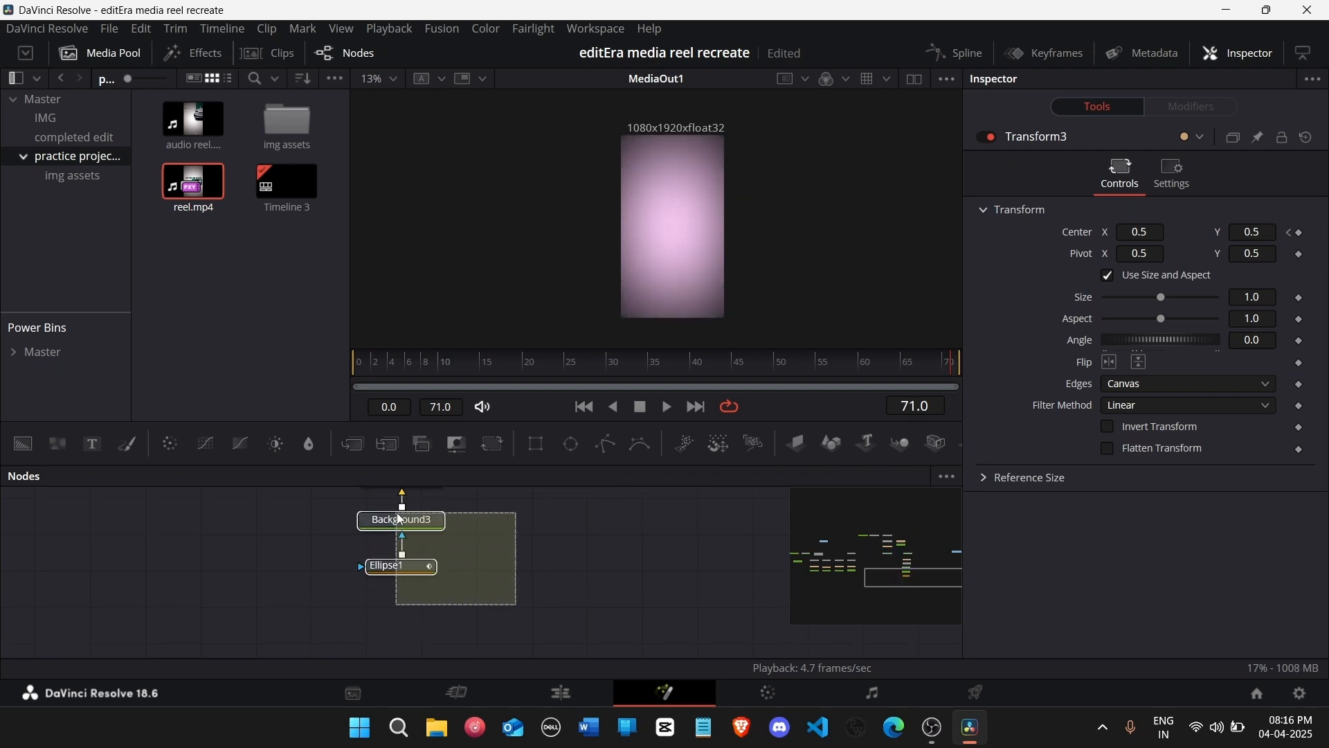
pyautogui.scroll(2, 540, 588)
pyautogui.moveTo(521, 577); pyautogui.dragTo(360, 492)
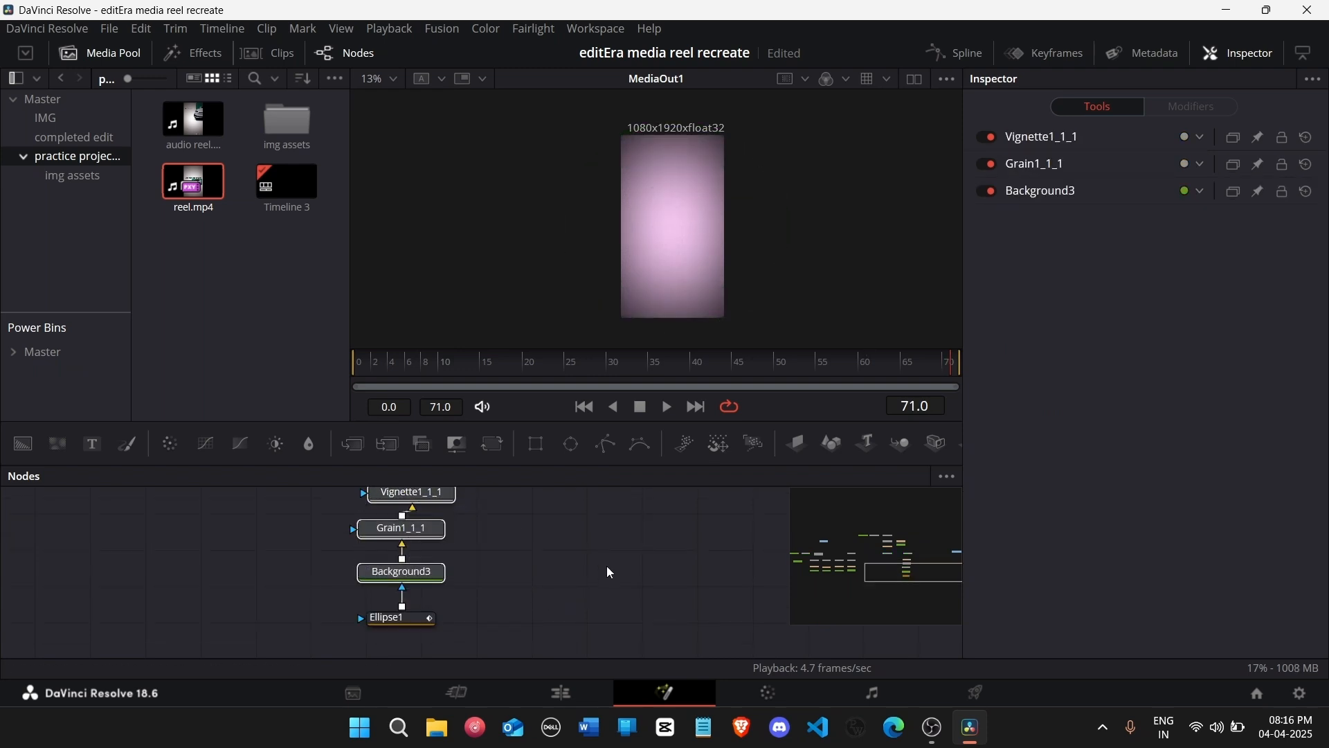
pyautogui.click(581, 691)
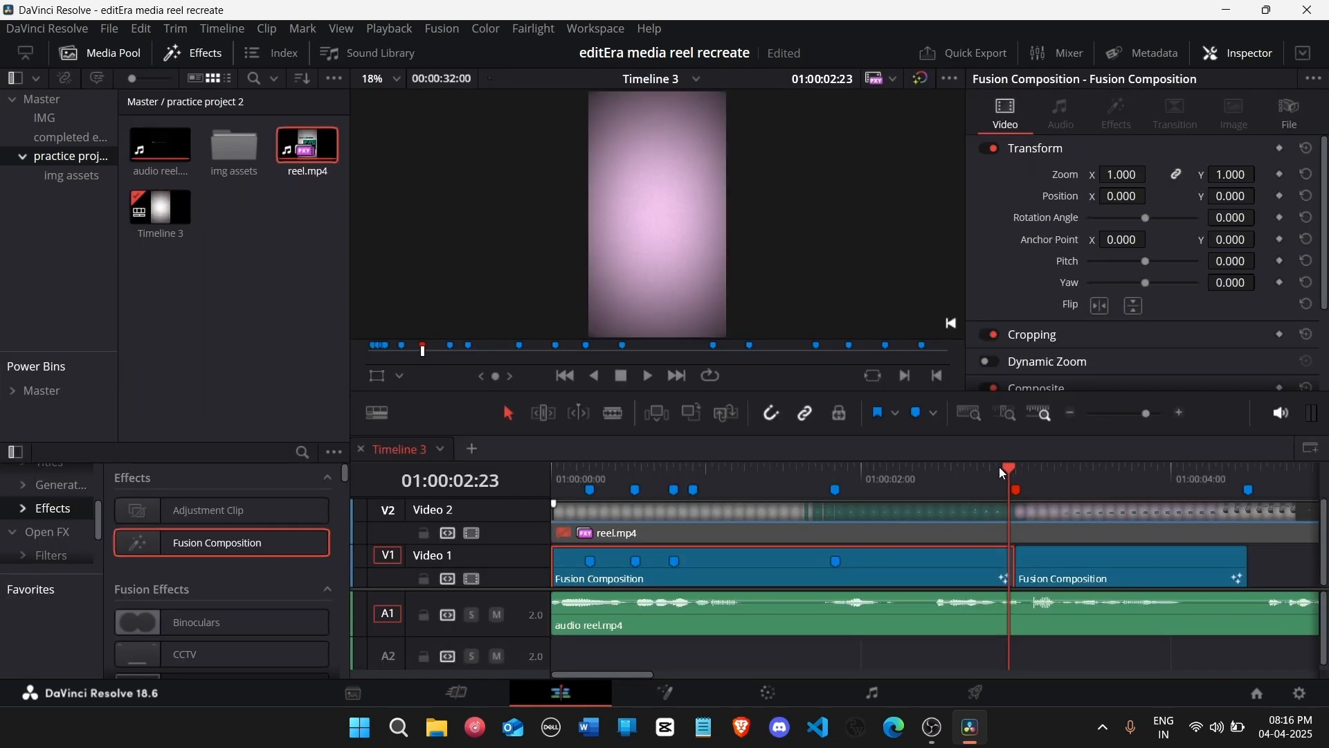
# Step: Examine the circle transition frame by frame on Timeline 3, ending on the marker at 01:00:03:00
pyautogui.moveTo(999, 467); pyautogui.dragTo(1011, 472)
pyautogui.press('Left')
pyautogui.press('Right')
pyautogui.press('Right')
pyautogui.press('Left')
pyautogui.press('Left')
pyautogui.press('Left')
pyautogui.press('Left')
pyautogui.press('Left')
pyautogui.press('Left')
pyautogui.press('Left')
pyautogui.press('Left')
pyautogui.press('Left')
pyautogui.press('Left')
pyautogui.press('Left')
pyautogui.press('Left')
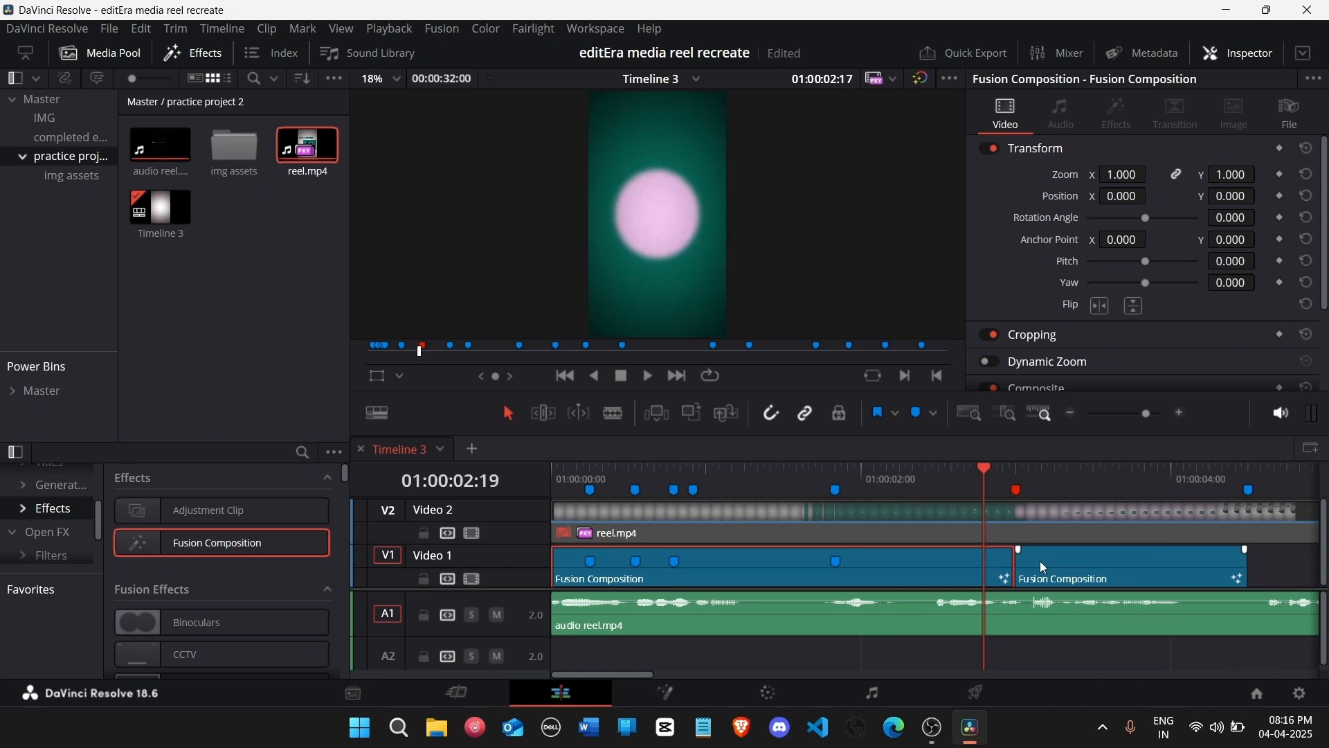
pyautogui.press('Right')
pyautogui.press('Right')
pyautogui.press('Right')
pyautogui.press('Right')
pyautogui.press('Right')
pyautogui.press('Right')
pyautogui.press('Right')
pyautogui.press('Right')
pyautogui.press('Right')
pyautogui.press('Right')
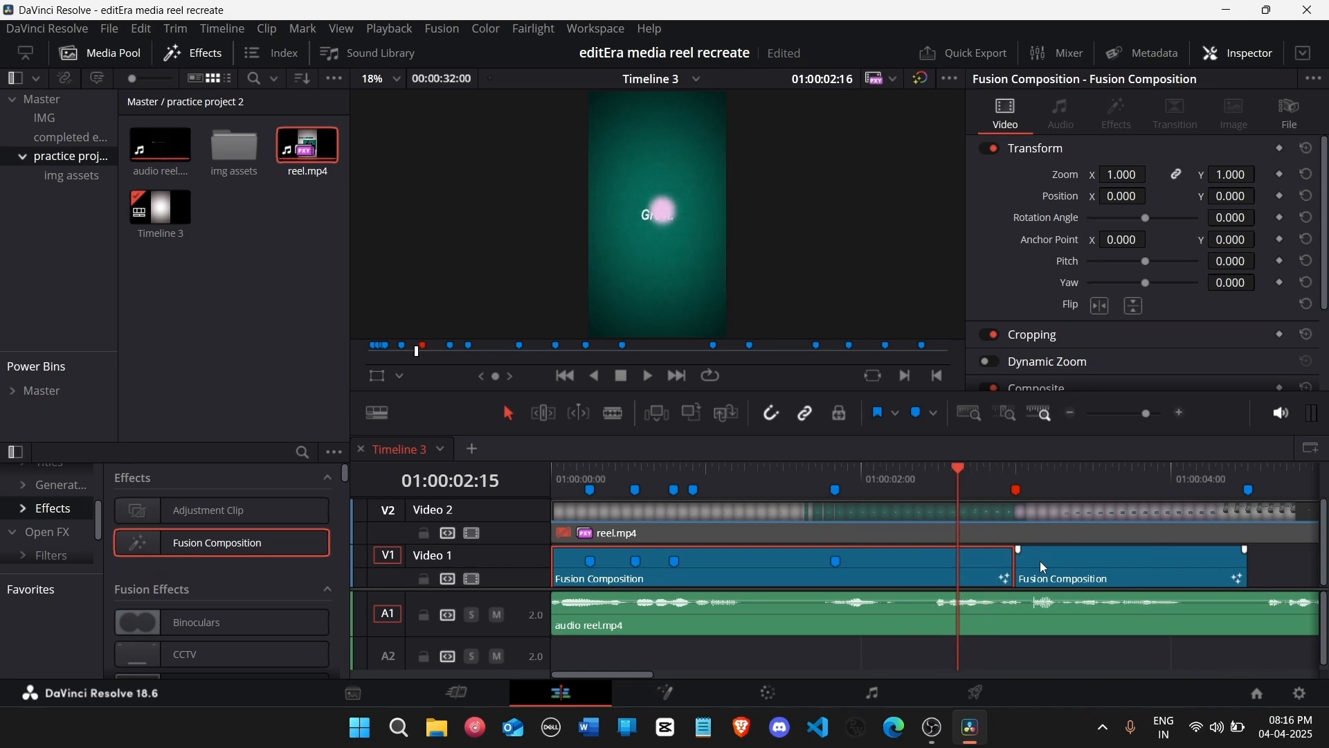
pyautogui.press('Right')
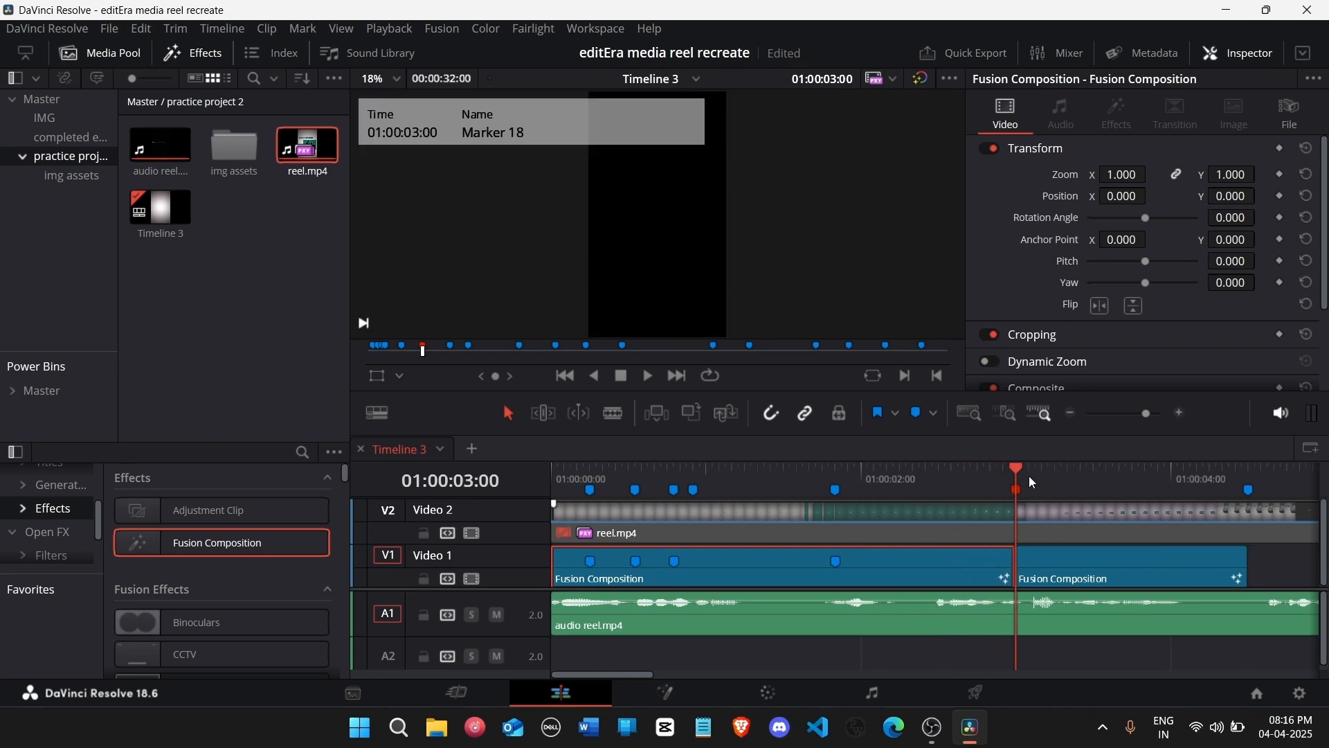
# Step: Open the second Fusion composition, paste the Background3, Grain1_1_1 and Vignette1_1_1 nodes, and connect the vignette to MediaOut1
pyautogui.click(710, 693)
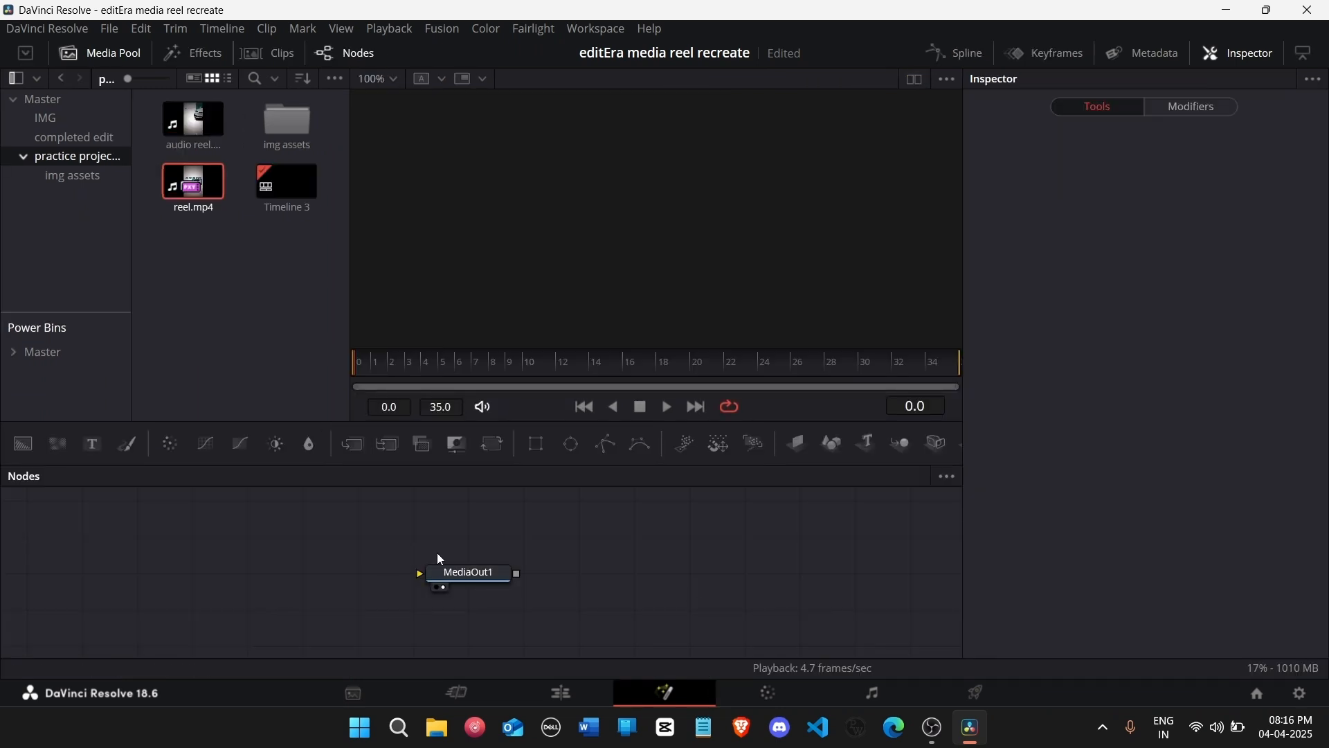
pyautogui.moveTo(497, 588); pyautogui.dragTo(827, 585)
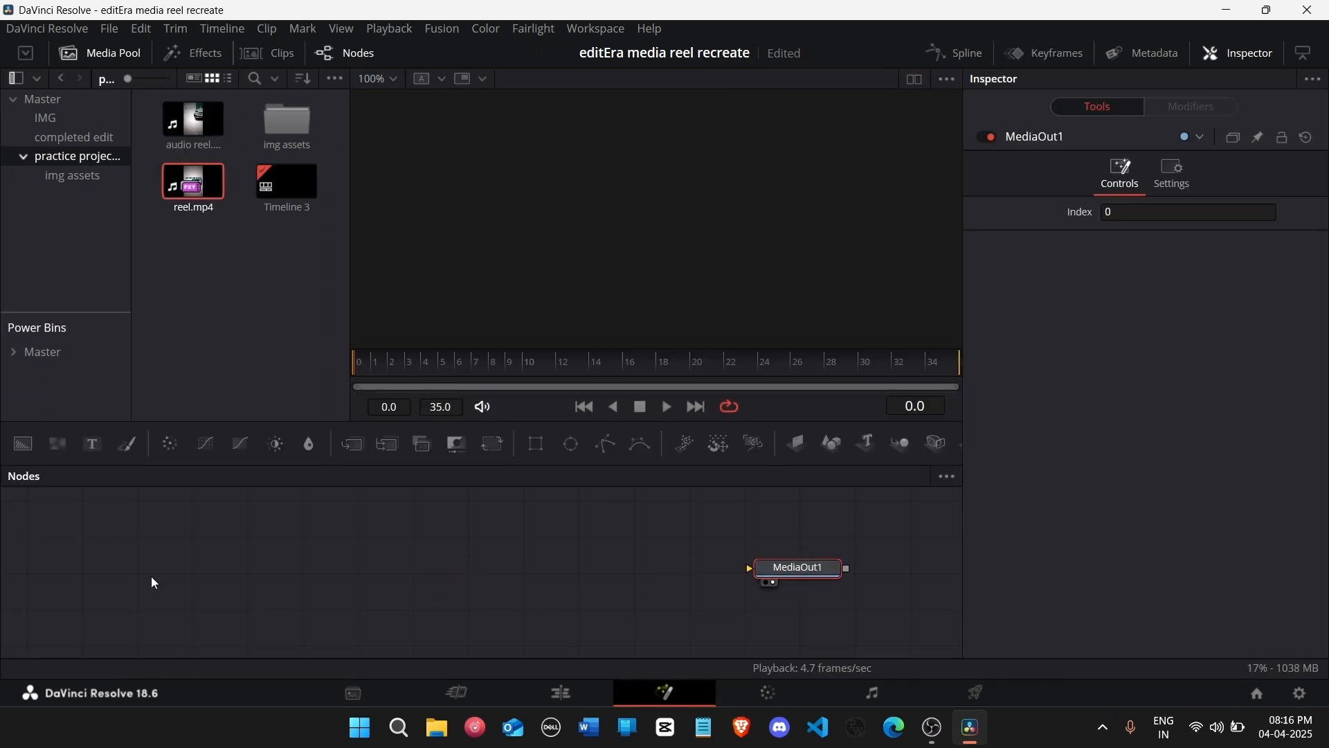
pyautogui.hotkey('ctrl', 'v')
pyautogui.moveTo(127, 611); pyautogui.dragTo(278, 630)
pyautogui.click(194, 602)
pyautogui.click(166, 543)
pyautogui.moveTo(166, 544); pyautogui.dragTo(750, 597)
# Step: Disable the Grain1_1_1 node in the pasted pink background chain
pyautogui.click(232, 609)
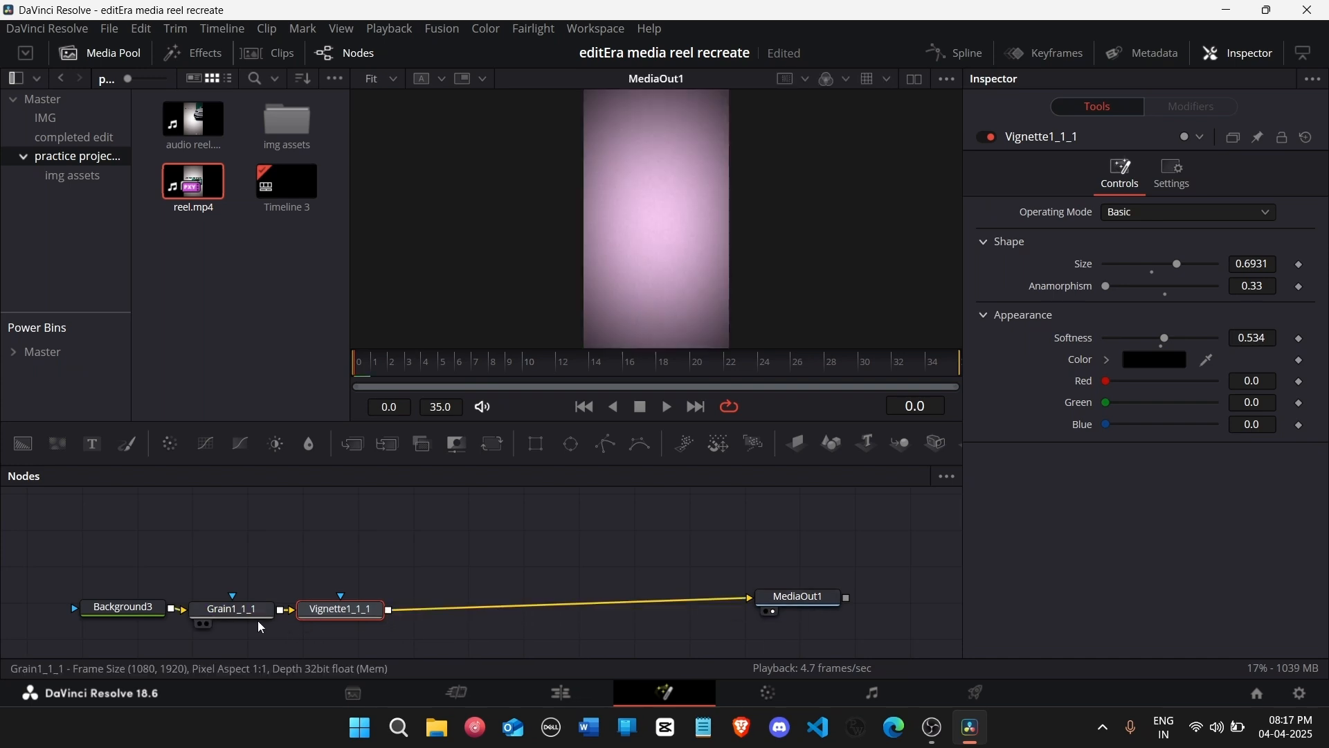
pyautogui.click(990, 138)
pyautogui.moveTo(58, 575); pyautogui.dragTo(76, 605)
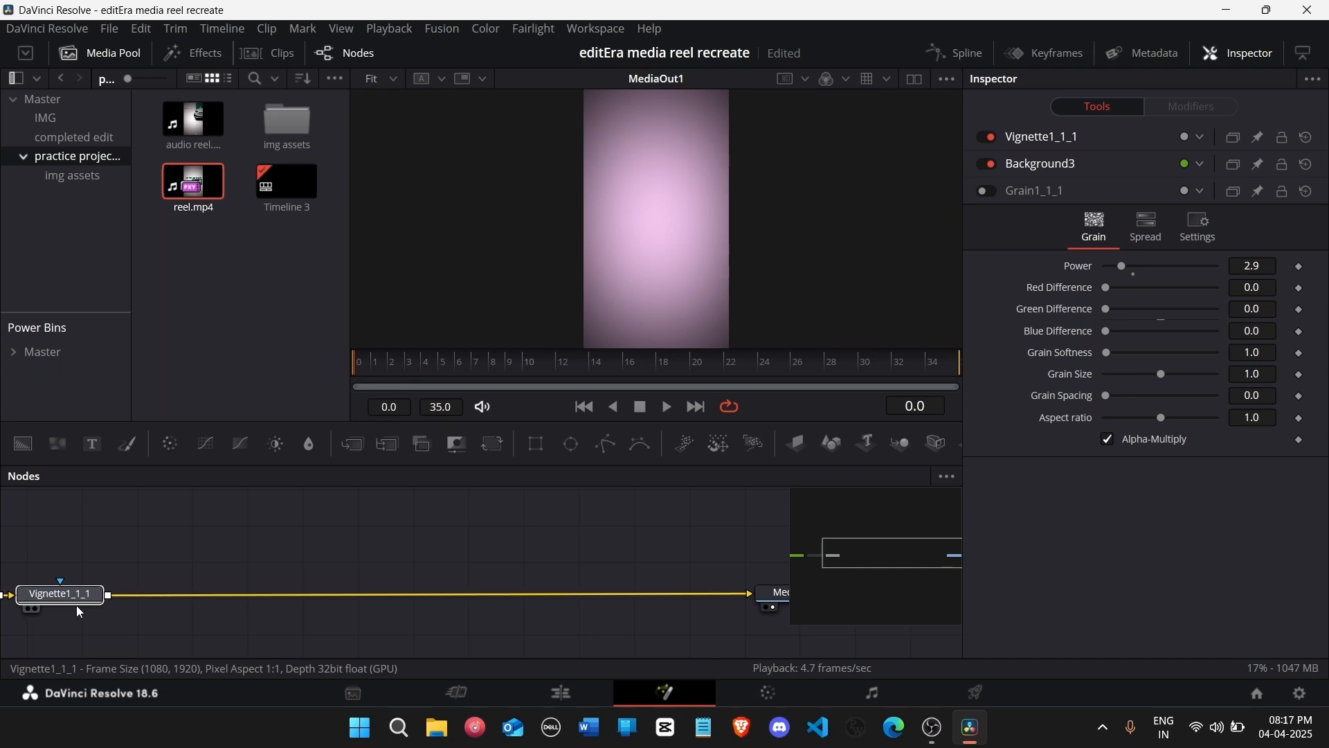
# Step: Add reel.mp4 as a reference node, display it, set its Trim In to 95, and scrub to frame 21
pyautogui.click(263, 565)
pyautogui.moveTo(176, 214); pyautogui.dragTo(213, 539)
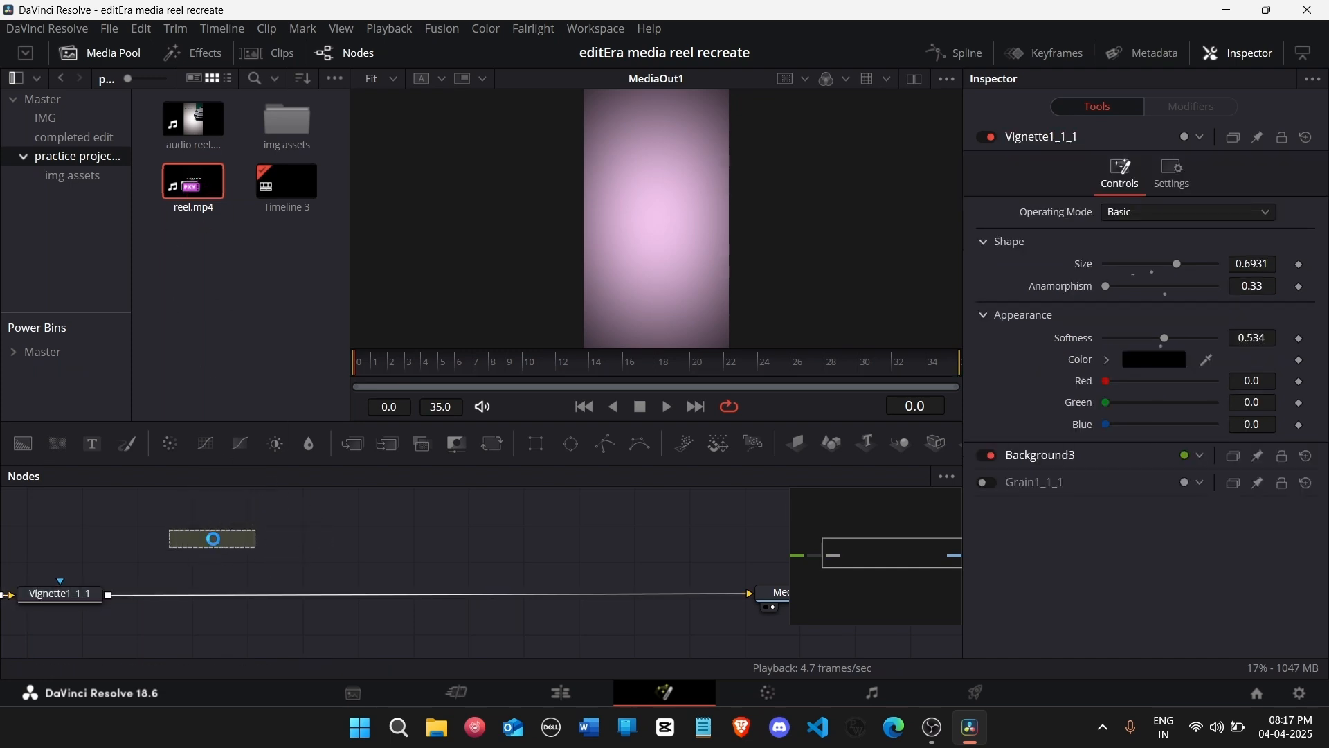
pyautogui.press('2')
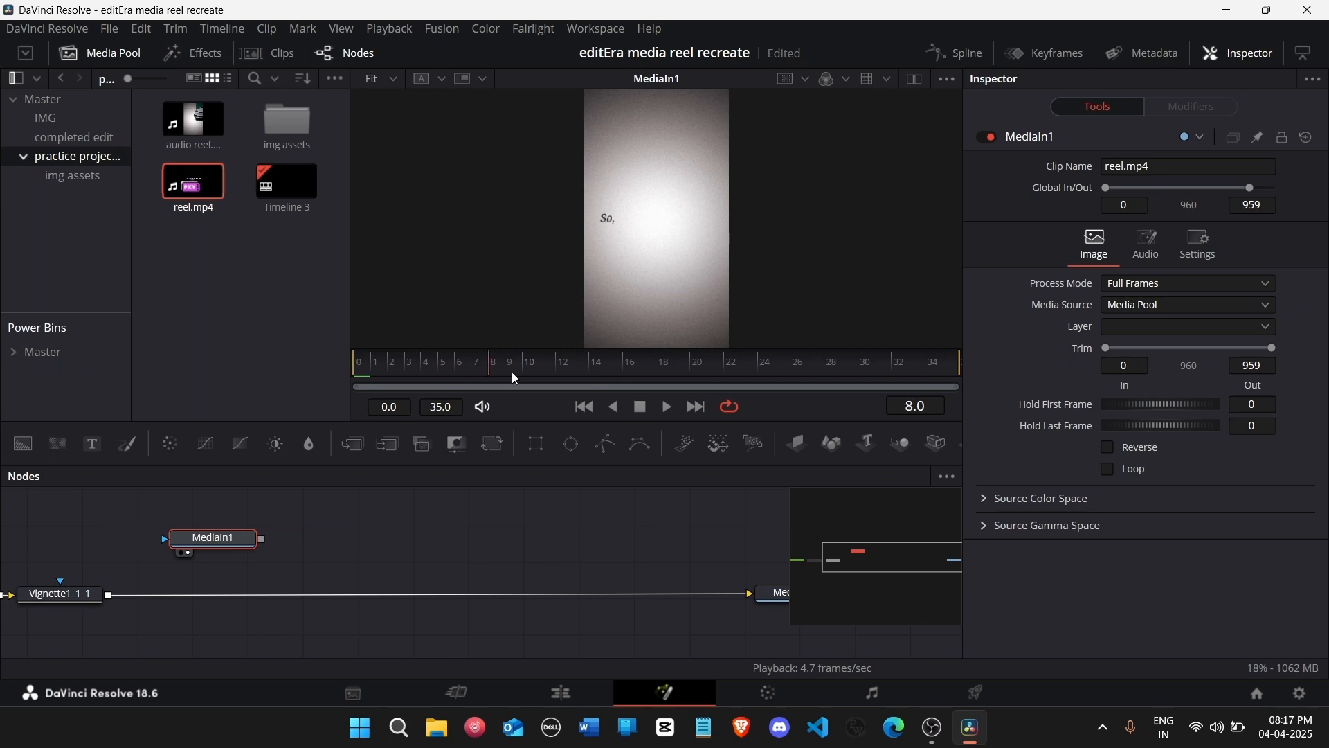
pyautogui.moveTo(515, 379); pyautogui.dragTo(794, 379)
pyautogui.moveTo(904, 372); pyautogui.dragTo(357, 413)
pyautogui.moveTo(1128, 361); pyautogui.dragTo(1160, 361)
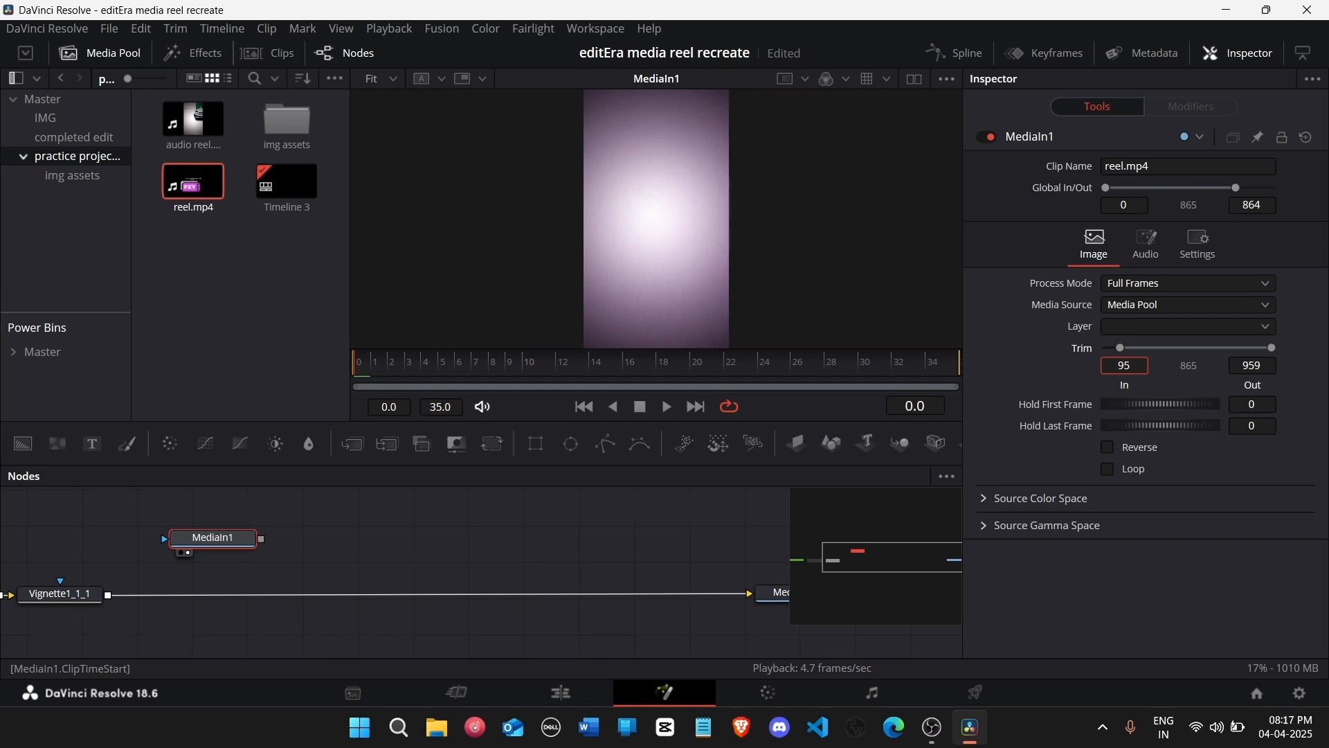
pyautogui.moveTo(363, 363); pyautogui.dragTo(717, 391)
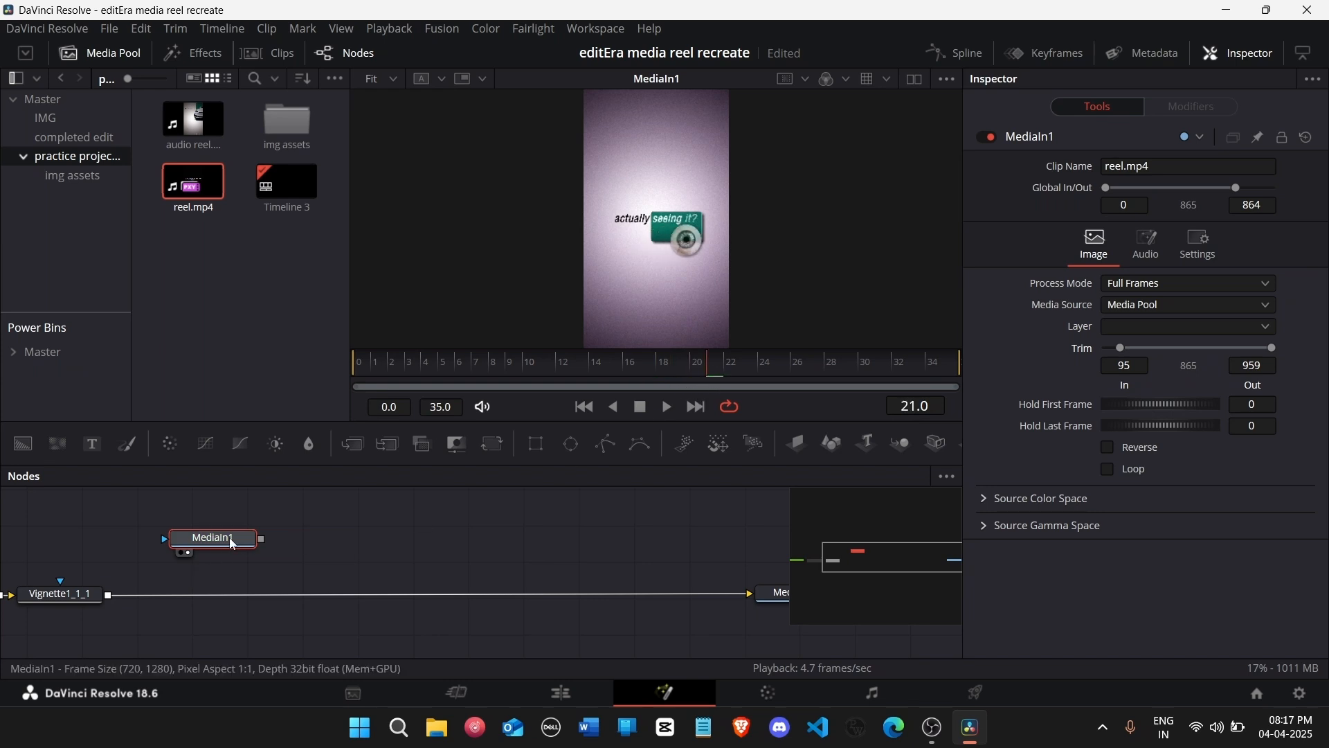
# Step: Display MediaOut1 and merge a new Background node over the Vignette1_1_1 output
pyautogui.moveTo(230, 538); pyautogui.dragTo(231, 521)
pyautogui.click(766, 591)
pyautogui.scroll(1, 766, 591)
pyautogui.press('1')
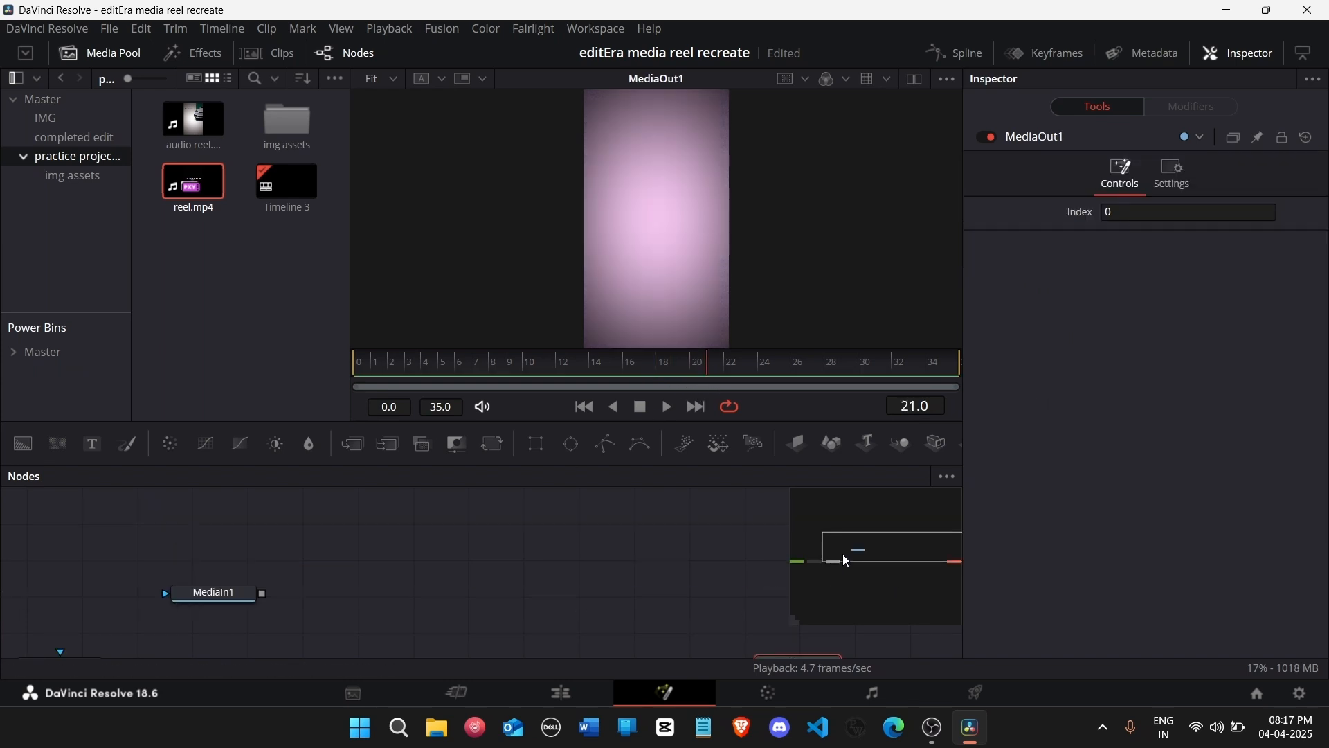
pyautogui.moveTo(842, 554); pyautogui.dragTo(890, 556)
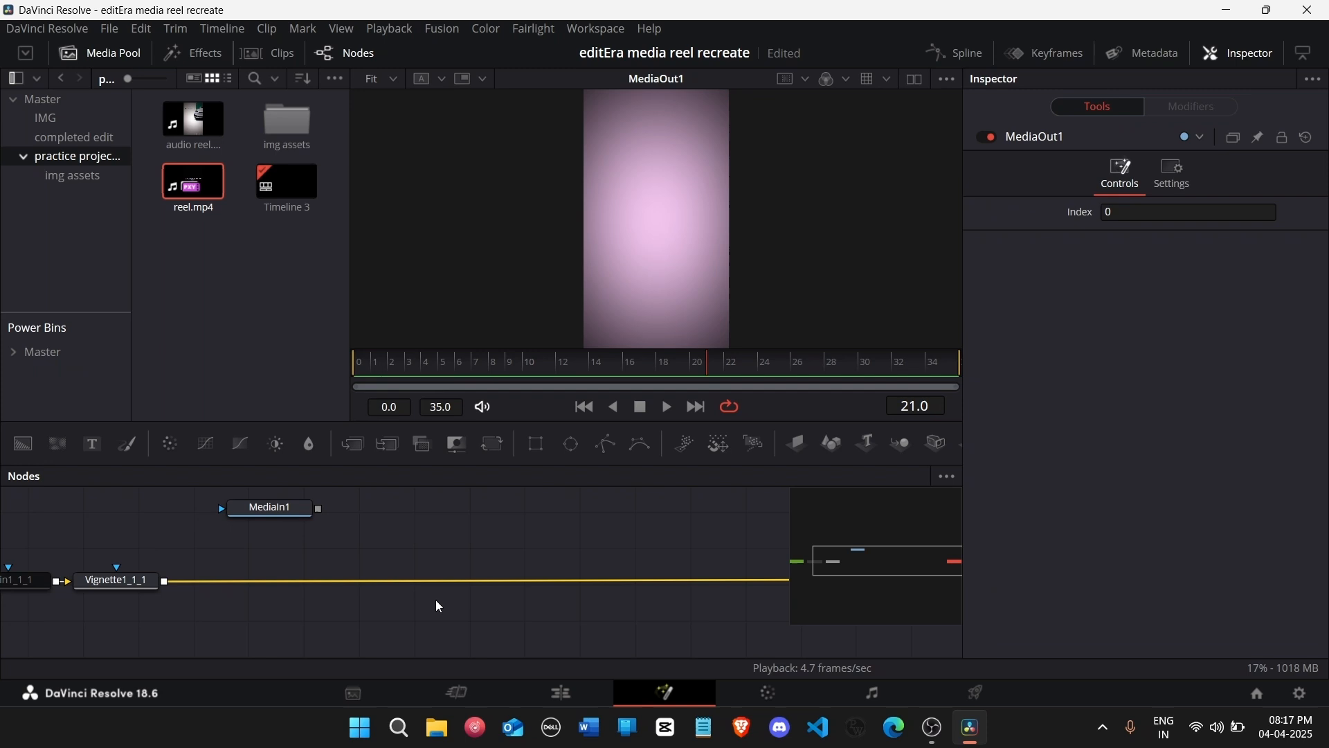
pyautogui.click(115, 580)
pyautogui.moveTo(23, 444); pyautogui.dragTo(160, 555)
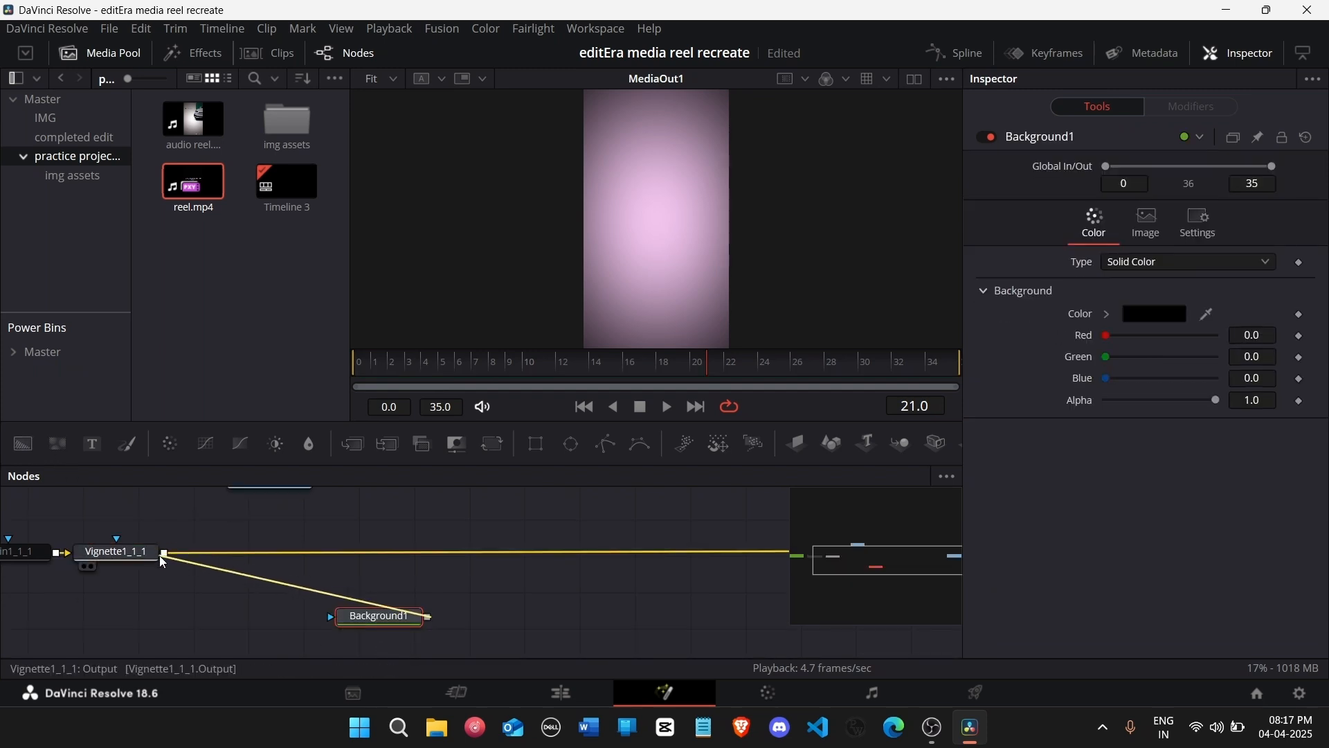
pyautogui.moveTo(483, 616); pyautogui.dragTo(369, 630)
# Step: Insert a copy of the Grain1_1_1 node between Background1 and Merge1
pyautogui.scroll(-1, 466, 597)
pyautogui.keyDown('ctrl'); pyautogui.click(23, 506); pyautogui.keyUp('ctrl')
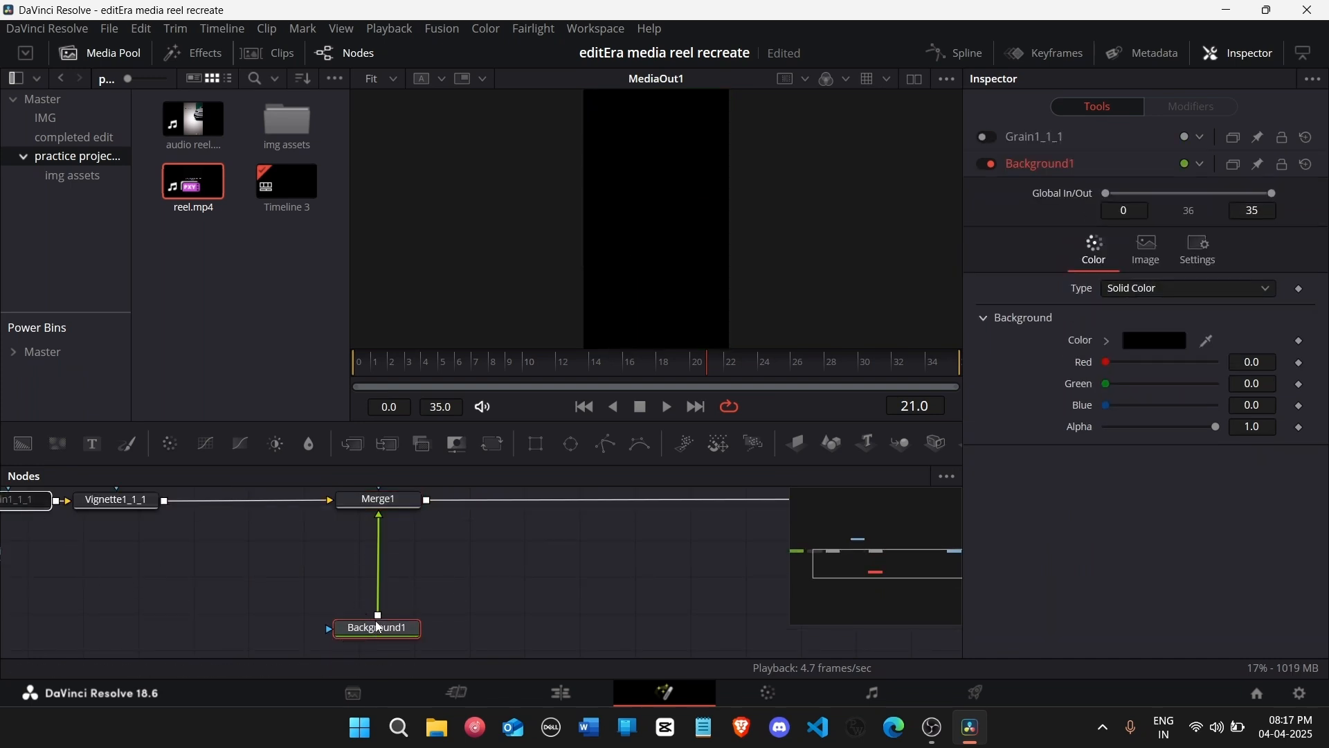
pyautogui.hotkey('ctrl', 'c')
pyautogui.hotkey('ctrl', 'v')
pyautogui.hotkey('ctrl', 'z')
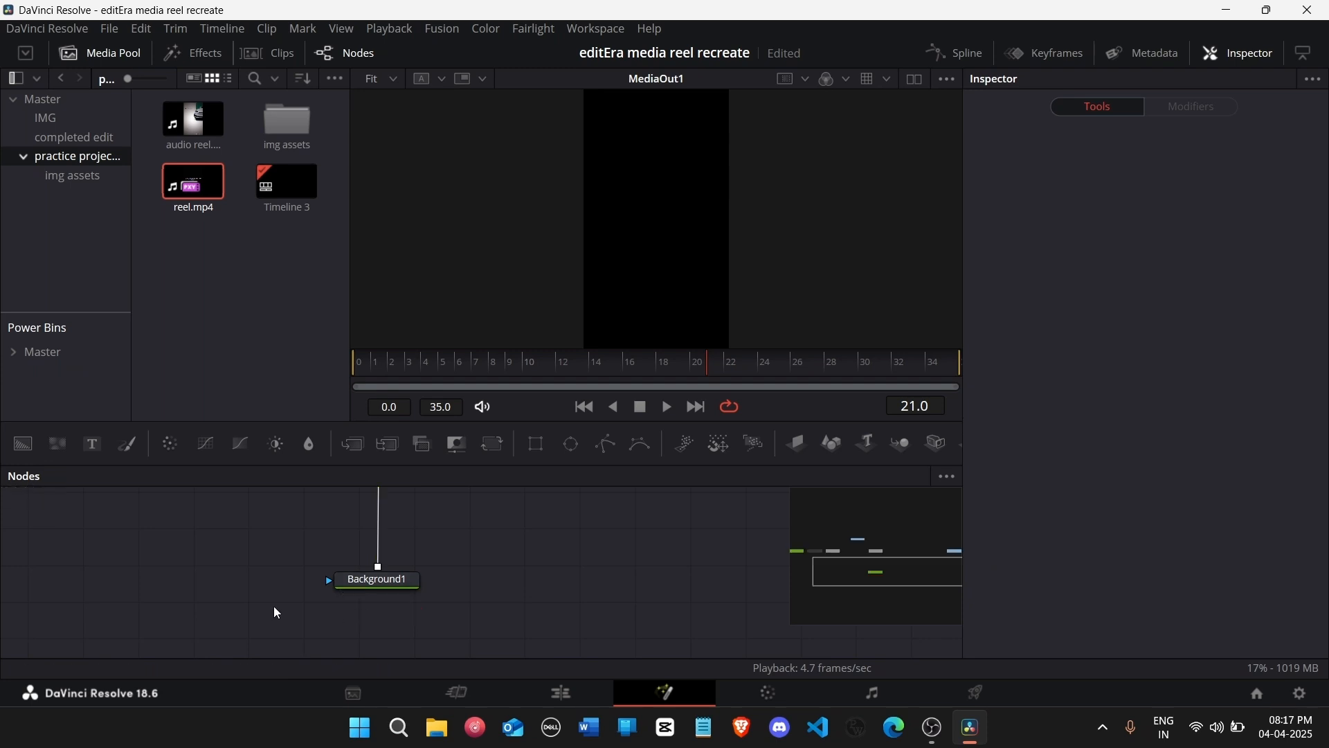
pyautogui.scroll(1, 139, 580)
pyautogui.keyDown('ctrl'); pyautogui.click(31, 511); pyautogui.keyUp('ctrl')
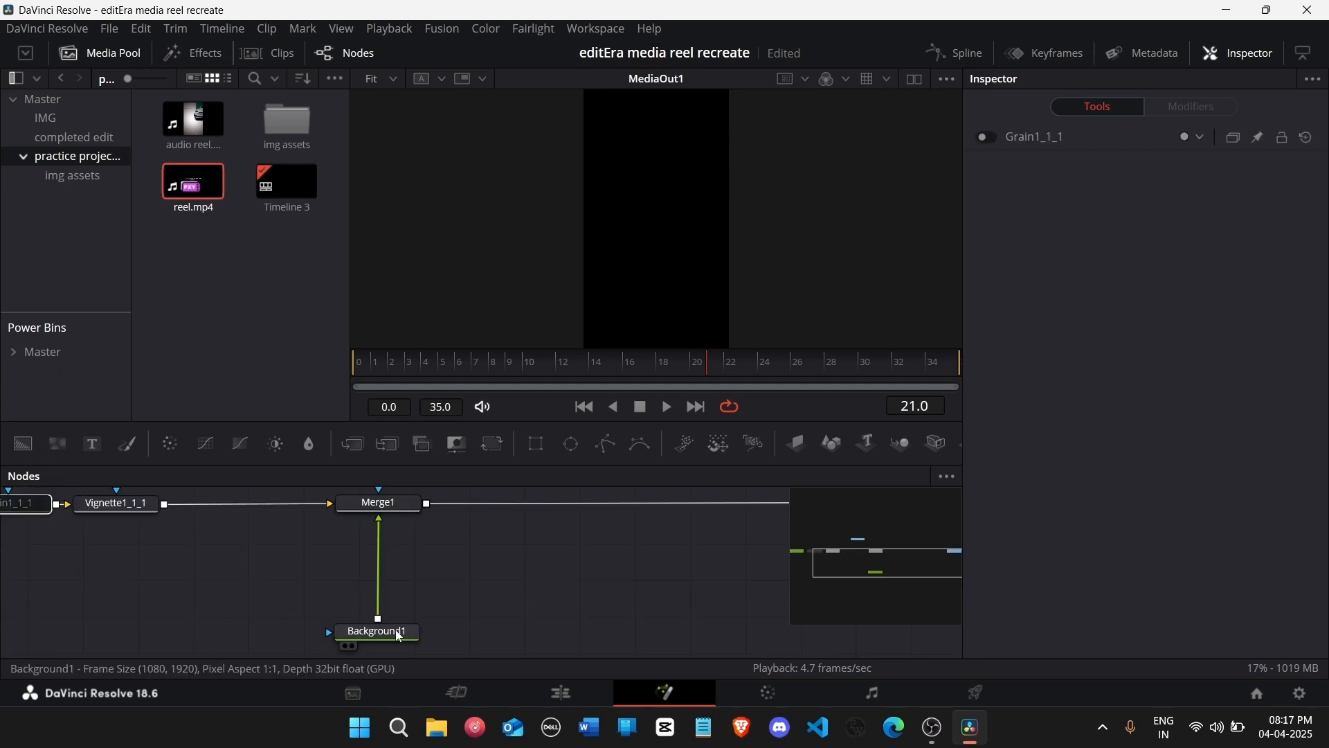
pyautogui.hotkey('ctrl', 'v')
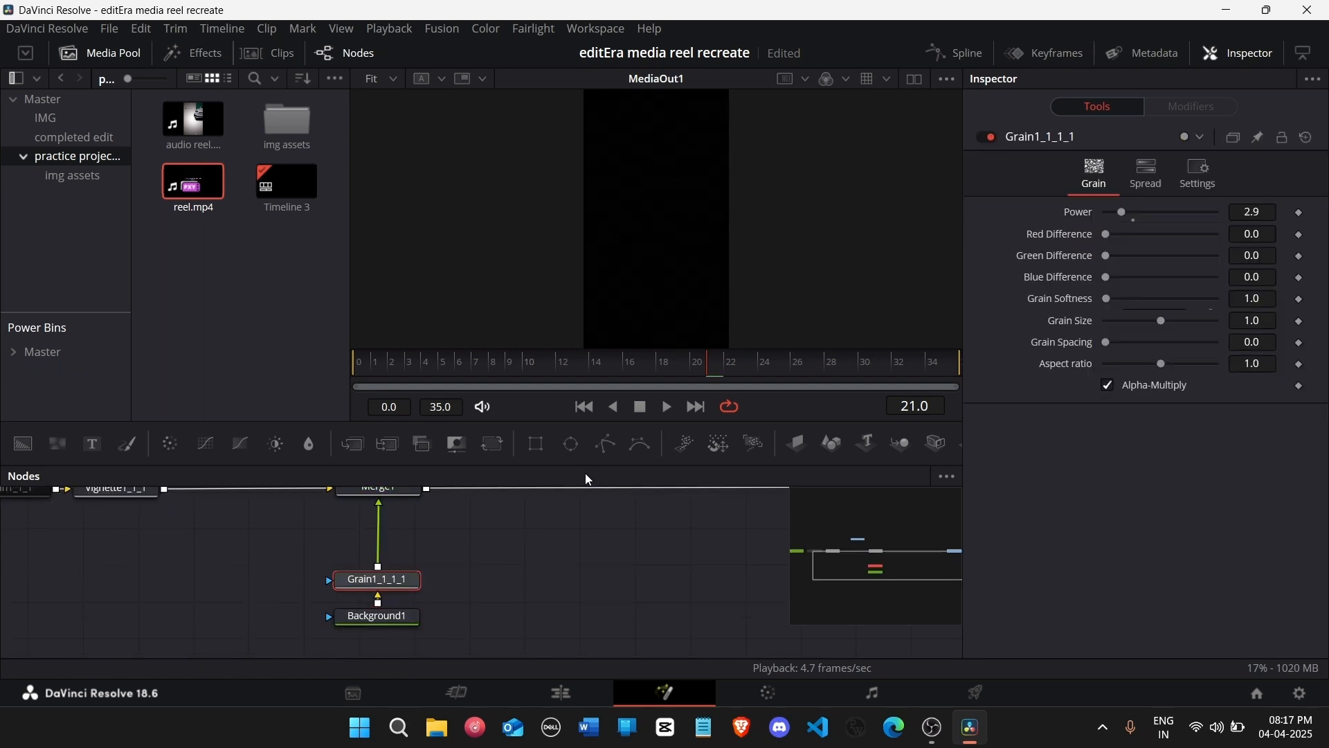
# Step: Display the reel.mp4 reference and set Background1's color to the teal sampled from its "actually seeing it?" box
pyautogui.scroll(2, 335, 543)
pyautogui.click(288, 531)
pyautogui.scroll(-2, 388, 564)
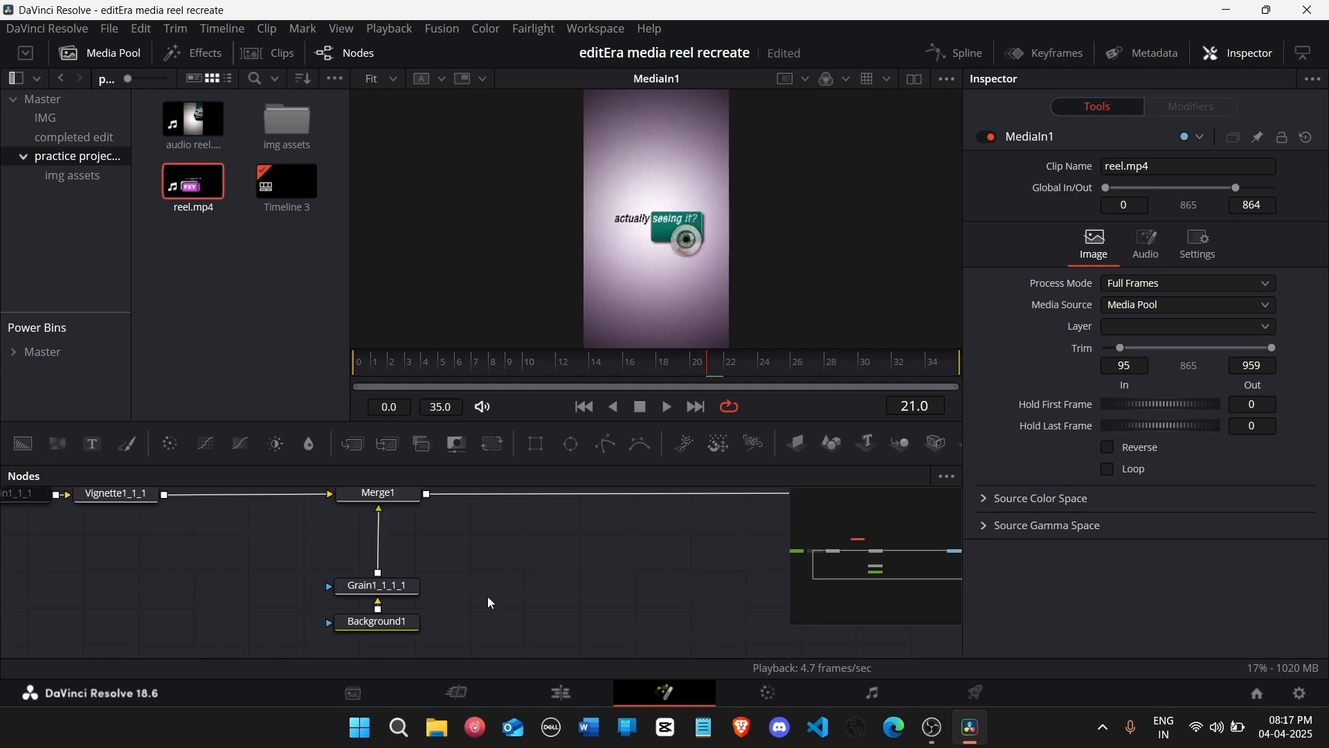
pyautogui.click(374, 618)
pyautogui.click(1150, 316)
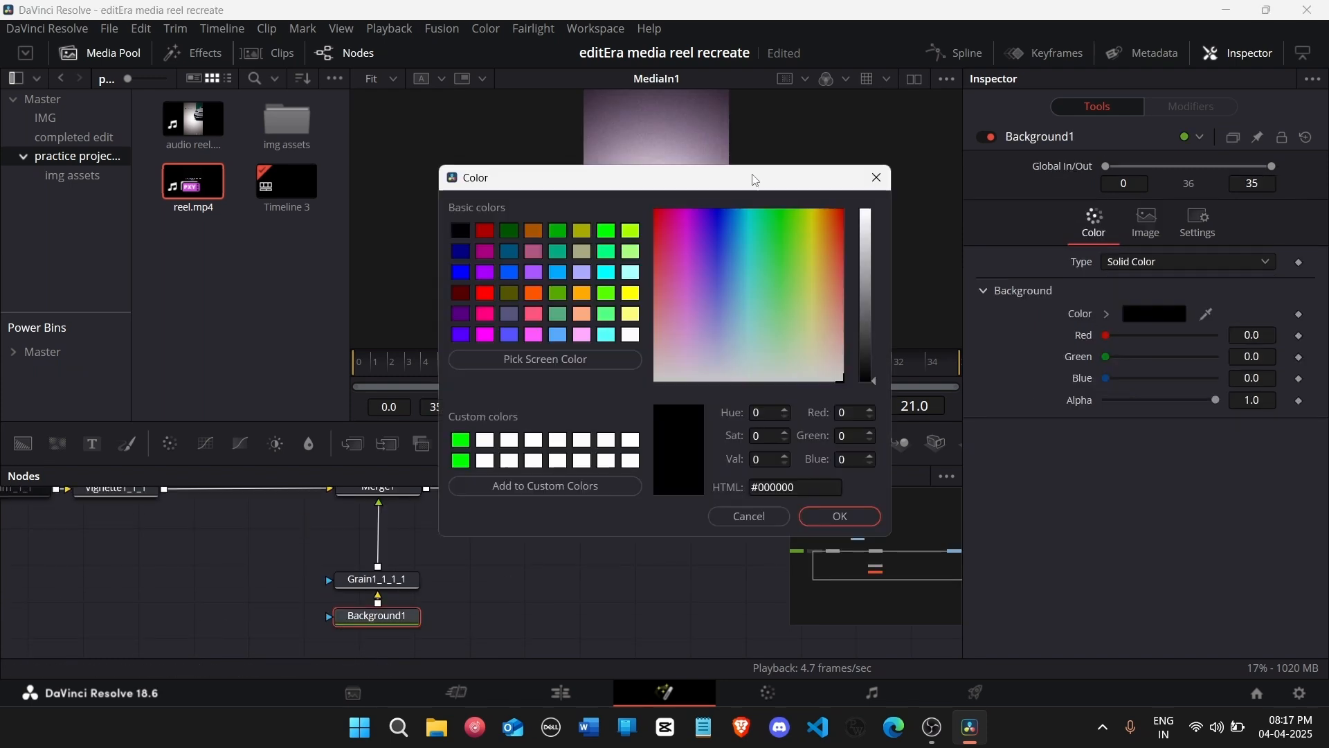
pyautogui.moveTo(753, 194); pyautogui.dragTo(307, 203)
pyautogui.click(122, 373)
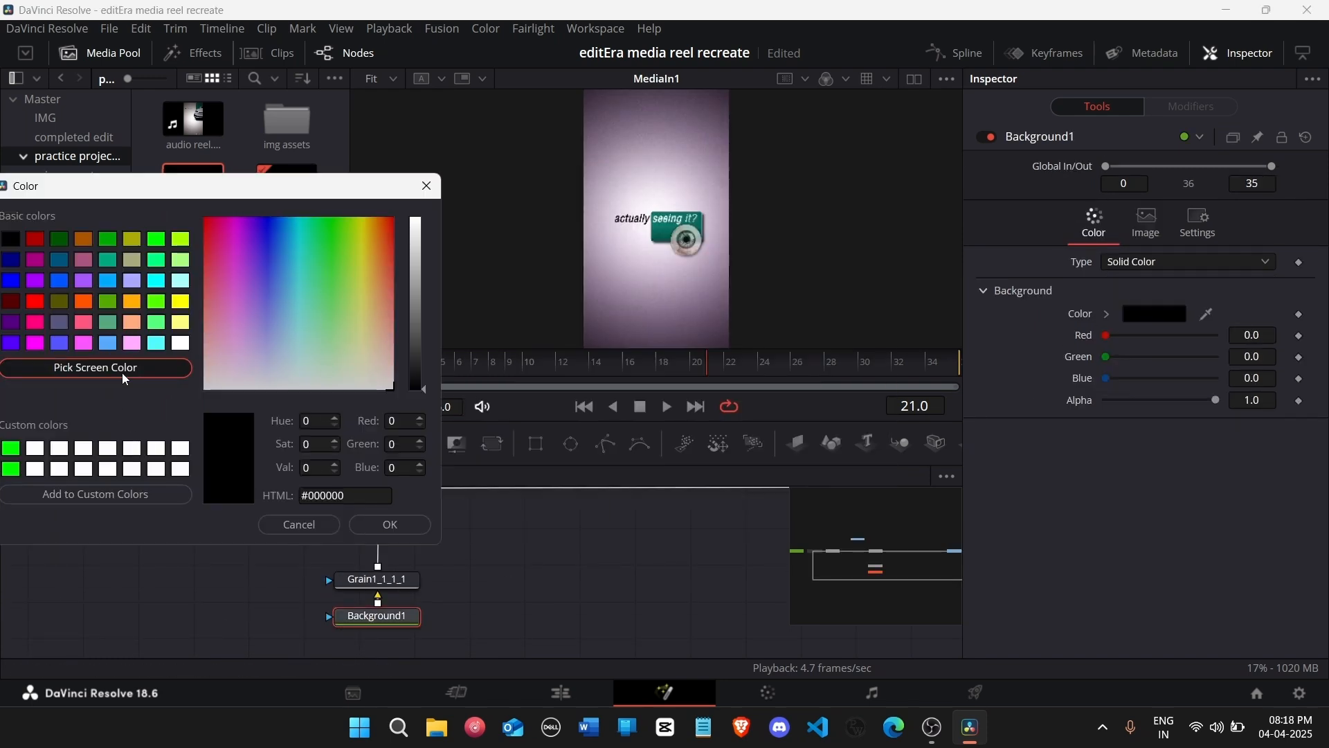
pyautogui.click(675, 239)
pyautogui.click(398, 529)
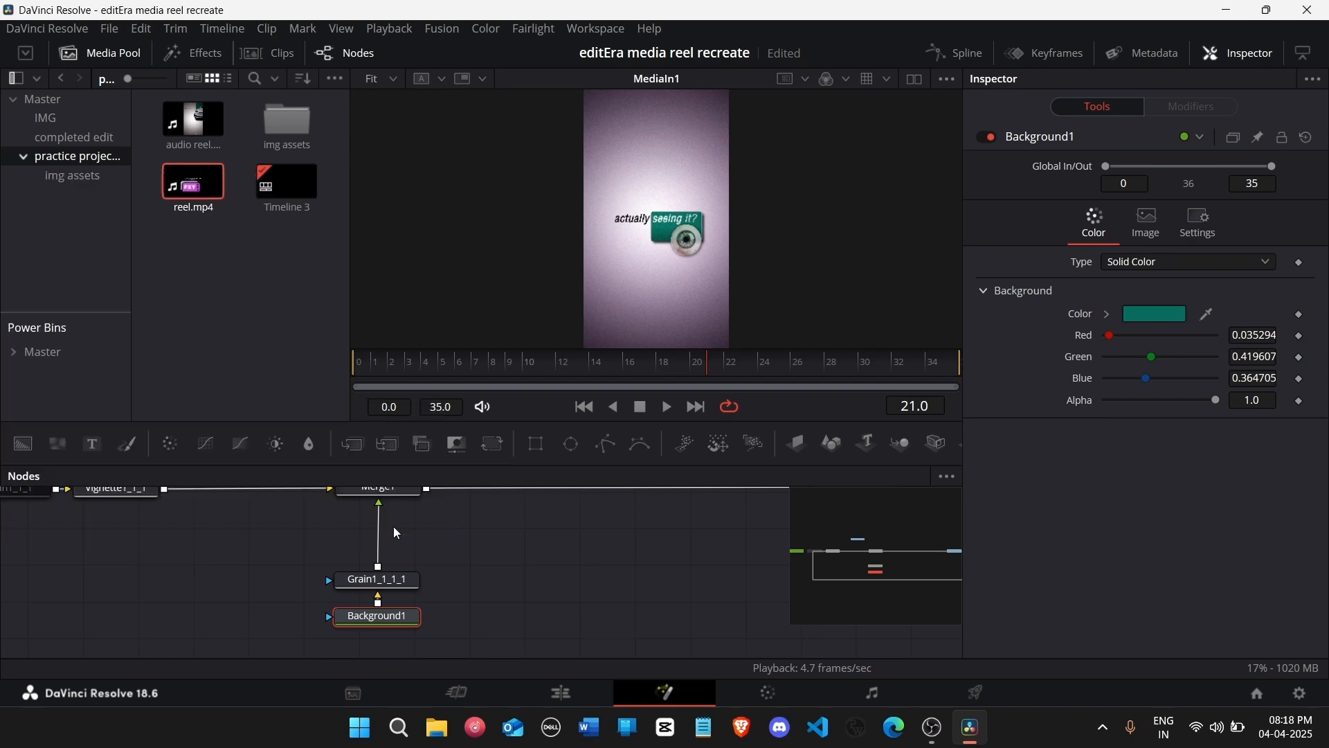
# Step: Display MediaOut1, mask Background1 with a Rectangle node, and arrange the mask beneath Background1 in the node column
pyautogui.moveTo(899, 562)
pyautogui.mouseDown()
pyautogui.moveTo(887, 546)
pyautogui.moveTo(910, 563)
pyautogui.mouseUp()
pyautogui.click(759, 491)
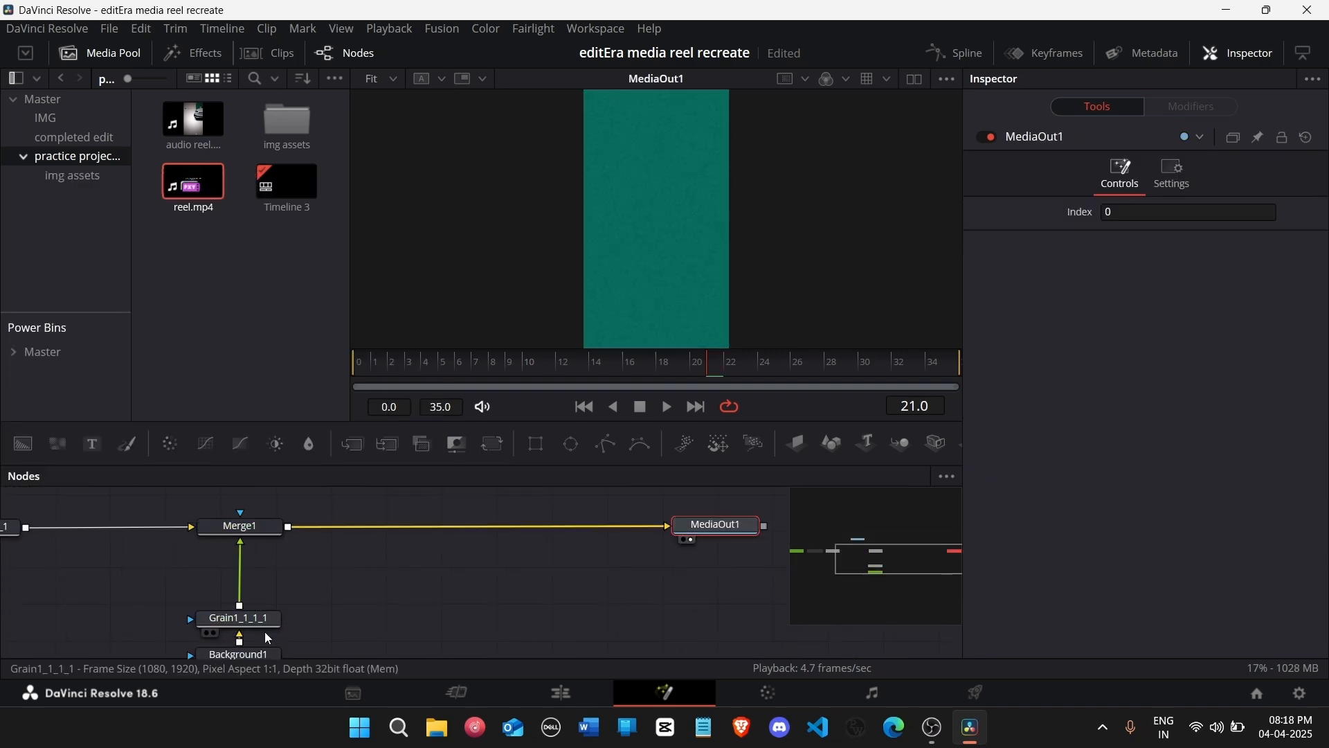
pyautogui.scroll(-2, 262, 613)
pyautogui.click(260, 603)
pyautogui.click(537, 445)
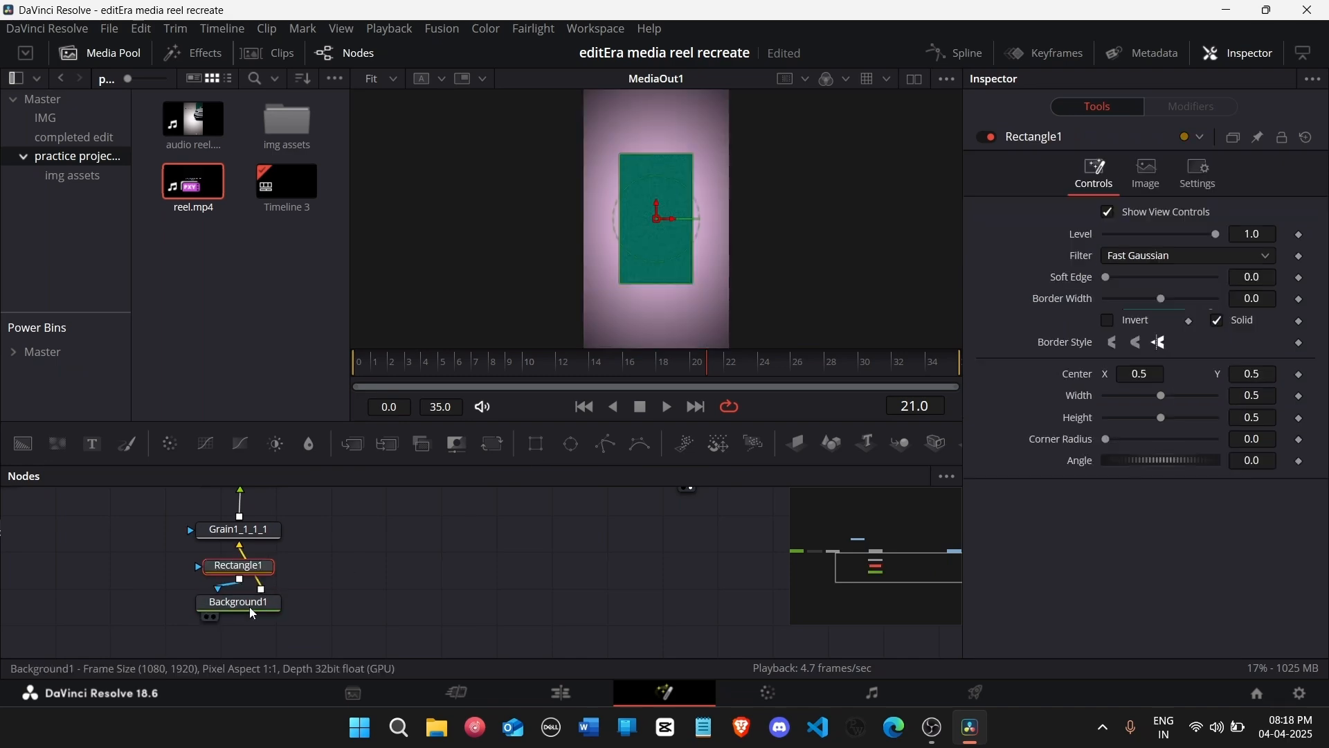
pyautogui.moveTo(251, 580); pyautogui.dragTo(249, 652)
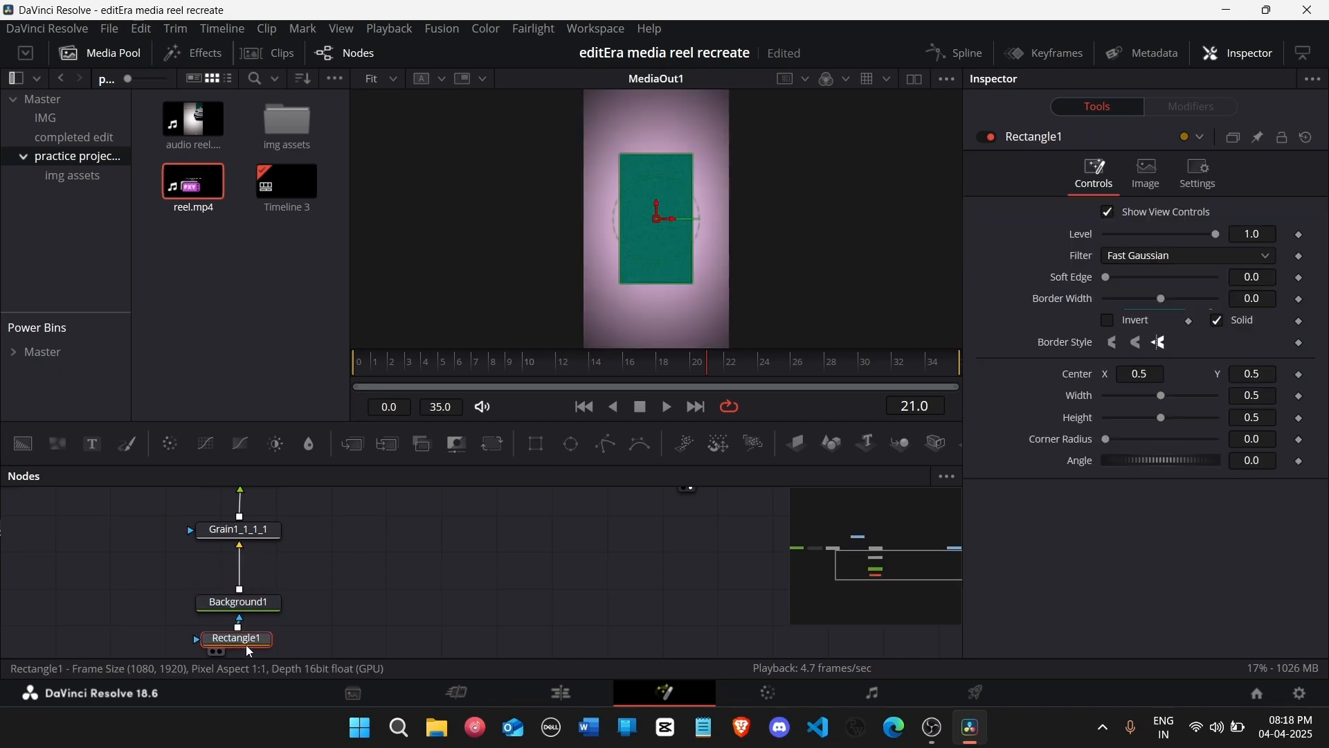
pyautogui.keyDown('ctrl'); pyautogui.click(269, 602); pyautogui.keyUp('ctrl')
pyautogui.moveTo(268, 602); pyautogui.dragTo(269, 575)
# Step: Set Rectangle1's height to 0.192 and its corner radius to 0.212
pyautogui.click(263, 612)
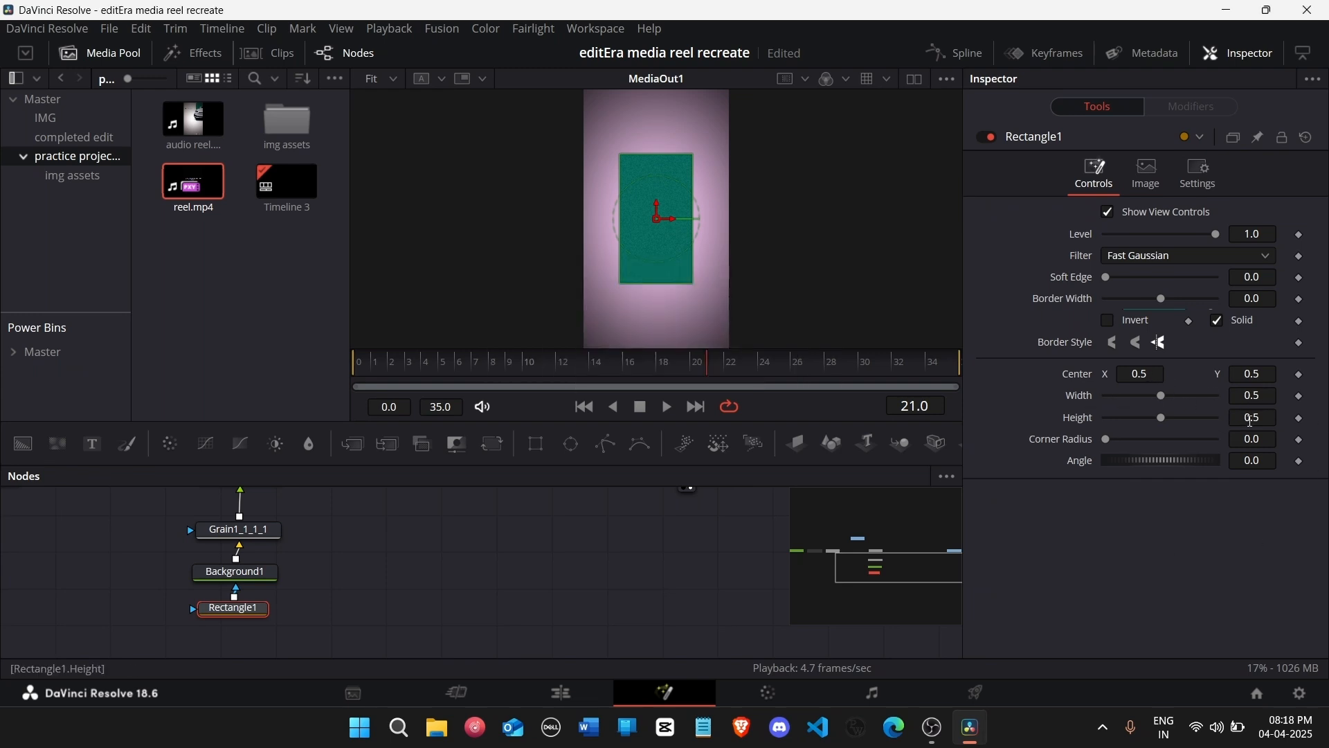
pyautogui.moveTo(1252, 418); pyautogui.dragTo(1040, 418)
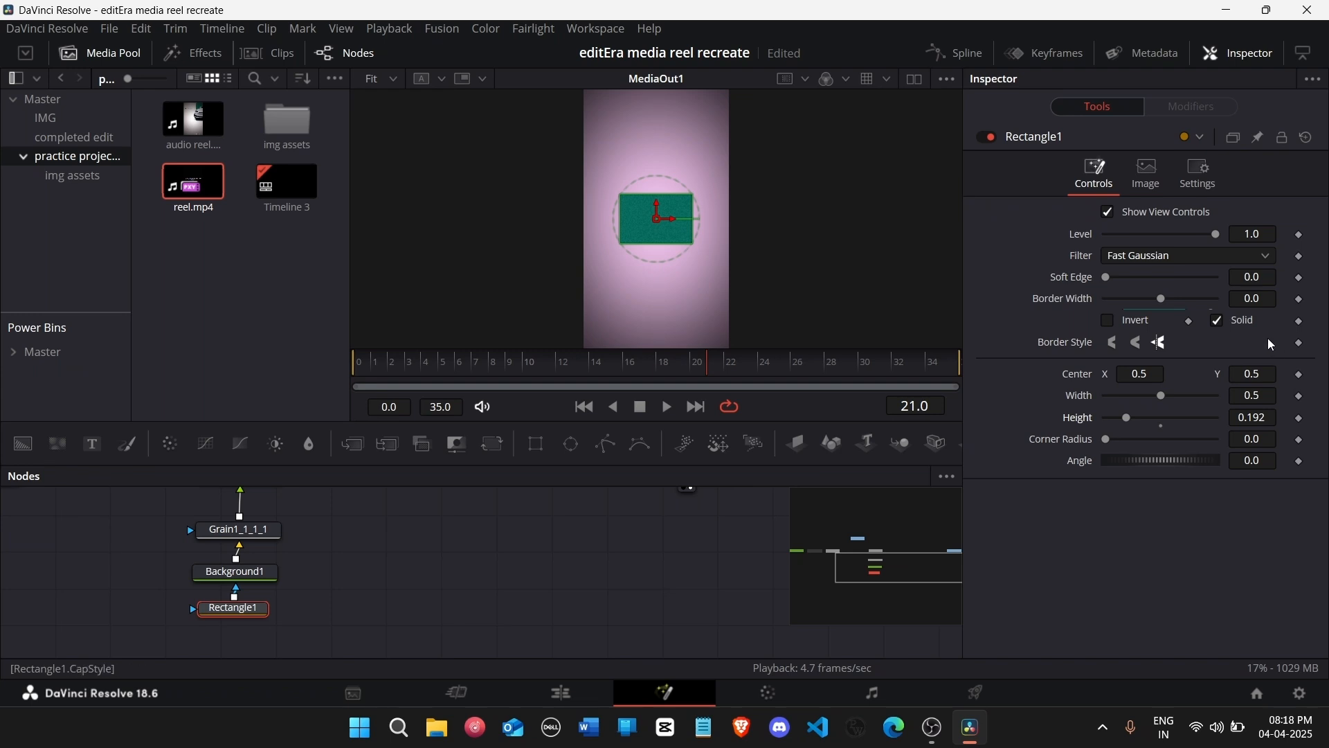
pyautogui.moveTo(1248, 443); pyautogui.dragTo(1288, 443)
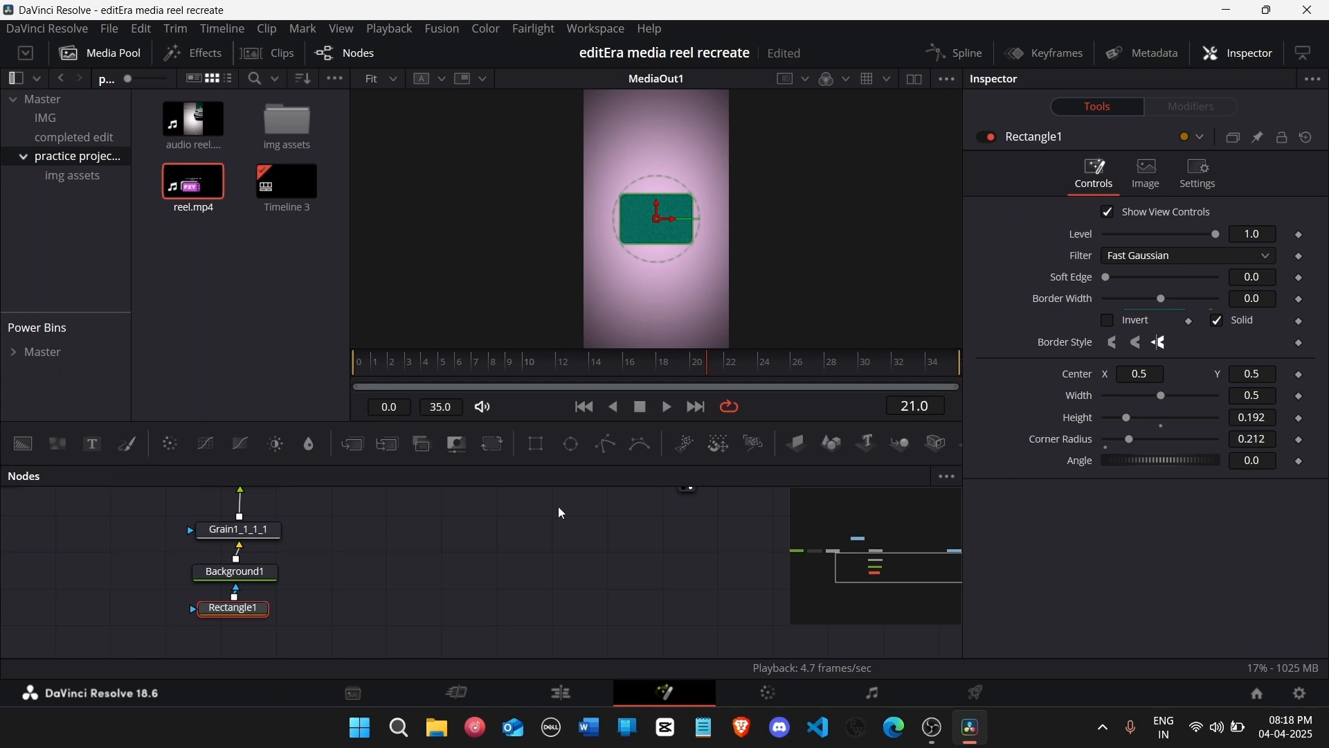
# Step: Insert a Transform node between Grain1_1_1_1 and Merge1 and shift the teal box's node column slightly
pyautogui.click(478, 558)
pyautogui.moveTo(355, 628); pyautogui.dragTo(255, 538)
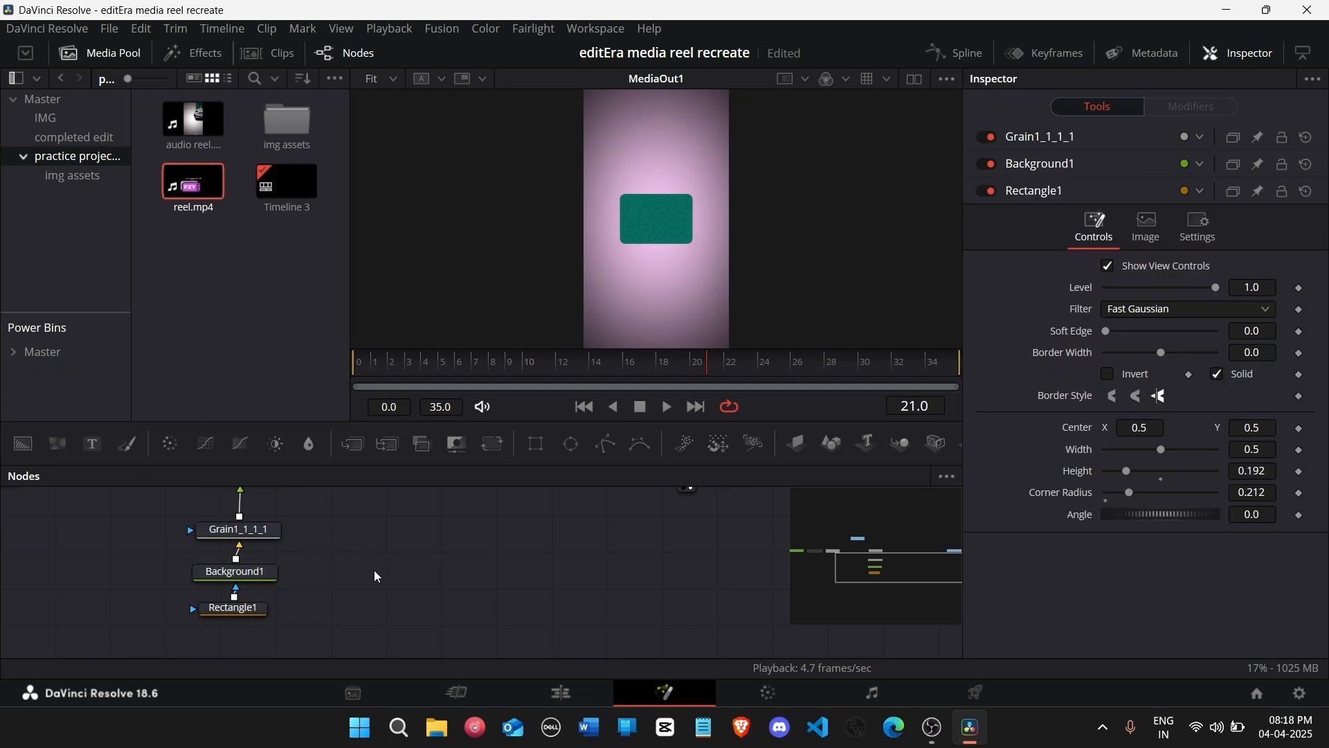
pyautogui.scroll(2, 374, 571)
pyautogui.click(266, 583)
pyautogui.click(483, 451)
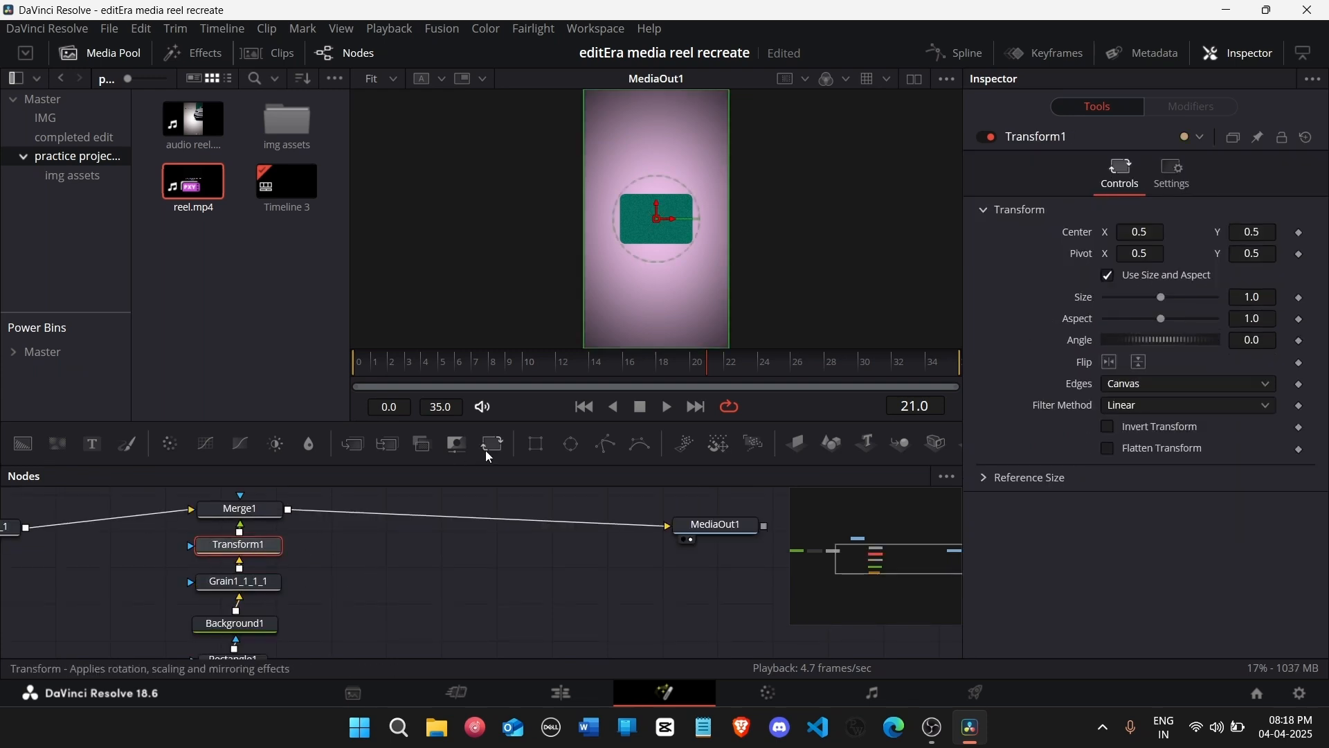
pyautogui.moveTo(164, 494); pyautogui.dragTo(300, 651)
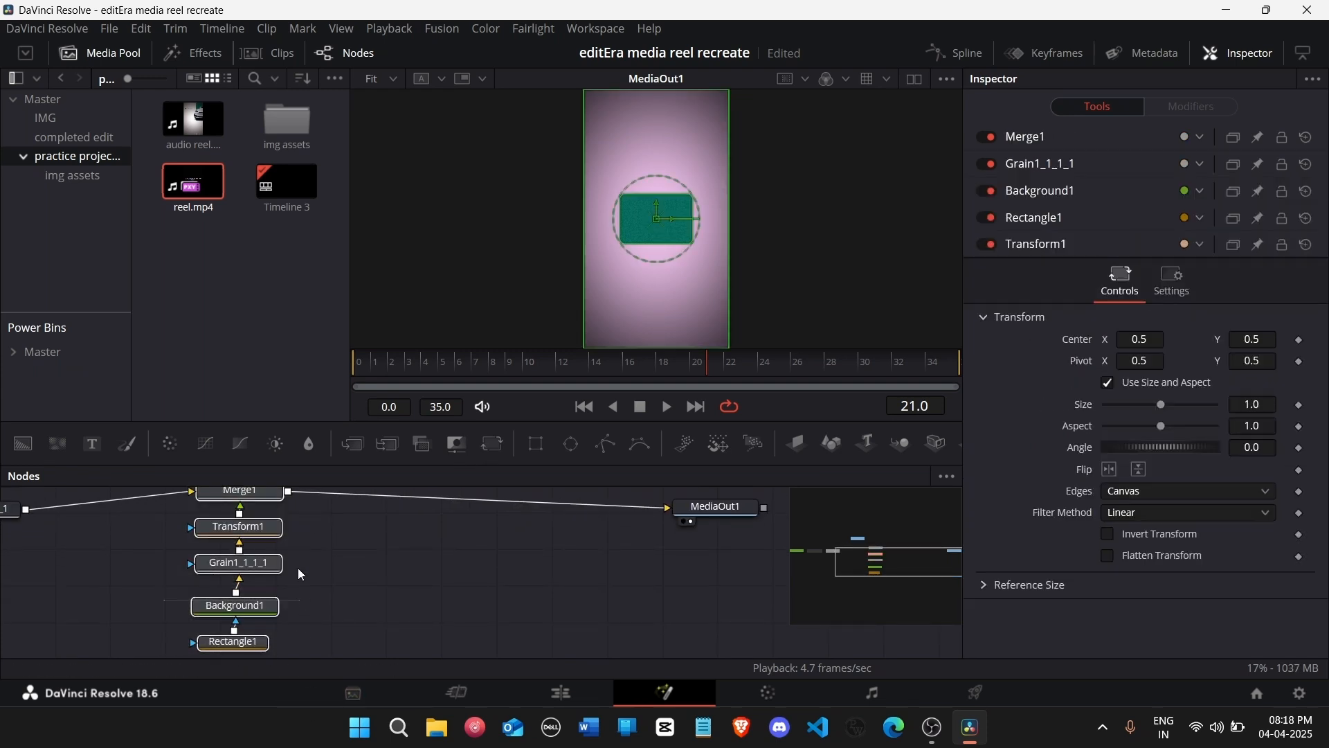
pyautogui.moveTo(282, 497); pyautogui.dragTo(280, 509)
pyautogui.click(279, 509)
# Step: Set Transform1's Center X to 0.635 and its Size to 0.9 for the teal box
pyautogui.click(267, 546)
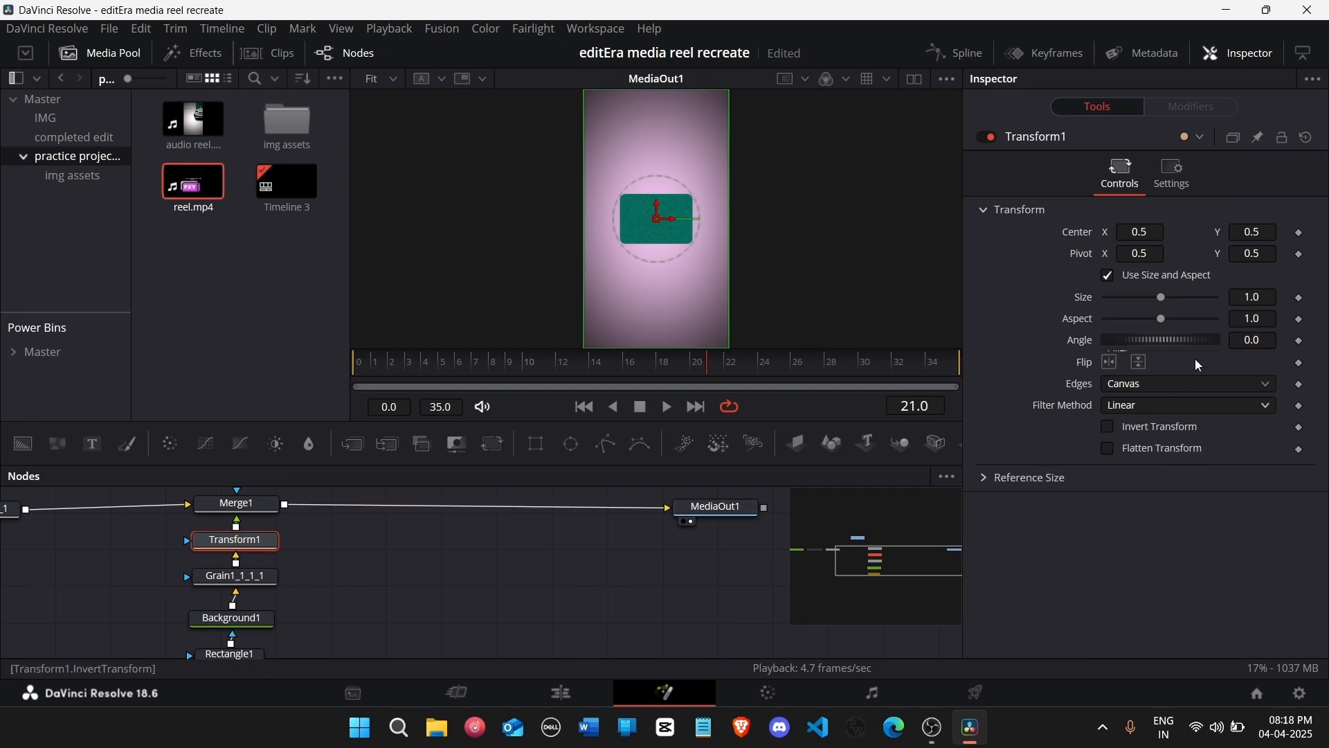
pyautogui.moveTo(1143, 234); pyautogui.dragTo(1236, 234)
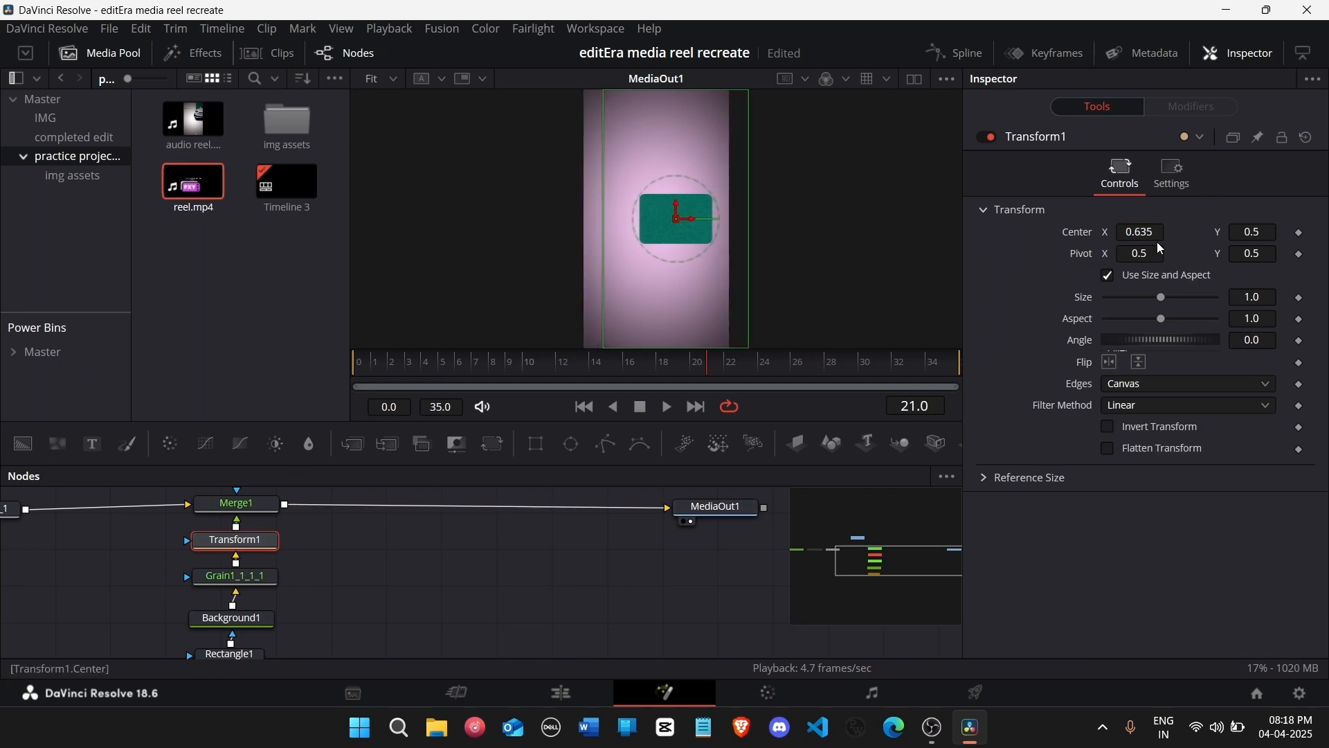
pyautogui.moveTo(1260, 294); pyautogui.dragTo(1224, 294)
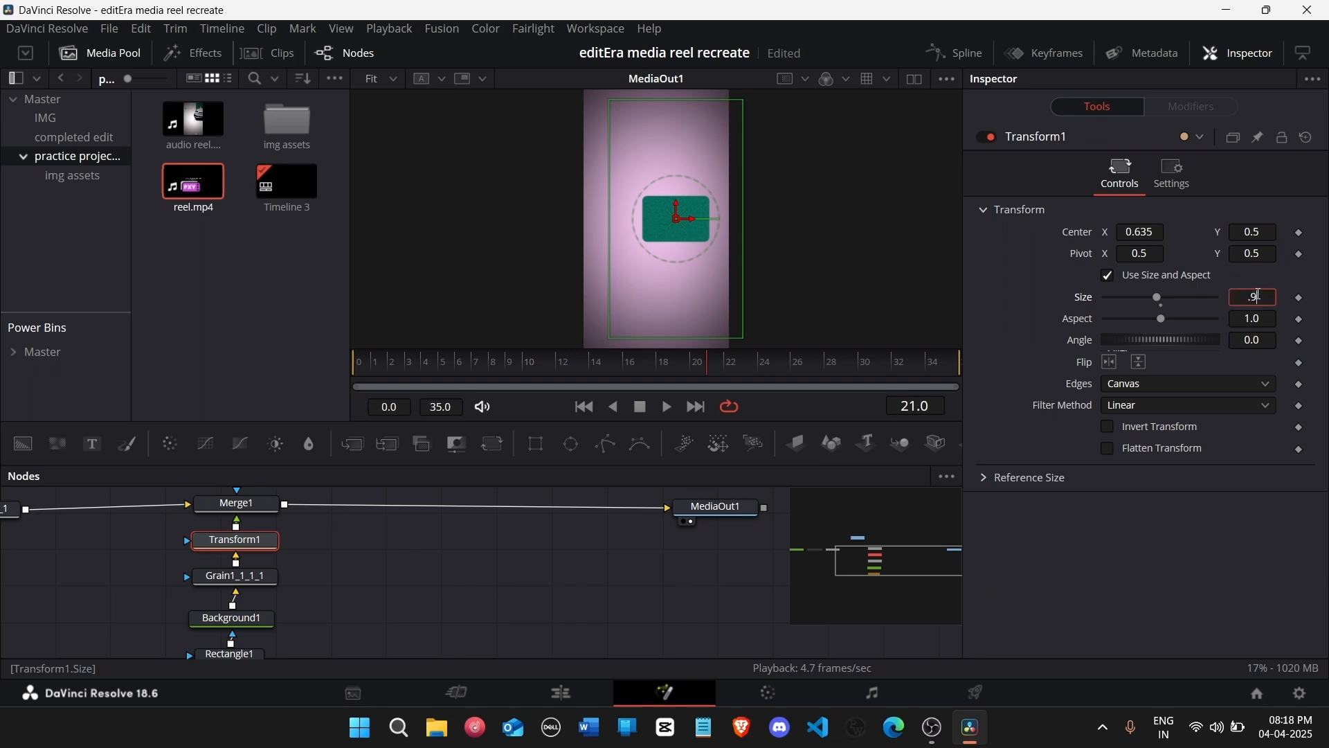
pyautogui.press('Tab')
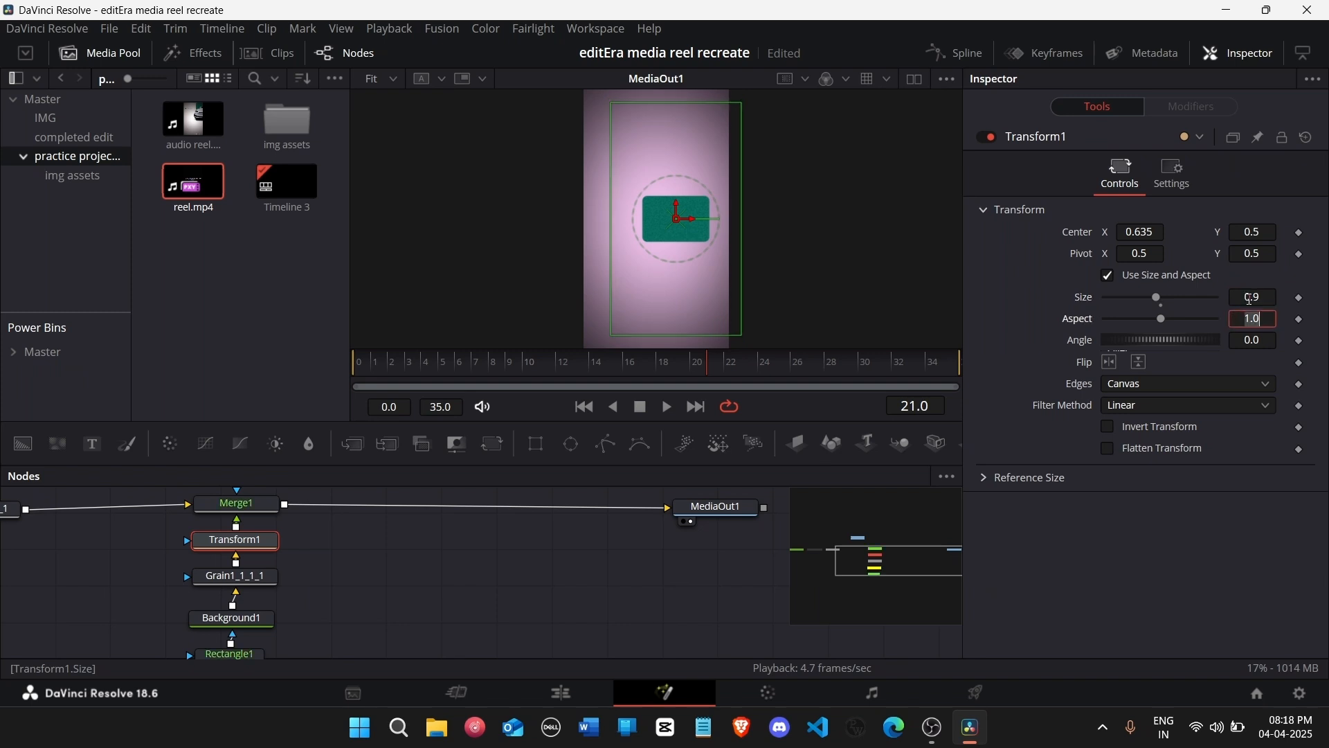
pyautogui.click(323, 657)
# Step: Merge a new Text node between Vignette1_1_1 and Merge1, with a Transform node between the text and its merge
pyautogui.moveTo(865, 589); pyautogui.dragTo(843, 569)
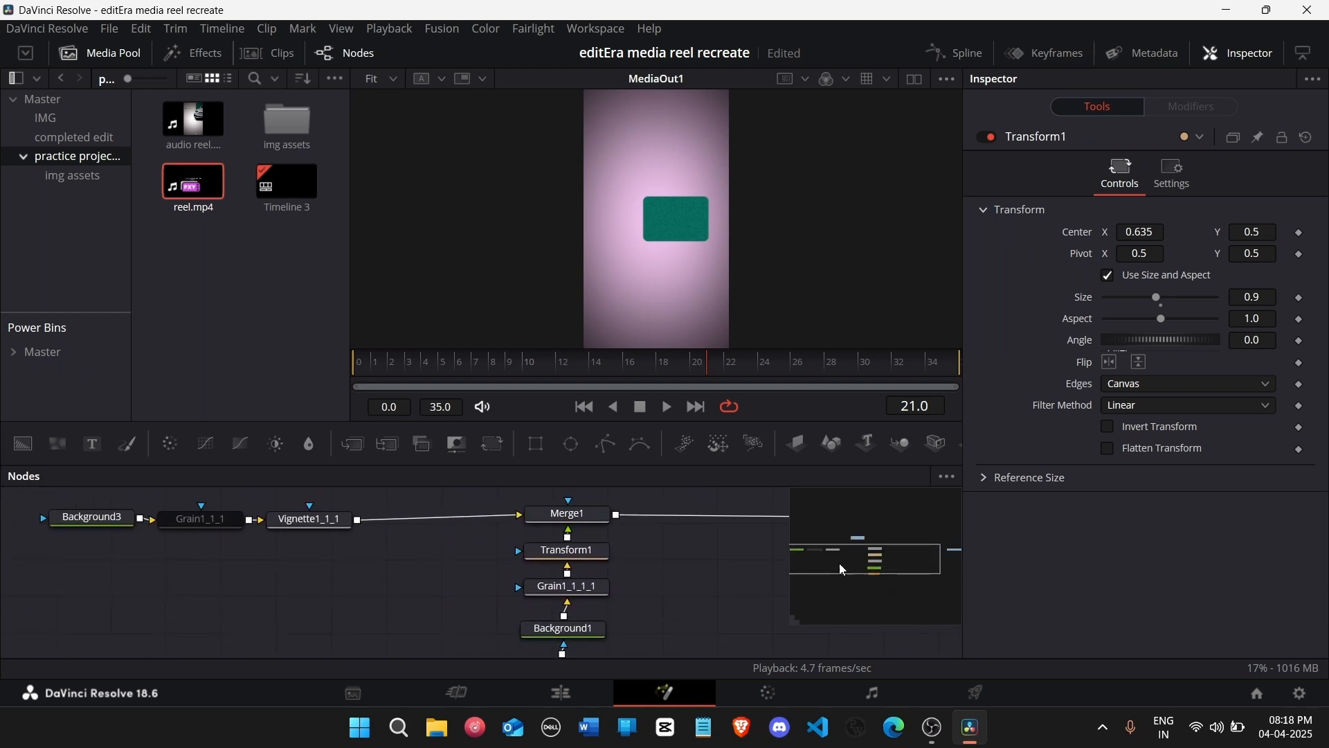
pyautogui.click(306, 528)
pyautogui.click(92, 444)
pyautogui.moveTo(311, 576); pyautogui.dragTo(430, 530)
pyautogui.moveTo(117, 564); pyautogui.dragTo(450, 601)
pyautogui.click(494, 444)
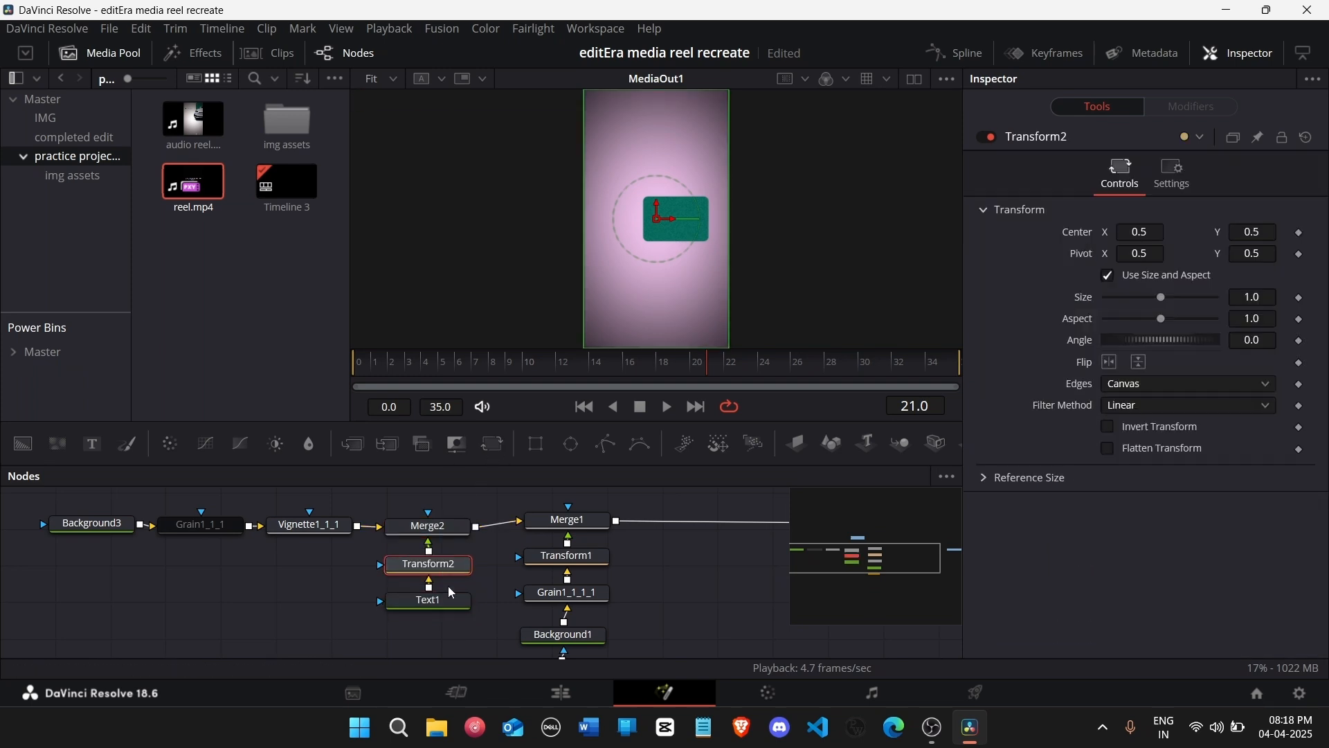
# Step: Enter "Actually" in Text1 and set its font to Arial Bold Italic
pyautogui.click(449, 599)
pyautogui.click(1121, 323)
pyautogui.write('Acu')
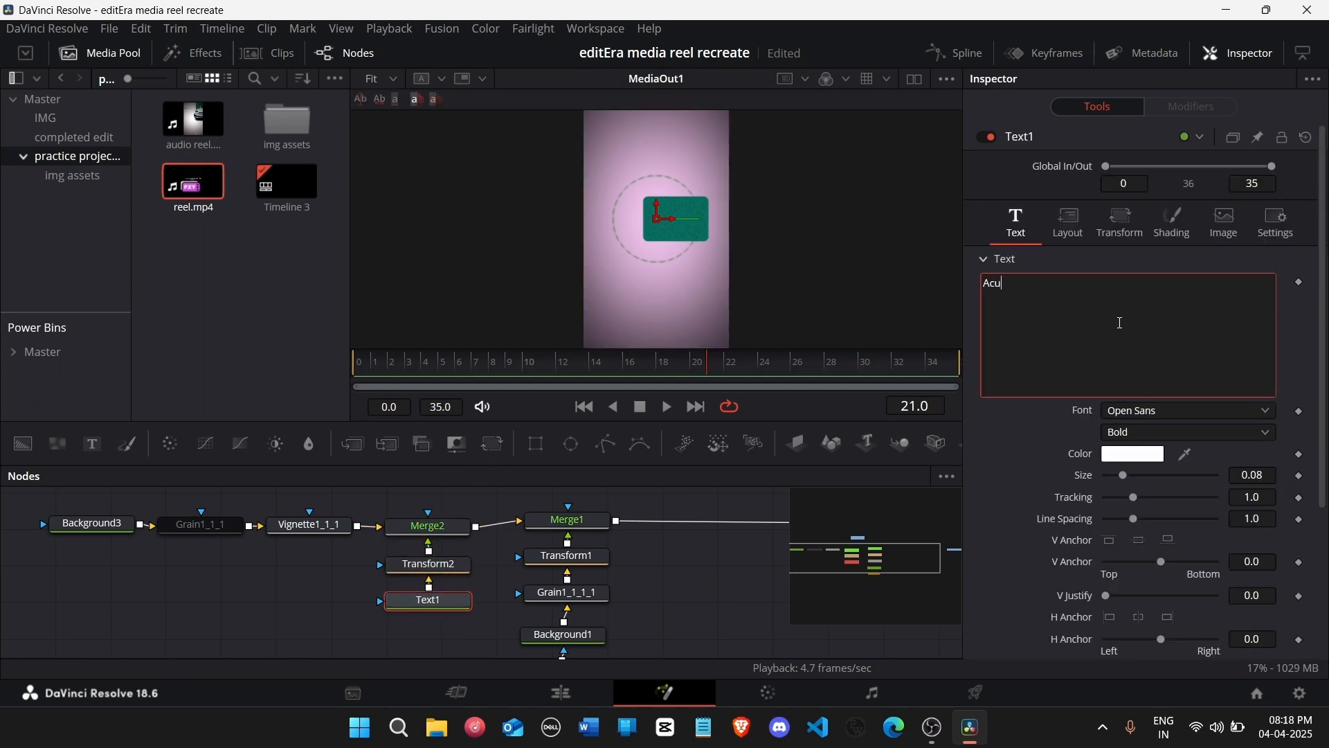
pyautogui.write('tually')
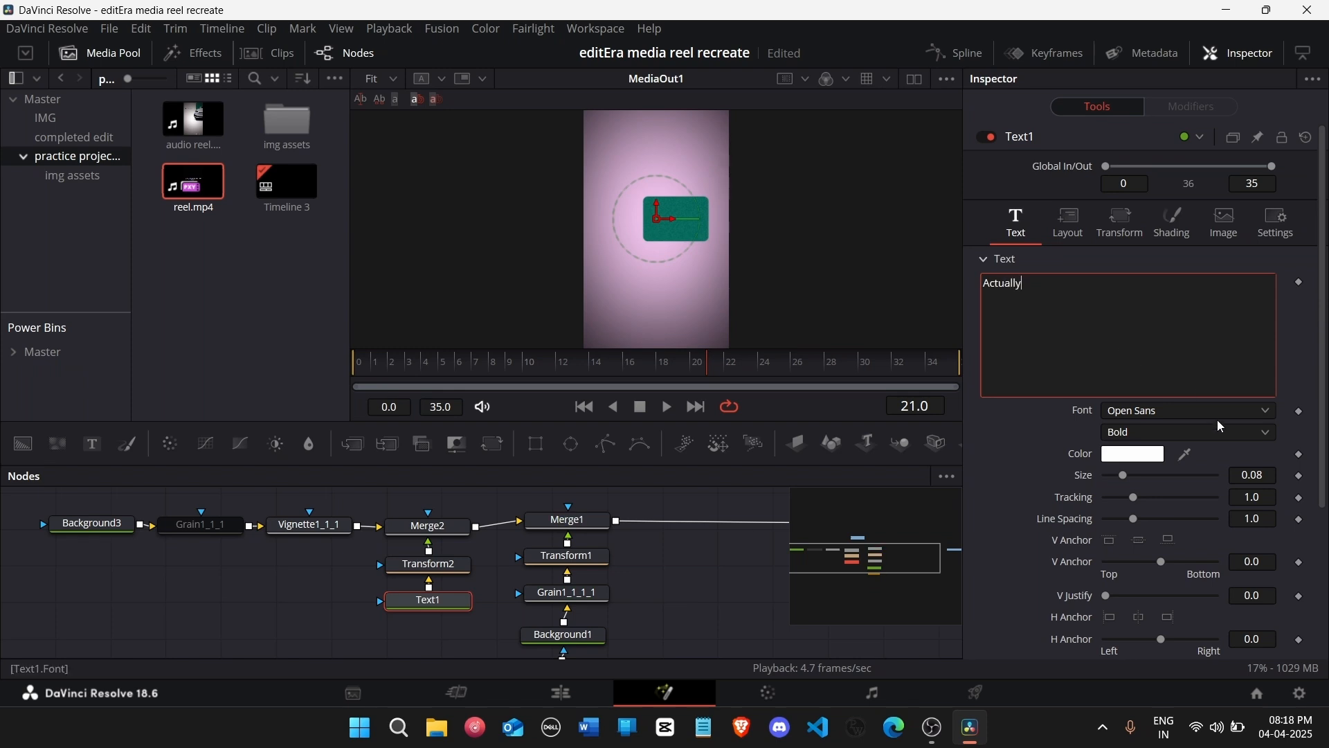
pyautogui.click(1177, 410)
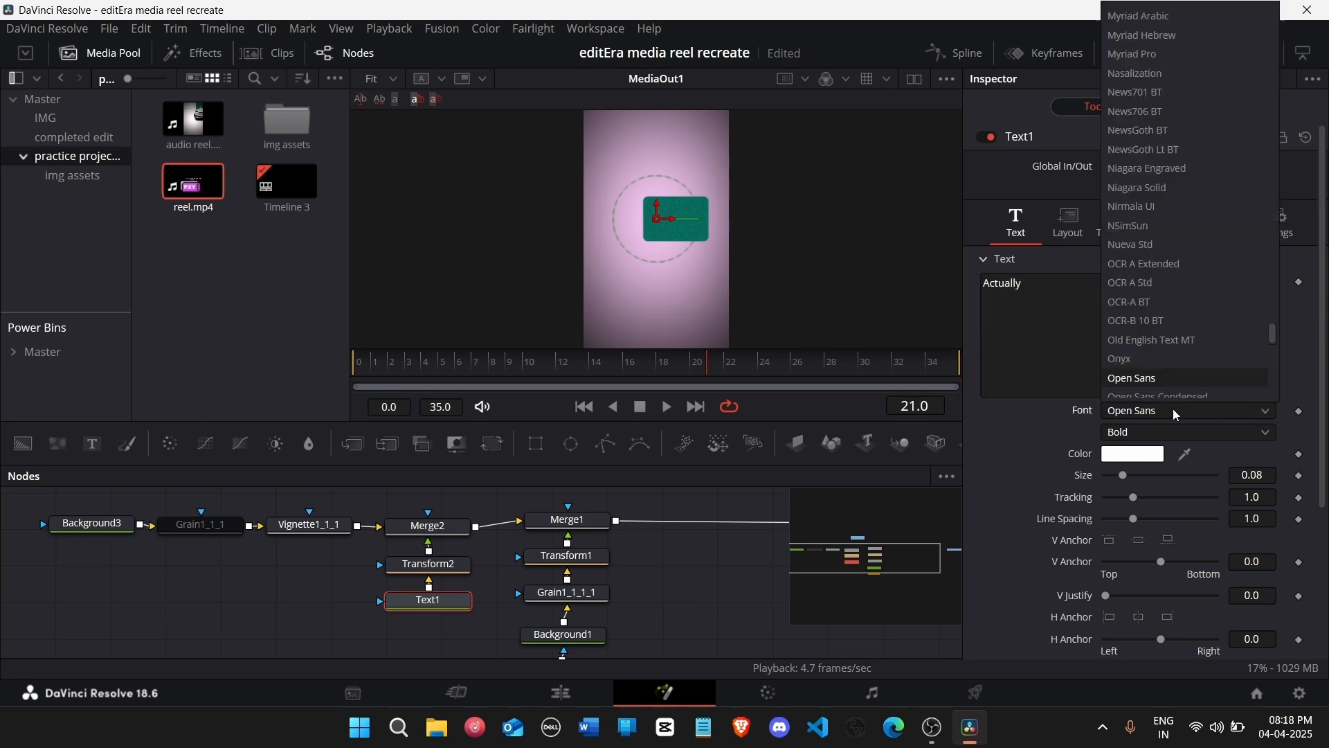
pyautogui.scroll(10, 1193, 413)
pyautogui.scroll(10, 1129, 390)
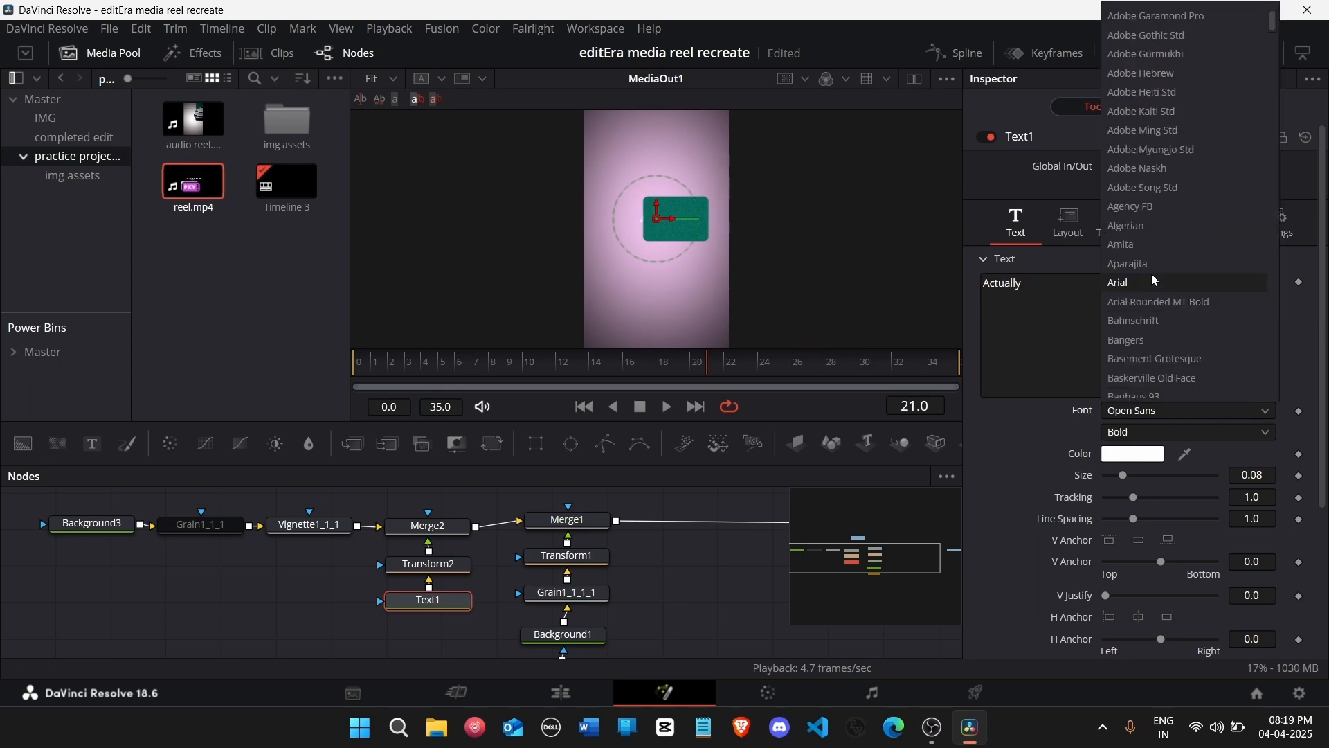
pyautogui.click(1154, 283)
pyautogui.click(1136, 433)
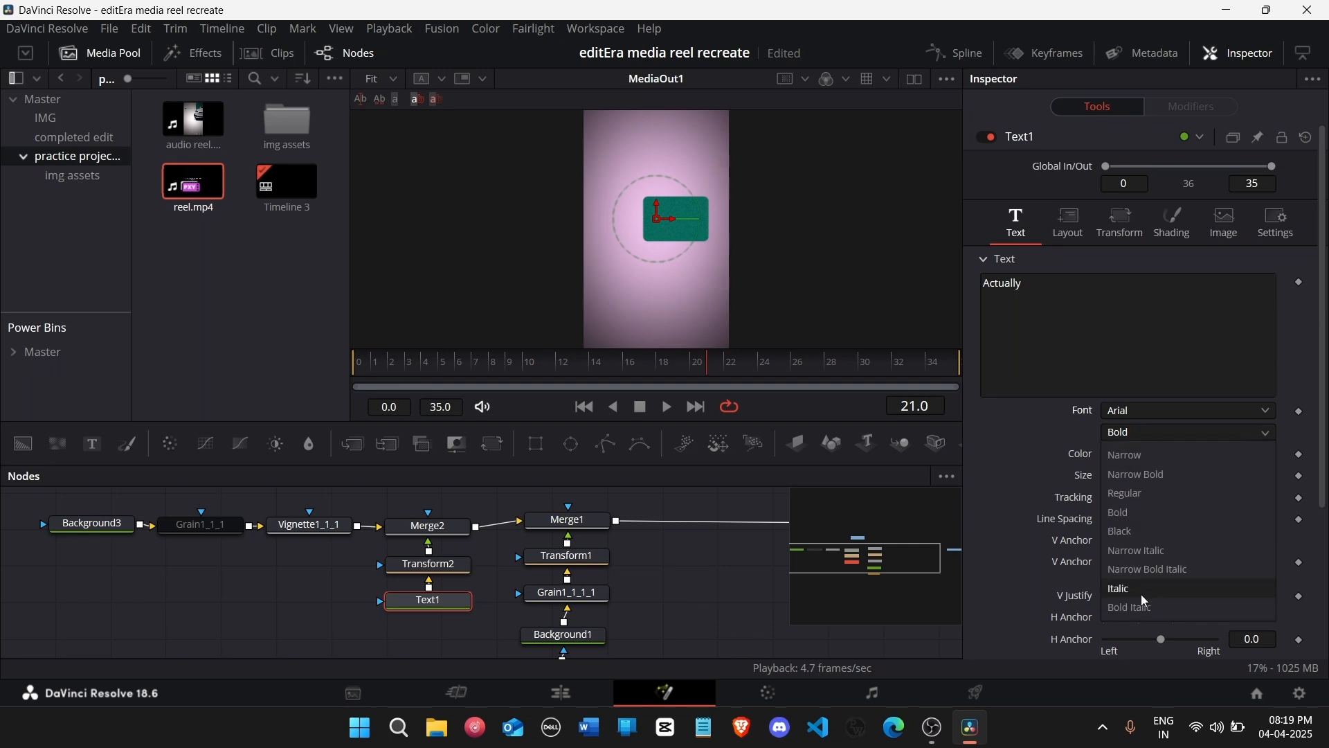
pyautogui.click(1144, 609)
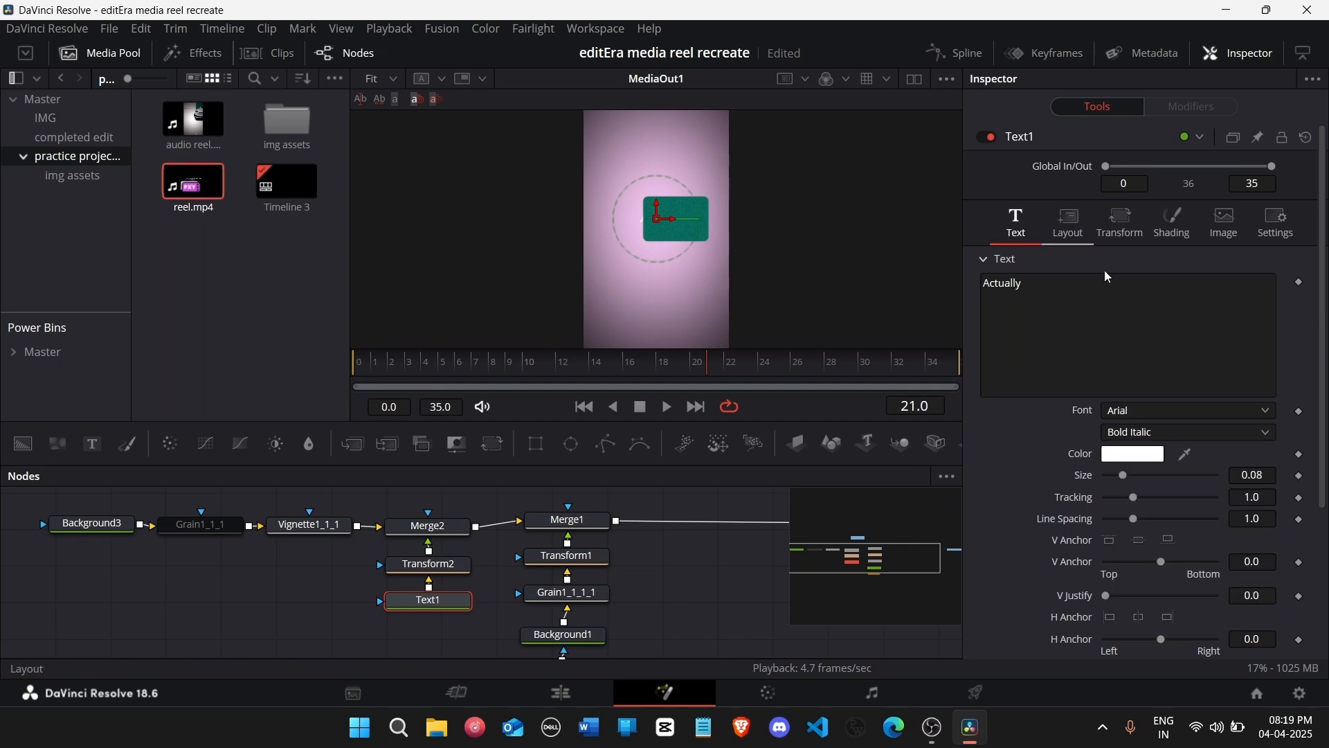
# Step: Set Text1's layout Center X to 0.26 and its text size to 0.1
pyautogui.click(1069, 223)
pyautogui.moveTo(1139, 302); pyautogui.dragTo(1097, 302)
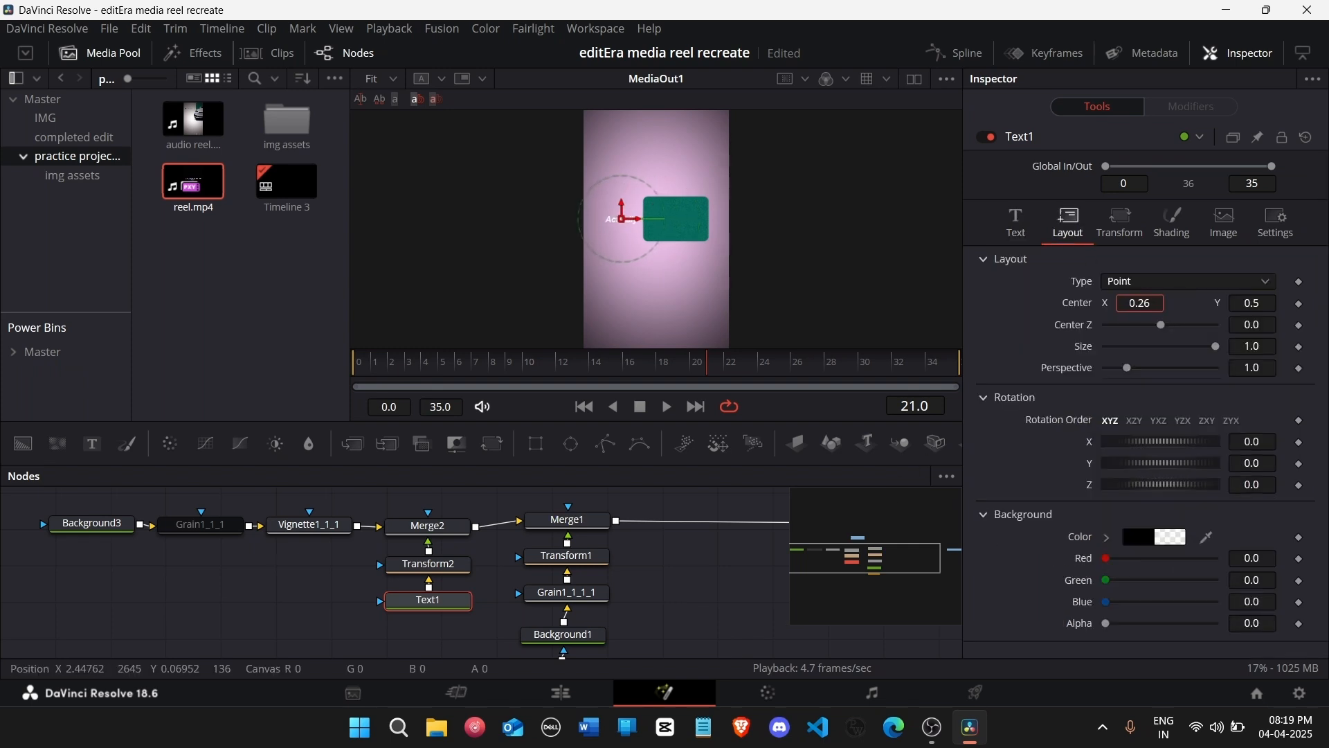
pyautogui.click(1028, 225)
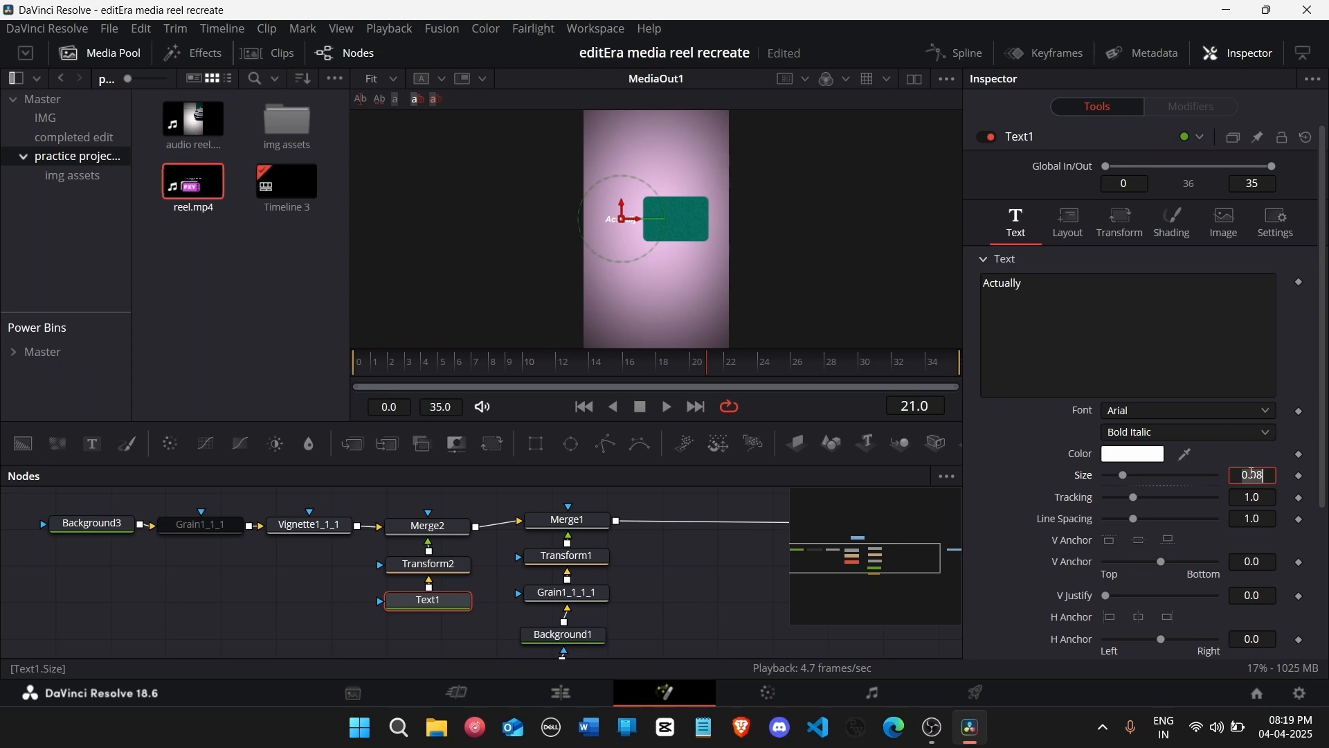
pyautogui.write('0.1')
pyautogui.press('Tab')
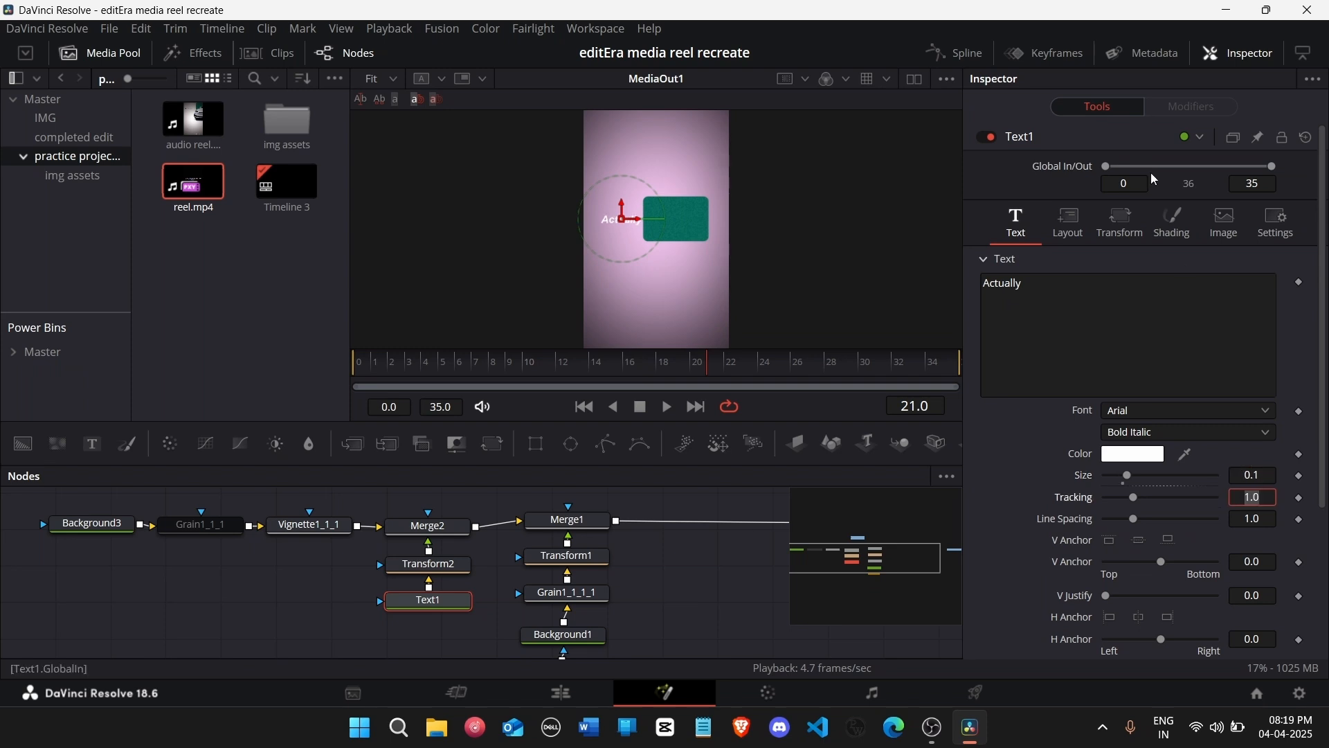
# Step: Position the Actually text (Text1) at layout center X 0.25, Y 0.556
pyautogui.click(1068, 223)
pyautogui.moveTo(1257, 310); pyautogui.dragTo(1283, 309)
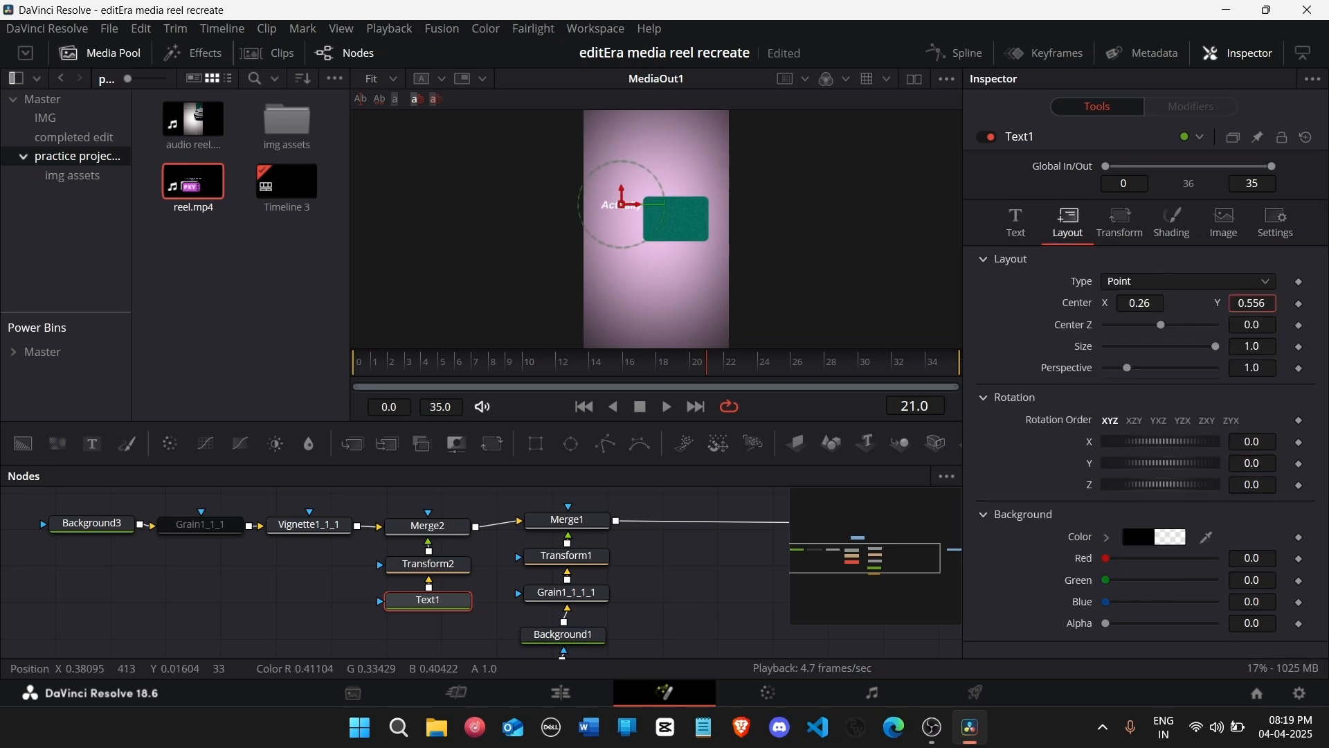
pyautogui.click(1160, 301)
pyautogui.write('5')
pyautogui.press('Tab')
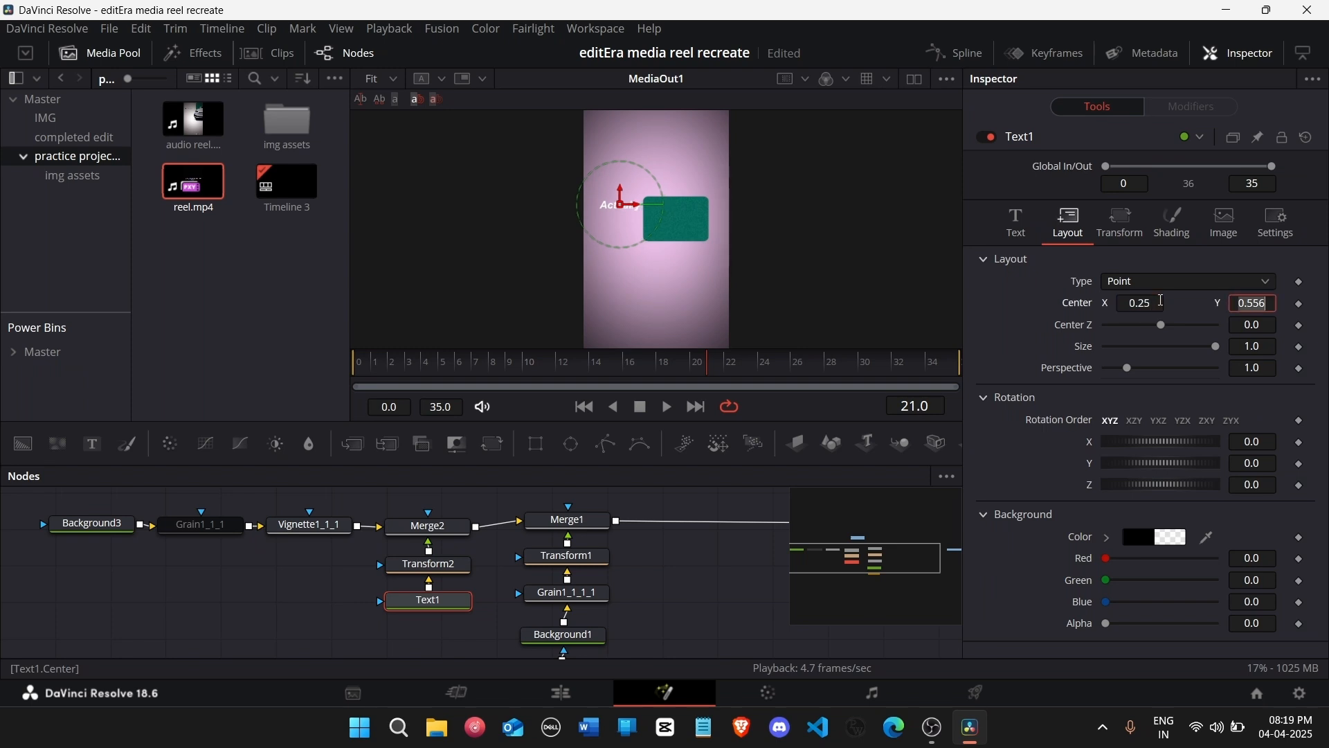
# Step: Move the Merge1 node with its whole branch down to Rectangle1 into line with the Merge2 node
pyautogui.click(686, 612)
pyautogui.scroll(-2, 647, 614)
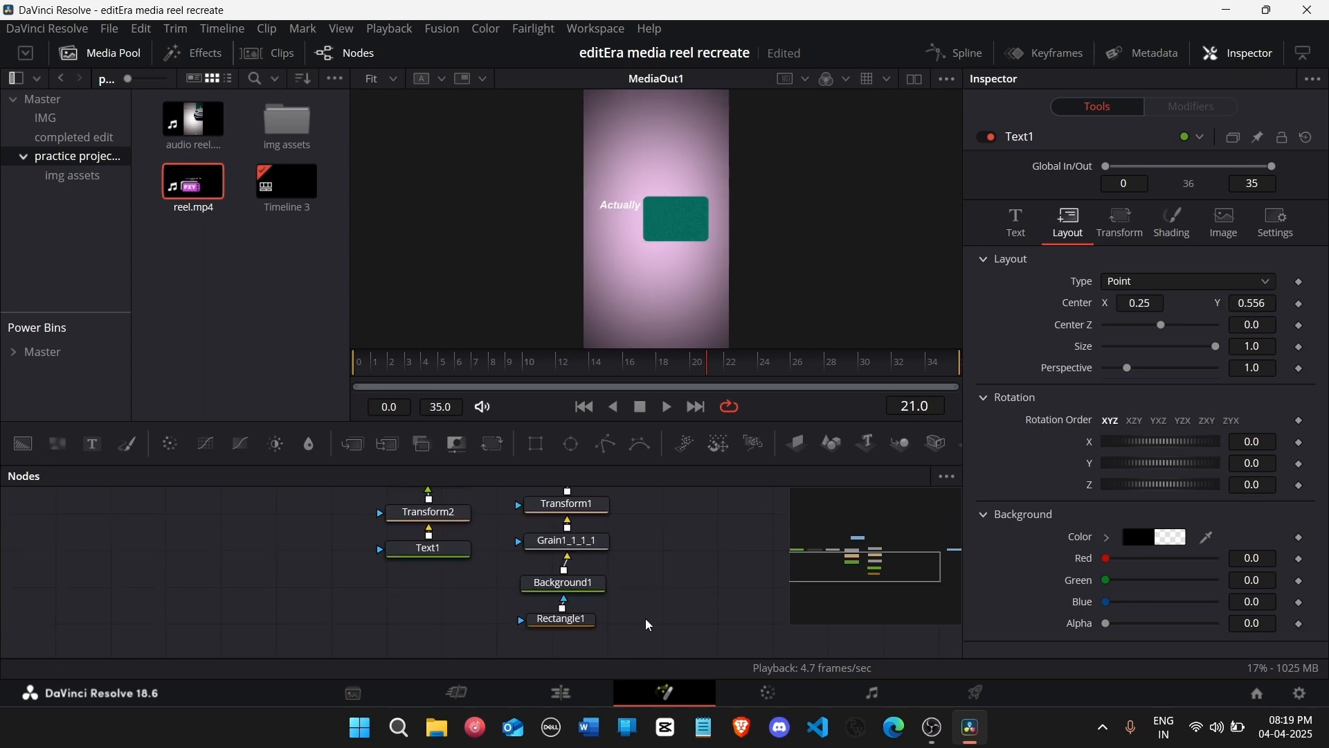
pyautogui.moveTo(646, 644); pyautogui.dragTo(572, 514)
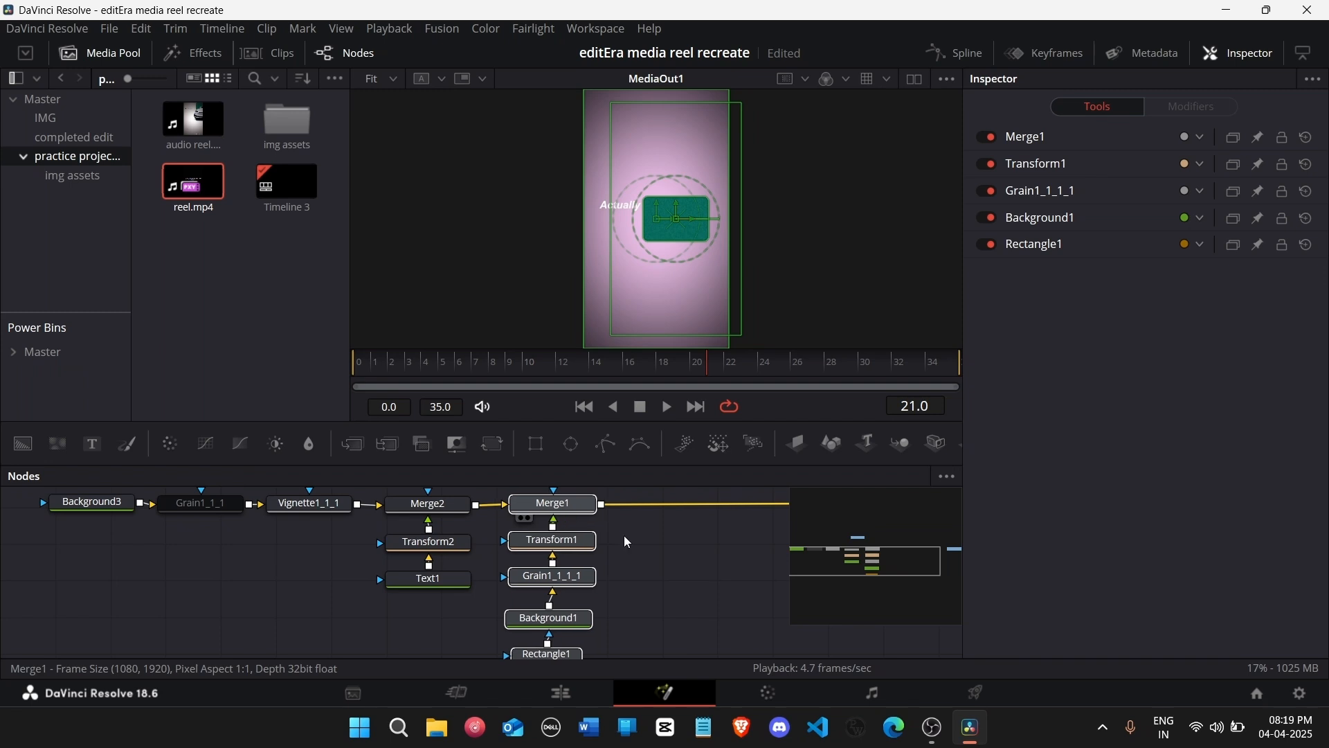
# Step: Duplicate the Merge2, Transform2 and Text1 nodes and place the copies beside the Merge1 branch
pyautogui.click(388, 651)
pyautogui.moveTo(388, 625); pyautogui.dragTo(469, 530)
pyautogui.keyDown('ctrl'); pyautogui.click(429, 503); pyautogui.keyUp('ctrl')
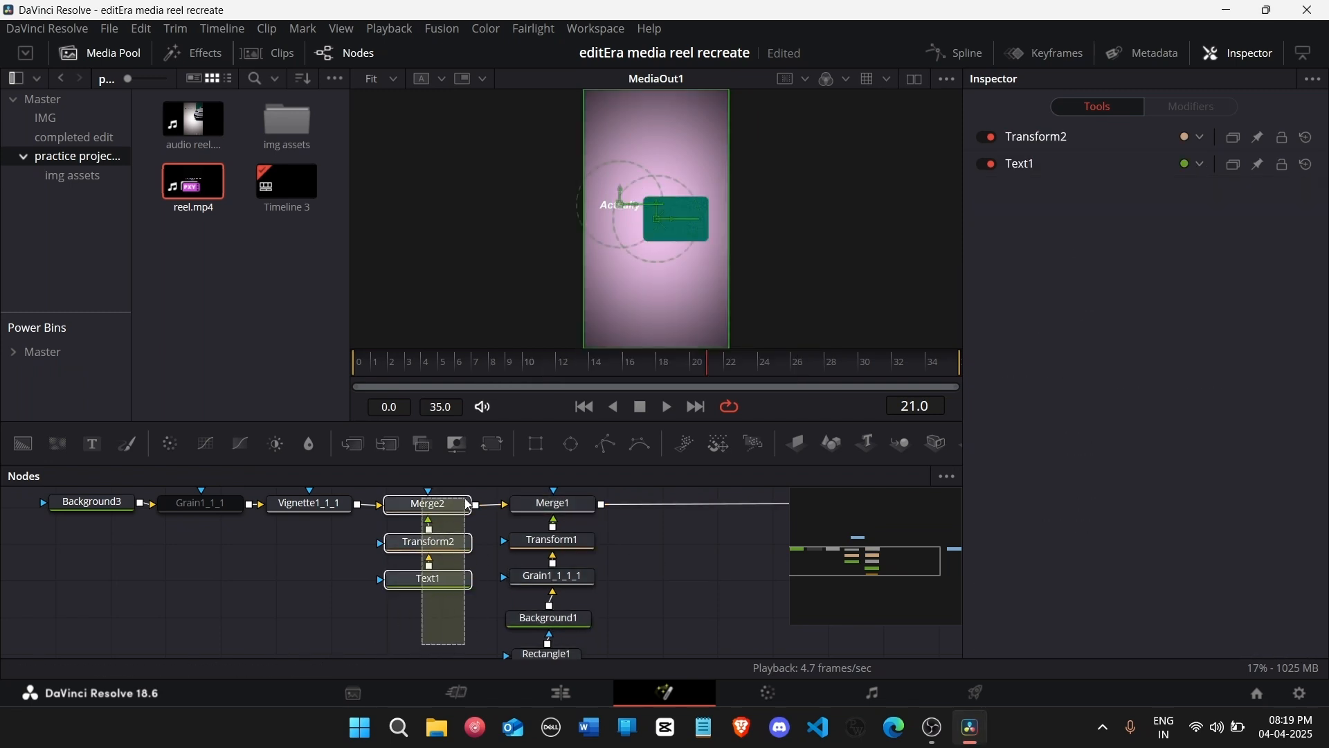
pyautogui.hotkey('ctrl', 'c')
pyautogui.hotkey('ctrl', 'v')
pyautogui.moveTo(461, 547); pyautogui.dragTo(751, 559)
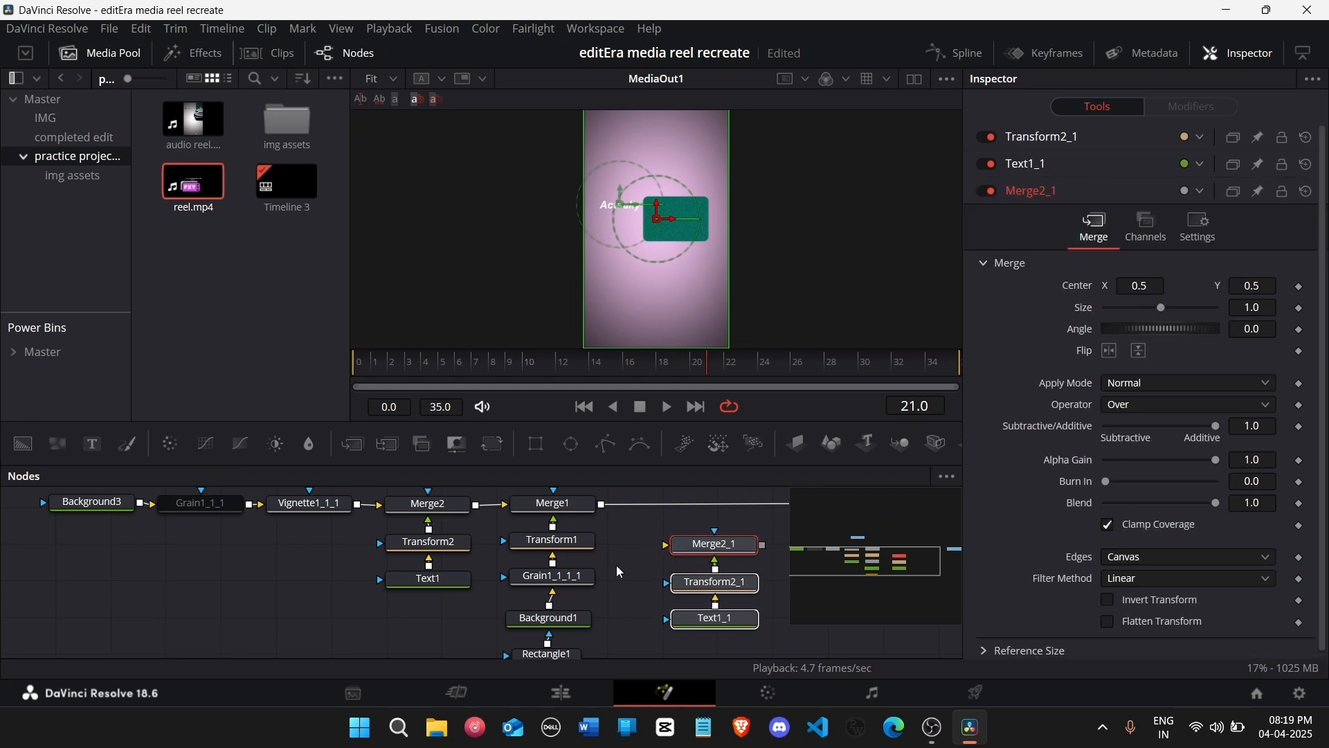
# Step: Set the Transform2 node's aspect to 1.2 and lower its center Y to 0.488
pyautogui.click(429, 542)
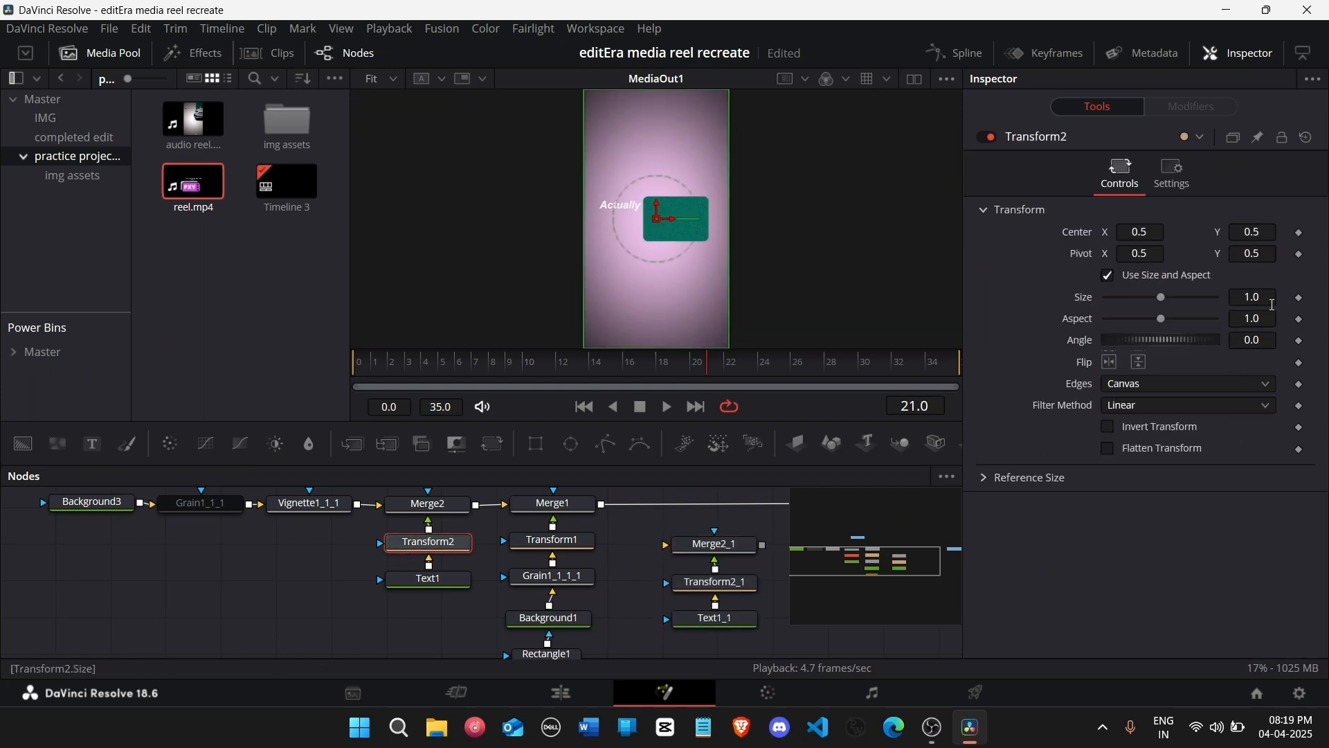
pyautogui.click(1270, 324)
pyautogui.write('1.2')
pyautogui.press('Tab')
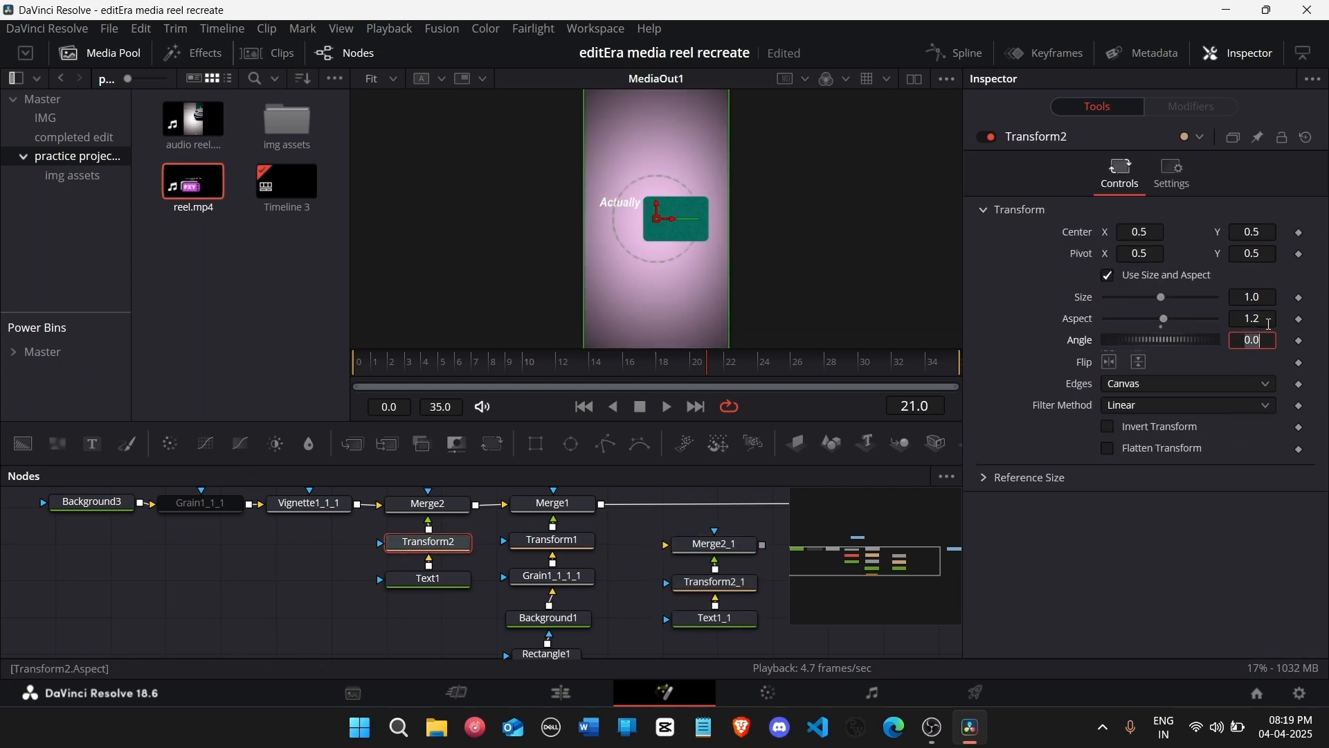
pyautogui.moveTo(1260, 233); pyautogui.dragTo(1251, 236)
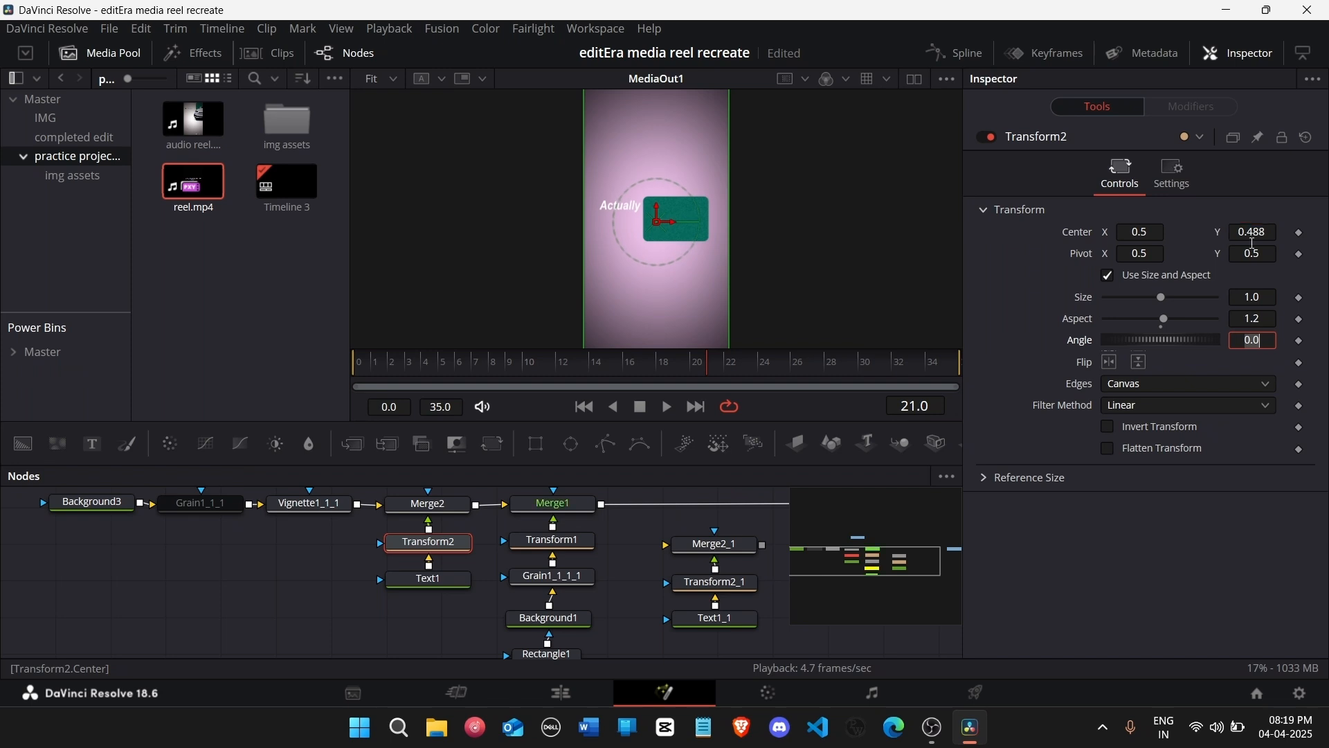
# Step: Lower the Text1 layout center Y to 0.551
pyautogui.click(430, 579)
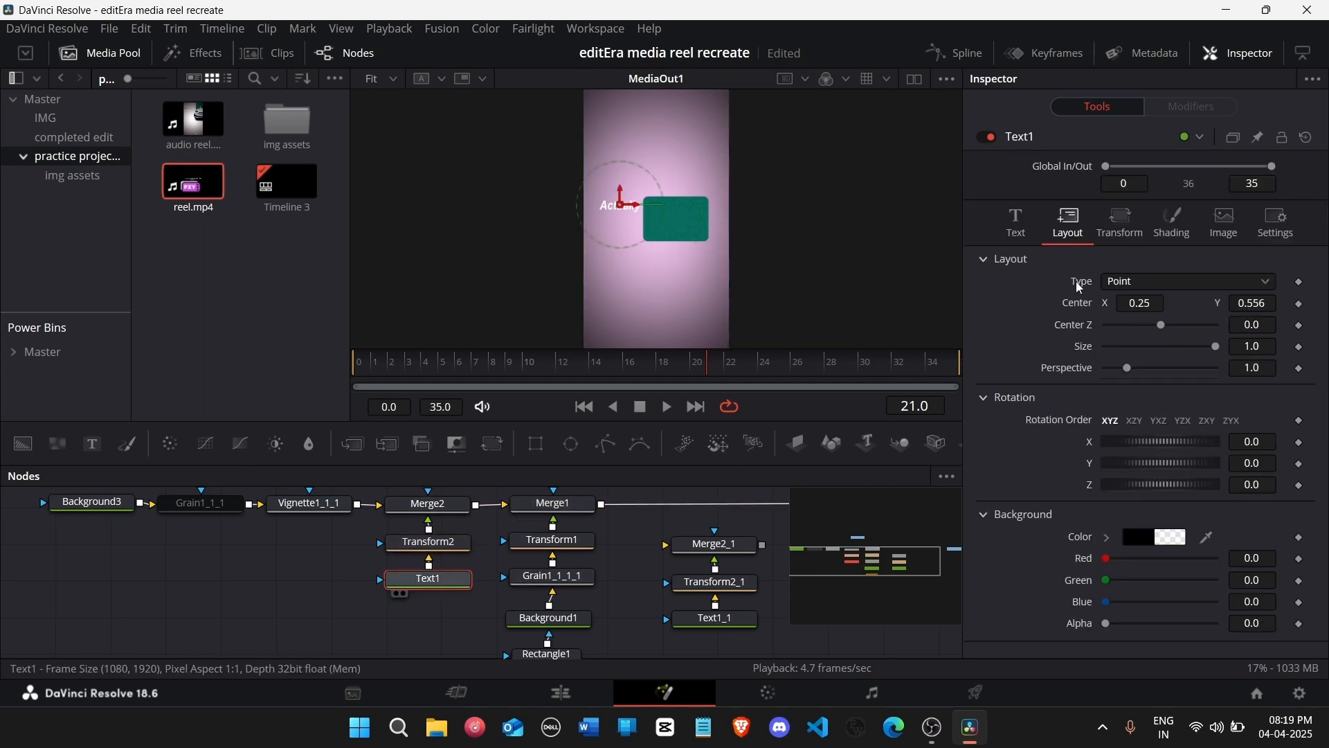
pyautogui.moveTo(1255, 302); pyautogui.dragTo(1248, 304)
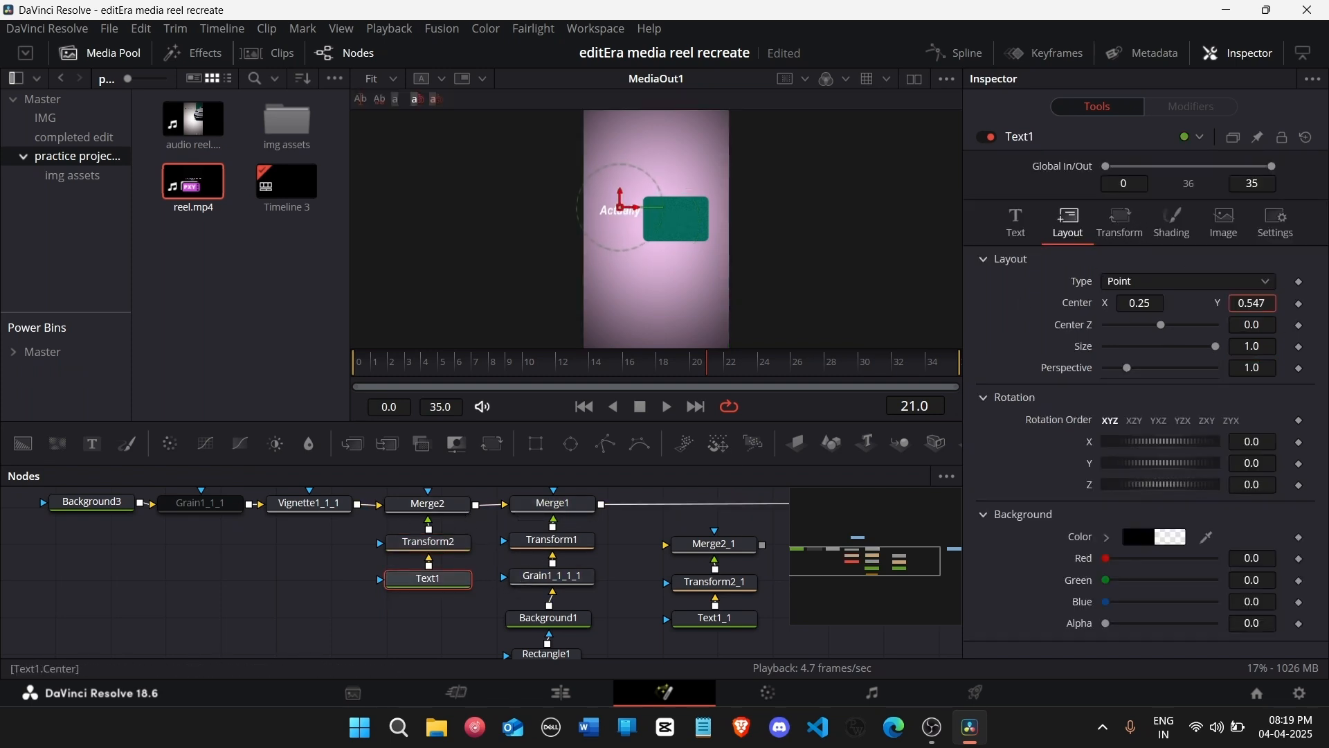
pyautogui.click(628, 610)
# Step: Move the Grain1_1_1, Background1 and Rectangle1 nodes down to make room below Transform1
pyautogui.scroll(-3, 627, 610)
pyautogui.moveTo(625, 611); pyautogui.dragTo(541, 485)
pyautogui.click(566, 529)
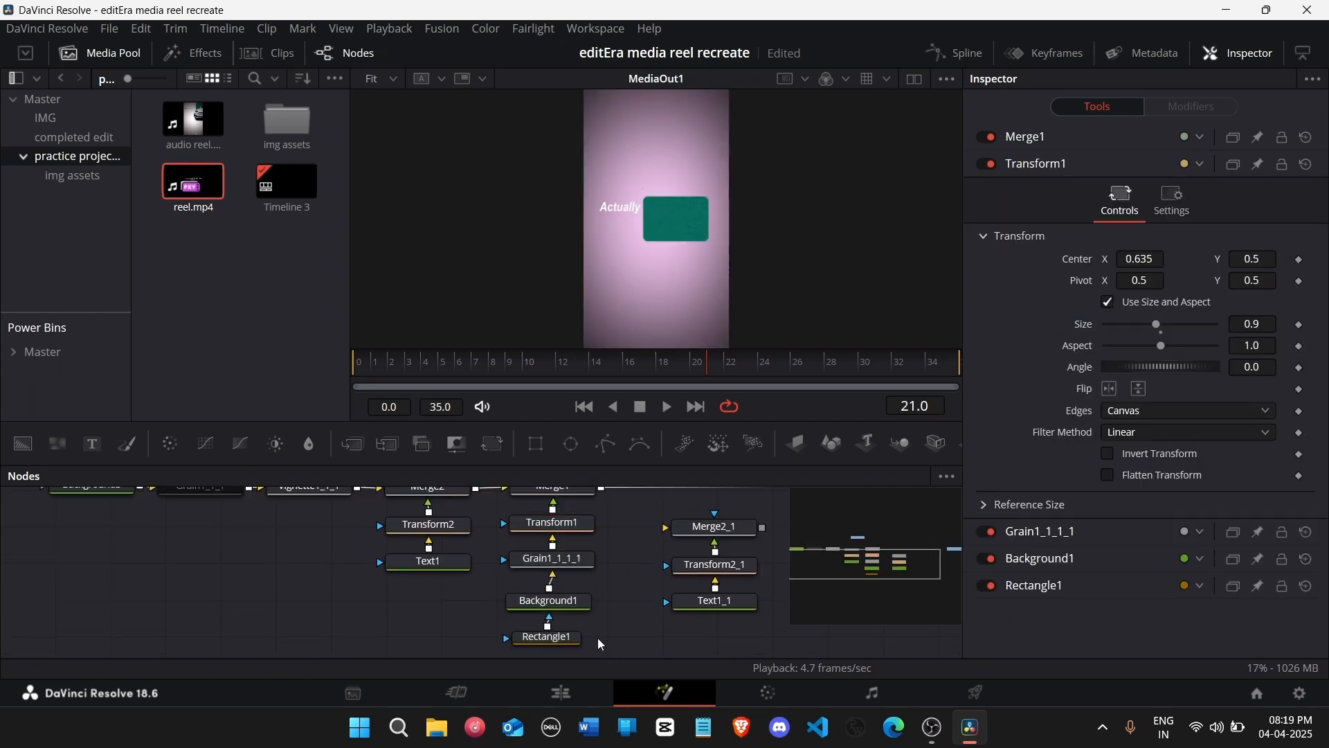
pyautogui.moveTo(599, 639); pyautogui.dragTo(577, 619)
# Step: Insert Merge2_1 between Transform1 and Grain1_1_1, and connect the Transform2_1 output to its foreground input
pyautogui.moveTo(693, 530); pyautogui.dragTo(582, 574)
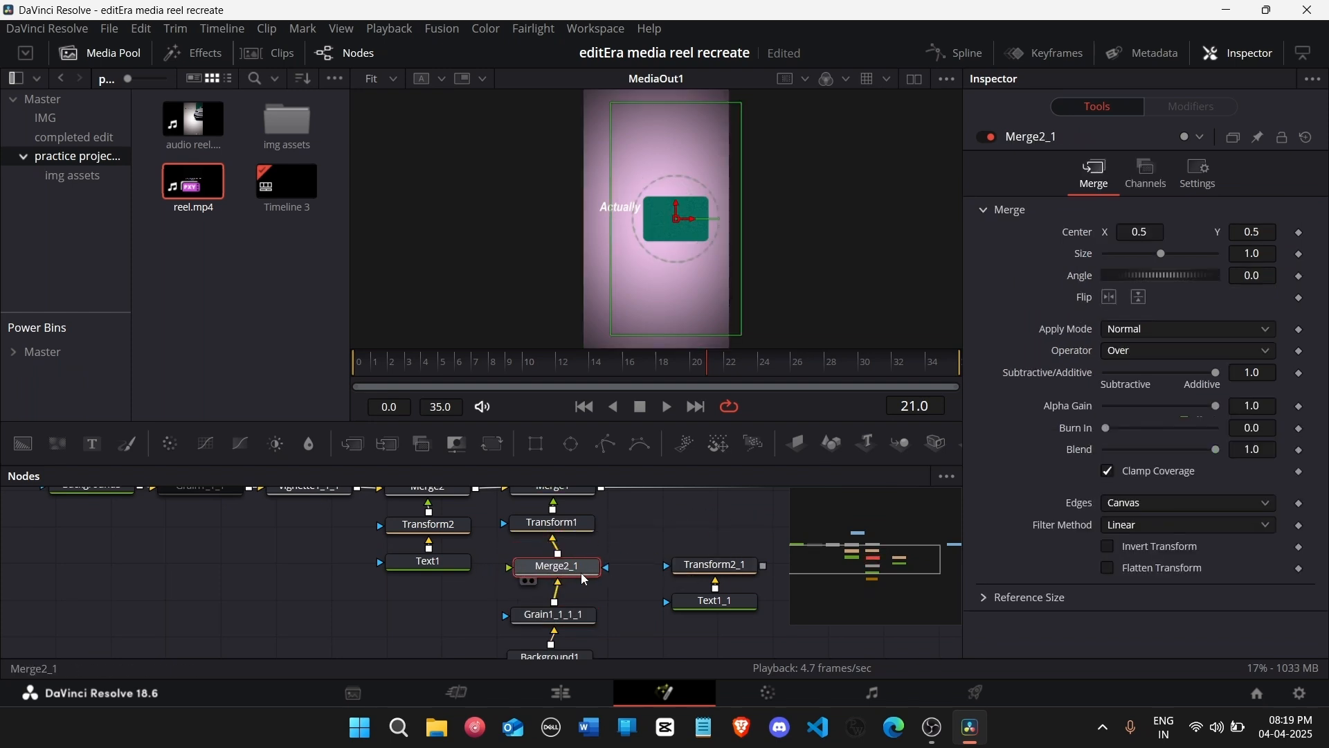
pyautogui.moveTo(764, 566); pyautogui.dragTo(607, 567)
pyautogui.click(727, 547)
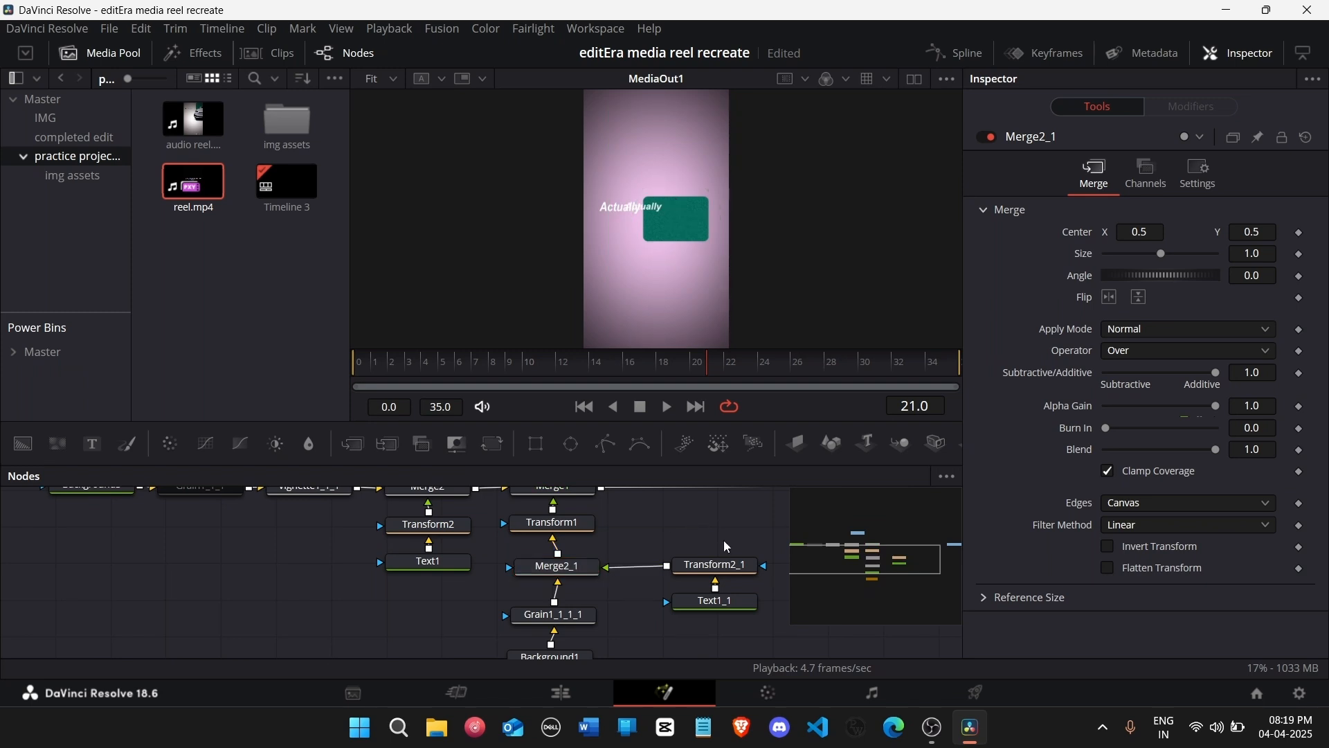
pyautogui.click(554, 567)
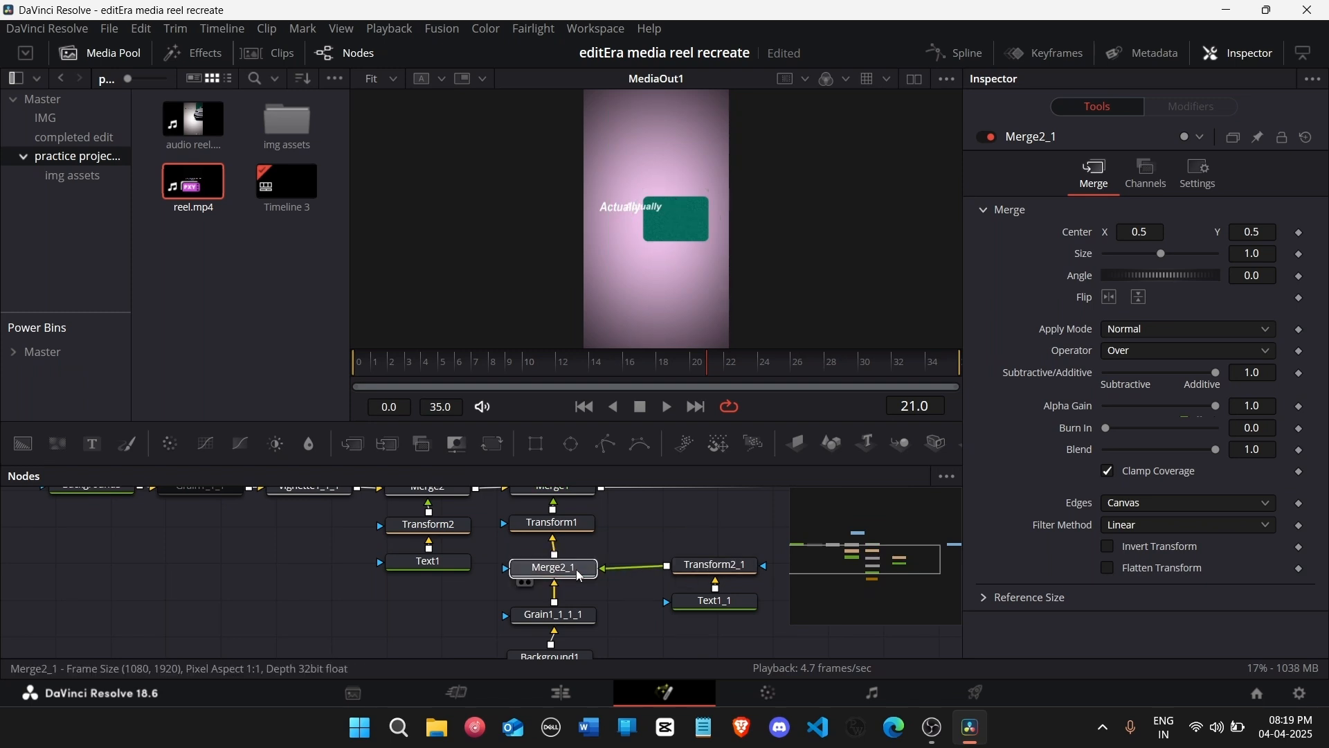
# Step: Replace the wording of the duplicated text node Text1_1 with "Seeing it!"
pyautogui.click(712, 602)
pyautogui.click(1129, 347)
pyautogui.hotkey('ctrl', 'a')
pyautogui.write('S')
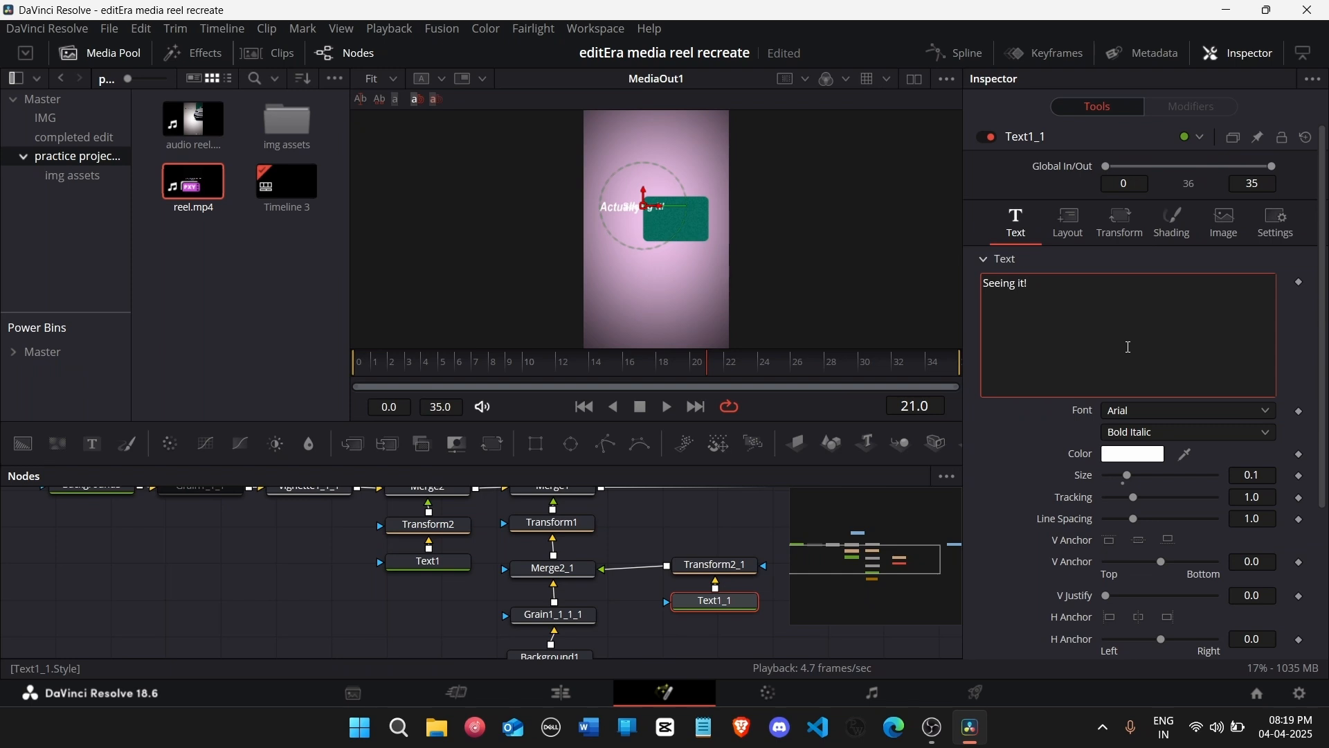
# Step: Set the color of the Seeing it! text to black
pyautogui.click(1125, 456)
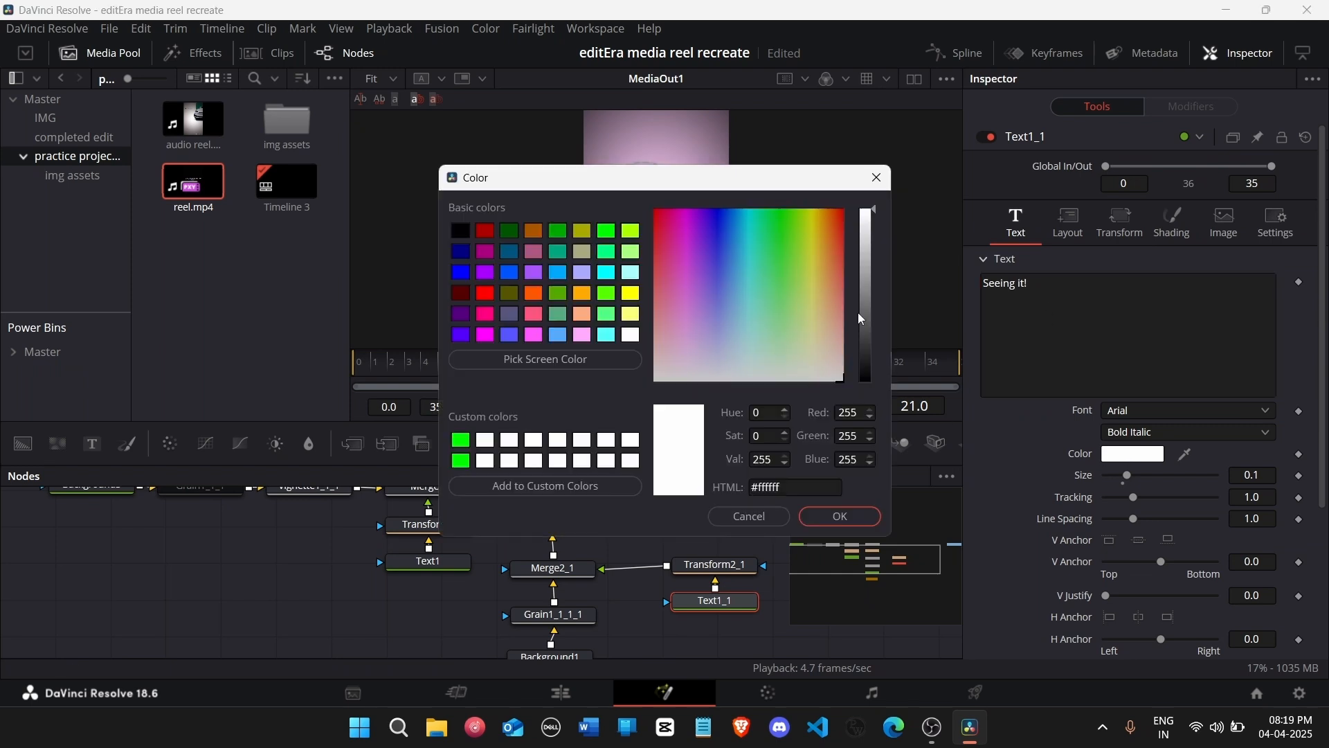
pyautogui.moveTo(860, 316); pyautogui.dragTo(855, 449)
pyautogui.click(851, 519)
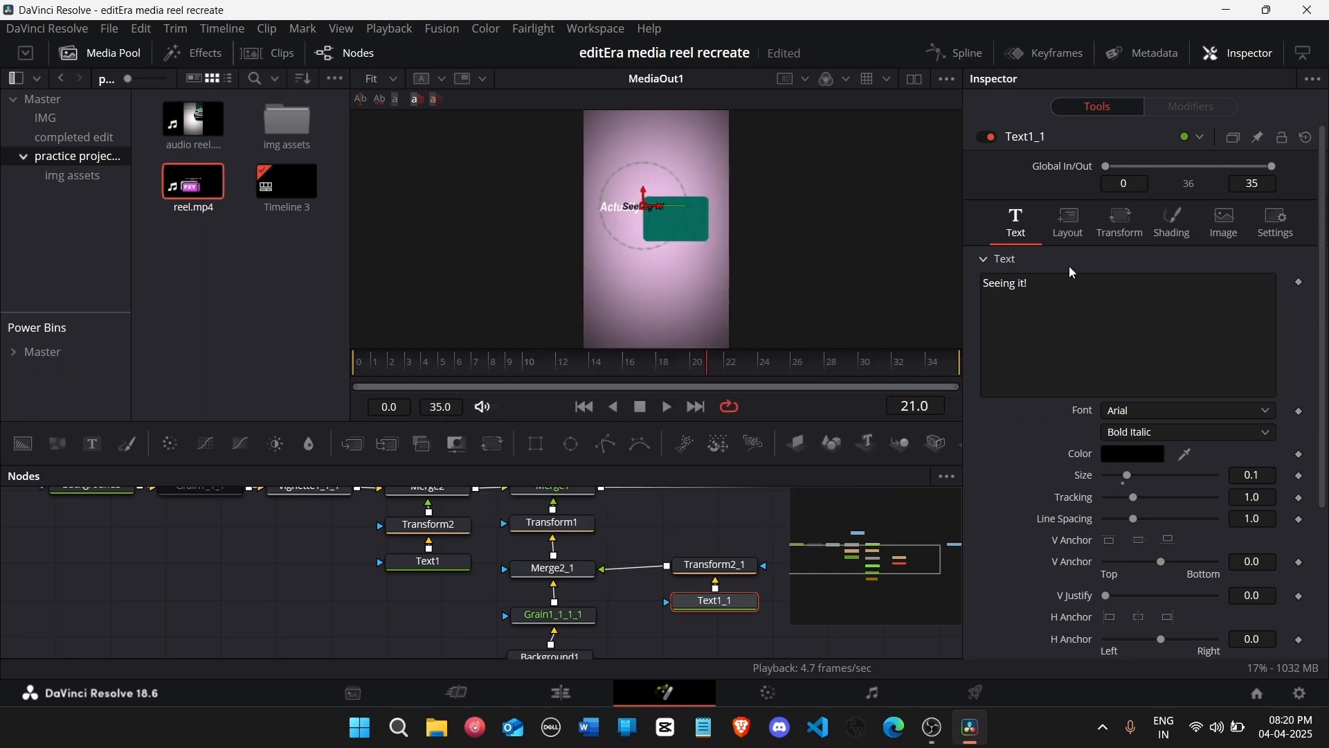
# Step: Shift the Seeing it! text to layout center X 0.452 and set the Transform2_1 aspect to 1.2
pyautogui.click(1069, 225)
pyautogui.moveTo(1141, 298); pyautogui.dragTo(1208, 299)
pyautogui.click(713, 564)
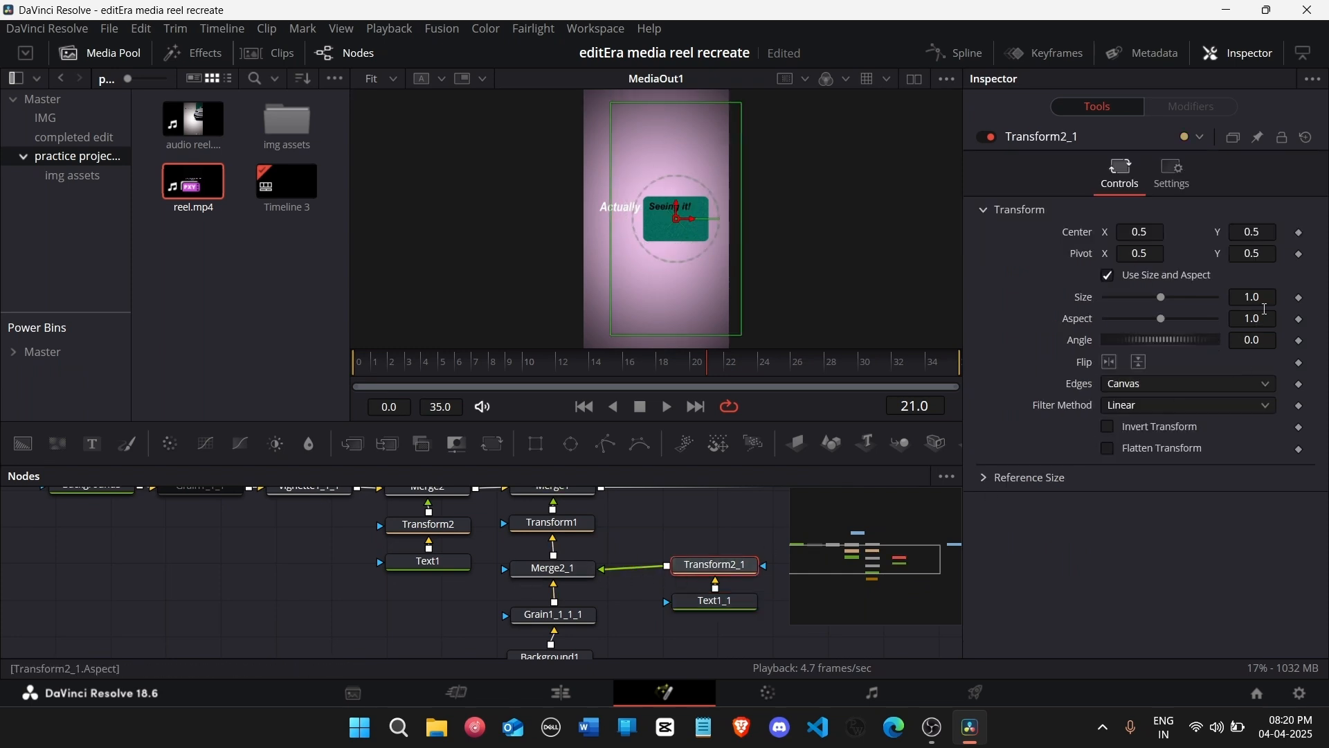
pyautogui.click(1275, 322)
pyautogui.press('BackSpace')
pyautogui.press('Tab')
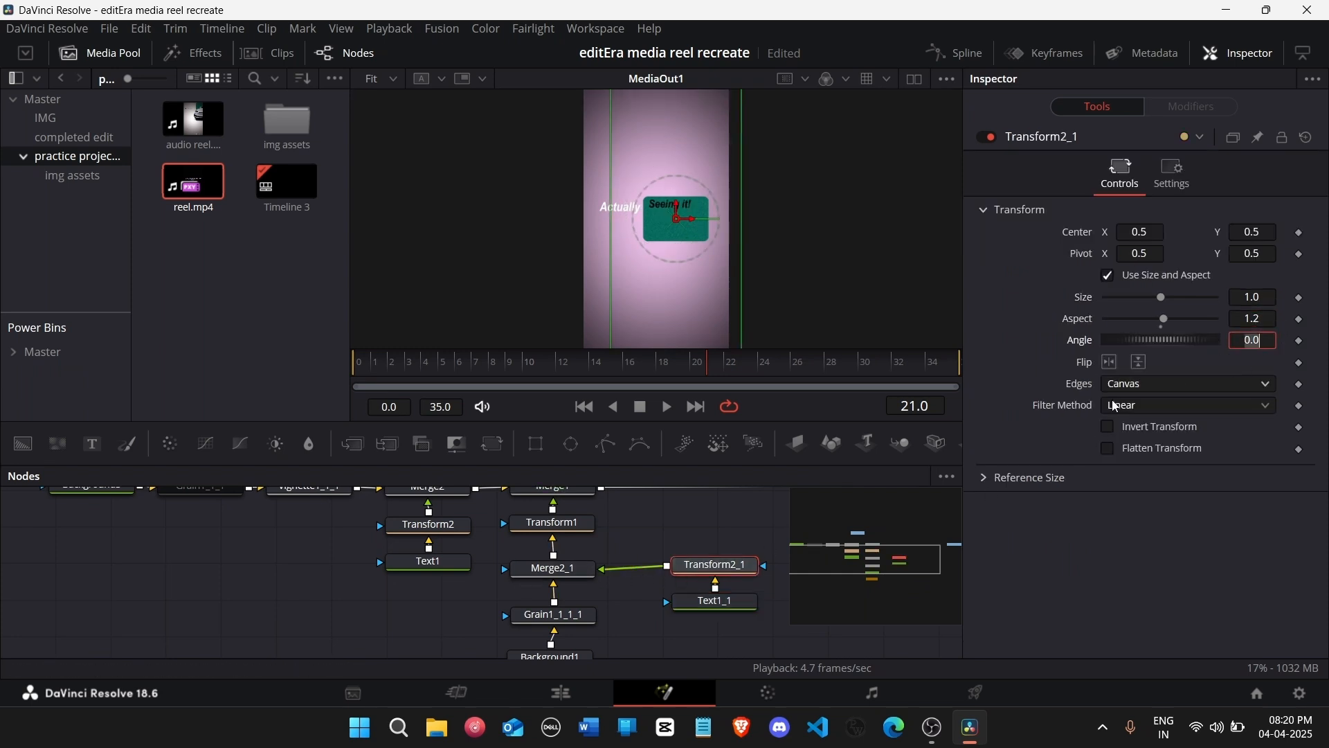
# Step: Match the Seeing it! text's layout center Y to Text1 by setting it to 0.551
pyautogui.click(722, 609)
pyautogui.click(451, 563)
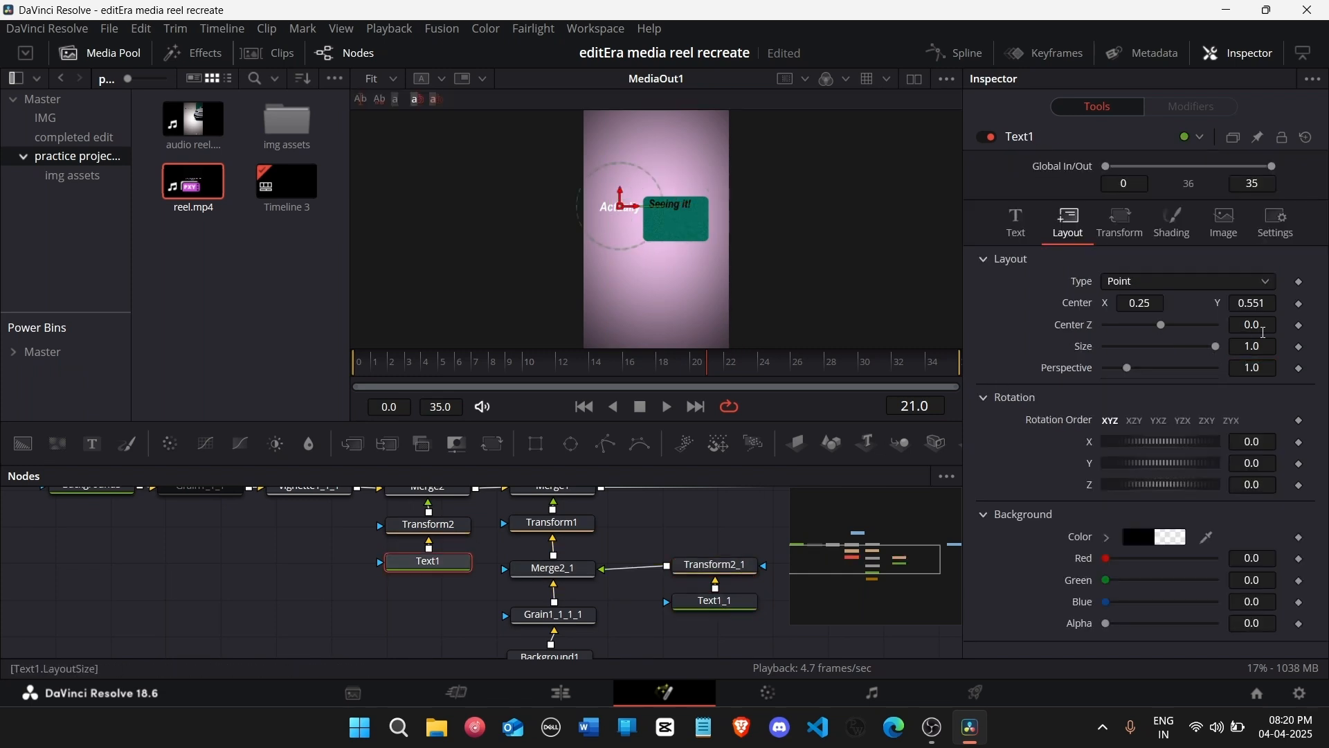
pyautogui.click(716, 602)
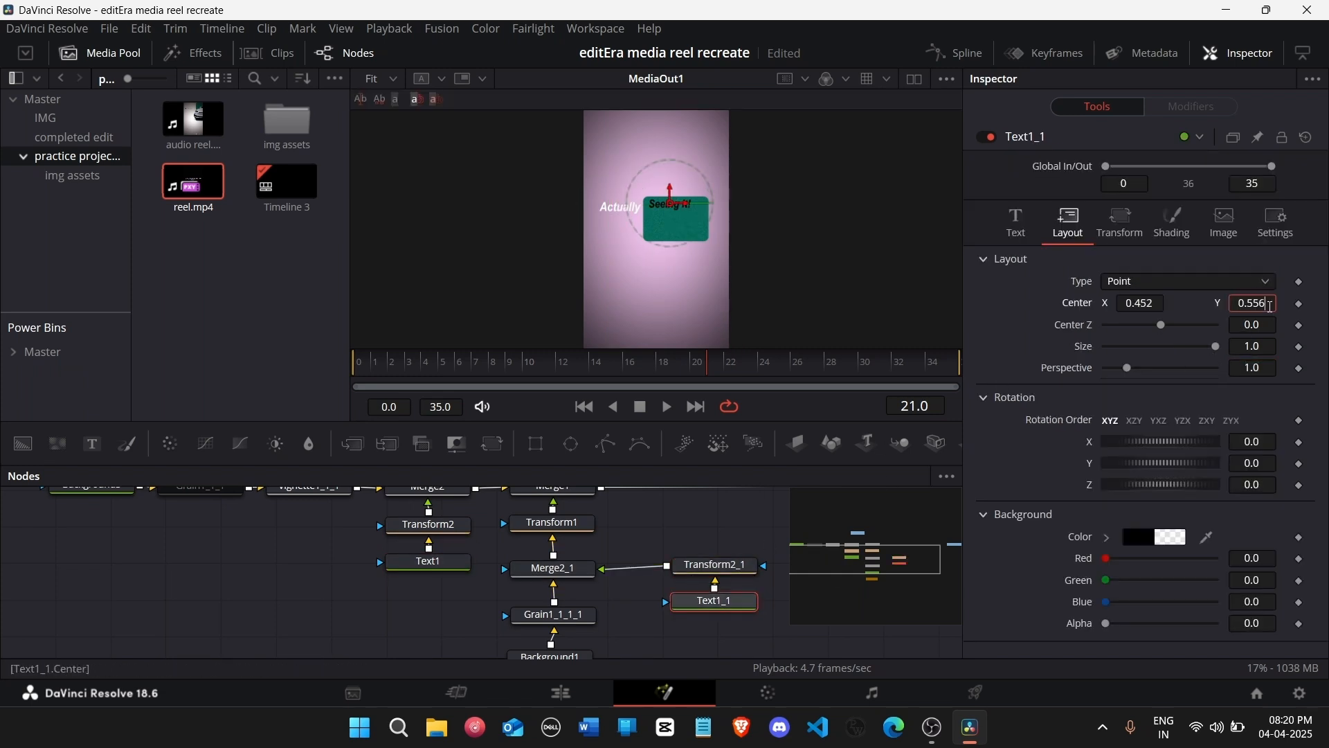
pyautogui.press('Tab')
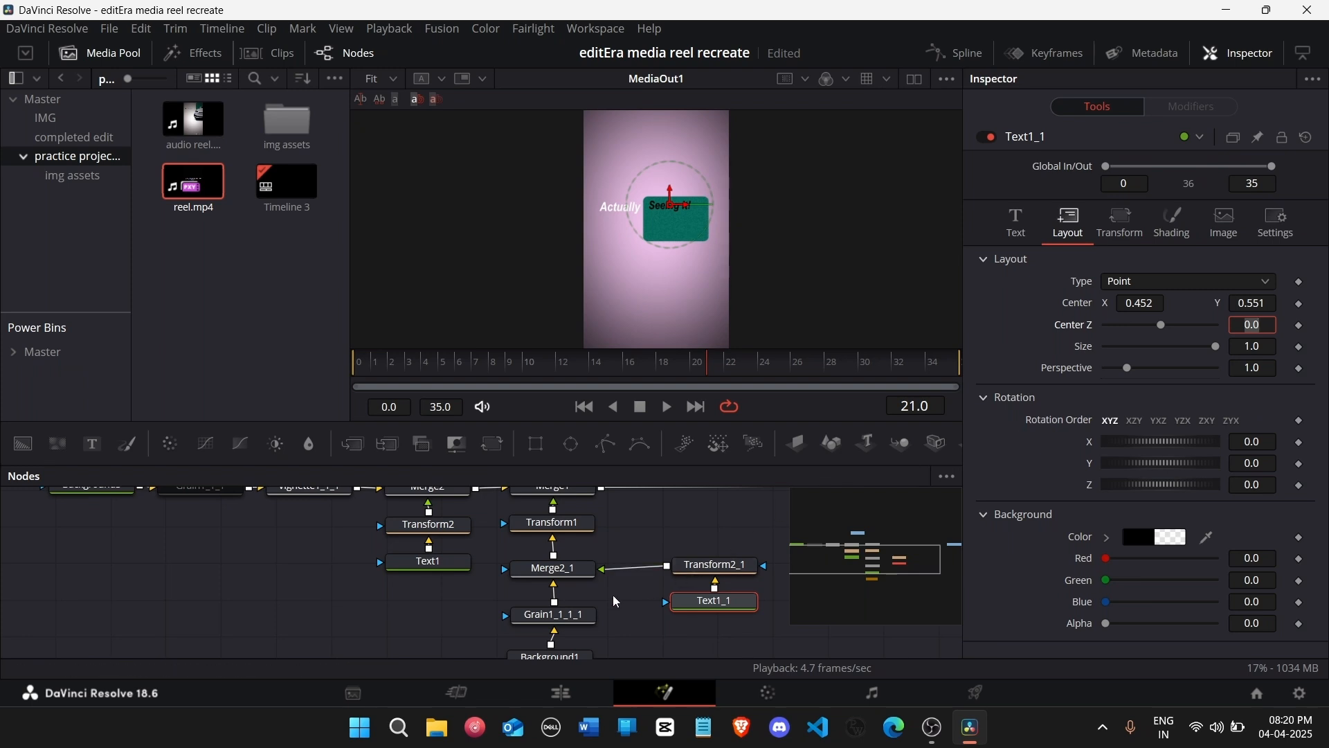
pyautogui.click(617, 614)
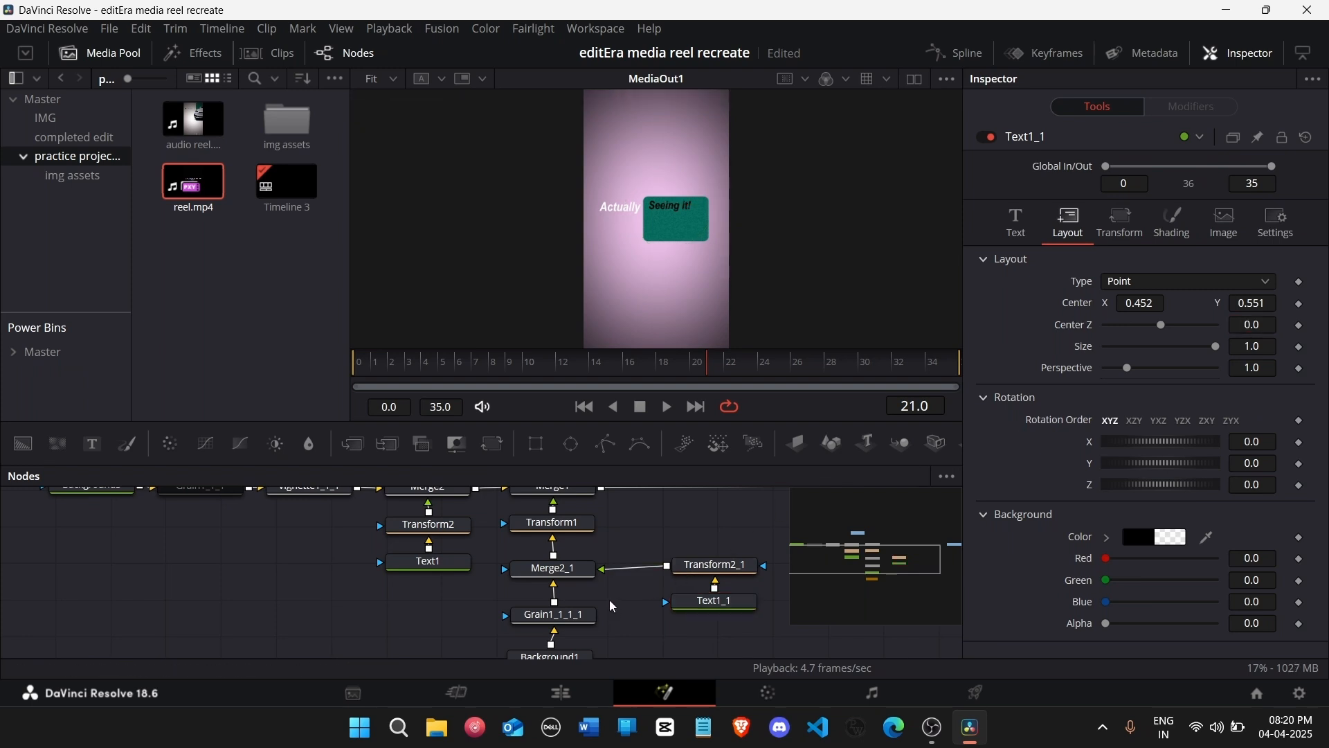
# Step: Raise the Actually text's layout center Y to 0.555
pyautogui.moveTo(441, 574)
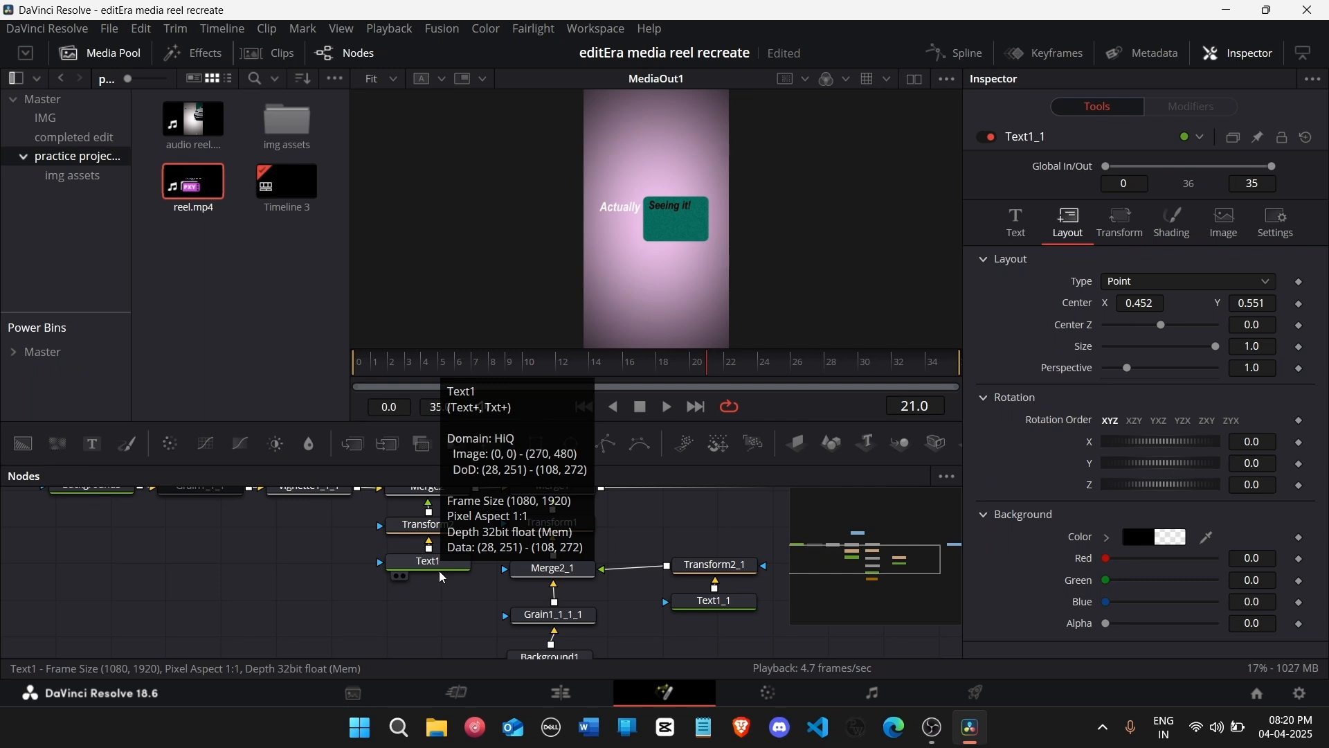
pyautogui.click(443, 573)
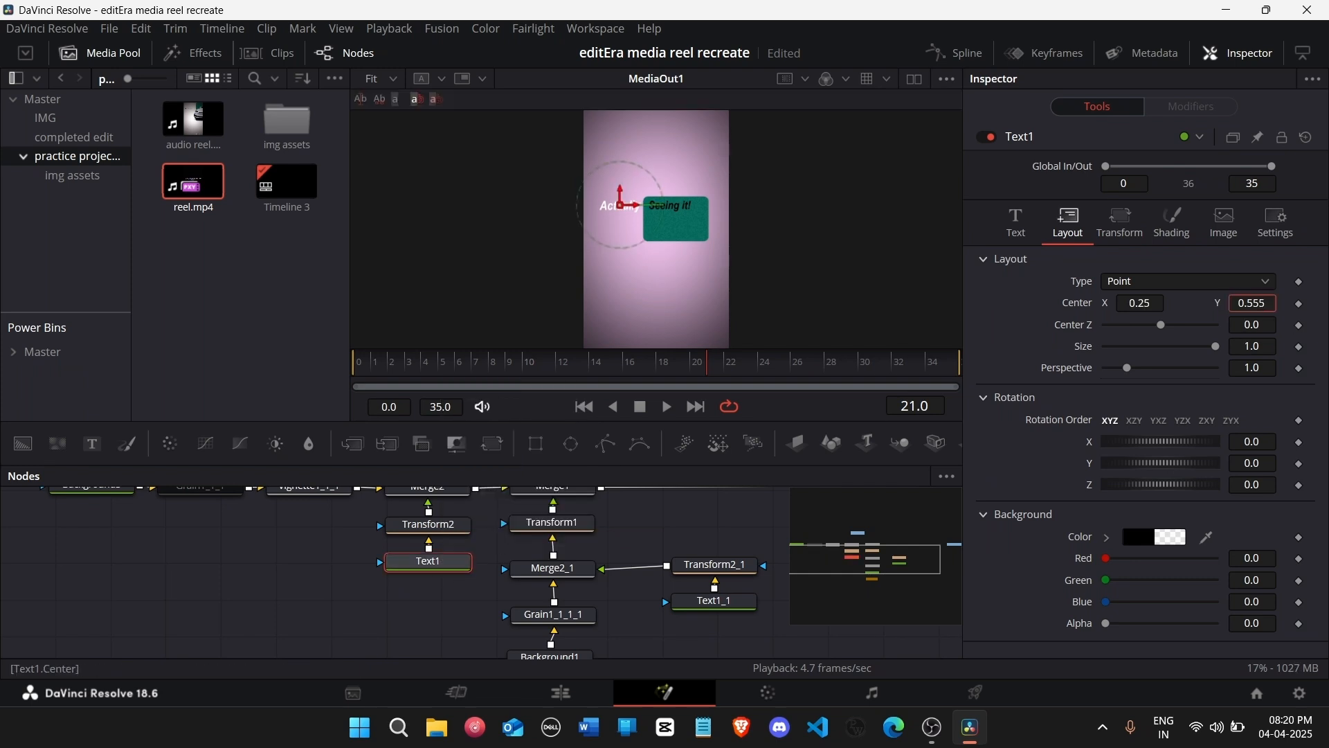
pyautogui.click(638, 617)
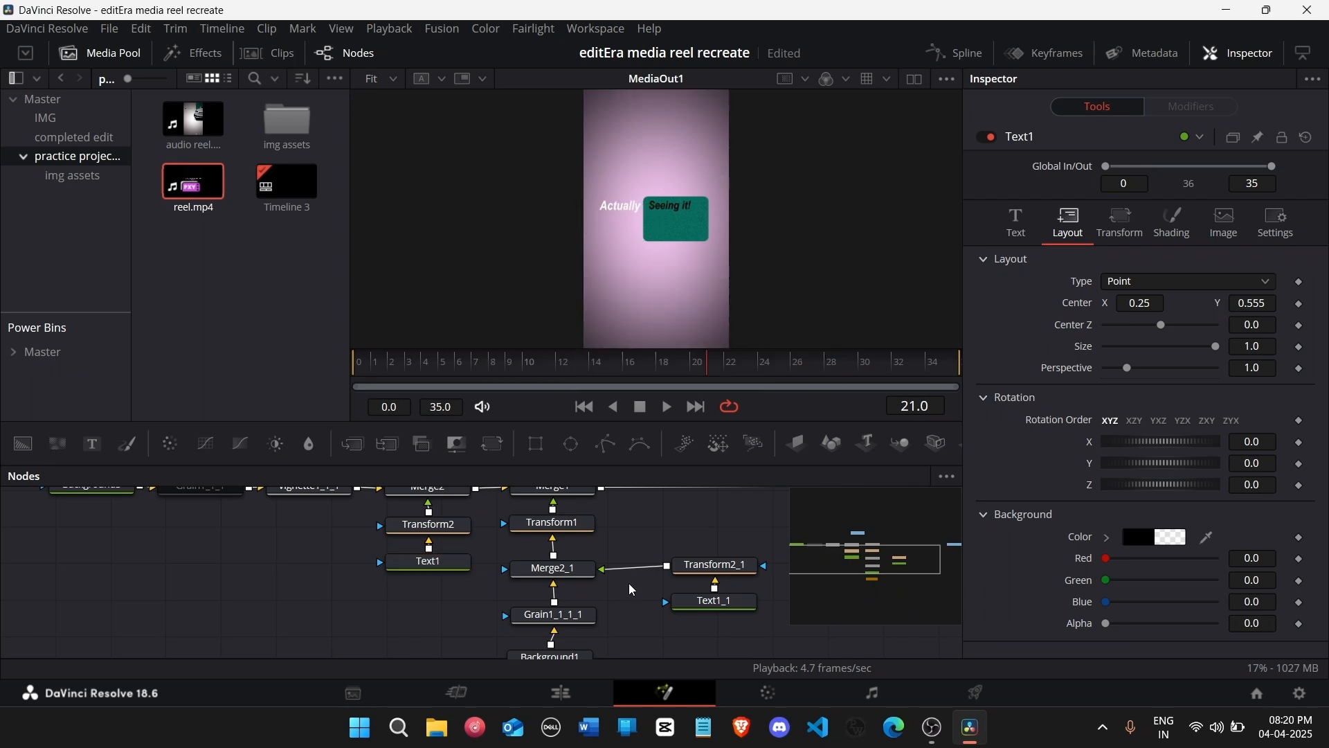
# Step: View the reference clip MediaIn1 to compare the text styling, and return the viewer to MediaOut1
pyautogui.moveTo(886, 601); pyautogui.dragTo(879, 538)
pyautogui.click(455, 553)
pyautogui.press('1')
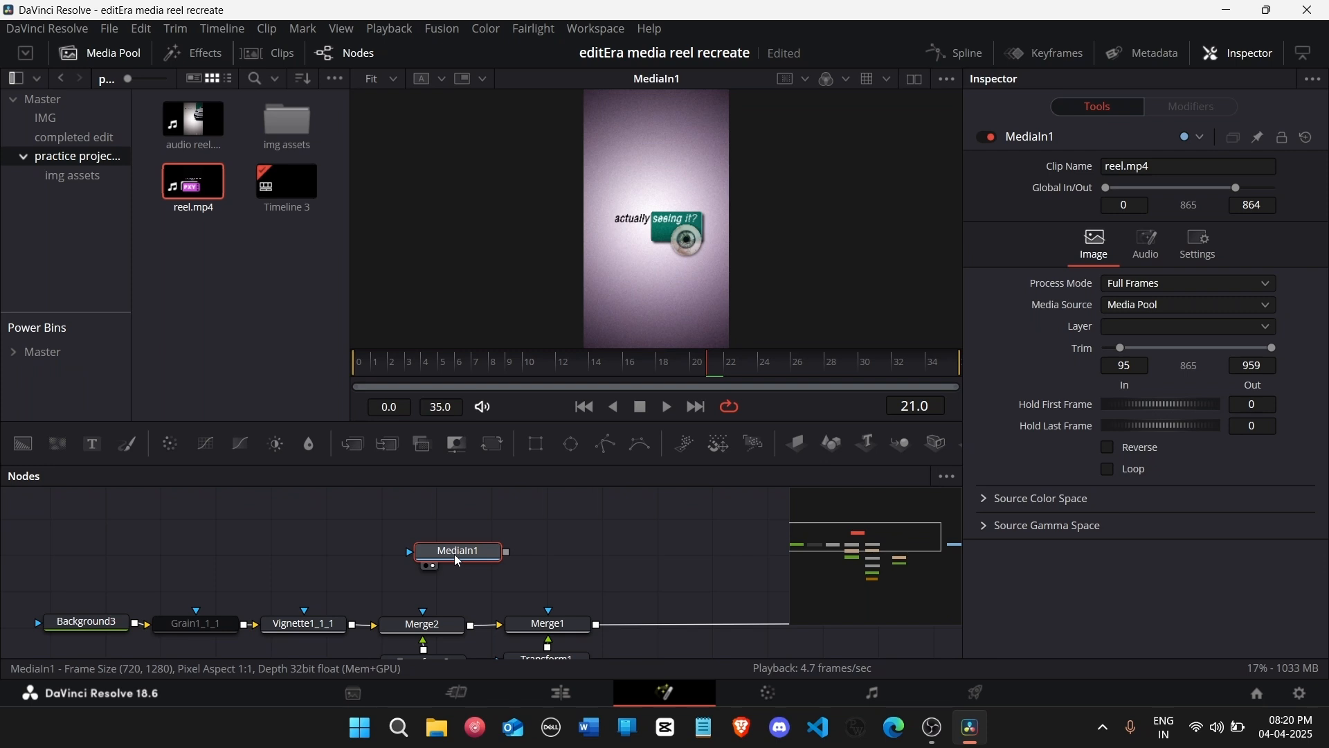
pyautogui.moveTo(870, 593); pyautogui.dragTo(920, 548)
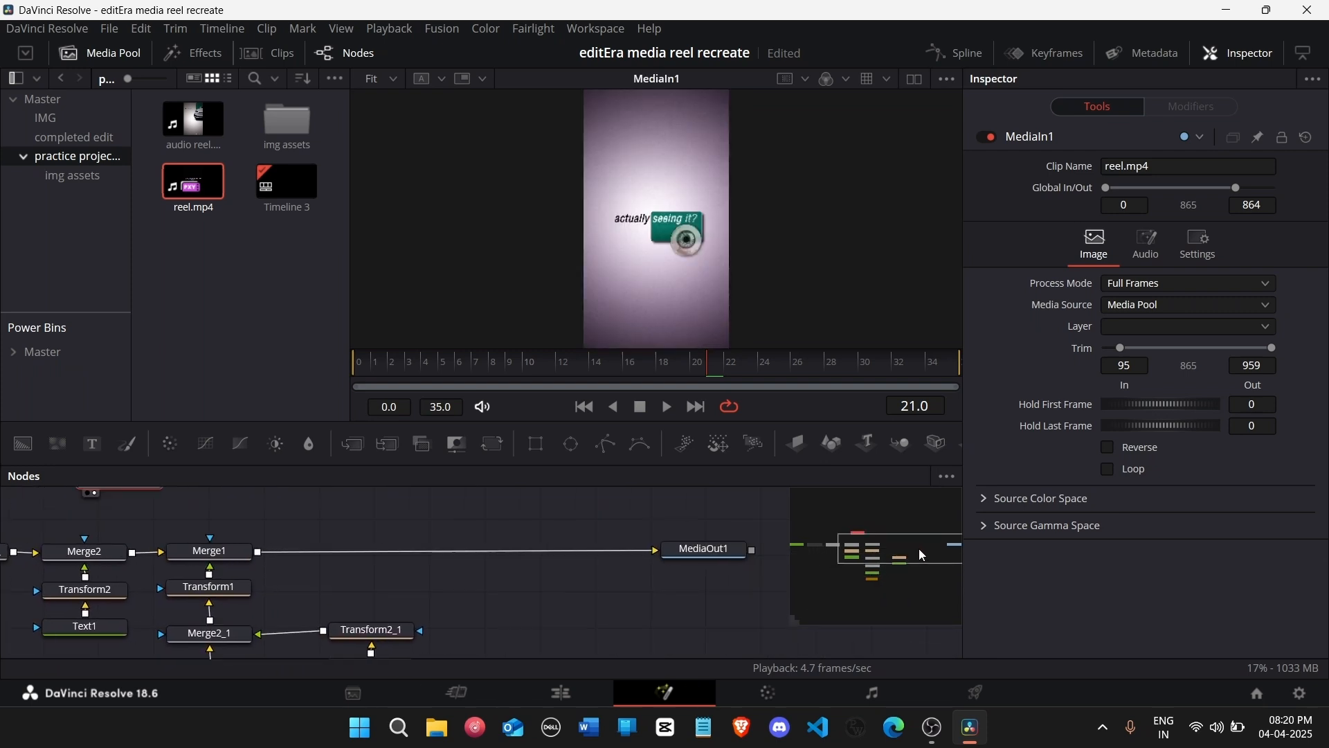
pyautogui.click(697, 551)
pyautogui.press('1')
# Step: Set the color of the Actually text (Text1) to black, #000000
pyautogui.moveTo(824, 558); pyautogui.dragTo(874, 562)
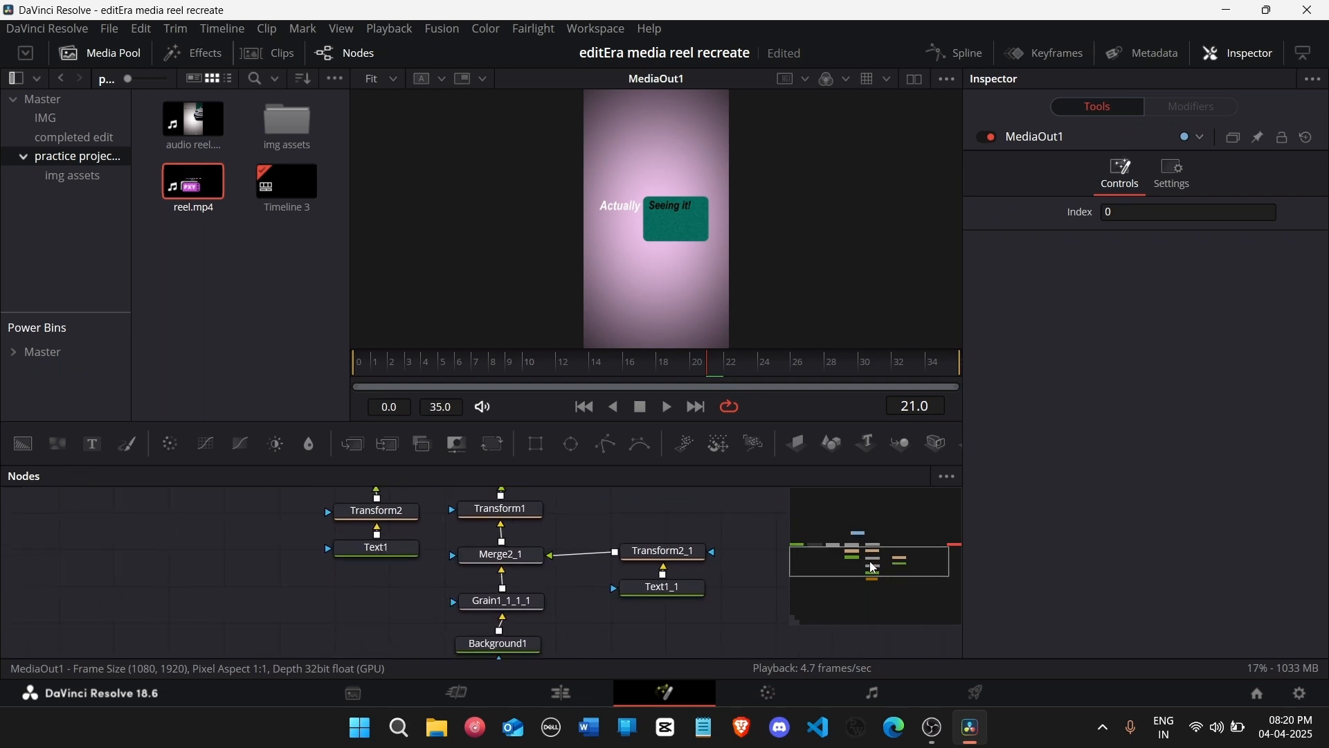
pyautogui.click(409, 550)
pyautogui.click(1021, 234)
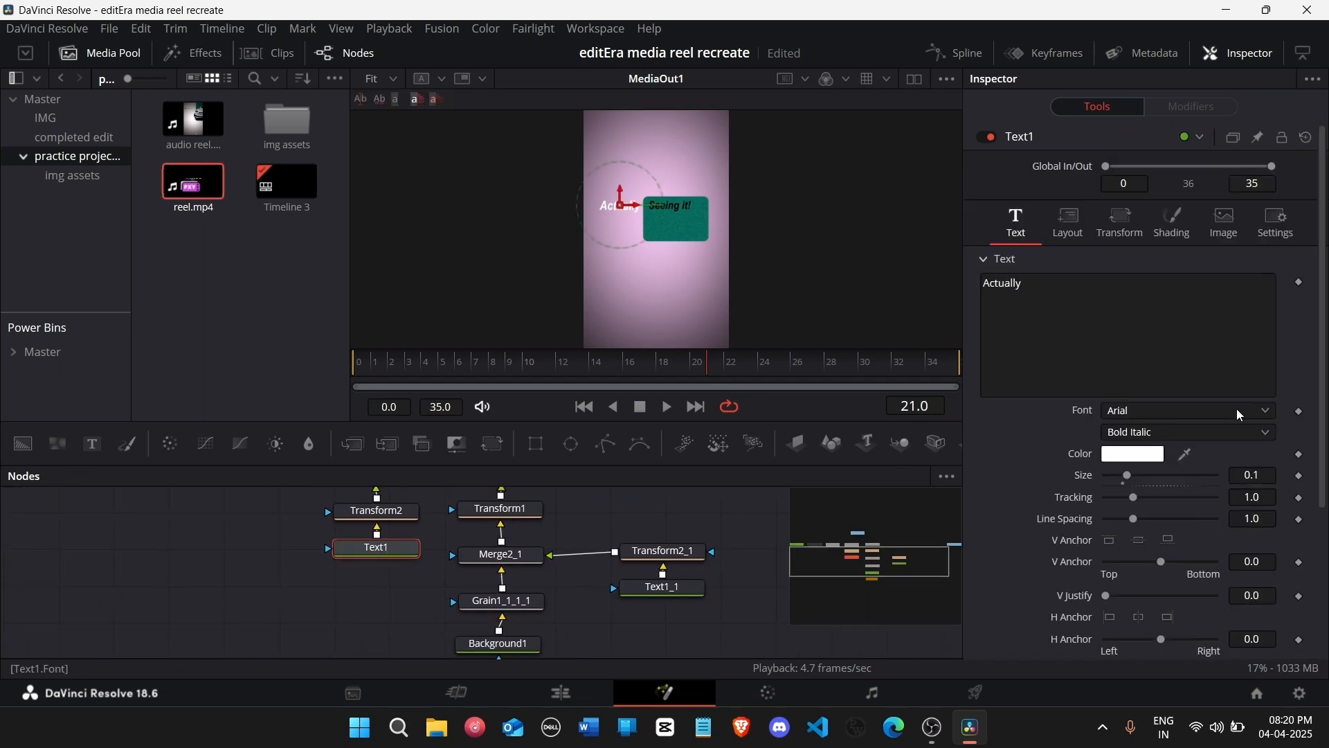
pyautogui.click(1117, 461)
pyautogui.moveTo(869, 355); pyautogui.dragTo(862, 392)
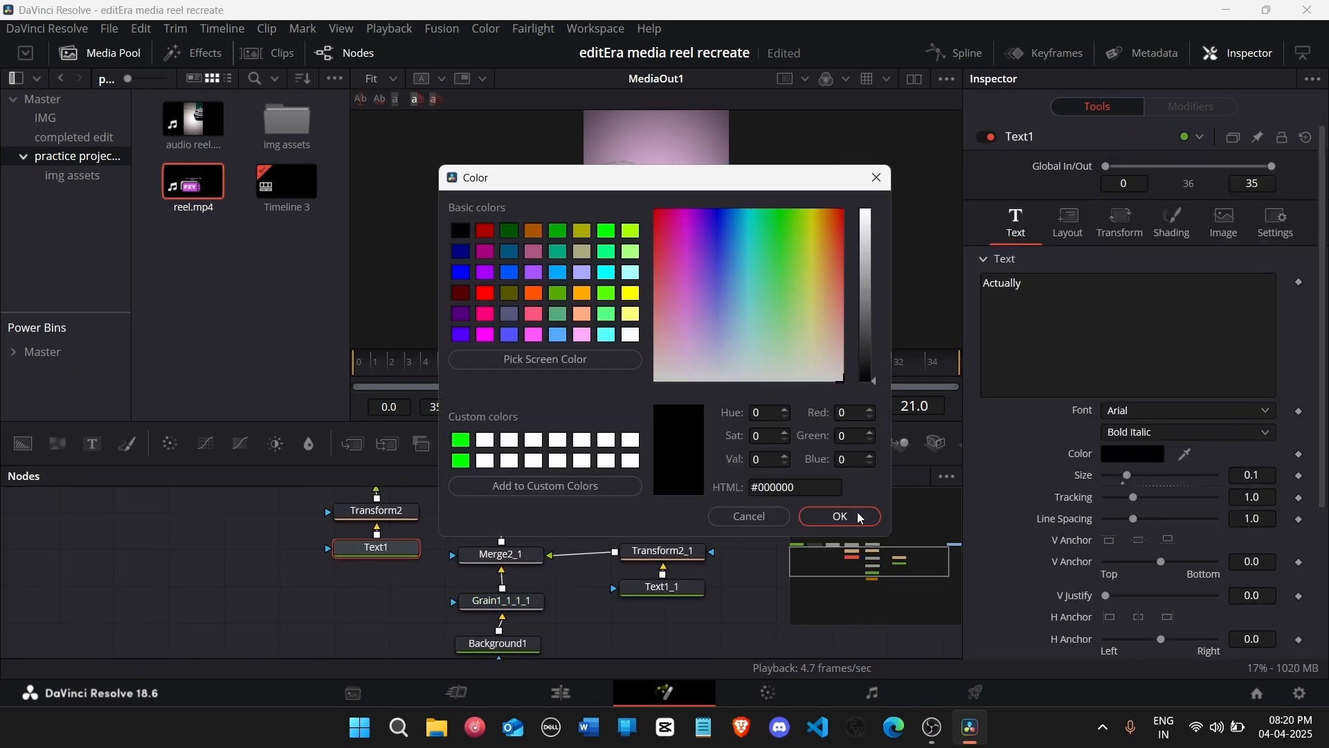
pyautogui.click(845, 513)
# Step: Set the color of the Seeing it! text (Text1_1) to white
pyautogui.click(692, 589)
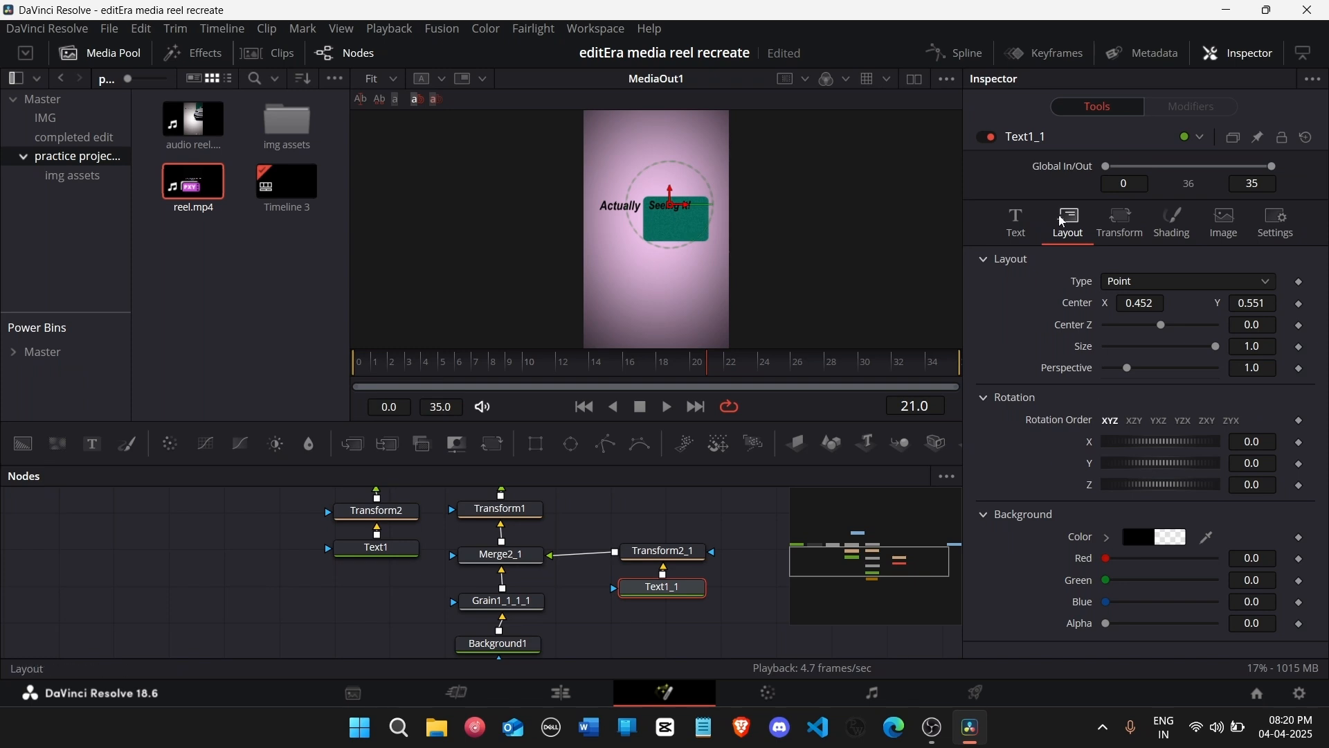
pyautogui.click(1017, 223)
pyautogui.click(1117, 457)
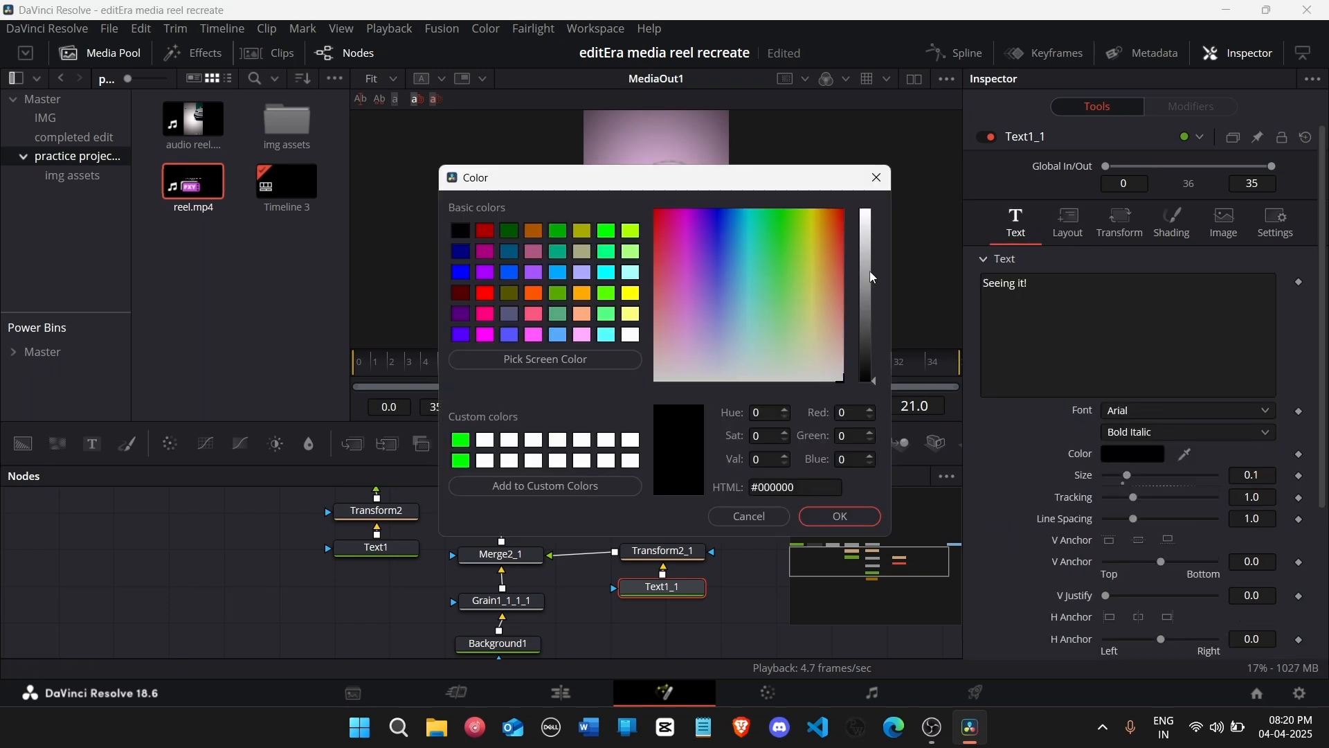
pyautogui.moveTo(873, 277); pyautogui.dragTo(874, 209)
pyautogui.click(840, 516)
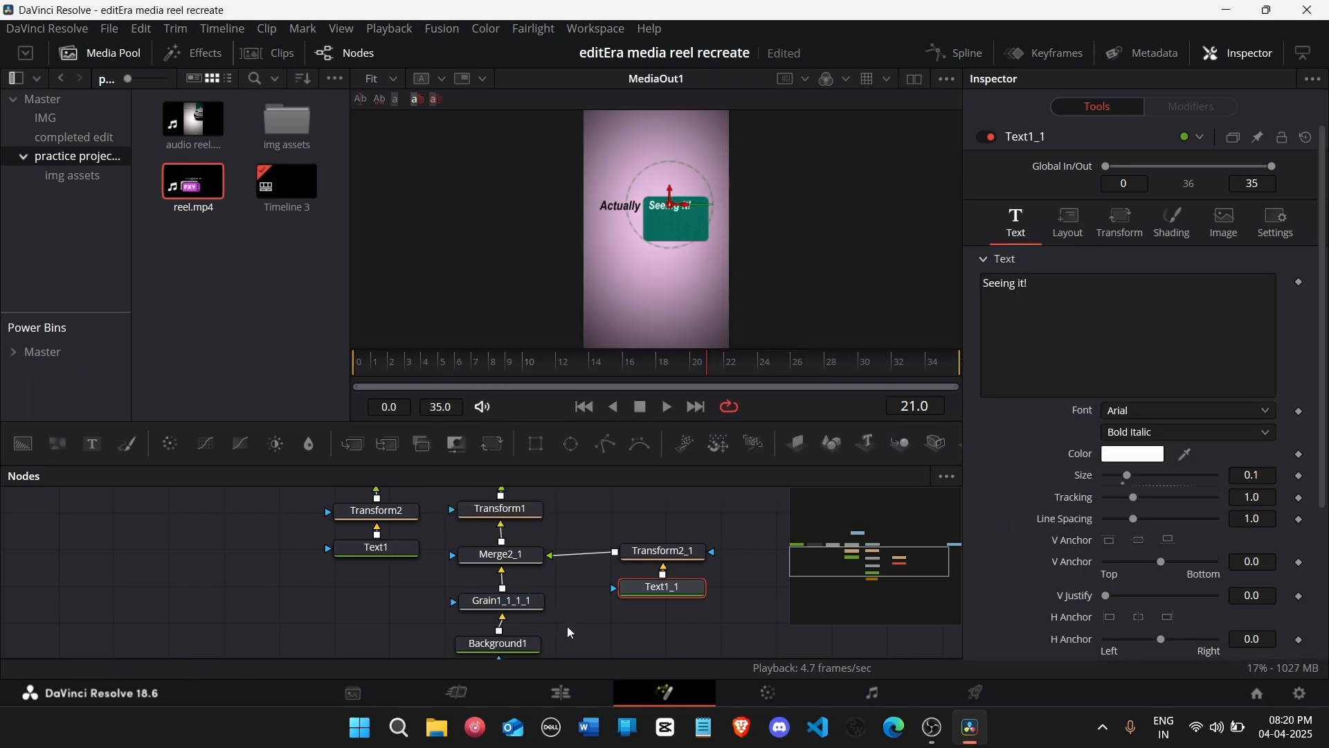
# Step: Resize the green rectangle (Rectangle1) to a width of 0.401 and a height of 0.136
pyautogui.scroll(-3, 567, 625)
pyautogui.click(512, 623)
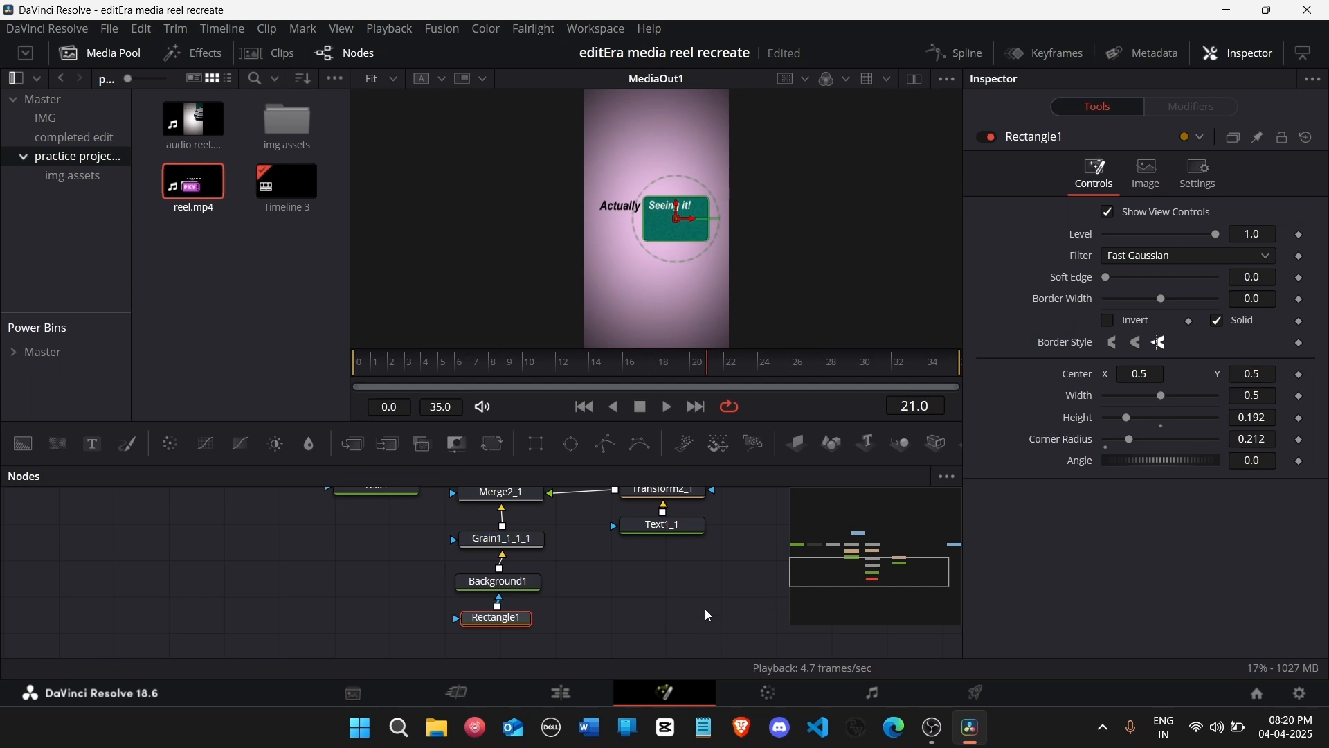
pyautogui.moveTo(932, 744)
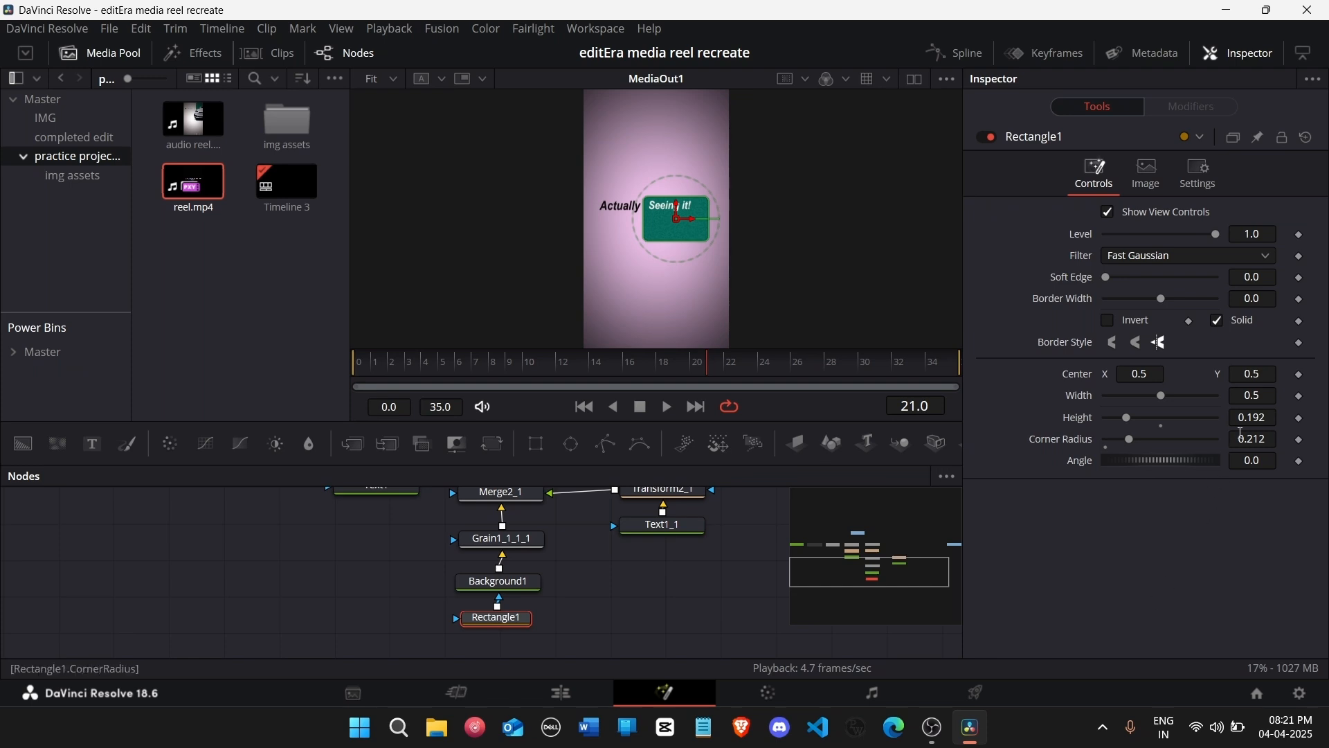
pyautogui.moveTo(1253, 415); pyautogui.dragTo(1184, 395)
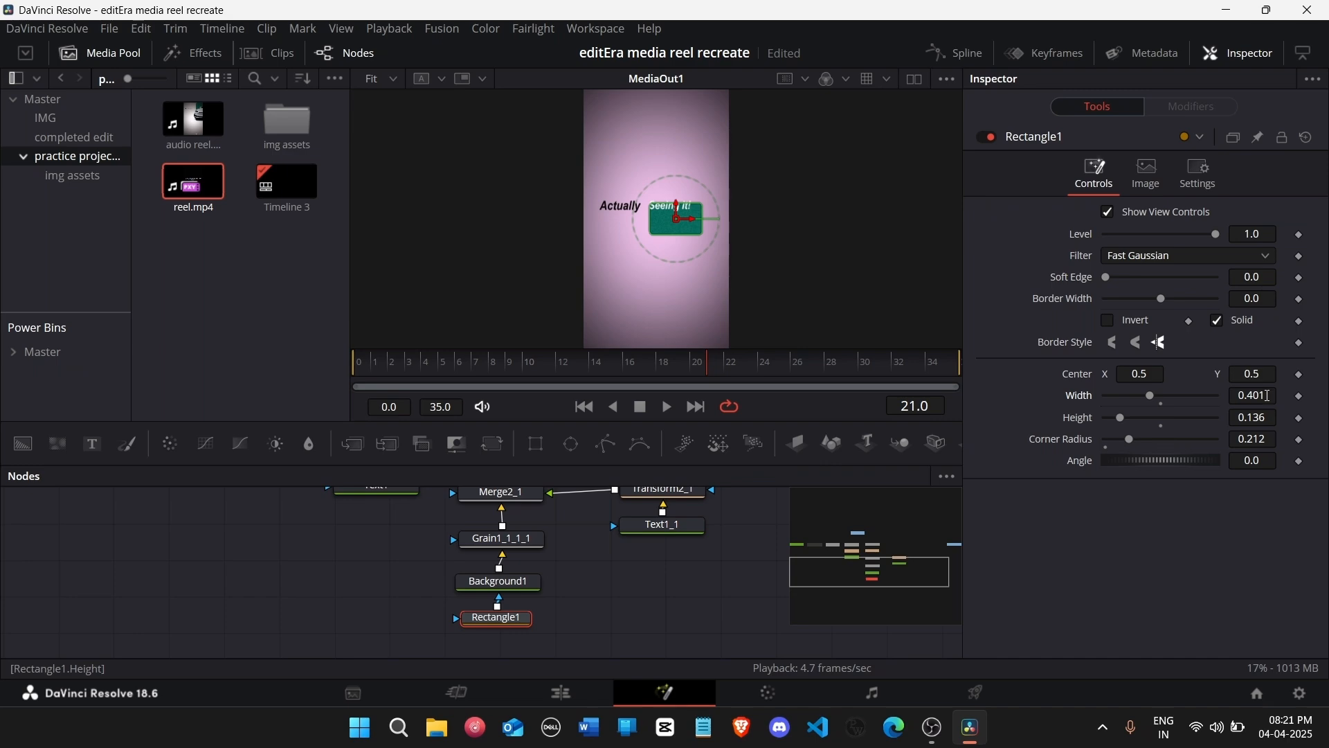
pyautogui.click(932, 727)
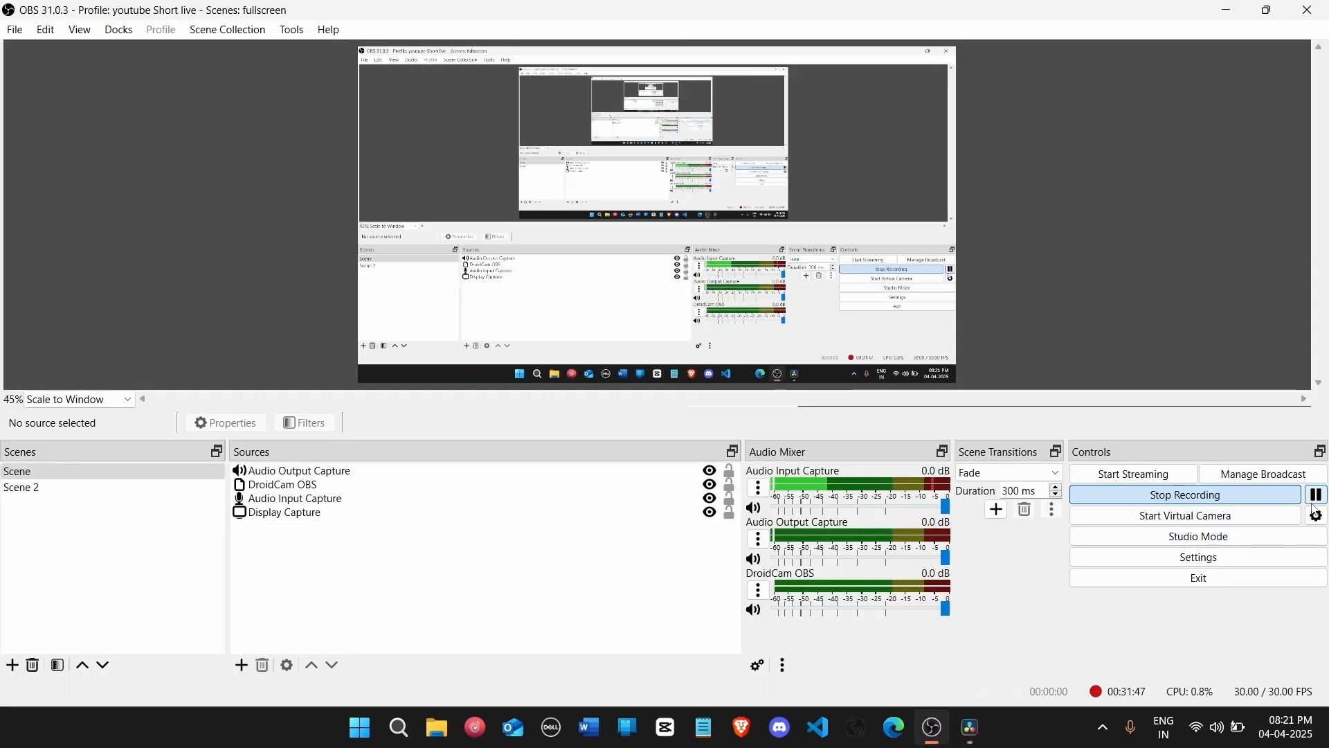
pyautogui.click(1223, 10)
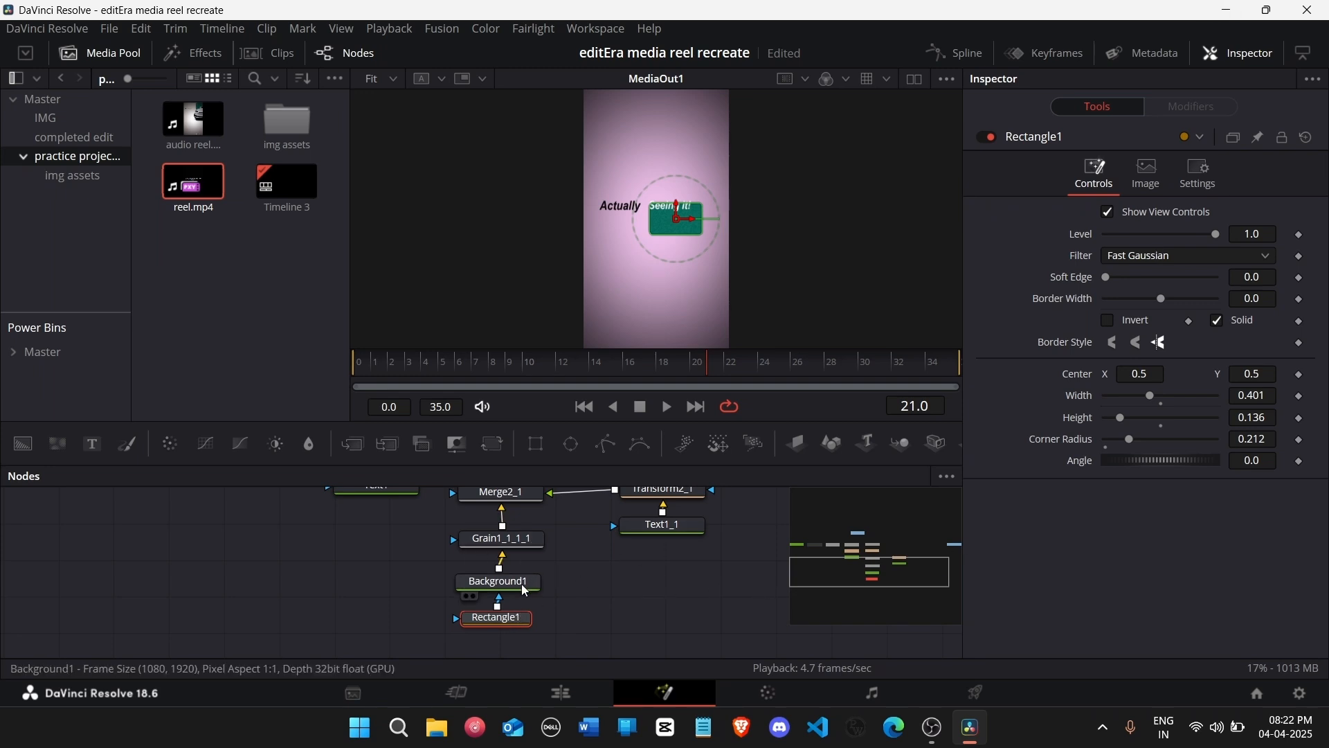
# Step: Move the green rectangle's center to X 0.453, Y 0.523, and set the Seeing it! text's layout center X to 0.436
pyautogui.moveTo(1146, 373); pyautogui.dragTo(1138, 372)
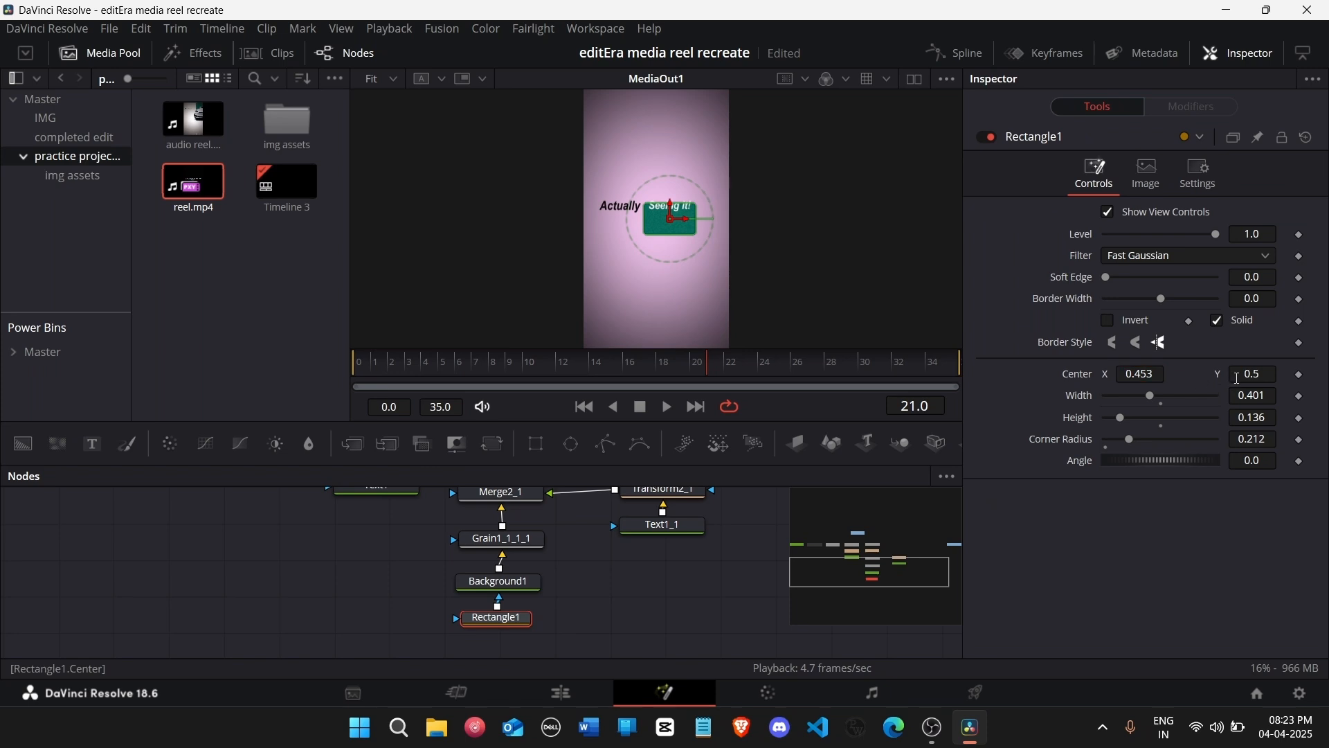
pyautogui.moveTo(1239, 379); pyautogui.dragTo(1243, 379)
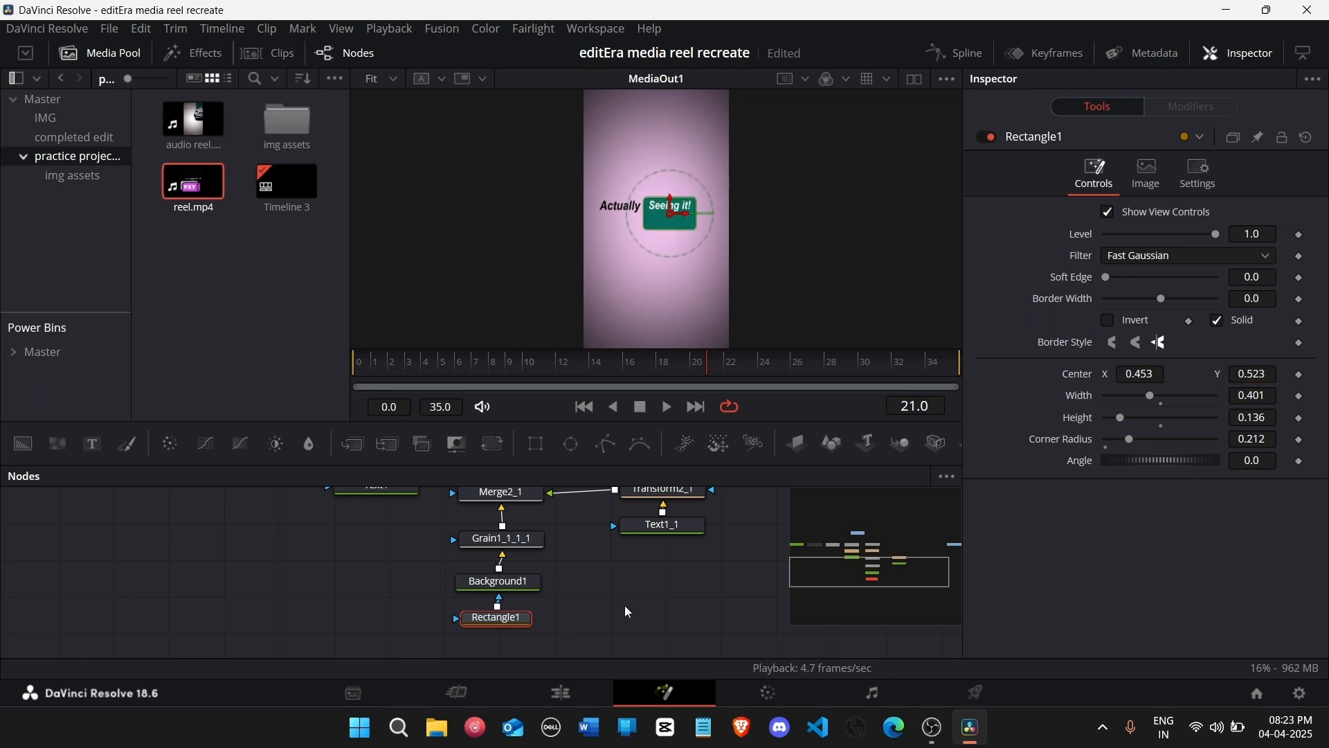
pyautogui.scroll(3, 626, 611)
pyautogui.click(663, 577)
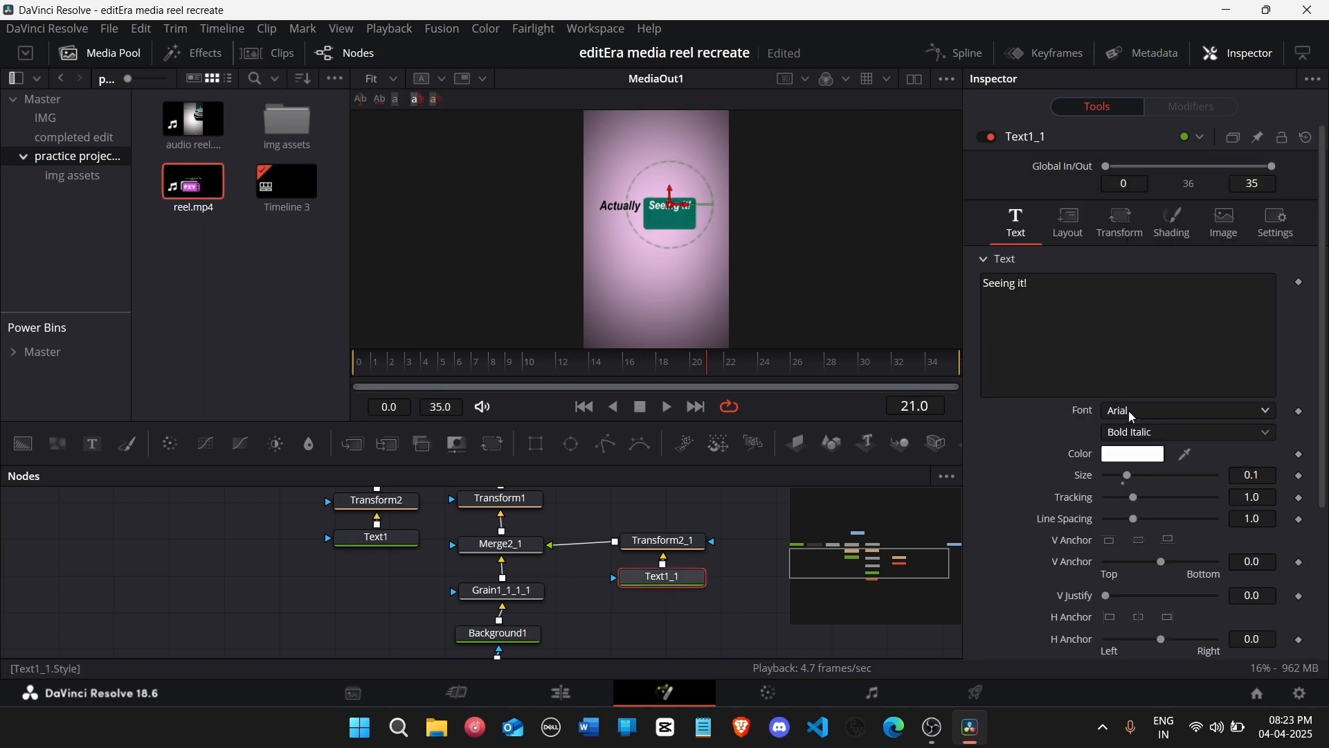
pyautogui.click(1069, 223)
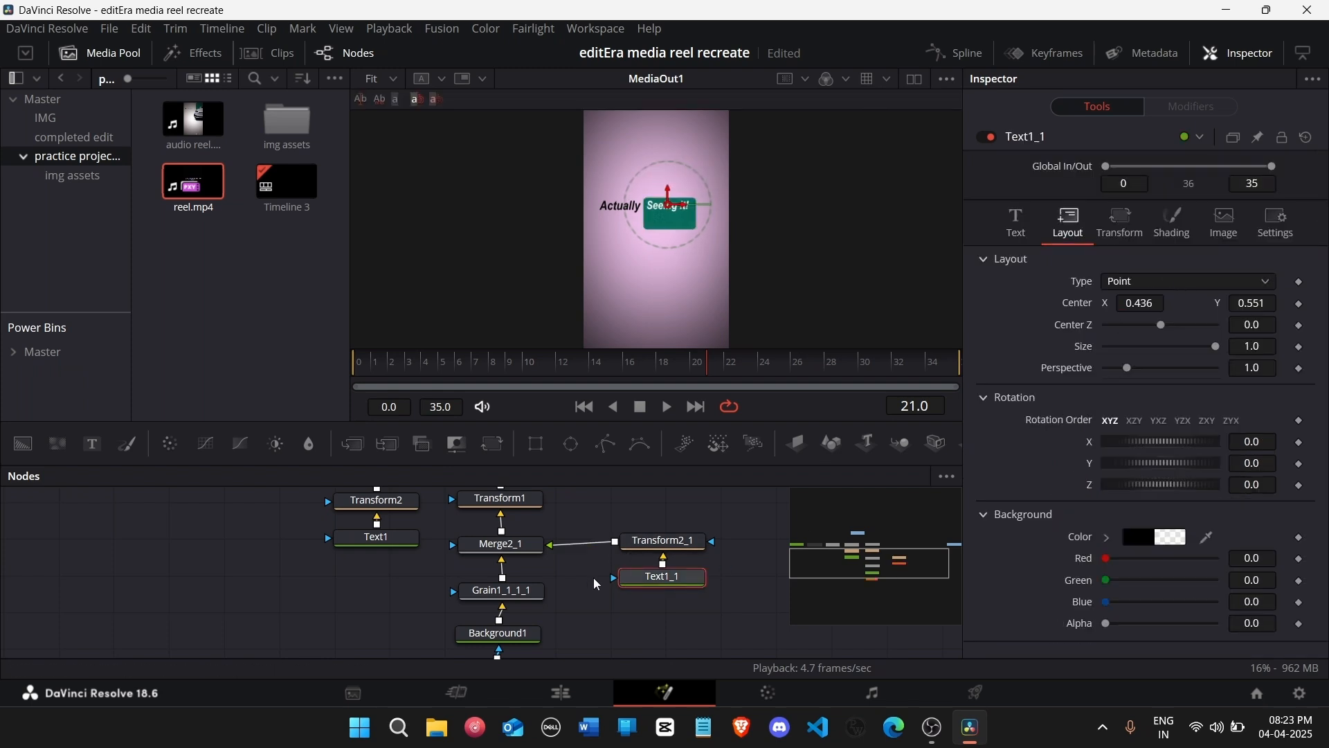
# Step: Move the Background1 and Rectangle1 nodes down to leave a gap below Grain1_1_1_1
pyautogui.scroll(-3, 585, 538)
pyautogui.moveTo(385, 526); pyautogui.dragTo(554, 629)
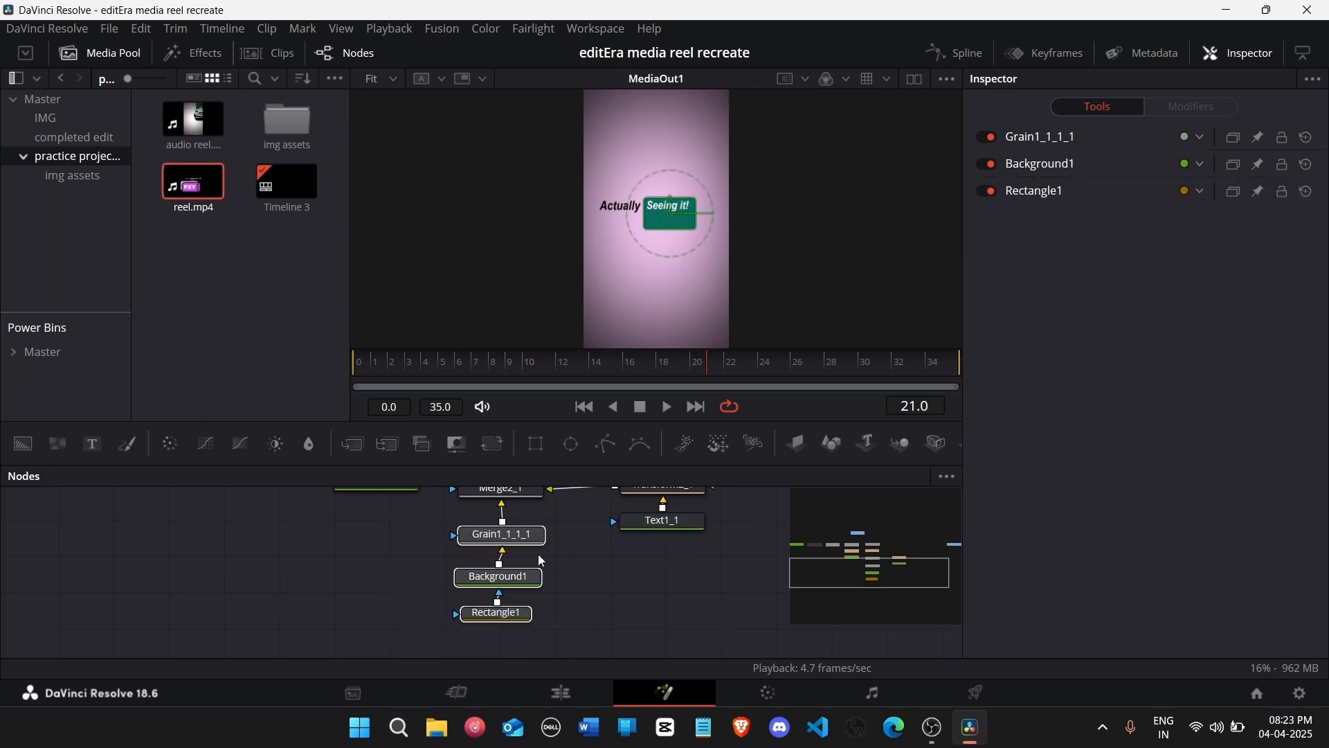
pyautogui.moveTo(544, 545)
pyautogui.mouseDown()
pyautogui.moveTo(540, 575)
pyautogui.moveTo(542, 535)
pyautogui.mouseUp()
pyautogui.click(540, 575)
pyautogui.click(529, 613)
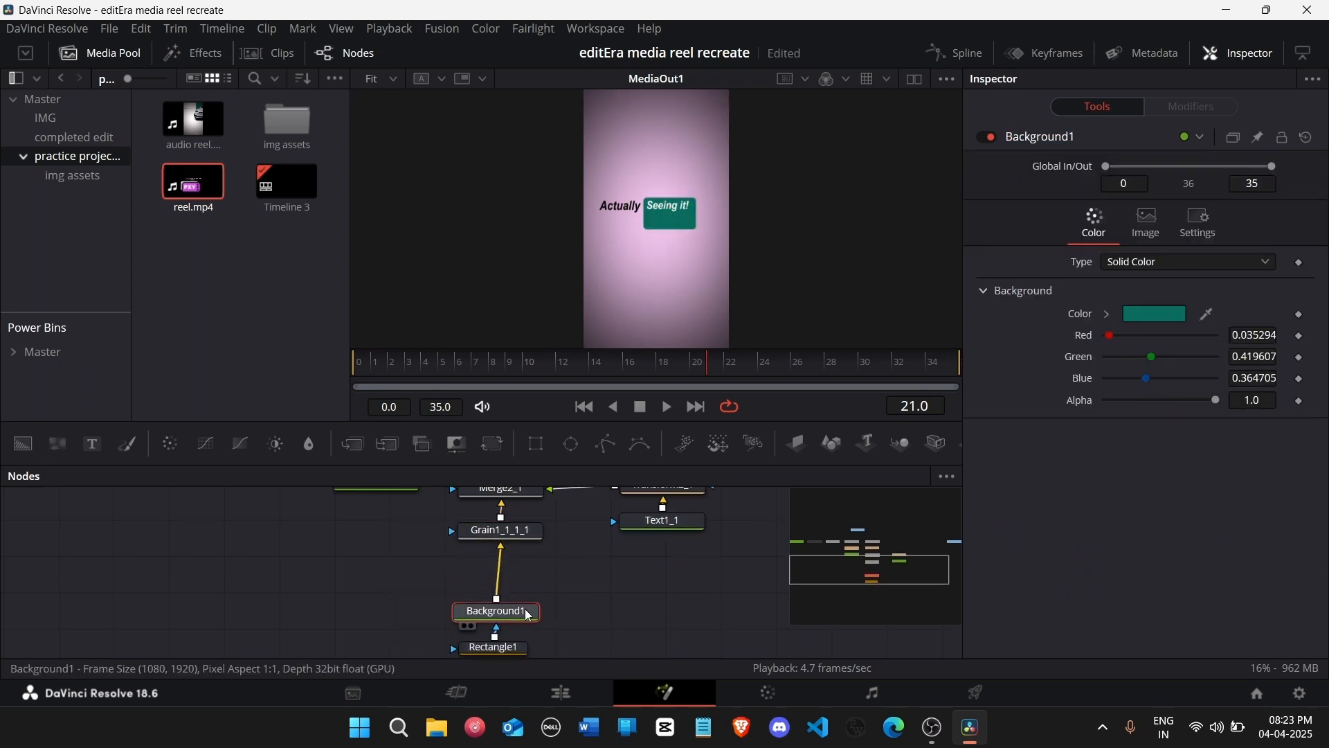
# Step: Add a Real Shadow node between Background1 and Grain1_1_1_1
pyautogui.hotkey('shift', 'space')
pyautogui.write('gra')
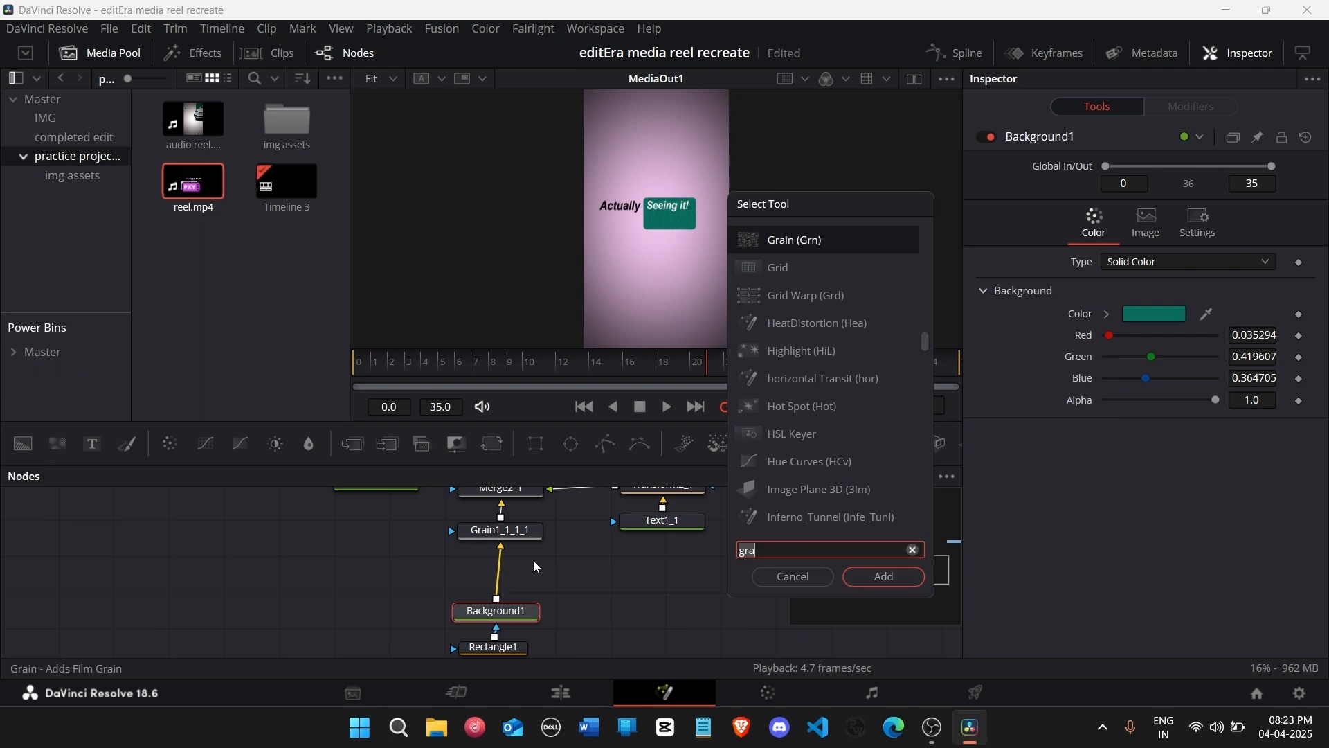
pyautogui.press('BackSpace')
pyautogui.press('BackSpace')
pyautogui.press('BackSpace')
pyautogui.write('rea')
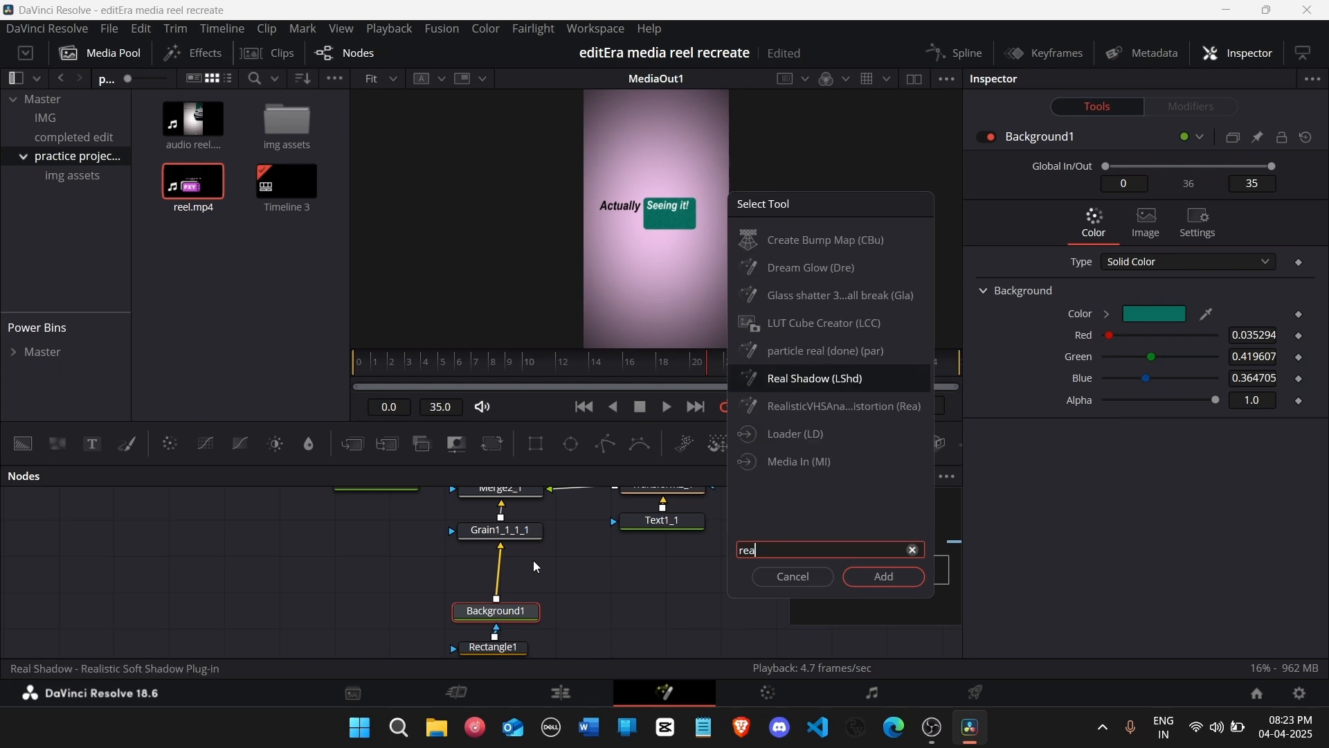
pyautogui.press('Return')
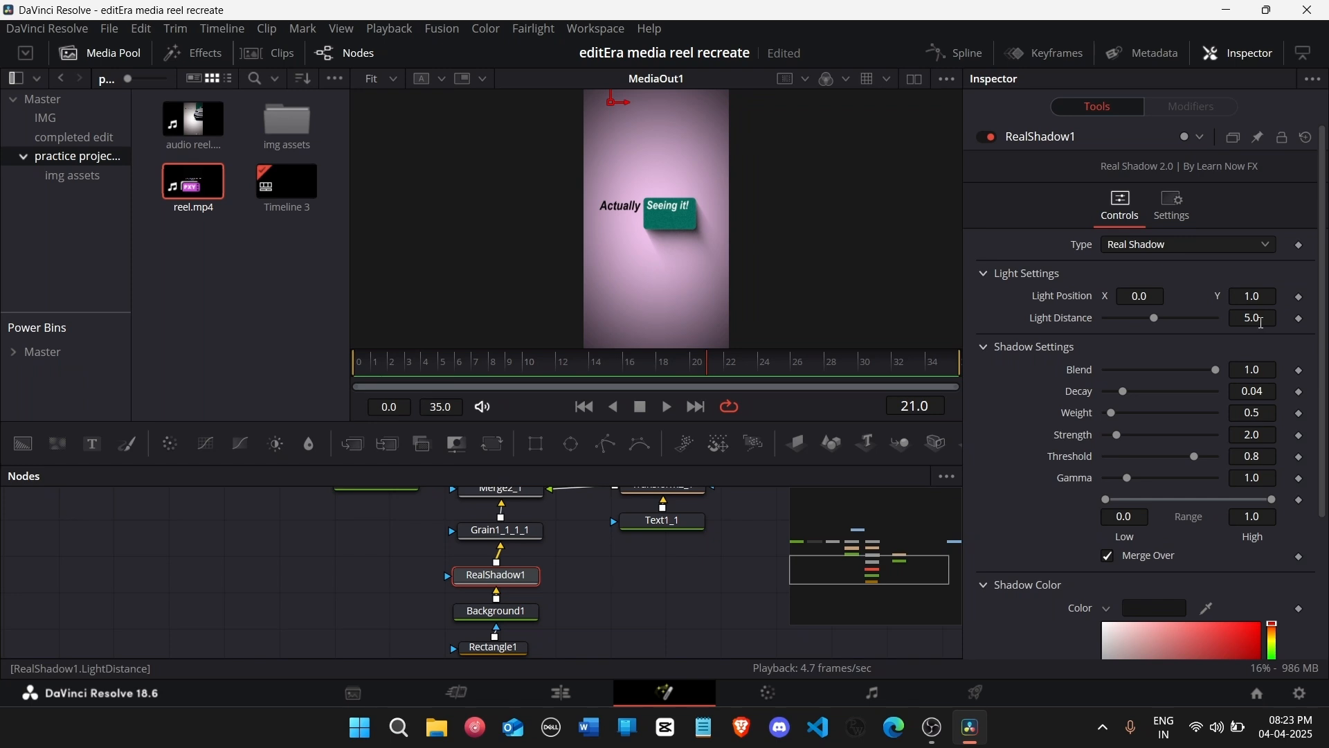
# Step: Adjust the Real Shadow to decay 0.1592, weight 0.59, strength 2.35 and light position Y 0.738, keeping blend at 1.0
pyautogui.moveTo(1255, 370); pyautogui.dragTo(1160, 371)
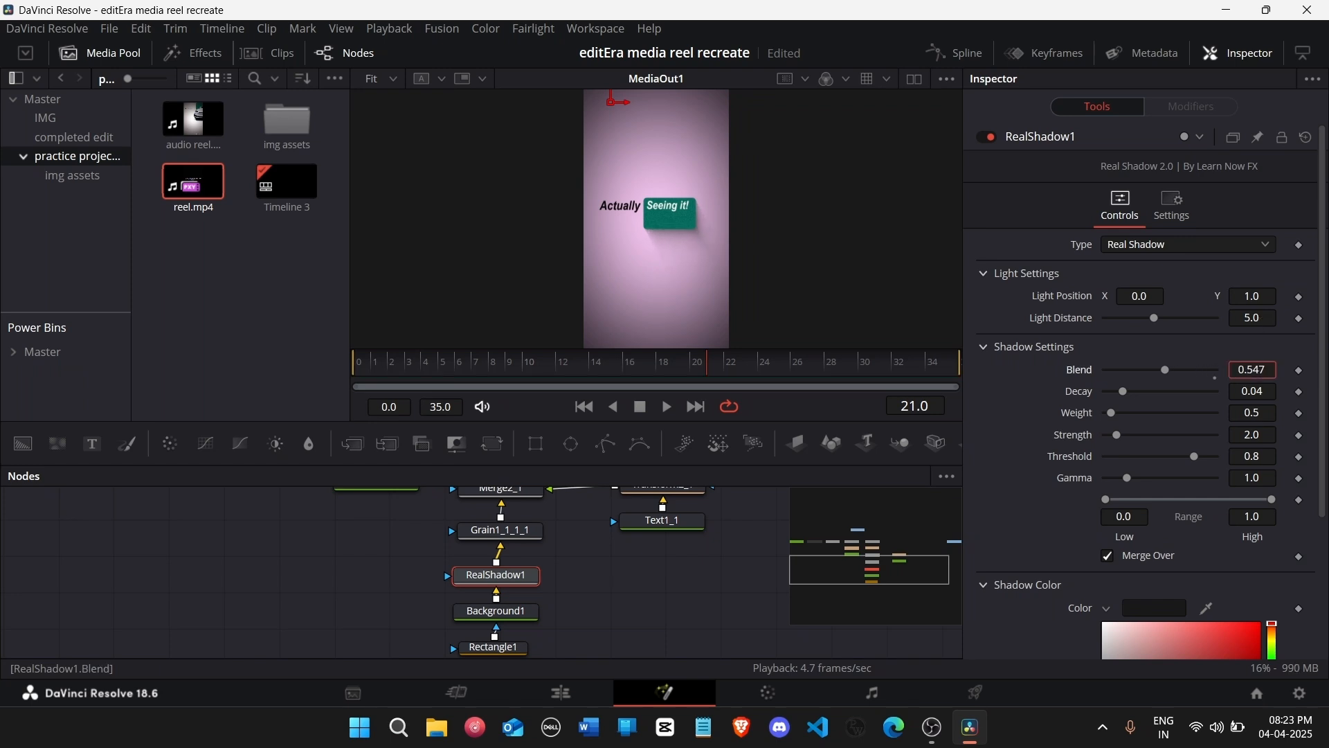
pyautogui.hotkey('ctrl', 'z')
pyautogui.moveTo(1268, 392); pyautogui.dragTo(1255, 434)
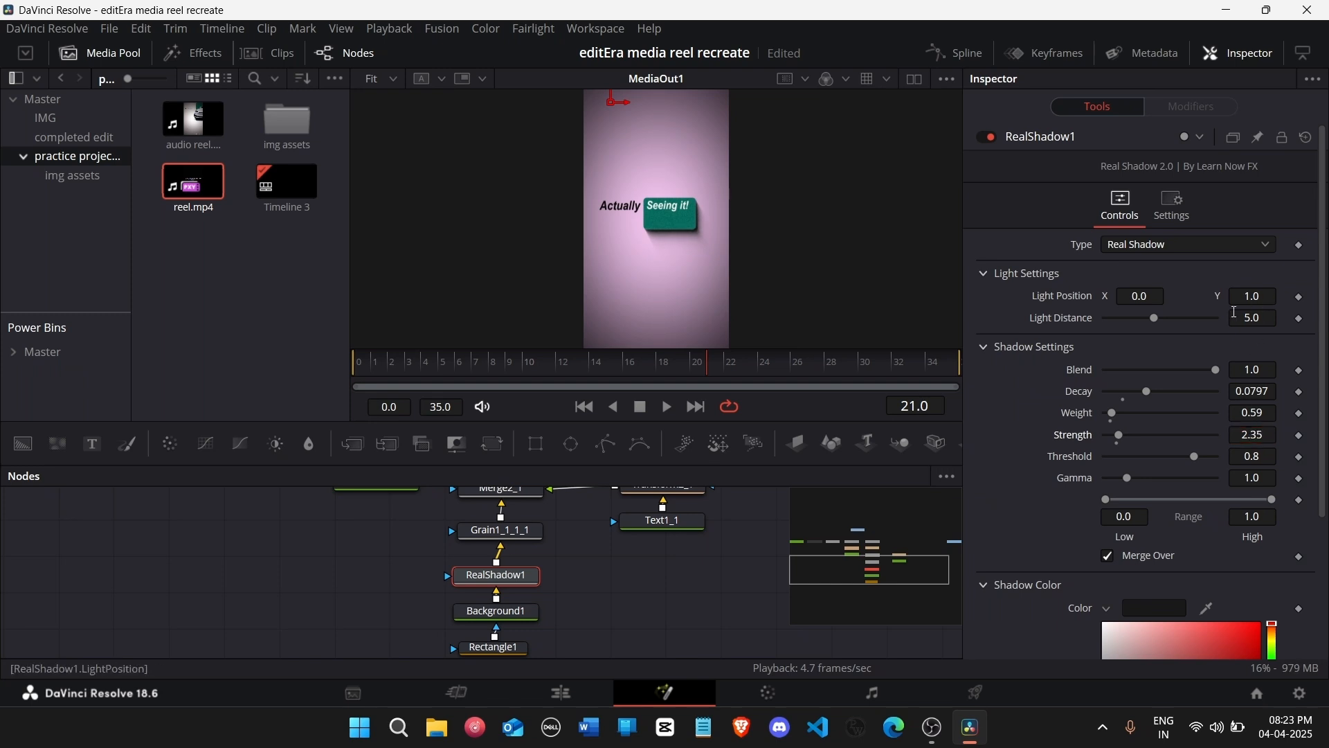
pyautogui.moveTo(1253, 295); pyautogui.dragTo(1236, 295)
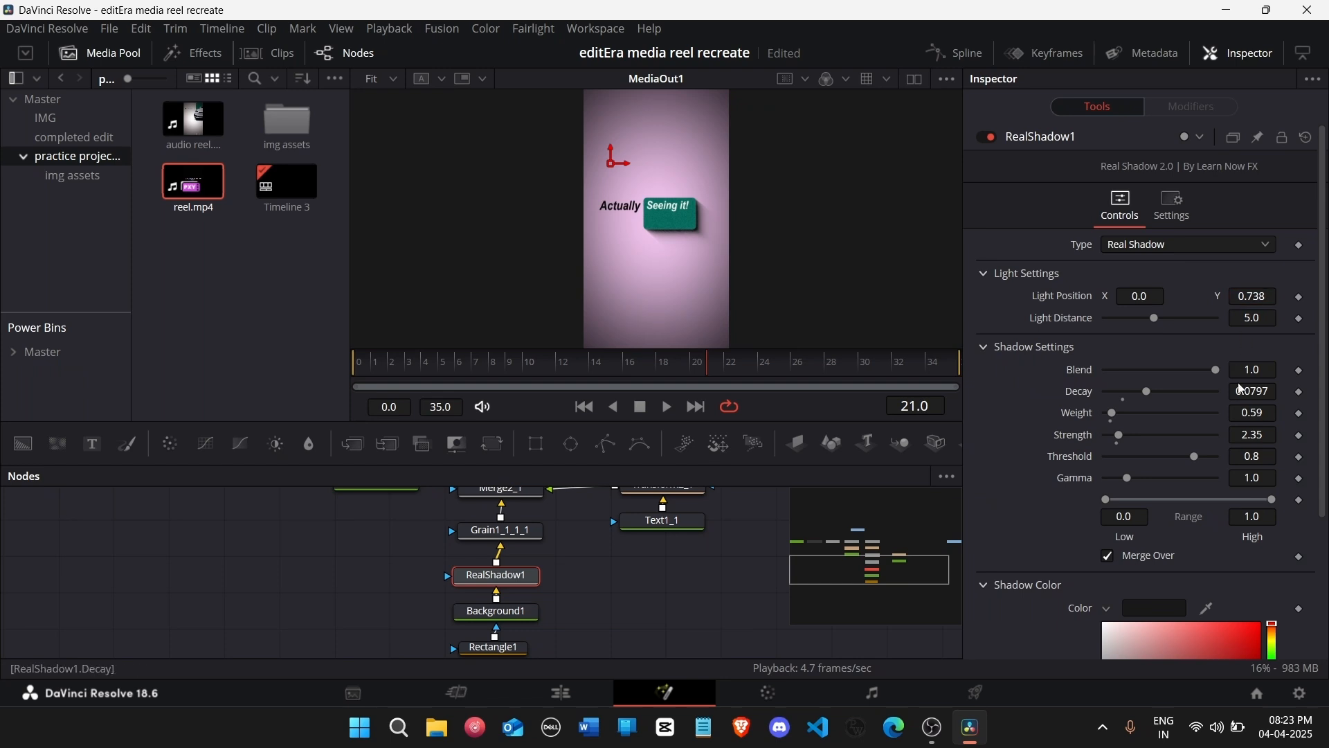
pyautogui.moveTo(1252, 391)
pyautogui.mouseDown()
pyautogui.moveTo(1274, 391)
pyautogui.moveTo(1259, 393)
pyautogui.mouseUp()
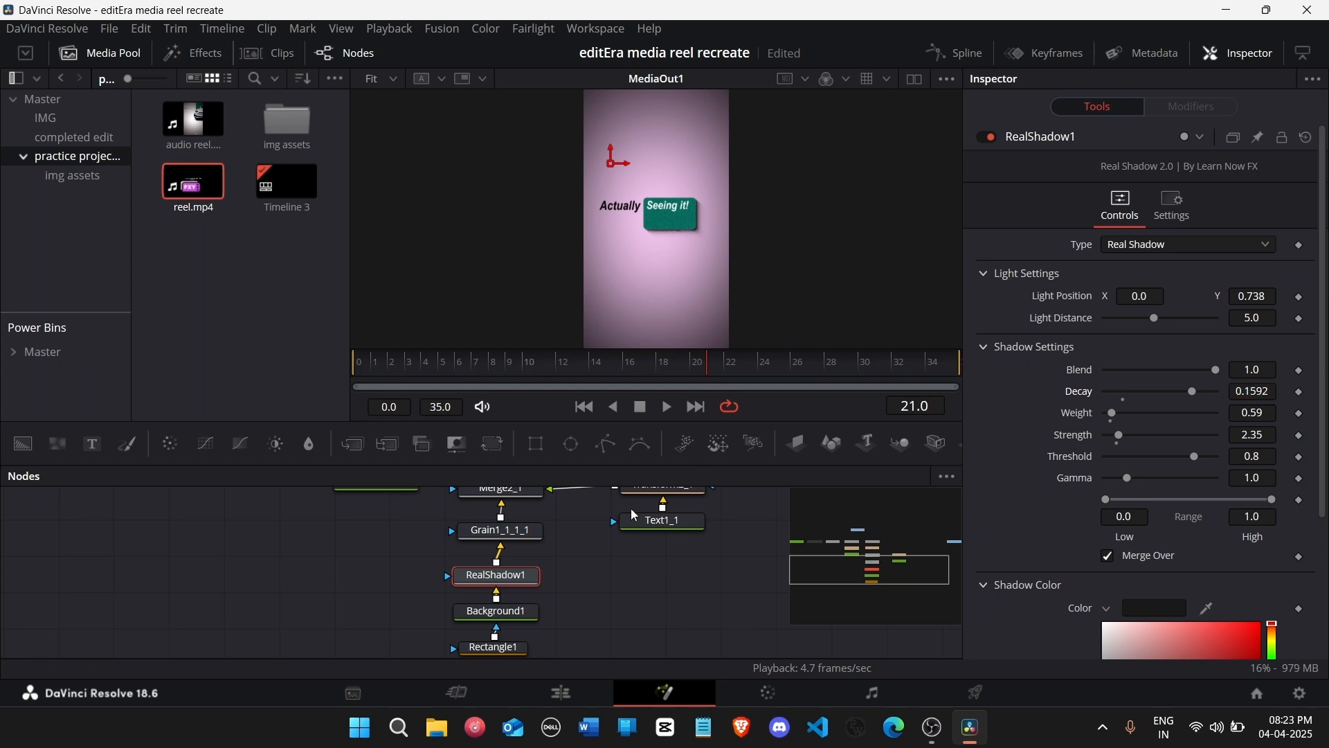
pyautogui.click(688, 579)
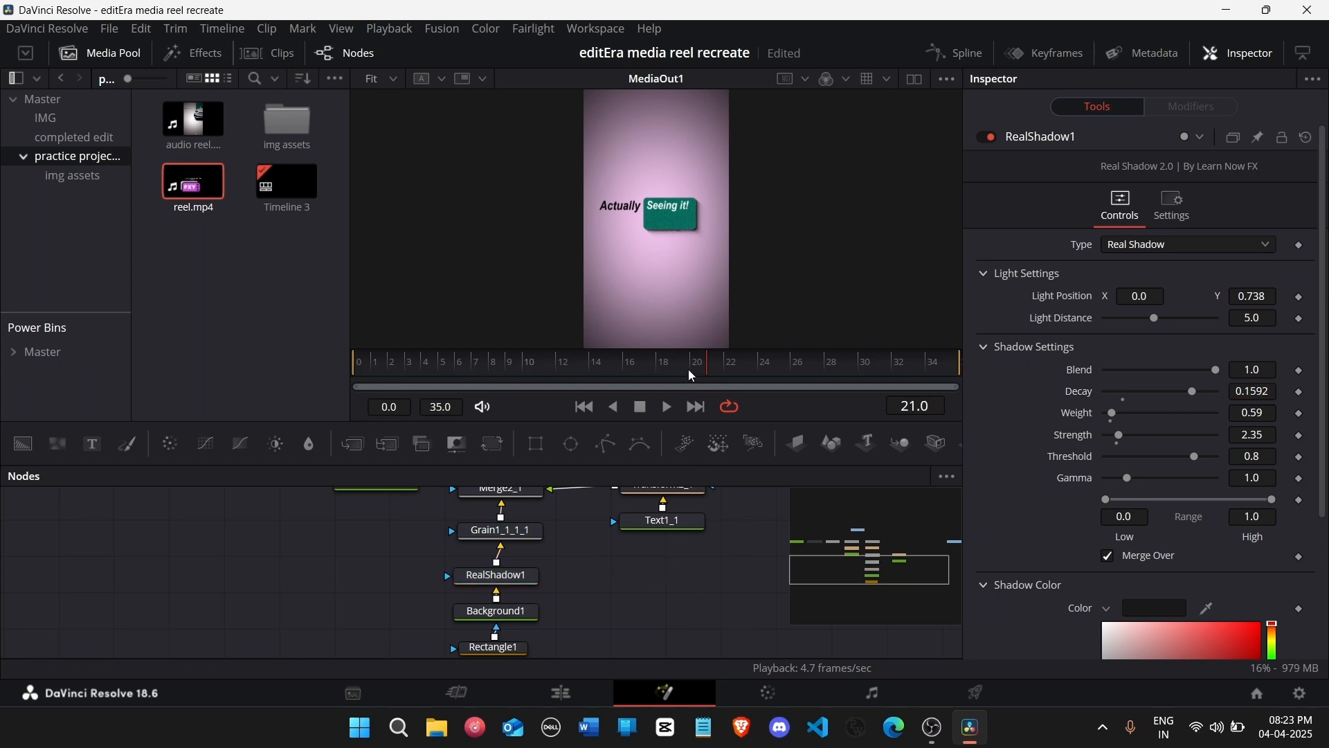
# Step: Go to the Edit page and disable the second Fusion Composition clip on Video 1
pyautogui.moveTo(630, 378); pyautogui.dragTo(454, 382)
pyautogui.click(587, 684)
pyautogui.click(1091, 590)
pyautogui.press('d')
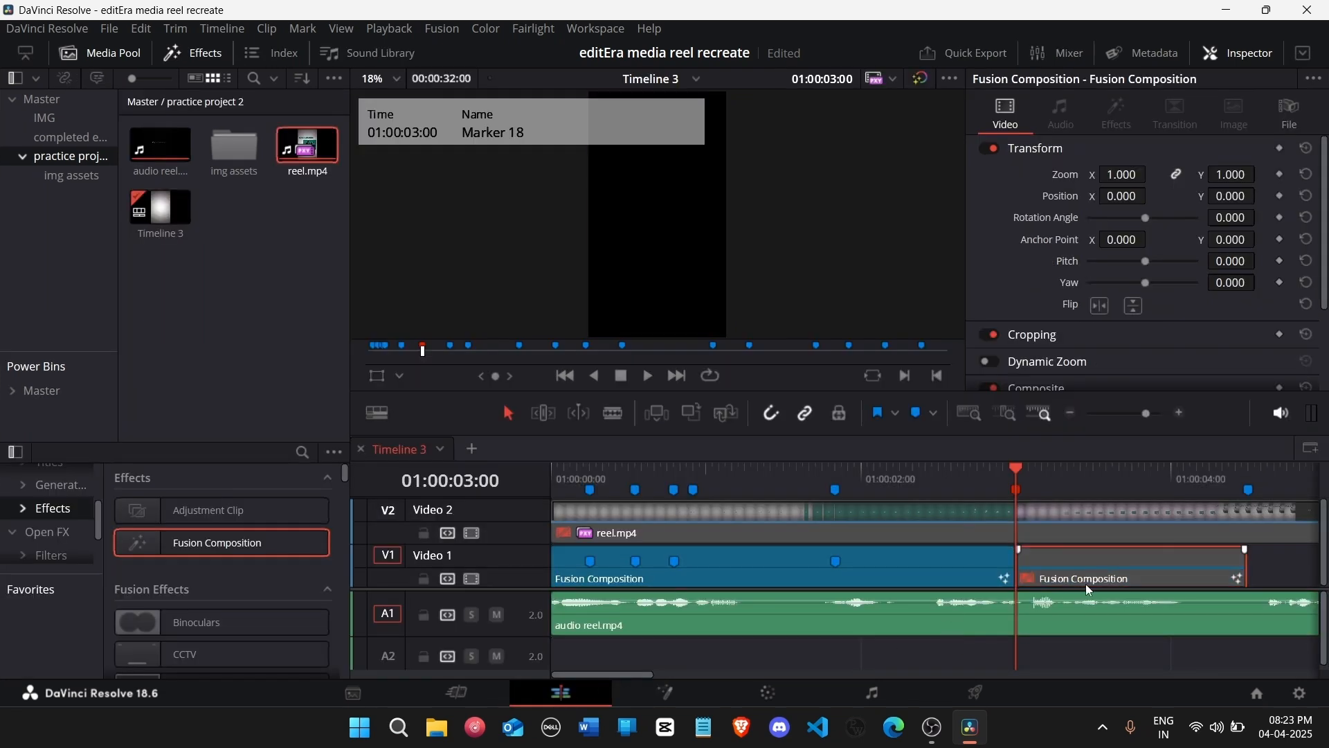
# Step: Add a timeline marker at 01:00:03:13 and color the marker at the end of the second Fusion Composition red
pyautogui.moveTo(1042, 477); pyautogui.dragTo(1101, 488)
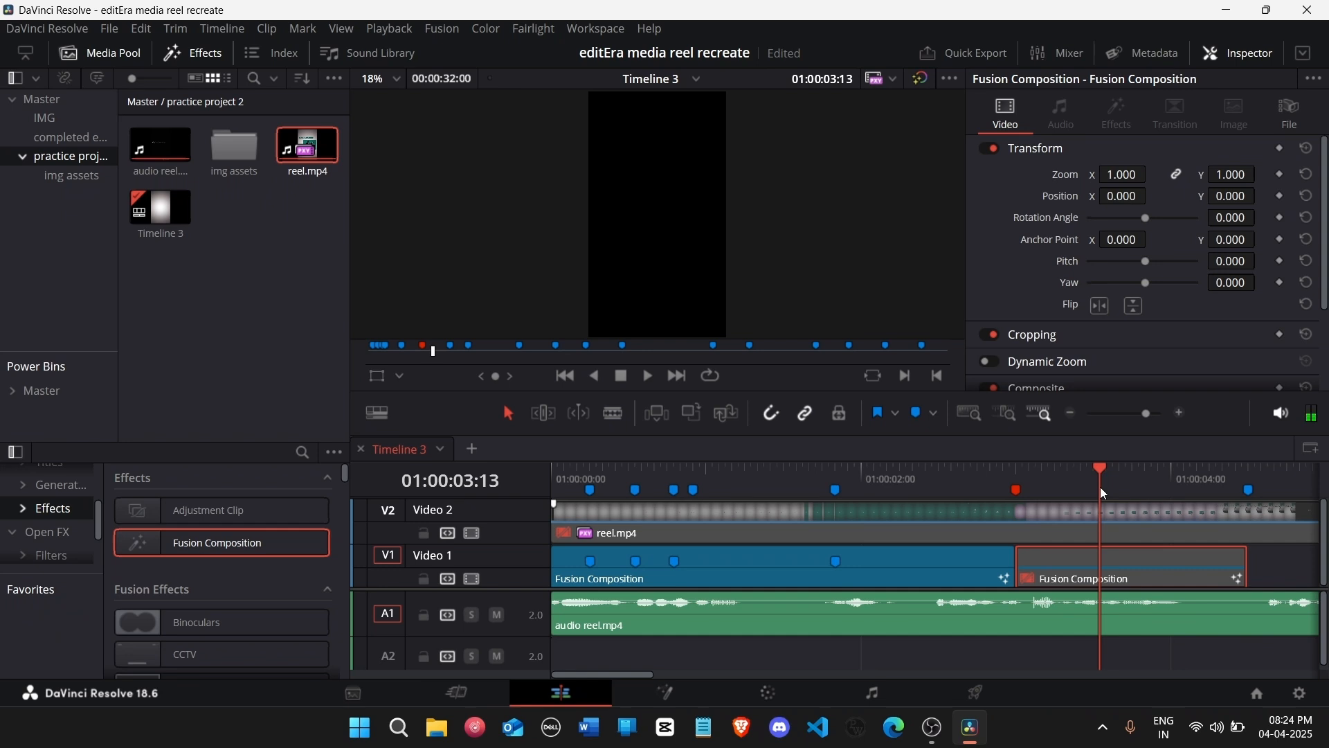
pyautogui.click(1293, 568)
pyautogui.press('m')
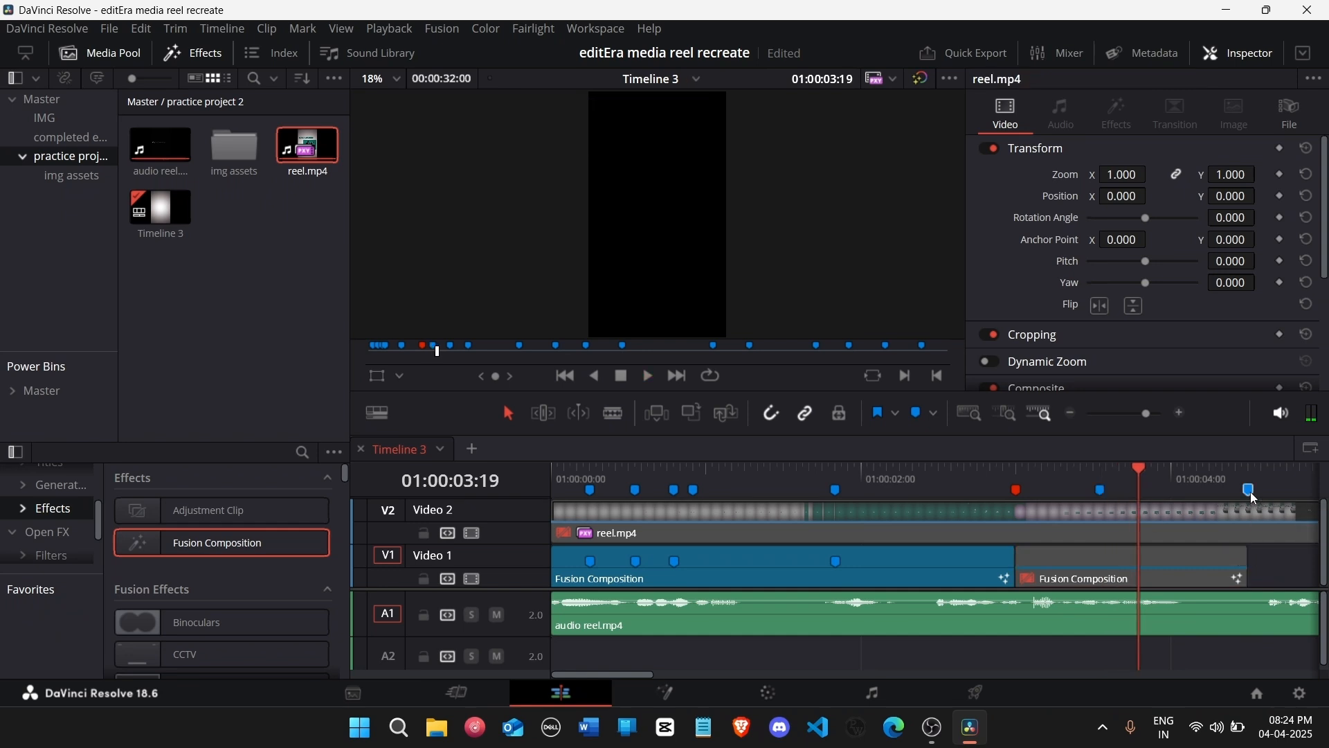
pyautogui.doubleClick(1250, 490)
pyautogui.click(1261, 562)
# Step: Play the audio over the second Fusion Composition and shift the 01:00:03:13 marker to 01:00:03:10
pyautogui.press('space')
pyautogui.click(1163, 482)
pyautogui.click(1051, 479)
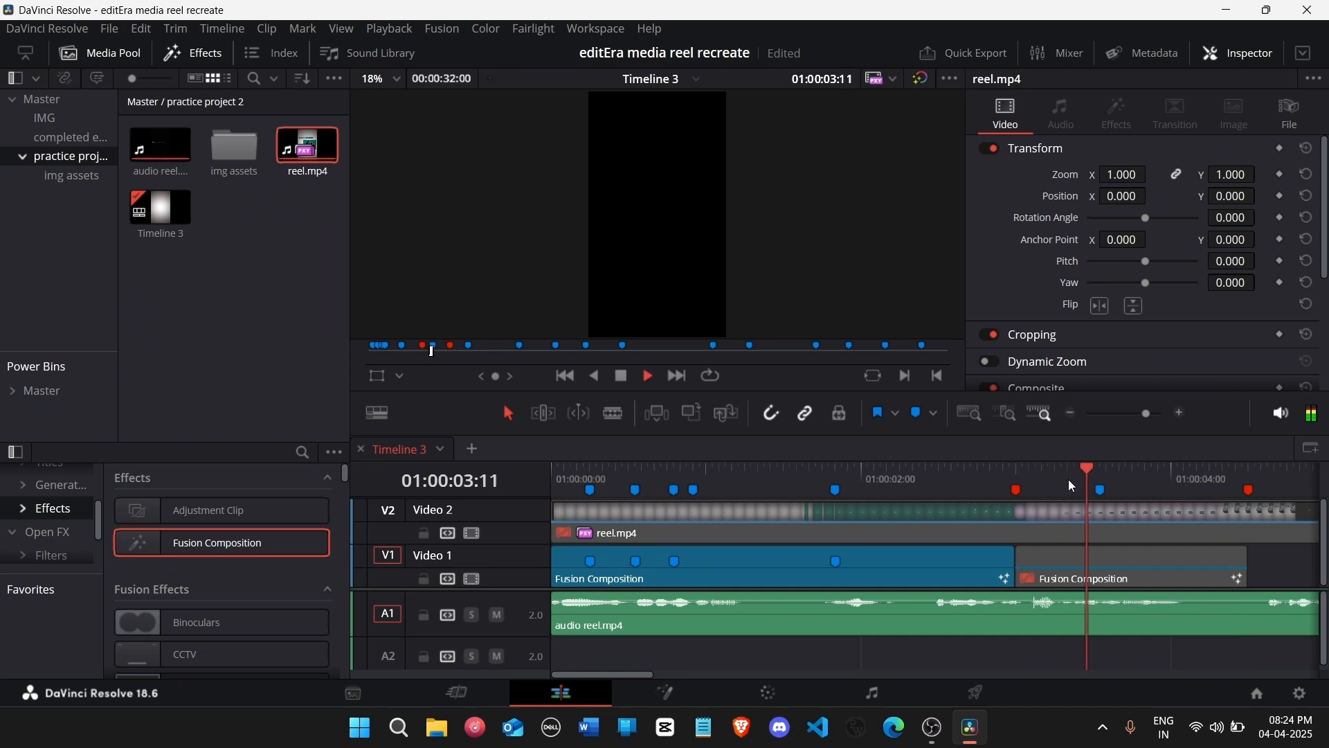
pyautogui.click(1081, 478)
pyautogui.click(1073, 475)
pyautogui.click(1082, 478)
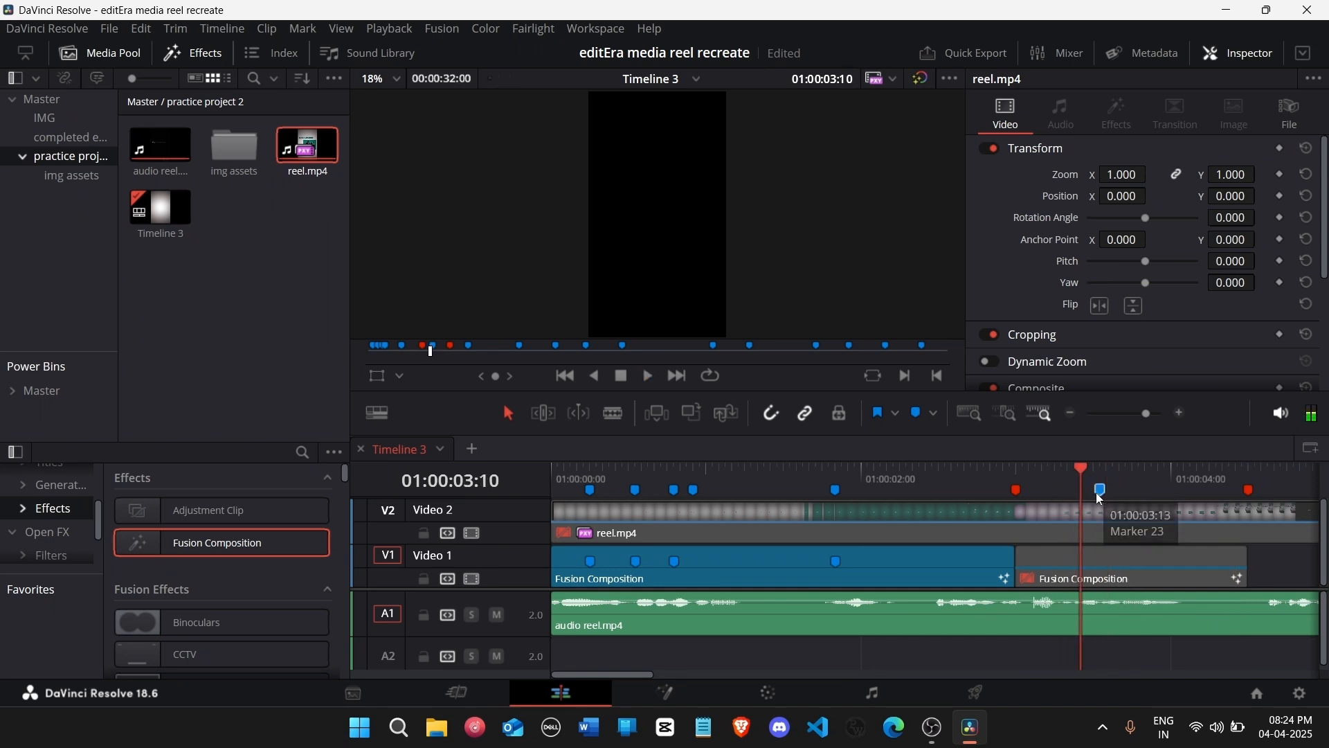
pyautogui.moveTo(1101, 492); pyautogui.dragTo(1086, 492)
# Step: Replay the audio around the 01:00:03:10 marker to check its timing against the speech
pyautogui.press('space')
pyautogui.click(1108, 477)
pyautogui.click(1134, 480)
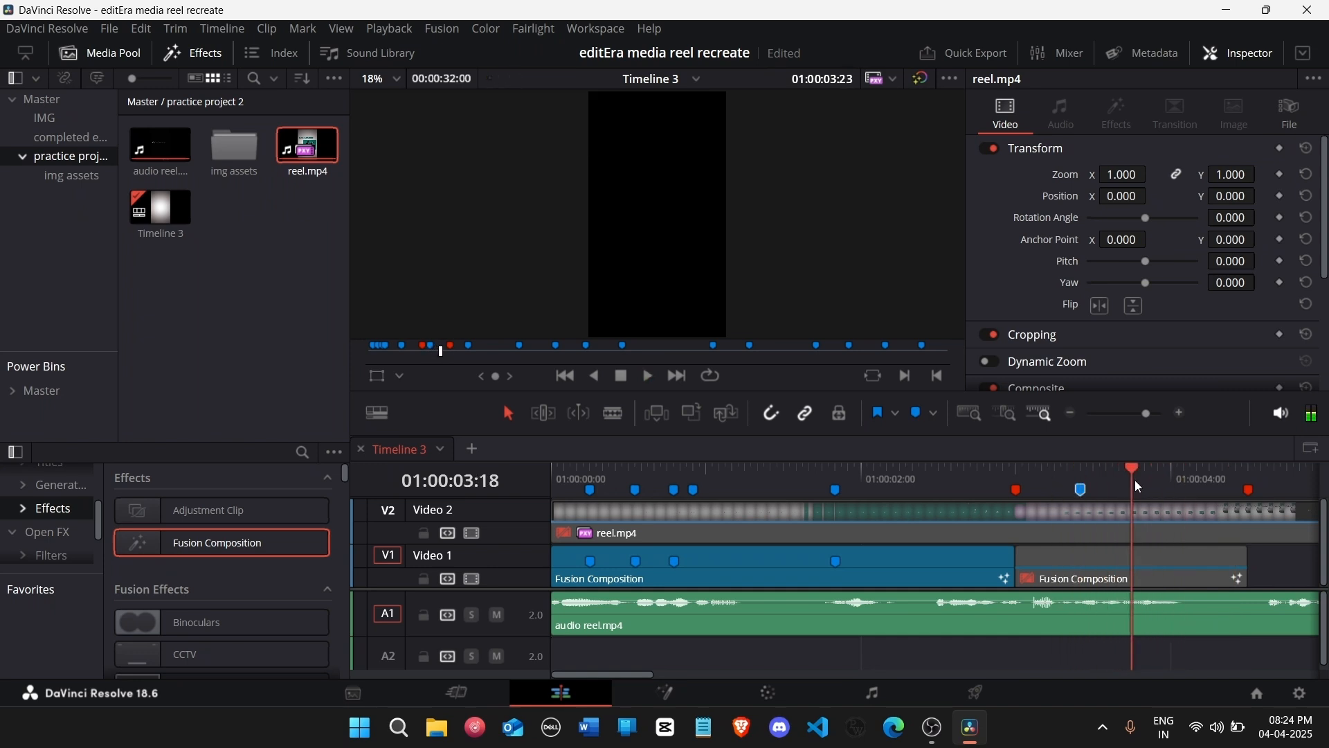
pyautogui.click(1141, 480)
pyautogui.click(1141, 479)
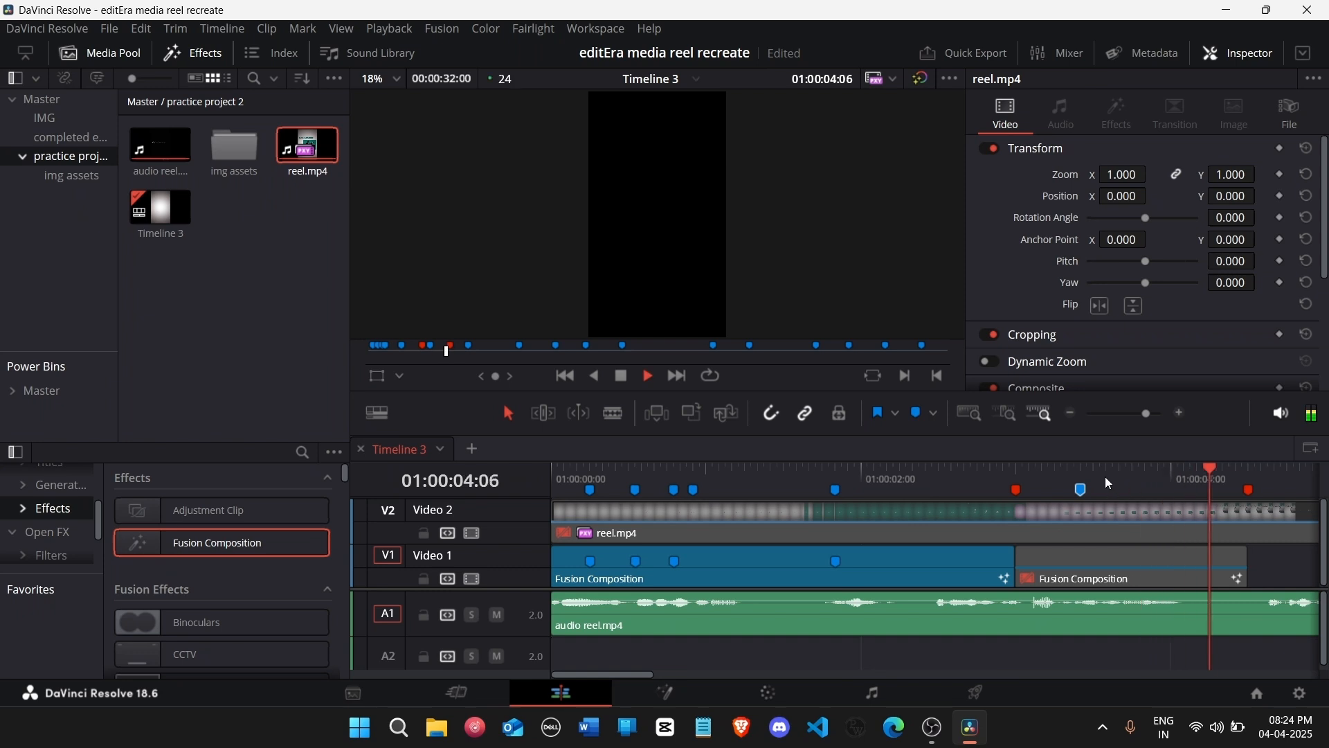
pyautogui.click(1080, 480)
pyautogui.click(1144, 479)
pyautogui.click(1091, 479)
pyautogui.click(1033, 479)
pyautogui.press('space')
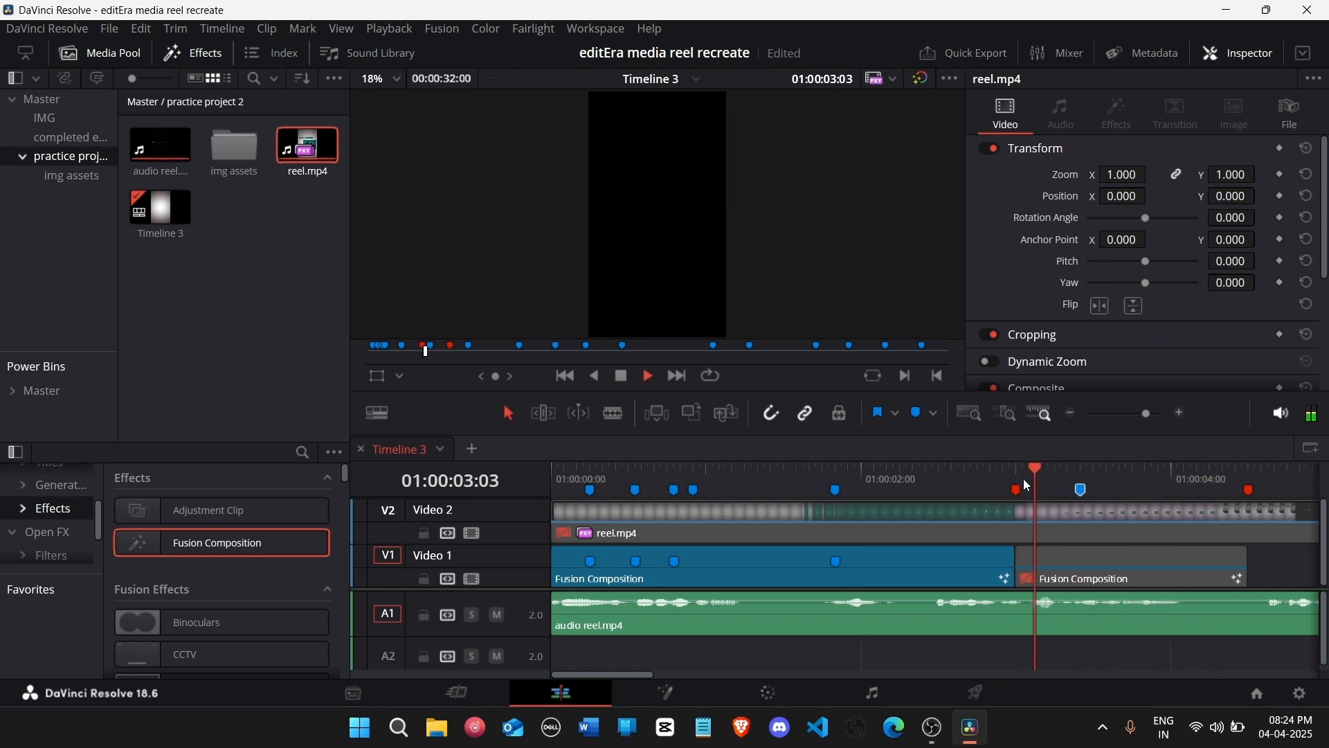
# Step: Re-enable the second Fusion Composition and open it on the Fusion page with the playhead at 01:00:03:10
pyautogui.click(1065, 564)
pyautogui.moveTo(1033, 477)
pyautogui.mouseDown()
pyautogui.moveTo(1031, 491)
pyautogui.moveTo(1048, 472)
pyautogui.moveTo(1069, 477)
pyautogui.mouseUp()
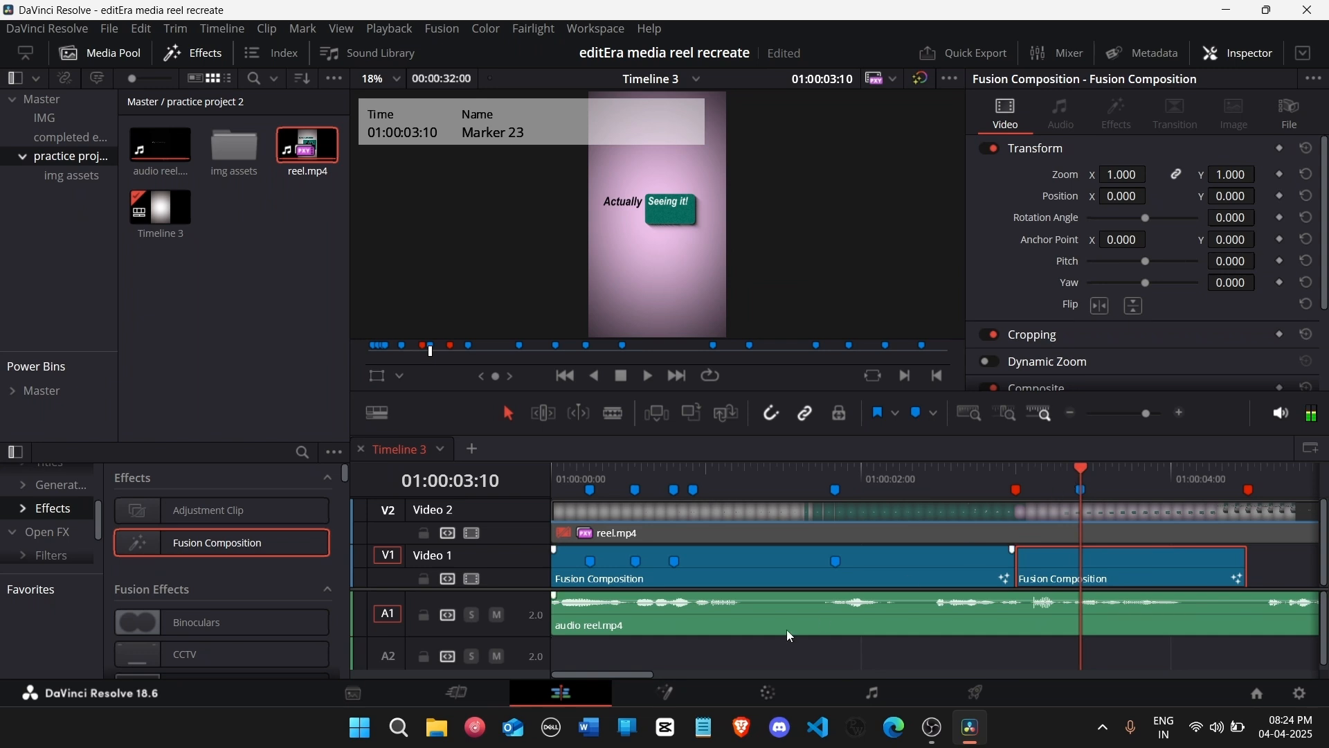
pyautogui.click(665, 696)
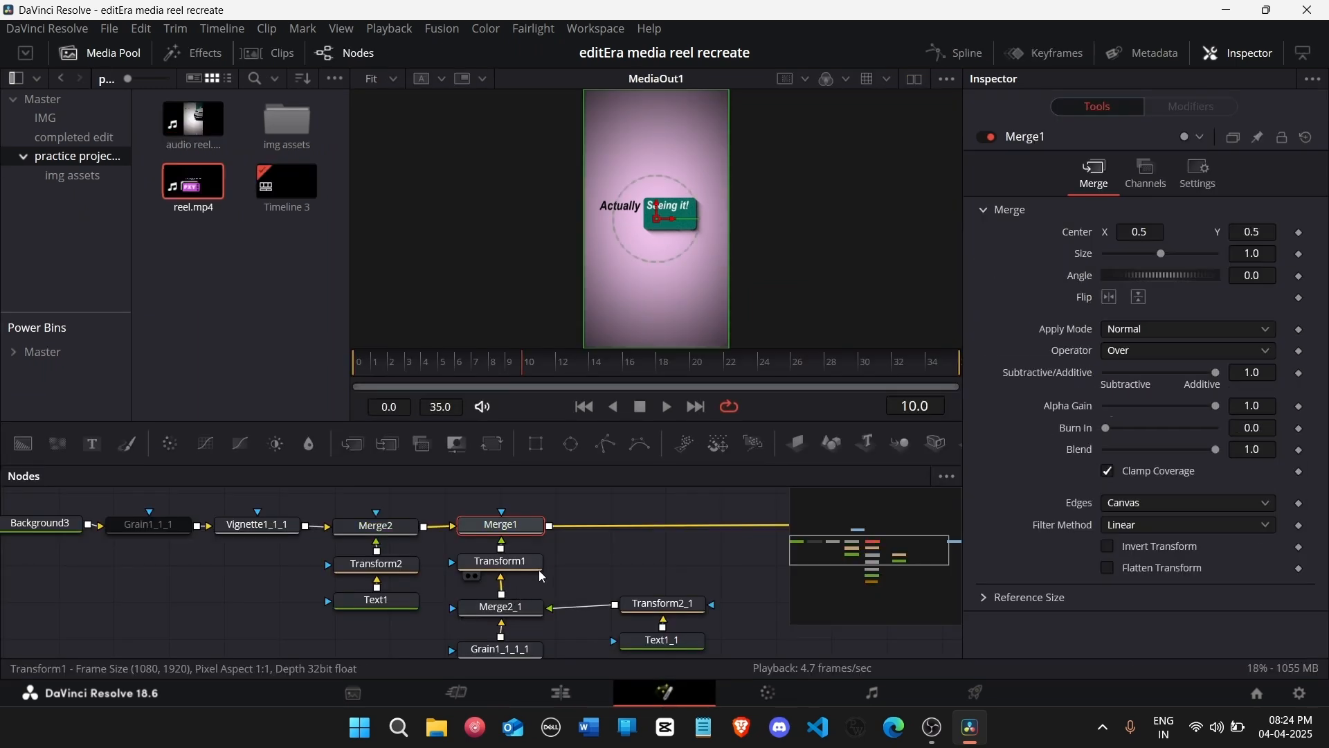
# Step: Keyframe Transform1's center at frame 7 and again at about frame 17
pyautogui.click(537, 569)
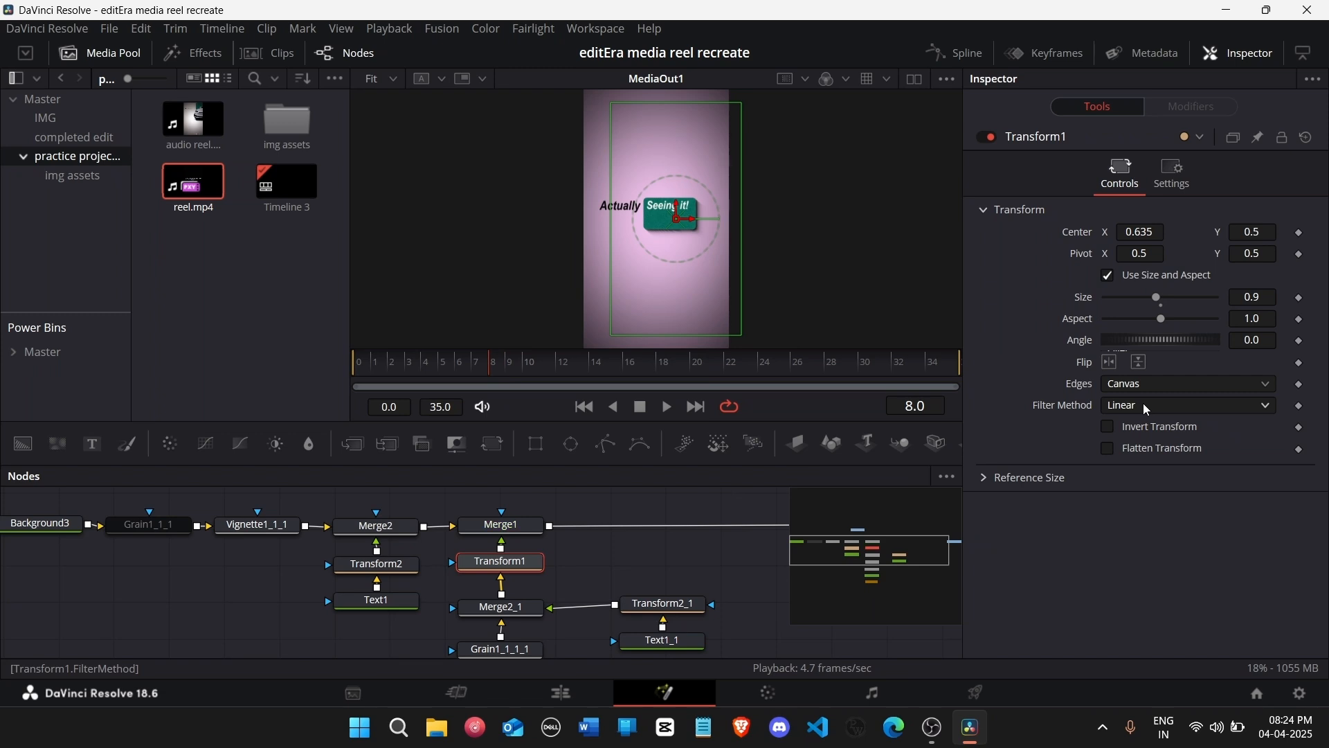
pyautogui.press('Left')
pyautogui.click(1301, 235)
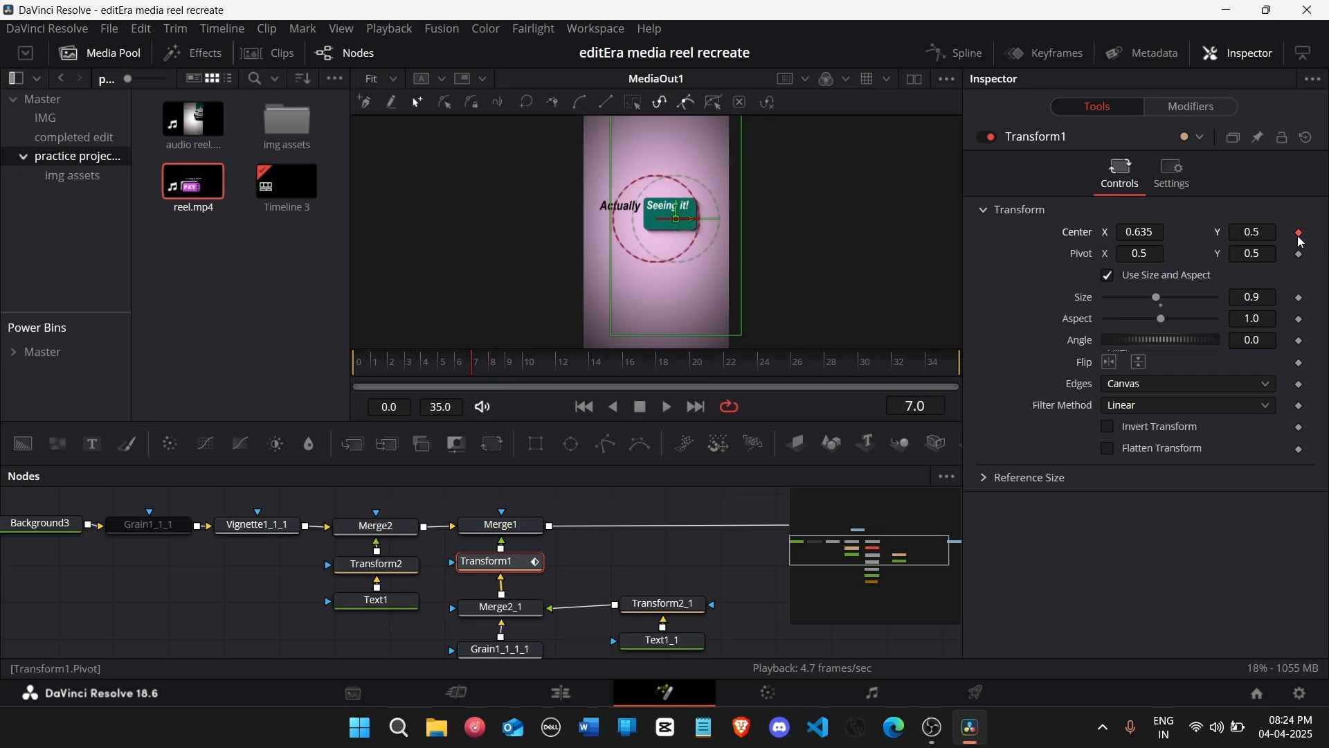
pyautogui.press('Right')
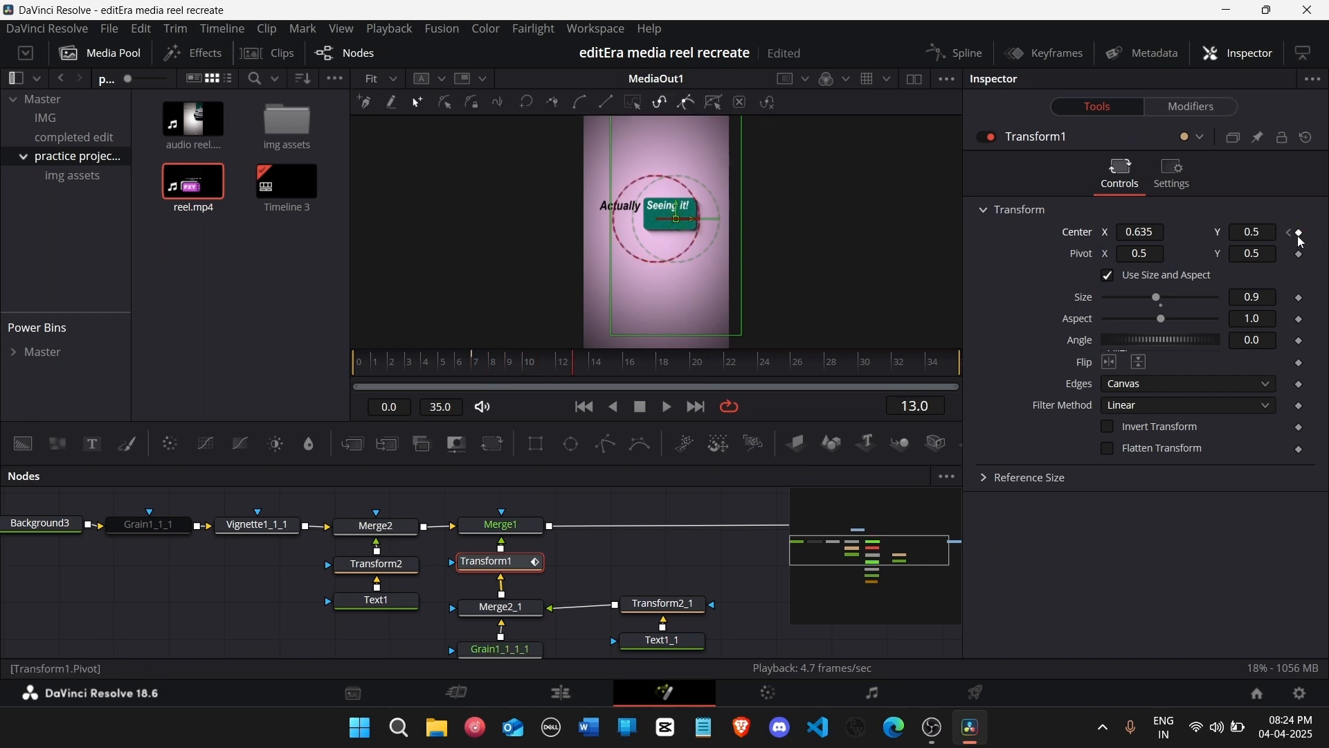
pyautogui.click(1301, 235)
# Step: Set Transform1's center Y to 0.35 at the frame 7 keyframe
pyautogui.click(1289, 232)
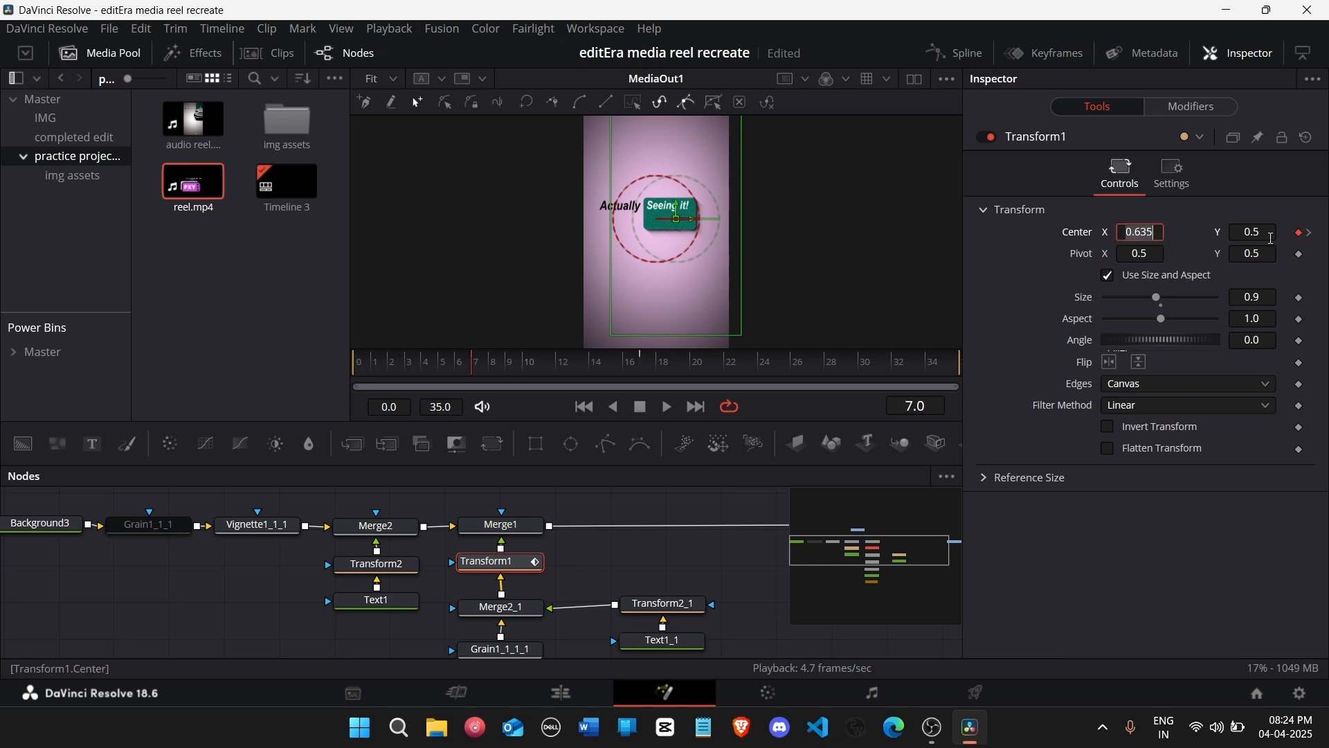
pyautogui.moveTo(1271, 238); pyautogui.dragTo(1240, 239)
pyautogui.write('0.')
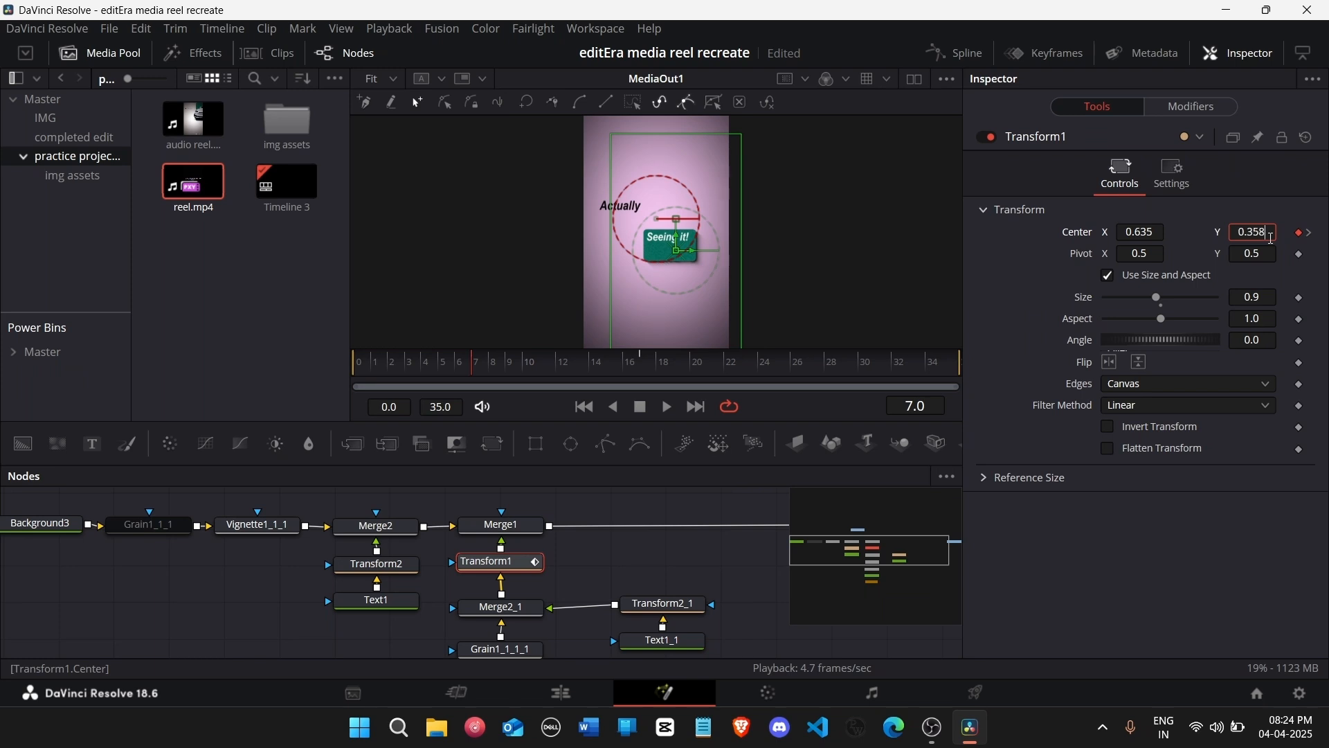
pyautogui.press('Return')
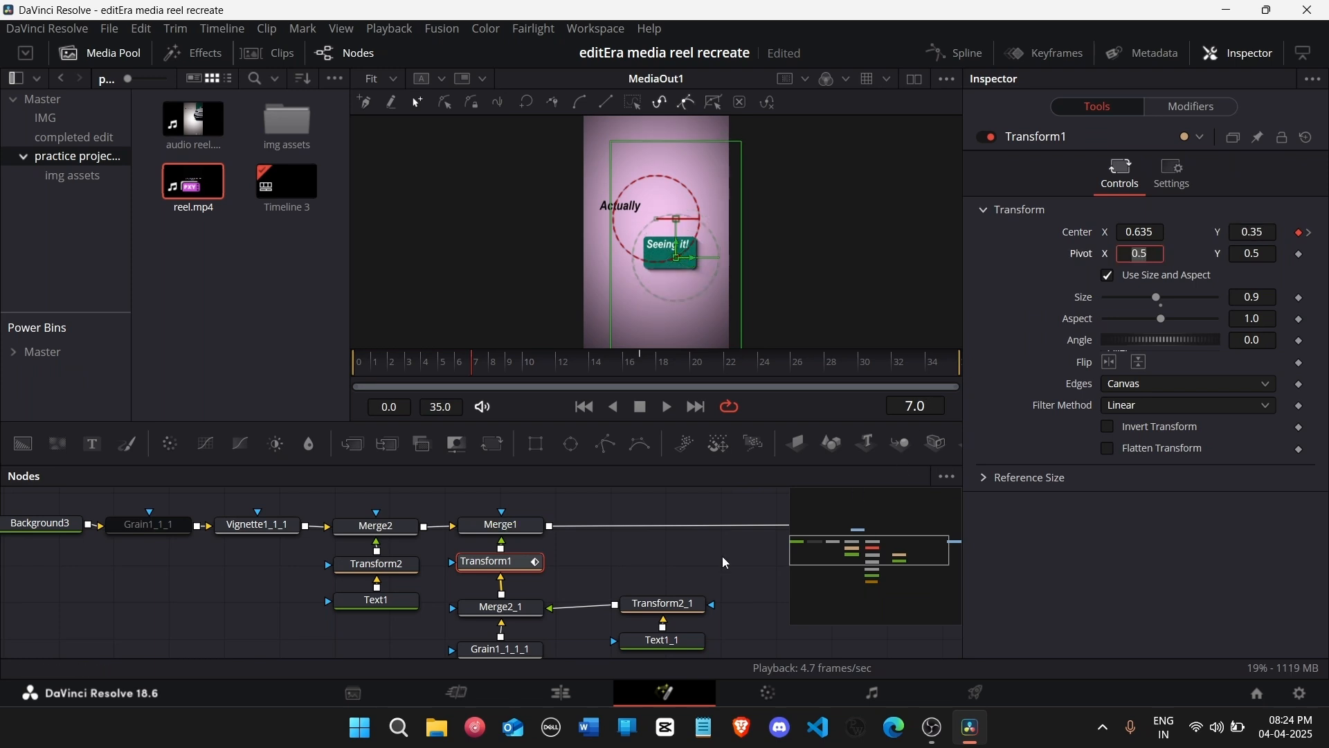
# Step: Smooth Transform1's position spline, fit it in view, and stretch the last keyframe's handle back to about frame 7 for a gradual ease-out
pyautogui.click(962, 53)
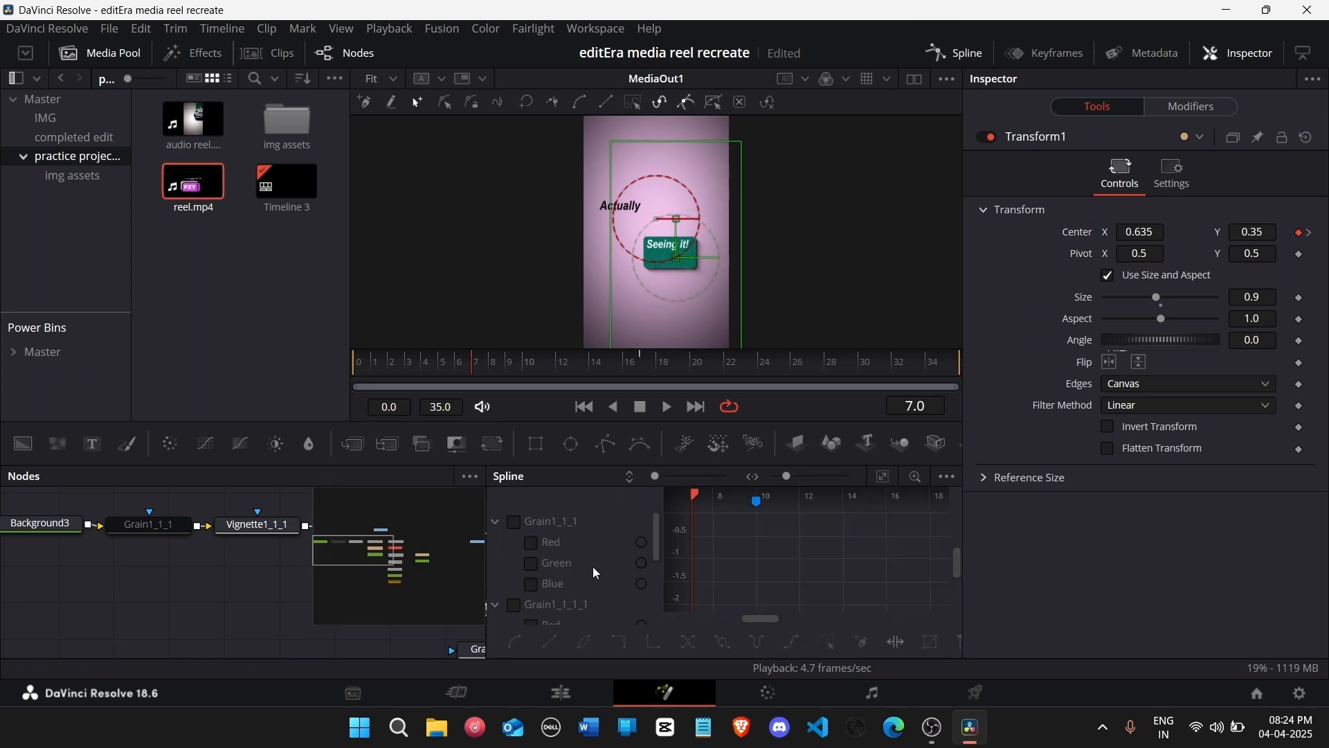
pyautogui.click(496, 564)
pyautogui.click(499, 565)
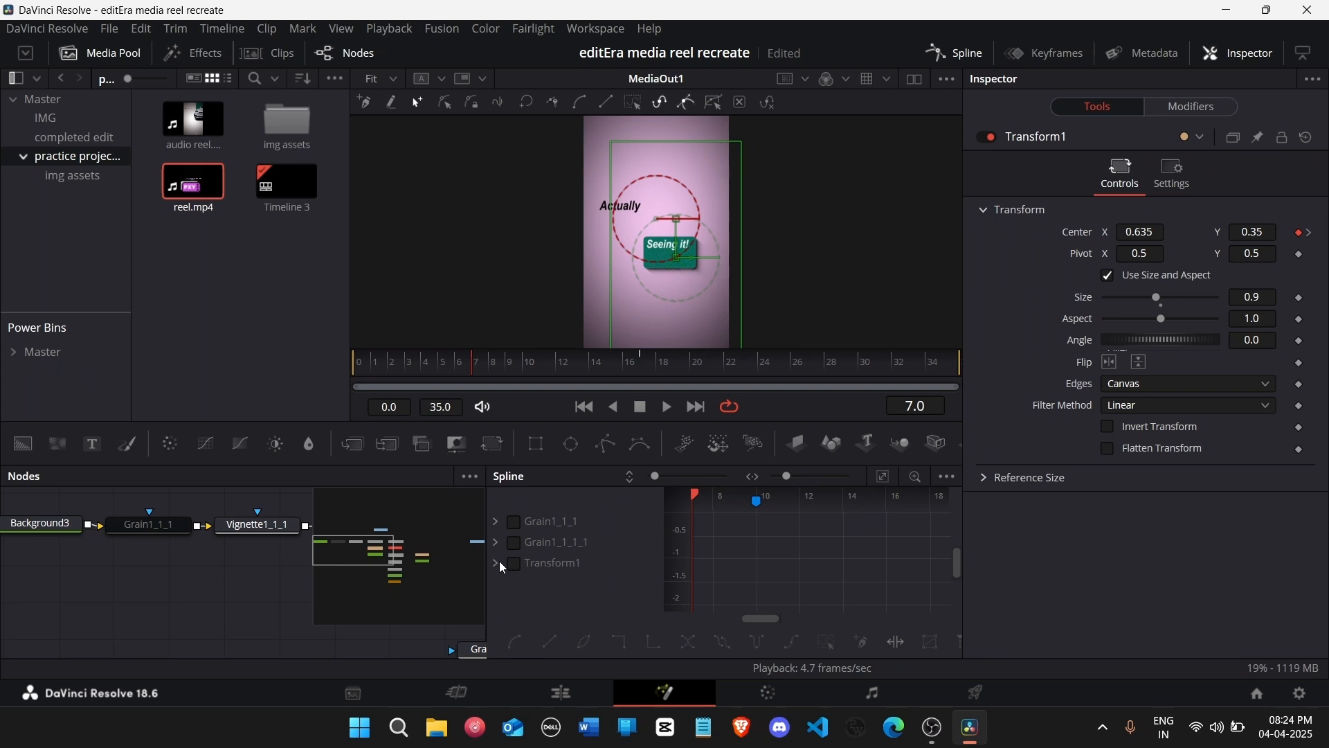
pyautogui.click(514, 564)
pyautogui.click(884, 482)
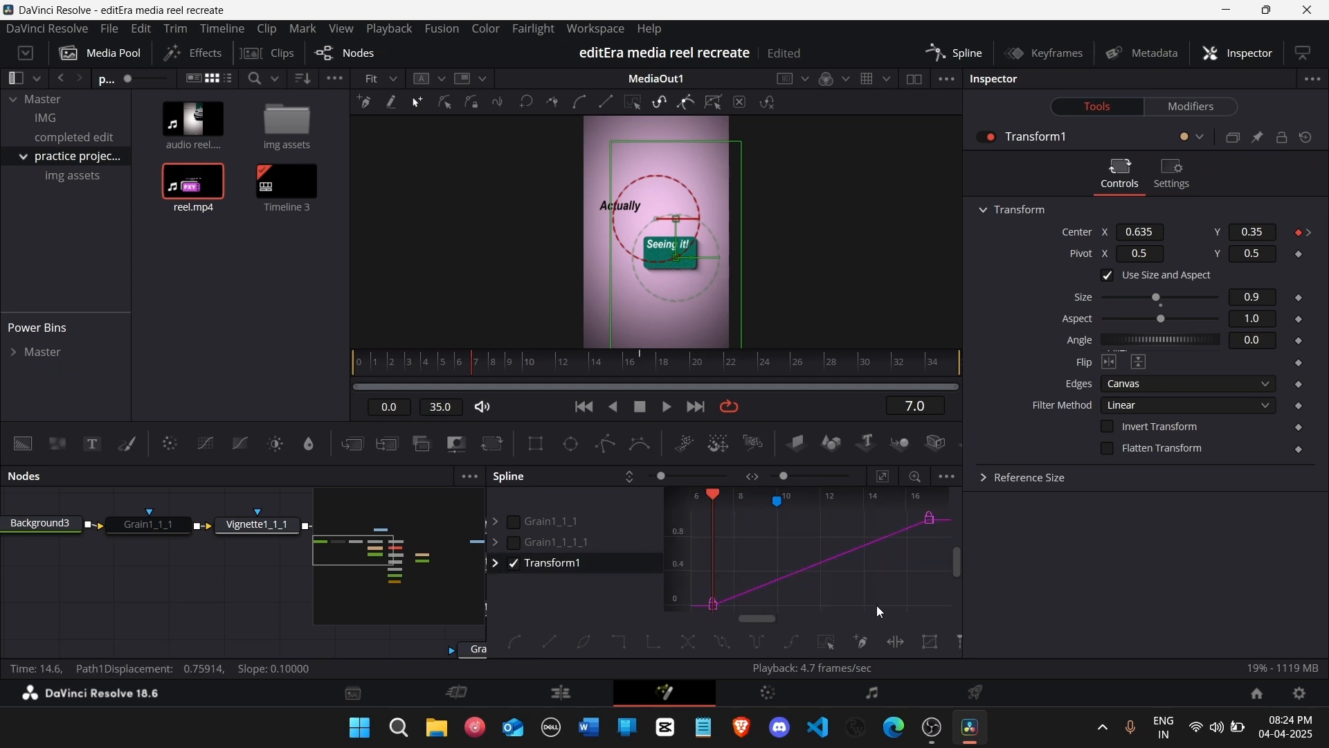
pyautogui.hotkey('ctrl', 'a')
pyautogui.press('f')
pyautogui.moveTo(857, 521); pyautogui.dragTo(747, 528)
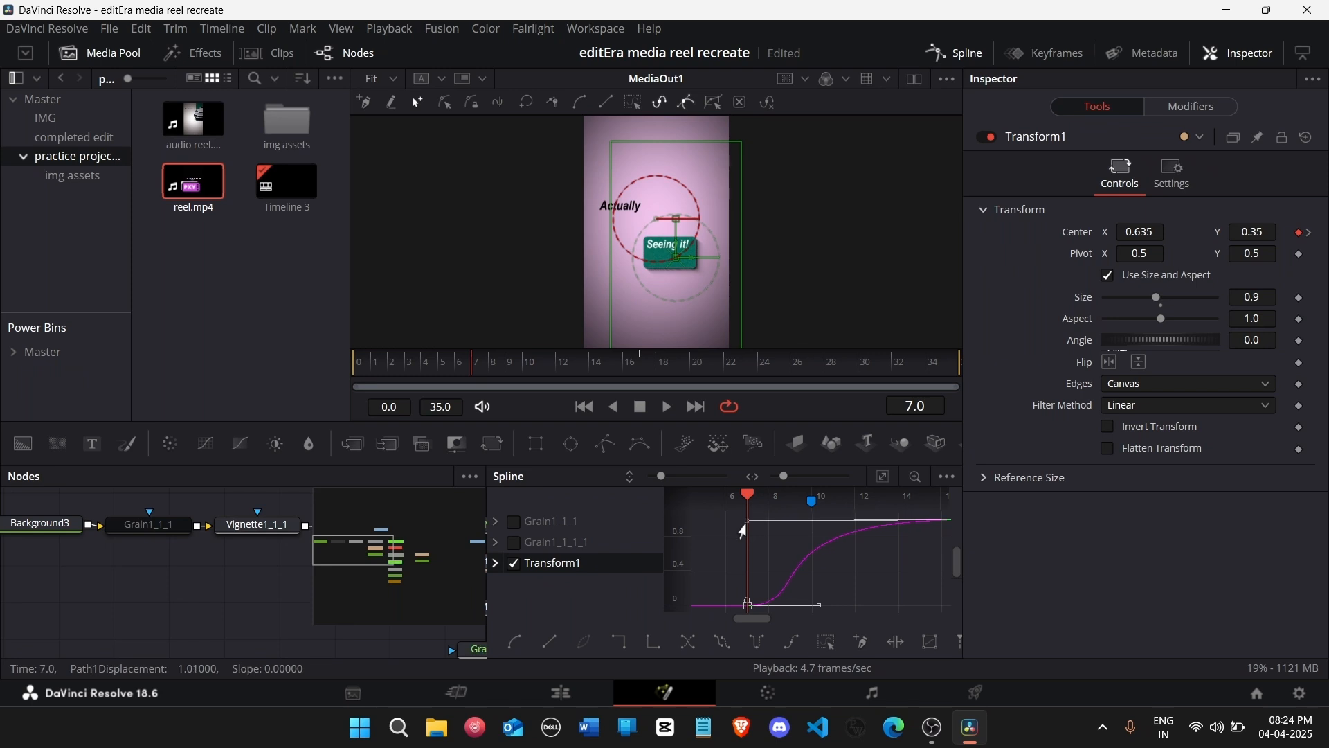
pyautogui.click(895, 596)
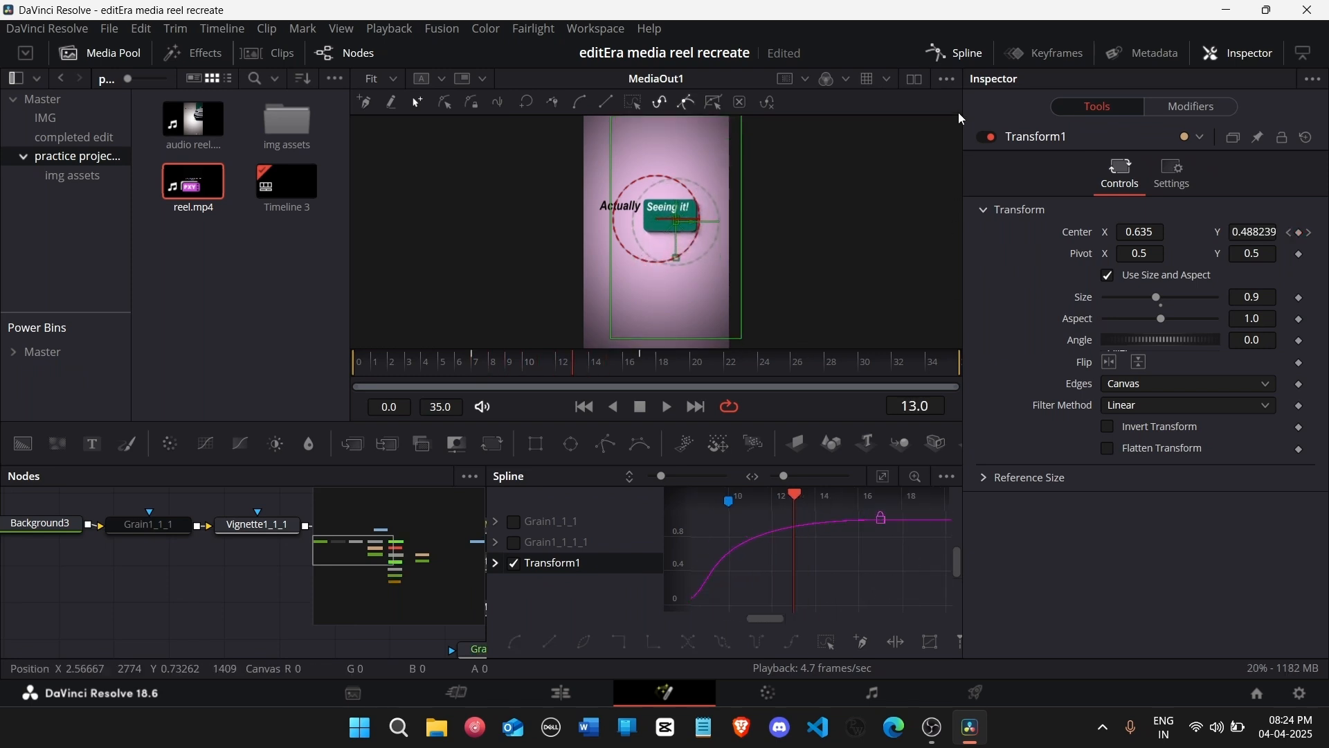
pyautogui.click(967, 57)
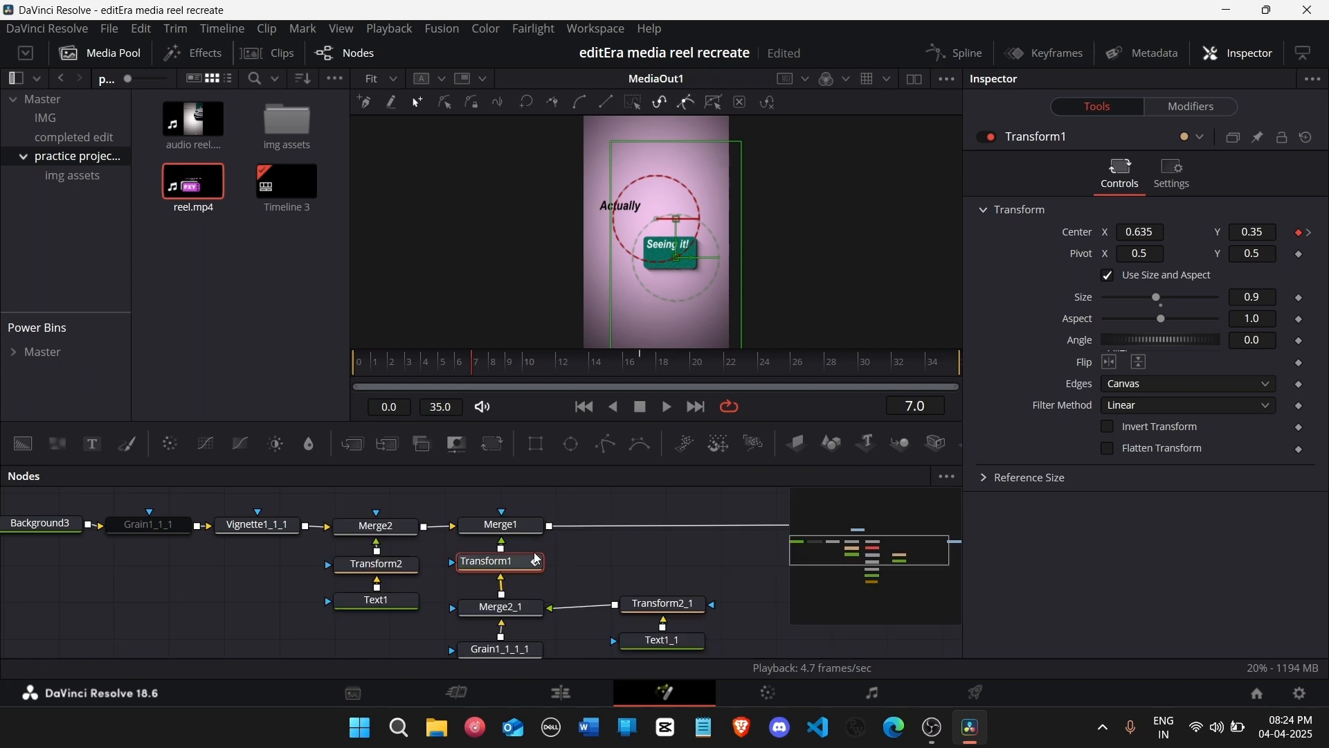
# Step: Keyframe Merge1's blend at frames 17 and 7, with the frame 7 value set to 0.0
pyautogui.click(502, 526)
pyautogui.click(1200, 173)
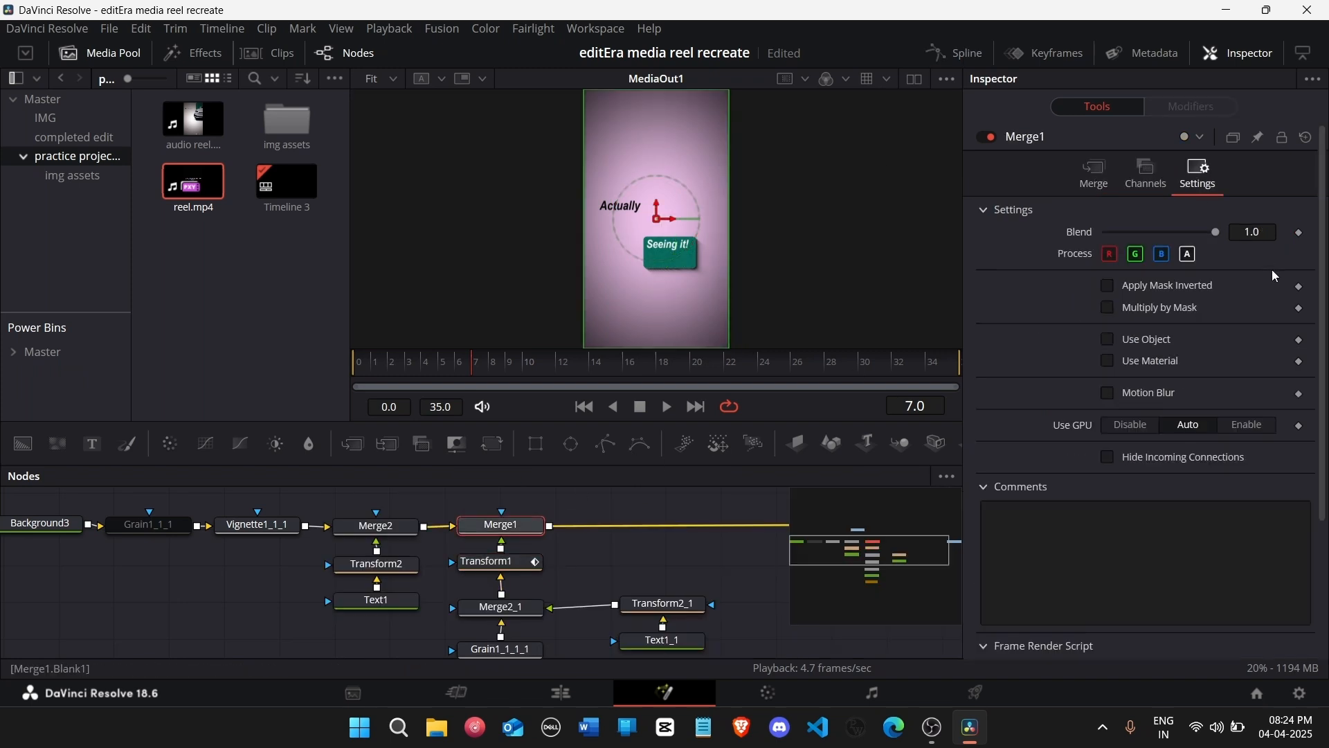
pyautogui.click(1300, 233)
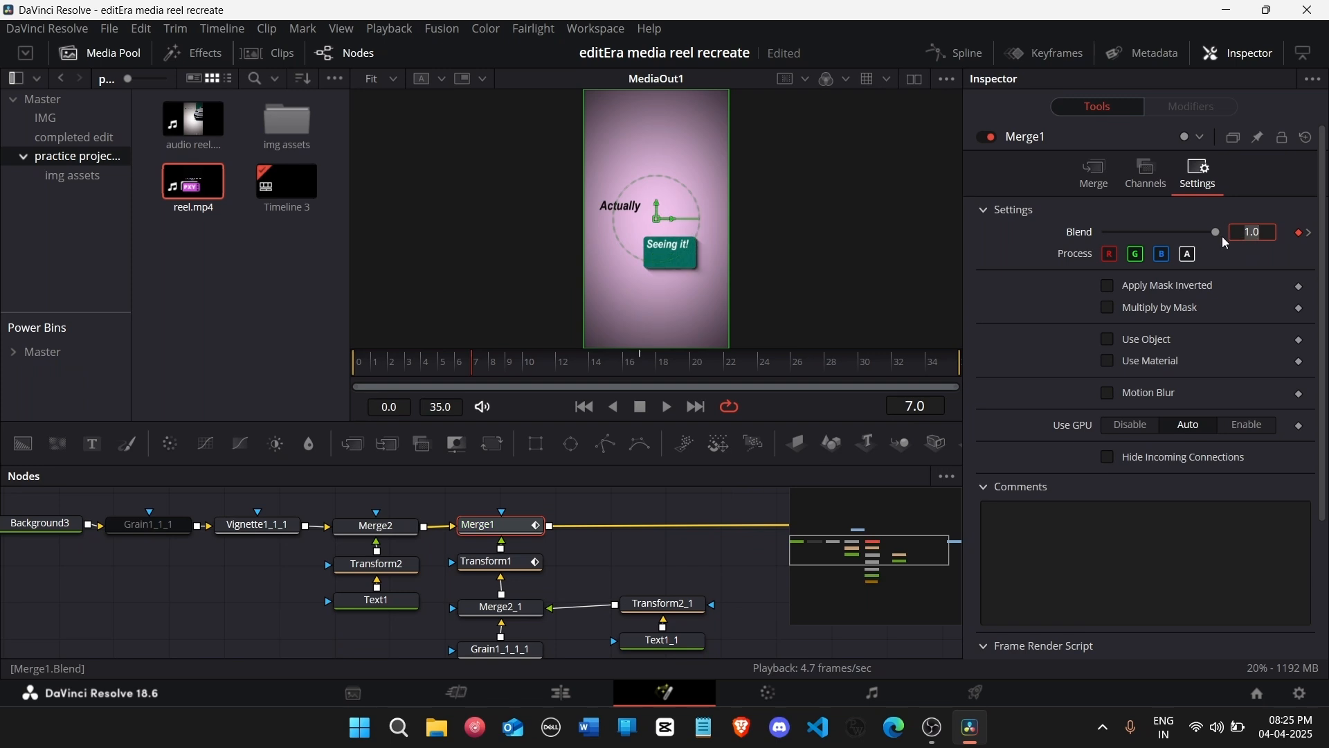
pyautogui.moveTo(1223, 235); pyautogui.dragTo(908, 226)
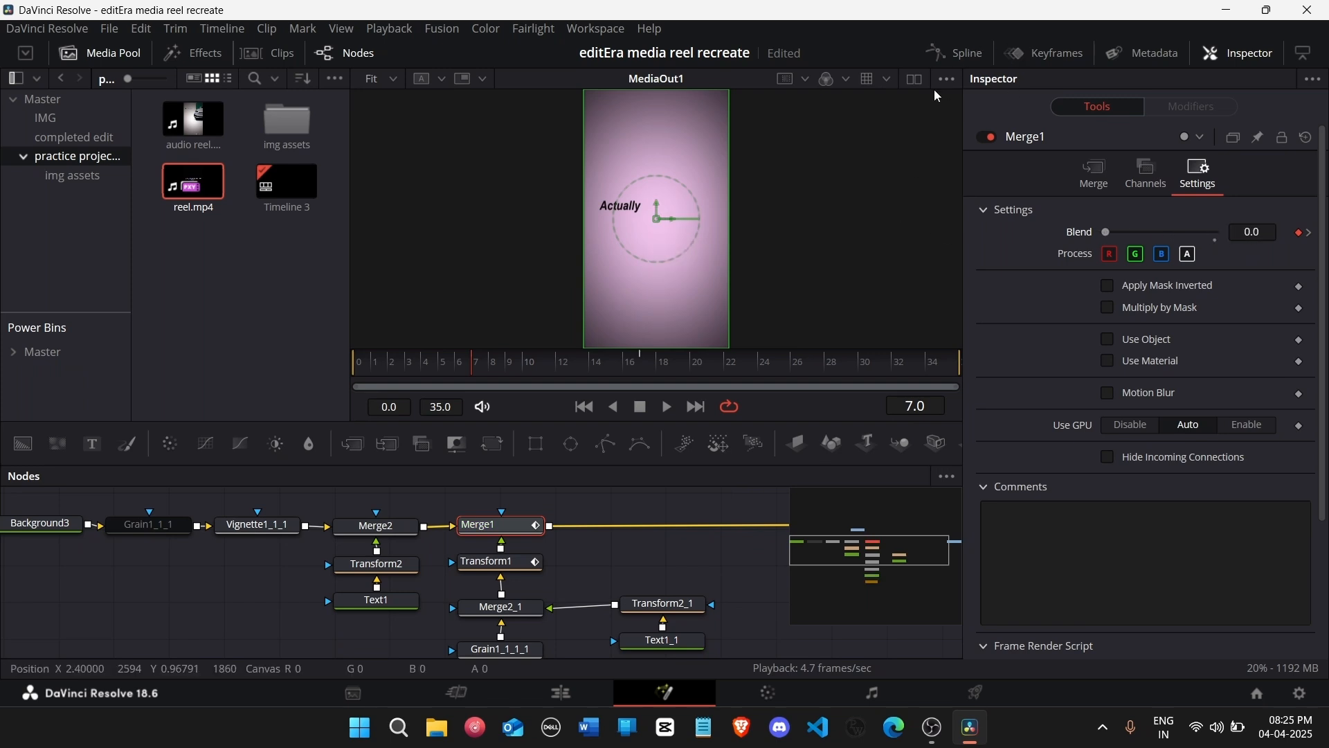
# Step: Smooth only Merge1's blend spline, stretch its last keyframe's handle back to about frame 7, and preview the fade-in
pyautogui.click(972, 46)
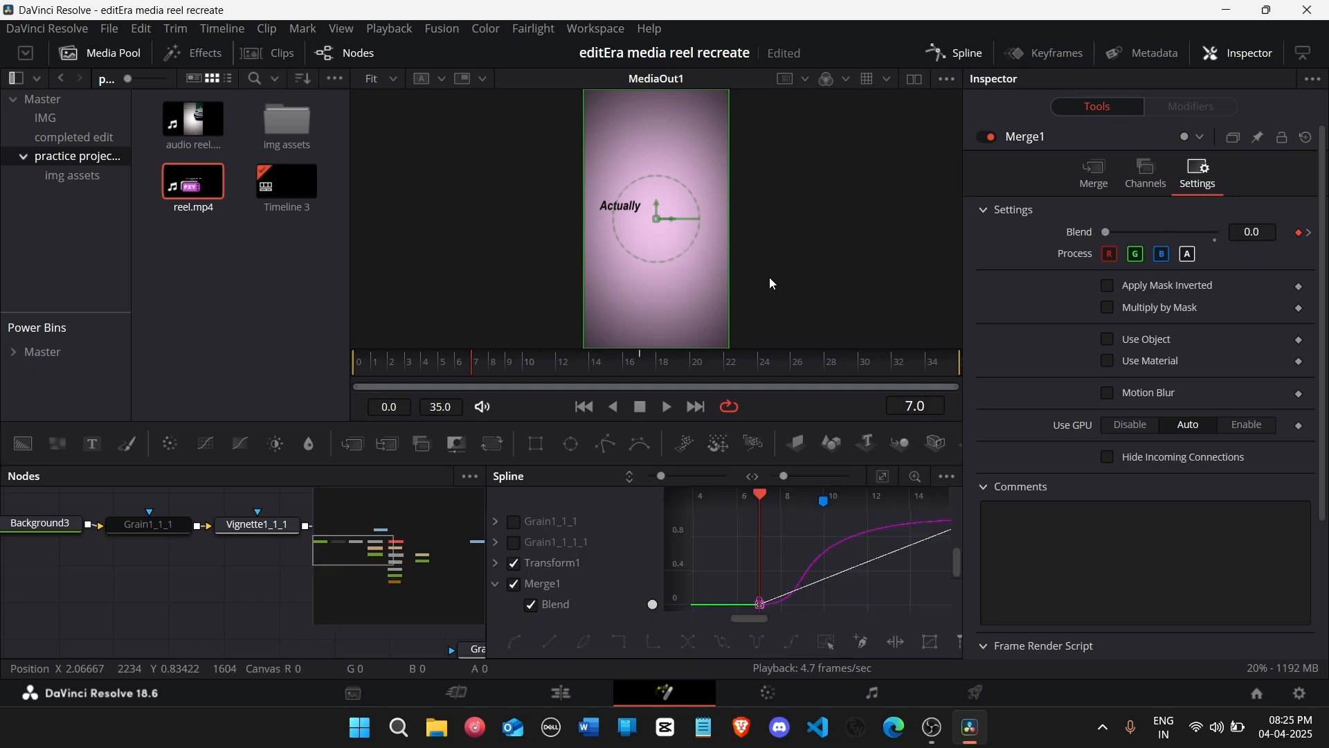
pyautogui.click(513, 563)
pyautogui.click(882, 477)
pyautogui.press('f')
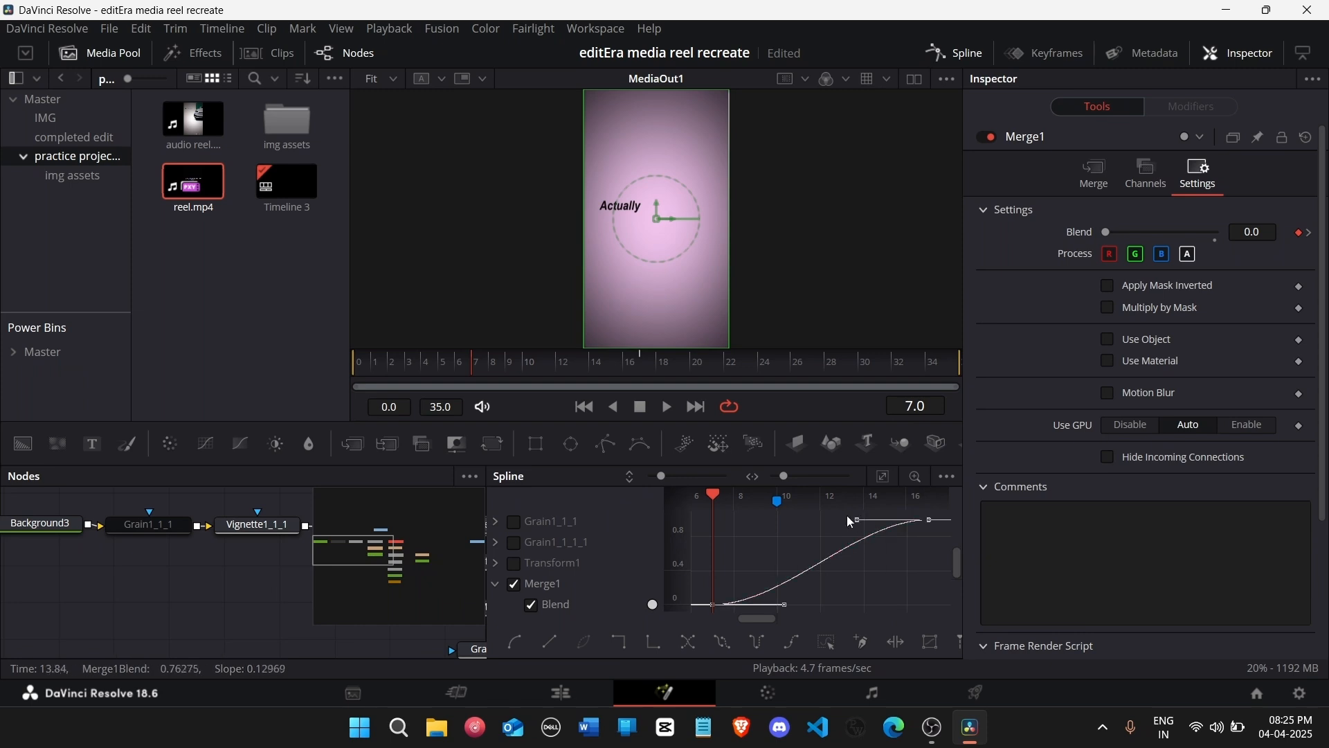
pyautogui.moveTo(856, 519); pyautogui.dragTo(706, 530)
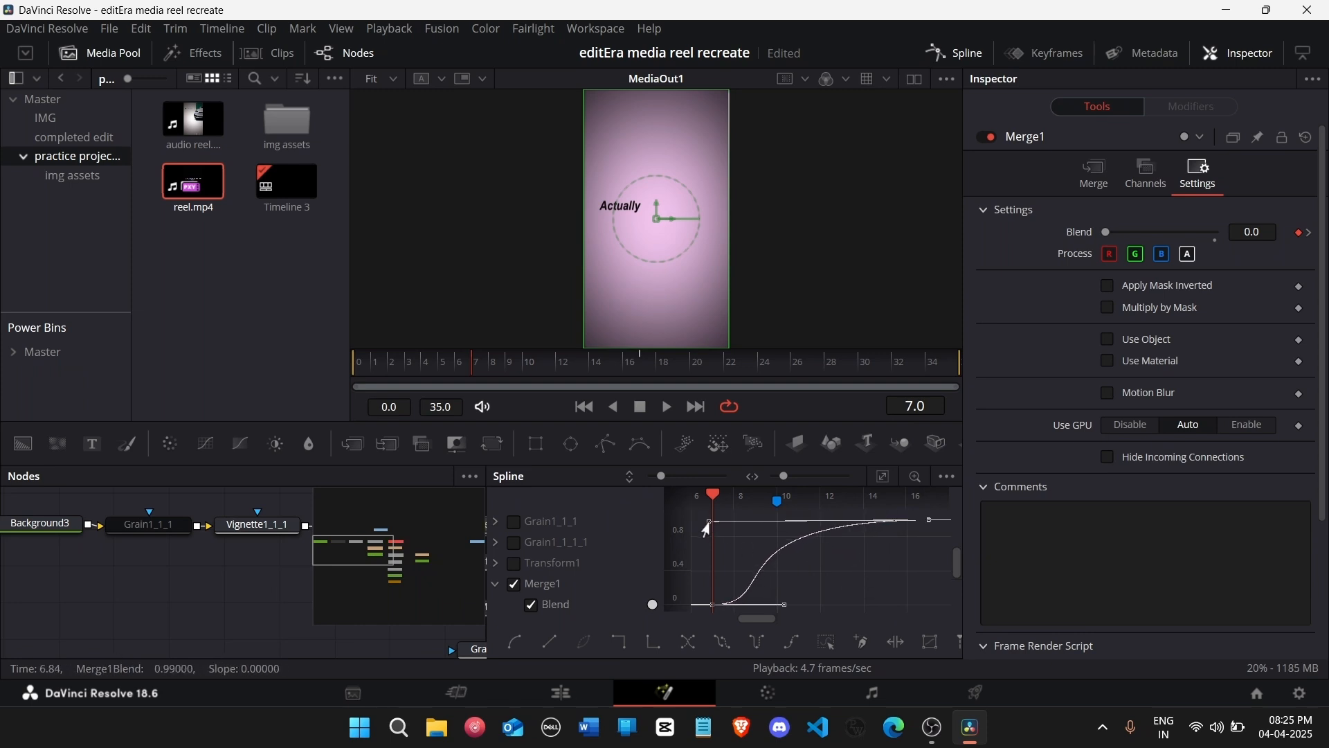
pyautogui.click(849, 581)
pyautogui.press('space')
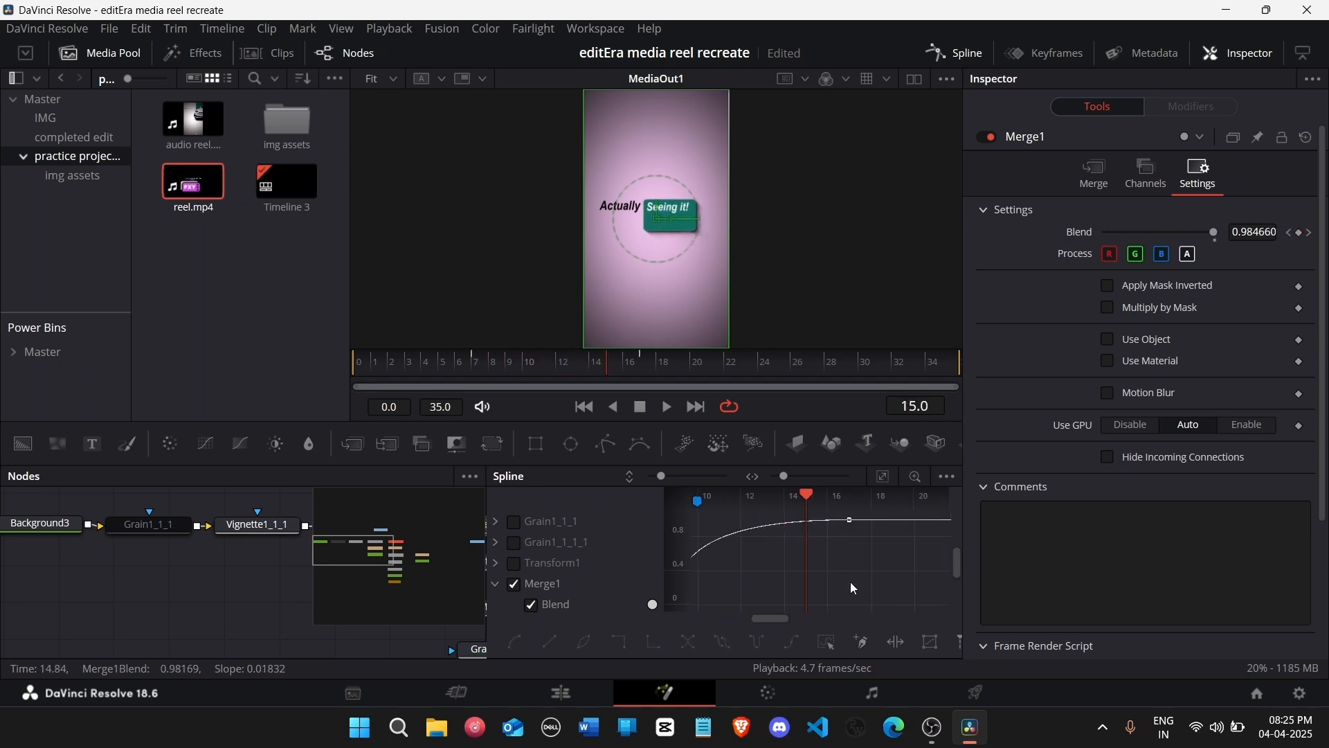
pyautogui.press('j')
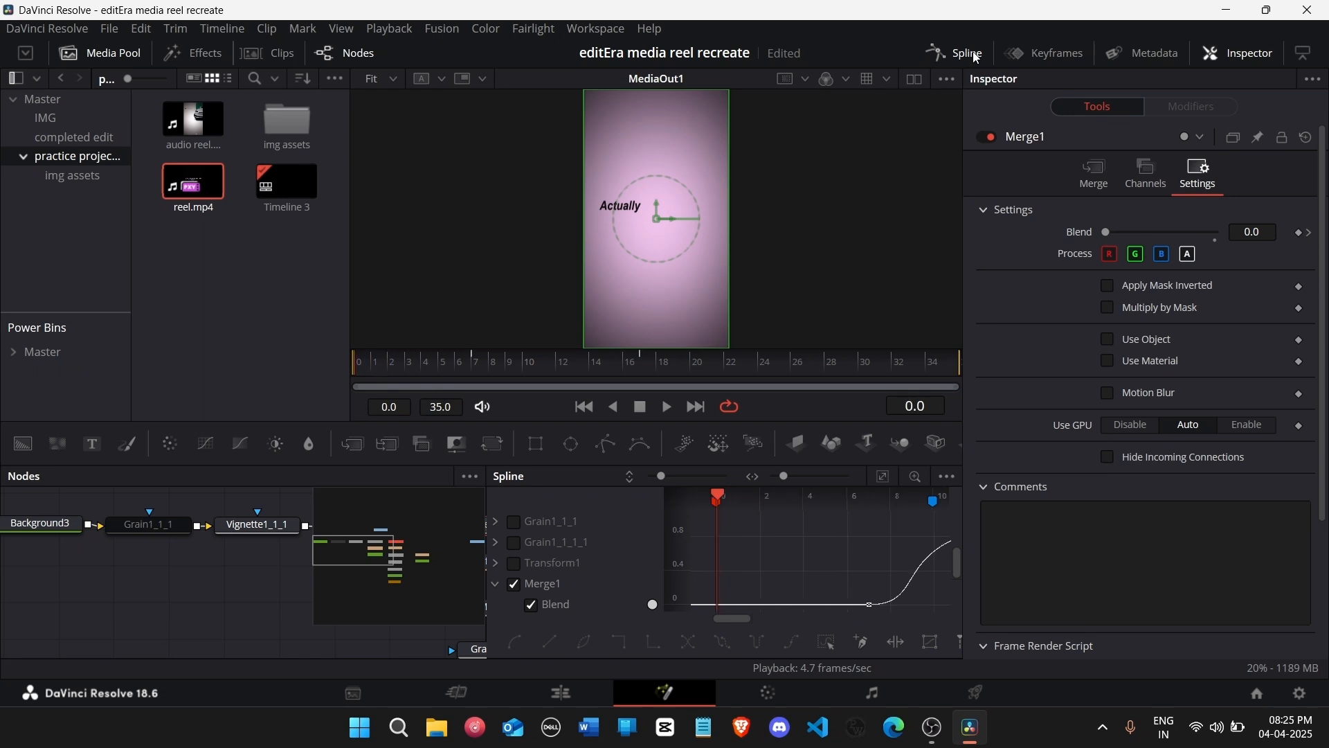
pyautogui.click(973, 55)
# Step: Keyframe Merge2's blend from 0.0 at frame 0 to 1.0 at frame 10
pyautogui.click(410, 526)
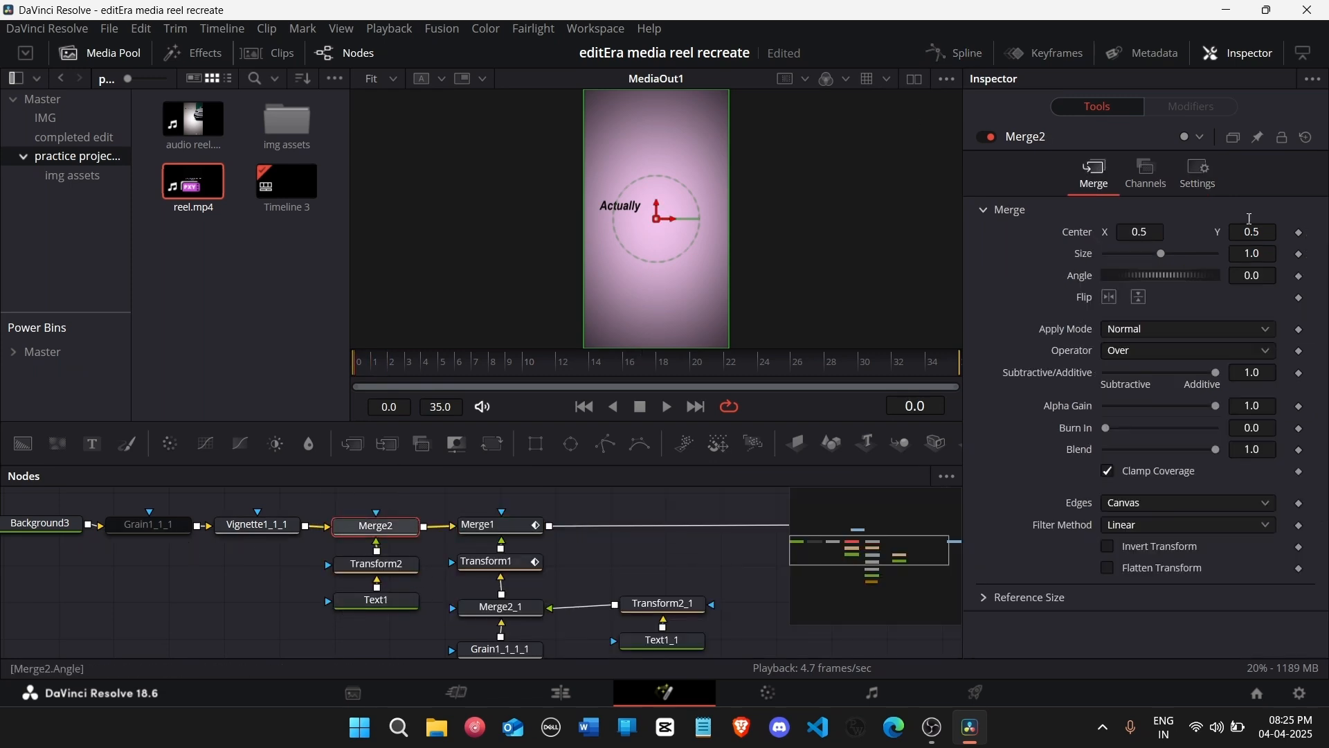
pyautogui.click(1199, 173)
pyautogui.click(1299, 240)
pyautogui.press('Right')
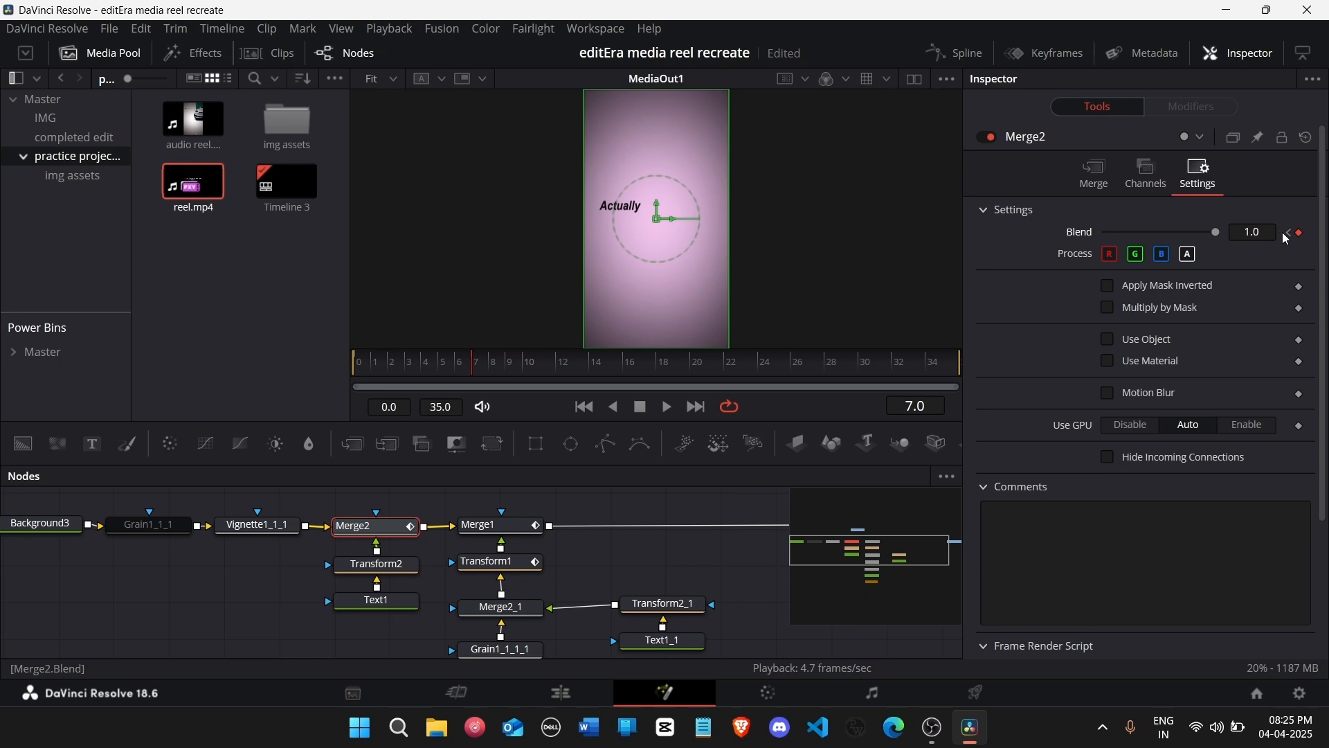
pyautogui.click(1289, 237)
pyautogui.click(1256, 232)
pyautogui.click(1312, 233)
pyautogui.press('Right')
pyautogui.click(1309, 234)
pyautogui.click(1309, 233)
pyautogui.click(1290, 234)
pyautogui.click(1291, 234)
# Step: Smooth only Merge2's blend spline, stretch the frame 10 keyframe's handle back to about frame 0, and preview the title animation
pyautogui.click(955, 54)
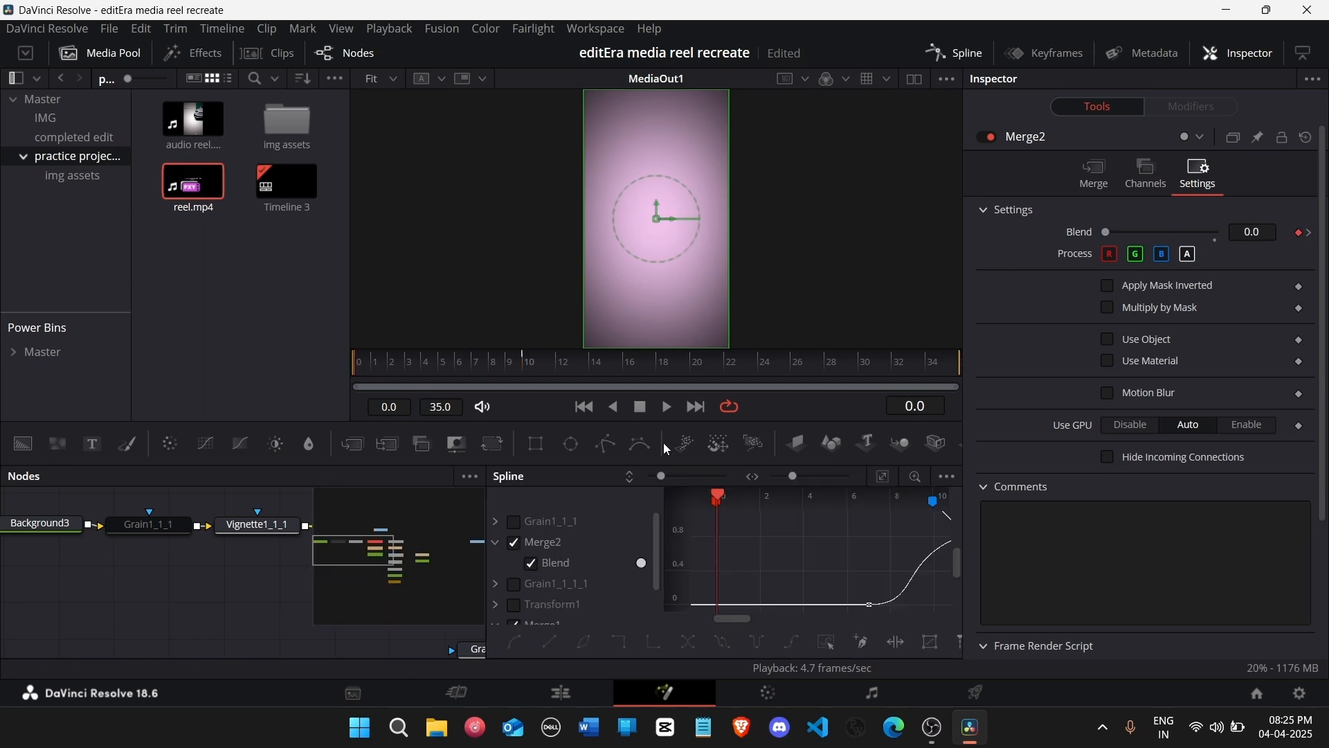
pyautogui.click(883, 477)
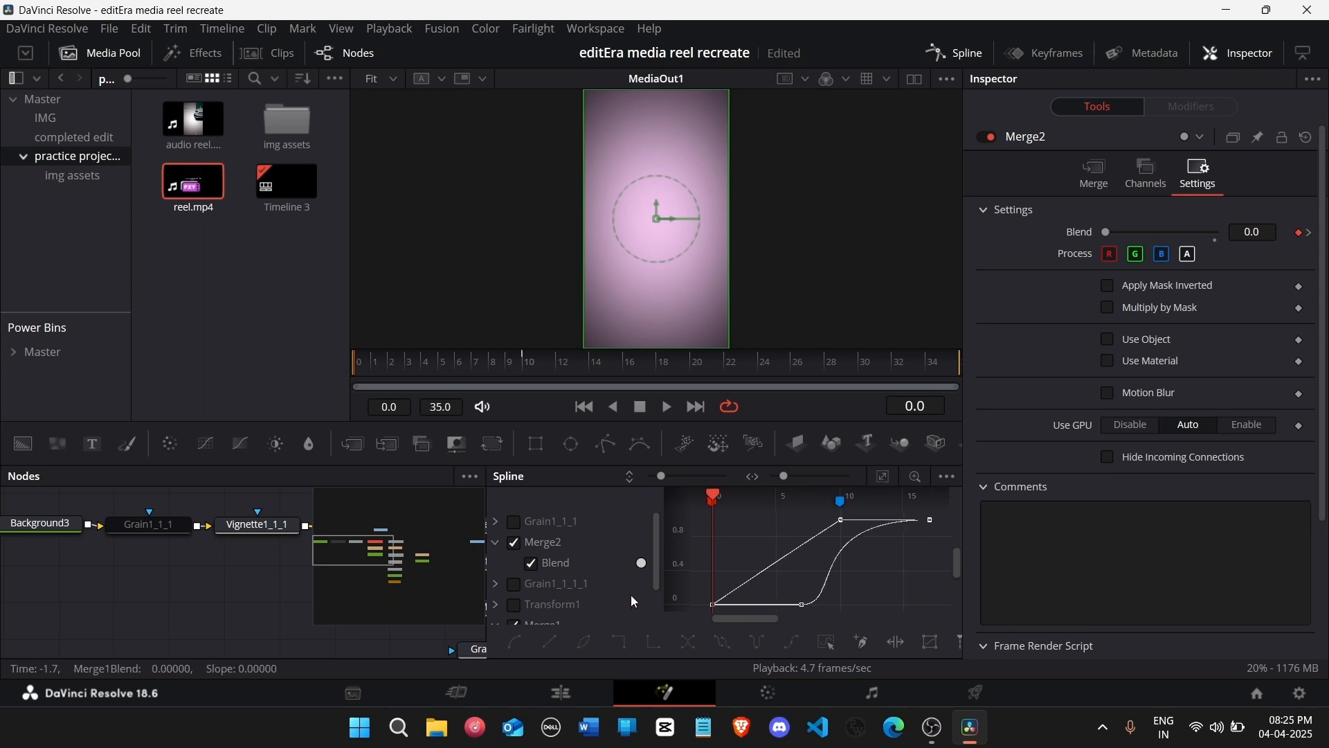
pyautogui.scroll(-2, 561, 592)
pyautogui.click(513, 584)
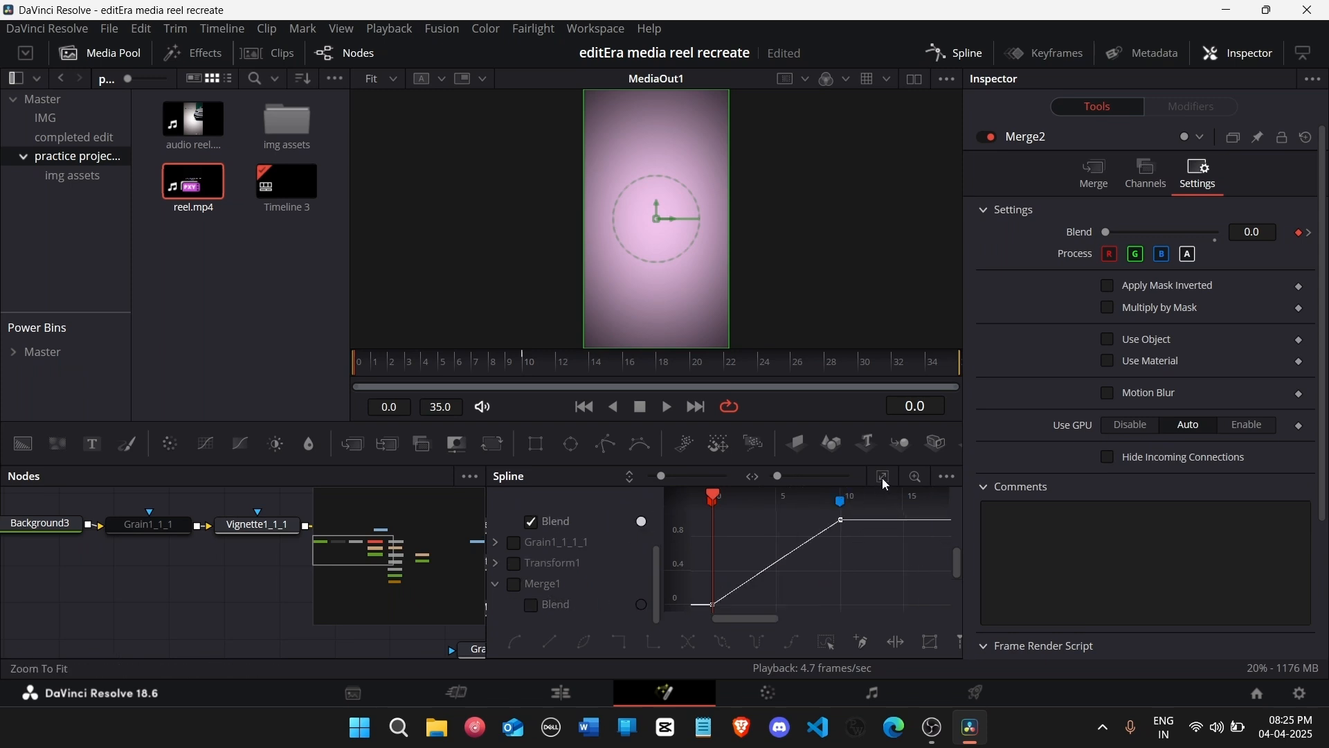
pyautogui.press('s')
pyautogui.moveTo(856, 520); pyautogui.dragTo(712, 520)
pyautogui.click(830, 567)
pyautogui.press('space')
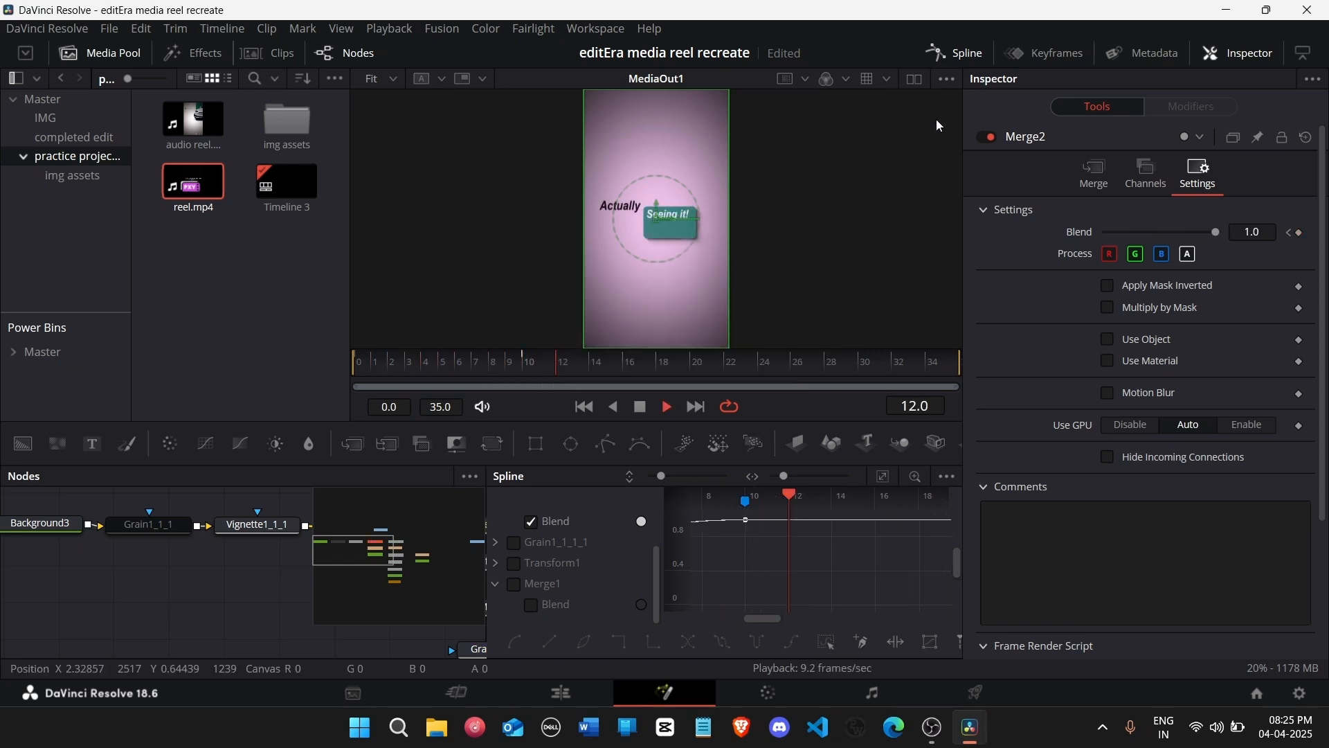
pyautogui.press('space')
pyautogui.click(955, 52)
pyautogui.moveTo(569, 374); pyautogui.dragTo(611, 382)
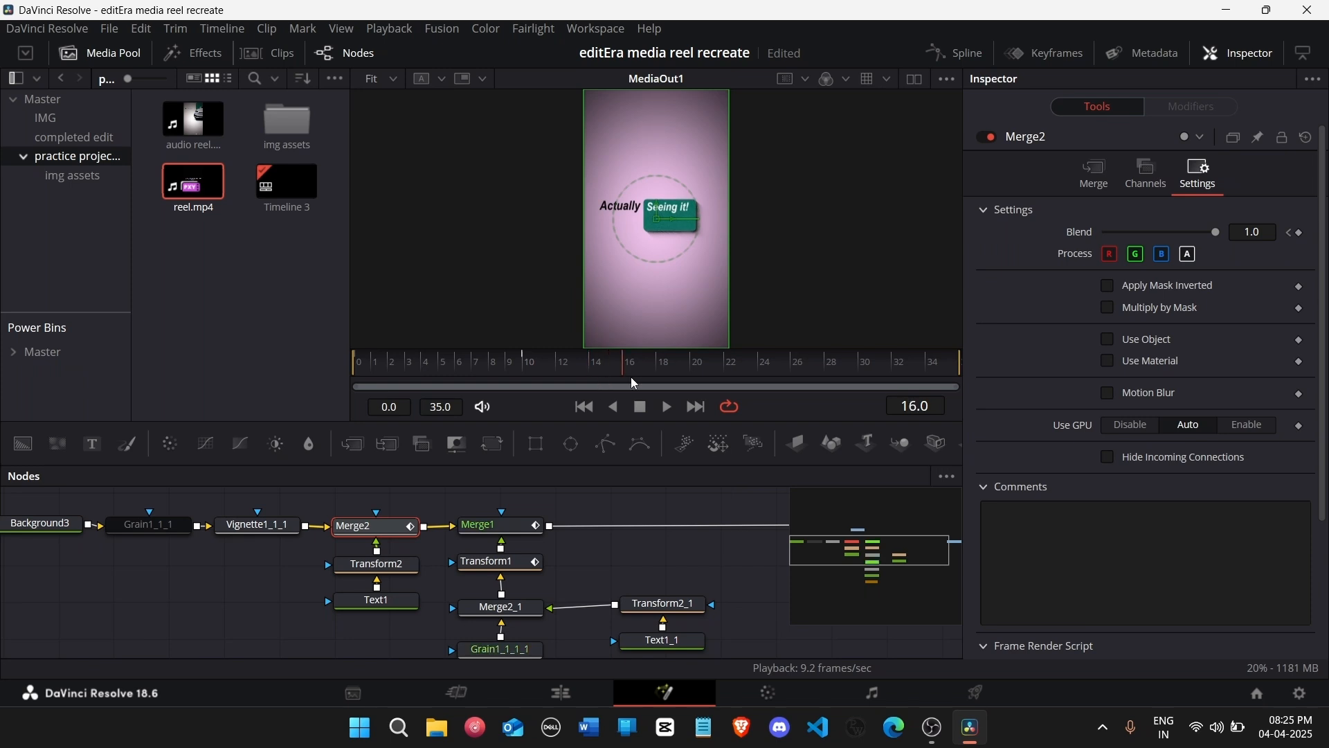
pyautogui.scroll(-3, 650, 578)
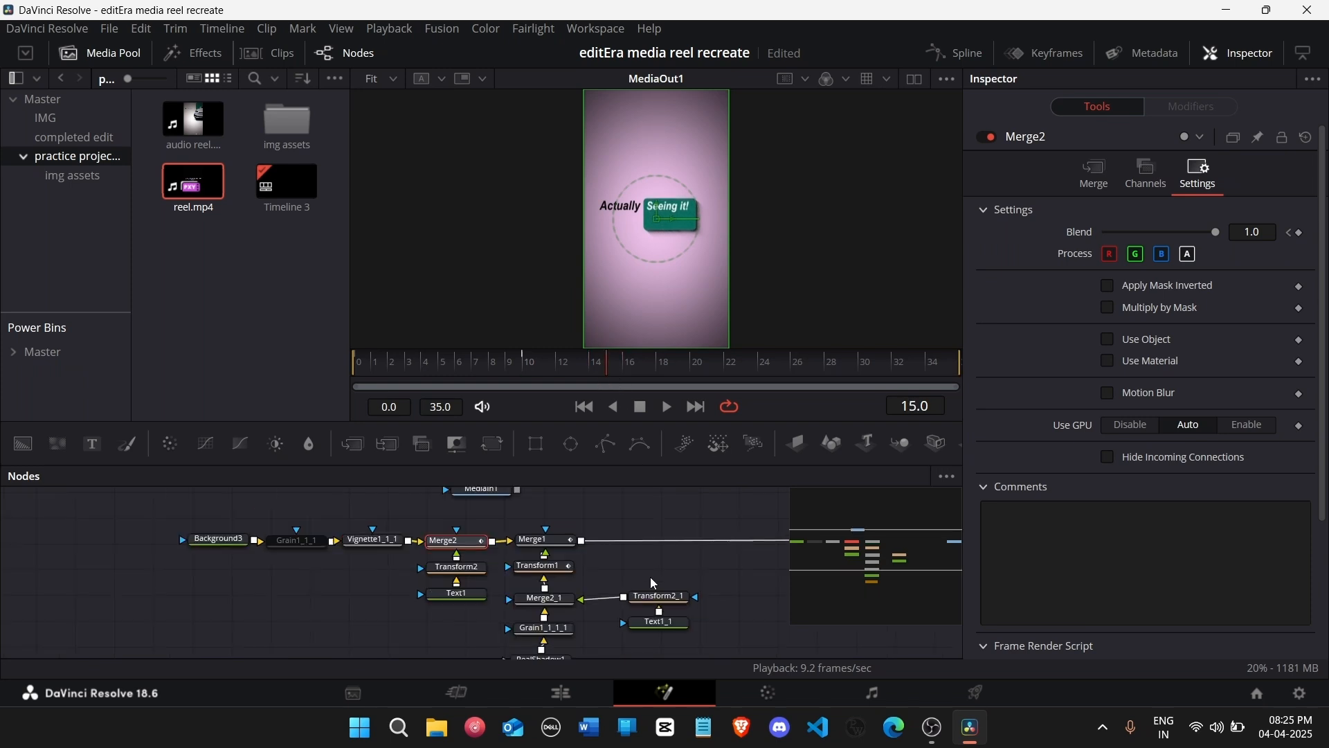
pyautogui.moveTo(857, 550); pyautogui.dragTo(891, 558)
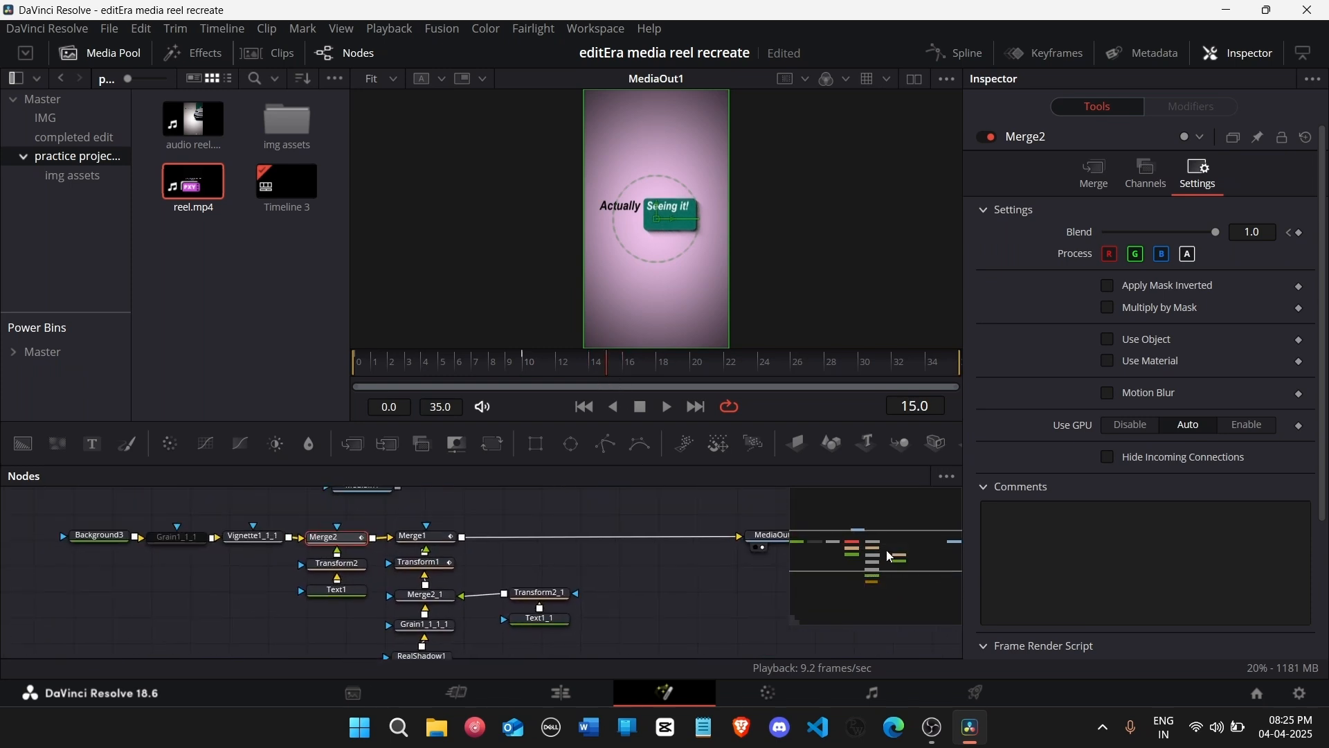
pyautogui.scroll(-3, 654, 592)
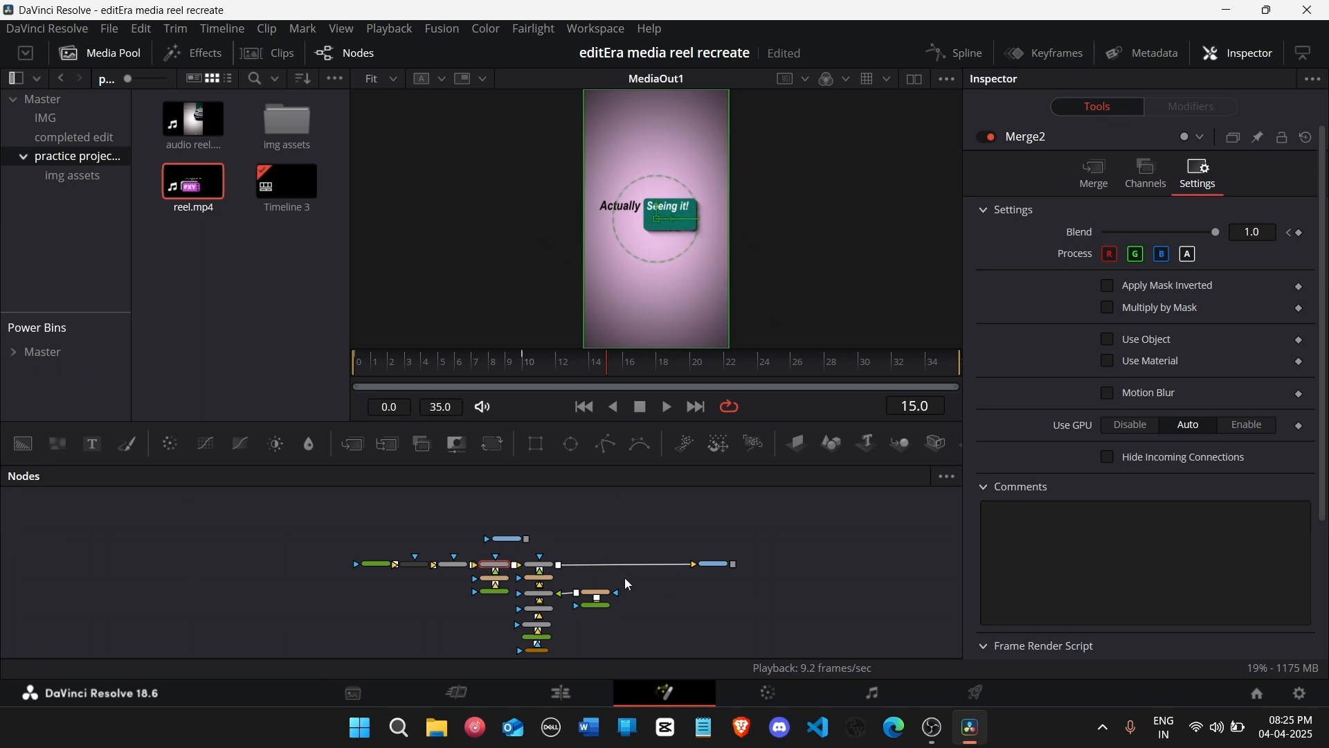
pyautogui.scroll(5, 625, 577)
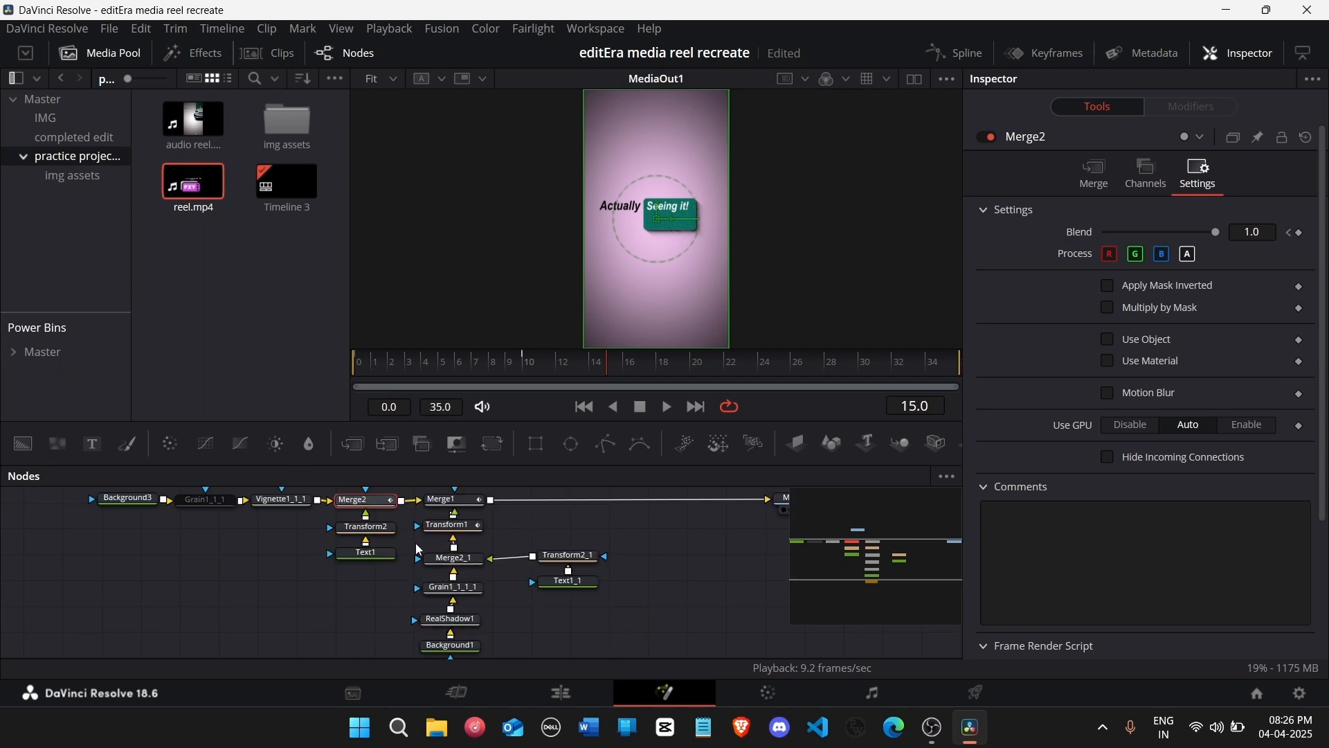
# Step: Shift both title parts sideways by setting center X to 0.592 on Merge2 and 0.588 on Merge1, and scrub through the result
pyautogui.click(1095, 173)
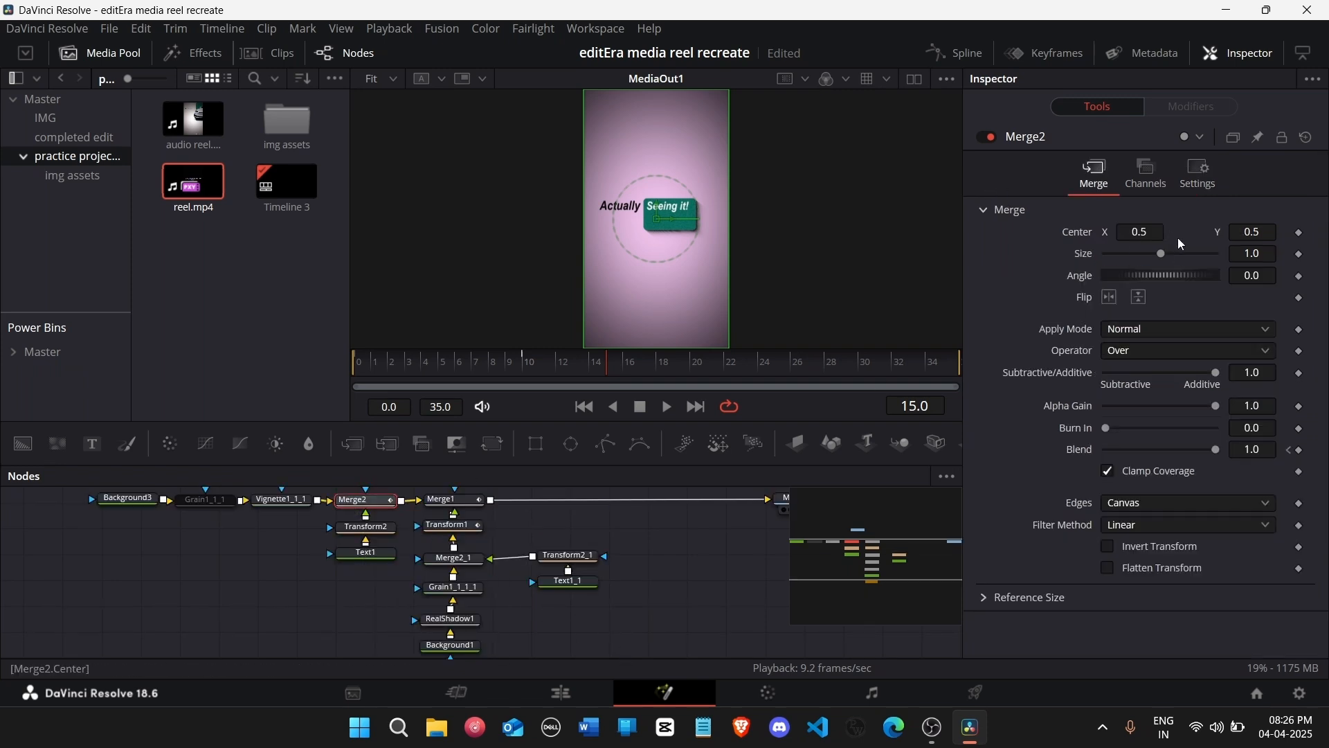
pyautogui.moveTo(1142, 232); pyautogui.dragTo(1193, 232)
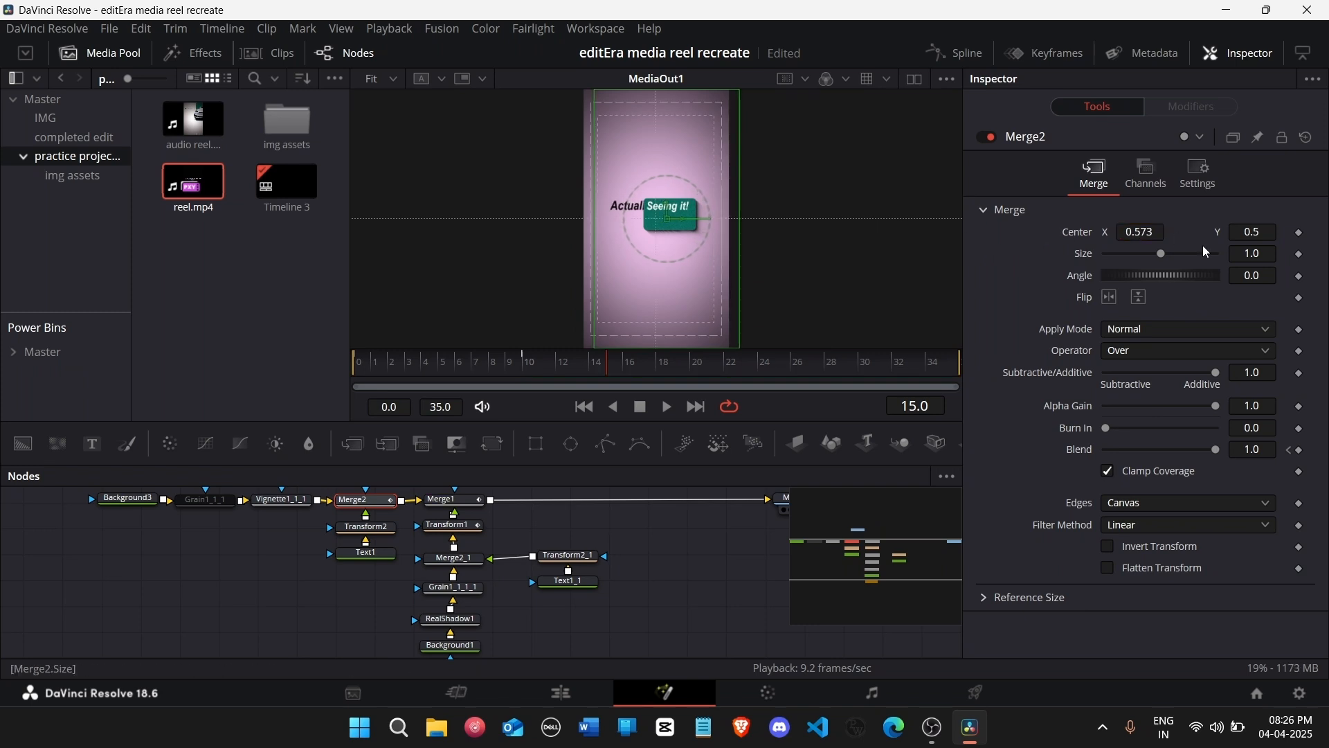
pyautogui.moveTo(1153, 240)
pyautogui.mouseDown()
pyautogui.moveTo(1067, 239)
pyautogui.moveTo(1153, 240)
pyautogui.mouseUp()
pyautogui.click(454, 500)
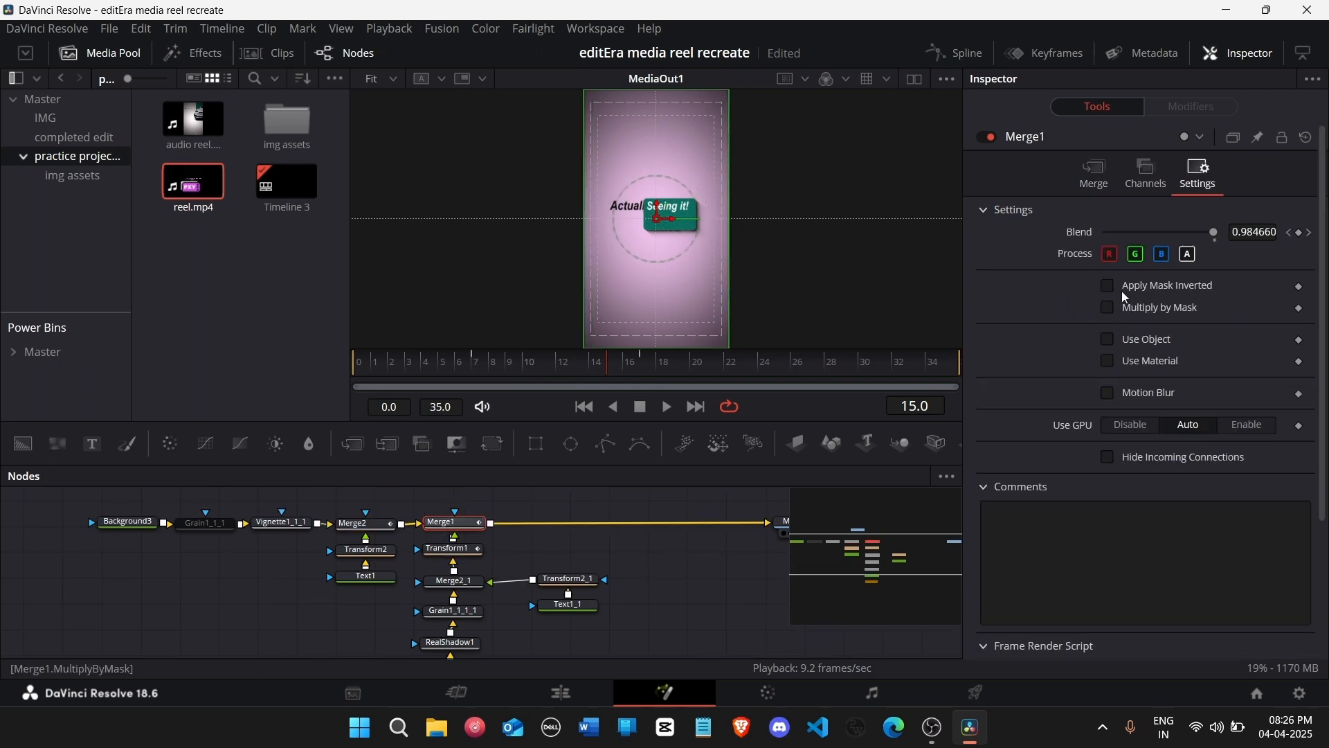
pyautogui.click(1095, 170)
pyautogui.moveTo(1142, 232); pyautogui.dragTo(1203, 232)
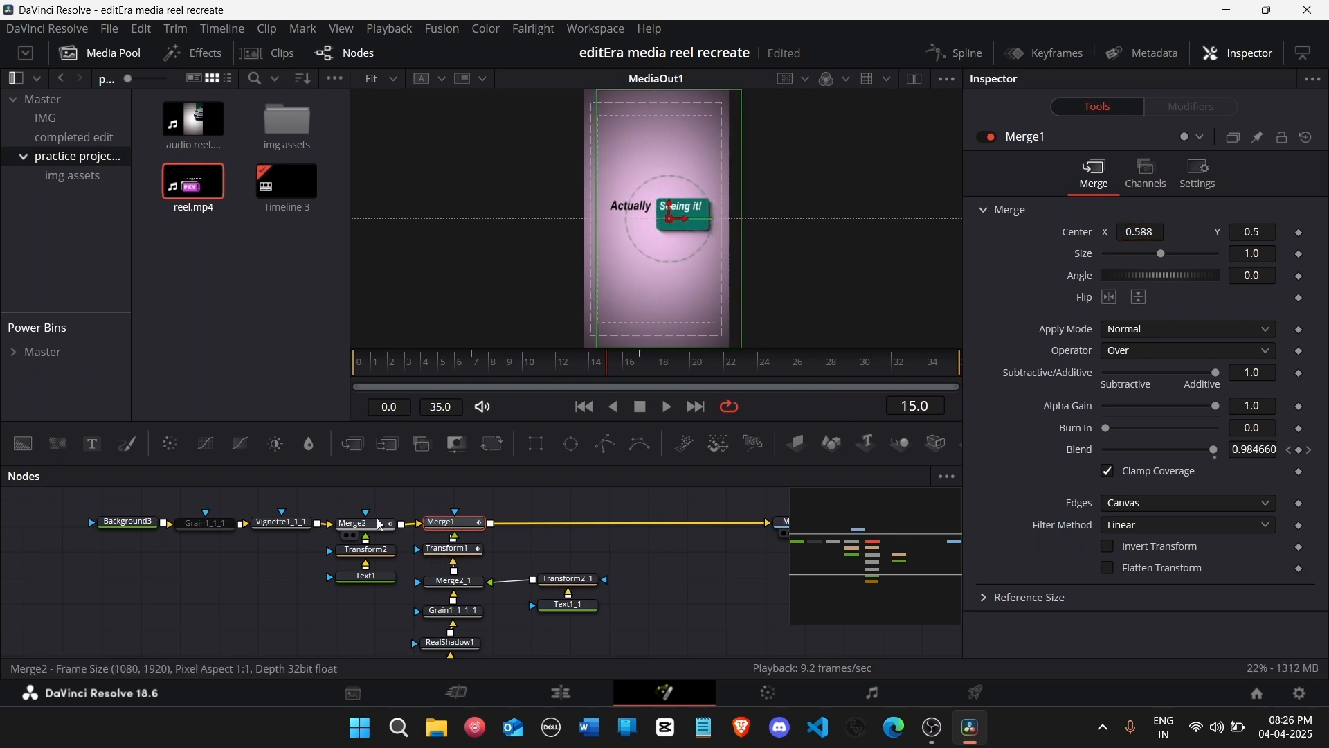
pyautogui.click(357, 522)
pyautogui.moveTo(1148, 232); pyautogui.dragTo(1161, 232)
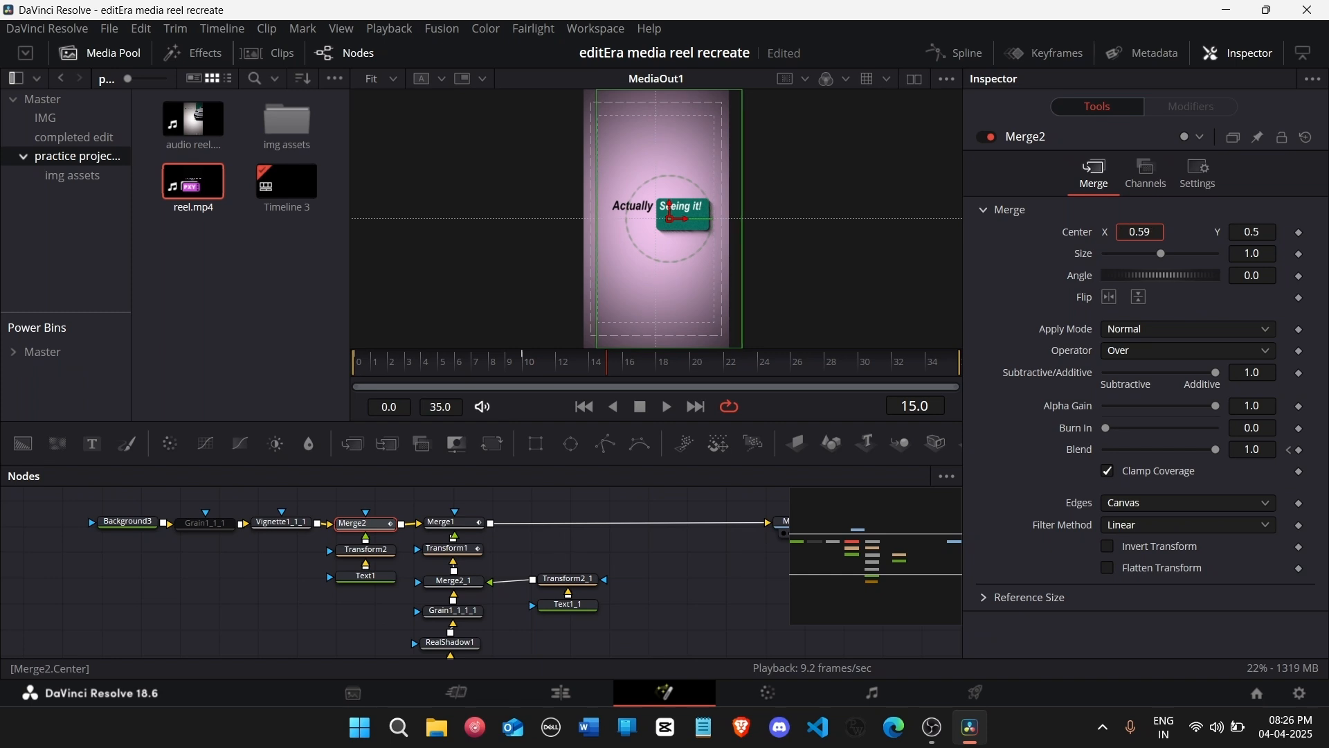
pyautogui.click(688, 615)
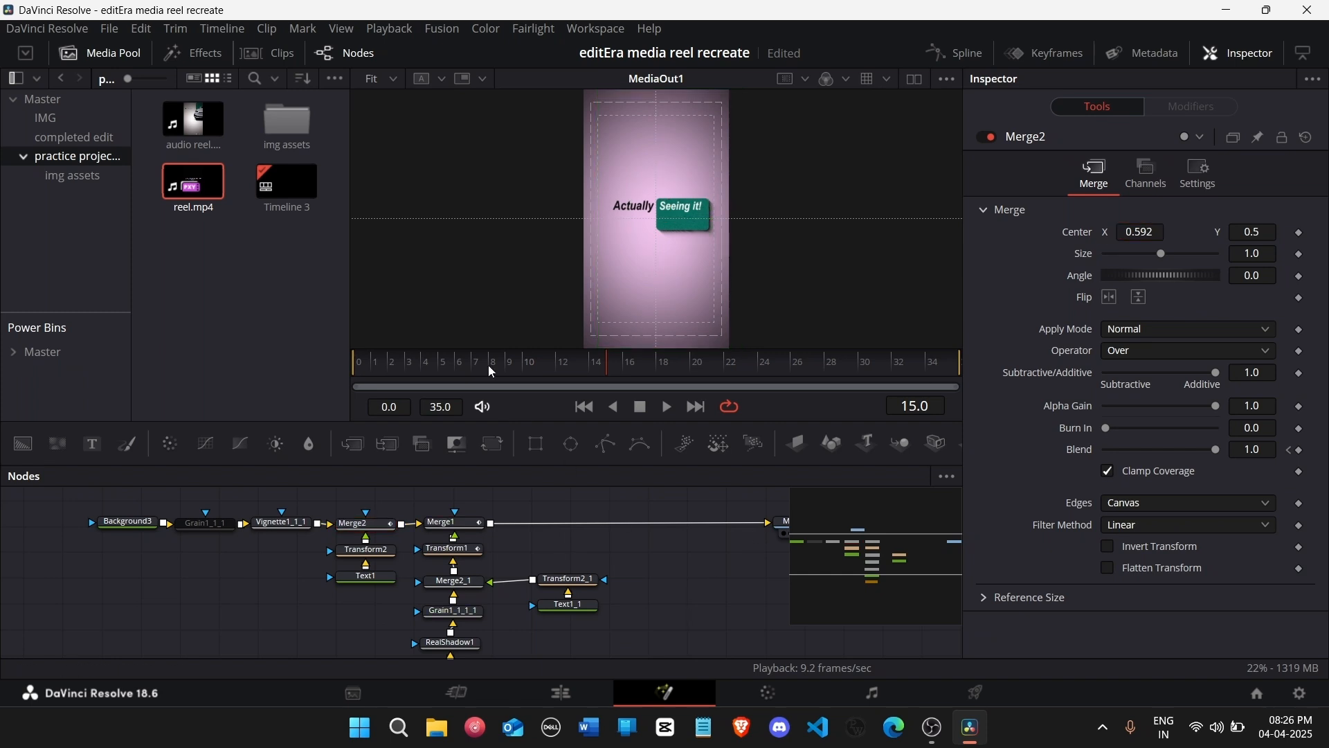
pyautogui.moveTo(488, 364); pyautogui.dragTo(612, 385)
# Step: Add the eye_model FBX mesh to the node graph, feed it into Renderer3D1, and set its size to 0.167
pyautogui.moveTo(909, 551); pyautogui.dragTo(957, 543)
pyautogui.moveTo(475, 565); pyautogui.dragTo(684, 564)
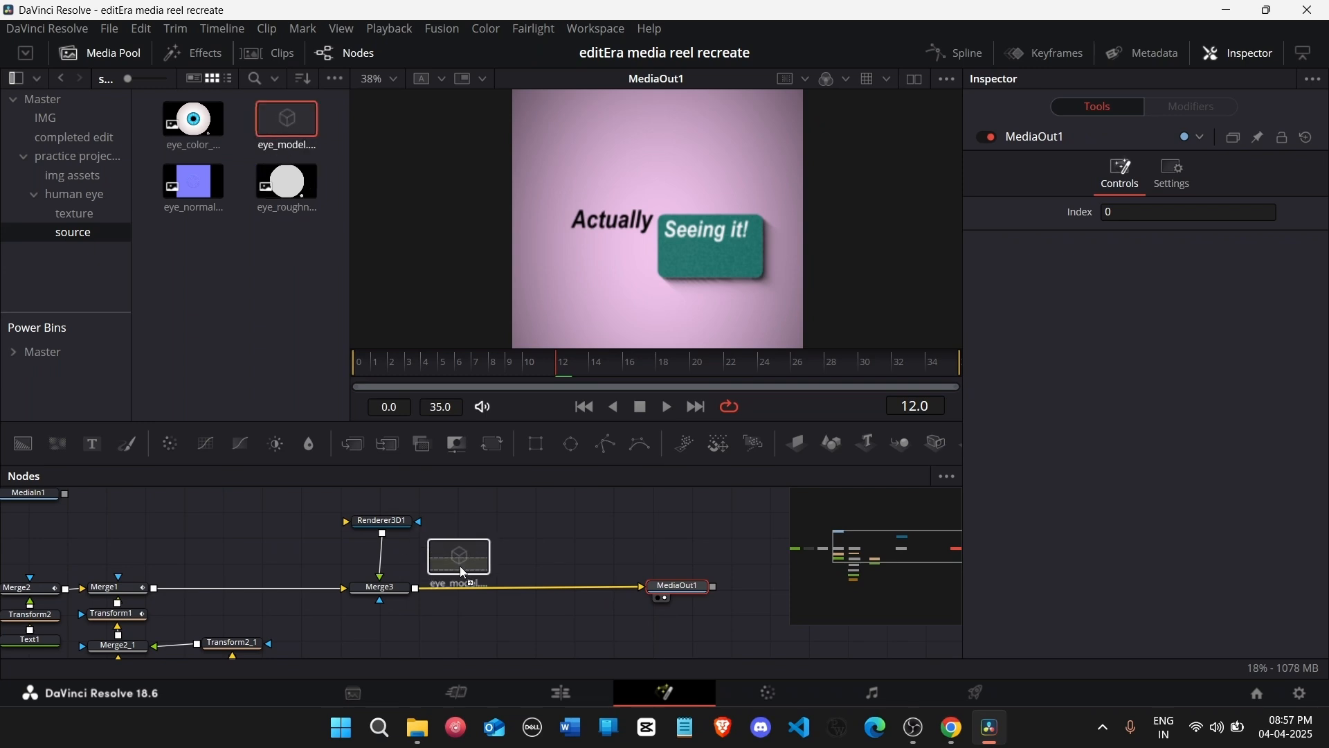
pyautogui.moveTo(459, 566)
pyautogui.mouseDown()
pyautogui.moveTo(463, 497)
pyautogui.moveTo(478, 610)
pyautogui.moveTo(434, 573)
pyautogui.mouseUp()
pyautogui.scroll(-2, 434, 574)
pyautogui.moveTo(460, 510); pyautogui.dragTo(457, 548)
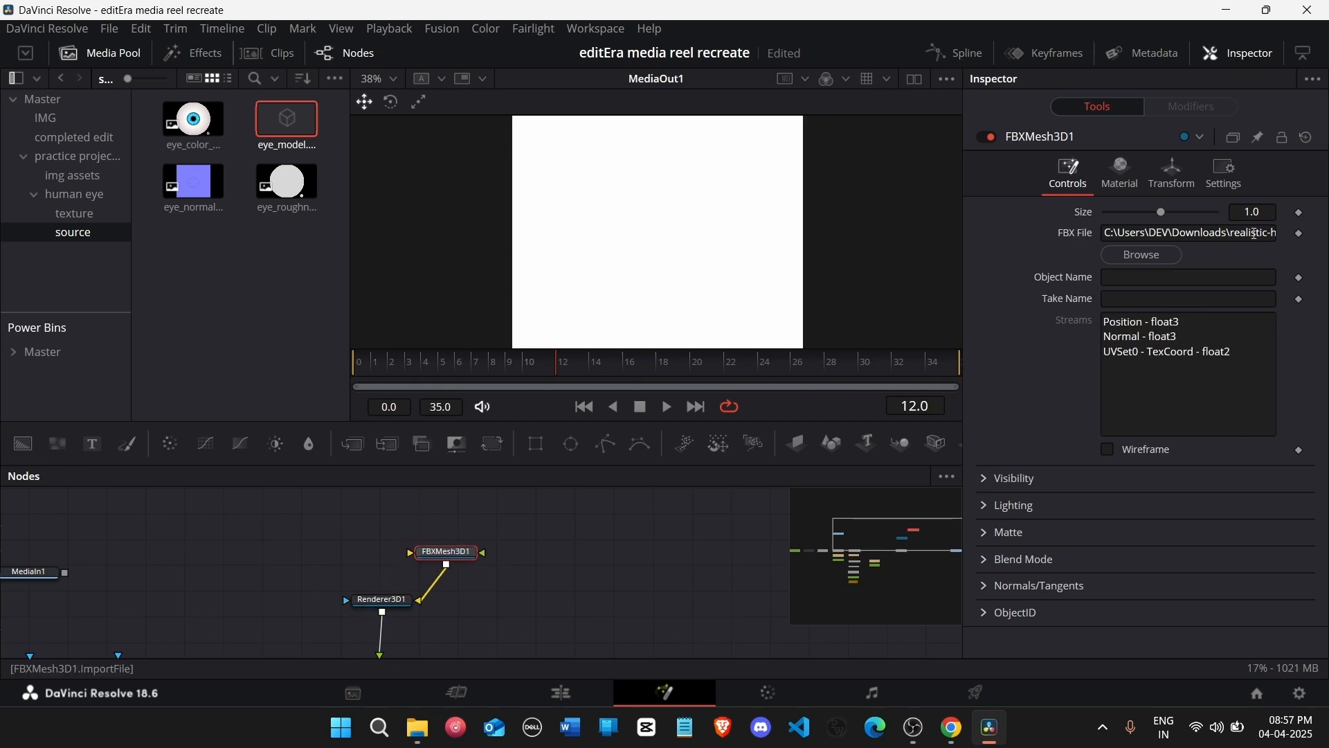
pyautogui.moveTo(1252, 209); pyautogui.dragTo(539, 209)
# Step: Add the eye_color_material.png texture from the source bin to the node graph as an input near the eye mesh
pyautogui.click(256, 320)
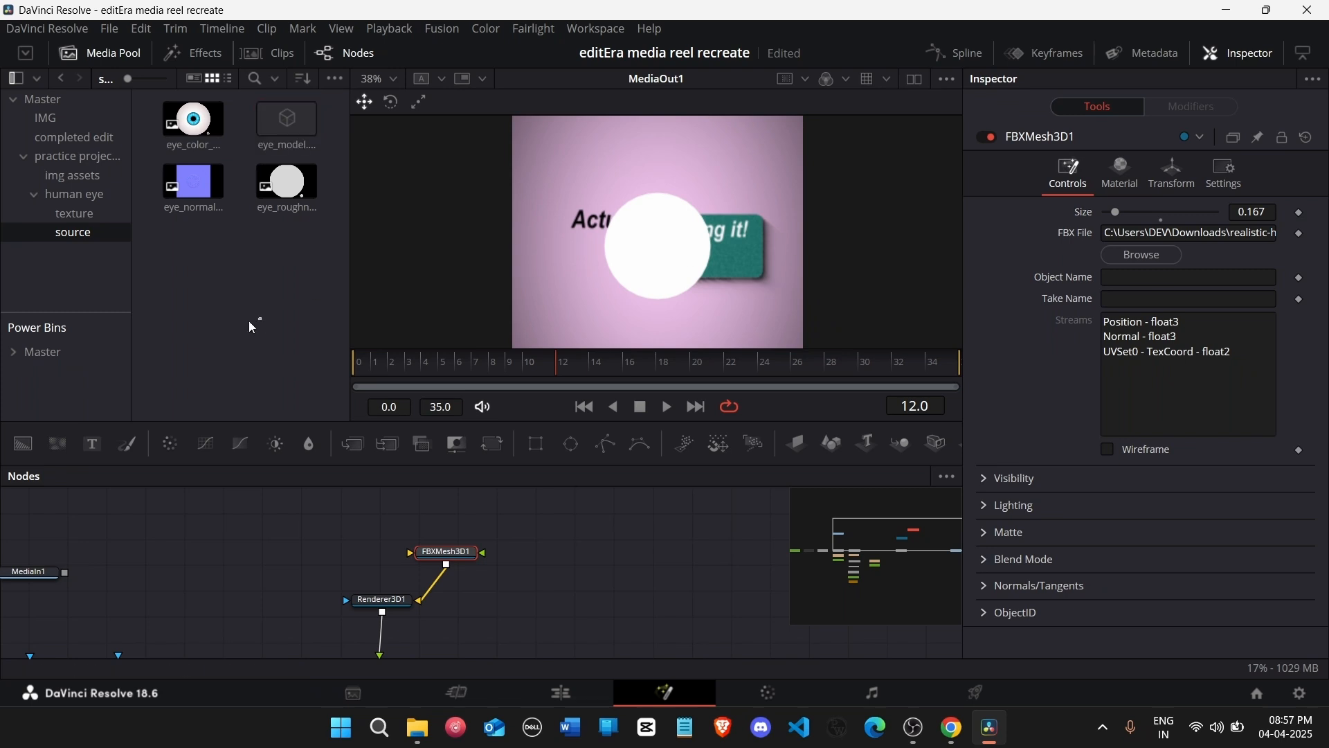
pyautogui.moveTo(193, 119); pyautogui.dragTo(684, 521)
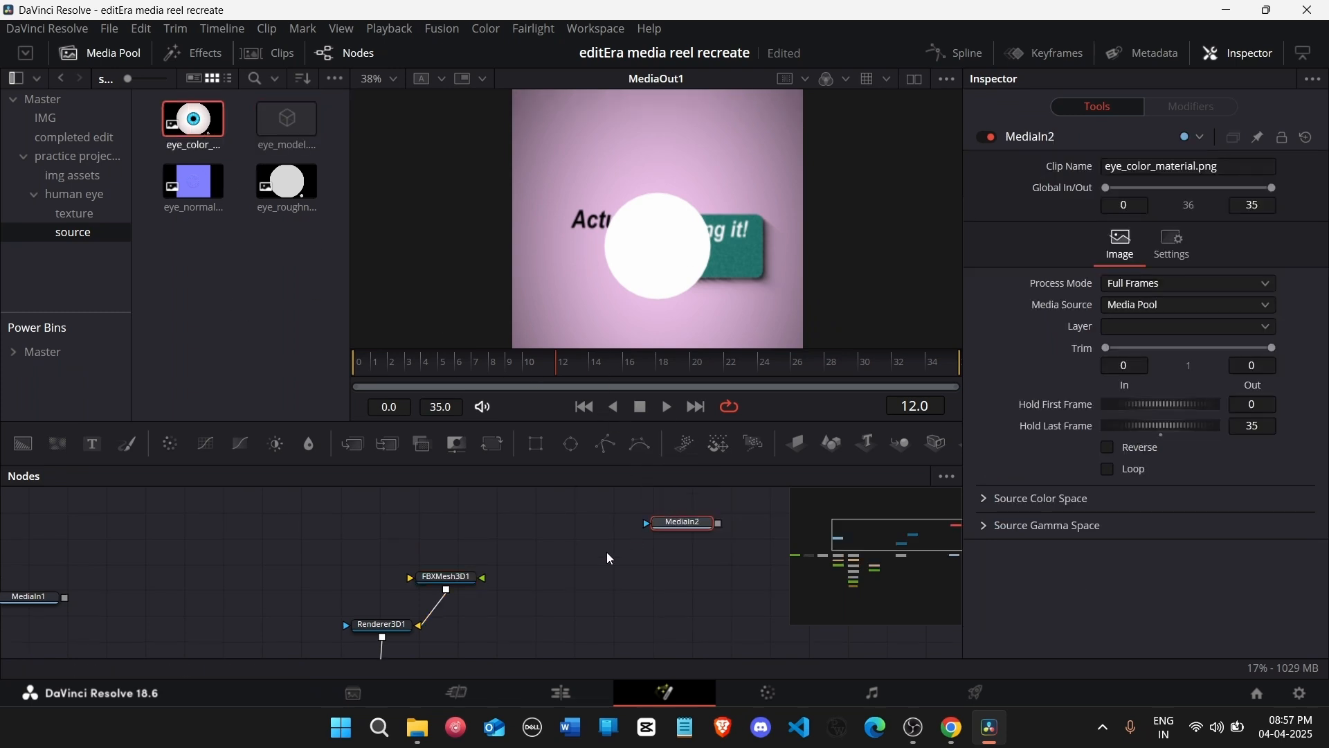
# Step: Add a CookTorrance material, feed it into the FBXMesh3D1 material input, and connect the eye_color_material.png texture to its diffuse color
pyautogui.moveTo(457, 585); pyautogui.dragTo(420, 574)
pyautogui.hotkey('shift', 'space')
pyautogui.write('coo')
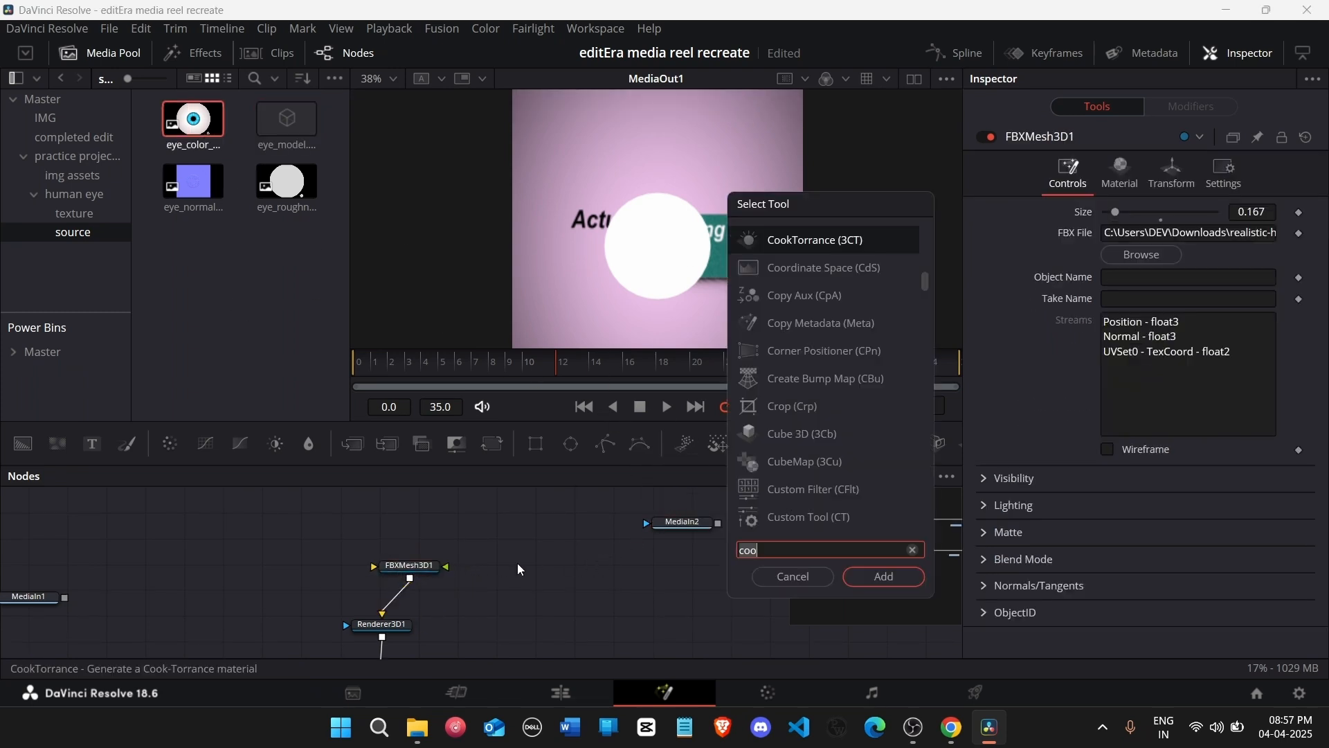
pyautogui.press('Return')
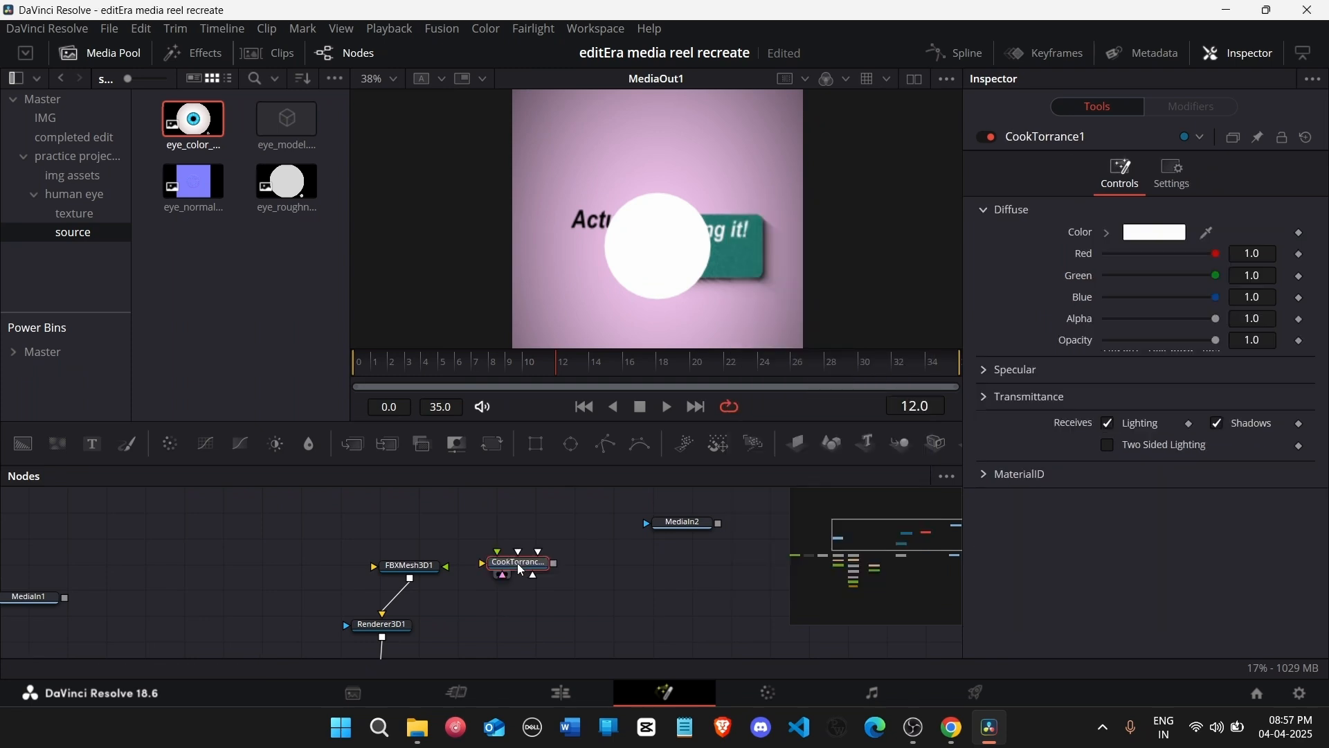
pyautogui.moveTo(519, 562); pyautogui.dragTo(415, 567)
pyautogui.moveTo(713, 532); pyautogui.dragTo(526, 535)
# Step: Add the eye_roughness.png texture, connect it to the CookTorrance roughness input, and tidy the eye mesh node's placement
pyautogui.moveTo(287, 182); pyautogui.dragTo(632, 570)
pyautogui.moveTo(569, 552); pyautogui.dragTo(672, 568)
pyautogui.click(567, 596)
pyautogui.moveTo(408, 566); pyautogui.dragTo(395, 534)
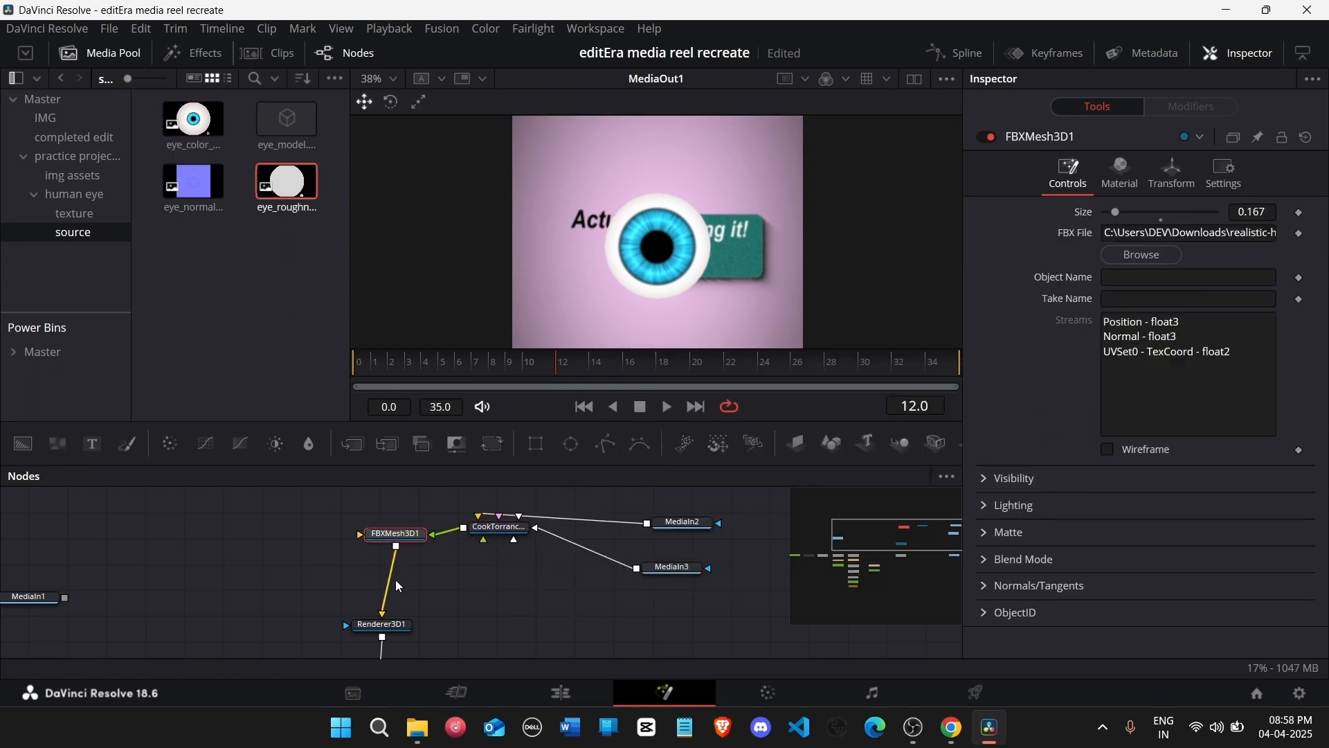
# Step: Try a normal tool and the eye normal texture between FBXMesh3D1 and Renderer3D1, and delete the trial nodes
pyautogui.hotkey('shift', 'space')
pyautogui.write('normal')
pyautogui.press('Return')
pyautogui.moveTo(193, 183); pyautogui.dragTo(377, 574)
pyautogui.press('Delete')
pyautogui.click(378, 573)
pyautogui.press('Delete')
# Step: Try a ReplaceMaterial3D node after FBXMesh3D1 with the eye normal texture added beside it, and delete the ReplaceMaterial3D node
pyautogui.click(401, 535)
pyautogui.hotkey('shift', 'space')
pyautogui.write('replace')
pyautogui.press('Return')
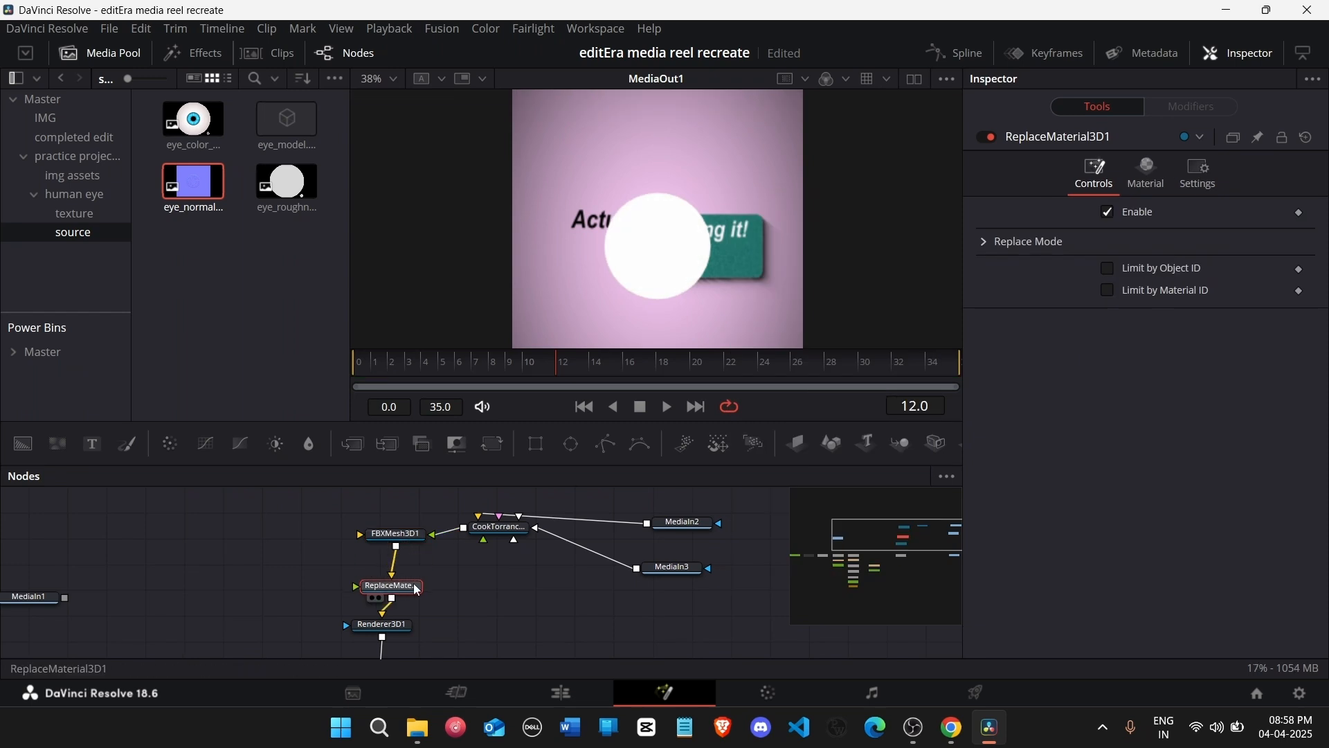
pyautogui.moveTo(193, 182); pyautogui.dragTo(536, 530)
pyautogui.click(631, 611)
pyautogui.click(385, 586)
pyautogui.press('Delete')
# Step: Reconnect the roughness texture to CookTorrance1 and test its specular roughness at 0.9 and refractive index at 3.0
pyautogui.click(563, 610)
pyautogui.click(989, 137)
pyautogui.click(988, 137)
pyautogui.click(501, 528)
pyautogui.click(1015, 371)
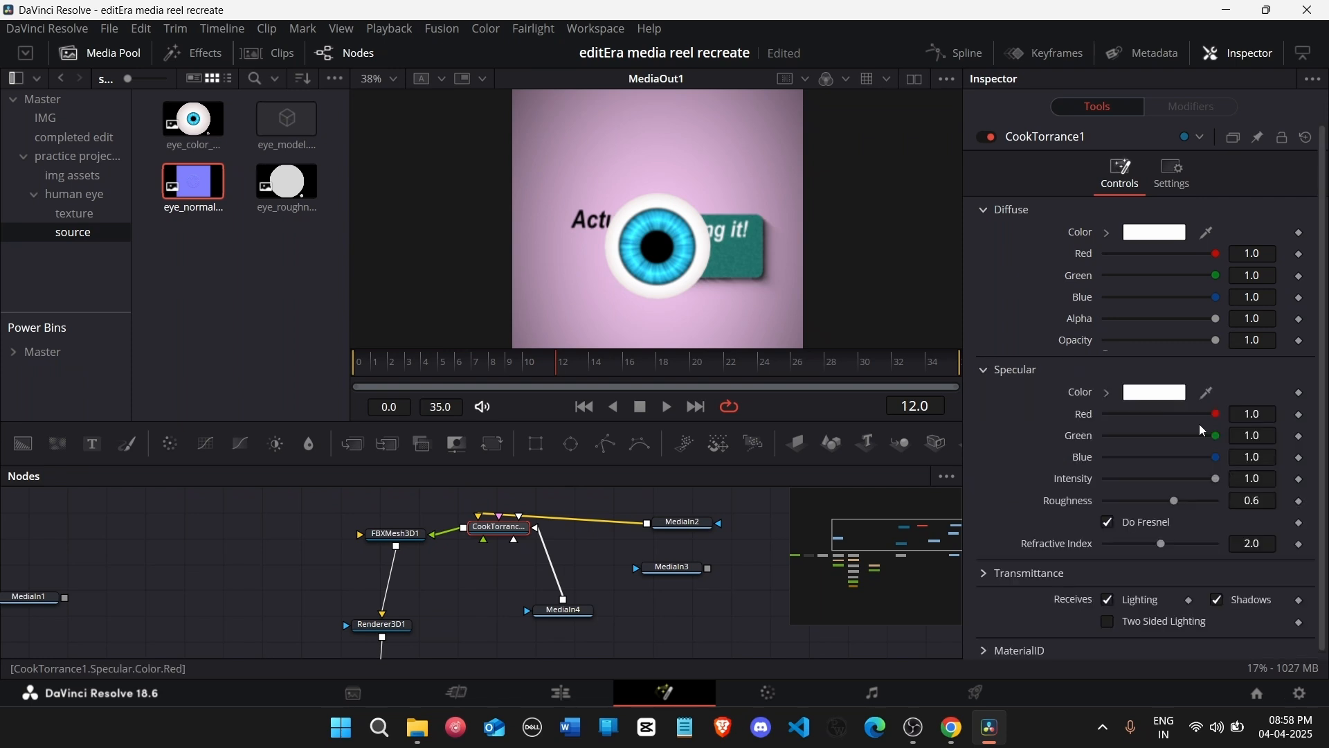
pyautogui.moveTo(1174, 501); pyautogui.dragTo(1219, 502)
pyautogui.moveTo(702, 569); pyautogui.dragTo(537, 530)
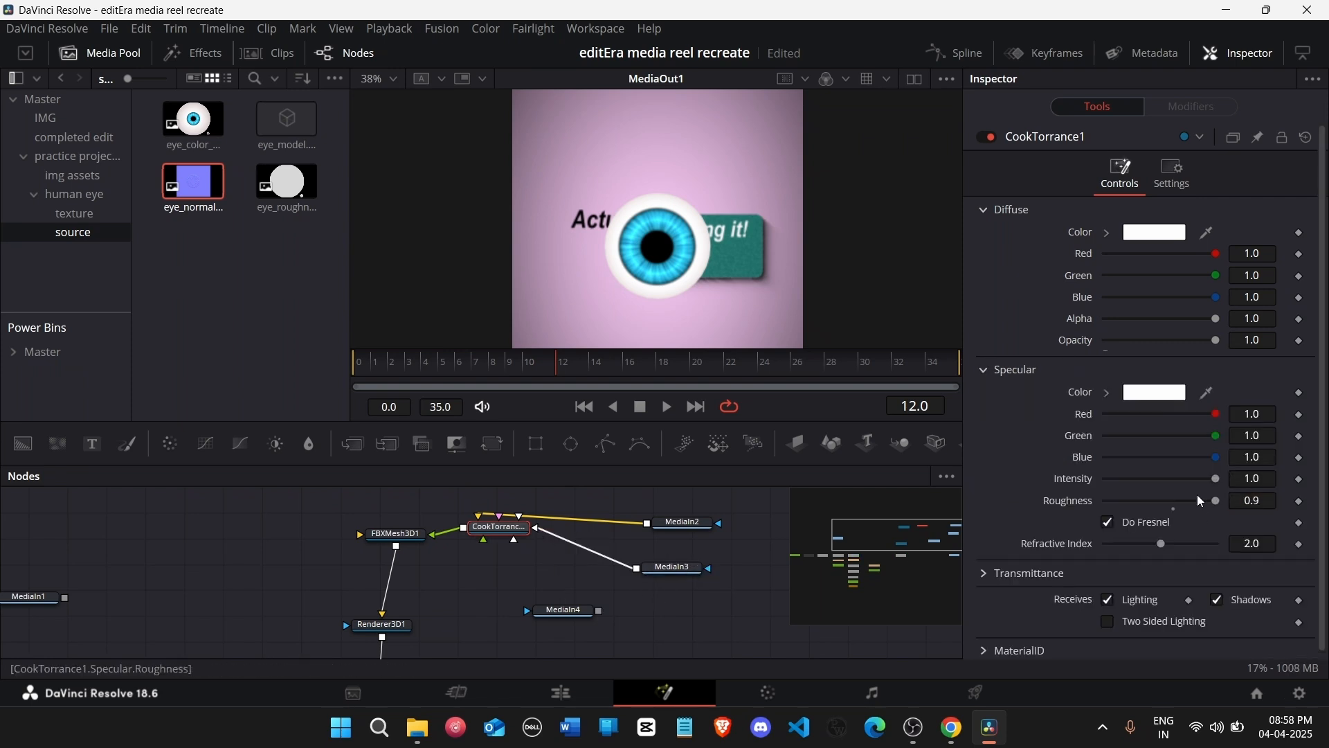
pyautogui.moveTo(1163, 545); pyautogui.dragTo(1192, 551)
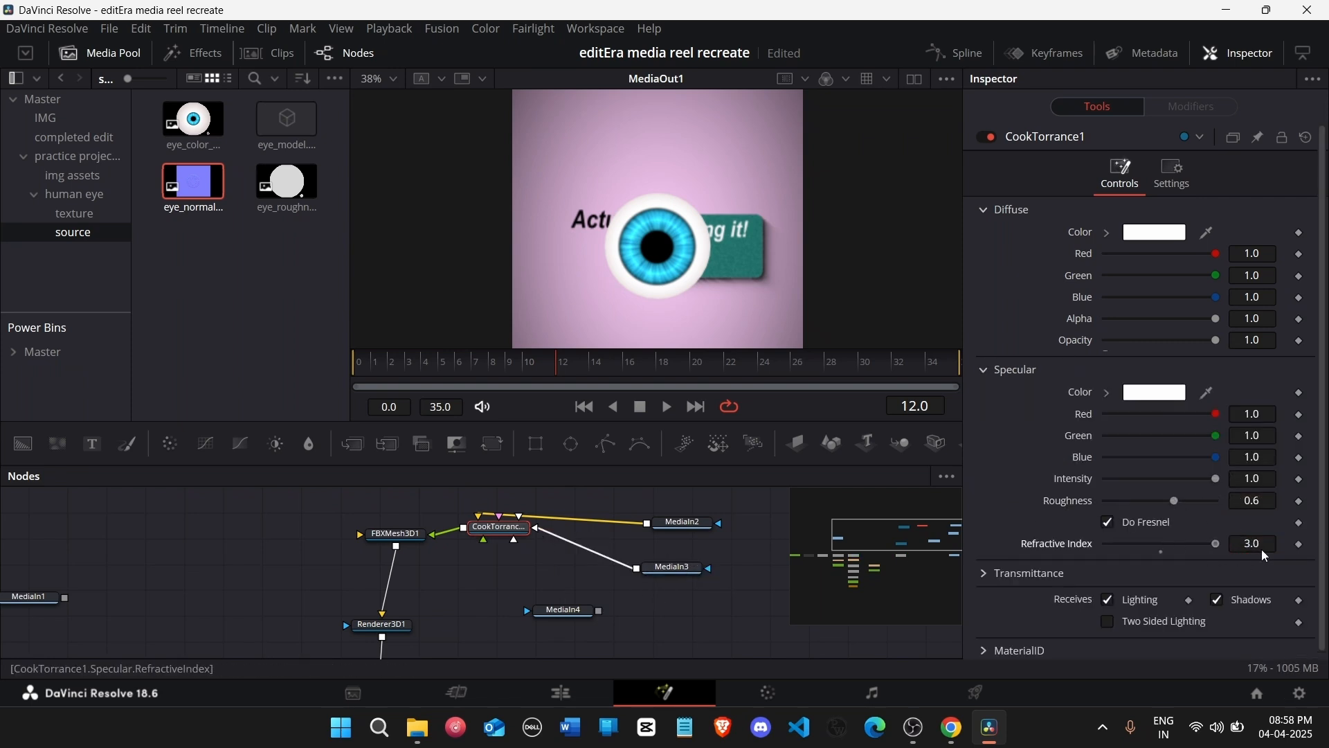
# Step: Try the eye normal texture as CookTorrance1's refractive index material, and delete that texture node
pyautogui.moveTo(599, 611); pyautogui.dragTo(562, 587)
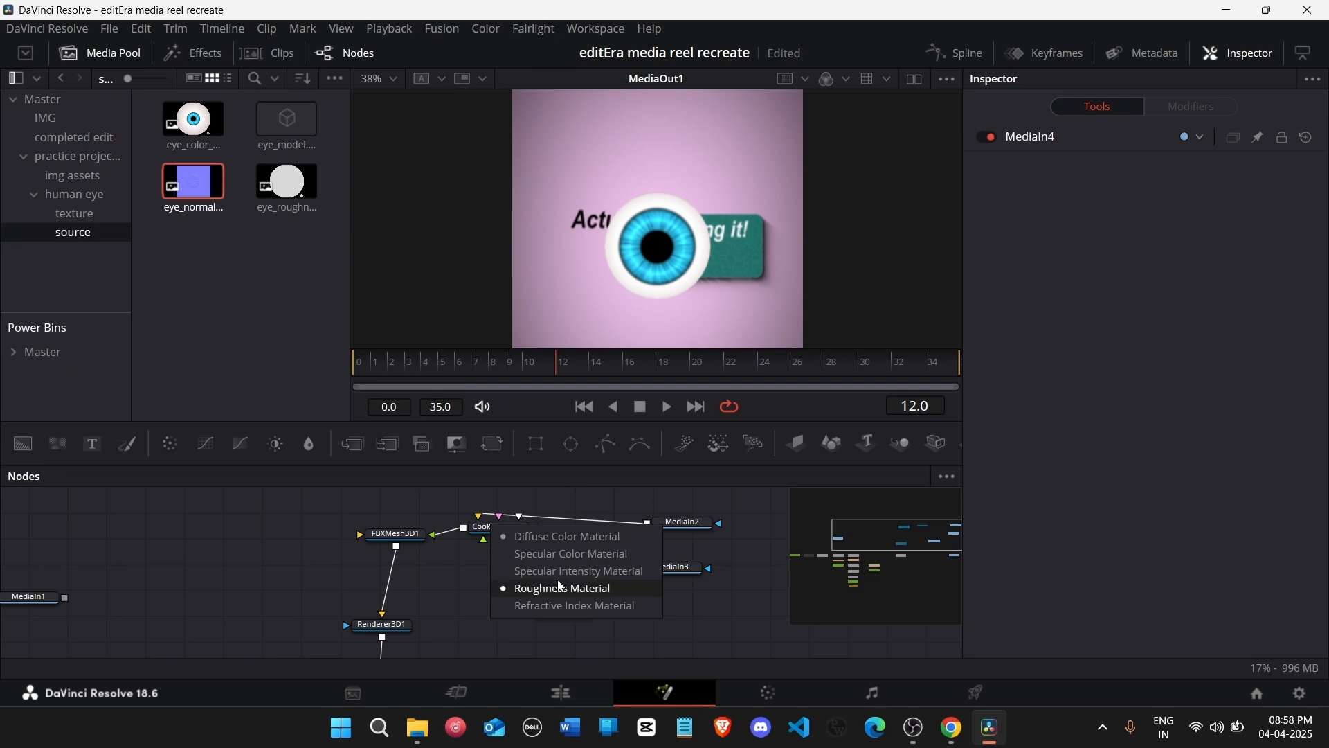
pyautogui.click(568, 604)
pyautogui.moveTo(514, 545); pyautogui.dragTo(615, 637)
pyautogui.press('Delete')
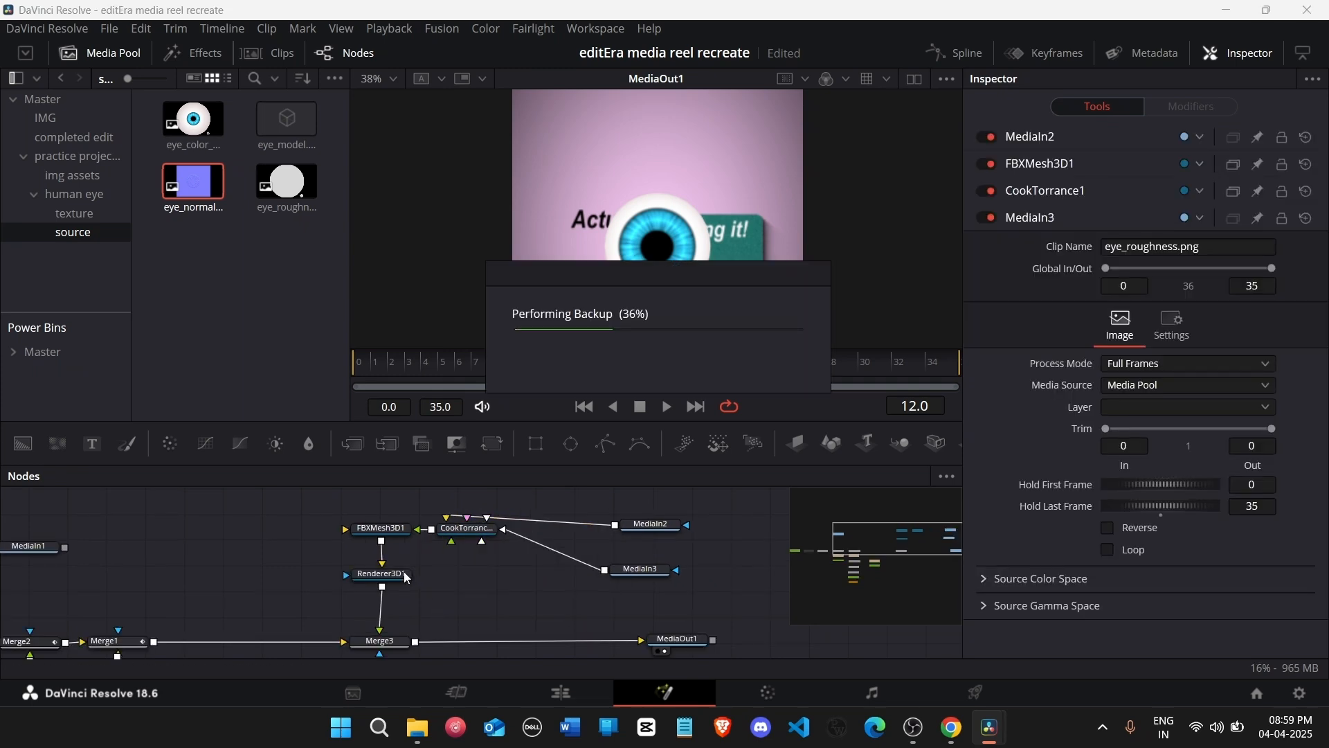
# Step: Make room above Renderer3D1 and insert a Transform 3D node between the eye mesh and the renderer
pyautogui.moveTo(404, 571); pyautogui.dragTo(405, 594)
pyautogui.click(397, 532)
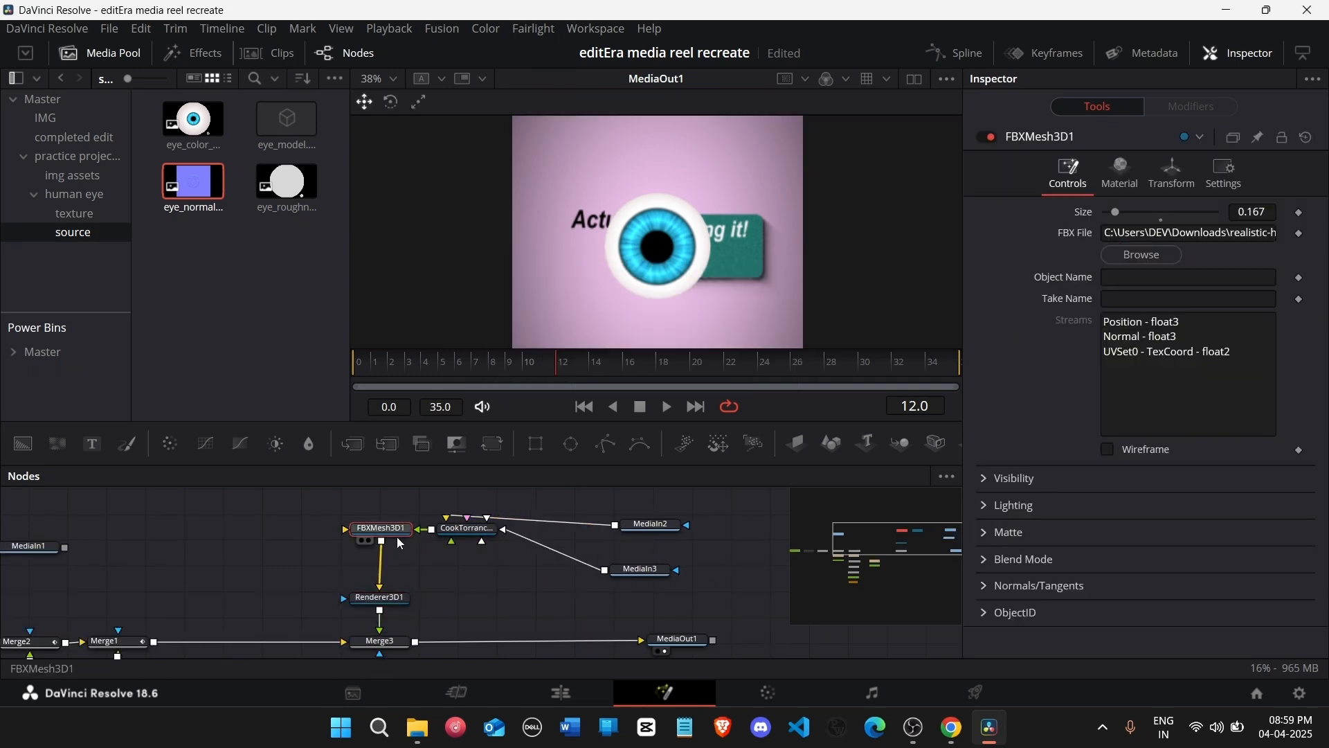
pyautogui.hotkey('shift', 'space')
pyautogui.write('trans')
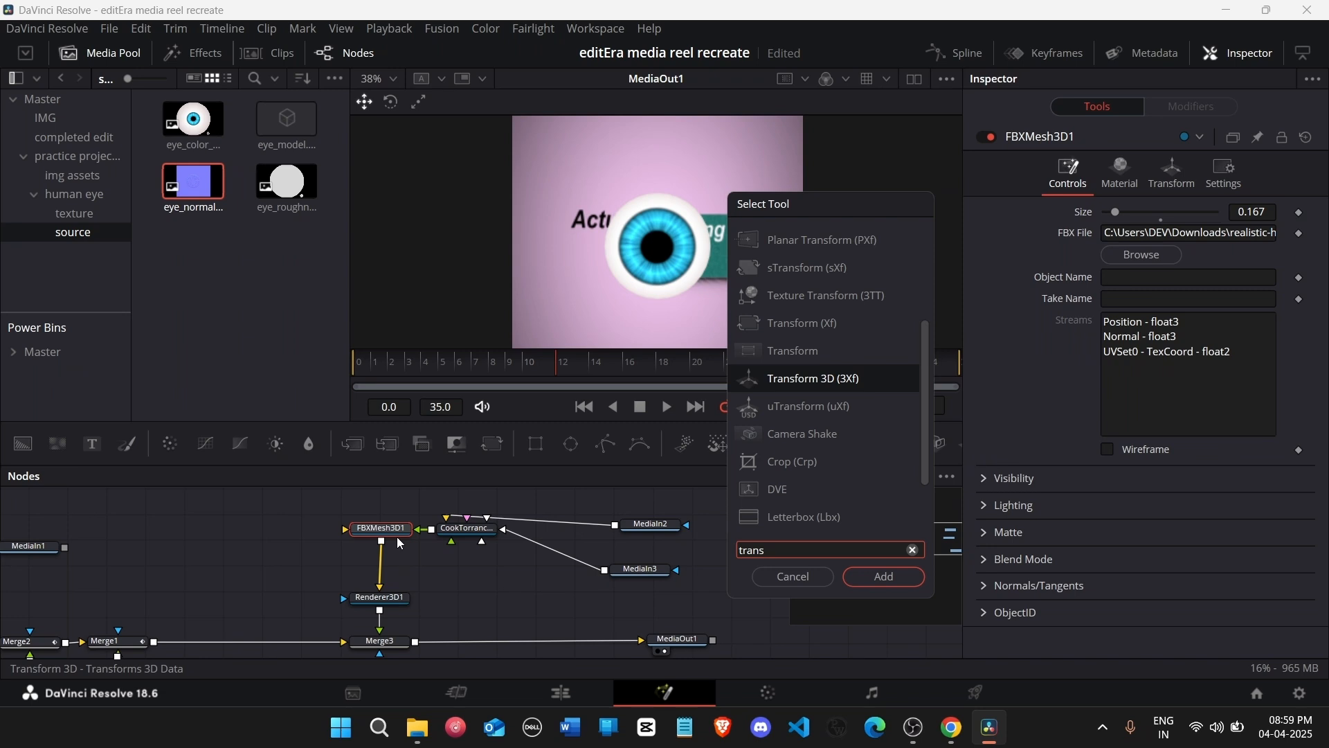
pyautogui.press('Return')
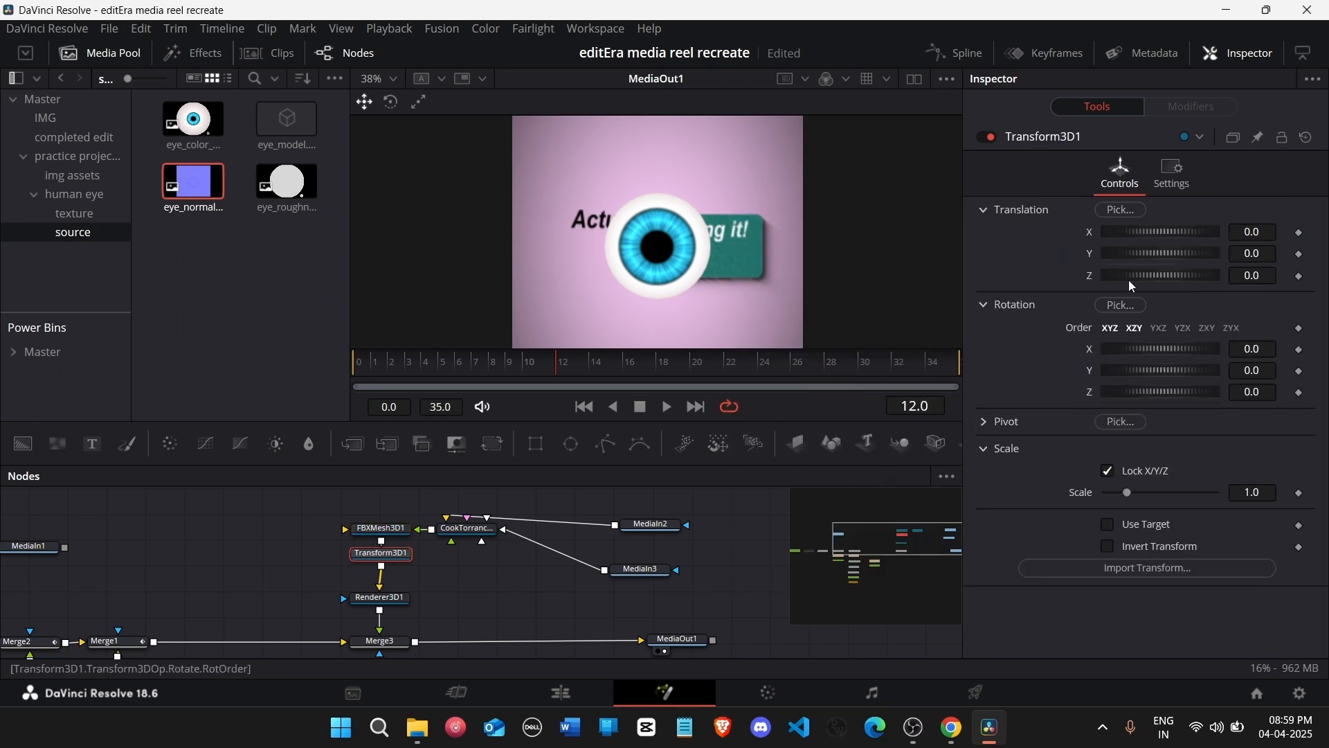
# Step: Keyframe Transform3D1's Y rotation at -25 on frame 15 and 25 on frame 25
pyautogui.moveTo(481, 373); pyautogui.dragTo(612, 377)
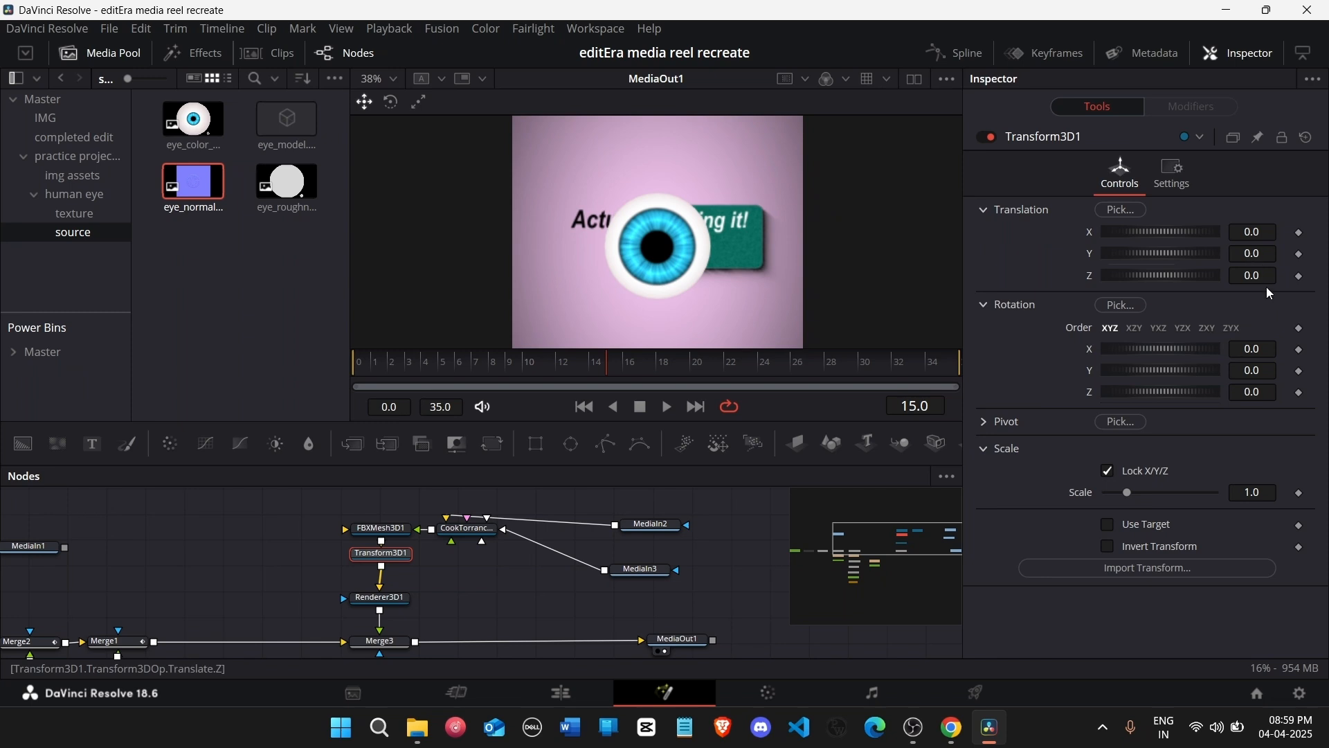
pyautogui.moveTo(1263, 365); pyautogui.dragTo(1234, 365)
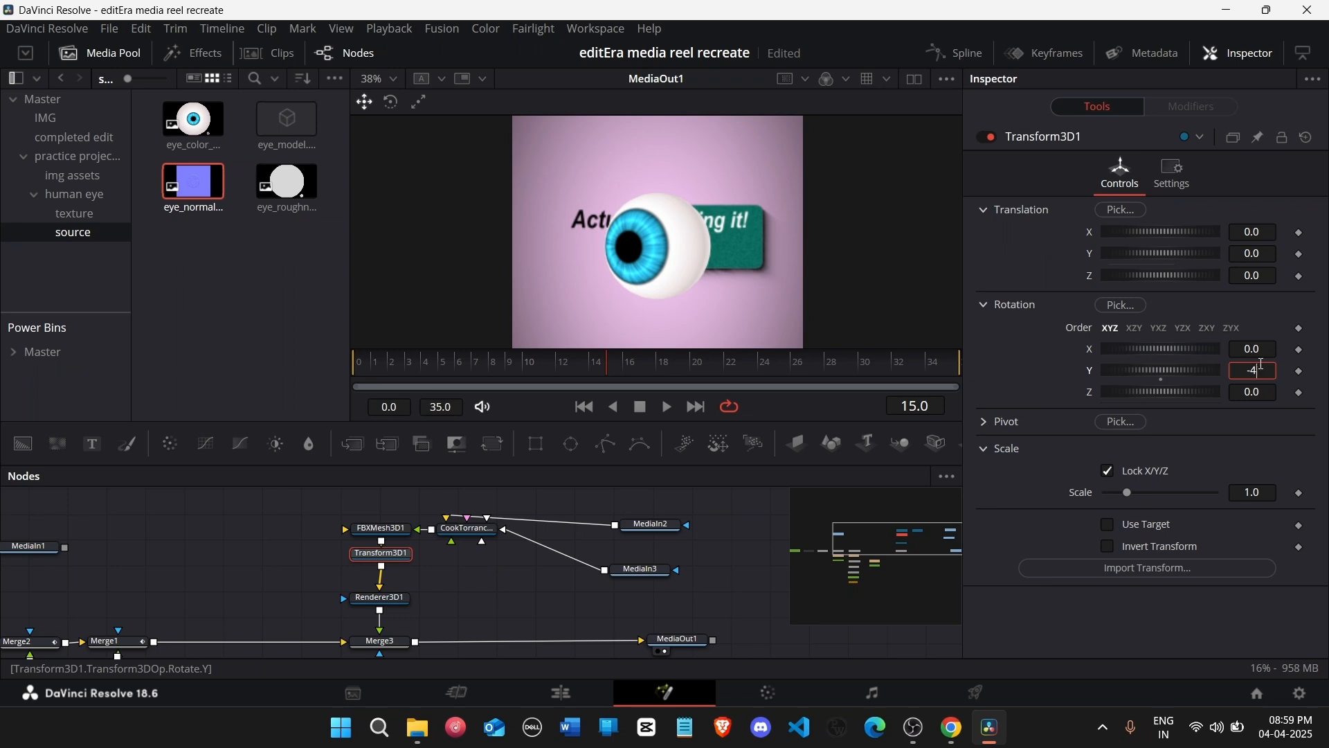
pyautogui.press('Return')
pyautogui.click(1300, 371)
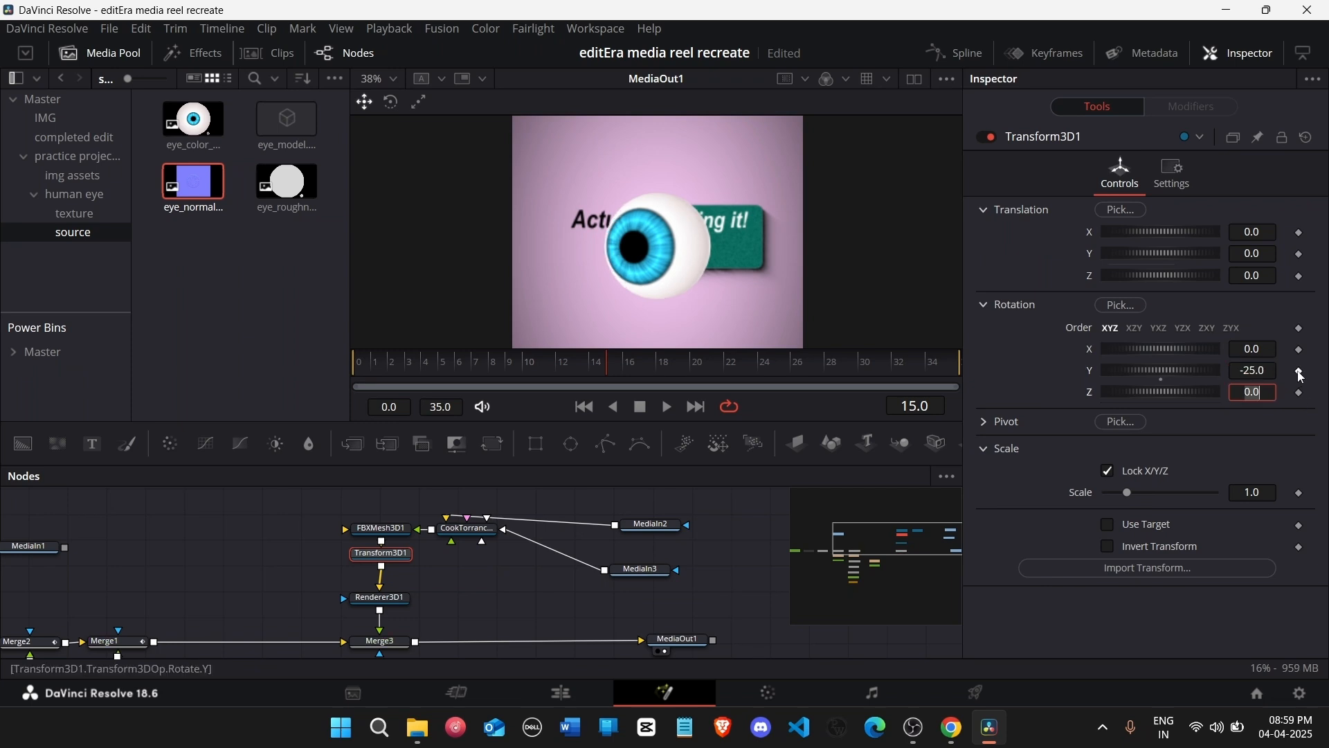
pyautogui.moveTo(698, 371); pyautogui.dragTo(786, 381)
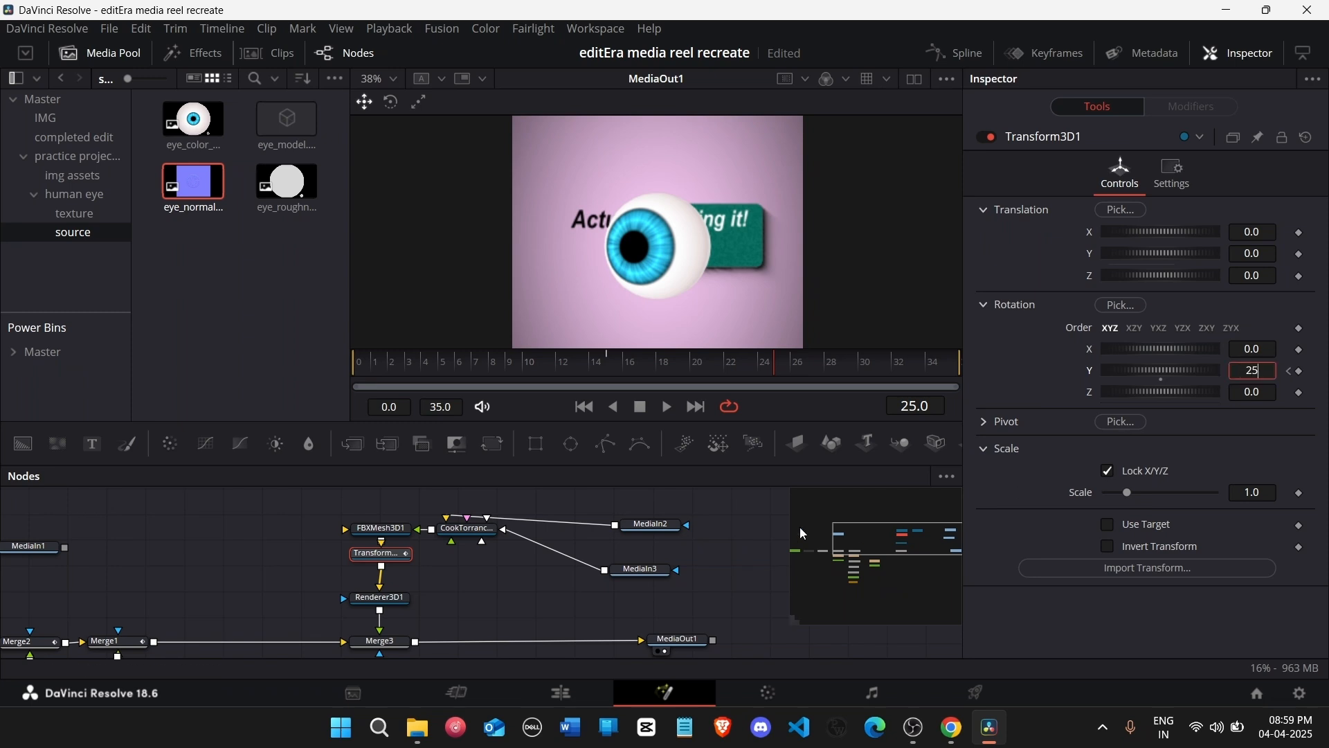
pyautogui.click(713, 529)
# Step: Keyframe Transform3D1's X rotation at 0 on frame 20 and 25 on frame 30, and scrub through the motion
pyautogui.click(607, 374)
pyautogui.moveTo(607, 374); pyautogui.dragTo(706, 384)
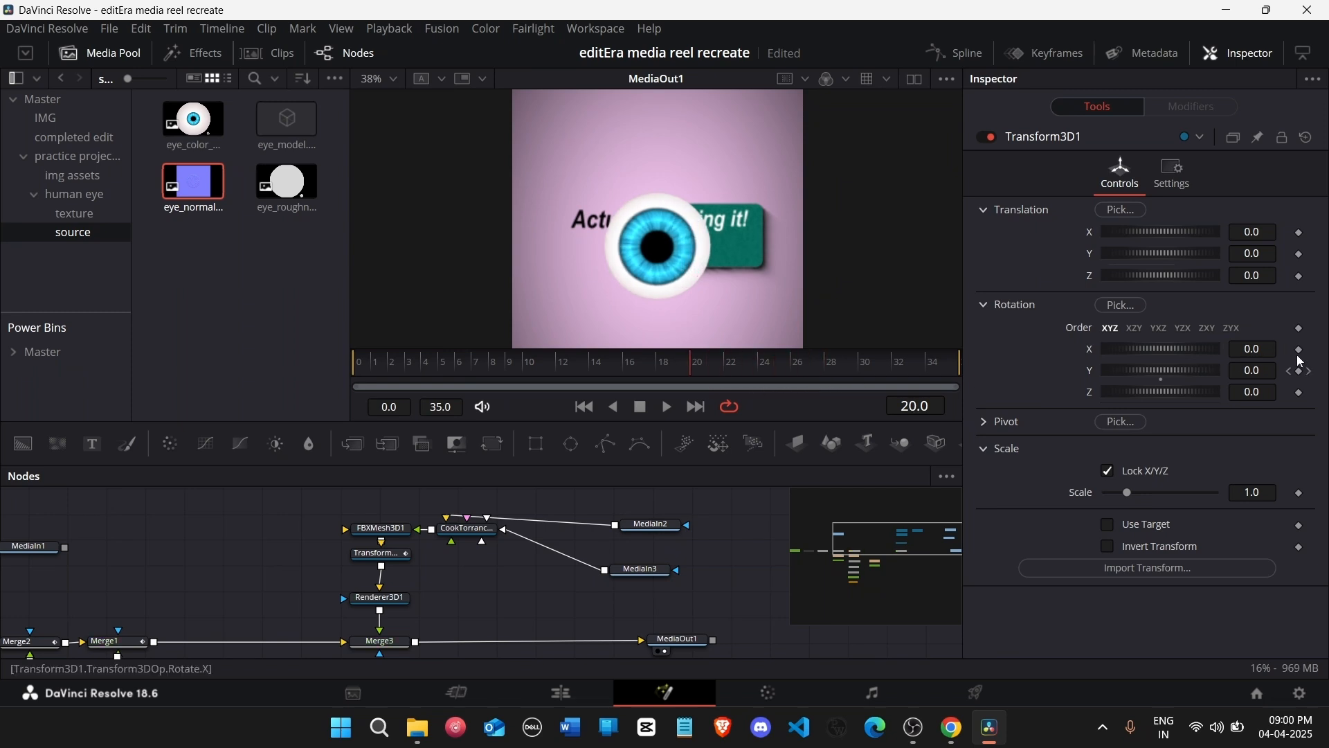
pyautogui.moveTo(783, 367); pyautogui.dragTo(870, 368)
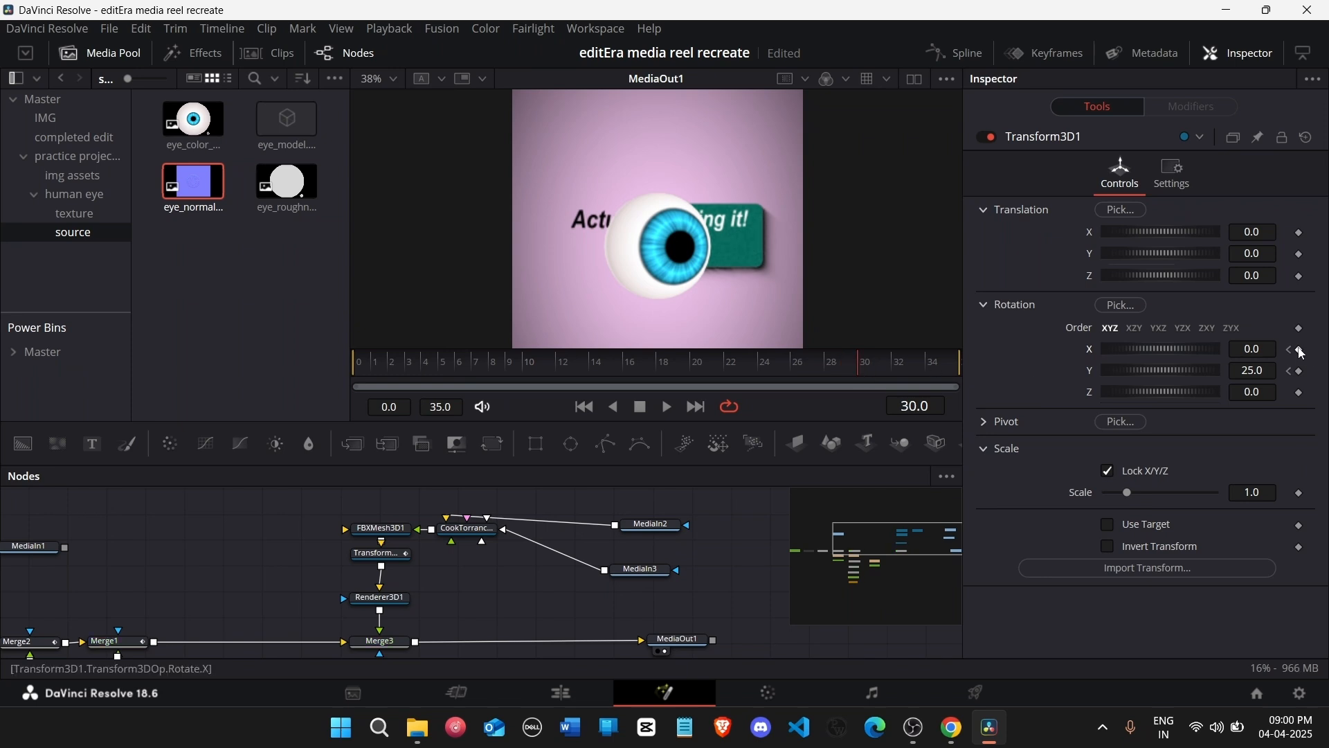
pyautogui.write('25')
pyautogui.press('Return')
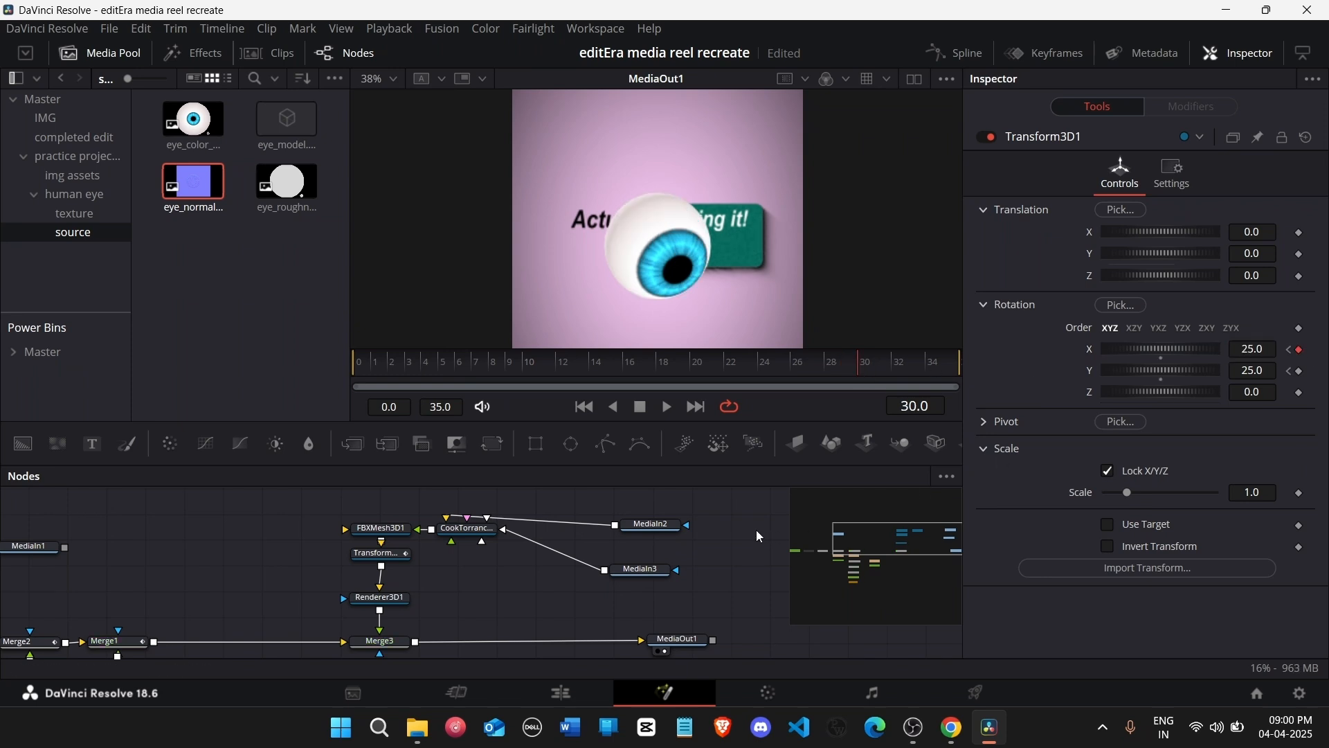
pyautogui.moveTo(829, 374); pyautogui.dragTo(900, 398)
# Step: Set Transform3D1's Y rotation to -10 at frame 15 and 10 at frame 20
pyautogui.moveTo(885, 364); pyautogui.dragTo(621, 387)
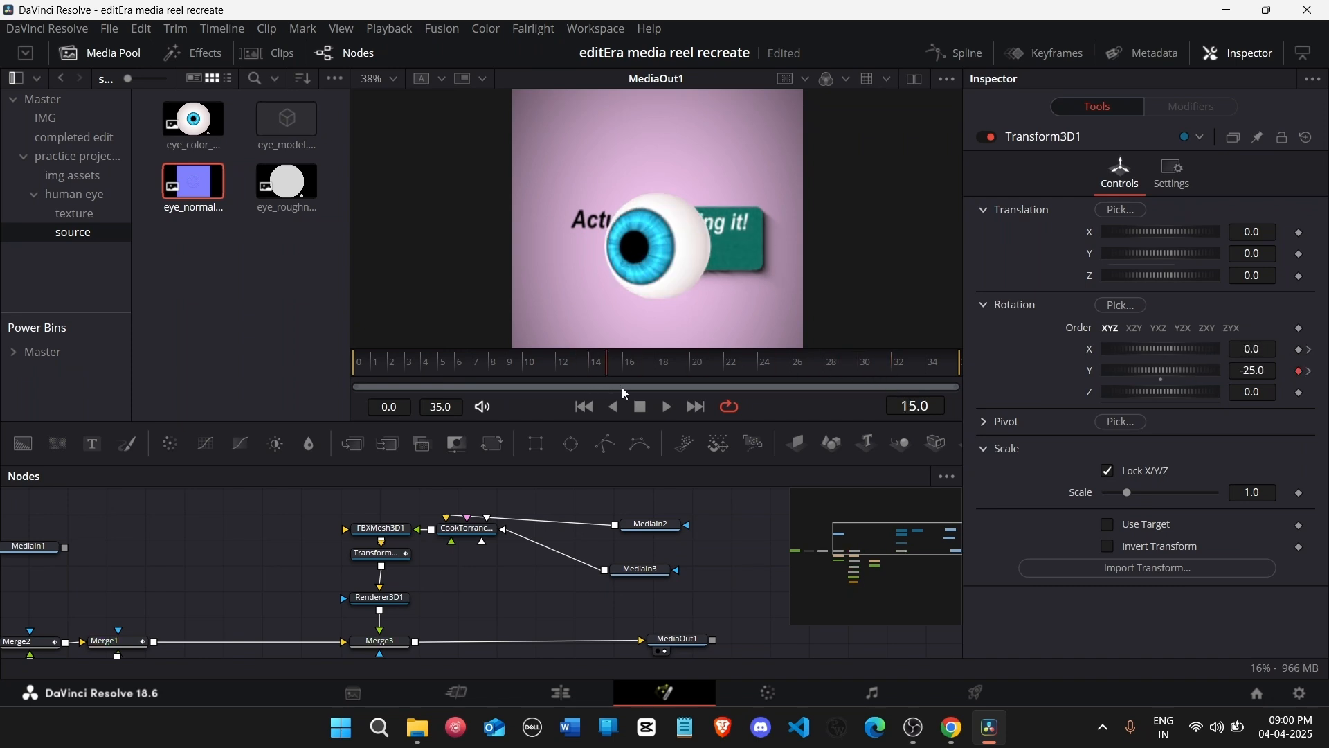
pyautogui.click(1270, 376)
pyautogui.write('-10')
pyautogui.press('Tab')
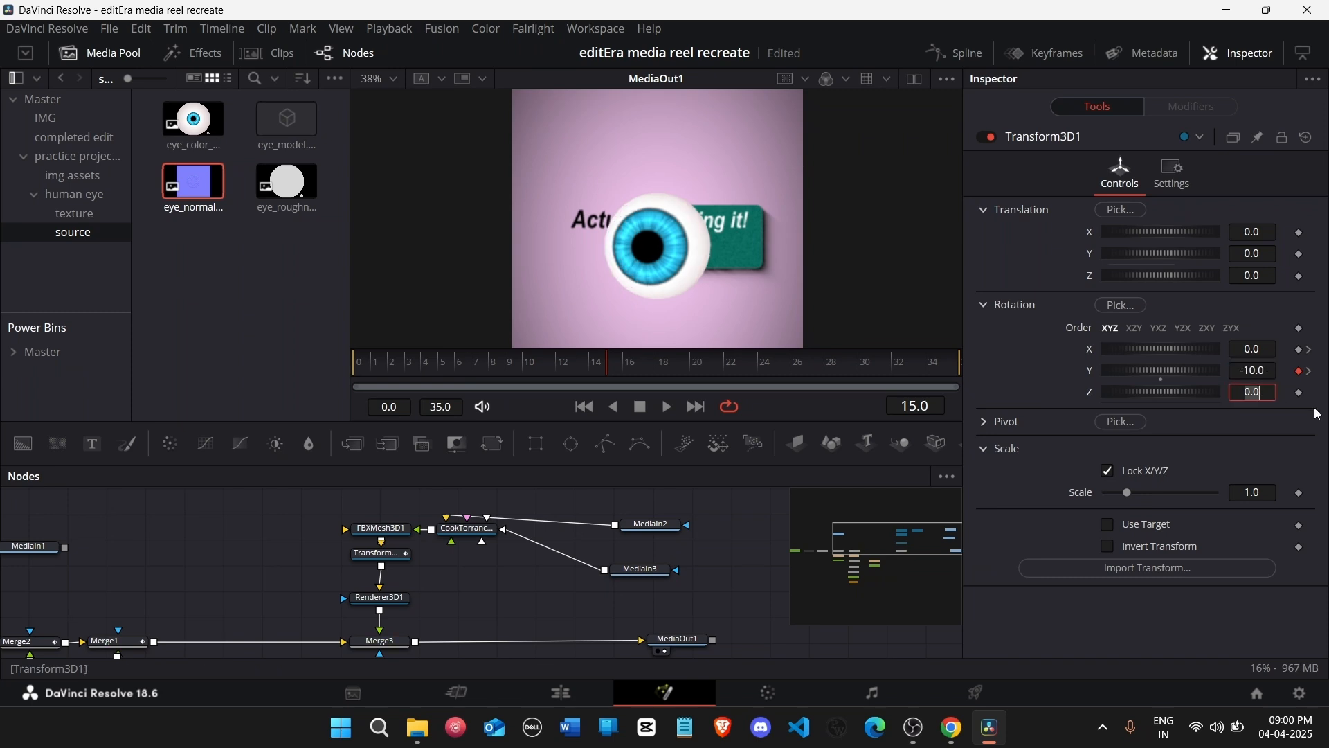
pyautogui.click(1310, 371)
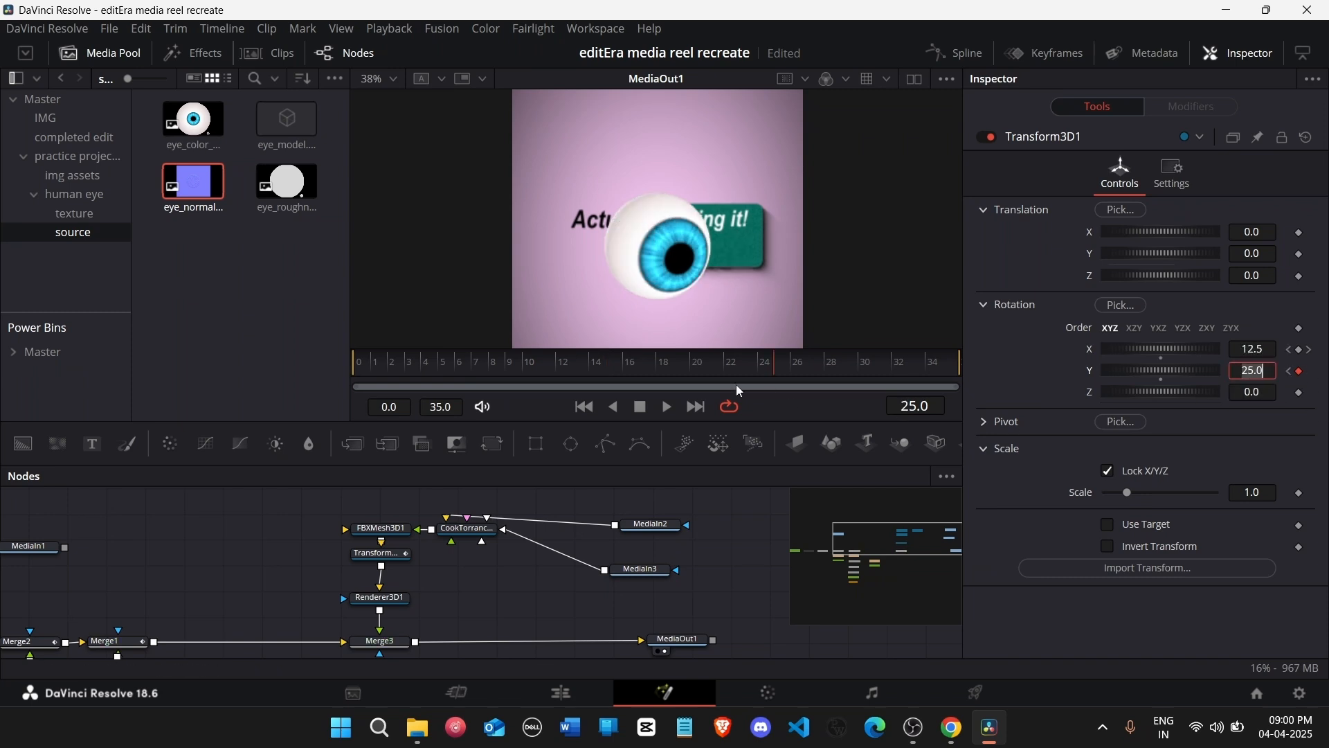
pyautogui.moveTo(647, 368); pyautogui.dragTo(692, 371)
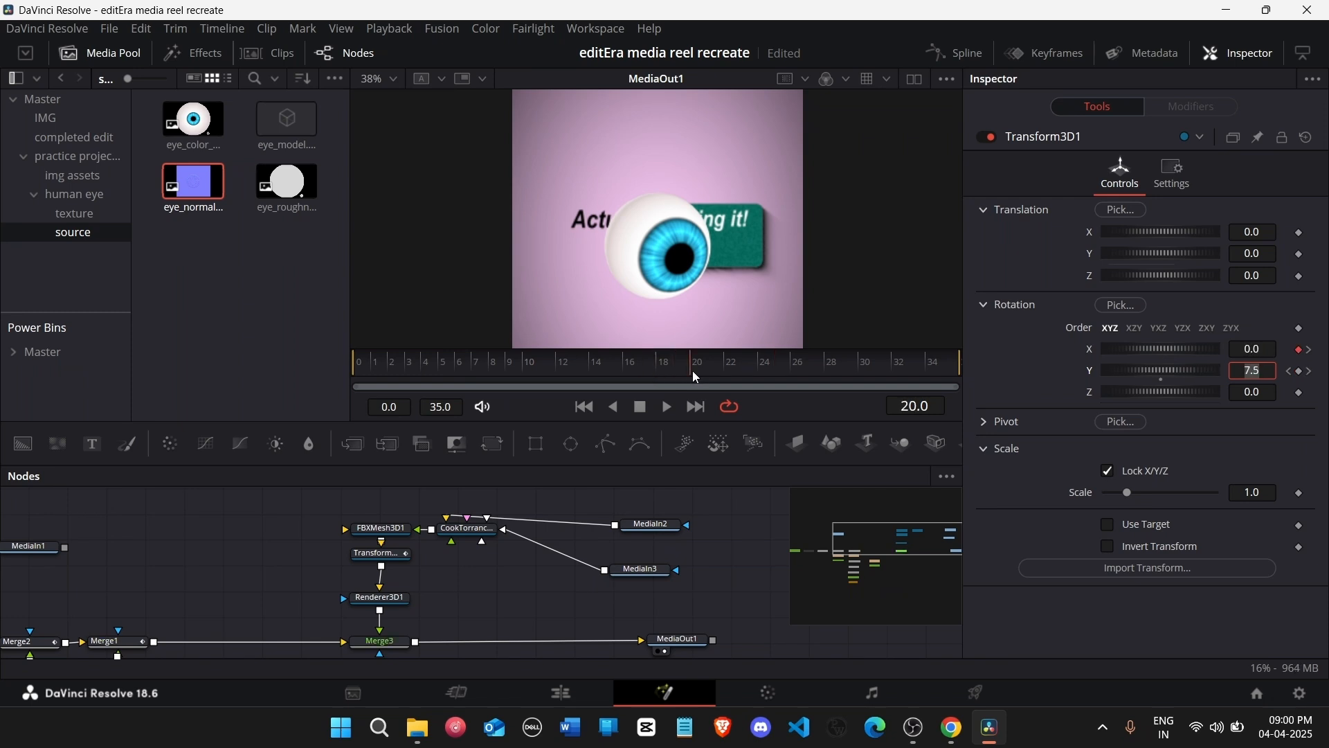
pyautogui.write('10')
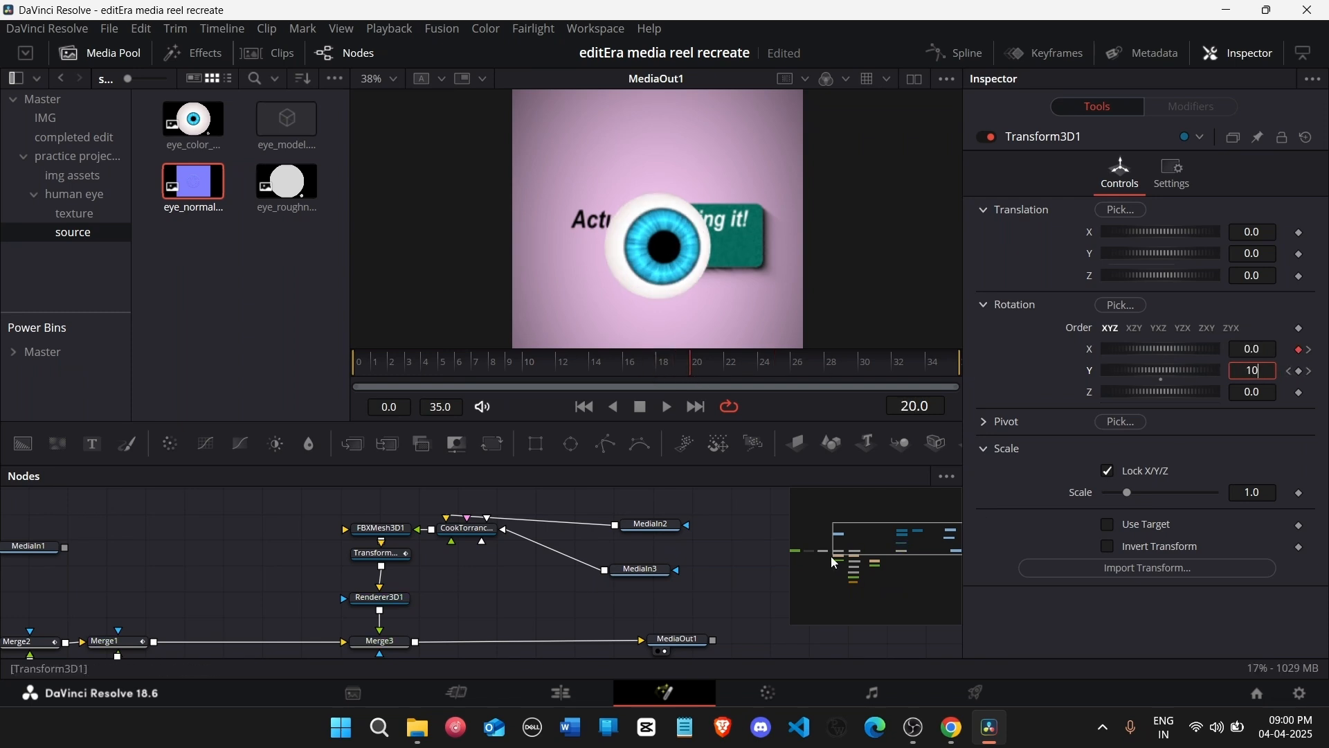
pyautogui.press('Return')
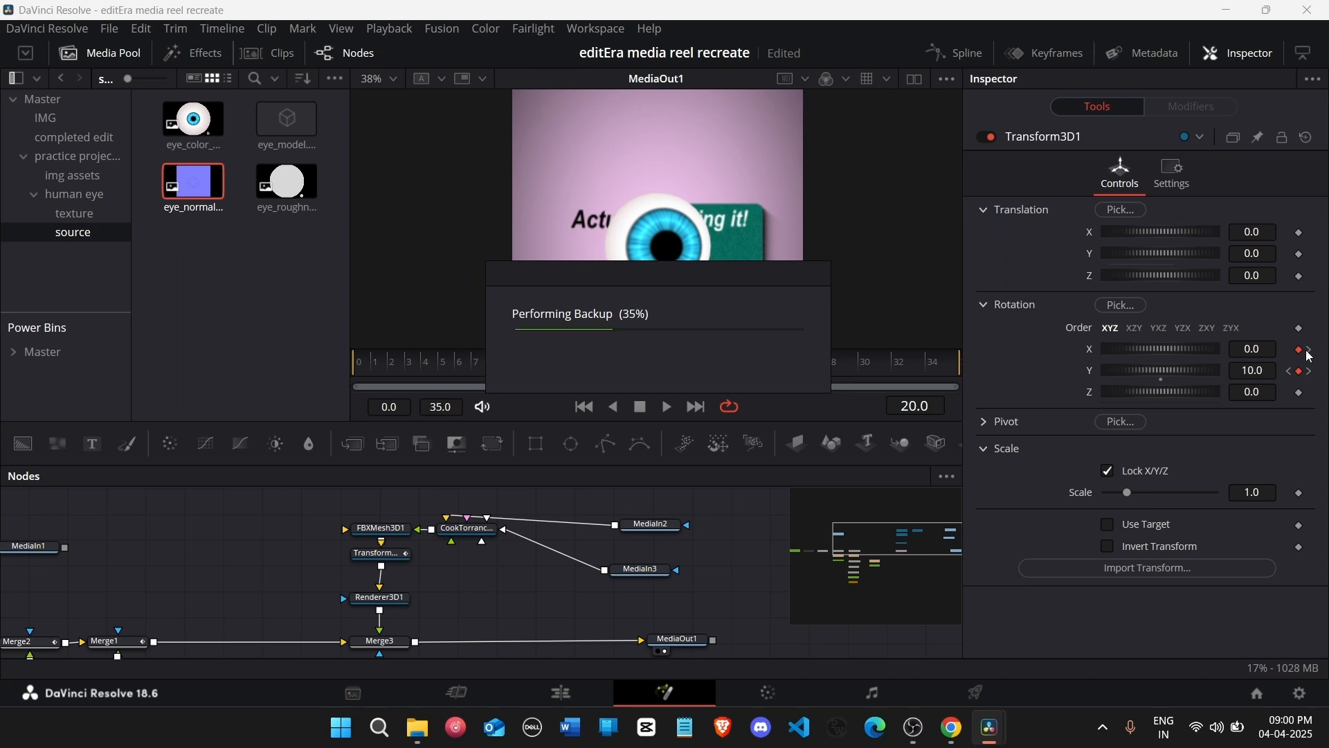
# Step: Set Transform3D1's X rotation to -10 at frame 20 and 10 at frame 25, and preview the eye movement
pyautogui.click(801, 365)
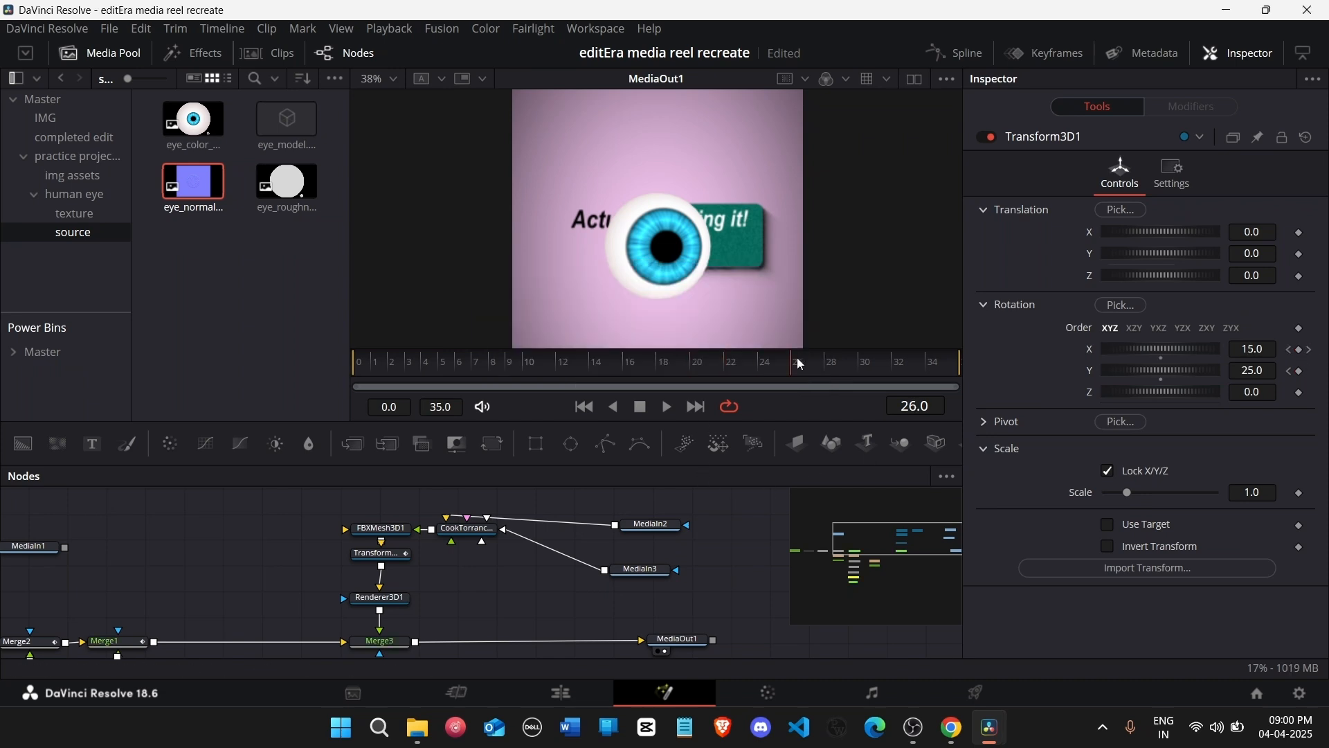
pyautogui.press('Left')
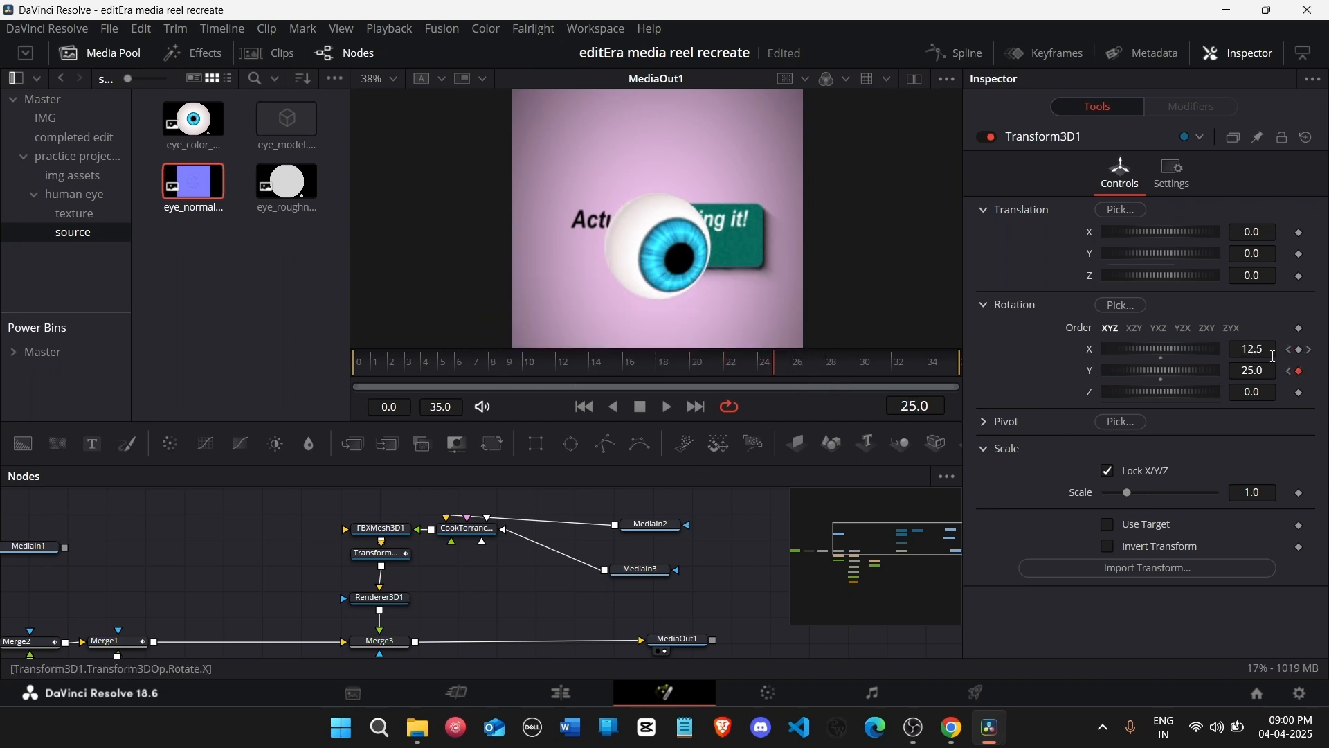
pyautogui.click(1291, 349)
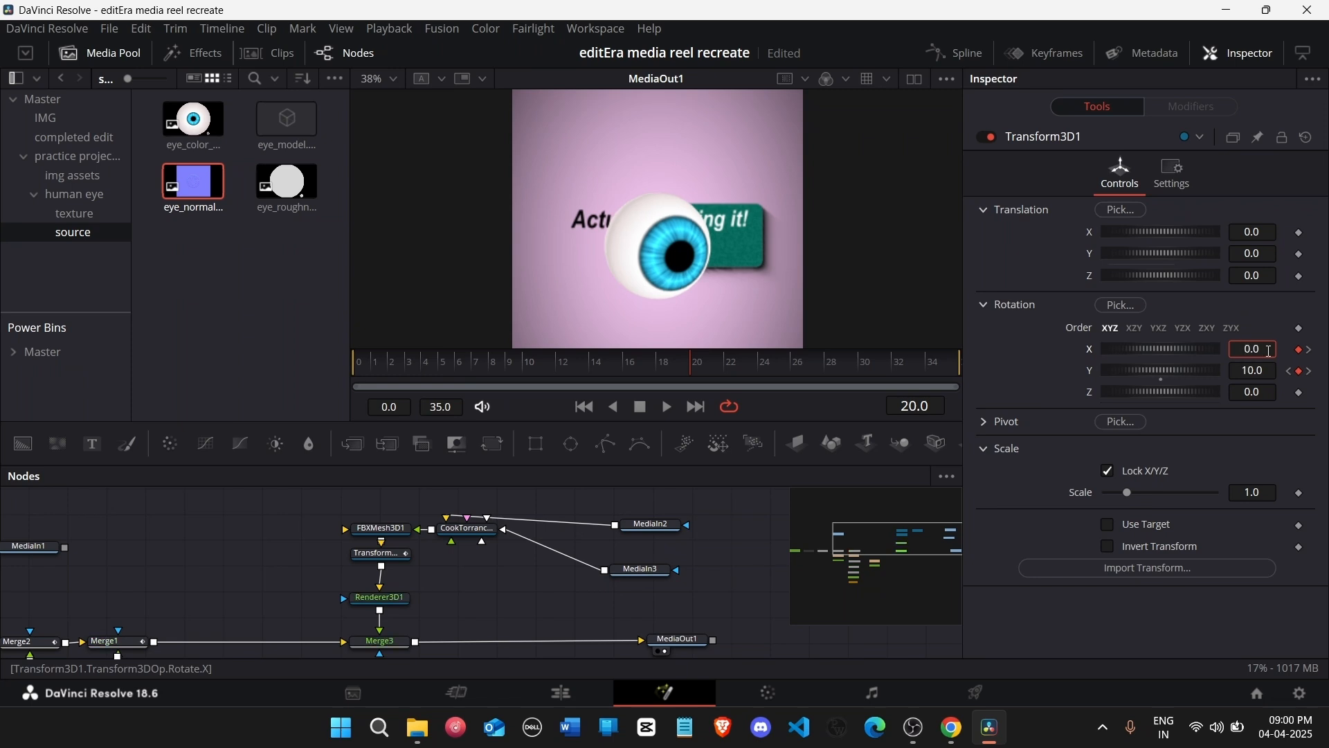
pyautogui.click(1272, 351)
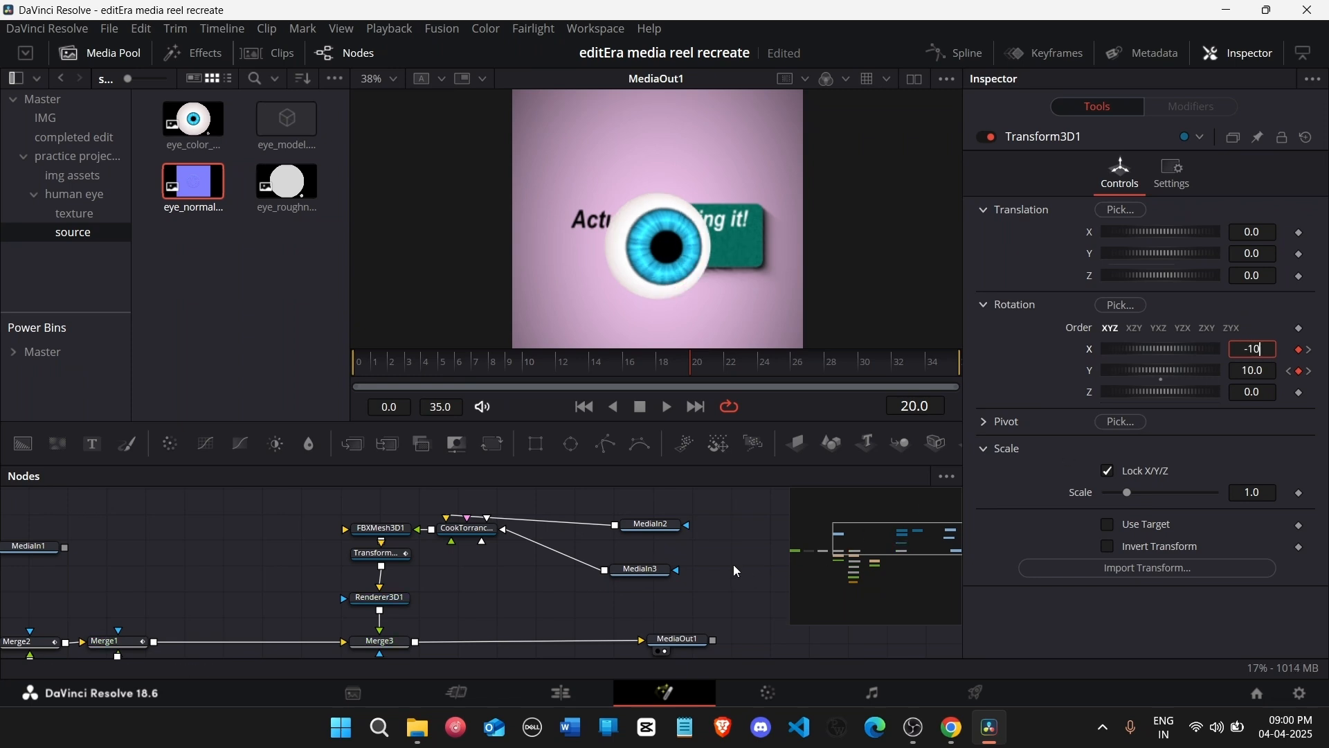
pyautogui.press('Return')
pyautogui.moveTo(675, 373); pyautogui.dragTo(859, 395)
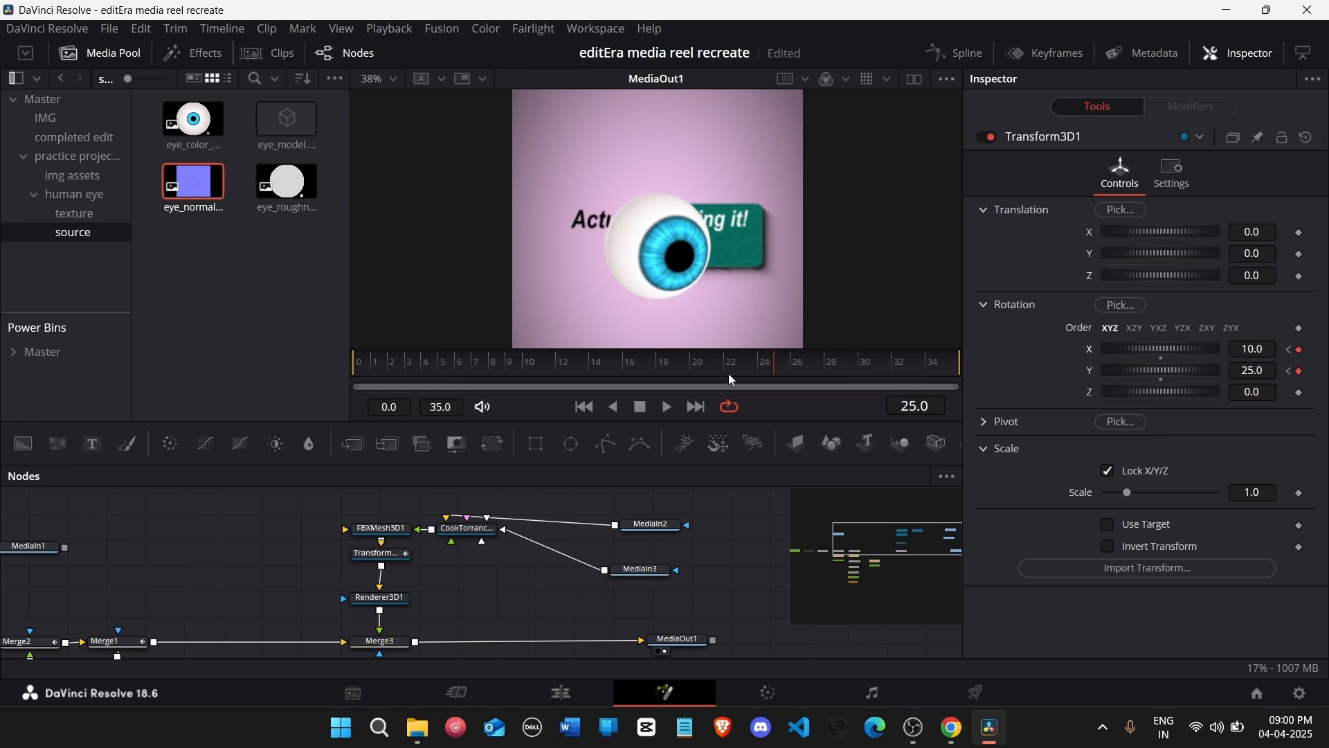
pyautogui.moveTo(728, 372); pyautogui.dragTo(784, 369)
pyautogui.press('Return')
# Step: Remove the Y rotation keyframe at frame 25 and keyframe Transform3D1's Y rotation at -10 on frame 30
pyautogui.click(1289, 372)
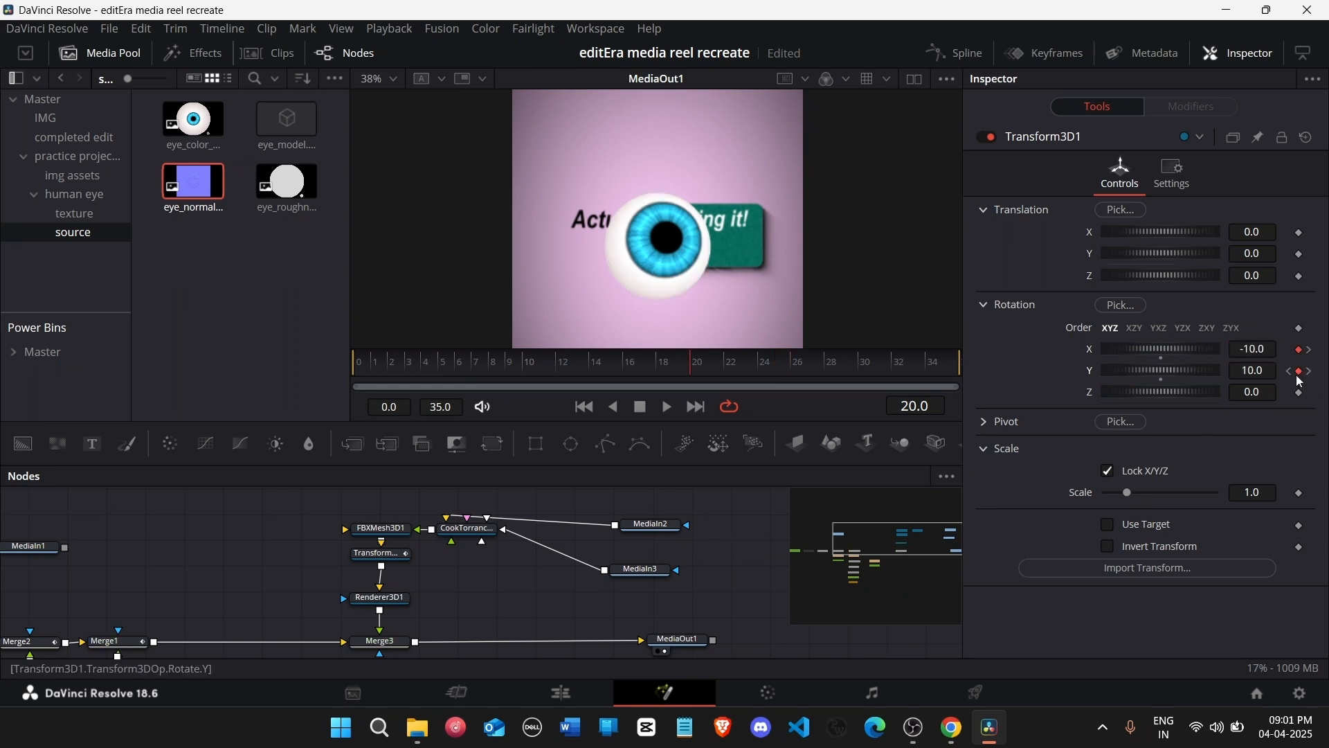
pyautogui.click(1308, 372)
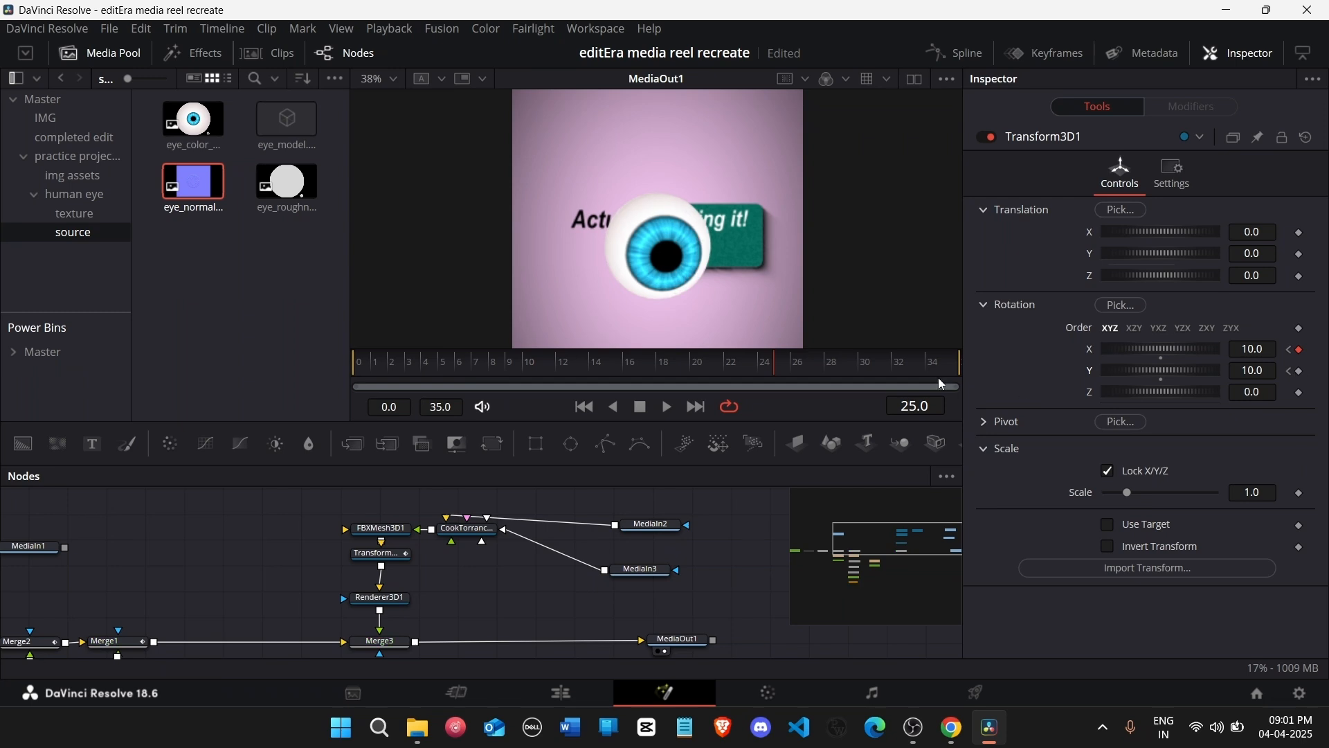
pyautogui.moveTo(778, 371); pyautogui.dragTo(786, 371)
pyautogui.press('Right')
pyautogui.moveTo(795, 376); pyautogui.dragTo(900, 392)
pyautogui.press('Left')
pyautogui.moveTo(1252, 371); pyautogui.dragTo(1158, 371)
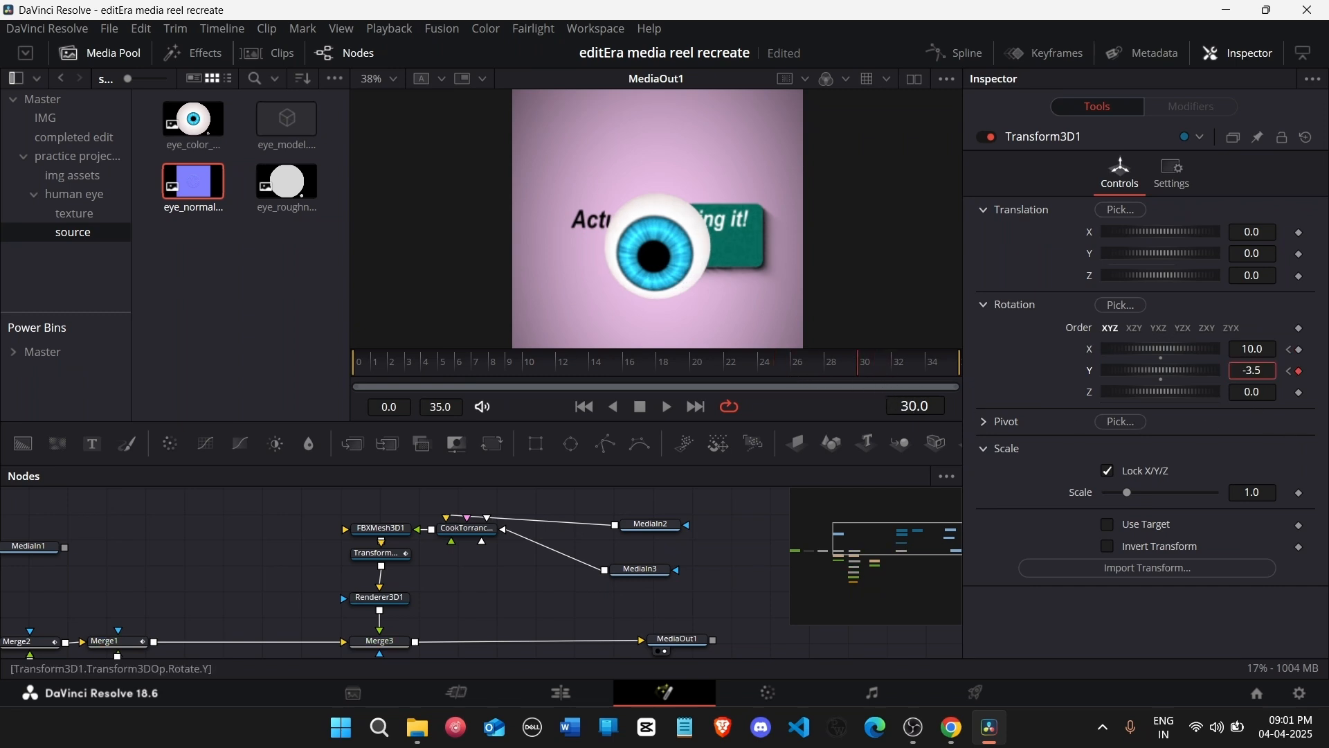
pyautogui.press('Return')
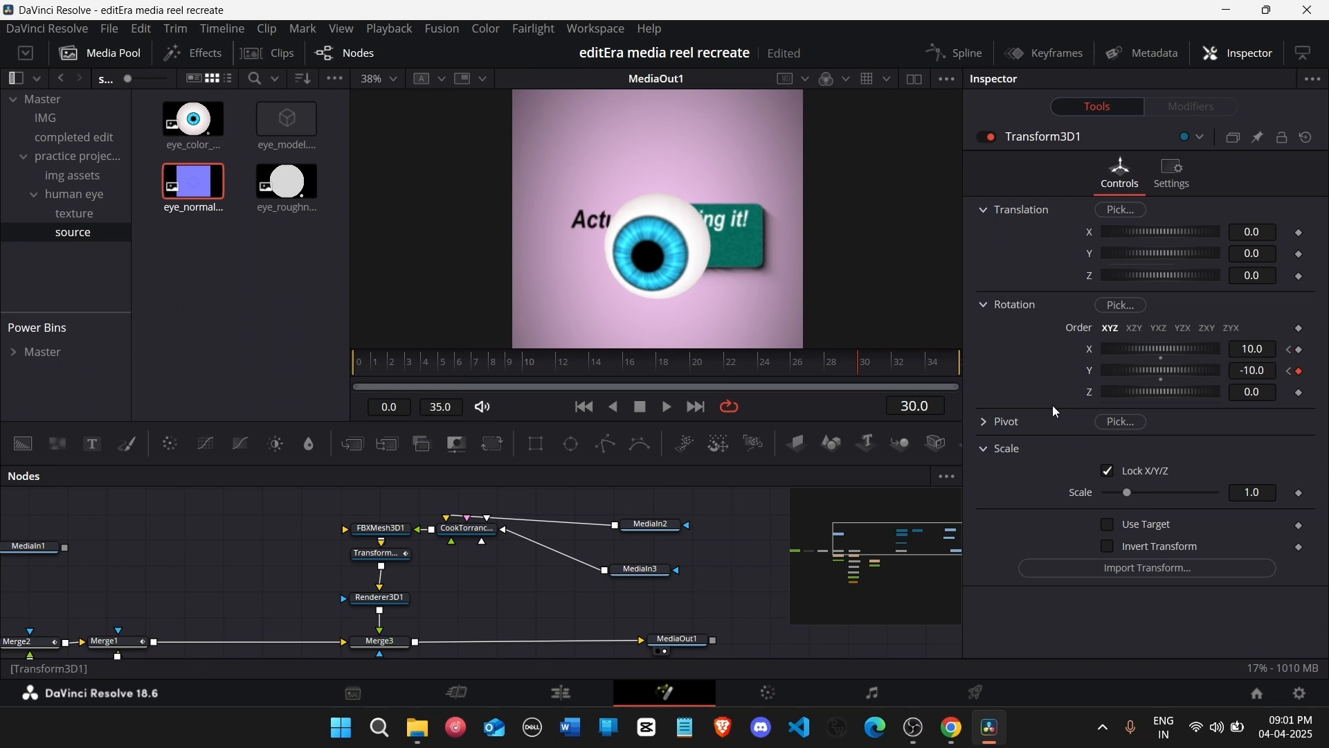
# Step: Keyframe Transform3D1's X rotation at -10 on frame 35 and preview the eye movement
pyautogui.press('Right')
pyautogui.press('Right')
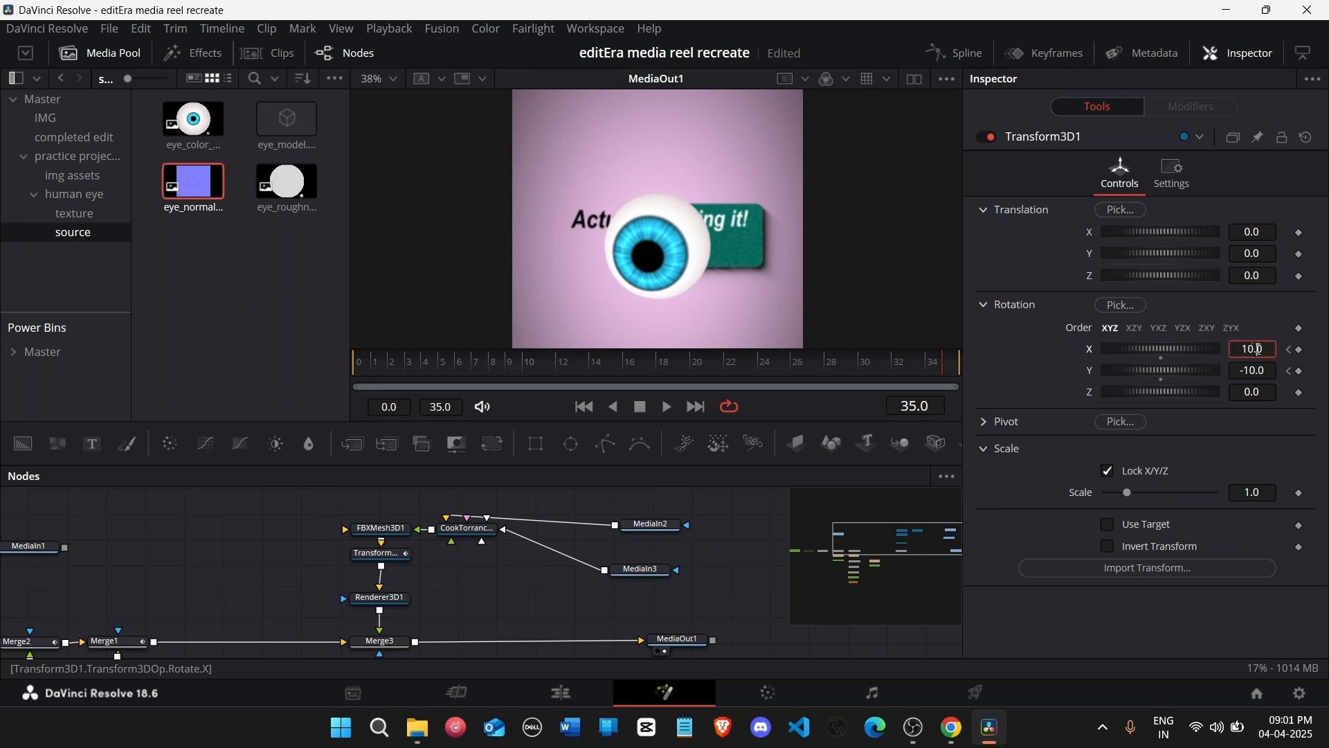
pyautogui.write('-10')
pyautogui.press('Return')
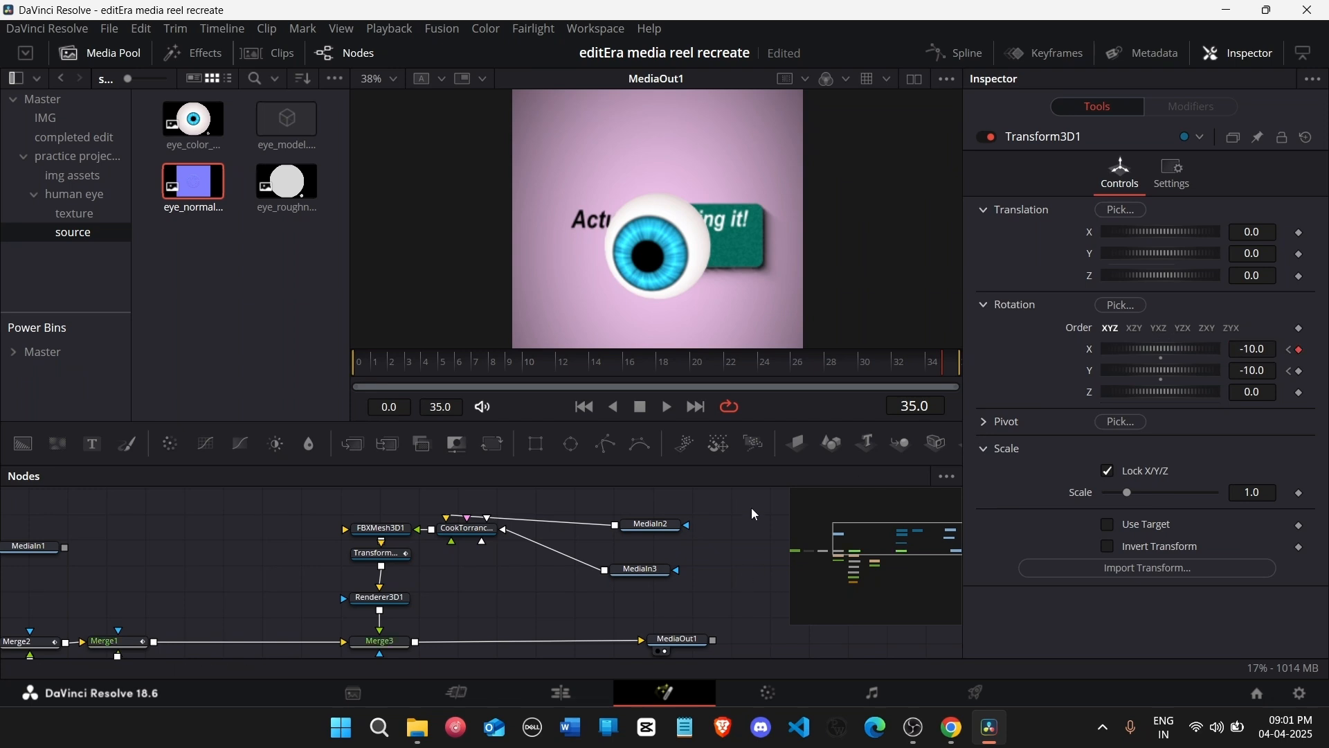
pyautogui.click(558, 367)
pyautogui.moveTo(558, 373); pyautogui.dragTo(968, 396)
# Step: Open the Spline editor, collapse the other nodes' entries and fit Transform3D1's X and Y rotation curves in the graph
pyautogui.click(977, 46)
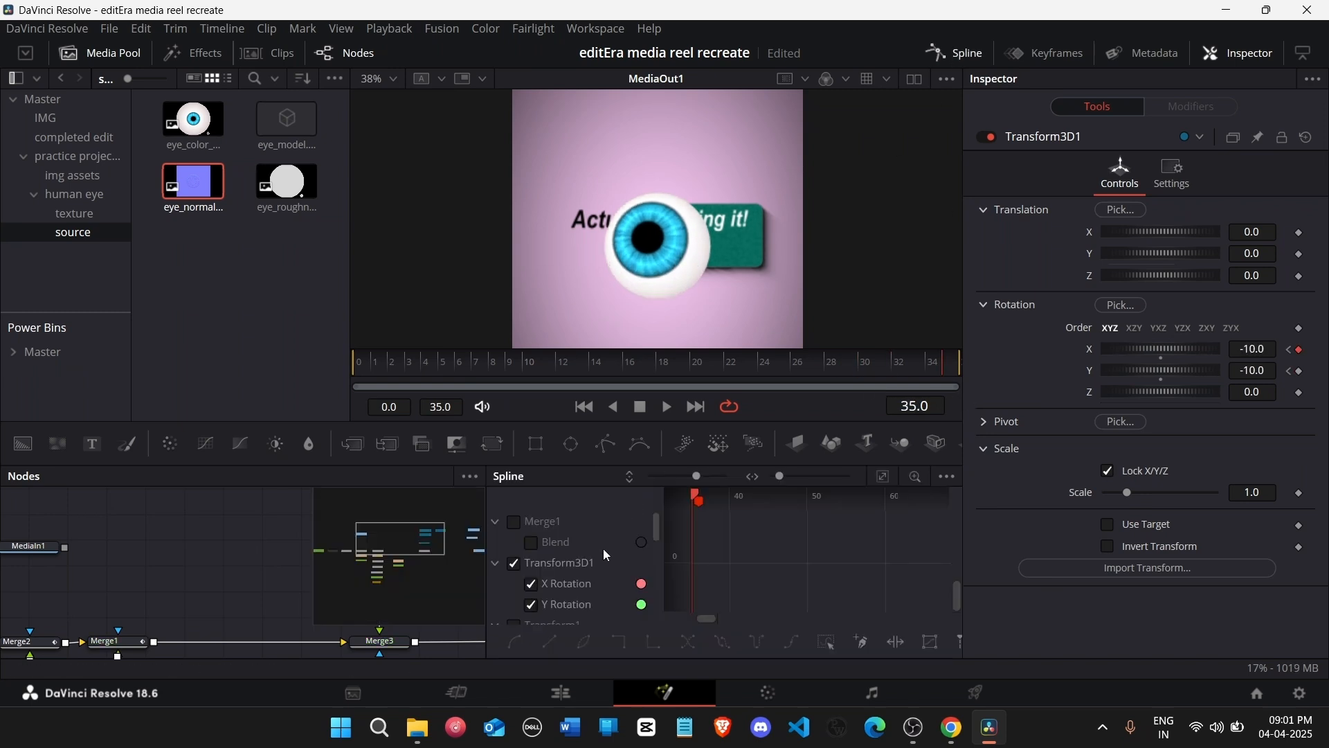
pyautogui.click(496, 521)
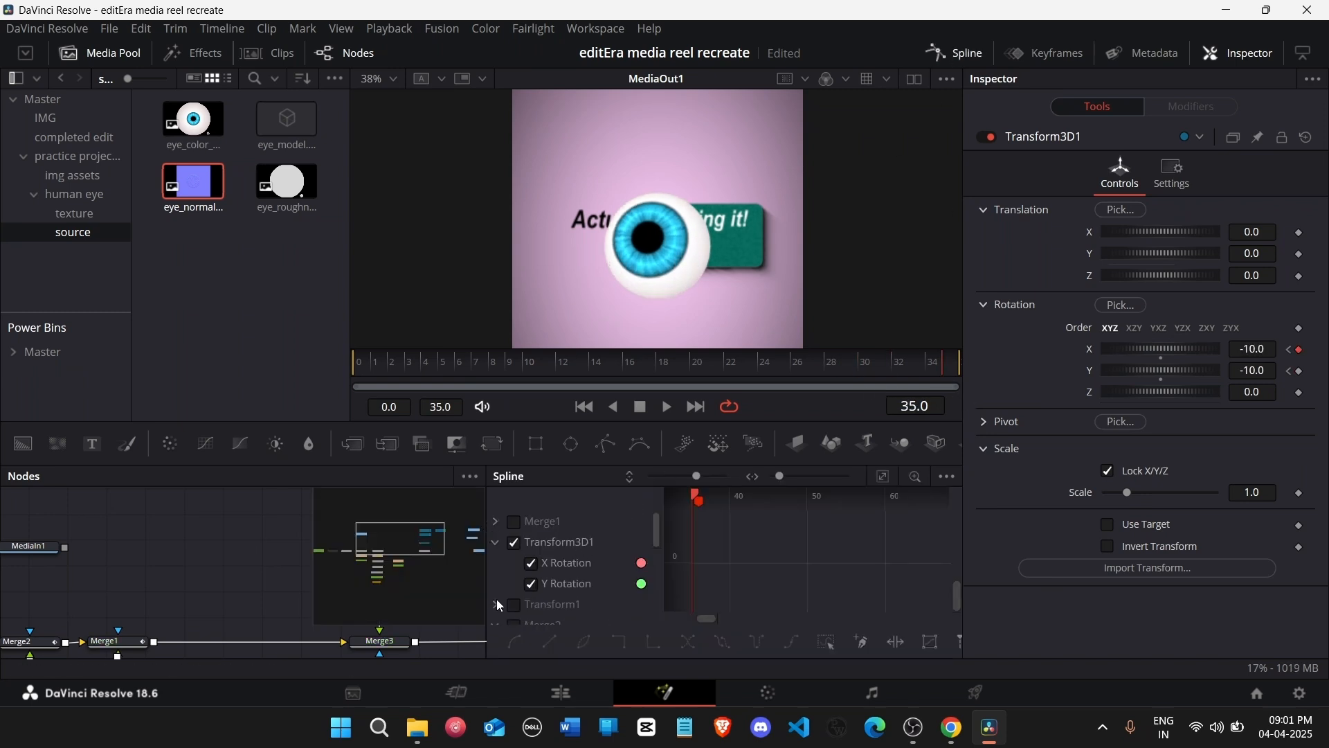
pyautogui.scroll(-5, 498, 620)
pyautogui.click(496, 521)
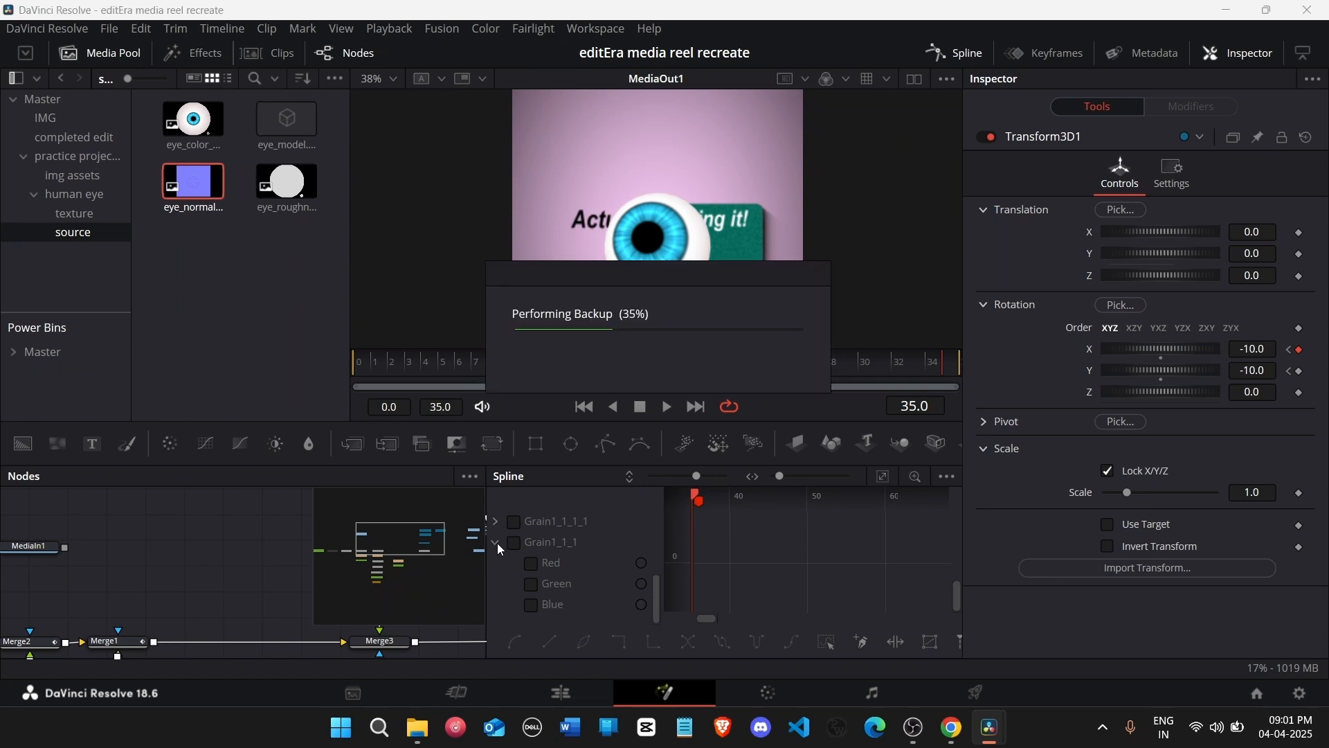
pyautogui.click(497, 543)
pyautogui.click(879, 477)
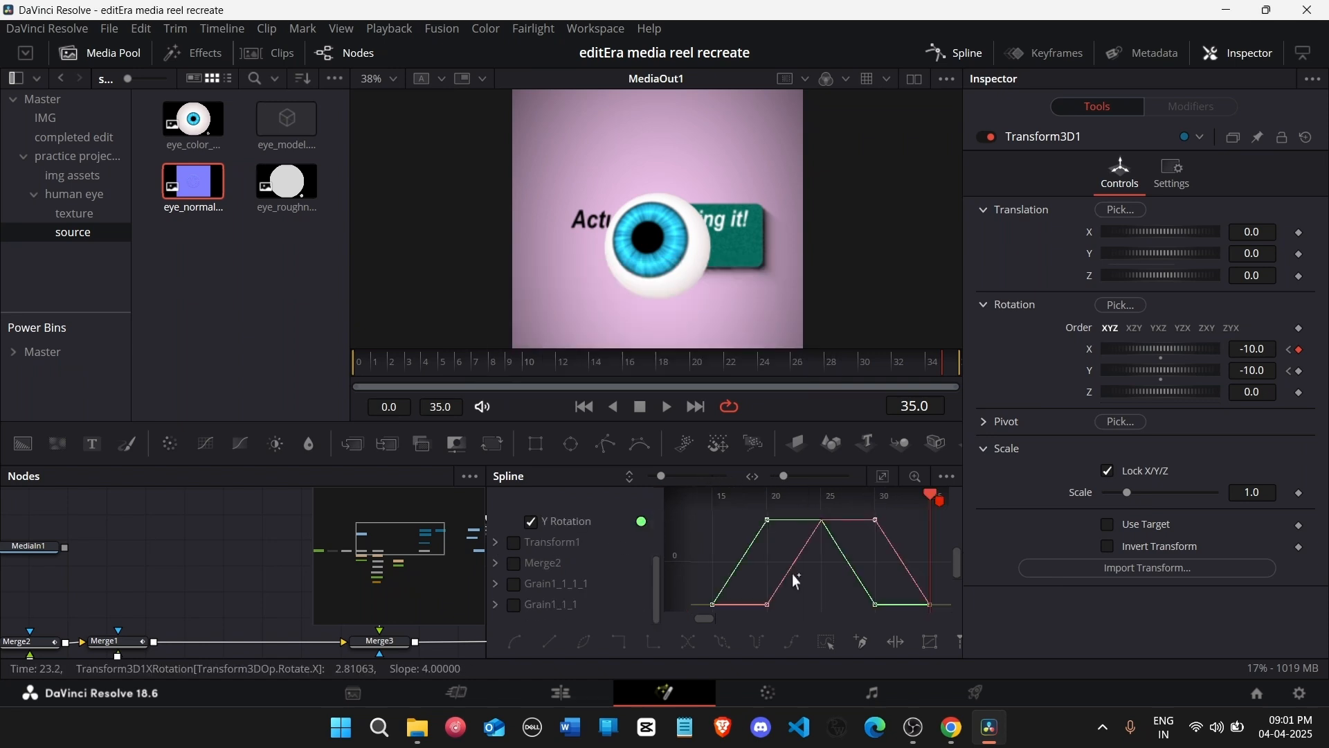
# Step: Isolate Transform3D1's Y rotation curve, smooth all its keyframes and preview the eased motion
pyautogui.scroll(3, 530, 568)
pyautogui.click(530, 564)
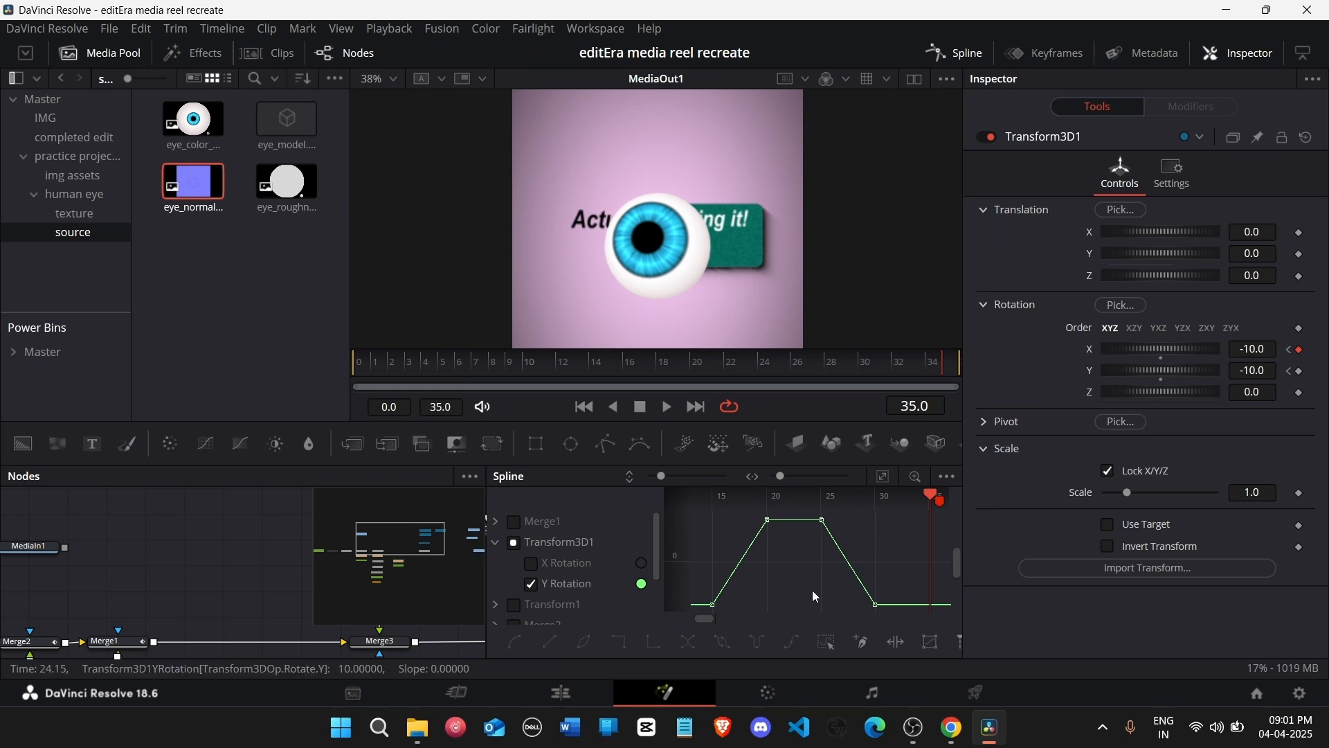
pyautogui.hotkey('shift', 's')
pyautogui.hotkey('ctrl', 'z')
pyautogui.click(774, 582)
pyautogui.hotkey('ctrl', 'a')
pyautogui.hotkey('shift', 's')
pyautogui.moveTo(609, 377); pyautogui.dragTo(835, 387)
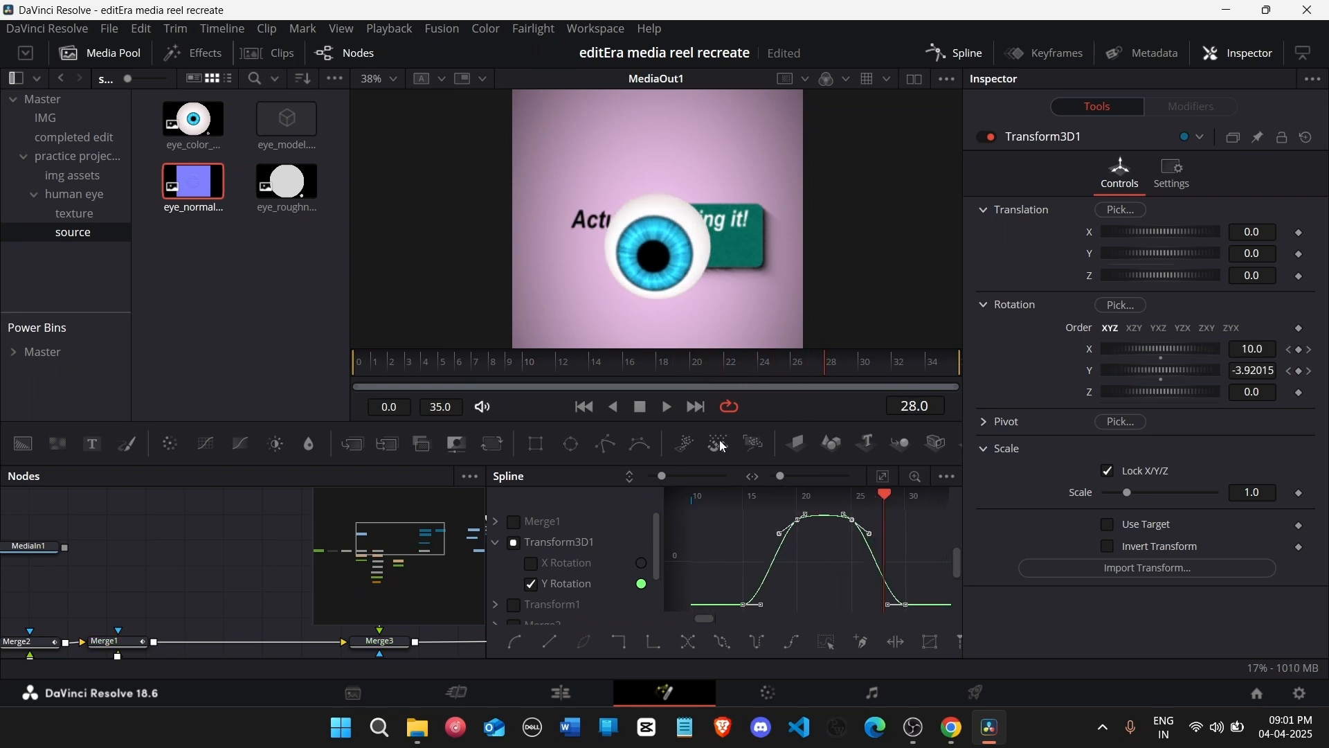
# Step: Isolate and smooth Transform3D1's X rotation curve, preview the eye movement and close the Spline editor
pyautogui.click(534, 587)
pyautogui.click(572, 563)
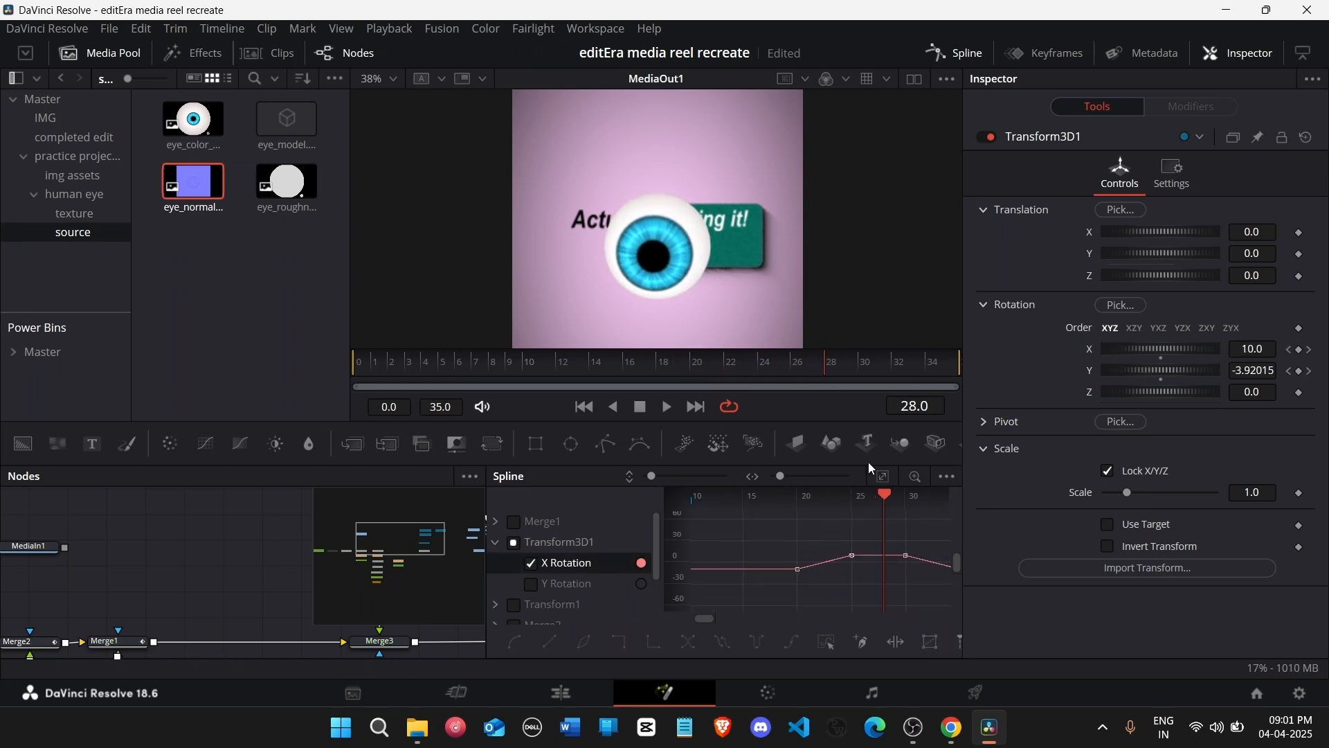
pyautogui.click(885, 479)
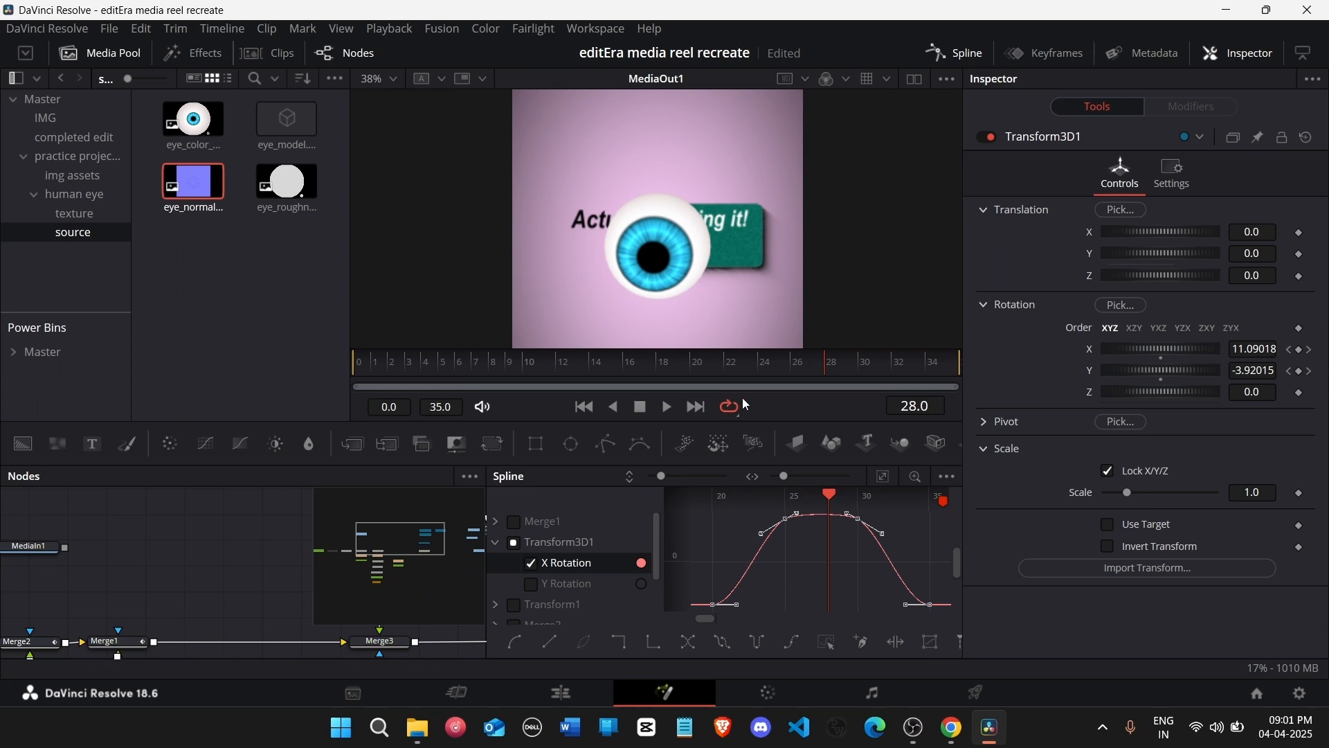
pyautogui.click(617, 363)
pyautogui.moveTo(617, 362); pyautogui.dragTo(920, 384)
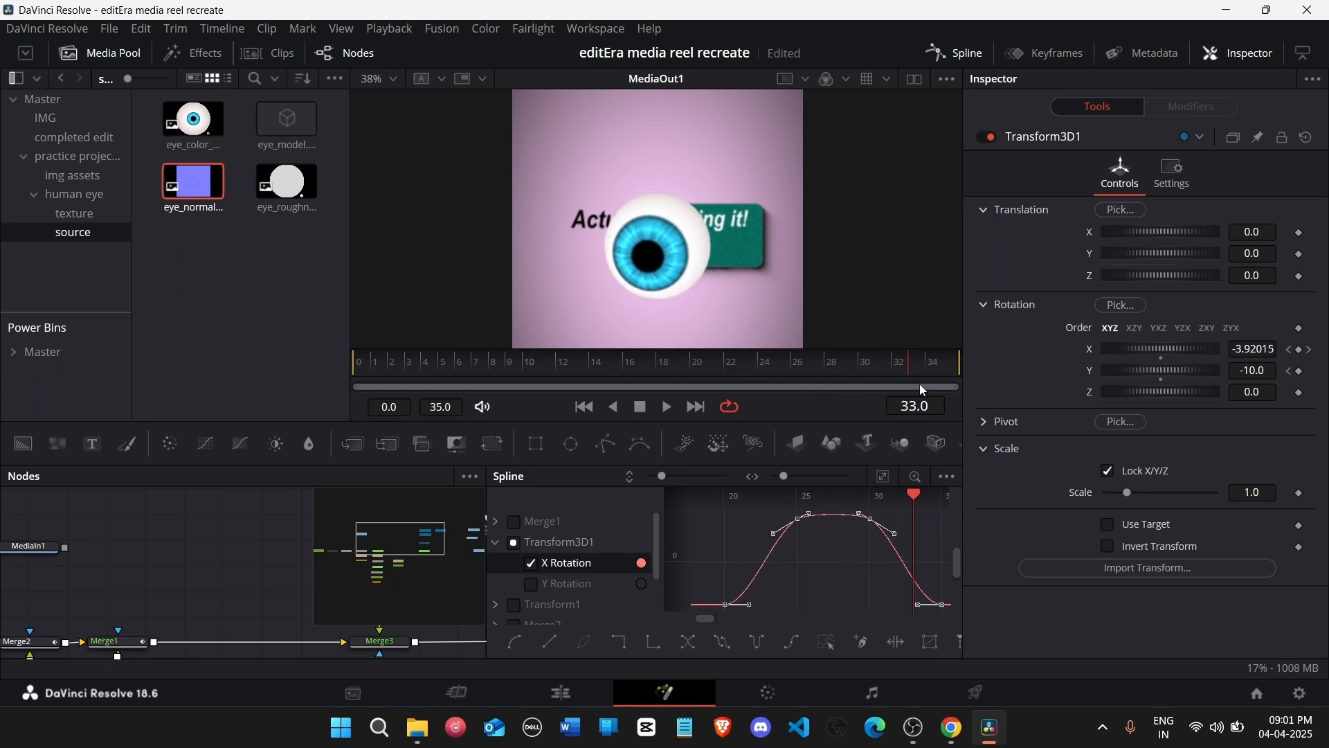
pyautogui.click(974, 64)
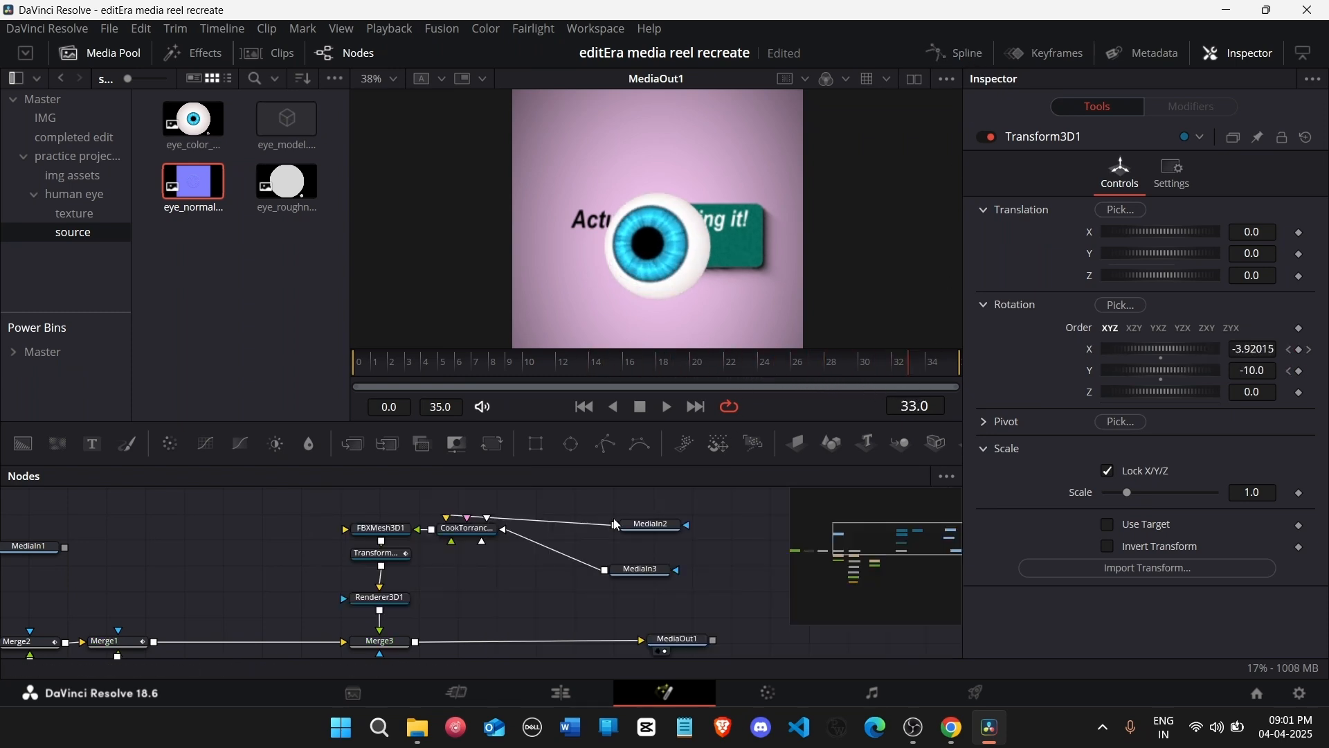
# Step: Insert a Transform node after Renderer3D1 with size 0.5 and center X 0.792, Y 0.464, placing the eye on the green box's corner
pyautogui.click(401, 605)
pyautogui.click(494, 443)
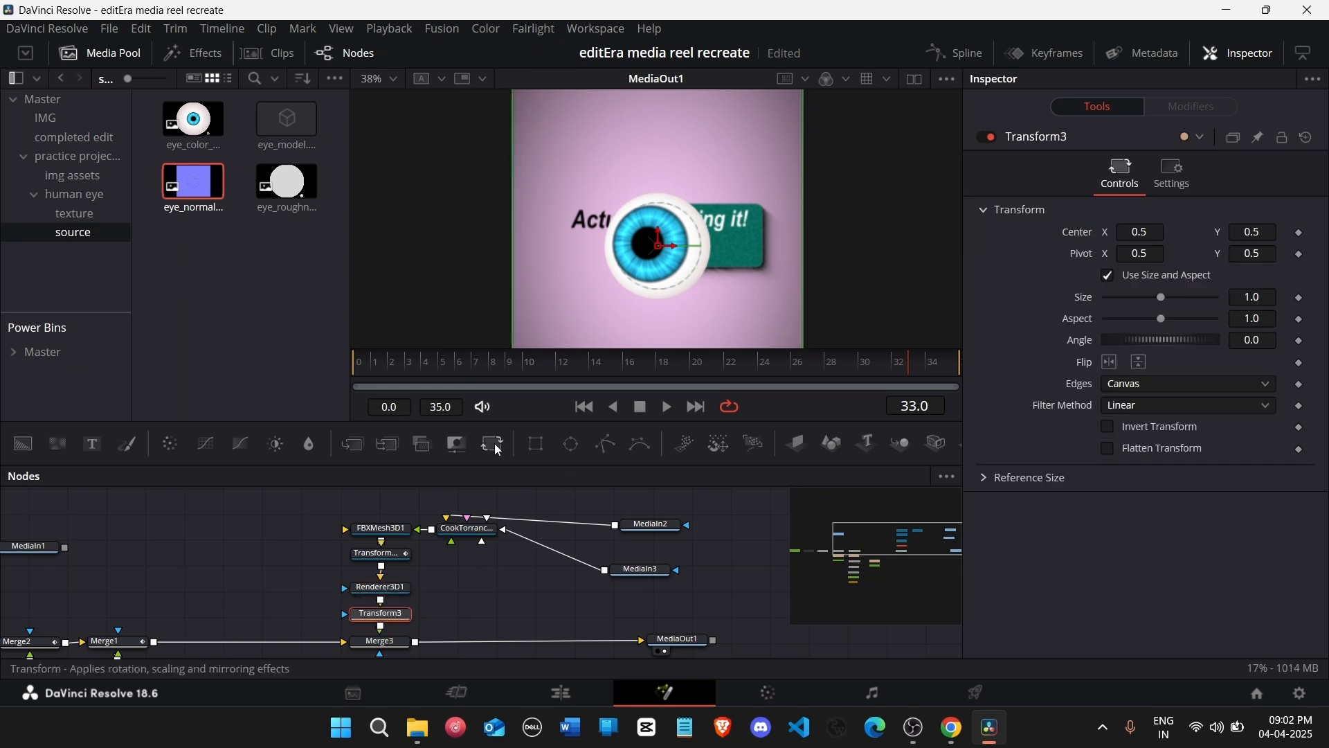
pyautogui.moveTo(1252, 298); pyautogui.dragTo(1139, 298)
pyautogui.moveTo(1252, 232)
pyautogui.mouseDown()
pyautogui.moveTo(1227, 232)
pyautogui.moveTo(1239, 232)
pyautogui.mouseUp()
pyautogui.moveTo(1252, 318); pyautogui.dragTo(1264, 294)
pyautogui.hotkey('ctrl', 'z')
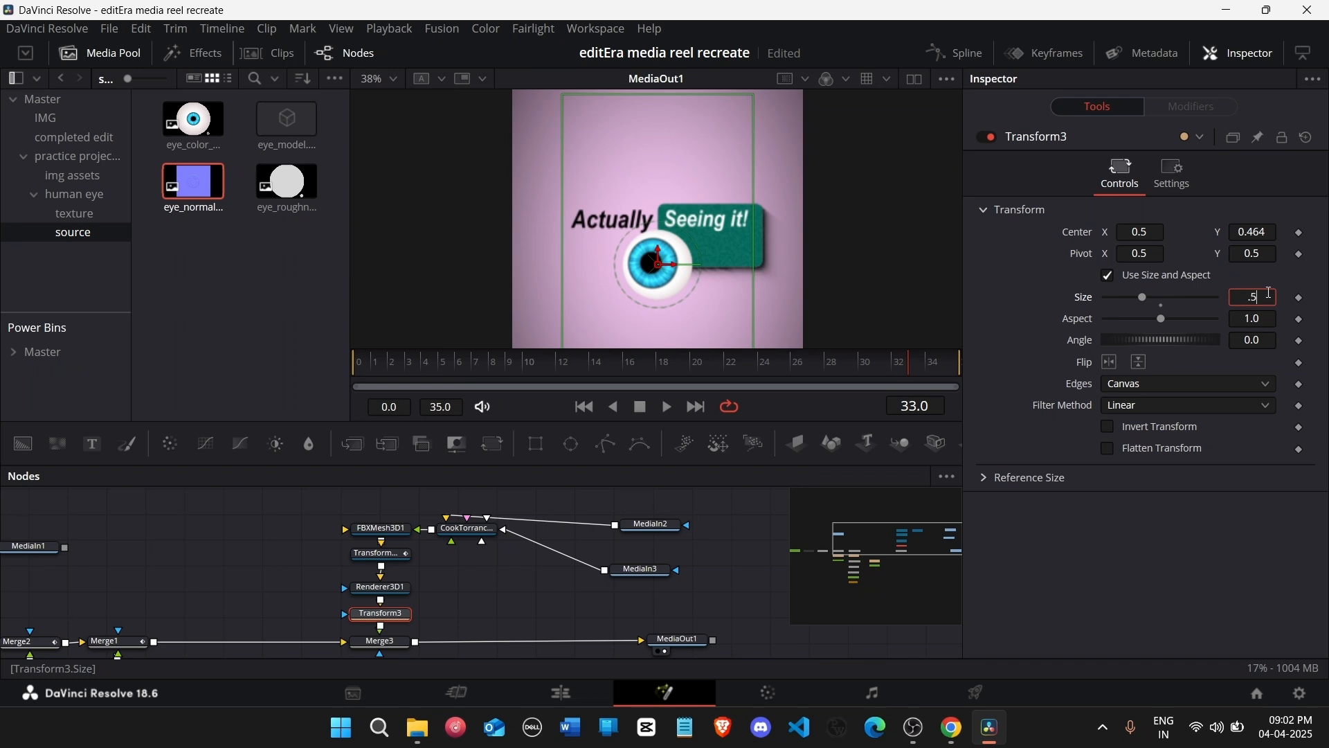
pyautogui.write('.5')
pyautogui.press('Tab')
pyautogui.moveTo(1143, 231); pyautogui.dragTo(1187, 230)
# Step: Move Merge3 down to make room and insert a Real Shadow node after Transform3
pyautogui.scroll(-2, 344, 566)
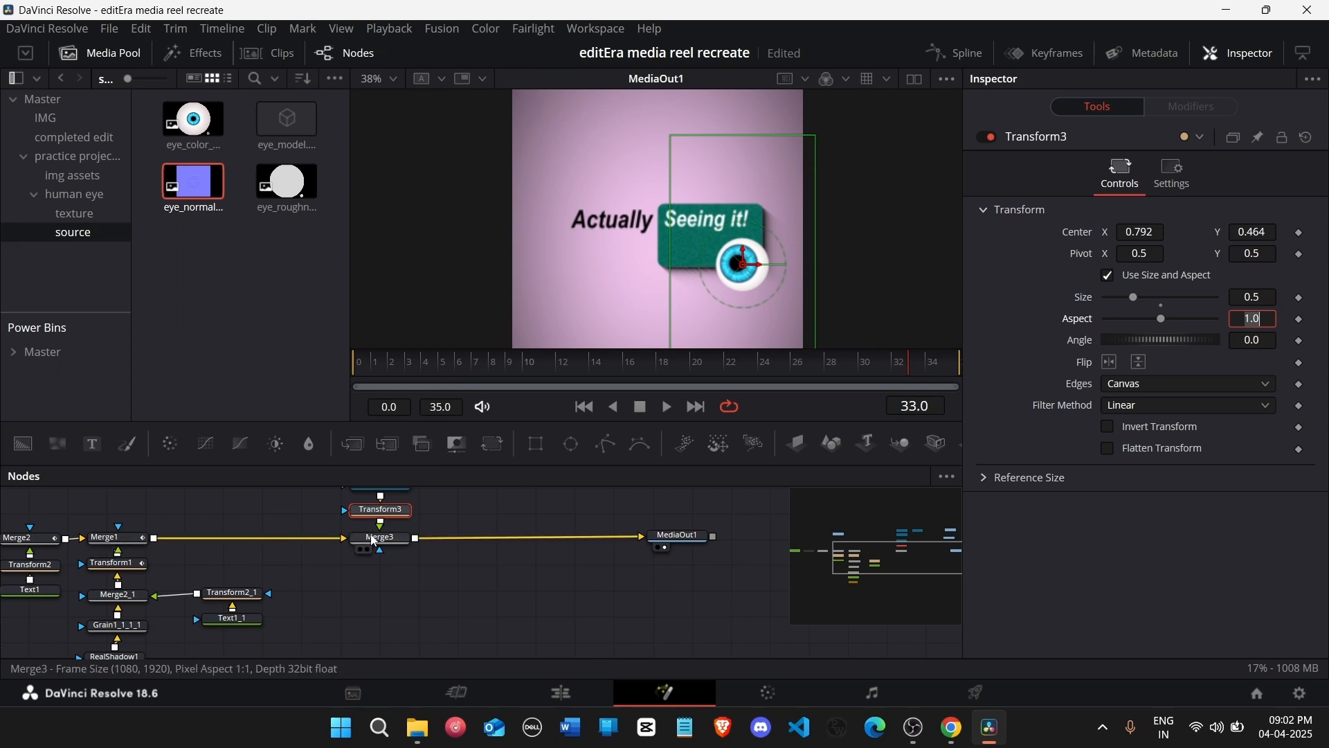
pyautogui.moveTo(377, 542); pyautogui.dragTo(373, 579)
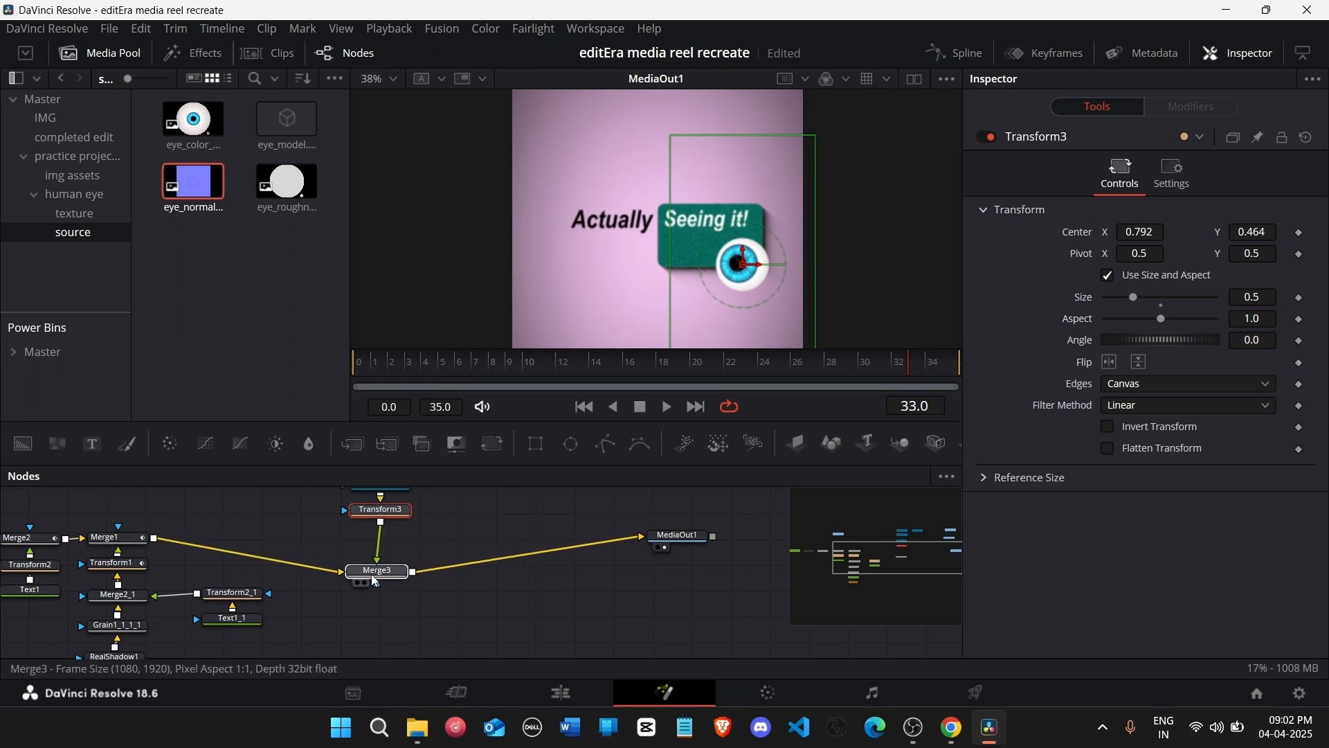
pyautogui.click(401, 519)
pyautogui.hotkey('shift', 'space')
pyautogui.write('trans')
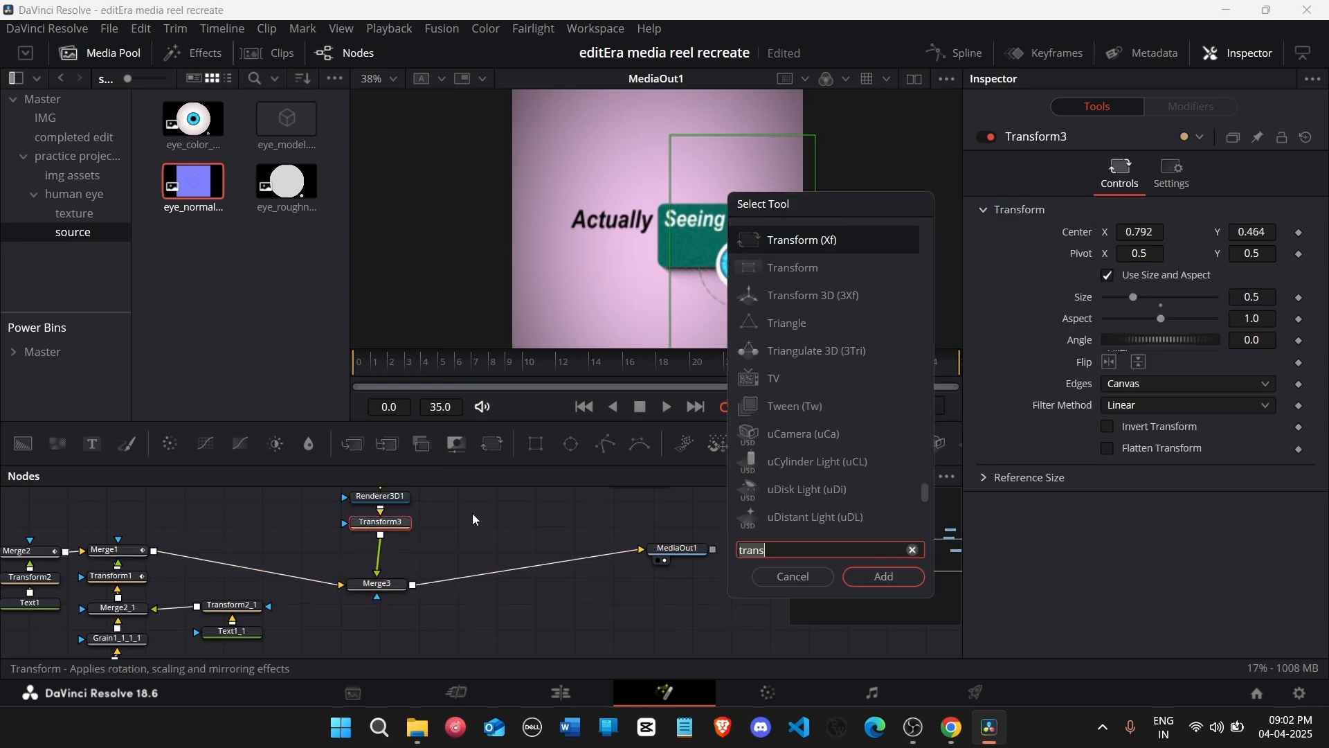
pyautogui.press('BackSpace')
pyautogui.press('BackSpace')
pyautogui.press('BackSpace')
pyautogui.press('BackSpace')
pyautogui.press('BackSpace')
pyautogui.write('real')
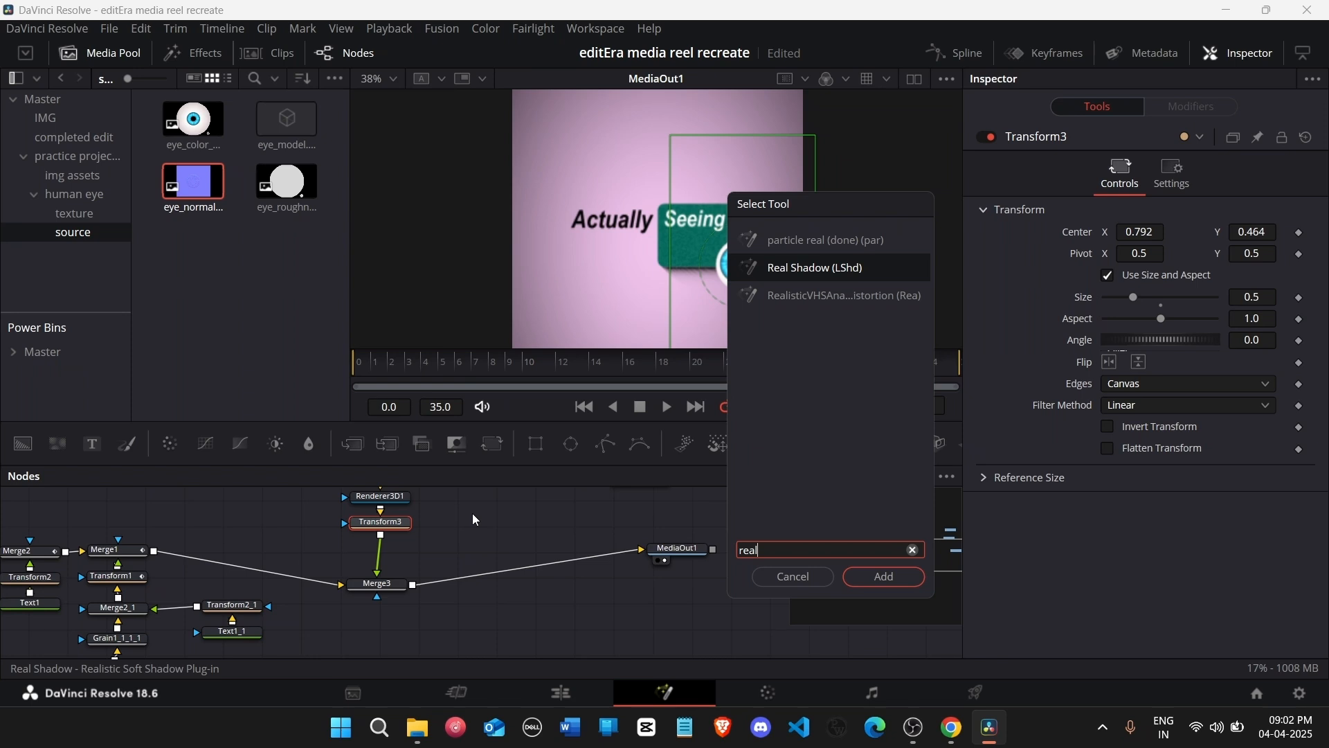
pyautogui.press('Return')
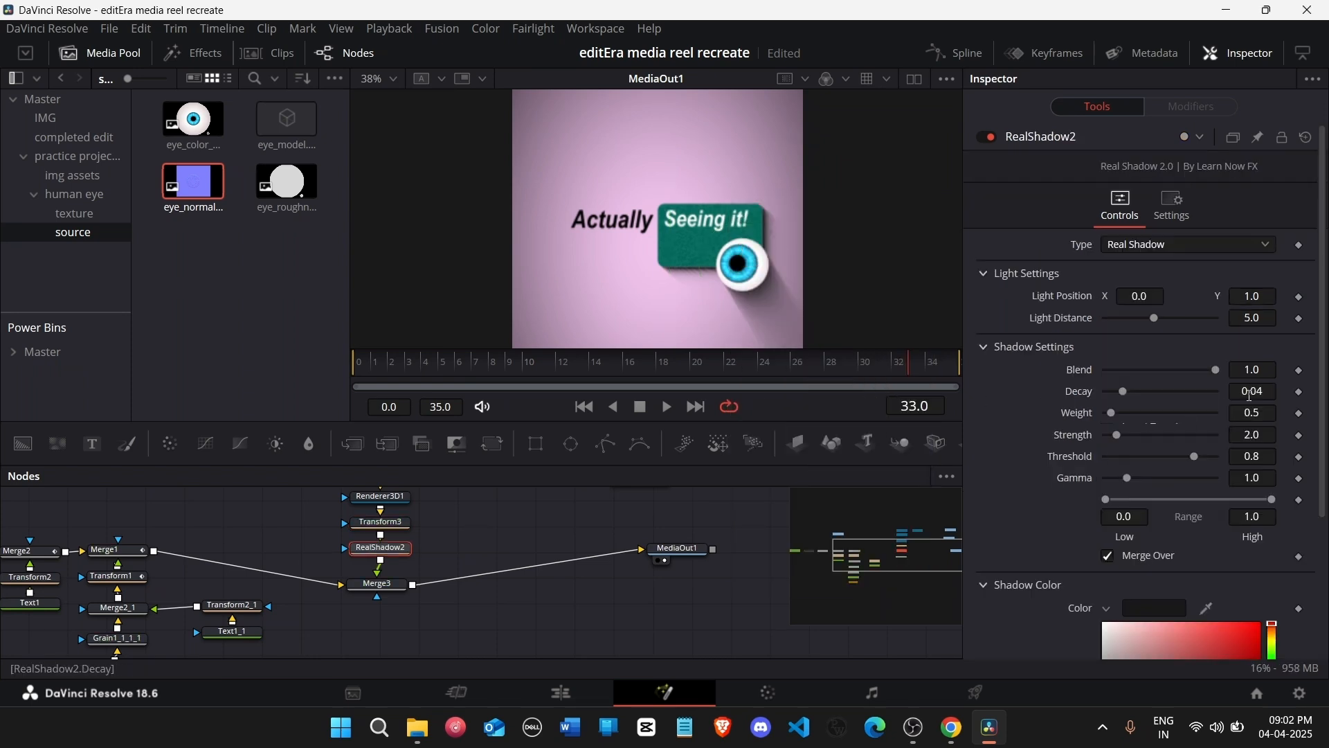
# Step: Try a Decay of 0.01 for the eye's shadow on RealShadow2
pyautogui.click(1261, 397)
pyautogui.write('0.01')
pyautogui.press('Return')
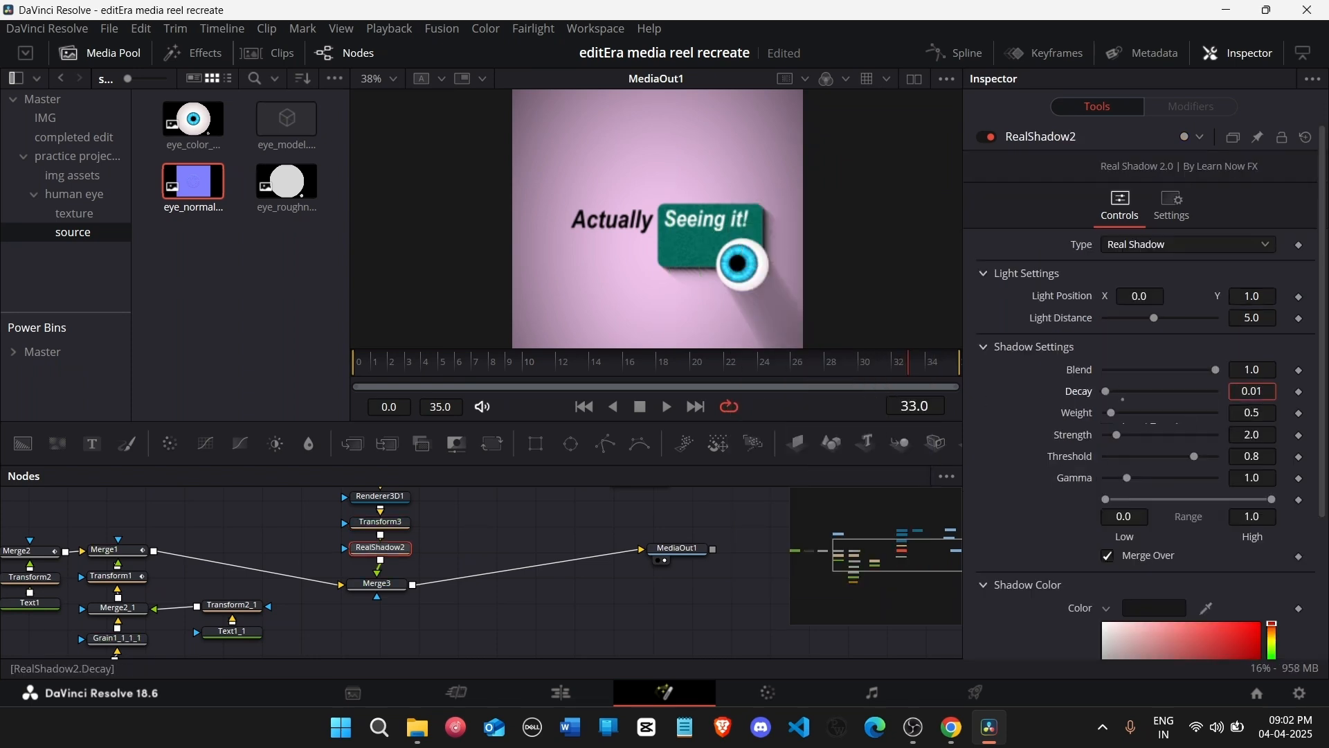
pyautogui.hotkey('ctrl', 'z')
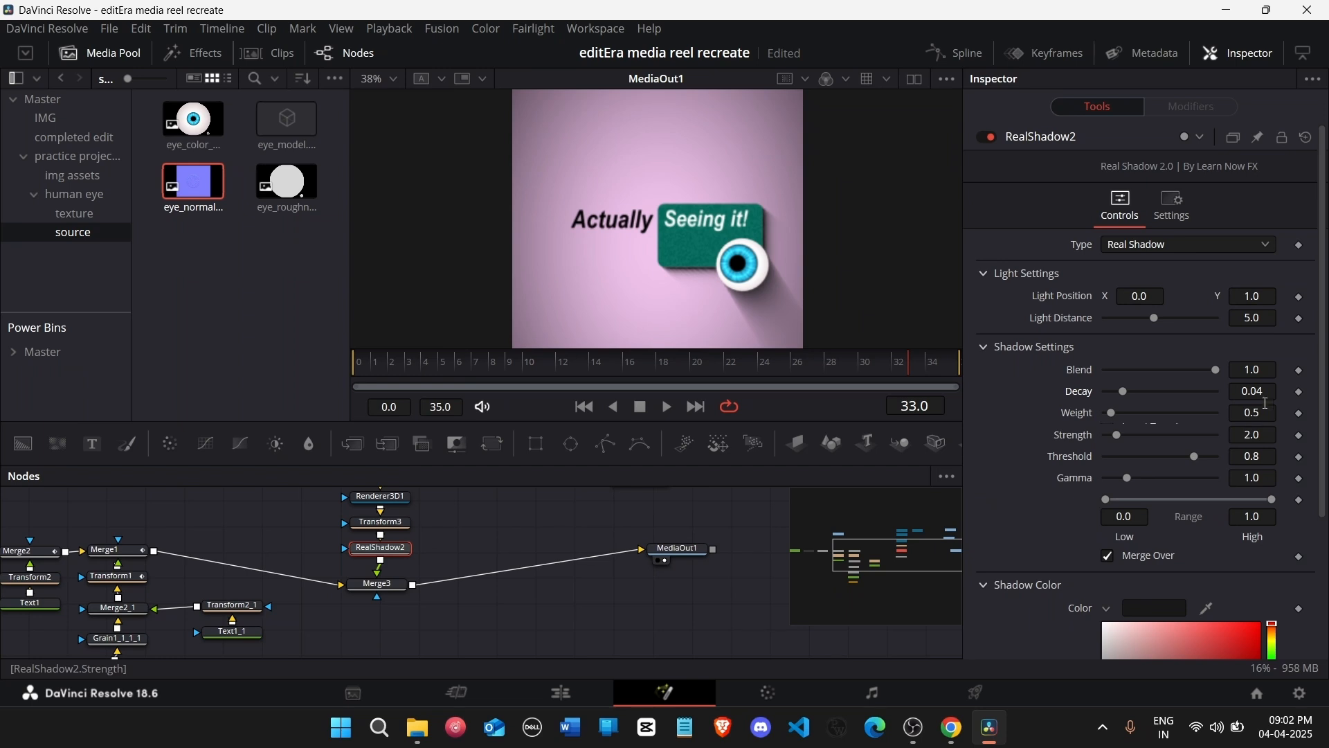
pyautogui.hotkey('ctrl', 'shift', 'z')
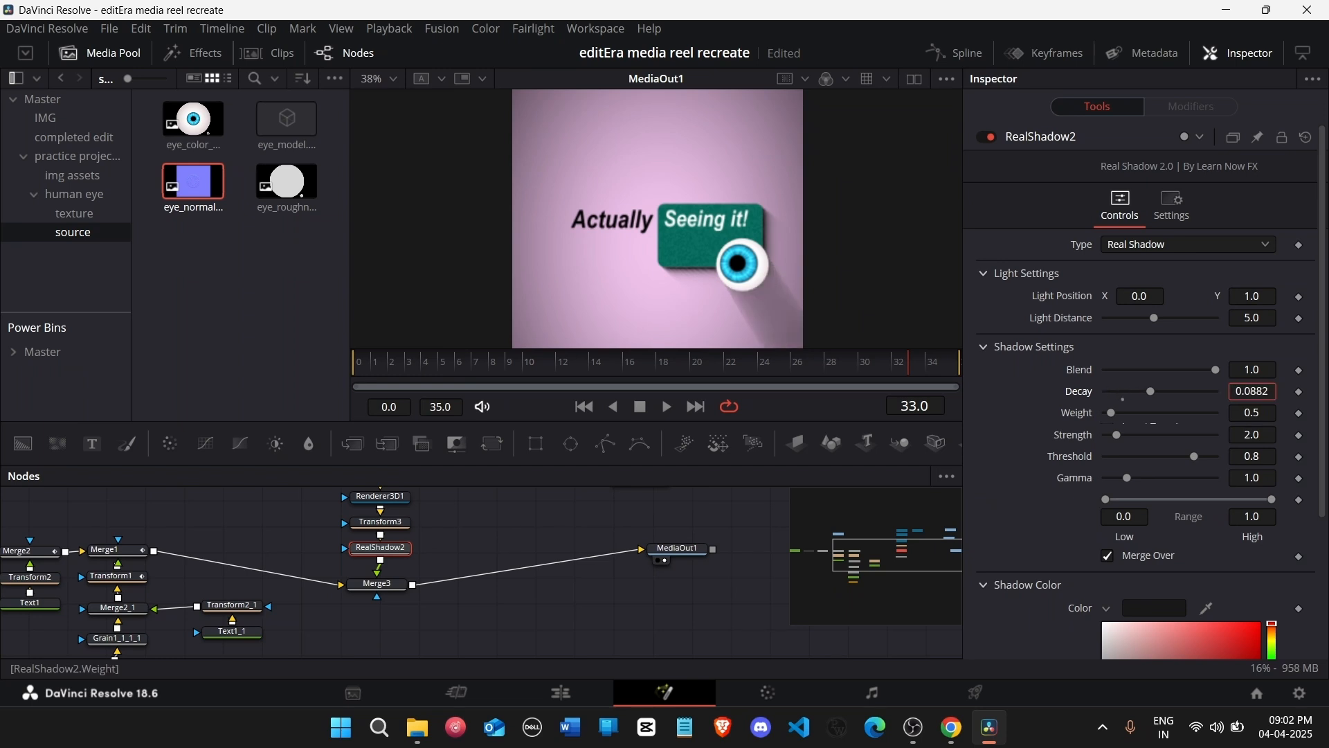
# Step: Set RealShadow2's Decay to about 0.119 and its Weight to 0.46
pyautogui.moveTo(1151, 392); pyautogui.dragTo(1170, 392)
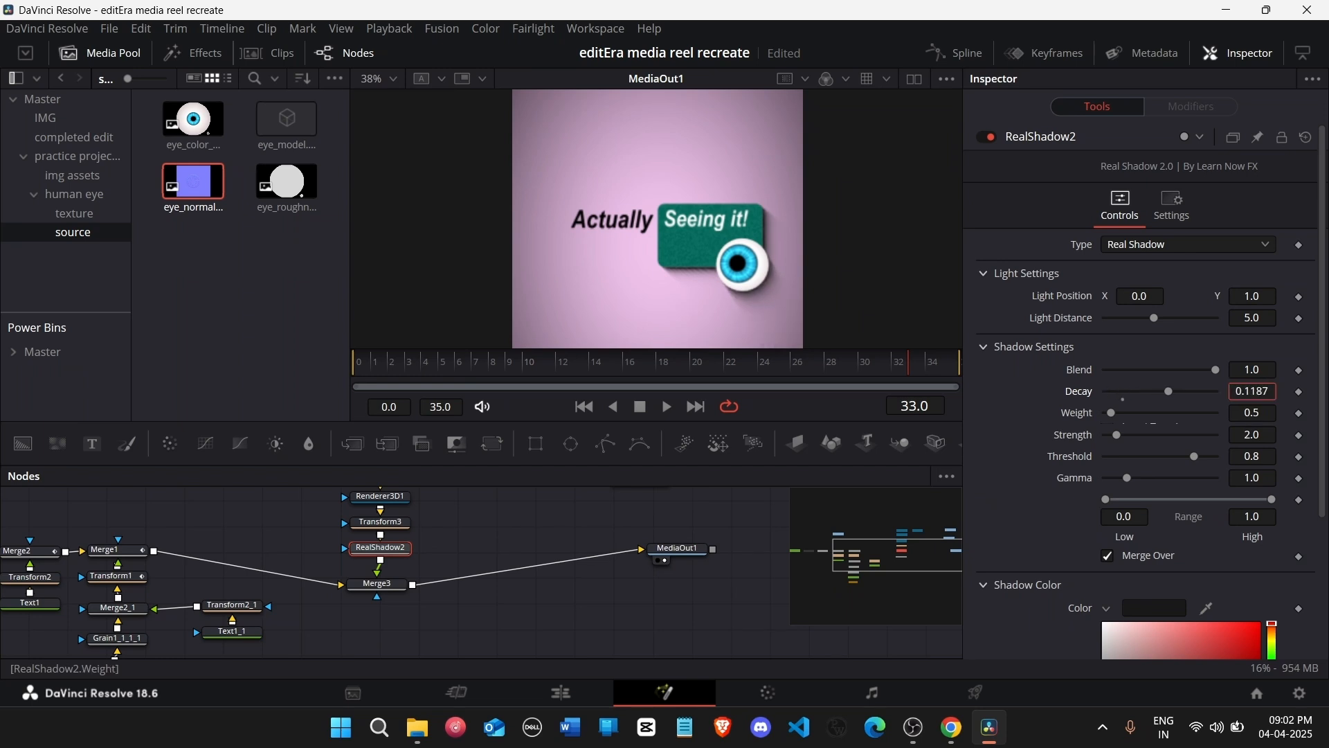
pyautogui.press('Tab')
pyautogui.write('0.33')
pyautogui.press('Return')
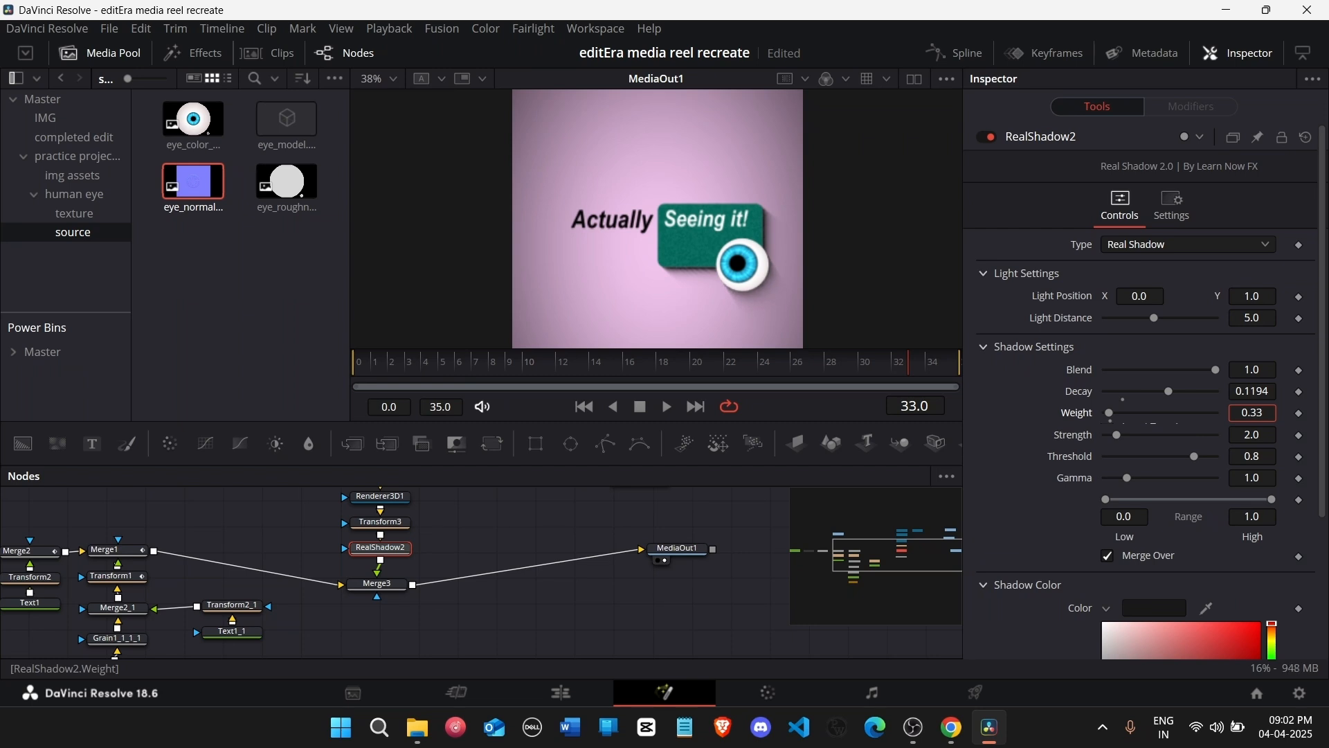
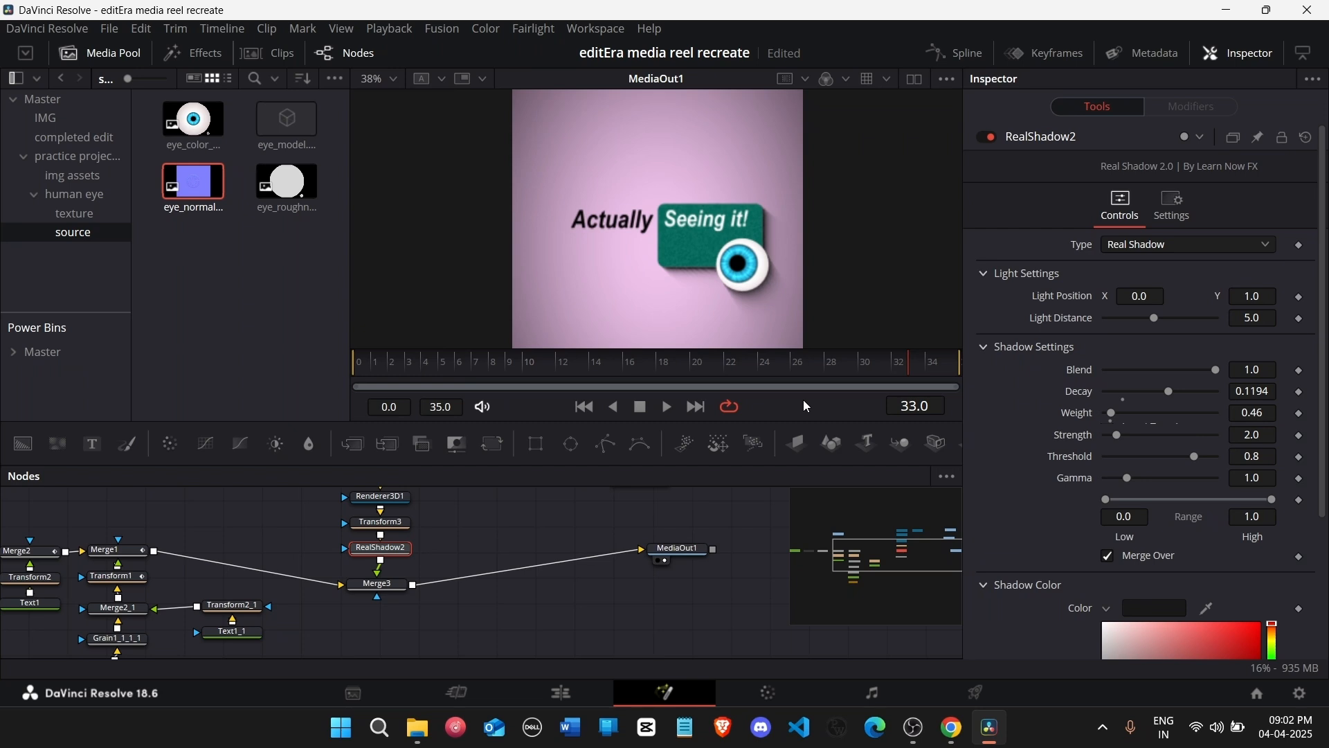
# Step: Keyframe Transform3's Center X at 0.792 on frame 35 and 0.2 on frame 15 so the eye travels across the title
pyautogui.moveTo(861, 368); pyautogui.dragTo(609, 385)
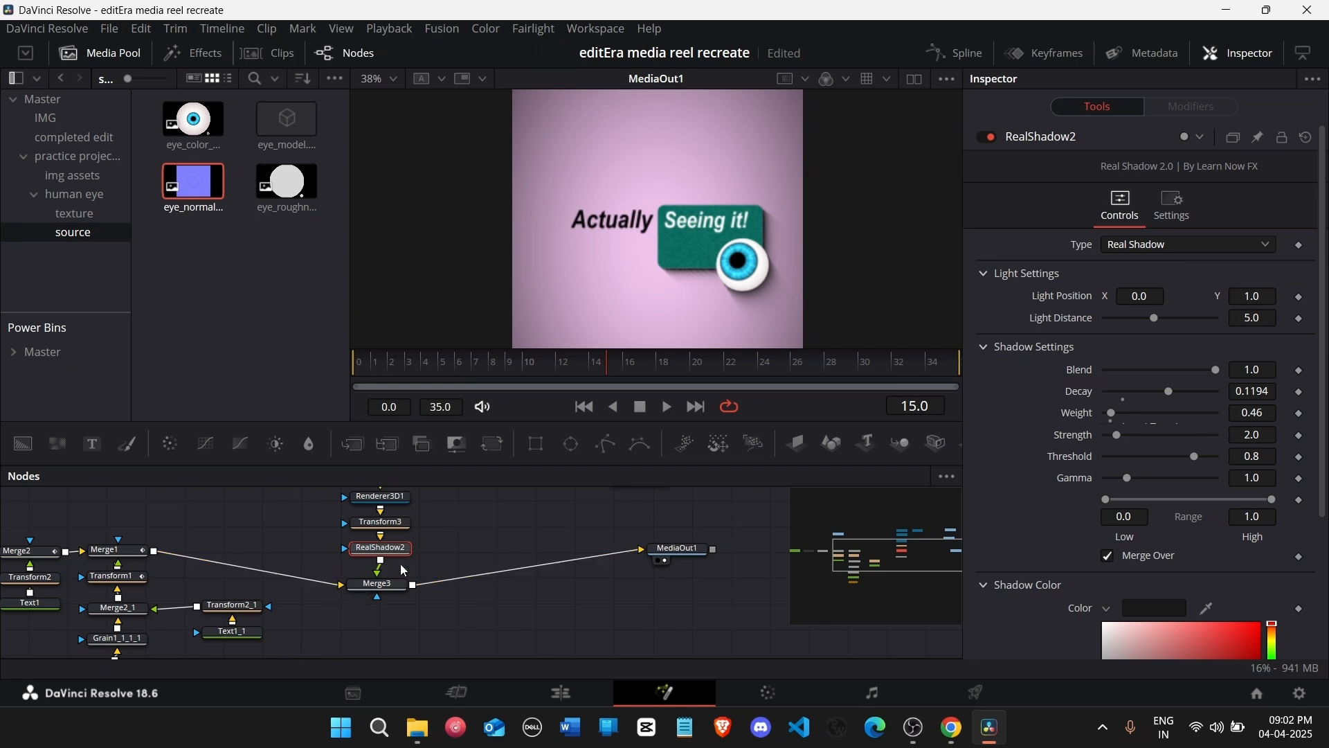
pyautogui.click(381, 523)
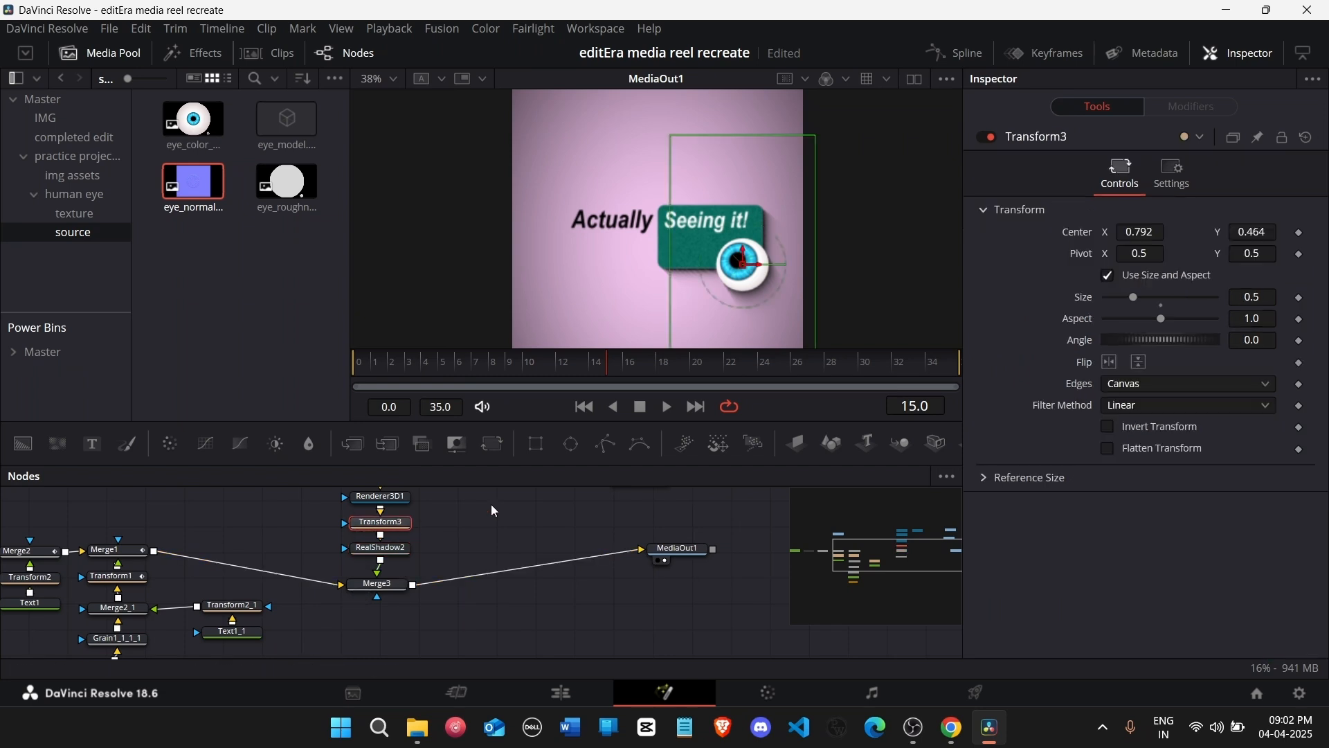
pyautogui.click(1301, 235)
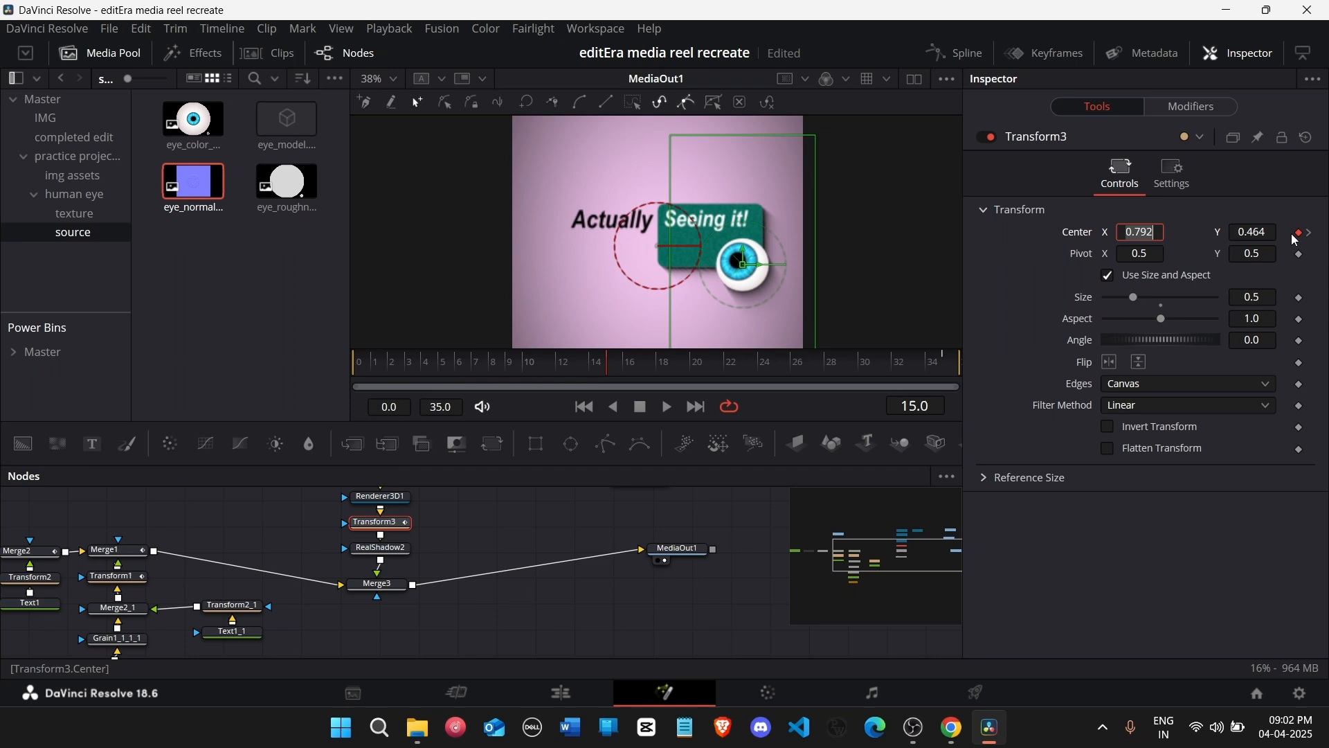
pyautogui.click(1291, 233)
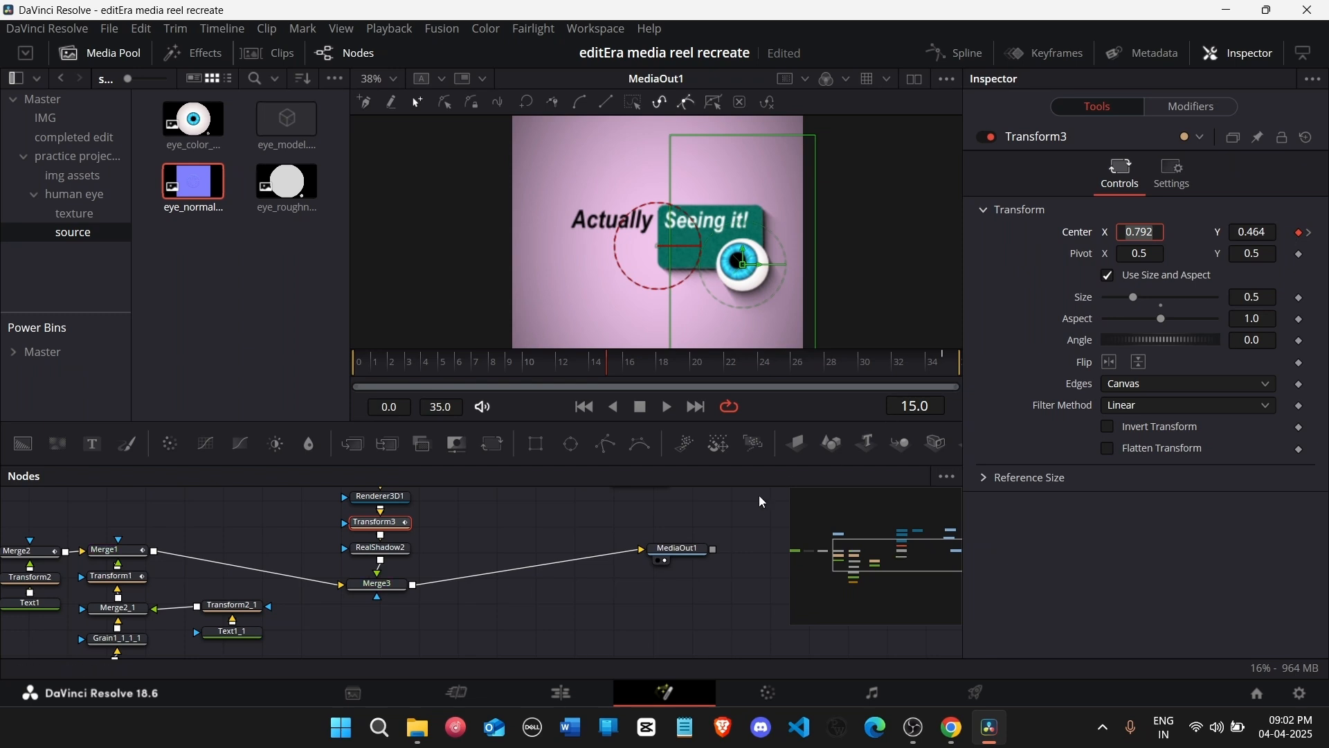
pyautogui.moveTo(1148, 234); pyautogui.dragTo(630, 234)
pyautogui.doubleClick(1147, 233)
pyautogui.press('BackSpace')
pyautogui.write('3')
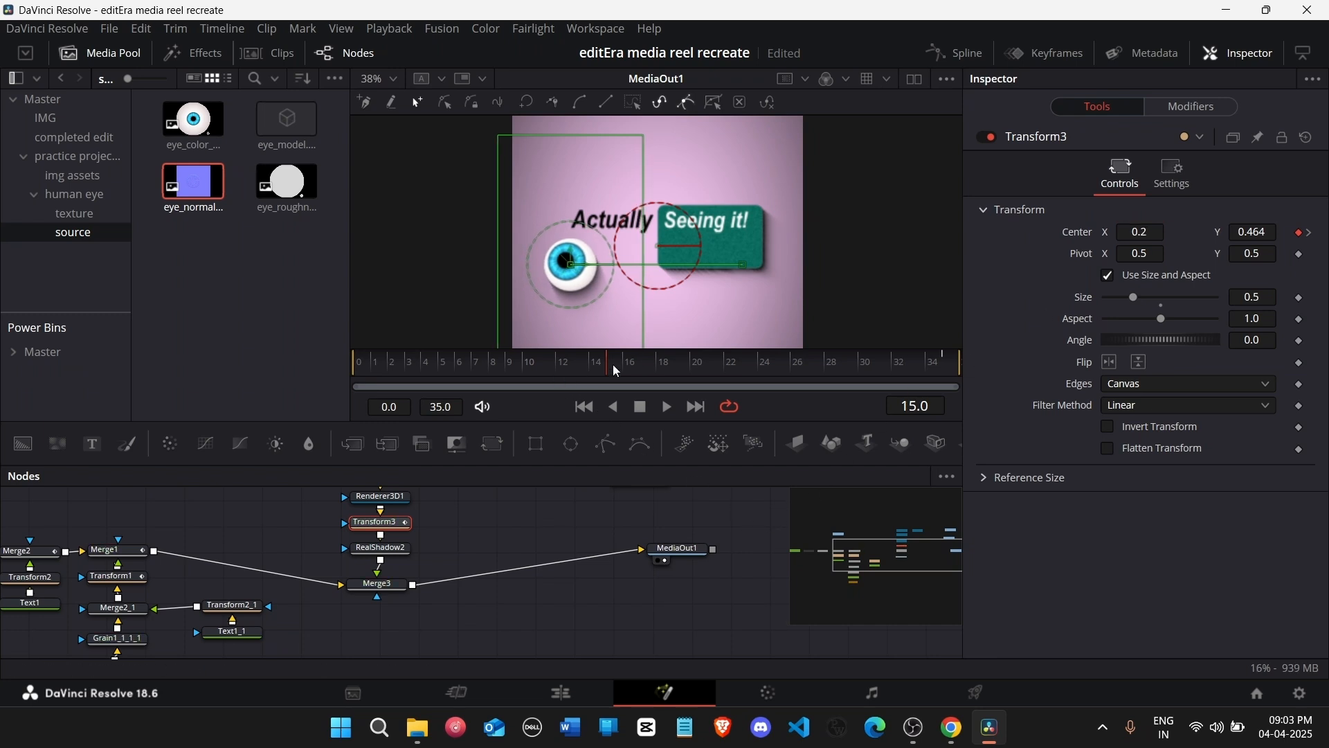
pyautogui.moveTo(609, 367)
pyautogui.mouseDown()
pyautogui.moveTo(947, 373)
pyautogui.moveTo(610, 378)
pyautogui.mouseUp()
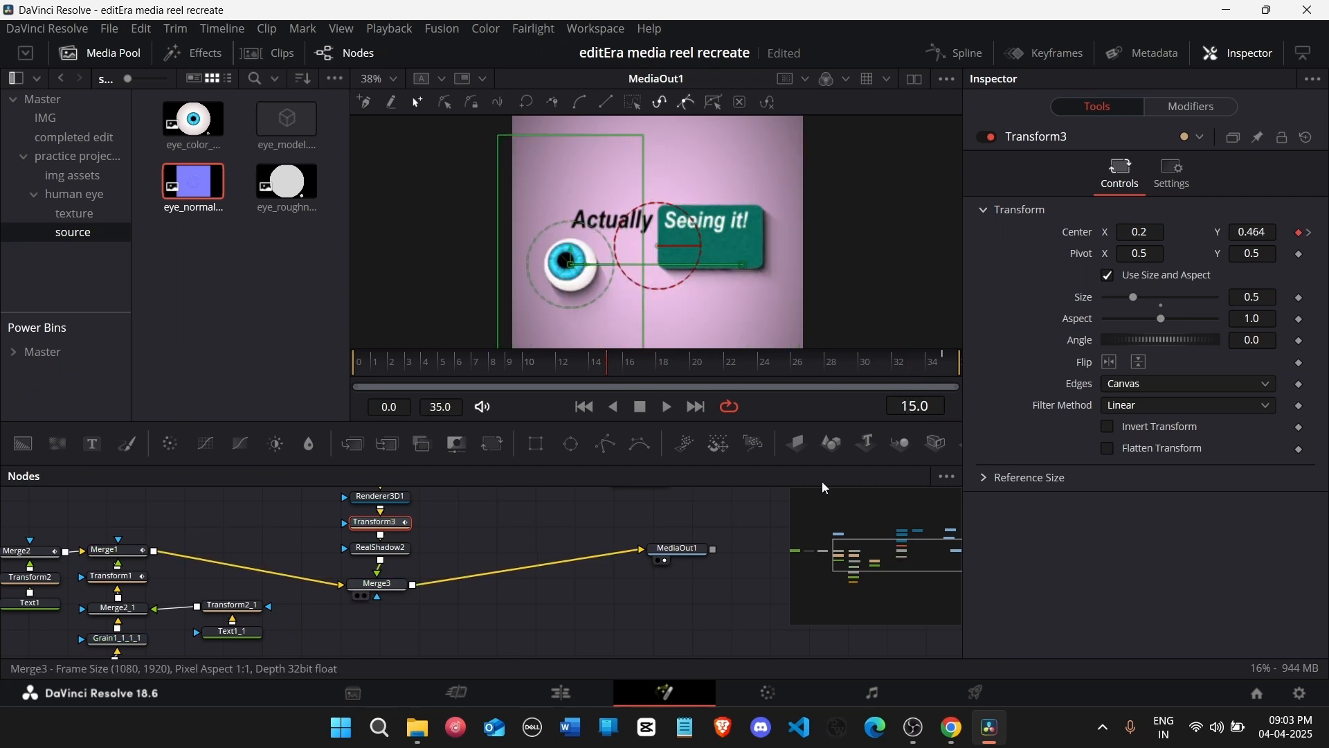
# Step: Keyframe Merge3's Blend at 0 on frame 15 and 1.0 on frame 25, and open the Spline editor
pyautogui.click(1200, 173)
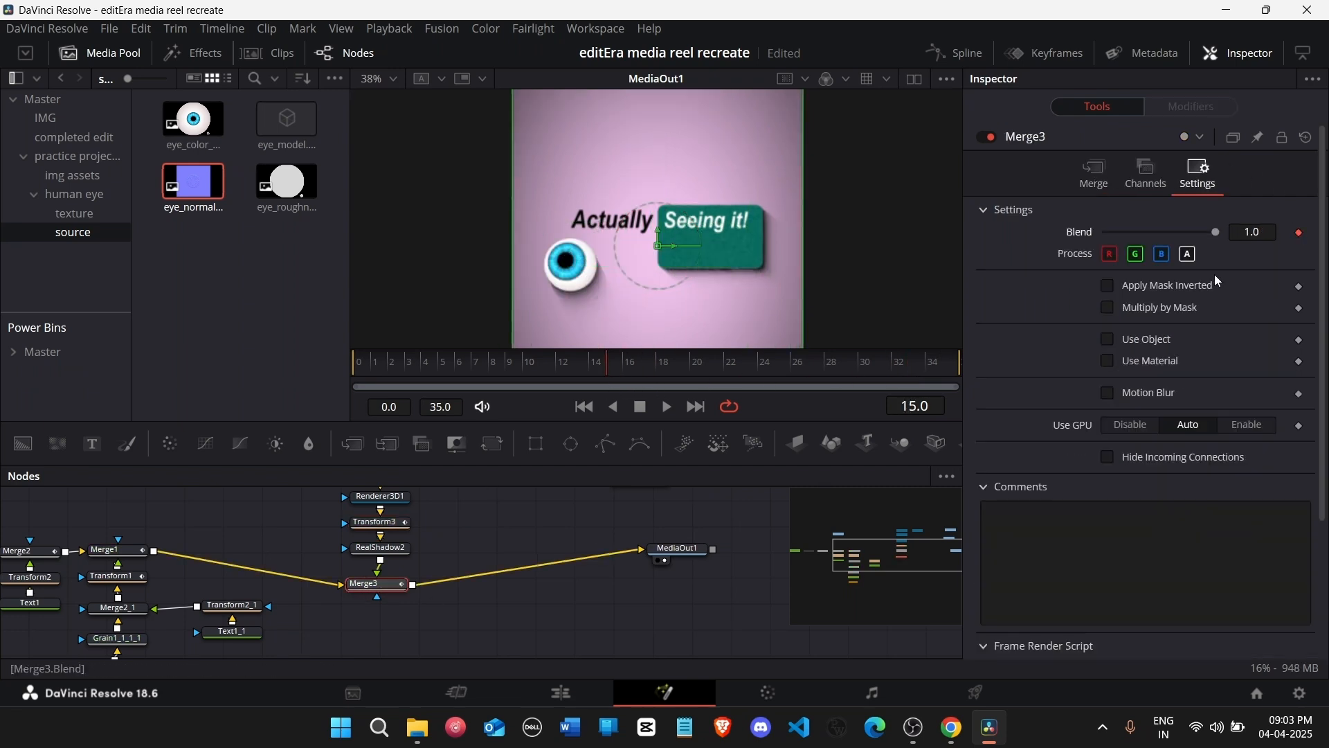
pyautogui.click(703, 372)
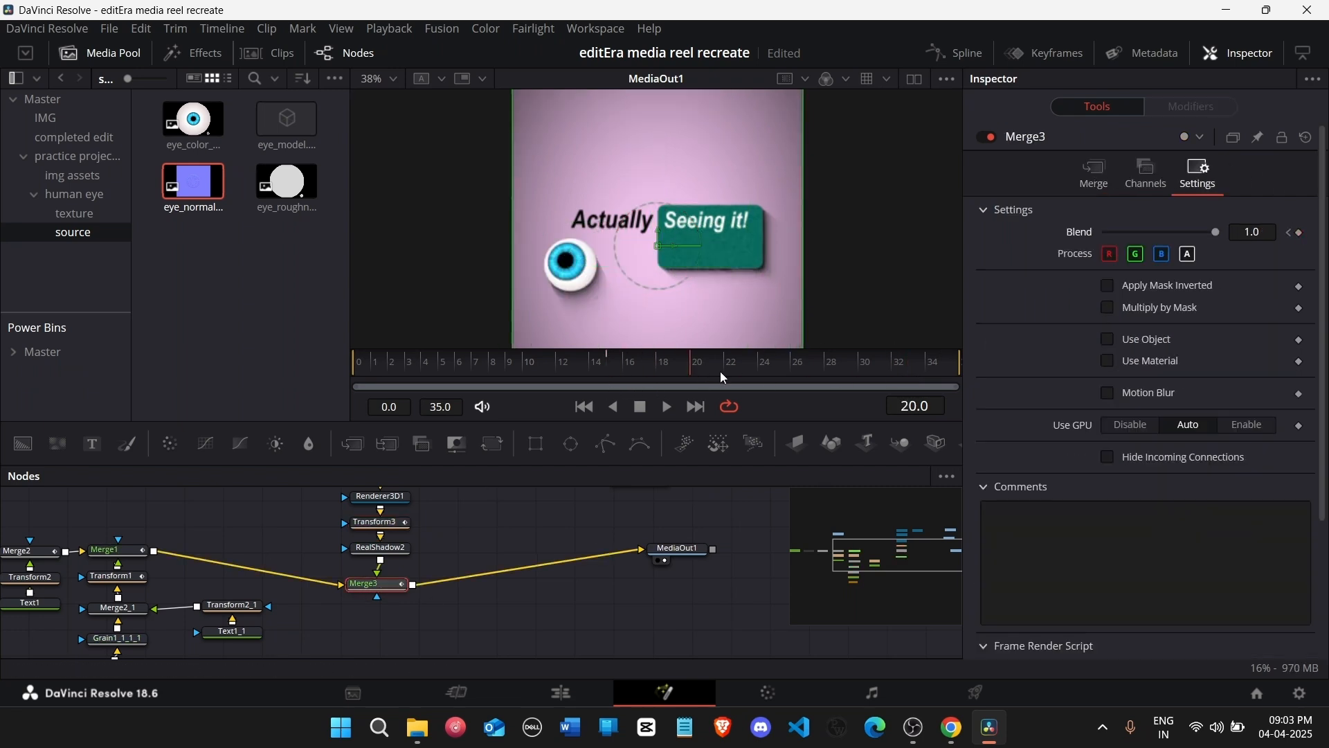
pyautogui.click(780, 379)
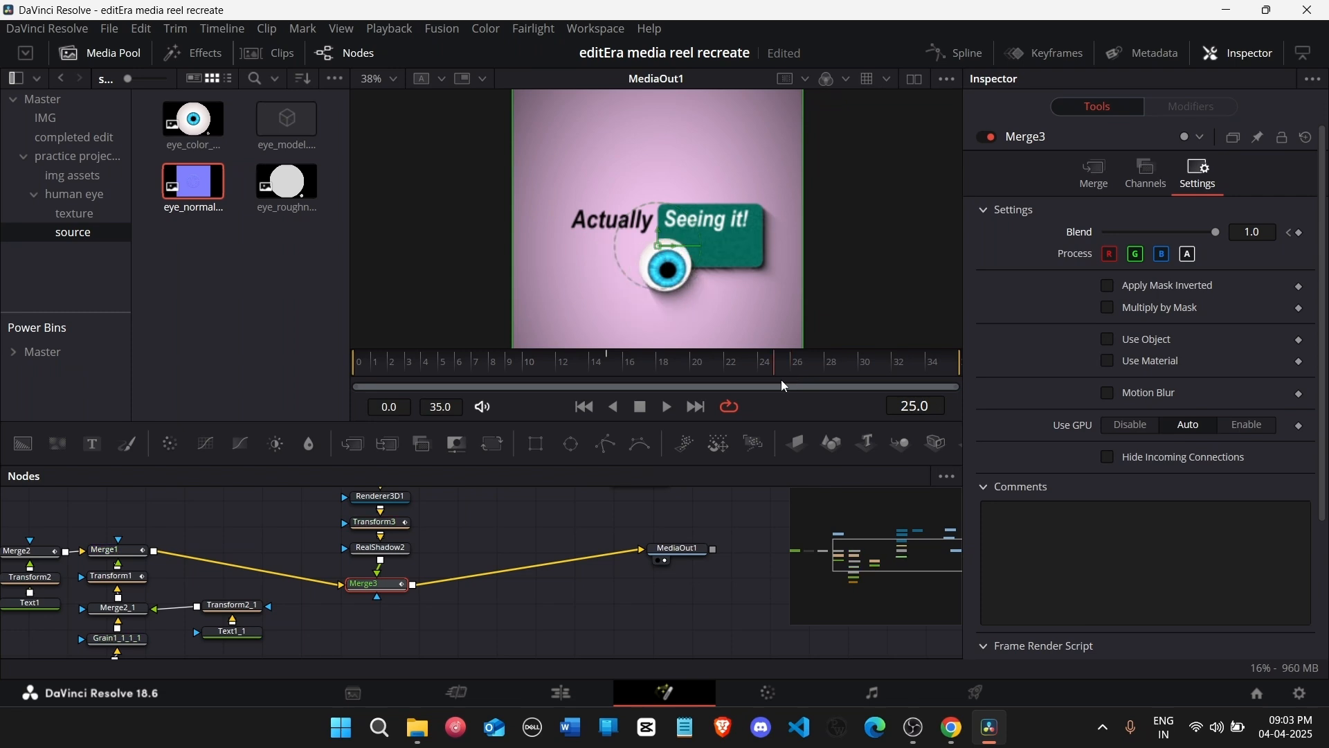
pyautogui.click(1290, 234)
pyautogui.moveTo(1216, 233); pyautogui.dragTo(1050, 235)
pyautogui.click(945, 52)
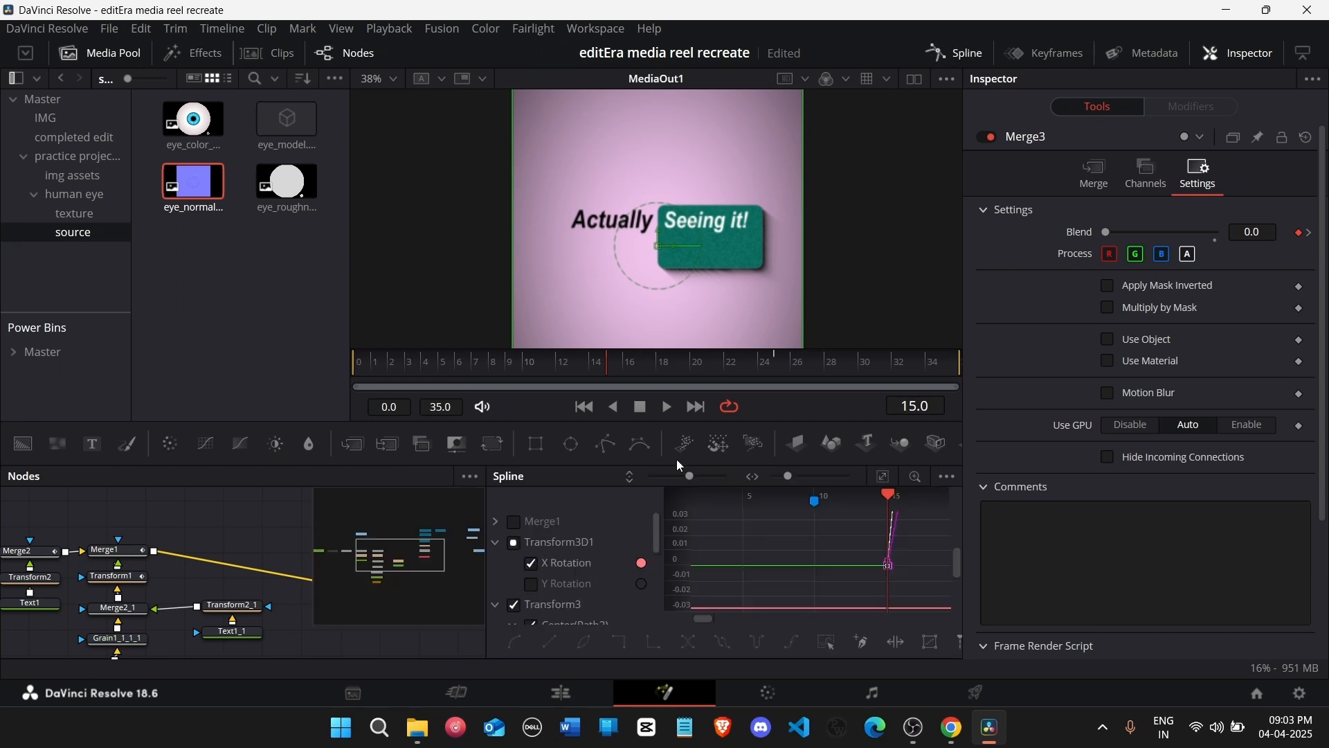
# Step: Show only Transform3's displacement curve and ease its end by stretching the frame-35 keyframe's handle back to about frame 15
pyautogui.click(511, 543)
pyautogui.click(495, 543)
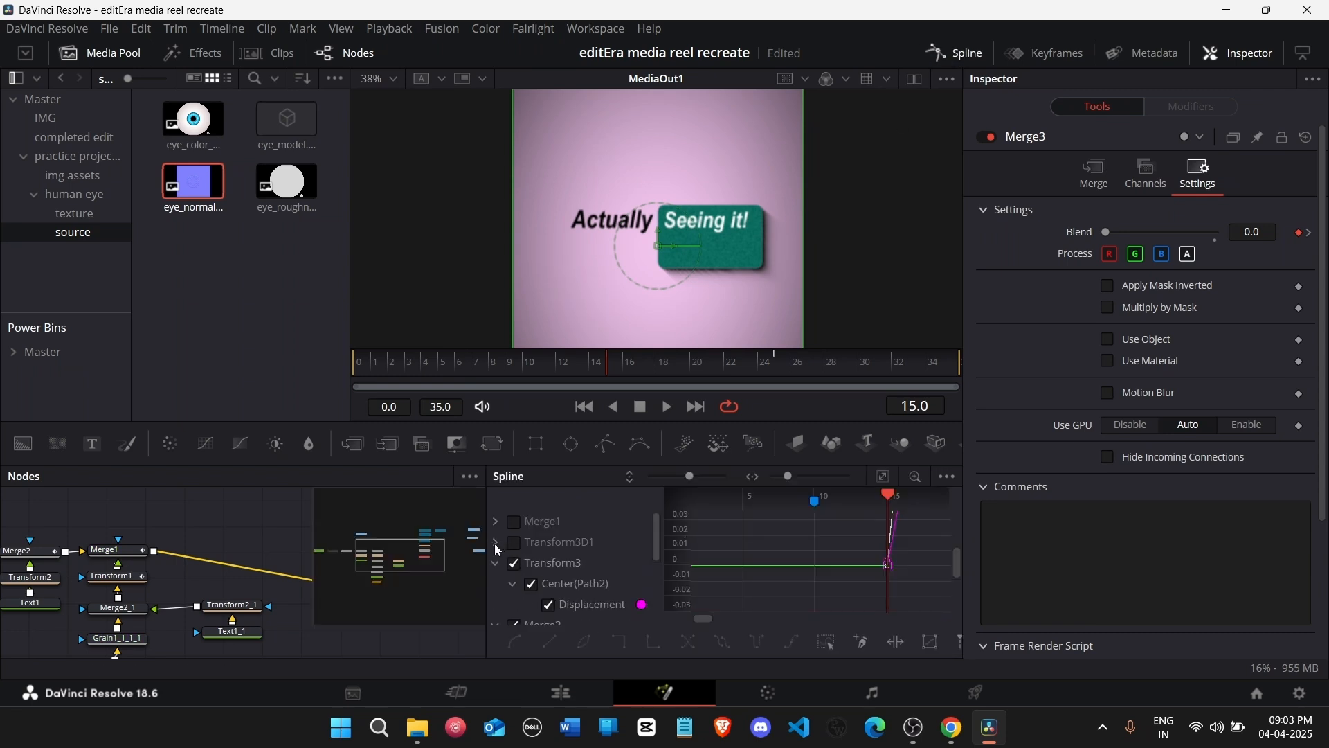
pyautogui.click(495, 563)
pyautogui.click(515, 585)
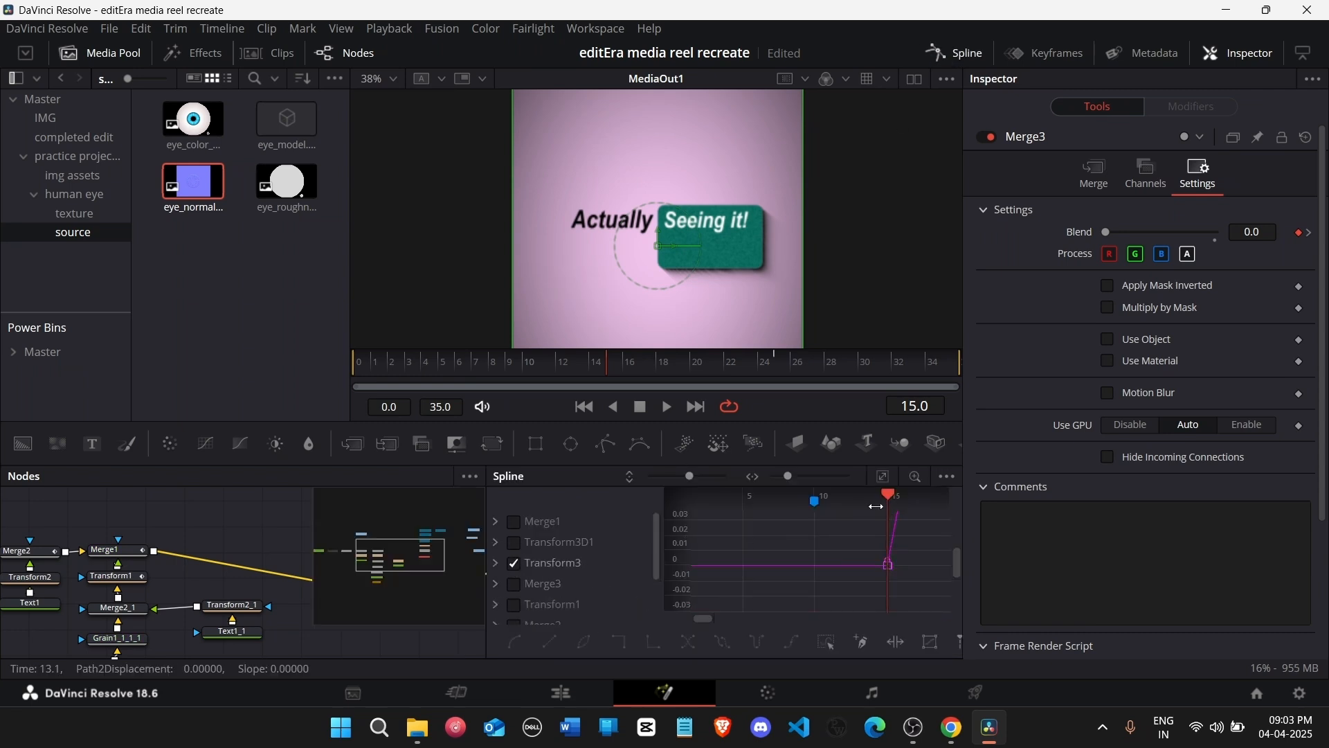
pyautogui.hotkey('ctrl', 'f')
pyautogui.moveTo(857, 519); pyautogui.dragTo(712, 523)
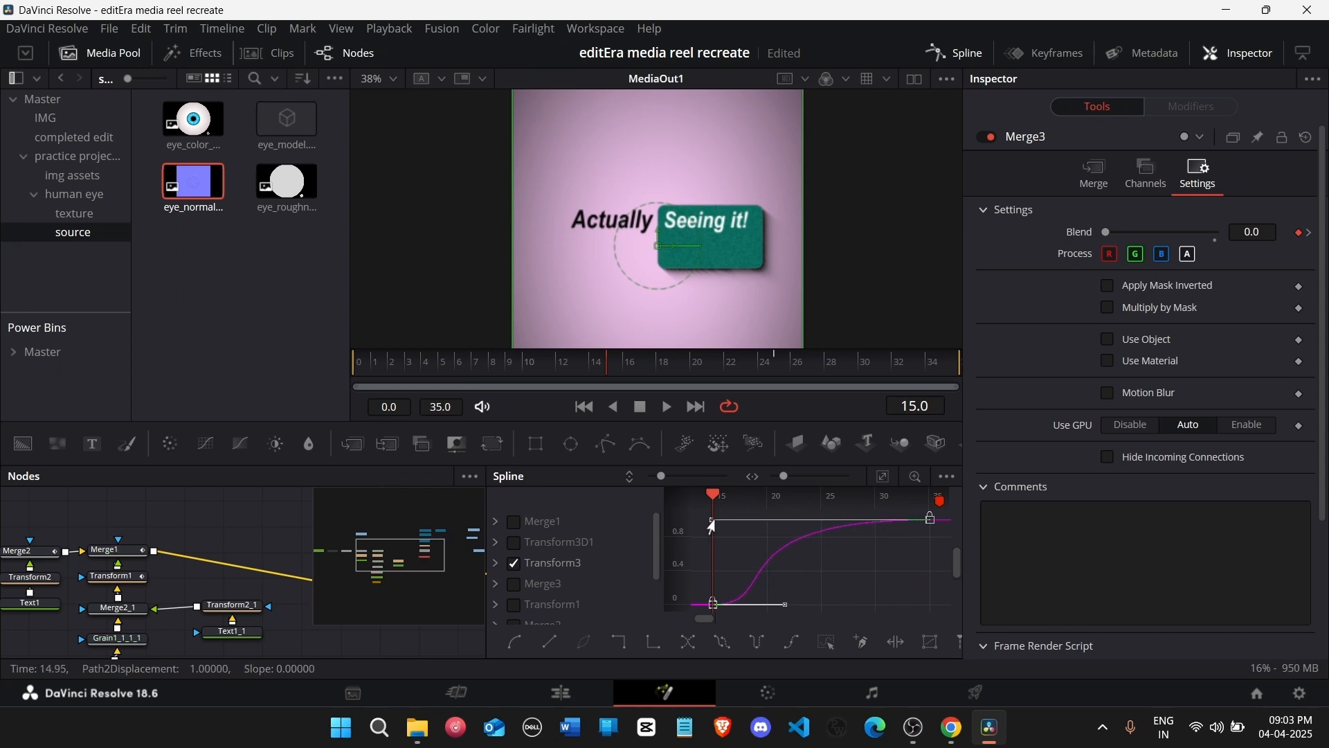
pyautogui.click(870, 573)
# Step: Play back the eye's slide to check its easing and stop on frame 25
pyautogui.press('space')
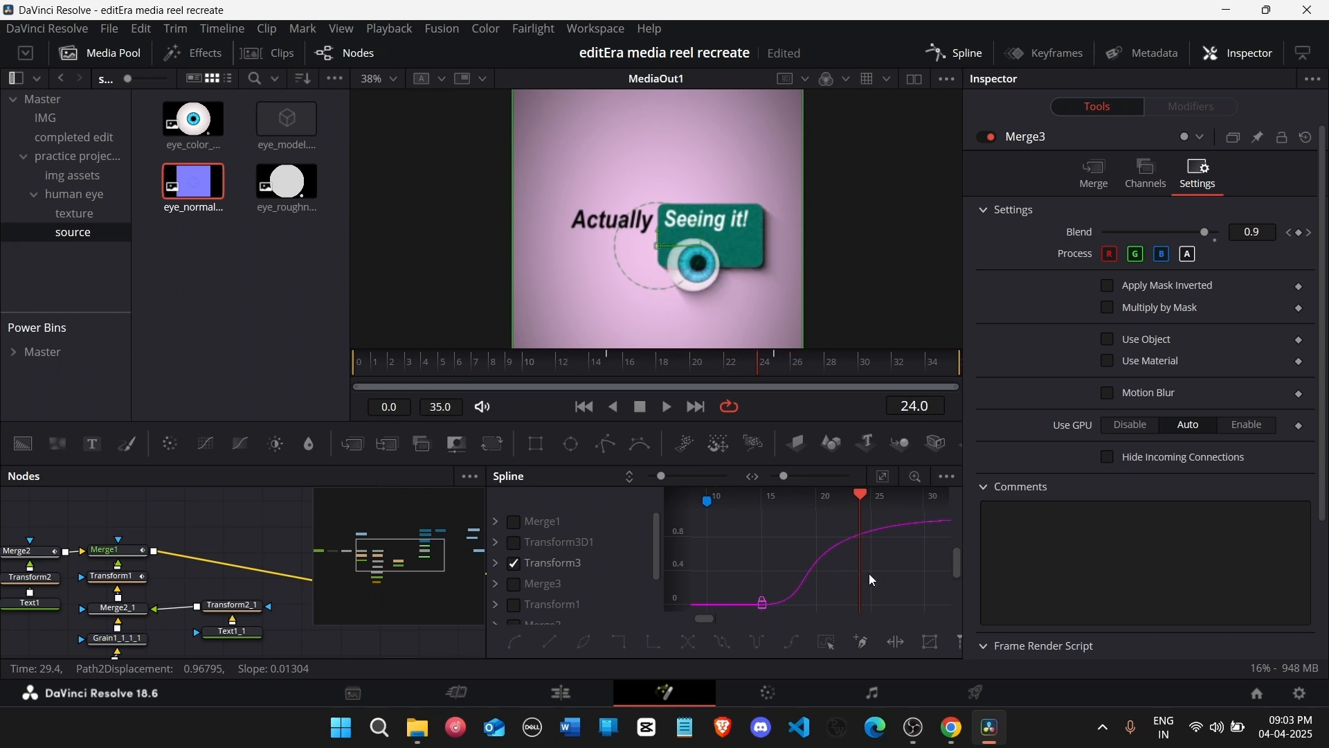
pyautogui.press('space')
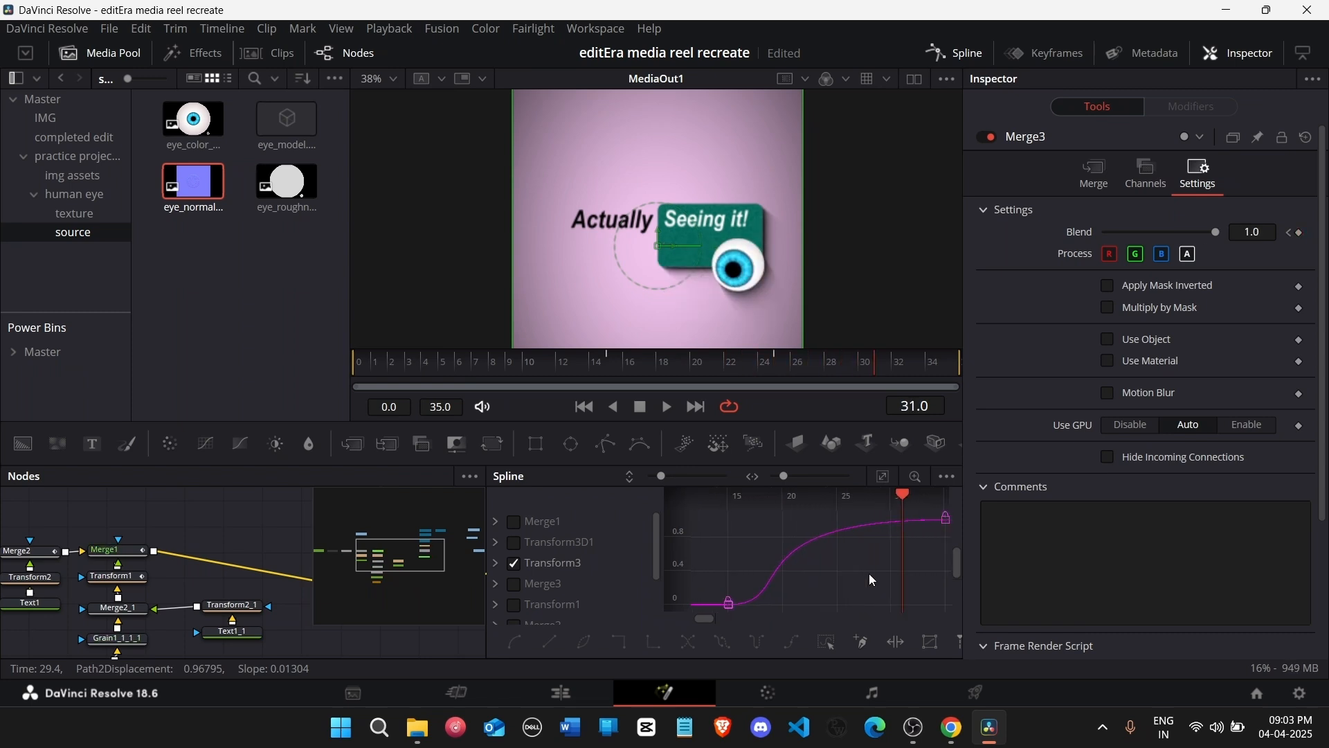
pyautogui.press('Left')
pyautogui.press('Left')
pyautogui.press('Left')
pyautogui.press('Left')
pyautogui.press('Left')
pyautogui.press('Left')
# Step: Show only Merge3's Blend curve and ease it by extending its start handle to about frame 23 and its end handle to about frame 19
pyautogui.click(516, 564)
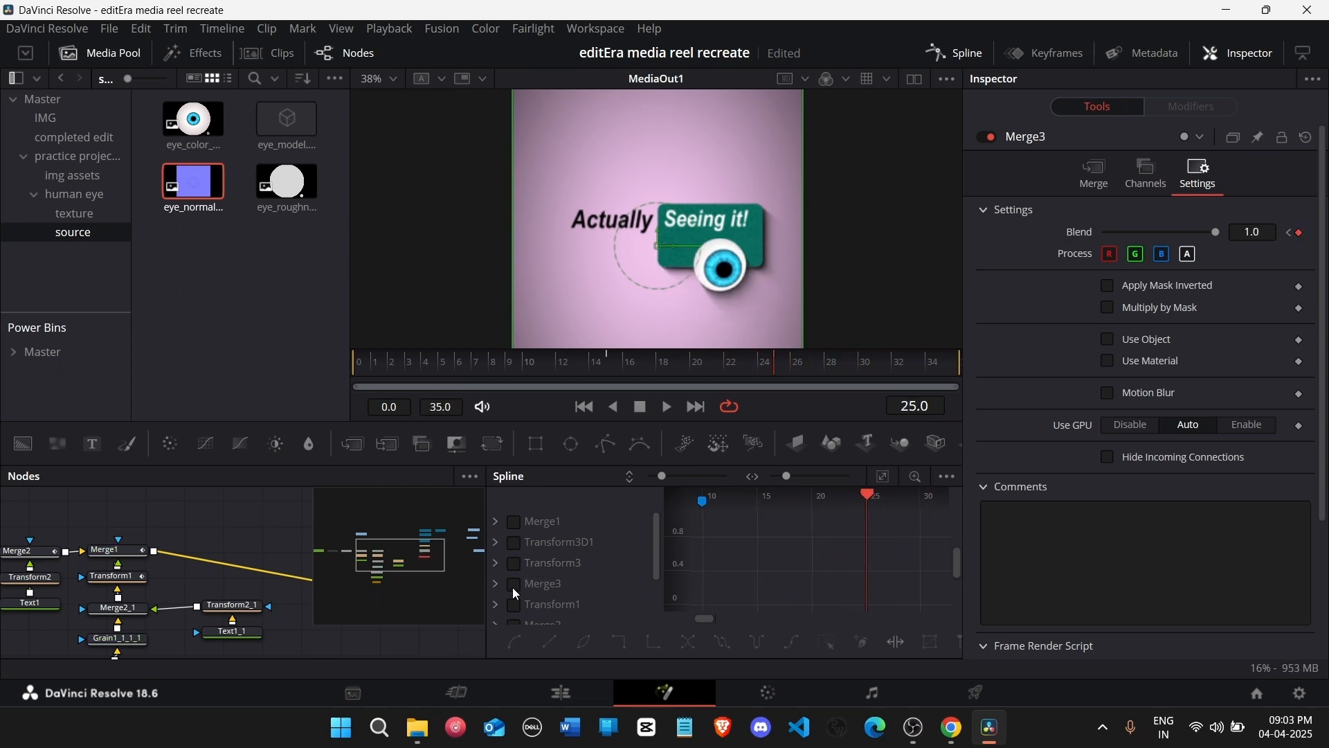
pyautogui.click(514, 585)
pyautogui.click(879, 479)
pyautogui.press('f')
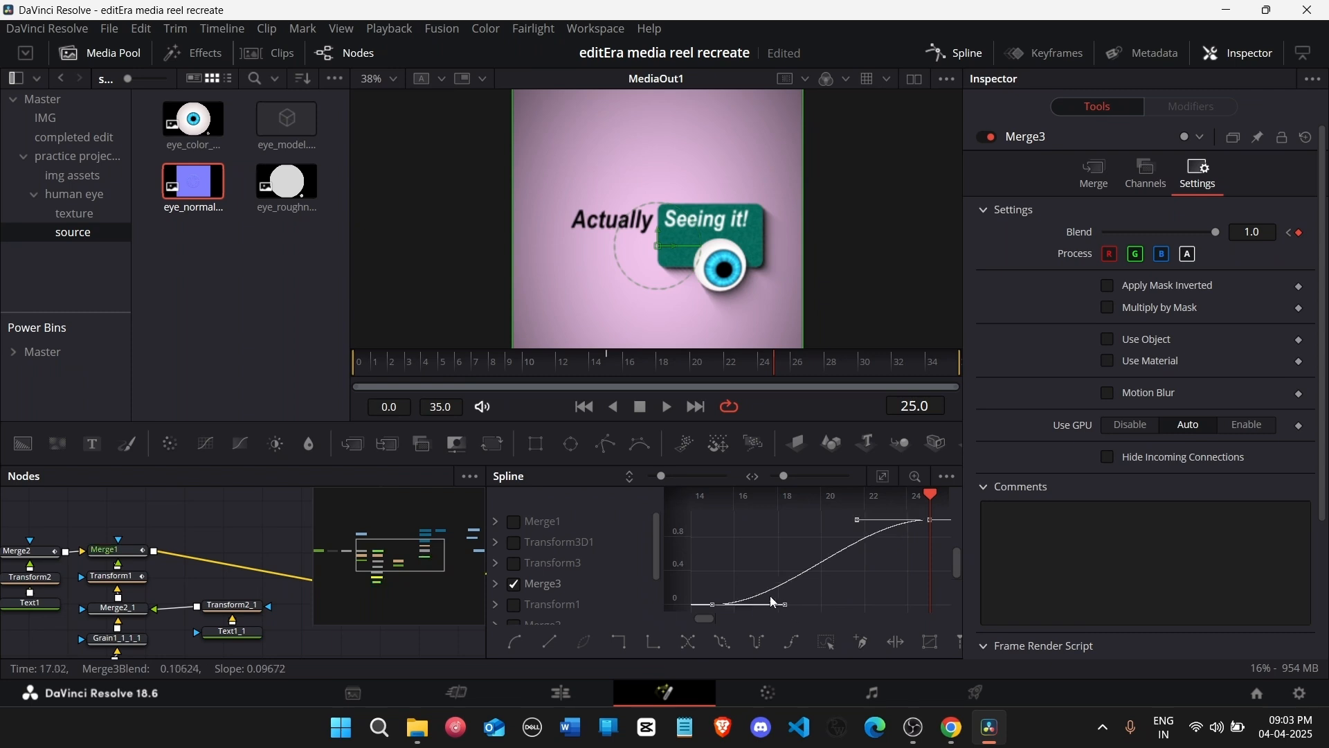
pyautogui.moveTo(784, 604); pyautogui.dragTo(883, 612)
pyautogui.click(857, 524)
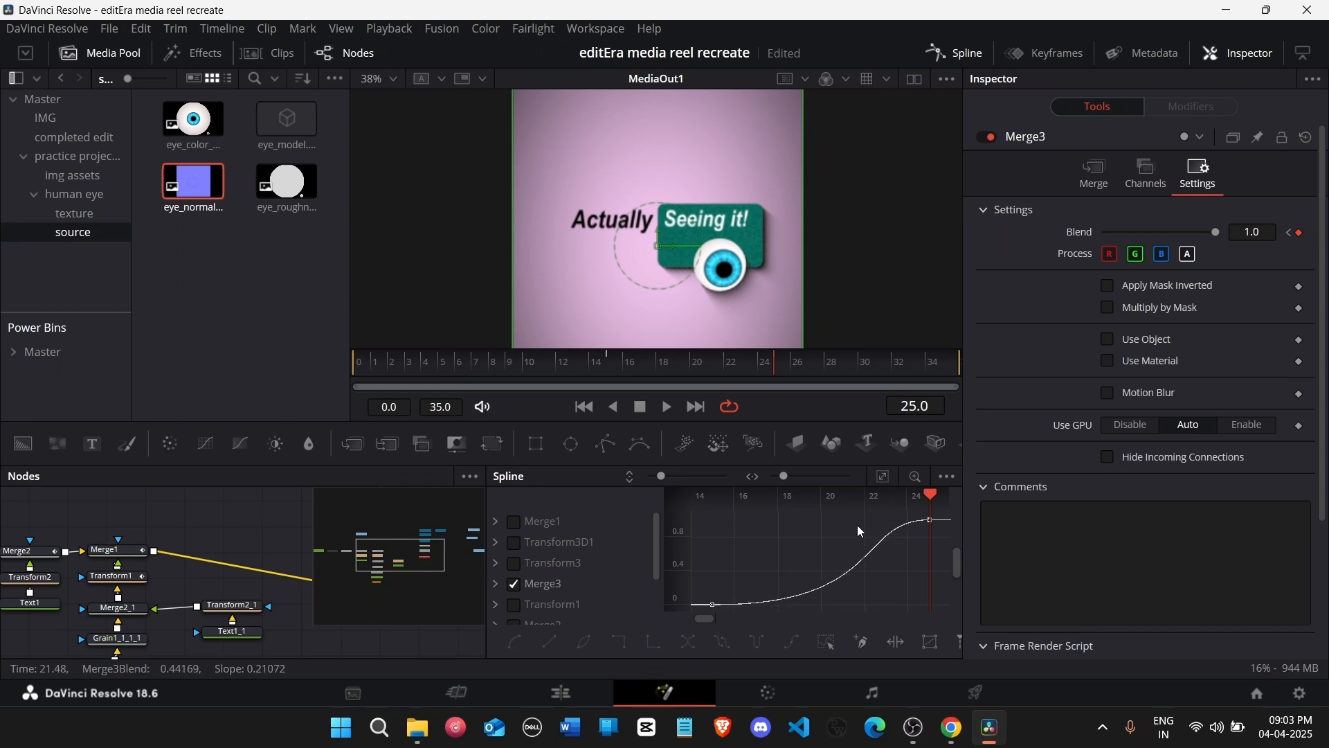
pyautogui.hotkey('ctrl', 'a')
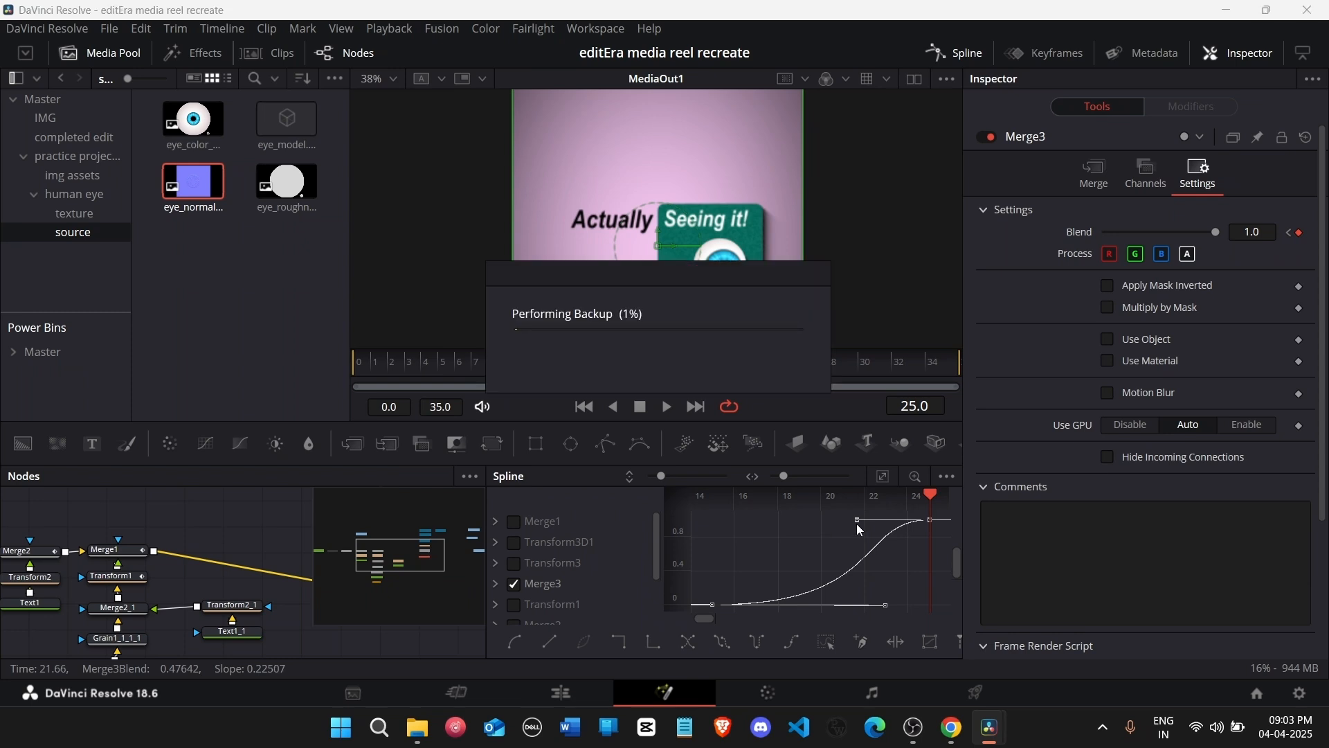
pyautogui.moveTo(861, 523); pyautogui.dragTo(801, 521)
# Step: Step back frame by frame to frame 15 to check the fade, and close the Spline editor
pyautogui.press('Left')
pyautogui.press('Left')
pyautogui.press('Left')
pyautogui.press('Left')
pyautogui.press('Left')
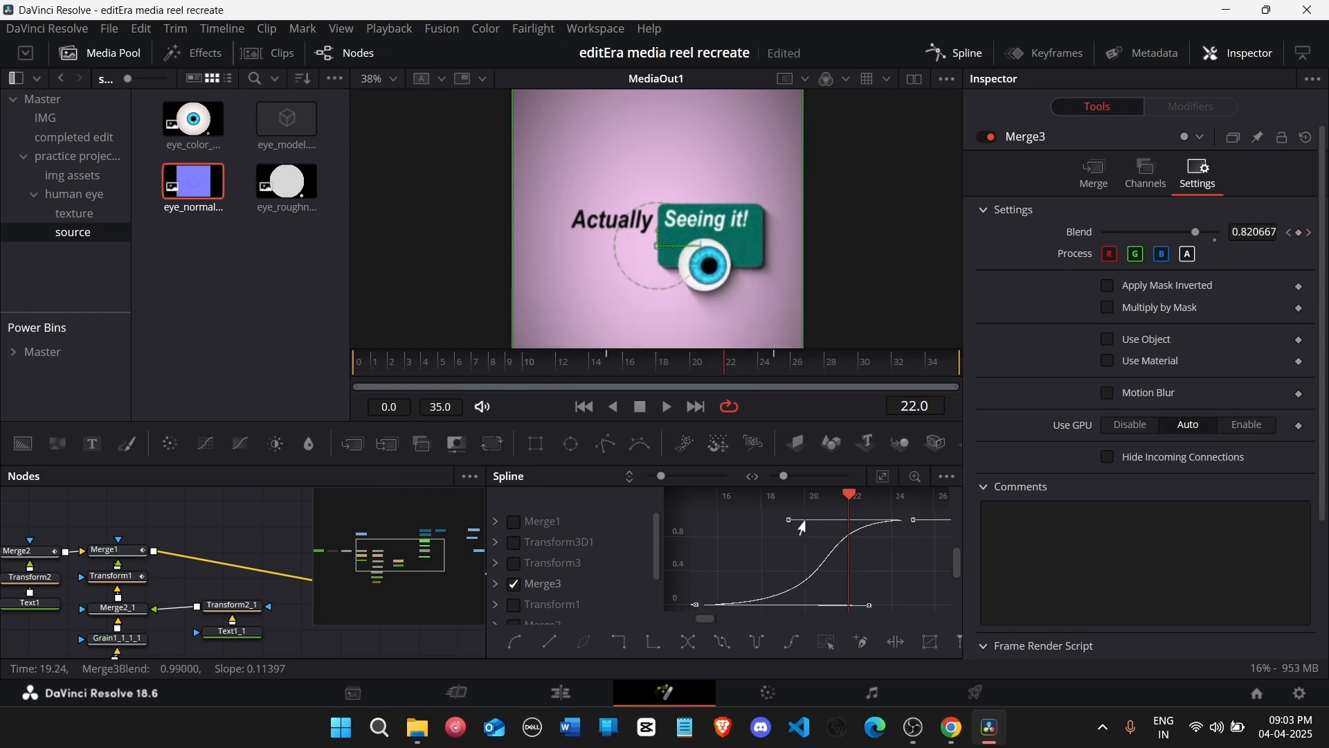
pyautogui.press('Left')
pyautogui.press('Left')
pyautogui.press('Left')
pyautogui.press('Left')
pyautogui.press('Left')
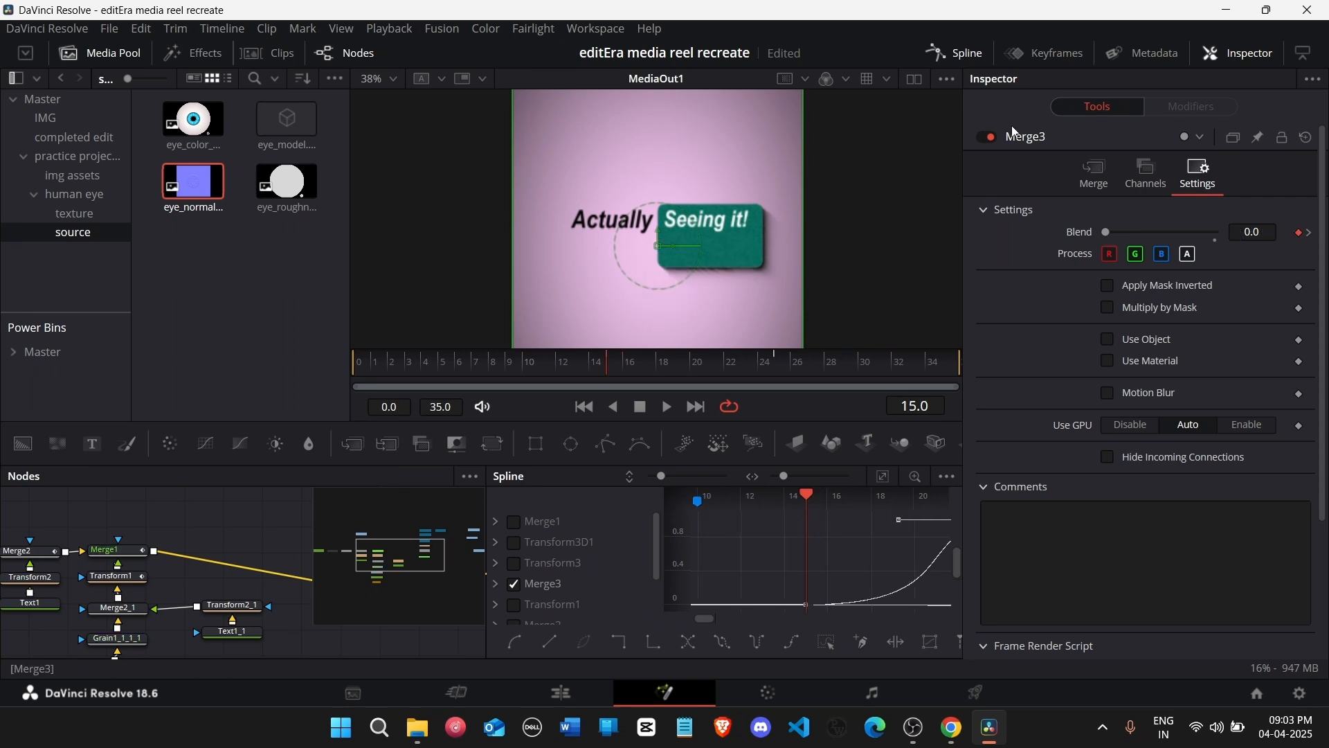
pyautogui.click(964, 61)
# Step: Step forward frame by frame to frame 34 to review the eye's fade-in and slide
pyautogui.press('Right')
pyautogui.press('Right')
pyautogui.press('Right')
pyautogui.press('Right')
pyautogui.press('Right')
pyautogui.press('Right')
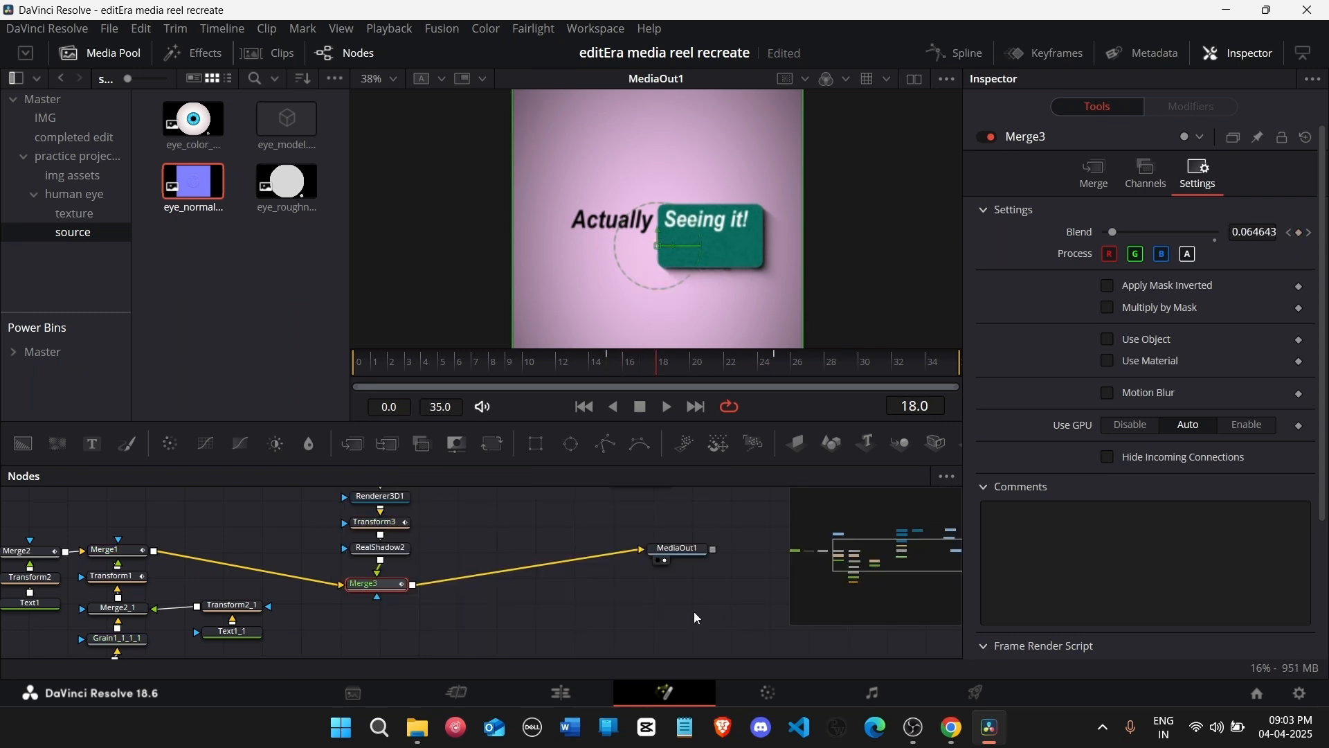
pyautogui.press('Right')
pyautogui.press('Right')
pyautogui.press('Right')
pyautogui.press('Right')
pyautogui.press('Right')
pyautogui.press('Right')
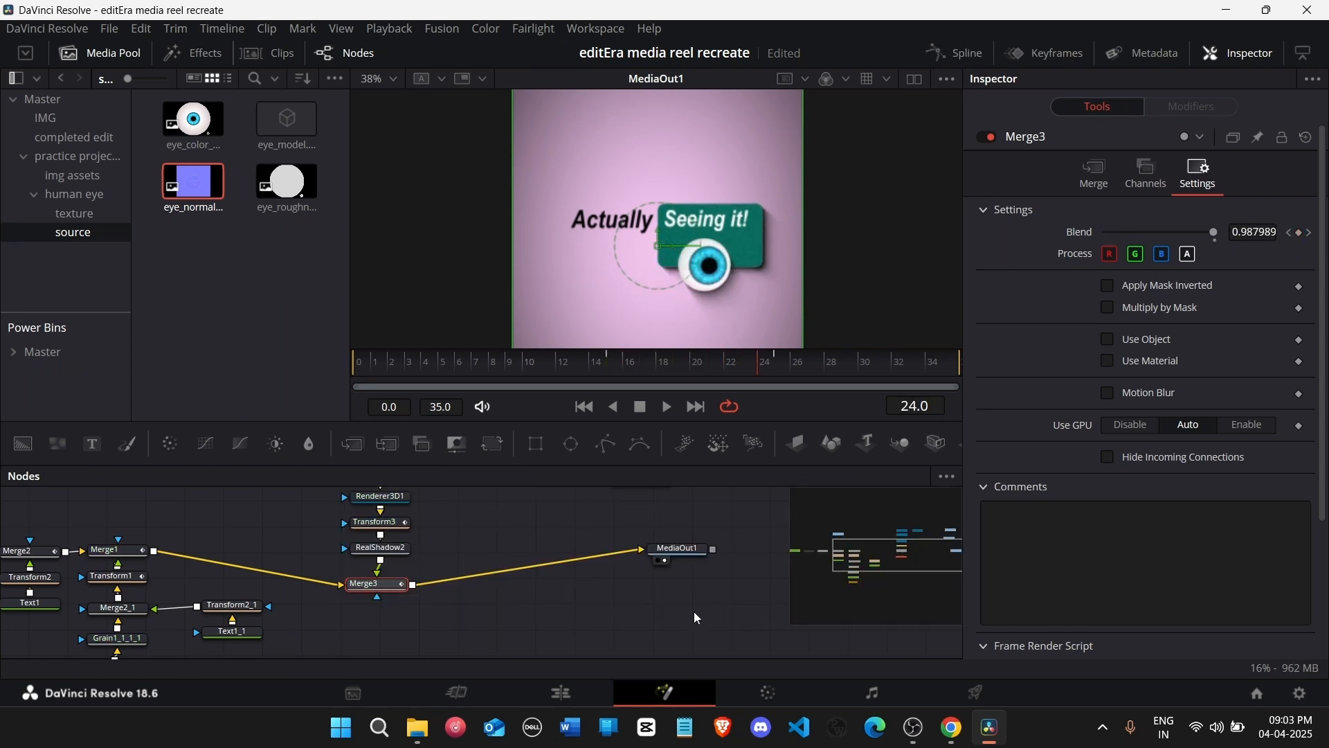
pyautogui.press('Right')
pyautogui.press('Right')
pyautogui.press('Right')
pyautogui.press('Right')
pyautogui.press('Right')
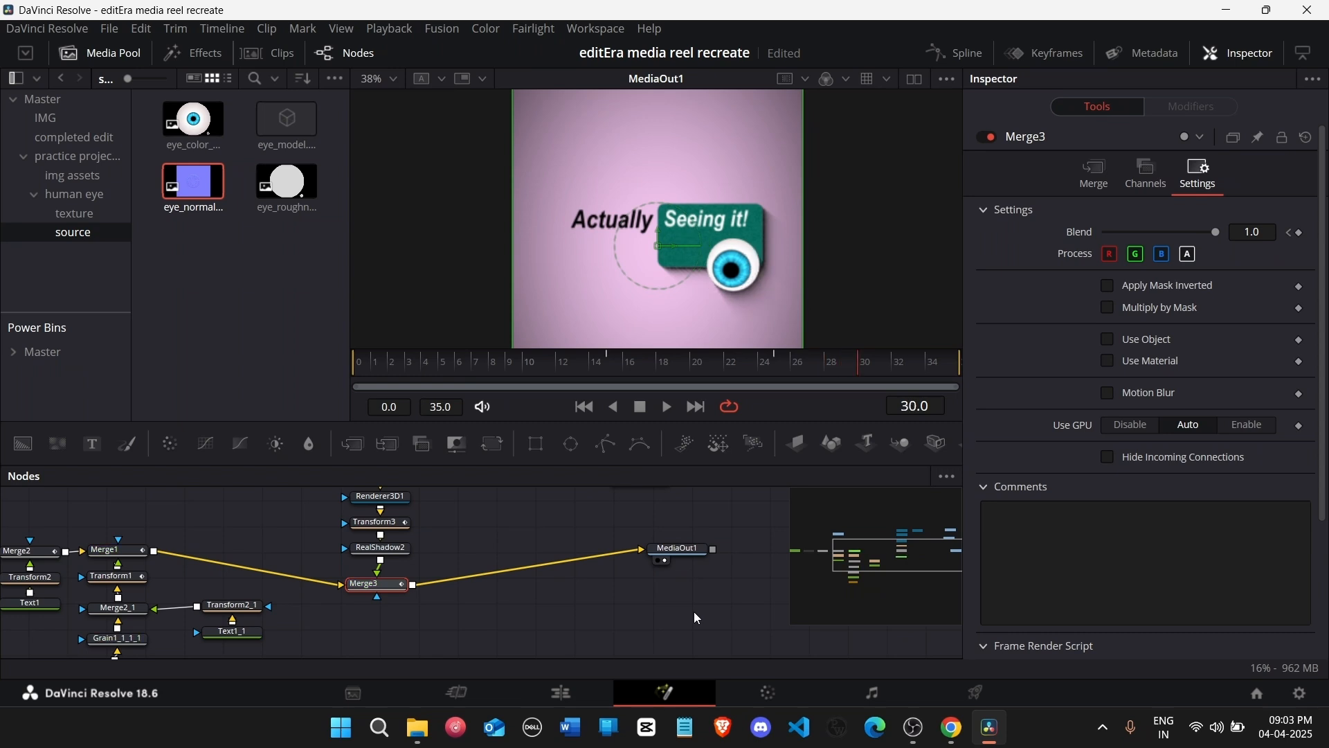
pyautogui.press('Right')
pyautogui.press('Right')
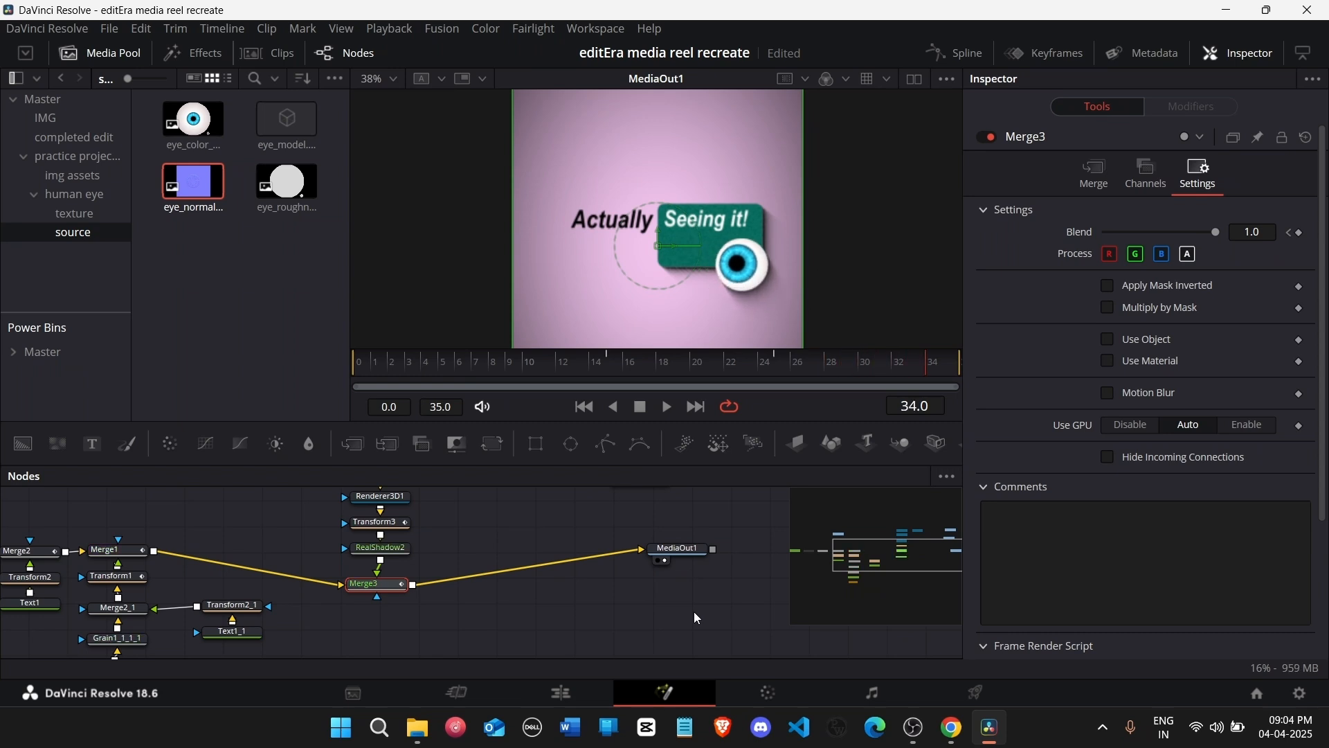
# Step: Set Transform3D1's X rotation to 0 at frame 35 and its Y rotation to 0 at frame 30
pyautogui.scroll(1, 393, 553)
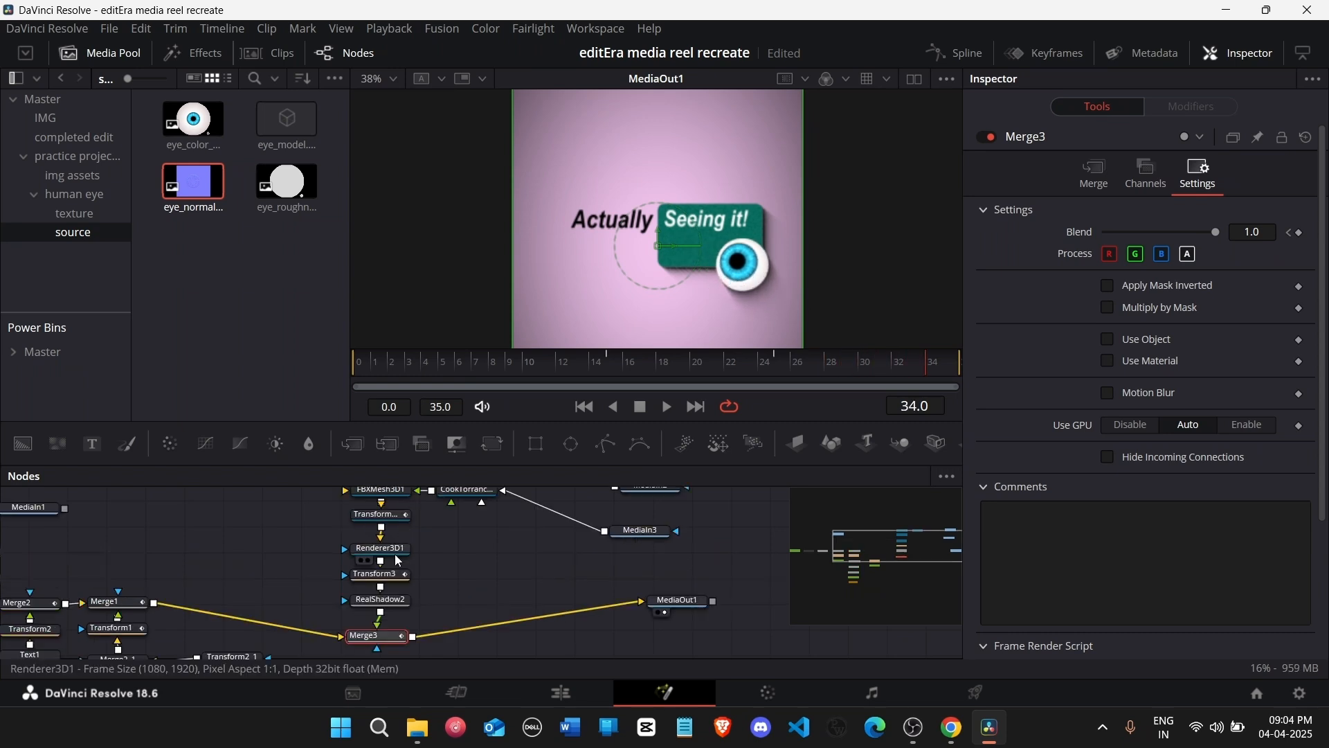
pyautogui.moveTo(405, 577)
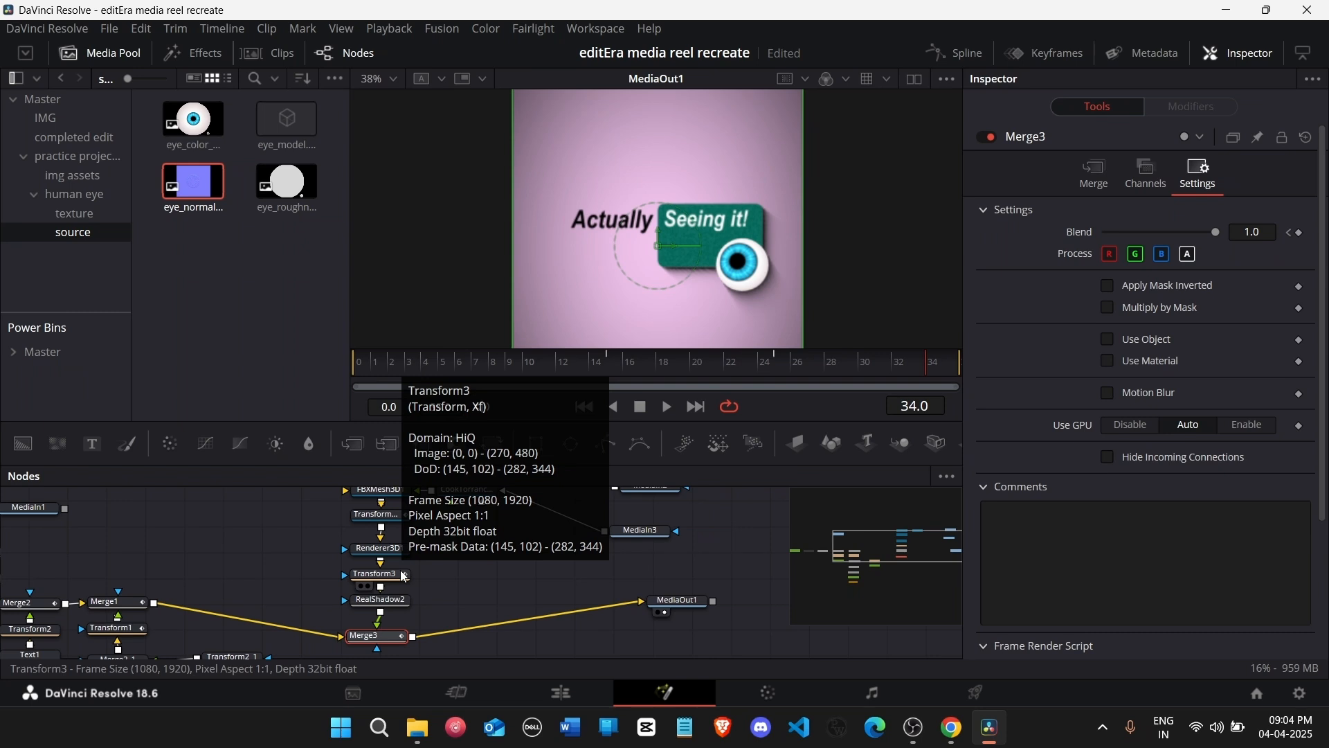
pyautogui.click(405, 576)
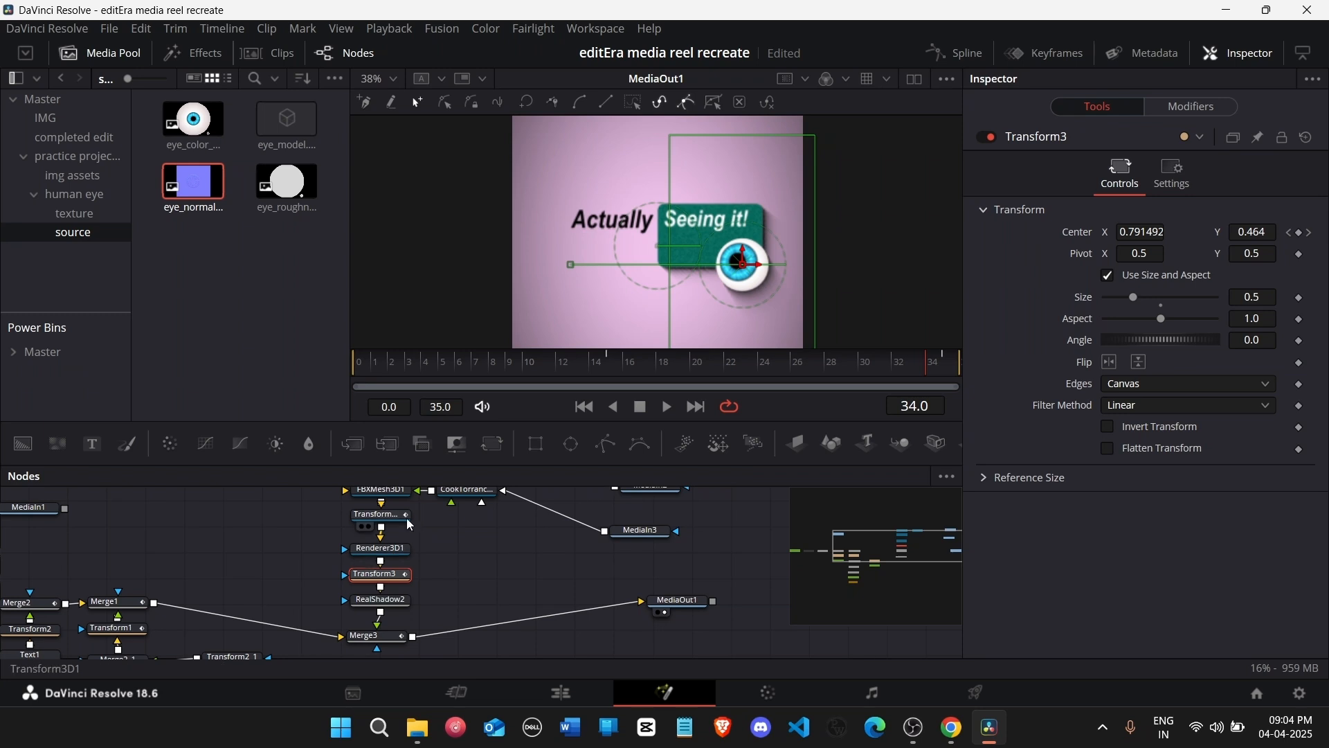
pyautogui.click(381, 514)
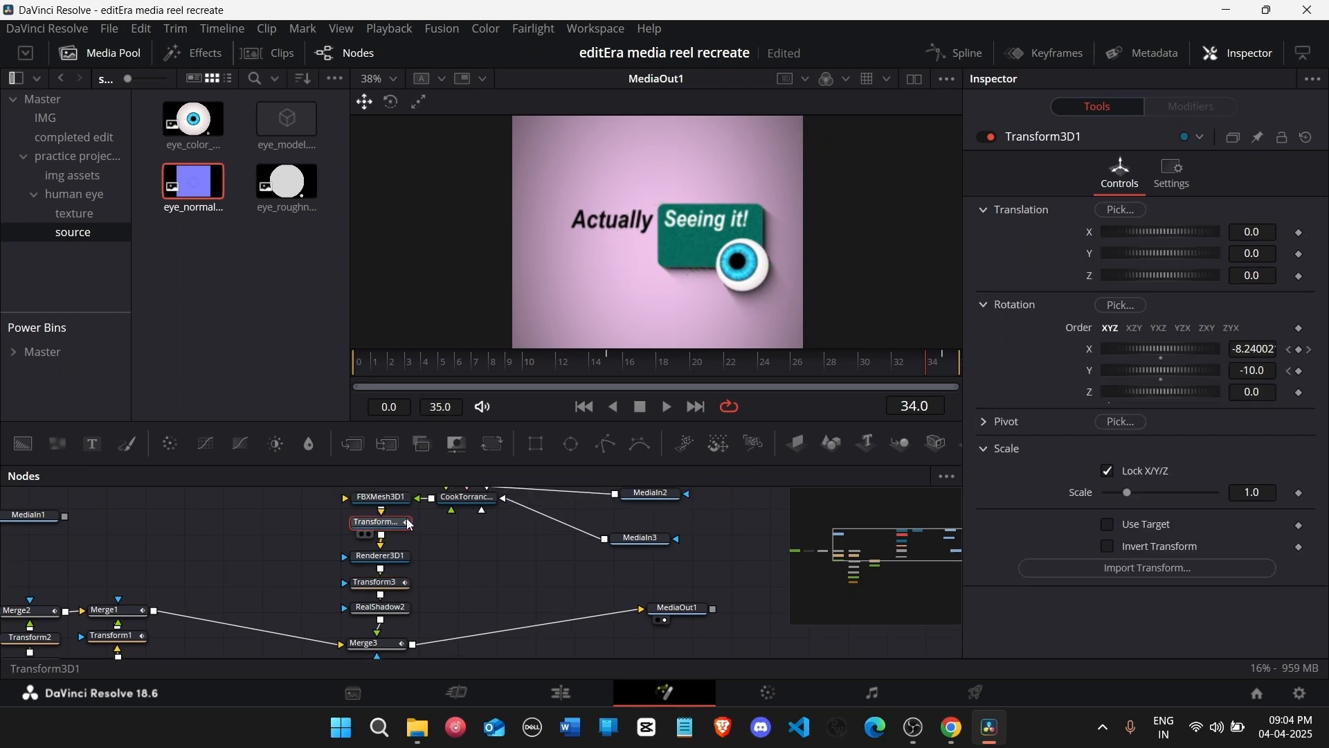
pyautogui.click(949, 375)
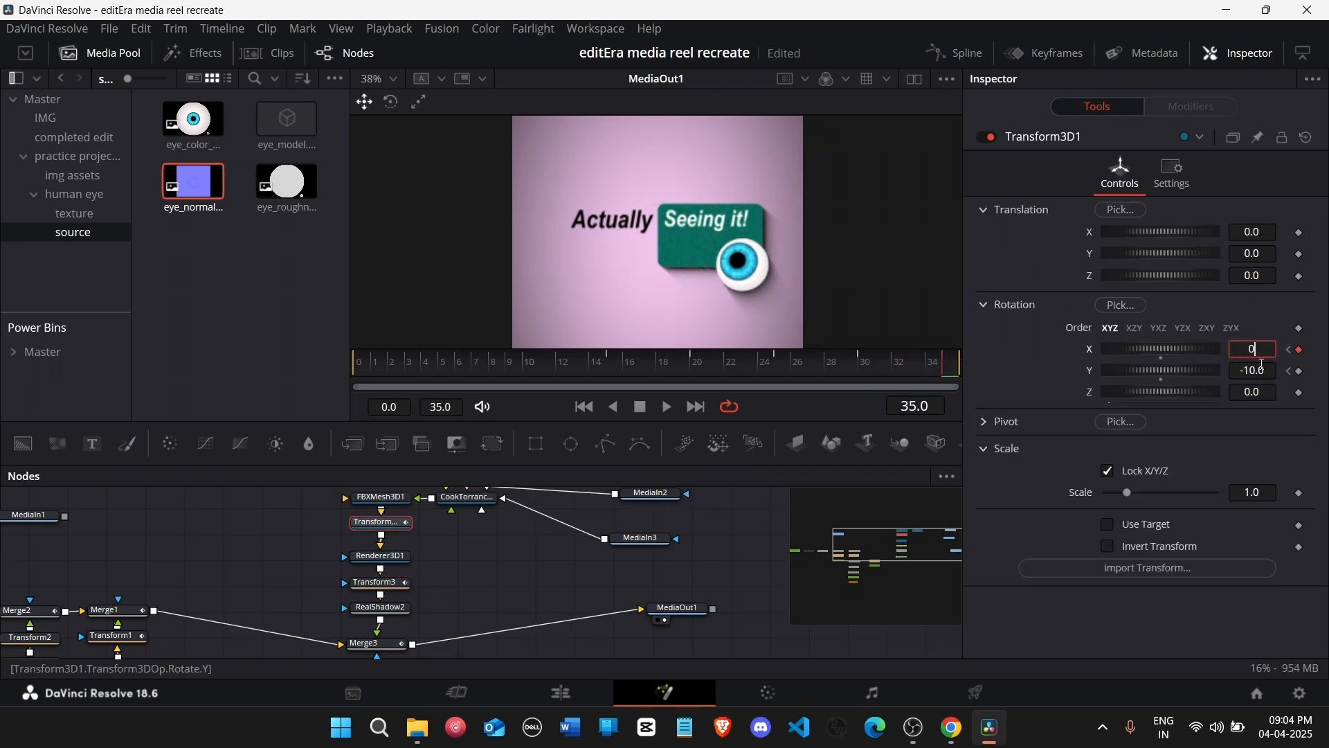
pyautogui.write('0')
pyautogui.press('Return')
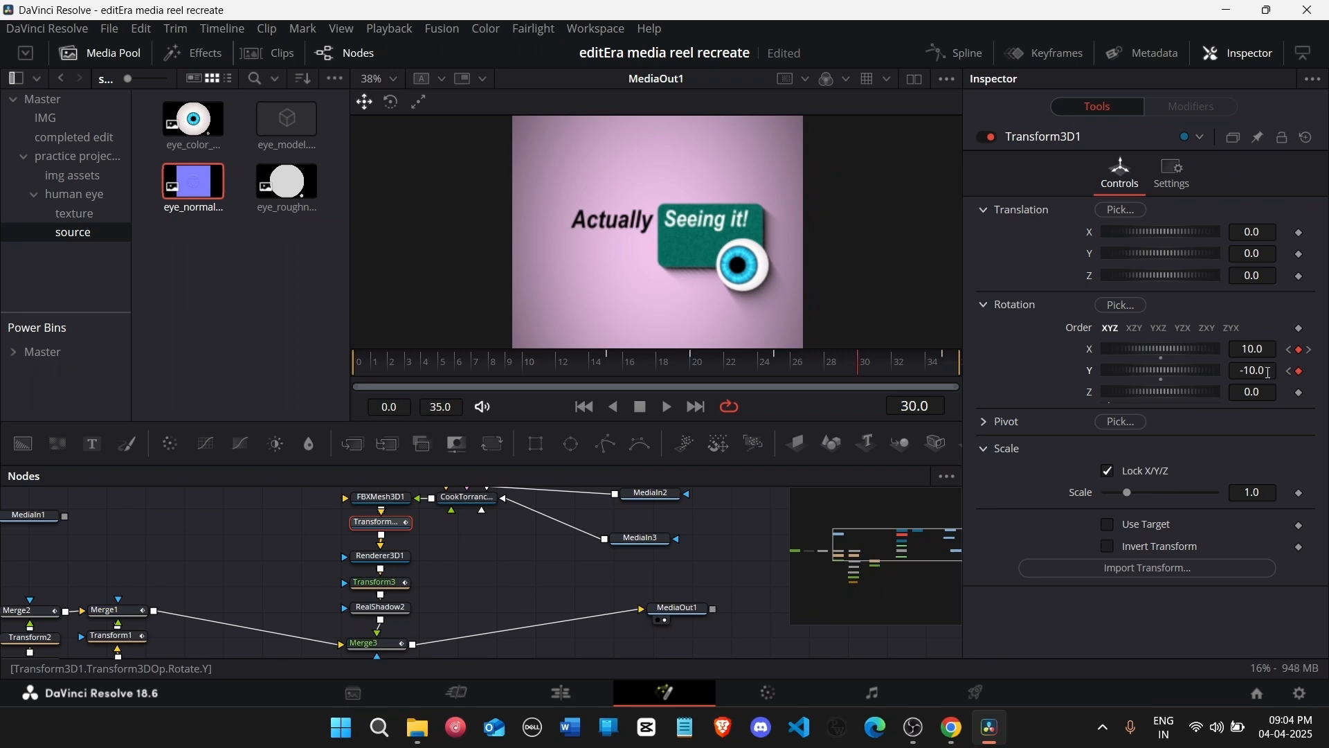
pyautogui.click(1254, 371)
pyautogui.write('0')
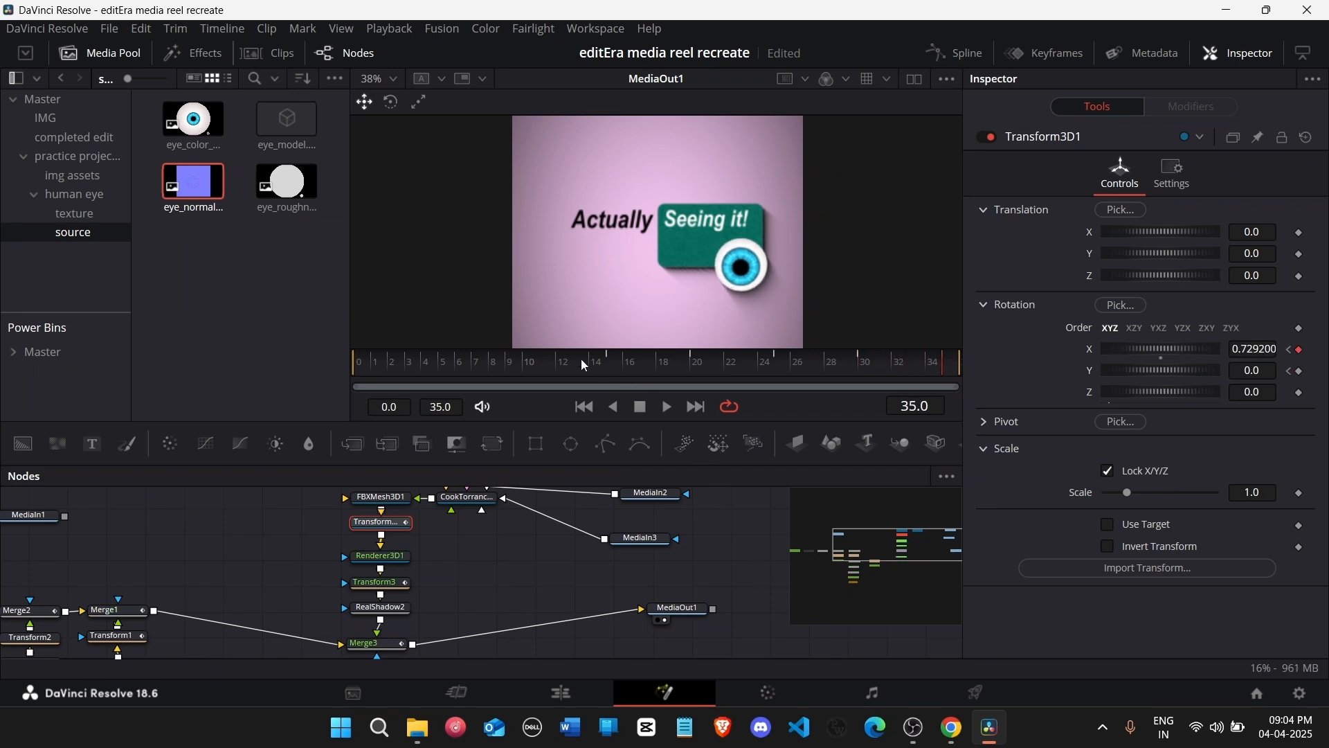
# Step: Scrub through the eye animation from frame 15 to 34 and return to the Edit page
pyautogui.moveTo(603, 360); pyautogui.dragTo(937, 404)
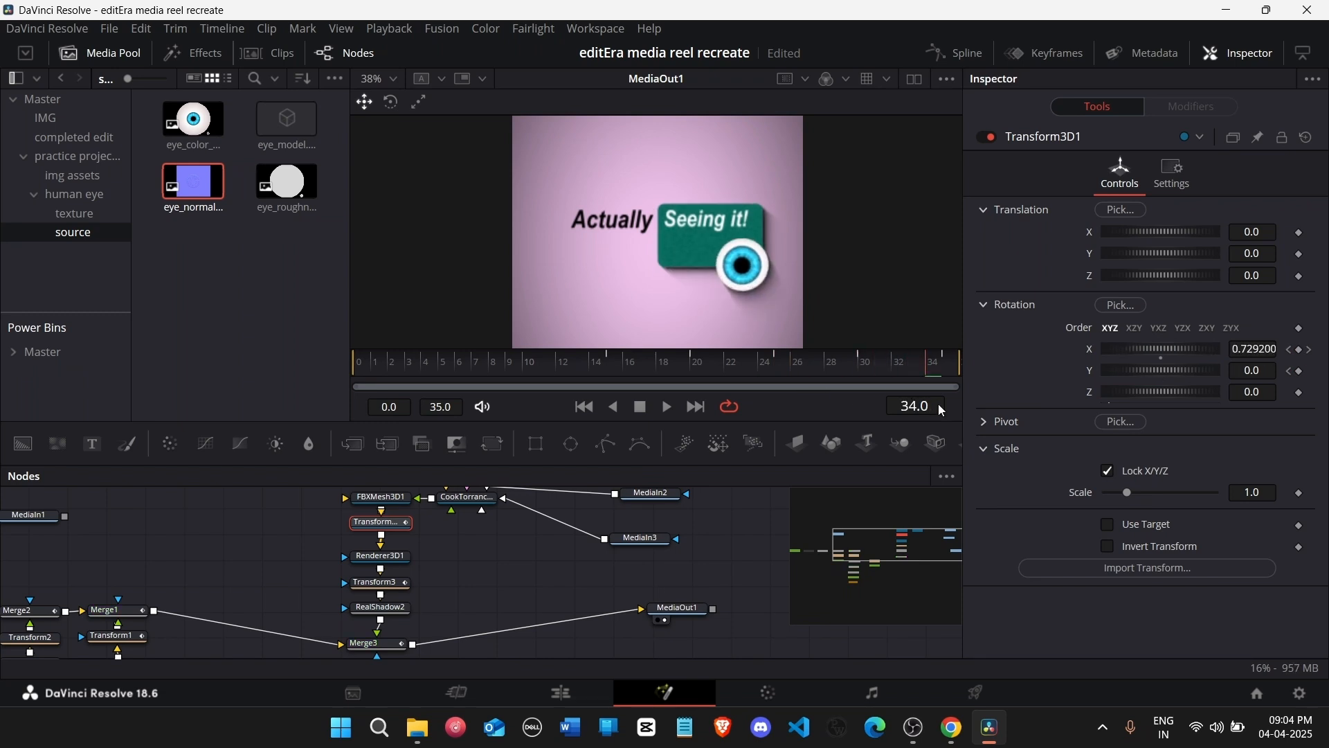
pyautogui.click(720, 555)
pyautogui.click(572, 693)
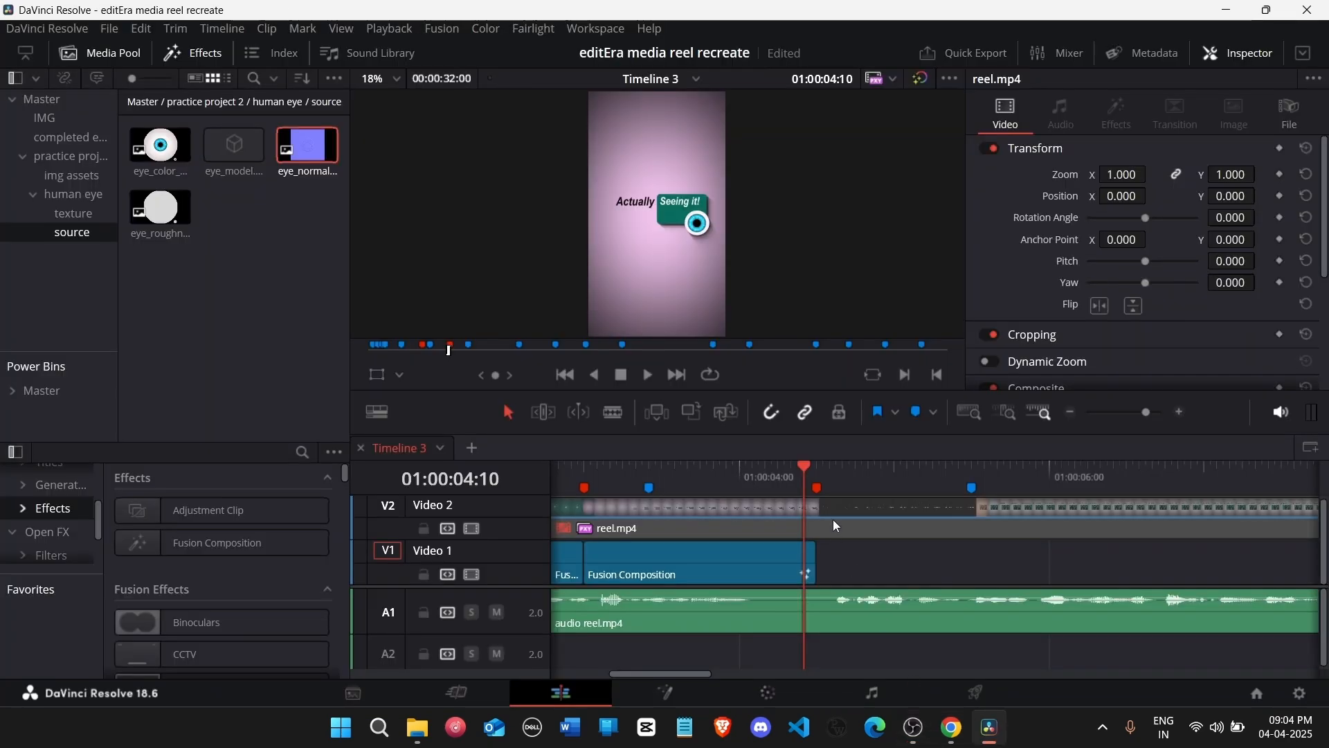
# Step: At Marker 3 (01:00:04:12), disable the title's Fusion Composition on Video 1 and enable reel.mp4 on Video 2 to view the reference
pyautogui.moveTo(789, 478)
pyautogui.mouseDown()
pyautogui.moveTo(651, 475)
pyautogui.moveTo(815, 493)
pyautogui.mouseUp()
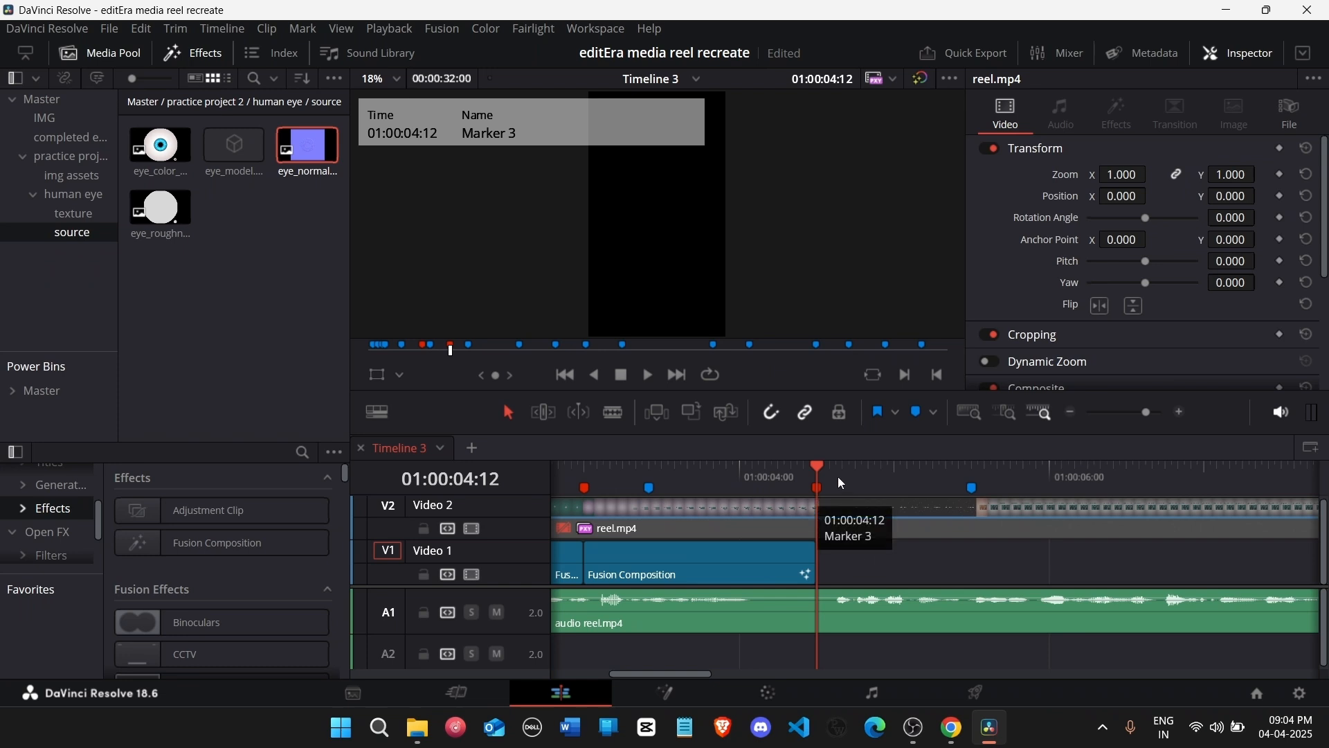
pyautogui.click(853, 538)
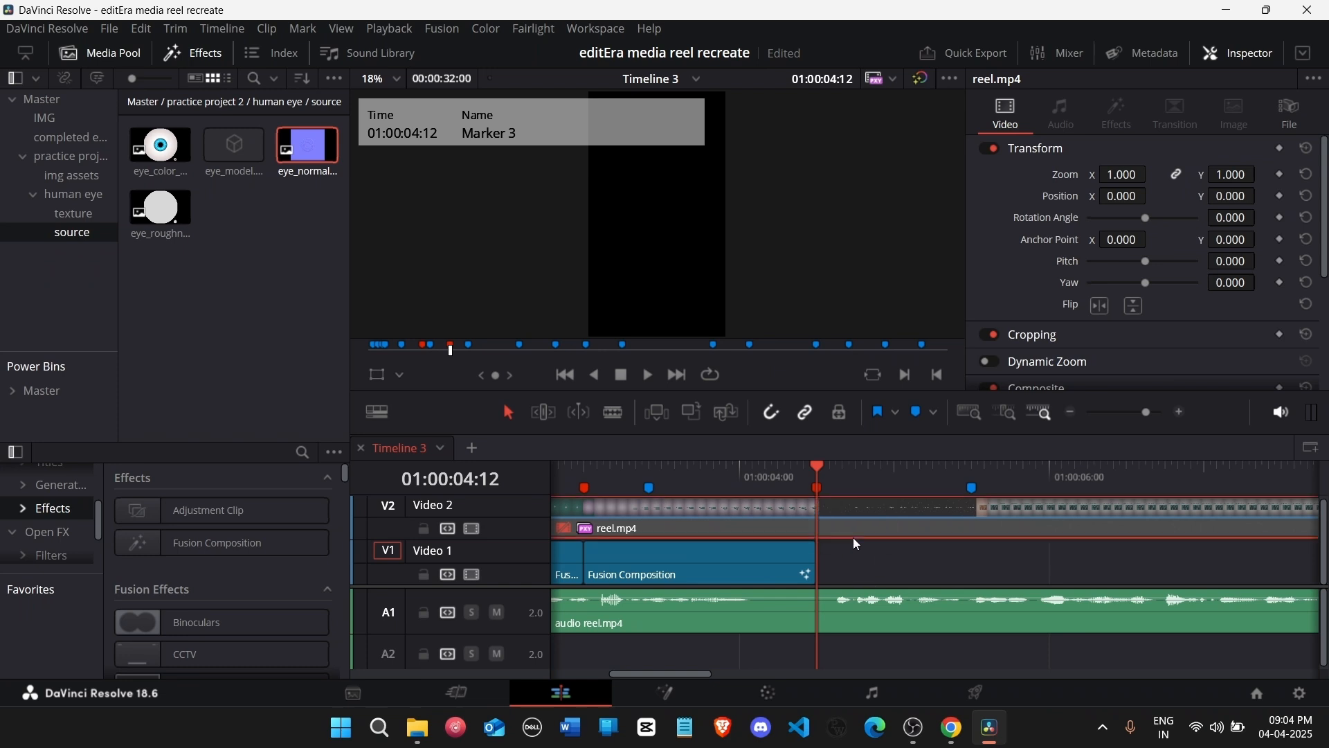
pyautogui.click(742, 579)
pyautogui.press('d')
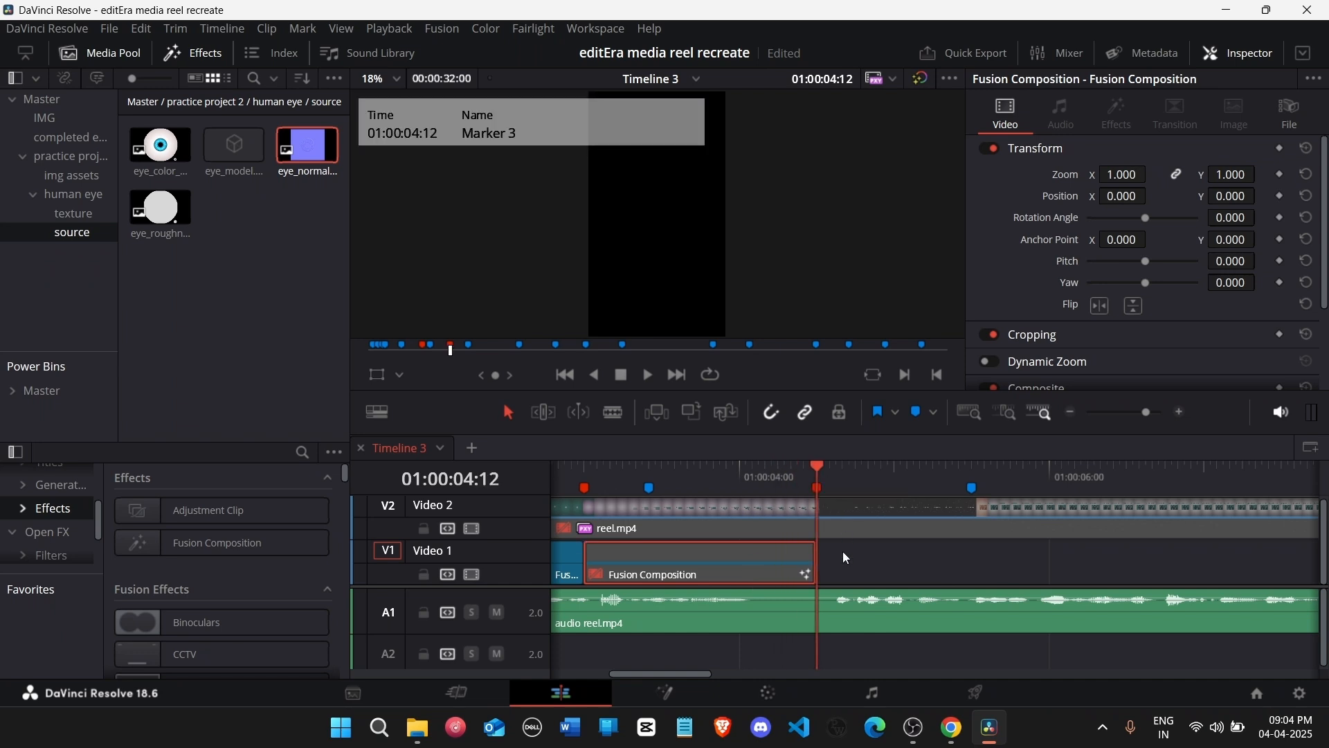
pyautogui.click(841, 529)
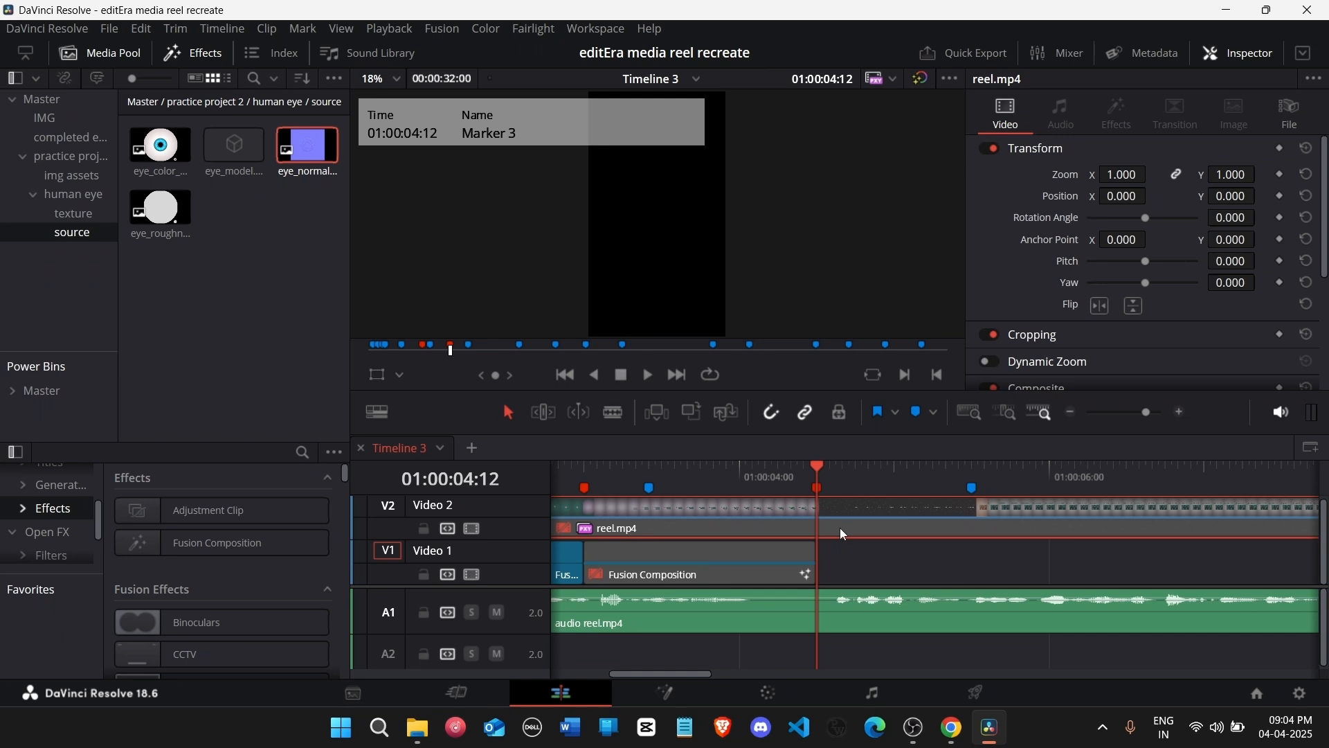
pyautogui.press('d')
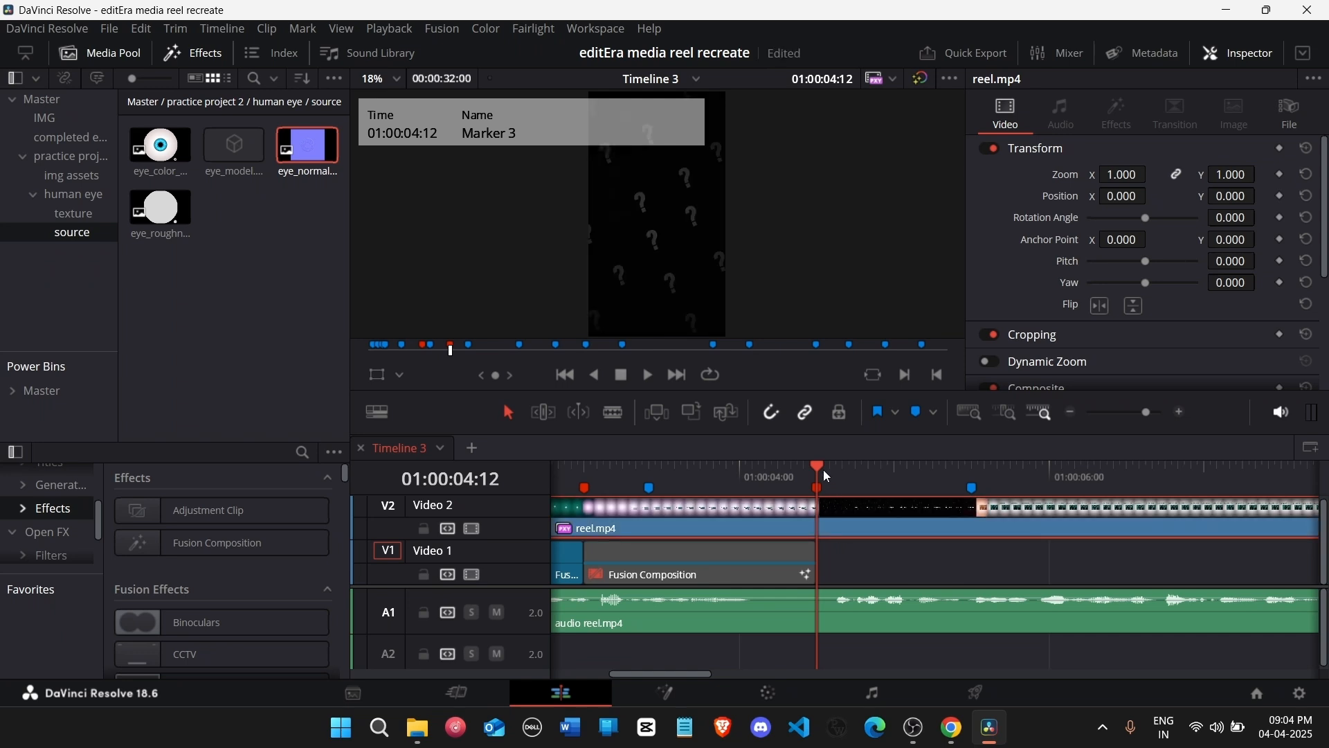
pyautogui.moveTo(825, 472)
pyautogui.mouseDown()
pyautogui.moveTo(950, 491)
pyautogui.moveTo(932, 510)
pyautogui.moveTo(953, 513)
pyautogui.moveTo(829, 512)
pyautogui.mouseUp()
pyautogui.click(891, 571)
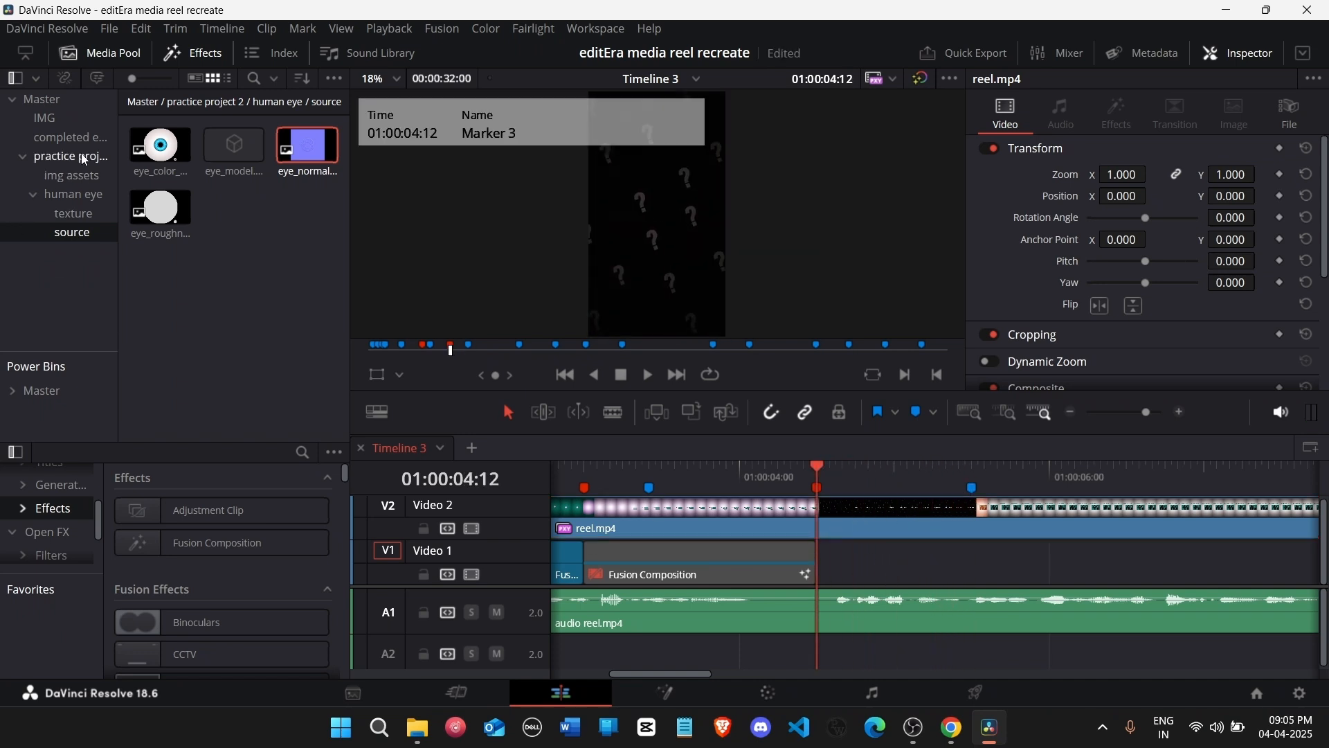
pyautogui.click(77, 122)
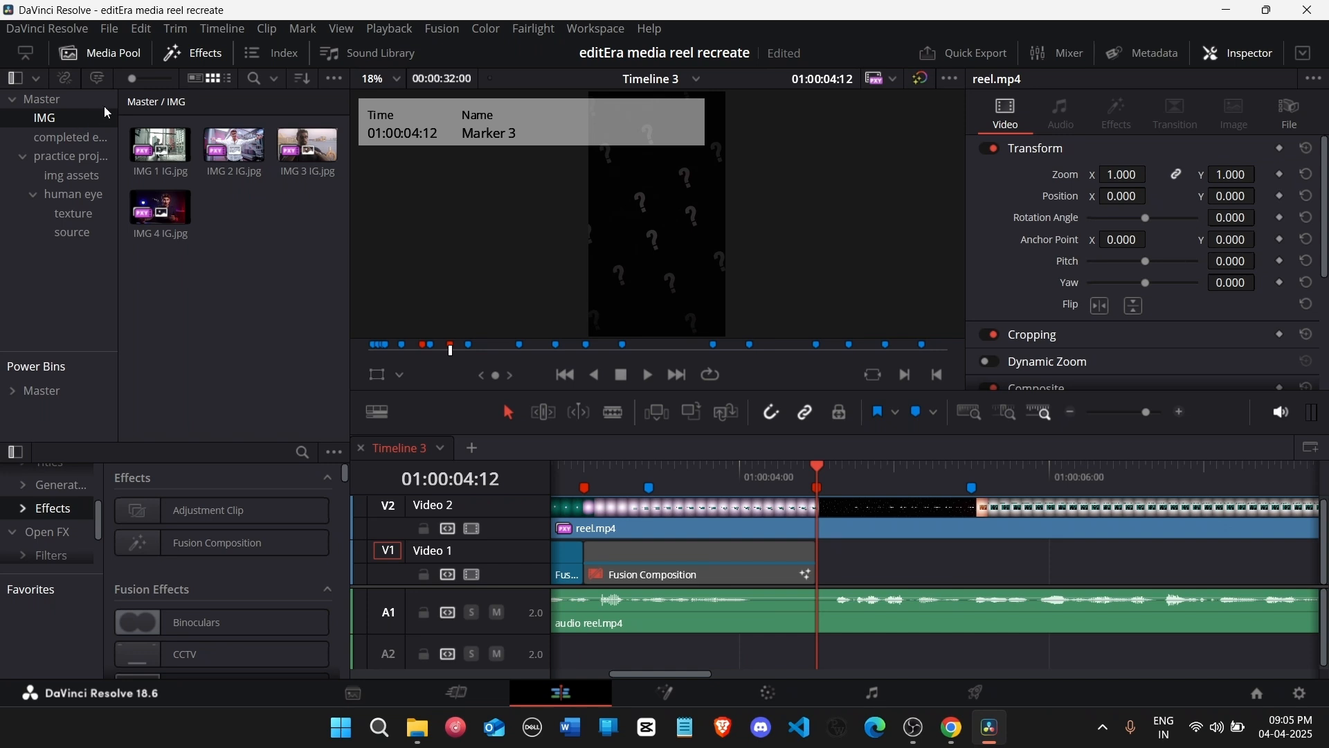
pyautogui.click(104, 106)
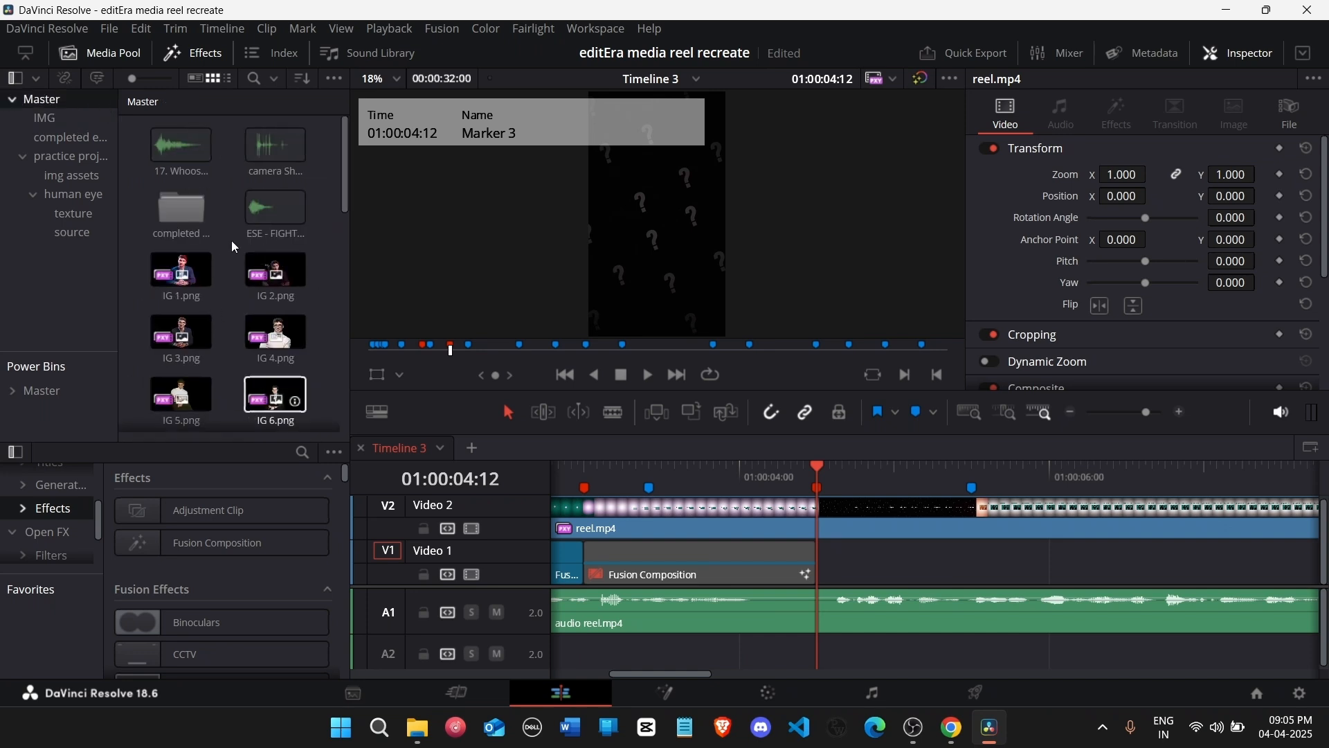
pyautogui.click(63, 157)
pyautogui.click(95, 175)
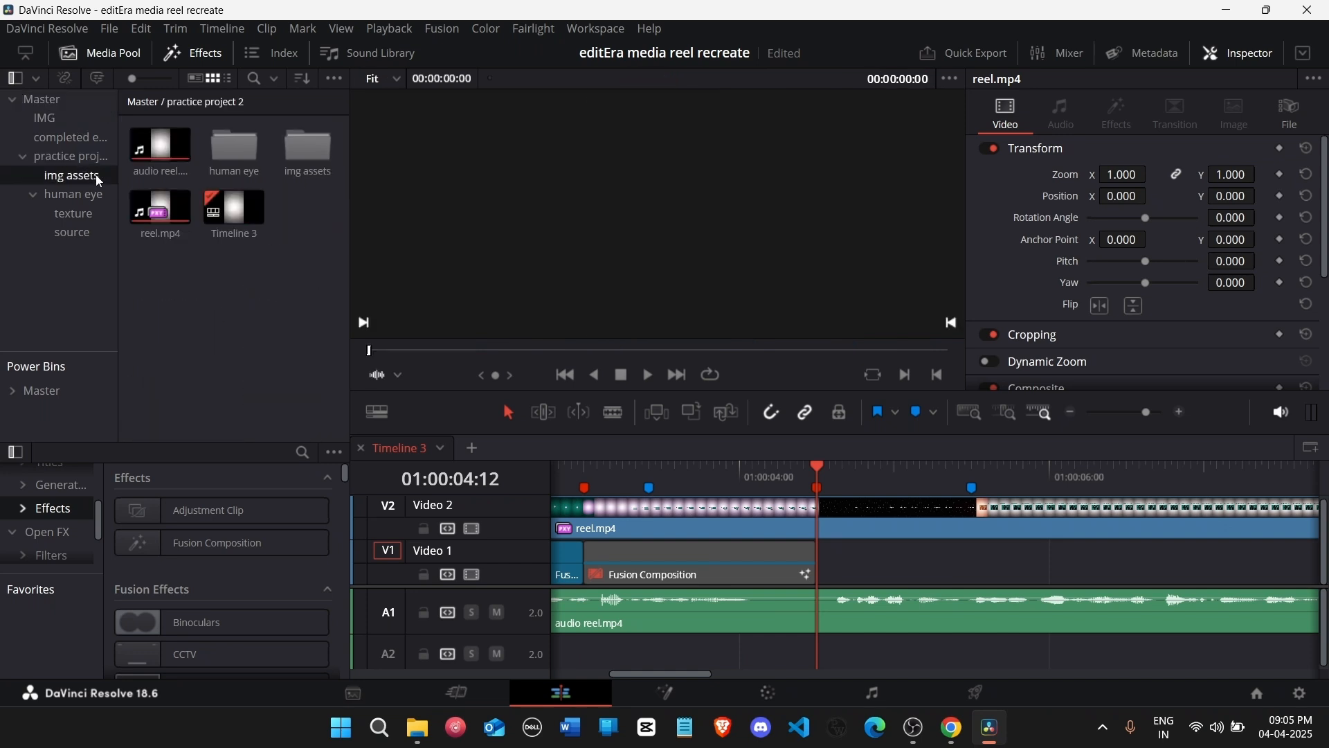
pyautogui.click(165, 153)
pyautogui.moveTo(164, 154)
pyautogui.mouseDown()
pyautogui.moveTo(849, 566)
pyautogui.moveTo(835, 560)
pyautogui.moveTo(862, 562)
pyautogui.moveTo(831, 562)
pyautogui.mouseUp()
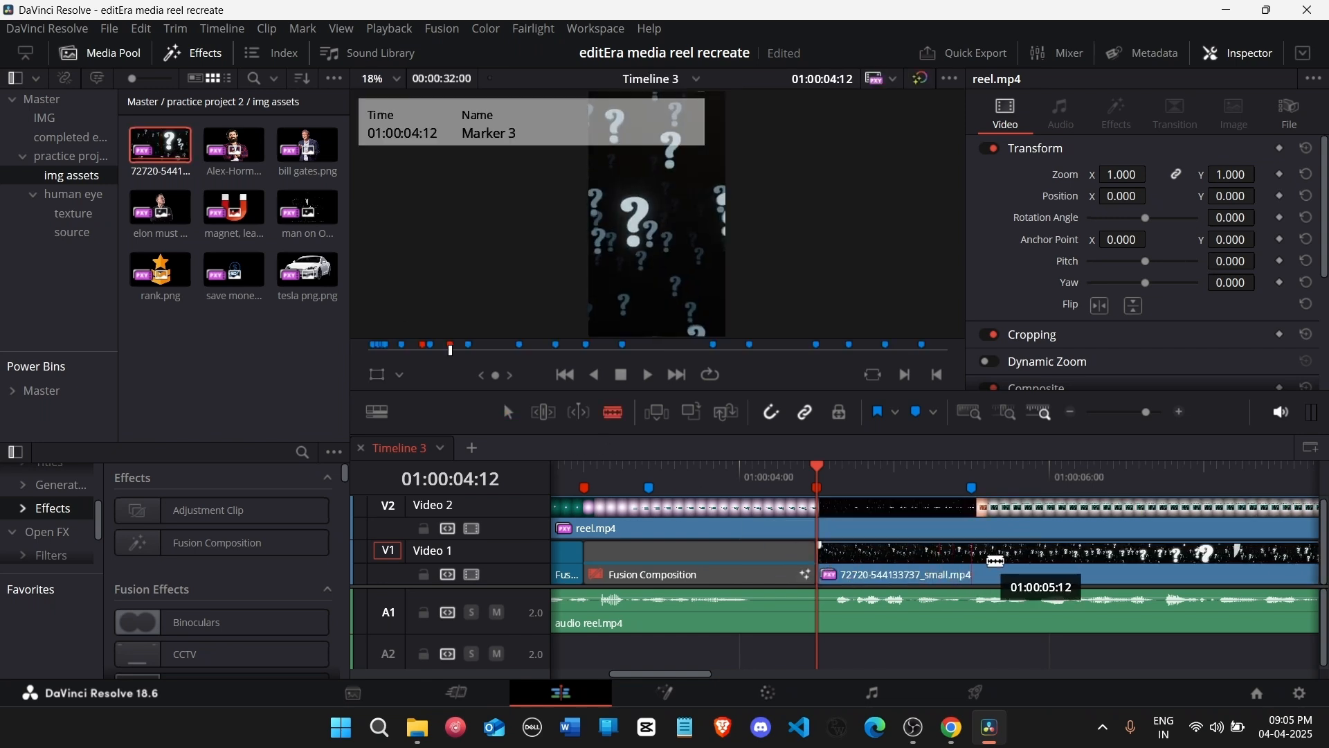
# Step: Split the question-mark clip at the blue marker at 01:00:05:12 and delete the part after it
pyautogui.click(973, 560)
pyautogui.press('a')
pyautogui.click(1073, 570)
pyautogui.press('Delete')
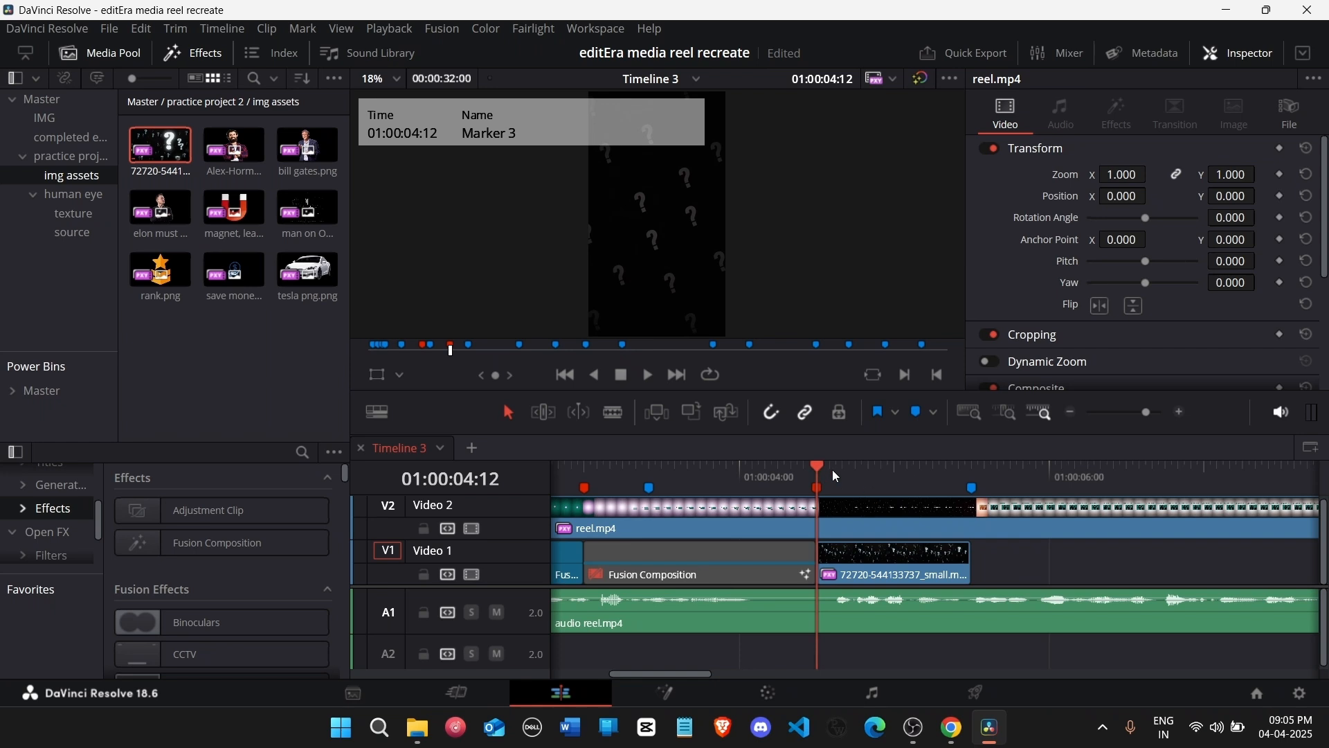
# Step: Preview the reference between Marker 3 and the next blue marker, disable reel.mp4 on Video 2, and play the question-mark clip beneath it
pyautogui.click(866, 574)
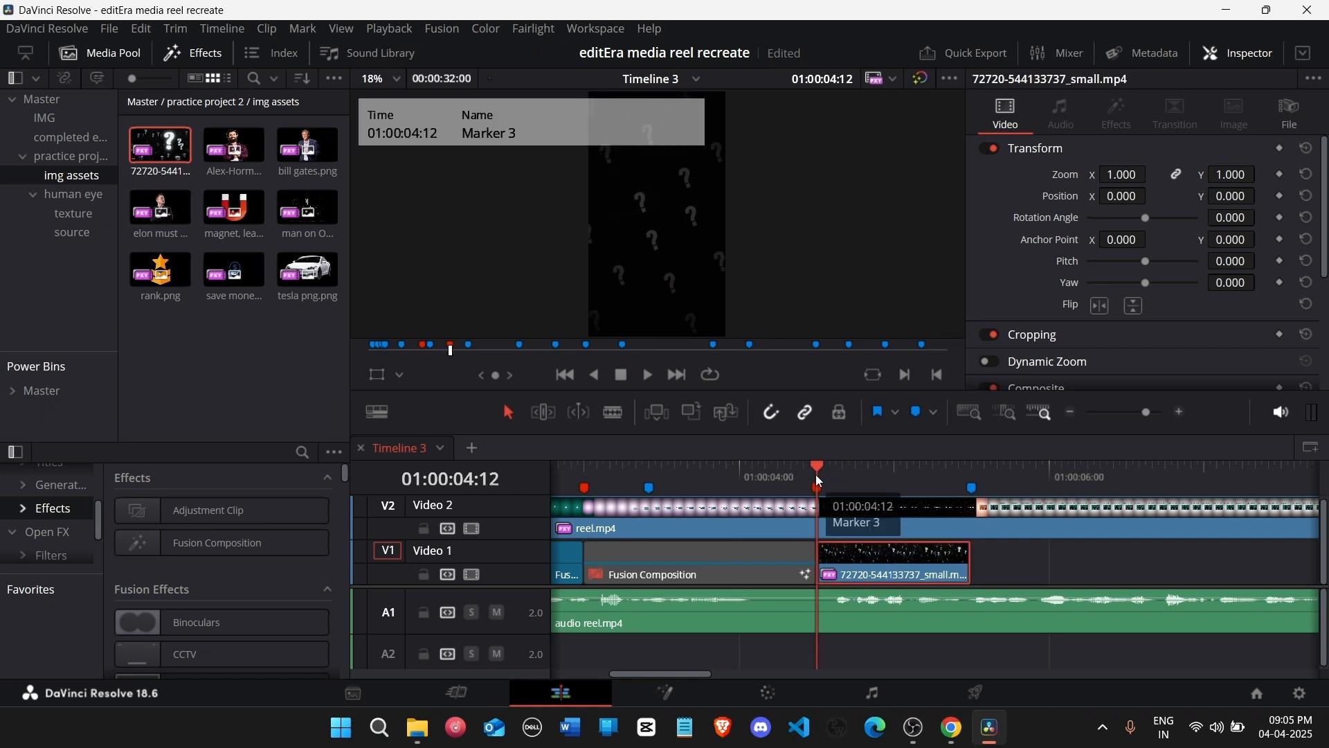
pyautogui.moveTo(819, 477)
pyautogui.mouseDown()
pyautogui.moveTo(935, 488)
pyautogui.moveTo(863, 504)
pyautogui.mouseUp()
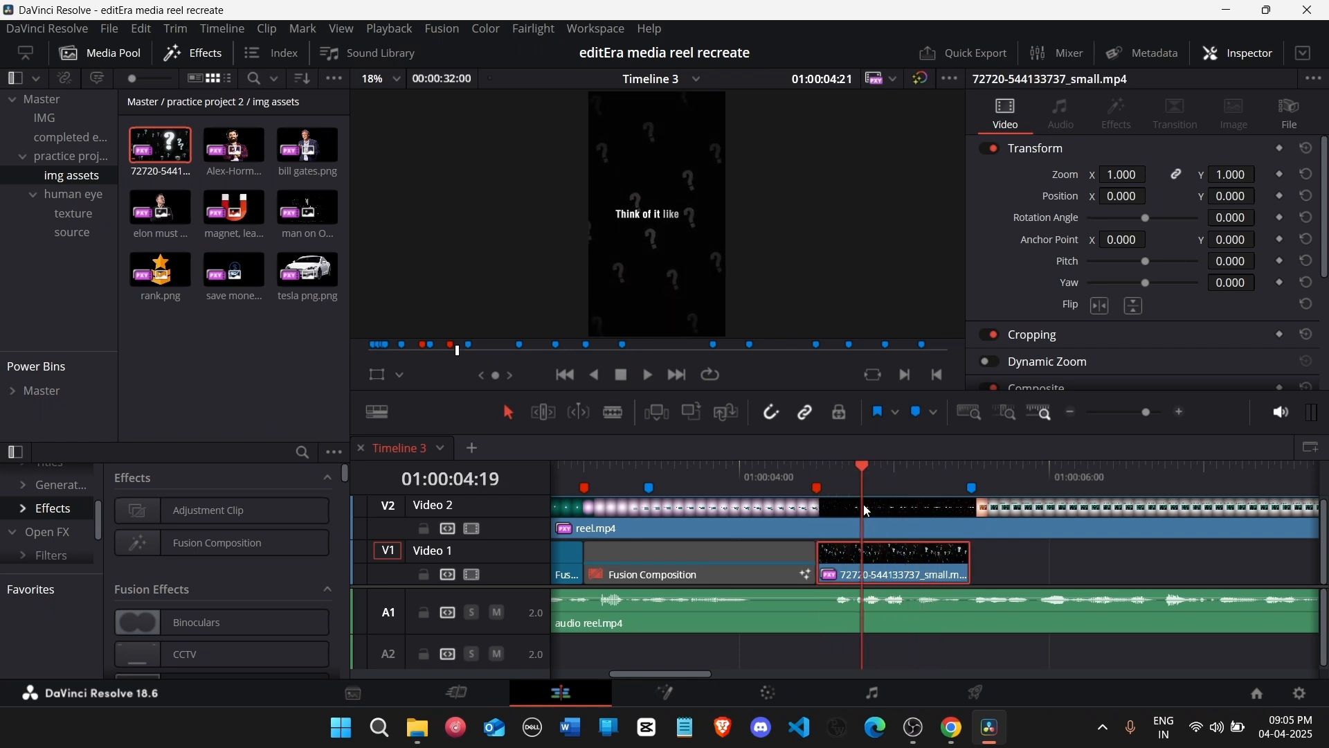
pyautogui.click(863, 505)
pyautogui.click(830, 475)
pyautogui.press('space')
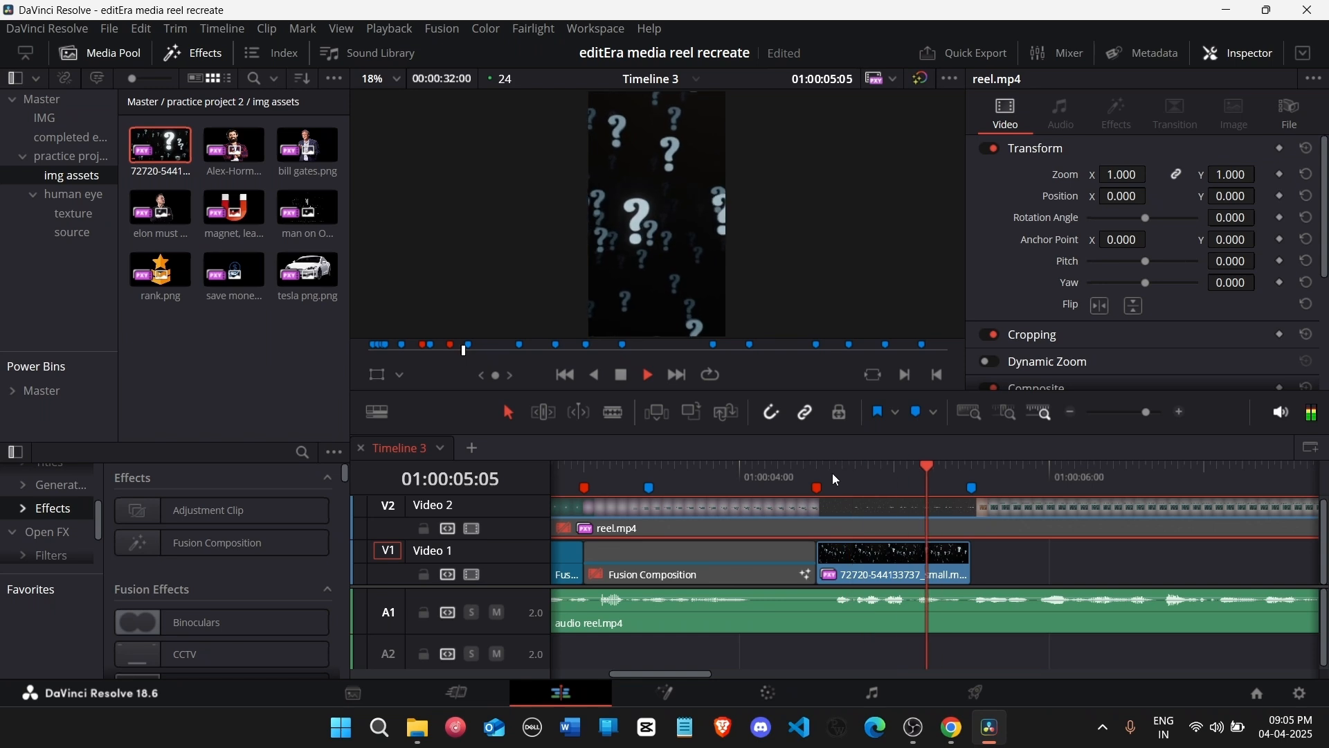
pyautogui.click(832, 473)
pyautogui.click(836, 473)
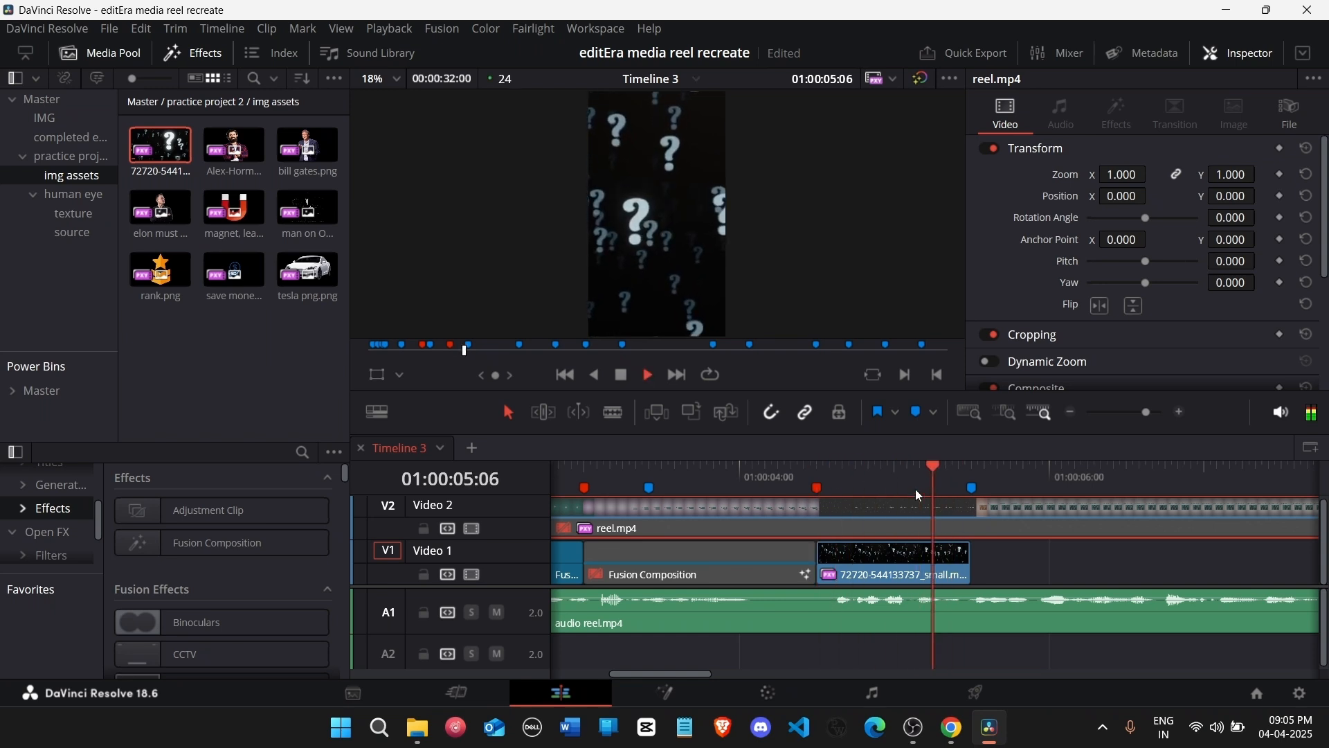
# Step: Open the question-mark clip in Fusion at 01:00:04:18 and reposition its MediaIn1 and MediaOut1 nodes
pyautogui.click(853, 487)
pyautogui.click(860, 557)
pyautogui.rightClick(862, 557)
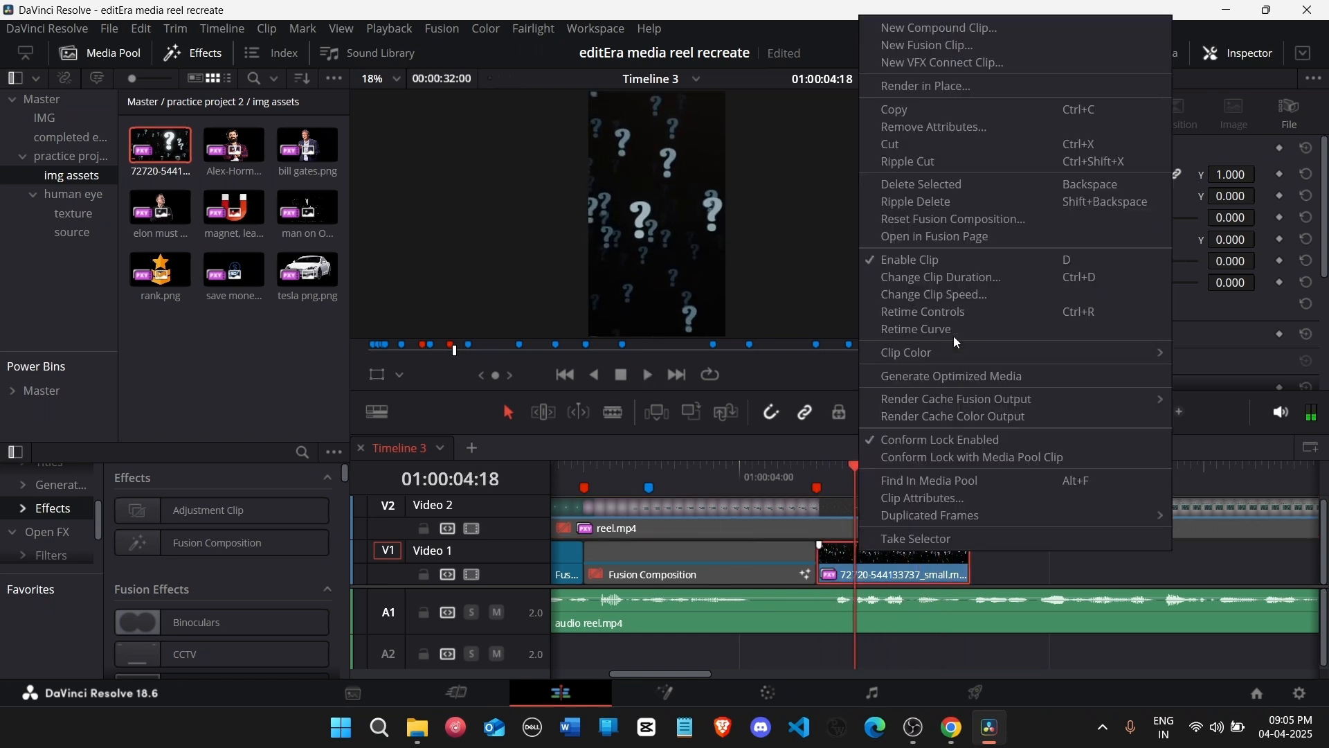
pyautogui.click(945, 239)
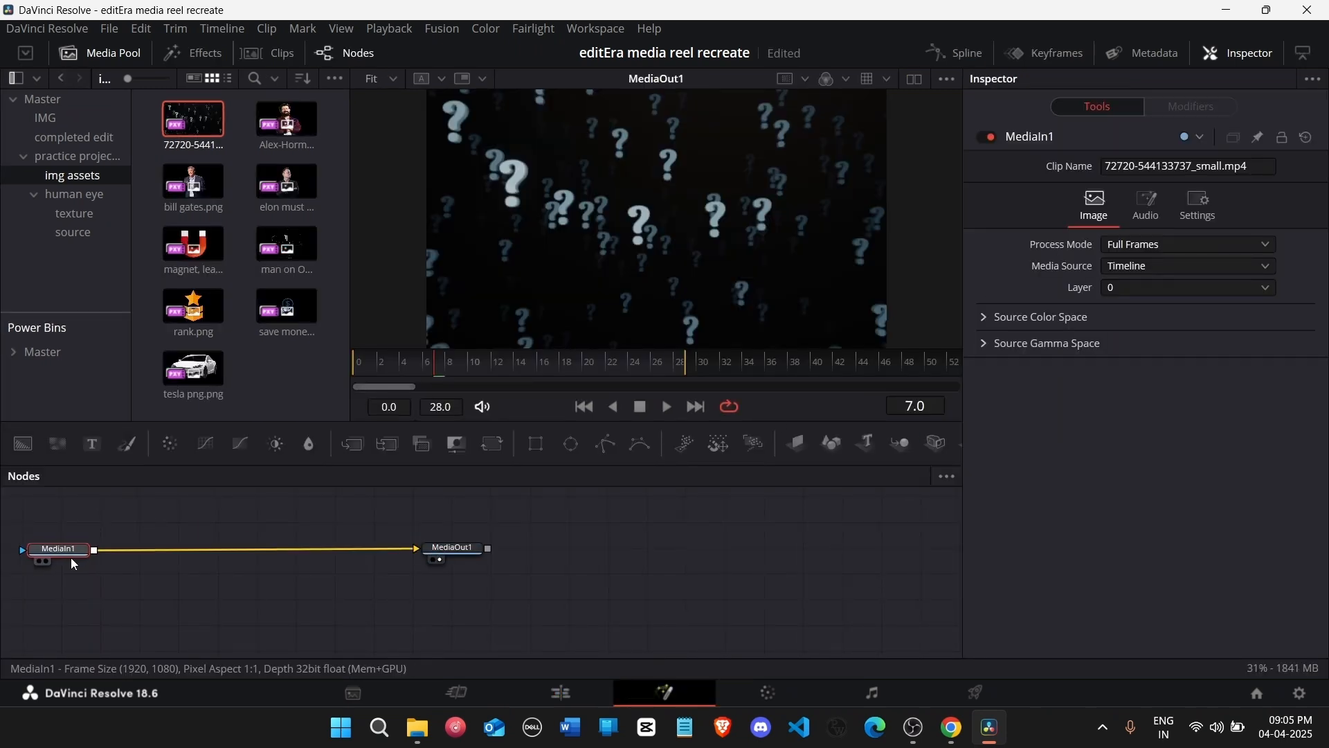
pyautogui.keyDown('ctrl'); pyautogui.click(461, 554); pyautogui.keyUp('ctrl')
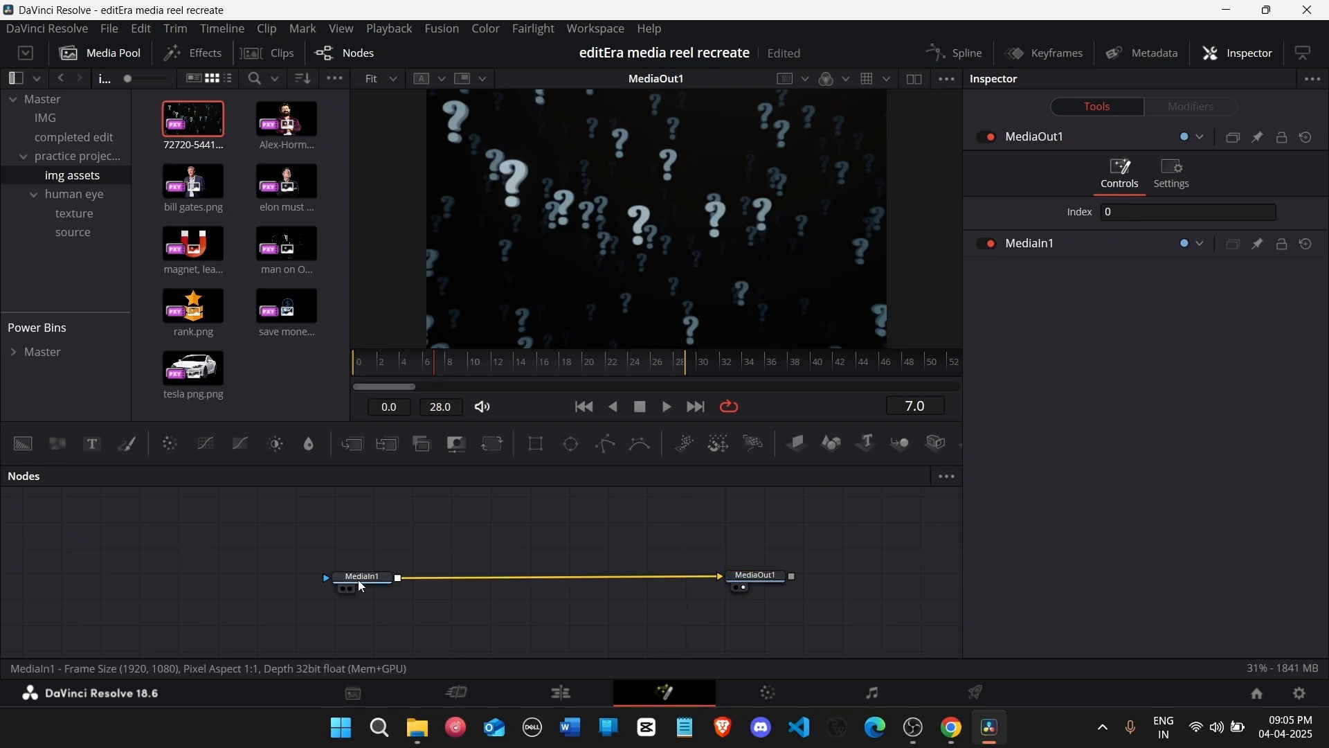
# Step: Merge a Background node with MediaIn1, rearranging the nodes so Background1 is Merge1's background and MediaIn1 its foreground
pyautogui.click(358, 579)
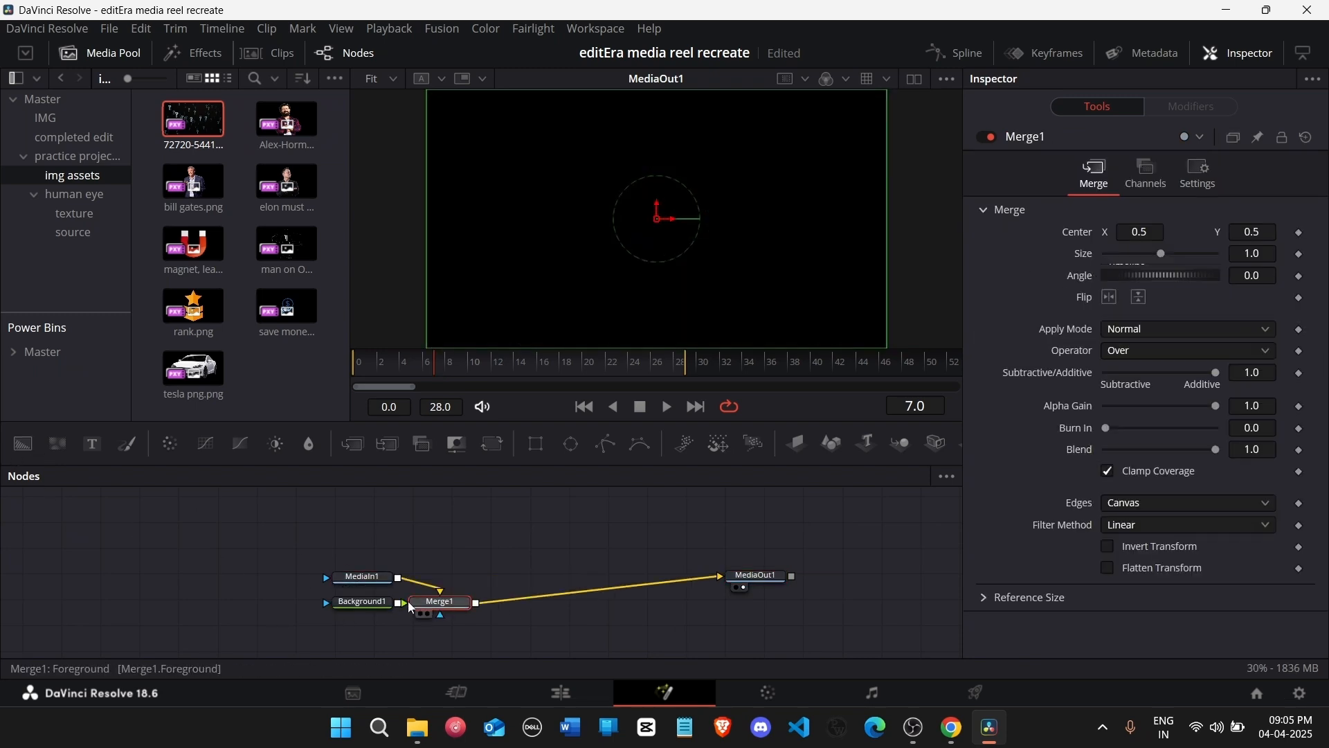
pyautogui.moveTo(440, 592); pyautogui.dragTo(457, 643)
pyautogui.moveTo(260, 570); pyautogui.dragTo(353, 587)
pyautogui.moveTo(256, 566); pyautogui.dragTo(478, 648)
pyautogui.moveTo(457, 594); pyautogui.dragTo(350, 569)
pyautogui.click(396, 594)
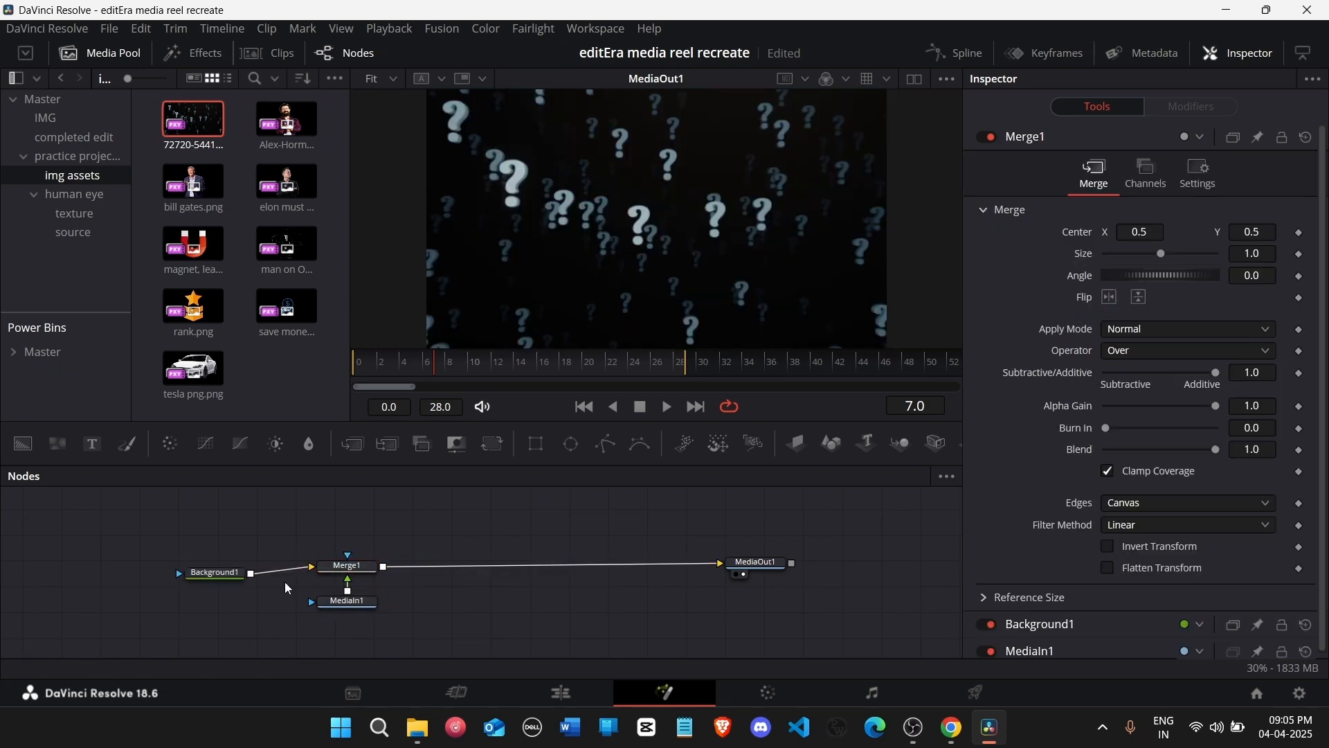
pyautogui.moveTo(238, 566); pyautogui.dragTo(242, 565)
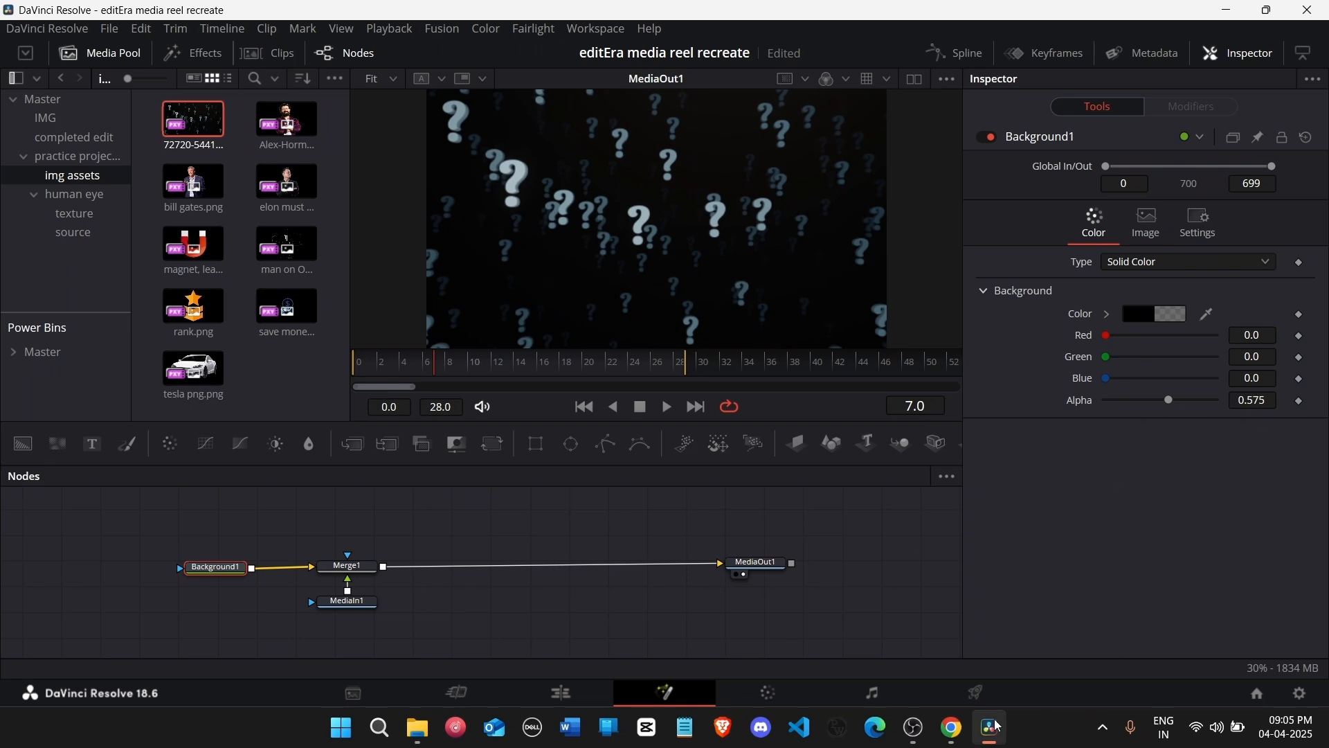
pyautogui.moveTo(998, 727)
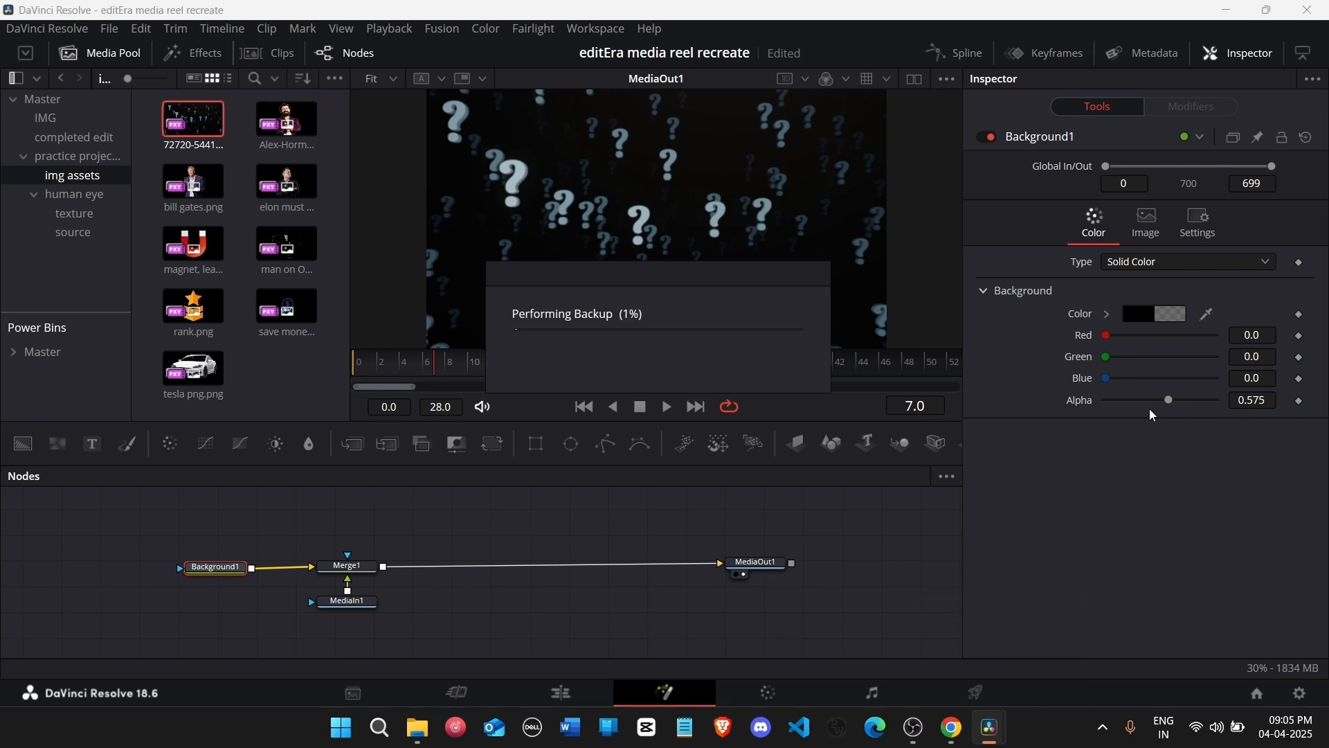
pyautogui.moveTo(1169, 400); pyautogui.dragTo(1215, 400)
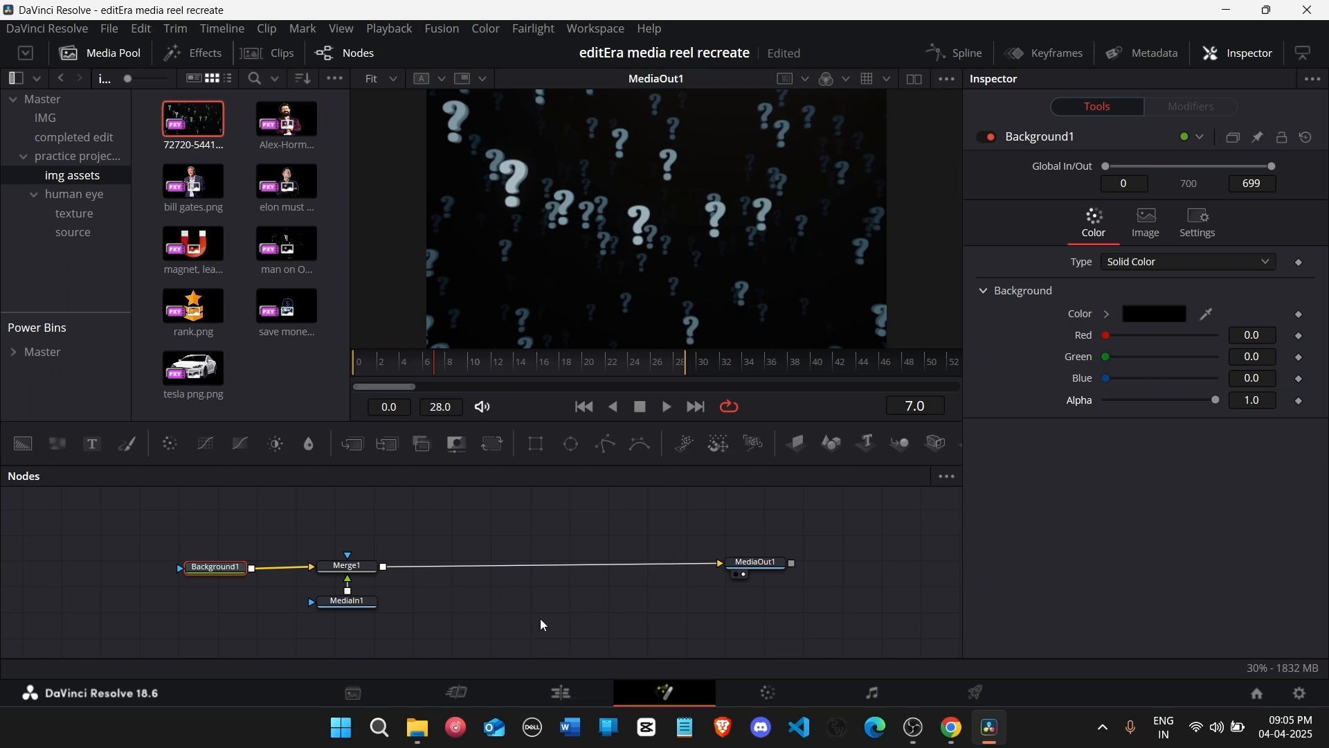
# Step: Set Merge1's blend to 0.575 and move Background1, Merge1 and MediaIn1 farther from MediaOut1
pyautogui.click(348, 566)
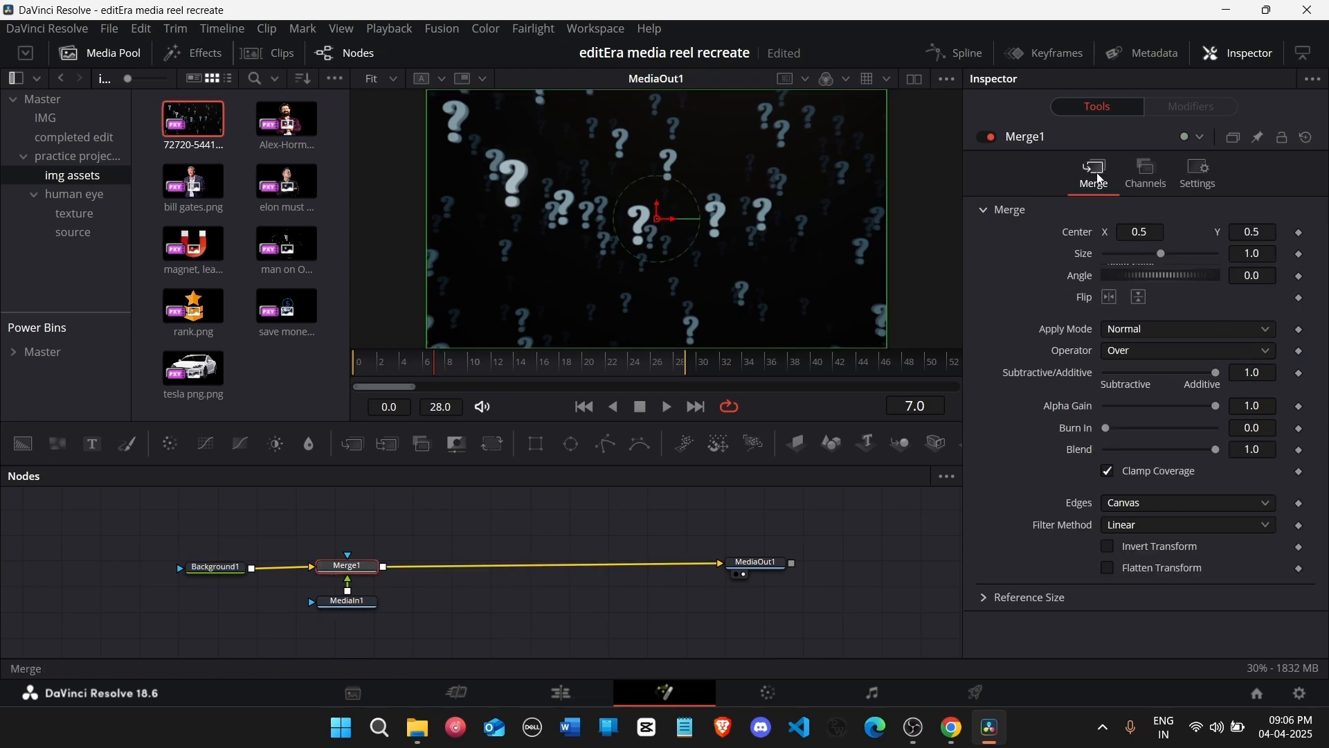
pyautogui.click(1199, 169)
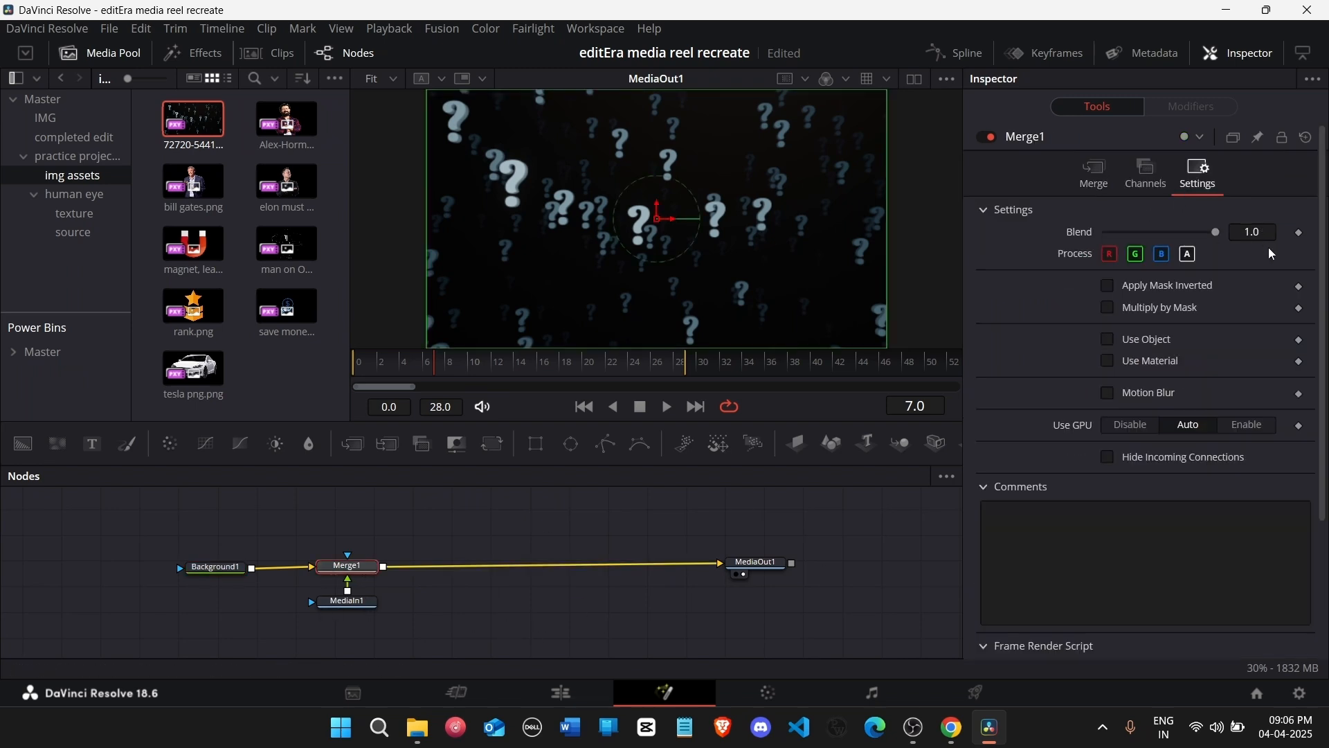
pyautogui.moveTo(1270, 232); pyautogui.dragTo(915, 261)
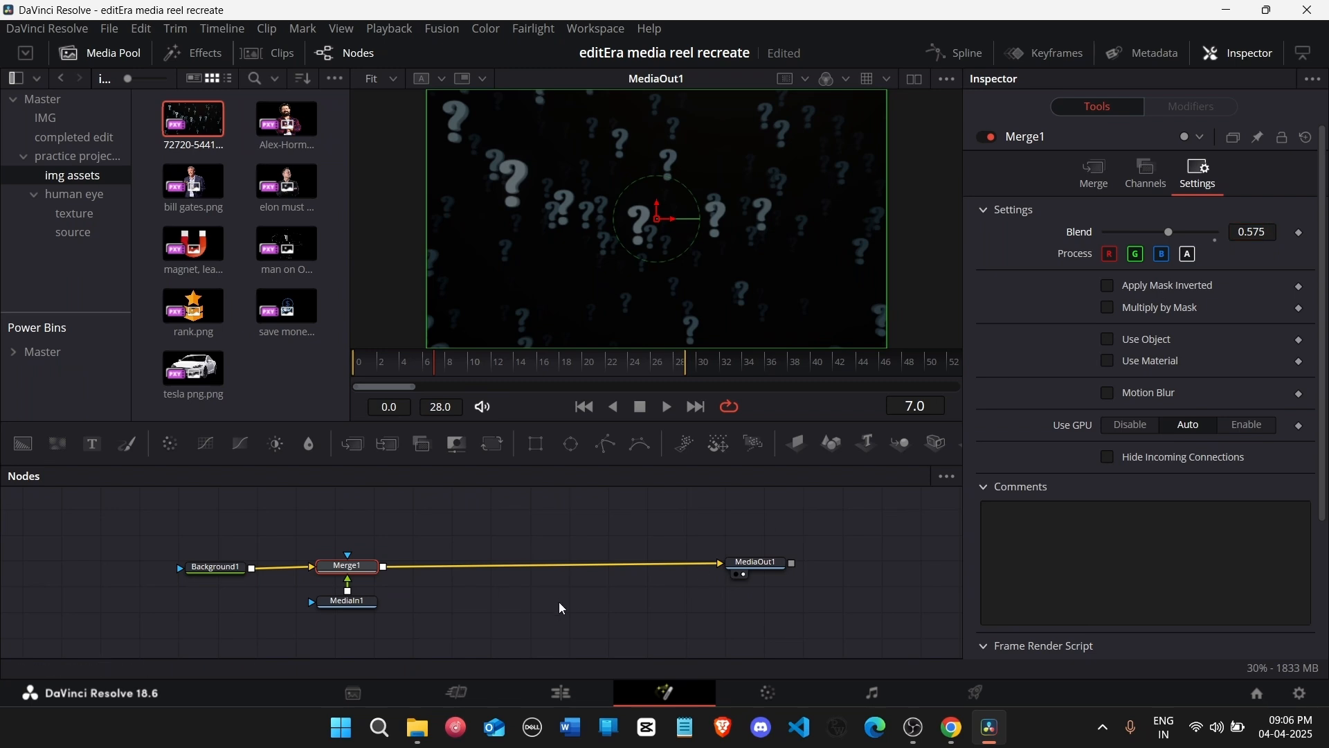
pyautogui.moveTo(124, 521); pyautogui.dragTo(252, 610)
pyautogui.click(251, 610)
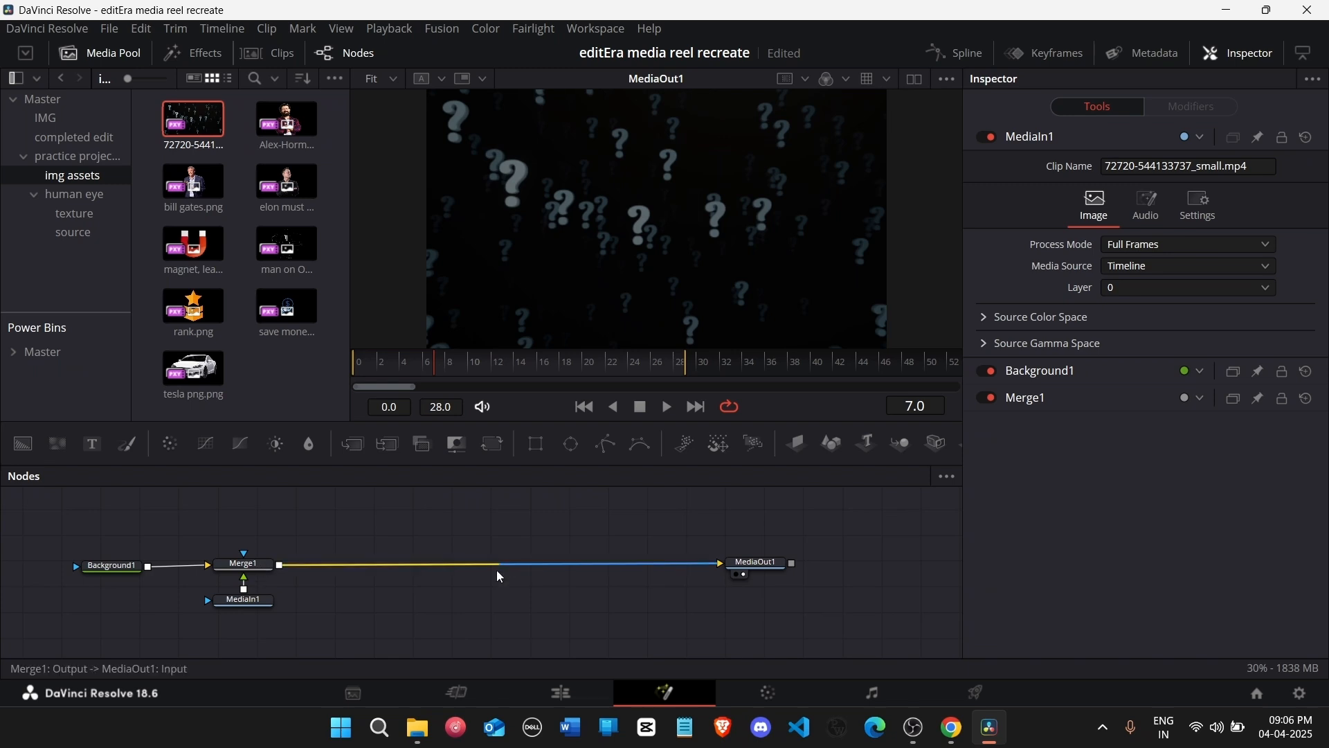
pyautogui.click(252, 571)
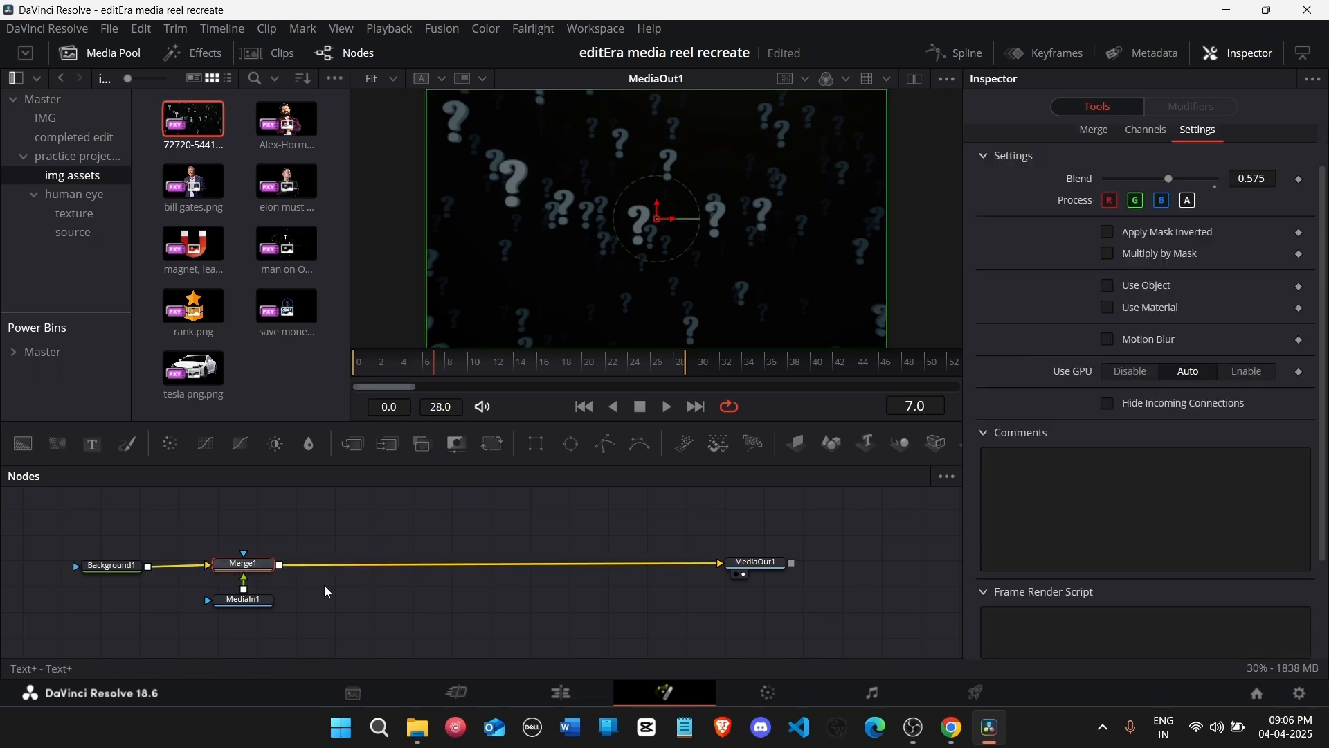
pyautogui.hotkey('ctrl', 'z')
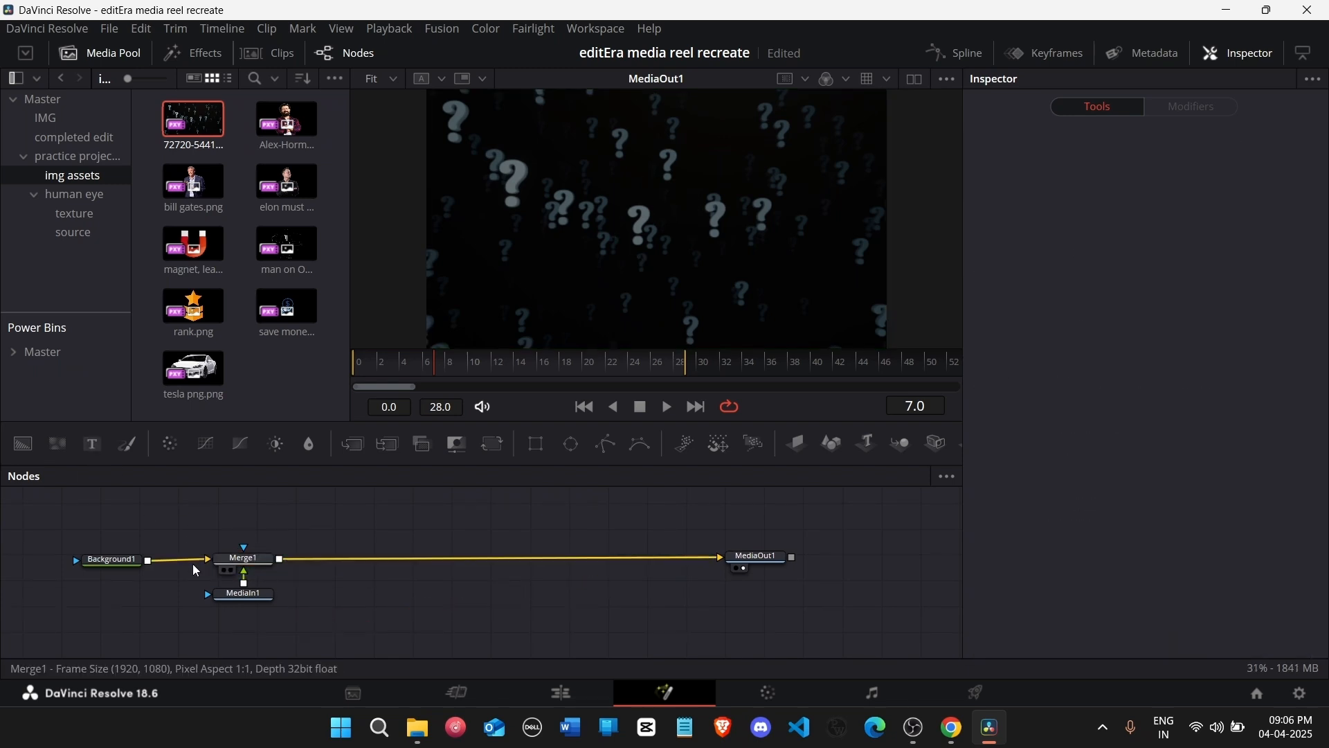
pyautogui.click(92, 444)
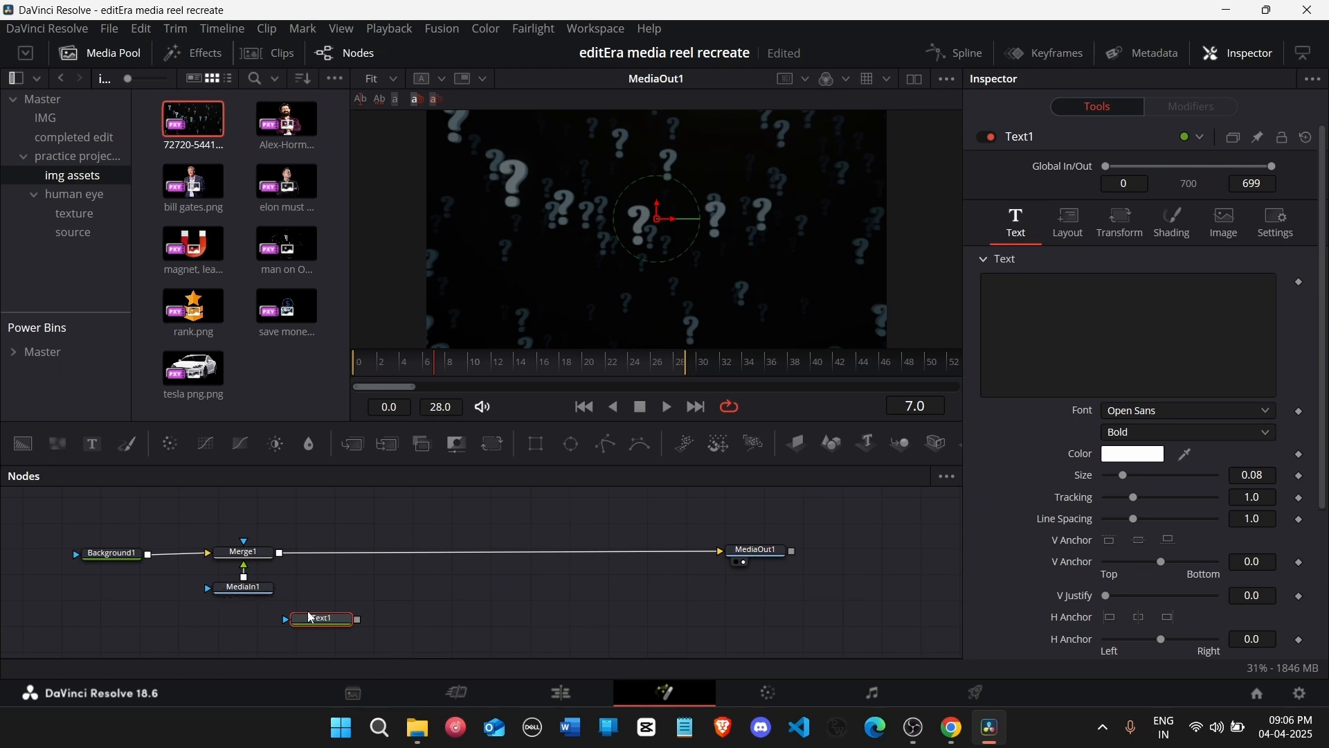
pyautogui.moveTo(317, 619); pyautogui.dragTo(280, 554)
pyautogui.moveTo(458, 604); pyautogui.dragTo(360, 549)
pyautogui.moveTo(423, 623); pyautogui.dragTo(319, 524)
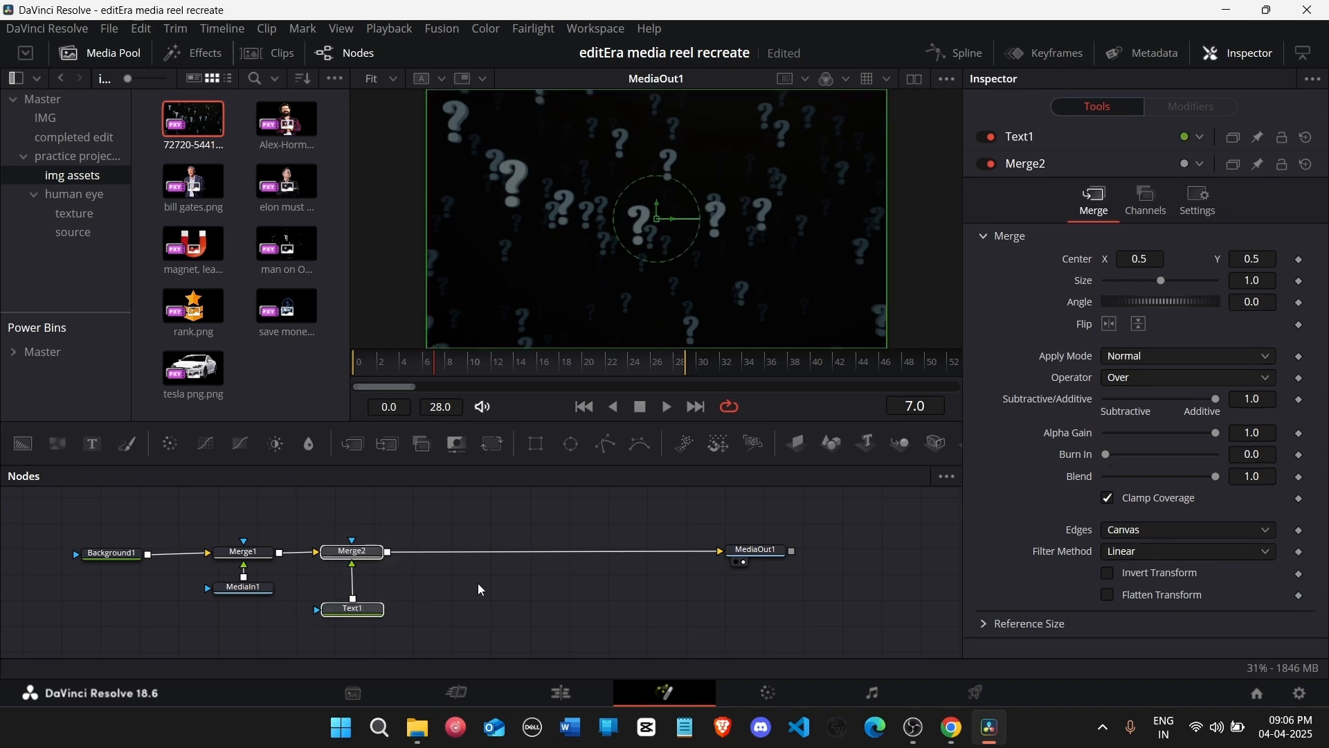
pyautogui.press('Delete')
# Step: From the "So, you've got a Website" composition, copy Background2 and its four connected Text, Transform and Merge chains, and return to the Edit page
pyautogui.click(583, 691)
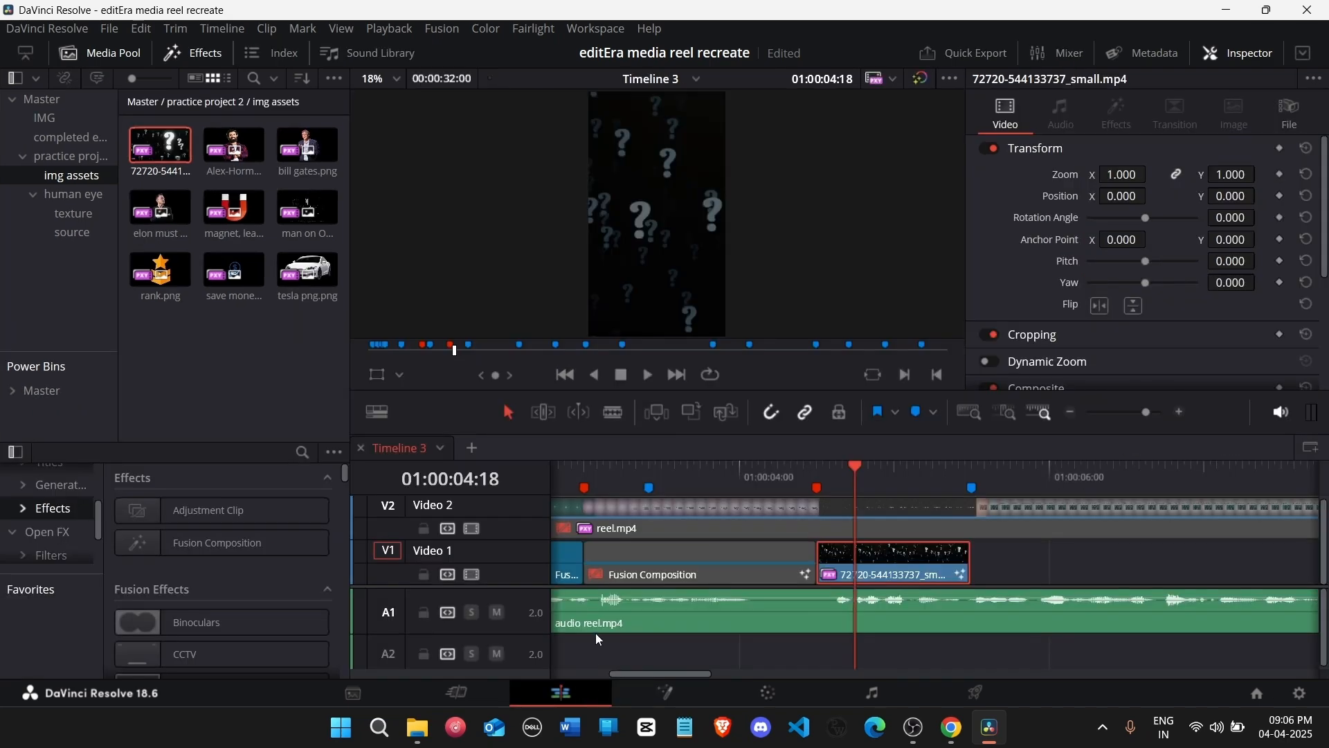
pyautogui.rightClick(693, 569)
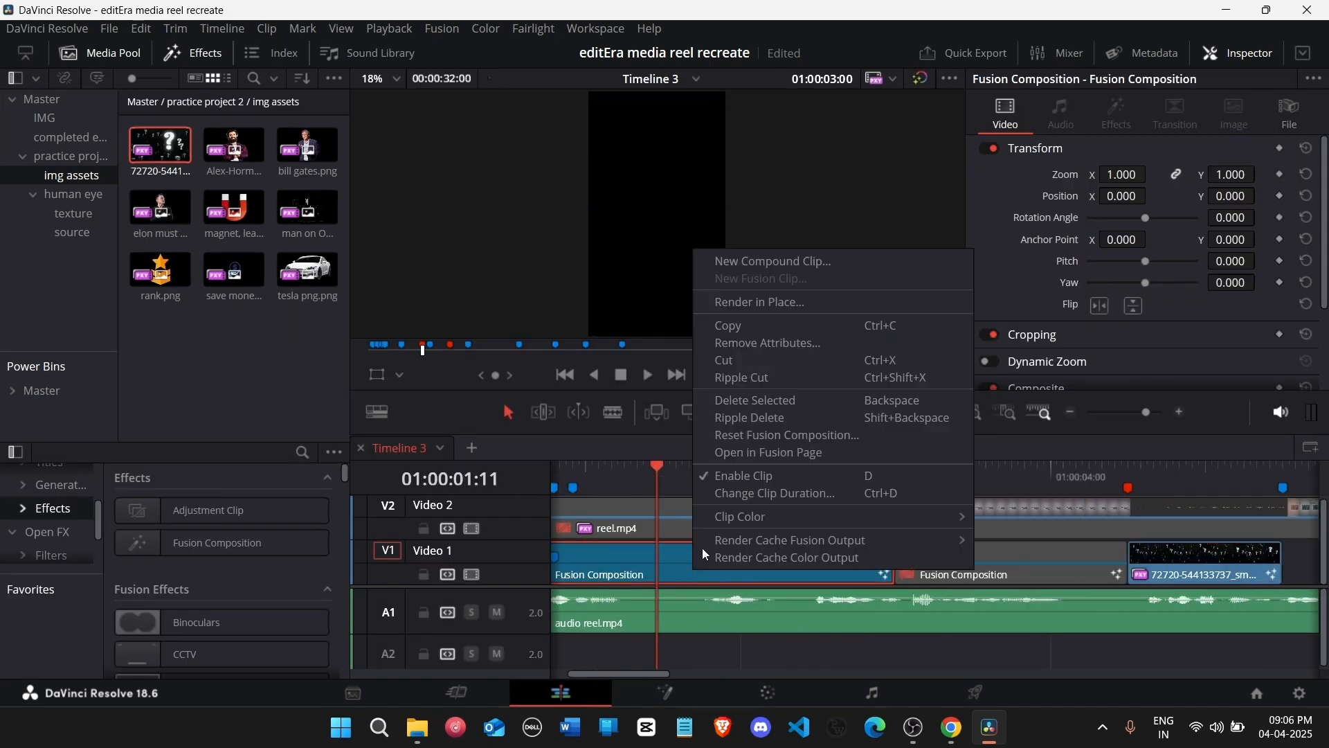
pyautogui.click(786, 454)
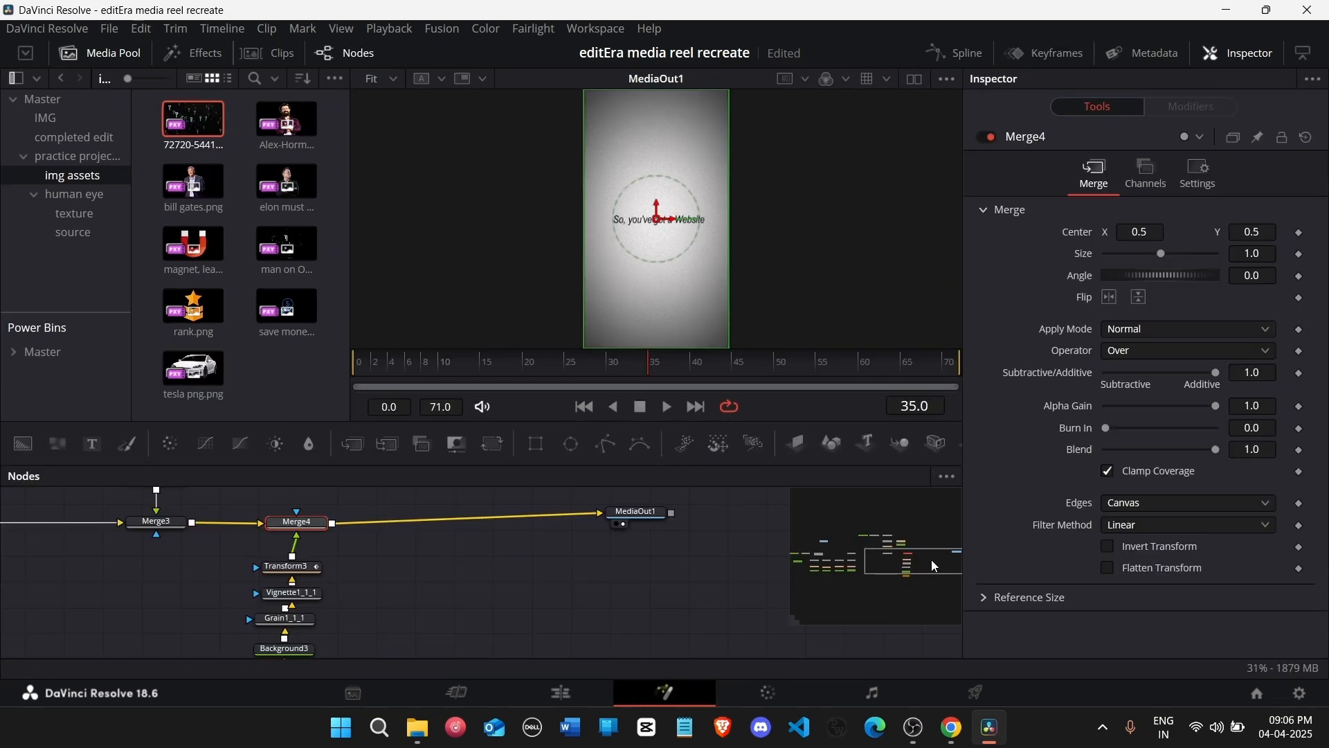
pyautogui.moveTo(931, 559); pyautogui.dragTo(834, 566)
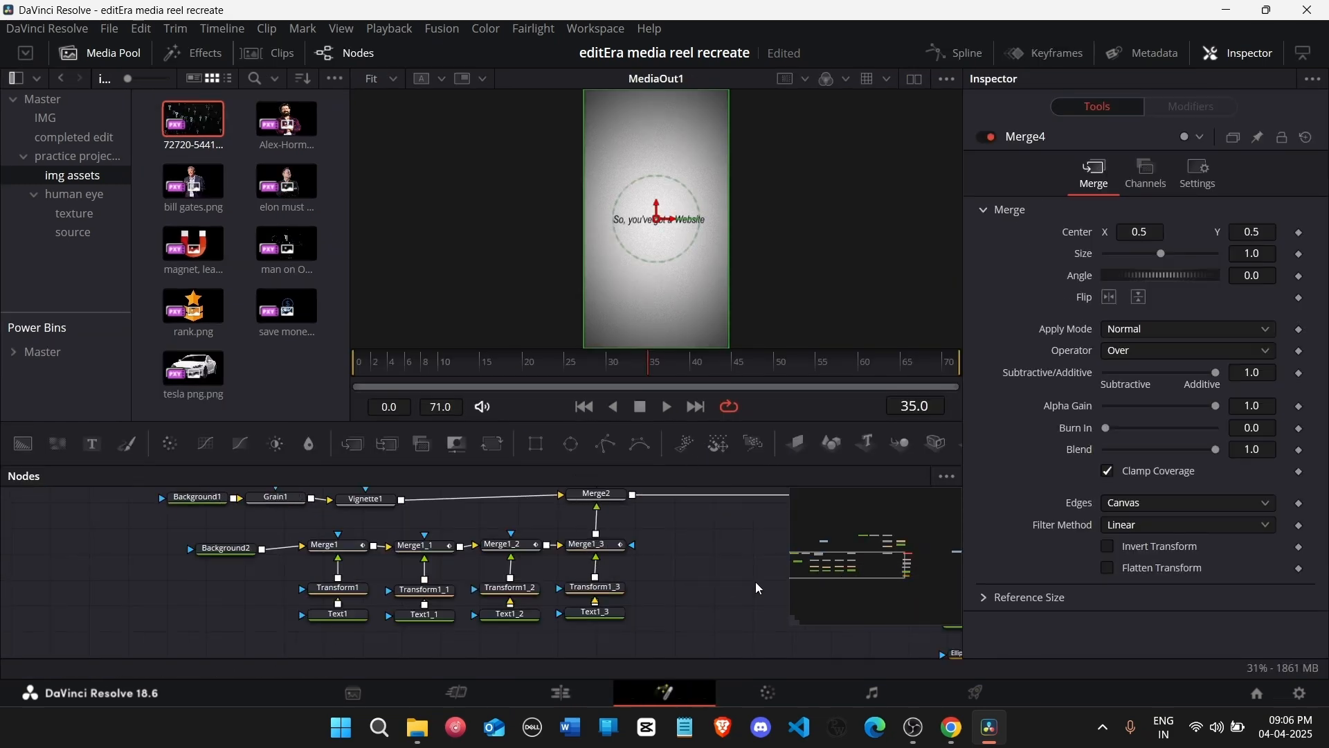
pyautogui.moveTo(119, 517); pyautogui.dragTo(651, 648)
pyautogui.scroll(3, 614, 610)
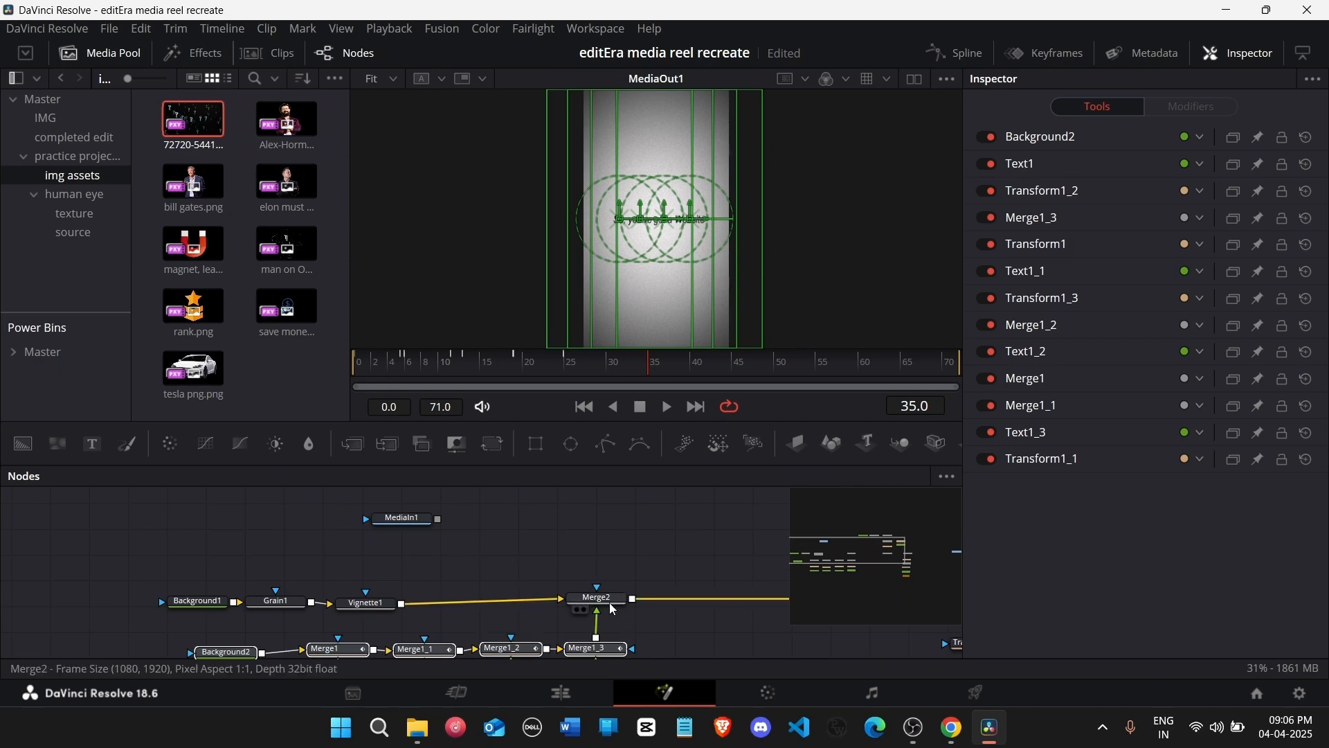
pyautogui.click(581, 688)
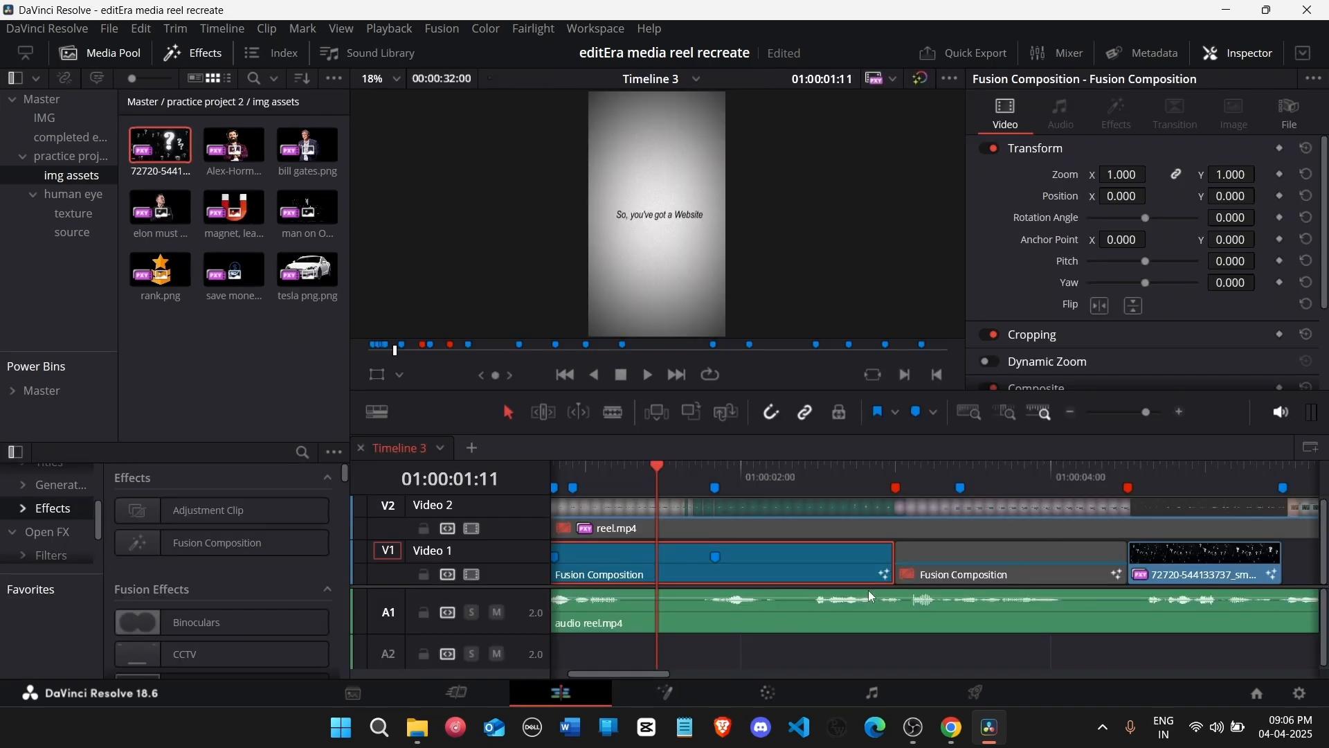
# Step: Paste the copied text nodes into the question-mark clip's Fusion composition, merge them through Merge2 before MediaOut1, and move MediaIn1 above Merge1
pyautogui.click(1162, 476)
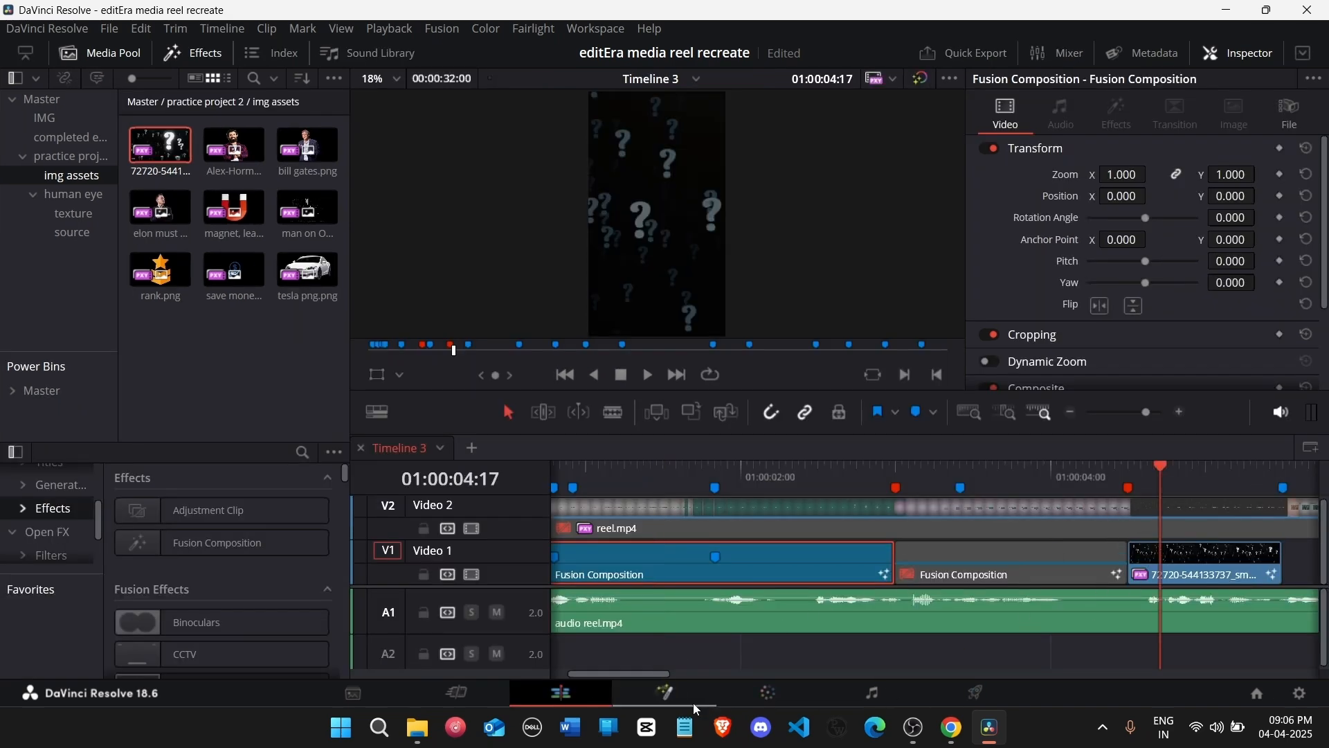
pyautogui.click(689, 697)
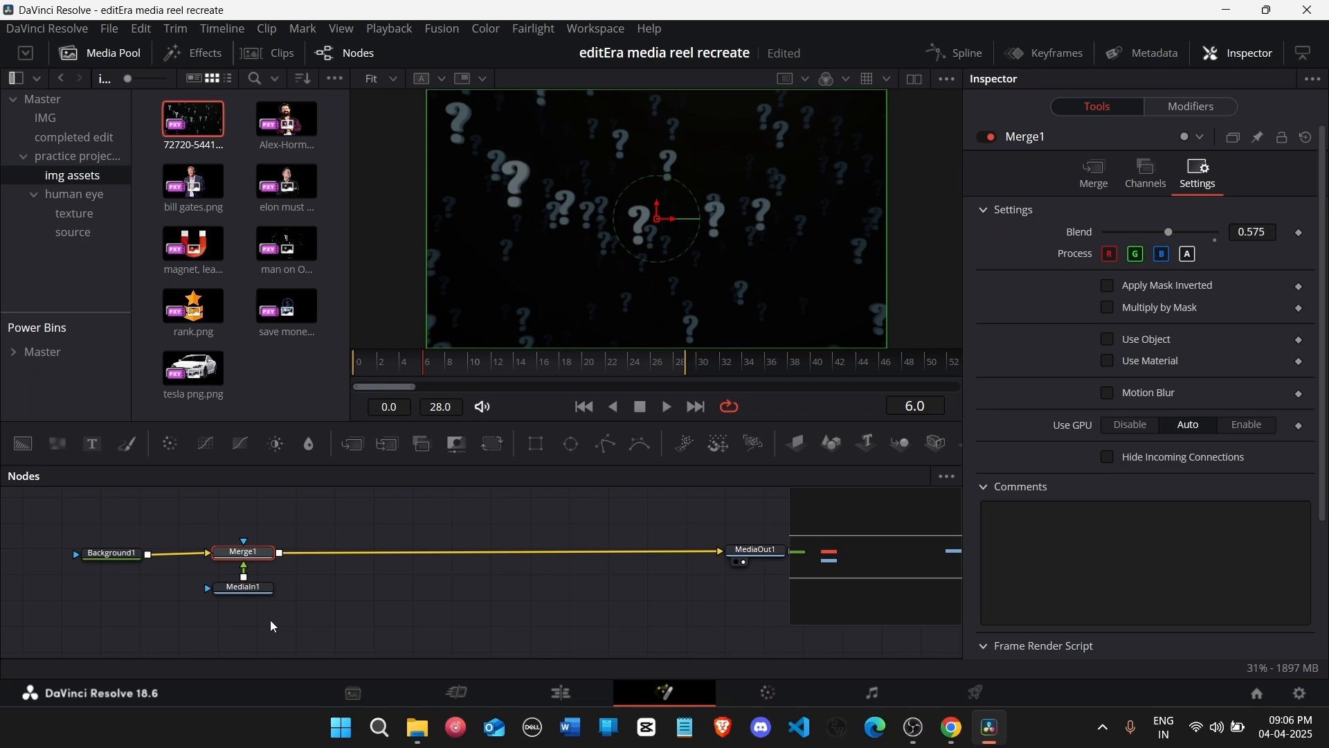
pyautogui.moveTo(270, 621); pyautogui.dragTo(94, 529)
pyautogui.moveTo(237, 555); pyautogui.dragTo(158, 553)
pyautogui.click(285, 596)
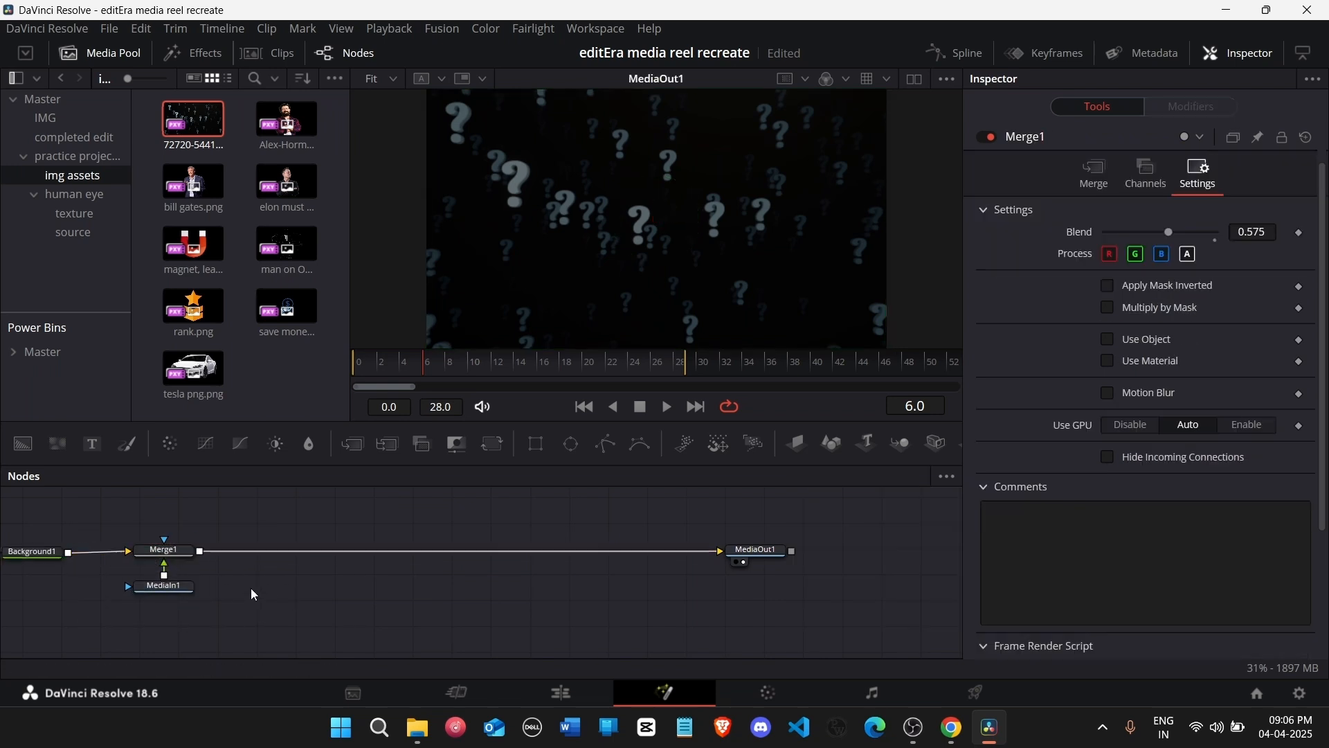
pyautogui.hotkey('ctrl', 'v')
pyautogui.moveTo(650, 530); pyautogui.dragTo(496, 557)
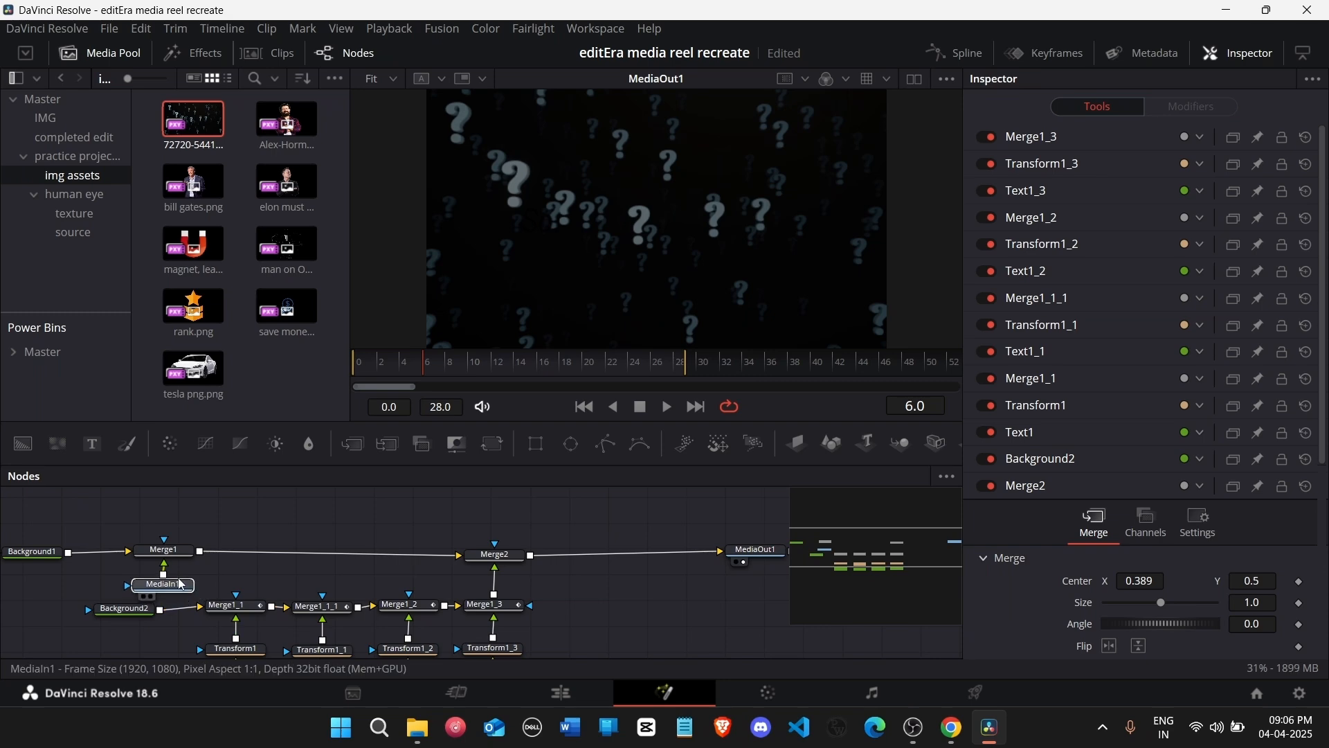
pyautogui.moveTo(182, 585); pyautogui.dragTo(181, 514)
pyautogui.scroll(-3, 596, 562)
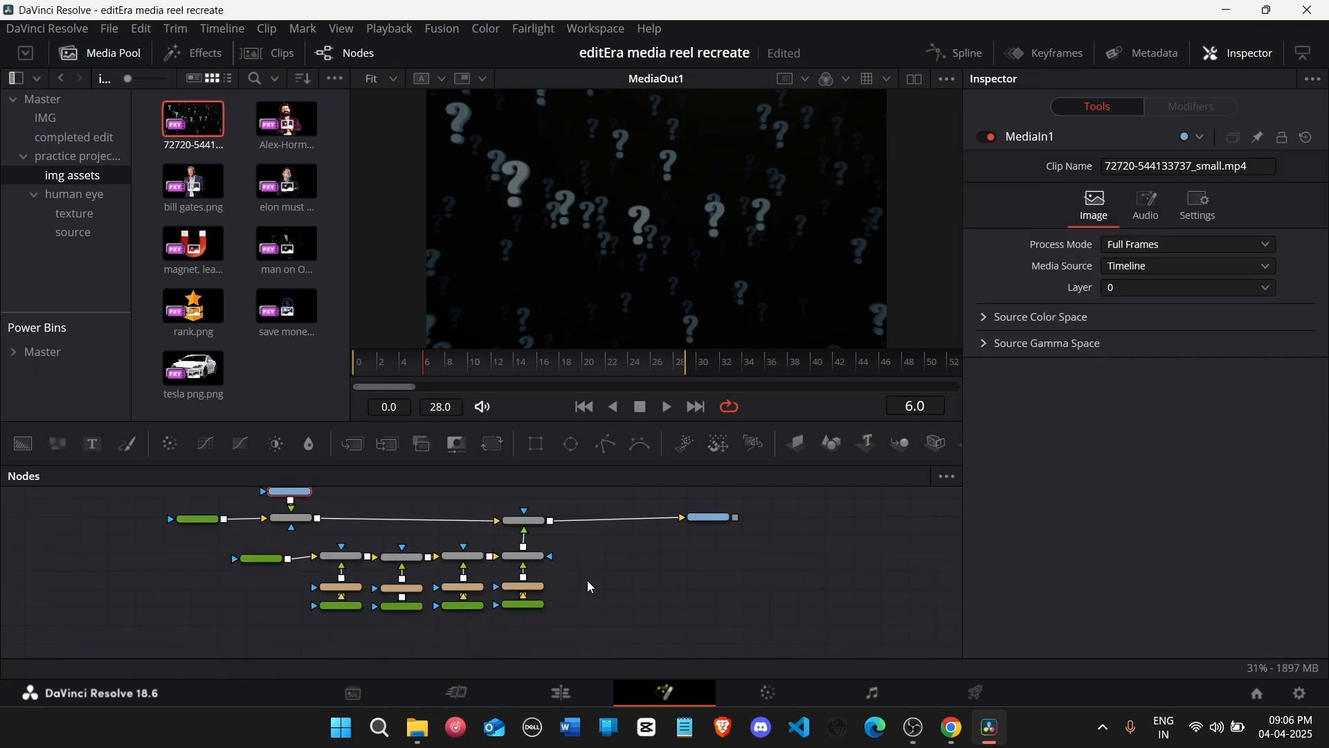
pyautogui.click(566, 694)
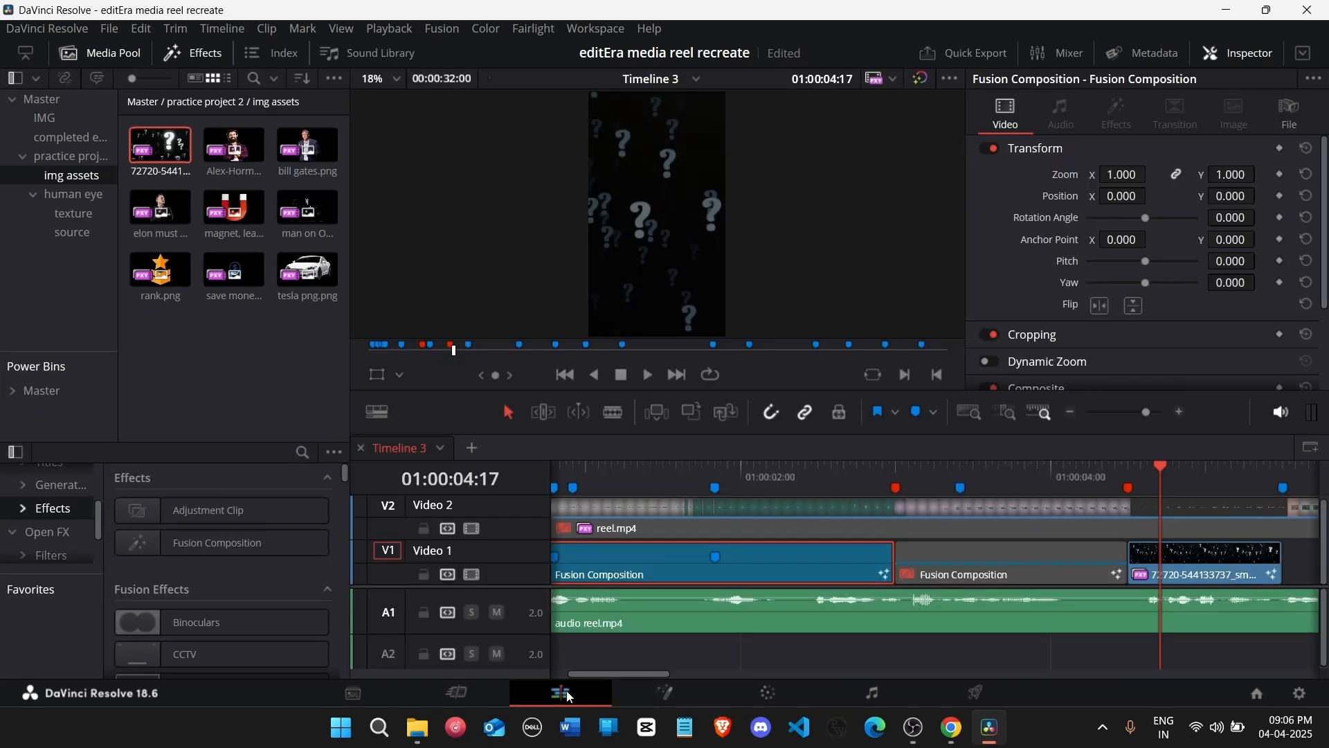
pyautogui.click(652, 686)
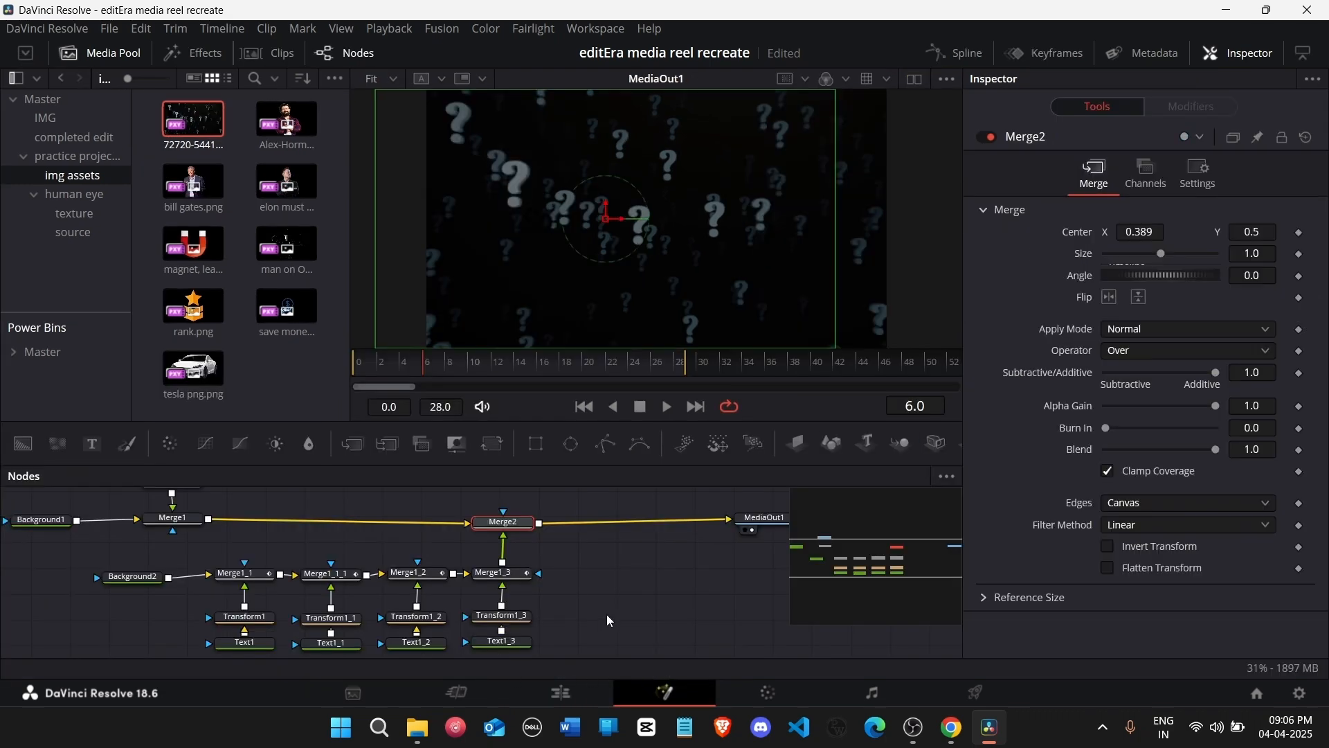
pyautogui.hotkey('ctrl', 'a')
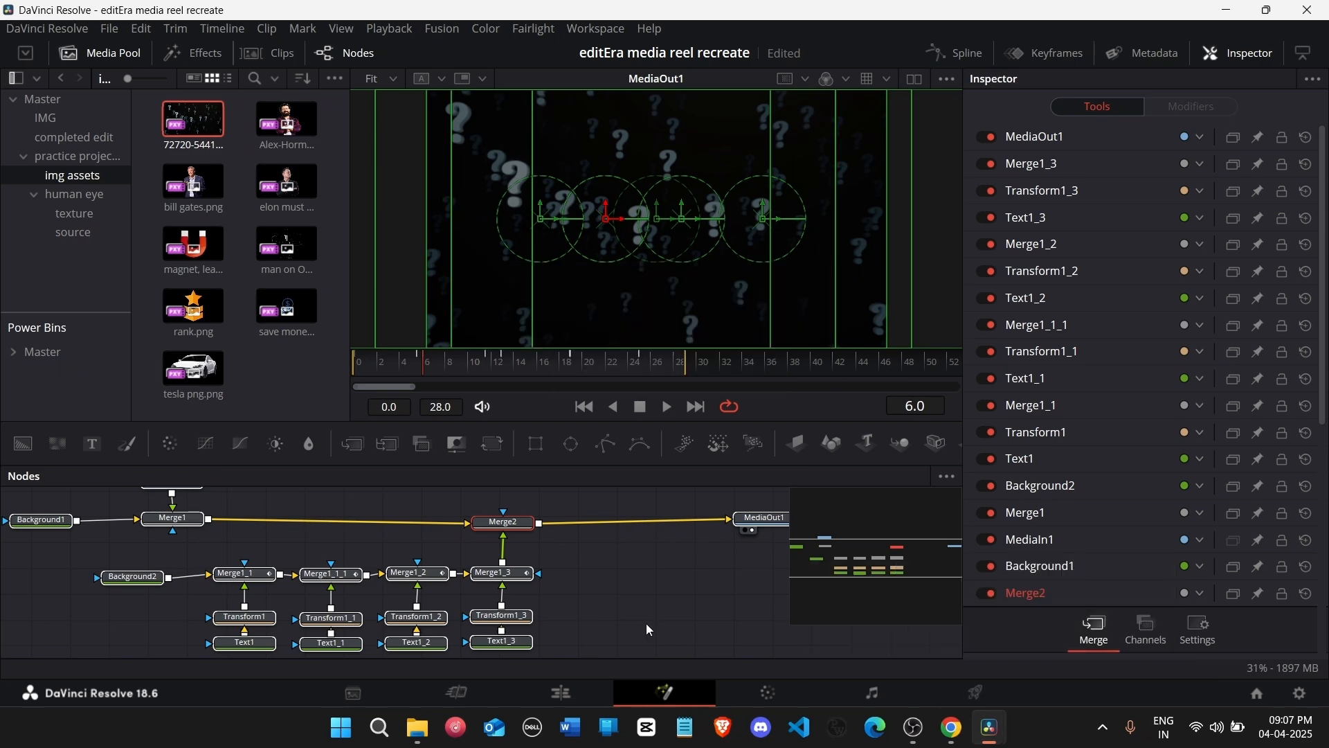
pyautogui.click(603, 601)
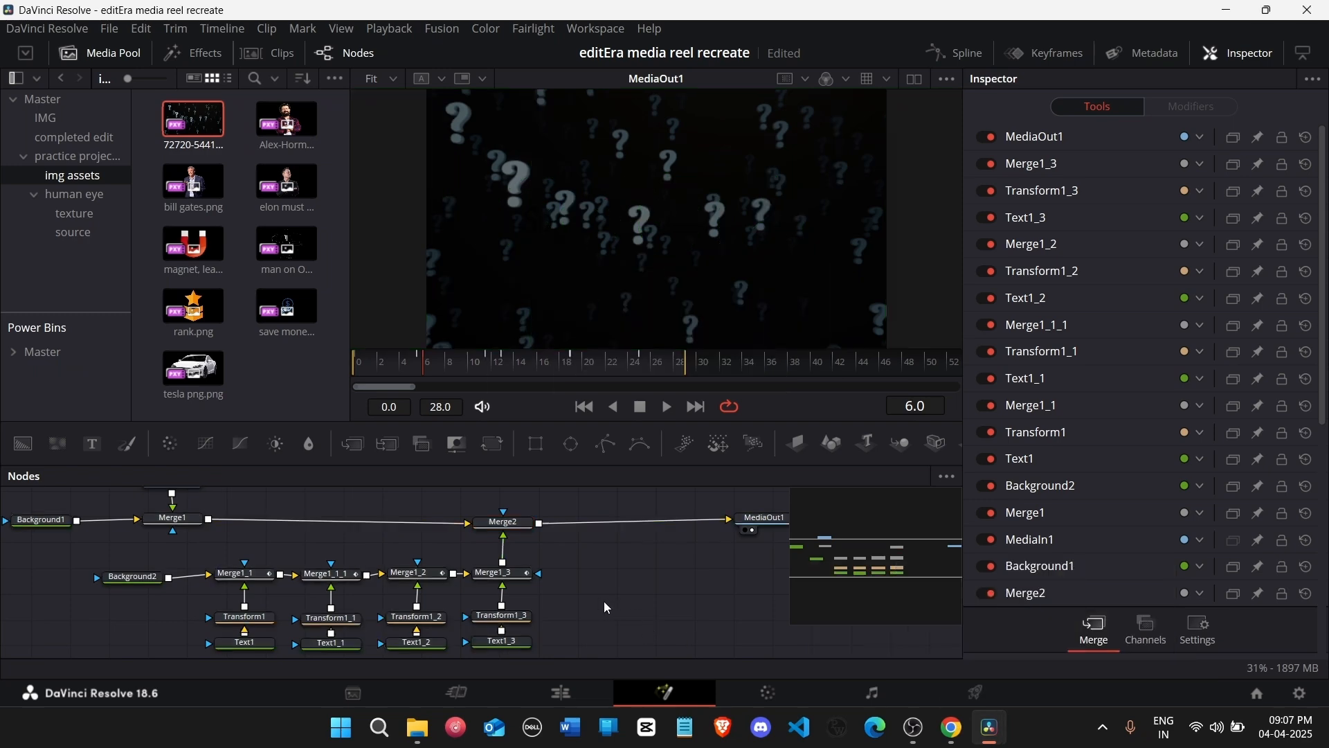
# Step: Replace the question-mark clip on Video 1 with a Fusion Composition and open it on the Fusion page
pyautogui.click(580, 692)
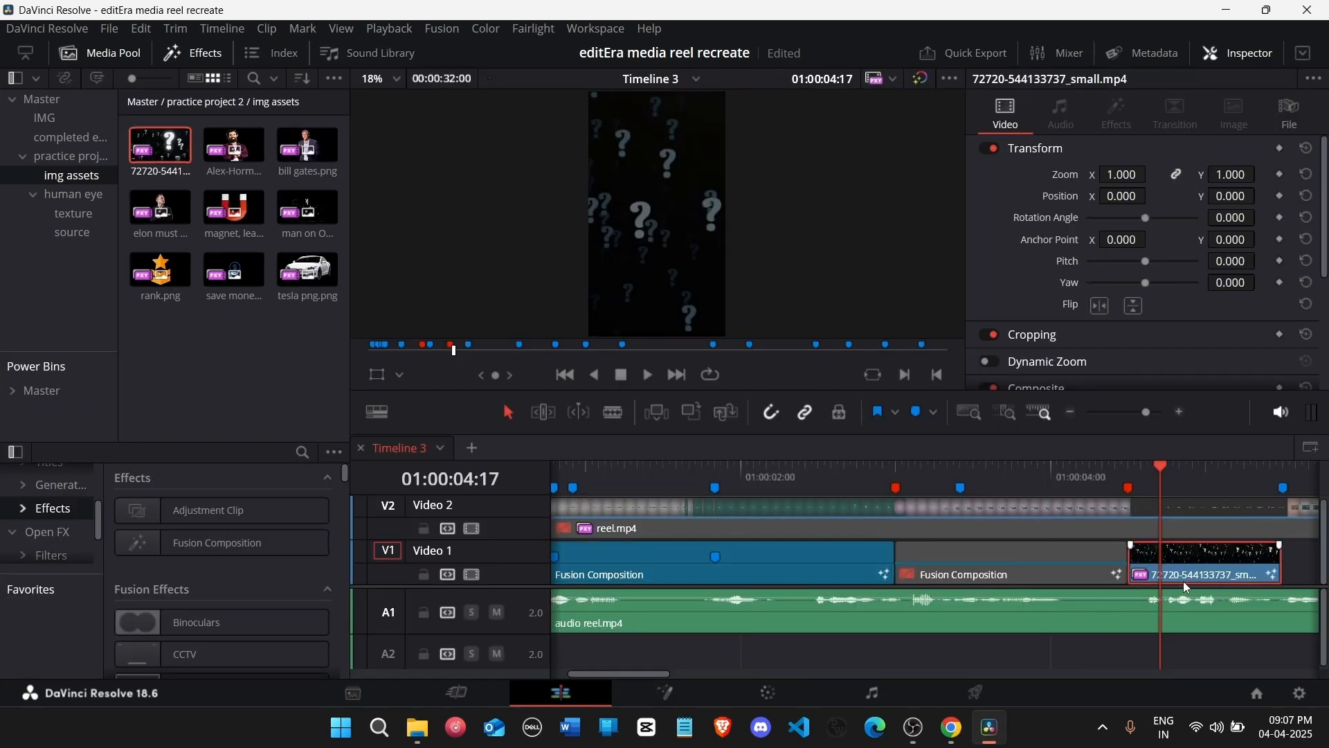
pyautogui.moveTo(177, 547); pyautogui.dragTo(1132, 575)
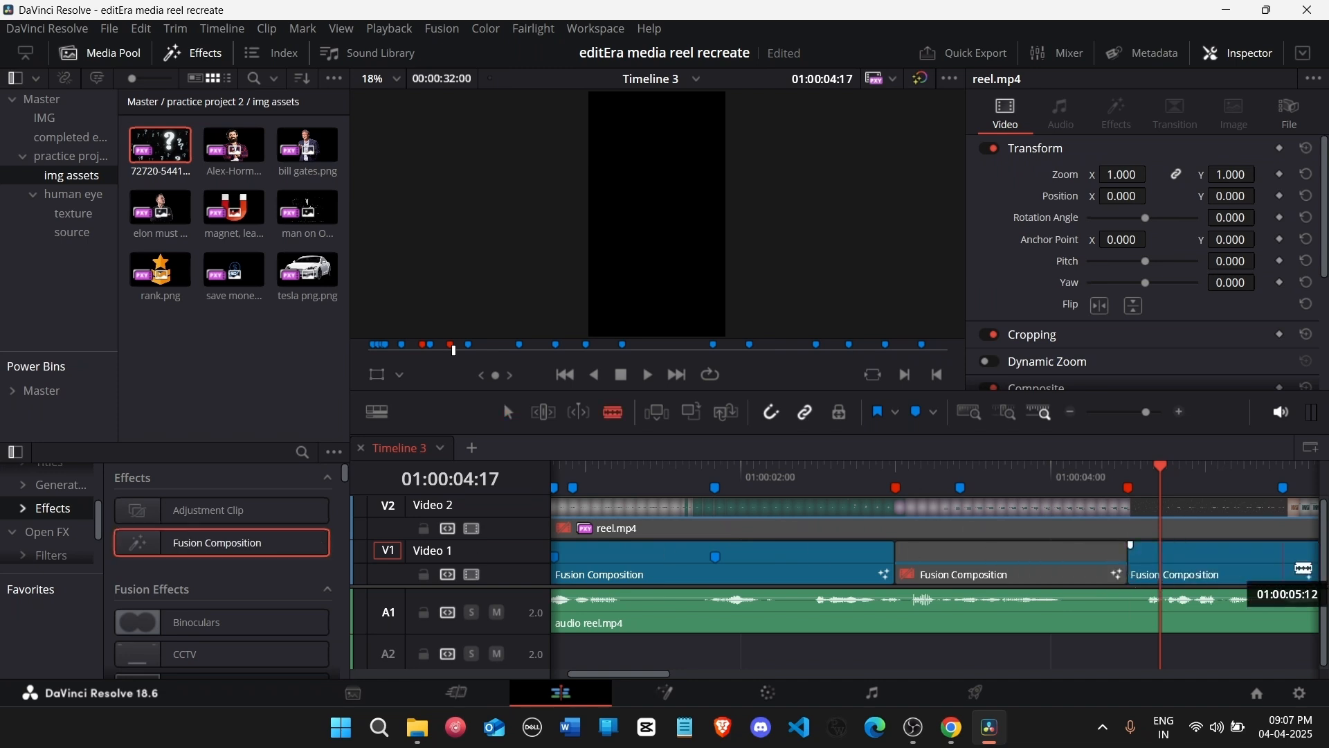
pyautogui.click(675, 687)
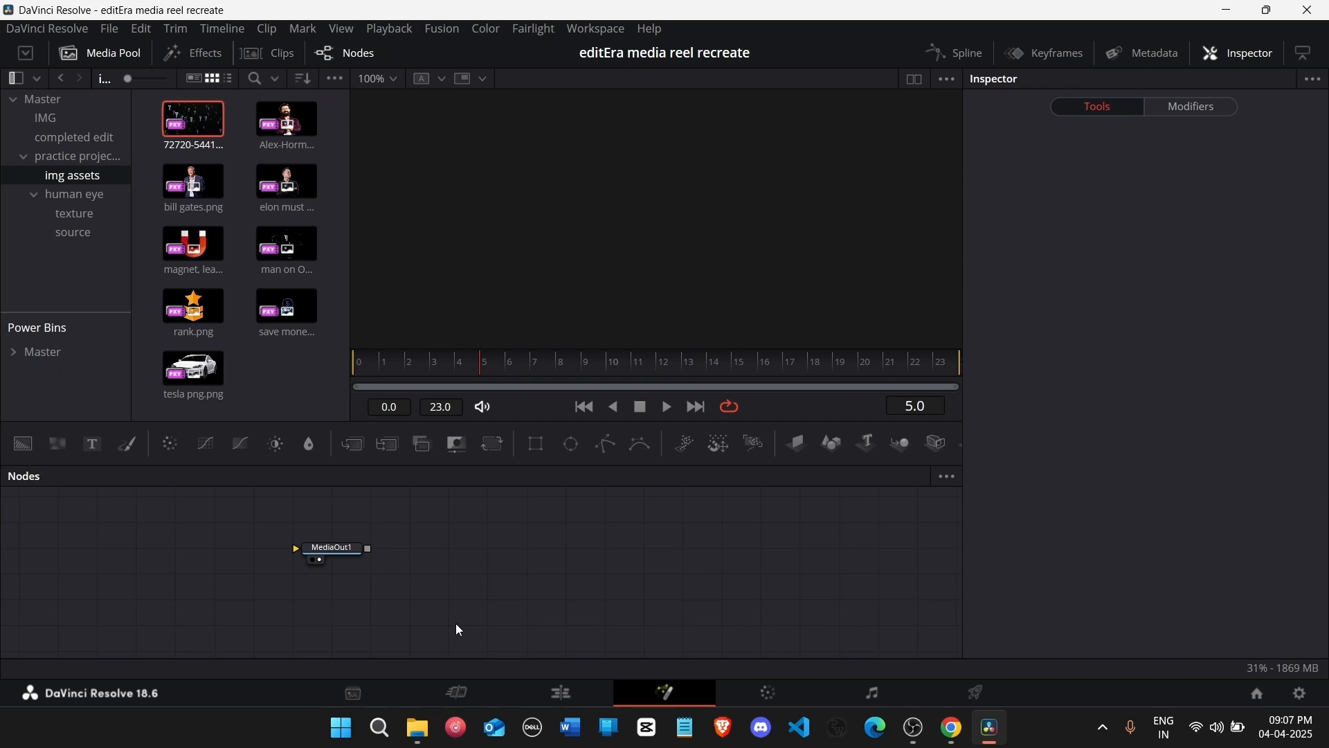
# Step: Replace the composition's default node with the copied question-mark node tree and show MediaOut1 in the viewer
pyautogui.hotkey('ctrl', 'a')
pyautogui.press('Delete')
pyautogui.hotkey('ctrl', 'v')
pyautogui.click(720, 525)
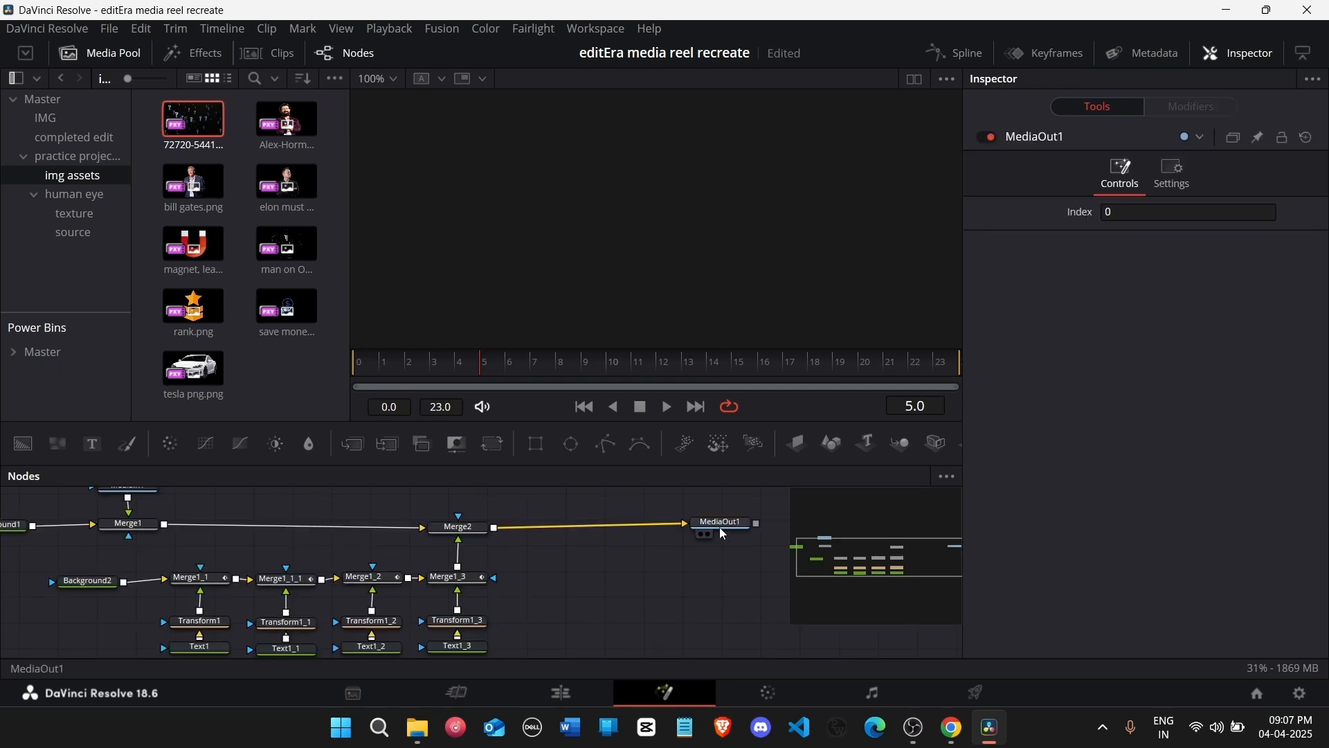
pyautogui.press('1')
pyautogui.moveTo(852, 535); pyautogui.dragTo(882, 537)
pyautogui.click(278, 522)
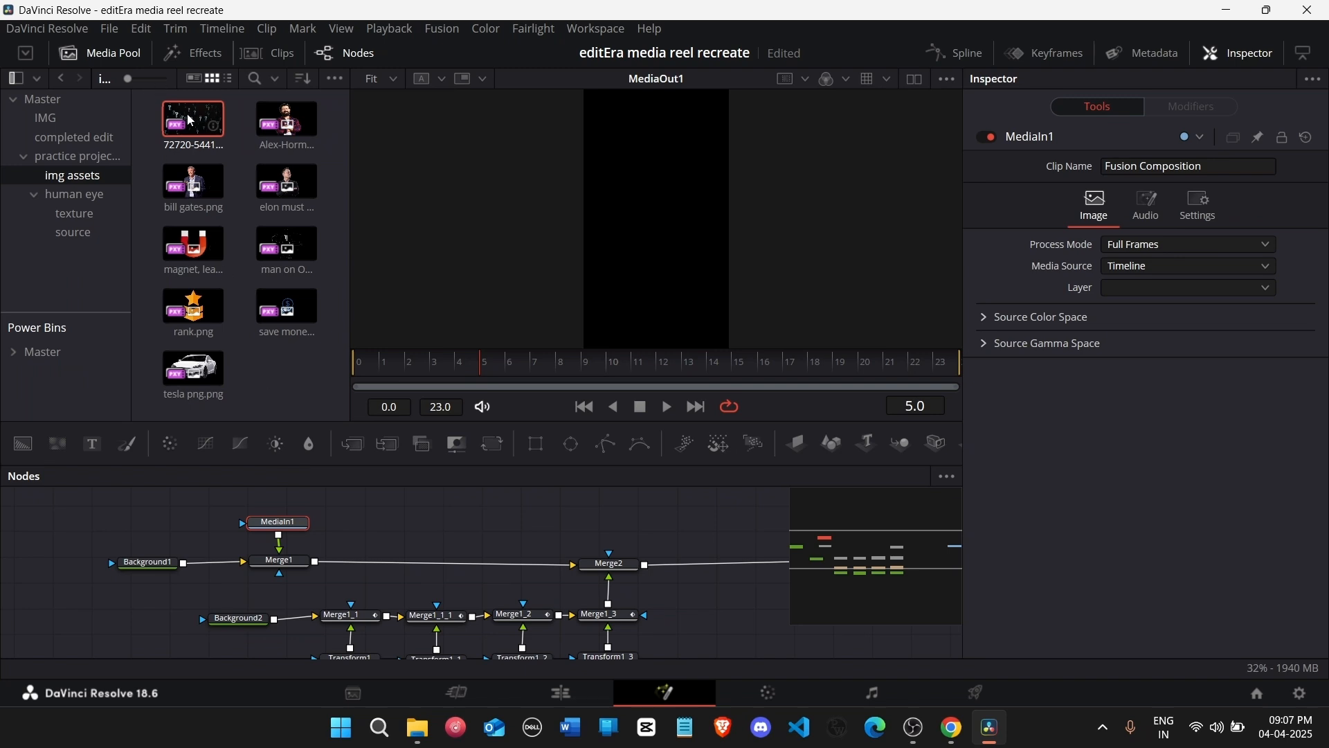
pyautogui.moveTo(191, 121); pyautogui.dragTo(292, 531)
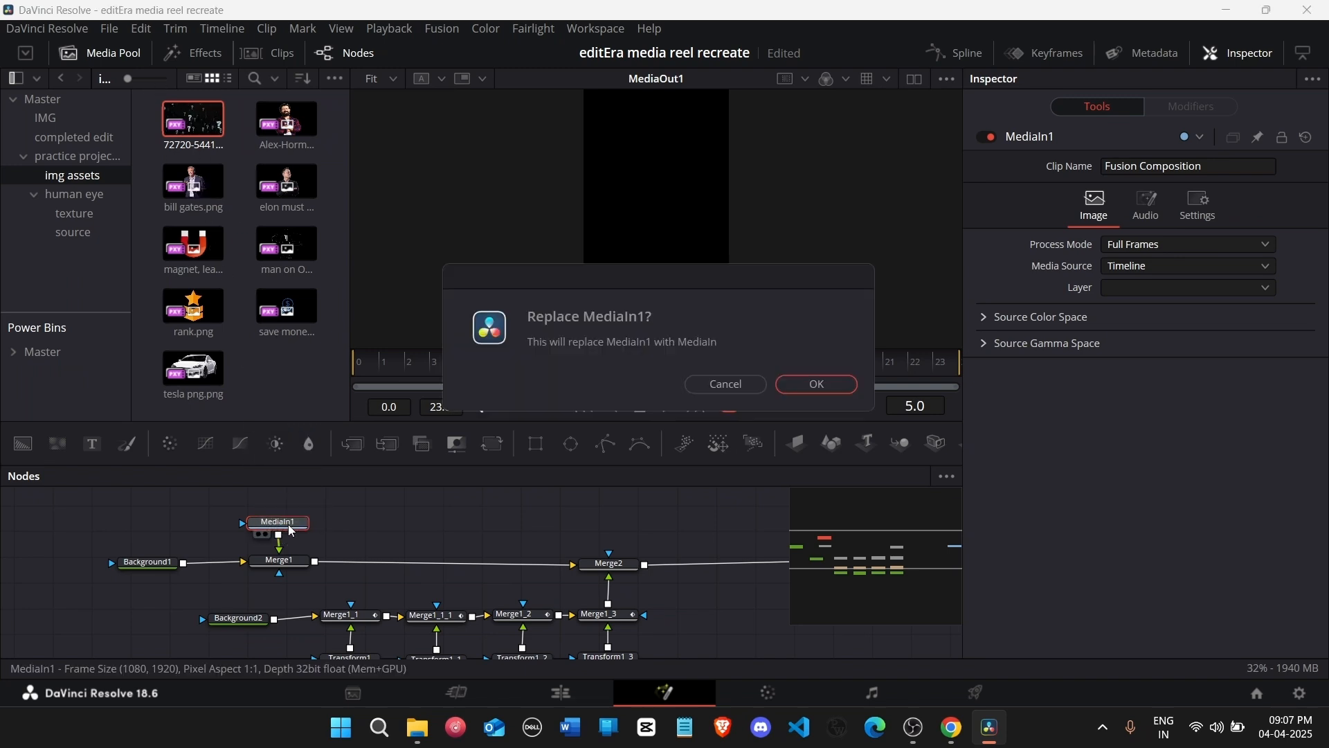
pyautogui.click(818, 385)
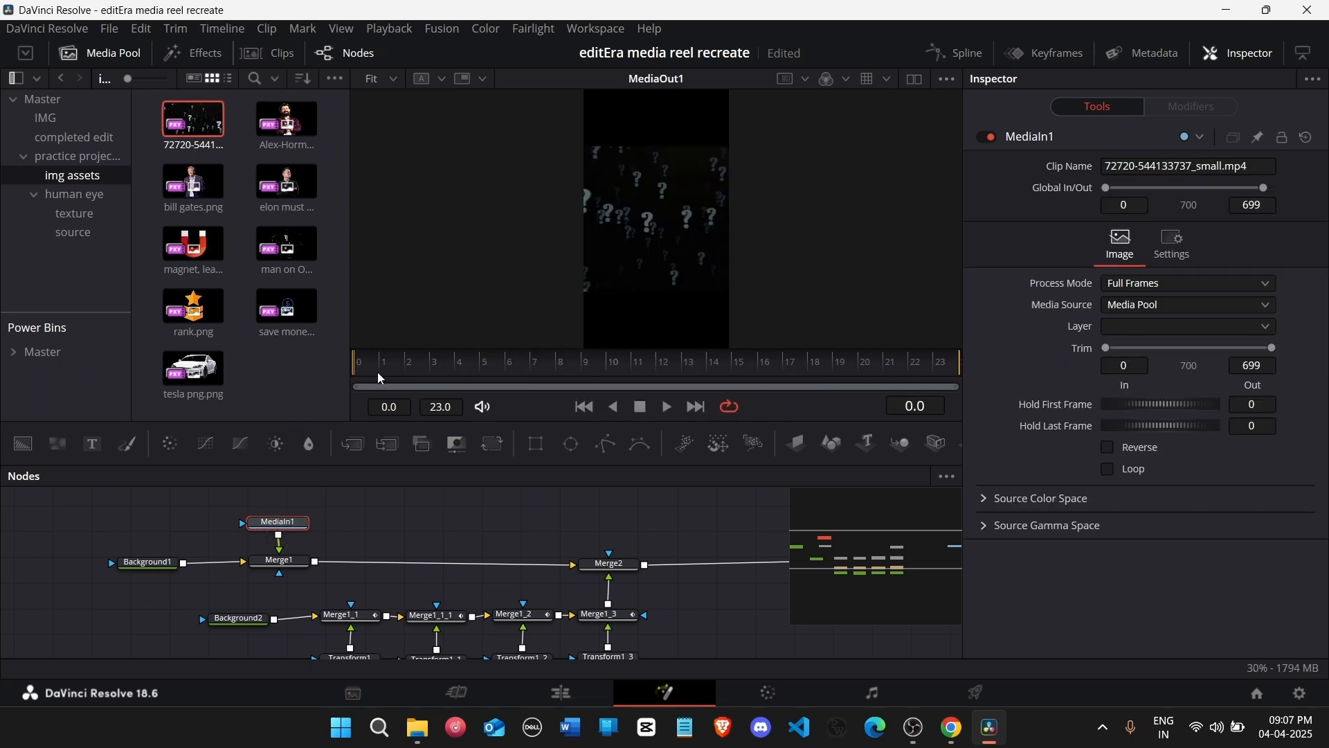
pyautogui.moveTo(278, 522); pyautogui.dragTo(282, 504)
pyautogui.click(279, 560)
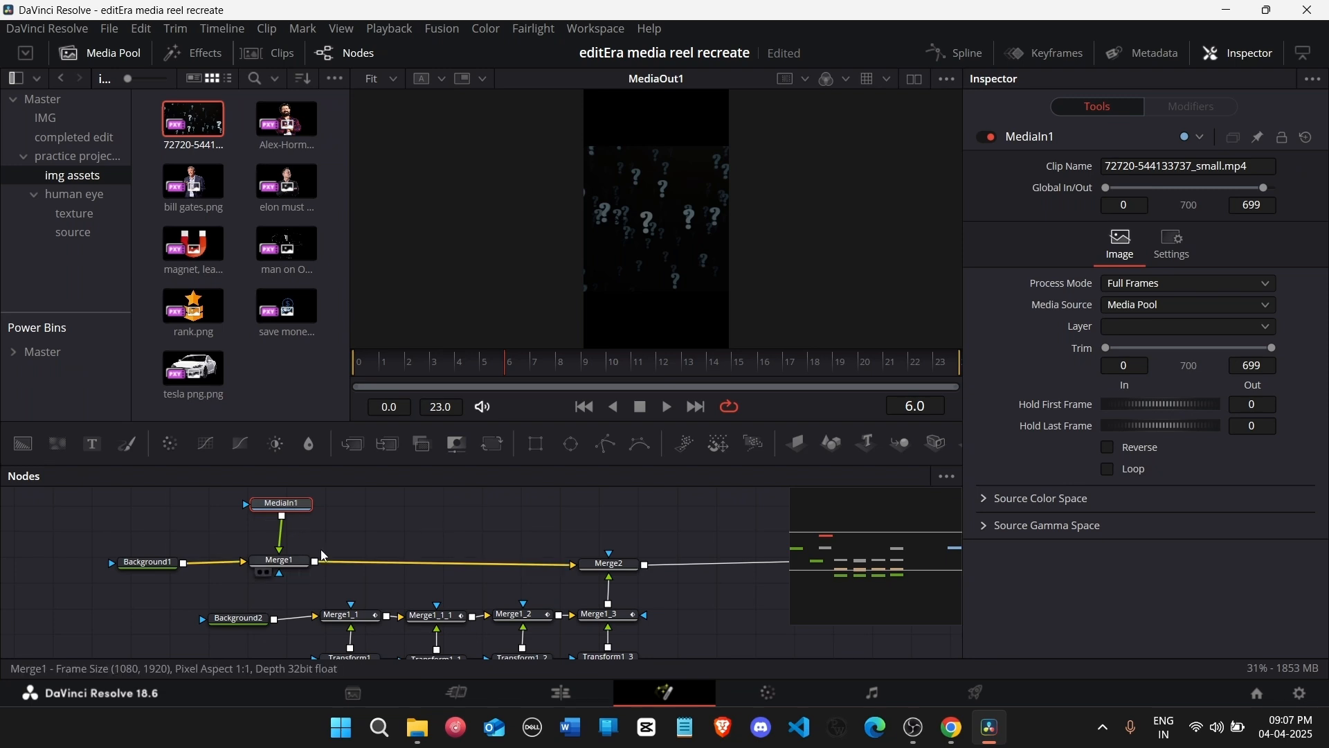
pyautogui.moveTo(1249, 254); pyautogui.dragTo(1306, 254)
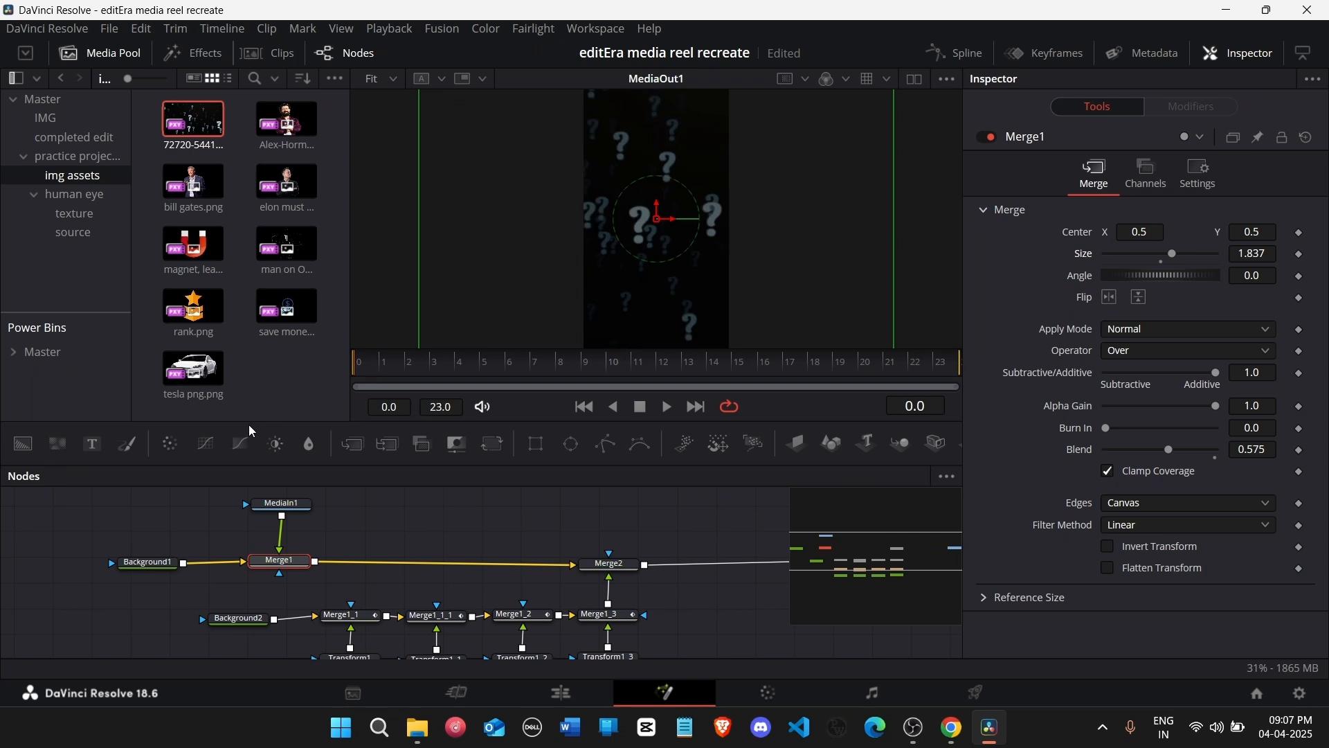
# Step: Set the text color of Text1 and Text1_1 to white (#ffffff)
pyautogui.scroll(-2, 498, 511)
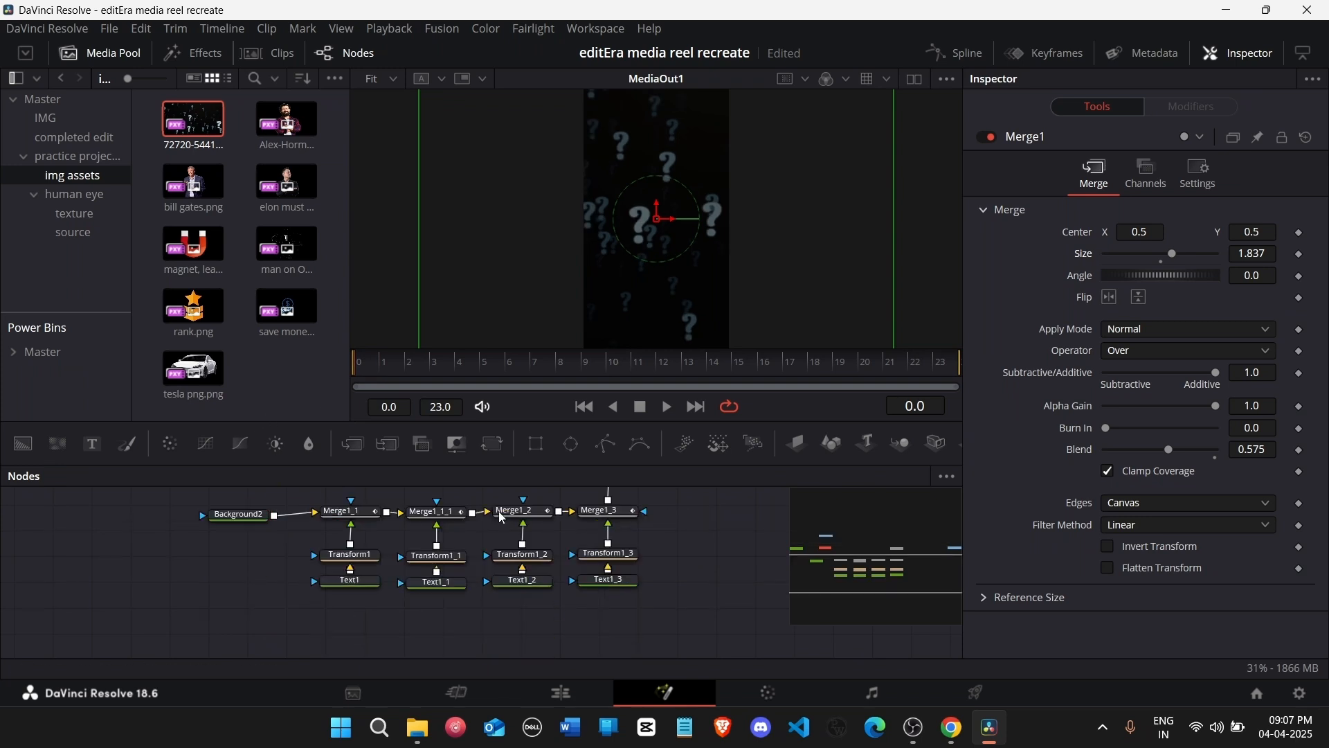
pyautogui.click(355, 581)
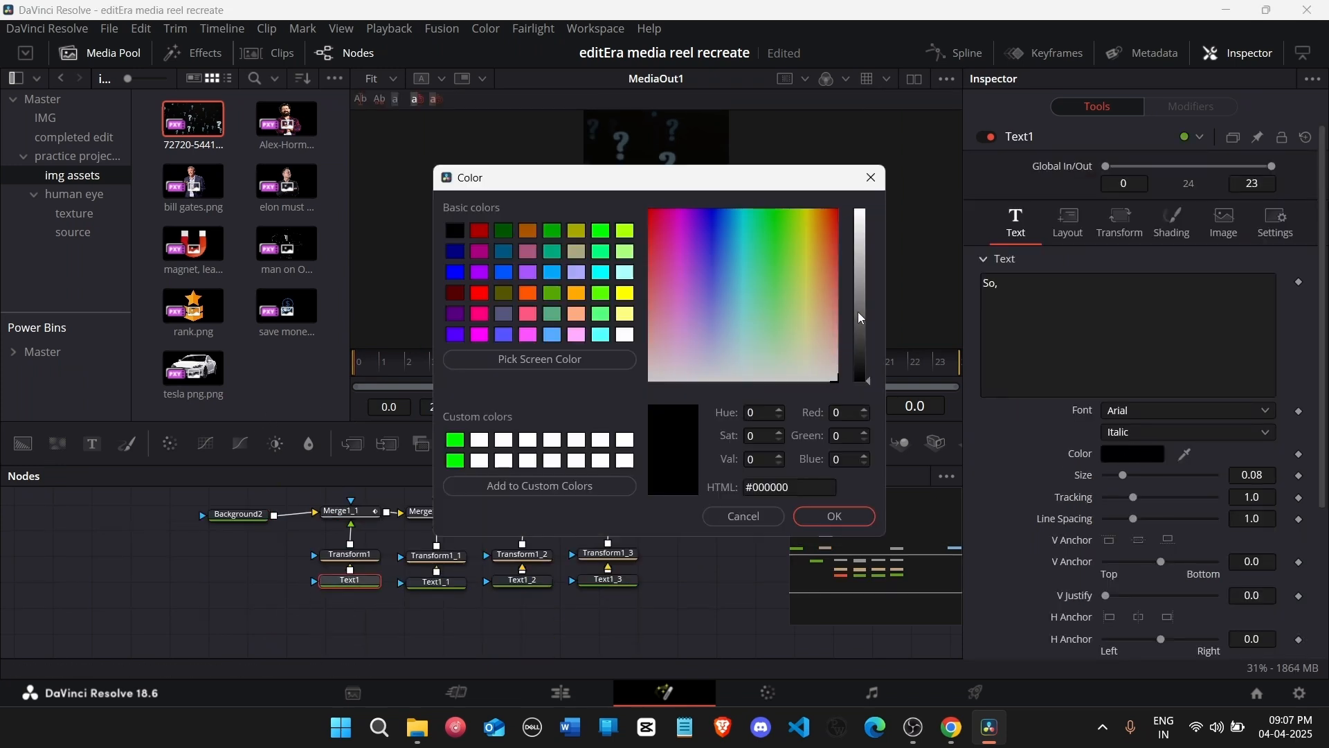
pyautogui.moveTo(862, 317); pyautogui.dragTo(861, 202)
pyautogui.click(840, 517)
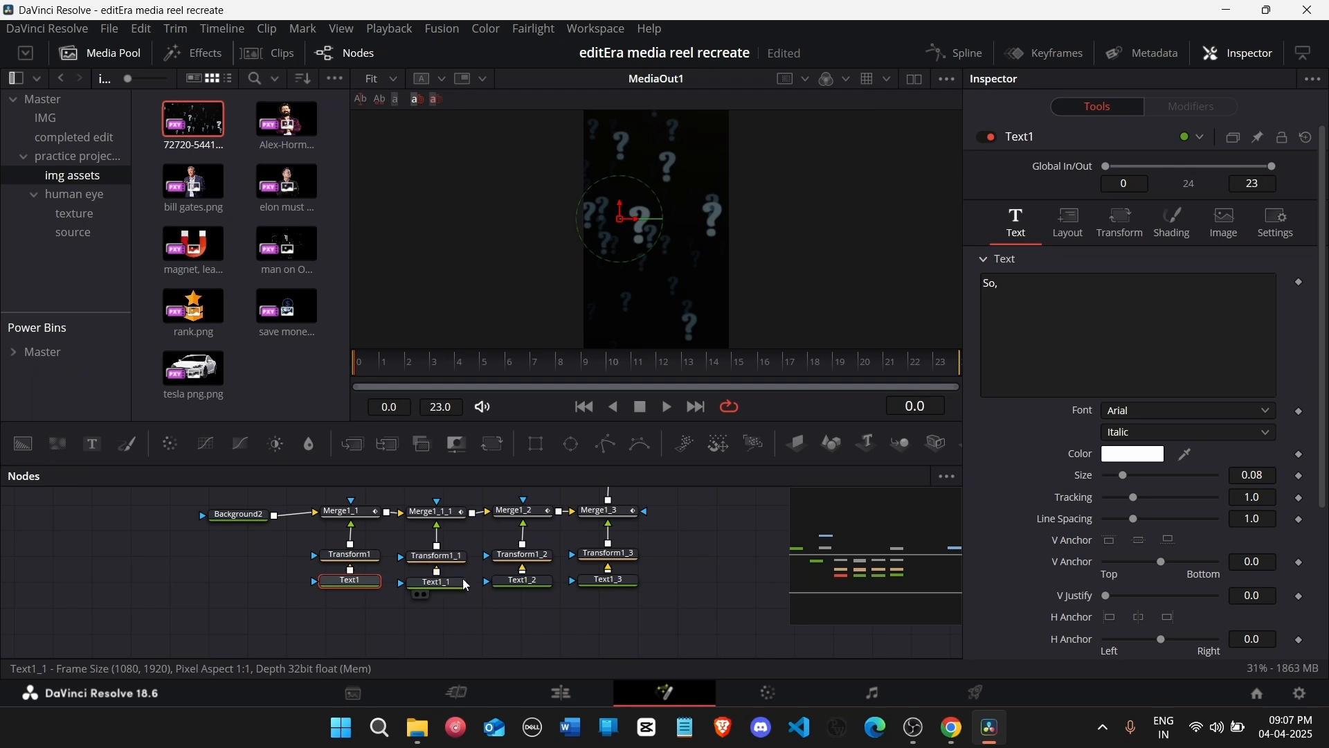
pyautogui.click(438, 583)
pyautogui.click(1129, 454)
pyautogui.moveTo(862, 270); pyautogui.dragTo(862, 202)
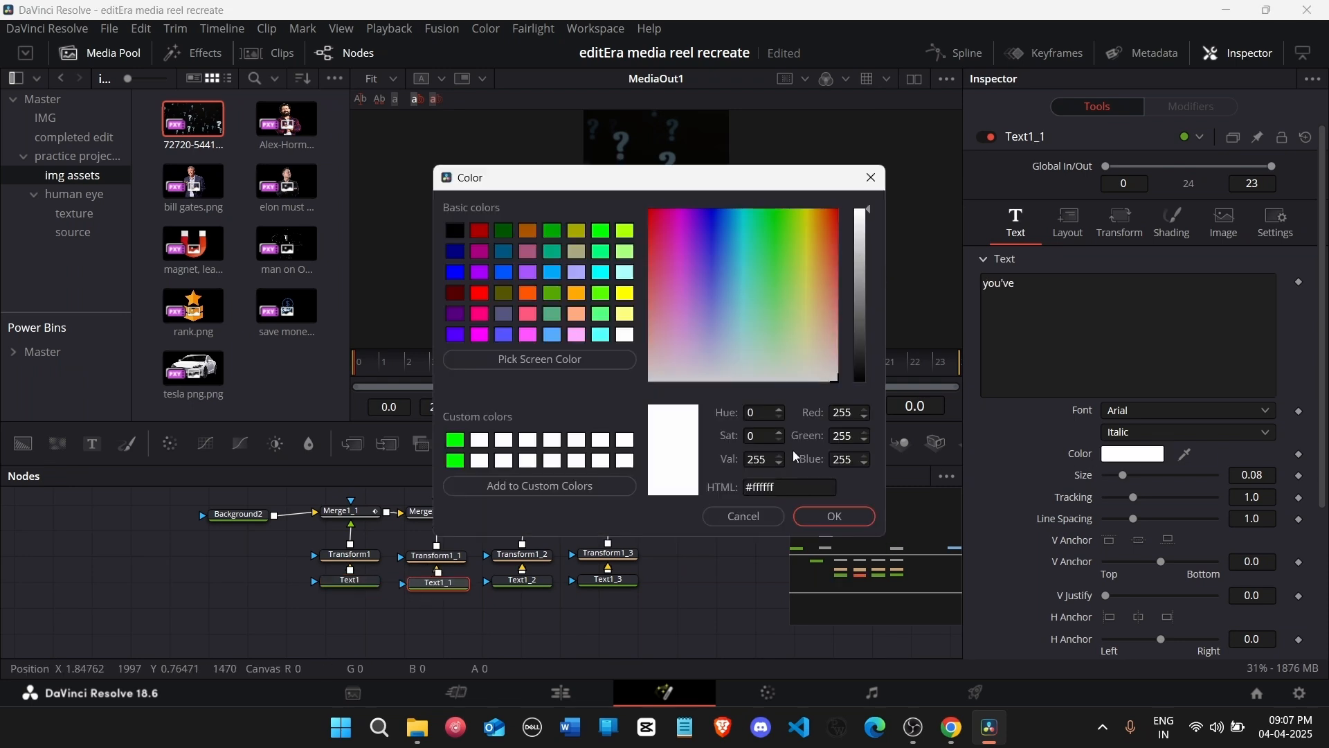
pyautogui.click(834, 516)
# Step: Set the text color of Text1_2 and Text1_3 to white (#ffffff)
pyautogui.click(522, 580)
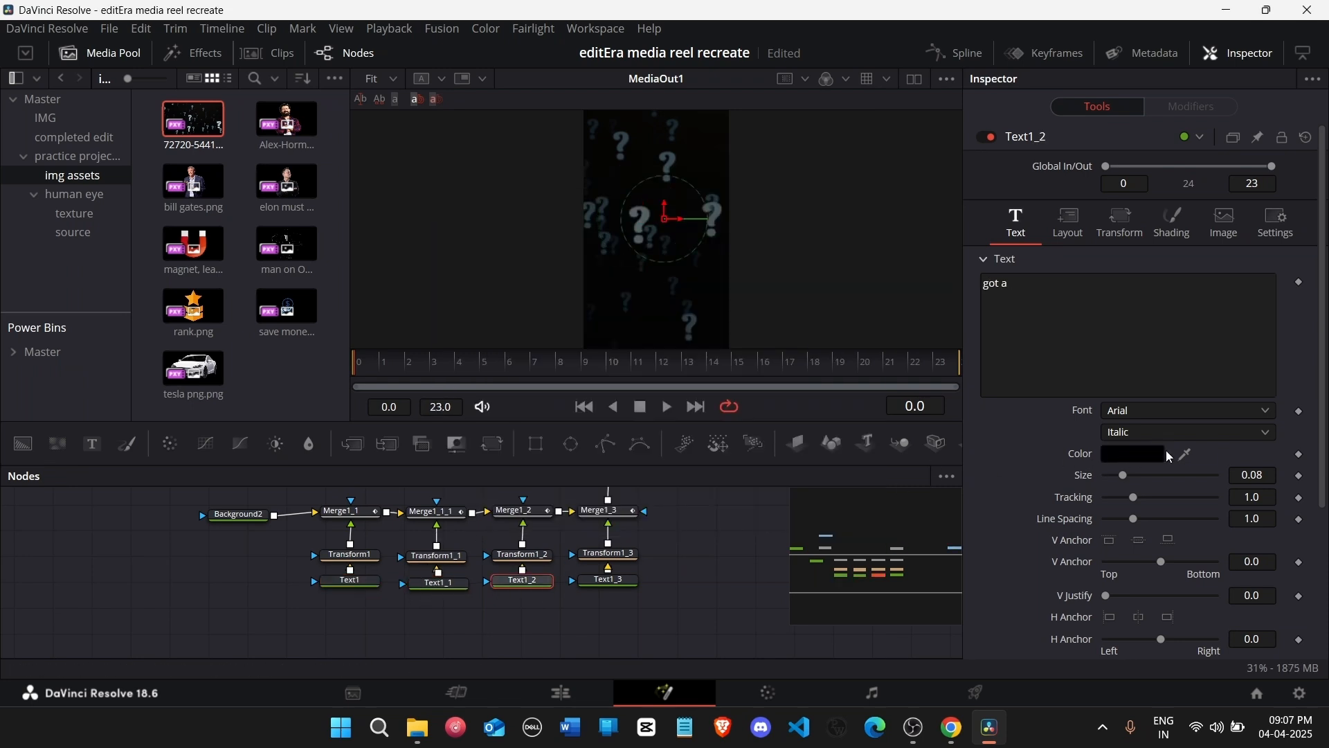
pyautogui.click(1128, 454)
pyautogui.moveTo(860, 371); pyautogui.dragTo(859, 208)
pyautogui.click(834, 517)
pyautogui.click(607, 580)
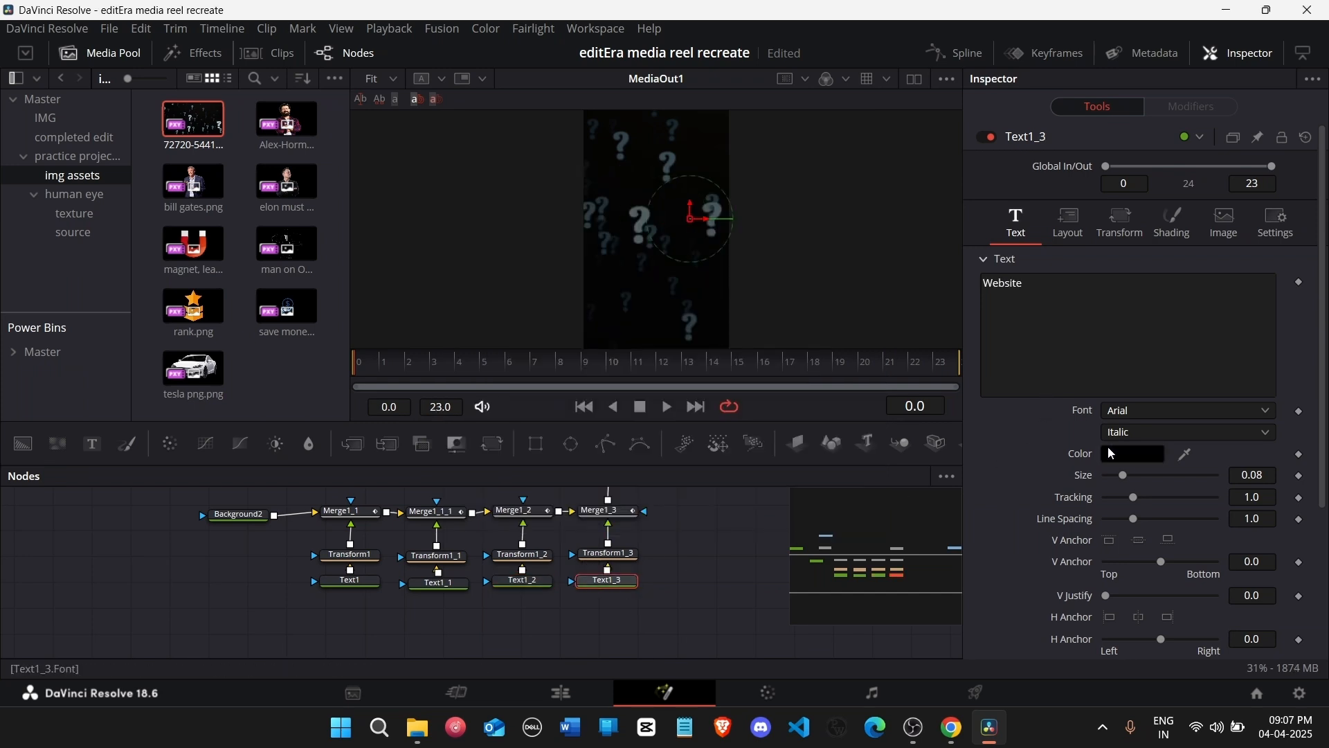
pyautogui.click(1111, 454)
pyautogui.moveTo(862, 255); pyautogui.dragTo(862, 207)
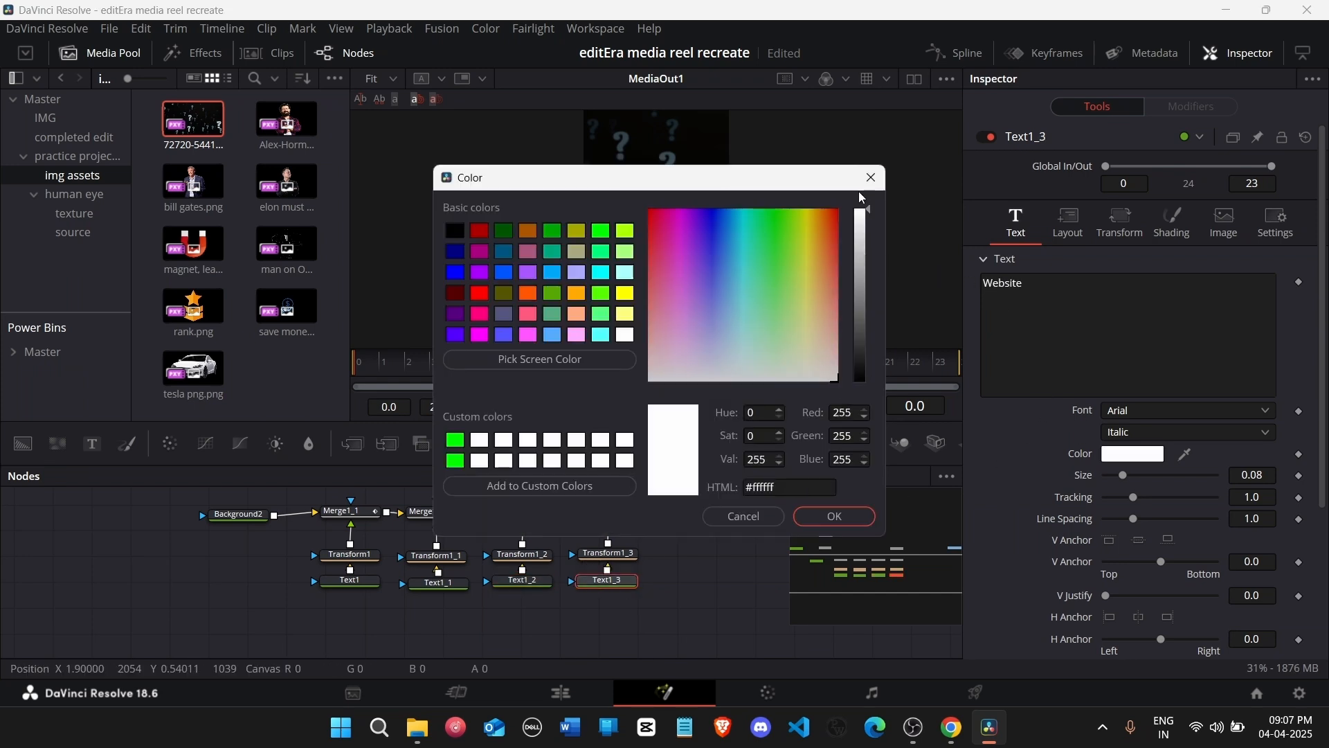
pyautogui.click(818, 523)
# Step: Scrub through the text animation, return to the Edit page, and delete the leftover Fusion Composition piece after the question-mark shot
pyautogui.moveTo(454, 367); pyautogui.dragTo(895, 368)
pyautogui.click(561, 692)
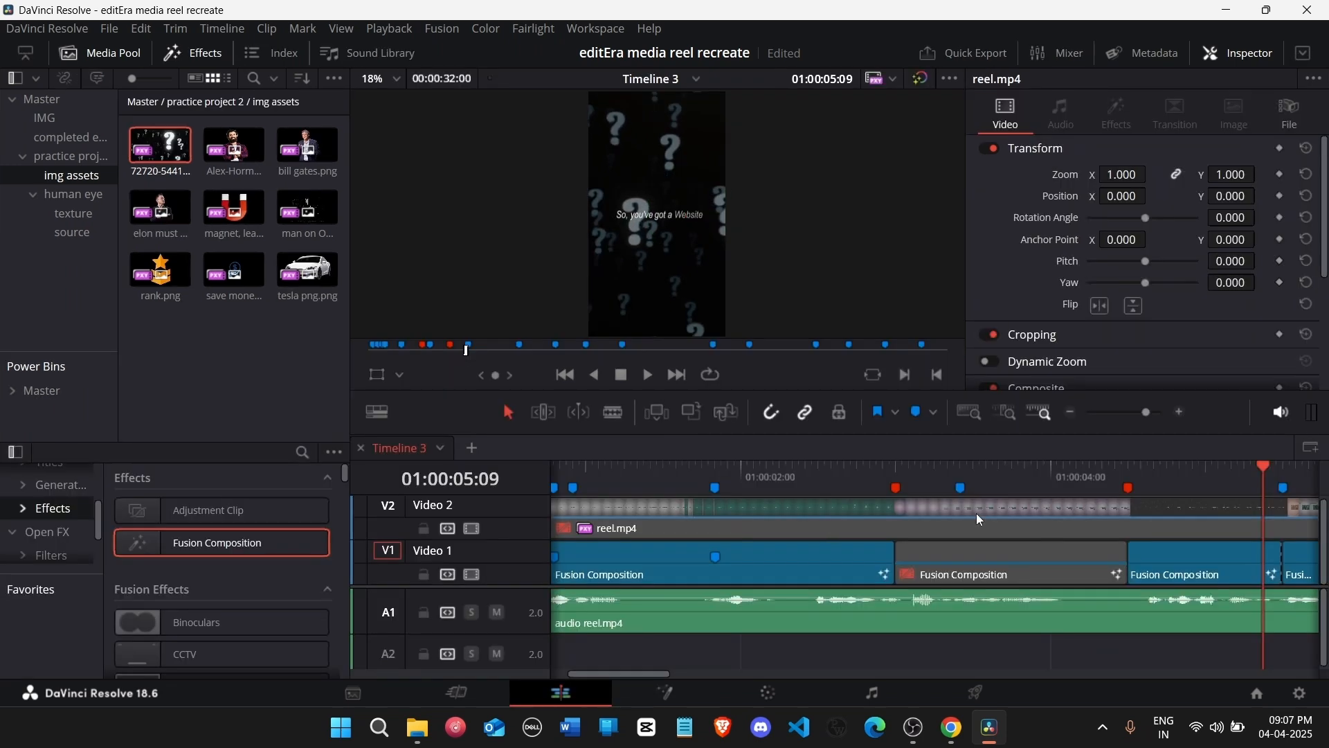
pyautogui.click(1155, 469)
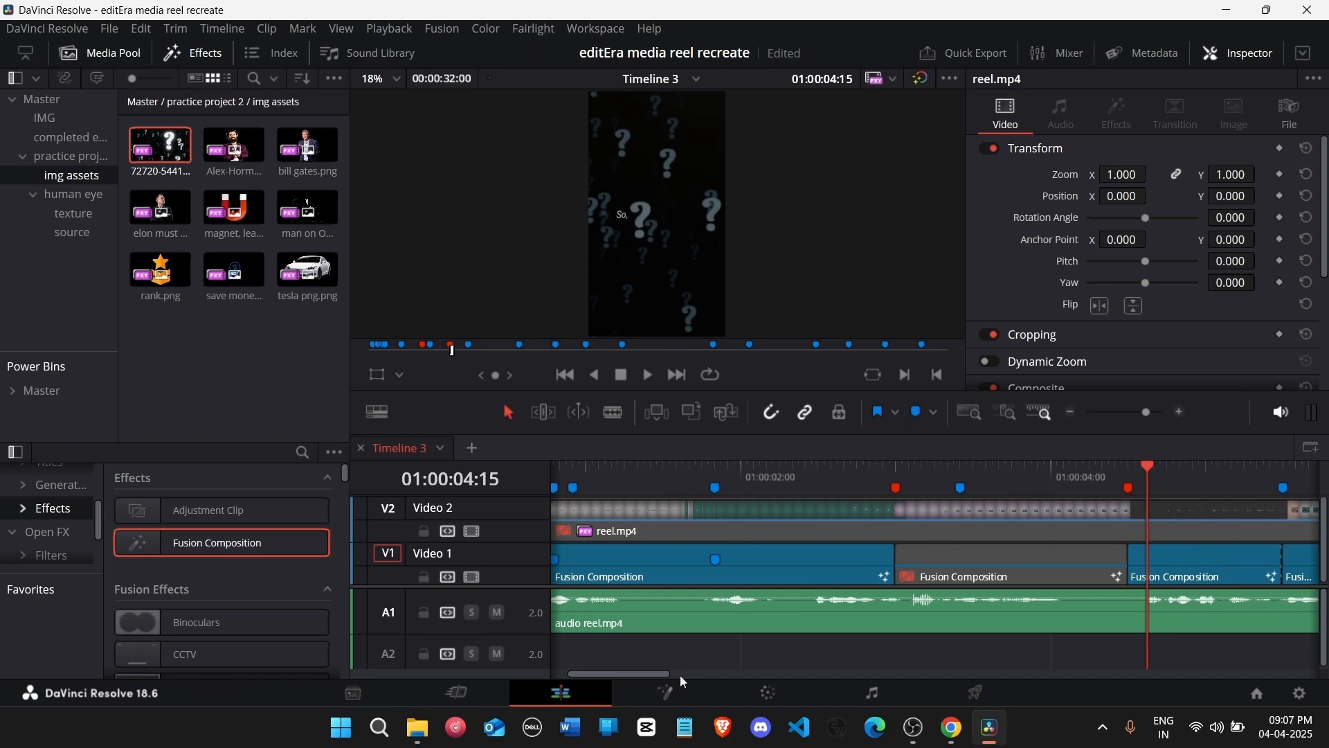
pyautogui.moveTo(680, 675); pyautogui.dragTo(698, 674)
pyautogui.click(1089, 556)
pyautogui.press('Delete')
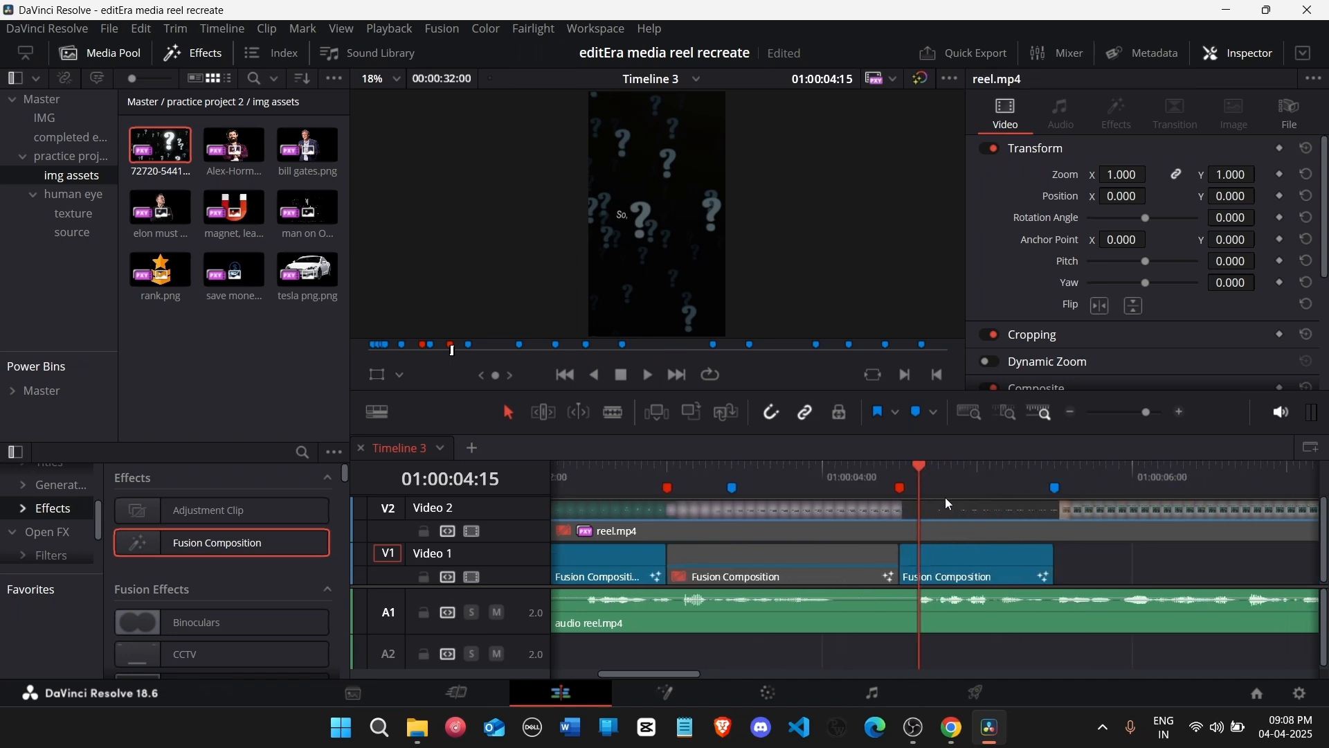
# Step: Enable reel.mp4 from Marker 3 and step frame by frame through the start of the reference question-mark shot
pyautogui.click(901, 488)
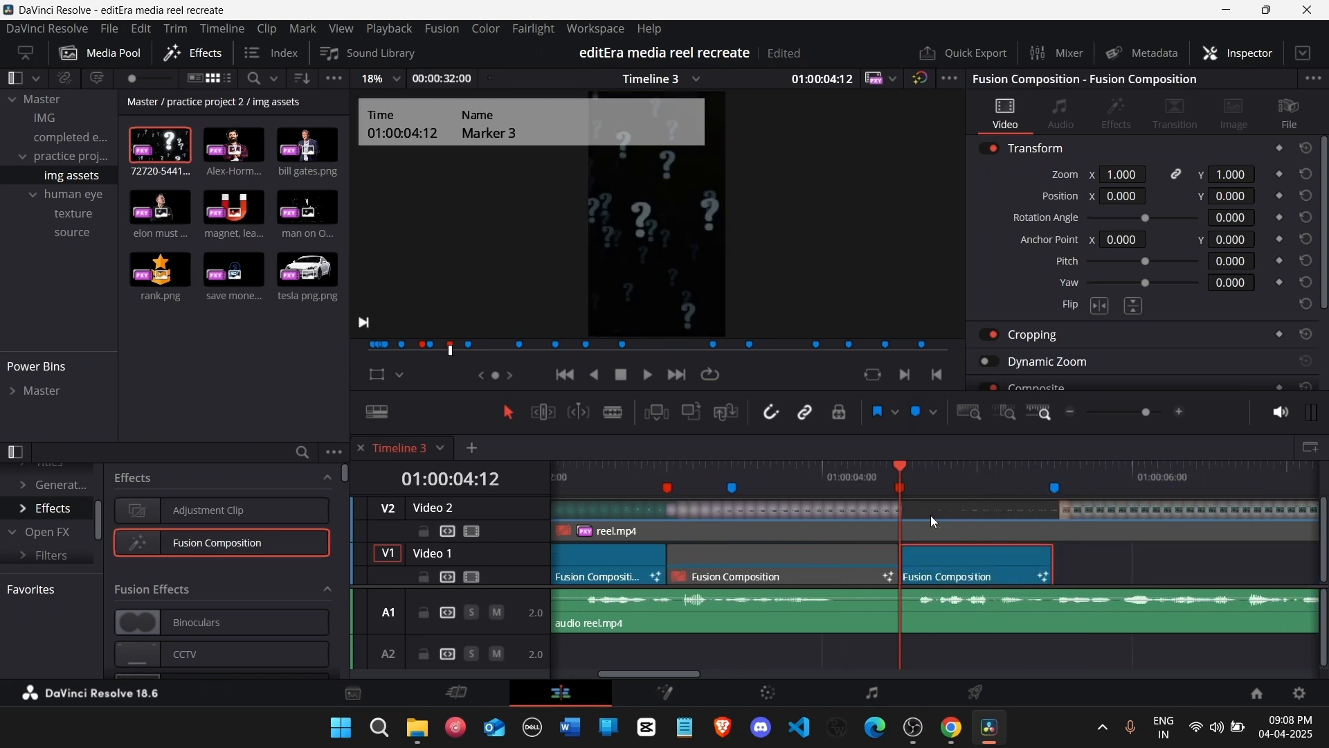
pyautogui.click(930, 516)
pyautogui.press('Right')
pyautogui.press('Right')
pyautogui.press('Right')
pyautogui.press('Right')
pyautogui.press('Right')
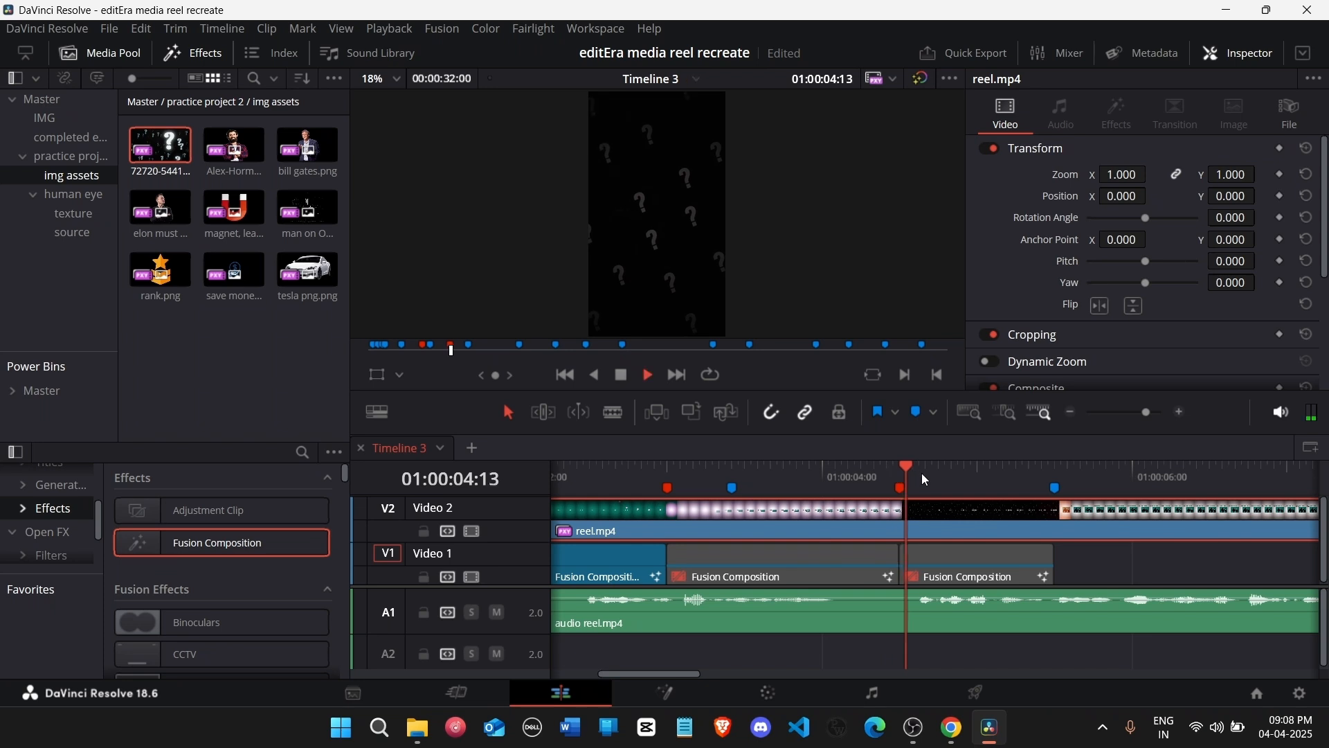
pyautogui.press('Left')
pyautogui.press('Left')
pyautogui.press('Right')
pyautogui.press('Right')
pyautogui.press('Right')
pyautogui.press('Right')
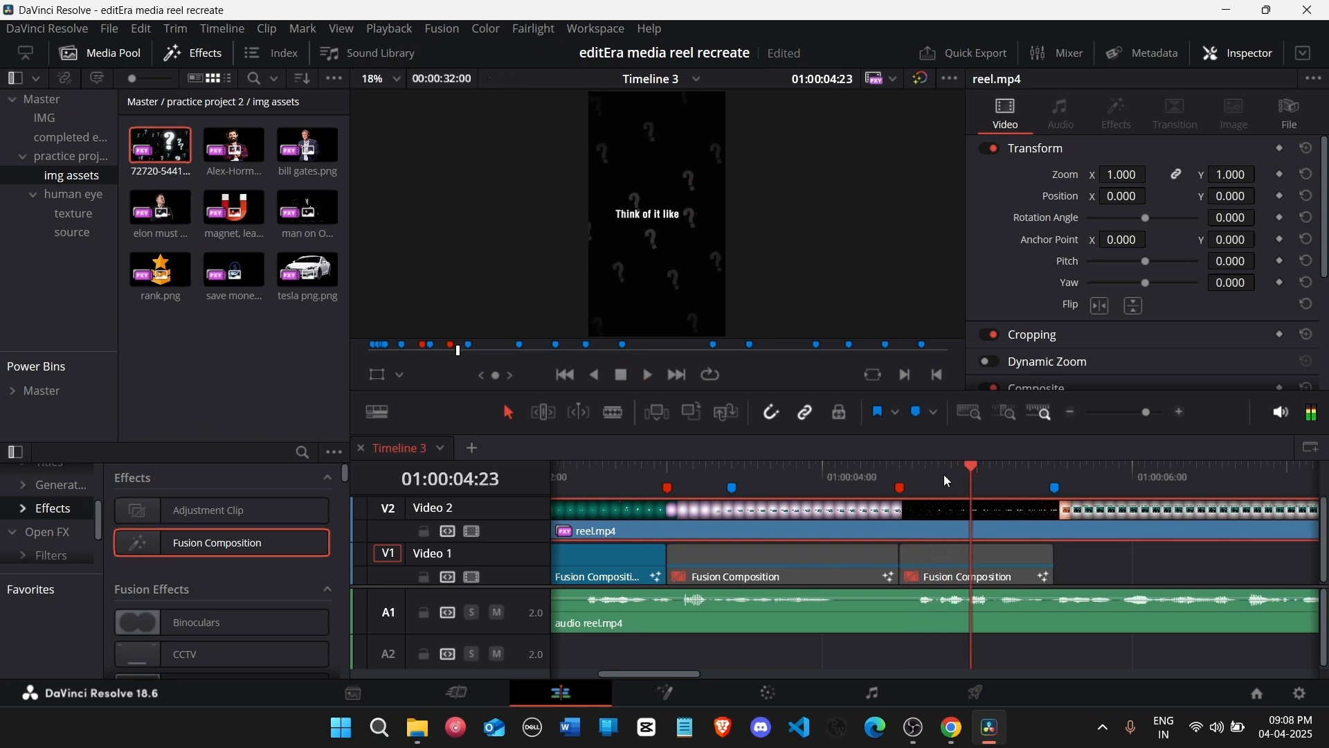
# Step: Replay the reference question-mark shot several times to study its wording and text timing
pyautogui.click(923, 476)
pyautogui.click(939, 476)
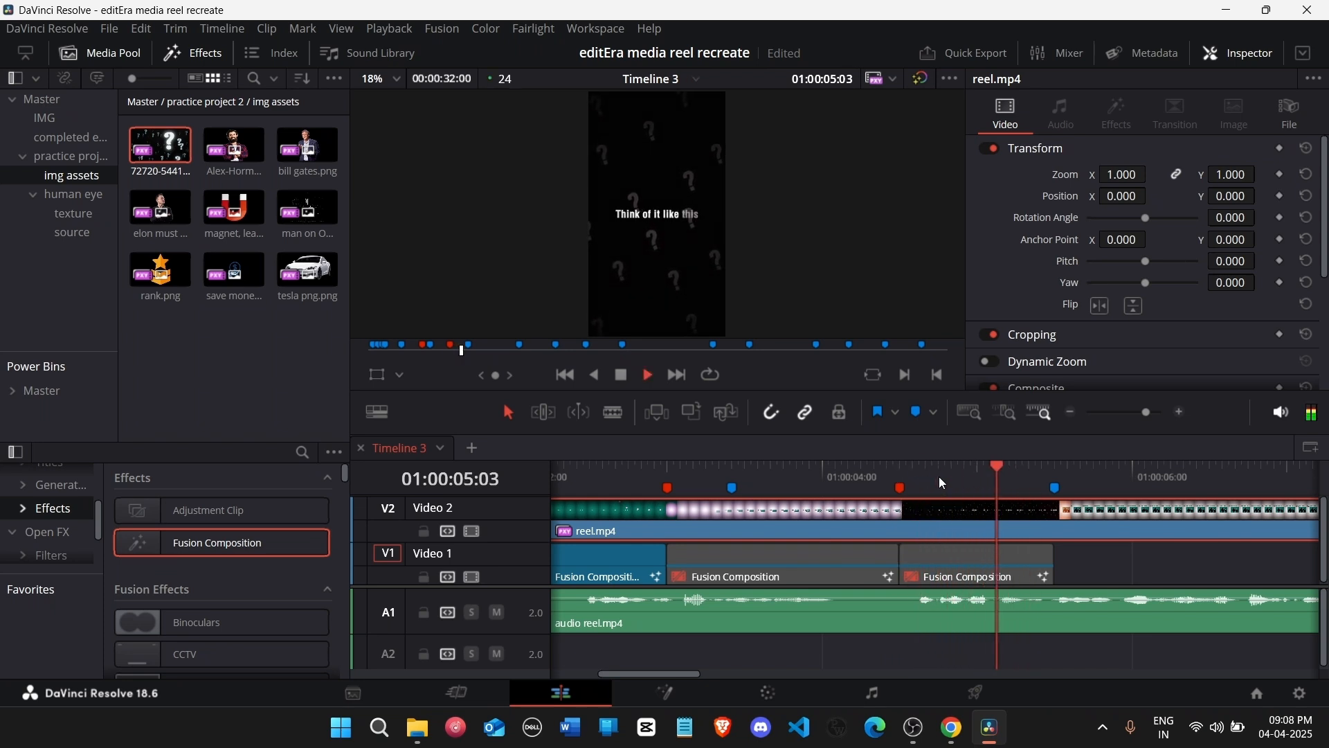
pyautogui.click(917, 477)
pyautogui.click(917, 477)
pyautogui.click(917, 477)
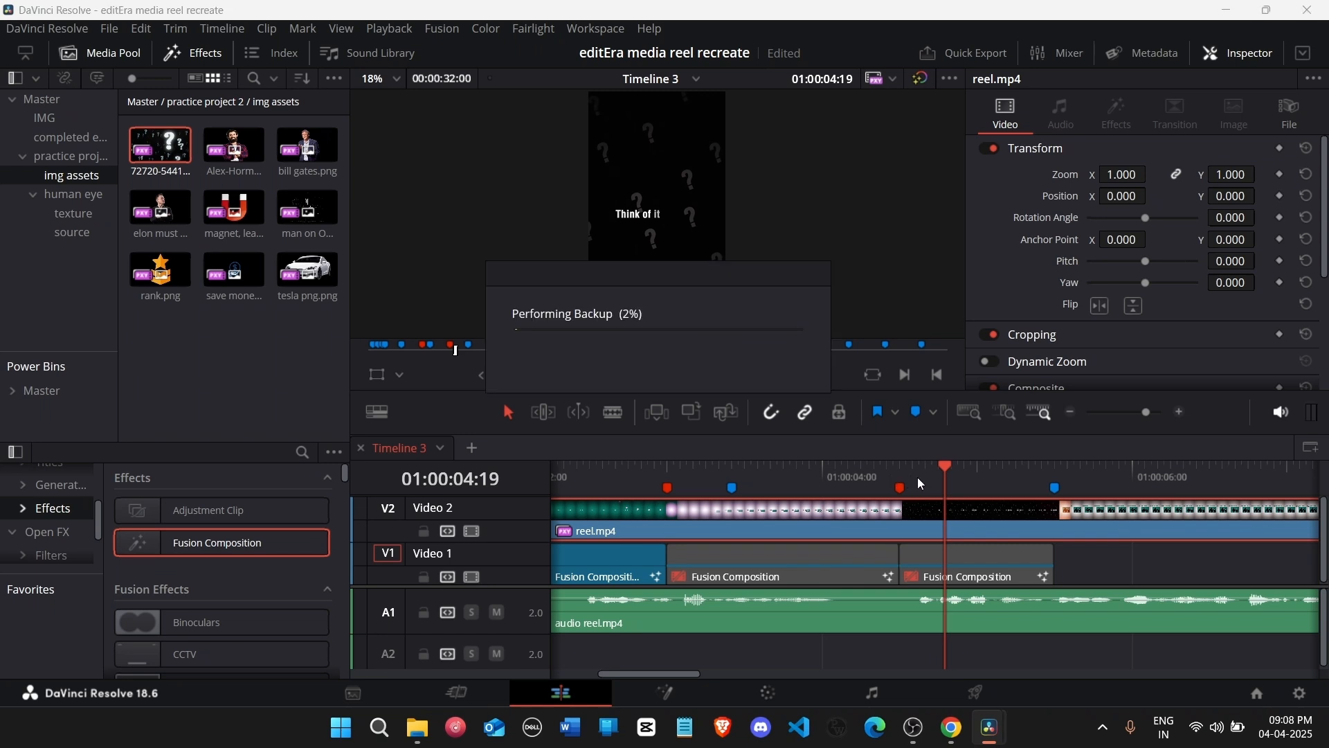
pyautogui.click(918, 477)
pyautogui.click(921, 477)
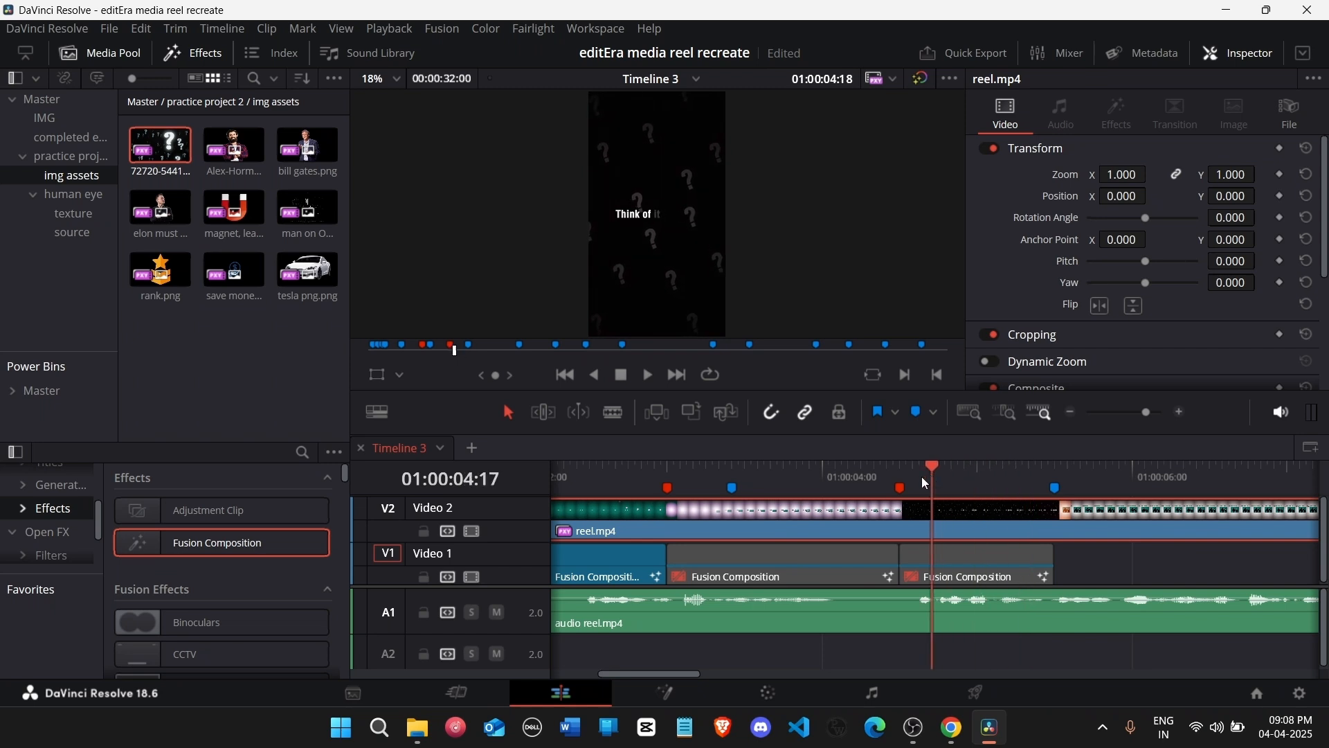
pyautogui.click(921, 478)
pyautogui.click(934, 484)
pyautogui.click(945, 562)
pyautogui.click(928, 482)
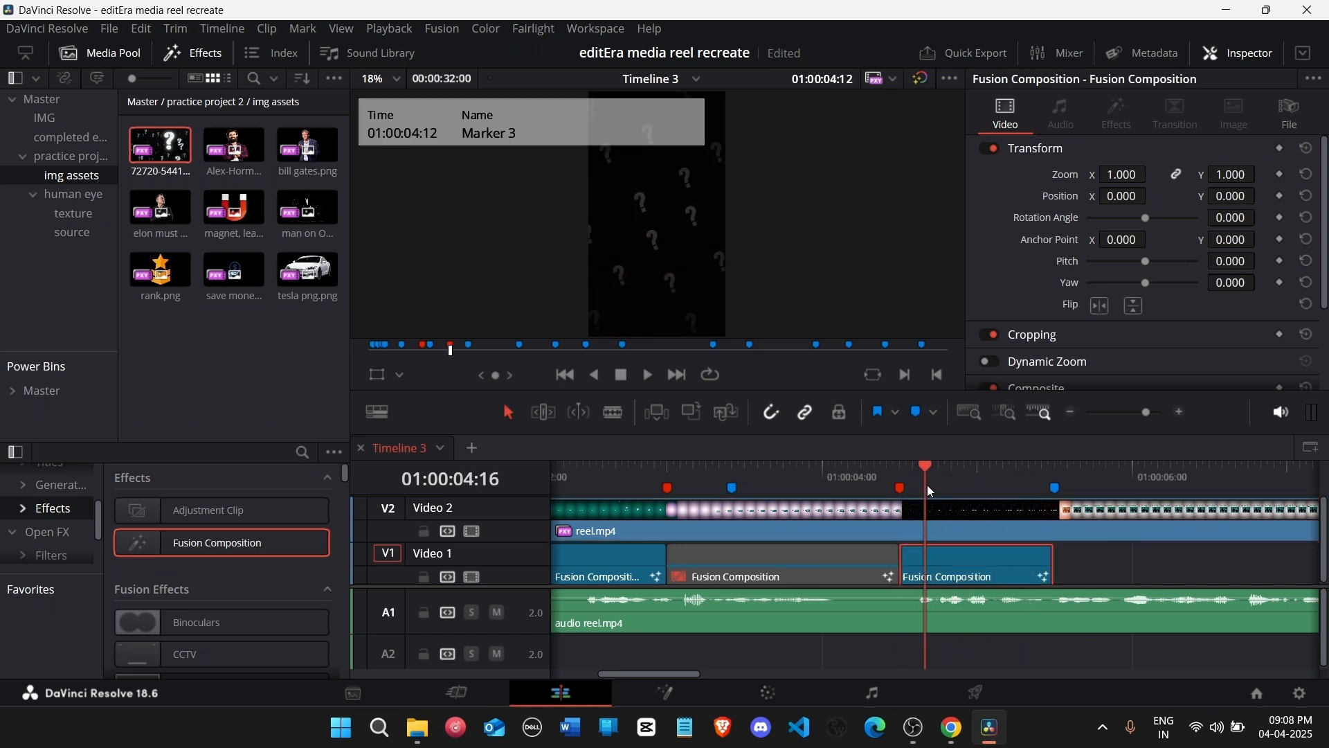
# Step: Disable reel.mp4, delete the Text1_1, Text1_2 and Text1_3 chains from the question-mark composition, and connect Merge1_1 to Merge2's foreground
pyautogui.click(946, 538)
pyautogui.click(692, 691)
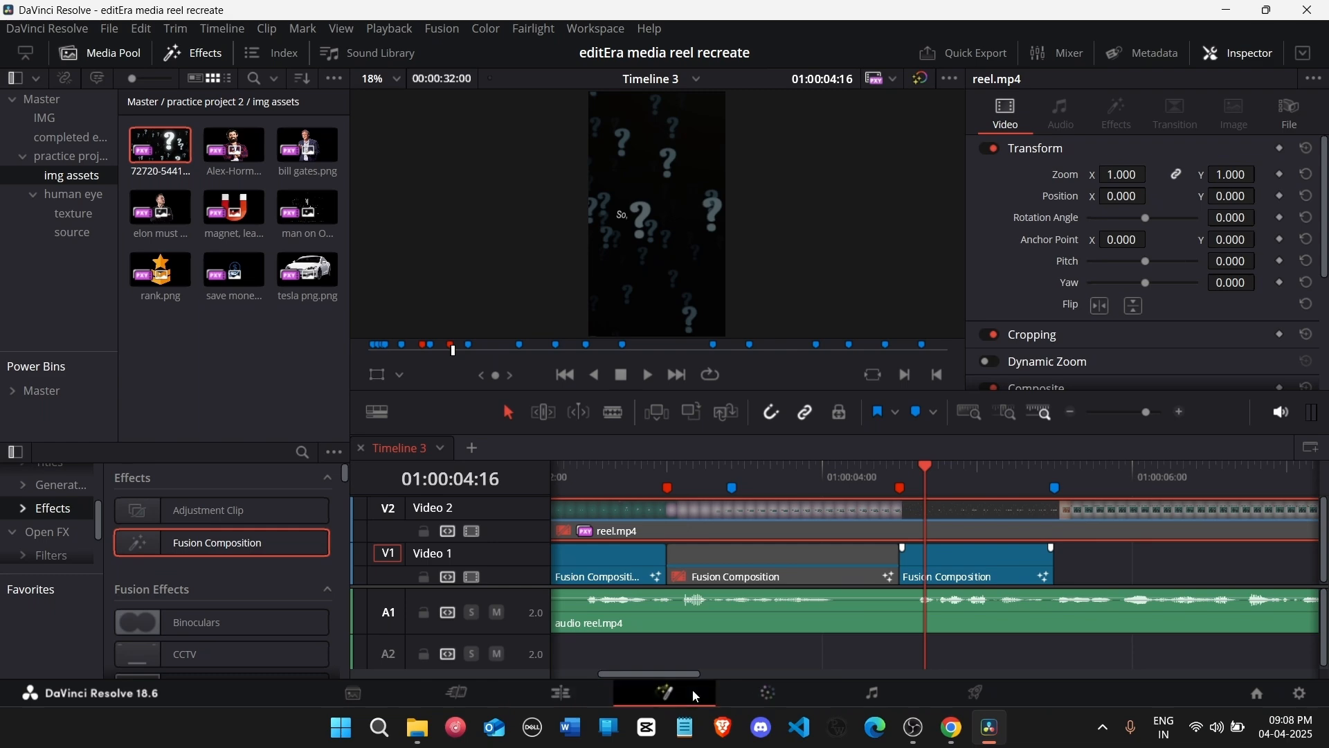
pyautogui.moveTo(396, 559); pyautogui.dragTo(671, 670)
pyautogui.press('Delete')
pyautogui.scroll(2, 534, 612)
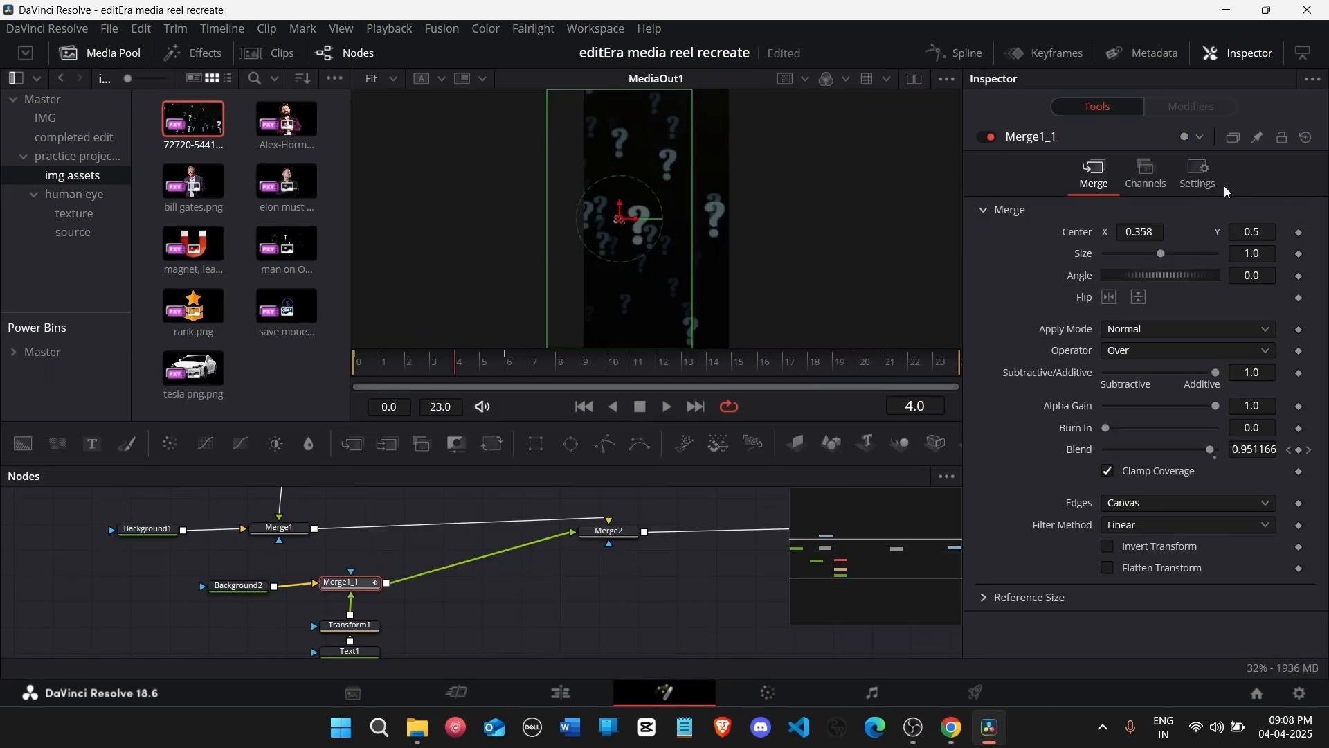
# Step: Remove the blend keyframes from Merge1_1 and leave its blend at 1.0
pyautogui.click(1206, 181)
pyautogui.click(1308, 234)
pyautogui.click(1289, 233)
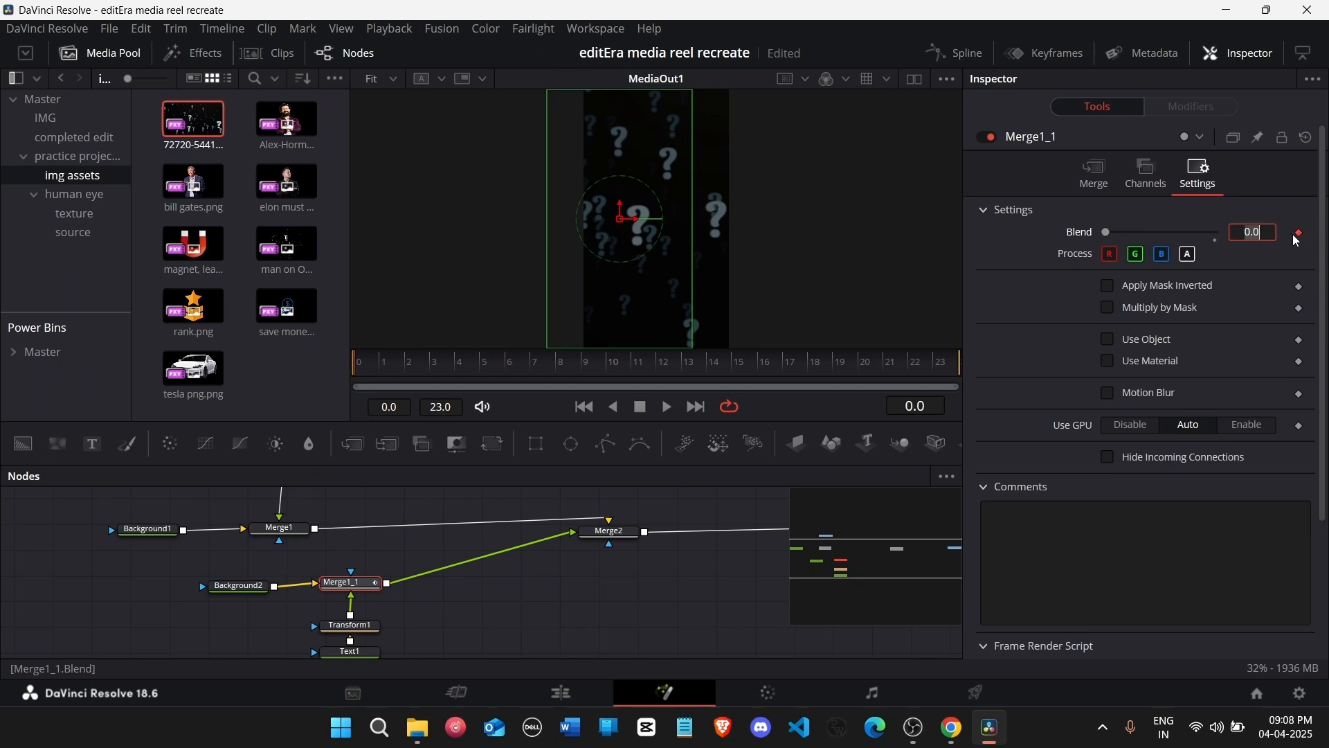
pyautogui.click(1299, 235)
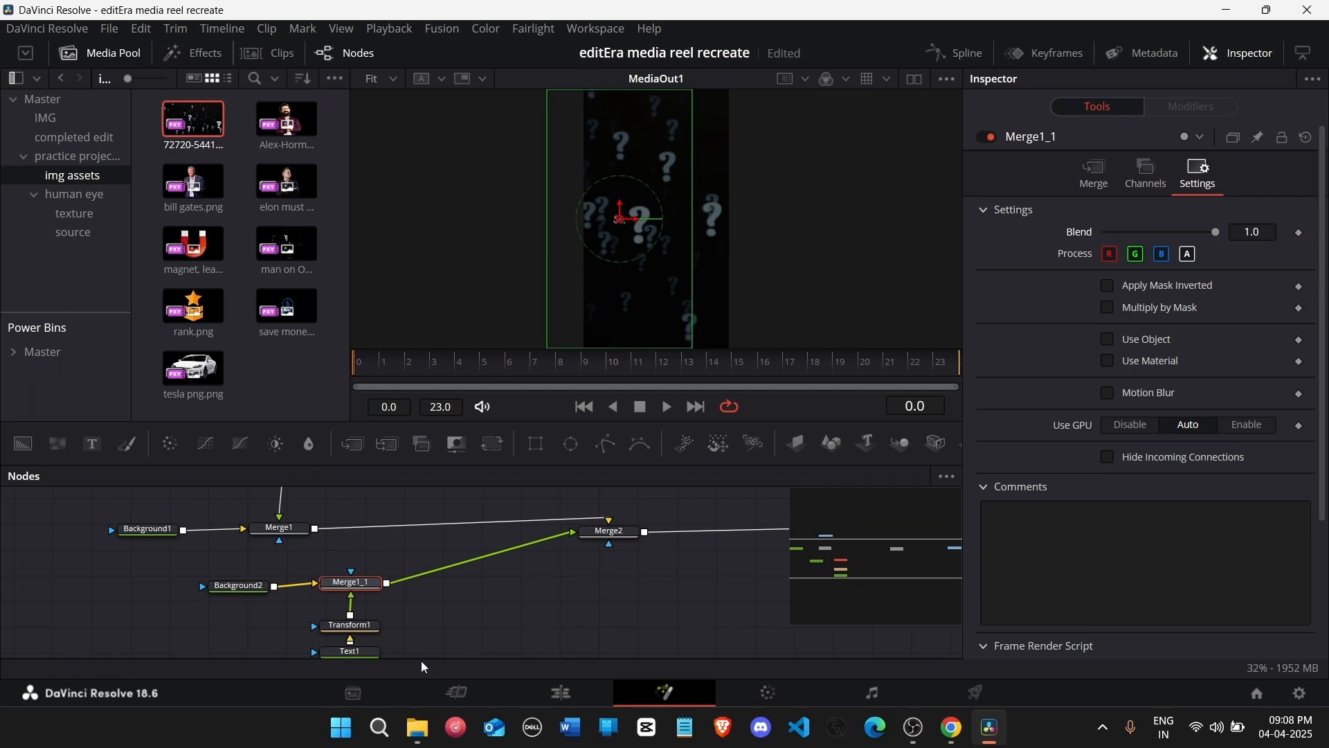
# Step: Change Text1's wording to "Think of it like this" and open its layout settings
pyautogui.click(362, 652)
pyautogui.scroll(-1, 362, 623)
pyautogui.click(1121, 317)
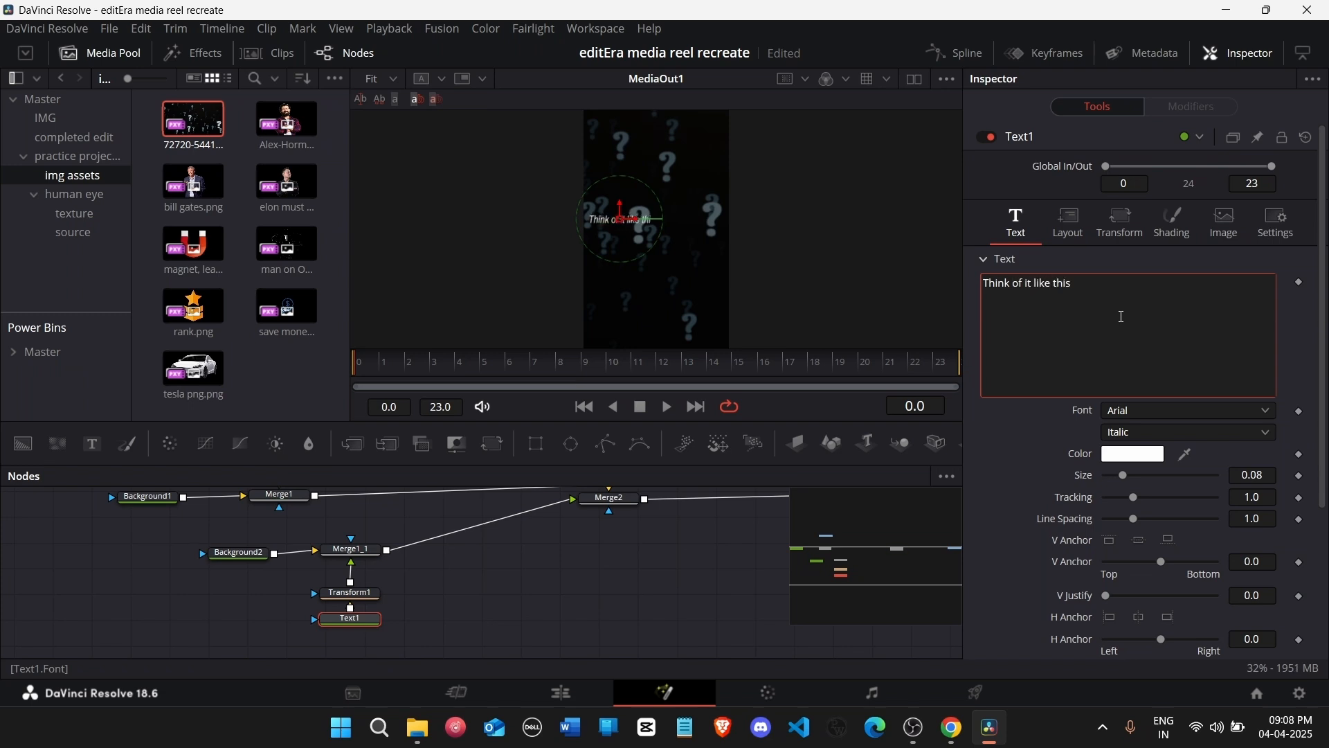
pyautogui.click(1070, 222)
# Step: Set Merge1_1's center X to 0.5 and select Transform1
pyautogui.click(365, 559)
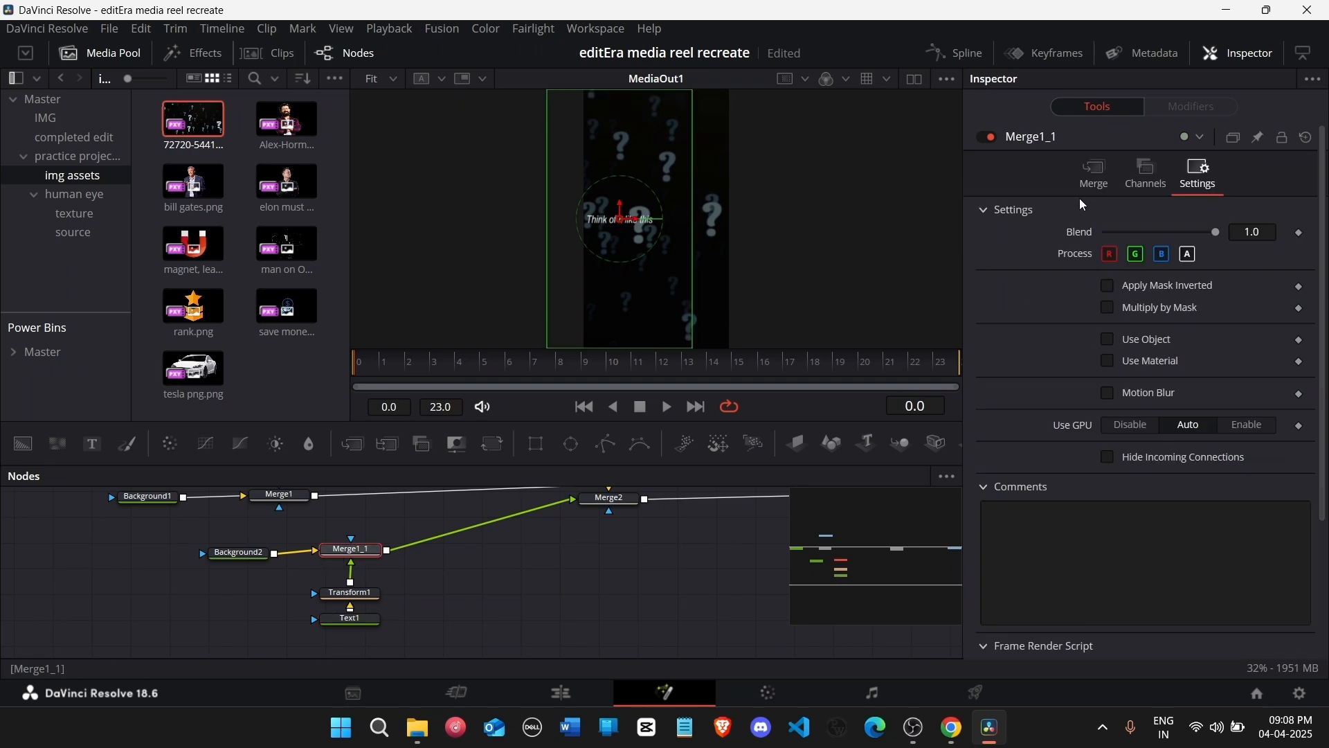
pyautogui.click(1094, 174)
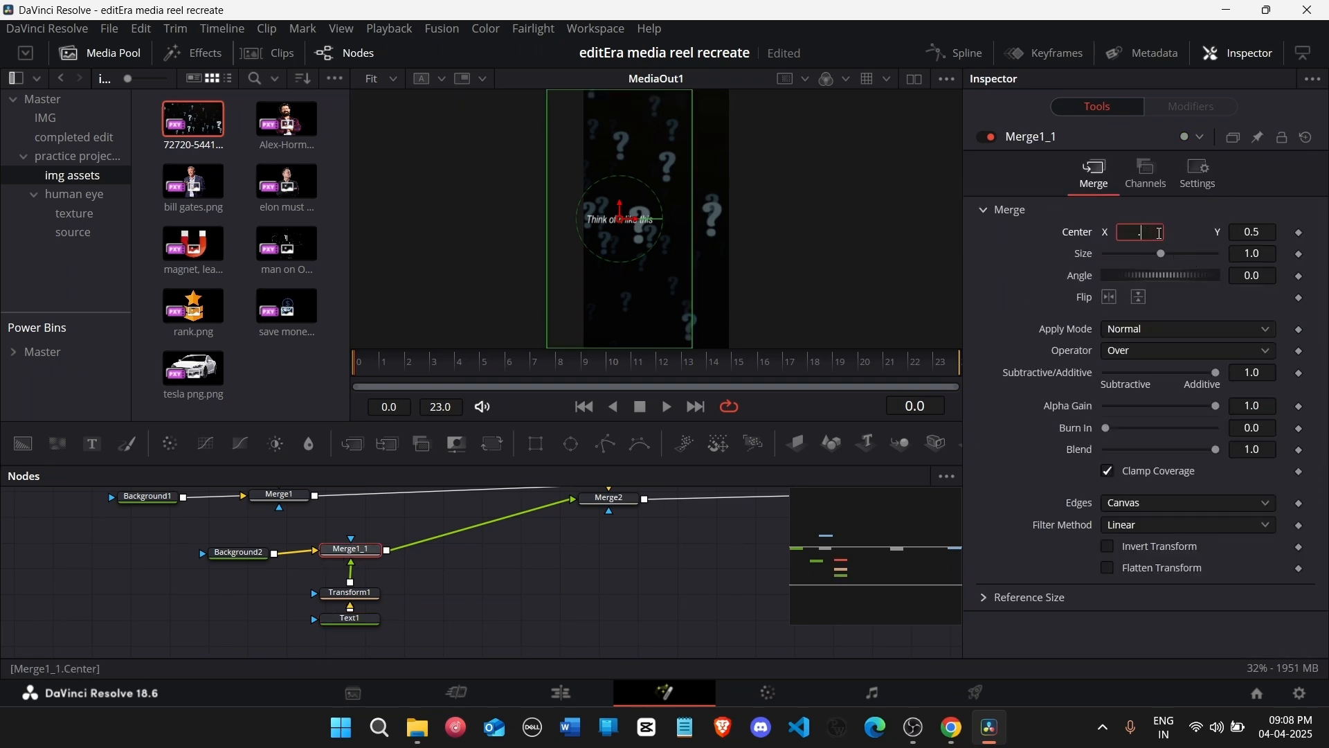
pyautogui.write('.5')
pyautogui.press('Tab')
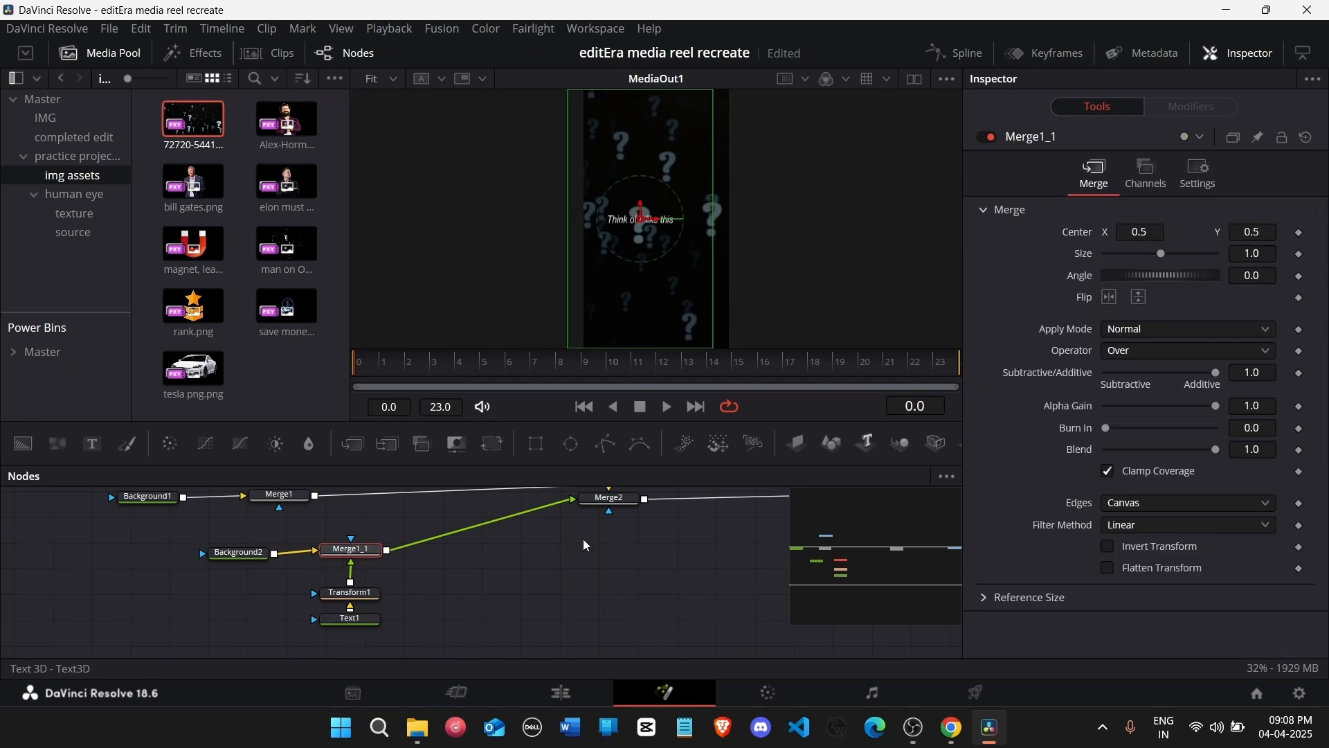
pyautogui.click(353, 593)
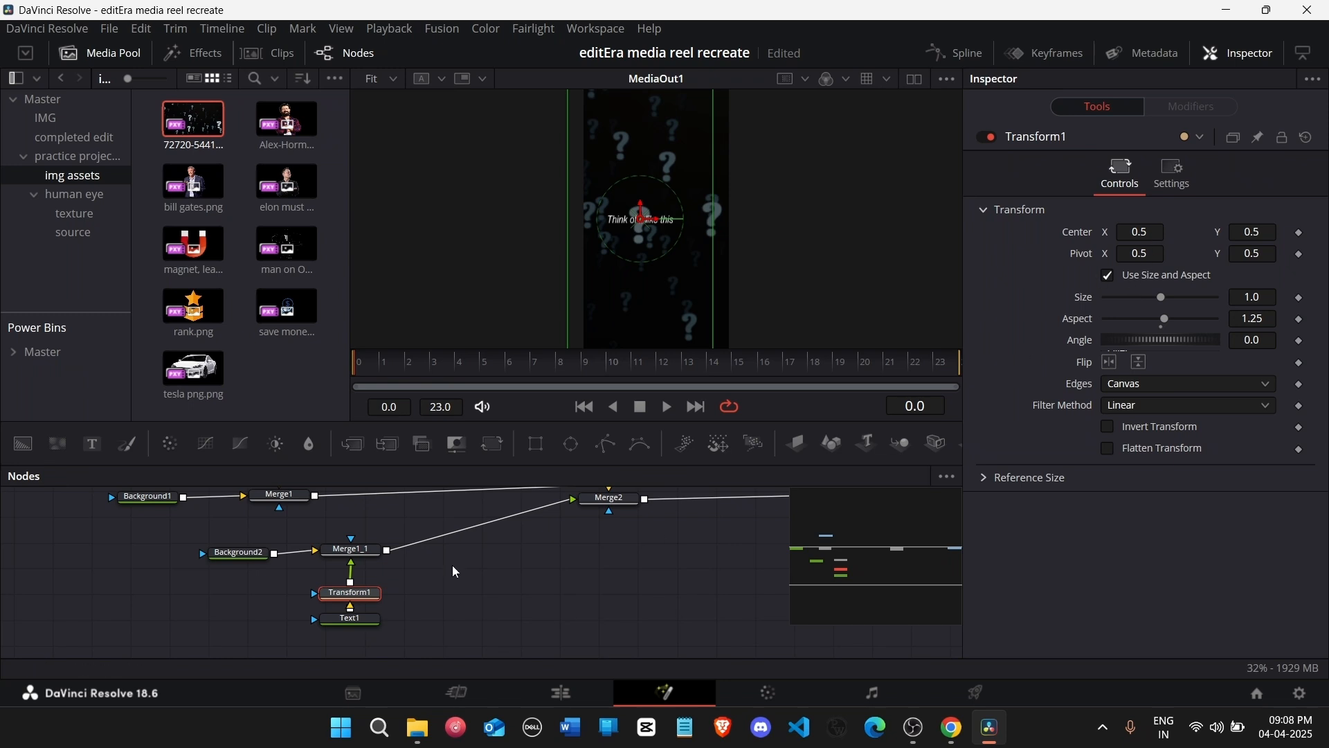
# Step: Check Merge1_1 and Text1's settings, then center the text by setting Merge2's center X to 0.5
pyautogui.click(352, 551)
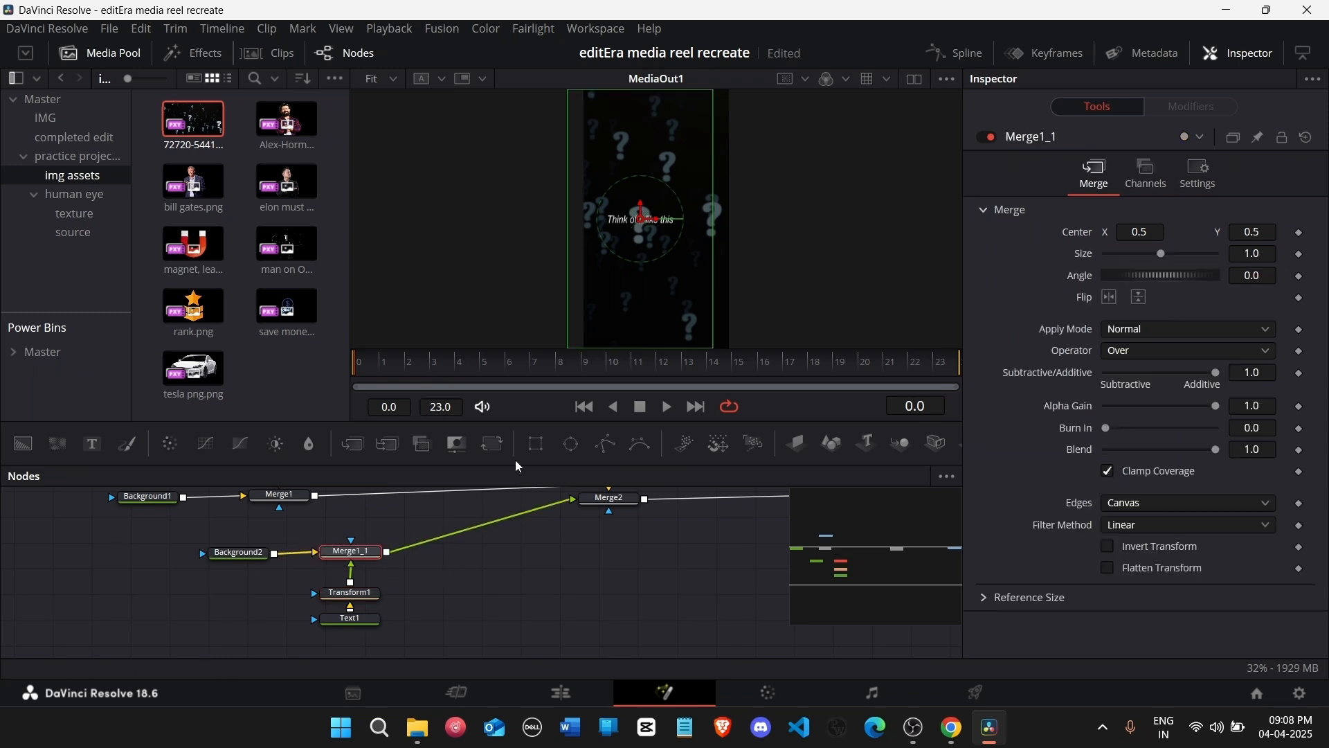
pyautogui.click(350, 618)
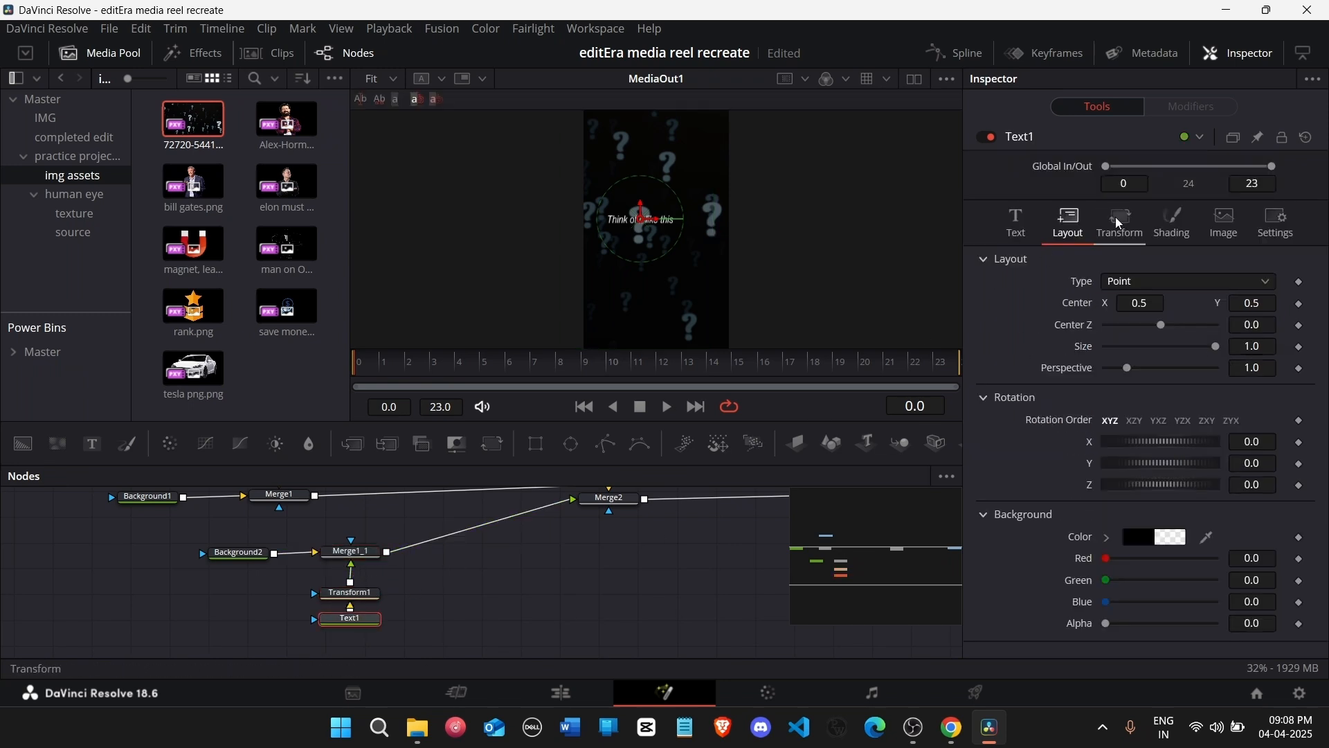
pyautogui.click(1019, 223)
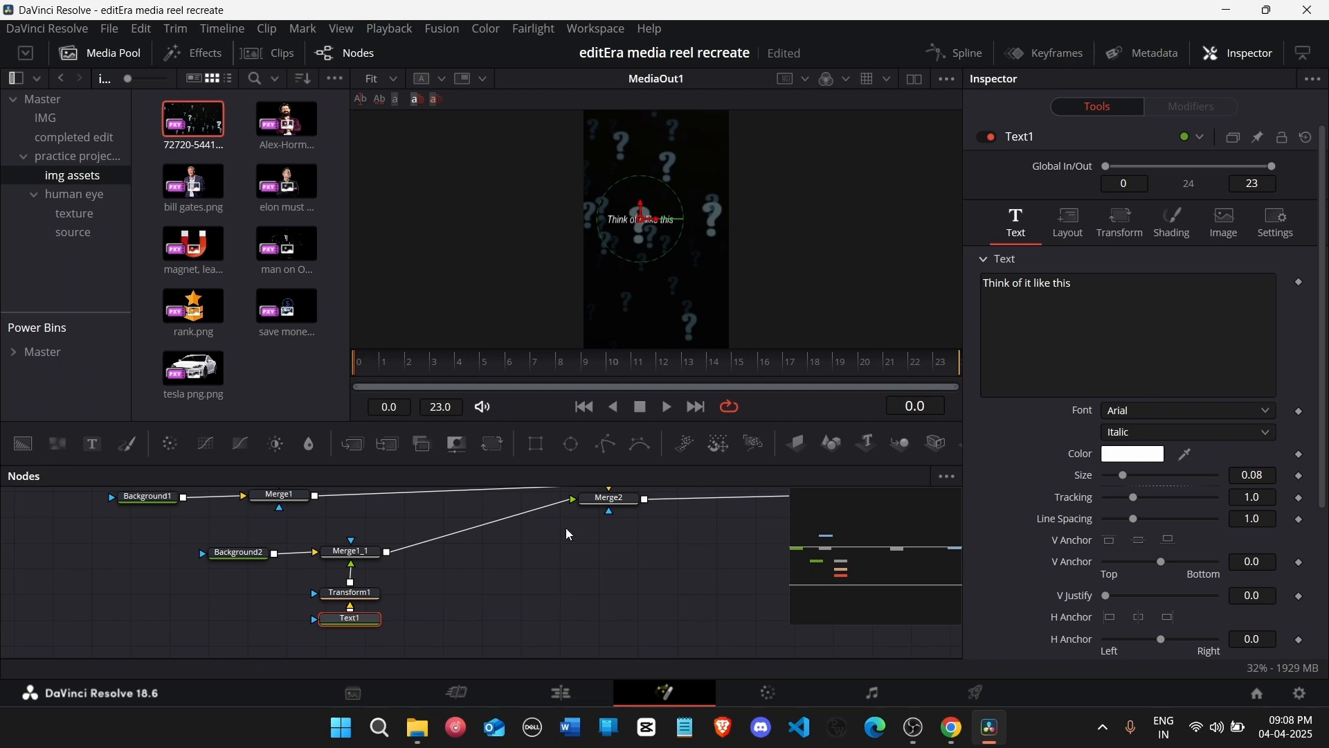
pyautogui.click(610, 498)
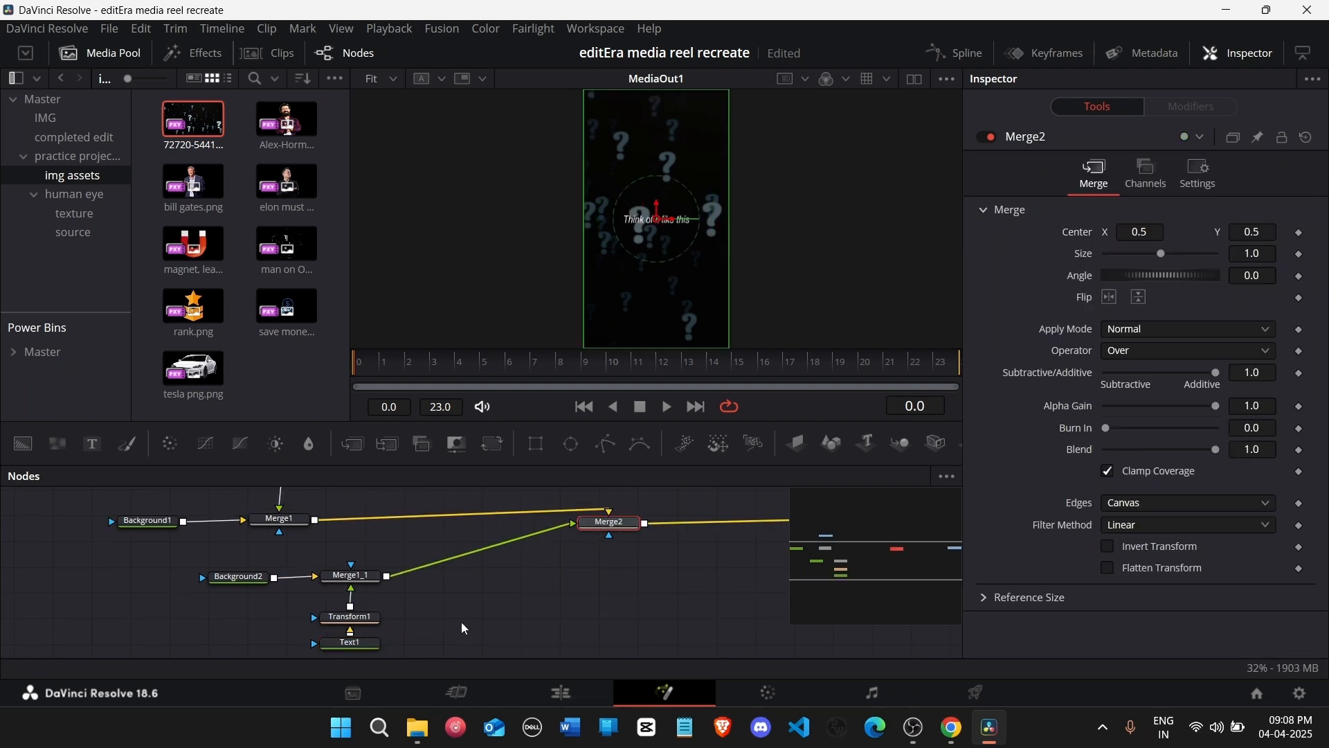
# Step: Set Text1's font style to Bold Italic and its size to 0.1066
pyautogui.scroll(-2, 465, 630)
pyautogui.click(360, 592)
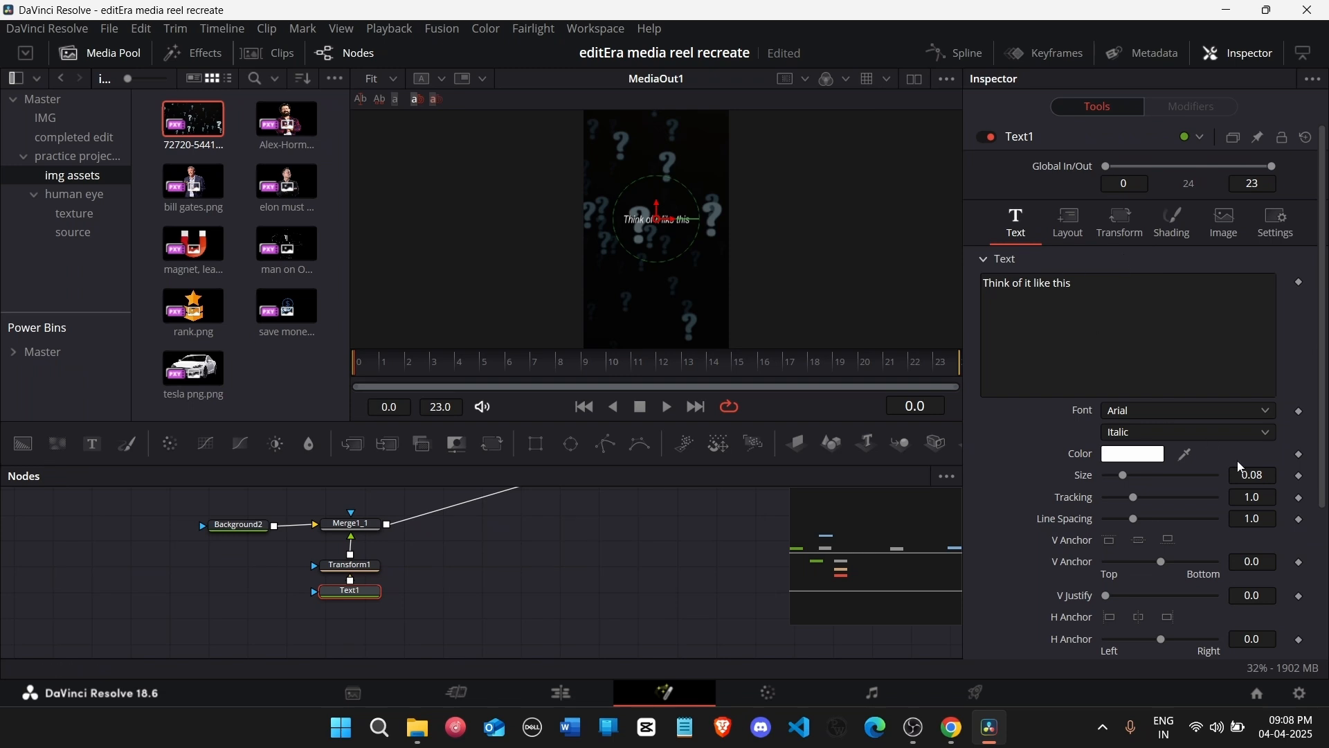
pyautogui.click(1211, 438)
pyautogui.click(1155, 610)
pyautogui.moveTo(1255, 482); pyautogui.dragTo(1275, 482)
pyautogui.click(577, 529)
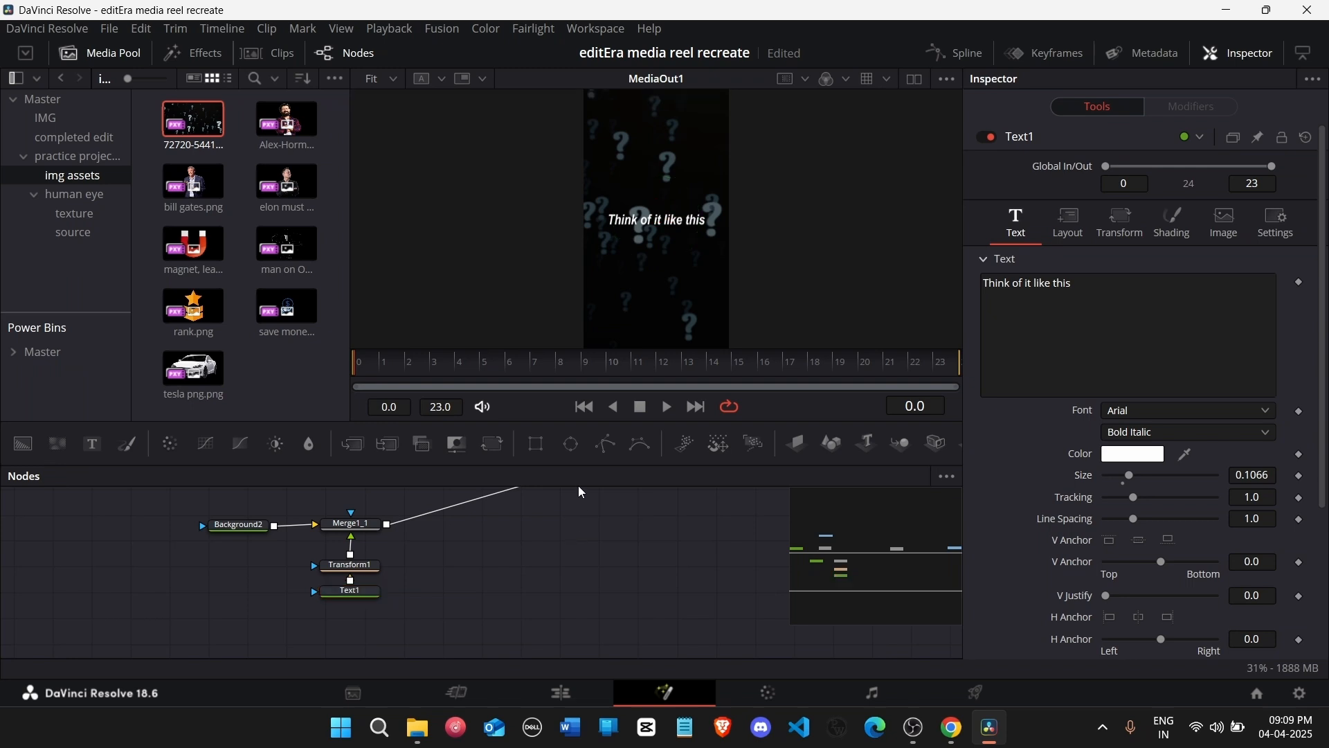
# Step: Move MediaIn1 up to make room and insert a Color Corrector between it and Merge1
pyautogui.scroll(2, 286, 501)
pyautogui.scroll(2, 287, 503)
pyautogui.click(279, 571)
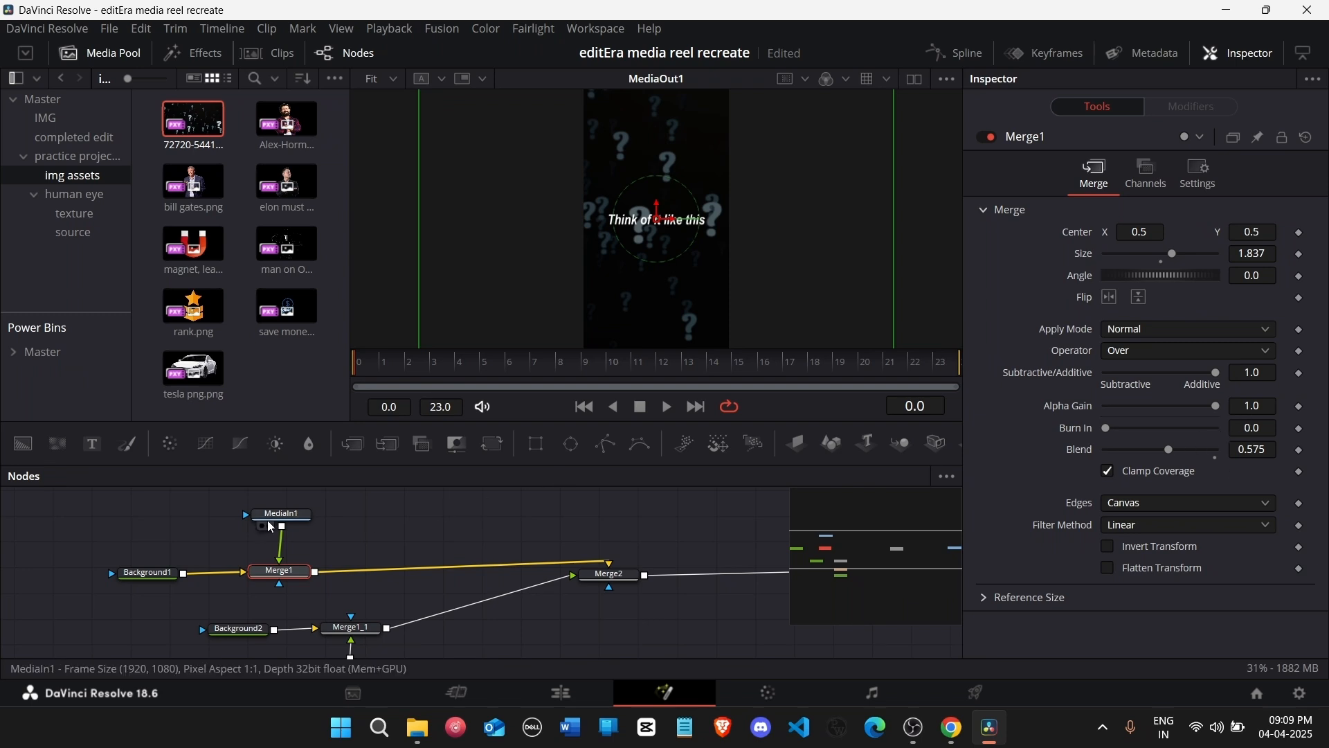
pyautogui.moveTo(292, 524); pyautogui.dragTo(292, 513)
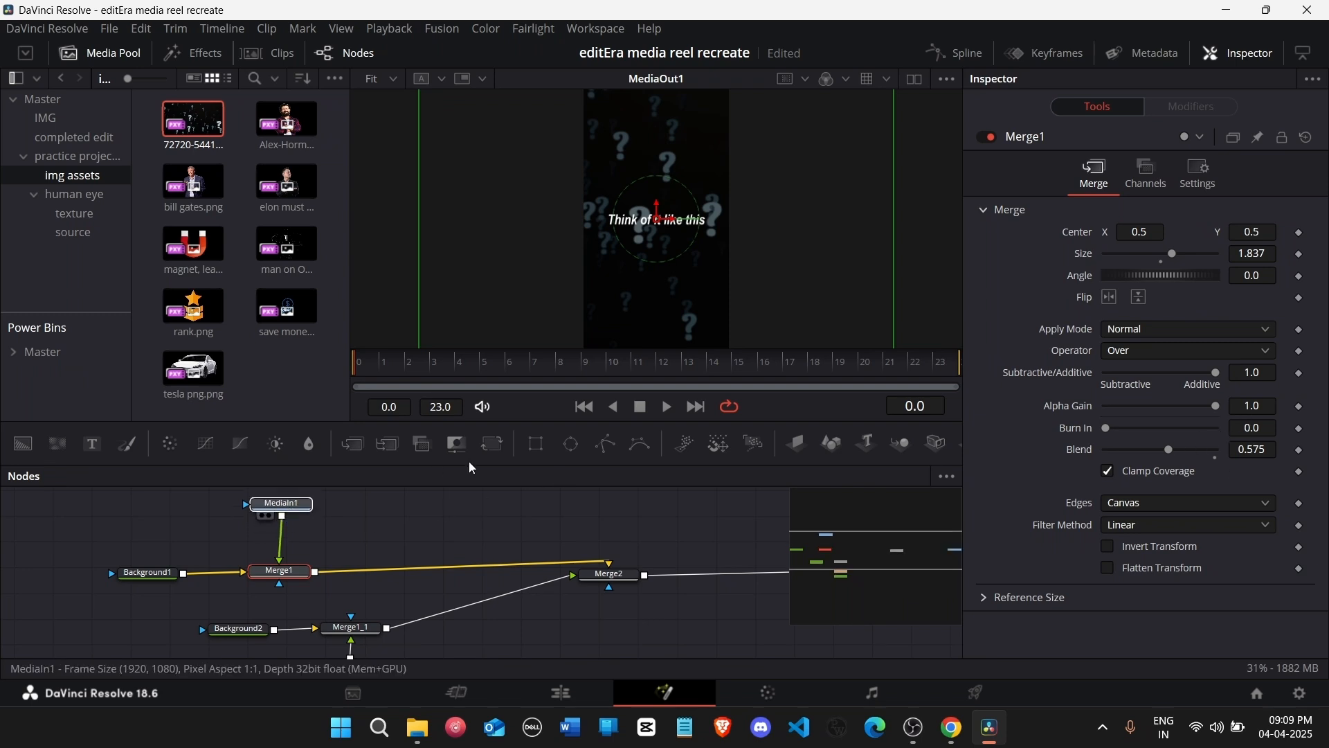
pyautogui.hotkey('shift', 'space')
pyautogui.write('cc')
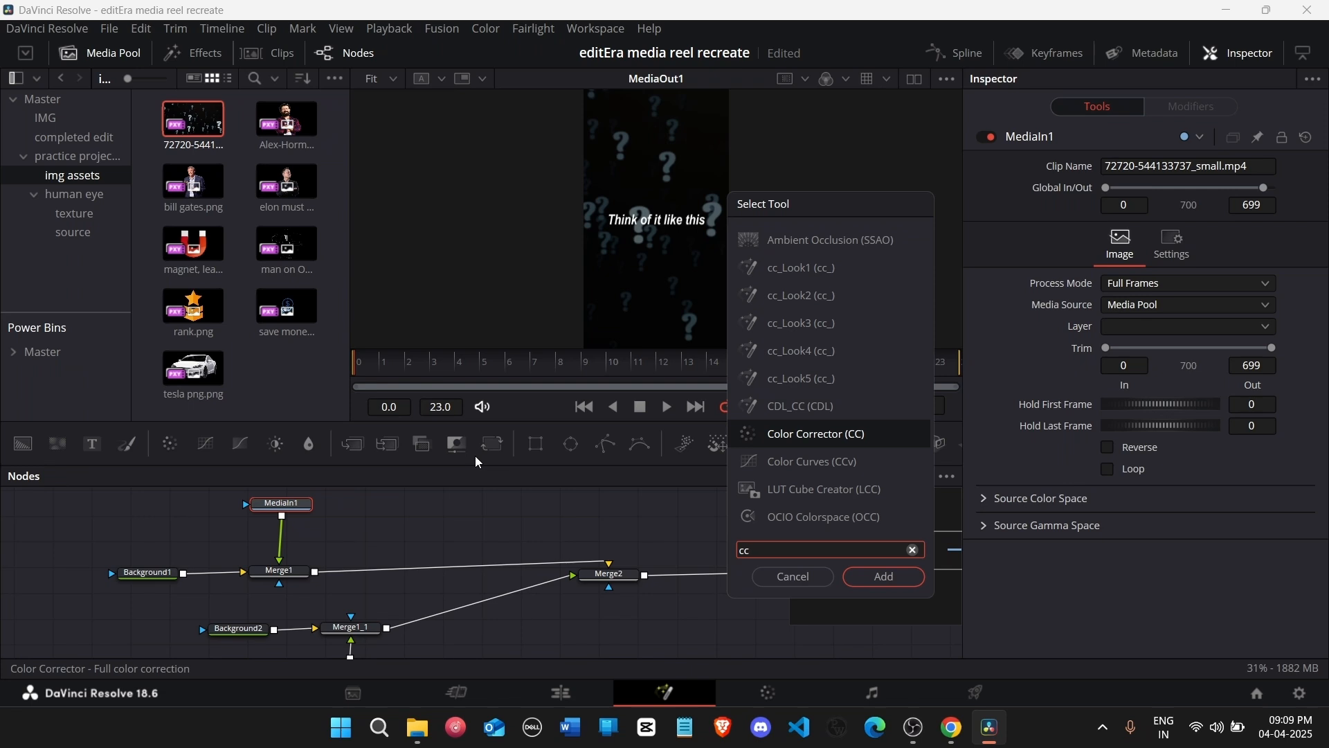
pyautogui.press('Return')
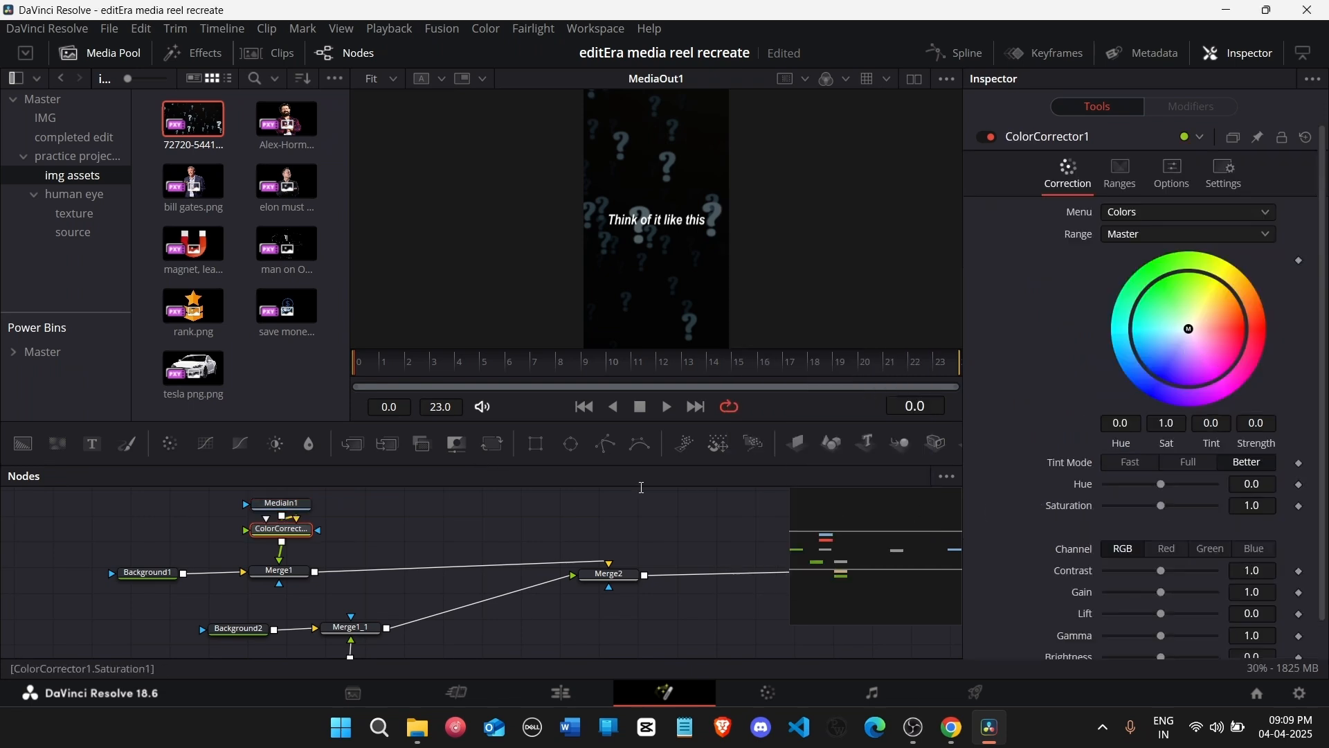
# Step: Set the Color Corrector's saturation to 0.0 and contrast to 1.256 to turn the question marks grey
pyautogui.moveTo(1259, 513); pyautogui.dragTo(1240, 513)
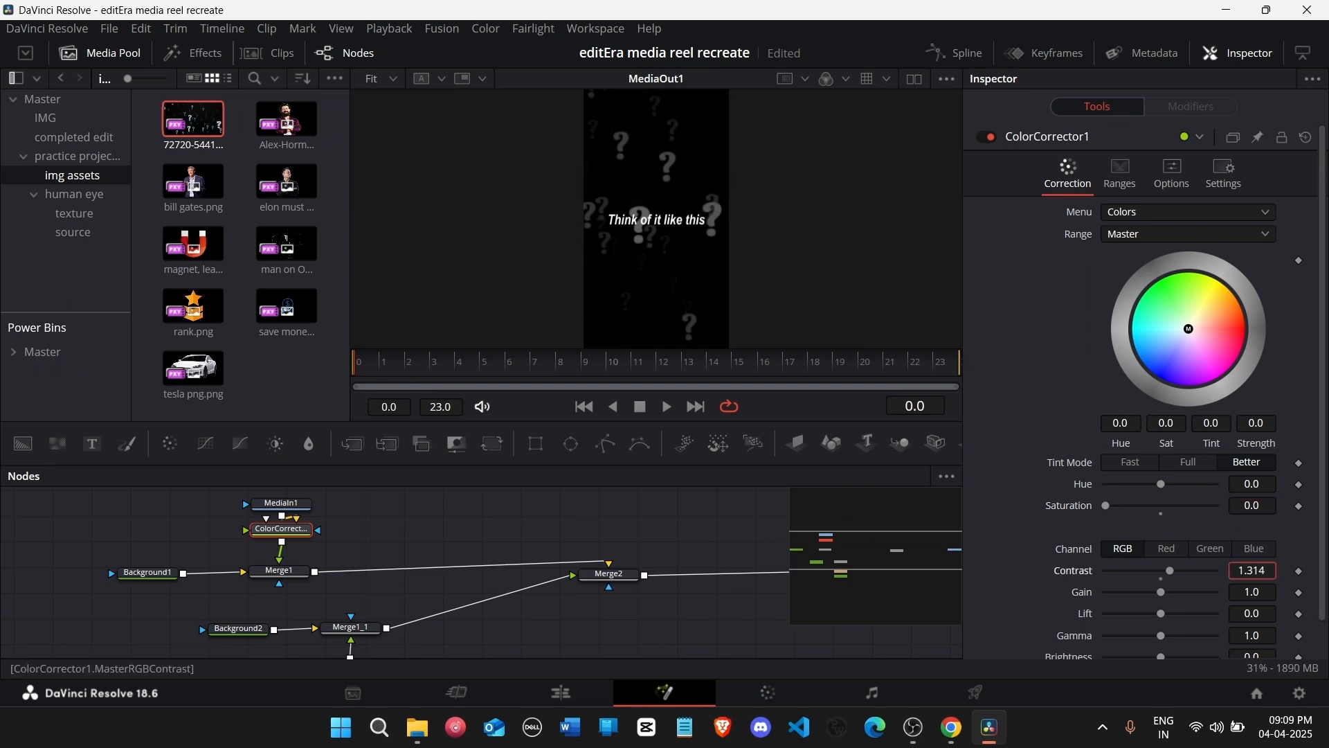
pyautogui.moveTo(1252, 571); pyautogui.dragTo(1255, 571)
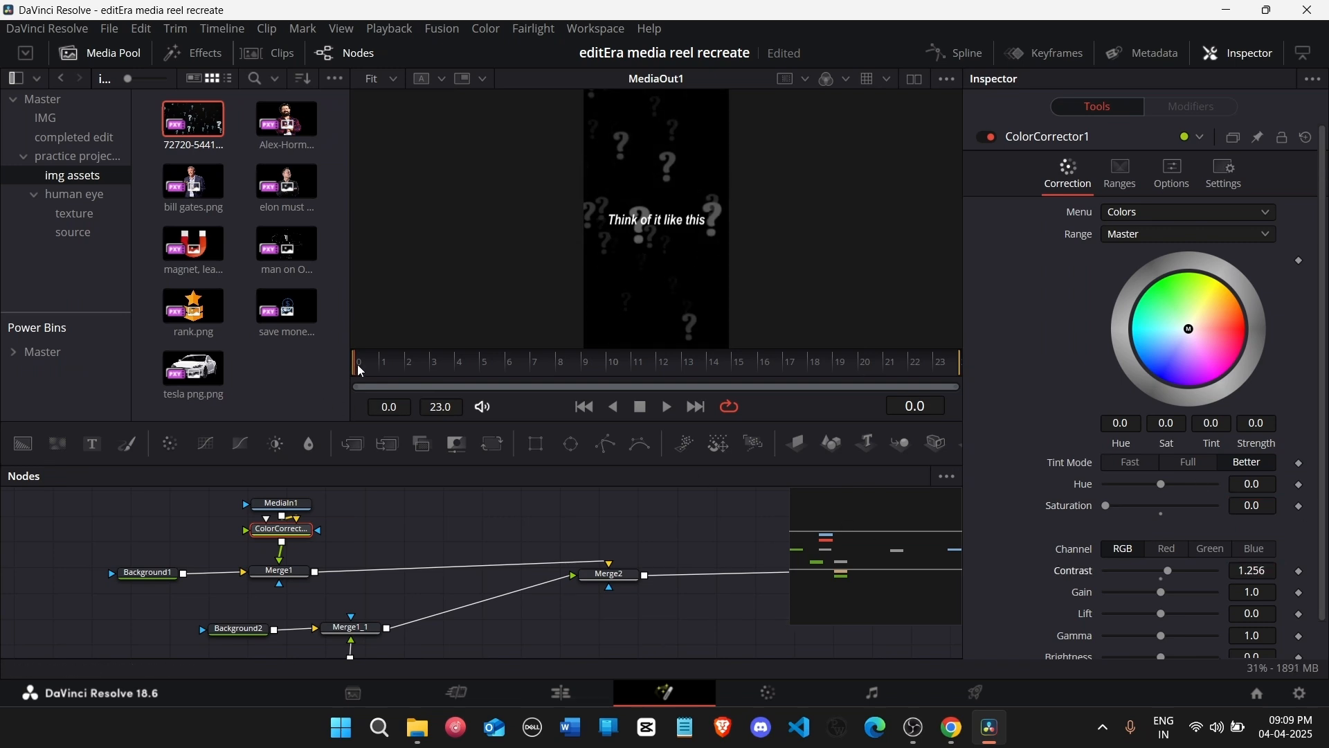
pyautogui.moveTo(358, 366)
pyautogui.mouseDown()
pyautogui.moveTo(528, 382)
pyautogui.moveTo(905, 383)
pyautogui.moveTo(352, 385)
pyautogui.mouseUp()
# Step: Move Transform1 and Text1 closer beneath Merge1_1 and select Text1
pyautogui.scroll(-1, 453, 618)
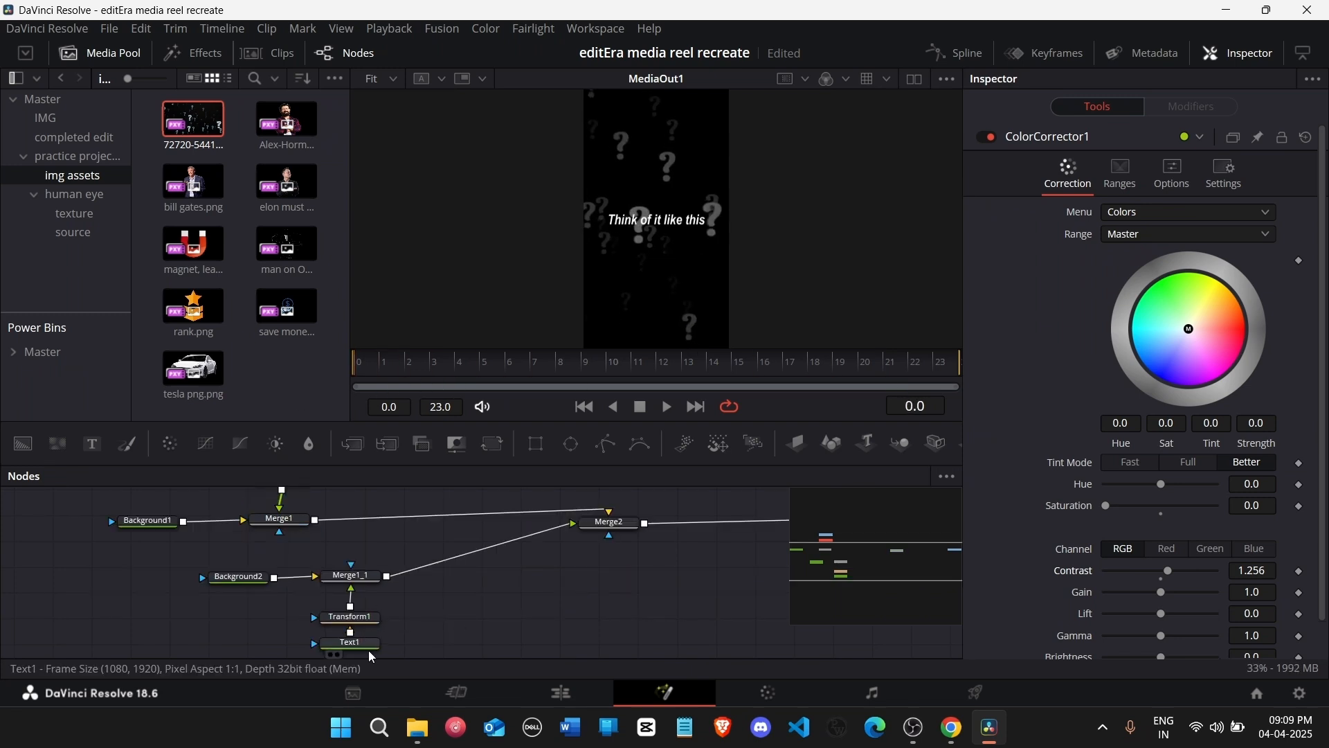
pyautogui.moveTo(399, 651); pyautogui.dragTo(367, 617)
pyautogui.click(367, 618)
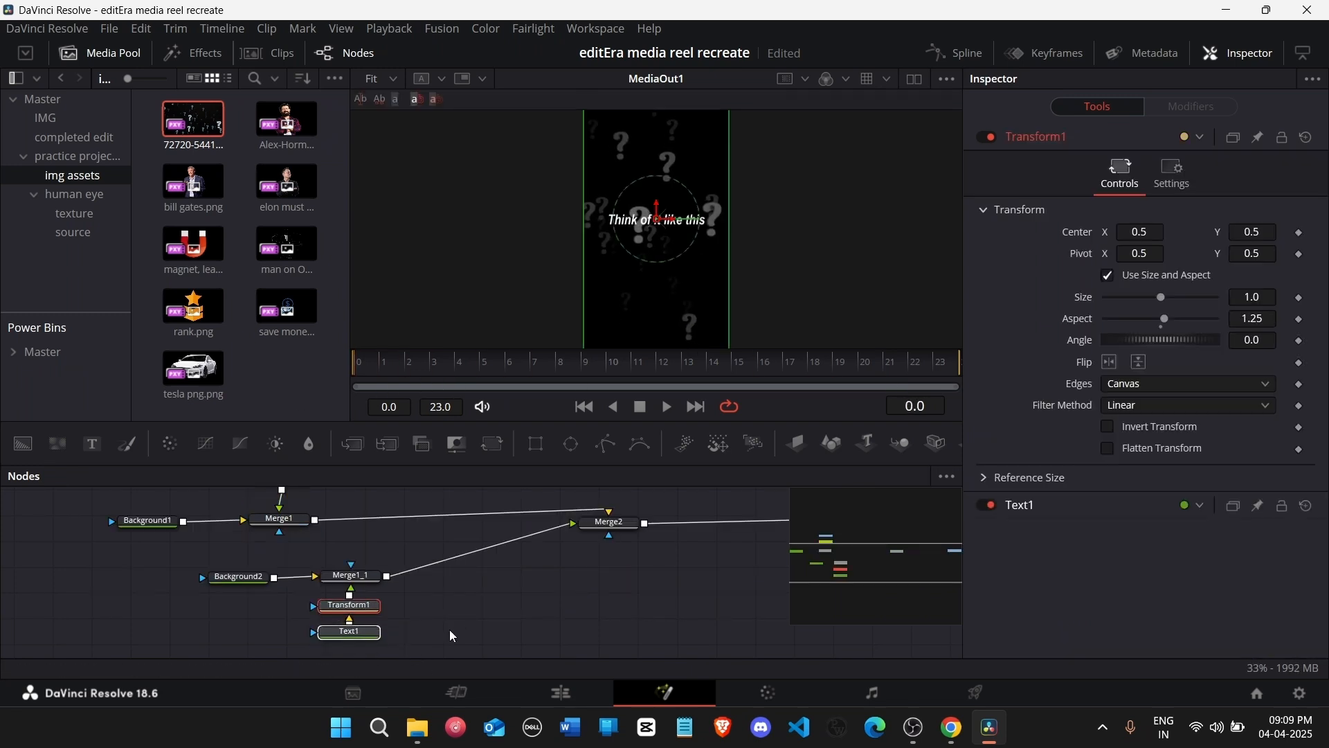
pyautogui.click(350, 641)
pyautogui.rightClick(1109, 256)
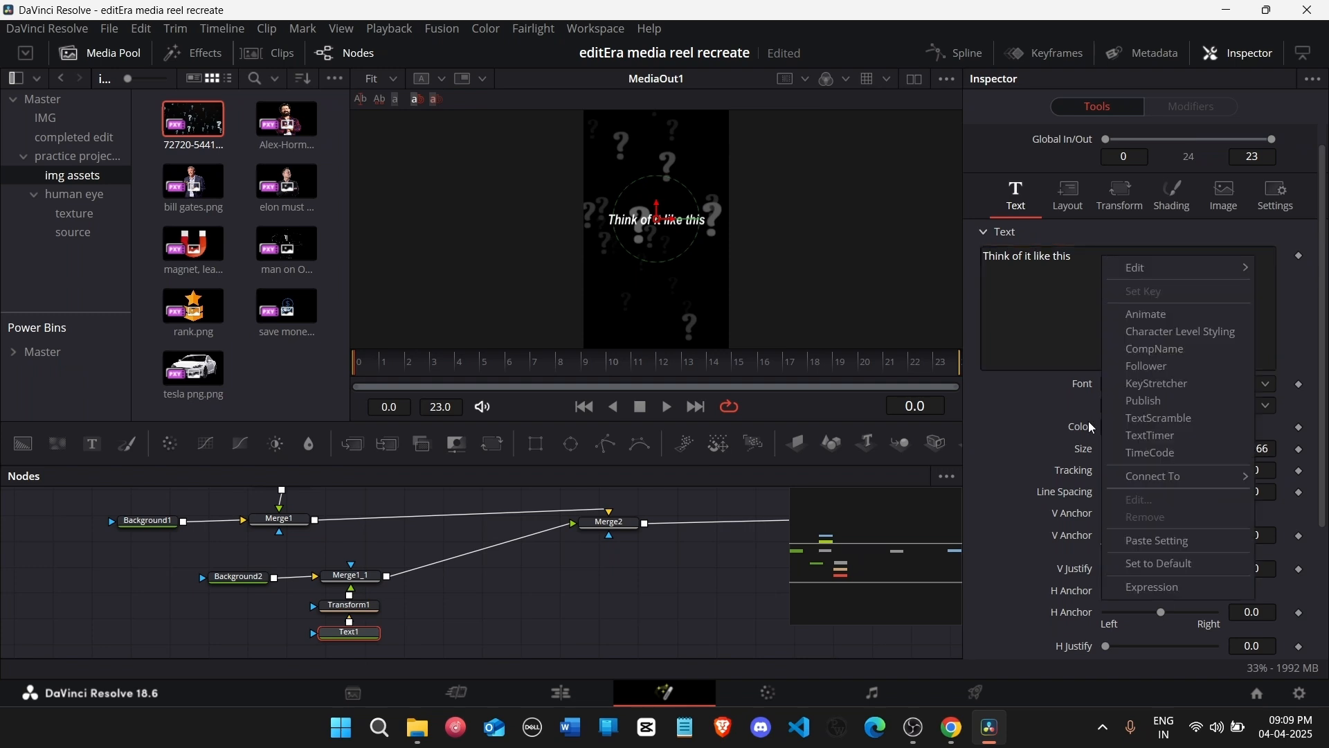
pyautogui.click(1175, 357)
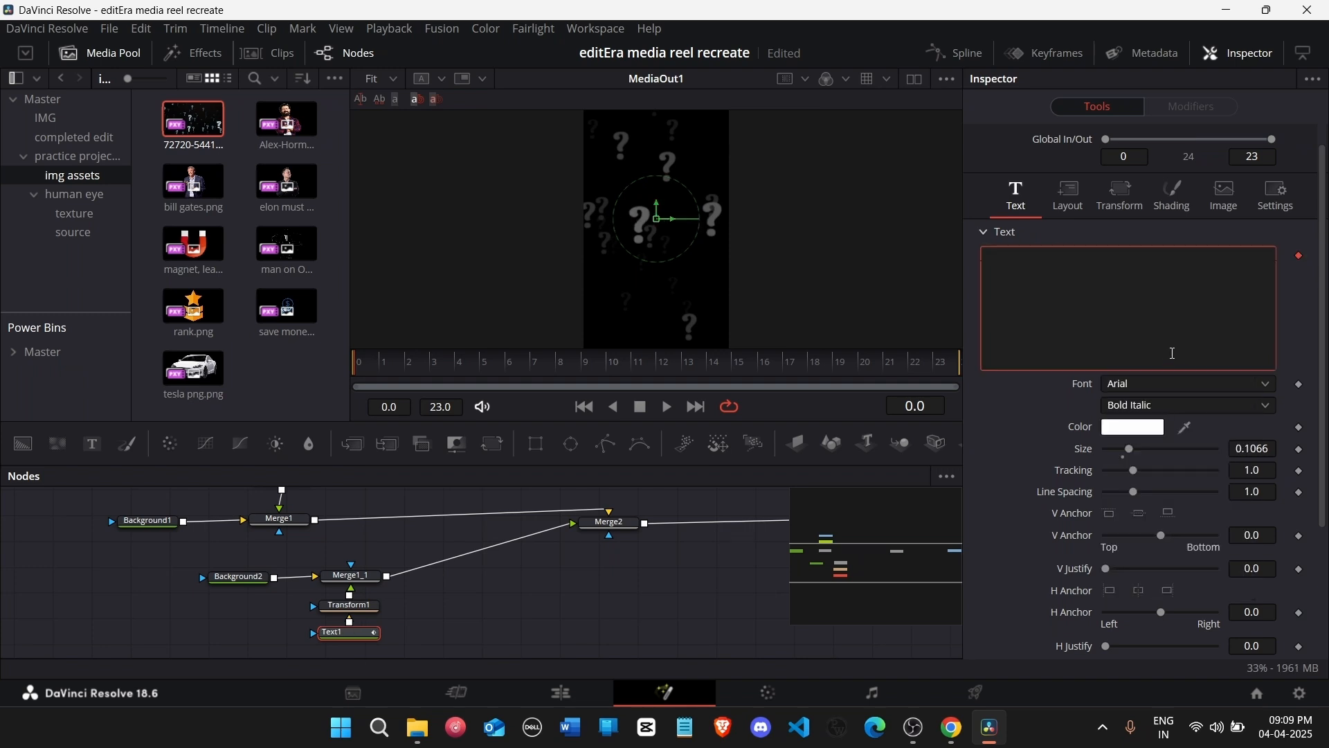
pyautogui.hotkey('ctrl', 'z')
# Step: Add a Follower modifier to Text1's wording, covering all characters in automatic order with a delay of 1.0
pyautogui.rightClick(1071, 316)
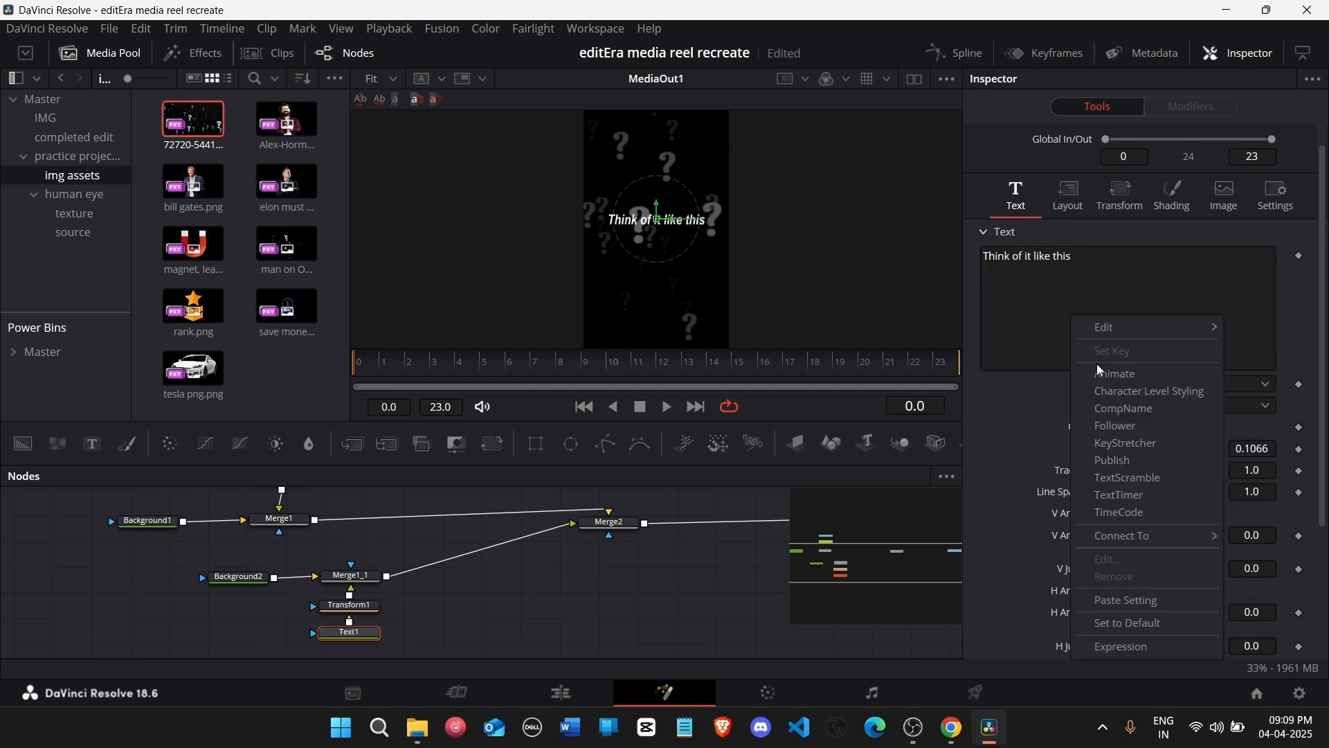
pyautogui.click(1140, 426)
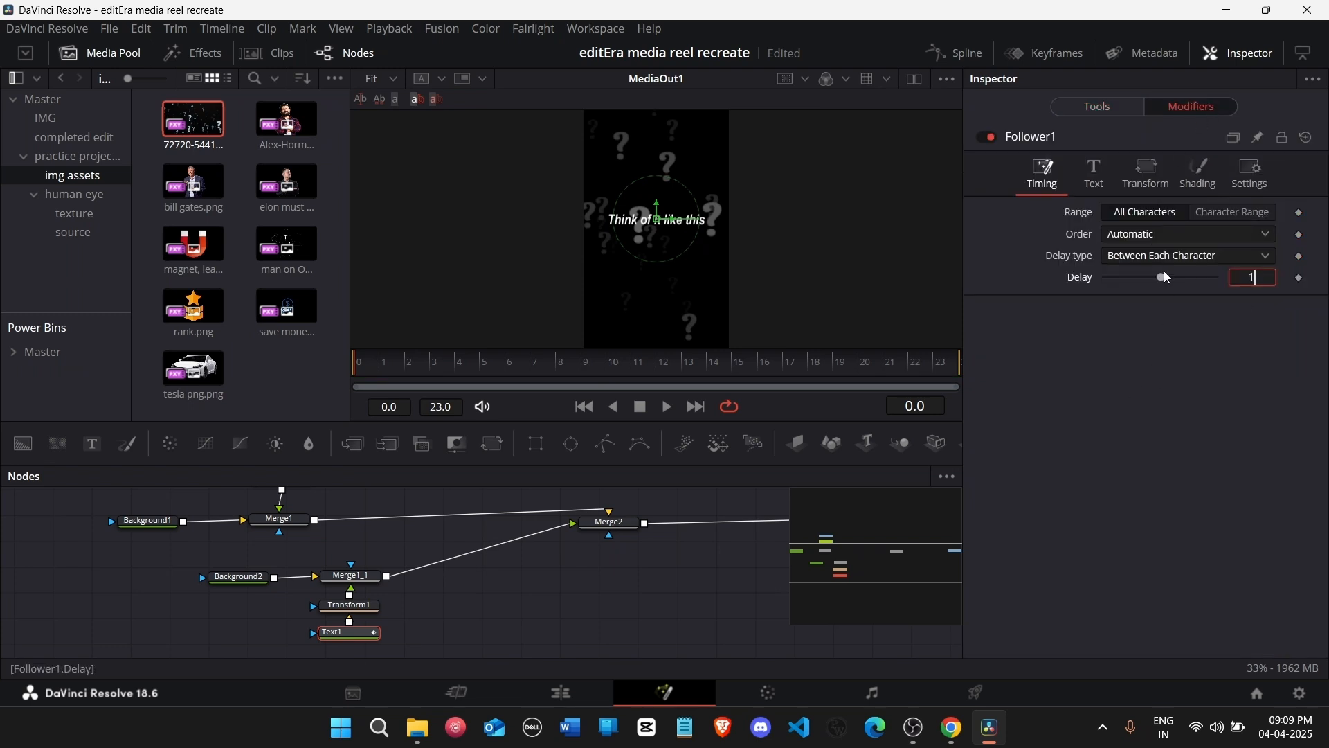
pyautogui.press('Return')
pyautogui.click(1231, 213)
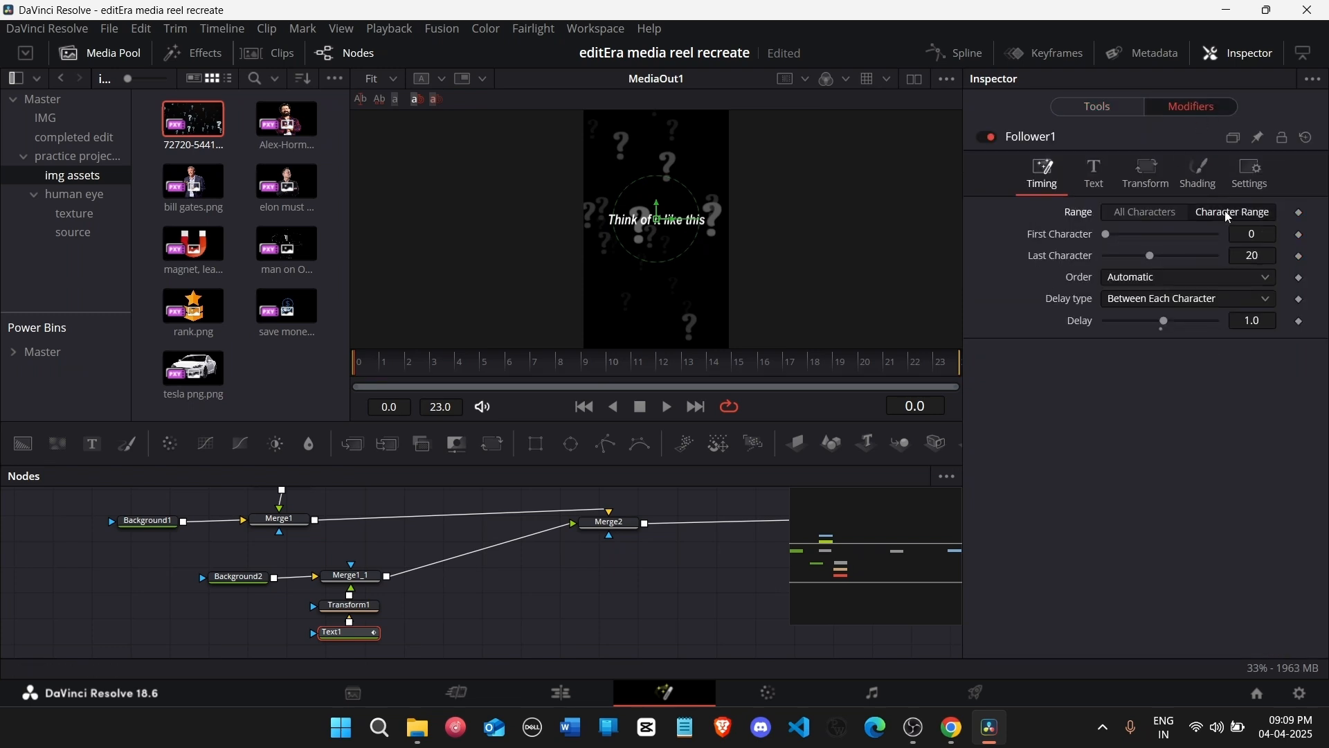
pyautogui.click(1183, 213)
pyautogui.click(1170, 235)
pyautogui.click(1171, 241)
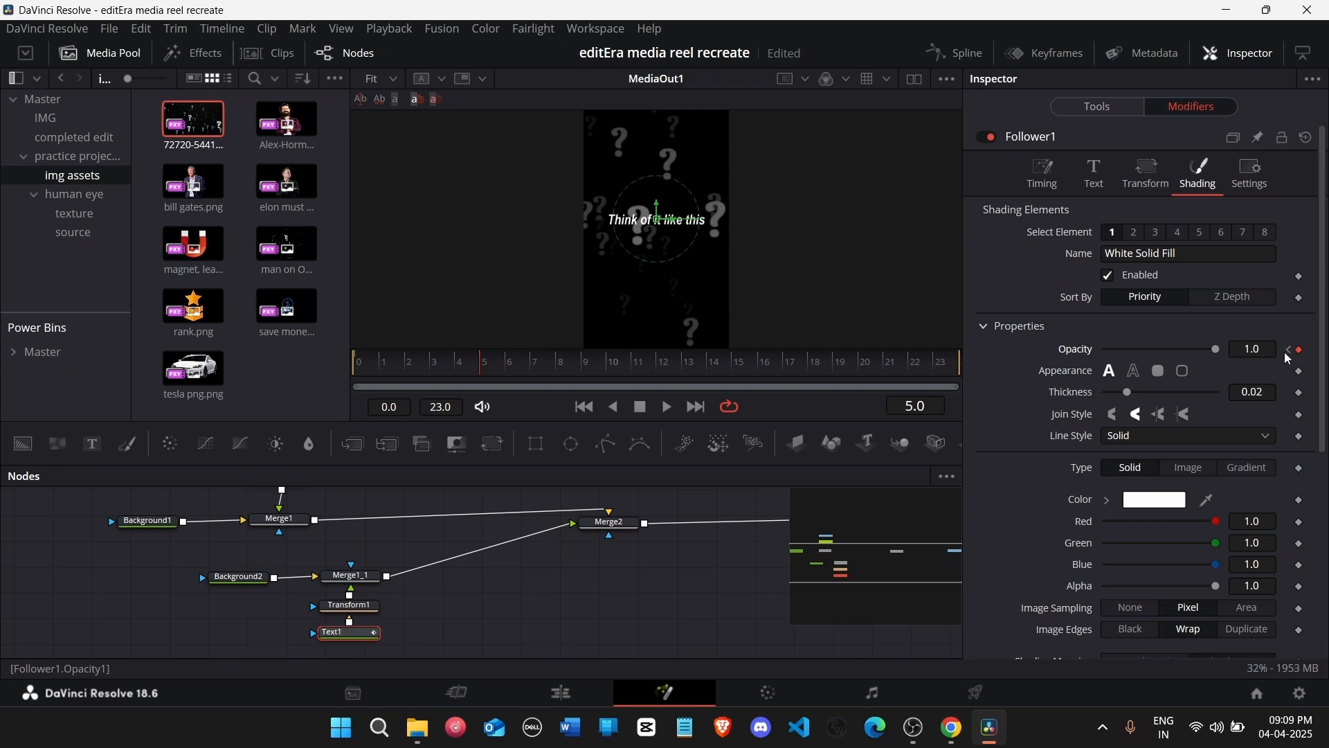
# Step: Keyframe the Follower's shading opacity from 0 at frame 0 to 1.0 at frame 5 and preview it
pyautogui.click(1290, 350)
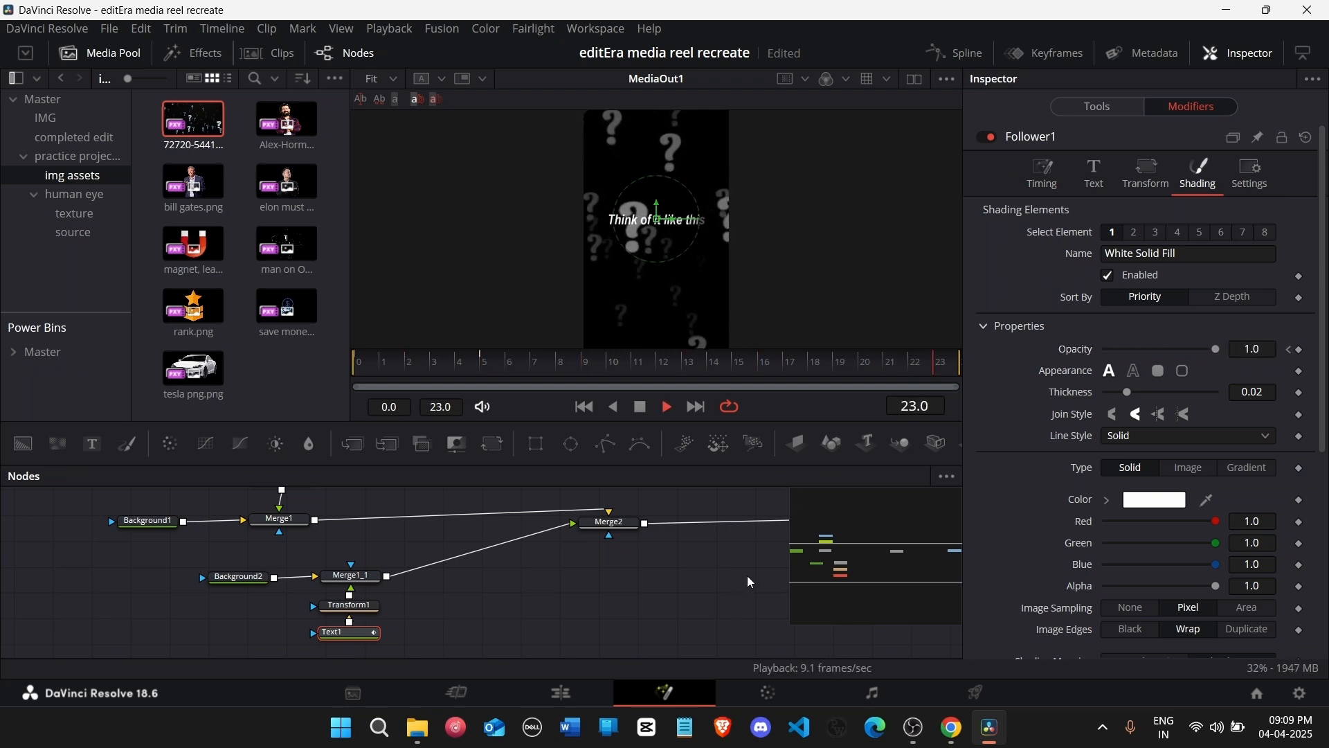
pyautogui.press('space')
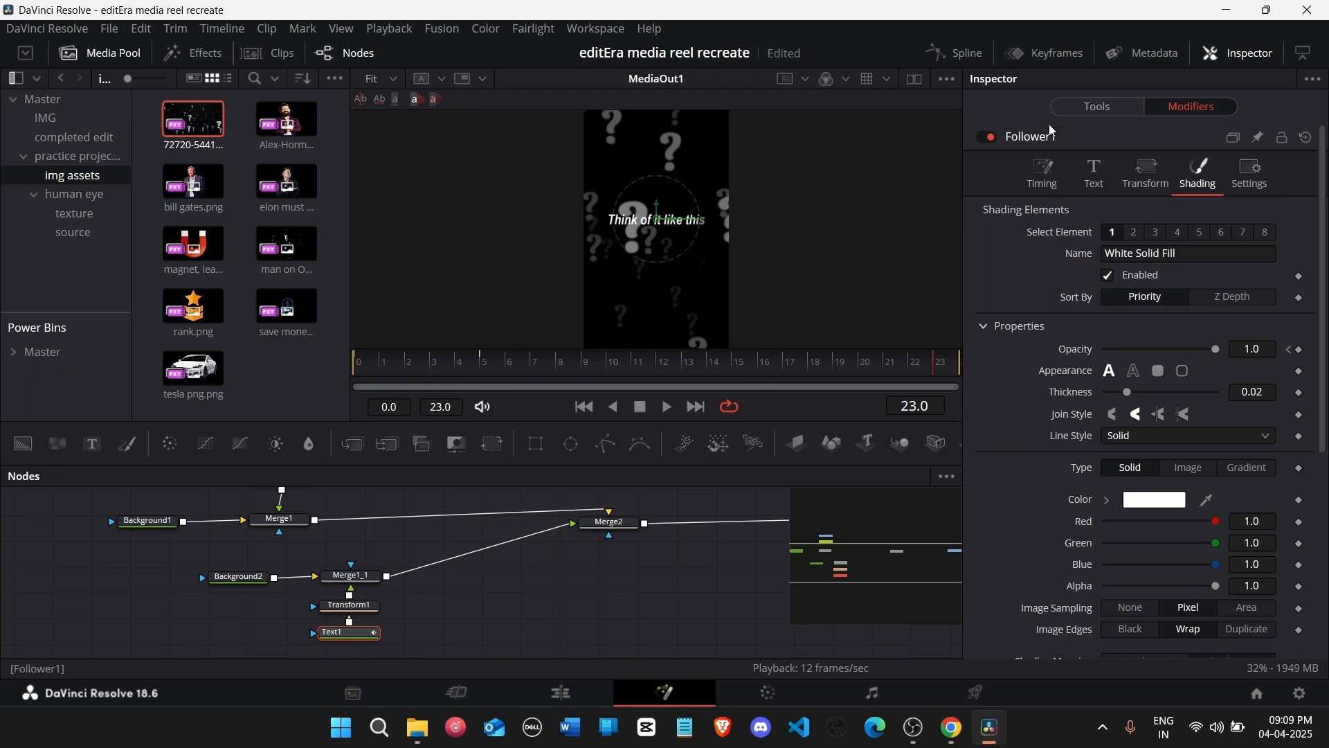
# Step: Ease the Follower's Opacity 1 curve in the Spline editor, pulling the frame 5 keyframe's handle back toward frame 0, and preview the animation
pyautogui.click(956, 54)
pyautogui.click(585, 562)
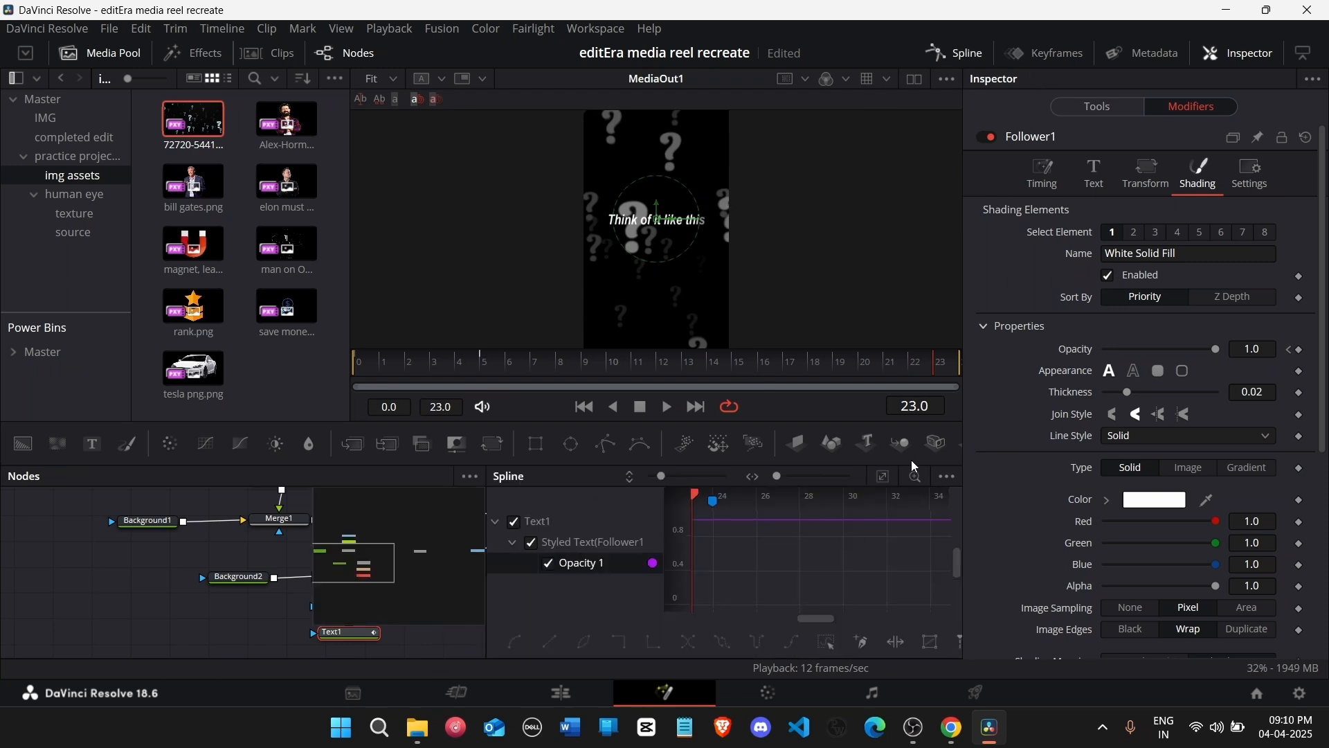
pyautogui.click(883, 477)
pyautogui.click(843, 553)
pyautogui.press('f')
pyautogui.moveTo(857, 520); pyautogui.dragTo(736, 524)
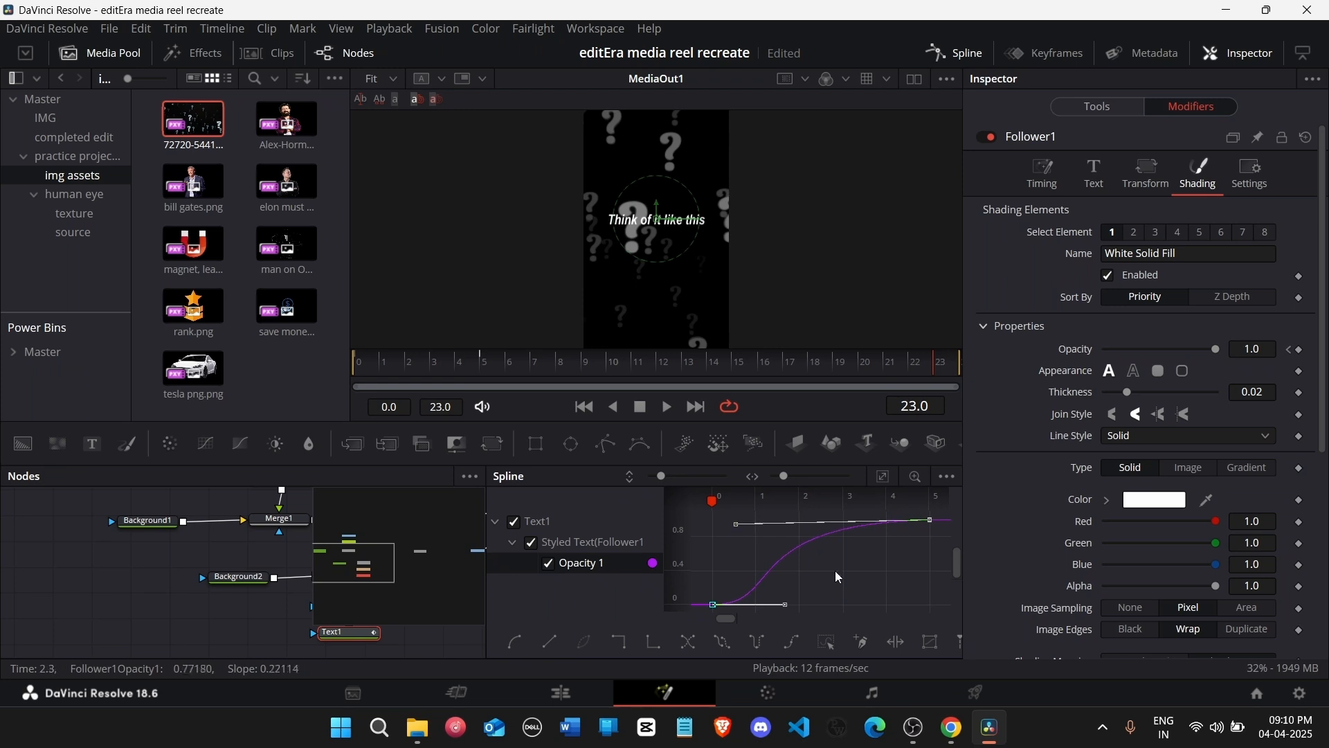
pyautogui.click(835, 576)
pyautogui.press('space')
pyautogui.click(937, 52)
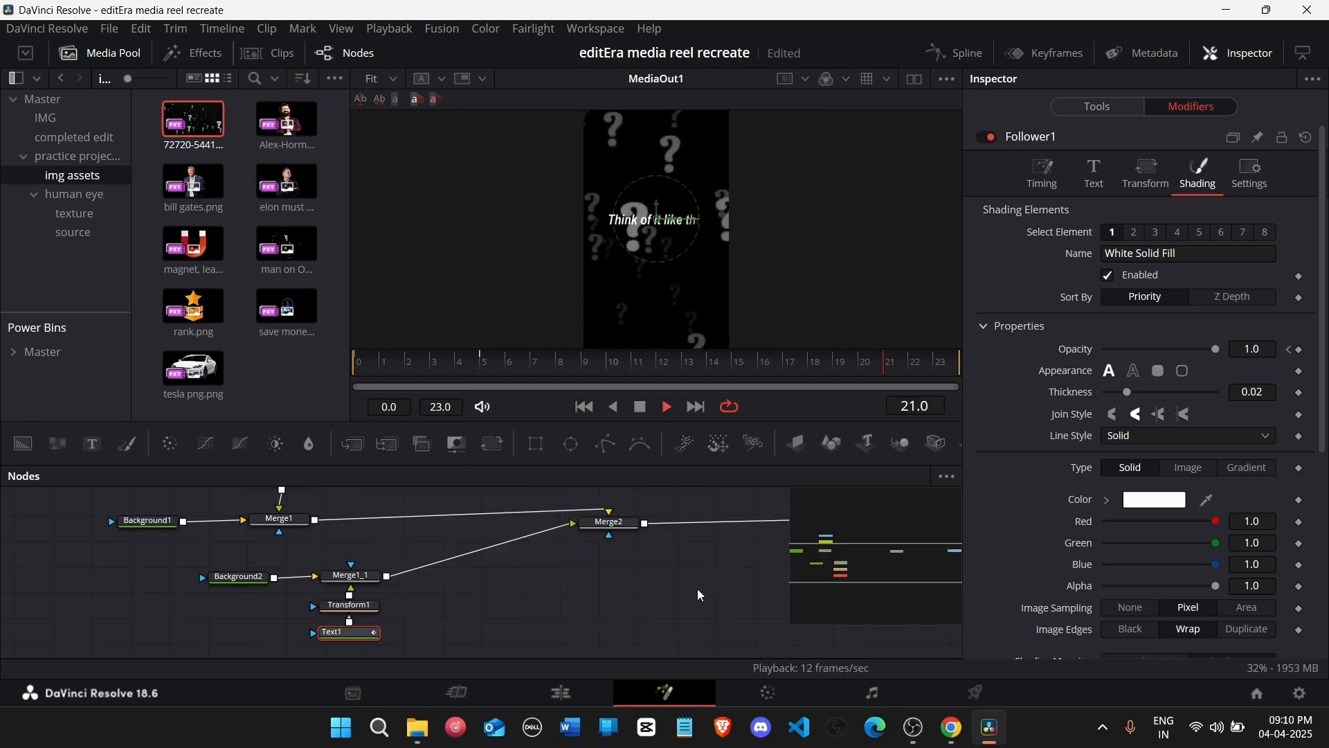
pyautogui.press('space')
# Step: Set the Follower's delay between characters to 0.5 and play back the composition
pyautogui.click(1042, 173)
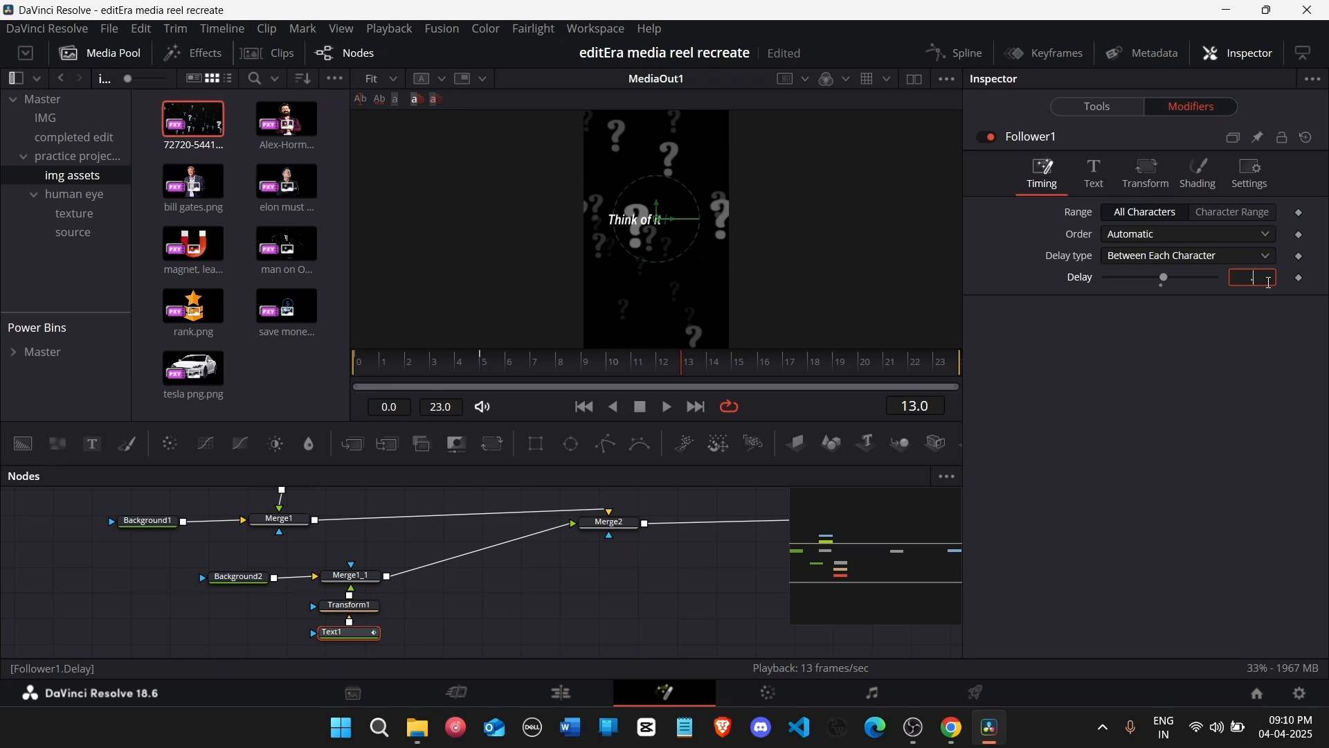
pyautogui.press('Return')
pyautogui.press('space')
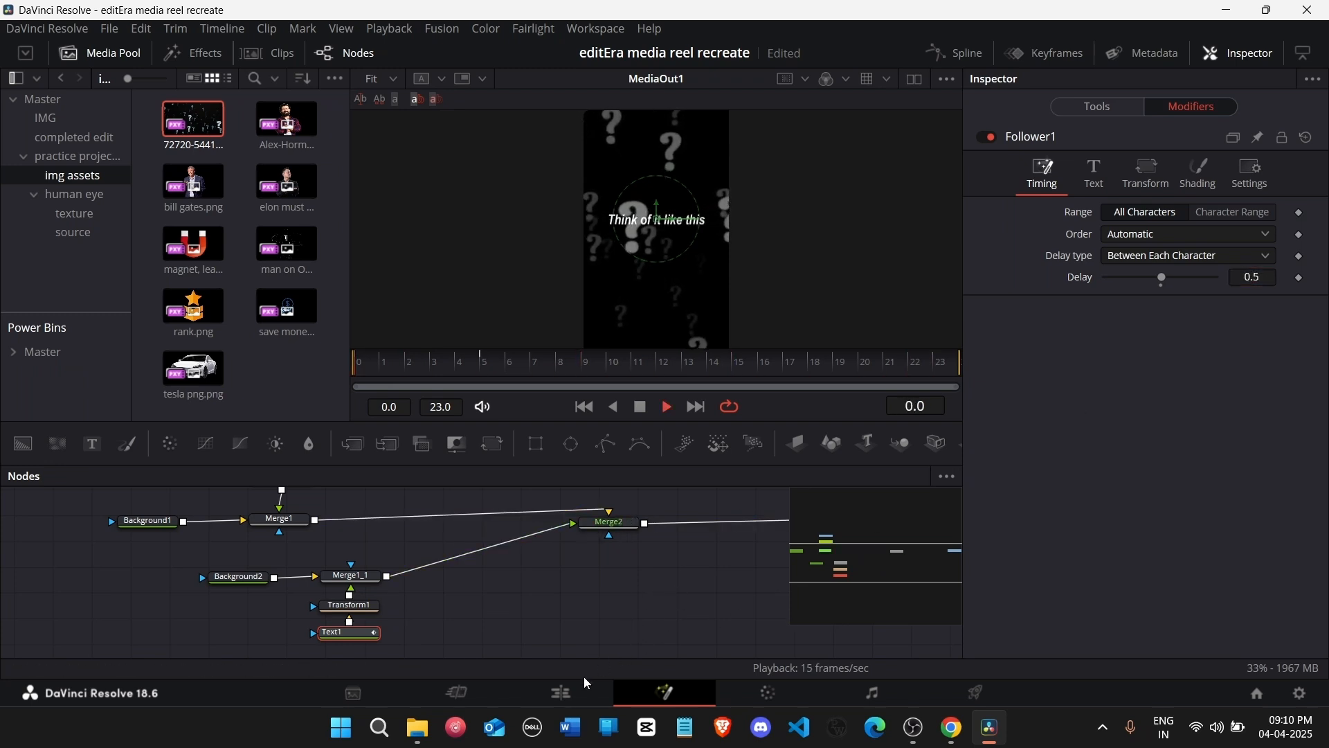
# Step: Return to the Edit page and play the question-mark shot on the timeline
pyautogui.click(561, 693)
pyautogui.moveTo(988, 487)
pyautogui.mouseDown()
pyautogui.moveTo(912, 468)
pyautogui.moveTo(1076, 482)
pyautogui.mouseUp()
pyautogui.press('space')
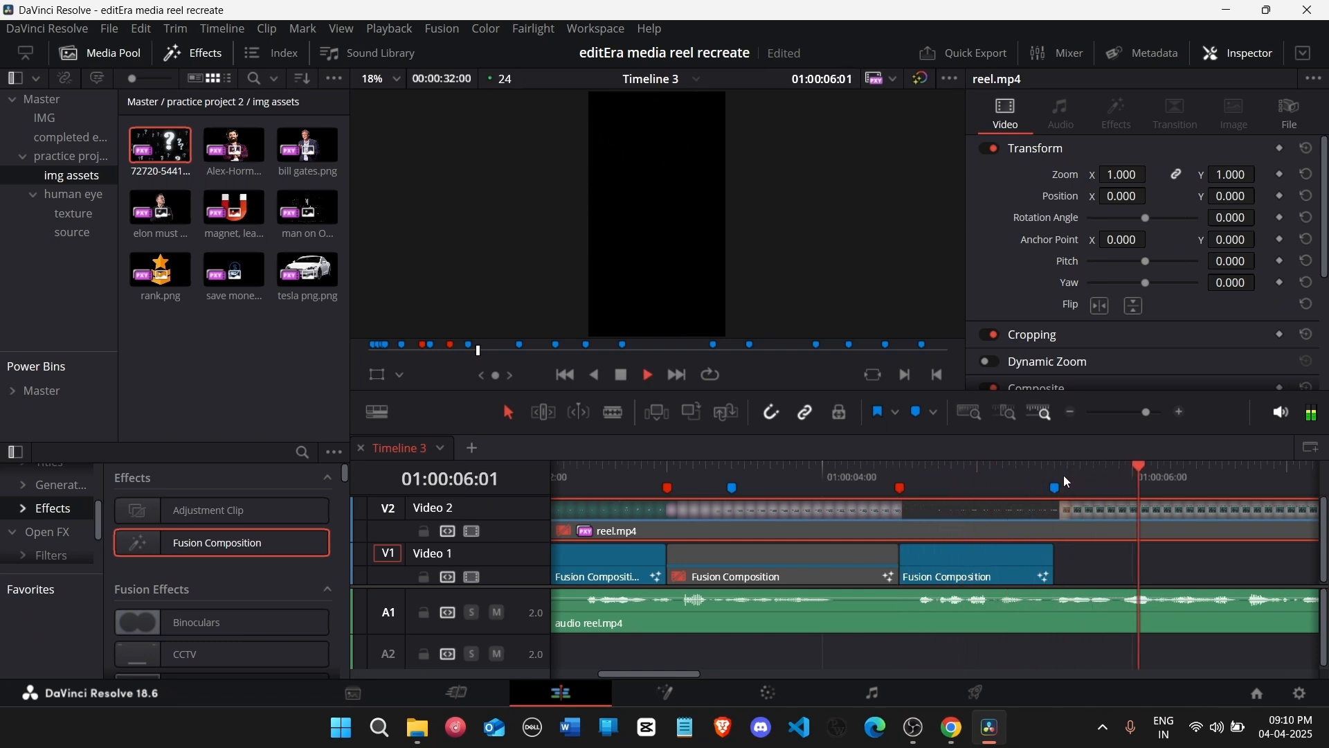
pyautogui.press('space')
pyautogui.hotkey('ctrl', '-')
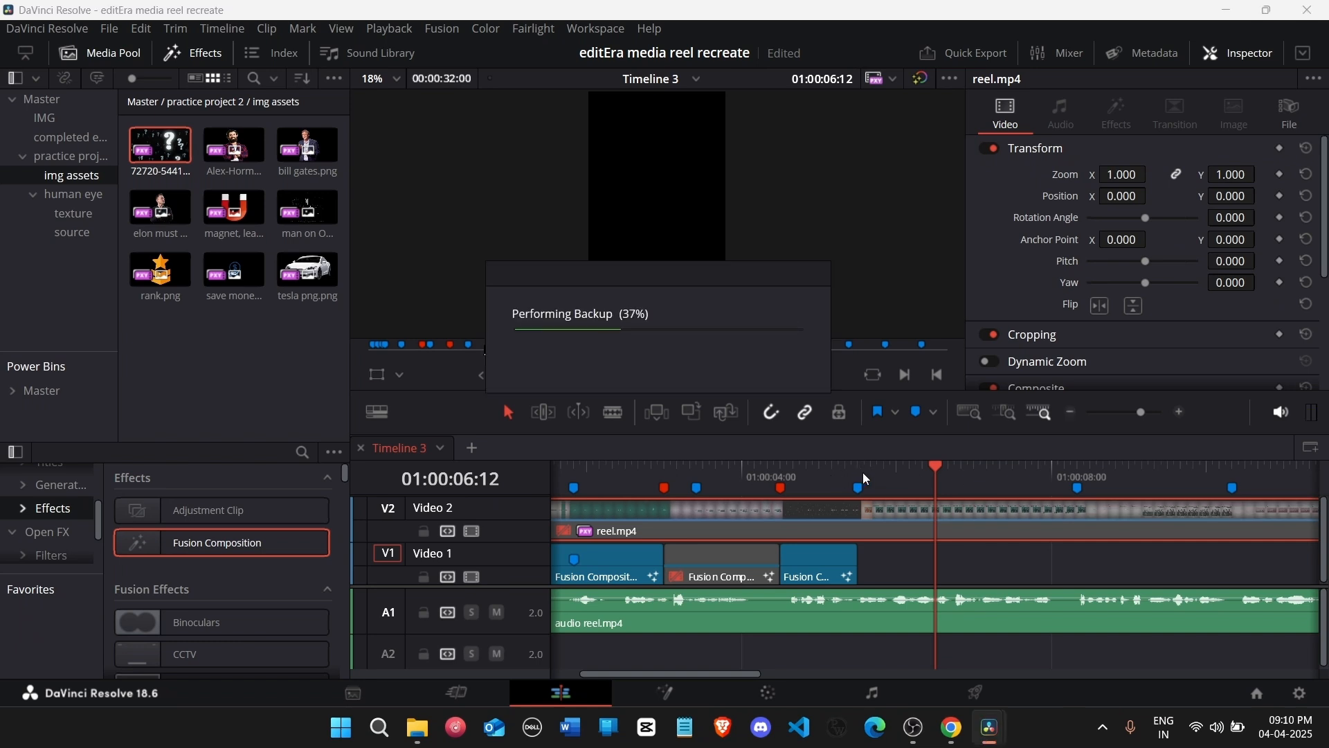
# Step: Enable reel.mp4 again and review the reference shot that follows the question-mark composition, up to Marker 5
pyautogui.click(863, 473)
pyautogui.click(899, 557)
pyautogui.click(895, 520)
pyautogui.press('d')
pyautogui.press('space')
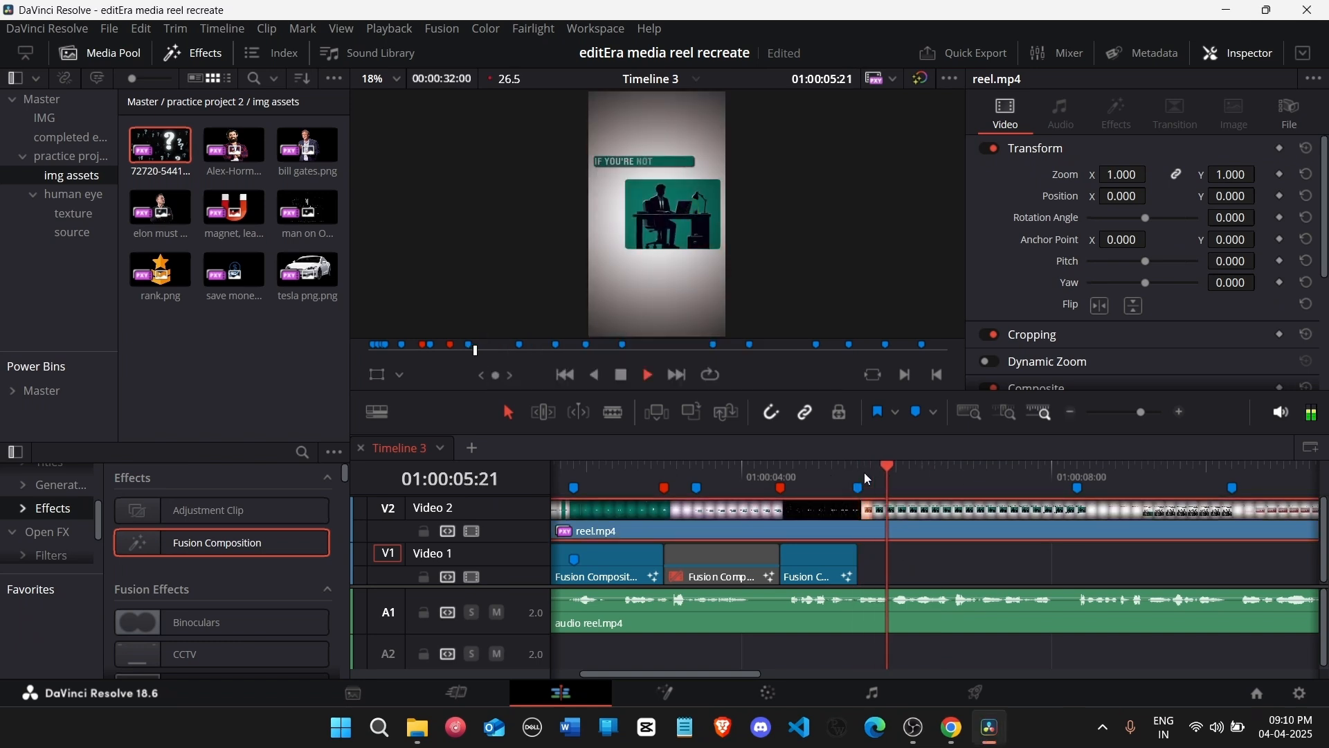
pyautogui.press('space')
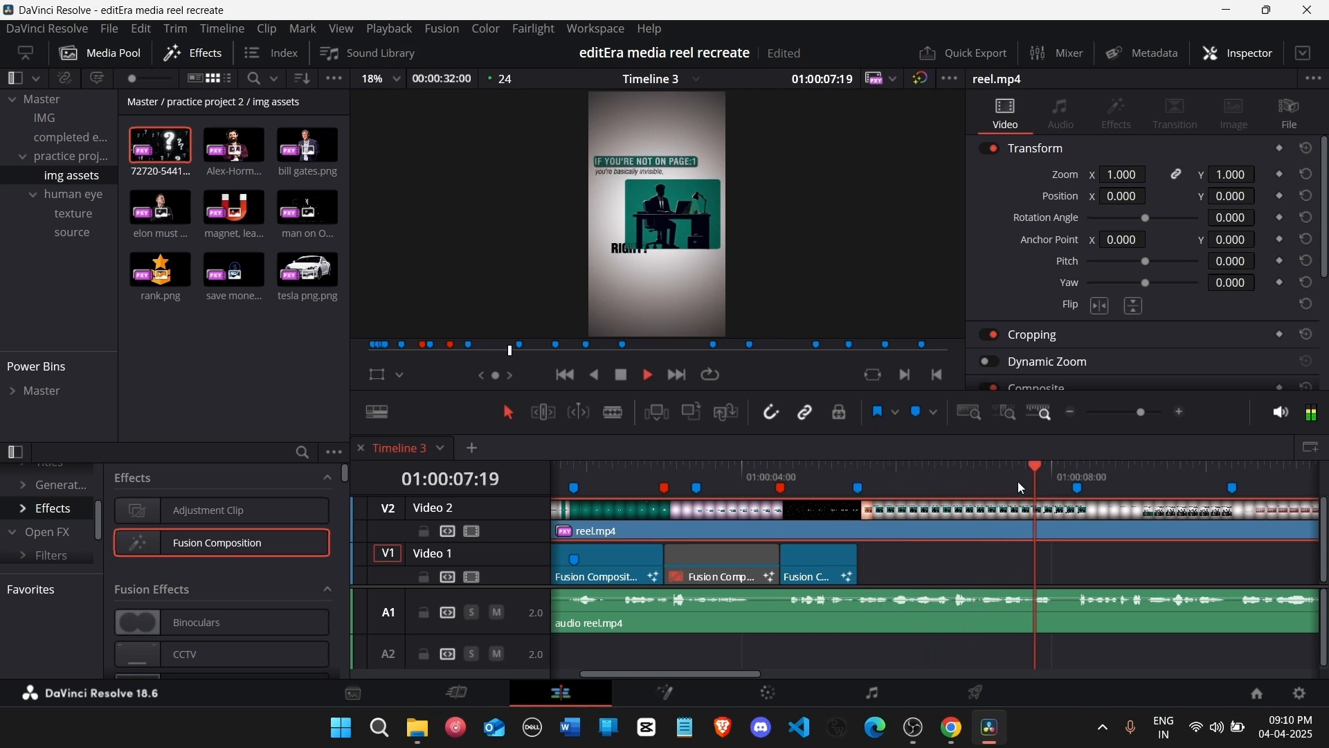
pyautogui.moveTo(1076, 474); pyautogui.dragTo(1081, 472)
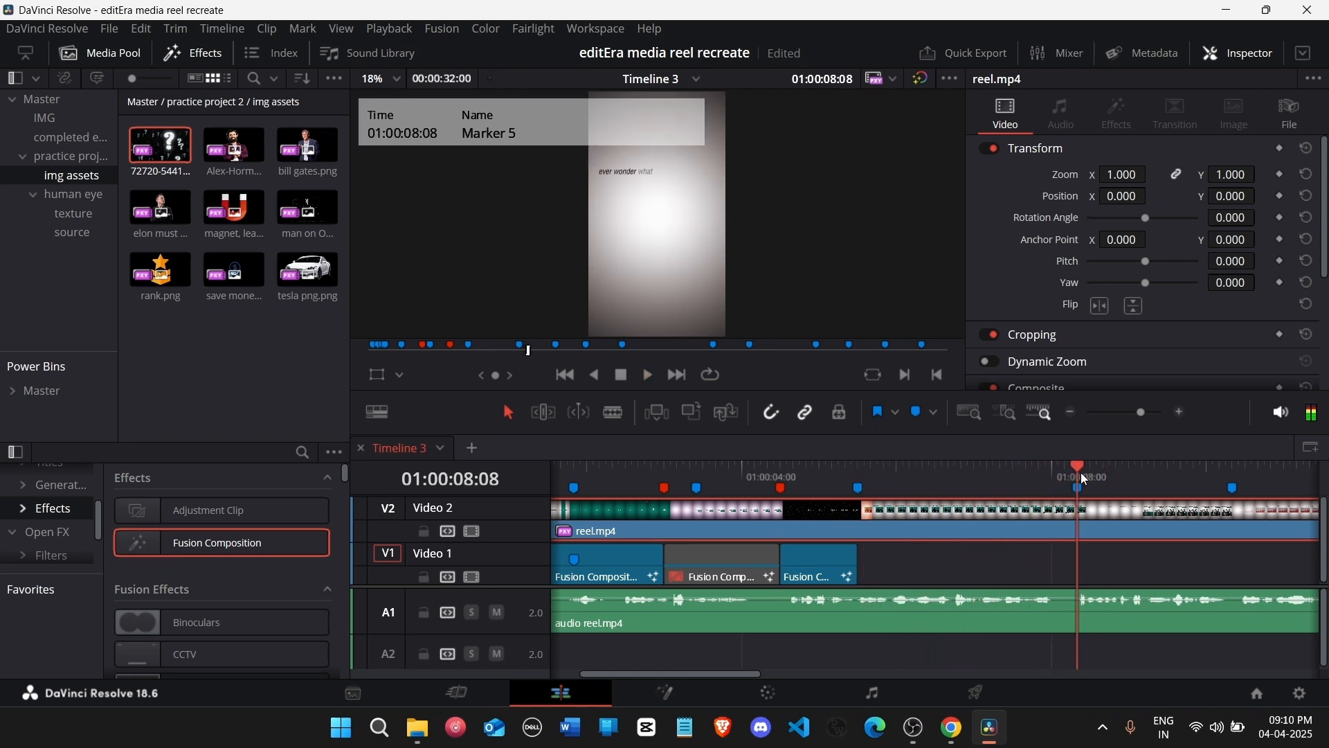
pyautogui.click(897, 479)
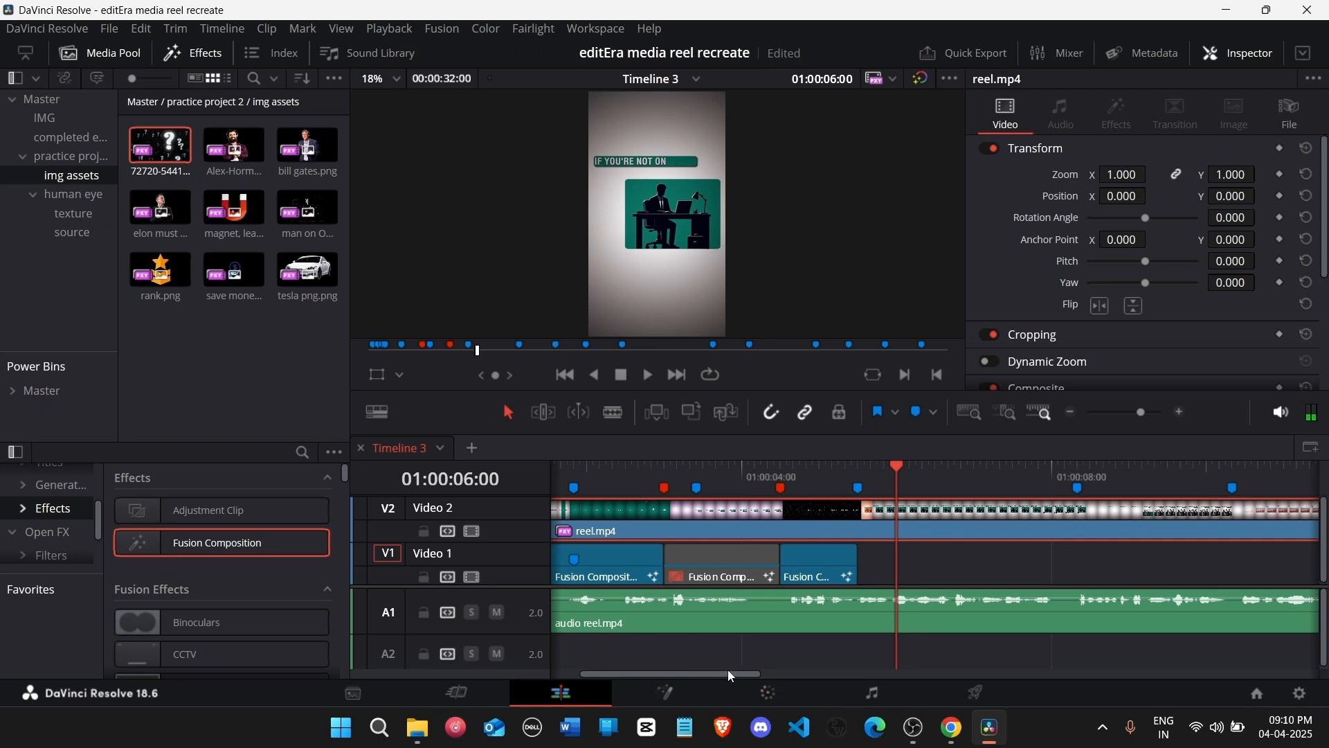
# Step: Copy the first Fusion Composition on Video 1 and paste it directly after the question-mark composition
pyautogui.moveTo(728, 670); pyautogui.dragTo(701, 670)
pyautogui.click(646, 580)
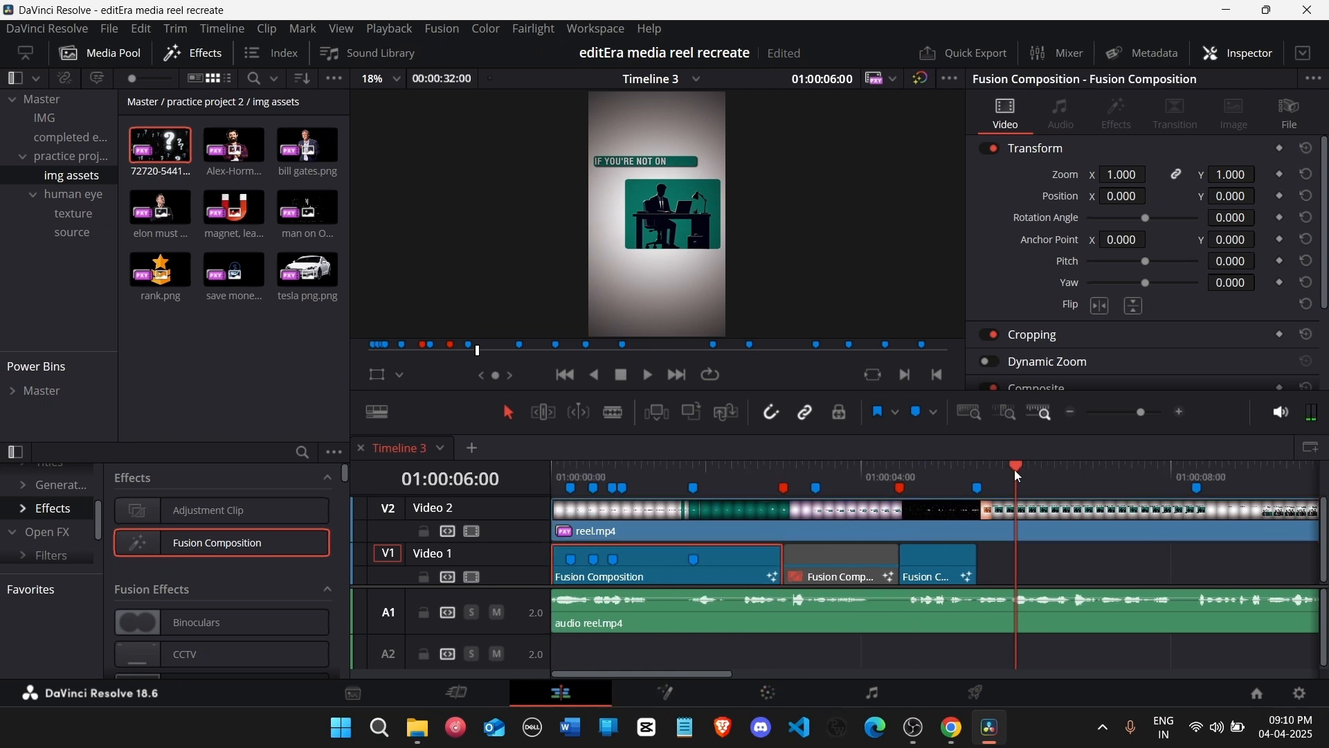
pyautogui.click(976, 480)
pyautogui.hotkey('ctrl', 'v')
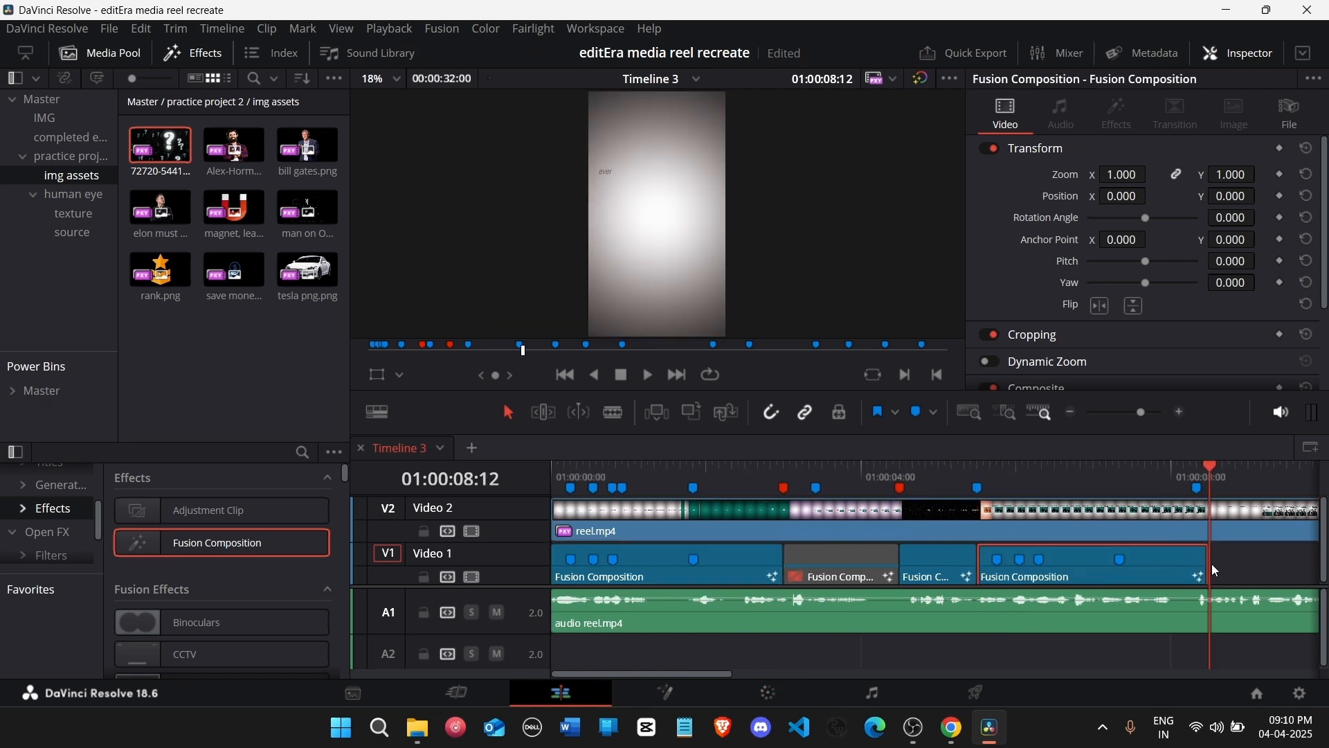
# Step: Trim the pasted Fusion Composition on Video 1 to end at Marker 5 and compare the shot with reel.mp4 disabled and enabled
pyautogui.moveTo(1207, 565); pyautogui.dragTo(1191, 565)
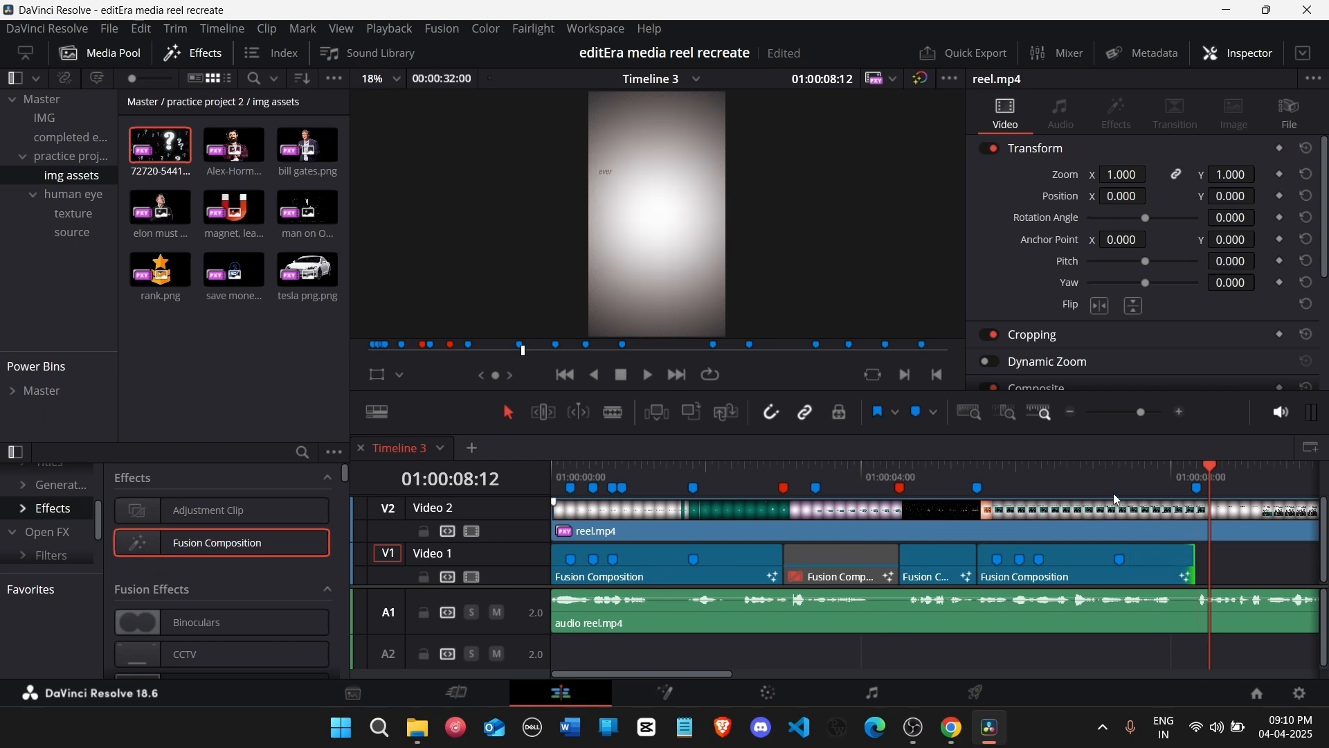
pyautogui.moveTo(1116, 488); pyautogui.dragTo(1149, 487)
pyautogui.click(1152, 526)
pyautogui.press('d')
pyautogui.press('d')
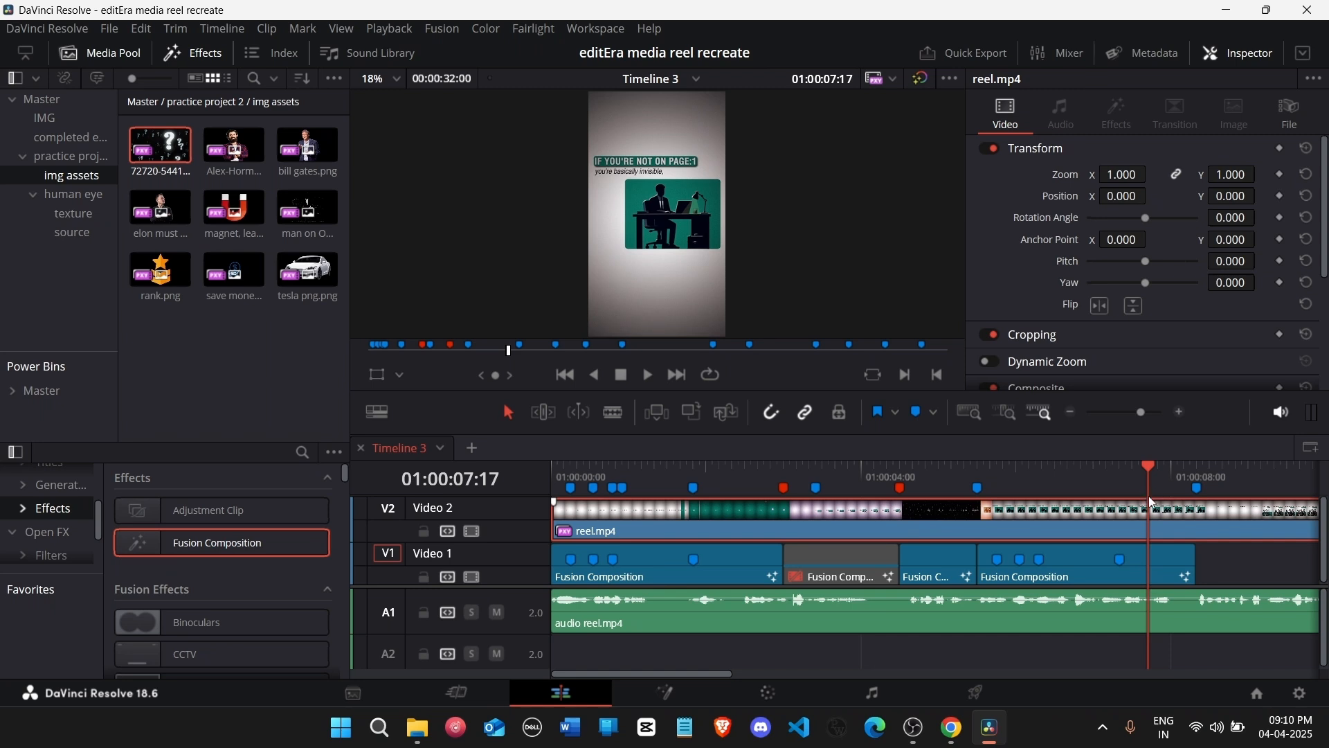
pyautogui.press('d')
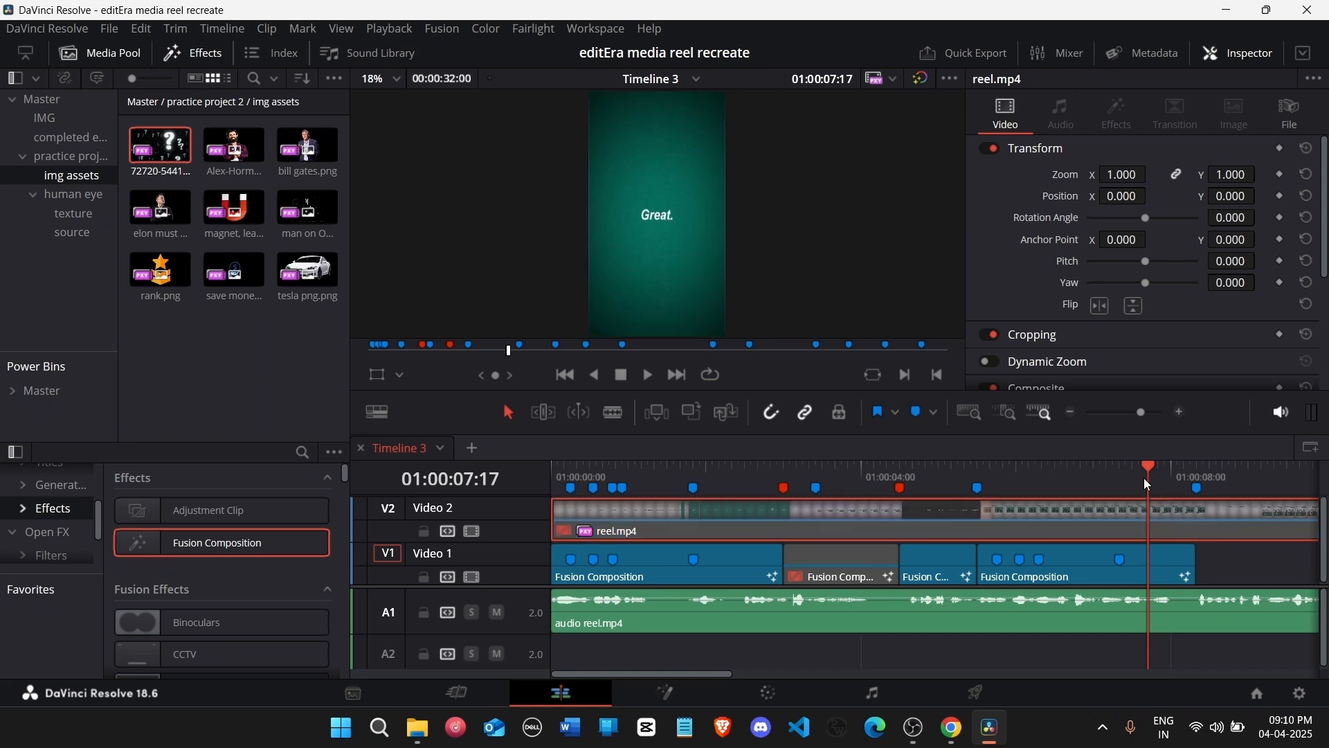
pyautogui.moveTo(1146, 478); pyautogui.dragTo(1173, 500)
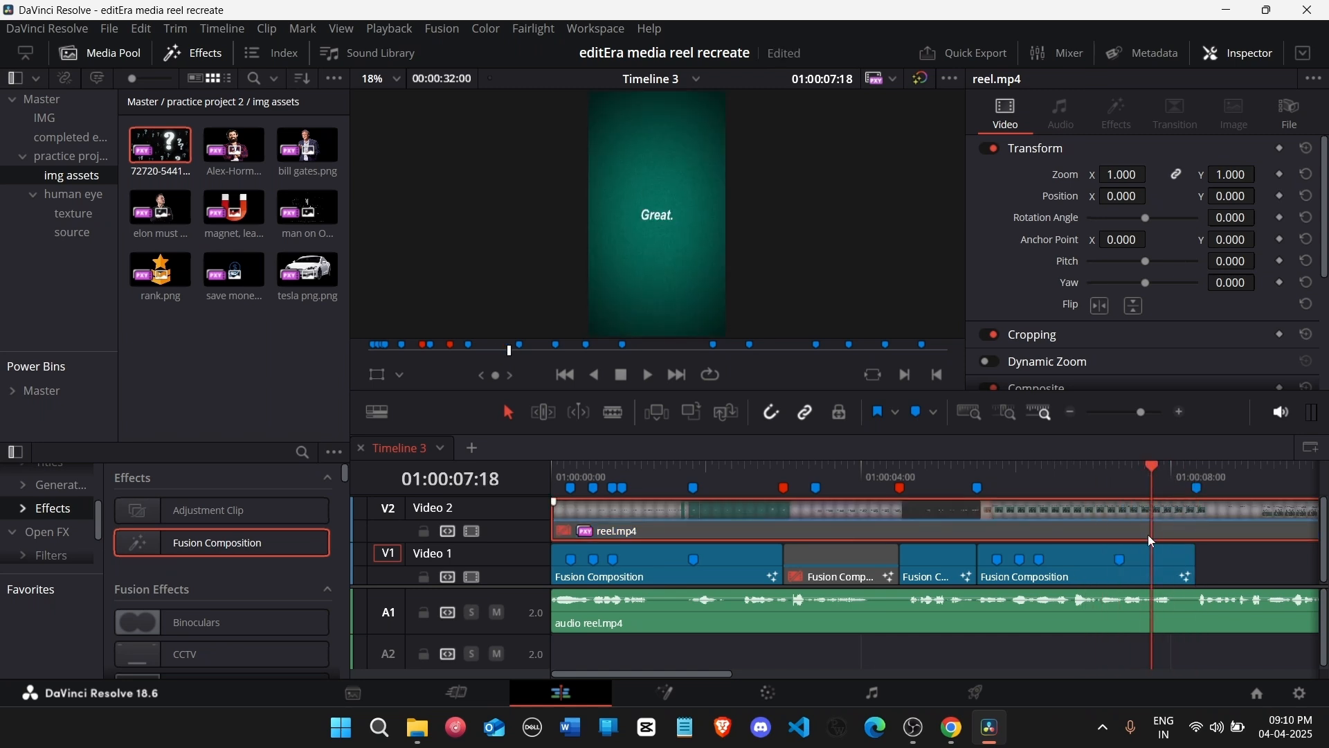
pyautogui.press('d')
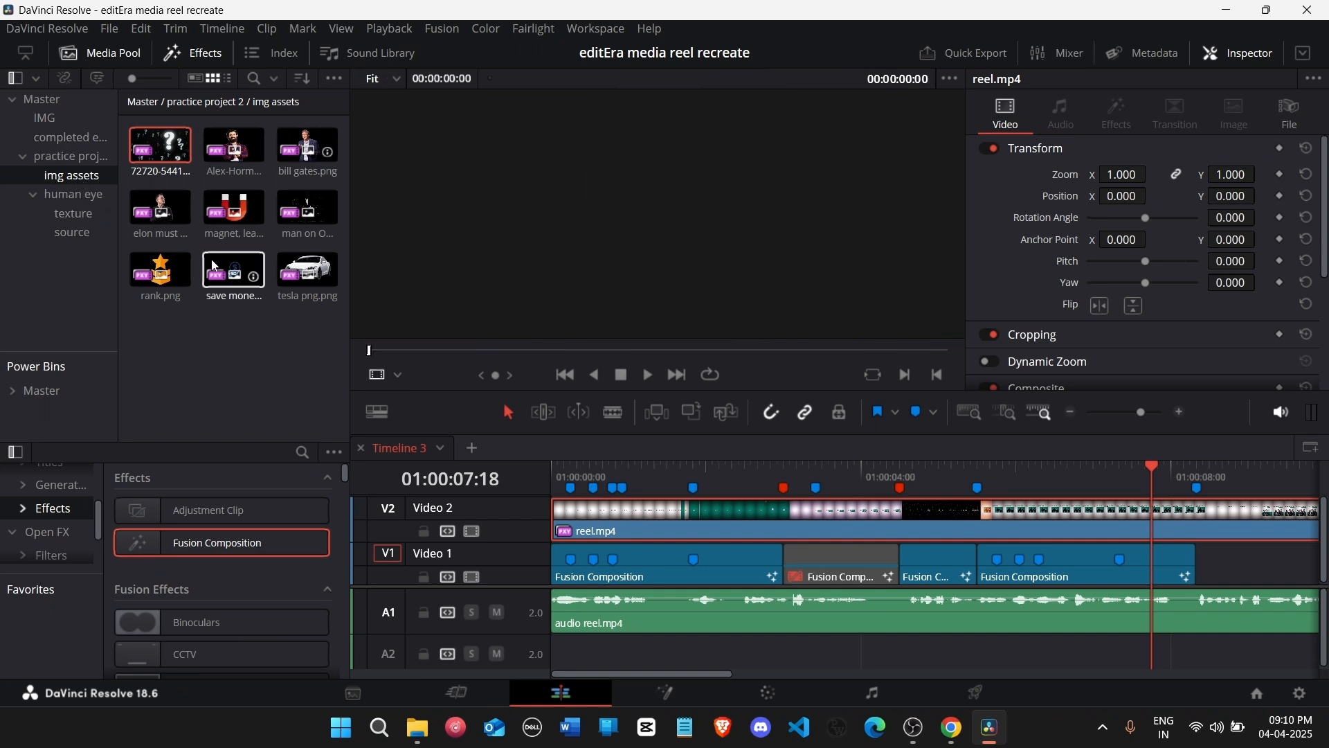
# Step: Disable reel.mp4 and open the pasted composition in Fusion with the playhead at 01:00:06:01
pyautogui.moveTo(988, 479)
pyautogui.mouseDown()
pyautogui.moveTo(1041, 483)
pyautogui.moveTo(1020, 488)
pyautogui.mouseUp()
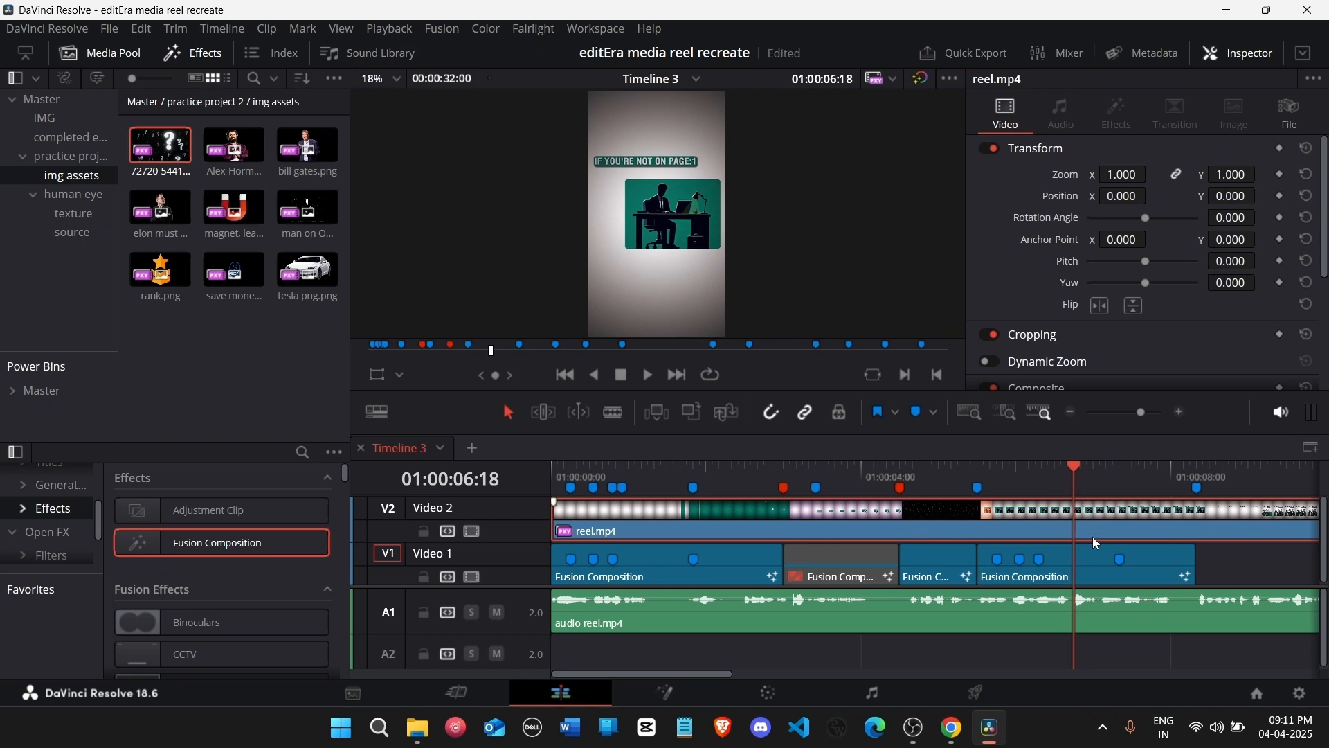
pyautogui.click(1087, 571)
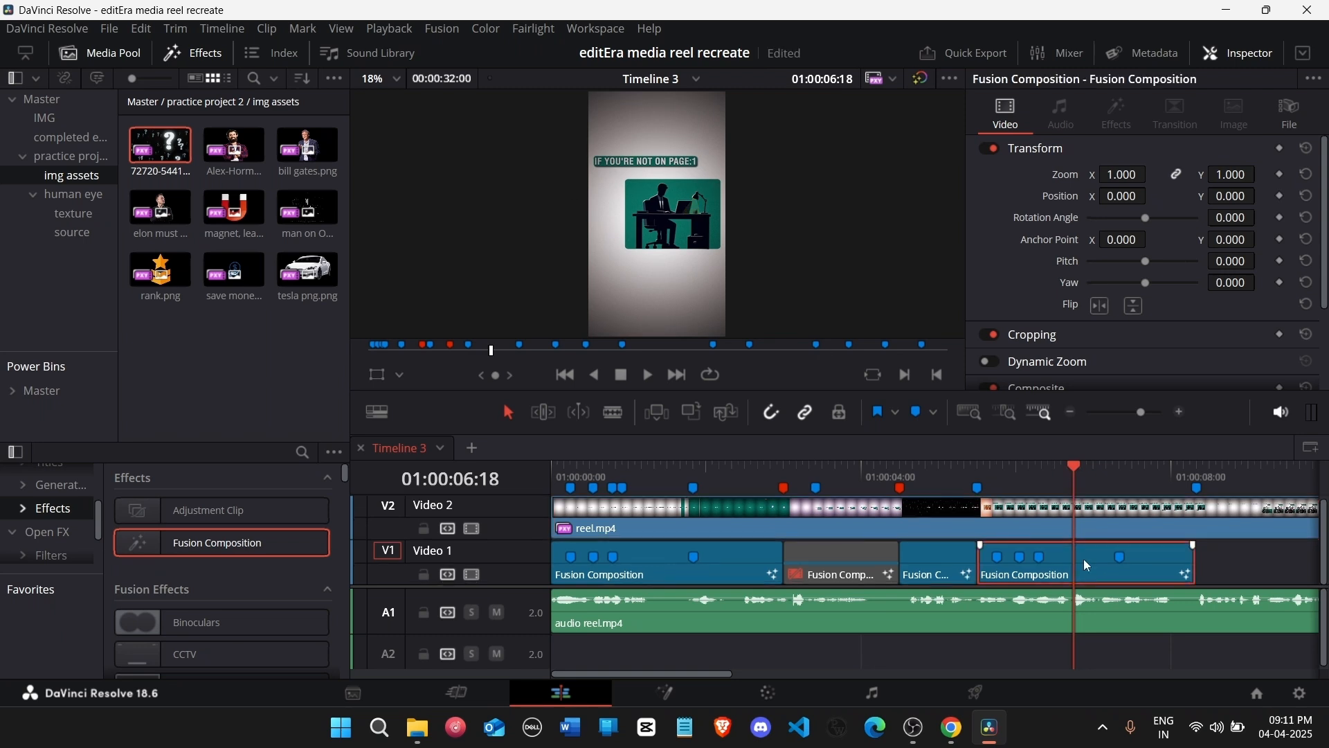
pyautogui.click(1057, 517)
pyautogui.click(1029, 489)
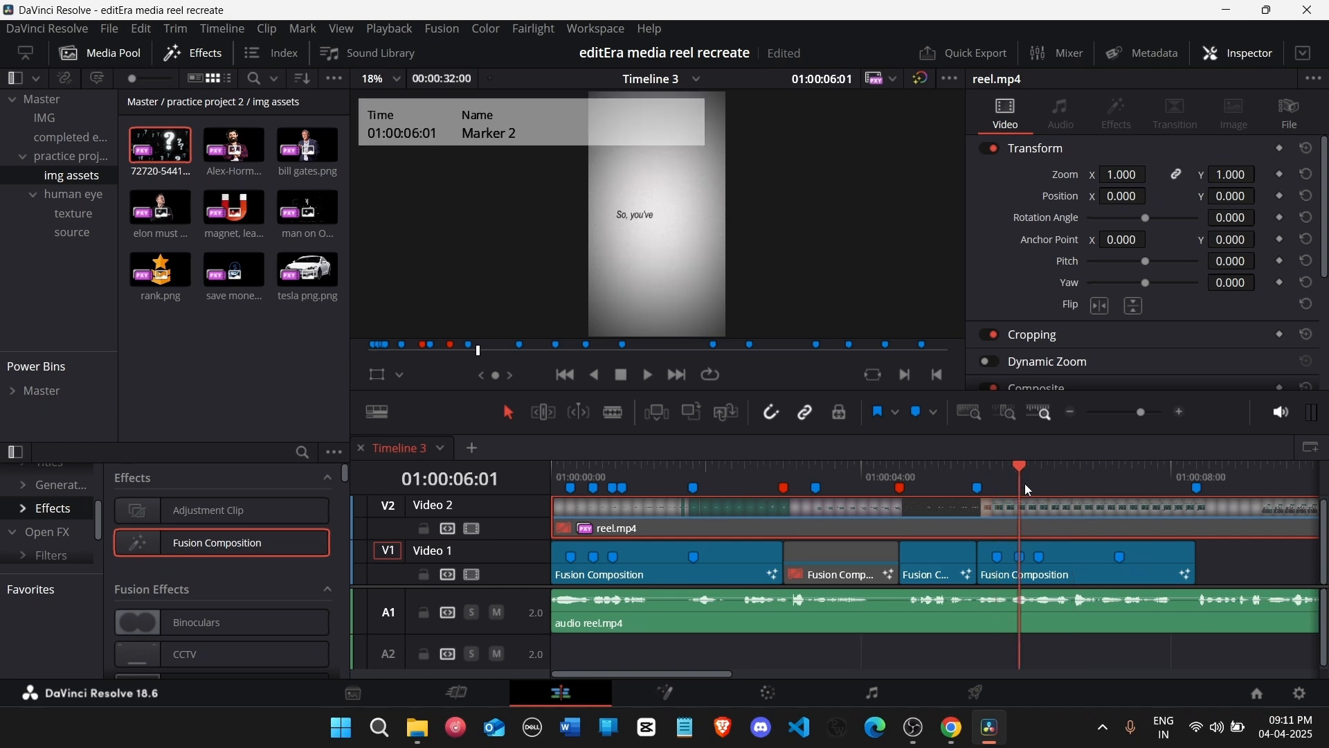
pyautogui.click(659, 685)
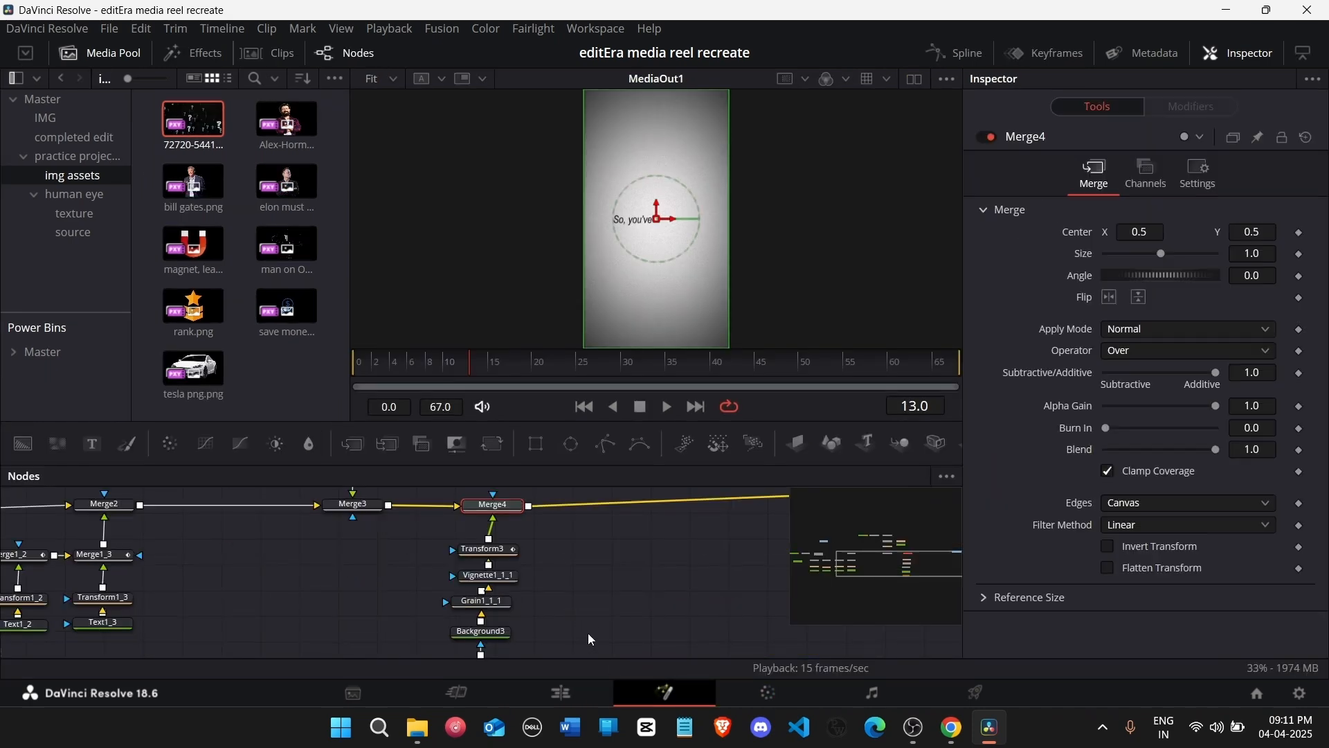
# Step: Delete Merge4 and its branch: Transform3, Vignette1_1_1, Grain1_1_1, Background3 and the ellipse mask
pyautogui.scroll(-3, 572, 627)
pyautogui.moveTo(571, 621); pyautogui.dragTo(513, 499)
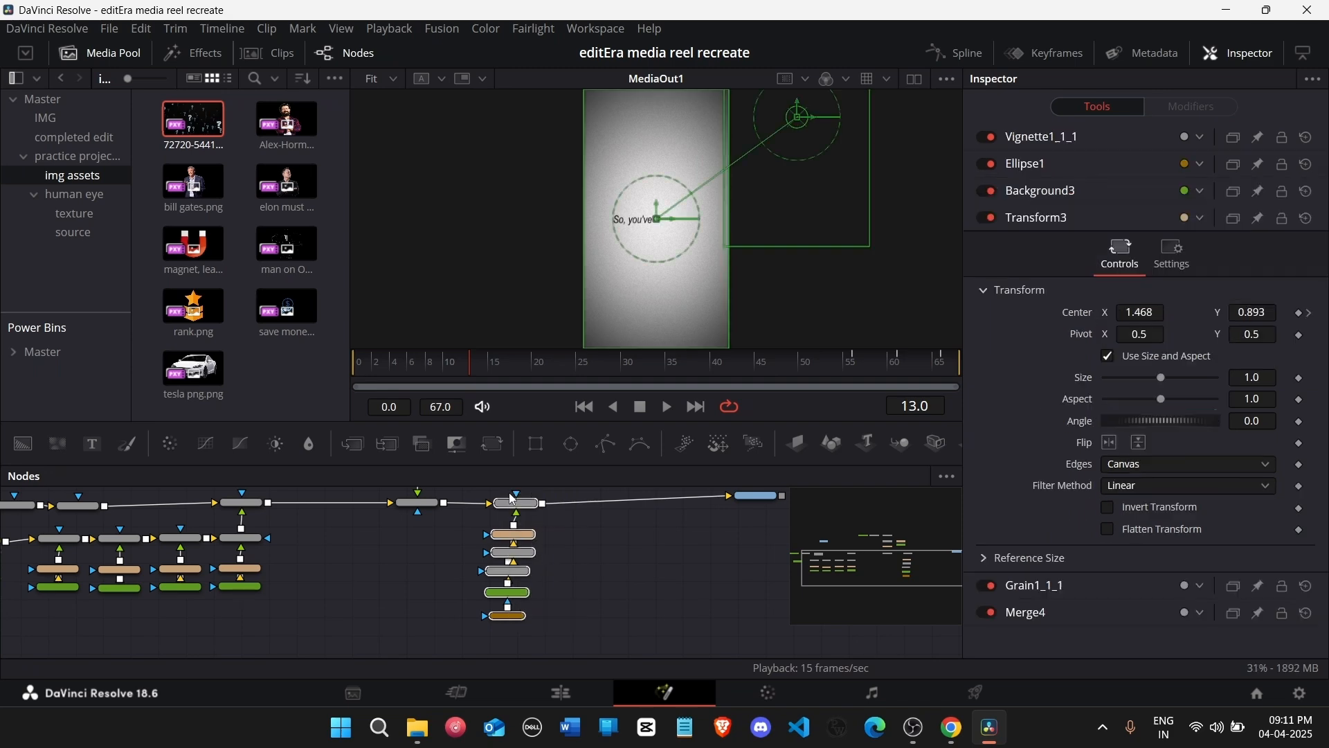
pyautogui.press('Delete')
pyautogui.scroll(2, 563, 588)
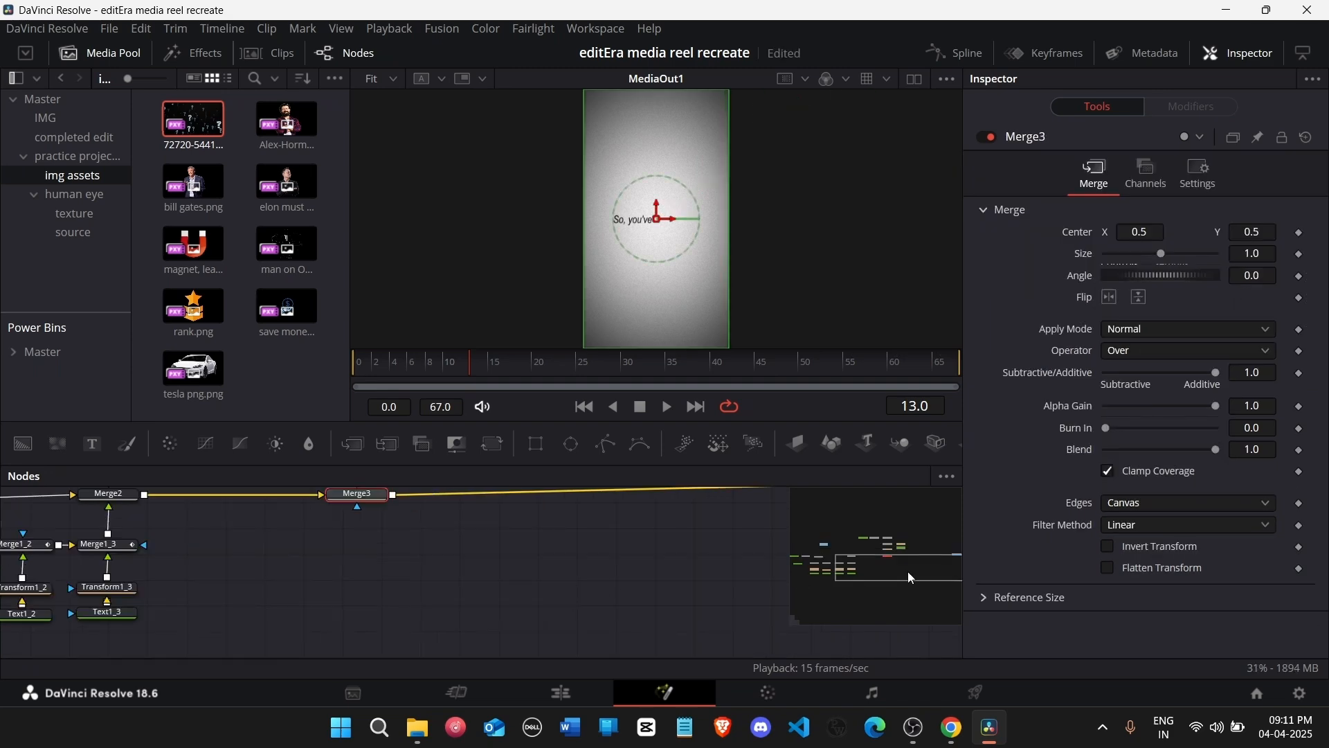
# Step: Delete the three extra text branches from Merge1_1 to Merge1_3 and move the remaining Background2, Merge1, Transform1 and Text1 group beneath Merge2
pyautogui.moveTo(907, 571); pyautogui.dragTo(847, 569)
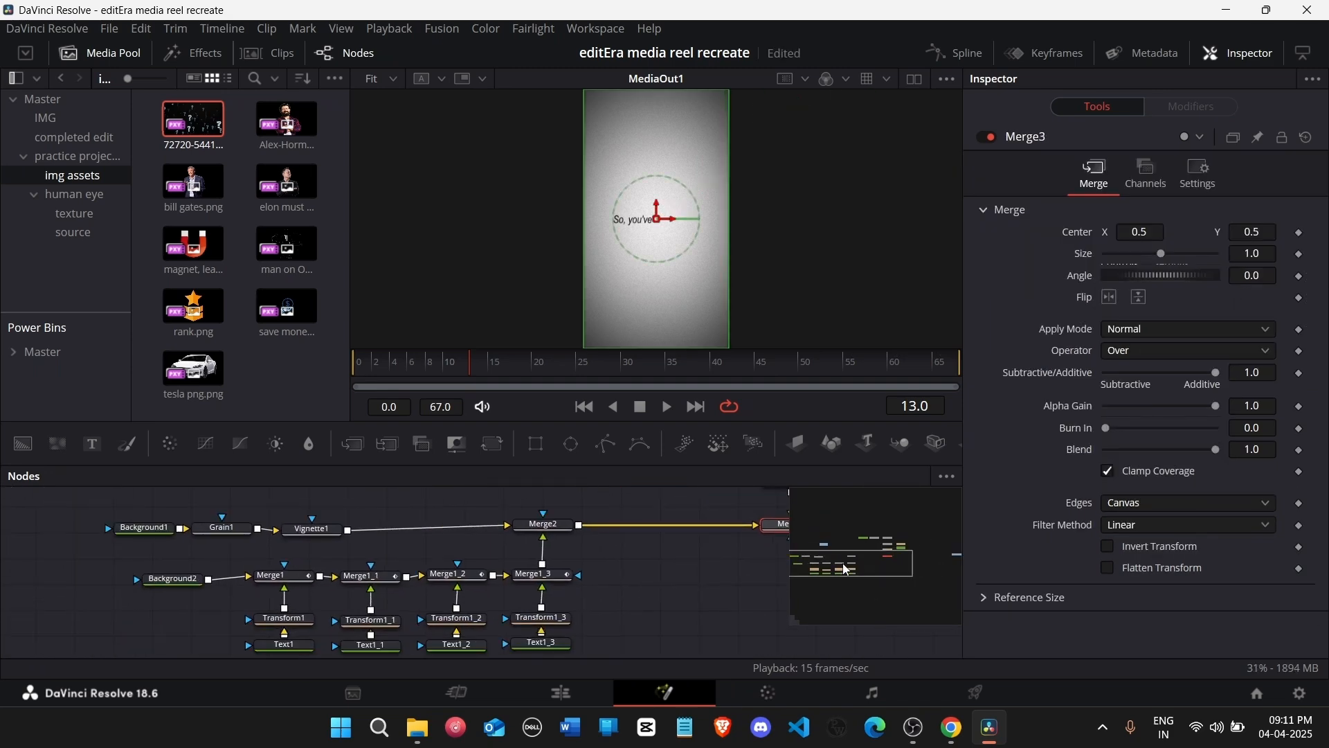
pyautogui.moveTo(291, 556); pyautogui.dragTo(360, 495)
pyautogui.press('Delete')
pyautogui.moveTo(151, 571); pyautogui.dragTo(371, 658)
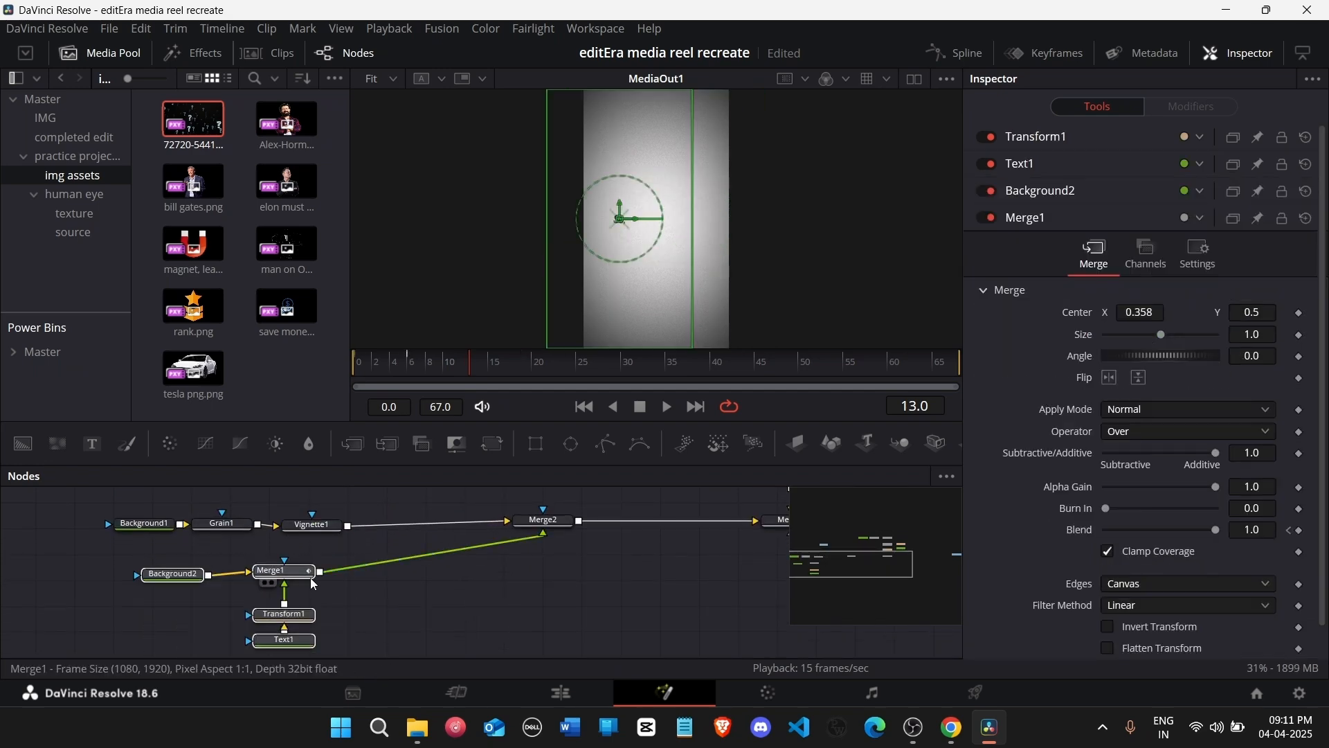
pyautogui.moveTo(310, 581); pyautogui.dragTo(572, 570)
# Step: Play the composition from its first frame and select Merge2
pyautogui.moveTo(852, 560); pyautogui.dragTo(886, 547)
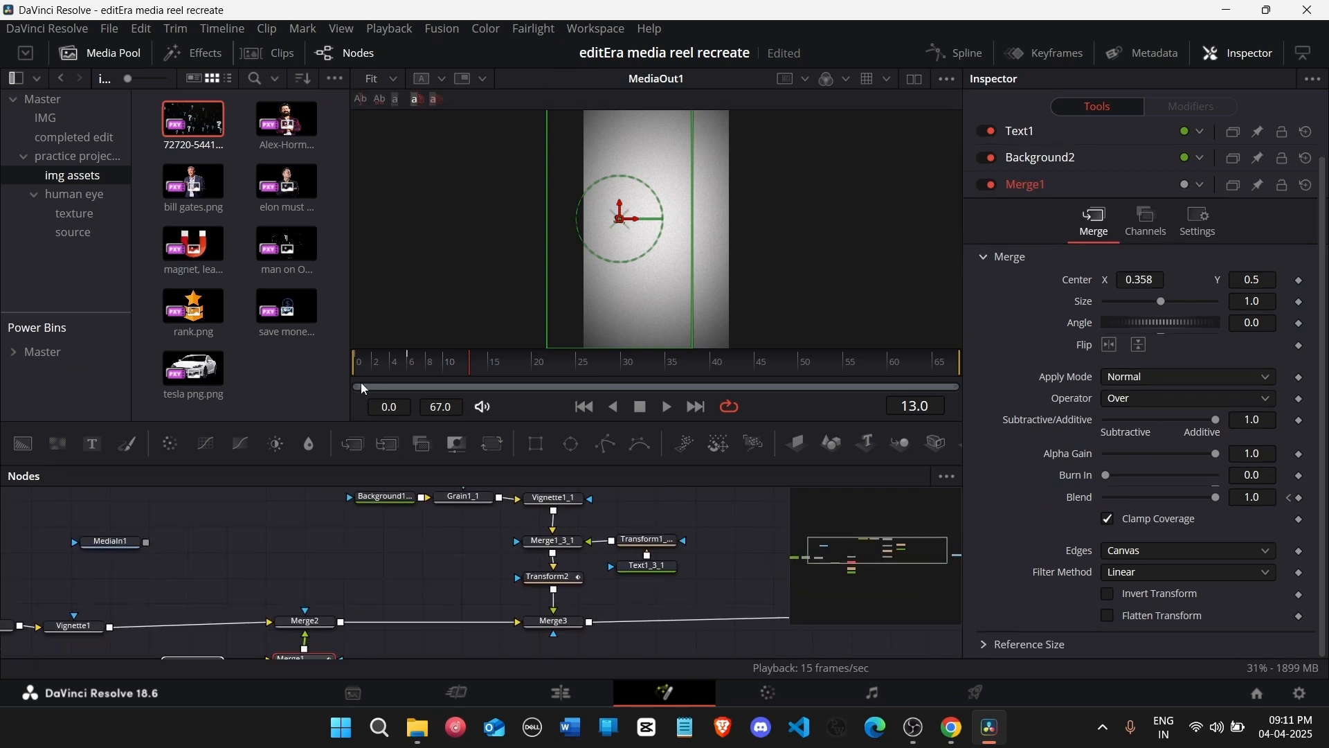
pyautogui.moveTo(363, 368); pyautogui.dragTo(339, 364)
pyautogui.press('space')
pyautogui.click(309, 621)
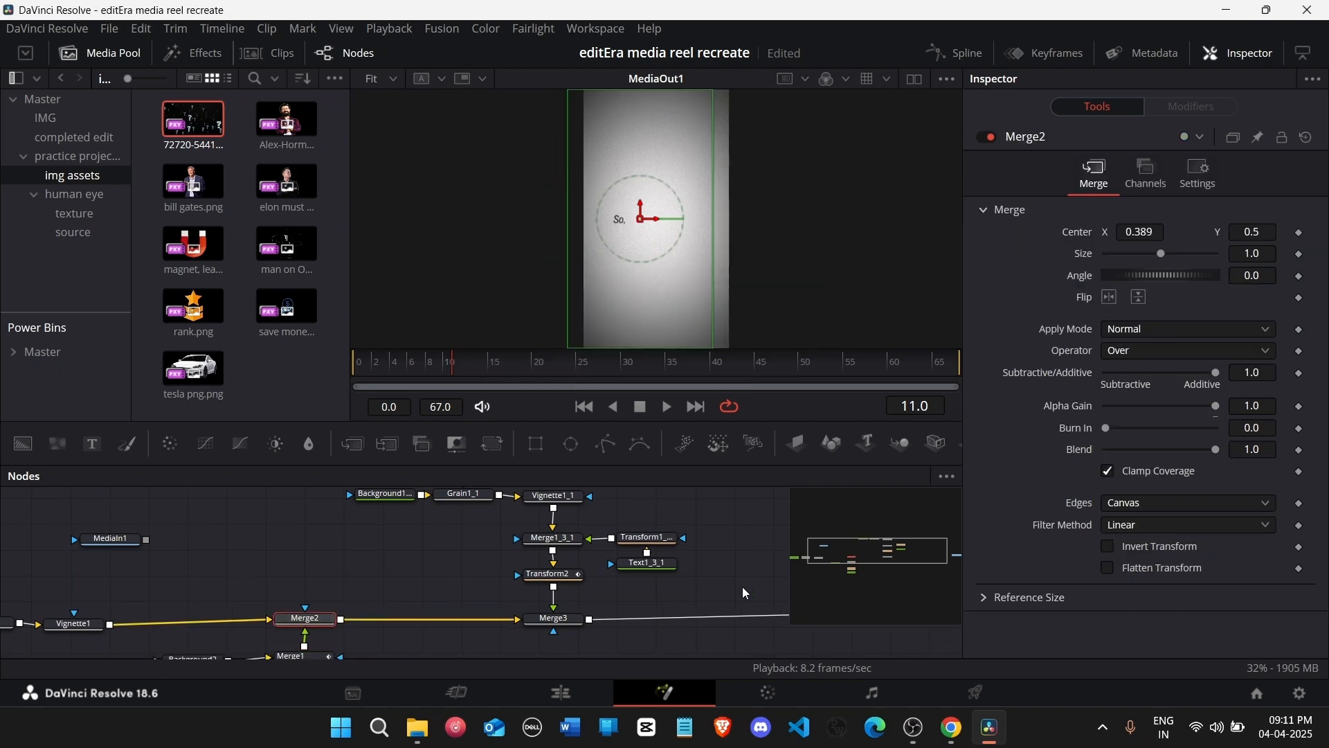
# Step: Delete Vignette1_1 and the Merge1_3_1 branch that holds the "Great." text
pyautogui.scroll(3, 612, 601)
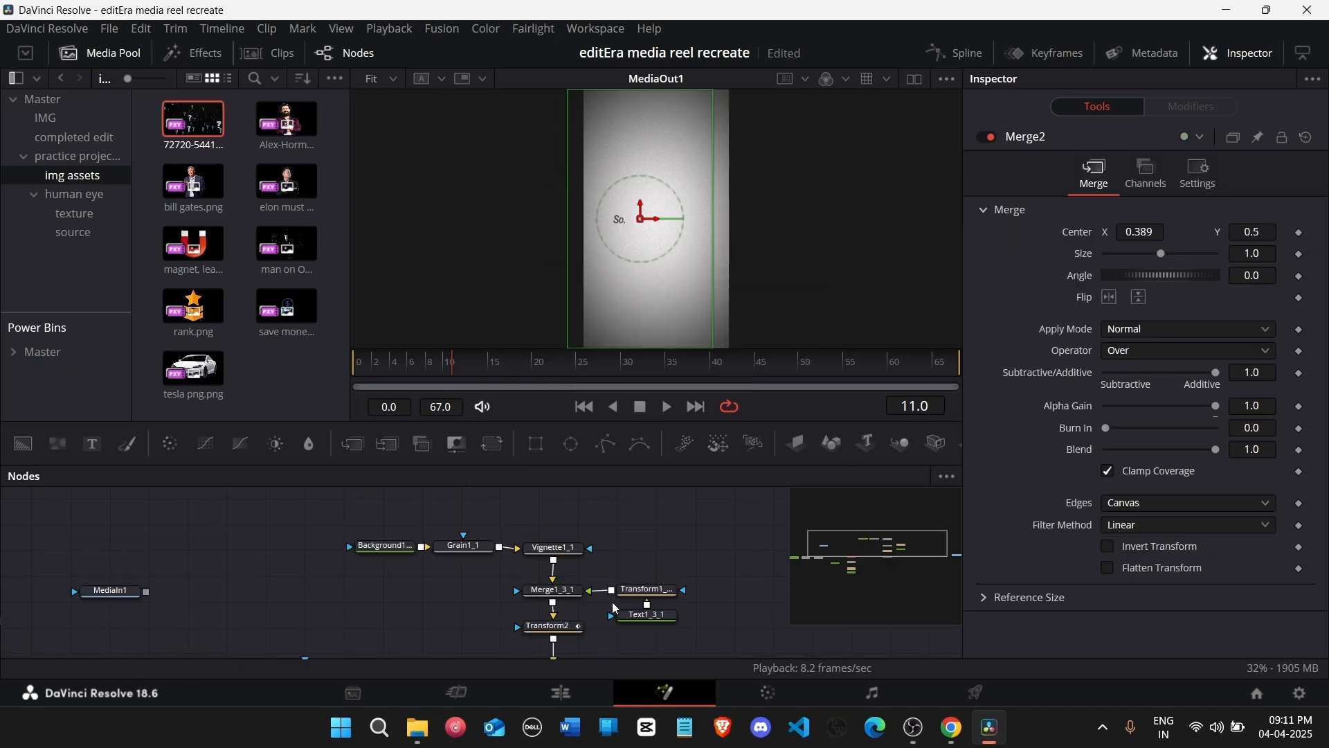
pyautogui.moveTo(303, 524); pyautogui.dragTo(663, 559)
pyautogui.click(564, 547)
pyautogui.press('Delete')
pyautogui.scroll(-3, 599, 540)
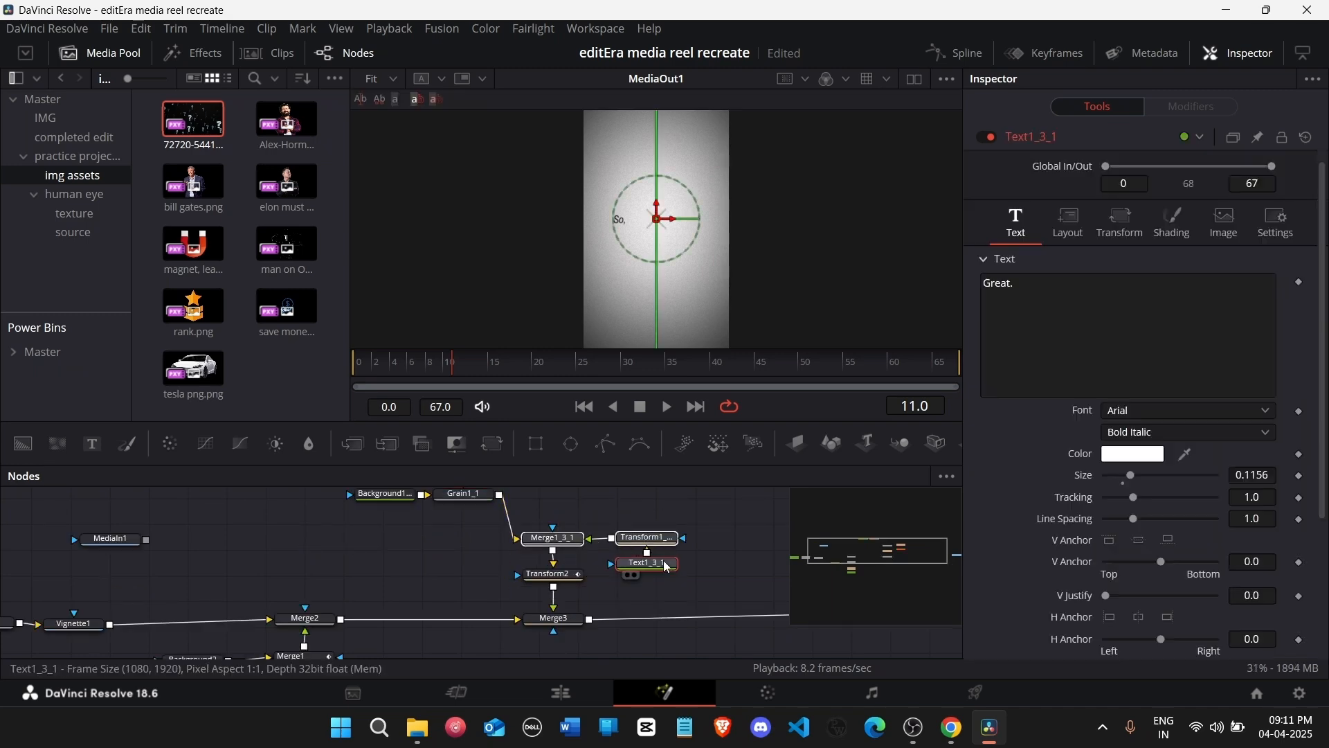
pyautogui.press('Delete')
# Step: Extract Merge3 from the main node chain and delete the Transform2 node
pyautogui.scroll(1, 327, 537)
pyautogui.moveTo(319, 515); pyautogui.dragTo(551, 570)
pyautogui.scroll(-1, 630, 579)
pyautogui.moveTo(552, 620); pyautogui.dragTo(688, 557)
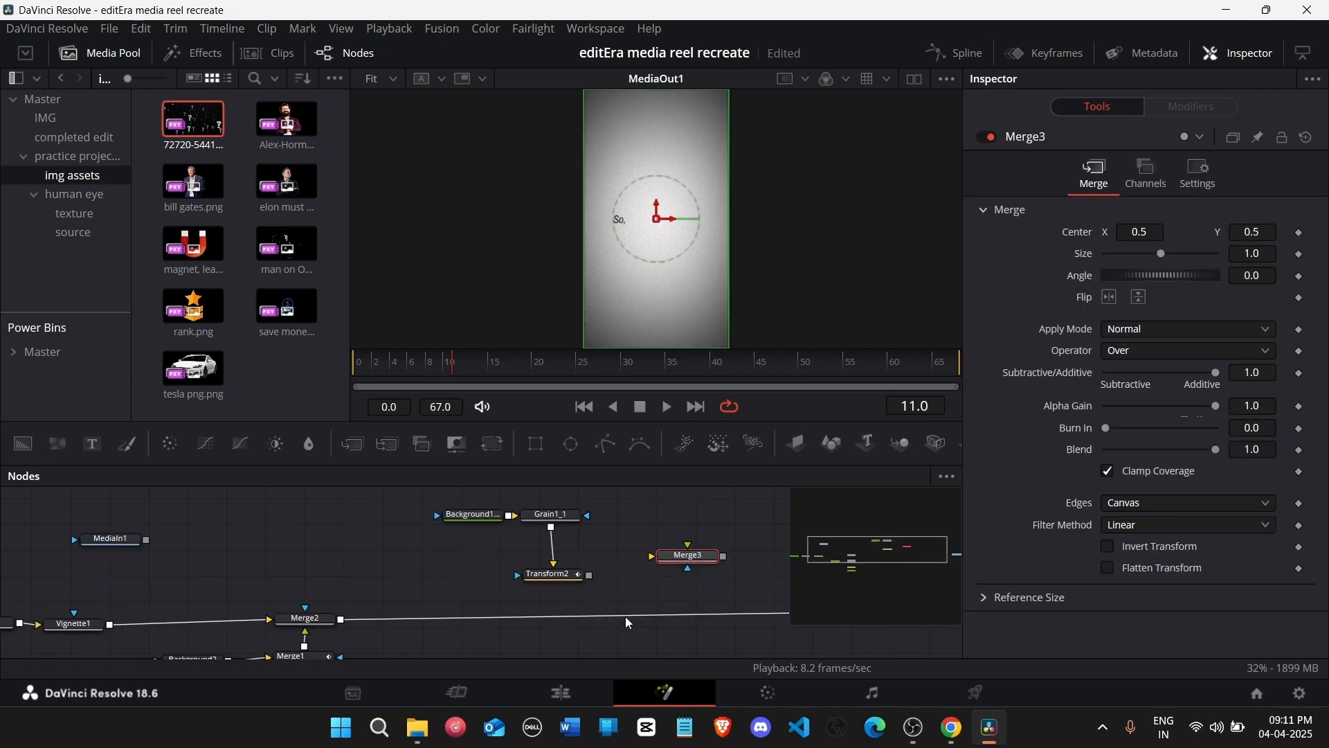
pyautogui.scroll(-1, 396, 584)
pyautogui.click(575, 524)
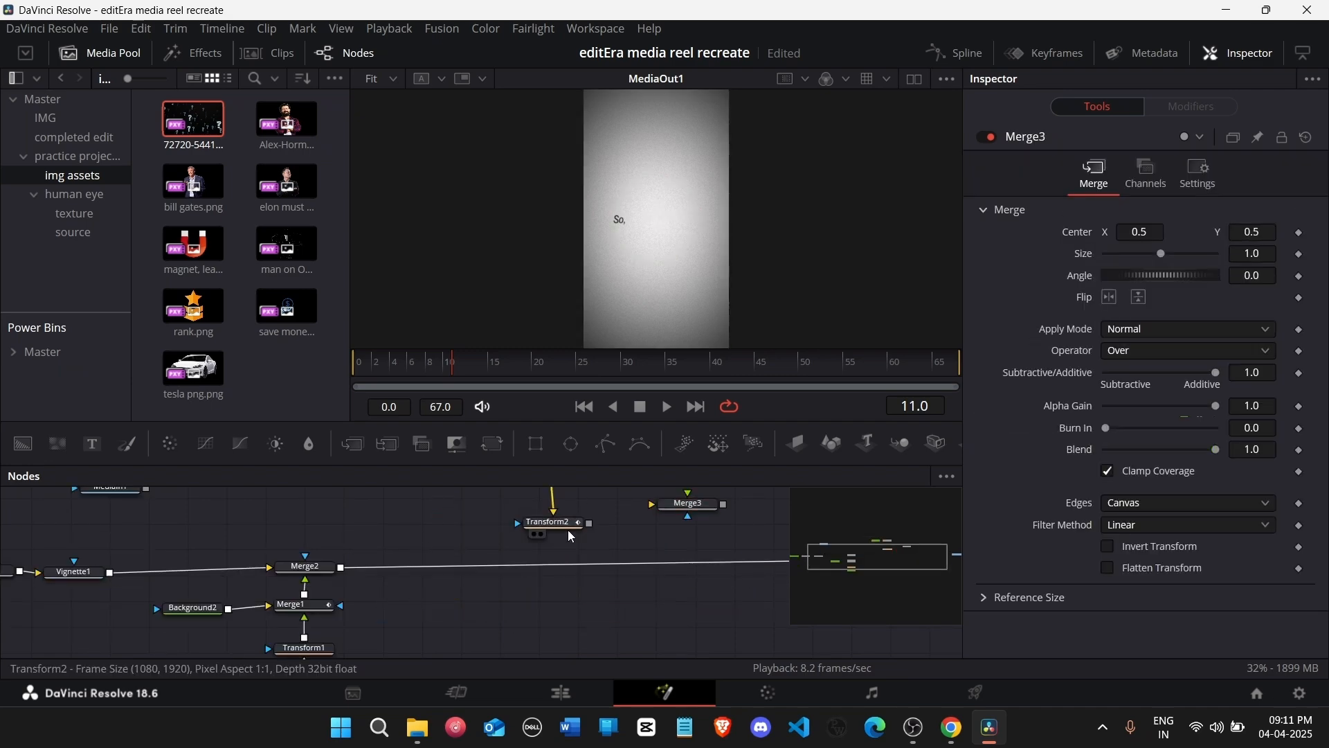
pyautogui.press('Delete')
# Step: Change the Text1 node's text to "if you're not on page 1"
pyautogui.scroll(-2, 326, 596)
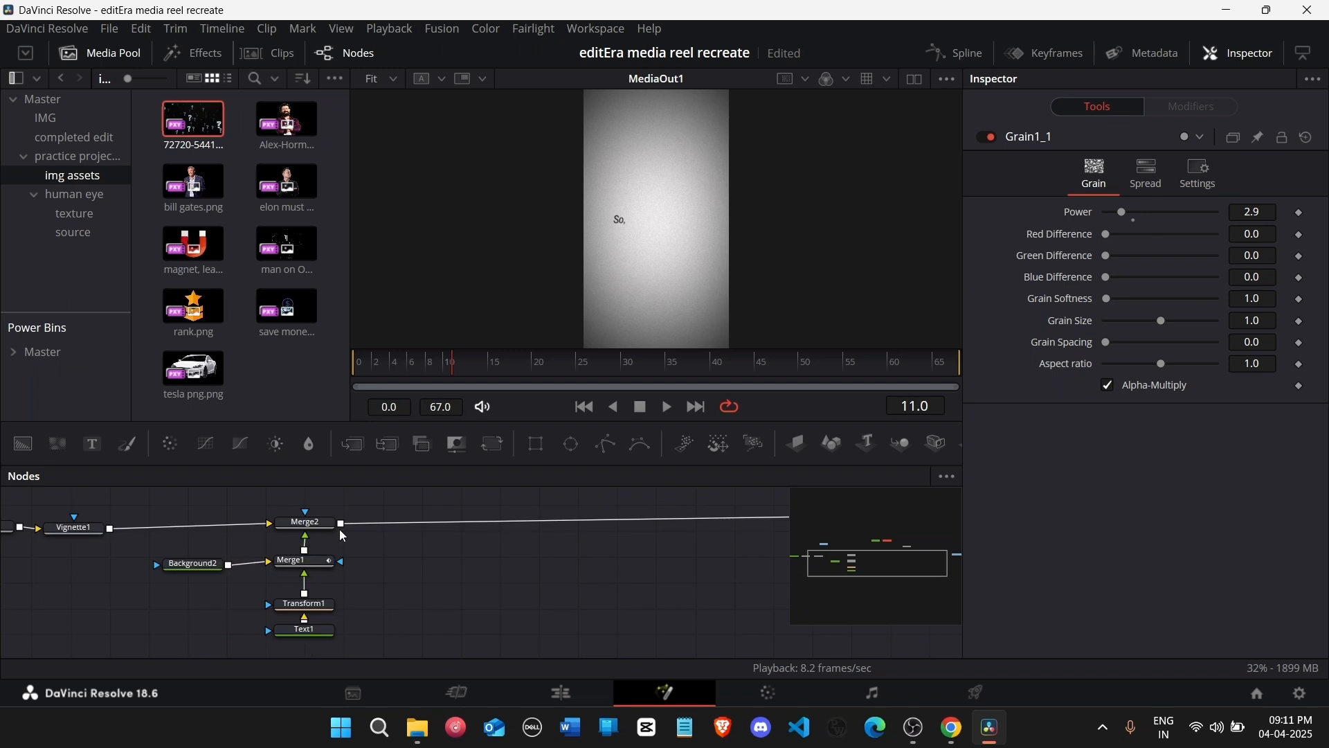
pyautogui.click(308, 629)
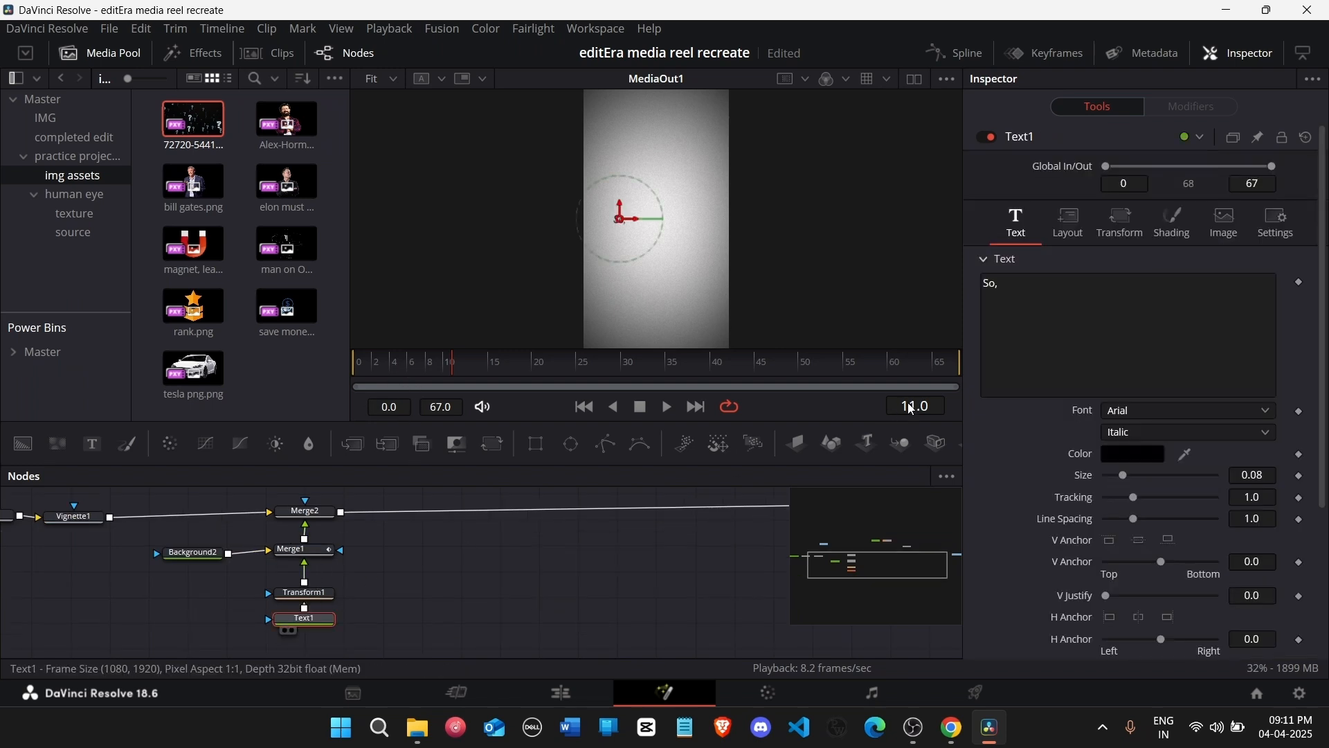
pyautogui.click(1020, 381)
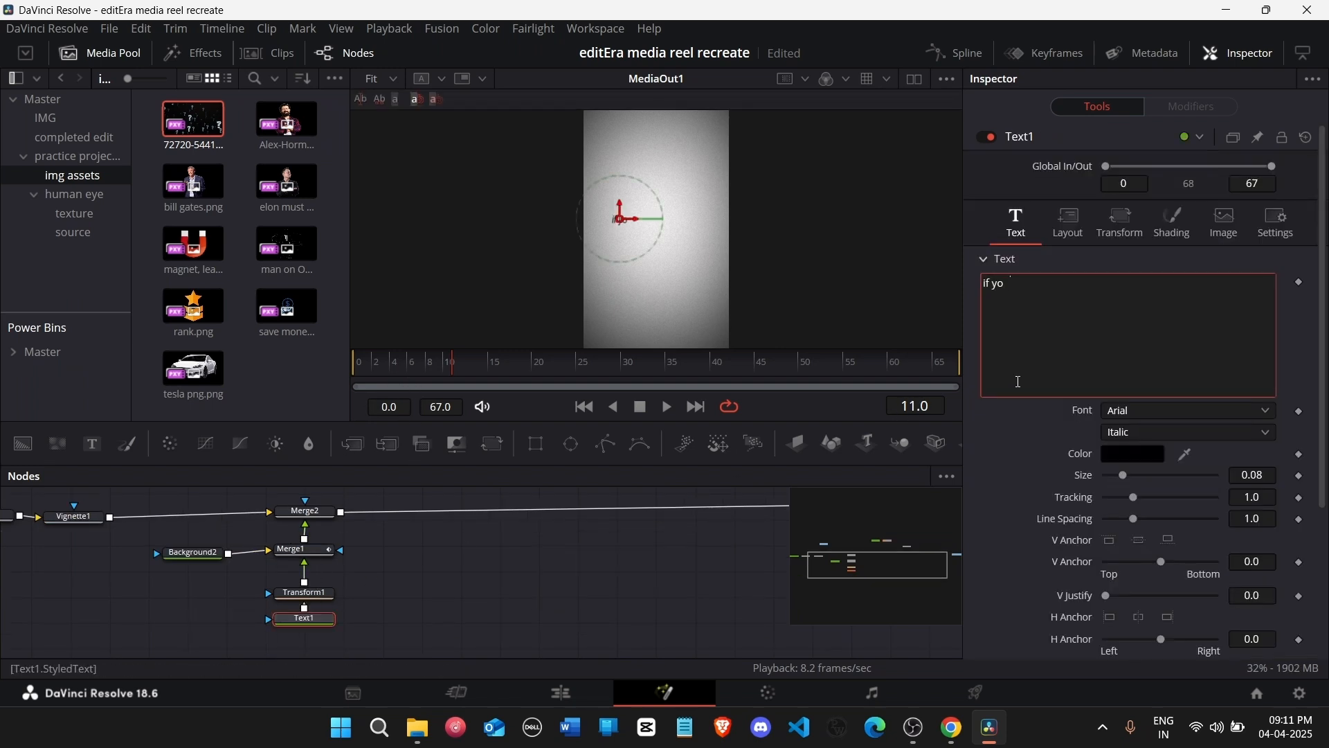
pyautogui.write('t on page 1')
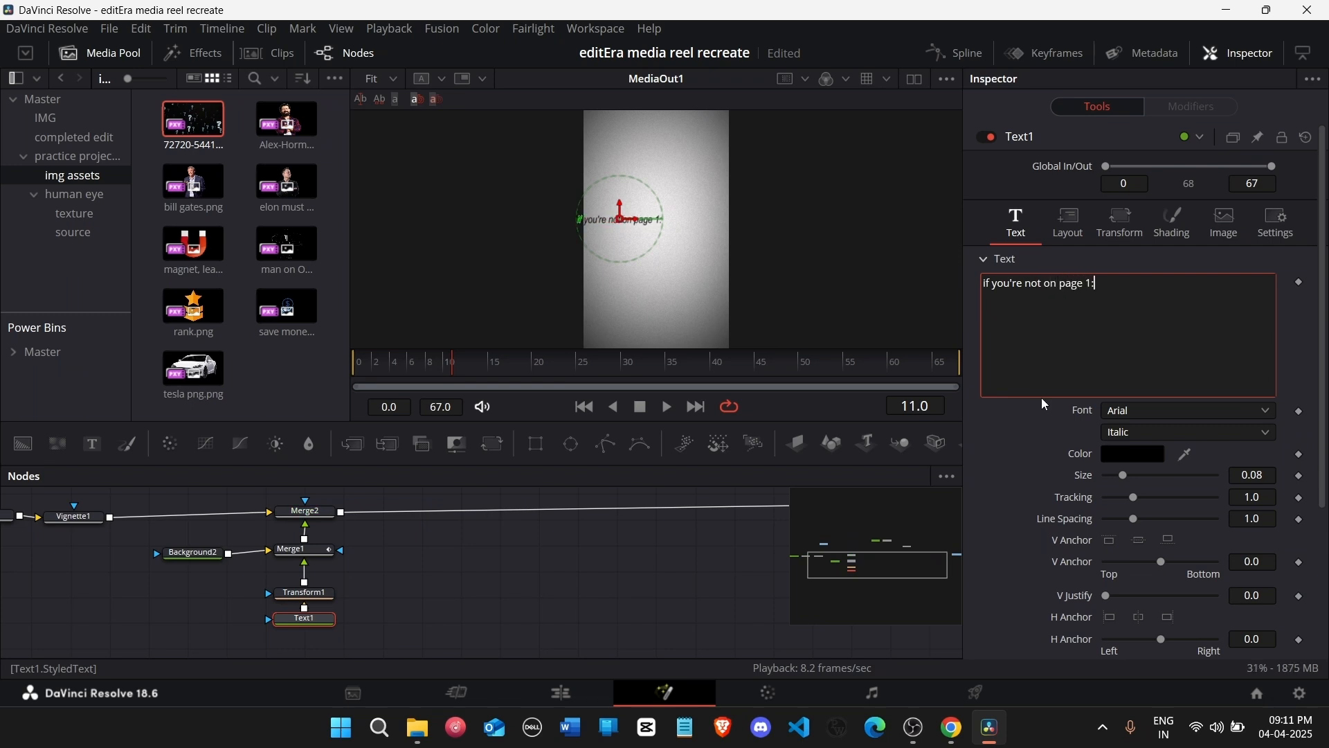
# Step: Return to the Edit page, enable reel.mp4 and play the "IF YOU'RE NOT ON PAGE:1" part of the reference
pyautogui.click(609, 692)
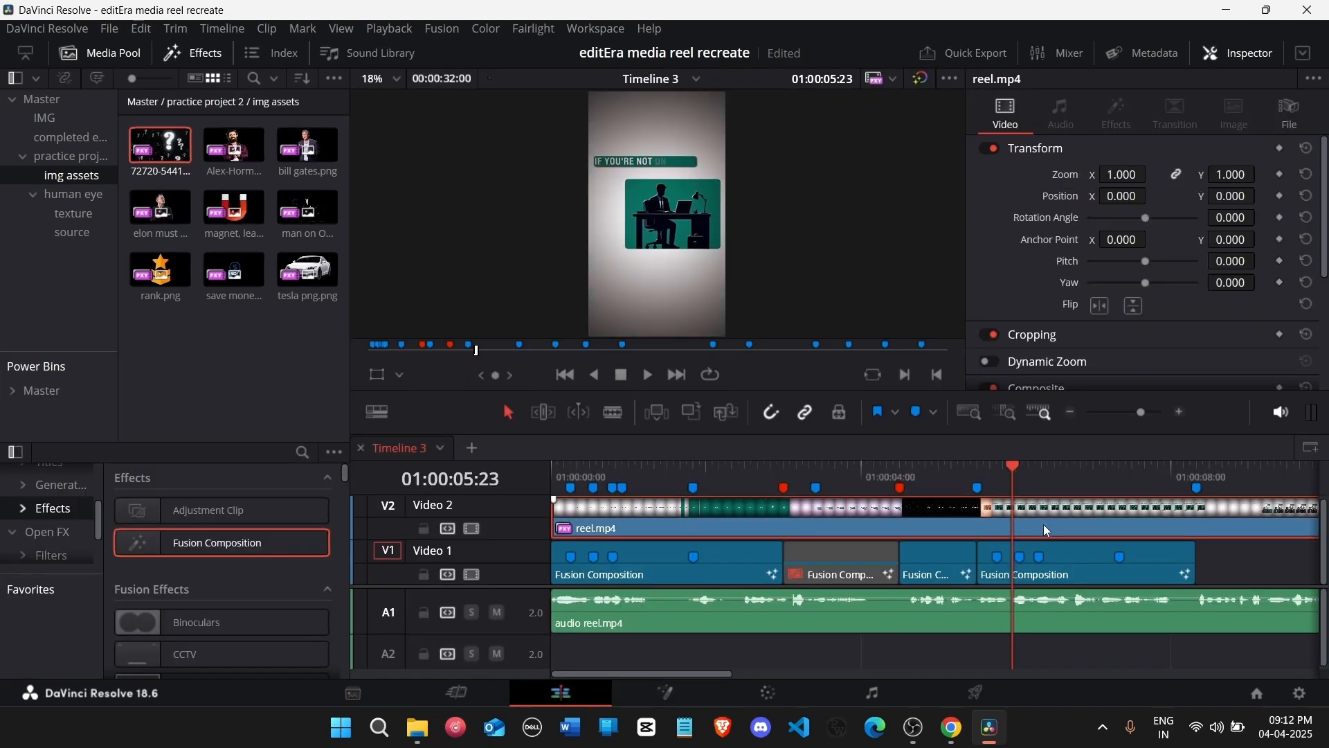
pyautogui.moveTo(1036, 476); pyautogui.dragTo(1071, 482)
pyautogui.press('space')
pyautogui.click(1062, 478)
pyautogui.click(1077, 480)
pyautogui.press('space')
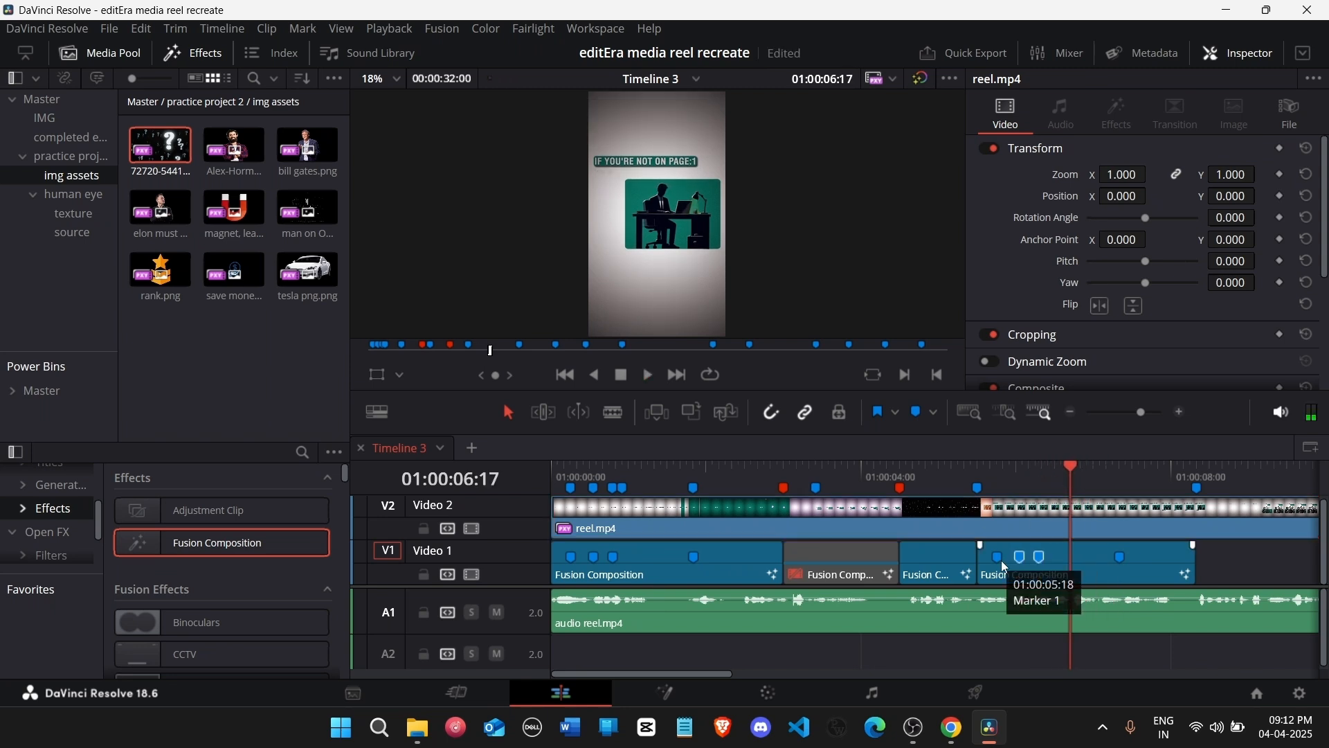
# Step: Delete all the clip markers on the pasted Fusion Composition
pyautogui.keyDown('ctrl'); pyautogui.click(1002, 560); pyautogui.keyUp('ctrl')
pyautogui.press('Delete')
pyautogui.click(1120, 556)
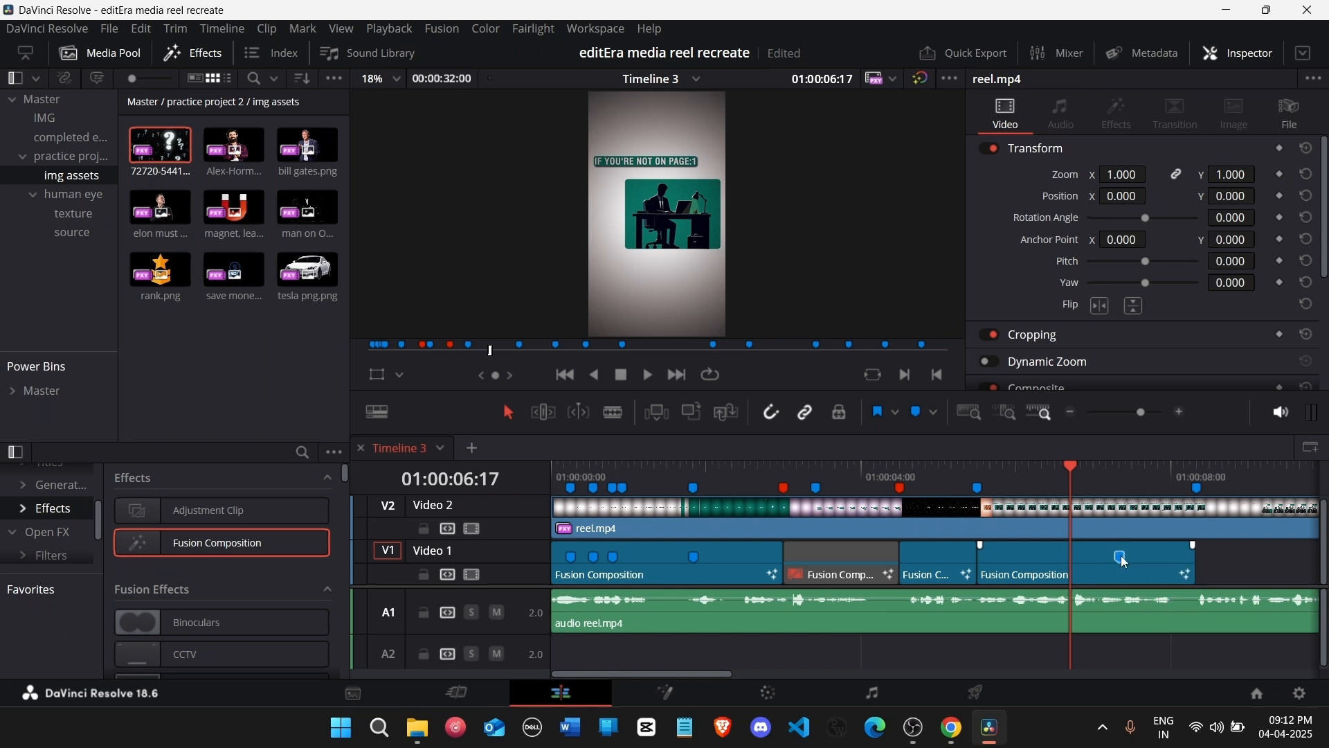
pyautogui.press('Delete')
# Step: Find the end of the first phrase in the reference and add a timeline marker at 01:00:06:13
pyautogui.press('space')
pyautogui.click(1074, 486)
pyautogui.moveTo(1073, 487); pyautogui.dragTo(1062, 500)
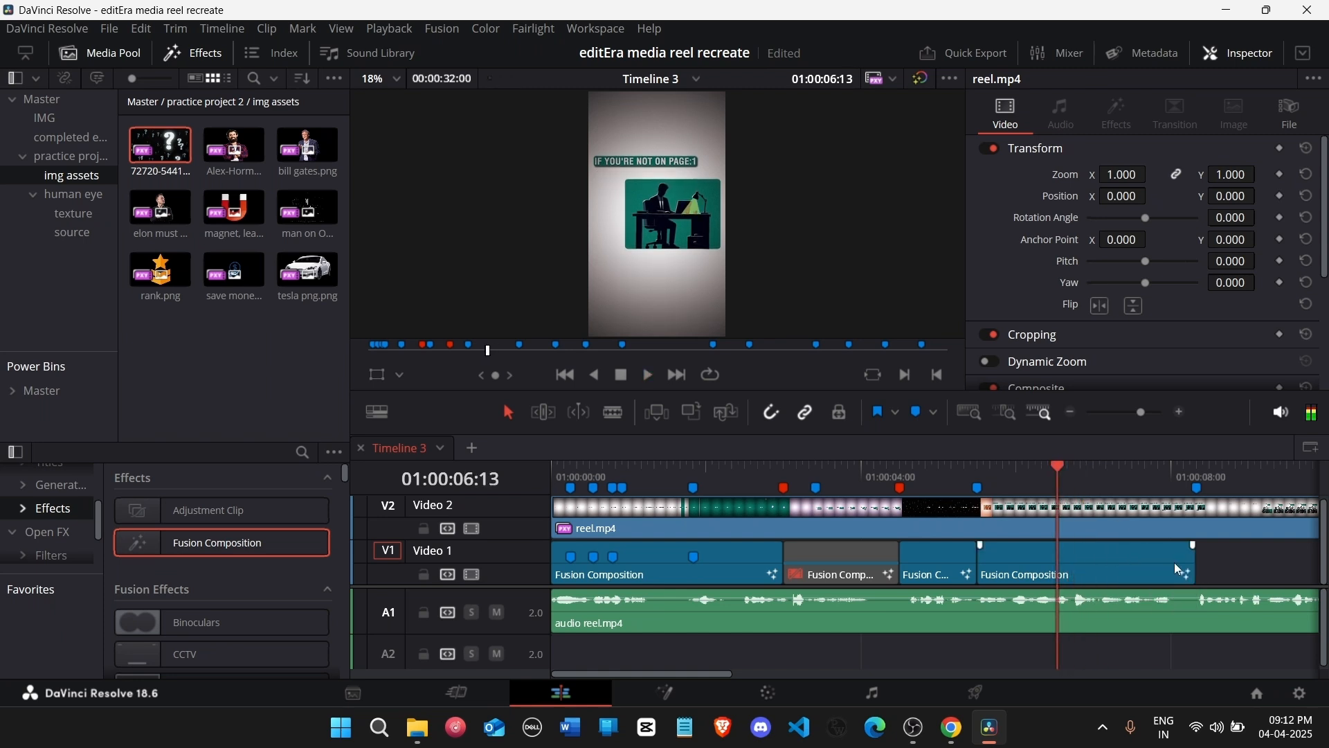
pyautogui.press('m')
# Step: Set the colour of timeline markers Marker 4 and Marker 5 to red
pyautogui.doubleClick(978, 489)
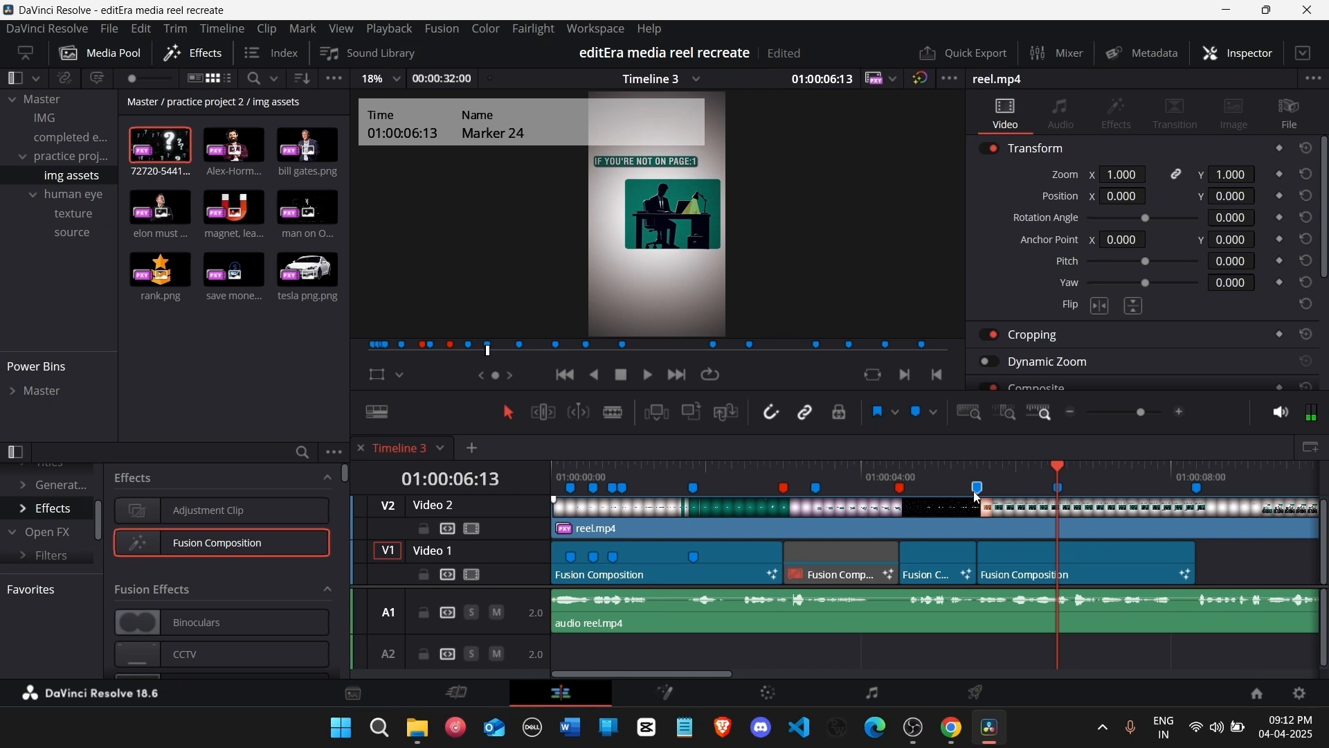
pyautogui.click(950, 407)
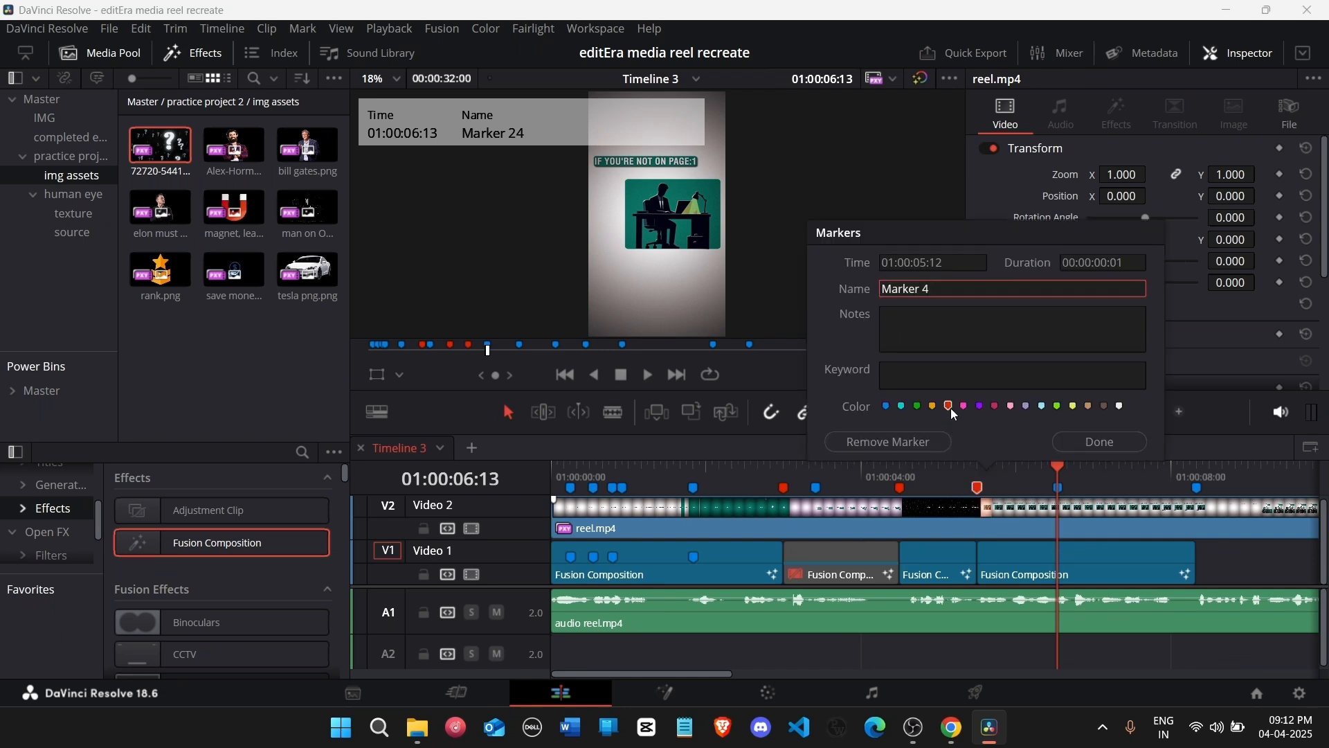
pyautogui.click(1101, 442)
pyautogui.doubleClick(1198, 489)
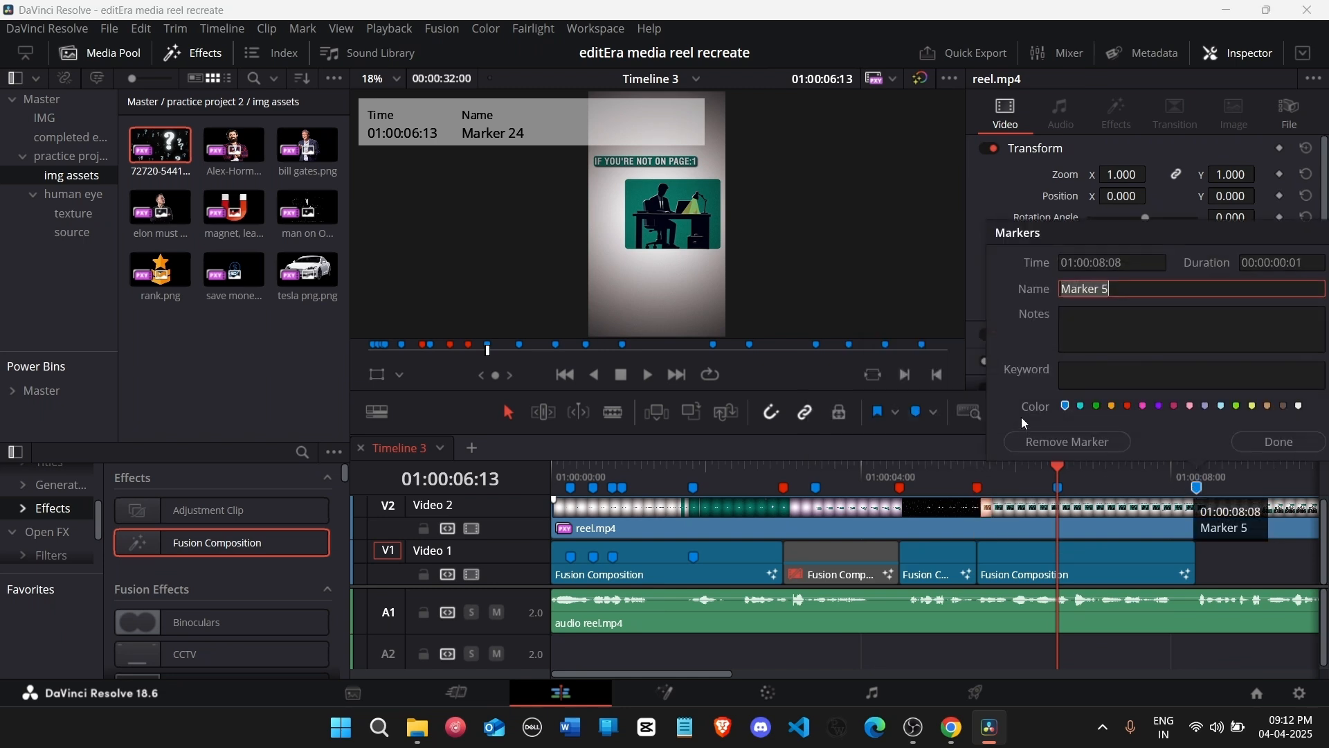
pyautogui.click(1129, 407)
pyautogui.click(1235, 443)
# Step: Play the reference up to the "RIGHT?" text and add a timeline marker at about 01:00:07:18
pyautogui.moveTo(1066, 477); pyautogui.dragTo(1152, 484)
pyautogui.press('space')
pyautogui.press('m')
# Step: Play the reference shot again, reviewing its ending and the appearance of the heading text just after Marker 4
pyautogui.press('space')
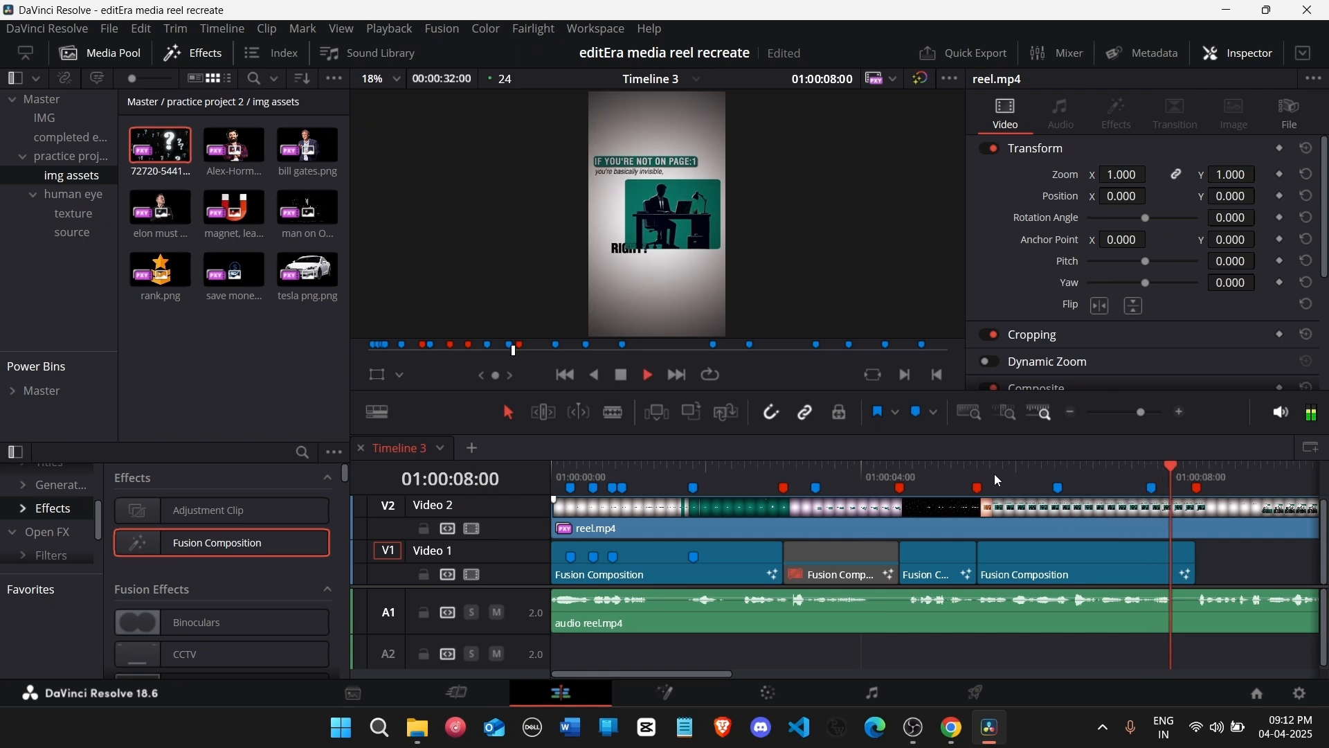
pyautogui.click(994, 474)
pyautogui.moveTo(1029, 477)
pyautogui.mouseDown()
pyautogui.moveTo(977, 482)
pyautogui.moveTo(1022, 478)
pyautogui.mouseUp()
pyautogui.press('space')
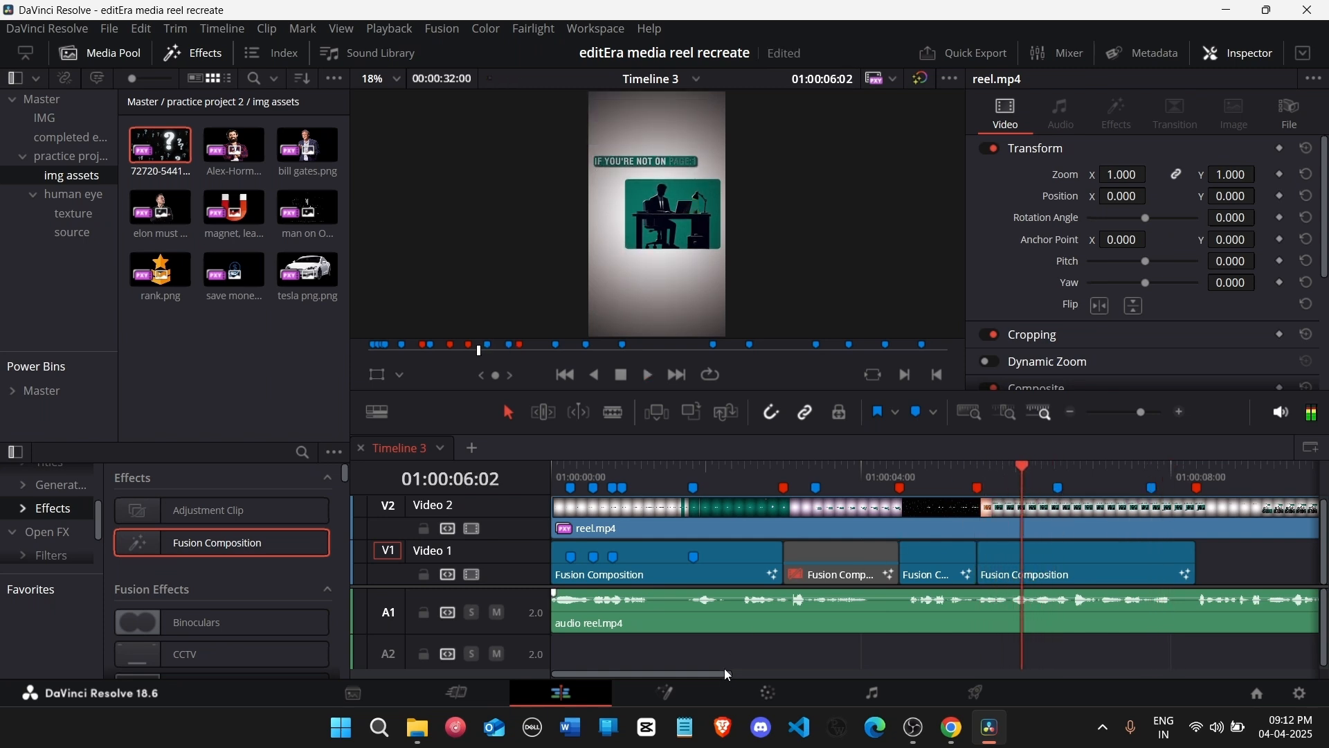
# Step: Open the "if you're not on page 1" composition for node editing with the playhead at 01:00:05:22
pyautogui.click(665, 696)
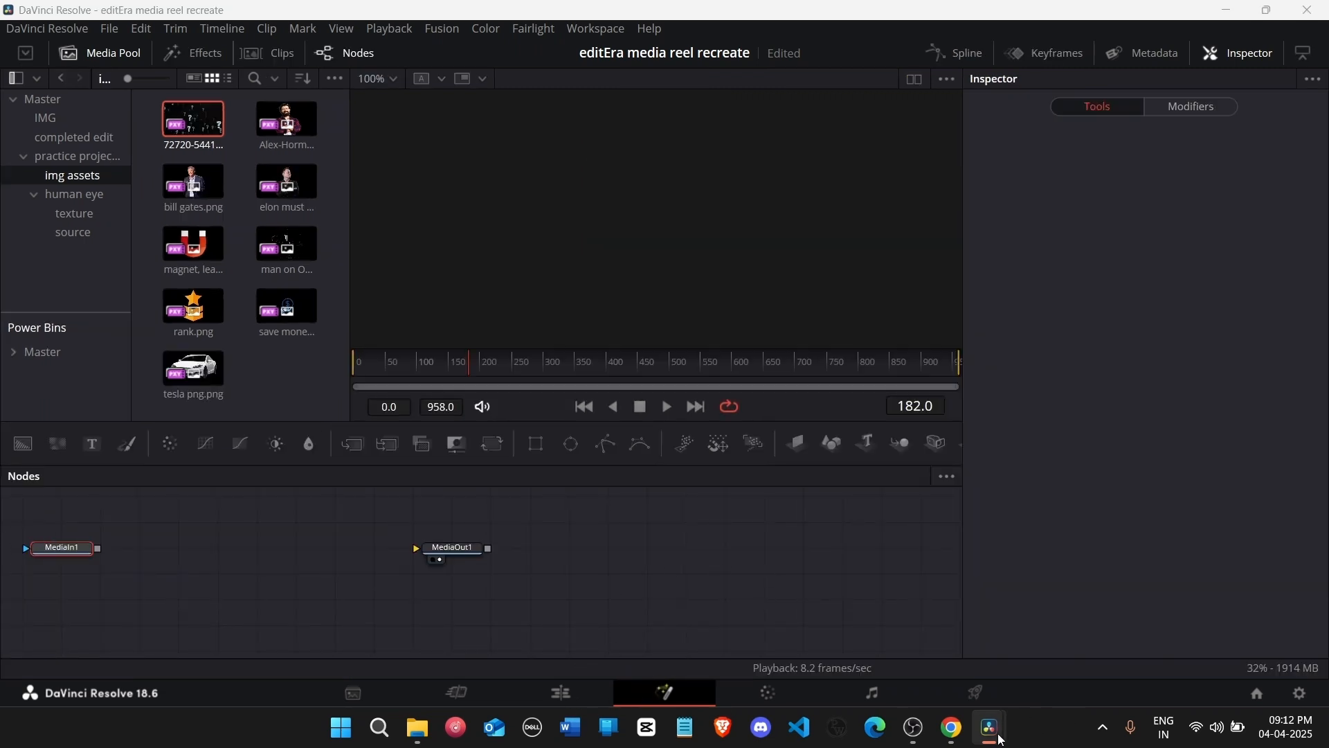
pyautogui.click(916, 732)
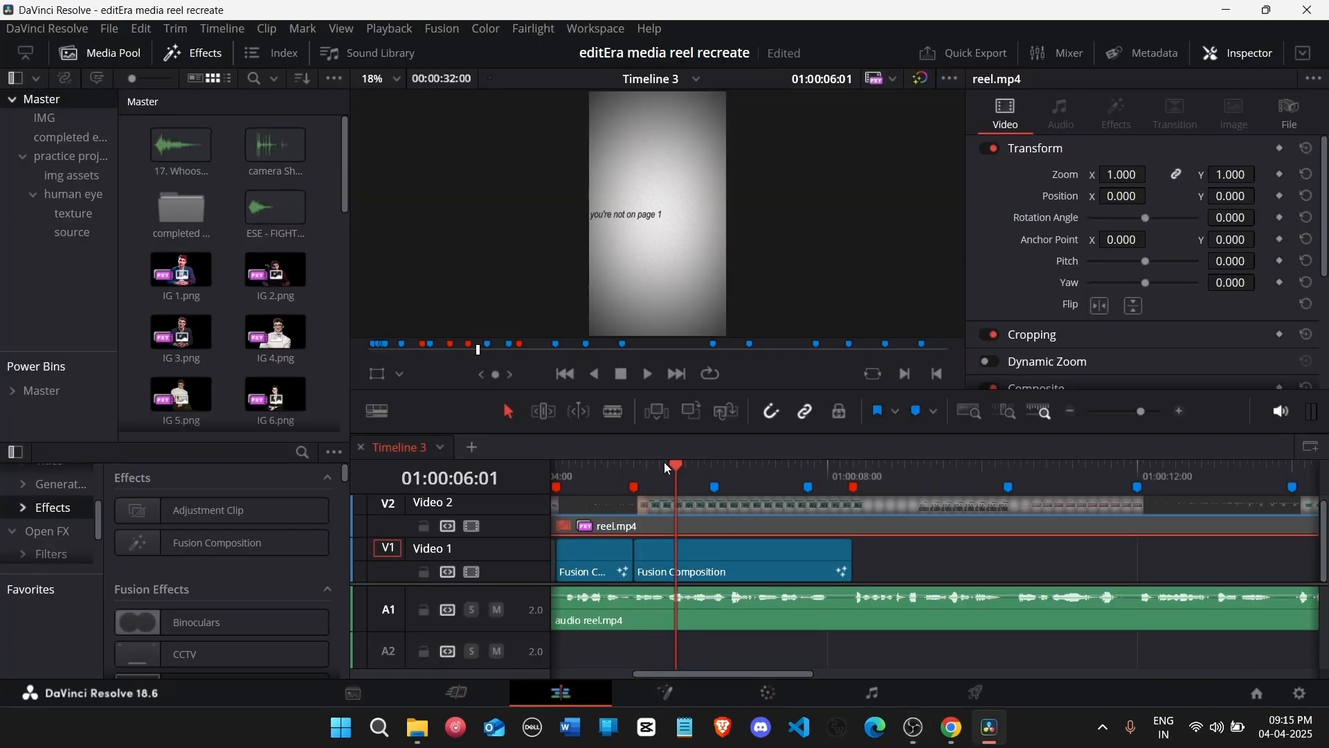
pyautogui.click(667, 467)
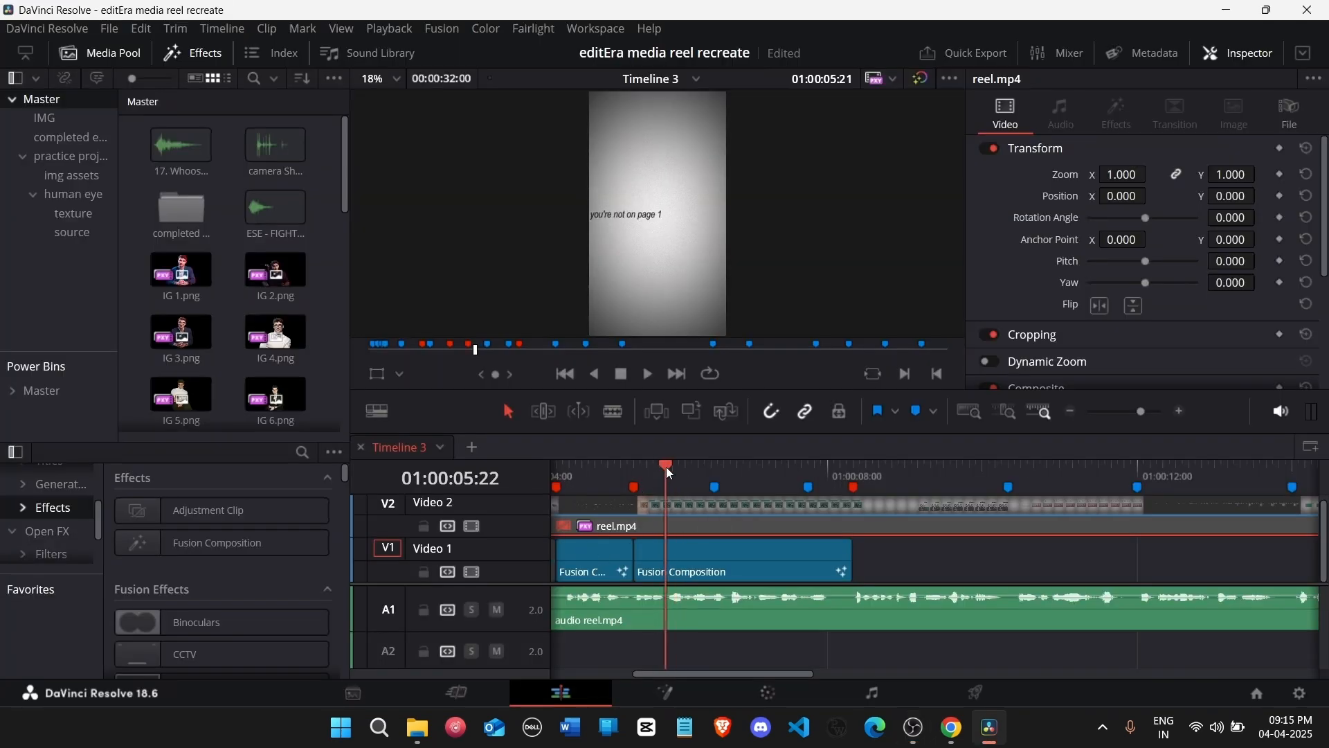
pyautogui.click(697, 691)
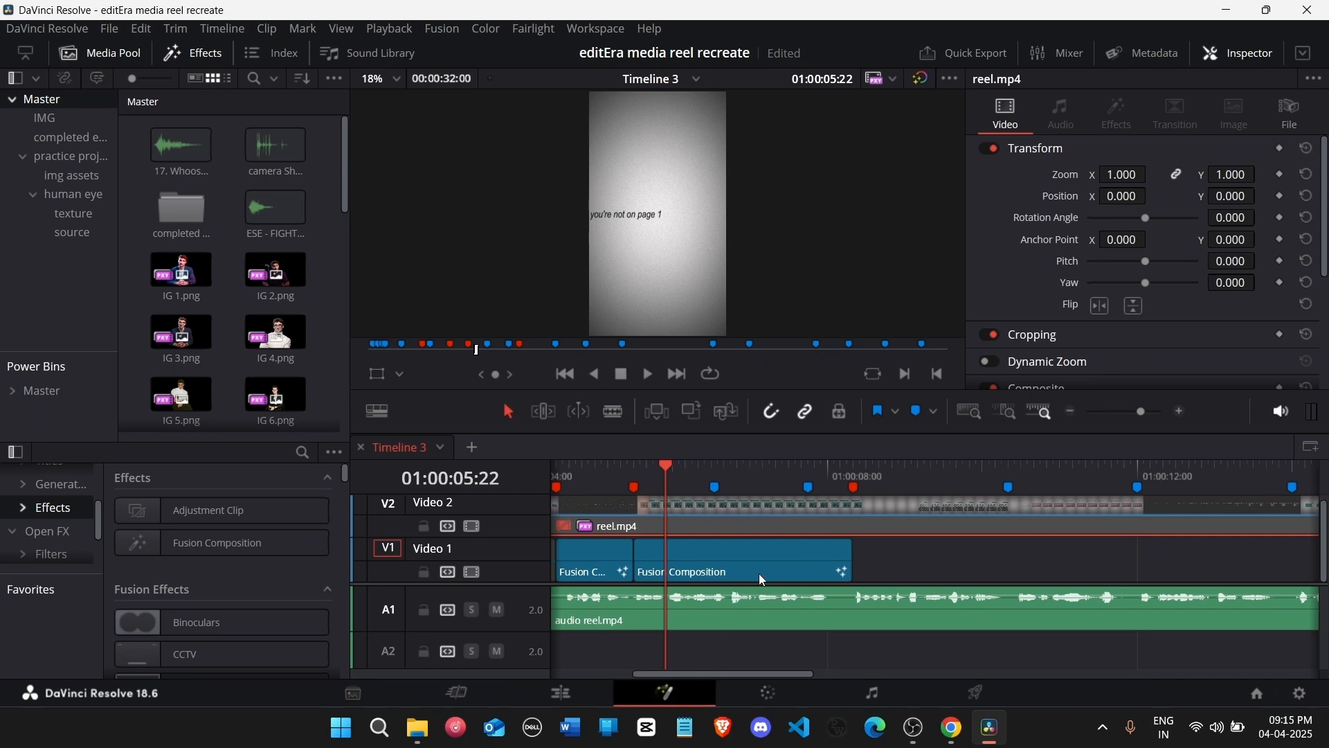
pyautogui.moveTo(1012, 736)
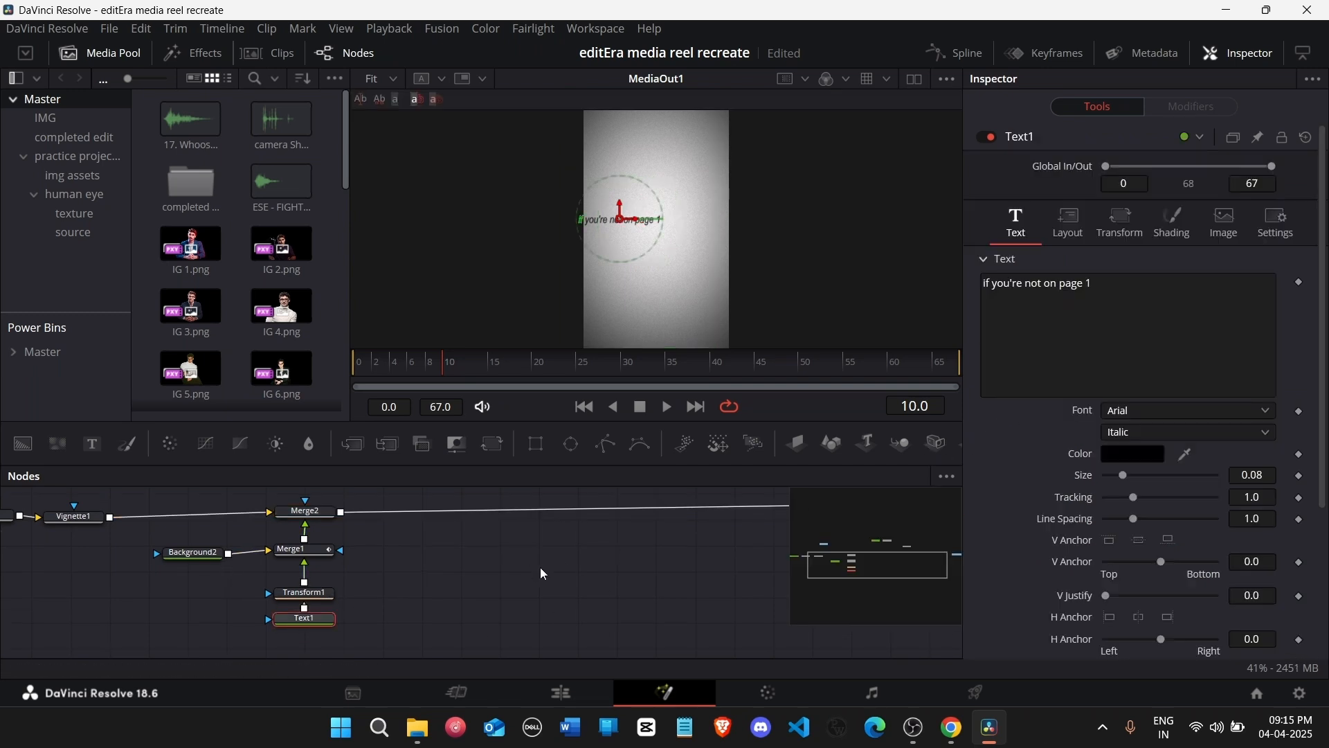
# Step: Set the font of the "if you're not on page 1" text to Poppins Bold Italic
pyautogui.click(1142, 411)
pyautogui.scroll(-10, 1141, 406)
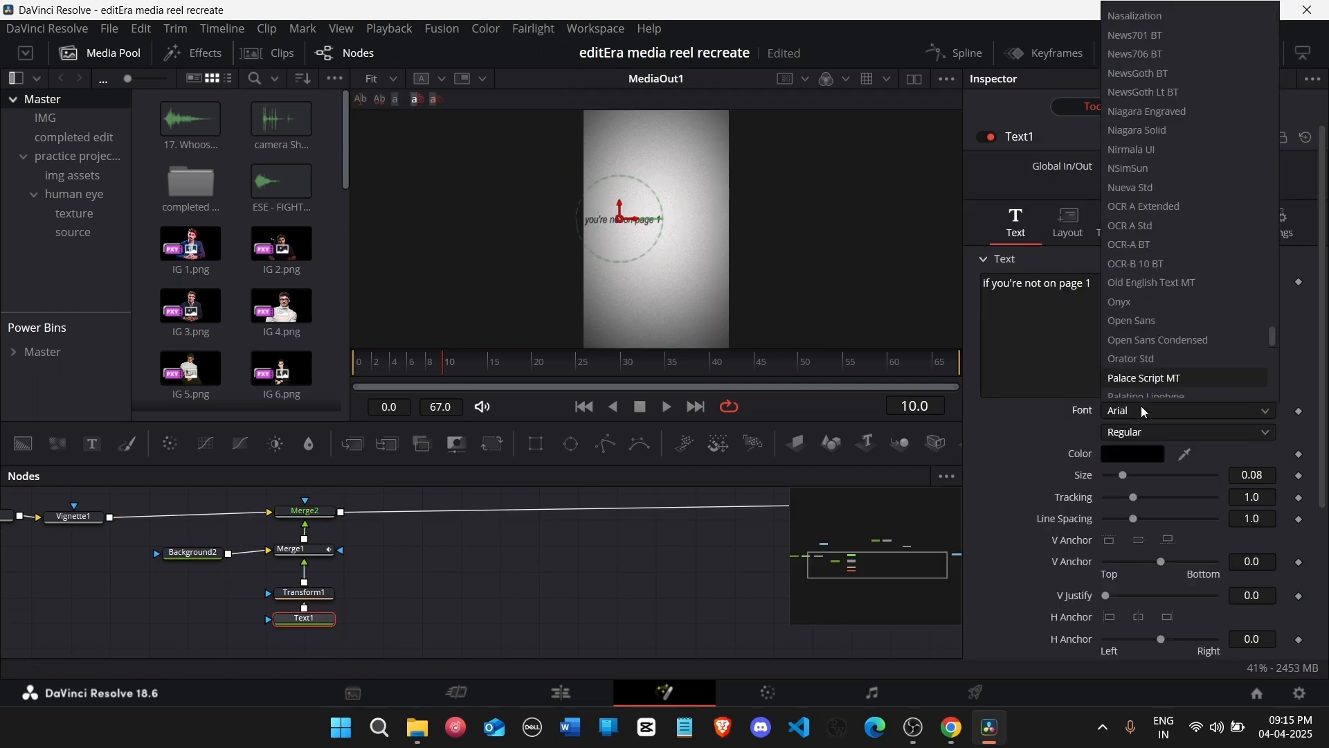
pyautogui.click(1141, 357)
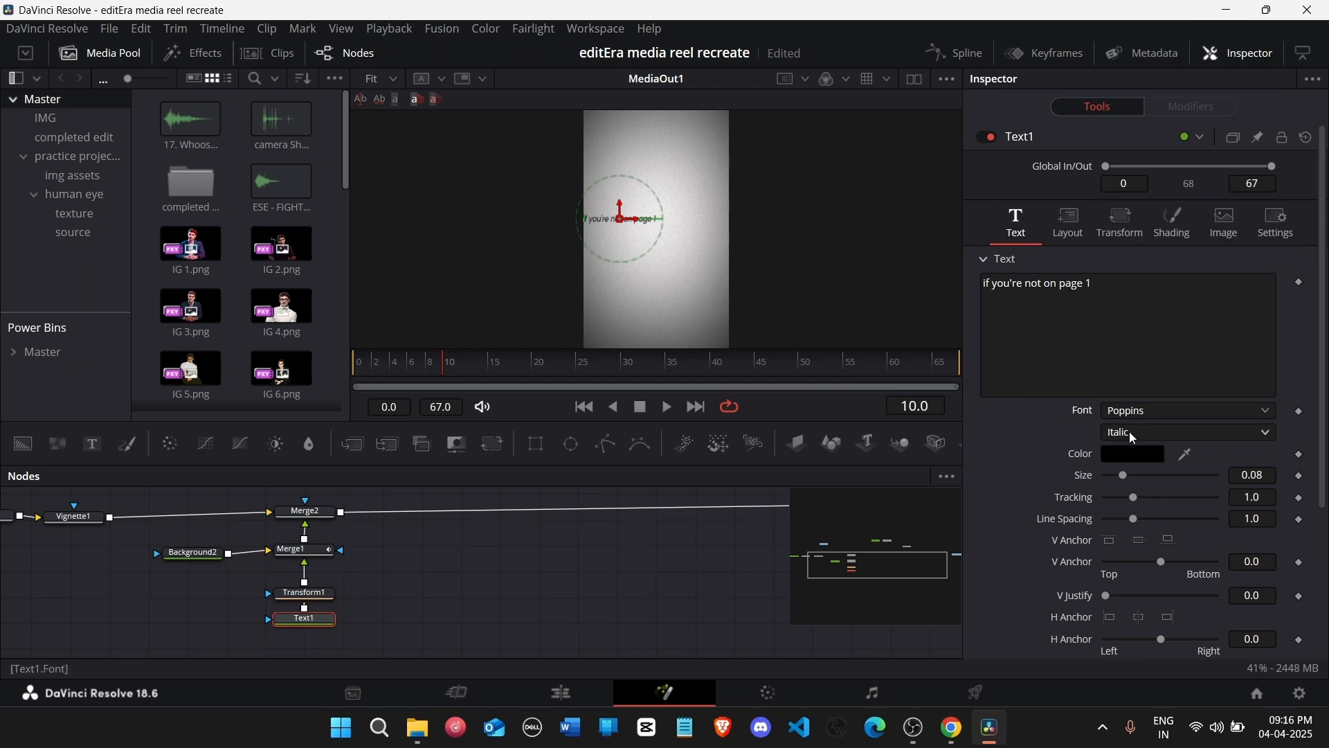
pyautogui.click(1128, 432)
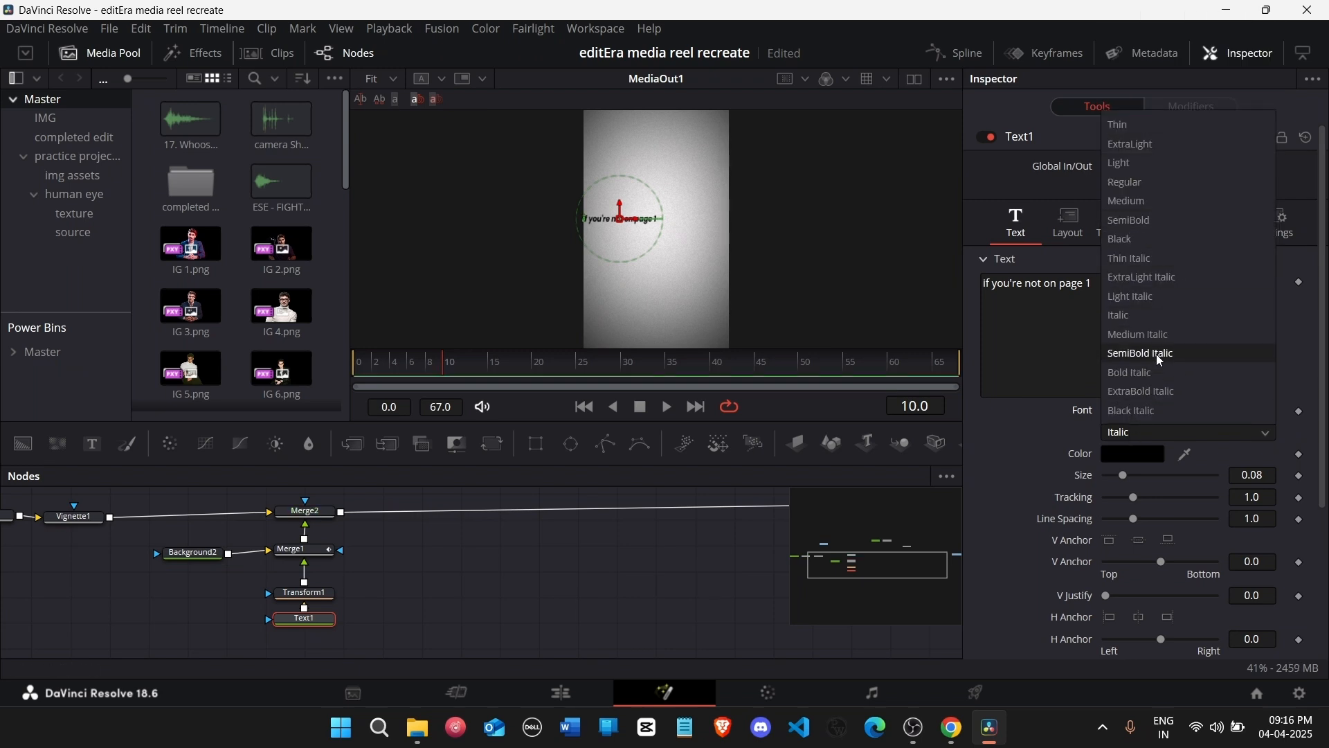
pyautogui.click(1165, 378)
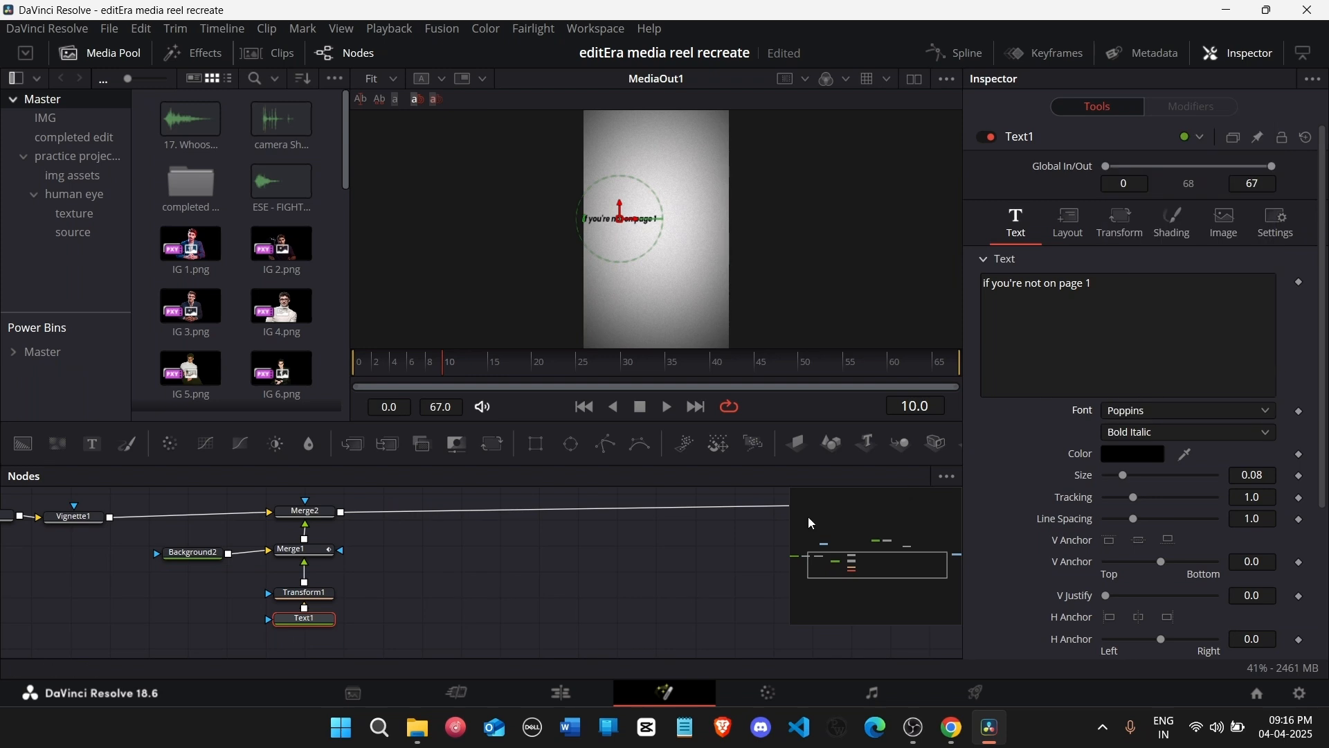
# Step: Make the Text1 lettering white (#ffffff) and move its layout centre to X 0.544, Y 0.551
pyautogui.click(1149, 454)
pyautogui.moveTo(857, 261); pyautogui.dragTo(859, 210)
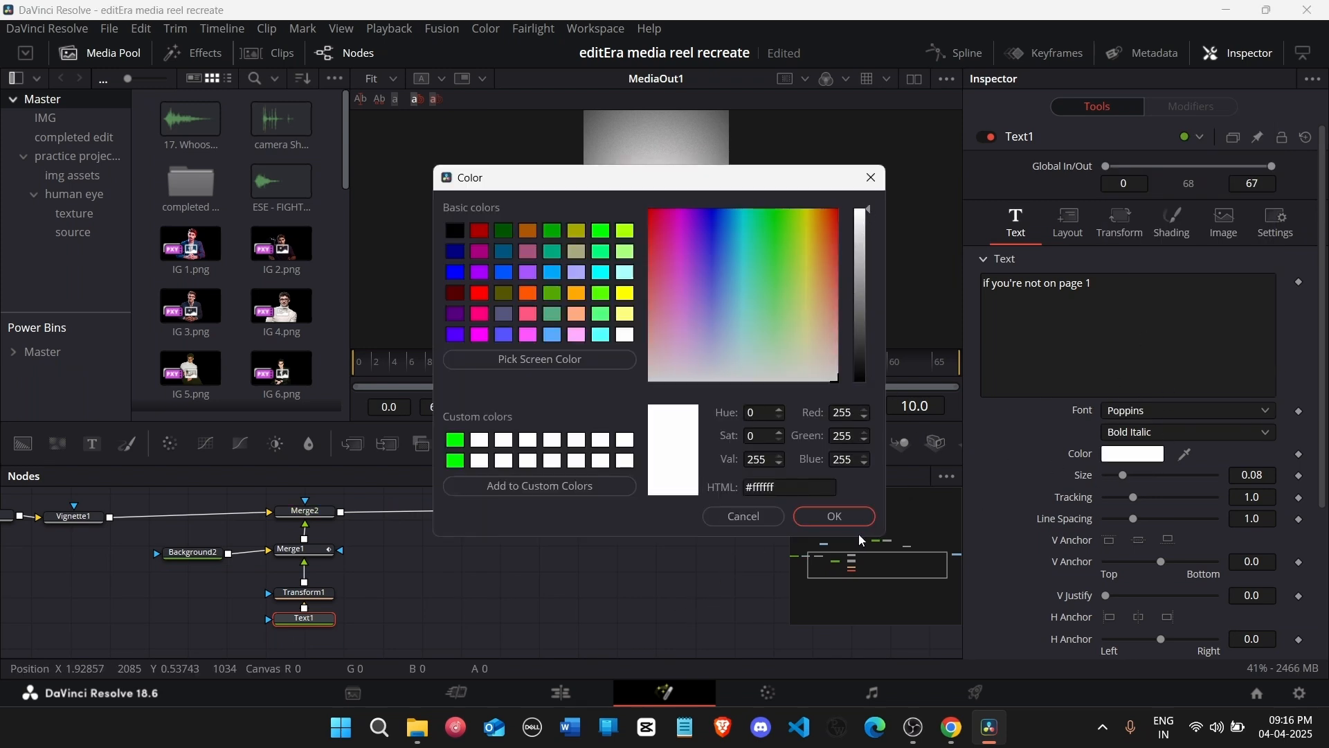
pyautogui.click(835, 517)
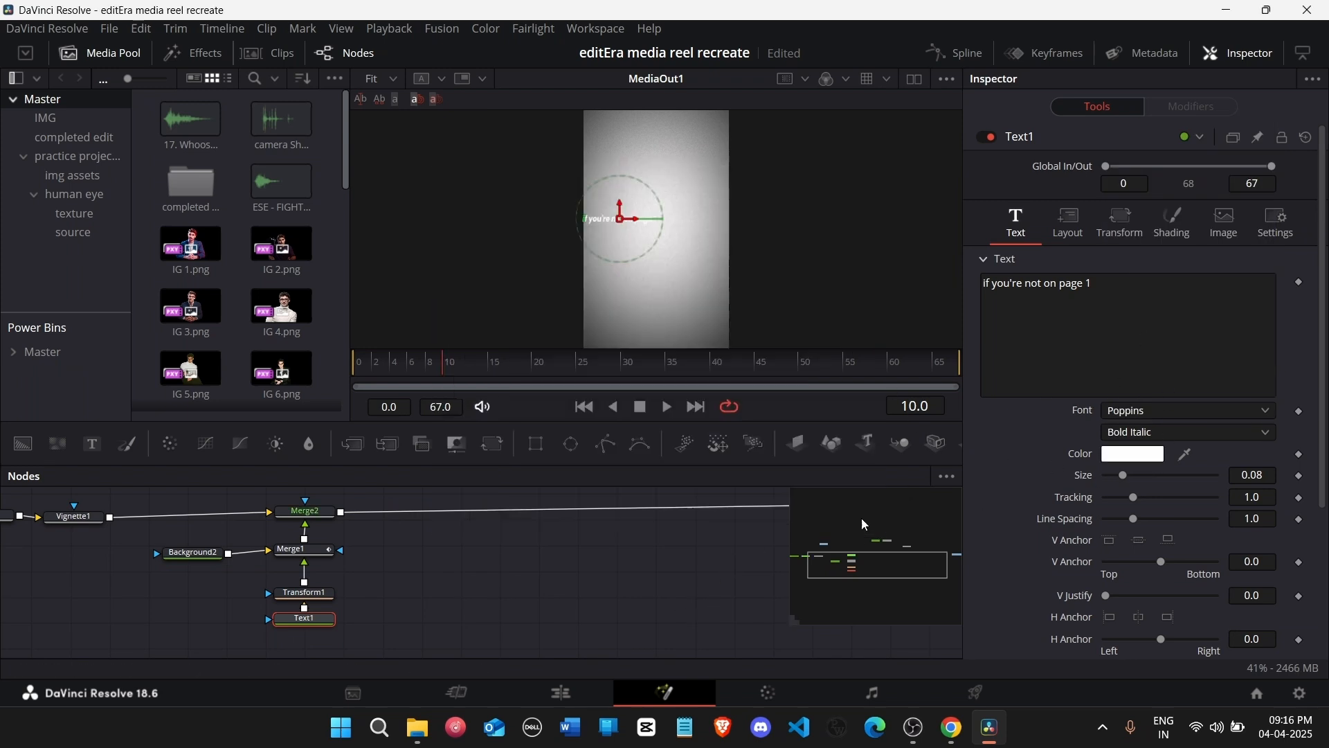
pyautogui.click(1066, 228)
pyautogui.moveTo(1148, 307); pyautogui.dragTo(1296, 311)
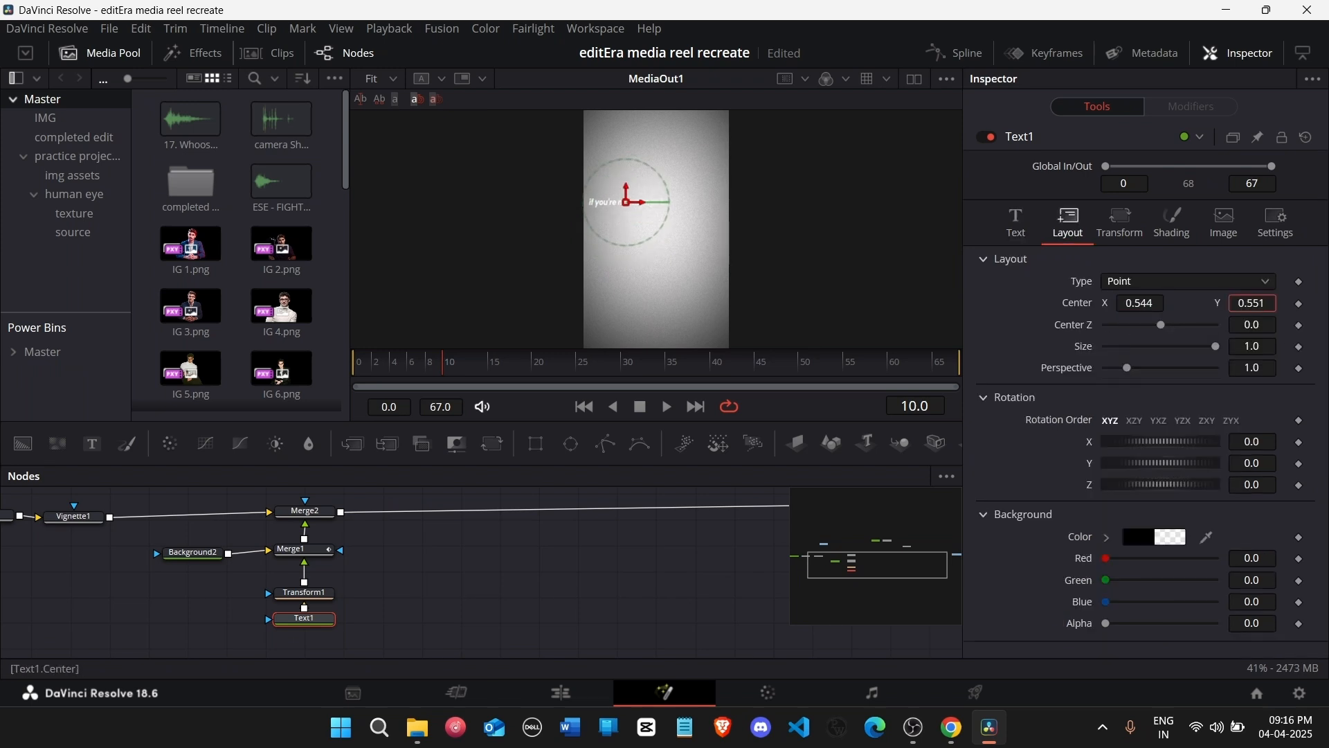
# Step: Insert Merge3 between Merge2 and MediaOut1 and connect the Grain1_1 output to it as the foreground
pyautogui.scroll(5, 613, 548)
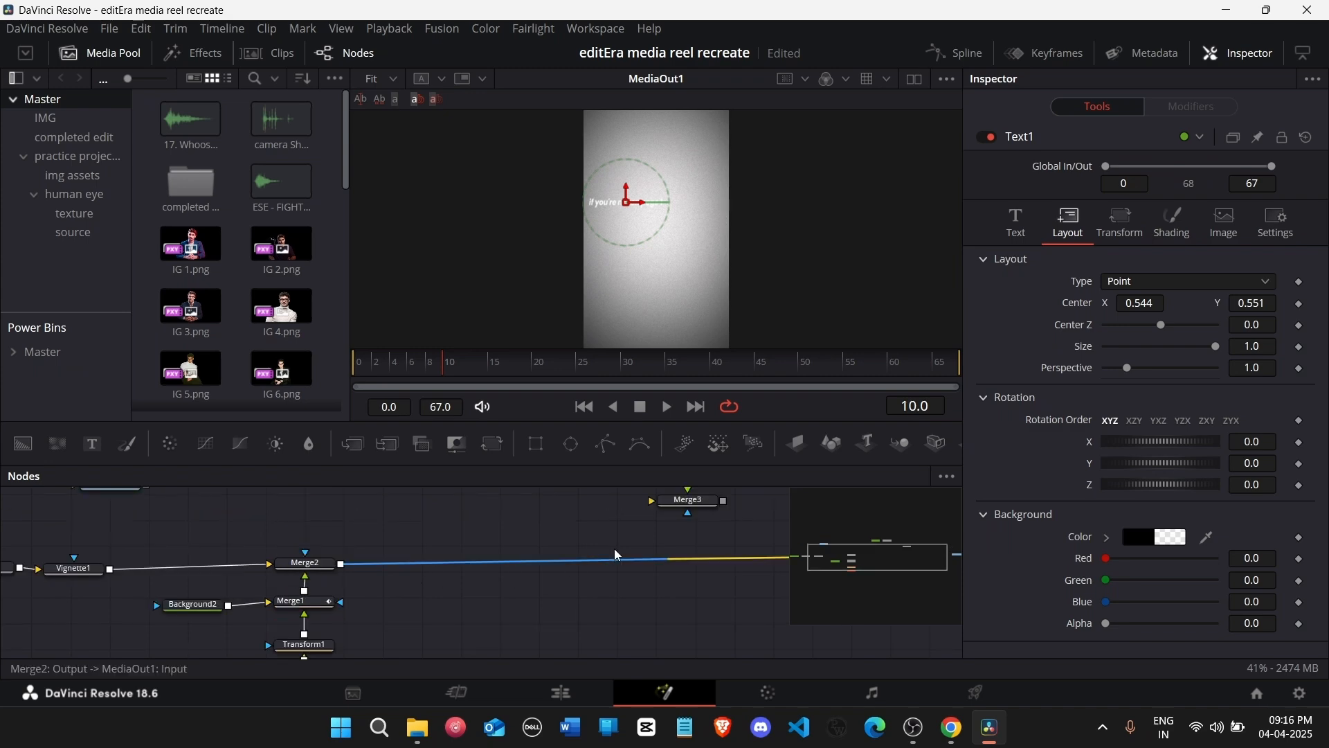
pyautogui.moveTo(689, 552); pyautogui.dragTo(520, 607)
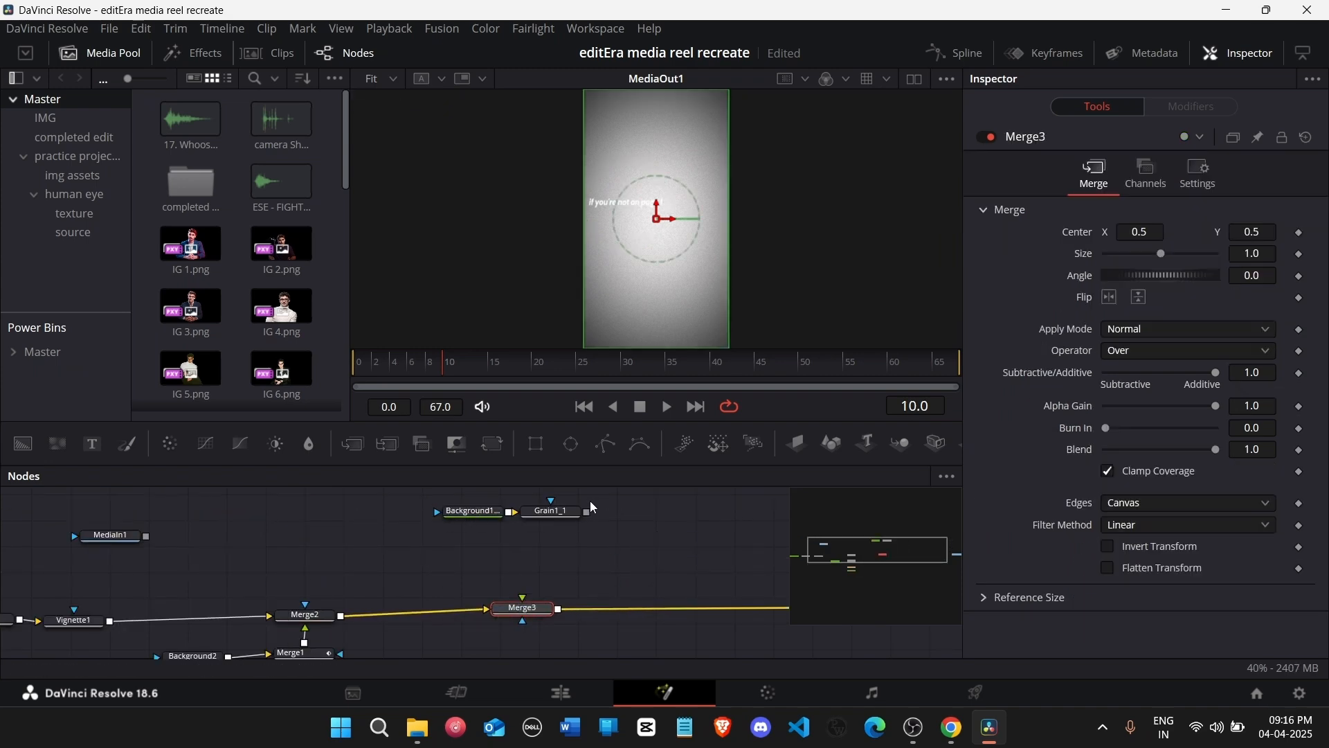
pyautogui.moveTo(586, 512); pyautogui.dragTo(533, 565)
pyautogui.moveTo(476, 511); pyautogui.dragTo(531, 523)
# Step: Mask the green Background1_1 with a rectangle and move the whole Merge3 branch between Vignette1 and Merge2
pyautogui.click(537, 444)
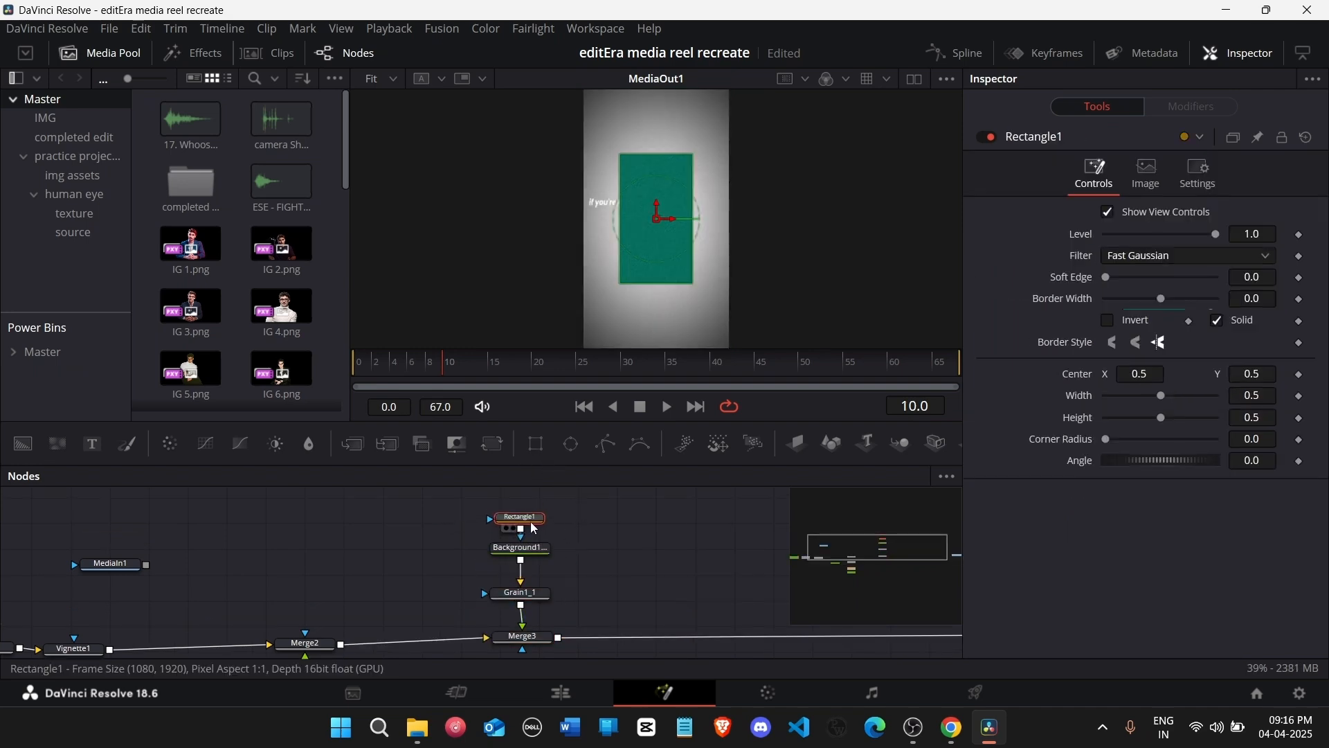
pyautogui.scroll(-1, 425, 529)
pyautogui.scroll(1, 434, 500)
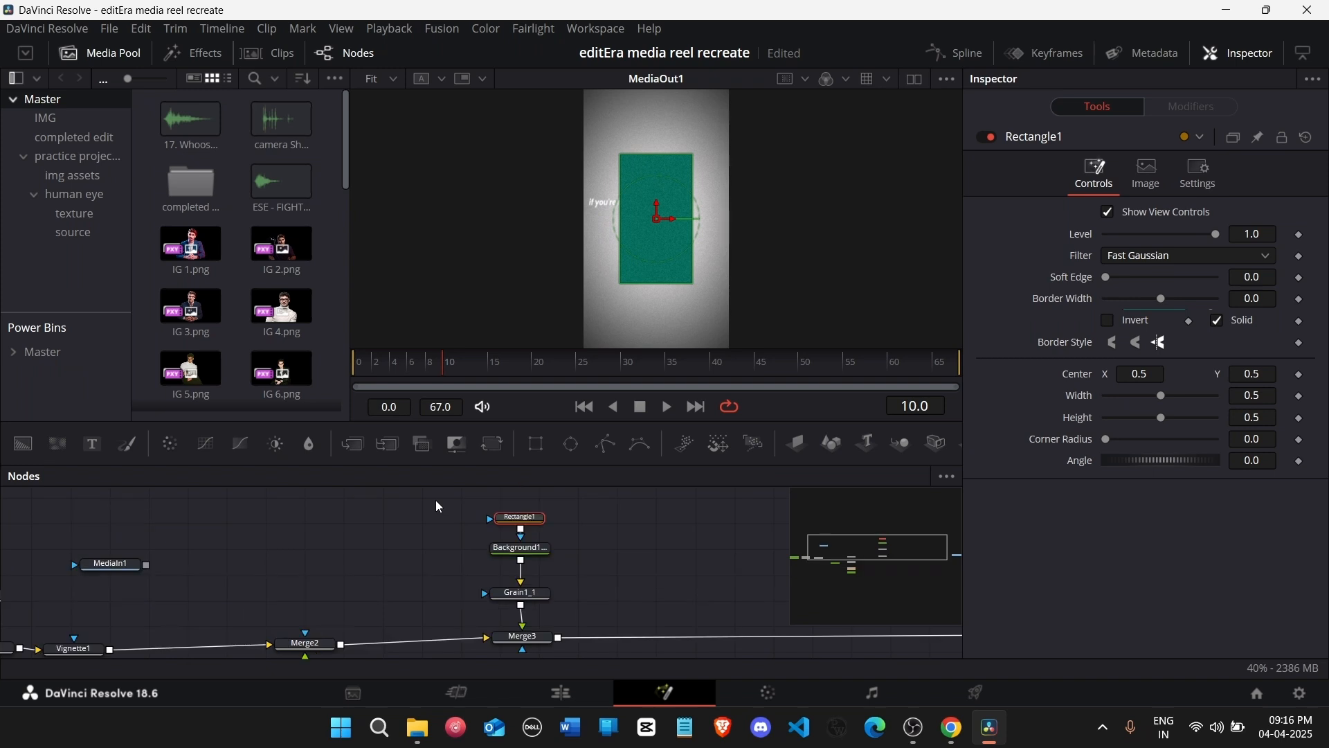
pyautogui.moveTo(435, 499); pyautogui.dragTo(575, 638)
pyautogui.moveTo(537, 633); pyautogui.dragTo(229, 642)
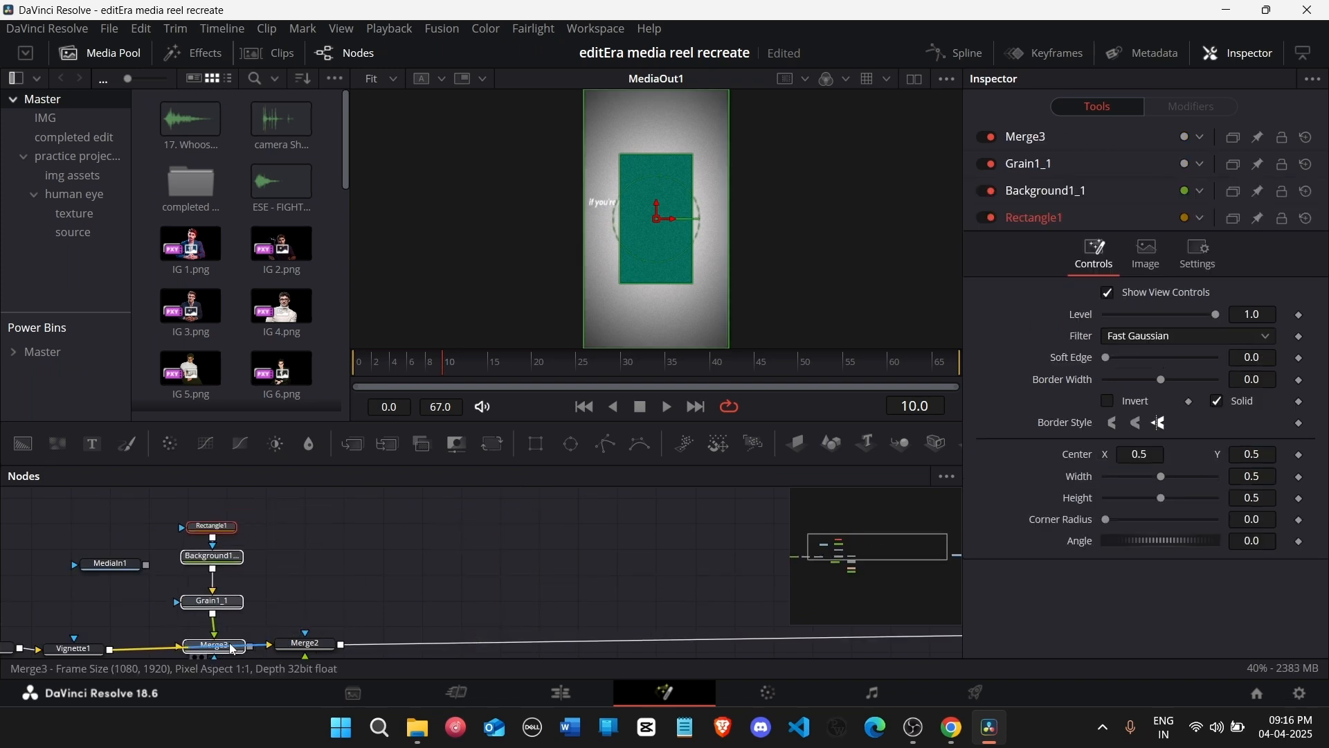
pyautogui.scroll(-1, 301, 622)
pyautogui.scroll(1, 295, 557)
# Step: Fit Rectangle1 behind the text with width 0.529, height 0.048, centre X 0.294, Y 0.562 and corner radius 0.586
pyautogui.click(213, 526)
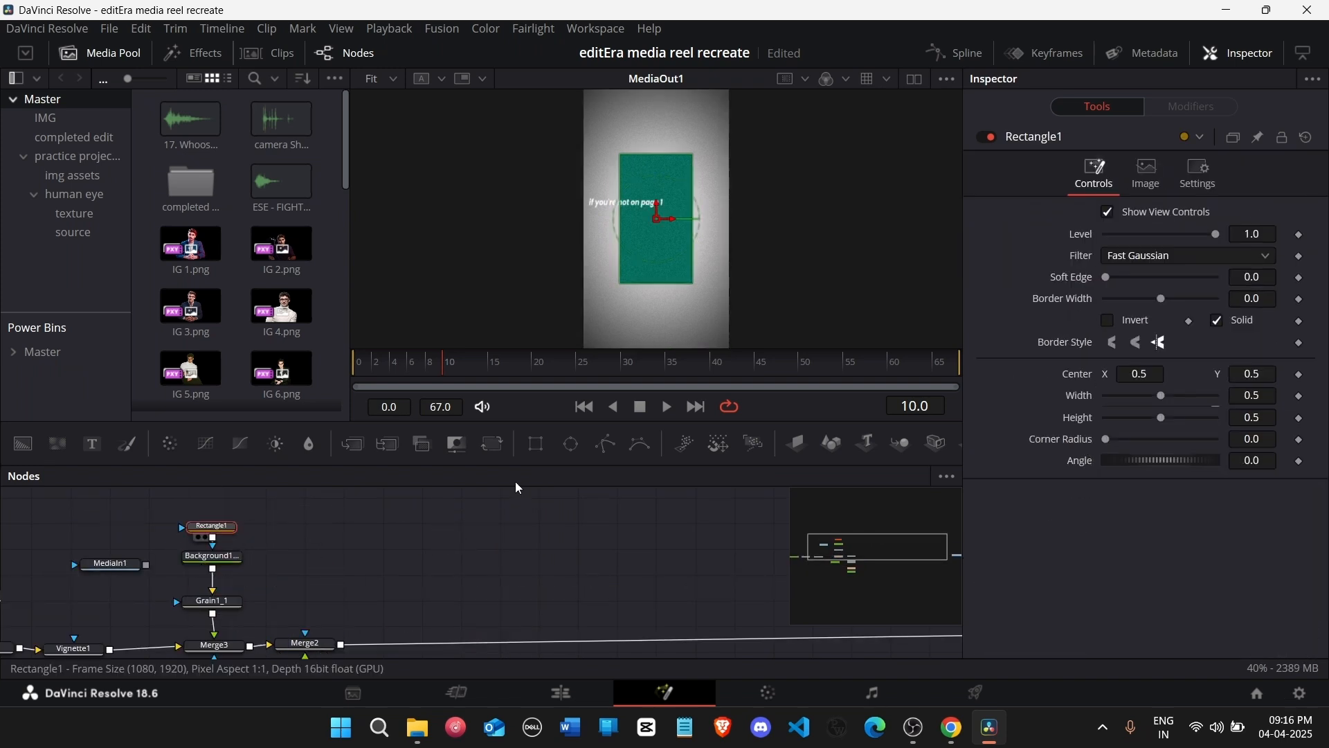
pyautogui.moveTo(1253, 396); pyautogui.dragTo(1205, 418)
pyautogui.moveTo(1252, 374); pyautogui.dragTo(1291, 374)
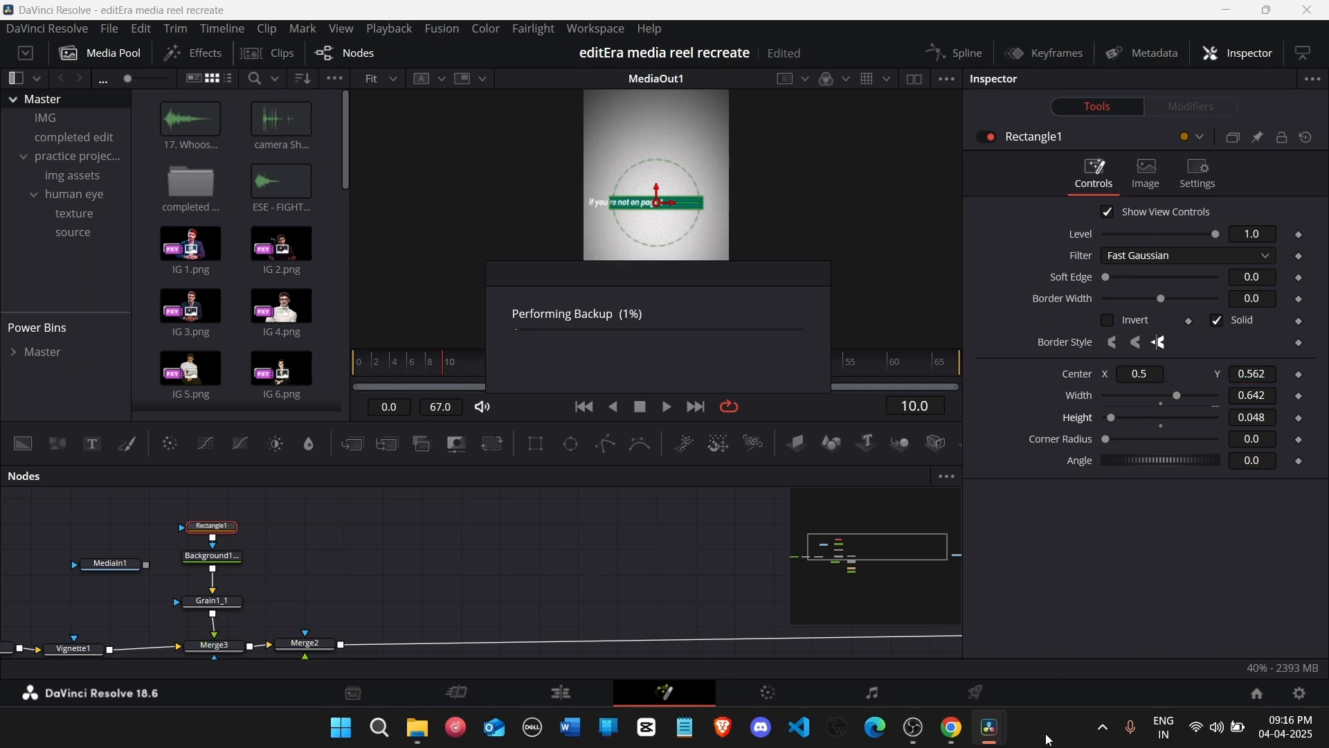
pyautogui.moveTo(1152, 374); pyautogui.dragTo(1083, 373)
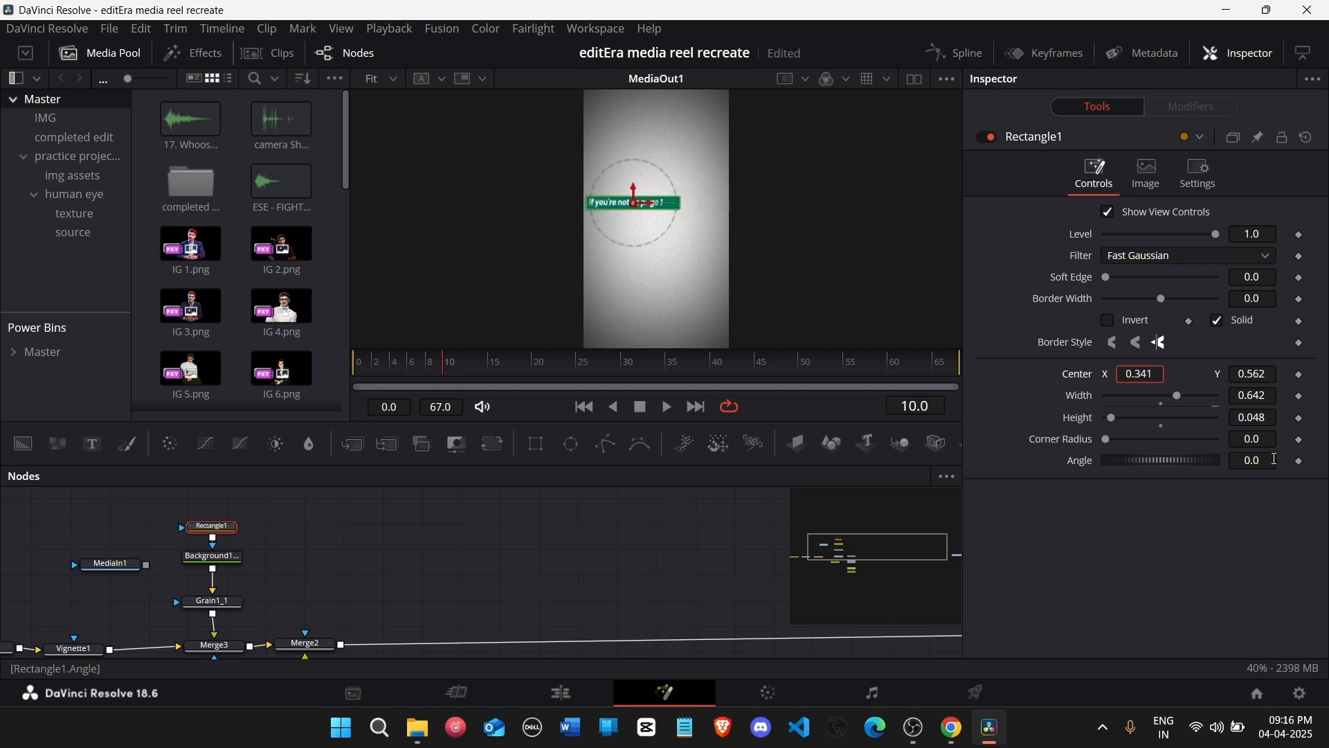
pyautogui.moveTo(1263, 439); pyautogui.dragTo(1280, 439)
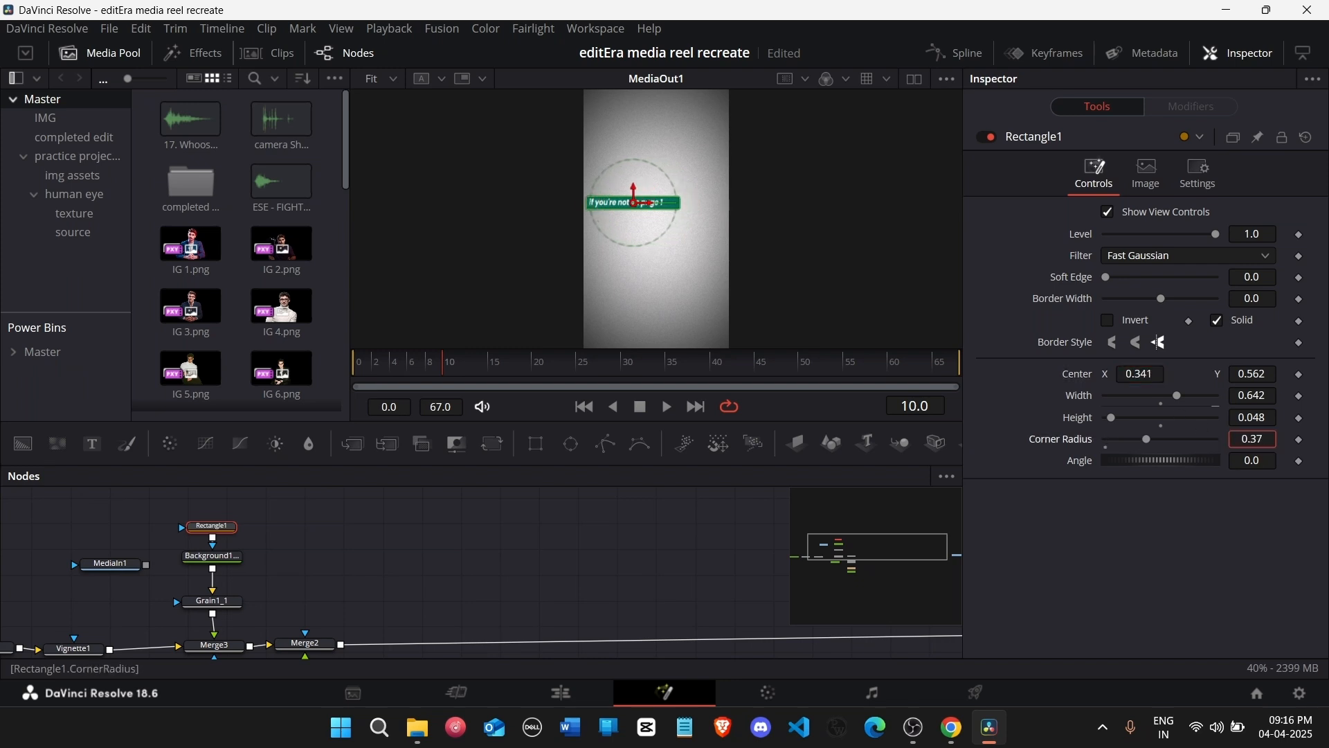
pyautogui.click(632, 566)
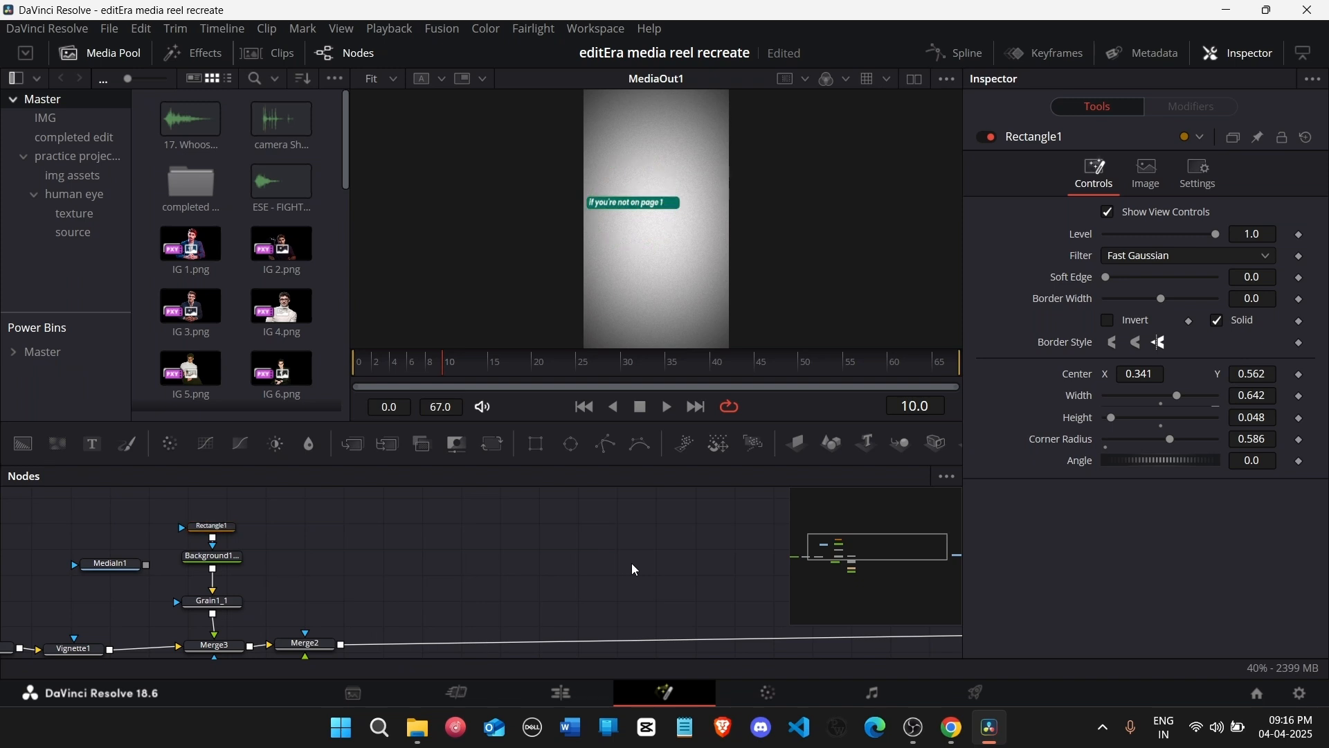
pyautogui.moveTo(1270, 394); pyautogui.dragTo(1243, 393)
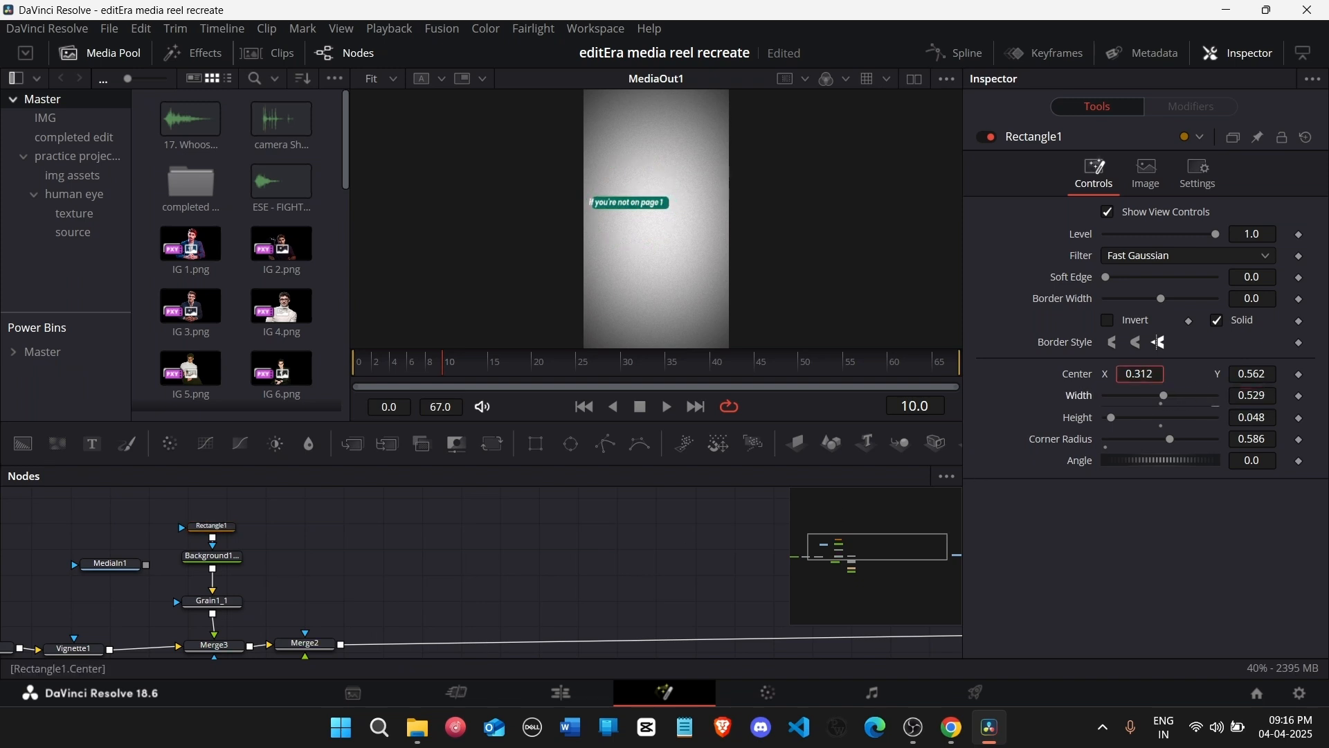
pyautogui.moveTo(1150, 374); pyautogui.dragTo(1154, 374)
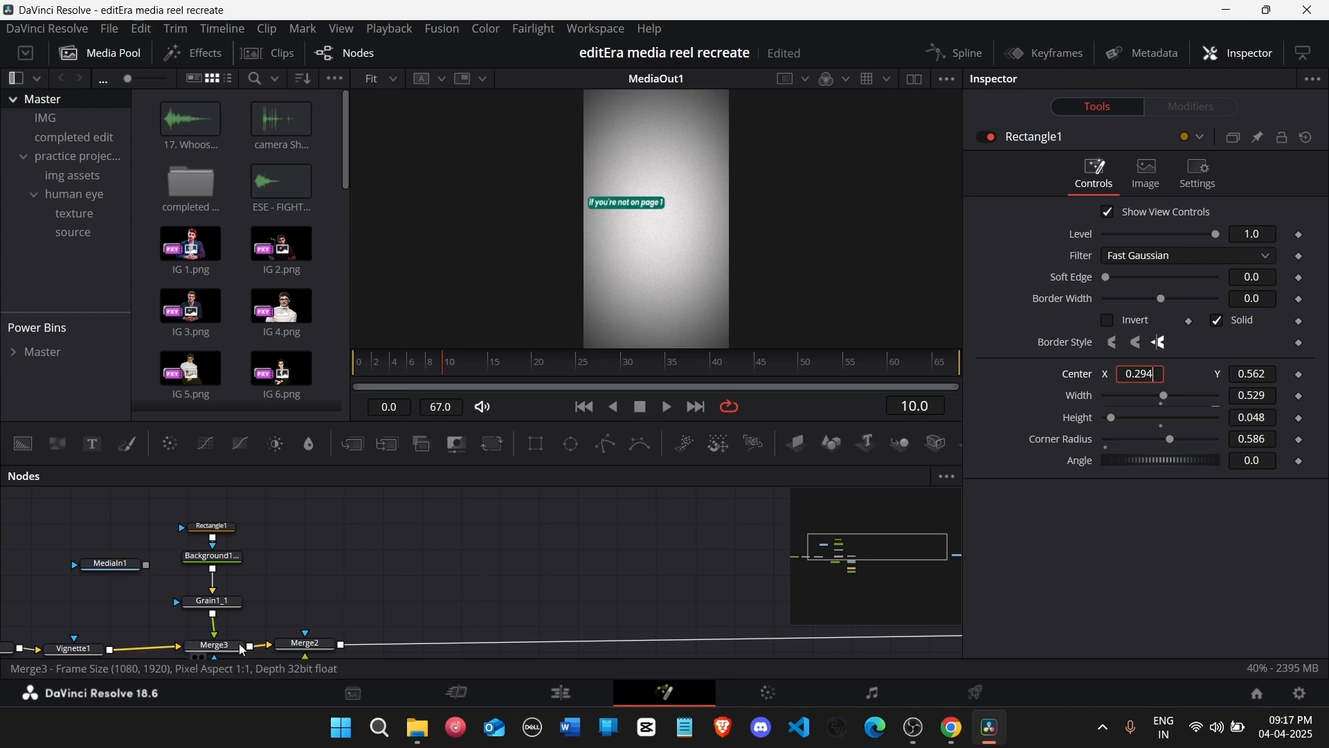
# Step: Increase the size of the Text1 lettering to 0.095
pyautogui.scroll(-3, 244, 647)
pyautogui.click(304, 648)
pyautogui.scroll(-1, 305, 647)
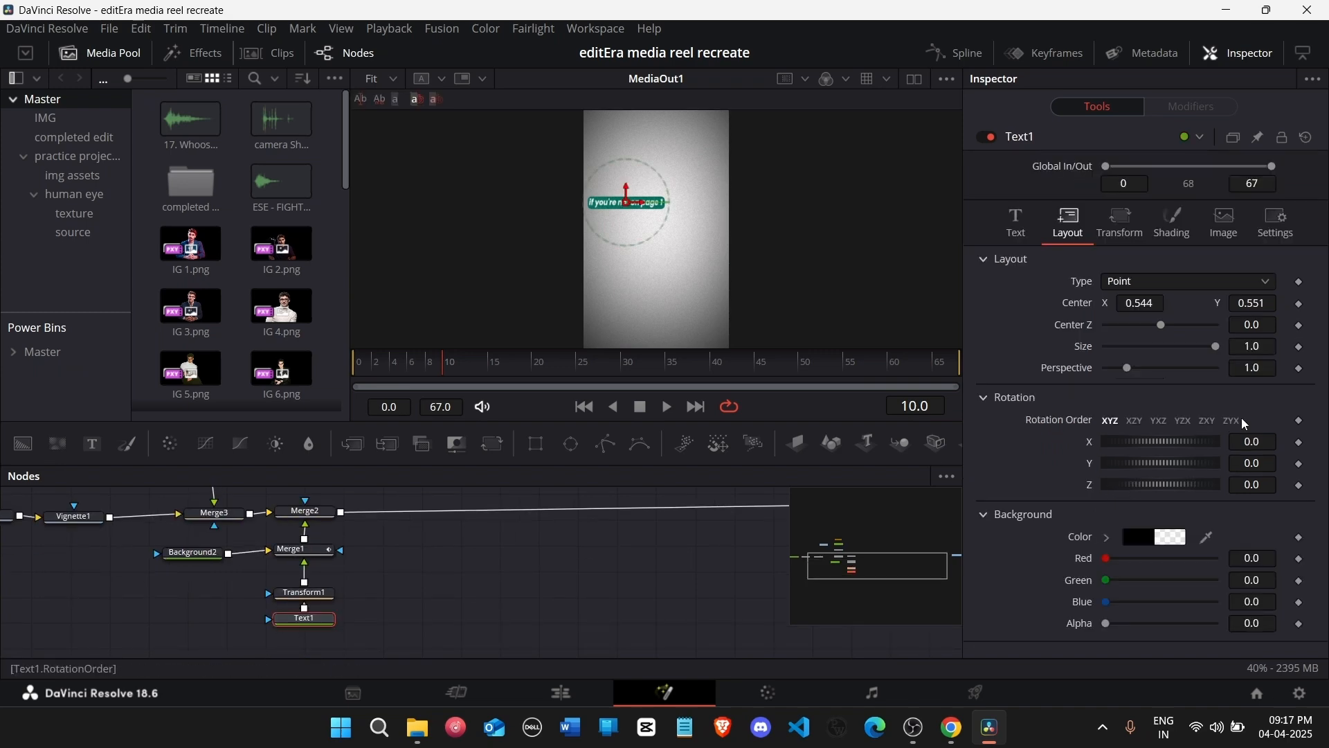
pyautogui.click(1016, 222)
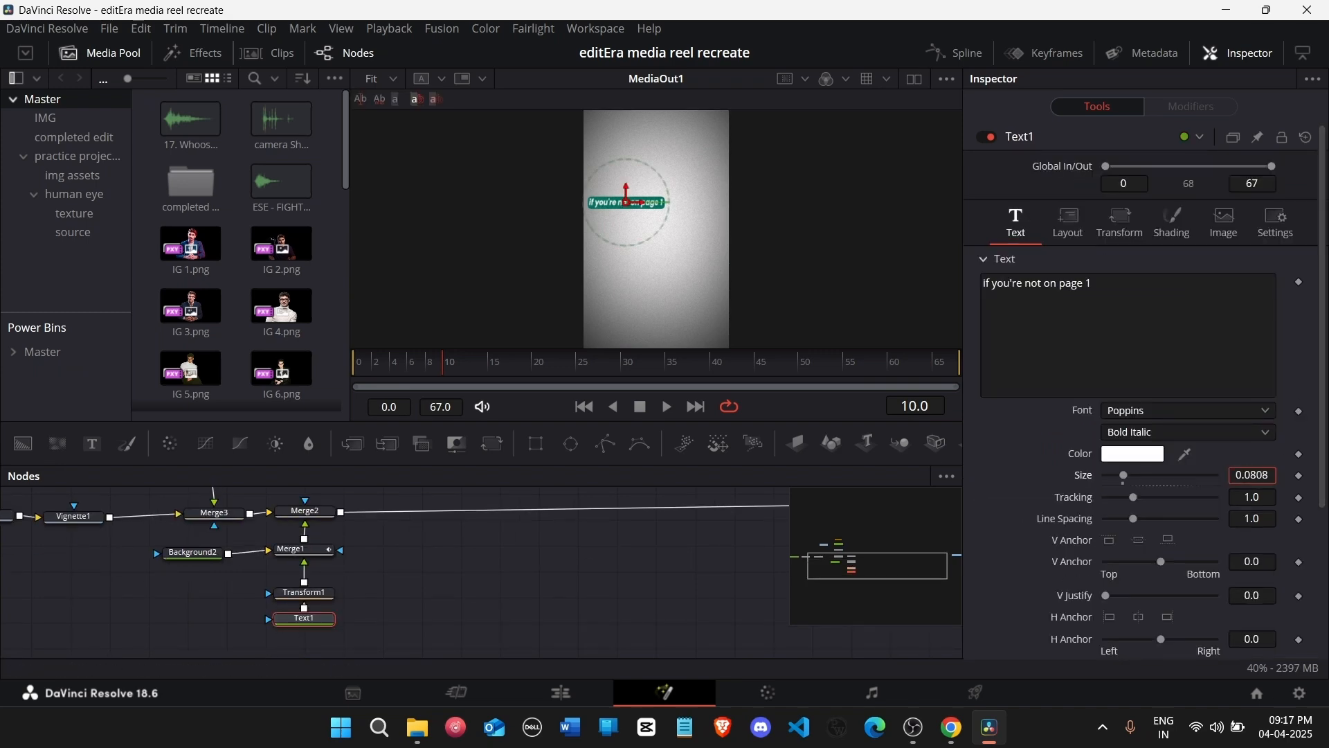
pyautogui.moveTo(1255, 475); pyautogui.dragTo(1262, 477)
pyautogui.doubleClick(1262, 477)
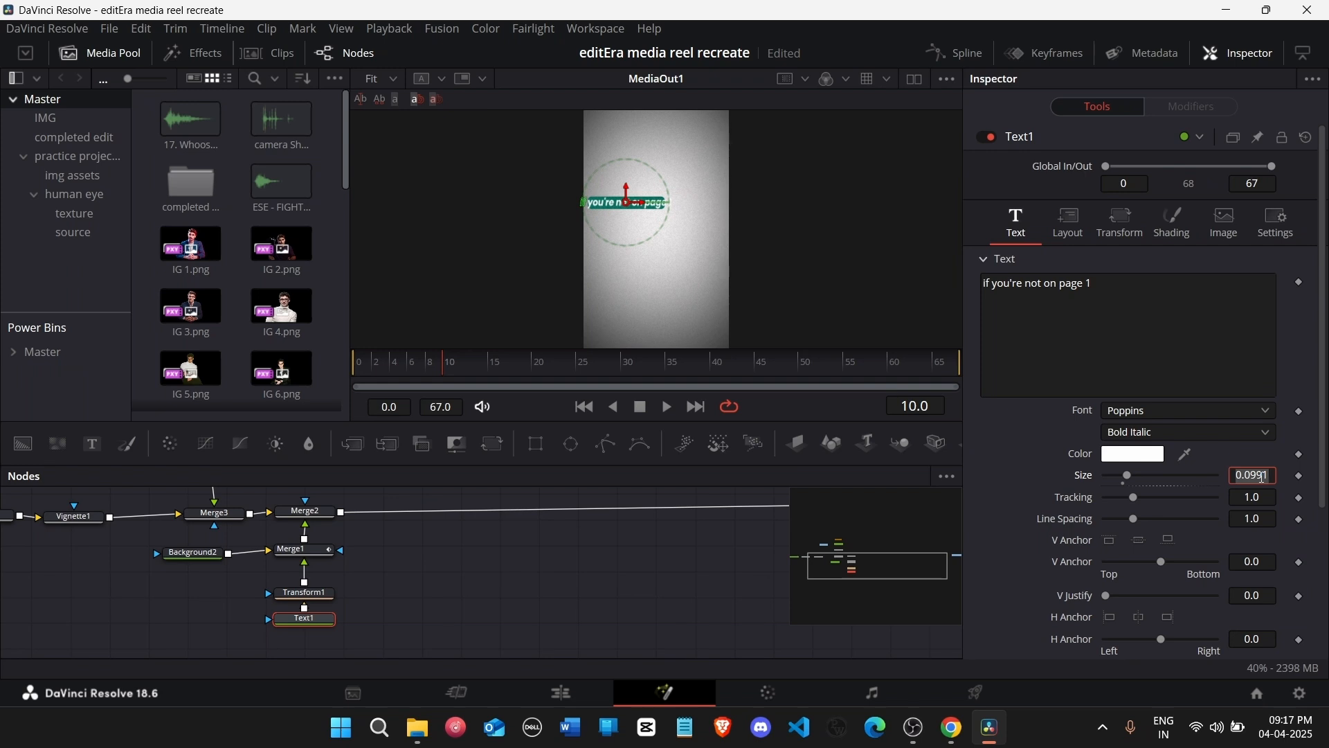
pyautogui.write('0.')
pyautogui.press('Tab')
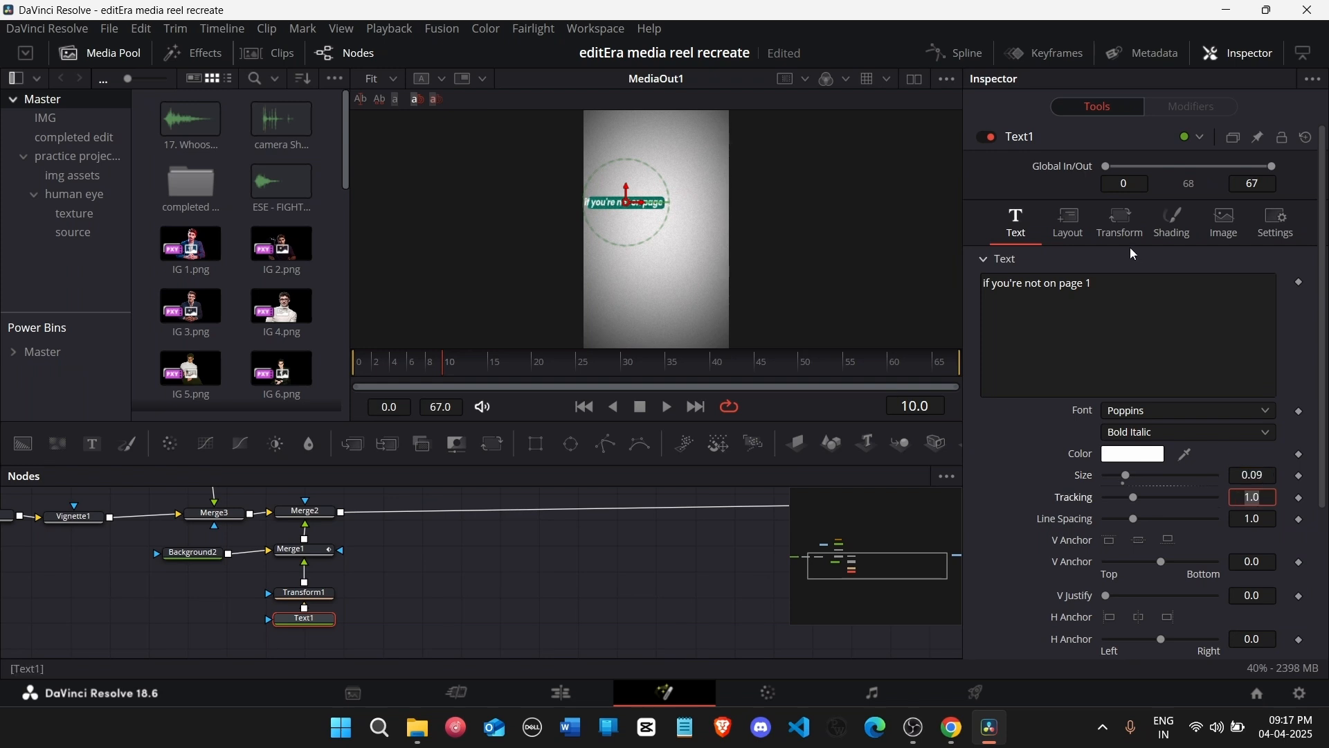
pyautogui.click(1268, 477)
pyautogui.press('Tab')
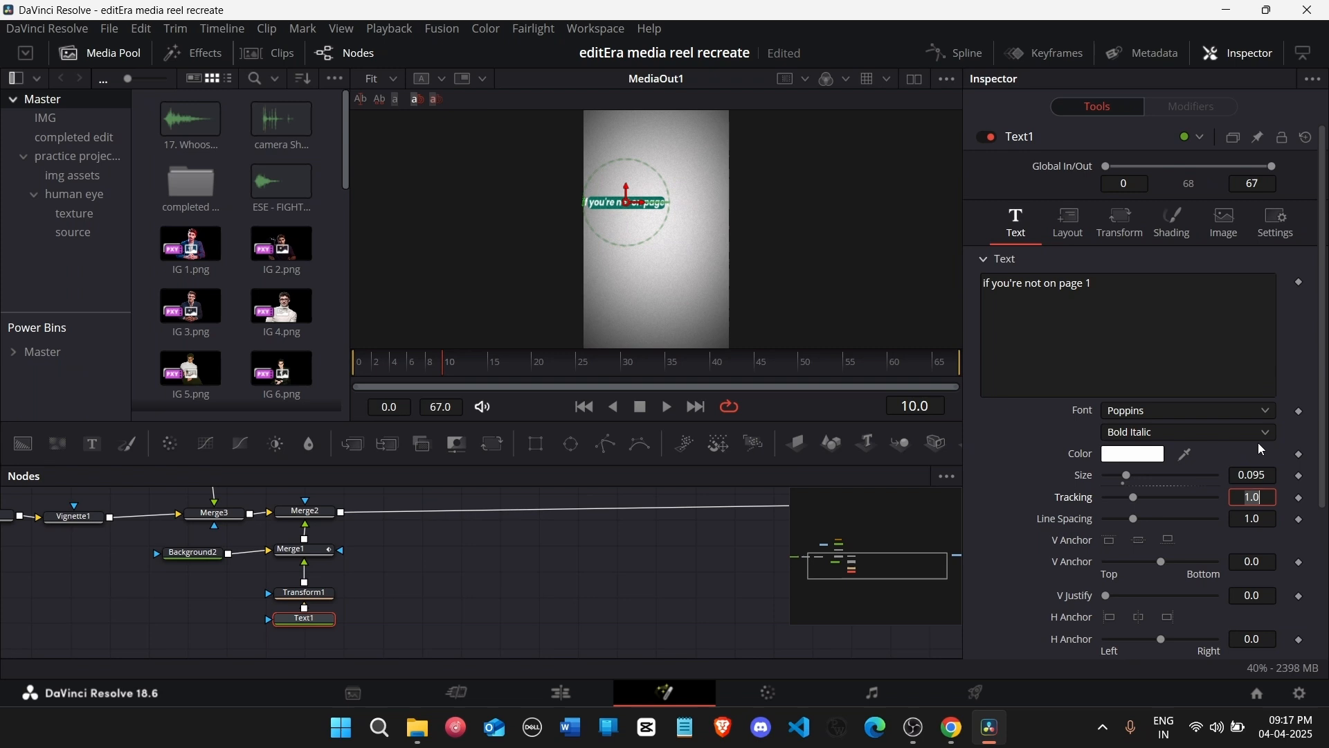
# Step: Set the text's center X to 0.603, and set Rectangle1's width to 0.663 and center X to 0.35
pyautogui.click(1069, 221)
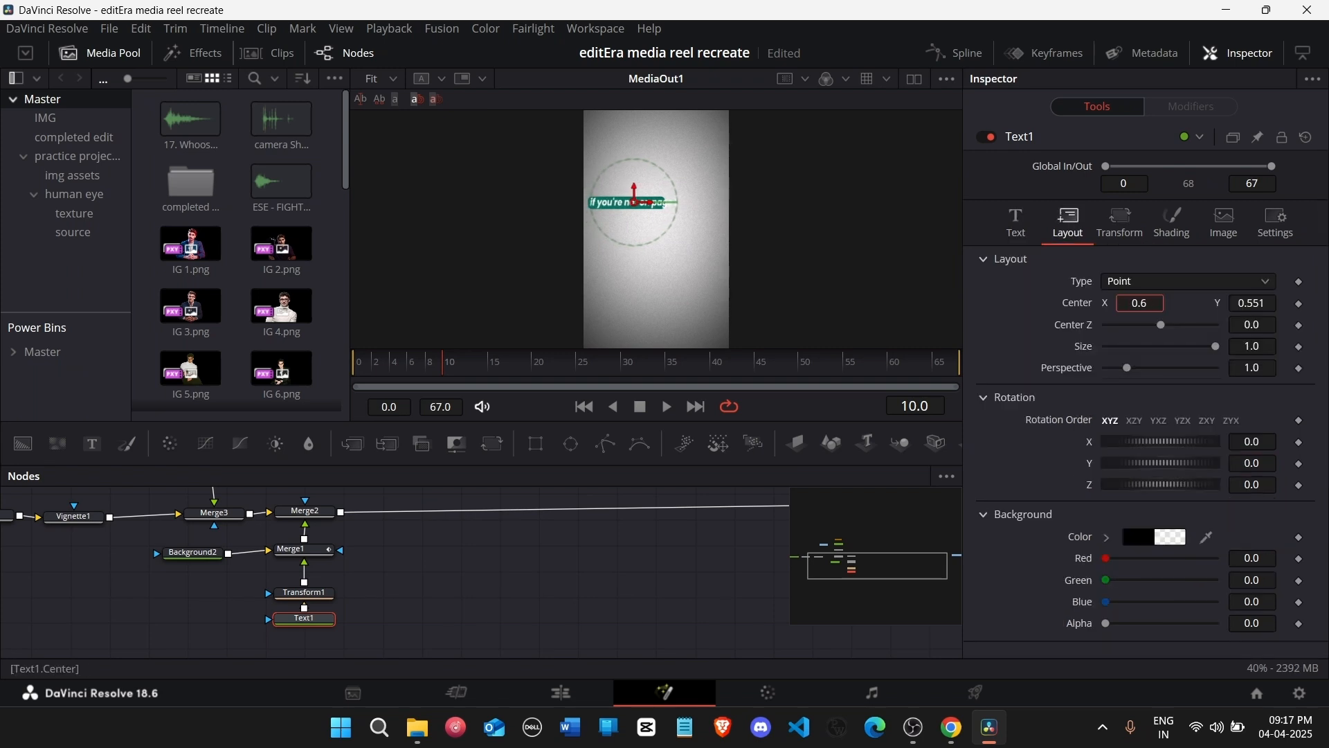
pyautogui.moveTo(1139, 303); pyautogui.dragTo(1141, 304)
pyautogui.scroll(1, 242, 504)
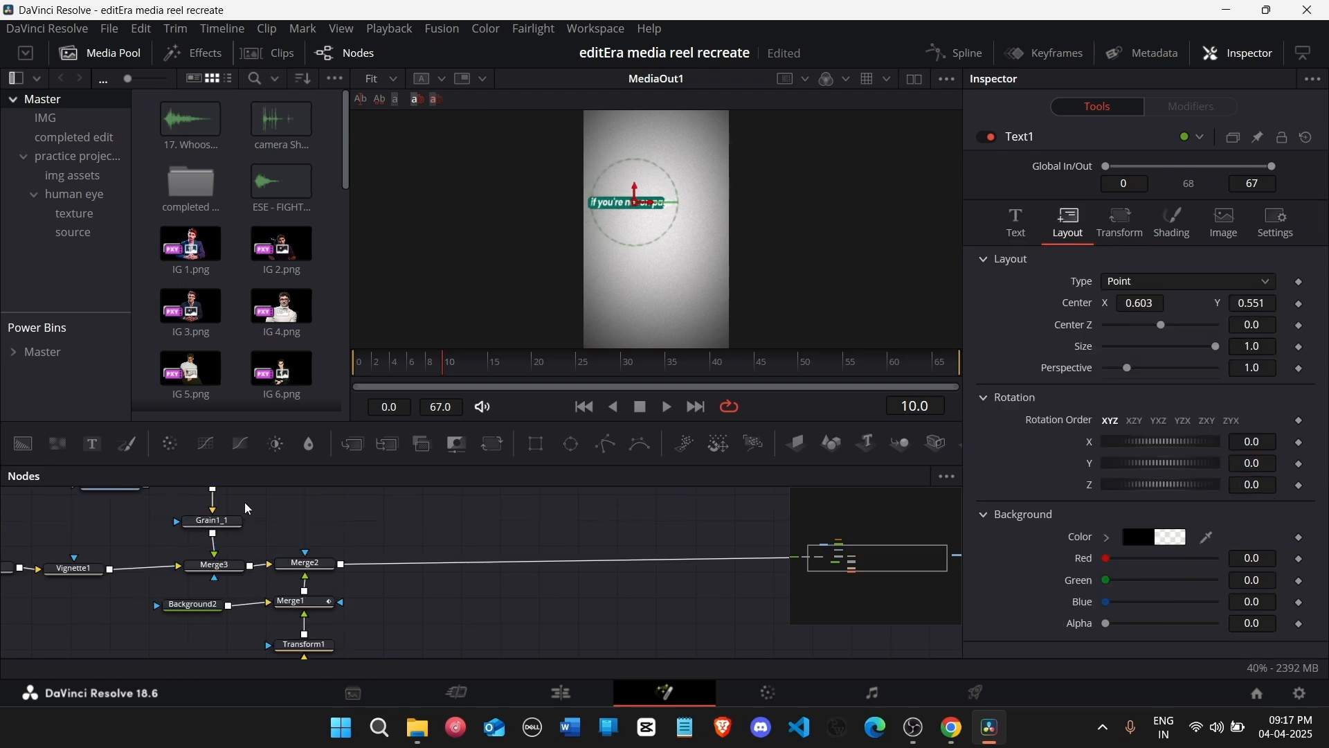
pyautogui.scroll(1, 245, 505)
pyautogui.click(220, 498)
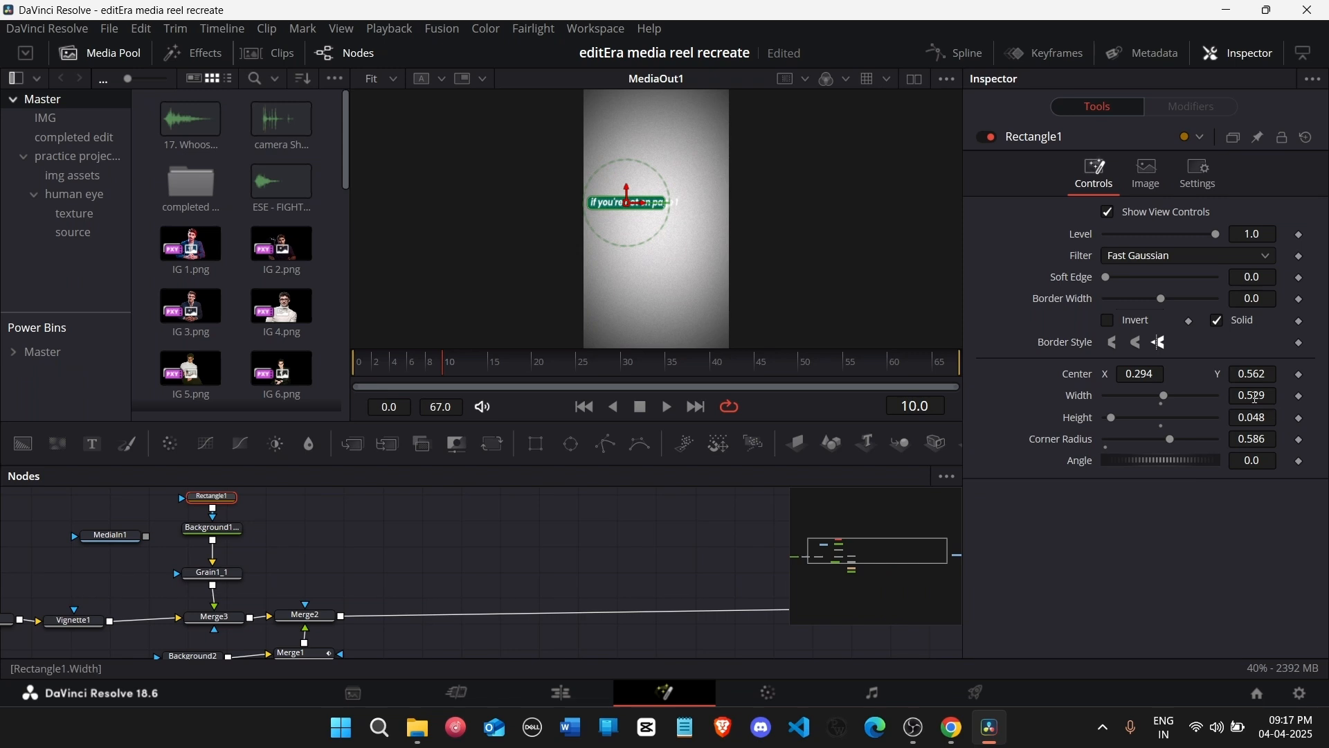
pyautogui.moveTo(1256, 398); pyautogui.dragTo(1271, 398)
pyautogui.moveTo(1131, 375); pyautogui.dragTo(1168, 374)
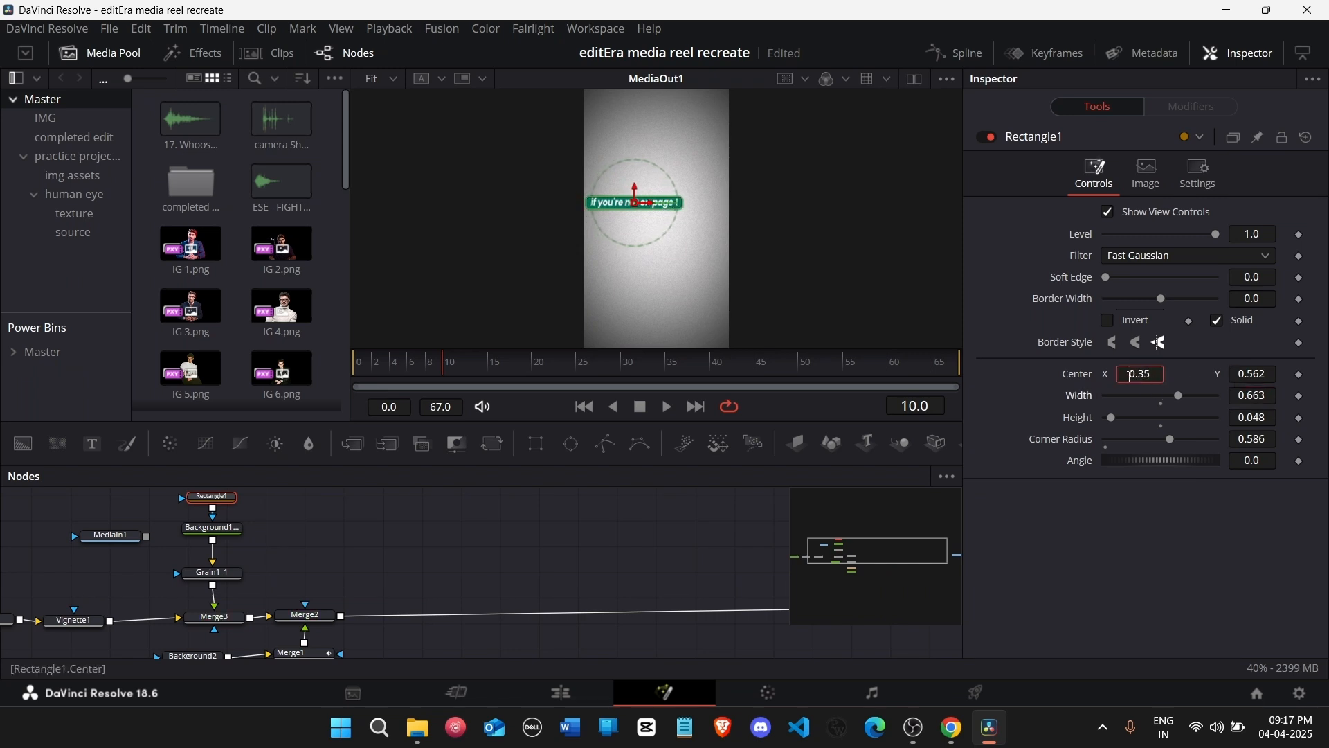
# Step: Set Rectangle1's height to 0.055, center Y to 0.564, width to 0.675 and center X to 0.358
pyautogui.click(1272, 421)
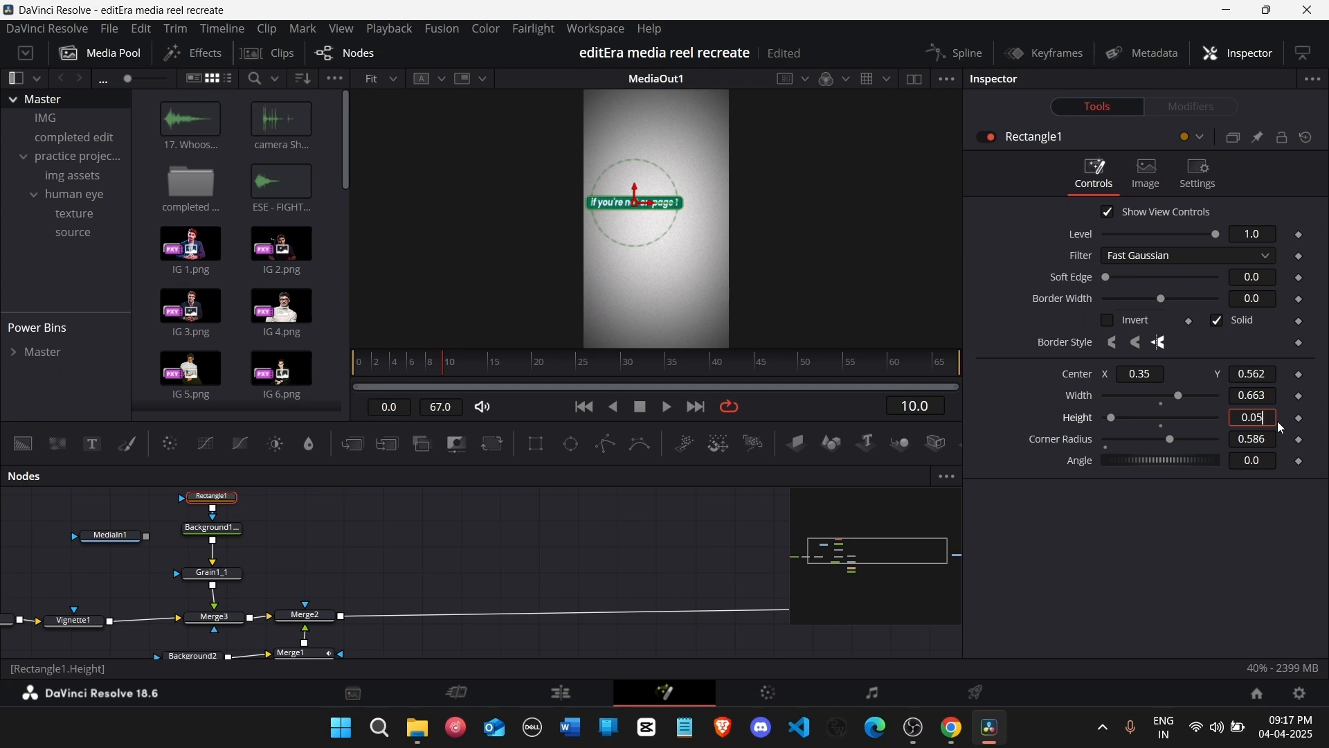
pyautogui.press('Tab')
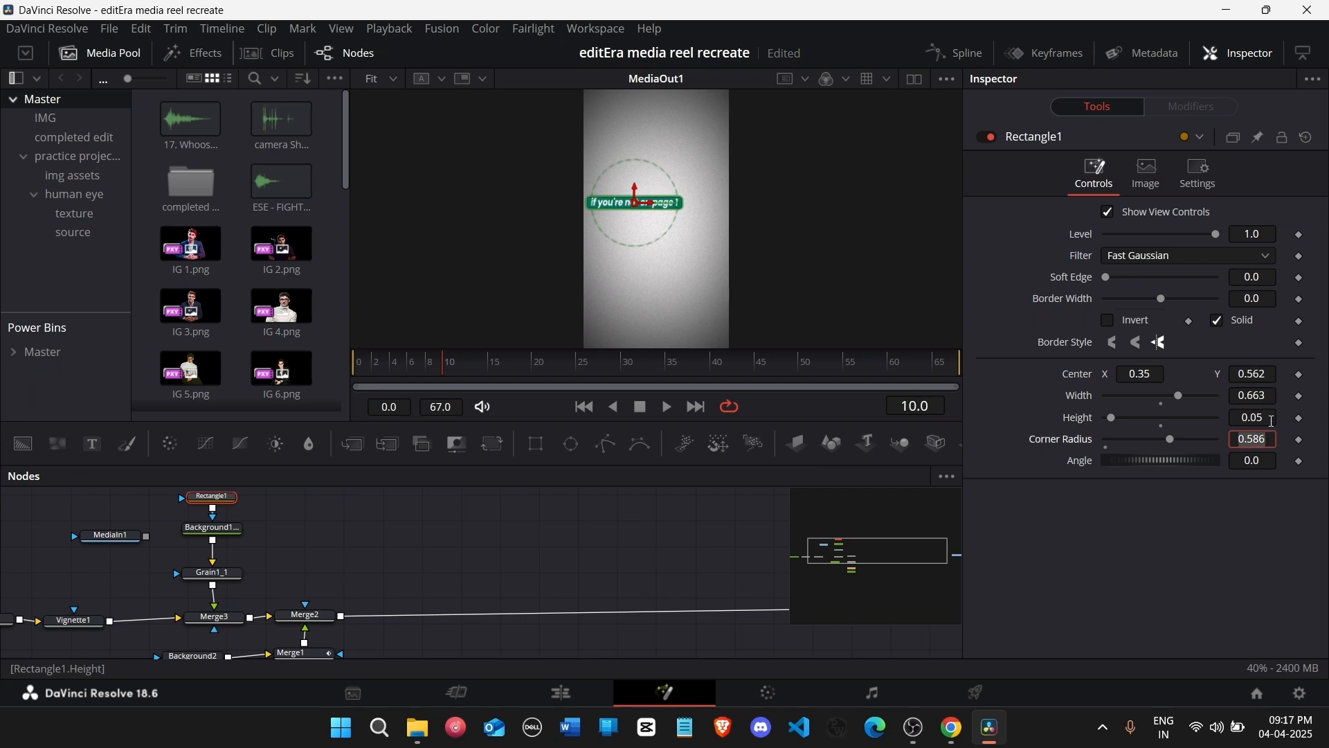
pyautogui.click(1272, 419)
pyautogui.press('Tab')
pyautogui.moveTo(1259, 376); pyautogui.dragTo(1260, 377)
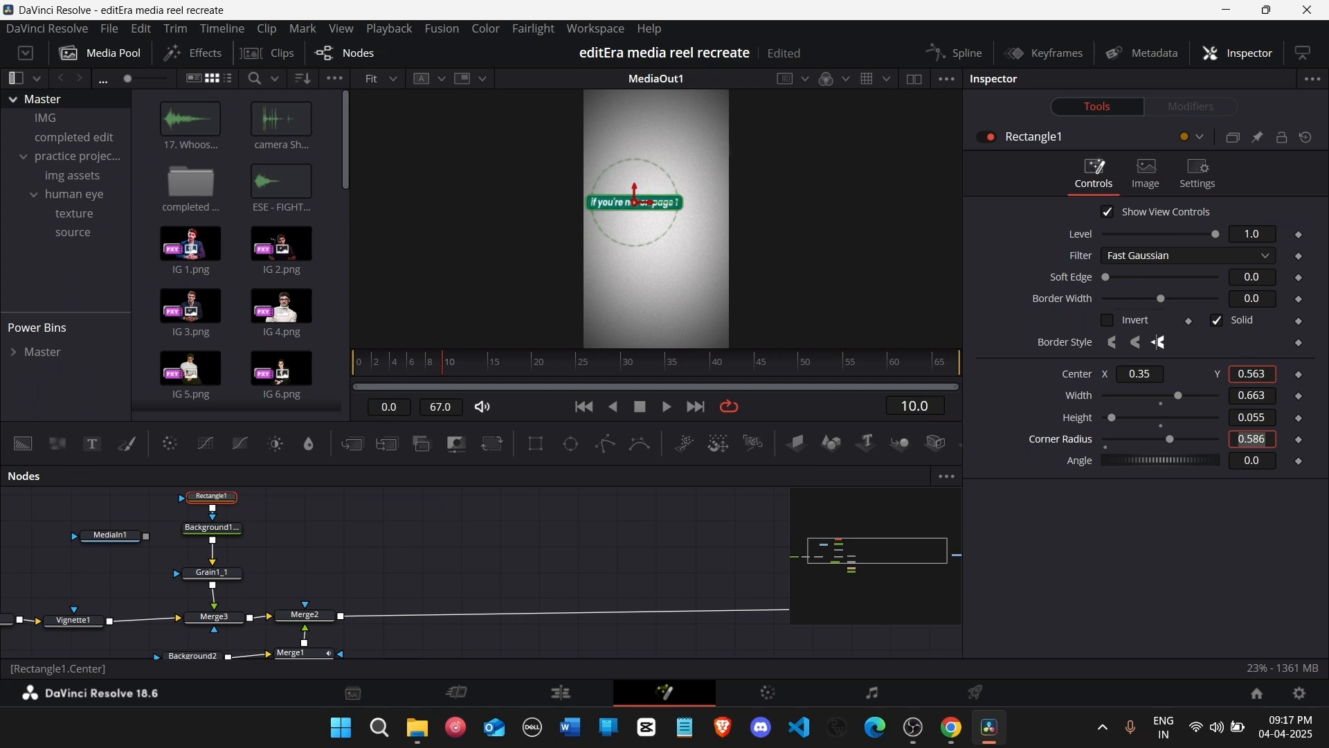
pyautogui.click(1276, 397)
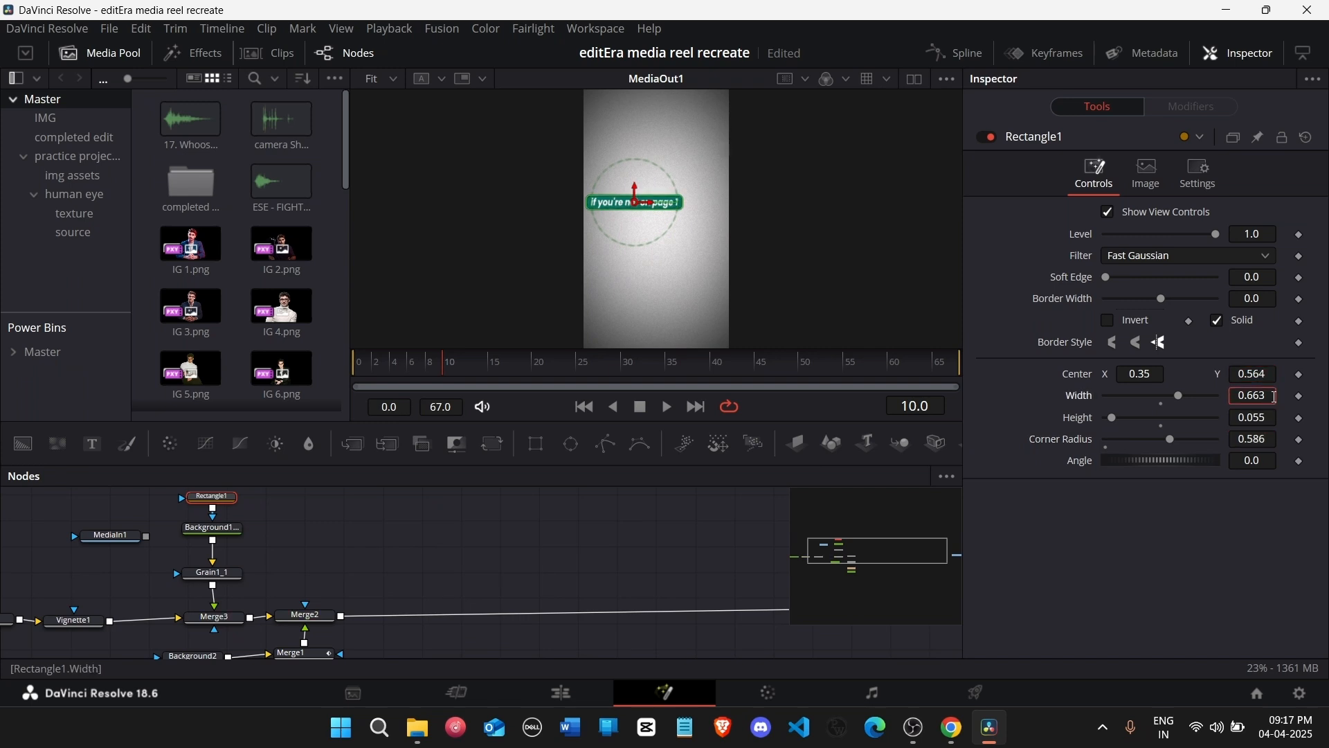
pyautogui.press('Tab')
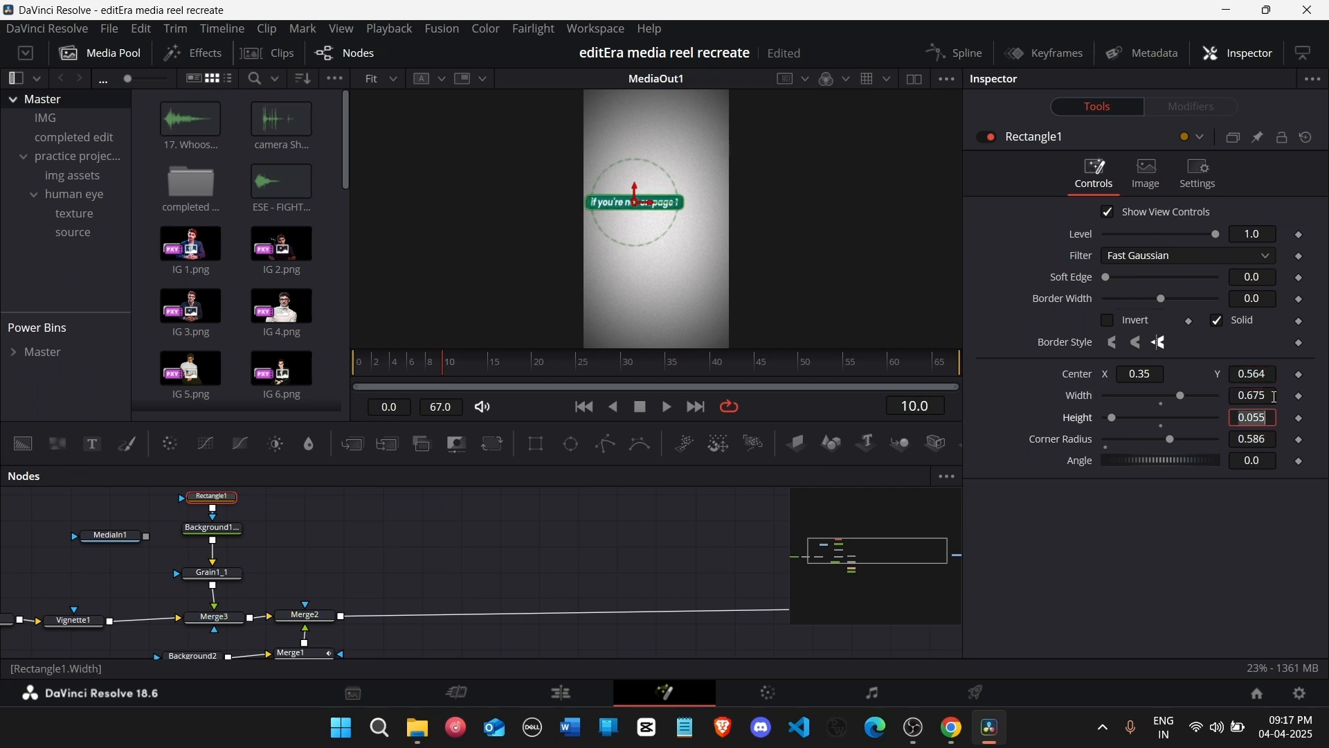
pyautogui.moveTo(1142, 374); pyautogui.dragTo(1150, 373)
# Step: Edit the Text1 wording to read "if you're not on page : 1"
pyautogui.scroll(-3, 430, 584)
pyautogui.click(331, 569)
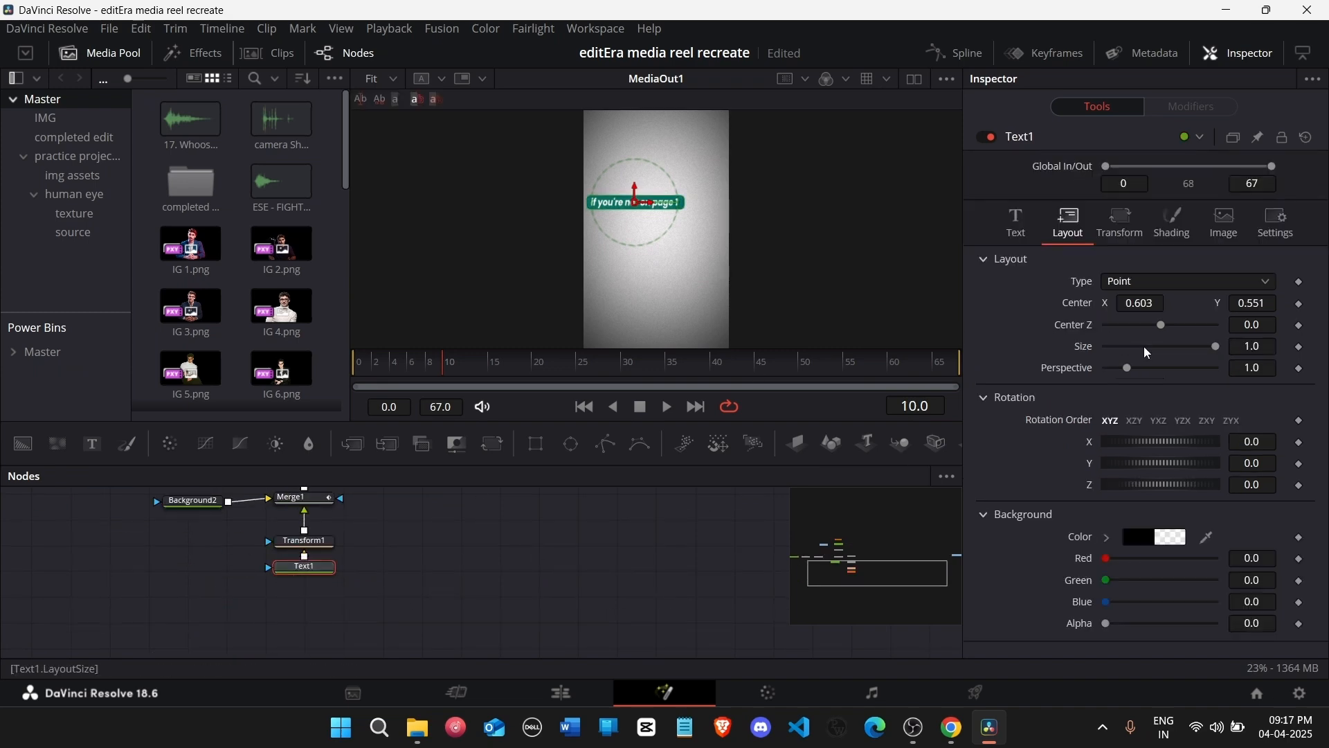
pyautogui.click(1017, 222)
pyautogui.click(1150, 322)
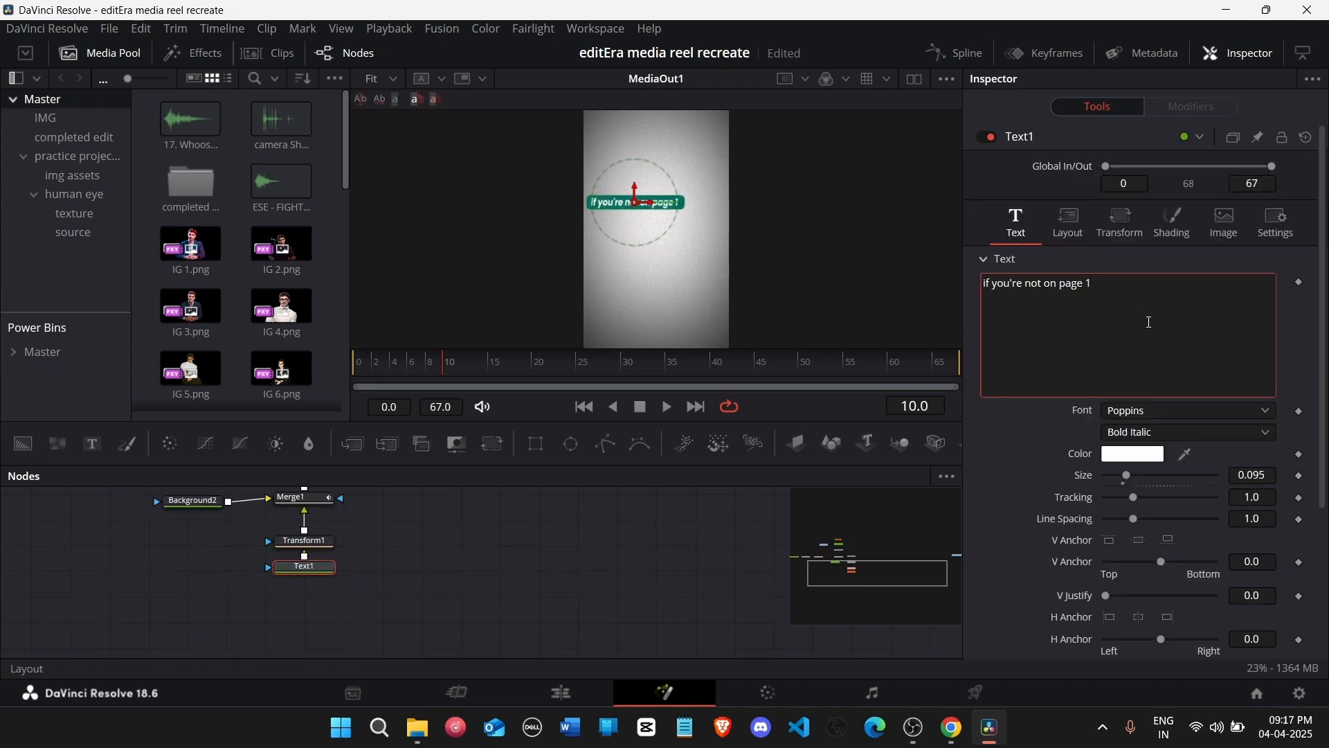
pyautogui.press('BackSpace')
pyautogui.press('BackSpace')
pyautogui.write(': 1')
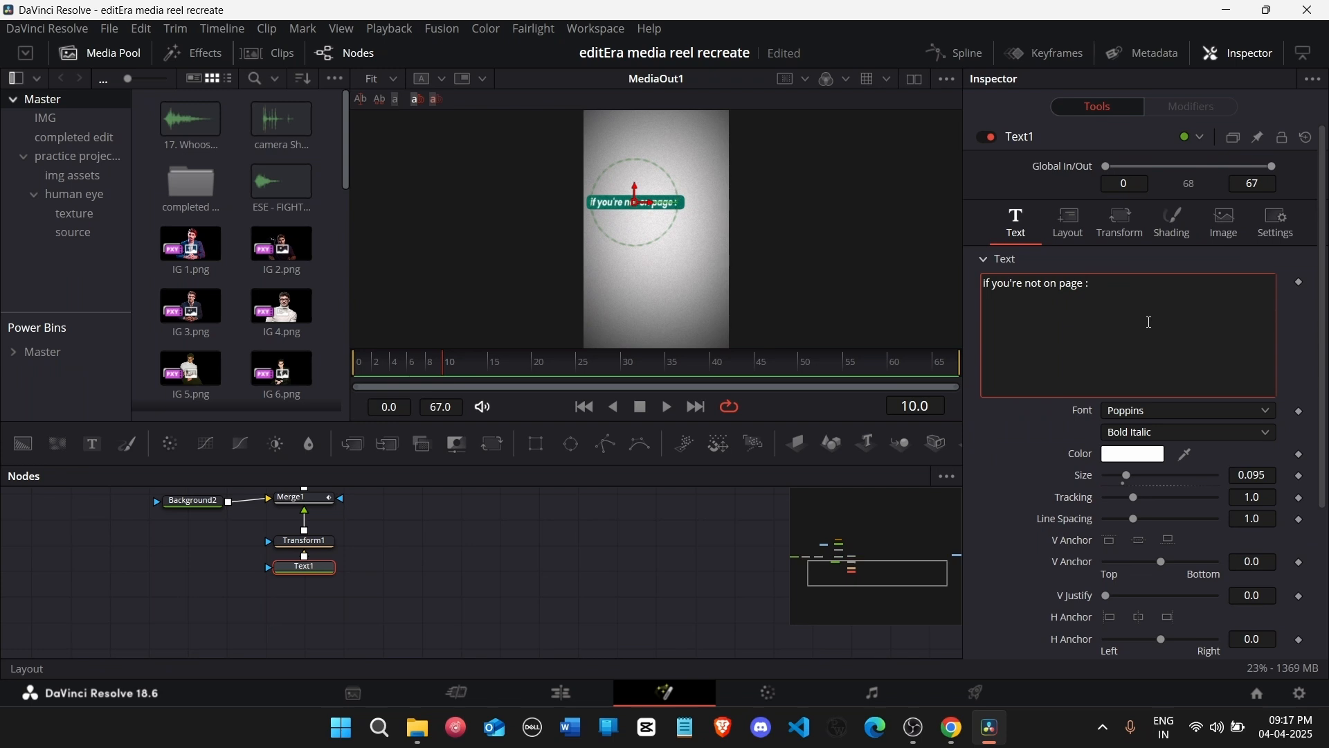
pyautogui.click(502, 572)
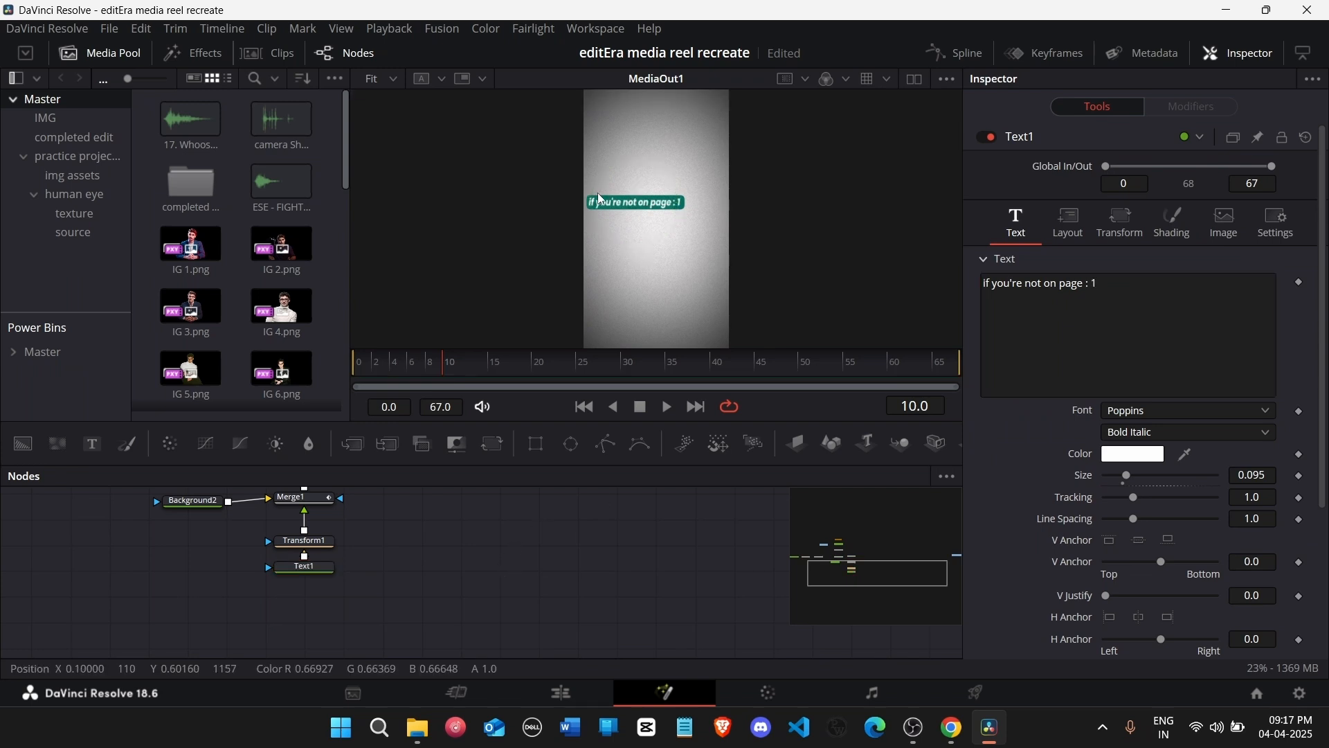
# Step: Replace the Text1 wording with the uppercase line "IF YOU'RE NOT ON PAGE: 1"
pyautogui.click(1085, 383)
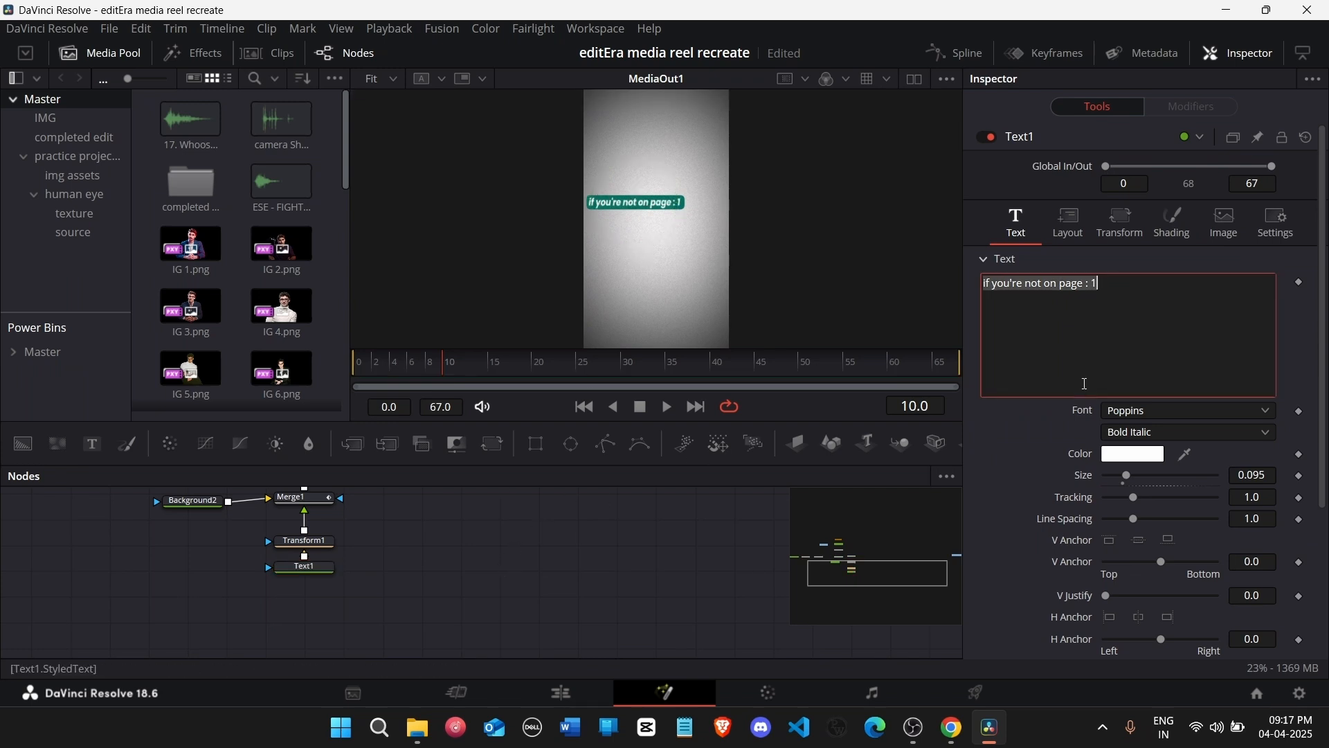
pyautogui.write('IF YOU"RE')
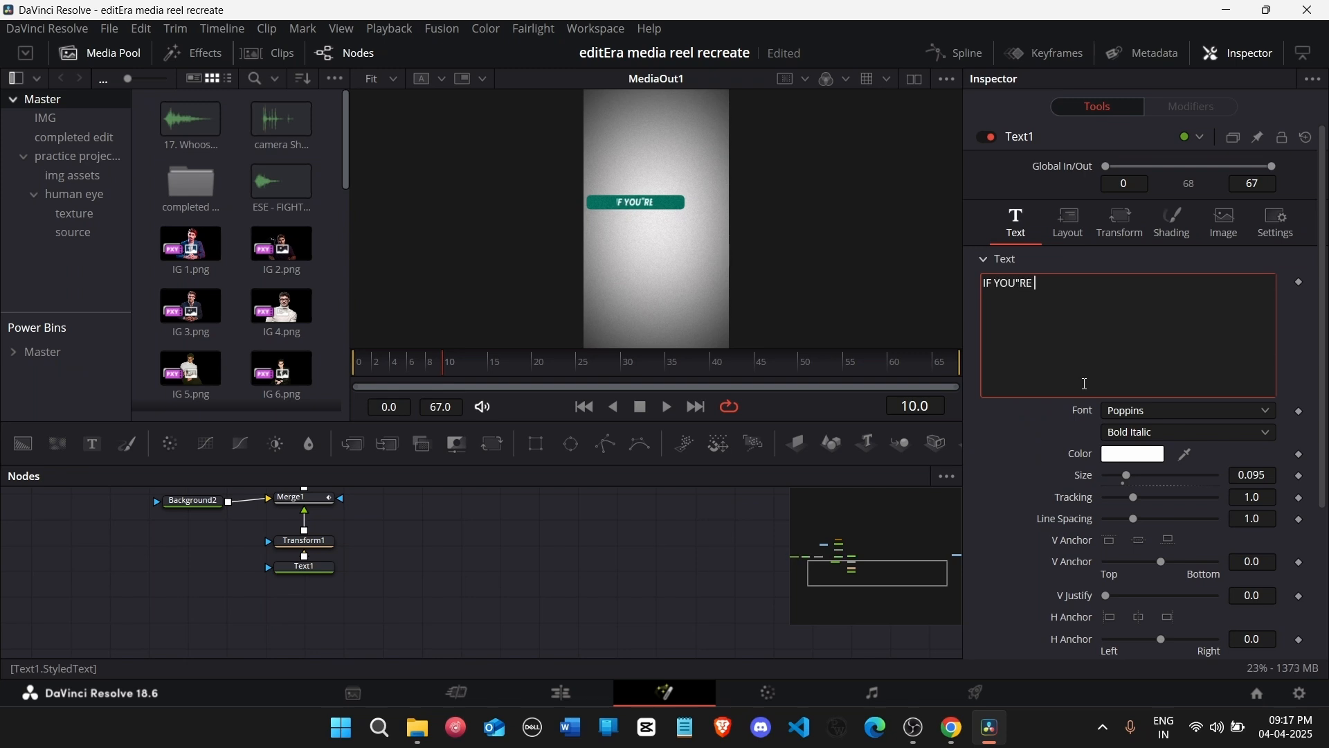
pyautogui.write(' NO')
pyautogui.press('BackSpace')
pyautogui.press('BackSpace')
pyautogui.press('BackSpace')
pyautogui.press('BackSpace')
pyautogui.write('E NOT ON')
pyautogui.write(' PAGE')
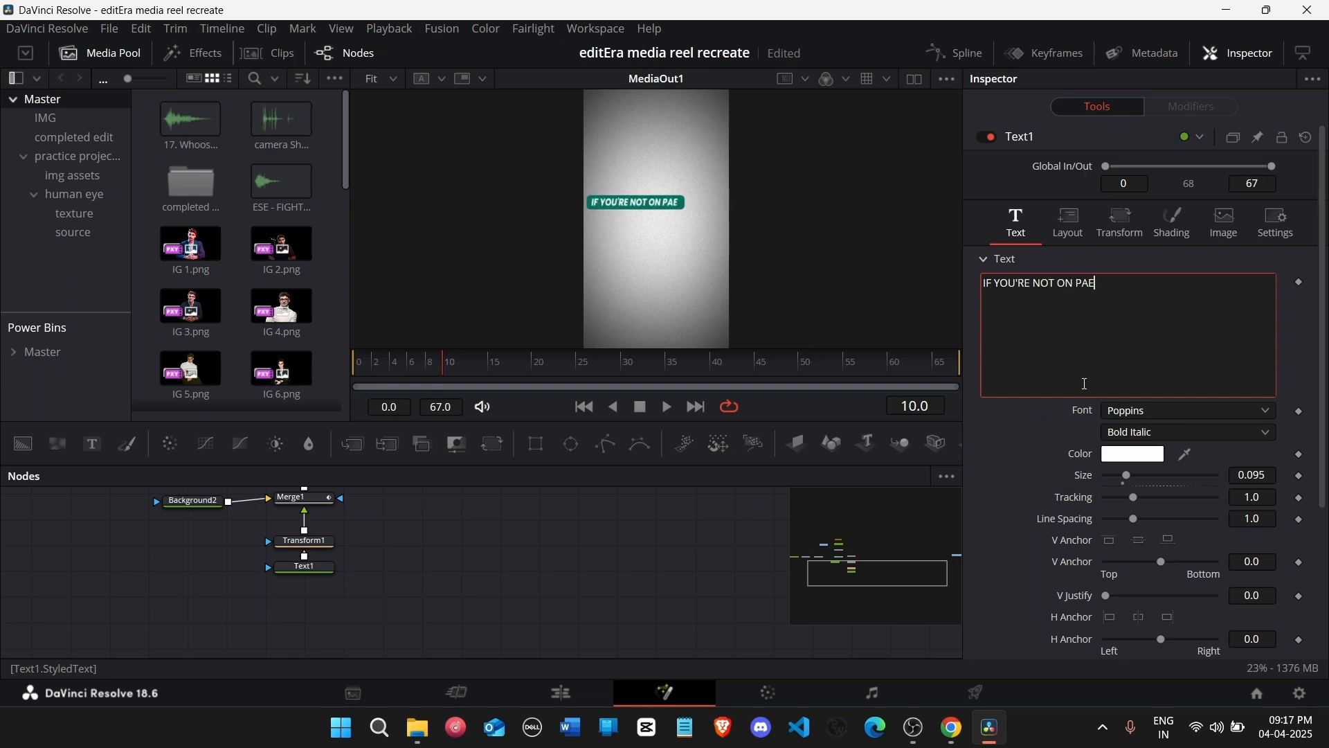
pyautogui.write(': 1')
# Step: Set the Text1 layout's center X to 0.642 so the line starts inside the green bar
pyautogui.click(1070, 220)
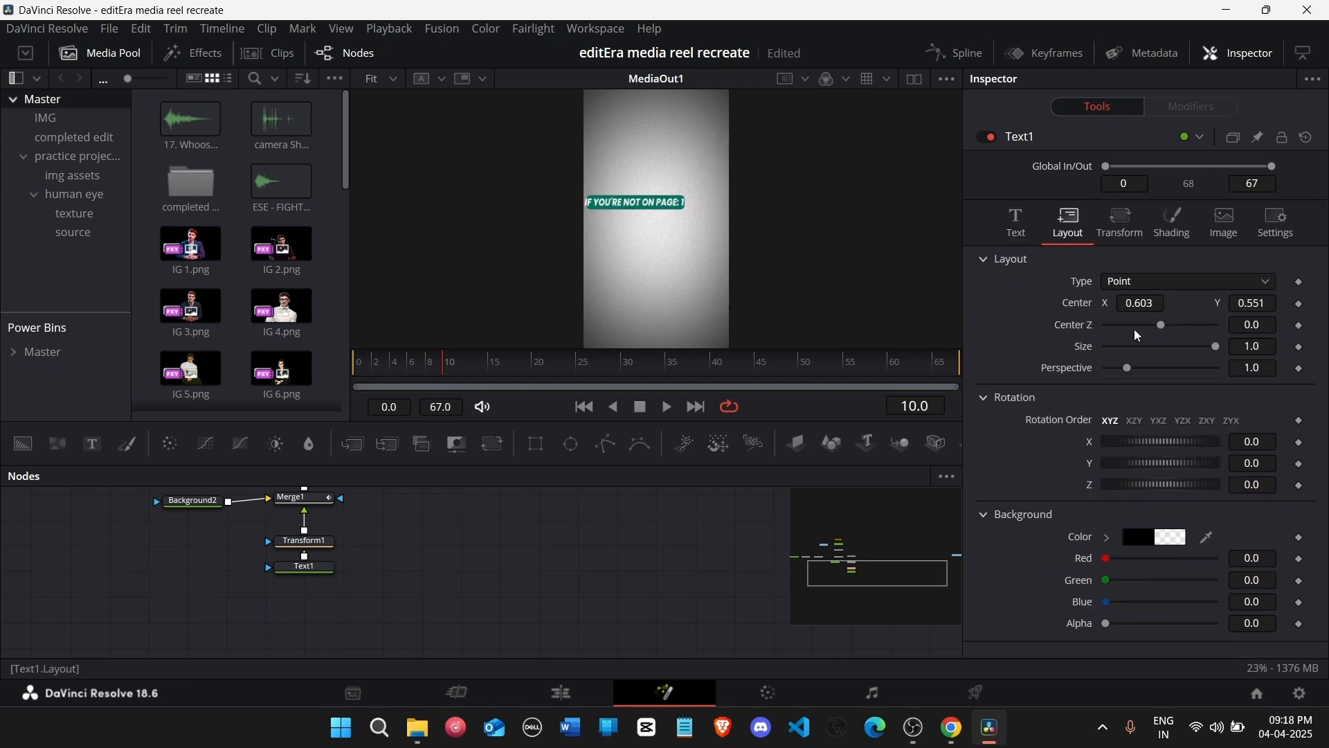
pyautogui.moveTo(1140, 303); pyautogui.dragTo(1165, 303)
pyautogui.click(317, 572)
# Step: Widen Rectangle1 to 0.777 and set its center X to 0.406 so the bar covers the full text
pyautogui.scroll(4, 279, 571)
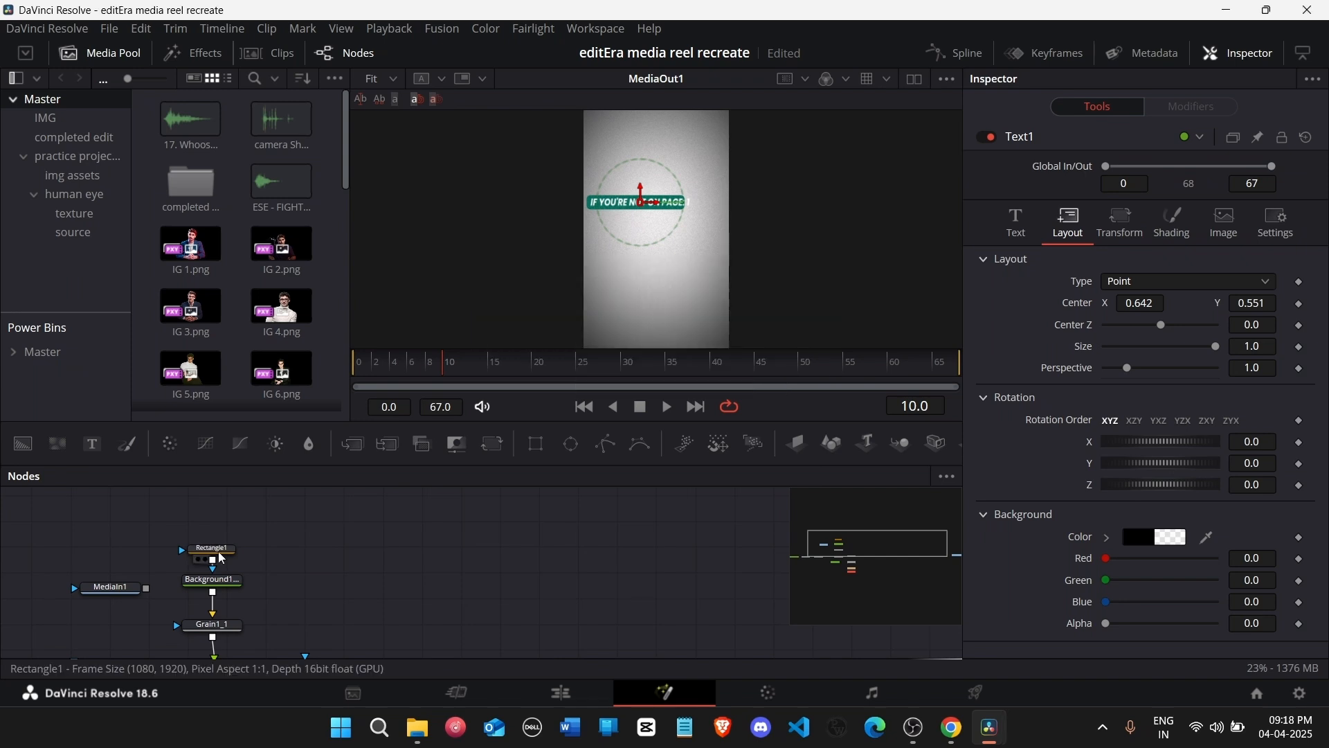
pyautogui.click(219, 549)
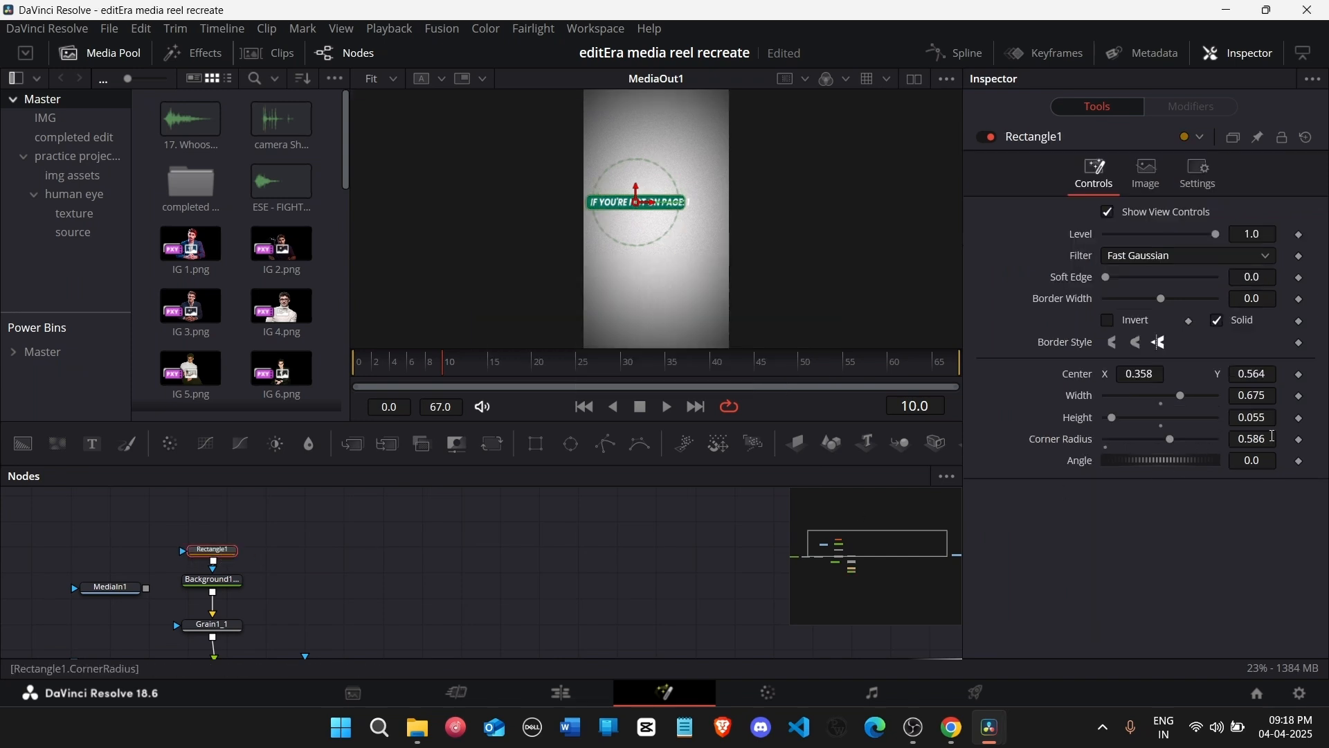
pyautogui.moveTo(1266, 397); pyautogui.dragTo(1297, 397)
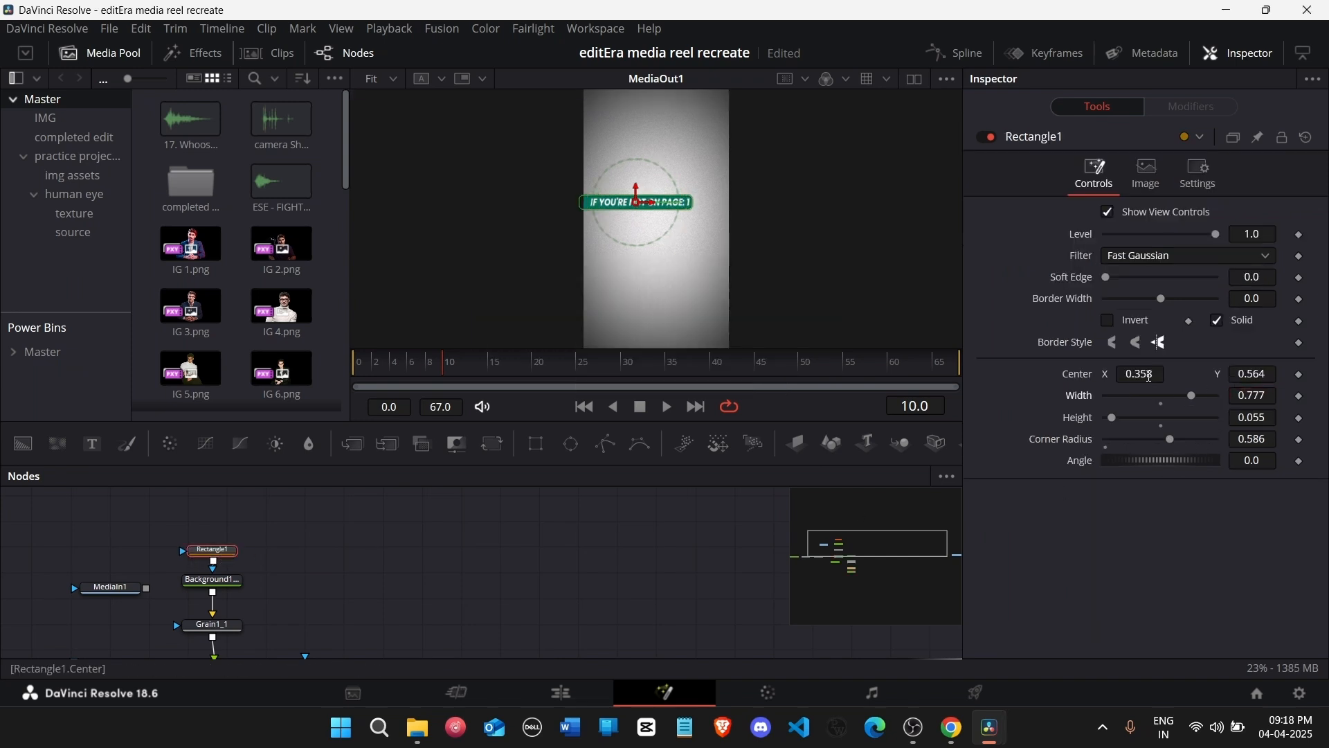
pyautogui.moveTo(1140, 374); pyautogui.dragTo(1172, 374)
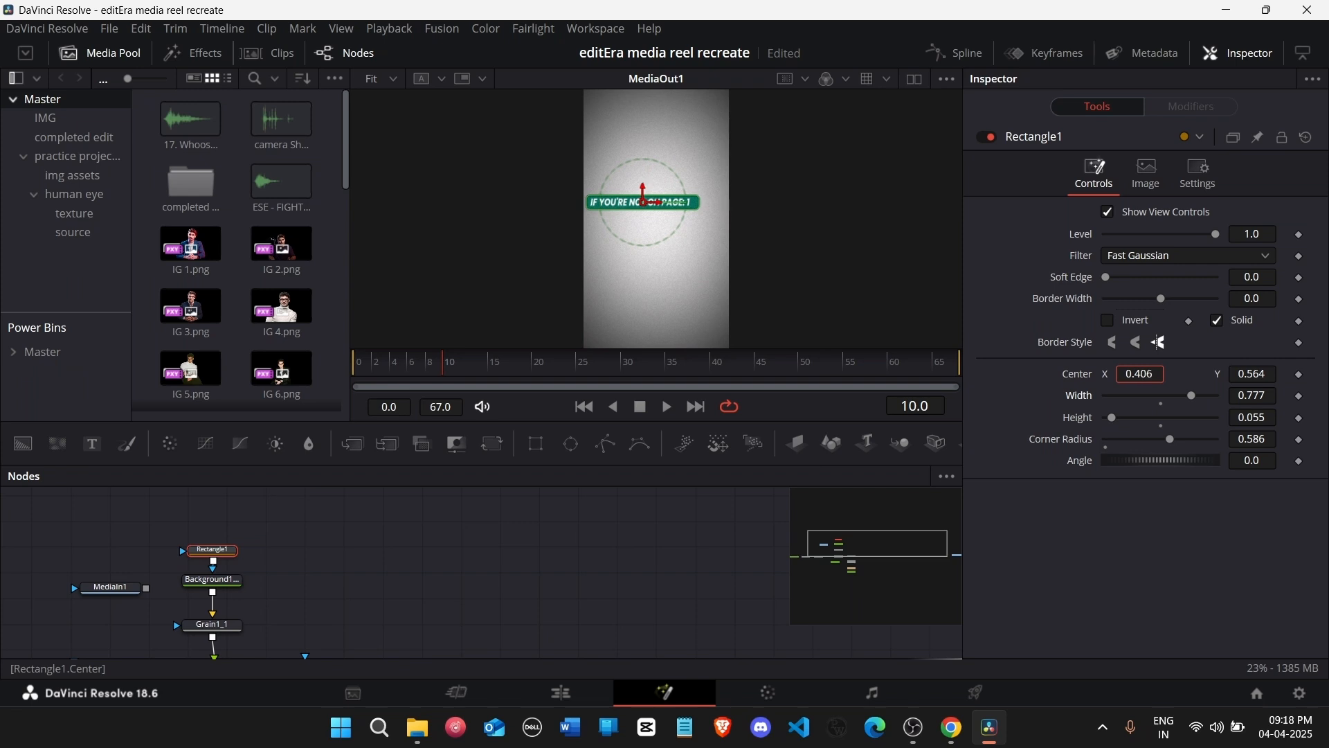
# Step: Select the Transform1 node and move the playhead to frame 0
pyautogui.scroll(-3, 361, 597)
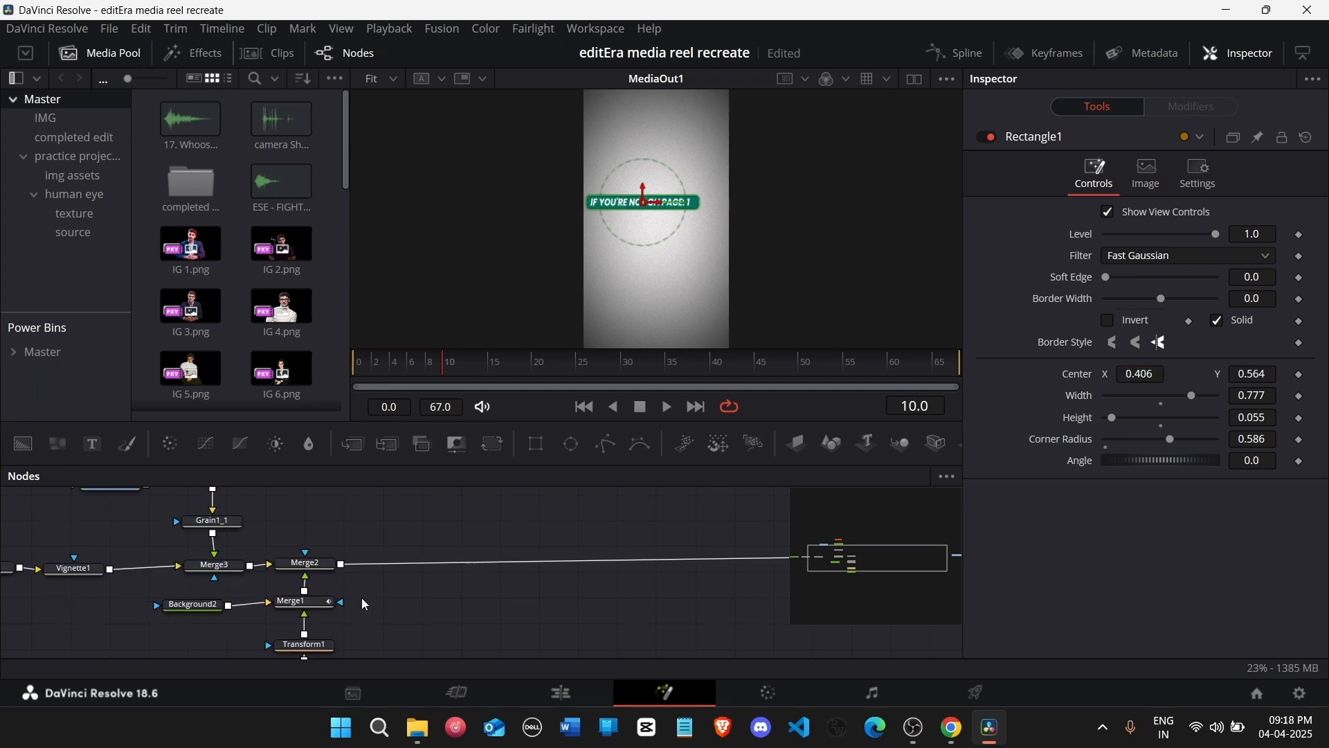
pyautogui.click(325, 650)
pyautogui.scroll(-2, 330, 621)
pyautogui.moveTo(376, 352); pyautogui.dragTo(338, 368)
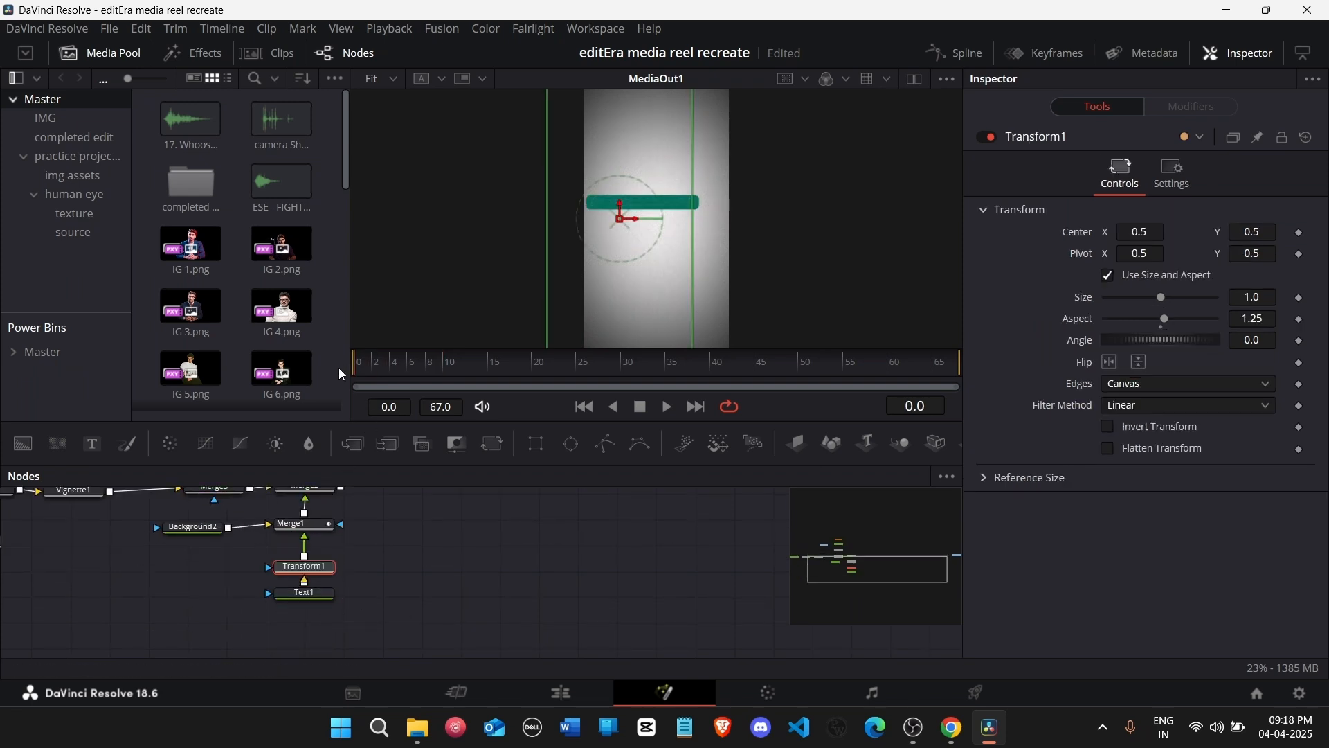
# Step: Examine the settings of the Merge2, Text1 and Merge1 nodes for what controls the text's fade
pyautogui.scroll(2, 318, 559)
pyautogui.click(305, 537)
pyautogui.click(1199, 174)
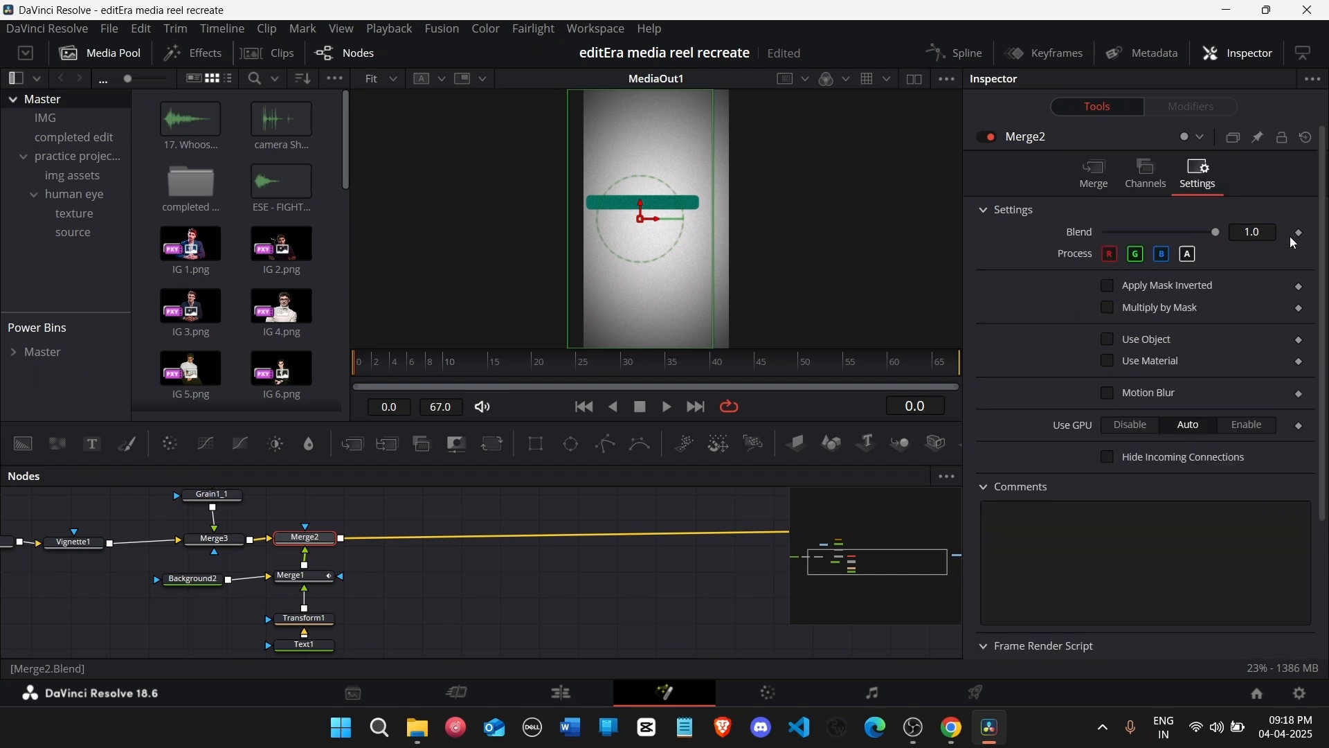
pyautogui.click(322, 648)
pyautogui.scroll(-1, 322, 653)
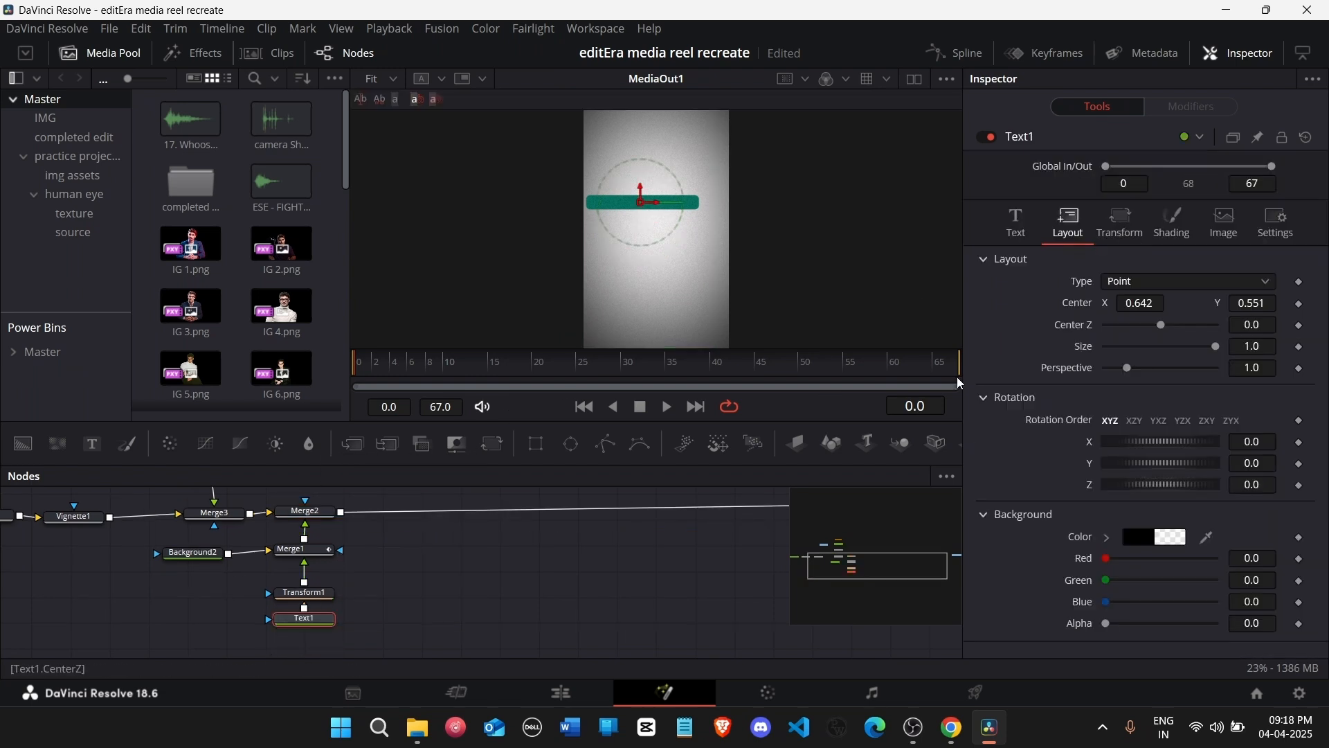
pyautogui.click(1038, 221)
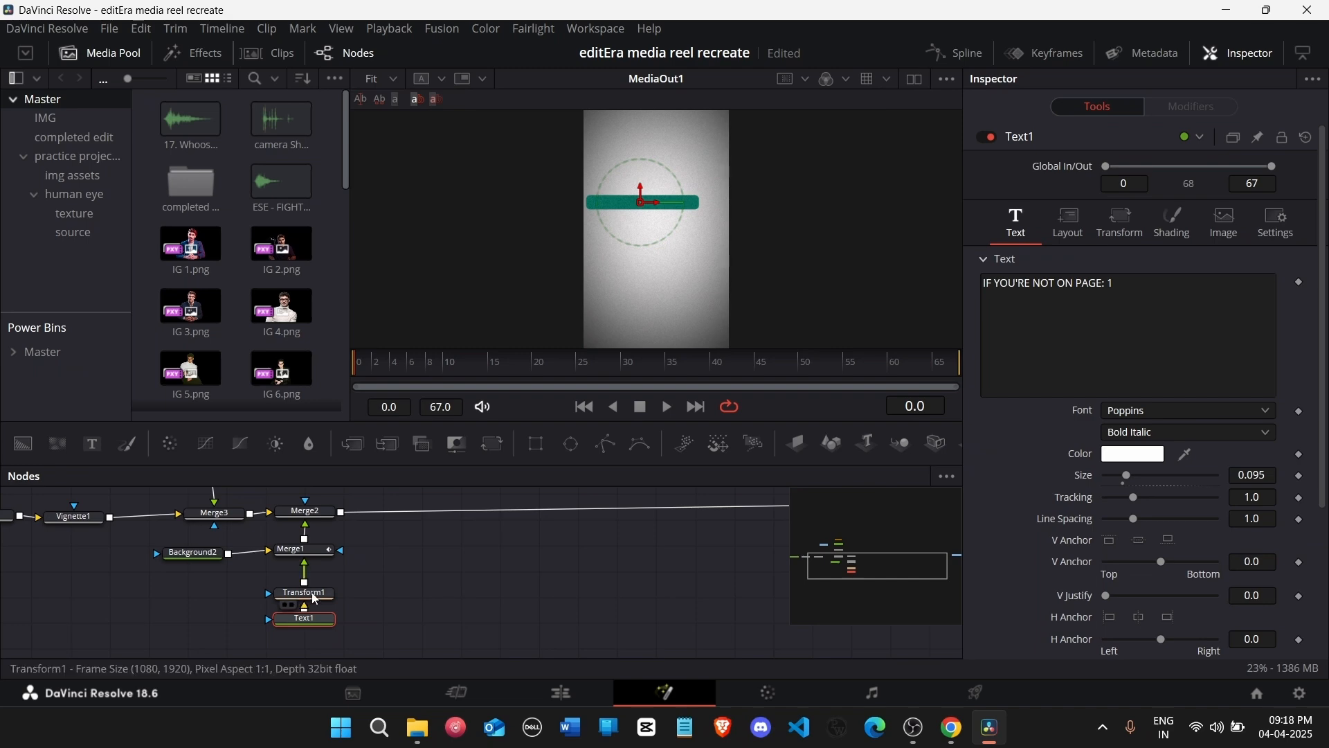
pyautogui.click(309, 559)
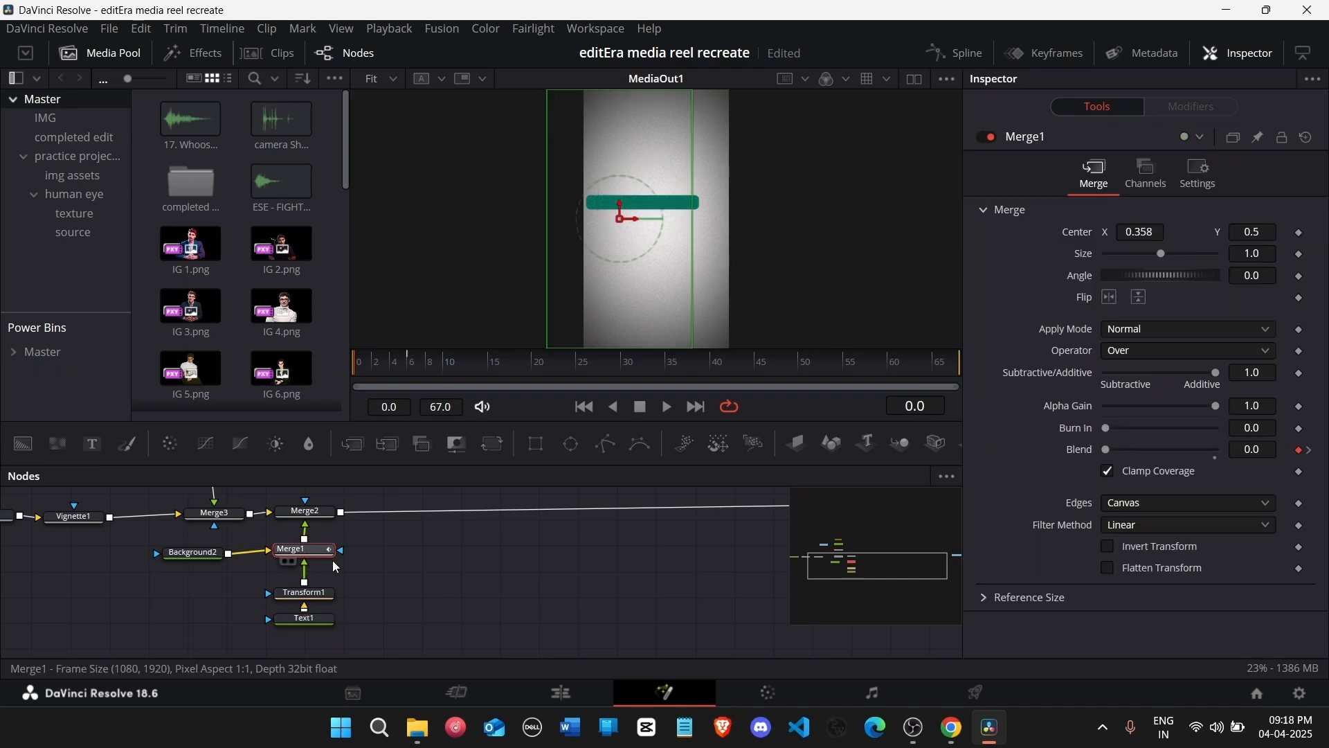
# Step: Set Merge2's center X to 0.271 to align the text within the green bar
pyautogui.scroll(2, 329, 613)
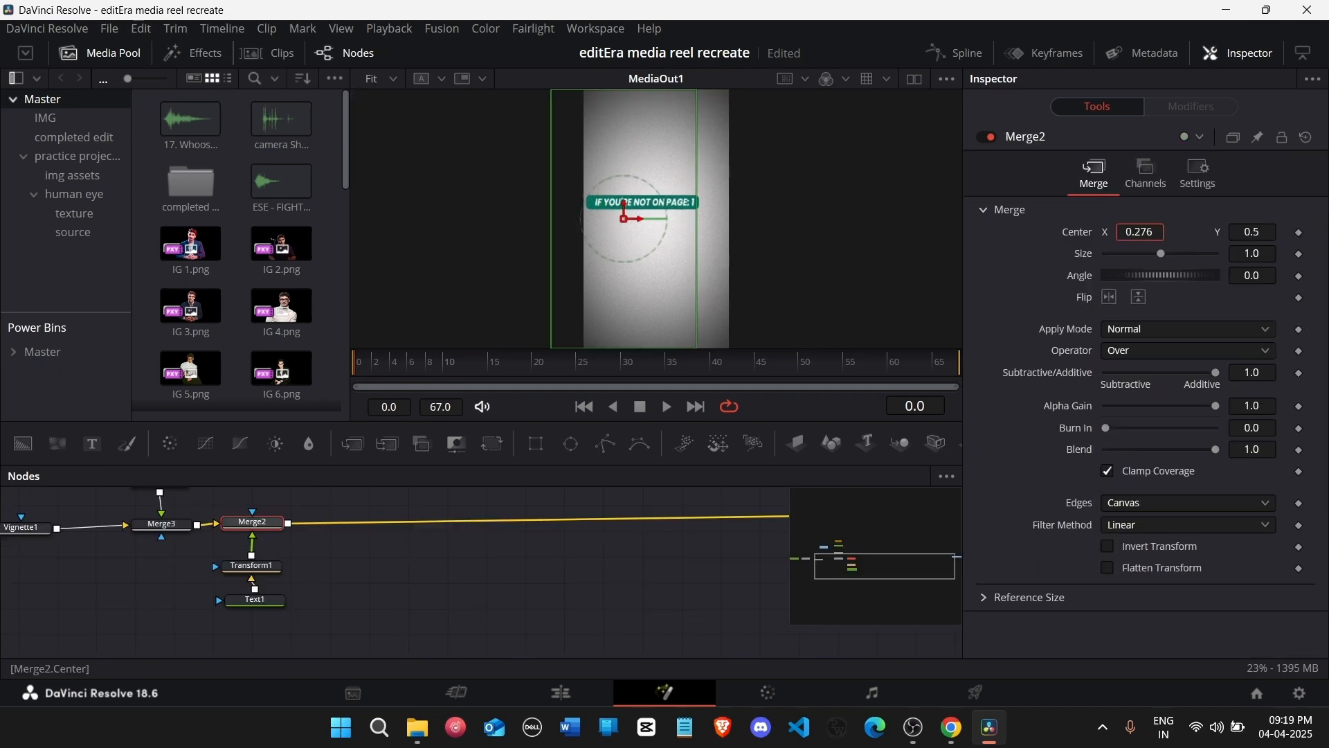
pyautogui.moveTo(1139, 232); pyautogui.dragTo(1136, 232)
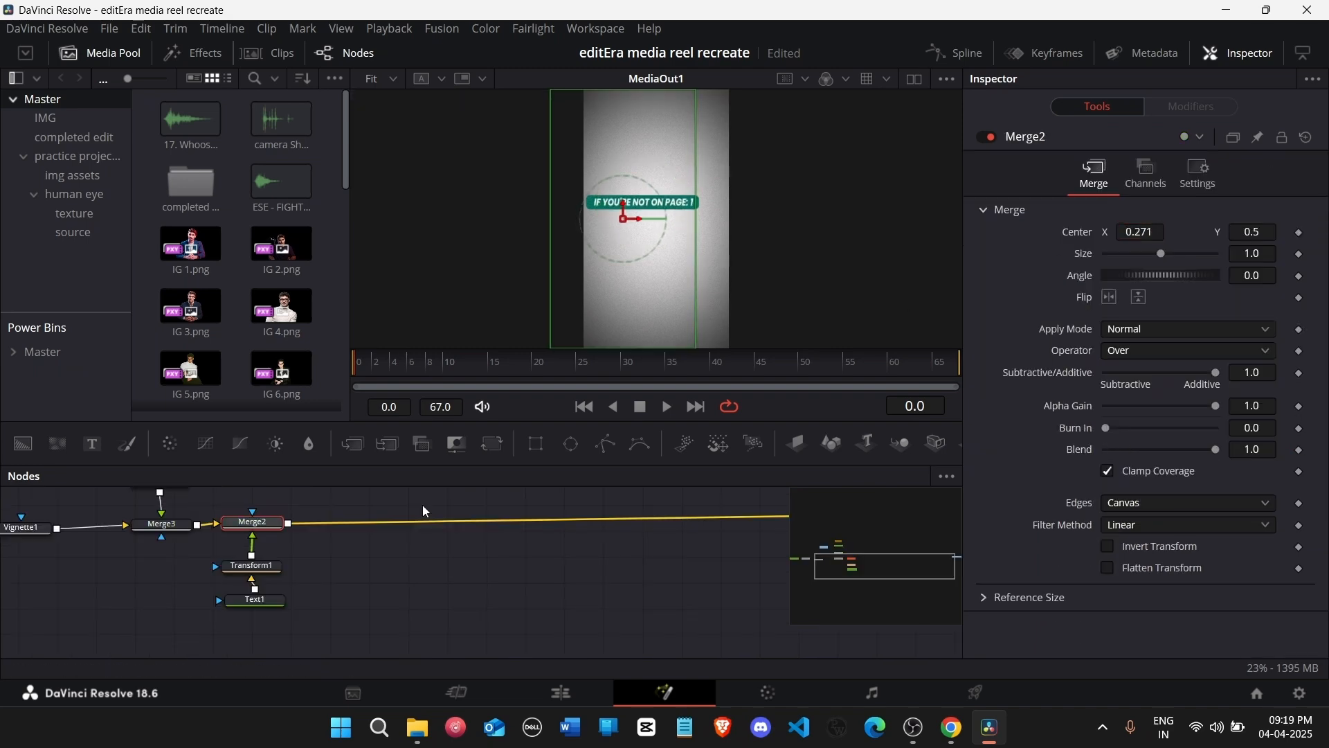
# Step: Add a Follower modifier to Text1's wording and set its delay between each character to 0.5
pyautogui.click(256, 599)
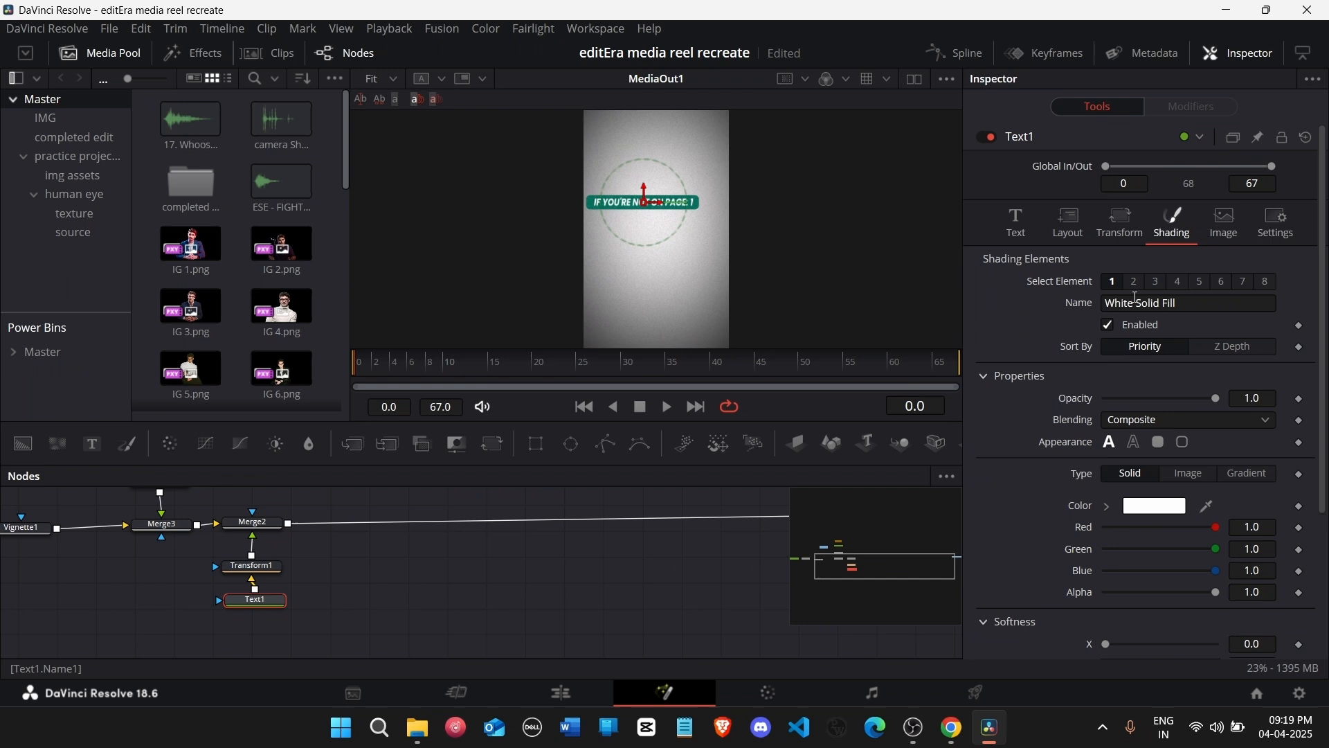
pyautogui.click(1015, 234)
pyautogui.rightClick(1171, 314)
pyautogui.click(1226, 423)
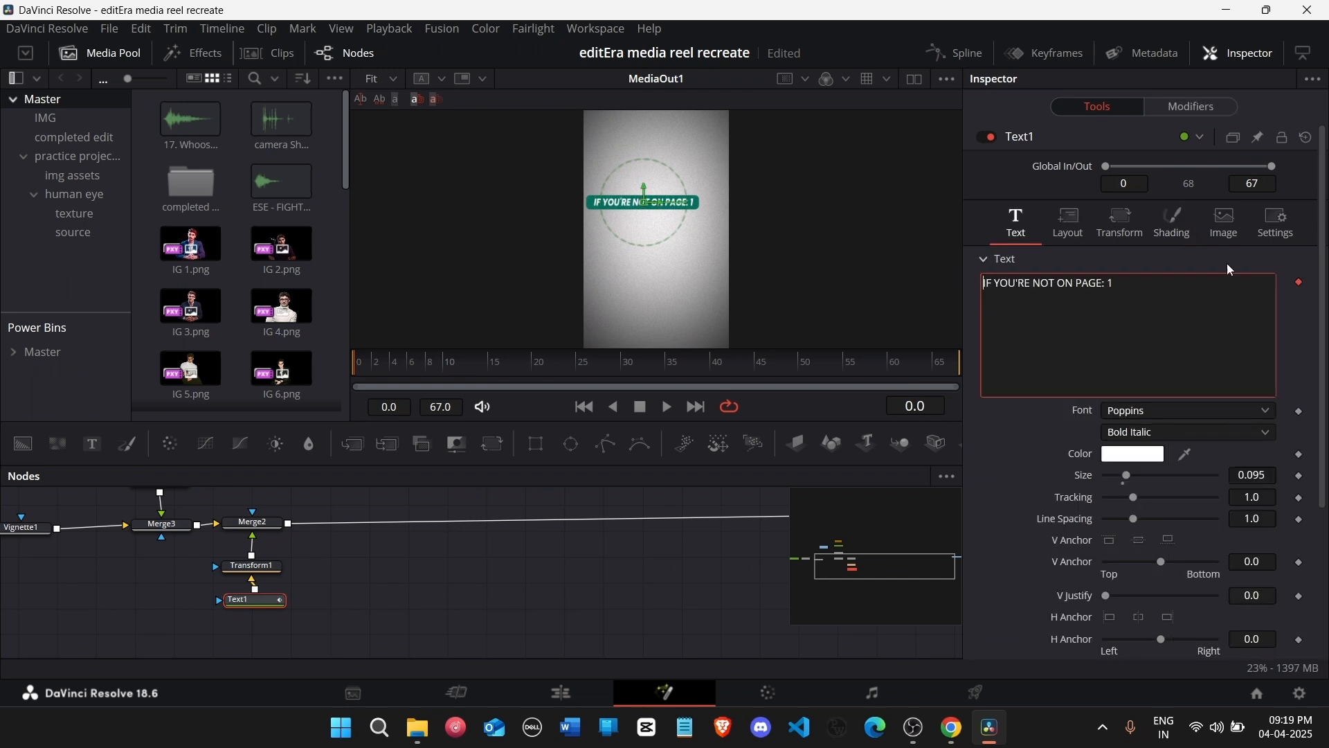
pyautogui.click(1198, 108)
pyautogui.click(1252, 278)
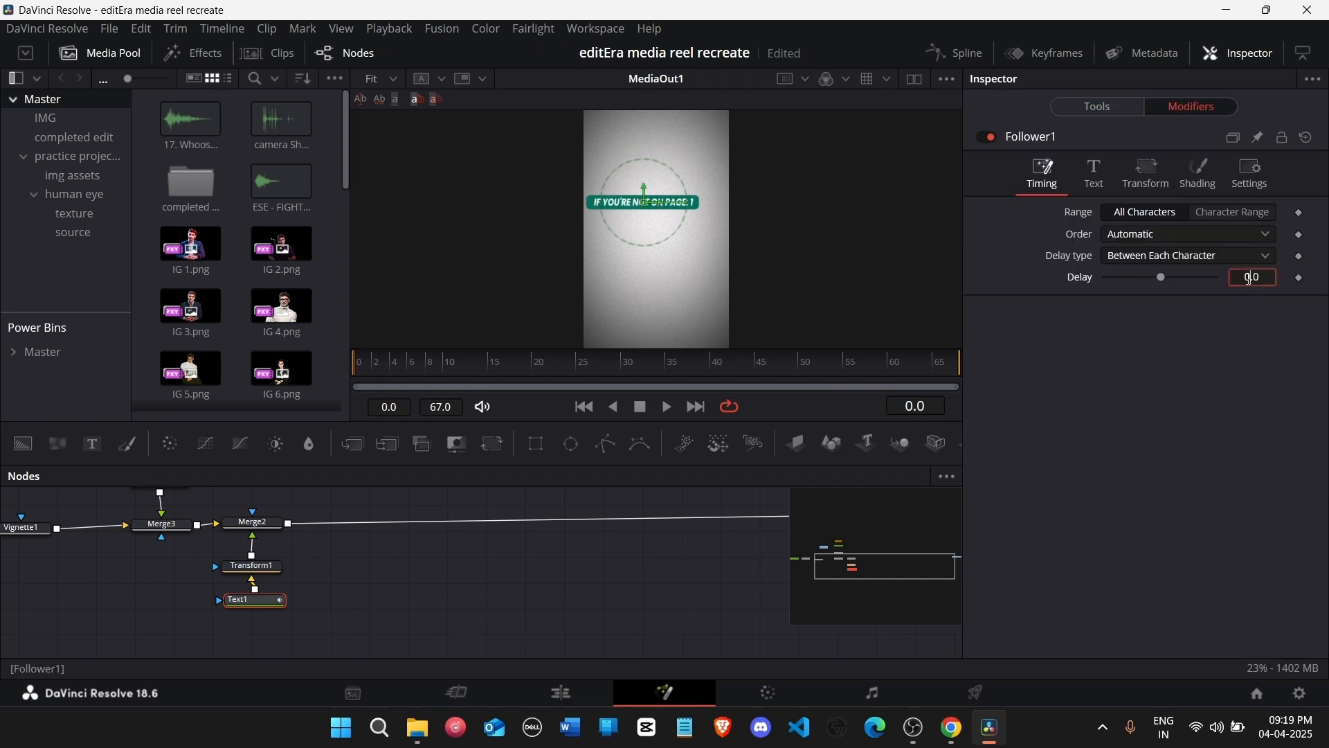
pyautogui.write('0.5')
pyautogui.press('Return')
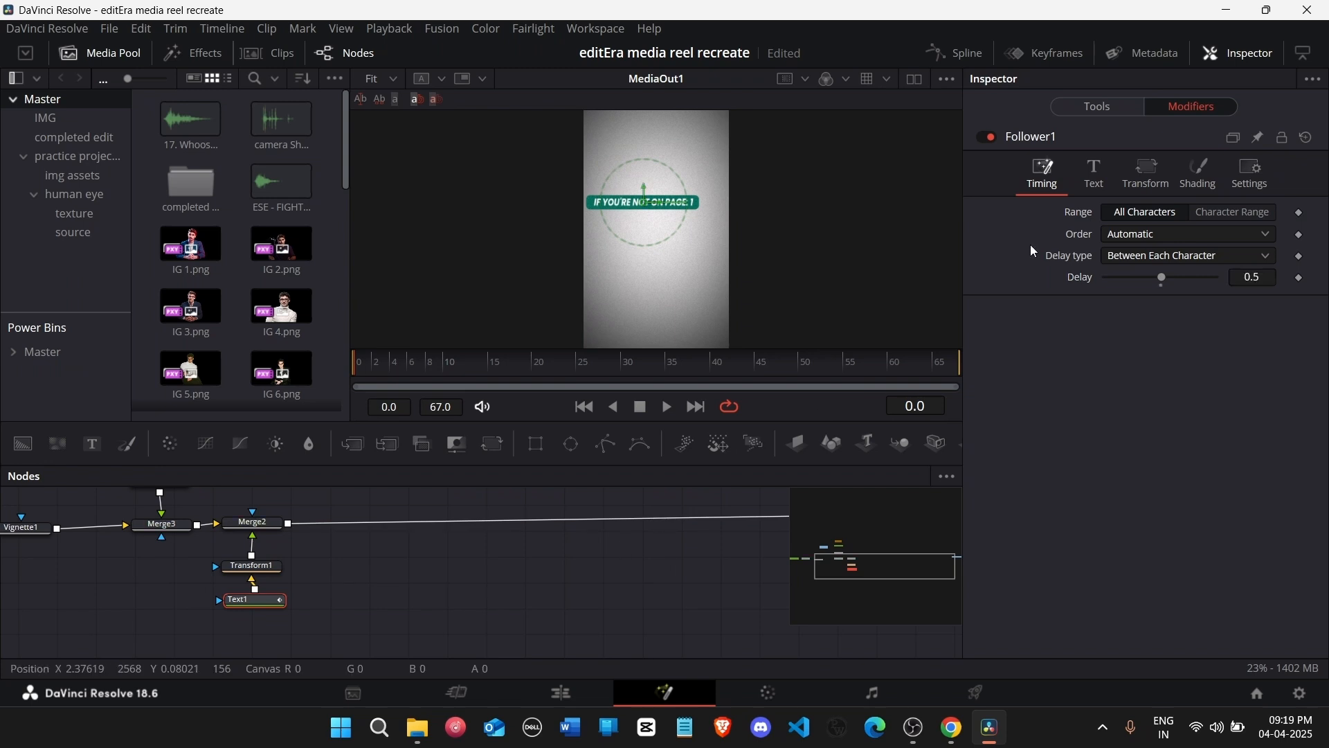
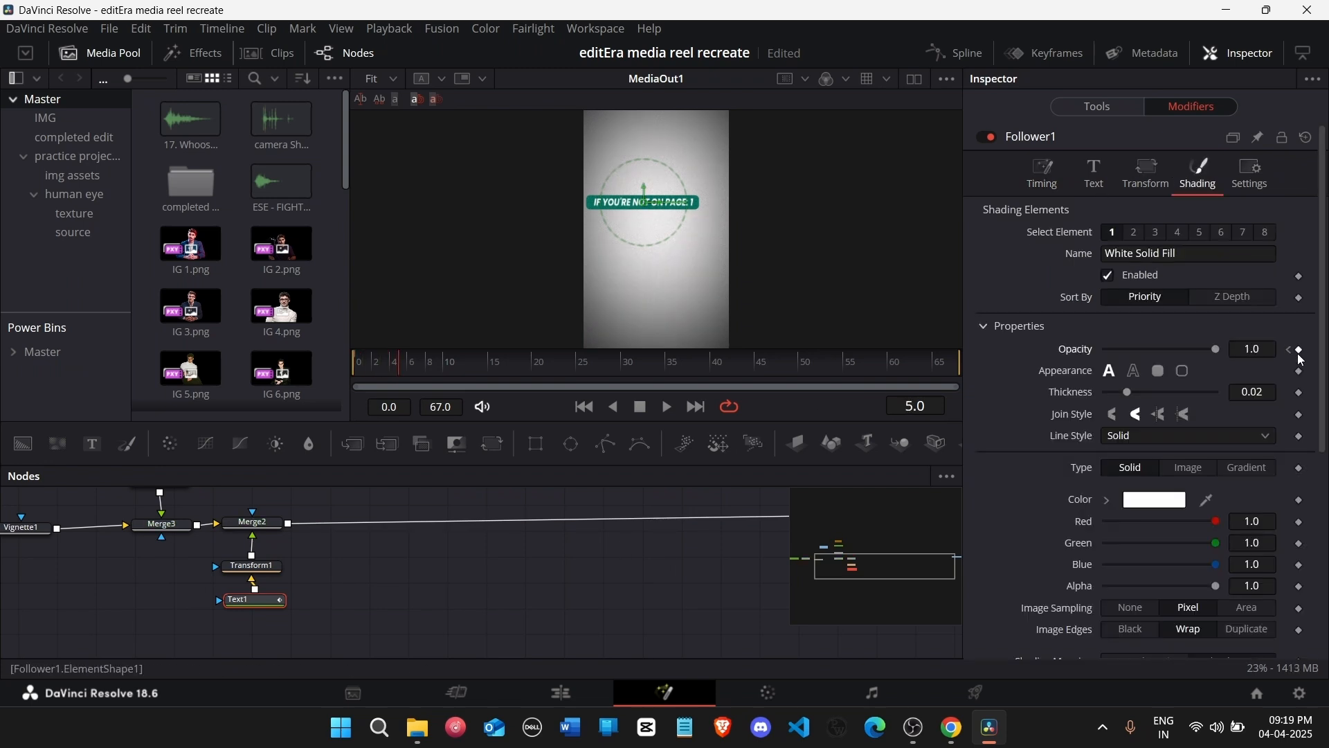
# Step: Lower the Follower's shading opacity to its minimum at the earlier keyframe and play back the letter-by-letter reveal
pyautogui.click(1288, 350)
pyautogui.click(1252, 349)
pyautogui.moveTo(1217, 351); pyautogui.dragTo(631, 567)
pyautogui.press('space')
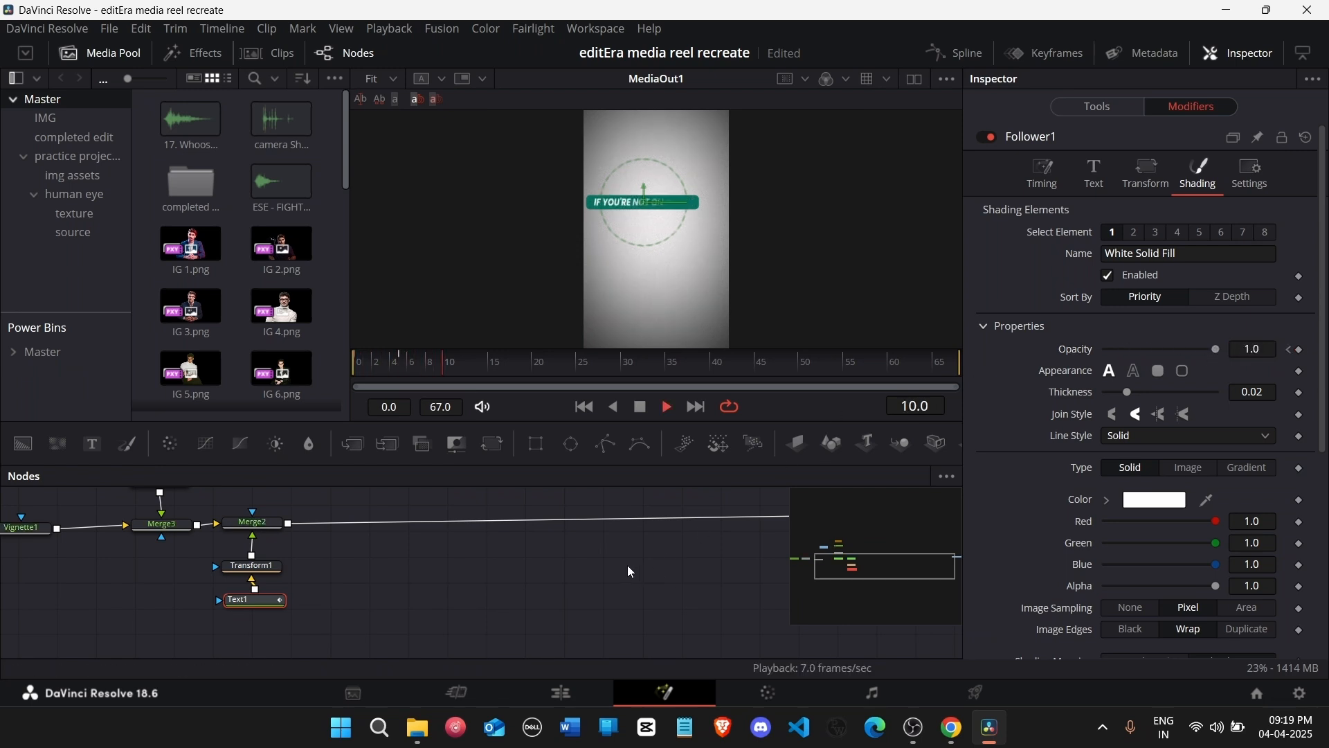
# Step: Limit the Follower's timing range to characters 1 through 3 and play back the text reveal
pyautogui.press('space')
pyautogui.click(1042, 172)
pyautogui.click(1234, 212)
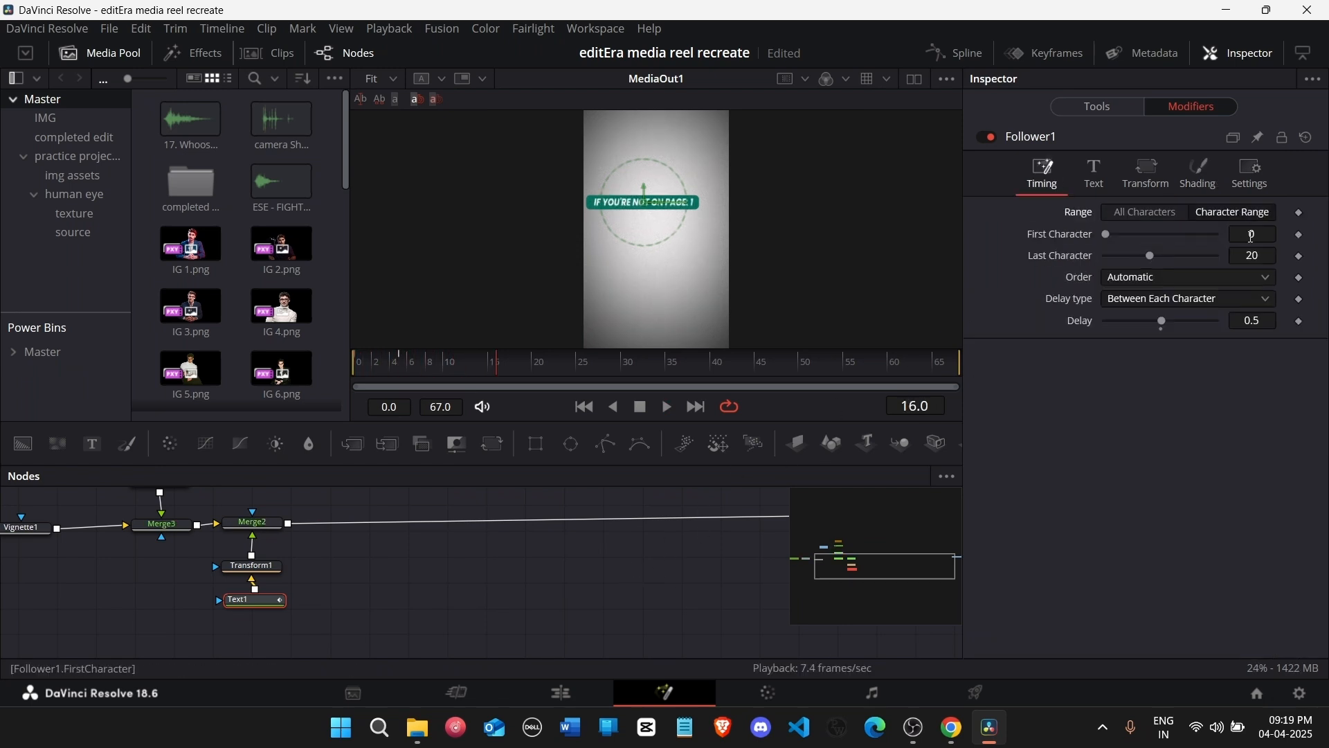
pyautogui.click(1252, 236)
pyautogui.write('1')
pyautogui.press('Tab')
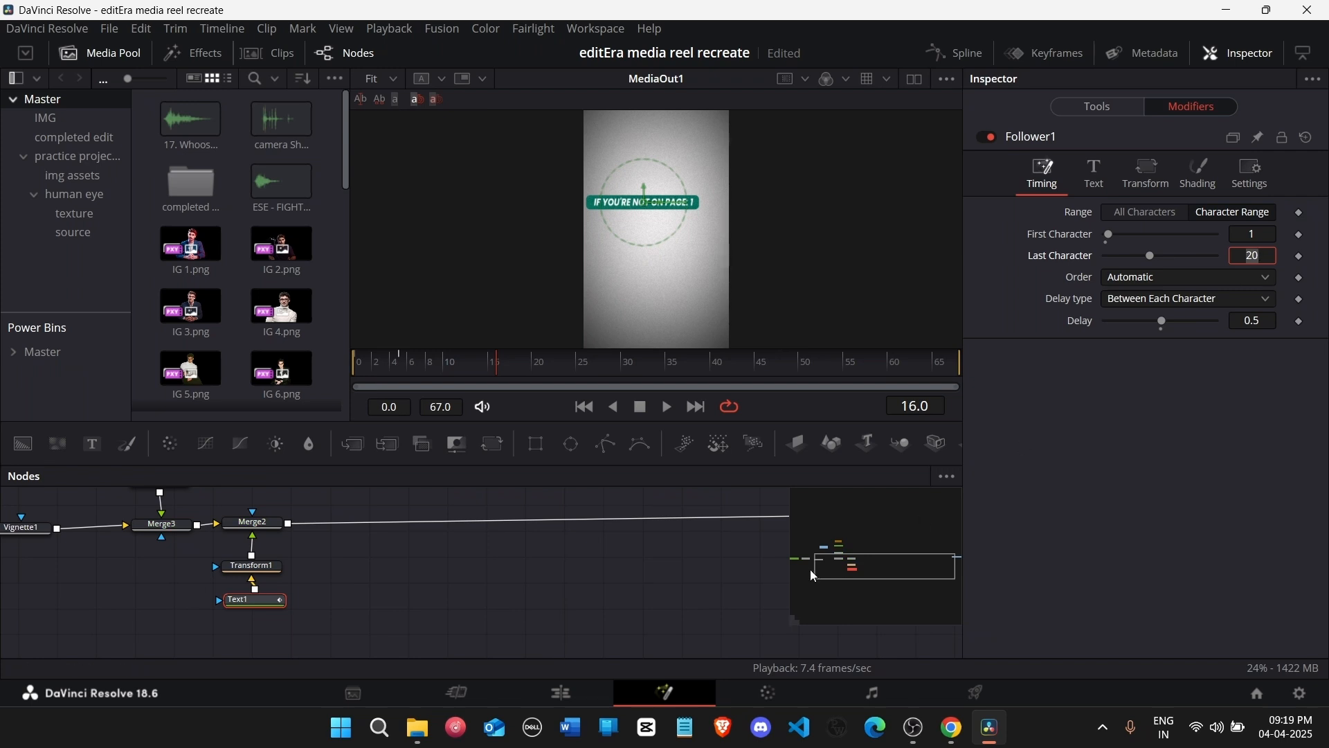
pyautogui.write('3')
pyautogui.press('Return')
pyautogui.press('space')
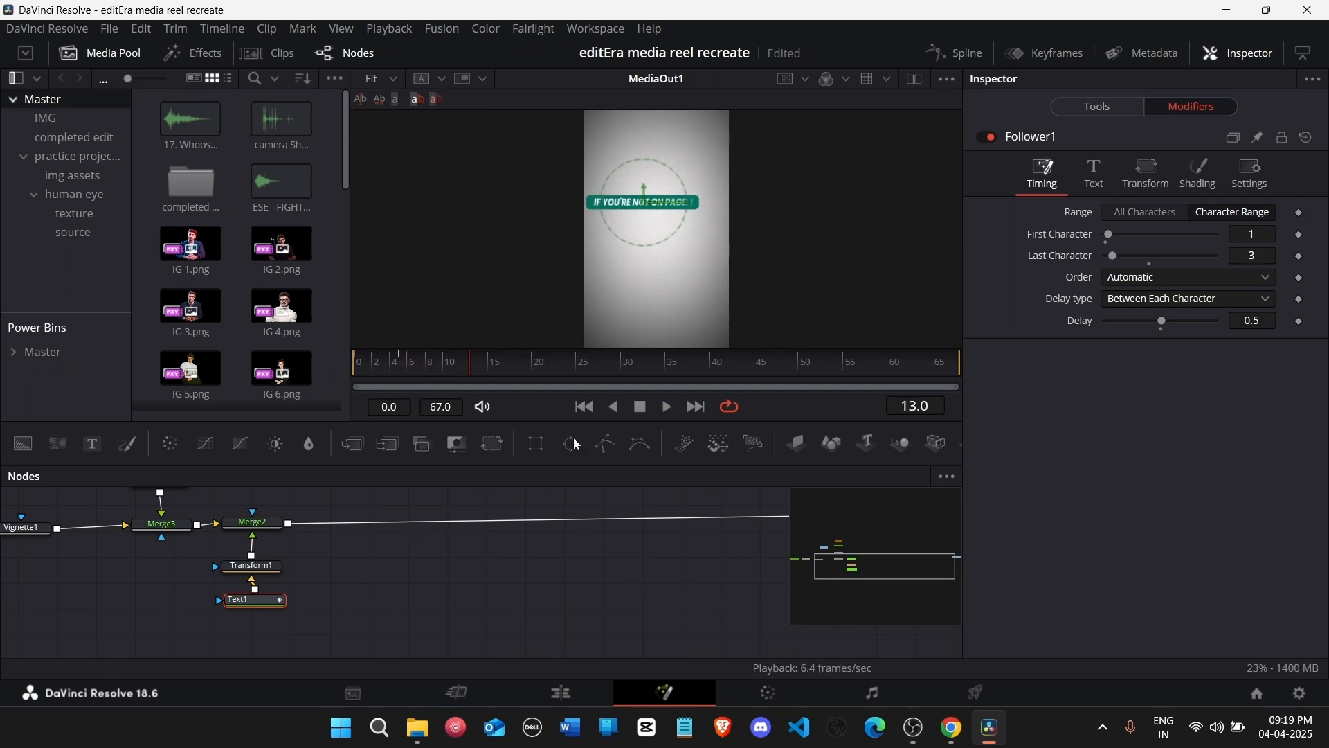
pyautogui.press('space')
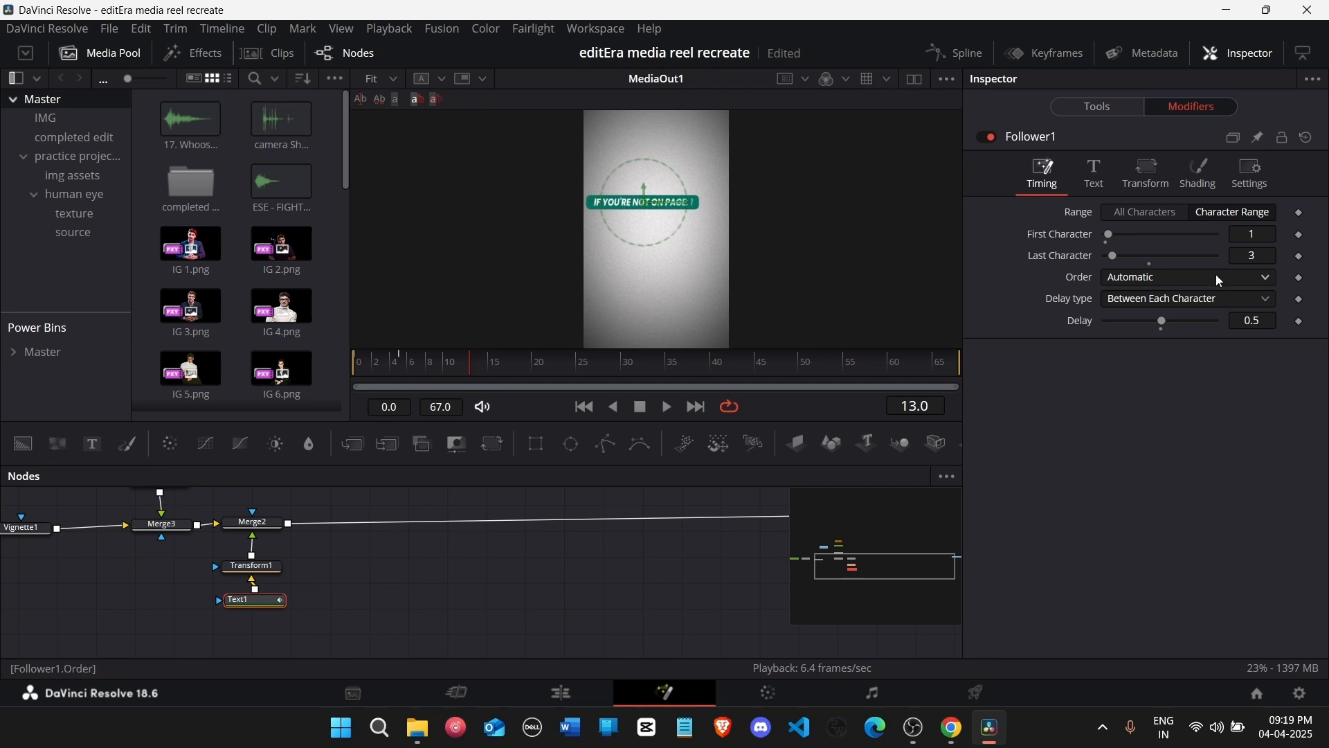
# Step: Smooth the Follower's opacity curve, extend the ending keyframe's handle back toward the first keyframe, and play back the eased text reveal
pyautogui.click(958, 52)
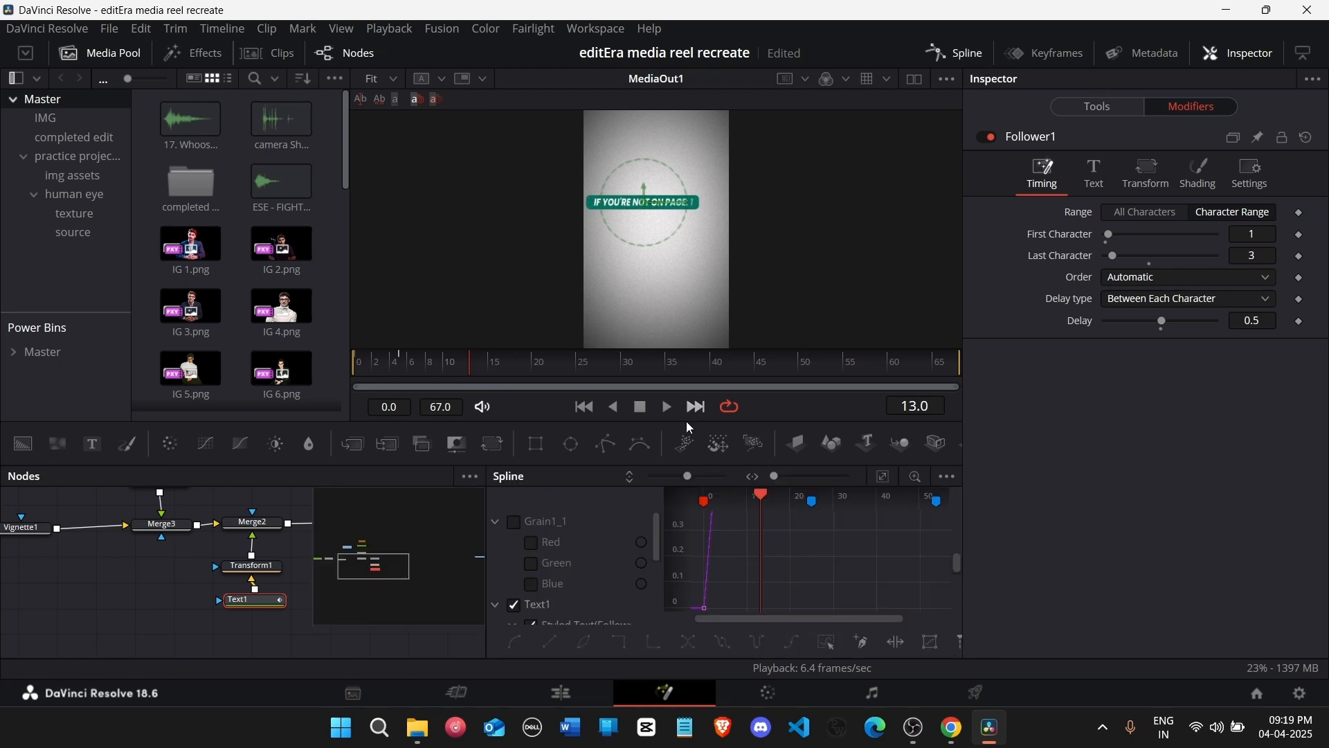
pyautogui.click(883, 476)
pyautogui.moveTo(859, 519); pyautogui.dragTo(709, 521)
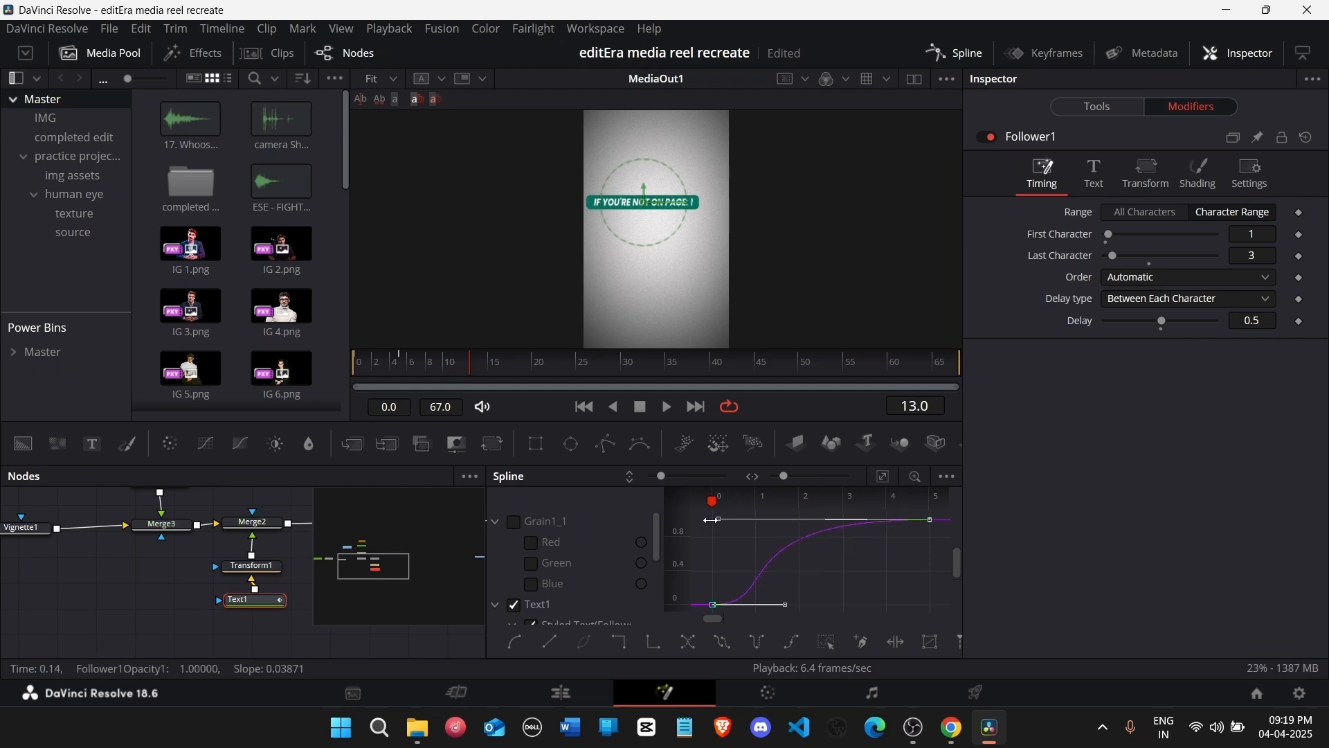
pyautogui.press('space')
pyautogui.click(363, 367)
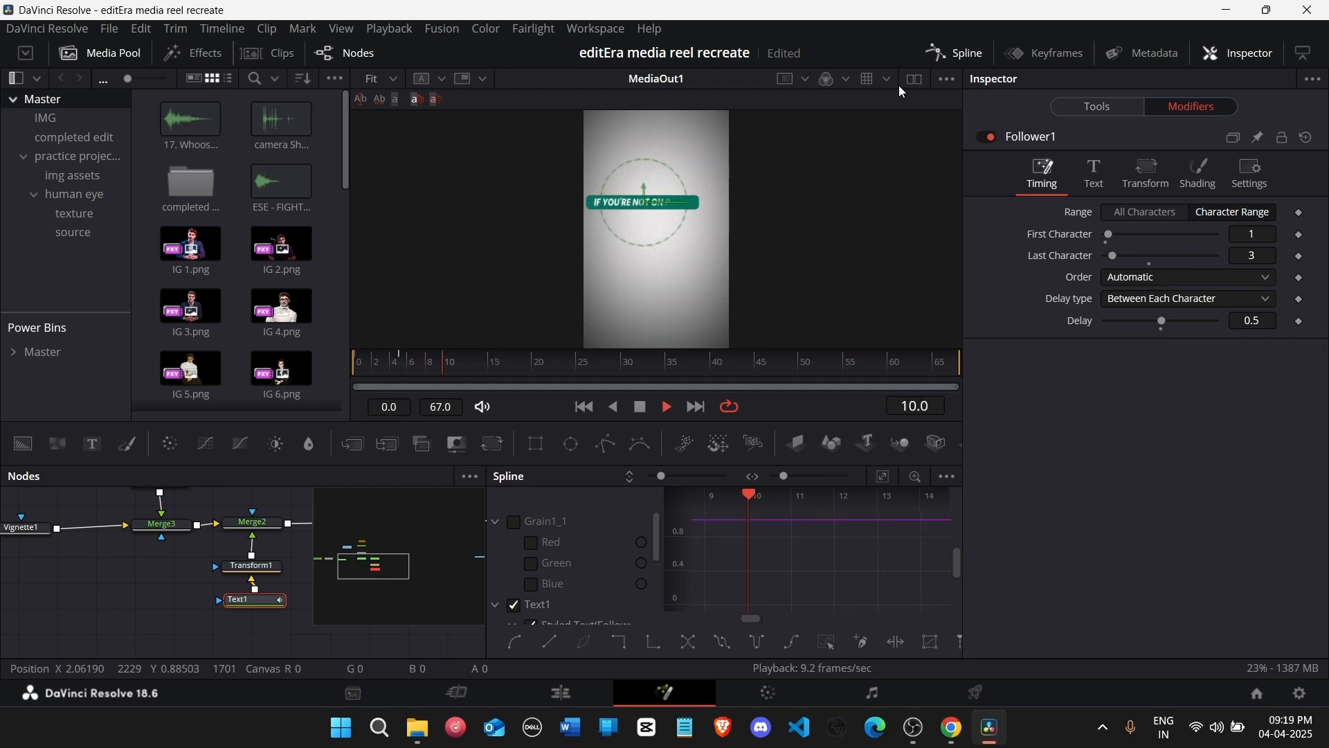
pyautogui.click(952, 54)
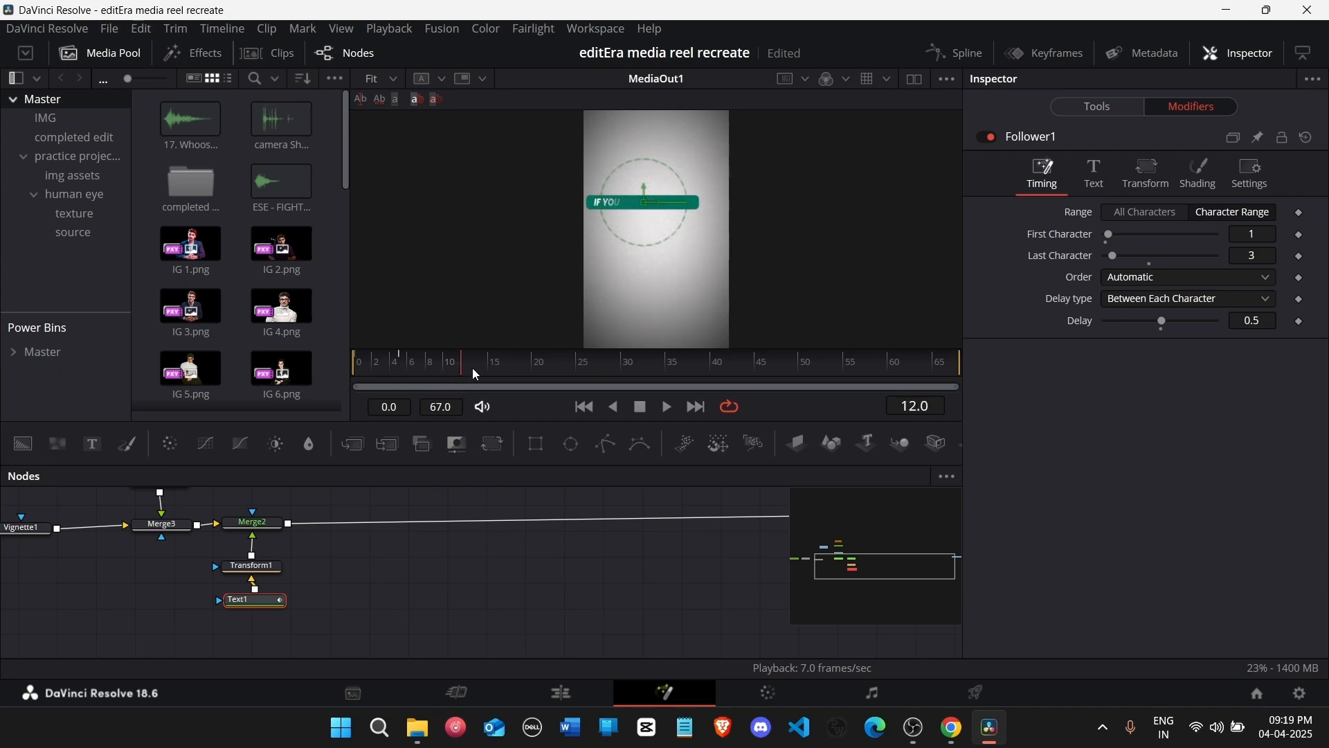
pyautogui.click(966, 61)
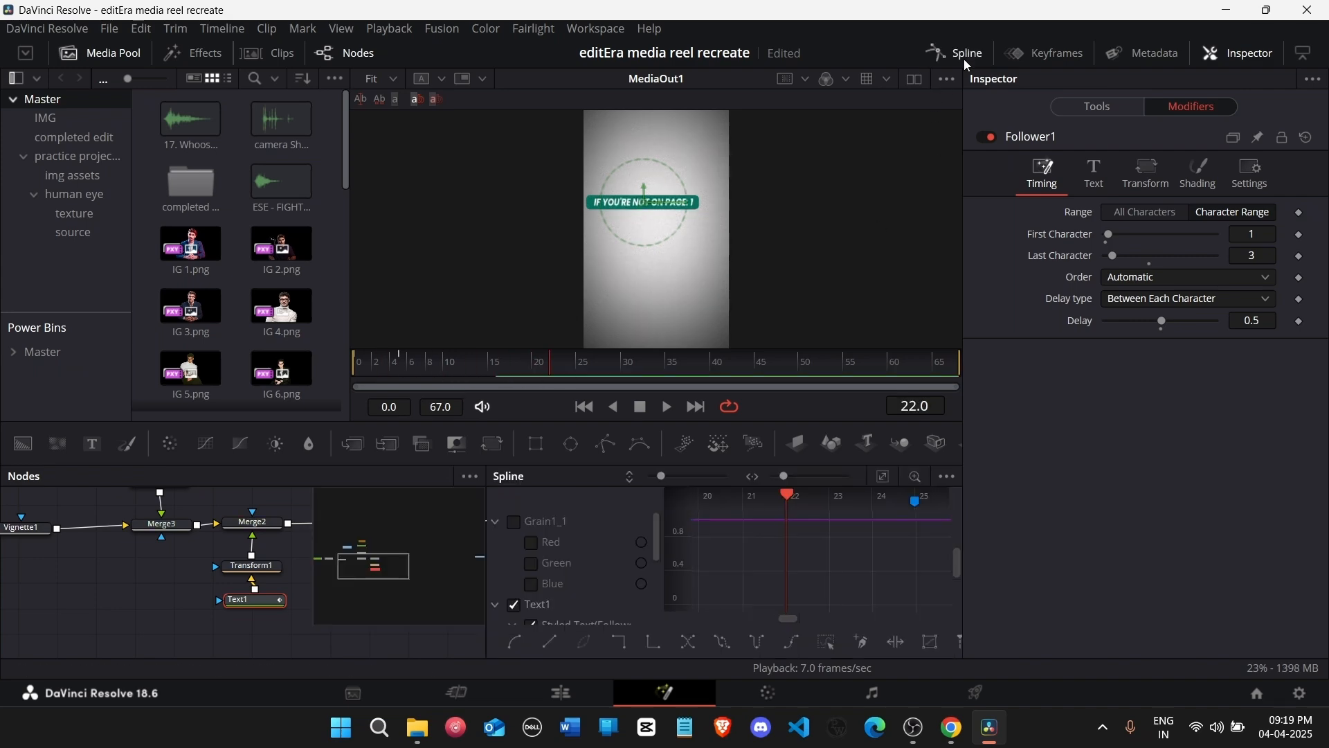
pyautogui.click(966, 61)
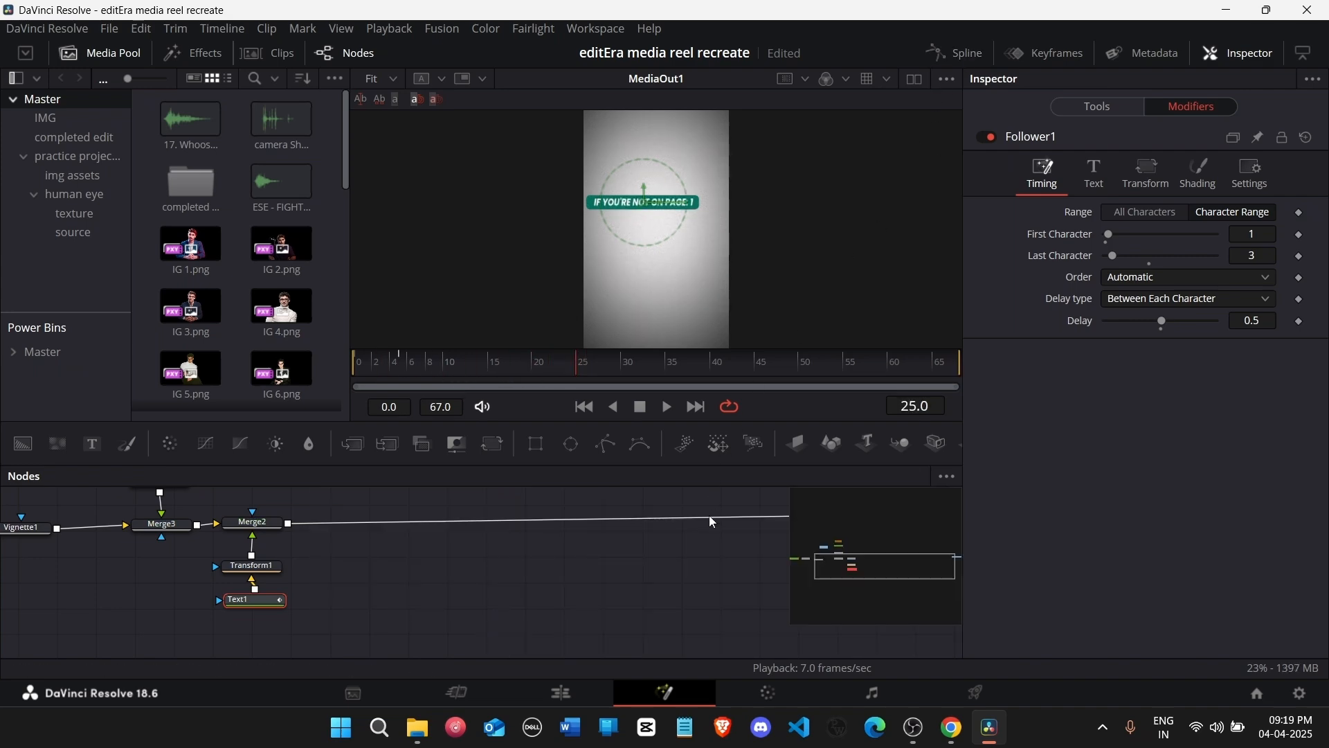
# Step: On the Edit page, disable the second Fusion composition, enable reel.mp4 and examine how the reference title bar reveals during playback
pyautogui.click(586, 686)
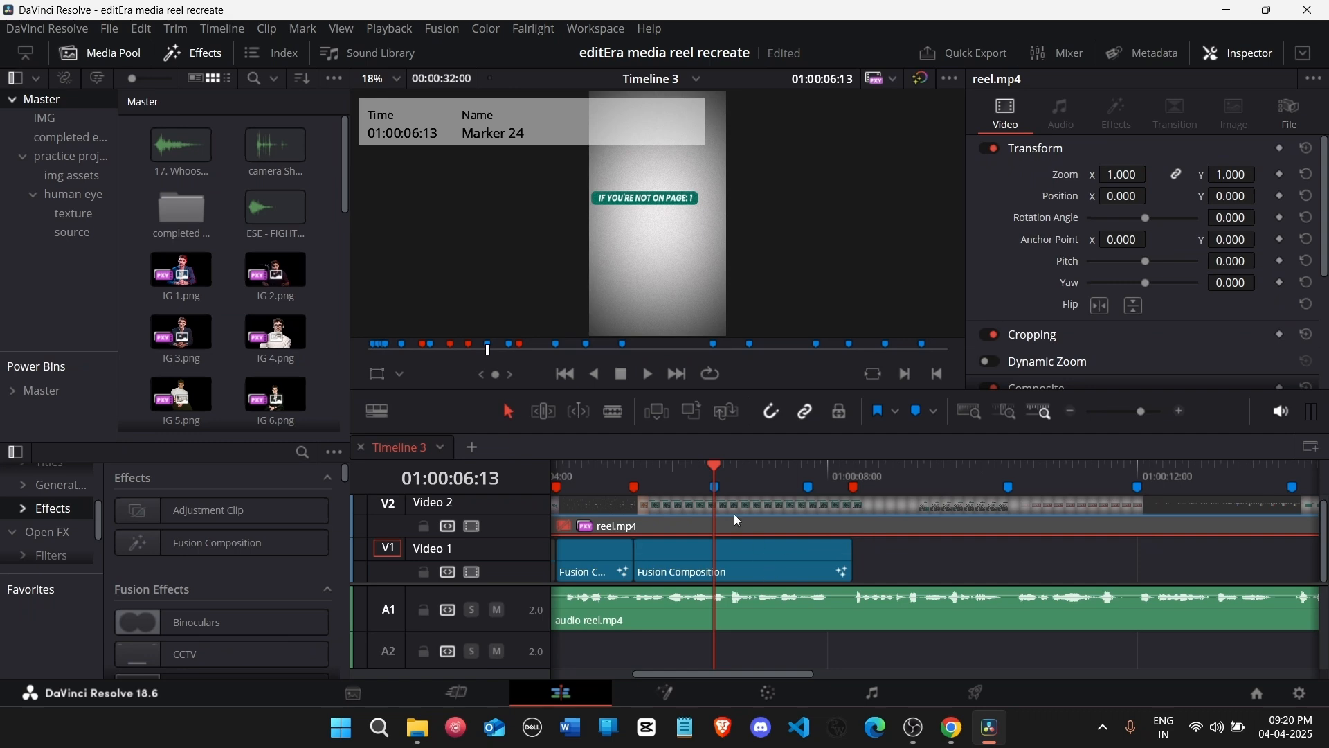
pyautogui.click(698, 574)
pyautogui.press('d')
pyautogui.click(733, 492)
pyautogui.click(714, 475)
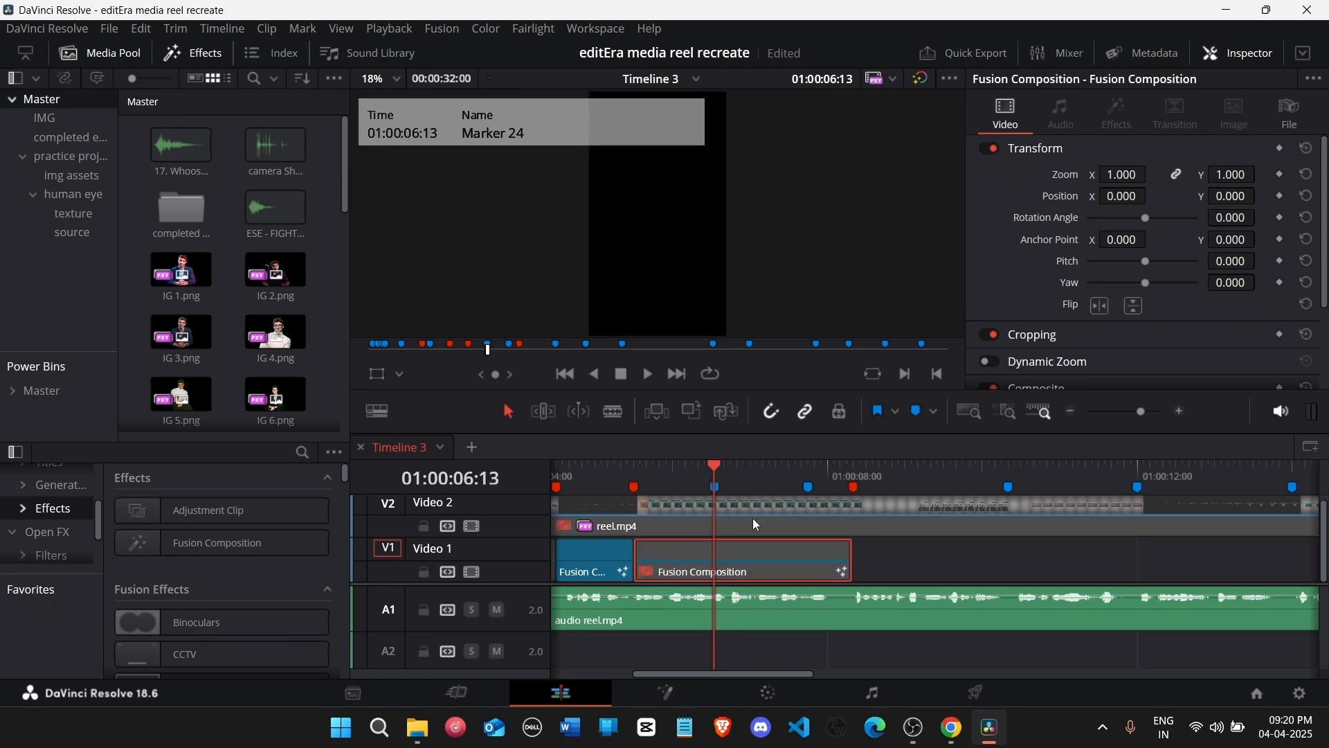
pyautogui.click(754, 518)
pyautogui.press('d')
pyautogui.press('space')
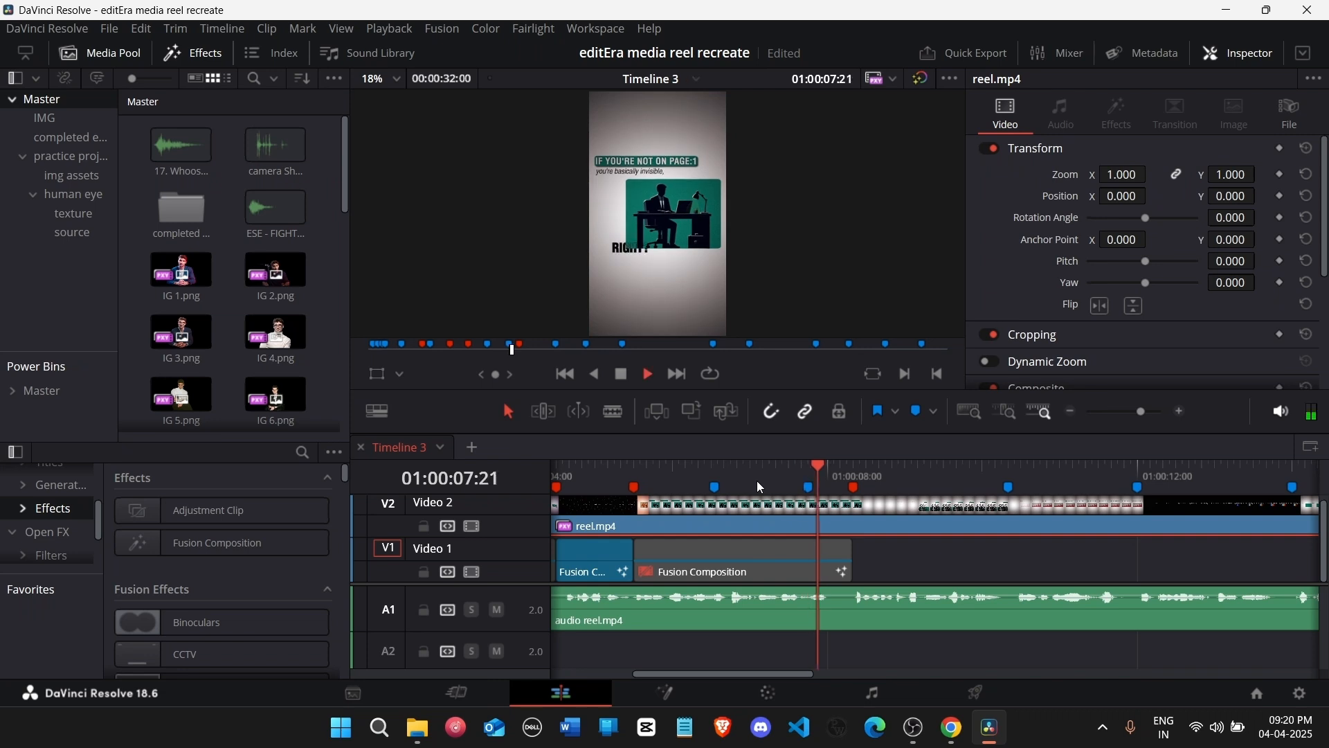
pyautogui.press('space')
pyautogui.moveTo(774, 488)
pyautogui.mouseDown()
pyautogui.moveTo(814, 508)
pyautogui.moveTo(720, 511)
pyautogui.moveTo(792, 530)
pyautogui.moveTo(651, 544)
pyautogui.mouseUp()
pyautogui.press('space')
pyautogui.press('space')
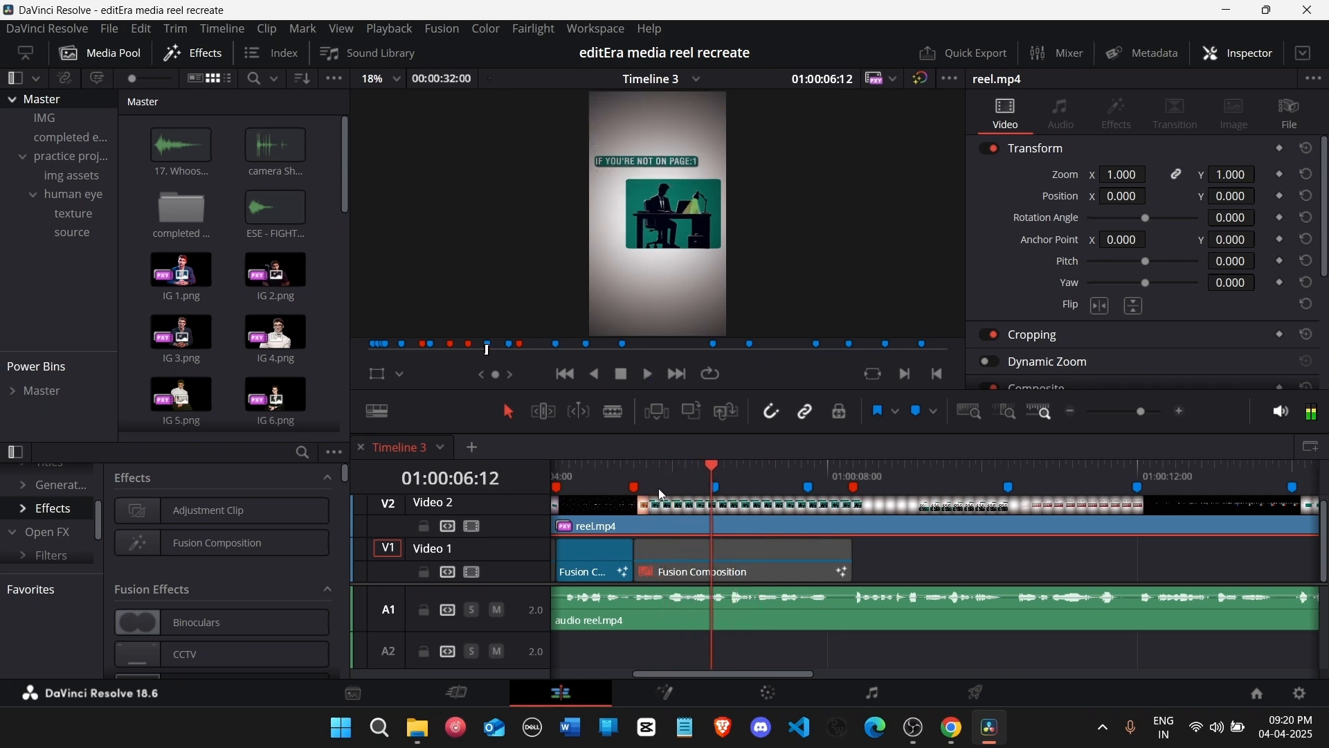
pyautogui.press('space')
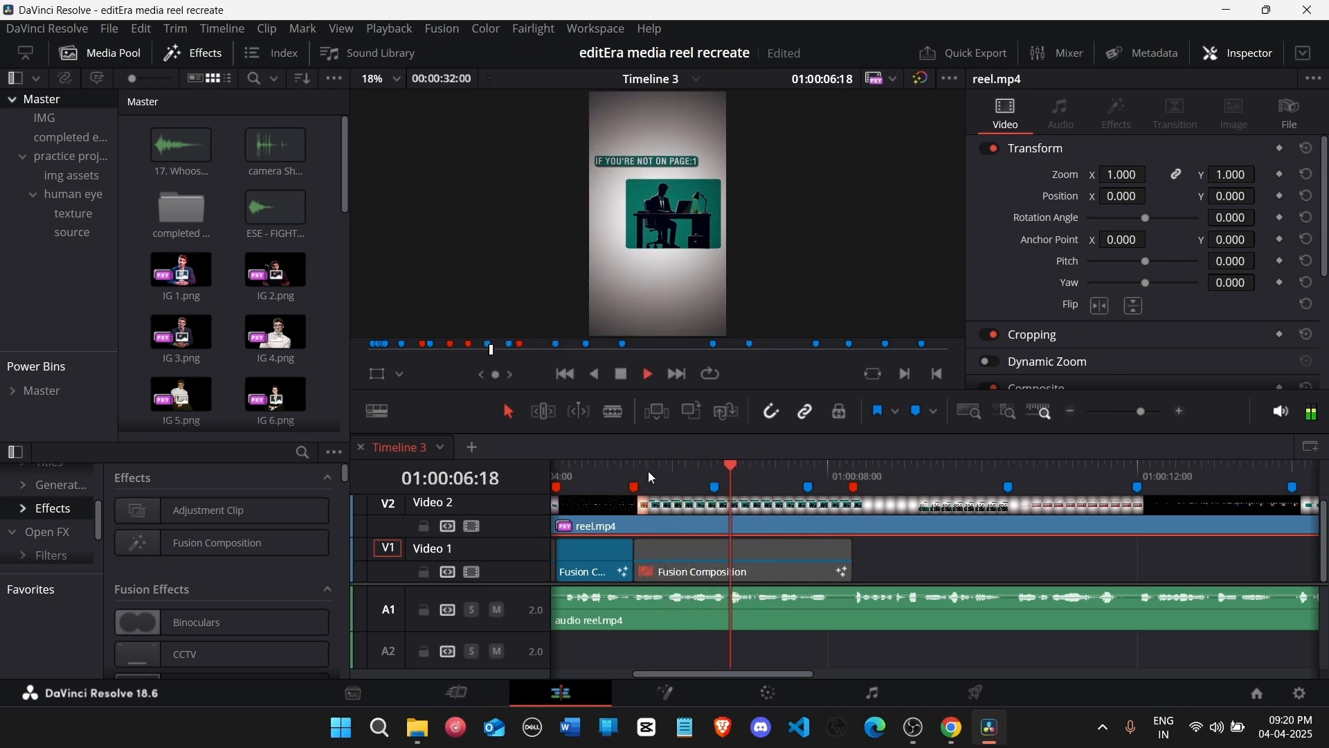
# Step: Disable reel.mp4, re-enable the Fusion composition at Marker 24 and reopen it on the Fusion page
pyautogui.click(648, 470)
pyautogui.click(715, 486)
pyautogui.click(706, 564)
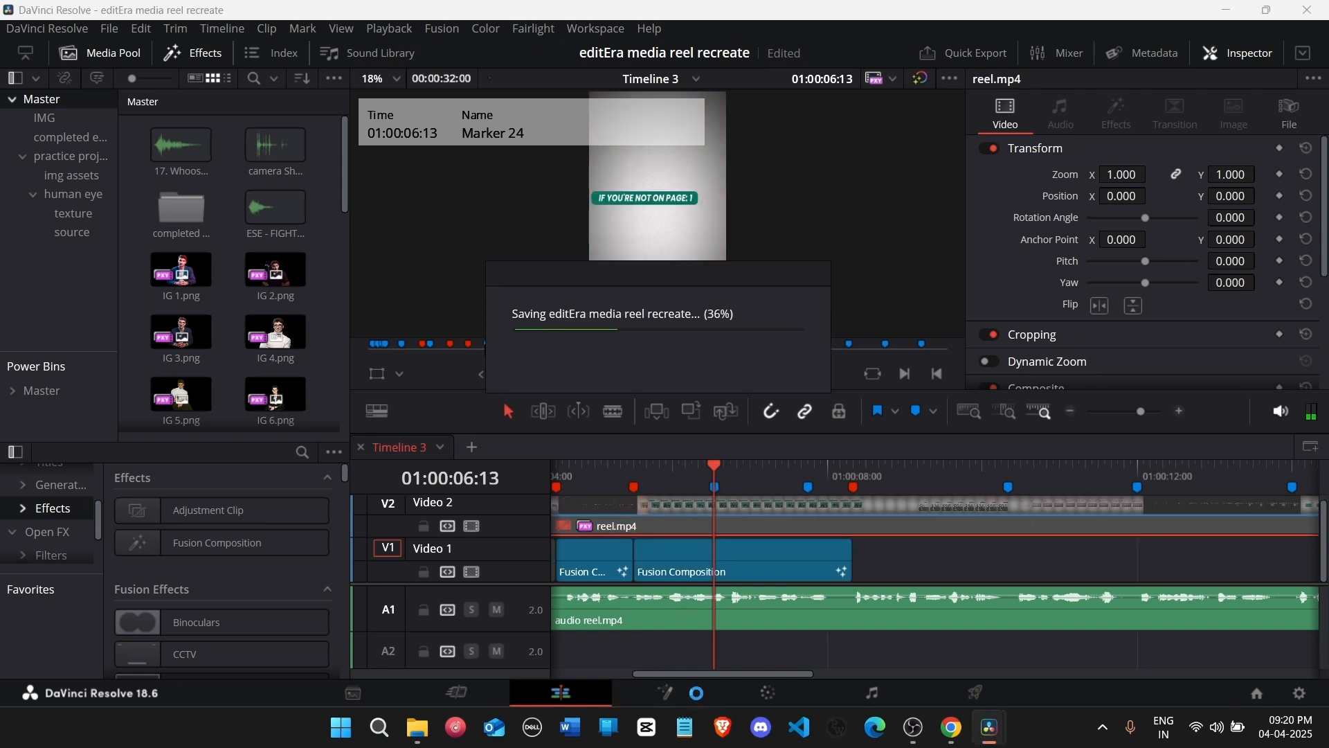
pyautogui.click(667, 696)
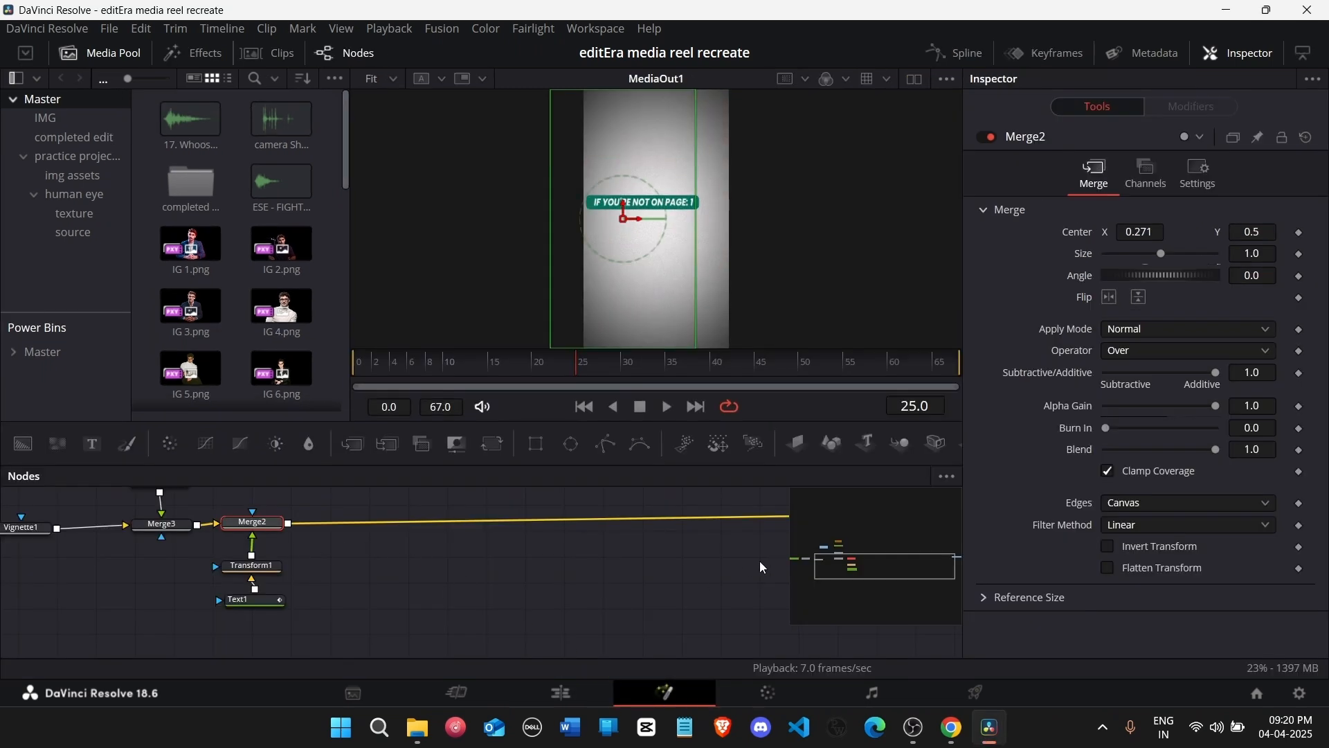
# Step: Add center and width keyframes to Rectangle1 at frames 0 and 25, keeping the full-size green bar
pyautogui.moveTo(886, 569); pyautogui.dragTo(833, 547)
pyautogui.click(533, 557)
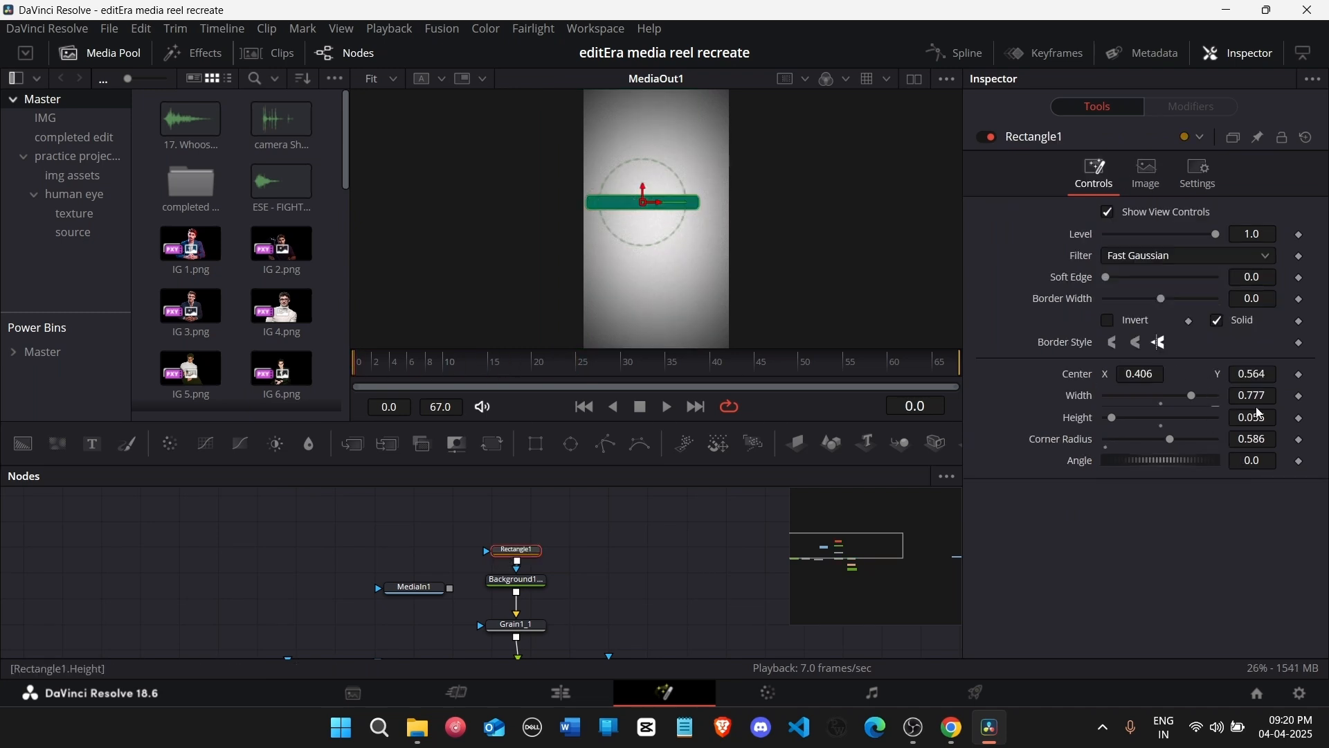
pyautogui.click(1300, 376)
pyautogui.click(1300, 396)
pyautogui.press('Right')
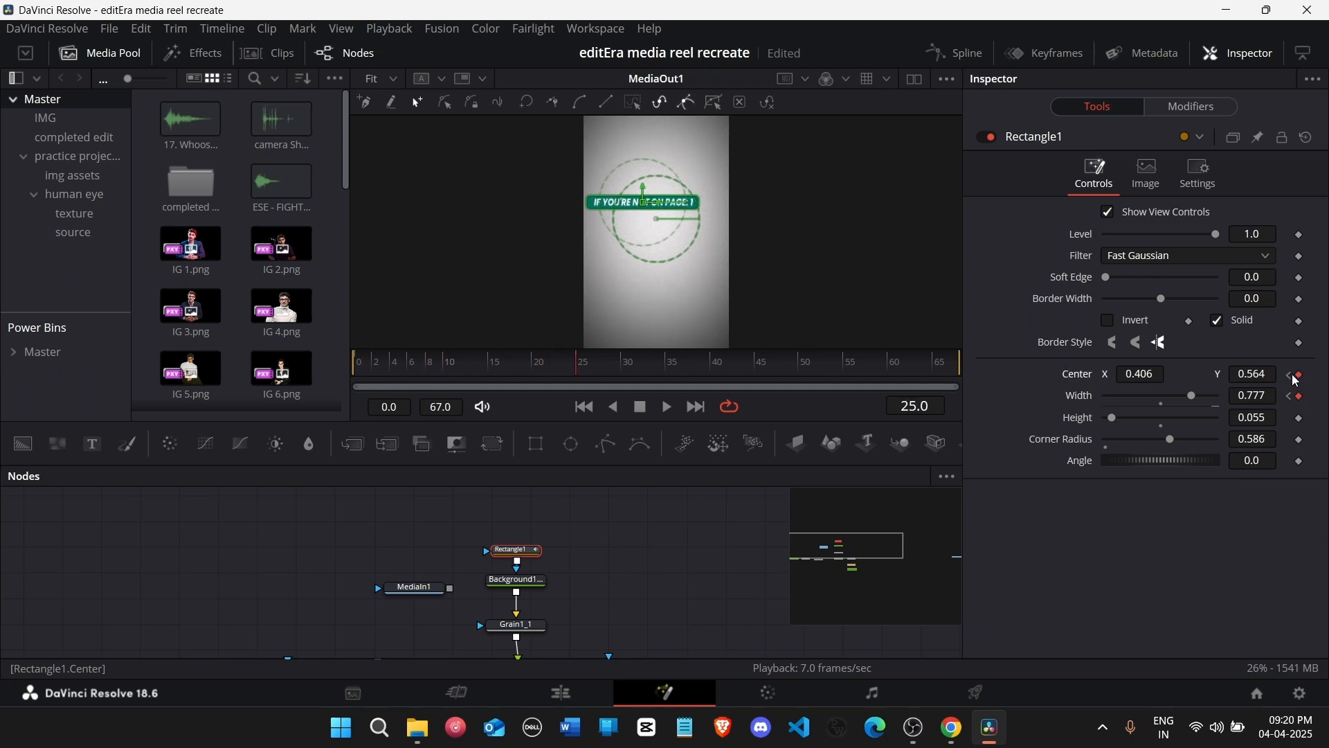
# Step: At frame 0, set Rectangle1's width to 0.0 and center X to 0.074, and play back the bar's growth
pyautogui.click(1290, 374)
pyautogui.moveTo(1266, 400); pyautogui.dragTo(1088, 374)
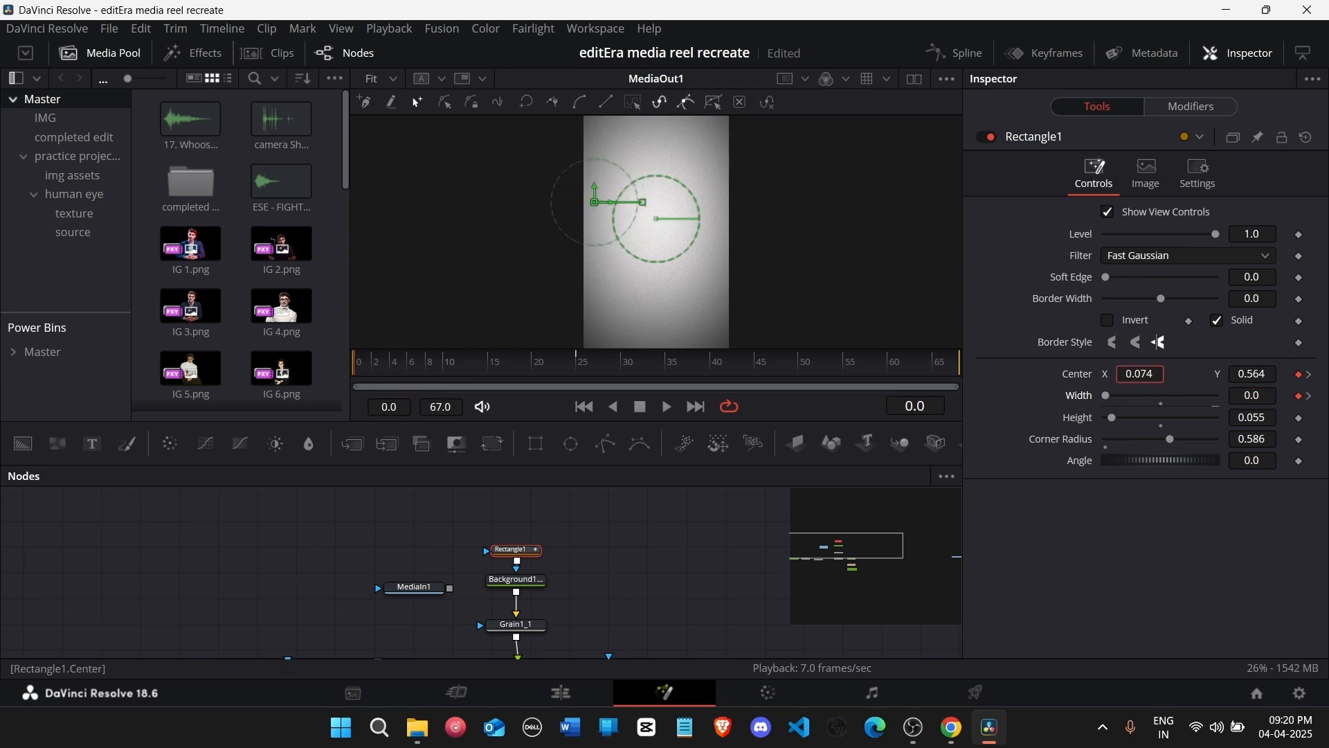
pyautogui.press('space')
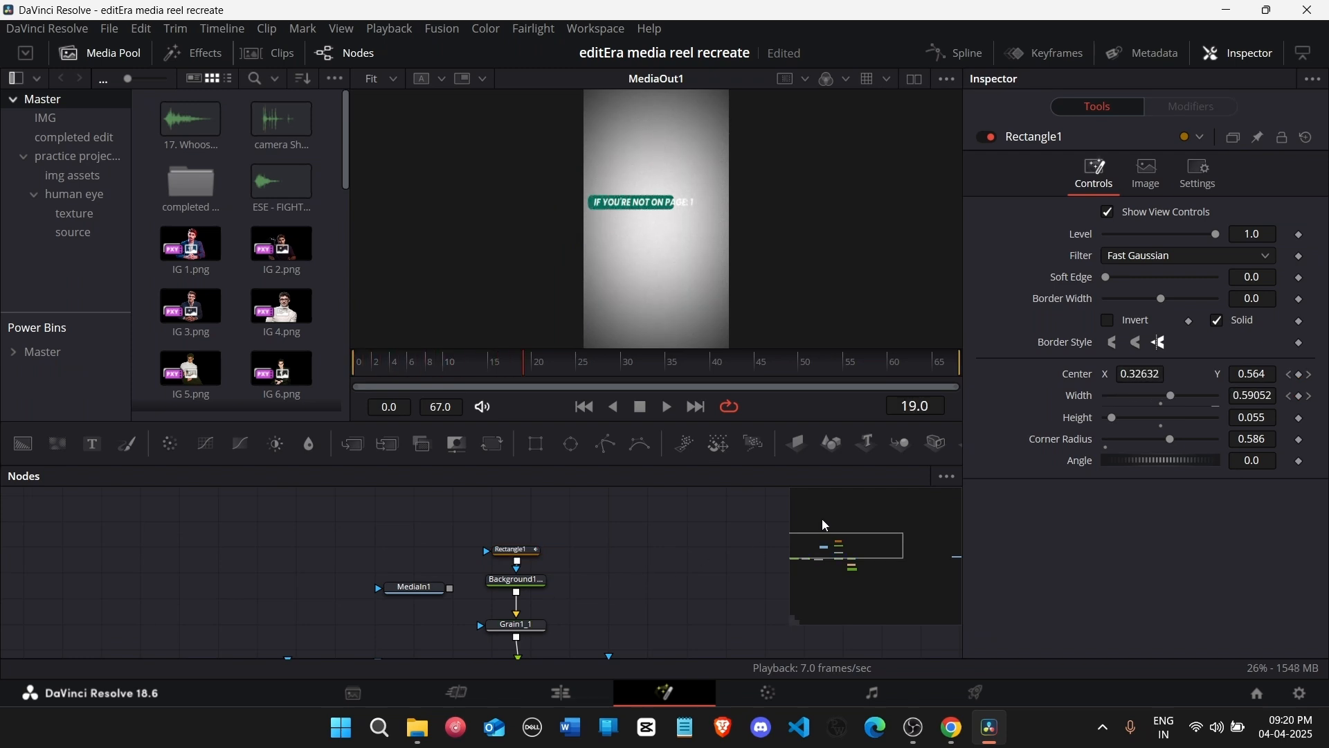
pyautogui.press('space')
# Step: Lower Rectangle1's center X to 0.056 at frame 0 and replay the bar's growth
pyautogui.press('Left')
pyautogui.press('Left')
pyautogui.click(1289, 374)
pyautogui.doubleClick(1143, 375)
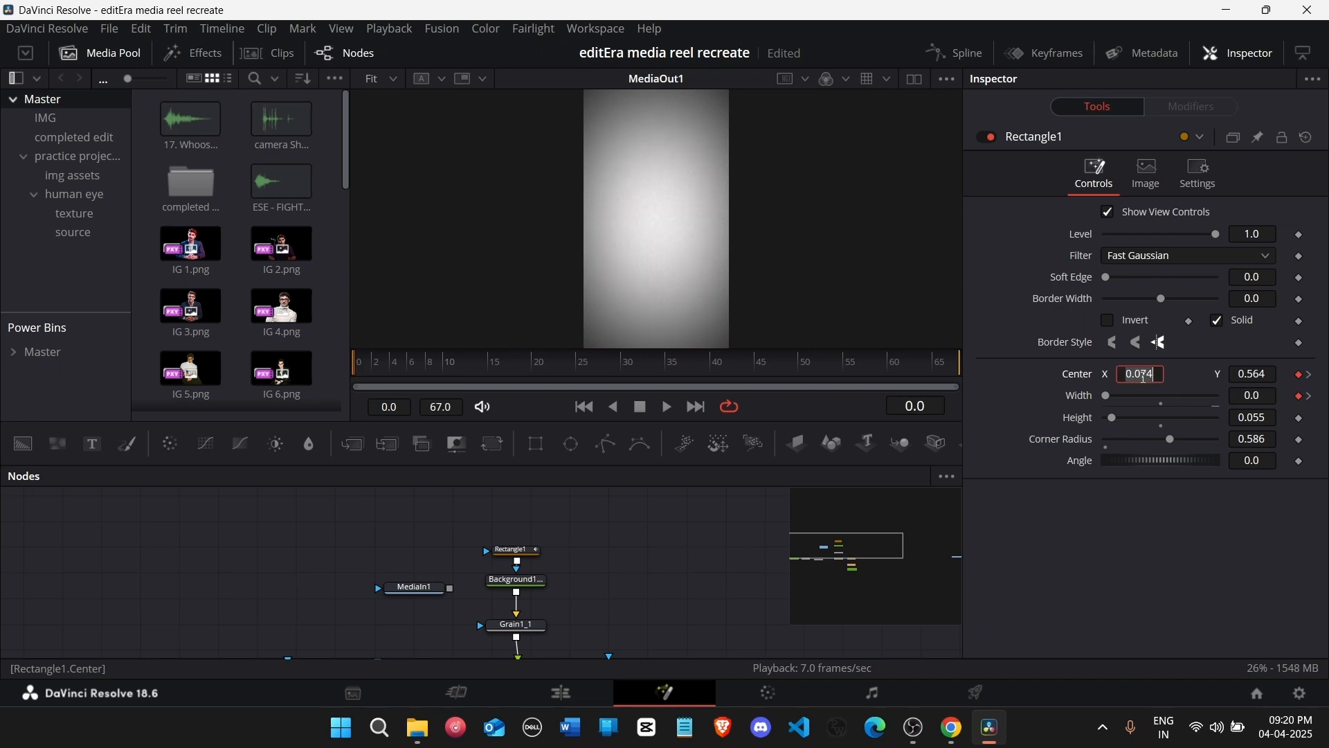
pyautogui.click(736, 570)
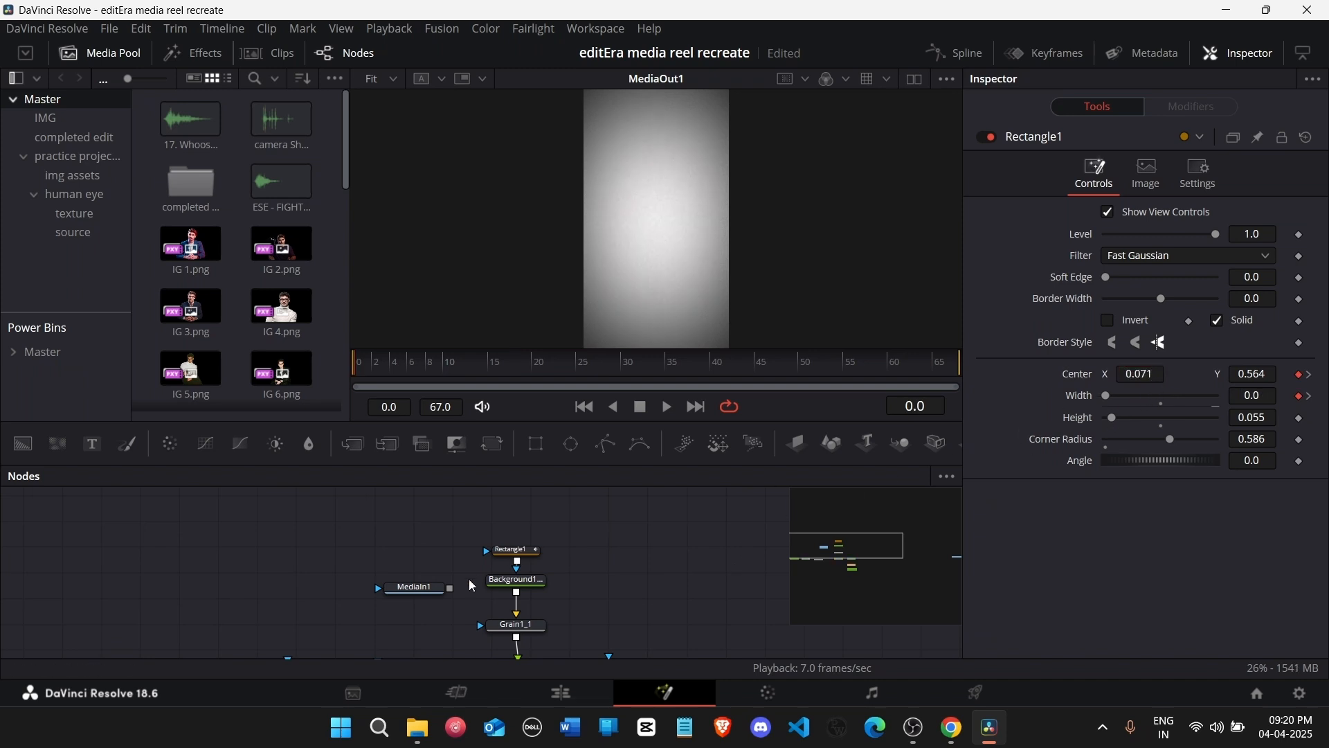
pyautogui.click(521, 553)
pyautogui.moveTo(1153, 374); pyautogui.dragTo(1142, 374)
pyautogui.press('Right')
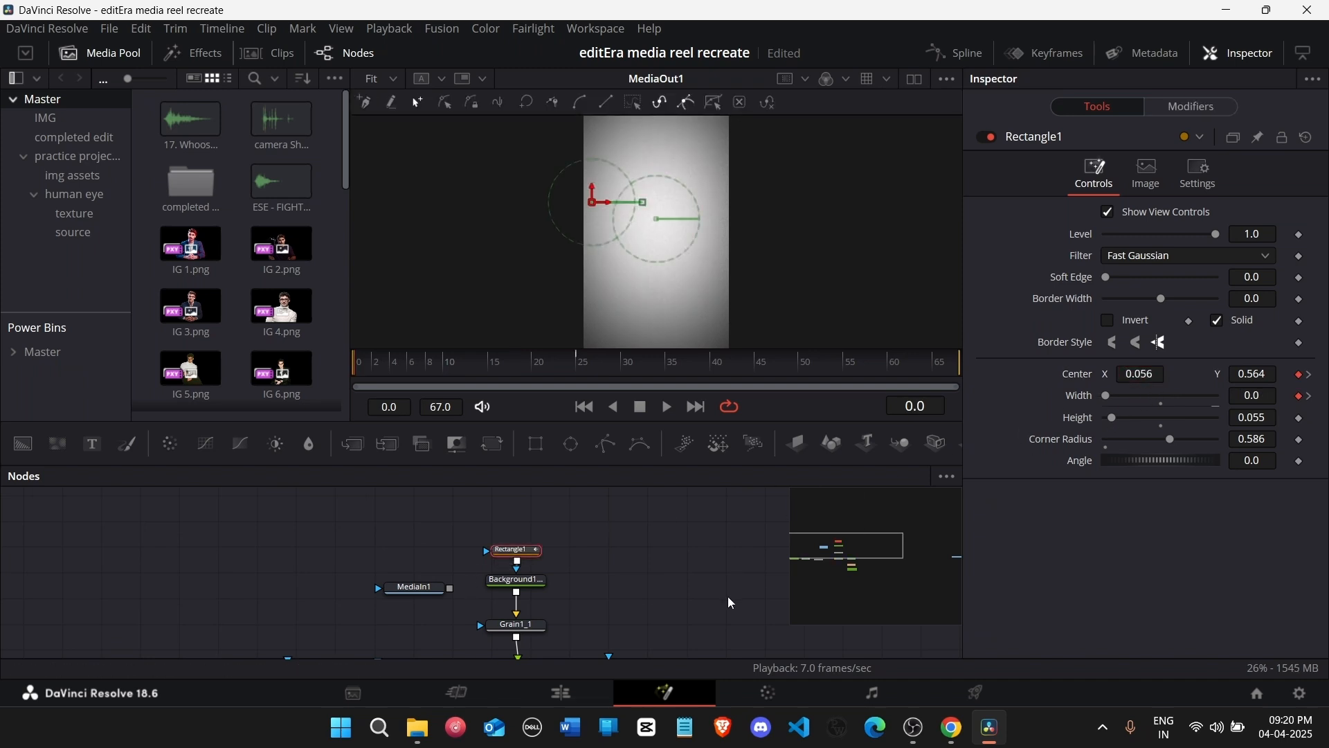
pyautogui.click(678, 629)
pyautogui.press('space')
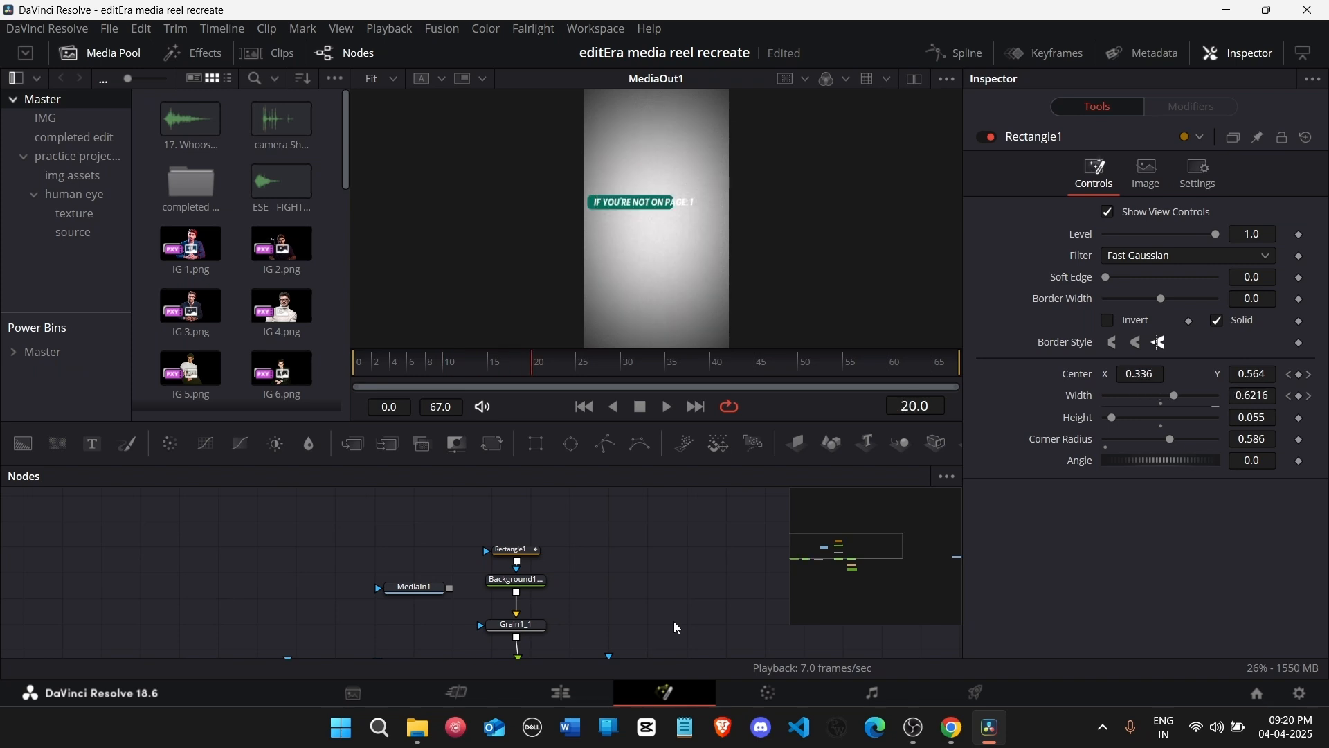
# Step: Isolate Rectangle1's Width curve in the spline editor and shape it to start steeply and ease out into the frame 25 keyframe
pyautogui.hotkey('shift', 'F8')
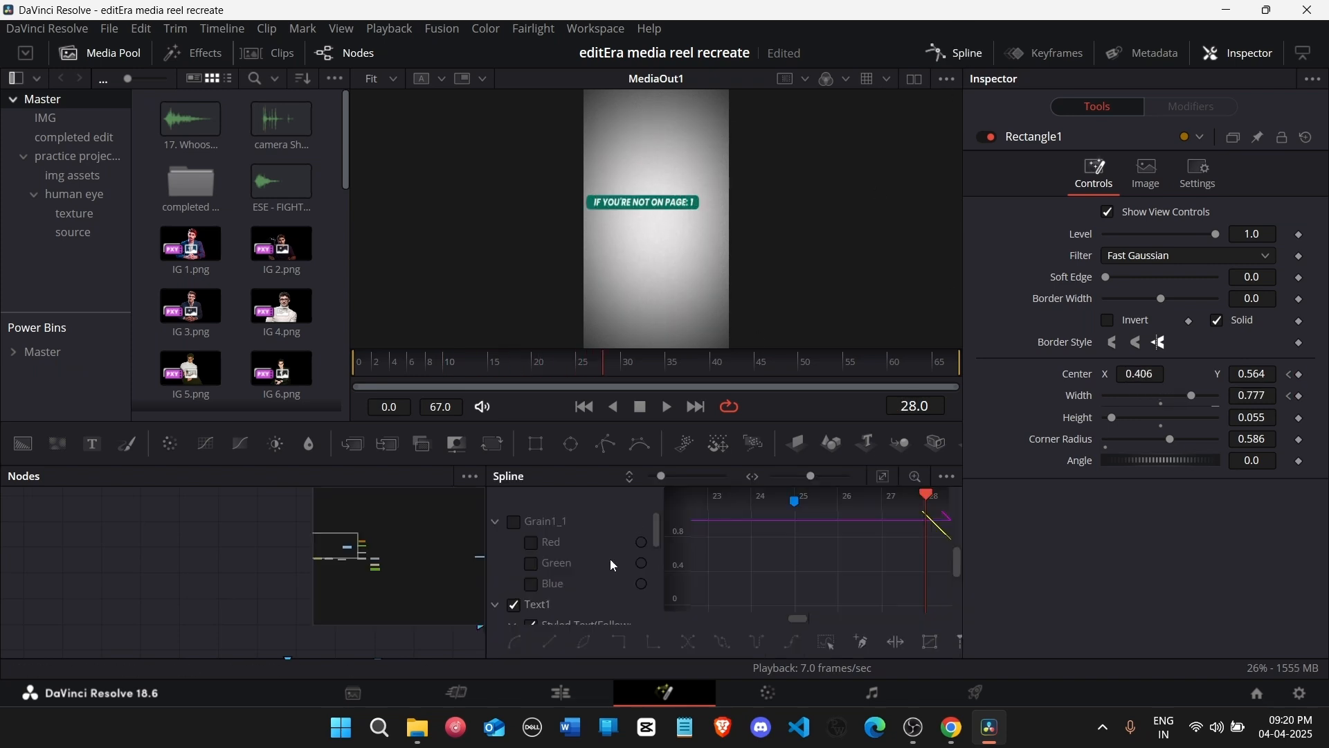
pyautogui.scroll(-2, 518, 550)
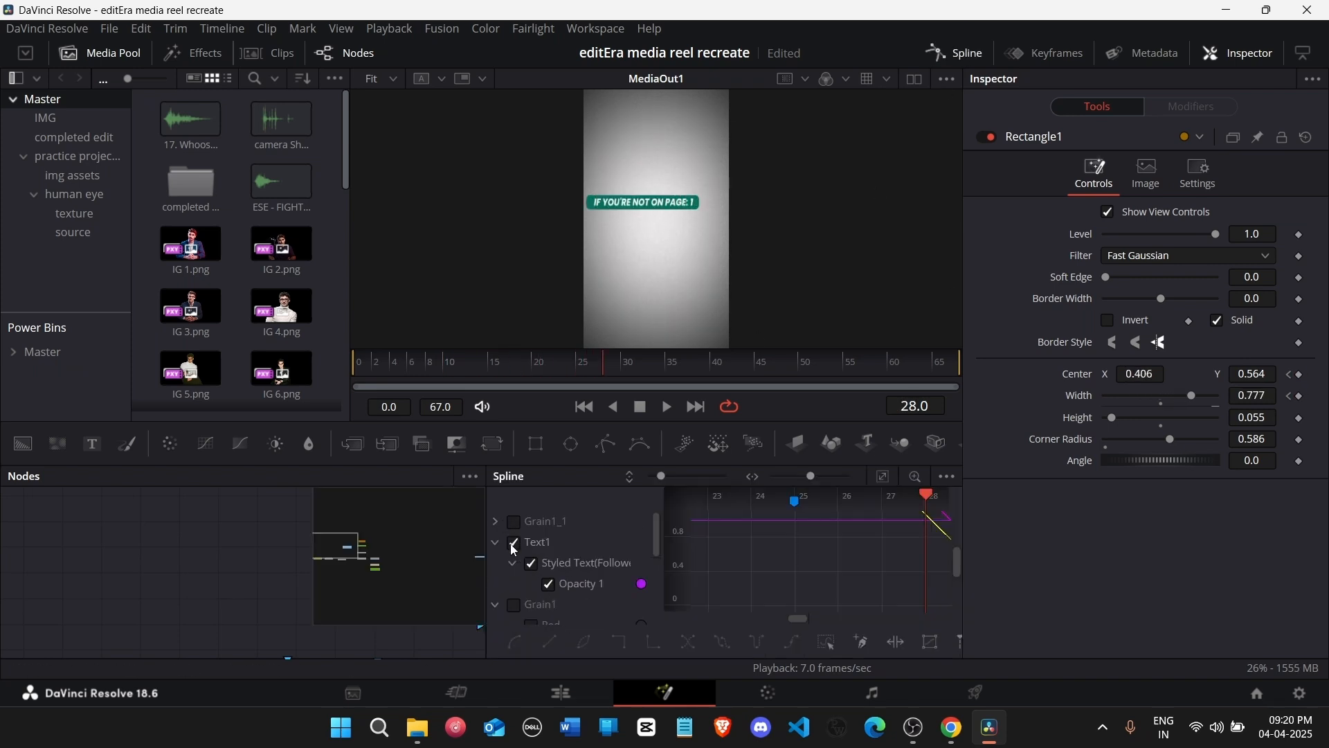
pyautogui.scroll(-2, 500, 566)
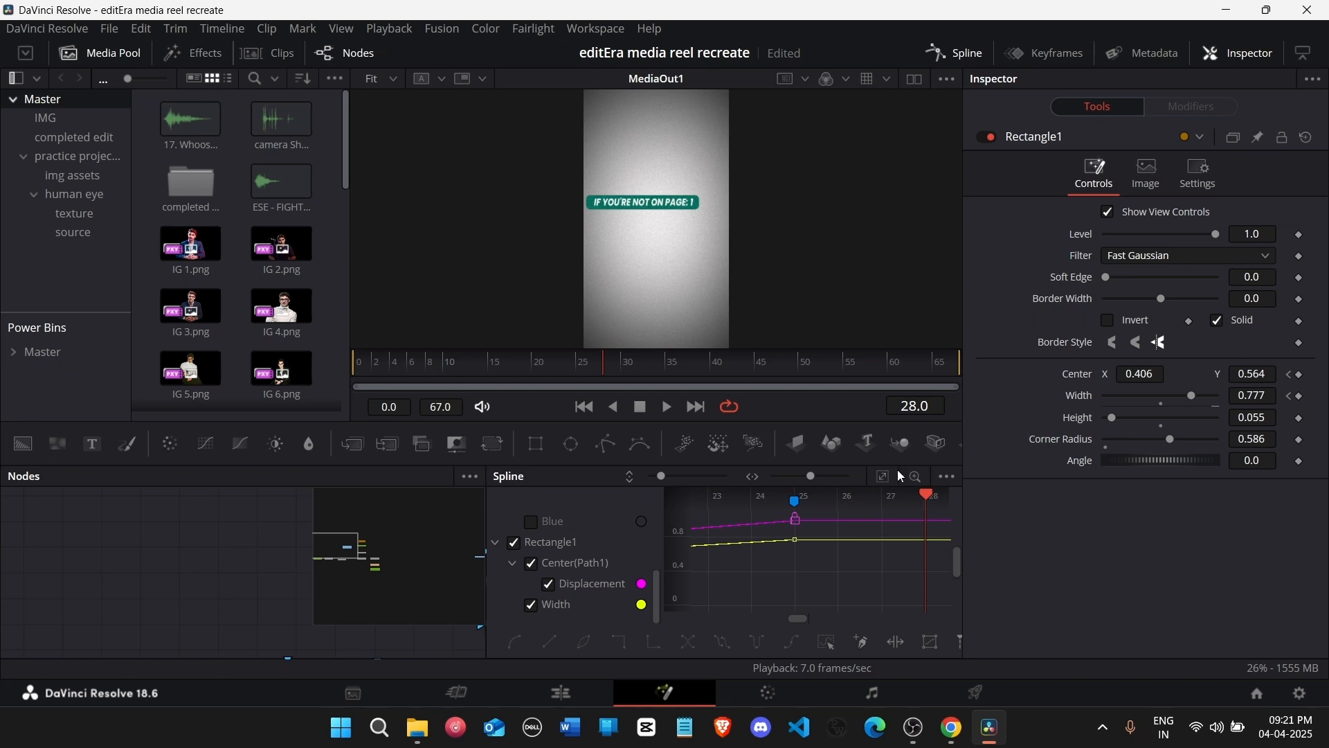
pyautogui.click(532, 563)
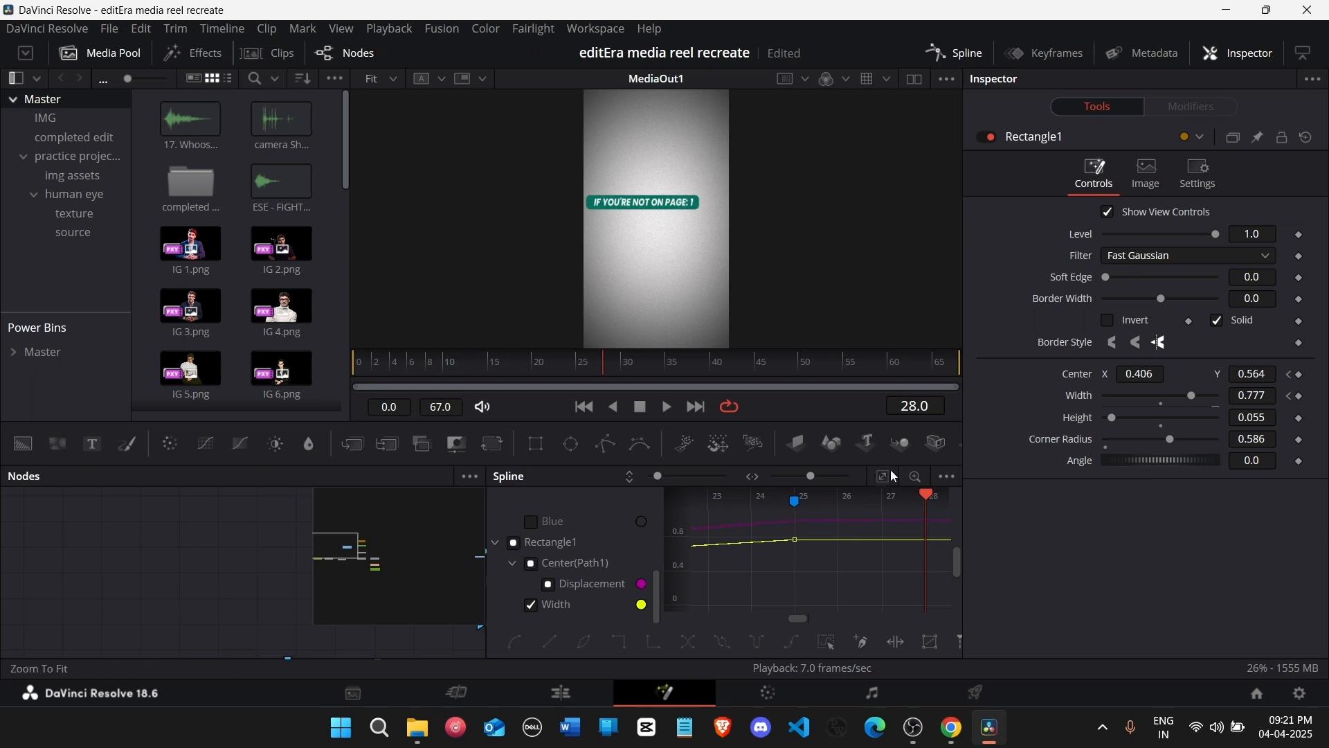
pyautogui.moveTo(781, 609); pyautogui.dragTo(713, 513)
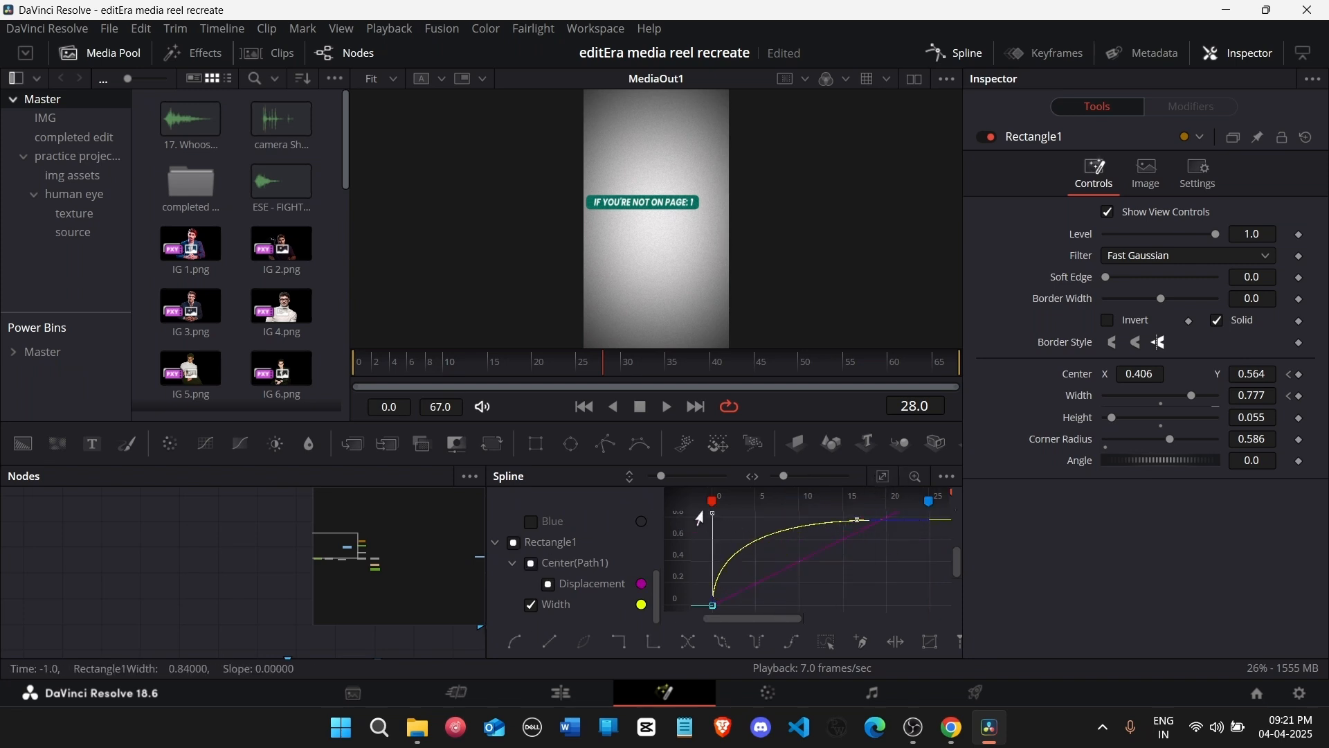
# Step: Smooth Rectangle1's center Displacement curve, give it a matching fast start and eased end, and play back from frame 0
pyautogui.click(550, 586)
pyautogui.click(589, 585)
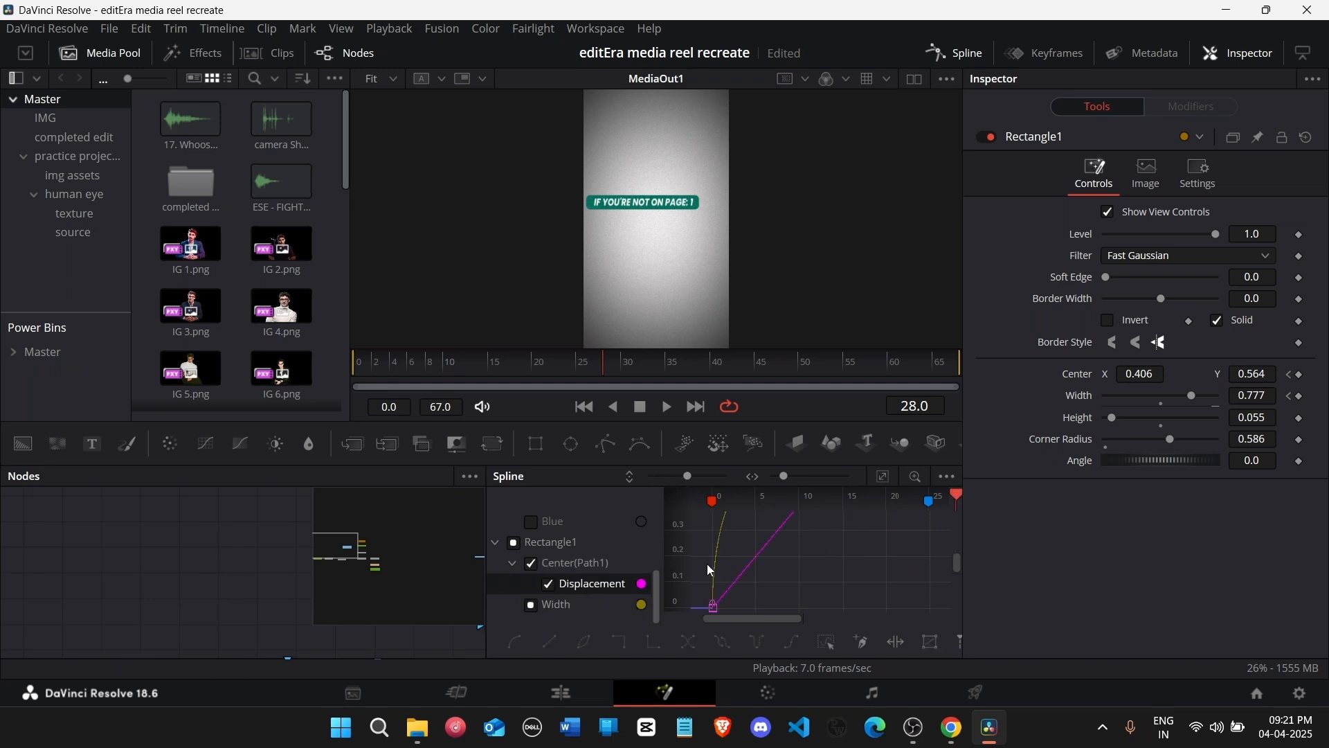
pyautogui.press('s')
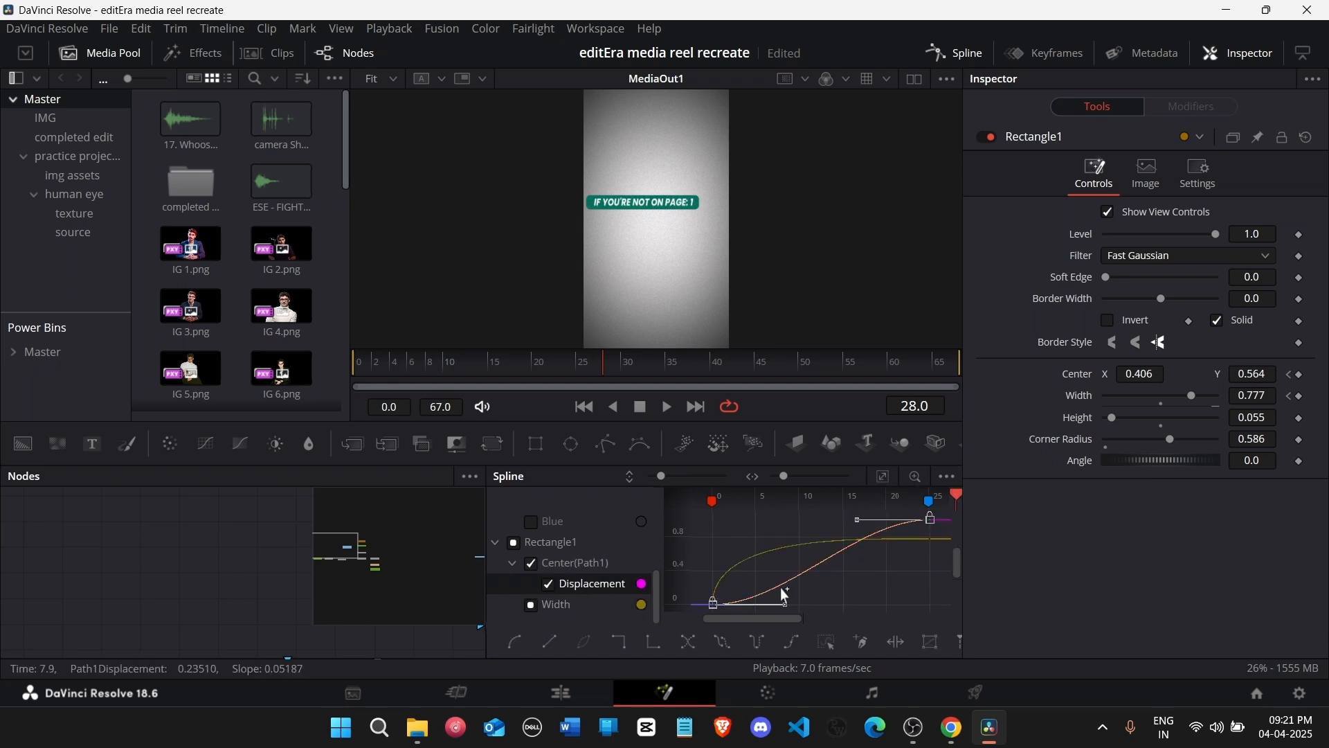
pyautogui.moveTo(779, 609); pyautogui.dragTo(711, 569)
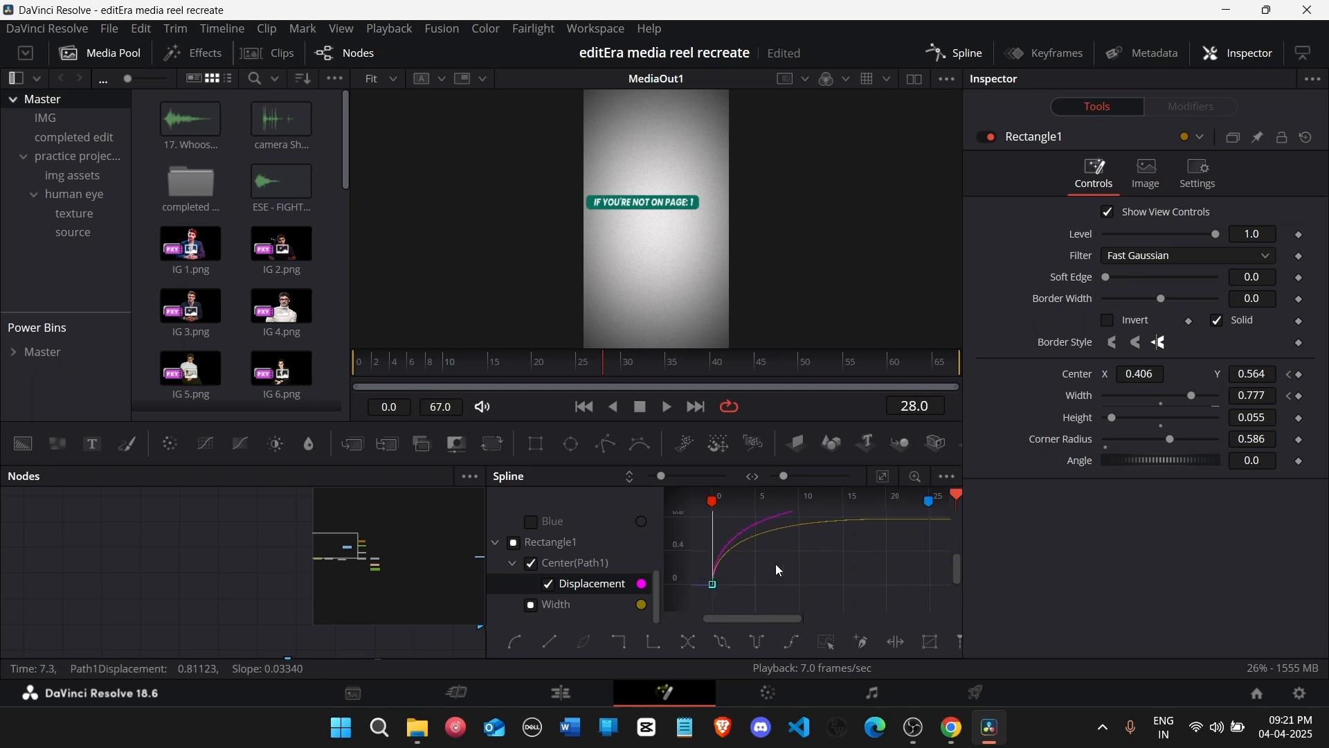
pyautogui.click(359, 379)
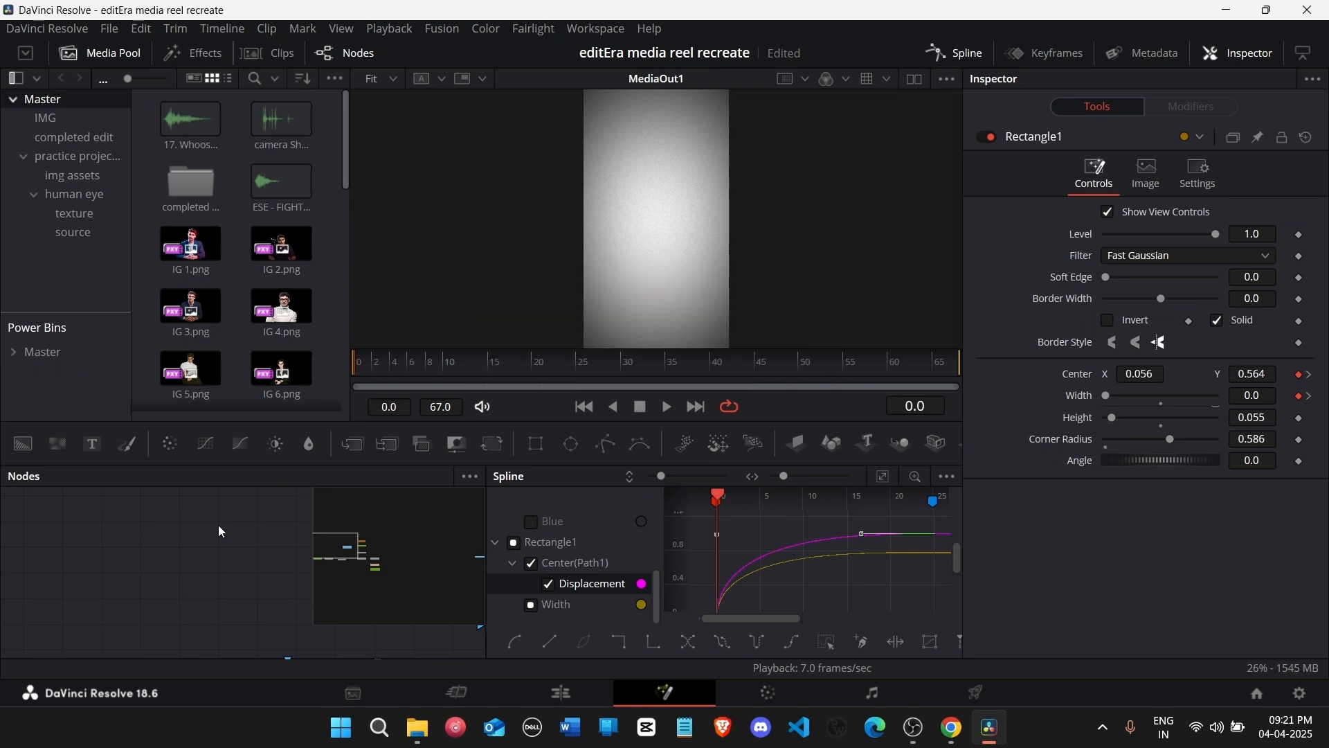
pyautogui.press('space')
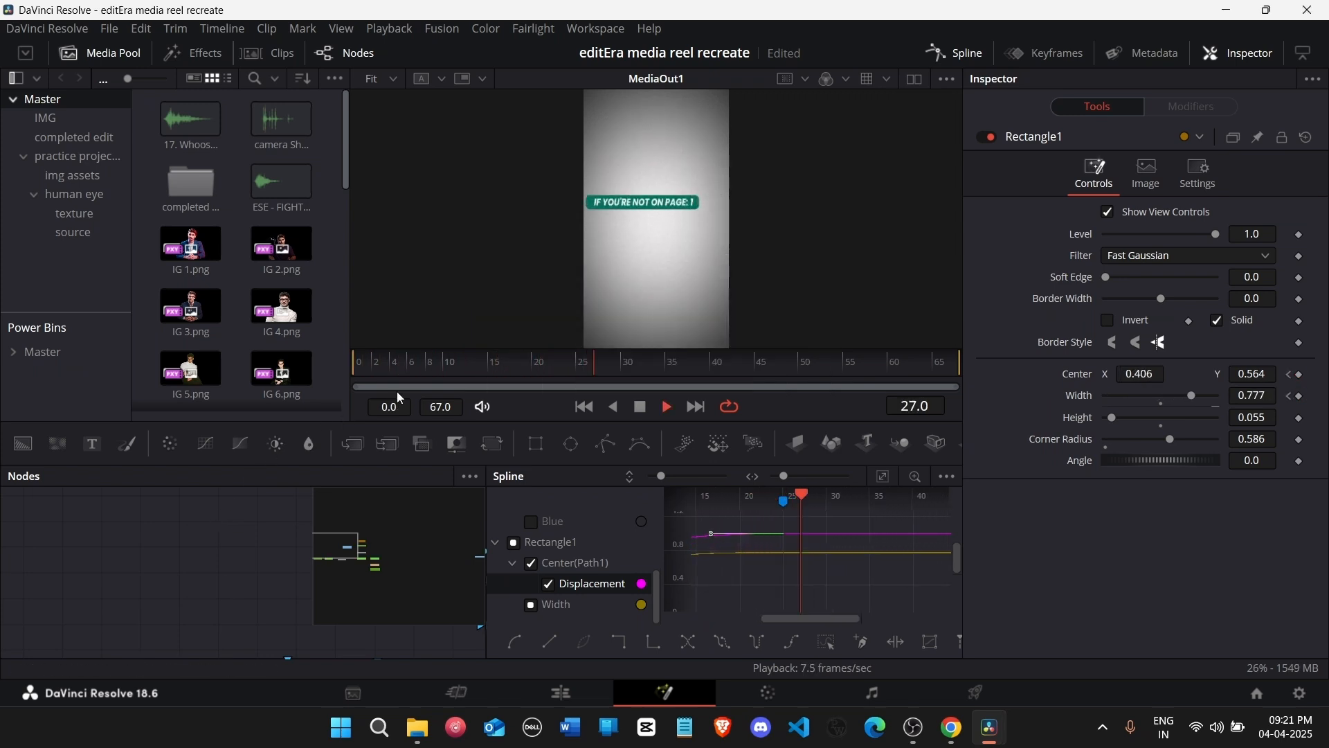
# Step: Replay the bar's growth from frame 0 with the spline editor closed, stop at frame 25, and select the Text1 node
pyautogui.moveTo(391, 356); pyautogui.dragTo(347, 378)
pyautogui.click(956, 53)
pyautogui.press('space')
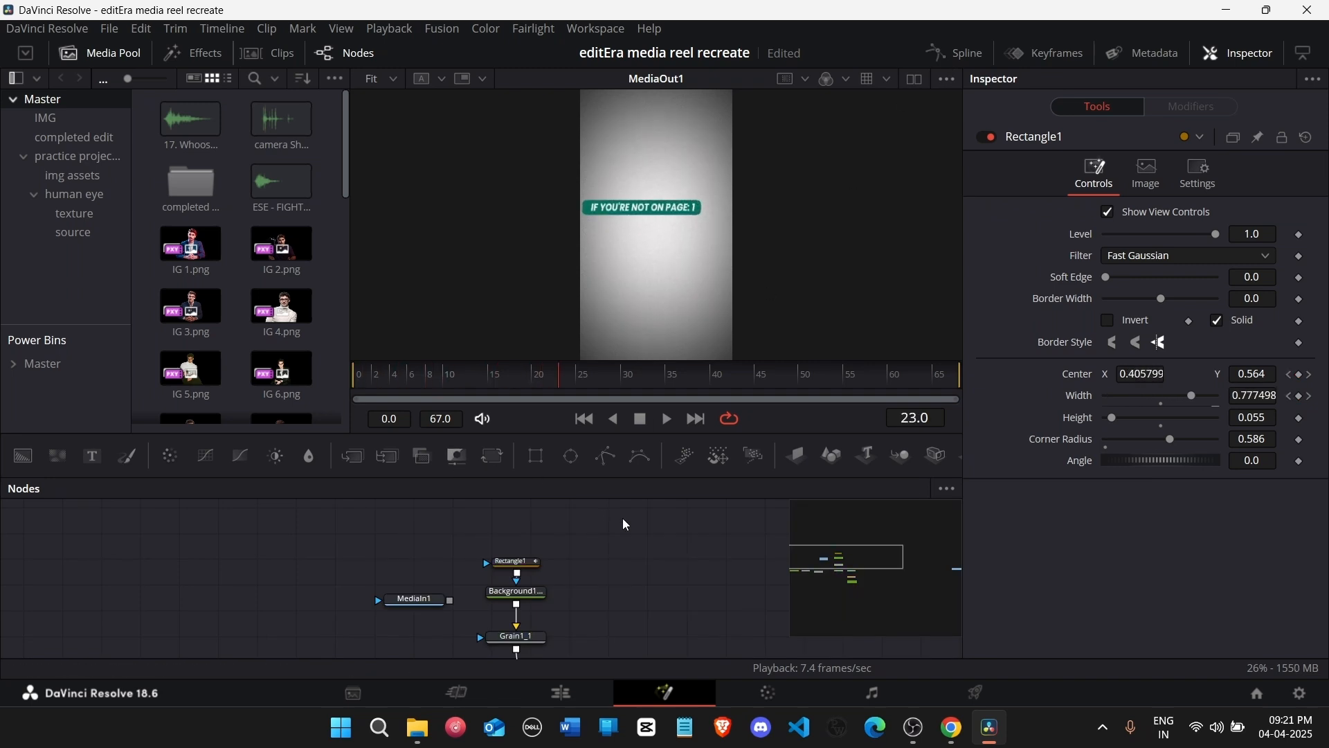
pyautogui.press('space')
pyautogui.scroll(-3, 622, 518)
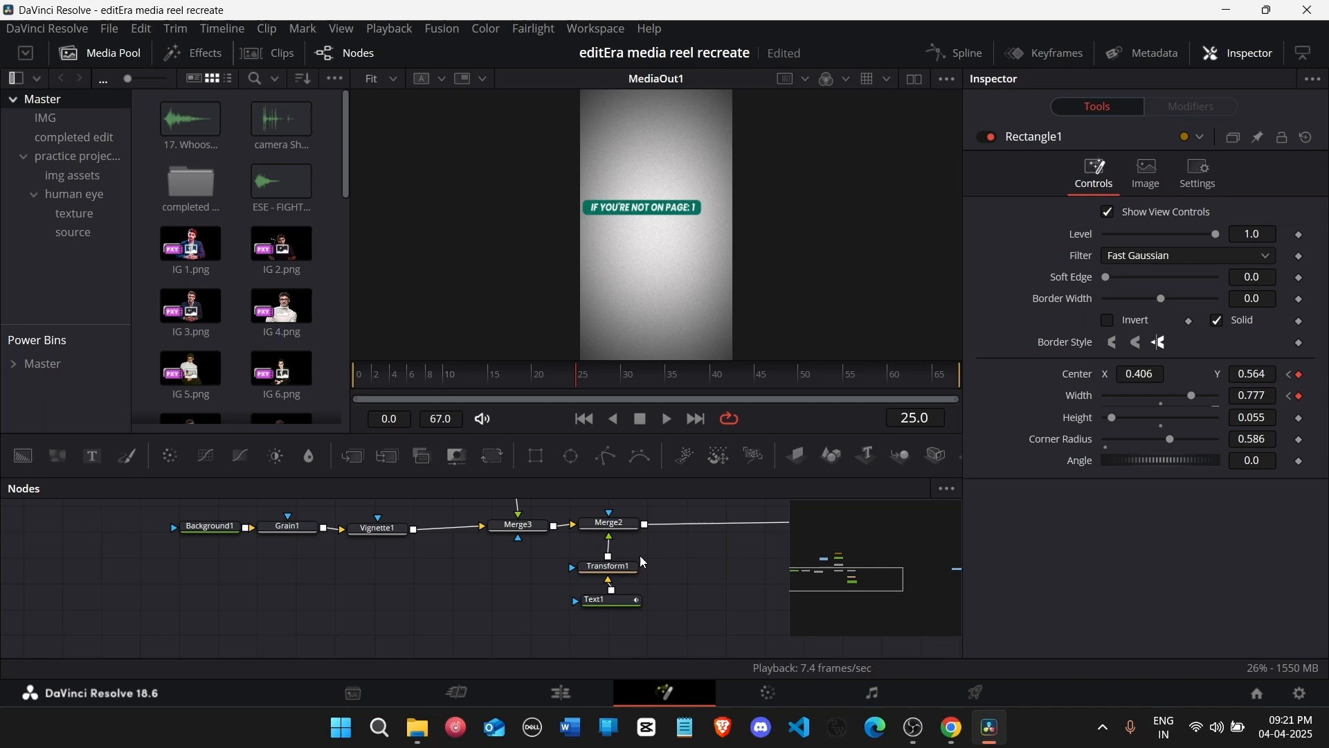
pyautogui.click(631, 608)
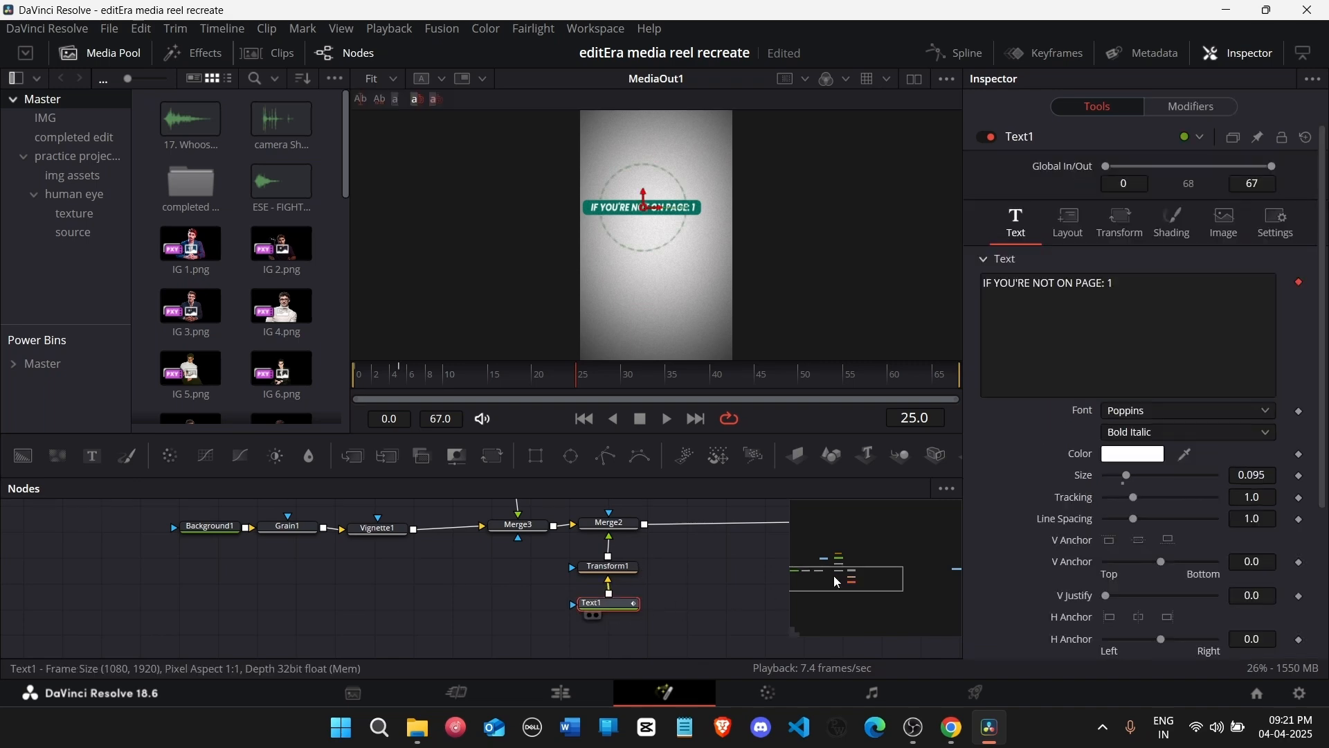
# Step: Check the reference reel's caption and office image around Marker 24 on the edit timeline, then disable reel.mp4 again
pyautogui.click(612, 688)
pyautogui.click(757, 494)
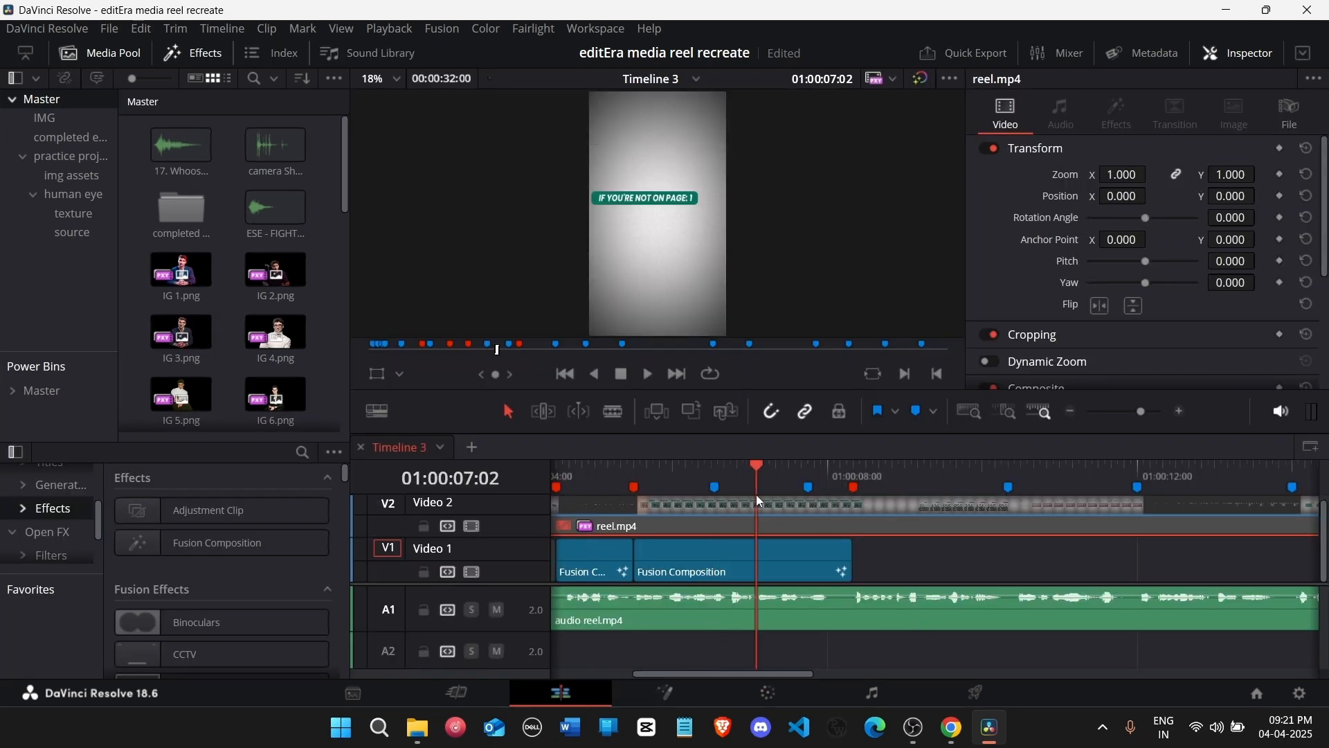
pyautogui.click(760, 501)
pyautogui.moveTo(657, 468)
pyautogui.mouseDown()
pyautogui.moveTo(708, 475)
pyautogui.moveTo(666, 475)
pyautogui.mouseUp()
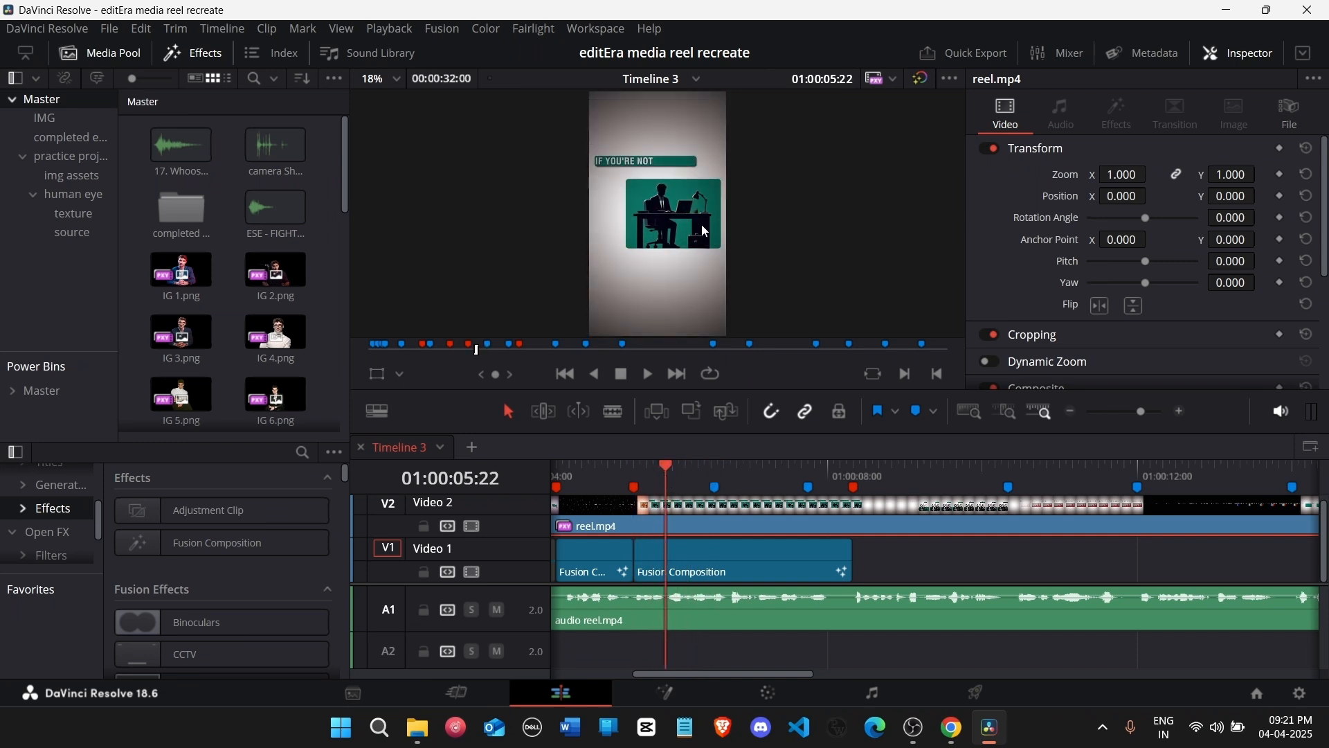
pyautogui.click(716, 488)
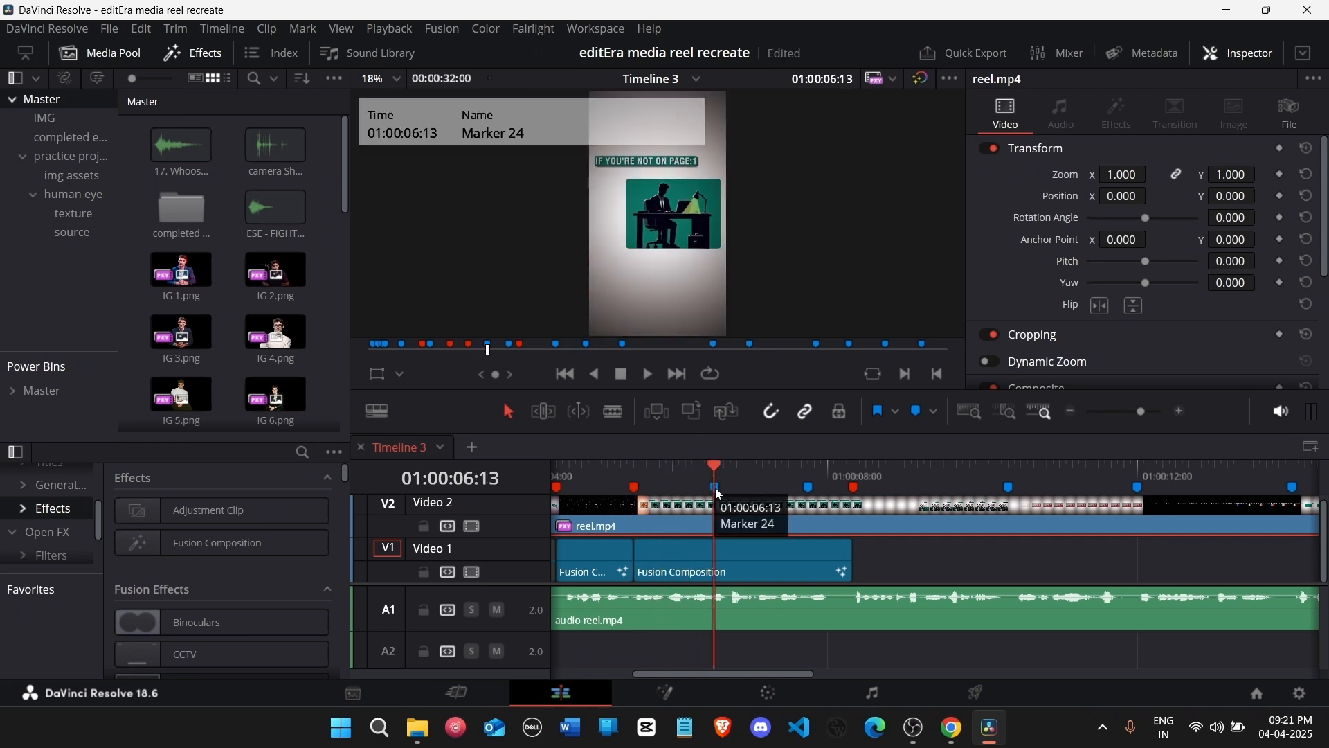
pyautogui.click(724, 543)
pyautogui.press('d')
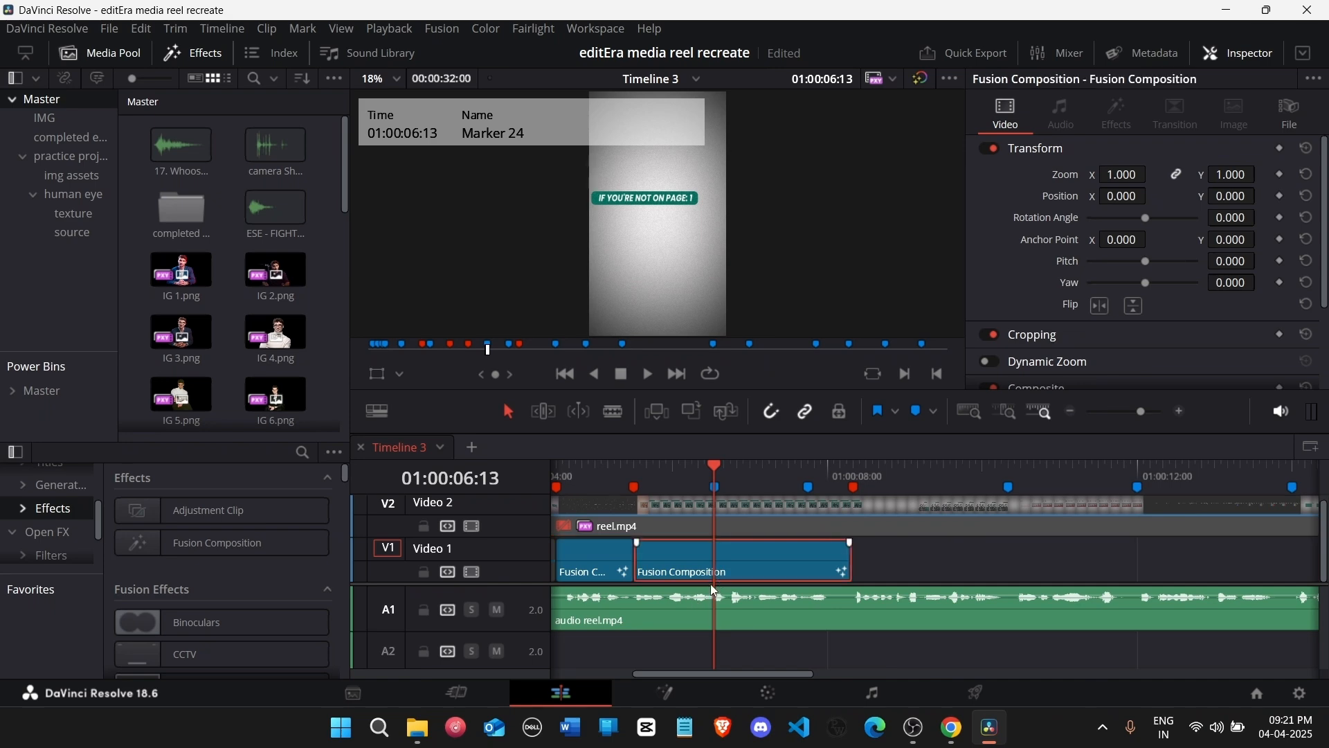
# Step: In the Fusion composition, add the man on Office table image from img assets and merge it in just before MediaOut1
pyautogui.click(665, 693)
pyautogui.moveTo(866, 586); pyautogui.dragTo(927, 573)
pyautogui.moveTo(701, 567); pyautogui.dragTo(752, 568)
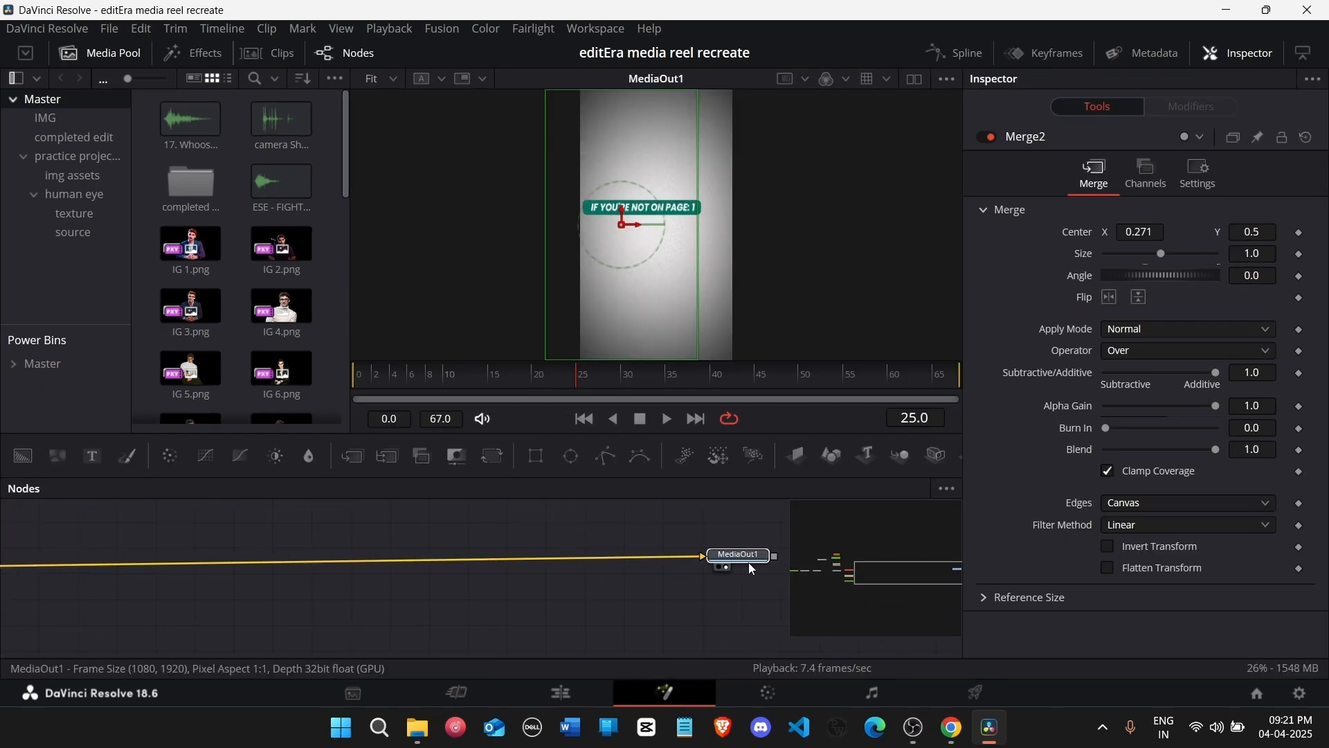
pyautogui.click(76, 180)
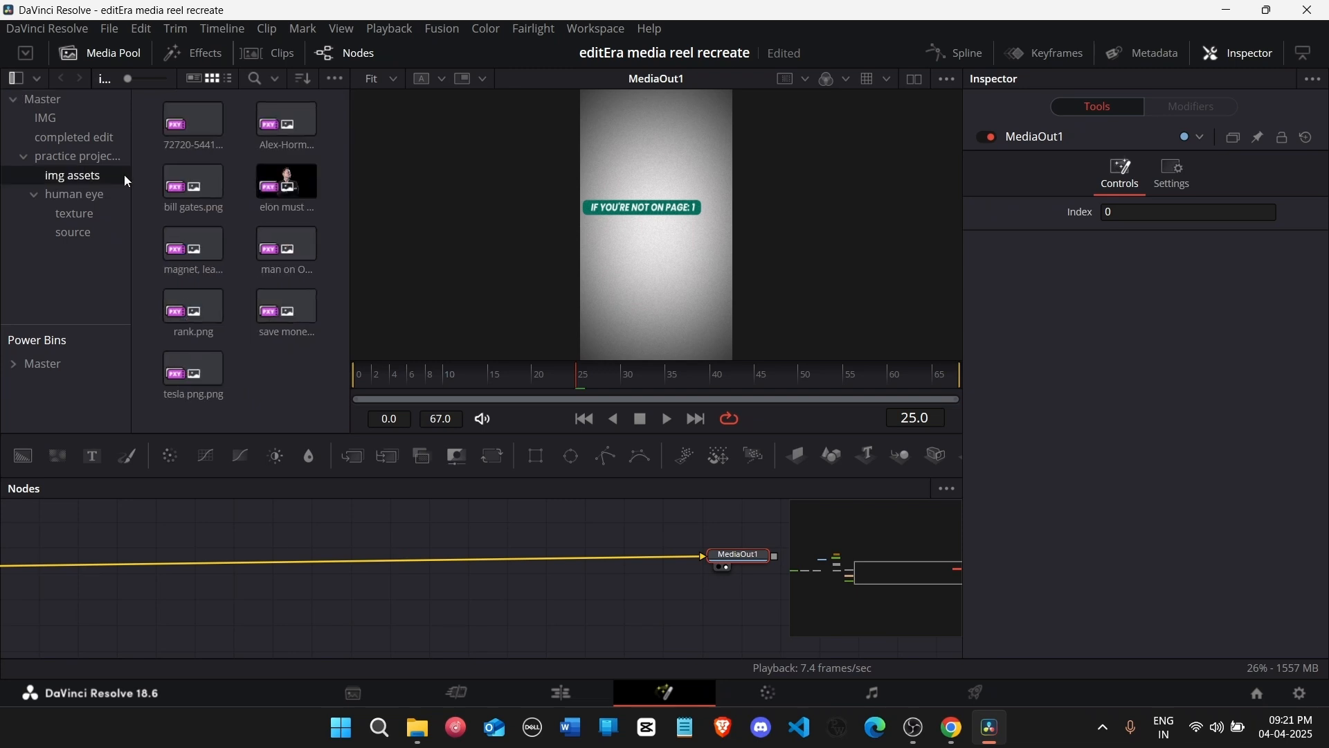
pyautogui.moveTo(301, 238); pyautogui.dragTo(434, 542)
pyautogui.moveTo(737, 559); pyautogui.dragTo(498, 567)
pyautogui.moveTo(850, 573); pyautogui.dragTo(885, 571)
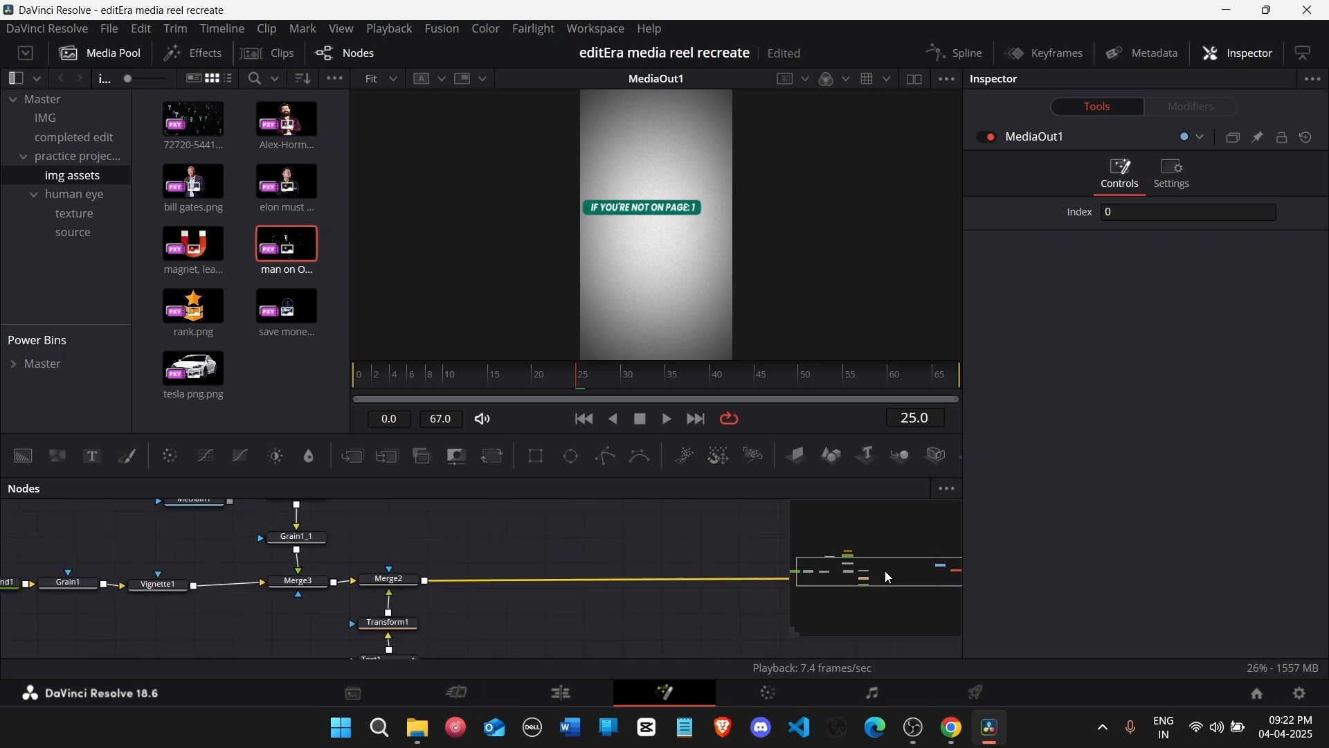
pyautogui.moveTo(673, 520); pyautogui.dragTo(301, 581)
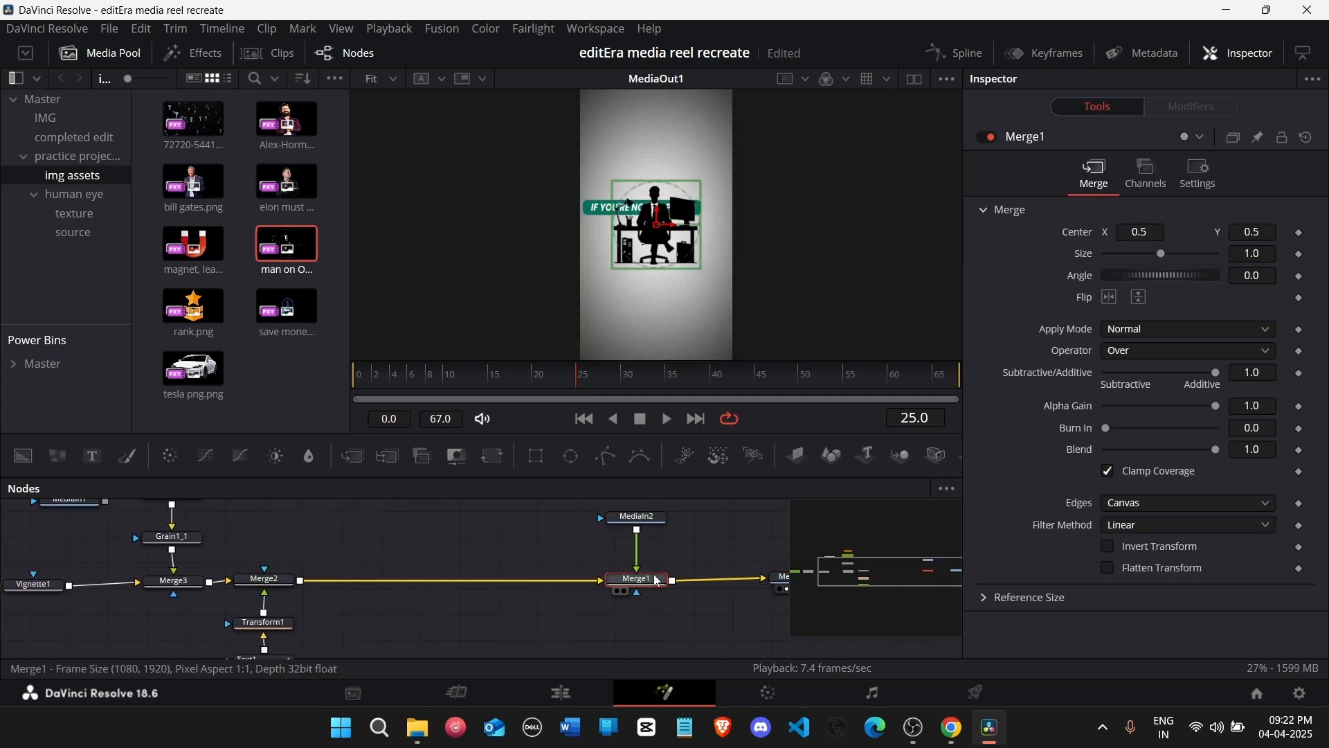
# Step: Add a Transform to the office man image with center X 0.715 and size 0.85
pyautogui.click(700, 551)
pyautogui.click(655, 517)
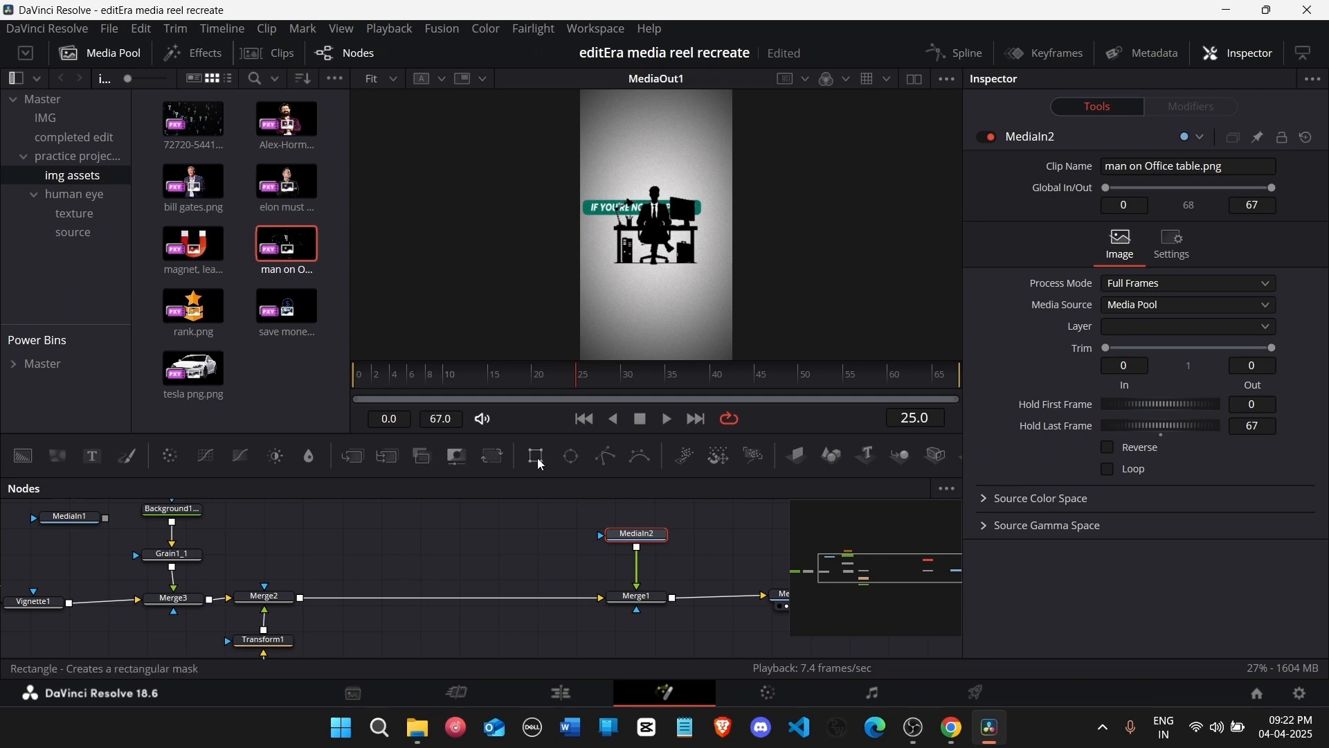
pyautogui.click(494, 456)
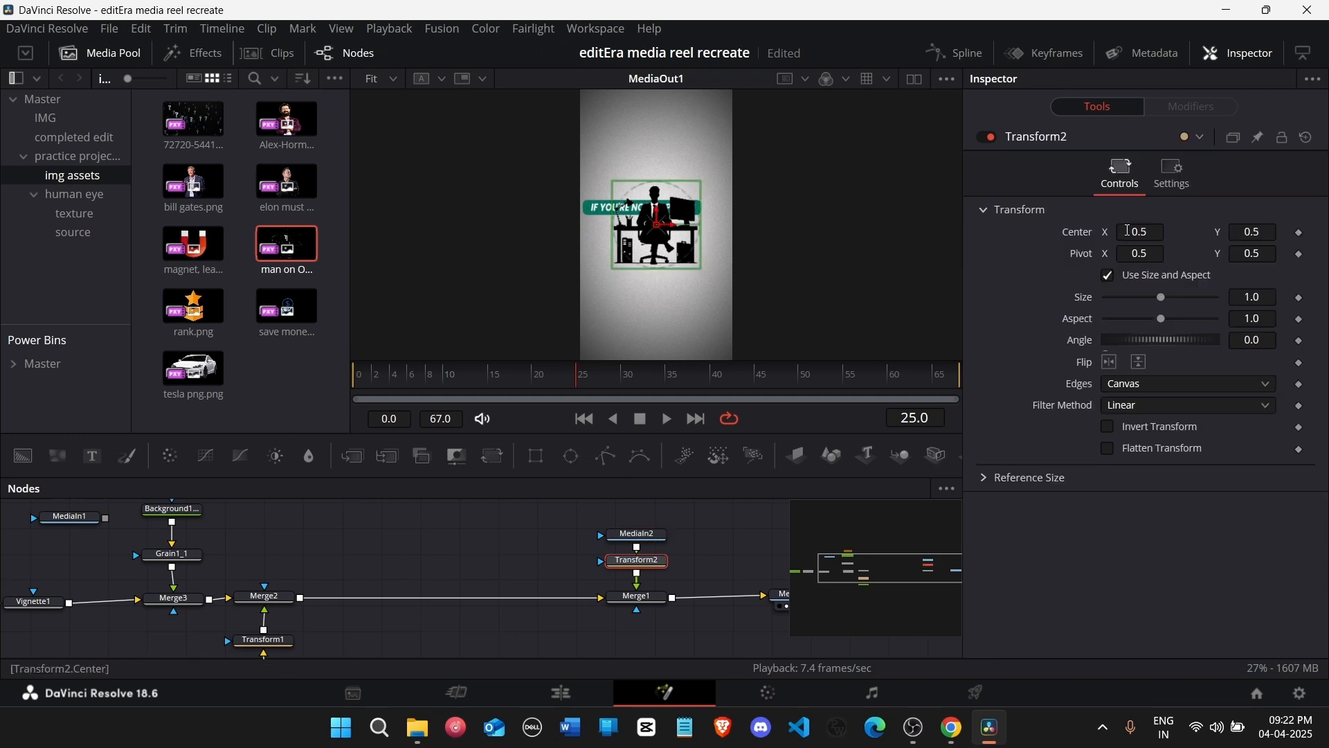
pyautogui.moveTo(1127, 231); pyautogui.dragTo(1276, 231)
pyautogui.moveTo(1264, 300); pyautogui.dragTo(1210, 300)
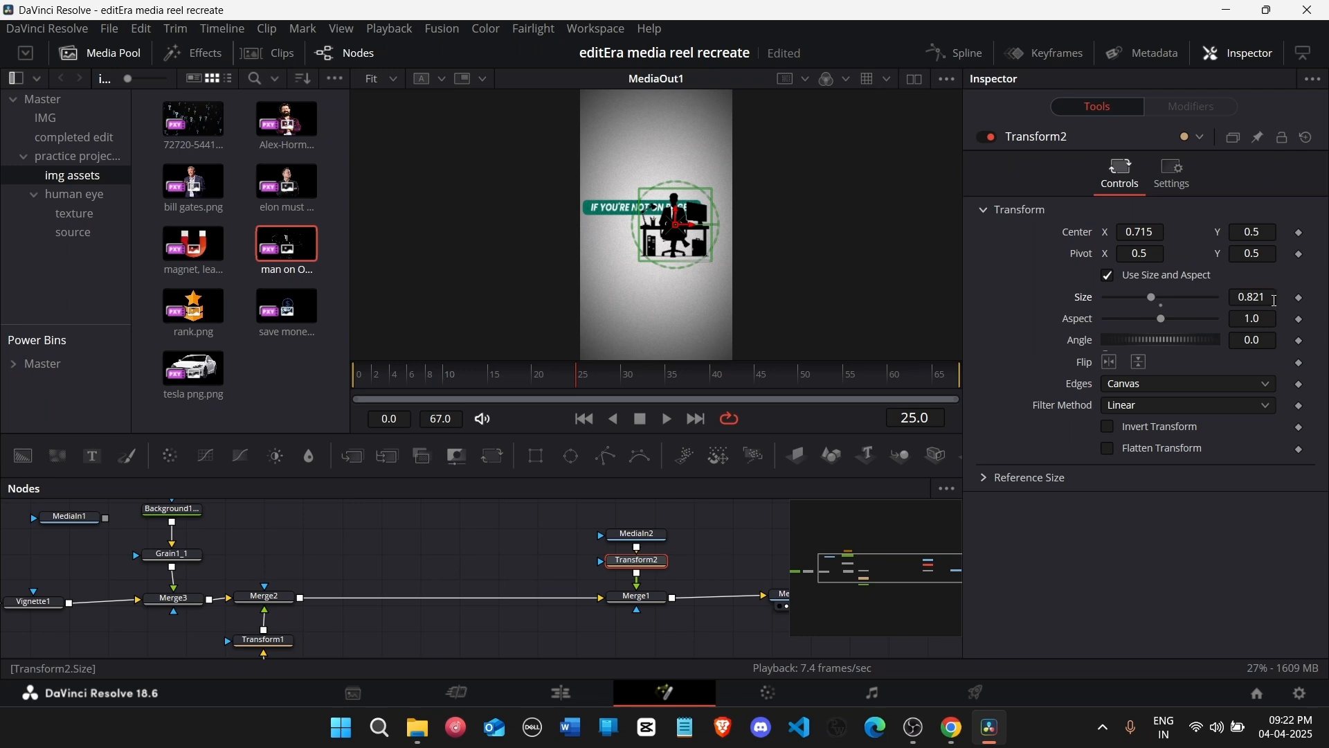
pyautogui.write('5')
pyautogui.press('Tab')
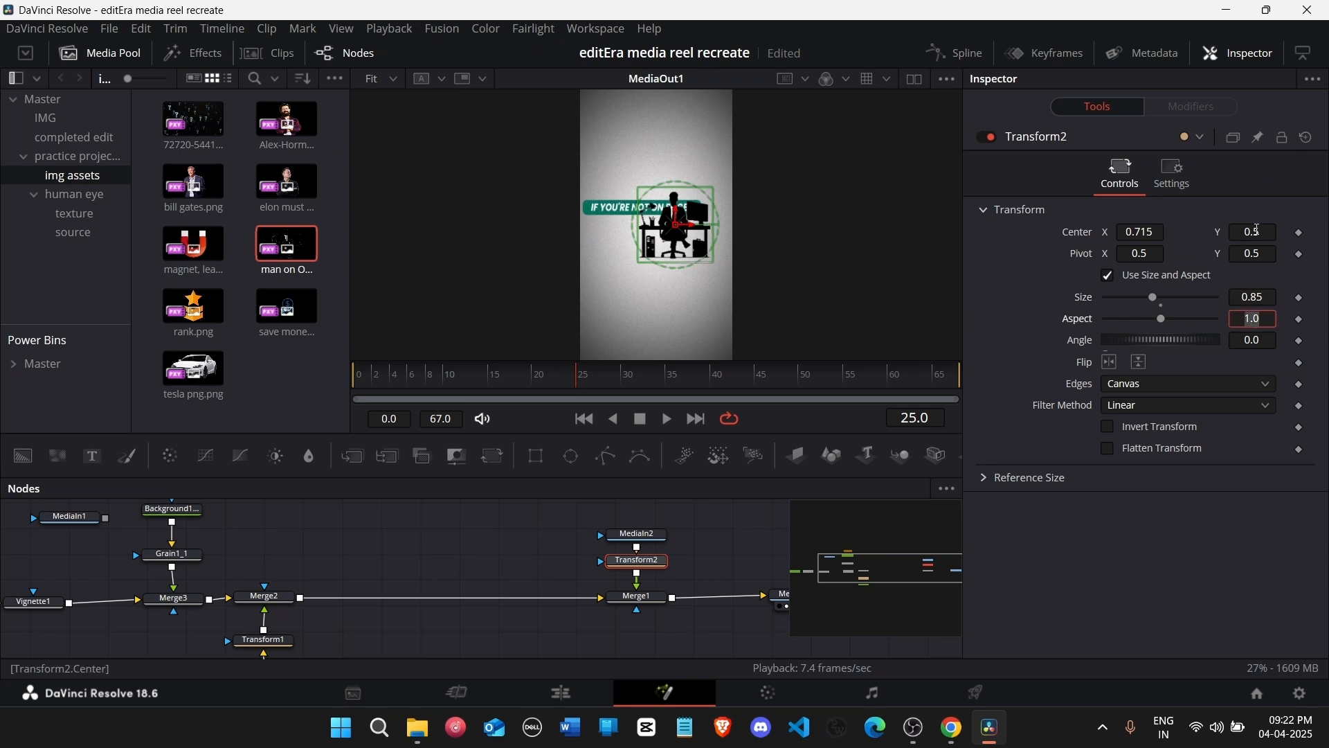
# Step: Position the office man below the caption by setting Transform2's center to X 0.75 and Y 0.15
pyautogui.moveTo(1258, 230); pyautogui.dragTo(1163, 235)
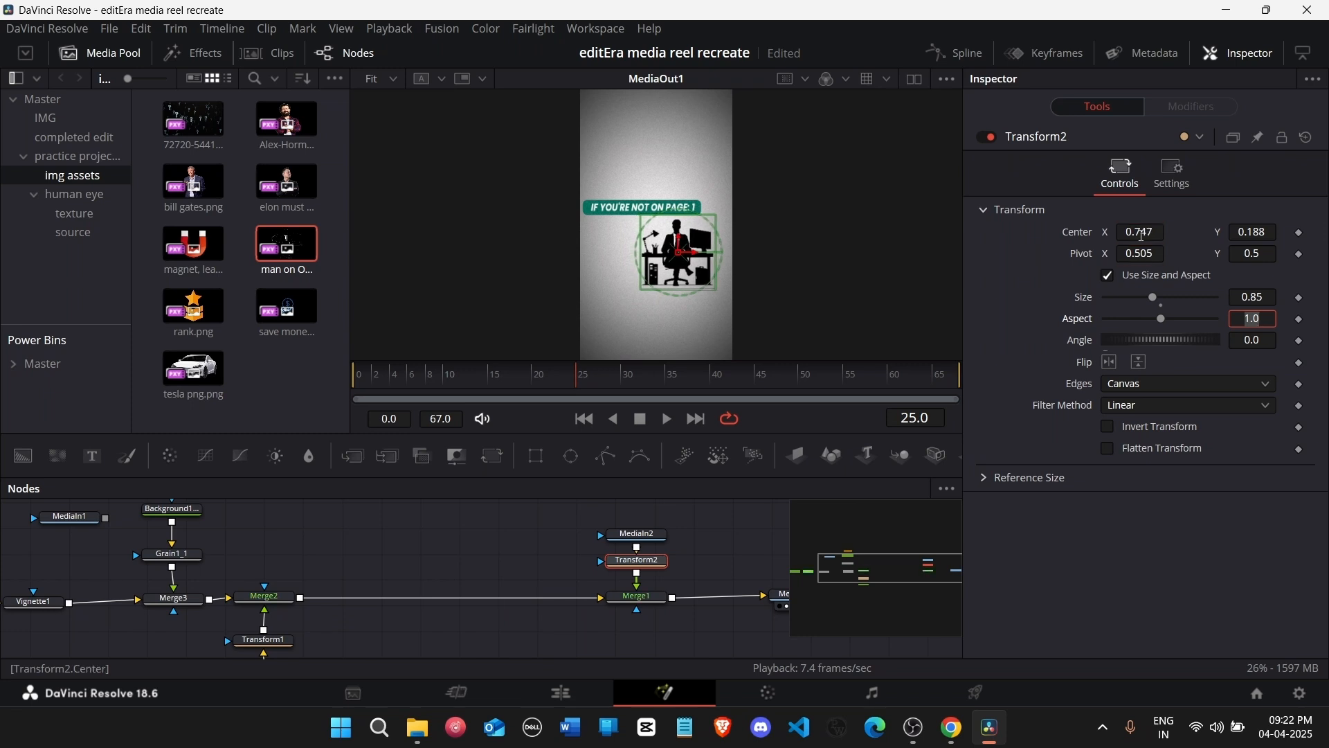
pyautogui.doubleClick(1139, 236)
pyautogui.click(1251, 231)
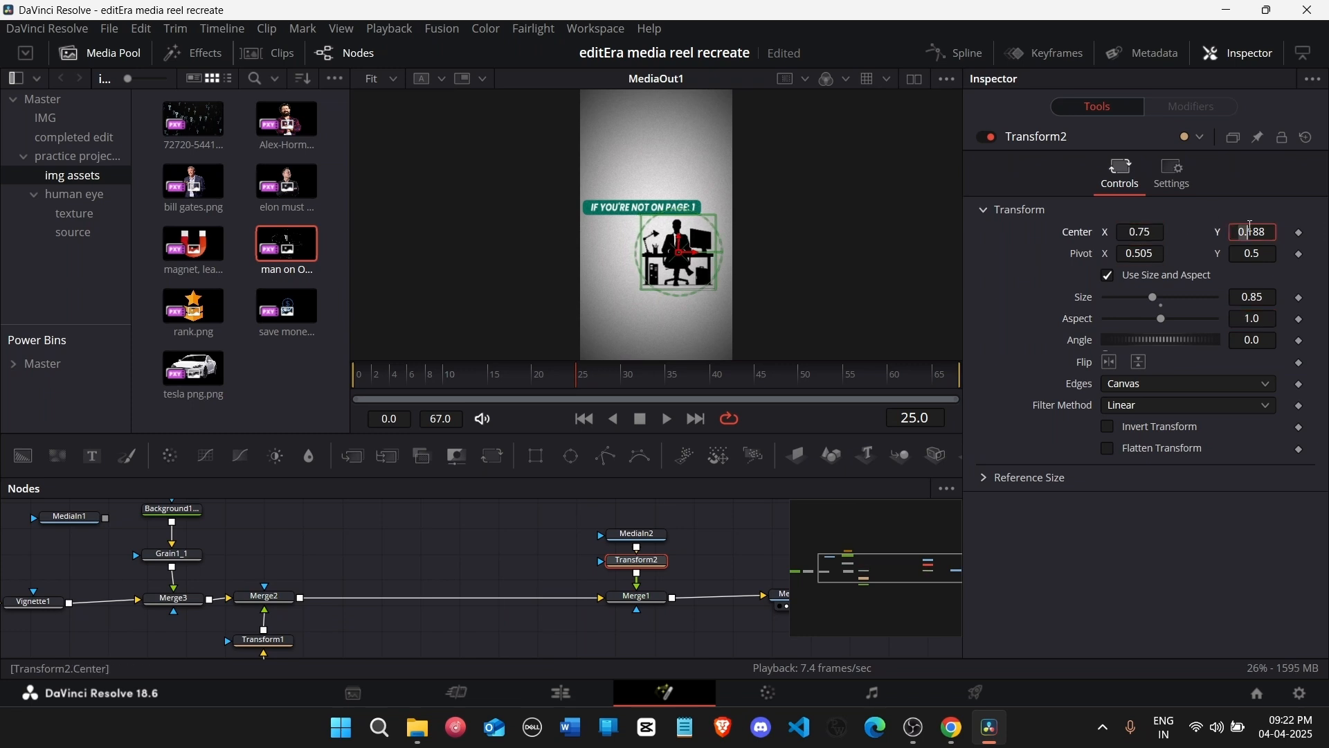
pyautogui.write('.2')
pyautogui.press('Tab')
pyautogui.click(539, 553)
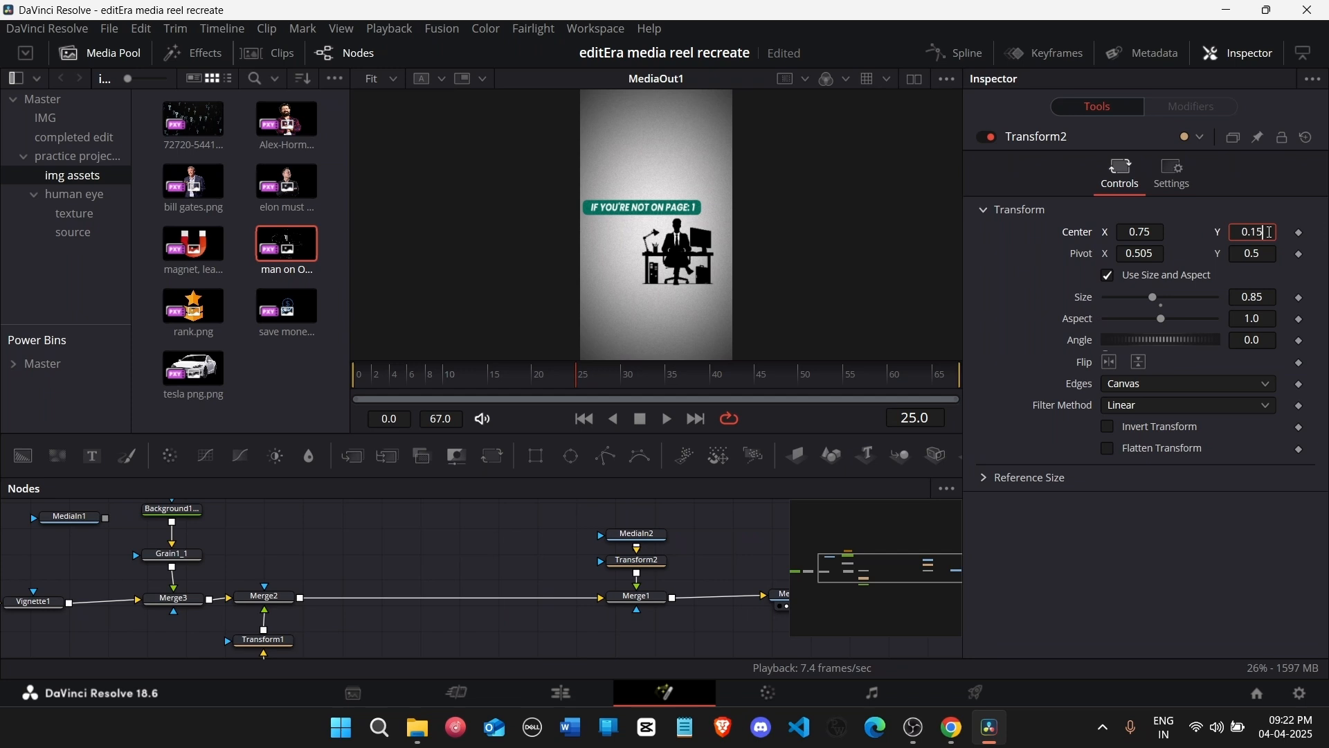
pyautogui.press('Tab')
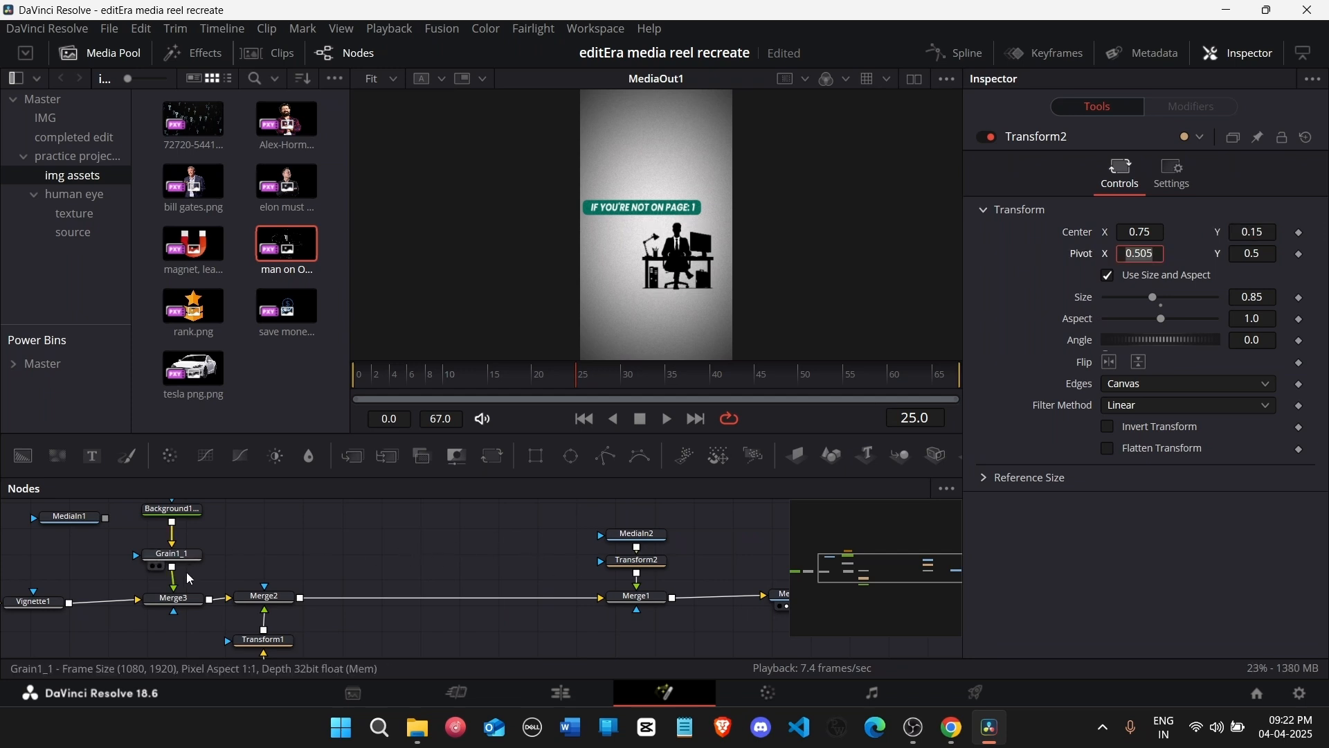
# Step: Add a second rectangle mask to the green background after Rectangle1, about 0.593 wide and 0.322 high, centered at about Y 0.361
pyautogui.scroll(2, 185, 538)
pyautogui.click(193, 537)
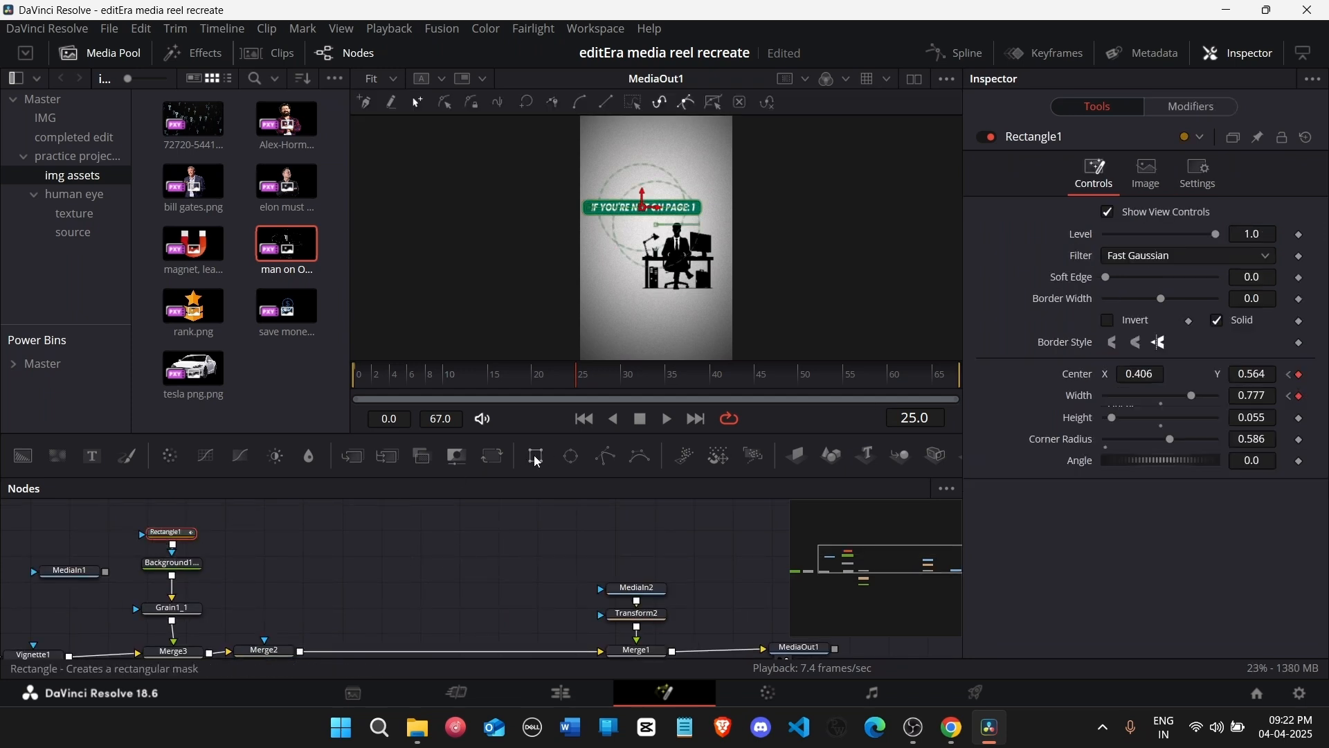
pyautogui.click(536, 455)
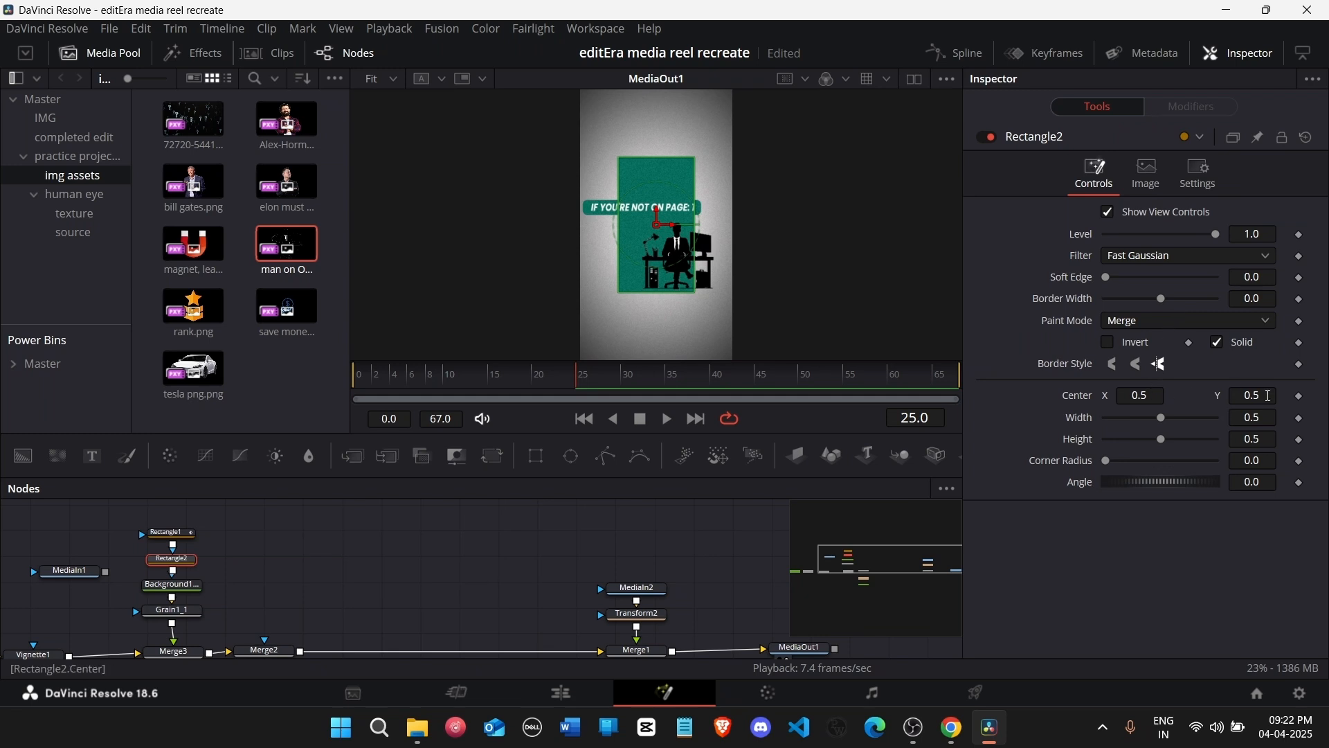
pyautogui.moveTo(1262, 419); pyautogui.dragTo(1141, 439)
pyautogui.moveTo(655, 225); pyautogui.dragTo(657, 262)
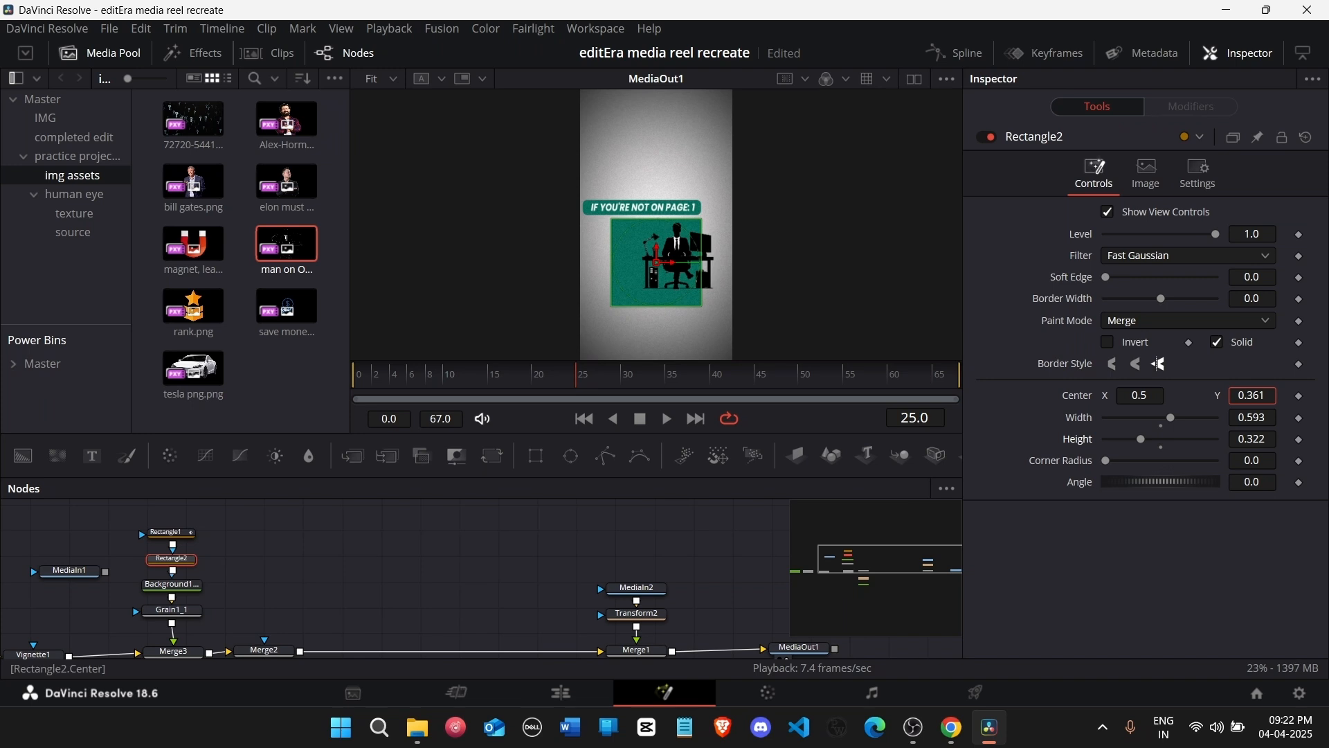
# Step: Fit Rectangle2 behind the office man with center 0.646, 0.376, width 0.547, height 0.302 and corner radius 0.148
pyautogui.moveTo(1141, 396); pyautogui.dragTo(1251, 400)
pyautogui.moveTo(1272, 446); pyautogui.dragTo(1264, 395)
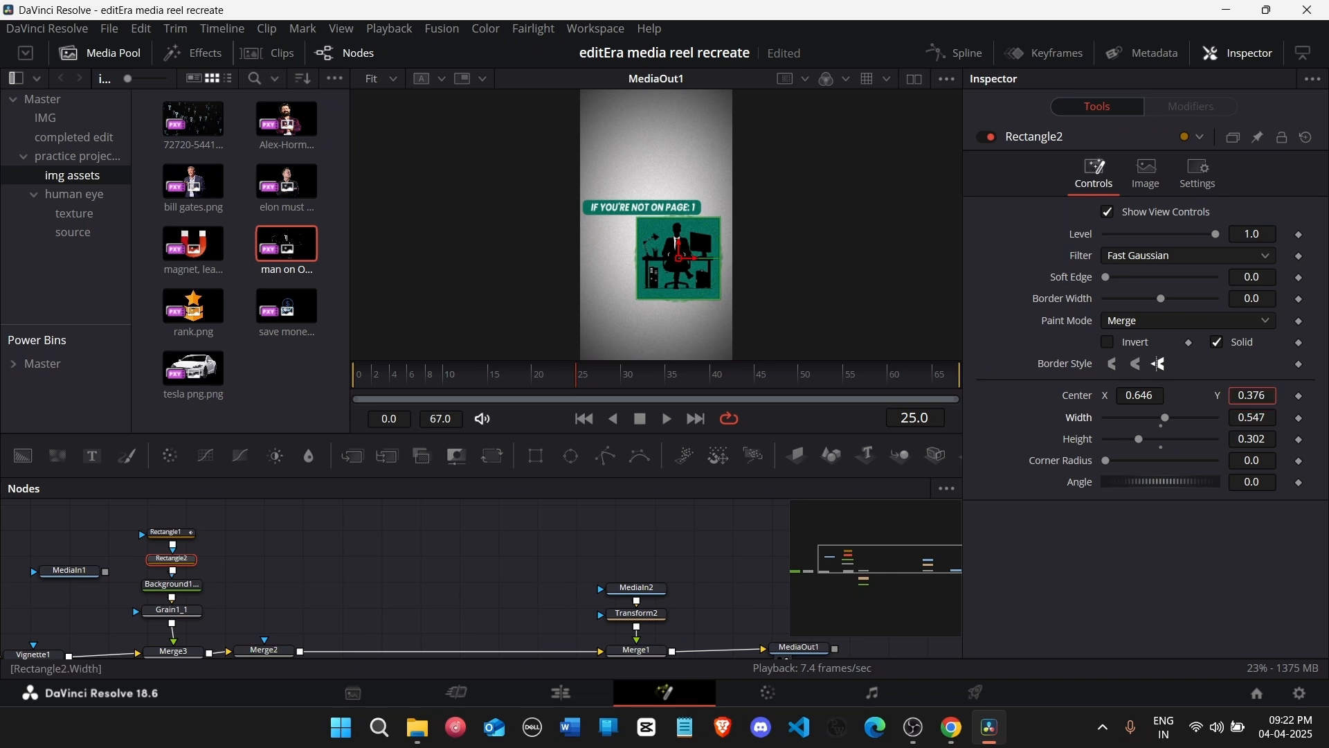
pyautogui.click(680, 575)
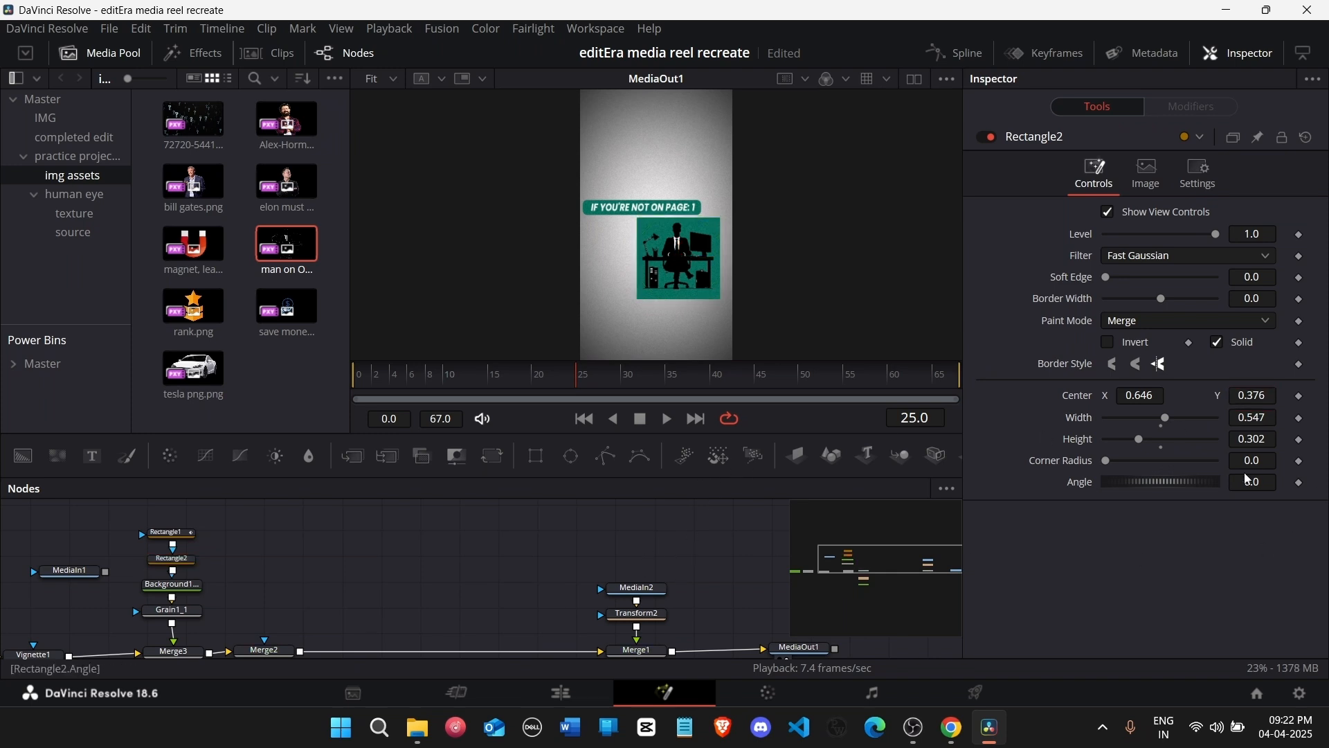
pyautogui.moveTo(1251, 464); pyautogui.dragTo(1295, 464)
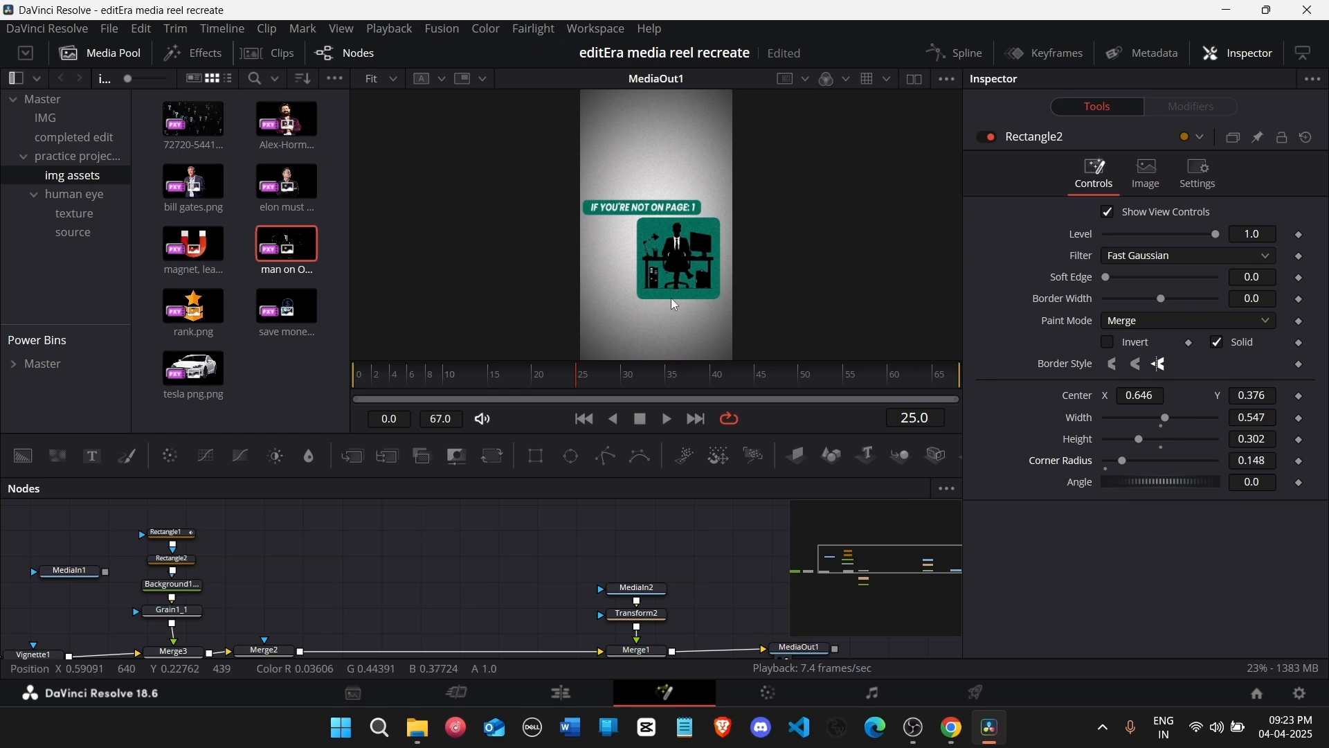
# Step: Duplicate the MediaIn2 office man node, merge the copy over the original, and place the copy above the merge
pyautogui.scroll(5, 705, 266)
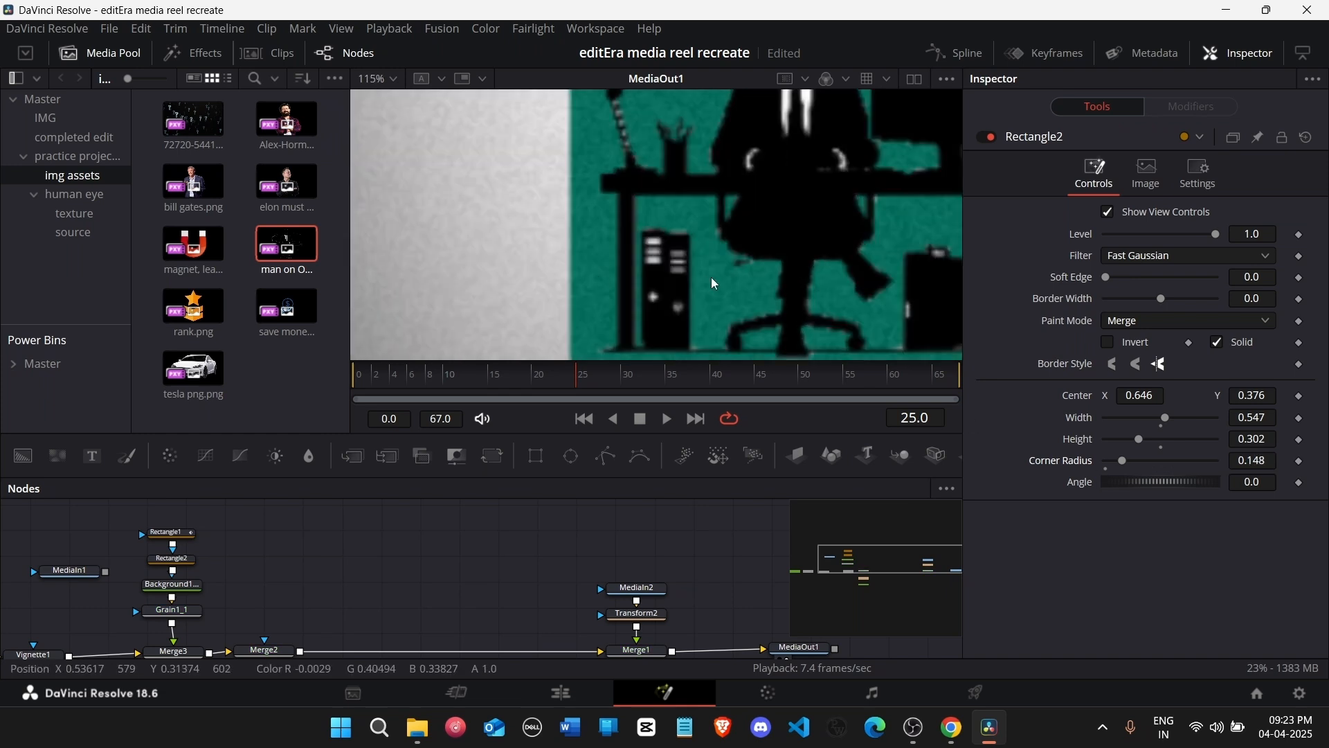
pyautogui.scroll(1, 691, 231)
pyautogui.scroll(-2, 676, 238)
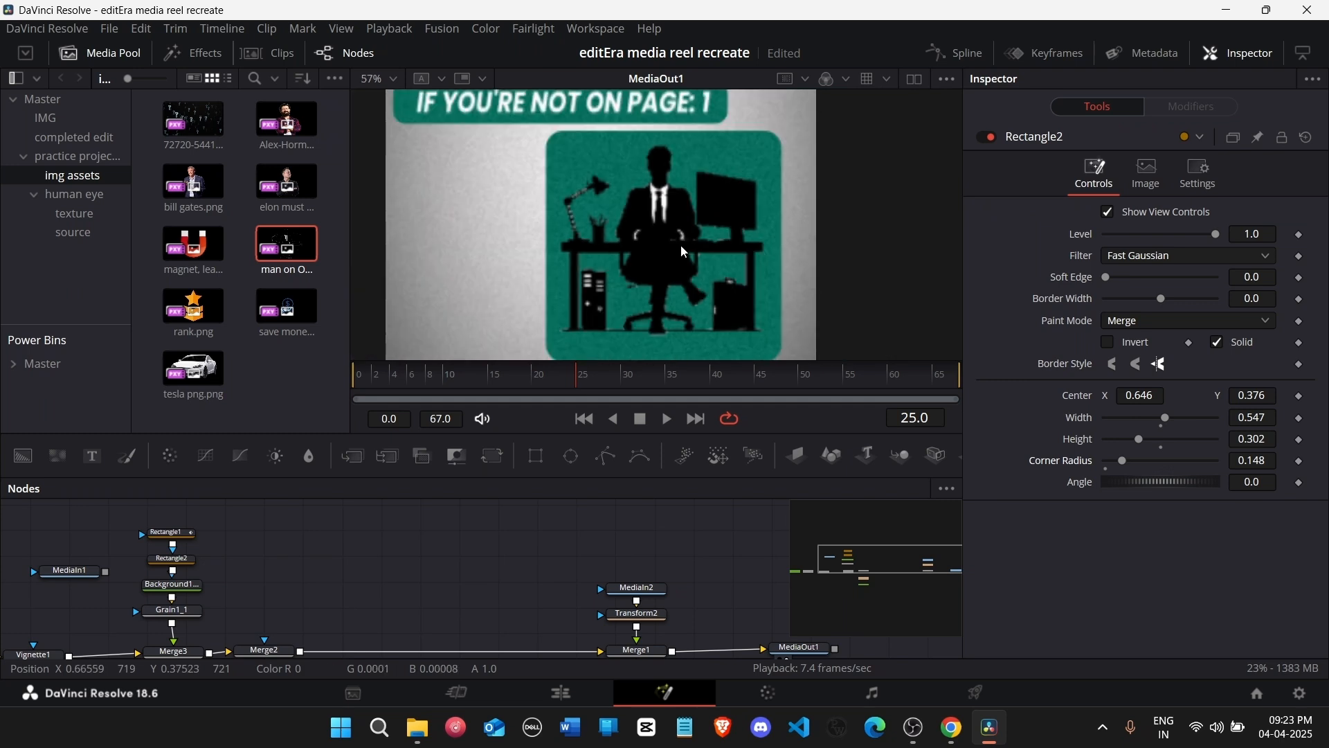
pyautogui.scroll(2, 758, 241)
pyautogui.moveTo(633, 593); pyautogui.dragTo(597, 590)
pyautogui.hotkey('ctrl', 'c')
pyautogui.hotkey('ctrl', 'v')
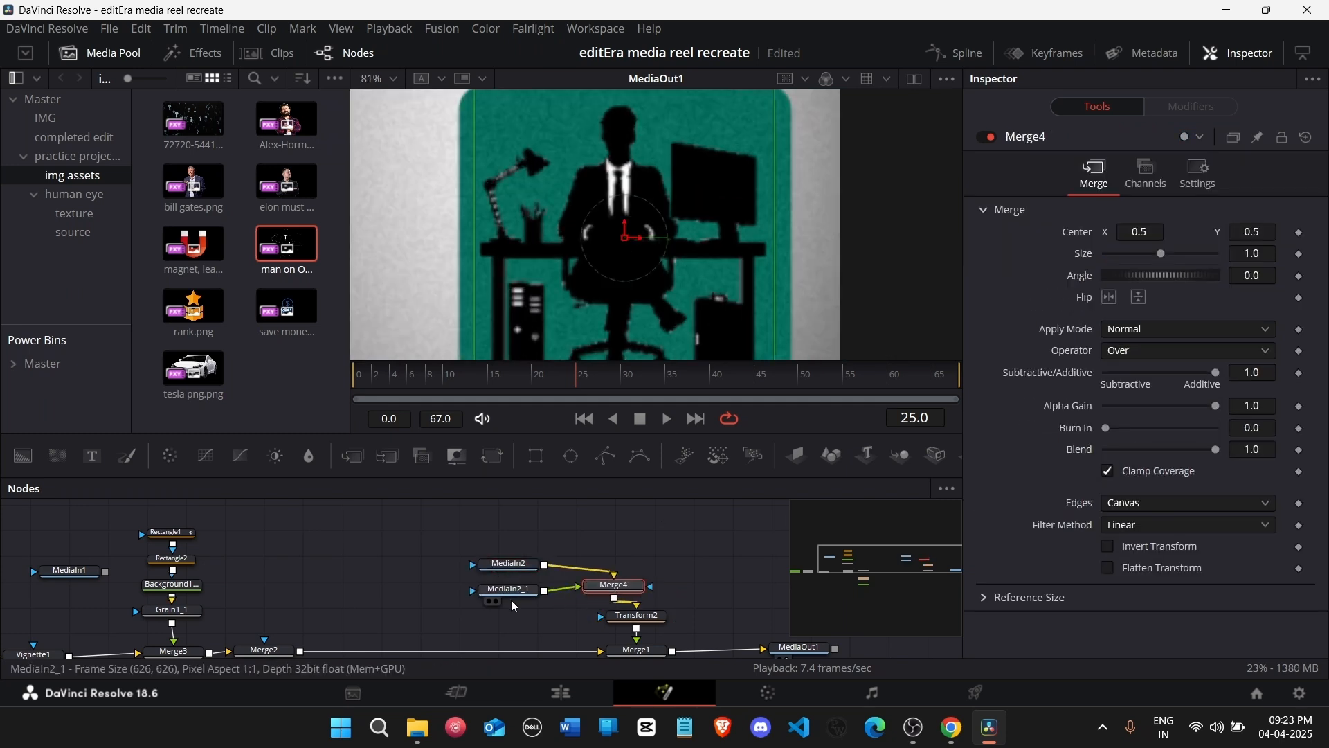
pyautogui.moveTo(518, 605); pyautogui.dragTo(684, 547)
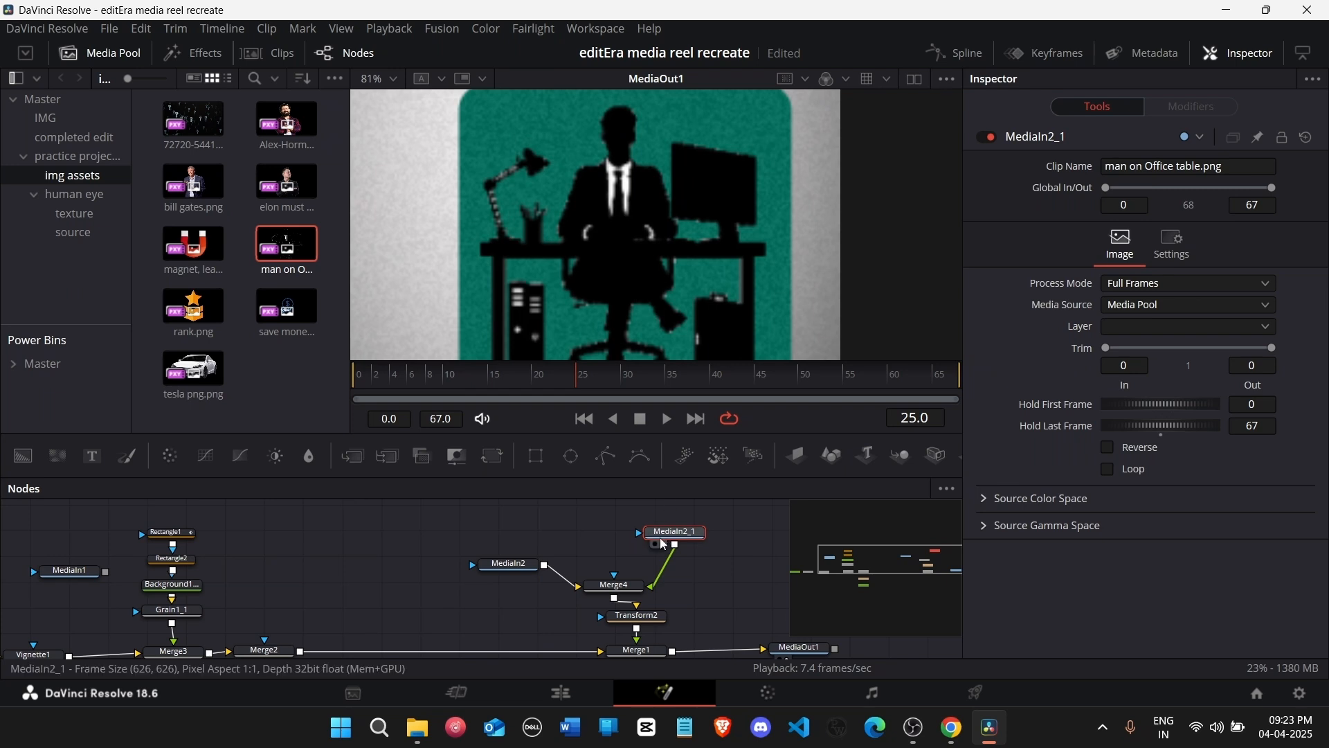
# Step: Mask the duplicated office man image with a closed polygon drawn loosely around his head down to the collar
pyautogui.click(594, 460)
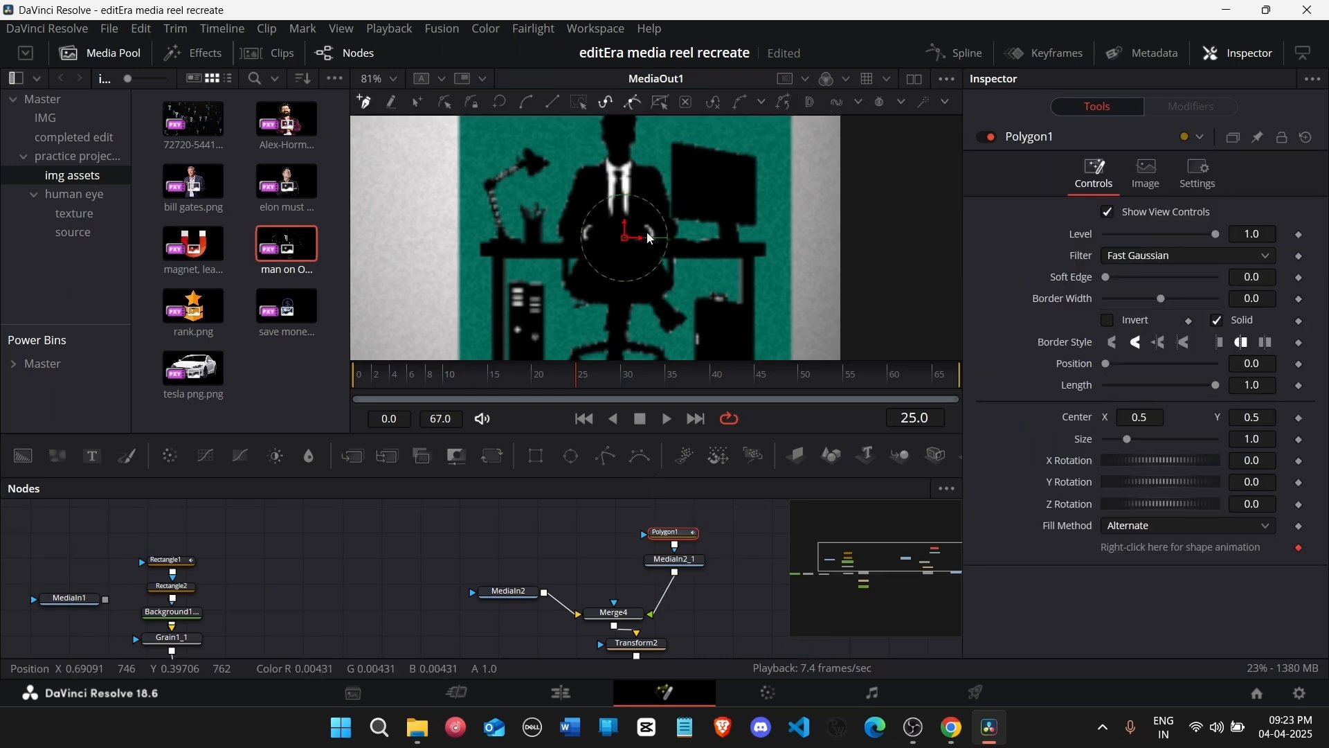
pyautogui.scroll(2, 605, 242)
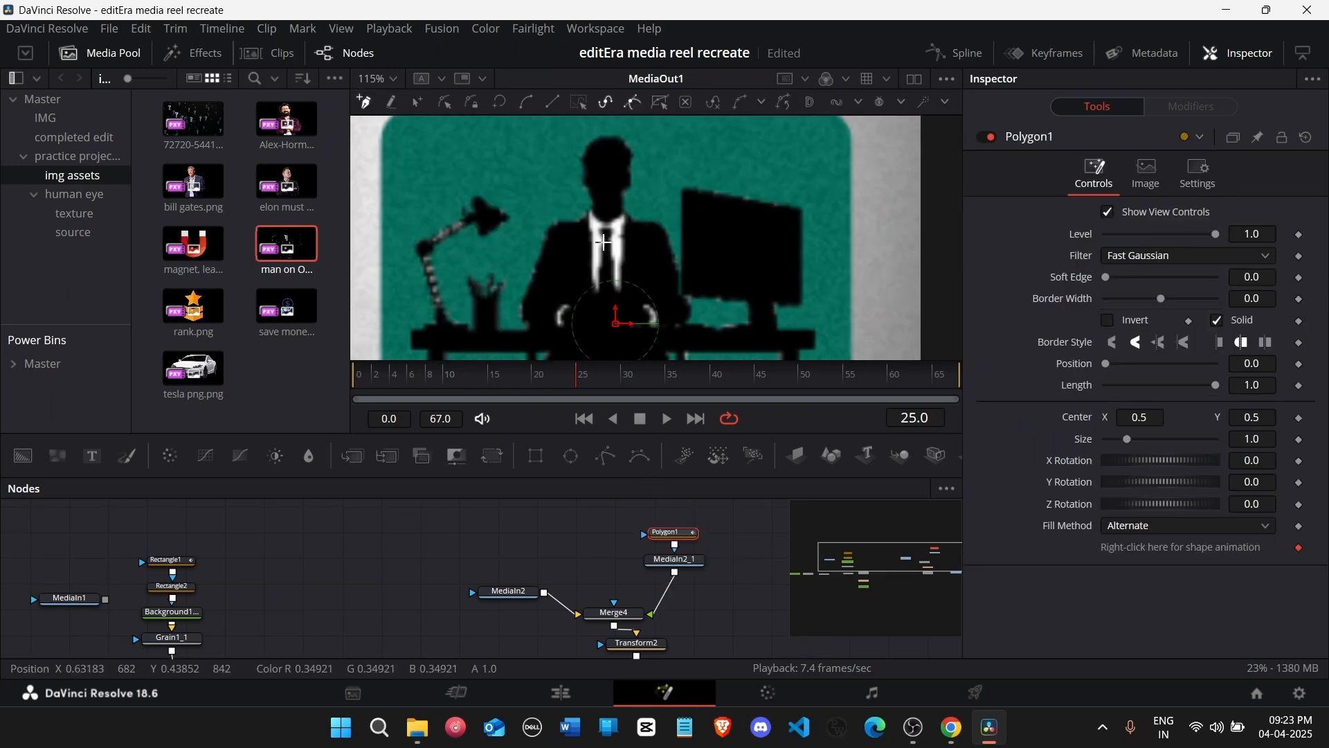
pyautogui.click(567, 200)
pyautogui.click(551, 169)
pyautogui.scroll(1, 565, 150)
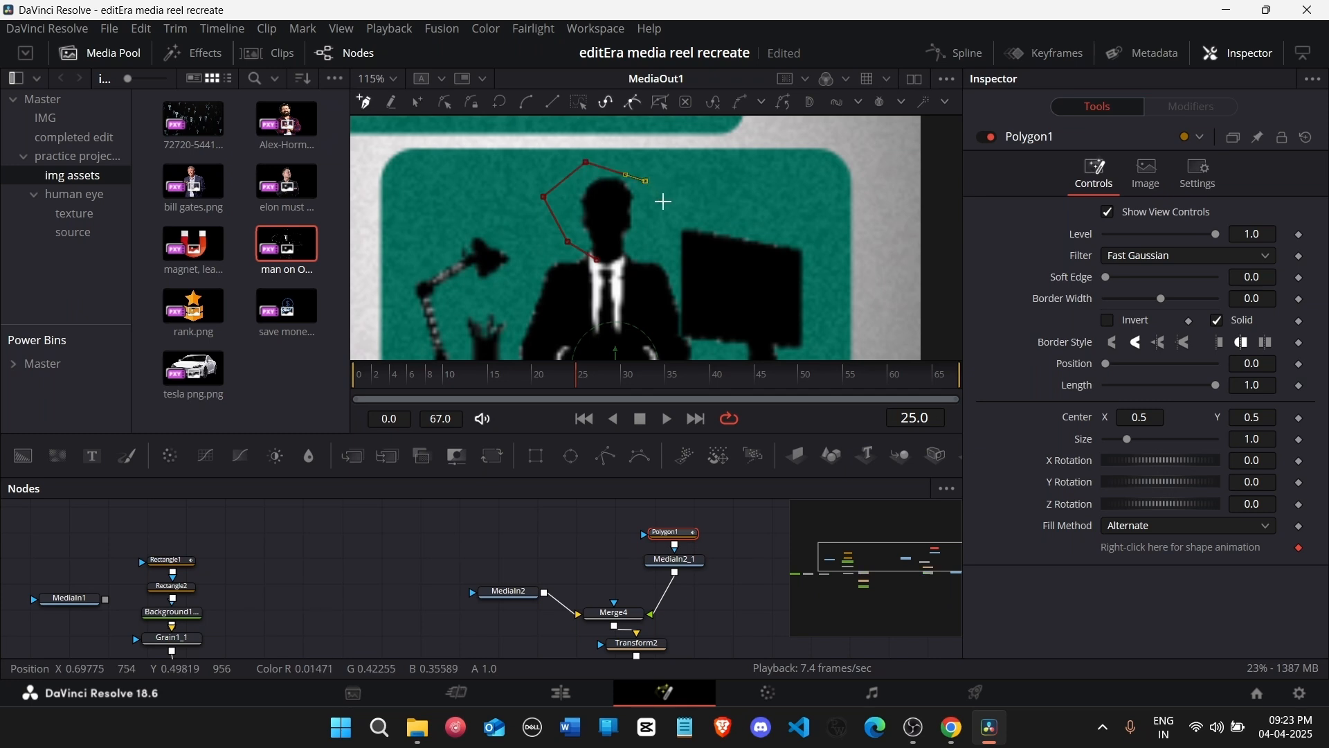
pyautogui.click(600, 260)
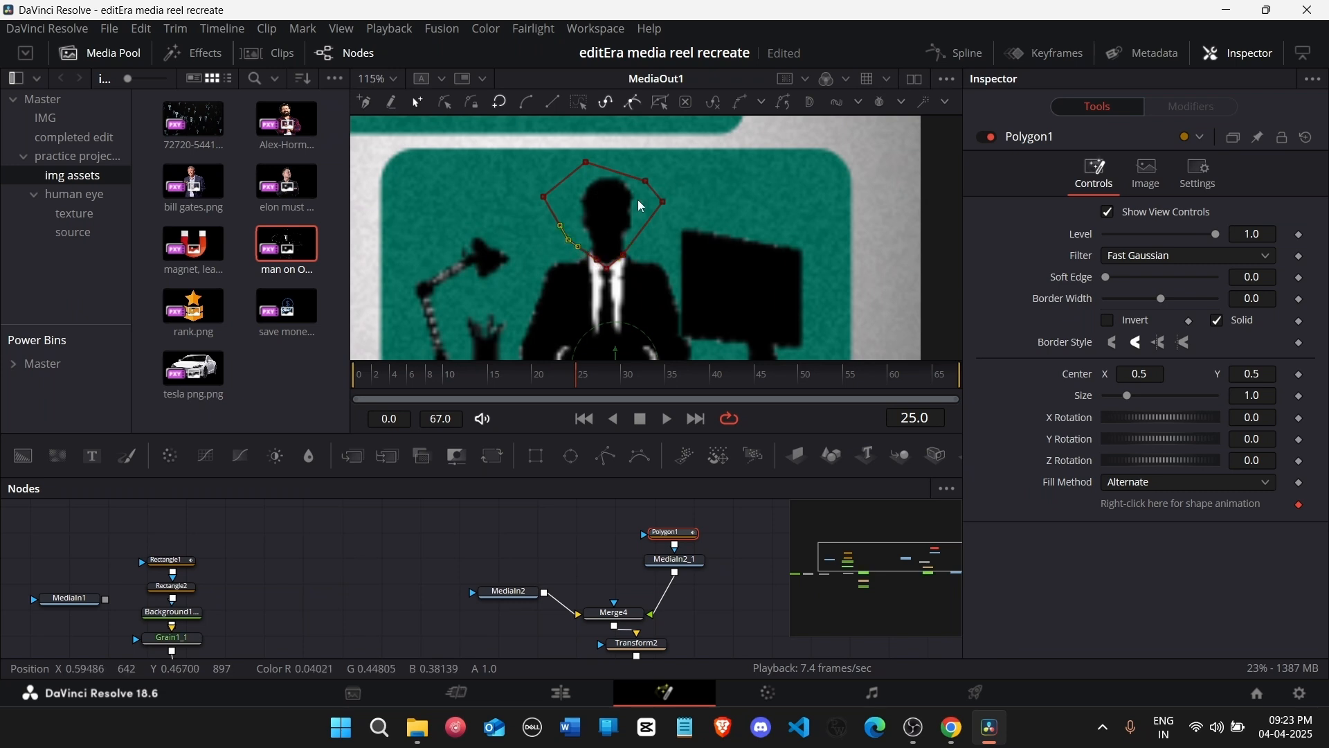
pyautogui.moveTo(645, 182); pyautogui.dragTo(654, 169)
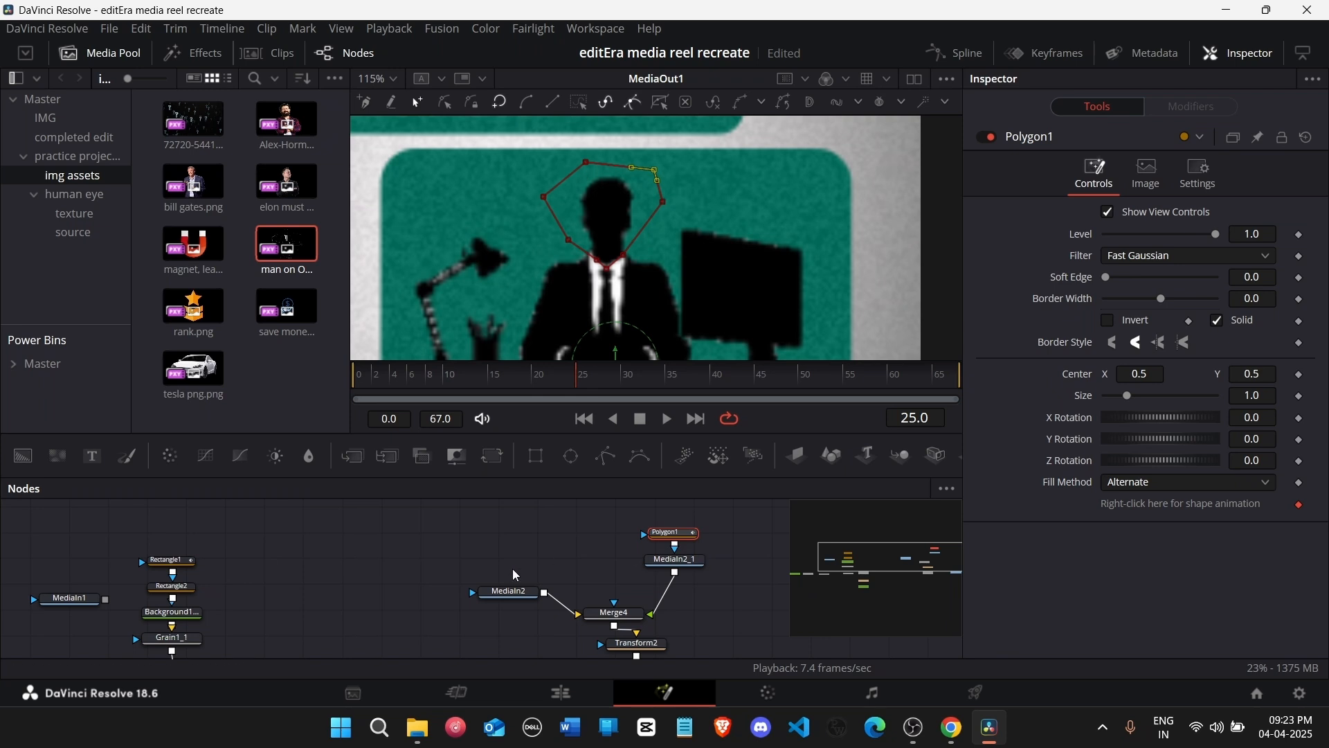
pyautogui.click(487, 544)
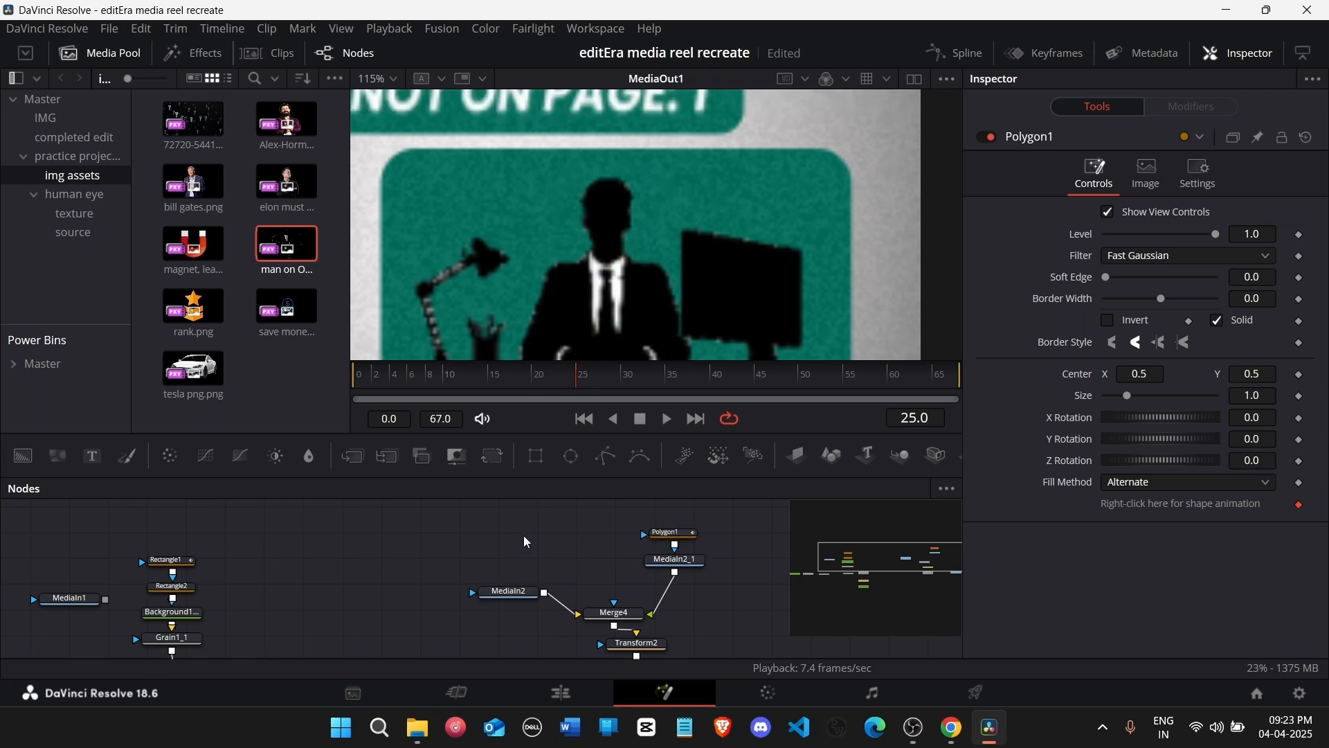
# Step: Paste another copy of the office man node, connect it to MediaIn2's mask input, and place it above MediaIn2
pyautogui.hotkey('ctrl', 'v')
pyautogui.moveTo(524, 547); pyautogui.dragTo(512, 585)
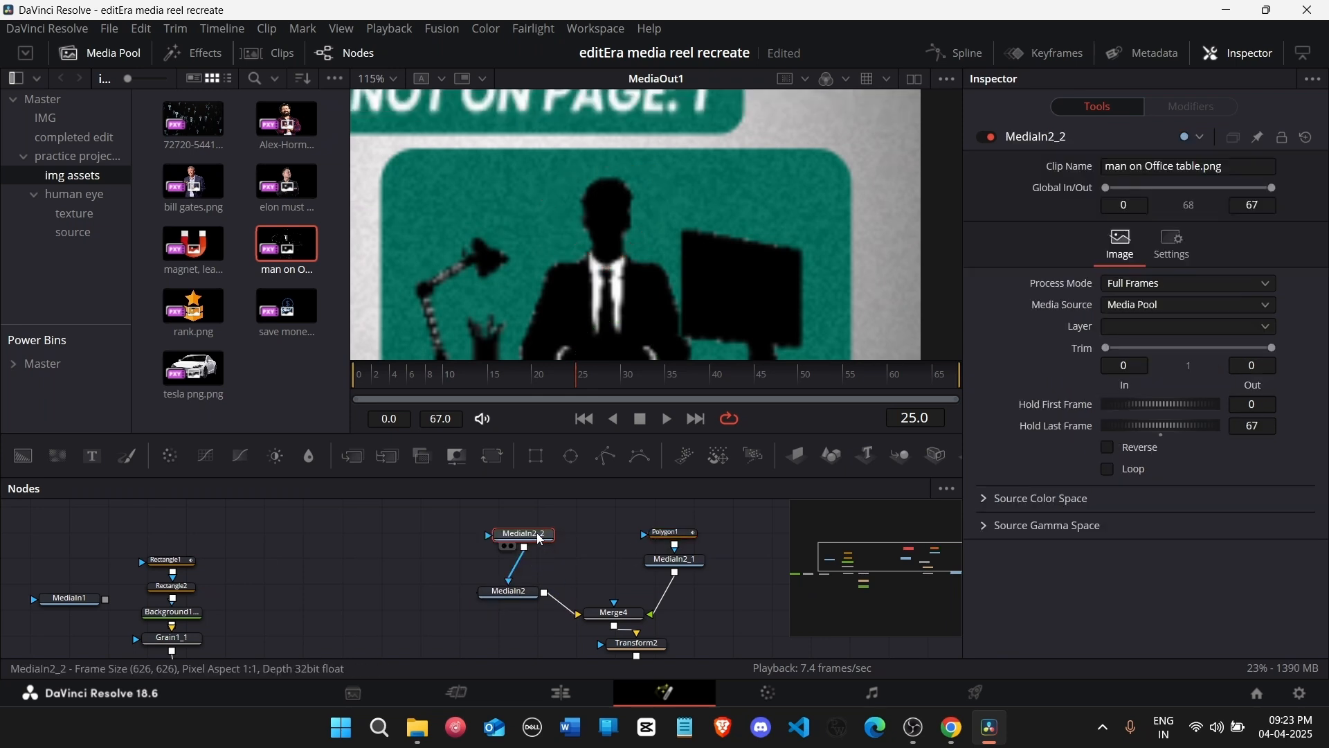
pyautogui.moveTo(541, 540); pyautogui.dragTo(520, 538)
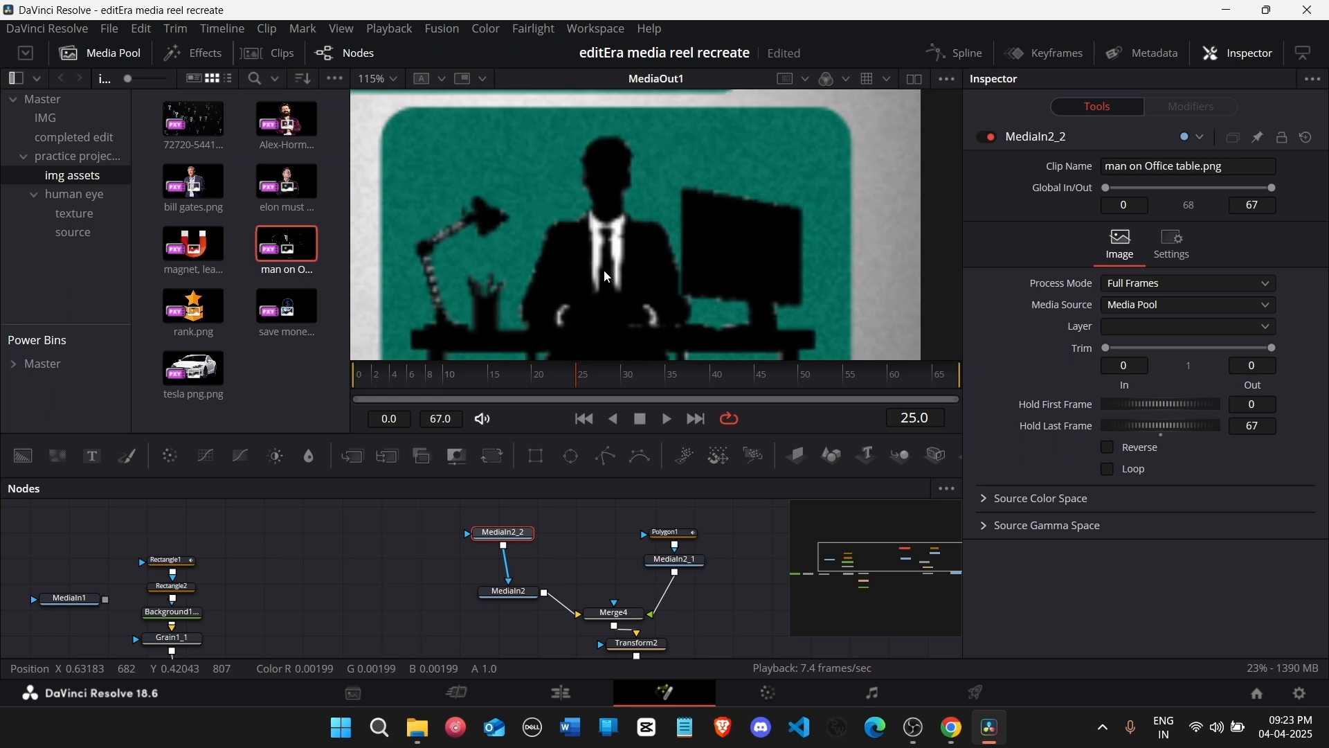
pyautogui.scroll(-3, 604, 270)
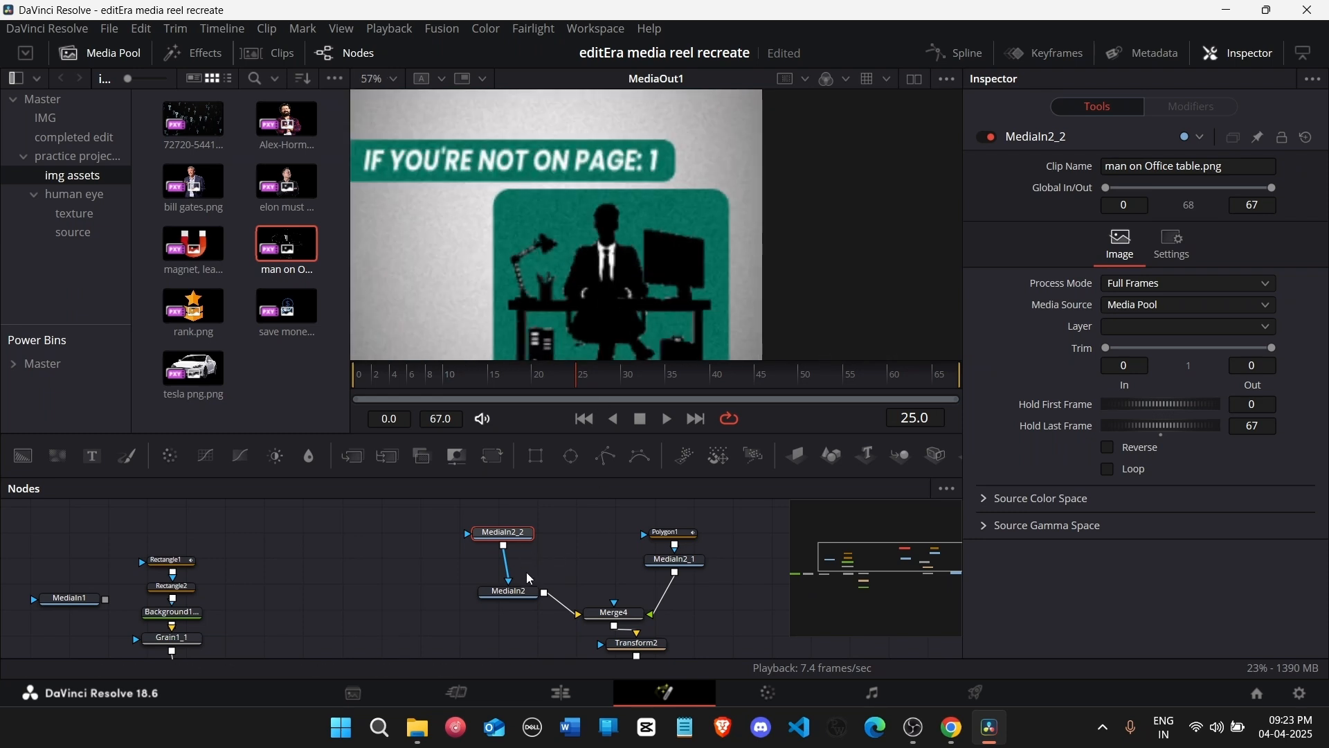
pyautogui.scroll(-2, 526, 562)
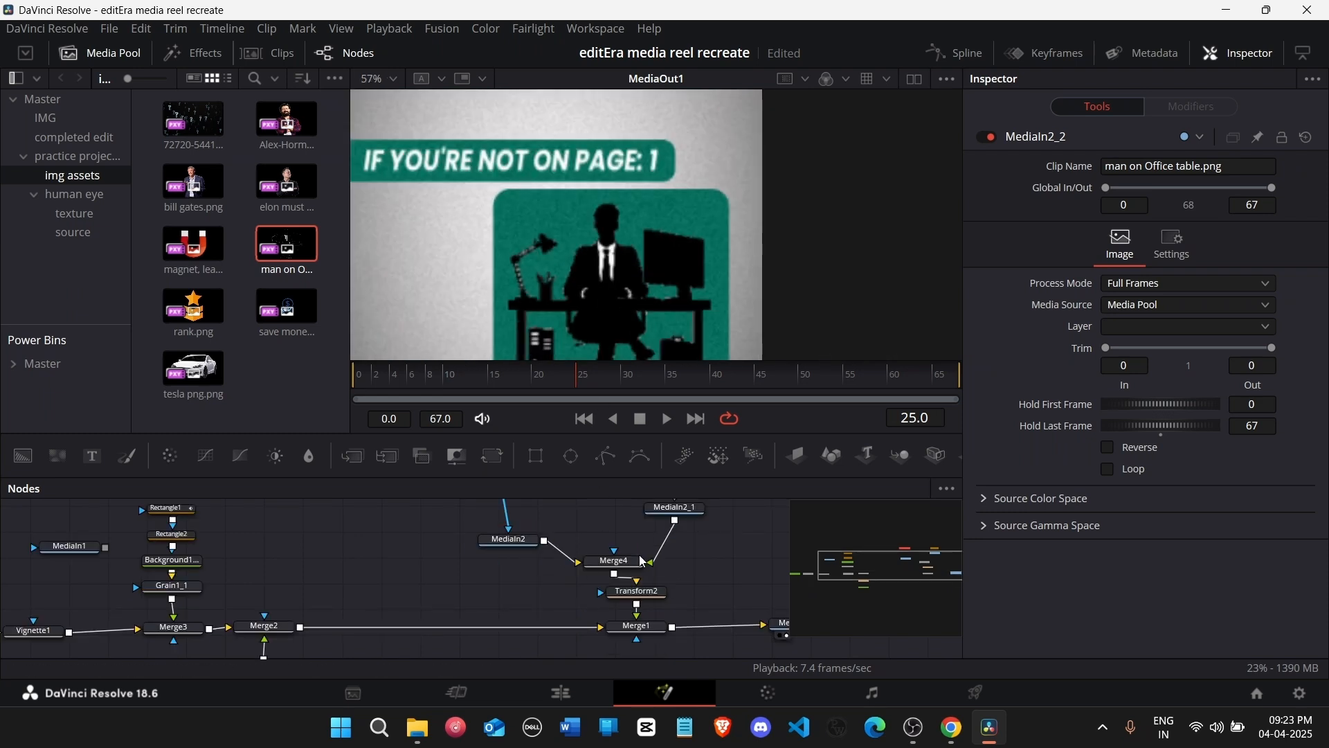
# Step: Preview the MediaIn2_1 image alone and try inverting its Polygon1 mask, restoring the uninverted setting
pyautogui.scroll(4, 668, 553)
pyautogui.click(682, 613)
pyautogui.press('1')
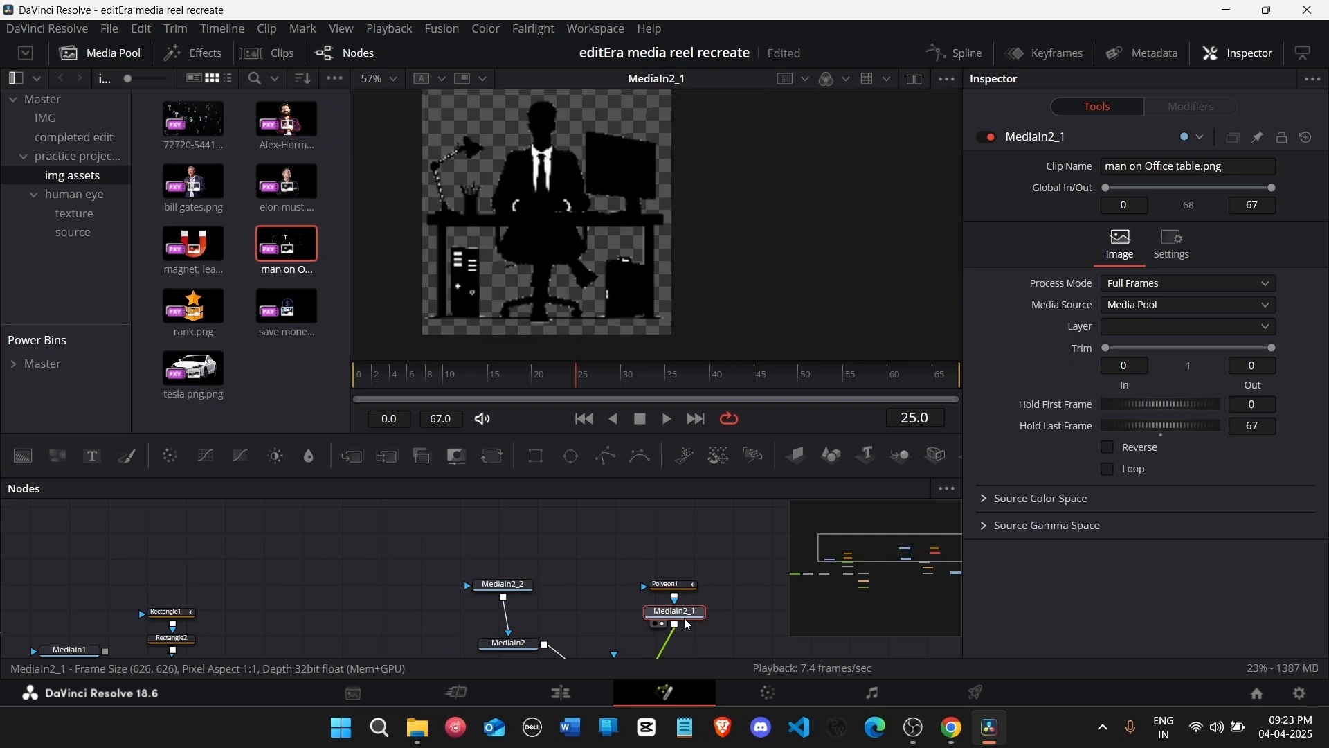
pyautogui.click(671, 585)
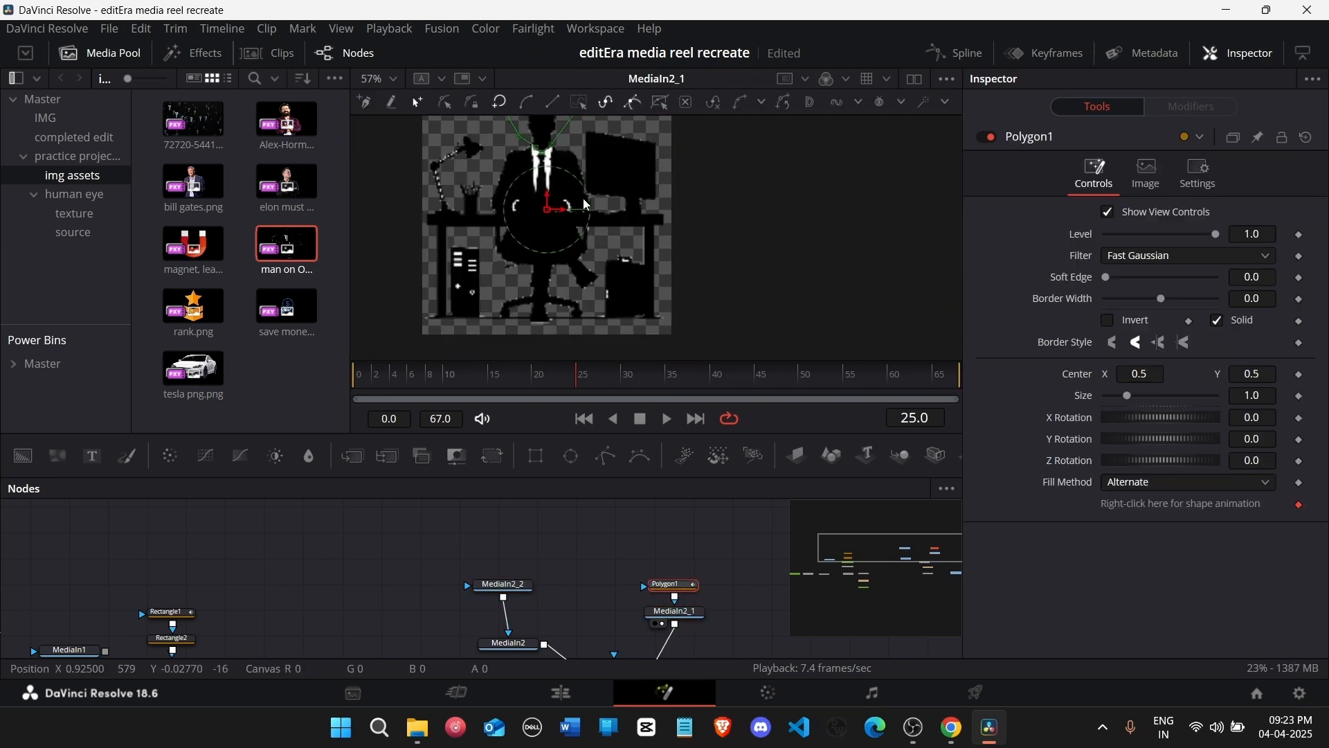
pyautogui.scroll(3, 538, 266)
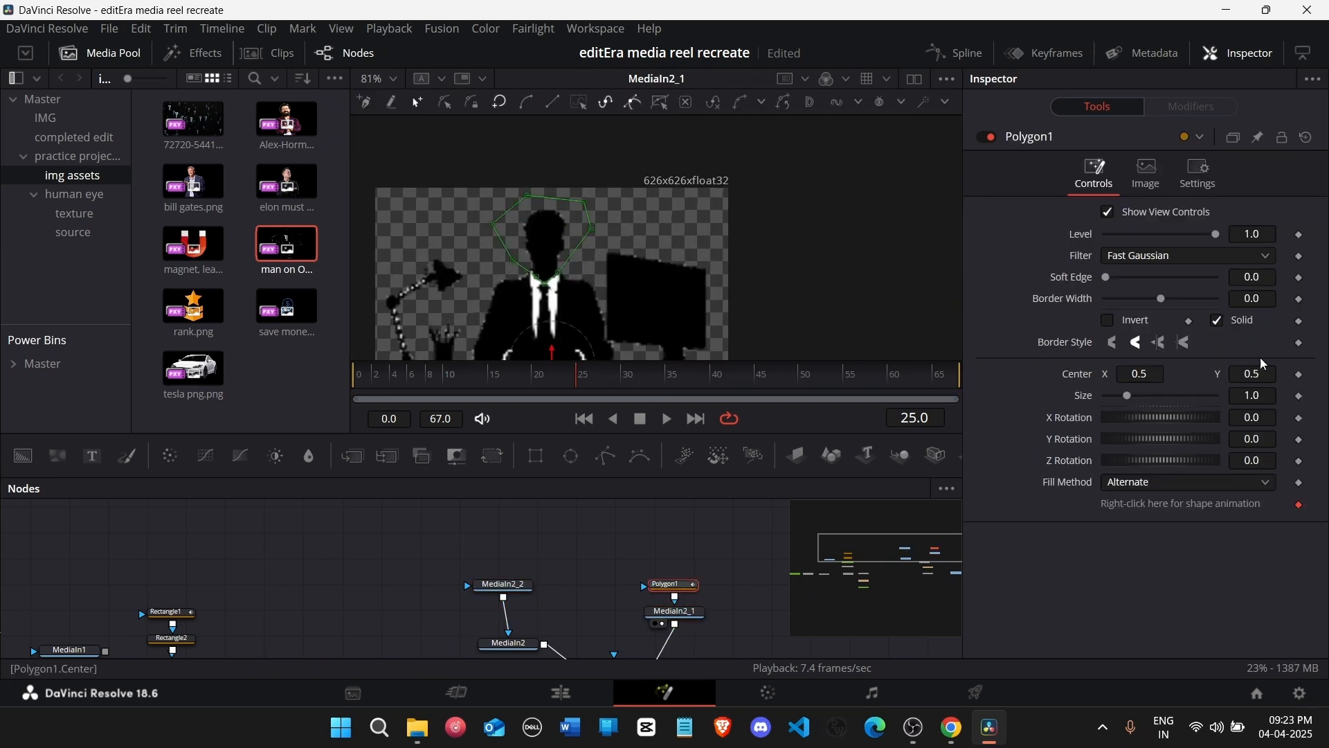
pyautogui.click(1121, 325)
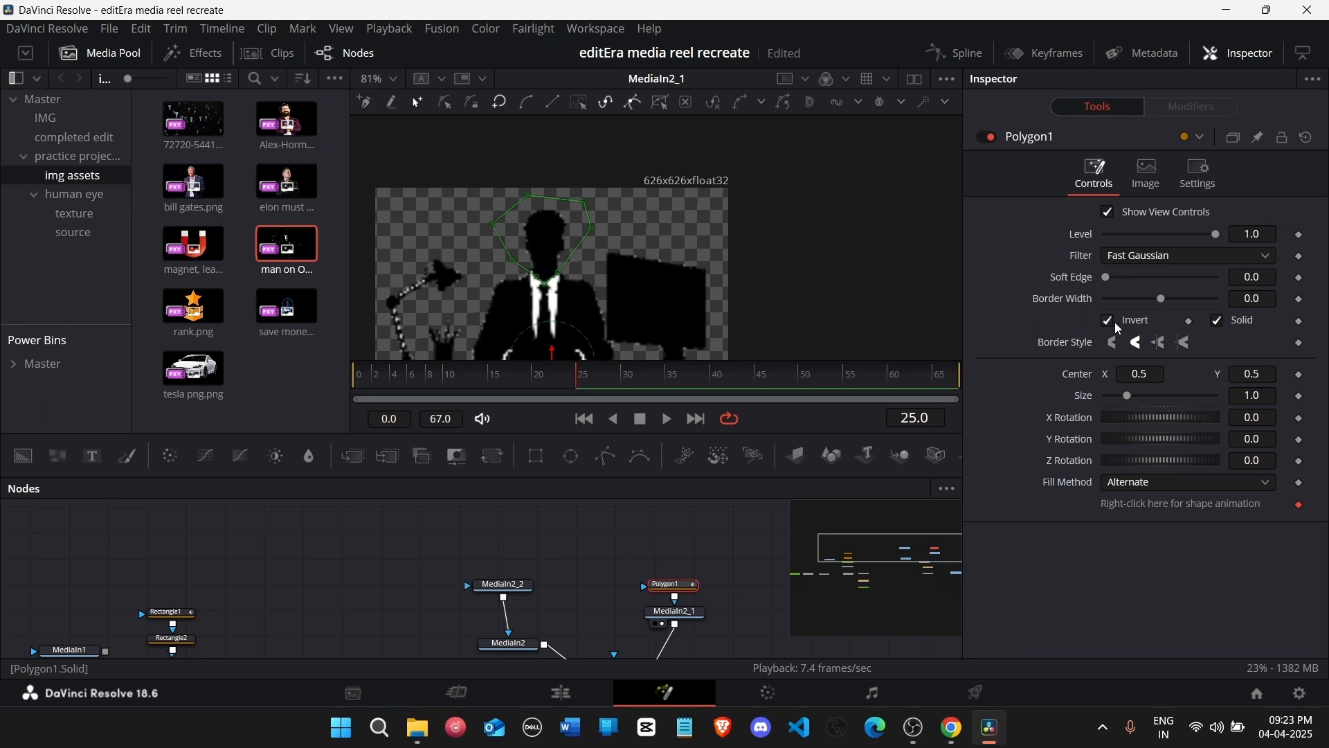
pyautogui.click(1119, 328)
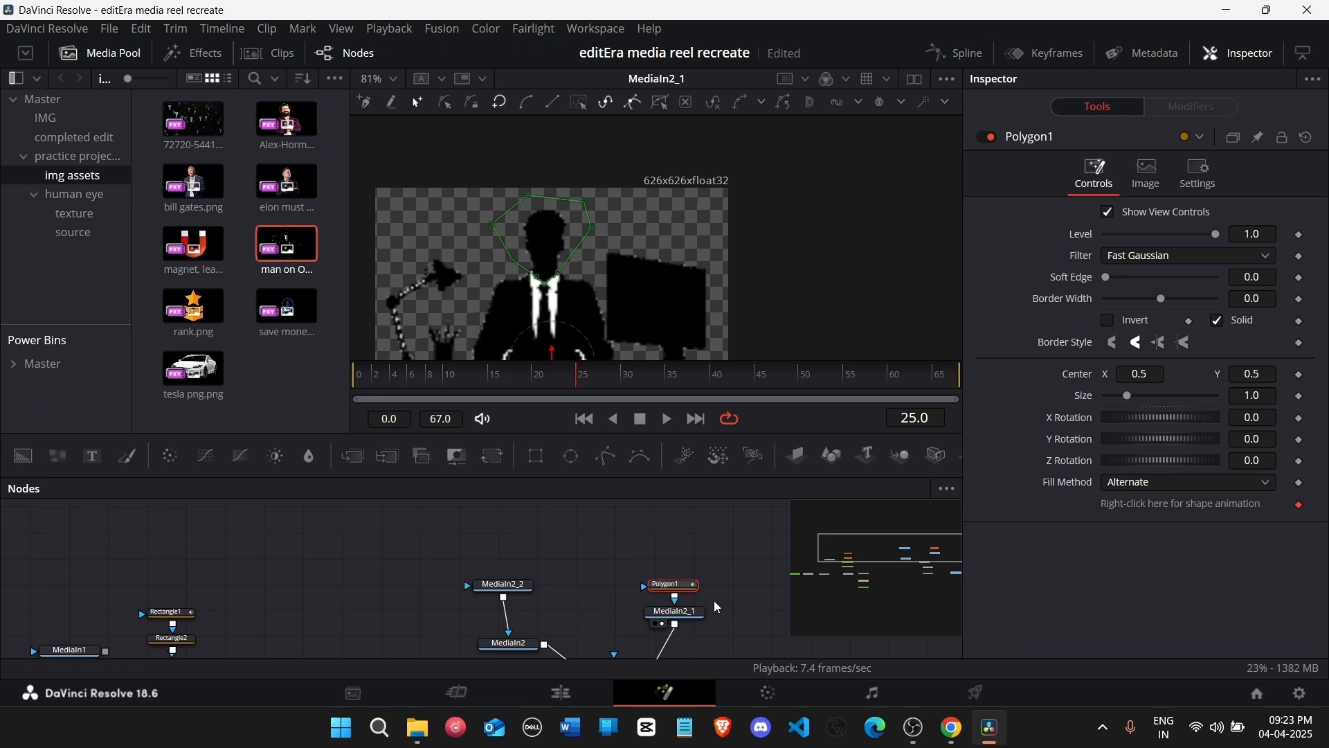
pyautogui.scroll(-2, 717, 608)
pyautogui.click(685, 534)
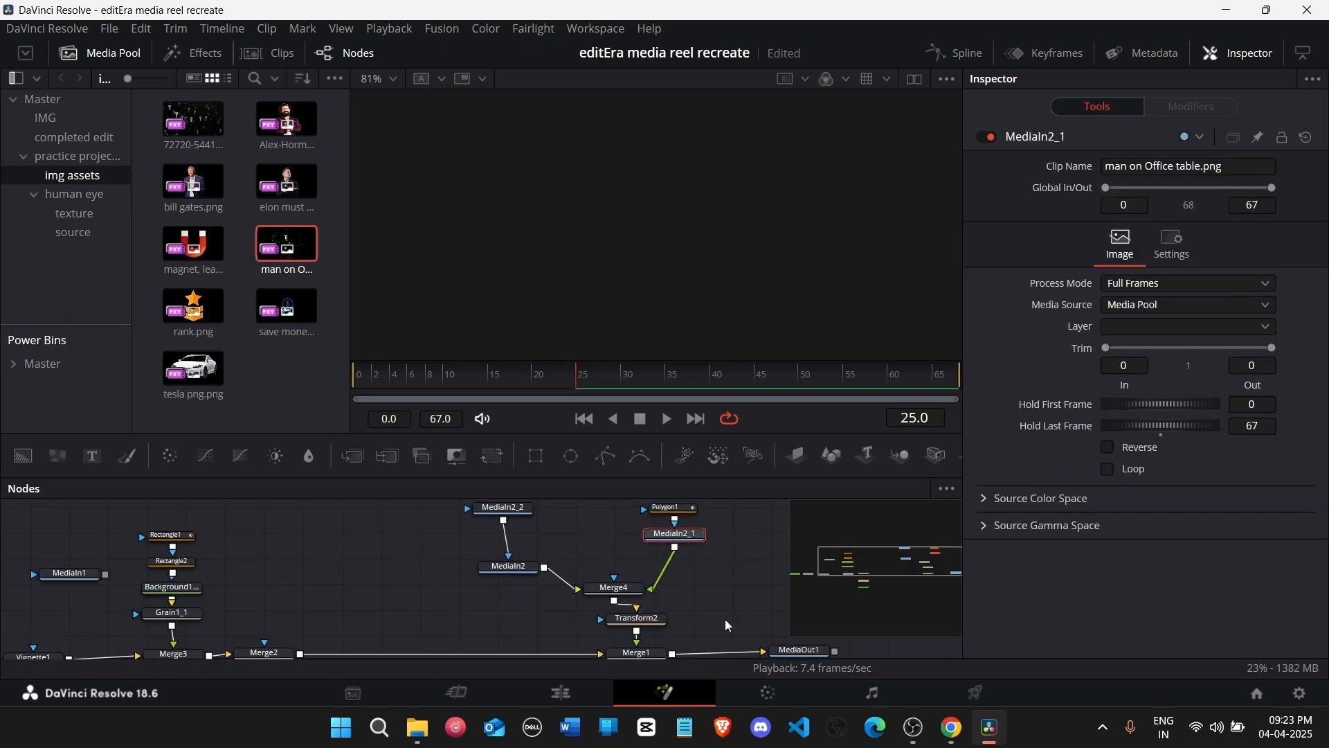
# Step: Show MediaOut1 in the viewer and examine the composition's node connections
pyautogui.click(772, 649)
pyautogui.scroll(1, 771, 646)
pyautogui.scroll(-5, 754, 625)
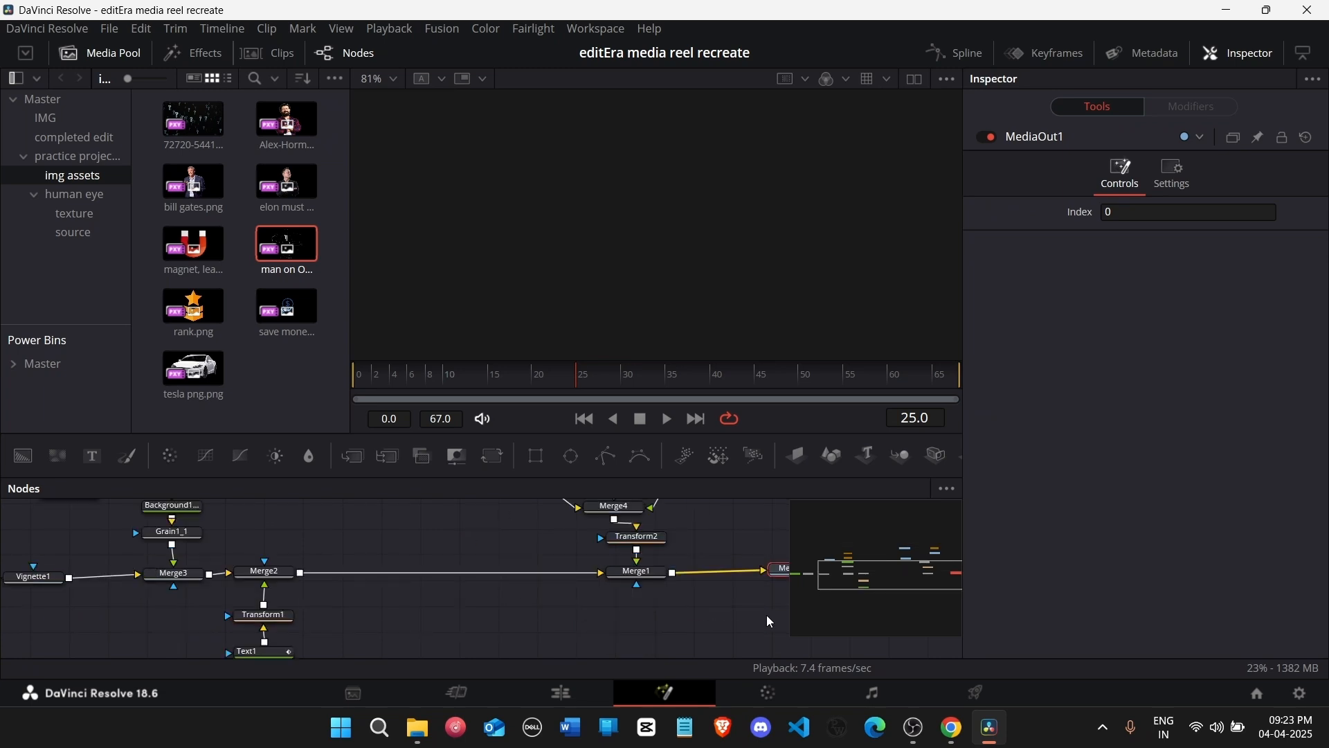
pyautogui.press('1')
pyautogui.moveTo(851, 585); pyautogui.dragTo(869, 577)
pyautogui.scroll(-3, 630, 327)
pyautogui.scroll(-2, 630, 330)
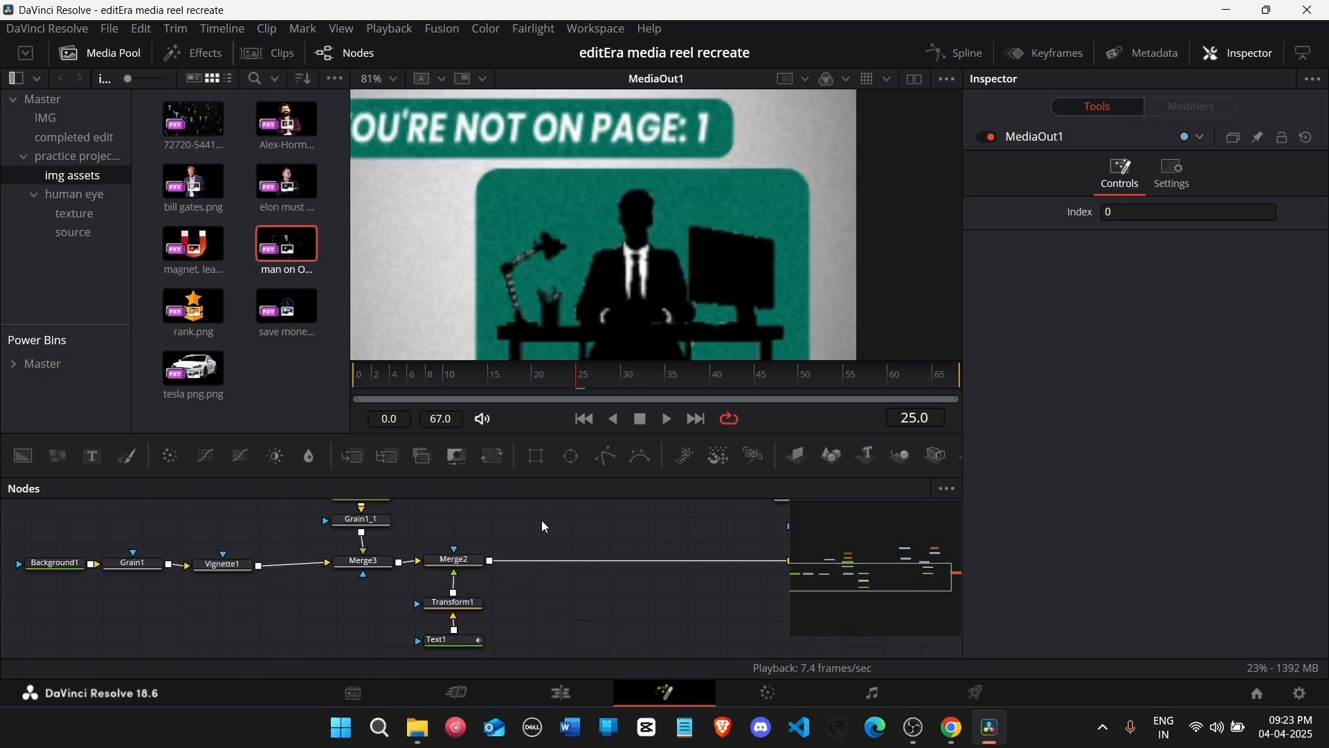
pyautogui.scroll(5, 523, 540)
pyautogui.moveTo(874, 557); pyautogui.dragTo(914, 560)
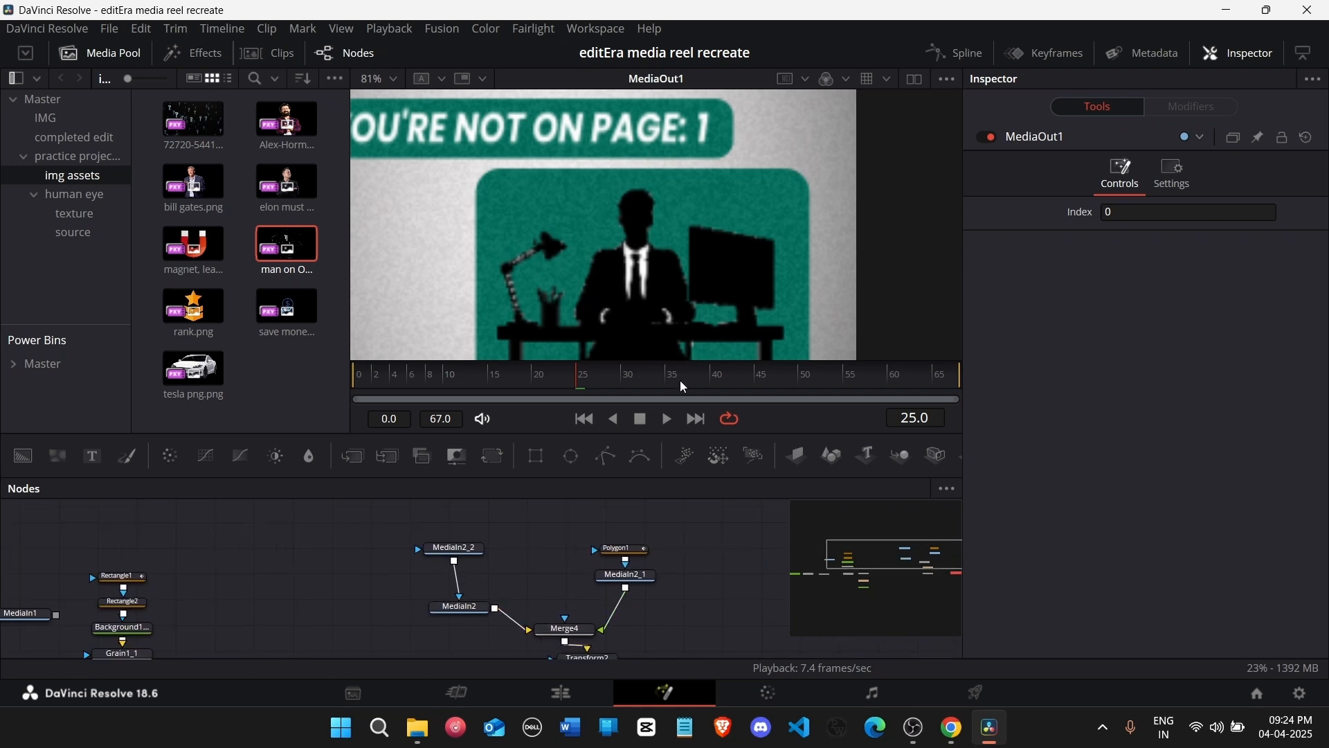
# Step: Add a Background node with alpha 0 and merge MediaIn2 over it as the foreground, feeding the result into Merge4
pyautogui.moveTo(476, 602); pyautogui.dragTo(377, 586)
pyautogui.click(29, 464)
pyautogui.moveTo(442, 616); pyautogui.dragTo(270, 558)
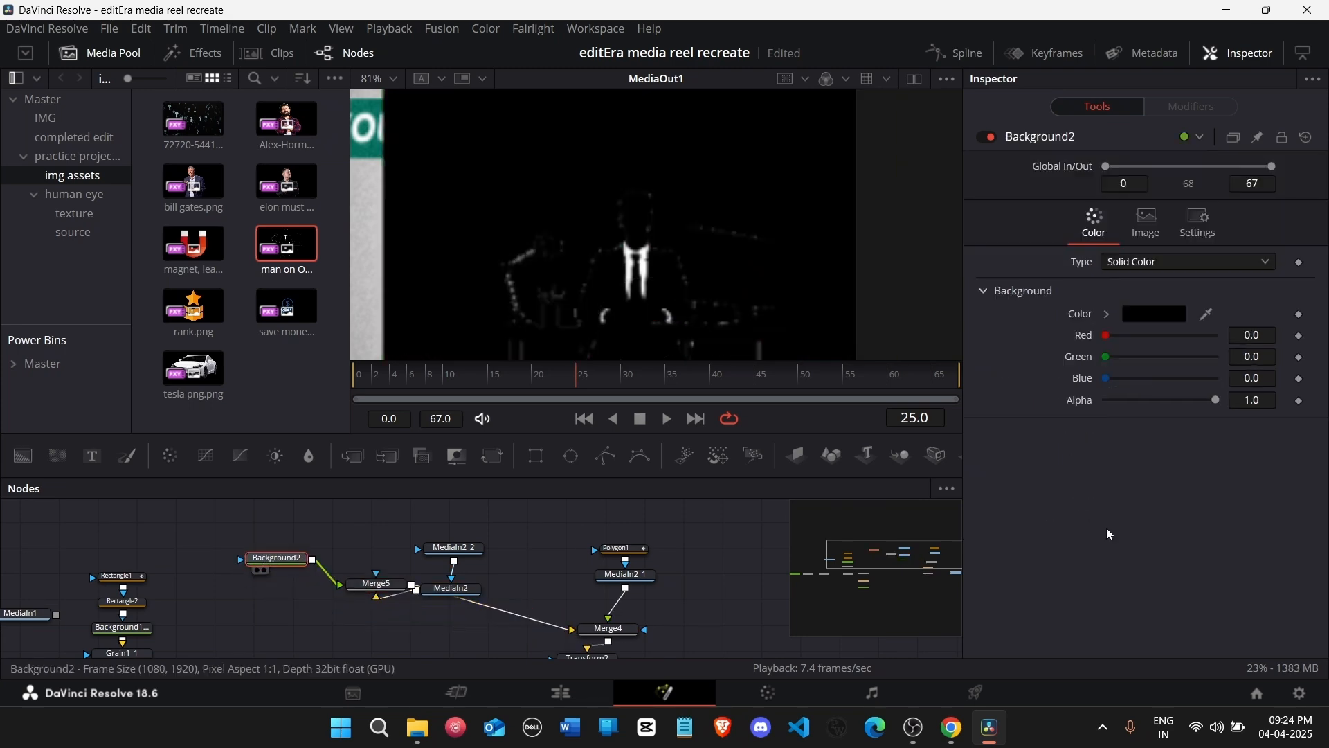
pyautogui.moveTo(1217, 400); pyautogui.dragTo(865, 408)
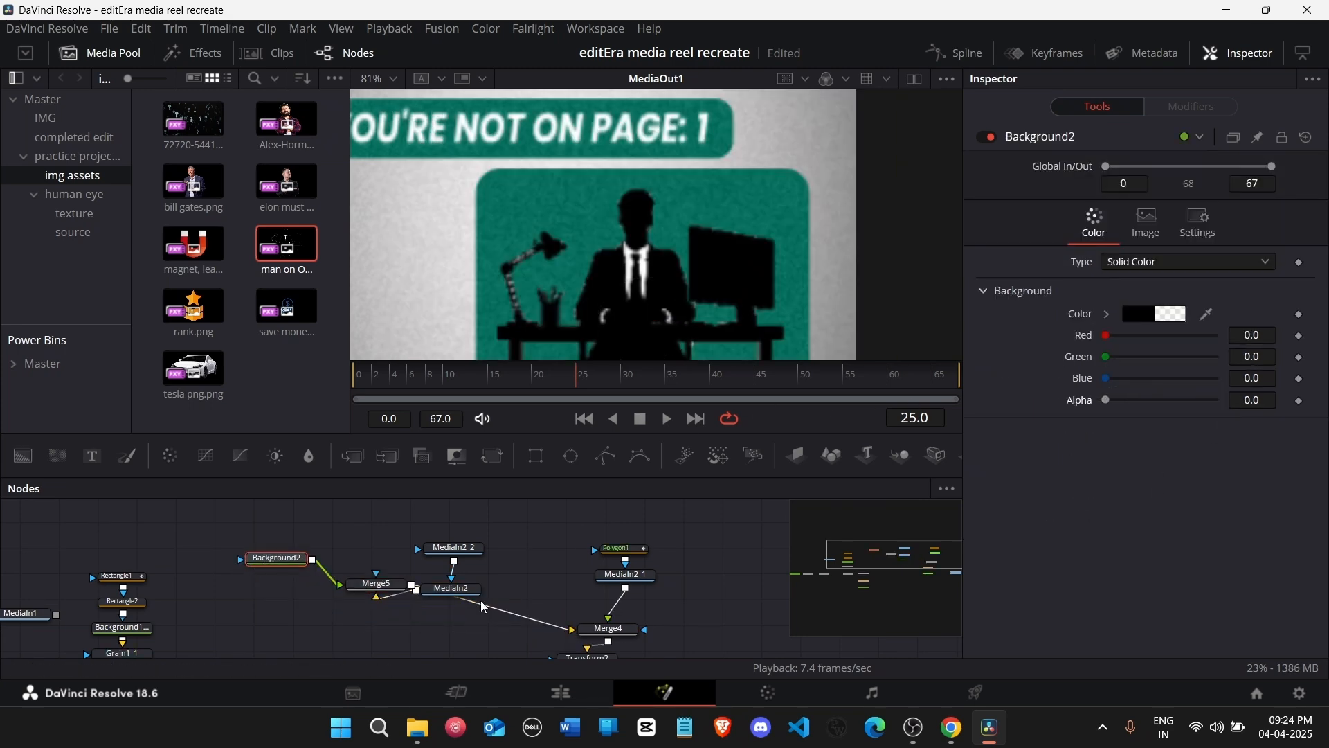
pyautogui.moveTo(372, 585); pyautogui.dragTo(329, 571)
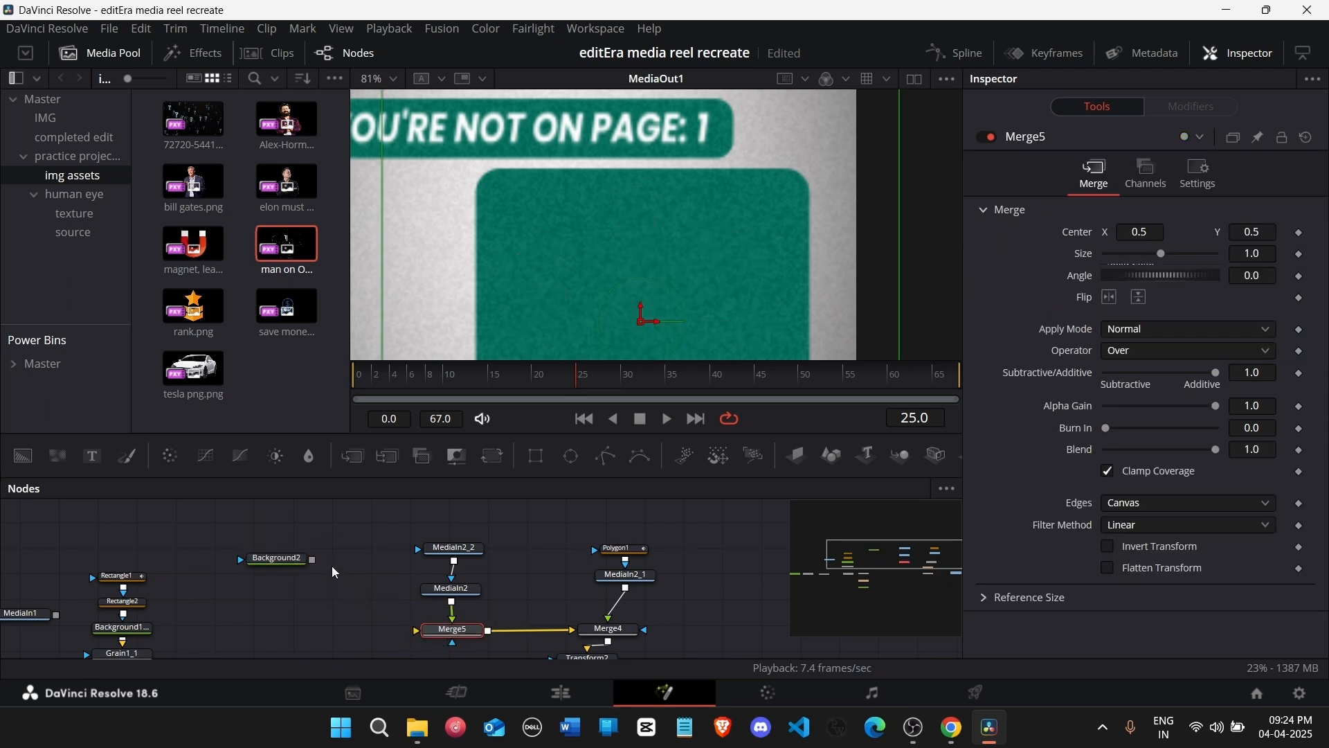
pyautogui.moveTo(416, 630); pyautogui.dragTo(375, 643)
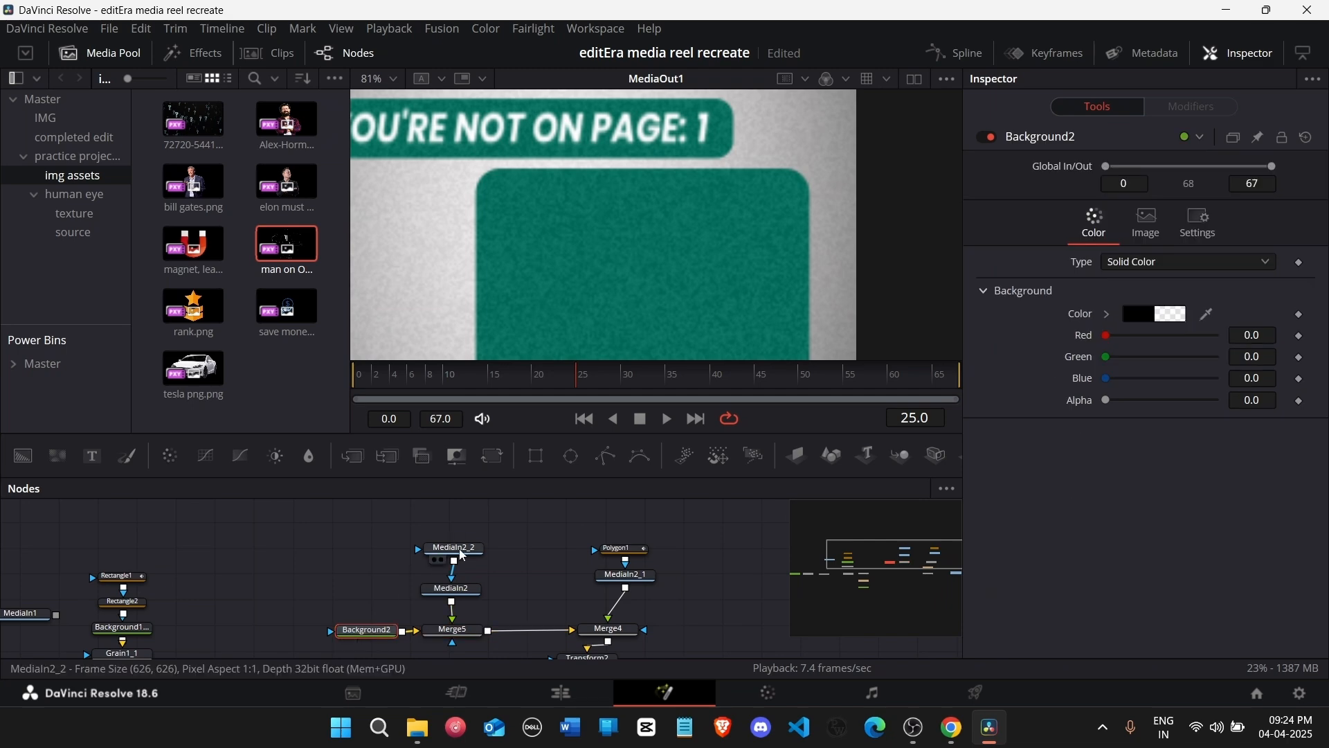
pyautogui.click(460, 633)
# Step: Delete the MediaIn2_2 node and mask MediaIn2 with a pasted copy of Polygon1 instead
pyautogui.click(476, 549)
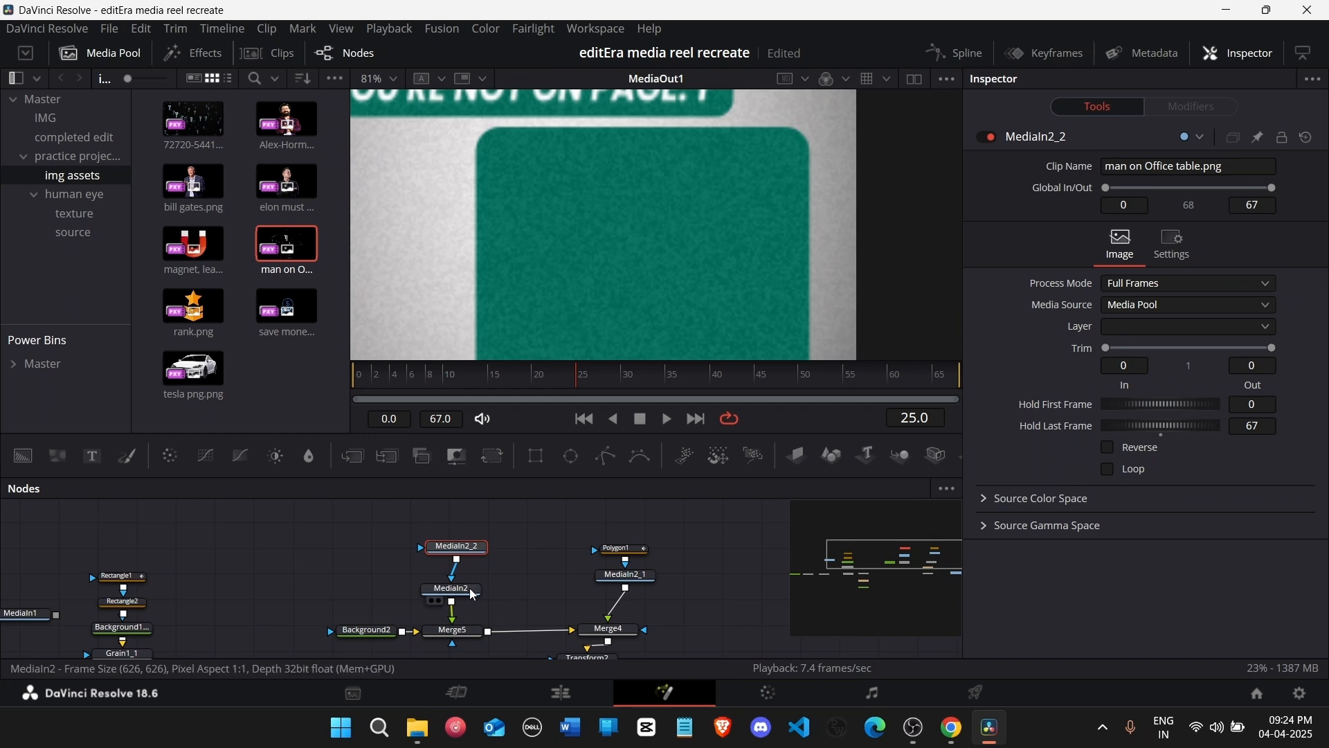
pyautogui.press('Delete')
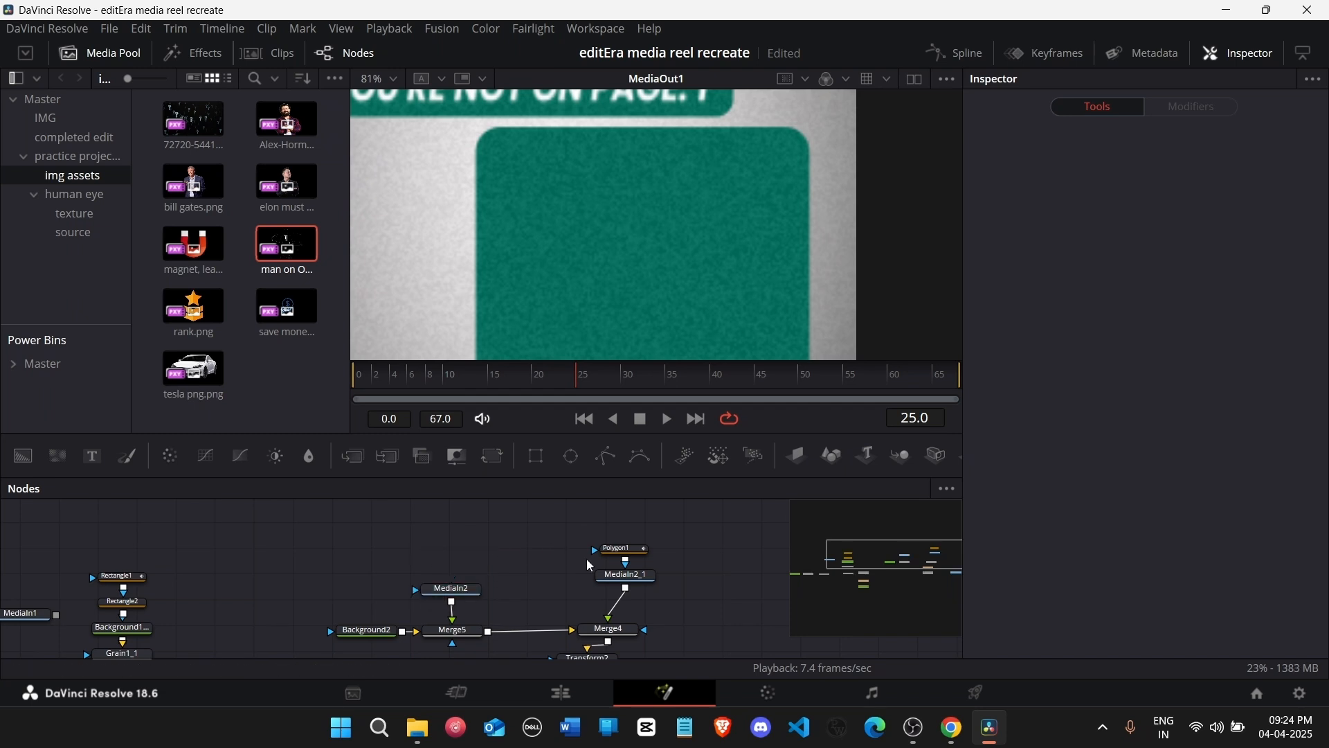
pyautogui.click(632, 558)
pyautogui.hotkey('ctrl', 'c')
pyautogui.hotkey('ctrl', 'v')
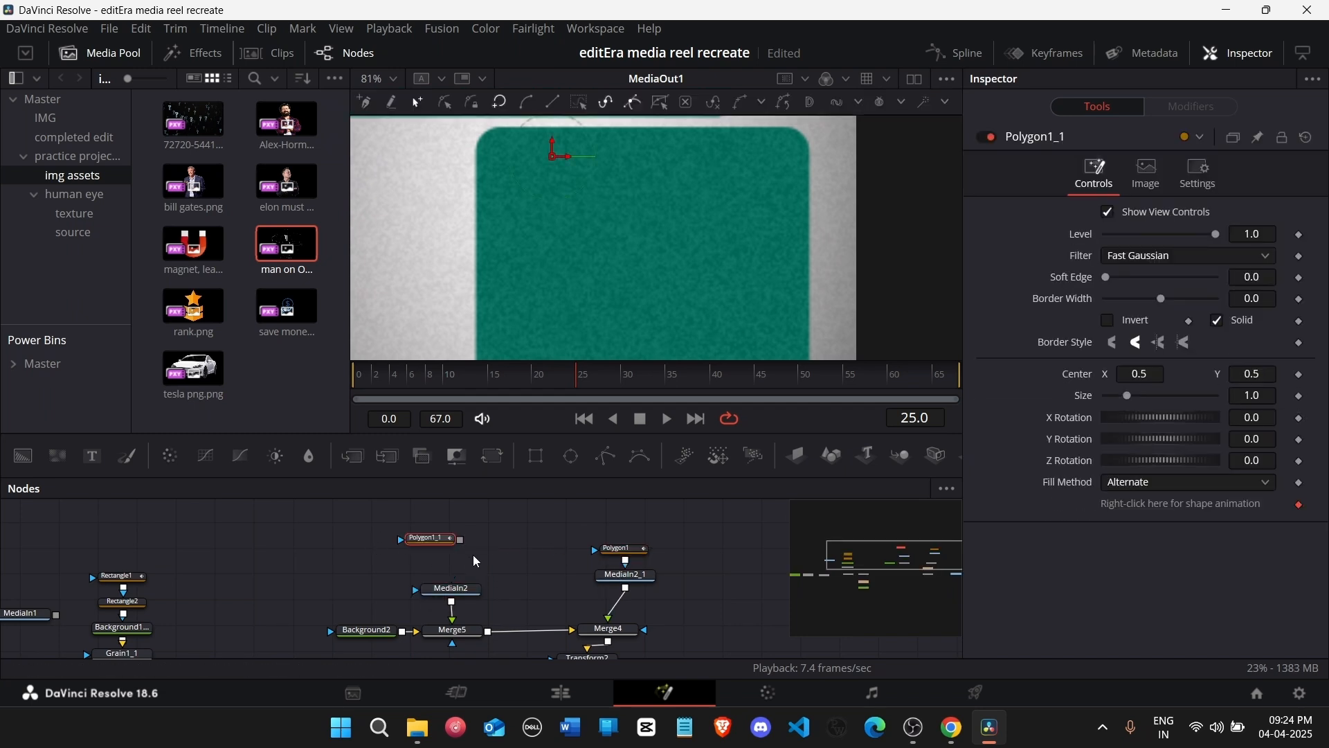
pyautogui.moveTo(461, 544); pyautogui.dragTo(453, 587)
pyautogui.scroll(-2, 533, 576)
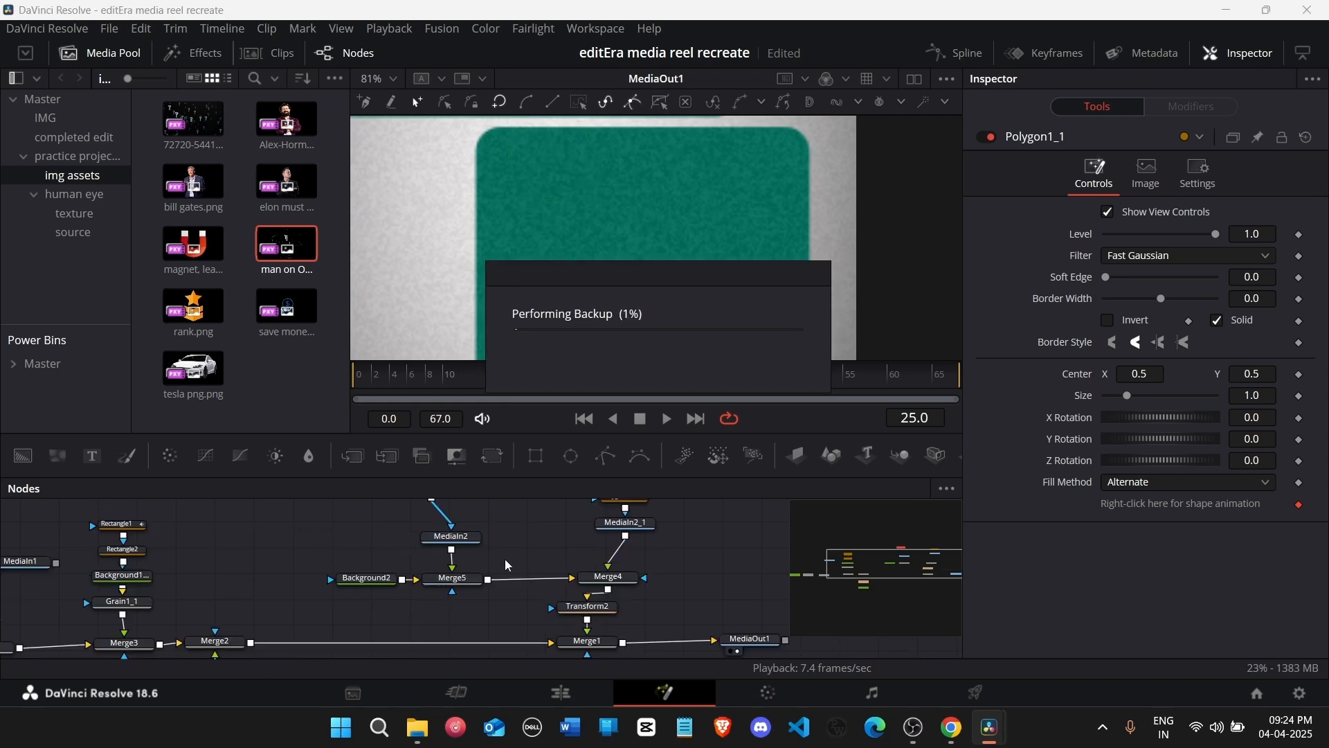
# Step: Disconnect Polygon1 from MediaIn2_1 and space out the MediaIn2_1, Merge4 and Merge5 nodes
pyautogui.click(615, 579)
pyautogui.scroll(1, 596, 579)
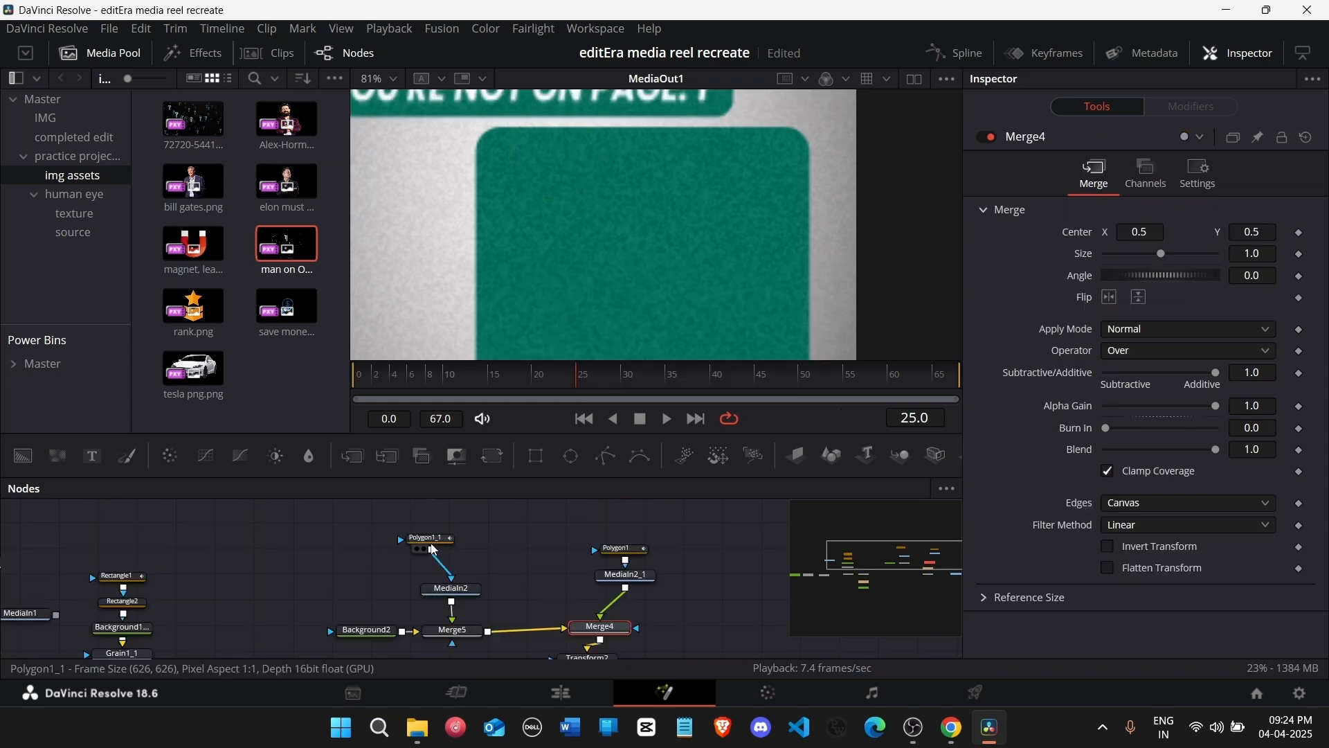
pyautogui.click(432, 540)
pyautogui.click(627, 565)
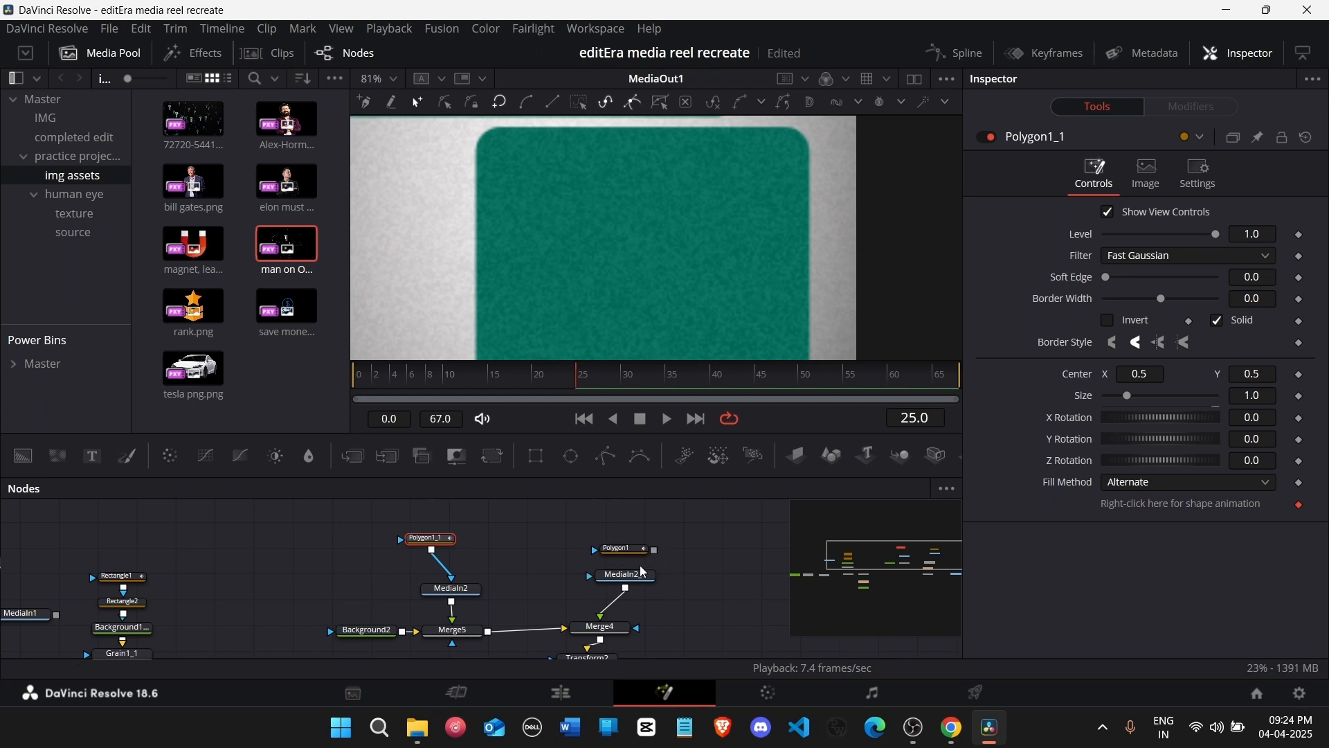
pyautogui.moveTo(638, 552); pyautogui.dragTo(646, 581)
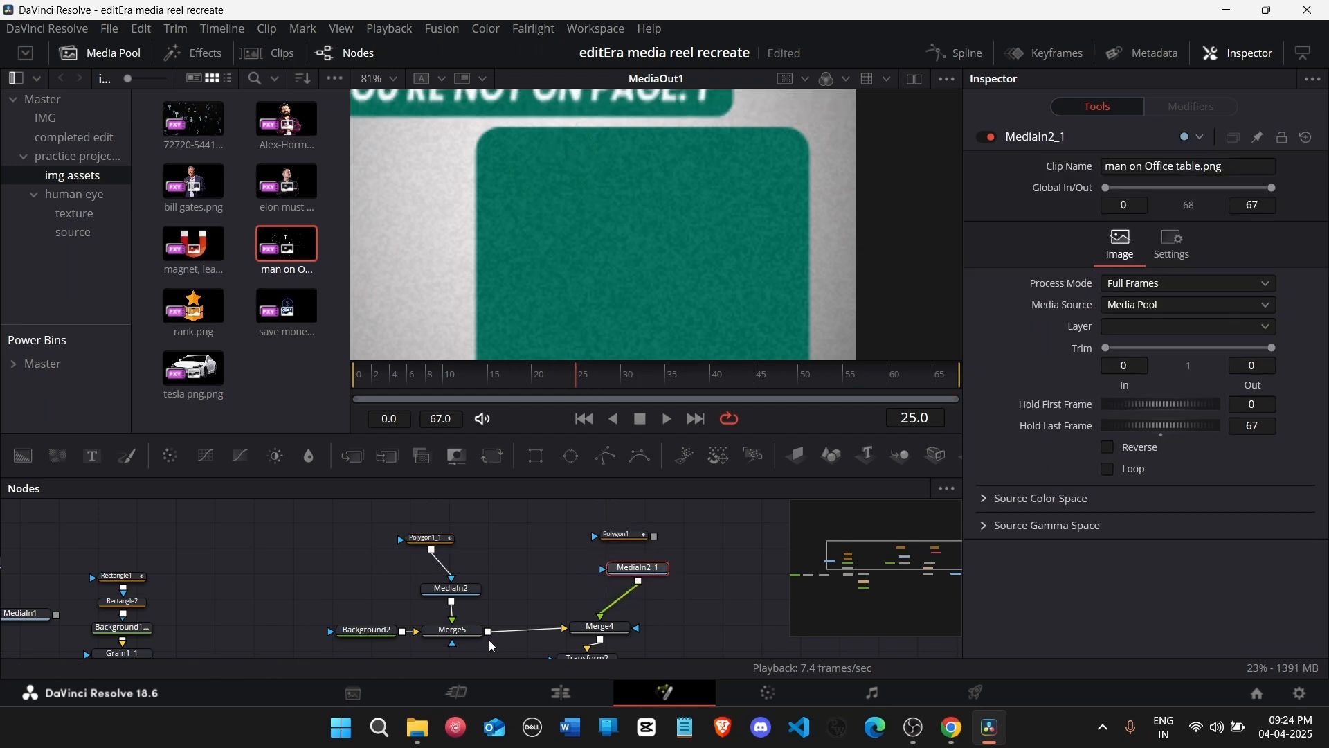
pyautogui.moveTo(477, 634); pyautogui.dragTo(492, 633)
# Step: Try shifting the office man layers horizontally with the center X of Merge5 and Merge4, undoing both changes
pyautogui.scroll(-2, 630, 300)
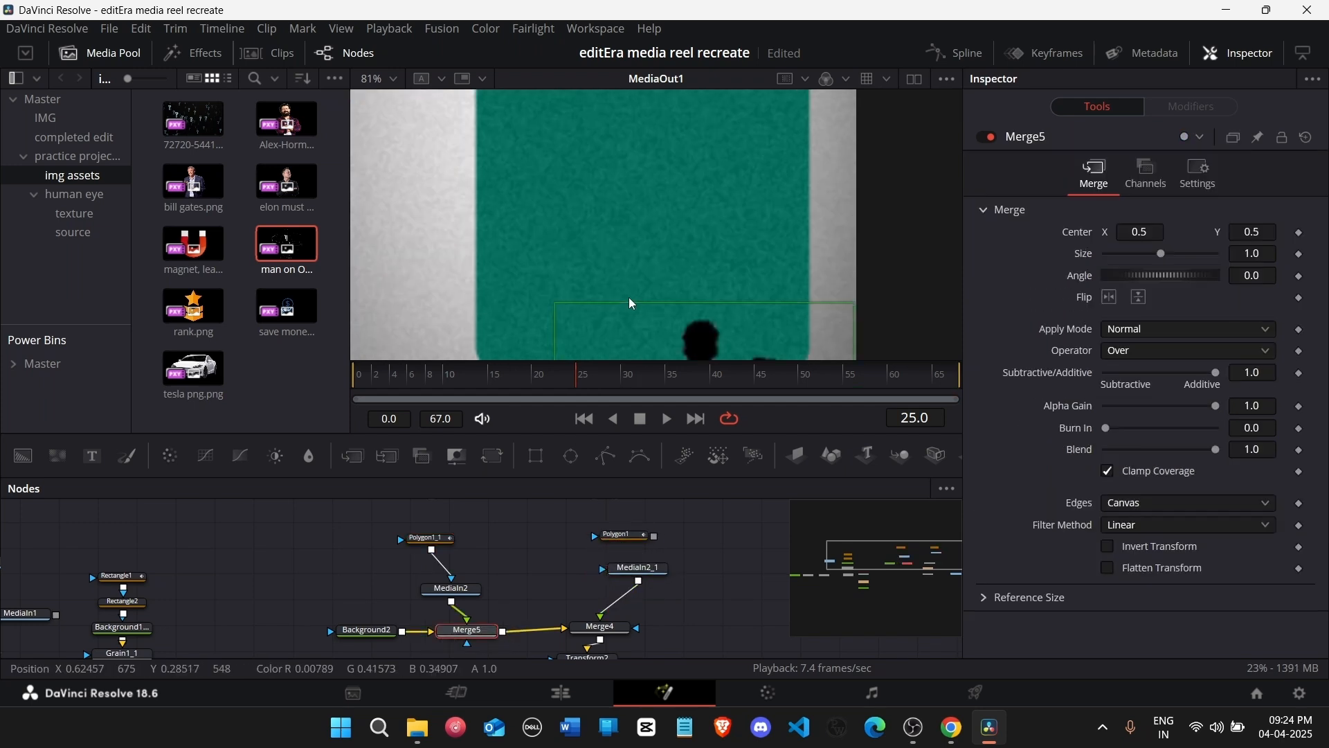
pyautogui.scroll(-5, 630, 300)
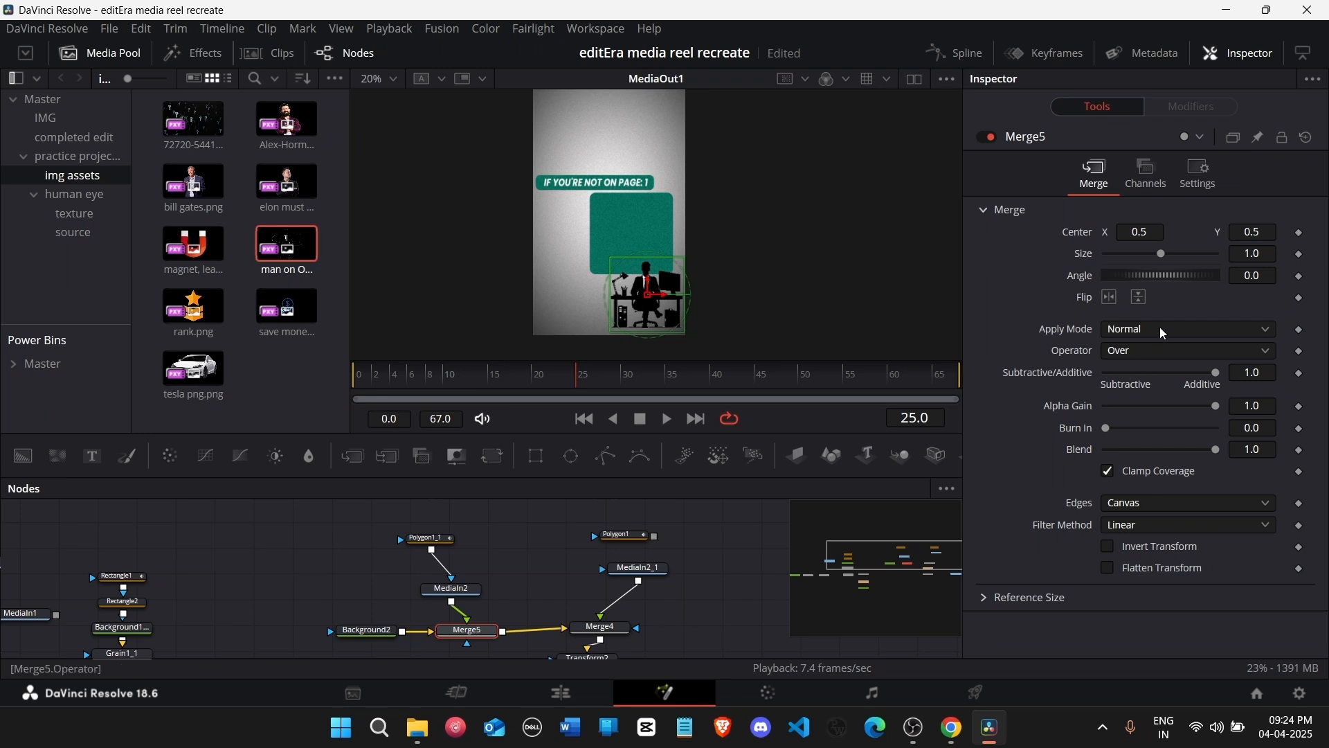
pyautogui.moveTo(1158, 233); pyautogui.dragTo(1107, 233)
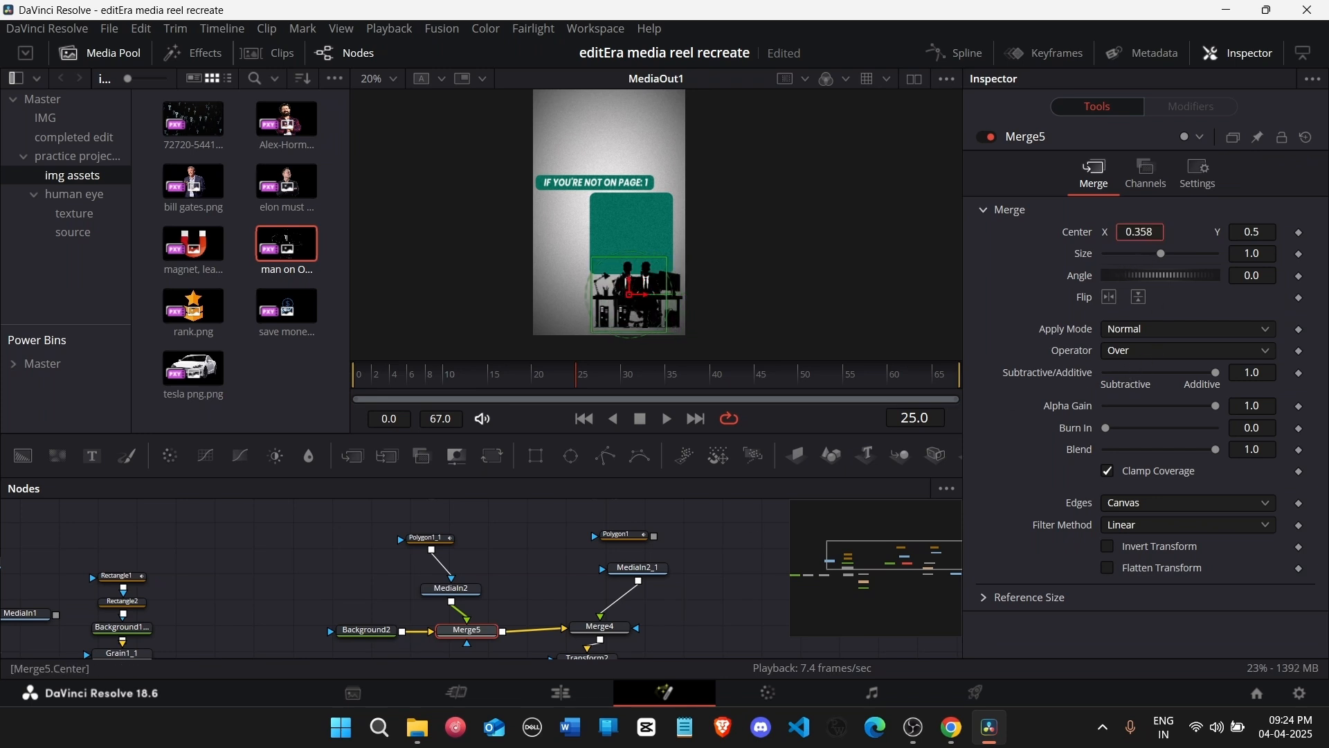
pyautogui.hotkey('ctrl', 'z')
pyautogui.click(600, 627)
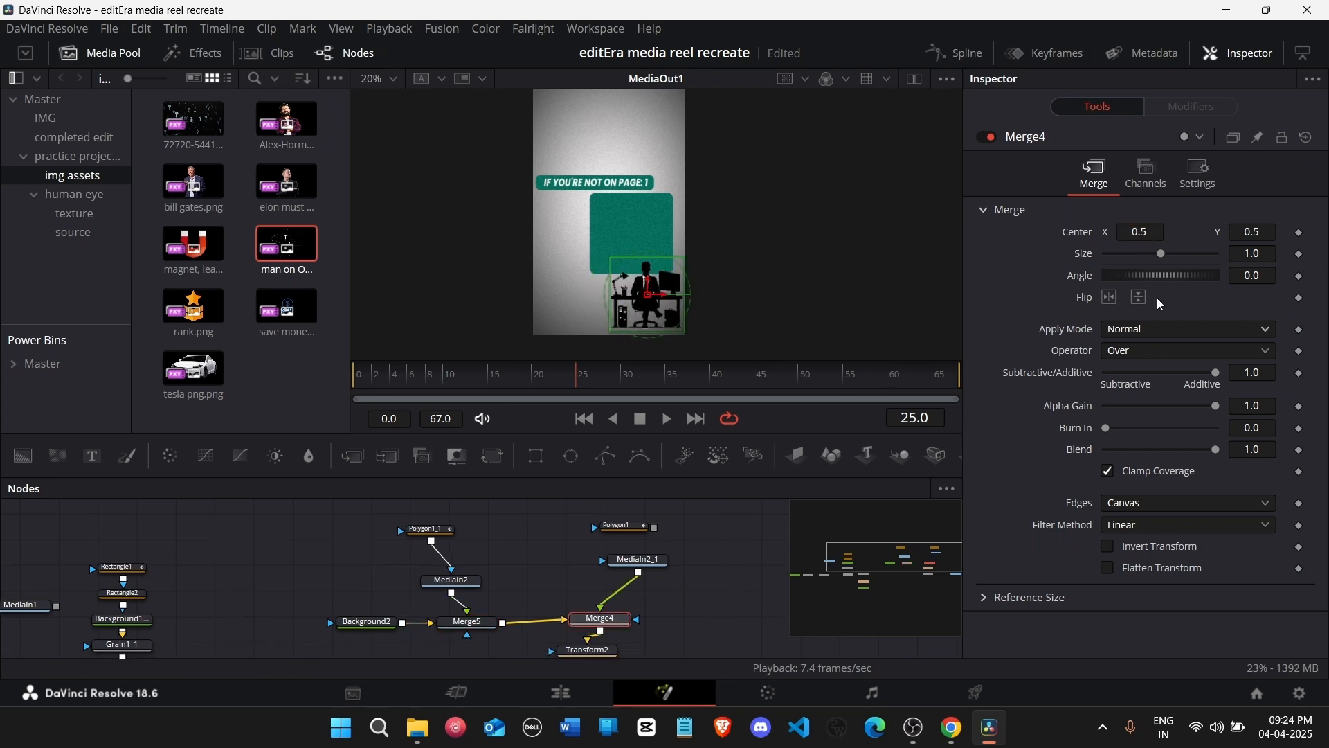
pyautogui.moveTo(1153, 240); pyautogui.dragTo(1110, 240)
pyautogui.hotkey('ctrl', 'z')
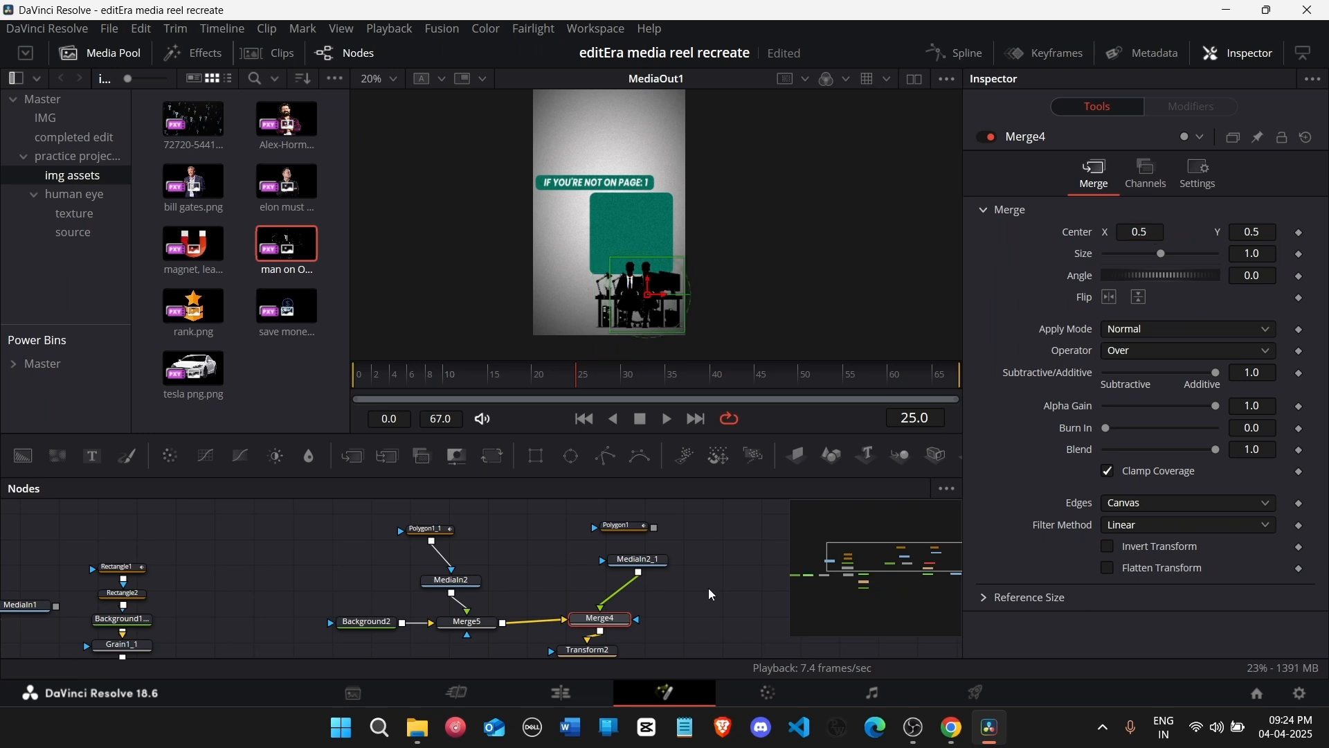
# Step: Set the Transform2 center to X 0.5 and Y 0.5
pyautogui.scroll(-3, 662, 597)
pyautogui.click(608, 544)
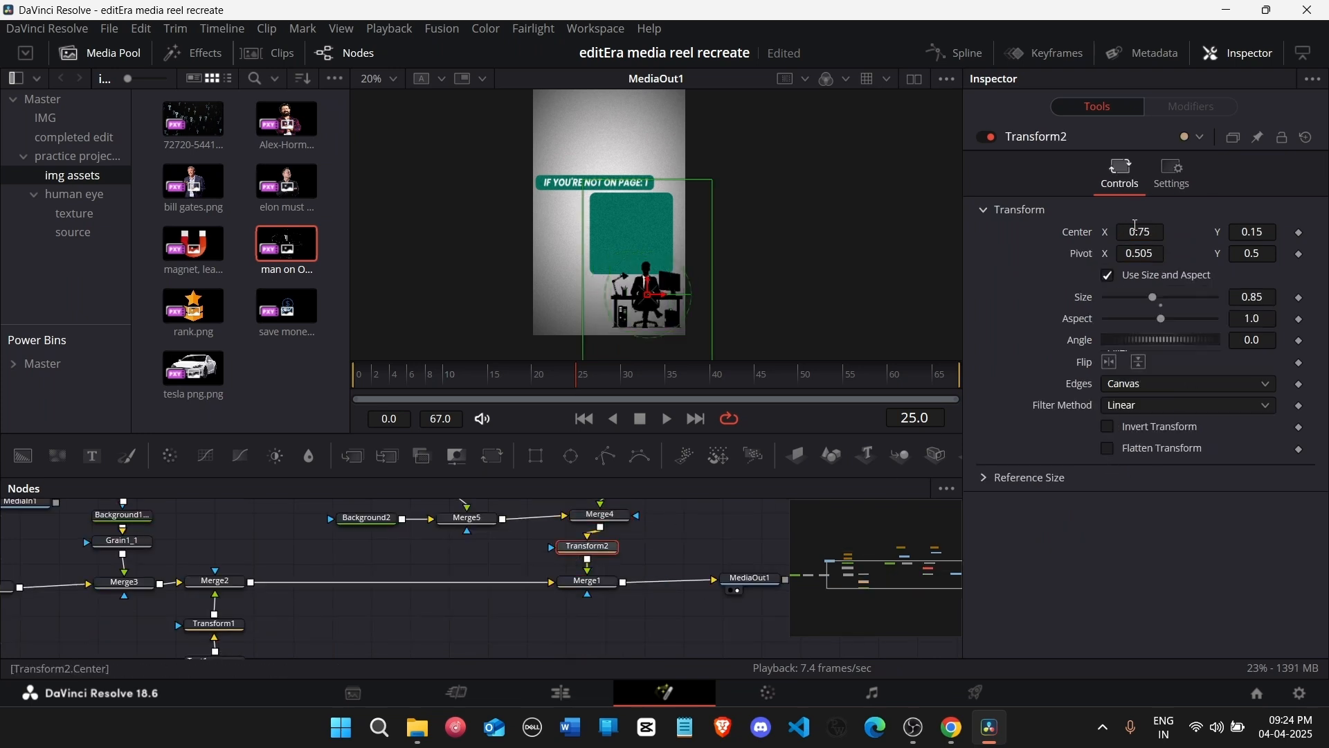
pyautogui.moveTo(1136, 228); pyautogui.dragTo(1110, 229)
pyautogui.hotkey('ctrl', 'z')
pyautogui.write('.5')
pyautogui.doubleClick(1246, 232)
pyautogui.write('.5')
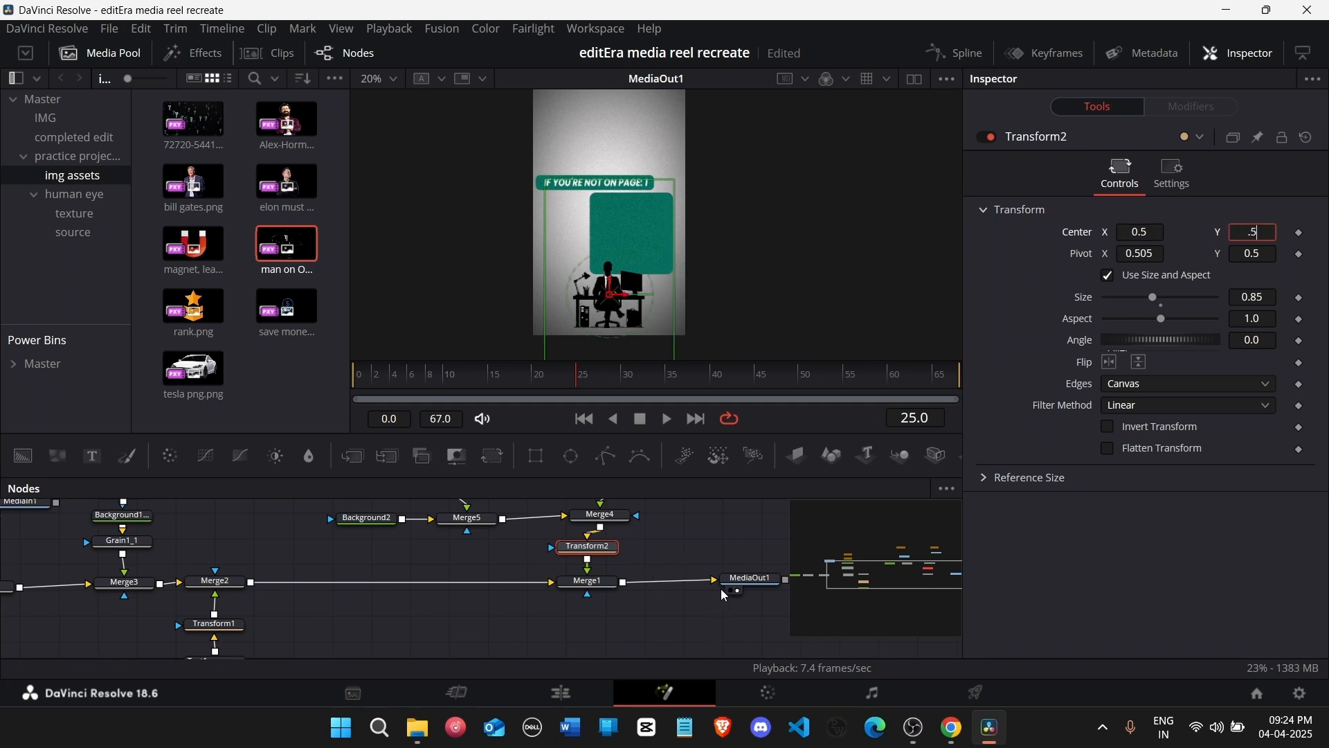
pyautogui.press('Return')
# Step: Composite MediaIn2_1 over Background2 through a new Merge node feeding Merge4, and reconnect Polygon1 as the mask of MediaIn2_1
pyautogui.scroll(2, 629, 543)
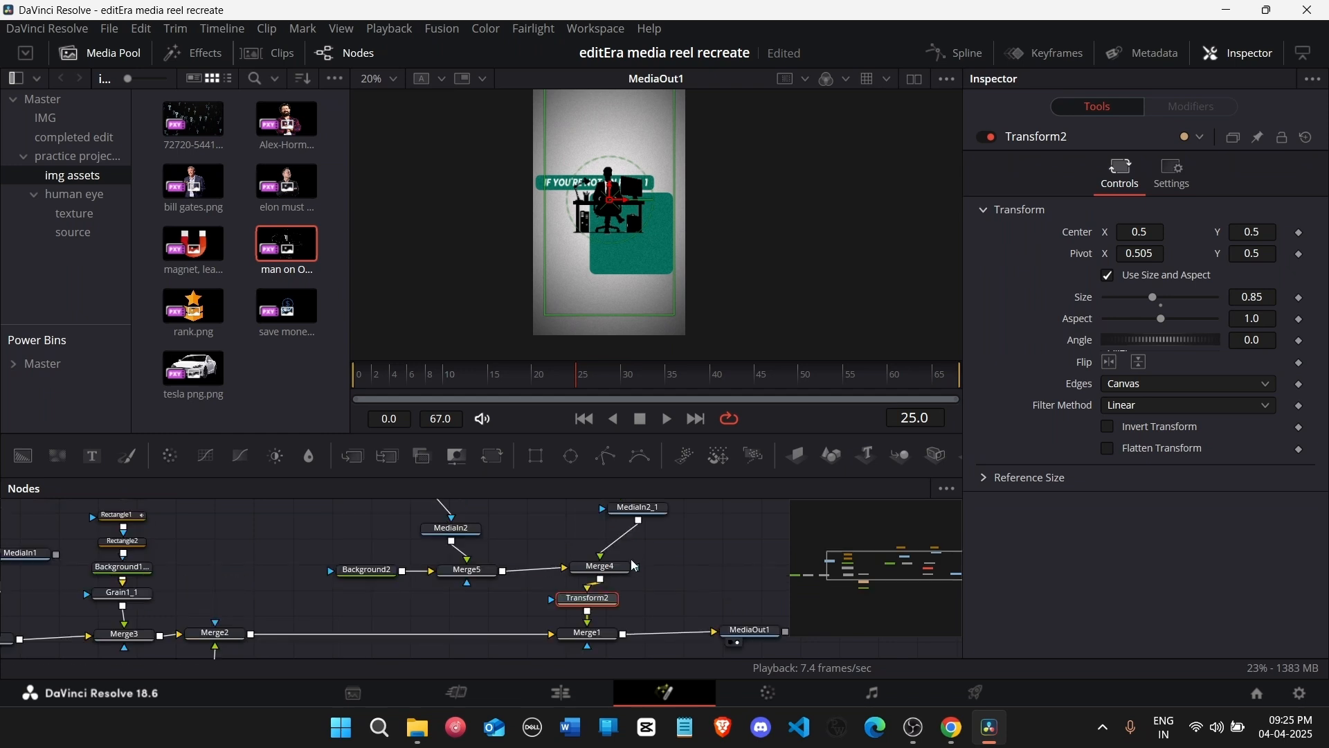
pyautogui.scroll(2, 677, 545)
pyautogui.click(675, 549)
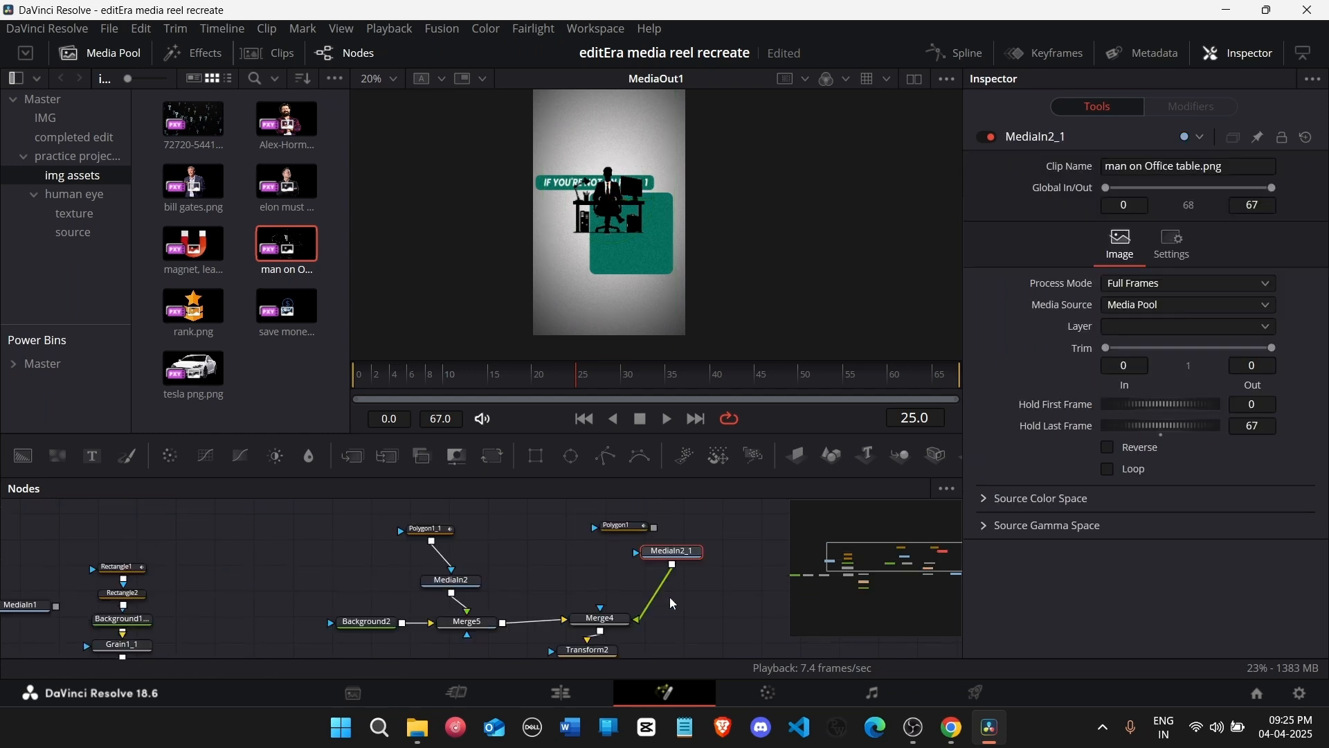
pyautogui.click(355, 465)
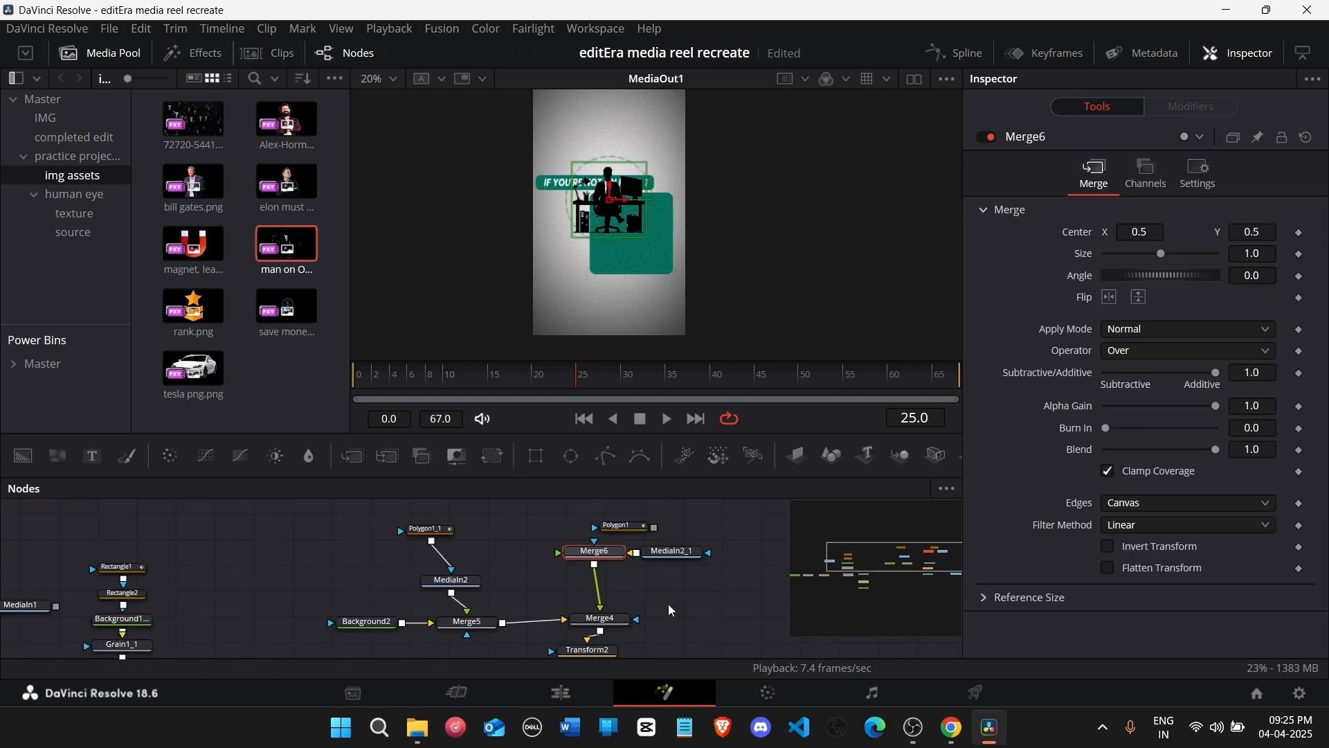
pyautogui.moveTo(619, 570); pyautogui.dragTo(707, 607)
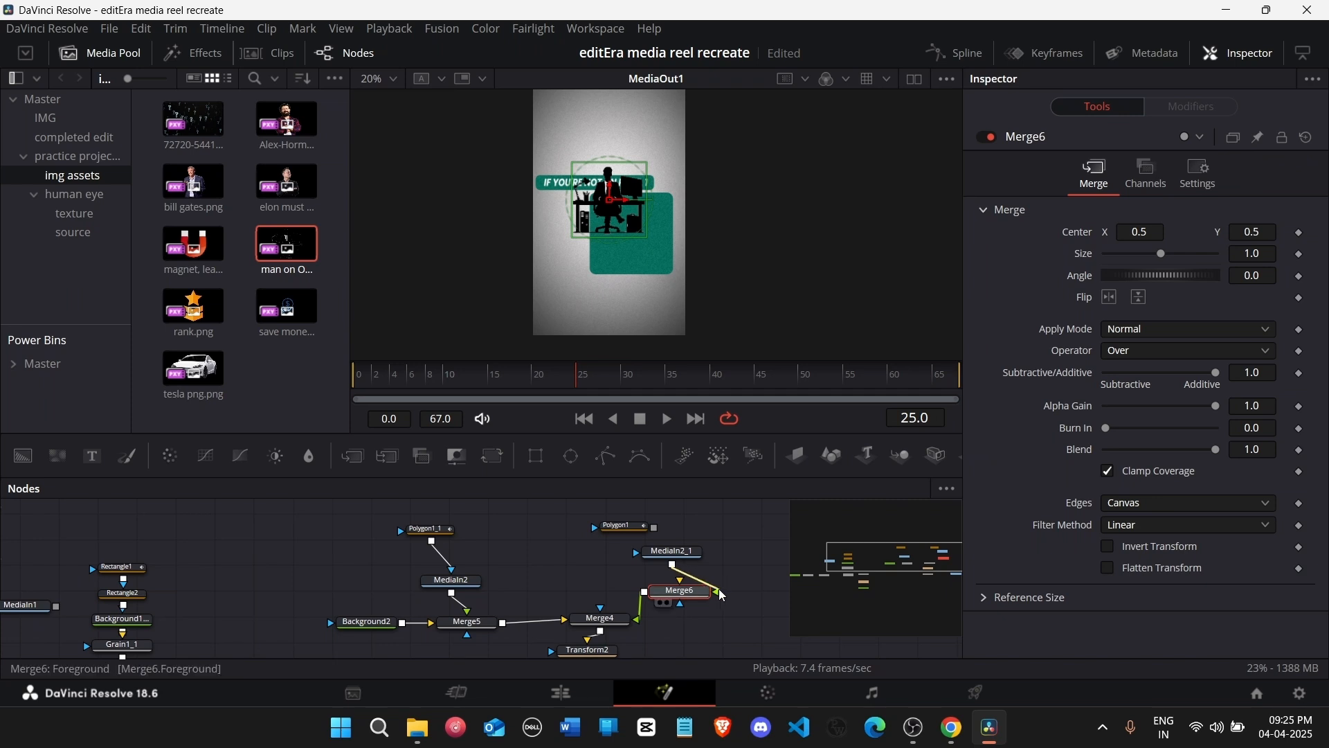
pyautogui.keyDown('ctrl'); pyautogui.click(379, 629); pyautogui.keyUp('ctrl')
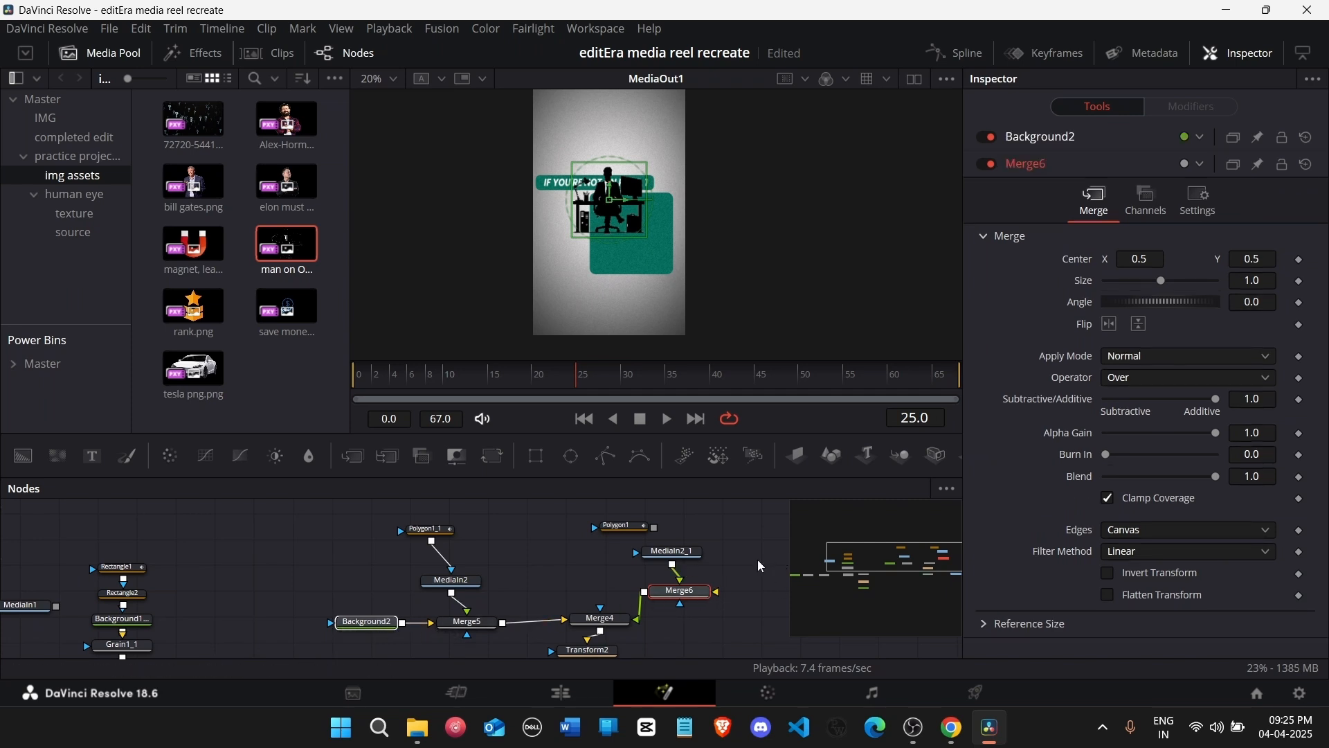
pyautogui.click(758, 562)
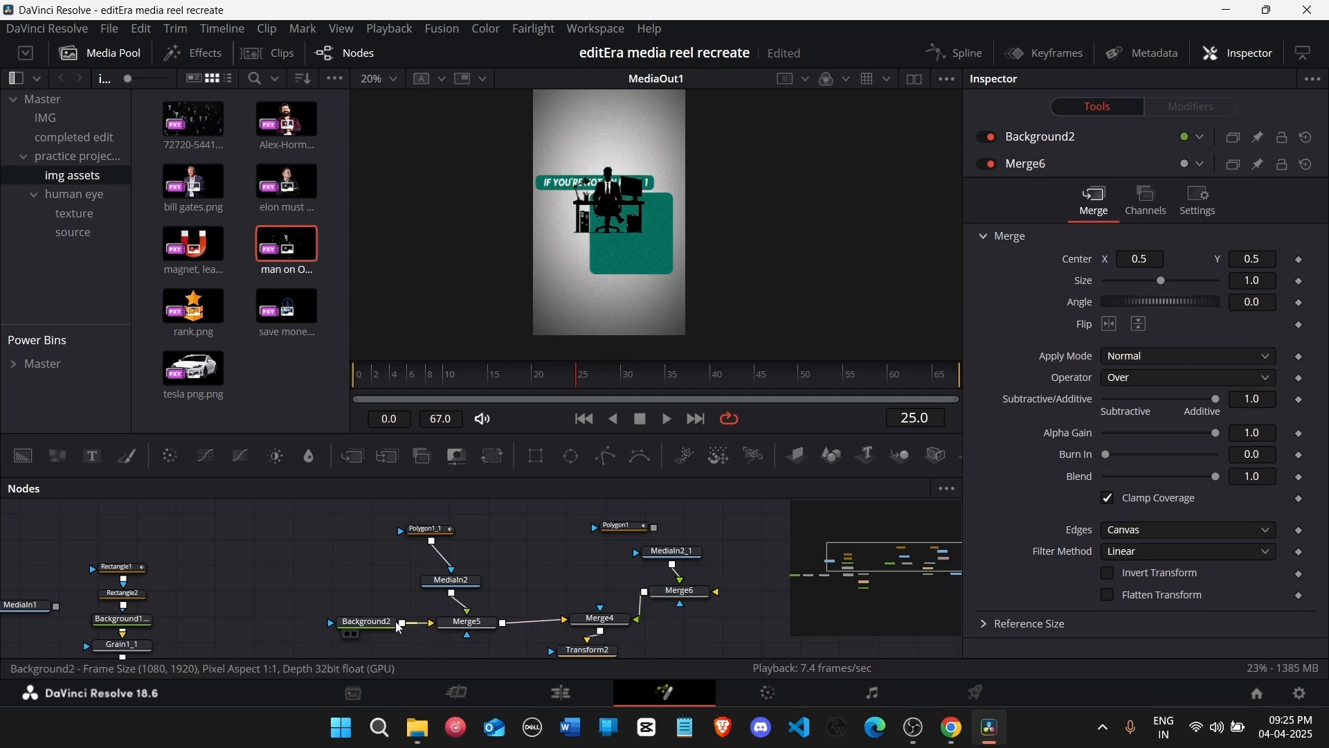
pyautogui.moveTo(408, 630); pyautogui.dragTo(563, 594)
pyautogui.moveTo(693, 553); pyautogui.dragTo(651, 574)
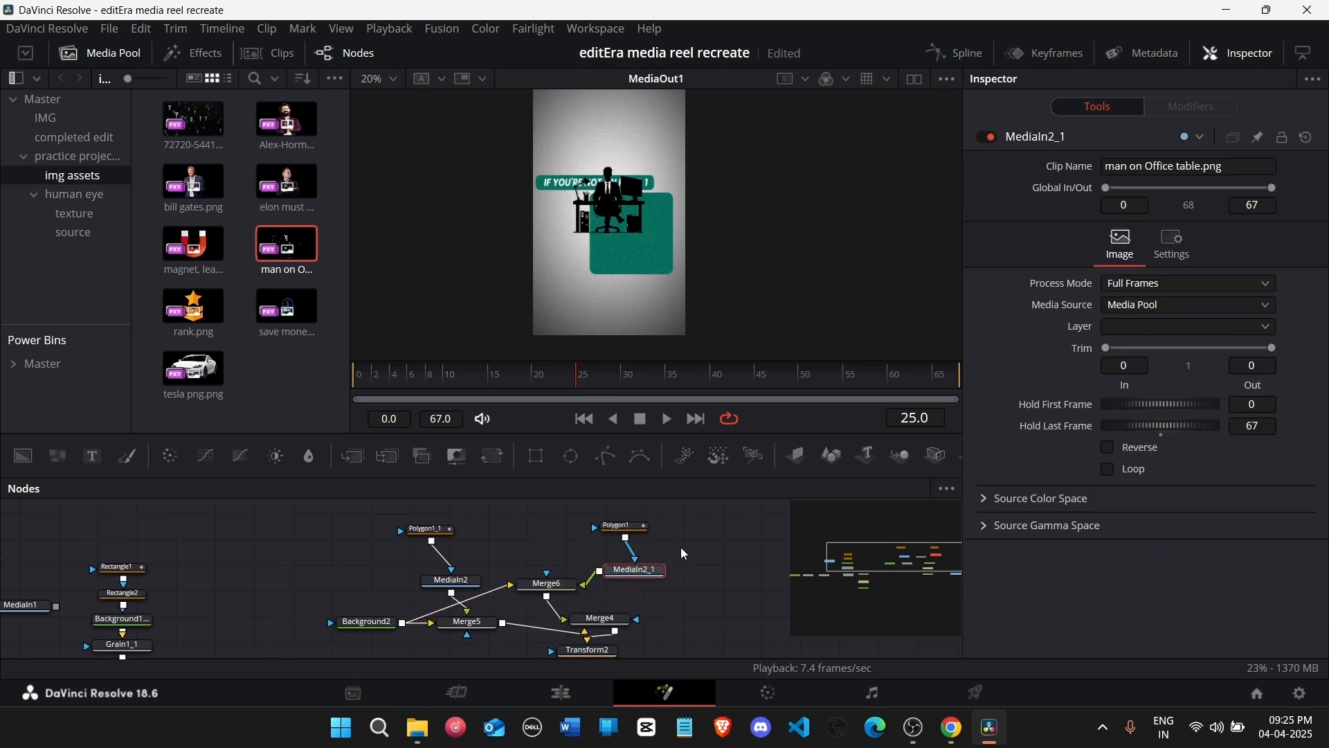
# Step: Move the office man onto the green card by setting the Transform2 center to X 0.641 and Y 0.38
pyautogui.click(612, 652)
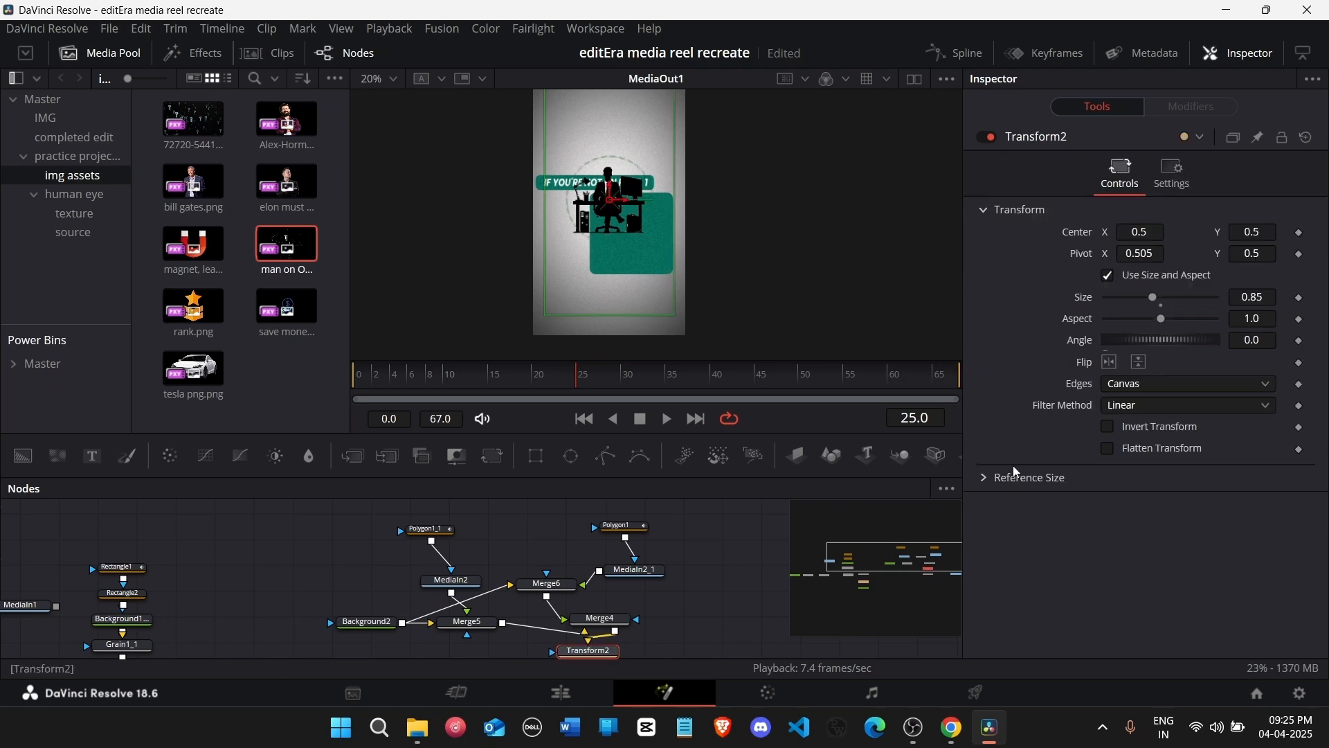
pyautogui.click(914, 727)
pyautogui.scroll(-3, 601, 630)
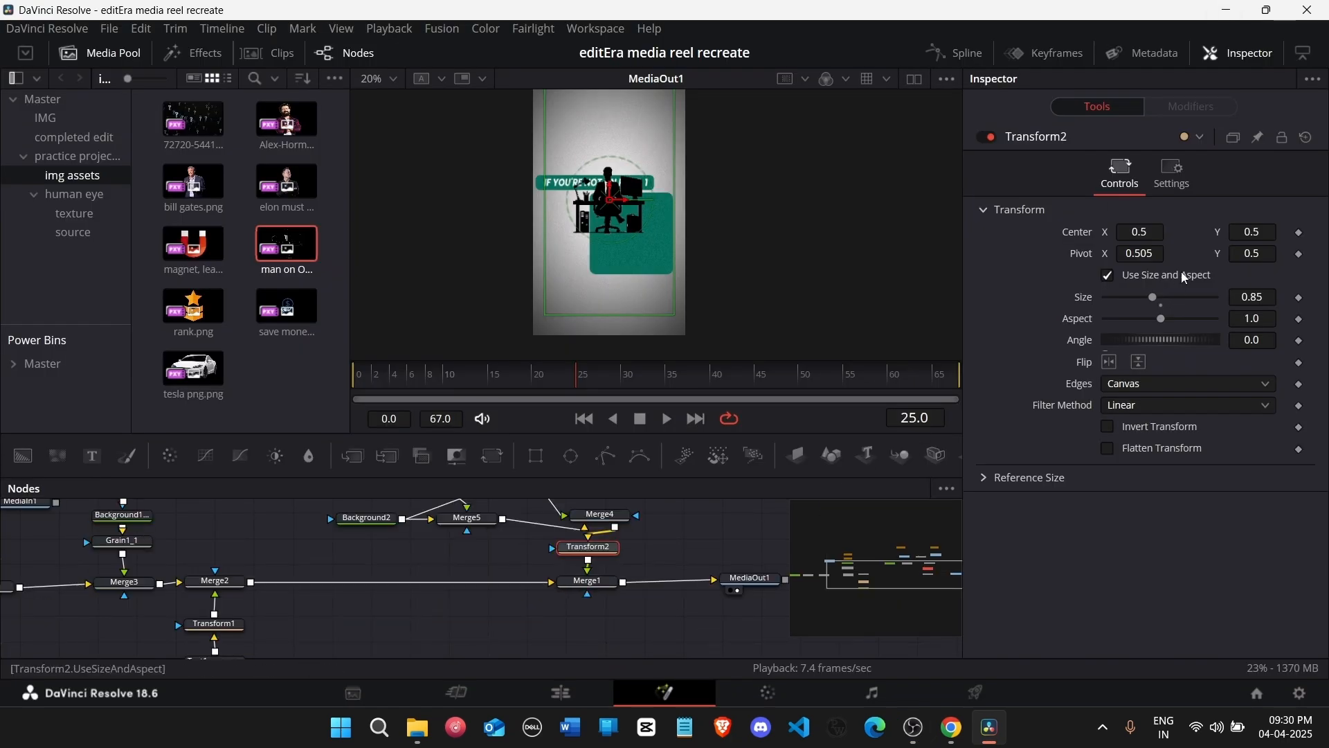
pyautogui.moveTo(1121, 230); pyautogui.dragTo(1168, 233)
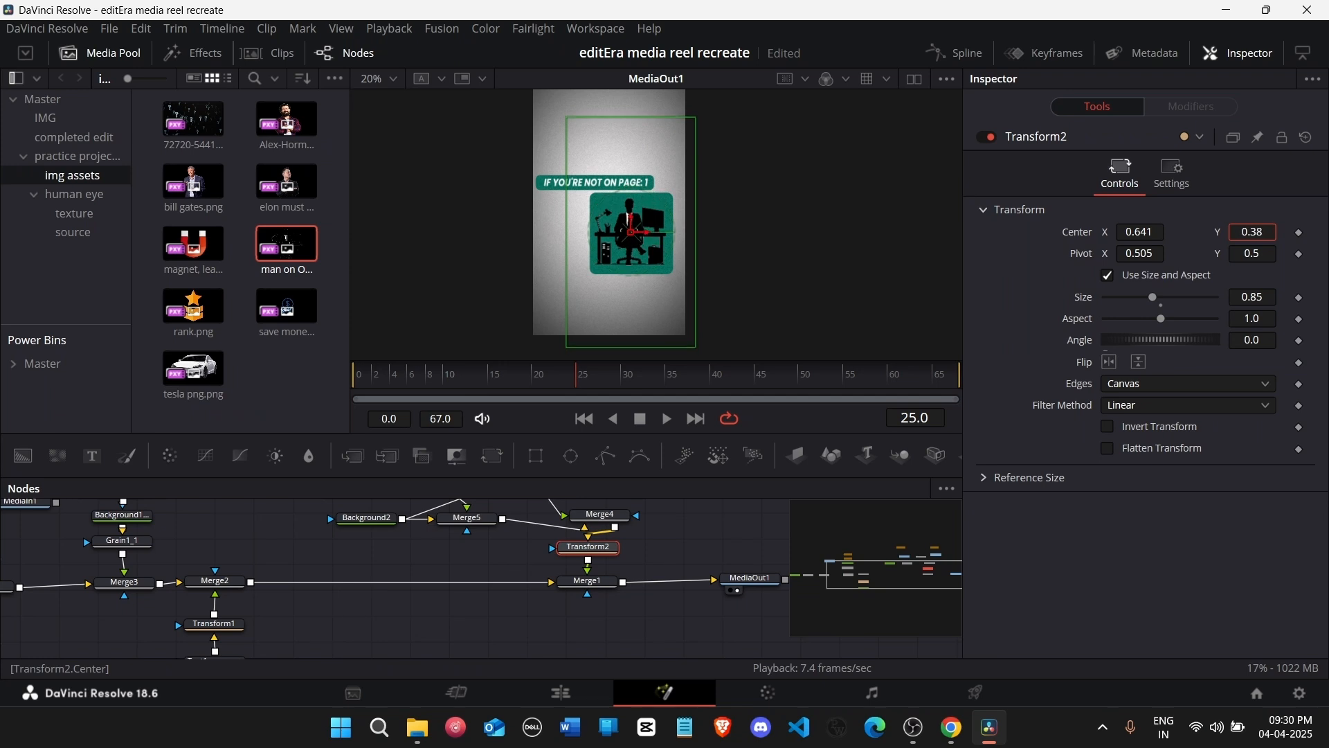
# Step: Try moving the Polygon1 mask from MediaIn2_1 to Merge6 and the Polygon1_1 mask from MediaIn2 to Merge5
pyautogui.scroll(2, 671, 576)
pyautogui.scroll(3, 671, 576)
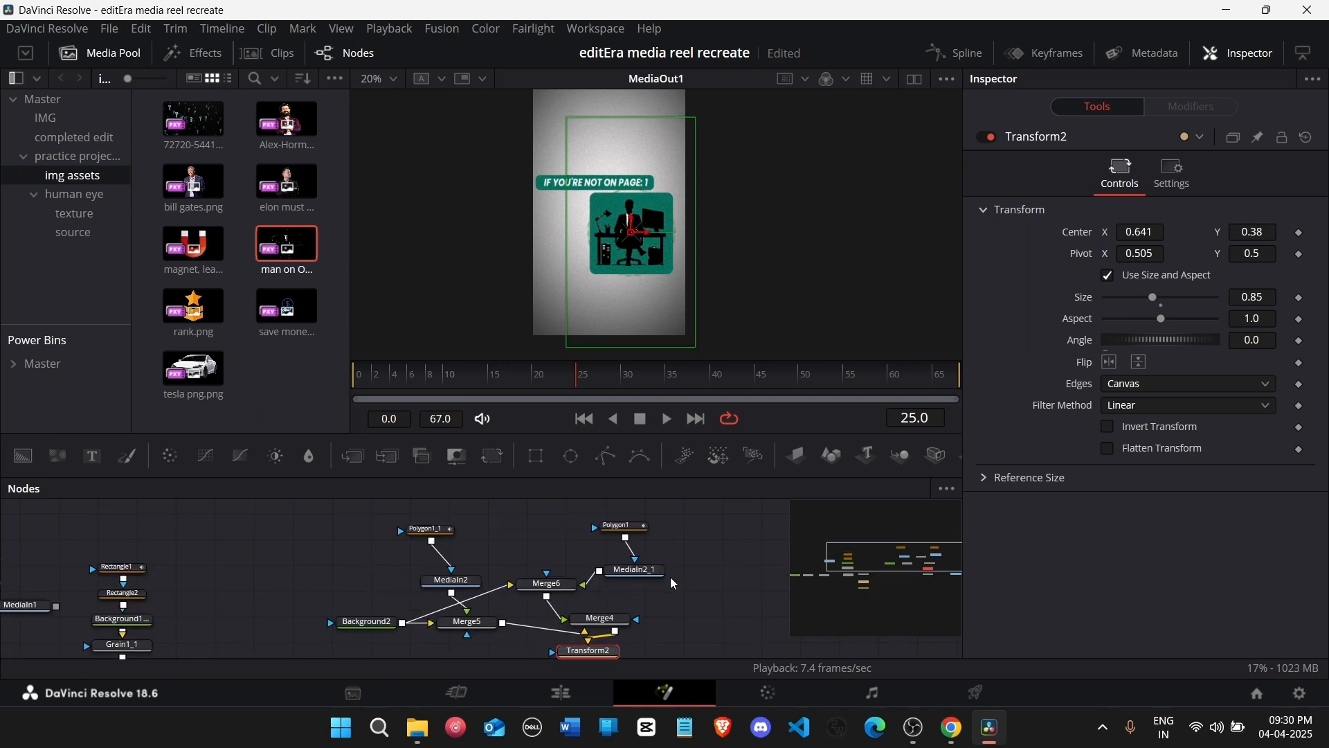
pyautogui.scroll(2, 672, 581)
pyautogui.click(604, 531)
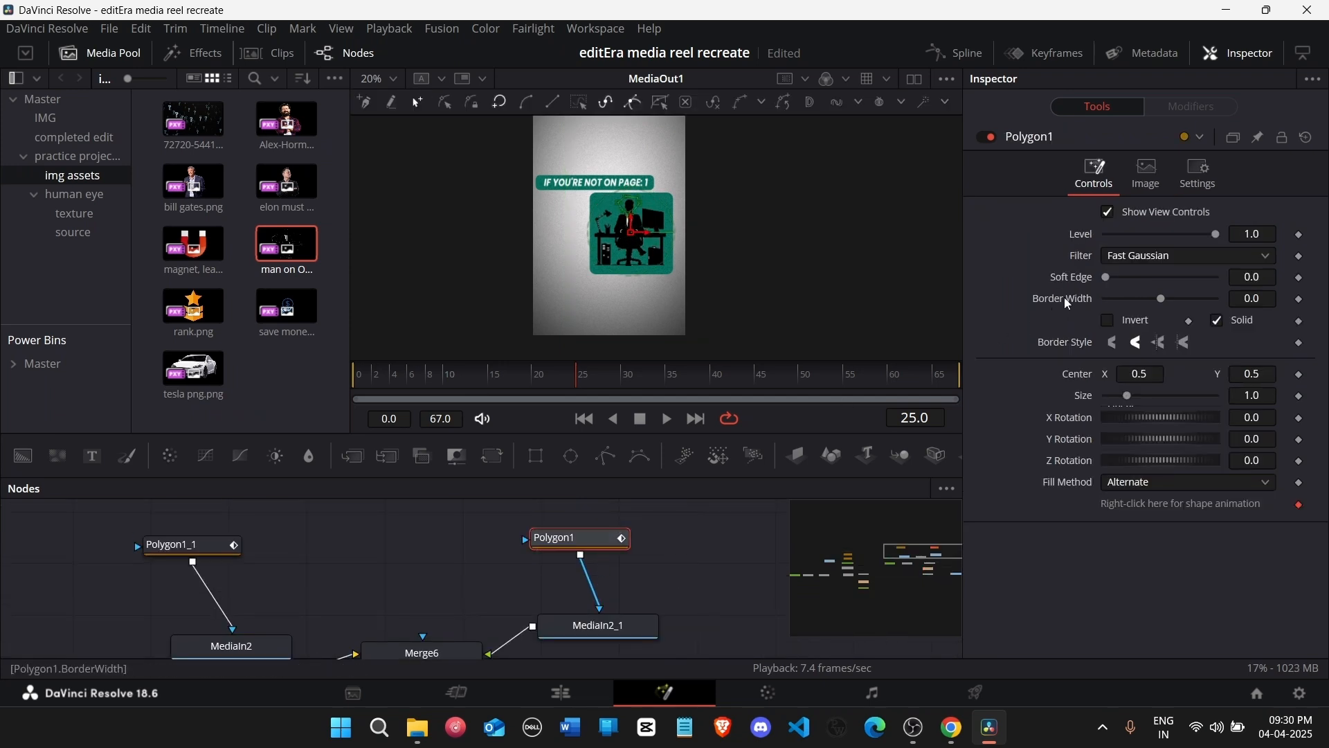
pyautogui.click(176, 545)
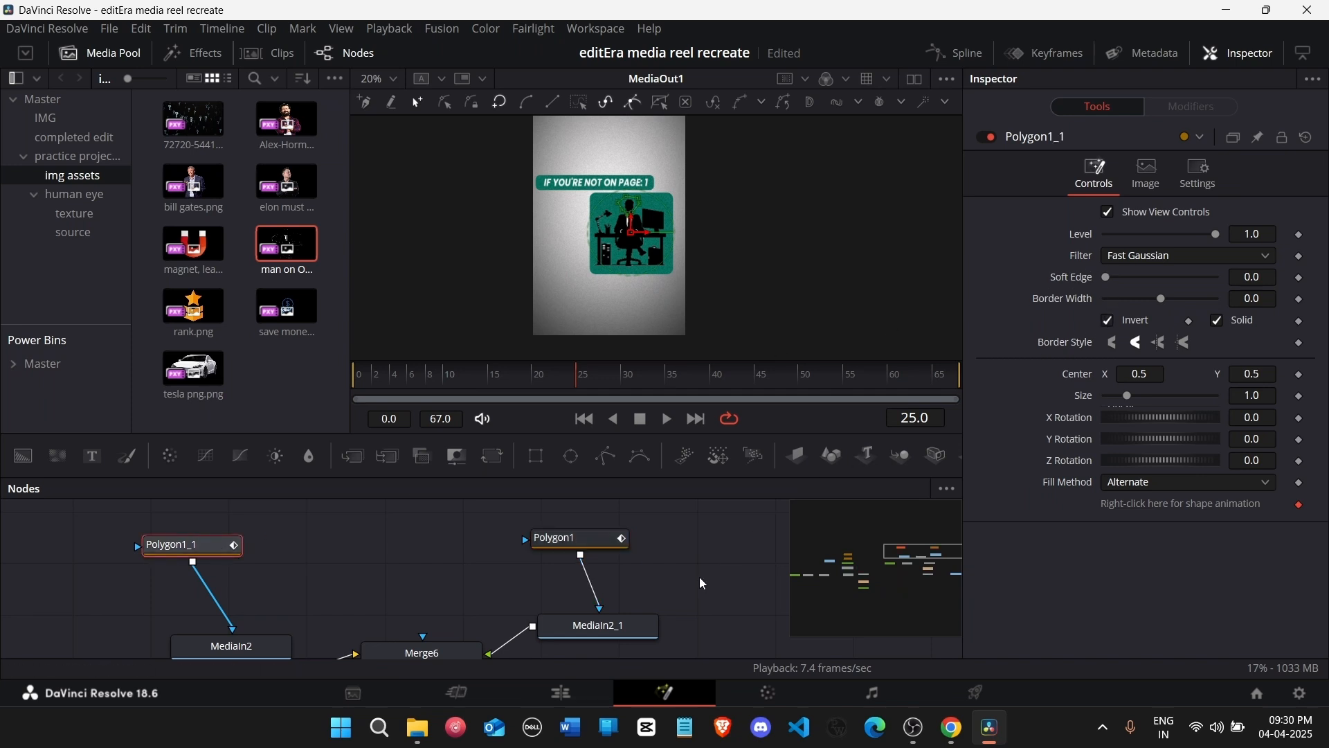
pyautogui.scroll(-2, 624, 568)
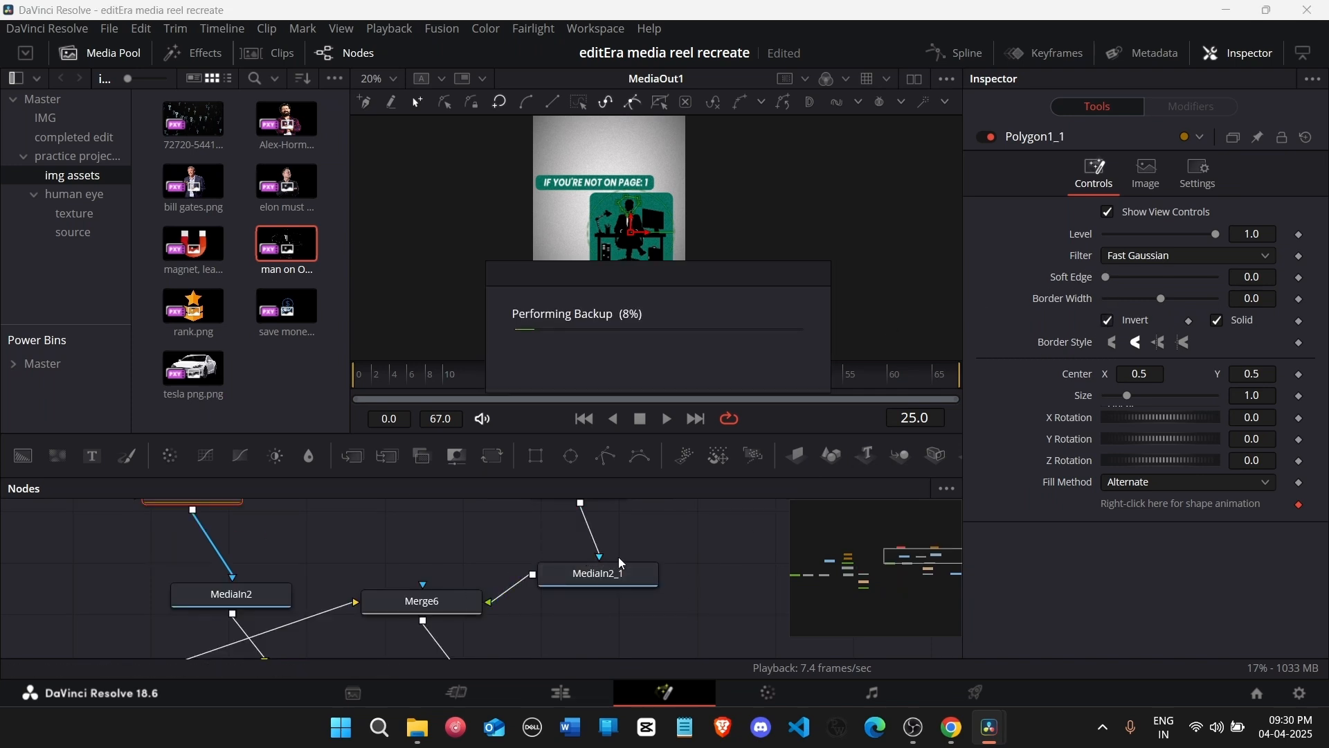
pyautogui.moveTo(622, 564); pyautogui.dragTo(424, 589)
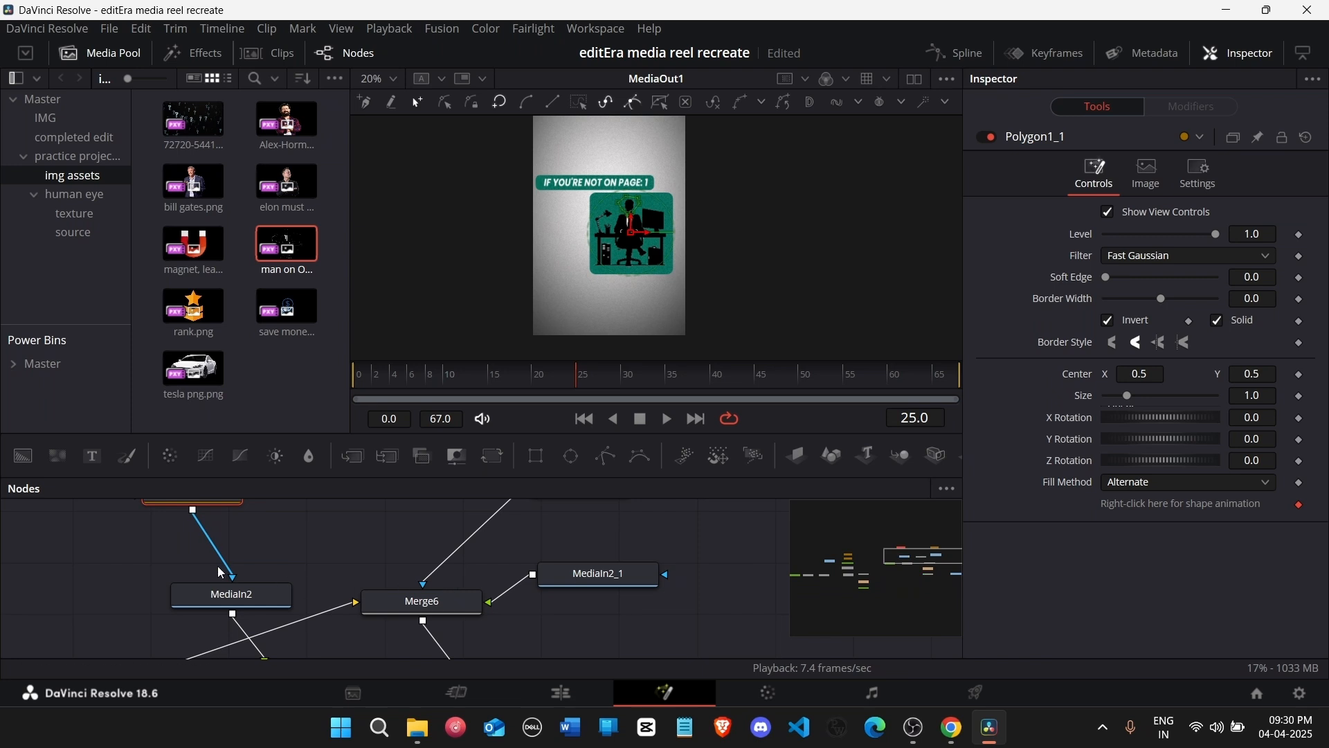
pyautogui.scroll(-2, 218, 573)
pyautogui.moveTo(233, 526); pyautogui.dragTo(260, 627)
pyautogui.scroll(2, 276, 582)
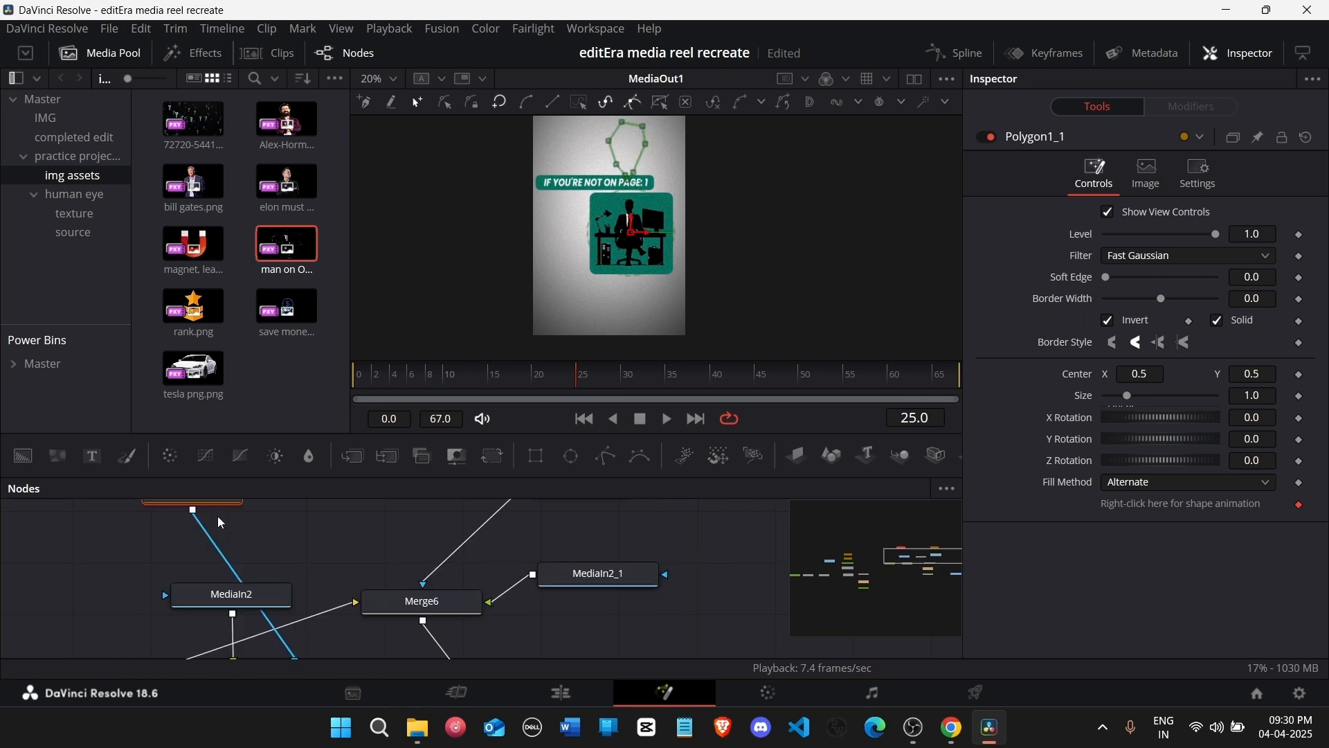
# Step: Delete the Polygon1_1 and Polygon1 mask nodes
pyautogui.press('Delete')
pyautogui.scroll(2, 534, 555)
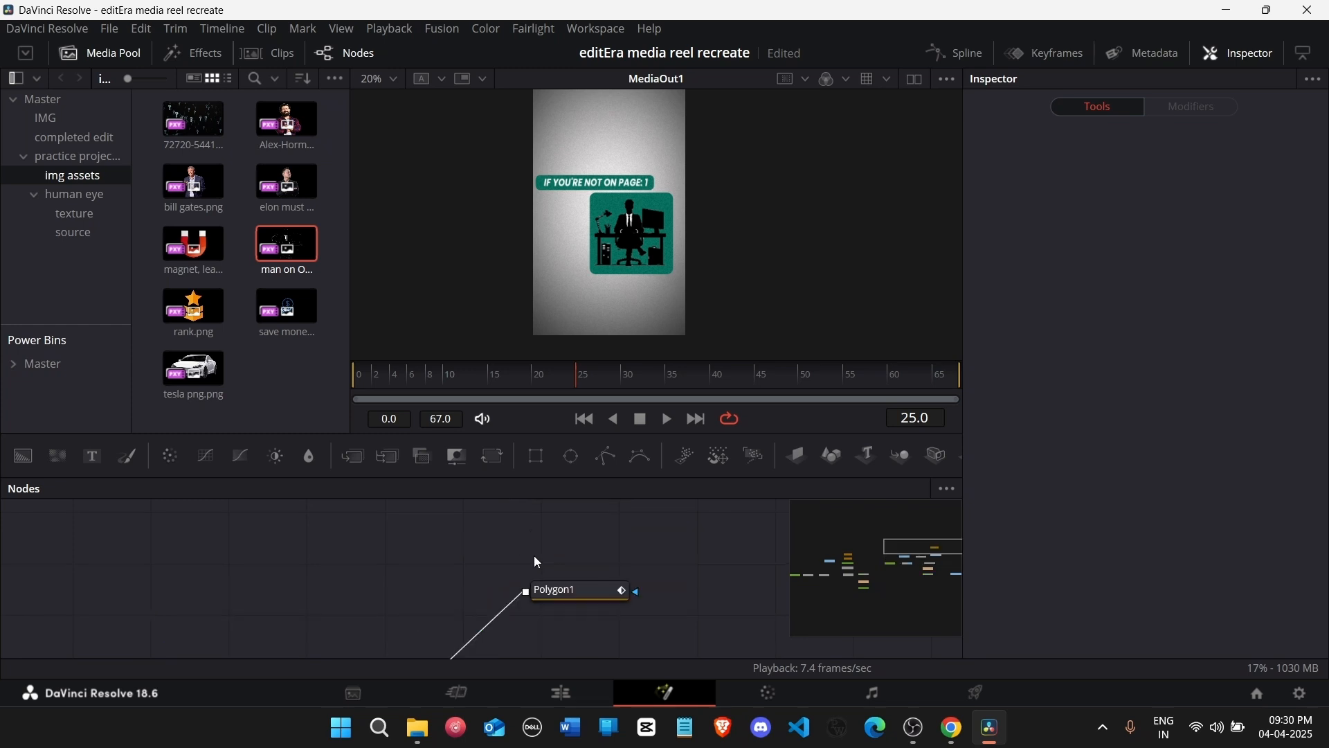
pyautogui.click(580, 584)
pyautogui.press('Delete')
# Step: Add a new unconnected Polygon node above Merge6, show Merge6 in the viewer and make the polygon ready for drawing
pyautogui.scroll(-1, 533, 581)
pyautogui.scroll(-1, 537, 589)
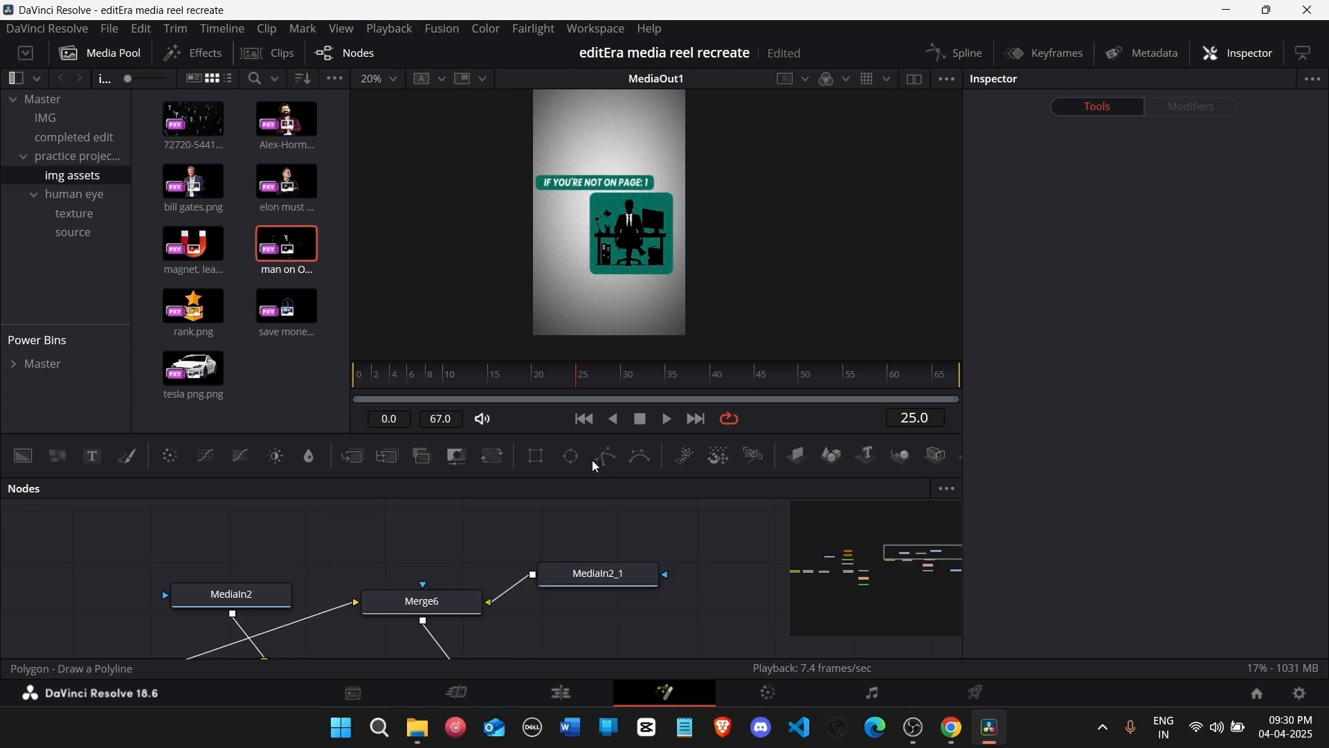
pyautogui.moveTo(595, 467); pyautogui.dragTo(468, 540)
pyautogui.scroll(1, 612, 253)
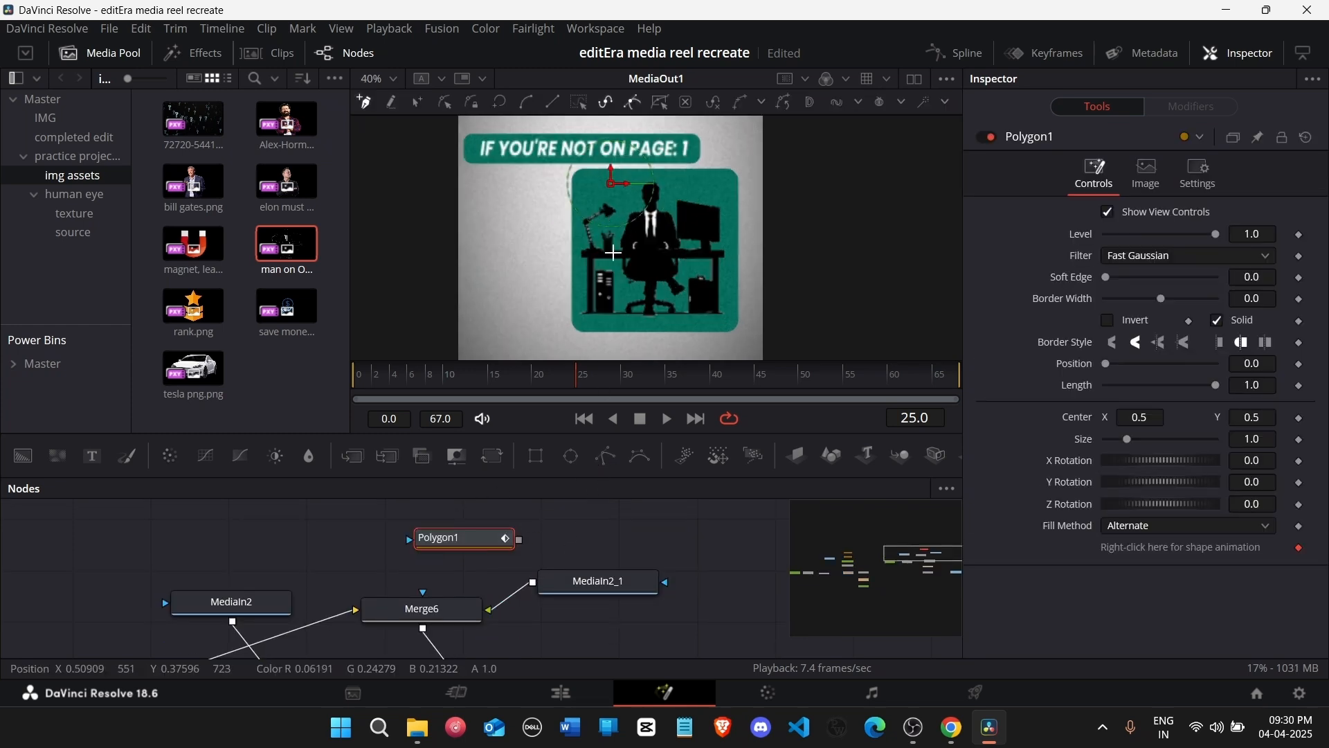
pyautogui.click(448, 601)
pyautogui.press('2')
pyautogui.scroll(1, 607, 272)
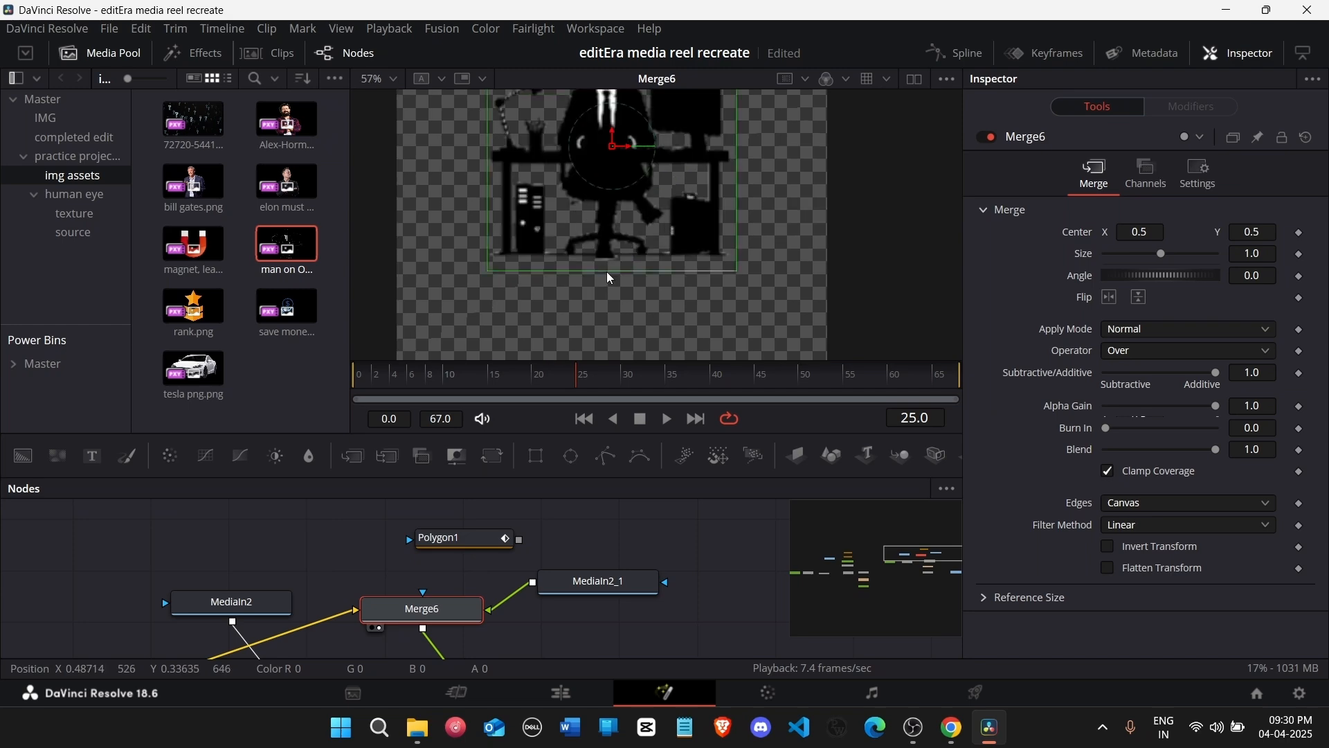
pyautogui.scroll(1, 606, 272)
pyautogui.click(476, 540)
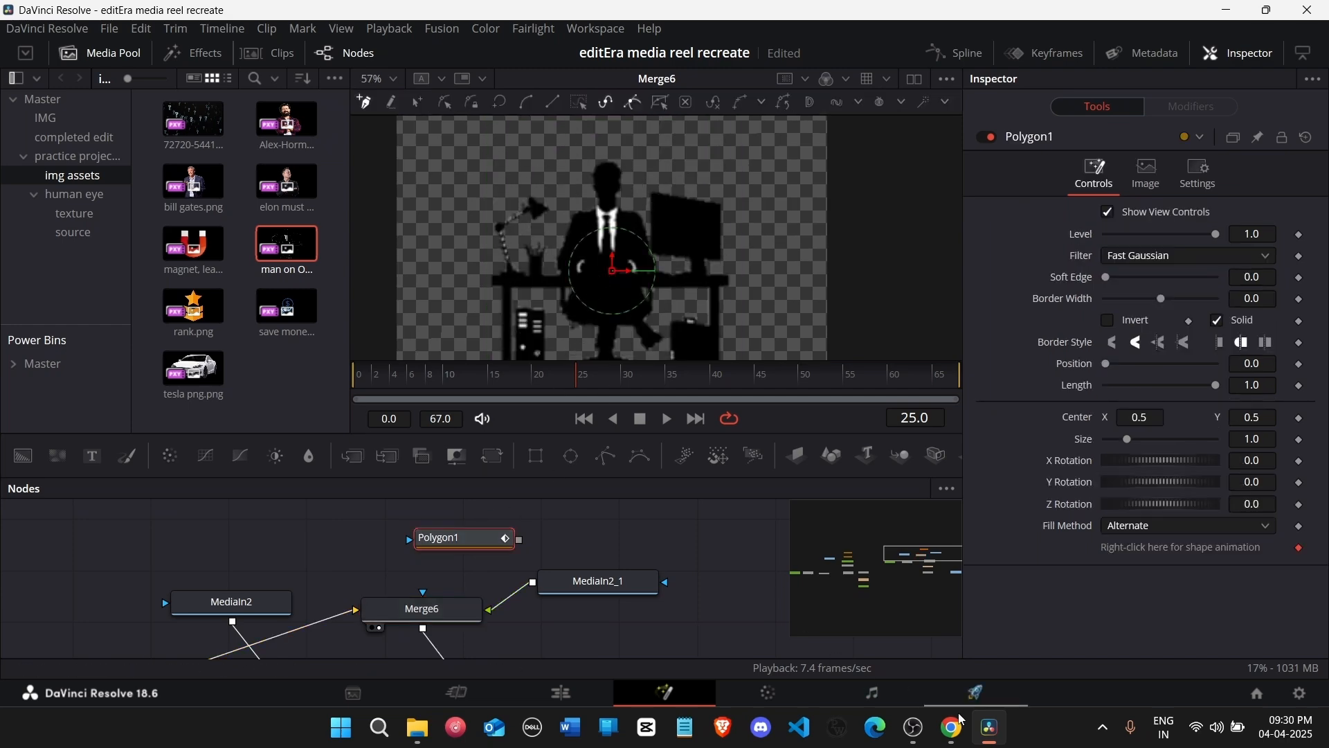
pyautogui.click(914, 727)
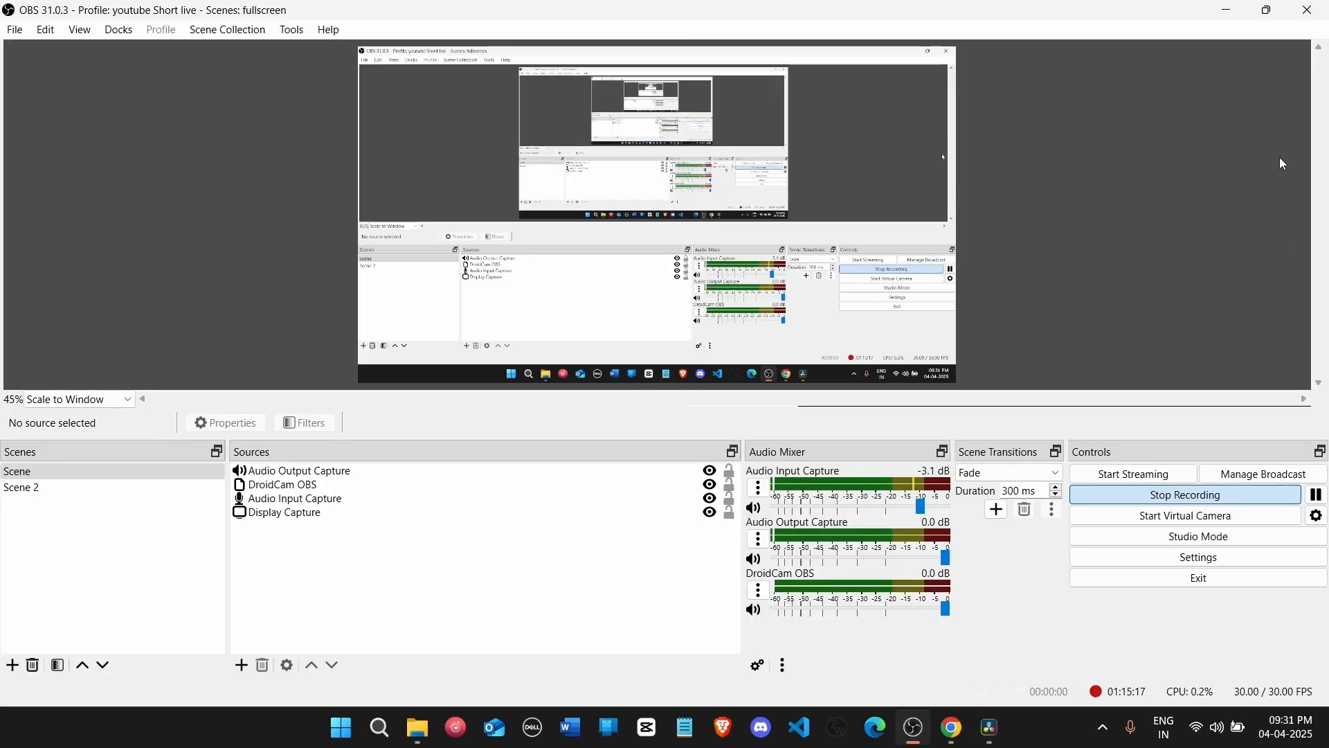
pyautogui.click(1227, 10)
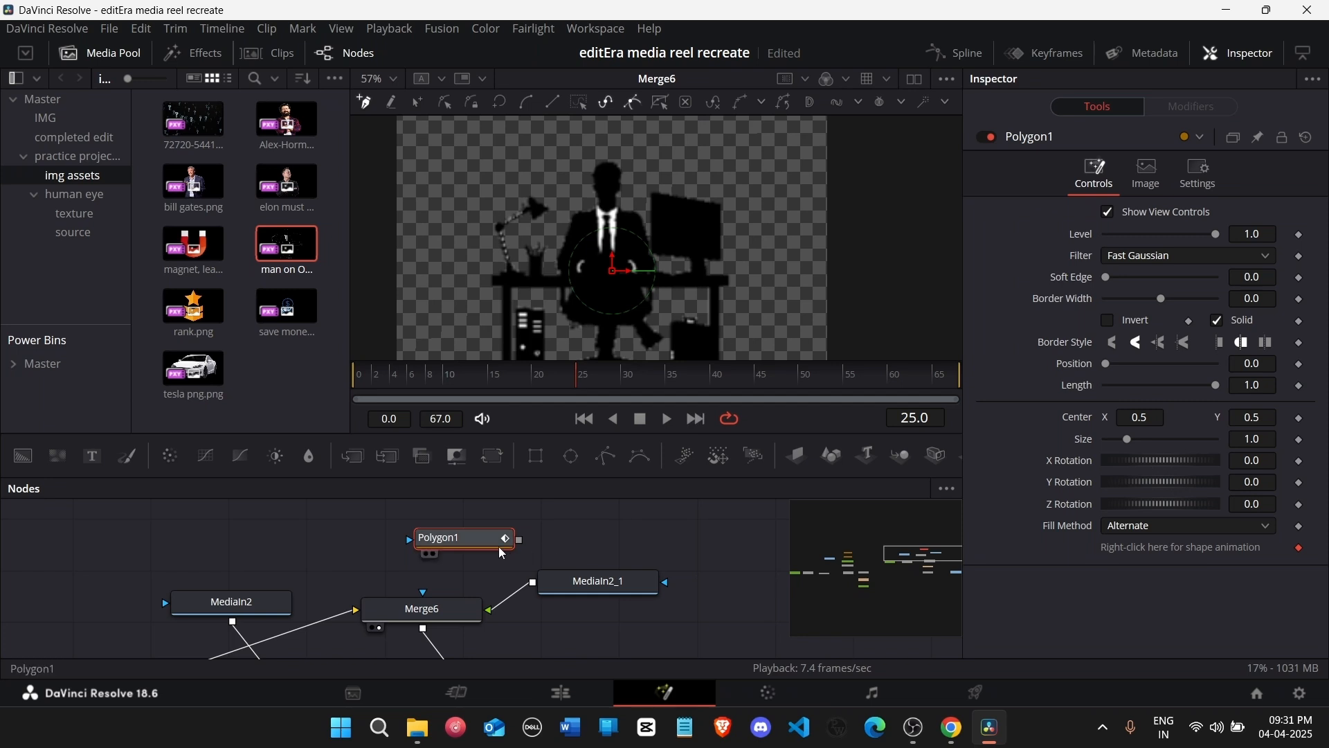
# Step: Draw a closed polygon around the office man's head down to the collar and connect it as the mask of Merge6
pyautogui.scroll(3, 601, 214)
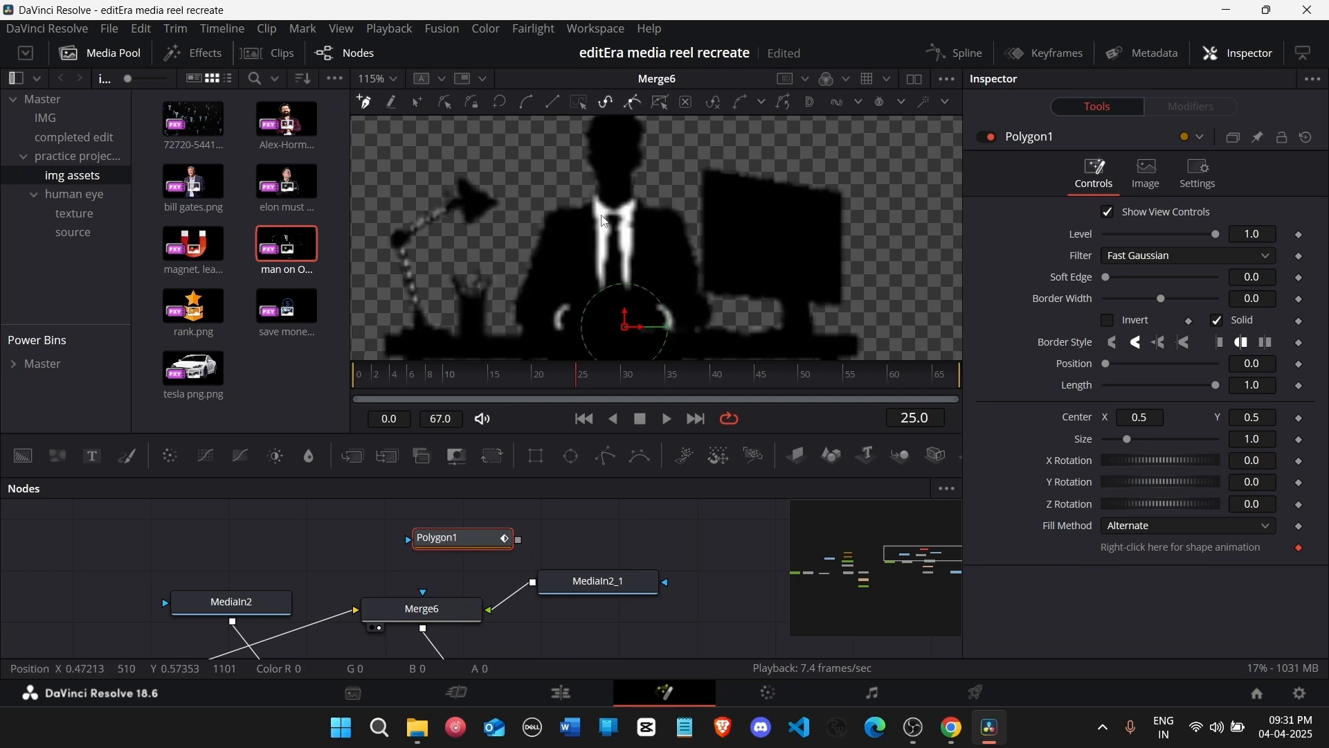
pyautogui.click(562, 213)
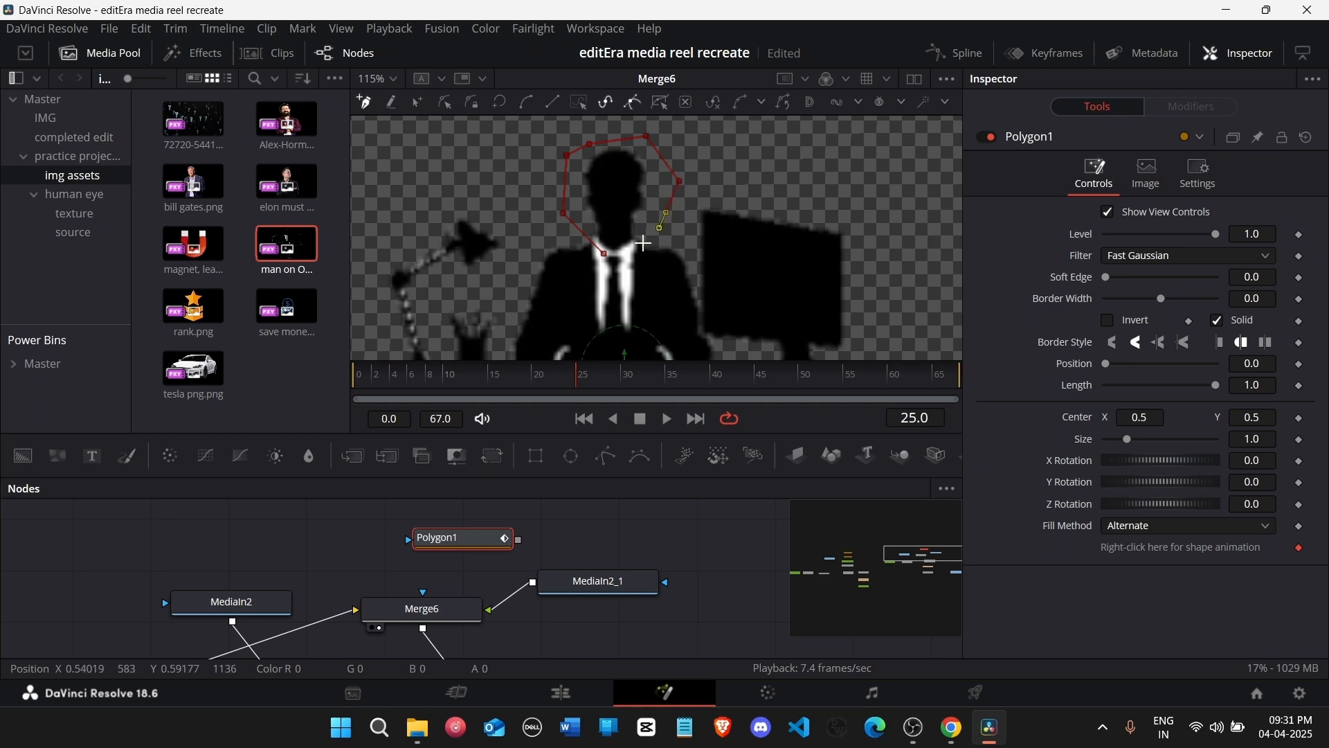
pyautogui.click(606, 255)
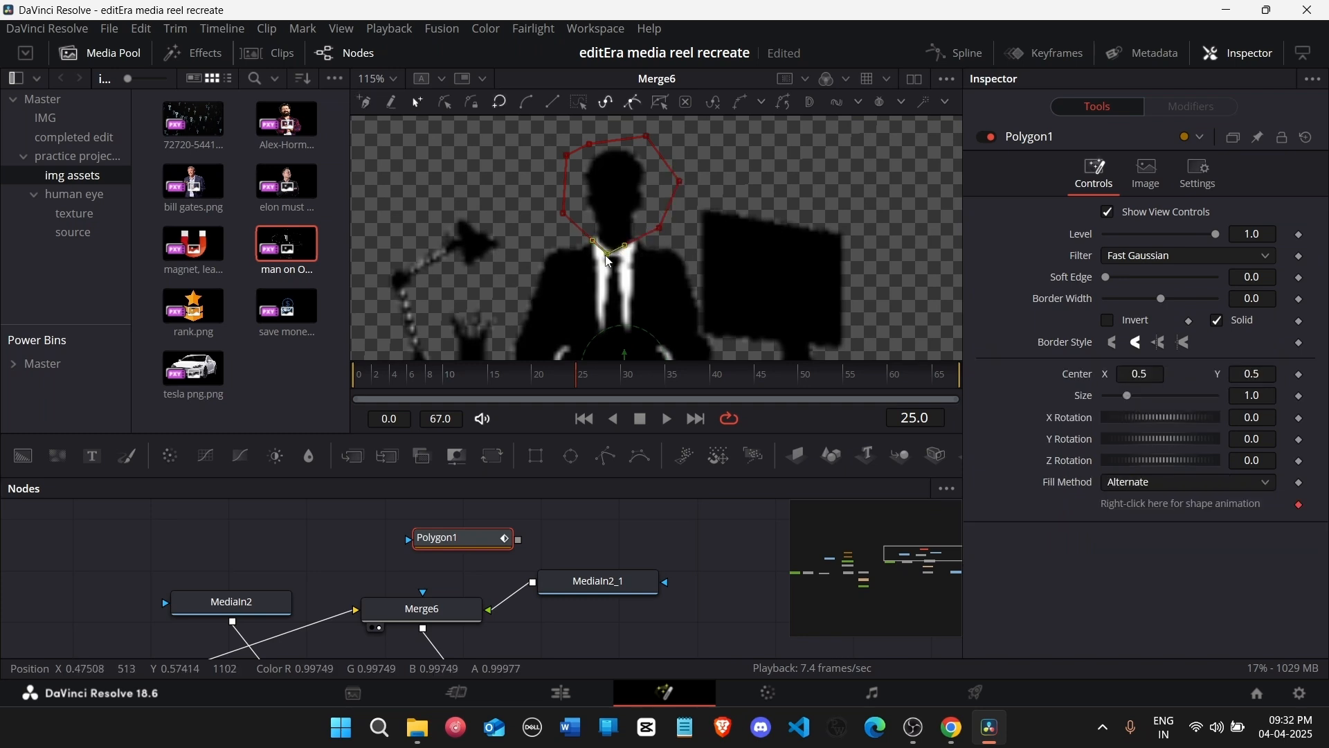
pyautogui.moveTo(606, 255); pyautogui.dragTo(615, 258)
pyautogui.click(655, 226)
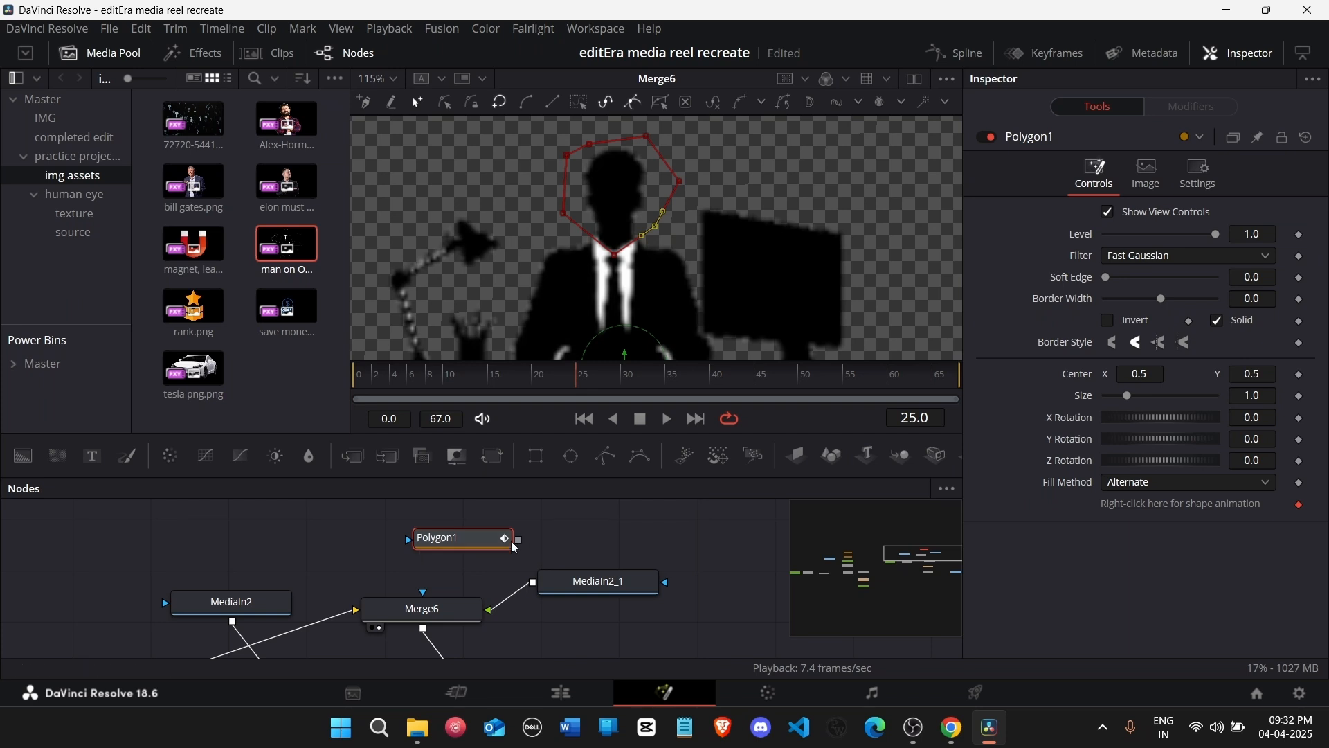
pyautogui.moveTo(514, 533); pyautogui.dragTo(462, 602)
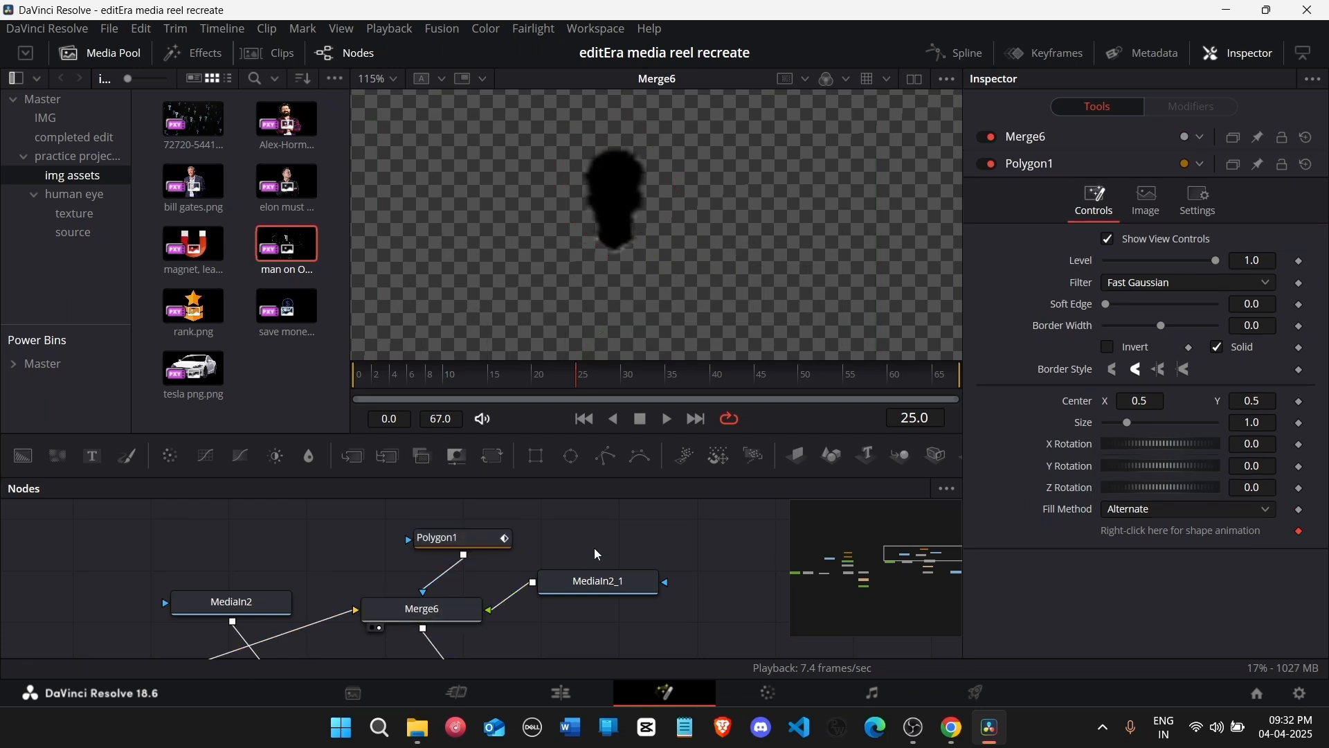
# Step: Paste a copy of Polygon1 beside MediaIn2 and connect it as the mask of Merge5
pyautogui.scroll(-3, 594, 547)
pyautogui.scroll(-1, 634, 201)
pyautogui.scroll(1, 634, 201)
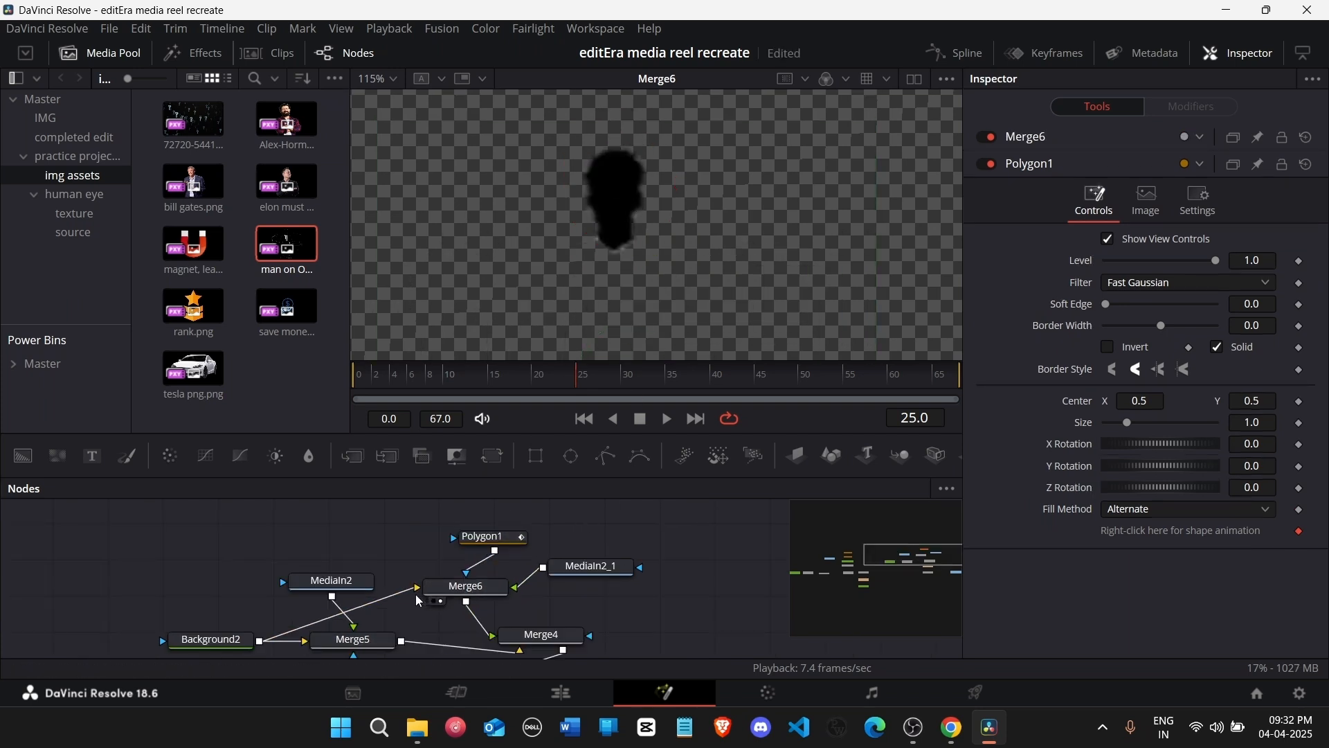
pyautogui.click(506, 539)
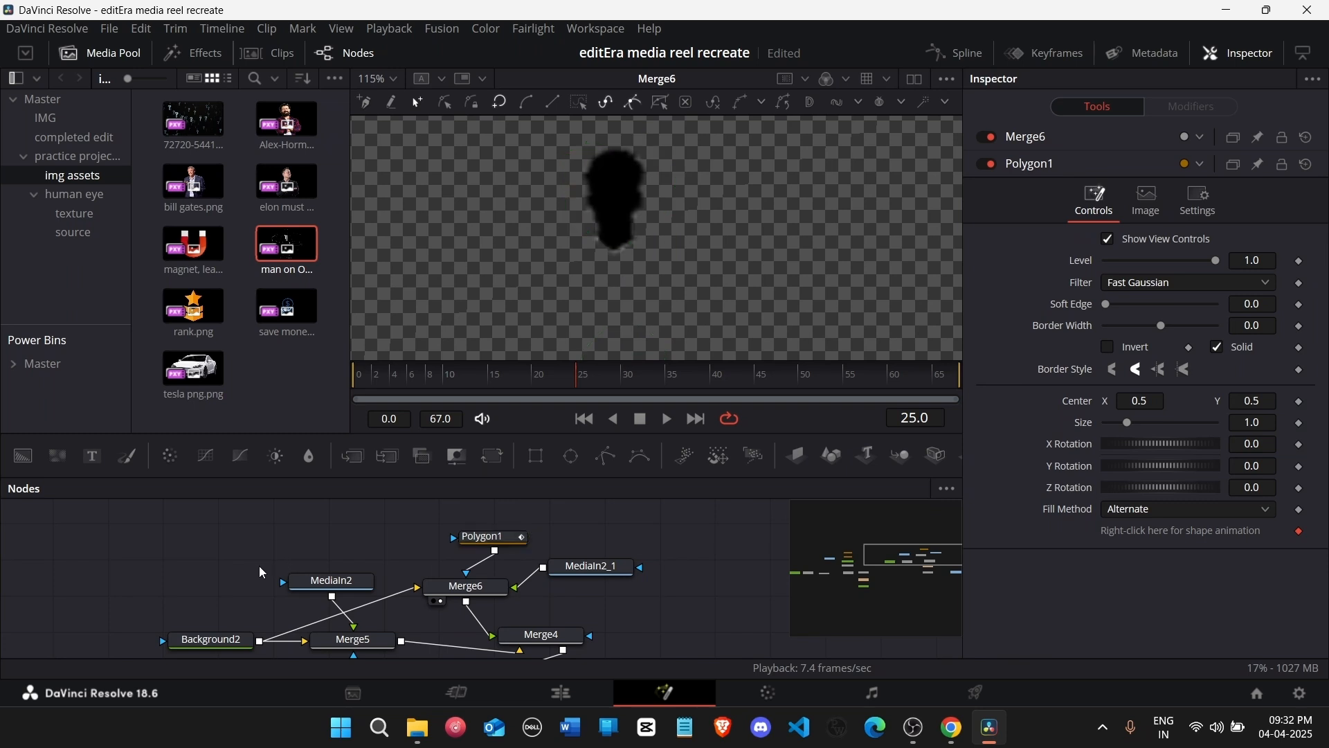
pyautogui.hotkey('ctrl', 'v')
pyautogui.moveTo(270, 549); pyautogui.dragTo(346, 638)
pyautogui.moveTo(248, 547); pyautogui.dragTo(235, 551)
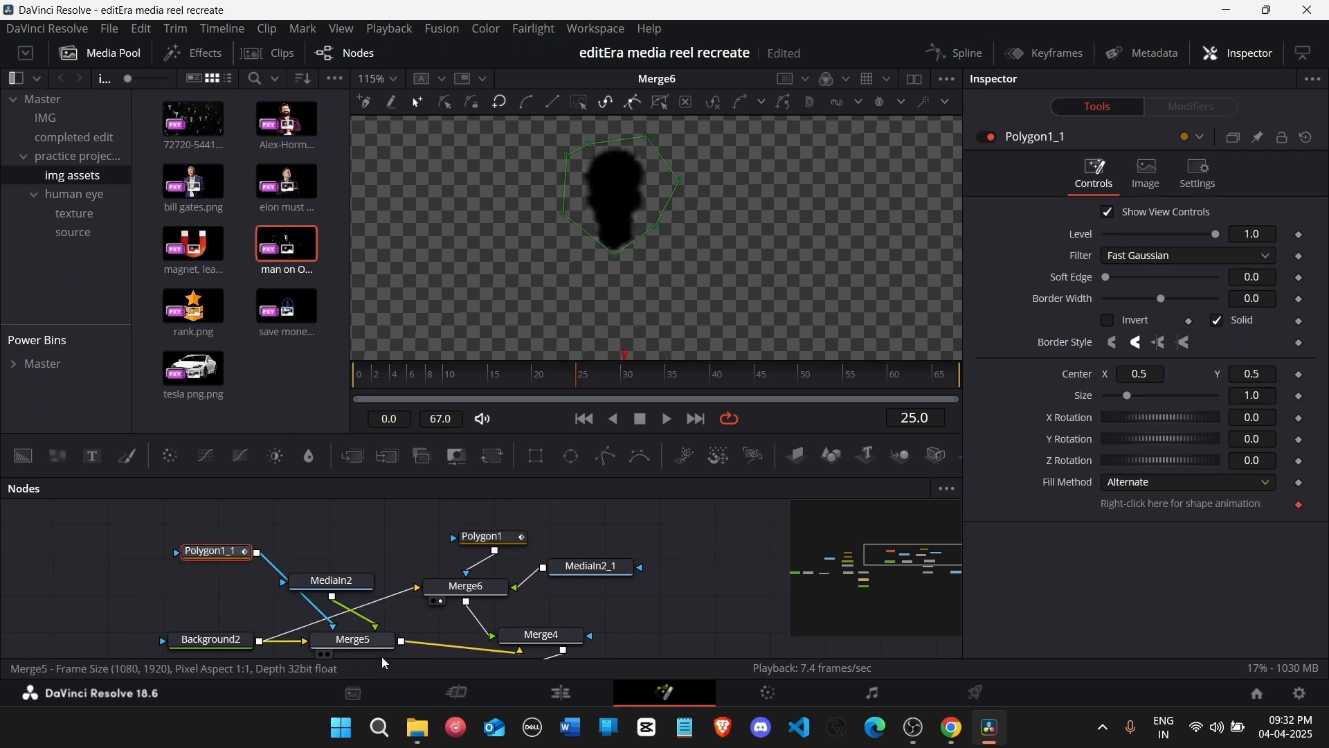
# Step: Show Merge5 in the viewer and invert the Polygon1_1 mask to cut out the head
pyautogui.click(368, 644)
pyautogui.press('2')
pyautogui.click(220, 535)
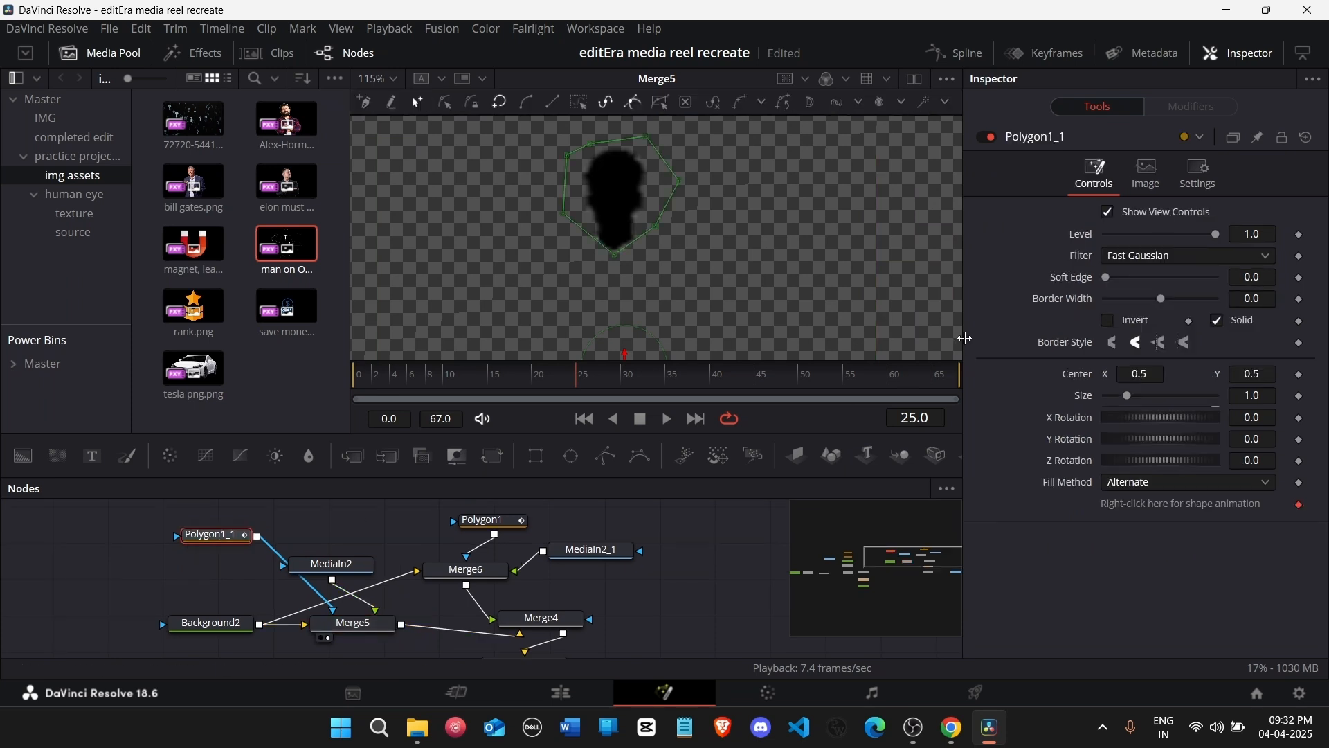
pyautogui.click(1110, 322)
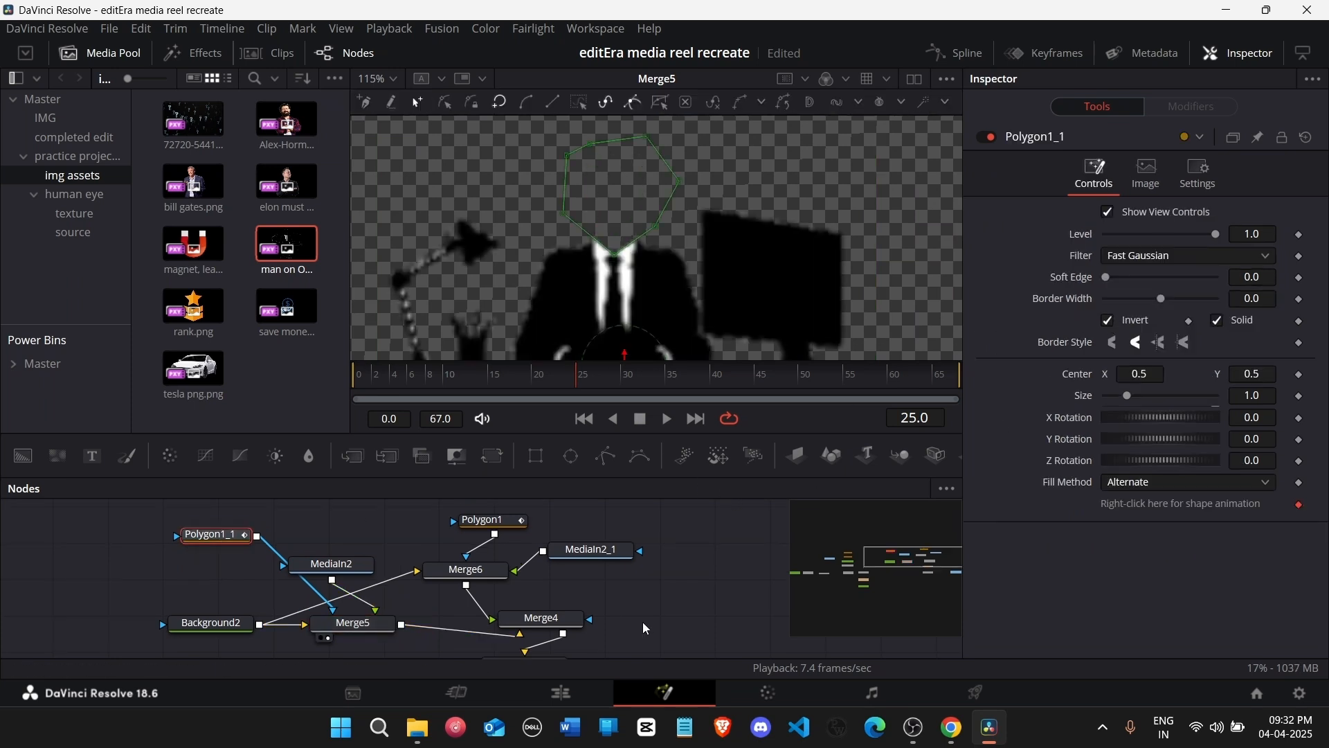
# Step: Show the MediaOut1 output in the viewer to examine the combined head and body on the green card
pyautogui.scroll(-3, 551, 619)
pyautogui.click(554, 573)
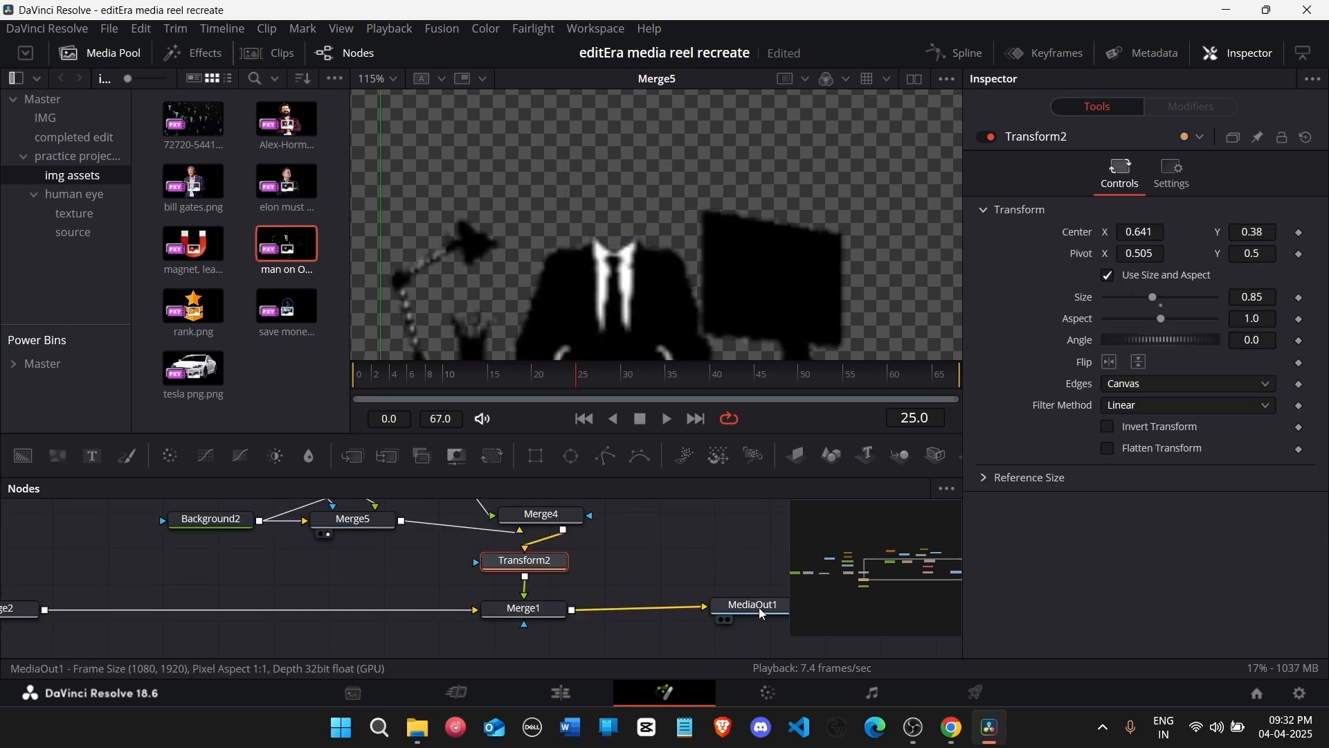
pyautogui.click(756, 606)
pyautogui.press('2')
pyautogui.scroll(-4, 676, 309)
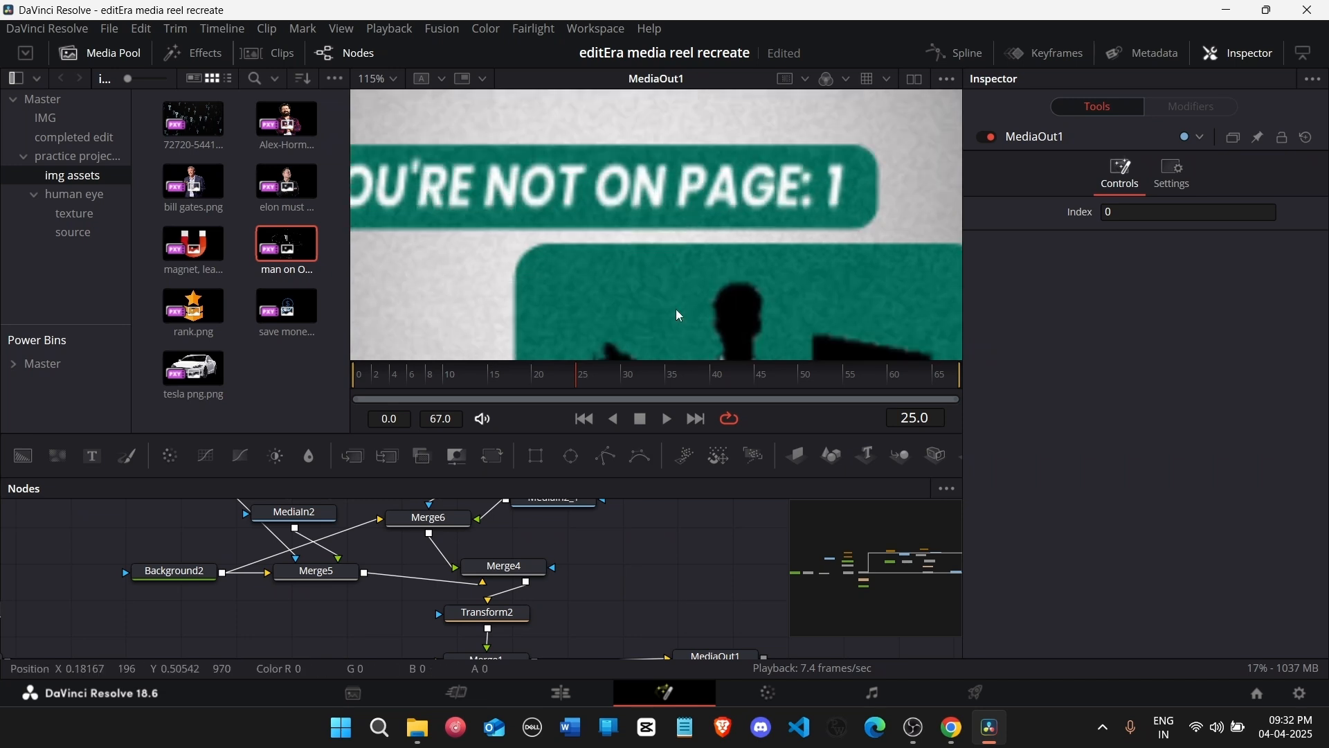
# Step: Rearrange the head layer's nodes around Merge6 and insert a Transform node between Merge6 and Merge4
pyautogui.scroll(1, 605, 542)
pyautogui.moveTo(562, 569); pyautogui.dragTo(650, 569)
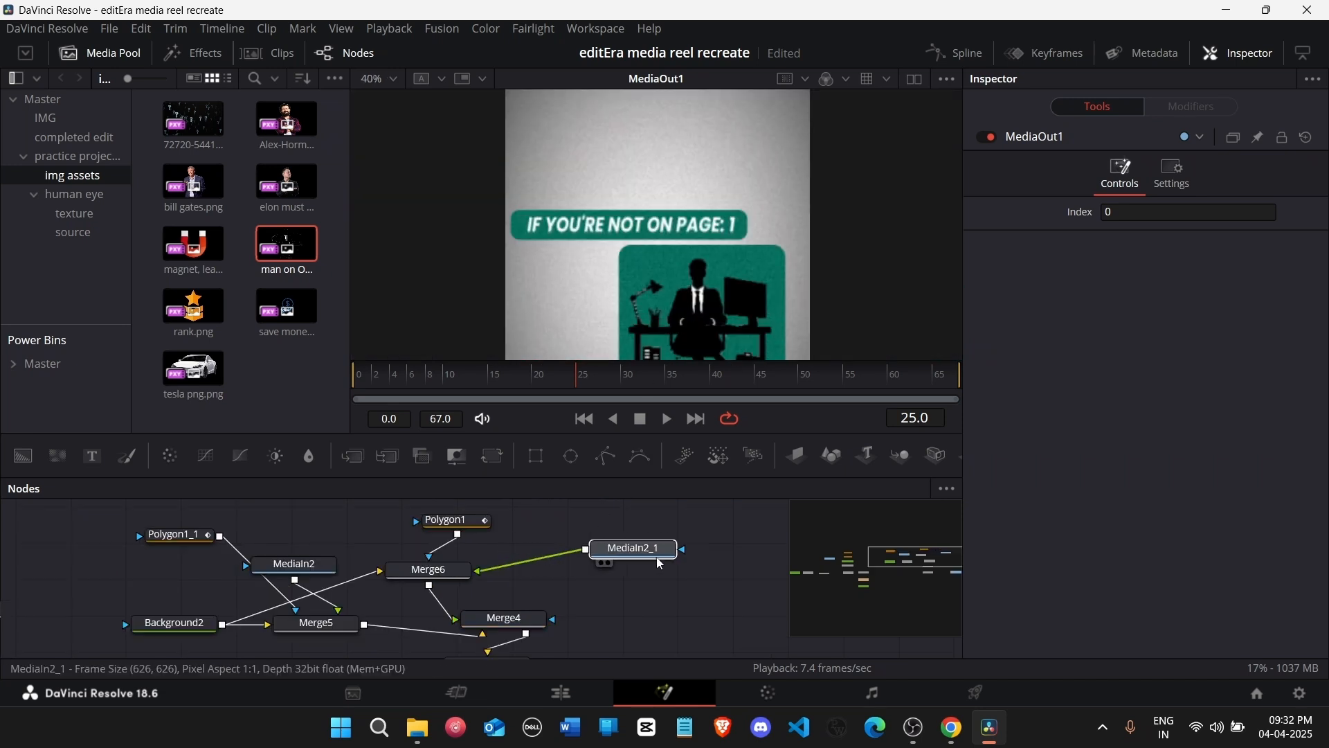
pyautogui.moveTo(458, 573); pyautogui.dragTo(479, 561)
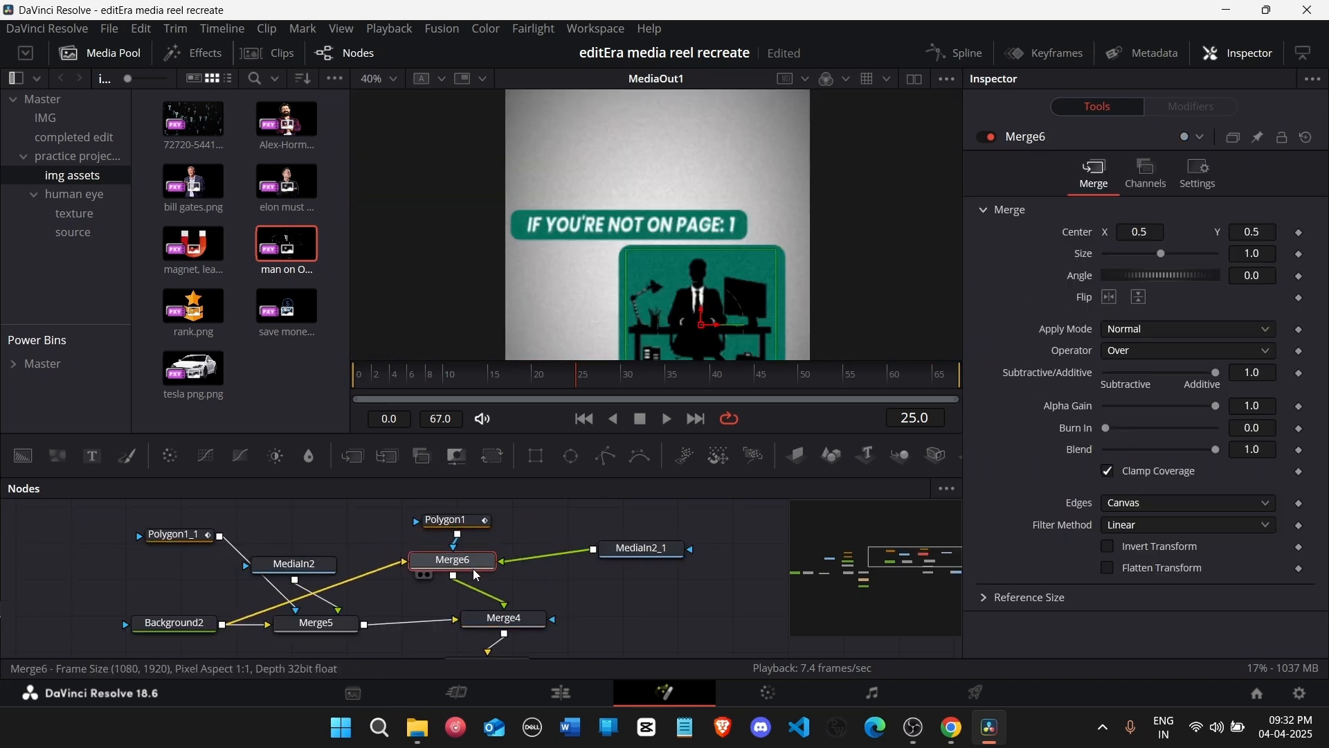
pyautogui.moveTo(417, 508); pyautogui.dragTo(648, 542)
pyautogui.click(696, 544)
pyautogui.moveTo(494, 456); pyautogui.dragTo(528, 581)
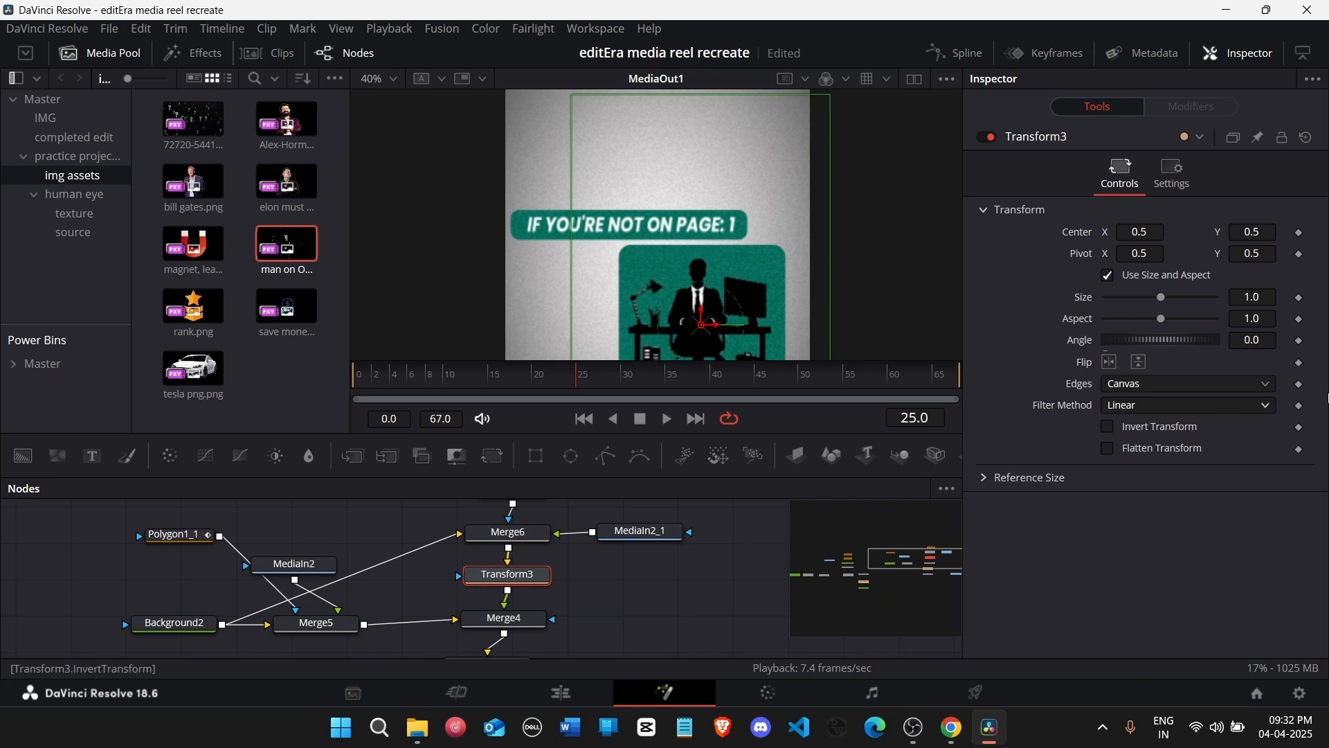
# Step: Set the Transform3 pivot to X 0.488, Y 0.58 at the man's neck, testing the head's rotation and restoring its angle to 0
pyautogui.moveTo(1162, 340)
pyautogui.mouseDown()
pyautogui.moveTo(1180, 340)
pyautogui.moveTo(1137, 340)
pyautogui.mouseUp()
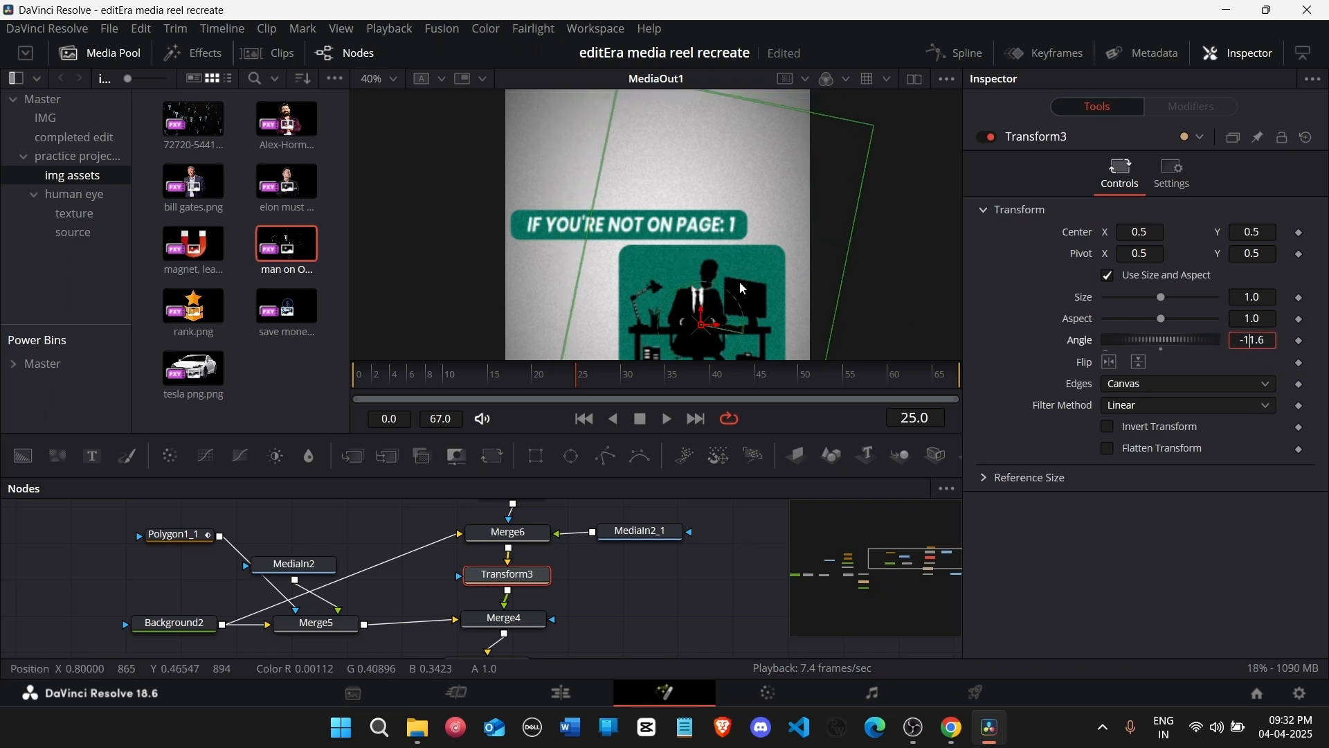
pyautogui.hotkey('ctrl', 'z')
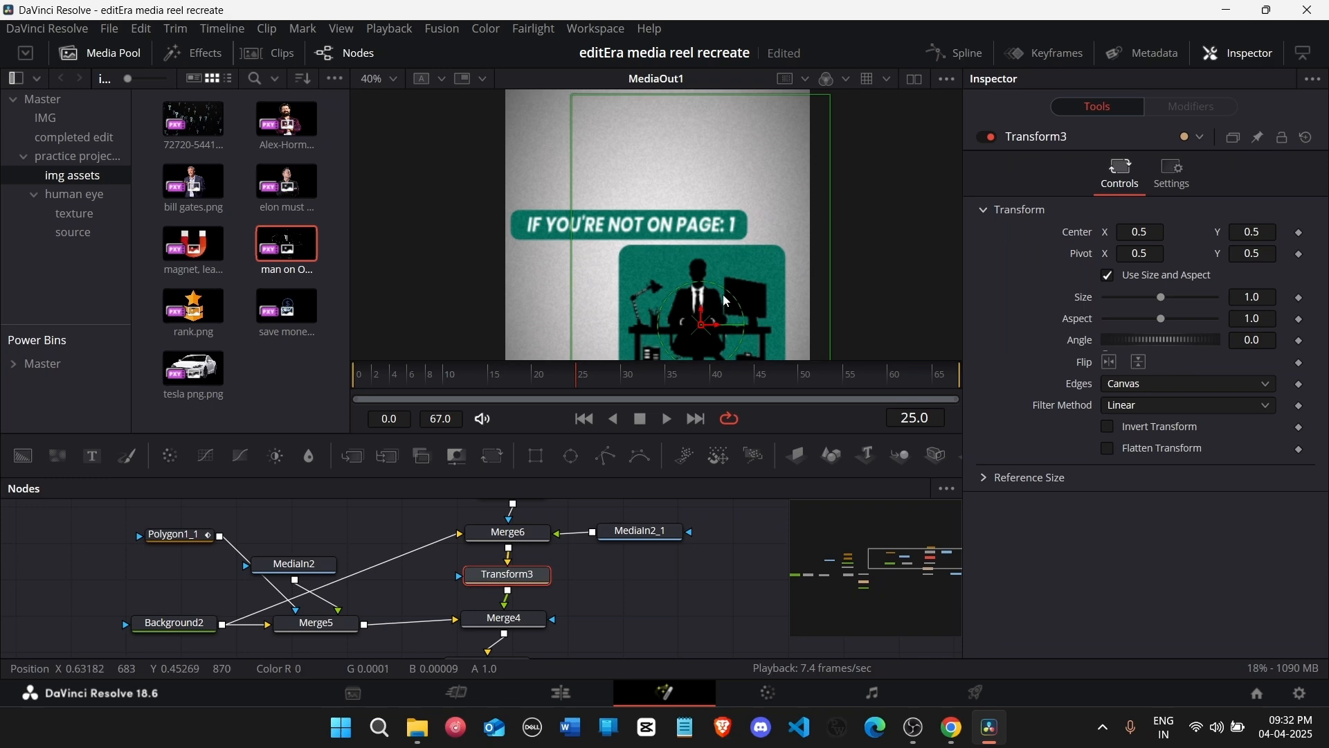
pyautogui.scroll(5, 727, 302)
pyautogui.moveTo(724, 299); pyautogui.dragTo(707, 243)
pyautogui.scroll(2, 673, 304)
pyautogui.scroll(-2, 668, 303)
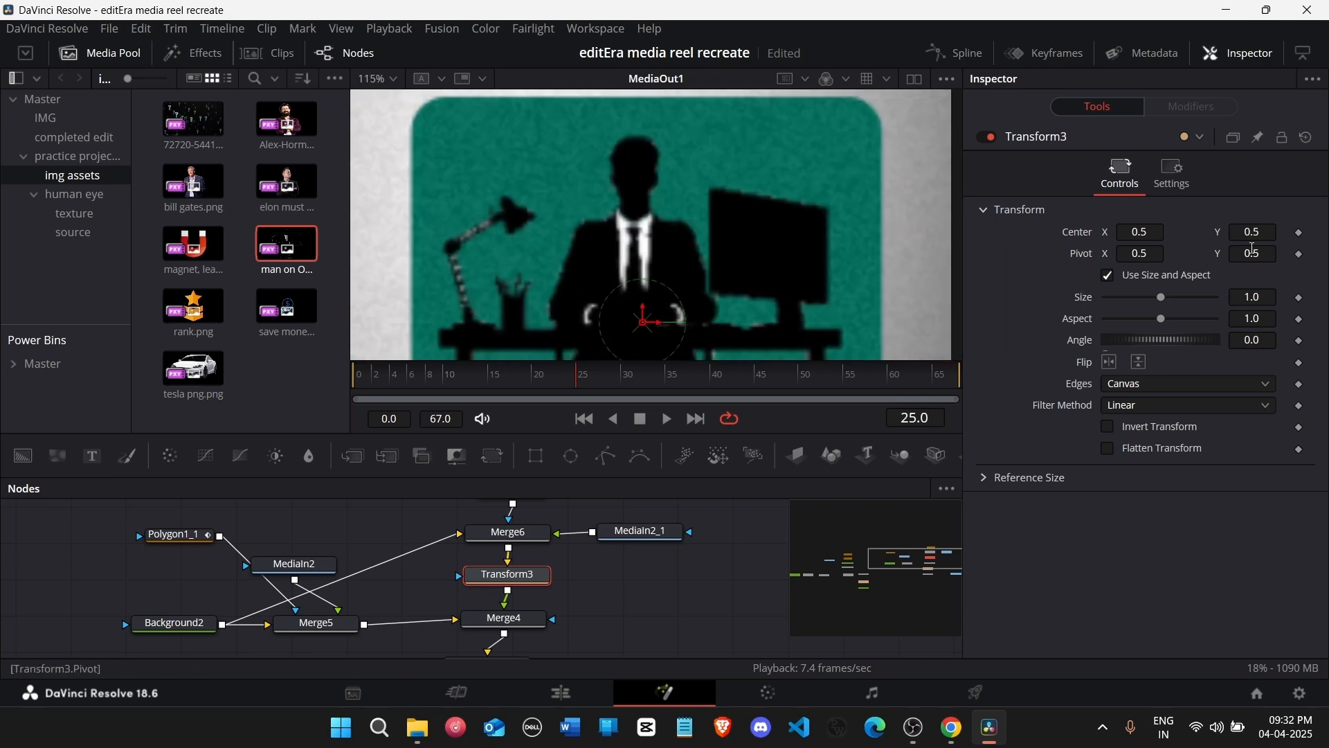
pyautogui.moveTo(1251, 253); pyautogui.dragTo(1253, 254)
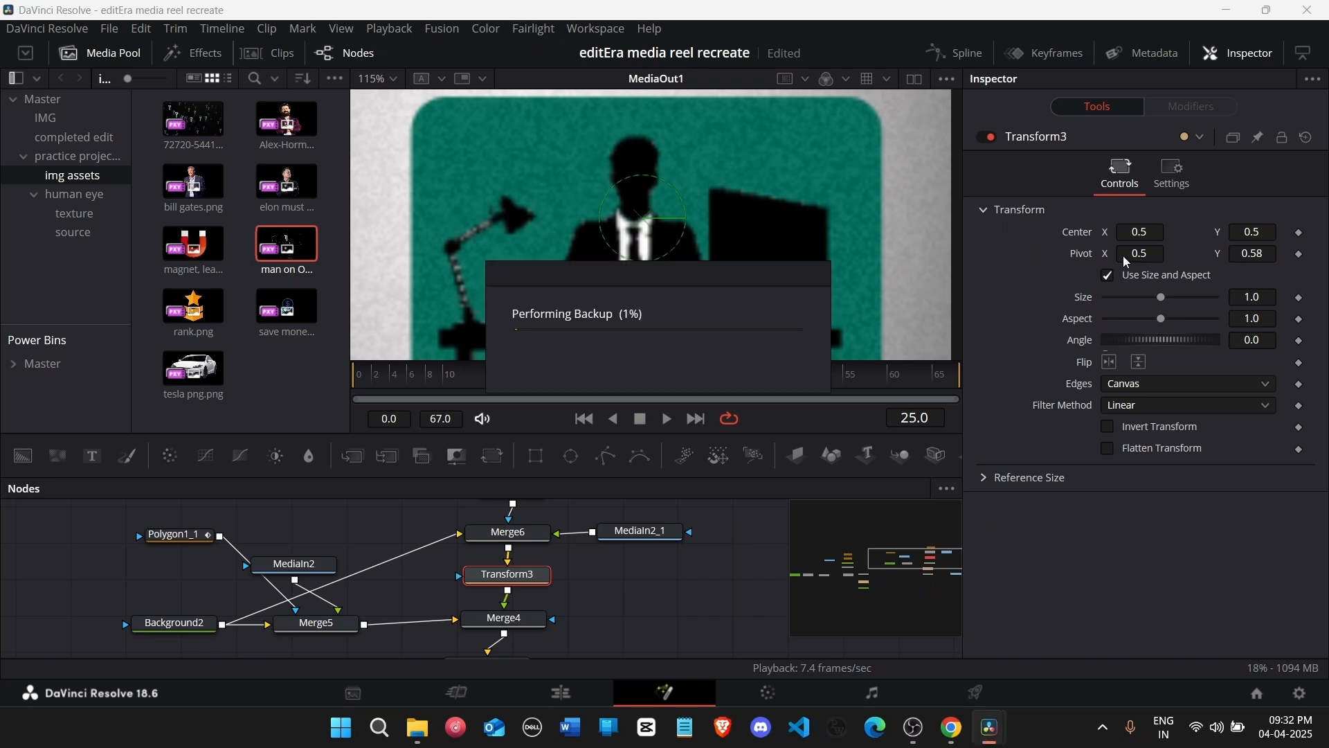
pyautogui.moveTo(1156, 258); pyautogui.dragTo(1149, 257)
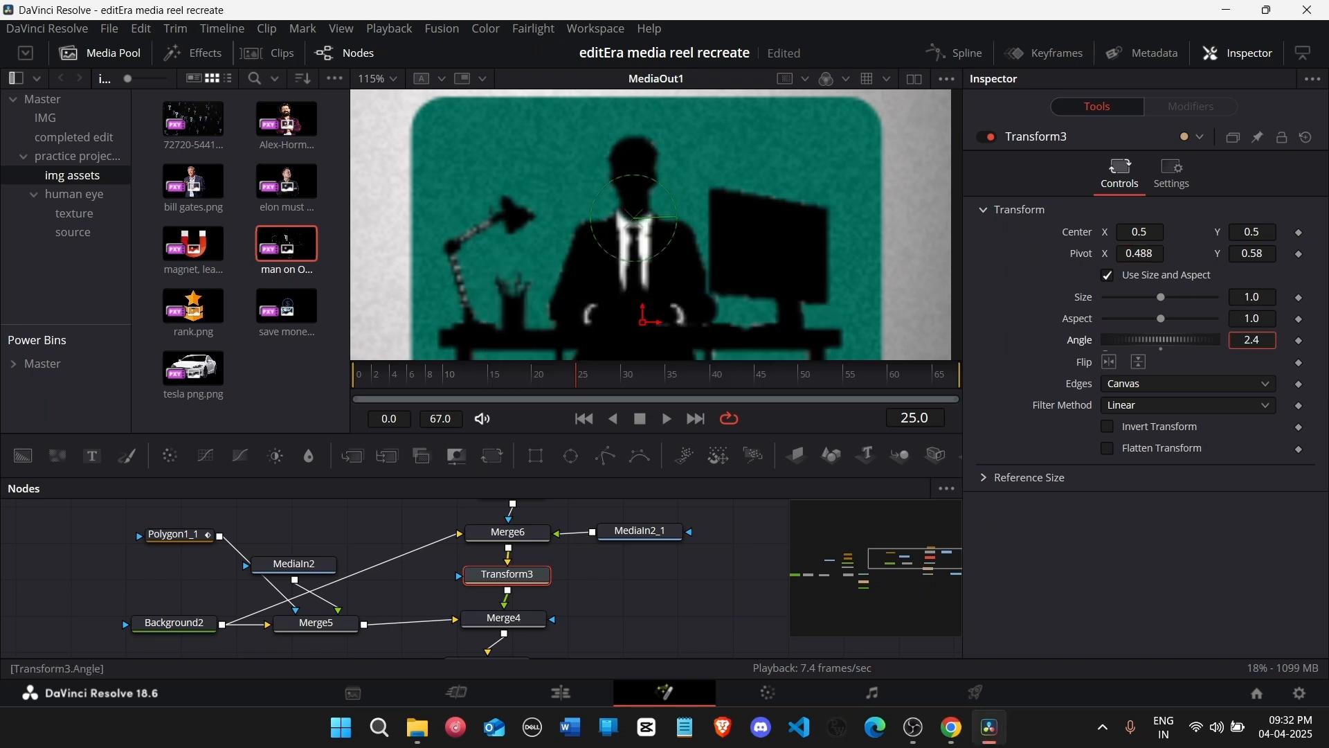
pyautogui.moveTo(1252, 340); pyautogui.dragTo(1182, 340)
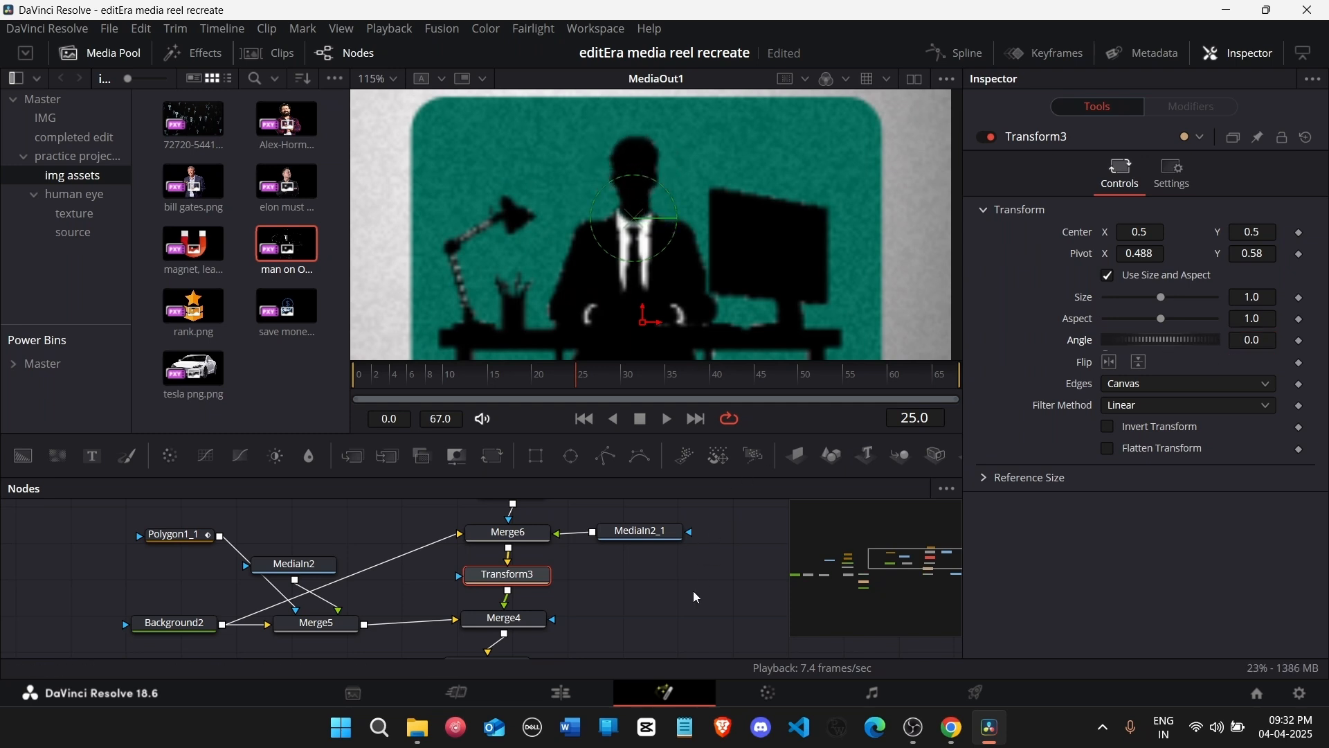
pyautogui.scroll(-3, 697, 285)
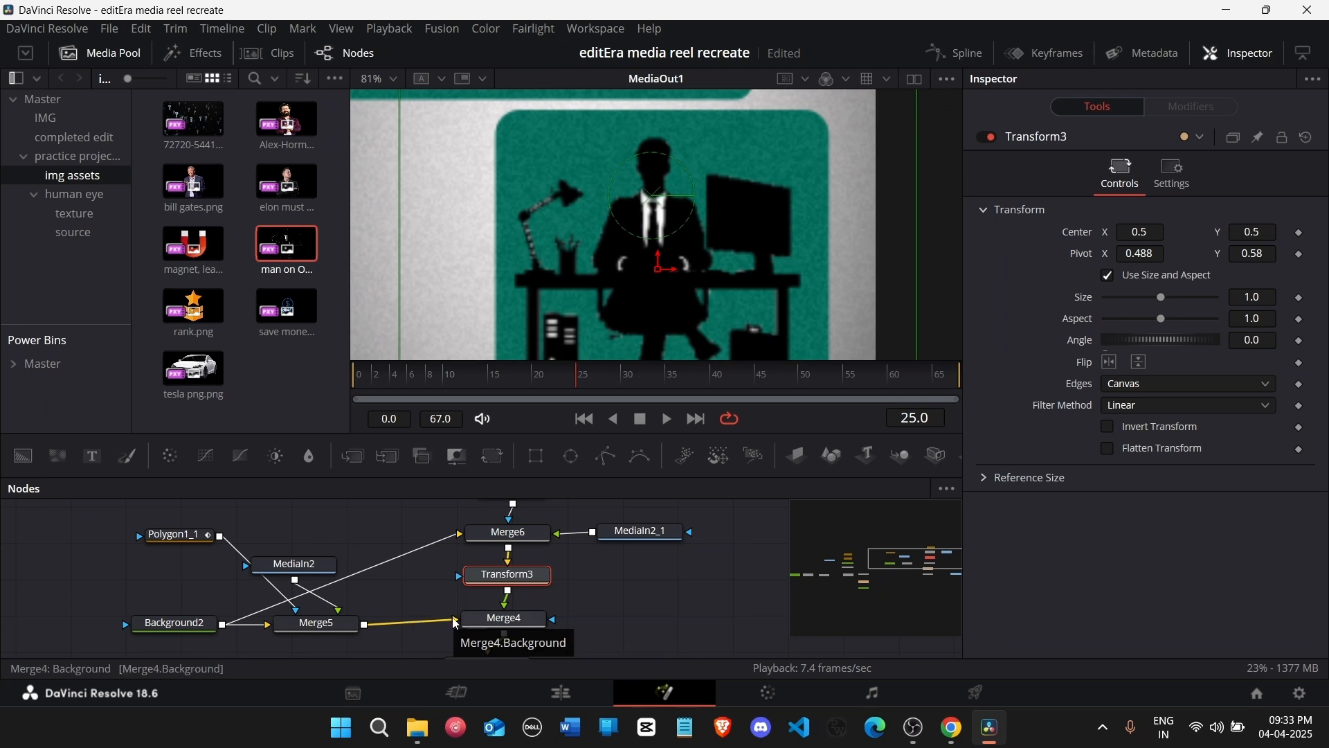
pyautogui.moveTo(473, 618); pyautogui.dragTo(508, 617)
pyautogui.click(554, 581)
pyautogui.click(544, 576)
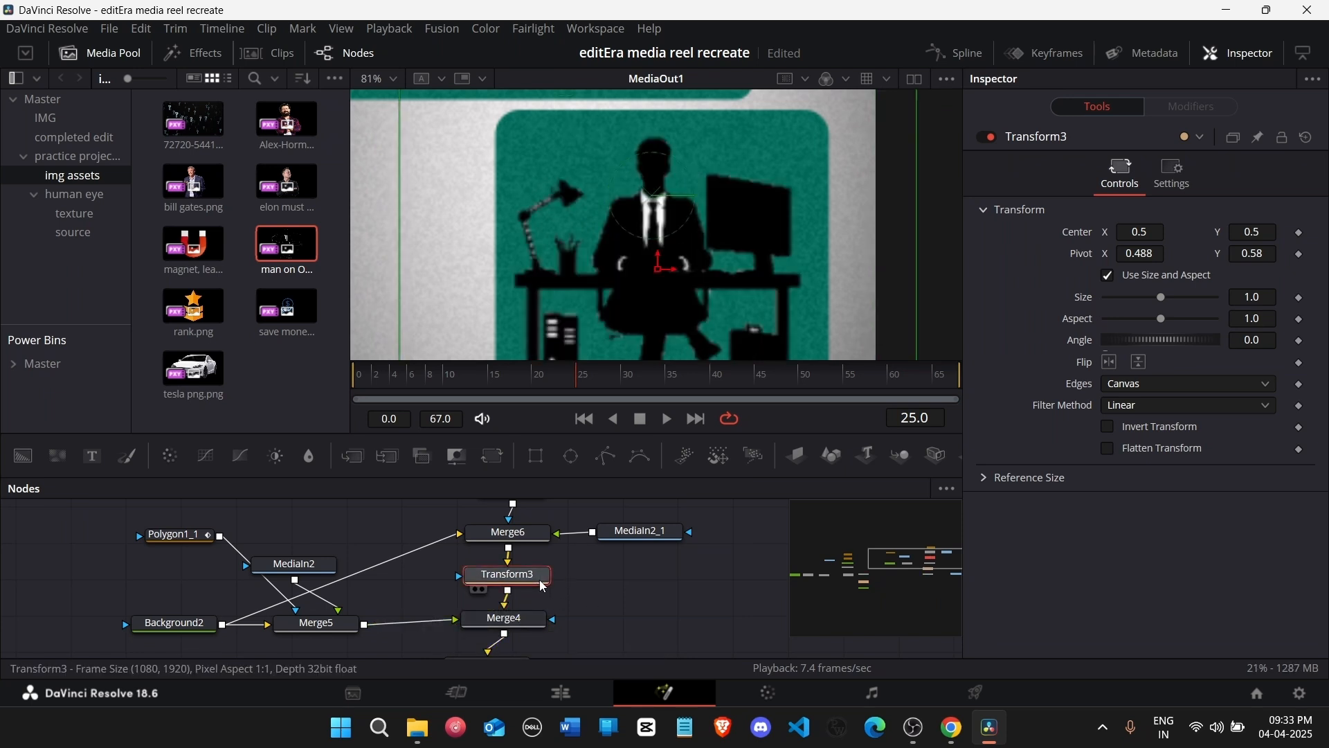
# Step: Set the Polygon1 head mask to a border width of 0.0215 and a soft edge of 0.0046
pyautogui.scroll(2, 558, 543)
pyautogui.click(532, 548)
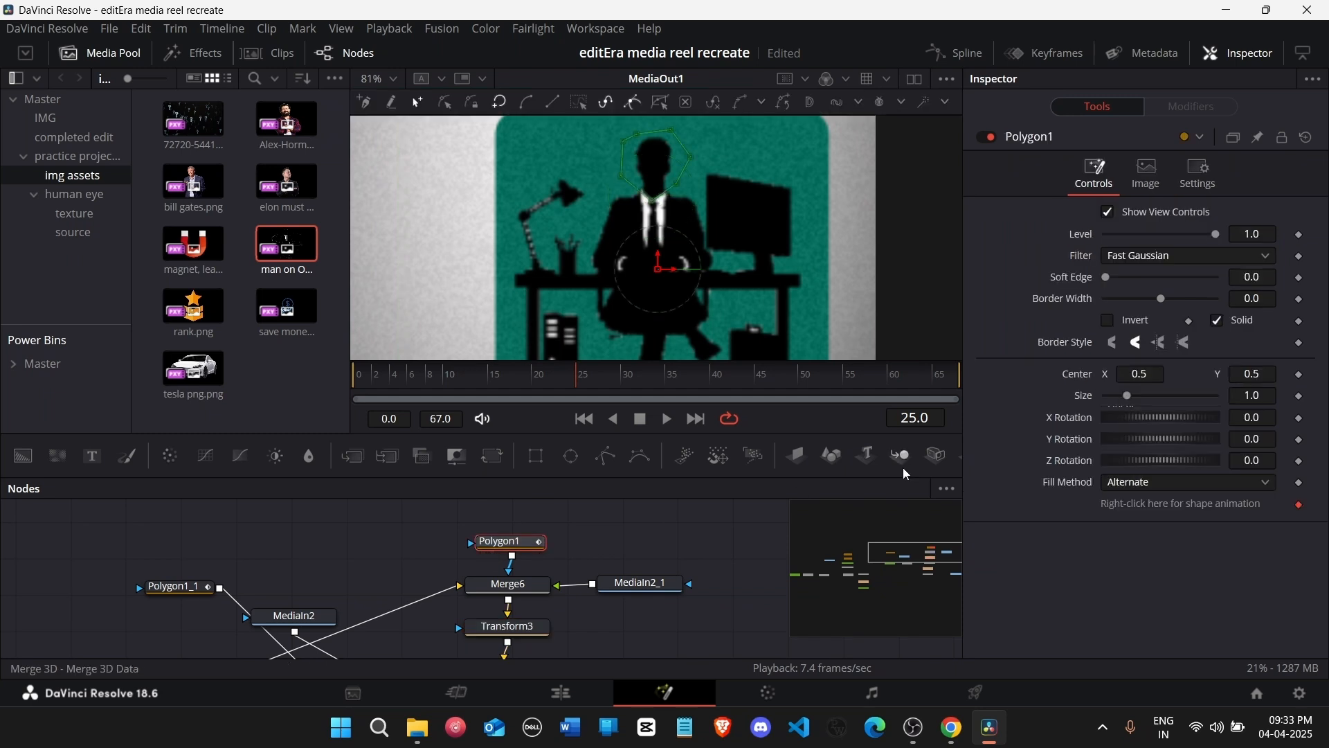
pyautogui.click(1239, 301)
pyautogui.write('0.0165')
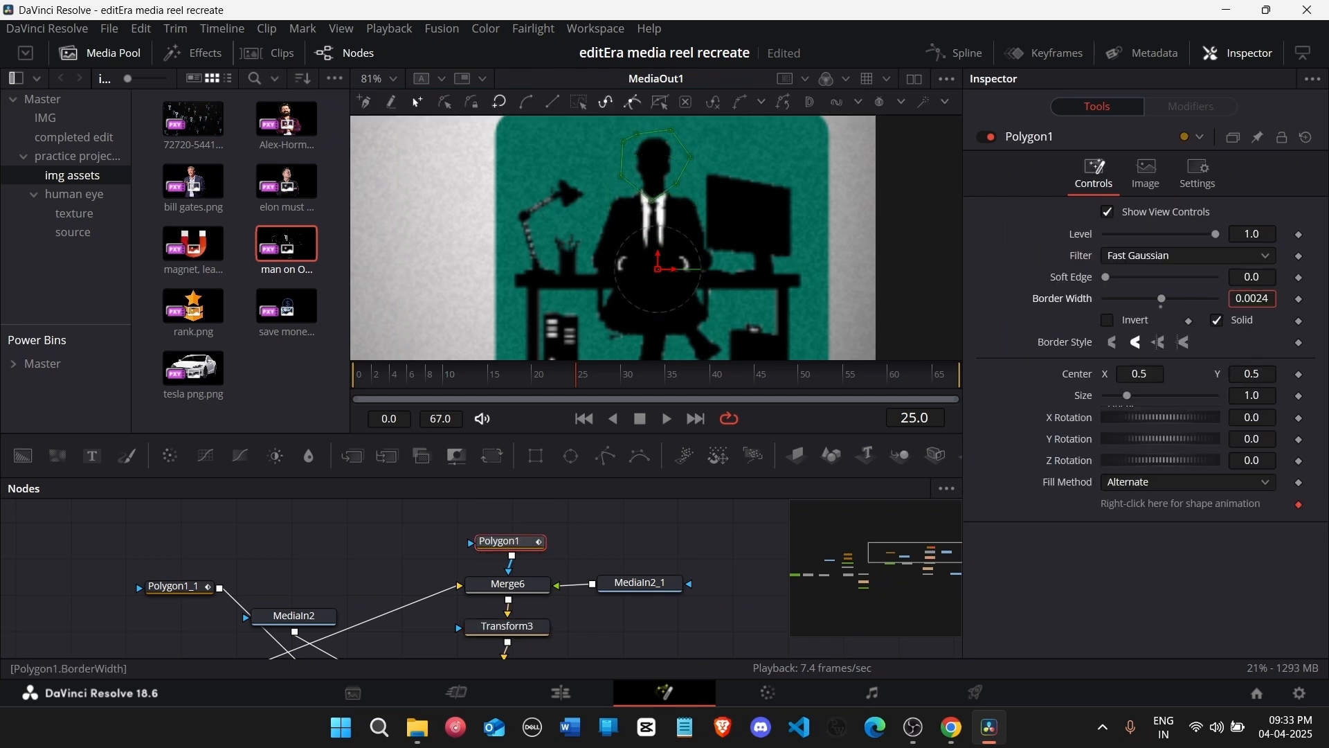
pyautogui.press('Return')
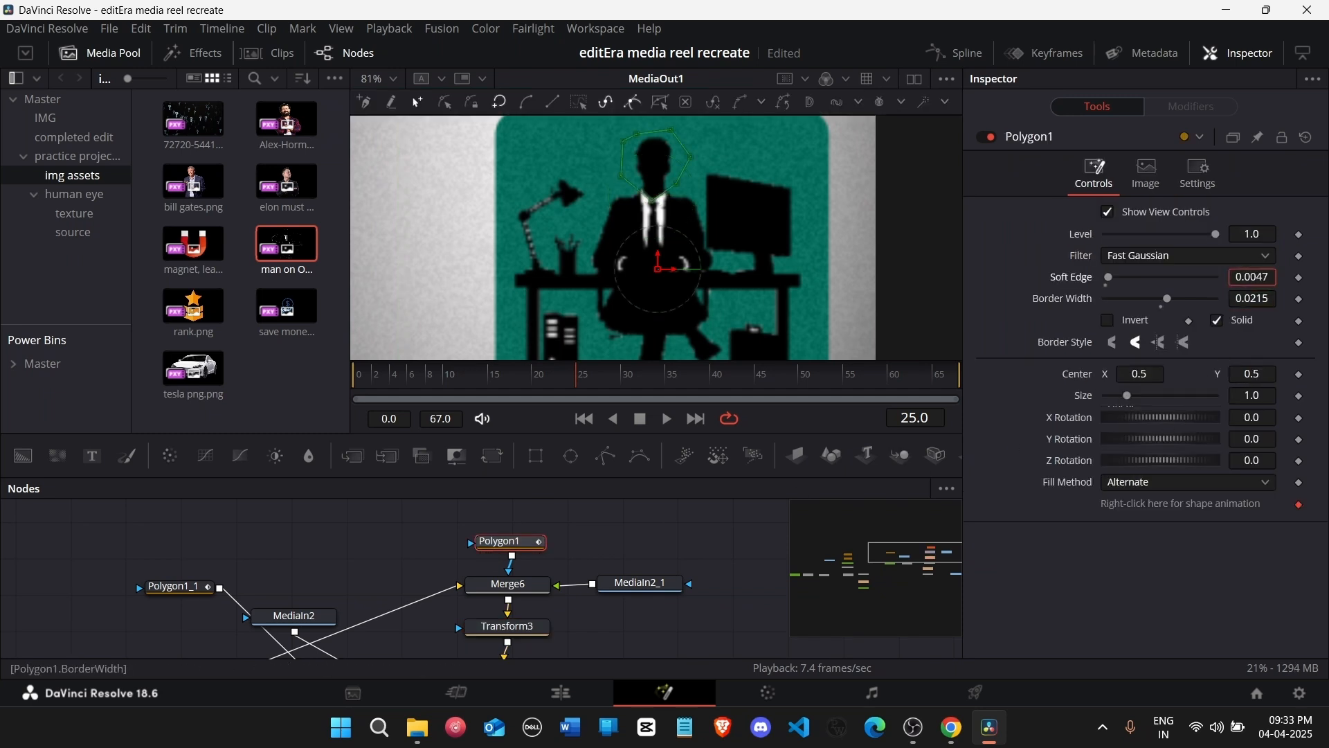
pyautogui.click(597, 562)
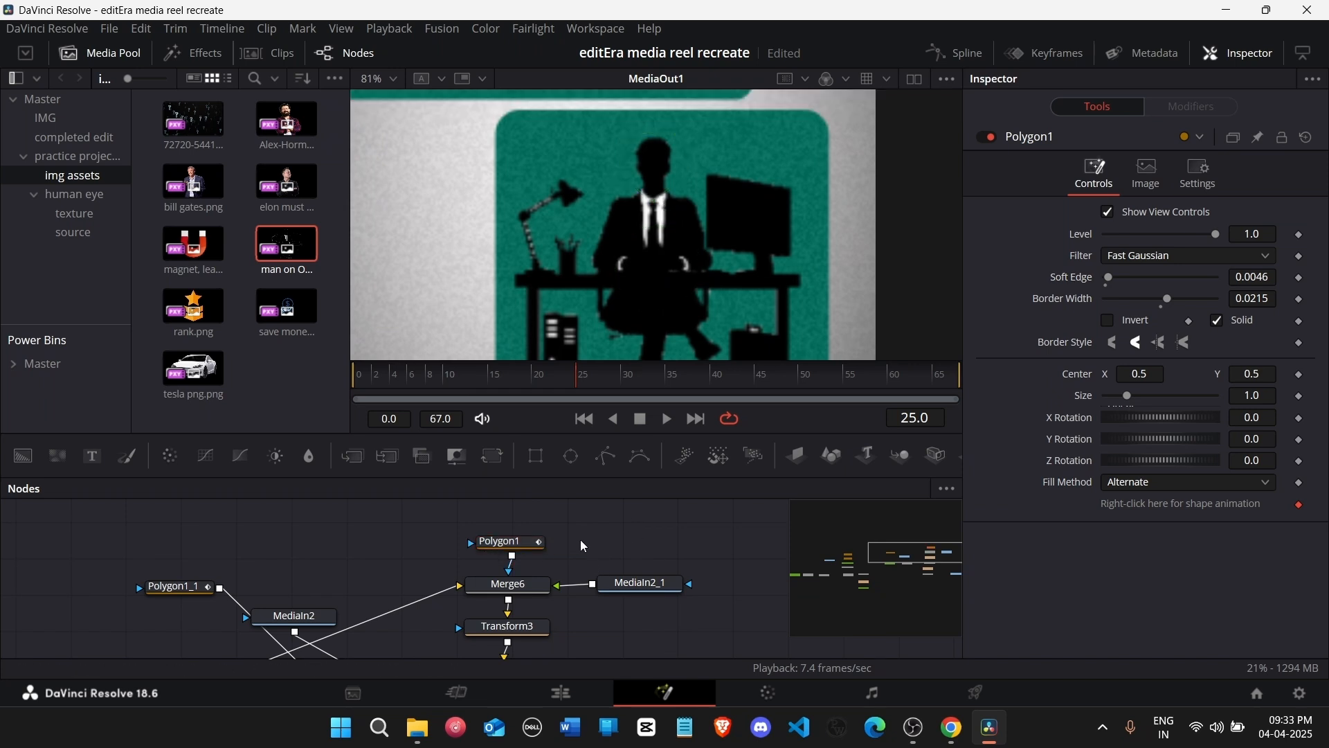
# Step: Set the Transform3 angle to -6 at frame 0 and keyframe it to start the head's tilt animation
pyautogui.click(538, 633)
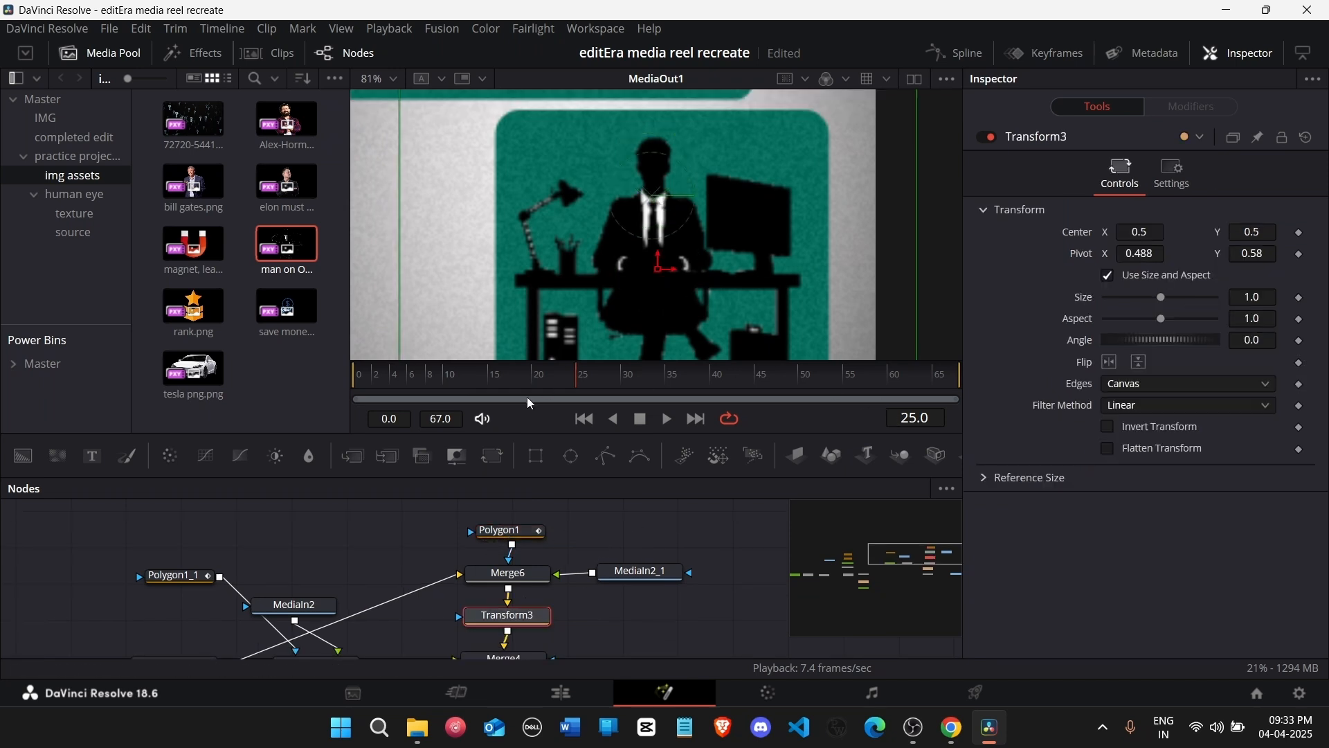
pyautogui.moveTo(391, 390); pyautogui.dragTo(363, 396)
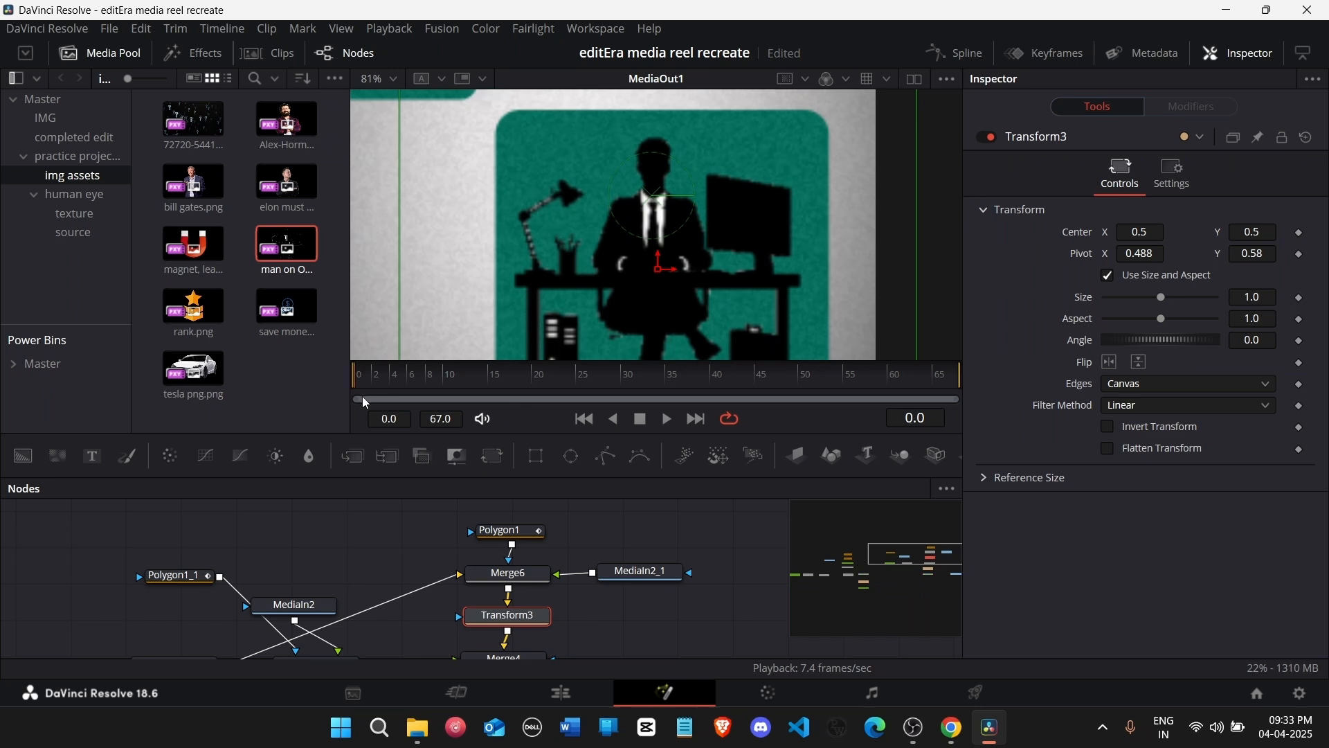
pyautogui.moveTo(1265, 346); pyautogui.dragTo(1239, 346)
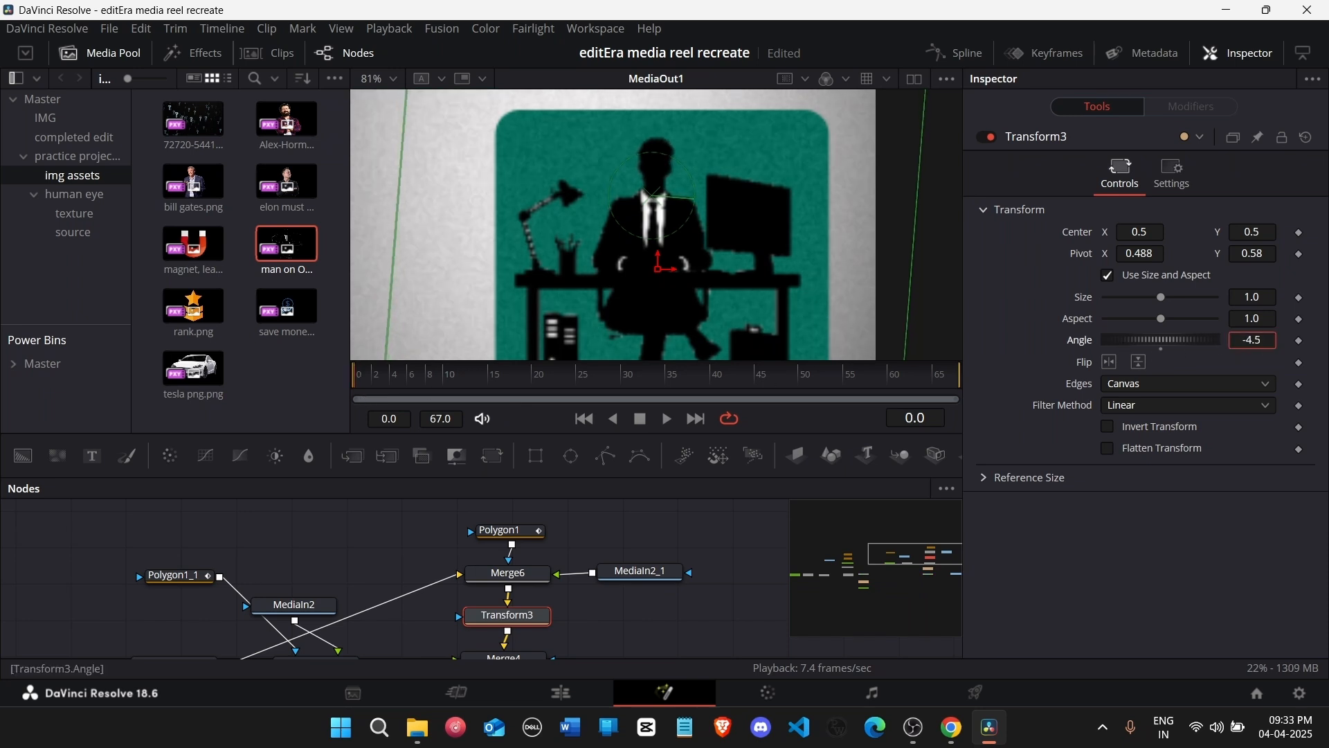
pyautogui.write('6')
pyautogui.press('Tab')
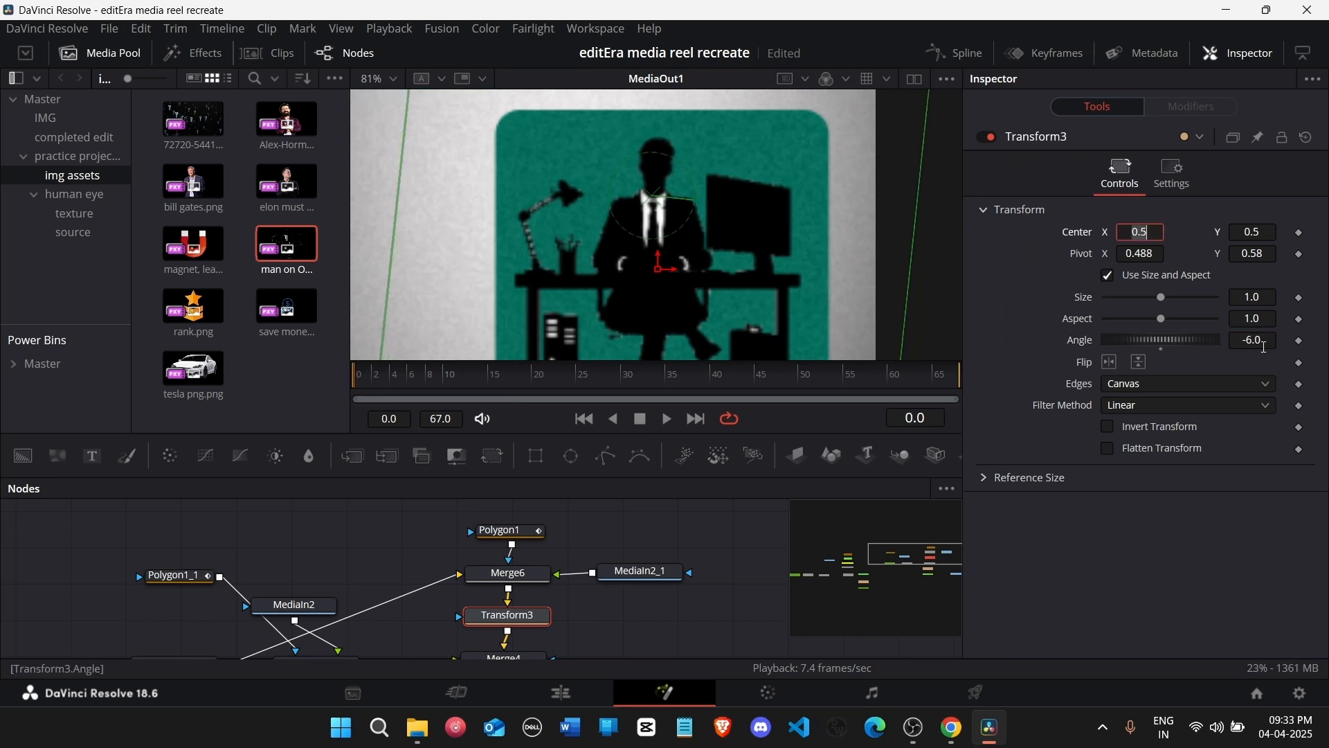
pyautogui.click(1300, 340)
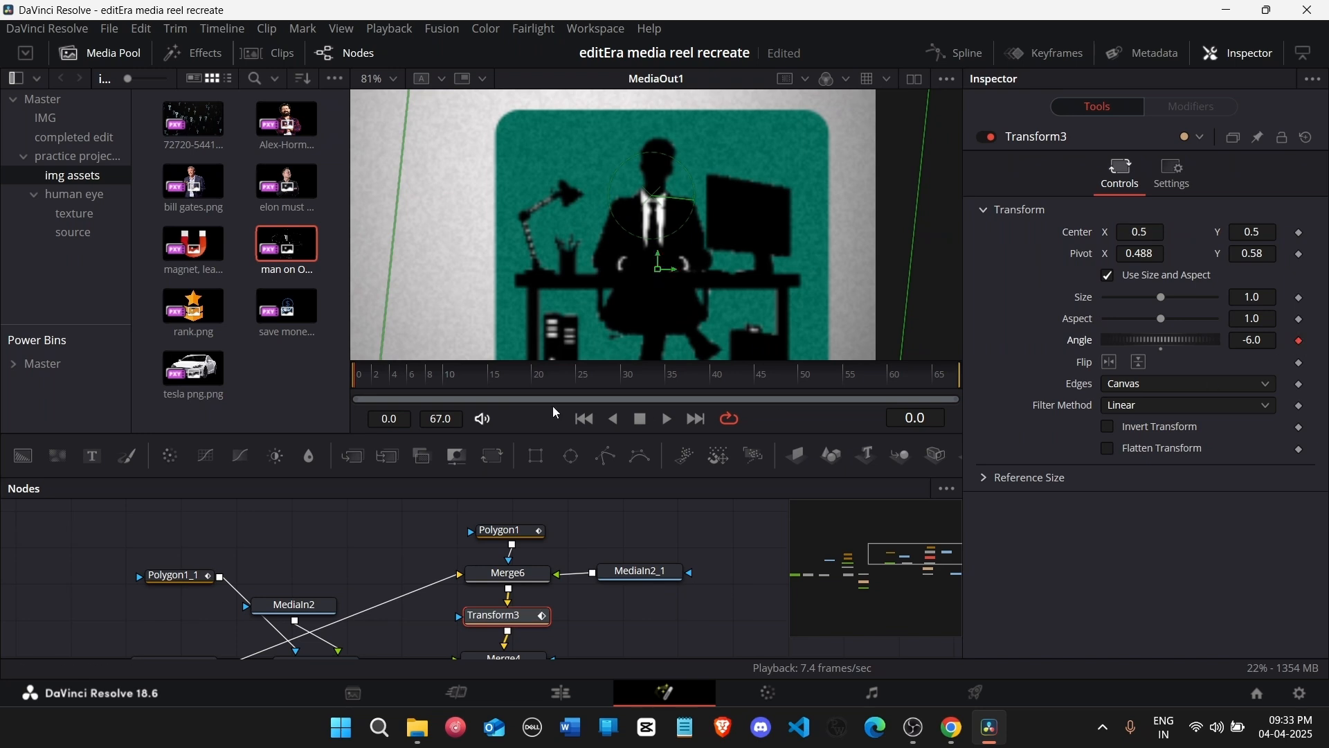
# Step: Keyframe the Transform3 angle at 3 on frame 15 and at -4 on frame 30
pyautogui.click(496, 377)
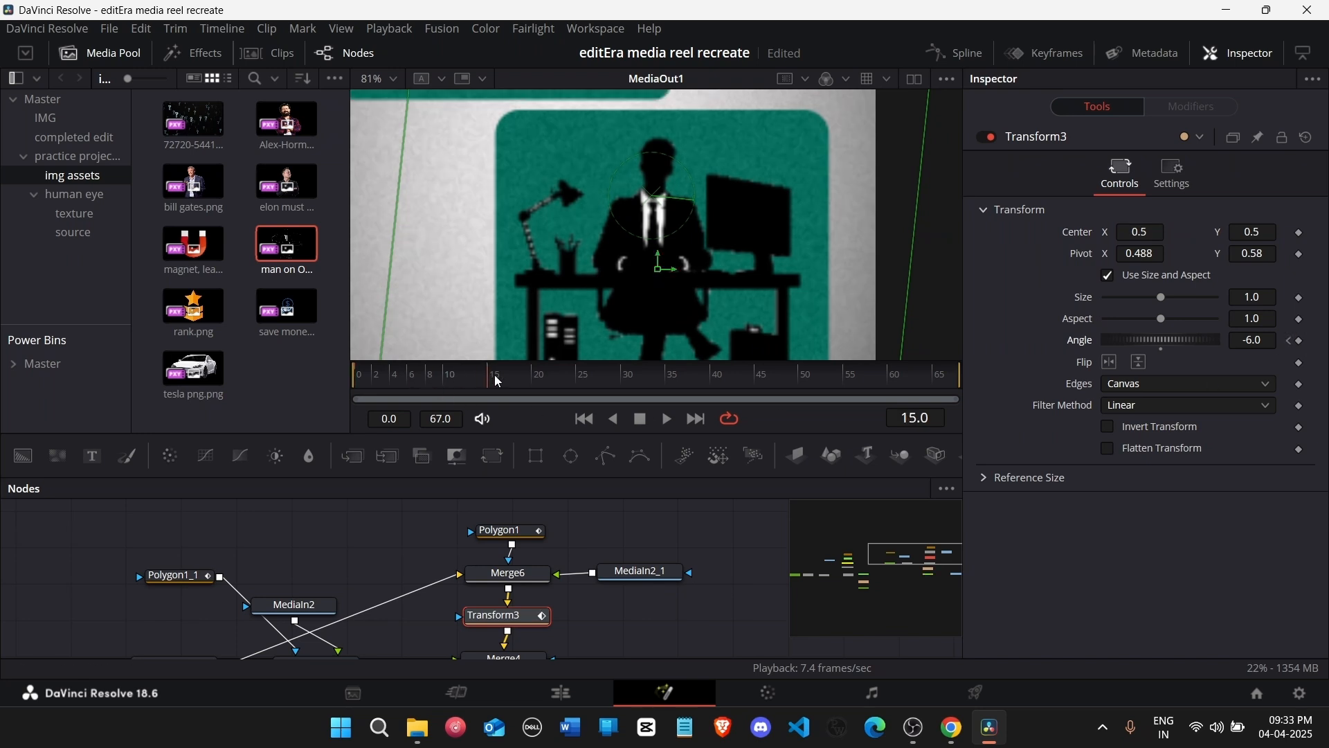
pyautogui.click(1268, 337)
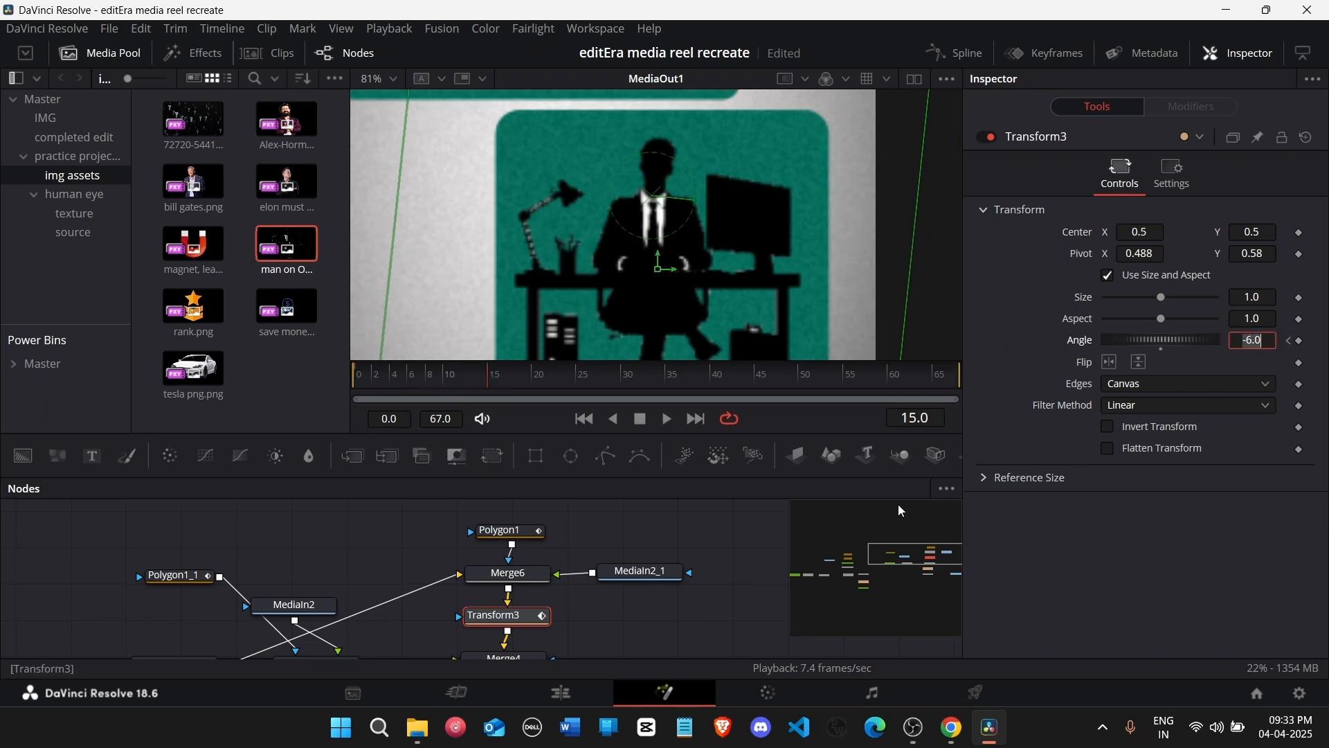
pyautogui.write('3')
pyautogui.press('Return')
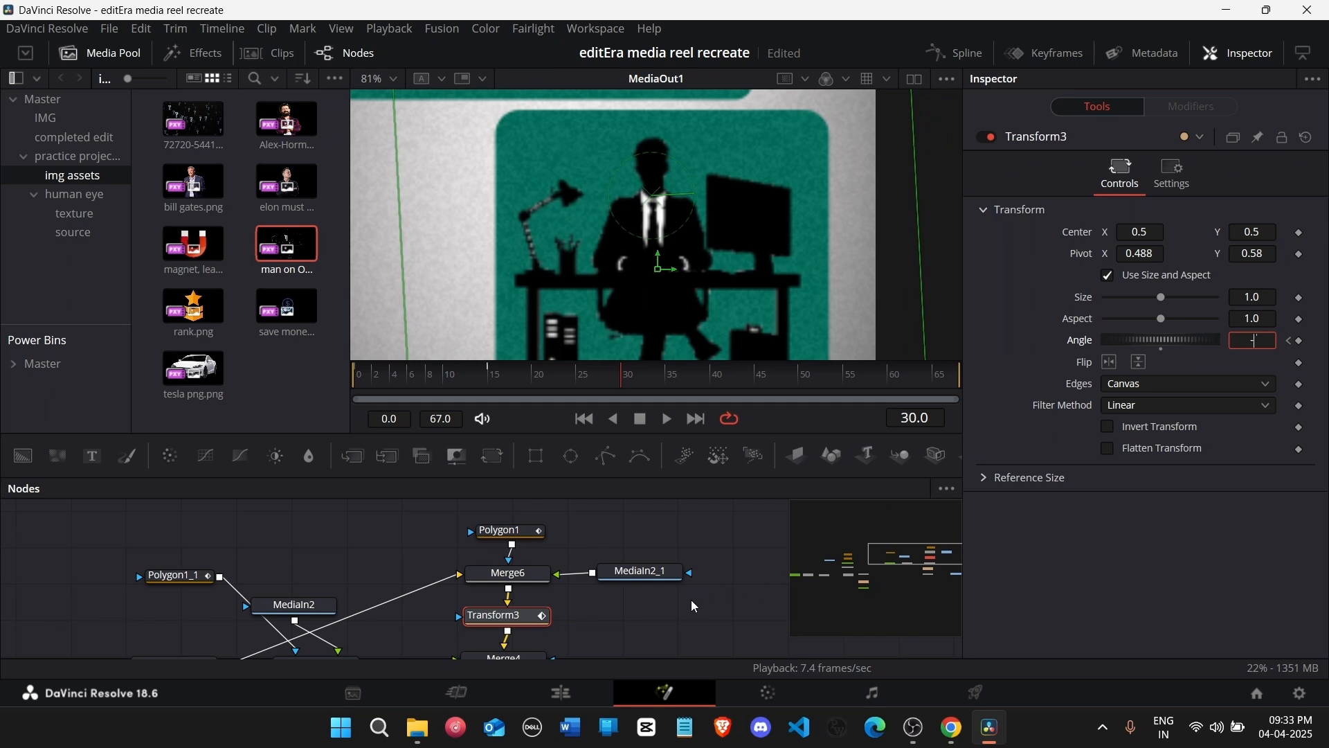
pyautogui.press('Return')
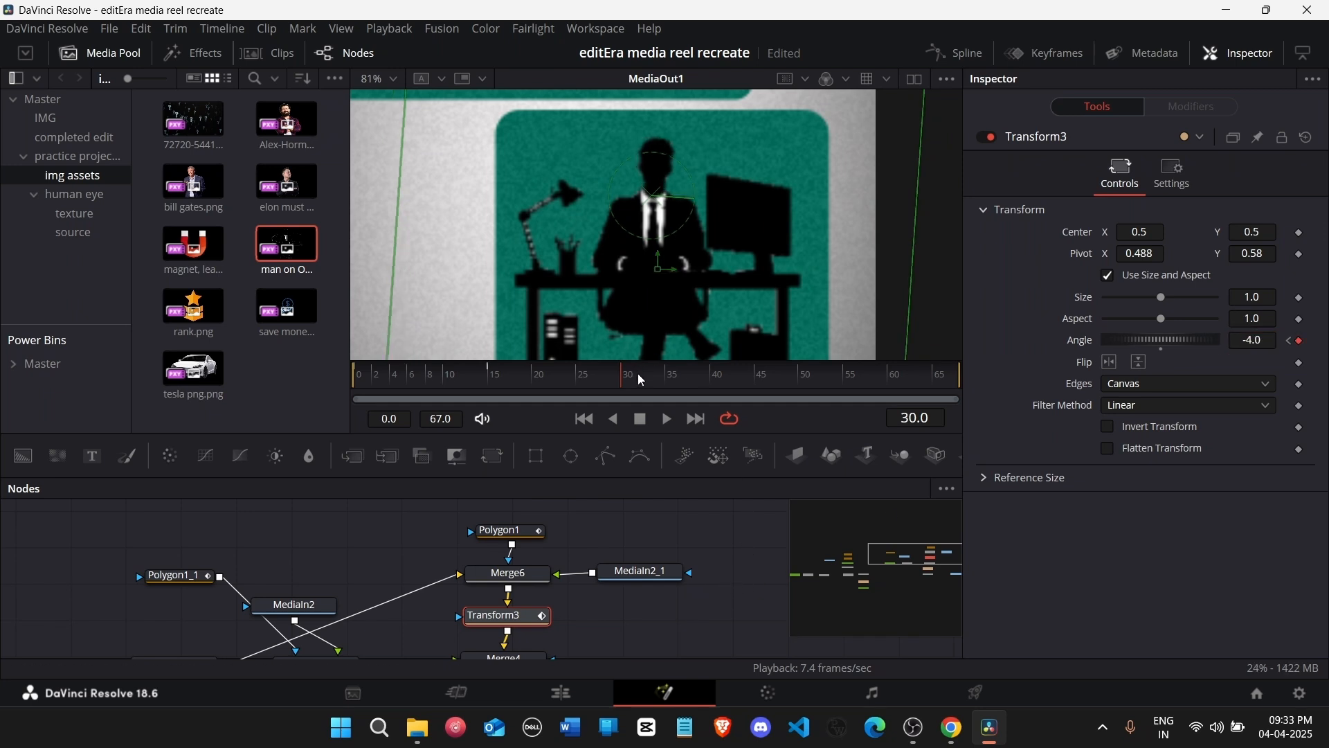
# Step: Keyframe the Transform3 angle at 6 on frame 45
pyautogui.click(641, 375)
pyautogui.moveTo(649, 377); pyautogui.dragTo(725, 399)
pyautogui.write('6')
pyautogui.press('Return')
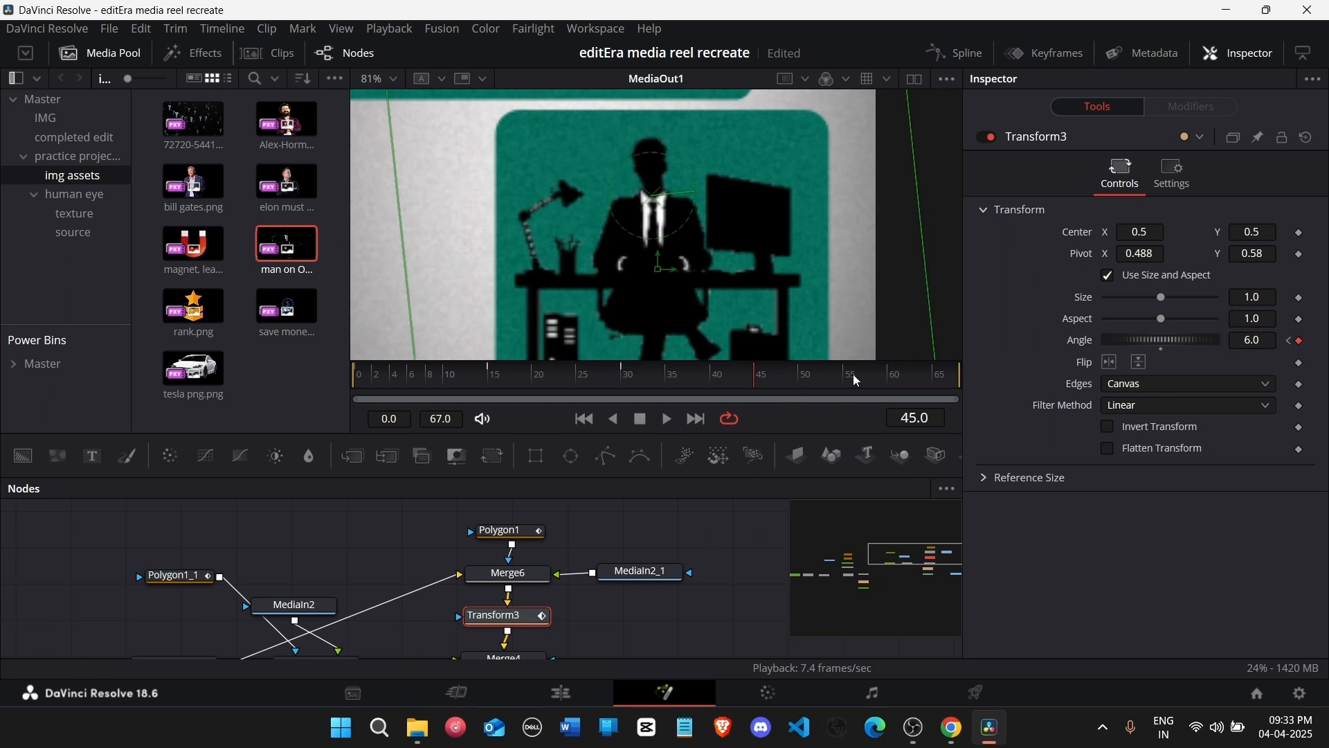
# Step: Keyframe the Transform3 angle at 0 on frame 60 and at 2 on frame 67
pyautogui.click(890, 380)
pyautogui.write('0')
pyautogui.press('Return')
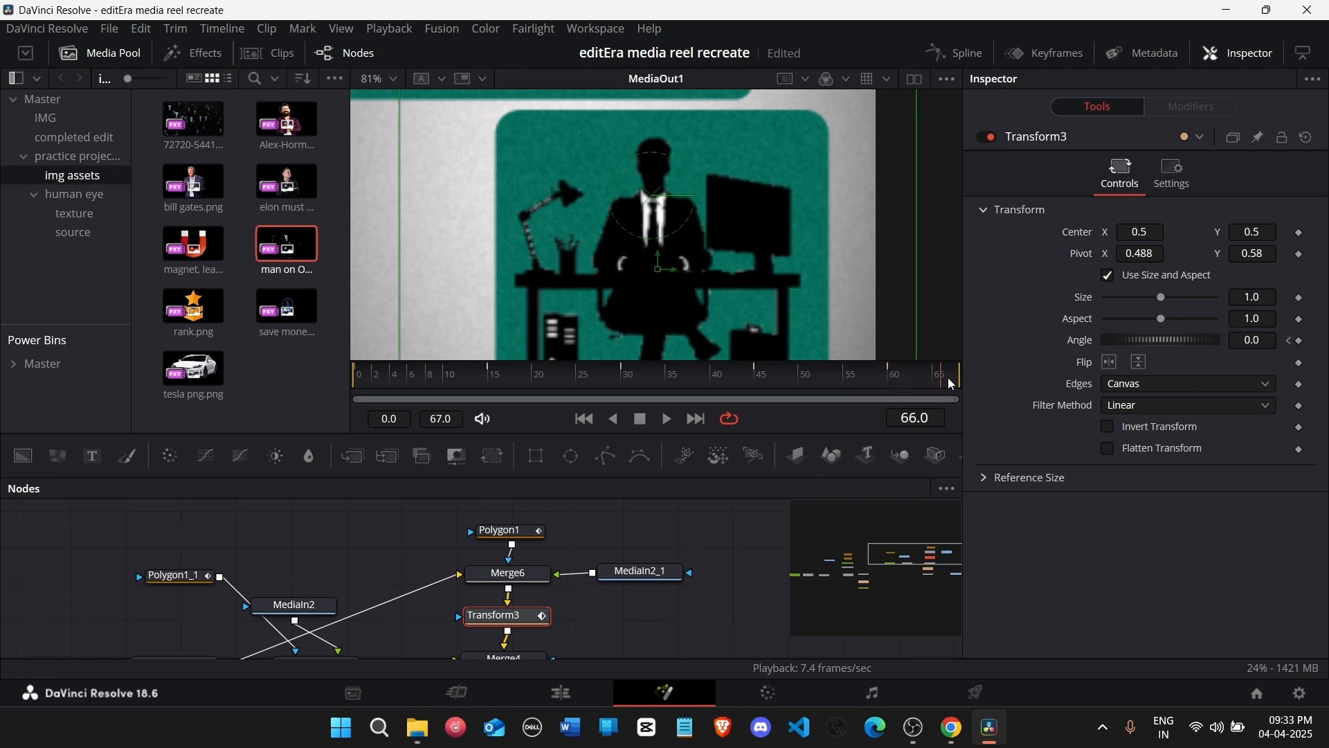
pyautogui.click(948, 376)
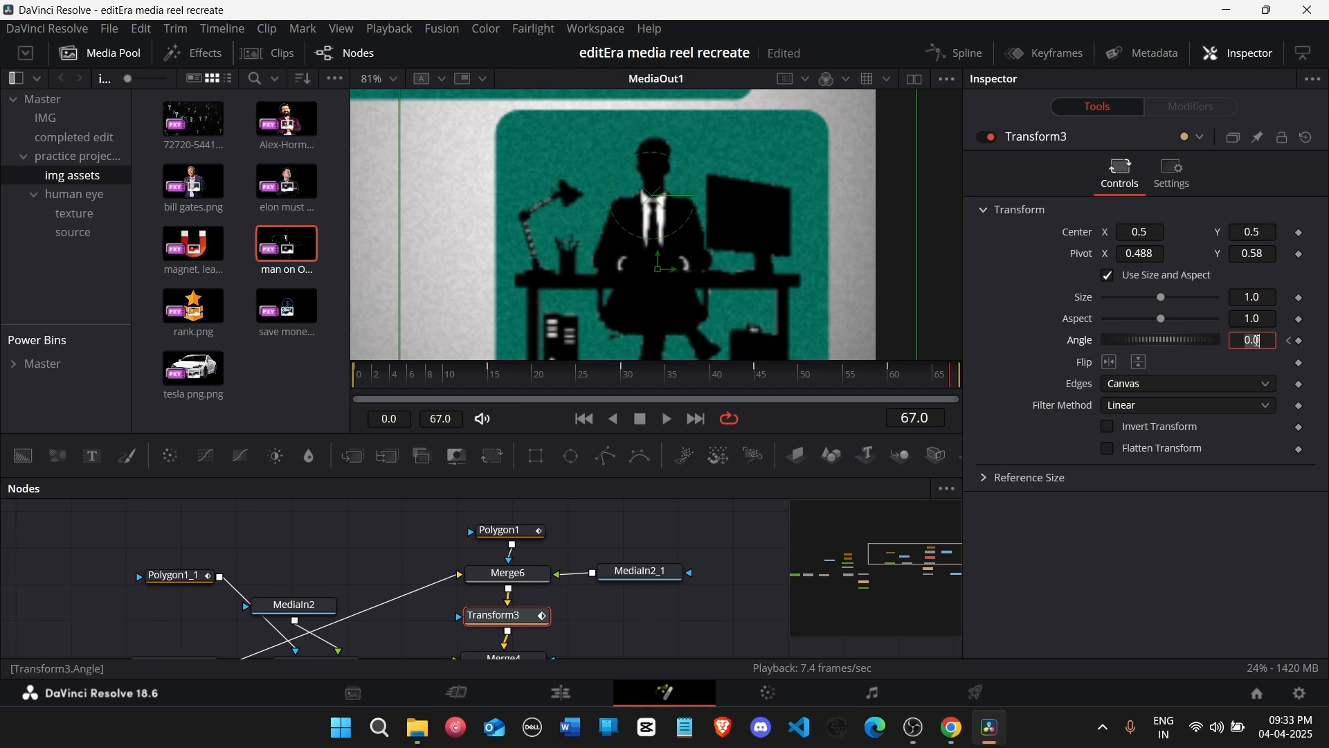
pyautogui.press('Return')
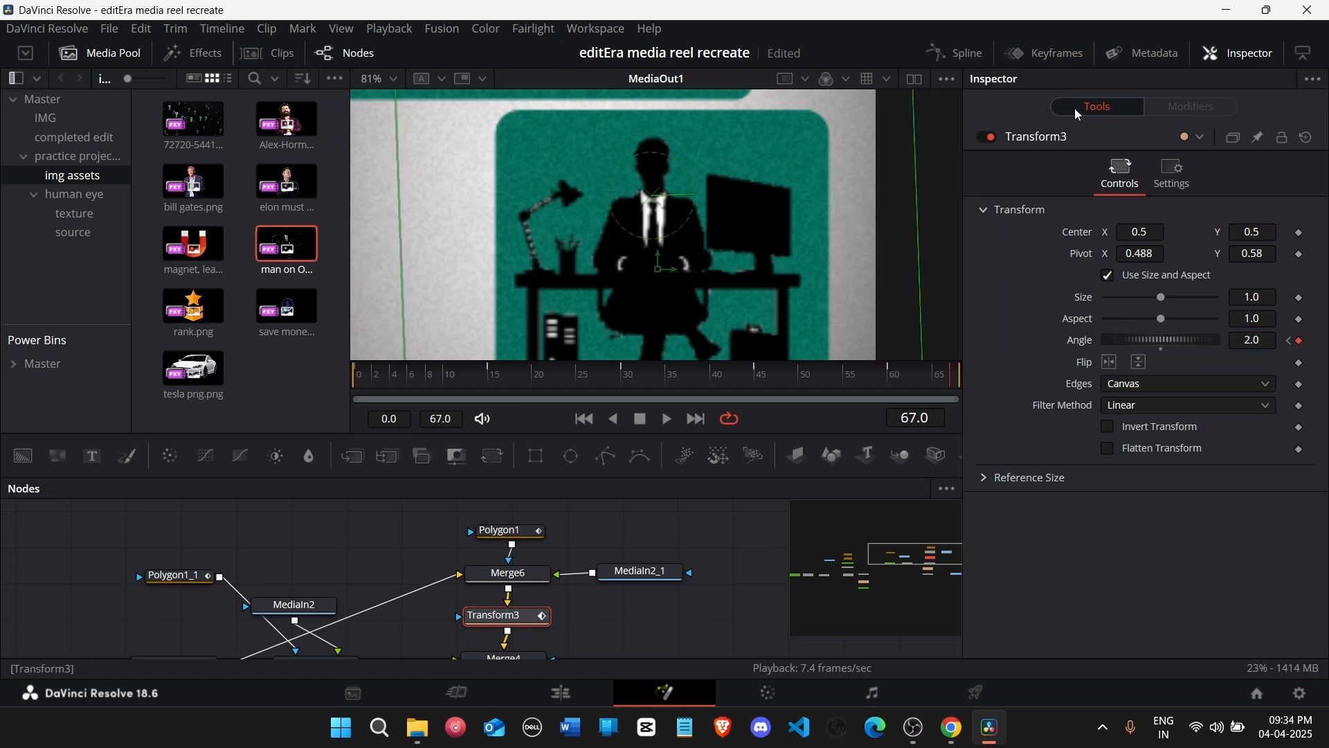
# Step: Isolate the Transform3 curve in the Spline editor, smooth its keyframes, and close the editor with the playhead at frame 0
pyautogui.click(945, 55)
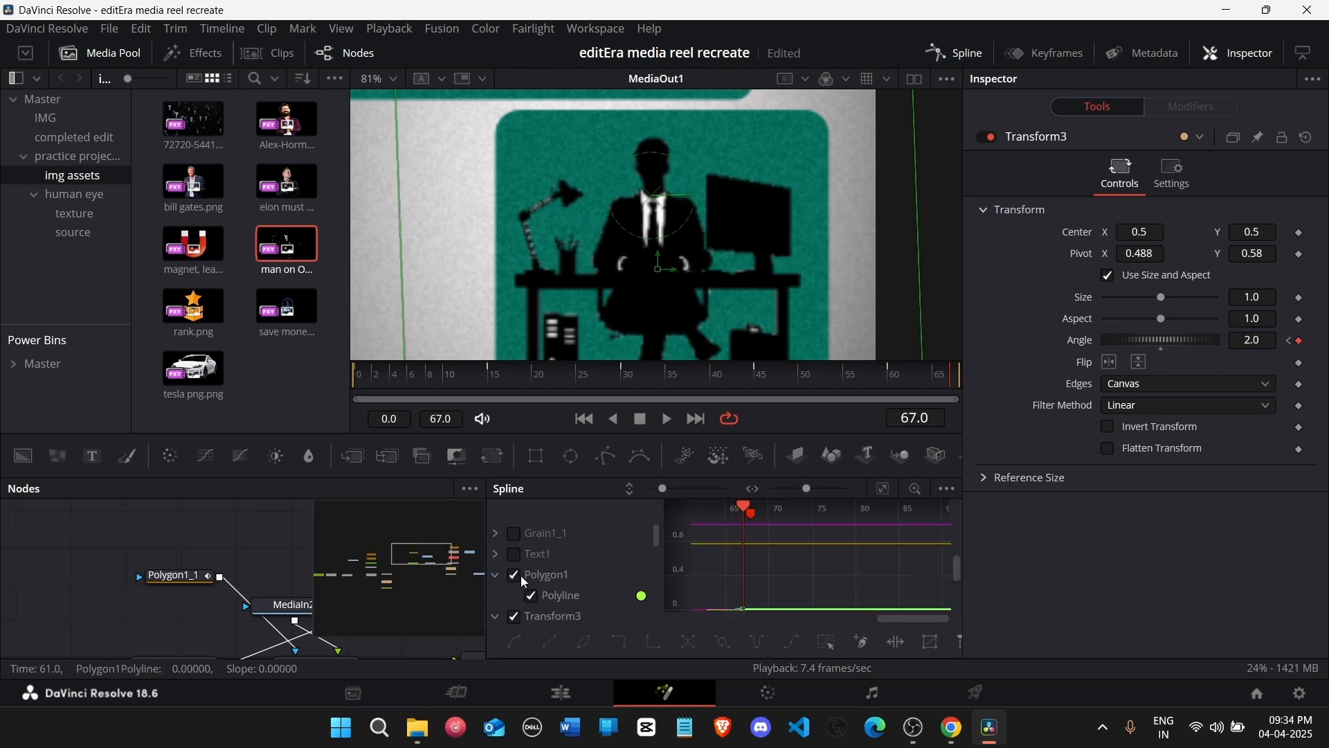
pyautogui.scroll(3, 521, 576)
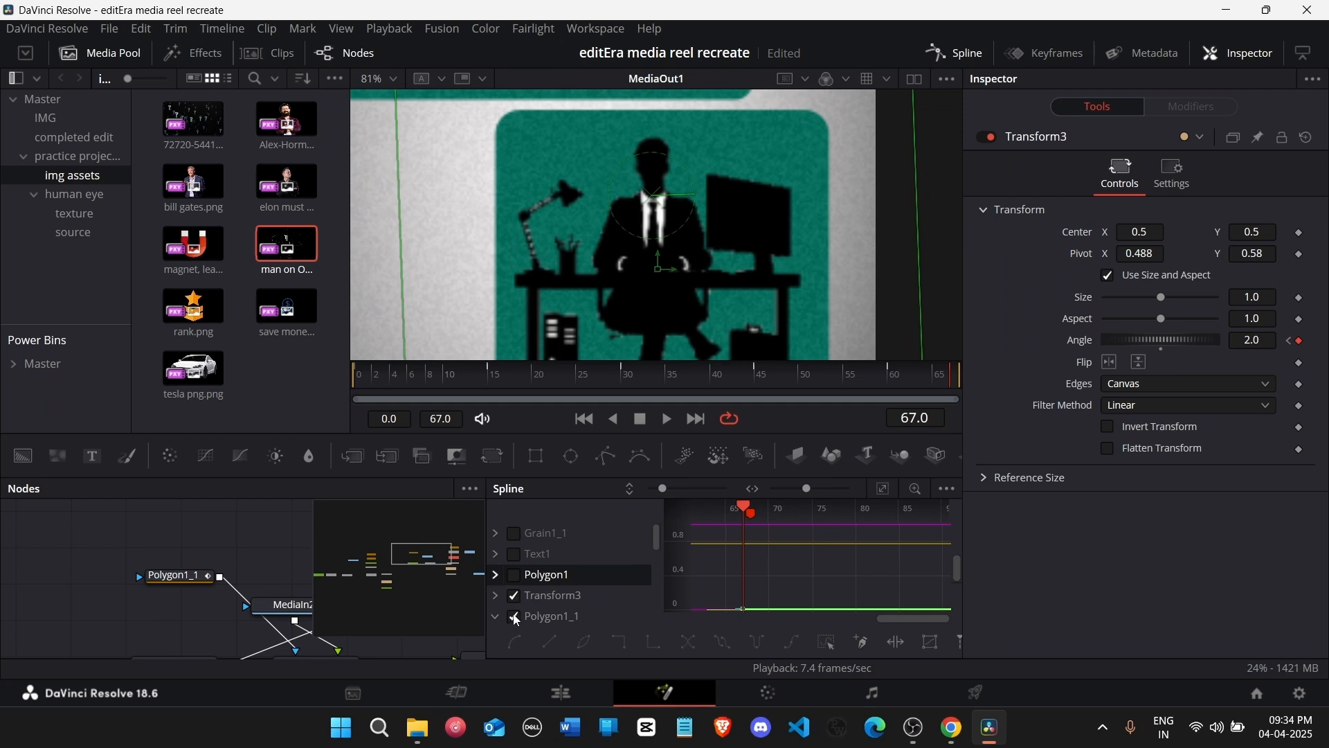
pyautogui.click(496, 596)
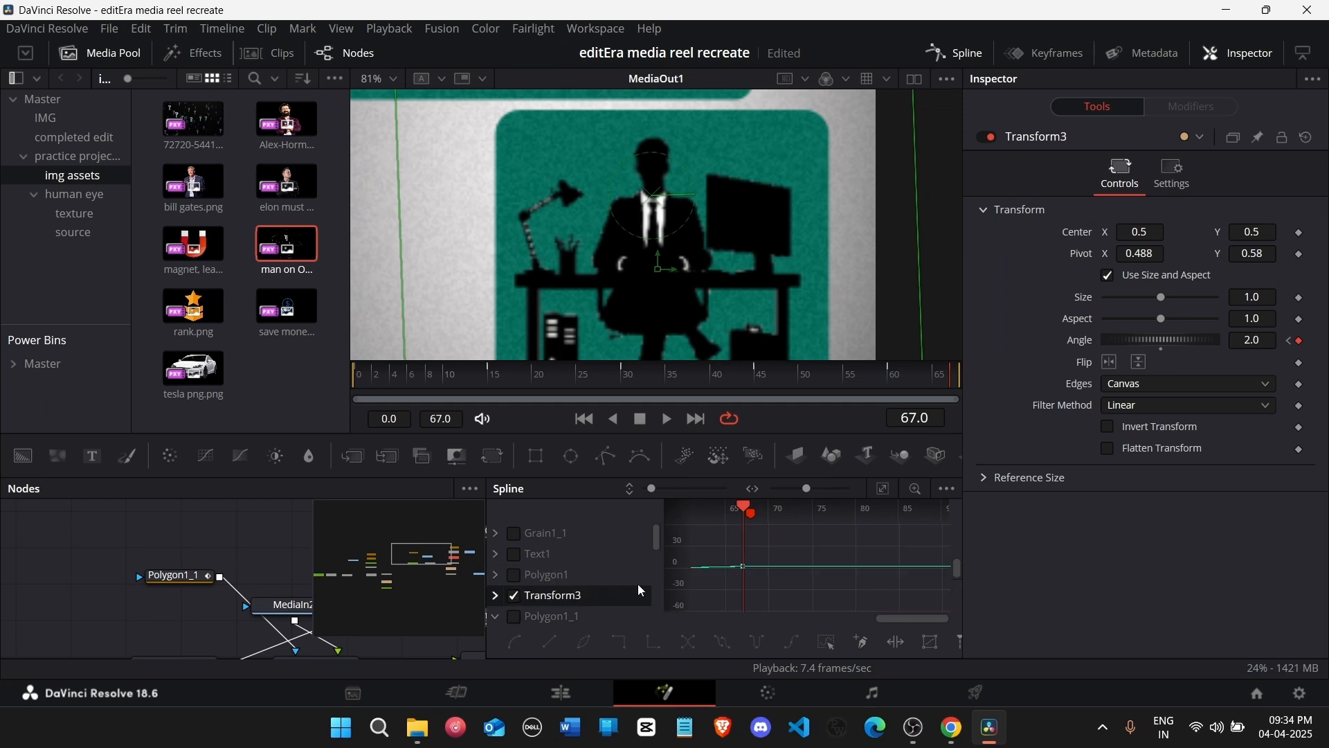
pyautogui.click(881, 490)
pyautogui.hotkey('shift', 's')
pyautogui.moveTo(443, 371); pyautogui.dragTo(354, 371)
pyautogui.click(957, 54)
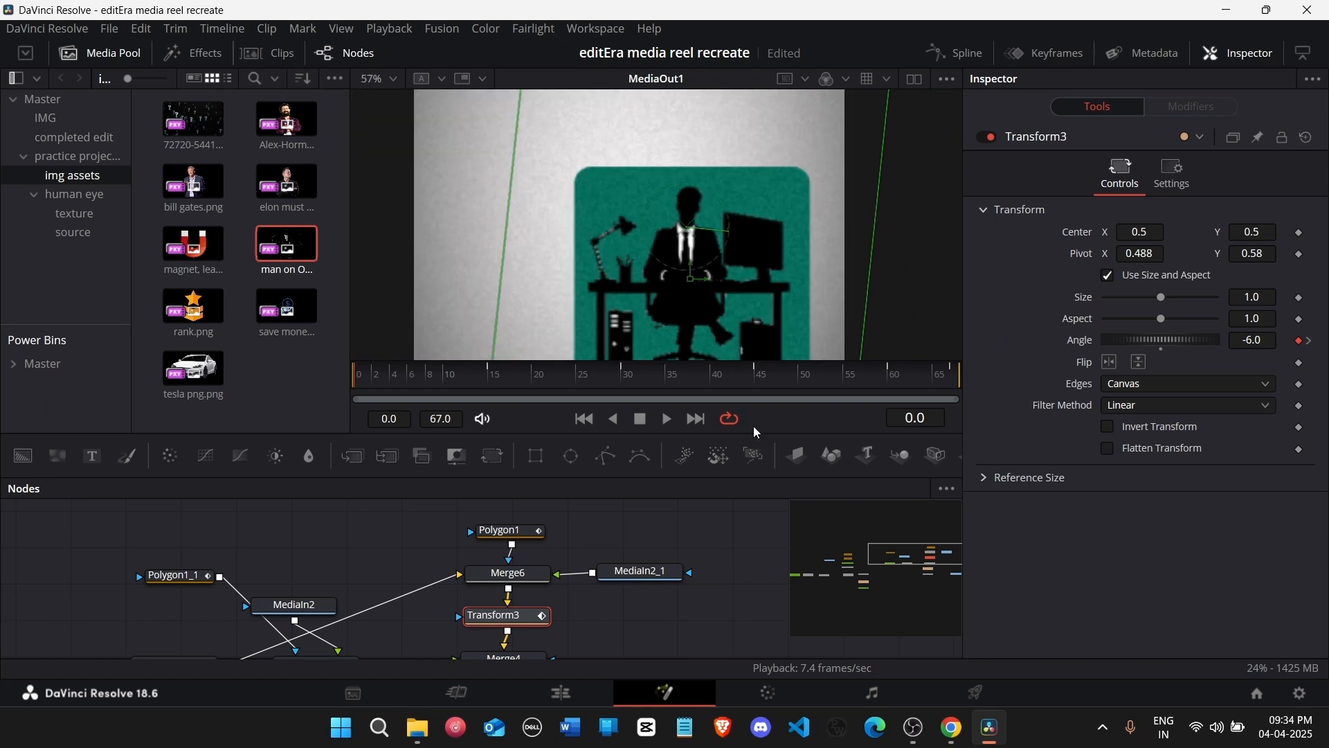
# Step: Disable the Merge2 and Merge3 nodes so the caption and green card drop out, and play back the head animation
pyautogui.scroll(-5, 471, 628)
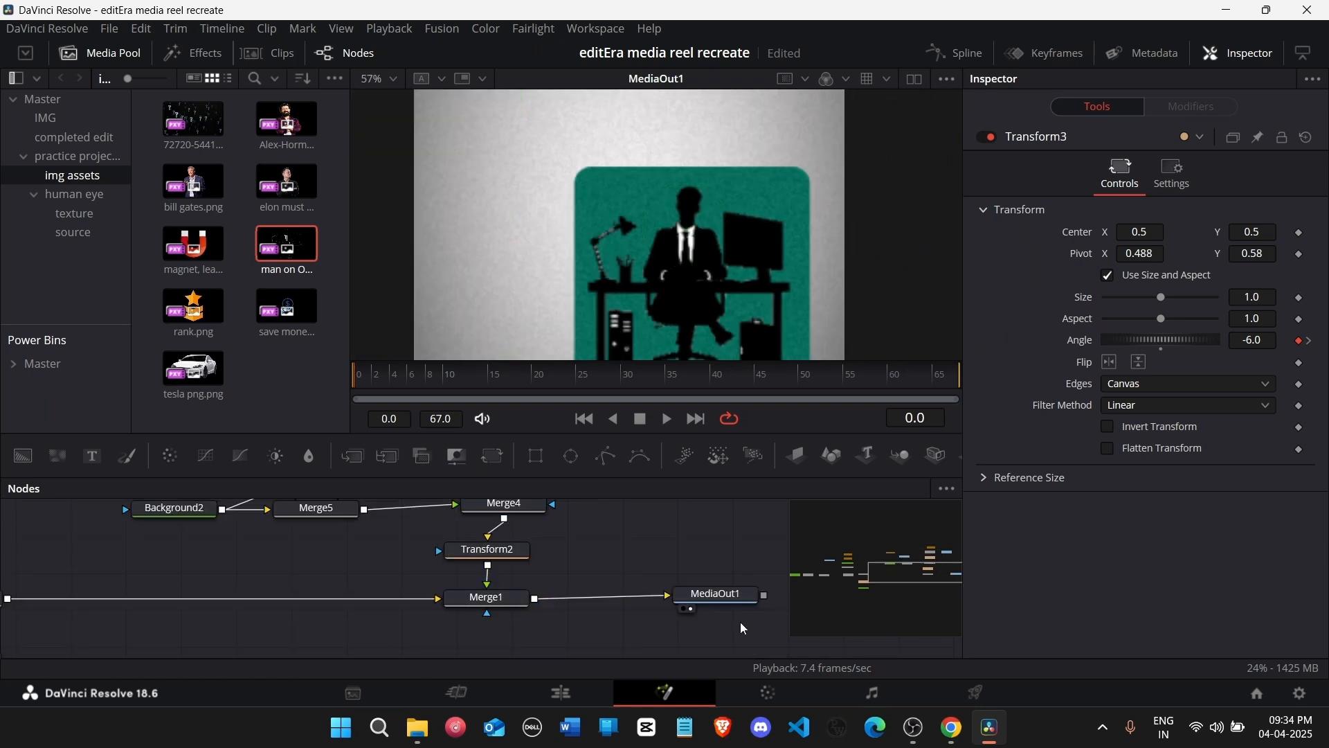
pyautogui.moveTo(822, 597); pyautogui.dragTo(858, 564)
pyautogui.scroll(-2, 547, 647)
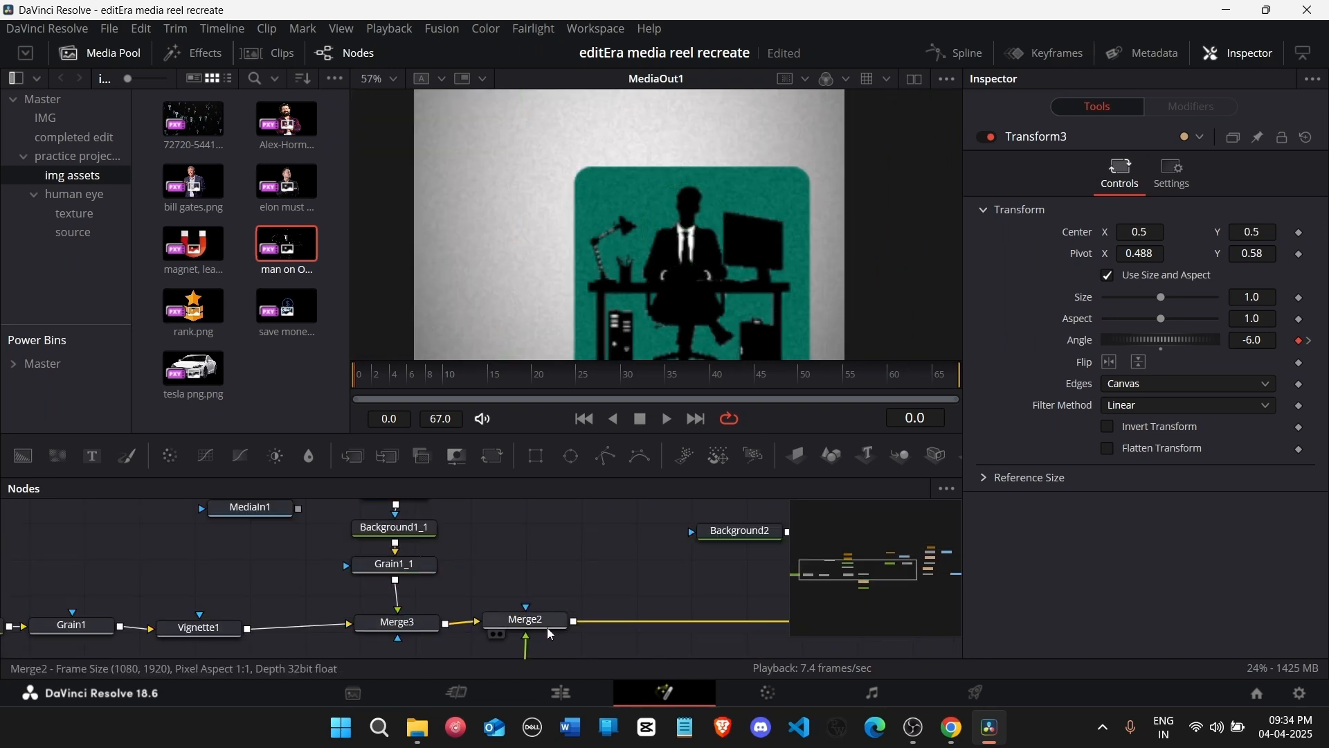
pyautogui.click(526, 615)
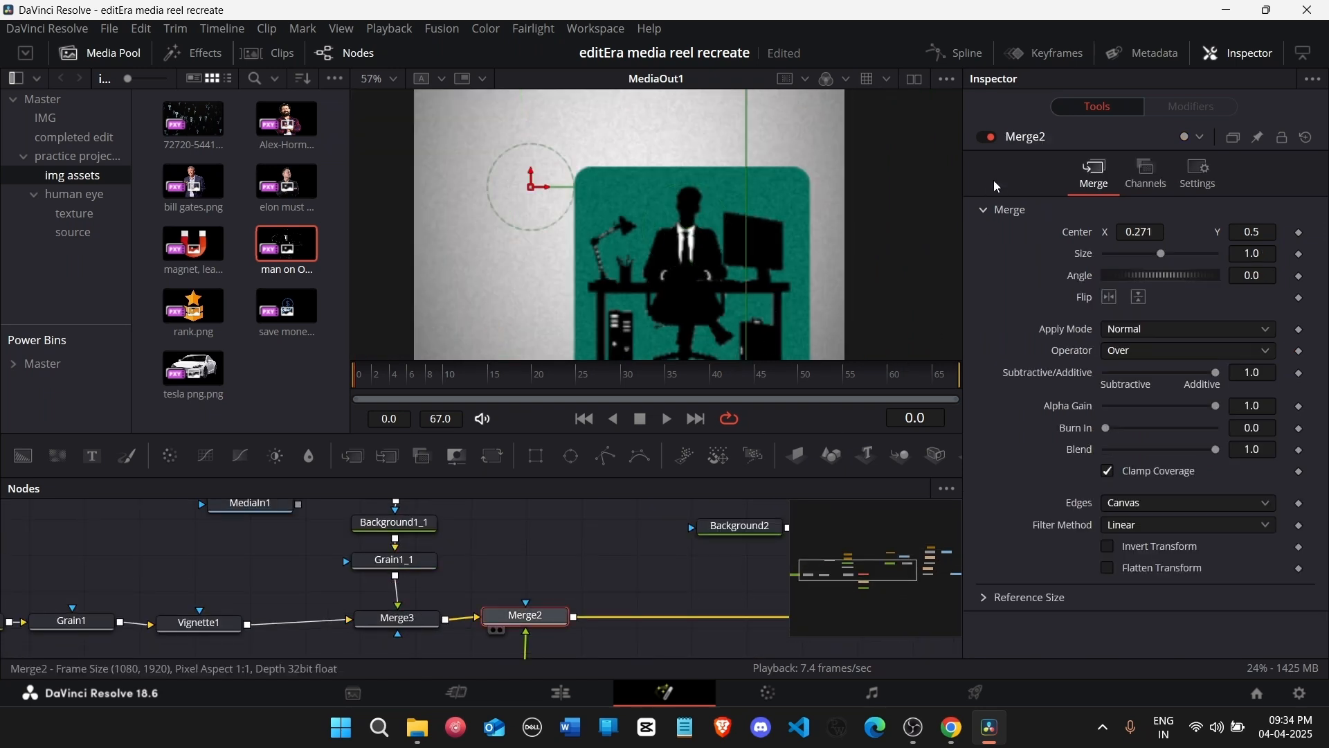
pyautogui.click(434, 617)
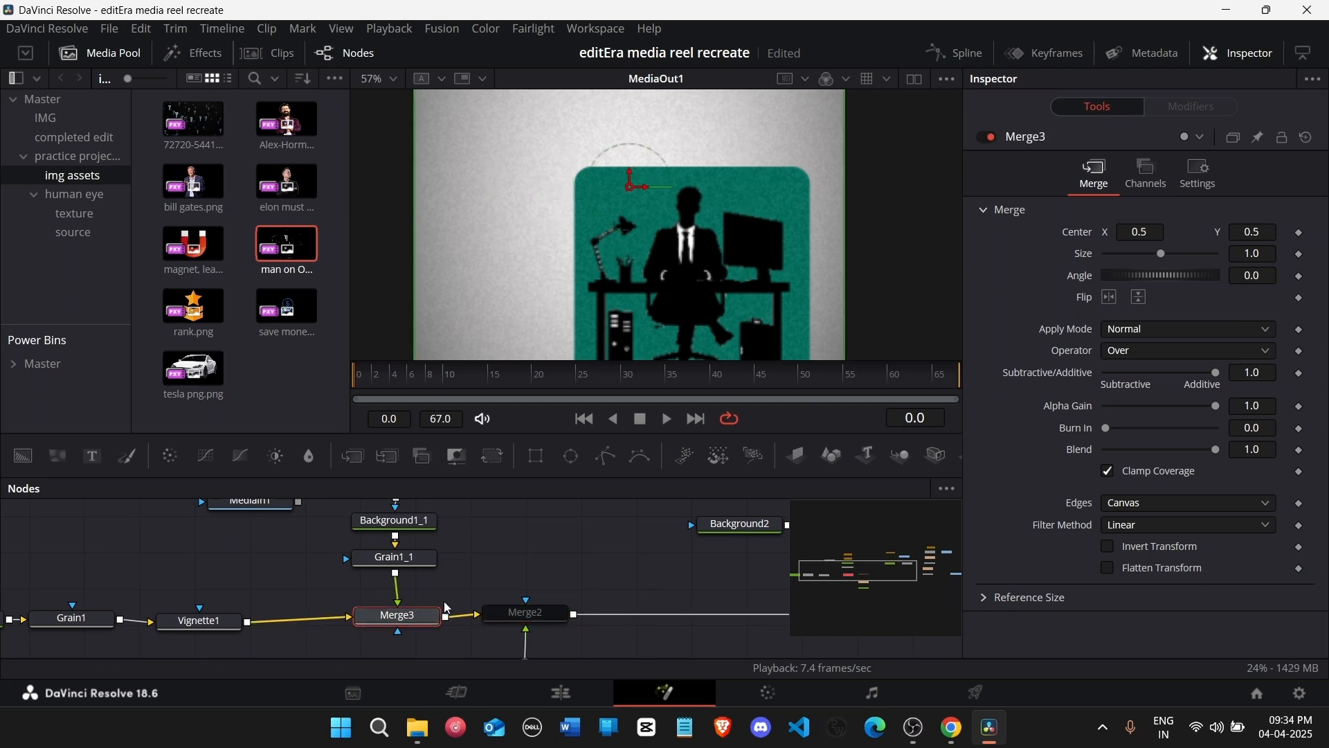
pyautogui.click(987, 137)
pyautogui.press('space')
pyautogui.click(583, 557)
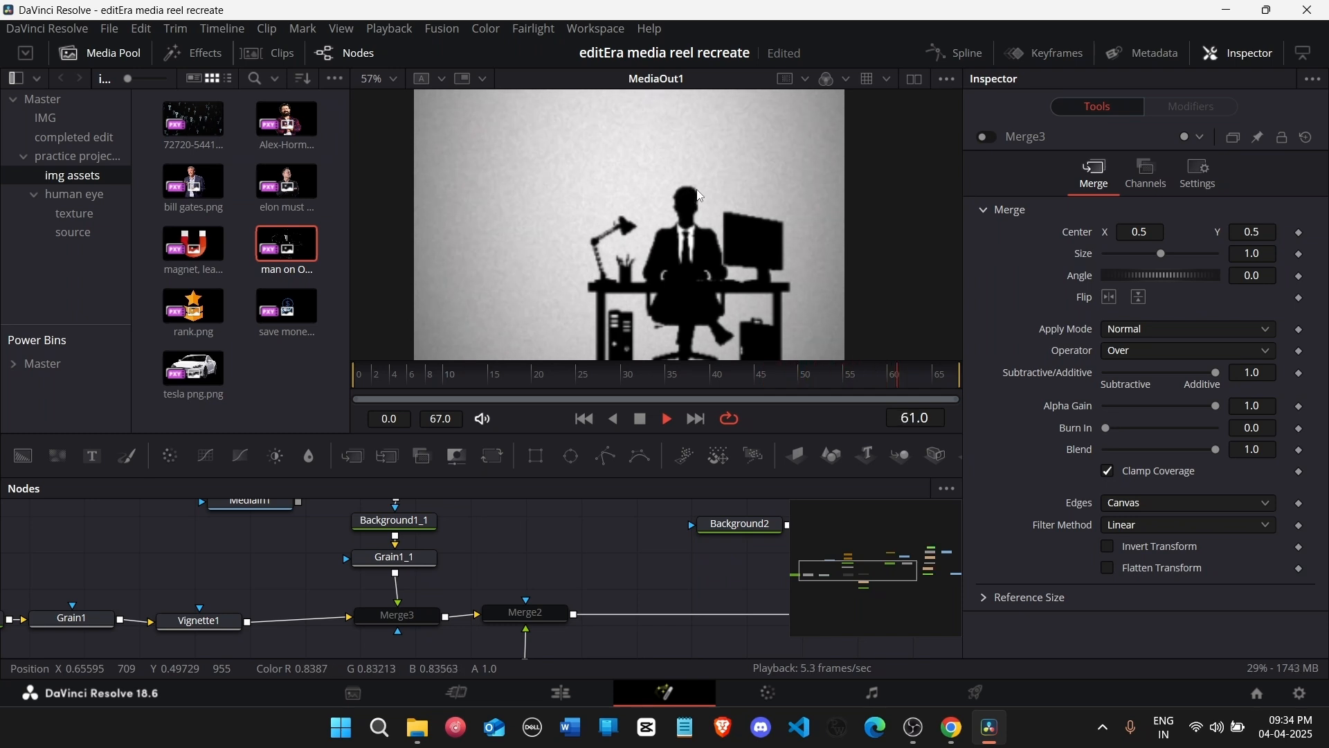
pyautogui.press('space')
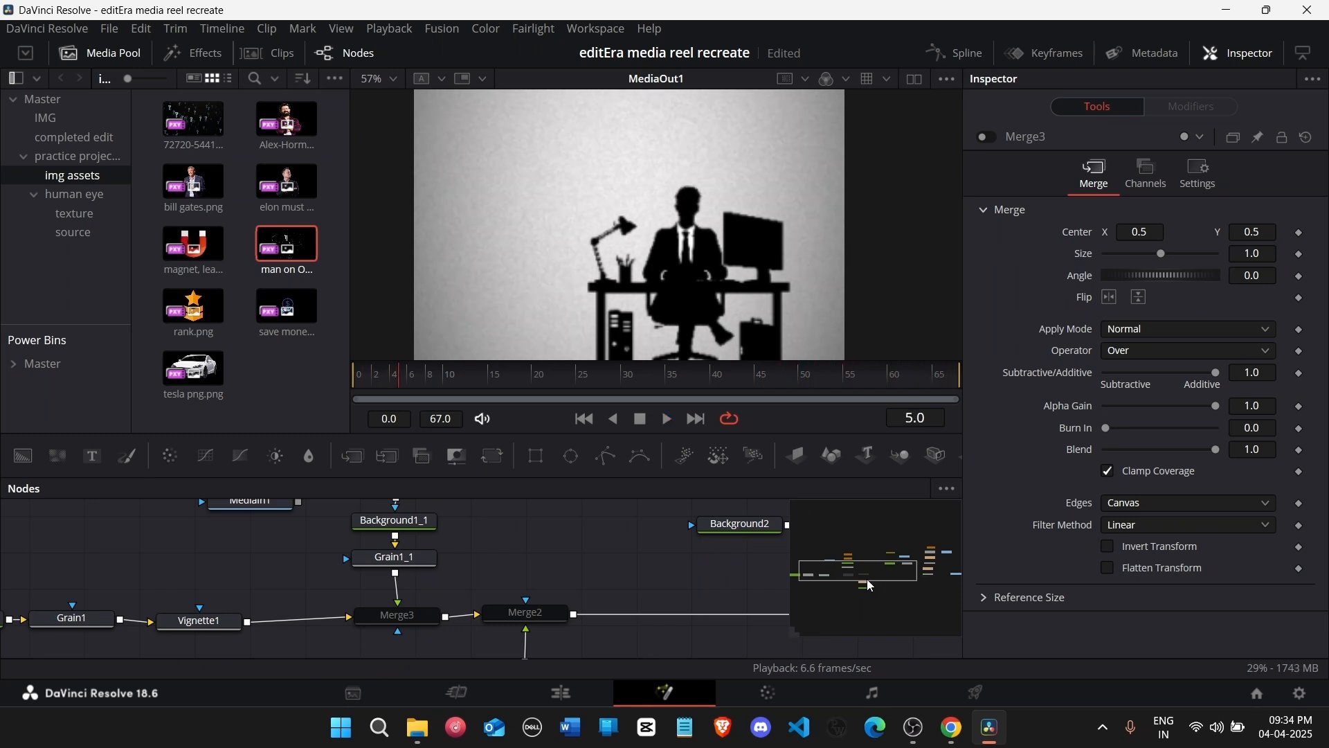
# Step: Add a Background node merged between Merge1 and MediaOut1 and set its colour to yellow #fff020
pyautogui.moveTo(860, 570); pyautogui.dragTo(929, 565)
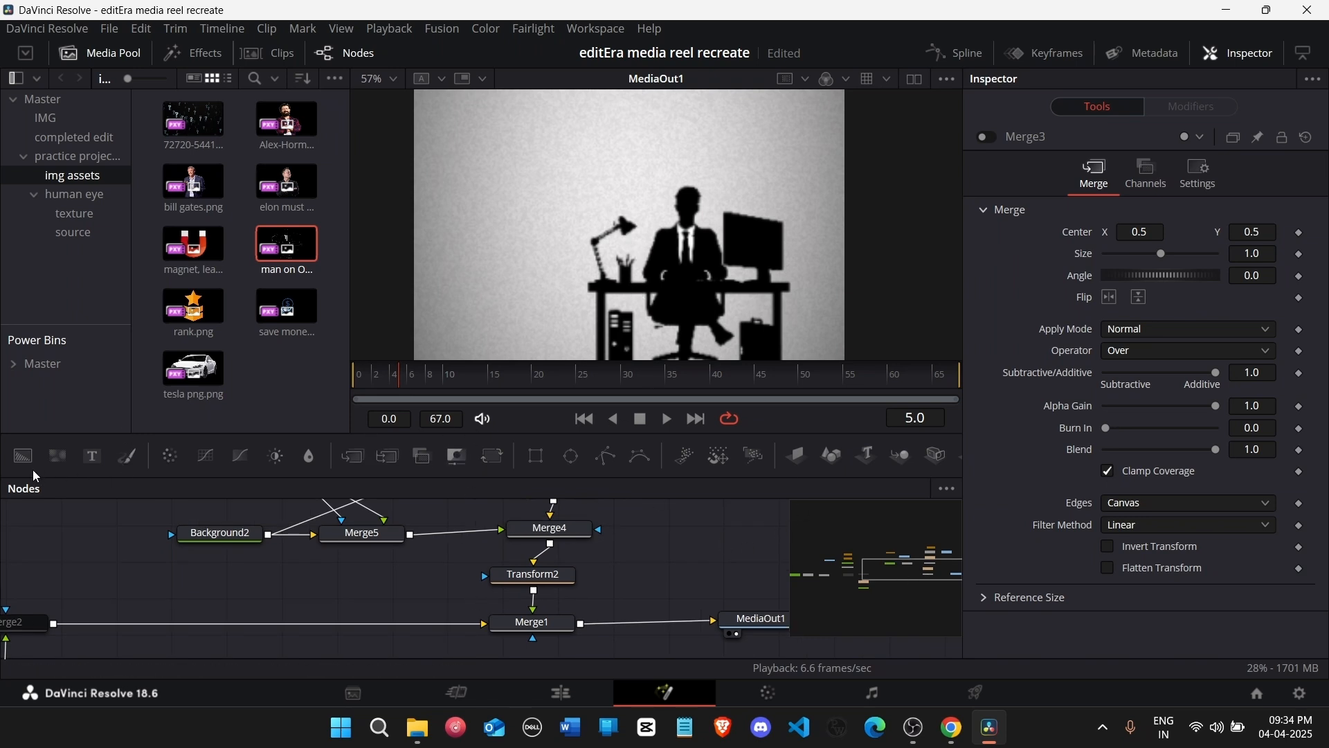
pyautogui.moveTo(28, 463); pyautogui.dragTo(586, 628)
pyautogui.click(668, 551)
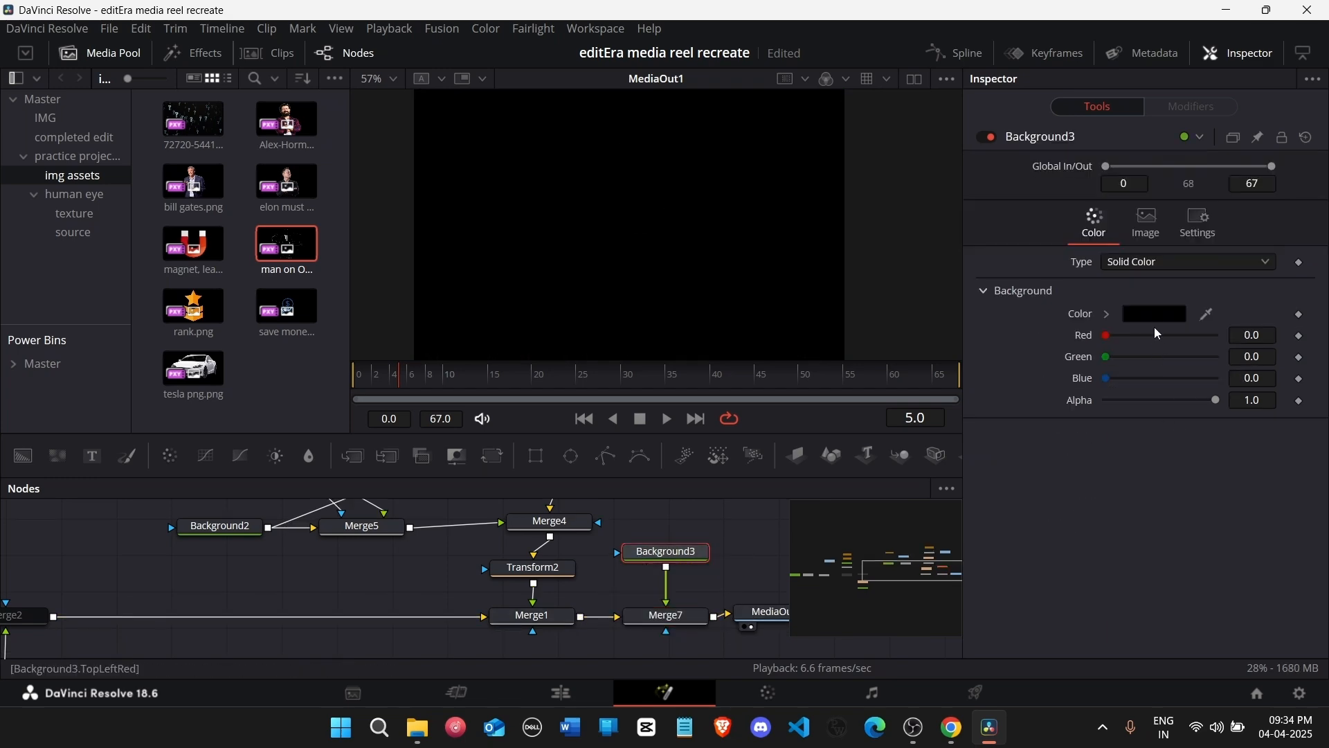
pyautogui.click(1154, 314)
pyautogui.moveTo(827, 277); pyautogui.dragTo(808, 225)
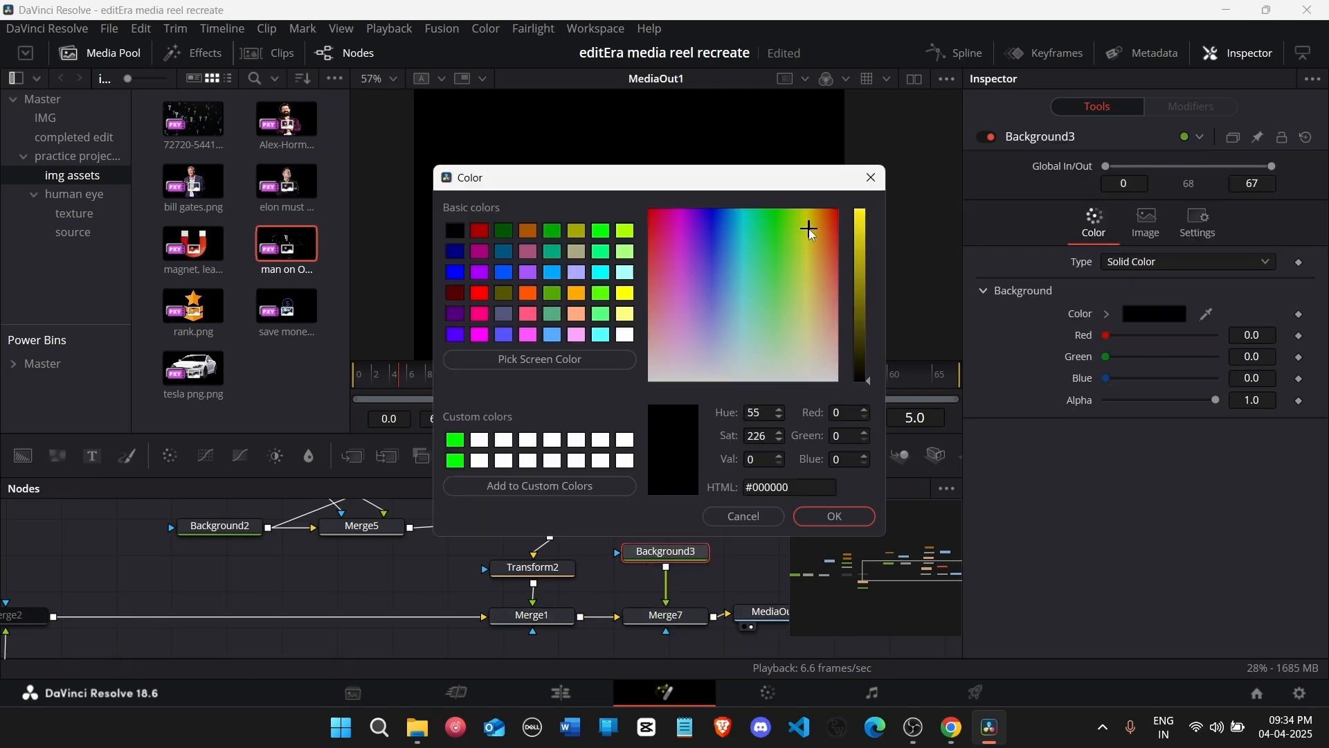
pyautogui.moveTo(865, 257); pyautogui.dragTo(808, 232)
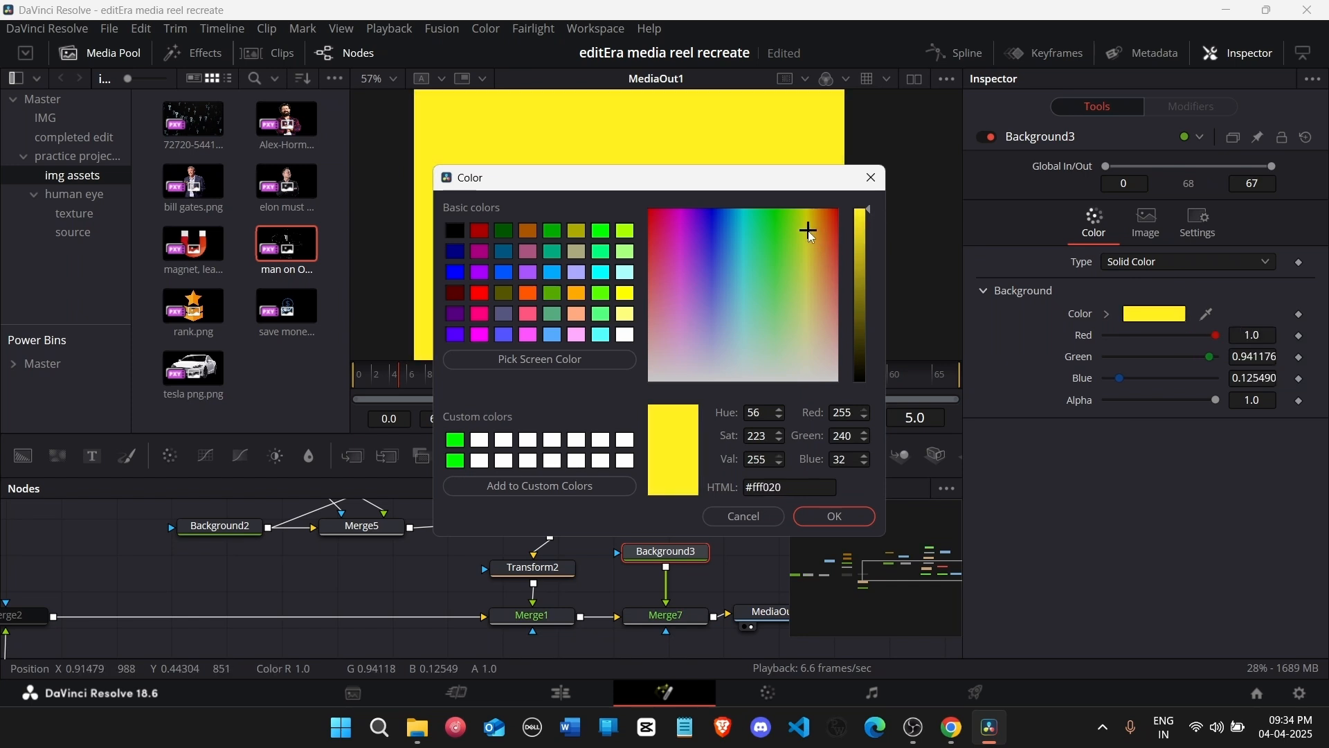
pyautogui.click(836, 519)
# Step: Try the Multiply and Overlay apply modes on Merge7 and switch it to Screen
pyautogui.scroll(2, 669, 587)
pyautogui.moveTo(848, 595); pyautogui.dragTo(928, 569)
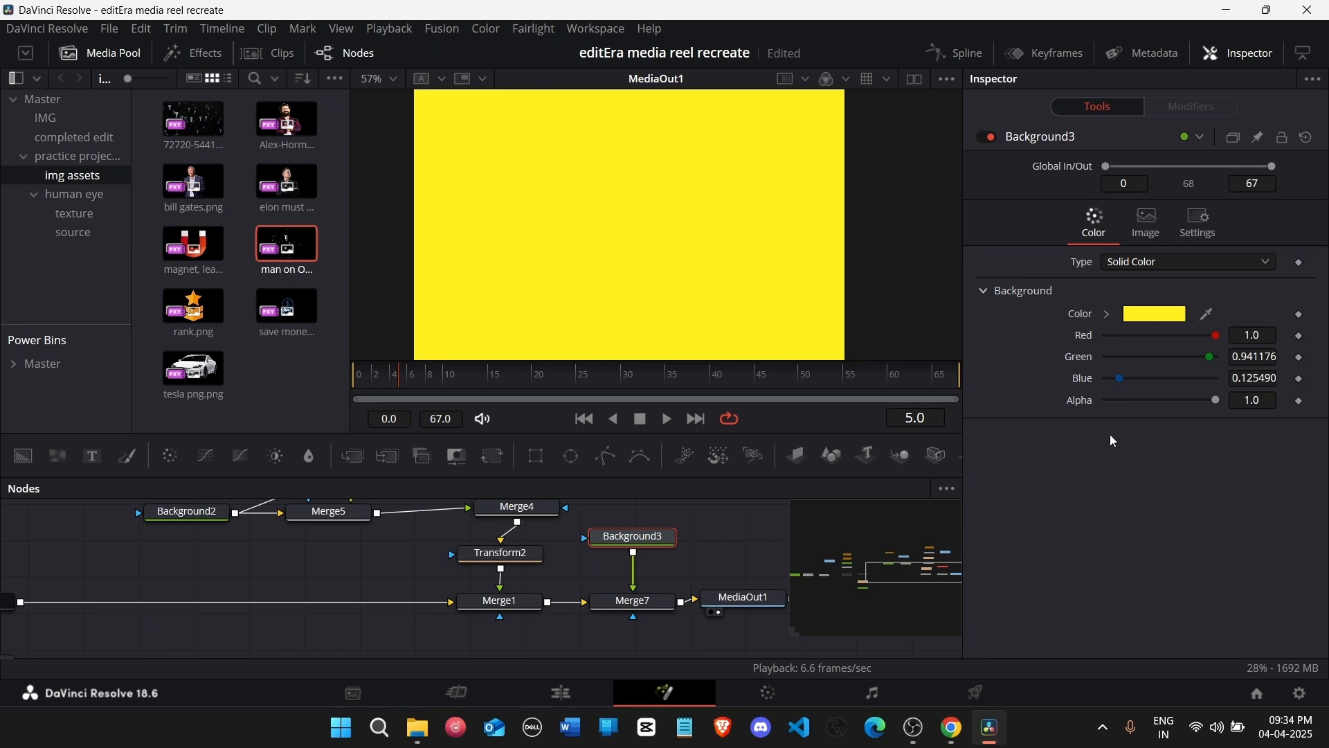
pyautogui.click(653, 608)
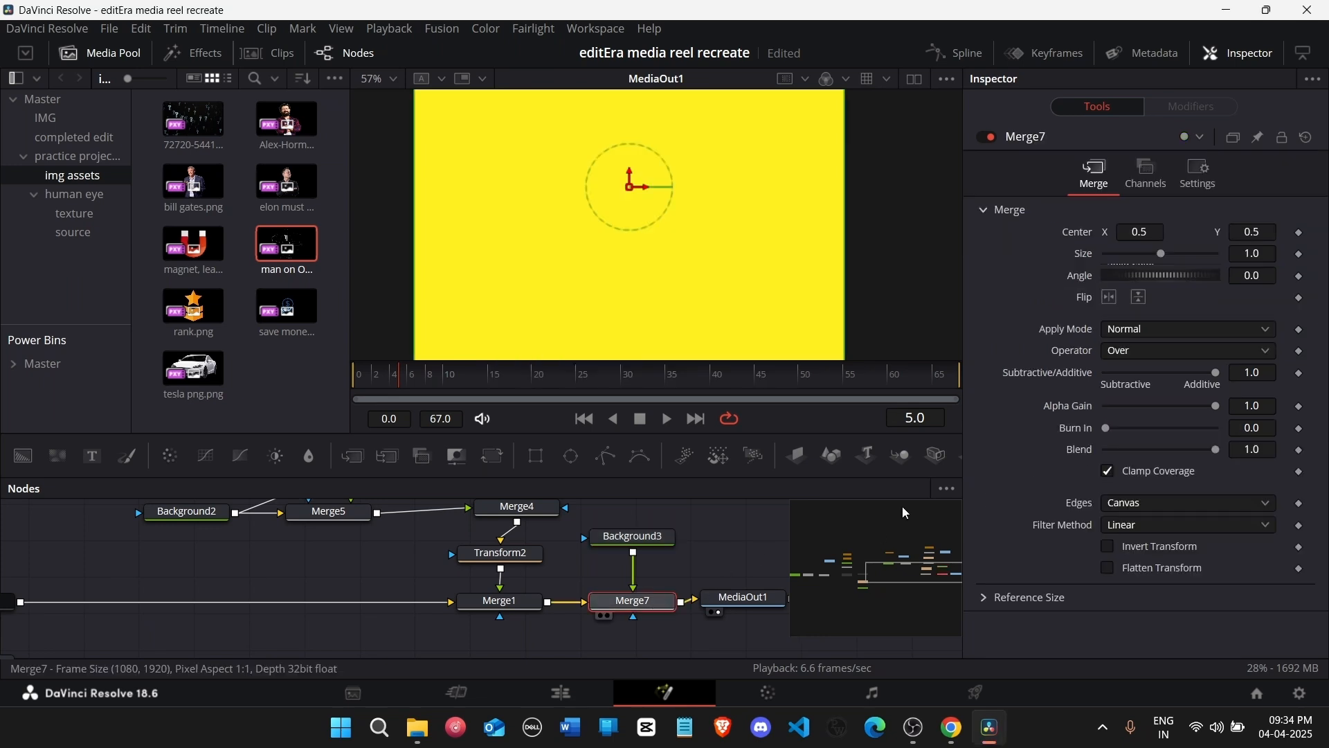
pyautogui.click(1140, 331)
pyautogui.click(1146, 434)
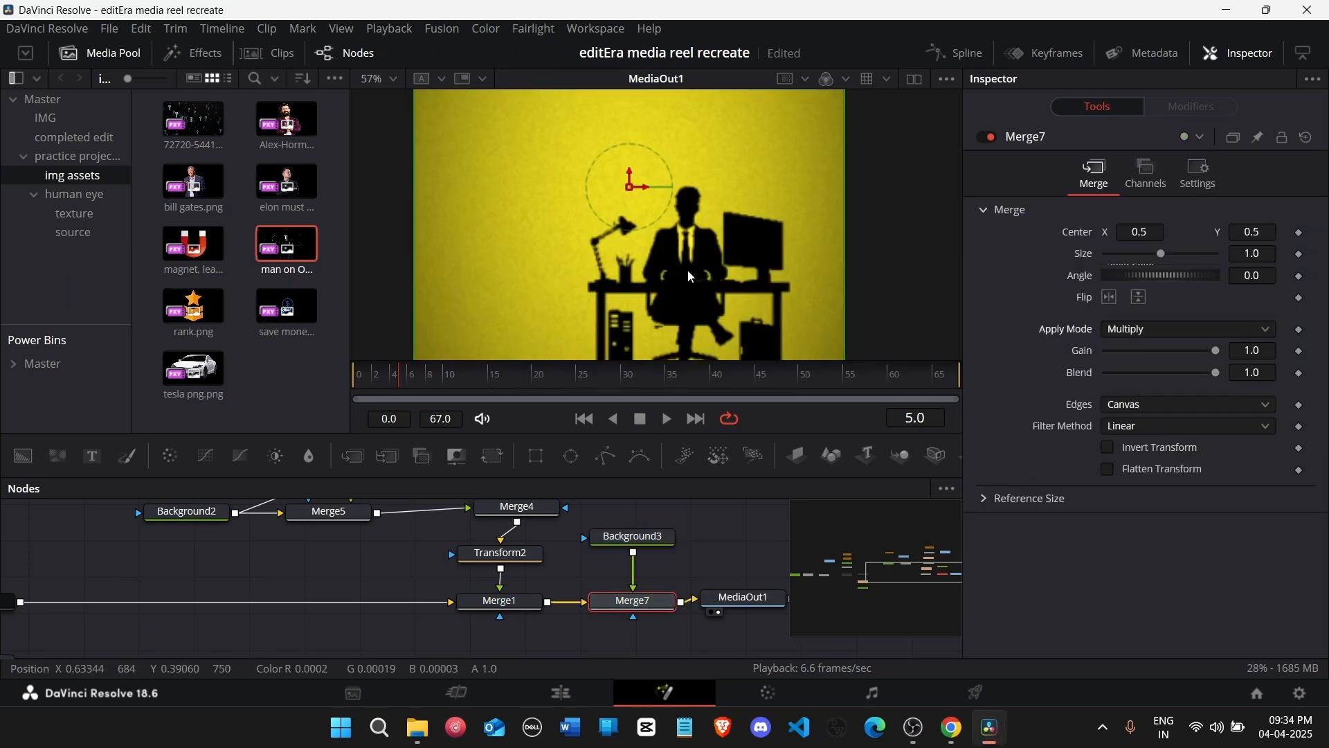
pyautogui.scroll(-2, 687, 268)
pyautogui.click(1127, 334)
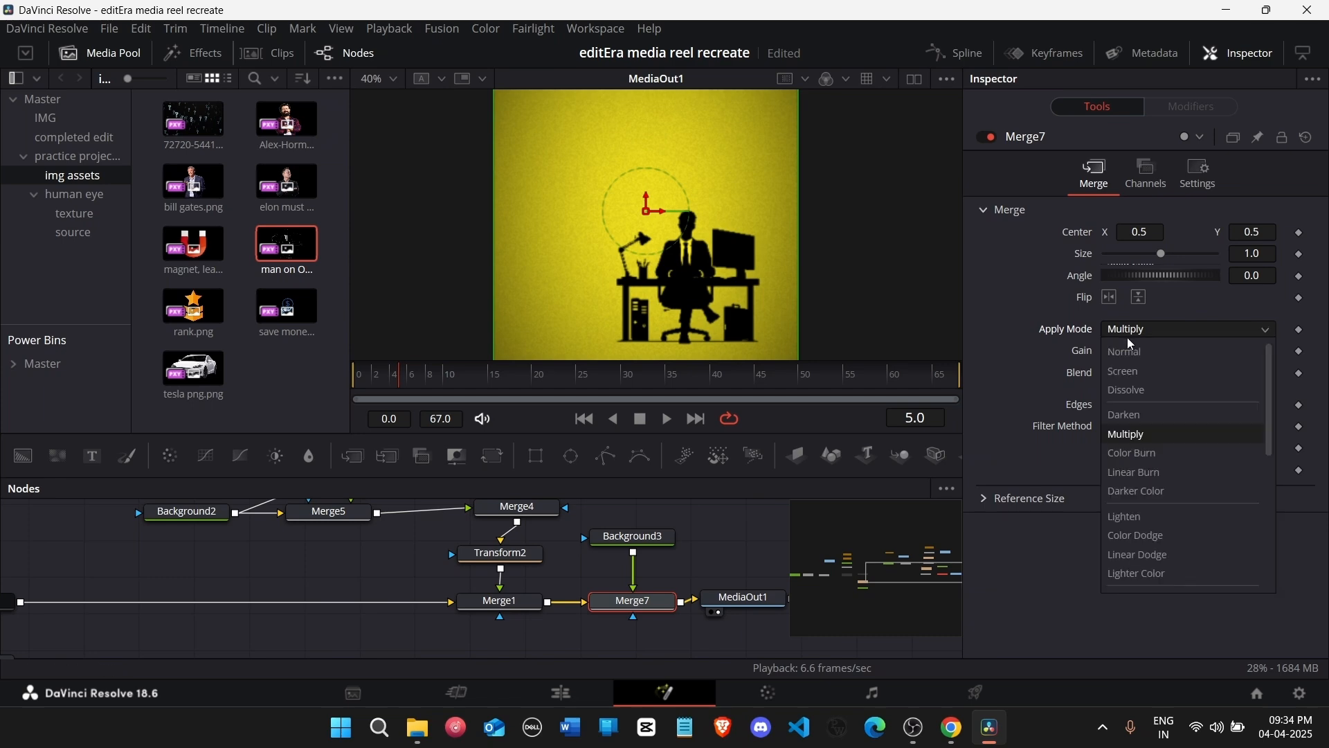
pyautogui.scroll(2, 1147, 443)
pyautogui.click(1144, 499)
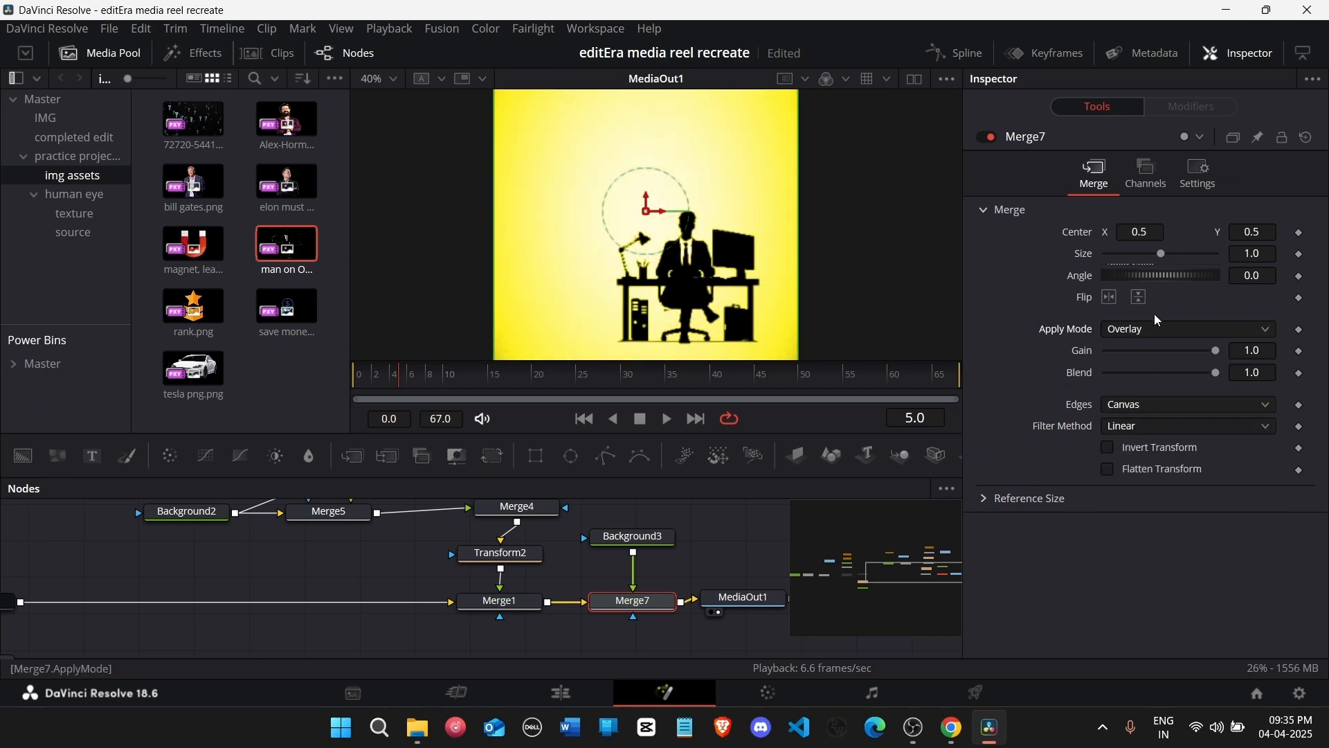
pyautogui.click(1154, 327)
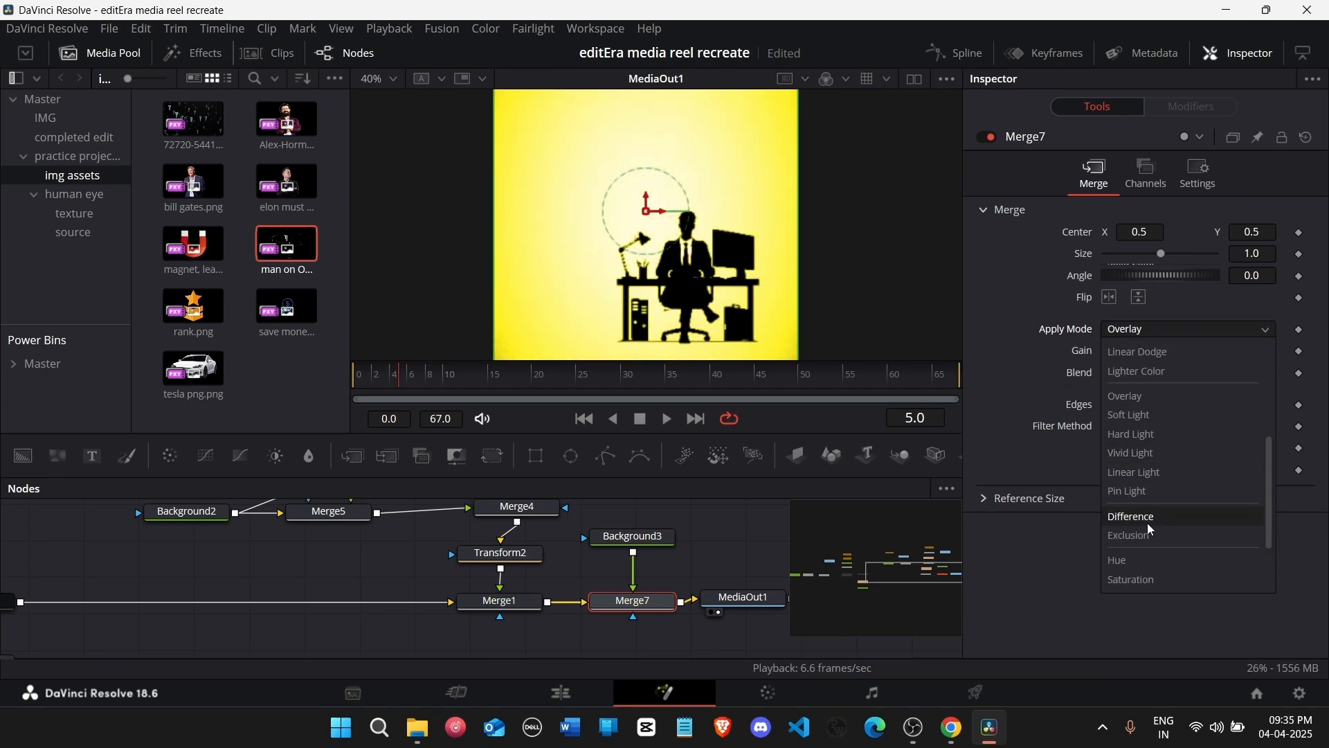
pyautogui.scroll(4, 1149, 436)
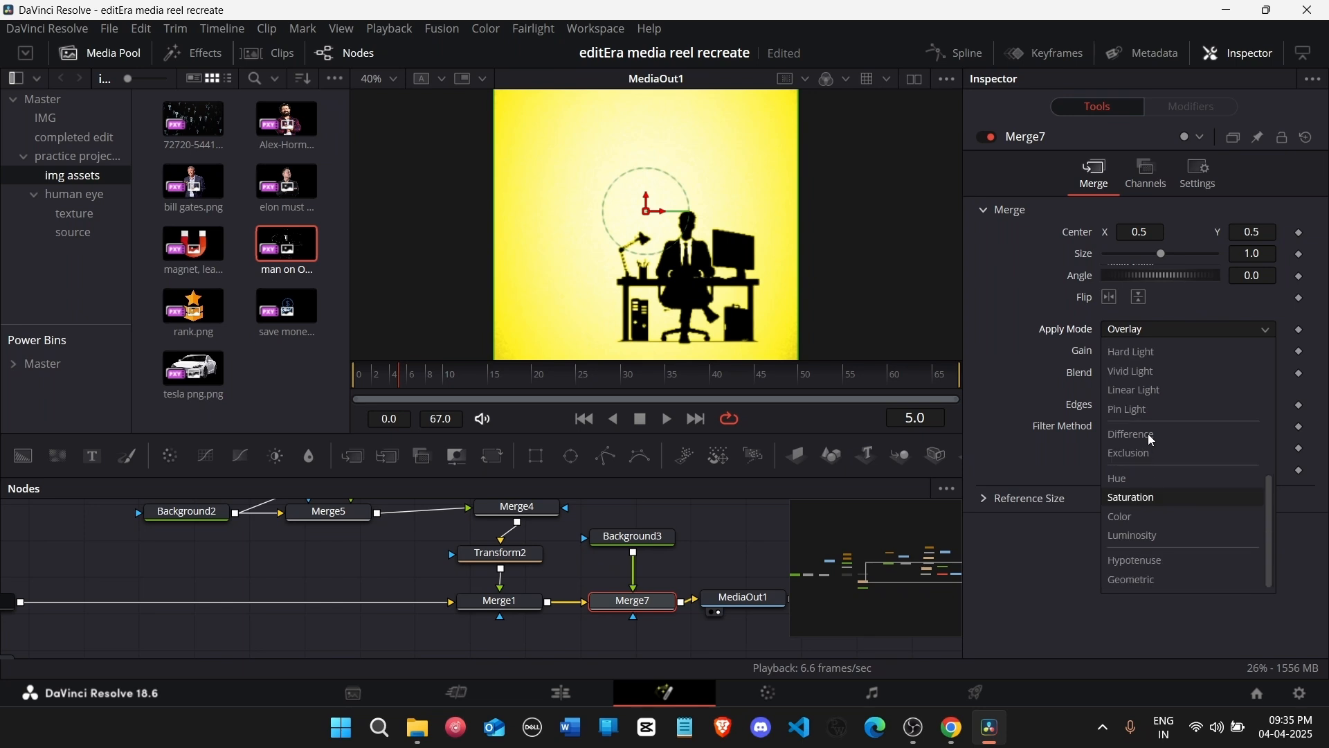
pyautogui.click(1175, 353)
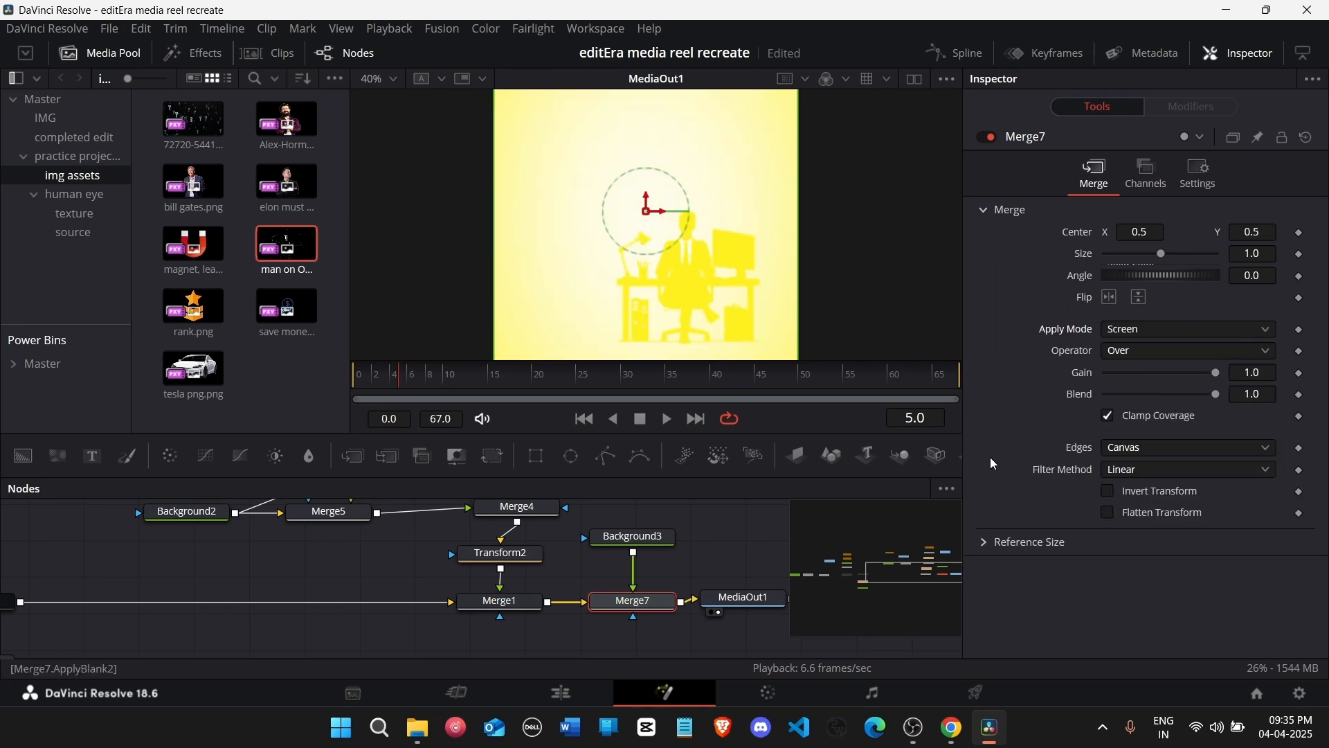
# Step: Add a Polygon mask node and connect it to the mask input of Background3
pyautogui.click(607, 457)
pyautogui.moveTo(645, 564); pyautogui.dragTo(683, 508)
pyautogui.scroll(1, 682, 527)
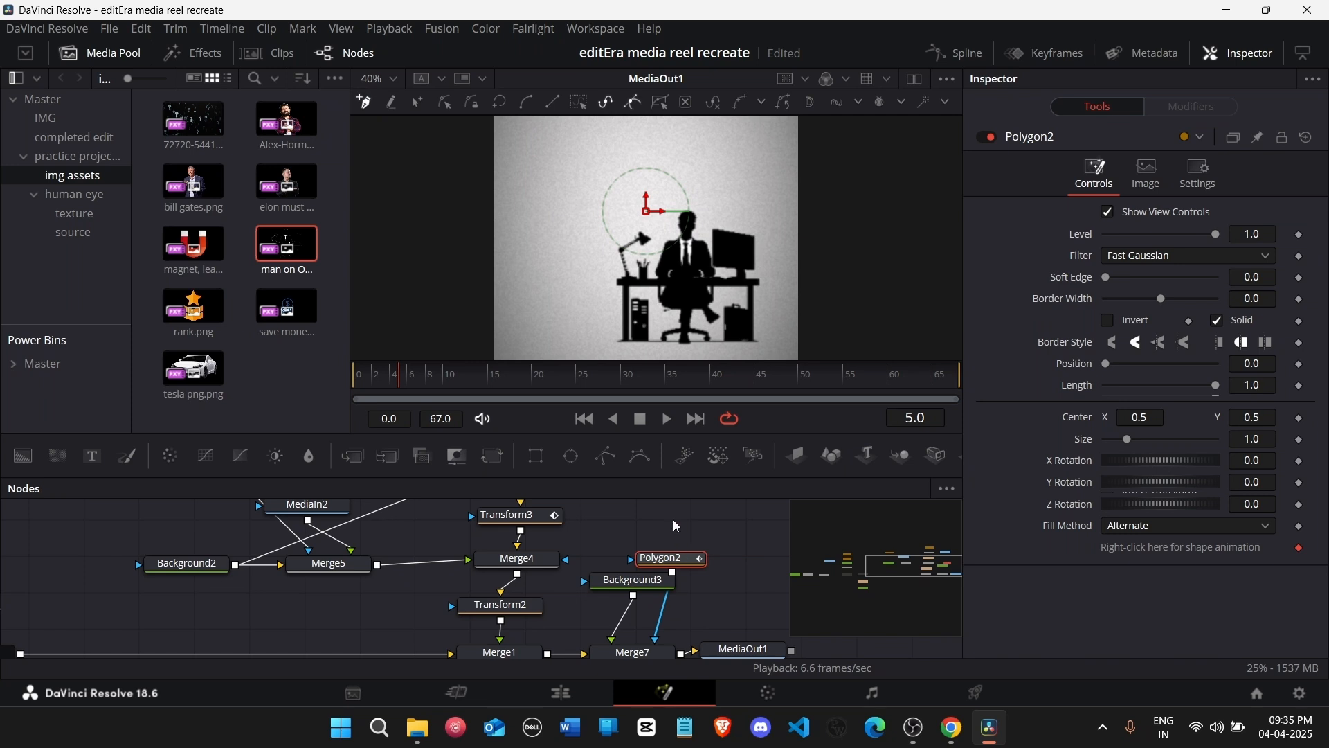
pyautogui.moveTo(679, 560); pyautogui.dragTo(648, 583)
pyautogui.click(650, 583)
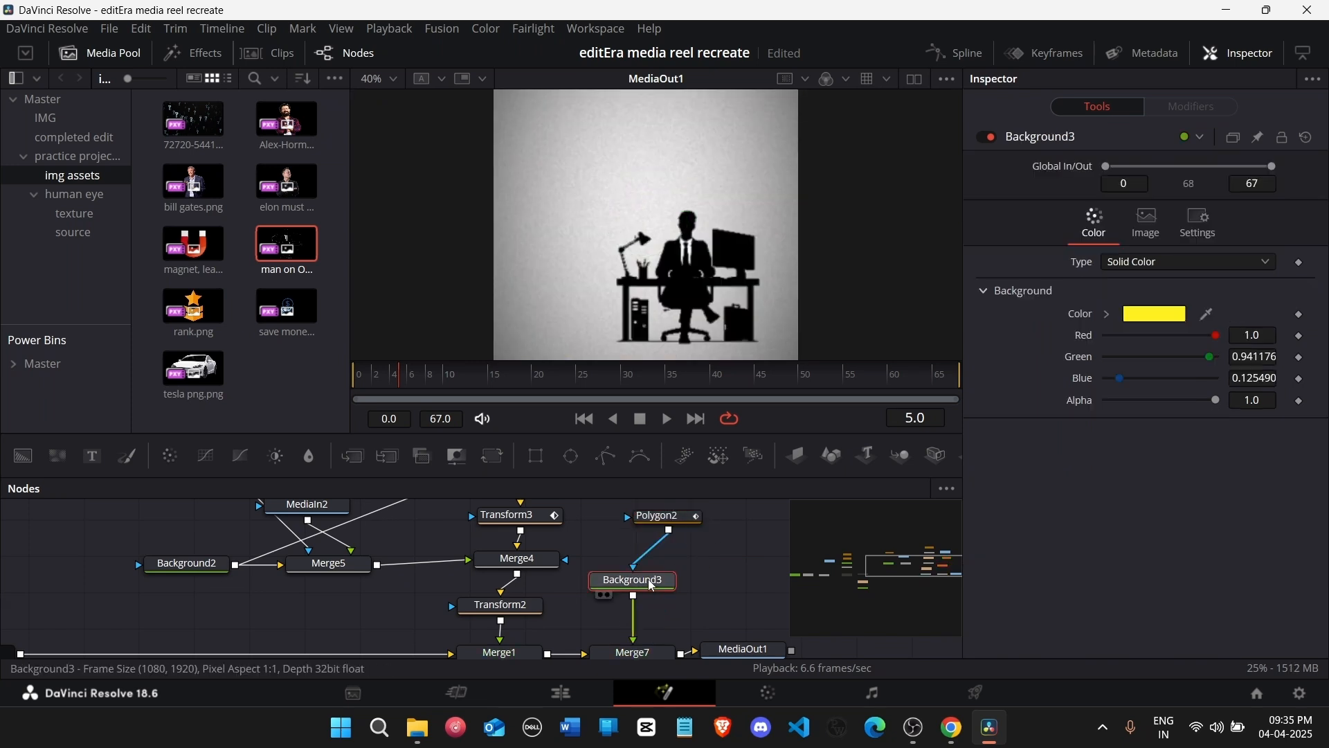
# Step: Draw a closed four-point Polygon2 mask shaped like a light beam, from the desk lamp's opening down to the desktop
pyautogui.scroll(6, 637, 257)
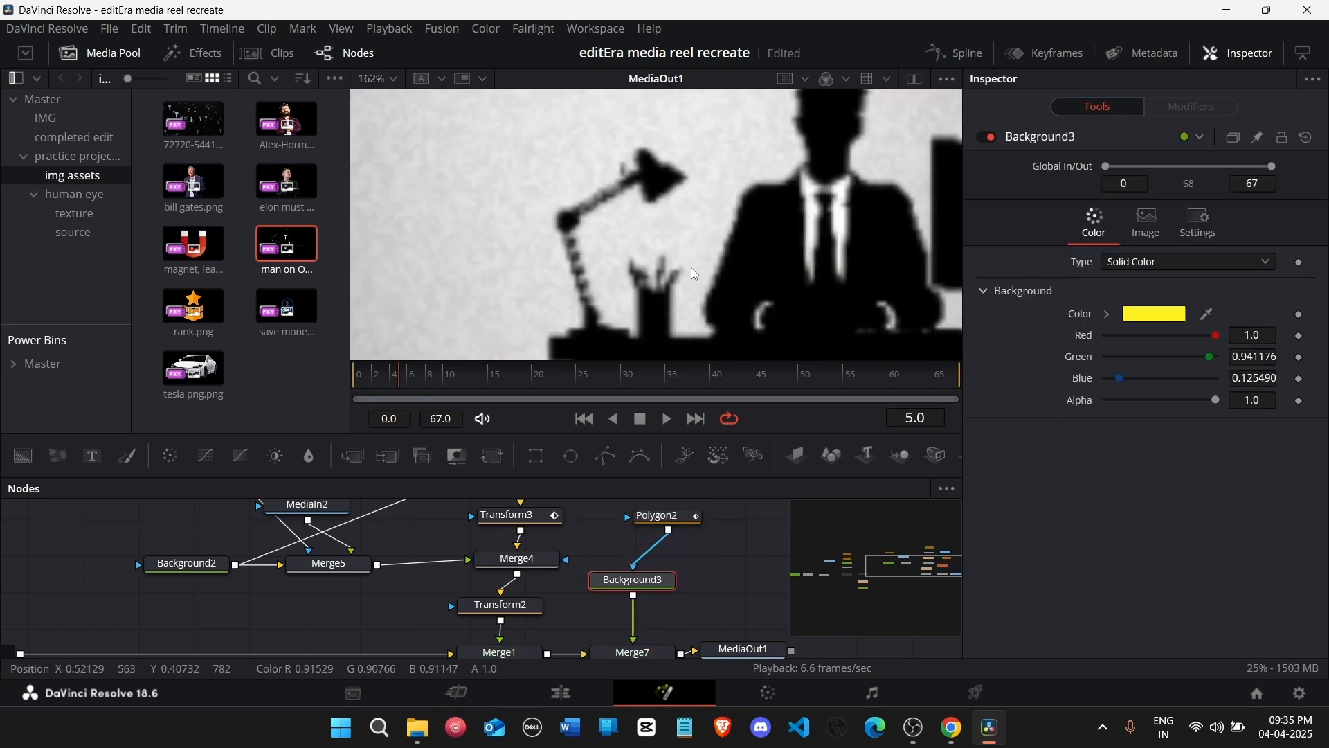
pyautogui.click(657, 516)
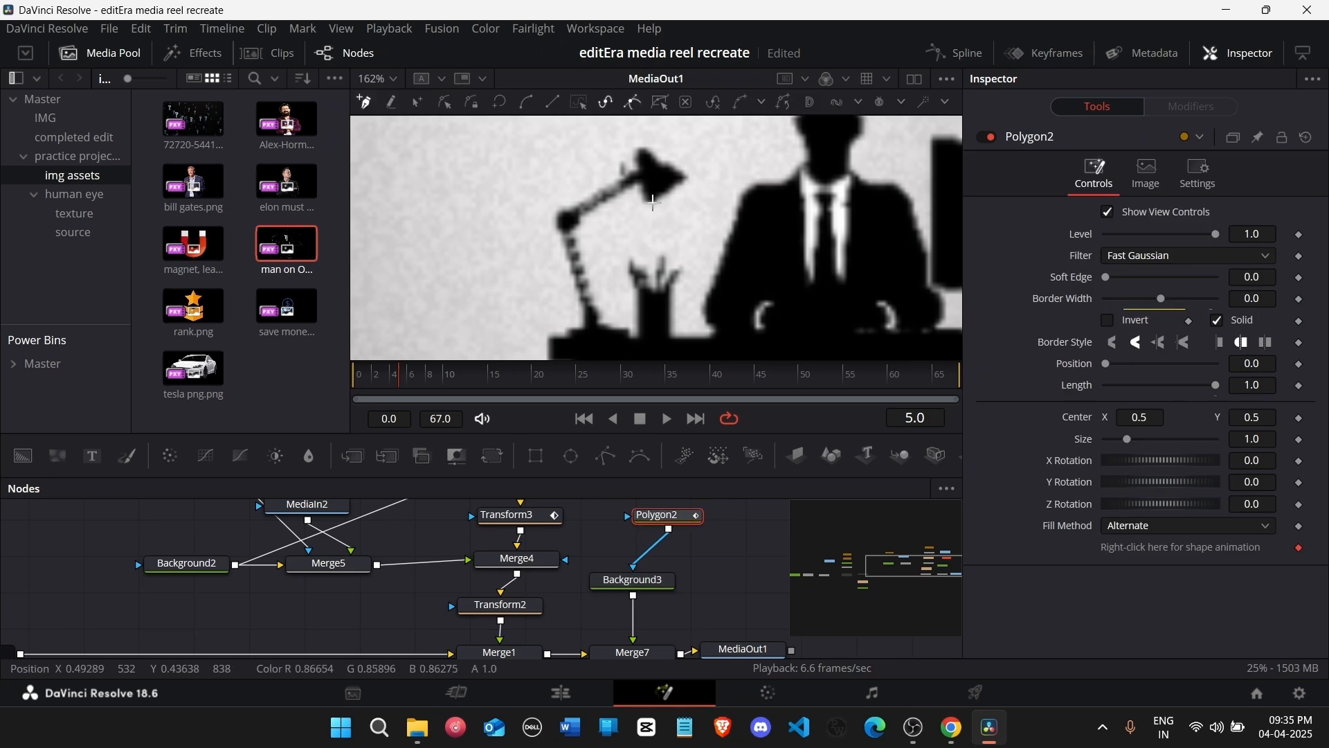
pyautogui.click(650, 201)
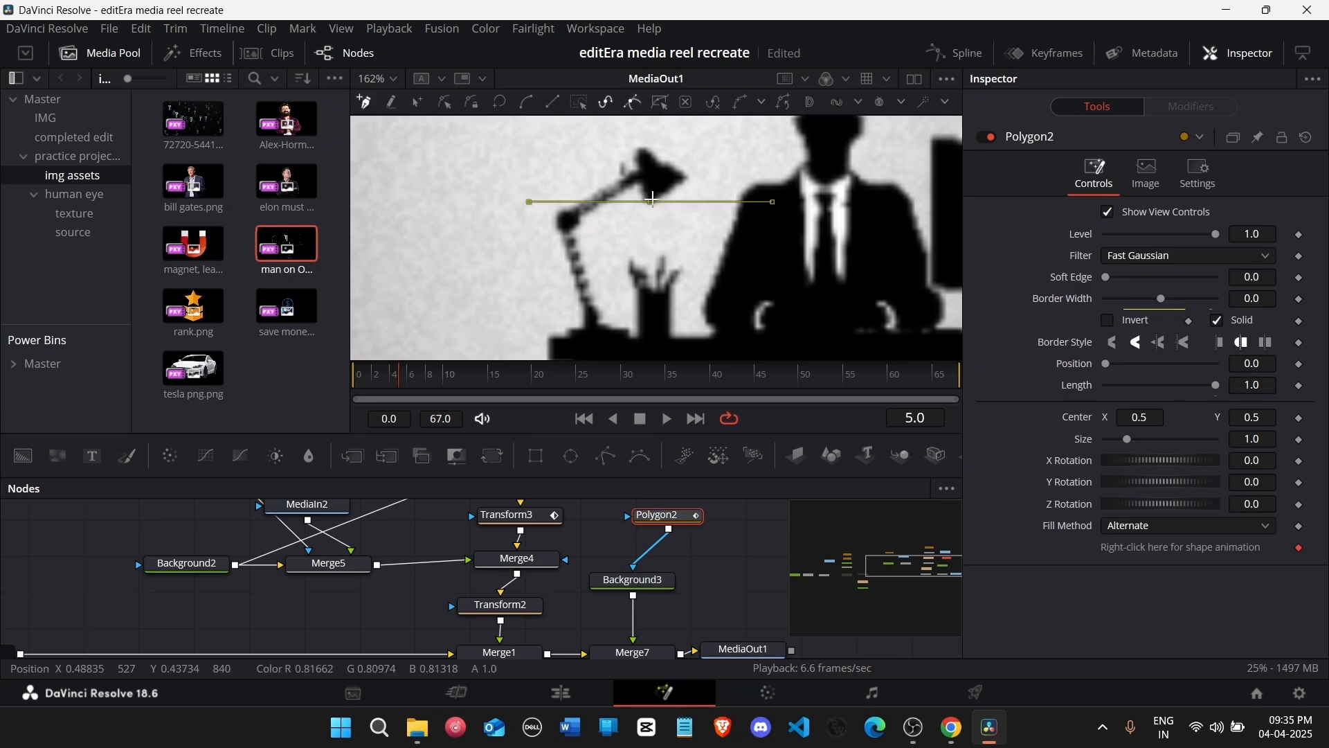
pyautogui.click(686, 178)
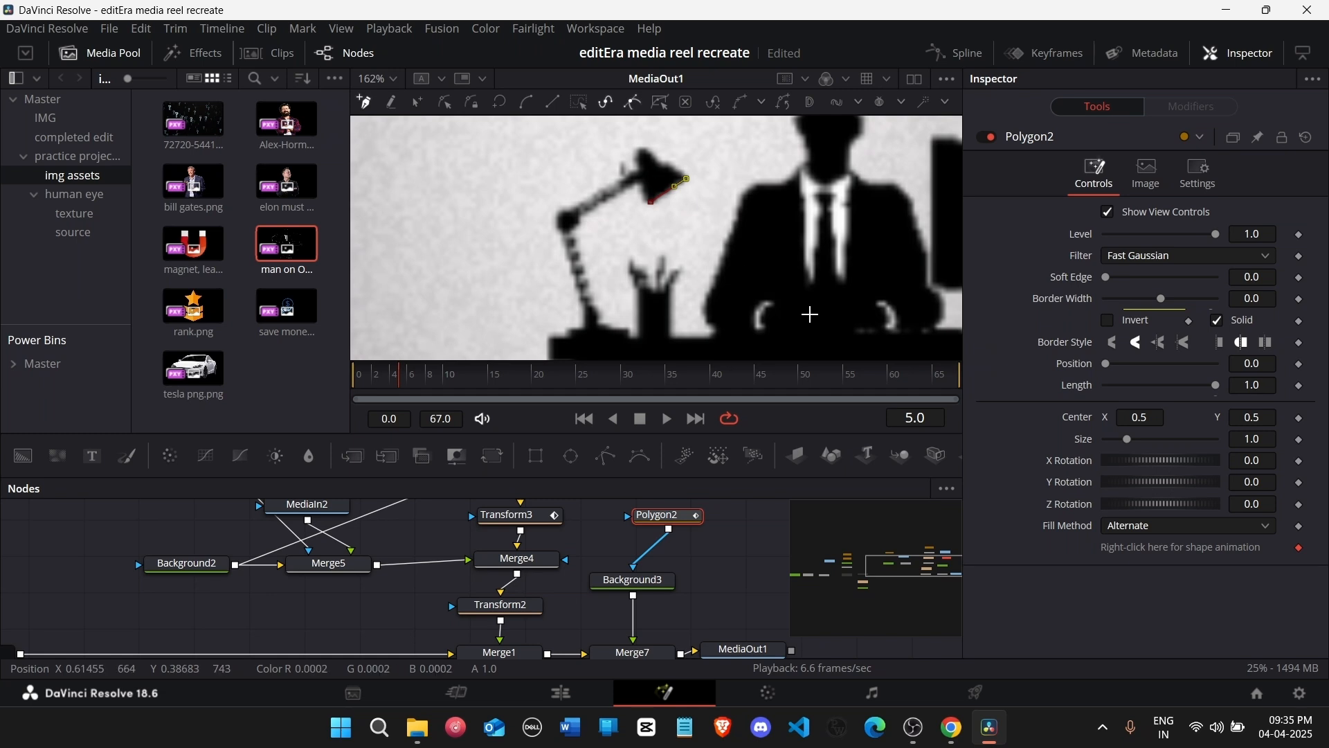
pyautogui.click(844, 330)
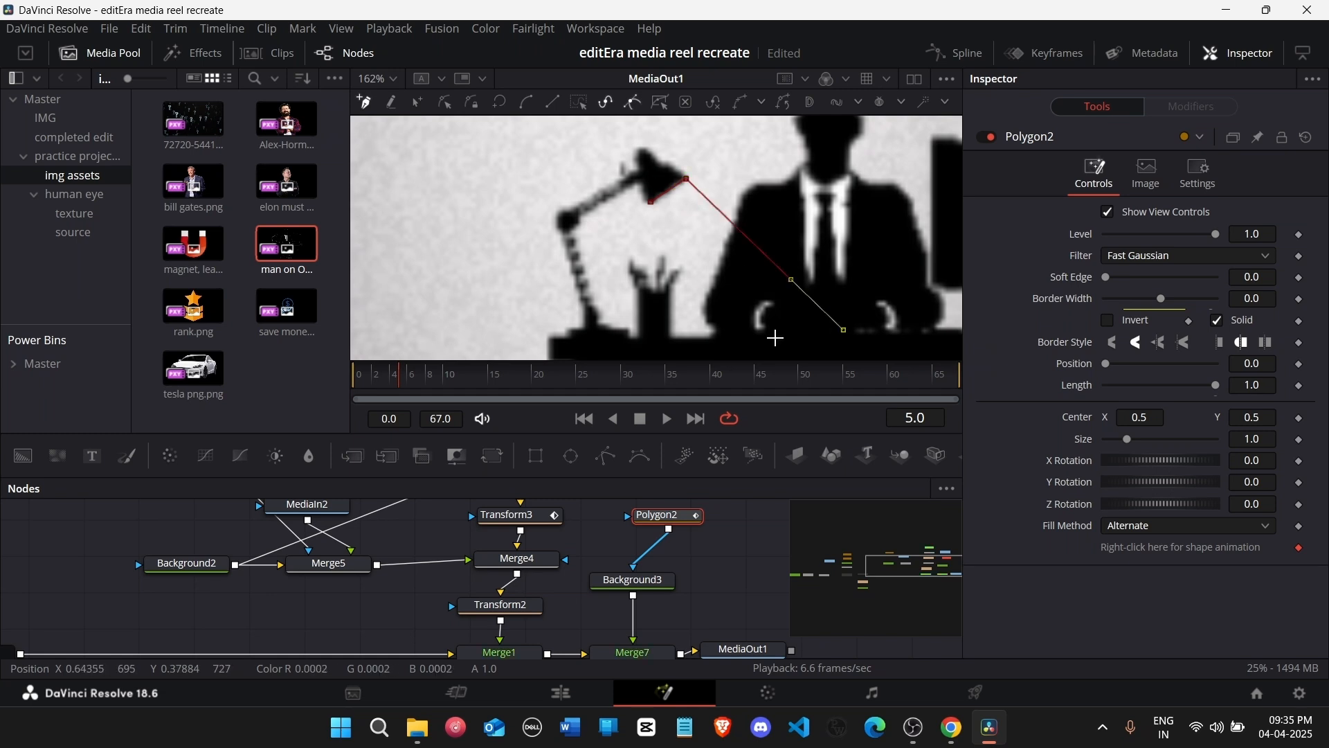
pyautogui.click(679, 339)
pyautogui.click(651, 203)
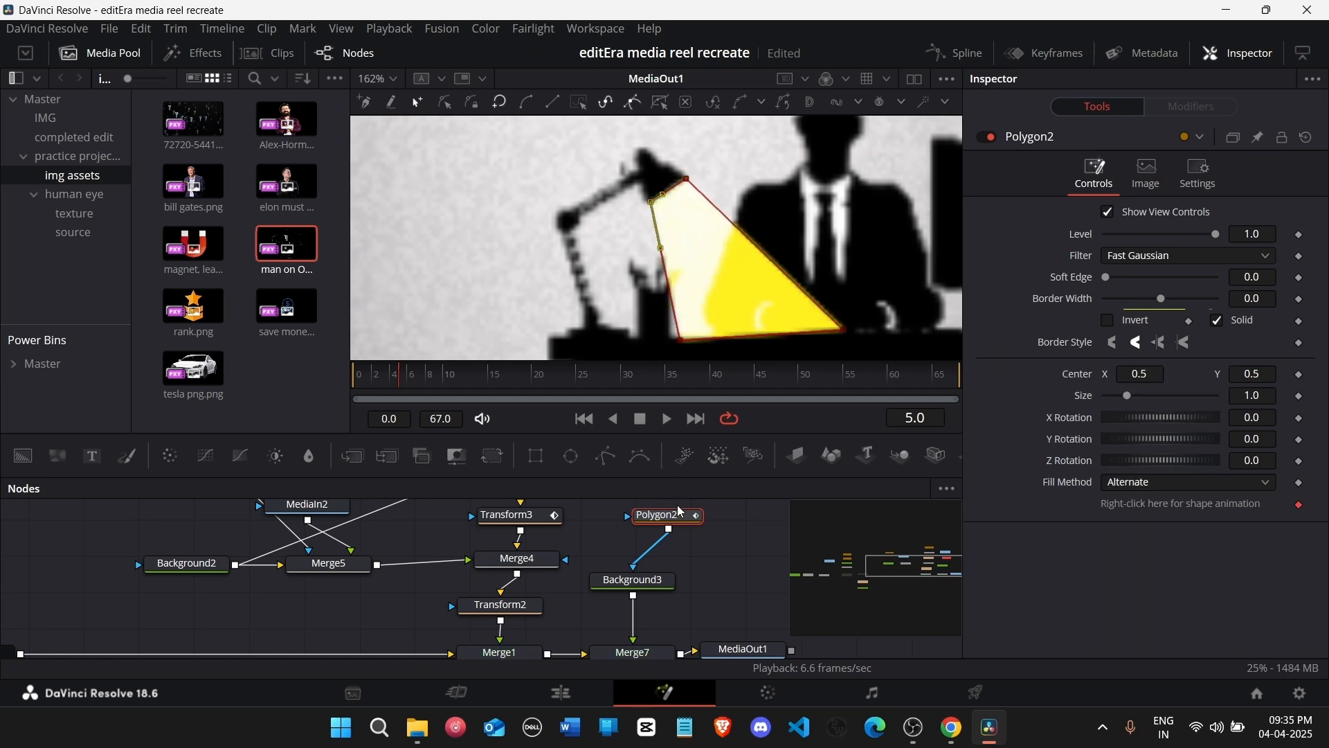
pyautogui.click(709, 535)
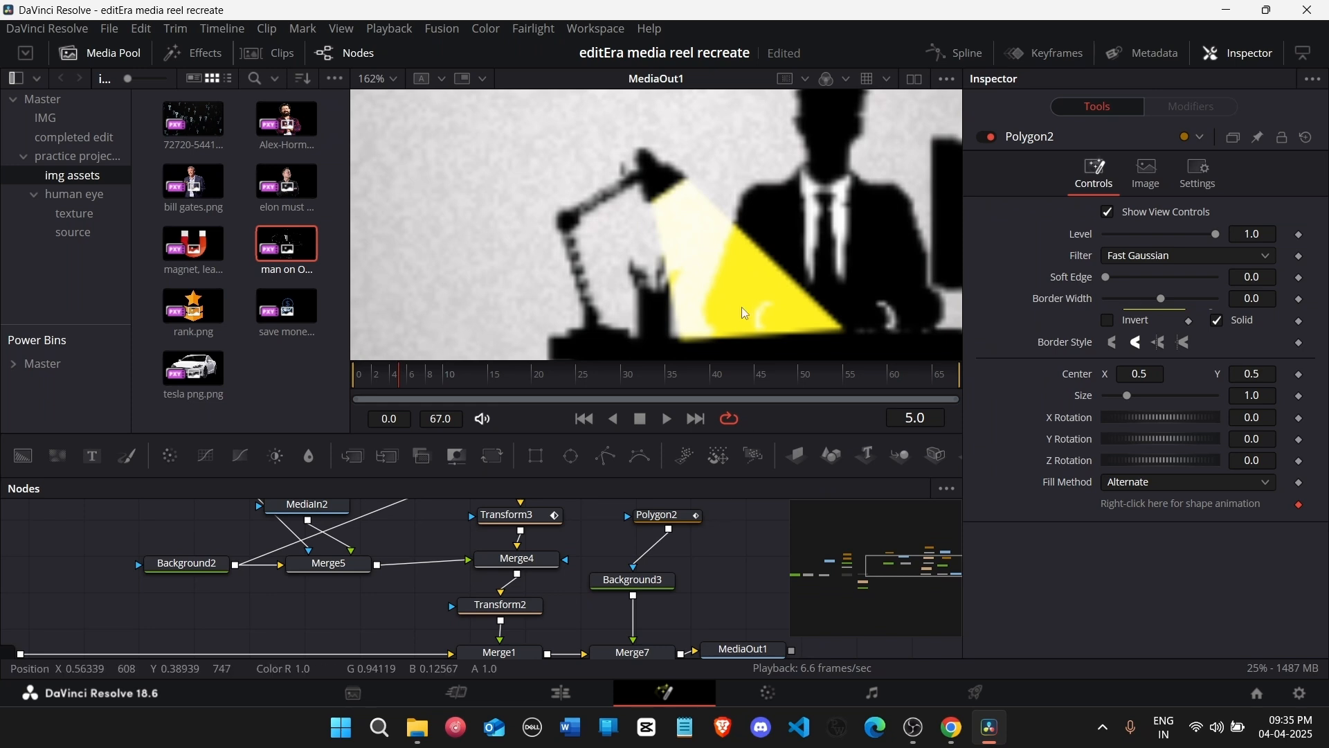
# Step: Soften the lamp beam mask by setting Polygon2's Soft Edge to 0.0295
pyautogui.hotkey('ctrl', 'f')
pyautogui.scroll(-2, 741, 306)
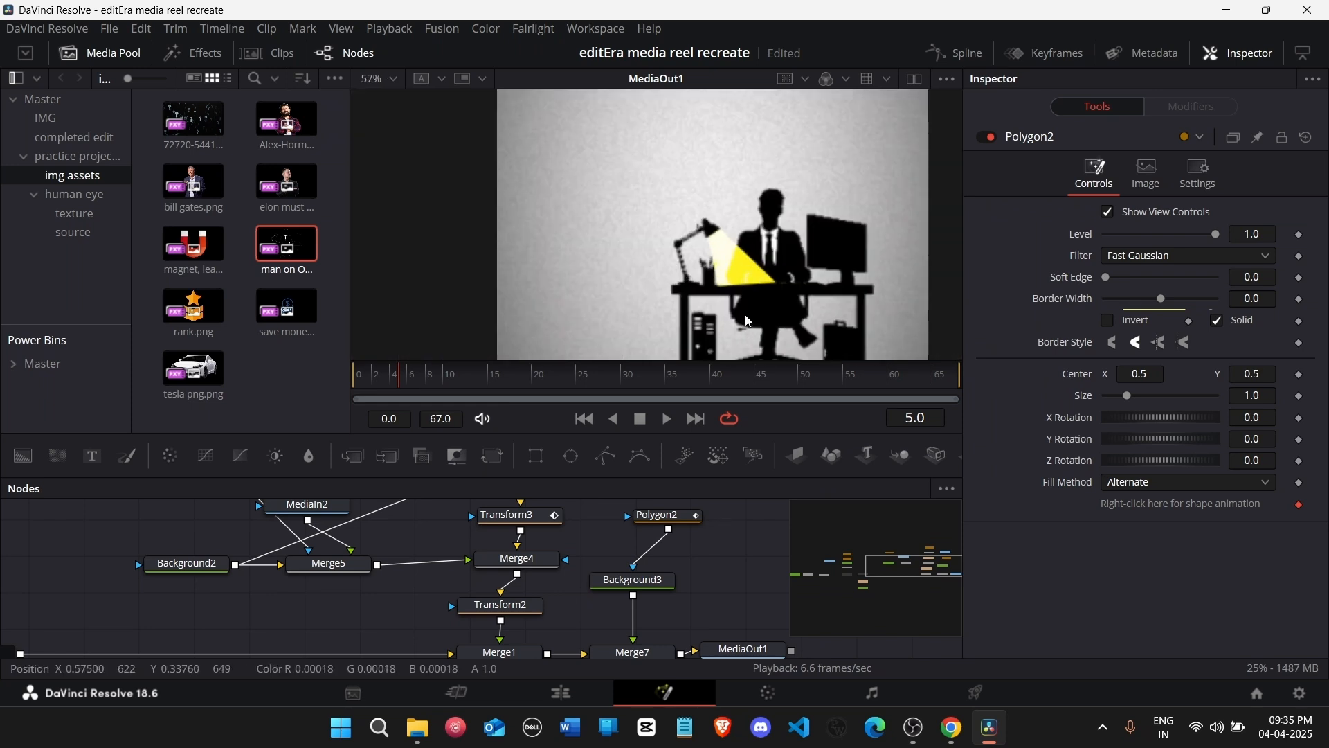
pyautogui.click(689, 516)
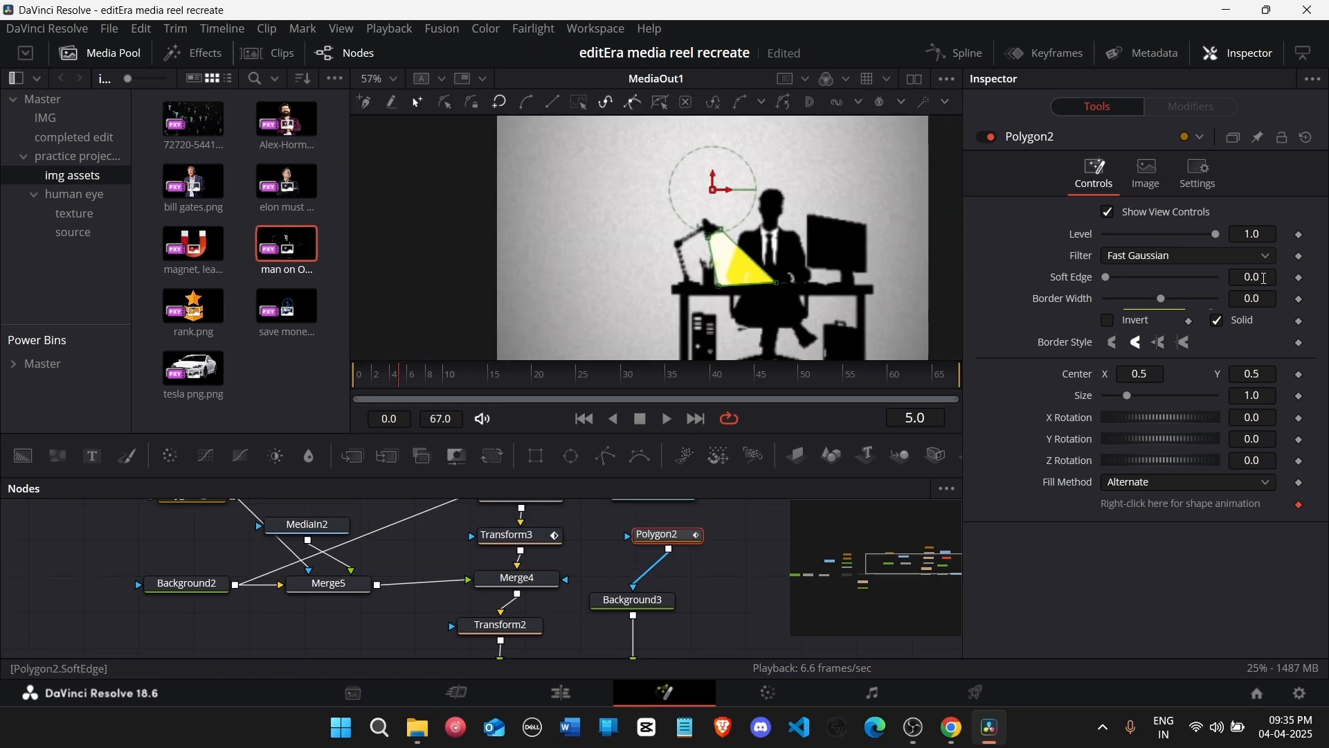
pyautogui.moveTo(1263, 279); pyautogui.dragTo(1300, 279)
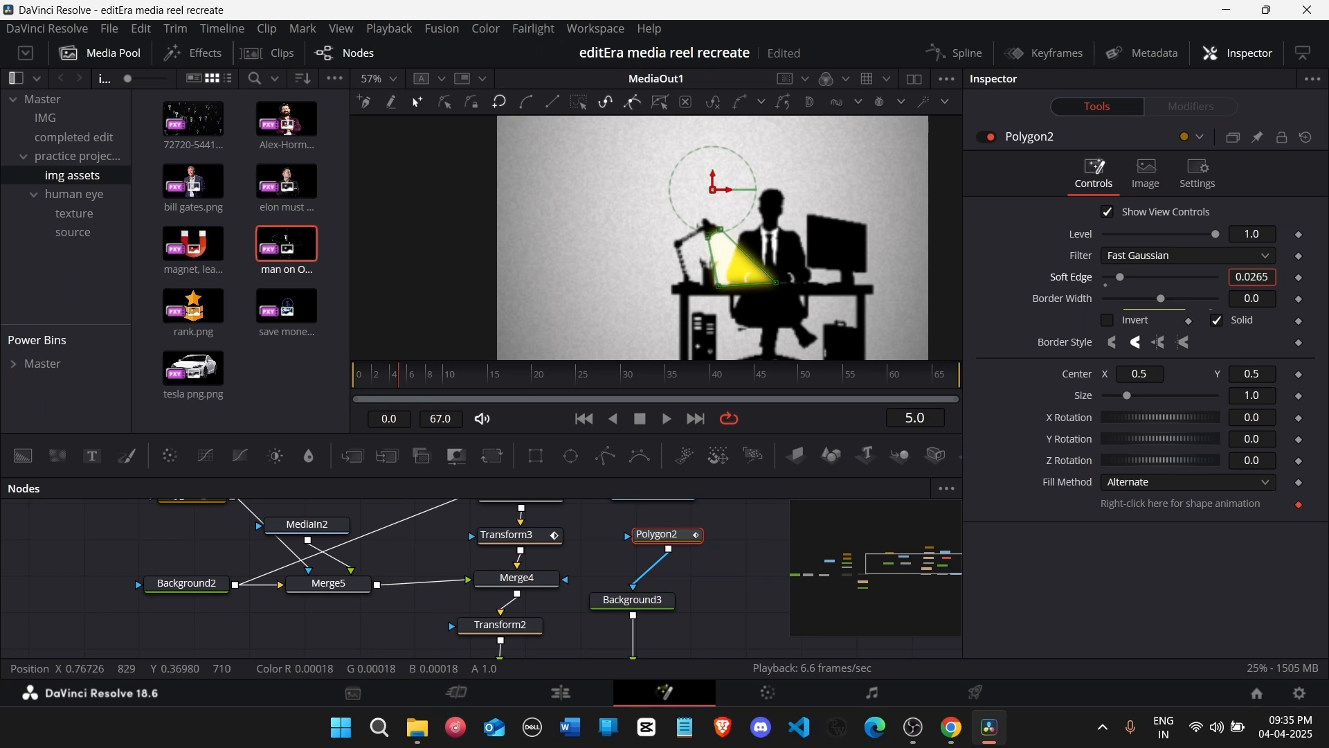
pyautogui.click(755, 565)
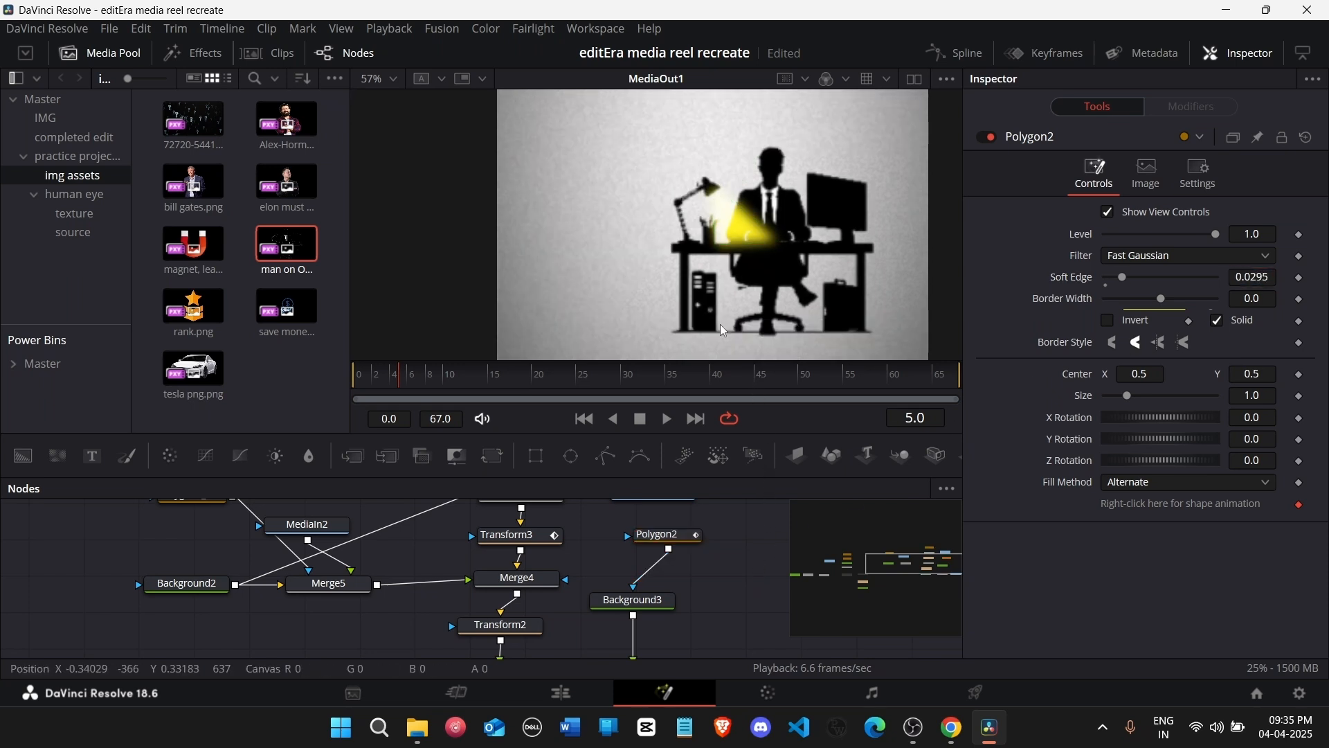
# Step: Try the Dissolve apply mode on Merge7 and change it to Darken
pyautogui.click(634, 600)
pyautogui.scroll(-3, 675, 623)
pyautogui.click(673, 622)
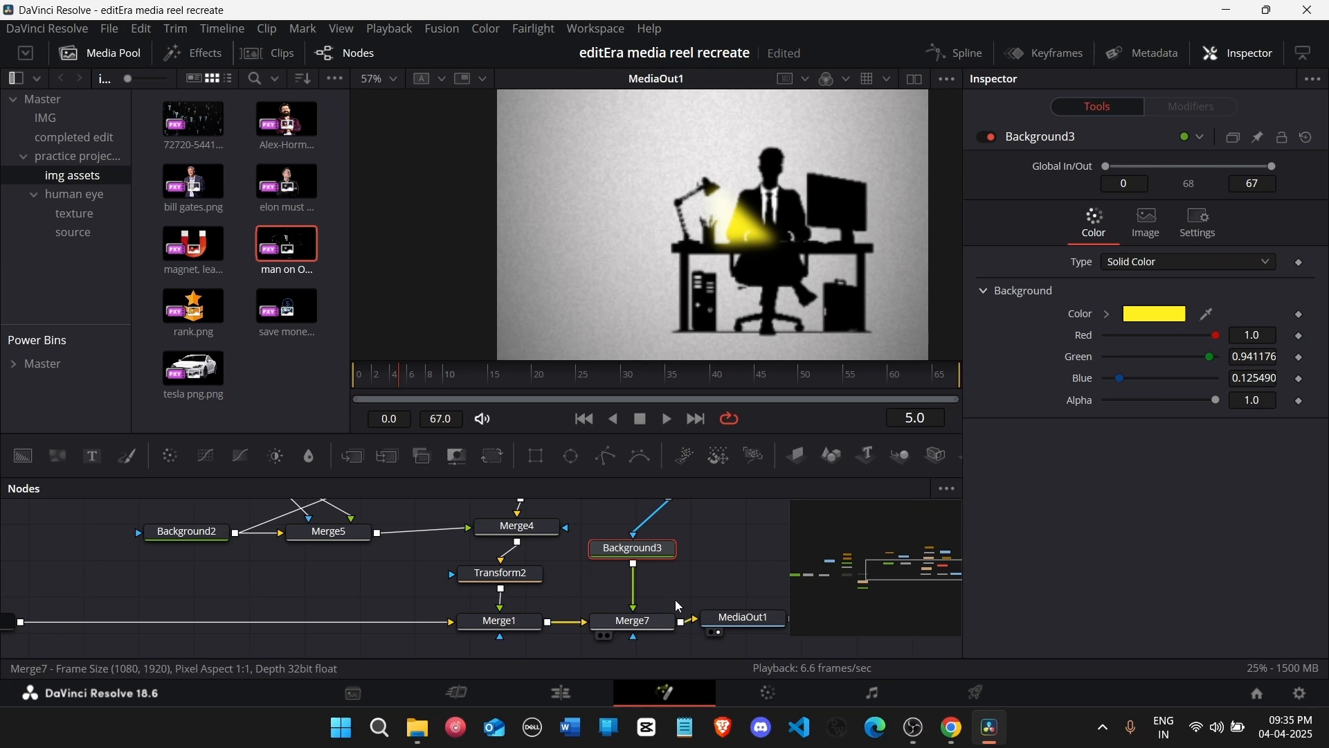
pyautogui.click(1134, 331)
pyautogui.click(1144, 389)
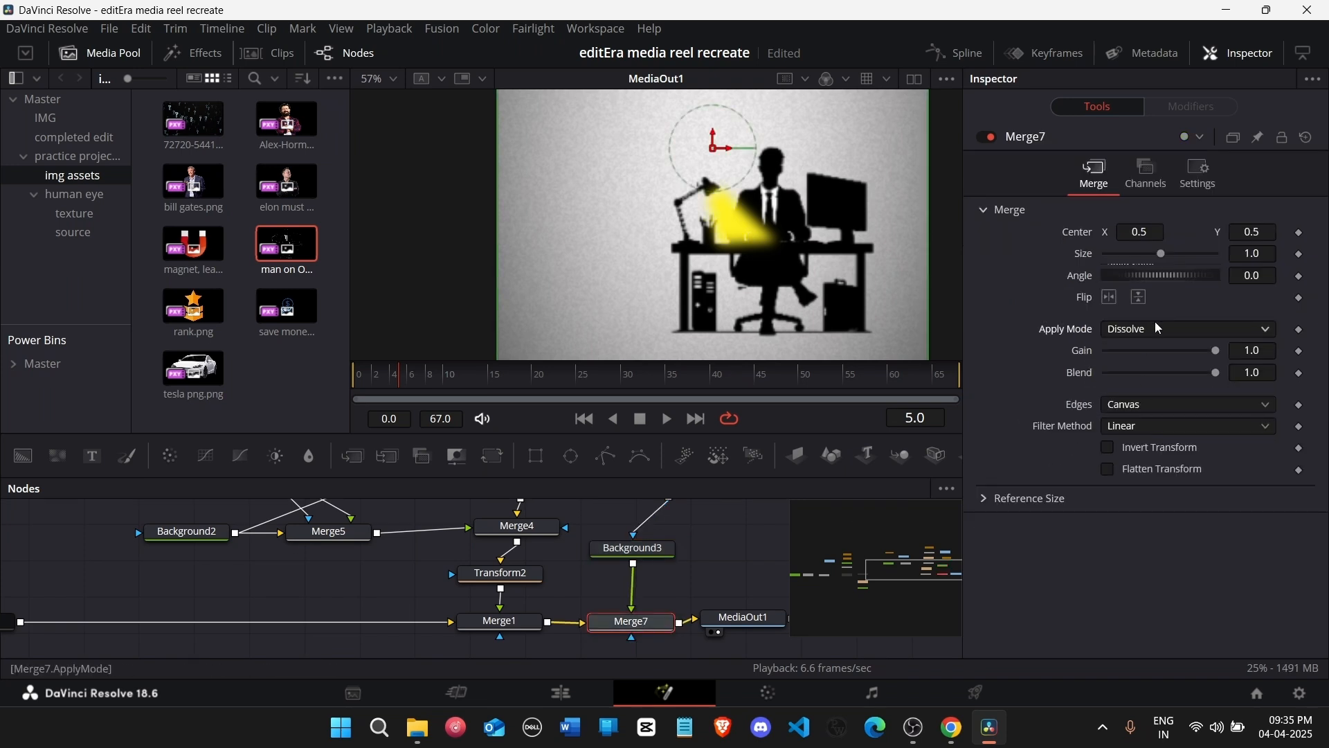
pyautogui.click(1158, 328)
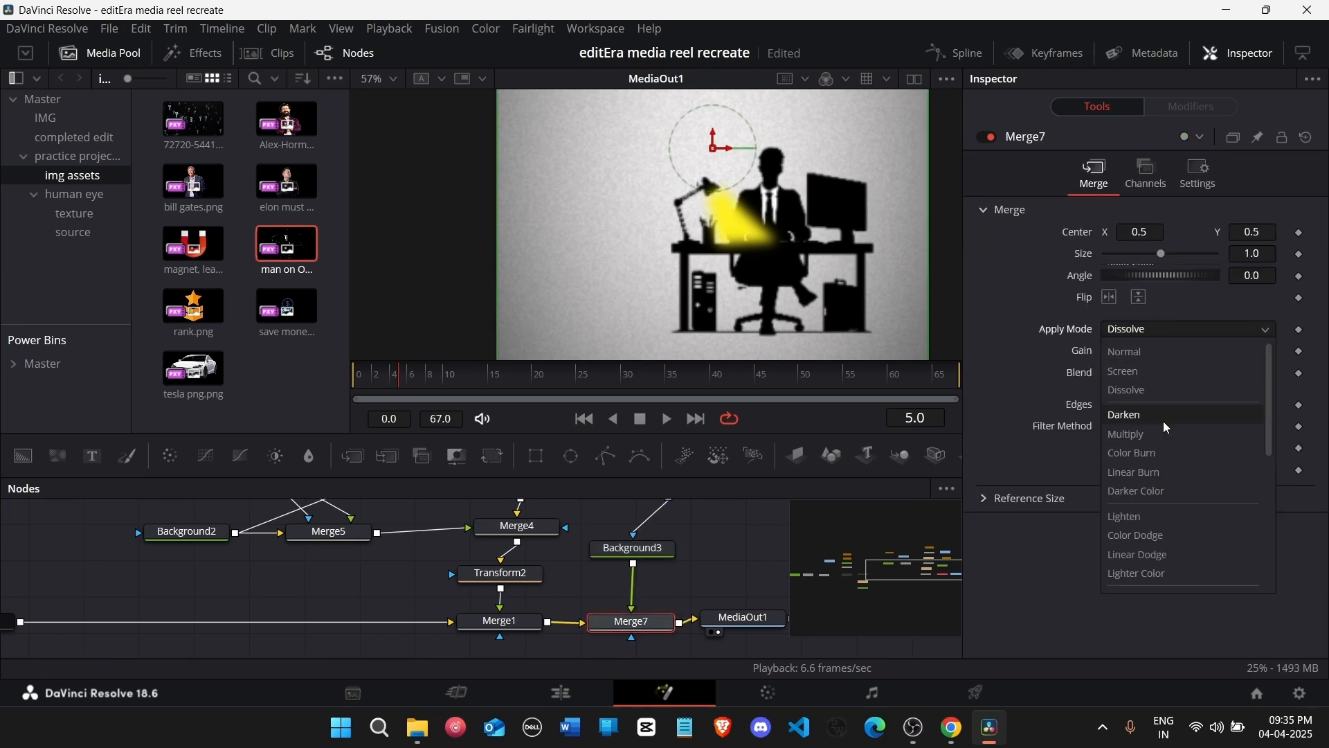
pyautogui.click(1163, 421)
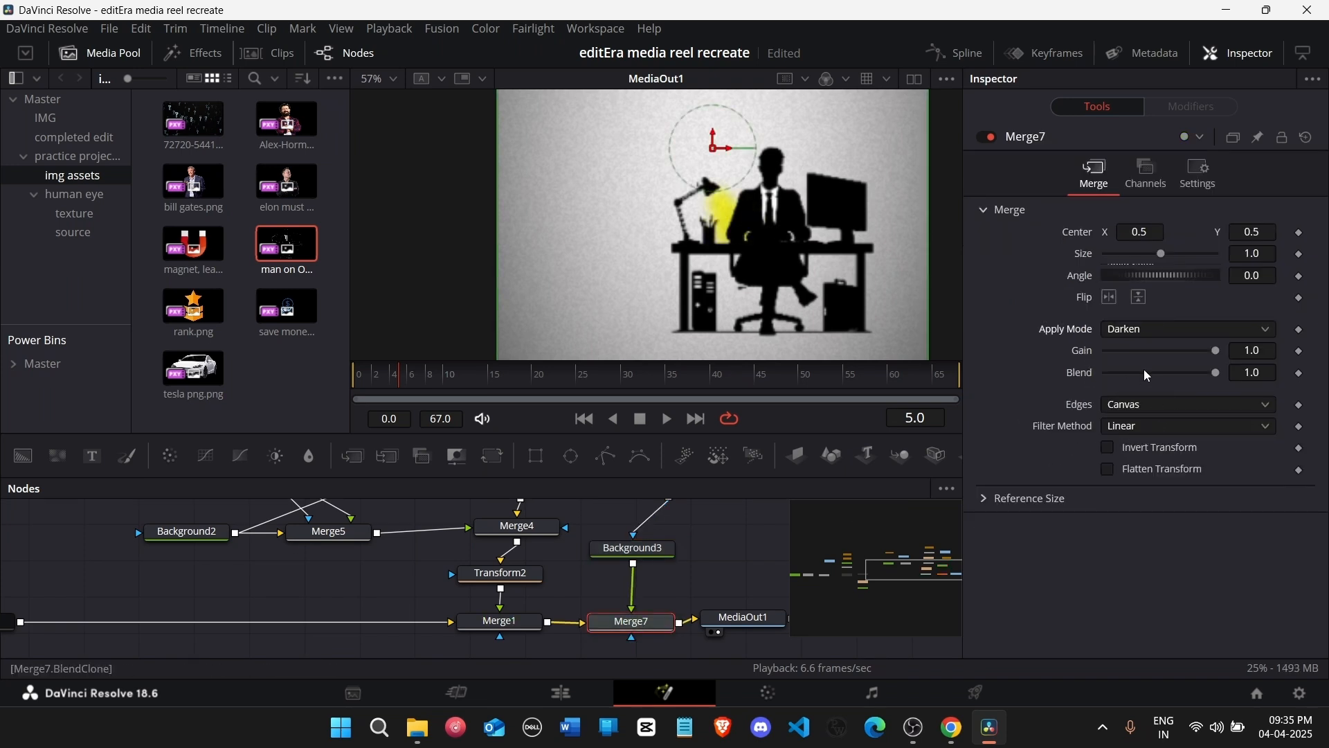
# Step: Try the Color Burn apply mode on Merge7, followed by Overlay
pyautogui.click(1152, 332)
pyautogui.click(1142, 436)
pyautogui.click(1154, 328)
pyautogui.click(1149, 443)
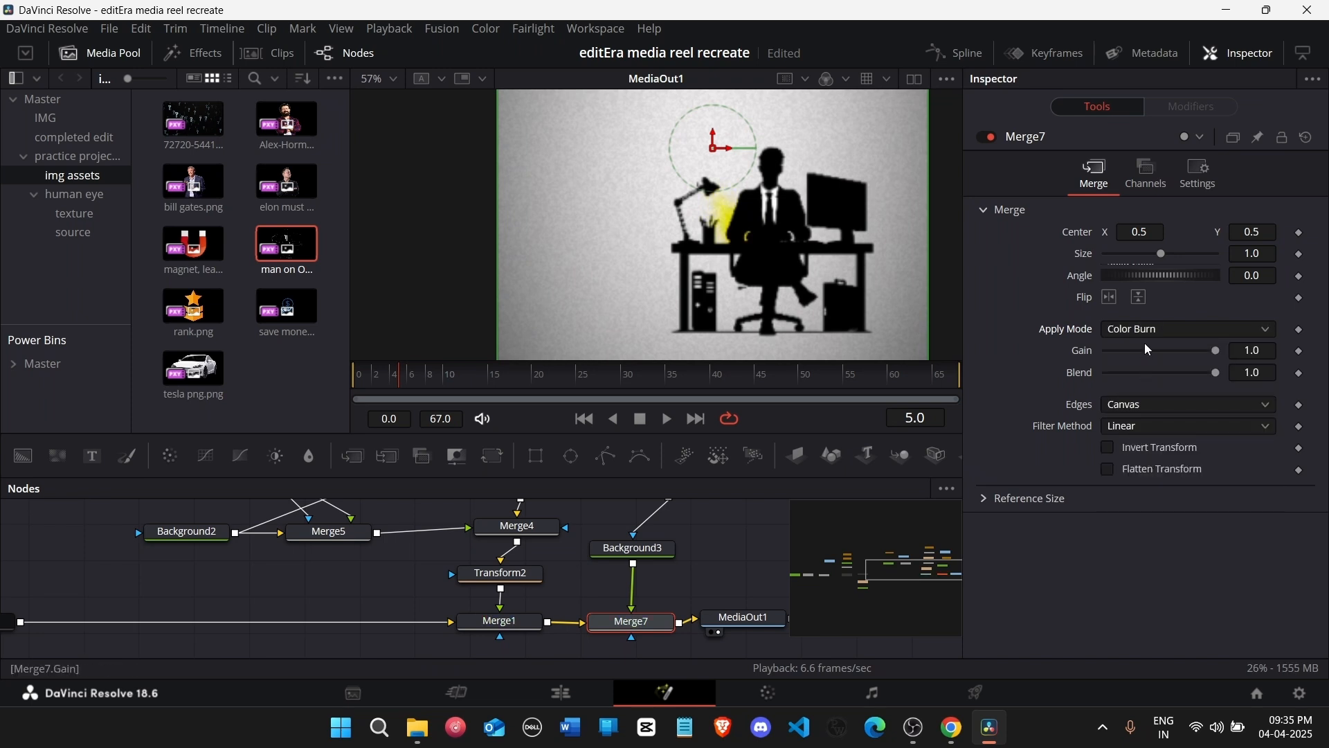
pyautogui.click(1162, 326)
pyautogui.scroll(1, 1158, 447)
pyautogui.click(1152, 438)
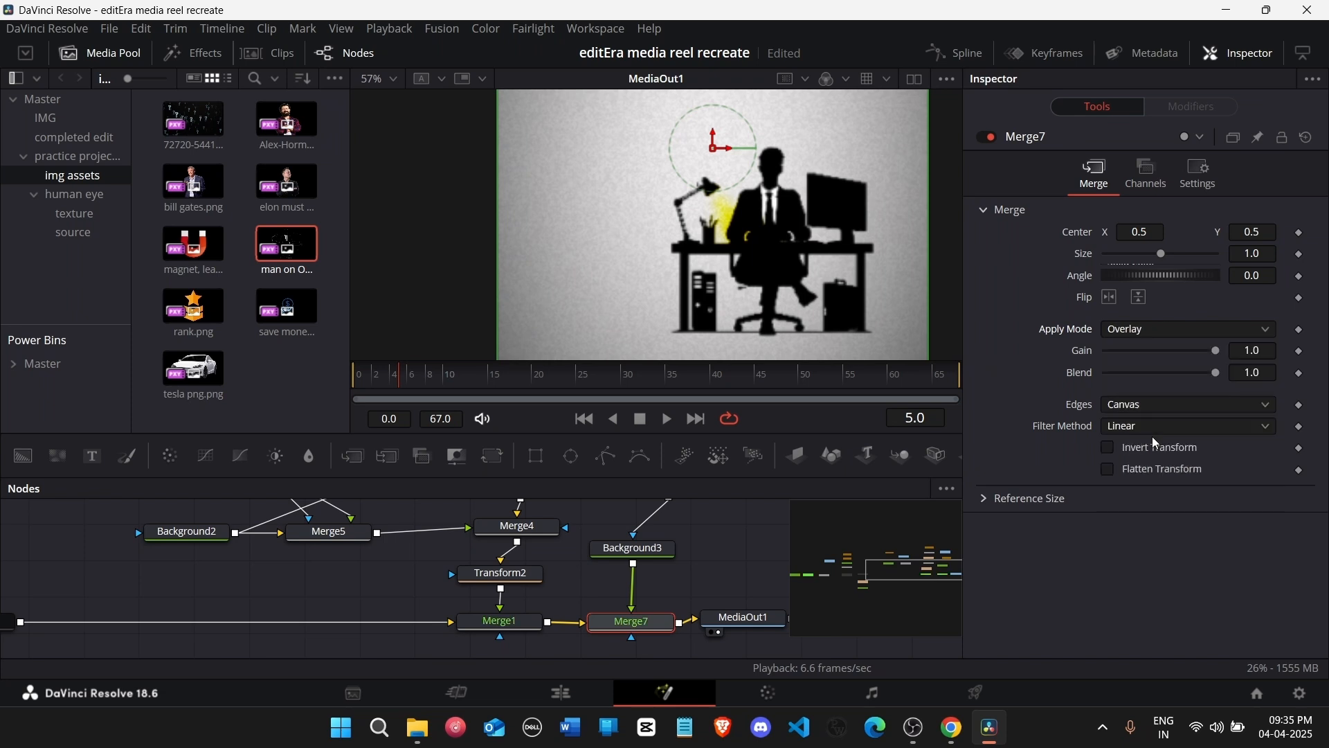
# Step: Set Merge7's Apply Mode to Lighten so the yellow beam brightens the desk scene
pyautogui.click(1157, 327)
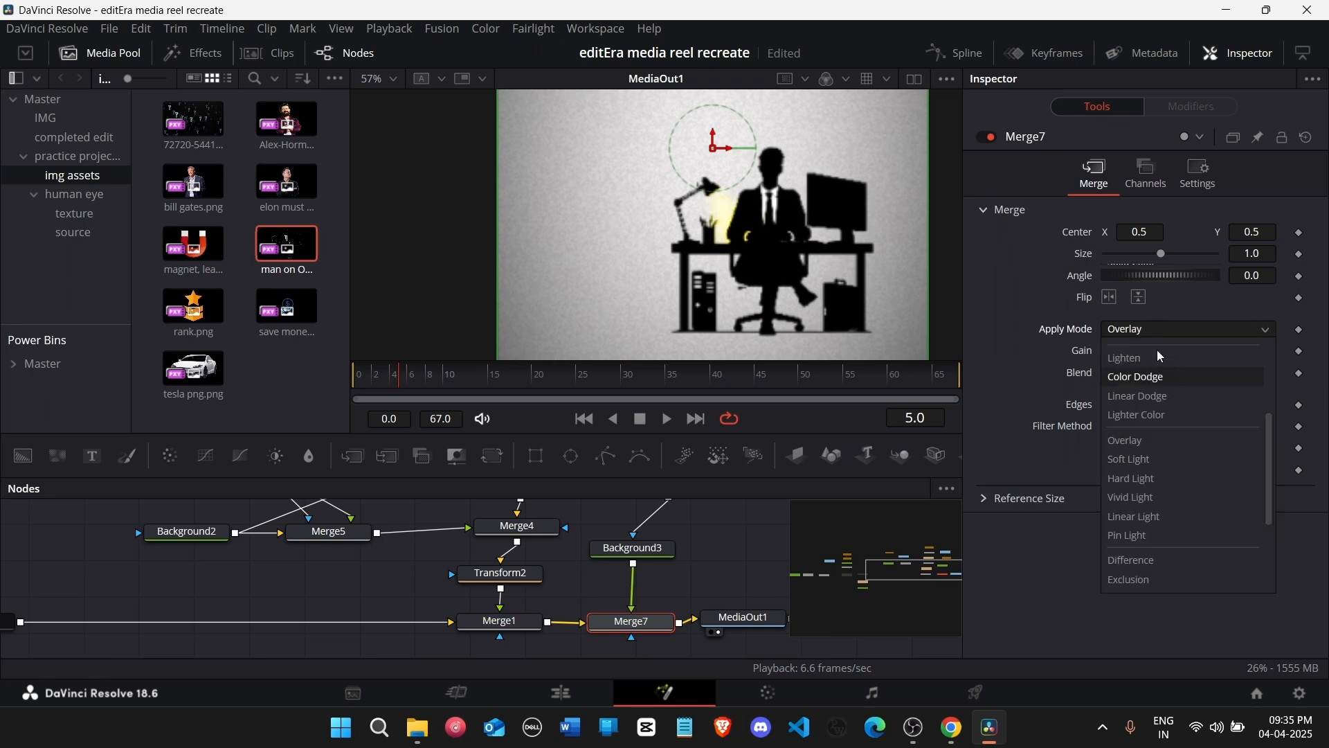
pyautogui.click(1159, 323)
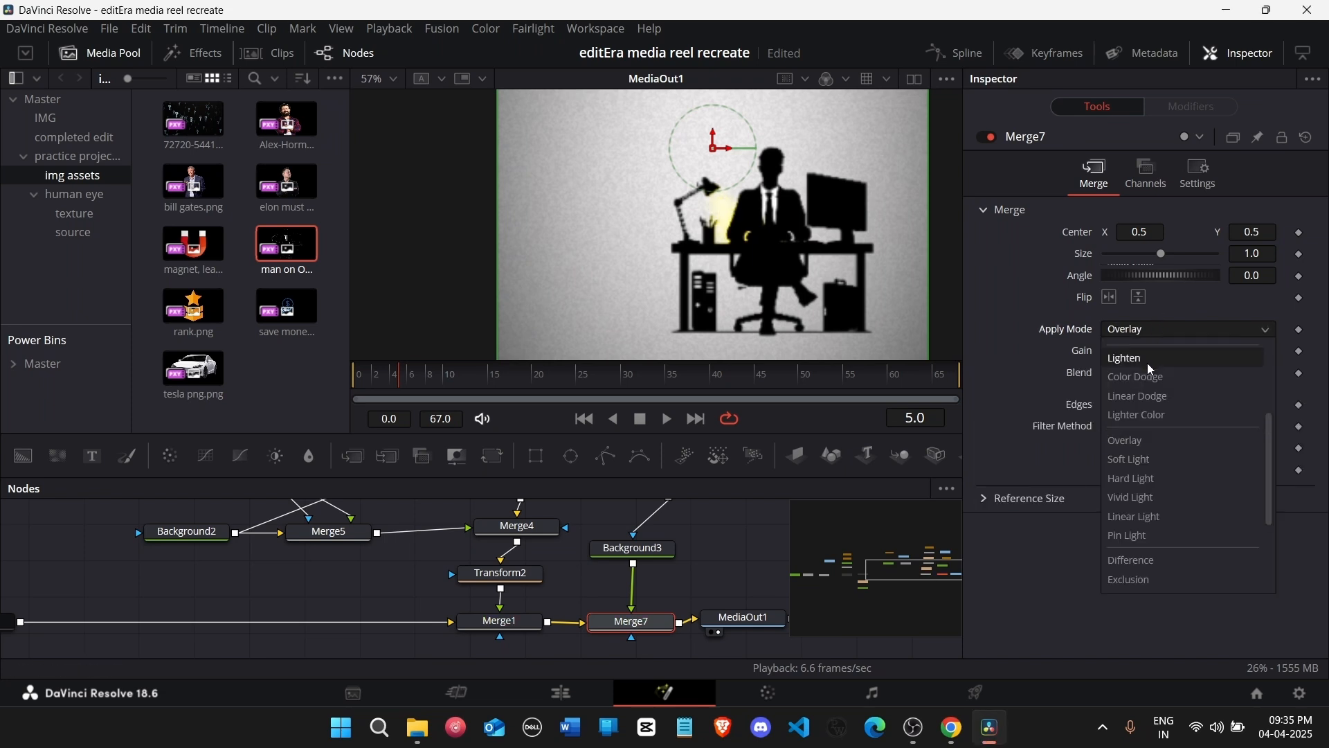
pyautogui.click(1149, 363)
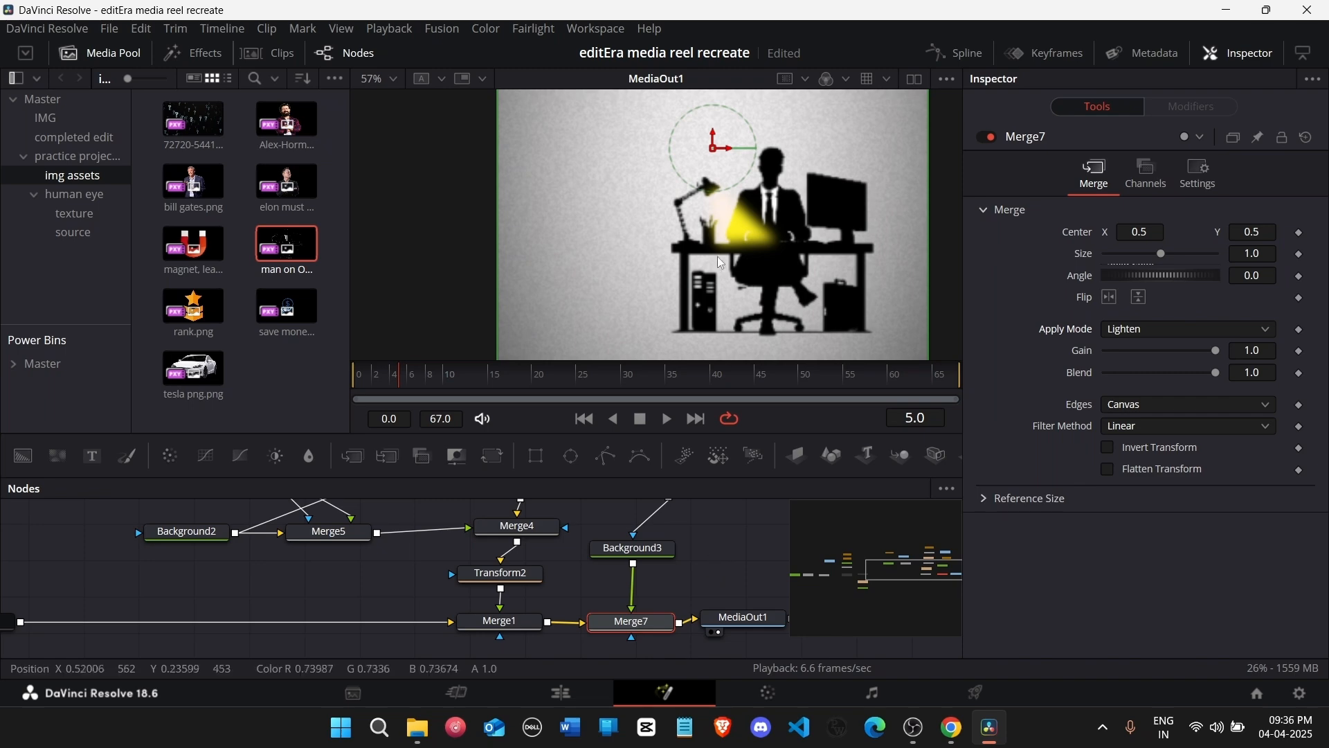
# Step: Move the MediaOut1 node farther away from Merge7 to make room in the node graph
pyautogui.scroll(-3, 693, 567)
pyautogui.moveTo(869, 602); pyautogui.dragTo(941, 576)
pyautogui.moveTo(596, 573); pyautogui.dragTo(683, 571)
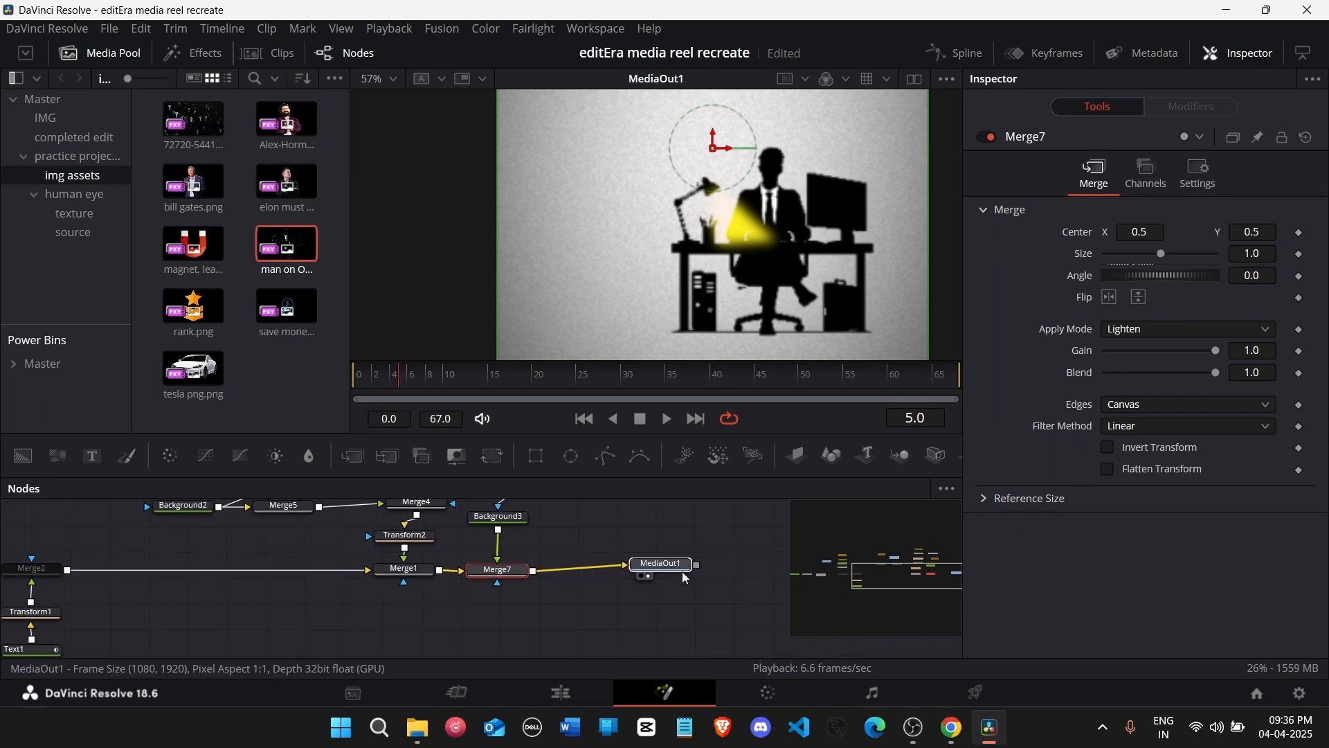
# Step: Keyframe Merge7's Blend at frames 0 and 15 with a value of 1.0
pyautogui.click(504, 577)
pyautogui.click(390, 380)
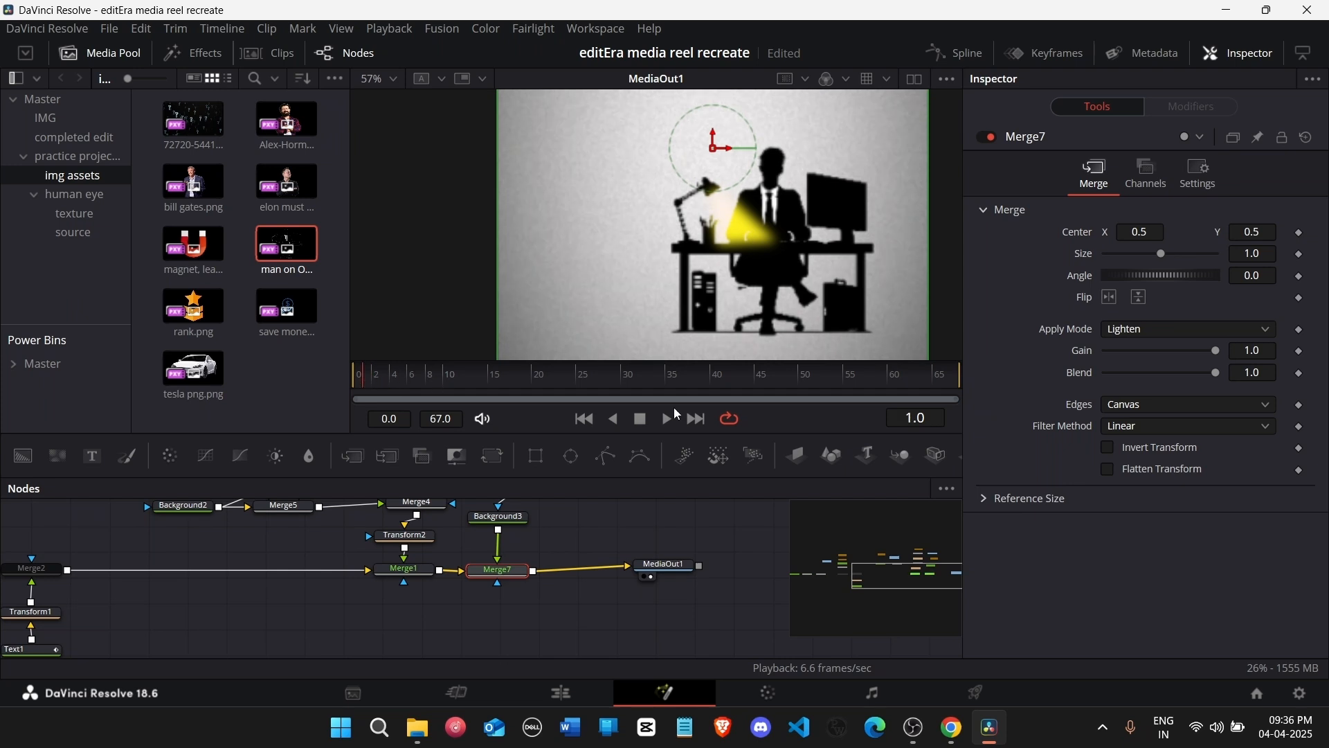
pyautogui.click(1199, 173)
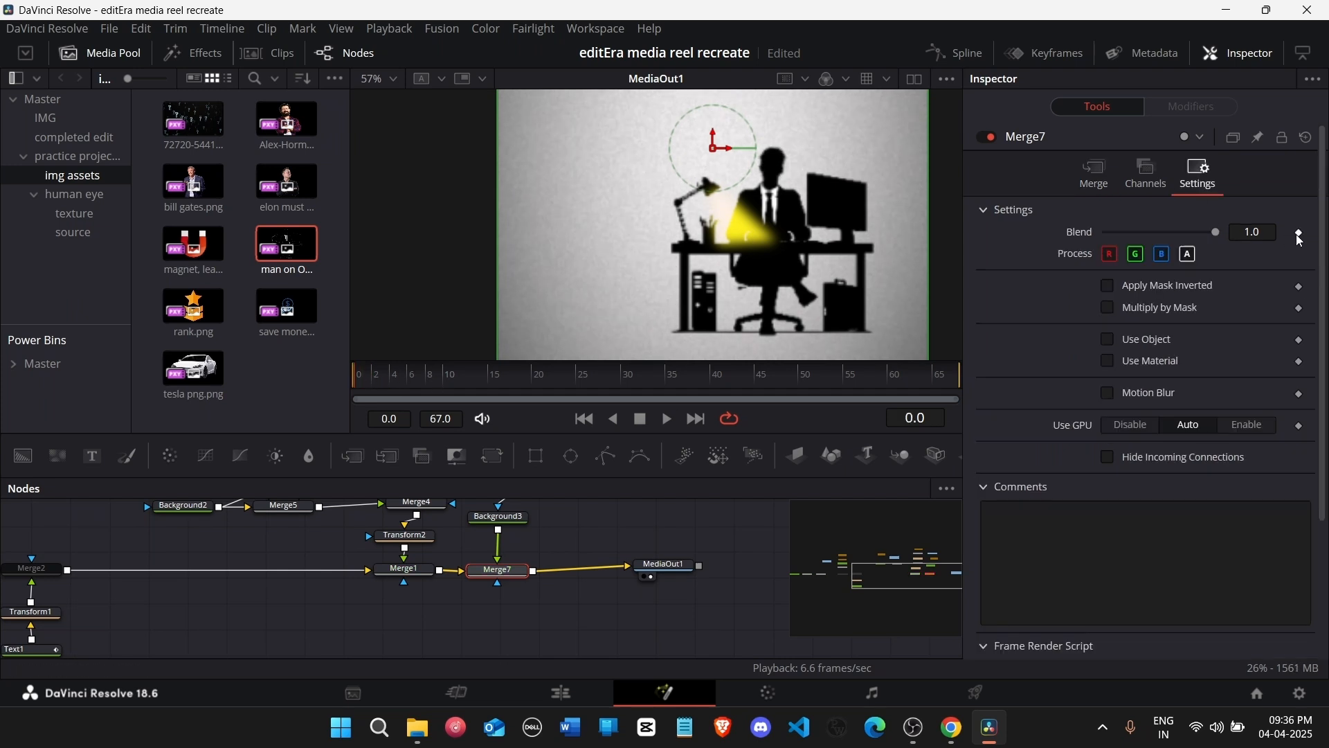
pyautogui.click(487, 381)
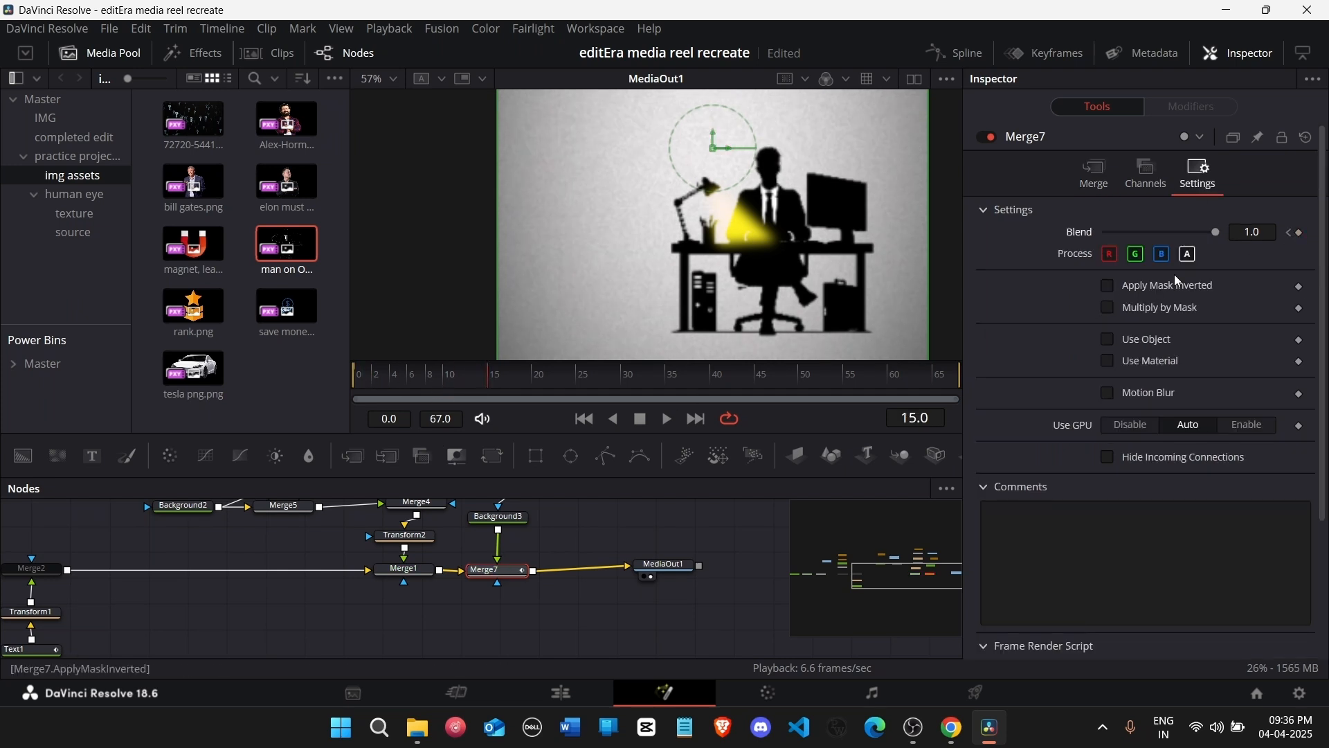
pyautogui.click(1300, 233)
# Step: Set Merge7's Blend keyframes to 0.0 at frame 30 and at frame 0
pyautogui.moveTo(550, 380); pyautogui.dragTo(639, 391)
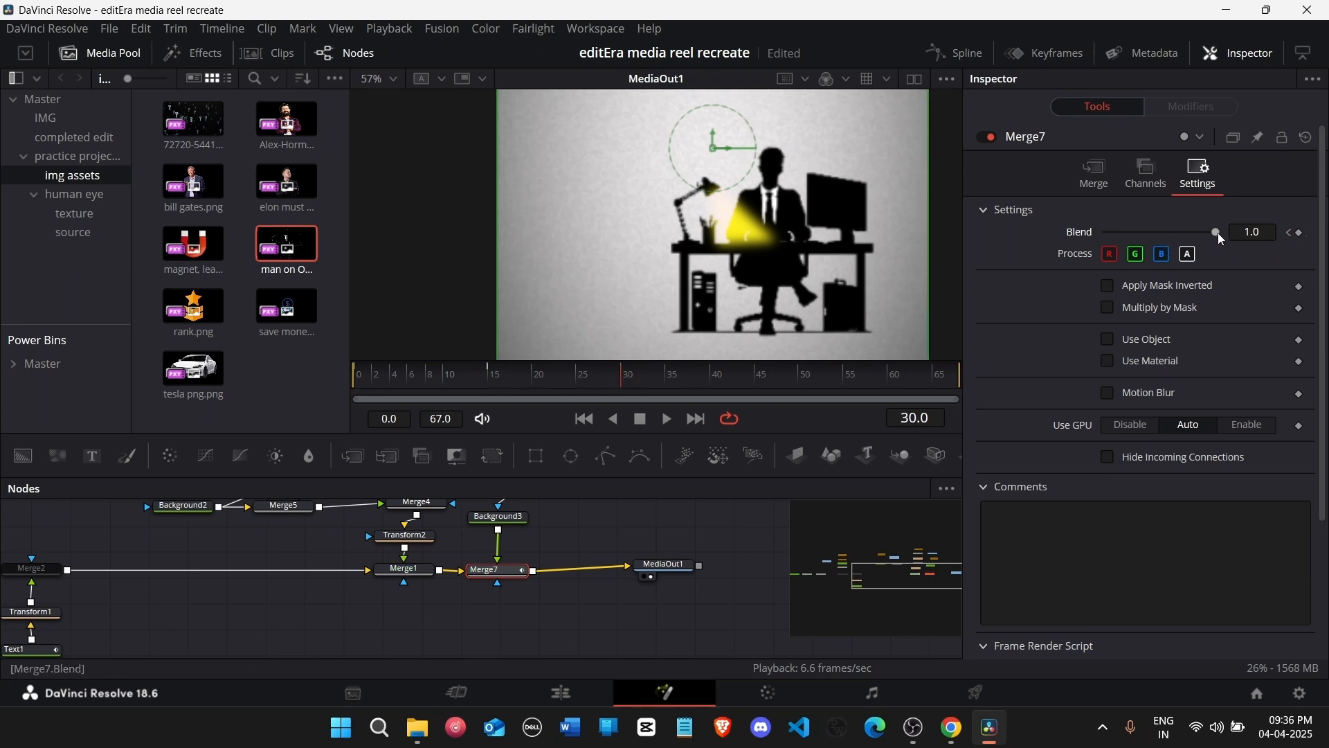
pyautogui.click(1300, 233)
pyautogui.moveTo(1213, 234); pyautogui.dragTo(986, 245)
pyautogui.click(1288, 233)
pyautogui.click(1289, 233)
pyautogui.moveTo(1213, 233); pyautogui.dragTo(908, 242)
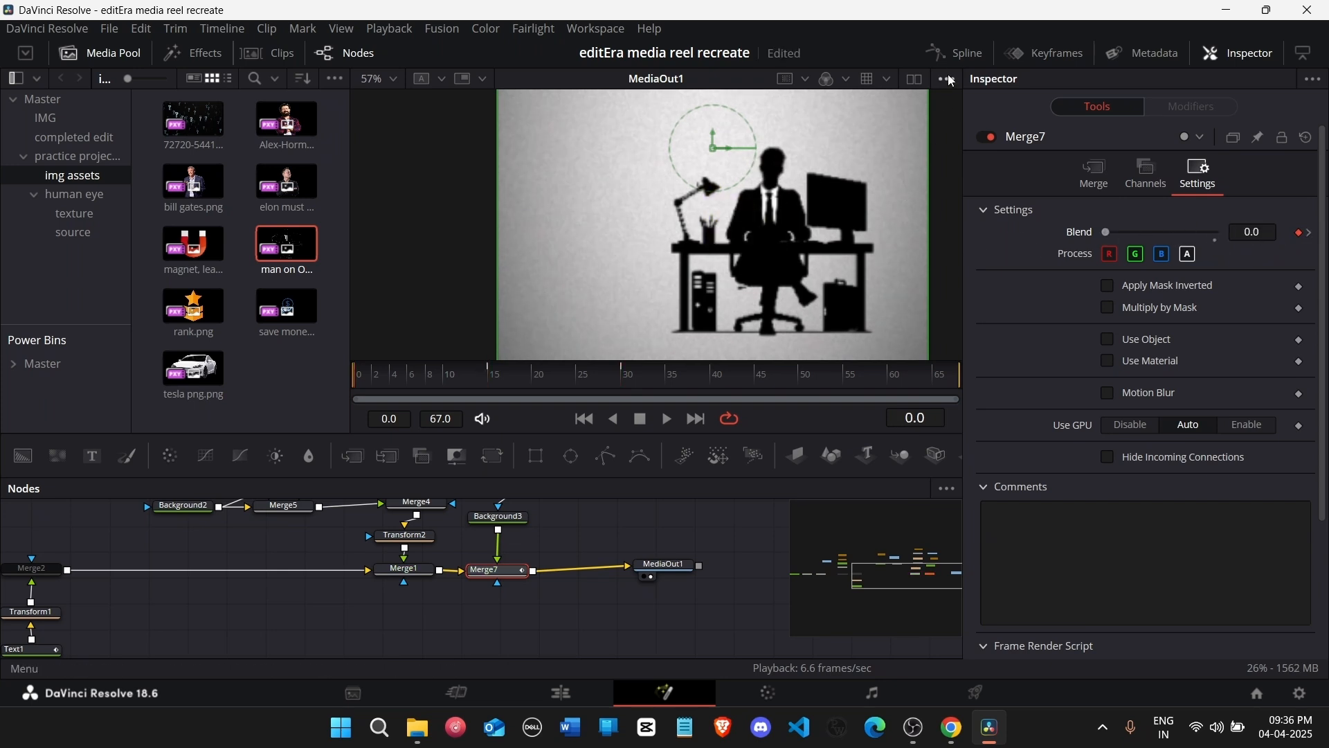
# Step: Open the Spline editor and display only Merge7's Blend curve, hiding the Polygon2, Transform3 and Rectangle1 curves
pyautogui.click(955, 54)
pyautogui.click(515, 597)
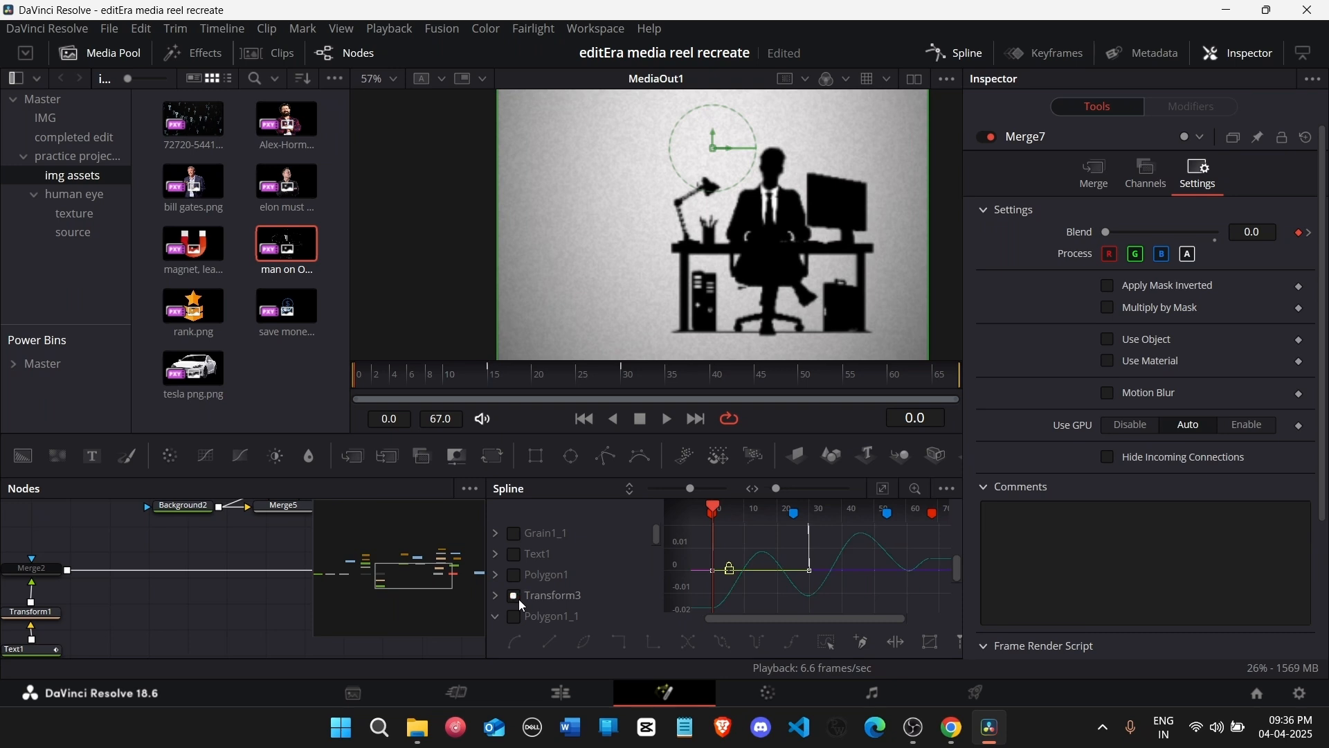
pyautogui.click(876, 488)
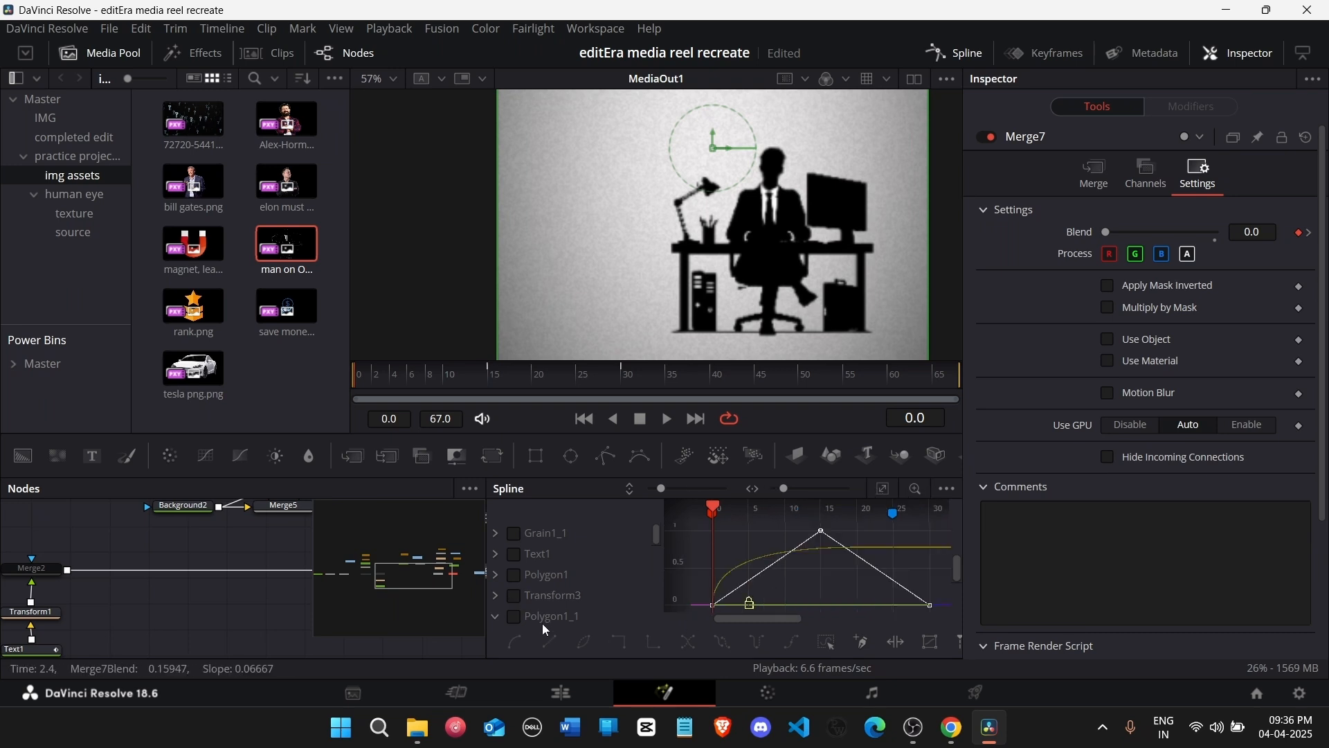
pyautogui.scroll(-3, 543, 613)
pyautogui.click(559, 598)
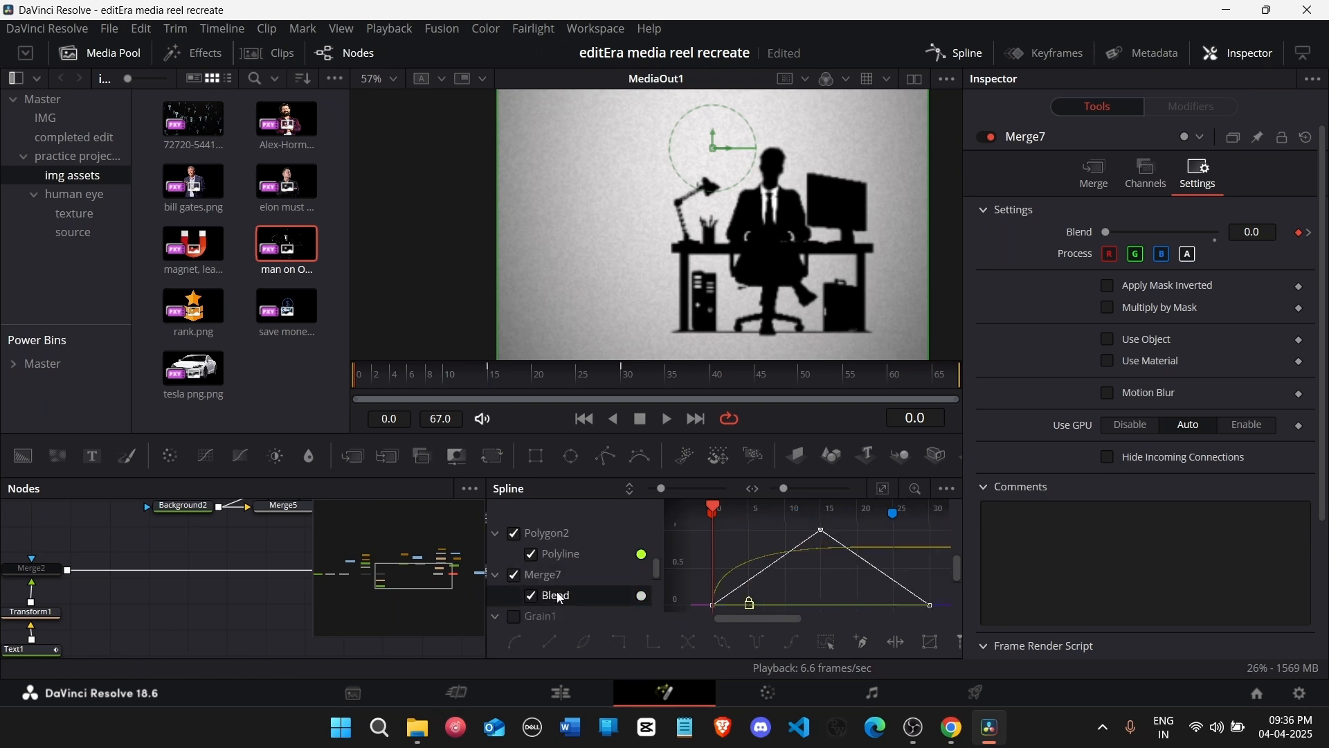
pyautogui.click(536, 557)
pyautogui.doubleClick(548, 581)
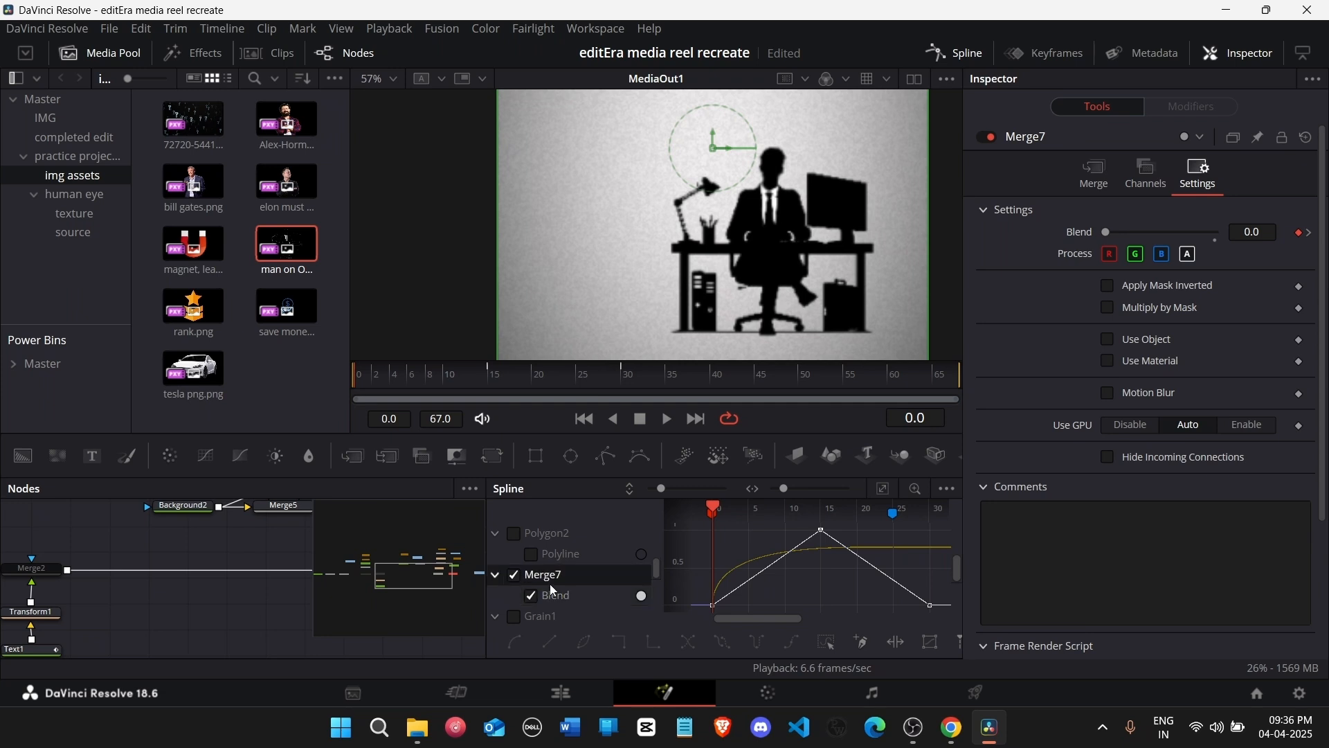
pyautogui.scroll(-3, 514, 579)
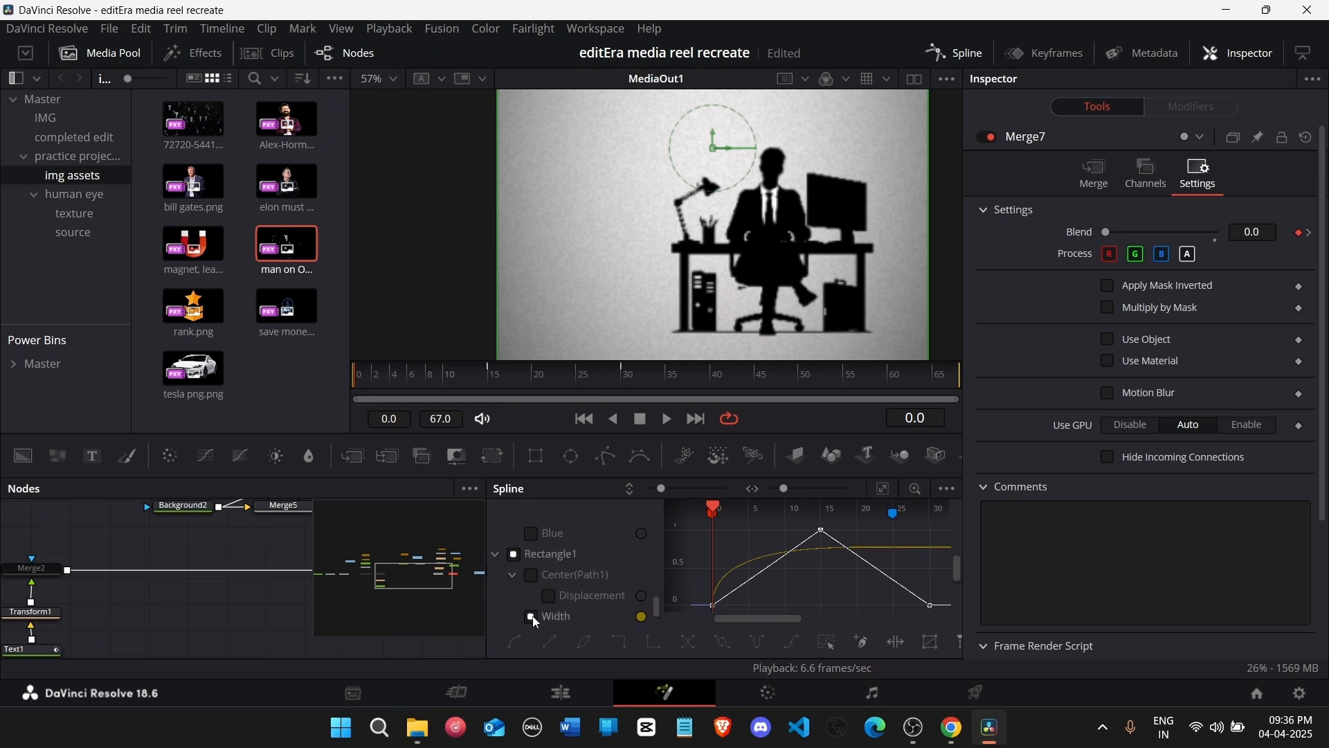
pyautogui.click(531, 618)
pyautogui.click(495, 554)
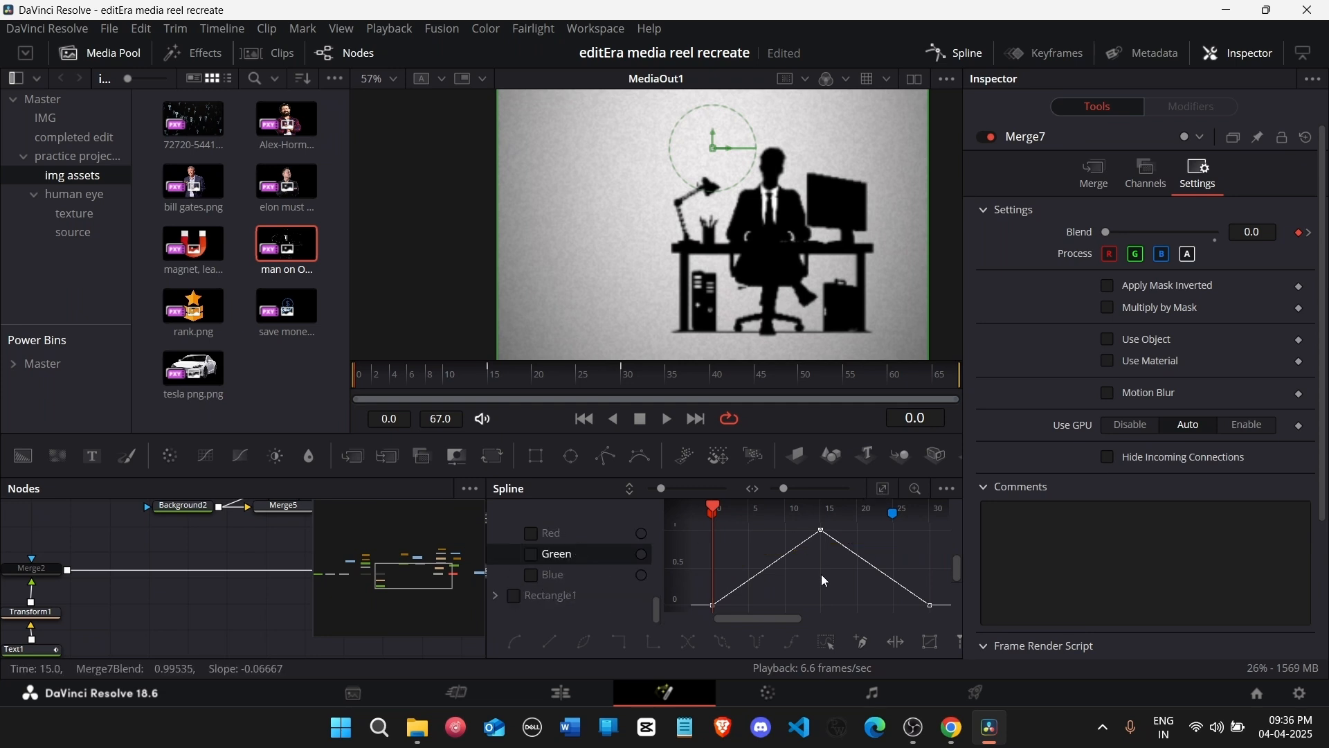
# Step: Smooth all Merge7 Blend keyframes and extend the first and last keyframes' handles towards the peak for stronger easing
pyautogui.hotkey('ctrl', 'a')
pyautogui.hotkey('shift', 's')
pyautogui.moveTo(750, 605); pyautogui.dragTo(795, 606)
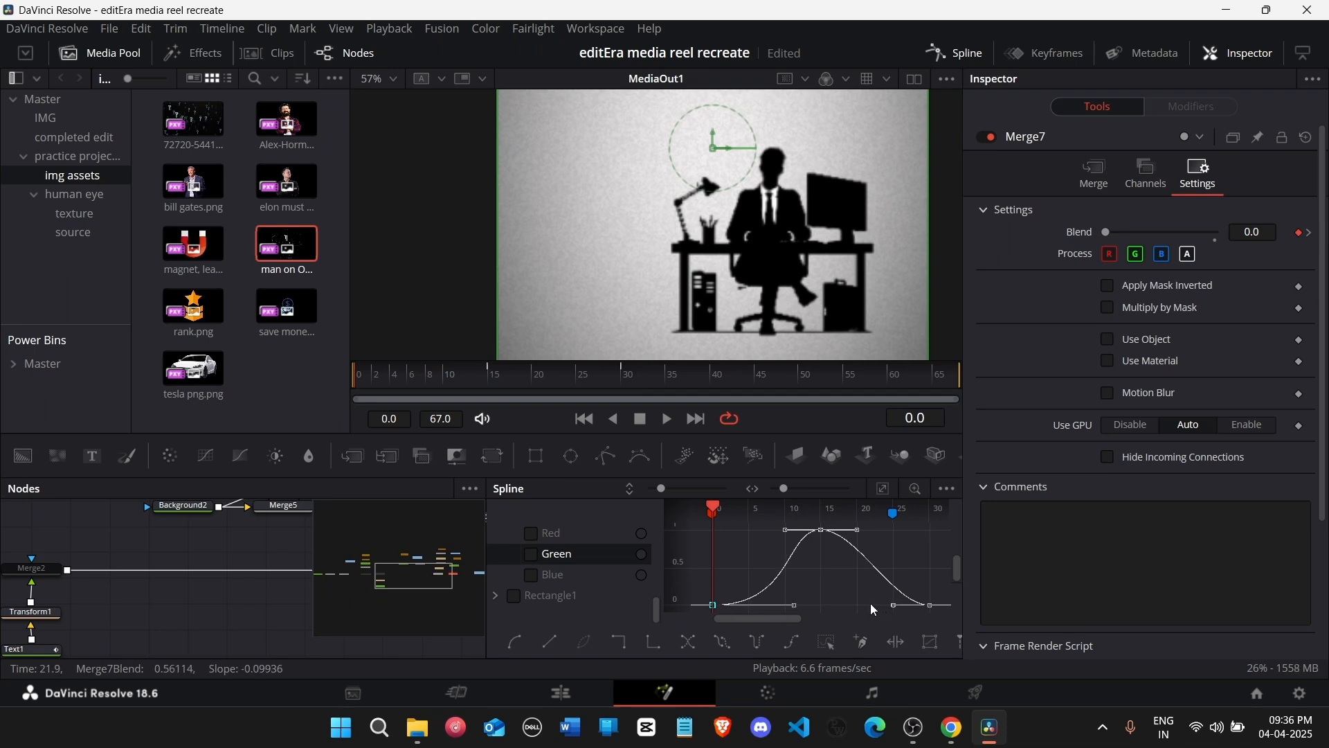
pyautogui.hotkey('ctrl', 'z')
pyautogui.click(923, 620)
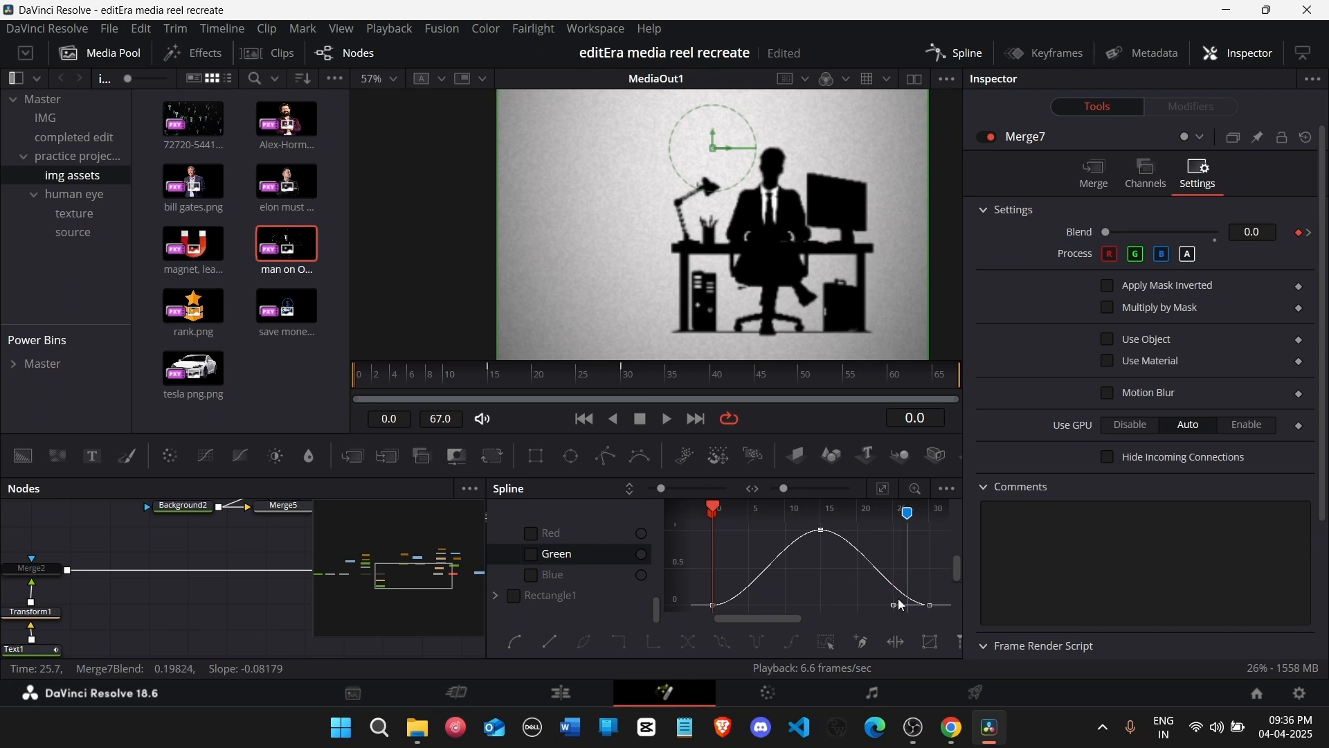
pyautogui.moveTo(880, 610); pyautogui.dragTo(815, 611)
pyautogui.click(712, 604)
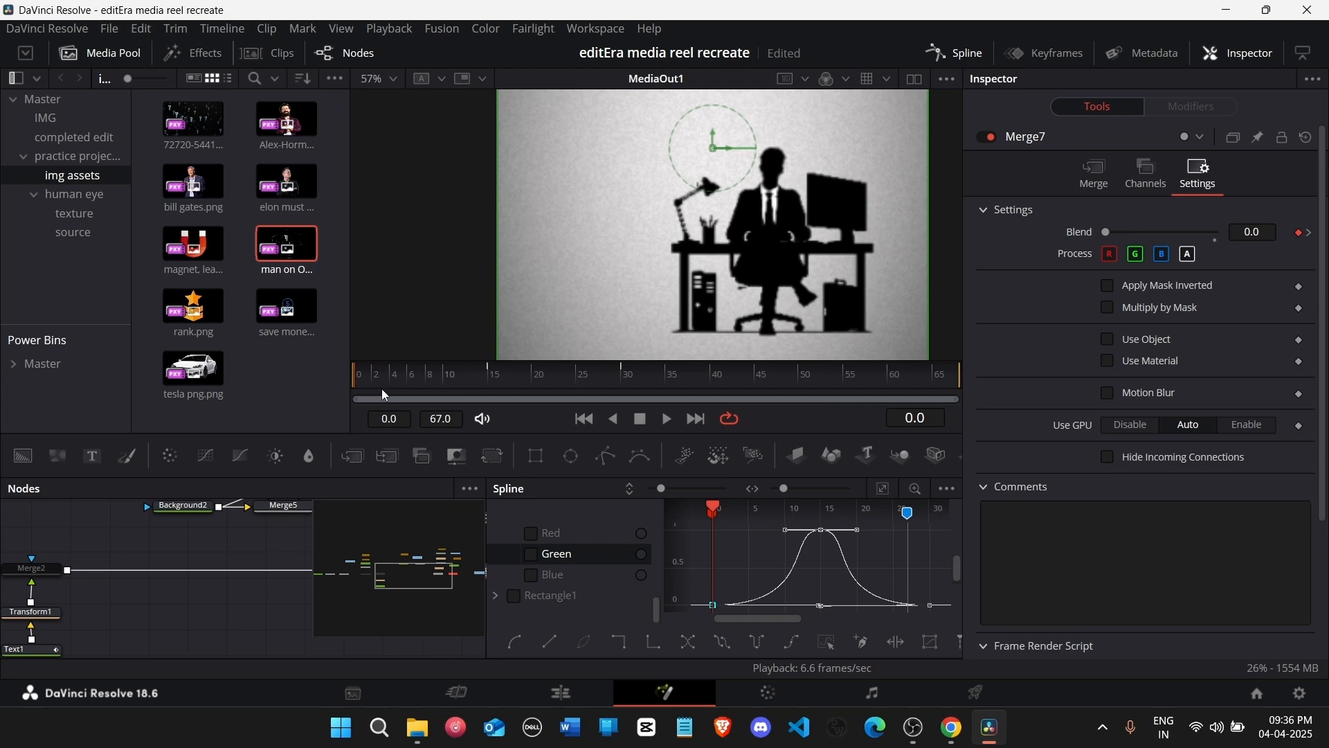
# Step: Set the Merge7 Blend curve to loop after its last keyframe and play back the pulsing light
pyautogui.moveTo(379, 382); pyautogui.dragTo(592, 399)
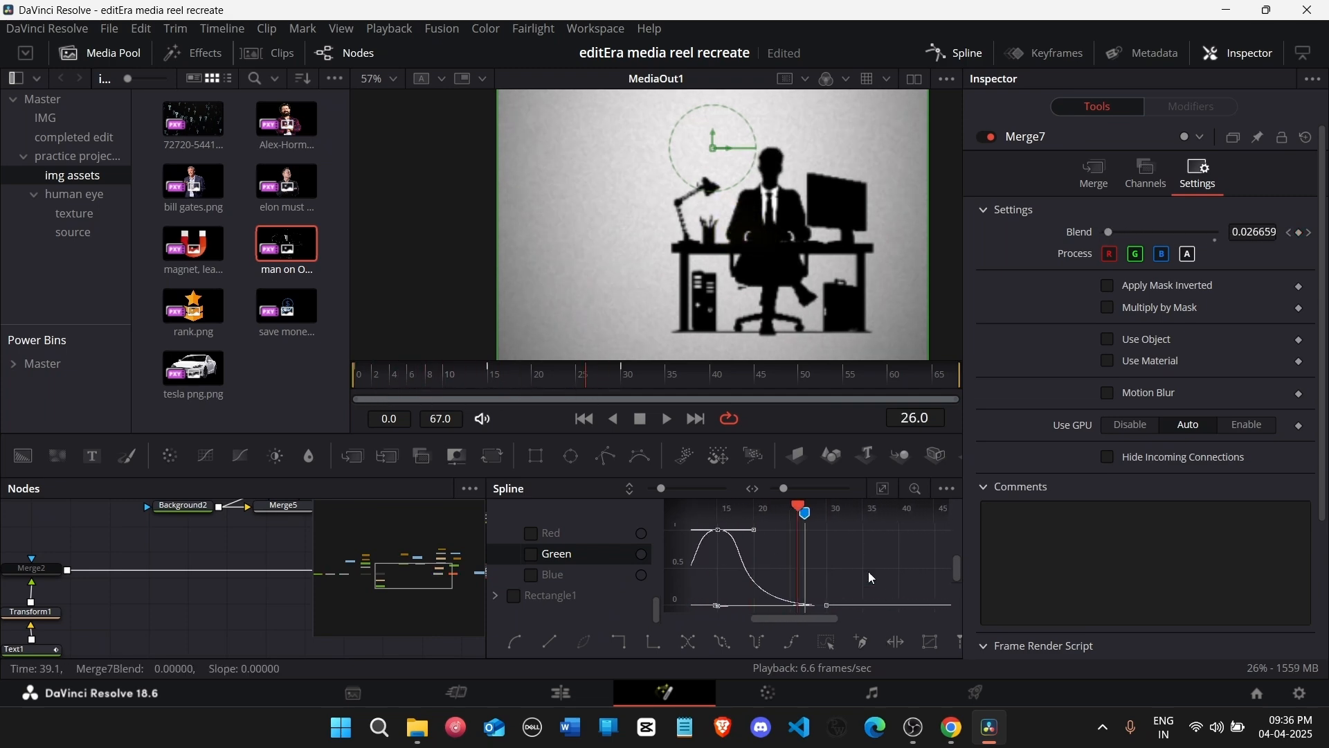
pyautogui.rightClick(824, 610)
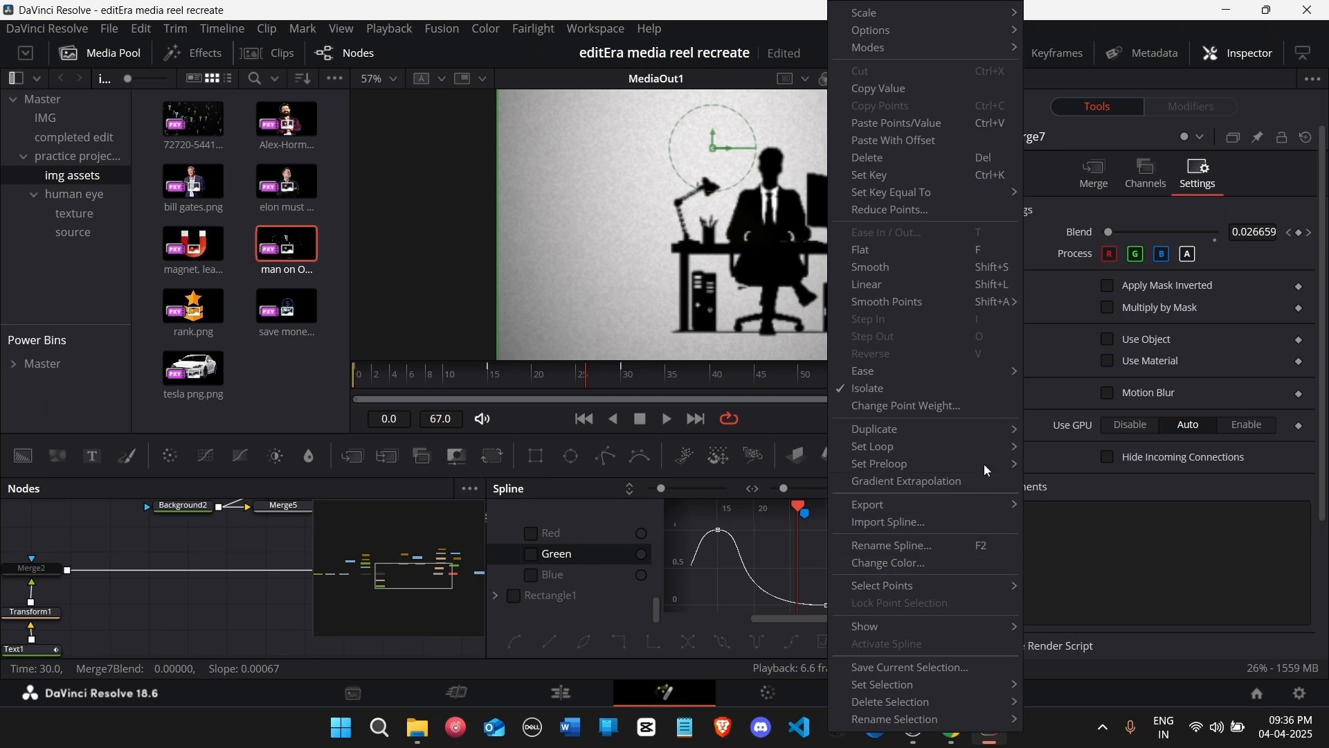
pyautogui.moveTo(983, 445)
pyautogui.click(783, 551)
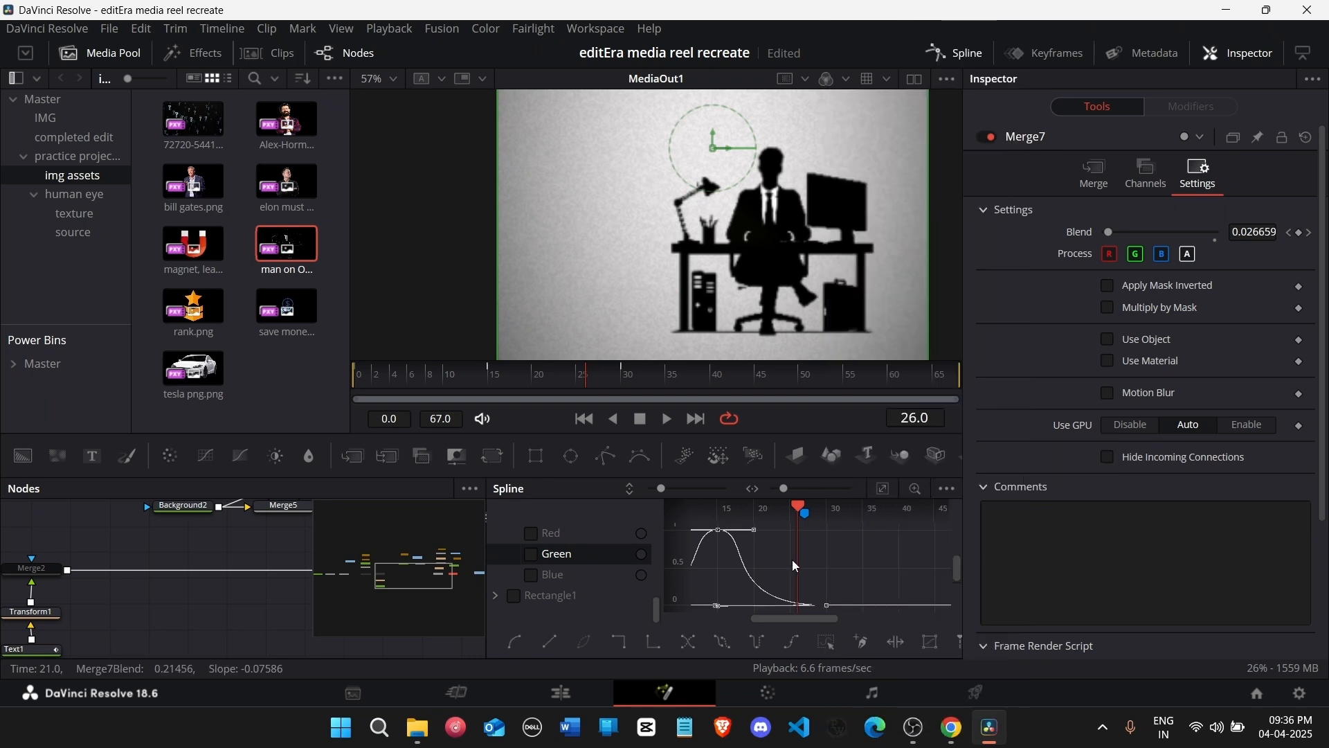
pyautogui.rightClick(829, 610)
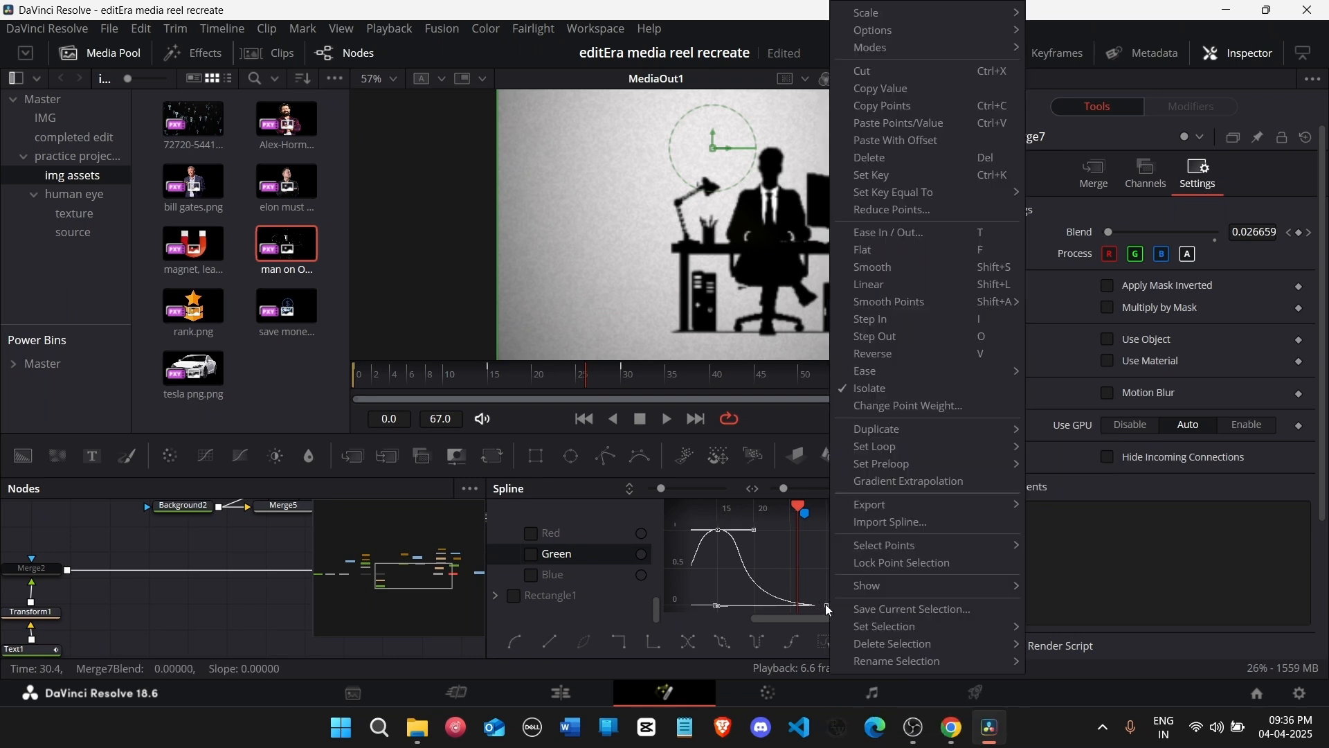
pyautogui.click(825, 603)
pyautogui.rightClick(825, 604)
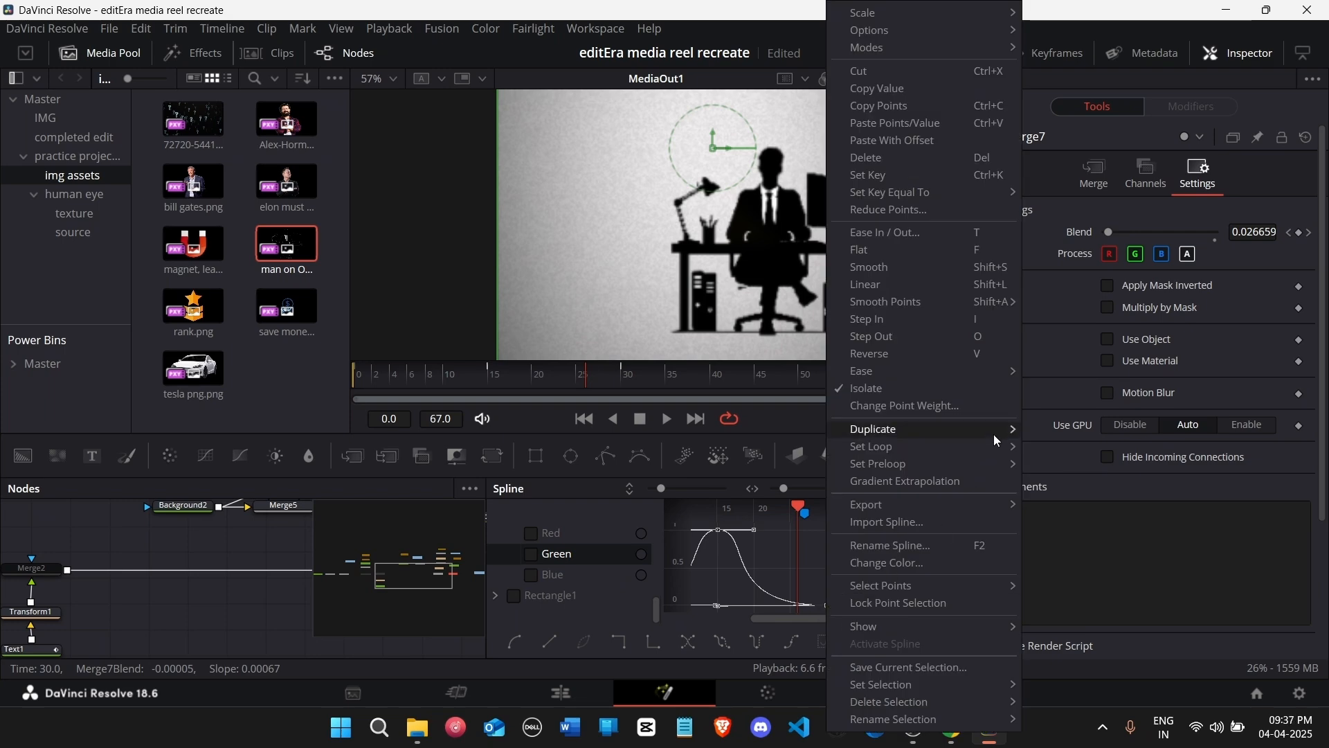
pyautogui.moveTo(998, 443)
pyautogui.click(1057, 446)
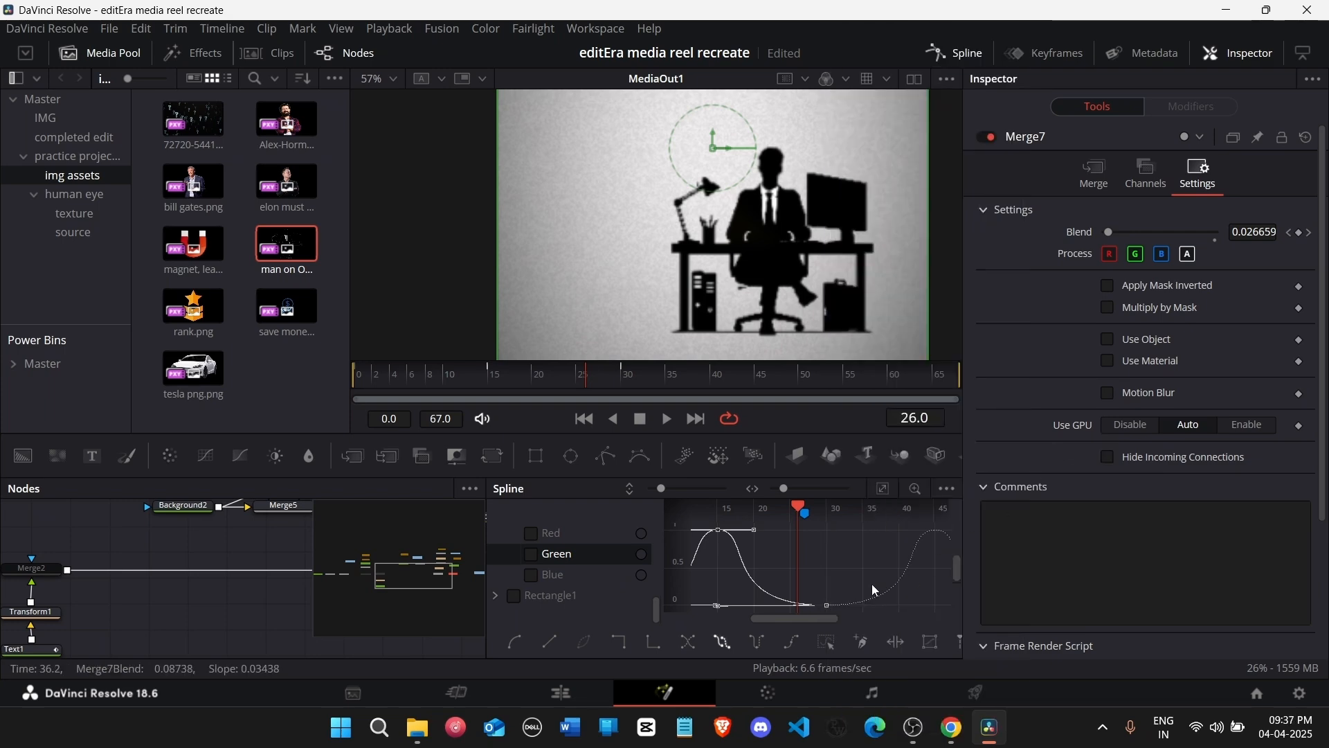
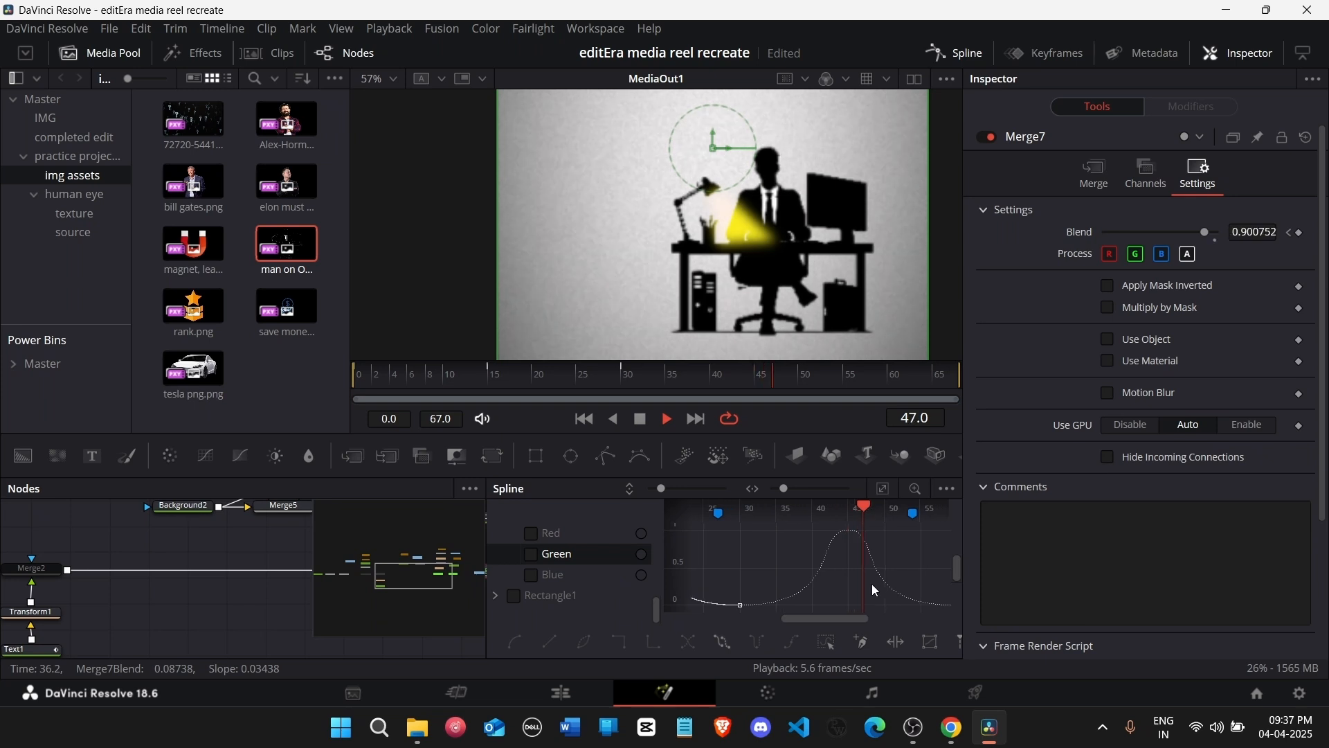
pyautogui.press('space')
# Step: Speed up the light pulse by moving the Blend peak keyframe to frame 10 and the last keyframe to frame 20
pyautogui.click(883, 489)
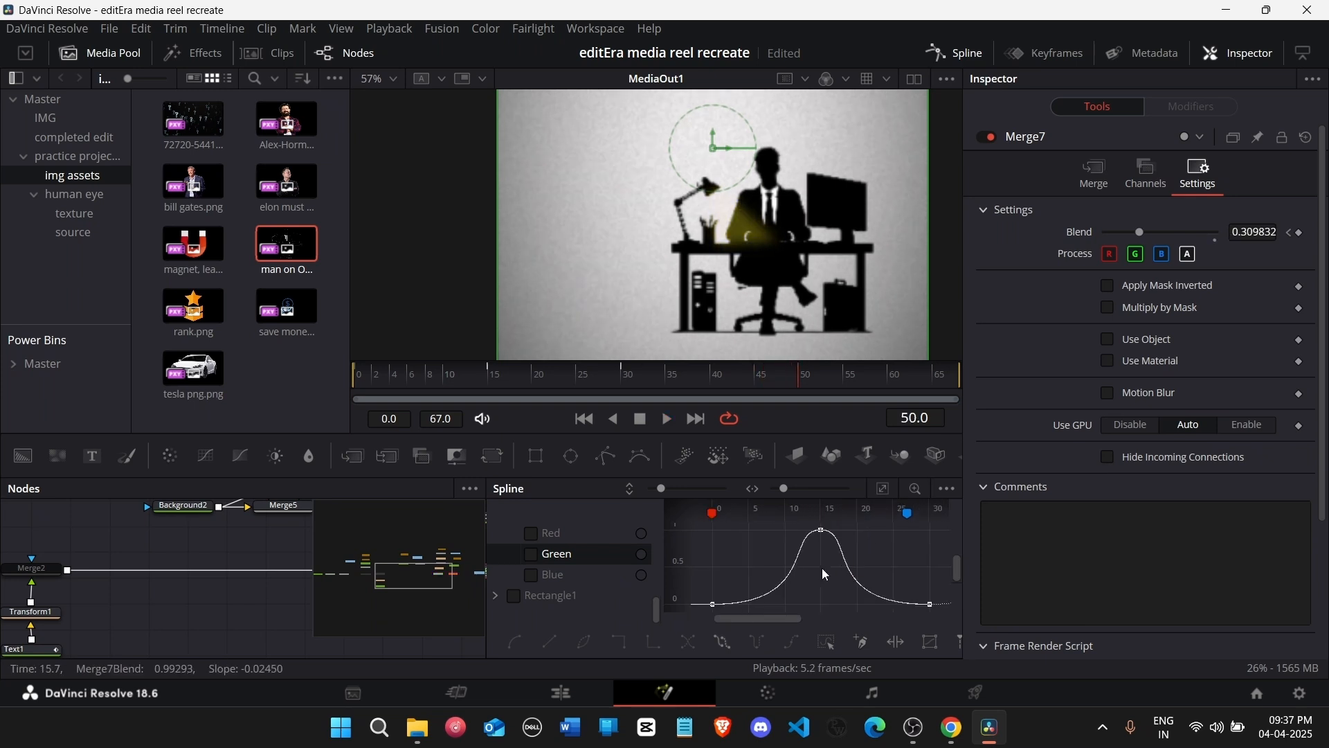
pyautogui.click(800, 556)
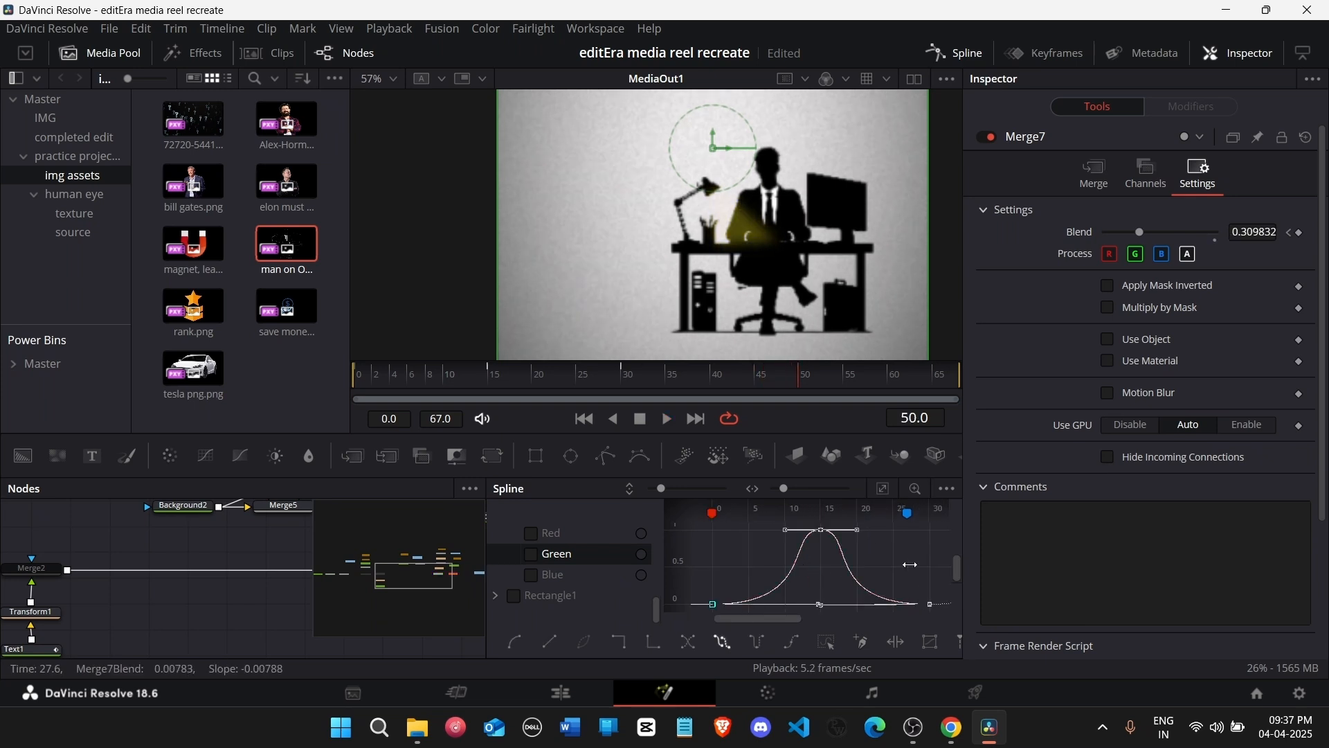
pyautogui.click(812, 589)
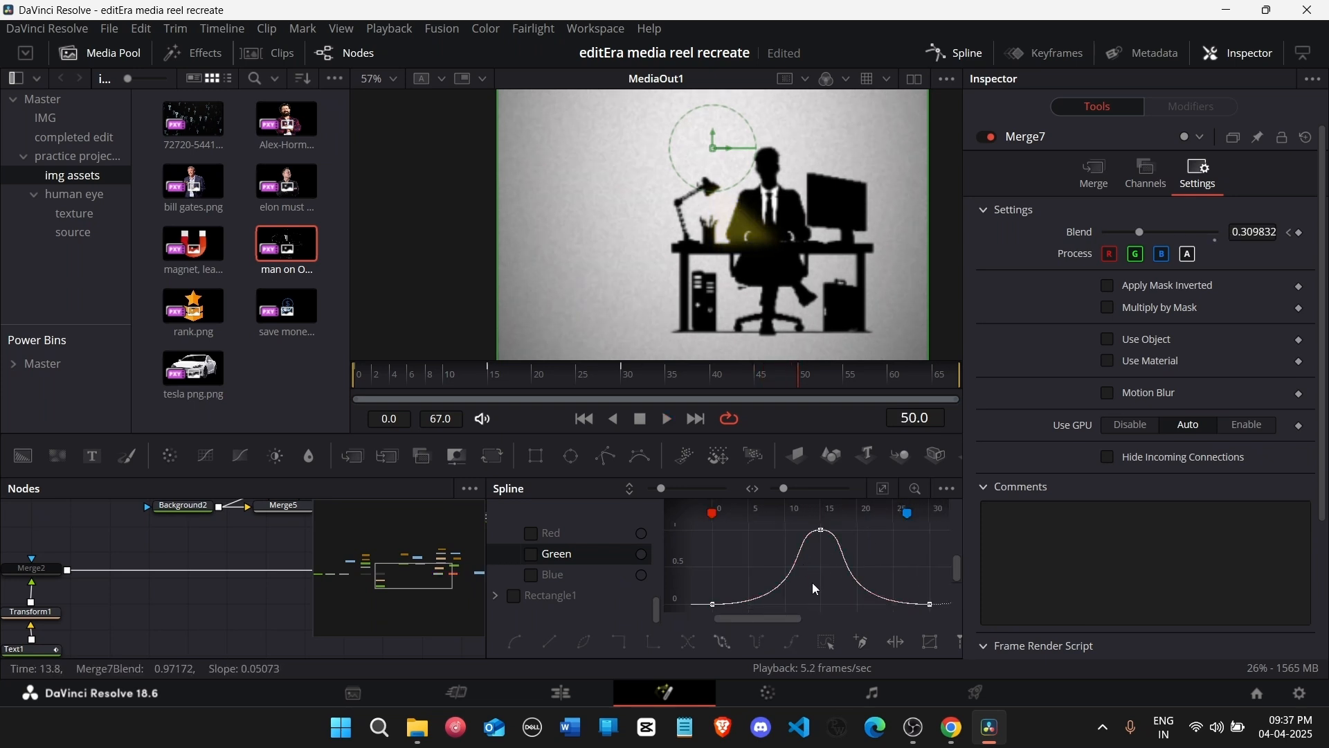
pyautogui.click(443, 383)
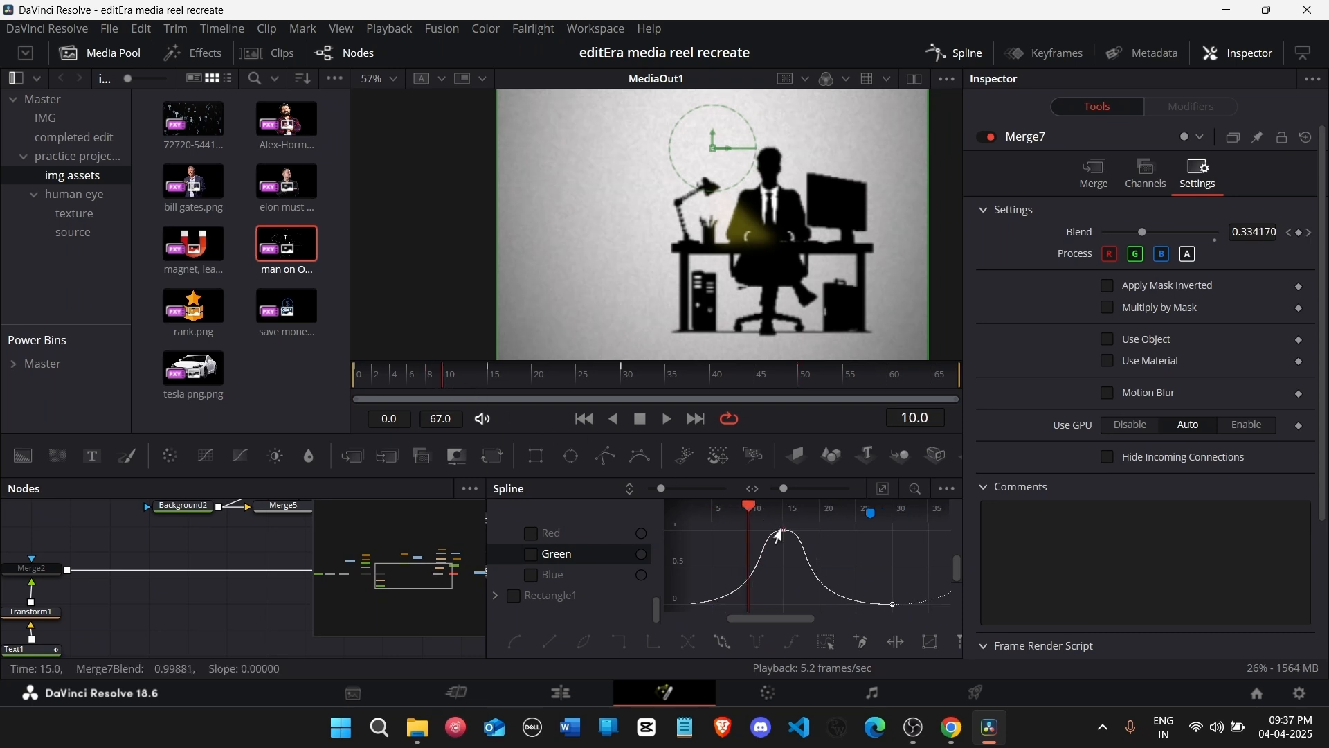
pyautogui.moveTo(779, 536); pyautogui.dragTo(749, 535)
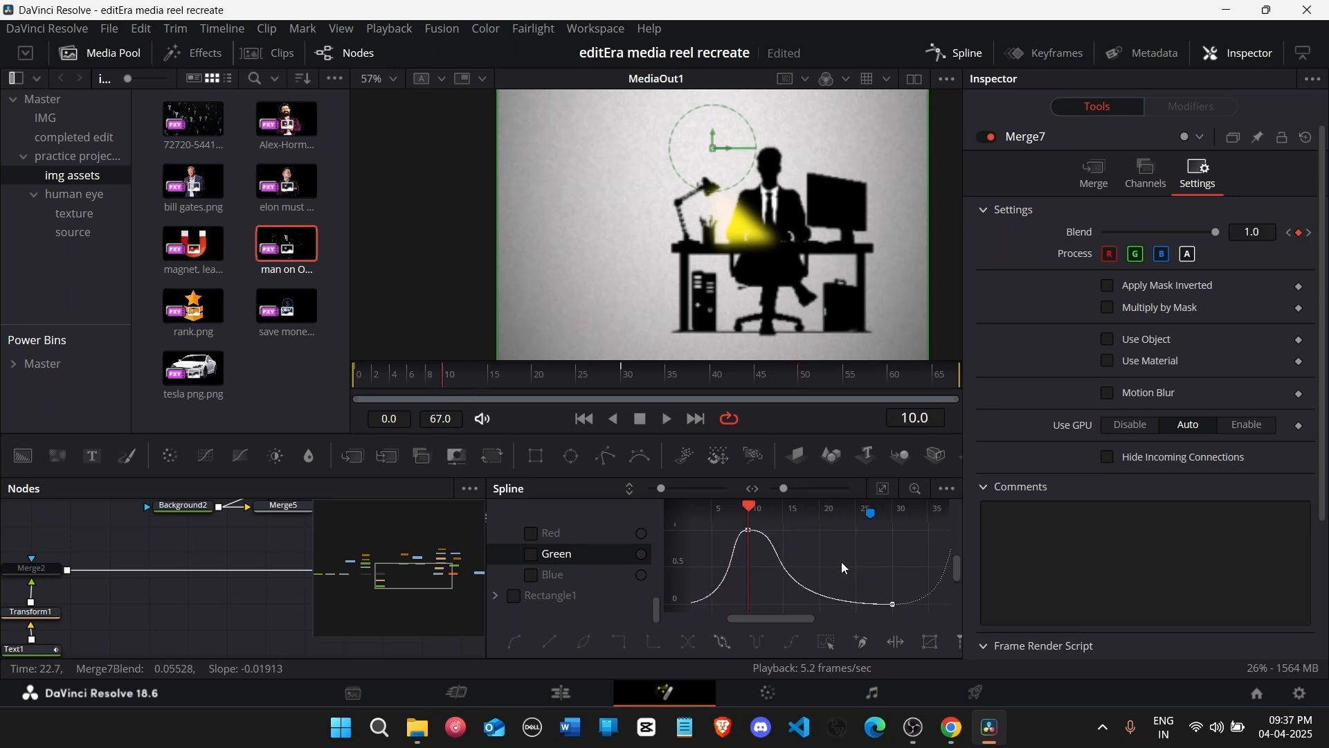
pyautogui.moveTo(529, 376); pyautogui.dragTo(534, 376)
pyautogui.moveTo(824, 574)
pyautogui.mouseDown()
pyautogui.moveTo(875, 608)
pyautogui.moveTo(777, 606)
pyautogui.mouseUp()
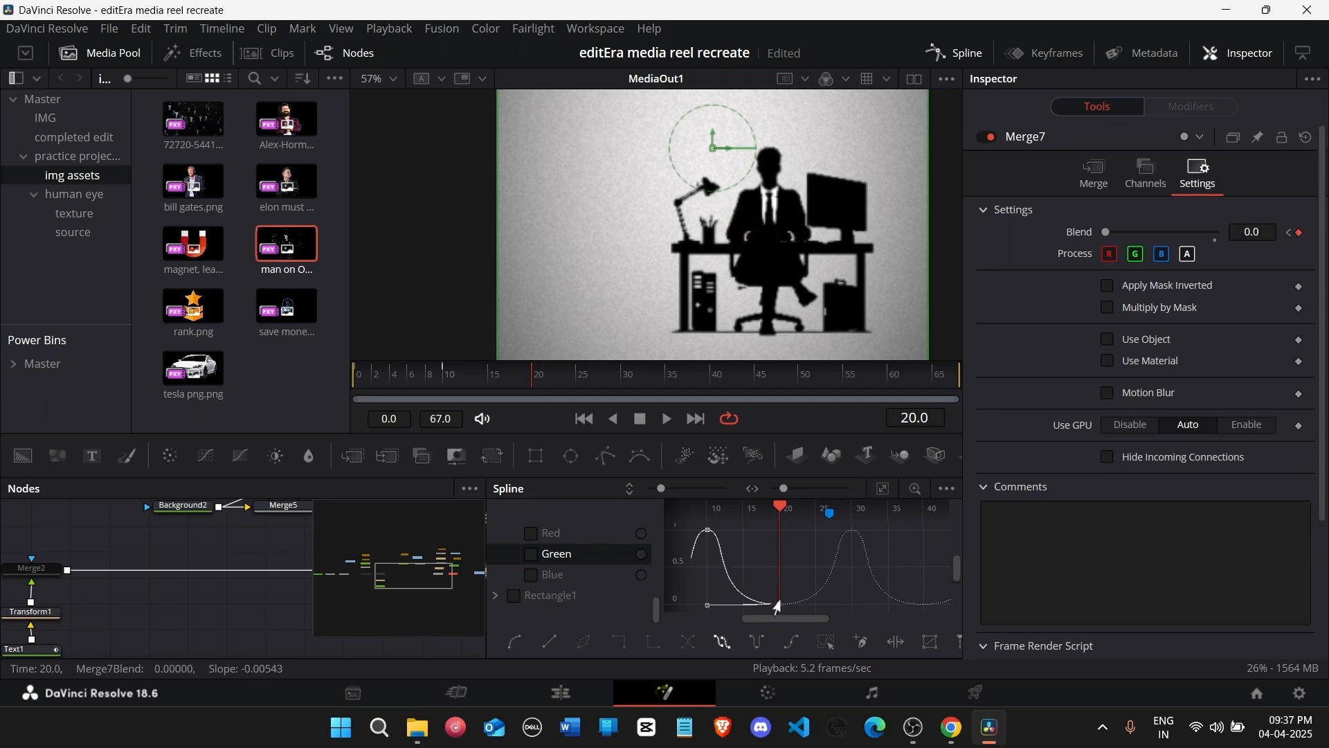
# Step: Smooth the Merge7 Blend keyframes, extend the first and last keyframes' handles towards the frame 10 peak, and scrub through the pulse
pyautogui.click(884, 488)
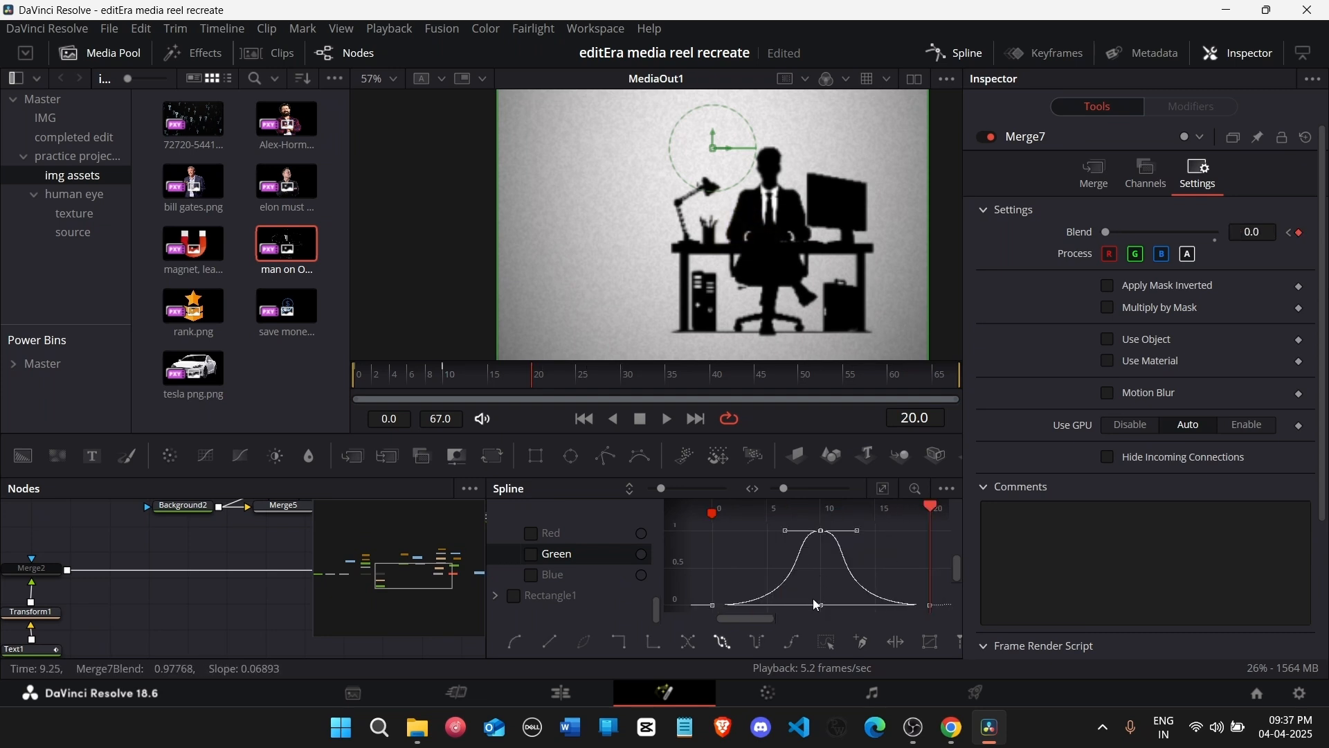
pyautogui.press('f')
pyautogui.moveTo(748, 605); pyautogui.dragTo(812, 607)
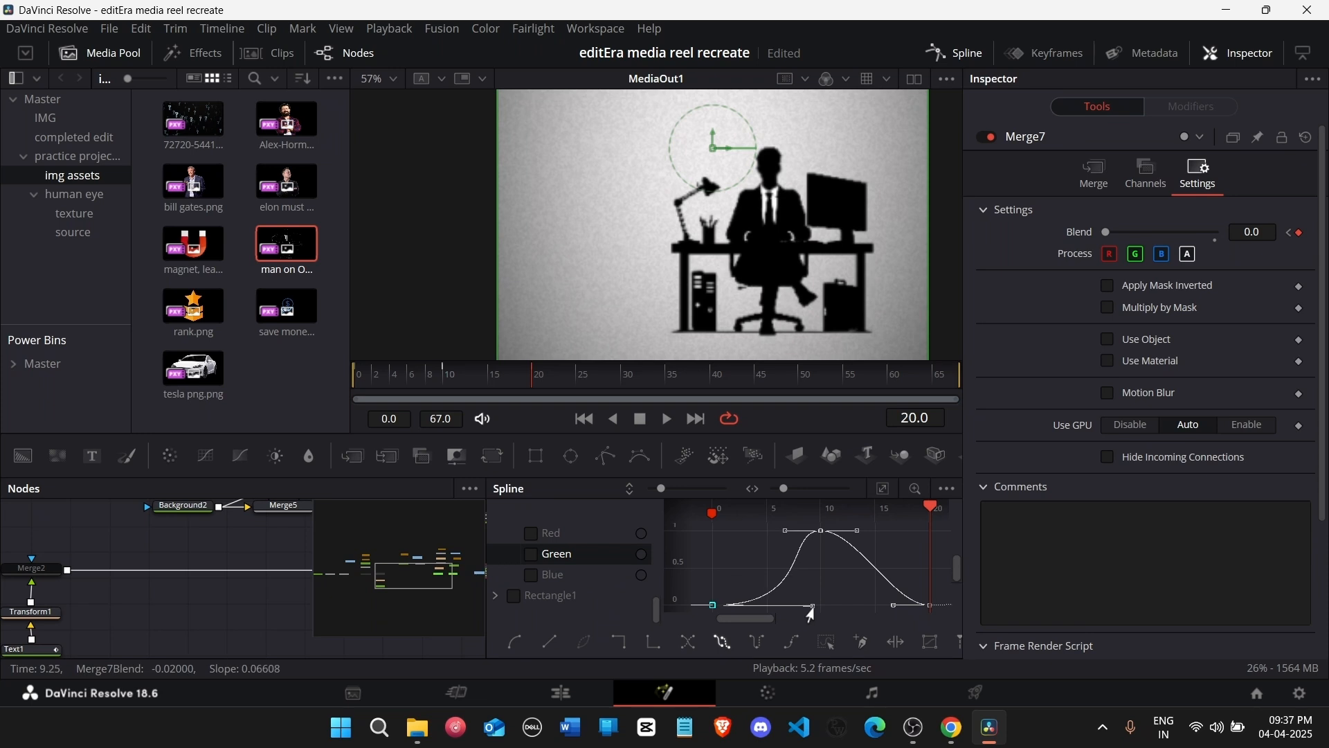
pyautogui.moveTo(893, 605); pyautogui.dragTo(836, 603)
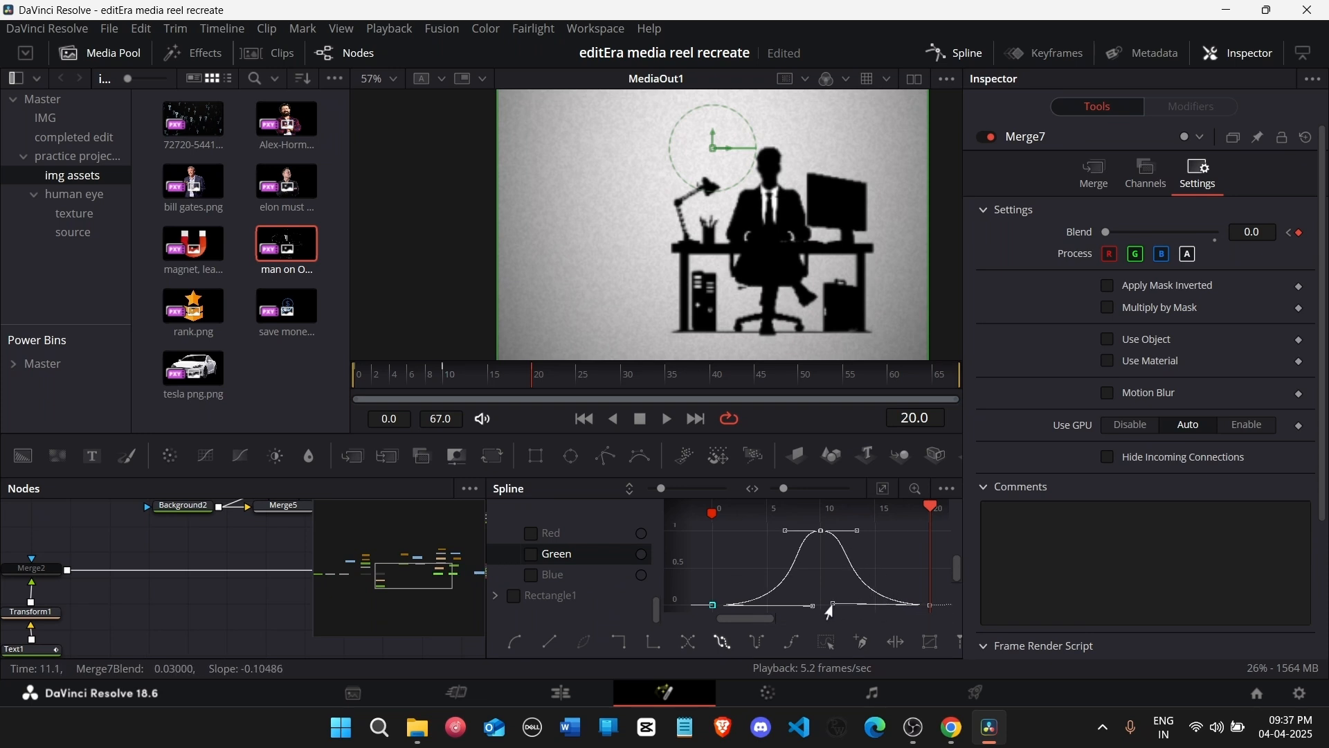
pyautogui.moveTo(375, 379); pyautogui.dragTo(897, 396)
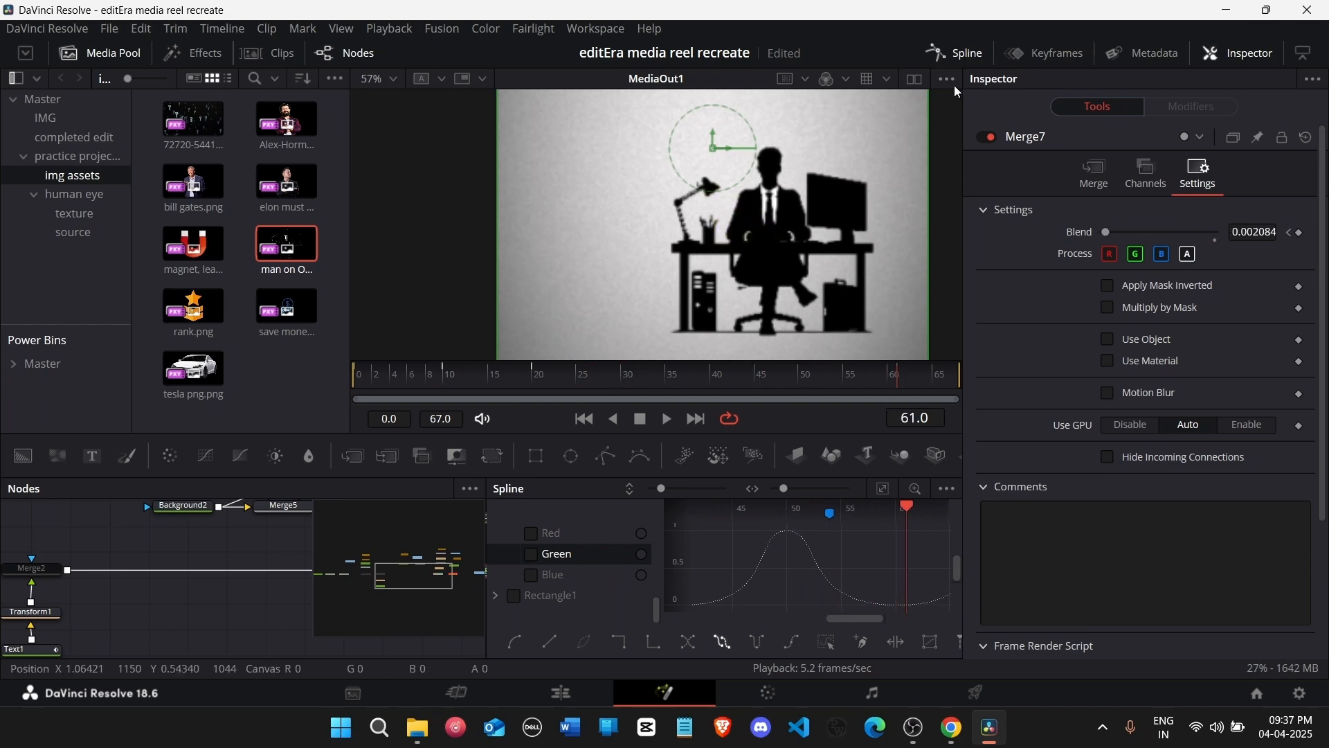
# Step: Close the Spline editor and re-enable the Merge2 and Merge3 nodes so the caption and green card render
pyautogui.click(956, 52)
pyautogui.scroll(3, 650, 594)
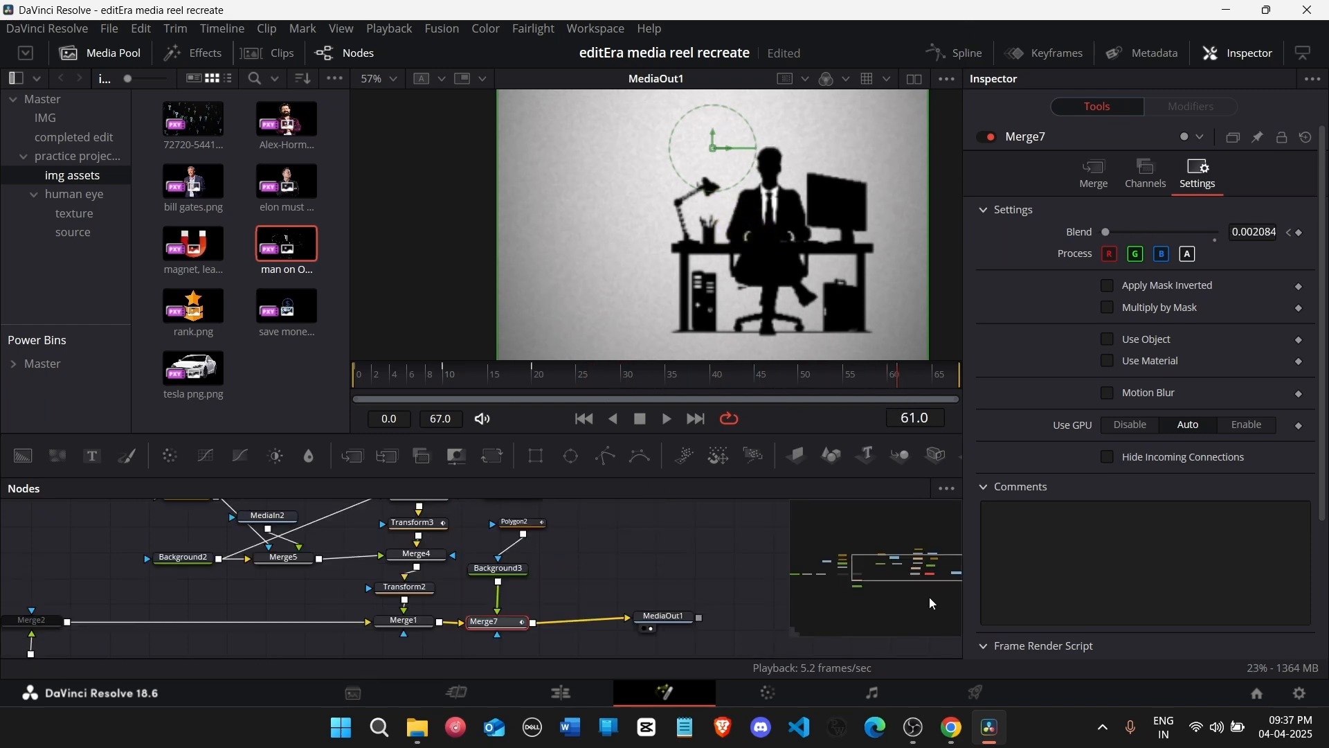
pyautogui.moveTo(936, 566); pyautogui.dragTo(897, 555)
pyautogui.scroll(-2, 403, 609)
pyautogui.click(280, 588)
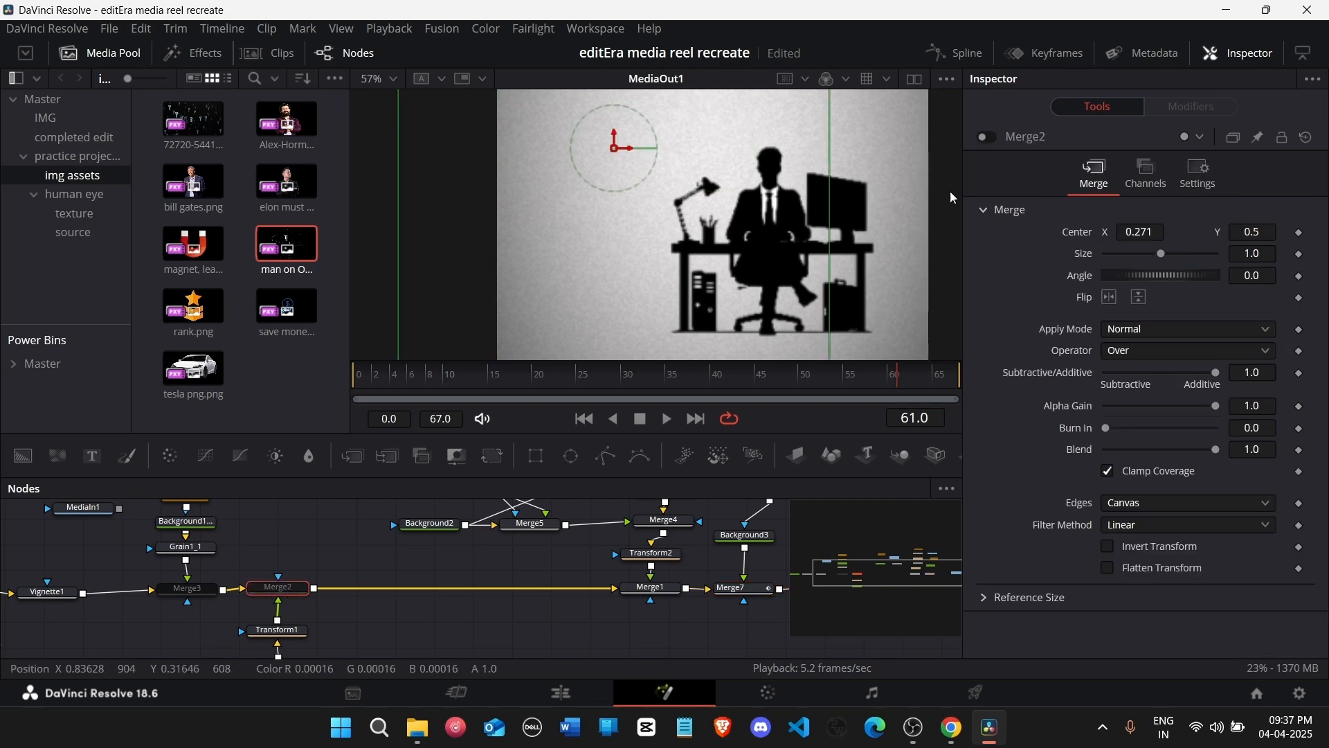
pyautogui.click(184, 590)
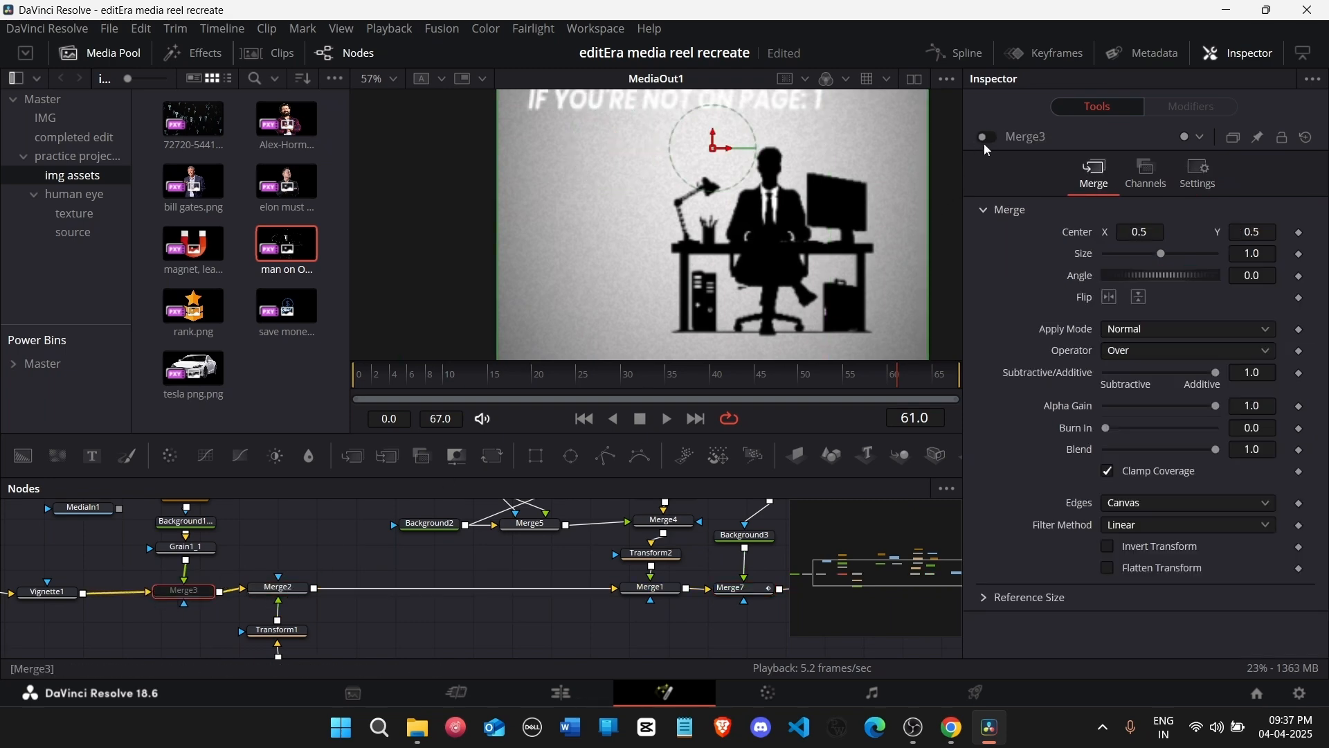
pyautogui.click(984, 137)
# Step: View the whole portrait frame and scrub the composition from frame 6 to frame 30 to review the animation
pyautogui.scroll(-2, 762, 229)
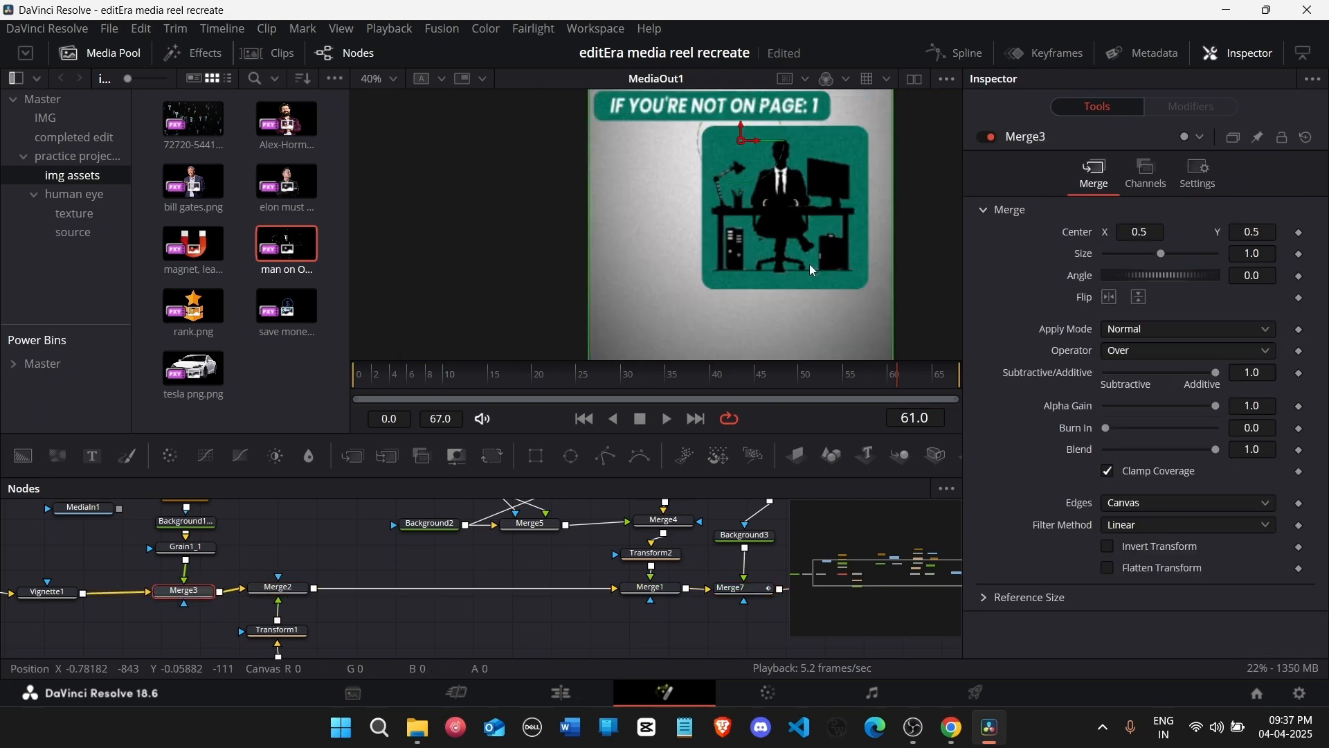
pyautogui.scroll(-1, 807, 266)
pyautogui.click(419, 381)
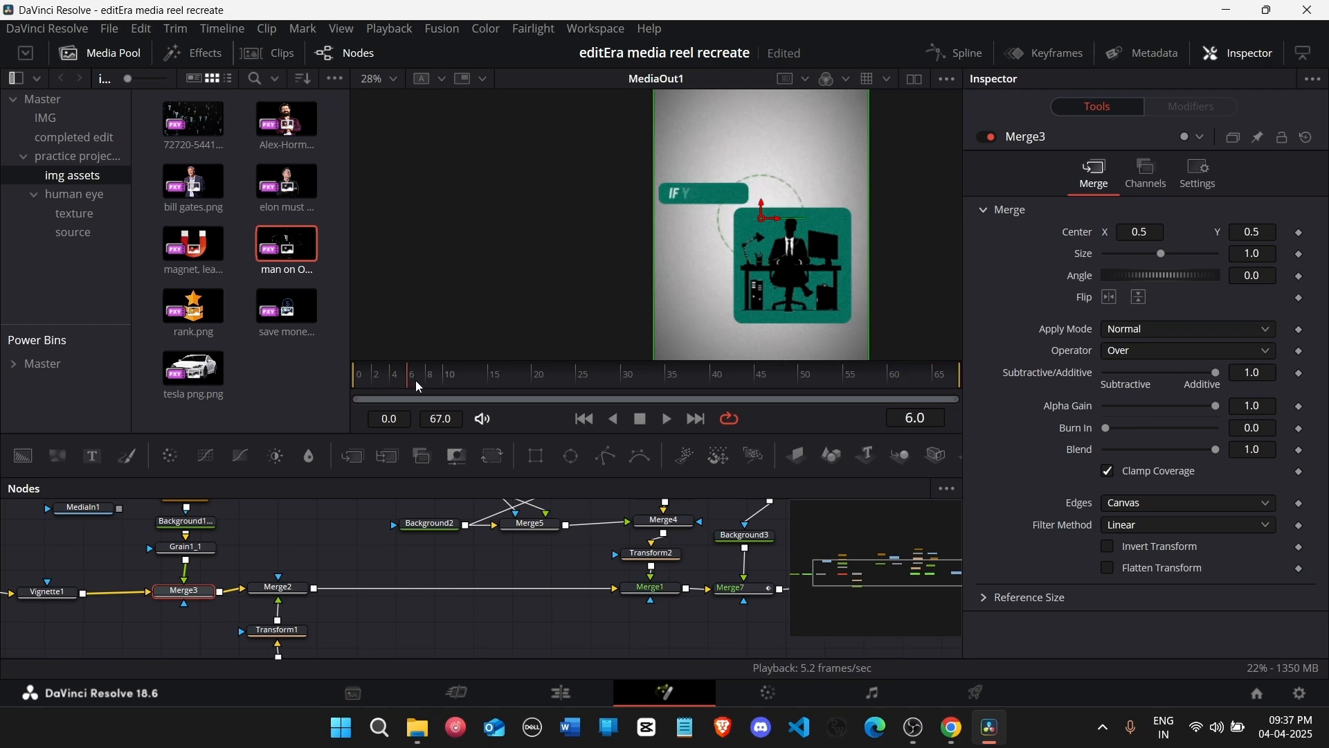
pyautogui.moveTo(419, 387); pyautogui.dragTo(621, 380)
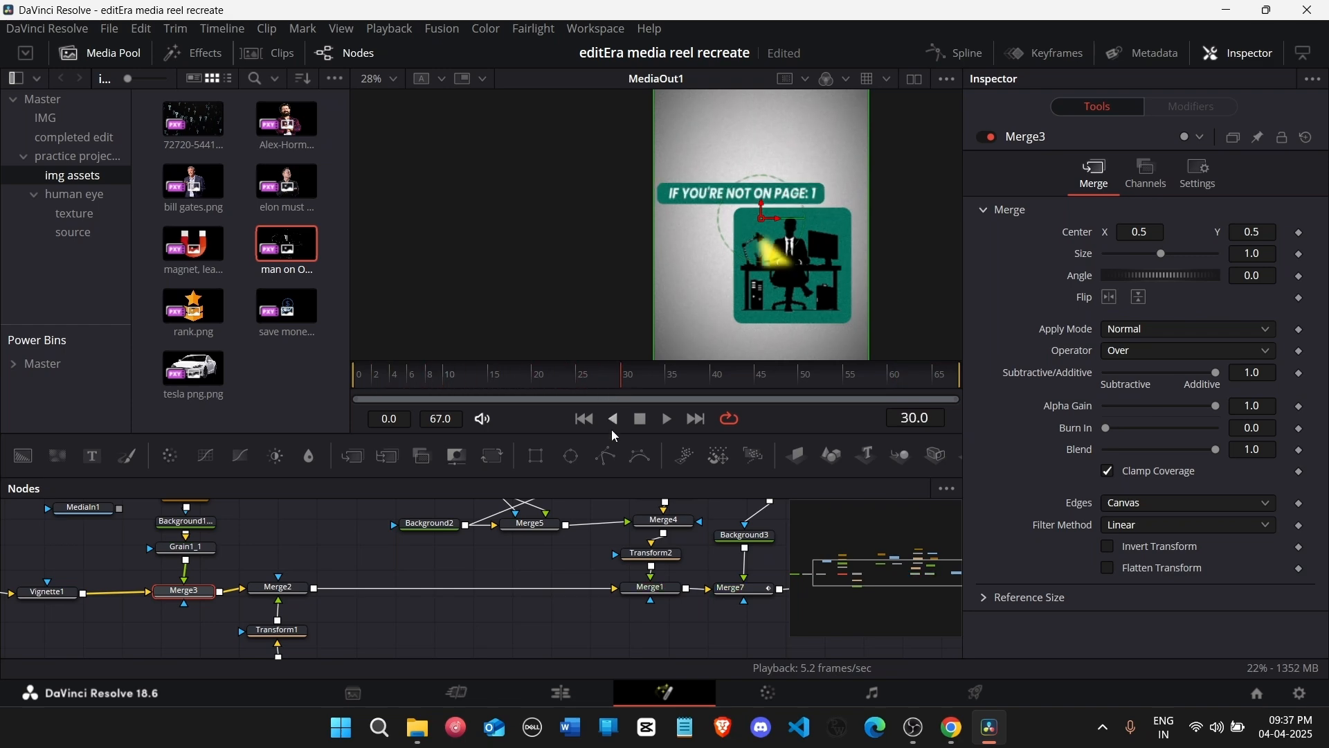
pyautogui.scroll(-1, 853, 297)
pyautogui.scroll(1, 875, 292)
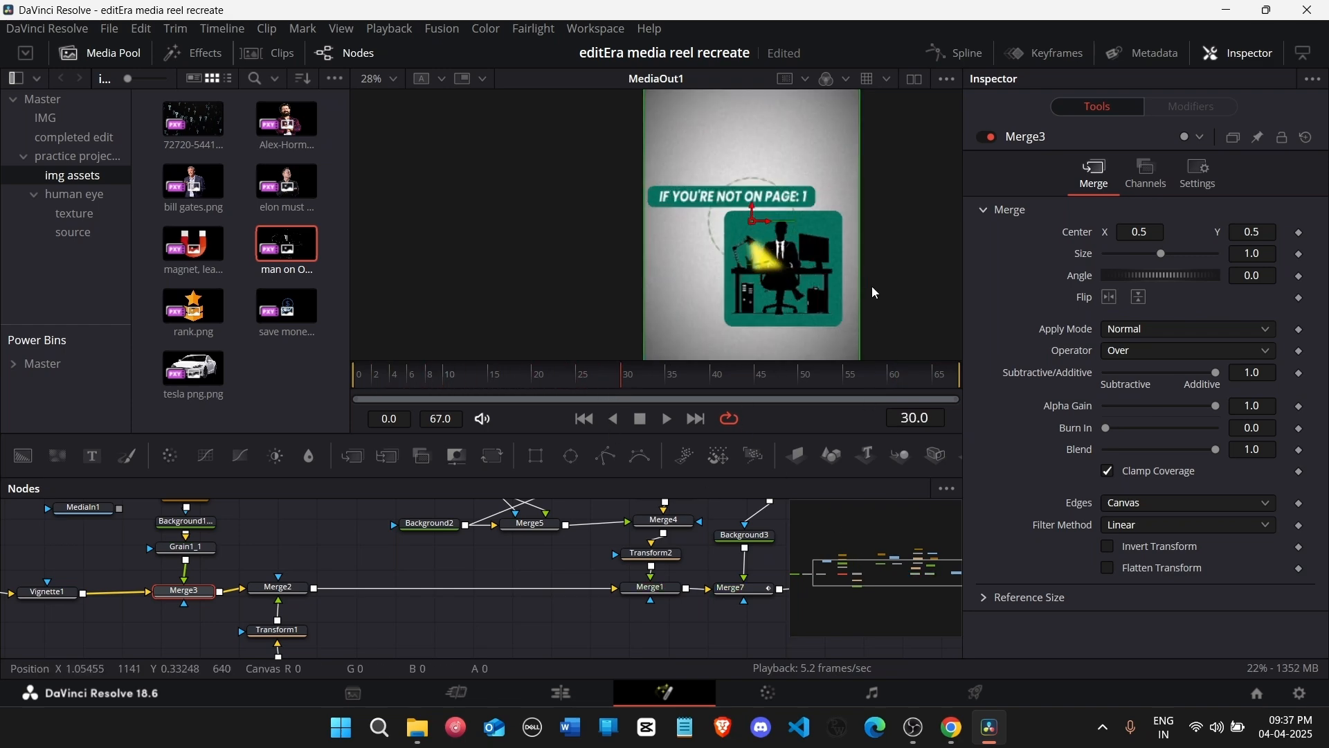
# Step: Narrow the green card's Rectangle2 mask to a width of 0.5 and shift its Center X to 0.634
pyautogui.scroll(-1, 352, 616)
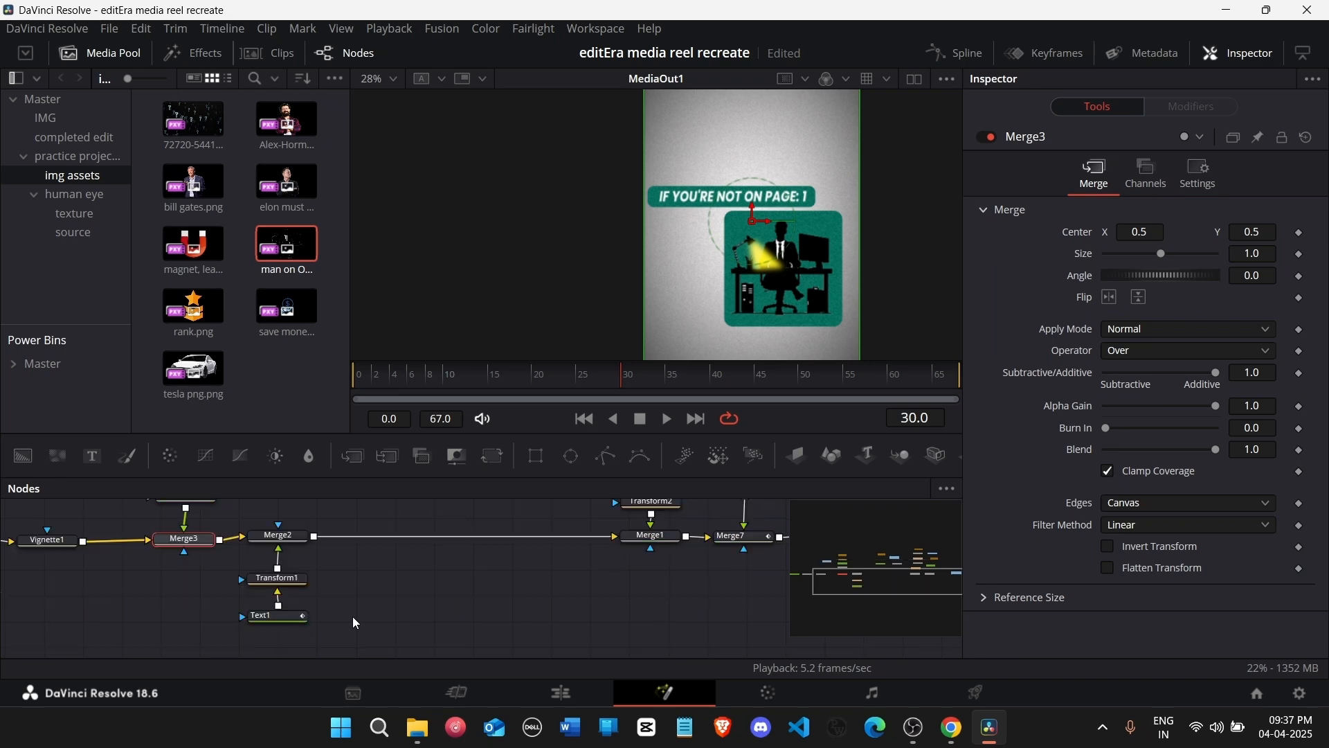
pyautogui.scroll(2, 221, 625)
pyautogui.moveTo(835, 593)
pyautogui.mouseDown()
pyautogui.moveTo(866, 583)
pyautogui.moveTo(865, 550)
pyautogui.moveTo(835, 573)
pyautogui.mouseUp()
pyautogui.click(507, 555)
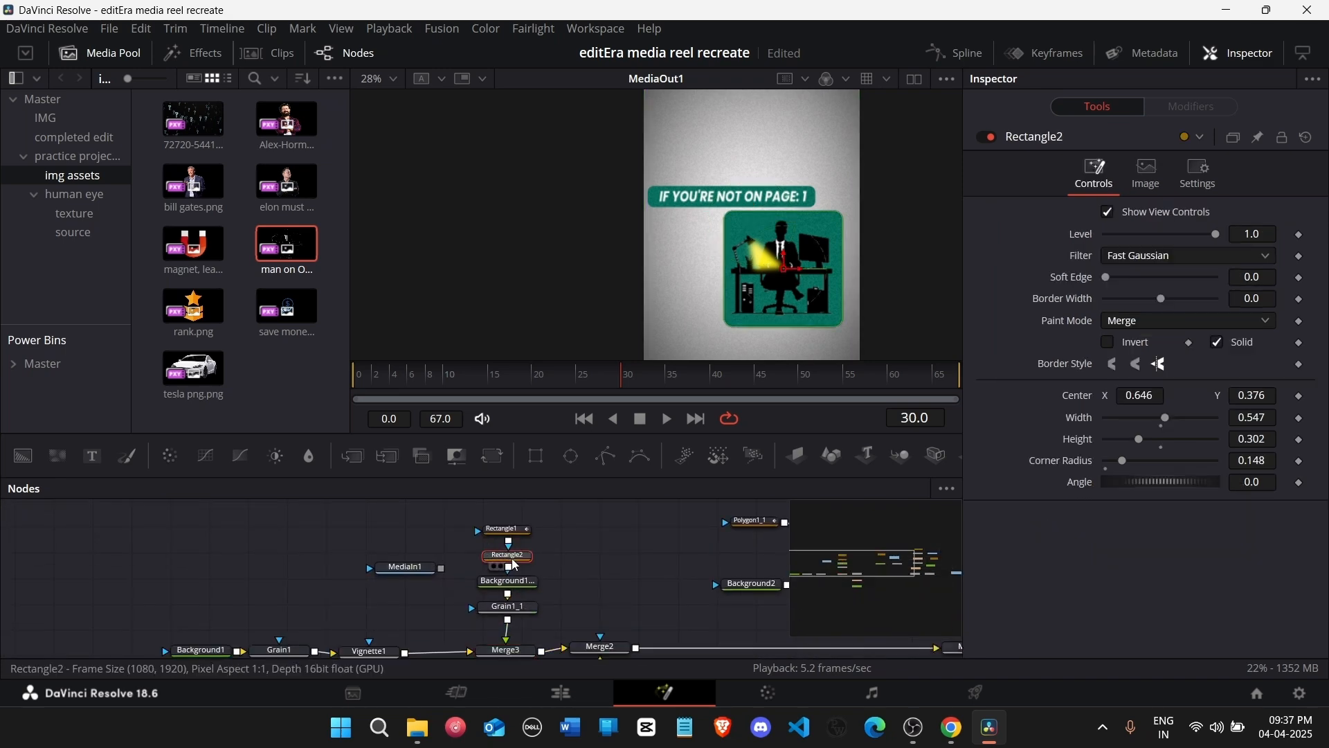
pyautogui.moveTo(1257, 423); pyautogui.dragTo(1230, 423)
pyautogui.moveTo(1141, 395); pyautogui.dragTo(1134, 395)
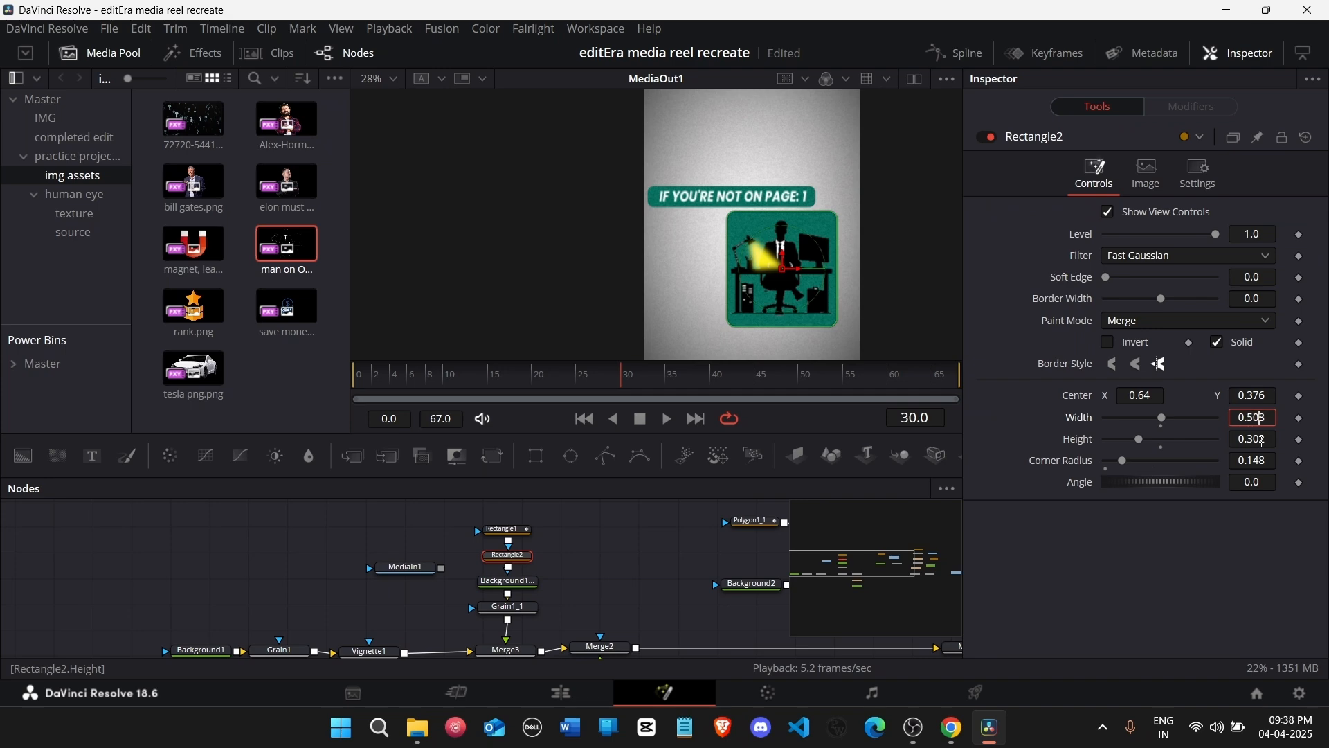
pyautogui.click(1255, 444)
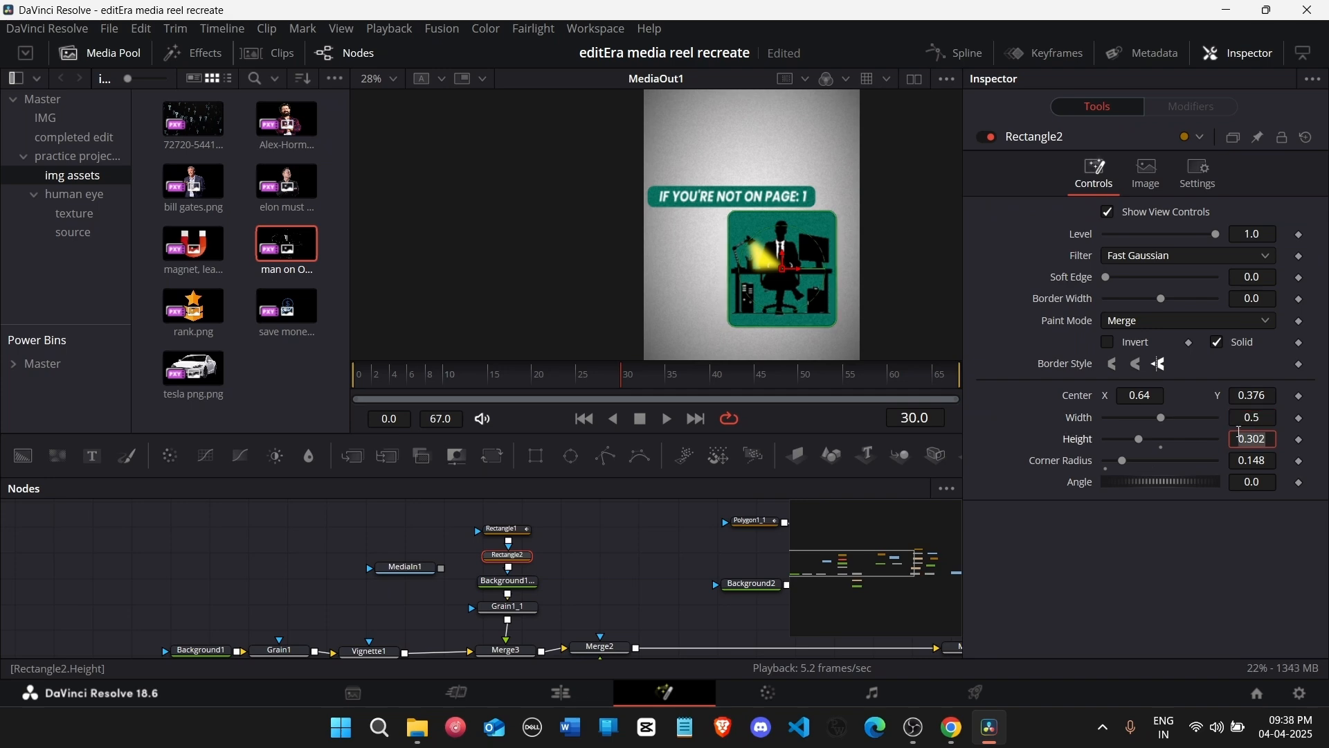
pyautogui.moveTo(1165, 400); pyautogui.dragTo(1159, 399)
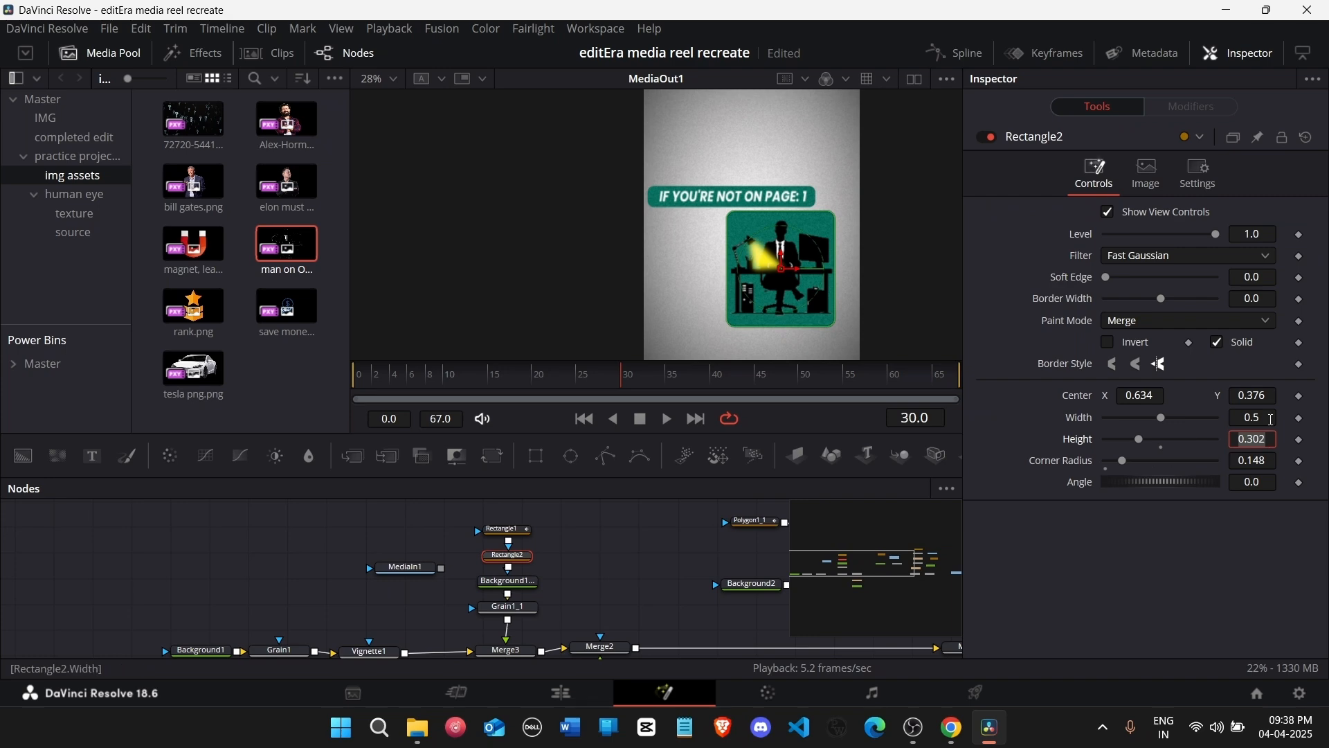
# Step: Refine Rectangle2 to a height of 0.261 and a width of 0.503, with its Center Y at 0.379
pyautogui.moveTo(1257, 418)
pyautogui.mouseDown()
pyautogui.moveTo(1243, 439)
pyautogui.moveTo(1264, 402)
pyautogui.moveTo(1253, 411)
pyautogui.moveTo(1273, 436)
pyautogui.moveTo(1259, 400)
pyautogui.moveTo(1276, 433)
pyautogui.mouseUp()
pyautogui.hotkey('ctrl', 'z')
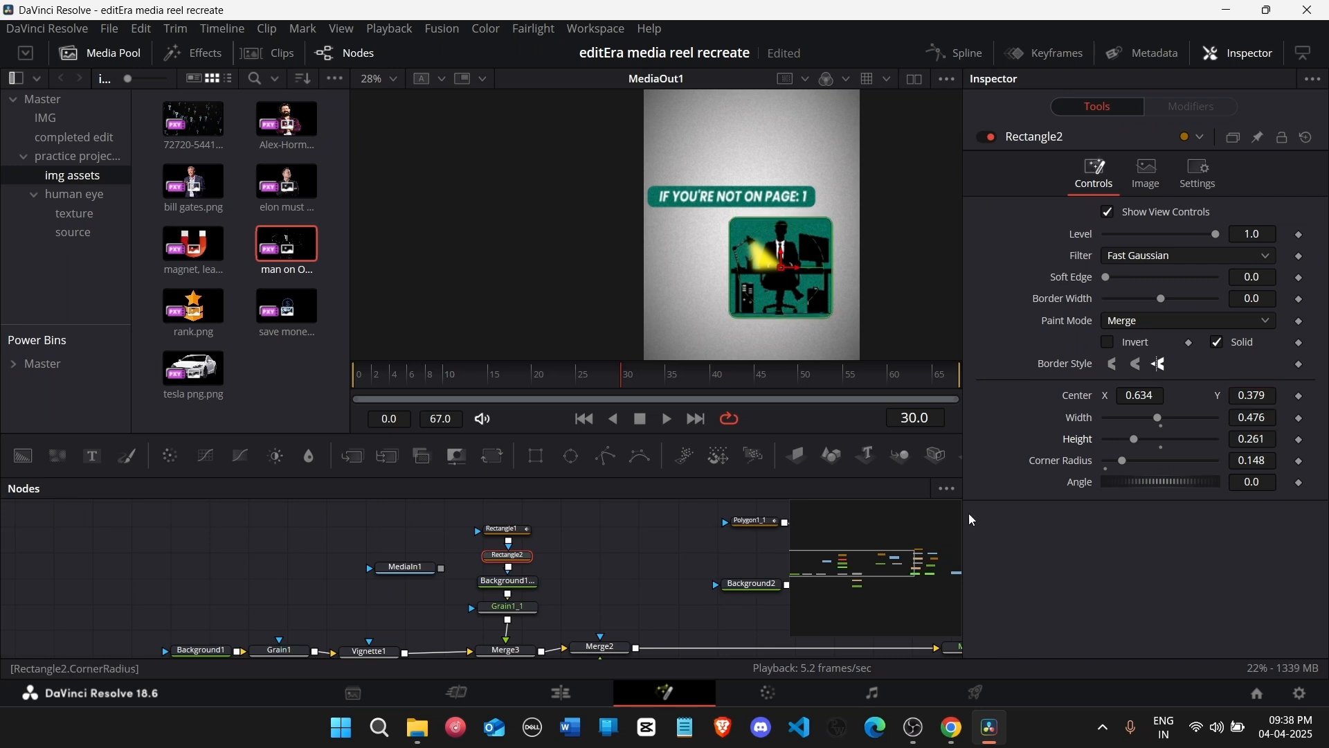
pyautogui.click(662, 596)
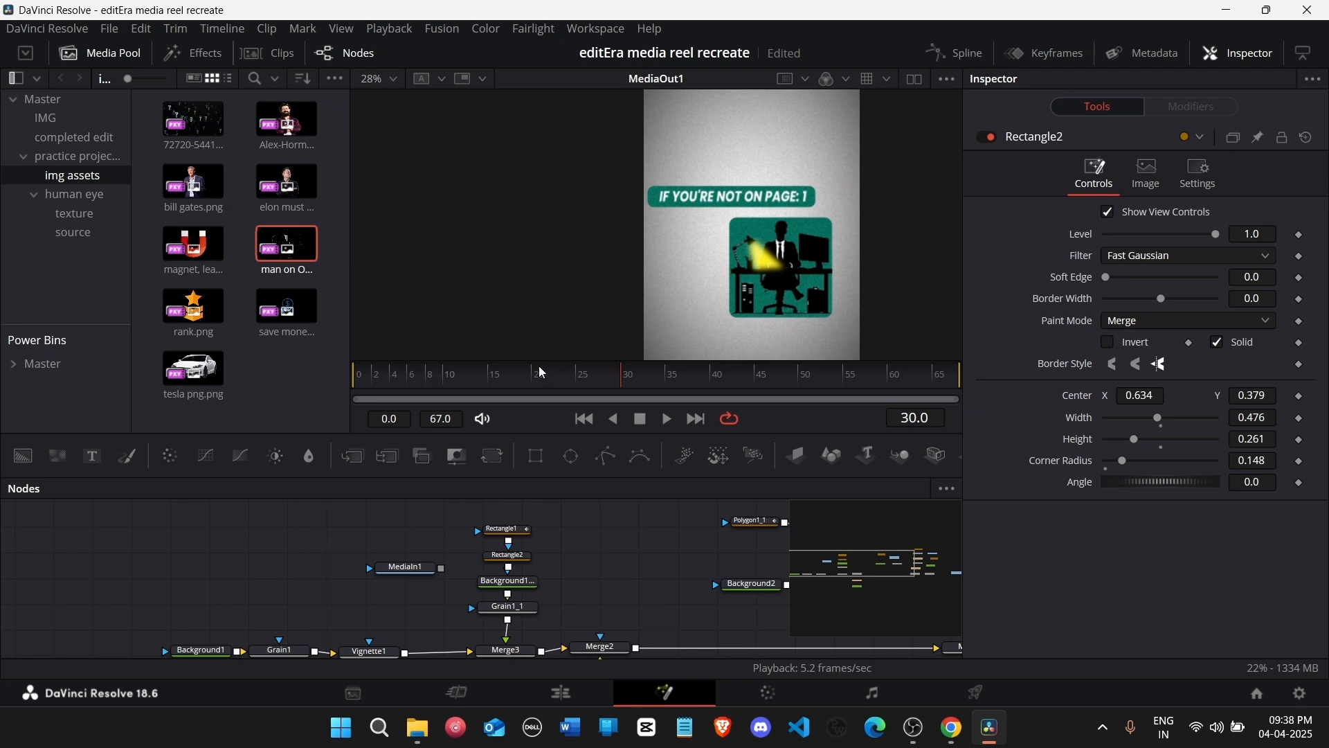
pyautogui.moveTo(1264, 413); pyautogui.dragTo(1285, 413)
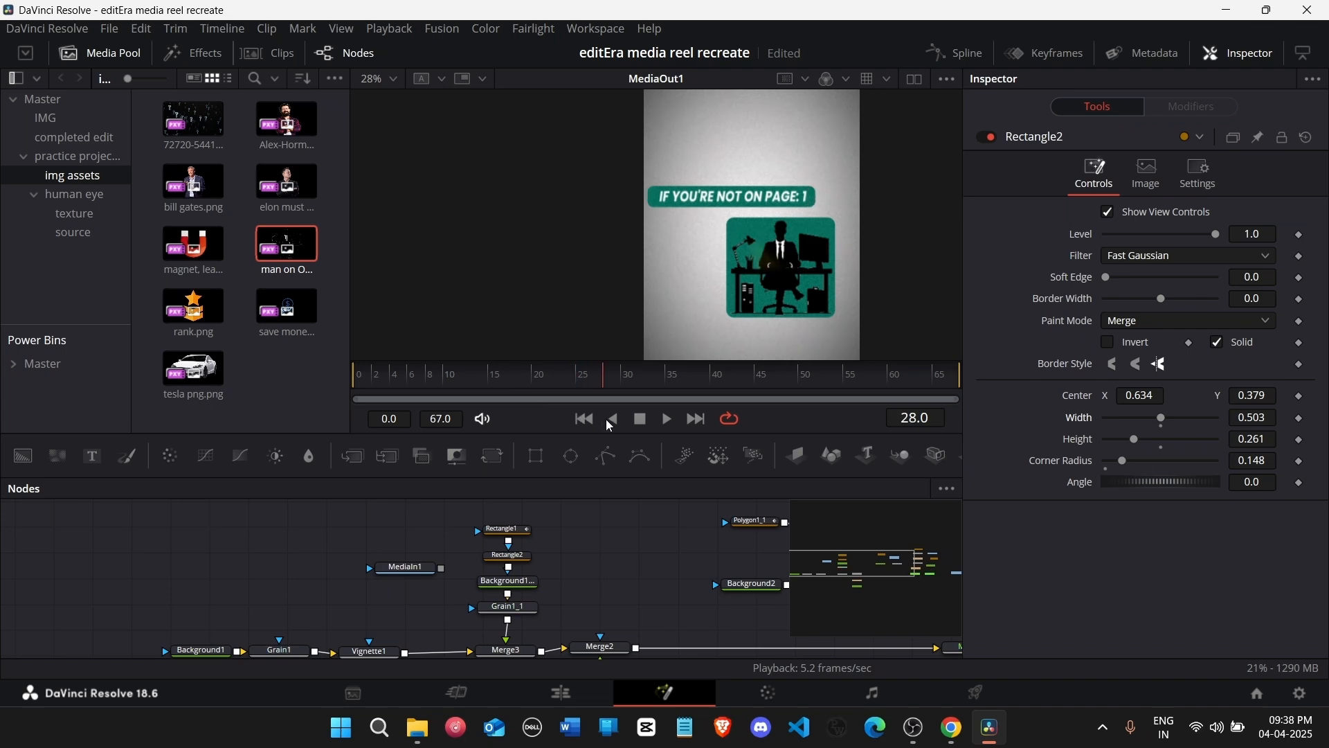
# Step: Switch to the Edit page, disable the second Fusion Composition clip on Video 1, and play the audio around the blue marker
pyautogui.click(561, 693)
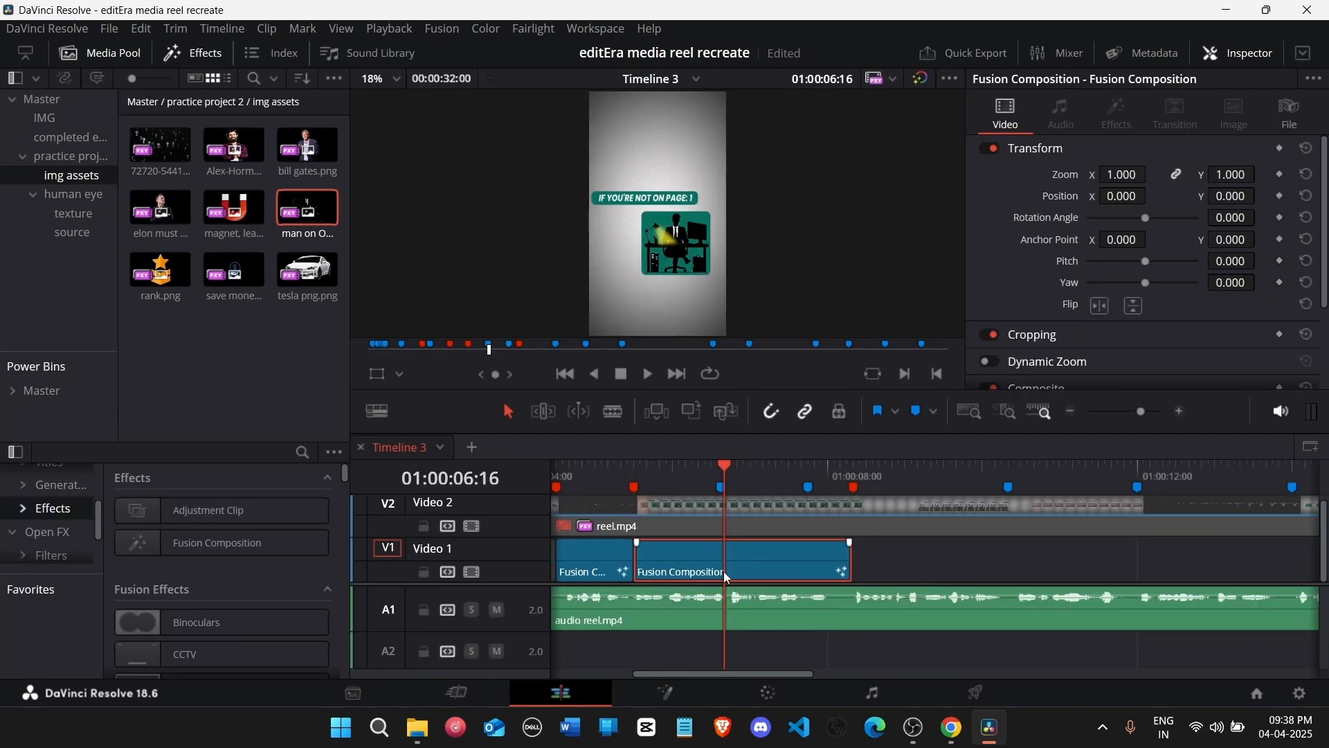
pyautogui.press('d')
pyautogui.click(724, 486)
pyautogui.press('space')
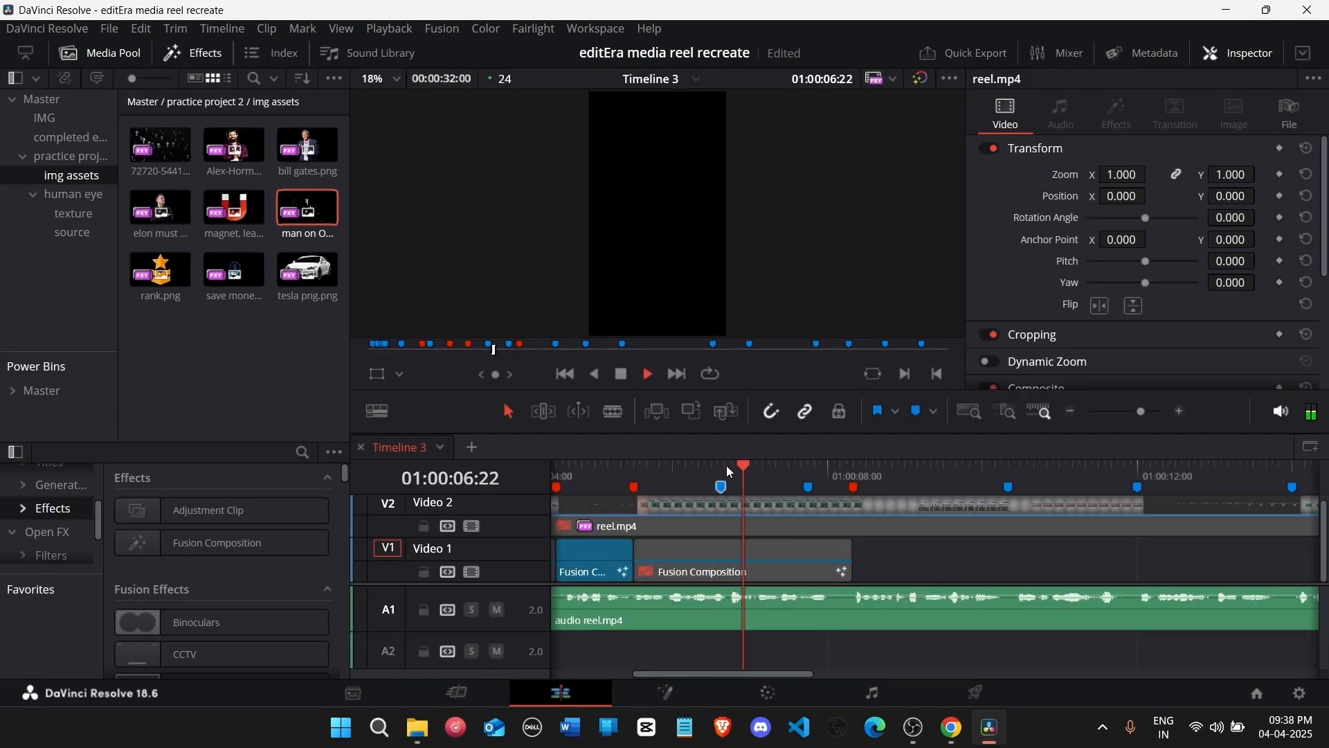
pyautogui.press('space')
pyautogui.press('space')
pyautogui.click(702, 472)
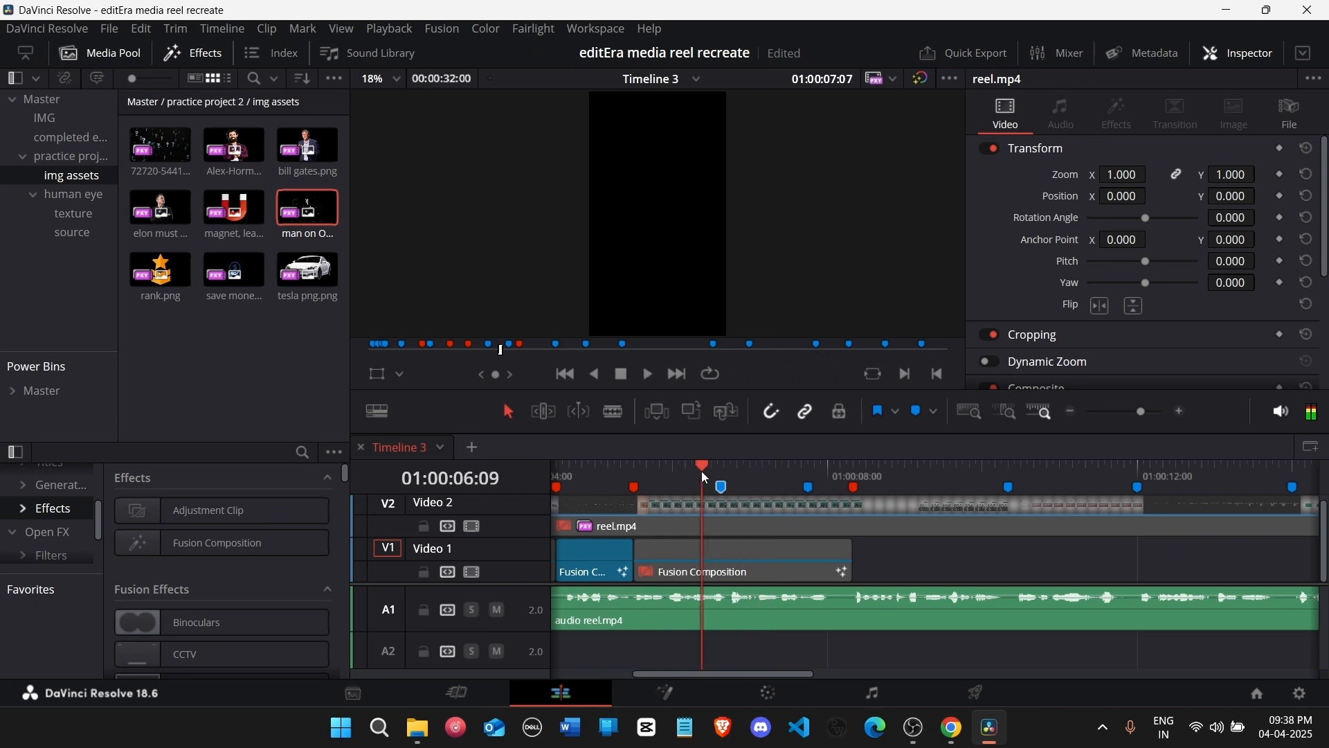
pyautogui.press('space')
# Step: Move the blue timeline marker to 01:00:06:13 and replay the audio to check its timing
pyautogui.moveTo(720, 486); pyautogui.dragTo(713, 486)
pyautogui.press('space')
pyautogui.press('space')
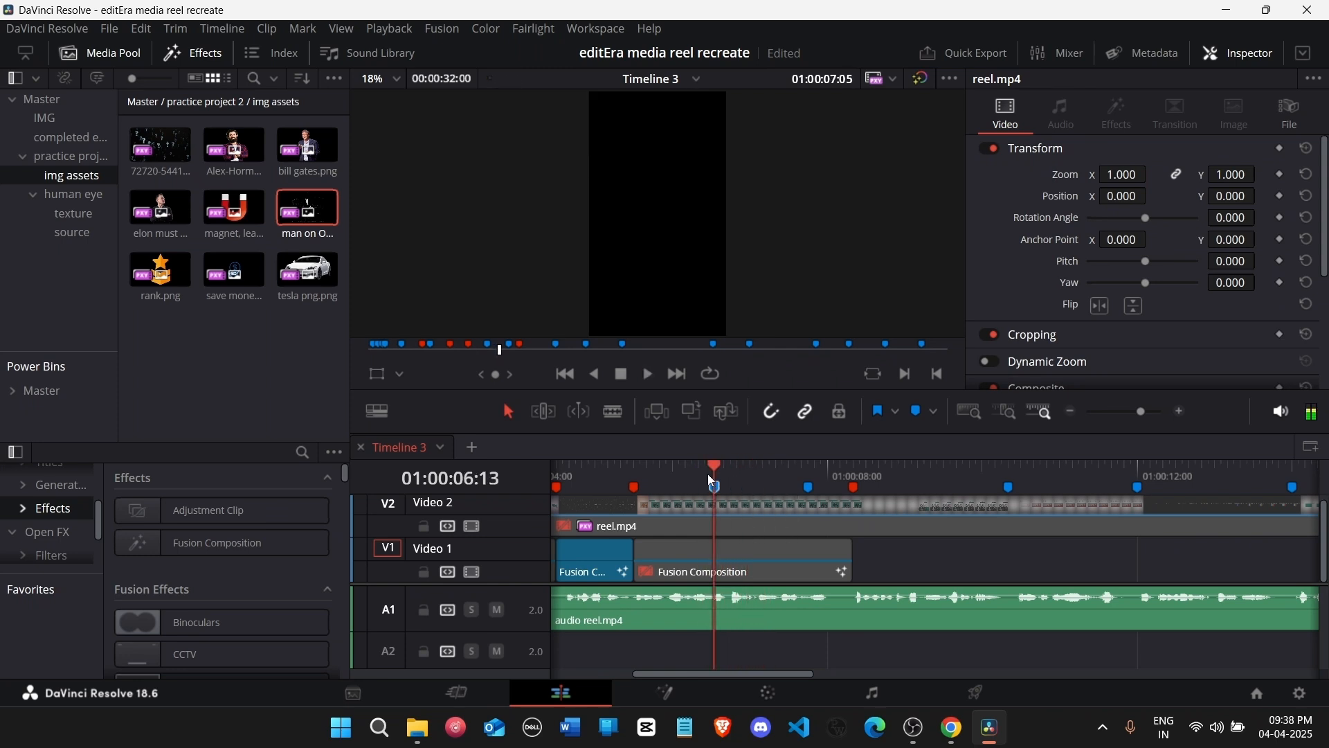
pyautogui.press('space')
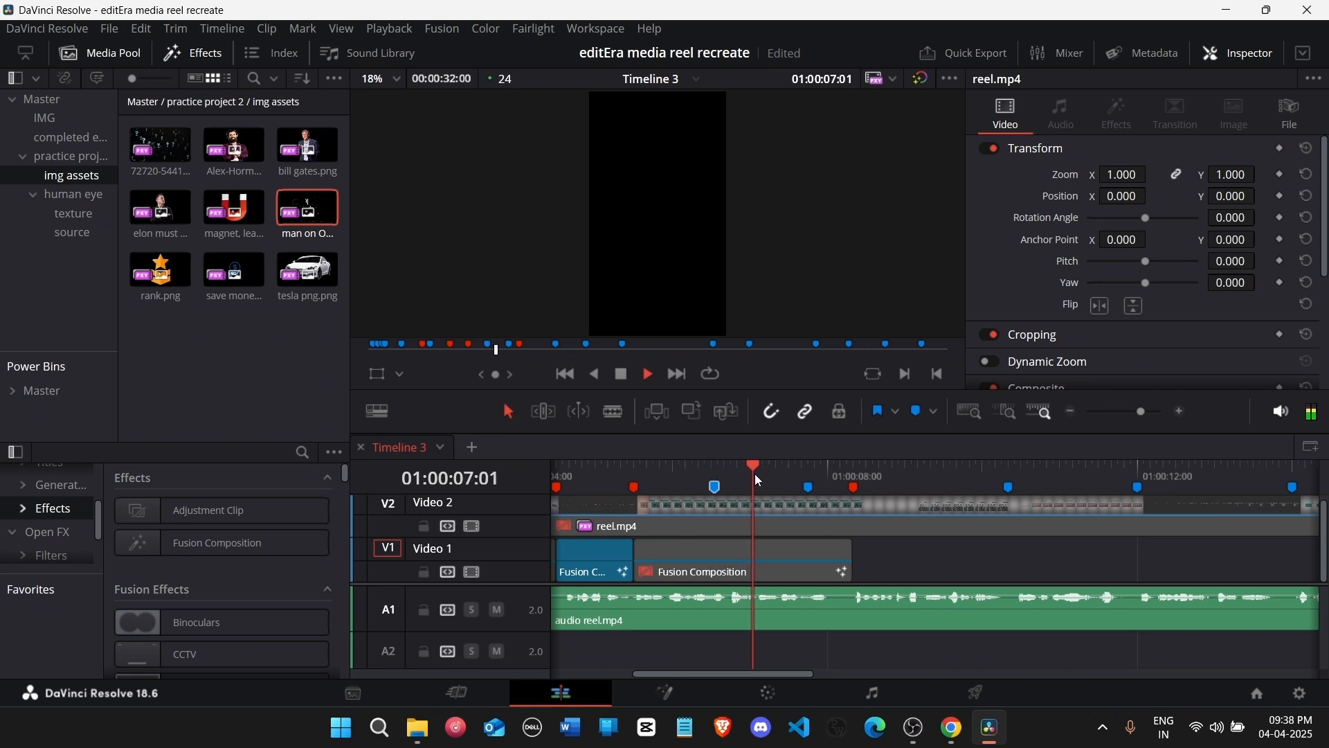
# Step: Park the playhead at the 01:00:06:13 marker and open the second Fusion Composition clip in Fusion
pyautogui.click(810, 476)
pyautogui.click(740, 526)
pyautogui.click(739, 553)
pyautogui.click(719, 473)
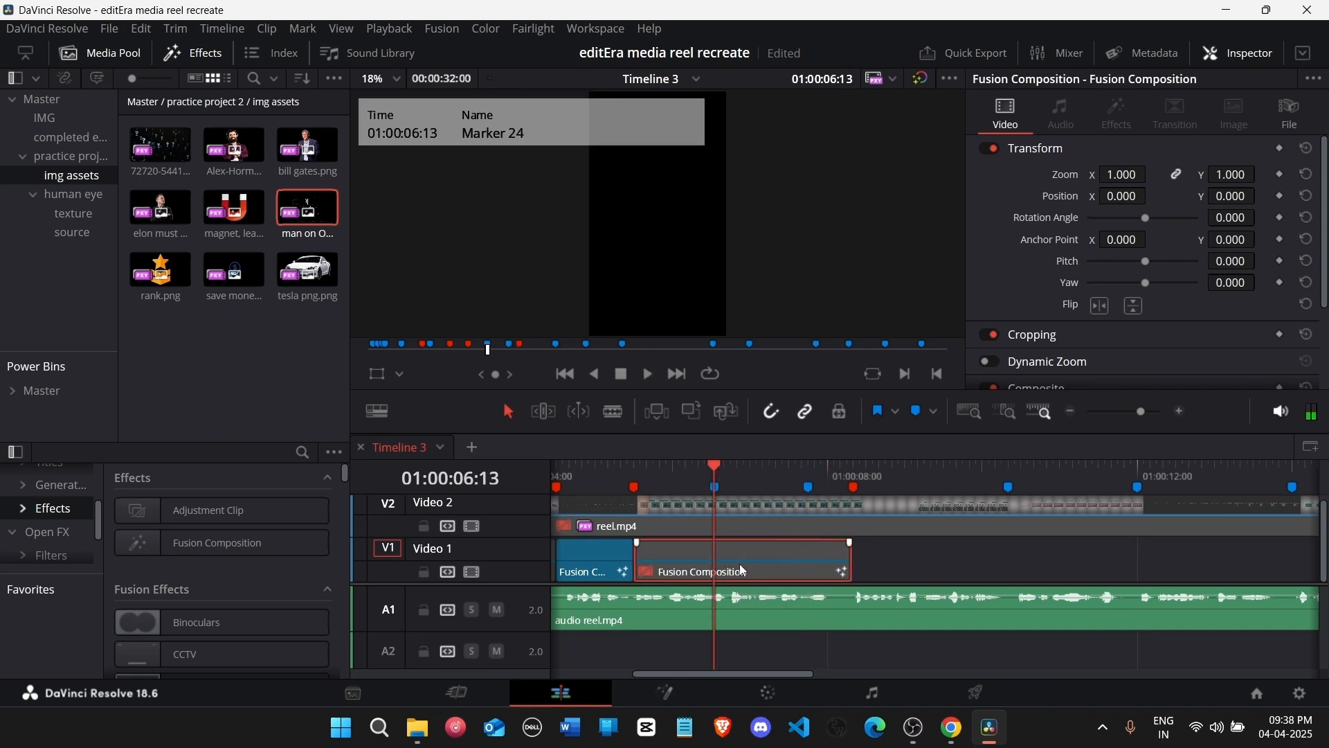
pyautogui.click(668, 693)
# Step: Try raising the caption and its green shapes by setting Center Y to 0.55 on both Merge2 and Merge3
pyautogui.scroll(-2, 468, 618)
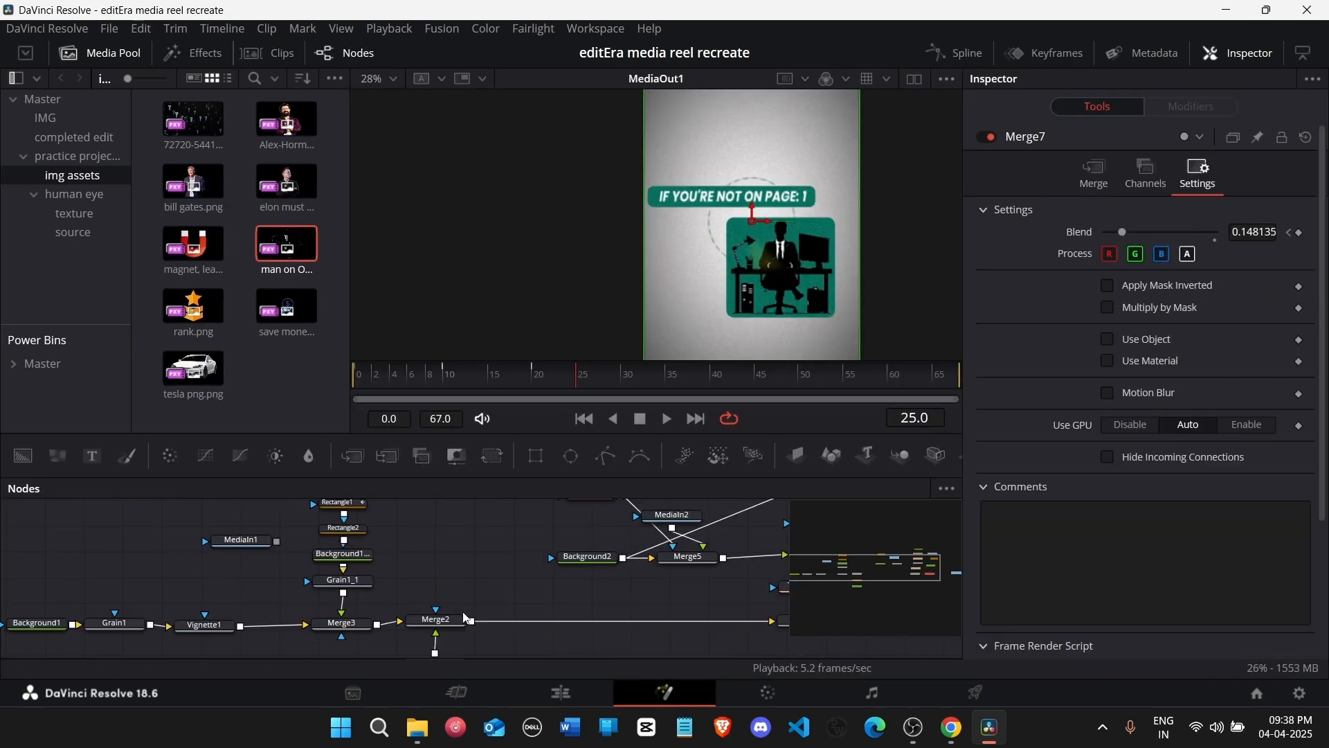
pyautogui.scroll(-2, 466, 618)
pyautogui.click(450, 568)
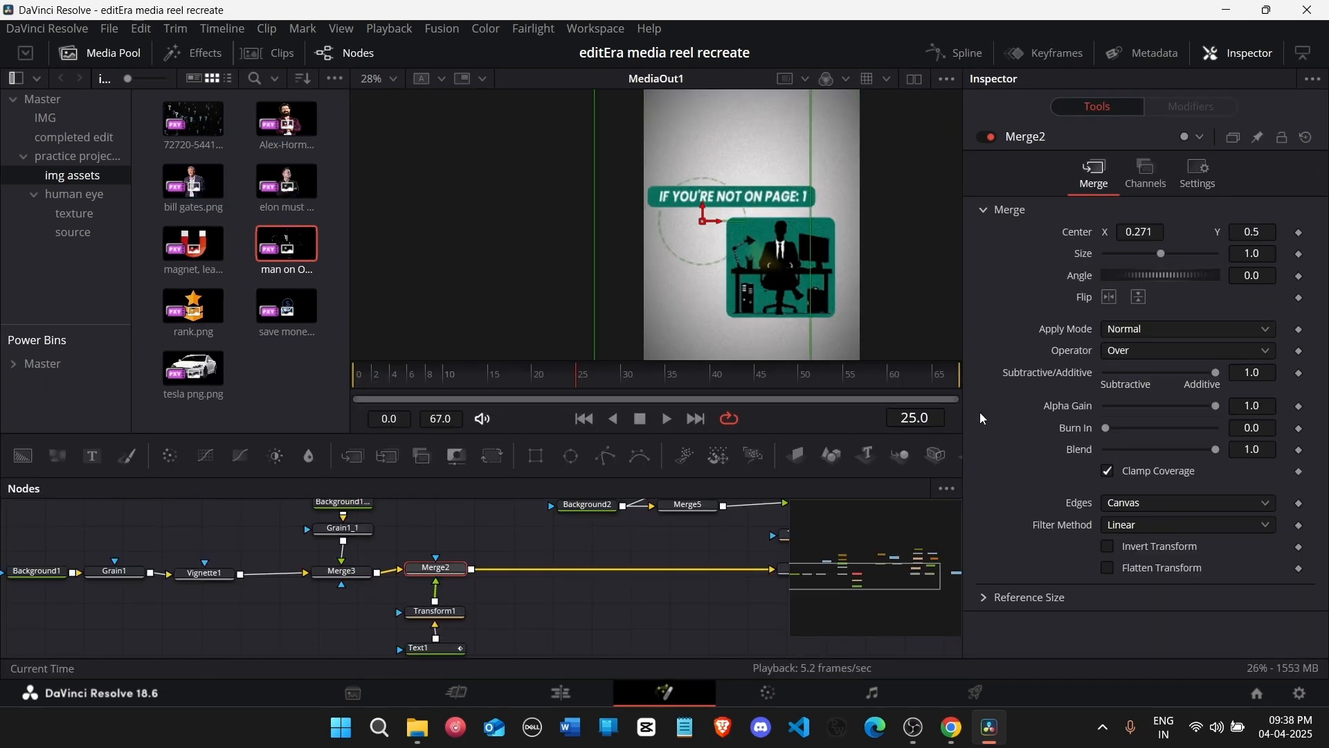
pyautogui.click(1272, 234)
pyautogui.write('5')
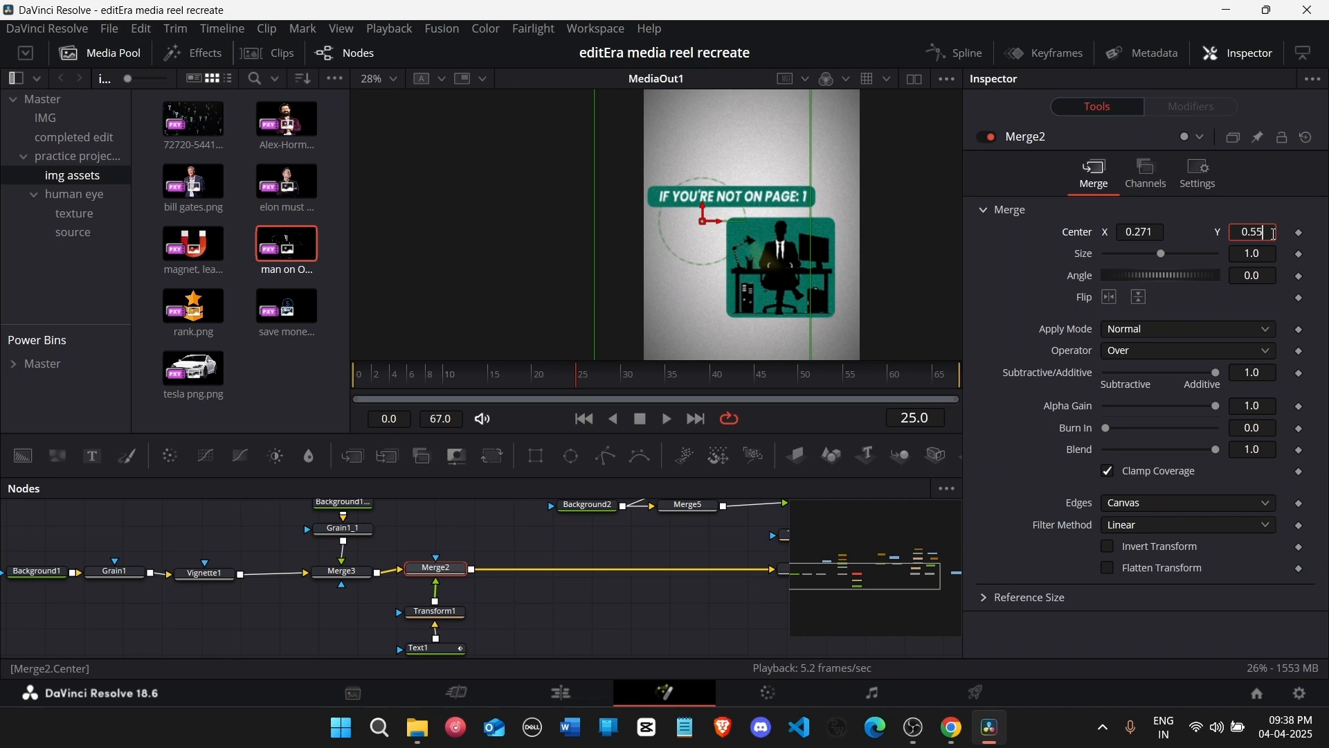
pyautogui.press('Tab')
pyautogui.click(346, 572)
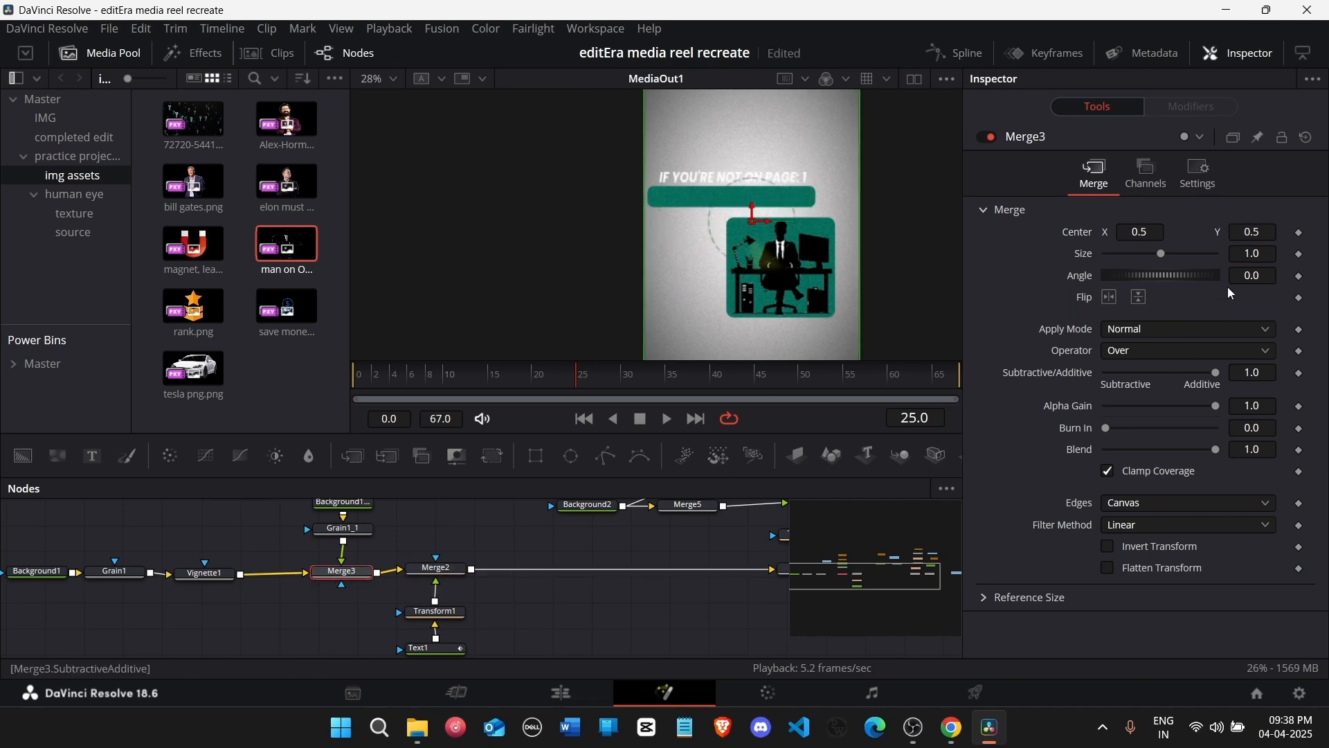
pyautogui.write('5')
pyautogui.press('Tab')
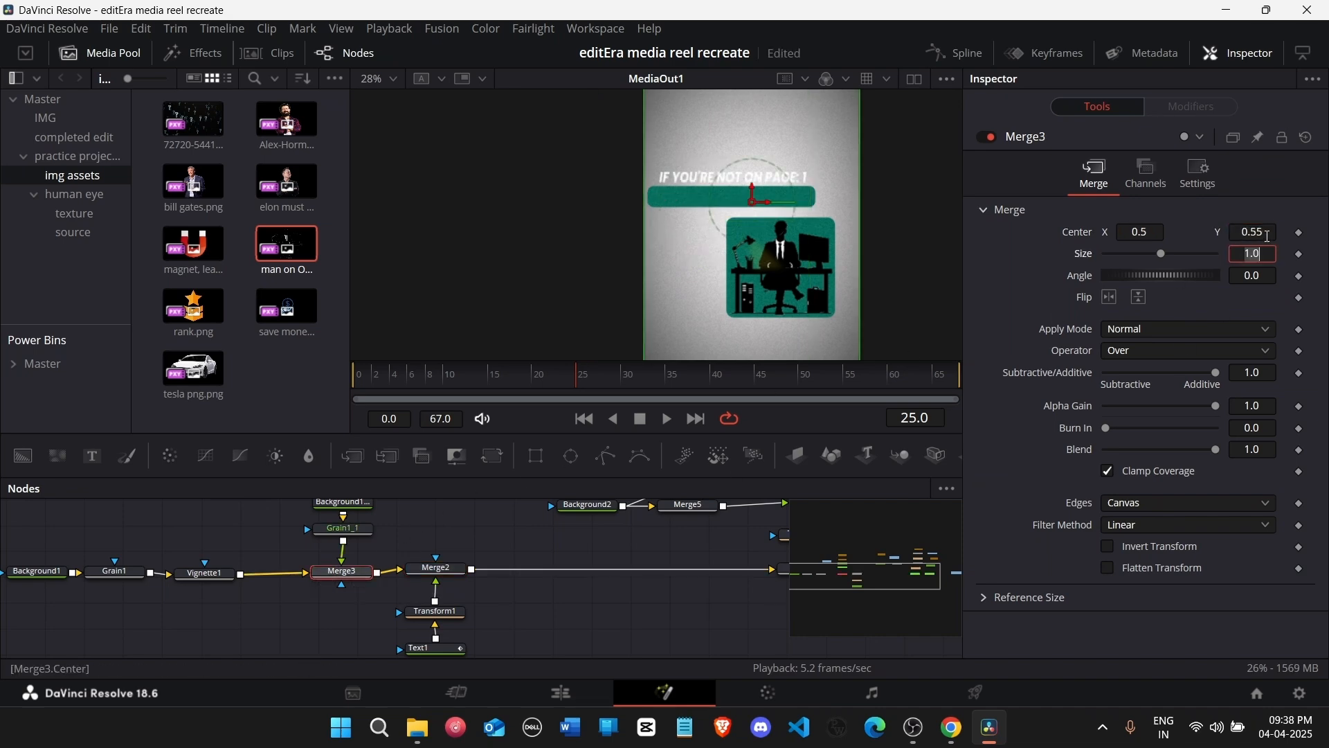
# Step: Set the Center Y of the green card's Rectangle2 mask to 0.331 to realign it behind the office man
pyautogui.scroll(3, 443, 600)
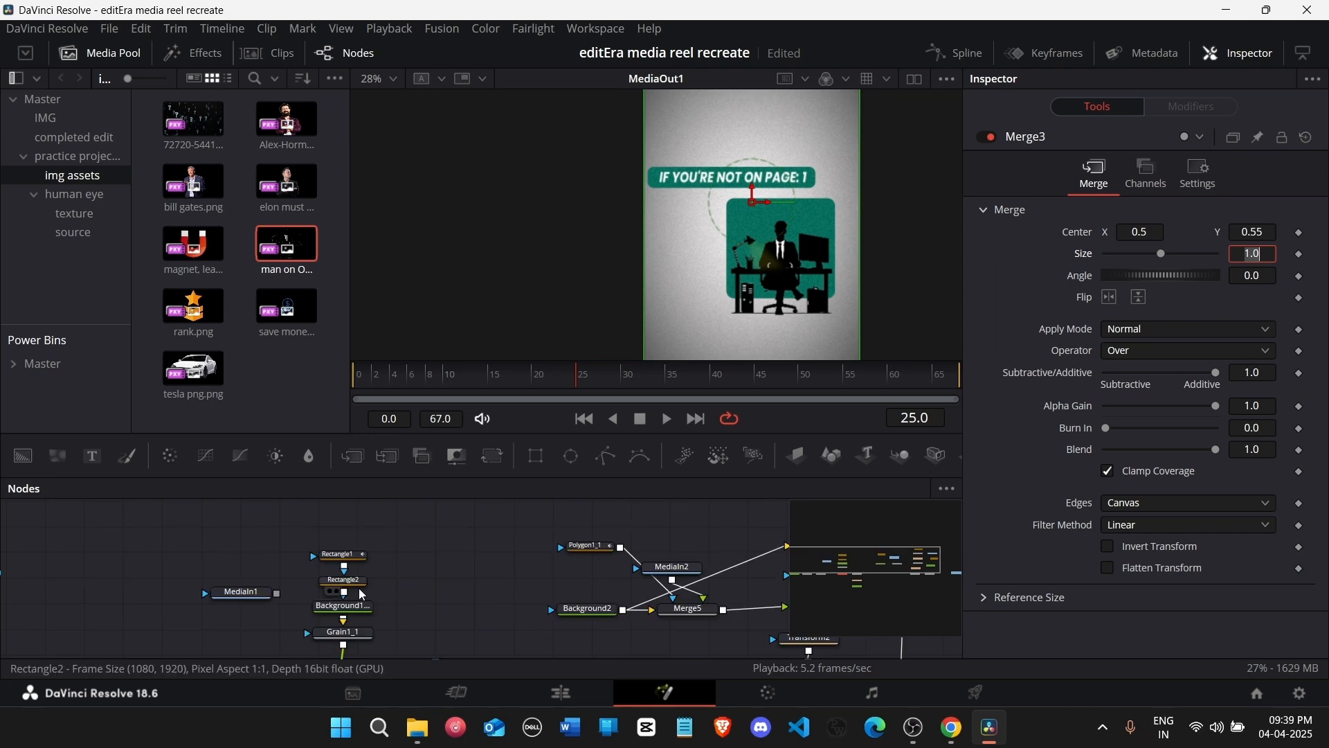
pyautogui.click(358, 592)
pyautogui.moveTo(1253, 401); pyautogui.dragTo(1219, 400)
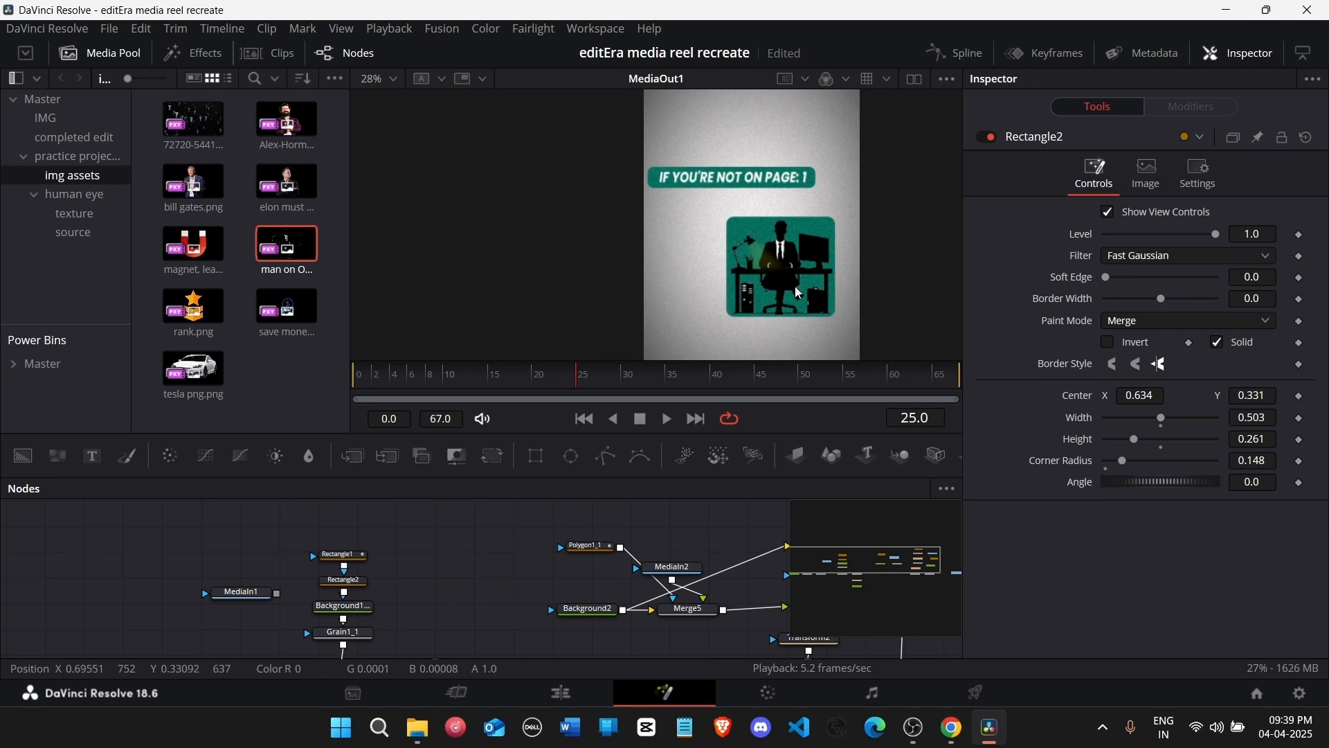
# Step: Lower the caption text through Merge2's Center Y and set Merge3's Center Y to 0.525 so the green bar aligns with it
pyautogui.scroll(-2, 800, 293)
pyautogui.scroll(-1, 796, 291)
pyautogui.scroll(-1, 421, 571)
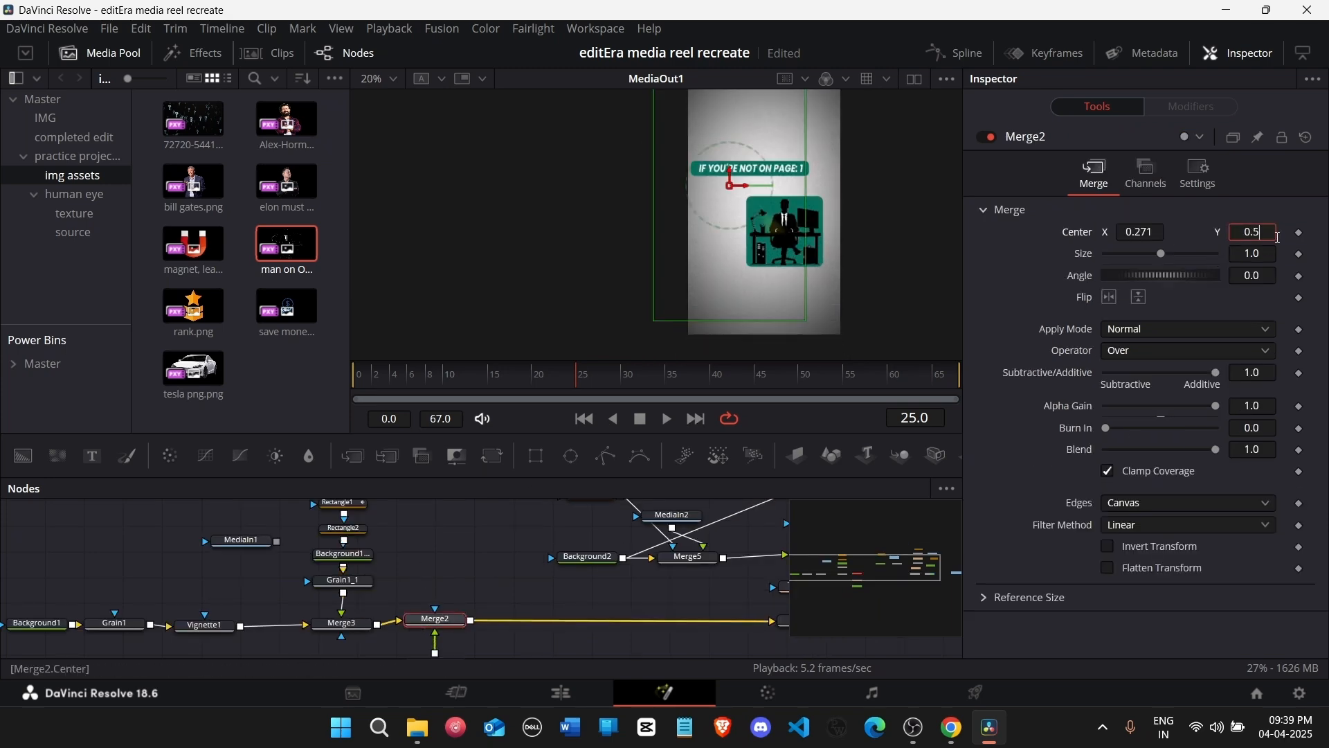
pyautogui.press('Return')
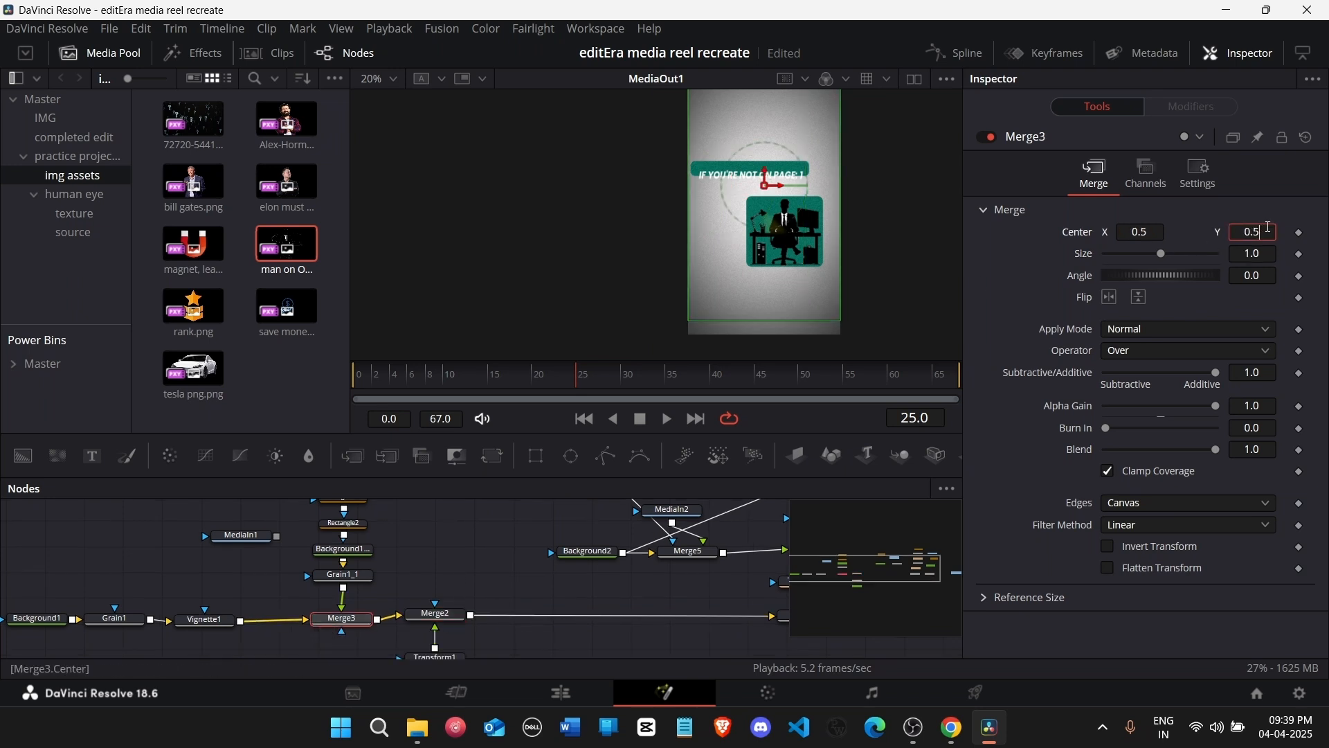
pyautogui.write('25')
pyautogui.press('Tab')
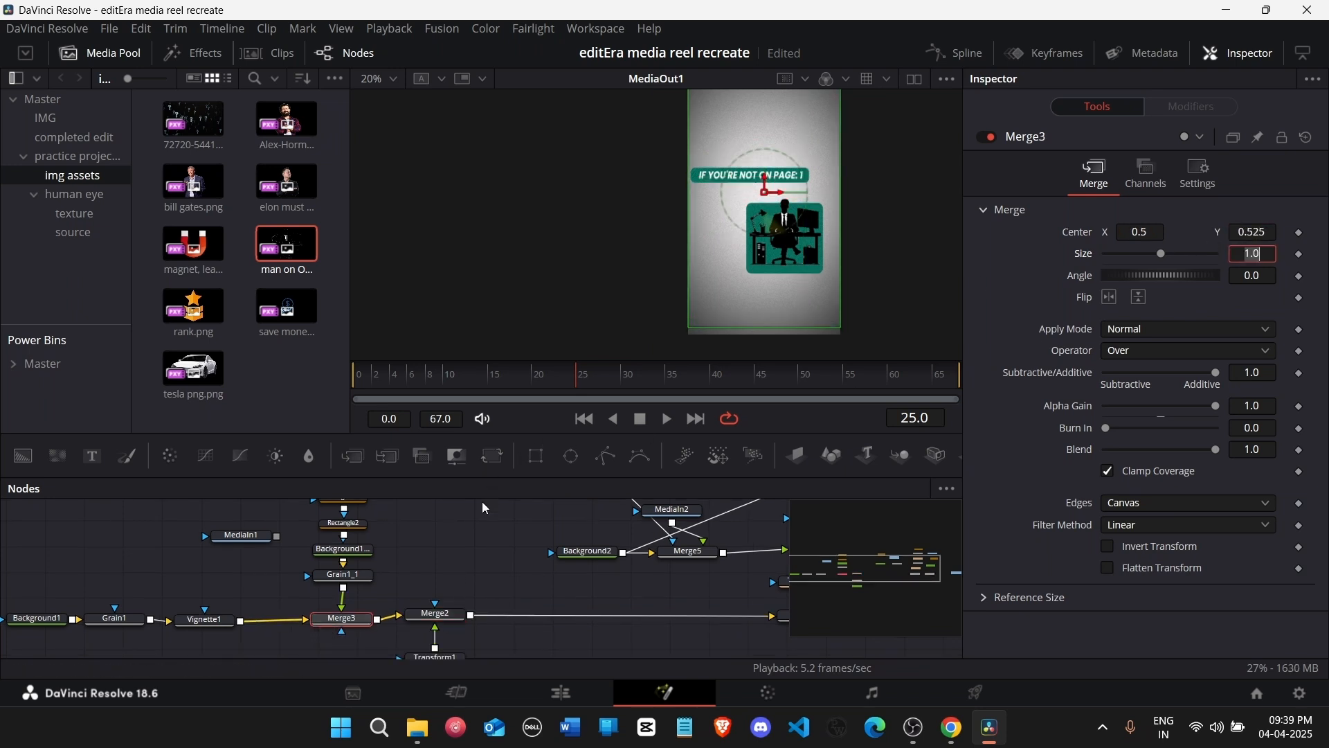
# Step: Raise the green card behind the office man by setting the Rectangle2 mask's Center Y to 0.354
pyautogui.scroll(3, 471, 554)
pyautogui.click(356, 581)
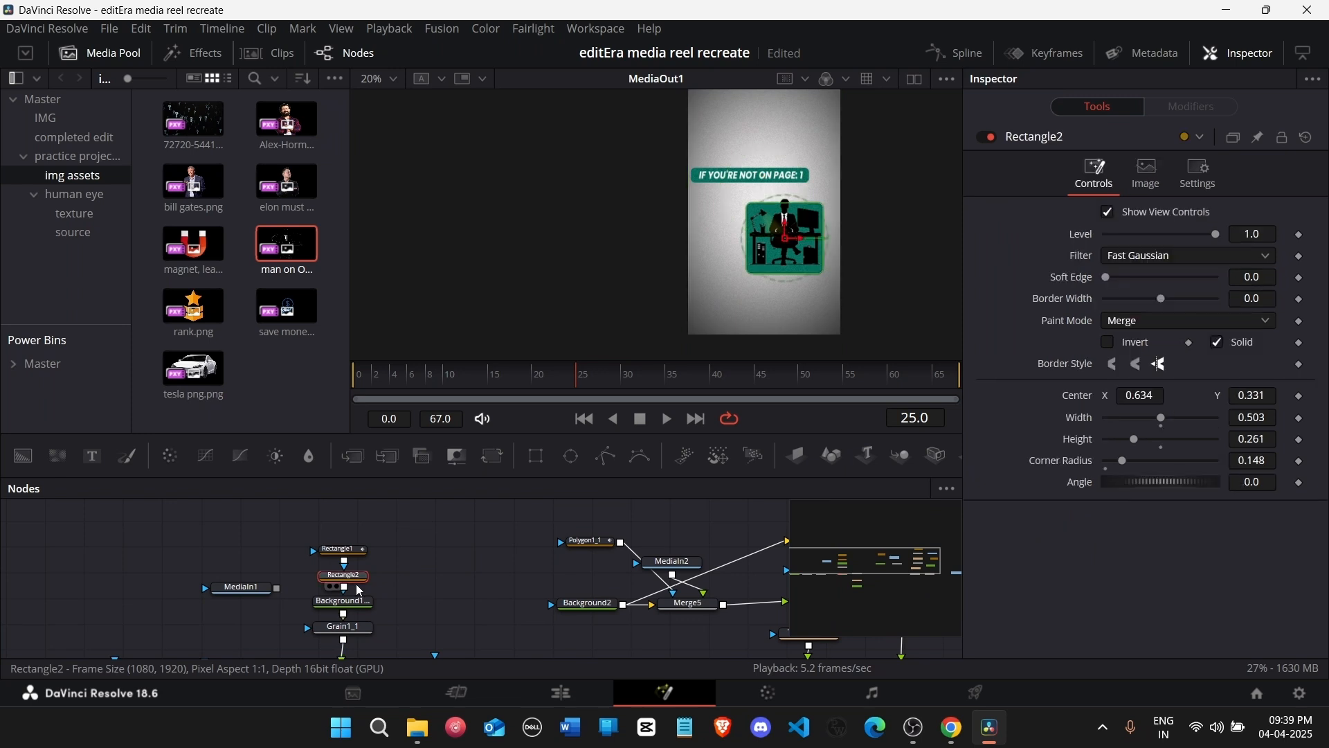
pyautogui.moveTo(1261, 396); pyautogui.dragTo(1275, 396)
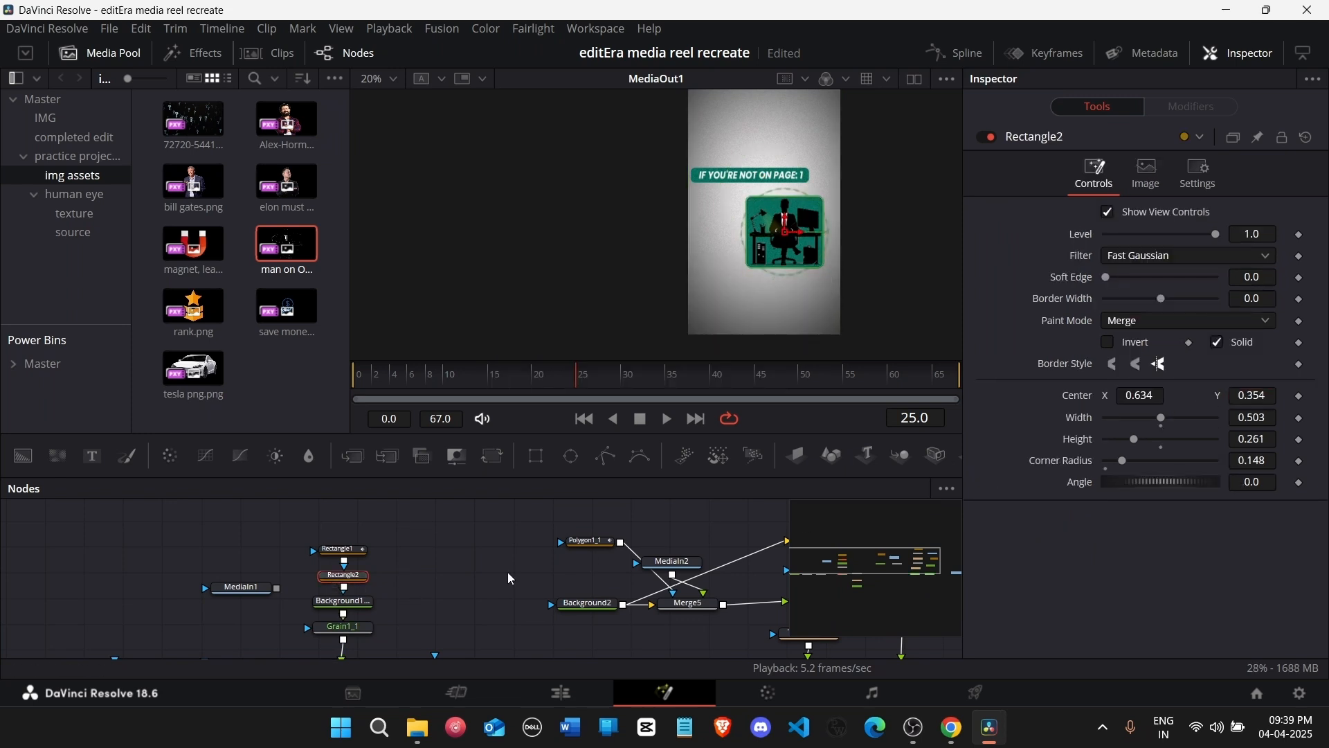
# Step: Duplicate the caption's Merge2, Transform1 and Text1 nodes and insert the copied merge into the main chain right after Merge2
pyautogui.scroll(-5, 462, 558)
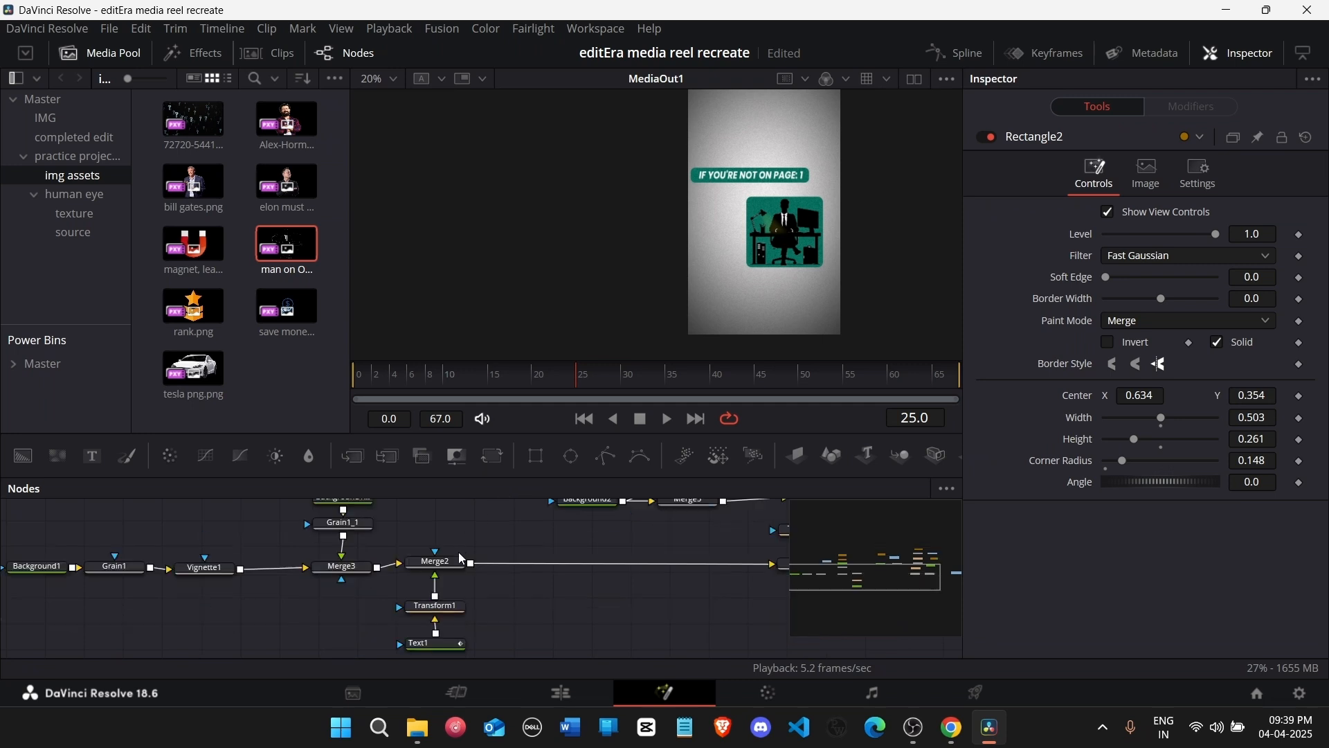
pyautogui.scroll(-3, 458, 551)
pyautogui.moveTo(509, 604); pyautogui.dragTo(405, 504)
pyautogui.hotkey('ctrl', 'c')
pyautogui.hotkey('ctrl', 'v')
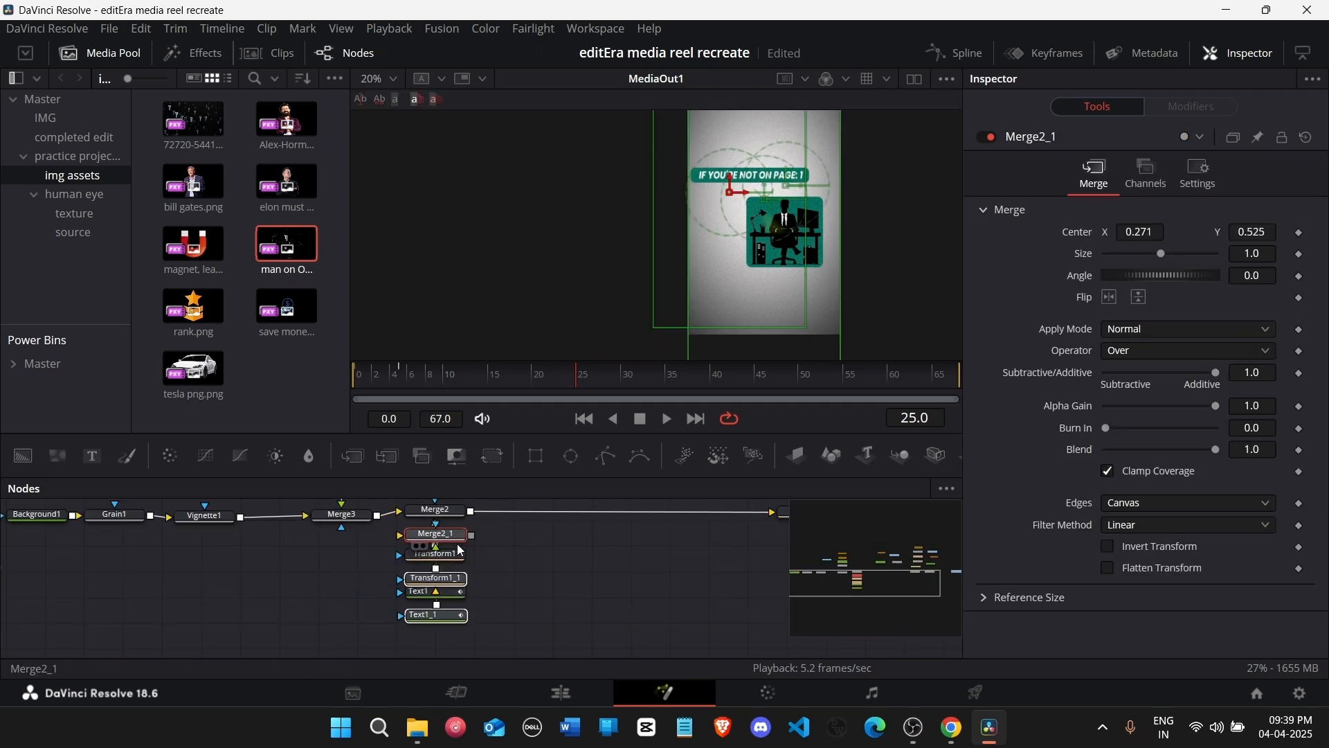
pyautogui.moveTo(460, 550); pyautogui.dragTo(555, 518)
pyautogui.click(585, 560)
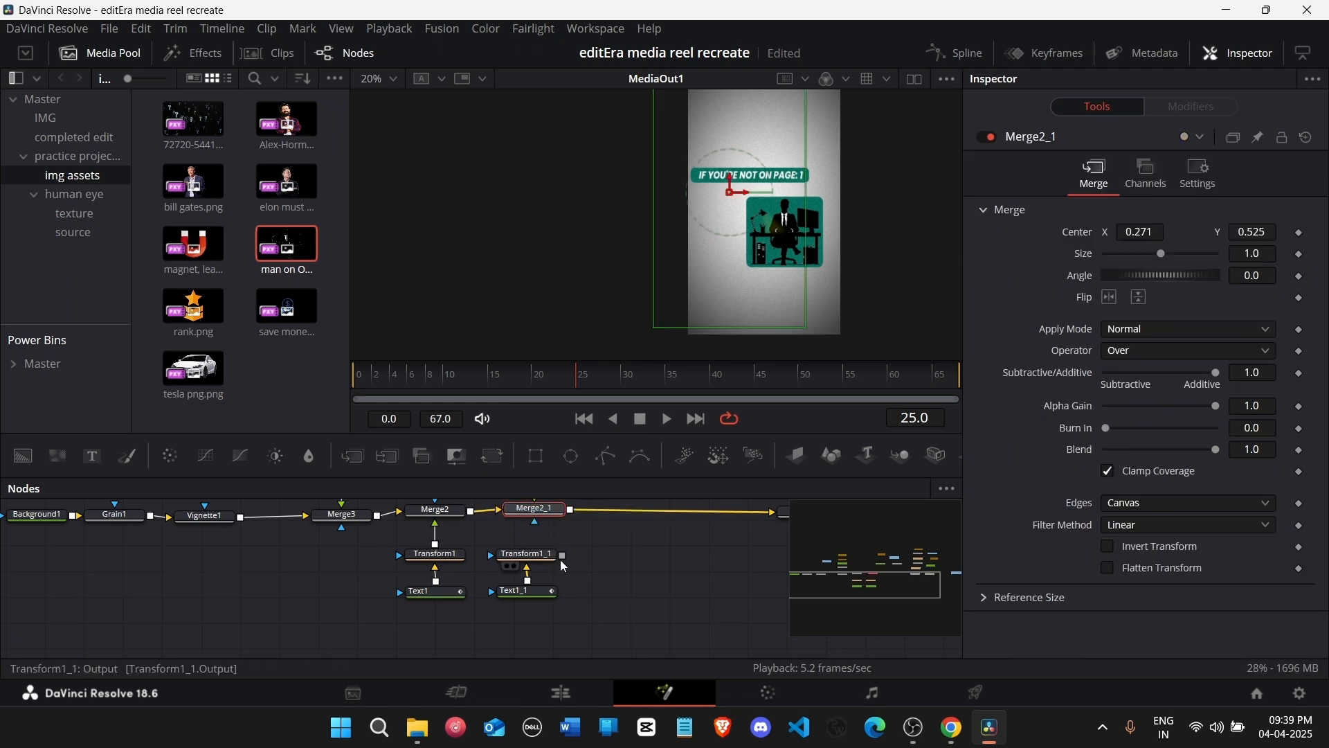
# Step: Connect the copied Transform1_1 and Text1_1 branch to Merge2_1 and set Merge2_1's Center Y to 0.472
pyautogui.click(524, 591)
pyautogui.moveTo(589, 600)
pyautogui.mouseDown()
pyautogui.moveTo(524, 546)
pyautogui.moveTo(550, 553)
pyautogui.moveTo(566, 587)
pyautogui.mouseUp()
pyautogui.click(562, 585)
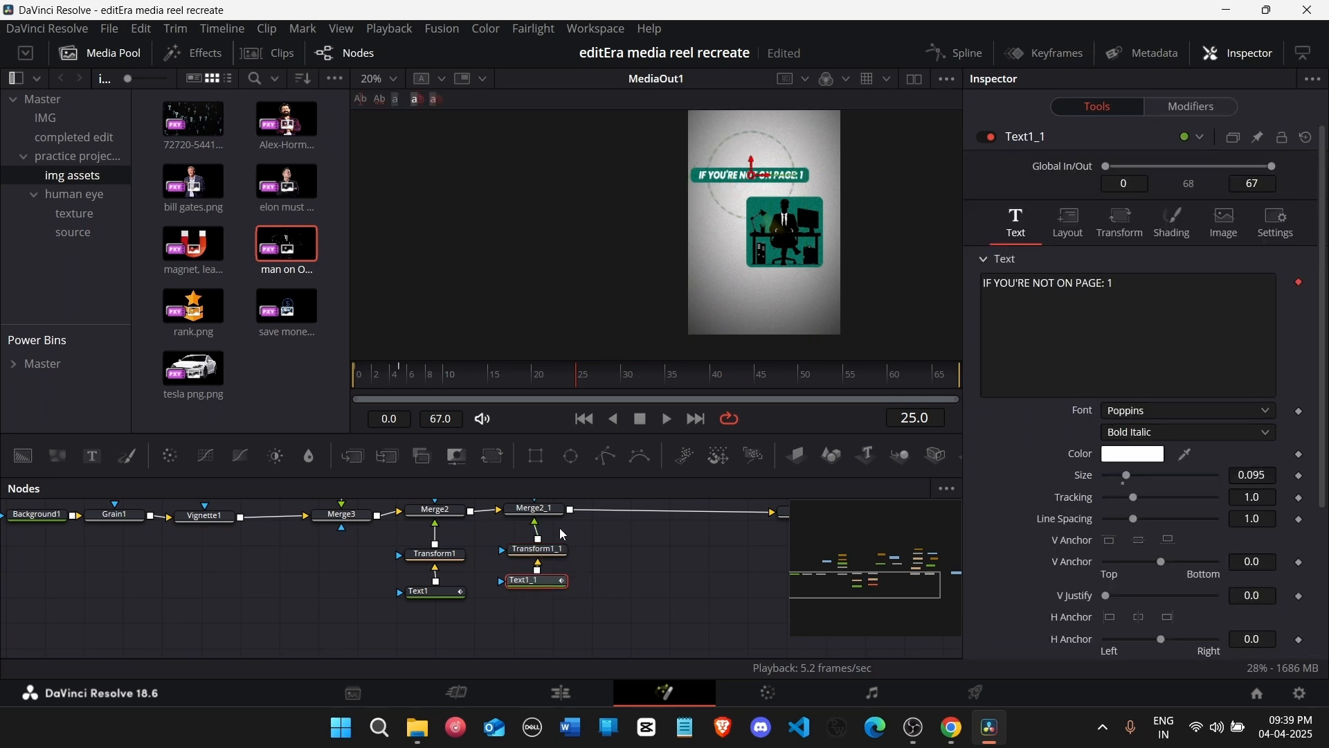
pyautogui.click(547, 513)
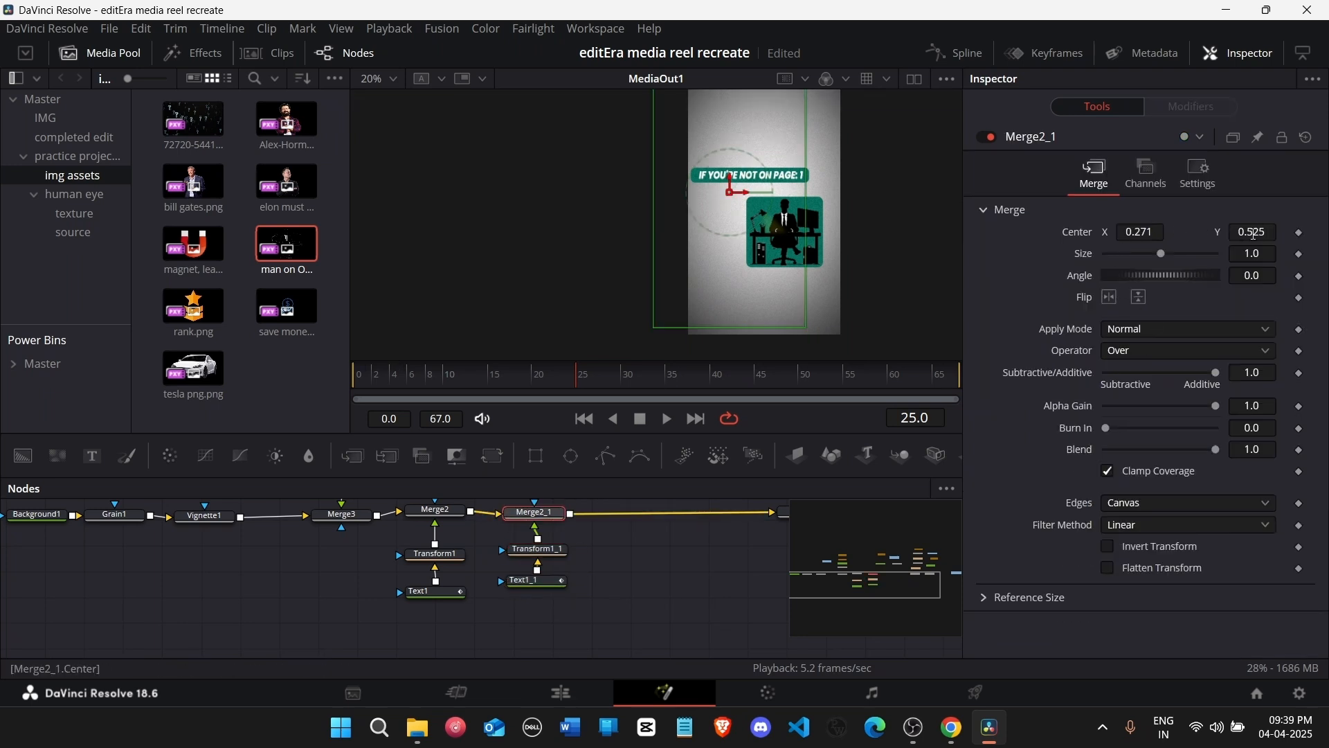
pyautogui.moveTo(1254, 234); pyautogui.dragTo(1231, 234)
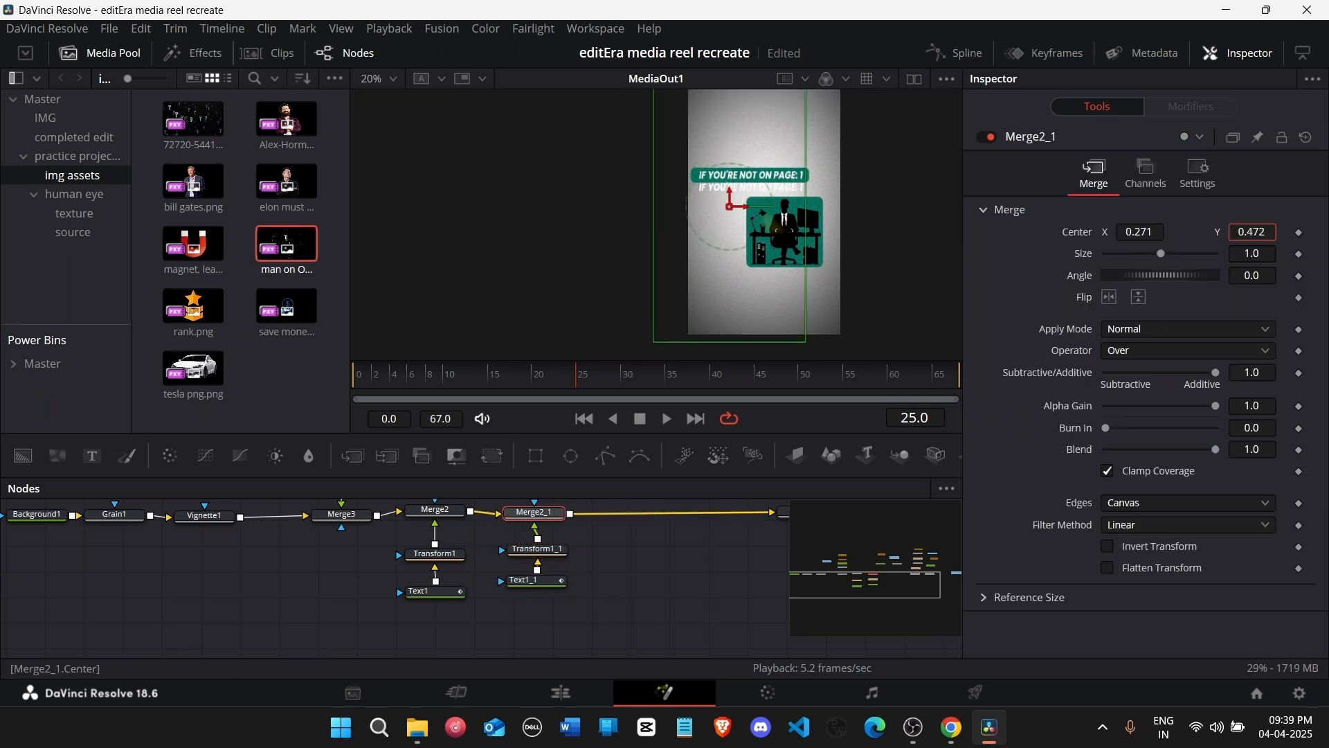
# Step: Change the color of the duplicated caption Text1_1 to black (#000000)
pyautogui.click(549, 583)
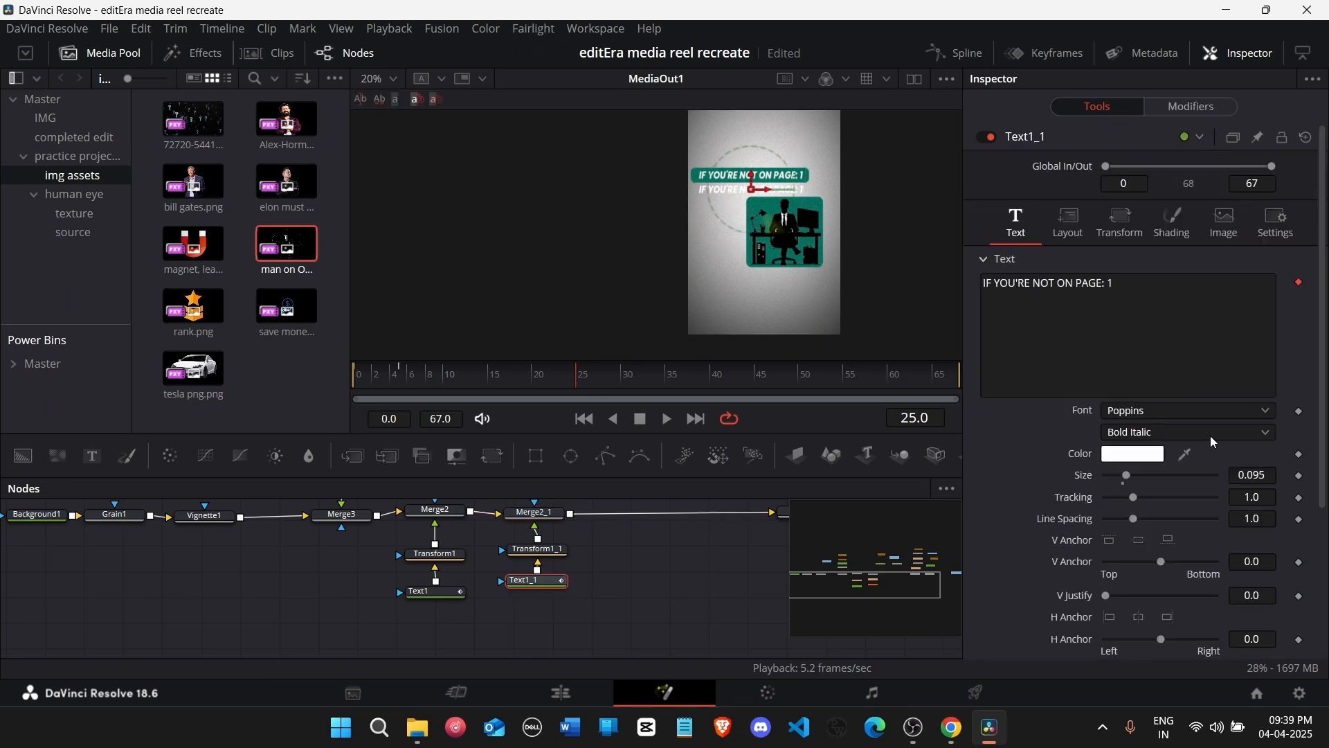
pyautogui.click(1153, 457)
pyautogui.moveTo(862, 329); pyautogui.dragTo(862, 382)
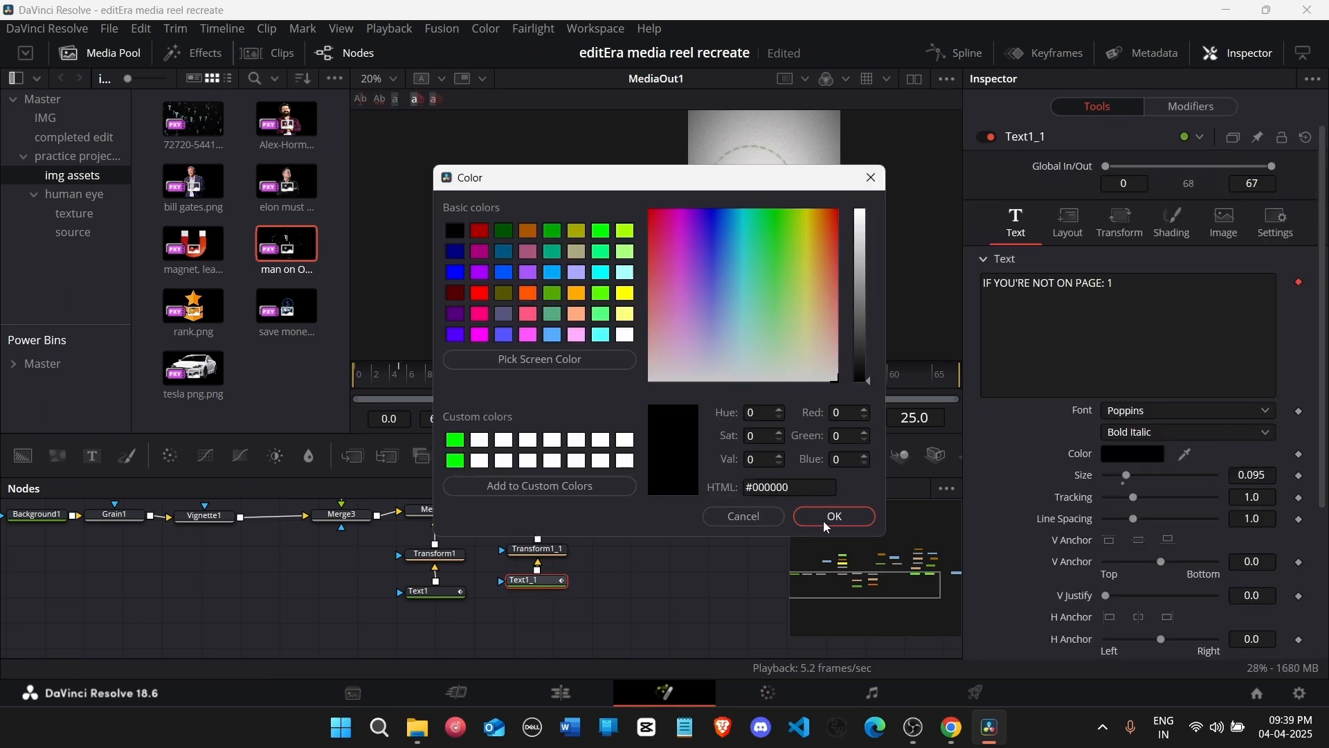
pyautogui.click(834, 515)
# Step: Replace the text of Text1_1 with "you're basically invisible,"
pyautogui.click(1105, 317)
pyautogui.hotkey('ctrl', 'a')
pyautogui.press('BackSpace')
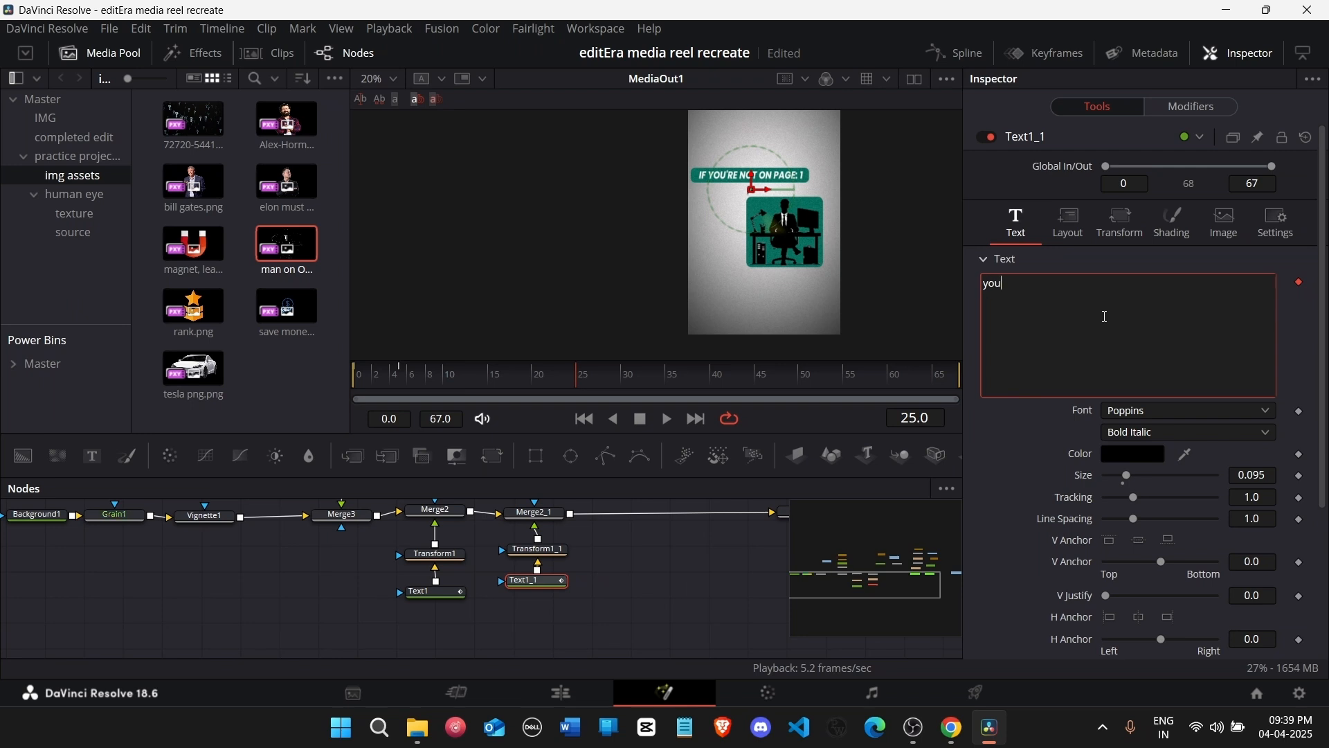
pyautogui.write("you're ")
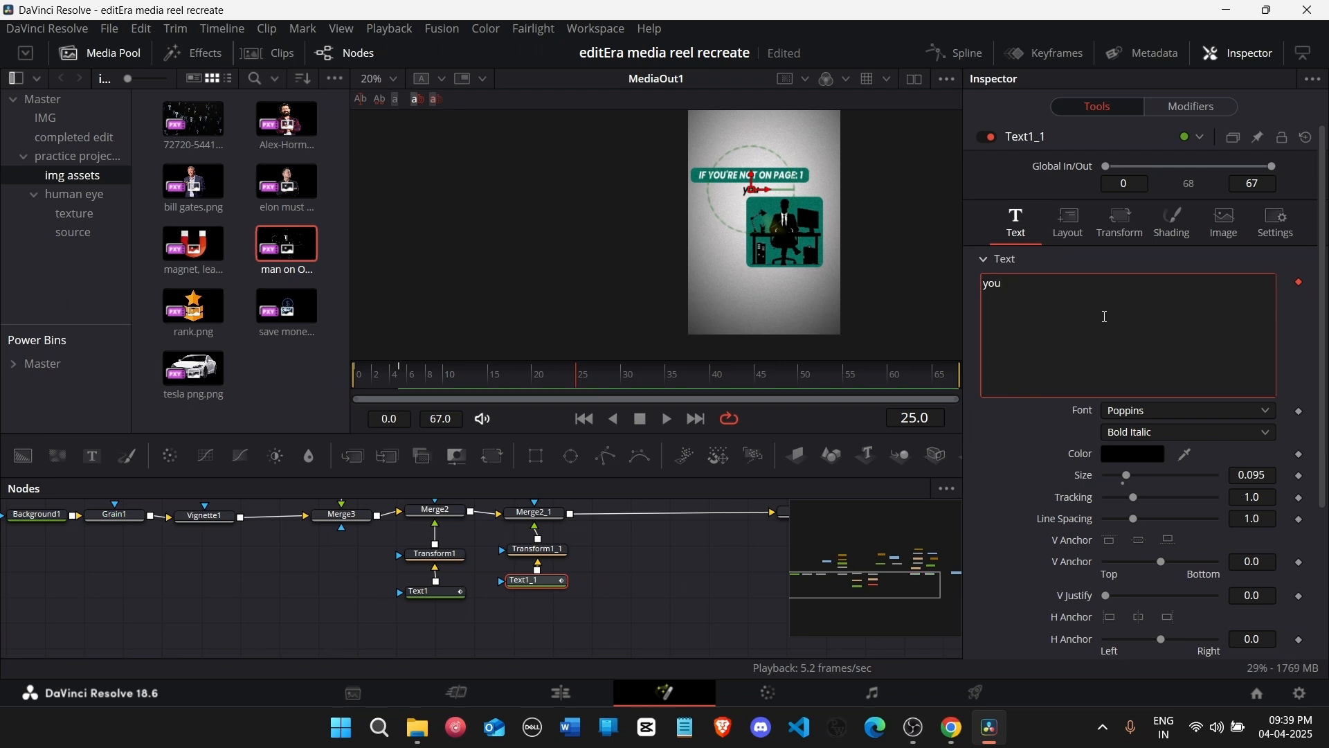
pyautogui.write('basically invi')
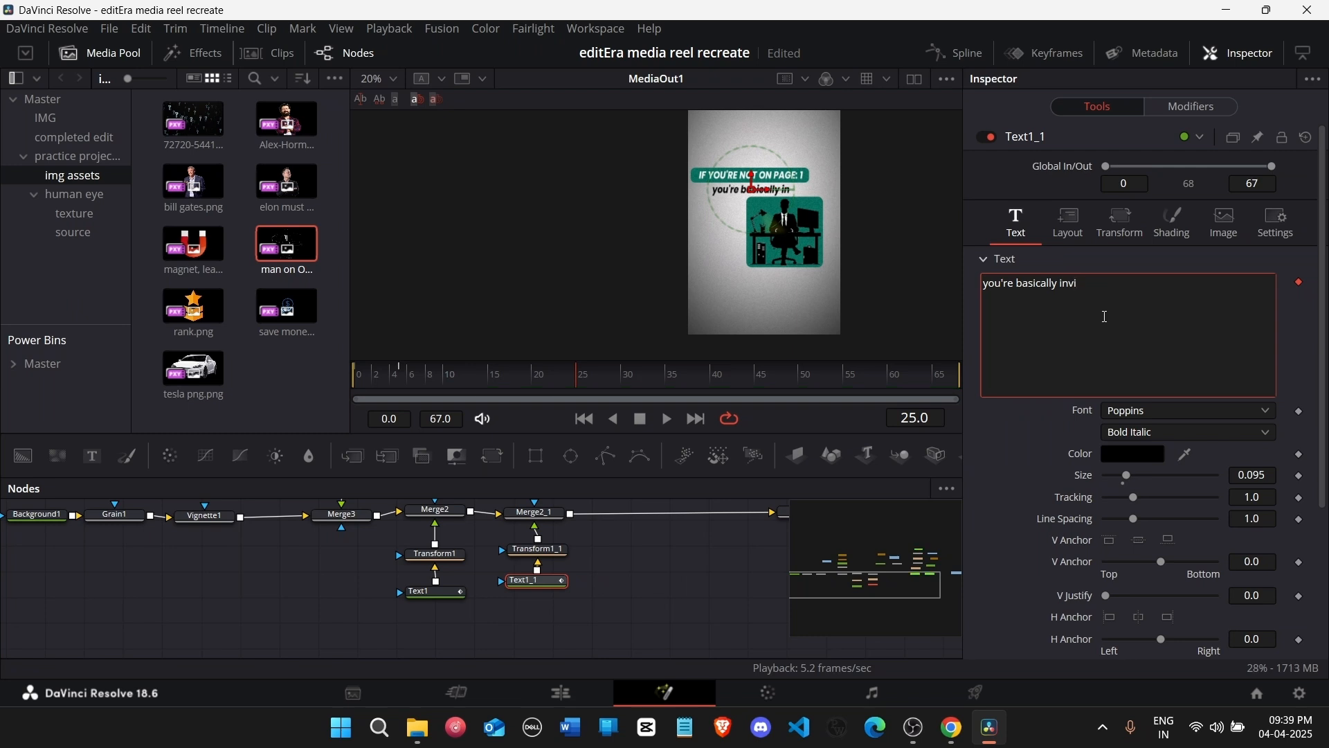
pyautogui.write('sible,')
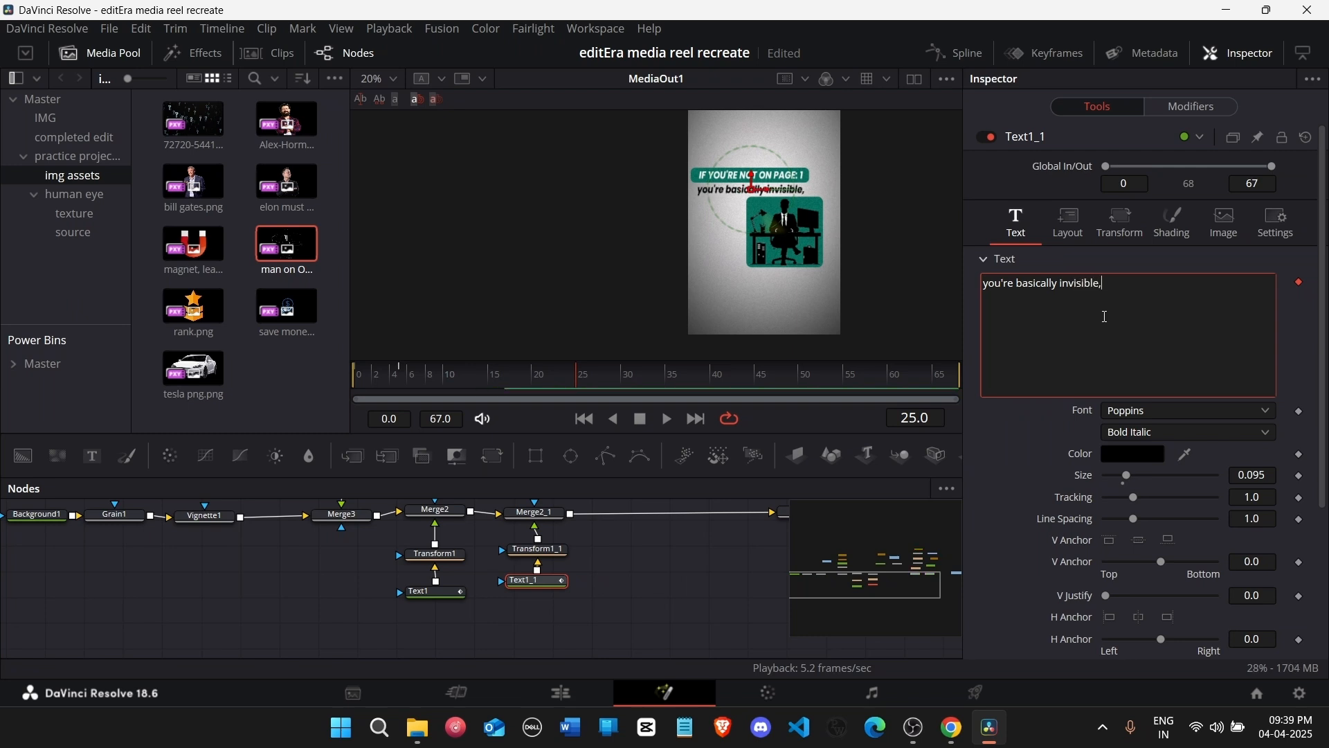
pyautogui.click(681, 620)
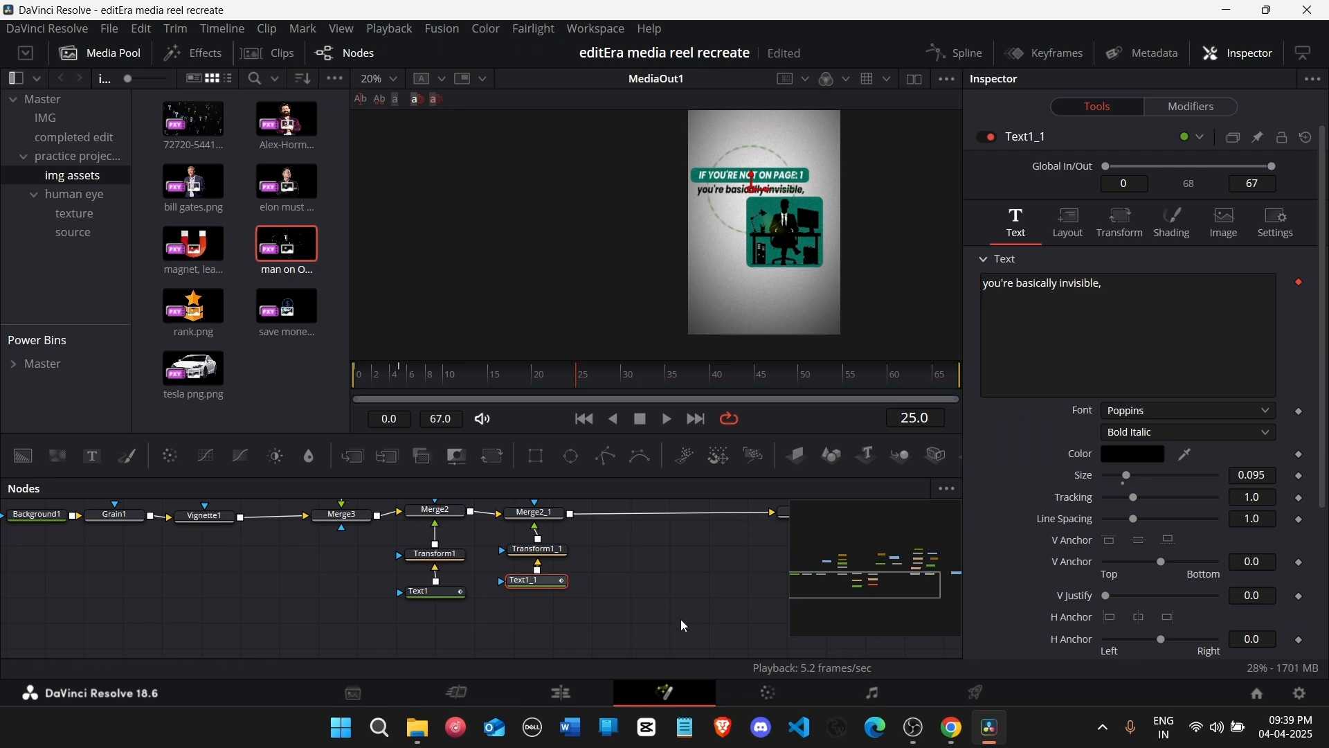
# Step: Set the Text1_1 font to Arial Narrow Bold Italic and its layout Center Y to 0.554
pyautogui.click(1177, 414)
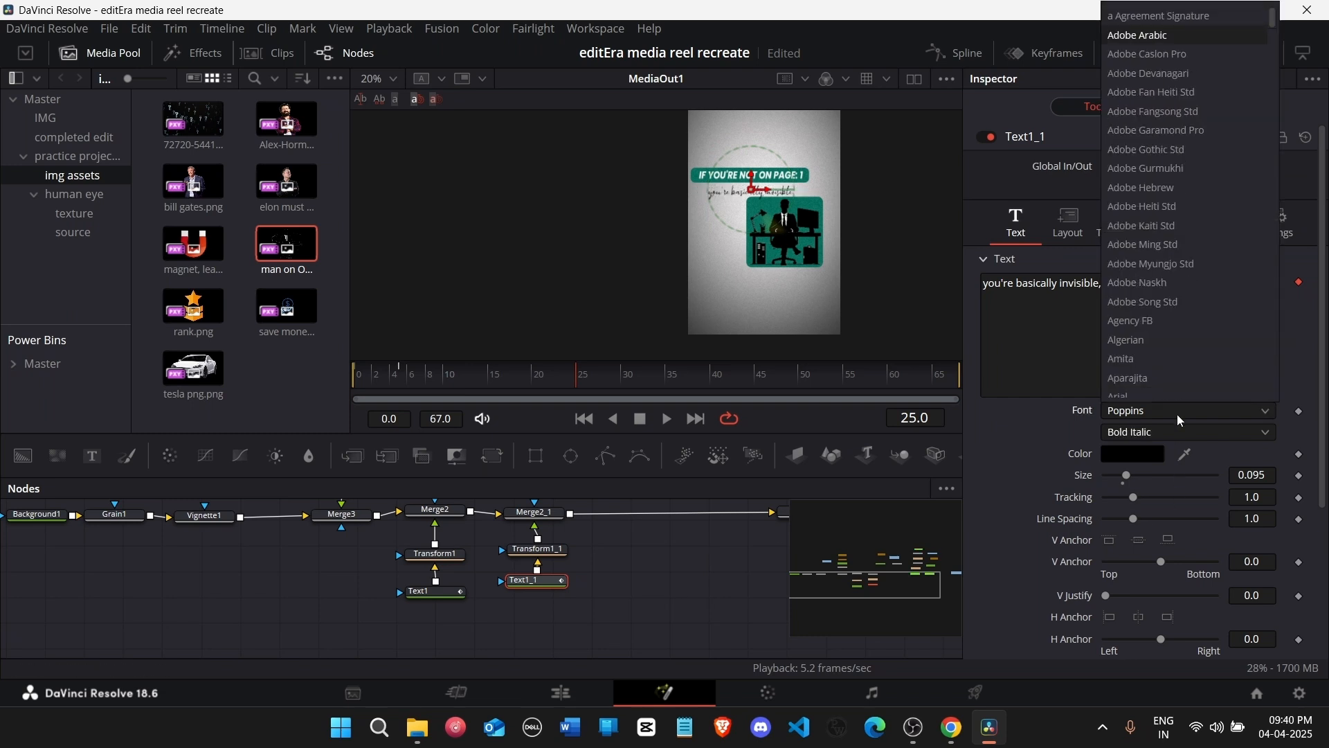
pyautogui.scroll(-2, 1170, 360)
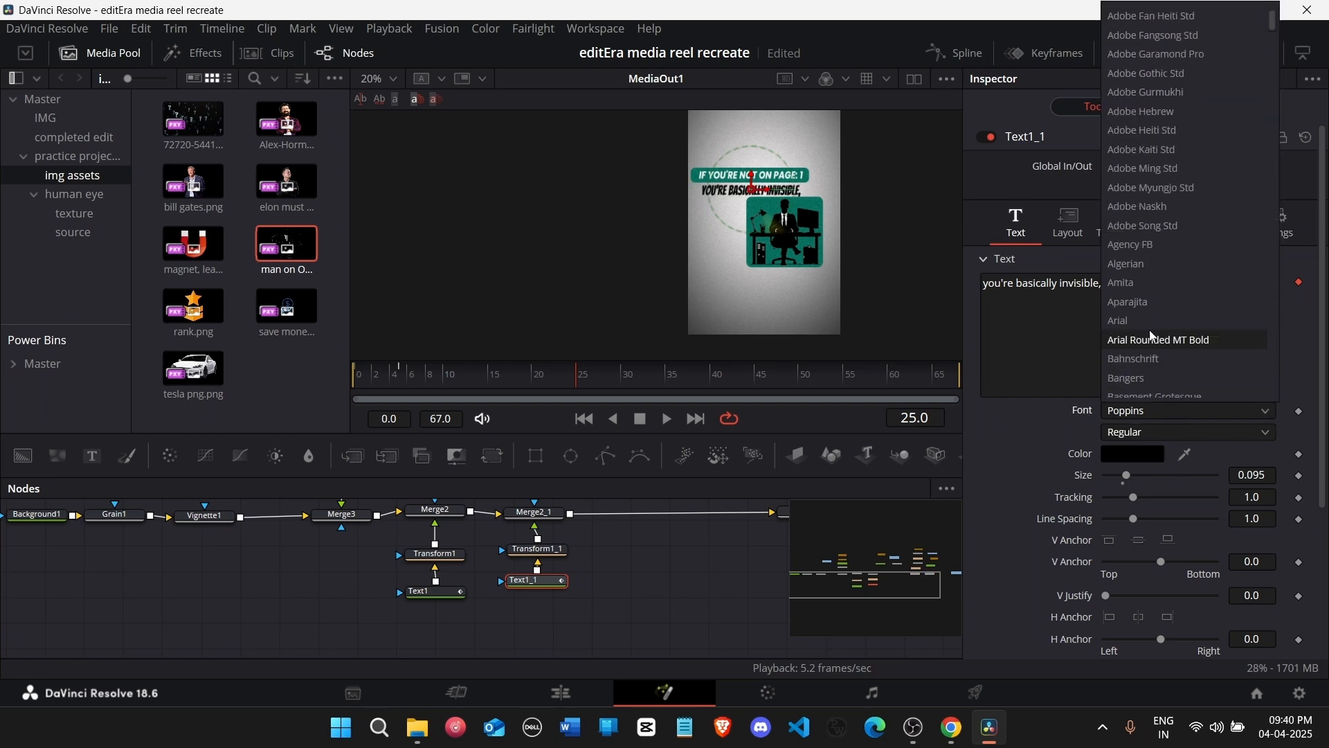
pyautogui.click(1149, 321)
pyautogui.click(1144, 434)
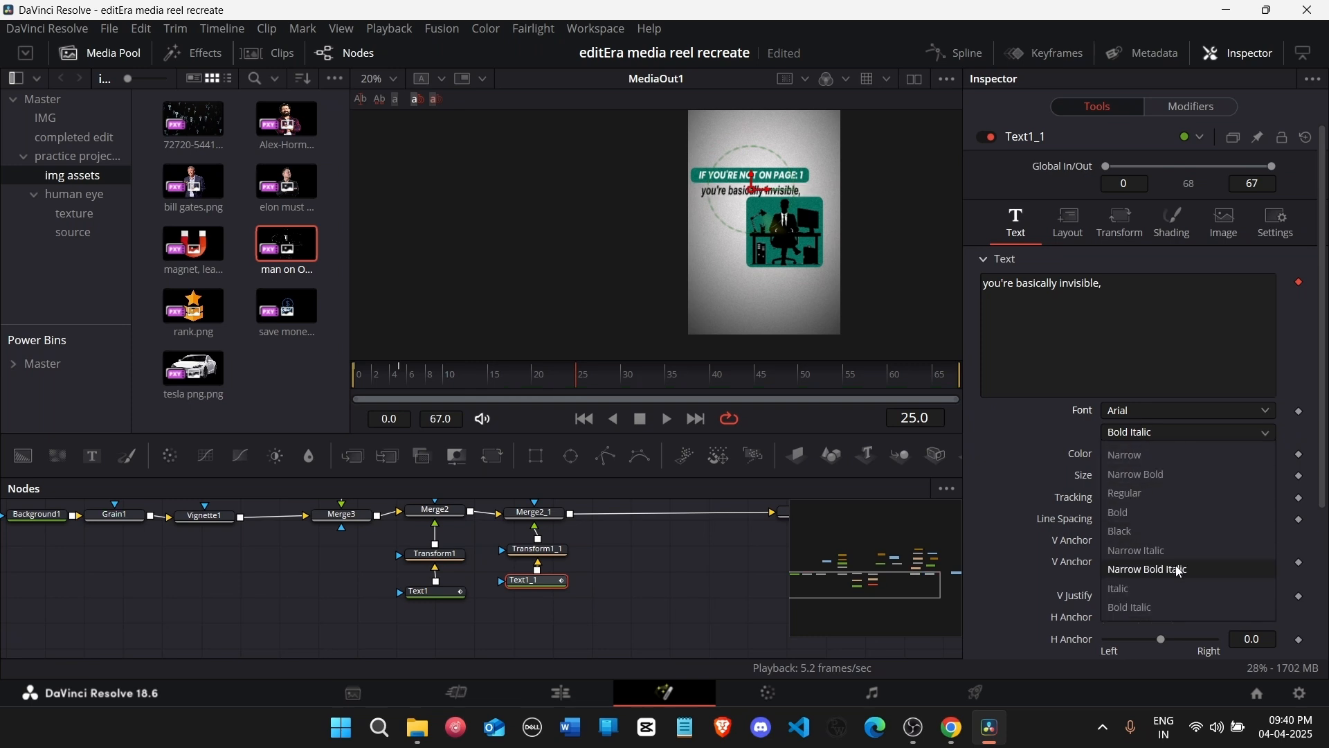
pyautogui.click(1180, 571)
pyautogui.click(699, 550)
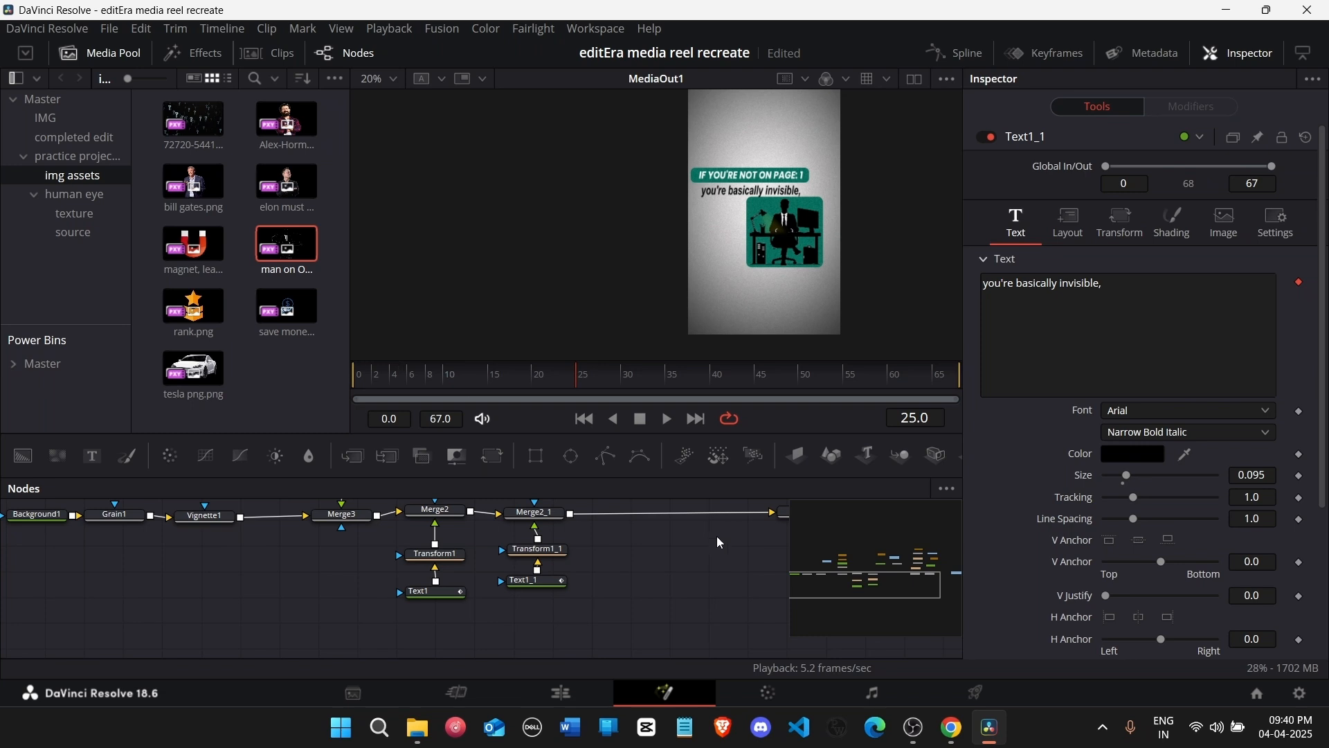
pyautogui.click(1059, 229)
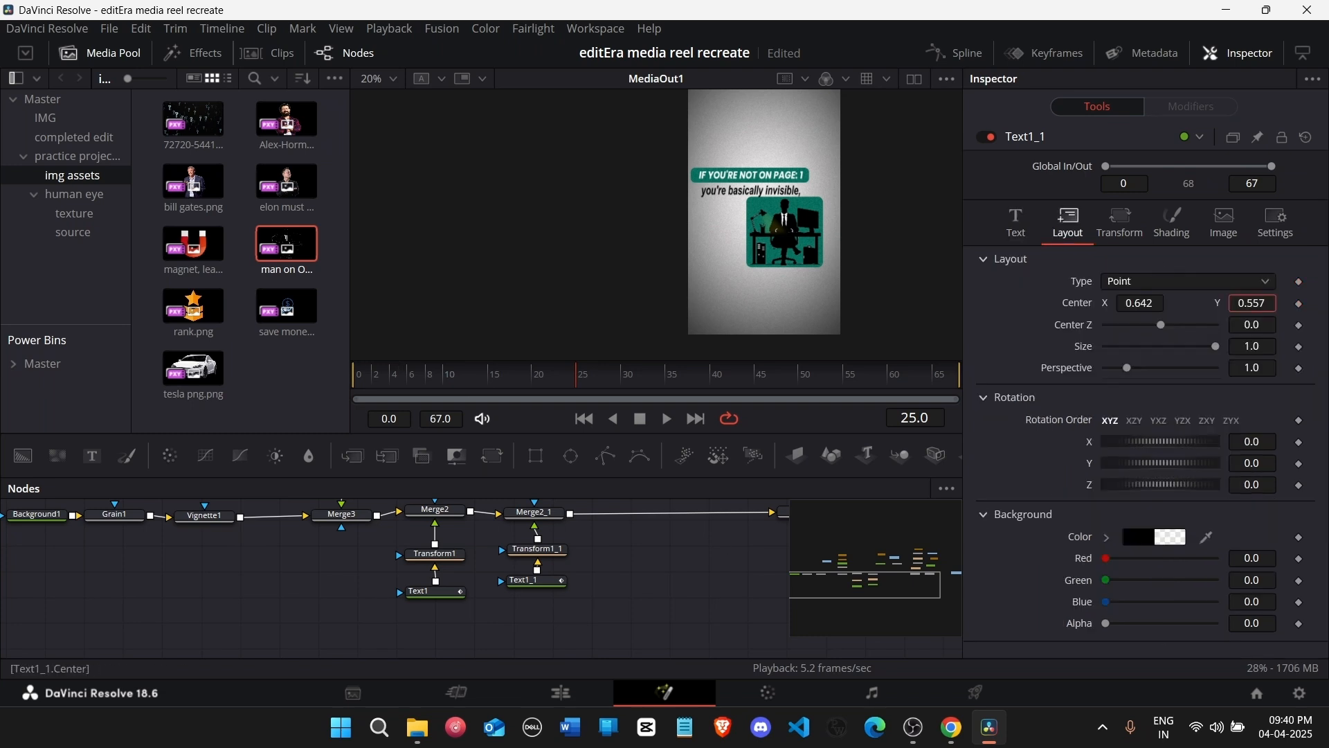
pyautogui.moveTo(1251, 303); pyautogui.dragTo(1249, 303)
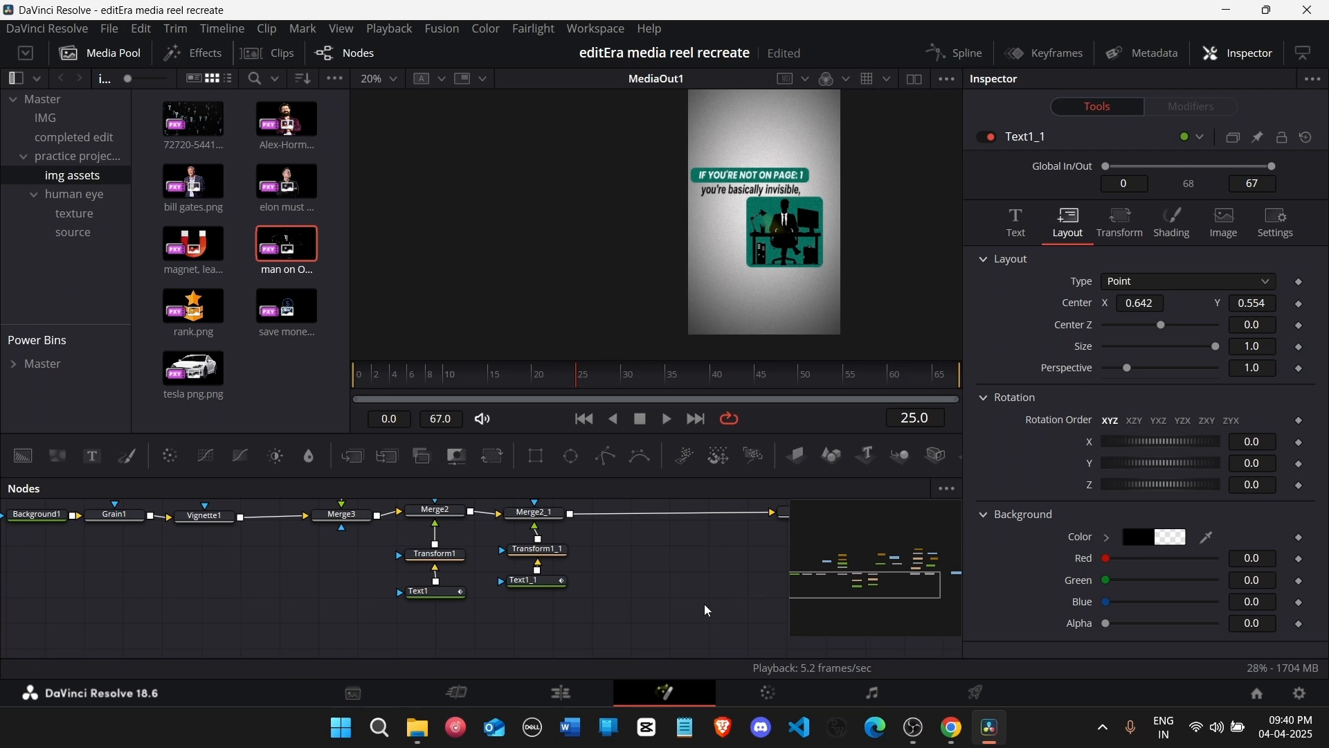
# Step: Show the Spline editor alongside the nodes and hide Merge7's curves in it
pyautogui.click(945, 50)
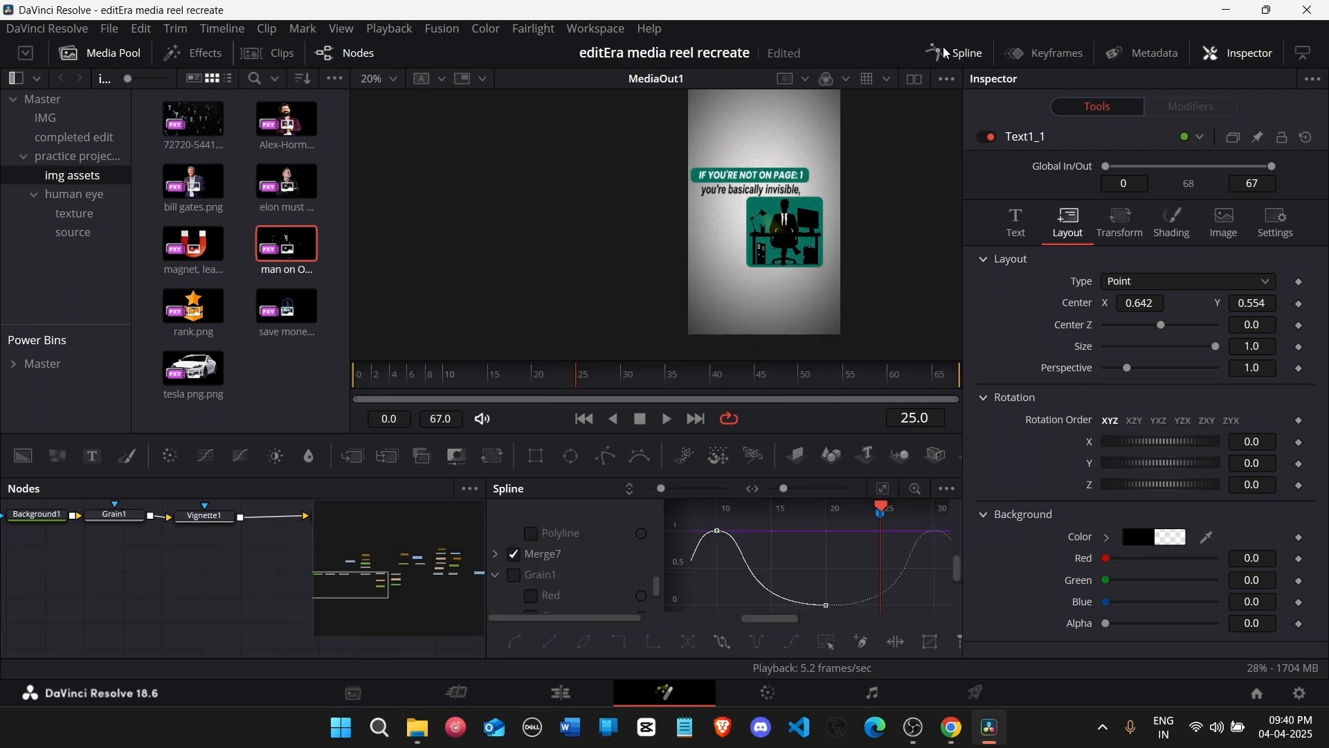
pyautogui.click(517, 551)
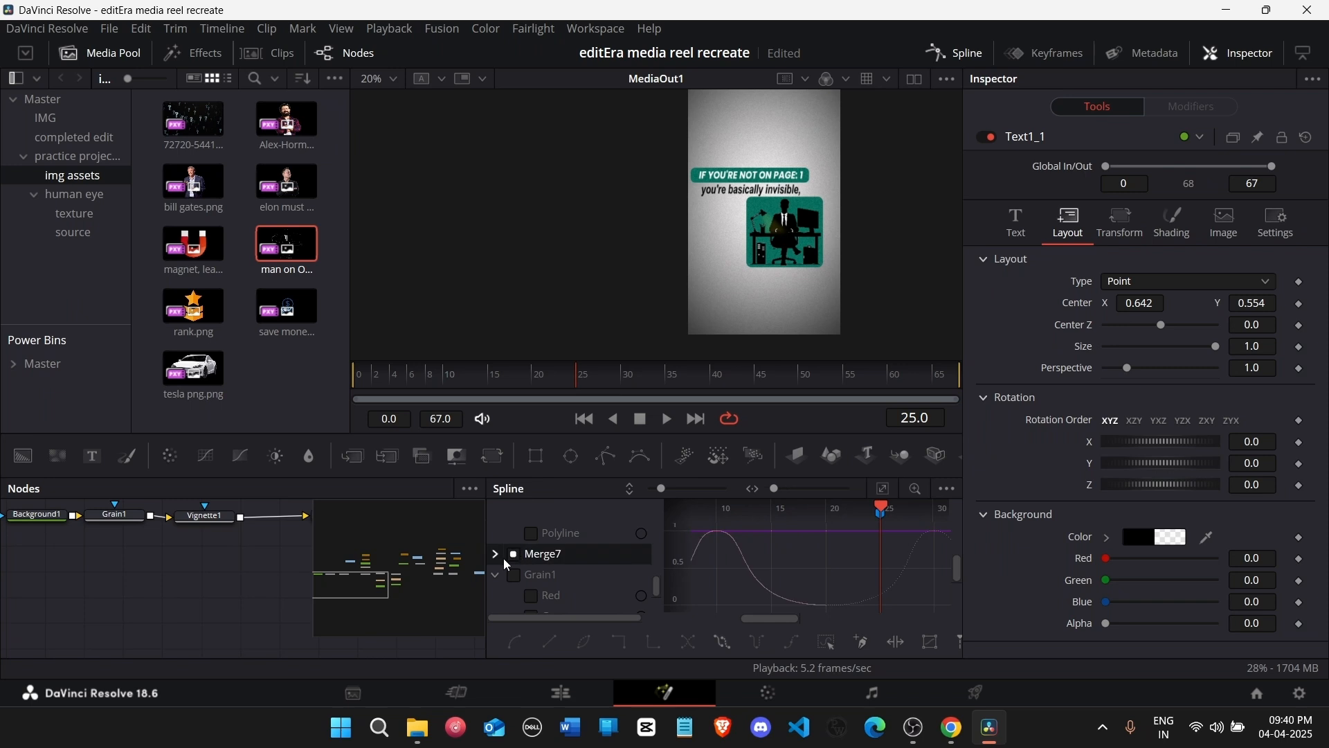
pyautogui.click(421, 578)
pyautogui.moveTo(421, 579); pyautogui.dragTo(407, 580)
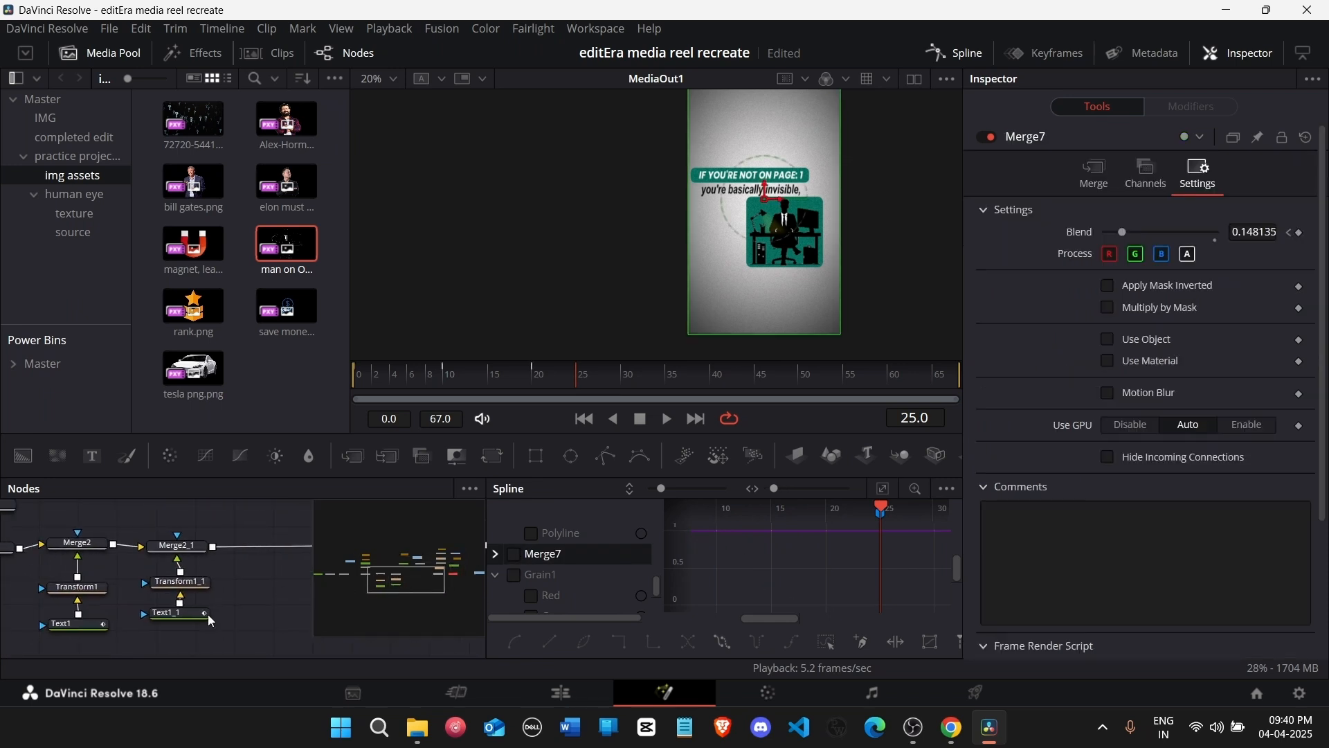
# Step: Move the second caption's follower opacity keyframes in the Spline editor so the reveal runs from frame 25 to frame 30
pyautogui.click(884, 489)
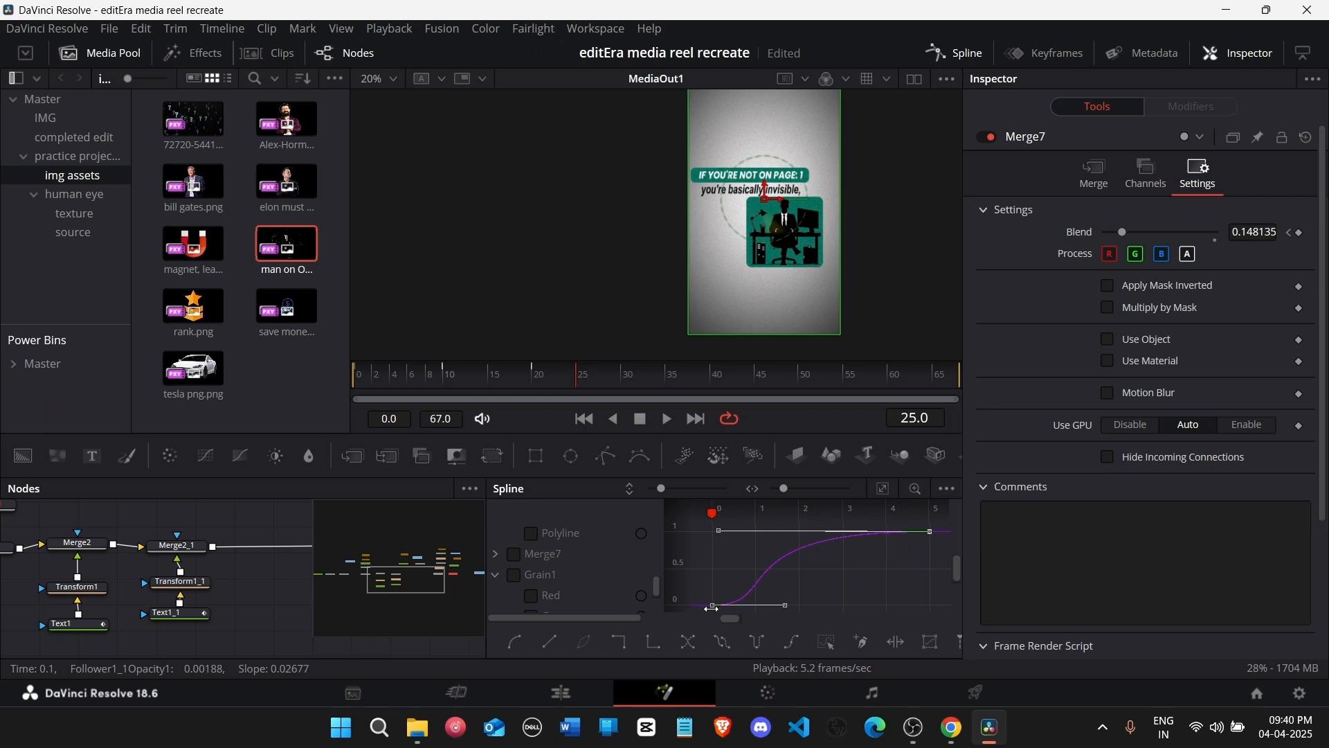
pyautogui.moveTo(947, 530); pyautogui.dragTo(967, 533)
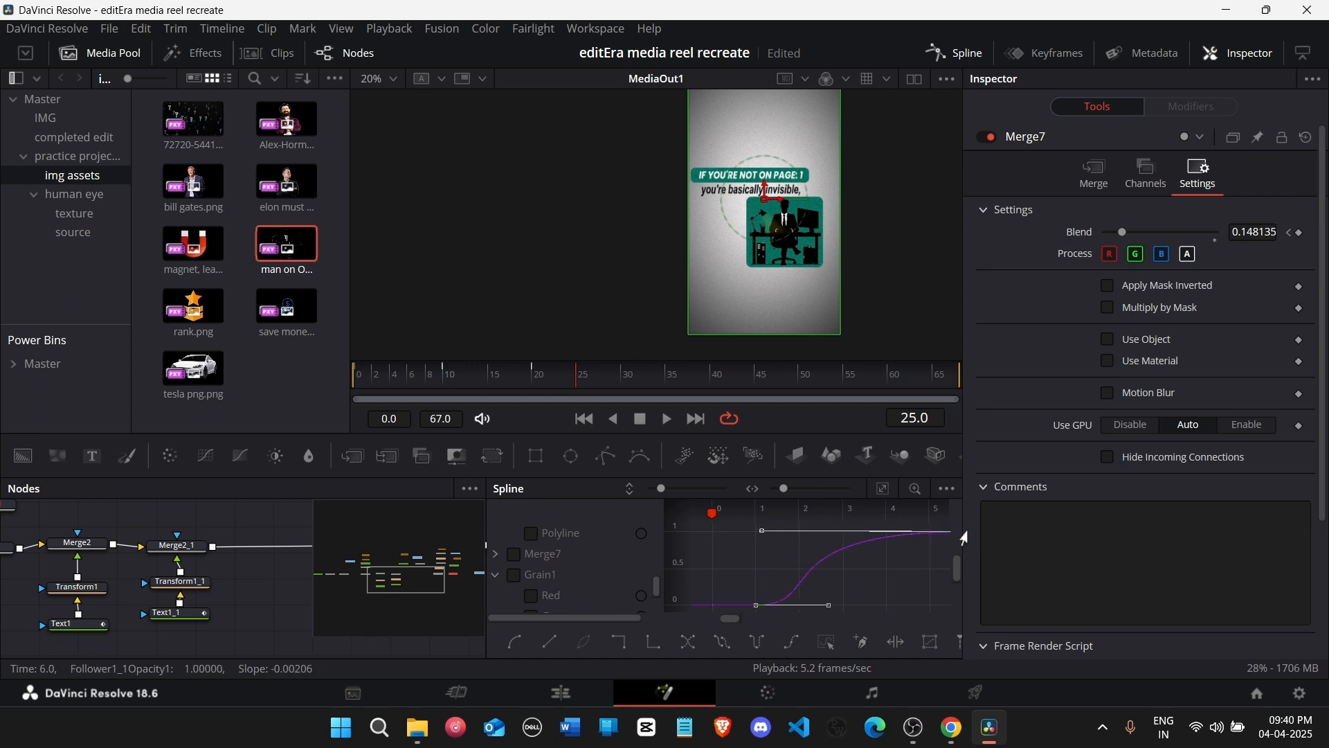
pyautogui.moveTo(756, 607); pyautogui.dragTo(870, 605)
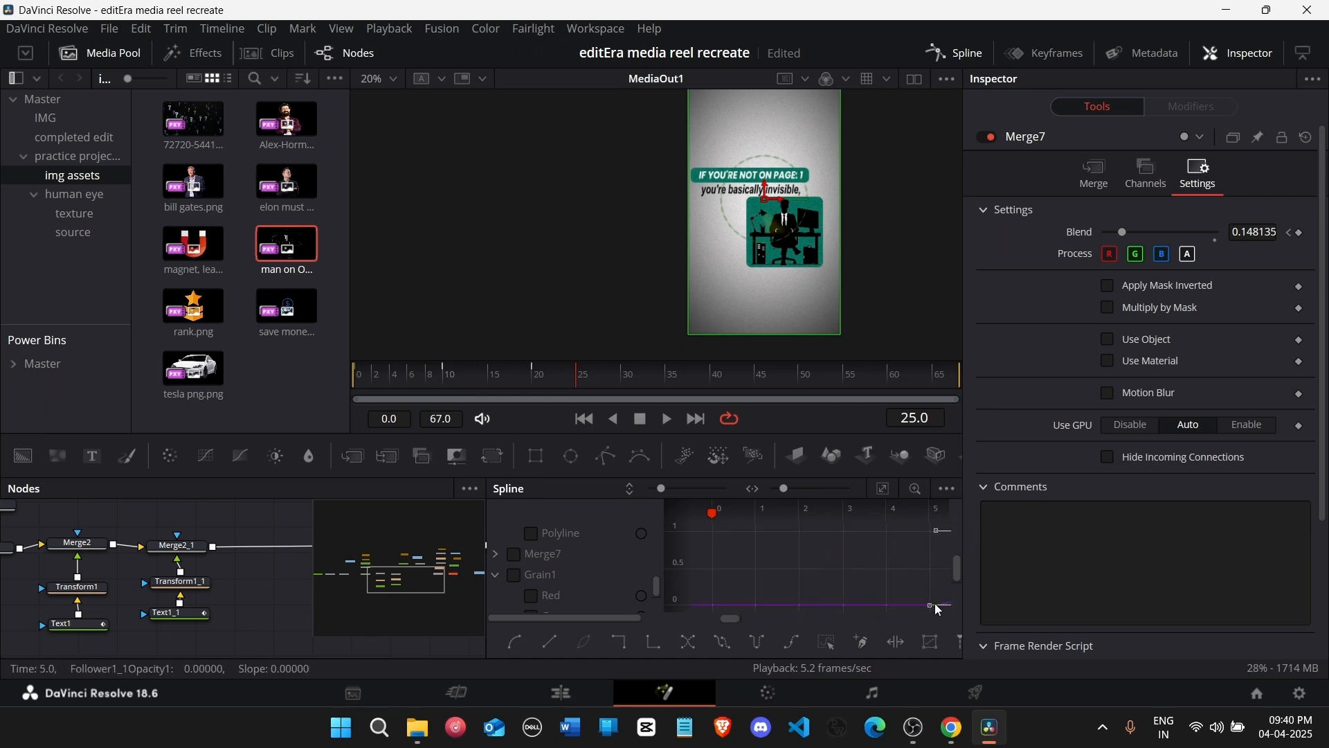
pyautogui.click(883, 489)
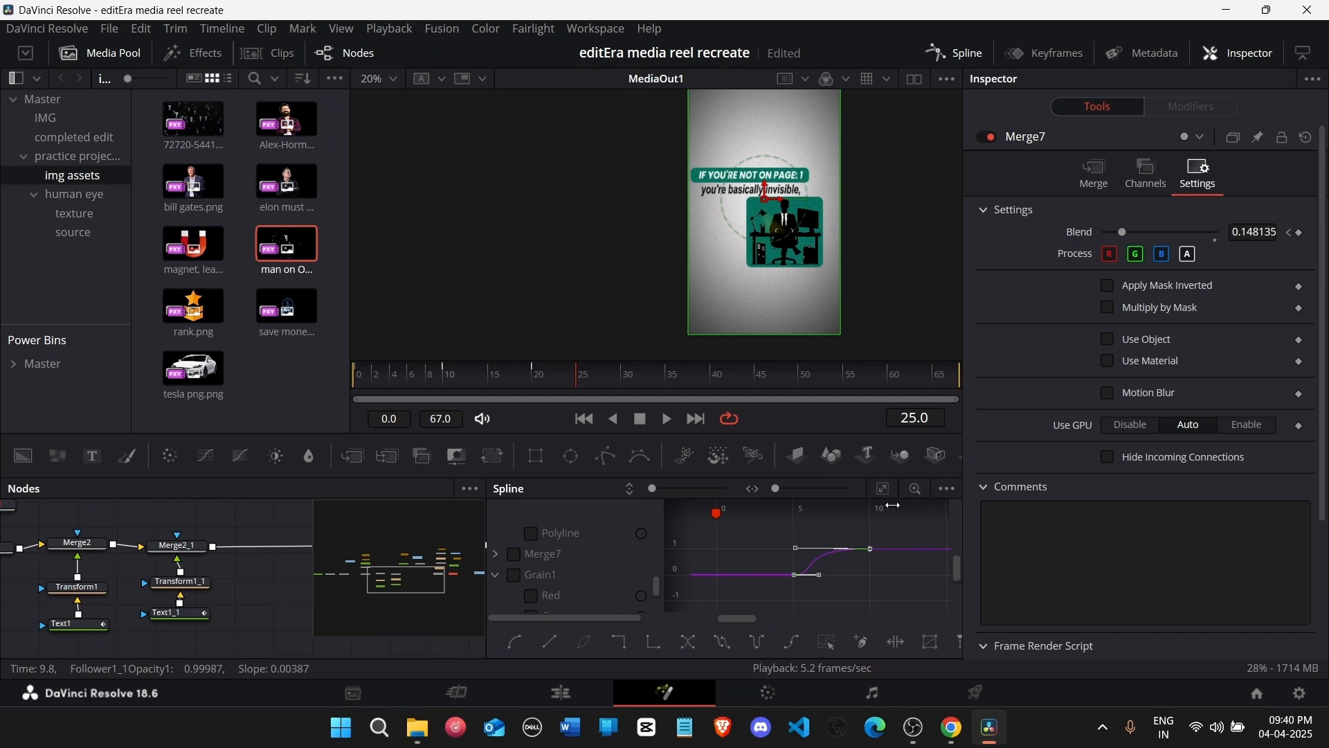
pyautogui.scroll(-2, 880, 575)
pyautogui.scroll(-2, 865, 583)
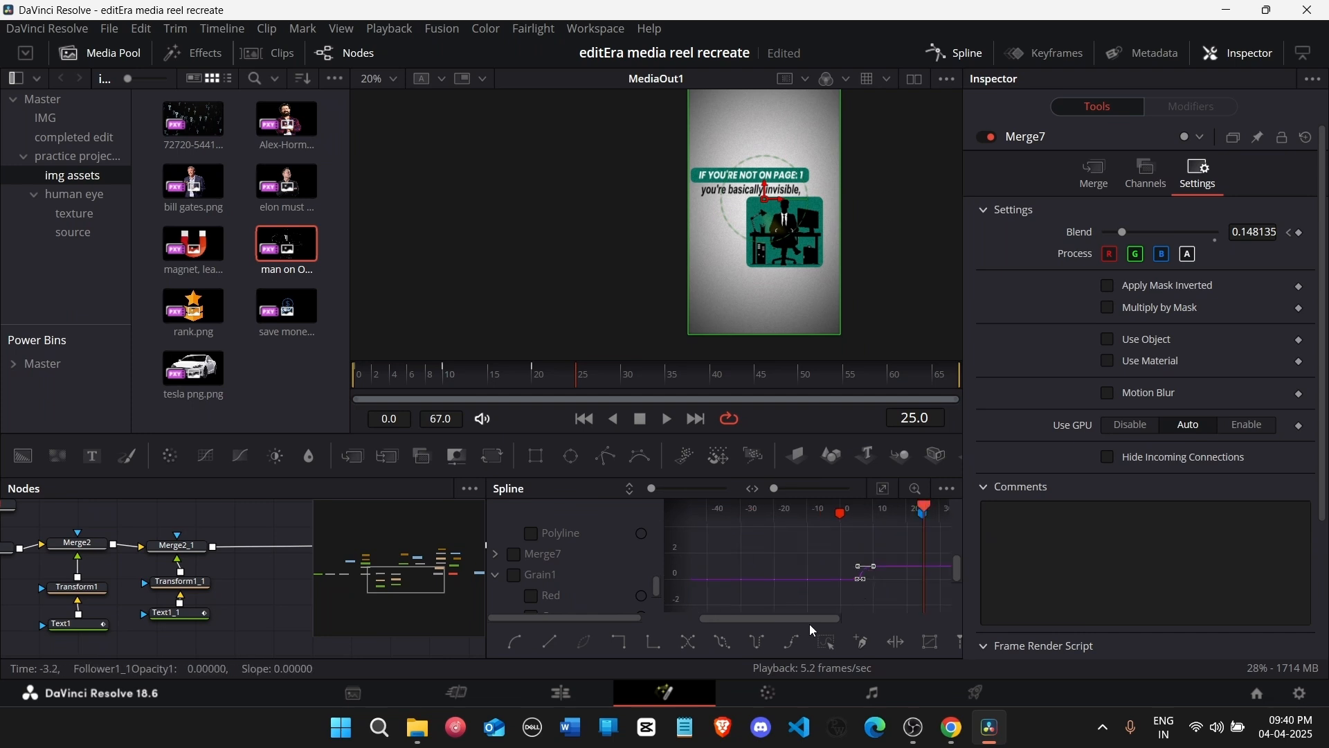
pyautogui.moveTo(838, 618); pyautogui.dragTo(826, 592)
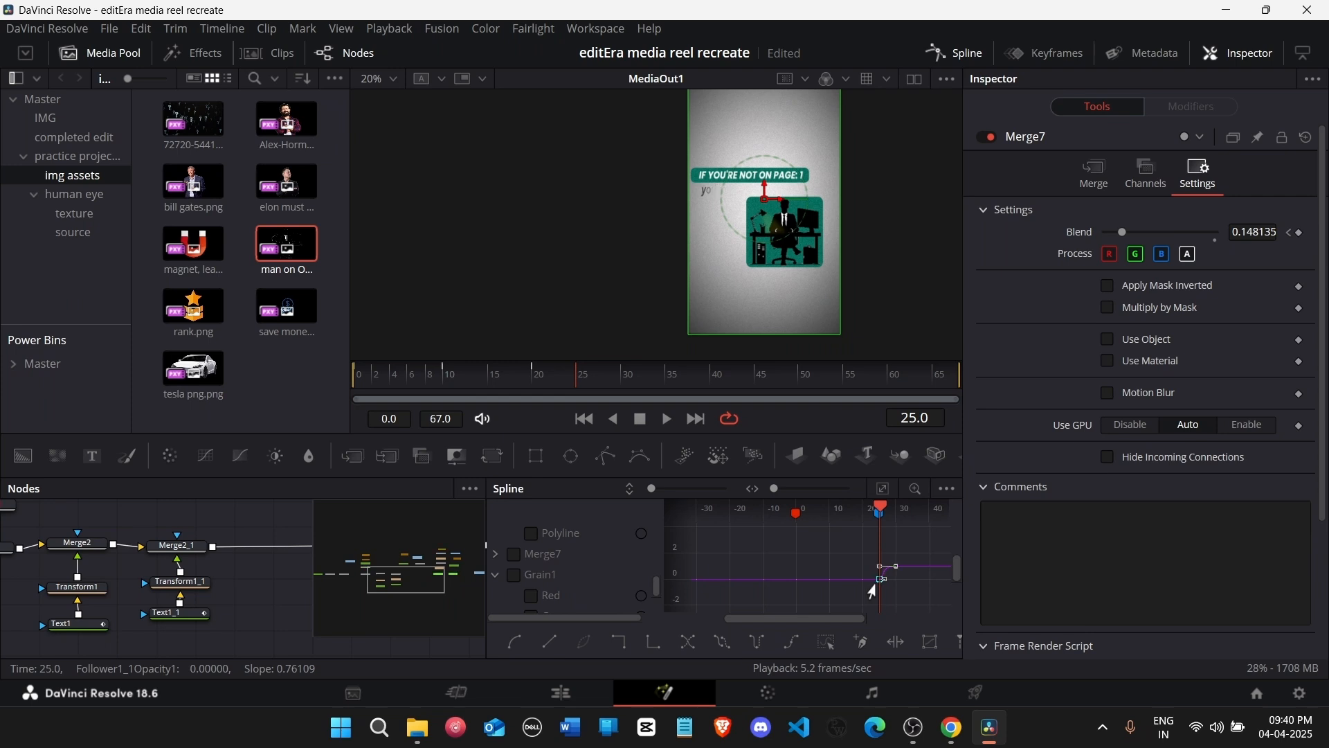
pyautogui.click(886, 491)
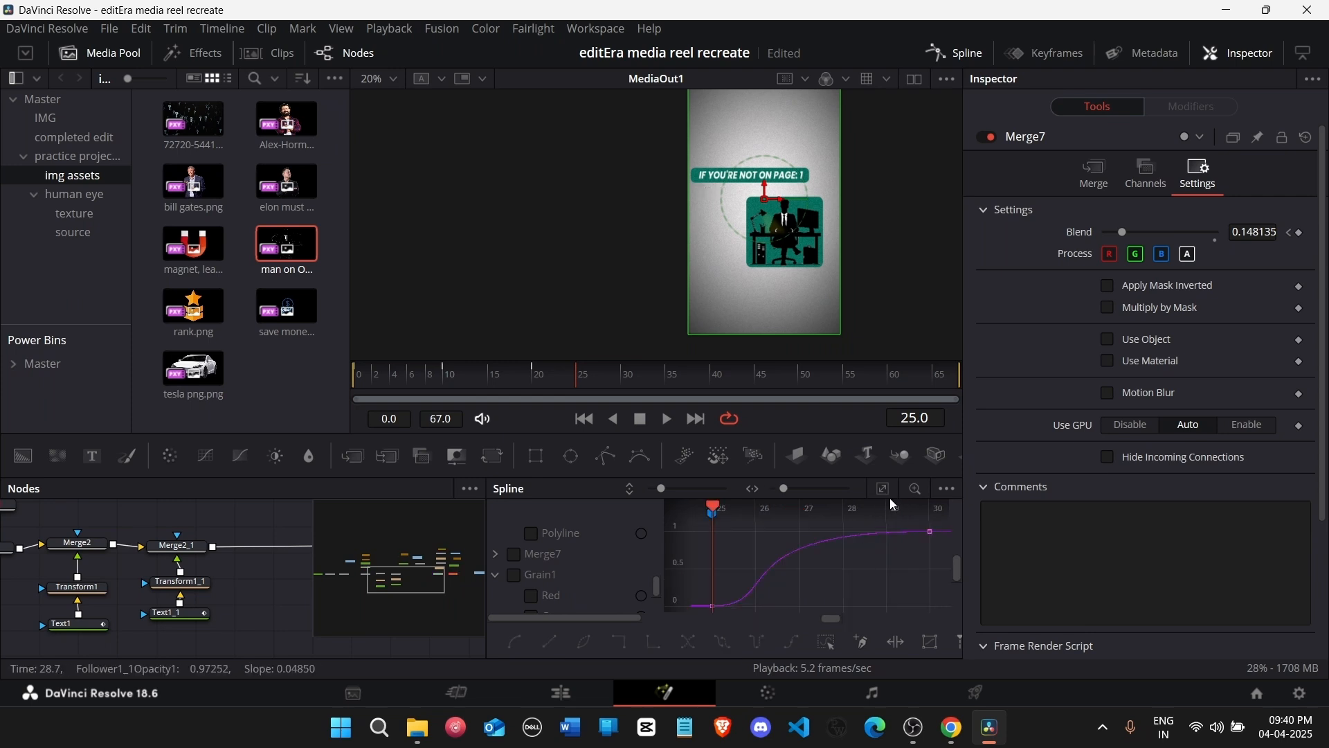
# Step: Extend the second caption's opacity curve to end at frame 33, undo the stray curve points, and play back the reveal
pyautogui.scroll(-5, 875, 551)
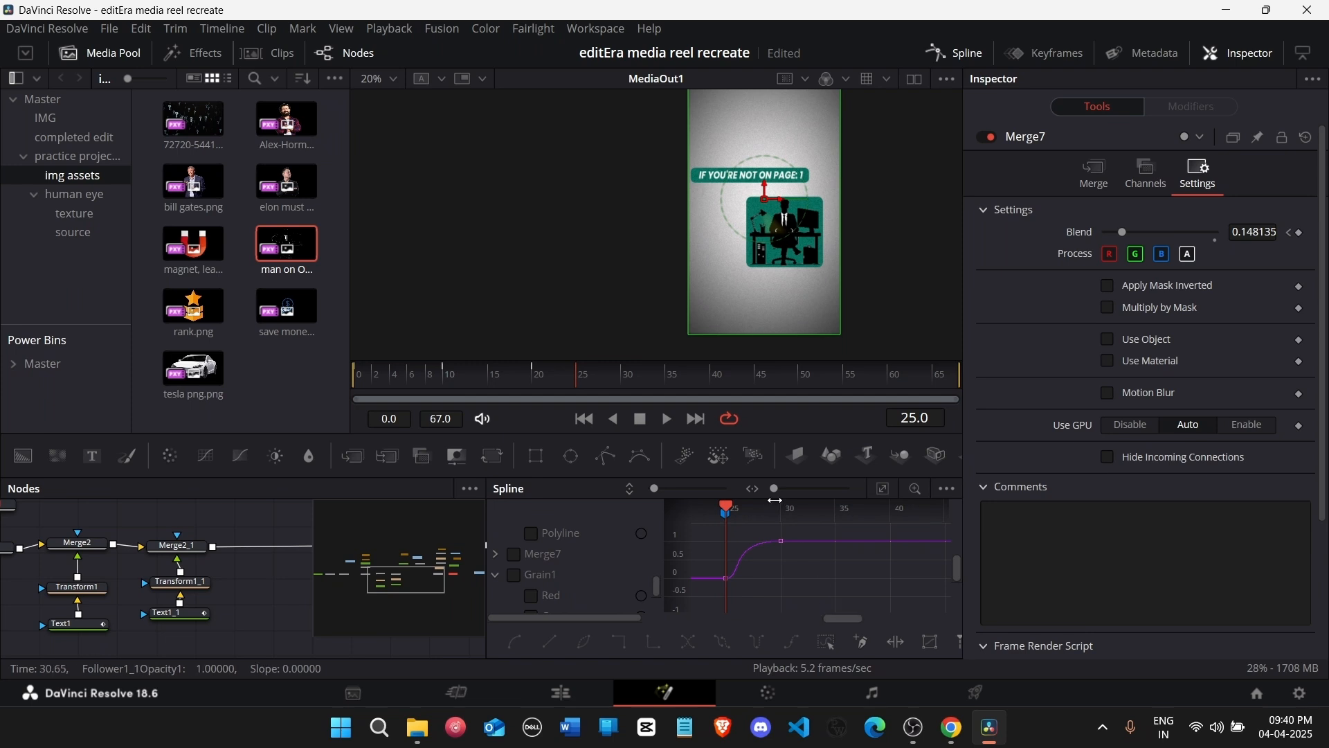
pyautogui.press('space')
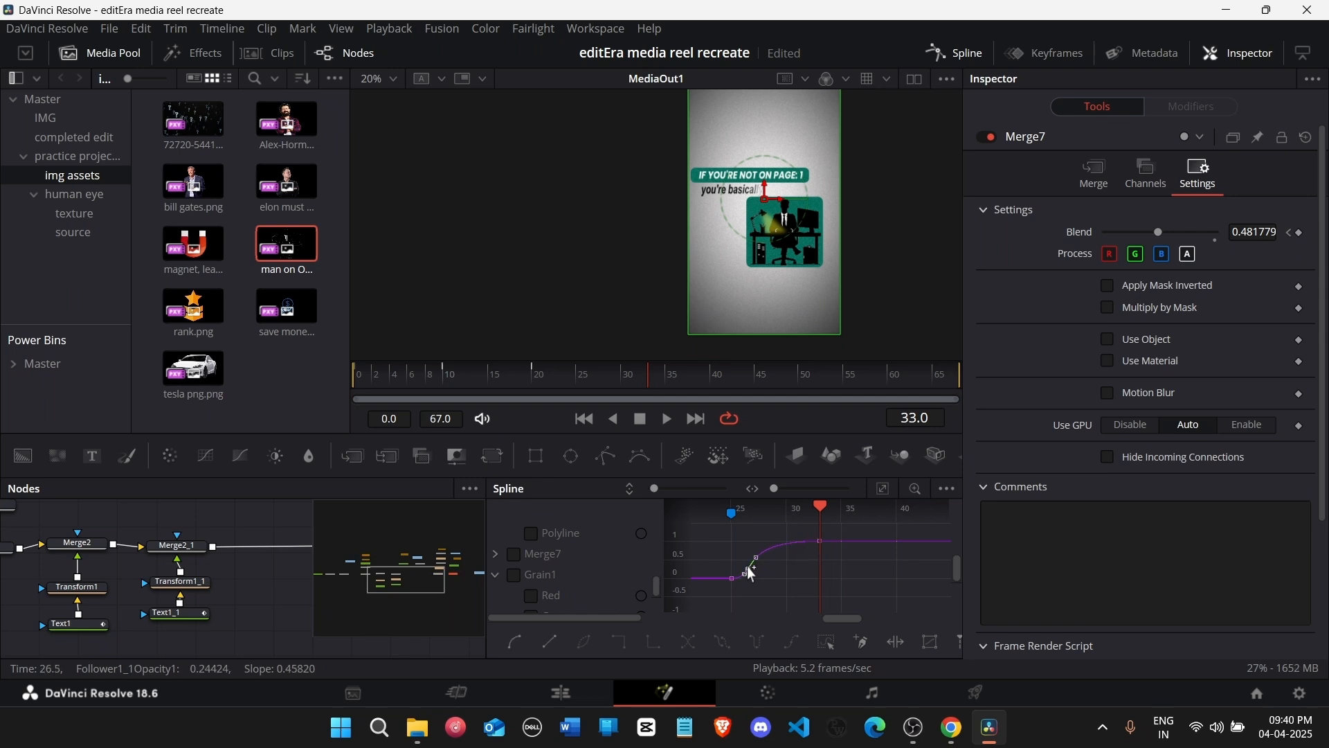
pyautogui.click(786, 579)
pyautogui.hotkey('ctrl', 'z')
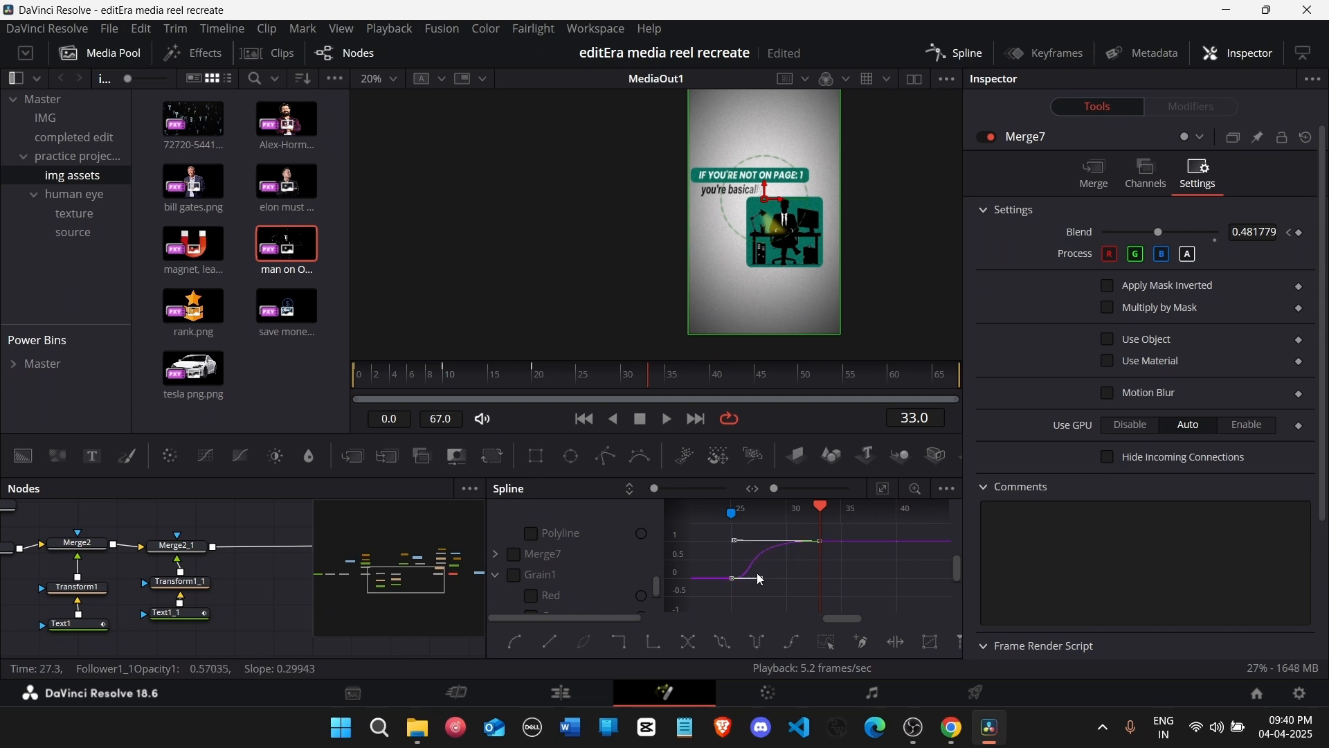
pyautogui.click(547, 387)
pyautogui.press('space')
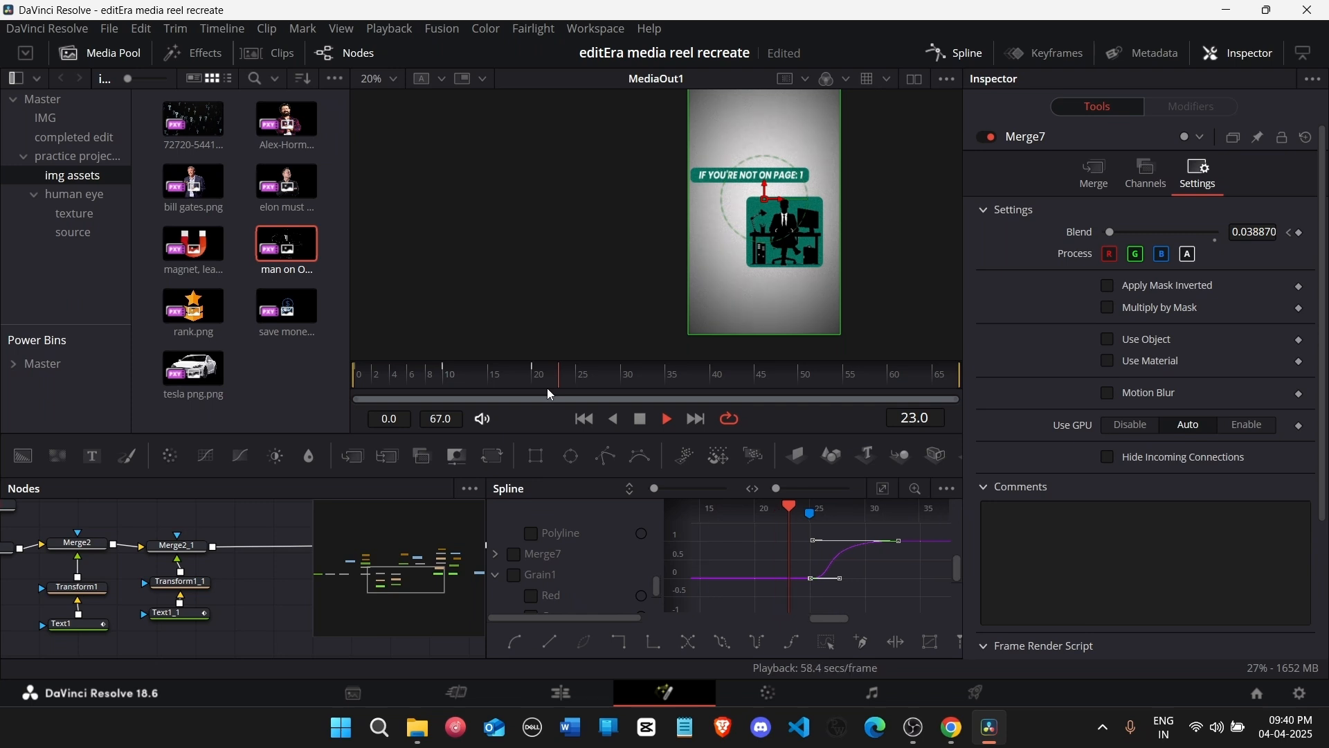
# Step: Play back and scrub the second caption's reveal up to frame 54, and hide the Spline editor
pyautogui.click(954, 53)
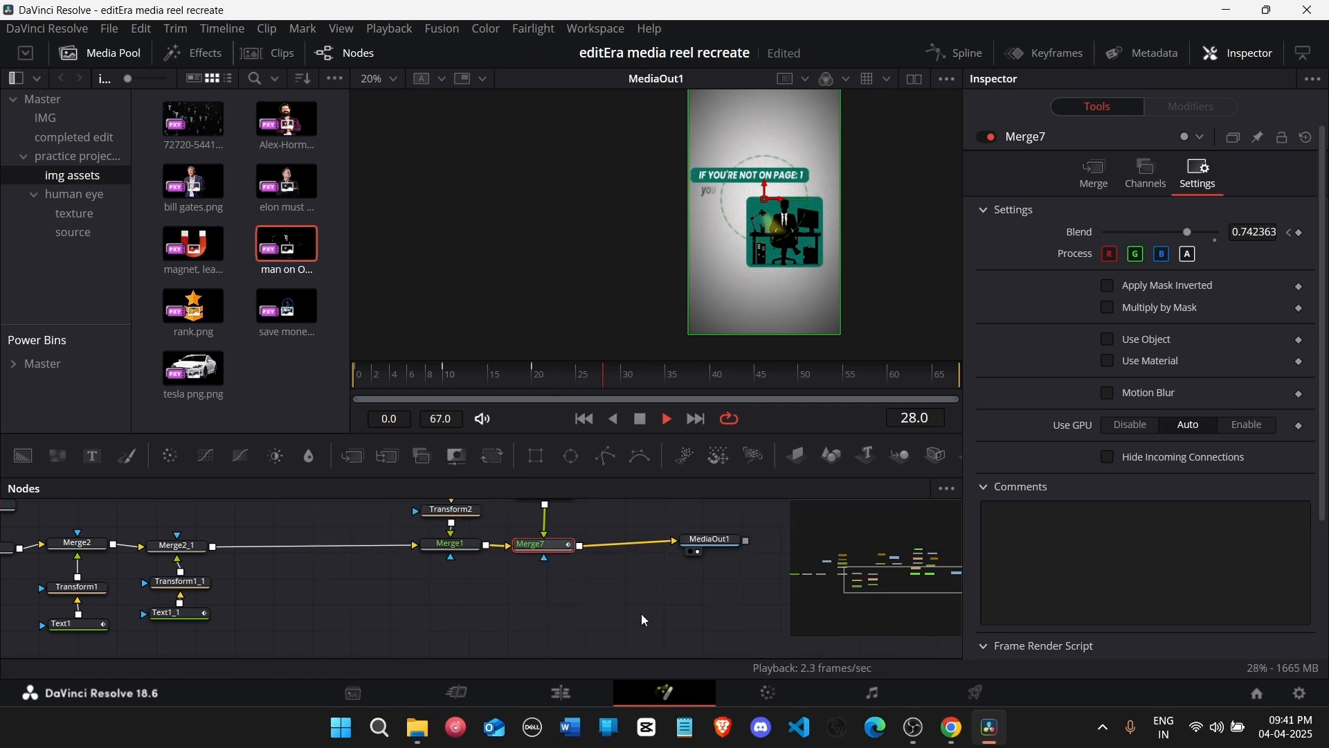
pyautogui.press('space')
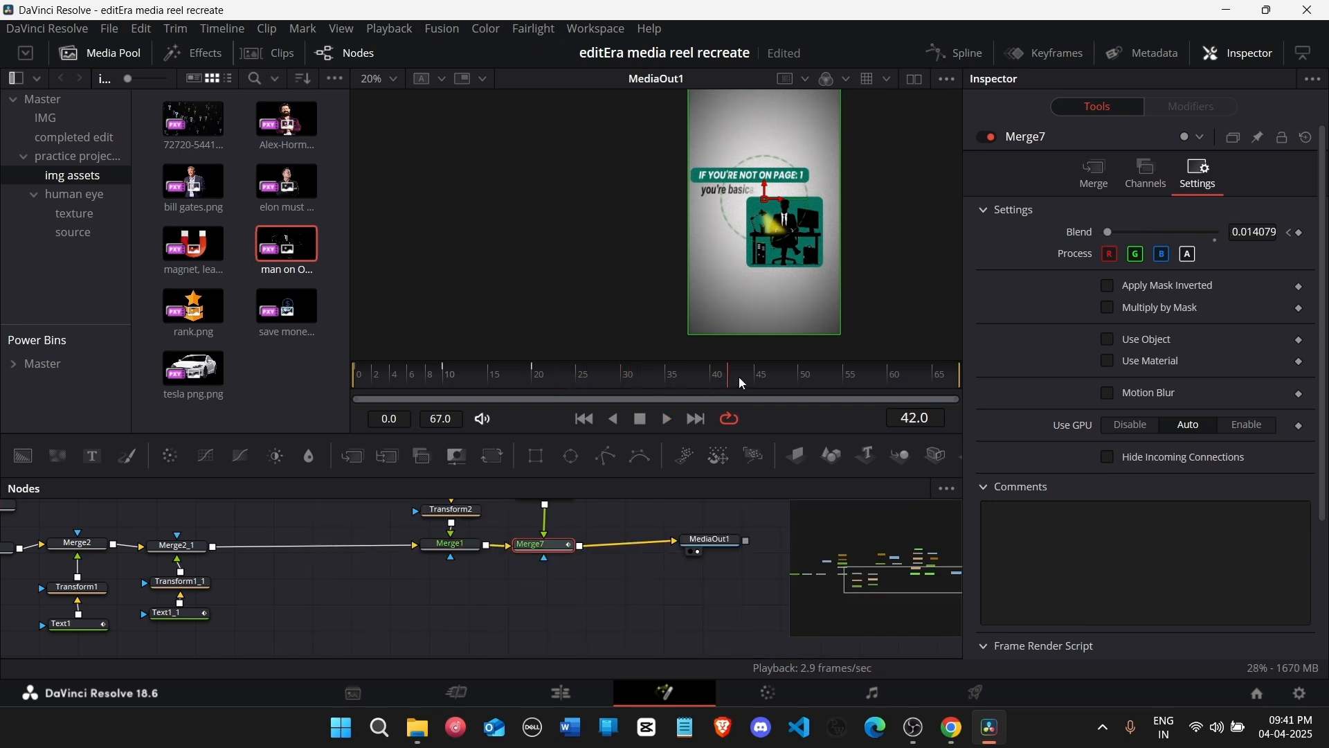
pyautogui.moveTo(742, 383); pyautogui.dragTo(811, 377)
pyautogui.click(955, 53)
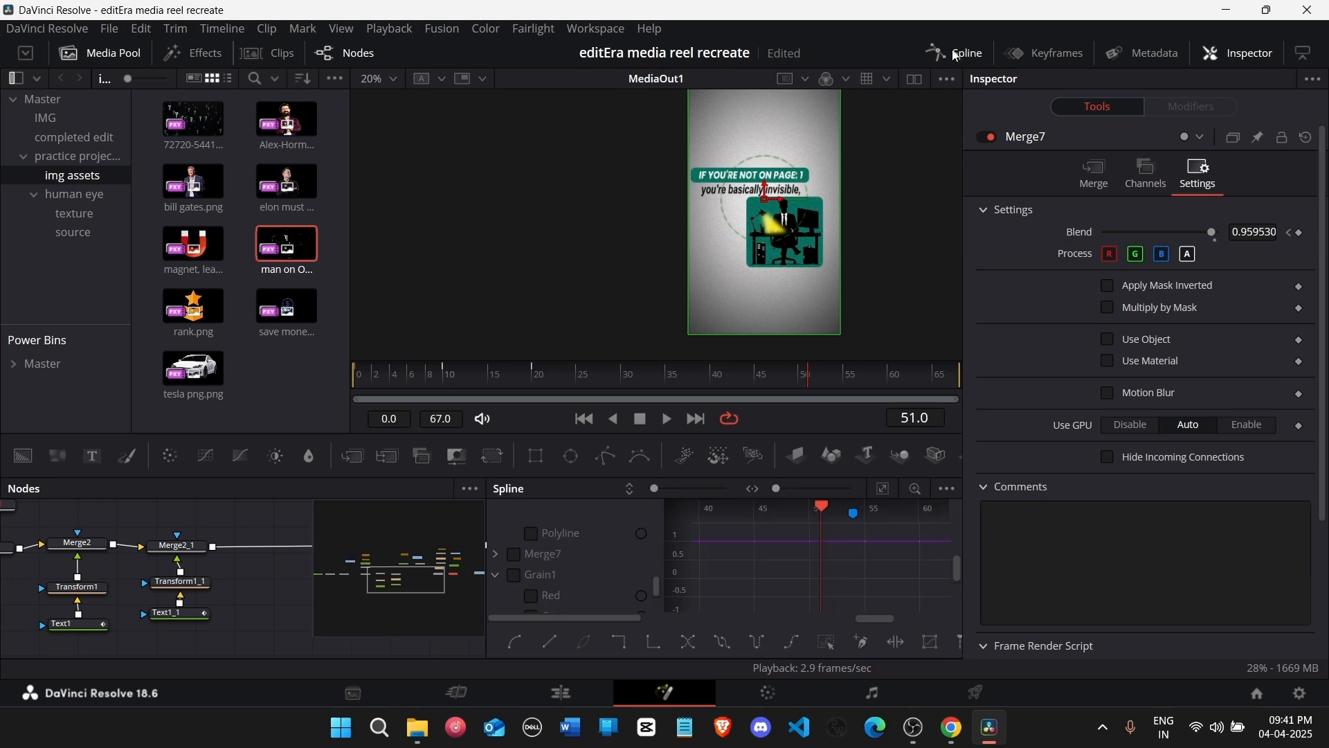
pyautogui.click(955, 52)
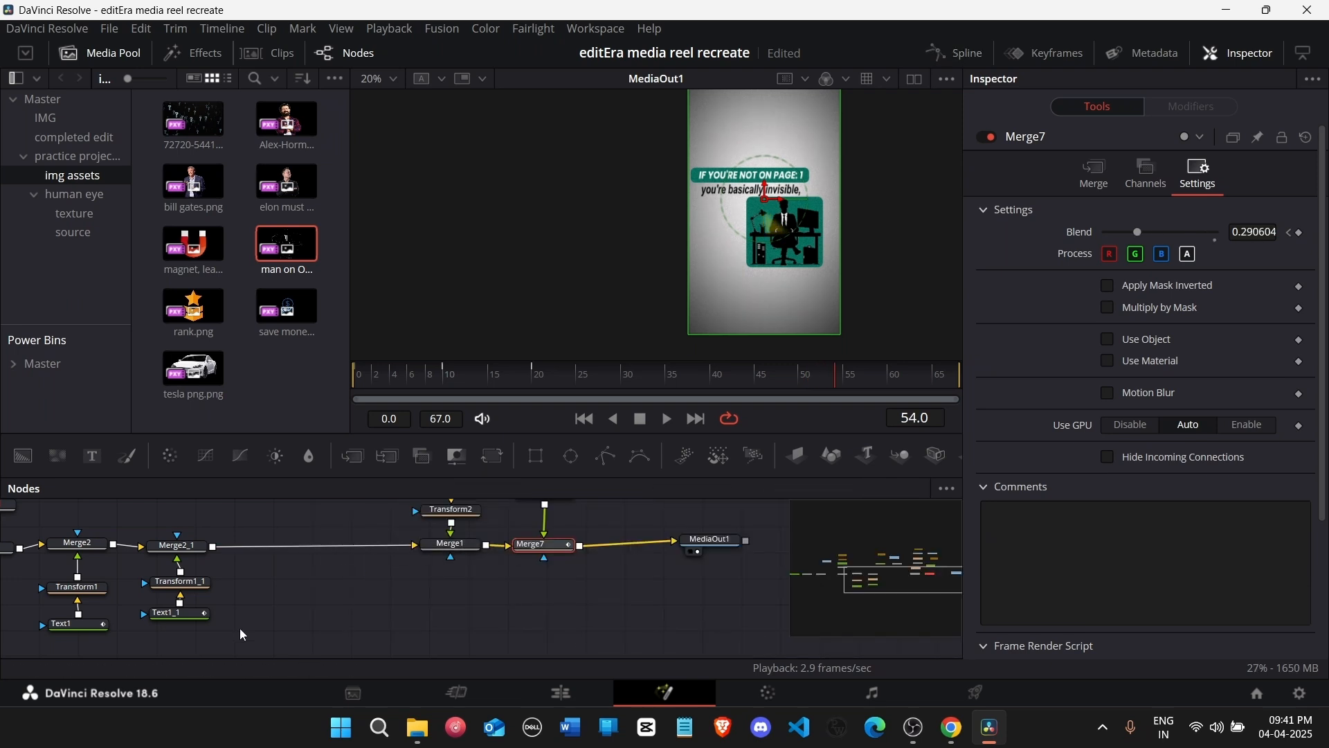
# Step: Duplicate the Text1_1, Transform1_1 and Merge2_1 nodes and place the copy after Merge2_1 in the main chain
pyautogui.moveTo(240, 629); pyautogui.dragTo(167, 528)
pyautogui.hotkey('ctrl', 'c')
pyautogui.hotkey('ctrl', 'v')
pyautogui.moveTo(198, 578); pyautogui.dragTo(312, 556)
# Step: Delete the Follower modifier from Text1_1_1 and change its text to "RIGHT?"
pyautogui.click(318, 612)
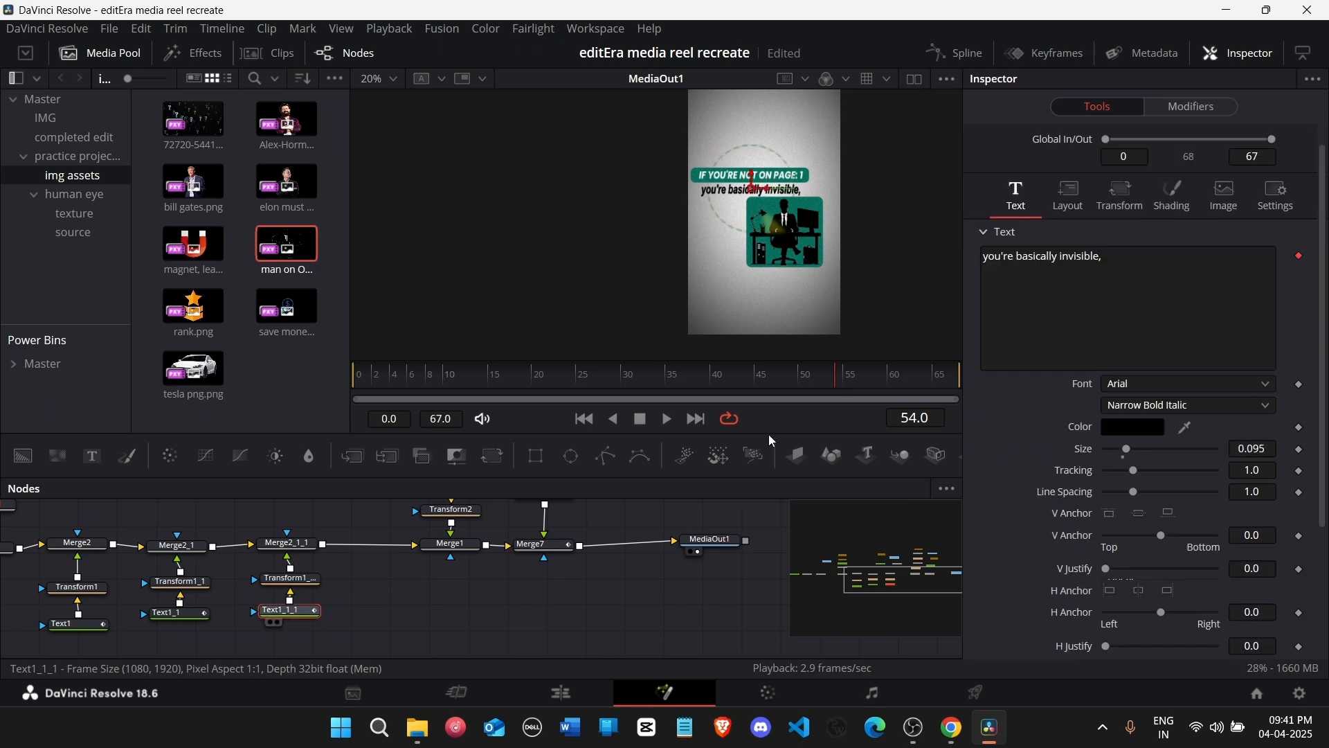
pyautogui.click(1192, 106)
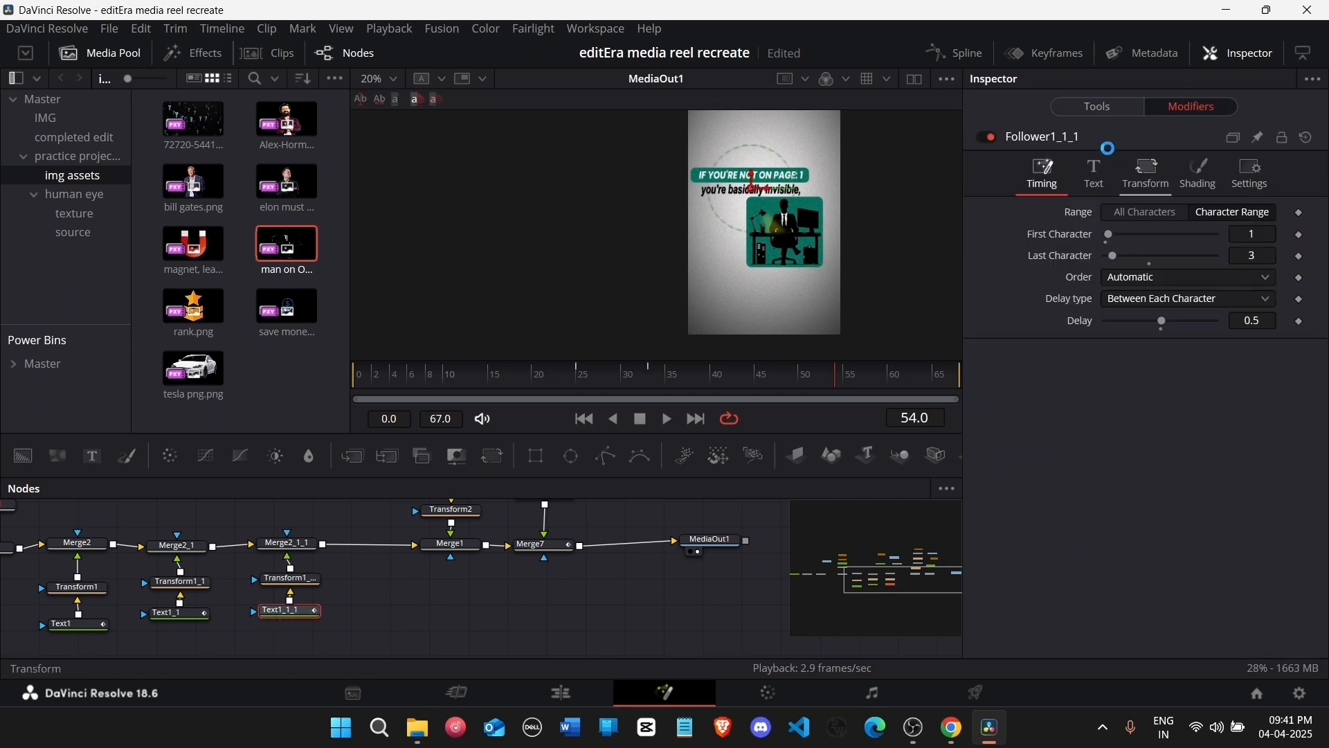
pyautogui.rightClick(1101, 144)
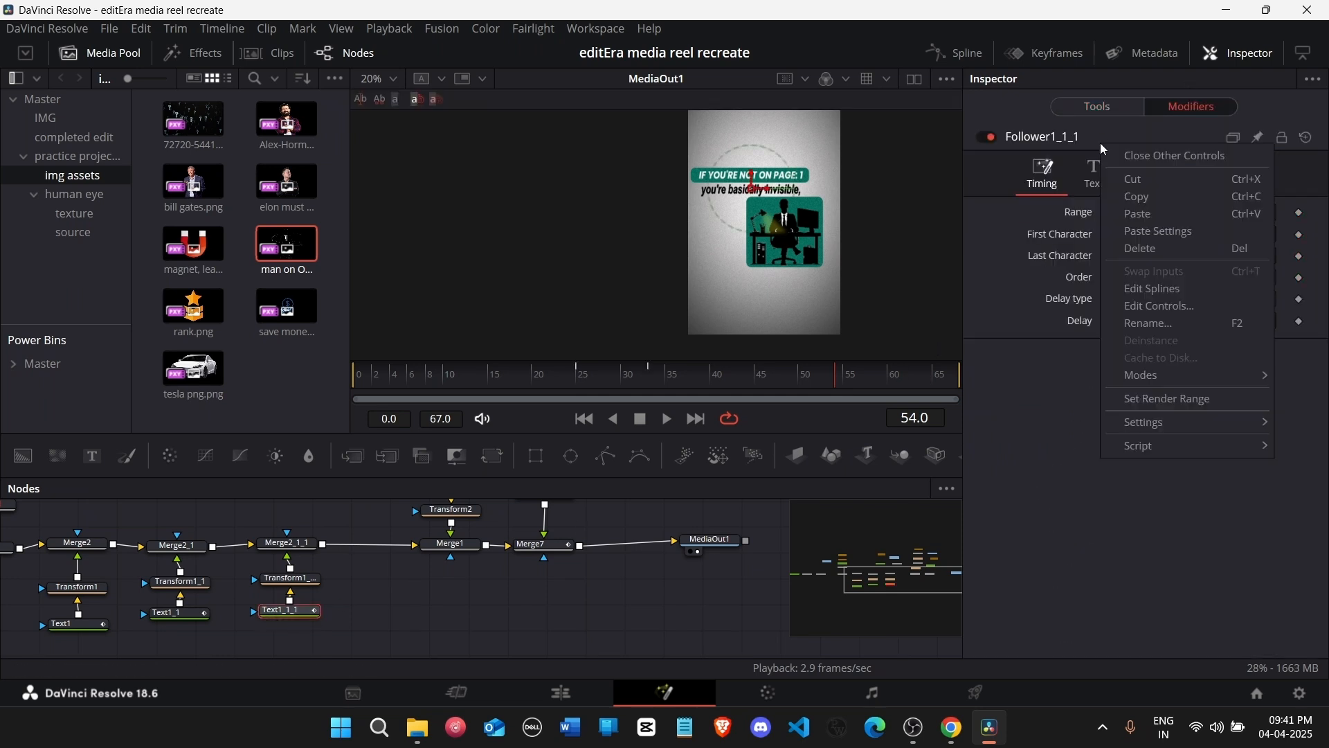
pyautogui.click(1186, 251)
pyautogui.click(1115, 108)
pyautogui.tripleClick(1083, 267)
pyautogui.write('R')
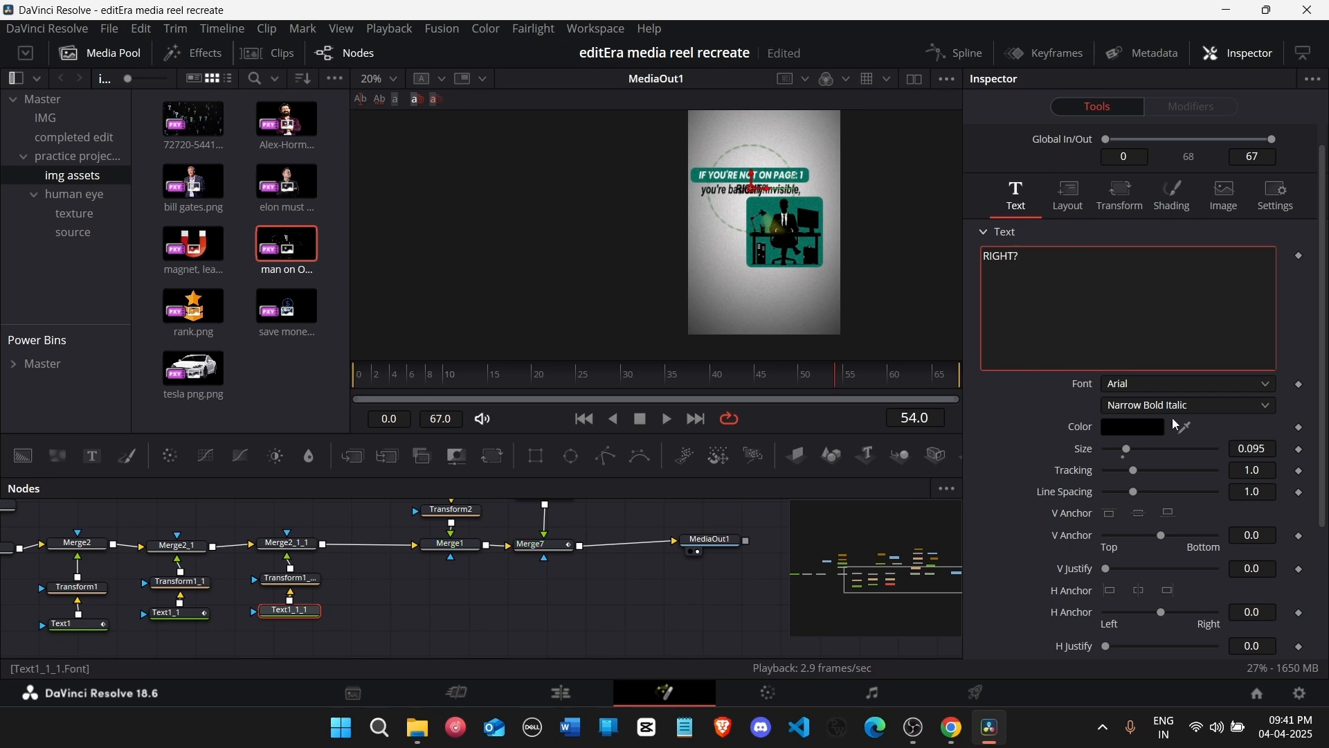
# Step: Set the font of the "RIGHT?" text to Poppins Black
pyautogui.click(1191, 383)
pyautogui.scroll(-10, 1190, 382)
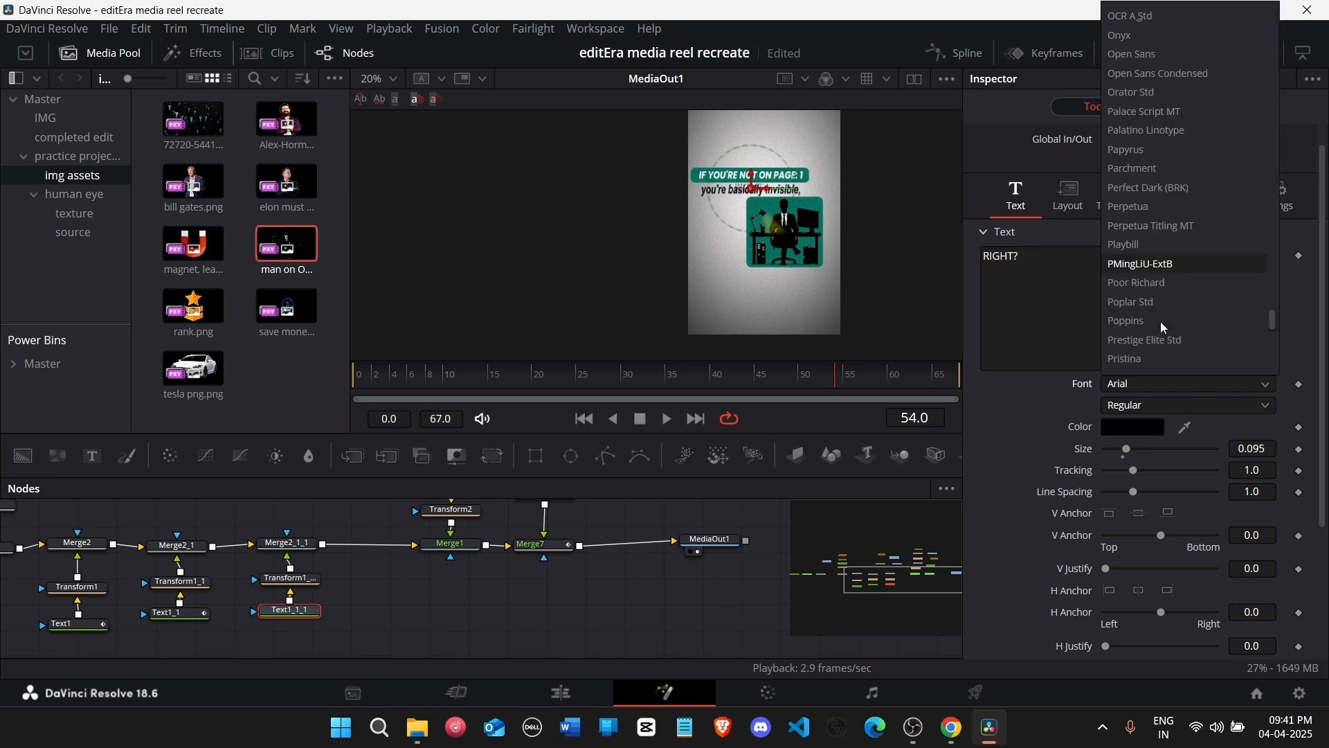
pyautogui.click(1146, 321)
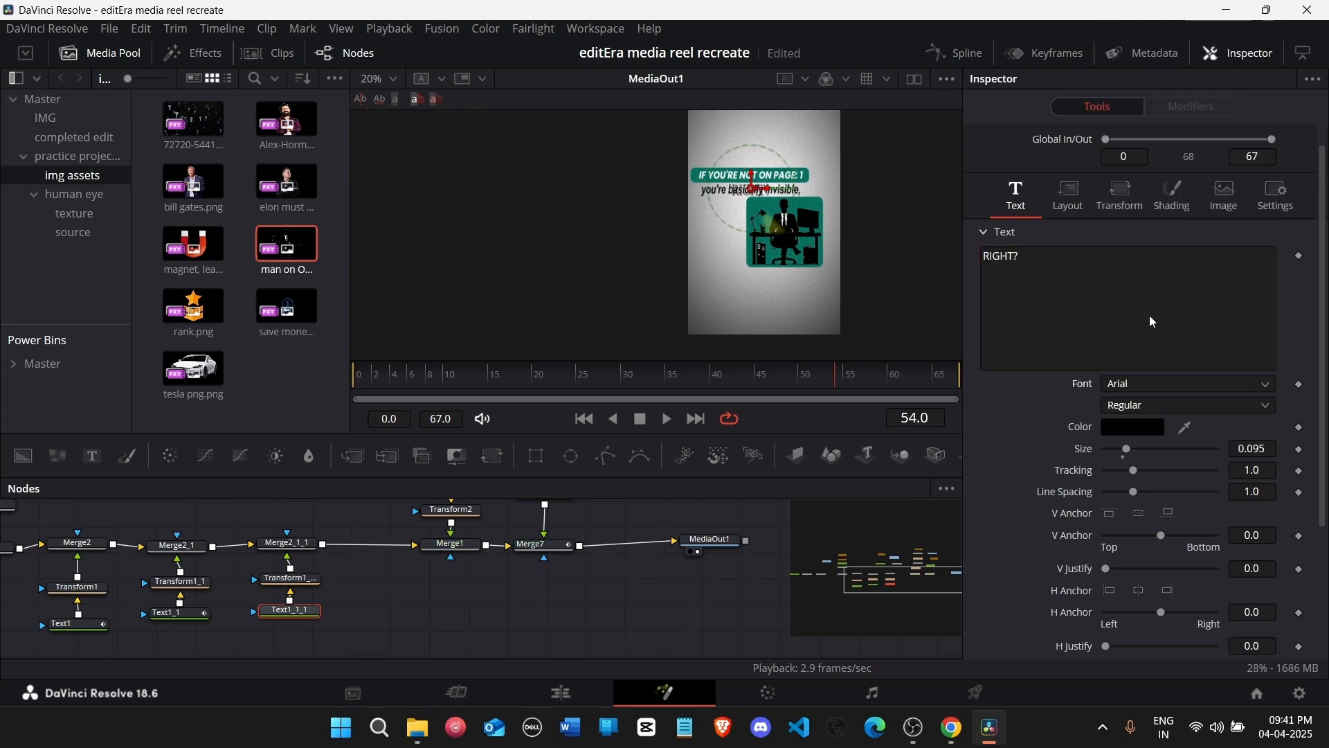
pyautogui.click(1123, 199)
pyautogui.click(1017, 197)
pyautogui.click(1135, 383)
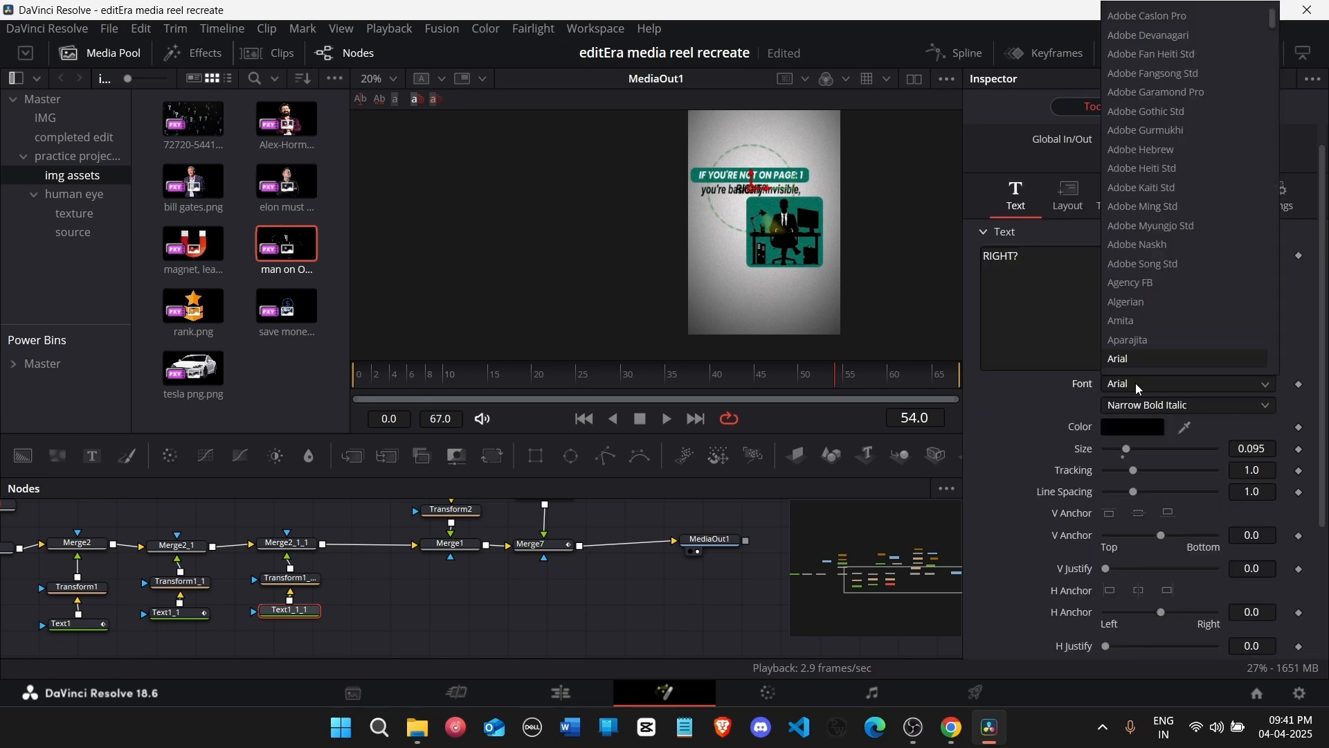
pyautogui.scroll(-15, 1156, 298)
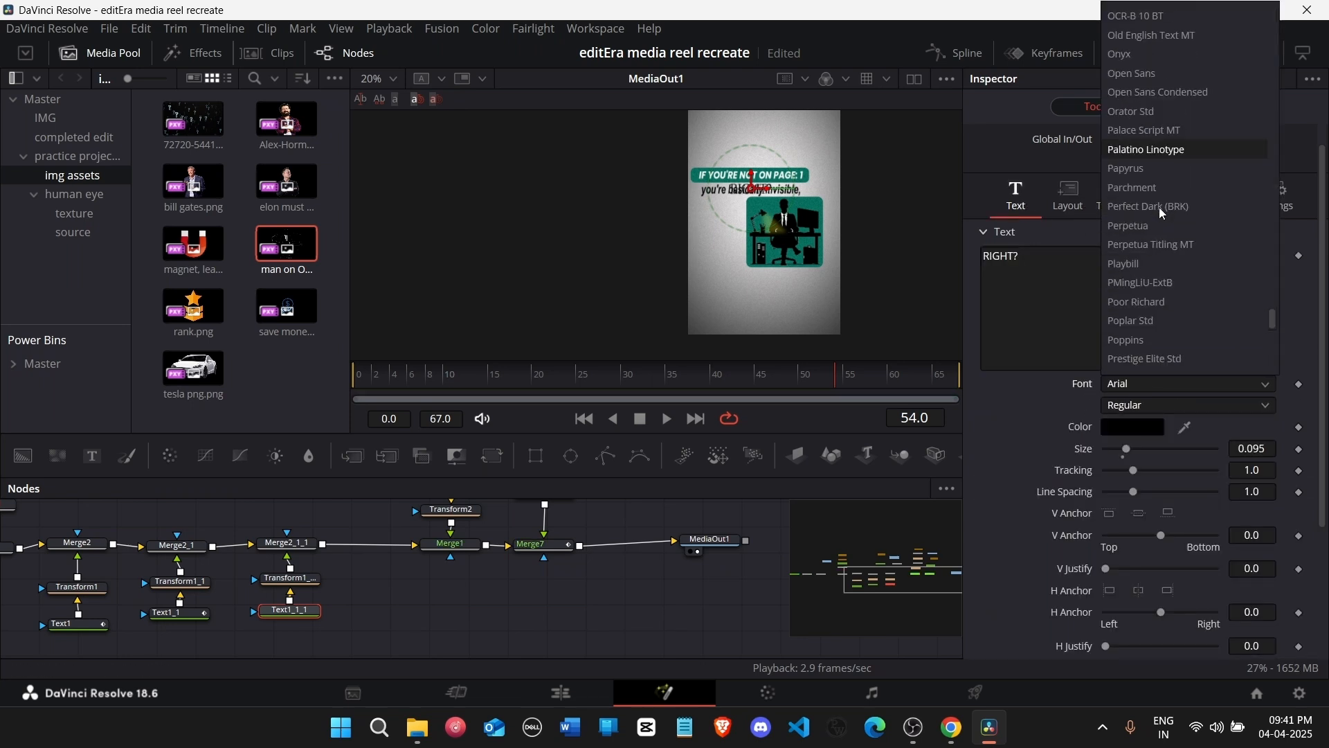
pyautogui.click(1147, 336)
pyautogui.click(1142, 405)
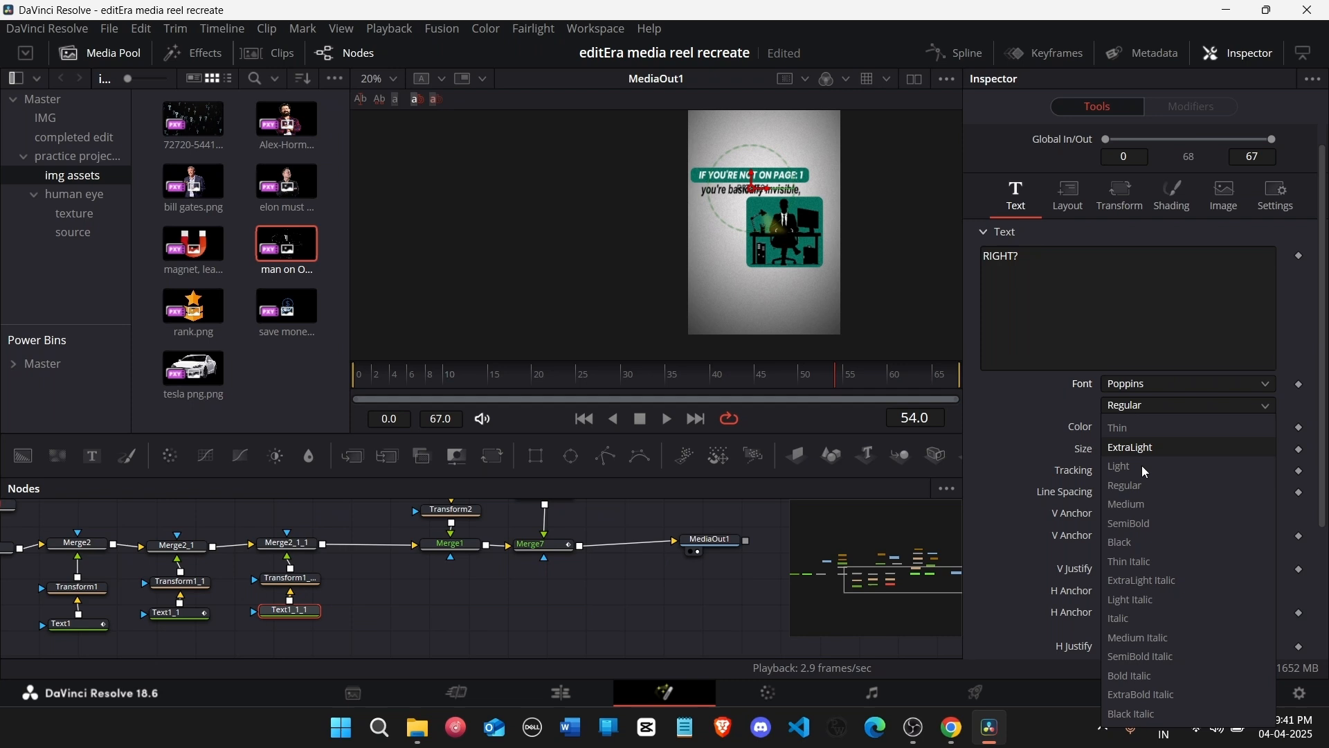
pyautogui.click(1136, 545)
# Step: Enlarge the "RIGHT?" text and place it over the green card's lower left corner at Center X 0.607, Y 0.328
pyautogui.click(1070, 198)
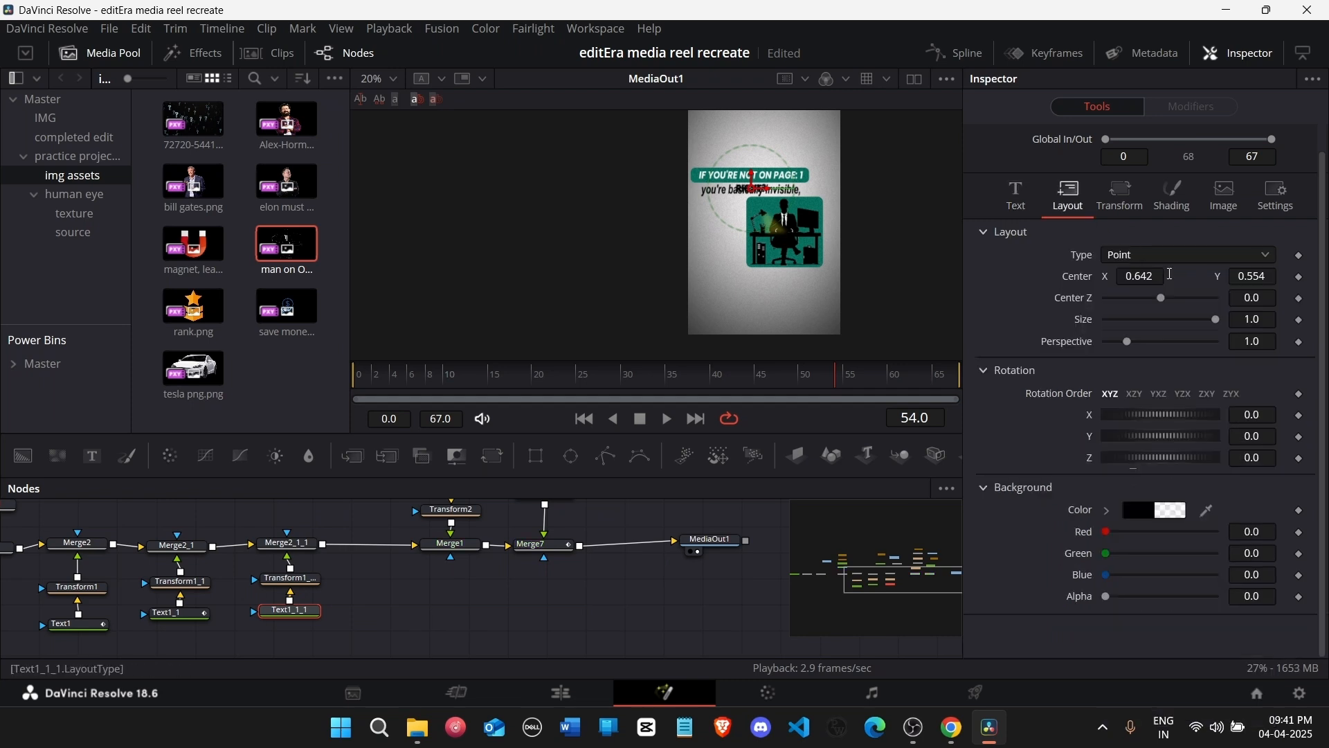
pyautogui.moveTo(753, 181); pyautogui.dragTo(759, 255)
pyautogui.click(1016, 197)
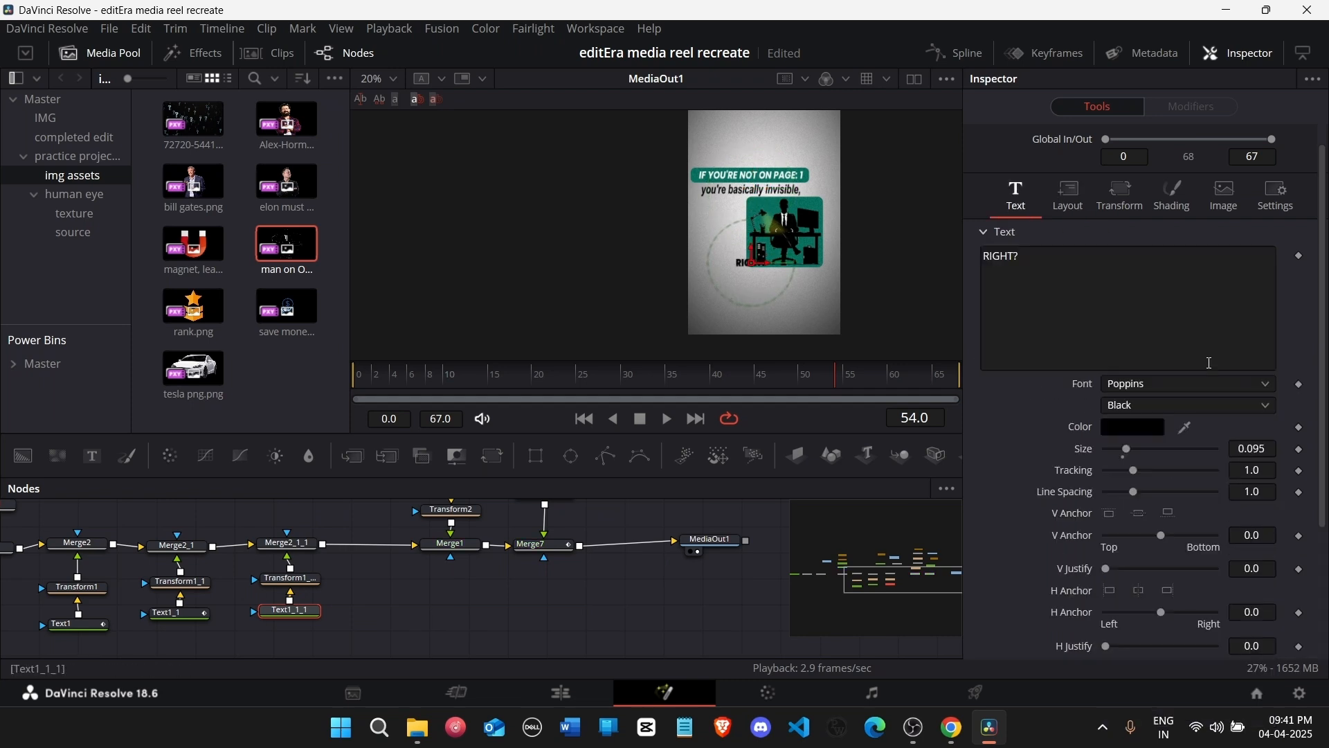
pyautogui.moveTo(1133, 449); pyautogui.dragTo(1139, 449)
pyautogui.click(1068, 196)
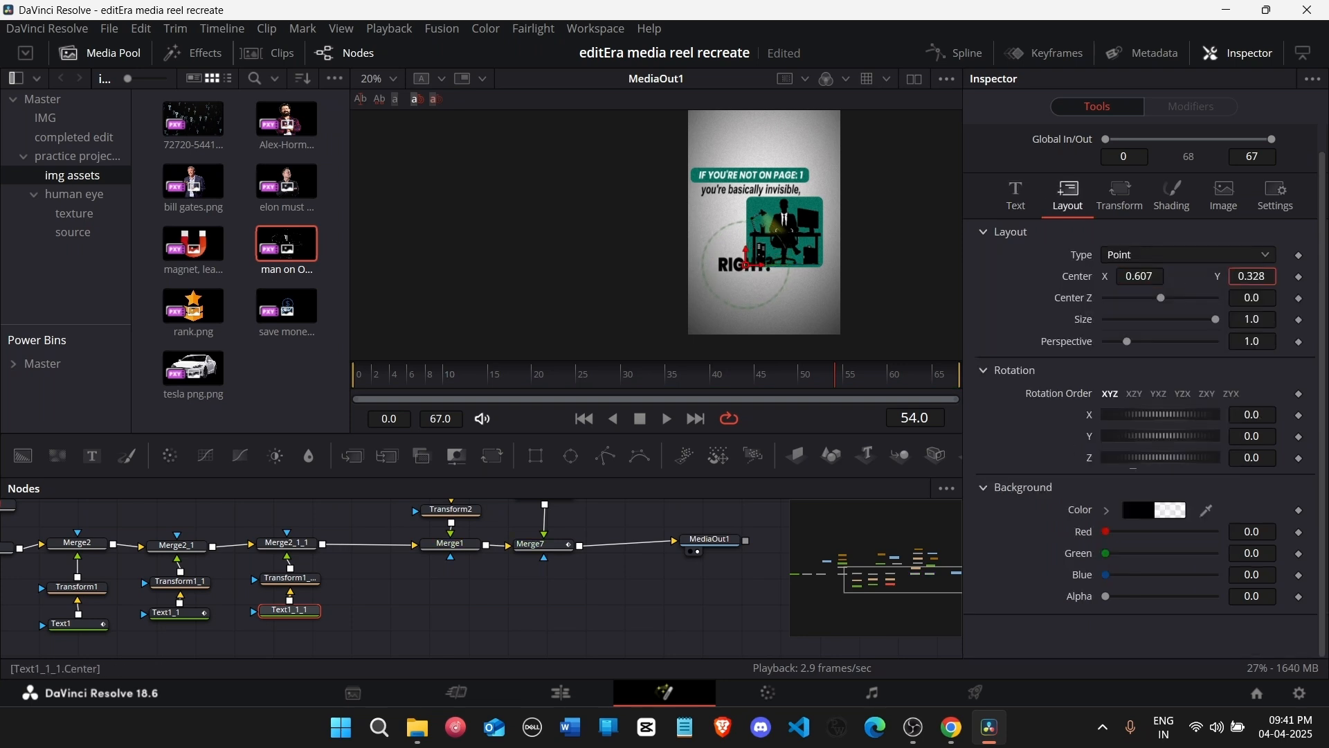
pyautogui.click(695, 608)
pyautogui.moveTo(355, 635); pyautogui.dragTo(656, 574)
pyautogui.hotkey('ctrl', 'c')
pyautogui.hotkey('ctrl', 'v')
pyautogui.moveTo(709, 539); pyautogui.dragTo(760, 539)
pyautogui.hotkey('ctrl', 'z')
pyautogui.hotkey('ctrl', 'z')
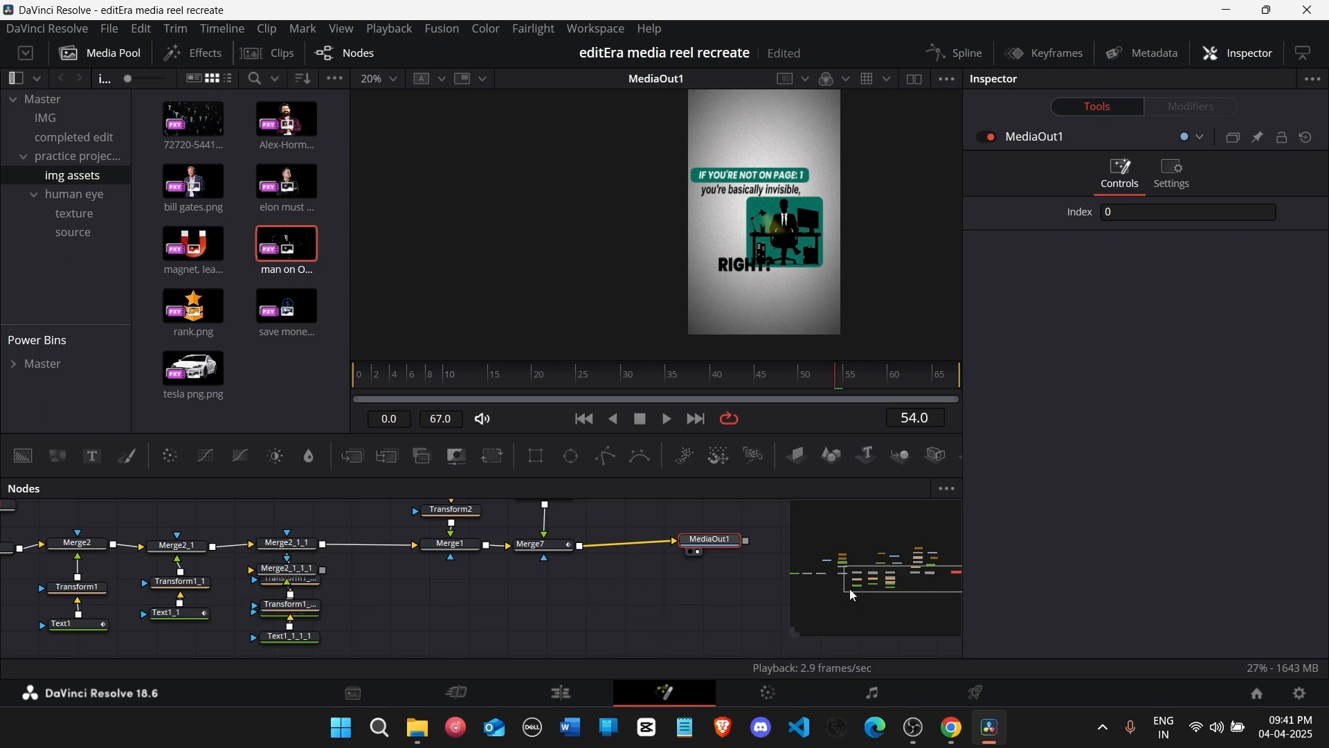
pyautogui.moveTo(850, 591); pyautogui.dragTo(810, 585)
pyautogui.hotkey('ctrl', 'z')
# Step: Duplicate the "RIGHT?" text, transform and merge nodes and insert the copy between Vignette1 and Merge3
pyautogui.moveTo(606, 647); pyautogui.dragTo(171, 596)
pyautogui.hotkey('ctrl', 'c')
pyautogui.hotkey('ctrl', 'v')
pyautogui.moveTo(850, 579); pyautogui.dragTo(810, 585)
pyautogui.moveTo(93, 526); pyautogui.dragTo(328, 572)
pyautogui.moveTo(98, 512); pyautogui.dragTo(344, 575)
pyautogui.moveTo(358, 544); pyautogui.dragTo(309, 546)
pyautogui.moveTo(463, 640); pyautogui.dragTo(392, 553)
pyautogui.moveTo(443, 560)
pyautogui.mouseDown()
pyautogui.moveTo(419, 558)
pyautogui.moveTo(423, 545)
pyautogui.mouseUp()
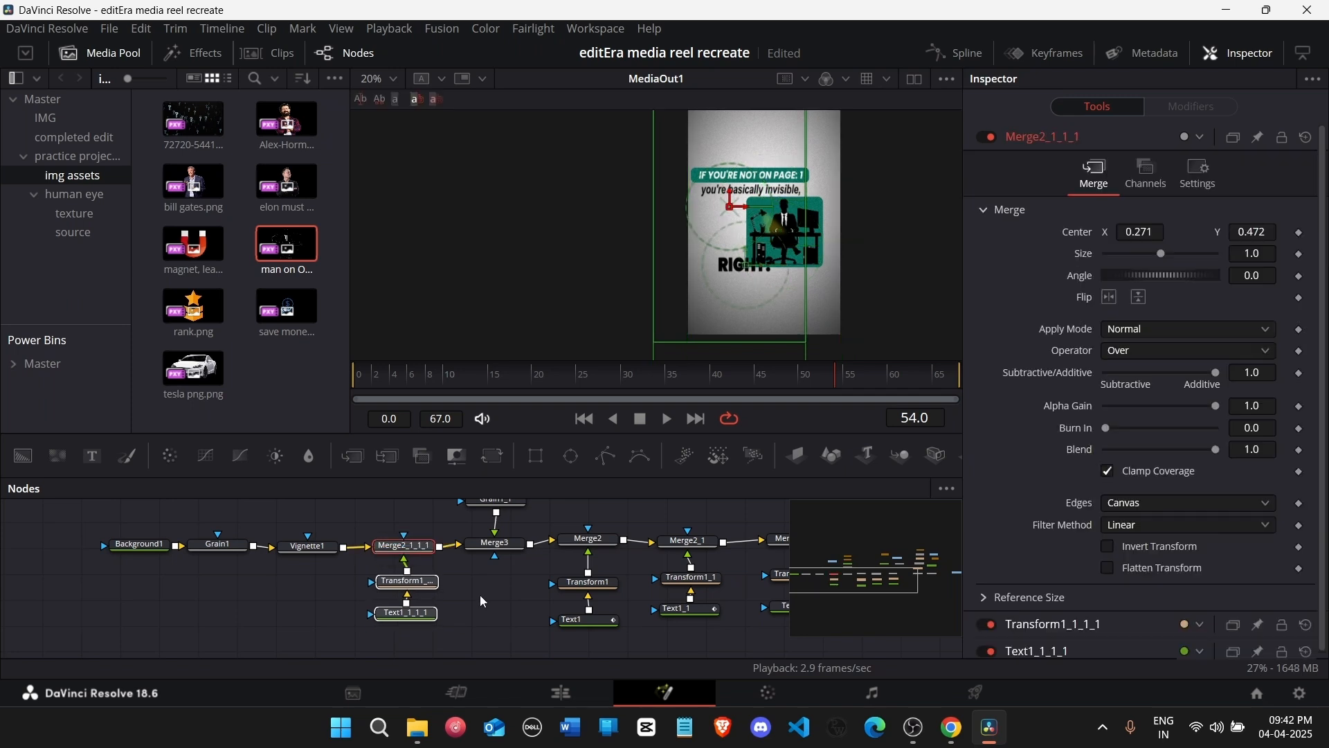
# Step: Try a white outline as shading element 2 on Text1_1_1_1 and disable that element
pyautogui.click(406, 613)
pyautogui.click(1069, 170)
pyautogui.click(1177, 169)
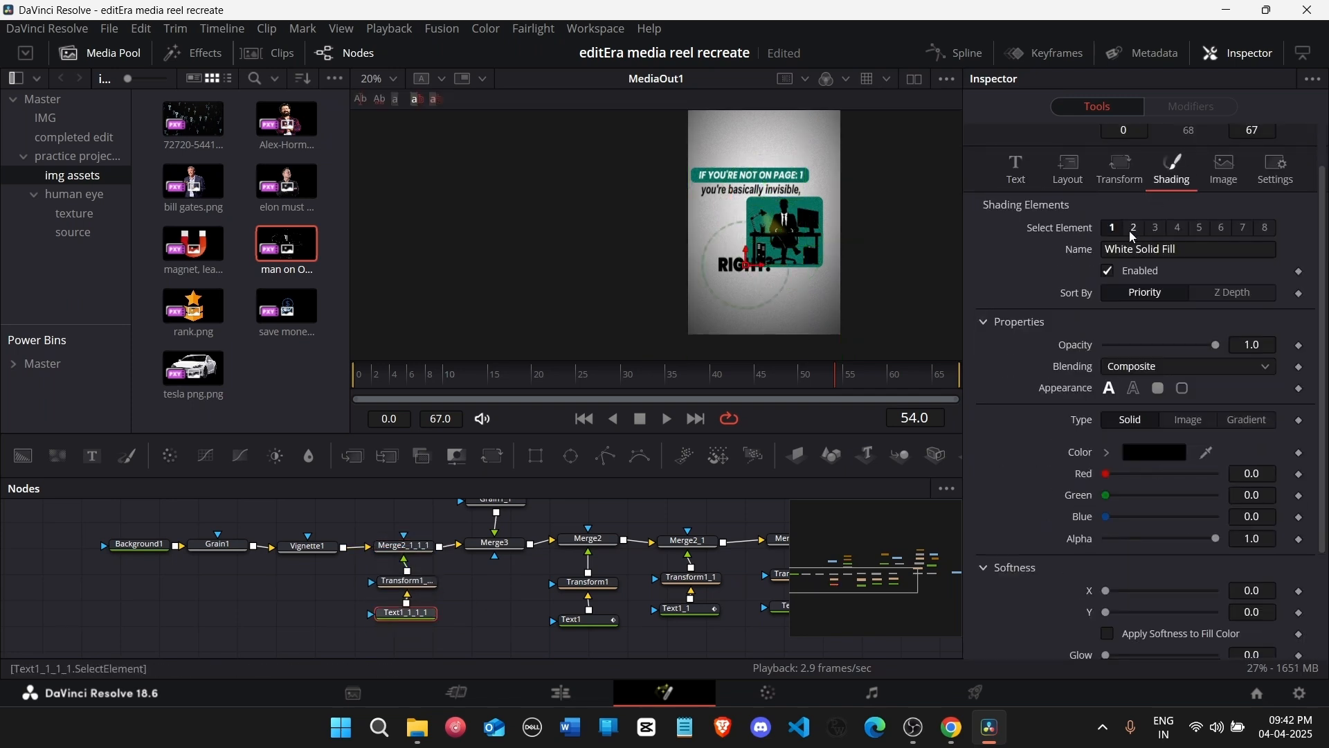
pyautogui.click(1136, 227)
pyautogui.click(1136, 582)
pyautogui.click(834, 379)
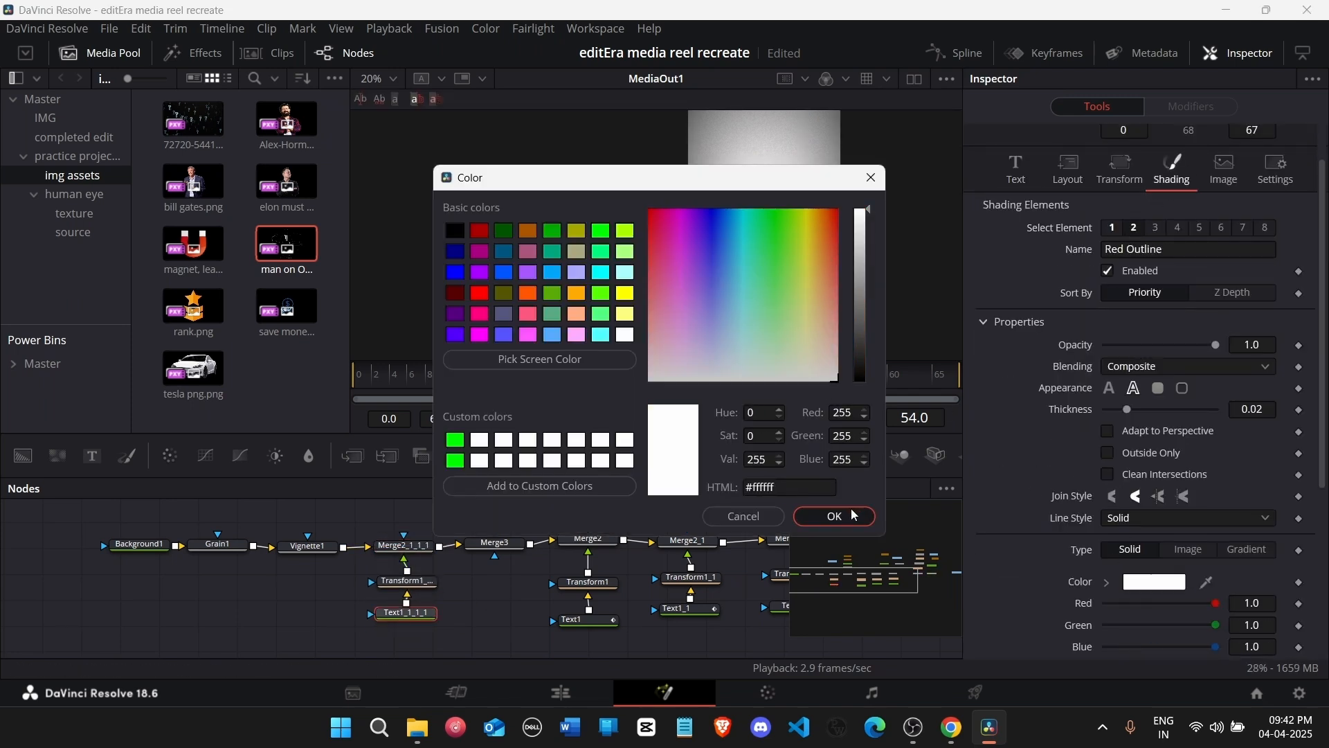
pyautogui.click(853, 514)
pyautogui.click(1108, 271)
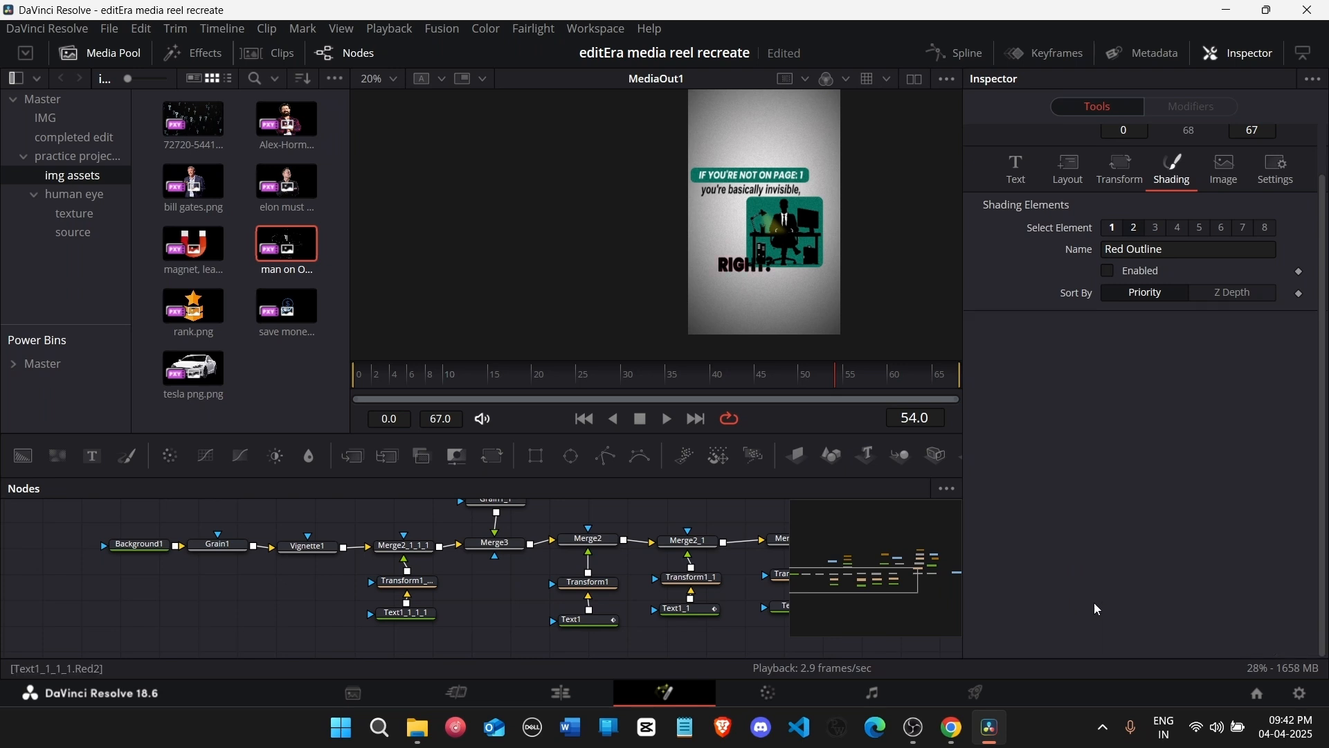
pyautogui.click(887, 582)
# Step: Change the shading of the front "RIGHT?" text, Text1_1_1, to a white outline
pyautogui.click(558, 630)
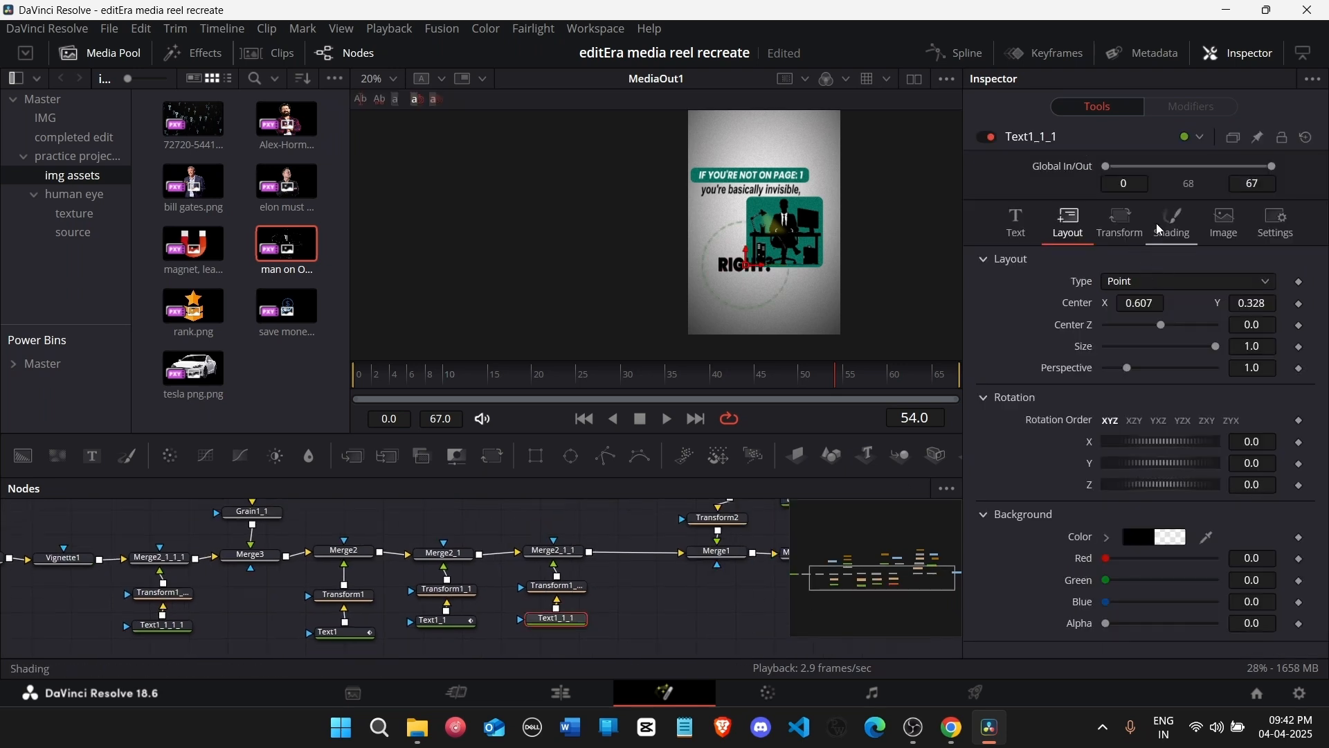
pyautogui.click(1170, 223)
pyautogui.click(1136, 631)
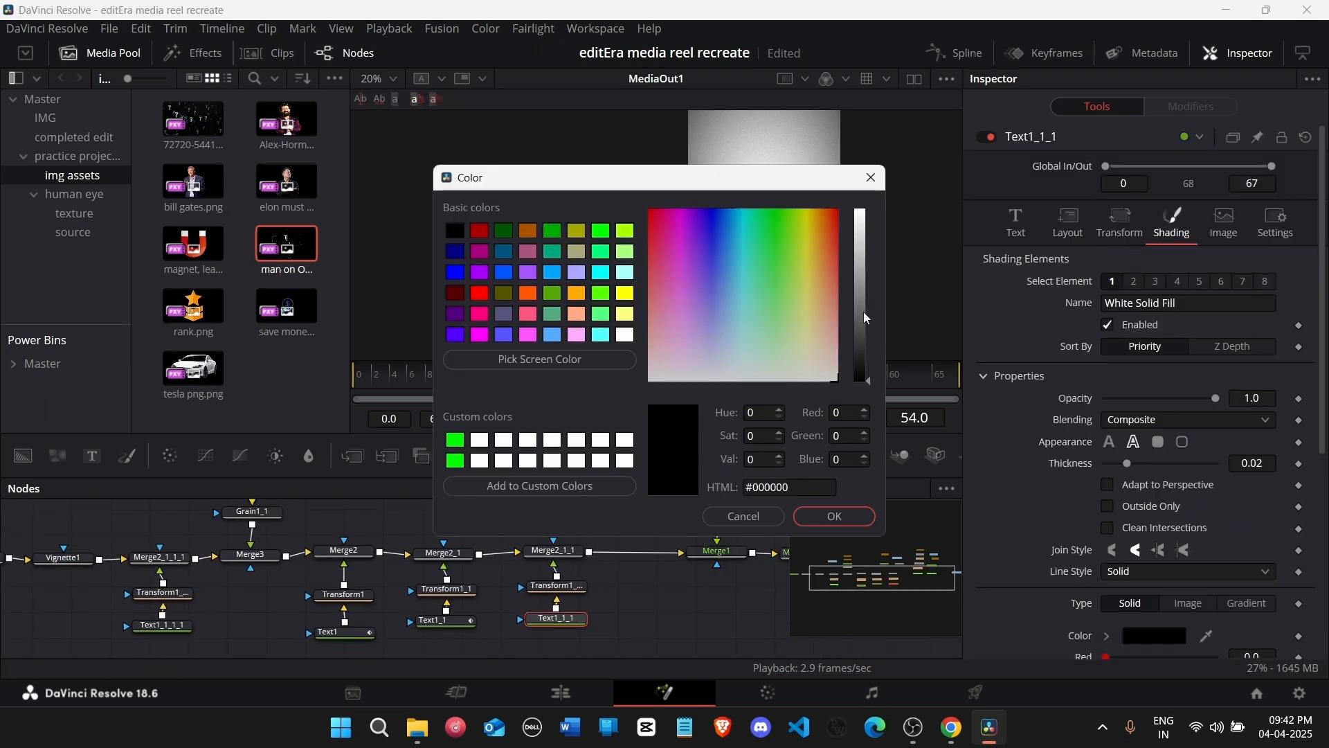
pyautogui.click(861, 178)
pyautogui.click(853, 514)
pyautogui.scroll(5, 756, 299)
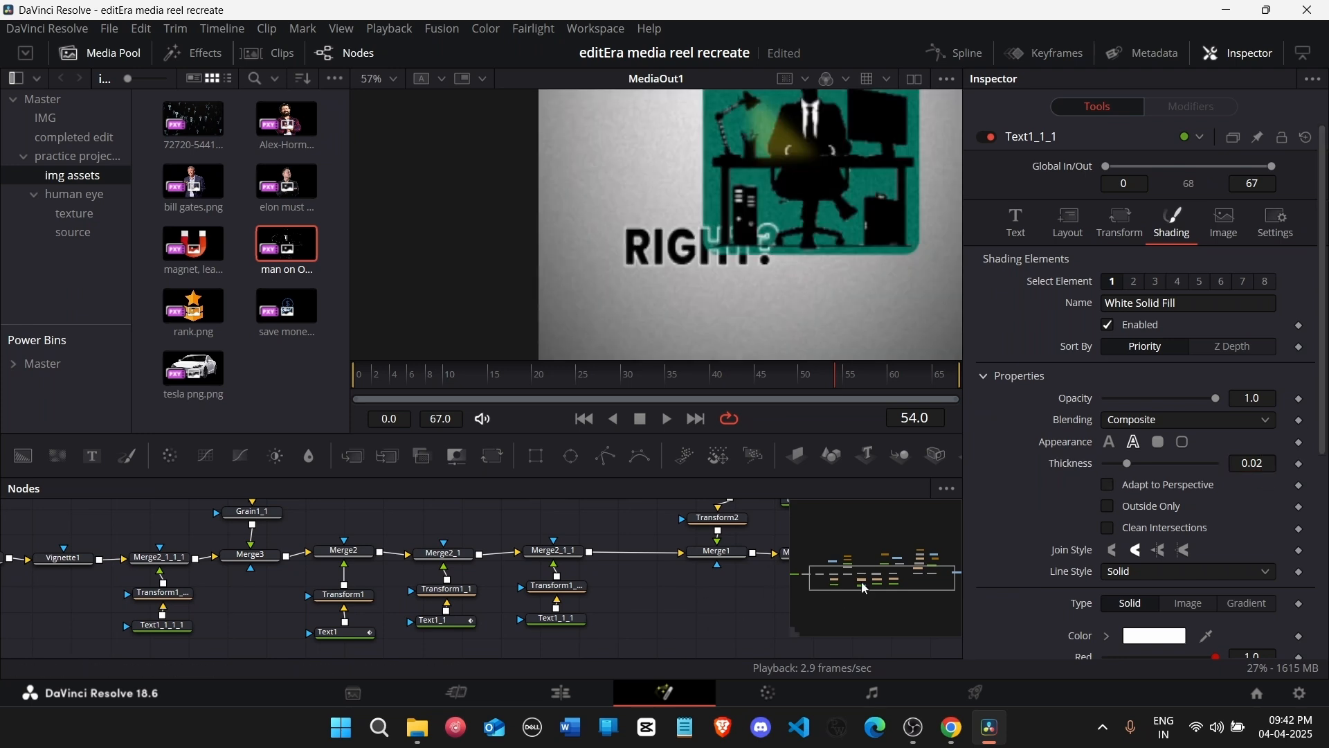
# Step: Connect the Rectangle2 mask to Merge2_1_1 so the outlined text shows only over the green card
pyautogui.scroll(2, 246, 576)
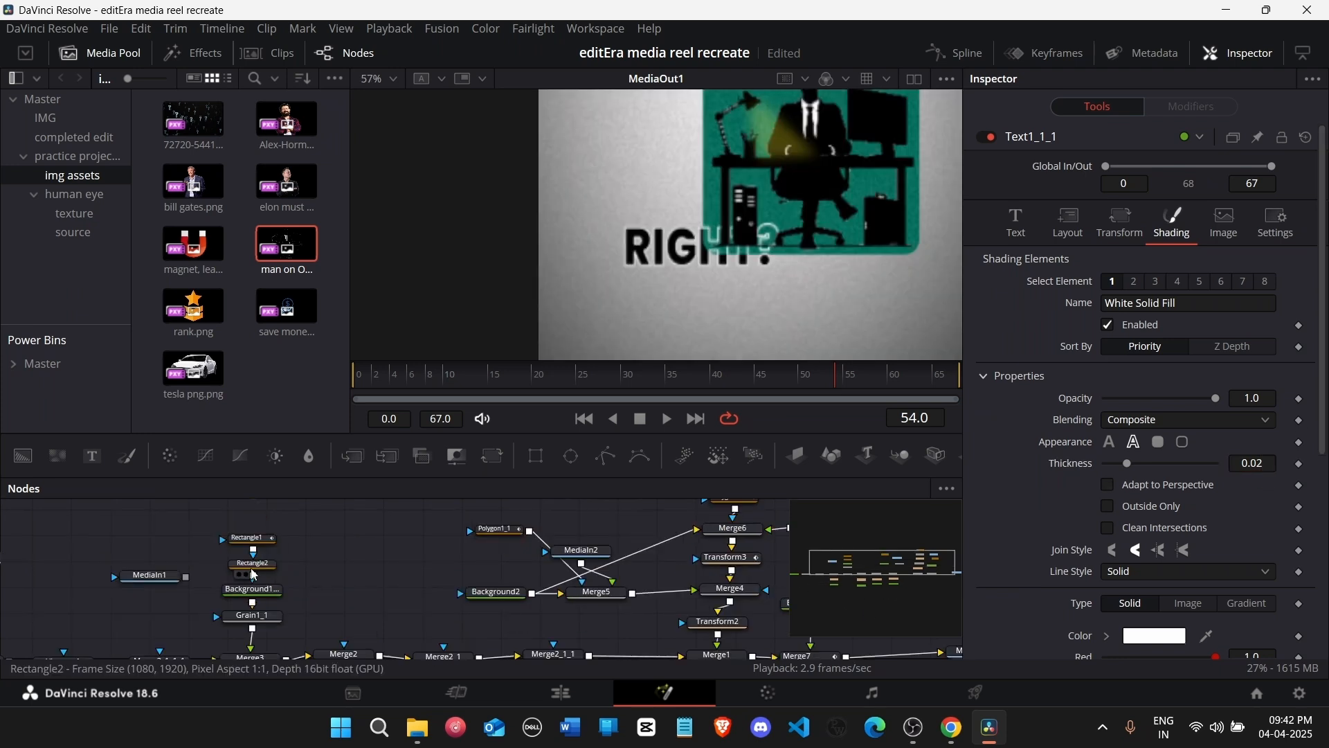
pyautogui.click(246, 568)
pyautogui.scroll(-1, 257, 550)
pyautogui.moveTo(252, 524); pyautogui.dragTo(542, 615)
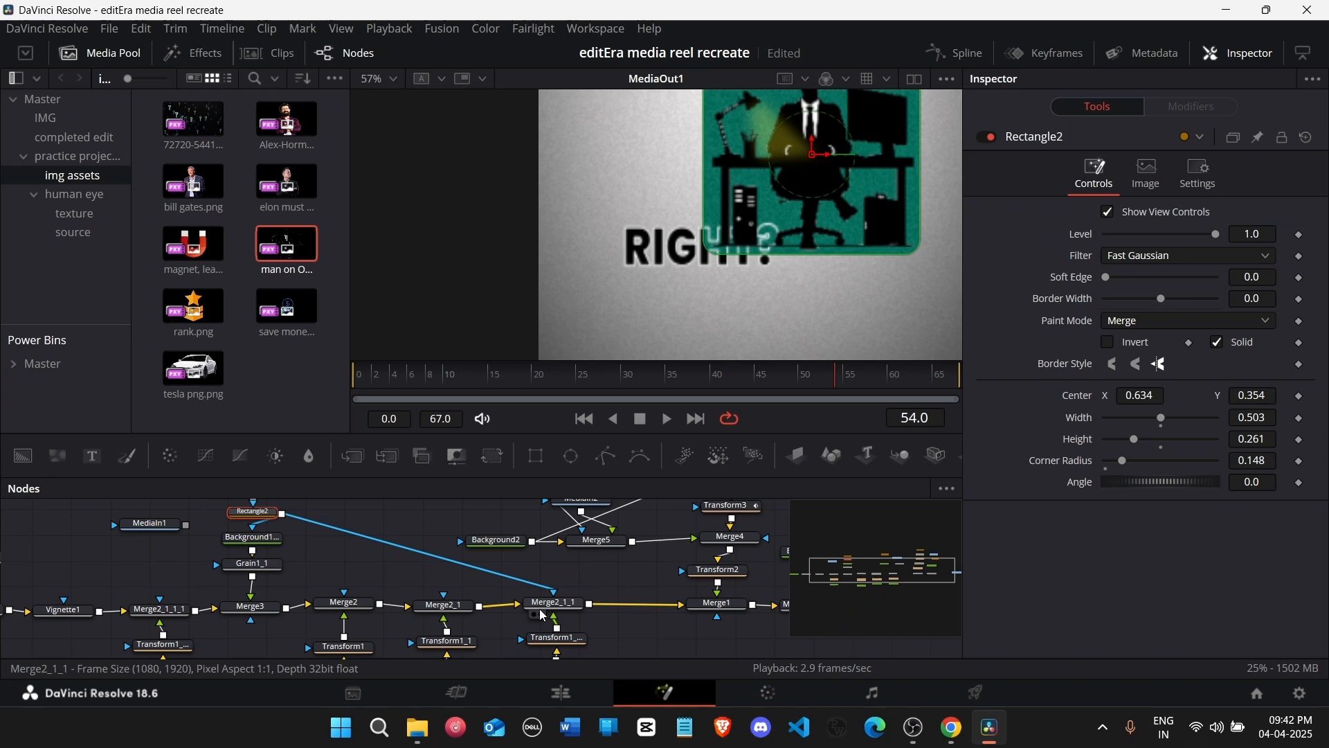
pyautogui.click(667, 647)
pyautogui.scroll(-3, 762, 345)
# Step: Keyframe Merge2_1_1's Blend from 0 at frame 51 to 1 at frame 58 and smooth the curve in the Spline editor
pyautogui.click(560, 604)
pyautogui.click(959, 53)
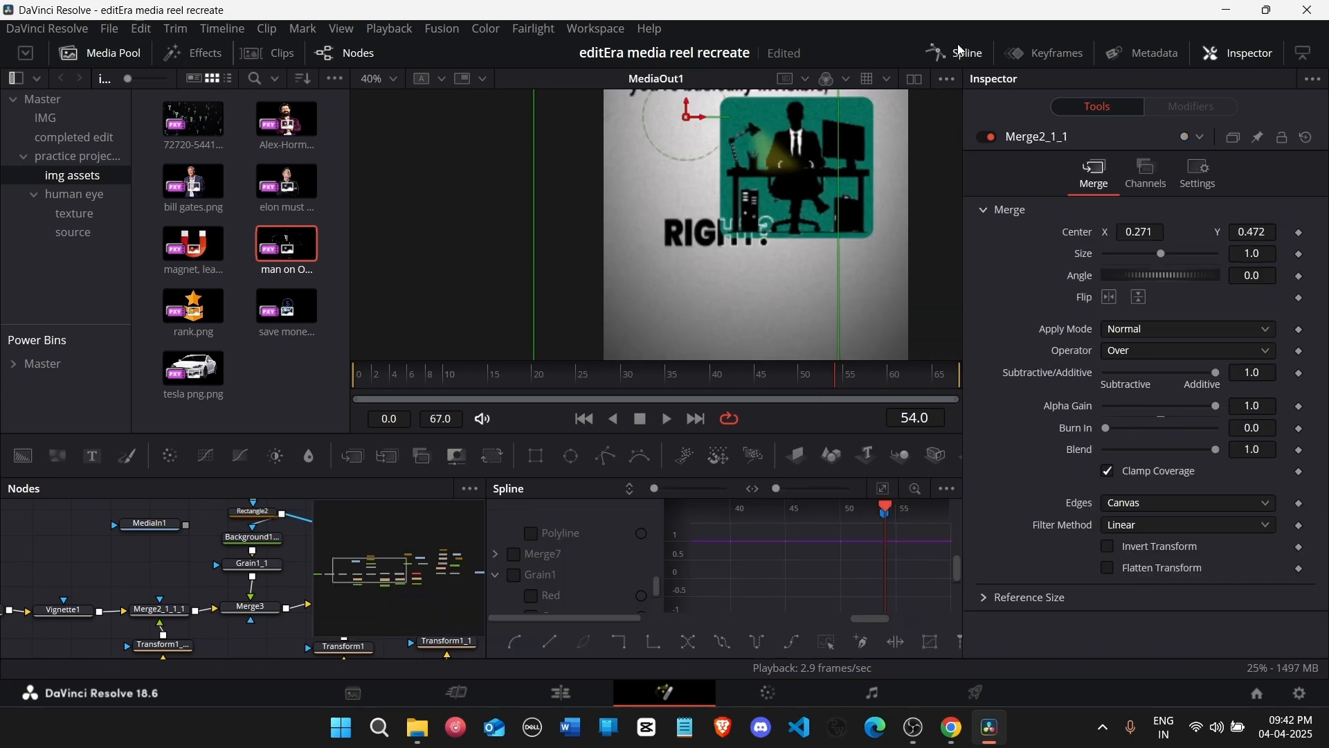
pyautogui.click(1200, 174)
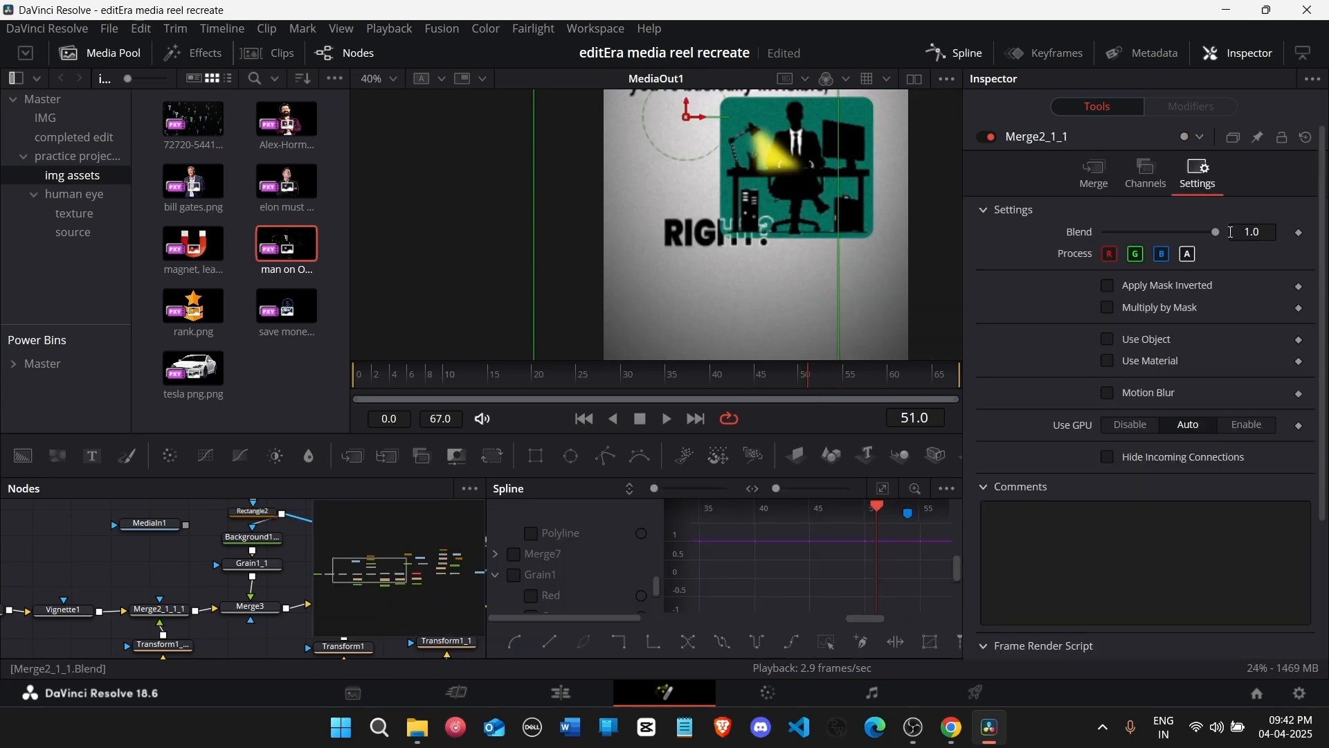
pyautogui.click(1300, 234)
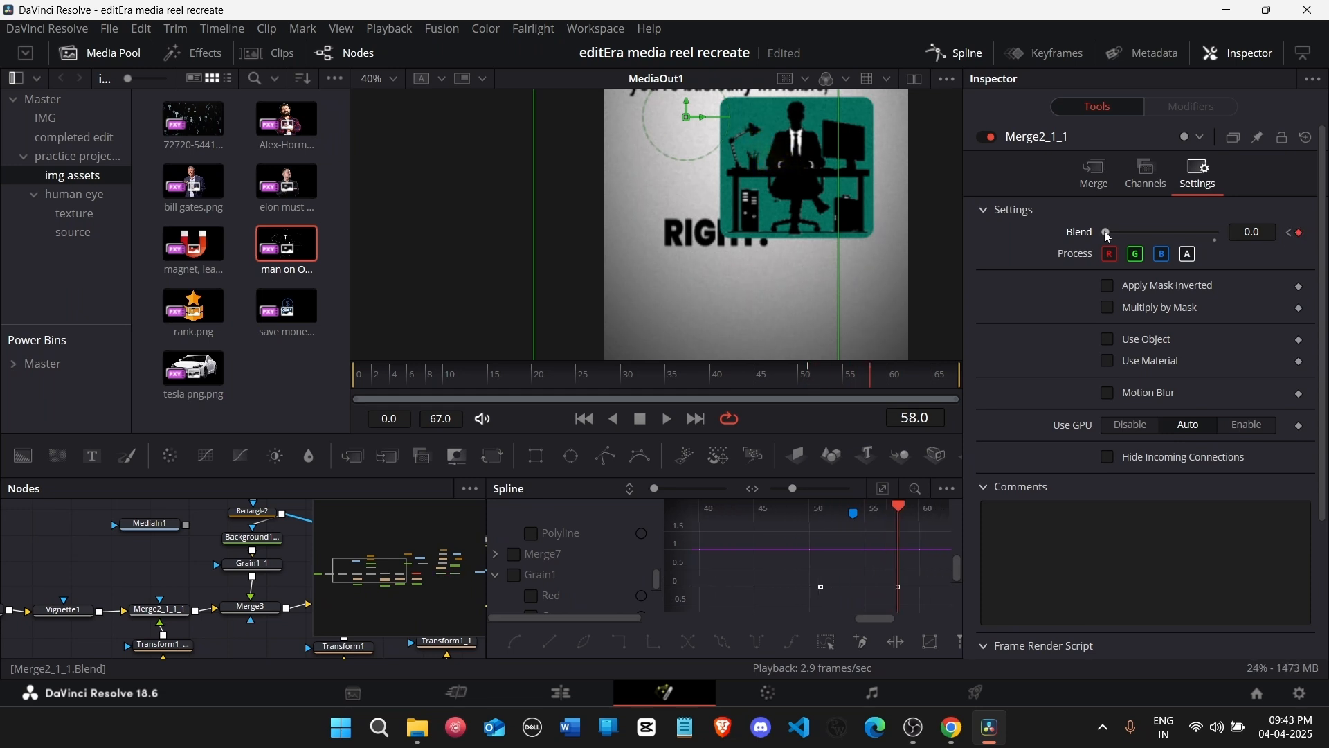
pyautogui.moveTo(1106, 234); pyautogui.dragTo(1218, 235)
pyautogui.hotkey('ctrl', 'a')
pyautogui.press('f')
pyautogui.moveTo(872, 549); pyautogui.dragTo(826, 551)
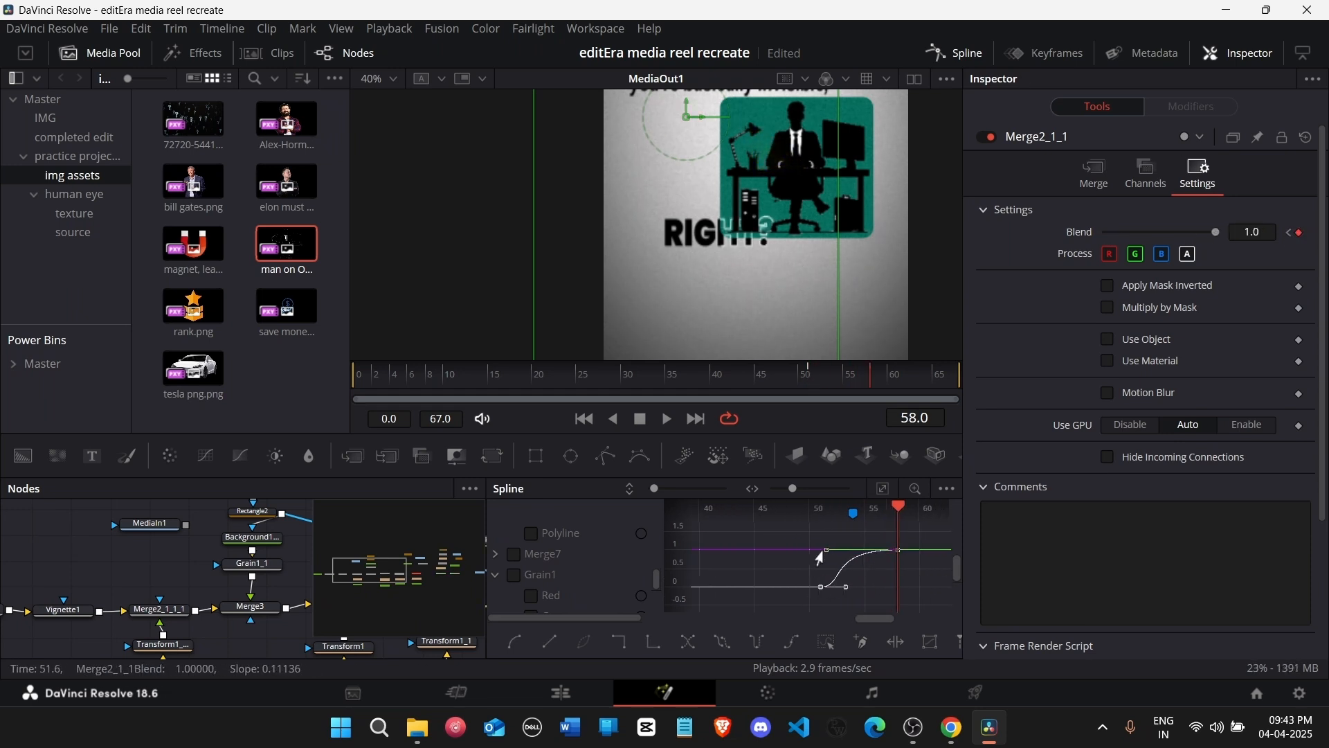
pyautogui.click(968, 57)
# Step: At frame 52, enable an expression on Merge2_1_1_1's Blend and pin that node's controls in the Inspector
pyautogui.press('Left')
pyautogui.press('Left')
pyautogui.press('Left')
pyautogui.press('Left')
pyautogui.press('Left')
pyautogui.press('Left')
pyautogui.scroll(-3, 557, 647)
pyautogui.click(147, 559)
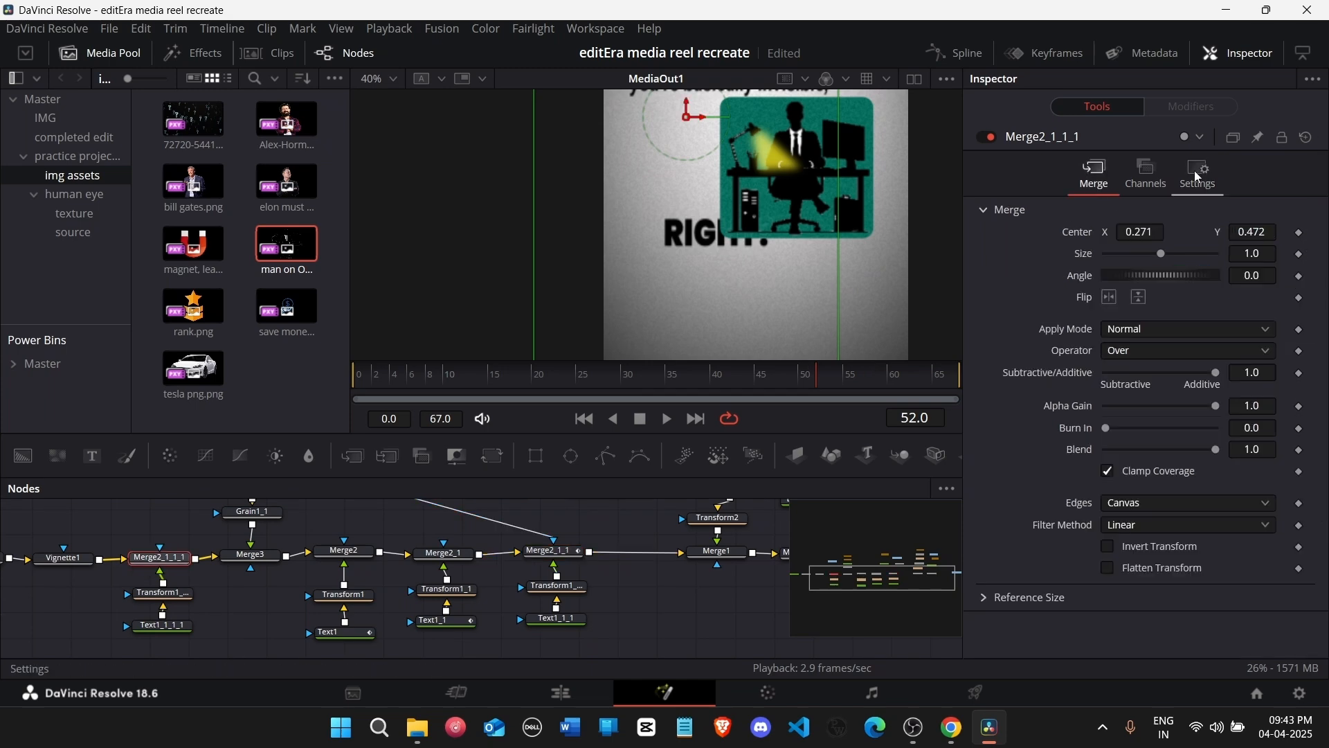
pyautogui.click(1199, 175)
pyautogui.click(1247, 239)
pyautogui.write('=')
pyautogui.press('Tab')
pyautogui.click(1257, 137)
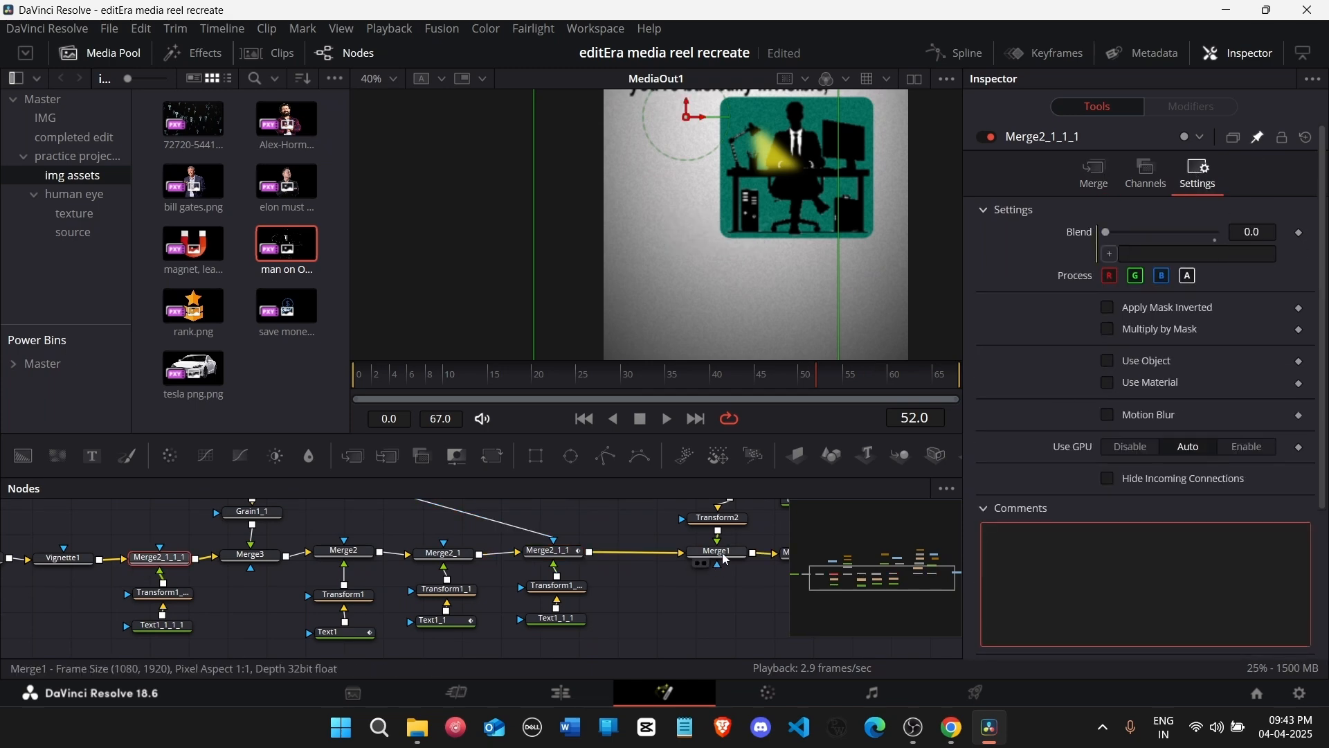
# Step: Link Merge2_1_1_1's Blend expression to Merge2_1_1.Blend
pyautogui.click(552, 551)
pyautogui.scroll(-5, 1021, 456)
pyautogui.scroll(-2, 1118, 629)
pyautogui.moveTo(1110, 552); pyautogui.dragTo(1088, 234)
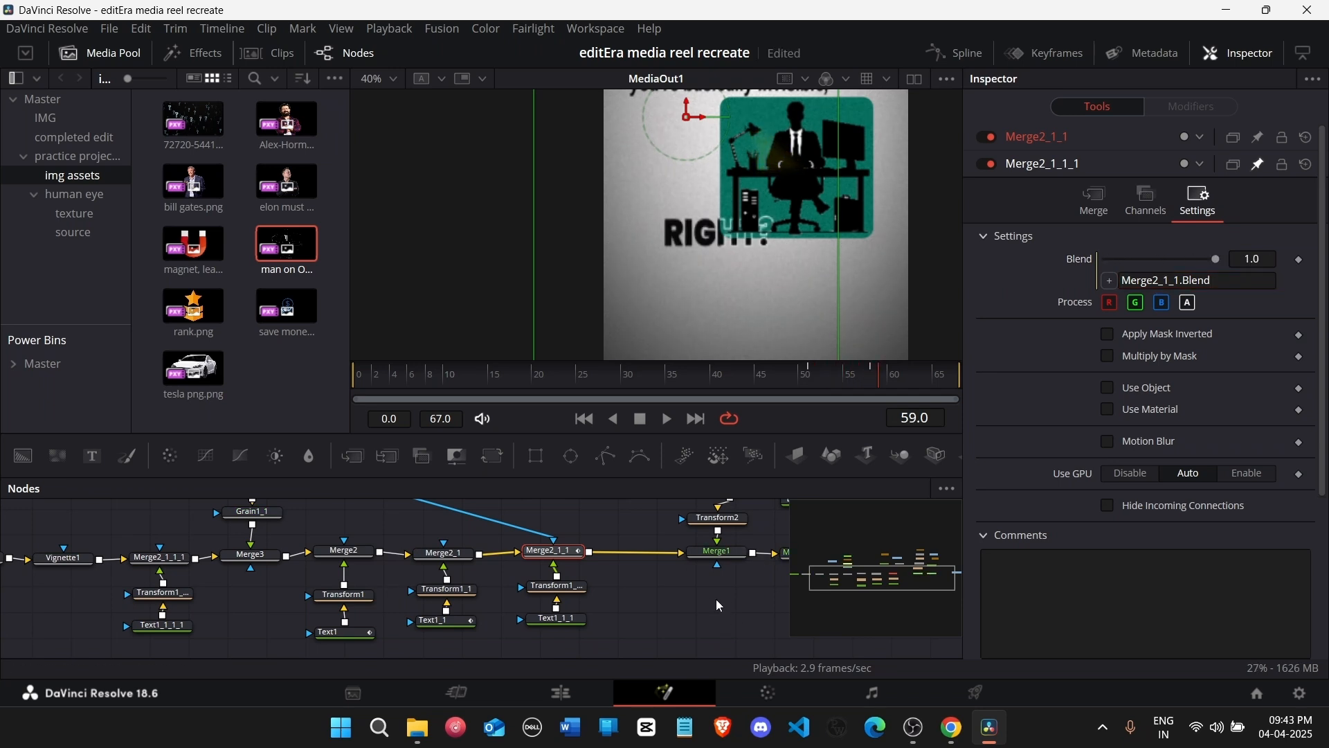
# Step: Scrub the composition to about frame 64, and review the same passage on the edit timeline back to 01:00:07:04
pyautogui.scroll(-2, 716, 275)
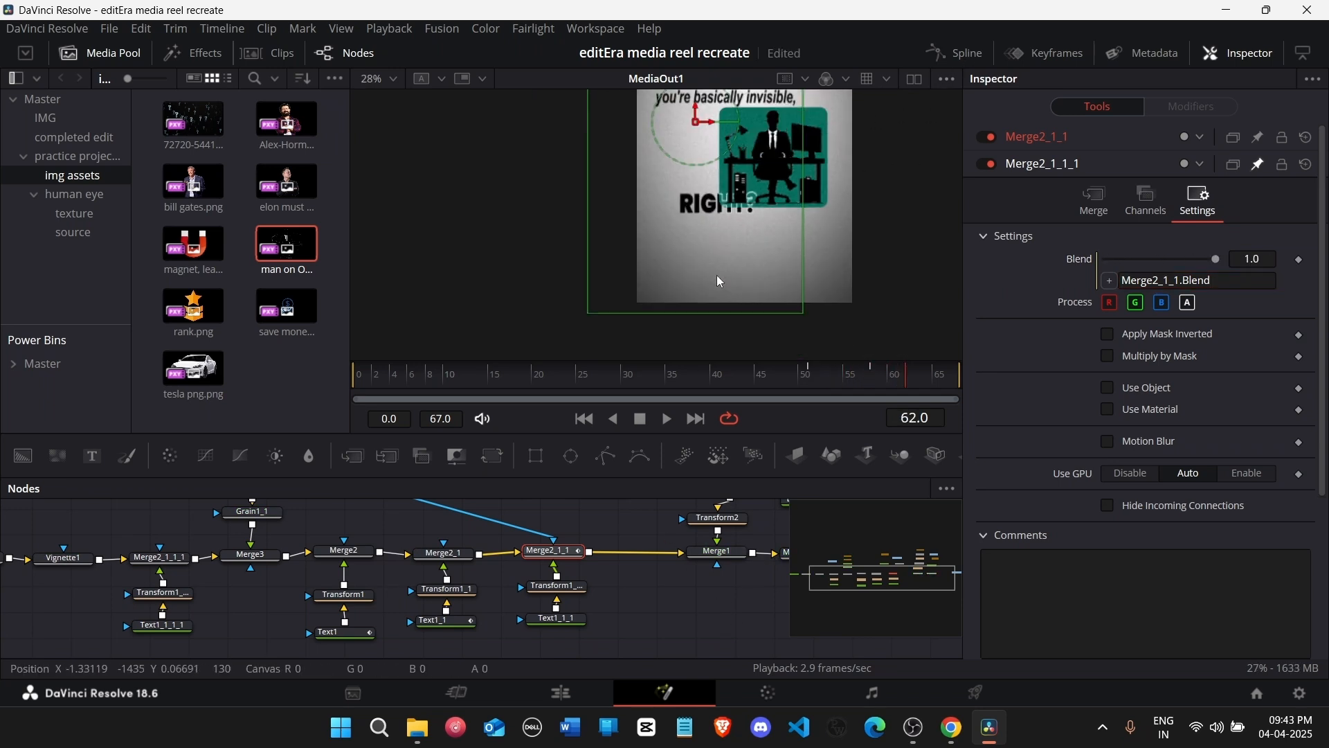
pyautogui.moveTo(690, 377); pyautogui.dragTo(930, 386)
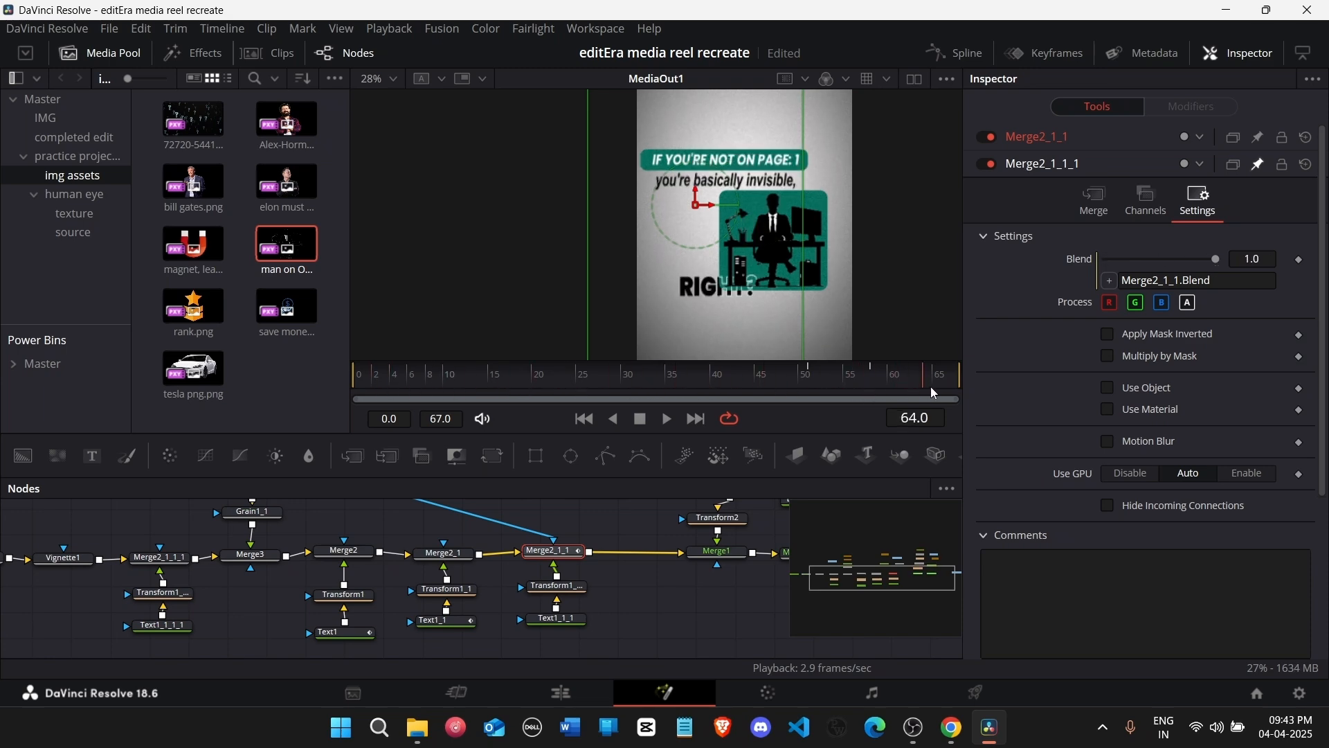
pyautogui.click(562, 692)
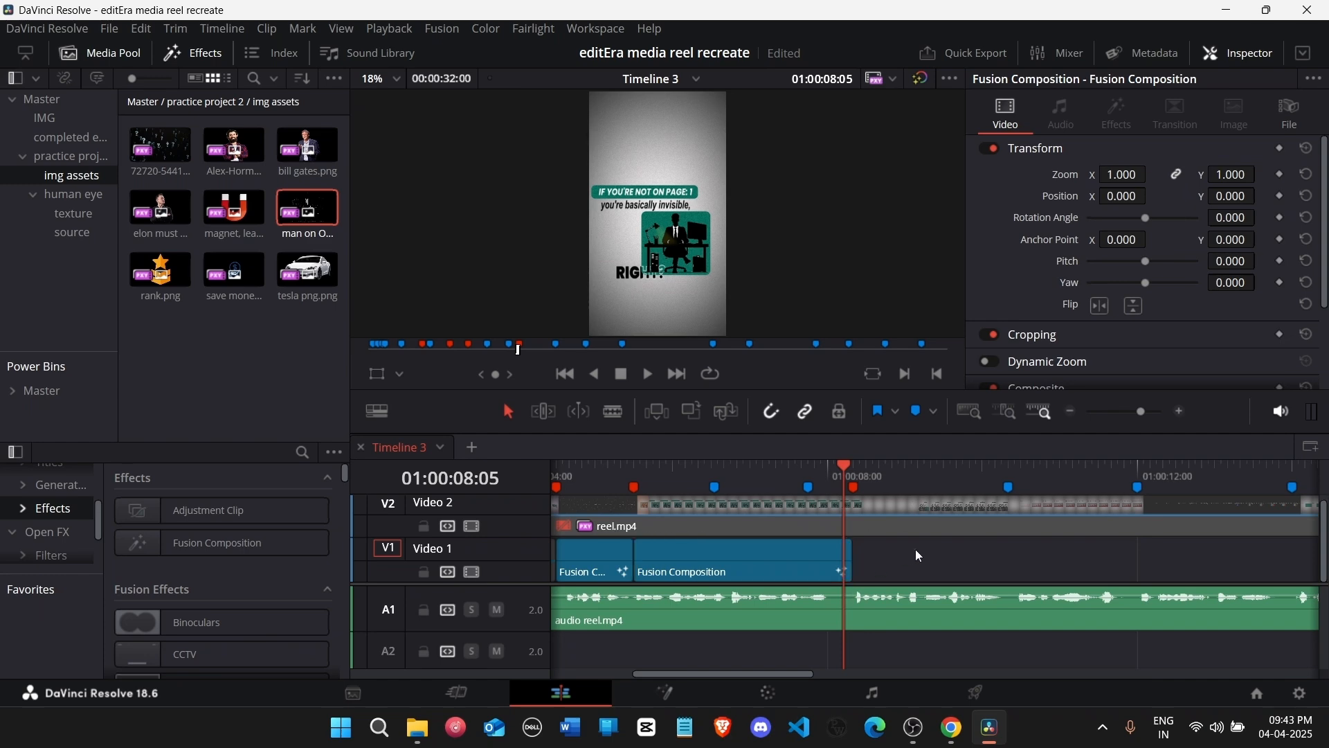
pyautogui.click(831, 519)
pyautogui.moveTo(821, 473); pyautogui.dragTo(763, 478)
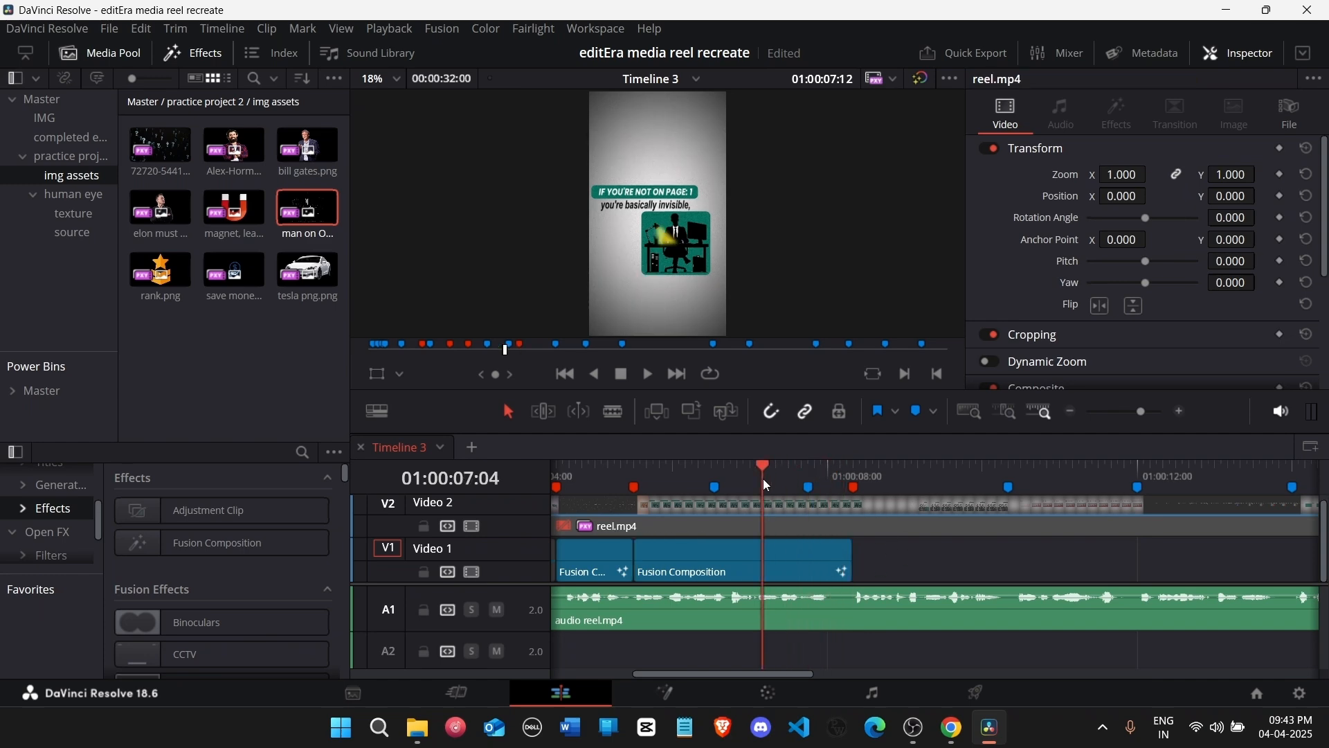
# Step: Toggle the reel.mp4 reference clip on and off at 01:00:07:04 to compare its layout with the recreated composition
pyautogui.click(776, 523)
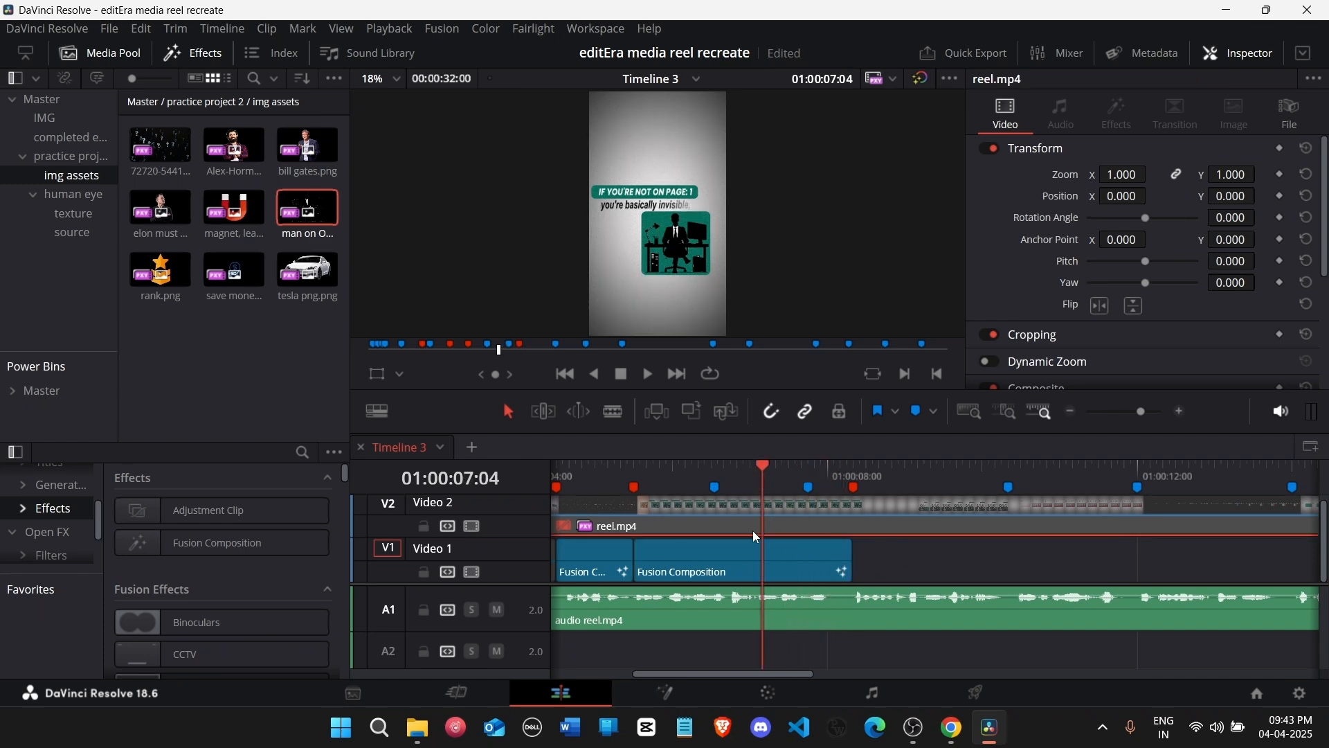
pyautogui.press('d')
pyautogui.press('d')
pyautogui.press('d')
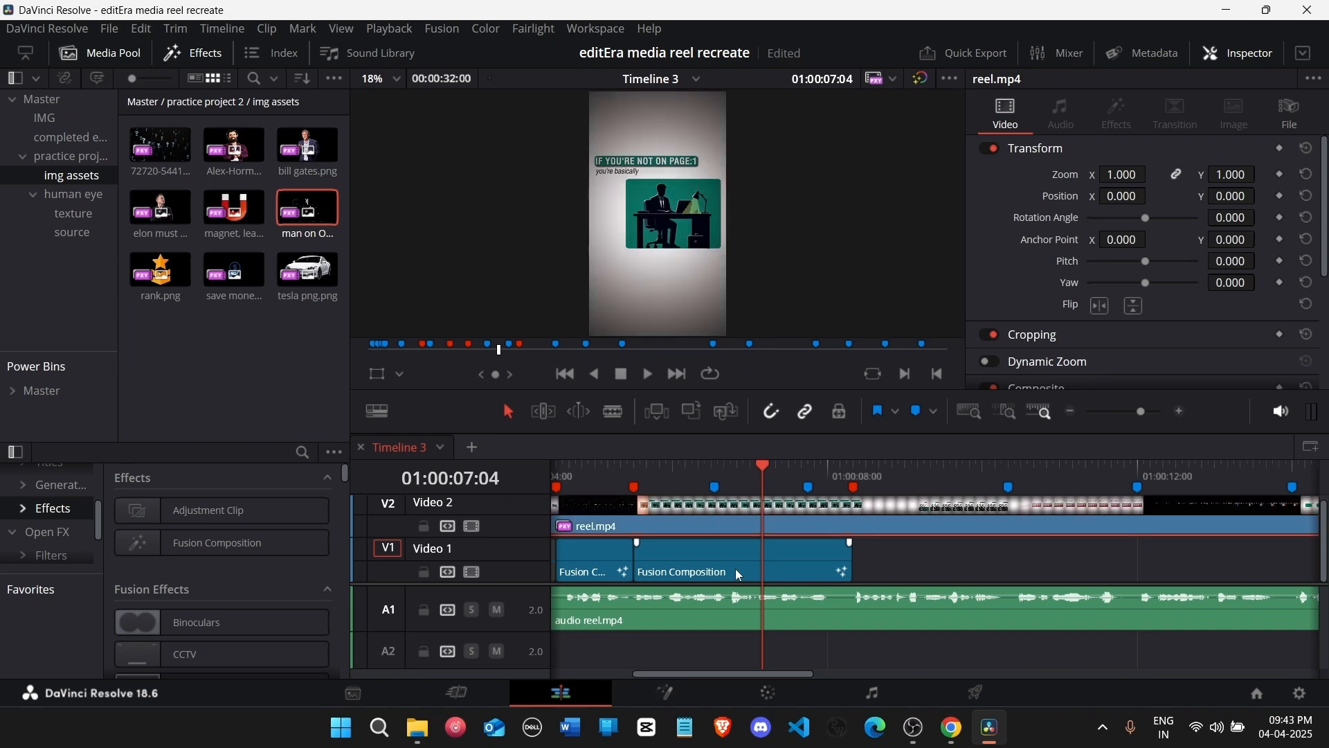
pyautogui.press('d')
pyautogui.press('d')
pyautogui.press('d')
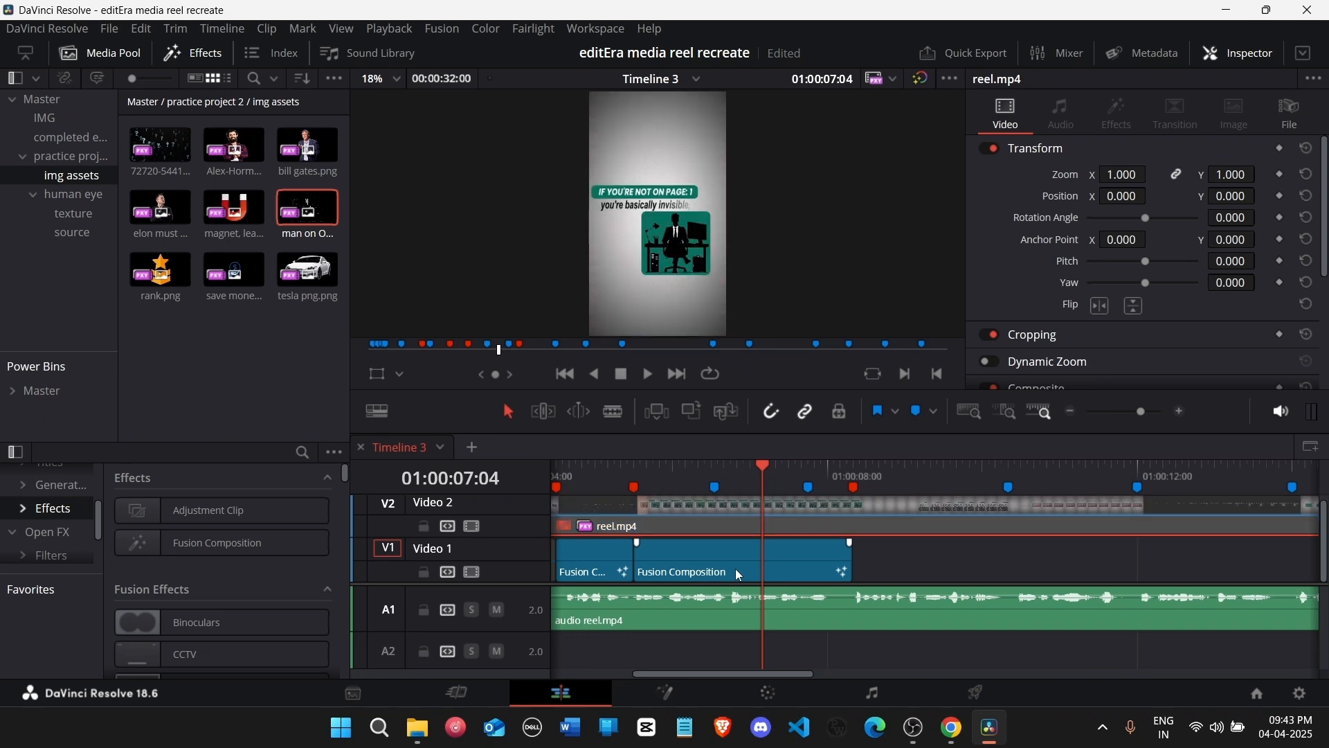
pyautogui.press('d')
pyautogui.press('d')
pyautogui.press('d')
pyautogui.press('d')
pyautogui.press('d')
pyautogui.press('d')
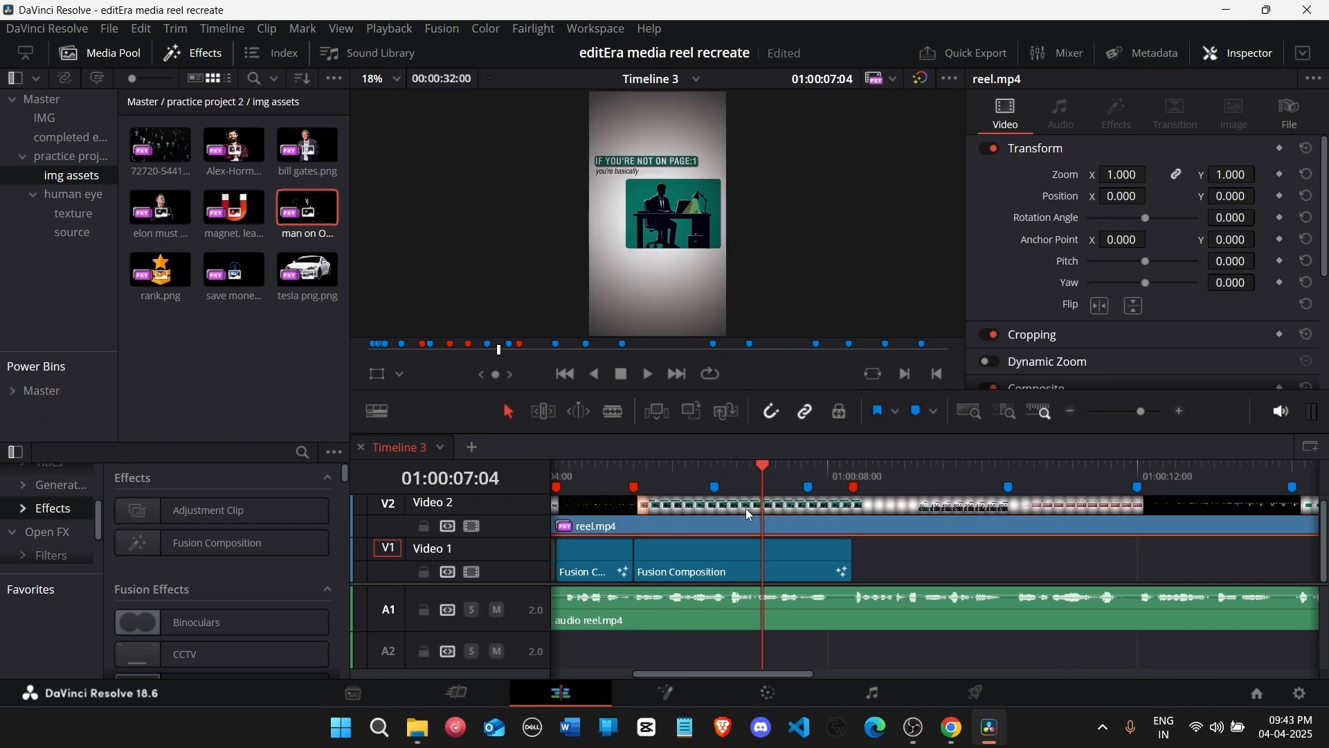
pyautogui.press('d')
pyautogui.press('d')
pyautogui.press('d')
pyautogui.press('d')
# Step: Open the Fusion Composition under the playhead in Fusion and detach its Background1, Grain1 and Vignette1 nodes from the merge chain
pyautogui.click(746, 572)
pyautogui.click(666, 693)
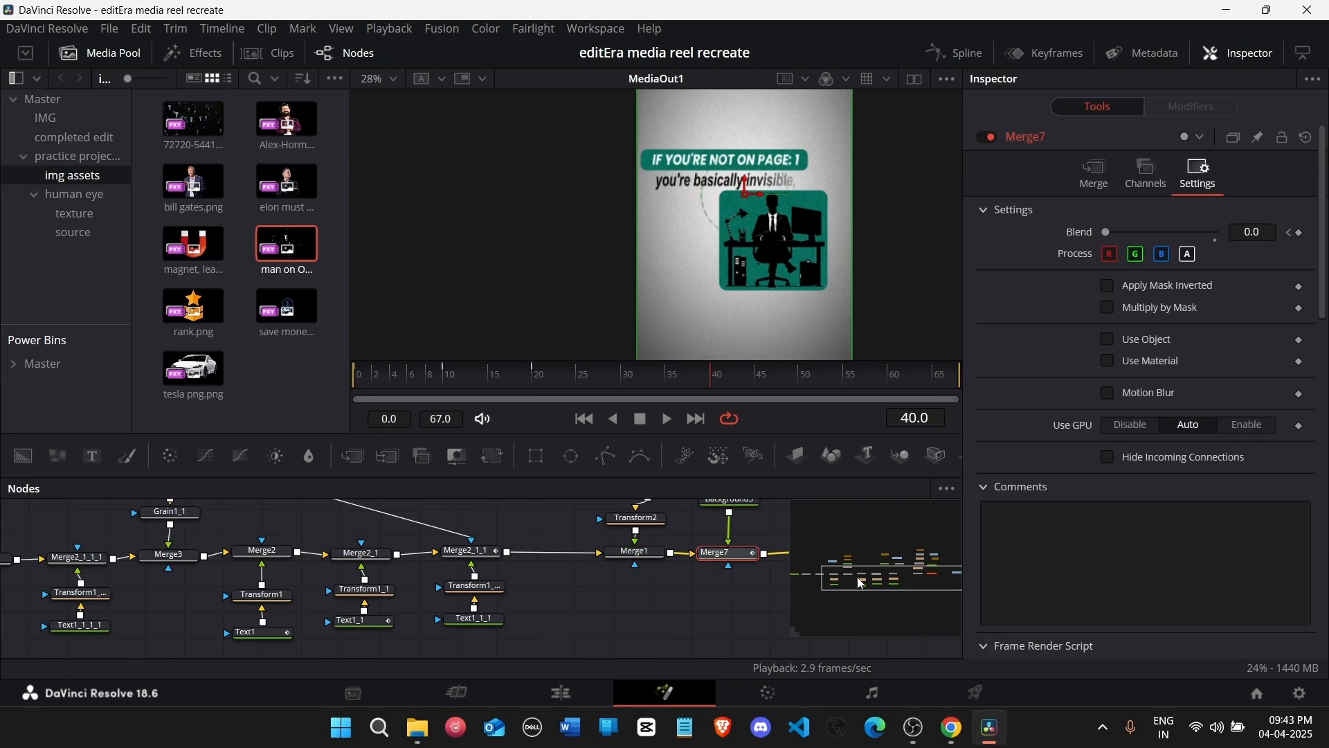
pyautogui.scroll(3, 93, 530)
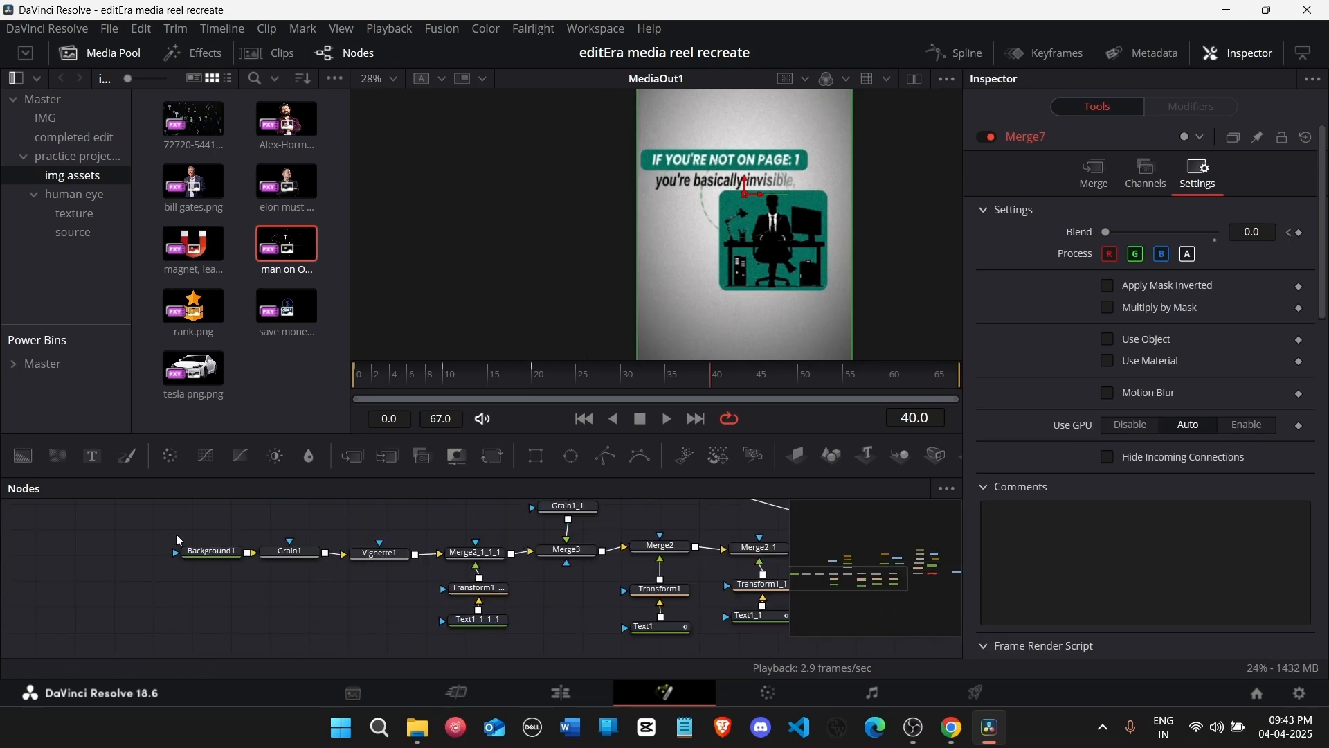
pyautogui.moveTo(140, 538); pyautogui.dragTo(377, 575)
pyautogui.scroll(1, 807, 586)
pyautogui.moveTo(101, 563)
pyautogui.mouseDown()
pyautogui.moveTo(387, 626)
pyautogui.moveTo(380, 563)
pyautogui.mouseUp()
# Step: Add a new Background node as the base input of Merge2_1_1_1 and set its alpha to 0
pyautogui.moveTo(23, 457); pyautogui.dragTo(501, 606)
pyautogui.moveTo(1216, 400); pyautogui.dragTo(1101, 401)
pyautogui.scroll(-4, 623, 575)
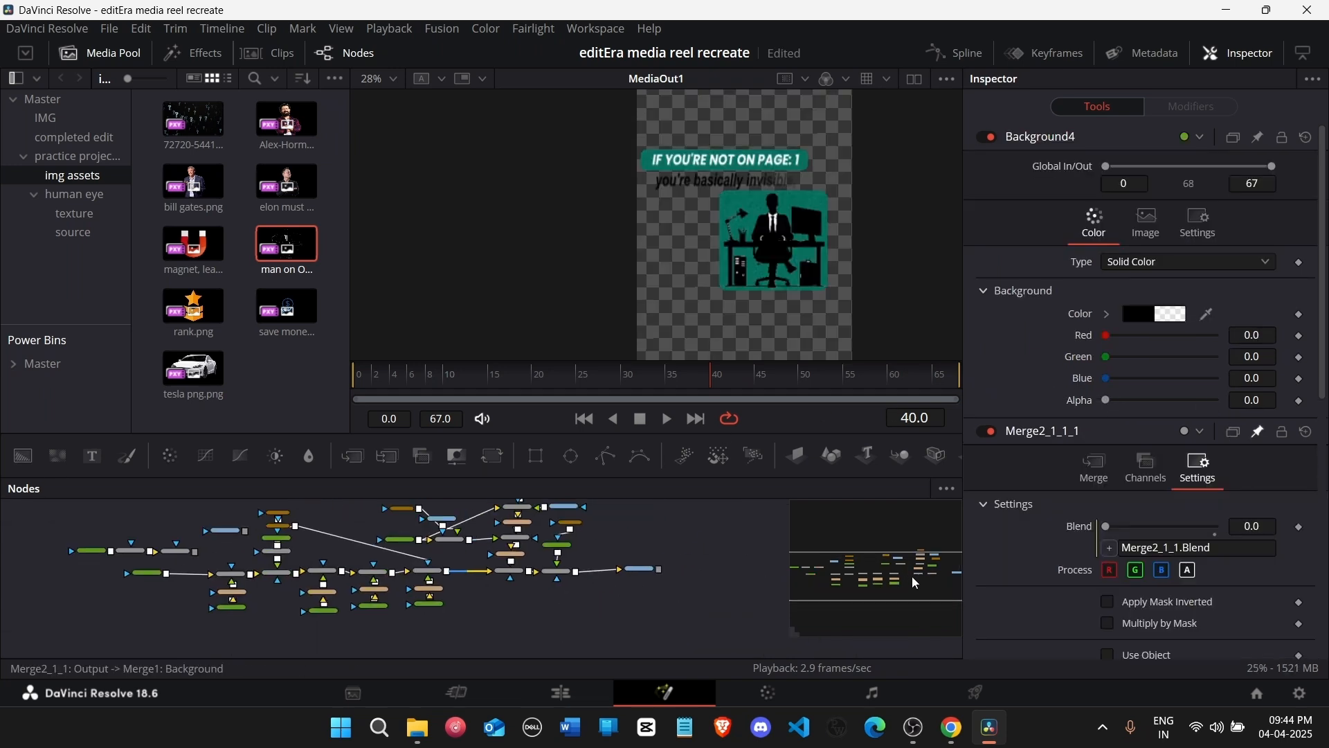
# Step: Move the Background1, Grain1 and Vignette1 nodes in front of MediaOut and merge Merge7's output over them
pyautogui.moveTo(704, 576); pyautogui.dragTo(716, 576)
pyautogui.moveTo(35, 536); pyautogui.dragTo(698, 574)
pyautogui.click(506, 502)
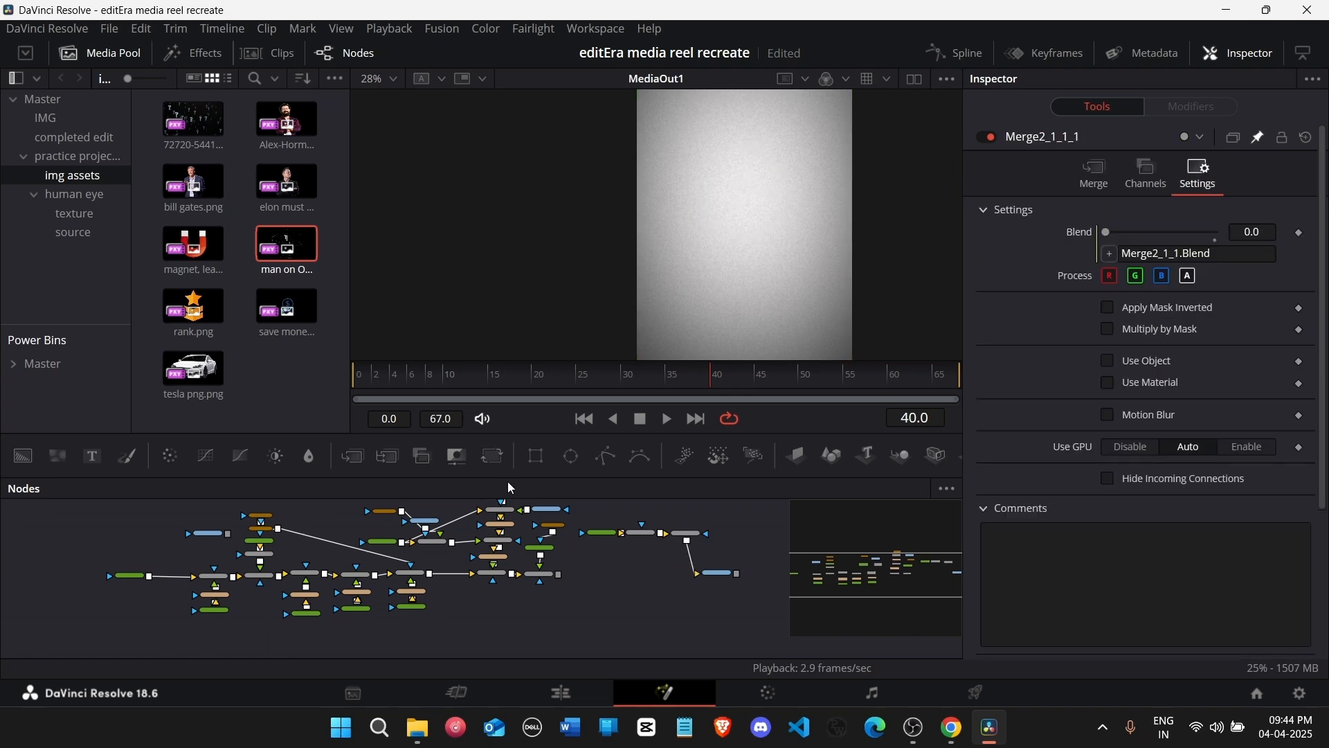
pyautogui.moveTo(503, 518); pyautogui.dragTo(690, 556)
pyautogui.moveTo(558, 574); pyautogui.dragTo(677, 569)
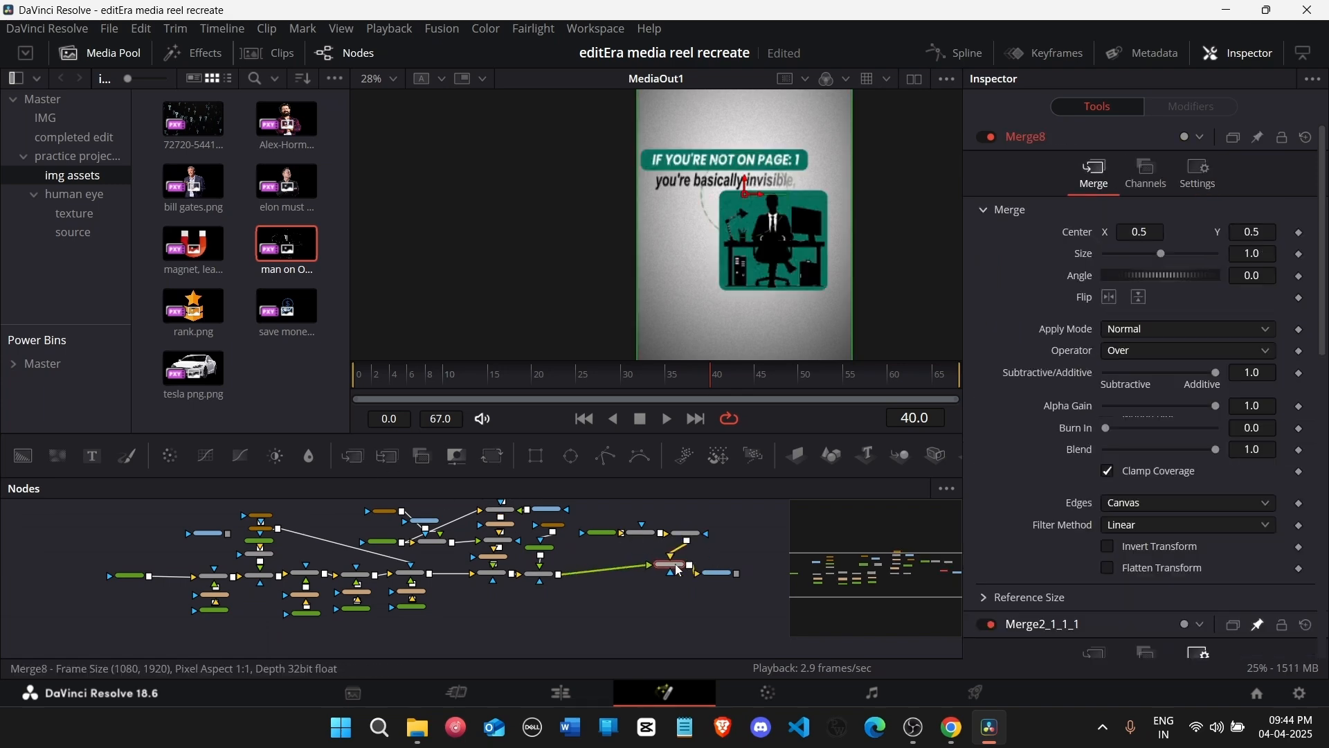
# Step: Show the viewer guides and set Merge8's center to X 0.541 and Y 0.576
pyautogui.scroll(5, 679, 568)
pyautogui.scroll(-2, 813, 235)
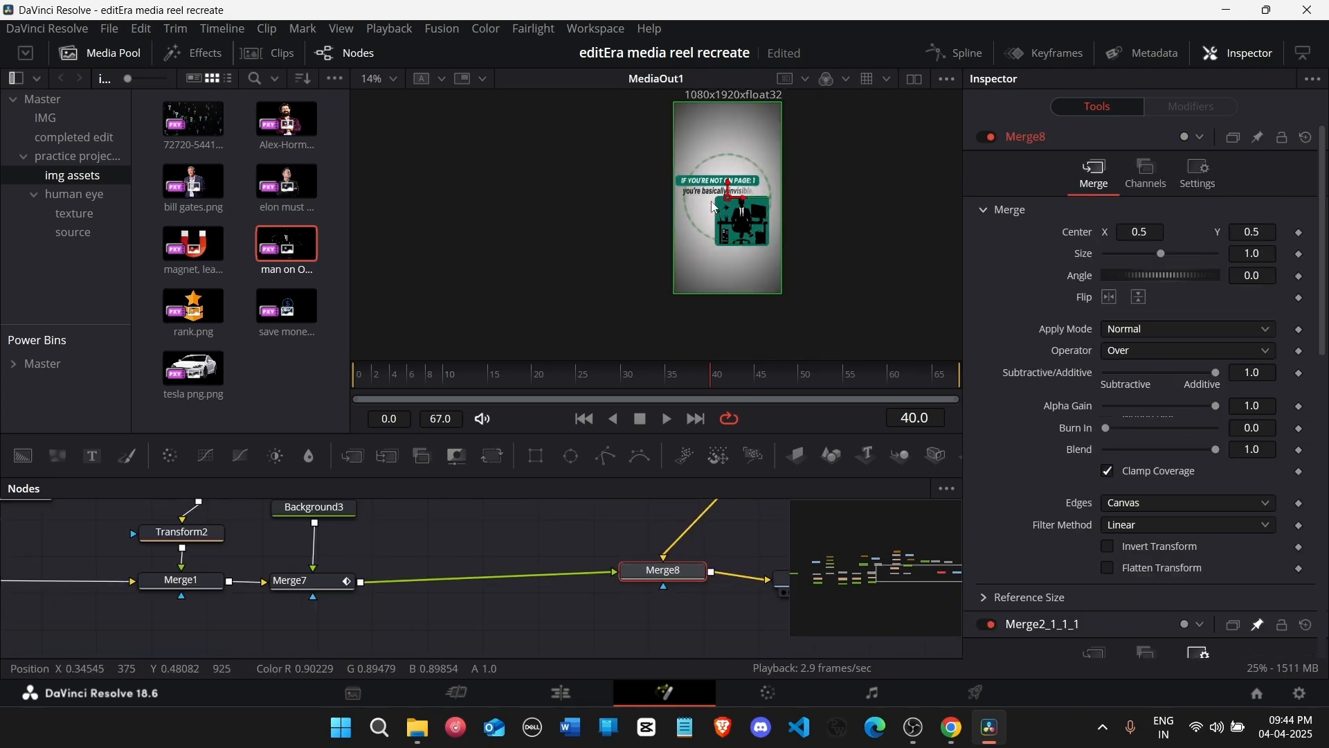
pyautogui.hotkey('ctrl', 'g')
pyautogui.moveTo(1253, 233); pyautogui.dragTo(1305, 233)
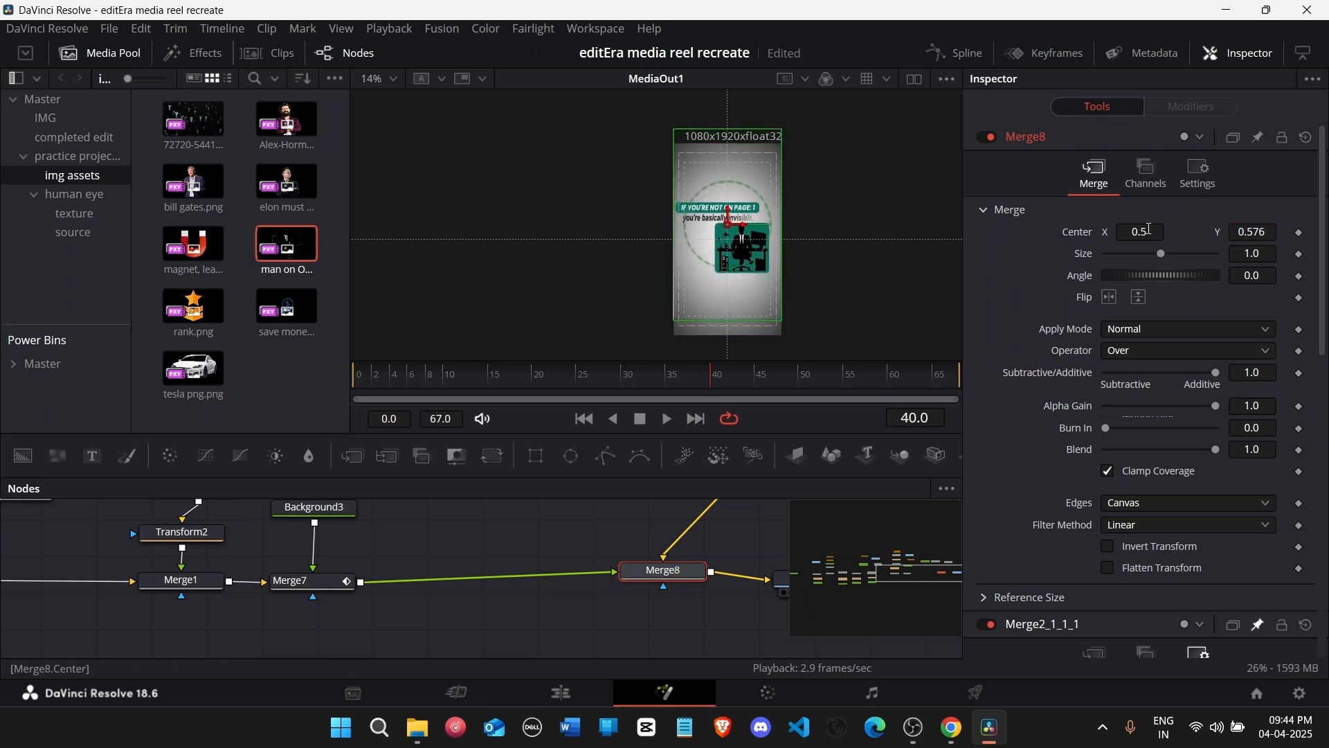
pyautogui.moveTo(1147, 231); pyautogui.dragTo(1178, 231)
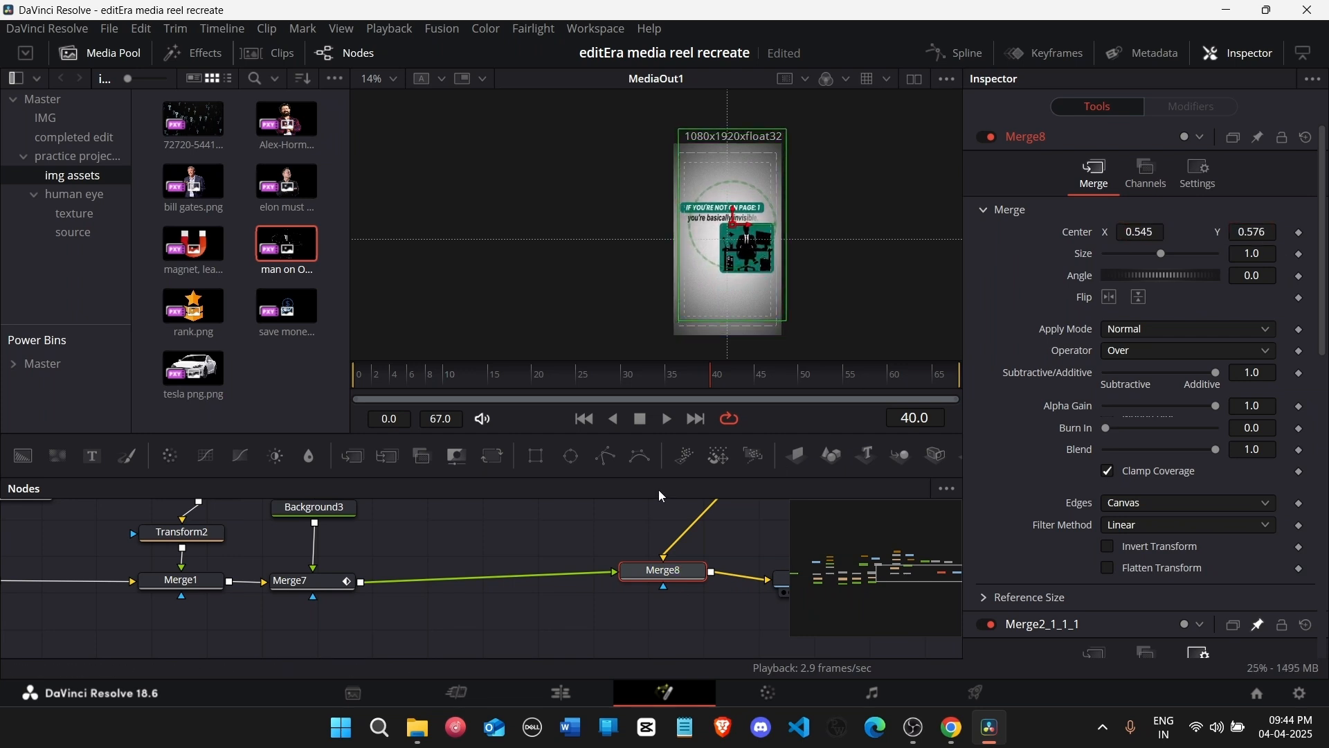
pyautogui.click(606, 546)
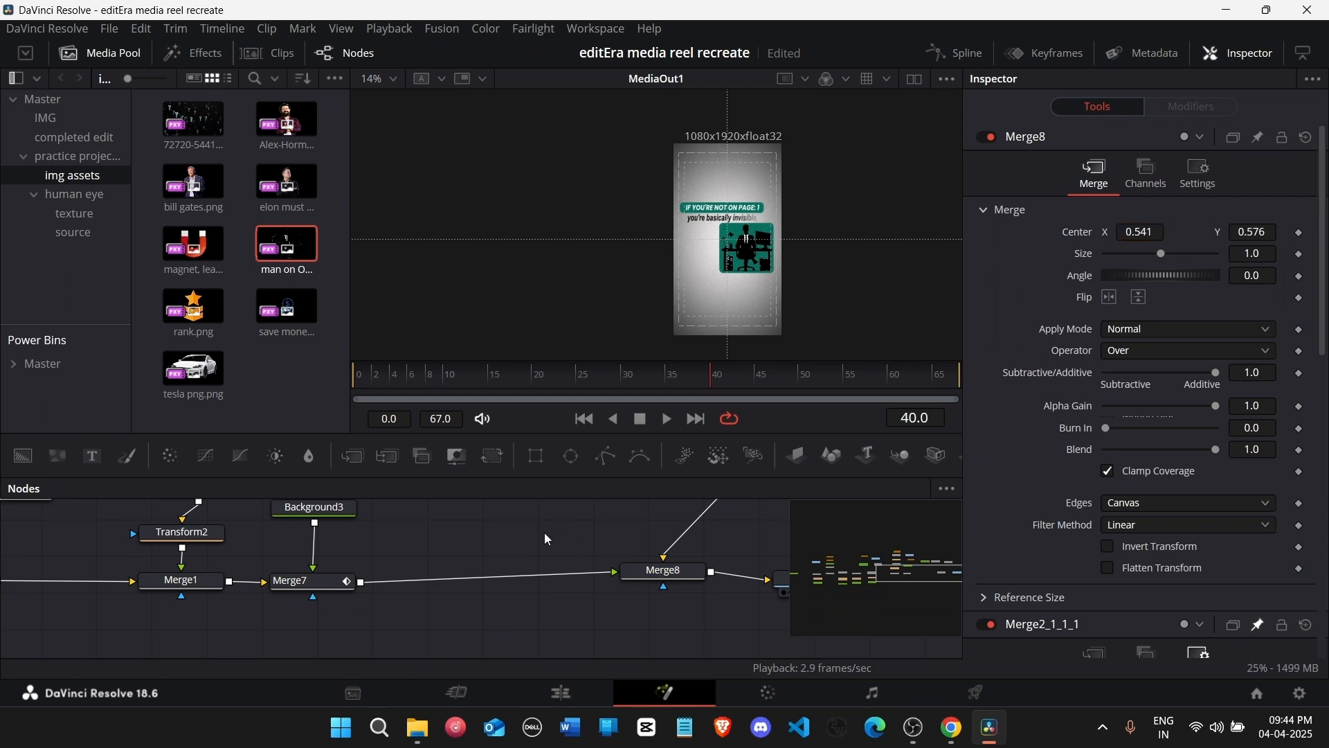
# Step: Return to the edit page and review the next reel.mp4 scene from 01:00:08:08 to 01:00:09:12
pyautogui.hotkey('shift', '4')
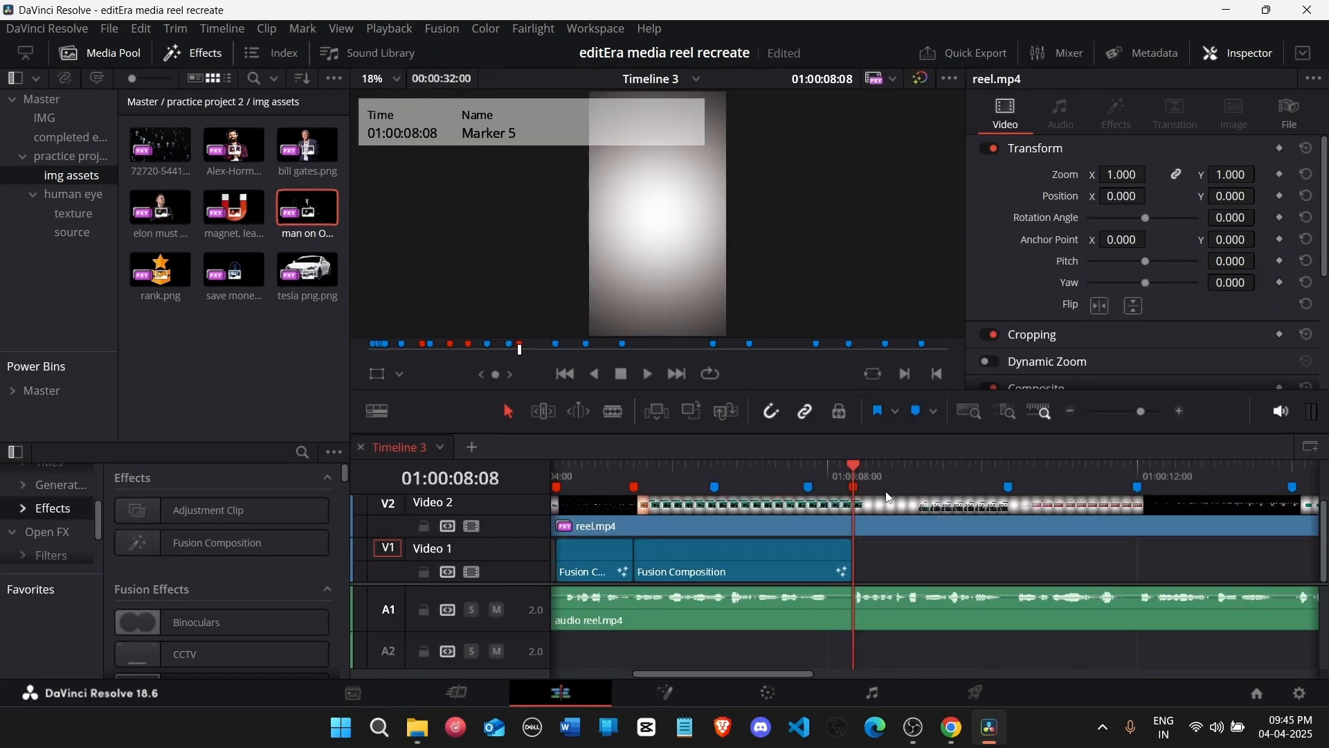
pyautogui.press('space')
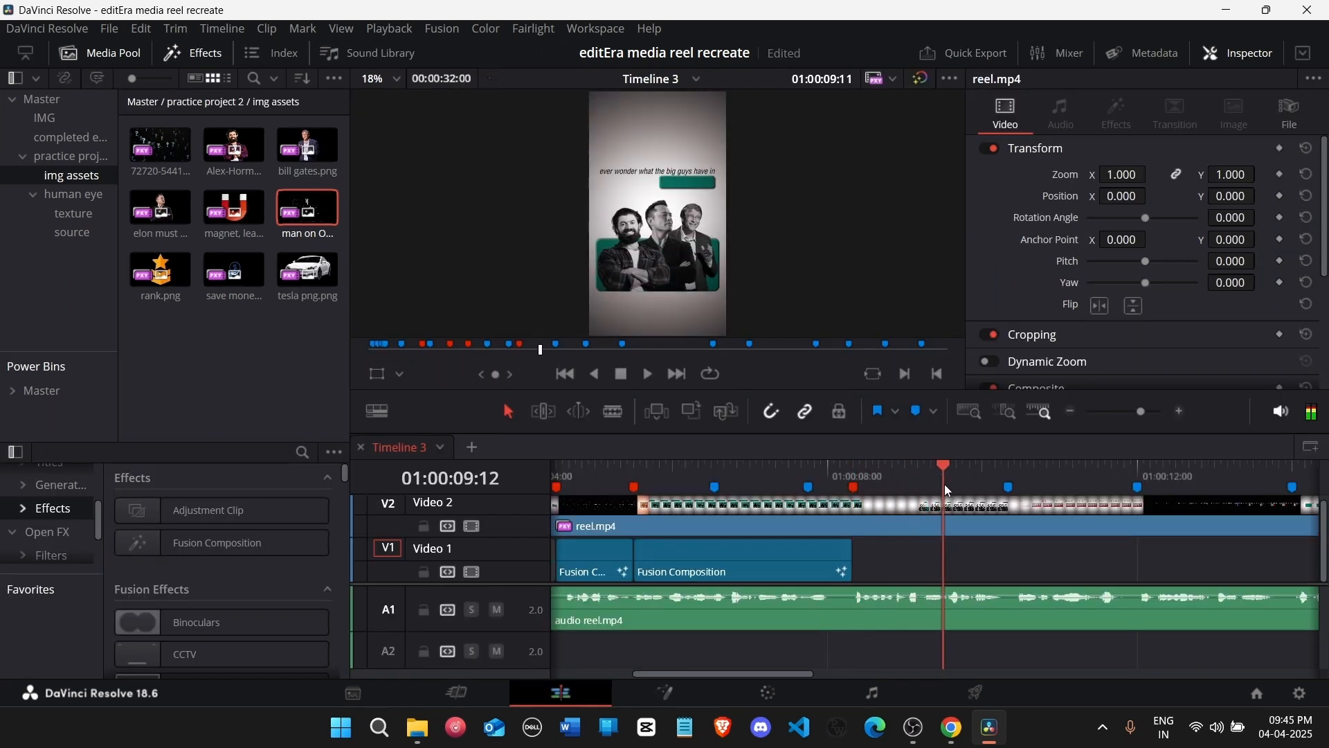
pyautogui.moveTo(944, 486)
pyautogui.mouseDown()
pyautogui.moveTo(857, 490)
pyautogui.moveTo(954, 503)
pyautogui.moveTo(856, 509)
pyautogui.mouseUp()
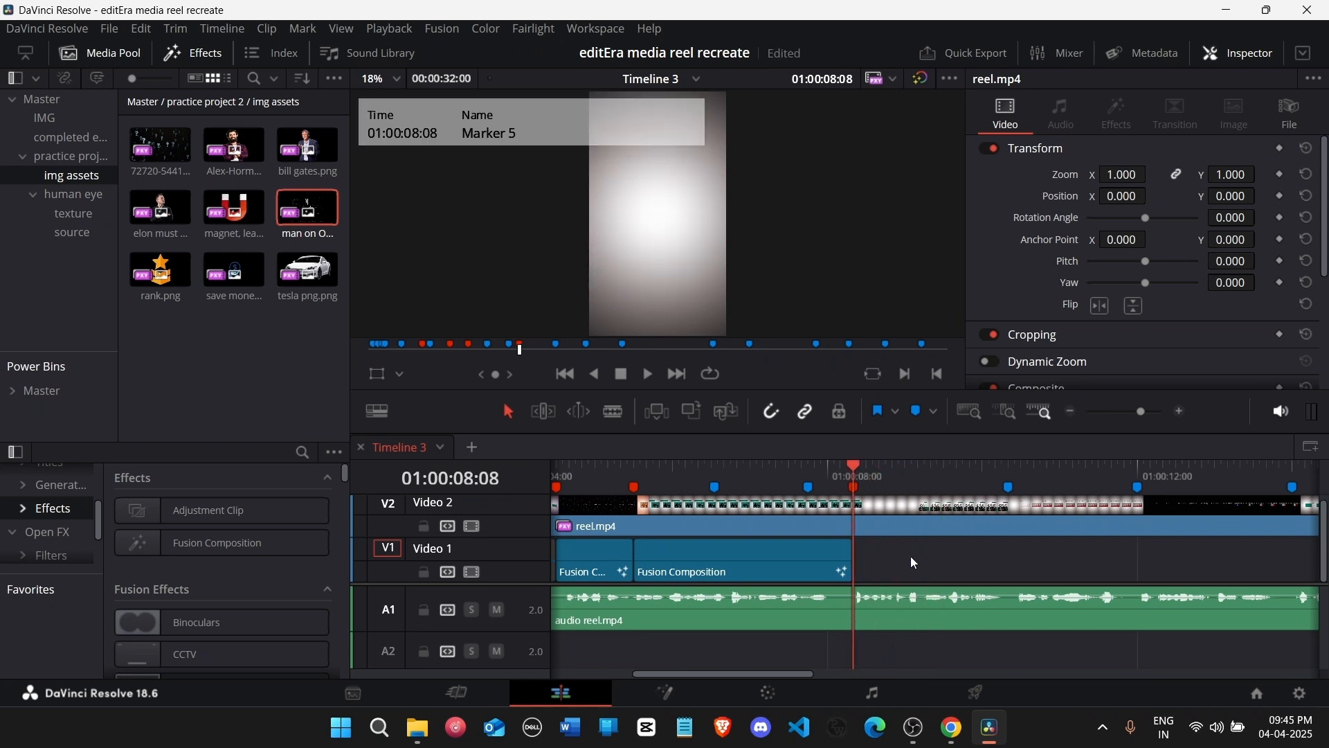
pyautogui.click(881, 528)
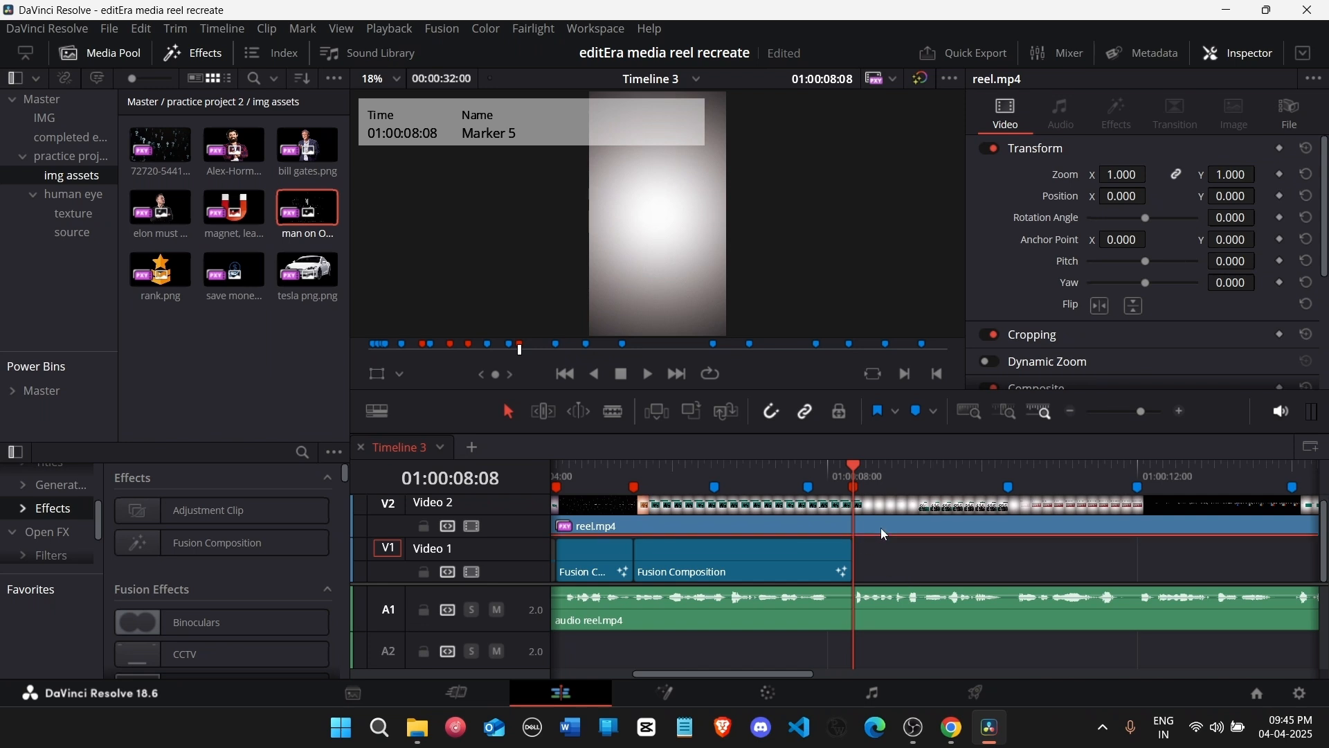
pyautogui.press('q')
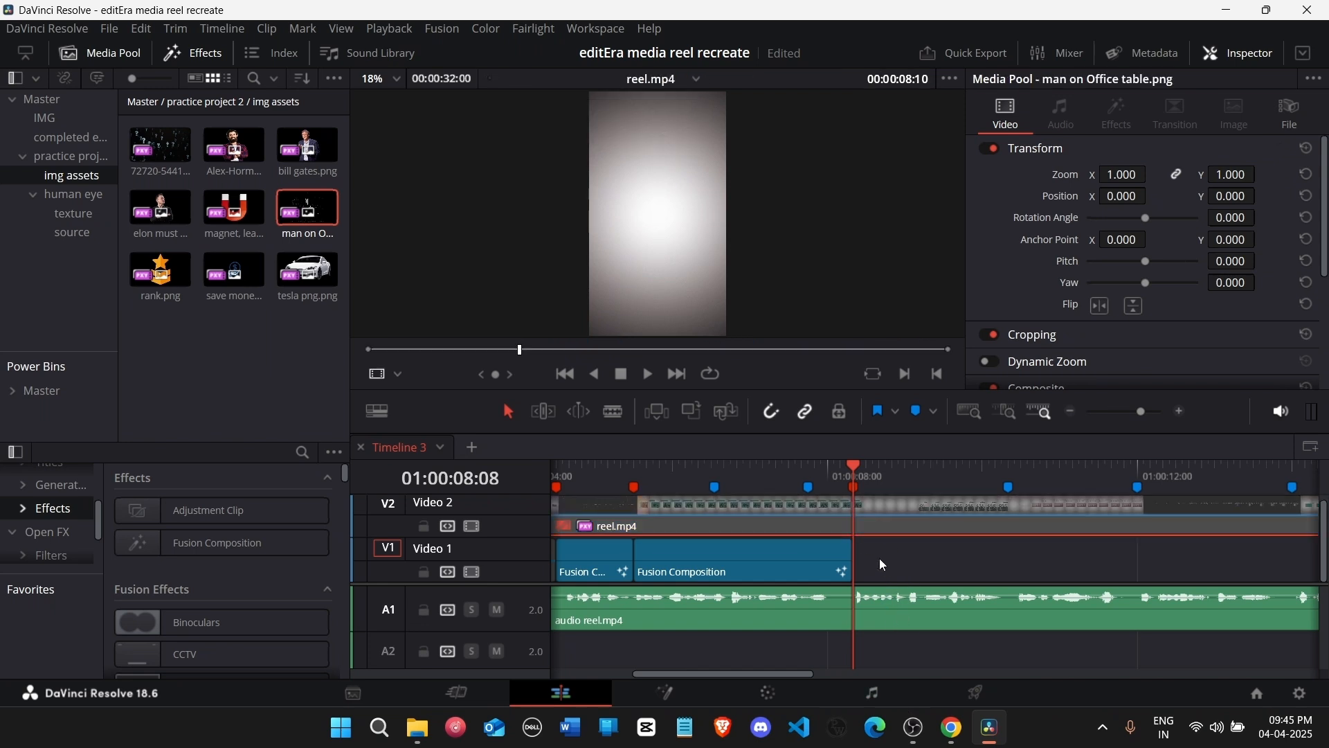
pyautogui.moveTo(867, 471); pyautogui.dragTo(944, 546)
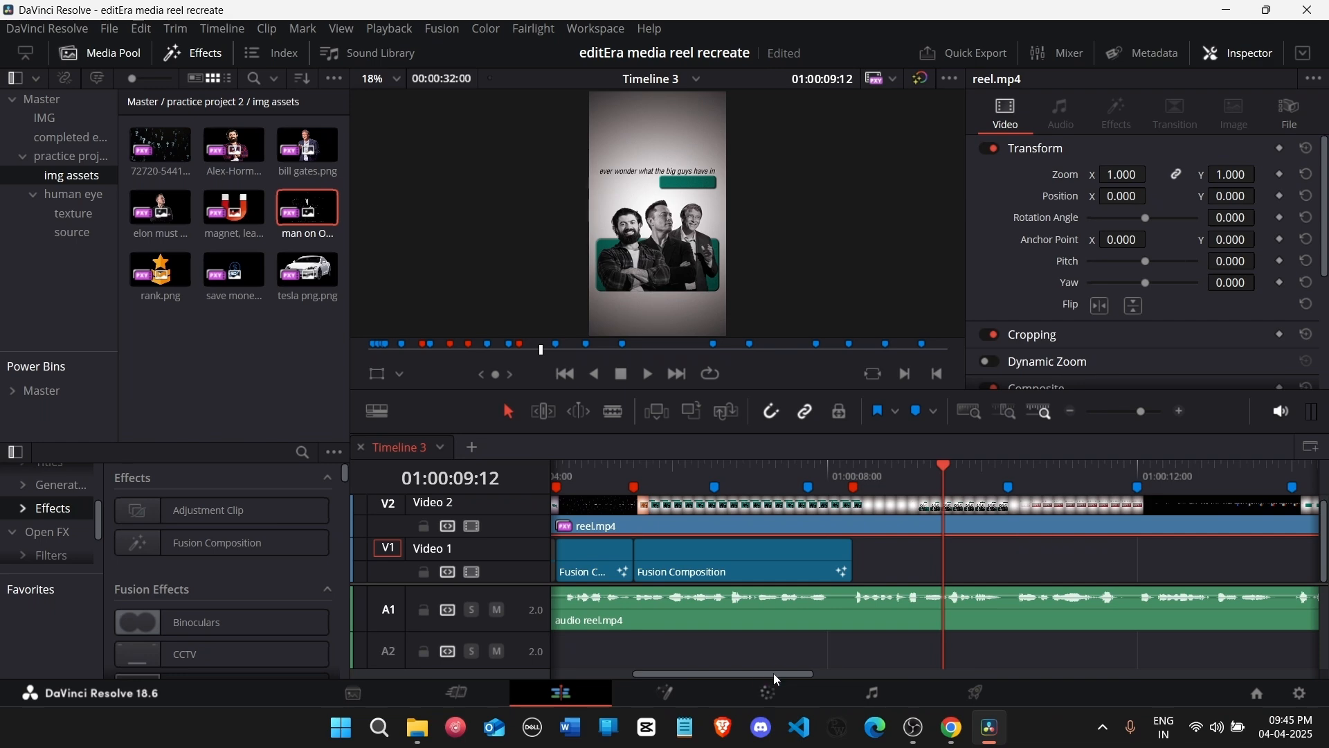
pyautogui.click(913, 728)
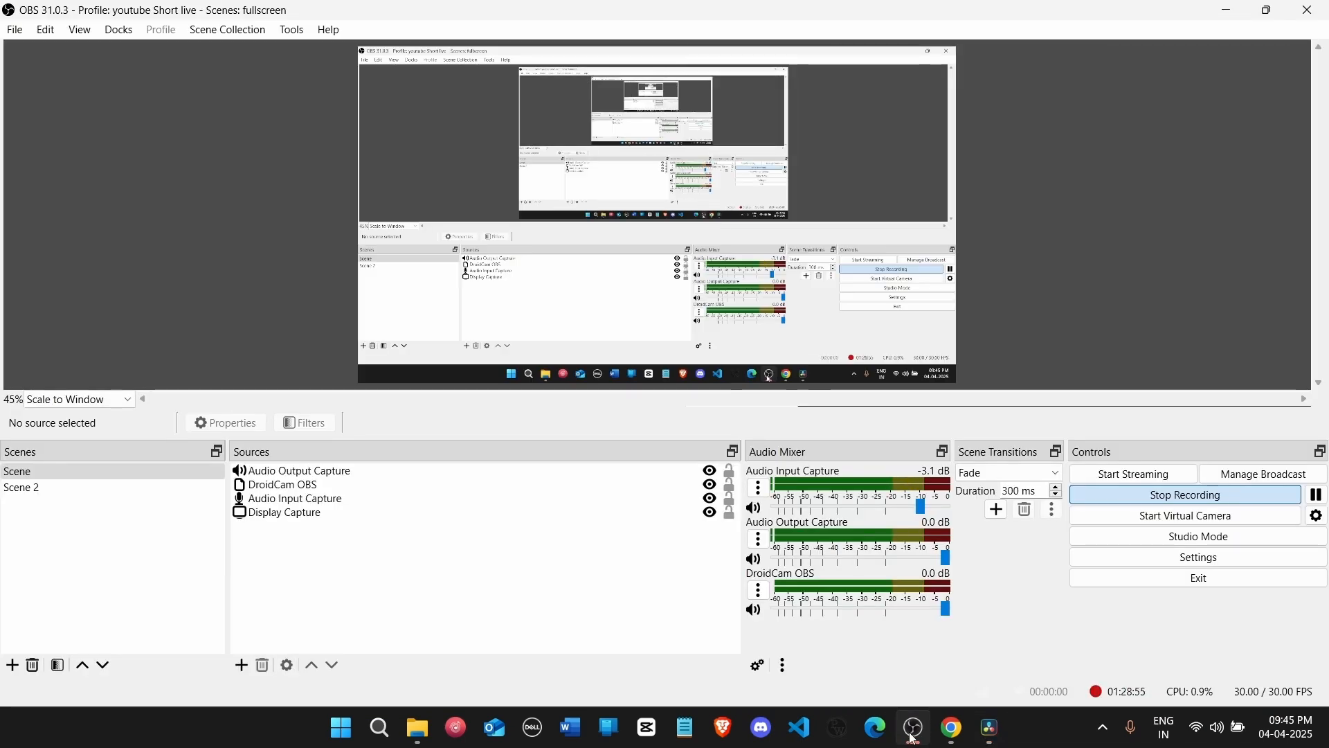
pyautogui.click(914, 734)
# Step: Paste a copy of the Fusion Composition clip at 01:00:08:08 on Video 1 and trim its end to the 01:00:10:08 marker
pyautogui.click(739, 474)
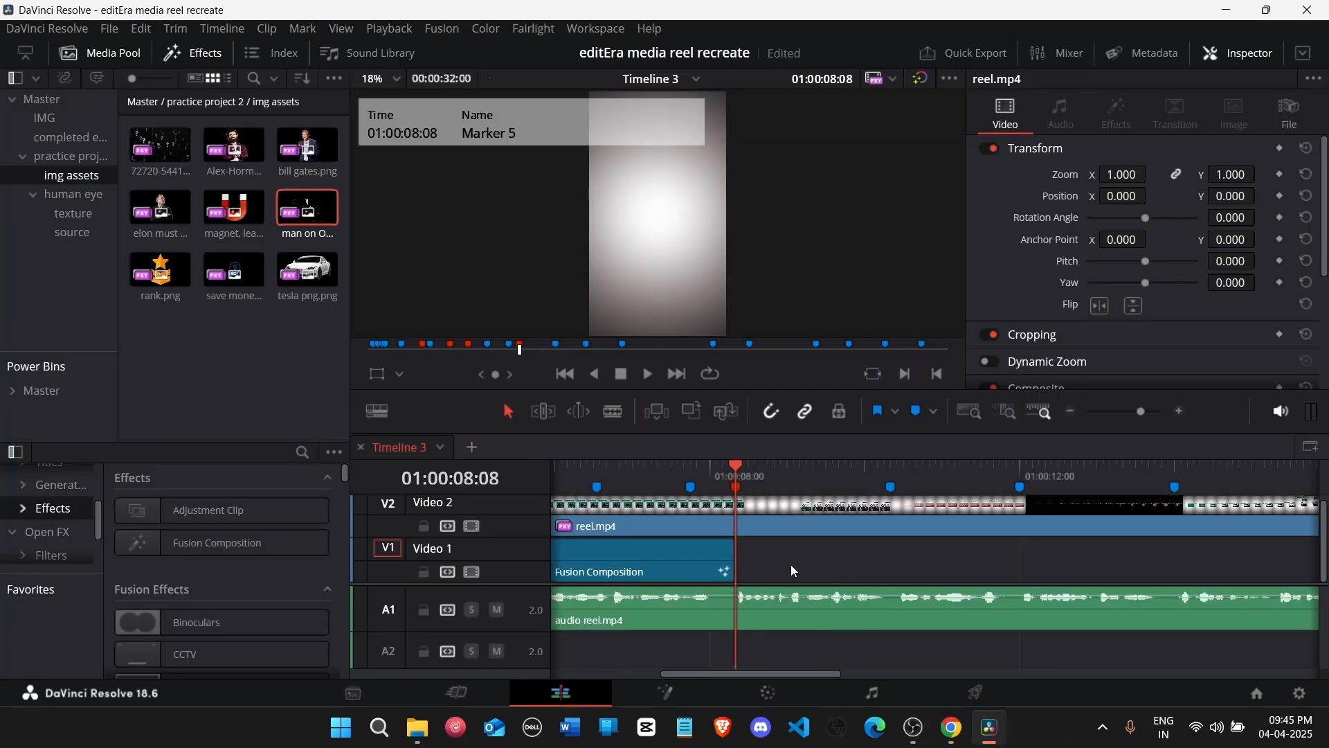
pyautogui.moveTo(767, 462)
pyautogui.mouseDown()
pyautogui.moveTo(850, 475)
pyautogui.moveTo(721, 513)
pyautogui.mouseUp()
pyautogui.click(695, 578)
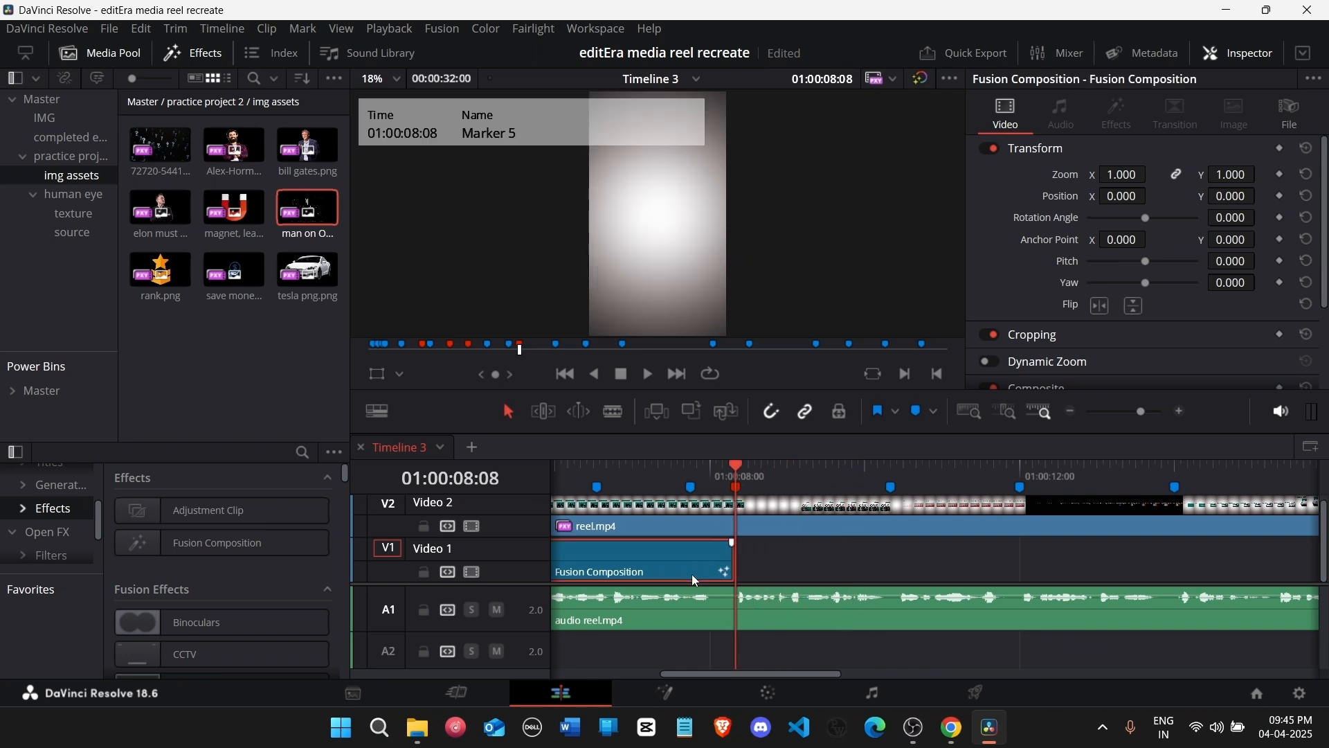
pyautogui.hotkey('ctrl', 'v')
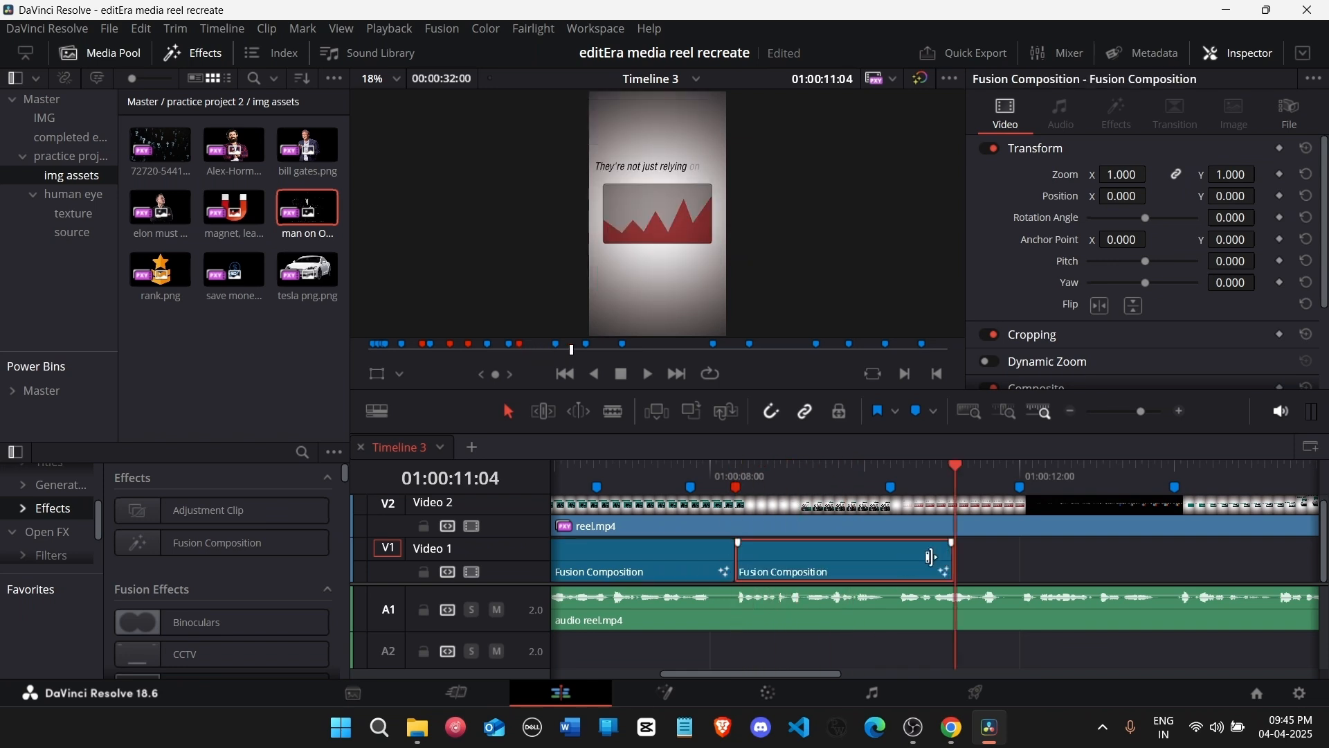
pyautogui.moveTo(931, 557); pyautogui.dragTo(868, 557)
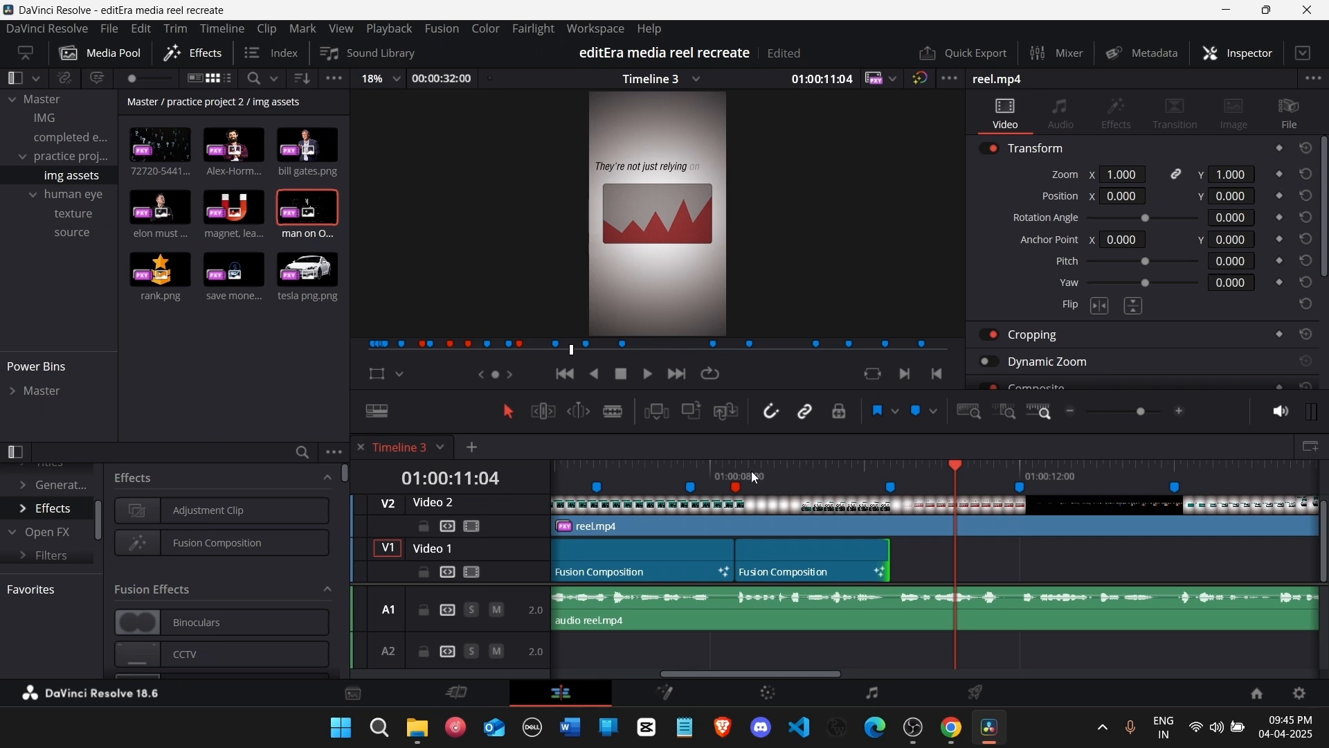
# Step: Disable the duplicated Fusion Composition clip and add a timeline marker at 01:00:09:00
pyautogui.moveTo(752, 472); pyautogui.dragTo(816, 481)
pyautogui.moveTo(791, 484)
pyautogui.mouseDown()
pyautogui.moveTo(737, 485)
pyautogui.moveTo(788, 483)
pyautogui.mouseUp()
pyautogui.click(767, 557)
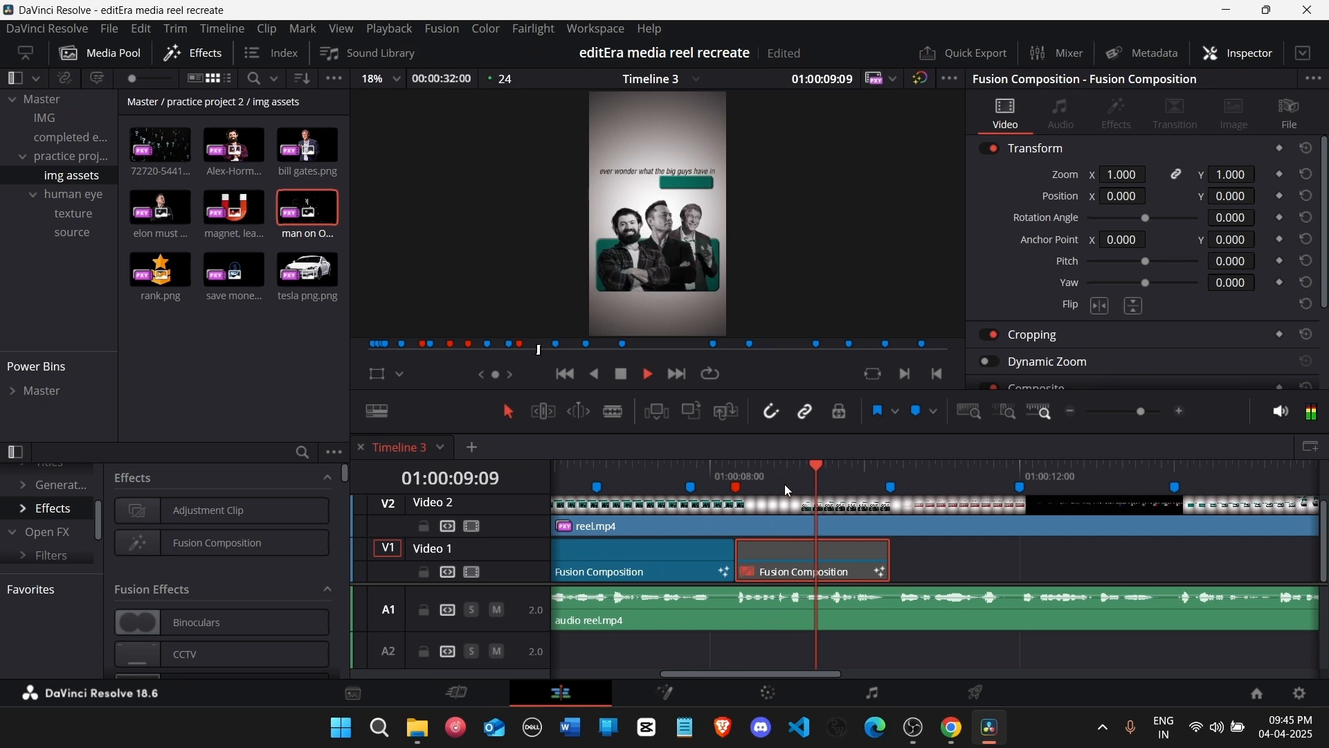
pyautogui.click(783, 484)
pyautogui.click(785, 483)
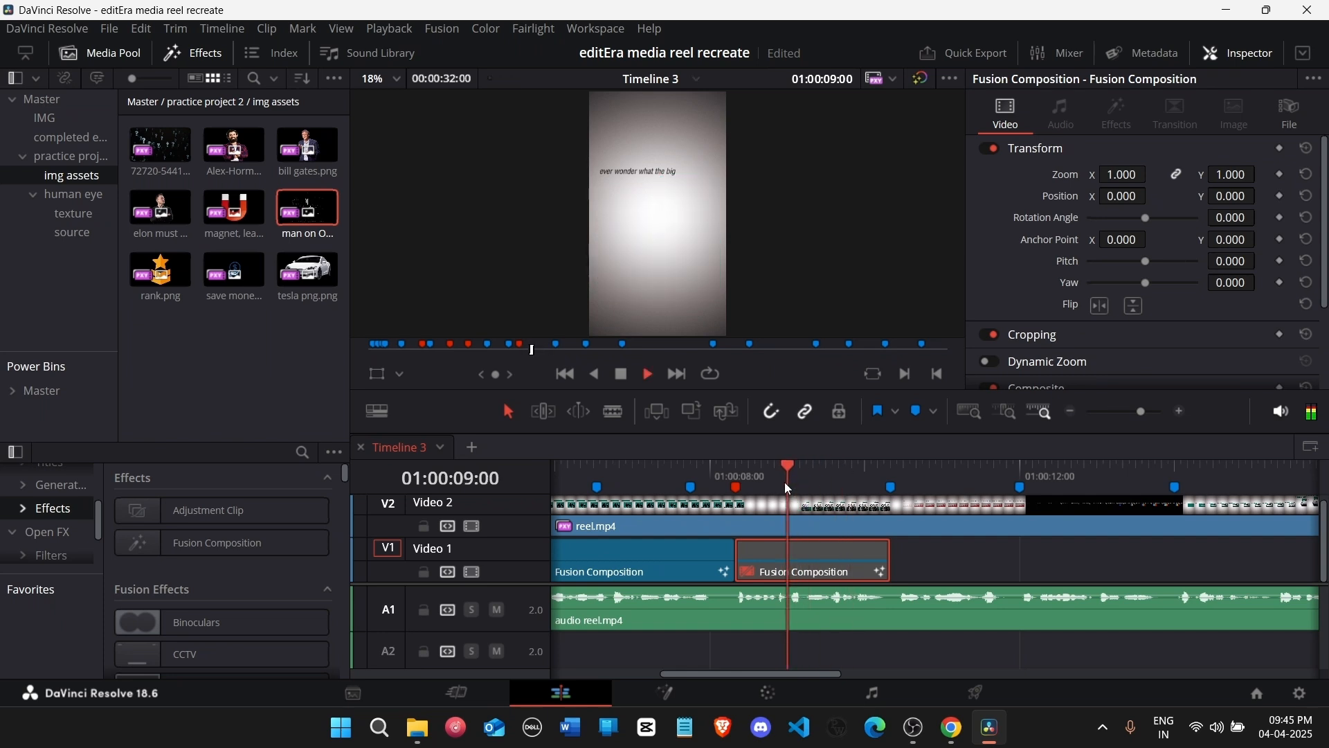
pyautogui.press('Right')
pyautogui.press('Left')
pyautogui.click(934, 569)
pyautogui.press('m')
# Step: Change the color of the timeline marker at 01:00:10:08 to red
pyautogui.moveTo(802, 484)
pyautogui.mouseDown()
pyautogui.moveTo(875, 469)
pyautogui.moveTo(820, 473)
pyautogui.mouseUp()
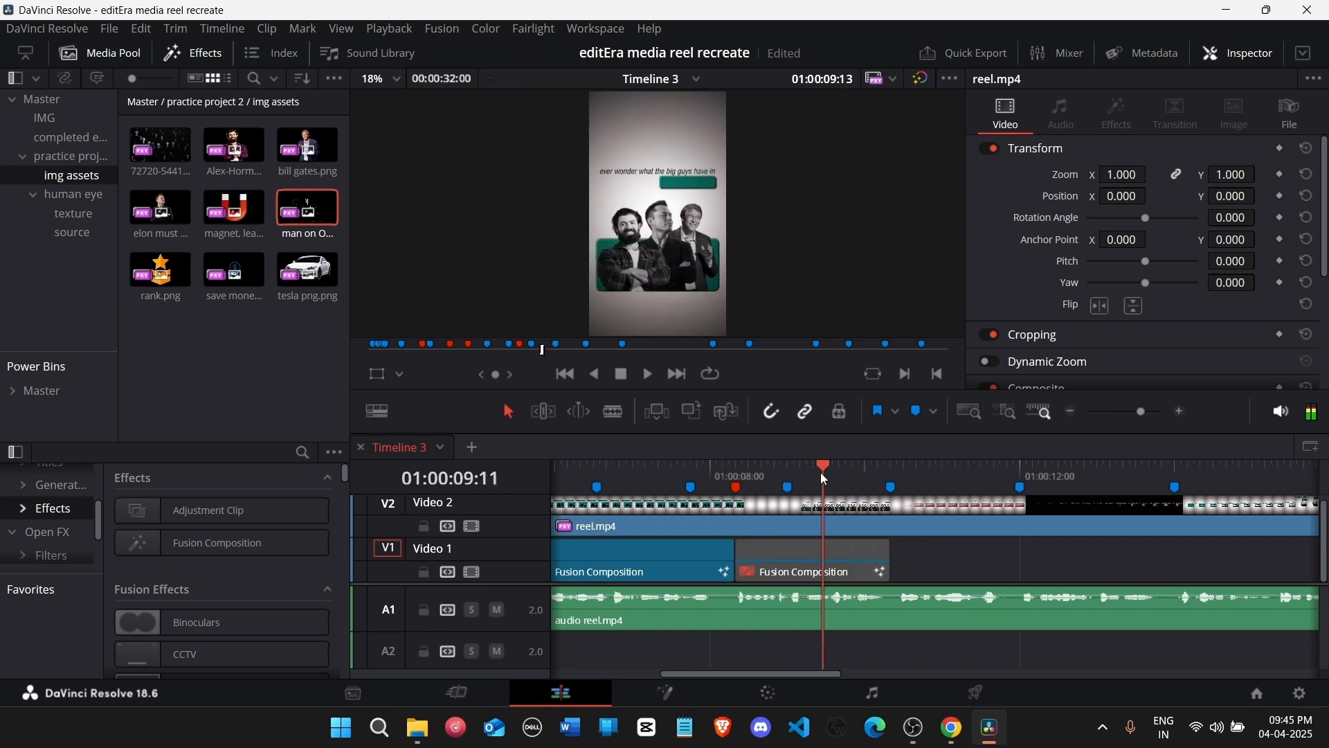
pyautogui.doubleClick(893, 488)
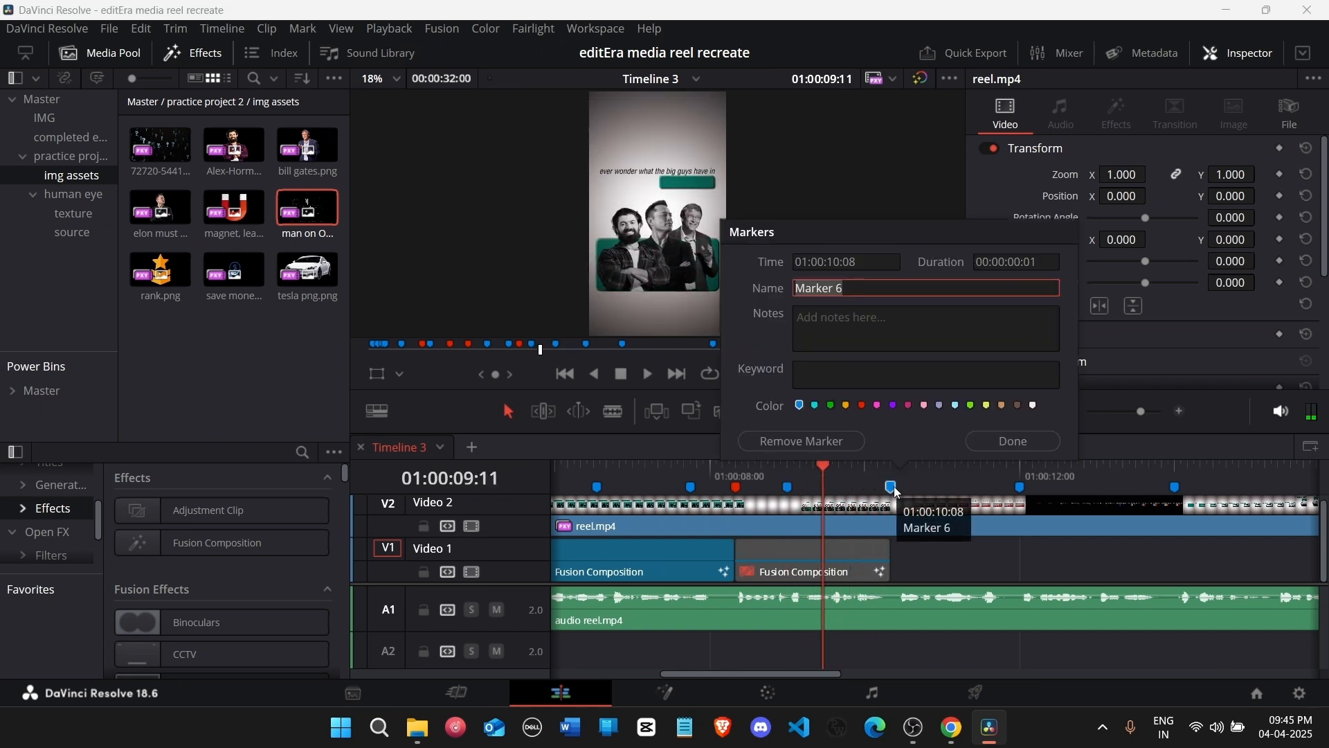
pyautogui.click(860, 405)
pyautogui.click(997, 436)
# Step: Add a timeline marker at 01:00:09:14 and check its timing by playing the scene from 01:00:08:08
pyautogui.moveTo(856, 469)
pyautogui.mouseDown()
pyautogui.moveTo(822, 480)
pyautogui.moveTo(838, 485)
pyautogui.moveTo(823, 485)
pyautogui.moveTo(846, 470)
pyautogui.moveTo(746, 479)
pyautogui.mouseUp()
pyautogui.press('space')
pyautogui.press('m')
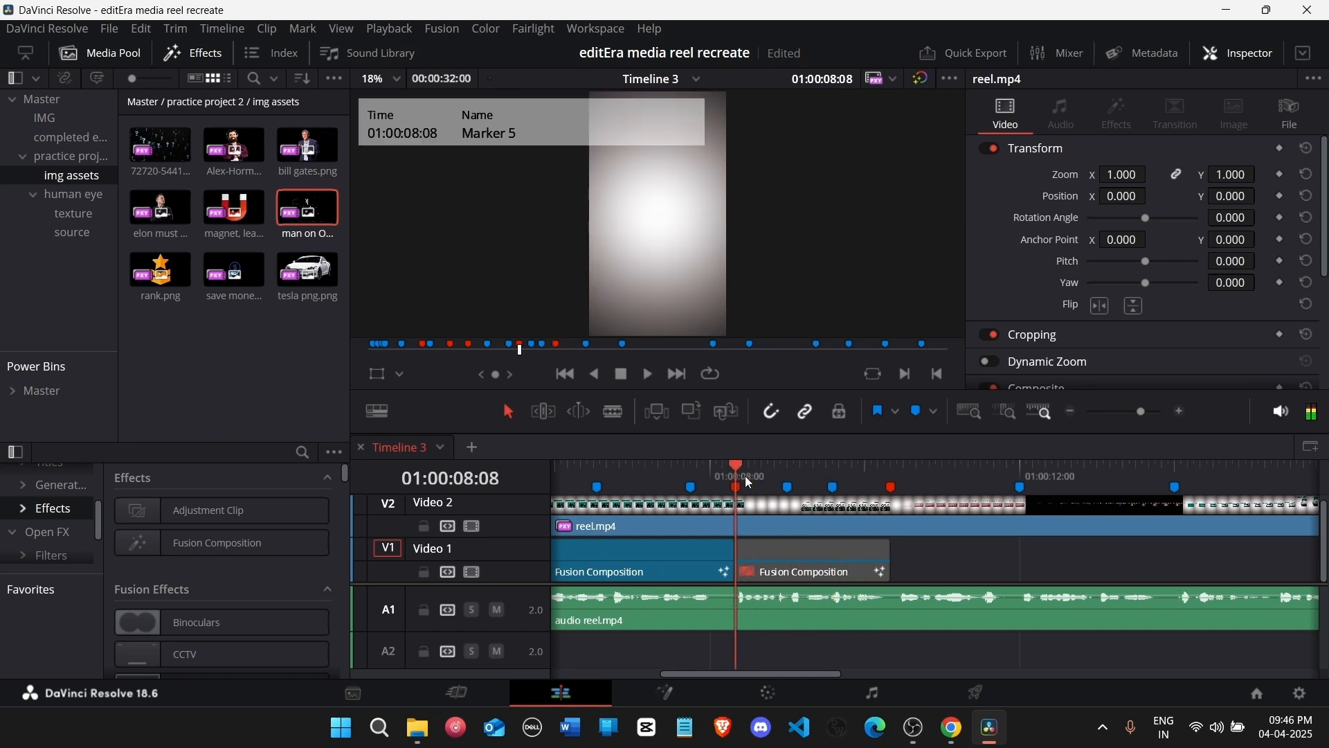
pyautogui.press('space')
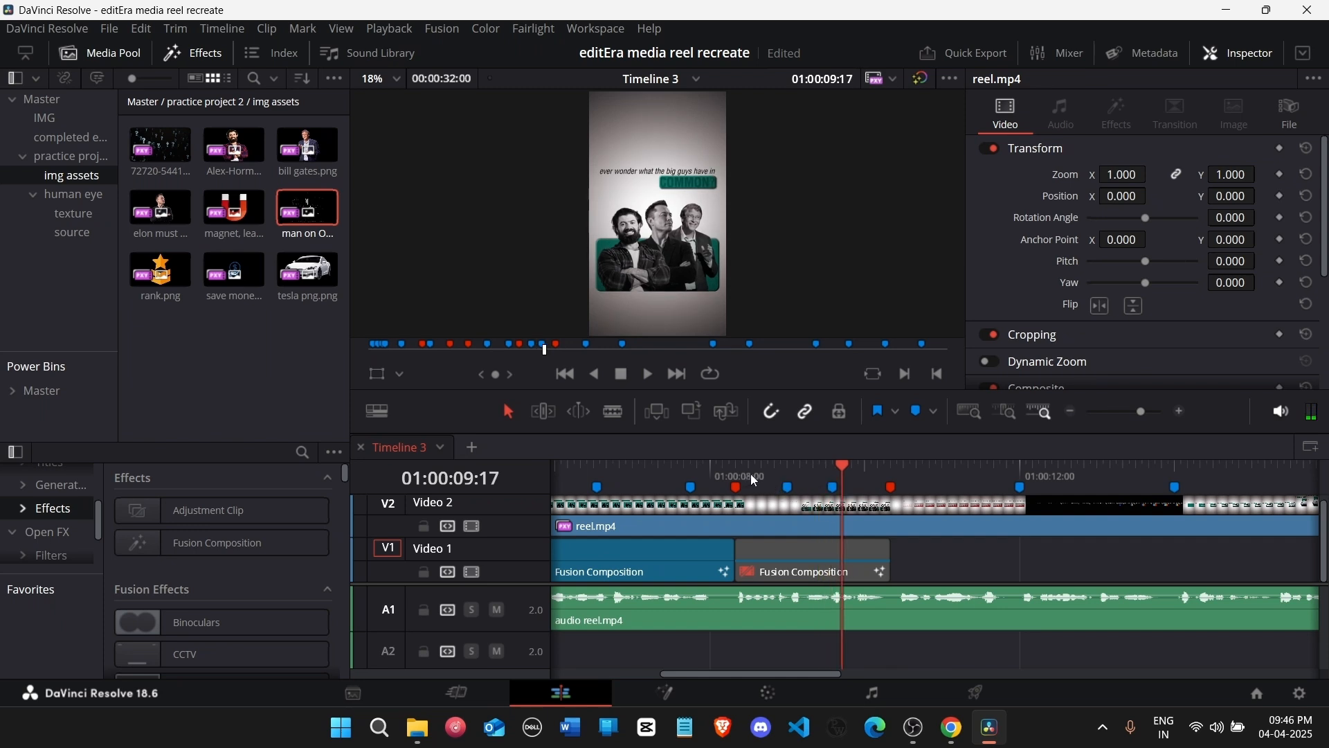
pyautogui.click(830, 474)
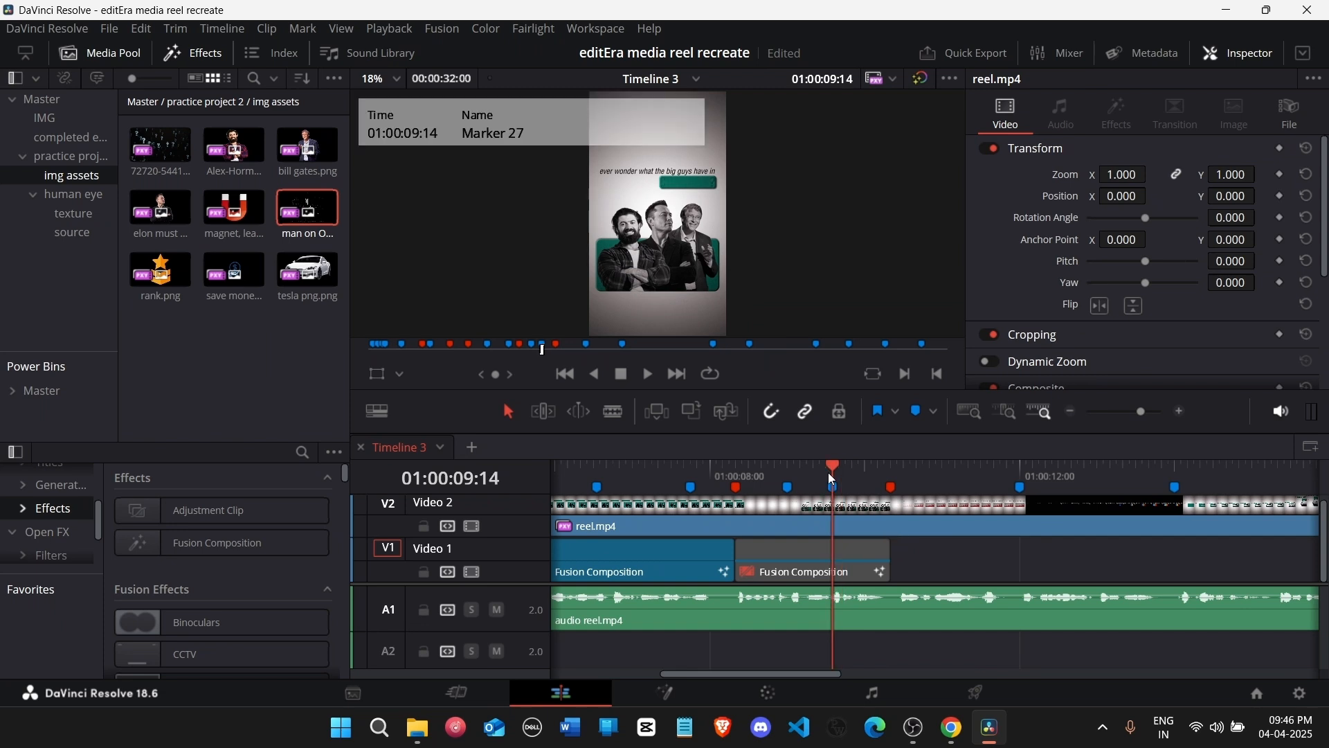
# Step: Play the reference reel from the 01:00:09:14 marker and return the playhead to that marker
pyautogui.press('space')
pyautogui.click(811, 470)
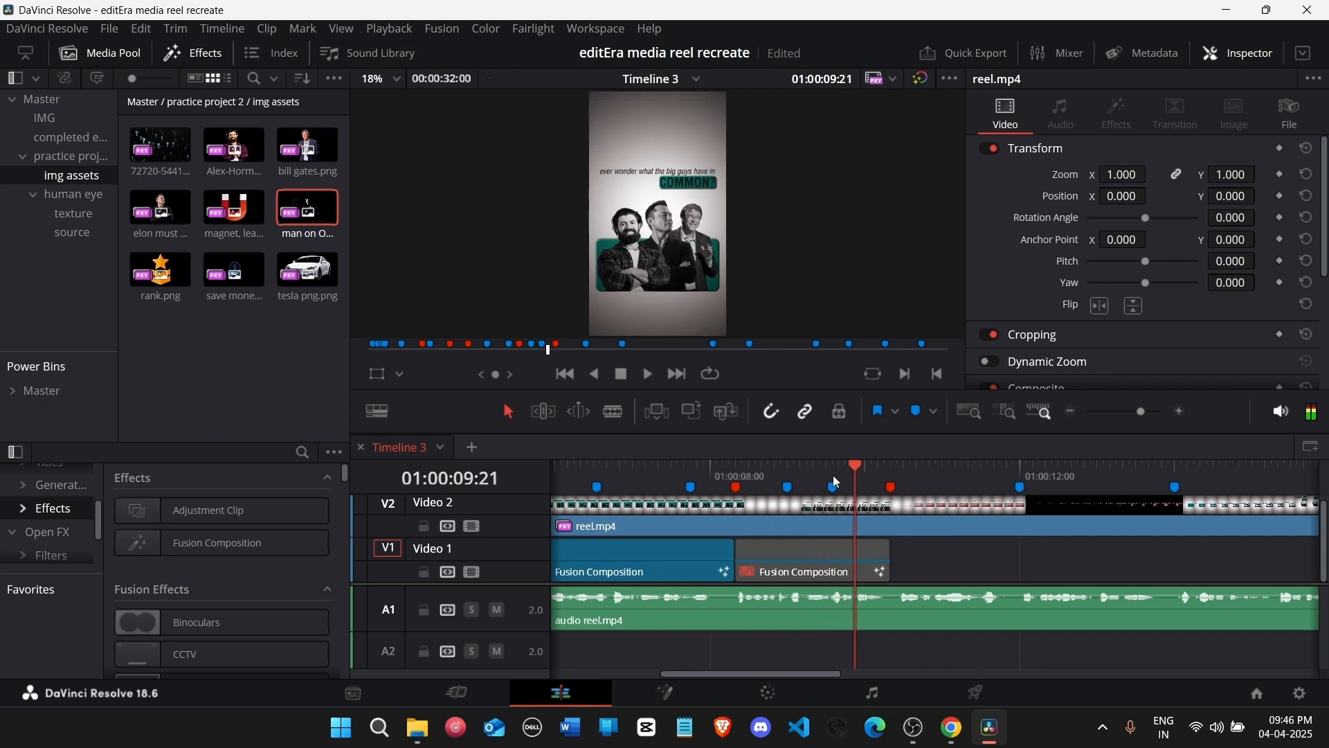
pyautogui.click(833, 475)
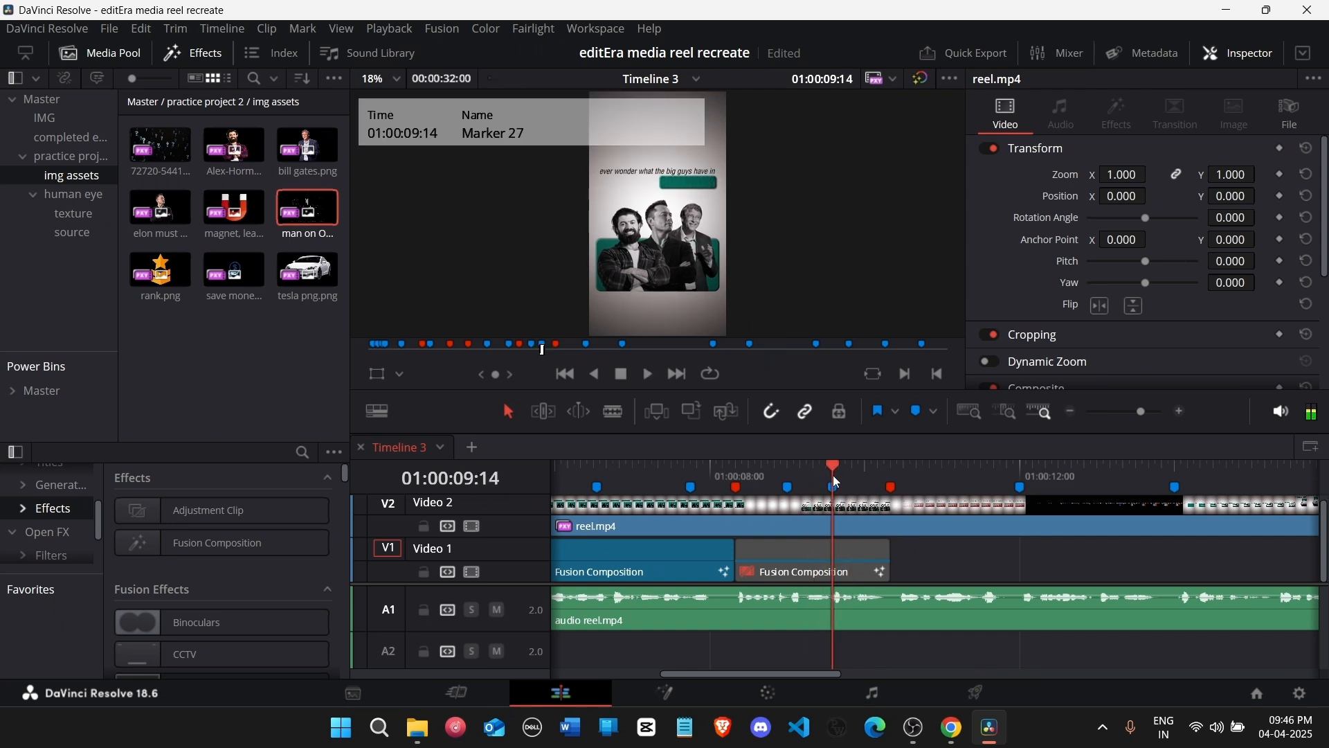
# Step: Enable the duplicated Fusion Composition clip, disable reel.mp4 above it, and open the composition for node editing
pyautogui.click(796, 569)
pyautogui.click(819, 518)
pyautogui.press('d')
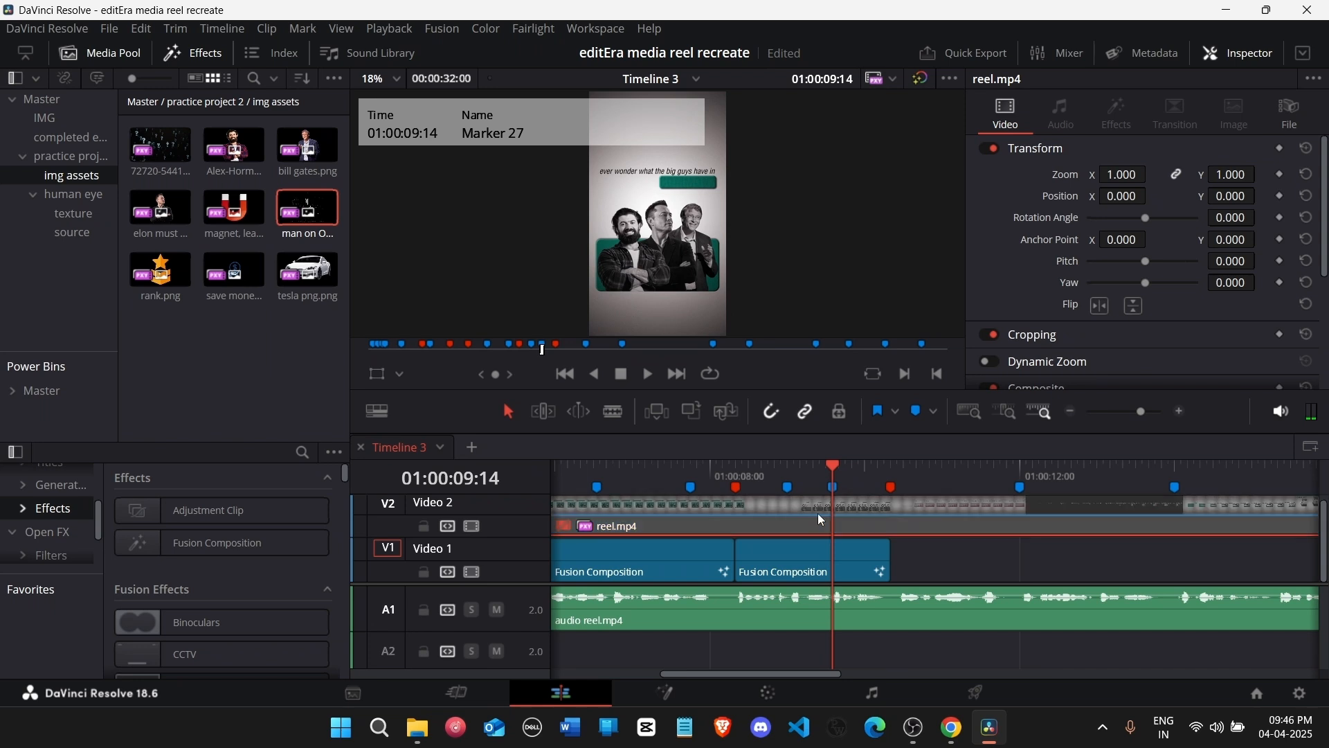
pyautogui.click(691, 687)
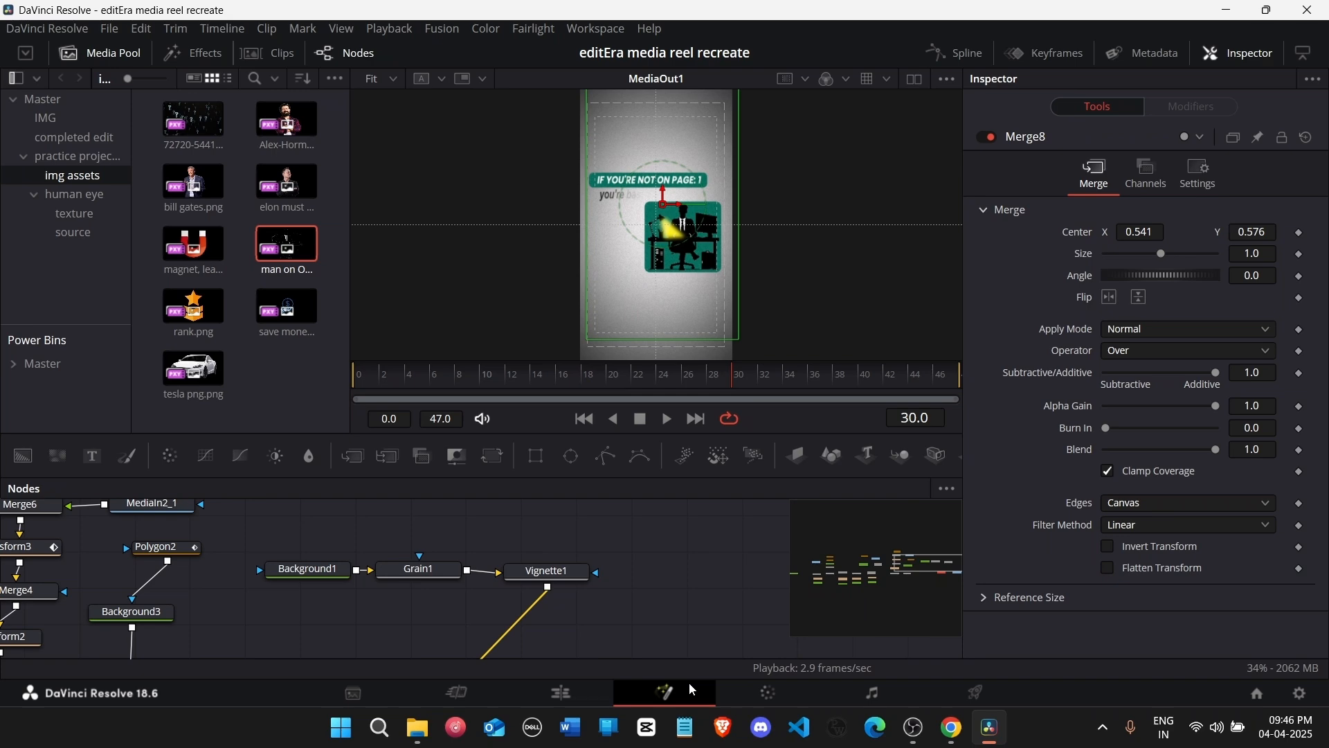
# Step: Delete the copied man-image and polygon-masked background nodes, including the leftover Transform2, Merge1 and Merge7
pyautogui.scroll(-2, 492, 609)
pyautogui.scroll(-2, 651, 592)
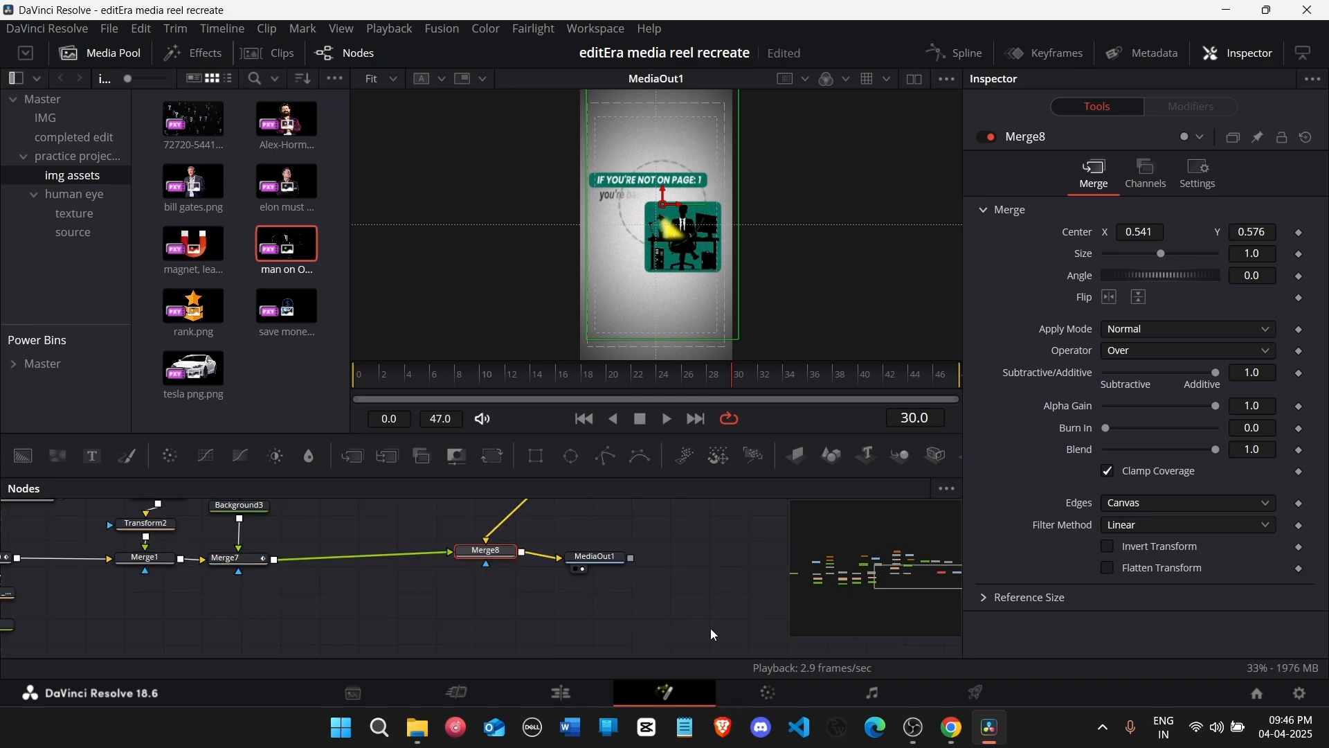
pyautogui.scroll(-5, 710, 629)
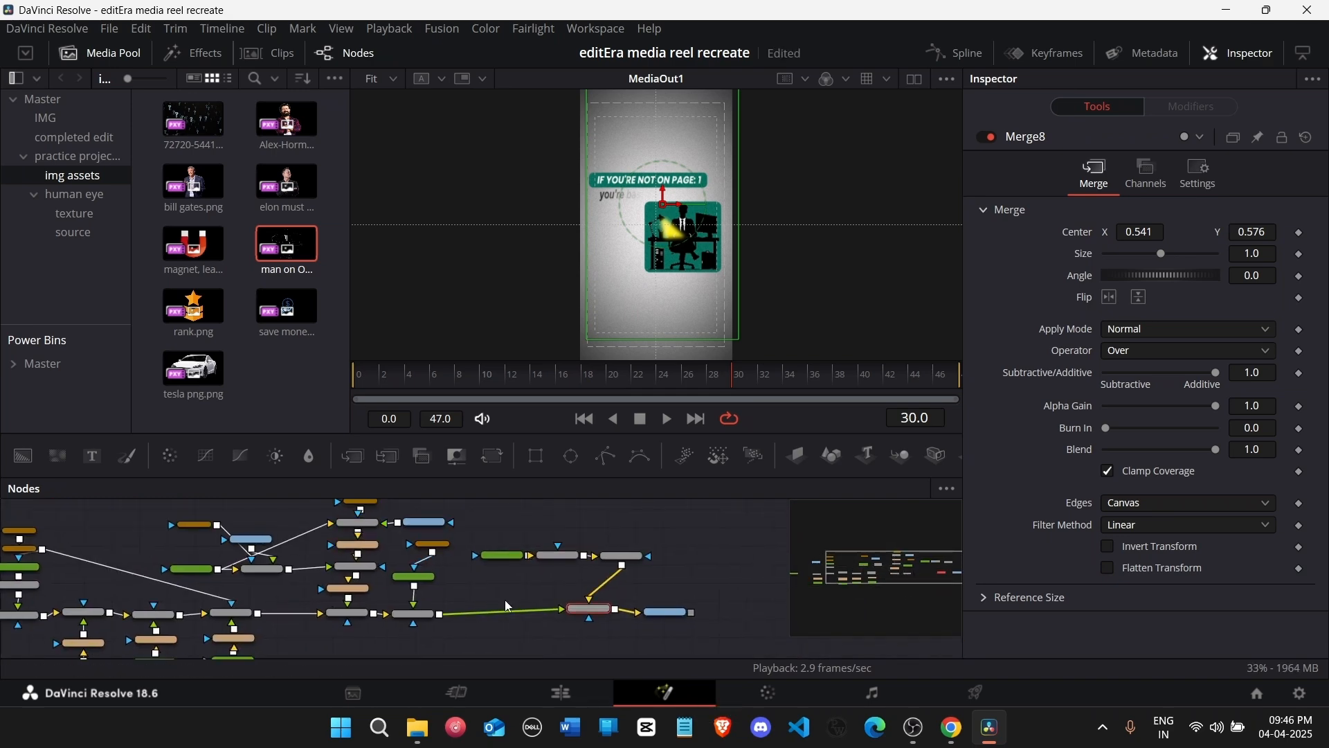
pyautogui.scroll(3, 299, 610)
pyautogui.moveTo(125, 527); pyautogui.dragTo(487, 648)
pyautogui.press('Delete')
pyautogui.scroll(-2, 425, 601)
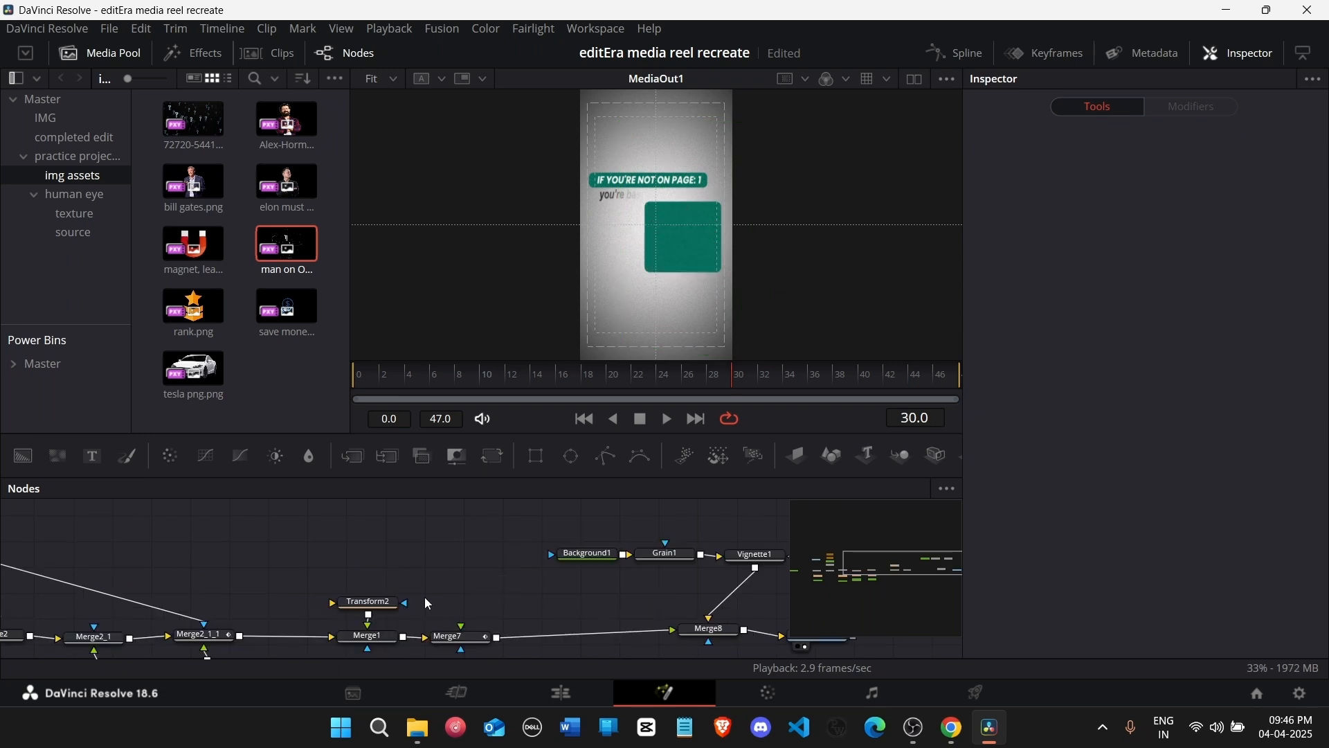
pyautogui.moveTo(337, 554); pyautogui.dragTo(500, 651)
pyautogui.press('Delete')
# Step: Move the Background1, Grain1 and Vignette1 nodes above Merge8 and delete the unconnected MediaIn1 node
pyautogui.moveTo(502, 502); pyautogui.dragTo(714, 564)
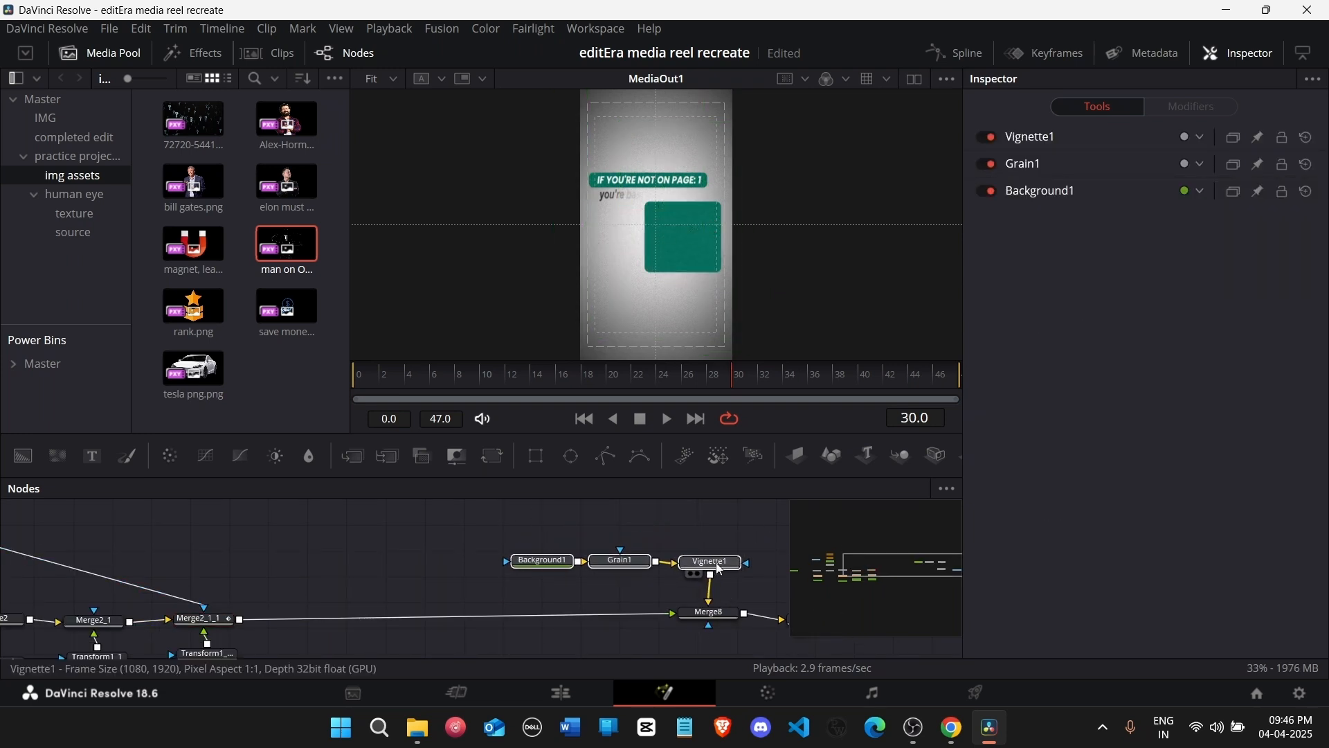
pyautogui.click(759, 586)
pyautogui.moveTo(908, 566); pyautogui.dragTo(852, 560)
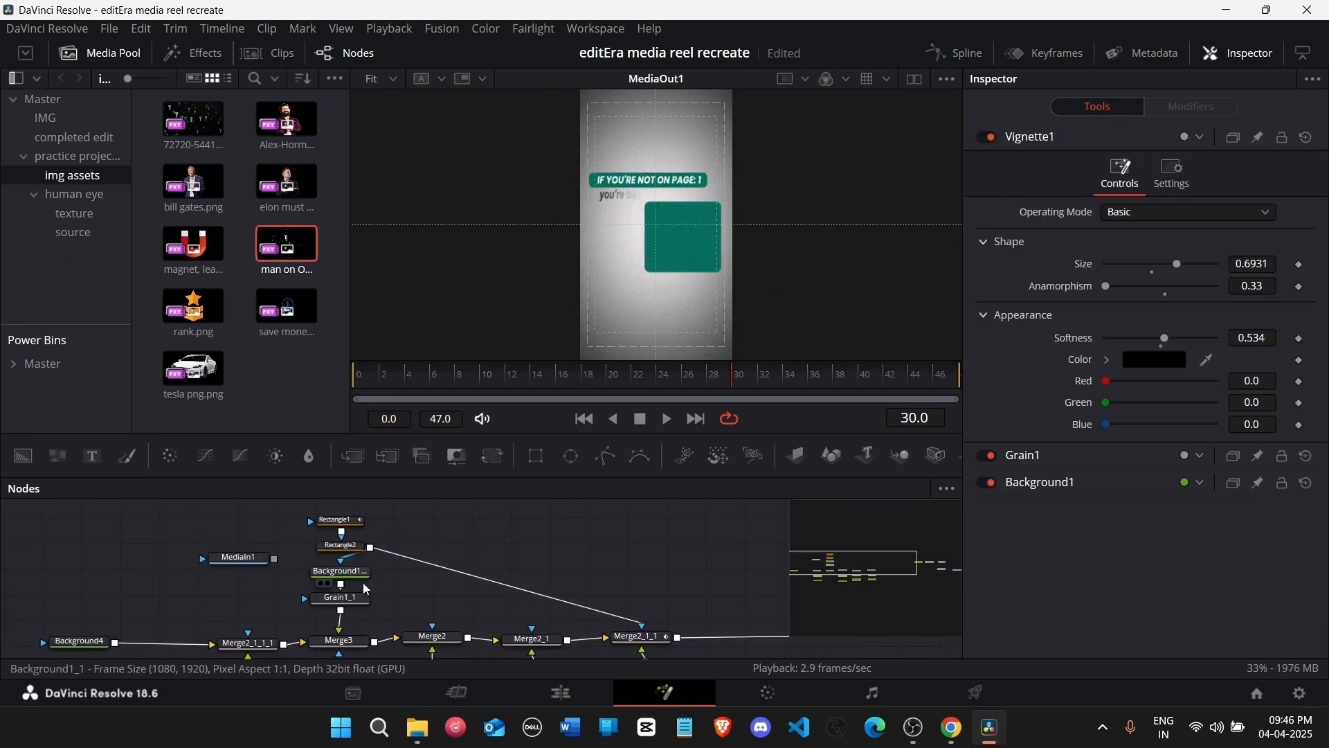
pyautogui.moveTo(208, 537); pyautogui.dragTo(289, 606)
pyautogui.press('Delete')
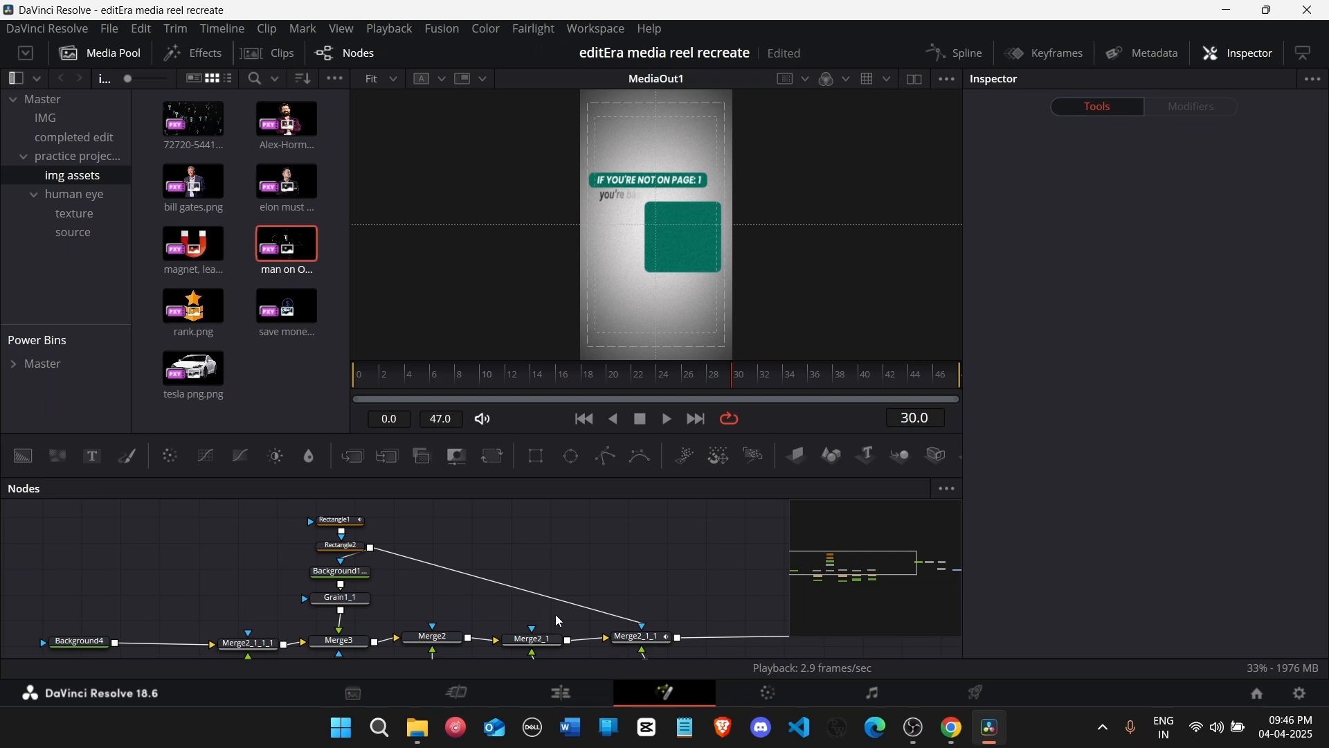
# Step: Delete the three unneeded text branches with their merges and transforms, keeping only the Text1_1 branch on Merge2_1
pyautogui.scroll(-3, 569, 592)
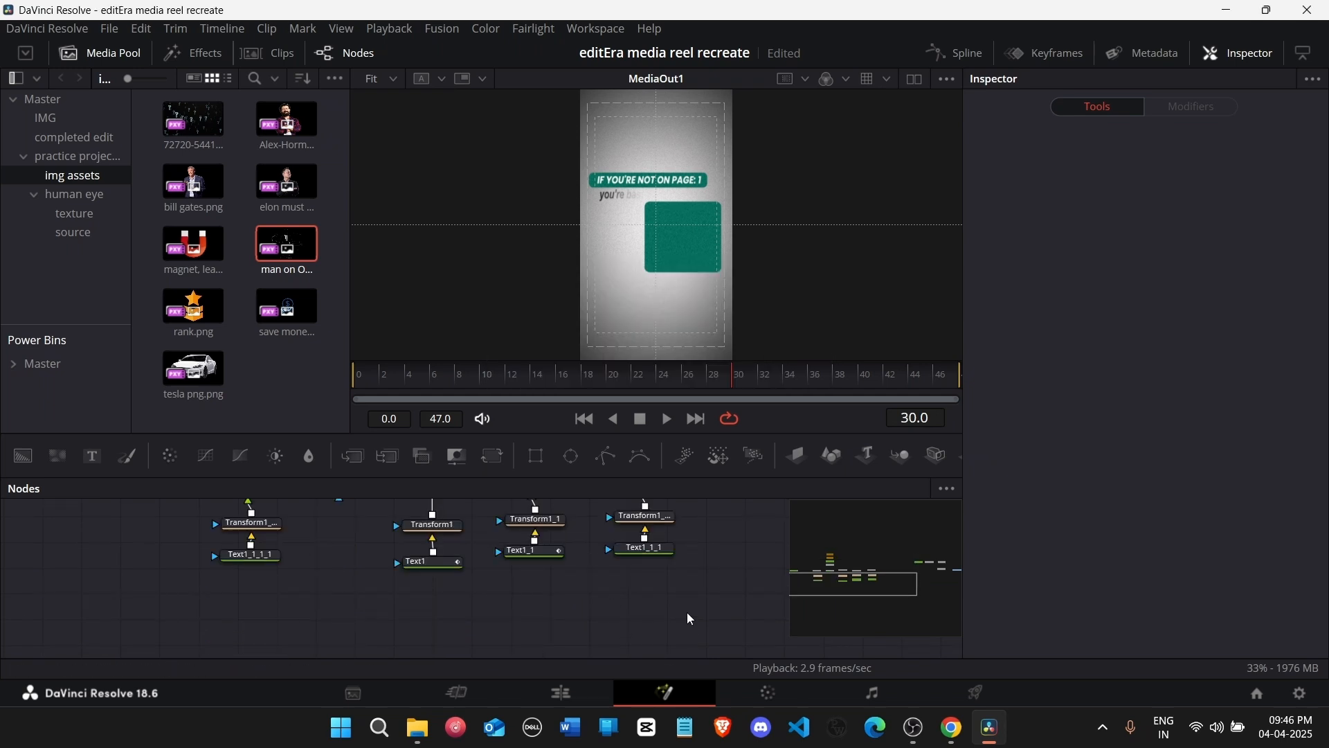
pyautogui.scroll(1, 688, 615)
pyautogui.moveTo(692, 617); pyautogui.dragTo(630, 520)
pyautogui.press('Delete')
pyautogui.moveTo(301, 617); pyautogui.dragTo(236, 523)
pyautogui.press('Delete')
pyautogui.moveTo(476, 629); pyautogui.dragTo(414, 532)
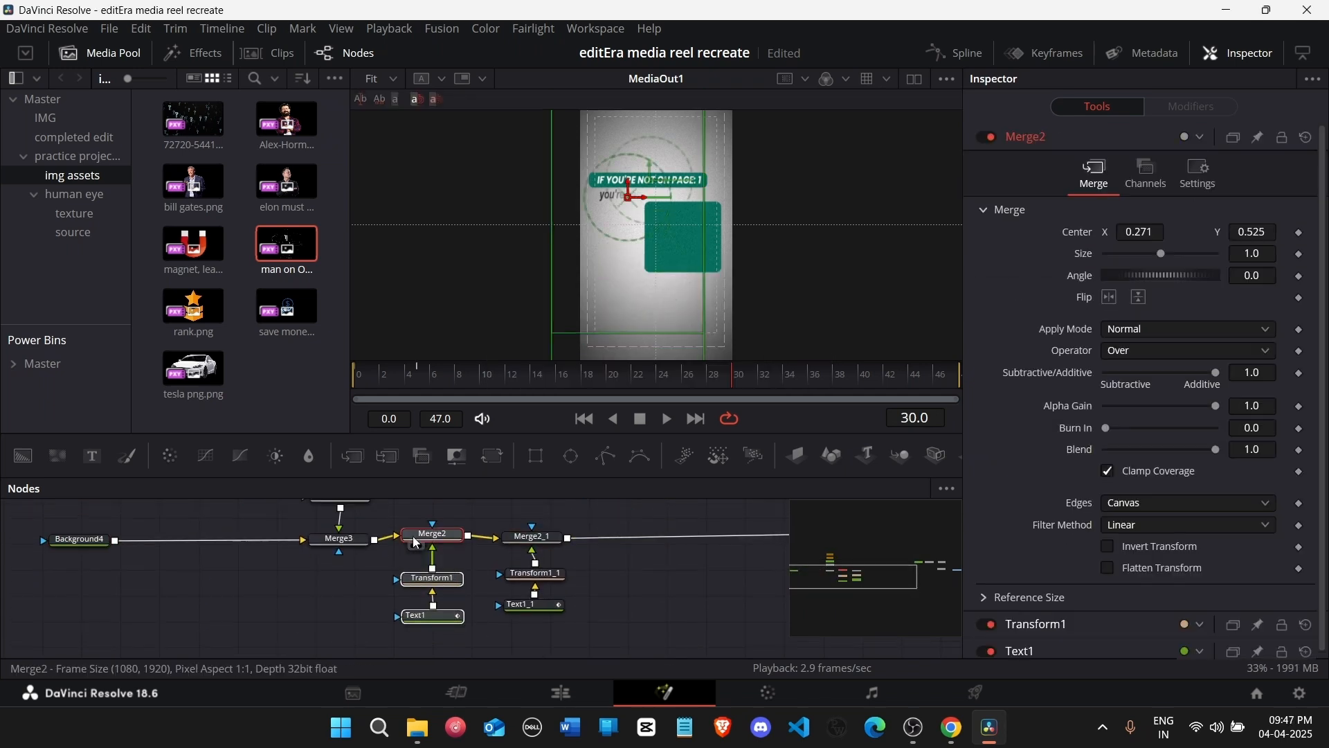
pyautogui.press('Delete')
# Step: Move the Merge2_1 text branch closer to Merge3 and delete the Rectangle2 mask node
pyautogui.scroll(1, 414, 541)
pyautogui.moveTo(298, 514); pyautogui.dragTo(582, 653)
pyautogui.scroll(-1, 415, 573)
pyautogui.moveTo(551, 590); pyautogui.dragTo(466, 586)
pyautogui.scroll(1, 423, 572)
pyautogui.click(348, 546)
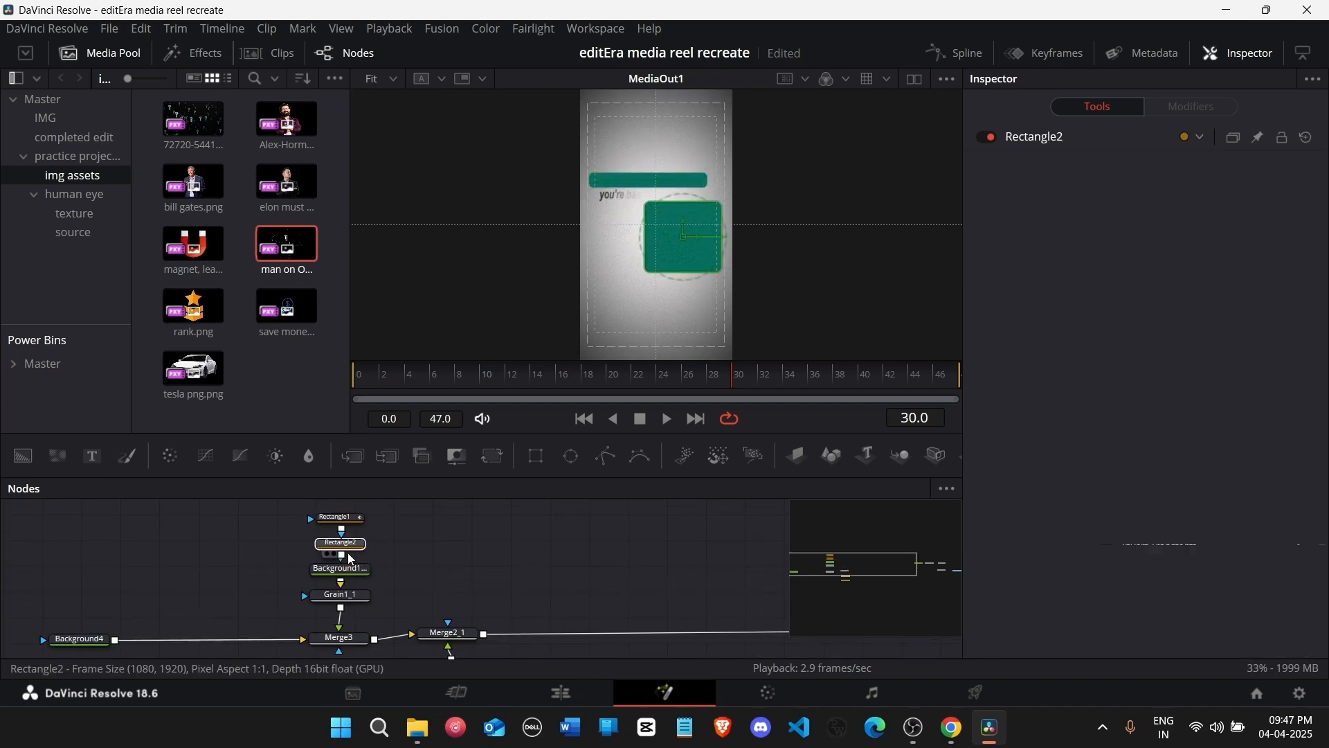
pyautogui.press('Delete')
# Step: Replace the Text1_1 wording with "Ever wondered"
pyautogui.scroll(-1, 429, 589)
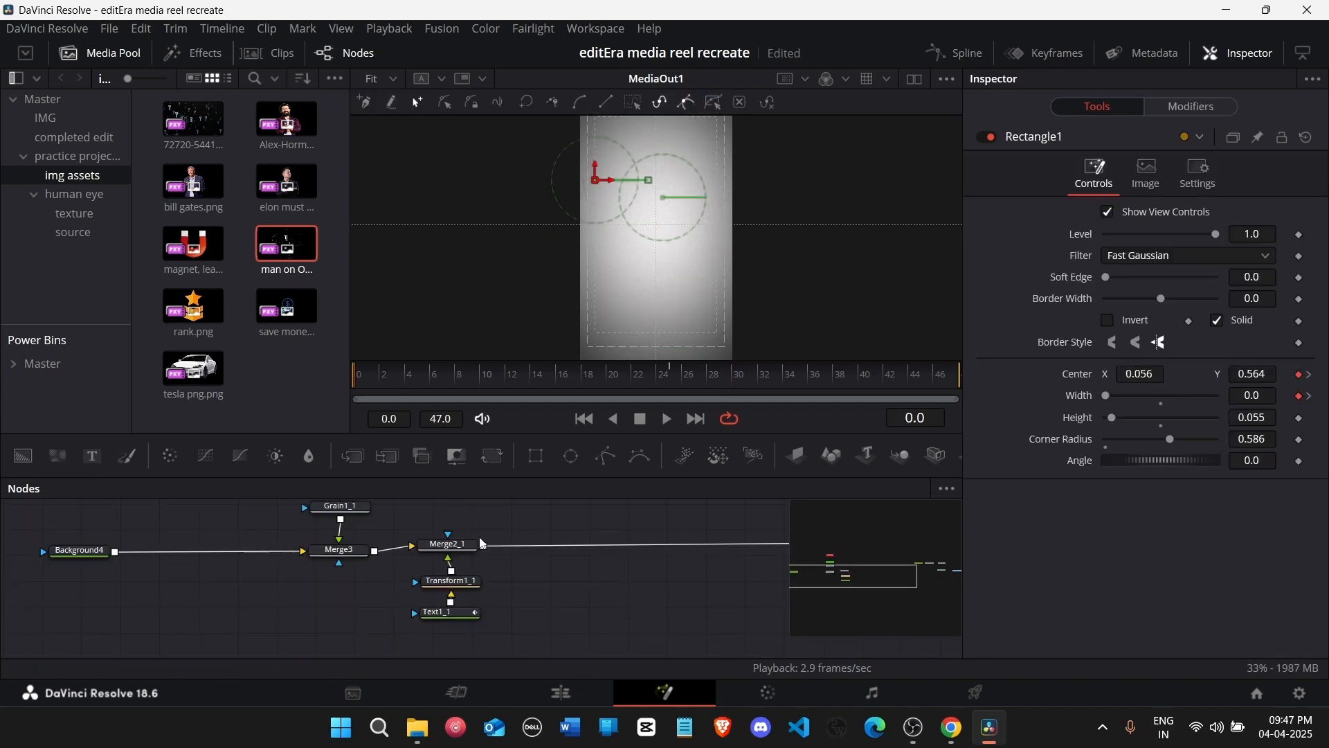
pyautogui.click(450, 612)
pyautogui.click(1095, 345)
pyautogui.hotkey('ctrl', 'a')
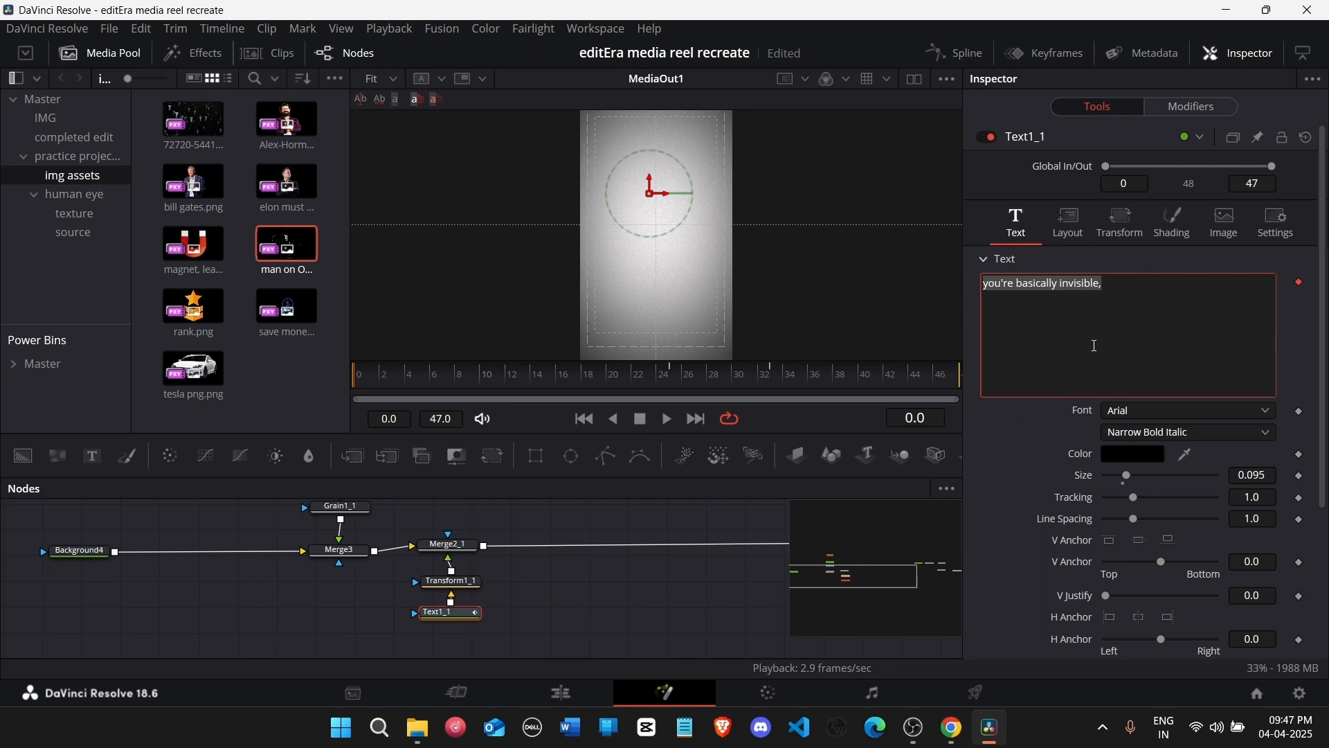
pyautogui.write('Ever wondered')
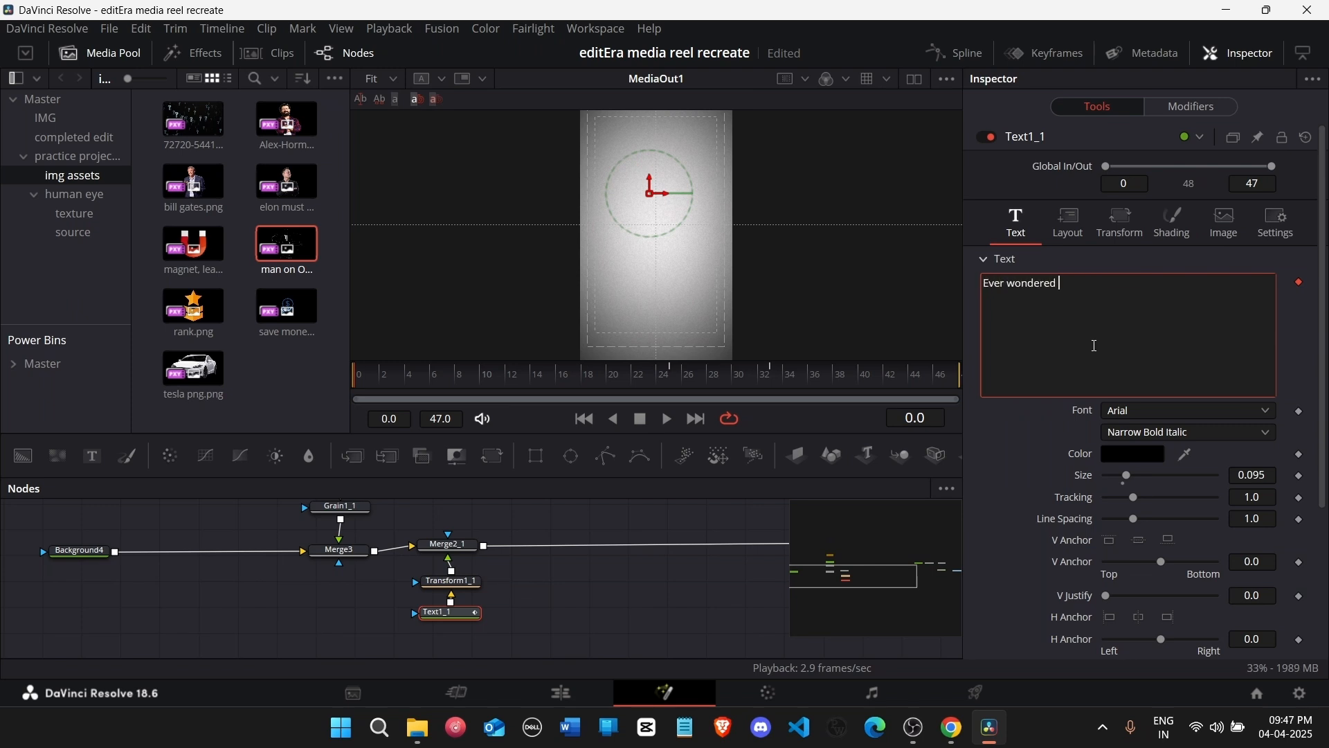
# Step: Re-enable reel.mp4 to read the reference caption between 01:00:08:08 and 01:00:09:00, and disable the clip again
pyautogui.click(569, 693)
pyautogui.click(770, 521)
pyautogui.moveTo(755, 472)
pyautogui.mouseDown()
pyautogui.moveTo(824, 478)
pyautogui.moveTo(751, 487)
pyautogui.mouseUp()
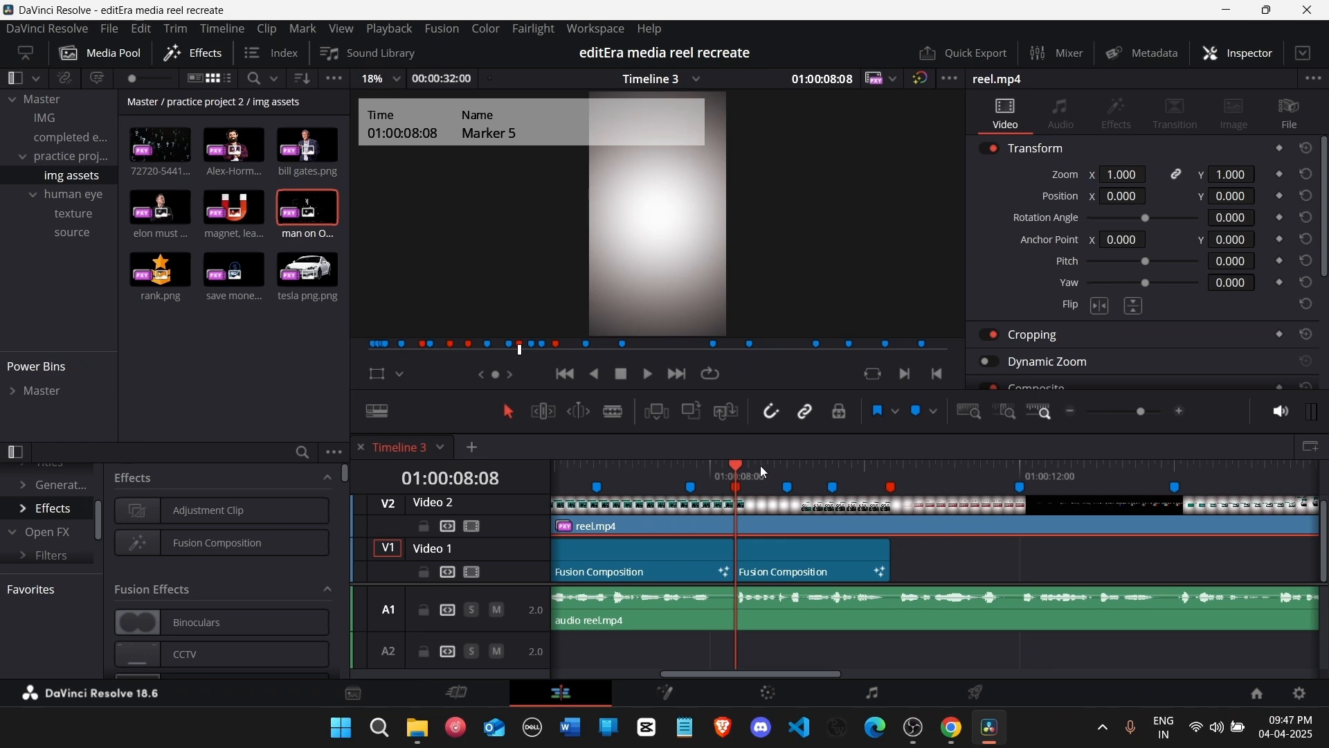
pyautogui.click(763, 470)
pyautogui.click(785, 477)
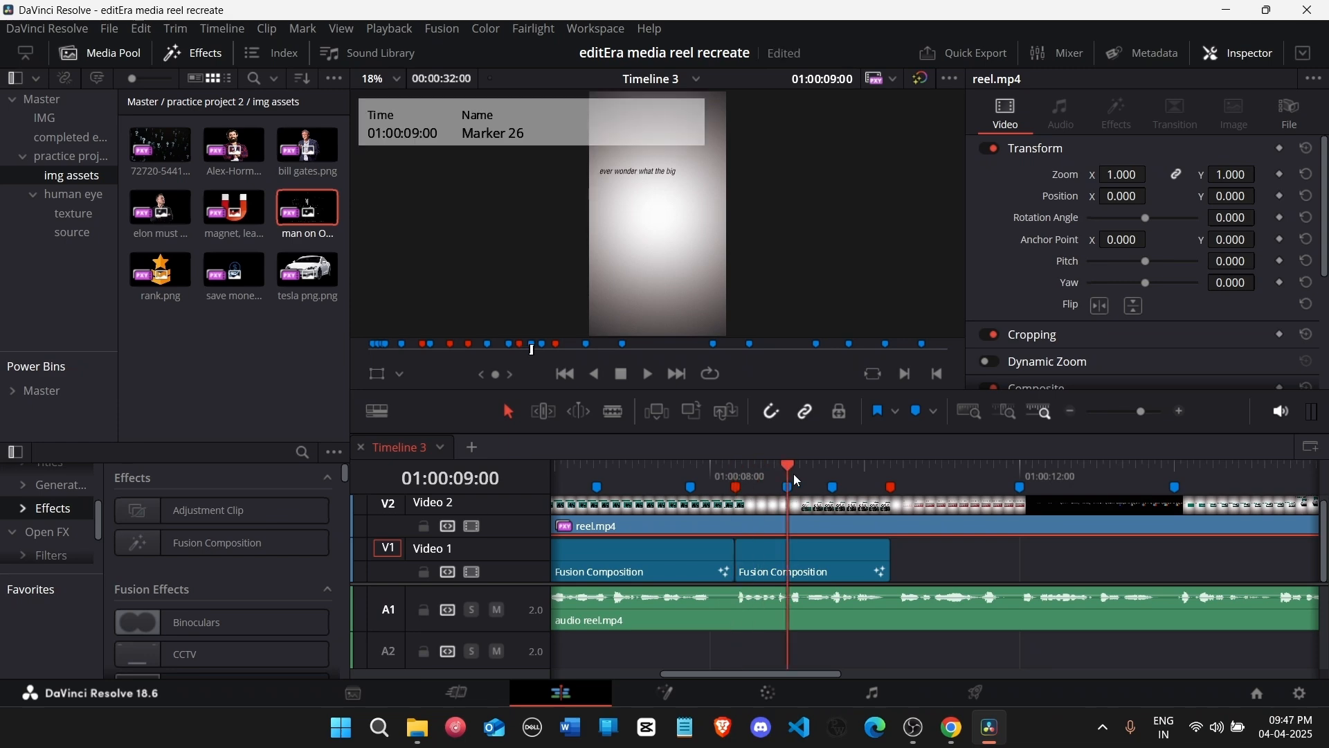
pyautogui.press('d')
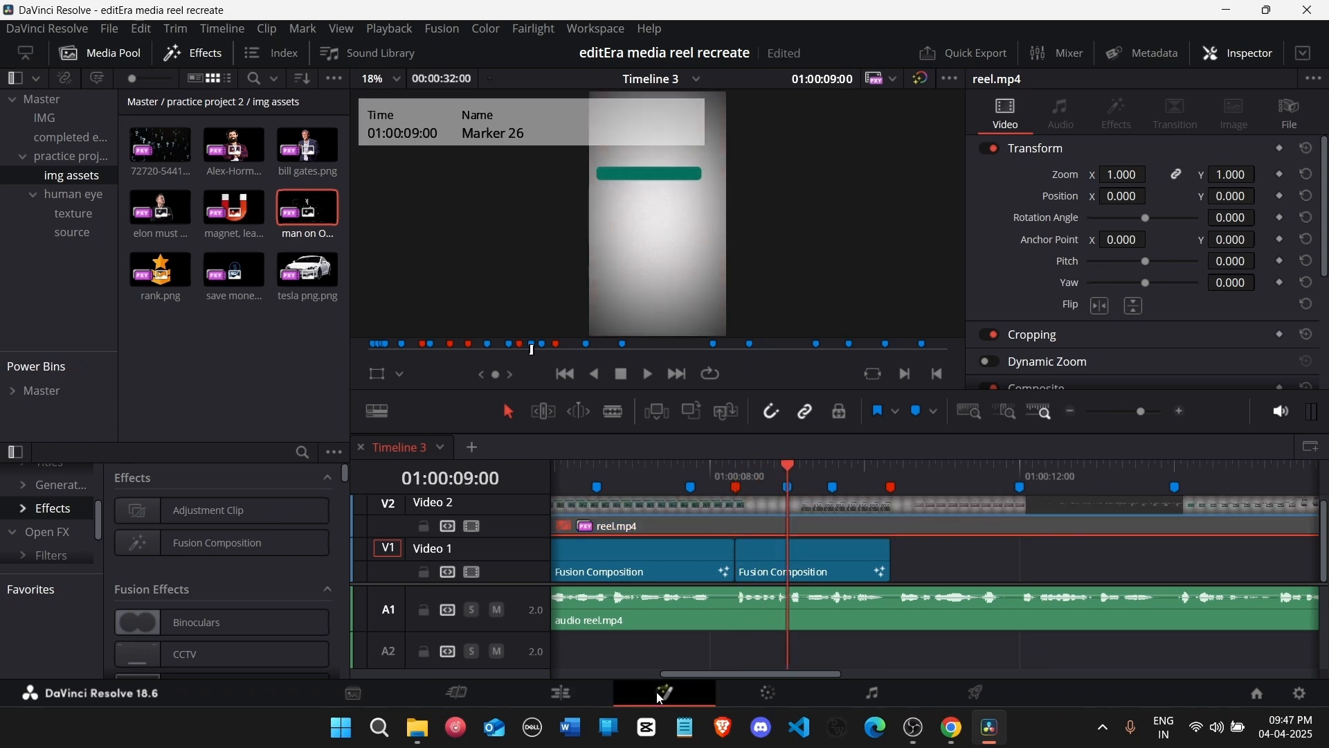
# Step: Reopen the composition and extend the Text1_1 wording to "Ever wondered what tha big guys have in"
pyautogui.click(657, 691)
pyautogui.click(221, 593)
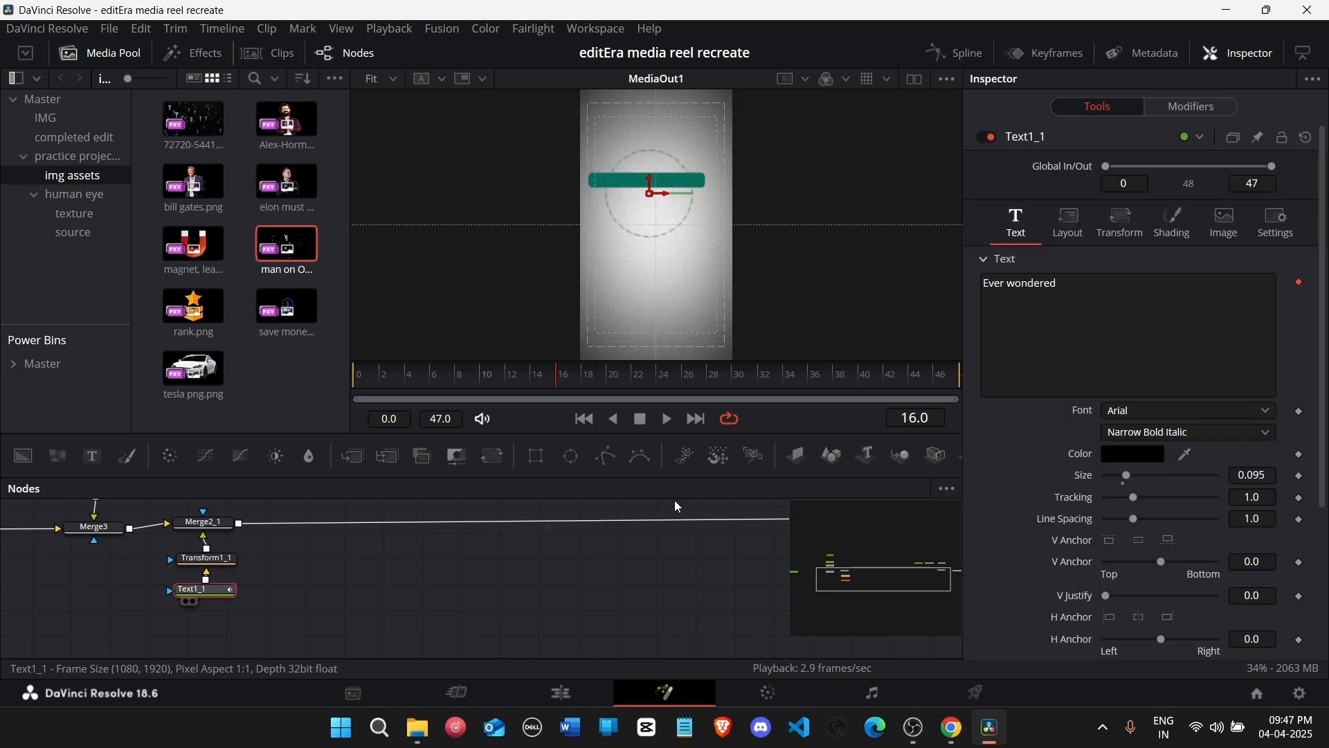
pyautogui.click(1073, 368)
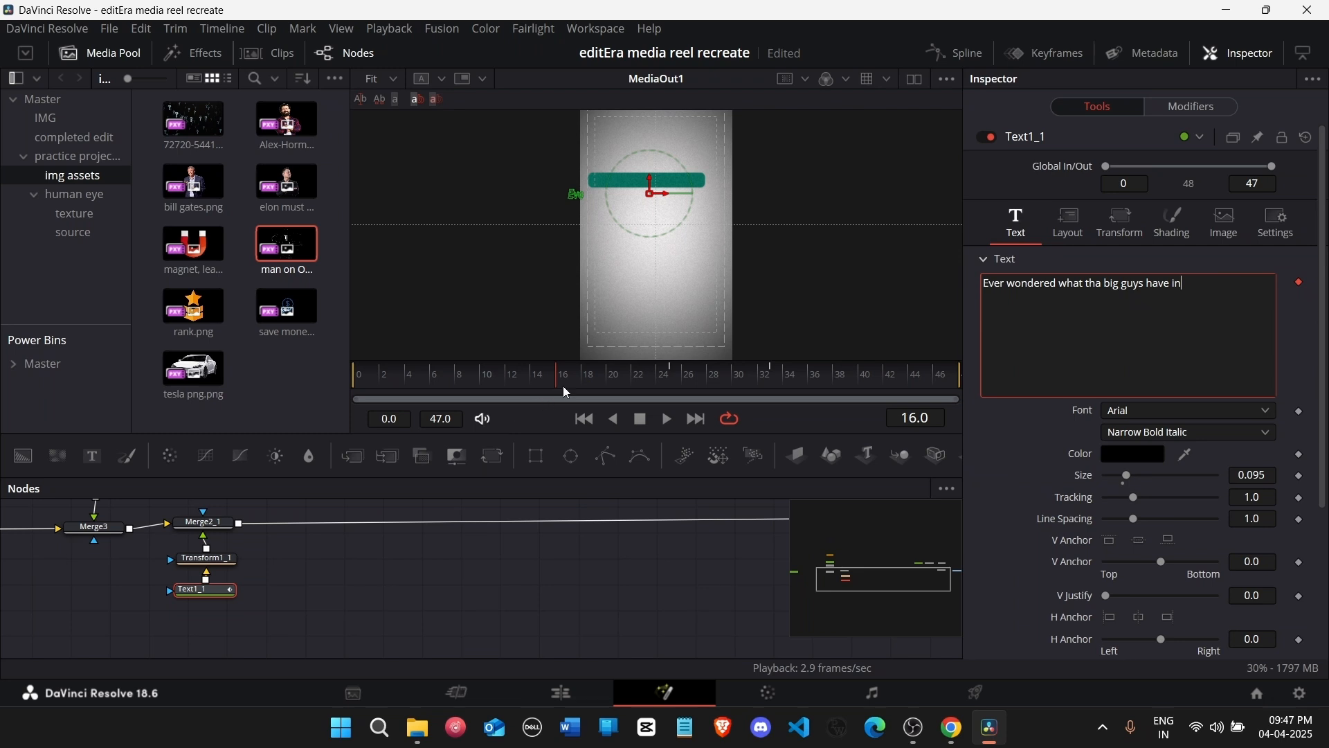
# Step: Retime the Follower modifier's opacity keyframes on Text1_1 to the start of the composition and check the fade up to frame 25
pyautogui.click(749, 388)
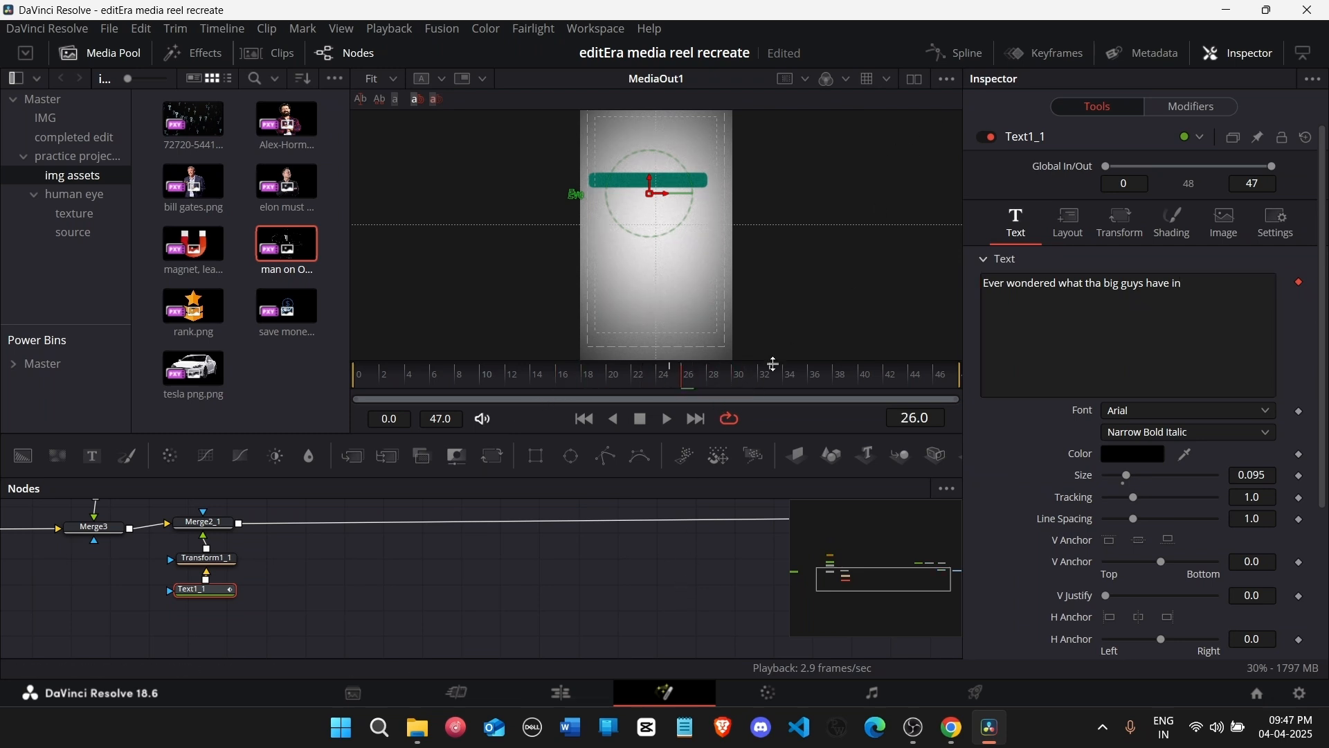
pyautogui.click(1192, 108)
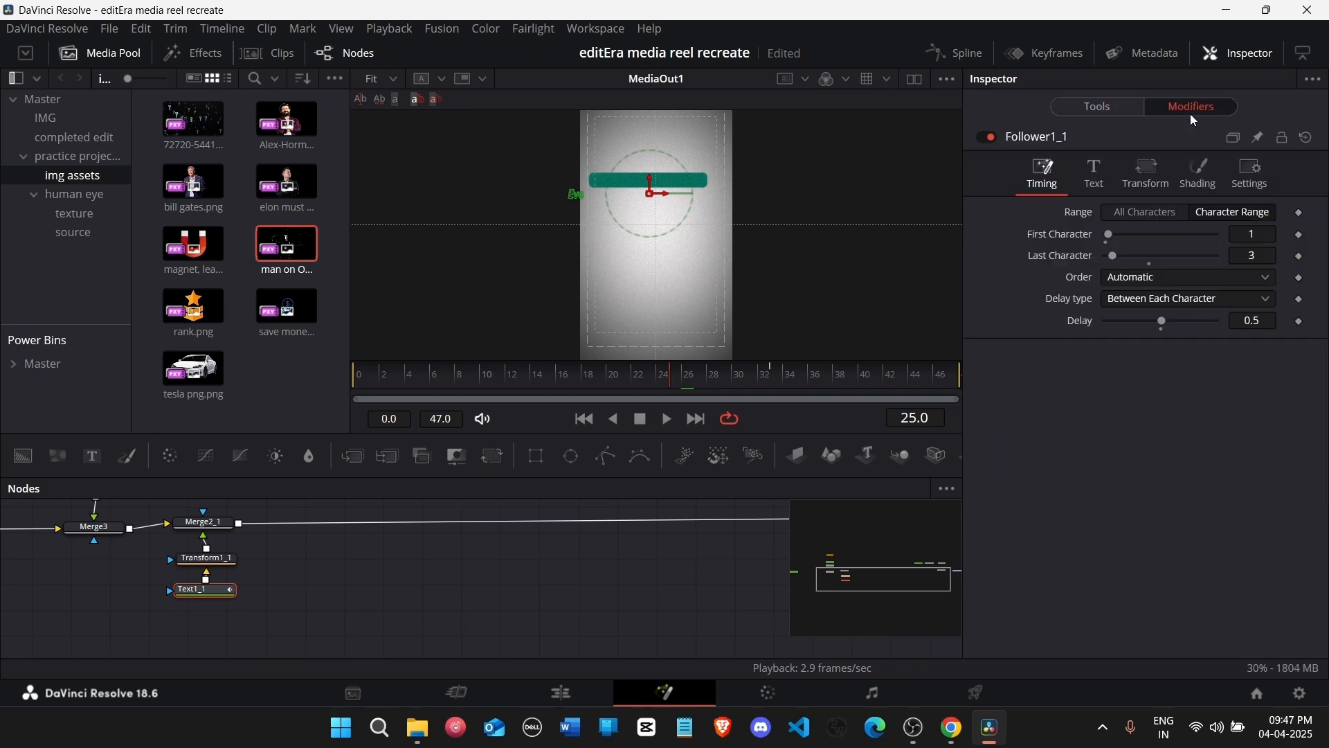
pyautogui.click(1202, 182)
pyautogui.click(1310, 350)
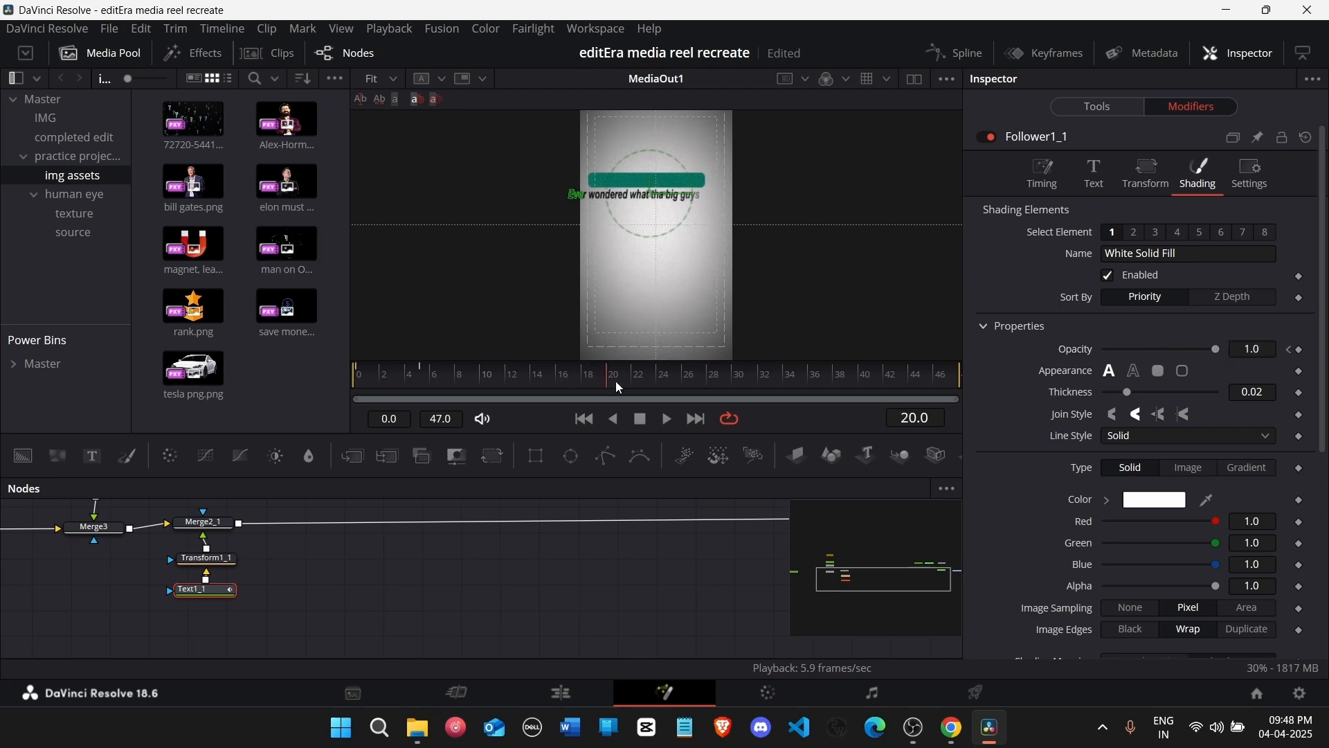
pyautogui.moveTo(617, 386); pyautogui.dragTo(672, 399)
pyautogui.click(1046, 166)
# Step: Reduce the Text1_1 font size to 0.075
pyautogui.click(1098, 106)
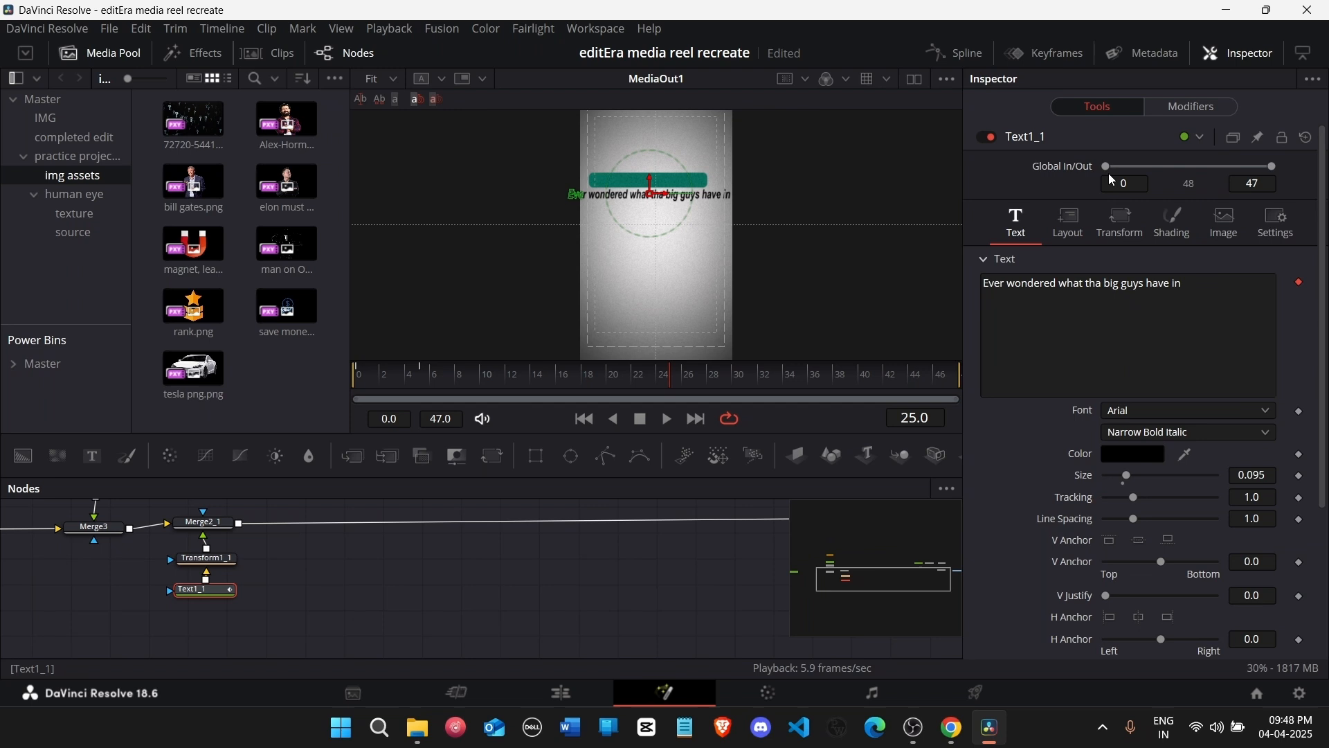
pyautogui.click(1276, 468)
pyautogui.press('BackSpace')
pyautogui.write('8')
pyautogui.press('Tab')
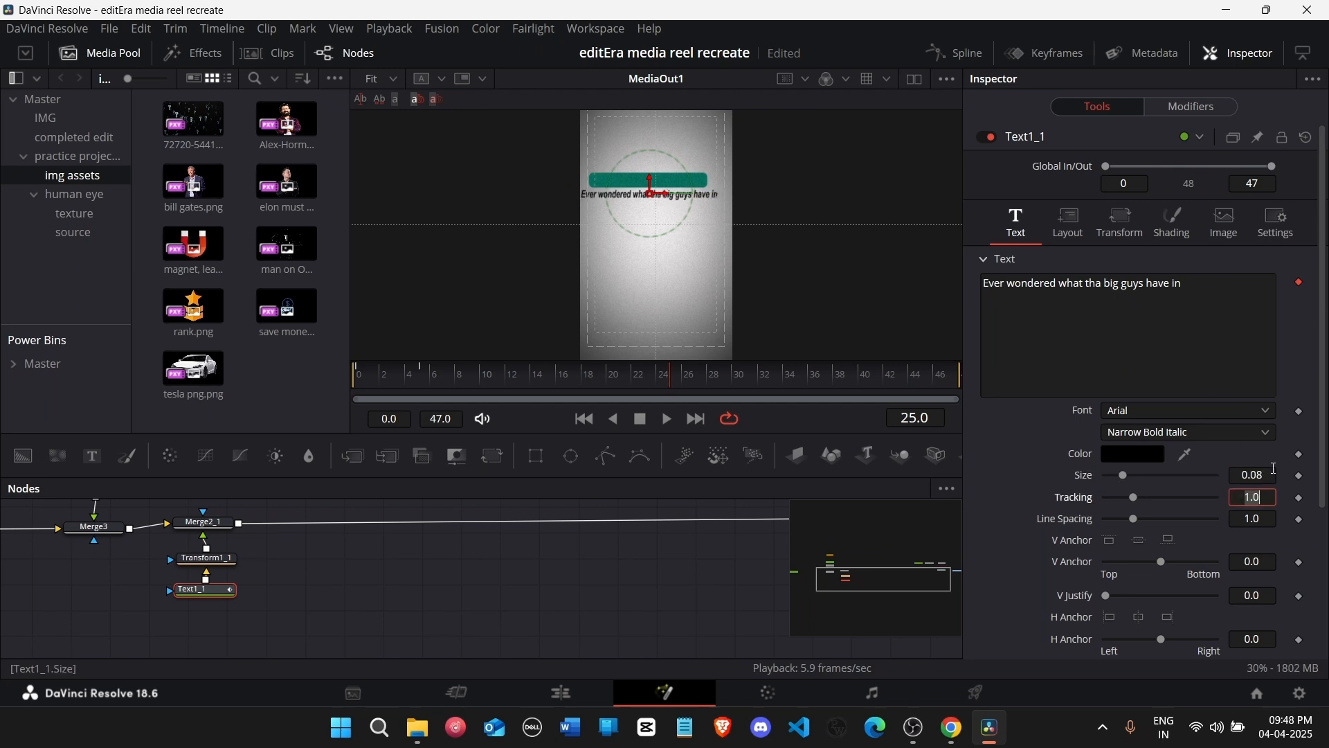
pyautogui.click(1276, 469)
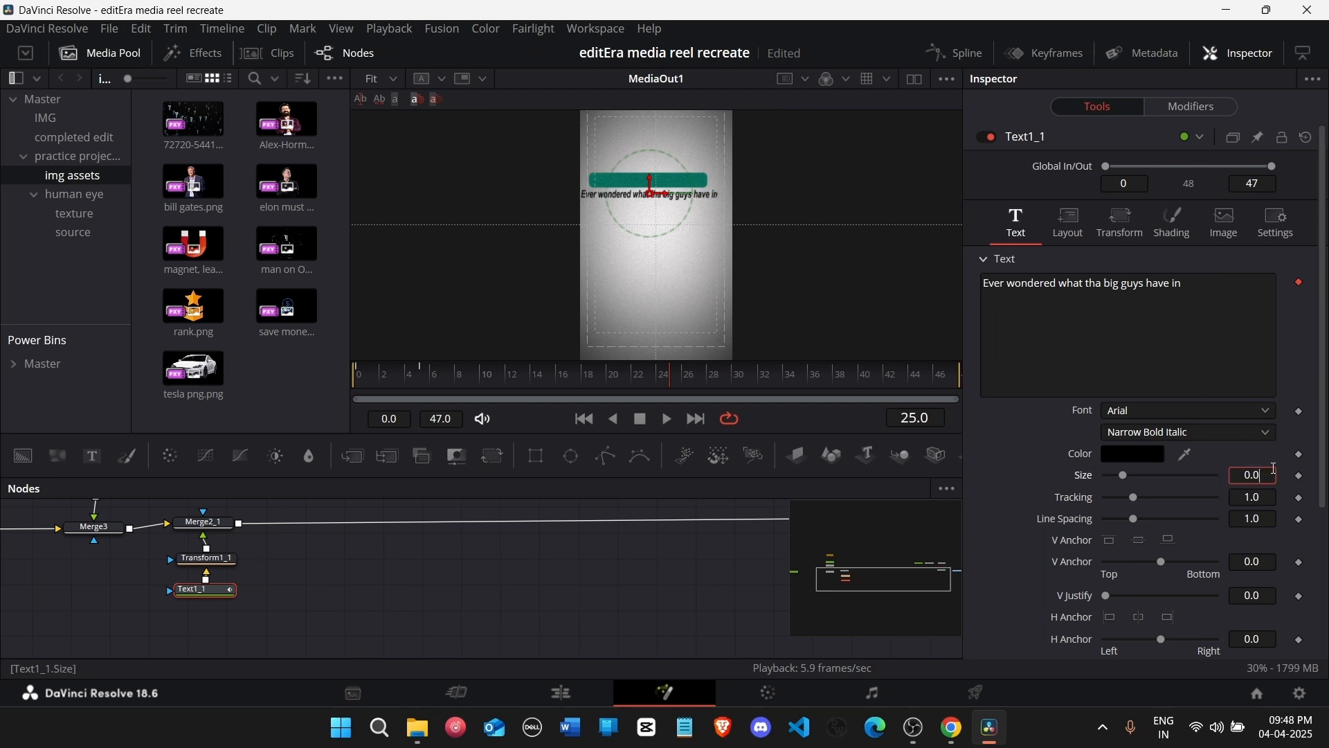
pyautogui.write('75')
pyautogui.press('Tab')
# Step: Delete the Rectangle1 mask node that shapes the green background
pyautogui.moveTo(876, 581); pyautogui.dragTo(805, 579)
pyautogui.click(276, 528)
pyautogui.press('Delete')
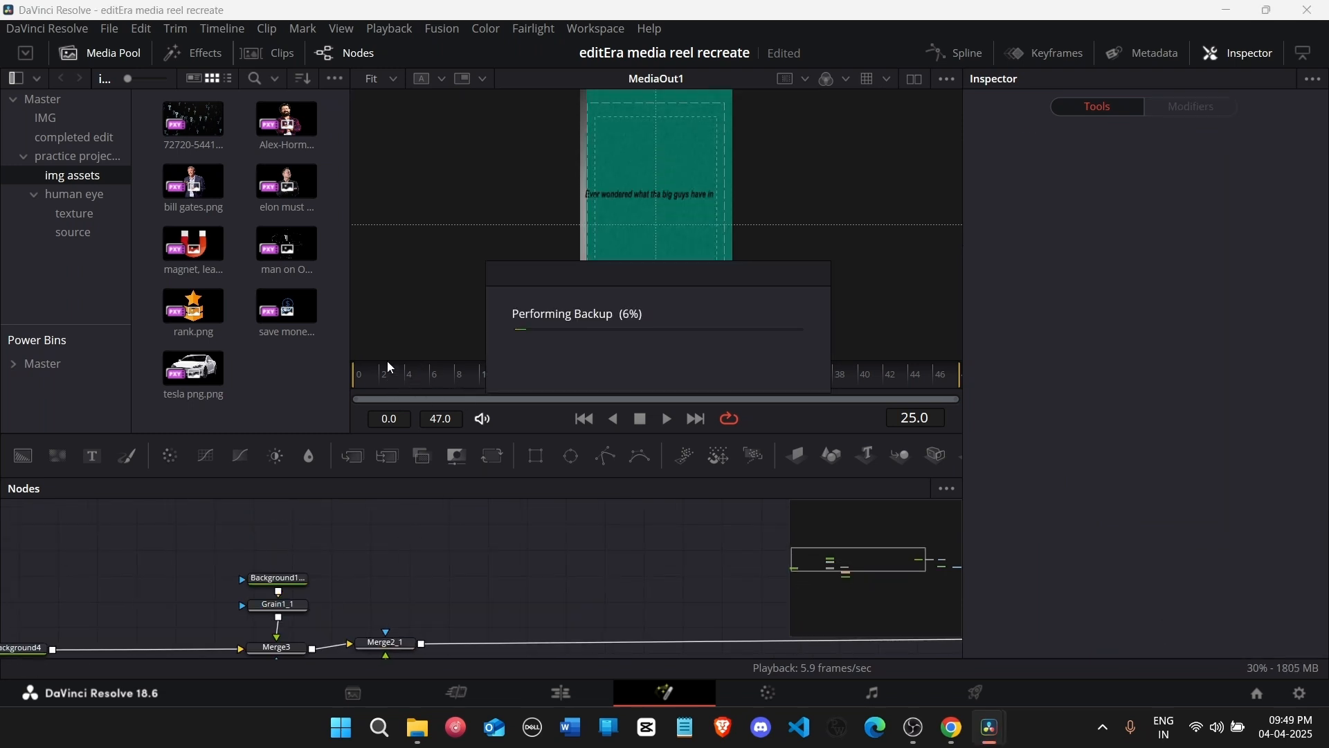
# Step: Set the Center Y of Merge3 to 0.5
pyautogui.click(286, 649)
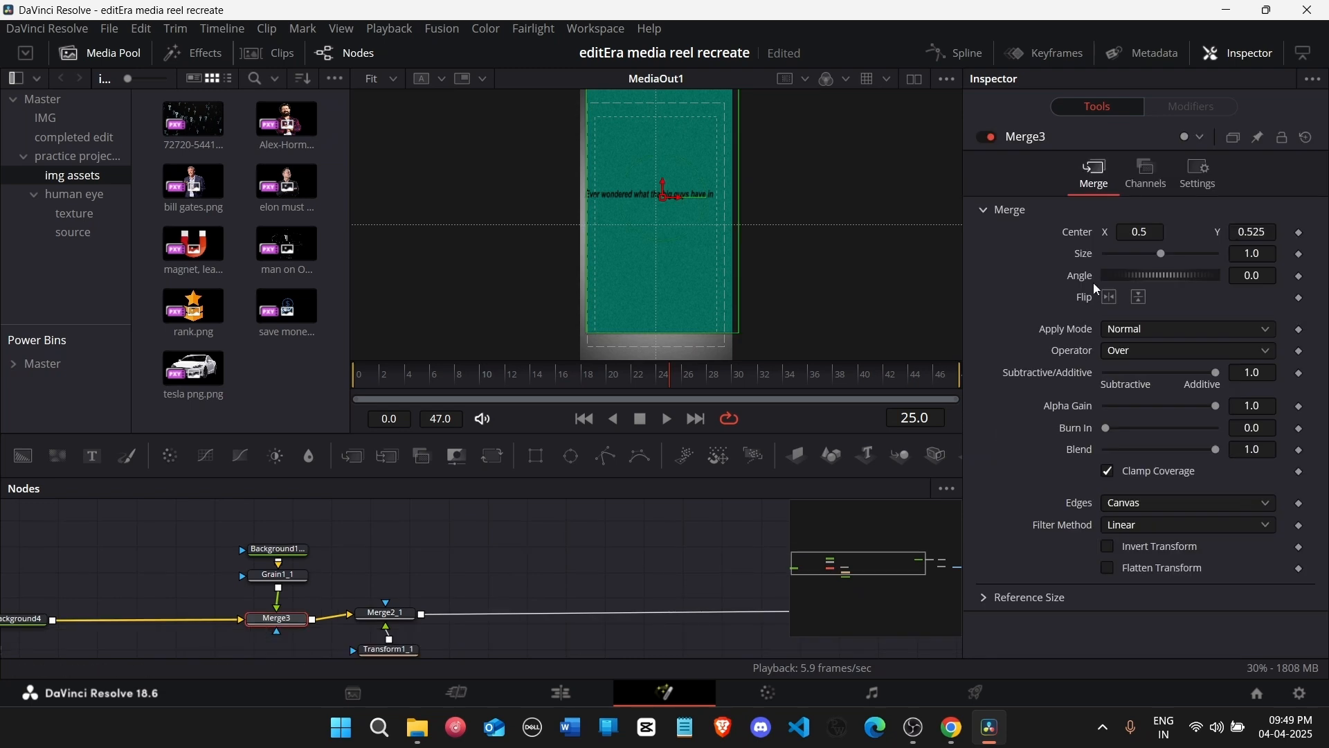
pyautogui.click(1256, 232)
pyautogui.write('0.5')
pyautogui.press('Return')
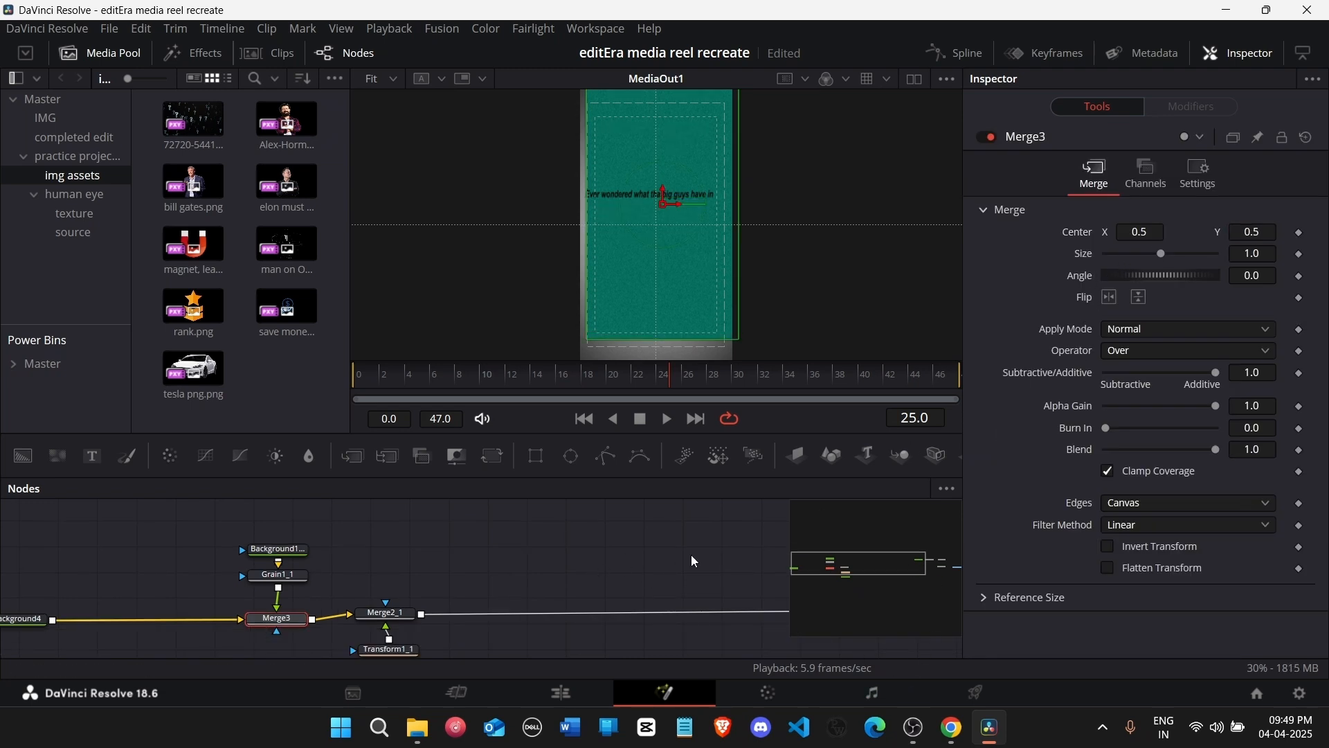
pyautogui.click(305, 552)
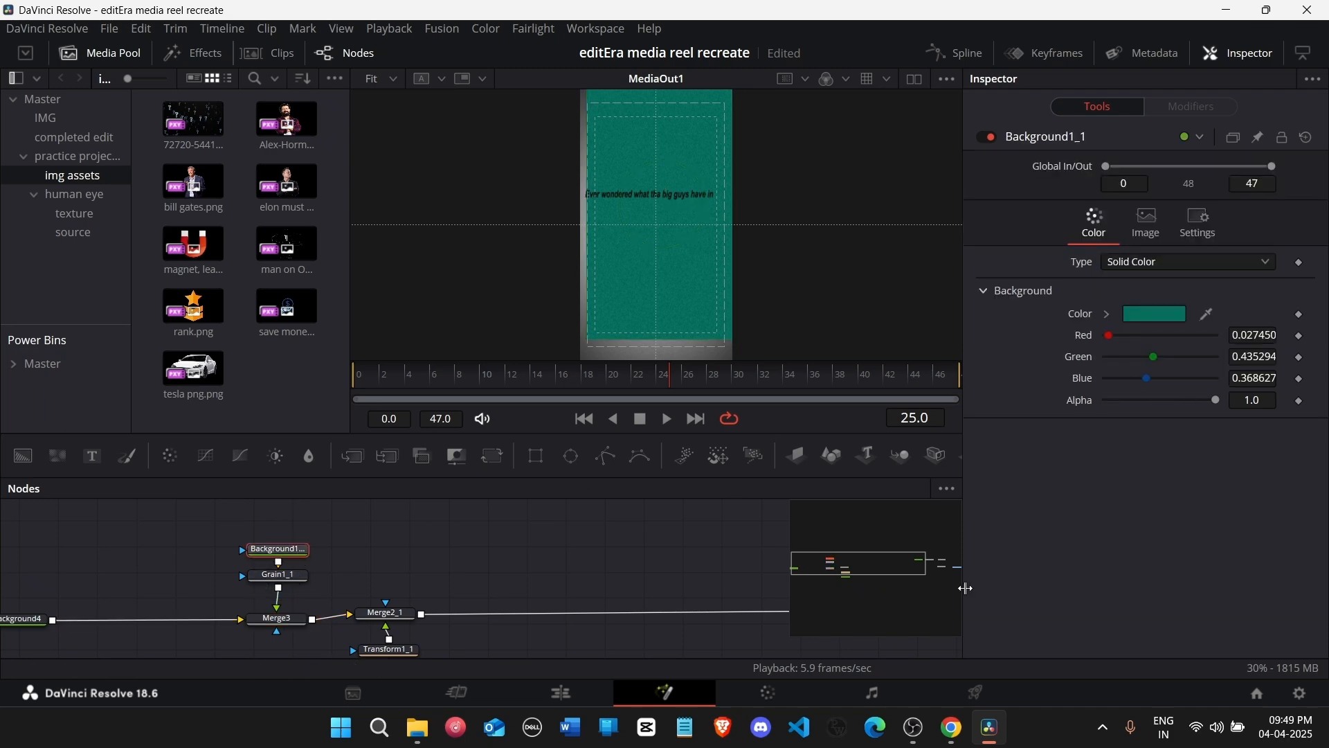
pyautogui.click(913, 727)
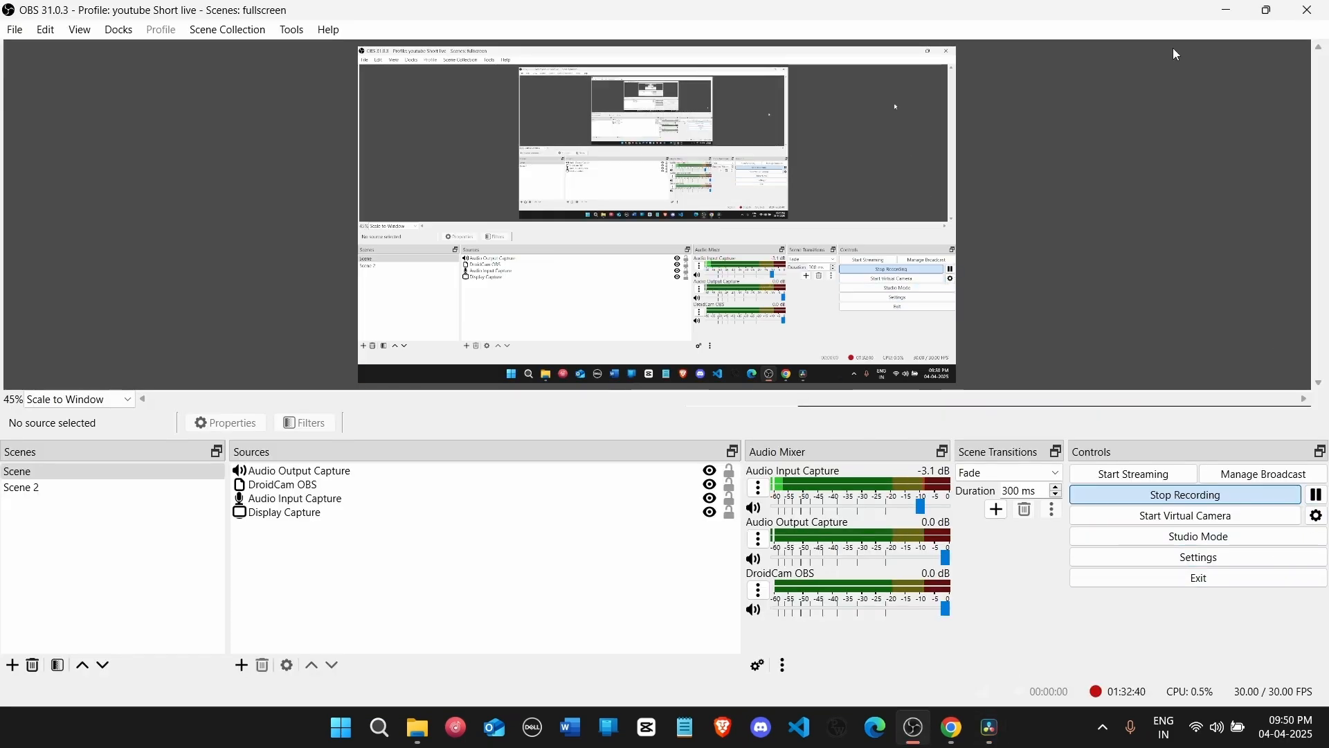
pyautogui.click(1228, 9)
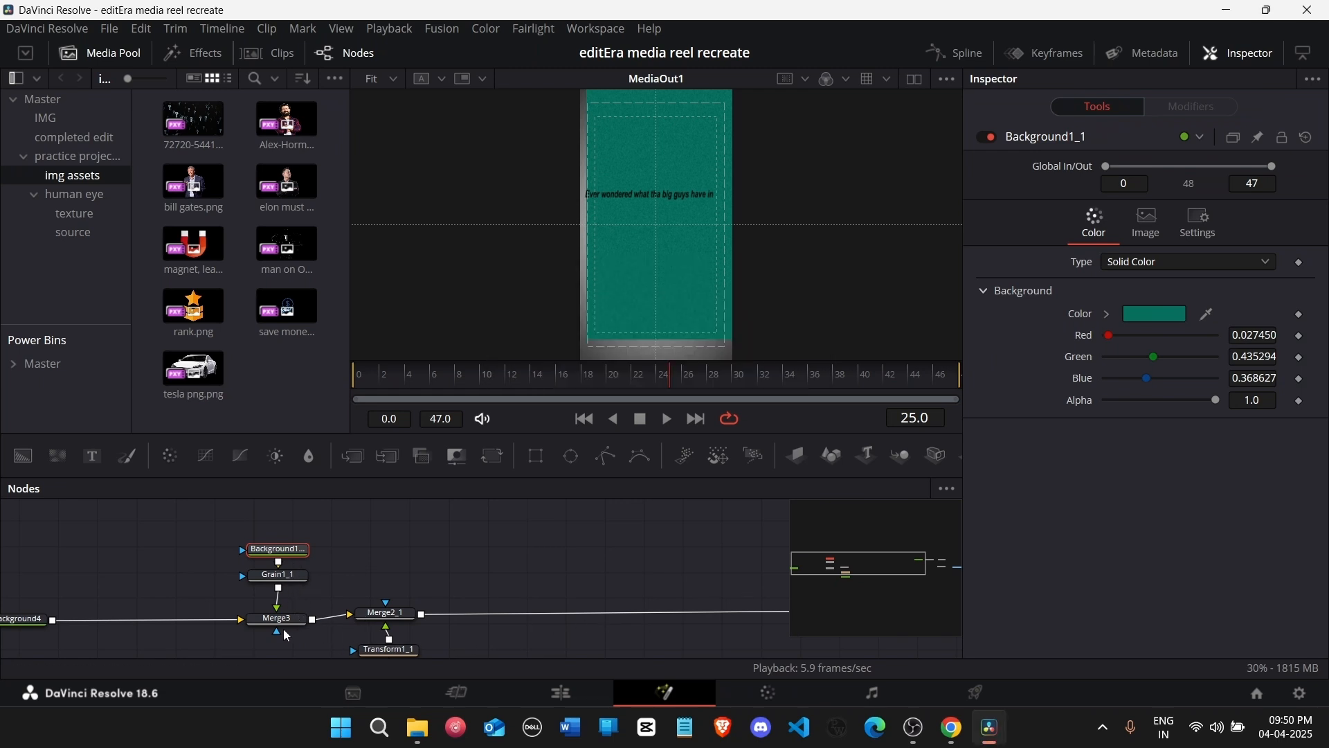
# Step: Set the Center X and Y of Merge8 to 0.5
pyautogui.moveTo(923, 620); pyautogui.dragTo(906, 561)
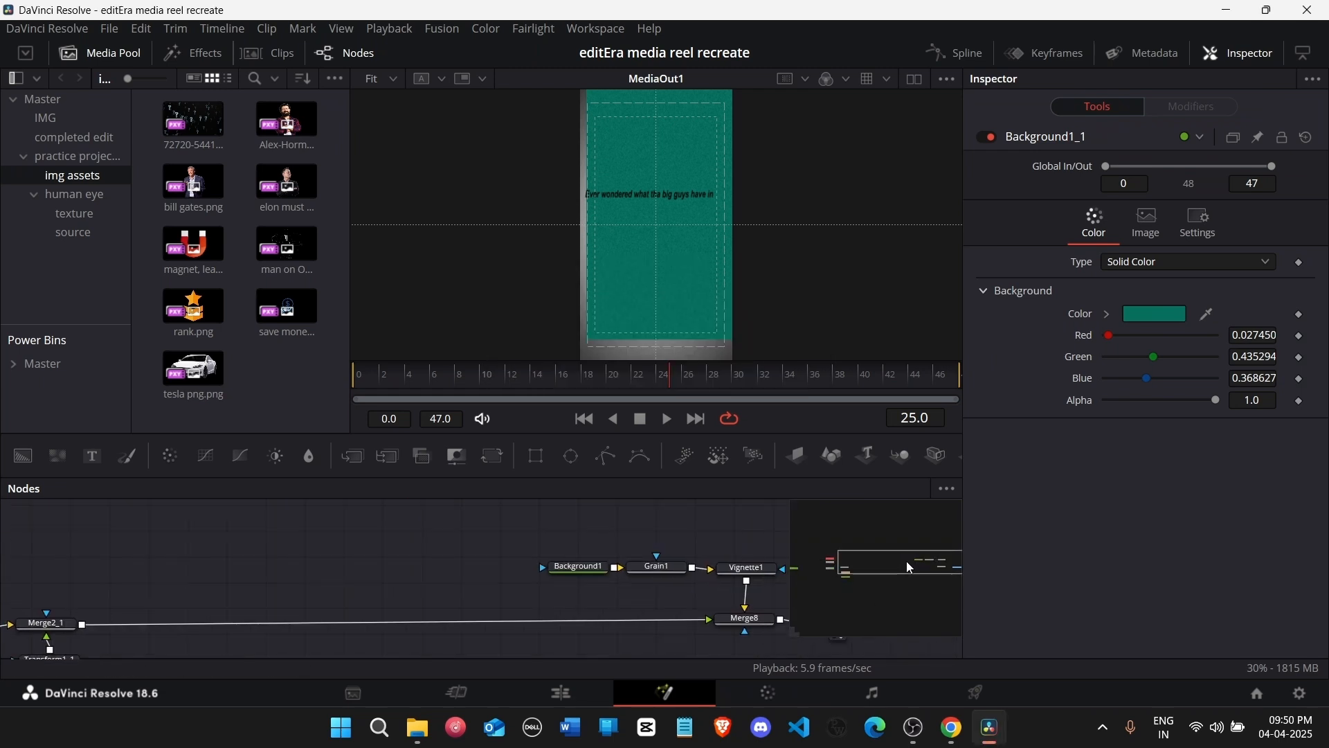
pyautogui.click(728, 618)
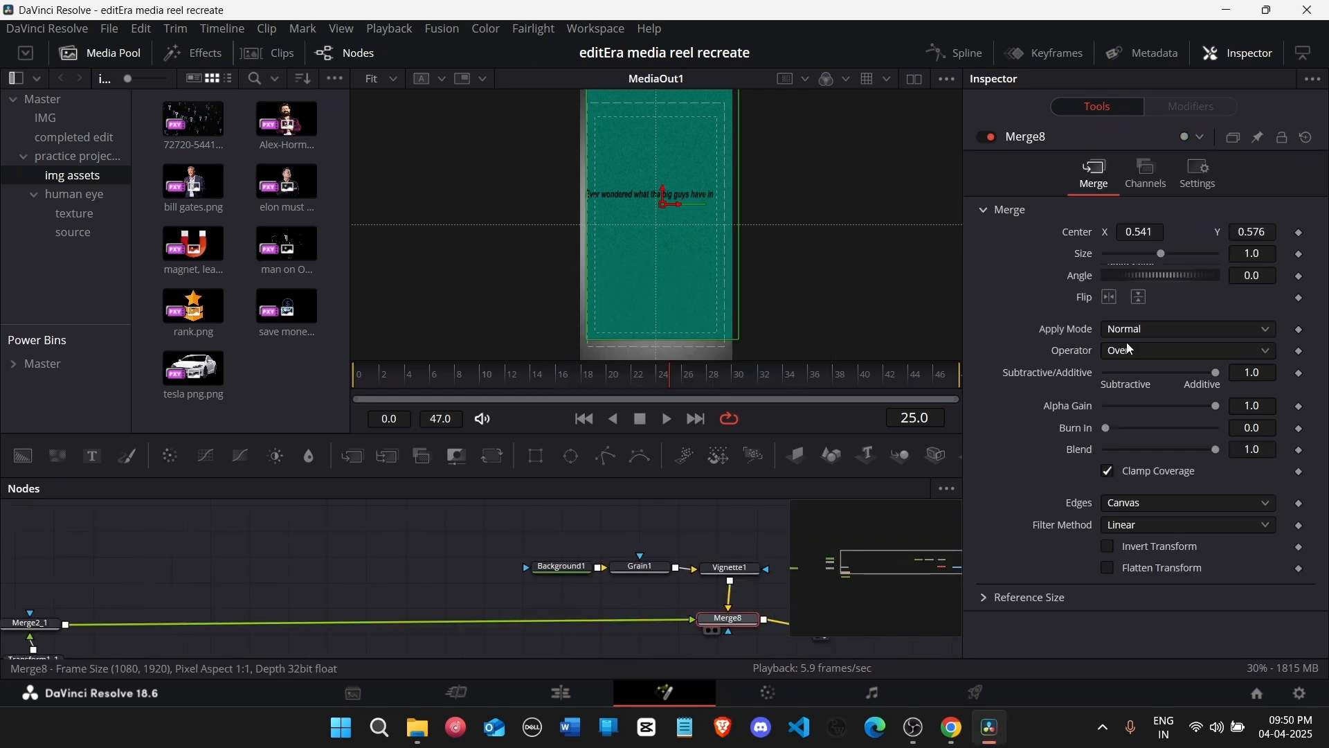
pyautogui.click(1246, 232)
pyautogui.write('.5')
pyautogui.press('Return')
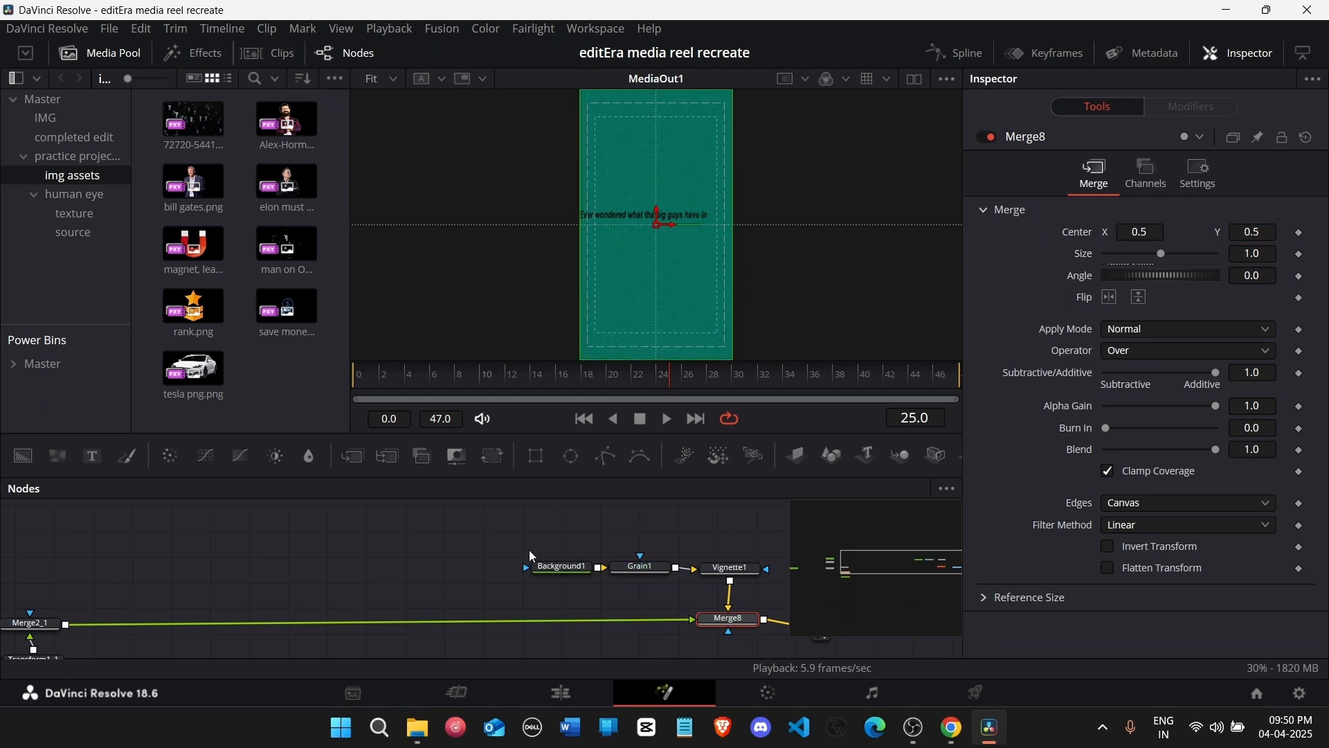
# Step: Set both the Center X and Center Y of Merge2_1 to 0.5
pyautogui.moveTo(909, 570); pyautogui.dragTo(842, 574)
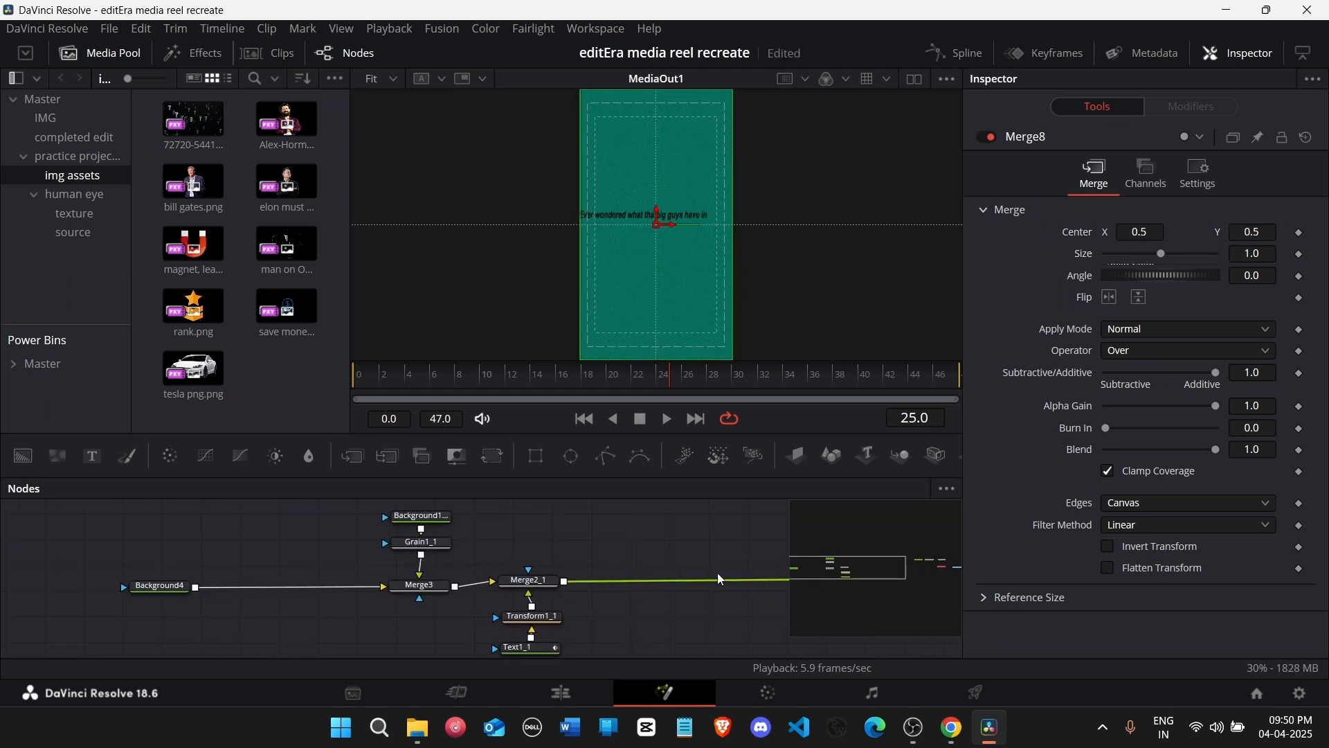
pyautogui.click(536, 617)
pyautogui.click(534, 581)
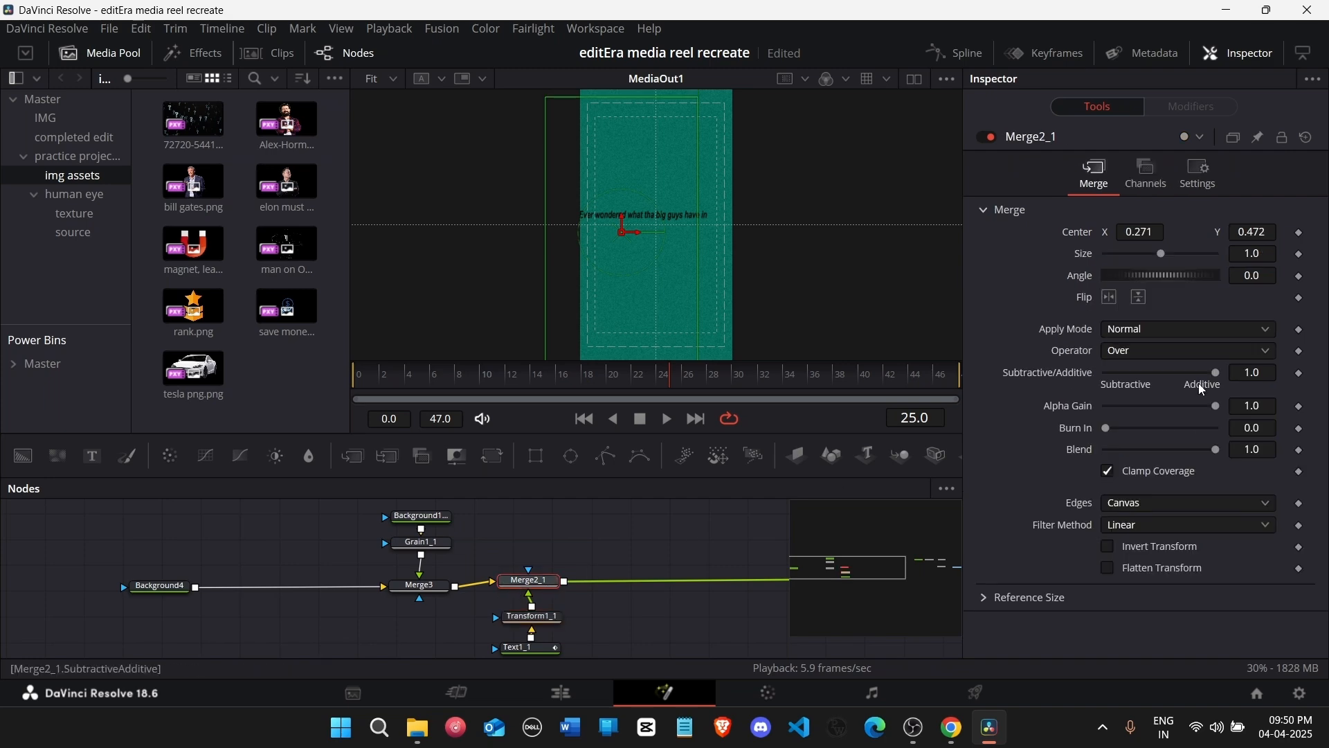
pyautogui.click(1161, 234)
pyautogui.write('.5')
pyautogui.doubleClick(1260, 232)
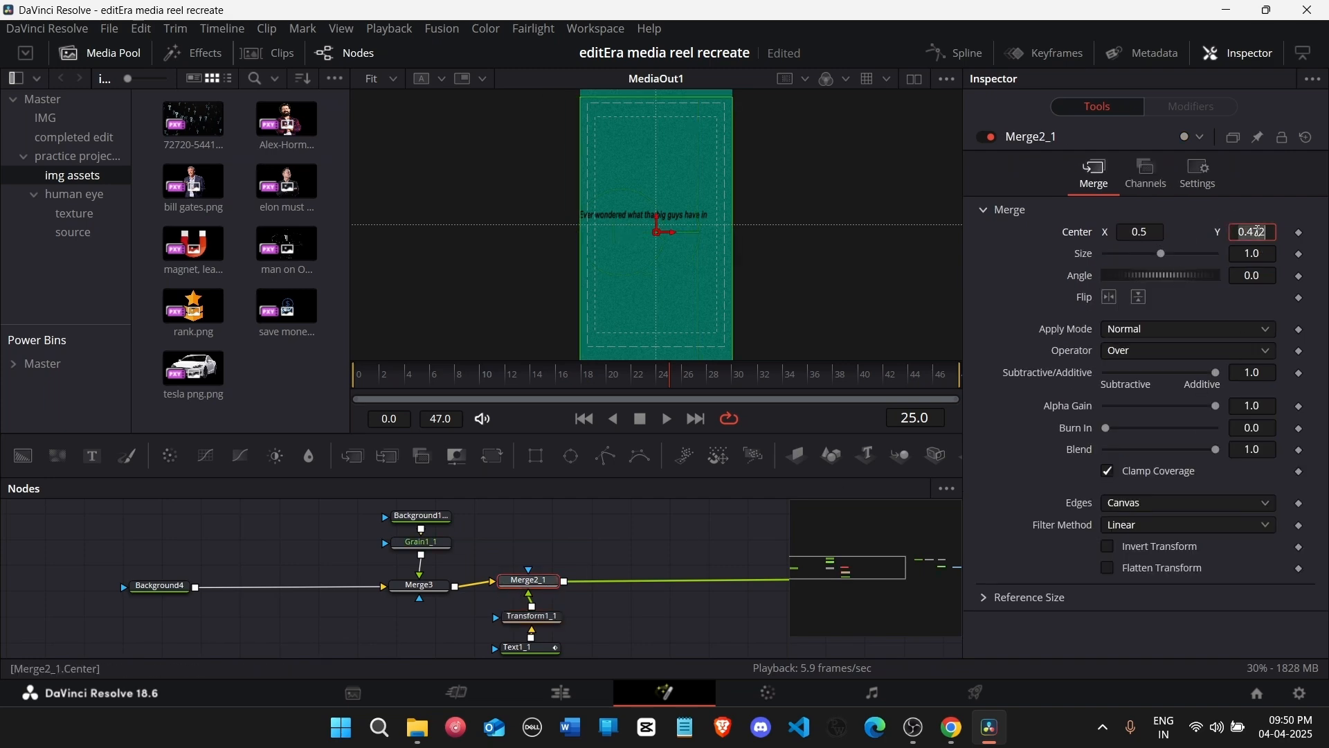
pyautogui.write('.5')
pyautogui.press('Return')
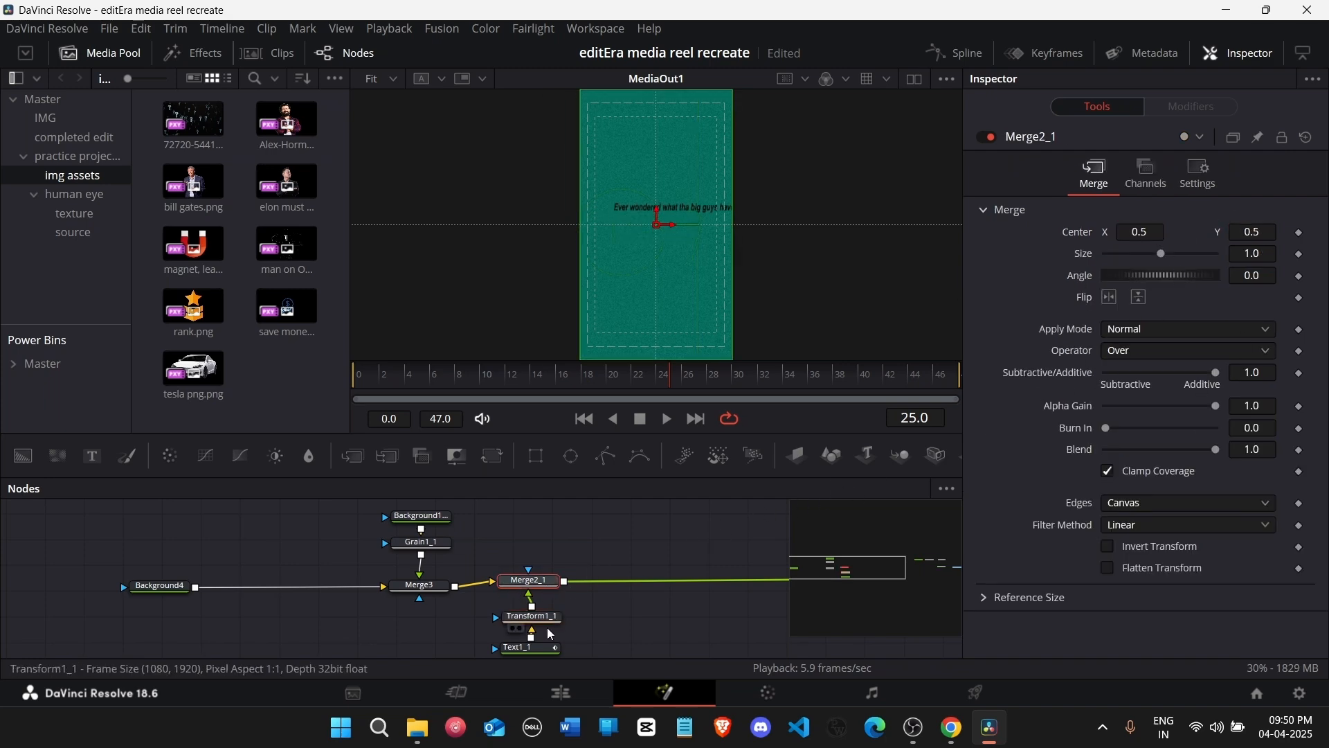
# Step: Set the layout Center of Text1_1 to X 0.5 and Y 0.575
pyautogui.click(530, 648)
pyautogui.click(1070, 223)
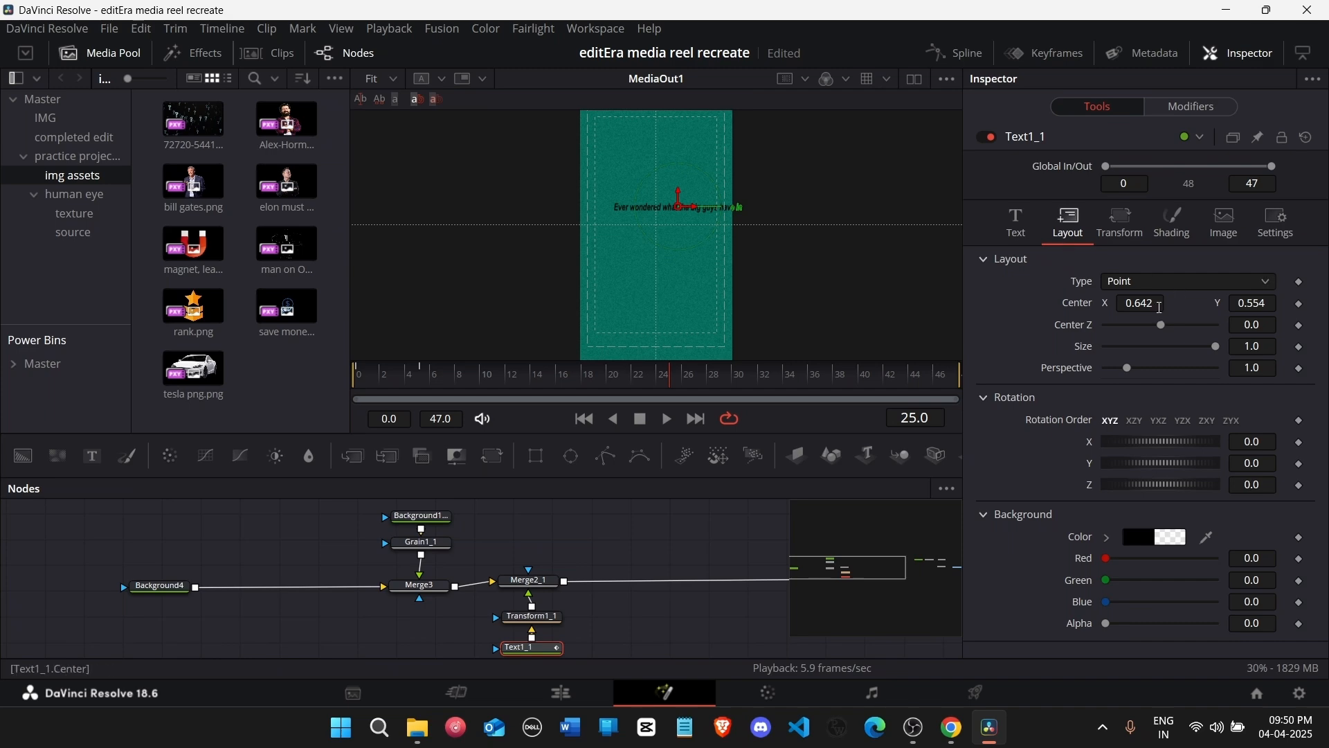
pyautogui.doubleClick(1140, 303)
pyautogui.write('.5')
pyautogui.doubleClick(1260, 303)
pyautogui.write('.5')
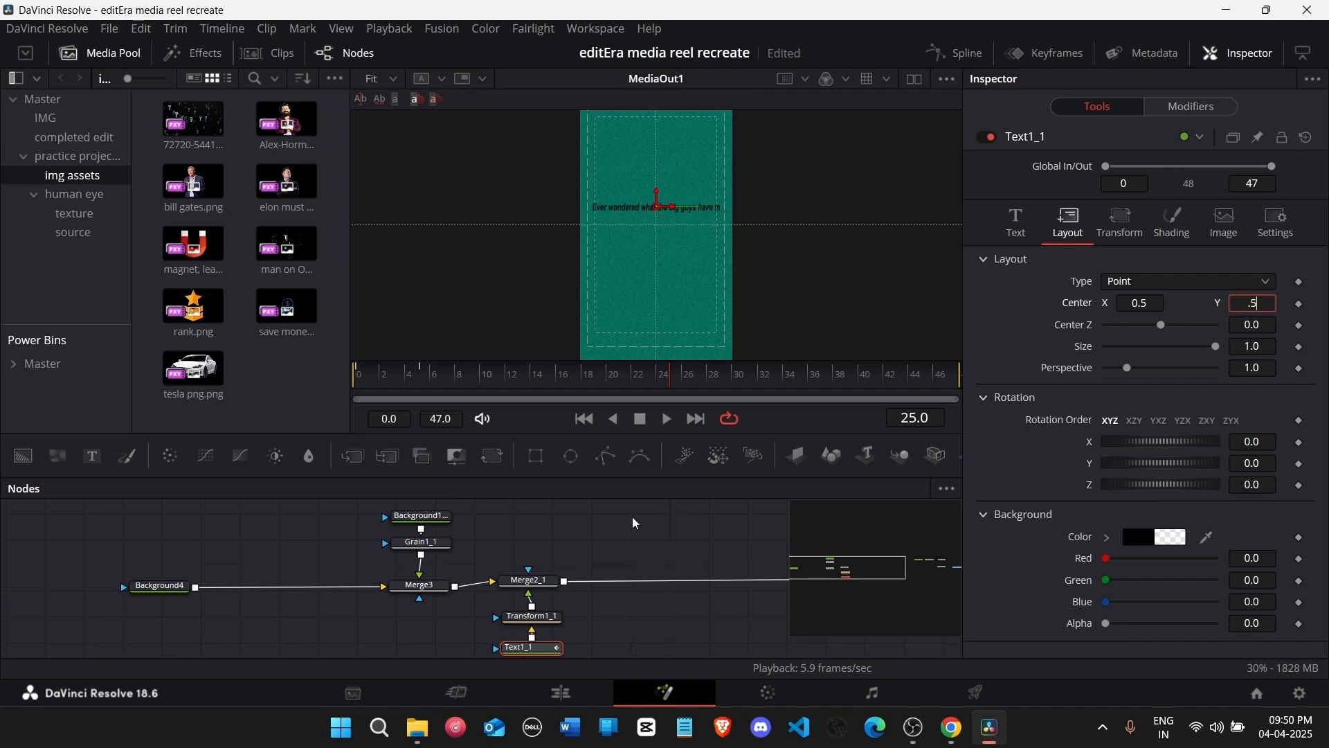
pyautogui.press('Return')
pyautogui.moveTo(1248, 305)
pyautogui.mouseDown()
pyautogui.moveTo(1315, 305)
pyautogui.moveTo(1255, 308)
pyautogui.mouseUp()
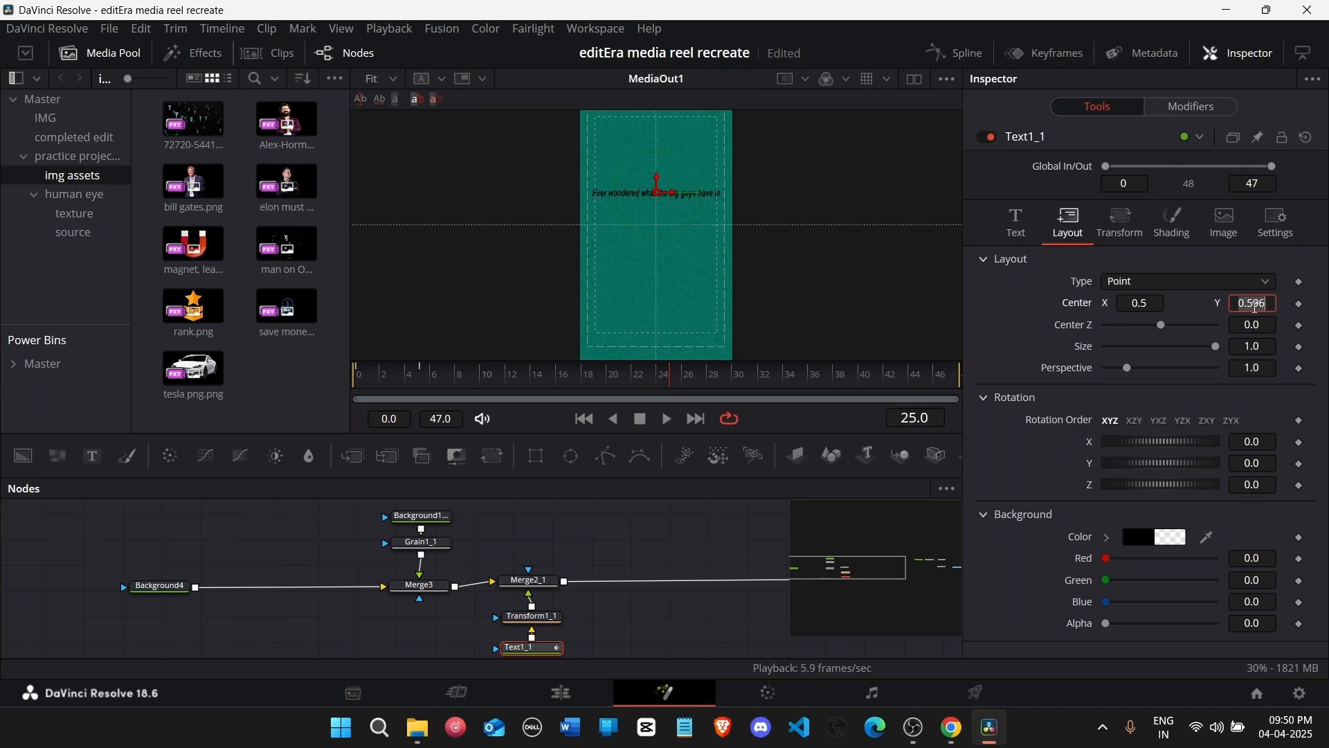
pyautogui.write('0.575')
pyautogui.press('Tab')
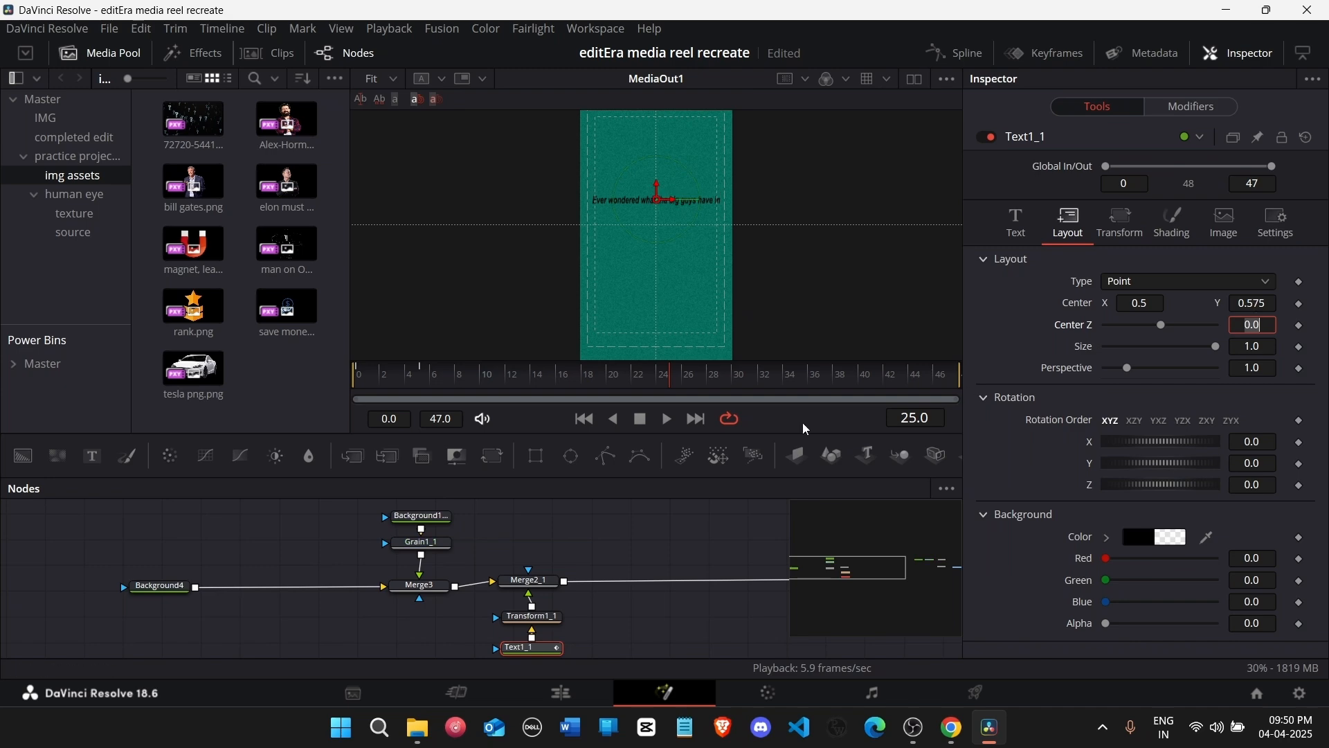
# Step: Add a Rectangle mask to the green Background1_1 node and shrink it to a thin horizontal bar
pyautogui.scroll(-2, 604, 589)
pyautogui.scroll(3, 604, 571)
pyautogui.click(446, 570)
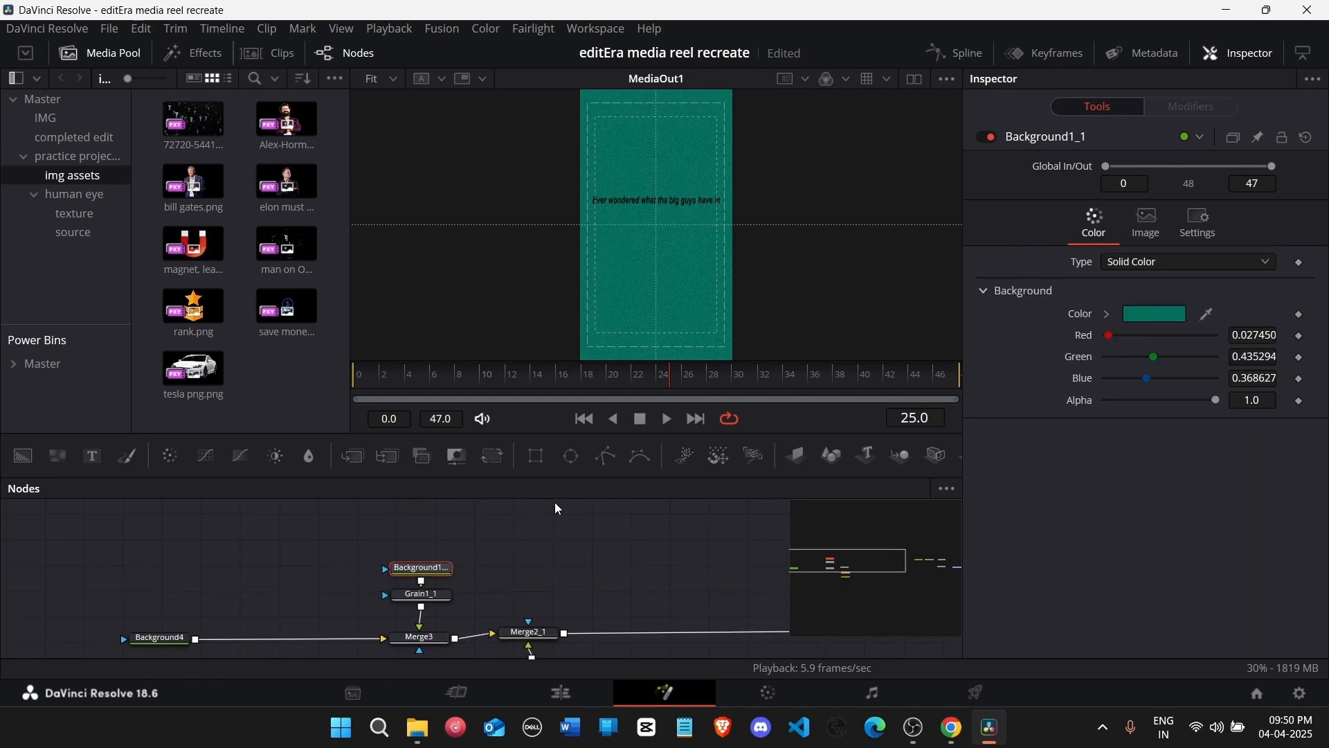
pyautogui.click(538, 456)
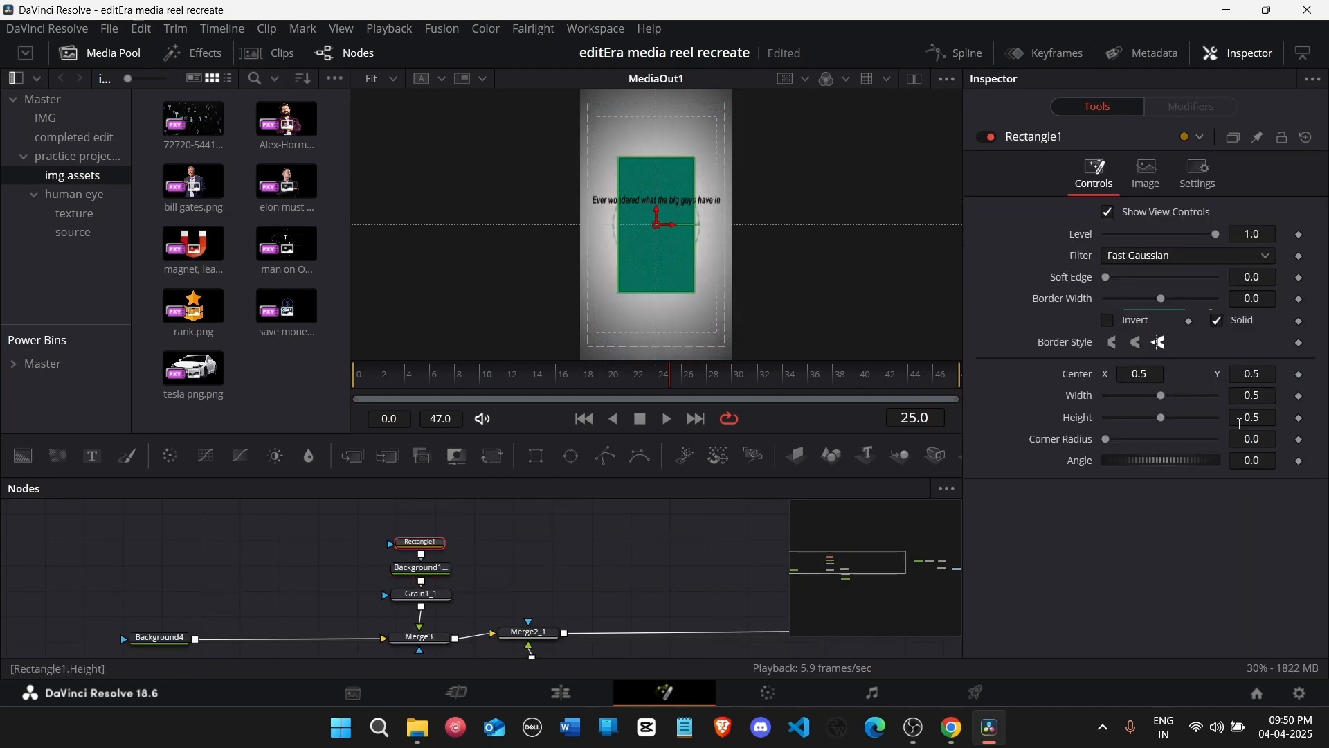
pyautogui.moveTo(1162, 395); pyautogui.dragTo(1114, 417)
# Step: Duplicate the Merge2_1, Transform1_1 and Text1_1 nodes and insert the copied merge into the connection right after Merge2_1
pyautogui.scroll(-3, 623, 549)
pyautogui.moveTo(586, 610); pyautogui.dragTo(515, 504)
pyautogui.hotkey('ctrl', 'c')
pyautogui.click(569, 553)
pyautogui.hotkey('ctrl', 'v')
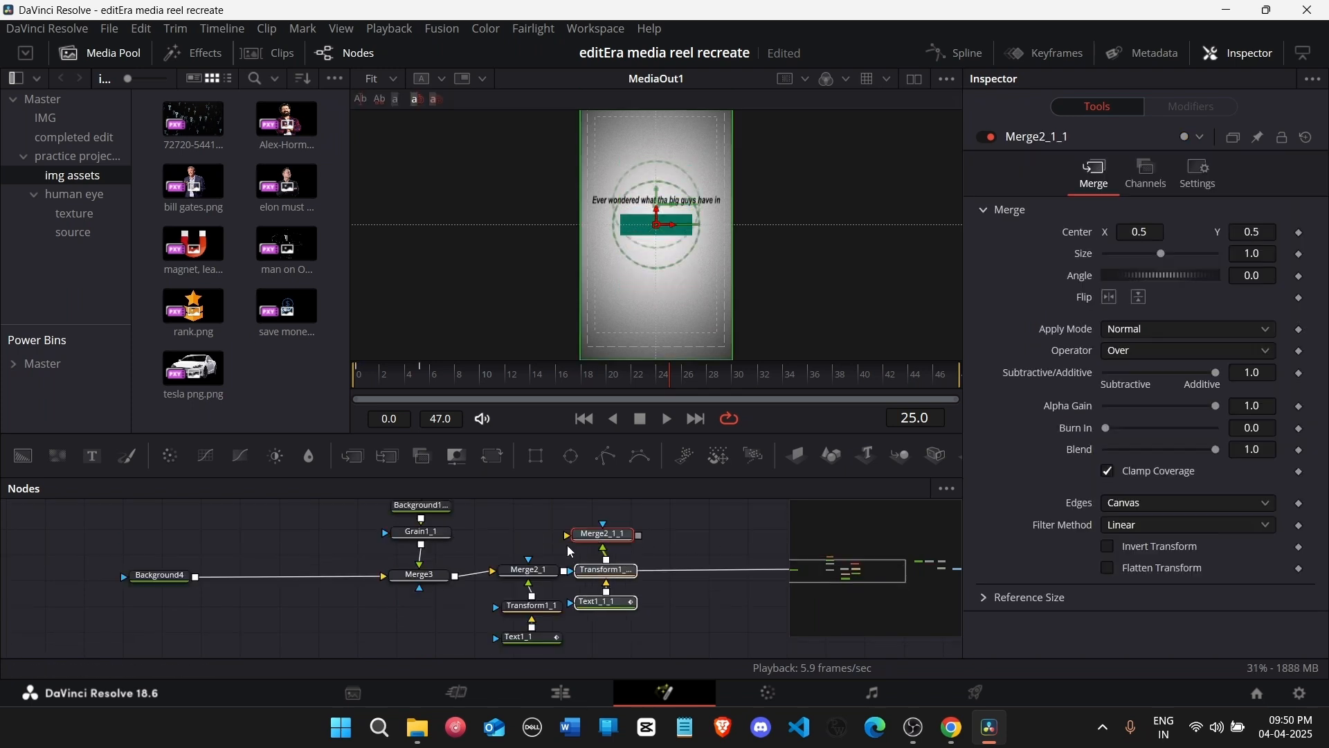
pyautogui.moveTo(608, 540); pyautogui.dragTo(665, 645)
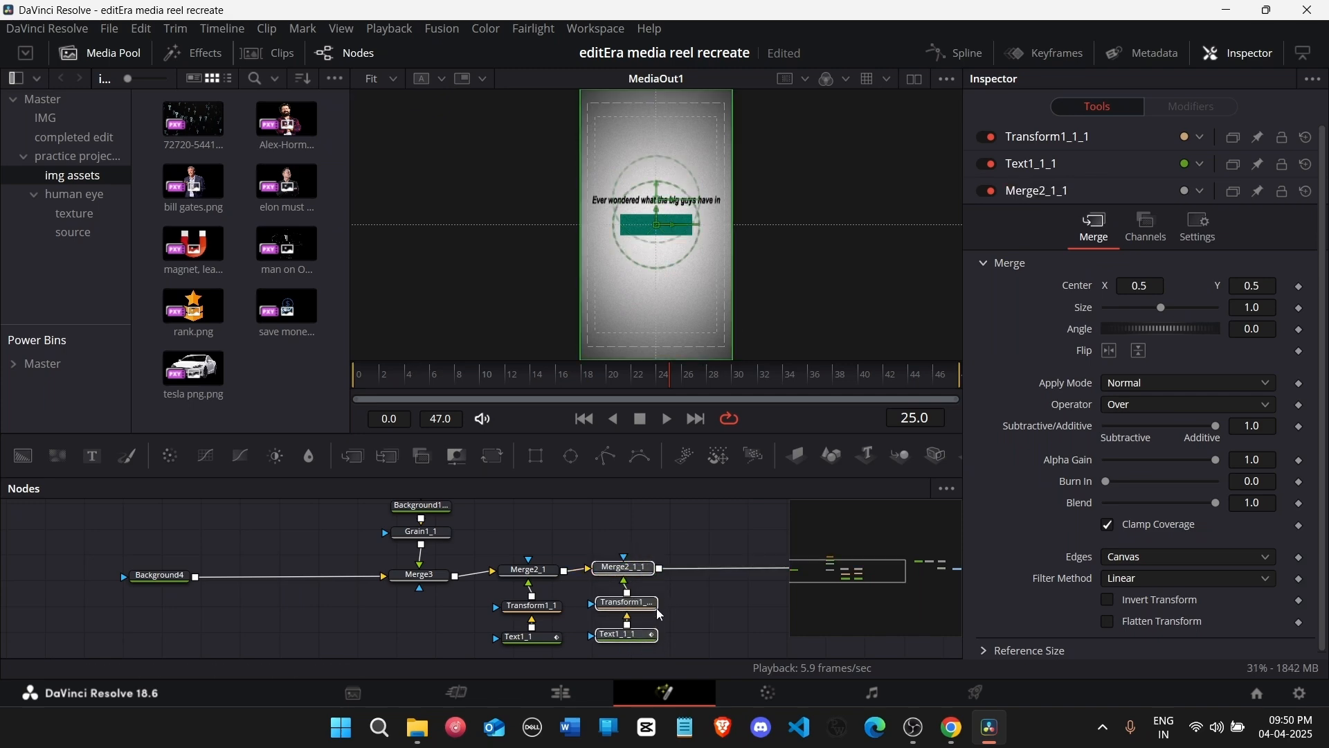
pyautogui.moveTo(638, 569); pyautogui.dragTo(641, 579)
pyautogui.click(694, 651)
pyautogui.moveTo(695, 652); pyautogui.dragTo(649, 572)
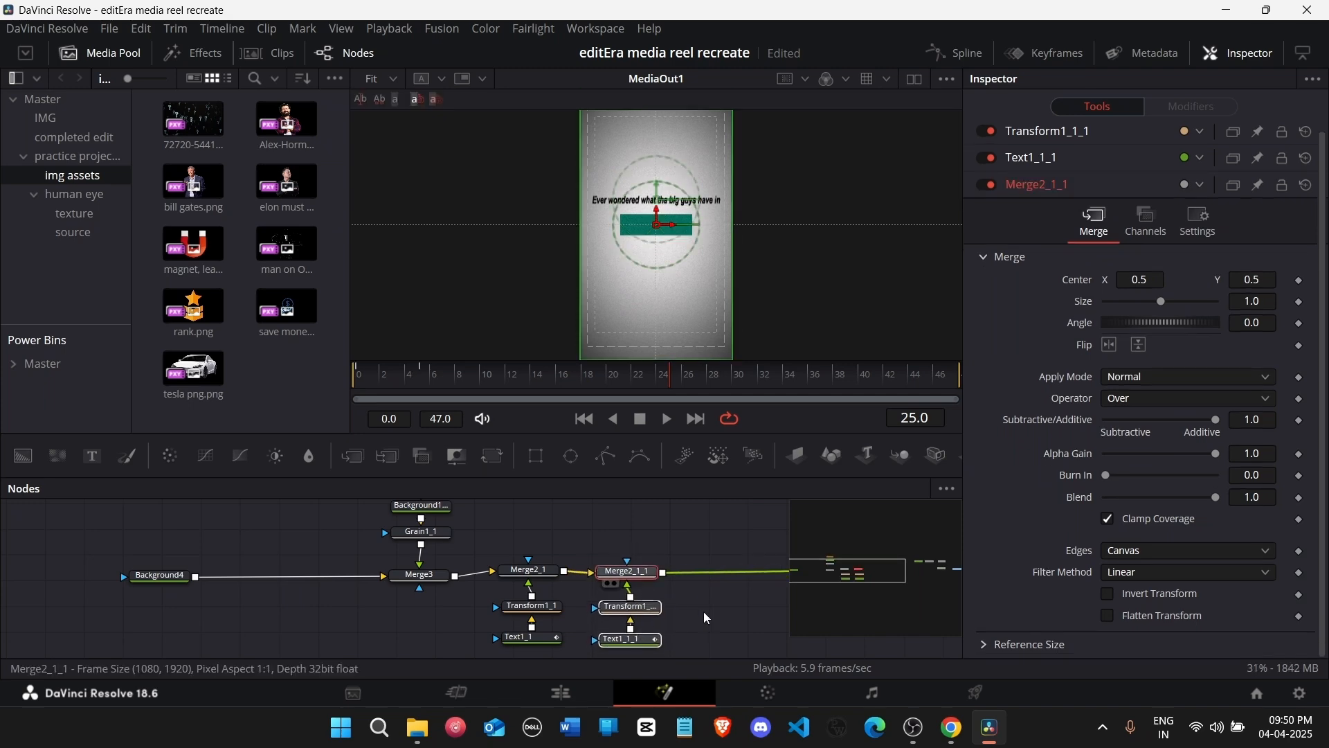
# Step: Replace the text of the duplicated Text1_1_1 node with "COMMON"
pyautogui.click(703, 612)
pyautogui.click(658, 635)
pyautogui.click(1048, 324)
pyautogui.hotkey('ctrl', 'a')
pyautogui.press('BackSpace')
pyautogui.write('COMM')
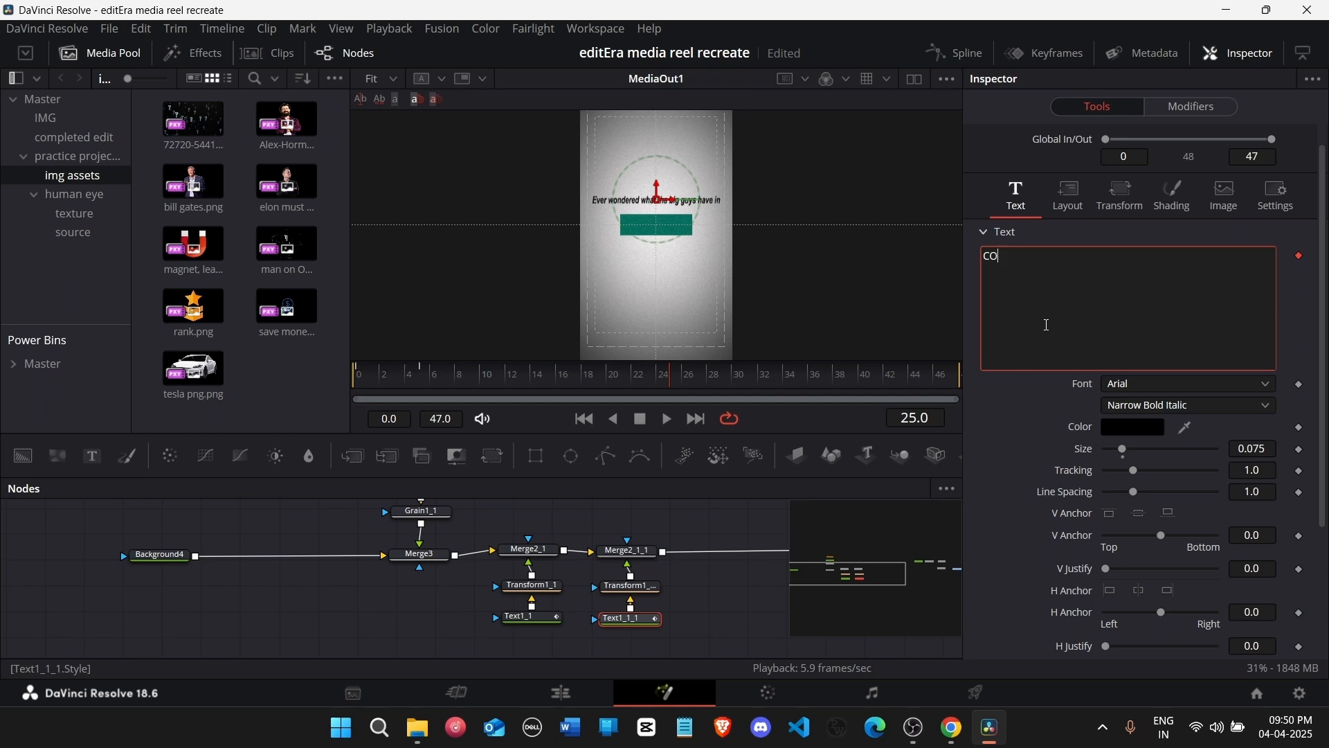
pyautogui.press('BackSpace')
pyautogui.write('MON')
# Step: Set the COMMON text's font to Poppins Black and its size to 0.1227
pyautogui.click(1139, 408)
pyautogui.scroll(-20, 1153, 382)
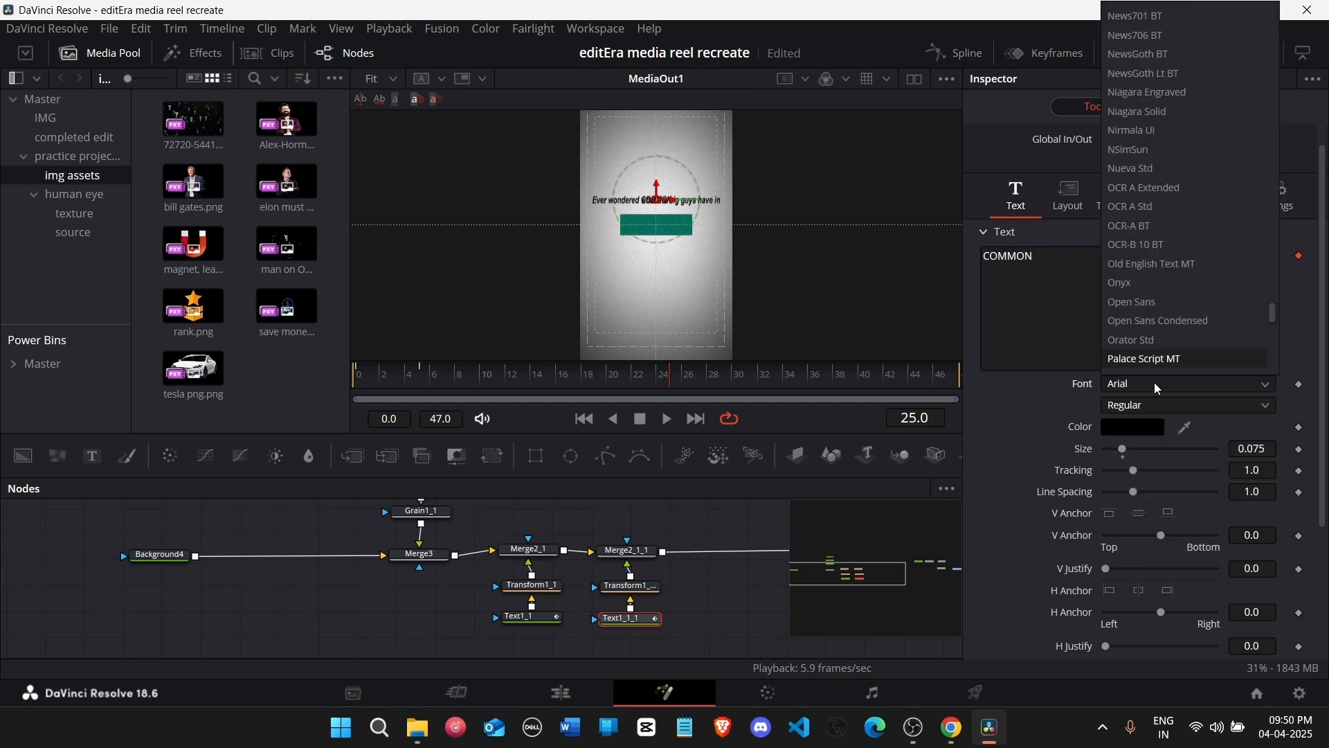
pyautogui.scroll(-1, 1186, 291)
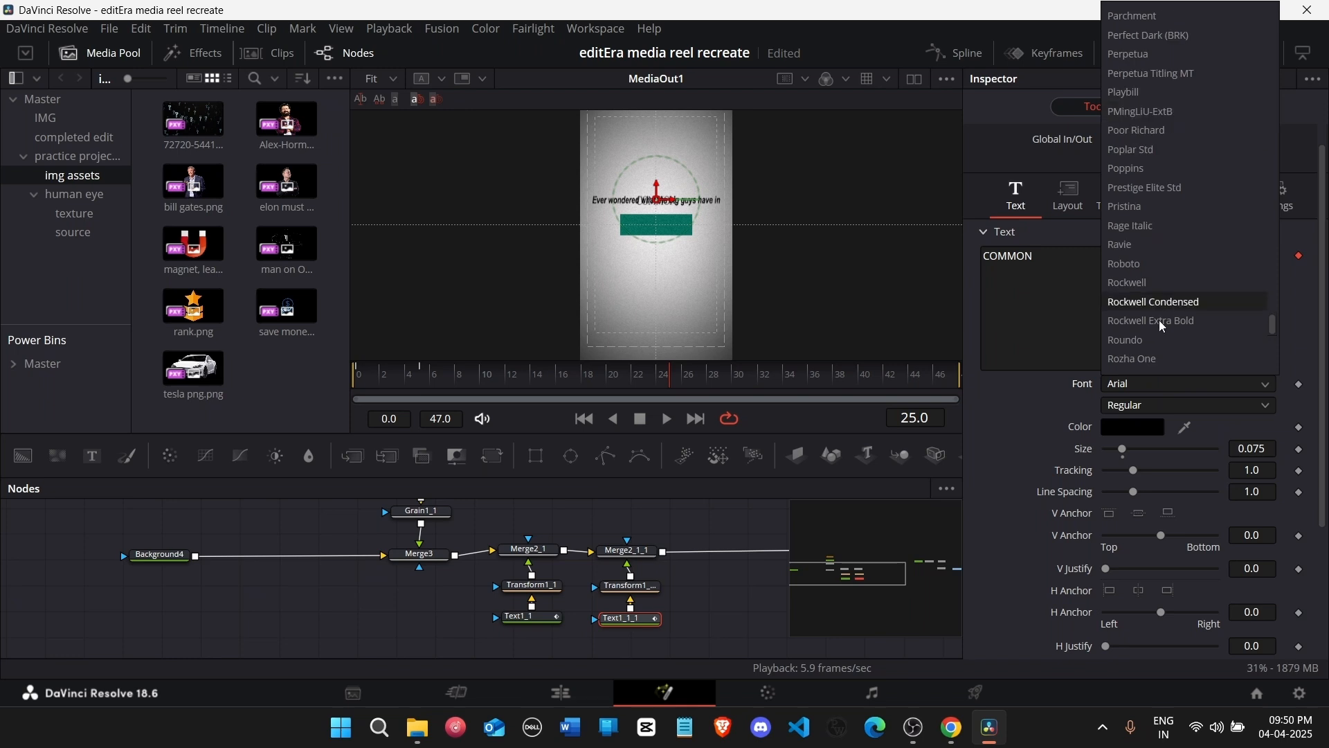
pyautogui.click(1173, 168)
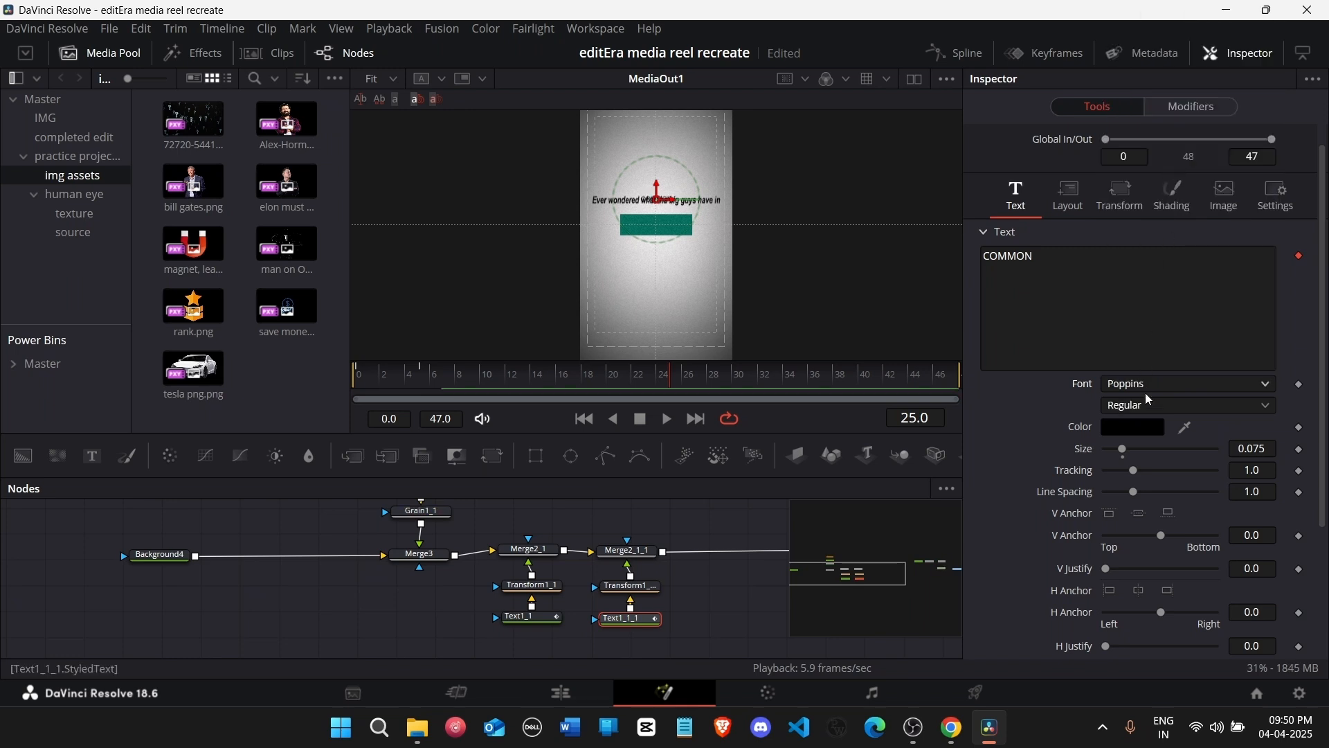
pyautogui.click(1152, 407)
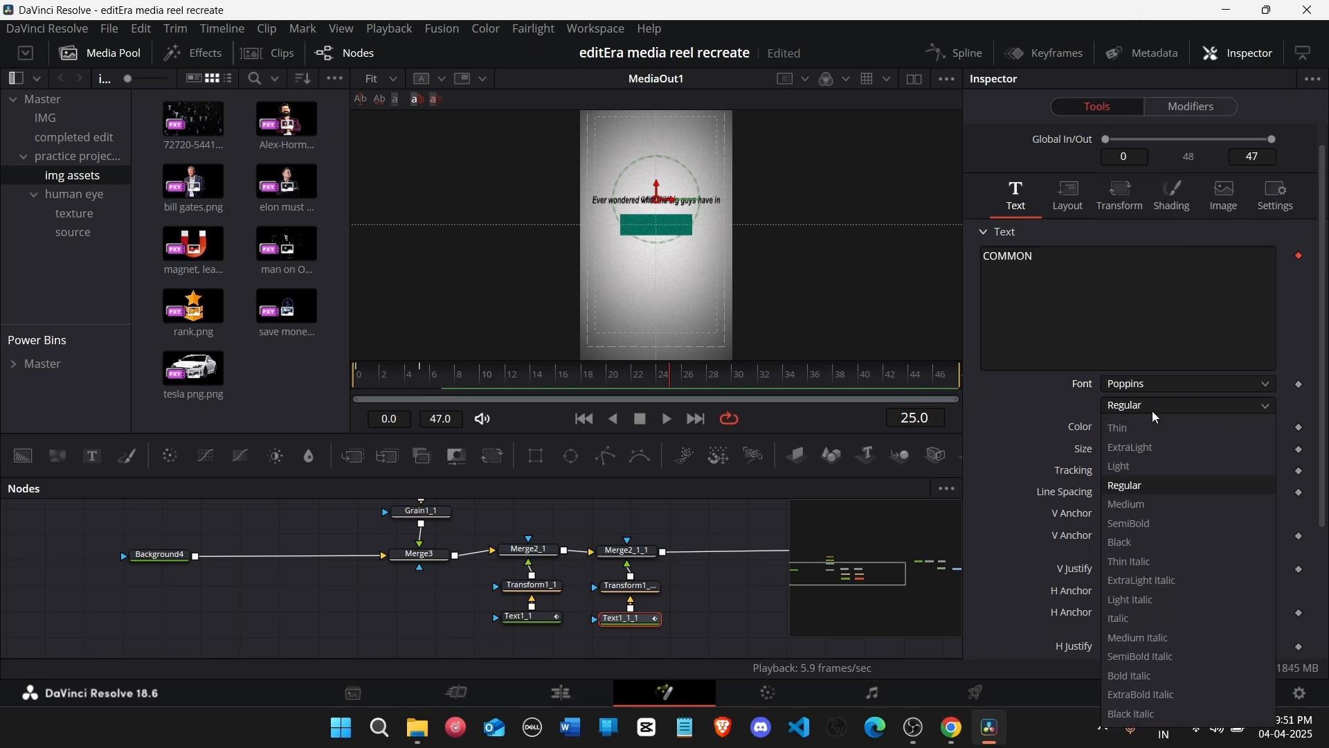
pyautogui.click(1144, 543)
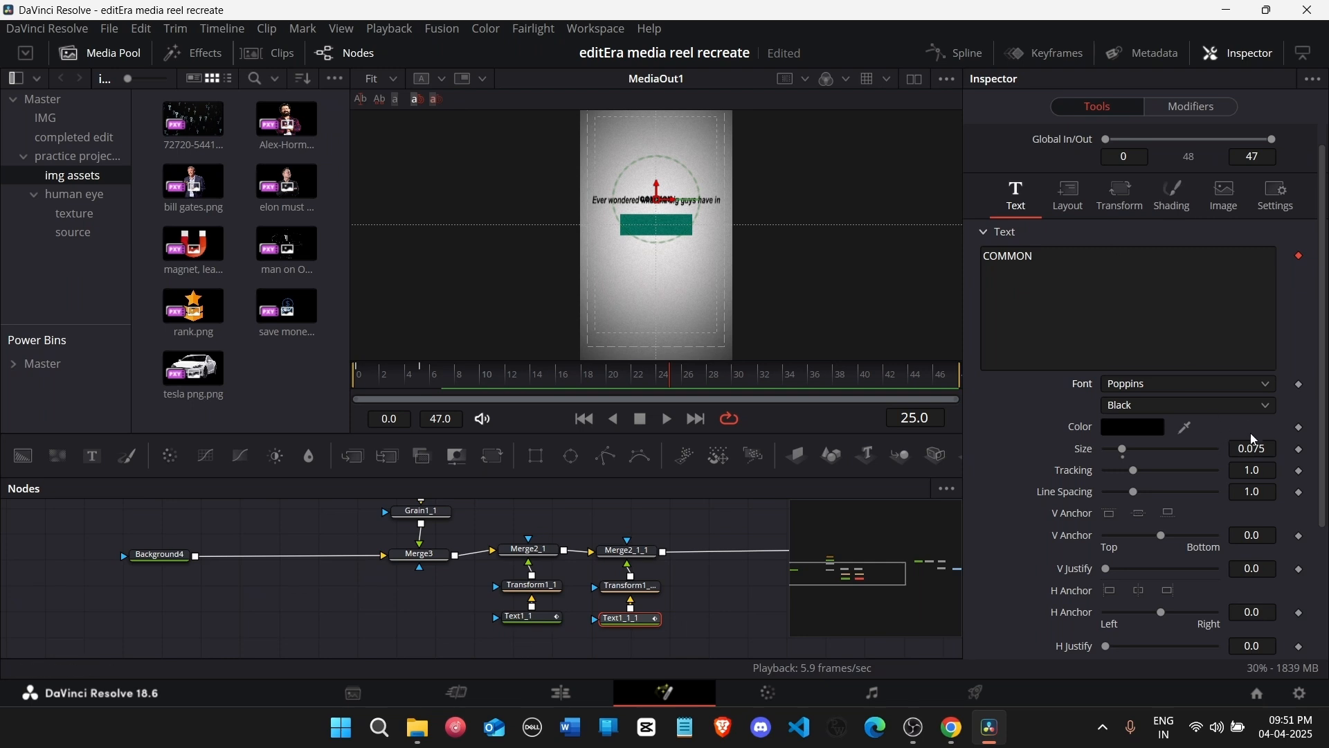
pyautogui.moveTo(1255, 439); pyautogui.dragTo(1280, 439)
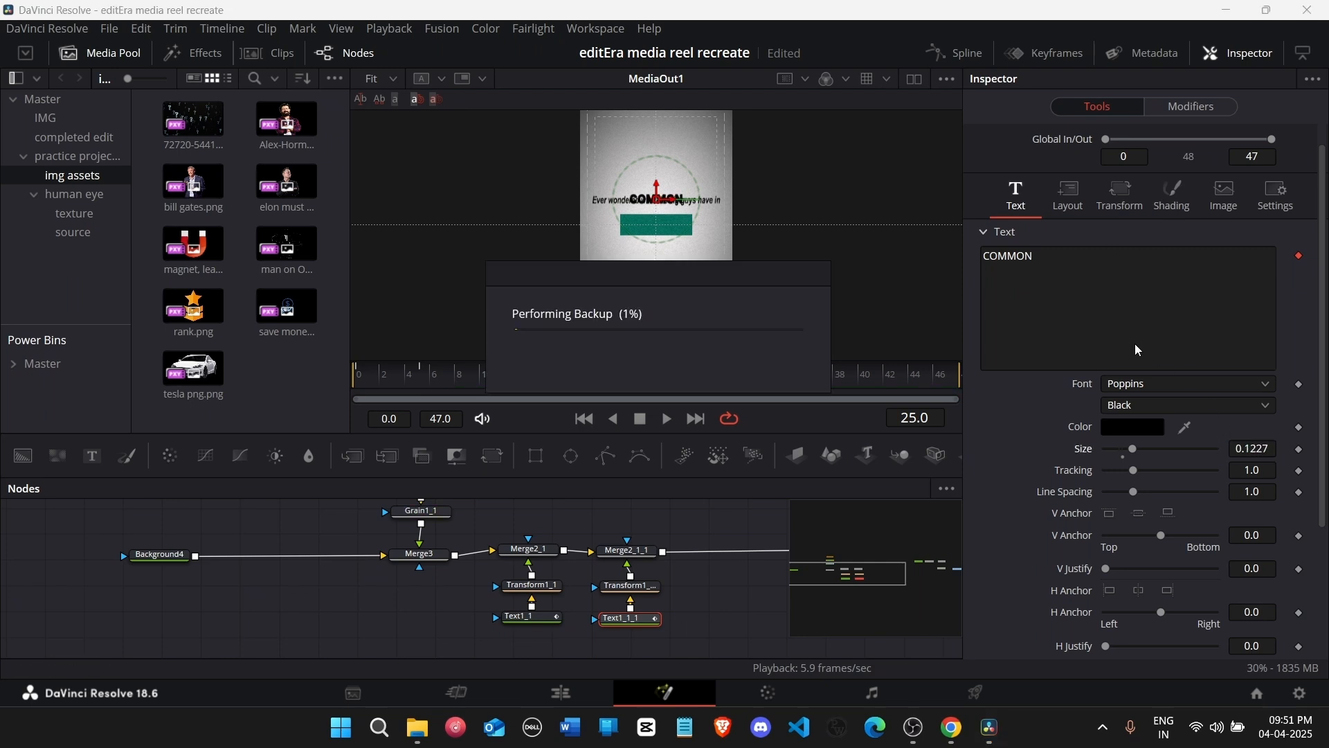
# Step: Append a question mark to the COMMON text and adjust its layout Center Y
pyautogui.click(1120, 306)
pyautogui.write('?')
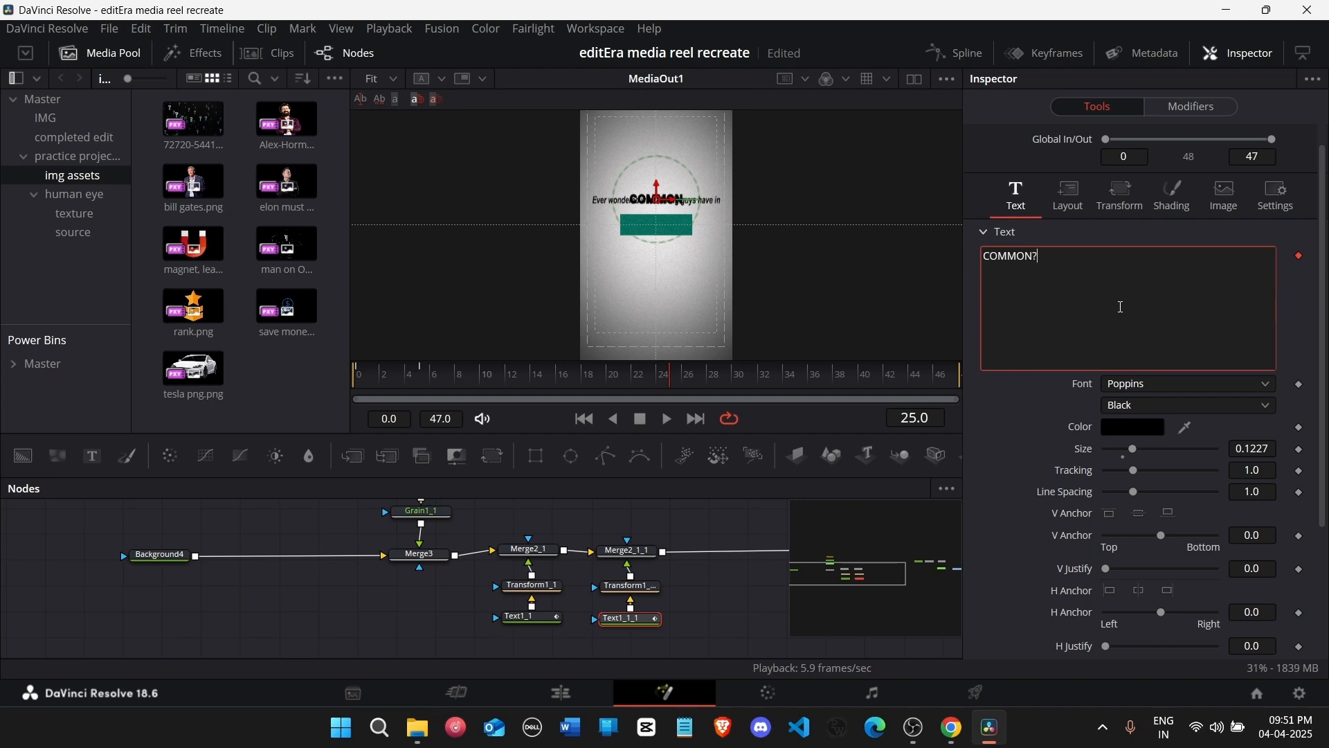
pyautogui.click(1070, 198)
pyautogui.moveTo(1252, 276); pyautogui.dragTo(1261, 276)
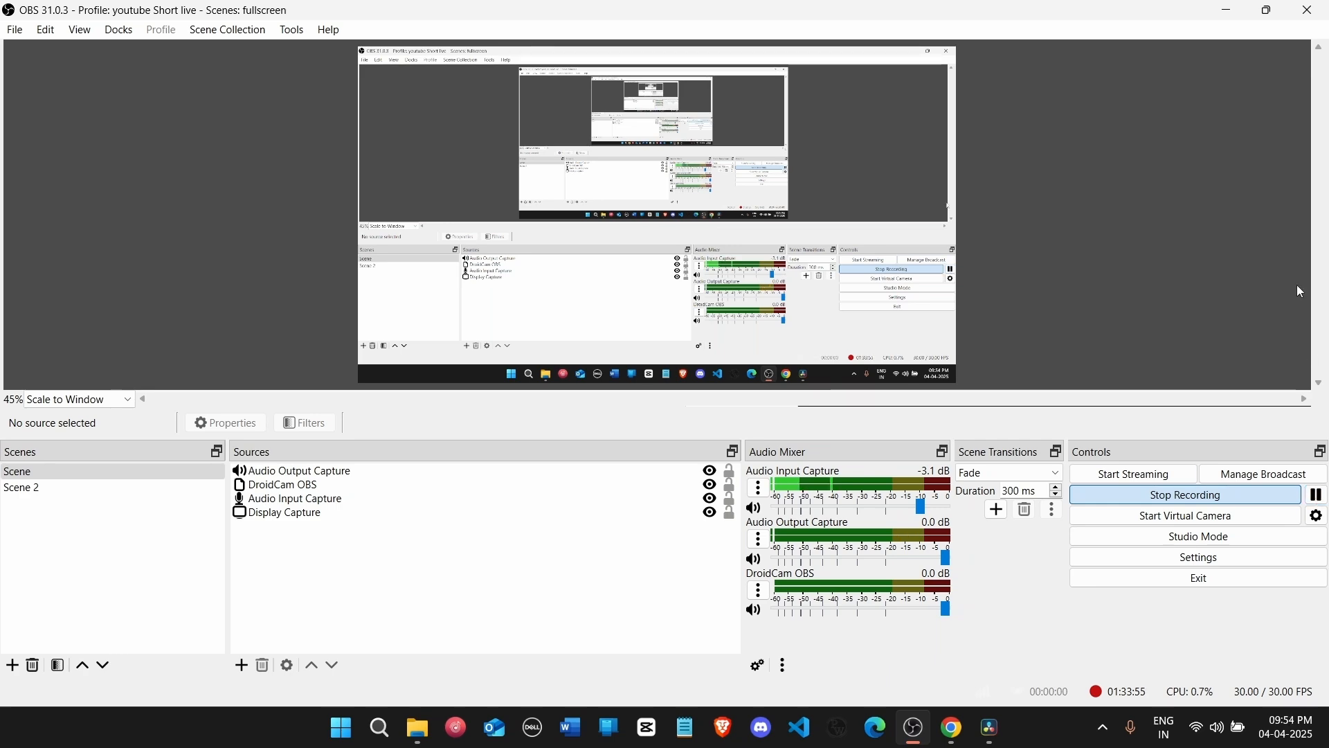
# Step: Return to DaVinci Resolve and nudge the Follower opacity keyframes of the COMMON? text, checking the letter reveal at frame 30
pyautogui.click(1228, 11)
pyautogui.moveTo(705, 596); pyautogui.dragTo(795, 599)
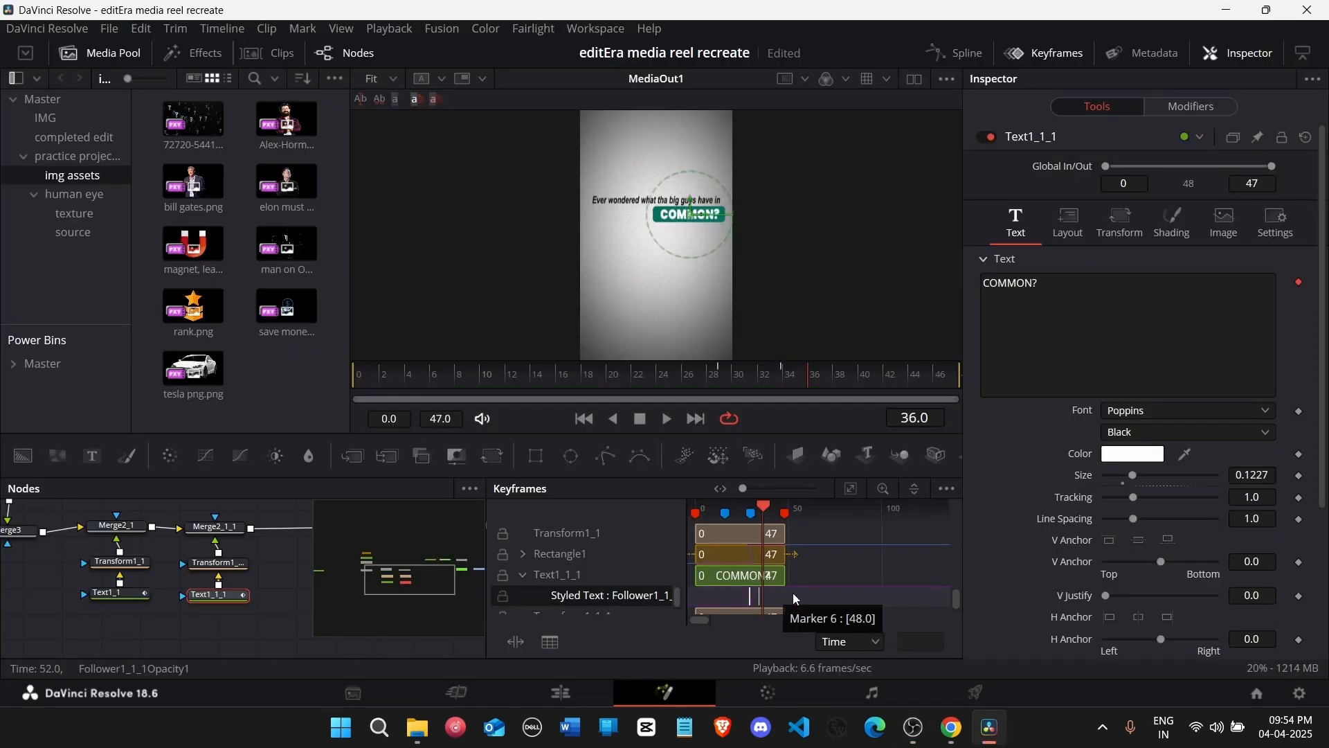
pyautogui.press('Left')
pyautogui.press('Left')
pyautogui.press('Left')
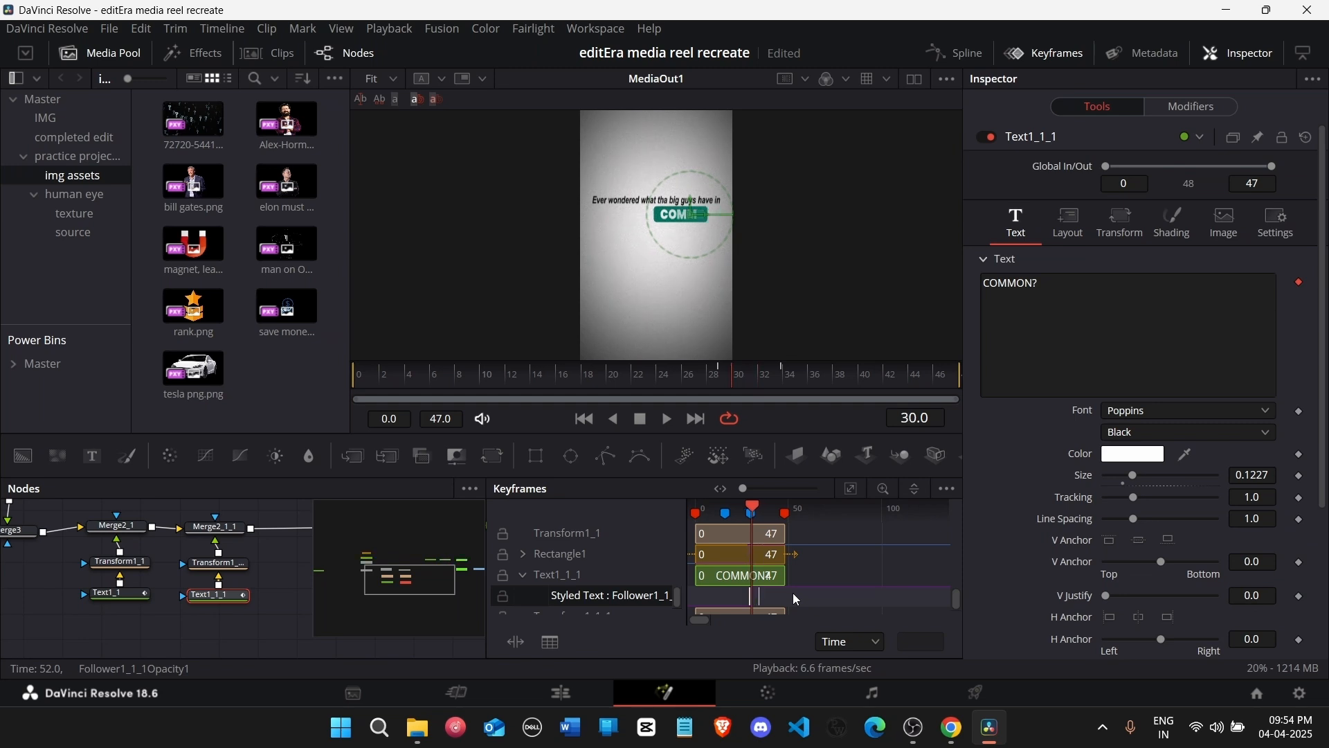
pyautogui.press('Right')
pyautogui.moveTo(772, 596); pyautogui.dragTo(773, 593)
pyautogui.press('Left')
pyautogui.click(1045, 53)
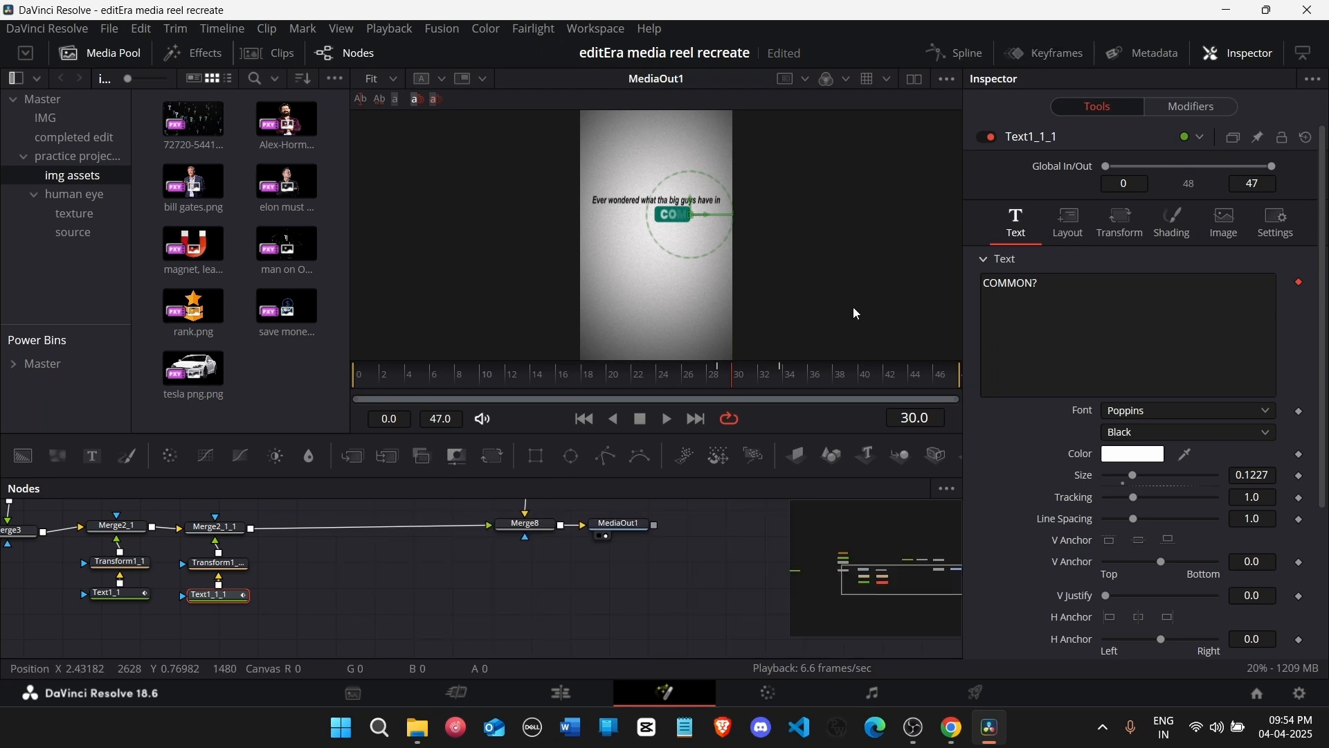
# Step: Play back and scrub the composition to examine the timing of both text reveals and the green bar's animation
pyautogui.press('space')
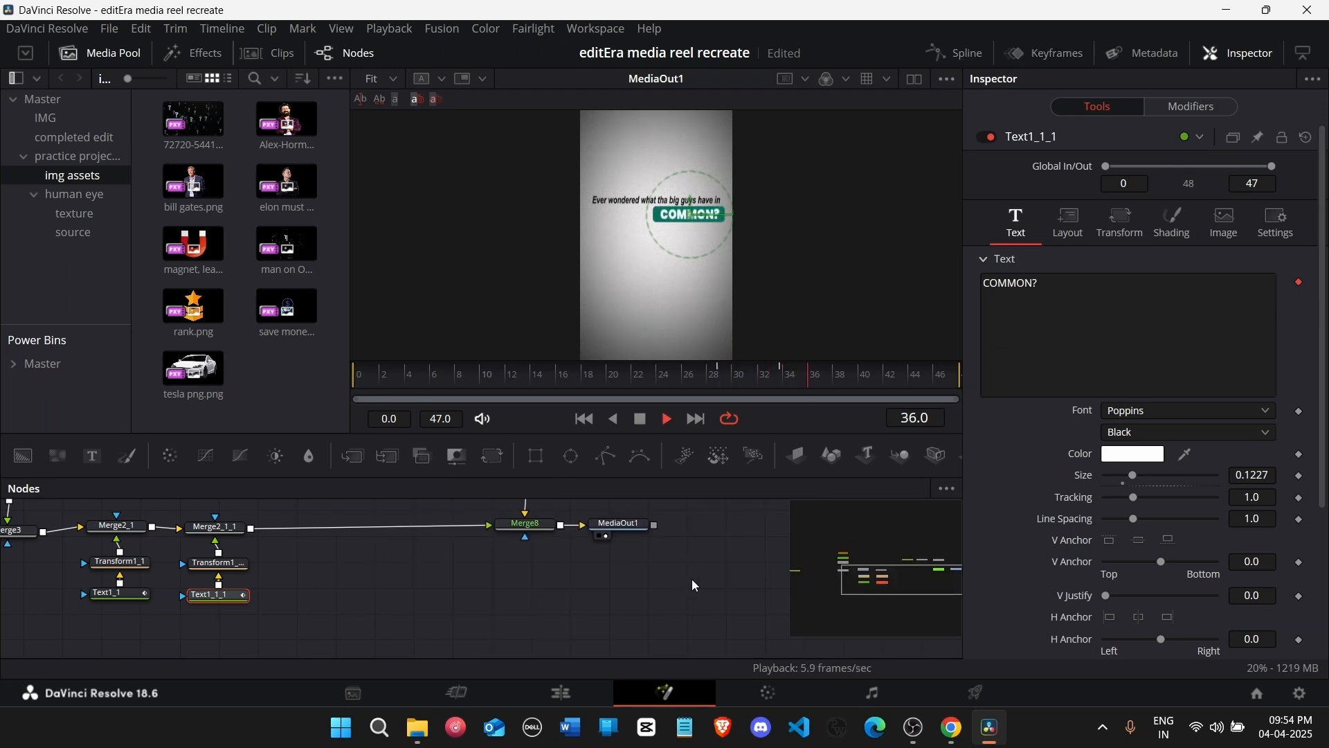
pyautogui.click(661, 389)
pyautogui.click(653, 393)
pyautogui.click(403, 396)
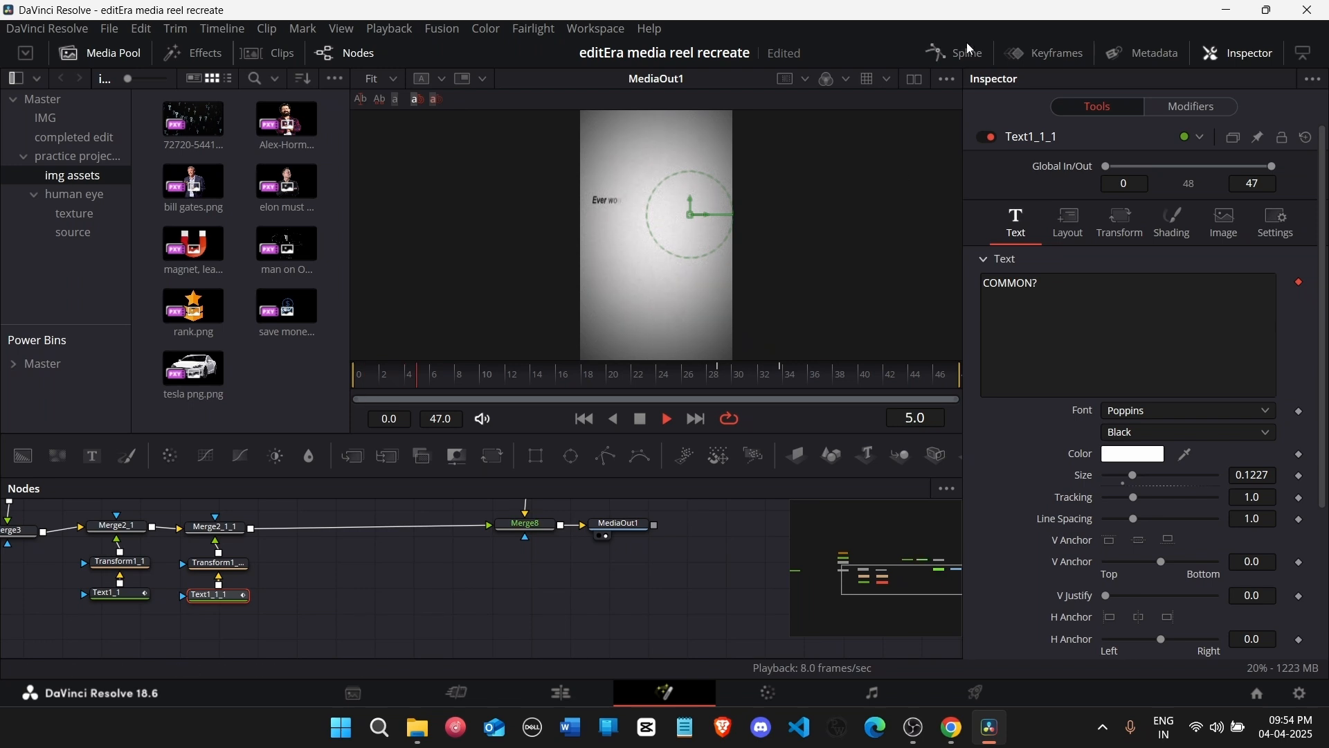
pyautogui.click(1045, 54)
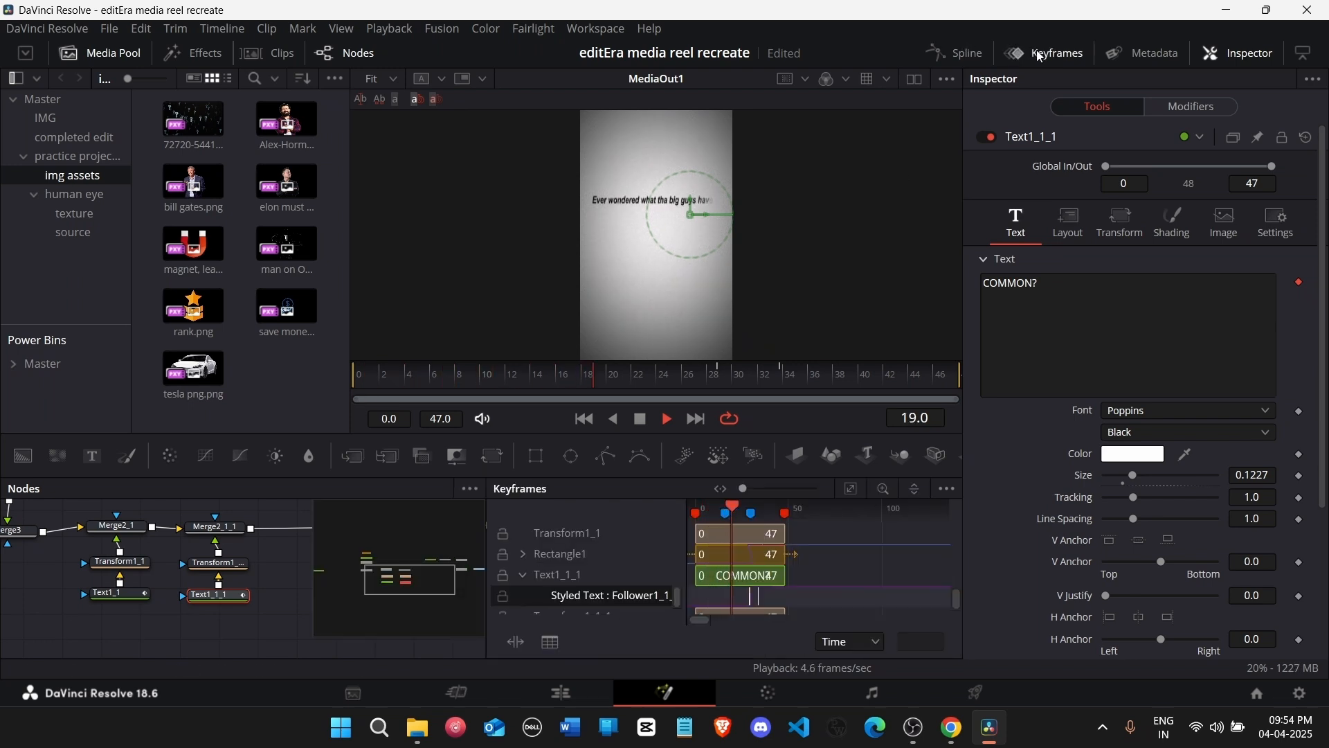
pyautogui.moveTo(600, 380); pyautogui.dragTo(552, 396)
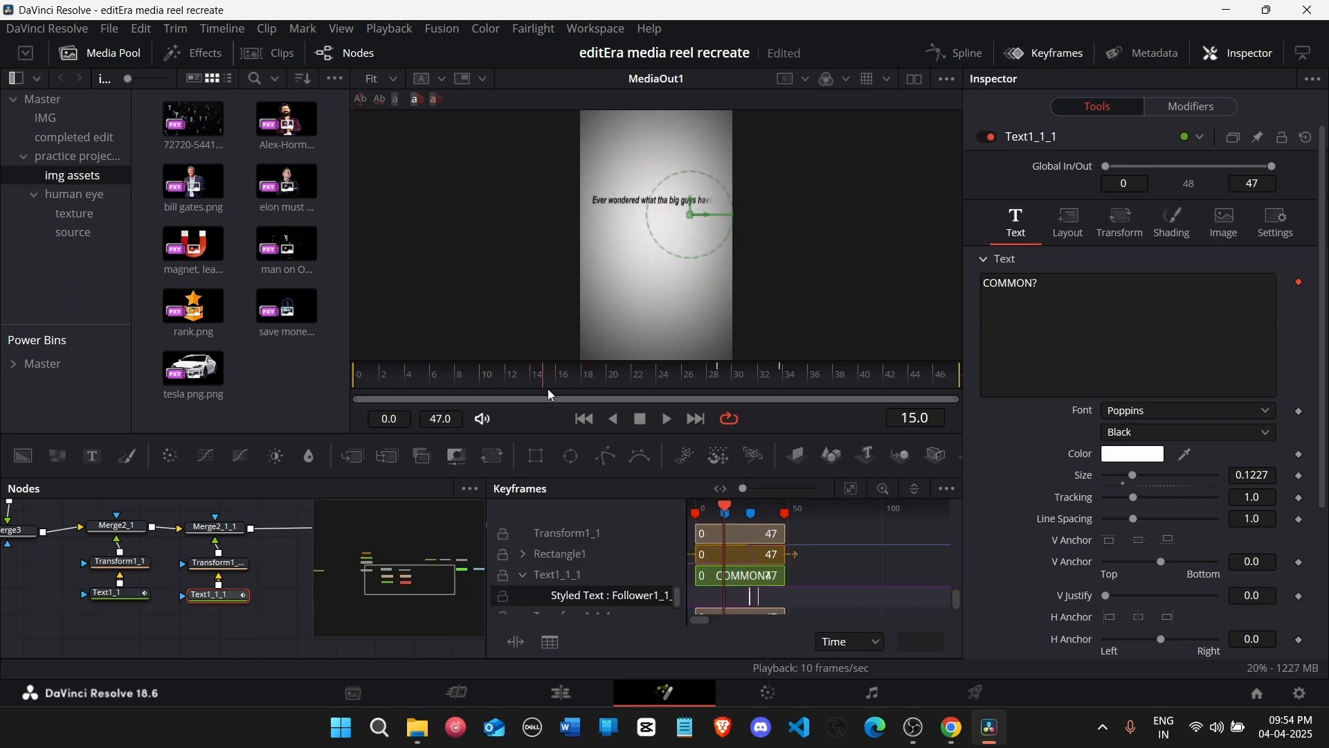
pyautogui.click(1063, 57)
pyautogui.click(957, 53)
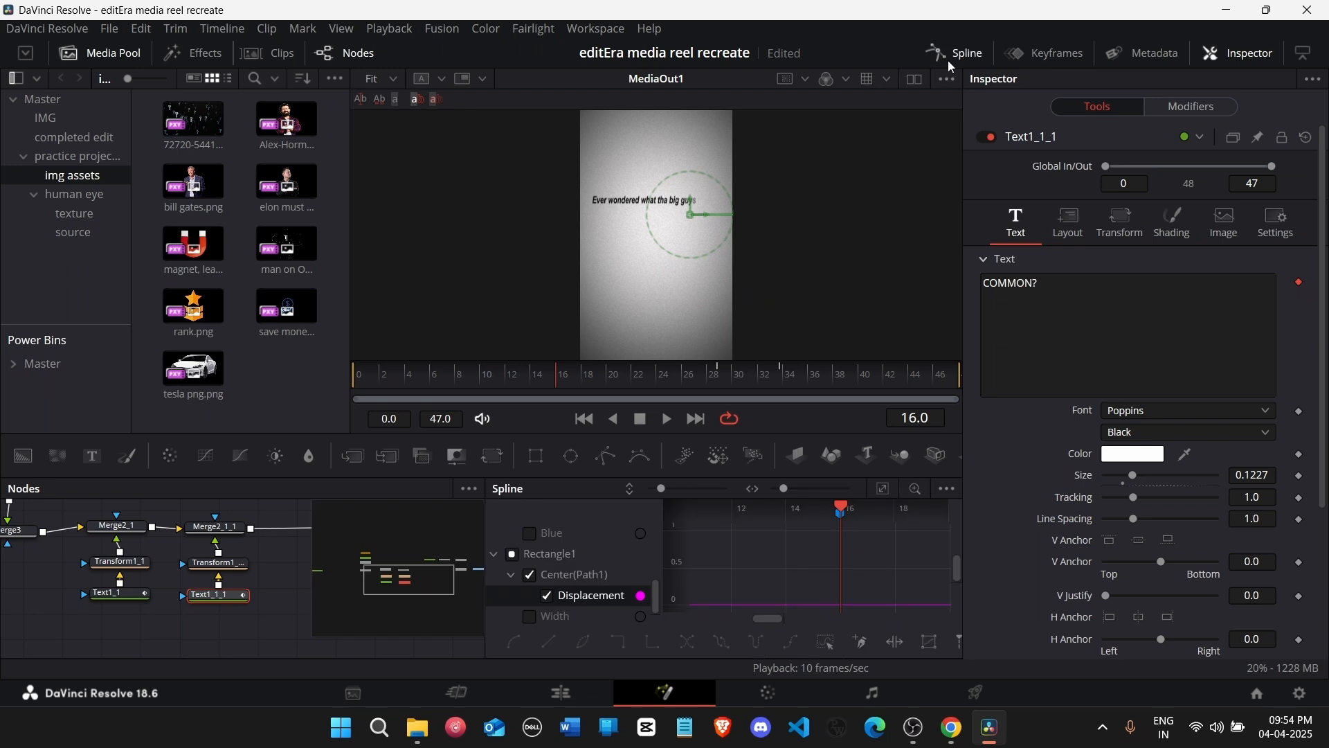
pyautogui.click(958, 53)
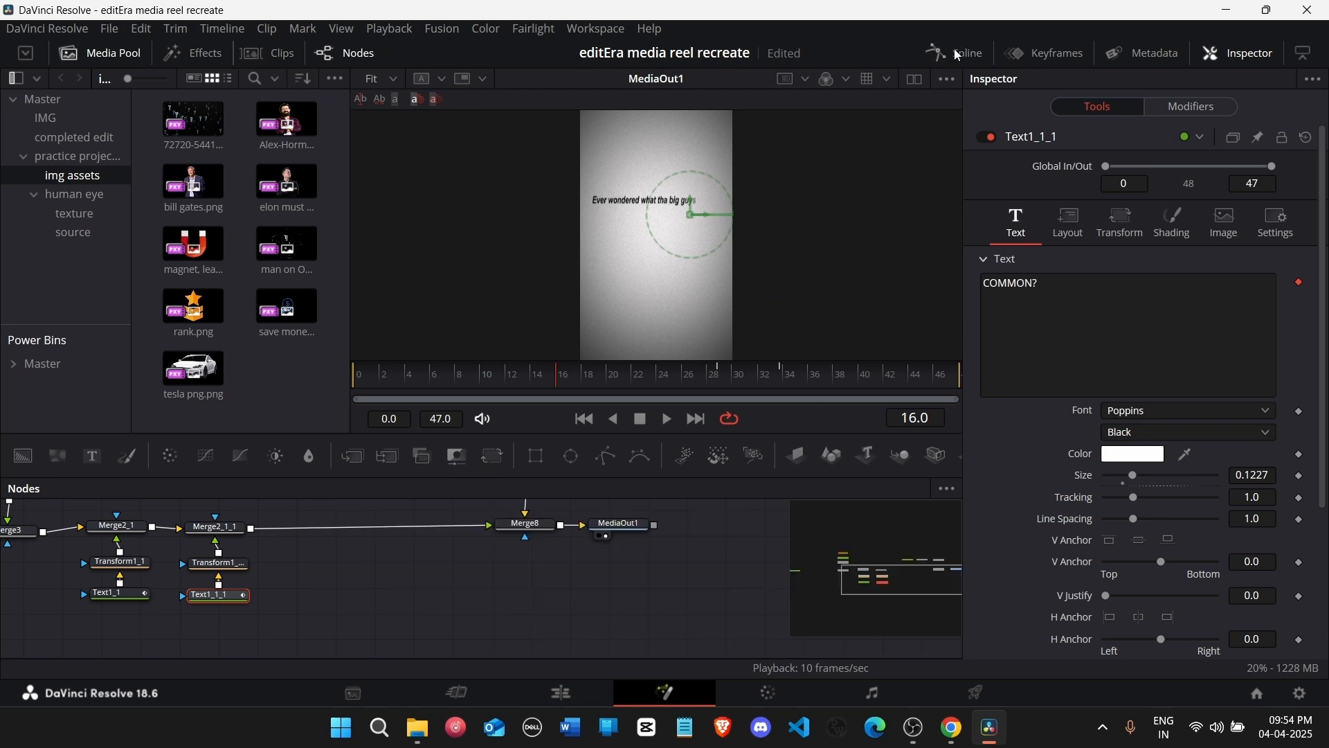
pyautogui.moveTo(857, 609); pyautogui.dragTo(879, 557)
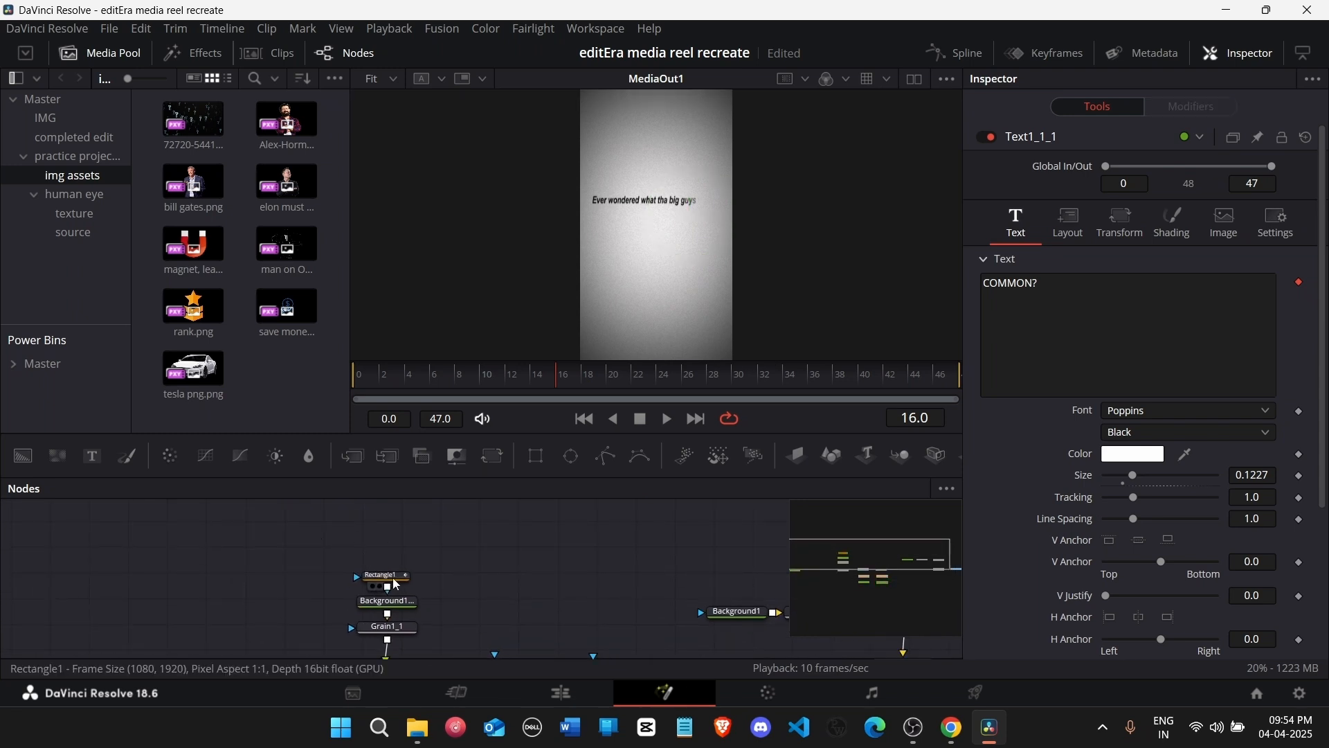
# Step: Add a second rectangle mask below Rectangle1 with height 0.15, width 0.822 and Center Y 0.306
pyautogui.click(380, 575)
pyautogui.click(538, 461)
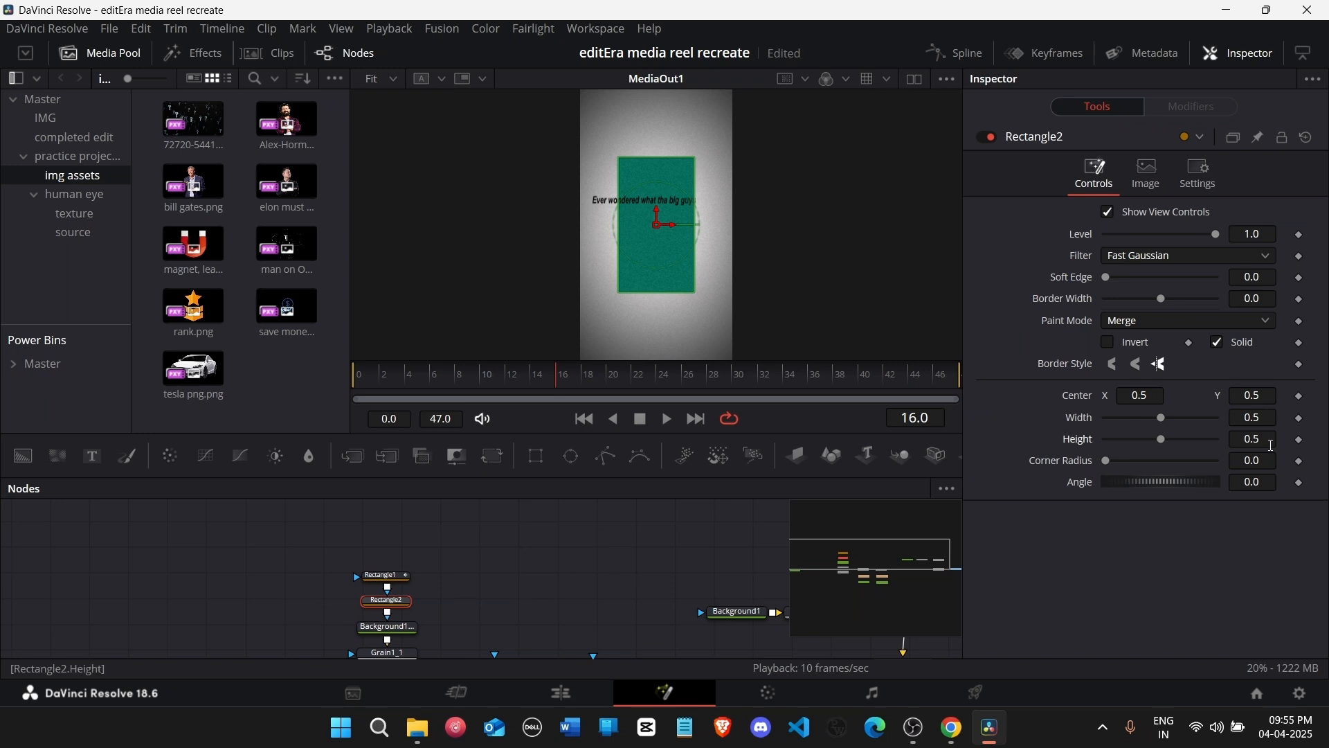
pyautogui.moveTo(1269, 443); pyautogui.dragTo(1027, 443)
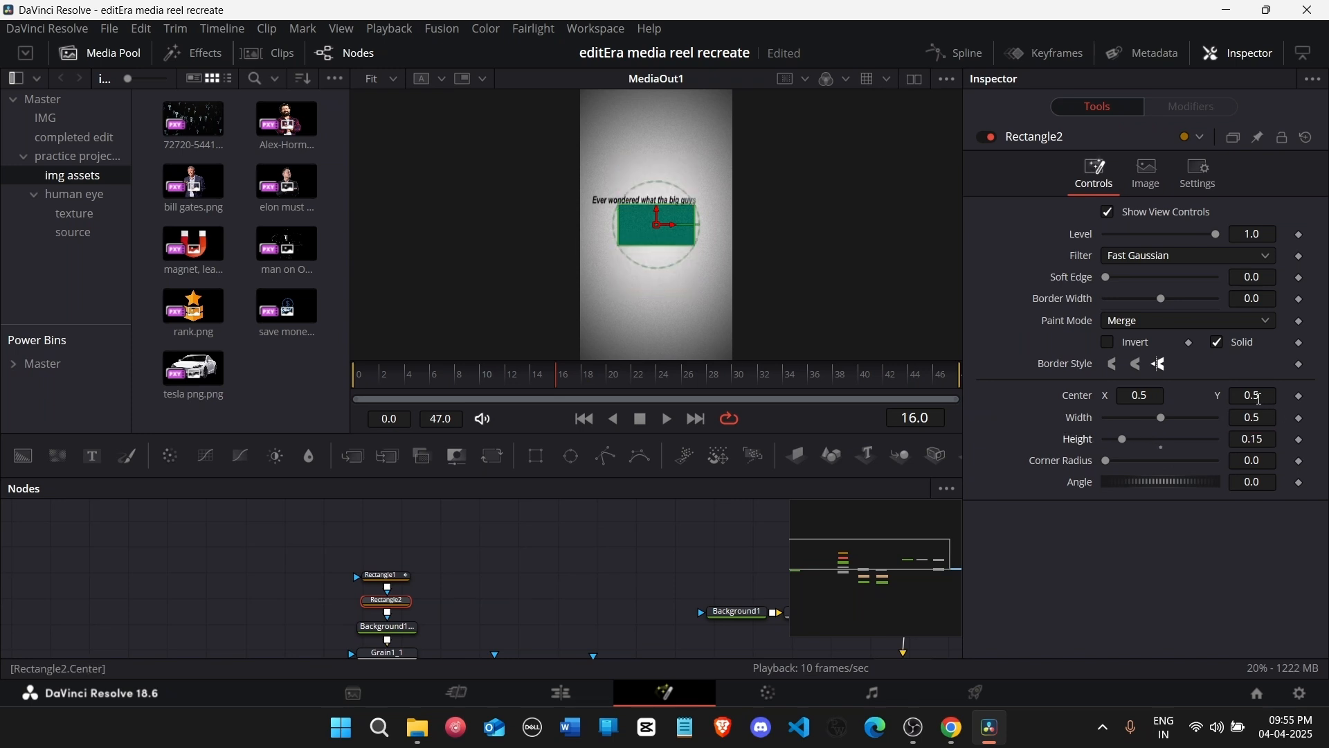
pyautogui.moveTo(1259, 399); pyautogui.dragTo(1326, 419)
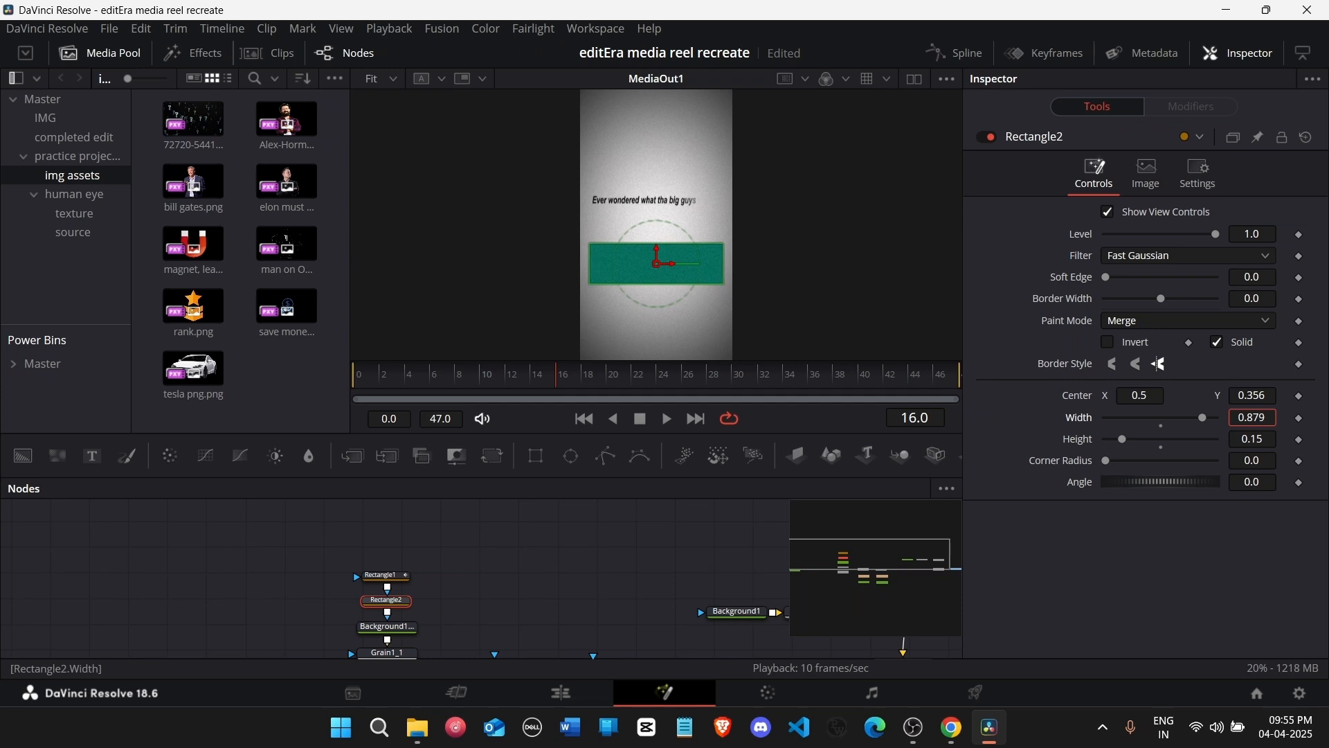
pyautogui.moveTo(1259, 398); pyautogui.dragTo(869, 395)
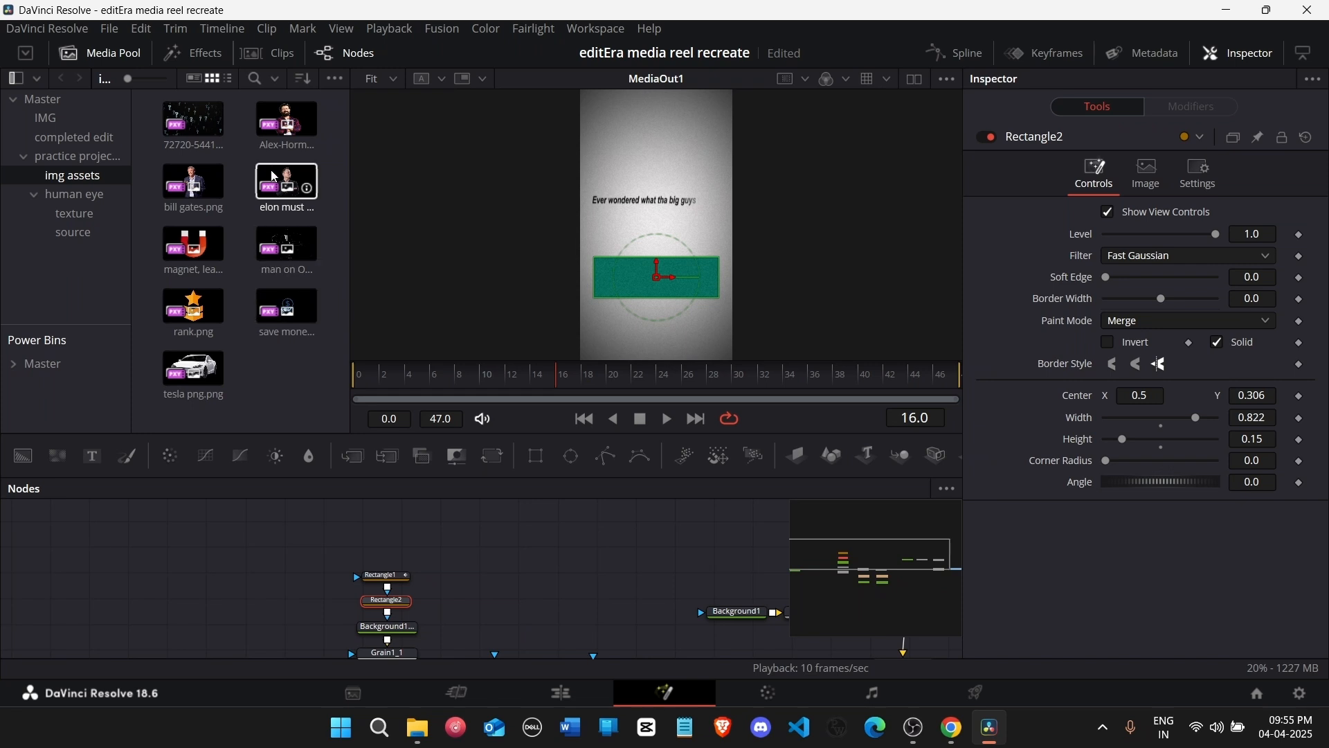
# Step: Add the Alex Hormozi, Bill Gates and Elon Musk images to the node graph, keeping their merges out of the Rectangle1–Rectangle2 chain
pyautogui.click(289, 122)
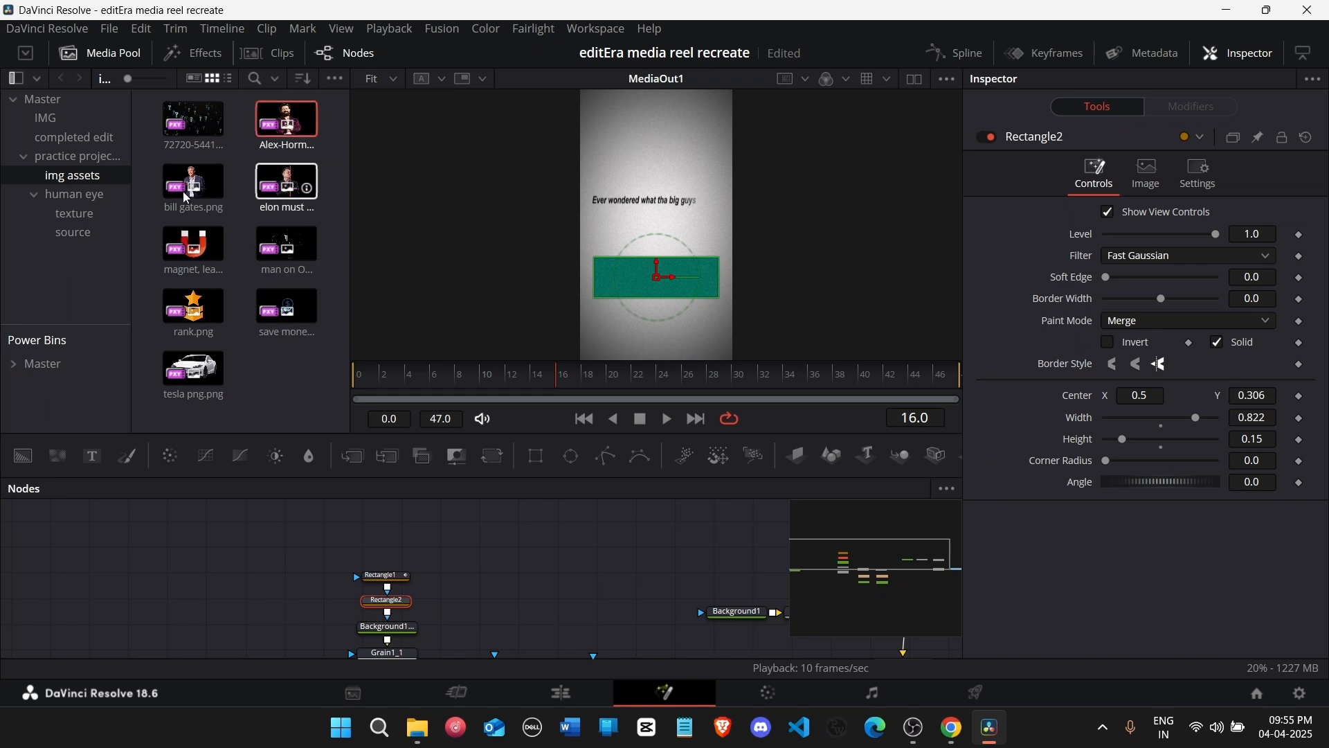
pyautogui.moveTo(290, 193); pyautogui.dragTo(377, 518)
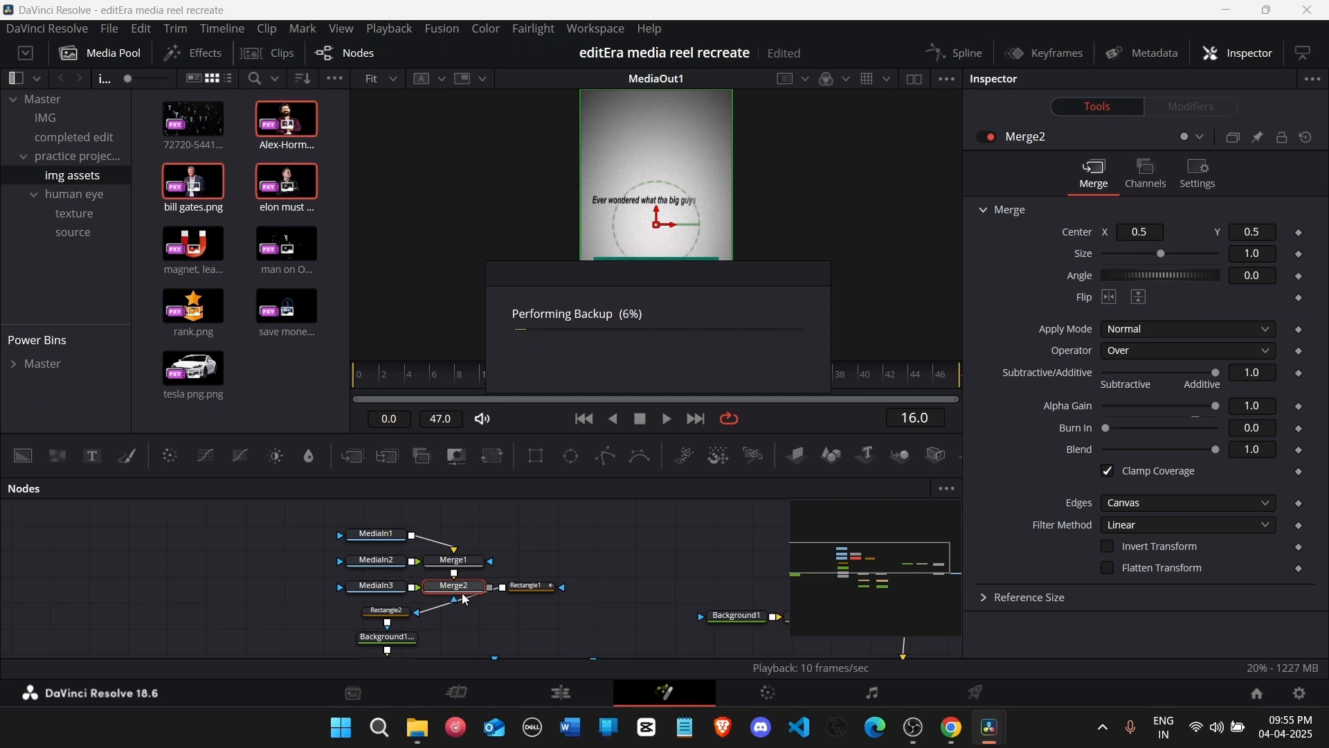
pyautogui.moveTo(465, 599); pyautogui.dragTo(314, 566)
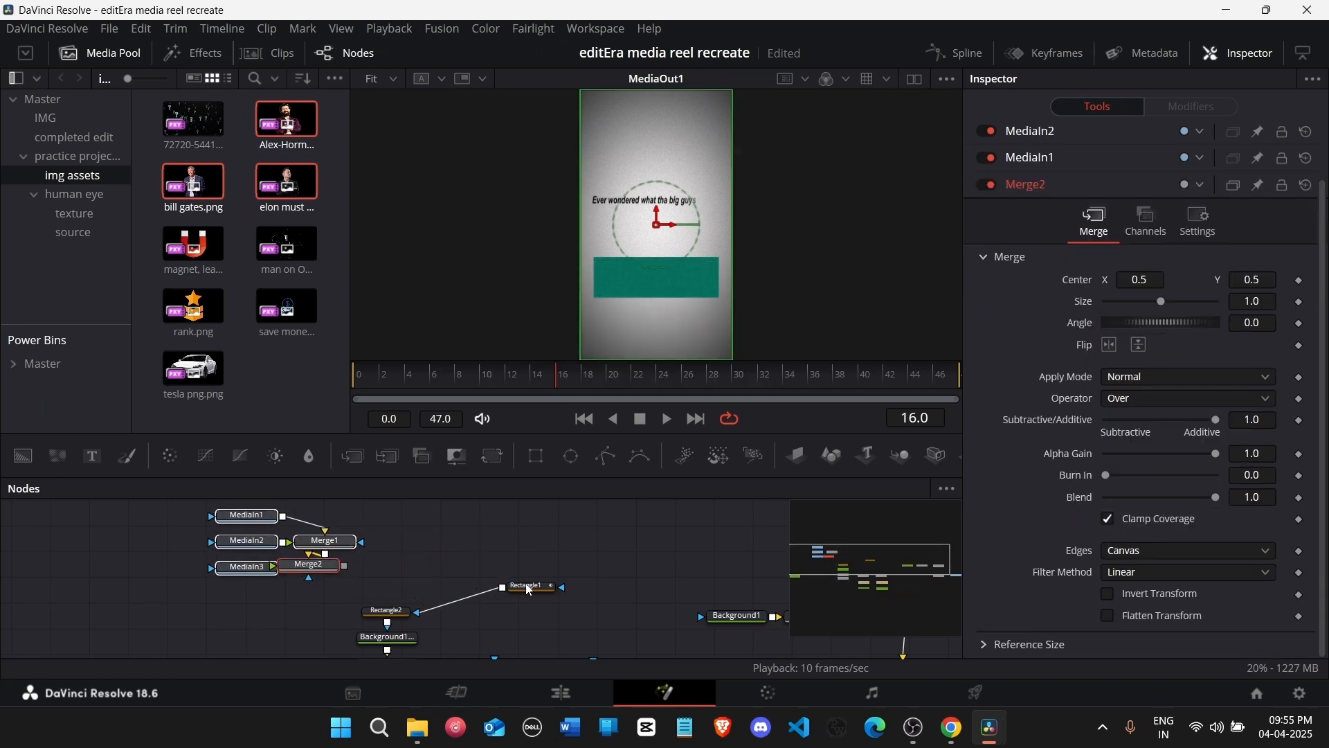
pyautogui.moveTo(516, 591); pyautogui.dragTo(378, 586)
pyautogui.scroll(-3, 477, 587)
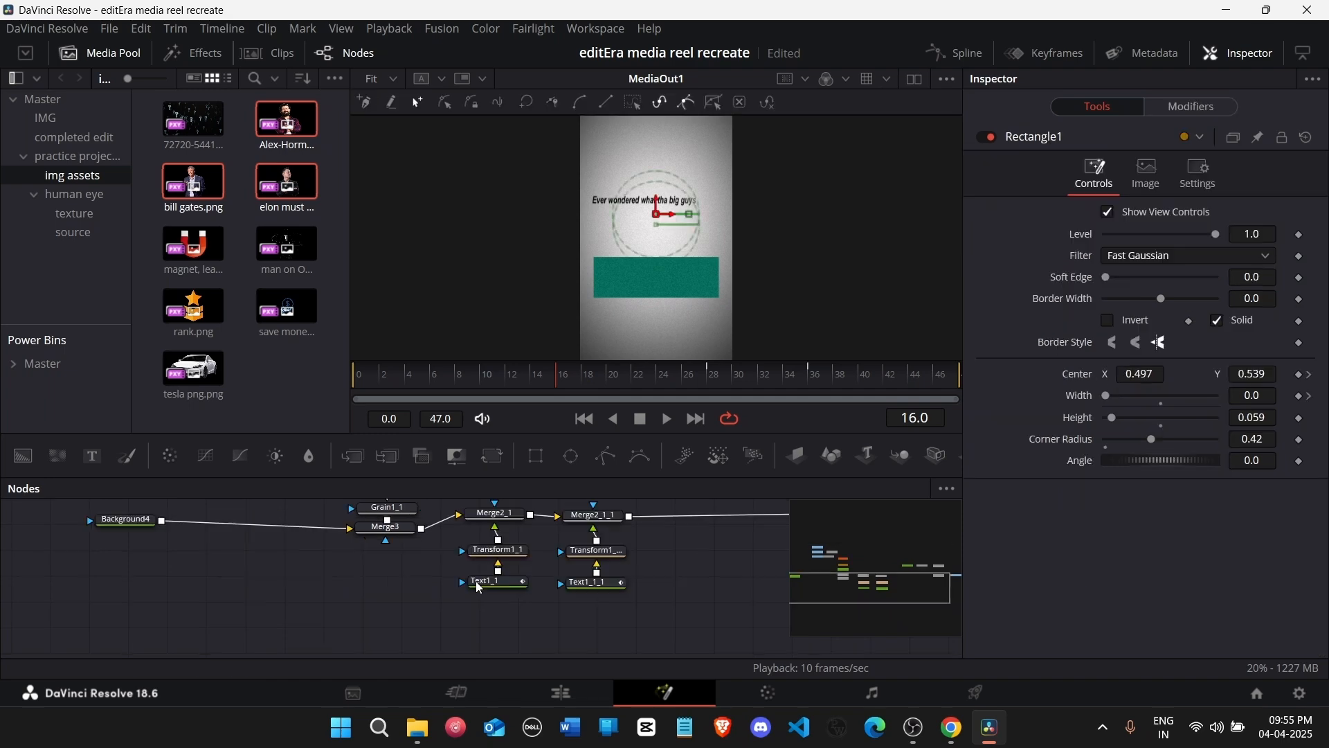
# Step: Make room after Merge3 by moving the text branches aside, and merge the combined portraits over Merge3's output
pyautogui.scroll(1, 470, 562)
pyautogui.moveTo(641, 642); pyautogui.dragTo(478, 537)
pyautogui.moveTo(589, 565); pyautogui.dragTo(725, 569)
pyautogui.scroll(2, 554, 564)
pyautogui.moveTo(207, 509); pyautogui.dragTo(434, 510)
pyautogui.scroll(-2, 581, 559)
pyautogui.scroll(2, 587, 551)
pyautogui.moveTo(559, 569); pyautogui.dragTo(420, 634)
pyautogui.scroll(-2, 562, 590)
# Step: Rearrange the portrait inputs, Merge1, Merge2 and the new Merge4 into a clearer node layout
pyautogui.scroll(1, 564, 587)
pyautogui.click(565, 586)
pyautogui.moveTo(571, 628); pyautogui.dragTo(441, 523)
pyautogui.scroll(1, 624, 591)
pyautogui.moveTo(569, 598); pyautogui.dragTo(607, 561)
pyautogui.scroll(-1, 622, 603)
pyautogui.scroll(1, 623, 588)
pyautogui.click(608, 567)
pyautogui.hotkey('ctrl', 'z')
pyautogui.moveTo(616, 606); pyautogui.dragTo(558, 549)
pyautogui.hotkey('ctrl', 'z')
pyautogui.moveTo(568, 555); pyautogui.dragTo(637, 545)
pyautogui.click(631, 562)
pyautogui.moveTo(625, 599); pyautogui.dragTo(609, 594)
# Step: Insert a Transform between MediaIn1 and Merge1 and reduce its Size to 0.735
pyautogui.moveTo(485, 532); pyautogui.dragTo(633, 502)
pyautogui.click(493, 455)
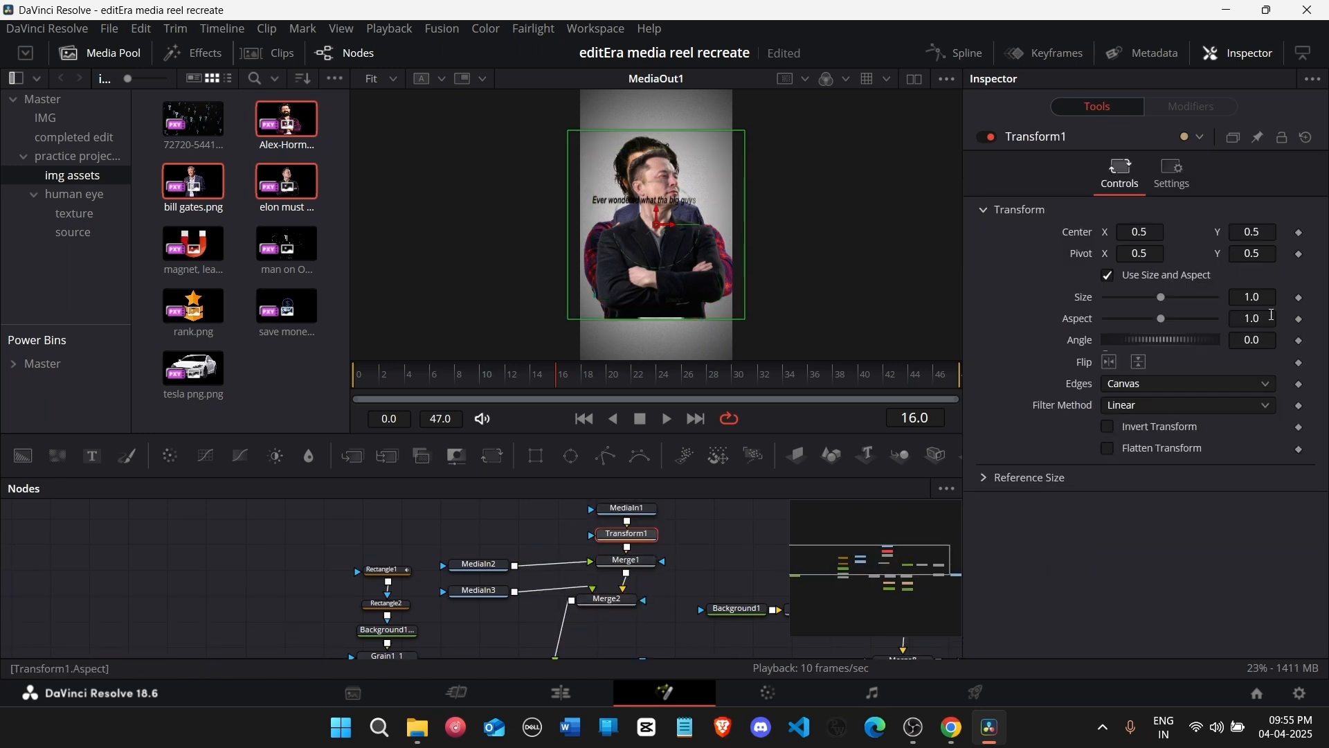
pyautogui.moveTo(1267, 298); pyautogui.dragTo(1192, 298)
# Step: Reduce Merge1's Size, set Merge2's Size to 0.849 and adjust Transform1's Size to 0.829
pyautogui.click(627, 561)
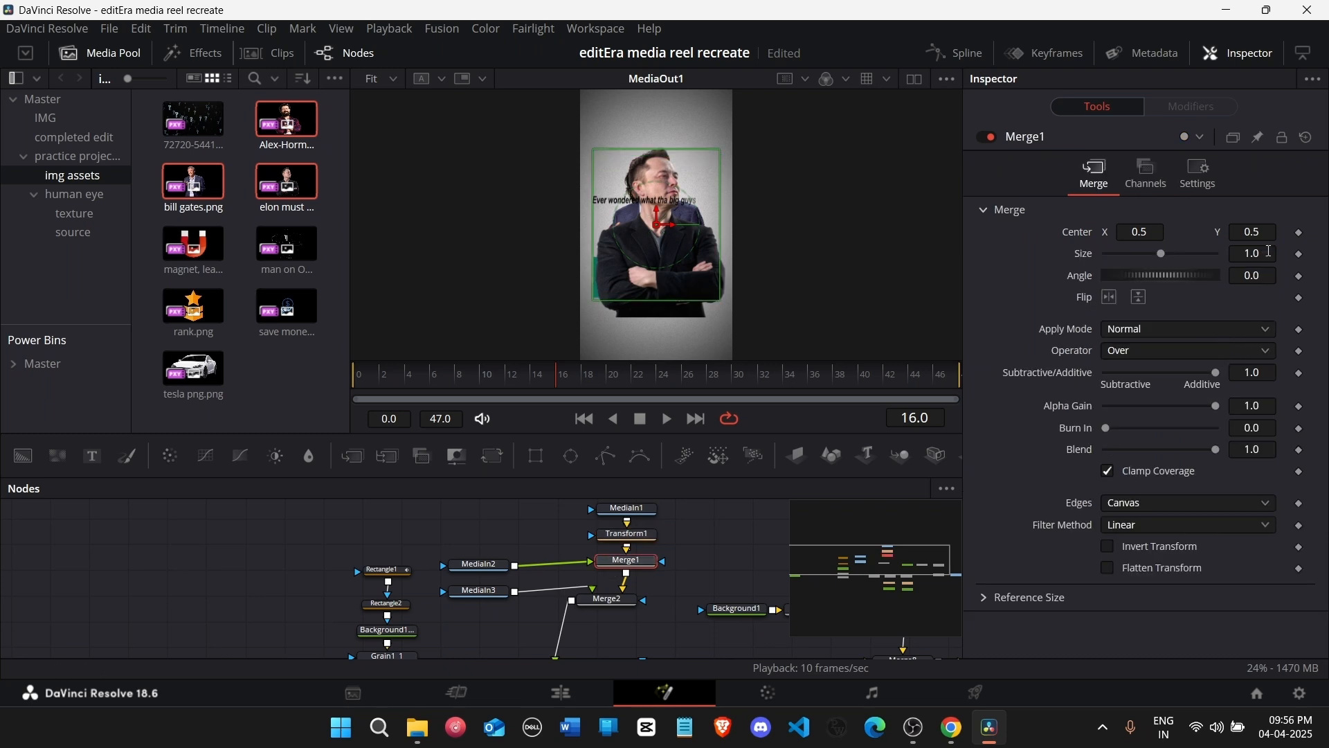
pyautogui.moveTo(1268, 251); pyautogui.dragTo(1161, 258)
pyautogui.click(617, 601)
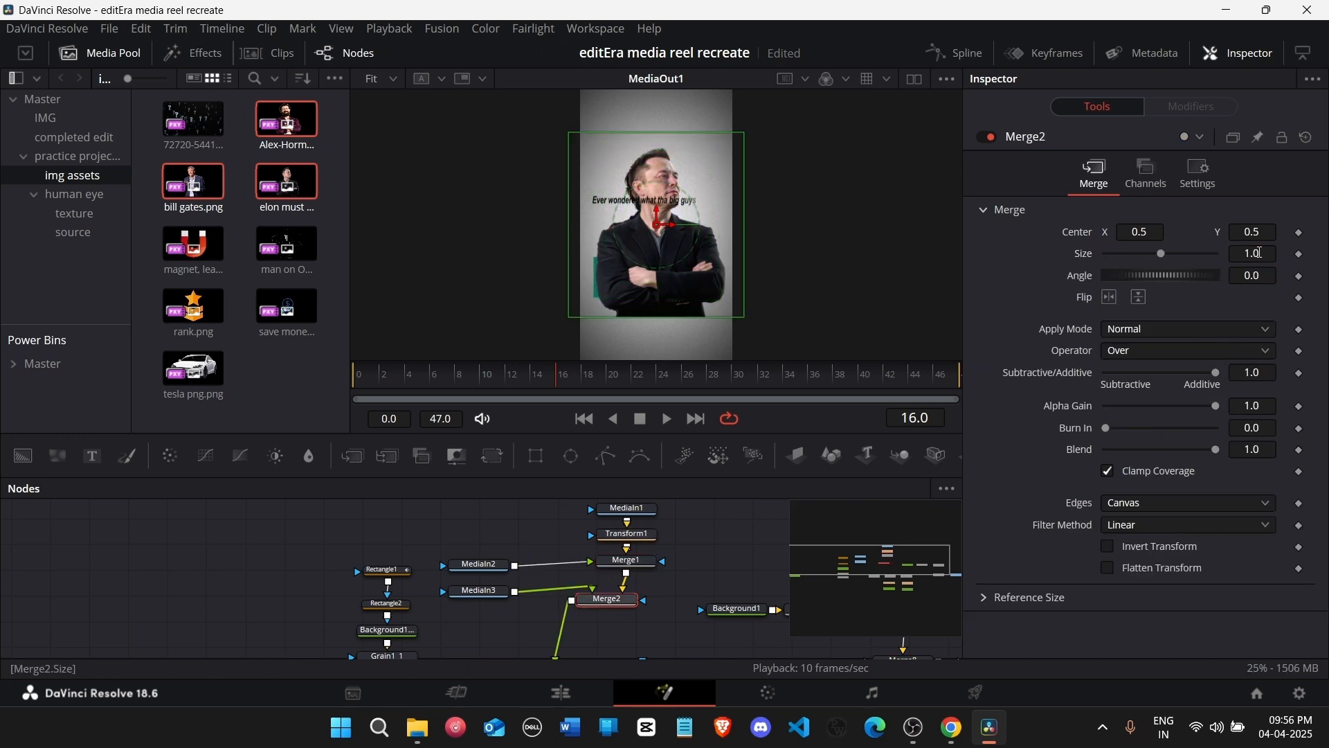
pyautogui.moveTo(1260, 253); pyautogui.dragTo(1209, 255)
pyautogui.click(627, 533)
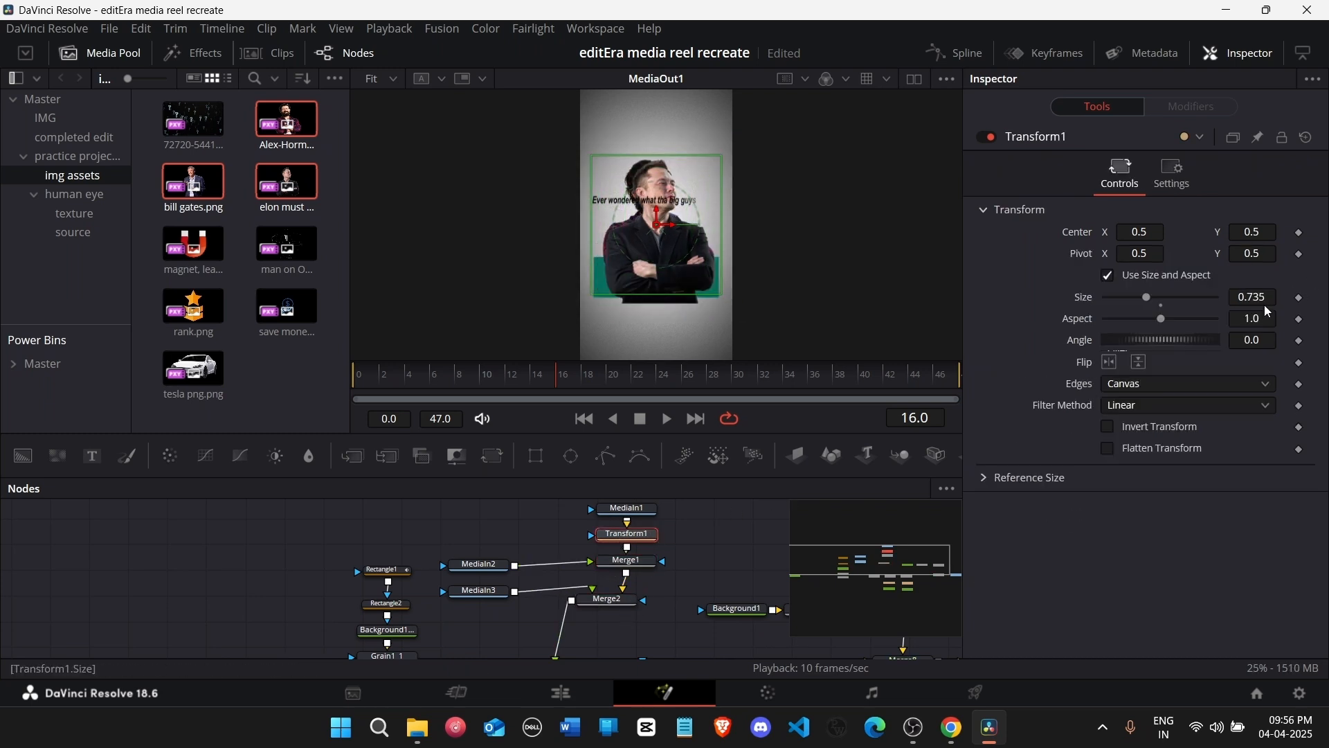
pyautogui.moveTo(1268, 312)
pyautogui.mouseDown()
pyautogui.moveTo(1254, 311)
pyautogui.moveTo(1282, 310)
pyautogui.mouseUp()
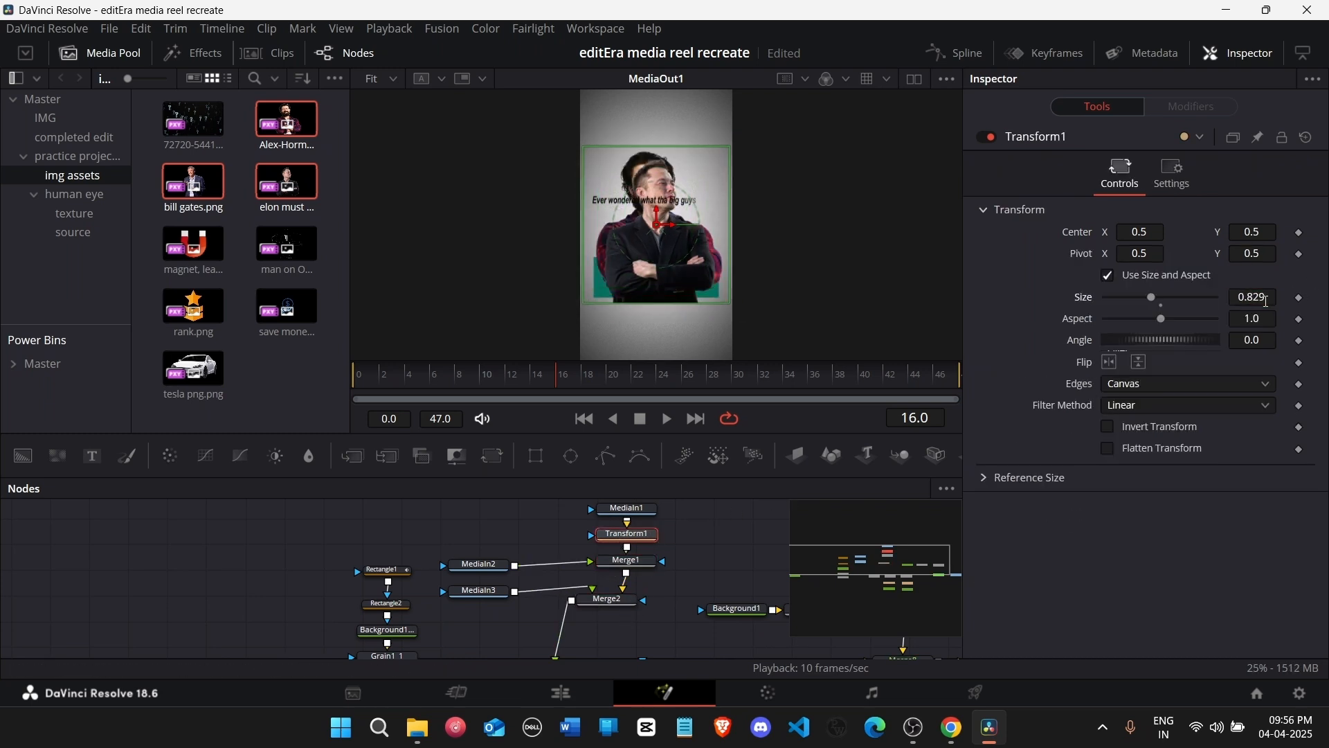
# Step: Disable the Bill Gates and Elon Musk inputs and set Transform1's Size to 0.5
pyautogui.click(484, 577)
pyautogui.click(479, 590)
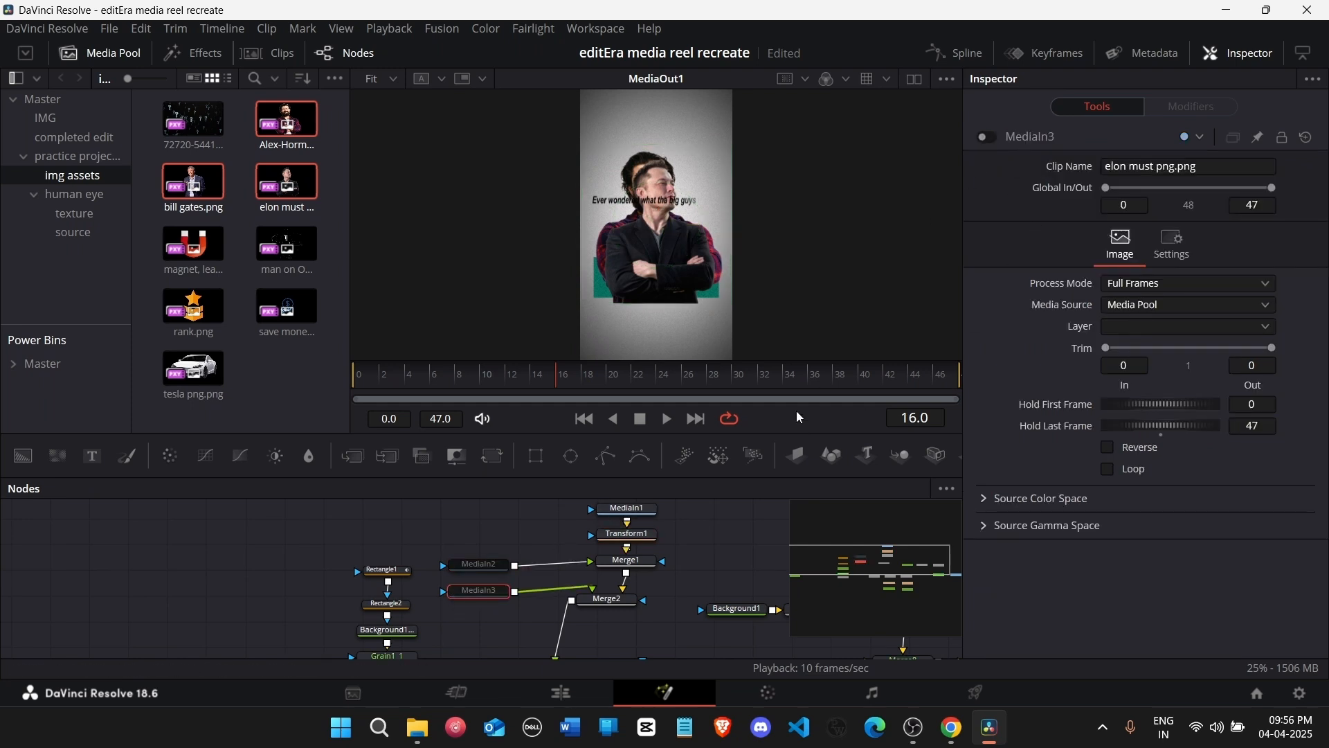
pyautogui.click(610, 611)
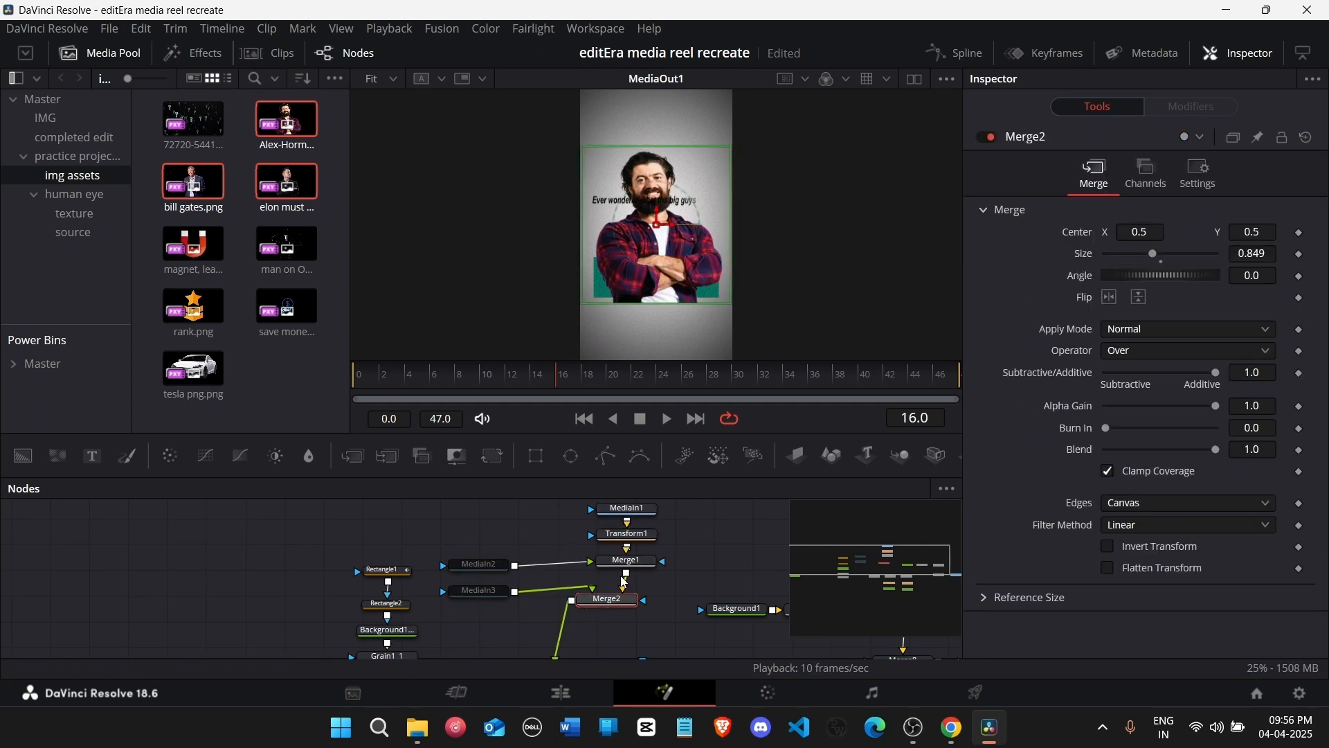
pyautogui.click(631, 537)
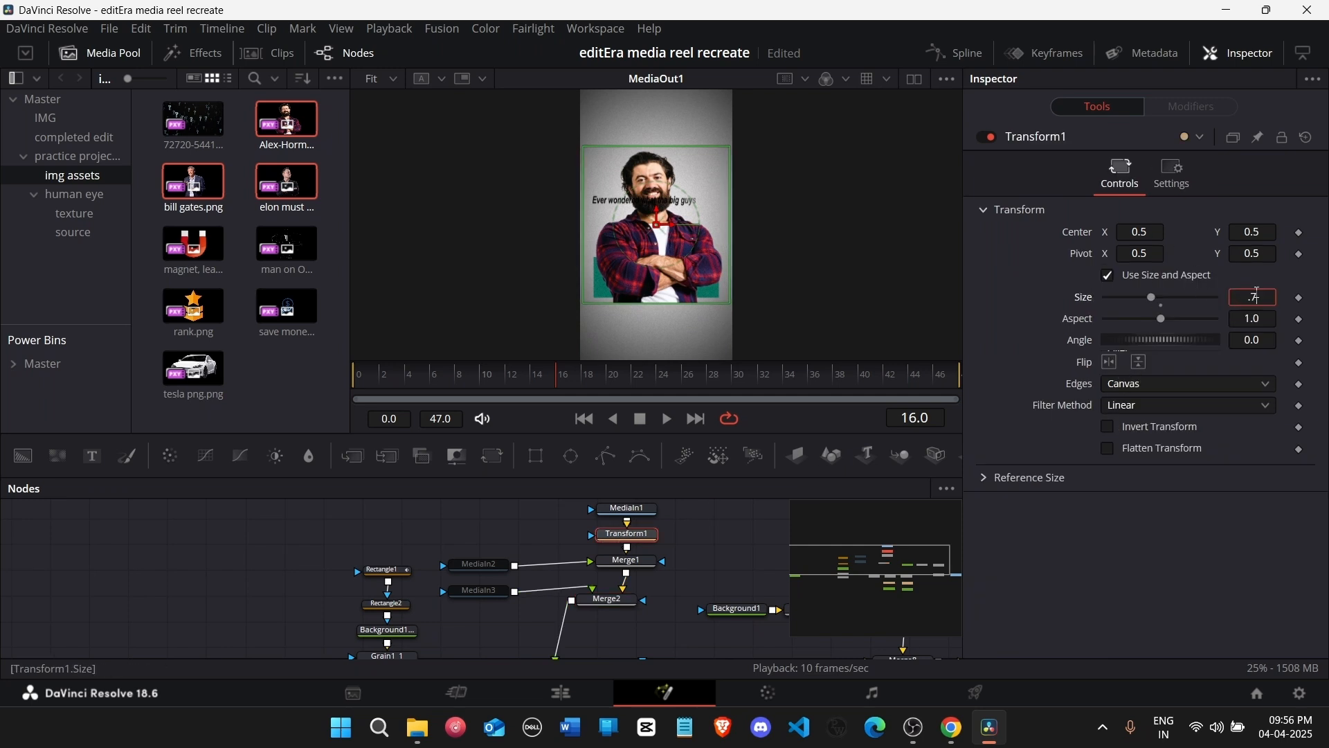
pyautogui.click(1259, 297)
pyautogui.write('.75')
pyautogui.press('Tab')
pyautogui.click(1273, 297)
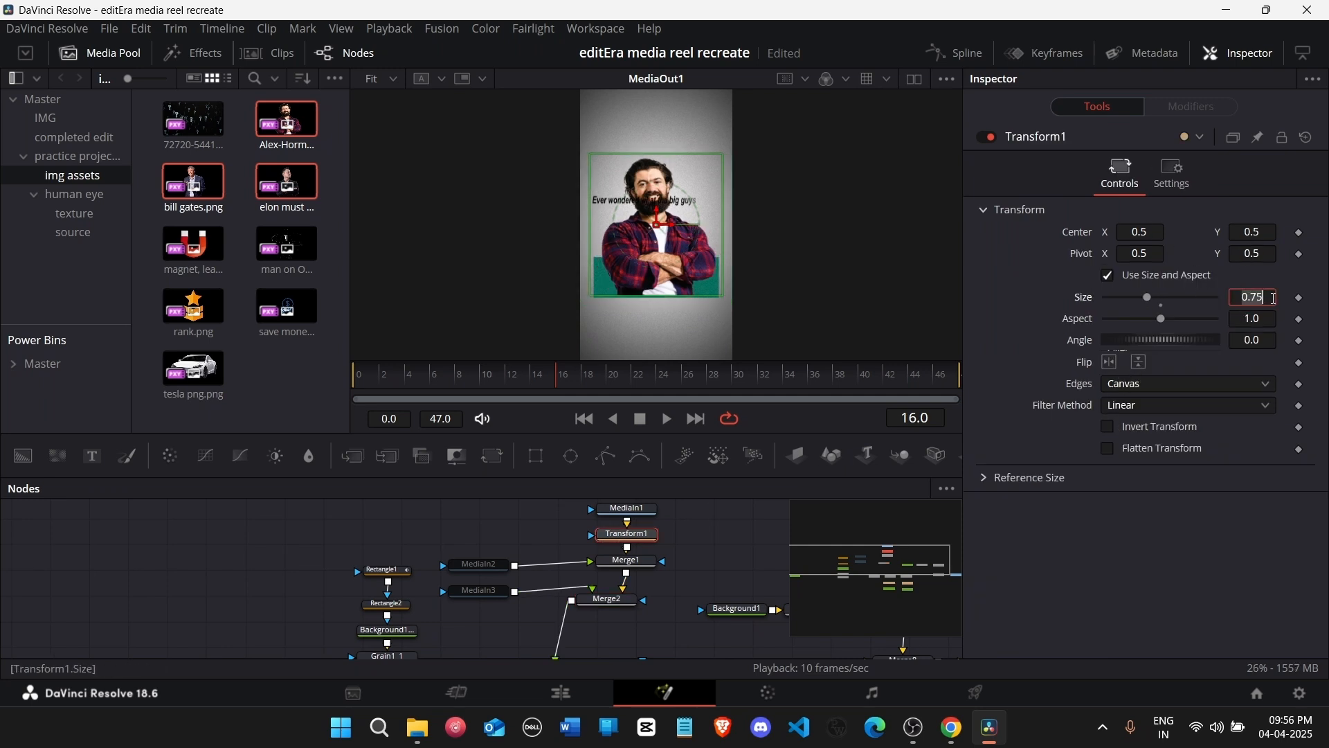
pyautogui.press('Tab')
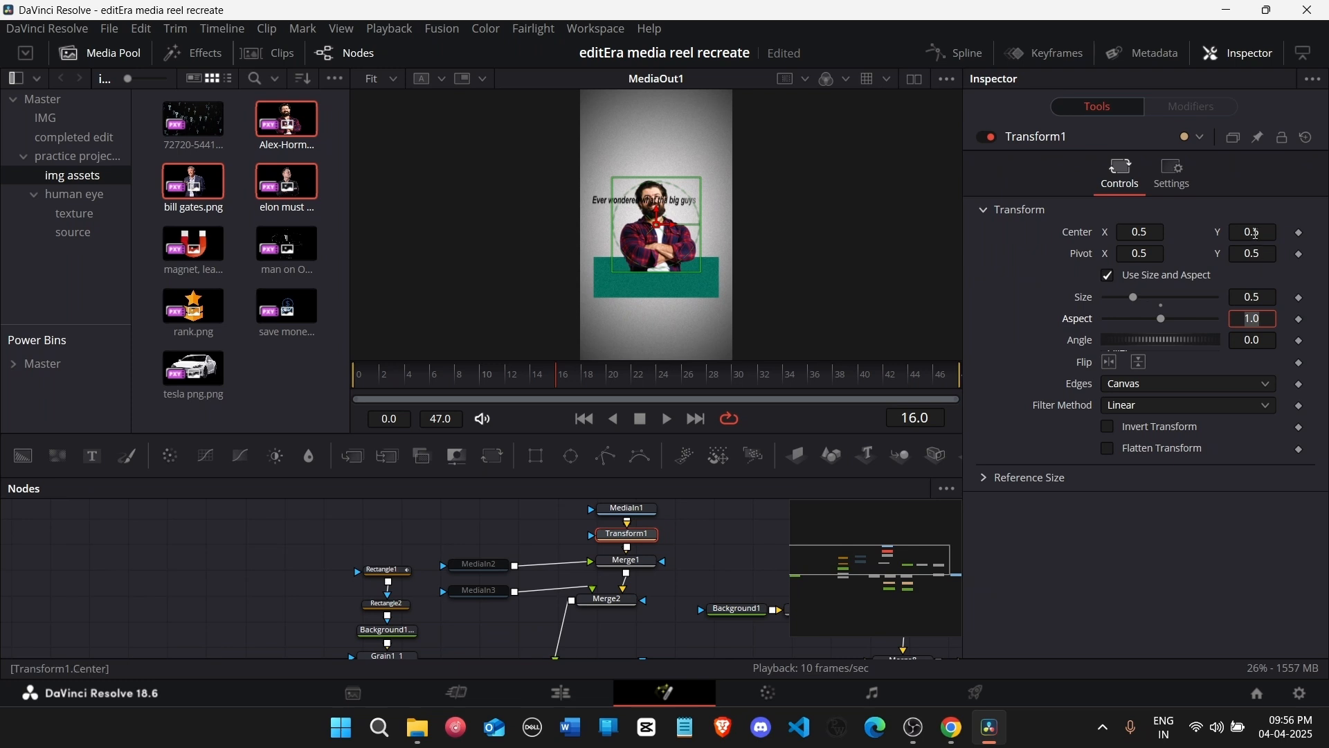
# Step: Flip the Alex Hormozi image horizontally and set its Center to X 0.341, Y 0.364 over the green rectangle
pyautogui.moveTo(1256, 234); pyautogui.dragTo(1099, 233)
pyautogui.scroll(5, 617, 297)
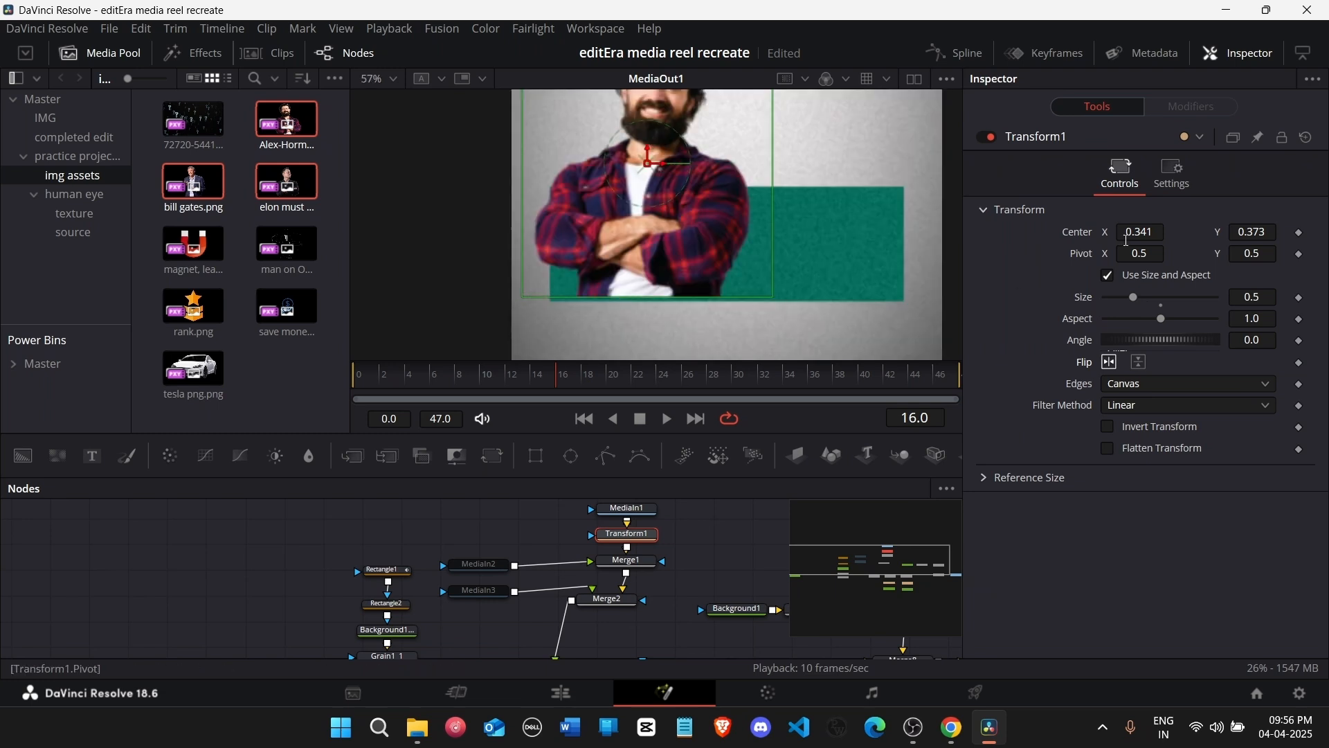
pyautogui.moveTo(1250, 234); pyautogui.dragTo(1248, 233)
# Step: Re-enable the Bill Gates input and detach the MediaIn1 and Transform1 branch from Merge1
pyautogui.click(477, 564)
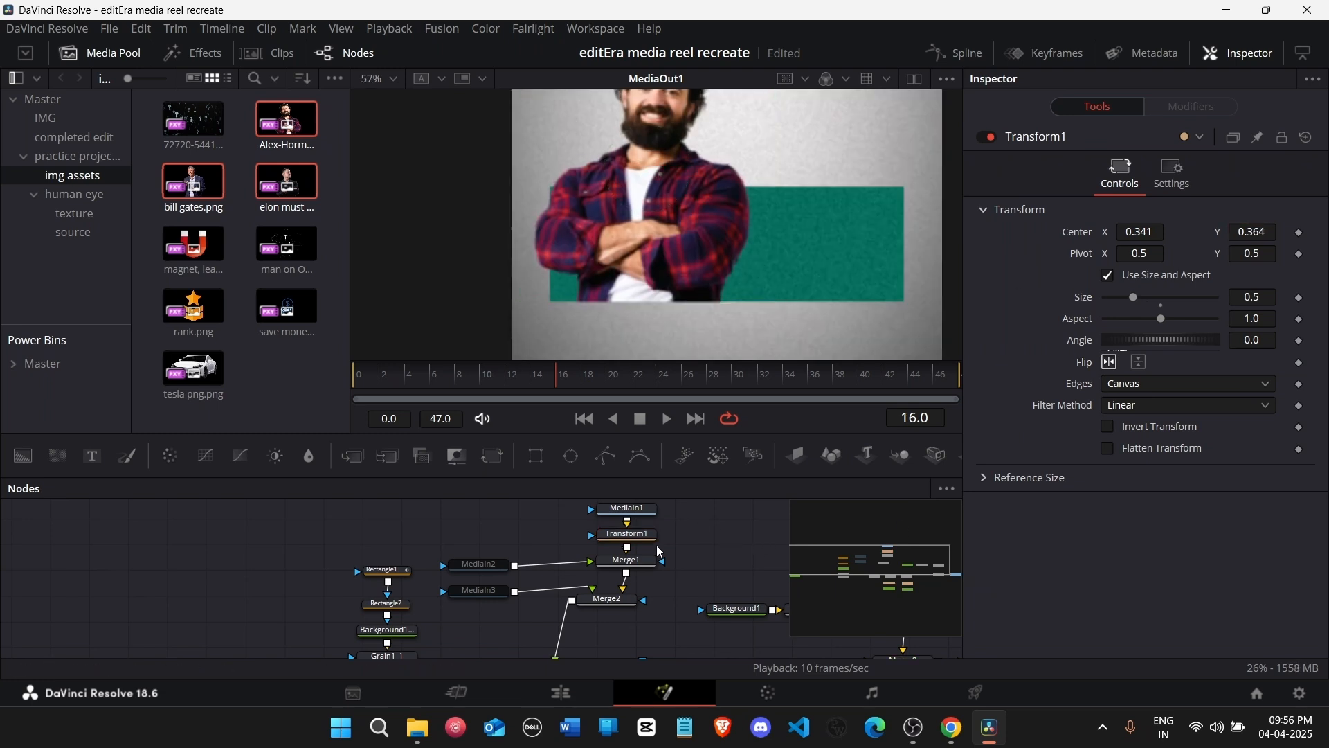
pyautogui.click(989, 138)
pyautogui.scroll(-2, 752, 259)
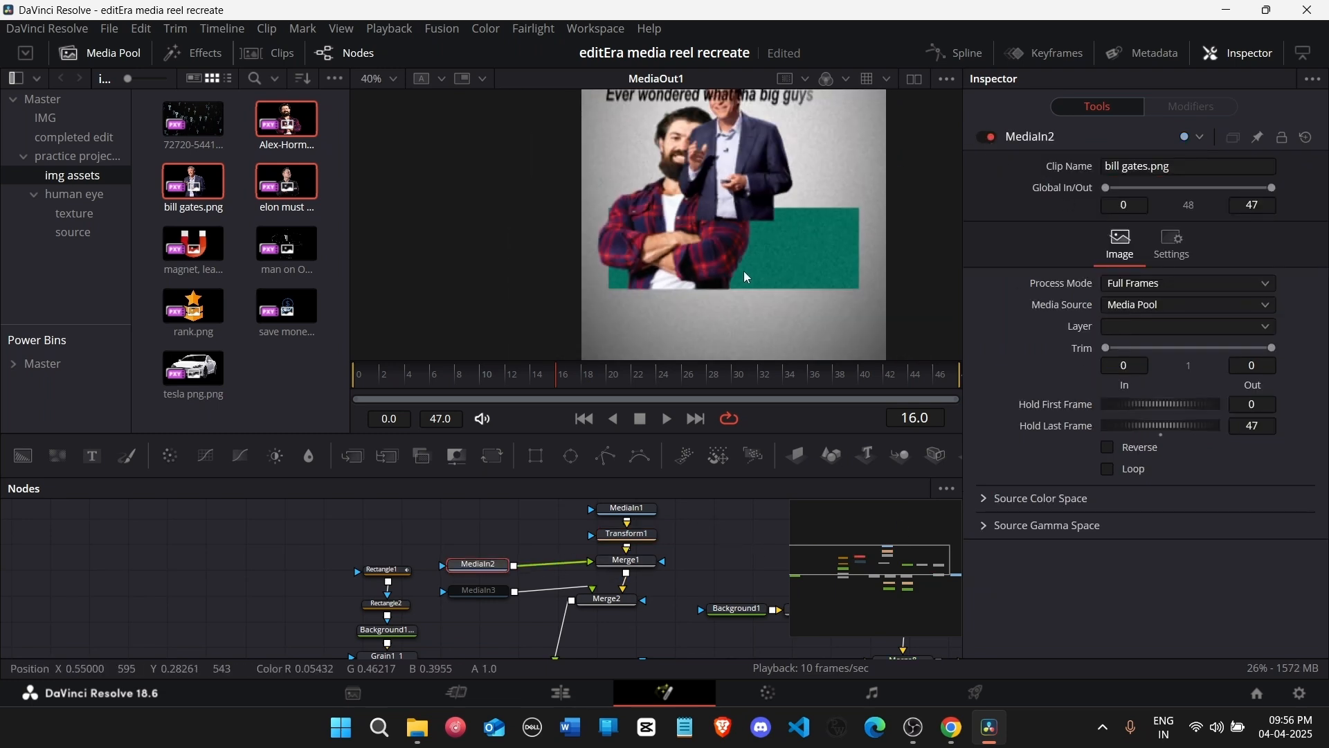
pyautogui.moveTo(670, 504); pyautogui.dragTo(655, 532)
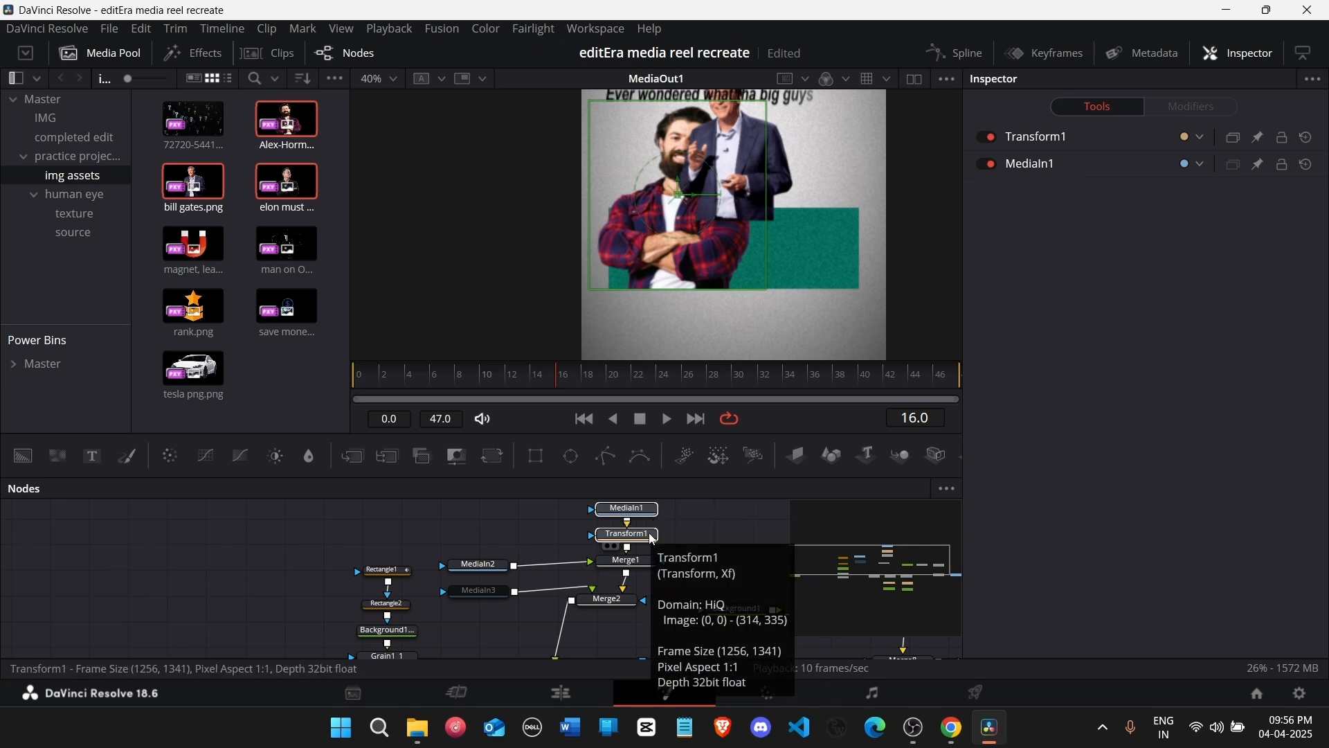
pyautogui.scroll(1, 645, 565)
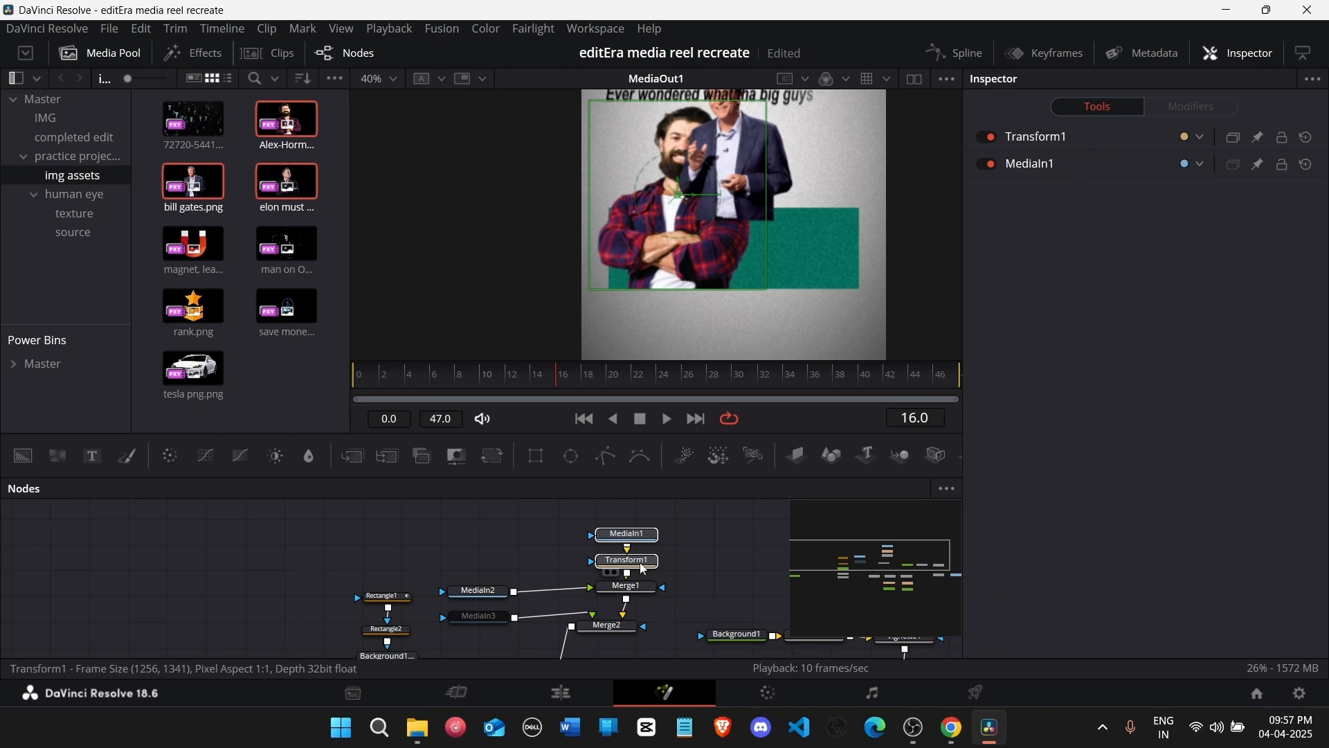
pyautogui.moveTo(645, 564); pyautogui.dragTo(705, 582)
pyautogui.scroll(-2, 717, 574)
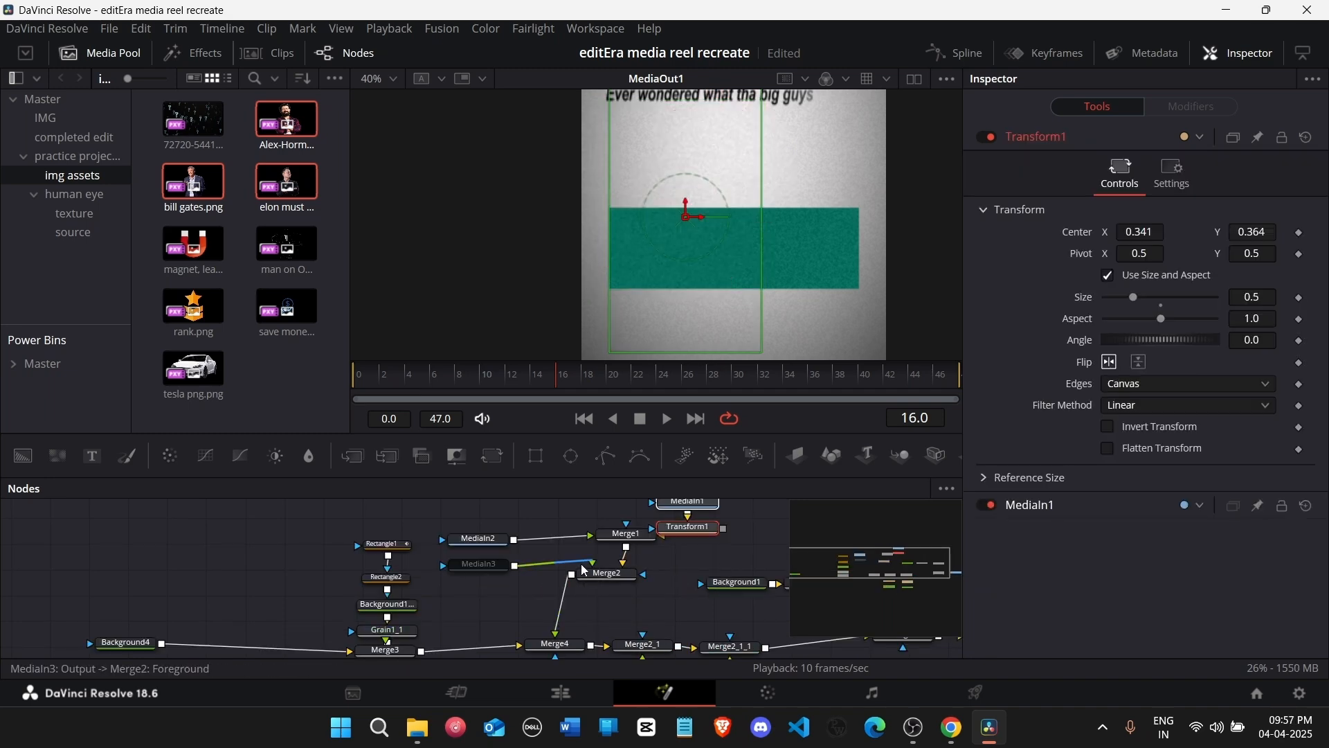
# Step: Rewire Merge1 with MediaIn3 as background and MediaIn2 as foreground, and feed Transform1 into Merge2's foreground
pyautogui.moveTo(583, 564); pyautogui.dragTo(578, 535)
pyautogui.moveTo(501, 563); pyautogui.dragTo(565, 505)
pyautogui.moveTo(578, 507); pyautogui.dragTo(626, 535)
pyautogui.moveTo(722, 529); pyautogui.dragTo(626, 574)
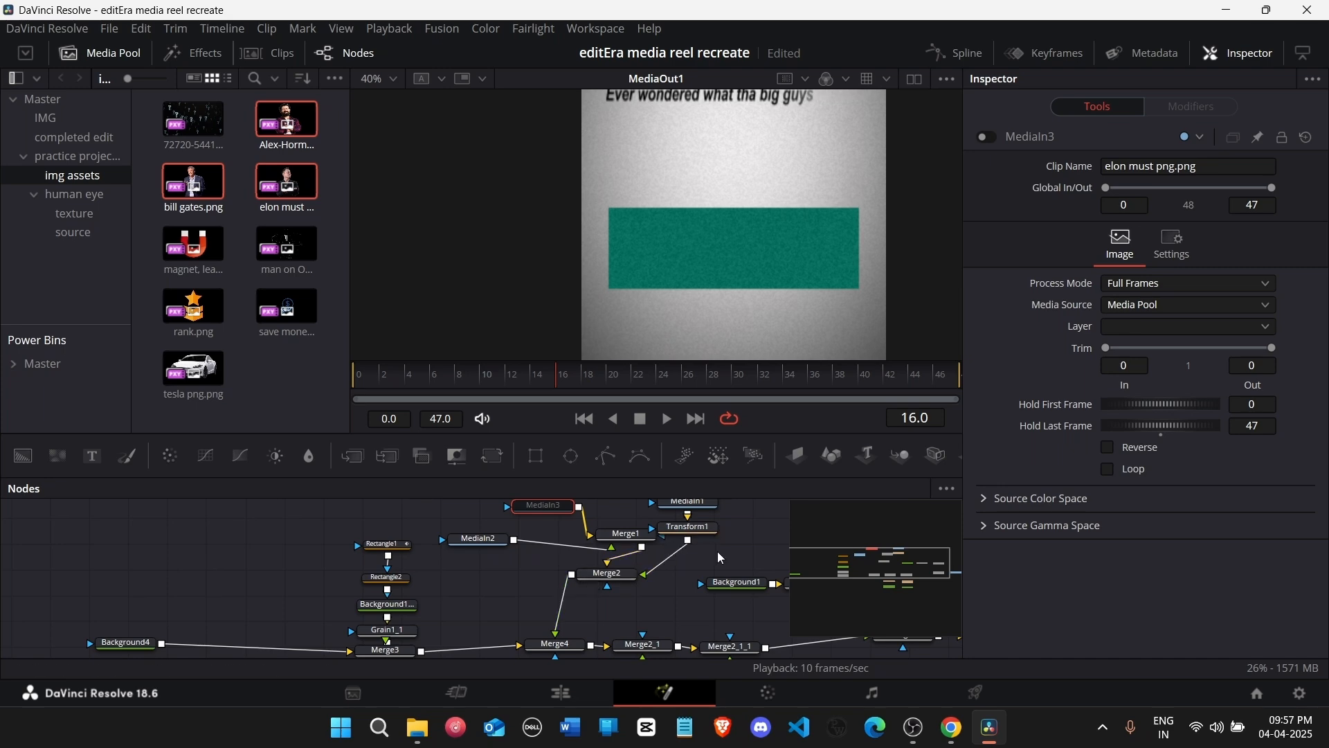
# Step: Spread out the MediaIn1, Transform1 and Merge1 nodes and re-enable the Elon Musk input
pyautogui.scroll(1, 723, 564)
pyautogui.moveTo(730, 585); pyautogui.dragTo(714, 530)
pyautogui.moveTo(716, 531); pyautogui.dragTo(755, 543)
pyautogui.moveTo(653, 564); pyautogui.dragTo(655, 551)
pyautogui.click(554, 534)
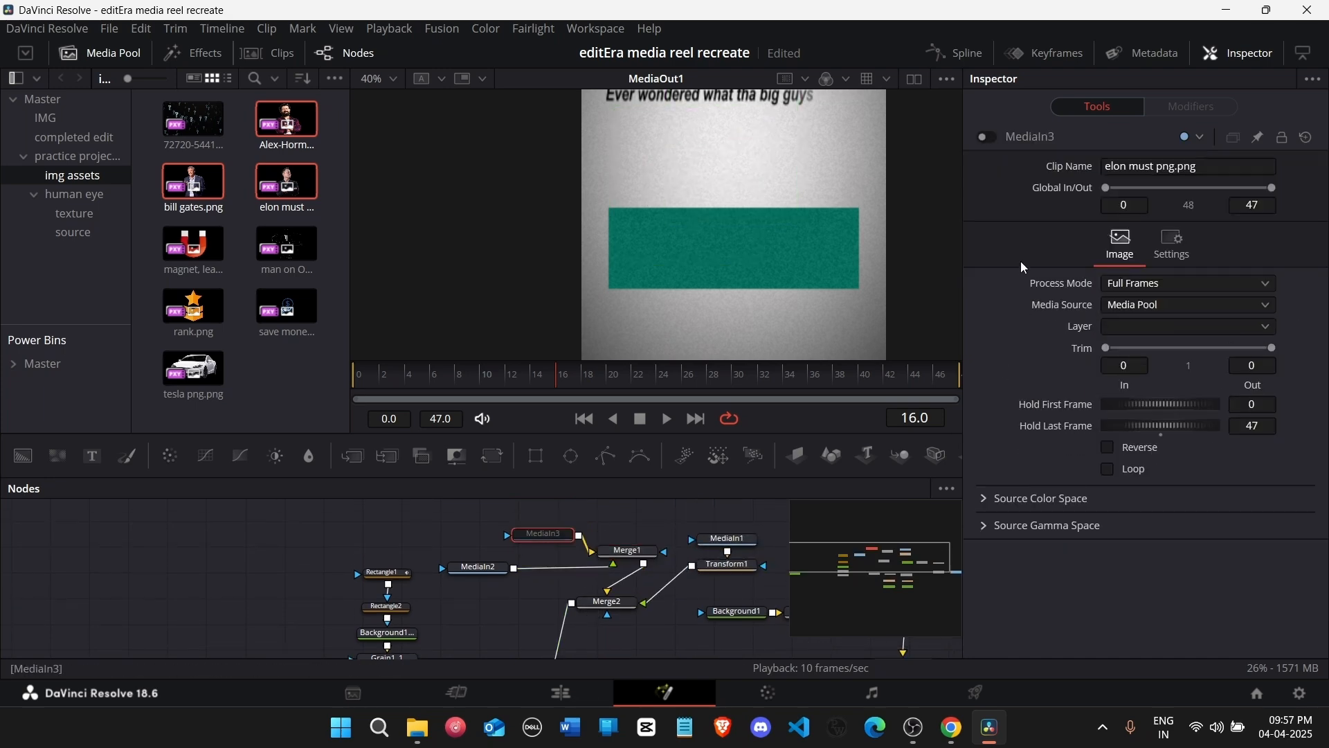
pyautogui.click(990, 138)
# Step: Set Transform1's Center to X 0.273, Y 0.298 so Alex Hormozi rests on the green rectangle's lower edge
pyautogui.click(608, 603)
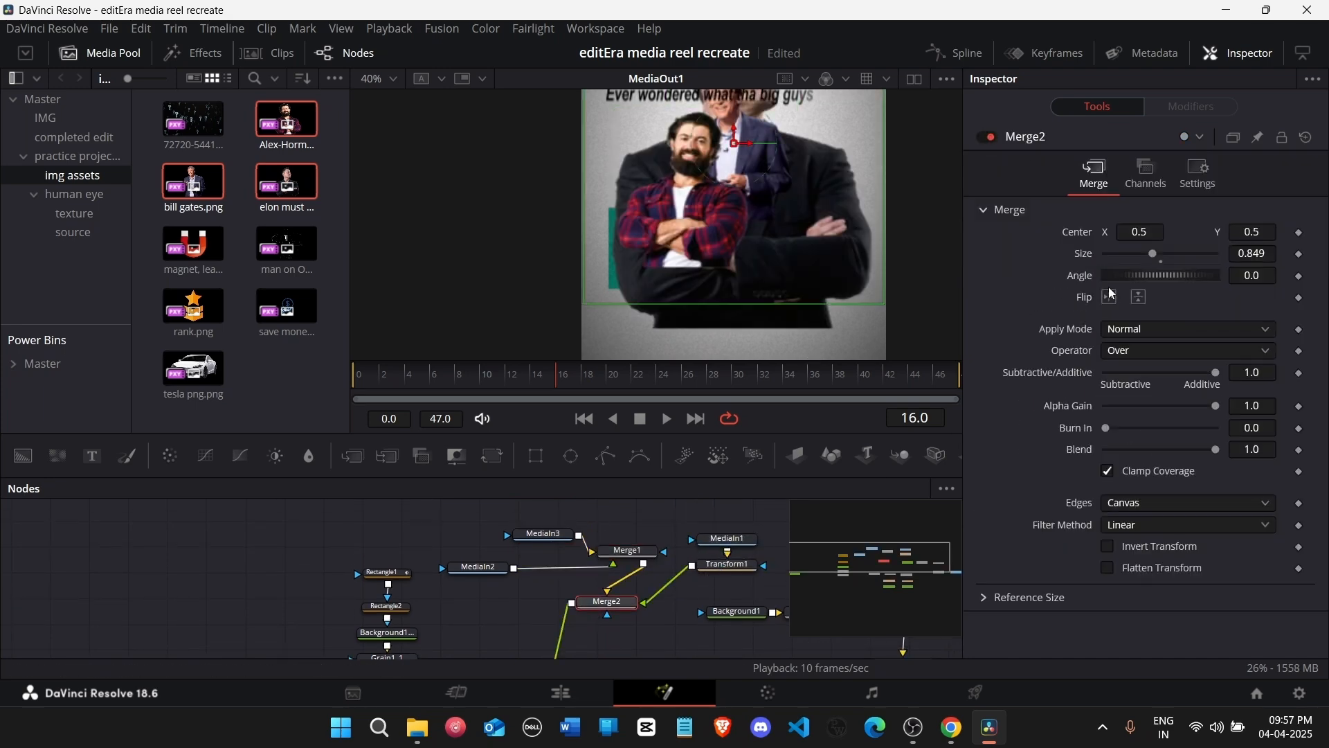
pyautogui.click(714, 576)
pyautogui.moveTo(1151, 232); pyautogui.dragTo(1147, 231)
pyautogui.moveTo(1252, 232); pyautogui.dragTo(1247, 232)
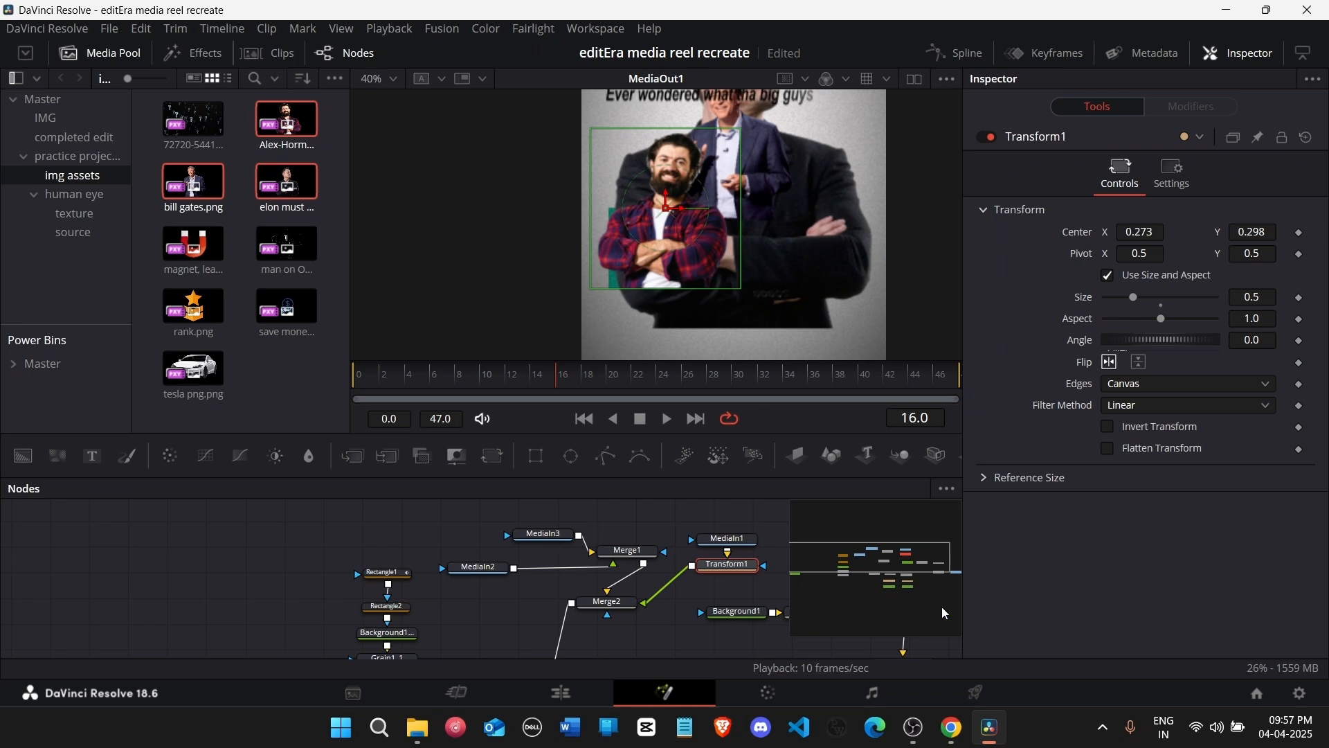
# Step: Swap Merge1's inputs so MediaIn2 is the background and MediaIn3 the foreground, moving MediaIn3 clear of the merge
pyautogui.click(591, 553)
pyautogui.moveTo(591, 553); pyautogui.dragTo(630, 555)
pyautogui.moveTo(545, 534); pyautogui.dragTo(498, 516)
pyautogui.moveTo(628, 553); pyautogui.dragTo(590, 556)
# Step: Adjust Merge1's Size and lower its Center Y to align Elon Musk with the green rectangle's lower edge
pyautogui.click(595, 556)
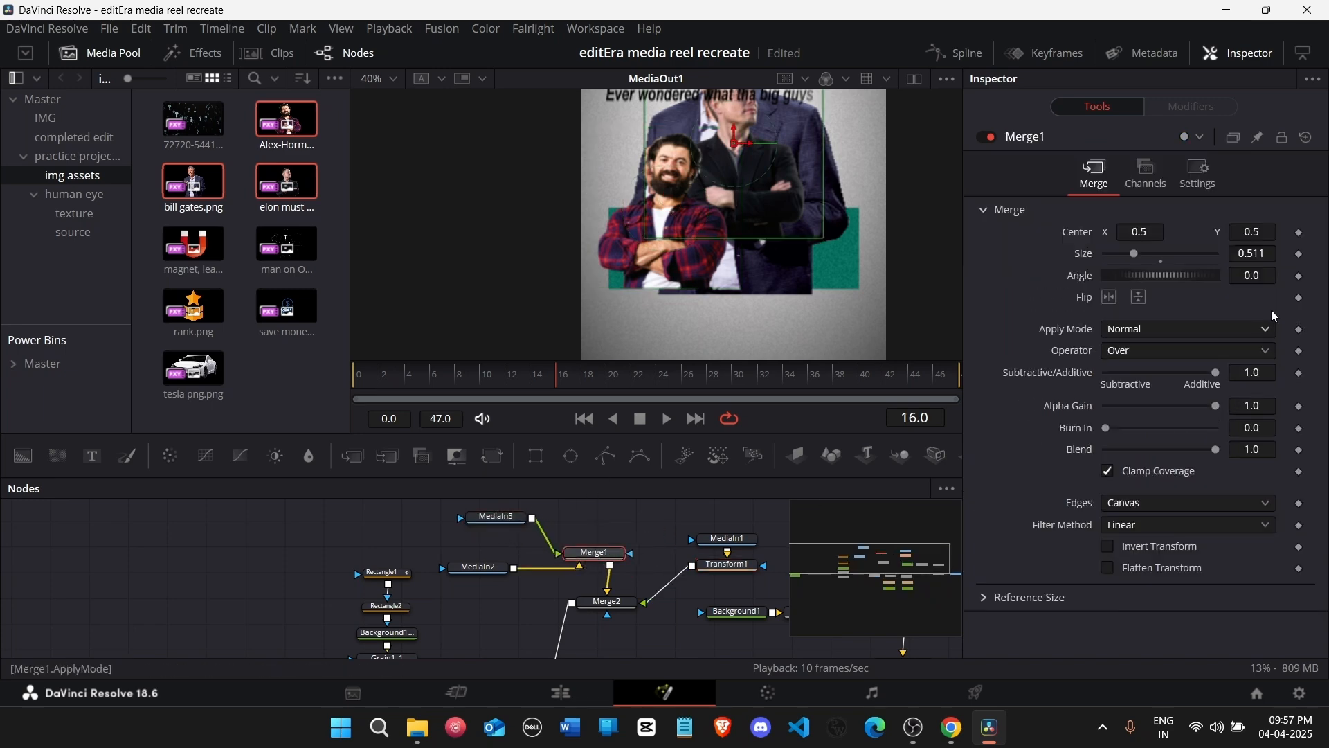
pyautogui.moveTo(1262, 230); pyautogui.dragTo(1208, 232)
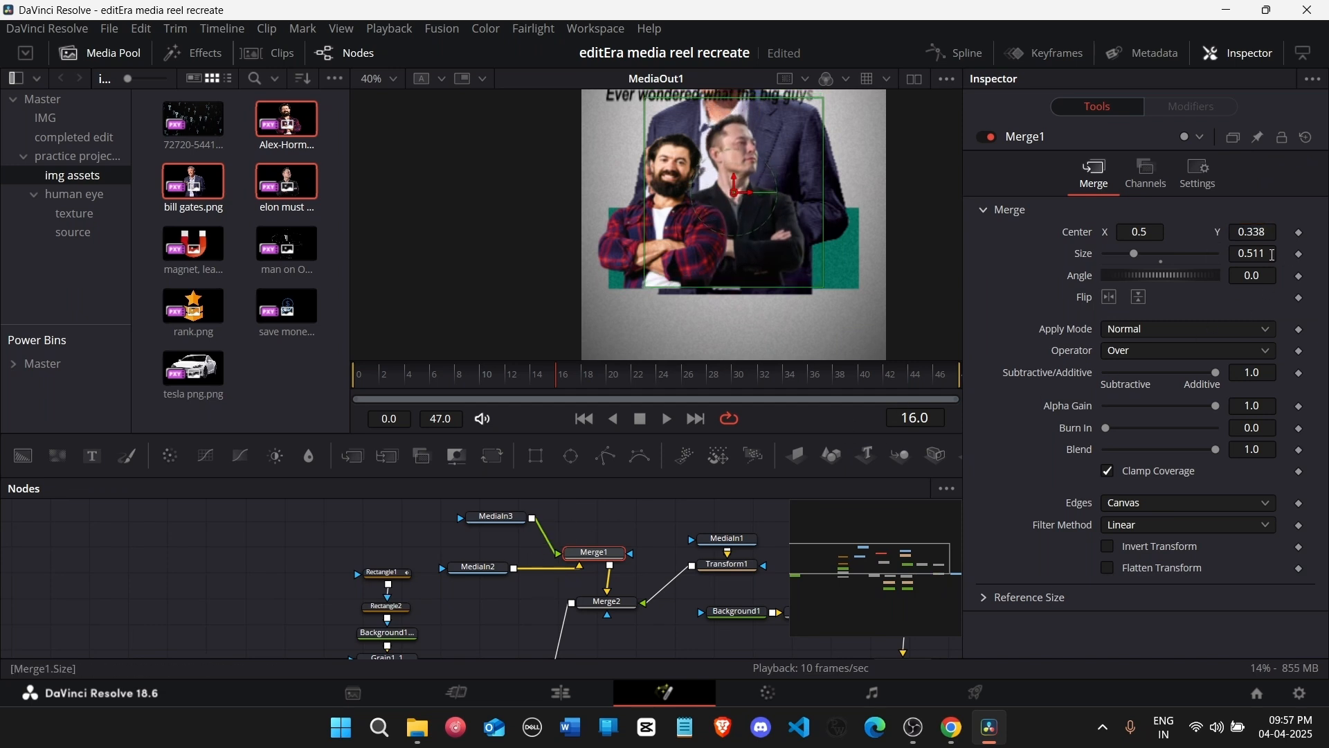
pyautogui.press('Return')
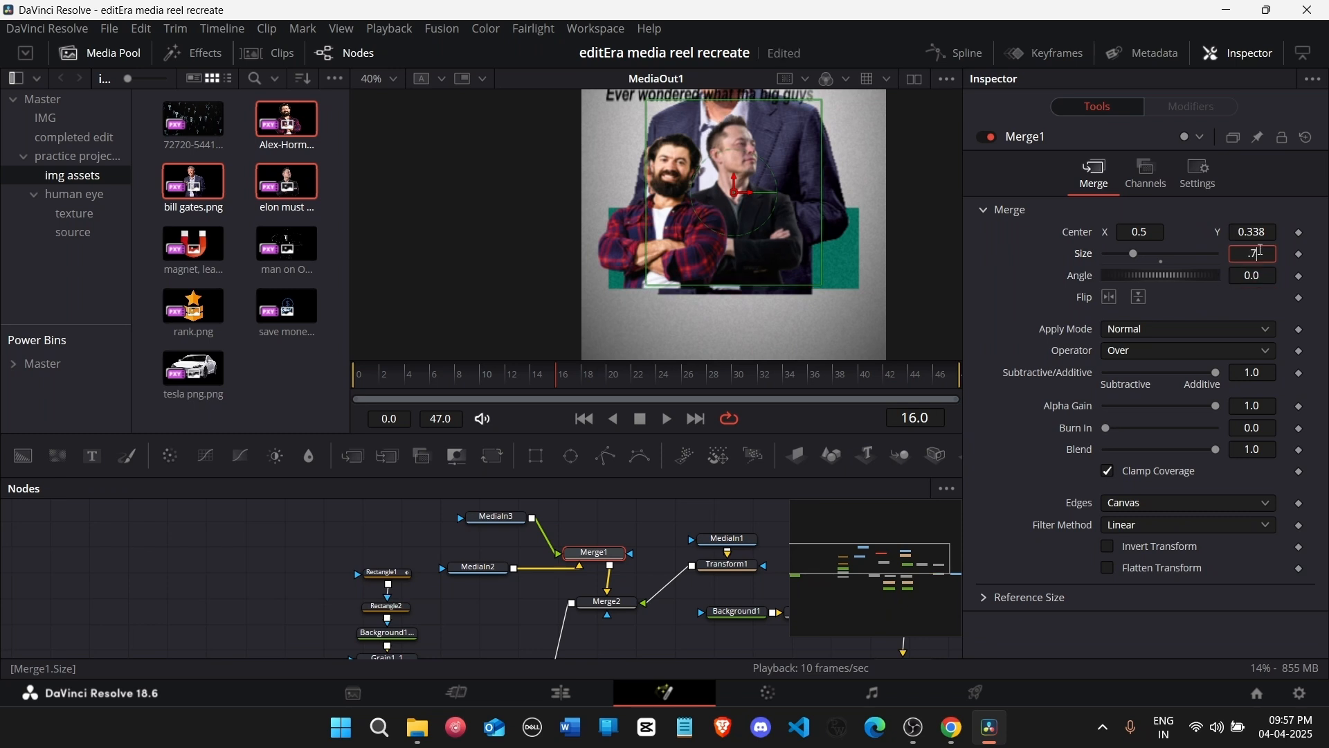
pyautogui.press('Tab')
pyautogui.moveTo(1259, 233); pyautogui.dragTo(1241, 233)
# Step: Insert a Transform after MediaIn2 and move the Bill Gates image beside Elon Musk
pyautogui.click(492, 568)
pyautogui.click(492, 455)
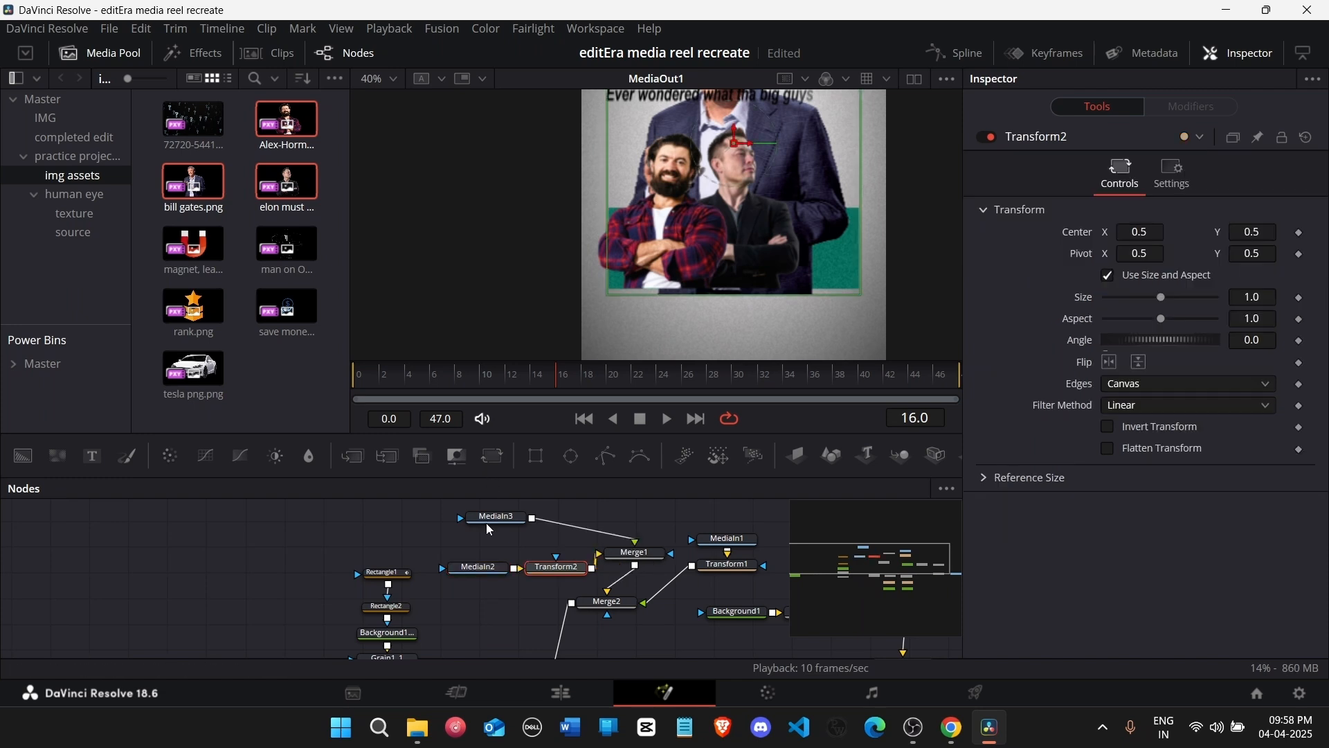
pyautogui.press('Tab')
pyautogui.moveTo(1256, 232); pyautogui.dragTo(1288, 232)
# Step: Set Transform2's Size to 0.6 and its Center to X 0.761, Y 0.322
pyautogui.doubleClick(1257, 298)
pyautogui.write('.65')
pyautogui.press('Tab')
pyautogui.click(1272, 304)
pyautogui.doubleClick(1272, 303)
pyautogui.write('.6')
pyautogui.press('Tab')
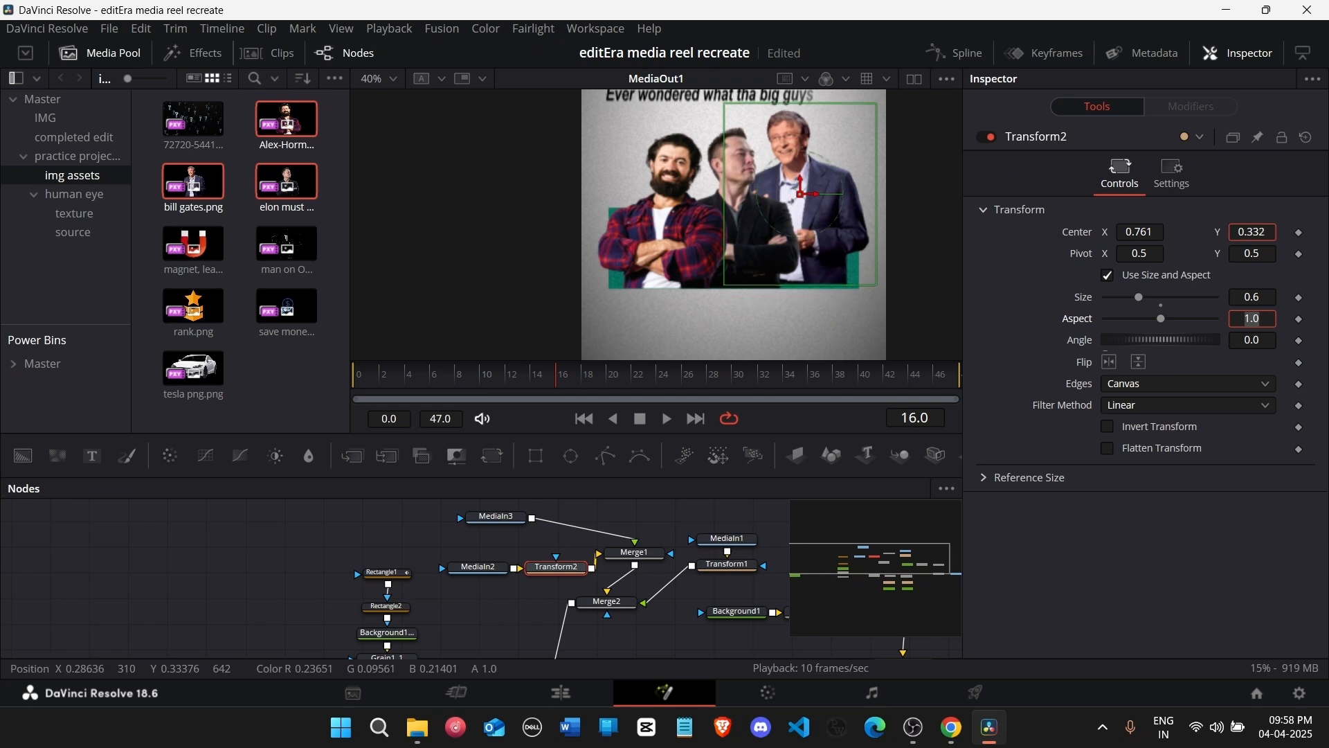
pyautogui.scroll(-2, 469, 254)
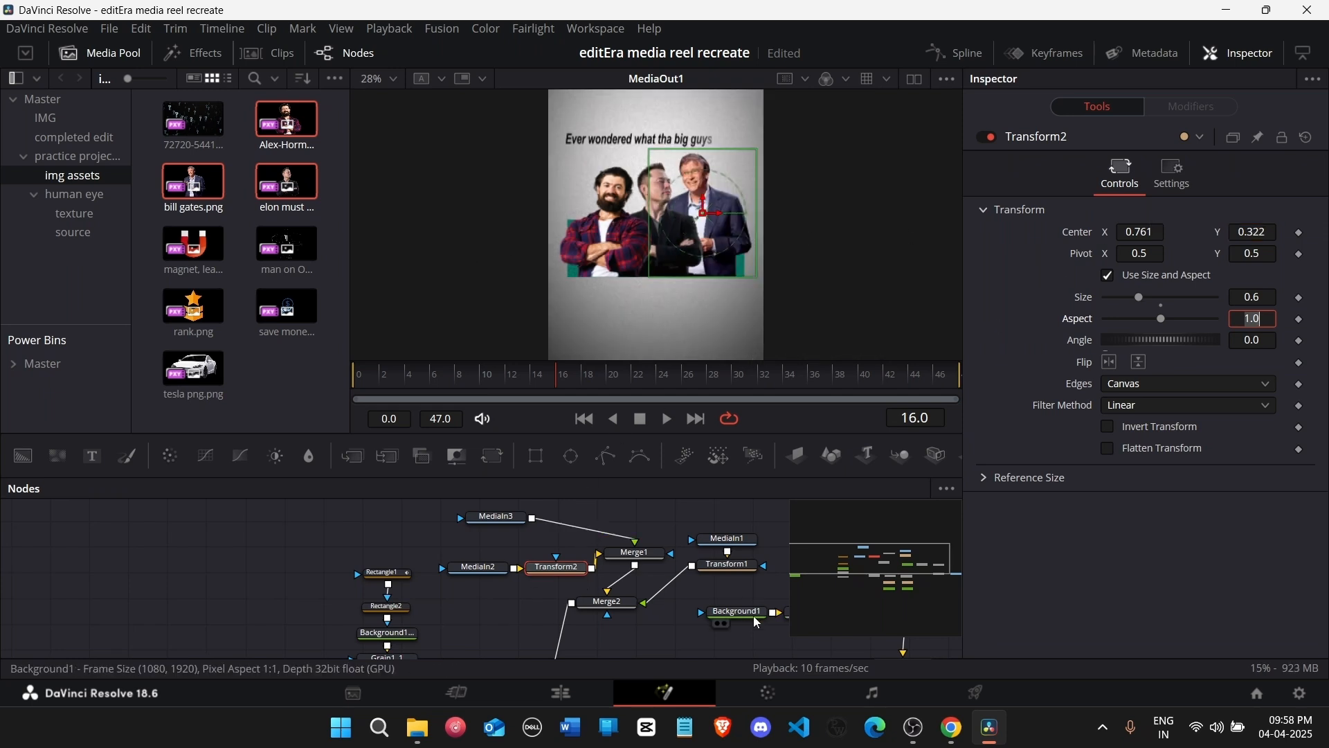
# Step: Round Rectangle2's corners with a Corner Radius of 0.199 and set its Width to 0.889
pyautogui.scroll(-2, 455, 607)
pyautogui.click(391, 521)
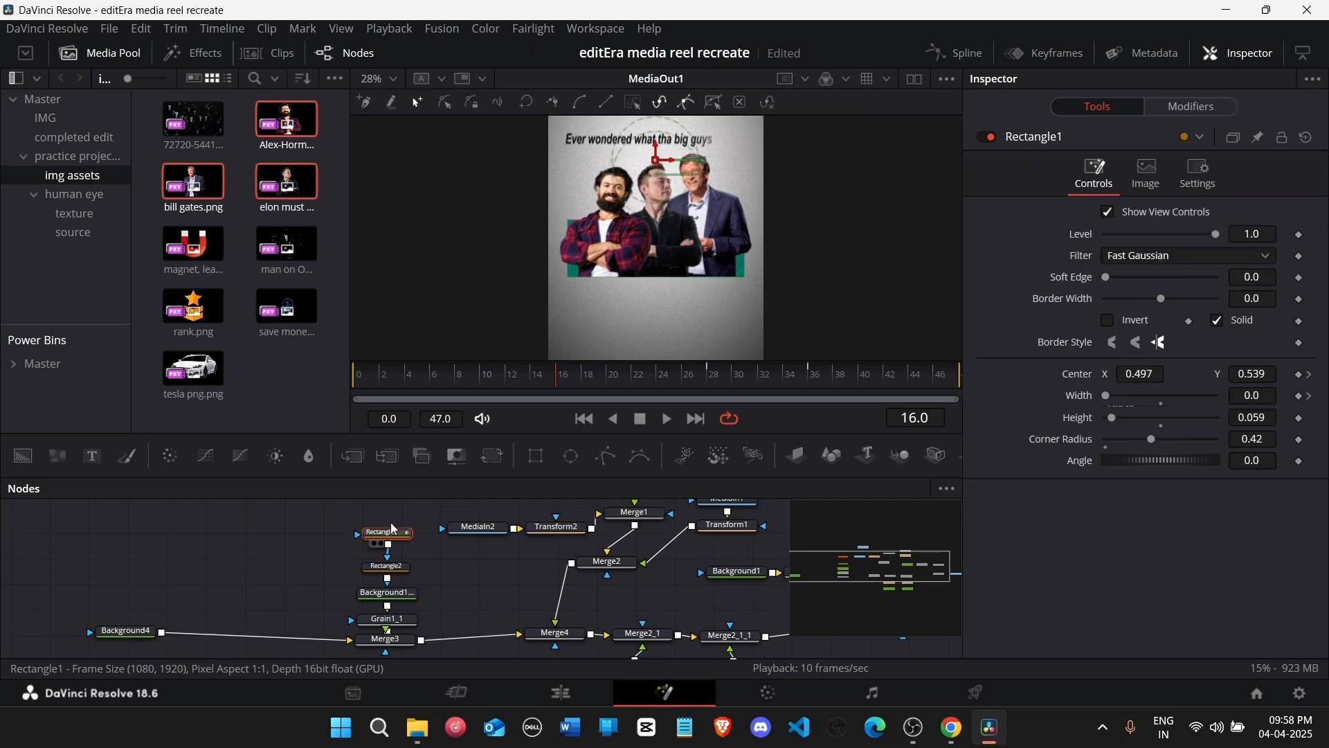
pyautogui.click(402, 566)
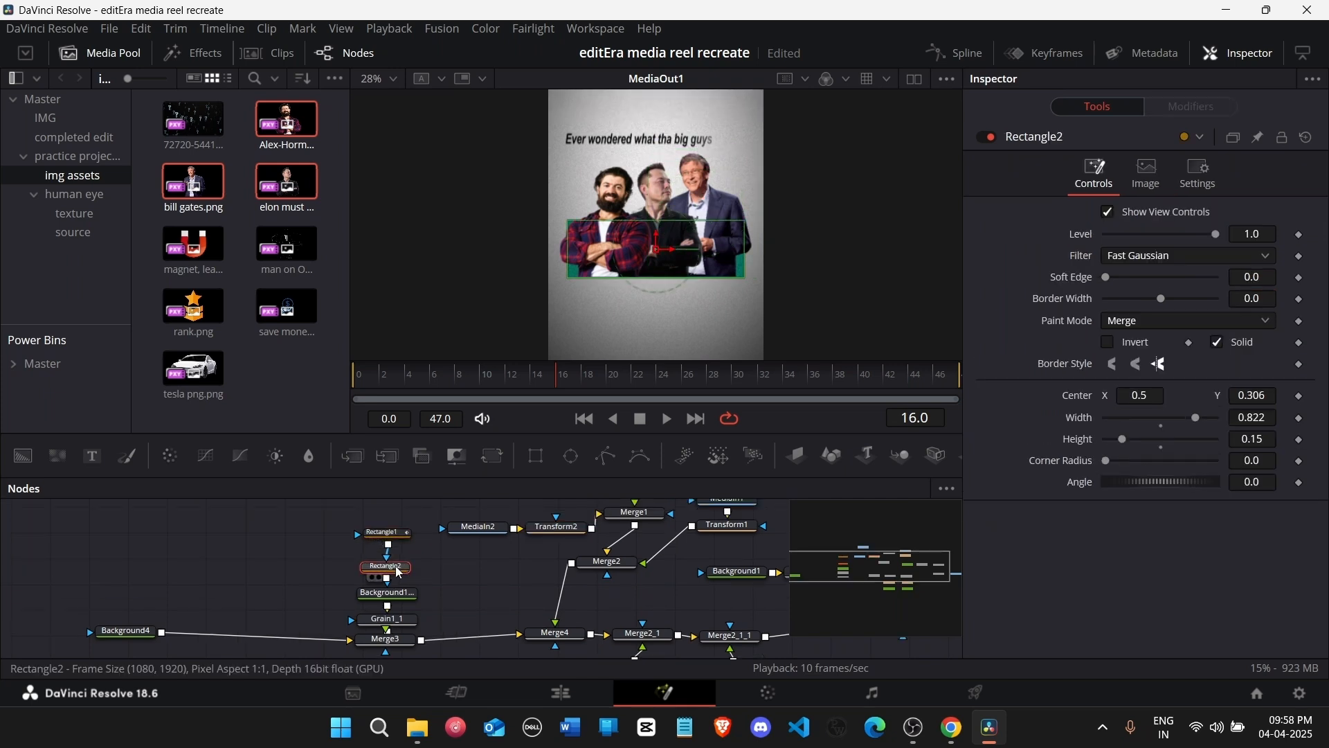
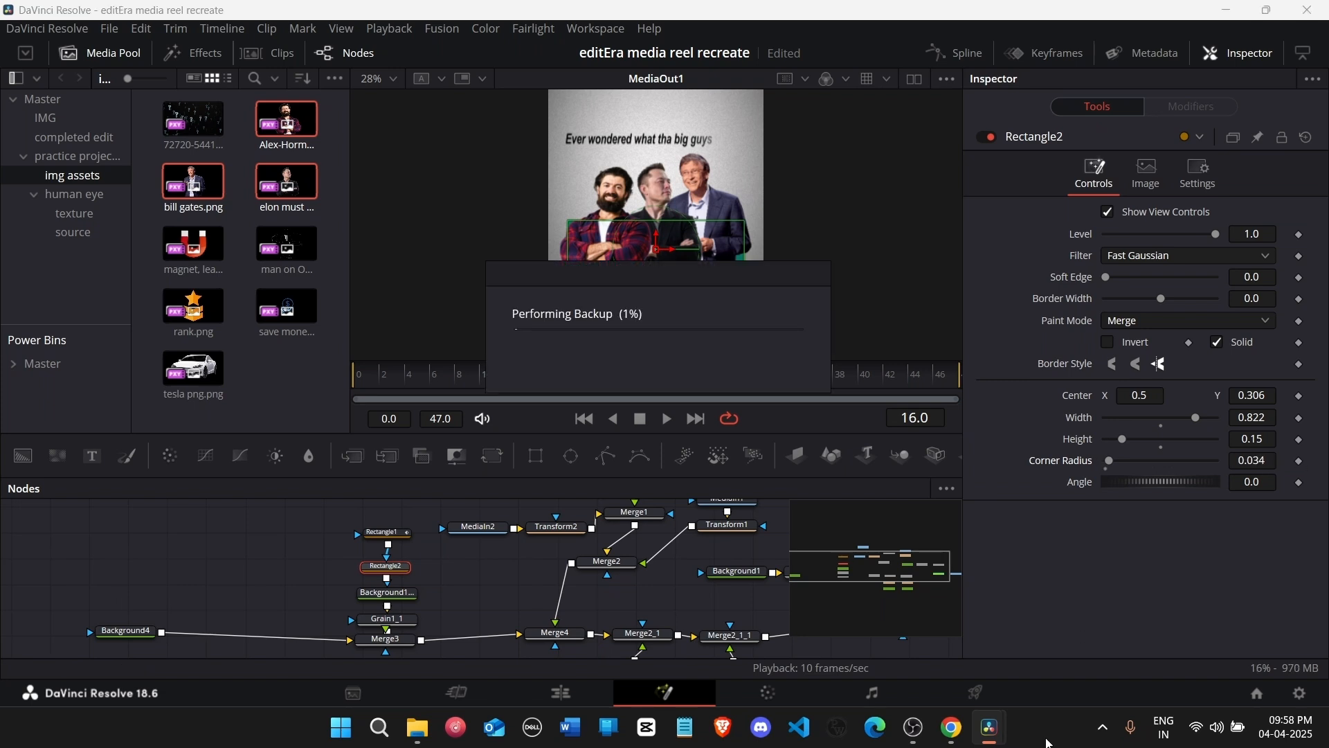
pyautogui.moveTo(1252, 462); pyautogui.dragTo(1257, 462)
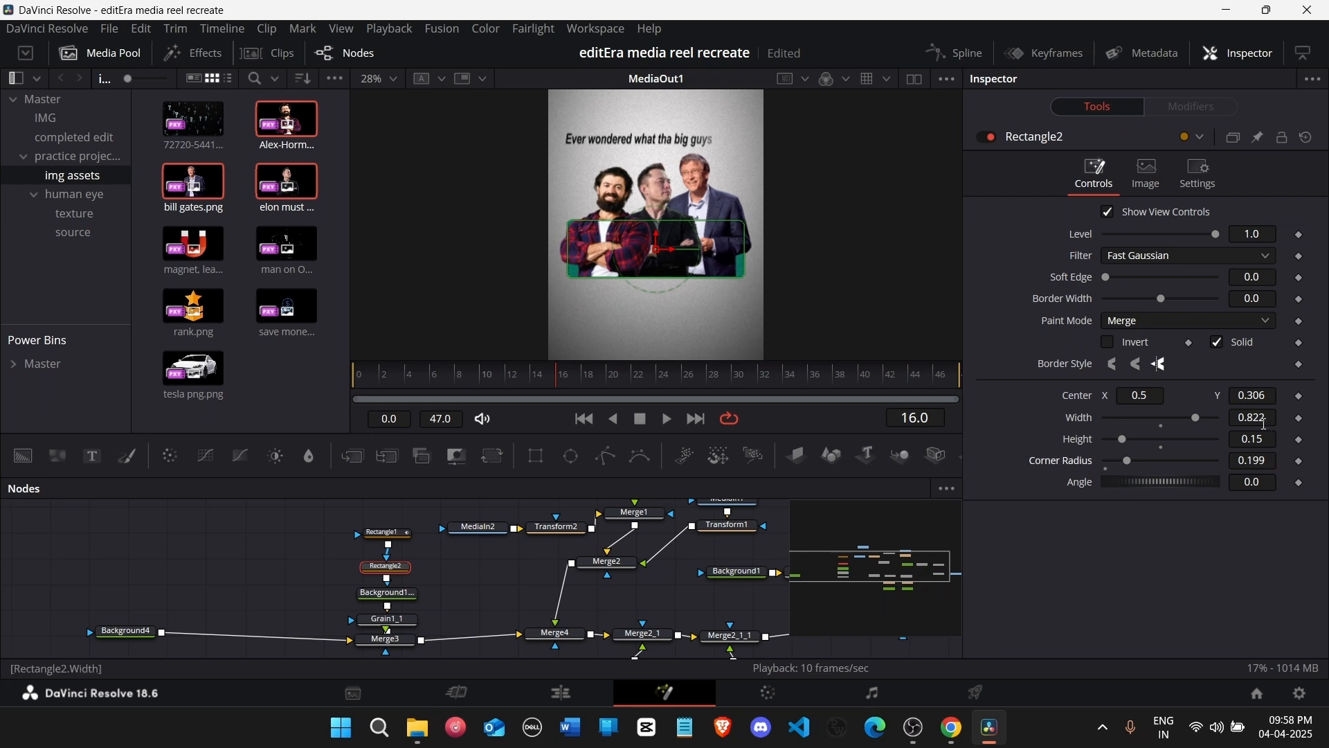
pyautogui.moveTo(1256, 440); pyautogui.dragTo(1263, 417)
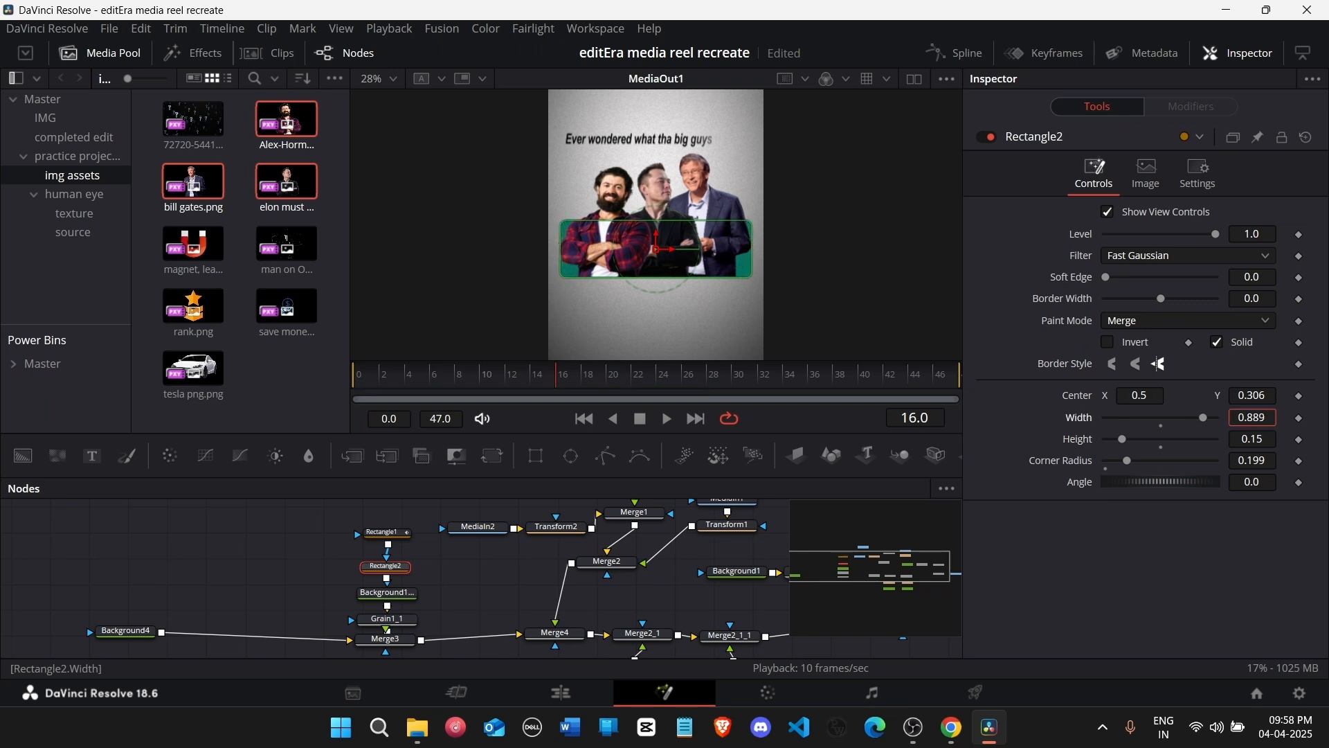
pyautogui.click(461, 579)
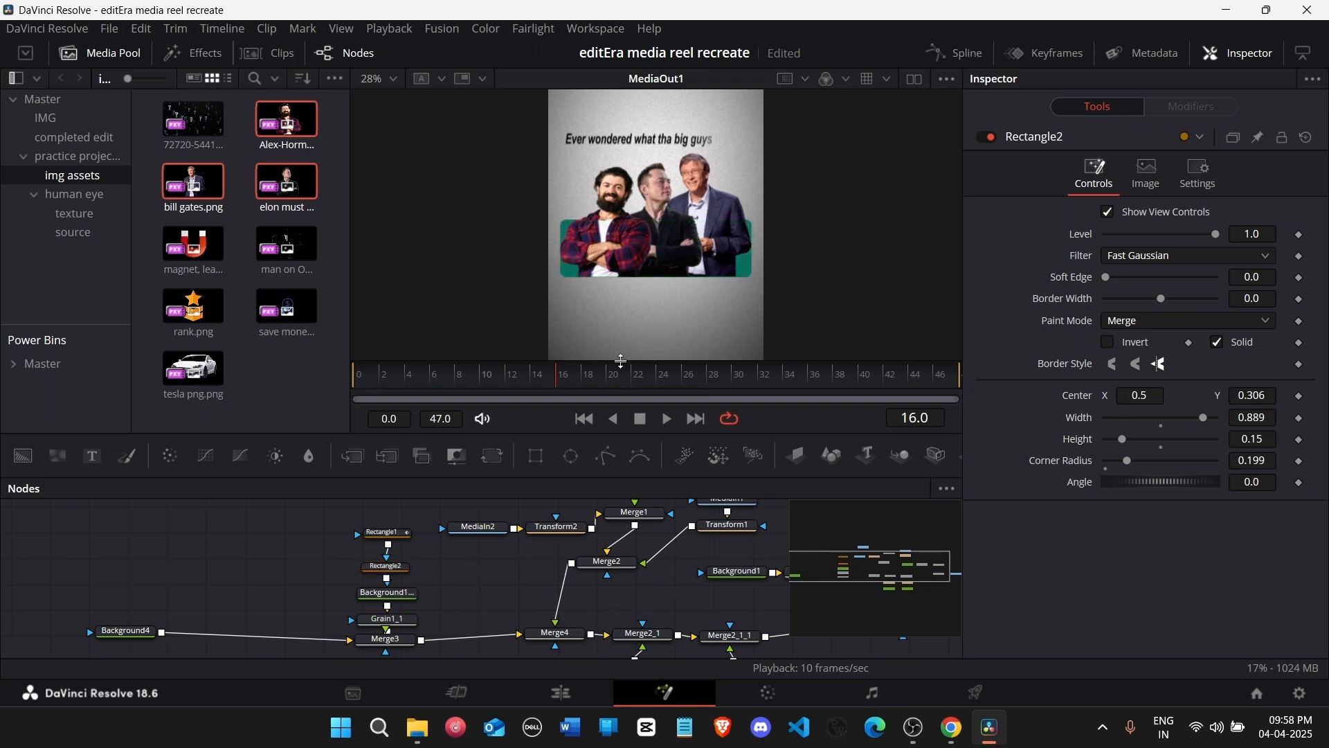
# Step: Keyframe Rectangle2's Center and Width at frames 10 and 20, keeping the full-width rectangle at both frames
pyautogui.click(481, 380)
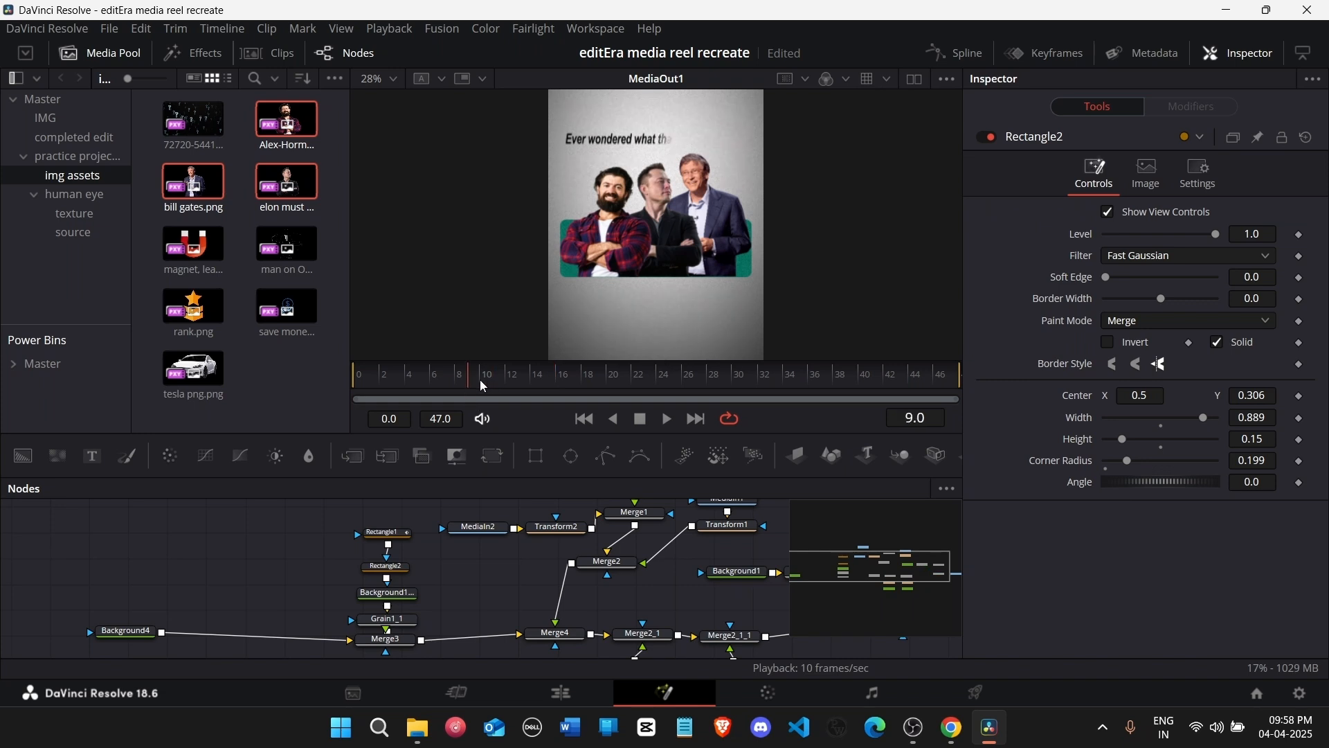
pyautogui.click(405, 579)
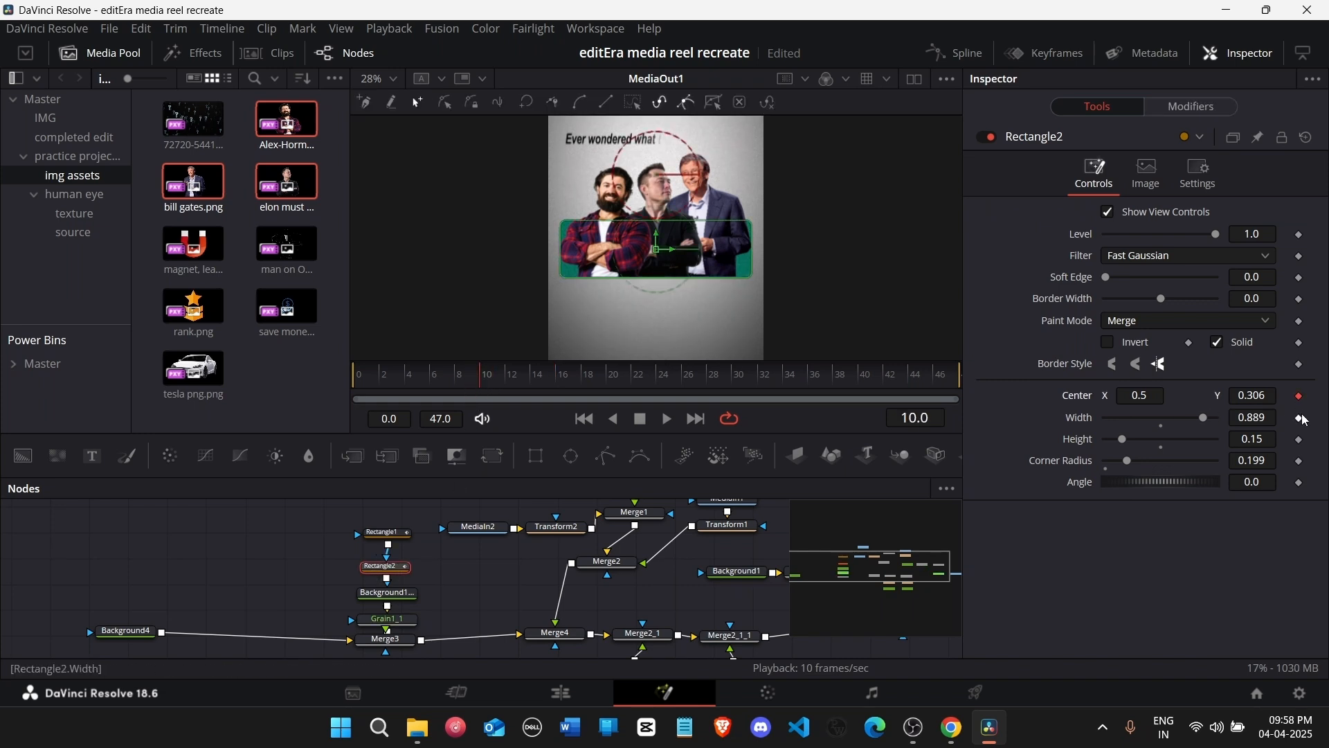
pyautogui.click(528, 385)
pyautogui.moveTo(526, 383); pyautogui.dragTo(610, 382)
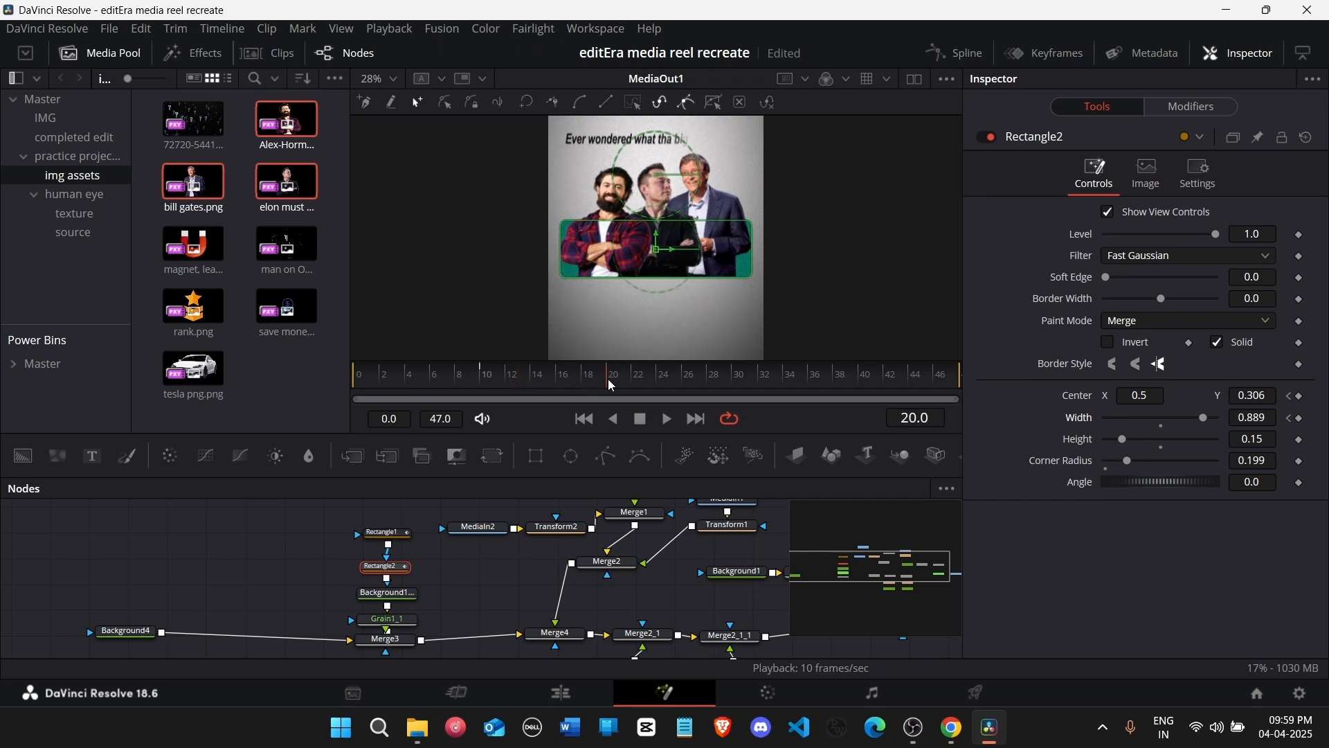
pyautogui.click(1289, 419)
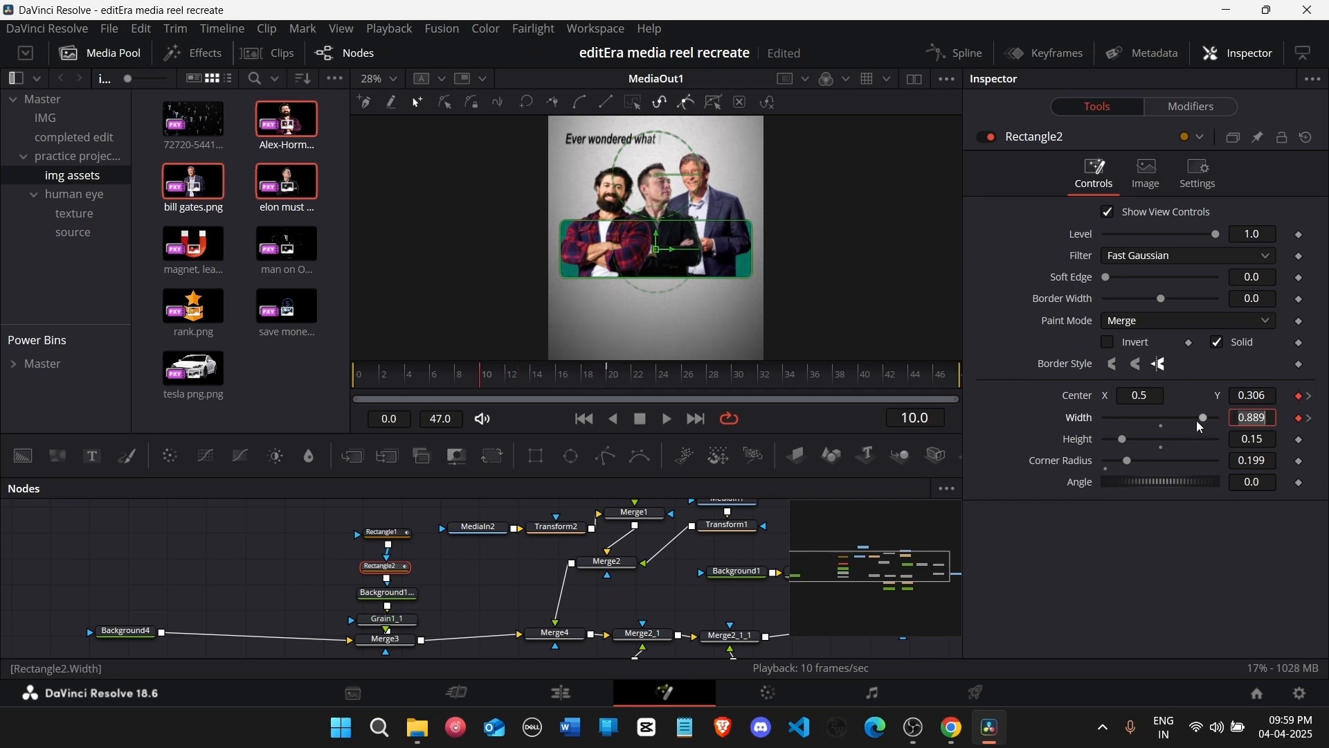
# Step: At frame 10, set Rectangle2's Width to 0.0 and Center X to 0.032, and scrub to frame 20 to check the growth
pyautogui.moveTo(1199, 428); pyautogui.dragTo(973, 424)
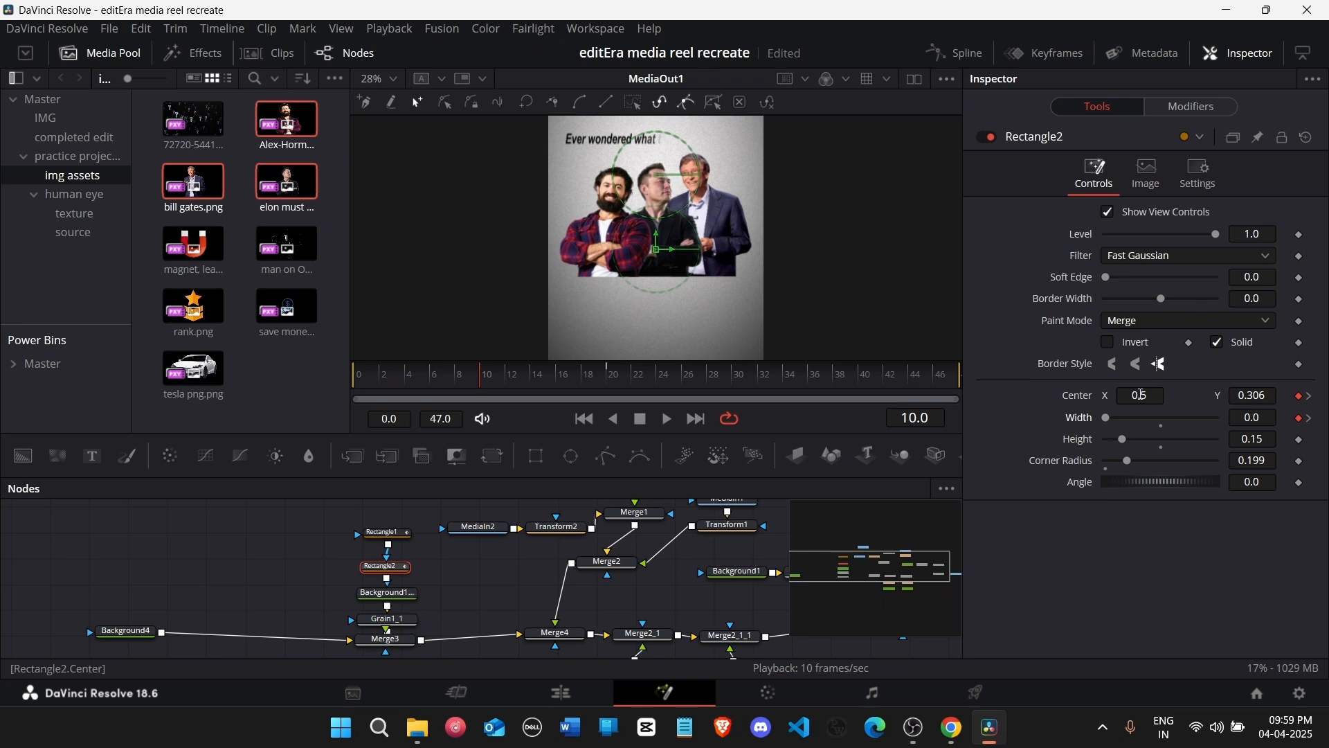
pyautogui.moveTo(1143, 396); pyautogui.dragTo(1109, 402)
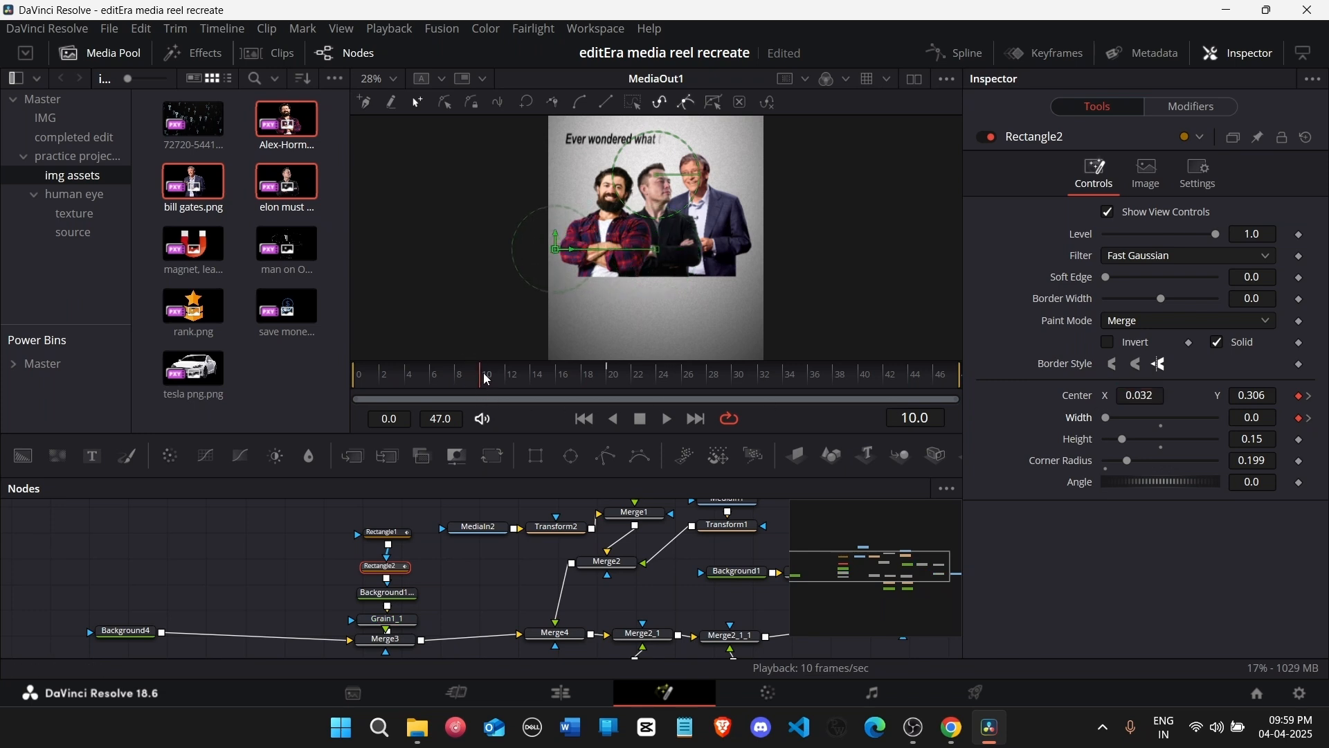
pyautogui.moveTo(488, 380); pyautogui.dragTo(608, 378)
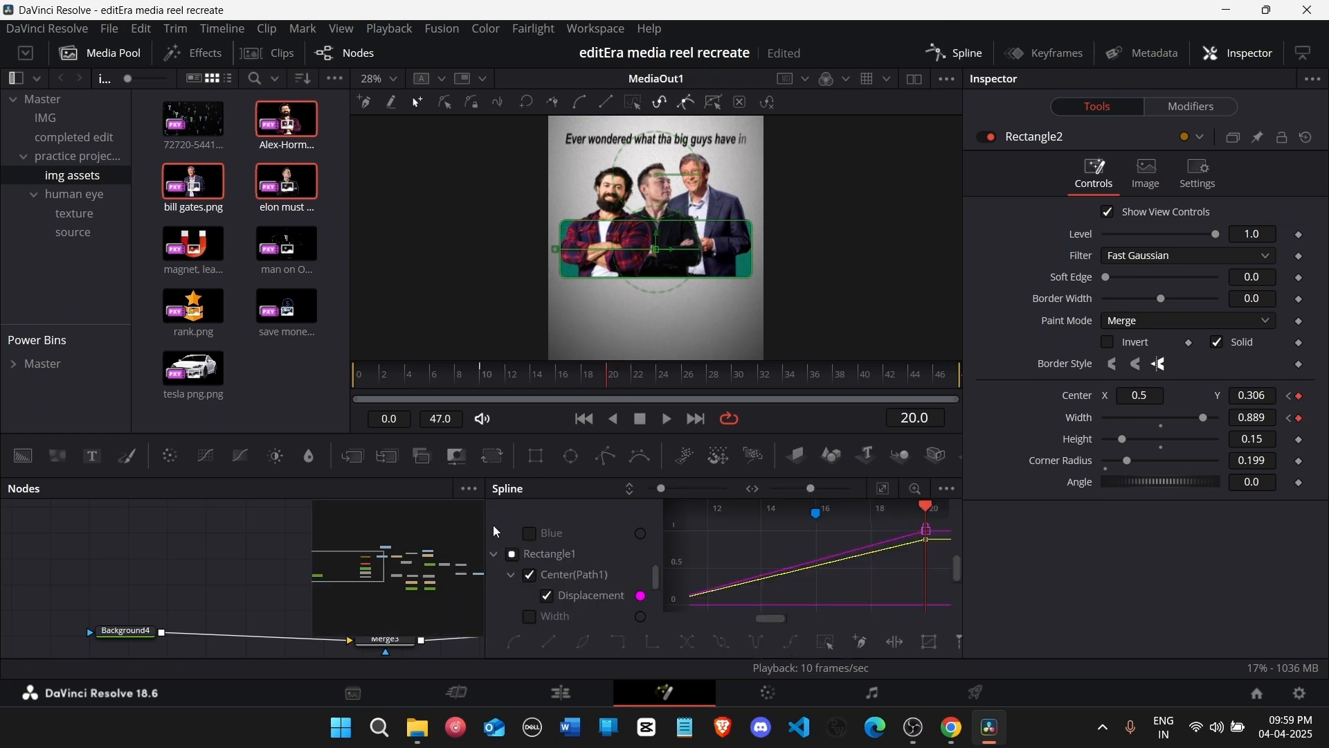
# Step: Isolate Rectangle2's Width curve in the spline editor and smooth it, extending the end keyframe's handle back to about frame 10
pyautogui.scroll(-5, 737, 572)
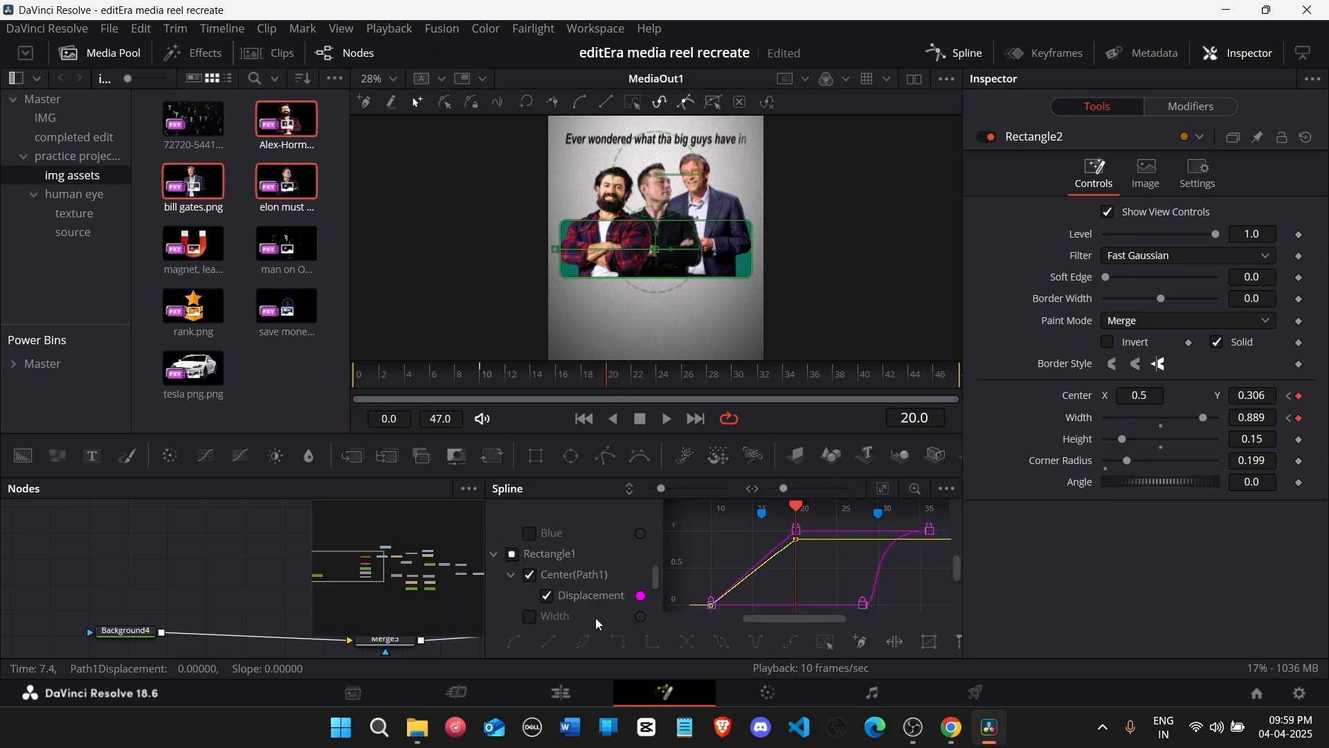
pyautogui.scroll(-3, 551, 601)
pyautogui.click(540, 598)
pyautogui.click(532, 555)
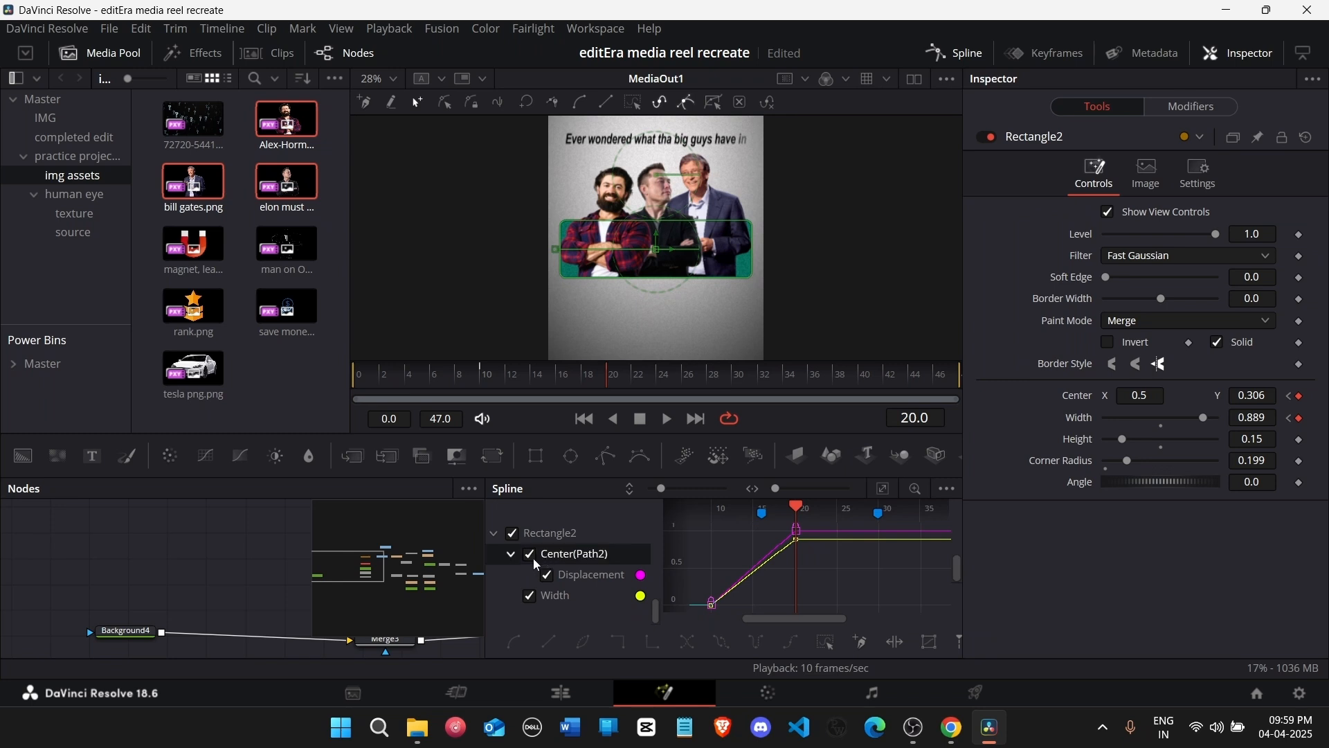
pyautogui.scroll(3, 865, 576)
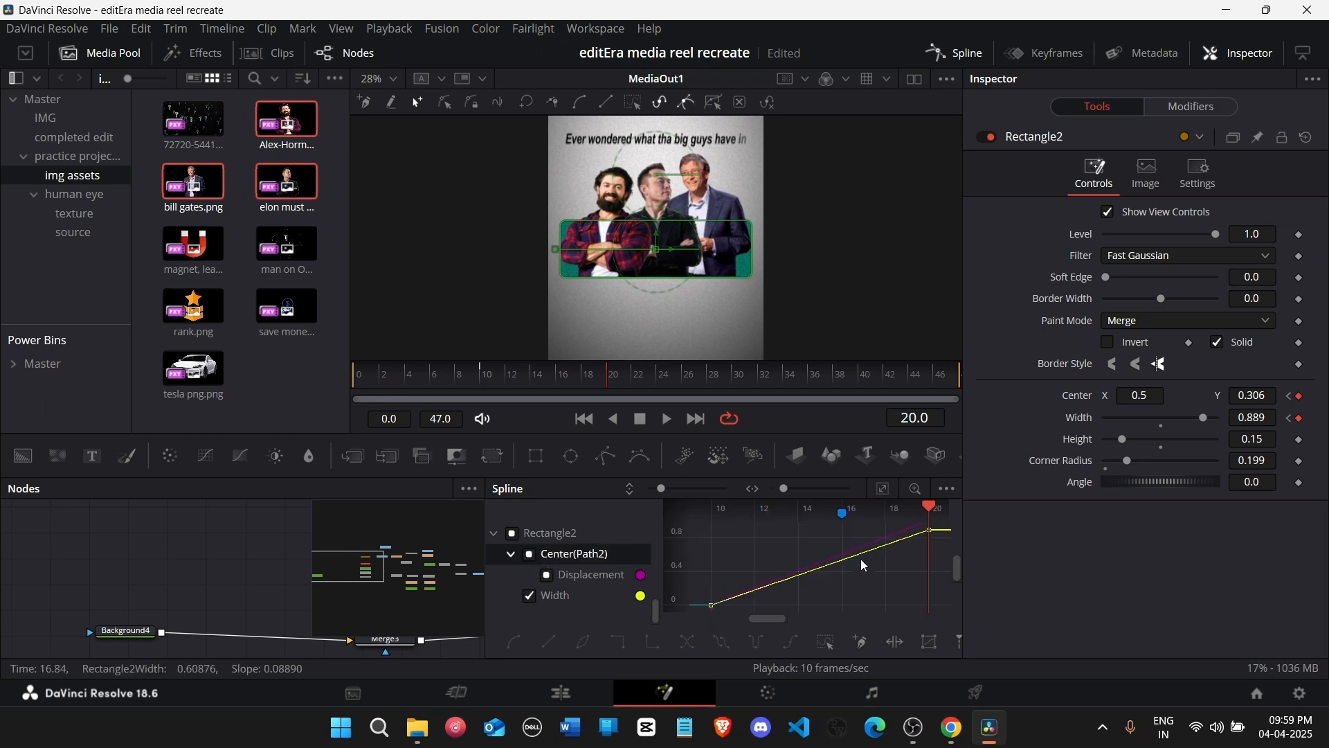
pyautogui.click(860, 559)
pyautogui.press('f')
pyautogui.moveTo(856, 529); pyautogui.dragTo(709, 532)
pyautogui.click(568, 599)
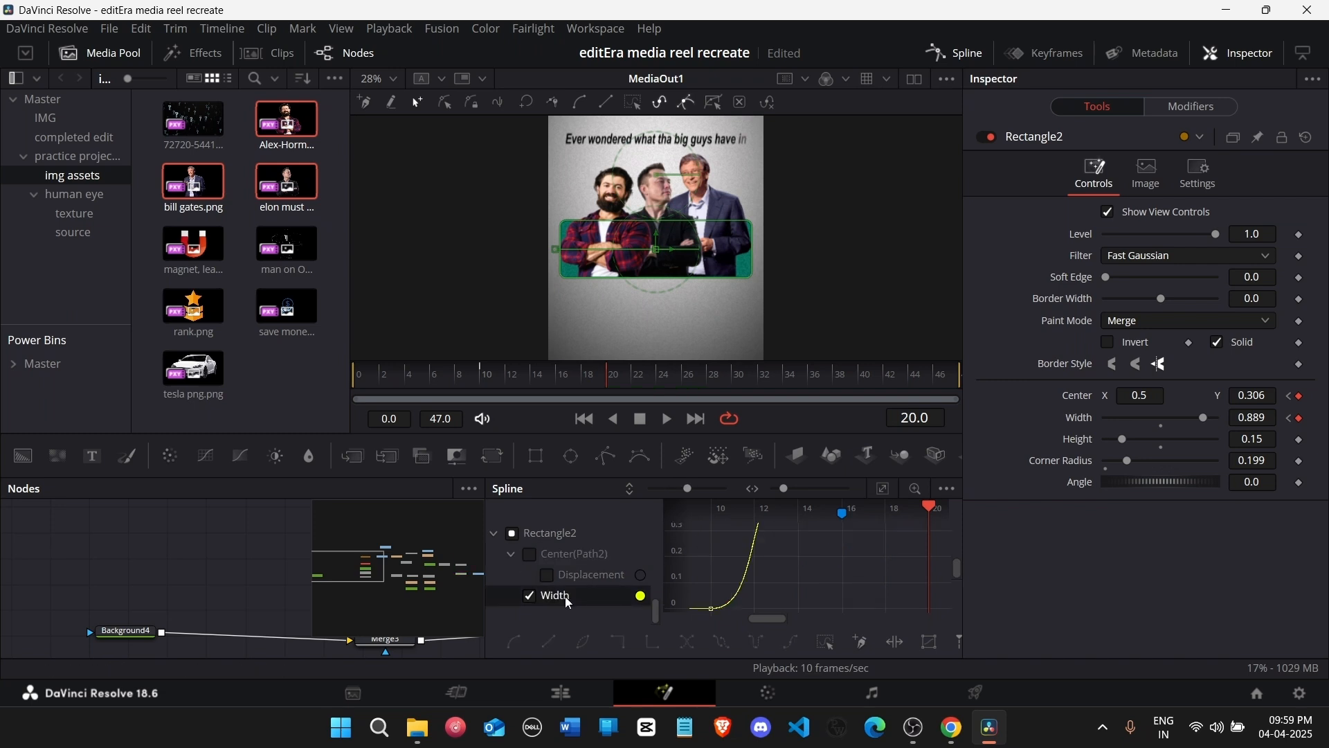
# Step: Smooth Rectangle2's Center displacement curve with the same long end handle, play the animation from frame 10, and close the spline editor
pyautogui.click(585, 576)
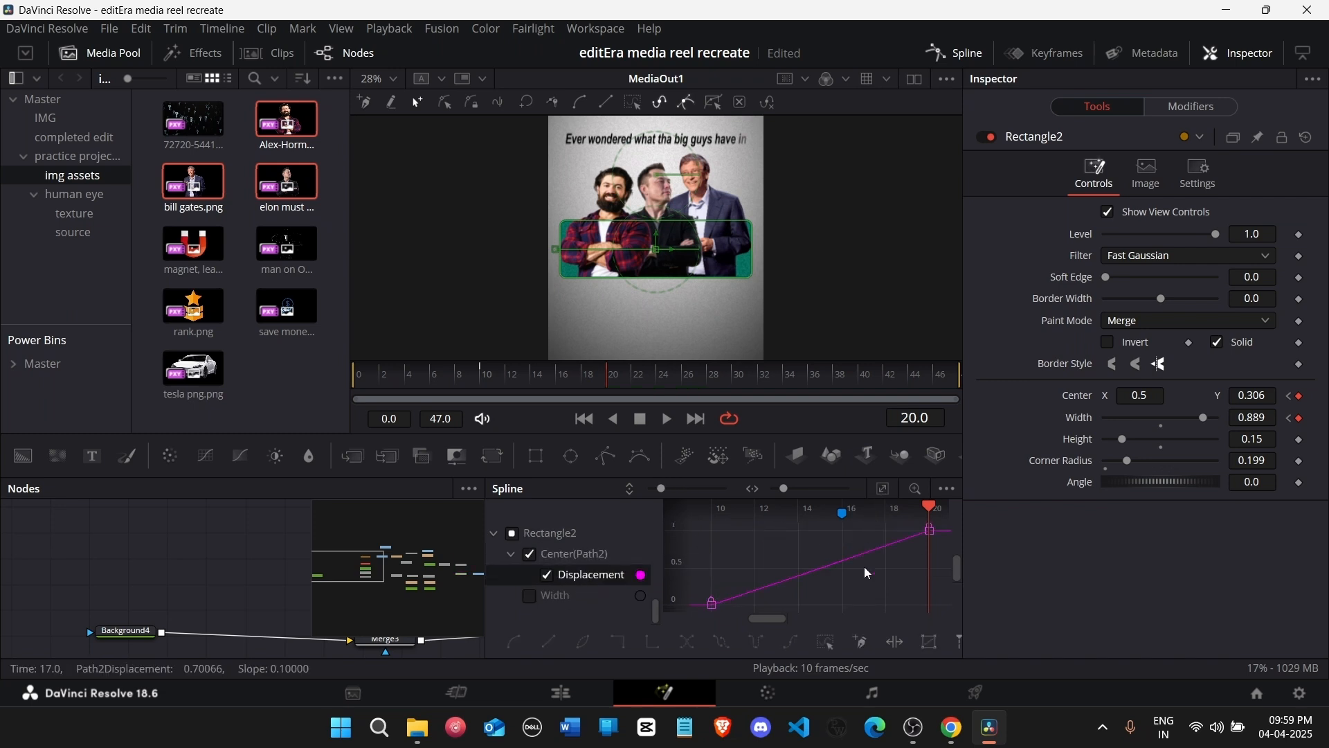
pyautogui.press('f')
pyautogui.moveTo(857, 532); pyautogui.dragTo(707, 534)
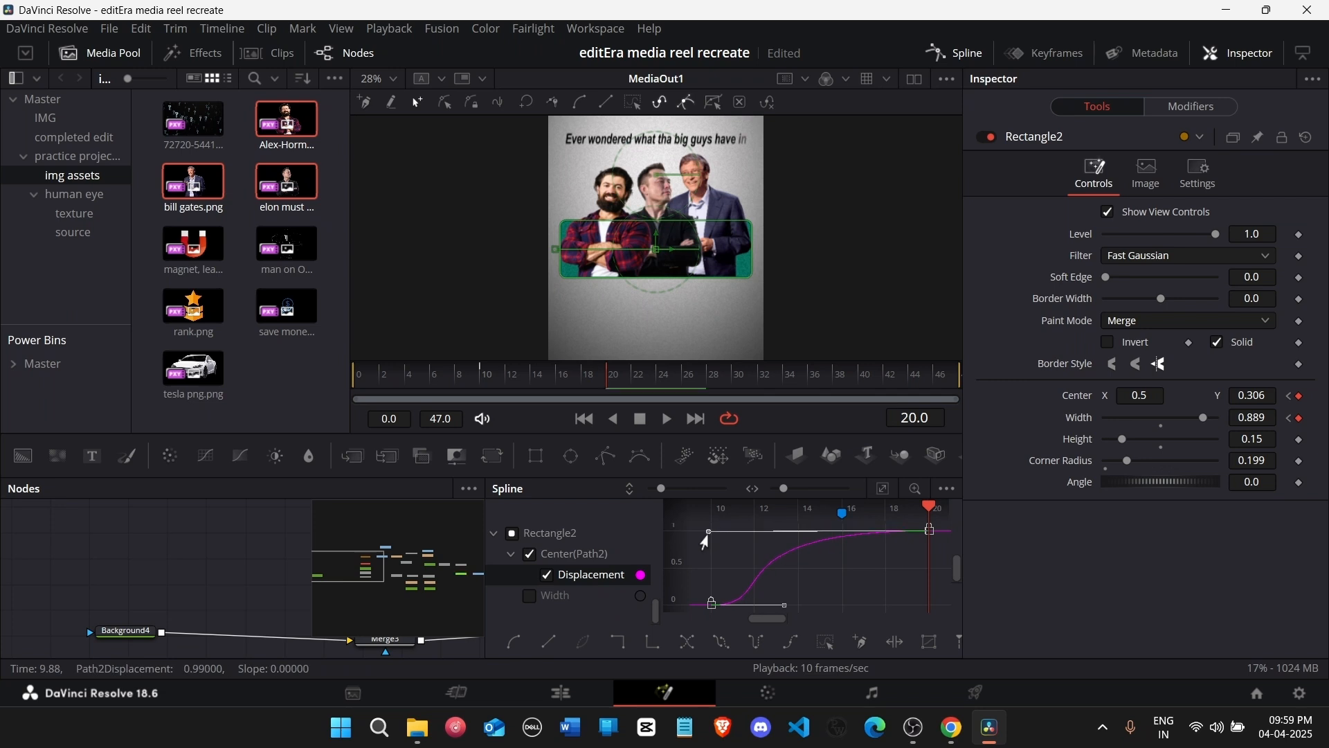
pyautogui.moveTo(535, 382); pyautogui.dragTo(485, 384)
pyautogui.press('space')
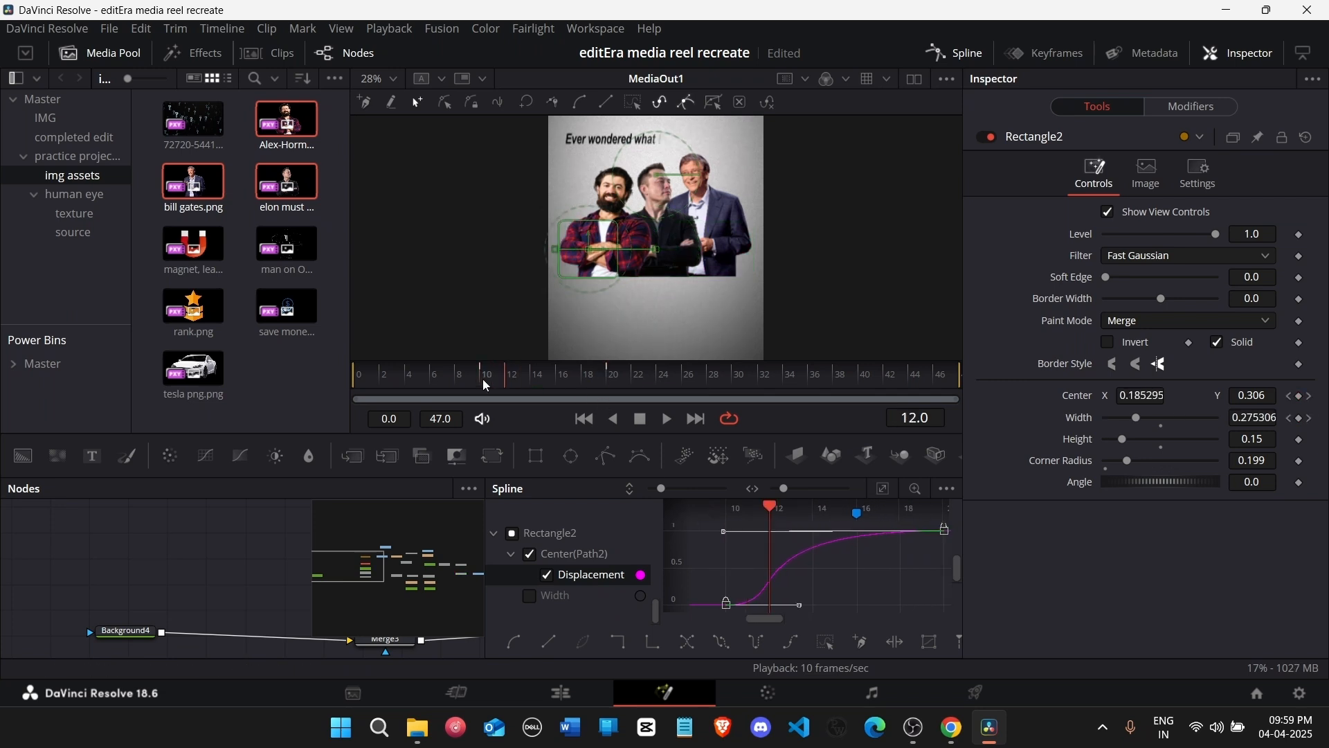
pyautogui.click(964, 54)
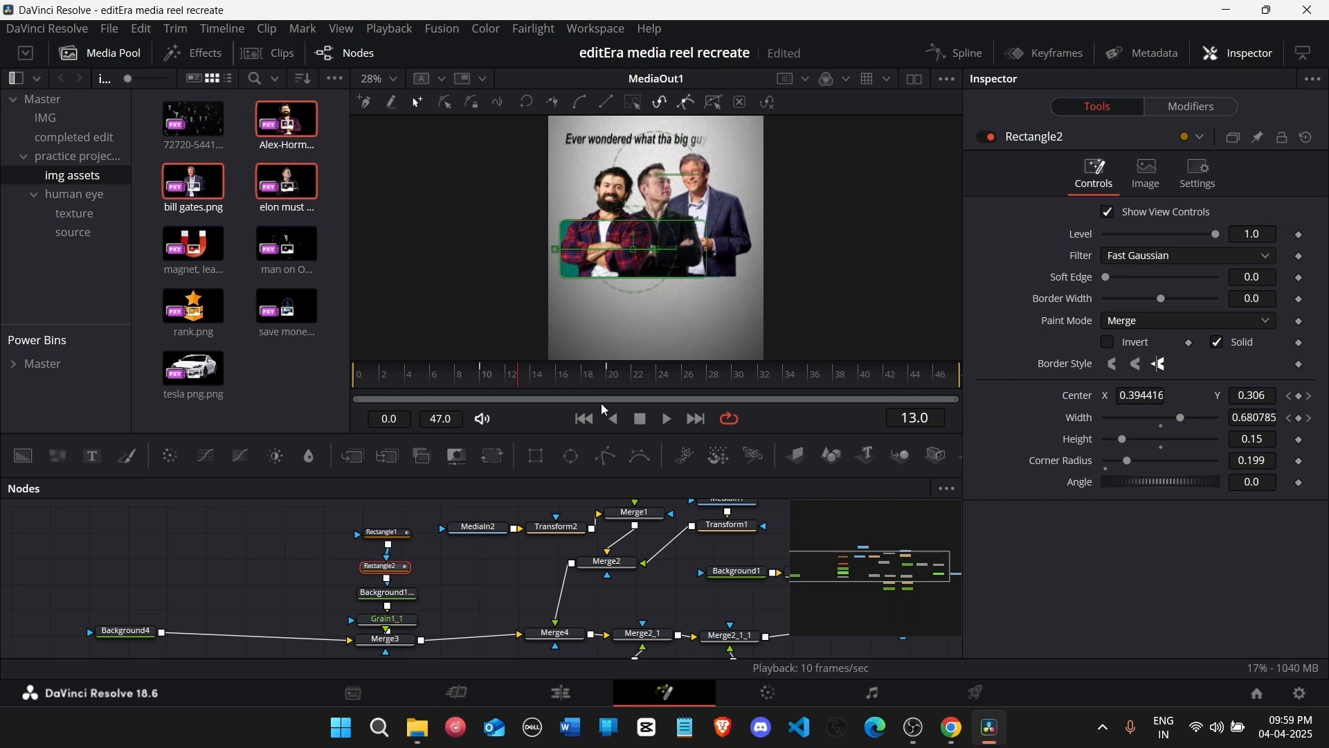
# Step: Move the Background1, Grain1, Vignette1, Merge8 and MediaOut1 nodes and the two text branches farther downstream to free space in the graph
pyautogui.press('Left')
pyautogui.moveTo(822, 575); pyautogui.dragTo(863, 551)
pyautogui.scroll(-3, 403, 589)
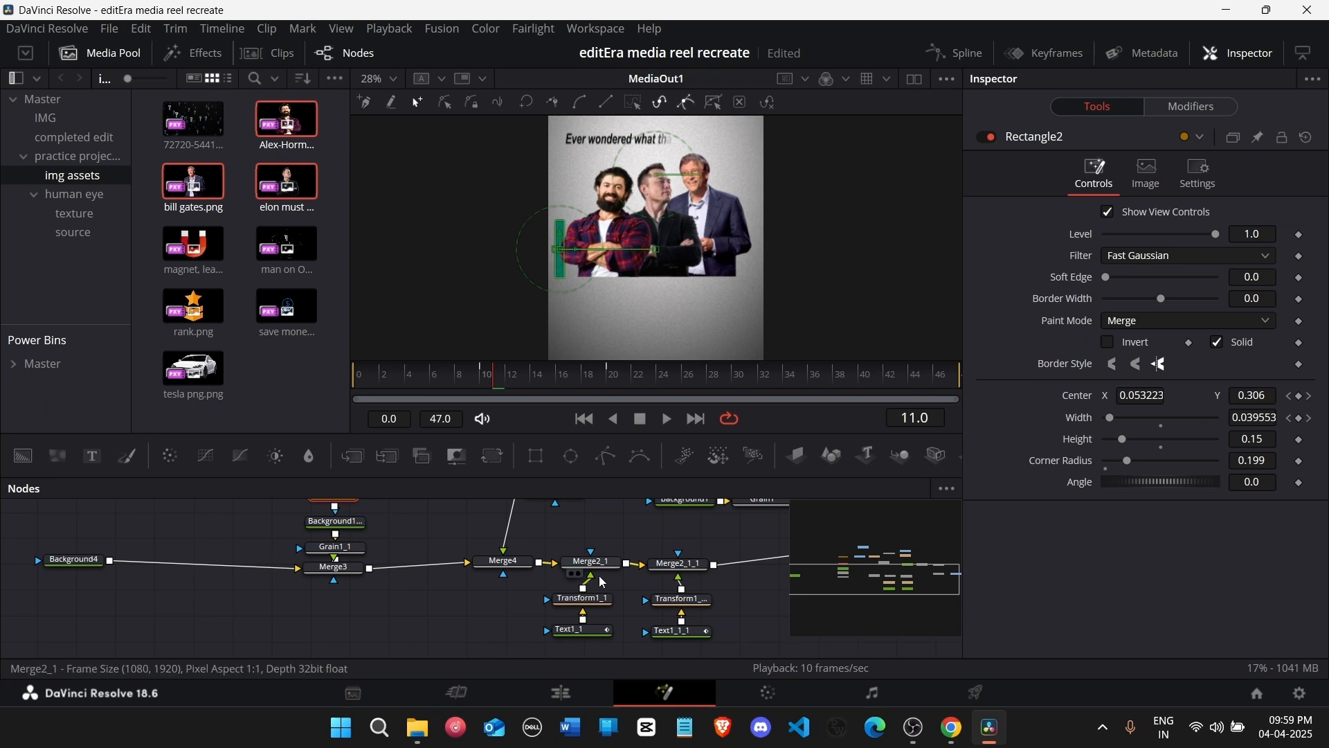
pyautogui.scroll(-5, 572, 584)
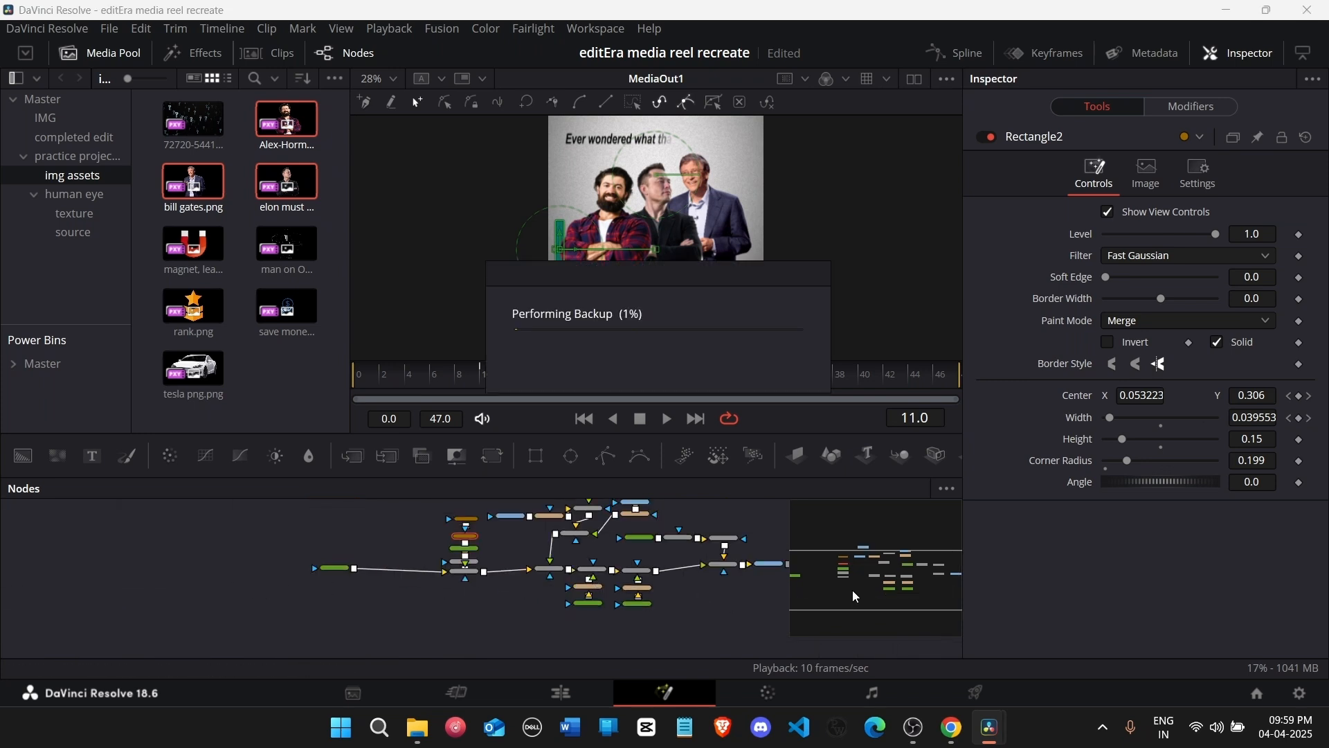
pyautogui.scroll(-2, 245, 612)
pyautogui.scroll(2, 575, 594)
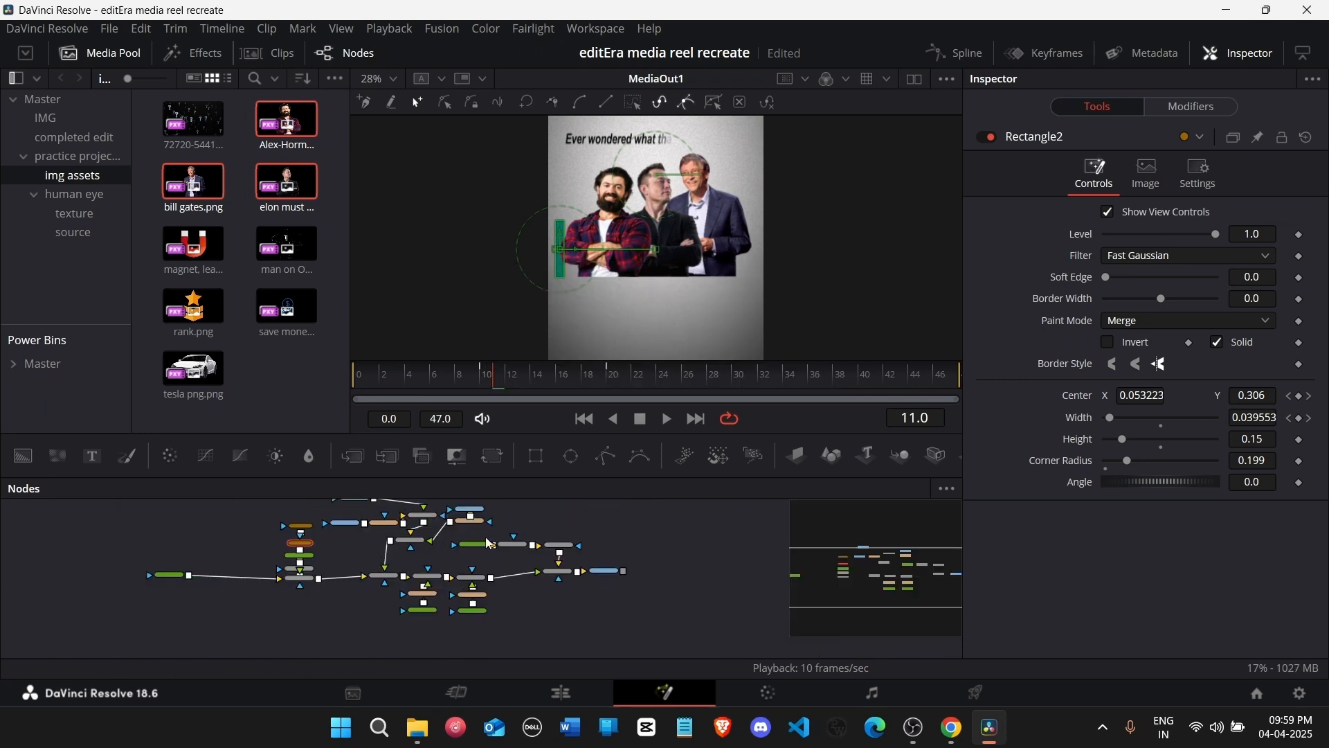
pyautogui.moveTo(469, 535)
pyautogui.mouseDown()
pyautogui.moveTo(640, 594)
pyautogui.moveTo(488, 537)
pyautogui.mouseUp()
pyautogui.moveTo(604, 573); pyautogui.dragTo(746, 578)
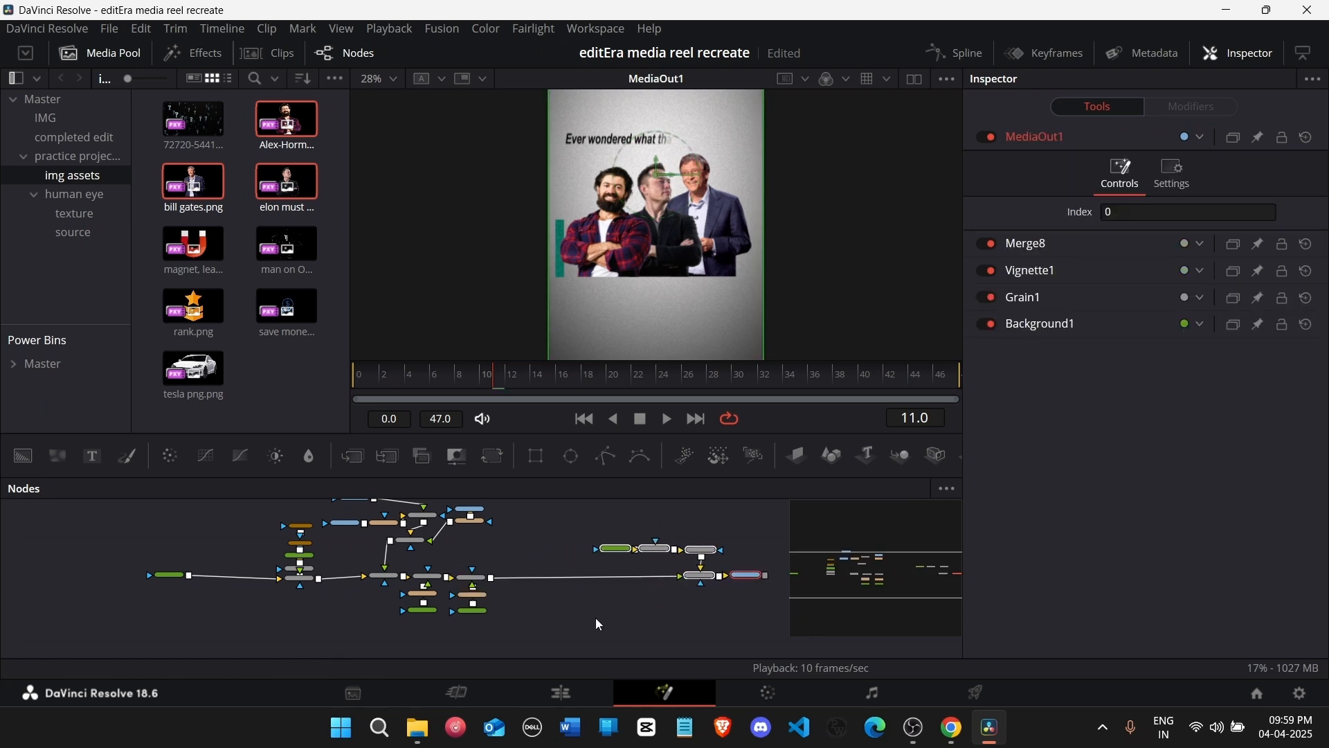
pyautogui.moveTo(563, 630); pyautogui.dragTo(578, 582)
pyautogui.scroll(3, 370, 599)
pyautogui.scroll(2, 463, 590)
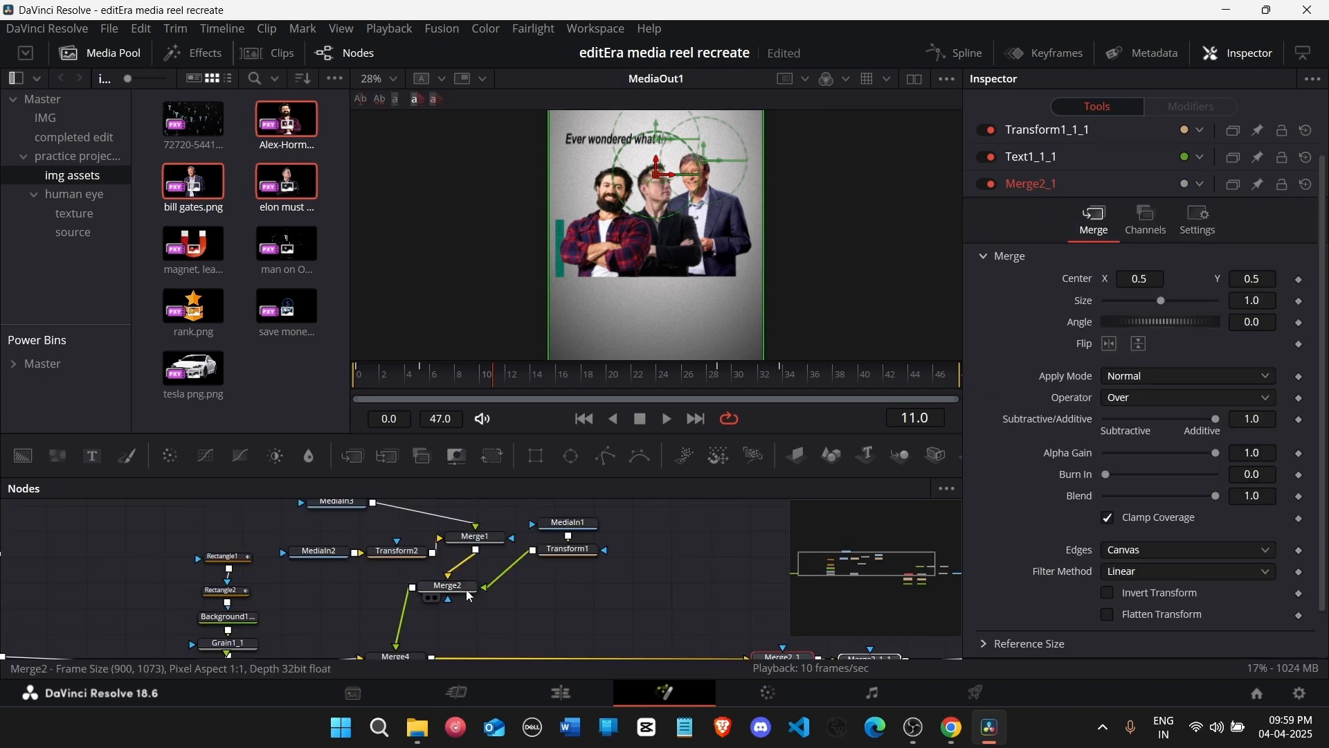
# Step: Stack Merge1 and Merge2 above Merge4 and arrange the MediaIn1, MediaIn2 and MediaIn3 branches beside them
pyautogui.moveTo(469, 596); pyautogui.dragTo(418, 631)
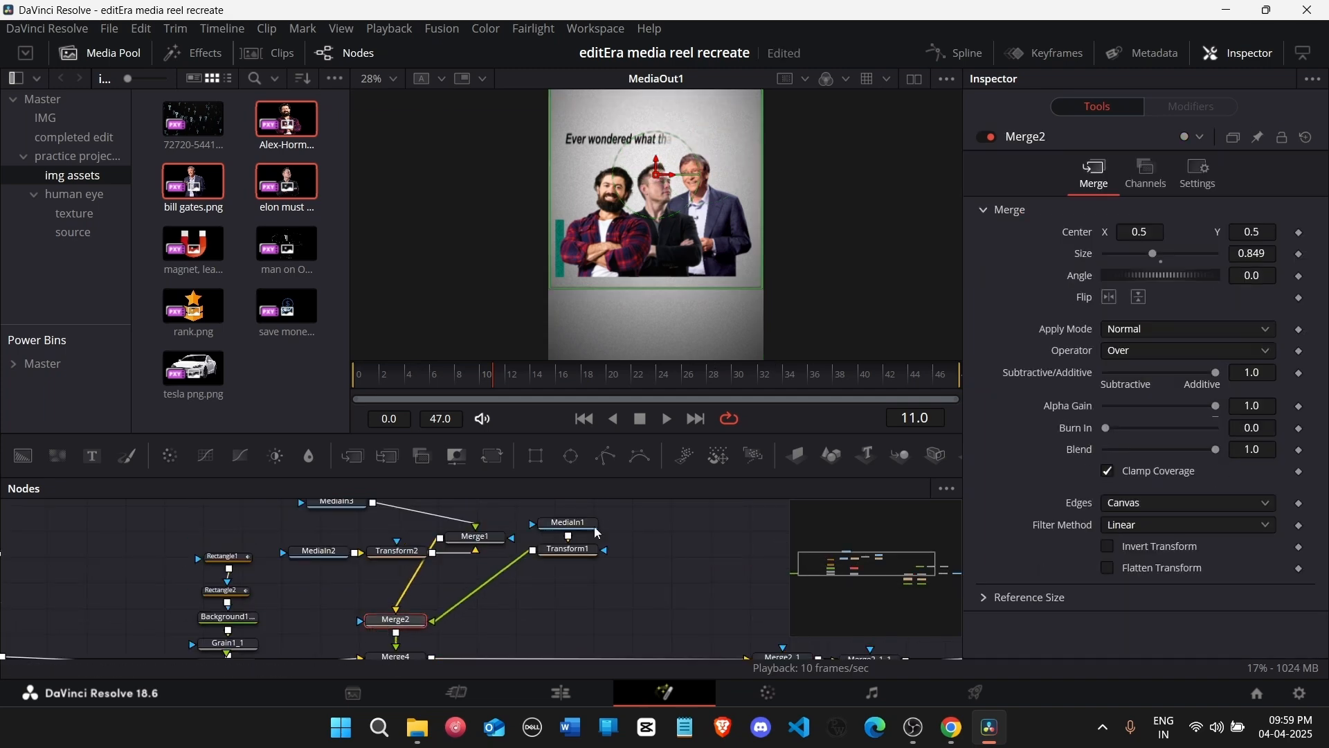
pyautogui.moveTo(618, 513); pyautogui.dragTo(627, 621)
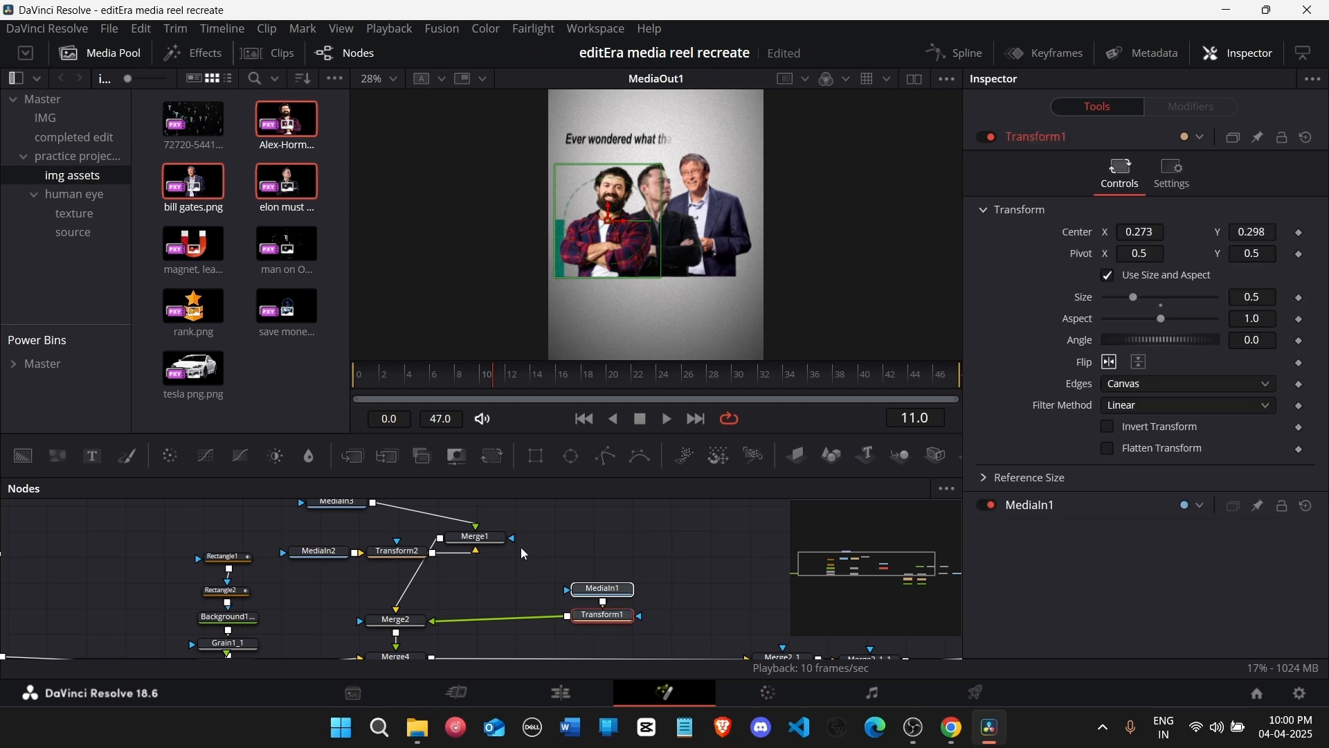
pyautogui.moveTo(486, 539); pyautogui.dragTo(408, 590)
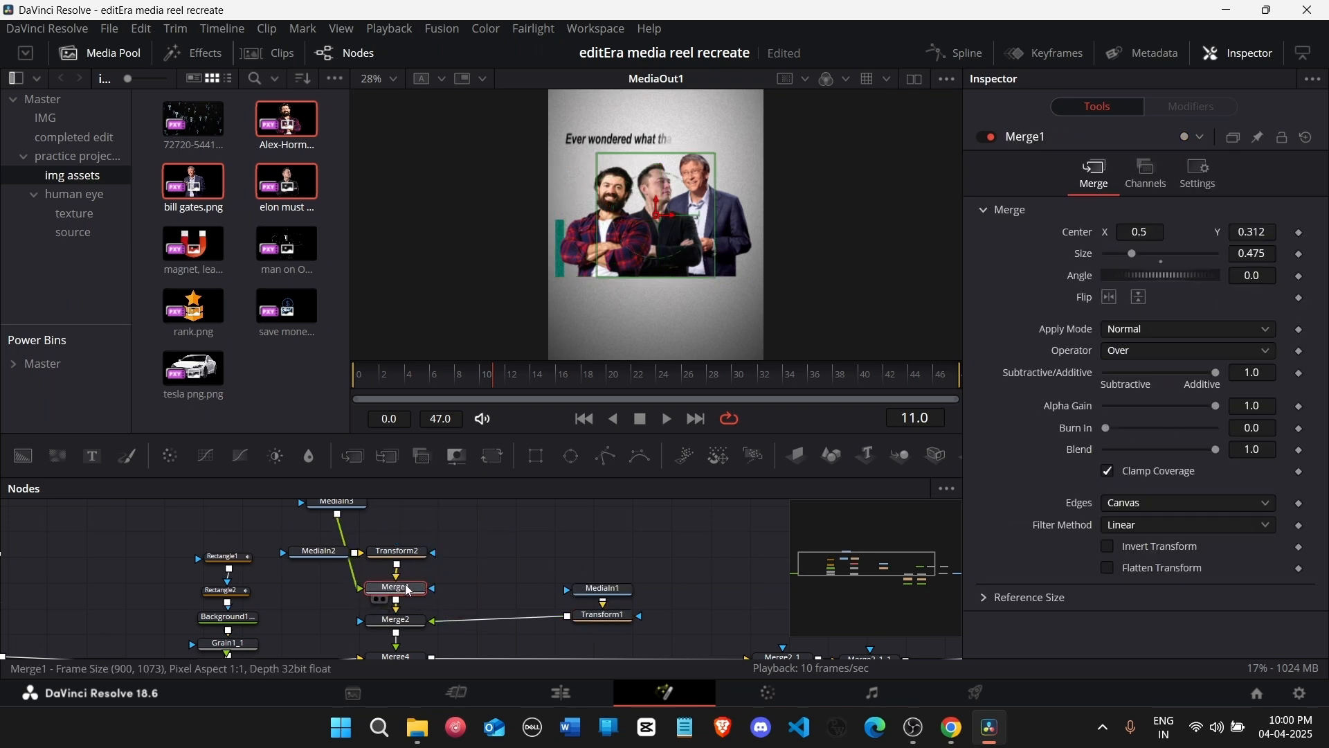
pyautogui.moveTo(255, 526); pyautogui.dragTo(615, 538)
pyautogui.moveTo(337, 504); pyautogui.dragTo(331, 594)
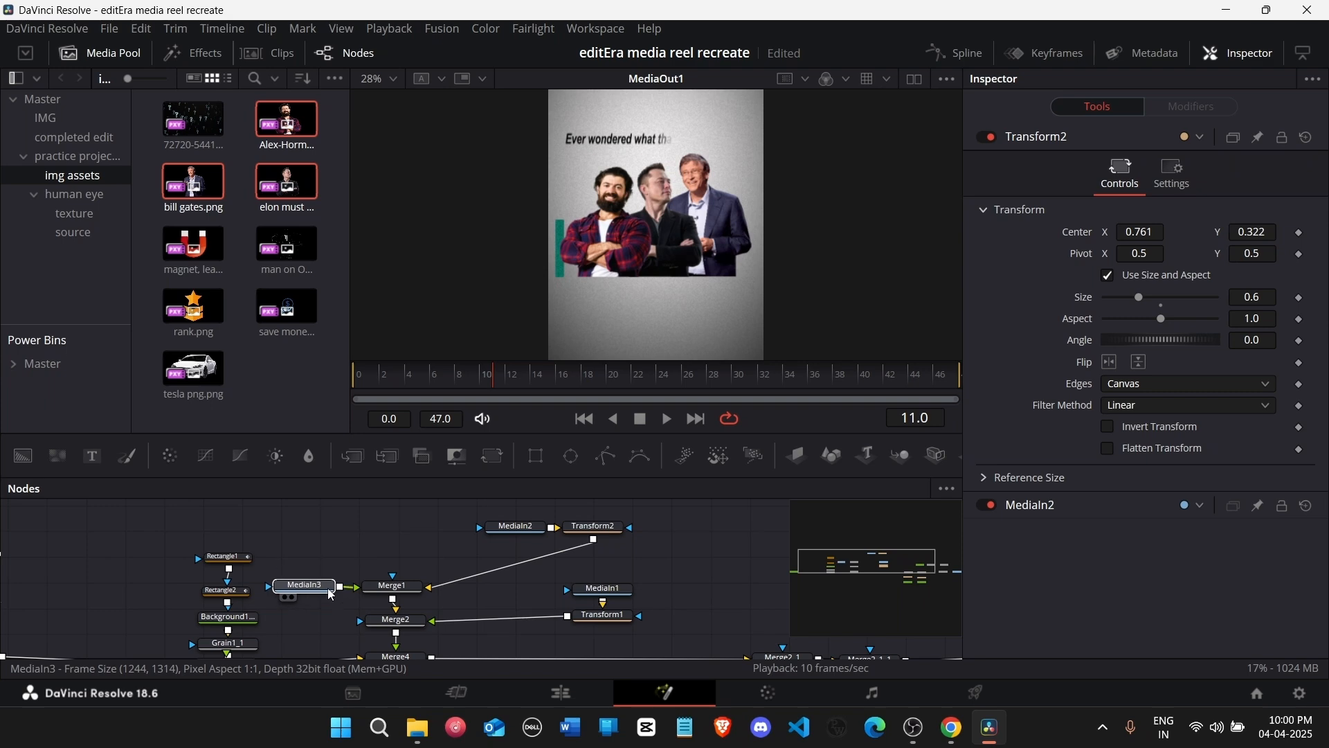
# Step: Add a Background node and merge Transform2 over it as the foreground, feeding the result into Merge1's background
pyautogui.click(585, 530)
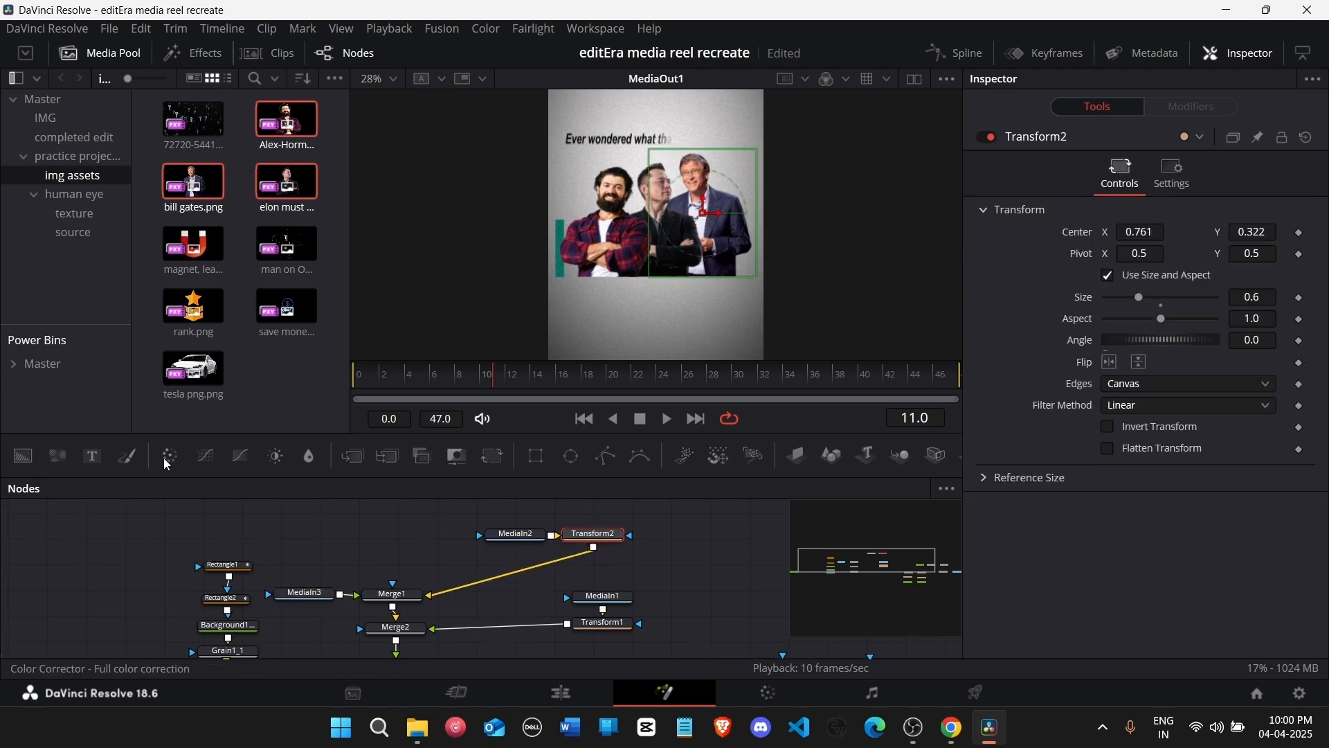
pyautogui.click(31, 458)
pyautogui.moveTo(604, 562); pyautogui.dragTo(402, 546)
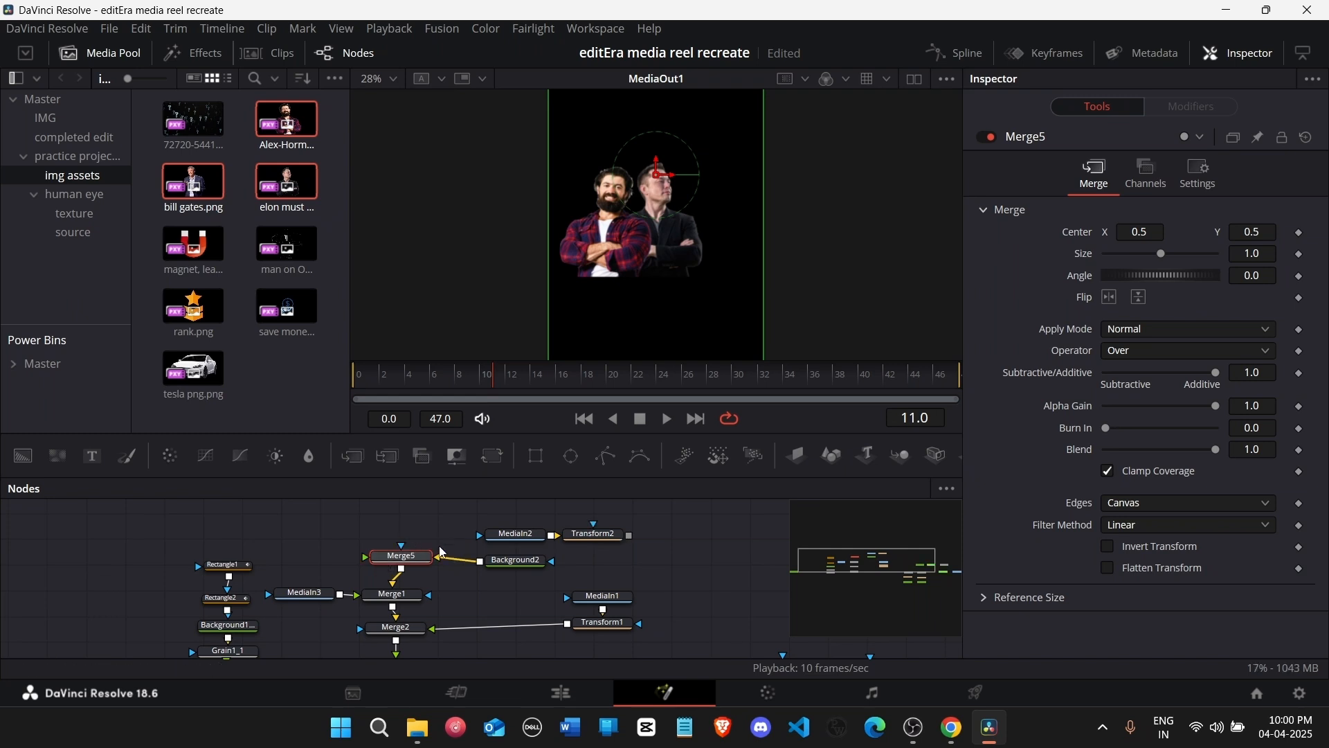
pyautogui.moveTo(629, 534); pyautogui.dragTo(372, 541)
pyautogui.moveTo(506, 596); pyautogui.dragTo(491, 573)
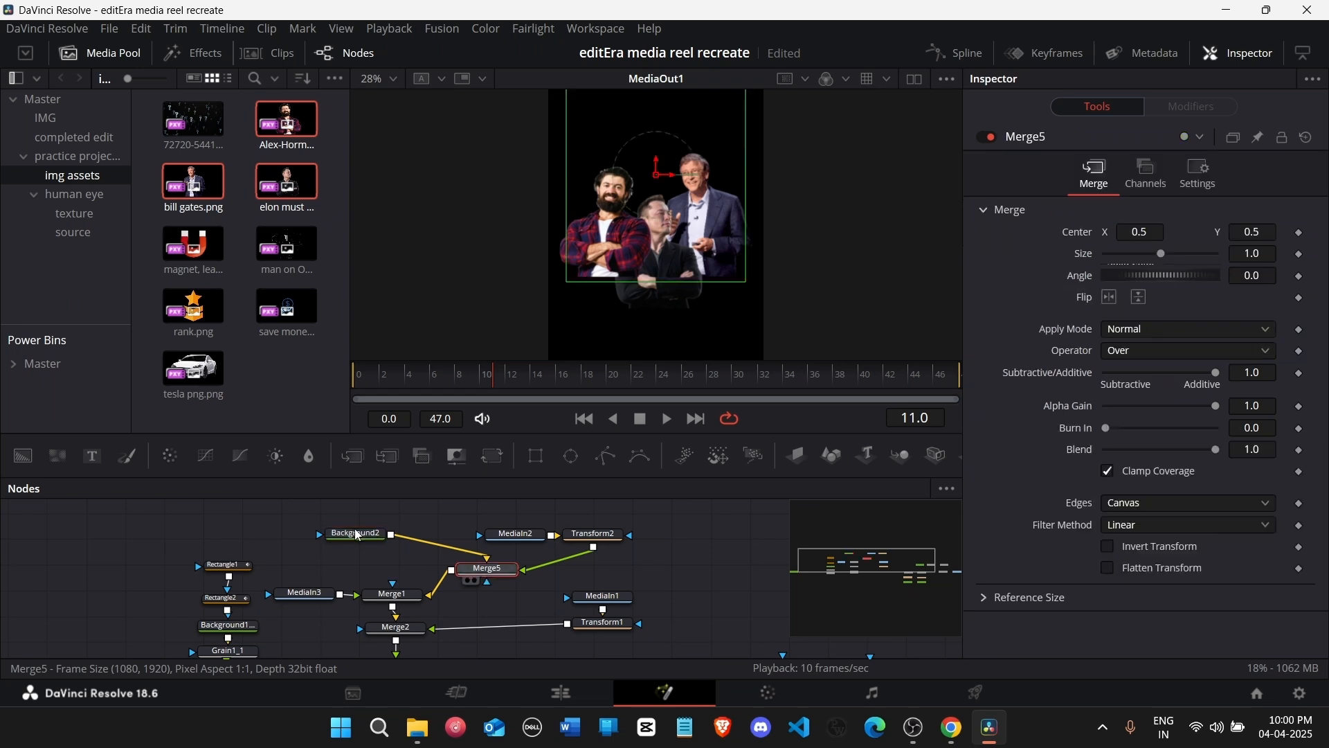
# Step: Make Background2 fully transparent by setting its Alpha to 0.0
pyautogui.click(442, 535)
pyautogui.click(348, 536)
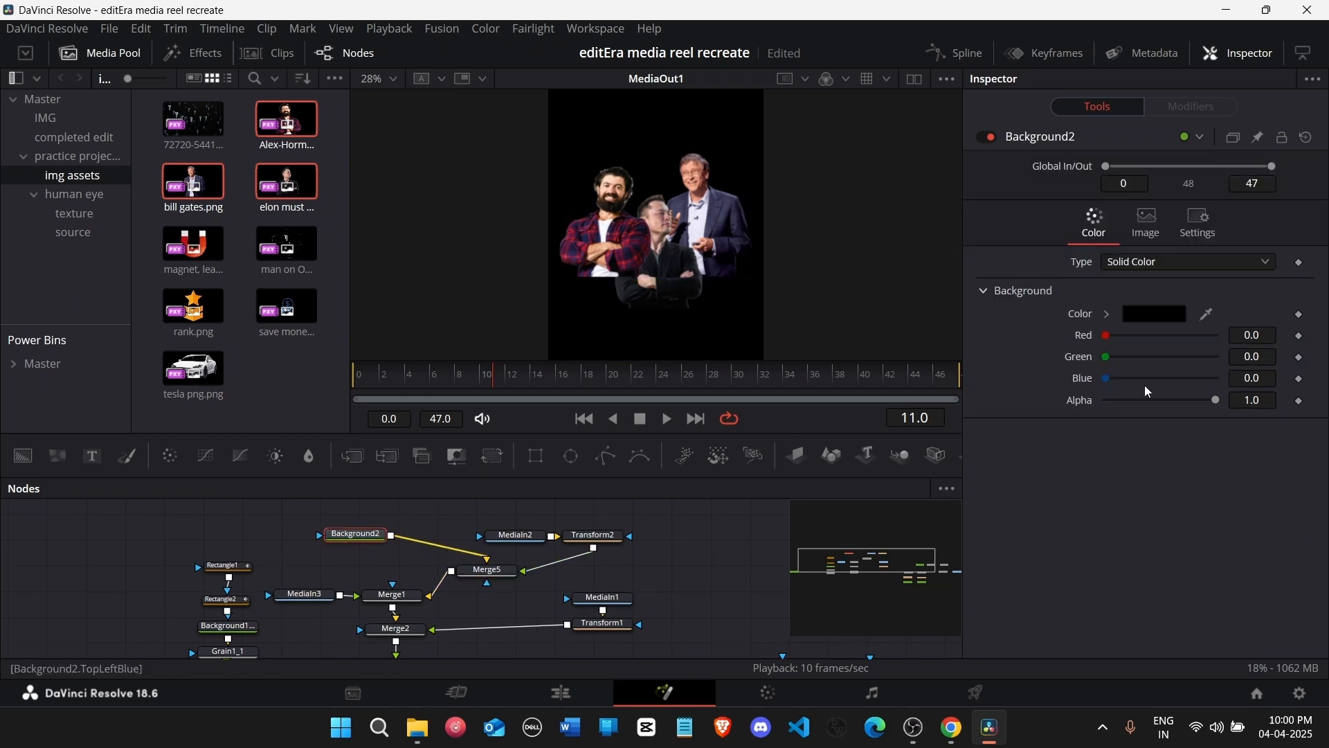
pyautogui.moveTo(1216, 400); pyautogui.dragTo(1106, 401)
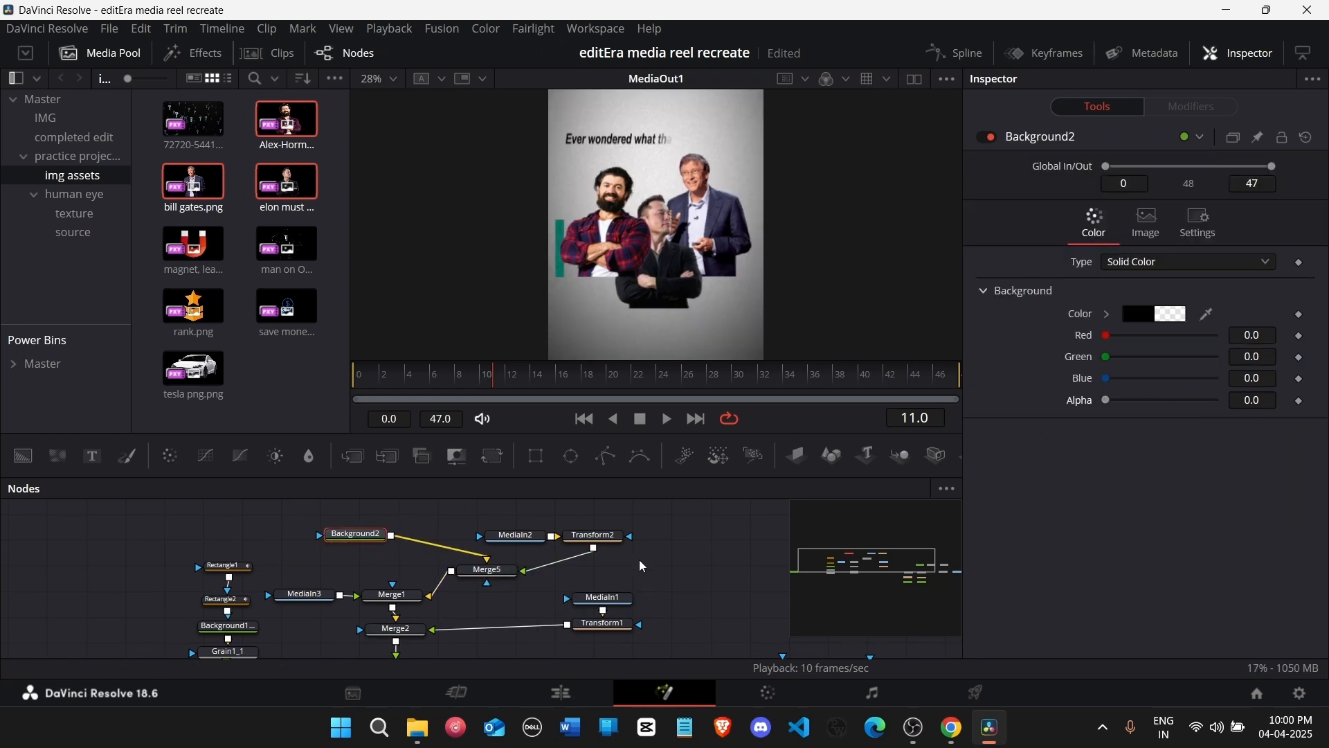
# Step: Raise the middle portrait level with the other two by setting Merge1's Center Y to 0.395
pyautogui.click(594, 534)
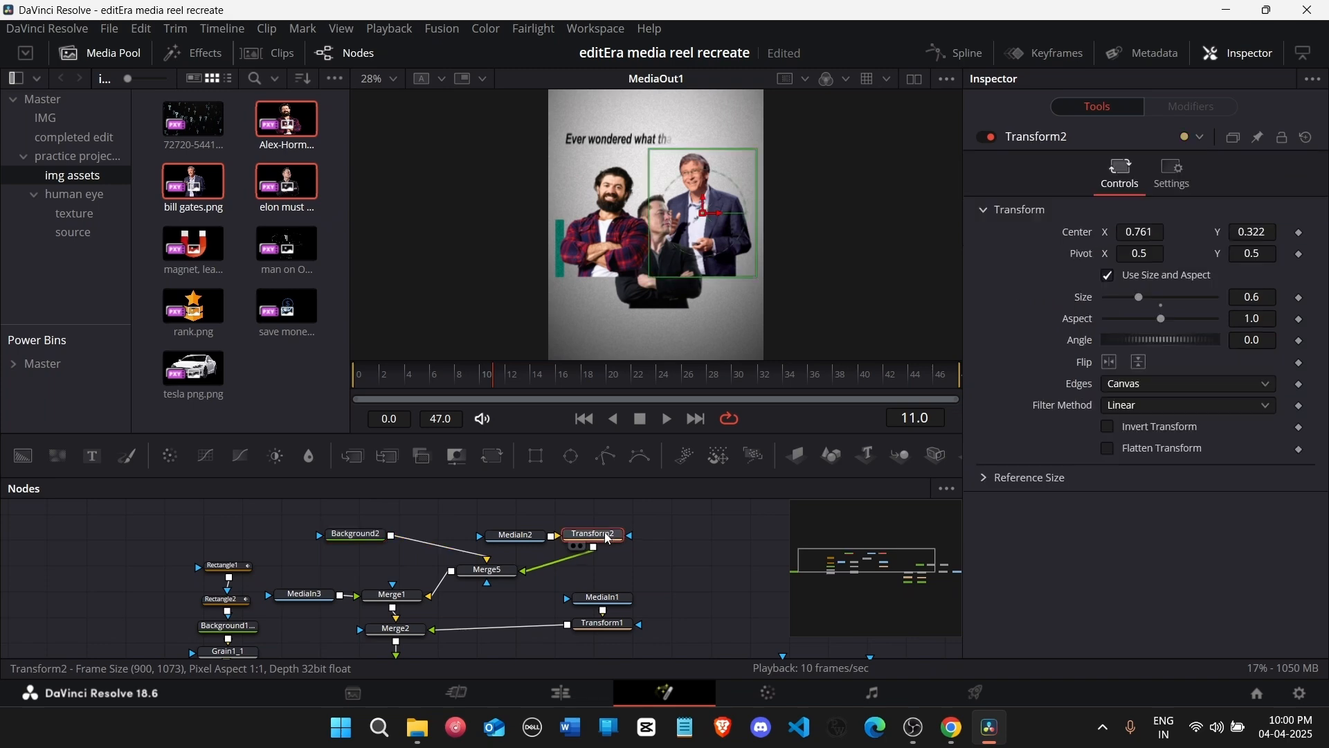
pyautogui.click(385, 594)
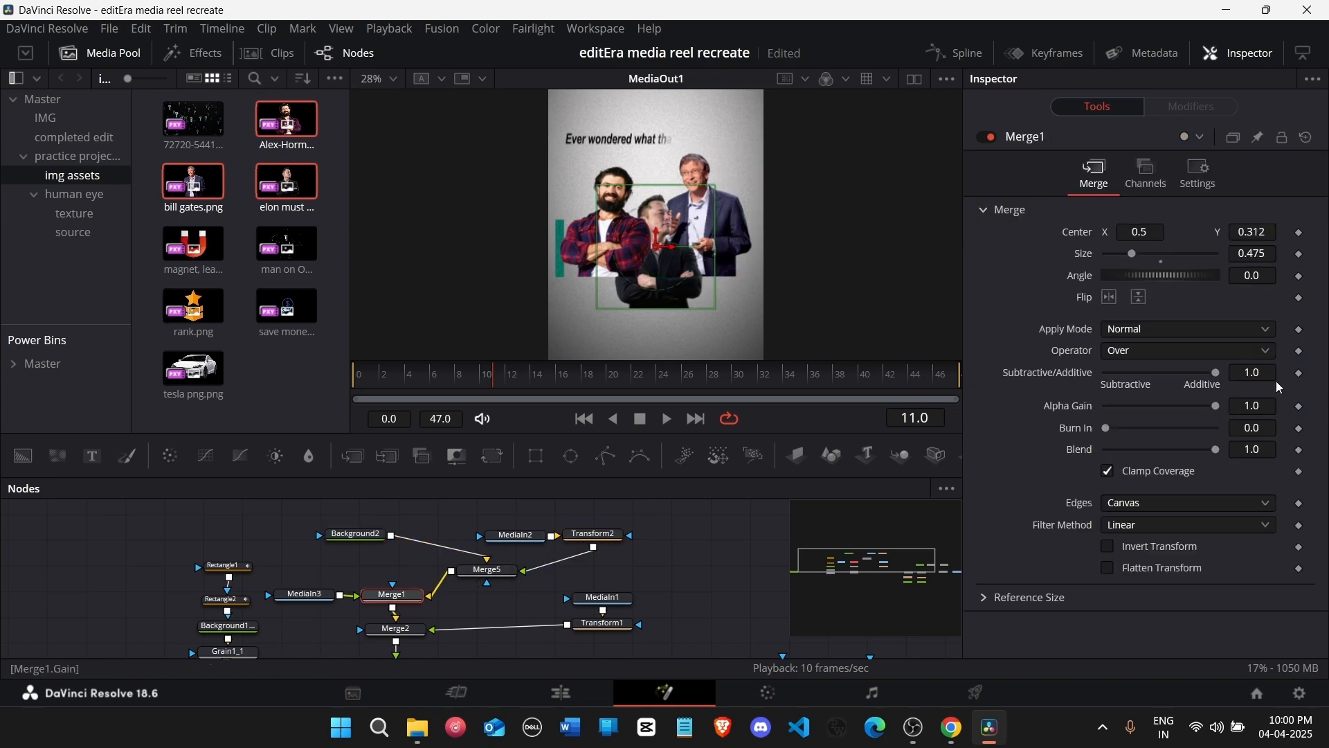
pyautogui.click(1265, 231)
pyautogui.press('Tab')
pyautogui.moveTo(1269, 228); pyautogui.dragTo(1197, 228)
pyautogui.click(724, 525)
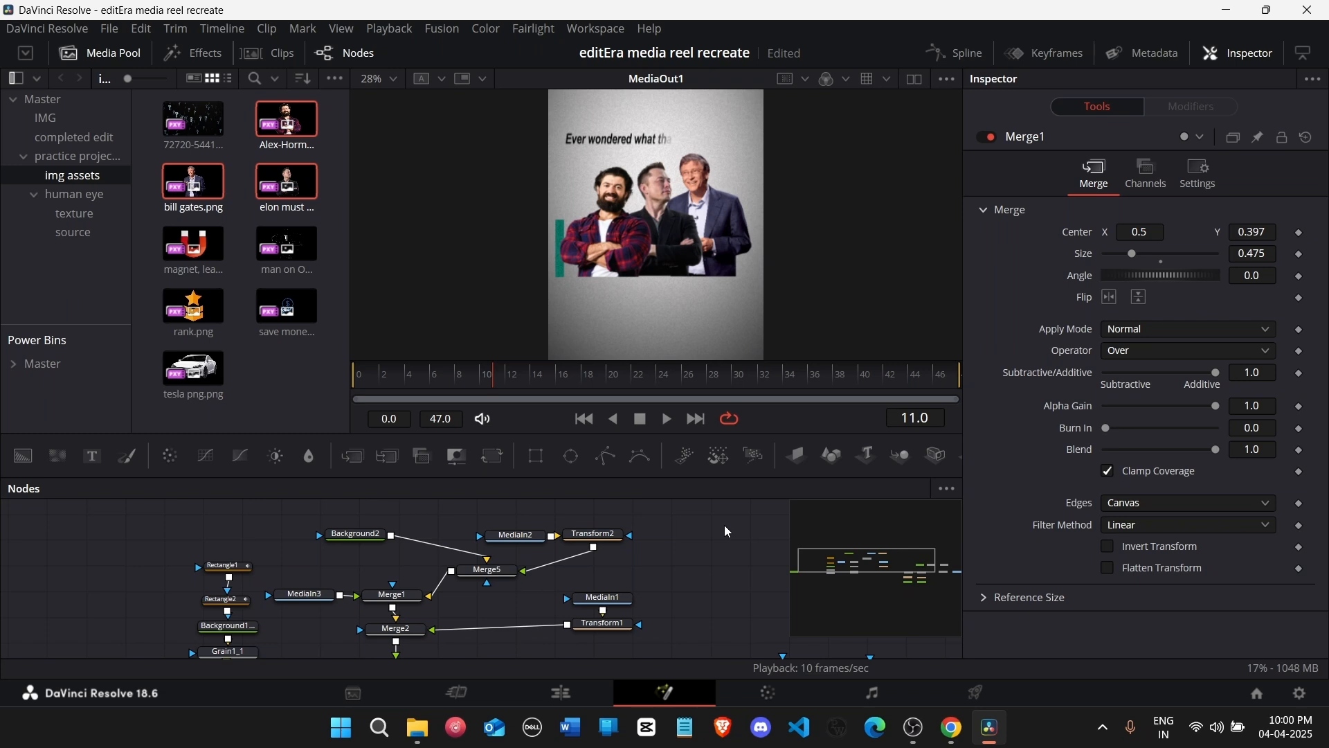
pyautogui.scroll(3, 681, 322)
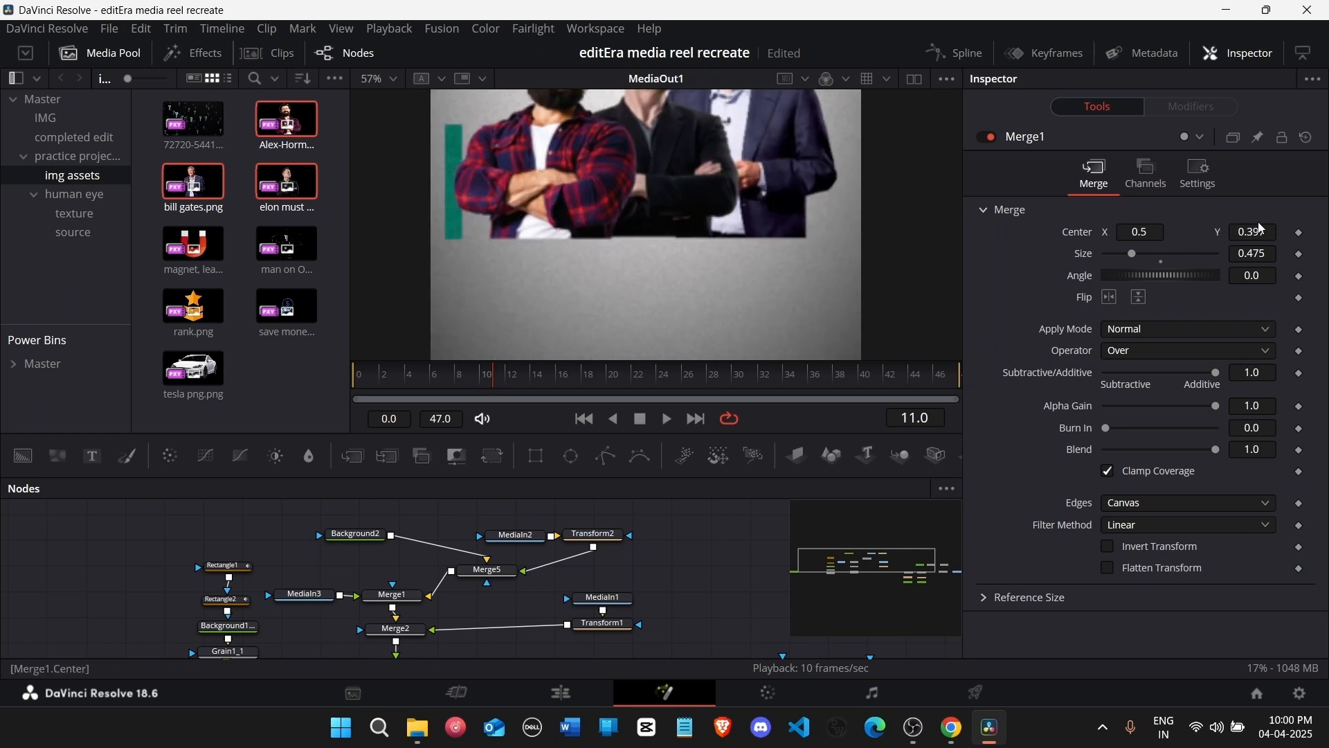
pyautogui.moveTo(1268, 226); pyautogui.dragTo(1264, 229)
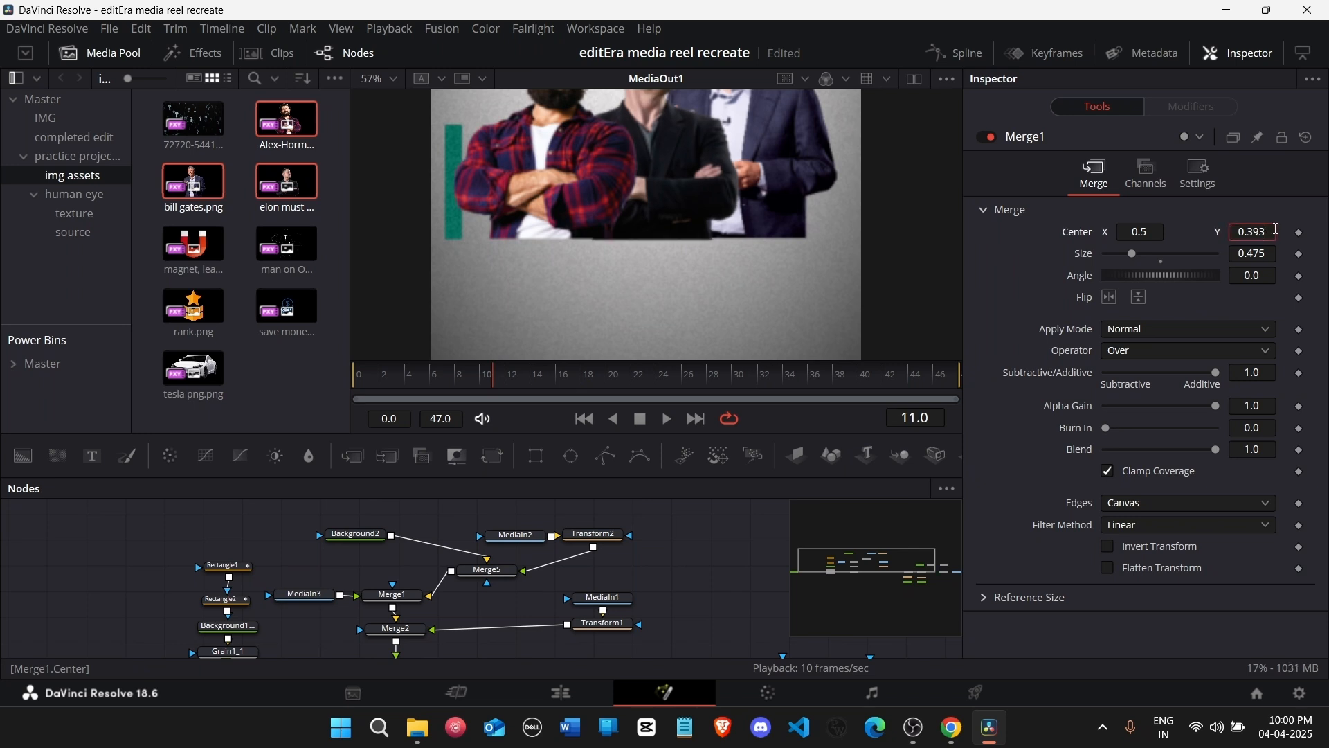
pyautogui.write('5')
pyautogui.press('Tab')
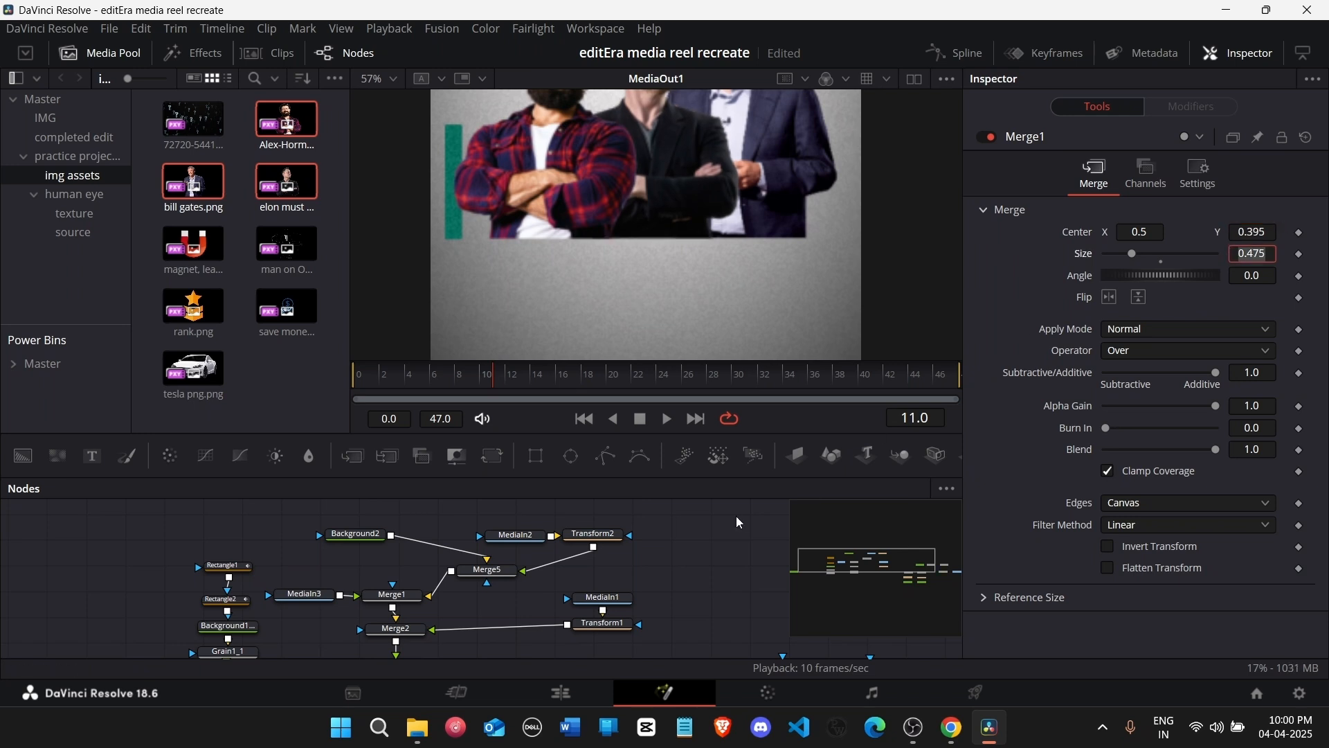
pyautogui.click(716, 564)
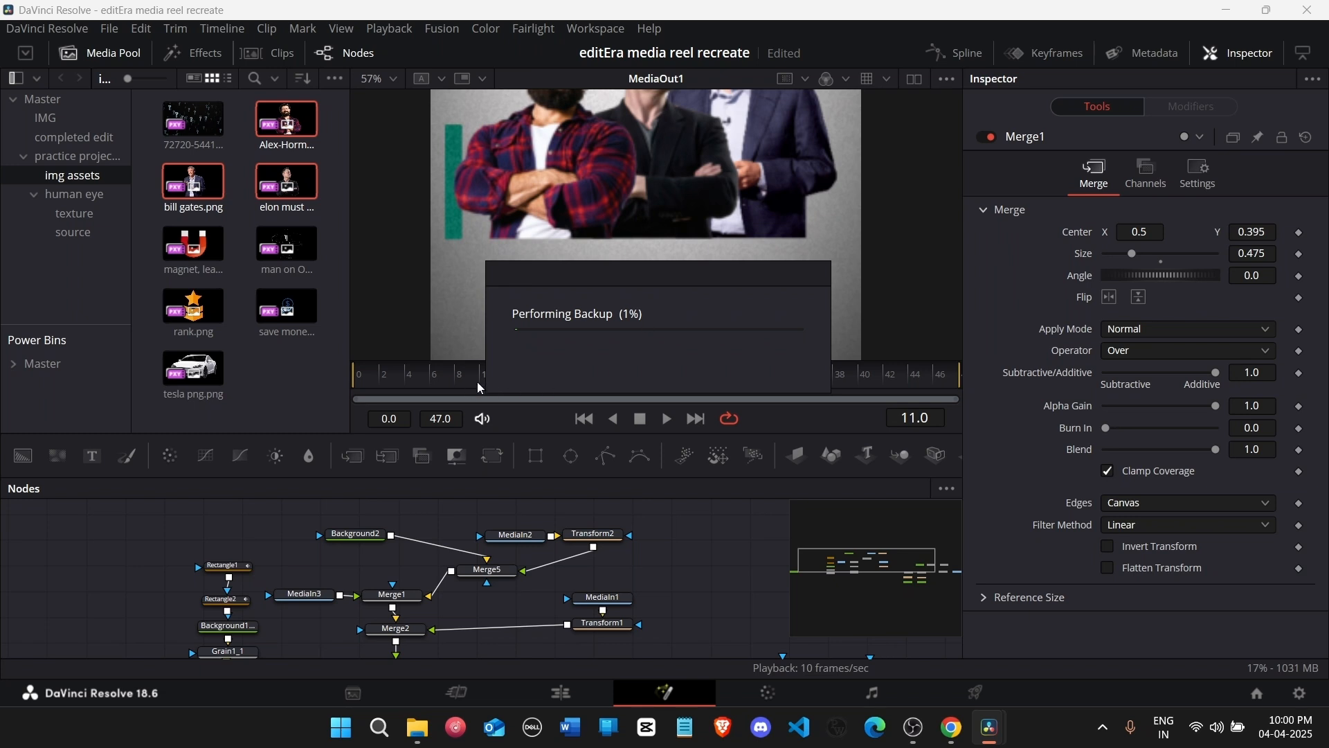
# Step: Examine the green rectangle's reveal frame by frame to choose where the portrait animations should start
pyautogui.moveTo(476, 381); pyautogui.dragTo(672, 377)
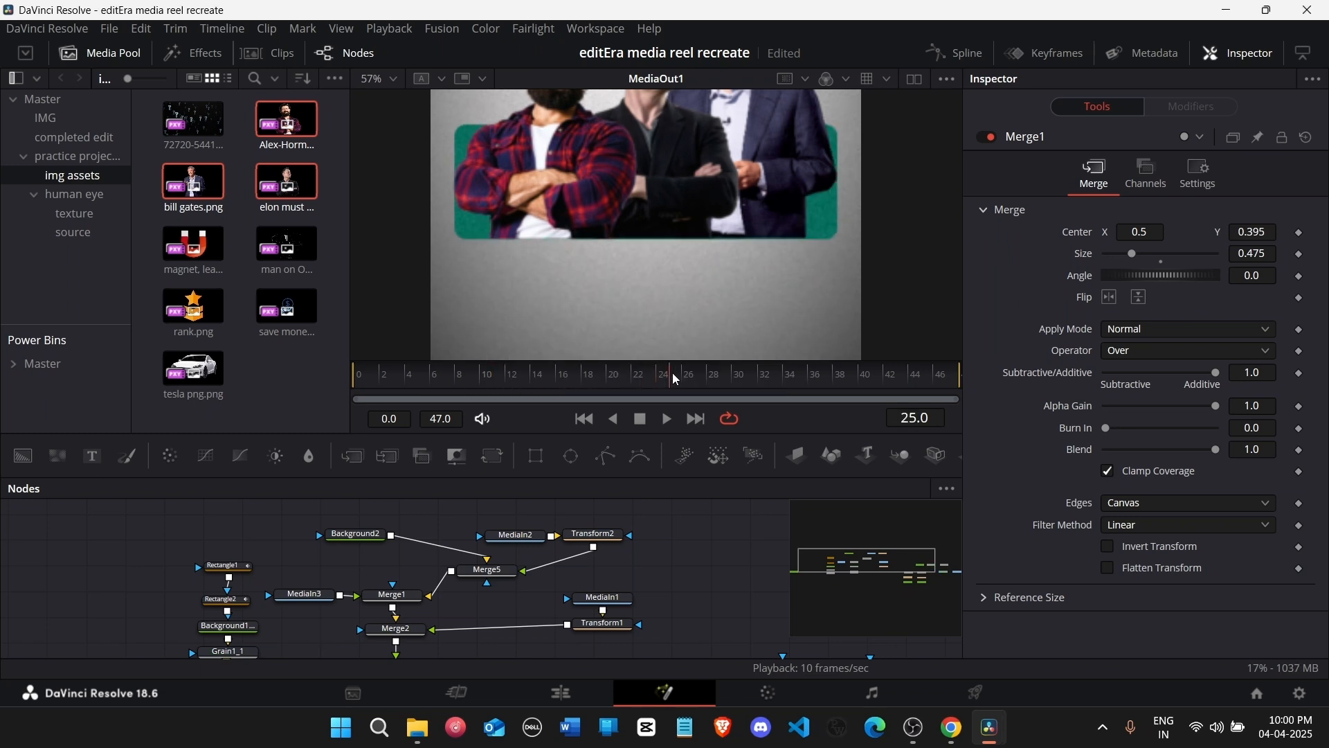
pyautogui.moveTo(535, 377); pyautogui.dragTo(491, 378)
pyautogui.scroll(-2, 596, 330)
pyautogui.scroll(1, 596, 330)
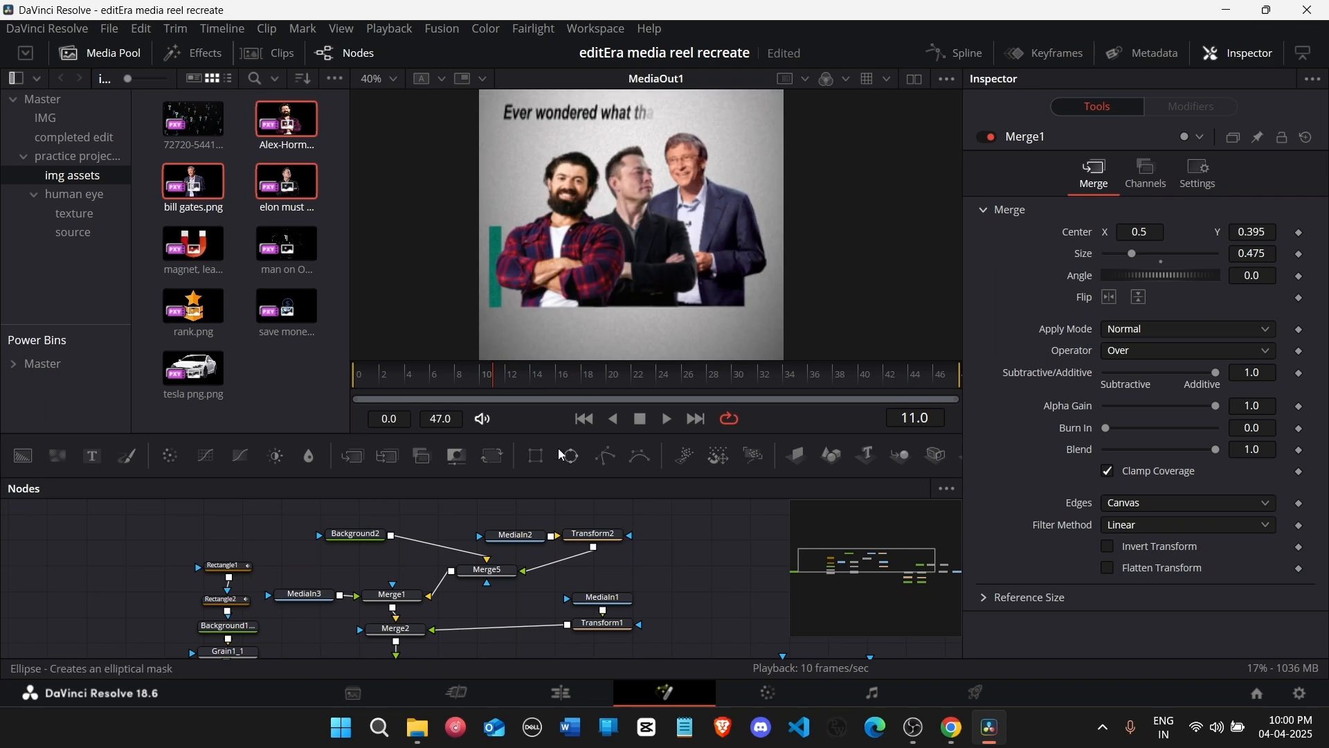
pyautogui.click(501, 384)
pyautogui.press('Right')
pyautogui.press('Left')
pyautogui.press('Left')
pyautogui.press('Left')
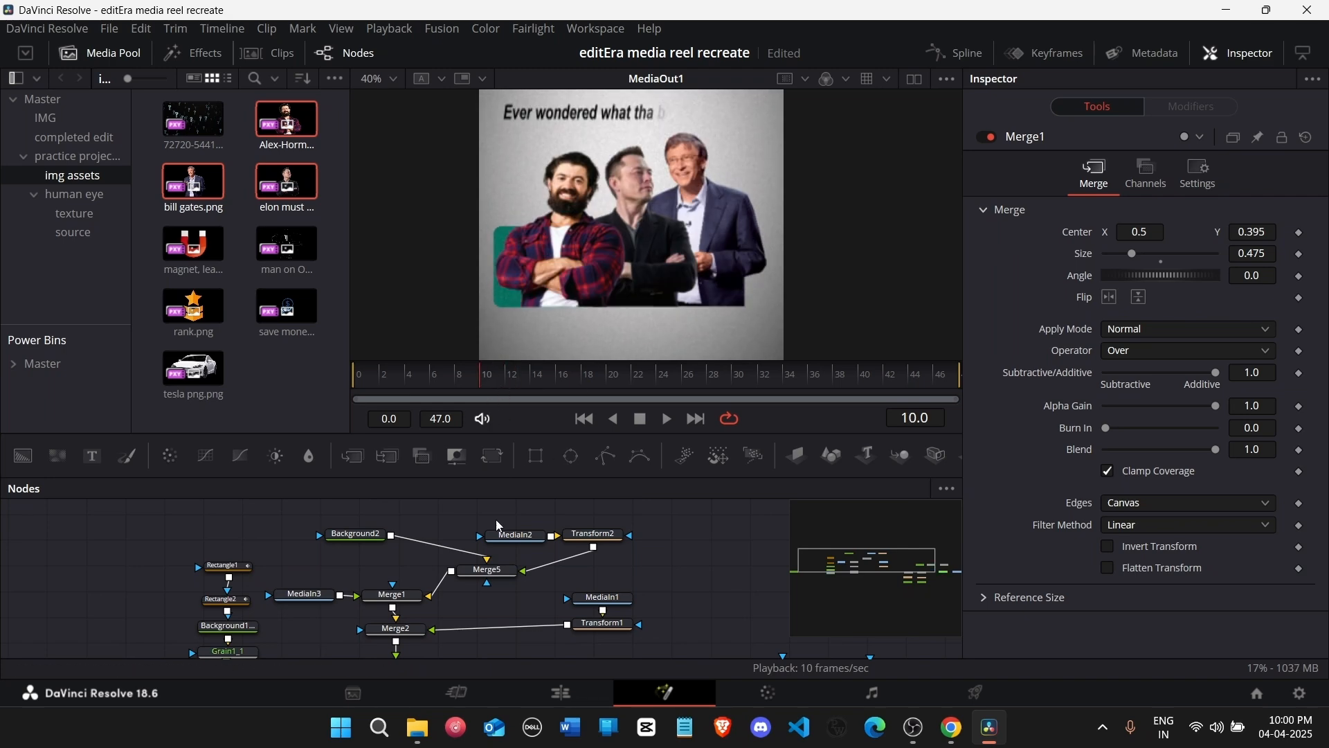
pyautogui.click(235, 565)
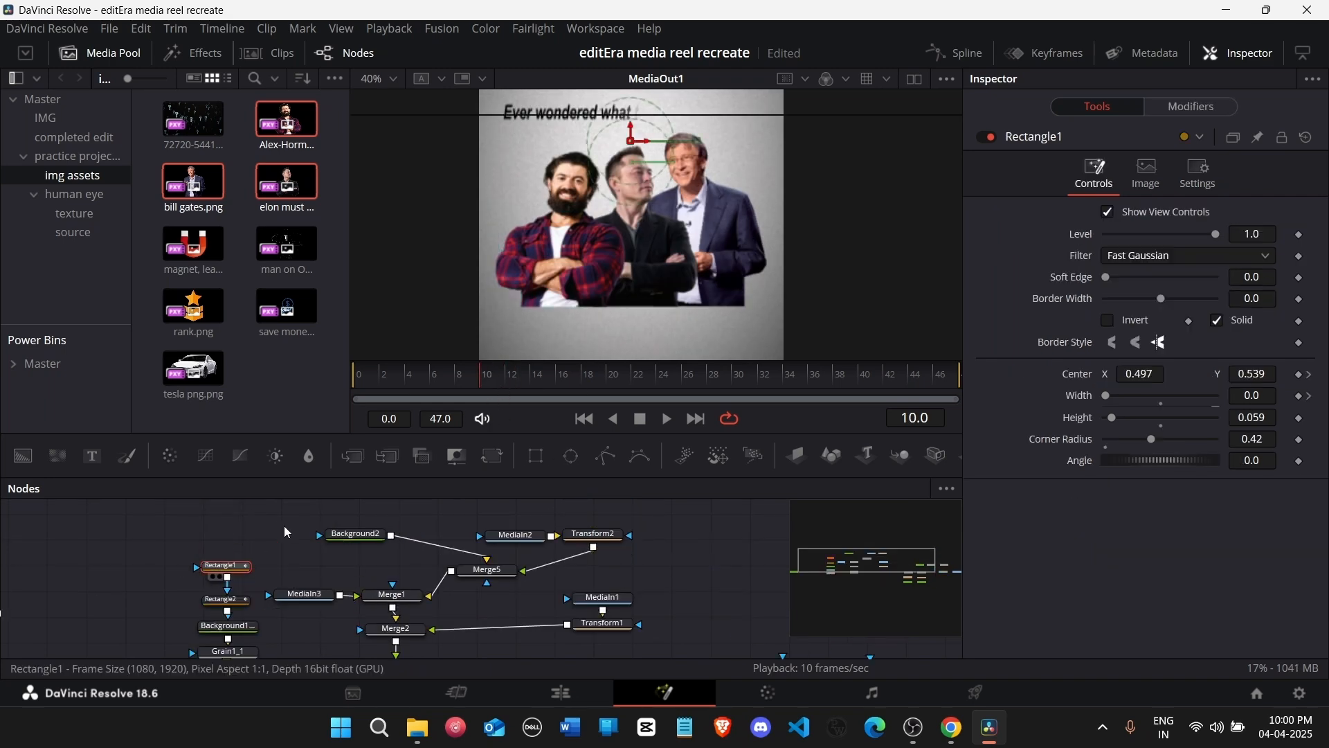
pyautogui.click(554, 383)
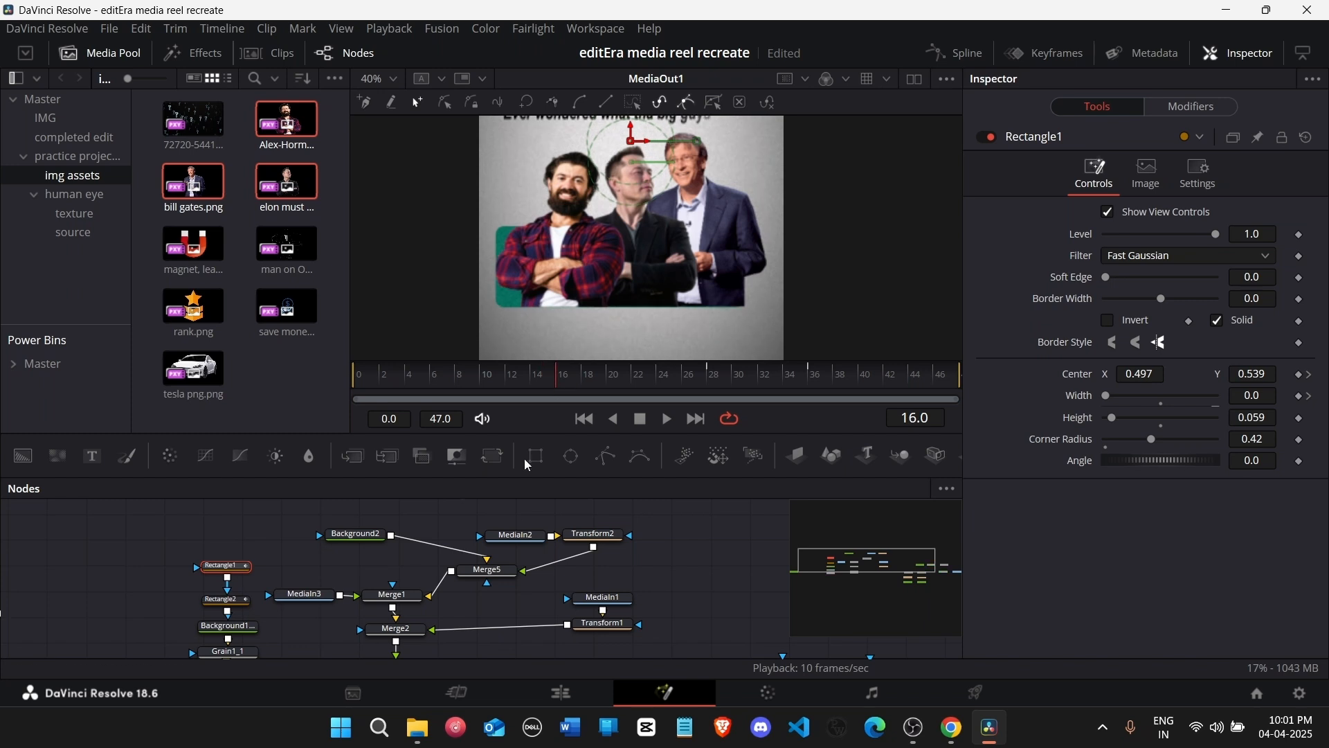
pyautogui.press('Left')
pyautogui.press('Left')
pyautogui.press('Left')
pyautogui.press('Left')
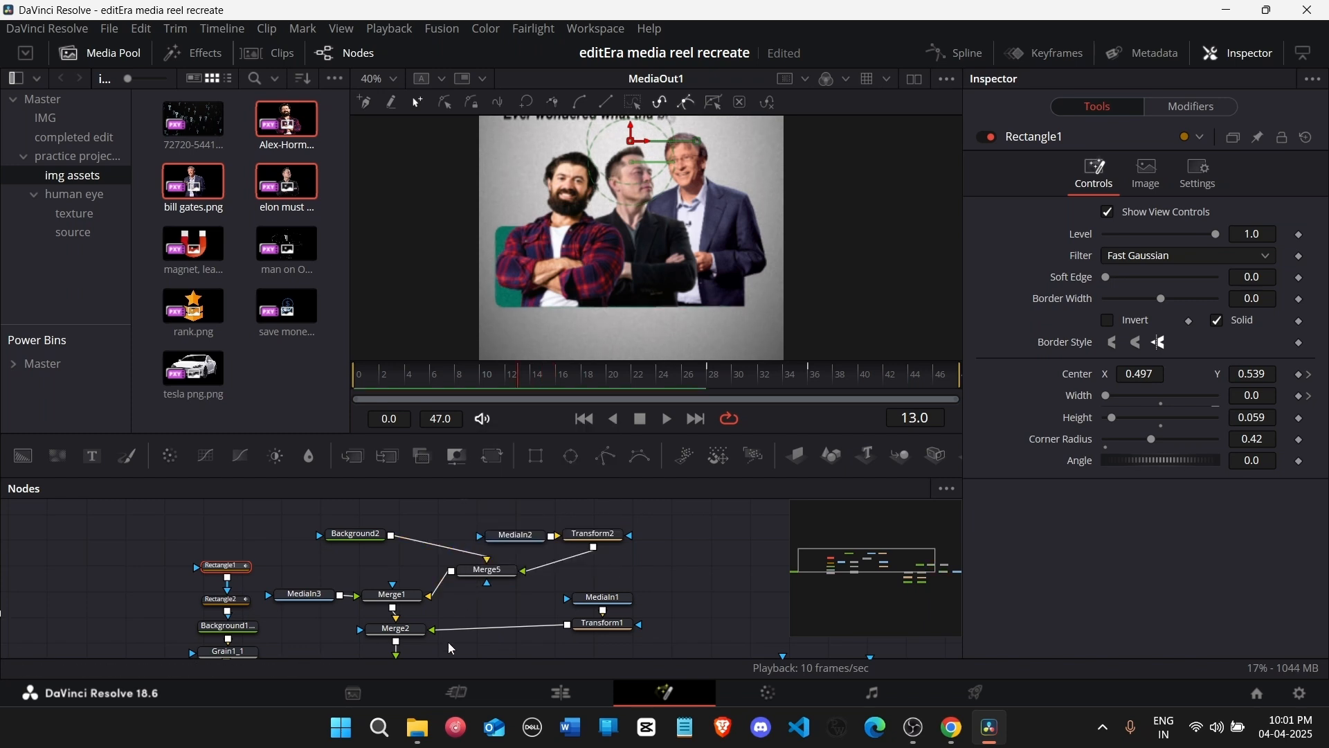
pyautogui.click(488, 570)
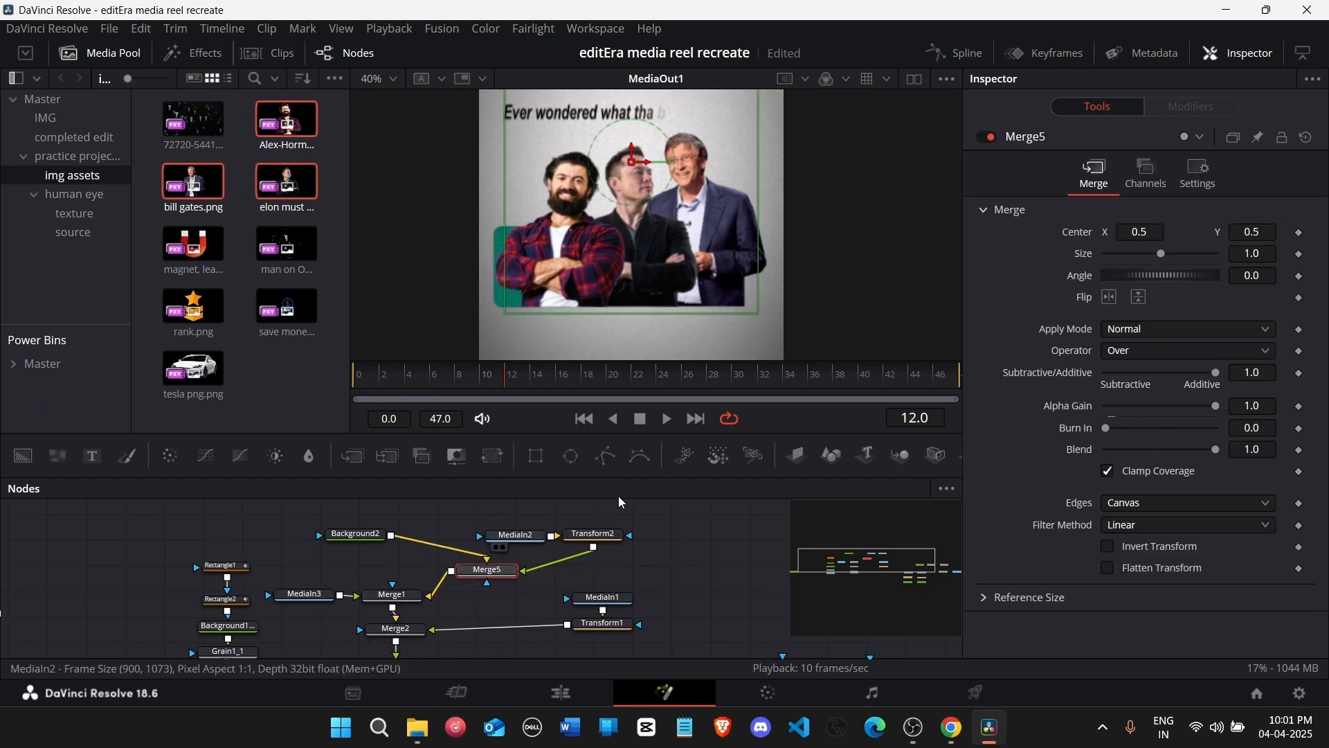
pyautogui.click(1199, 173)
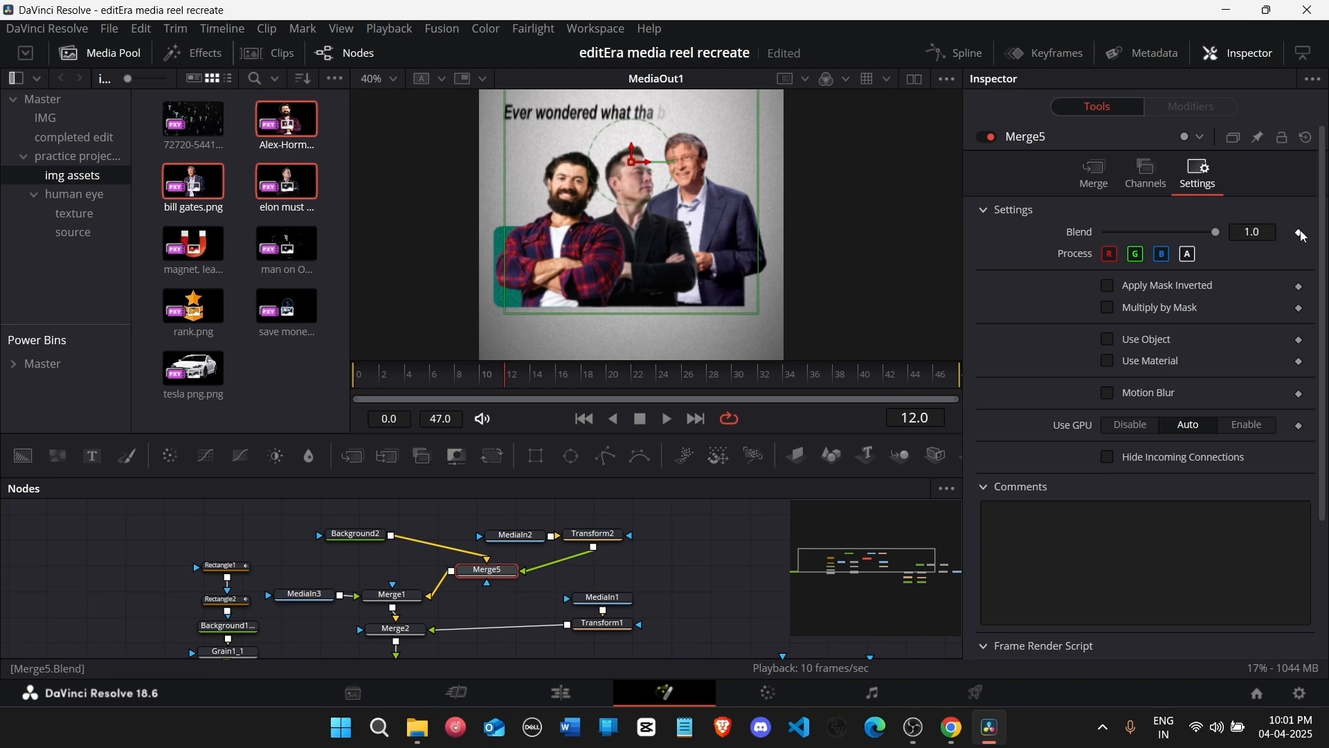
pyautogui.moveTo(1218, 235); pyautogui.dragTo(1054, 245)
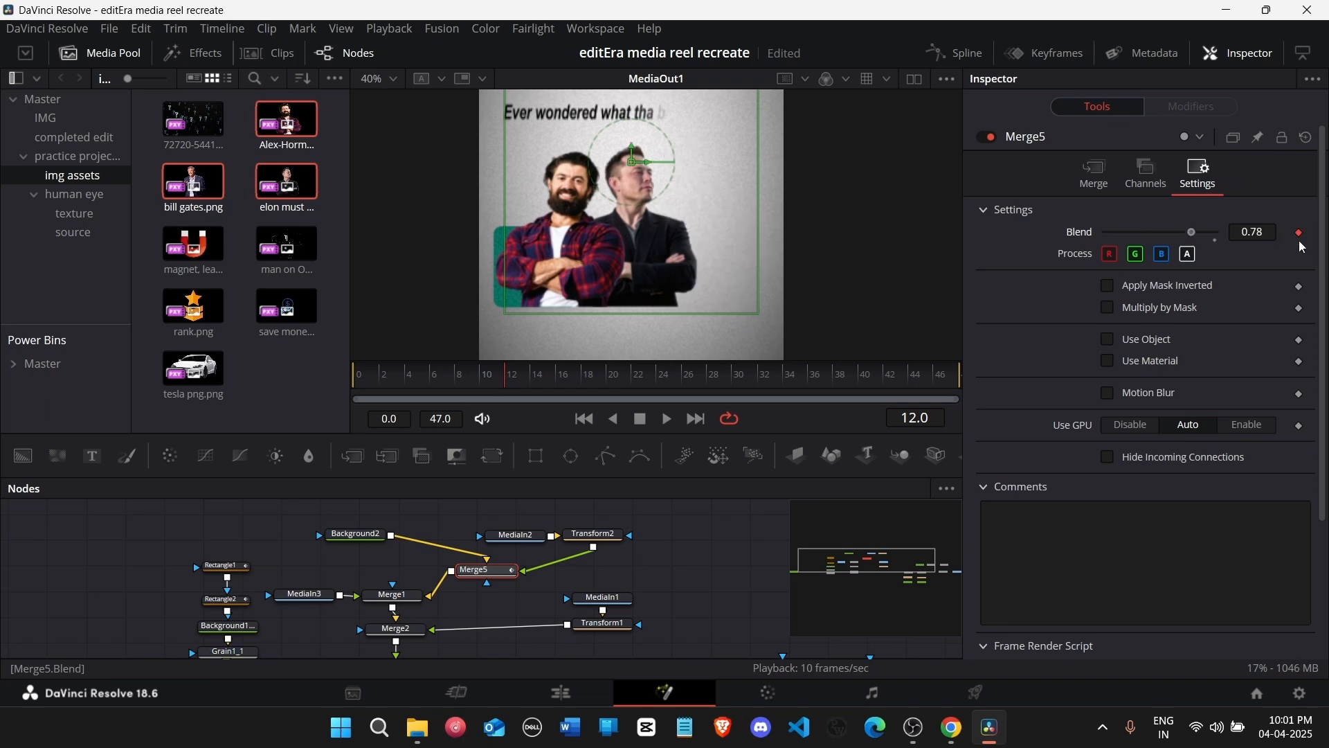
pyautogui.moveTo(1300, 242); pyautogui.dragTo(1299, 238)
# Step: Keyframe Merge2's Blend from 0.0 at frame 12 to 1.0 at frame 20 to fade in the bearded man's portrait
pyautogui.scroll(-3, 415, 568)
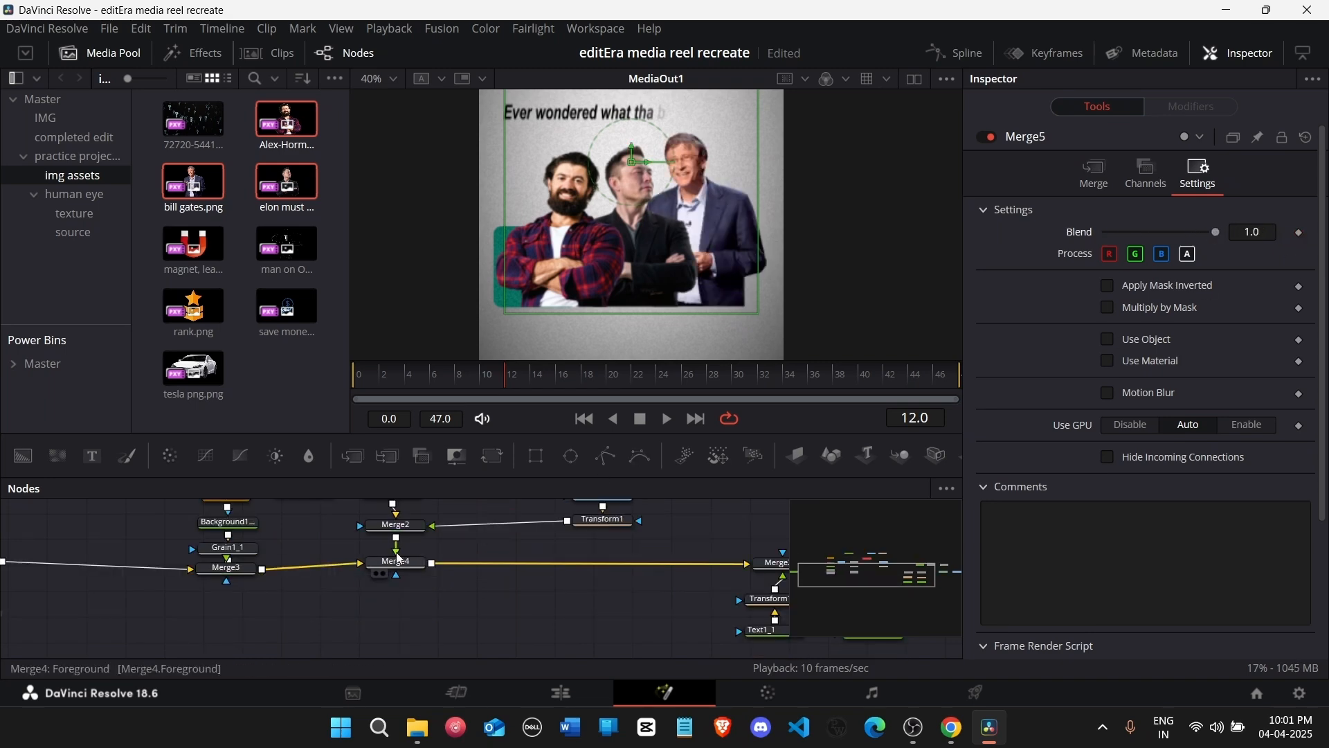
pyautogui.click(417, 535)
pyautogui.click(1198, 173)
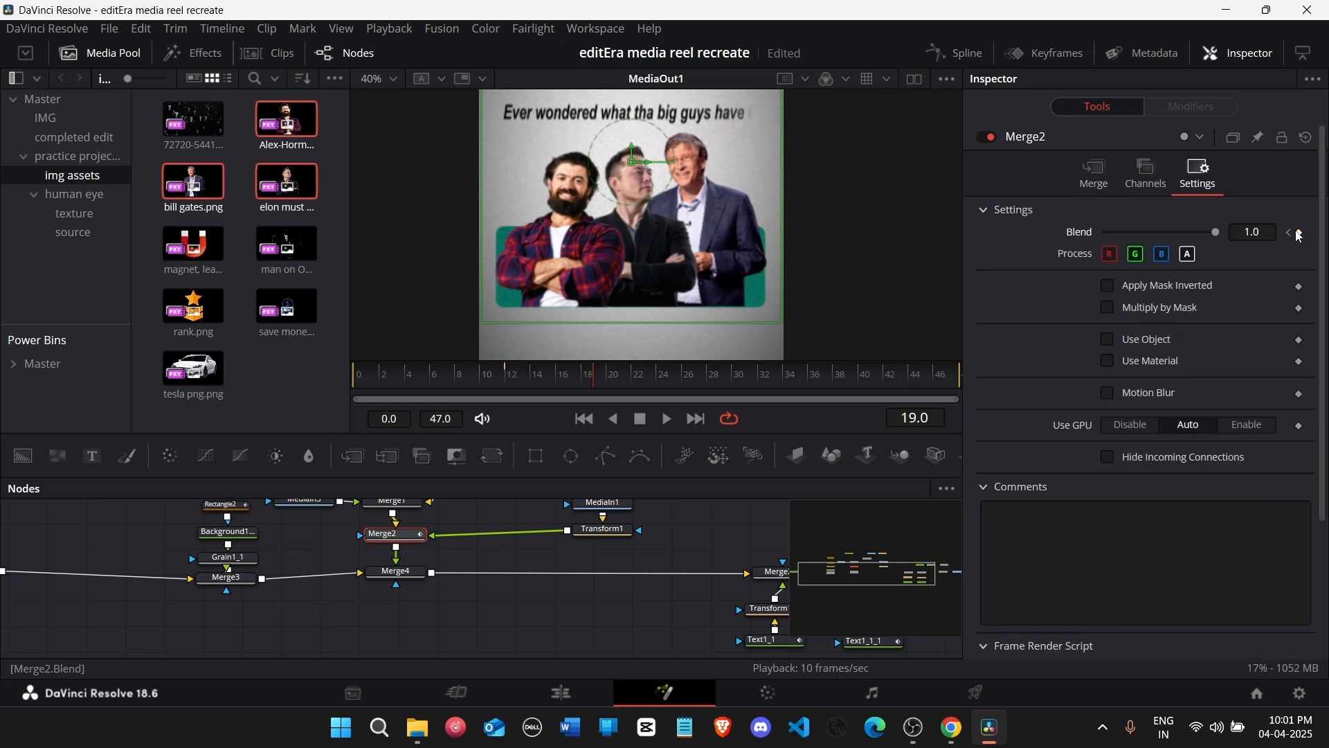
pyautogui.press('Left')
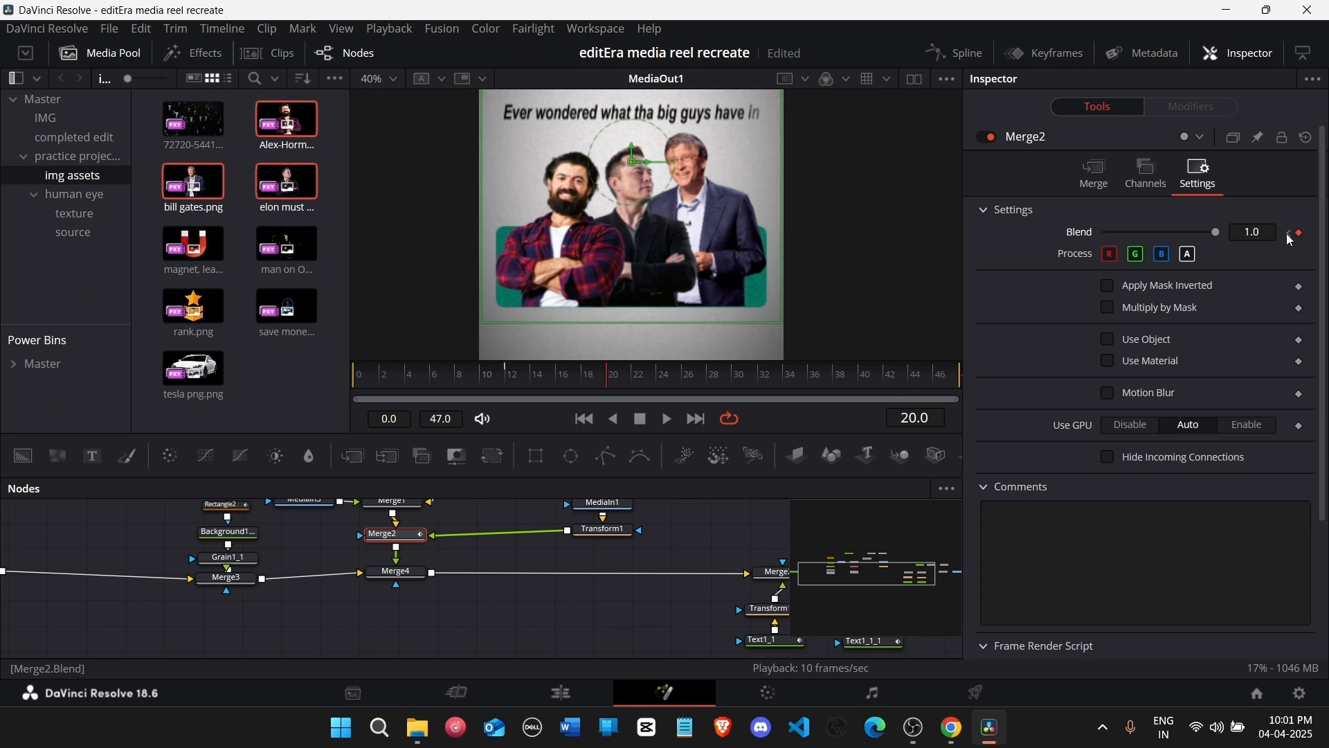
pyautogui.click(1290, 233)
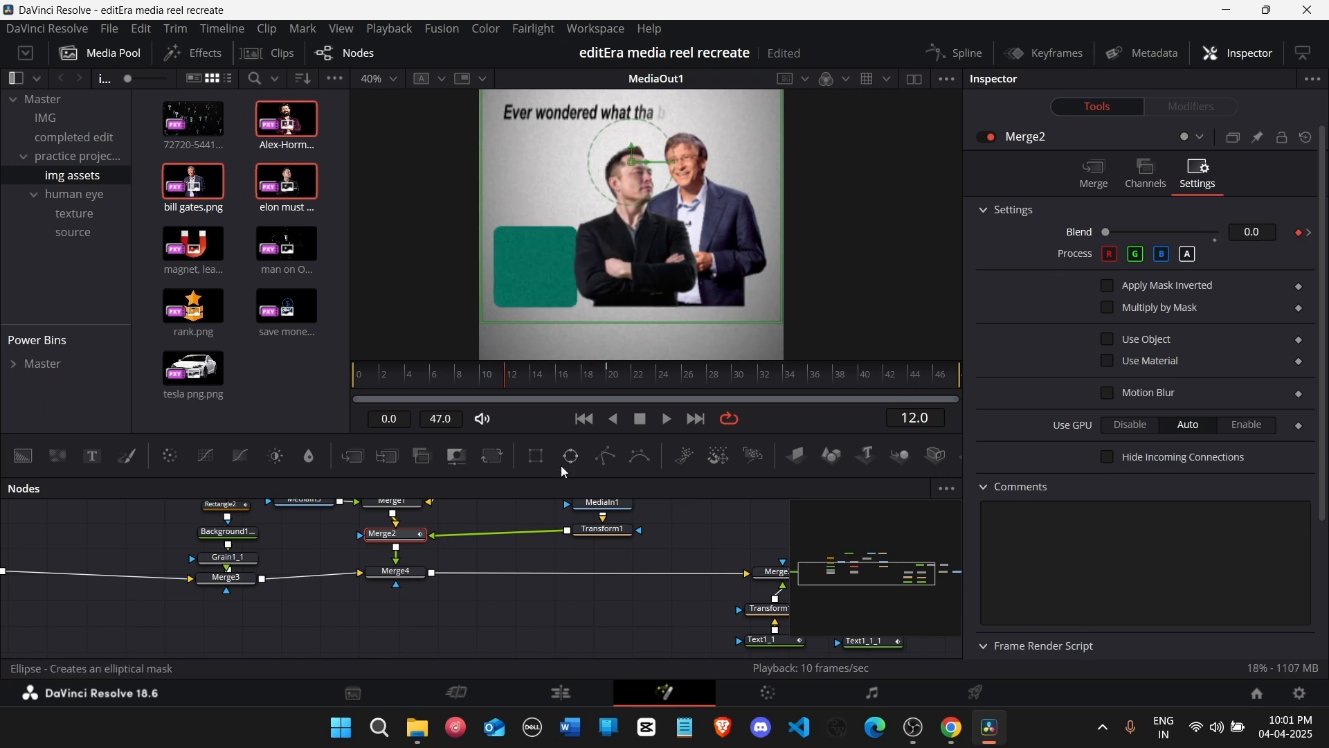
# Step: Add Blend keyframes of 1.0 to Merge1 at frames 16 and 24
pyautogui.scroll(1, 460, 550)
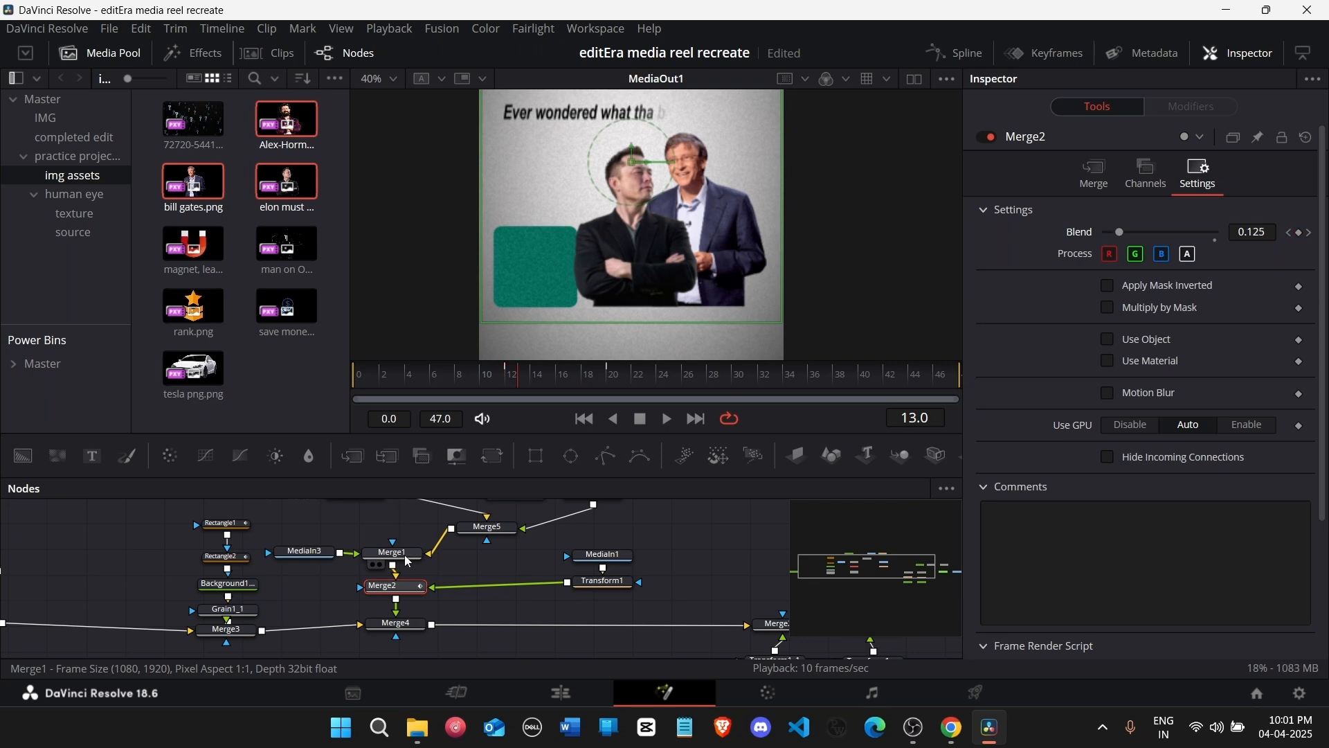
pyautogui.press('Right')
pyautogui.press('Right')
pyautogui.press('Right')
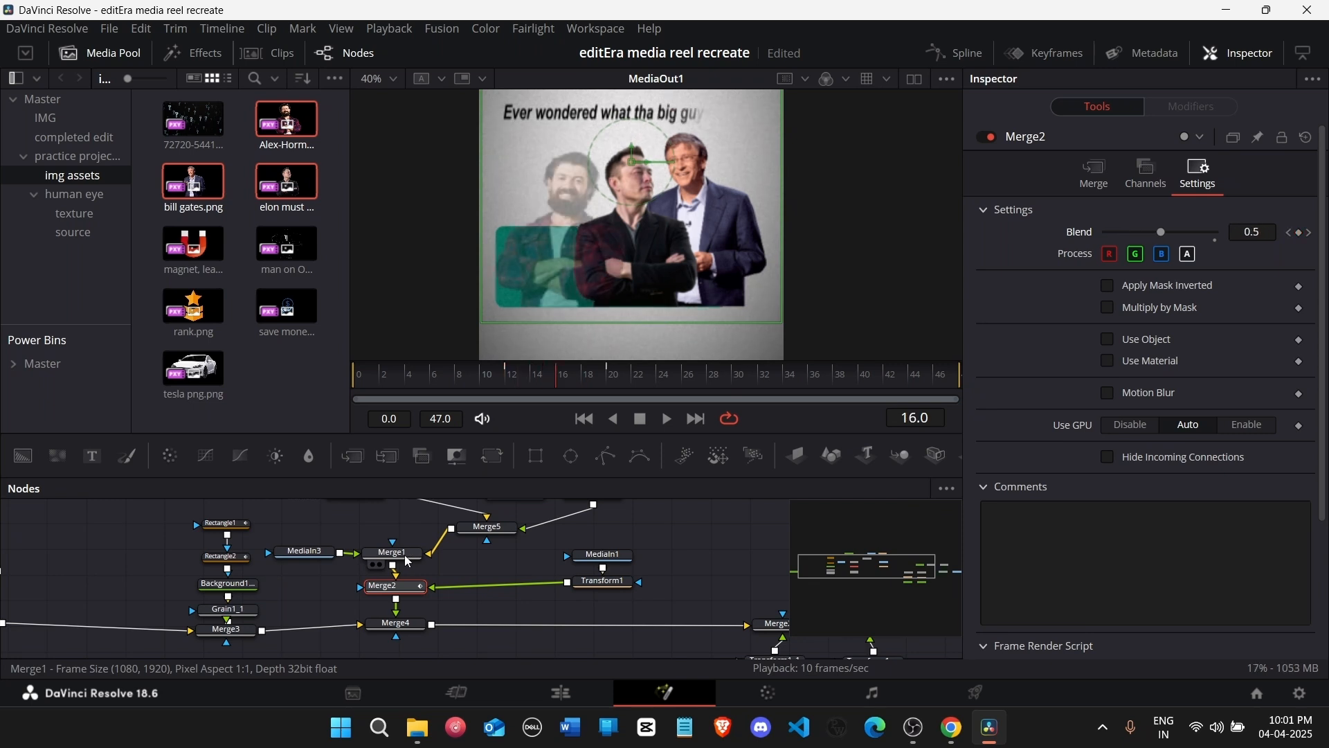
pyautogui.click(408, 562)
pyautogui.click(1192, 177)
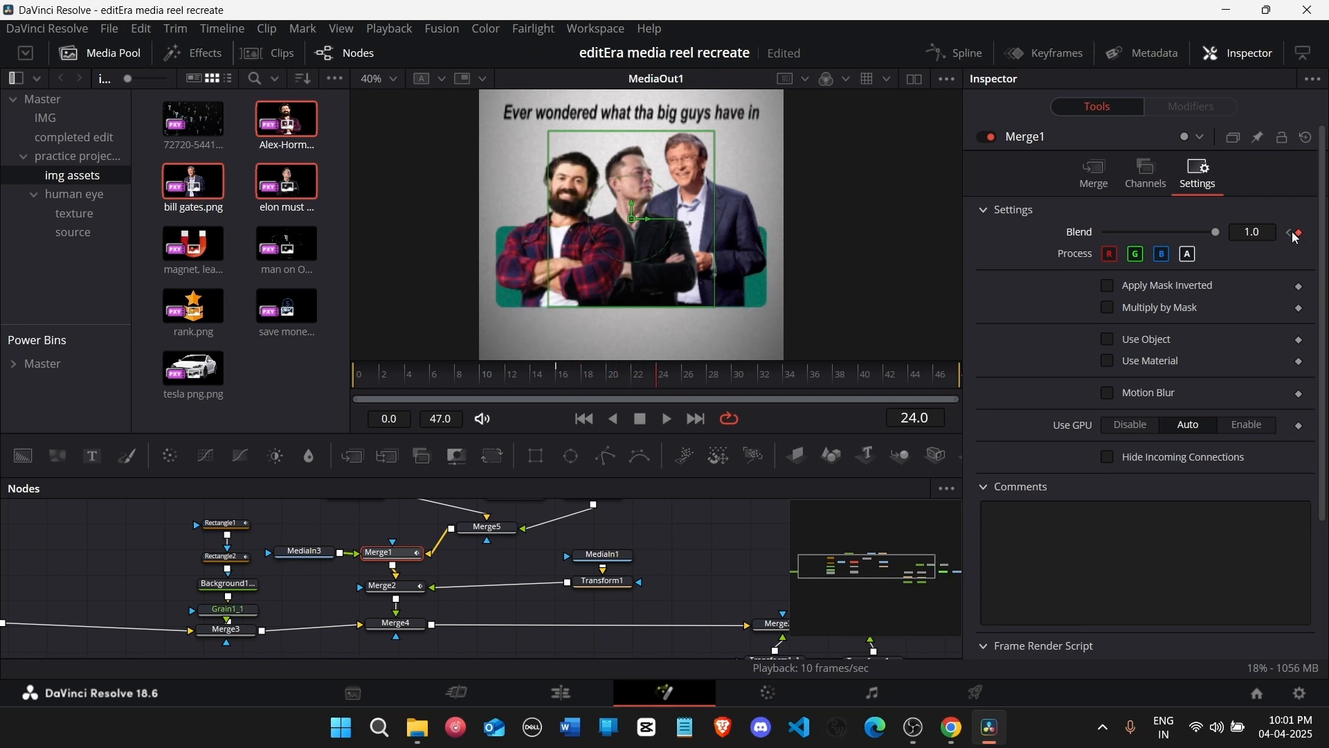
pyautogui.click(1288, 235)
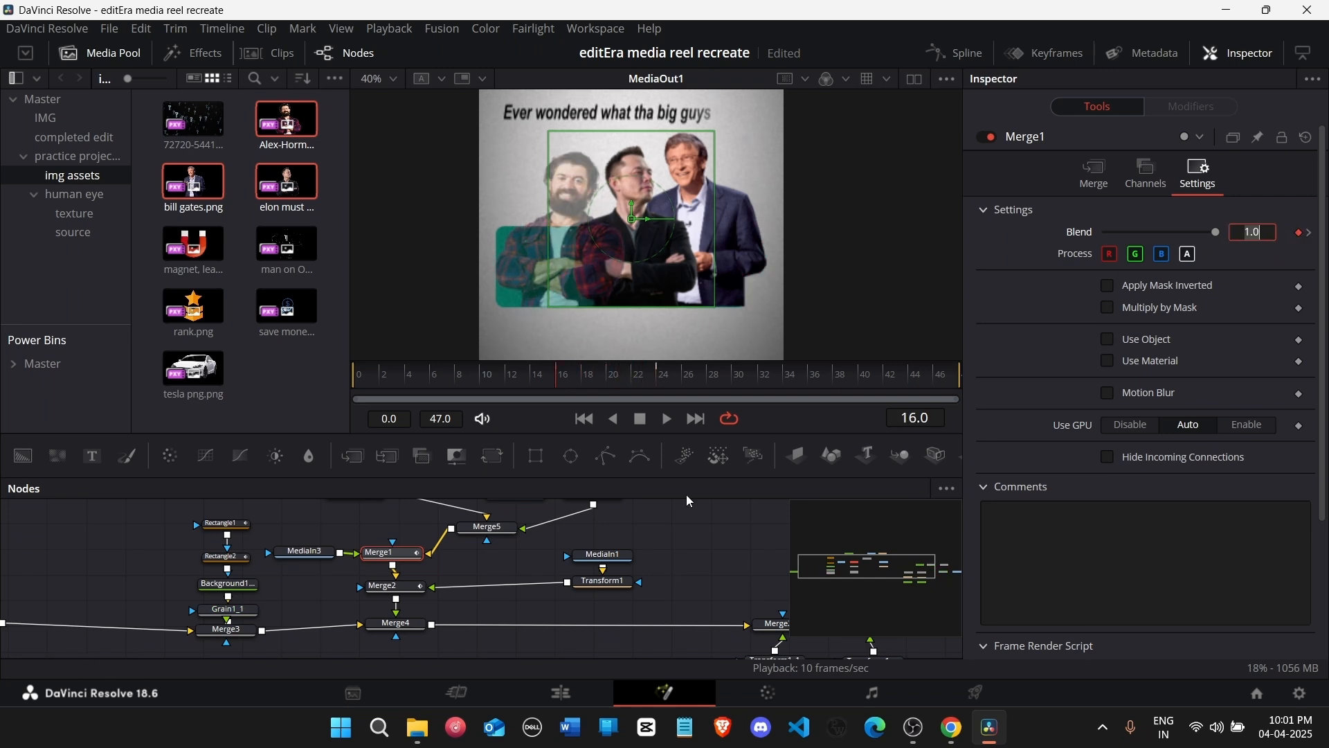
# Step: Add Center keyframes to Merge1 at frames 16 and 24 with X 0.5 and Y 0.395
pyautogui.click(1094, 173)
pyautogui.click(1309, 234)
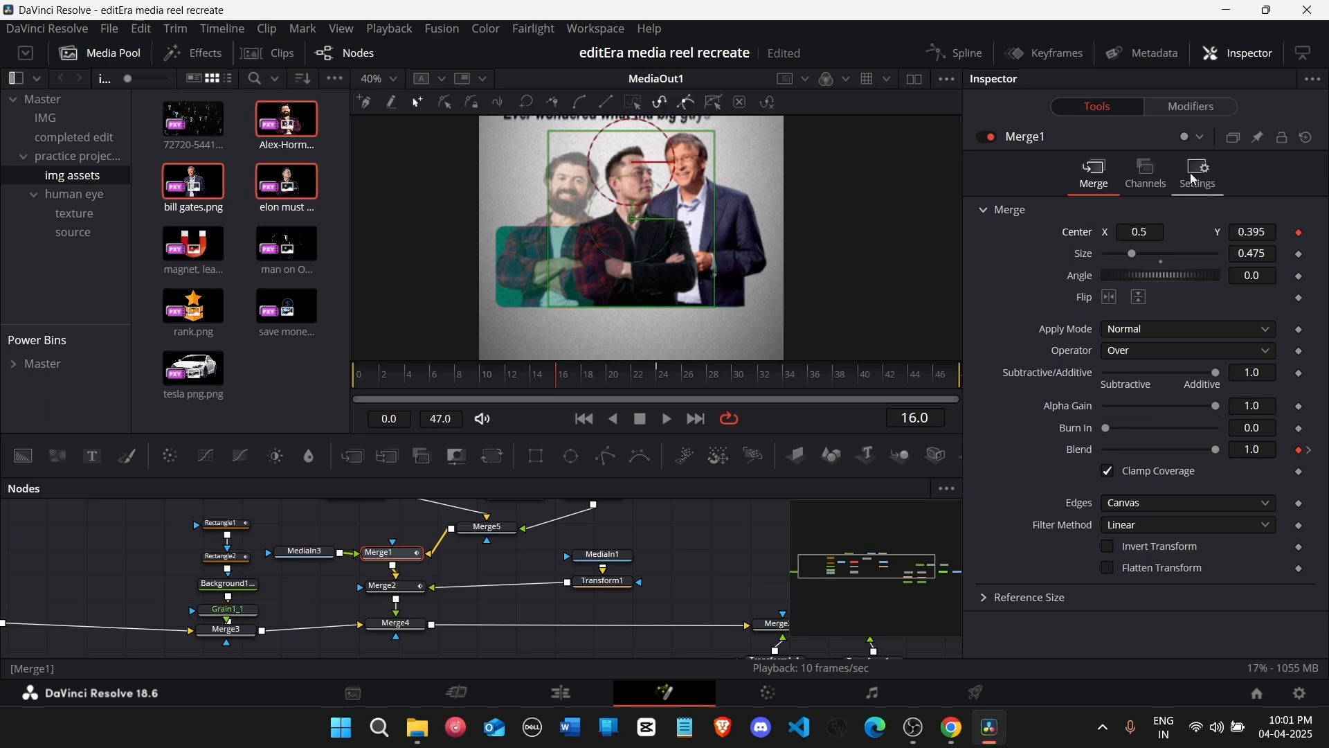
pyautogui.click(1310, 236)
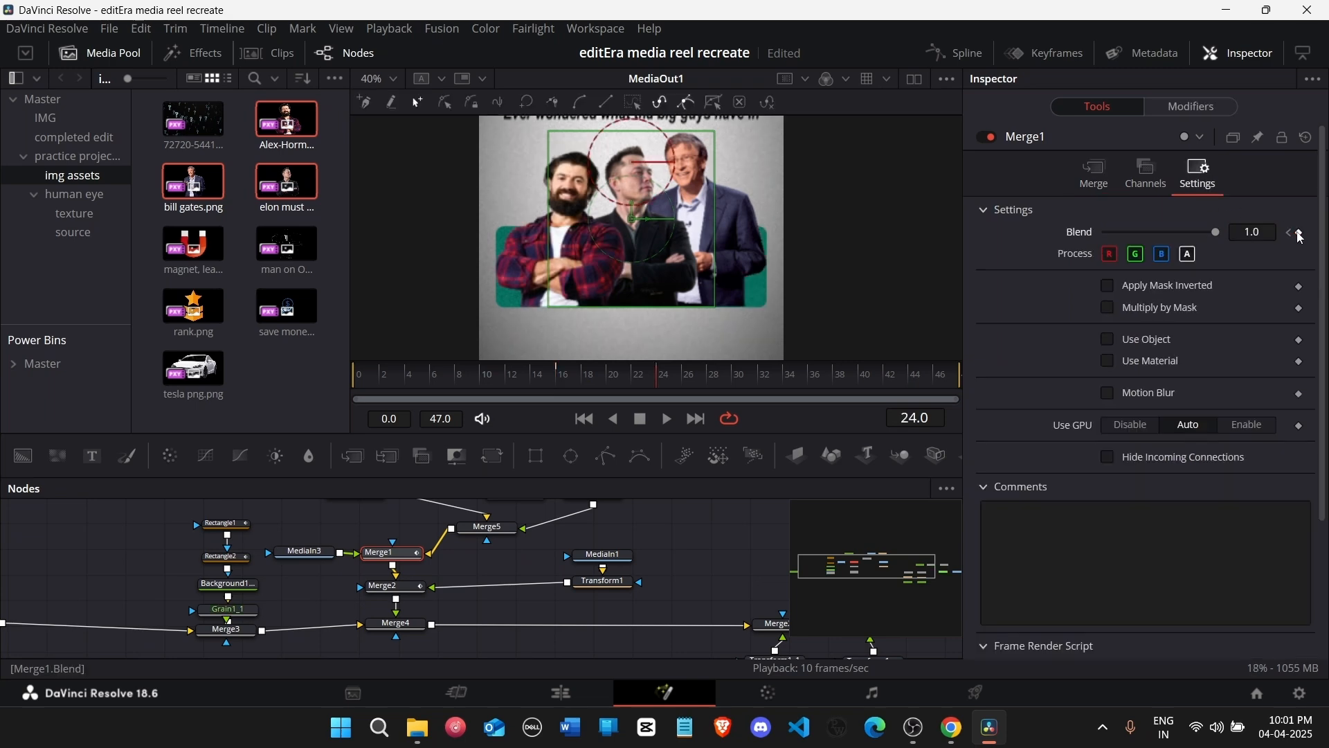
pyautogui.click(1094, 173)
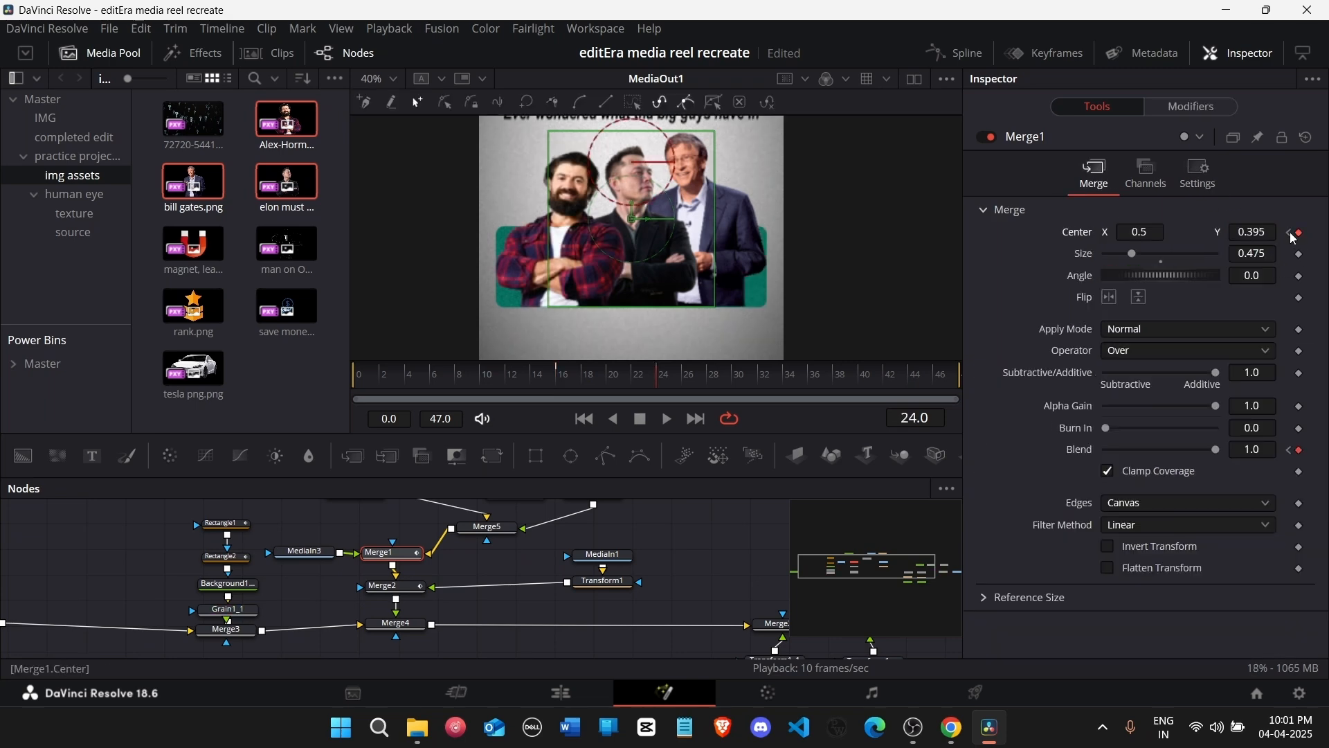
pyautogui.click(1289, 233)
# Step: At frame 16, set Merge1's Center X to 0.341 and lower its Blend to zero so the middle portrait slides and fades in
pyautogui.click(1150, 231)
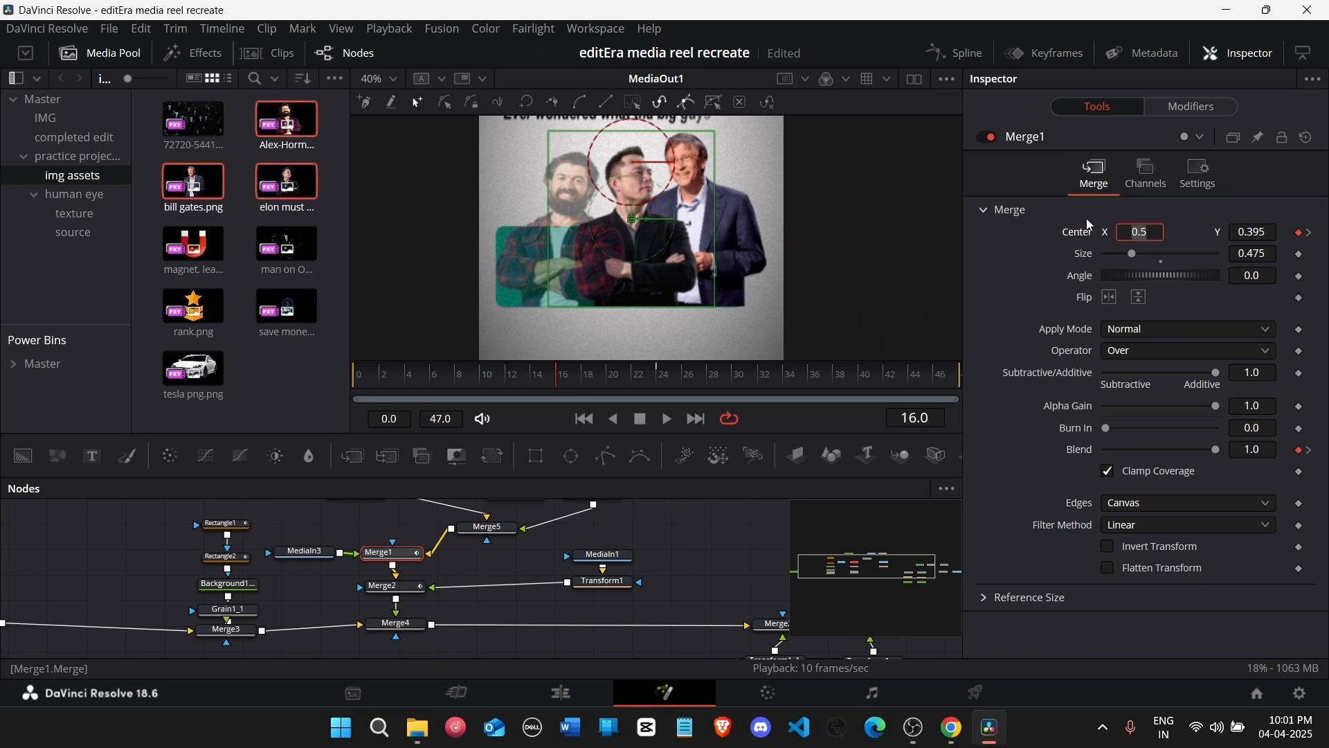
pyautogui.write('0.457')
pyautogui.press('Return')
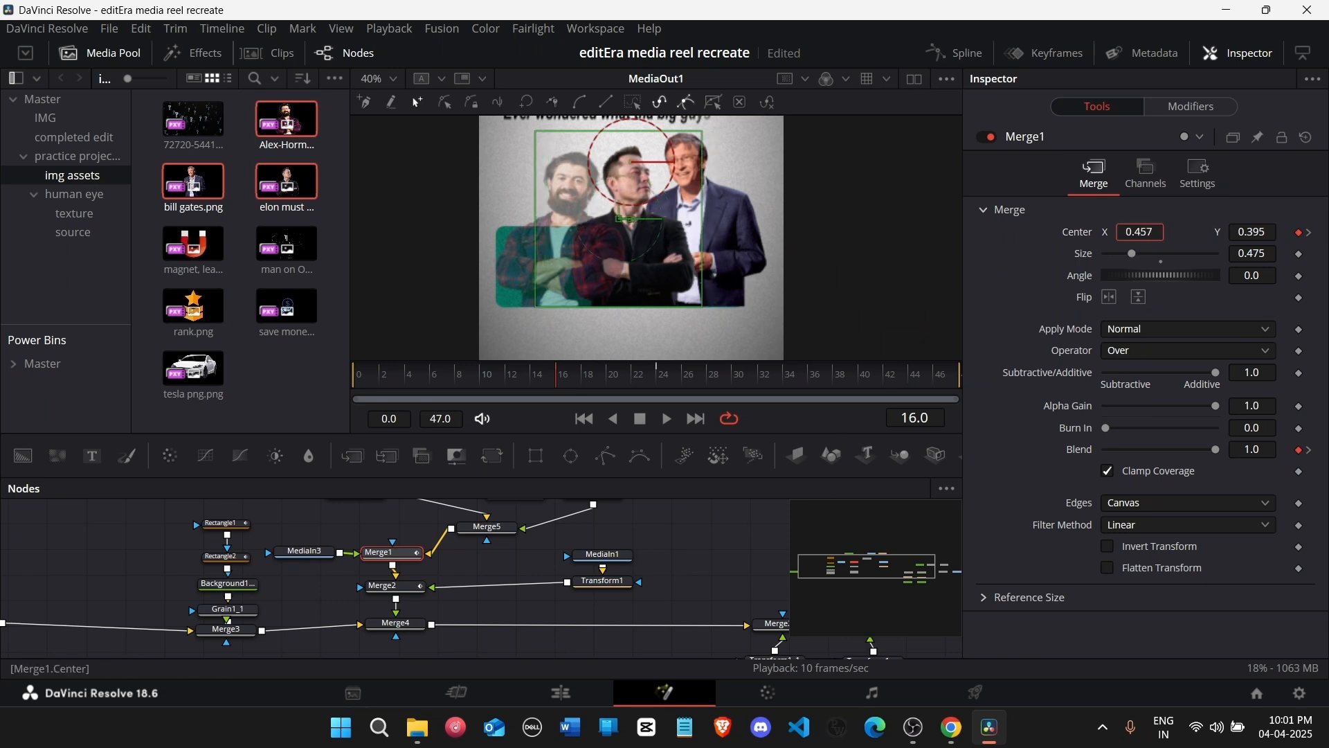
pyautogui.moveTo(1139, 232); pyautogui.dragTo(1059, 232)
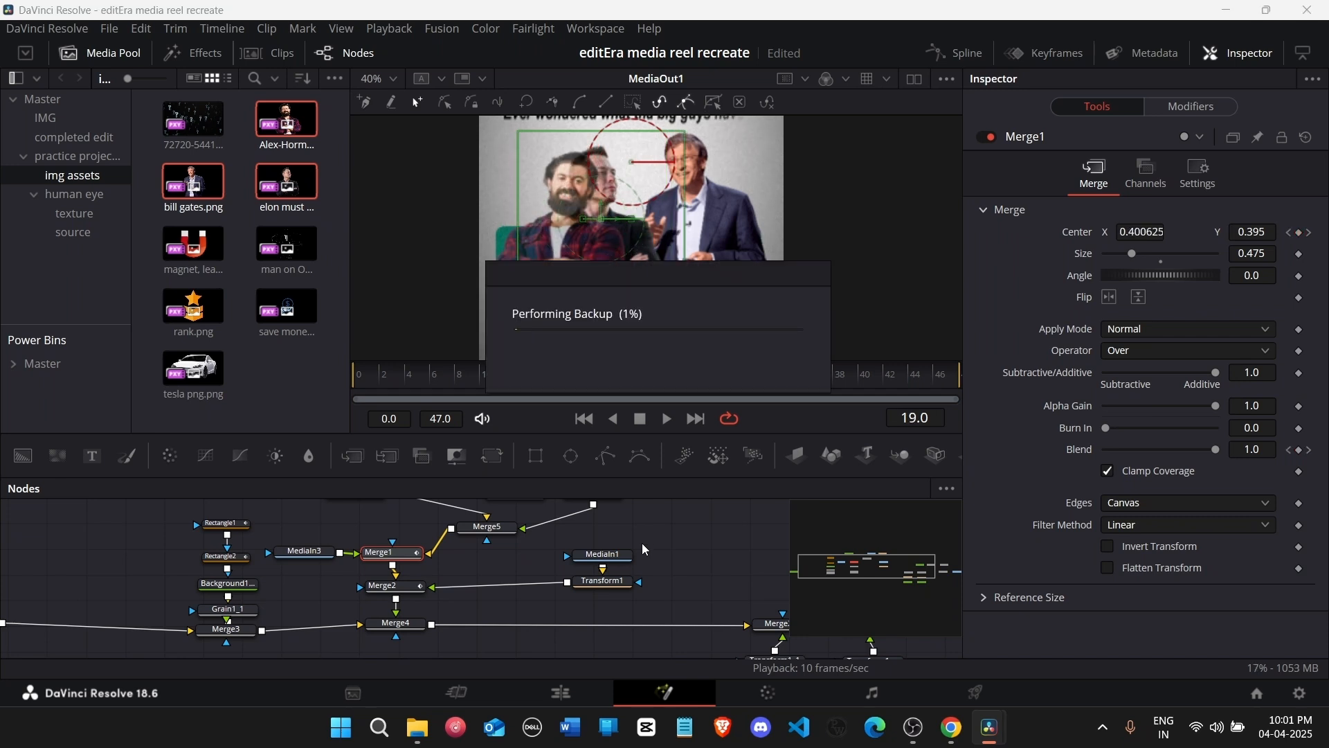
pyautogui.press('Left')
pyautogui.press('Left')
pyautogui.press('Left')
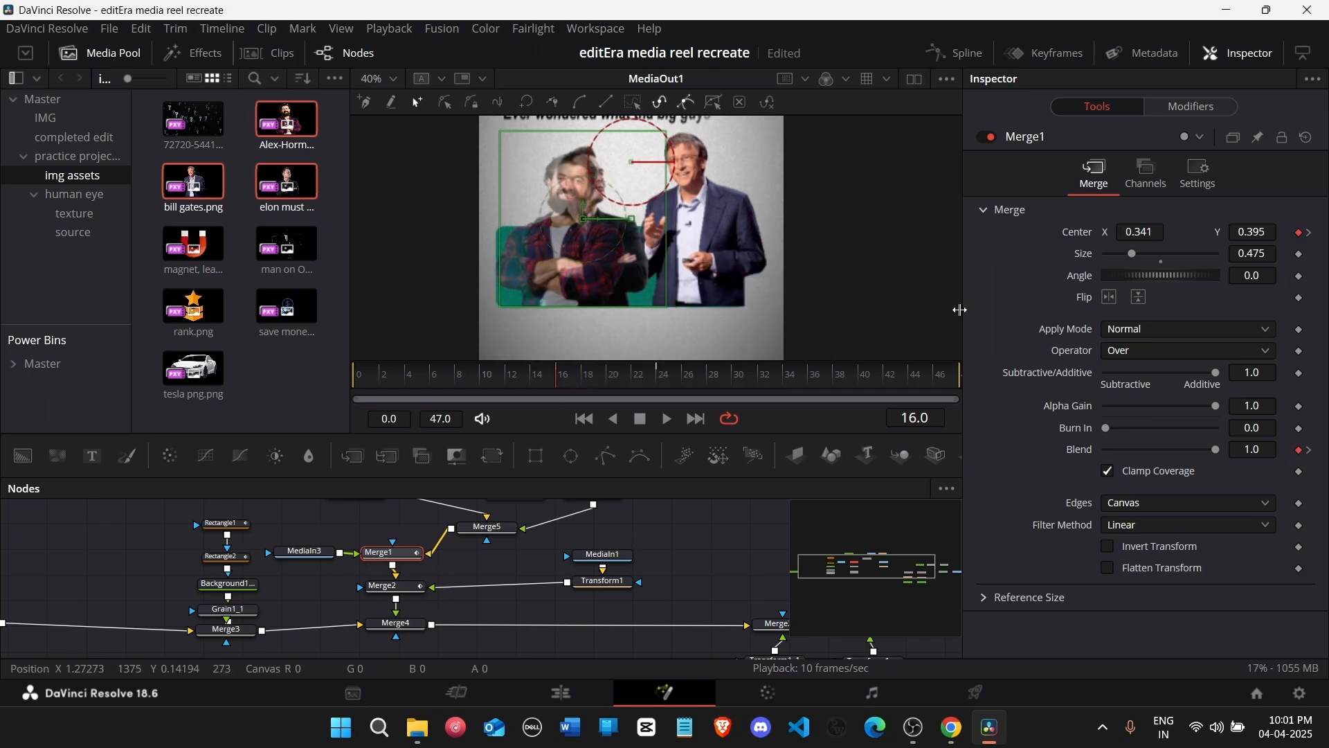
pyautogui.click(1200, 173)
pyautogui.moveTo(1224, 243); pyautogui.dragTo(1120, 234)
# Step: Add Blend keyframes of 1.0 to Merge5 at frames 20 and 28
pyautogui.click(580, 383)
pyautogui.moveTo(605, 389); pyautogui.dragTo(612, 397)
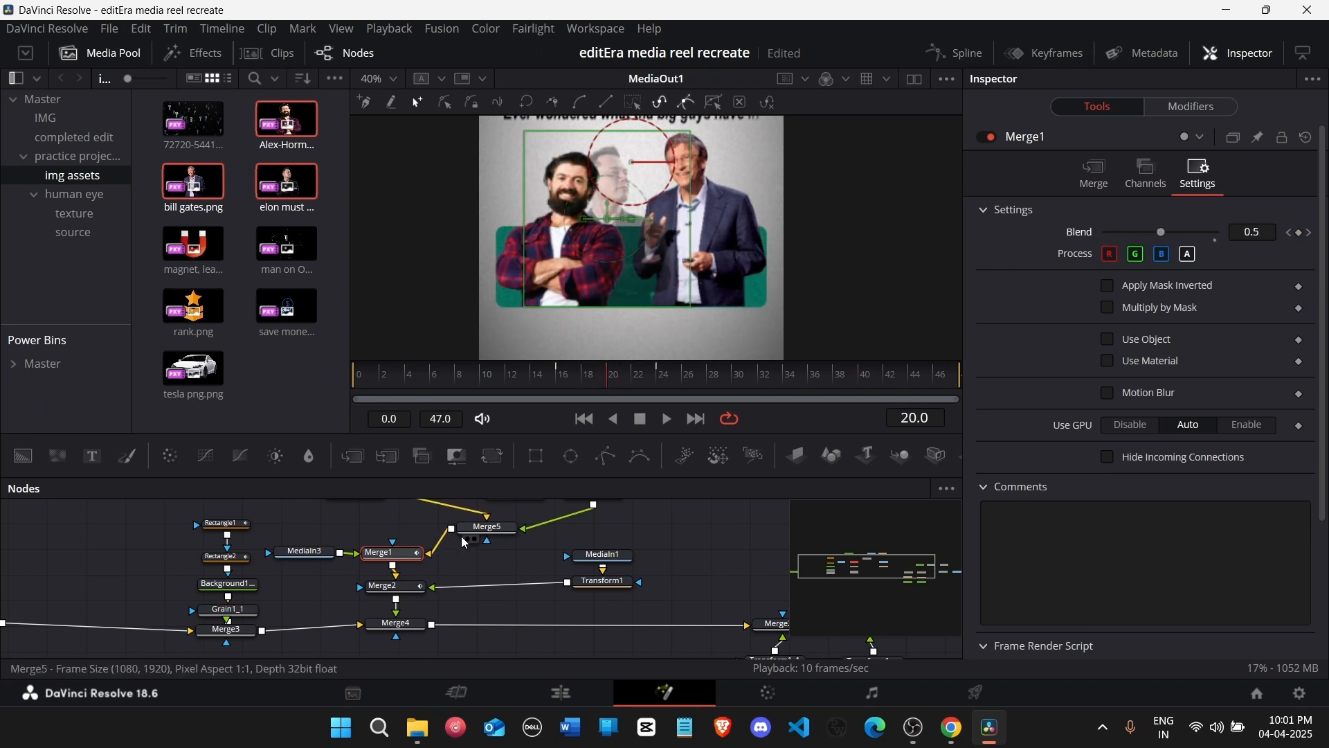
pyautogui.scroll(2, 486, 574)
pyautogui.click(487, 578)
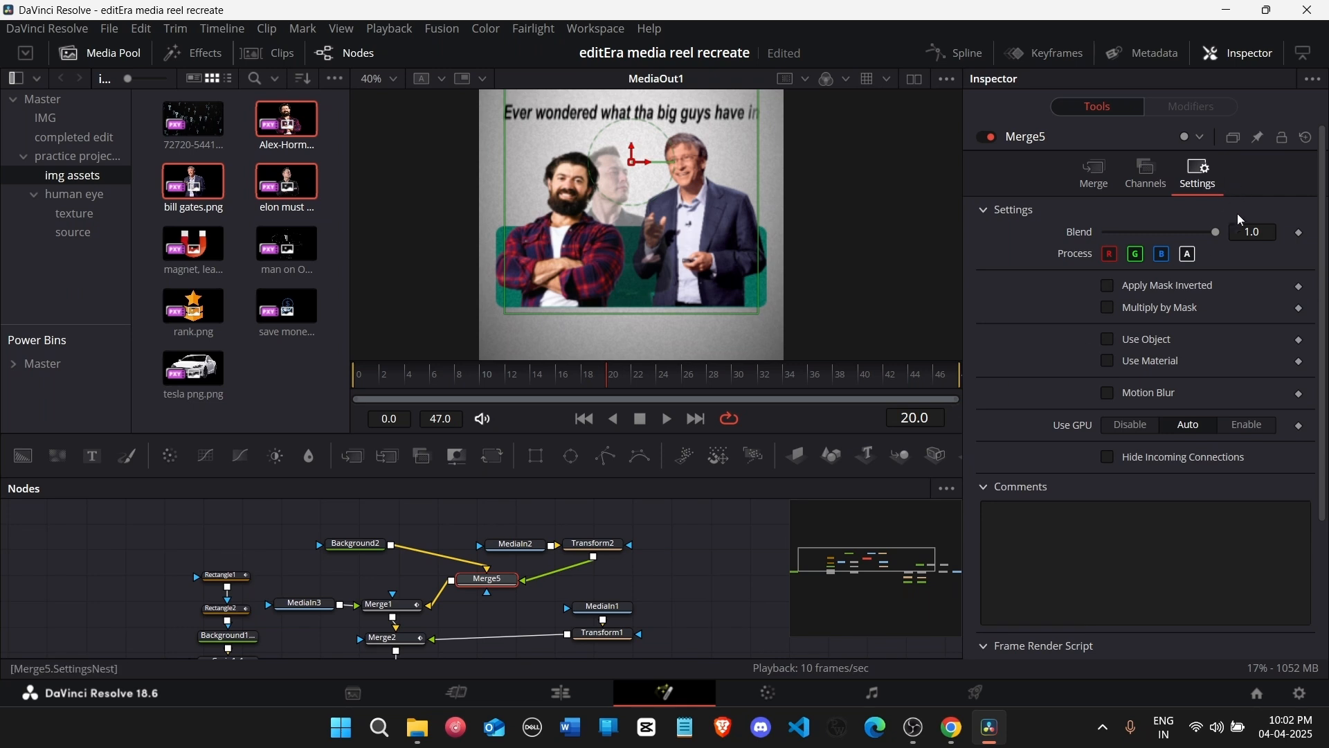
pyautogui.click(1301, 234)
pyautogui.click(1289, 235)
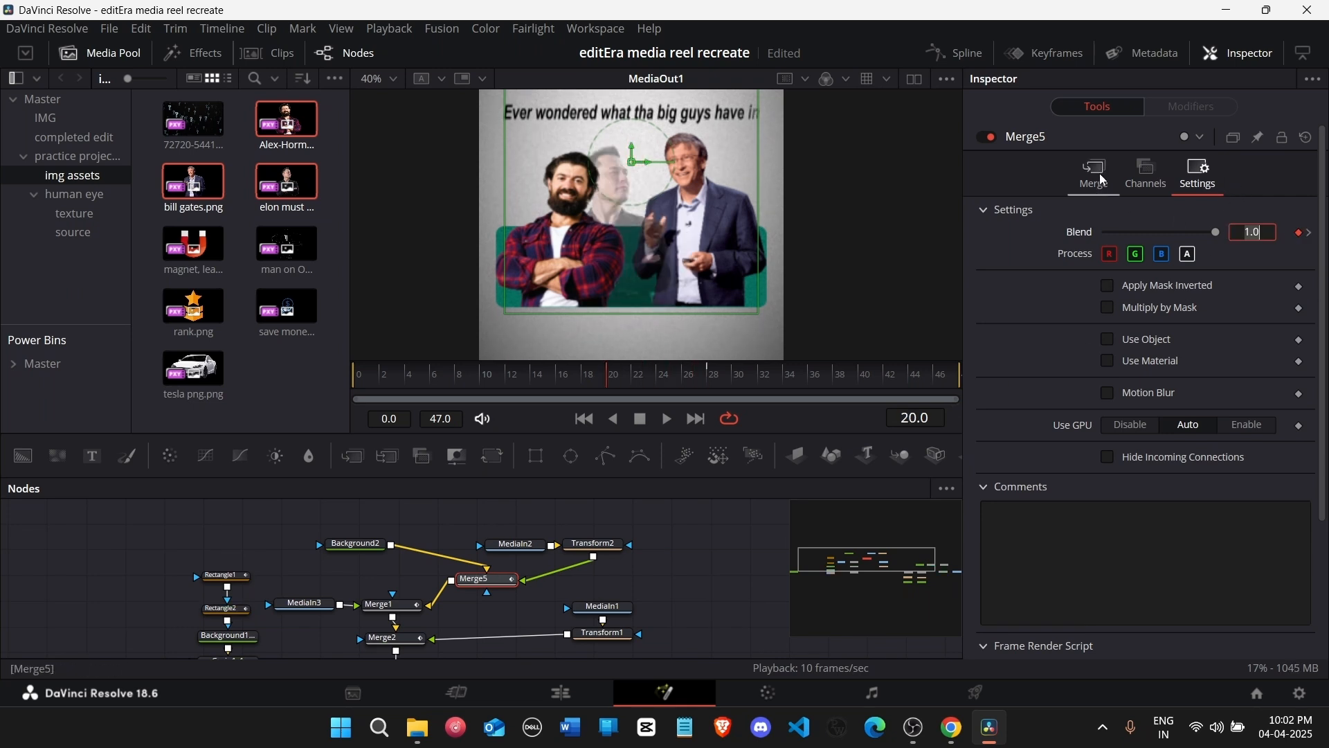
# Step: Add Center keyframes to Merge5 at frames 20 and 28 with X 0.5 and Y 0.5
pyautogui.click(1099, 178)
pyautogui.click(1198, 173)
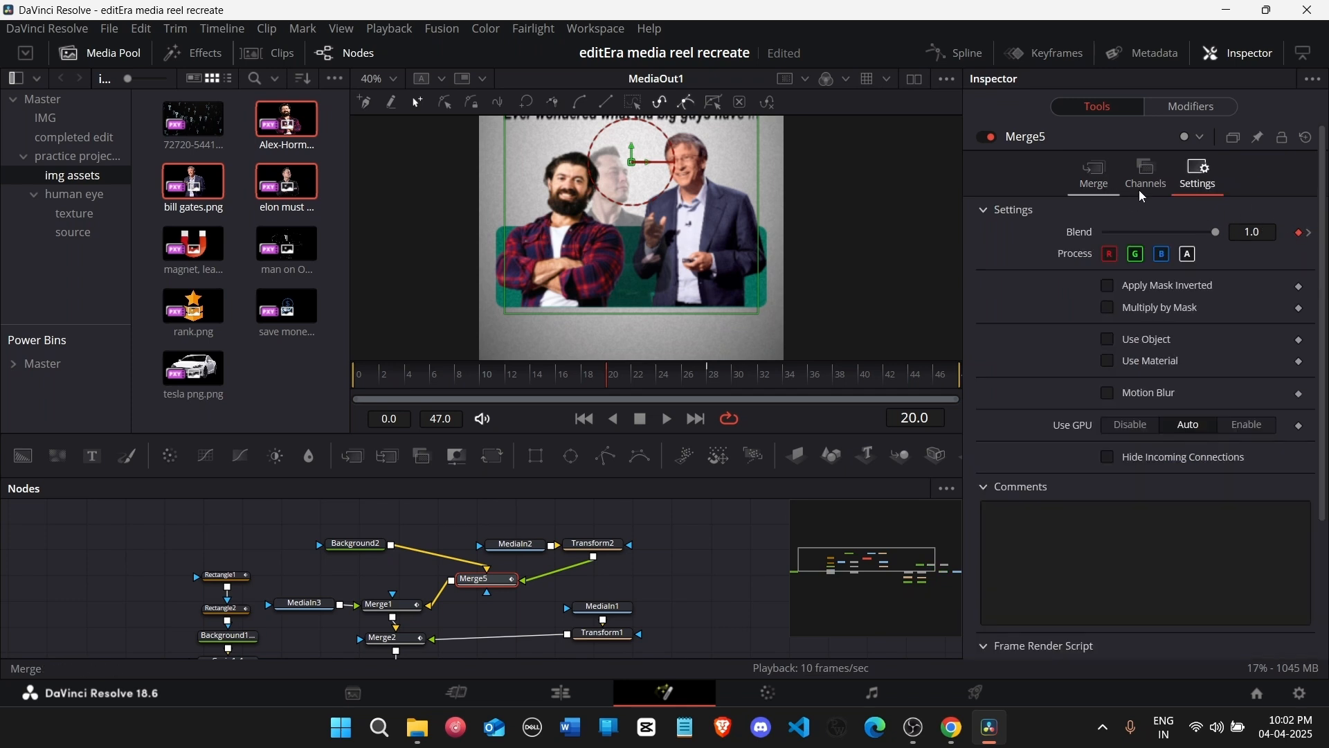
pyautogui.click(1094, 172)
pyautogui.click(1197, 185)
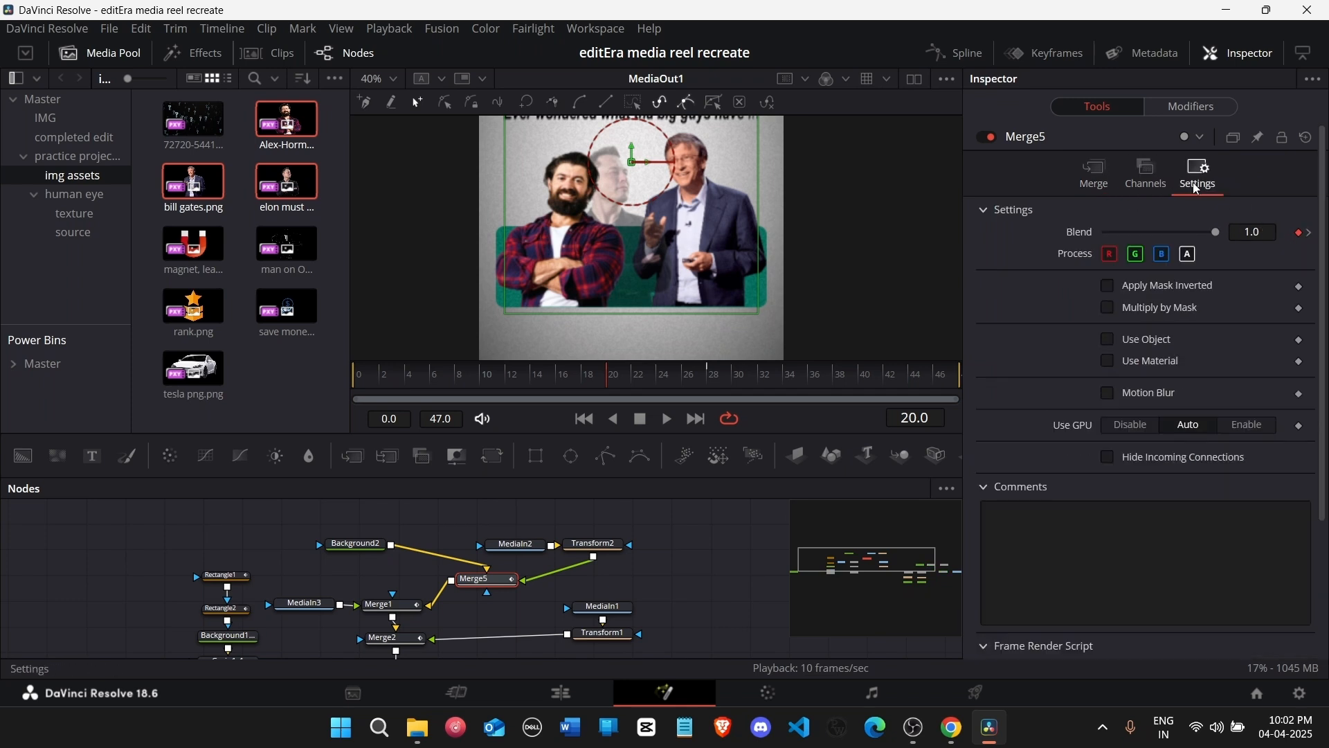
pyautogui.click(1312, 234)
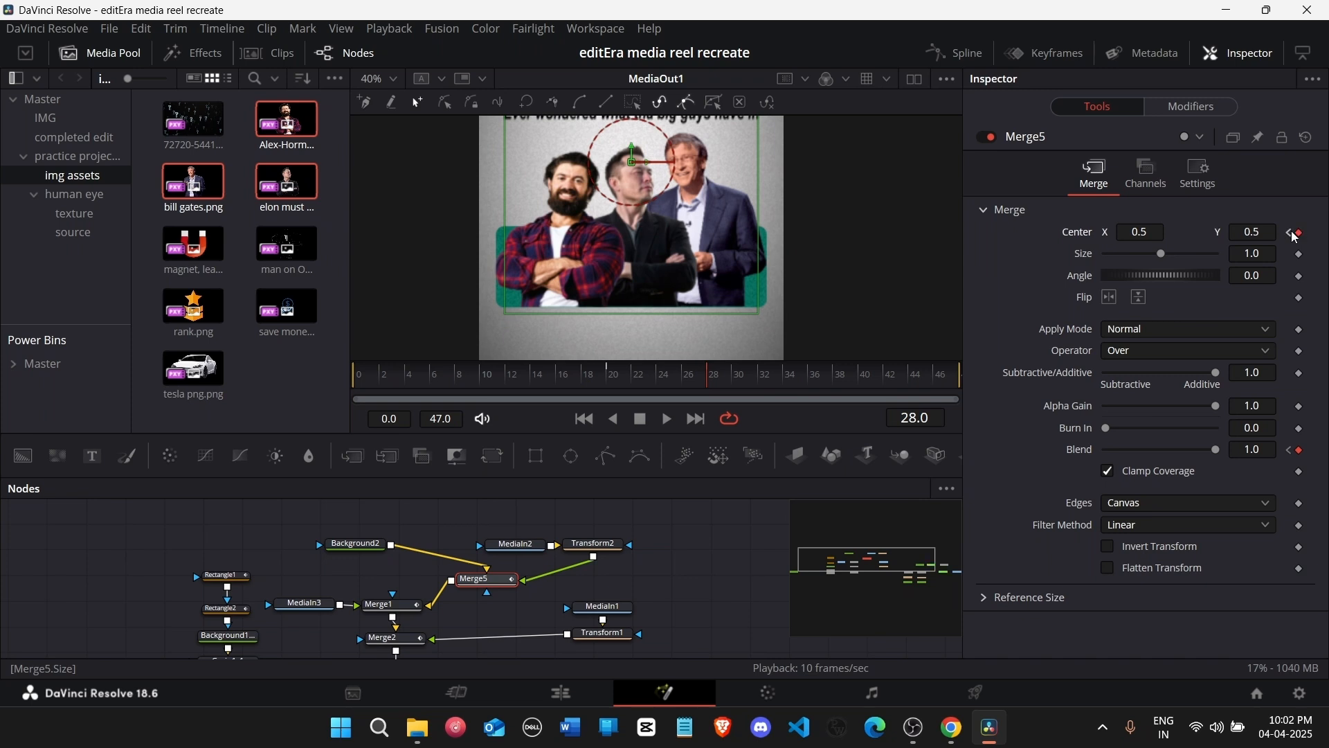
# Step: At frame 20, set Merge5's Center X to 0.194 and its Blend to 0.0 so the third portrait slides and fades in
pyautogui.click(1290, 233)
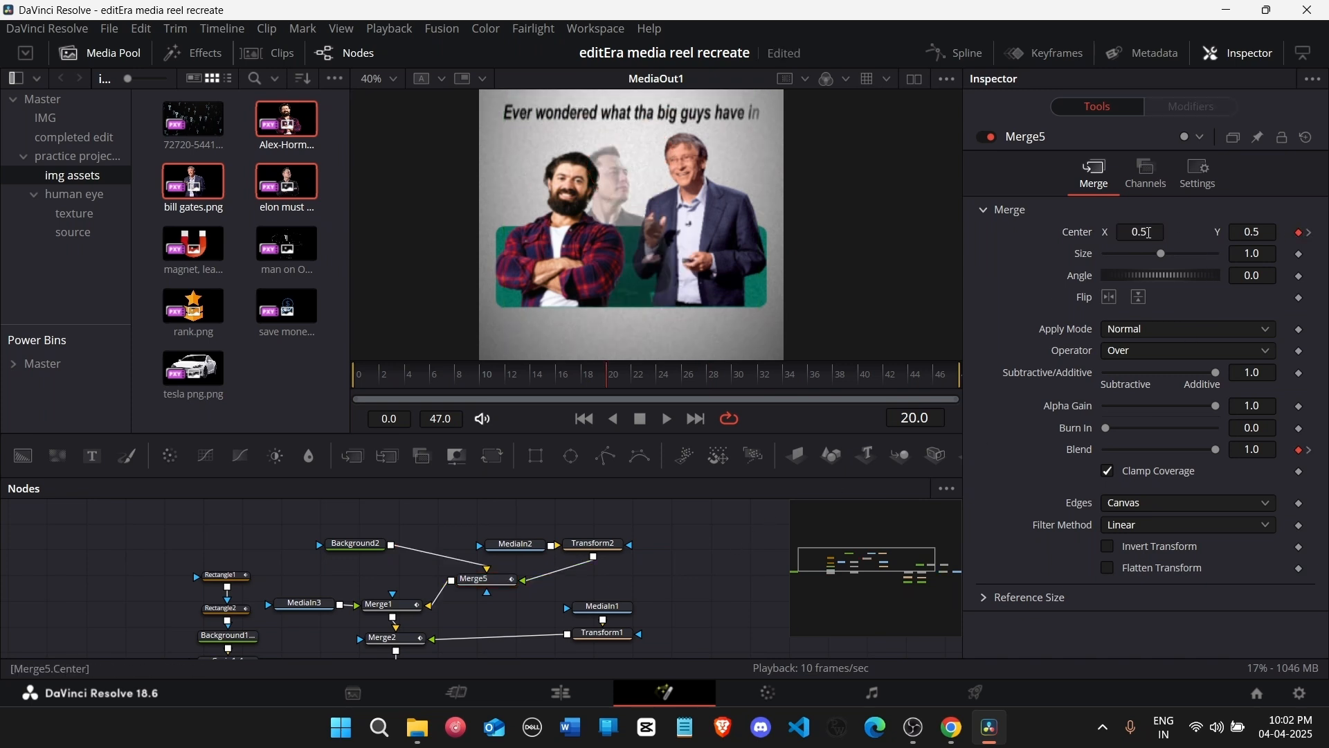
pyautogui.moveTo(1139, 231); pyautogui.dragTo(1087, 231)
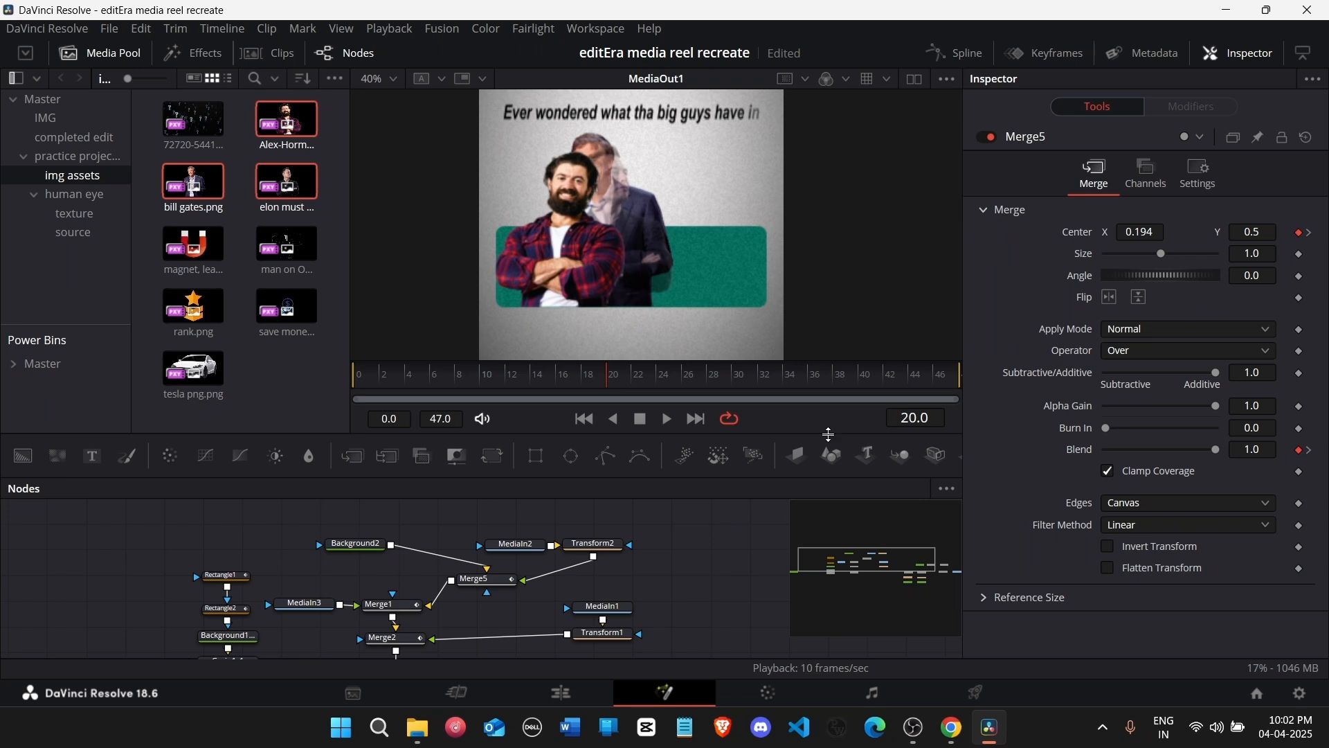
pyautogui.click(1212, 180)
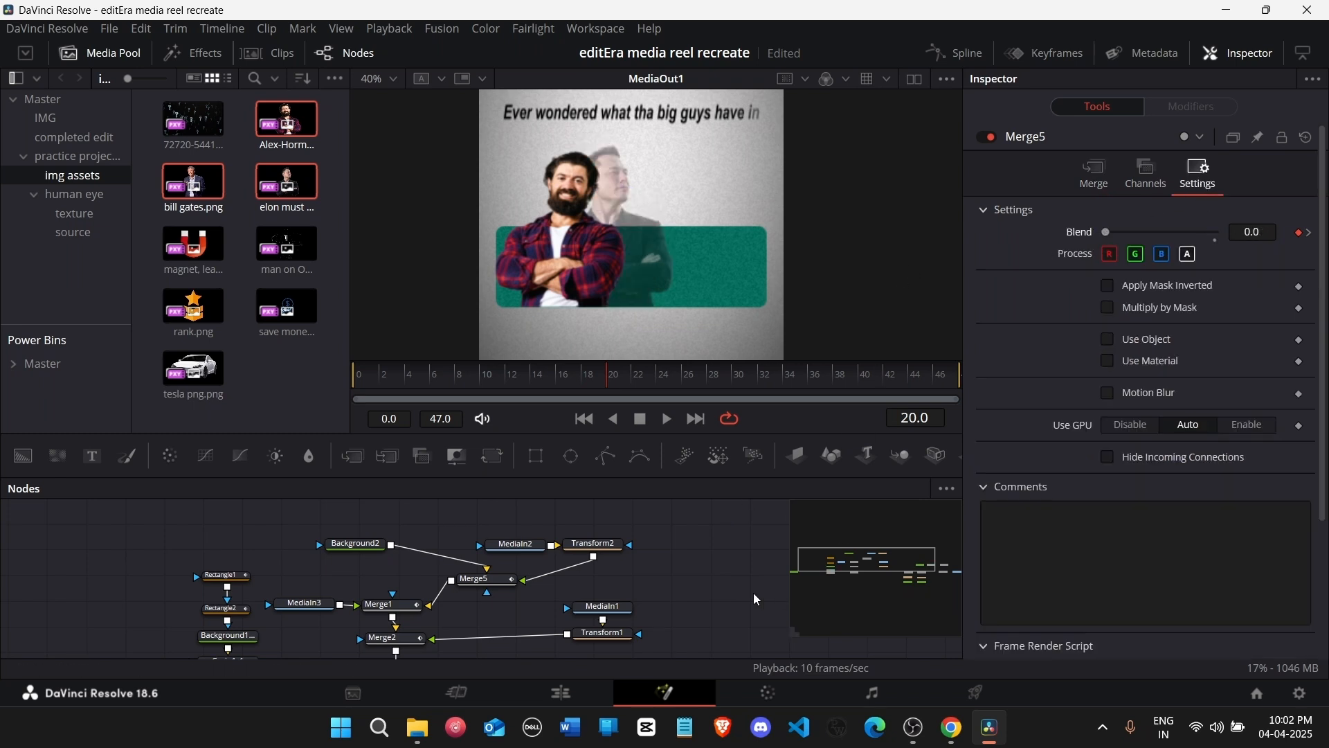
pyautogui.moveTo(630, 381); pyautogui.dragTo(766, 394)
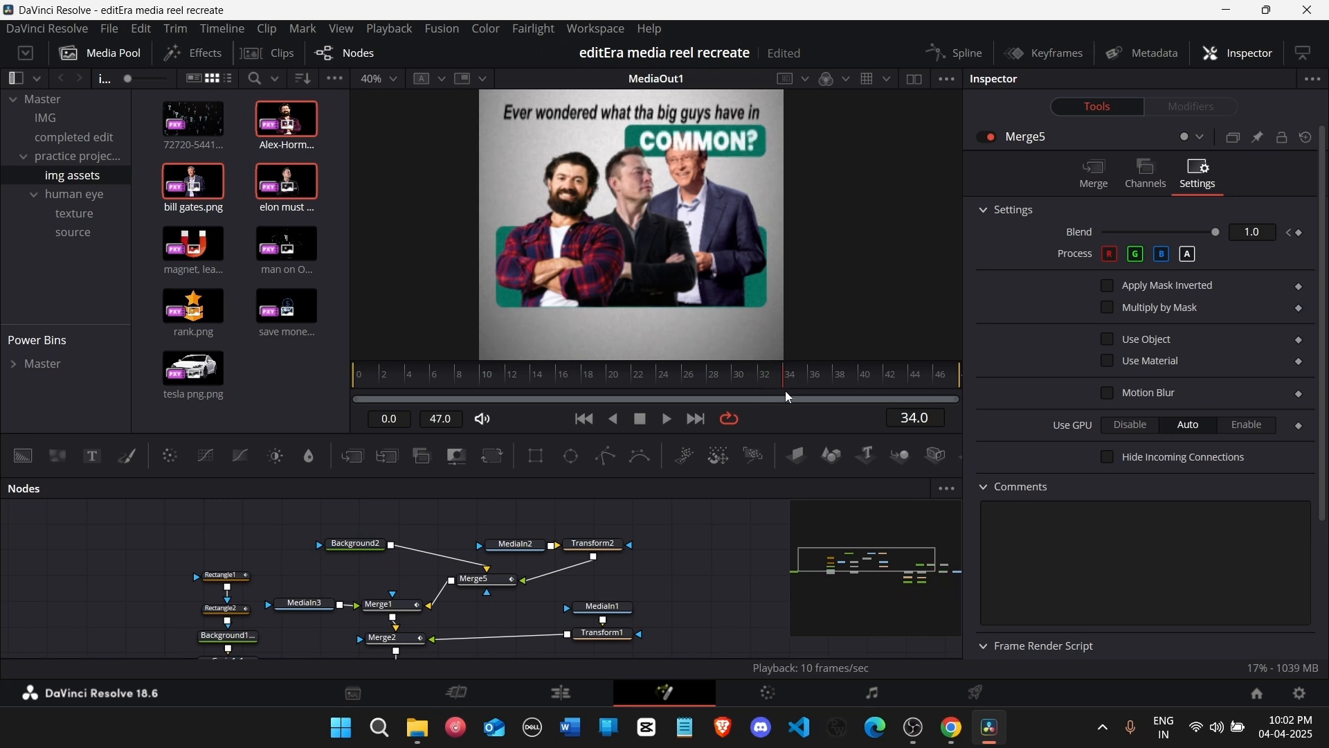
# Step: Smooth Merge2's Blend curve in the spline editor and stretch the end keyframe's handle back to frame 12 for a long ease-out
pyautogui.click(955, 52)
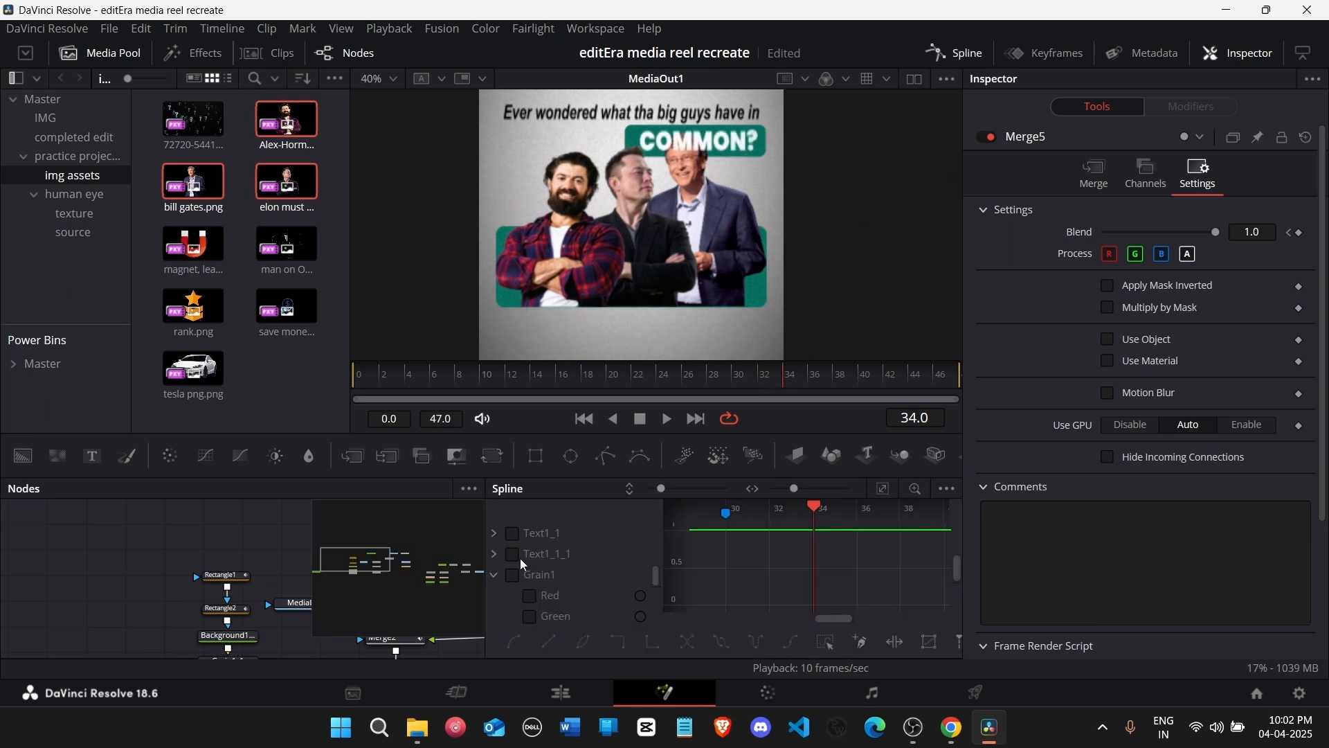
pyautogui.click(495, 574)
pyautogui.moveTo(392, 581)
pyautogui.mouseDown()
pyautogui.moveTo(405, 571)
pyautogui.moveTo(394, 565)
pyautogui.mouseUp()
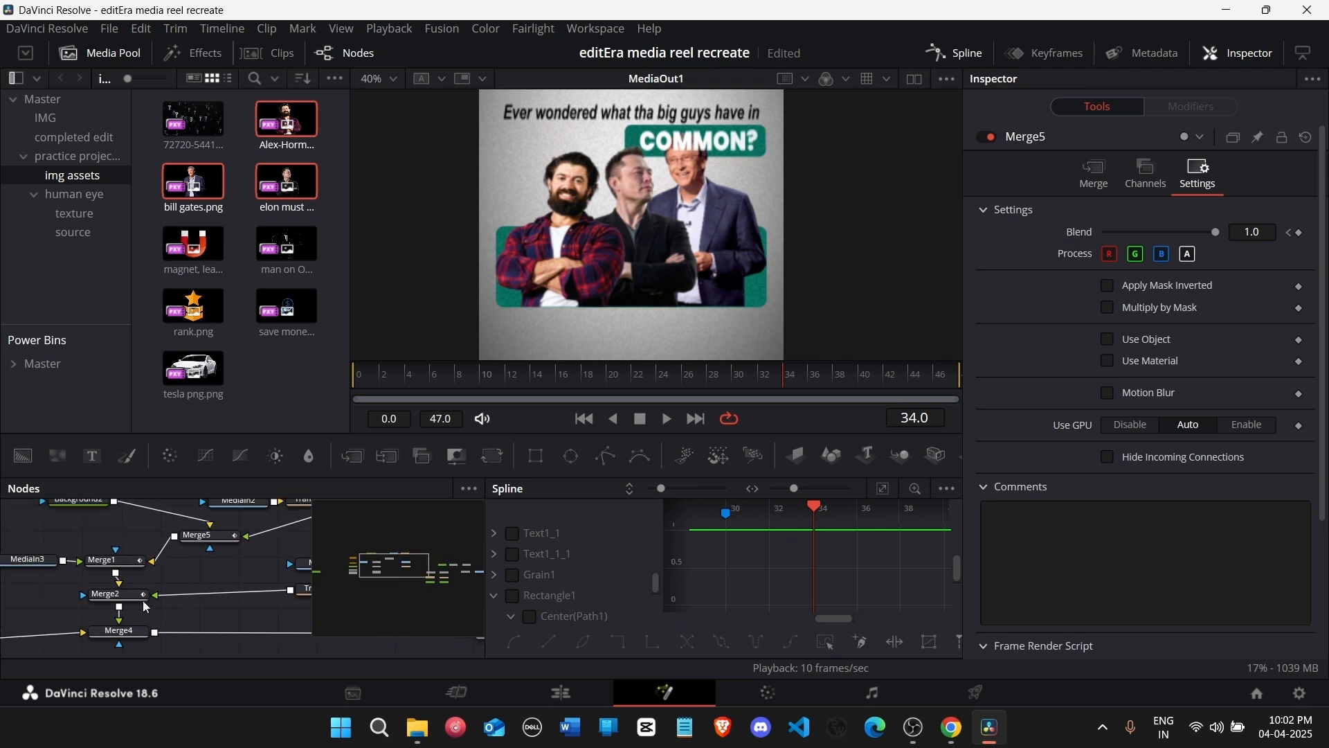
pyautogui.click(139, 595)
pyautogui.click(882, 489)
pyautogui.hotkey('ctrl', 'a')
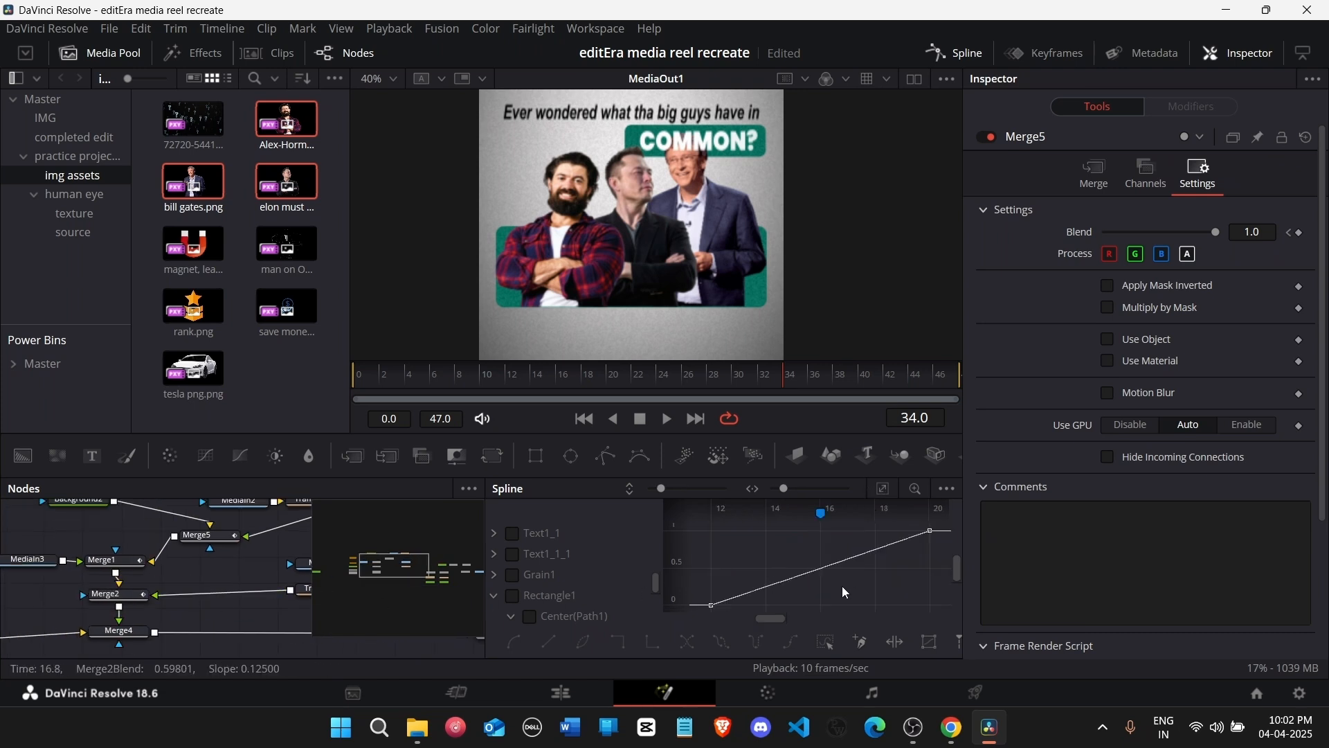
pyautogui.press('f')
pyautogui.moveTo(857, 530); pyautogui.dragTo(707, 537)
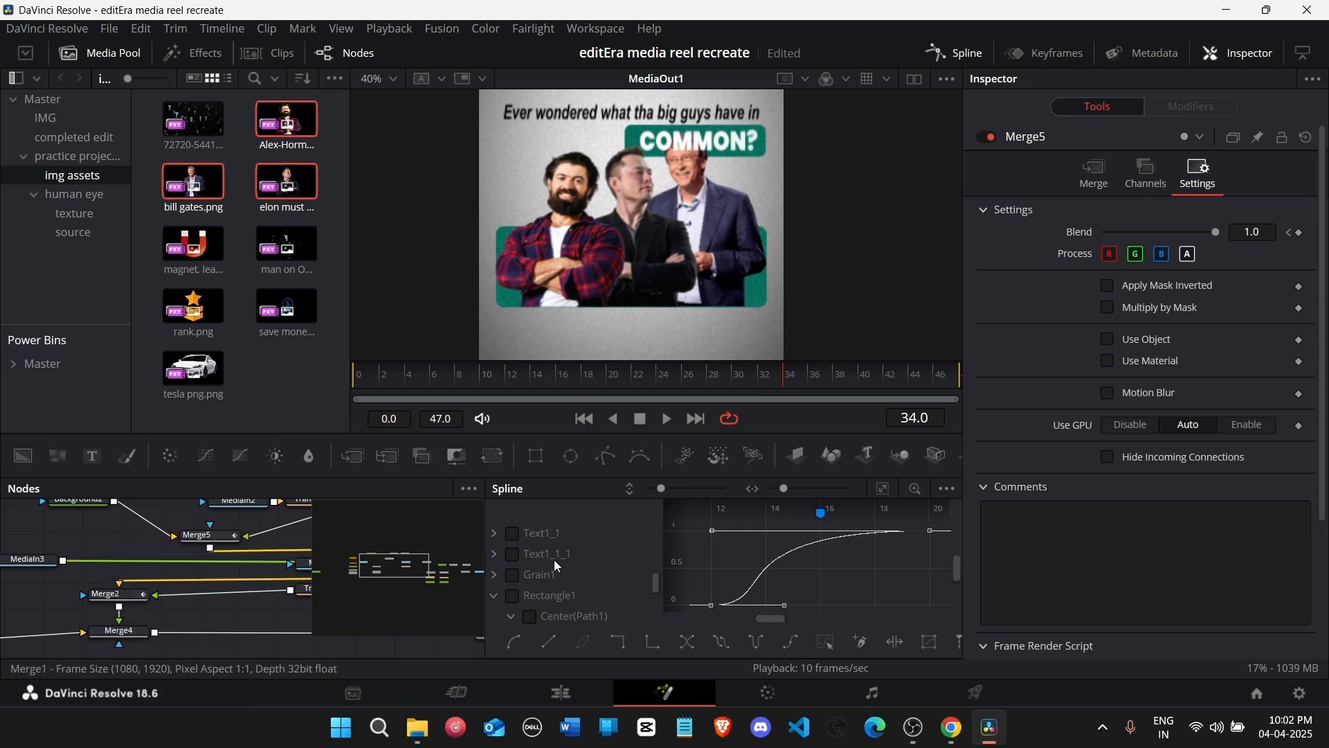
# Step: Smooth Merge1's Center displacement curve and stretch the frame 24 keyframe's handle back to frame 16
pyautogui.click(882, 489)
pyautogui.hotkey('ctrl', 'a')
pyautogui.press('f')
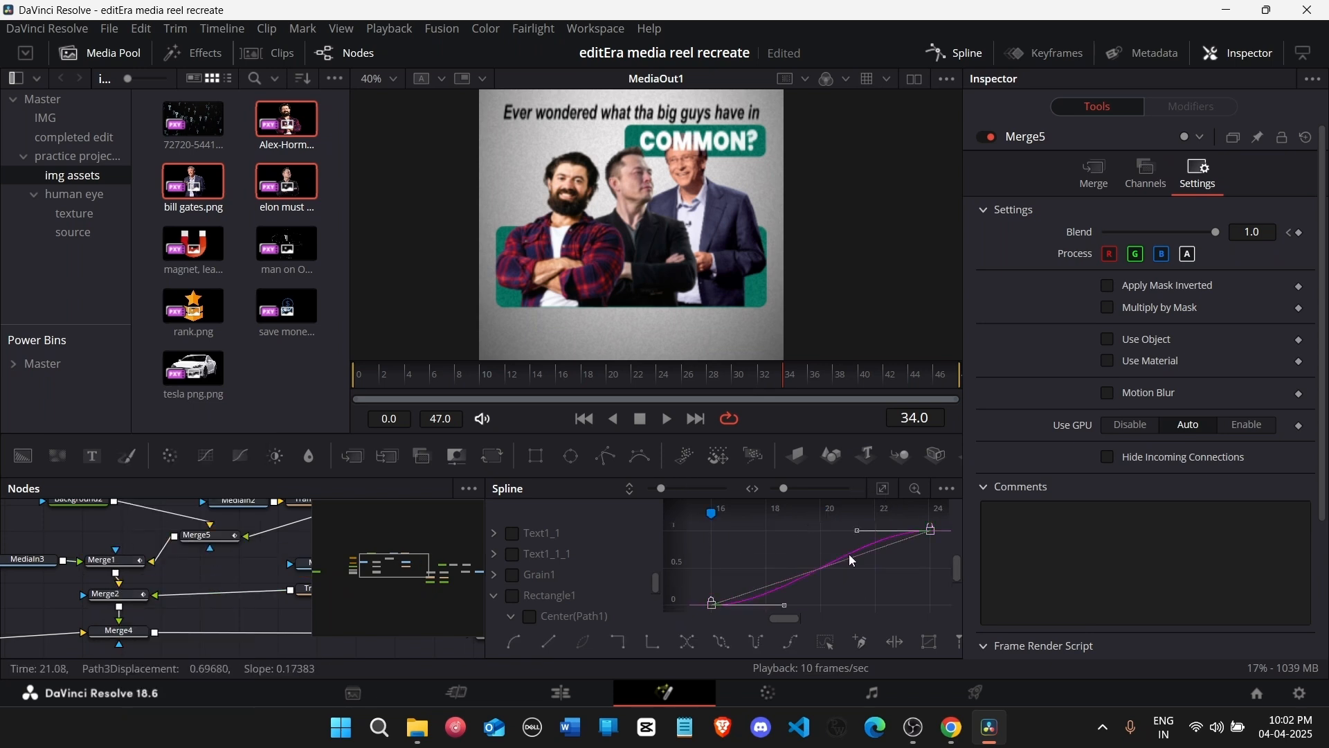
pyautogui.moveTo(853, 532); pyautogui.dragTo(710, 539)
# Step: Isolate Merge1's Blend curve, smooth it and stretch the frame 24 keyframe's handle horizontally back to frame 16
pyautogui.scroll(-5, 548, 611)
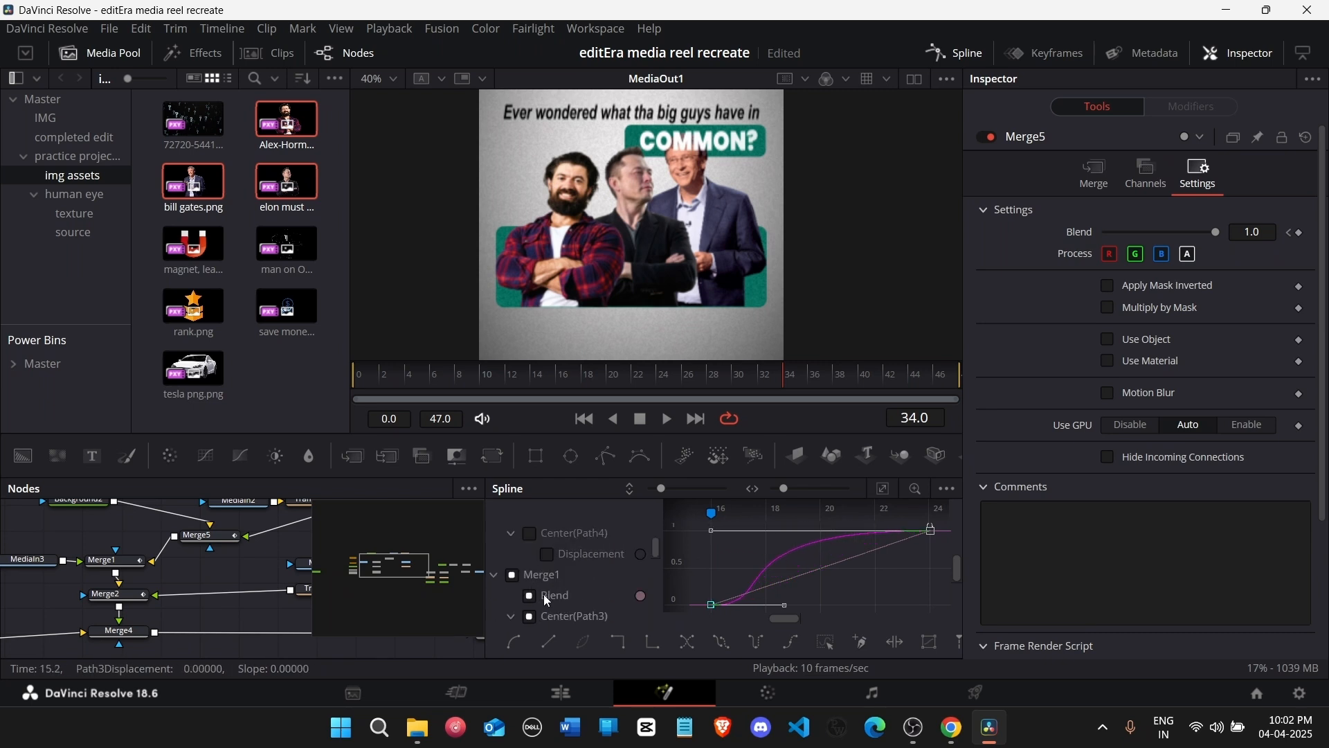
pyautogui.click(543, 594)
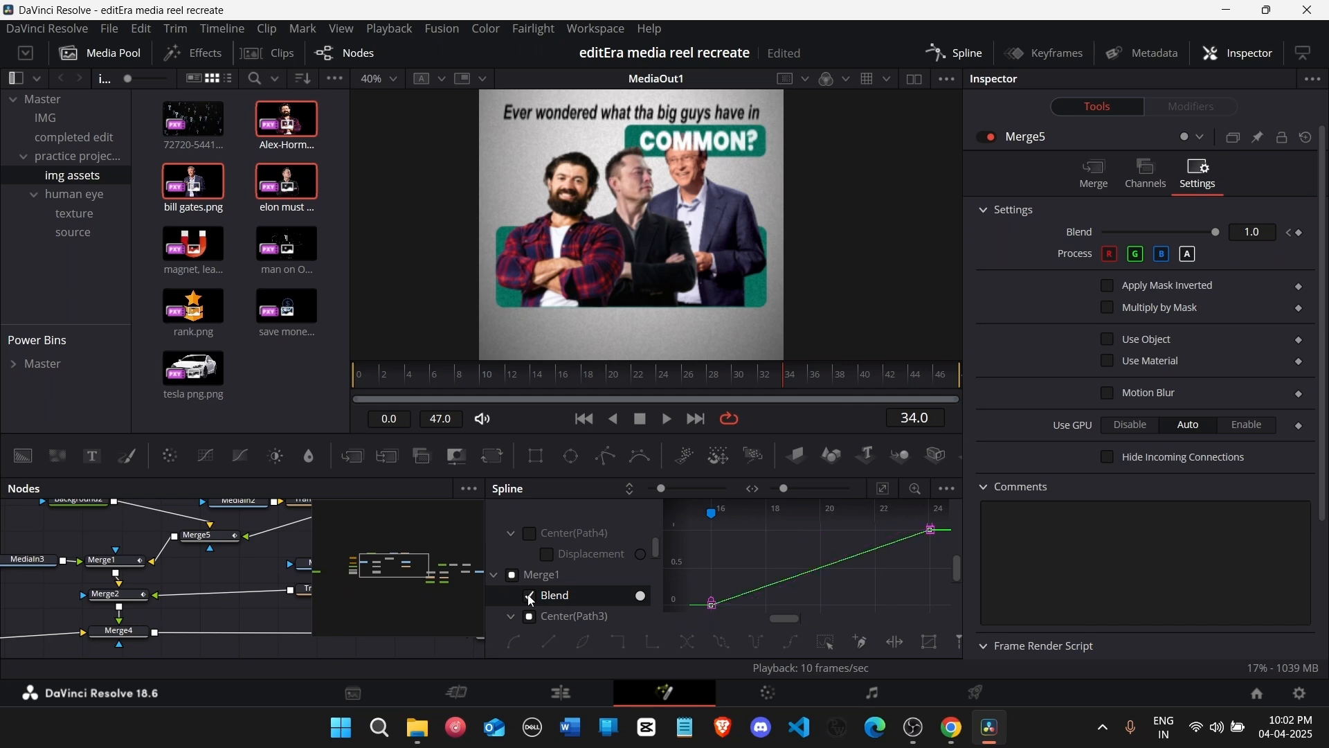
pyautogui.scroll(-3, 531, 601)
pyautogui.click(512, 614)
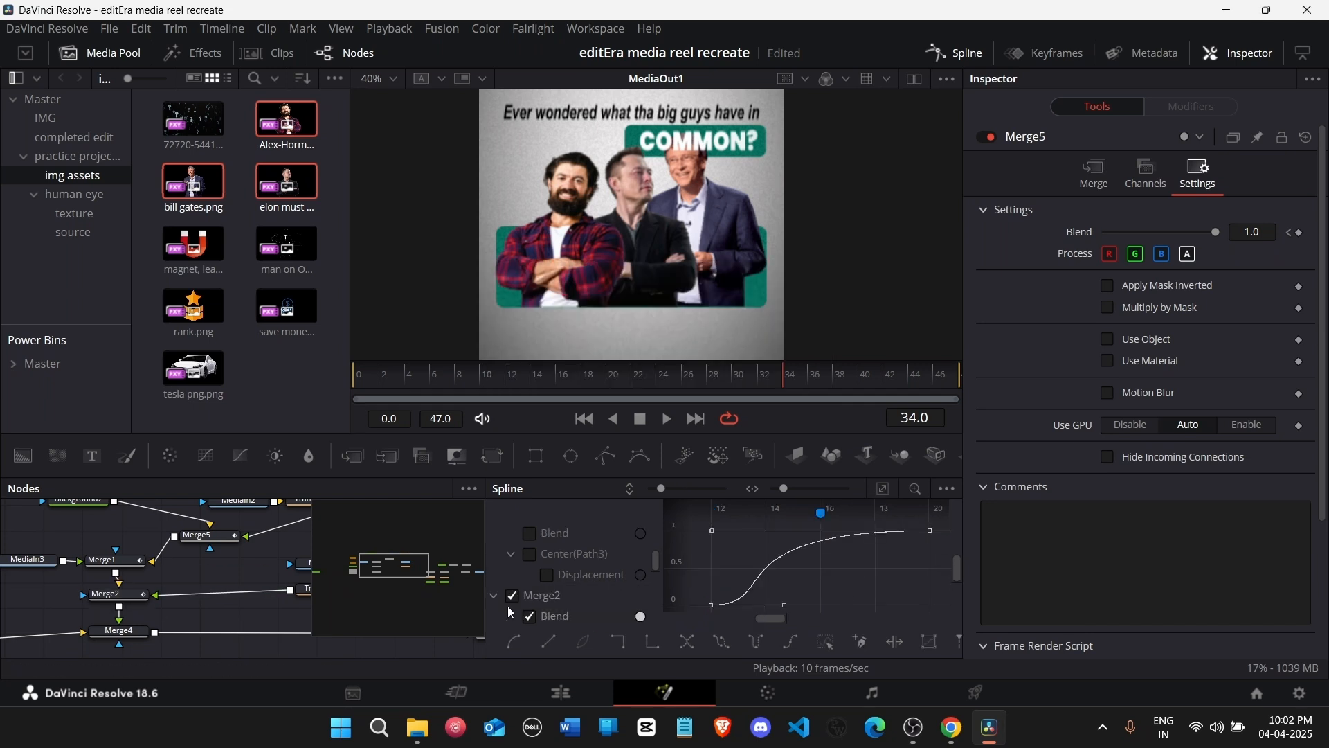
pyautogui.click(105, 594)
pyautogui.click(104, 560)
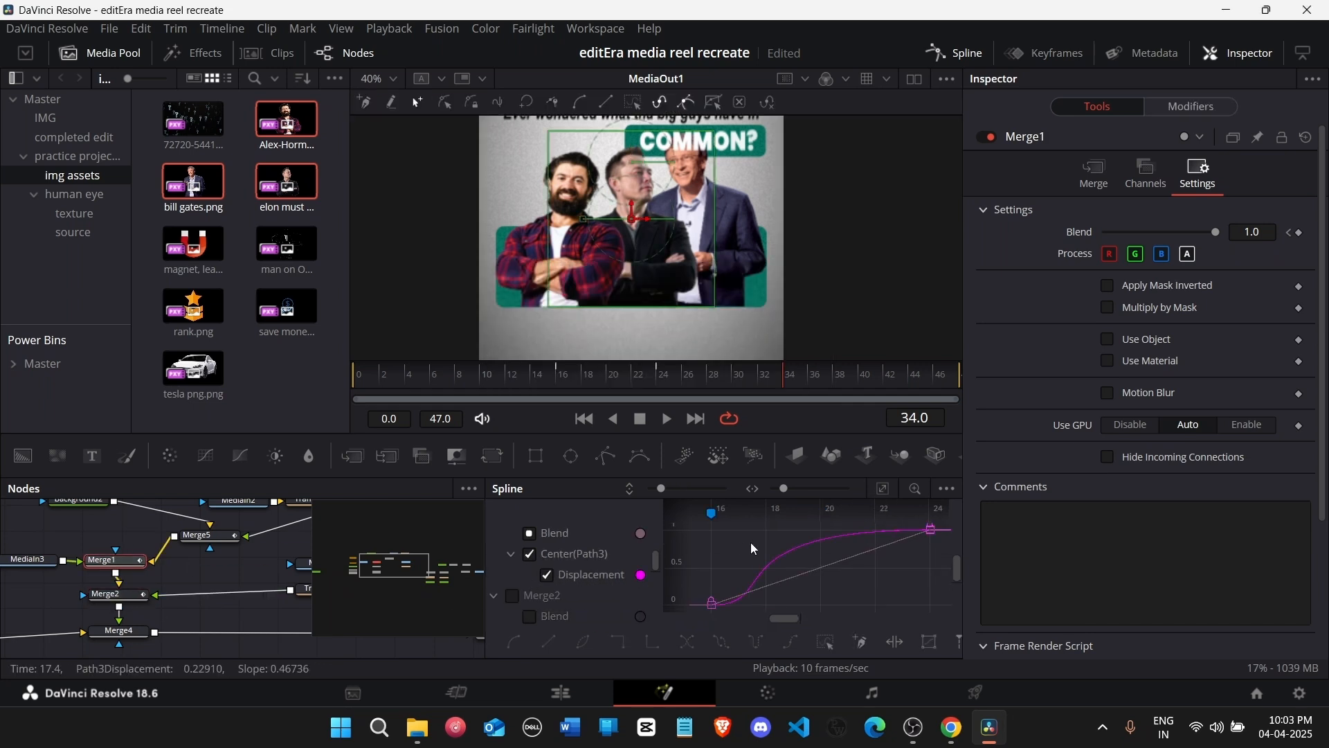
pyautogui.click(542, 555)
pyautogui.click(544, 535)
pyautogui.press('f')
pyautogui.moveTo(855, 532); pyautogui.dragTo(706, 537)
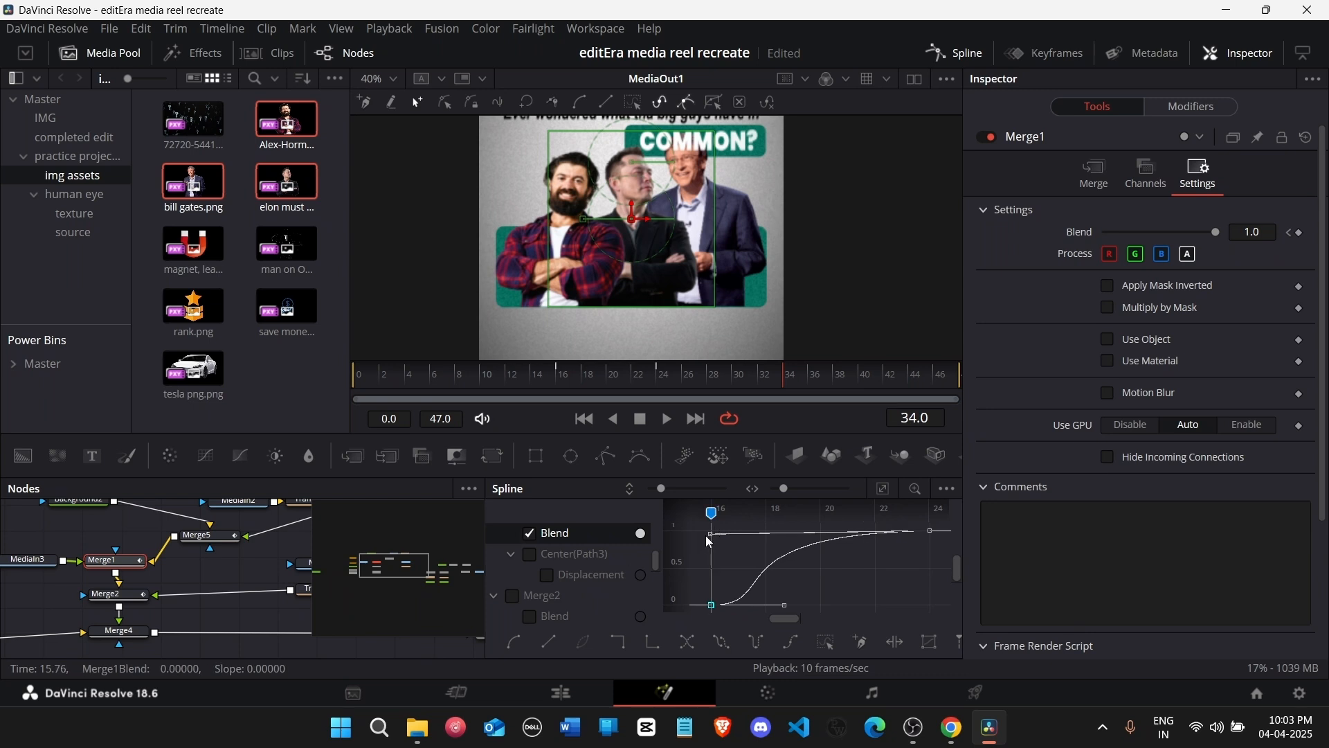
pyautogui.hotkey('ctrl', 'z')
pyautogui.moveTo(854, 532); pyautogui.dragTo(706, 533)
# Step: Step back and forth through the frames up to frame 20 to review the middle portrait's eased slide and fade
pyautogui.moveTo(770, 379); pyautogui.dragTo(556, 379)
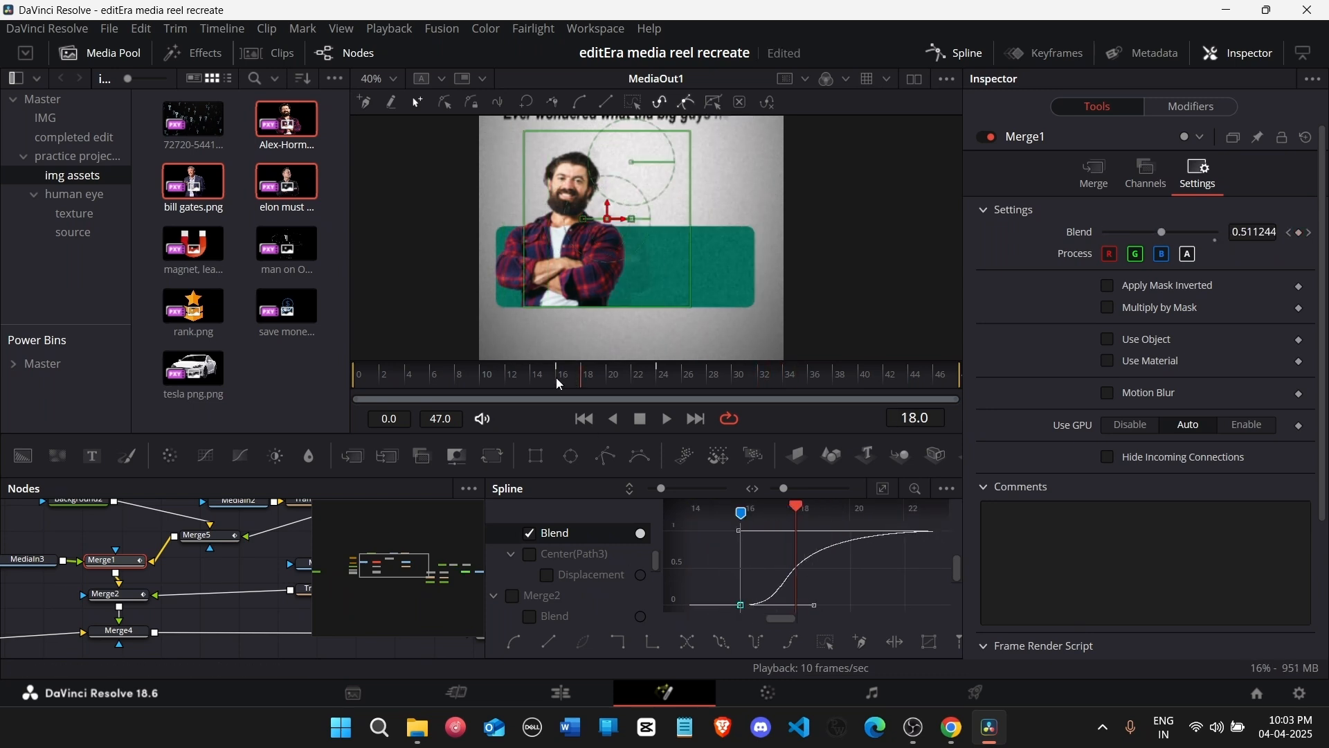
pyautogui.press('Left')
pyautogui.press('Left')
pyautogui.press('Left')
pyautogui.press('Left')
pyautogui.press('Left')
pyautogui.press('Left')
pyautogui.press('Right')
pyautogui.press('Right')
pyautogui.press('Right')
pyautogui.press('Right')
pyautogui.press('Right')
pyautogui.press('Right')
pyautogui.press('Right')
pyautogui.press('Right')
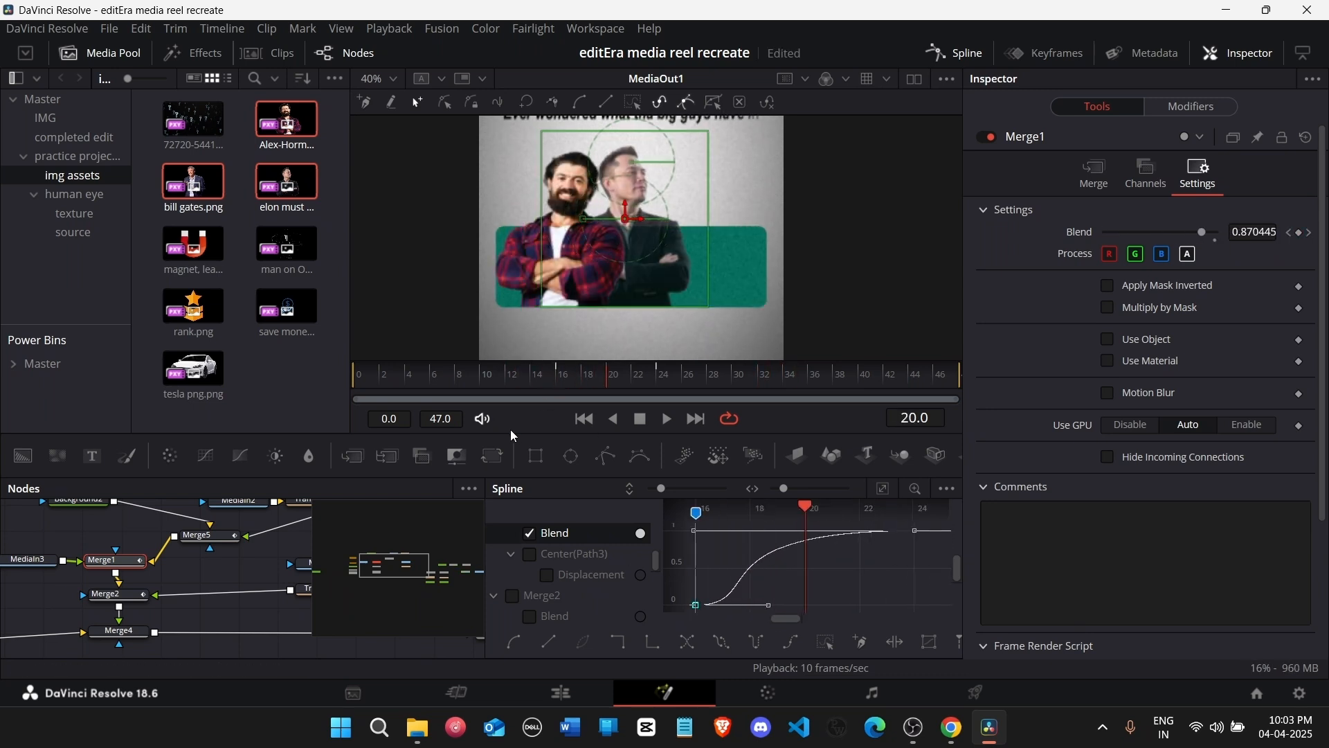
# Step: Ease Merge5's Center displacement by stretching the frame 28 keyframe's handle back to frame 20, and smooth its Blend curve
pyautogui.click(530, 533)
pyautogui.scroll(2, 533, 574)
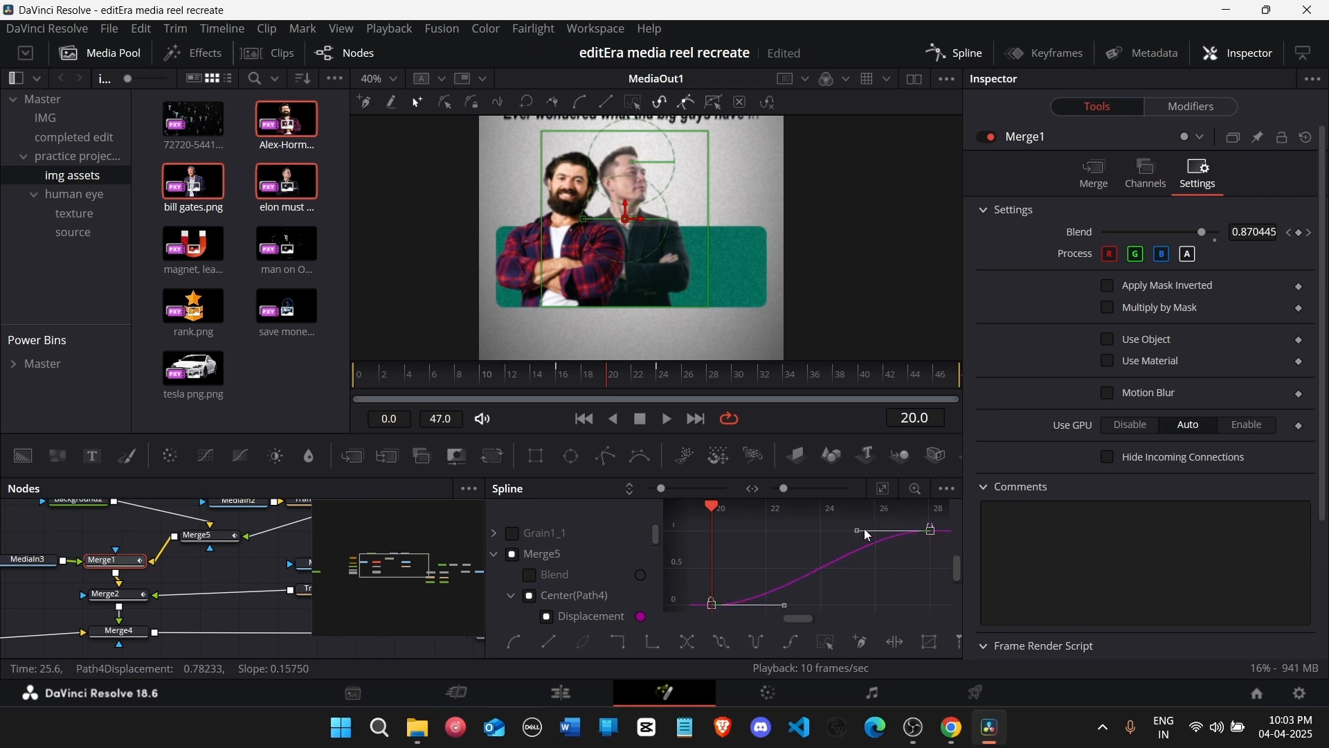
pyautogui.moveTo(859, 531); pyautogui.dragTo(713, 531)
pyautogui.click(530, 595)
pyautogui.click(529, 575)
pyautogui.press('f')
pyautogui.click(807, 567)
# Step: Step forward through the frames to review the third portrait's animation, and close the spline editor
pyautogui.press('Right')
pyautogui.press('Right')
pyautogui.press('Right')
pyautogui.press('Right')
pyautogui.press('Right')
pyautogui.press('Right')
pyautogui.press('Right')
pyautogui.press('Right')
pyautogui.click(955, 53)
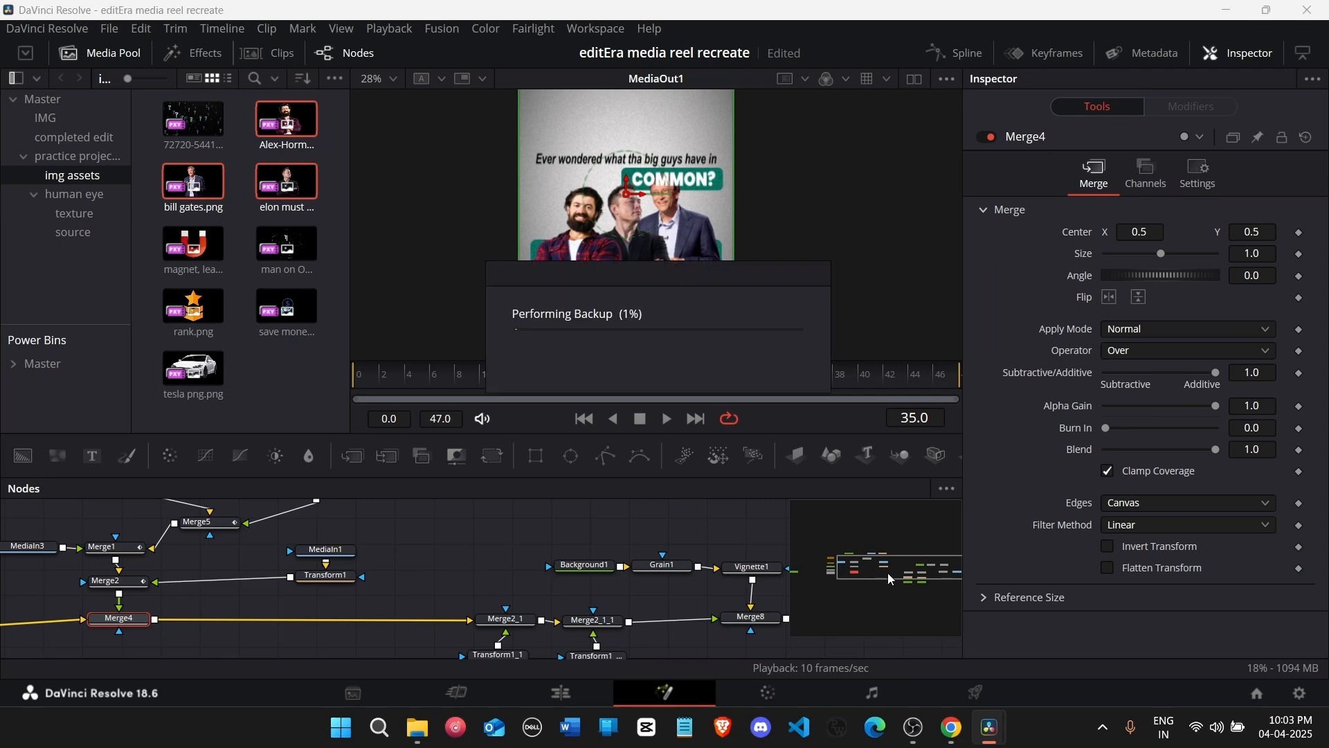
# Step: Lower Merge4's Center Y slightly, set Rectangle2's Center Y to 0.254 at the frame 20 keyframe, and play back the result
pyautogui.moveTo(888, 574); pyautogui.dragTo(860, 568)
pyautogui.moveTo(1252, 231); pyautogui.dragTo(1239, 232)
pyautogui.click(263, 540)
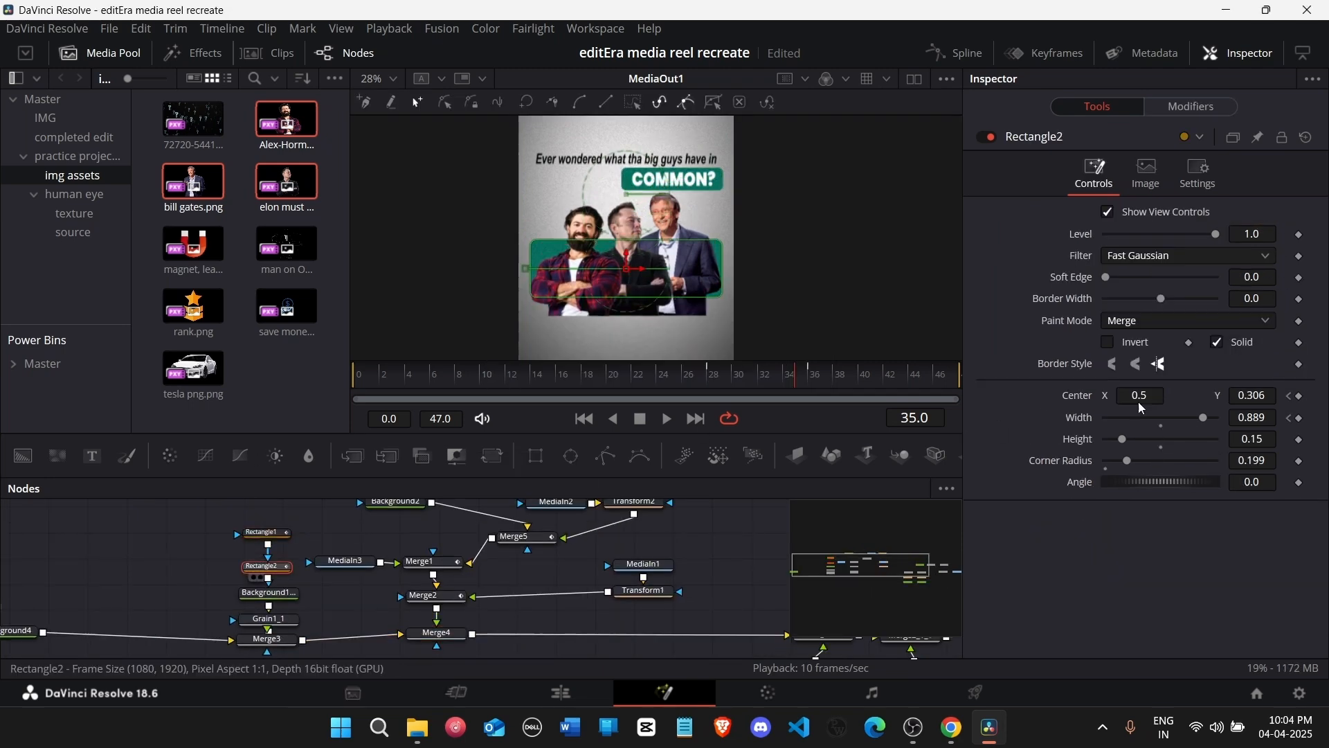
pyautogui.click(1287, 398)
pyautogui.moveTo(1251, 396); pyautogui.dragTo(1215, 396)
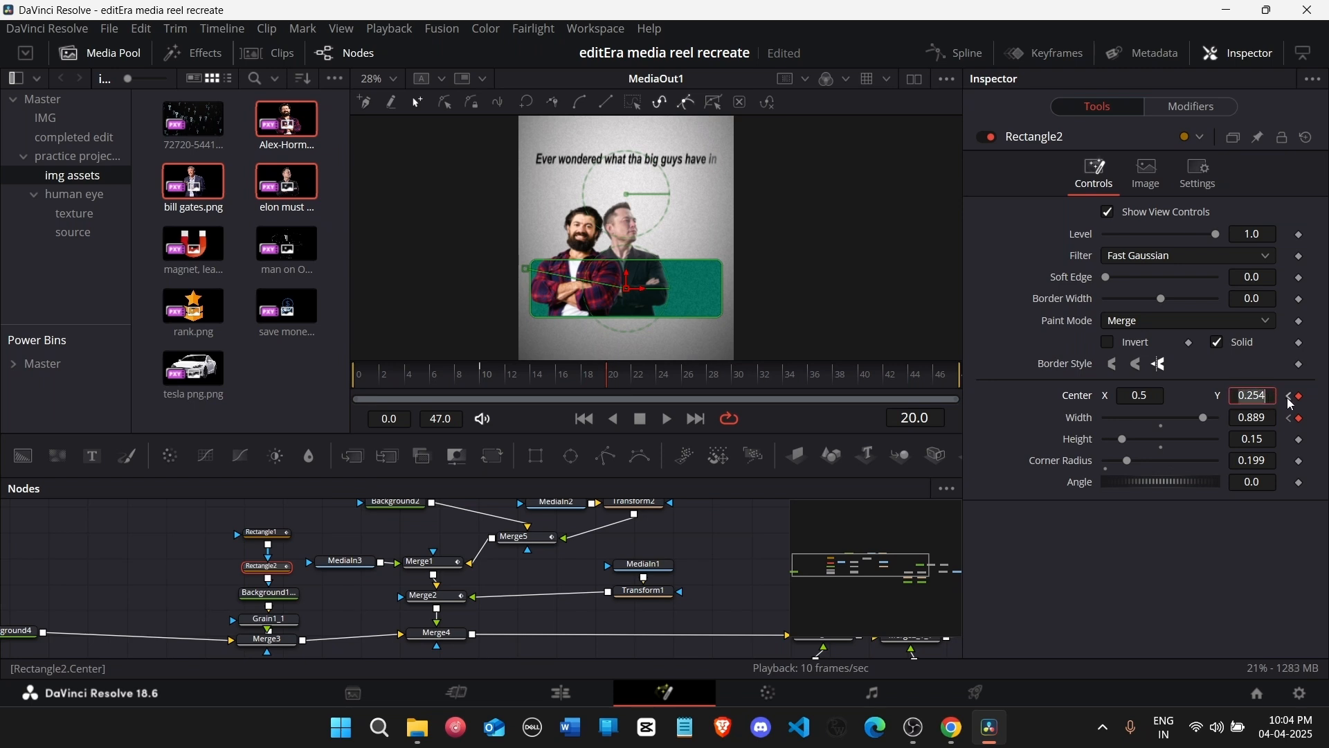
pyautogui.click(713, 571)
pyautogui.press('space')
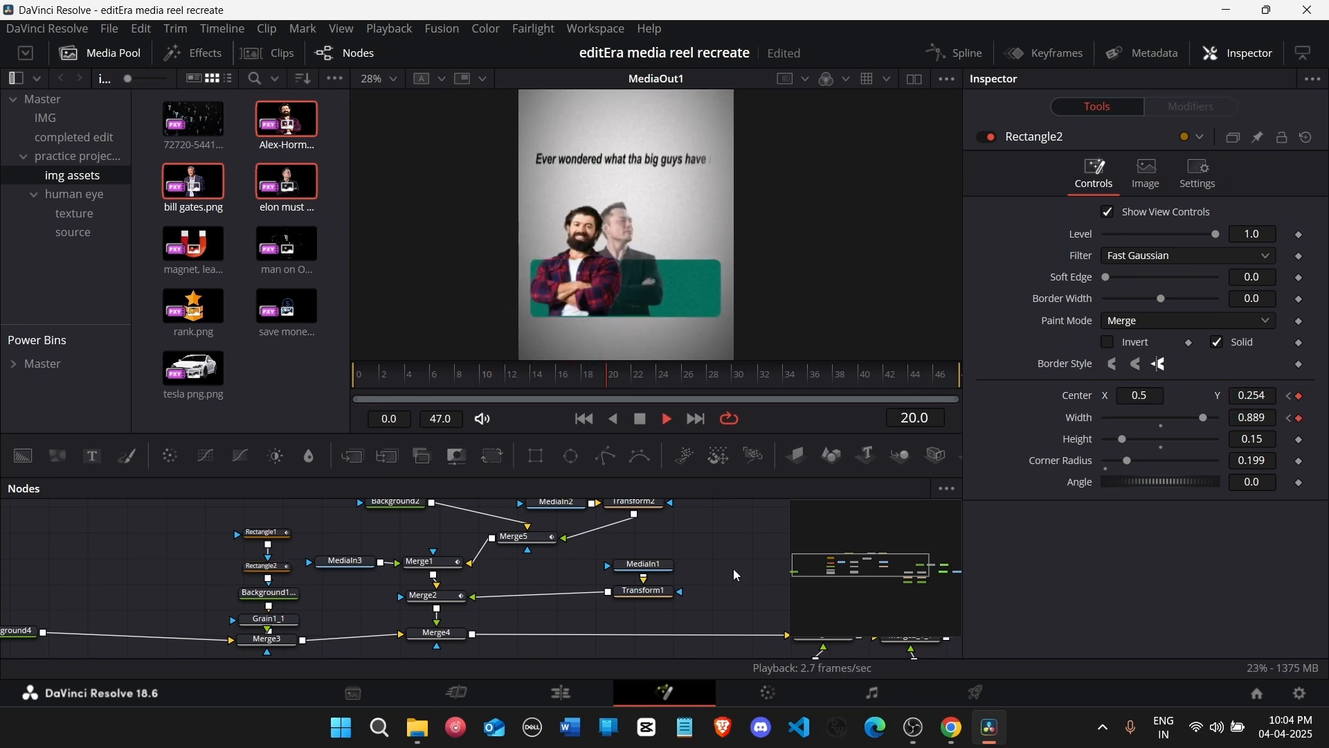
pyautogui.press('space')
# Step: Move the whole group of portrait nodes up to make room between Merge2 and Merge4
pyautogui.scroll(-3, 702, 599)
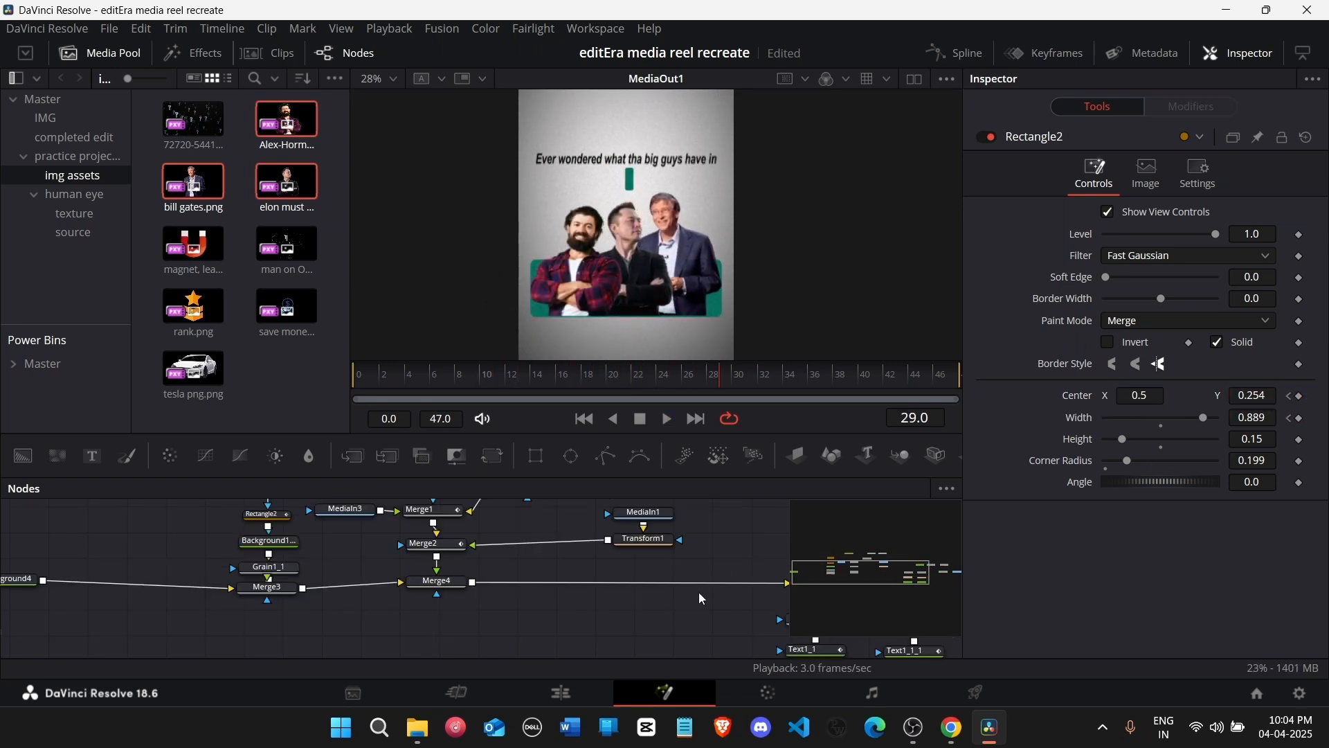
pyautogui.moveTo(727, 558); pyautogui.dragTo(339, 534)
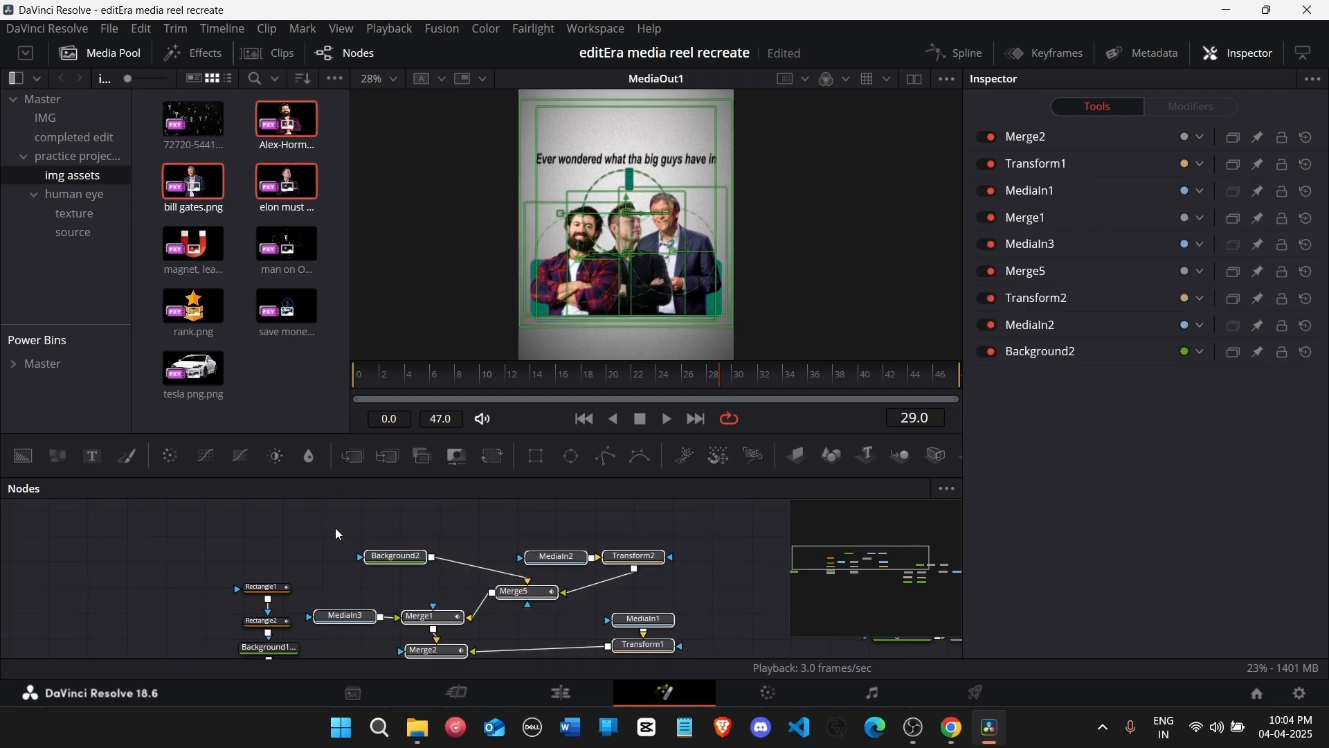
pyautogui.moveTo(441, 652); pyautogui.dragTo(442, 614)
pyautogui.scroll(-1, 465, 609)
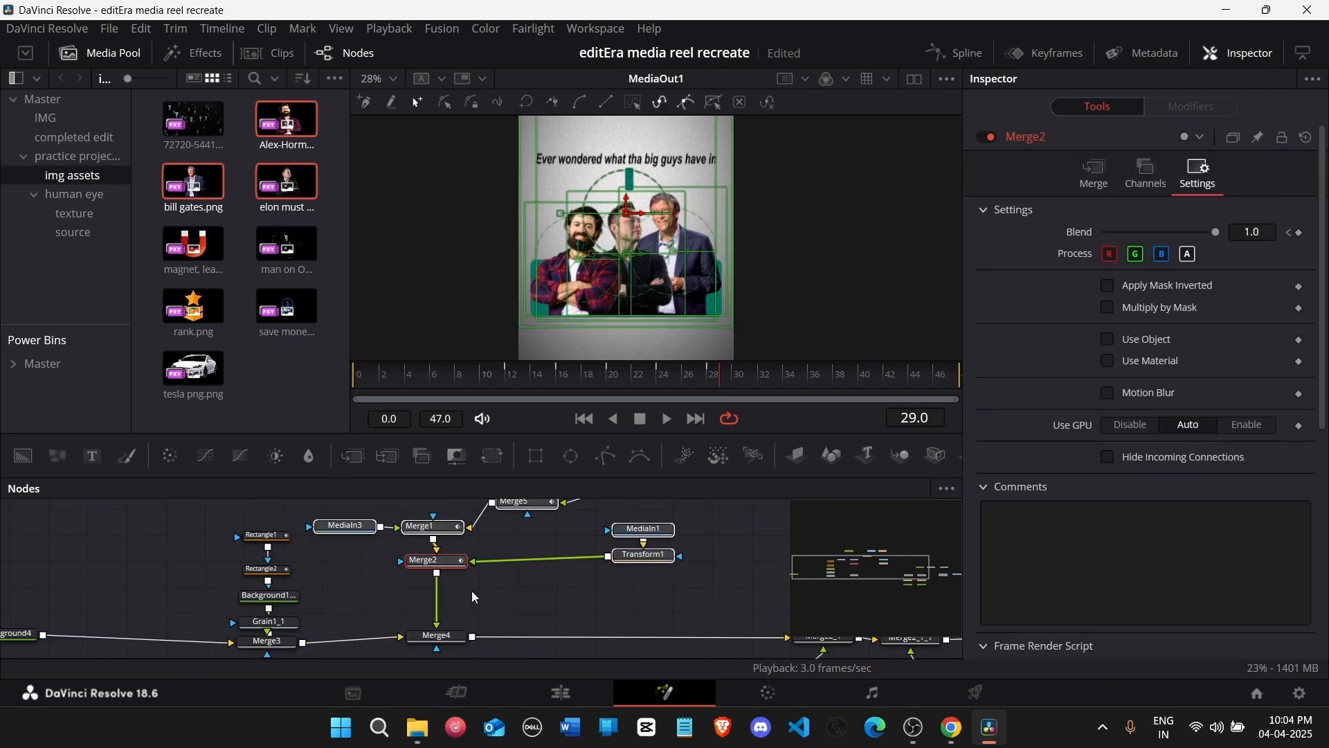
pyautogui.click(459, 563)
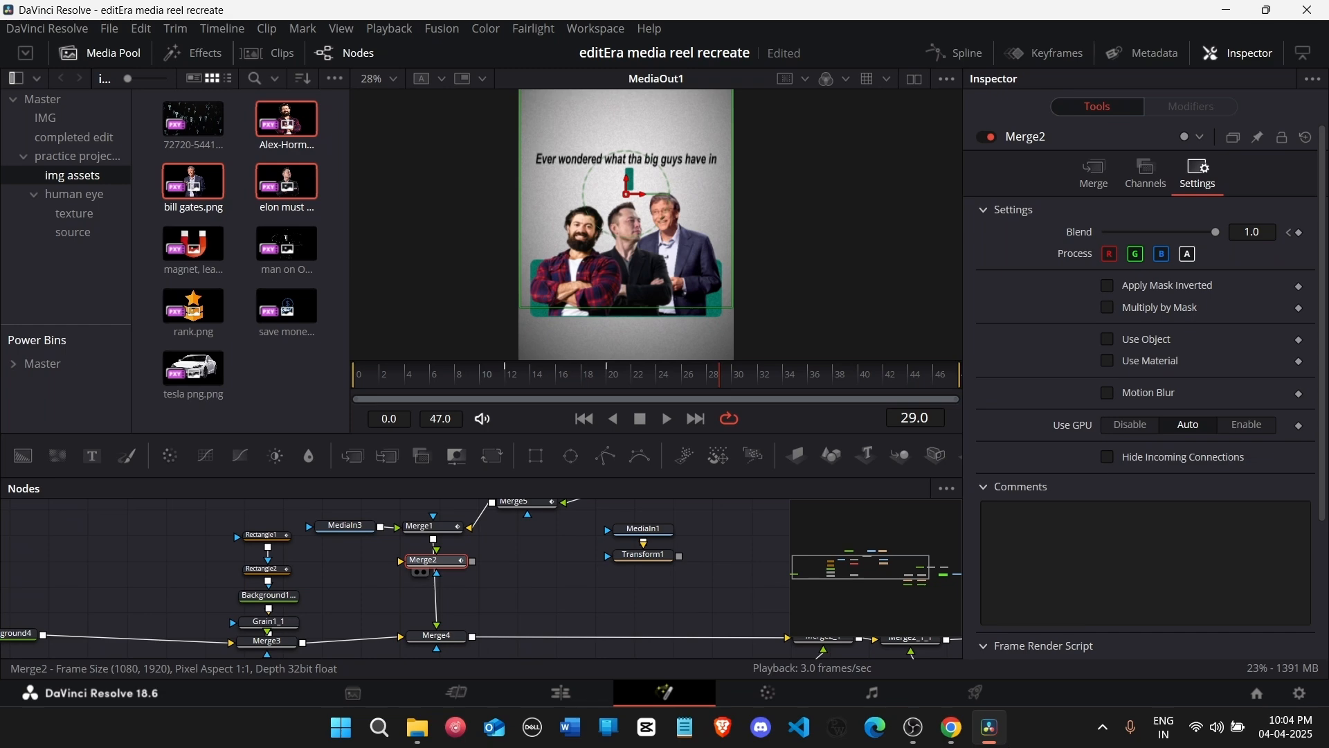
pyautogui.hotkey('shift', 'space')
pyautogui.press('Escape')
pyautogui.hotkey('ctrl', 'z')
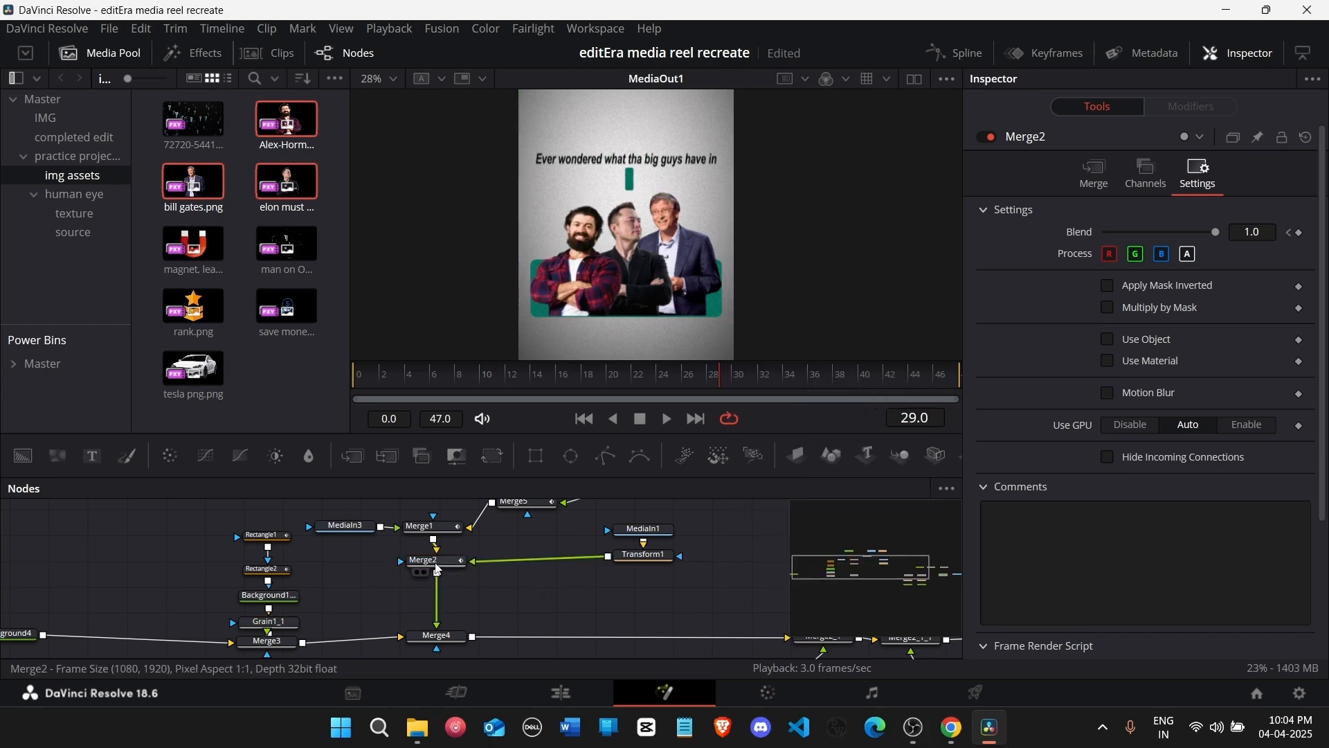
# Step: Add a Color Corrector after Merge2 and set its Saturation to 0.0 to make the portraits black and white
pyautogui.hotkey('shift', 'space')
pyautogui.write('cc')
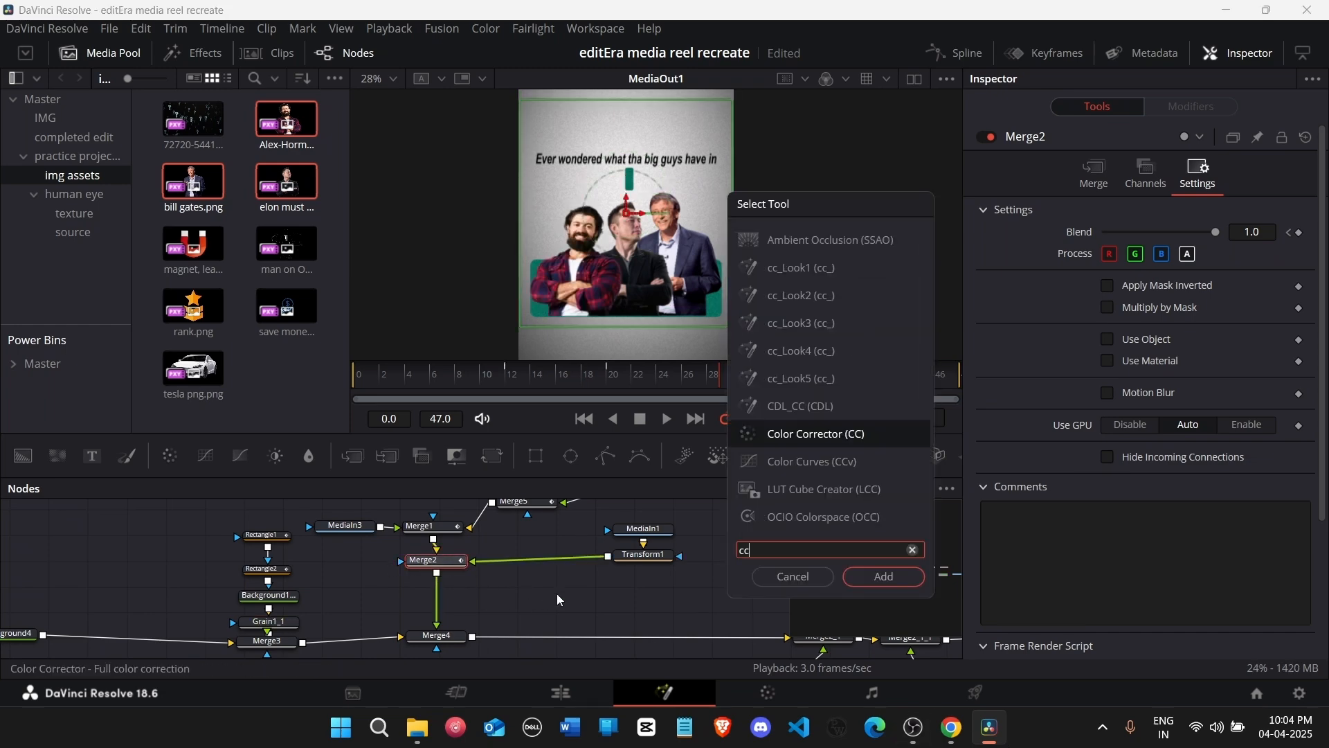
pyautogui.press('Return')
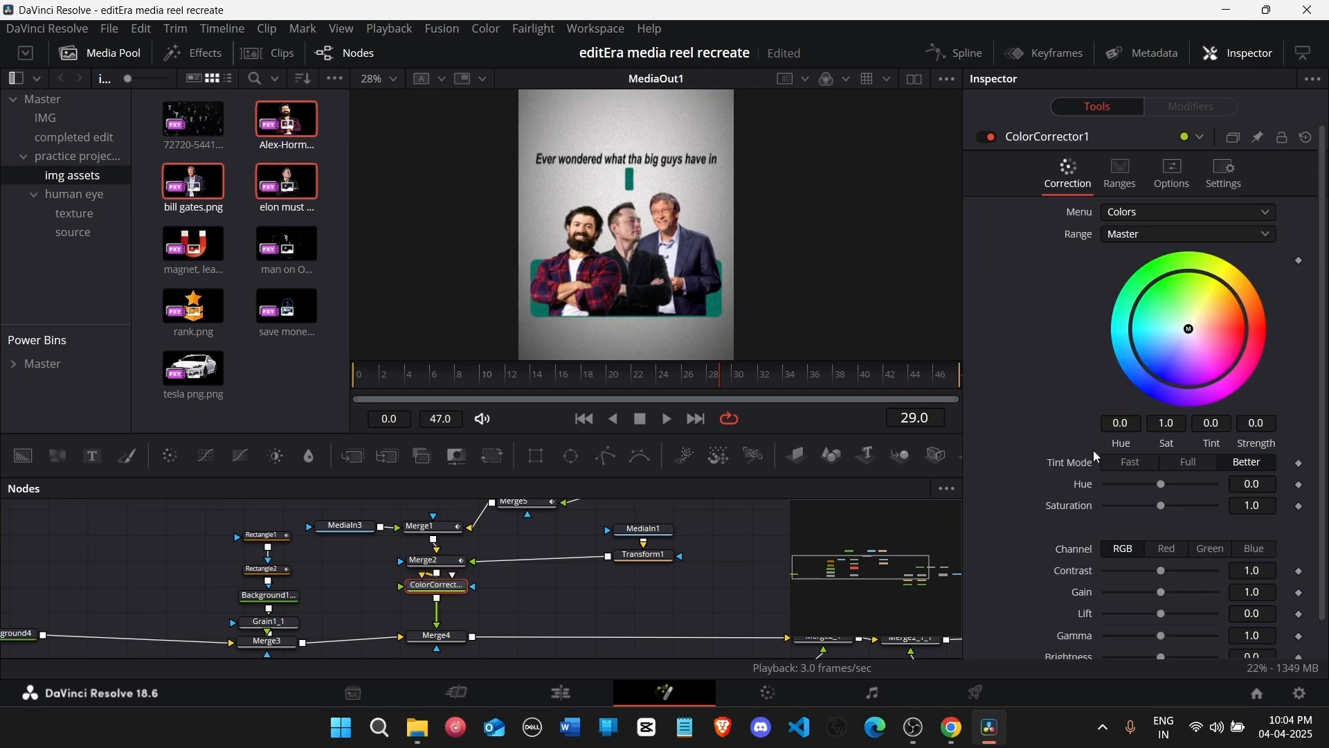
pyautogui.moveTo(1163, 517); pyautogui.dragTo(1090, 526)
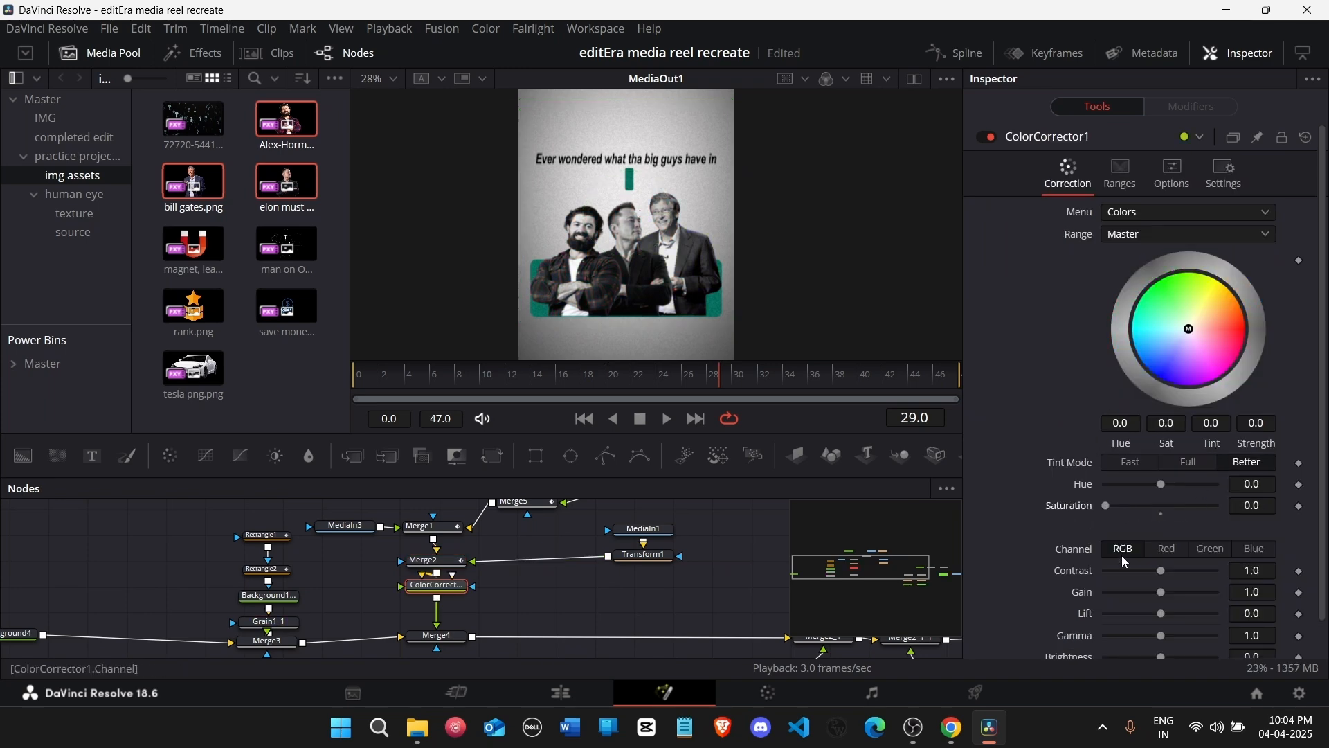
# Step: Try a Contrast of 1.1 on the portraits' Color Corrector, and undo the change
pyautogui.write('1.1')
pyautogui.press('Return')
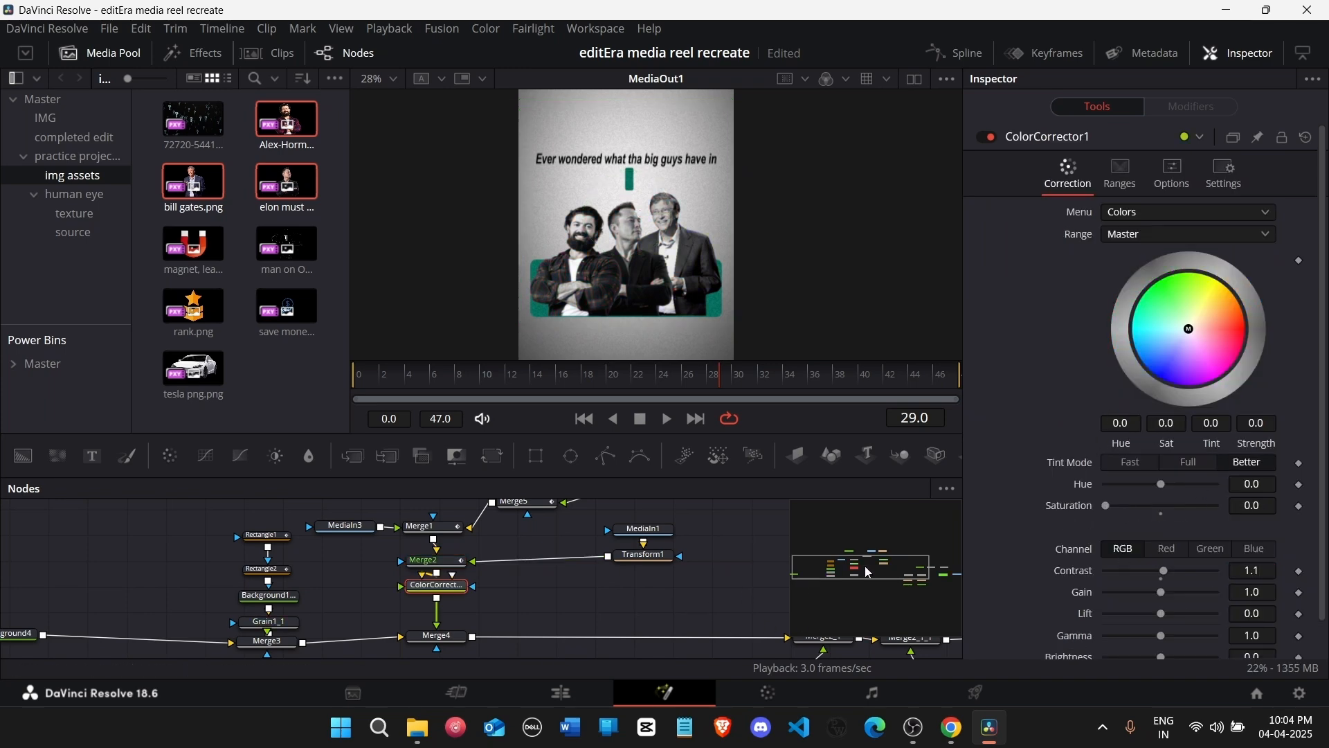
pyautogui.scroll(-1, 1281, 594)
pyautogui.hotkey('ctrl', 'z')
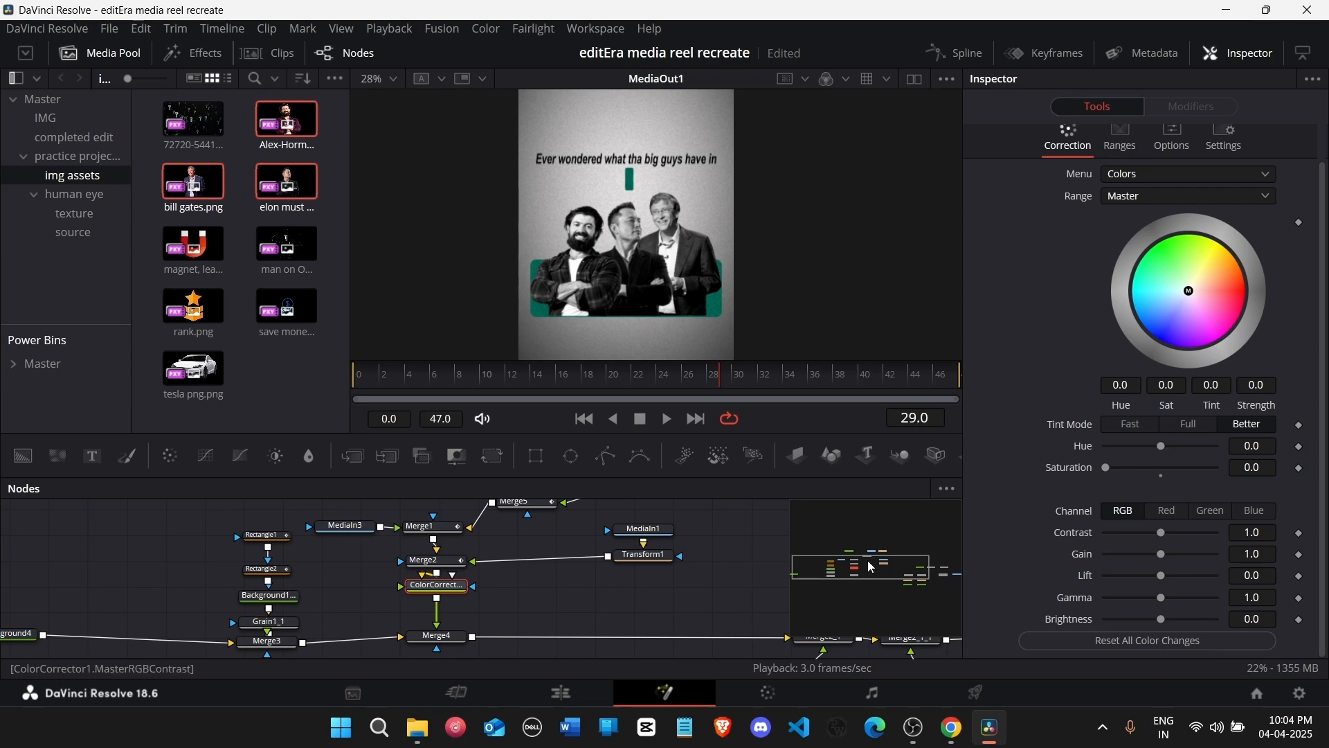
# Step: Set the portraits' Color Corrector Gain to 1.1 and Gamma to 0.842
pyautogui.click(745, 598)
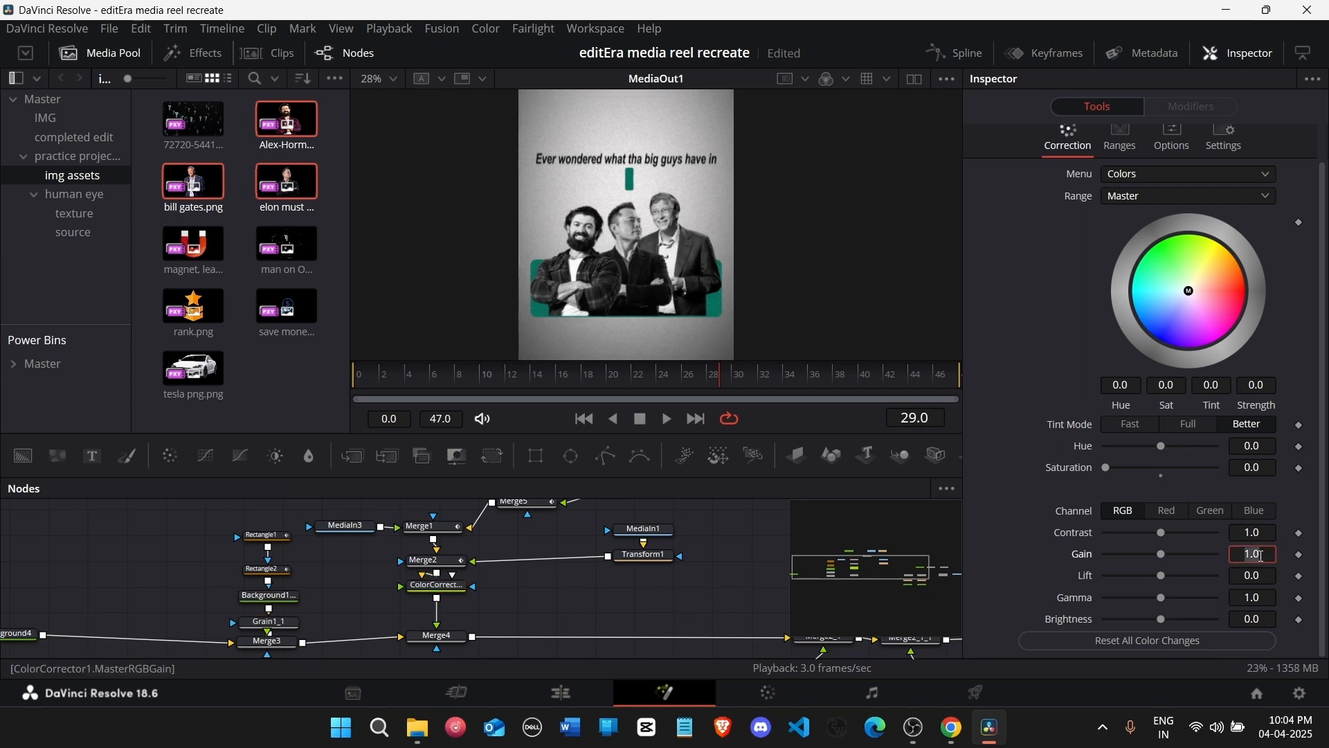
pyautogui.write('.1')
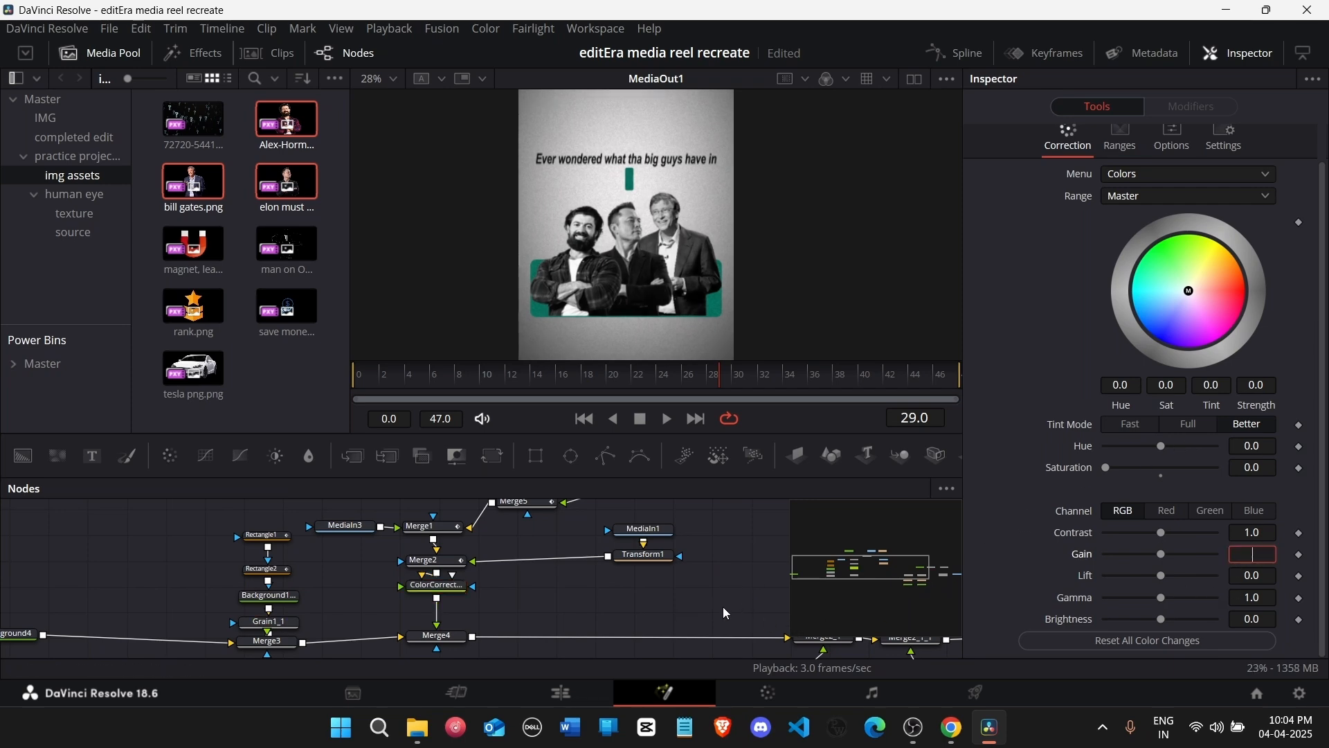
pyautogui.press('BackSpace')
pyautogui.write('1.1')
pyautogui.press('Return')
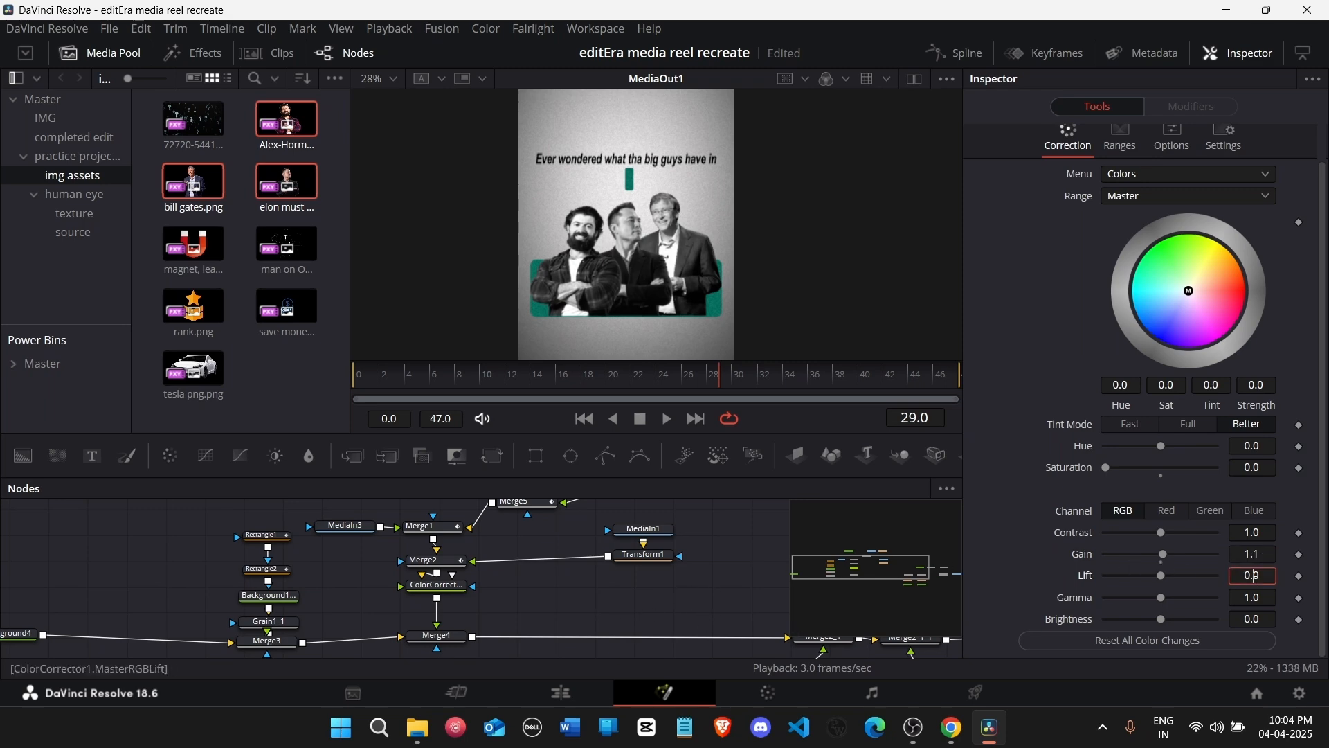
pyautogui.press('Return')
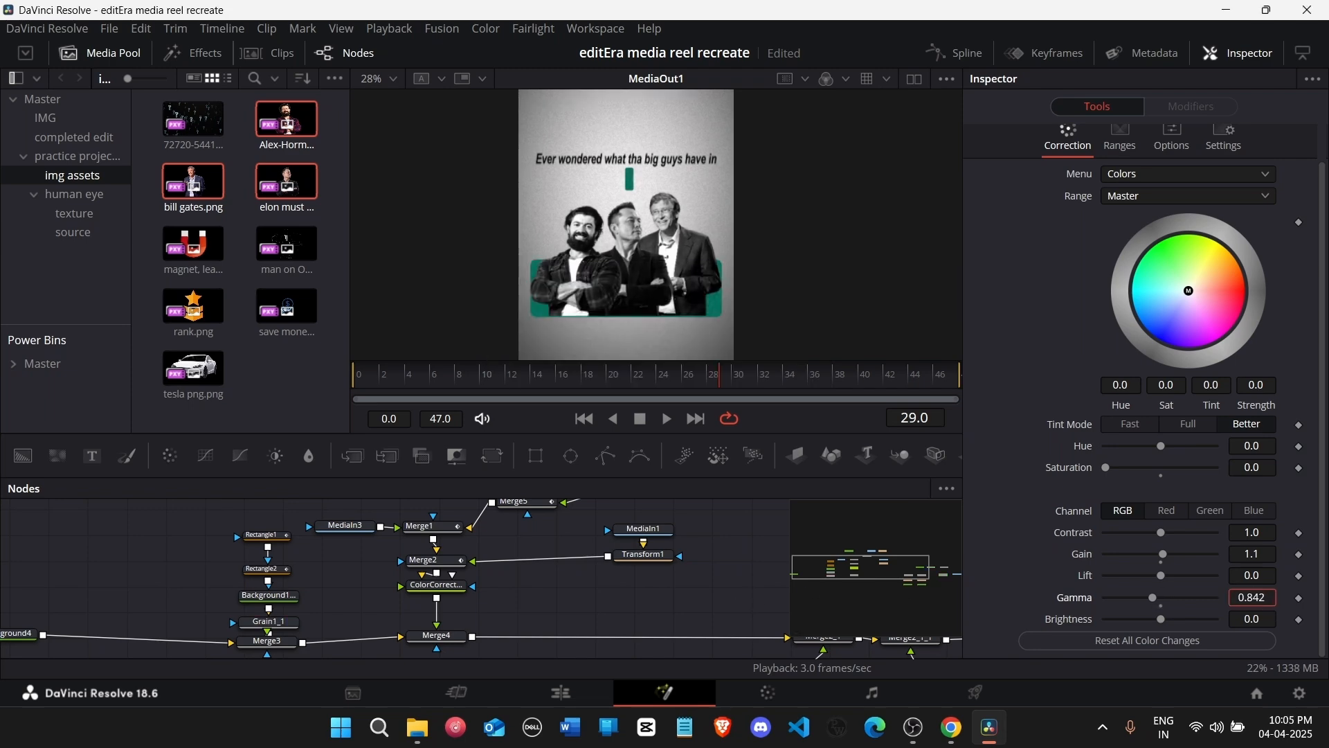
# Step: Switch the Color Corrector off and on to compare the portraits, and scrub to frame 40 to check the finished layout
pyautogui.scroll(2, 1143, 346)
pyautogui.click(989, 139)
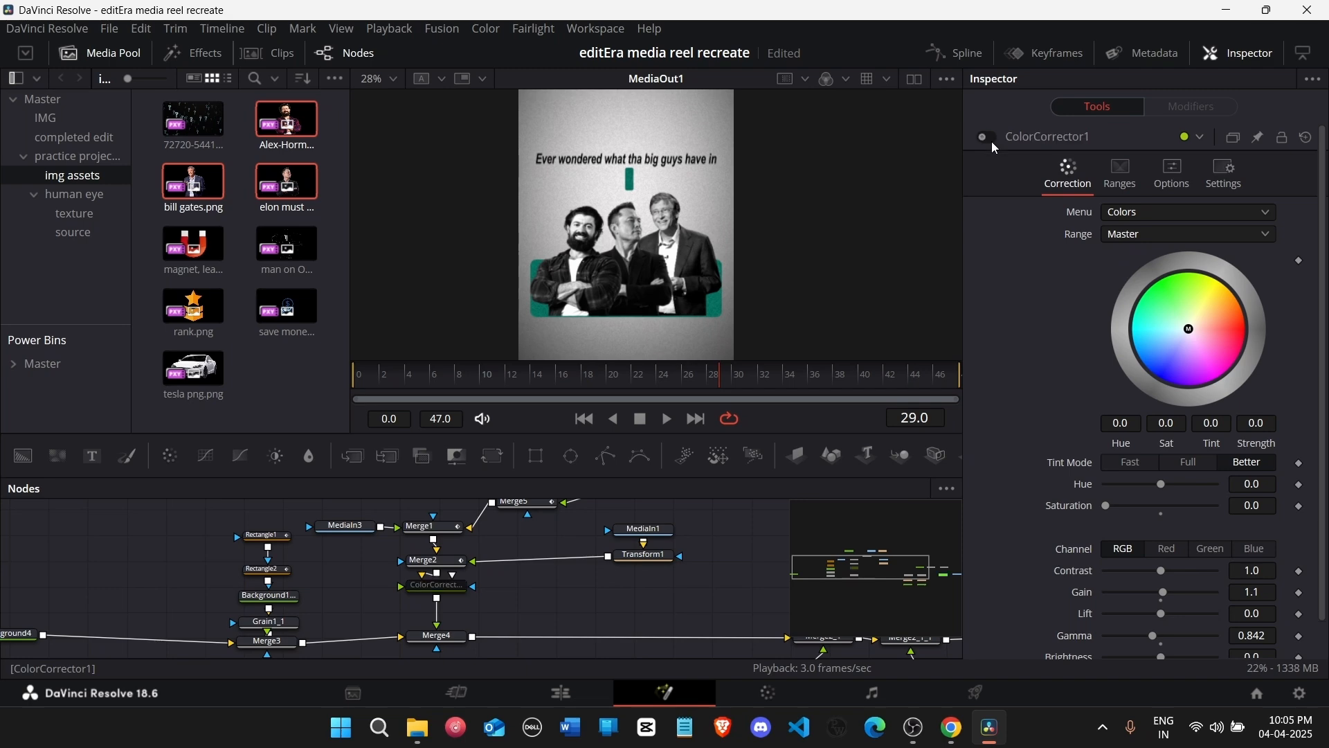
pyautogui.click(990, 141)
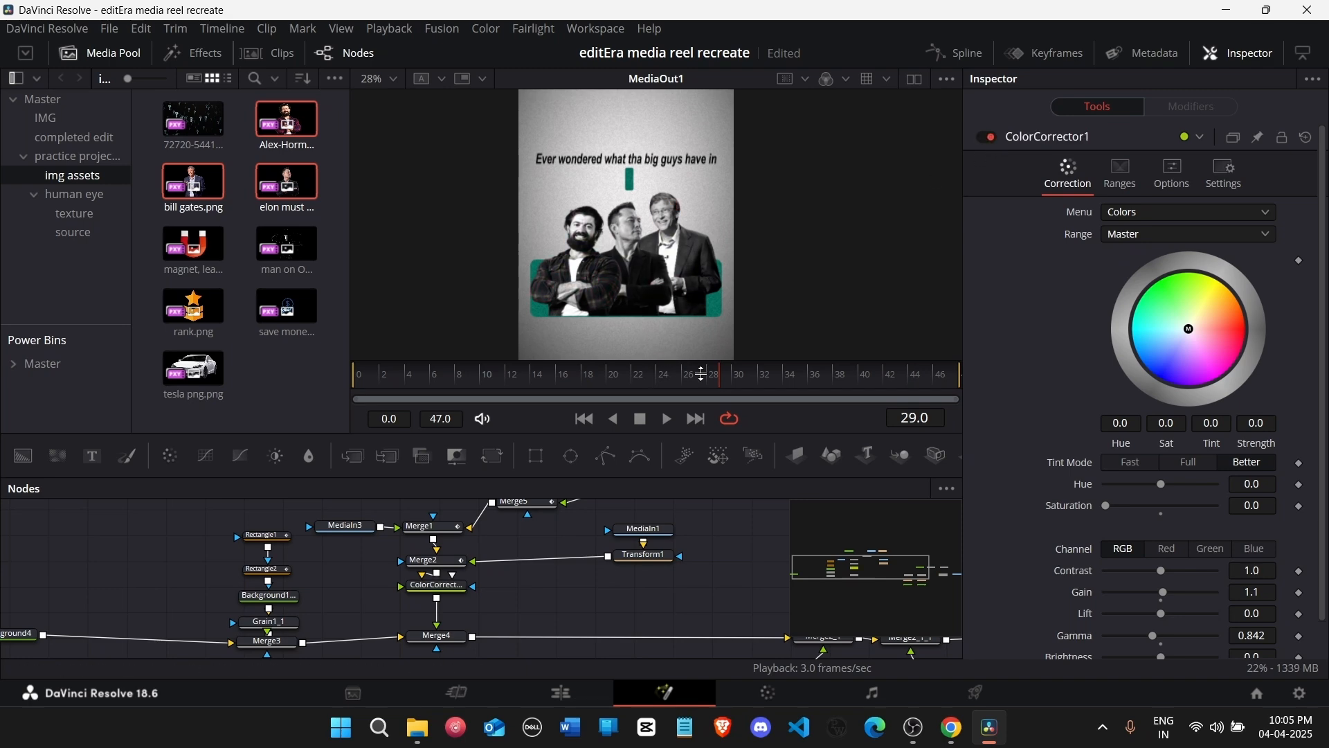
pyautogui.click(714, 379)
pyautogui.moveTo(718, 385); pyautogui.dragTo(874, 401)
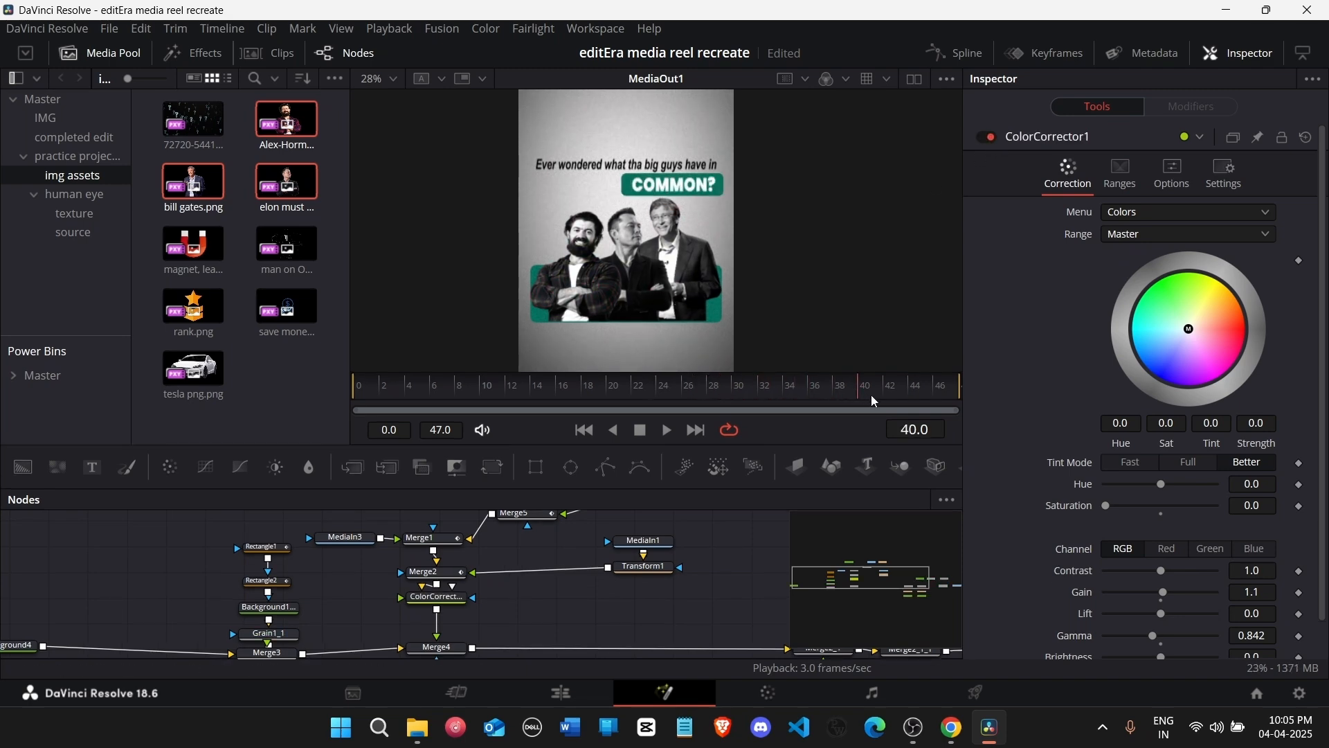
# Step: Return to the edit timeline and toggle the reel.mp4 clip repeatedly to compare the recreated portrait scene with the reference
pyautogui.click(581, 689)
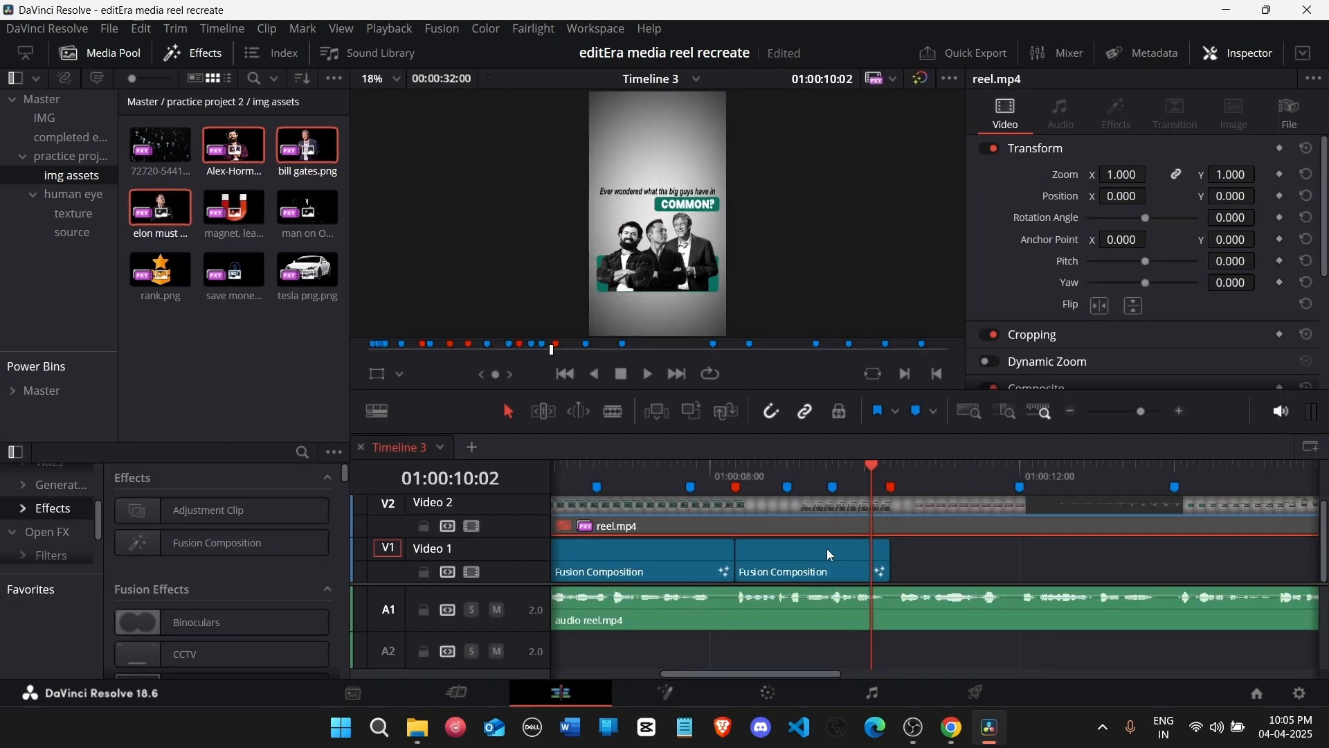
pyautogui.press('d')
pyautogui.press('d')
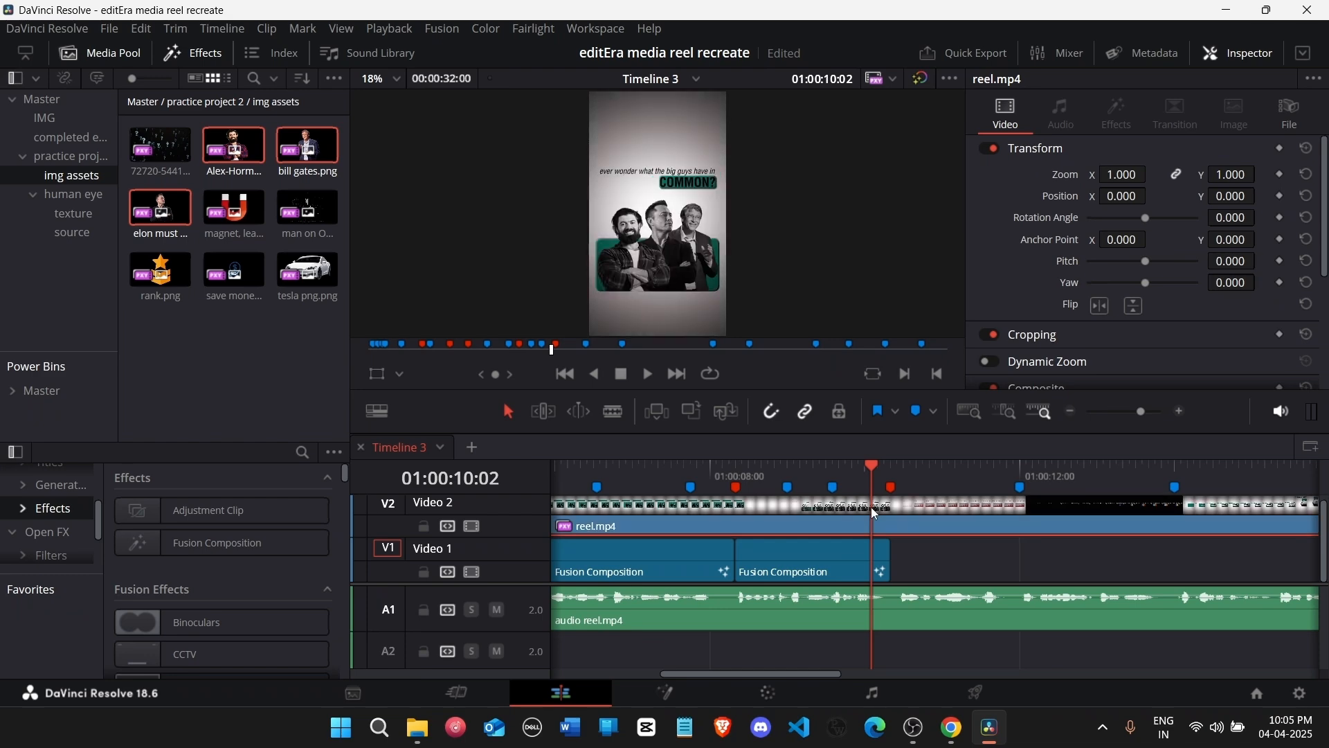
pyautogui.press('d')
pyautogui.press('d')
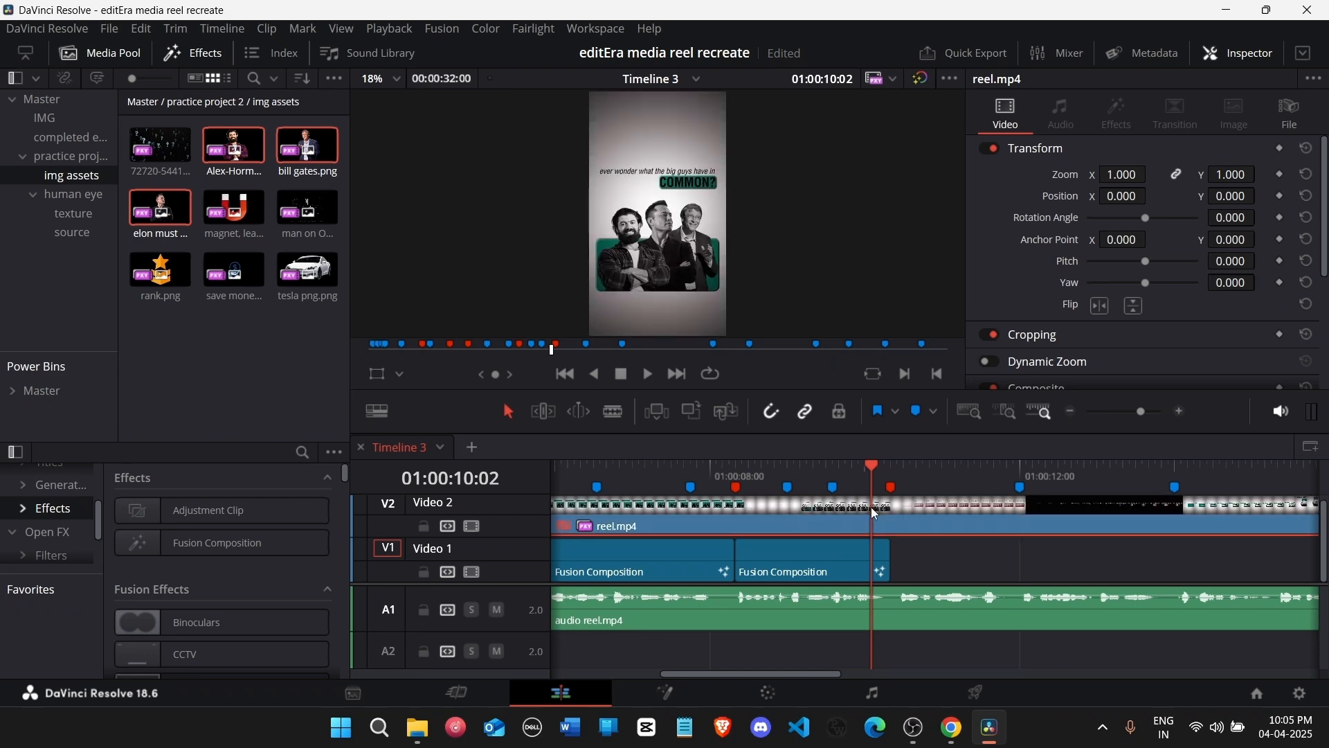
pyautogui.press('d')
pyautogui.press('d')
pyautogui.press('d')
pyautogui.press('d')
pyautogui.press('d')
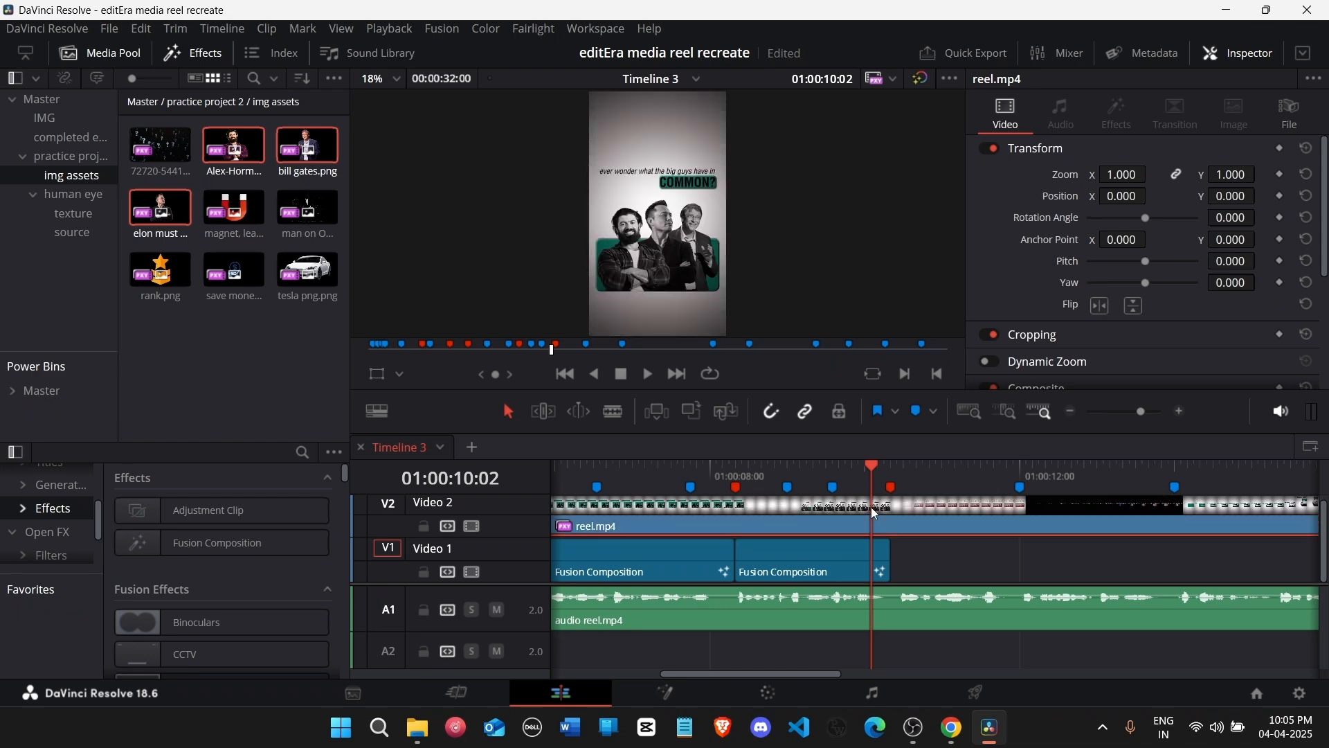
pyautogui.press('d')
pyautogui.press('d')
pyautogui.press('d')
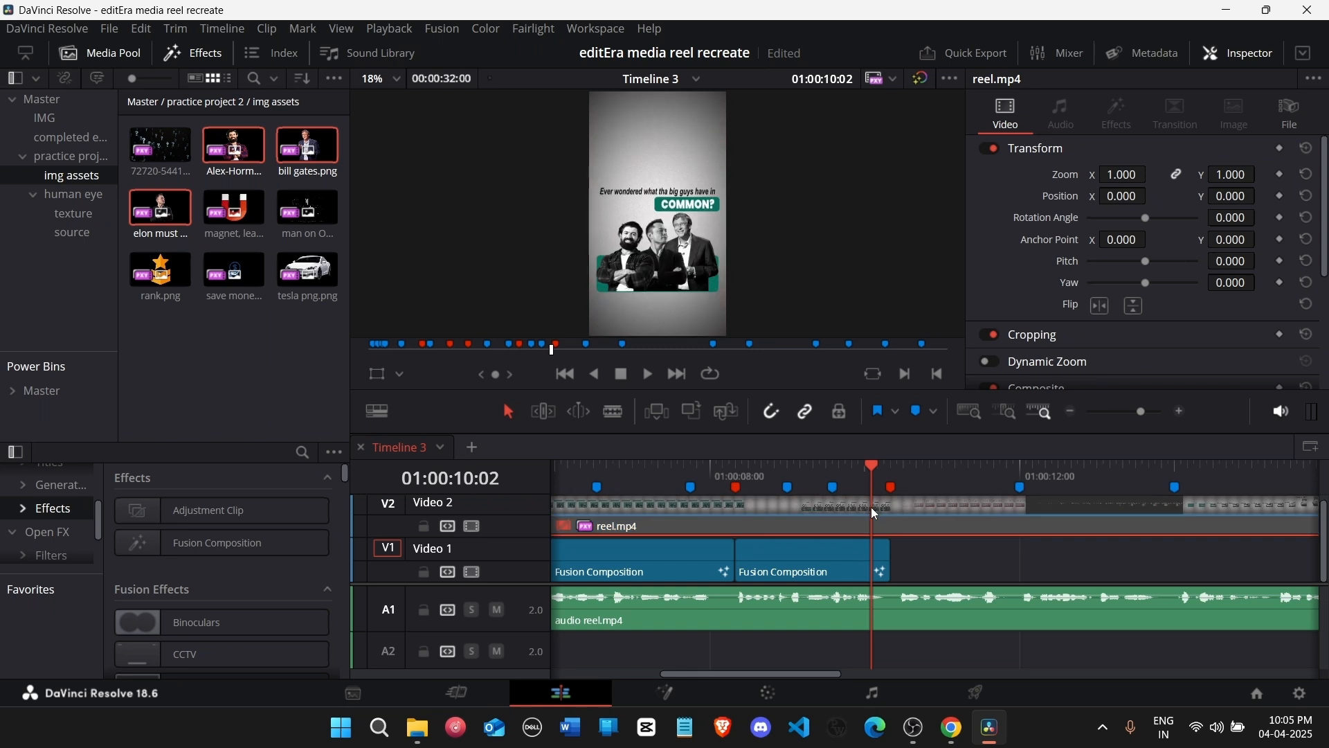
pyautogui.press('d')
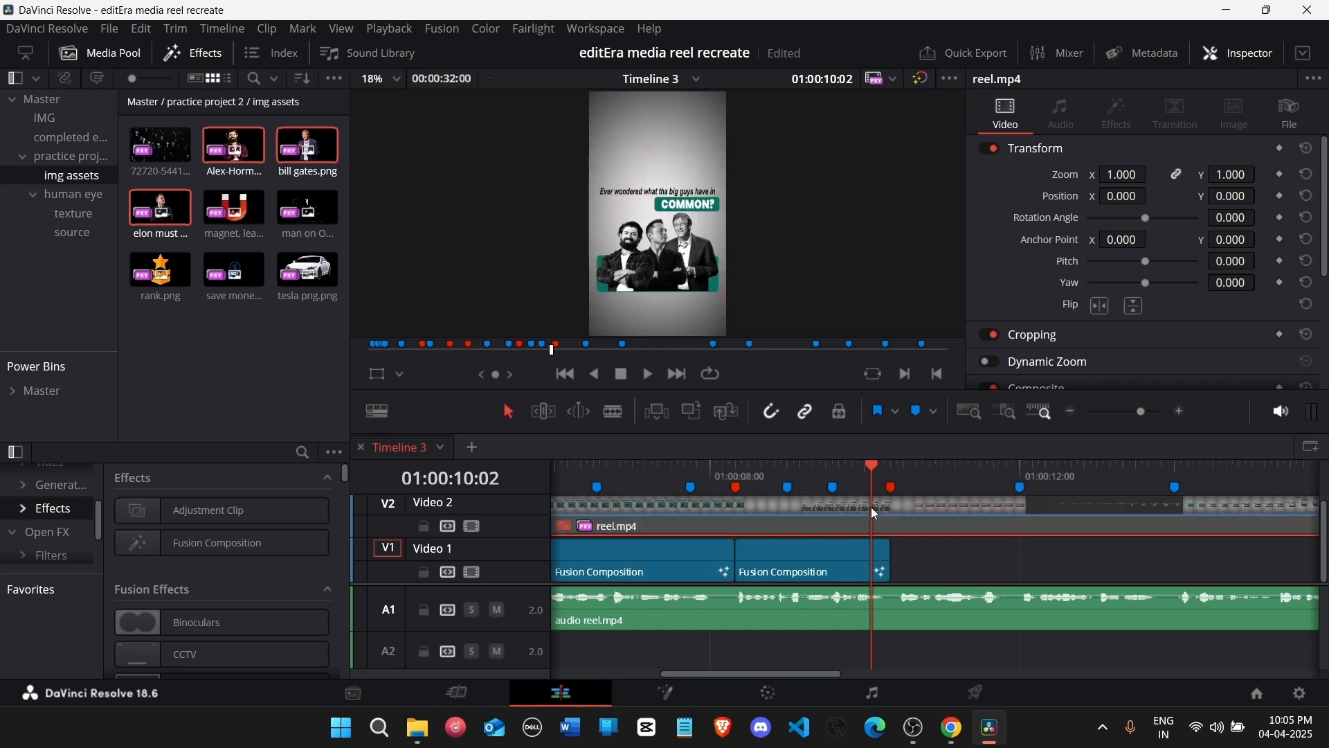
# Step: Enable reel.mp4 at the 01:00:10:08 marker and play the reference's next scene, returning to the marker to start over
pyautogui.click(892, 466)
pyautogui.press('d')
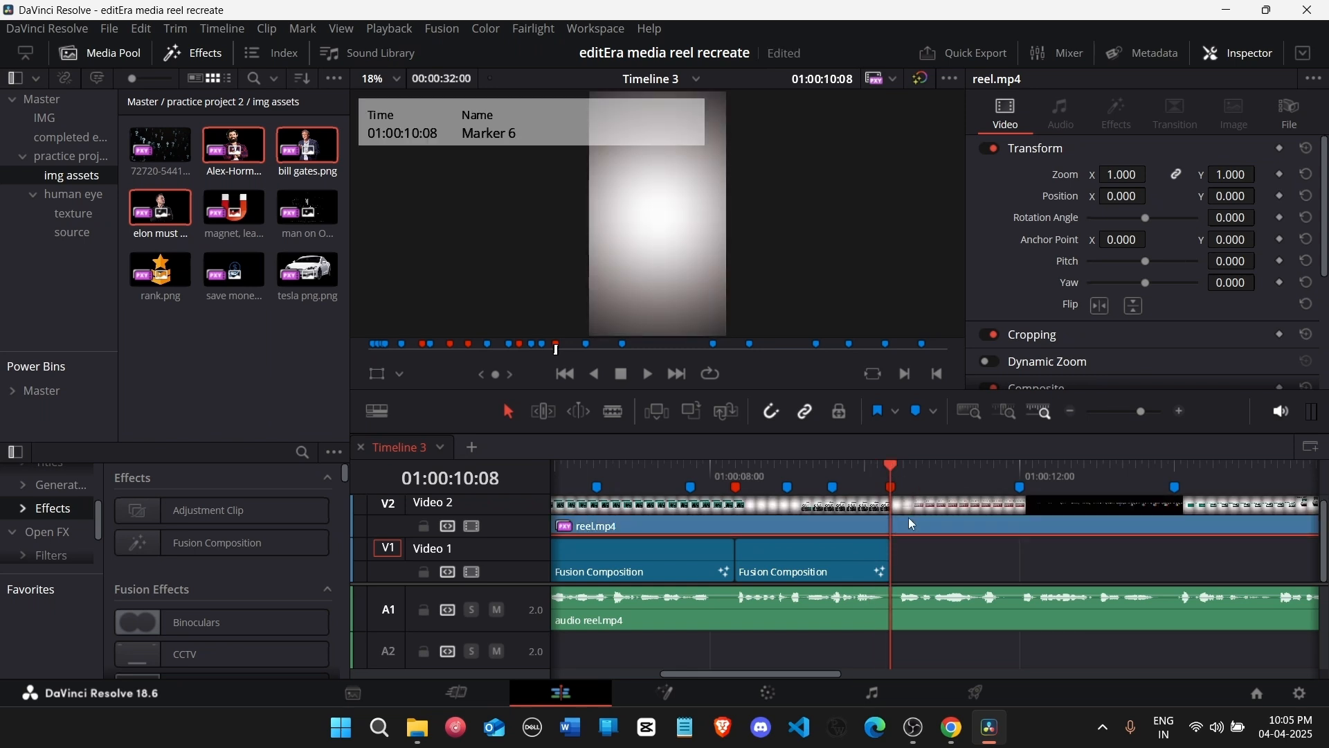
pyautogui.press('space')
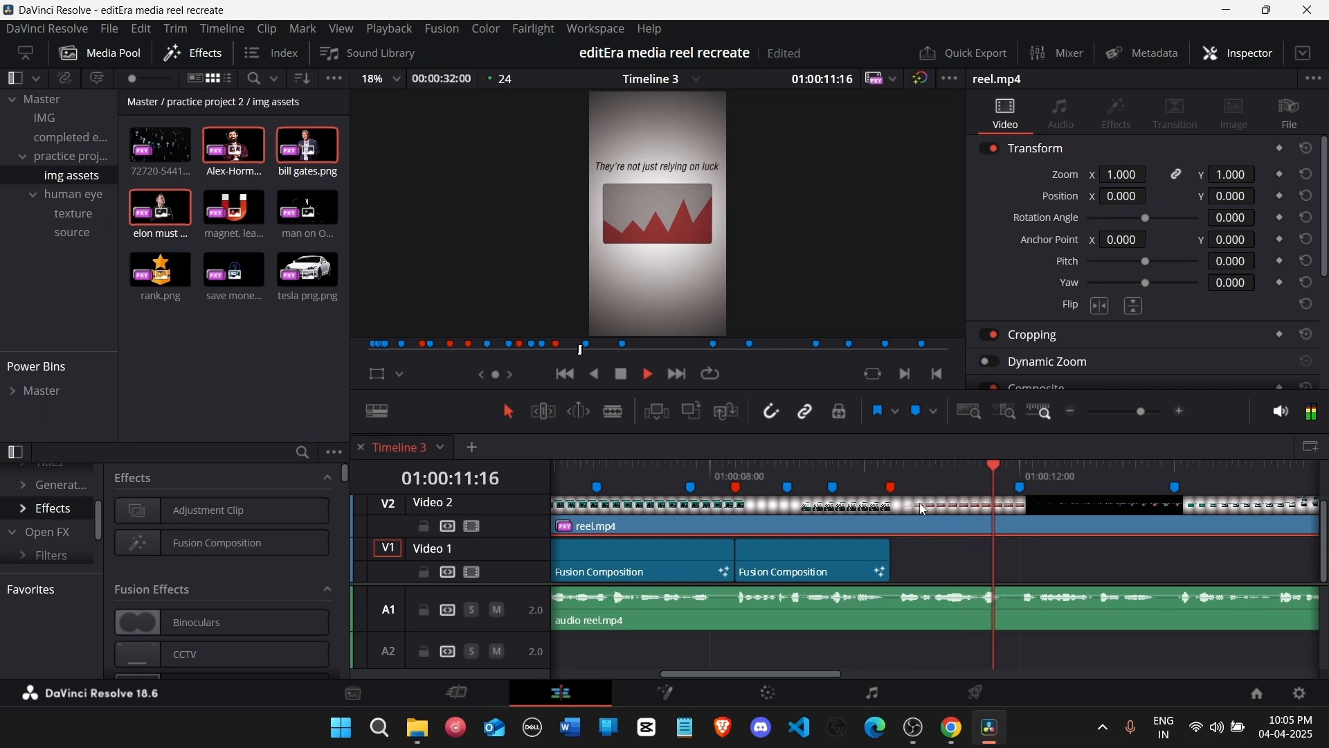
pyautogui.press('space')
pyautogui.moveTo(955, 475)
pyautogui.mouseDown()
pyautogui.moveTo(1003, 476)
pyautogui.moveTo(892, 479)
pyautogui.mouseUp()
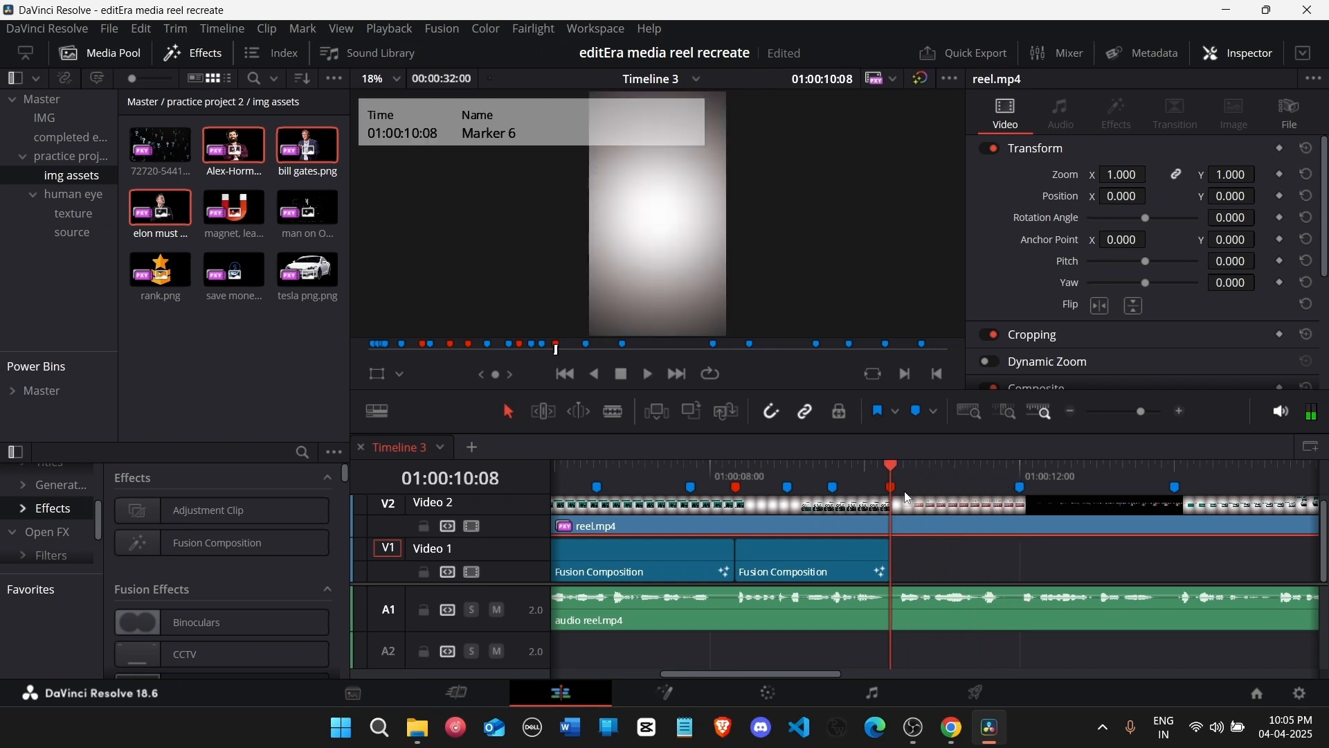
pyautogui.press('space')
pyautogui.click(900, 480)
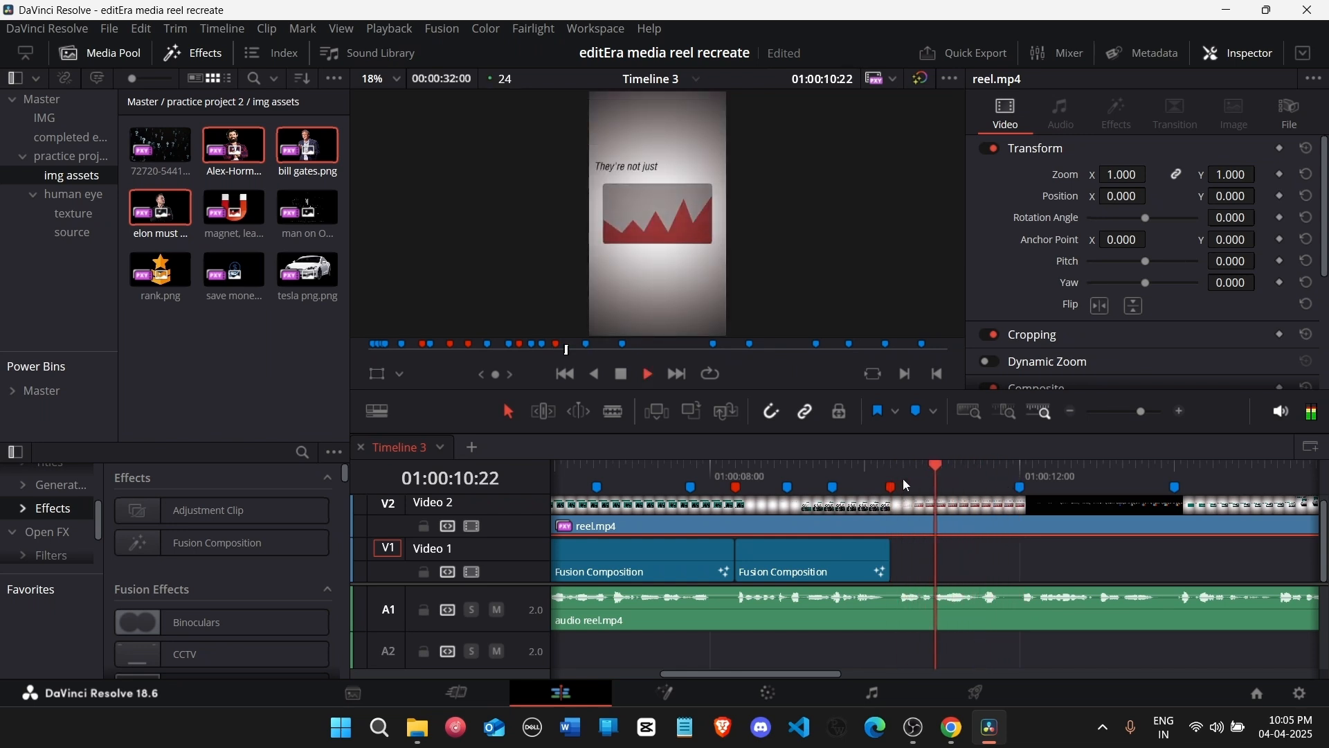
pyautogui.click(899, 476)
# Step: Paste a copy of the Fusion Composition at 01:00:10:08 on Video 1 and shorten its end to the next marker
pyautogui.click(858, 568)
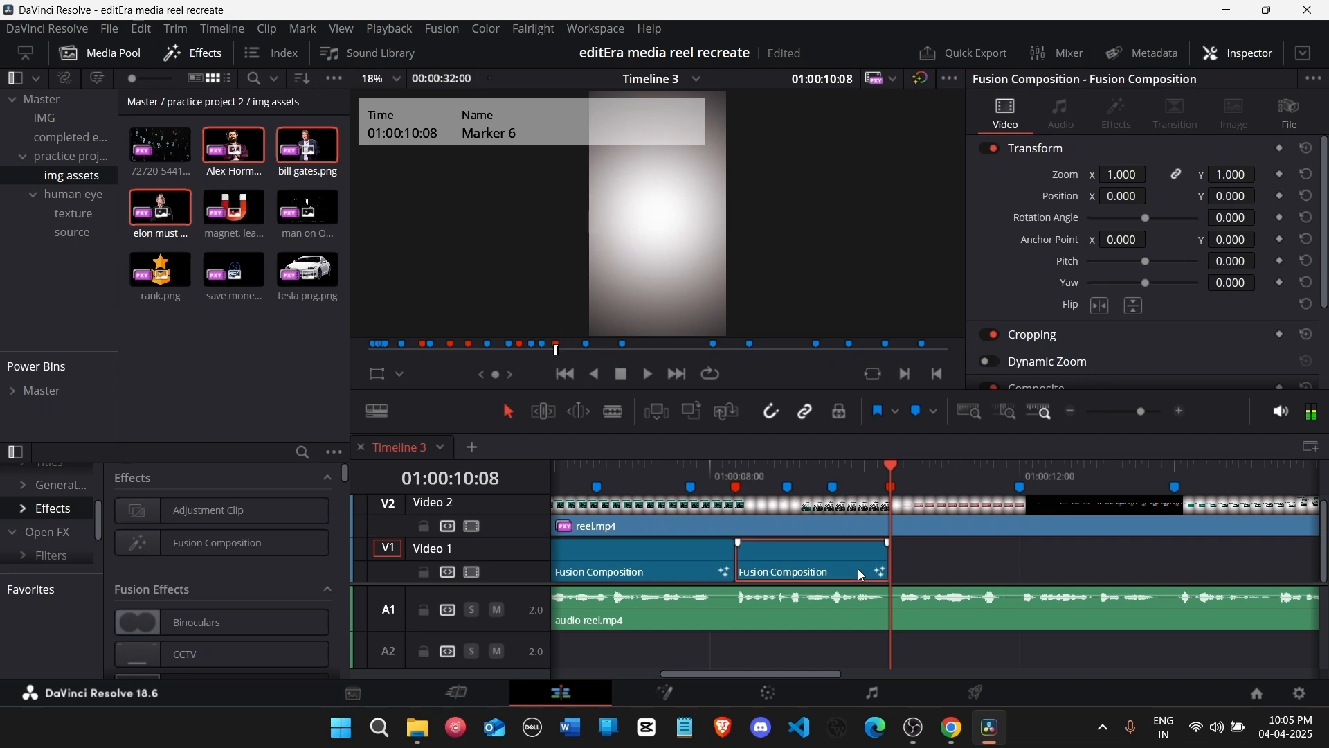
pyautogui.hotkey('ctrl', 'v')
pyautogui.click(1039, 566)
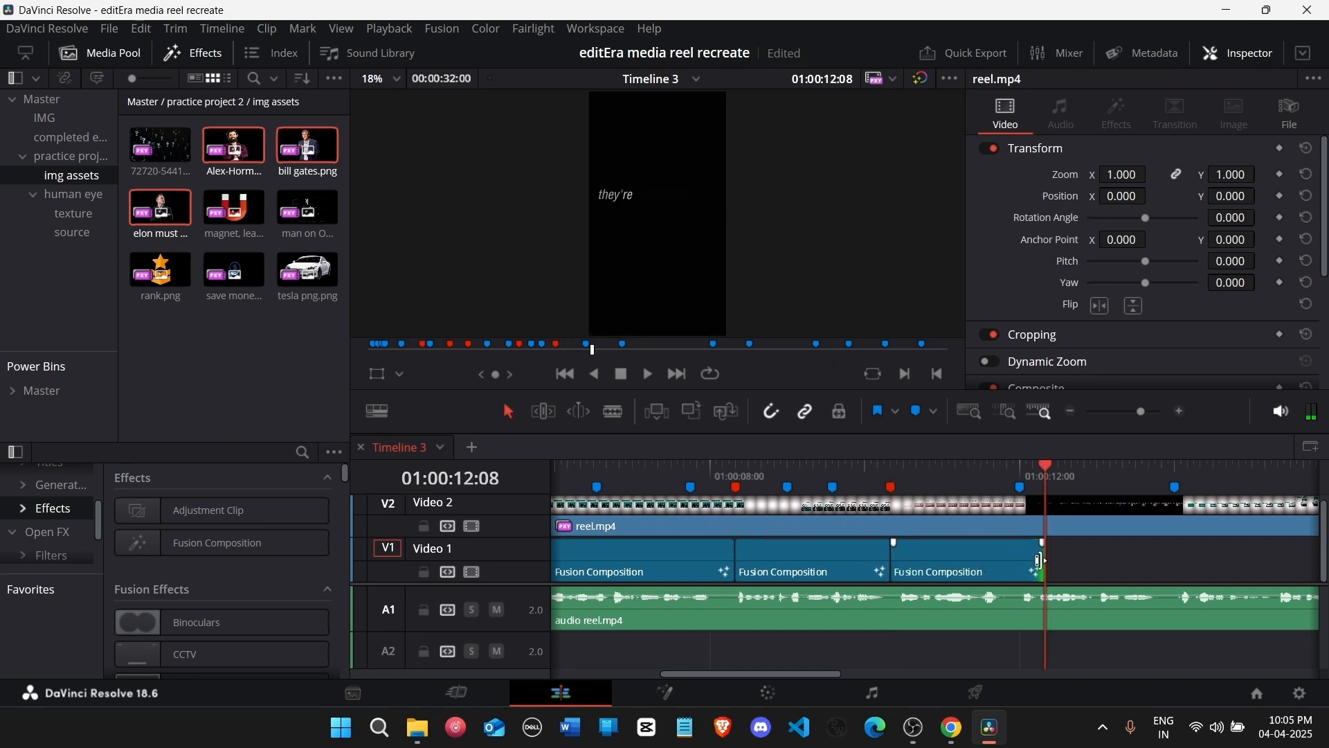
pyautogui.moveTo(1039, 561); pyautogui.dragTo(1016, 562)
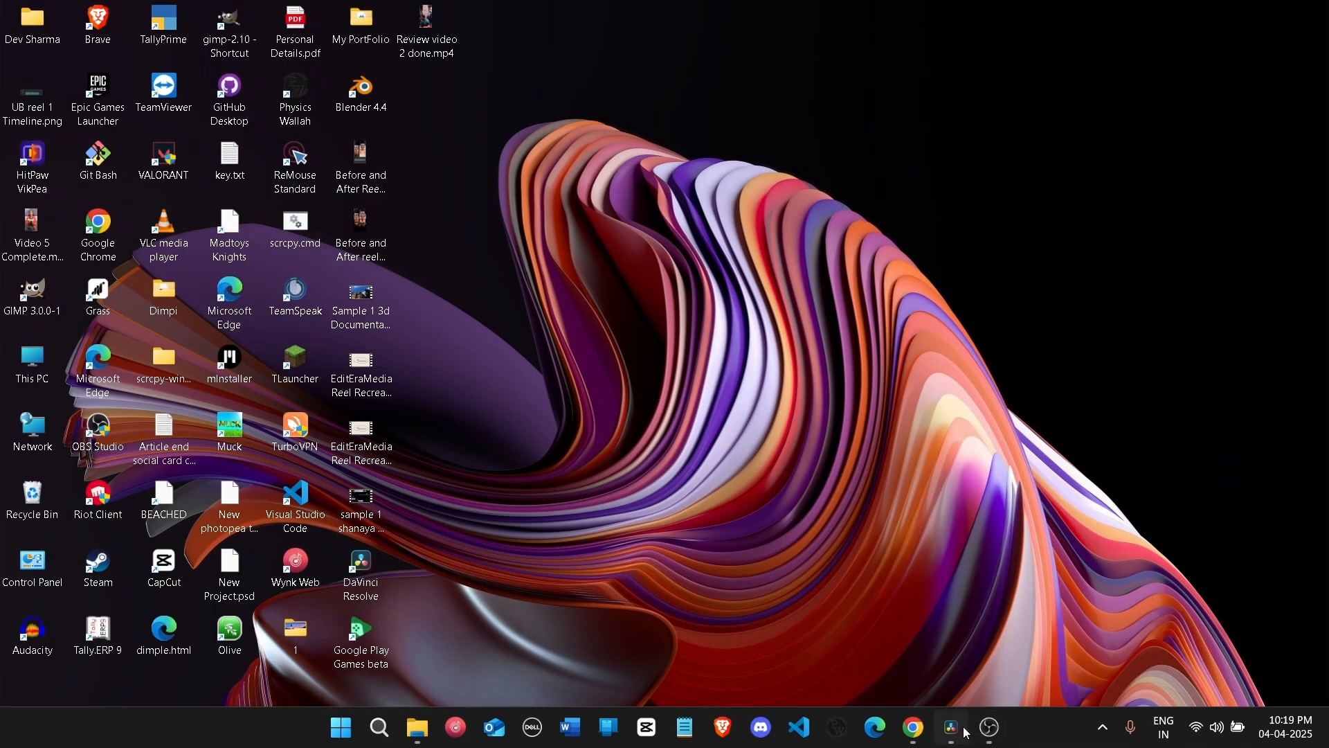
# Step: Switch back to DaVinci Resolve and keyframe Merge1's Blend from 0.0 at frame 24 to 1.0 at frame 29
pyautogui.click(967, 733)
pyautogui.scroll(2, 723, 561)
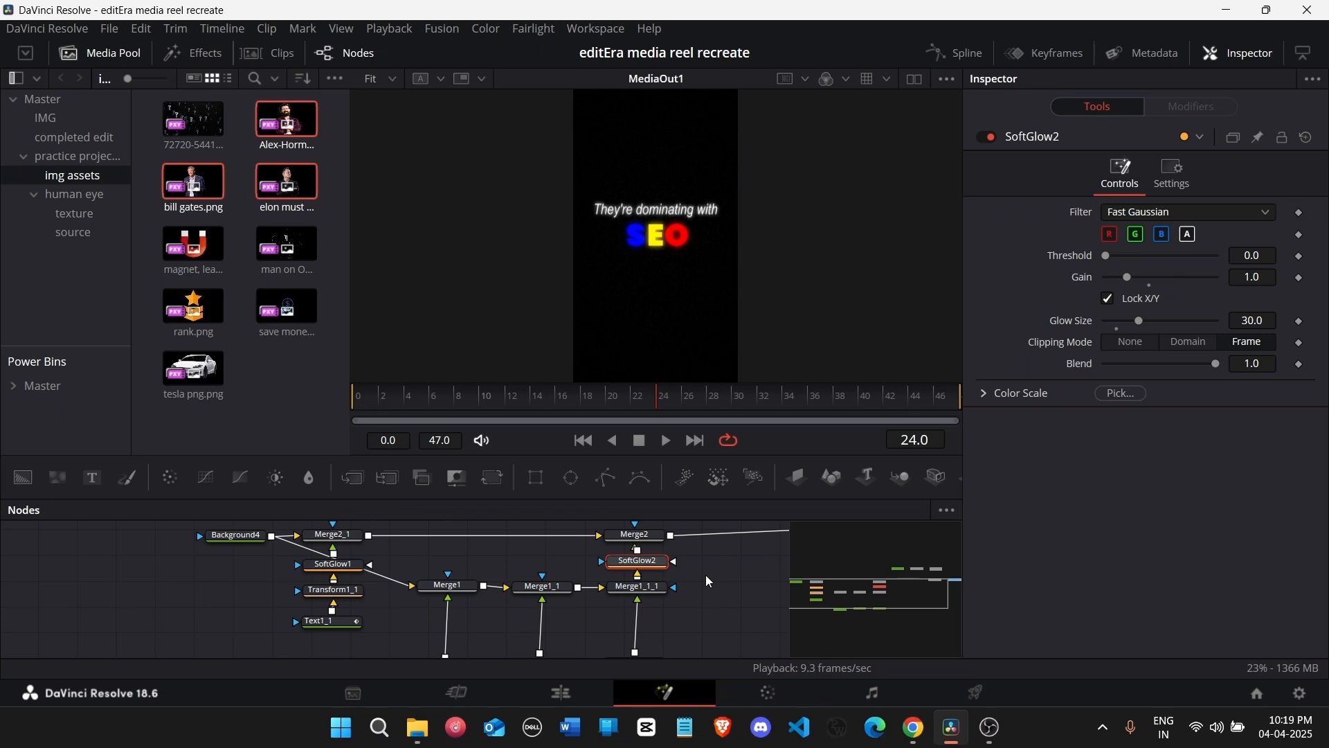
pyautogui.click(458, 588)
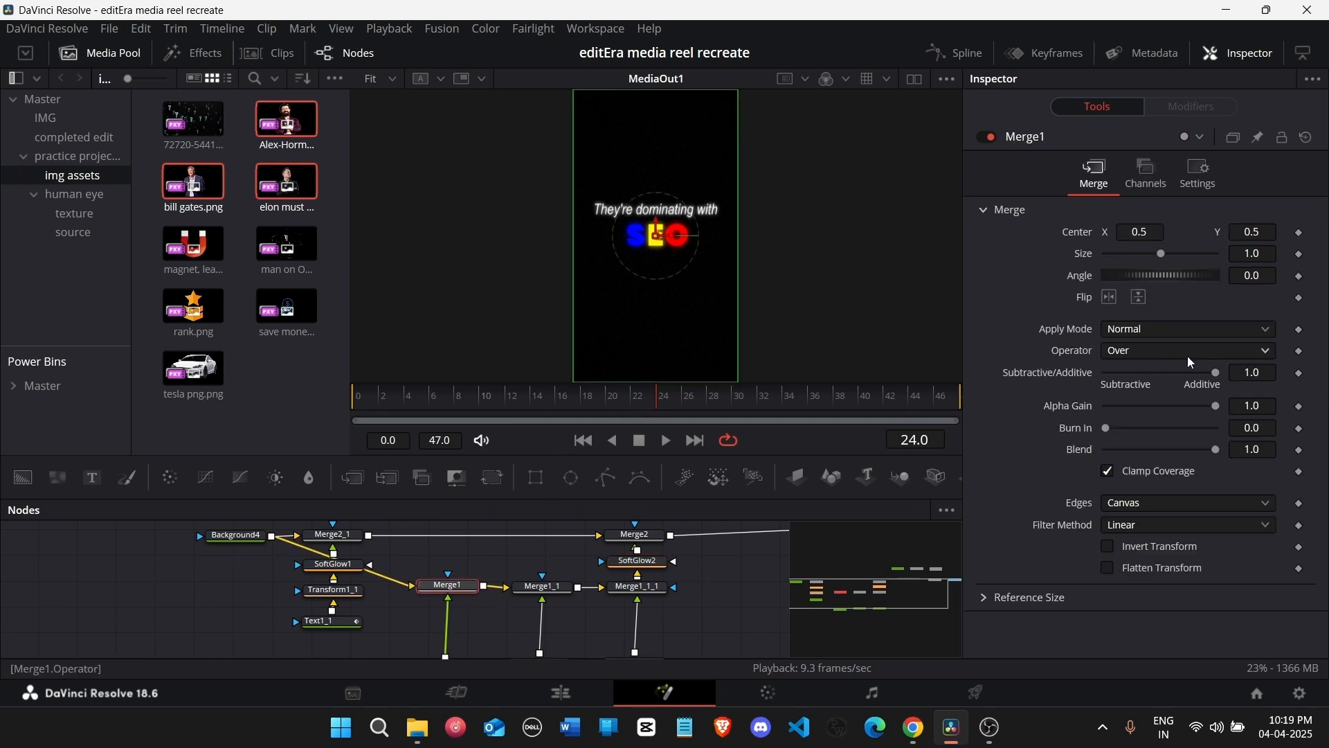
pyautogui.click(1224, 183)
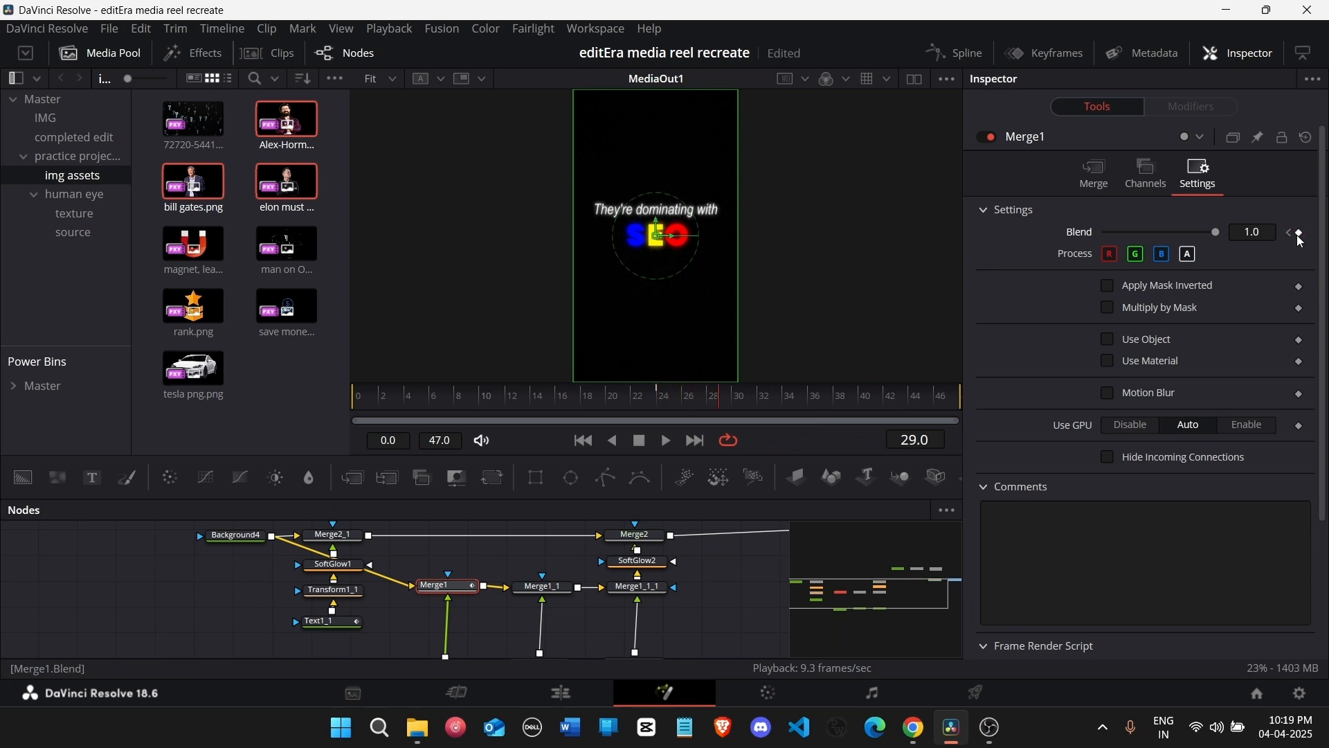
pyautogui.moveTo(1213, 232); pyautogui.dragTo(1019, 244)
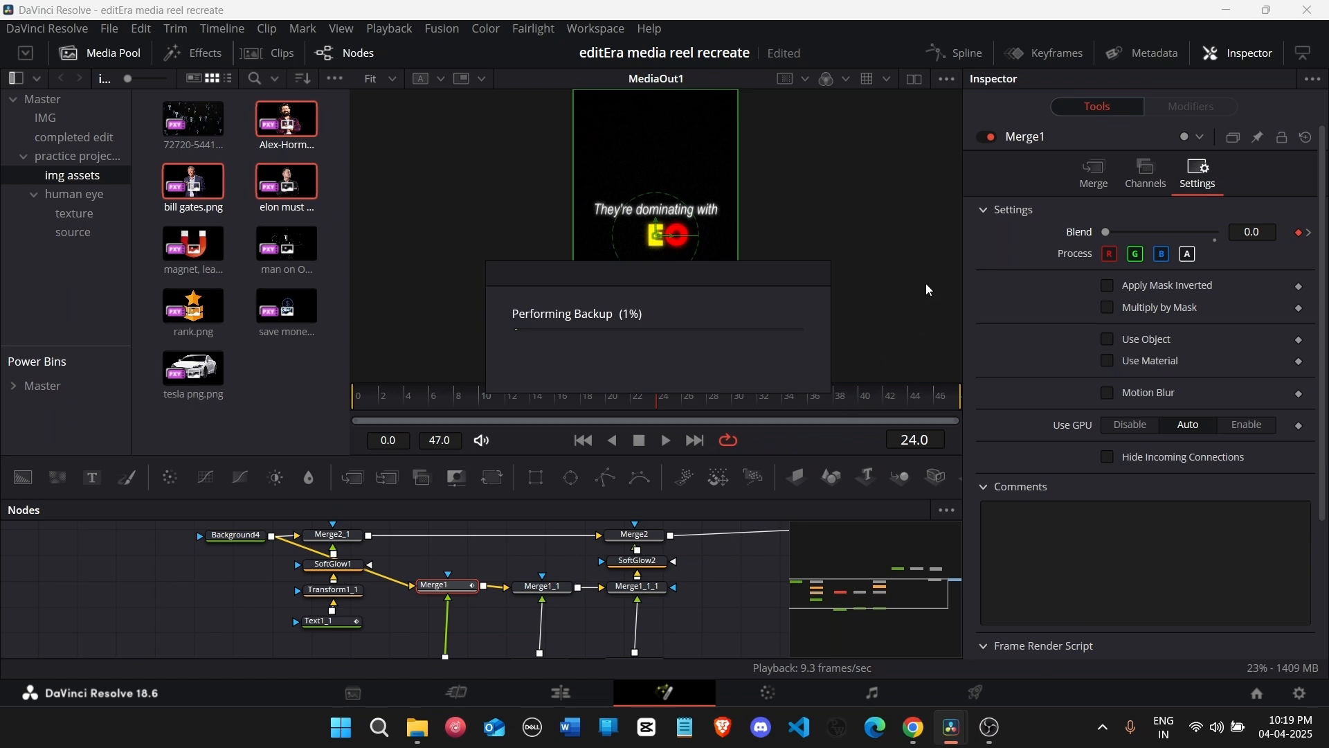
pyautogui.click(1311, 235)
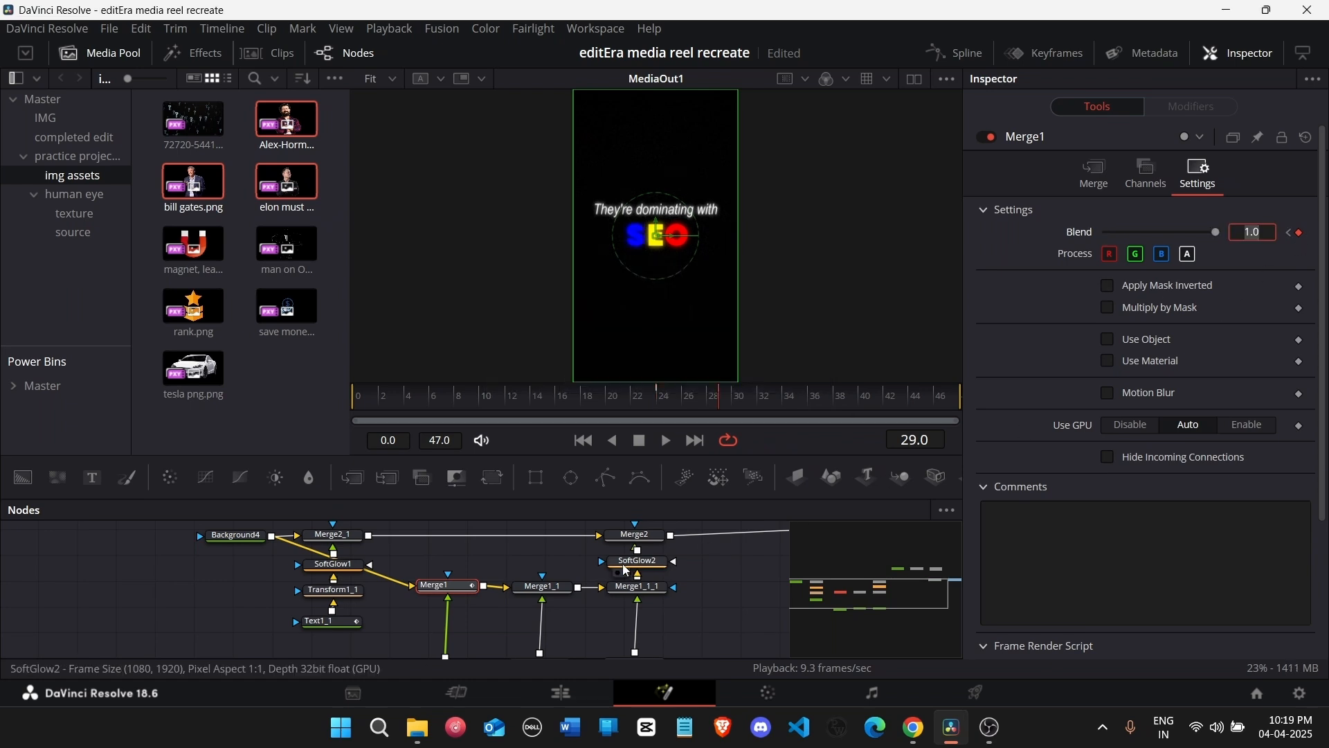
# Step: Keyframe Blend from 0.0 to 1.0 on Merge1_1 between frames 29 and 34, and on Merge1_1_1 between frames 34 and 39
pyautogui.click(544, 587)
pyautogui.click(1202, 174)
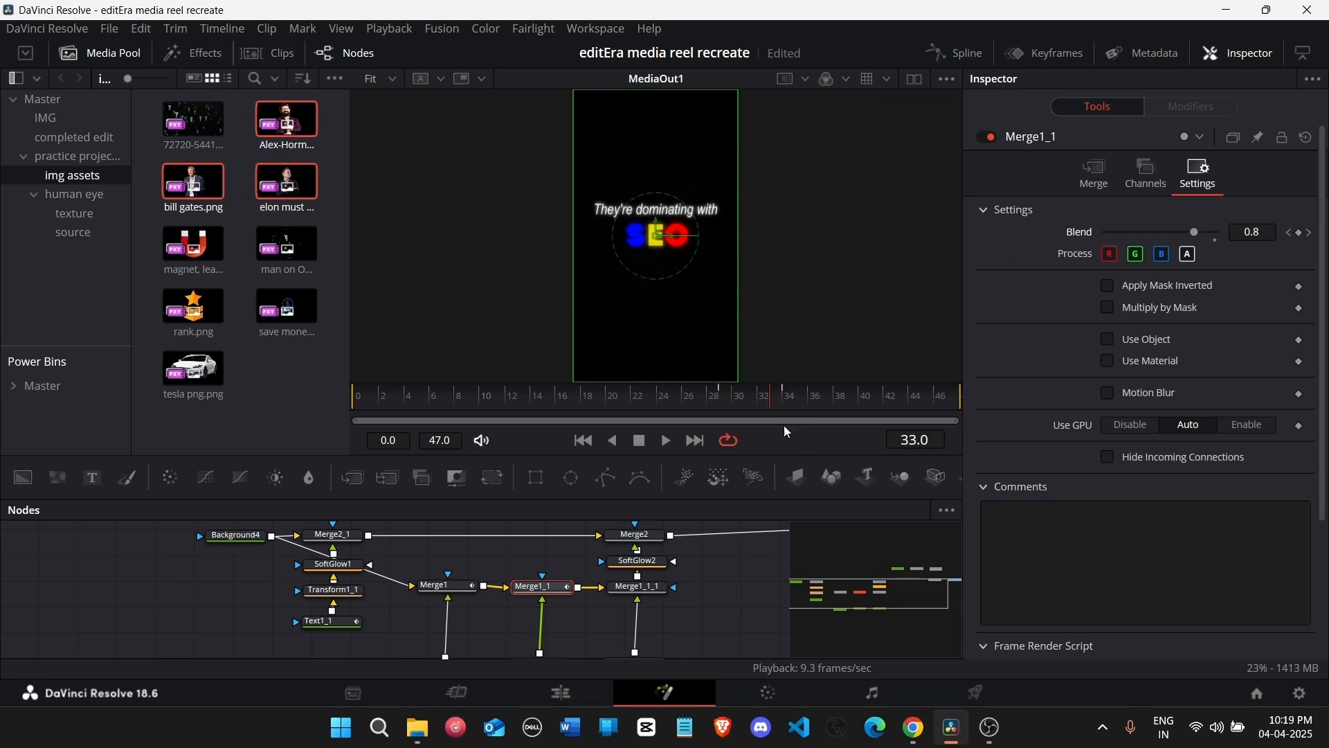
pyautogui.click(638, 587)
pyautogui.click(1200, 174)
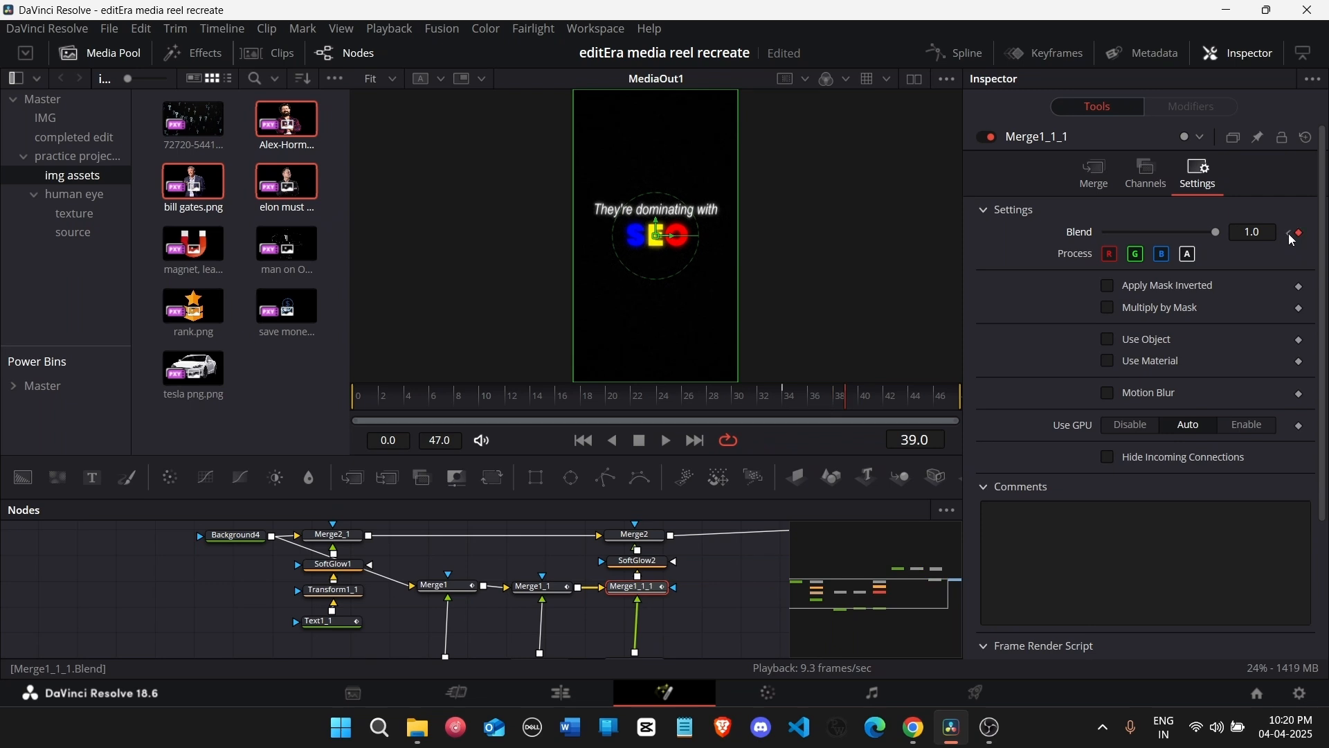
pyautogui.click(1292, 234)
# Step: Smooth the Blend curves of Merge1_1_1 and Merge1_1 in the spline editor so both letters ease in
pyautogui.click(957, 53)
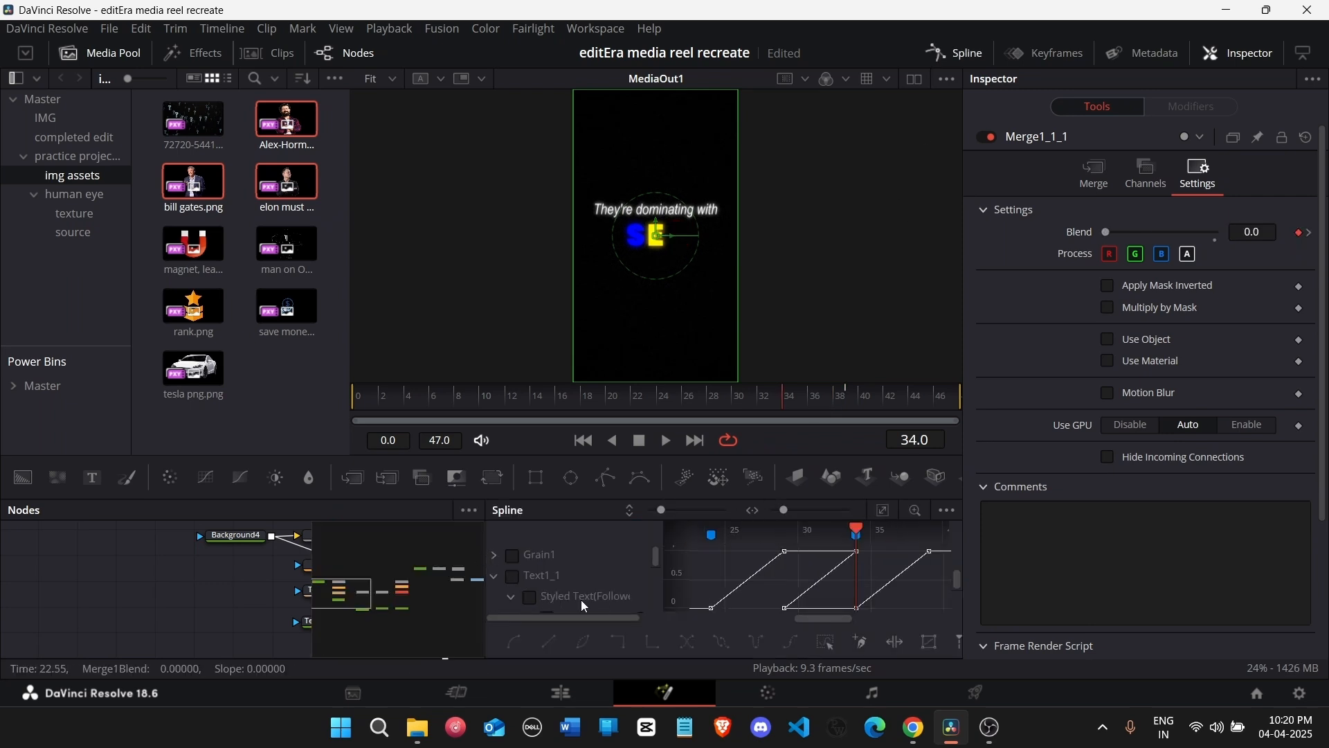
pyautogui.scroll(-5, 585, 607)
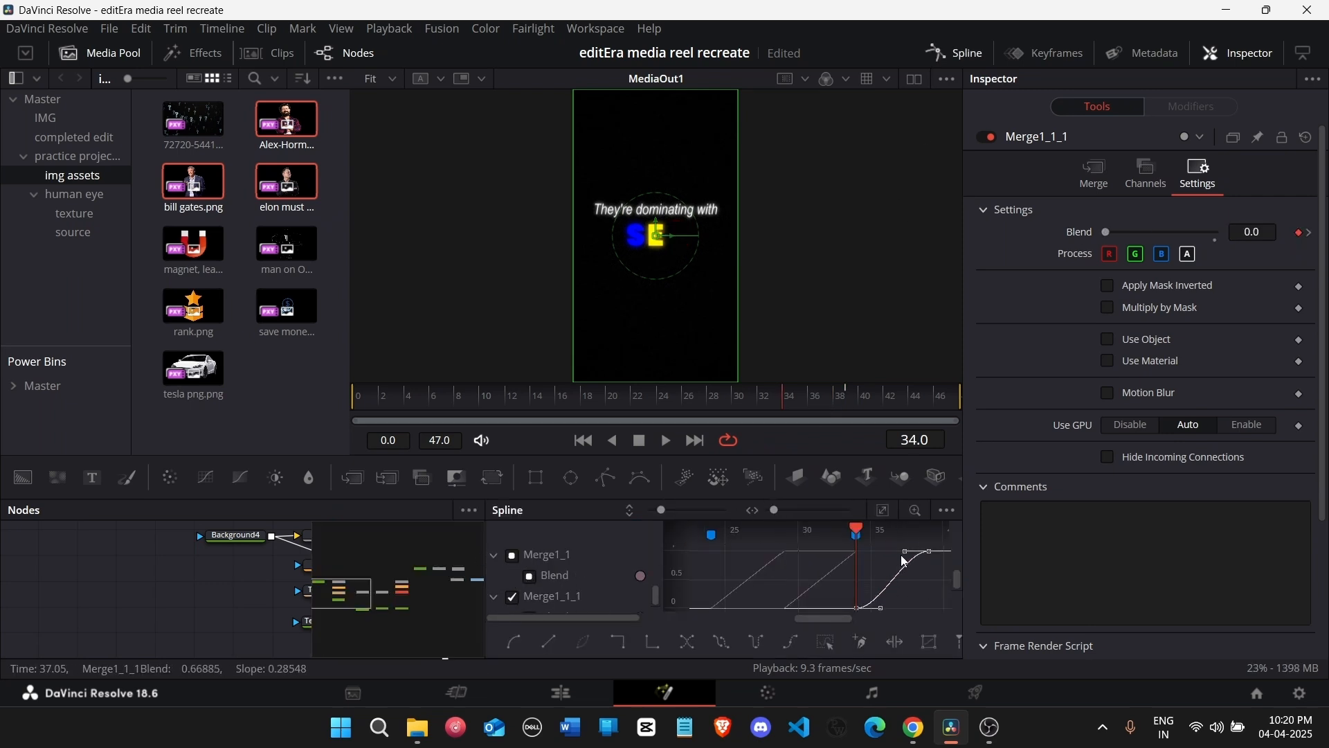
pyautogui.click(549, 576)
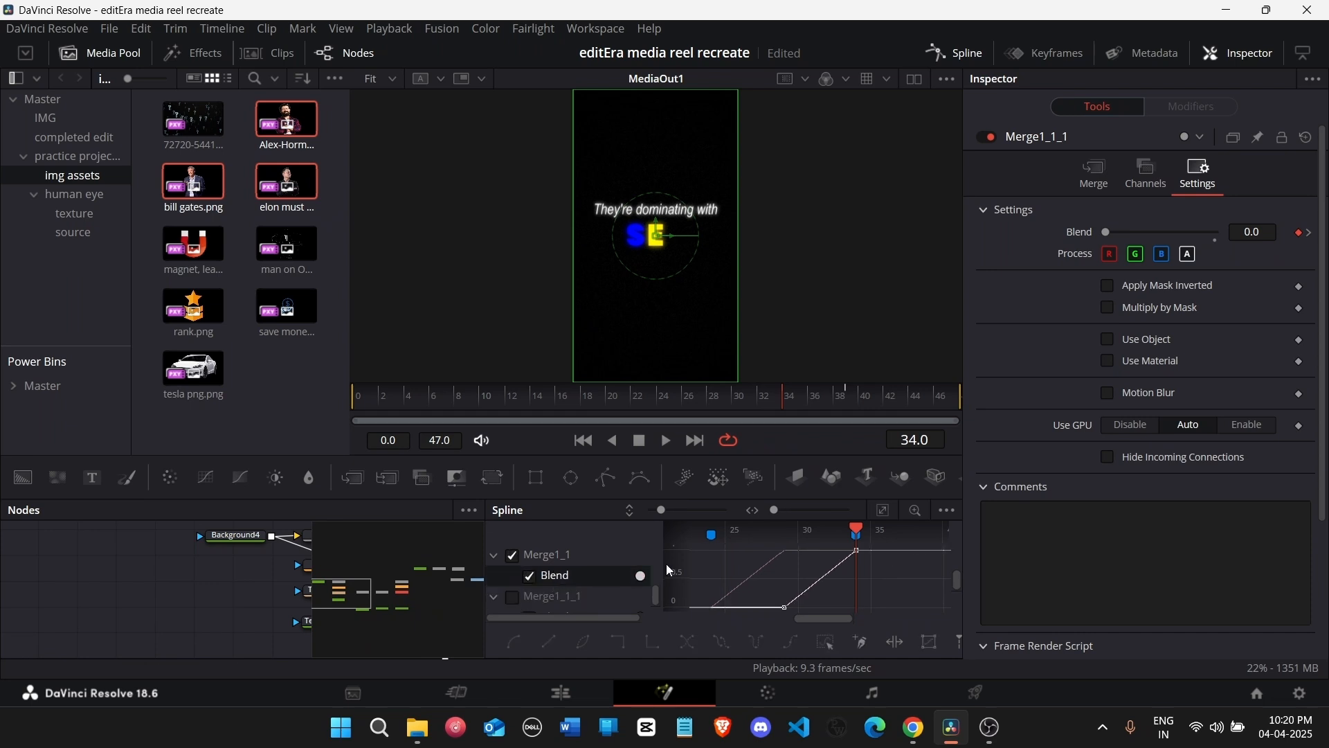
pyautogui.hotkey('ctrl', 'a')
pyautogui.press('f')
pyautogui.click(529, 576)
# Step: Show only Merge1's Blend curve, fit it in the spline editor and ease its keyframes
pyautogui.scroll(1, 529, 576)
pyautogui.click(540, 576)
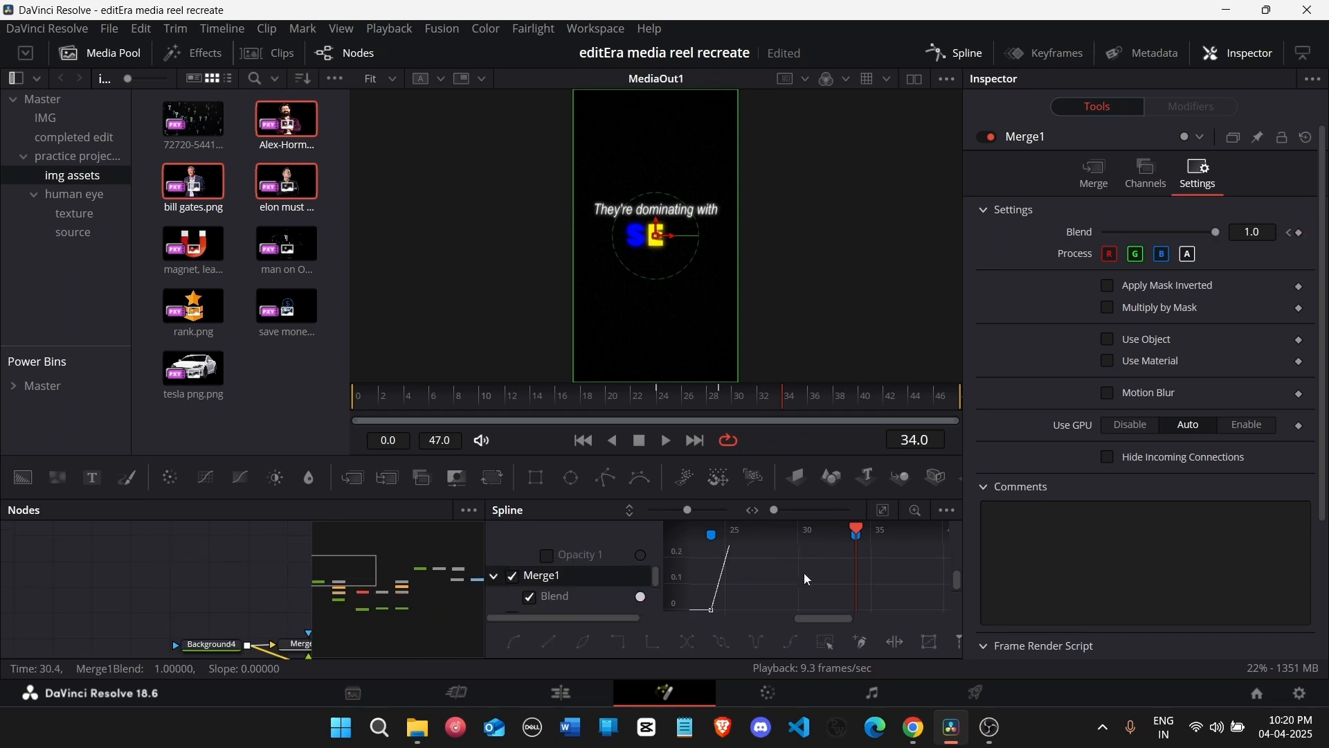
pyautogui.click(881, 512)
pyautogui.hotkey('ctrl', 'a')
pyautogui.press('f')
pyautogui.moveTo(866, 554); pyautogui.dragTo(712, 554)
# Step: Play the scene from frame 17 to check the SEO letters' staggered fade-in, and close the spline editor
pyautogui.click(576, 395)
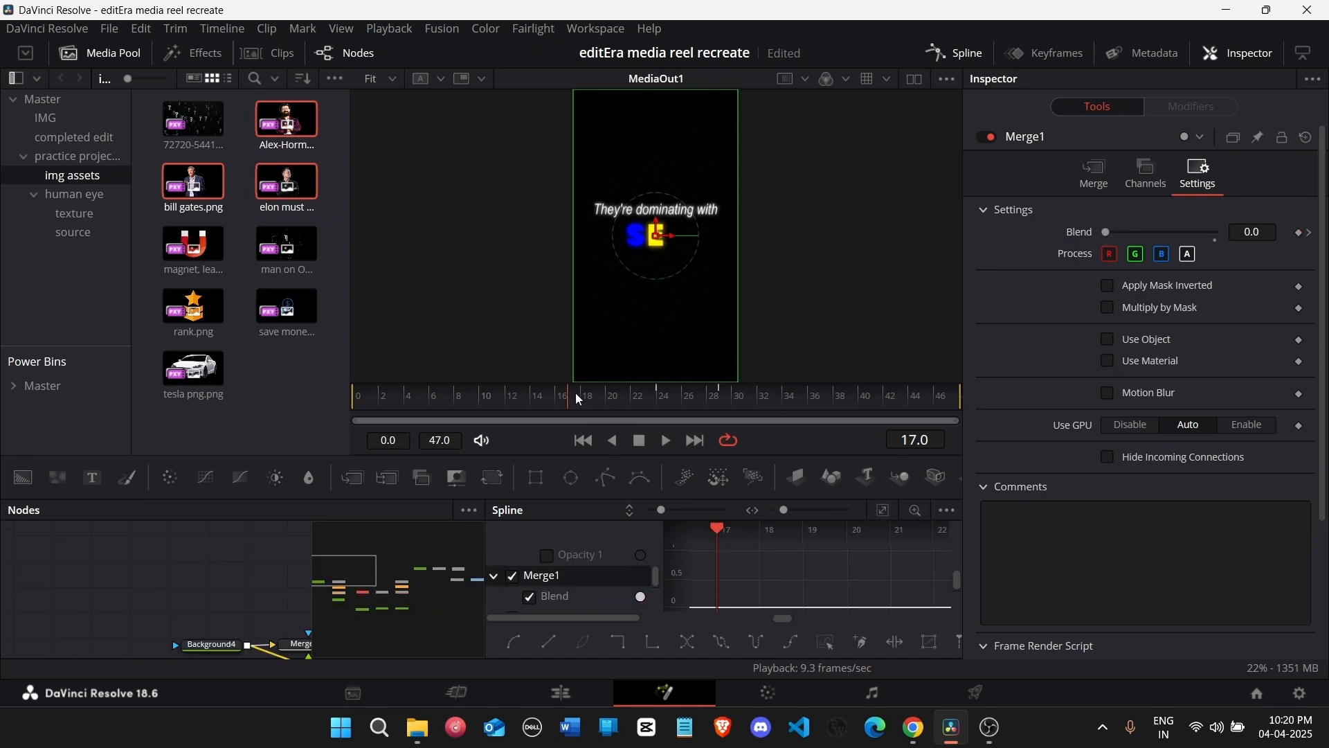
pyautogui.press('space')
pyautogui.click(955, 53)
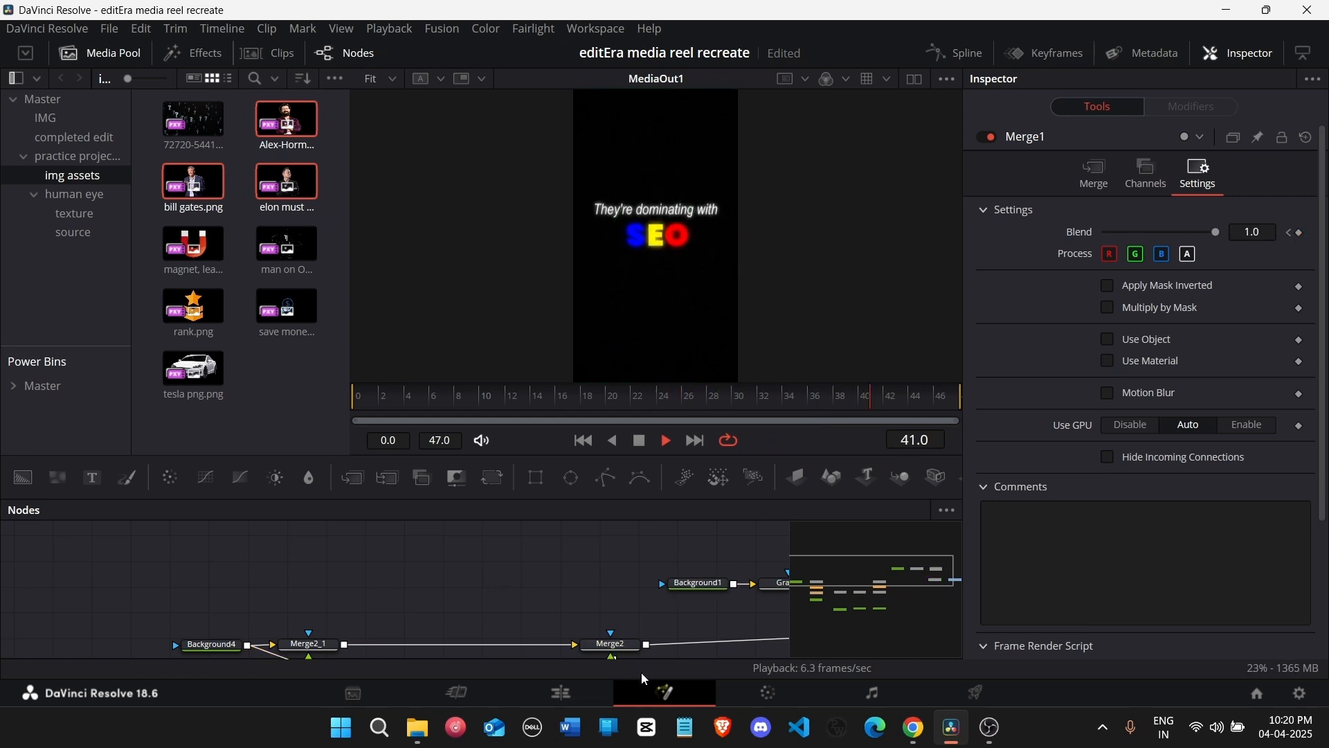
# Step: Return to the edit timeline and play the end of the SEO scene up to the marker at 01:00:14:00
pyautogui.click(566, 690)
pyautogui.click(991, 482)
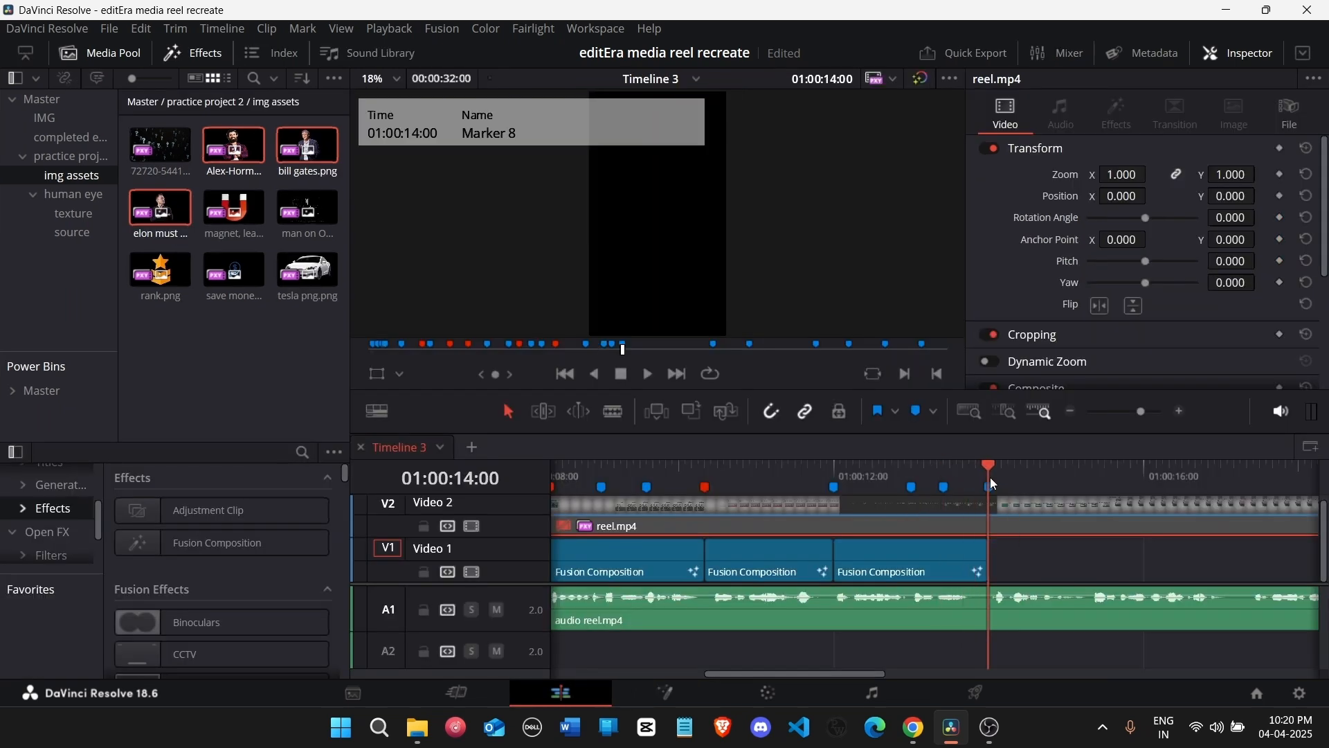
pyautogui.moveTo(991, 481); pyautogui.dragTo(927, 468)
pyautogui.press('space')
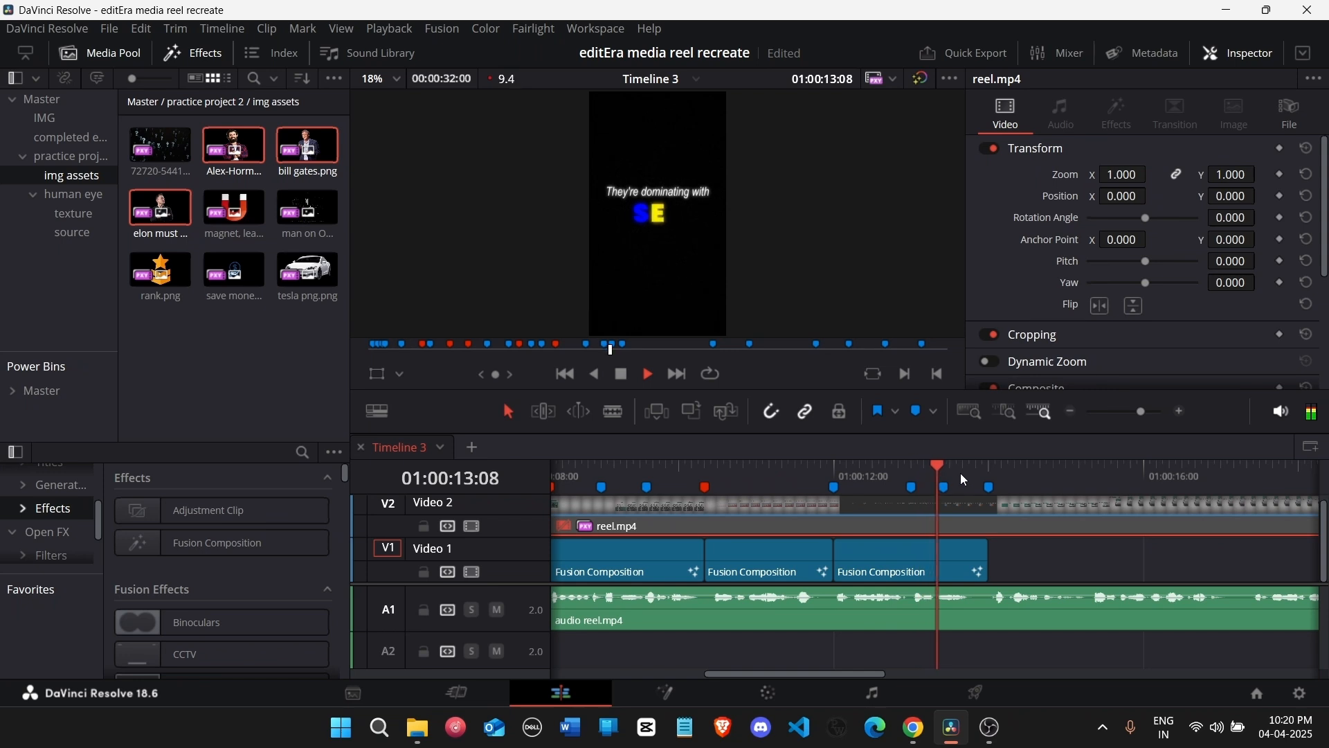
pyautogui.click(999, 477)
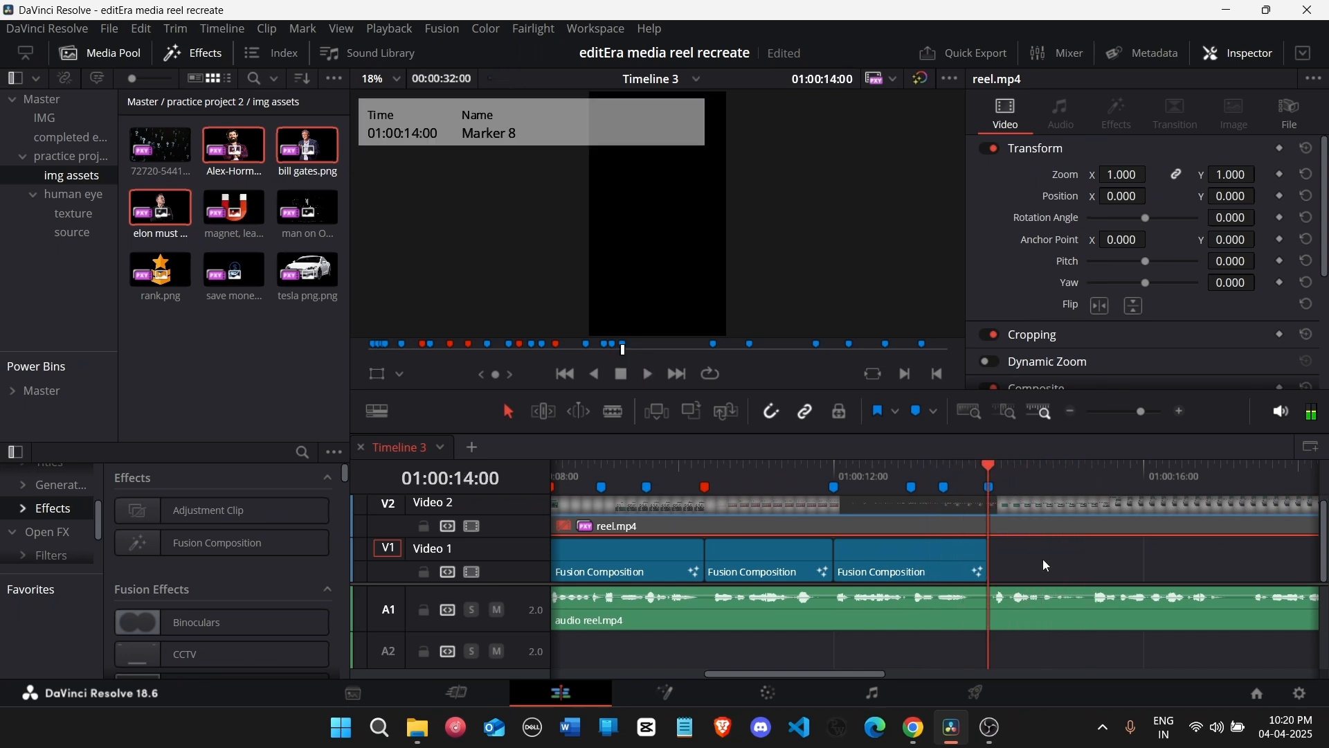
# Step: Re-enable reel.mp4, play the reference's Tesla scene, and return the playhead to 01:00:14:00
pyautogui.press('space')
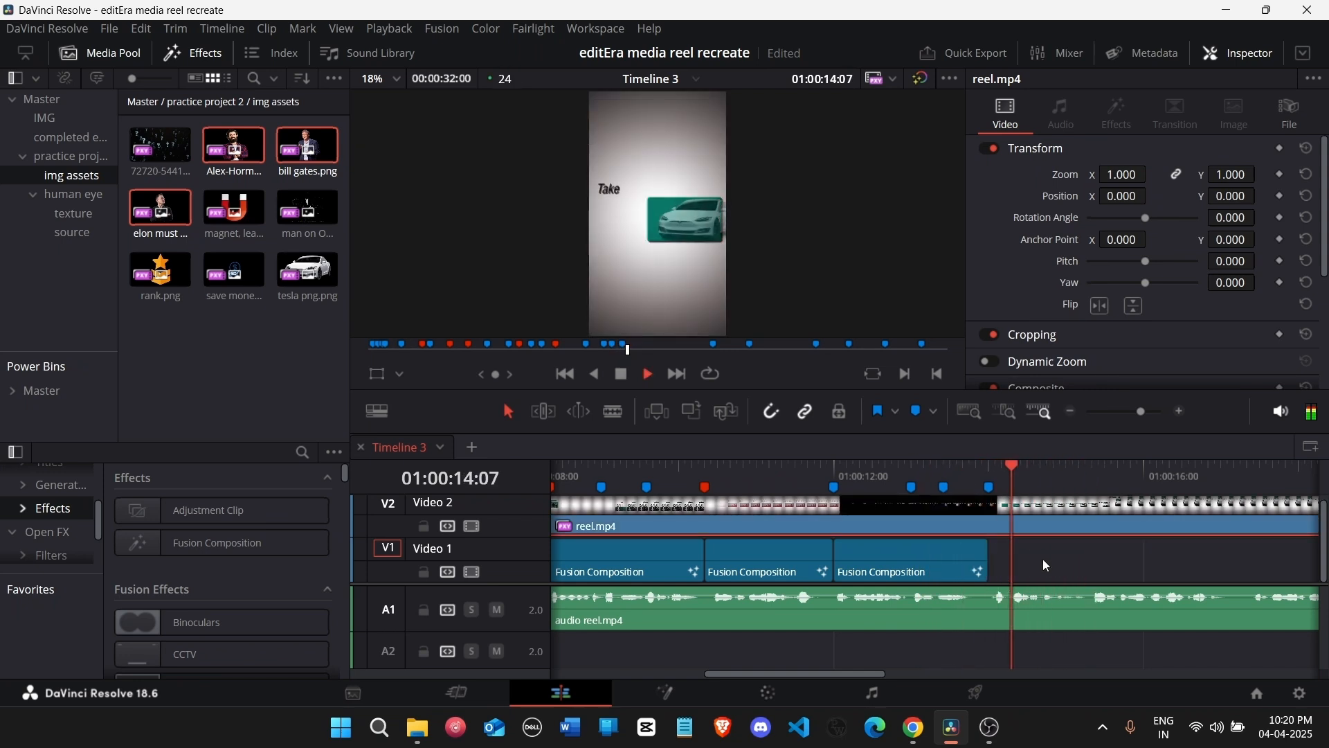
pyautogui.click(1066, 414)
pyautogui.click(1066, 414)
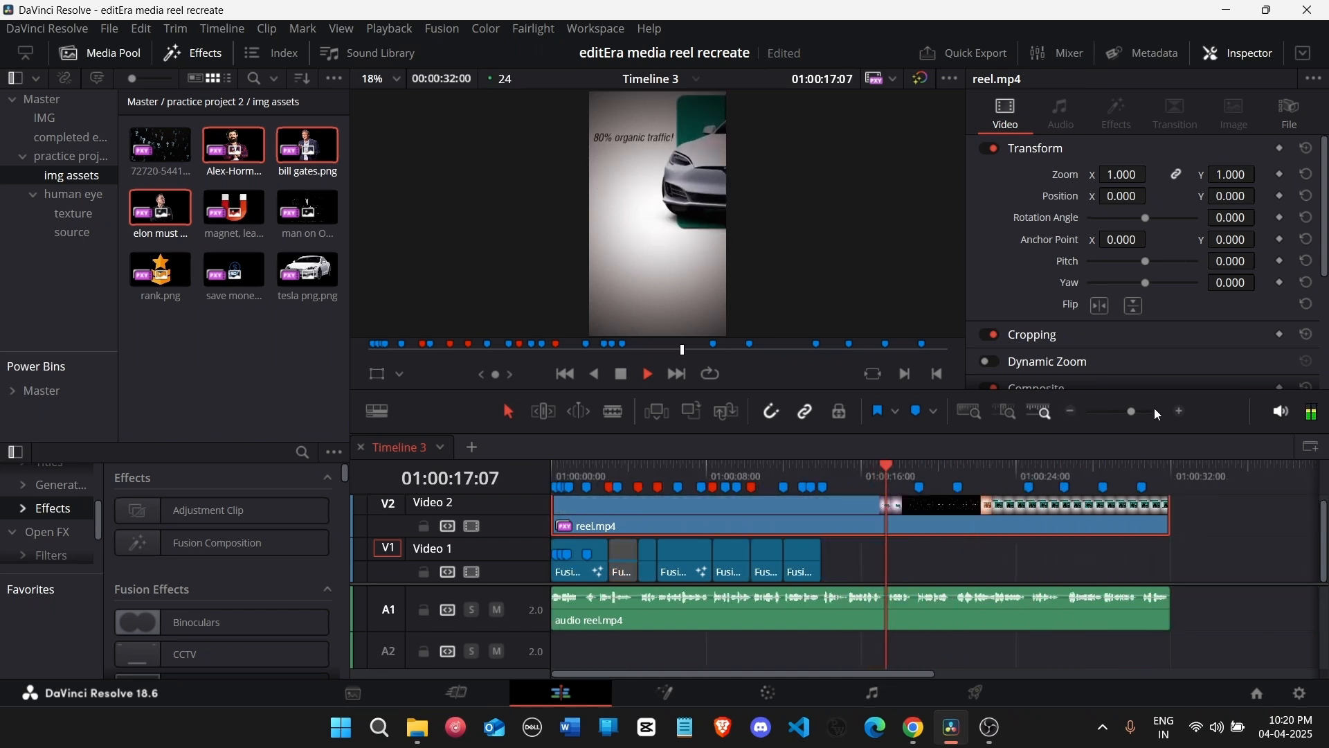
pyautogui.click(1181, 411)
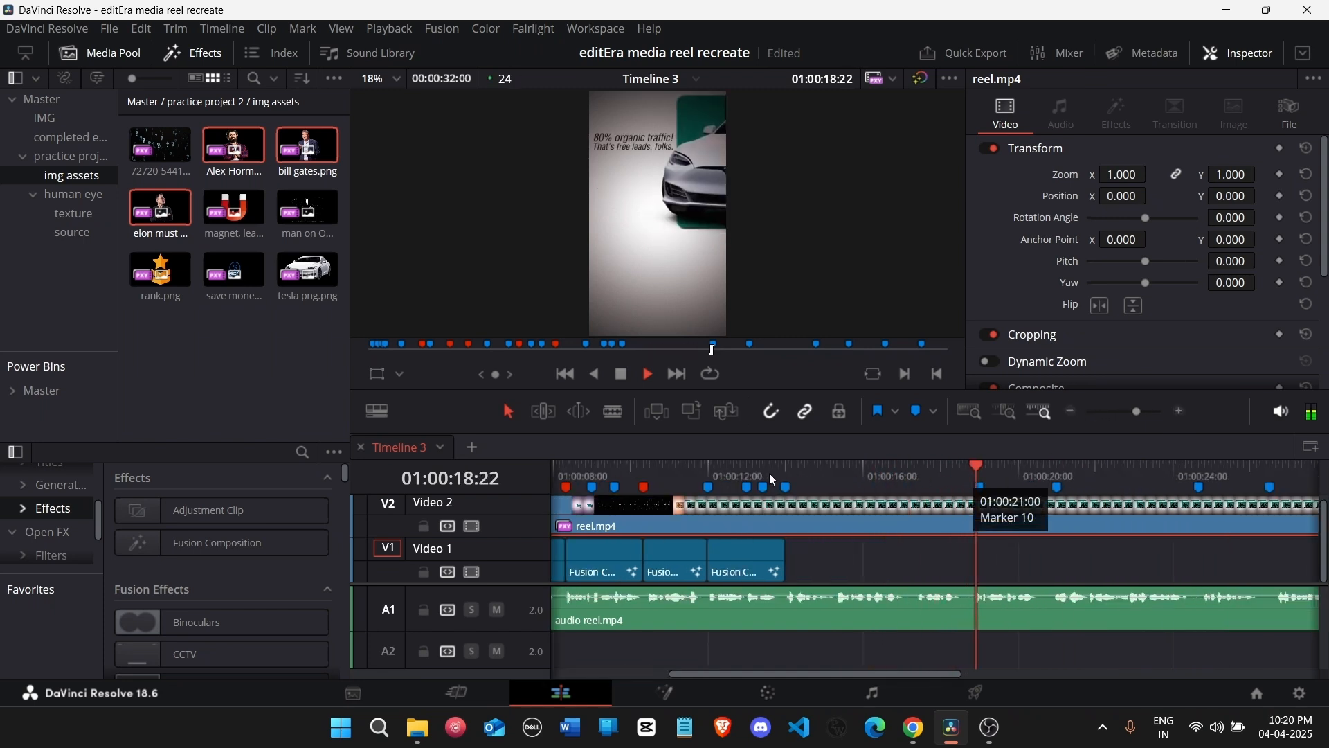
pyautogui.click(800, 476)
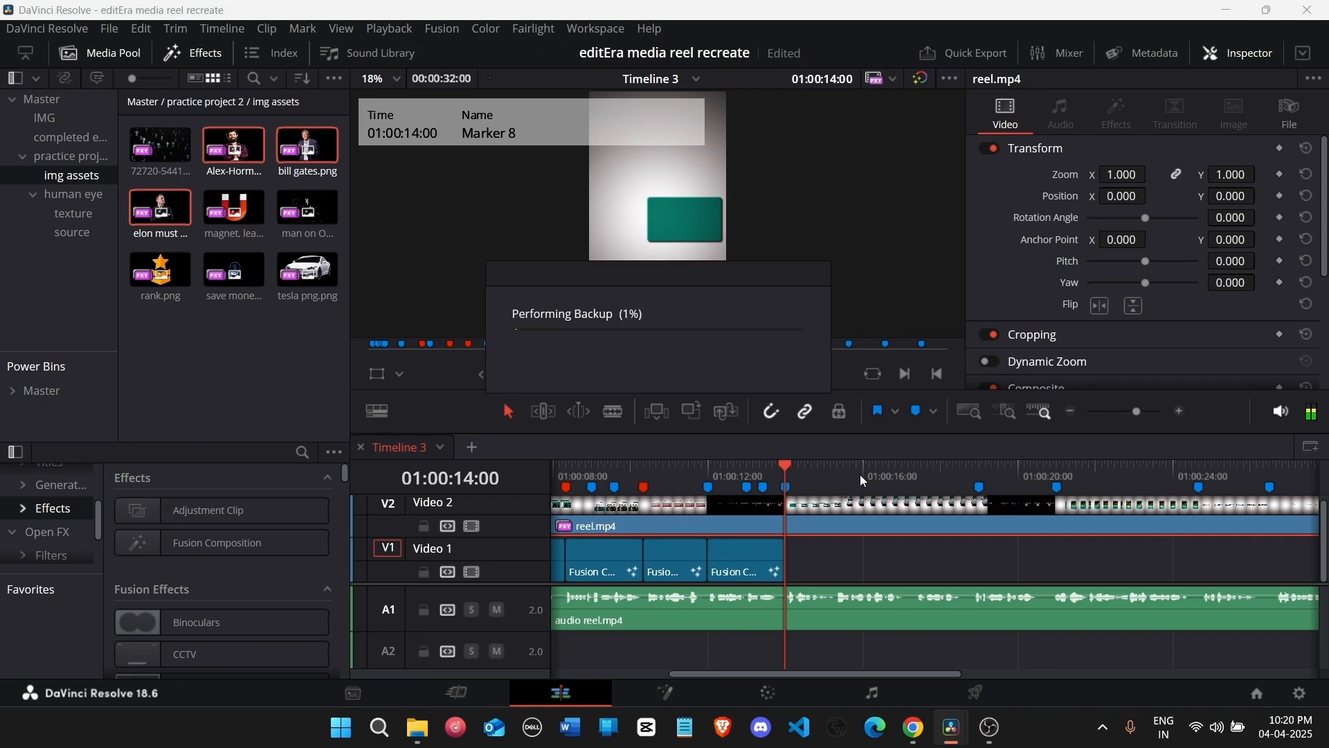
# Step: Replay the opening of the reference's Tesla scene, add a marker shortly after 01:00:15:00, and return the playhead to 01:00:14:00
pyautogui.click(828, 479)
pyautogui.press('space')
pyautogui.click(779, 482)
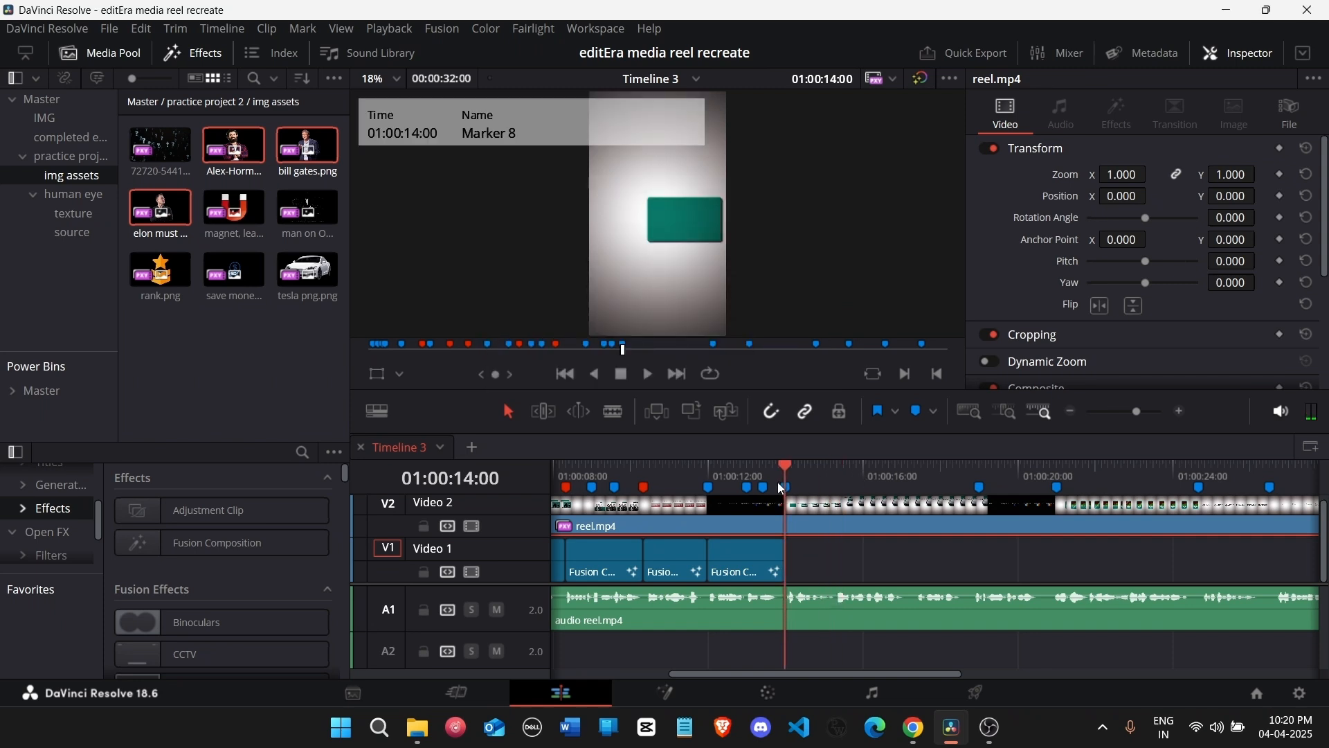
pyautogui.click(837, 487)
pyautogui.click(797, 485)
pyautogui.press('space')
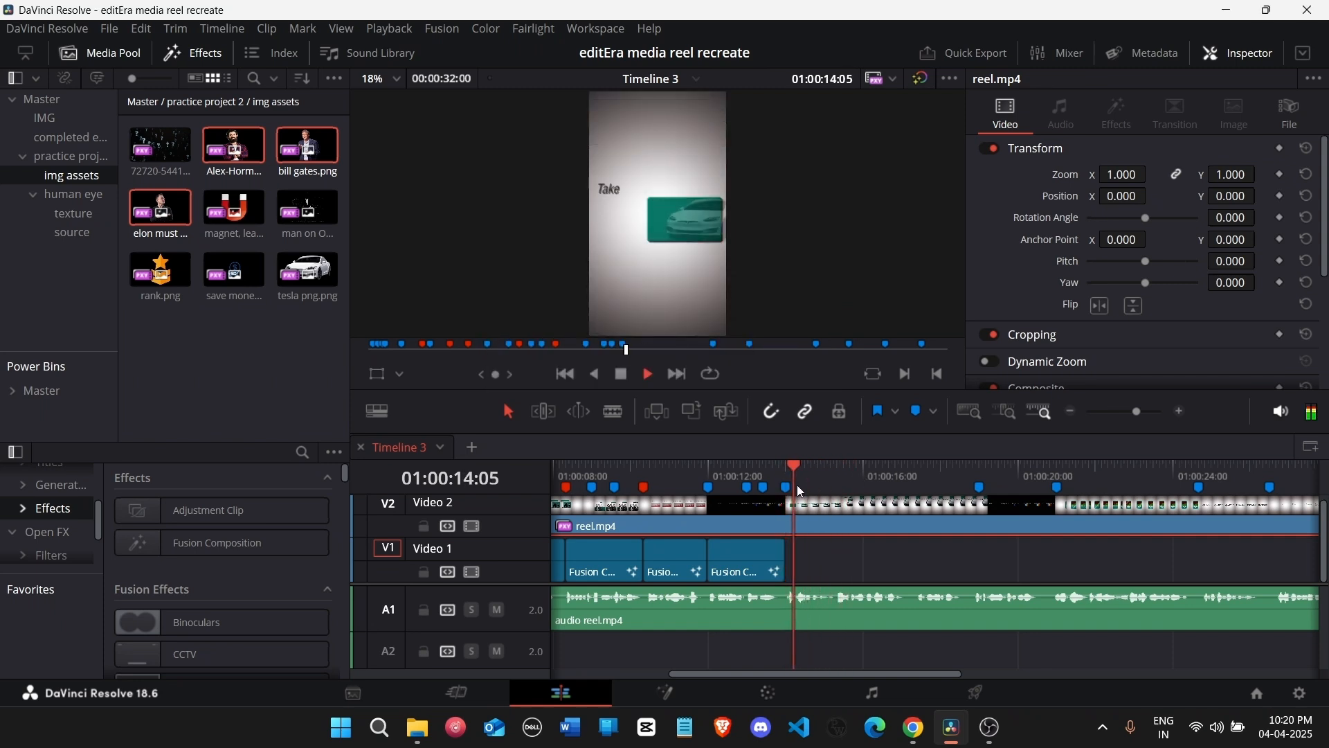
pyautogui.click(862, 484)
pyautogui.press('space')
pyautogui.moveTo(886, 487)
pyautogui.mouseDown()
pyautogui.moveTo(830, 488)
pyautogui.moveTo(962, 485)
pyautogui.moveTo(799, 493)
pyautogui.mouseUp()
pyautogui.press('space')
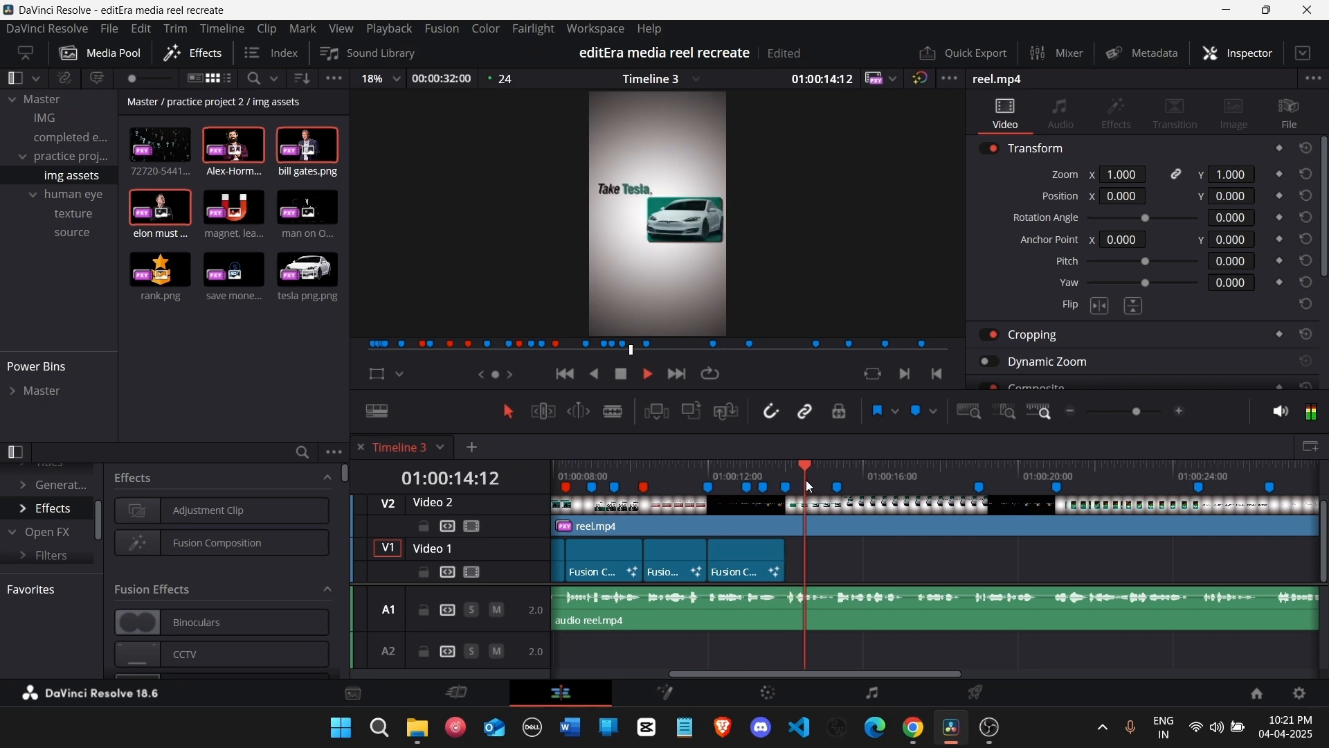
pyautogui.moveTo(834, 482); pyautogui.dragTo(798, 477)
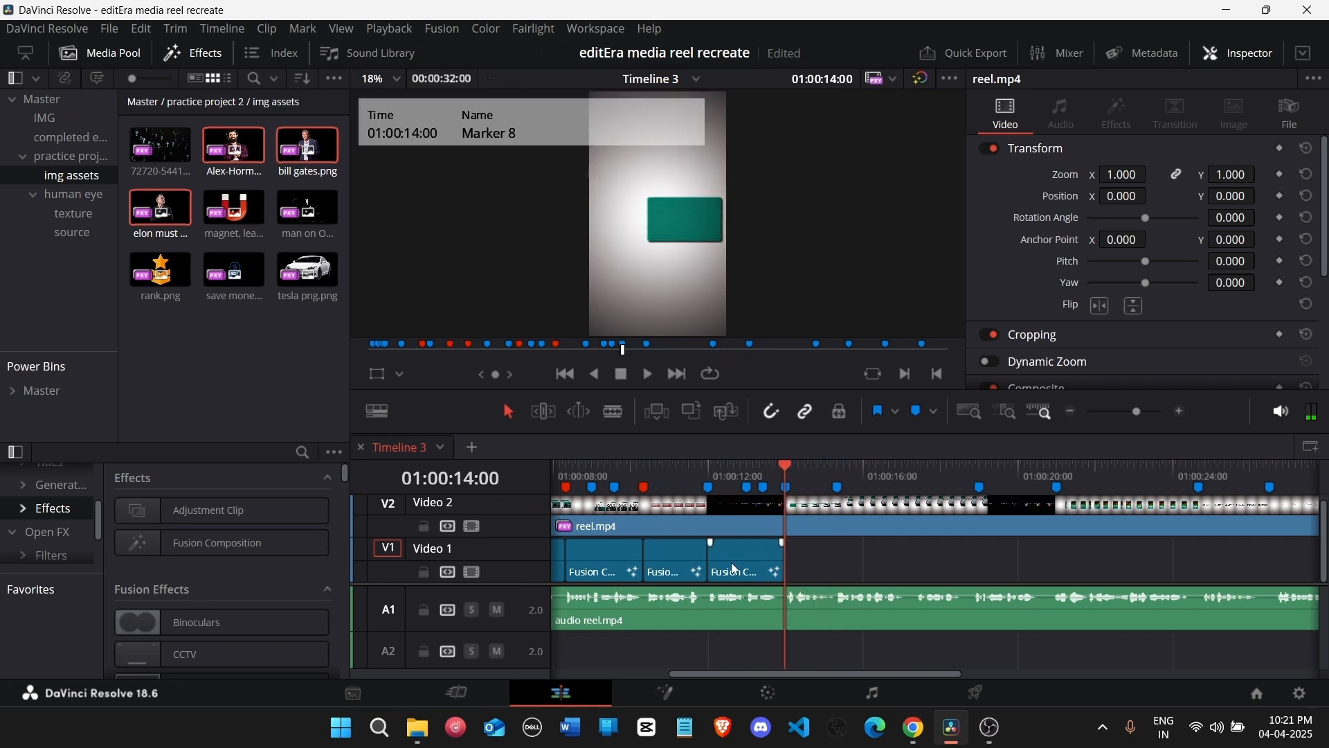
# Step: Duplicate the SEO Fusion composition at 01:00:14:00, extend the copy to the scene-end marker, and disable reel.mp4
pyautogui.click(734, 569)
pyautogui.hotkey('ctrl', 'c')
pyautogui.hotkey('ctrl', 'v')
pyautogui.moveTo(862, 562); pyautogui.dragTo(979, 552)
pyautogui.click(846, 515)
pyautogui.press('d')
# Step: Open the duplicated composition in Fusion and delete the SEO letter nodes, keeping the caption's text branch
pyautogui.click(787, 486)
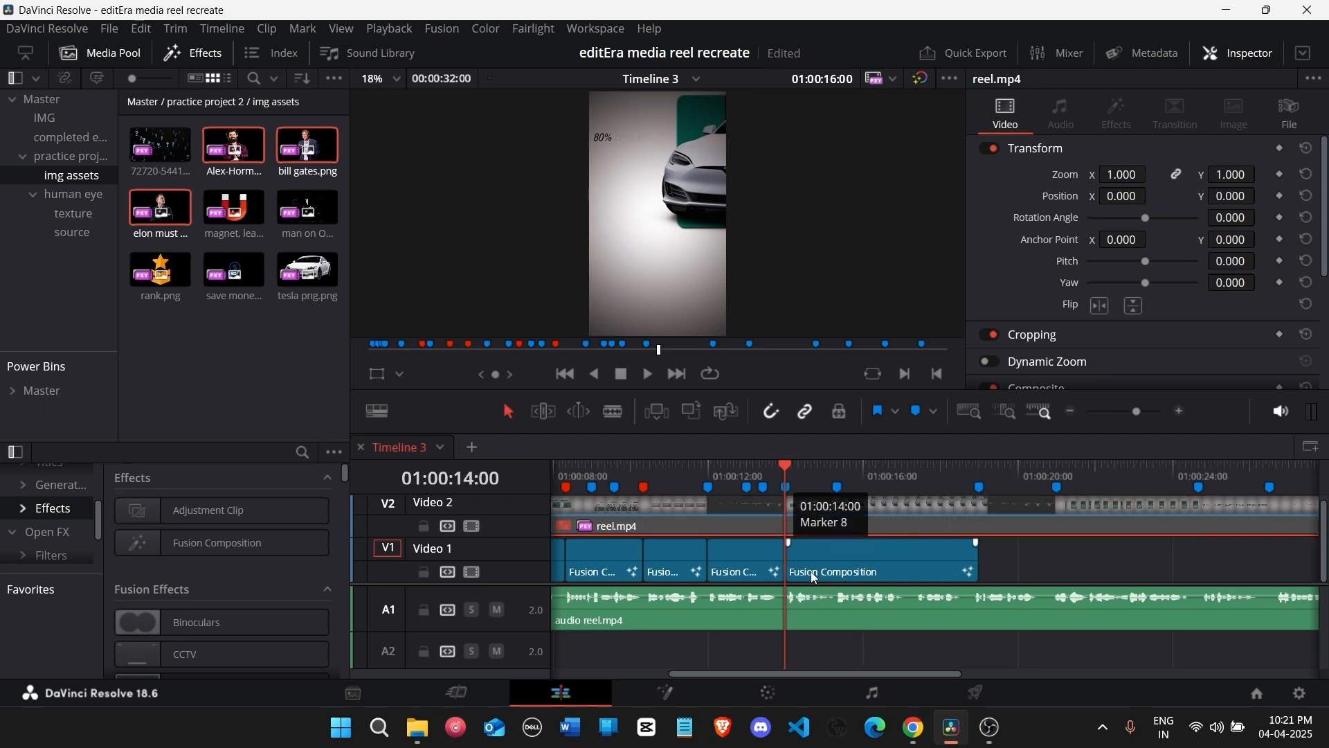
pyautogui.click(831, 478)
pyautogui.hotkey('shift', '5')
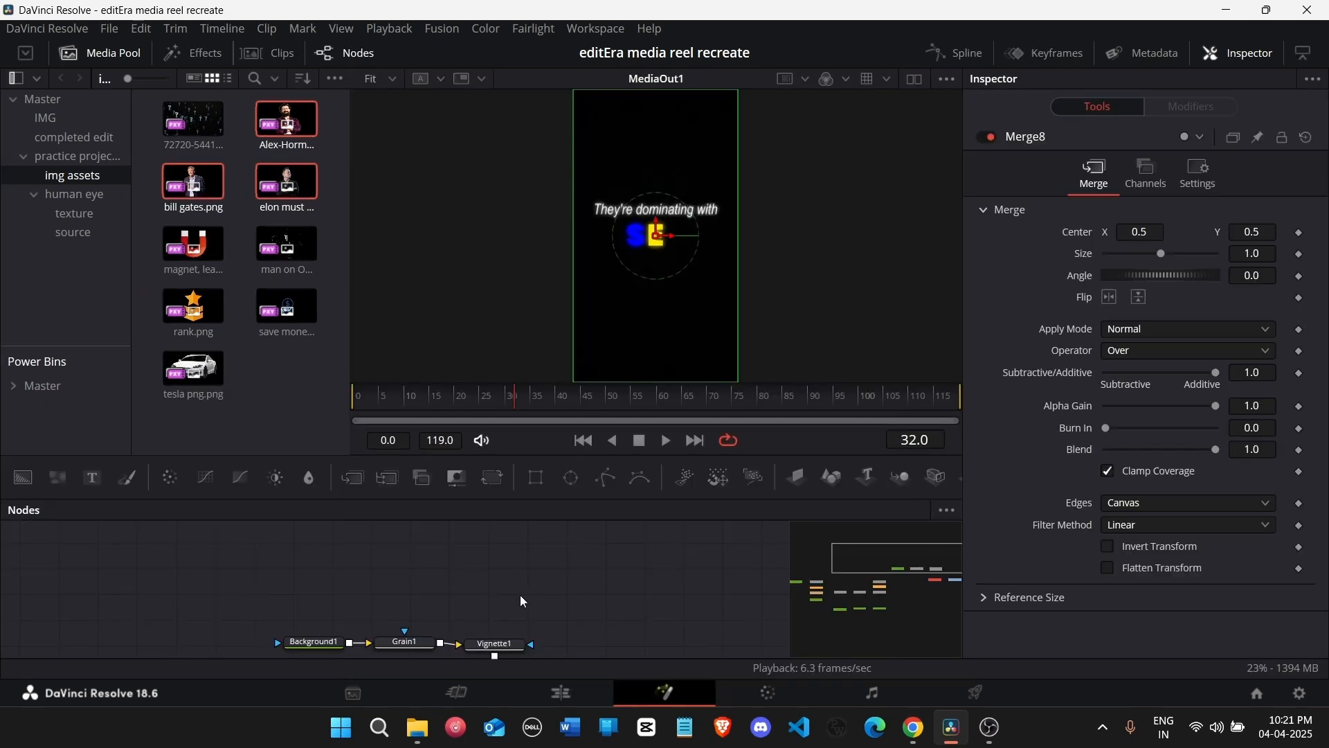
pyautogui.moveTo(667, 636); pyautogui.dragTo(451, 524)
pyautogui.press('Delete')
pyautogui.scroll(2, 423, 554)
pyautogui.click(388, 626)
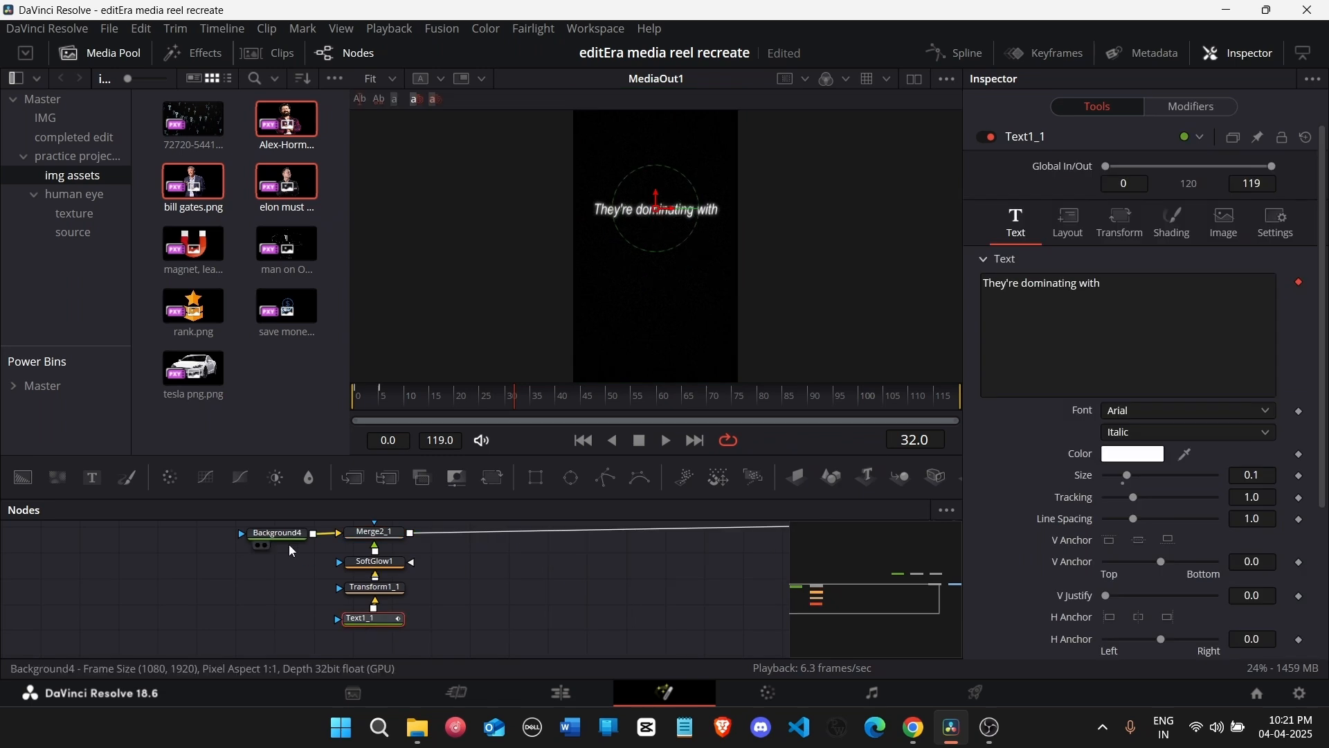
pyautogui.click(287, 541)
pyautogui.scroll(2, 768, 581)
# Step: Load reel.mp4 in the viewer as a reference and sample its light backdrop as Background1's color
pyautogui.click(753, 528)
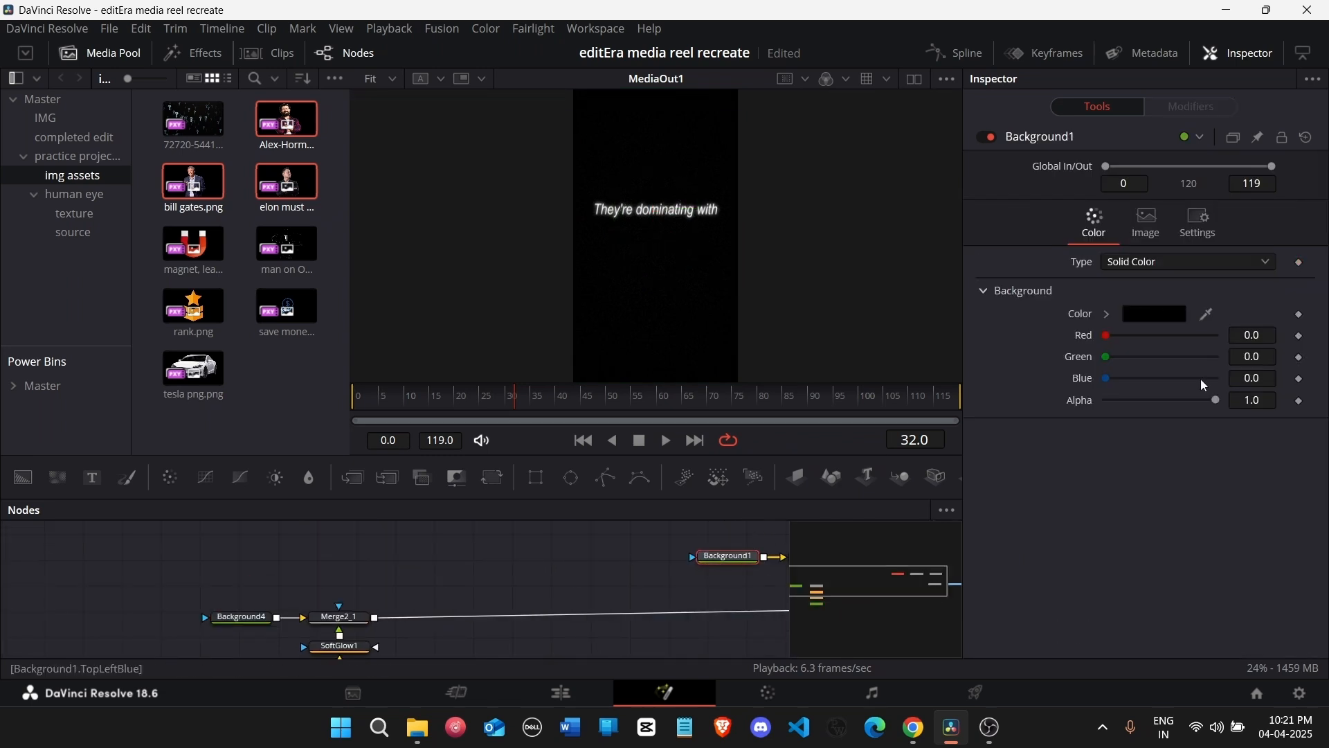
pyautogui.click(1154, 314)
pyautogui.moveTo(286, 182); pyautogui.dragTo(410, 544)
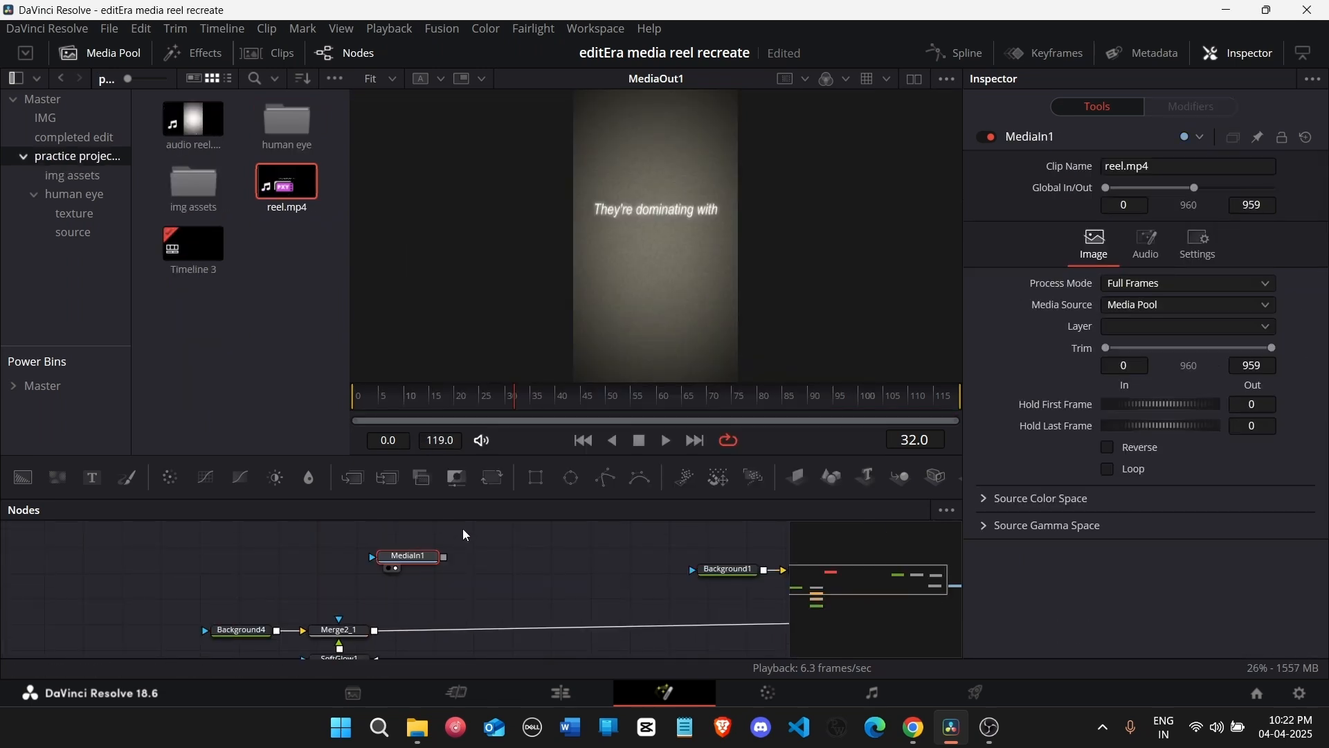
pyautogui.press('1')
pyautogui.click(727, 569)
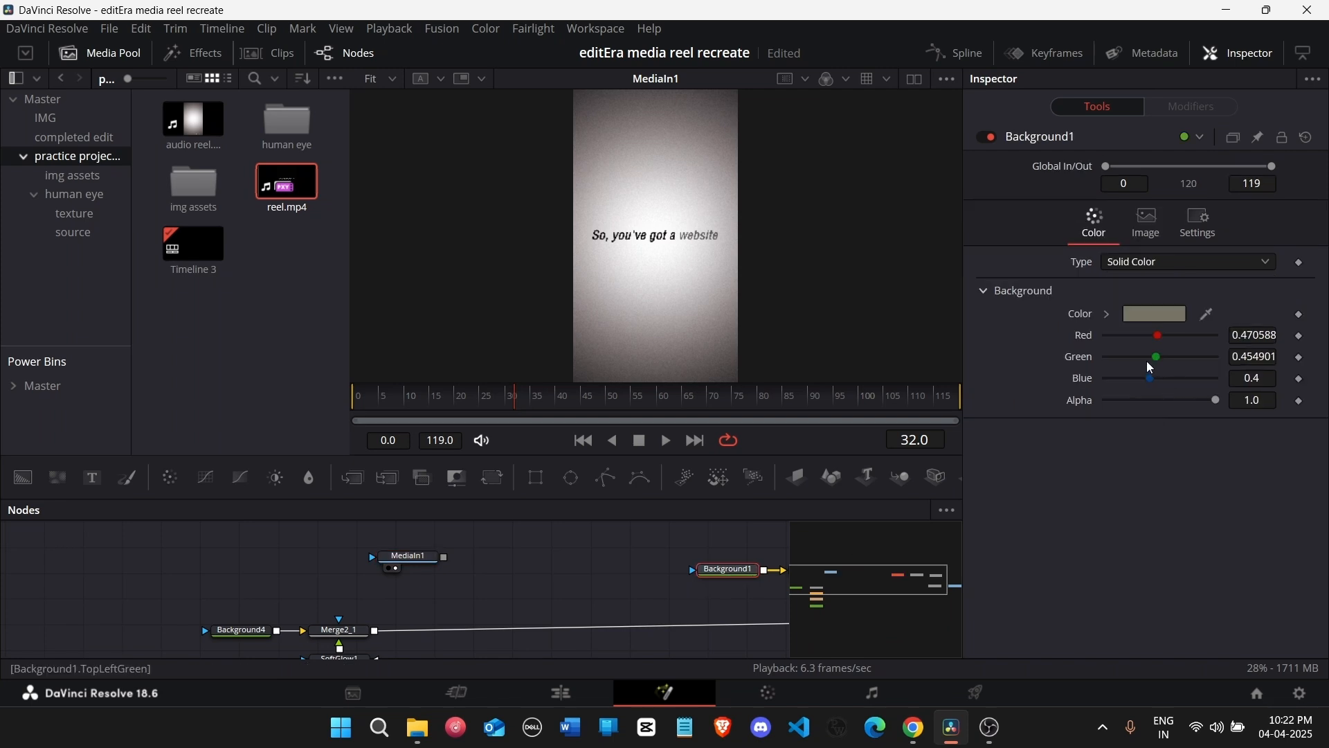
pyautogui.click(1114, 318)
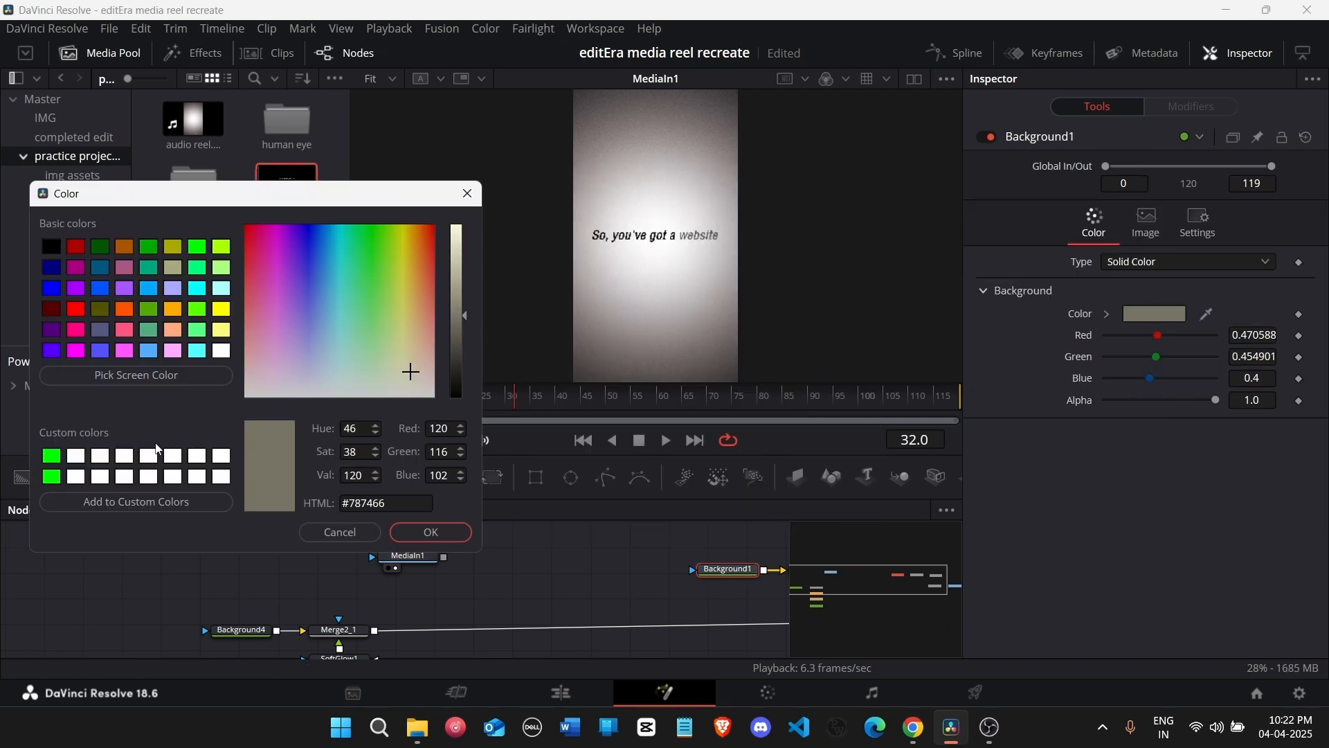
pyautogui.click(136, 374)
pyautogui.click(629, 250)
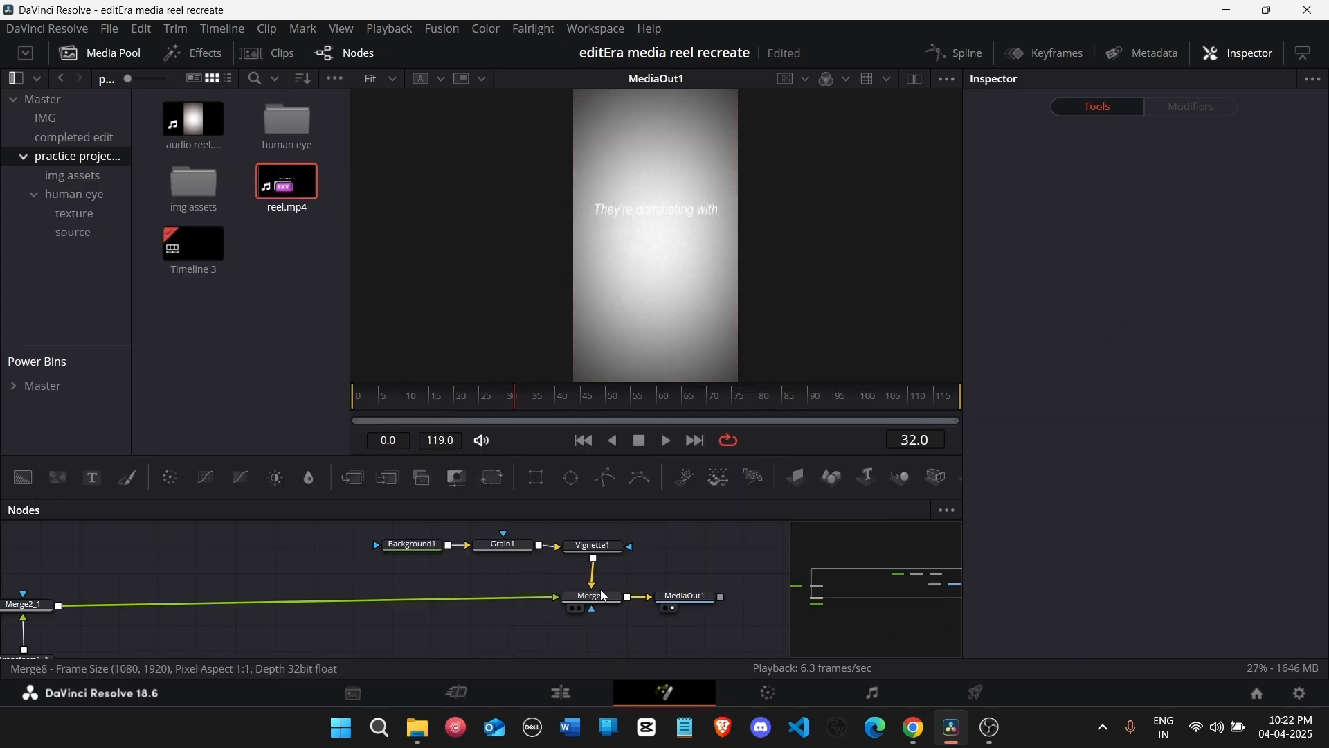
# Step: Change the Text1_1 caption to "Take," and set its color to black
pyautogui.moveTo(911, 586); pyautogui.dragTo(820, 606)
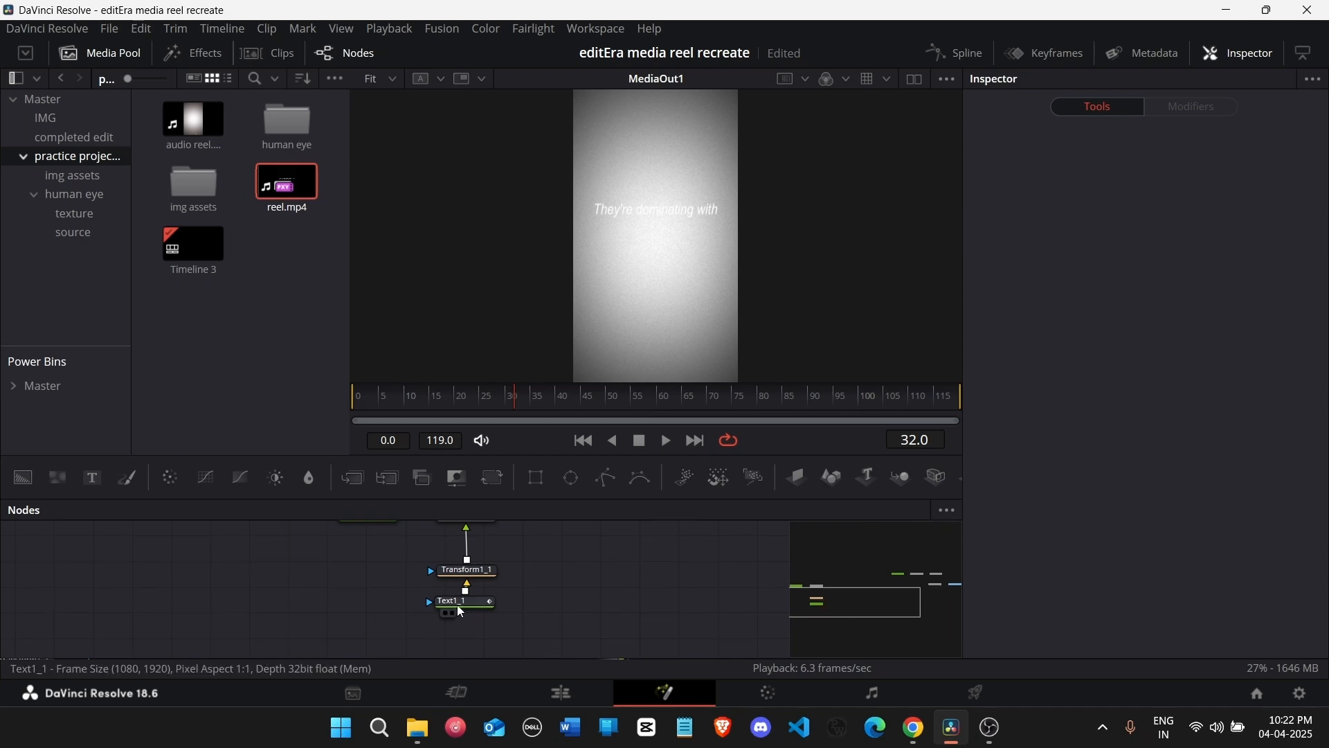
pyautogui.click(1079, 305)
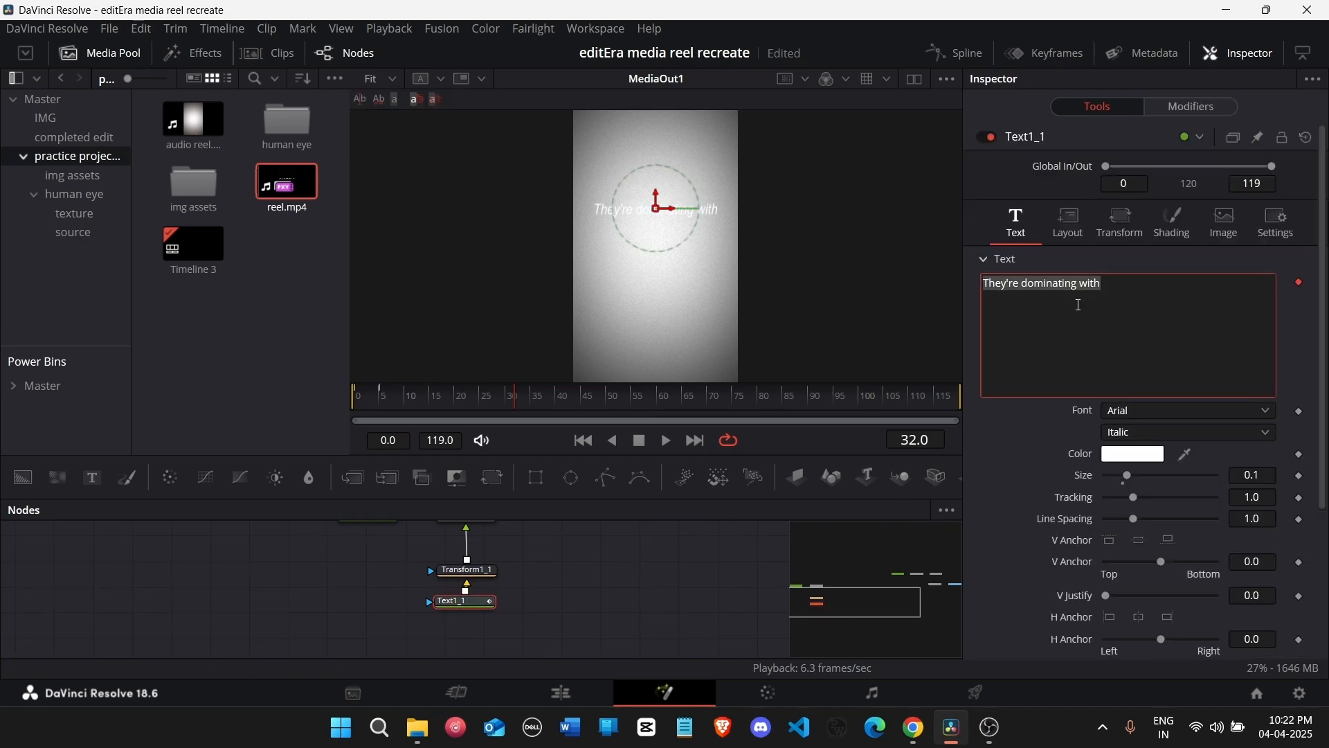
pyautogui.write('Take,')
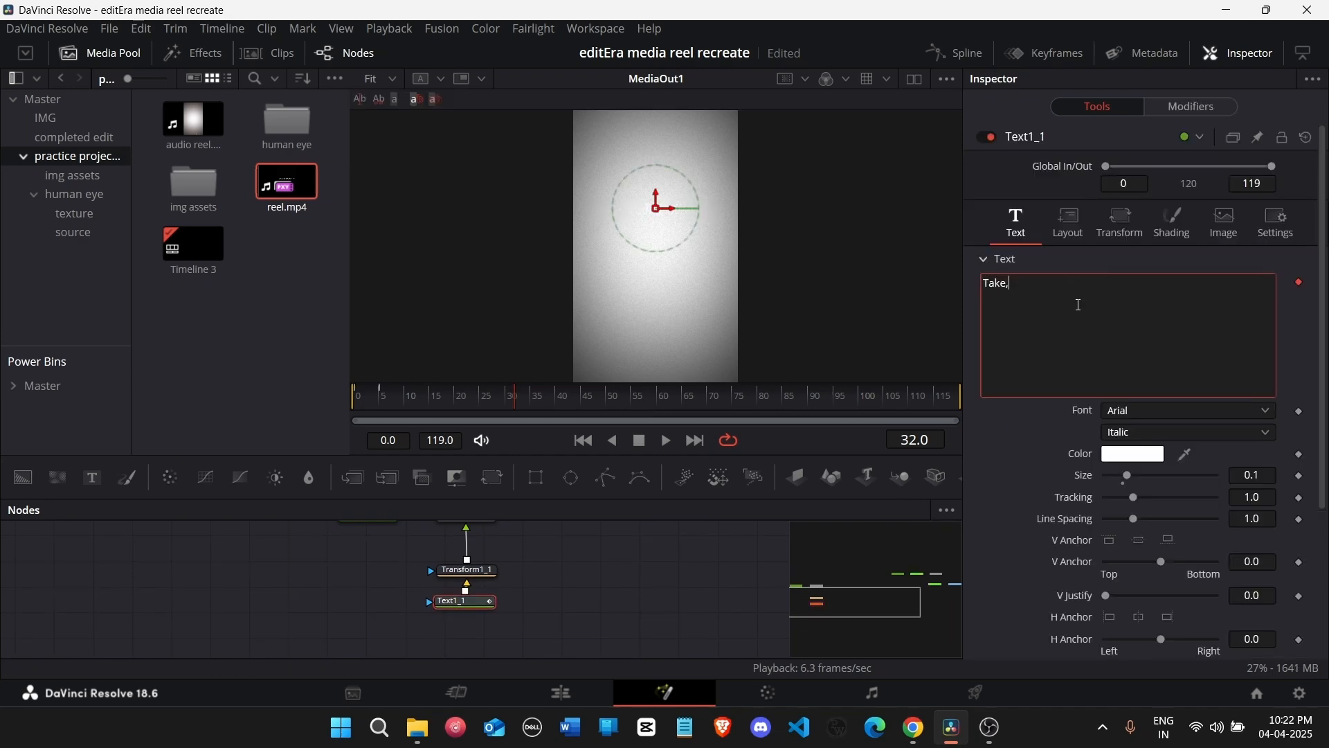
pyautogui.click(1166, 452)
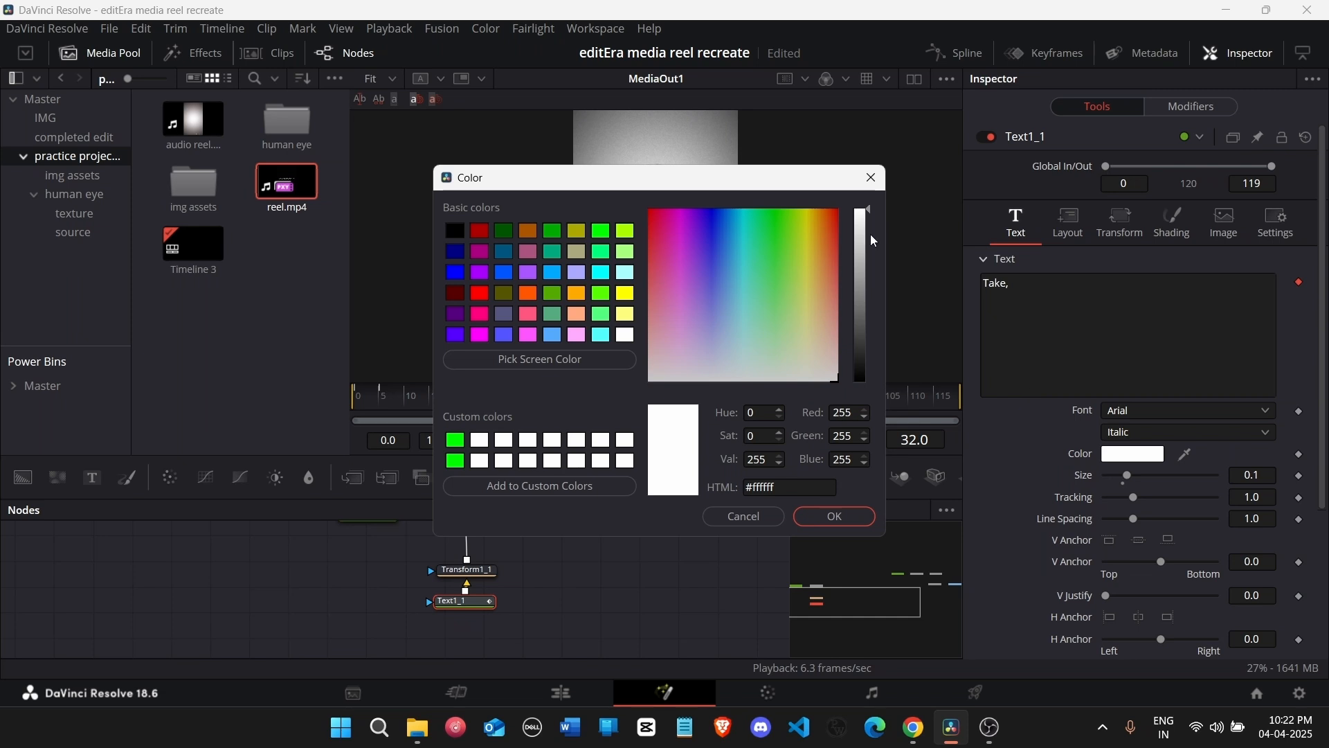
pyautogui.moveTo(870, 234); pyautogui.dragTo(852, 309)
pyautogui.click(834, 516)
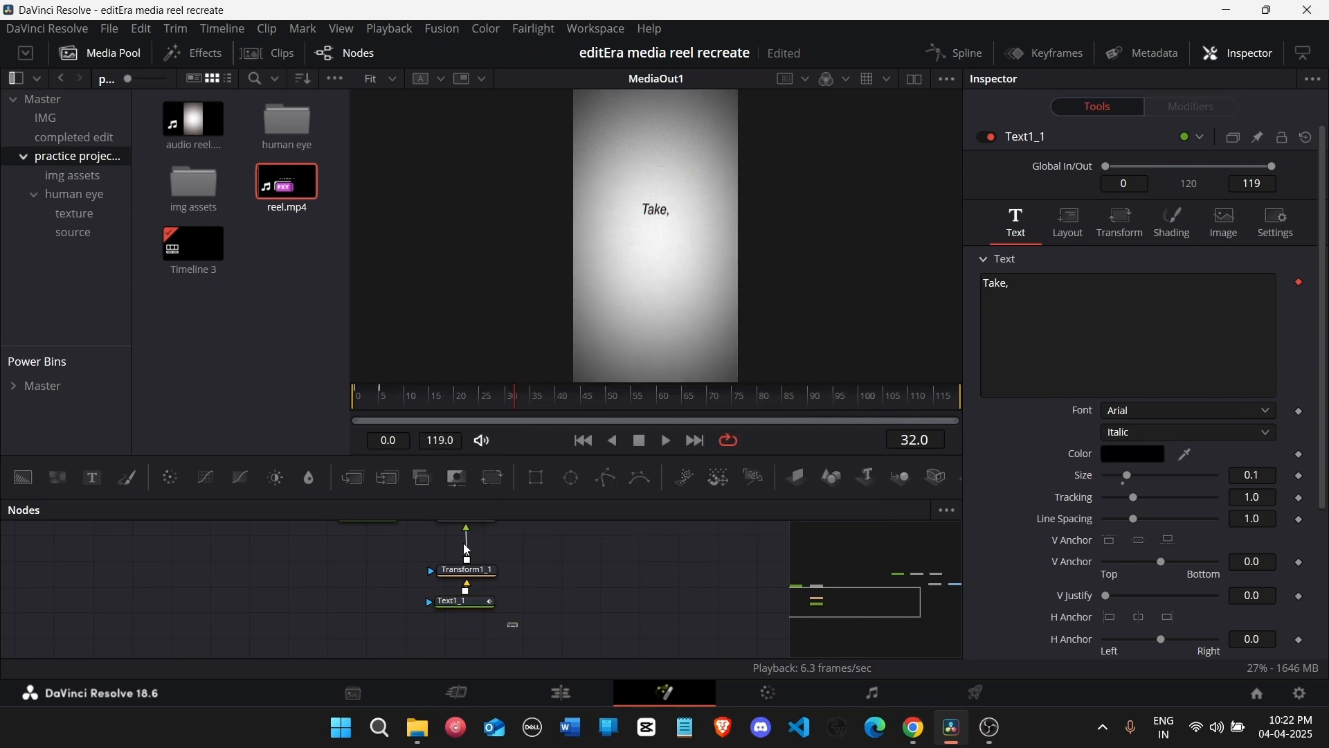
# Step: Duplicate the "Take," text with its Transform and Merge nodes, placing the copy directly after Merge2_1
pyautogui.moveTo(518, 627); pyautogui.dragTo(464, 504)
pyautogui.hotkey('ctrl', 'c')
pyautogui.hotkey('ctrl', 'v')
pyautogui.moveTo(486, 578); pyautogui.dragTo(572, 557)
pyautogui.click(619, 619)
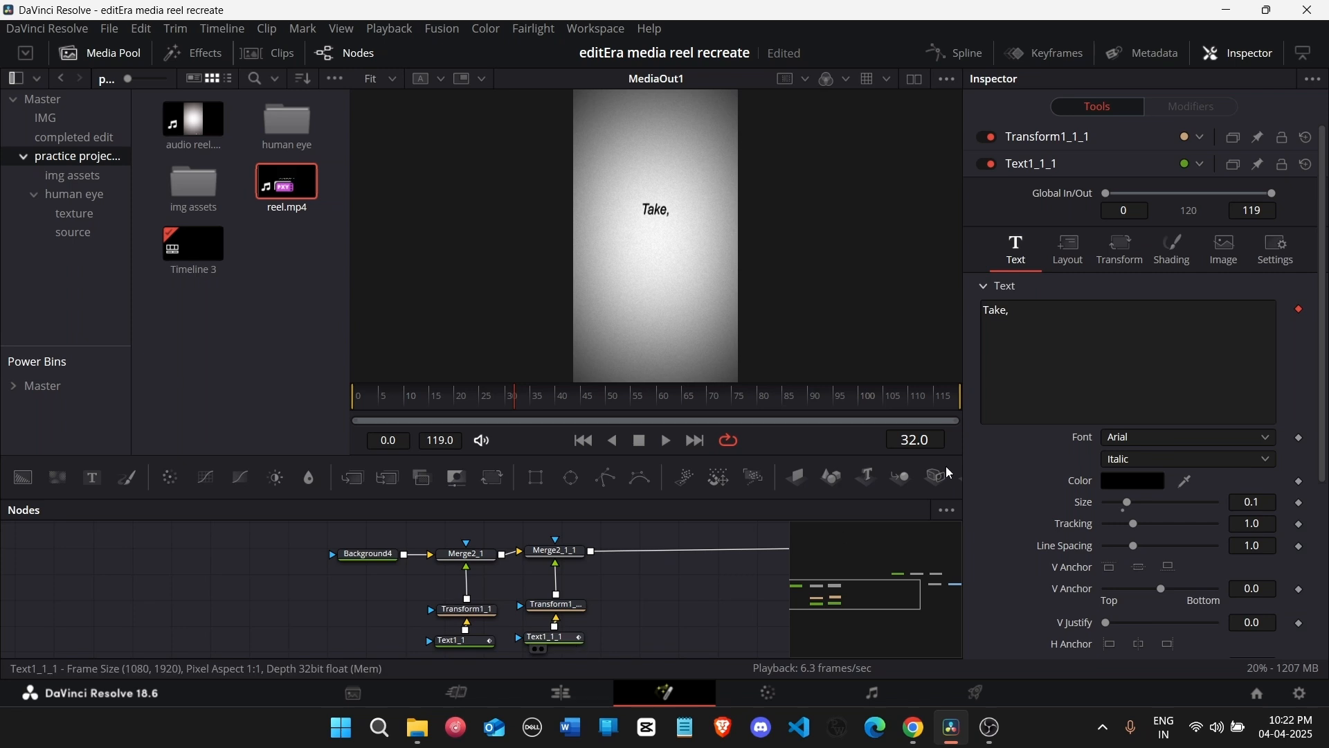
# Step: Change the Text1_1_1 caption to "Tesla" and set its color to dark green
pyautogui.click(1093, 357)
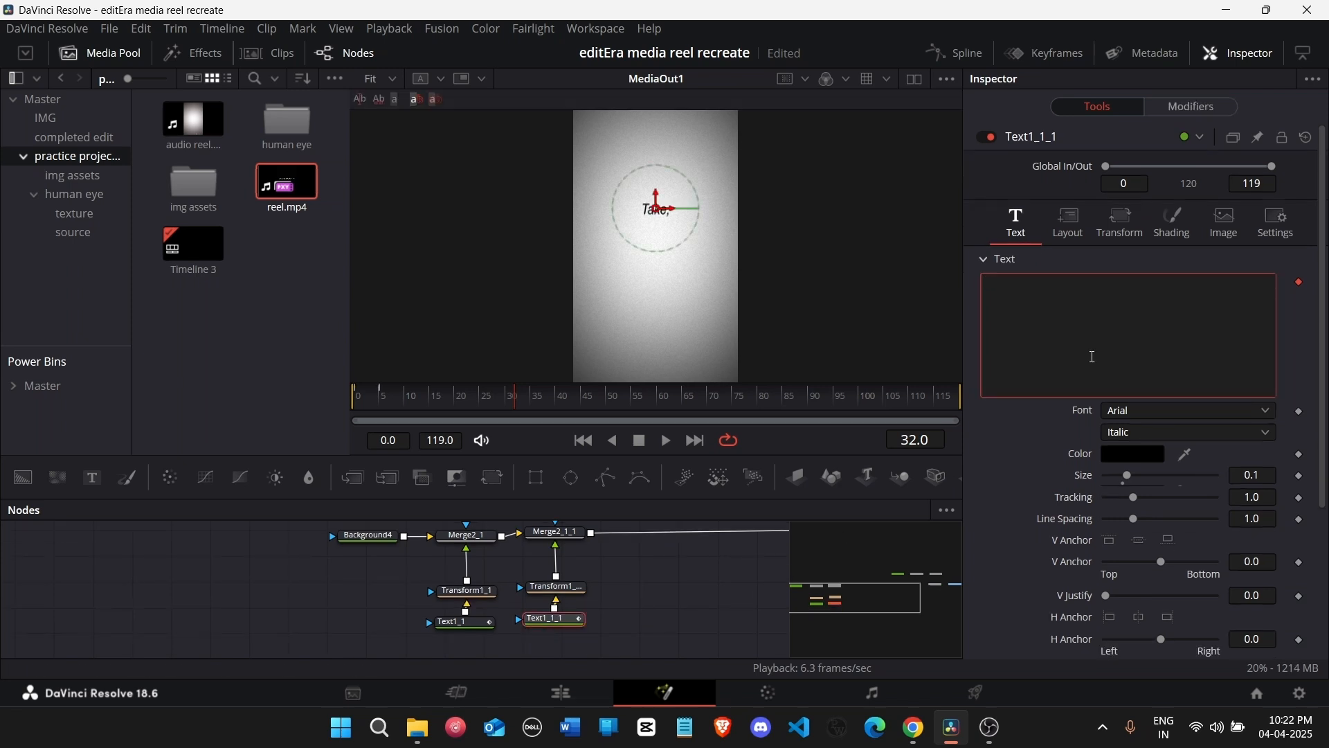
pyautogui.write('Tesla')
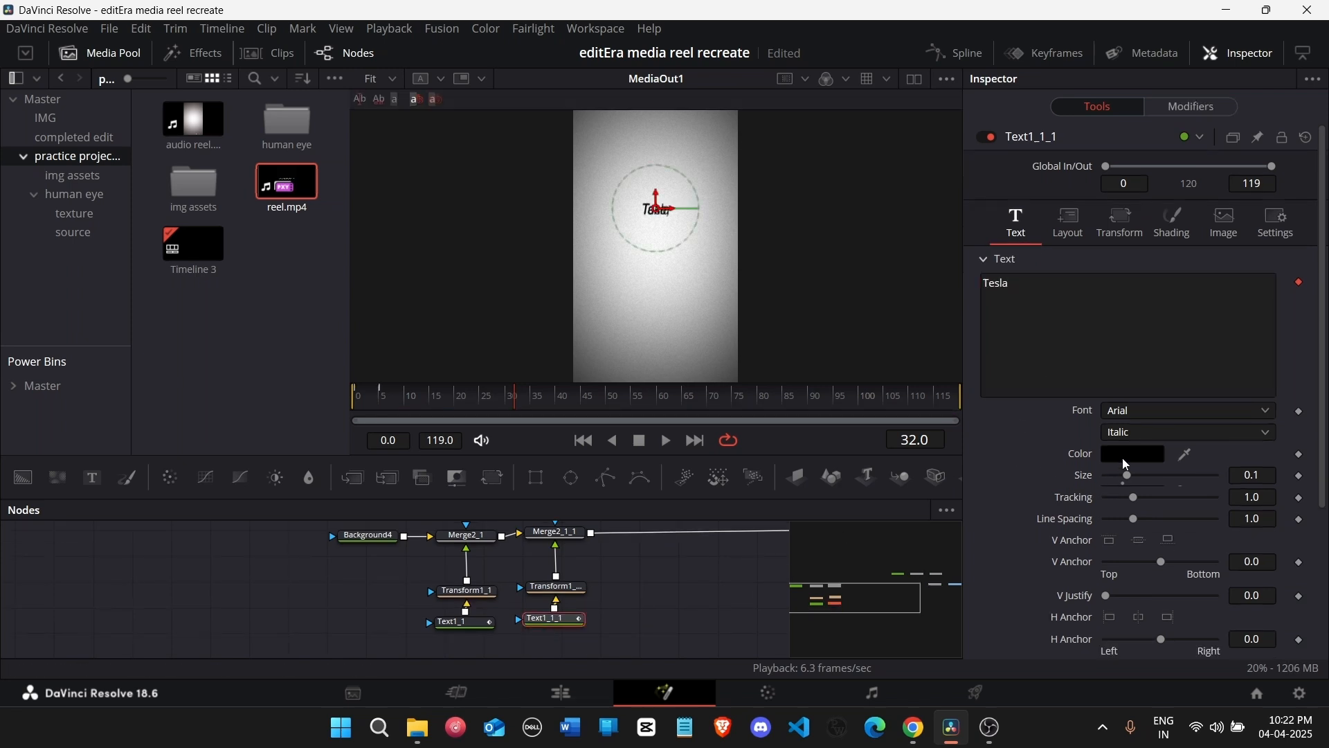
pyautogui.click(1133, 454)
pyautogui.moveTo(809, 232); pyautogui.dragTo(790, 277)
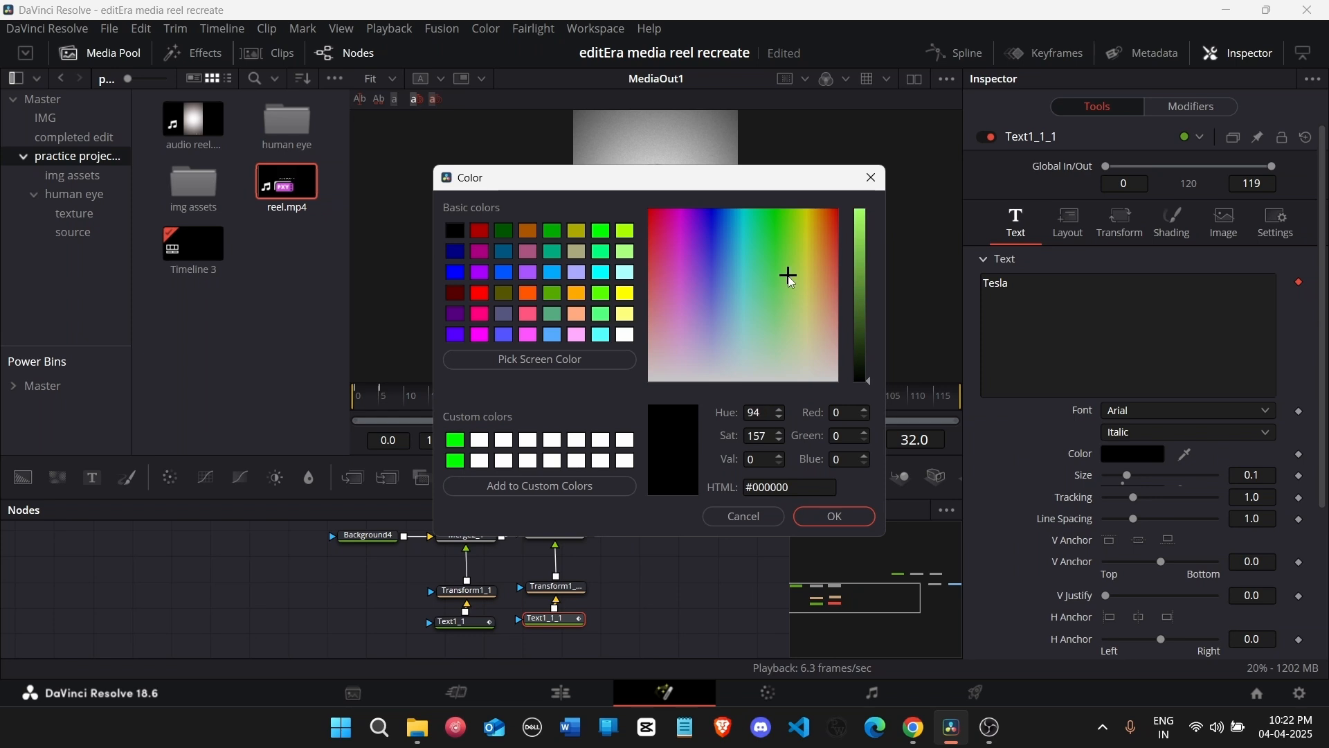
pyautogui.click(857, 303)
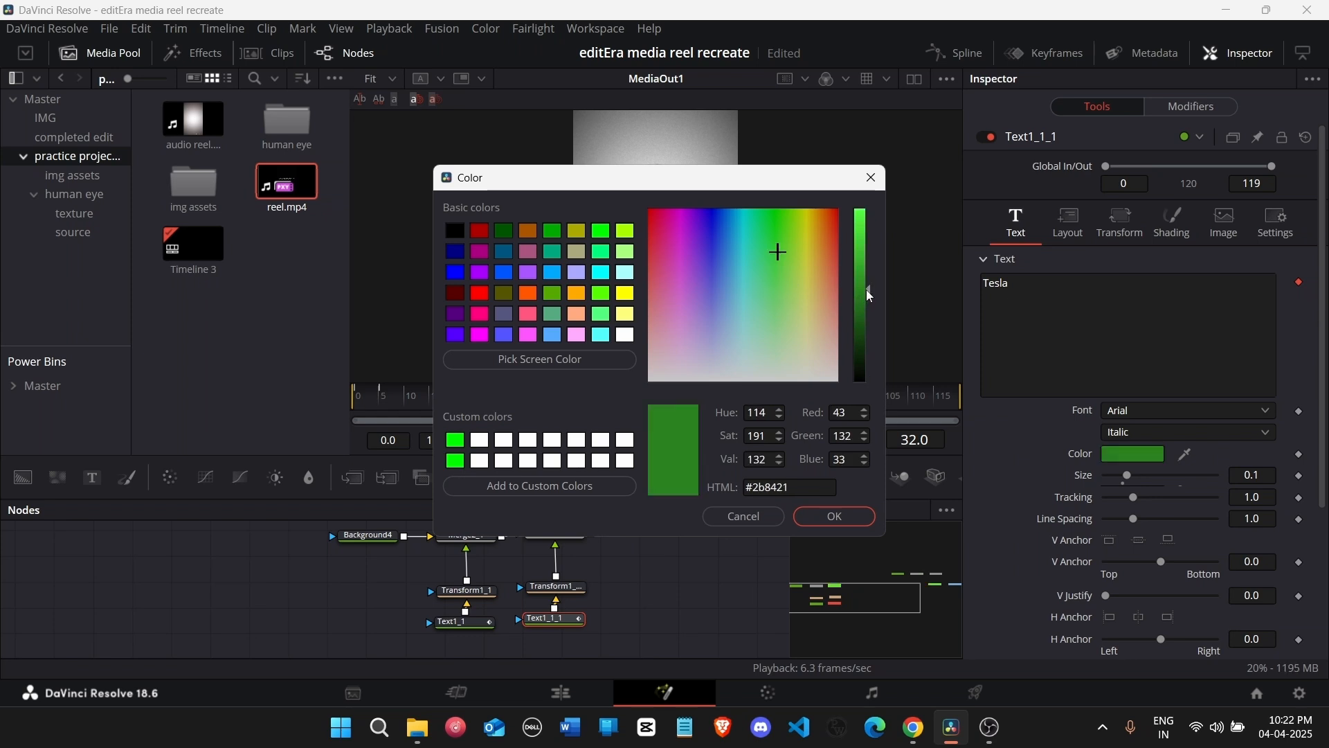
pyautogui.click(835, 516)
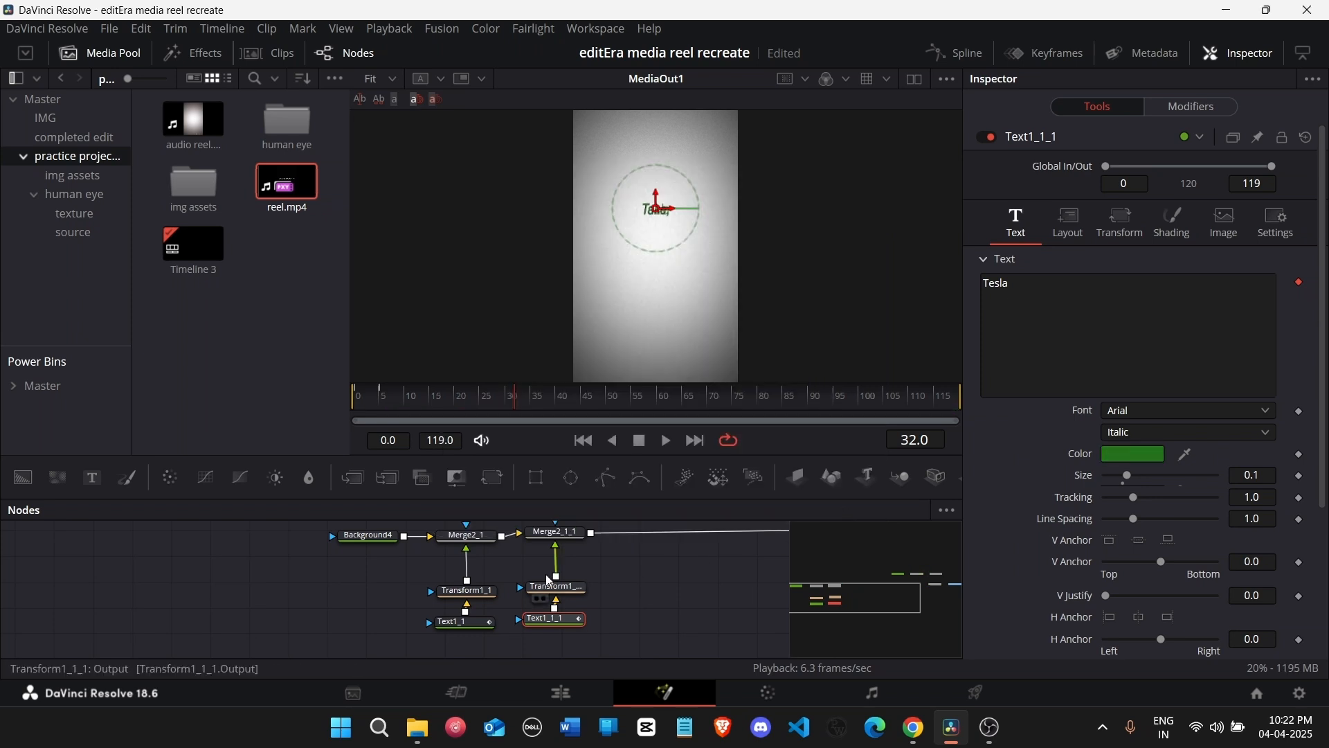
# Step: Set the "Tesla" text's font style to Bold Italic
pyautogui.click(1111, 431)
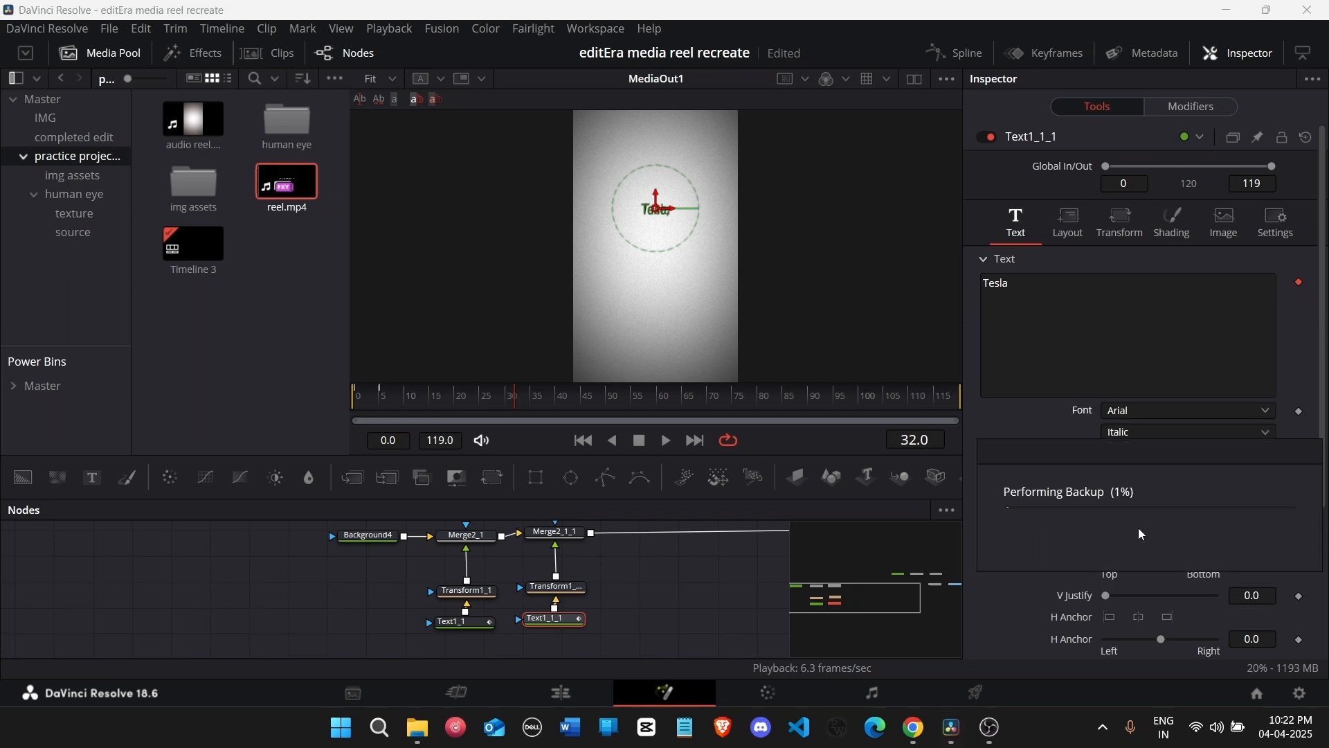
pyautogui.click(1149, 434)
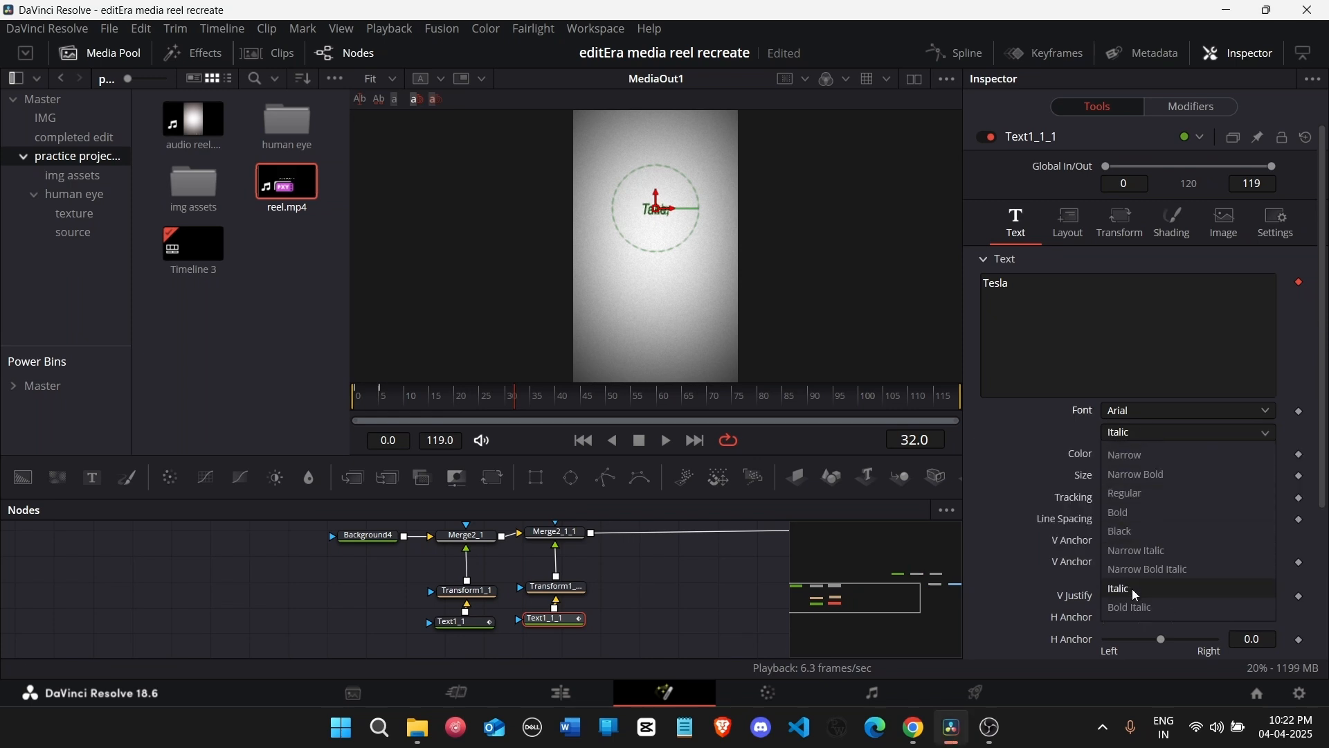
pyautogui.click(1150, 609)
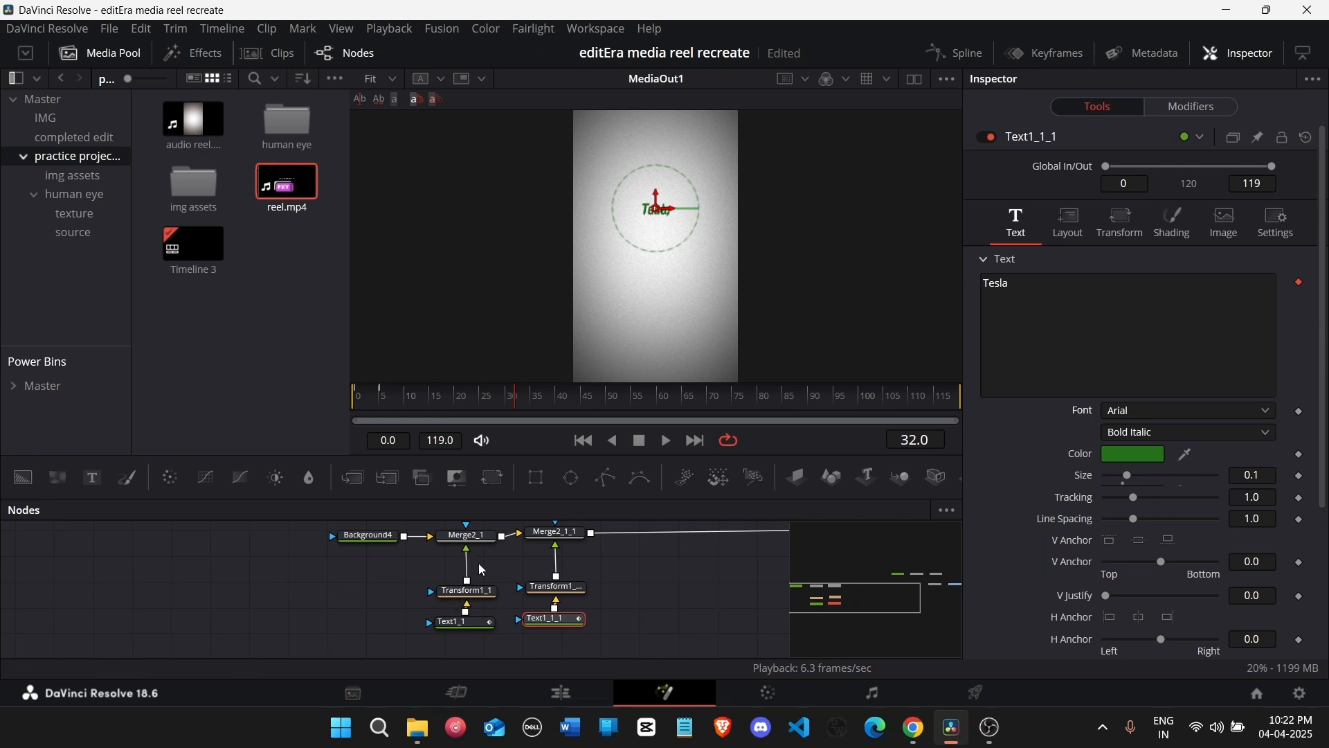
# Step: Place the two words side by side by setting Center X to 0.21 on Merge2_1 and 0.4 on Merge2_1_1
pyautogui.click(475, 537)
pyautogui.moveTo(1139, 232); pyautogui.dragTo(939, 232)
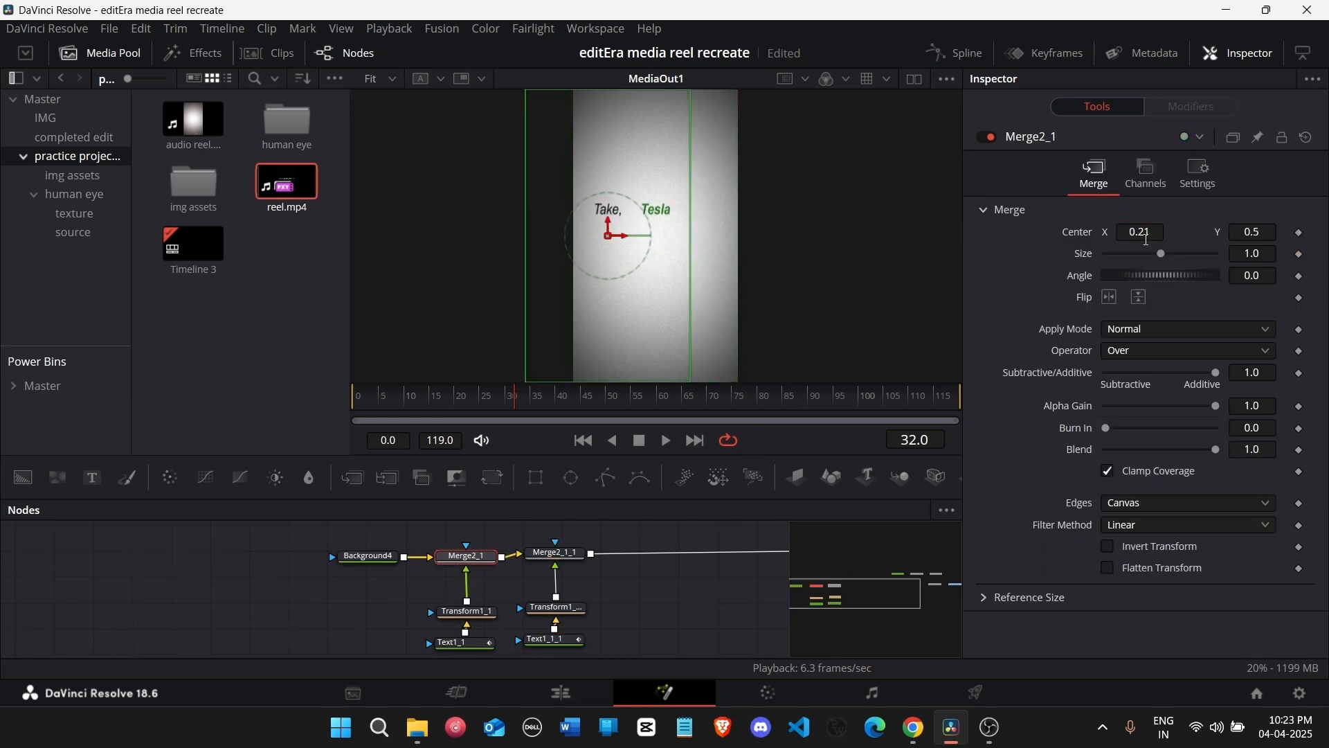
pyautogui.click(555, 553)
pyautogui.moveTo(1140, 232); pyautogui.dragTo(1072, 232)
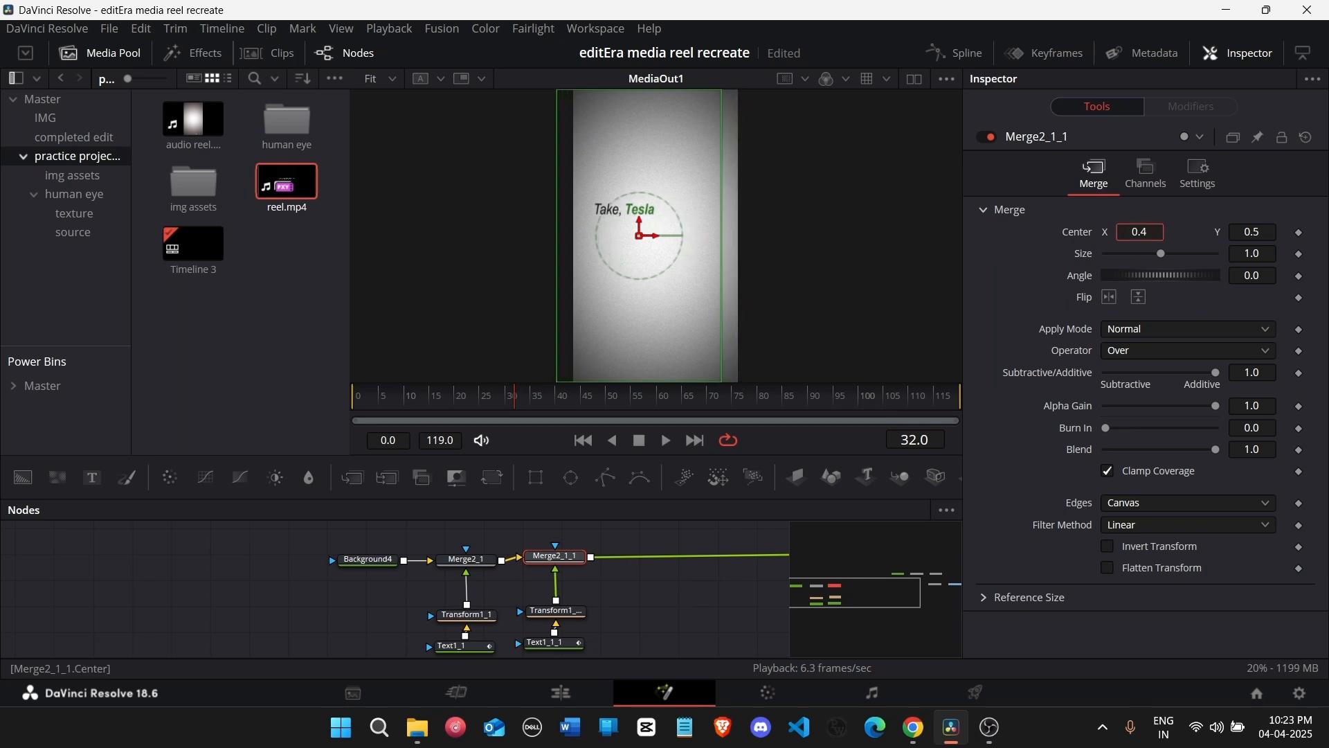
# Step: Duplicate the "Take," text with its Transform and Merge nodes, placing the copy directly after Merge2_1_1
pyautogui.click(601, 636)
pyautogui.scroll(-2, 488, 642)
pyautogui.moveTo(488, 642); pyautogui.dragTo(443, 503)
pyautogui.hotkey('ctrl', 'c')
pyautogui.hotkey('ctrl', 'v')
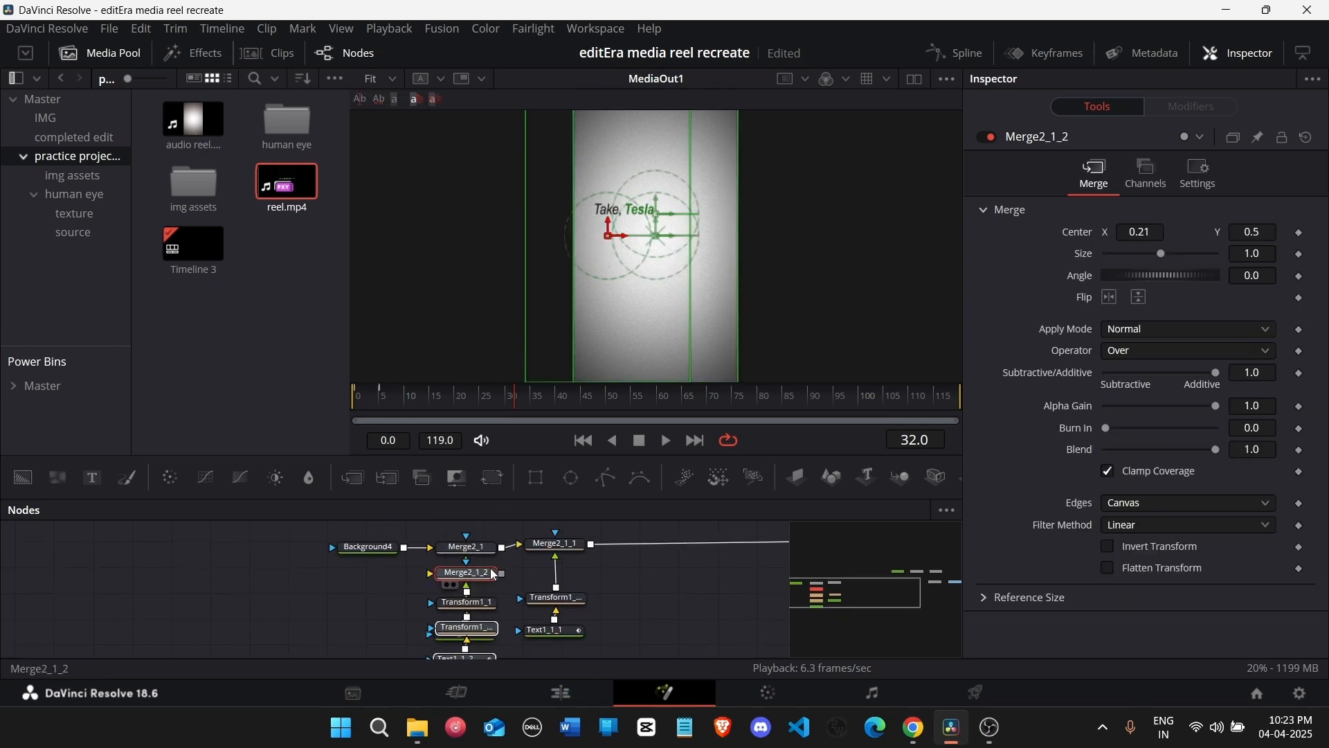
pyautogui.moveTo(493, 575); pyautogui.dragTo(656, 550)
# Step: Change the Text1_1_2 caption to "For instance"
pyautogui.click(643, 625)
pyautogui.click(1090, 299)
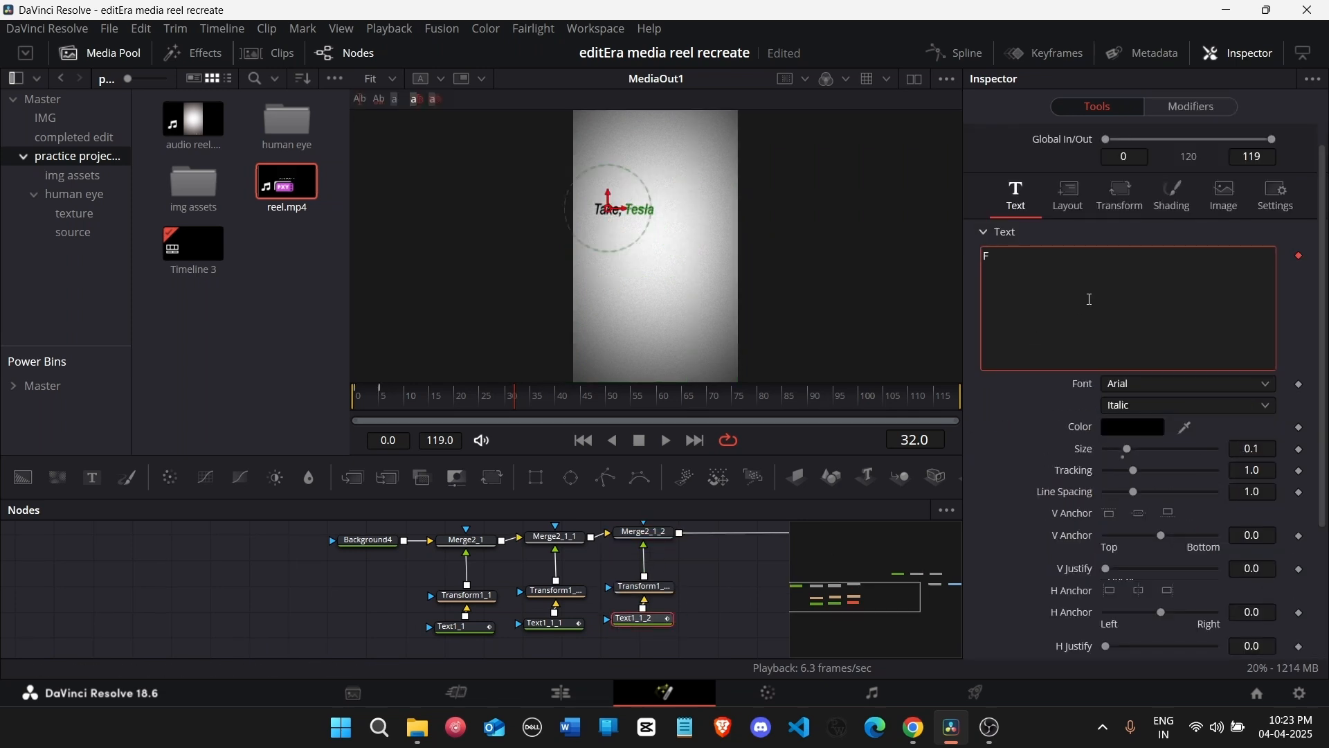
pyautogui.write('For instance')
# Step: Place "For instance" after "Tesla" on the same line by setting Merge2_1_2's Center X to 0.705
pyautogui.click(644, 532)
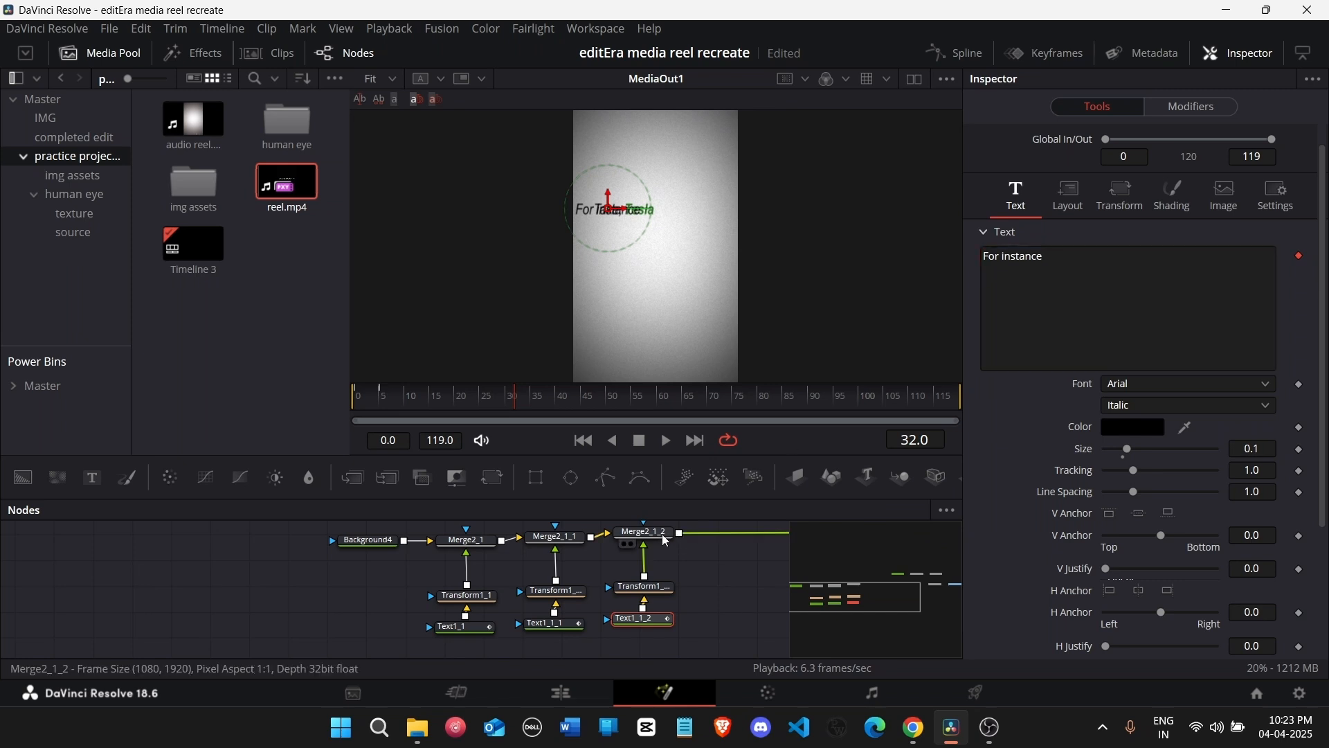
pyautogui.moveTo(1132, 227); pyautogui.dragTo(1204, 227)
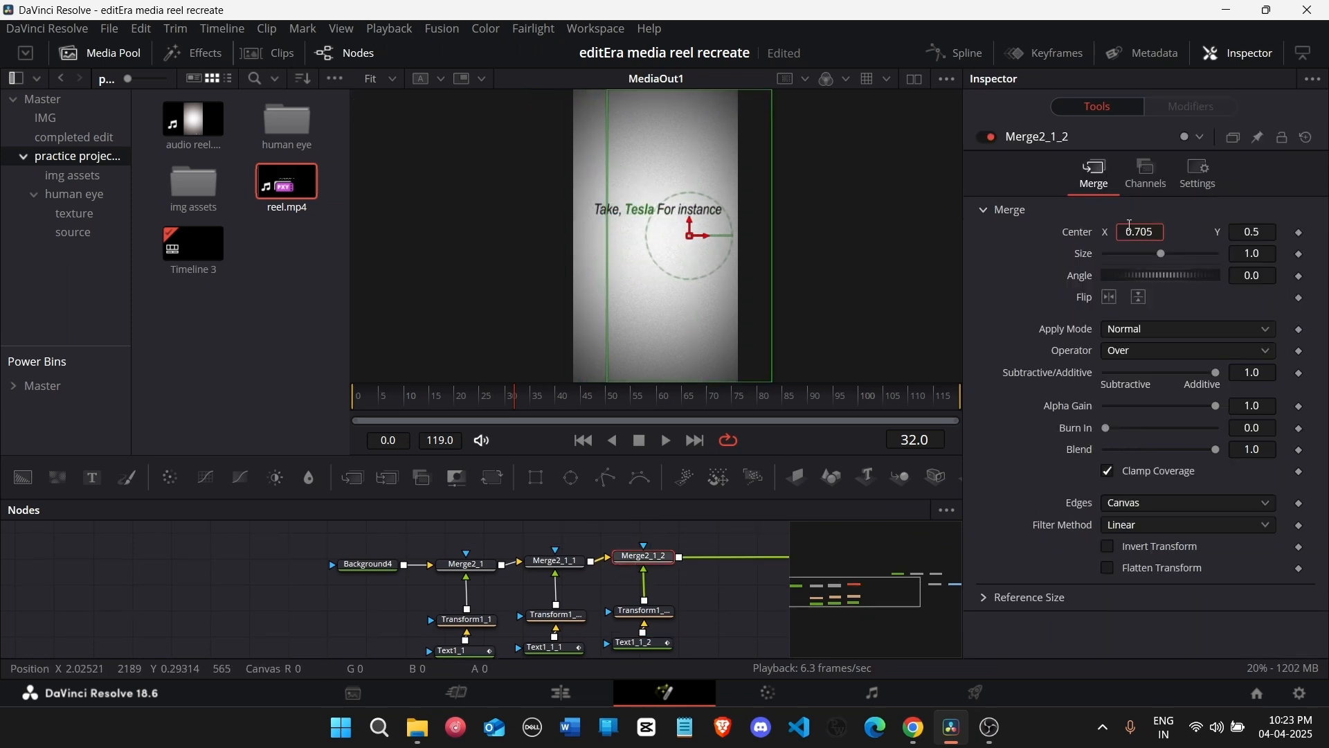
pyautogui.click(739, 593)
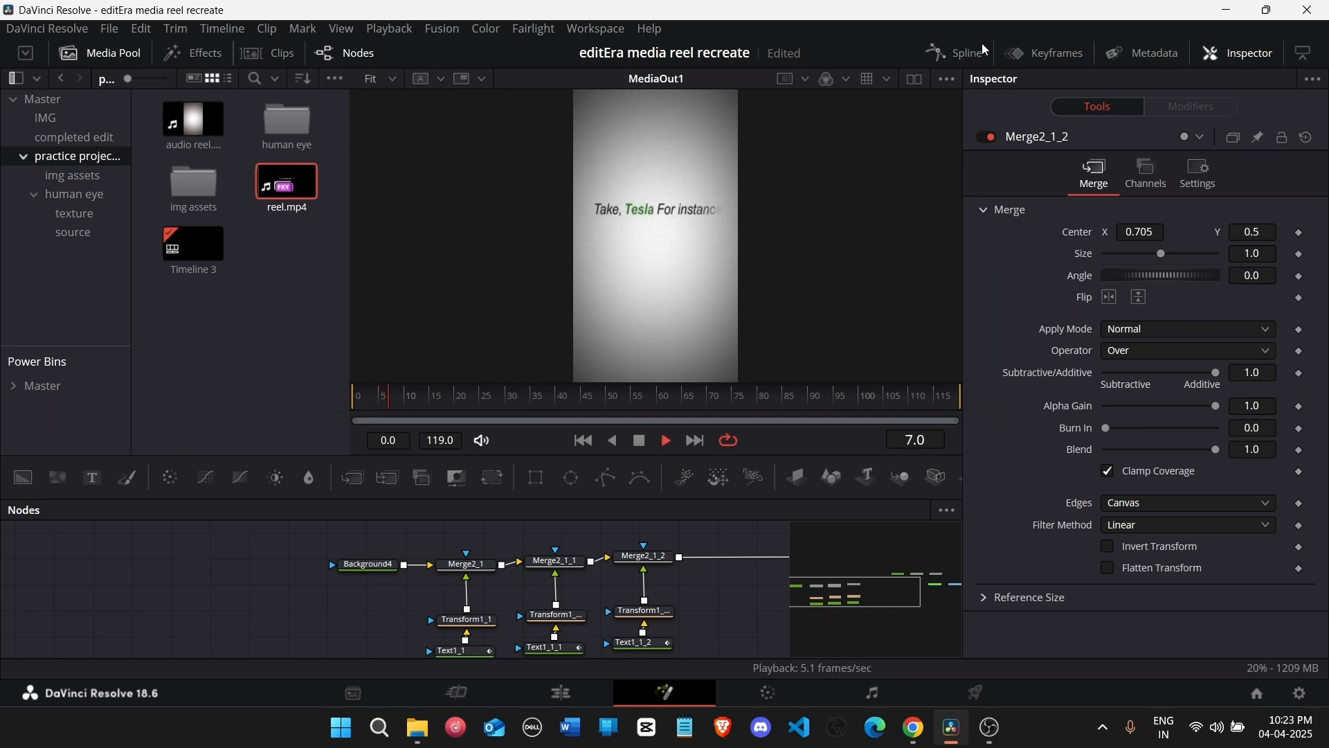
# Step: In the Spline editor, shift the "Tesla" text's opacity keyframes so that its fade-in runs from frame 8 to 13
pyautogui.click(960, 59)
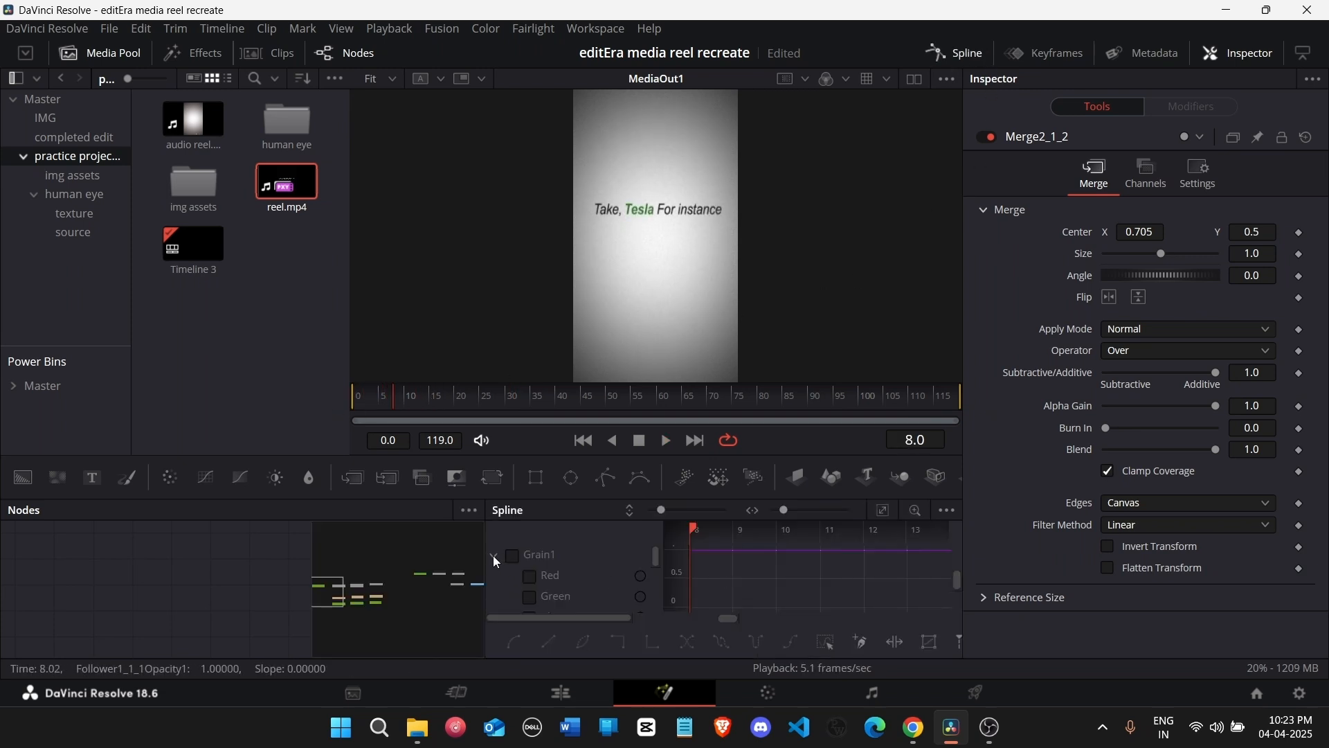
pyautogui.scroll(-5, 495, 583)
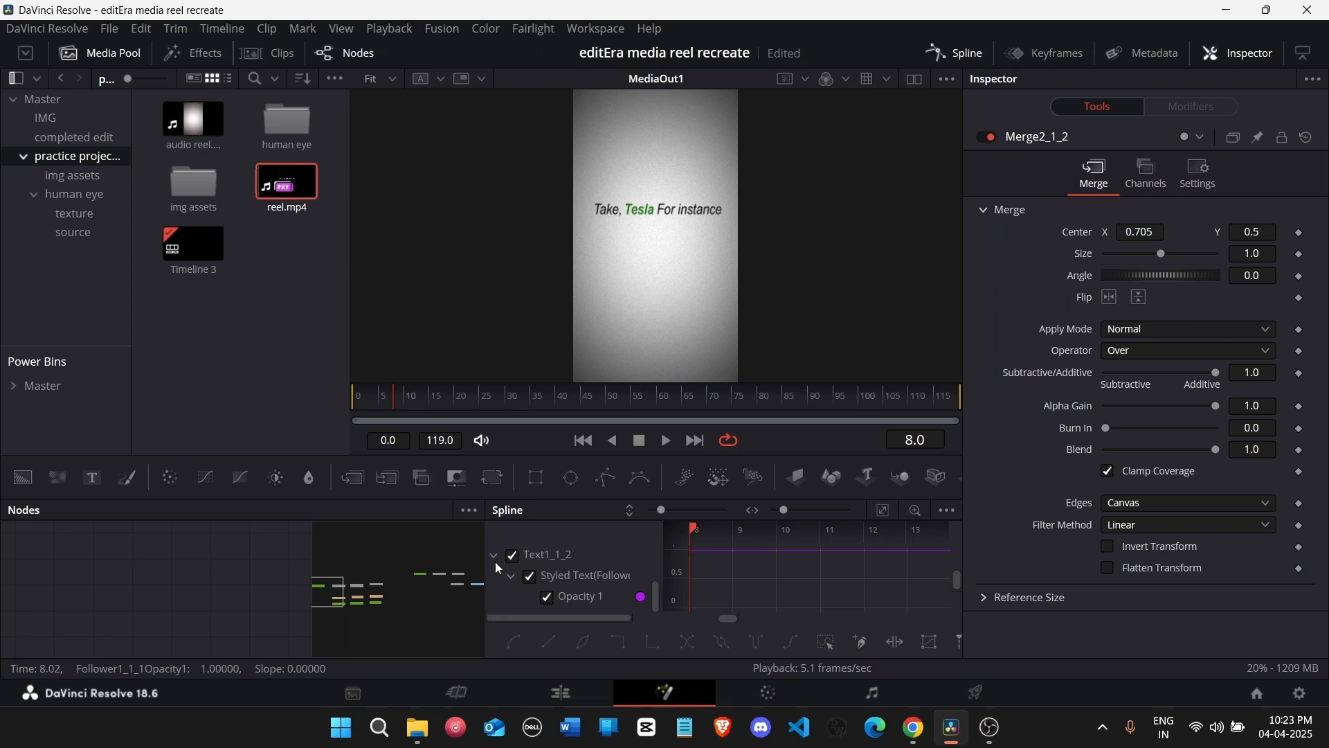
pyautogui.click(494, 557)
pyautogui.moveTo(432, 599); pyautogui.dragTo(360, 601)
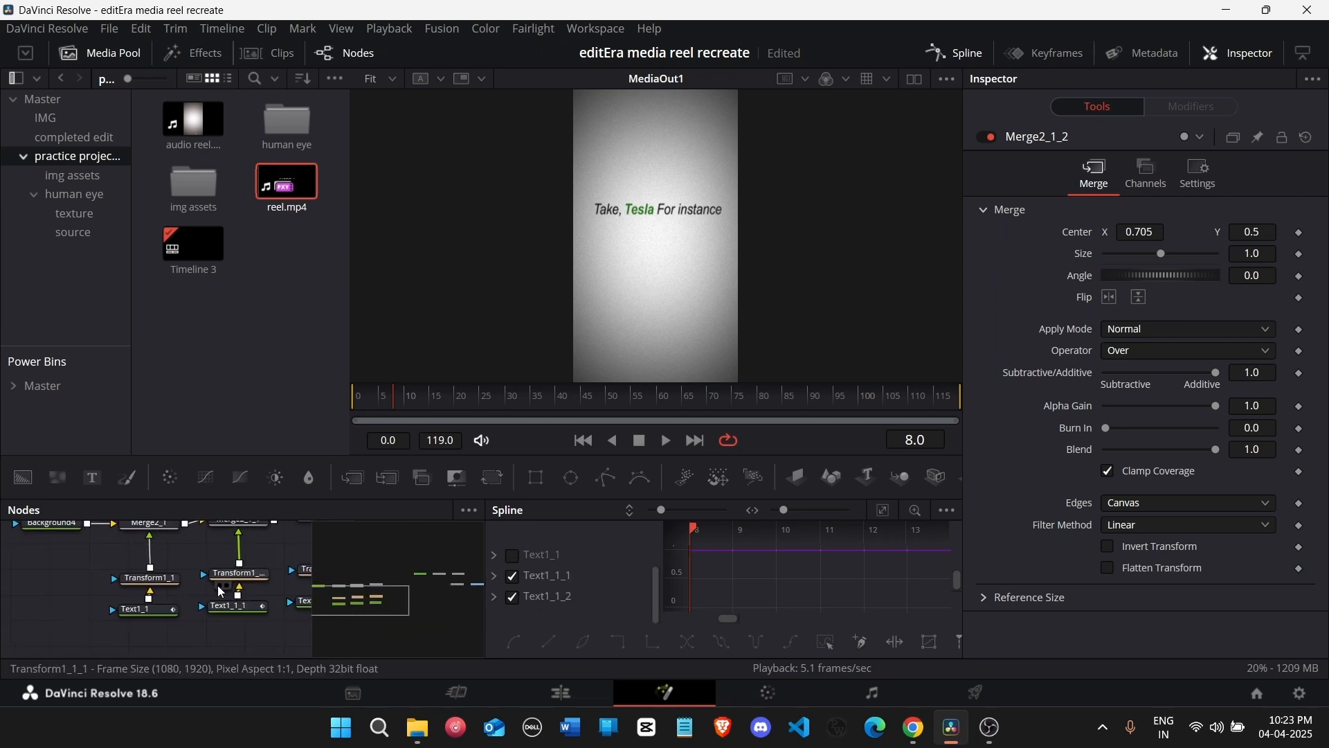
pyautogui.click(228, 607)
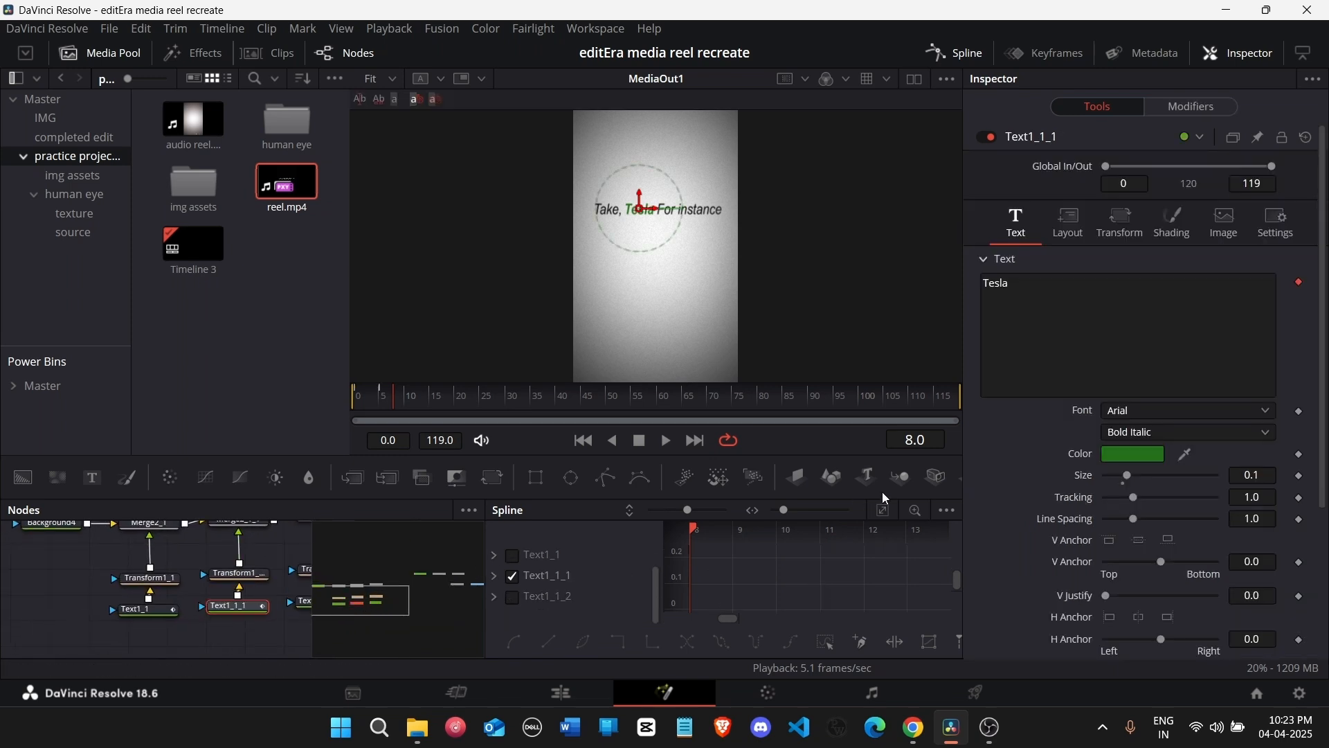
pyautogui.click(886, 509)
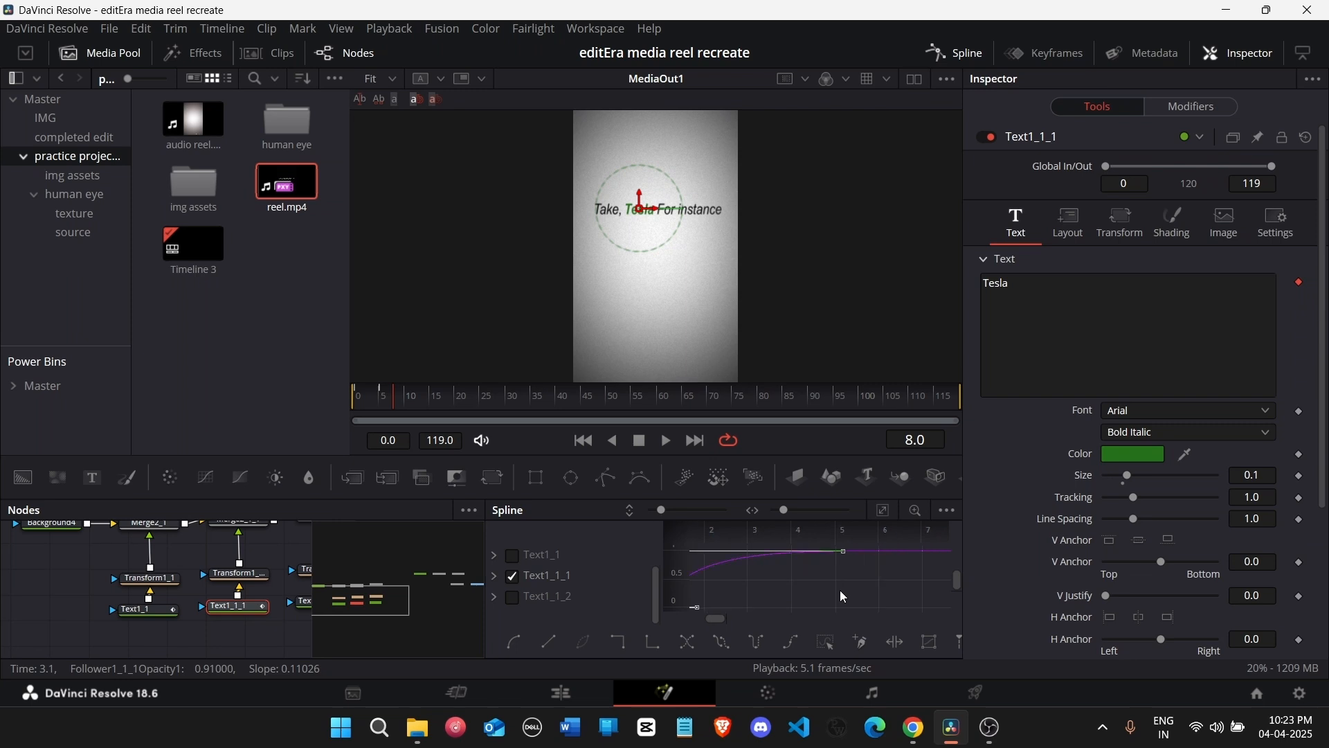
pyautogui.scroll(-3, 840, 591)
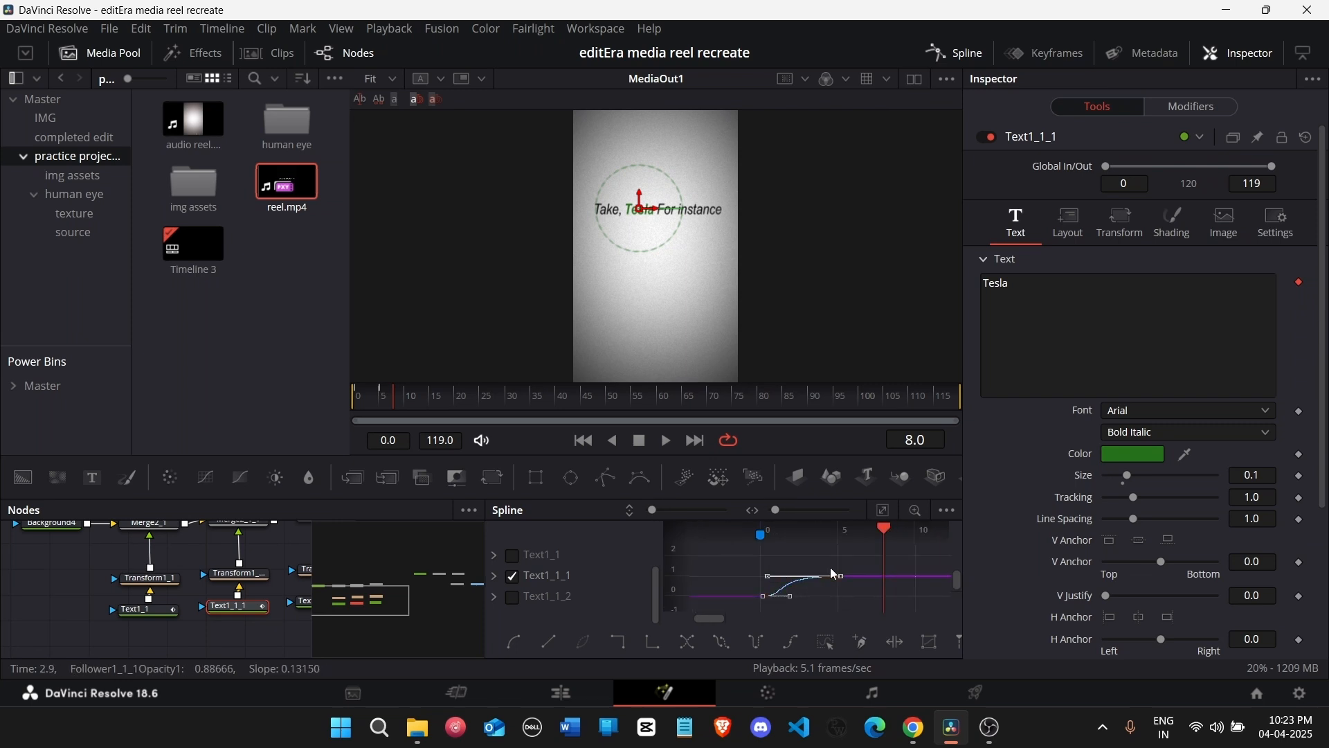
pyautogui.moveTo(833, 577); pyautogui.dragTo(907, 576)
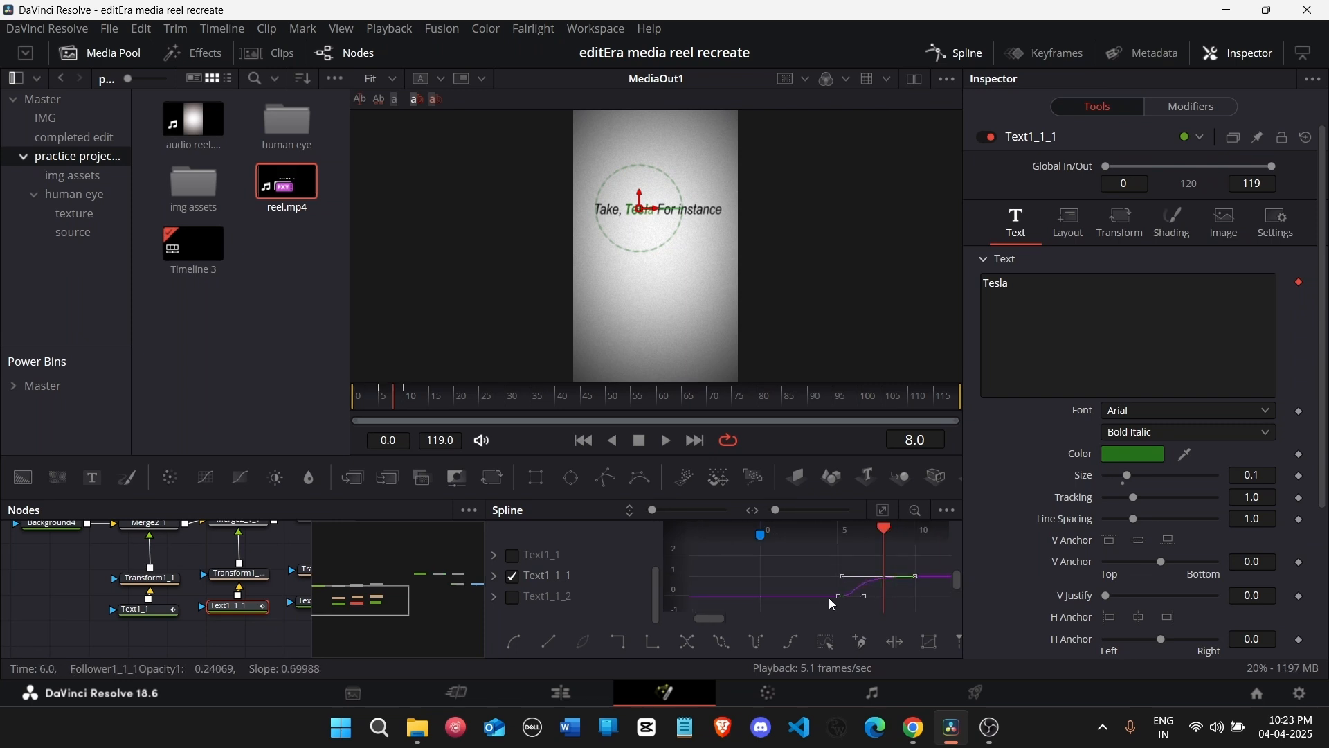
pyautogui.moveTo(754, 596); pyautogui.dragTo(829, 595)
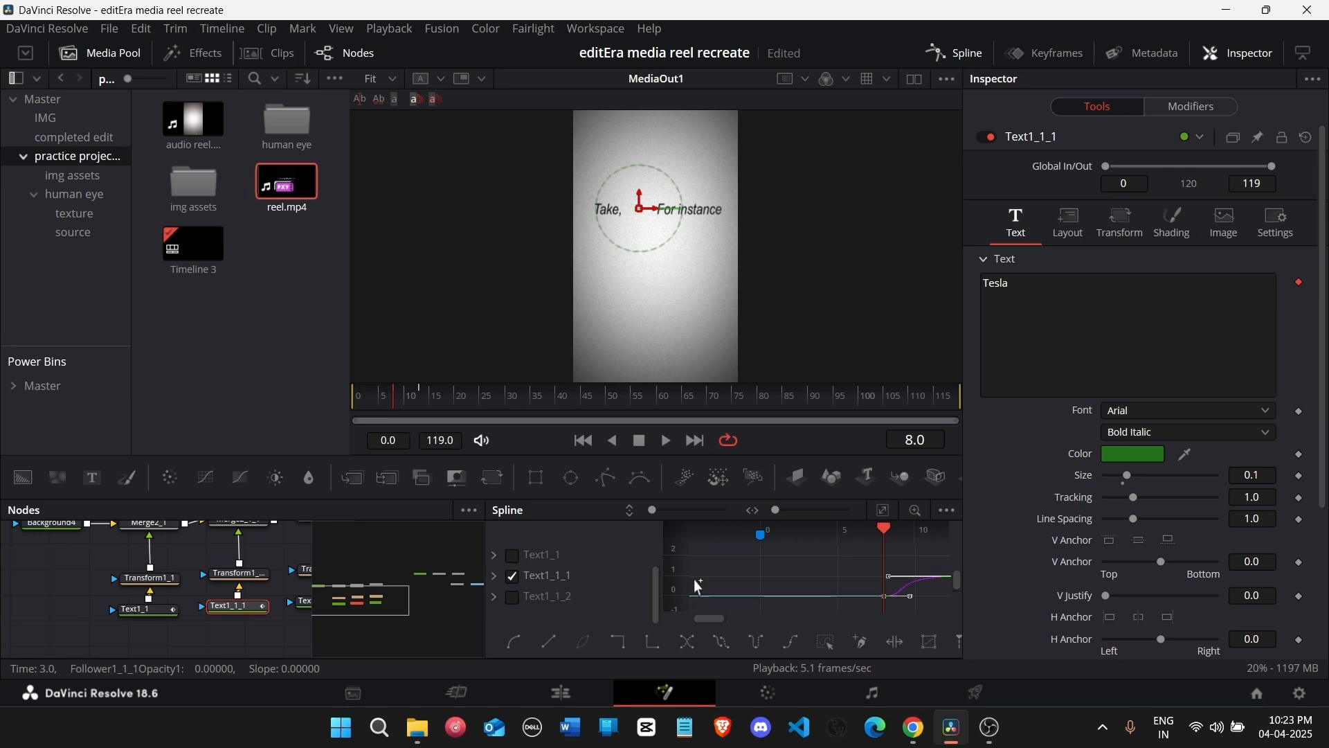
pyautogui.press('space')
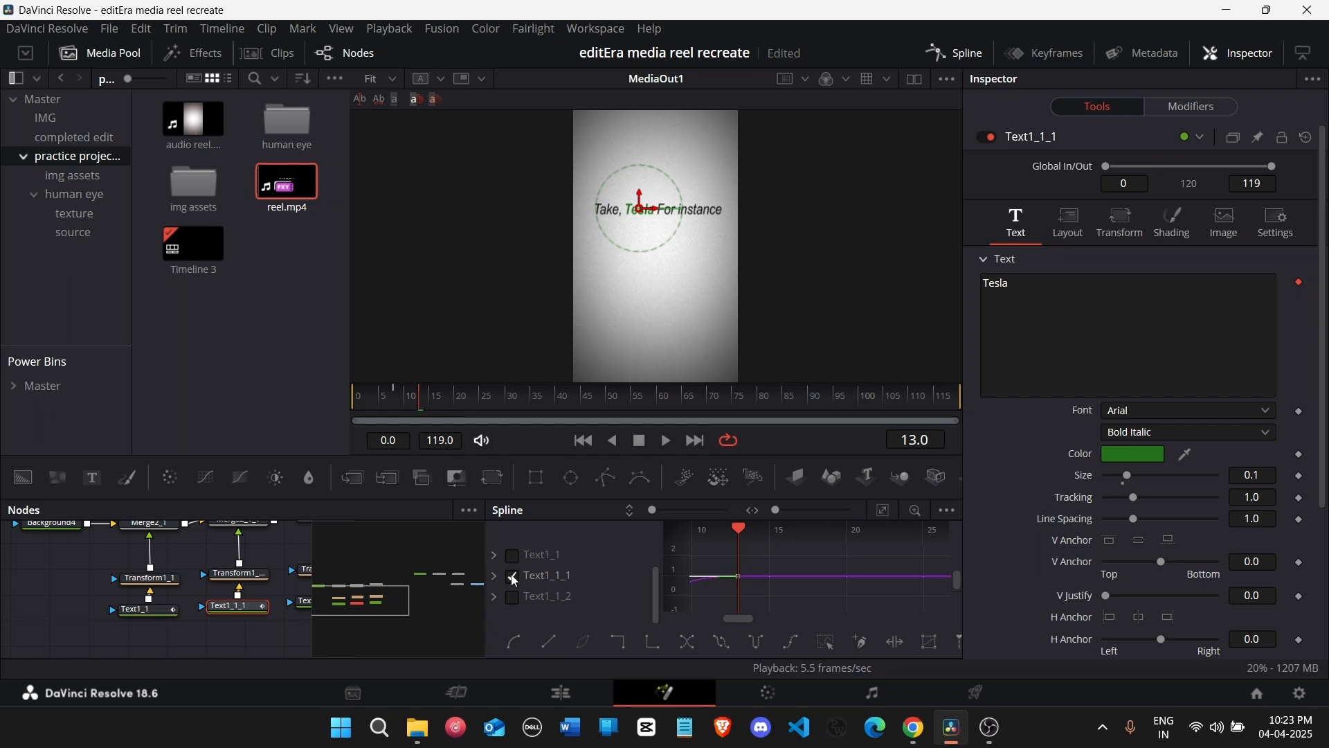
# Step: Shift the "For instance" text's opacity keyframes in the Spline editor so that its fade-in starts at frame 13
pyautogui.click(512, 597)
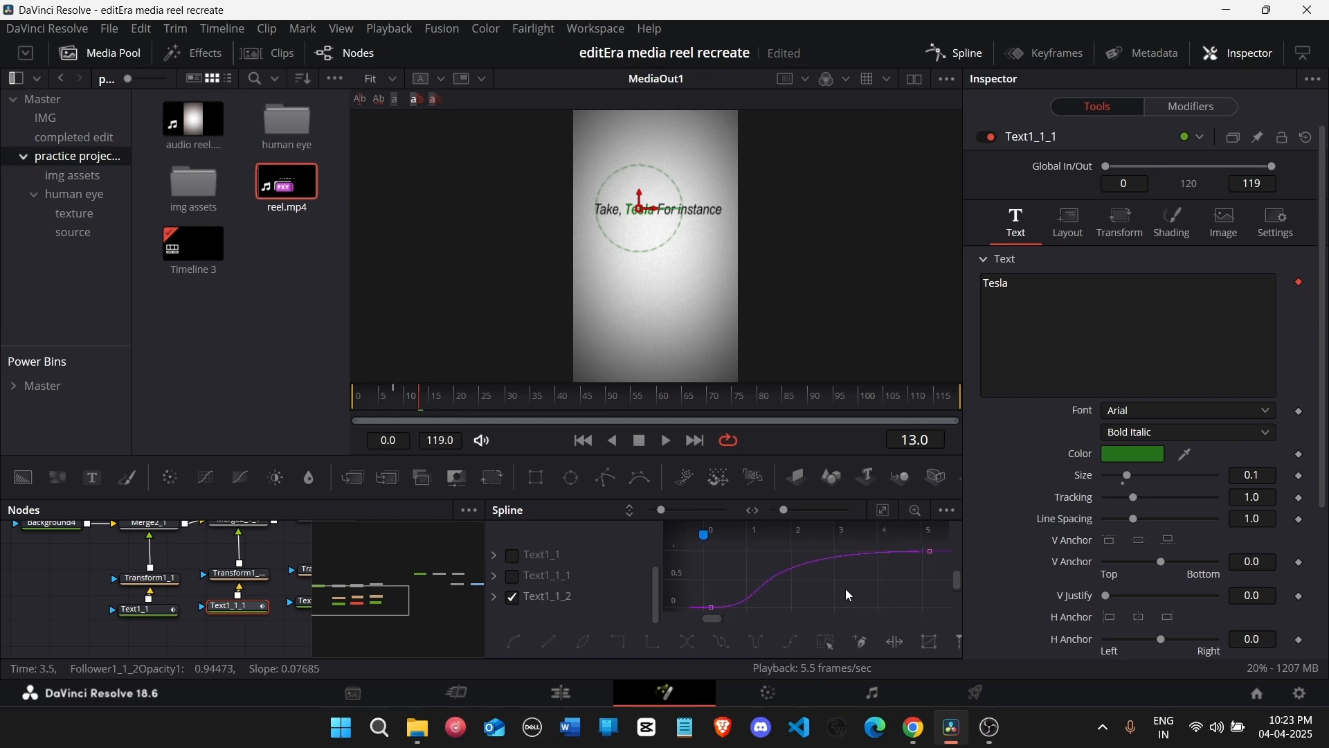
pyautogui.hotkey('ctrl', 'a')
pyautogui.scroll(-3, 836, 603)
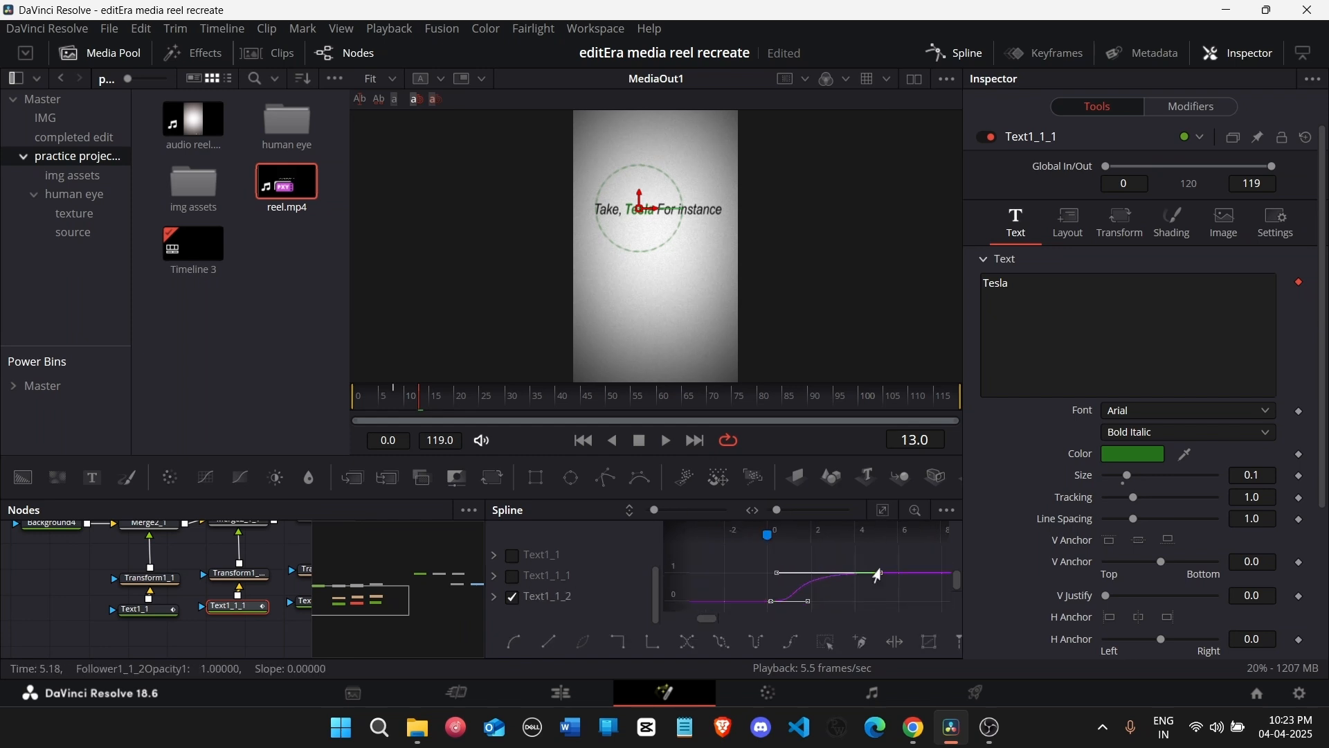
pyautogui.moveTo(878, 575); pyautogui.dragTo(914, 580)
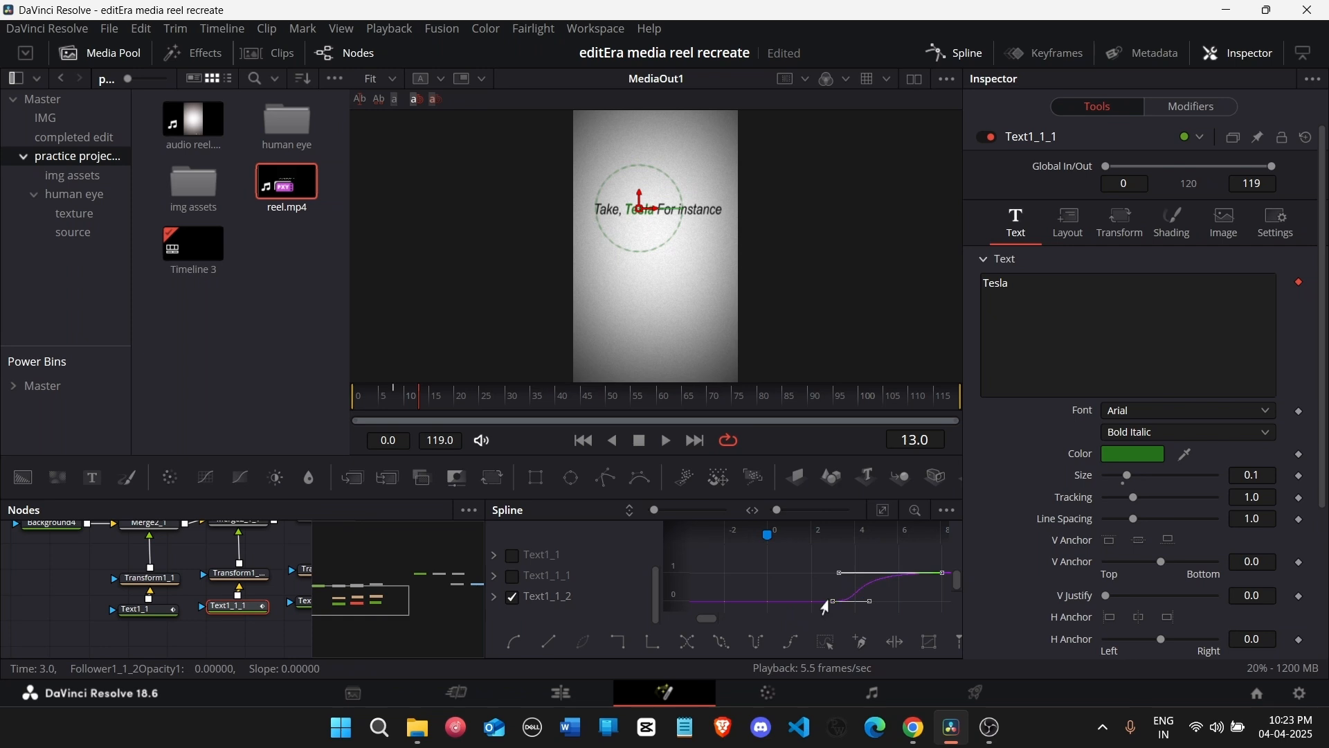
pyautogui.click(883, 511)
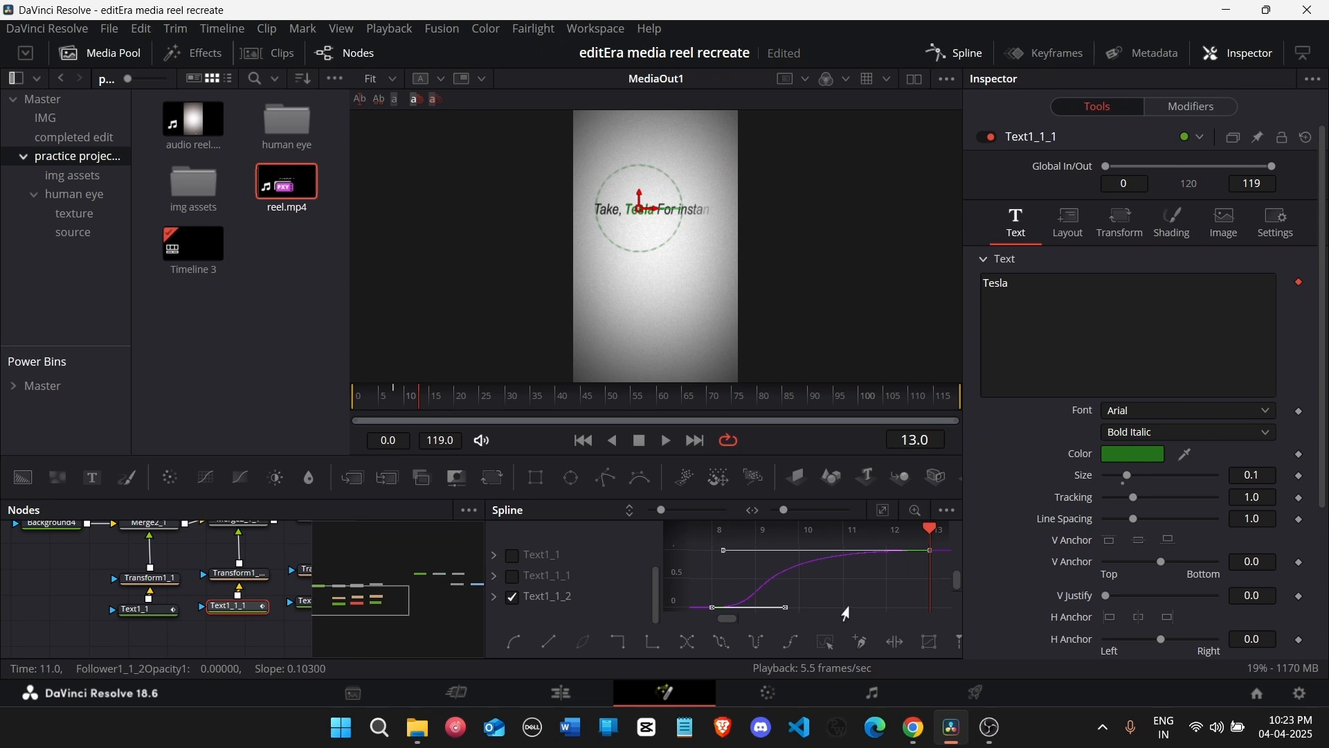
pyautogui.moveTo(708, 614); pyautogui.dragTo(860, 615)
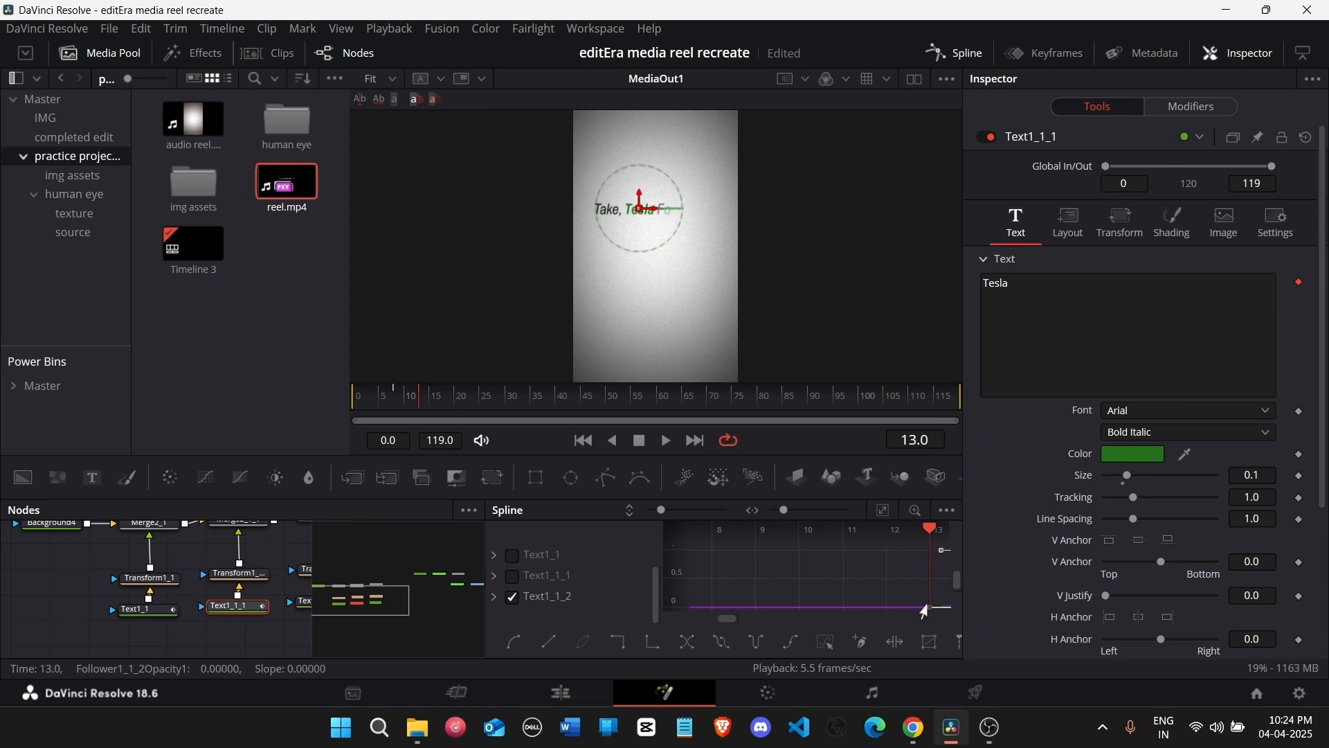
# Step: Close the Spline editor and play the composition from frame 0 to review the staggered caption reveal
pyautogui.moveTo(414, 396); pyautogui.dragTo(352, 393)
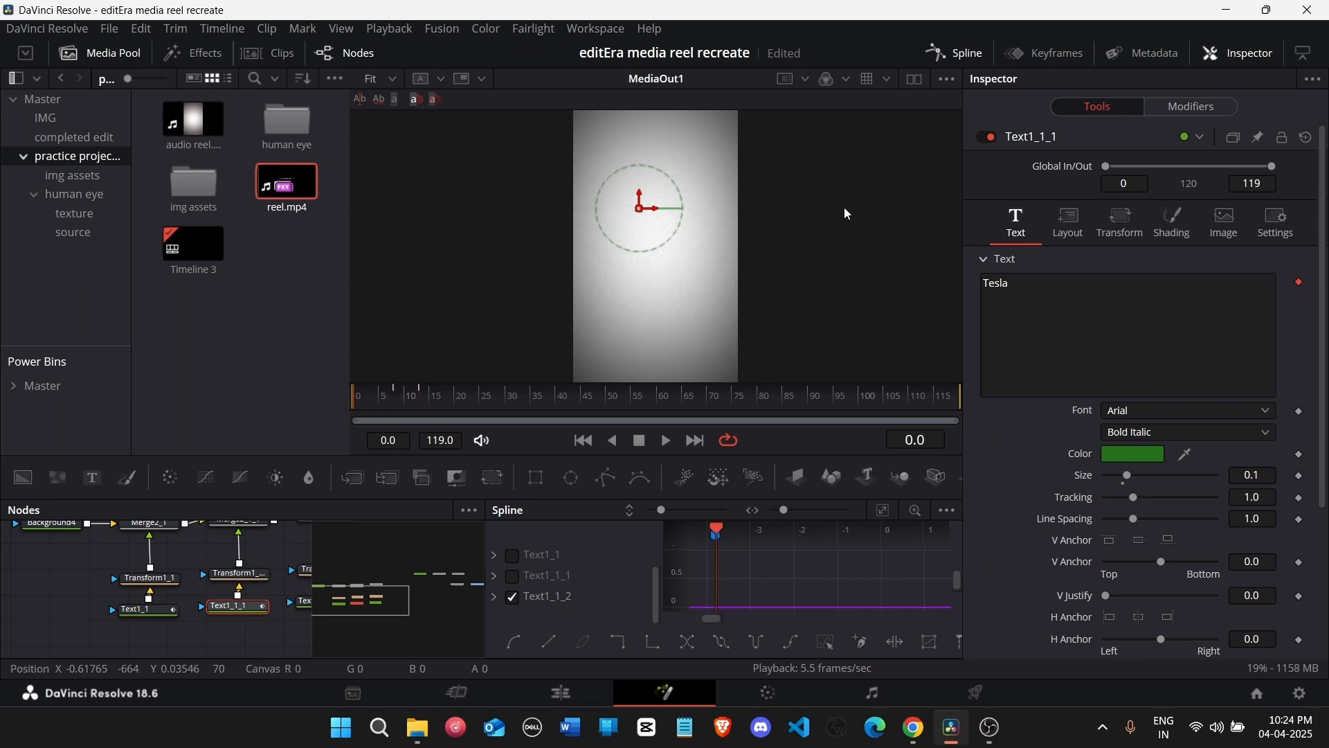
pyautogui.click(957, 53)
pyautogui.press('space')
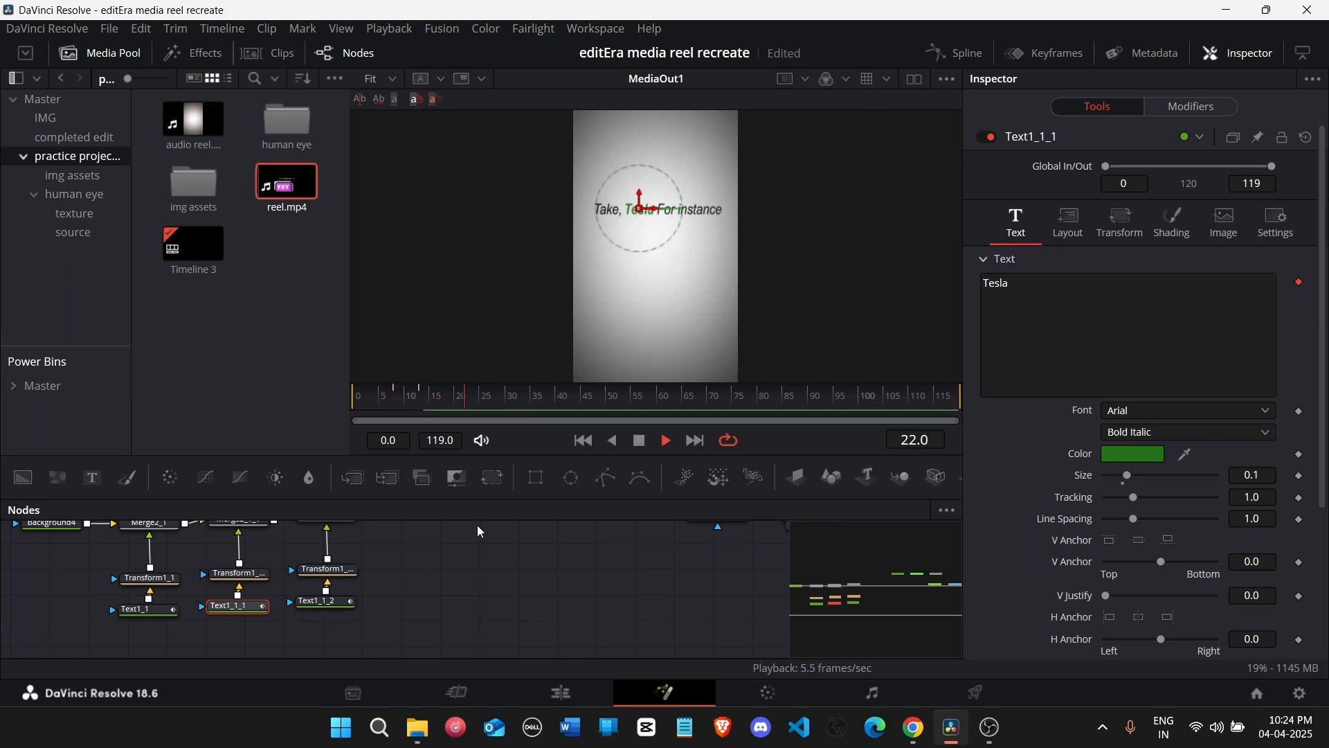
pyautogui.moveTo(460, 401); pyautogui.dragTo(353, 408)
# Step: Move Background4 and all three caption branches together farther from Merge8 to make room in the node graph
pyautogui.click(455, 614)
pyautogui.scroll(1, 455, 614)
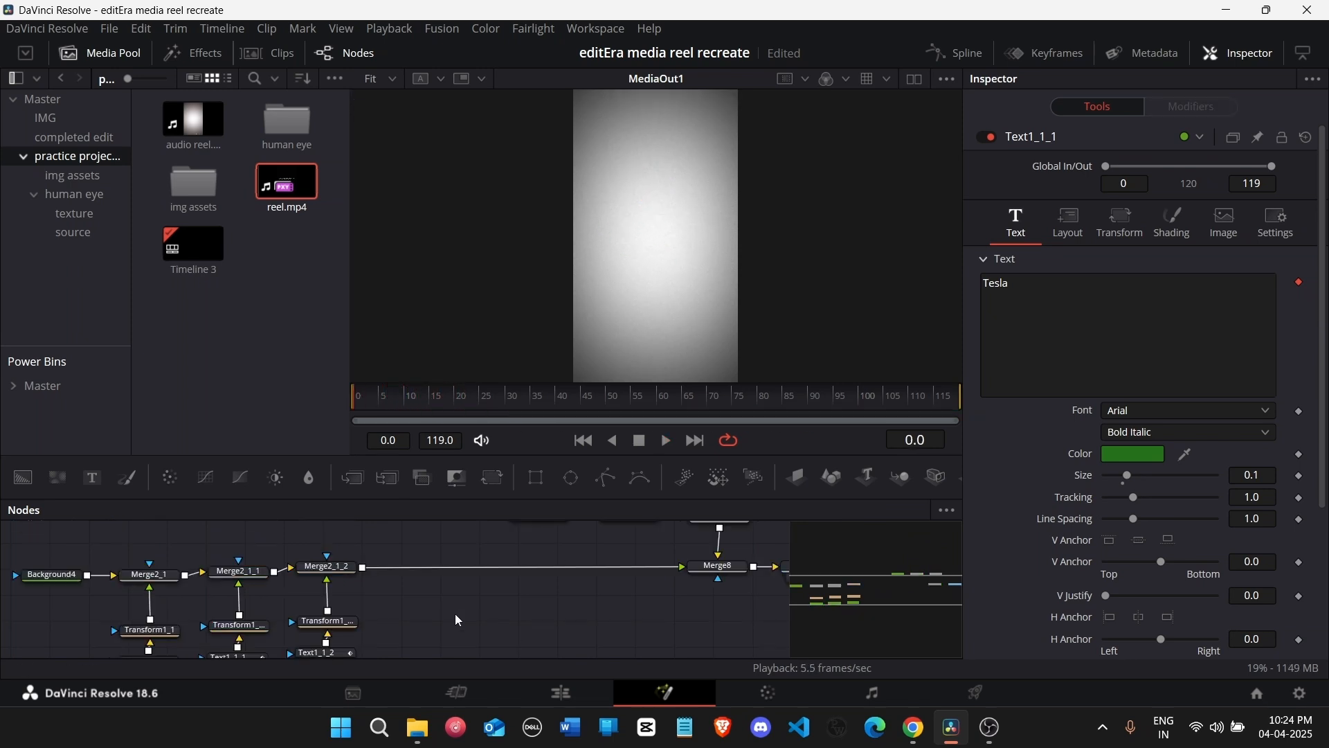
pyautogui.scroll(1, 455, 614)
pyautogui.scroll(-1, 44, 566)
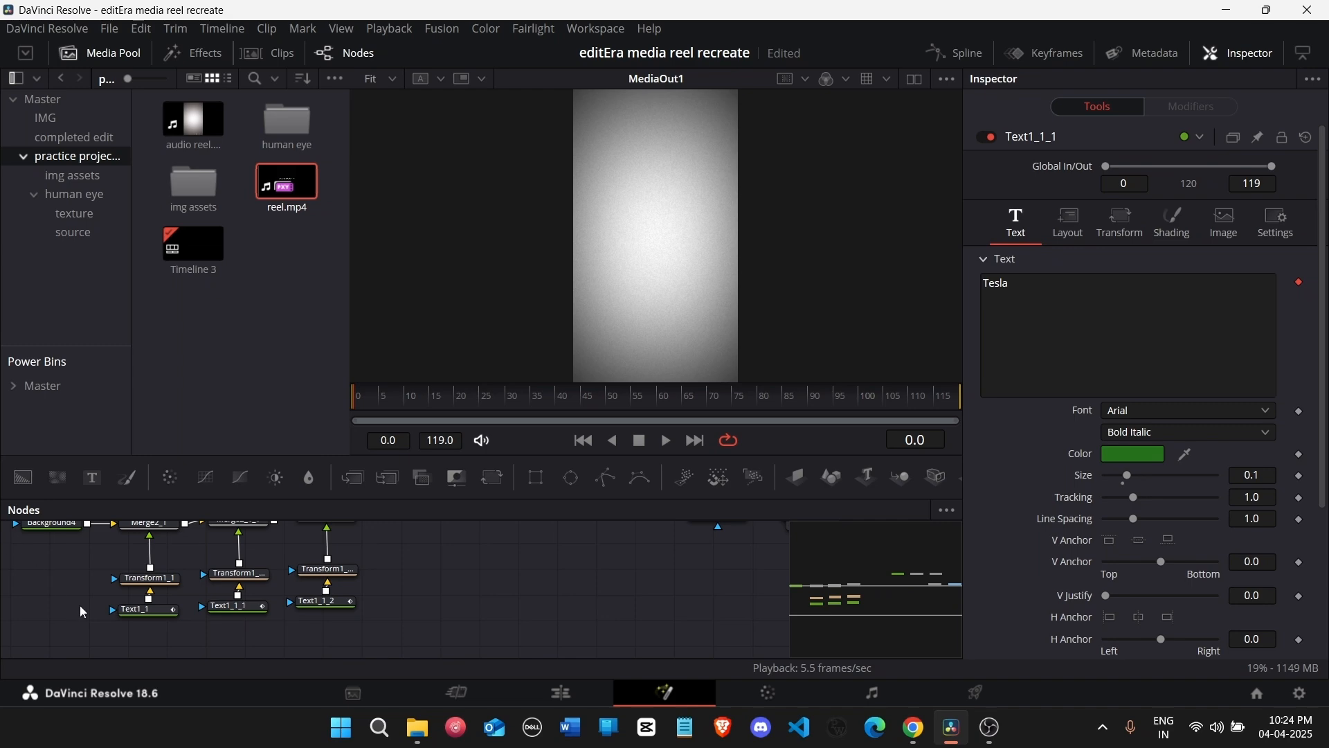
pyautogui.moveTo(48, 541); pyautogui.dragTo(388, 649)
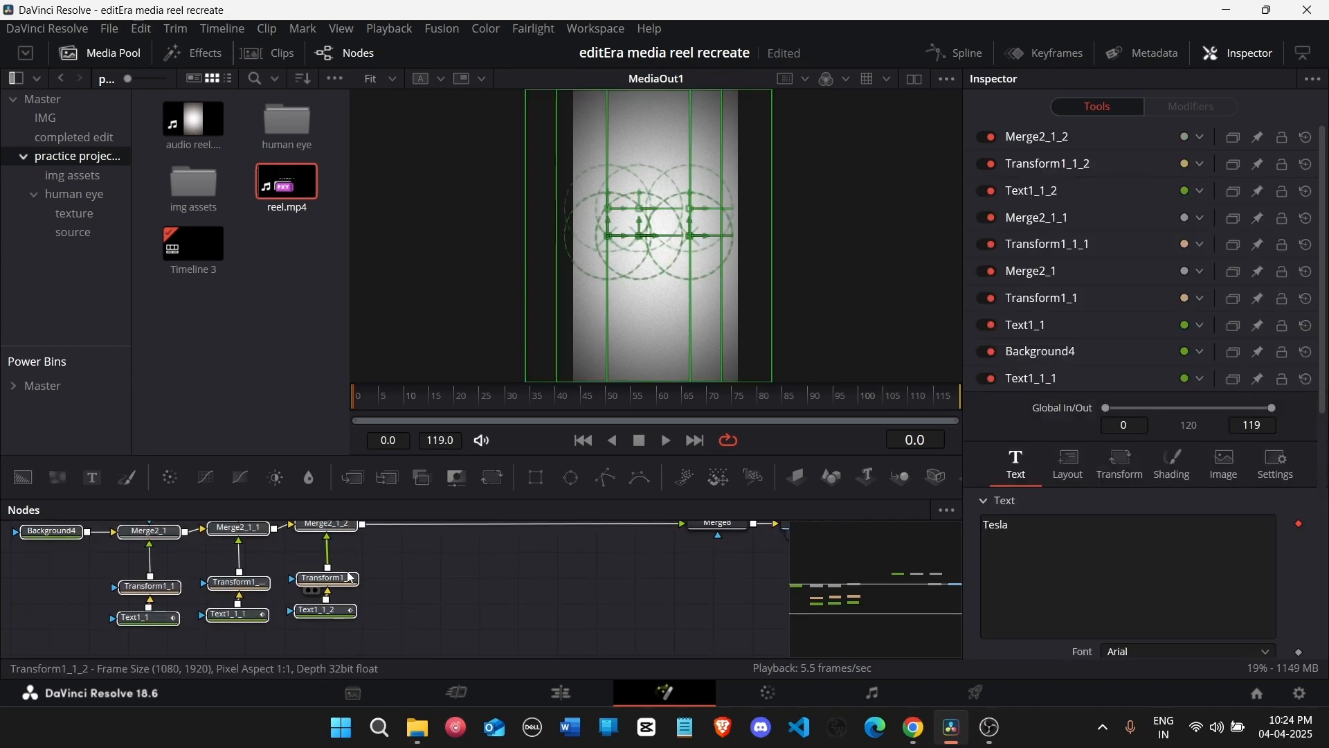
pyautogui.moveTo(338, 528); pyautogui.dragTo(167, 538)
pyautogui.click(237, 571)
# Step: Add a Background node and merge it over the caption chain directly after Merge2_1_2
pyautogui.scroll(1, 240, 573)
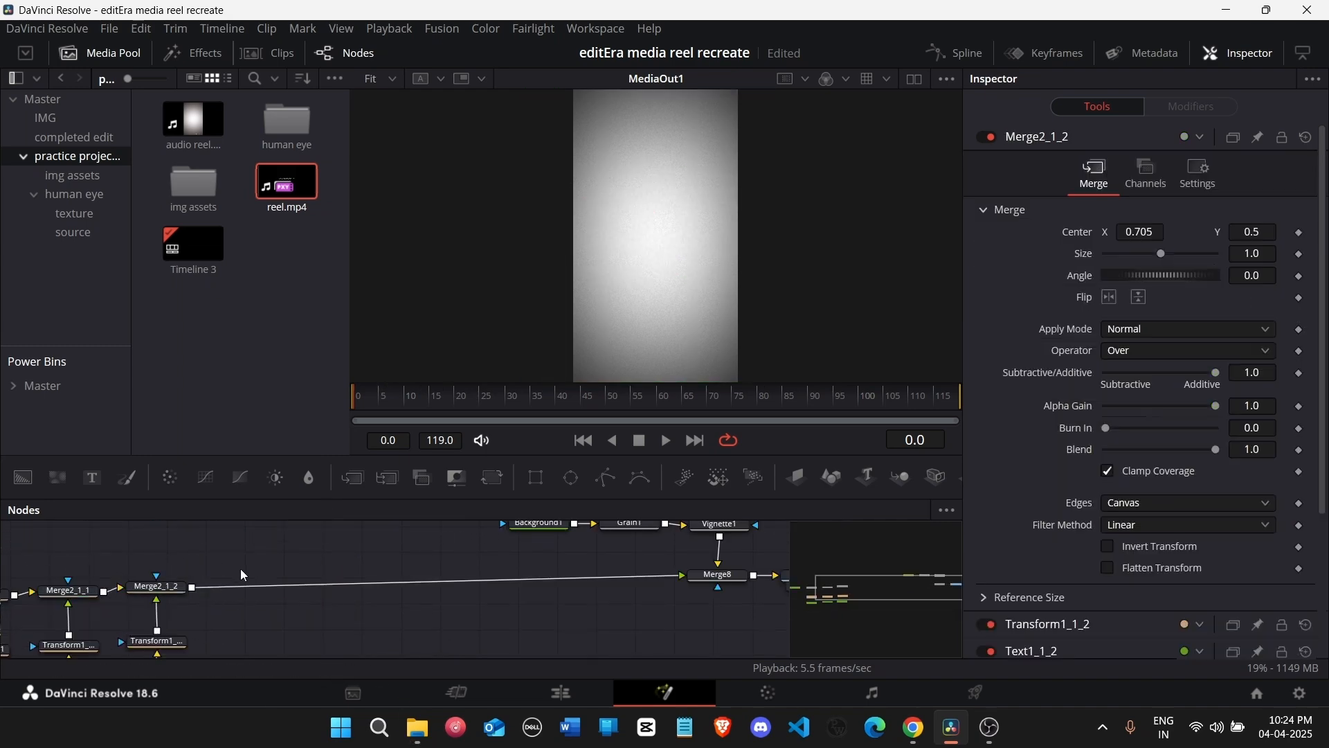
pyautogui.click(23, 478)
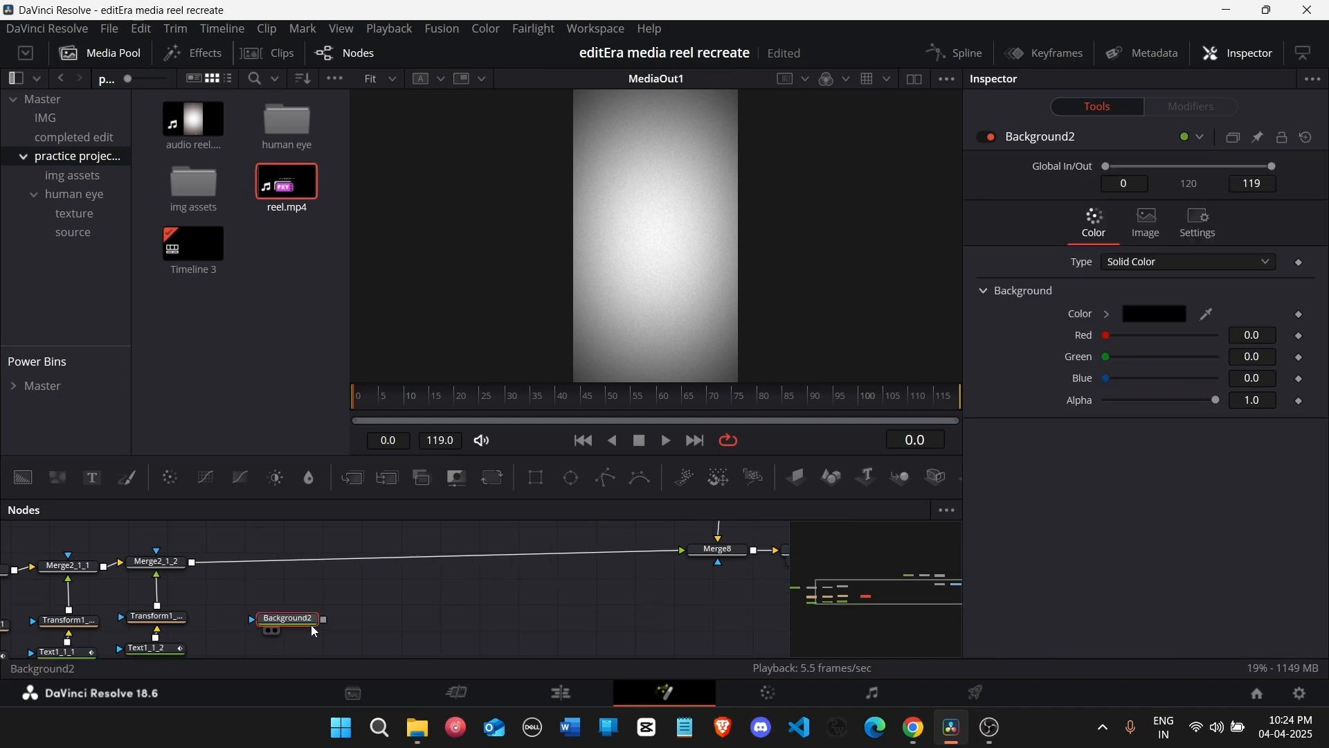
pyautogui.moveTo(325, 618); pyautogui.dragTo(196, 562)
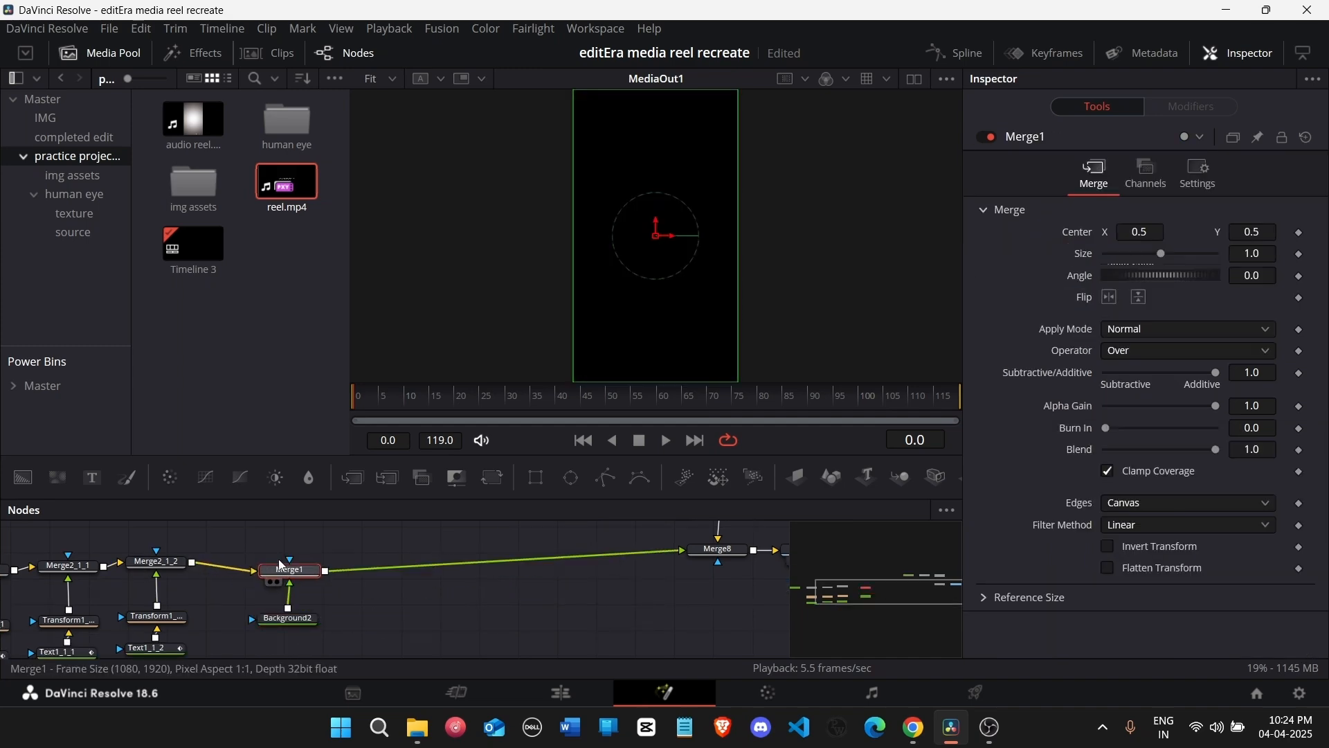
# Step: Set the Background2 solid color to dark green #39611a
pyautogui.click(288, 618)
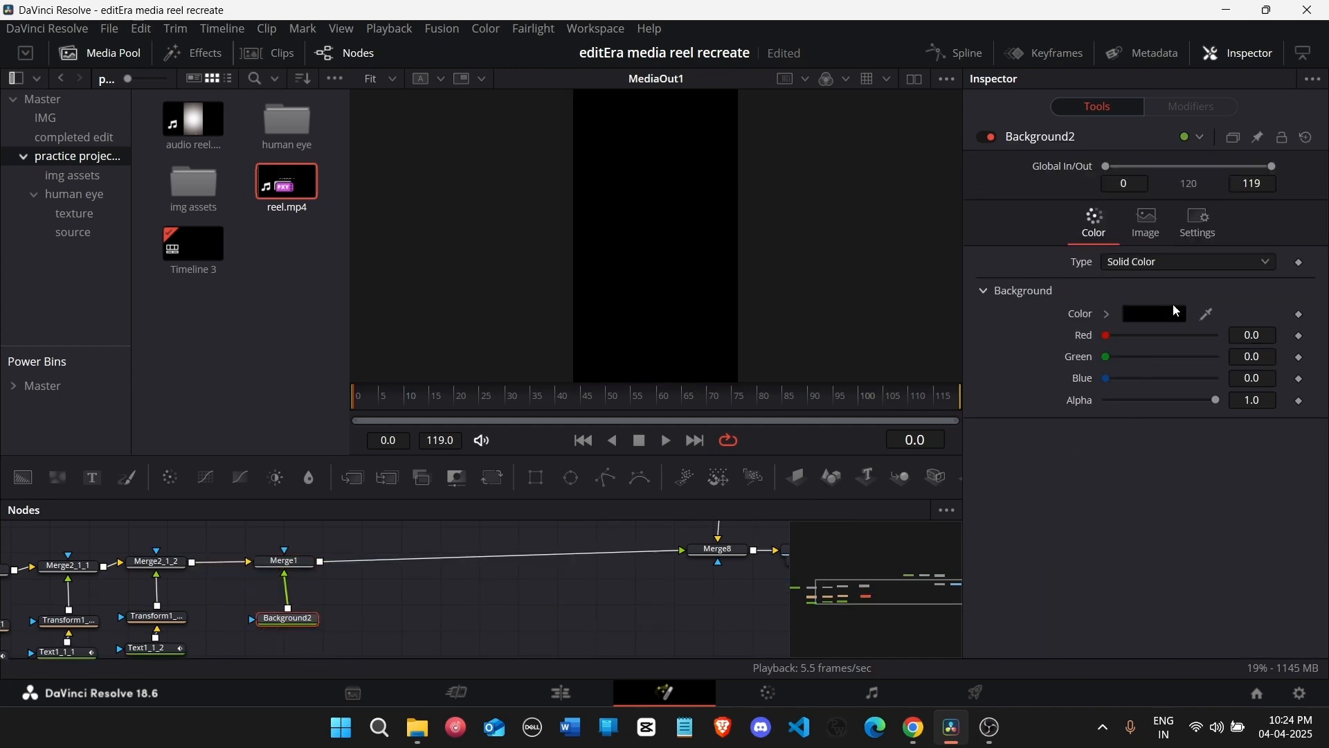
pyautogui.click(1155, 314)
pyautogui.moveTo(781, 280)
pyautogui.mouseDown()
pyautogui.moveTo(797, 290)
pyautogui.moveTo(768, 274)
pyautogui.mouseUp()
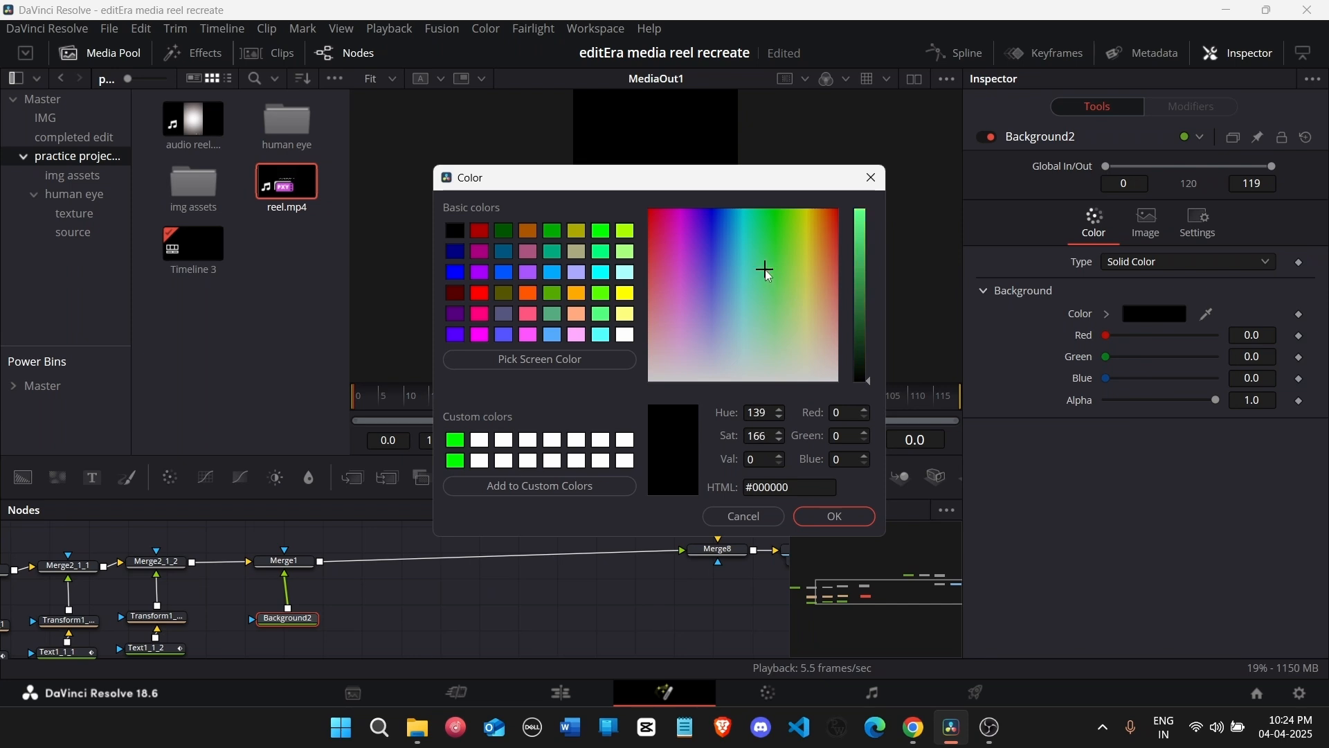
pyautogui.moveTo(871, 309); pyautogui.dragTo(870, 307)
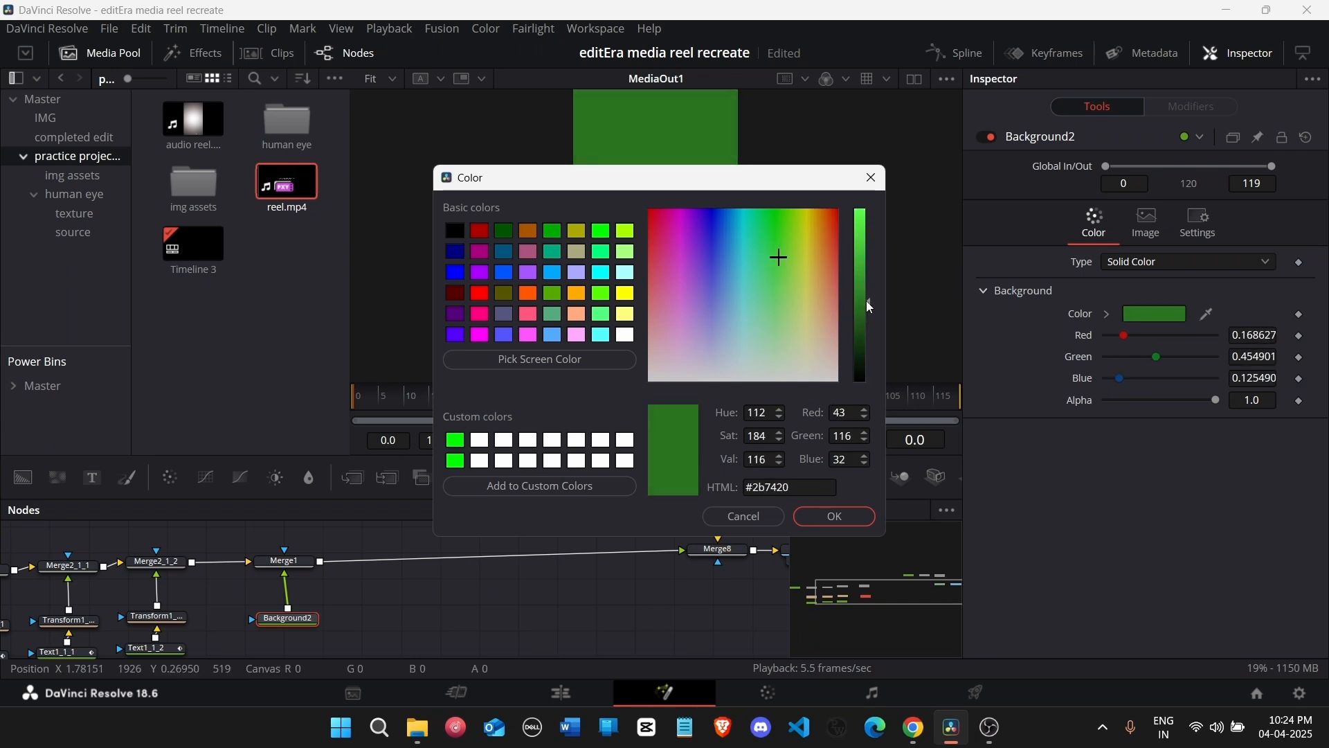
pyautogui.moveTo(785, 258)
pyautogui.mouseDown()
pyautogui.moveTo(766, 256)
pyautogui.moveTo(789, 255)
pyautogui.mouseUp()
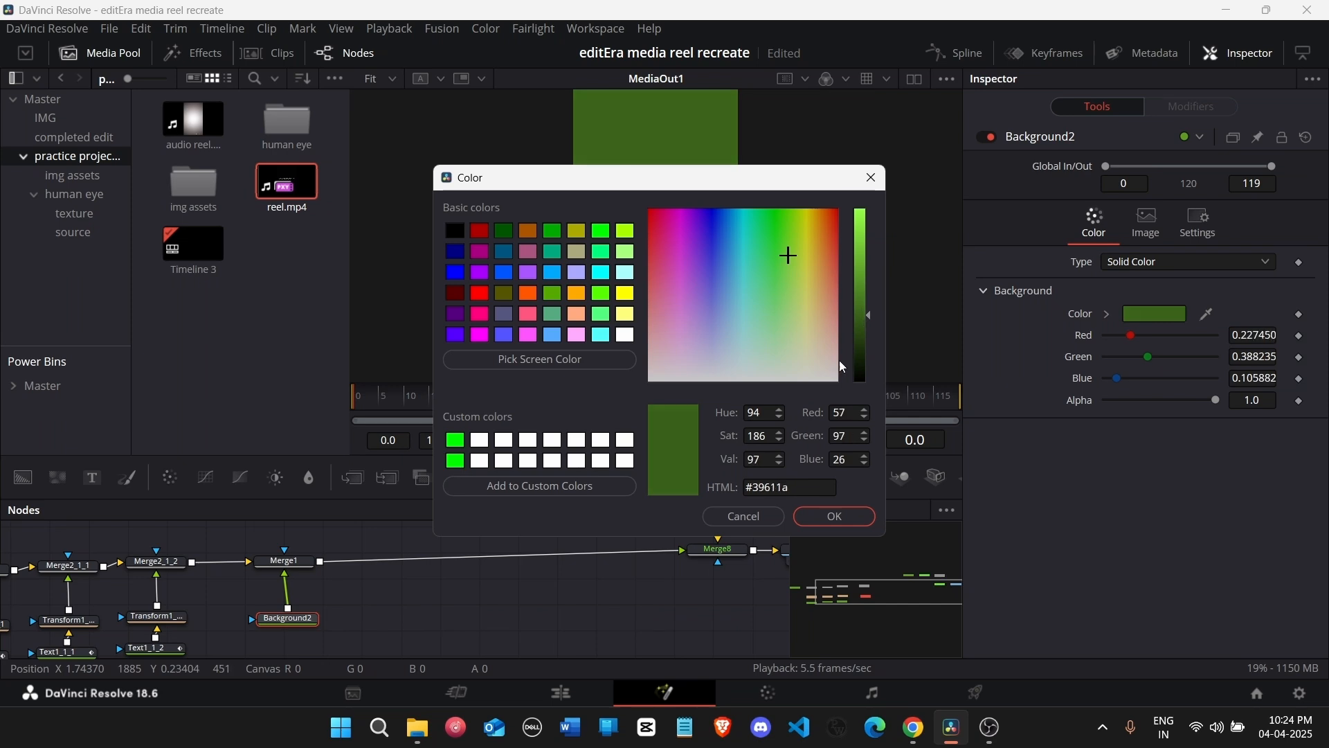
pyautogui.click(834, 517)
# Step: Add reel.mp4 to the node graph and view its frame 76 as a color reference for the green scene
pyautogui.scroll(3, 281, 571)
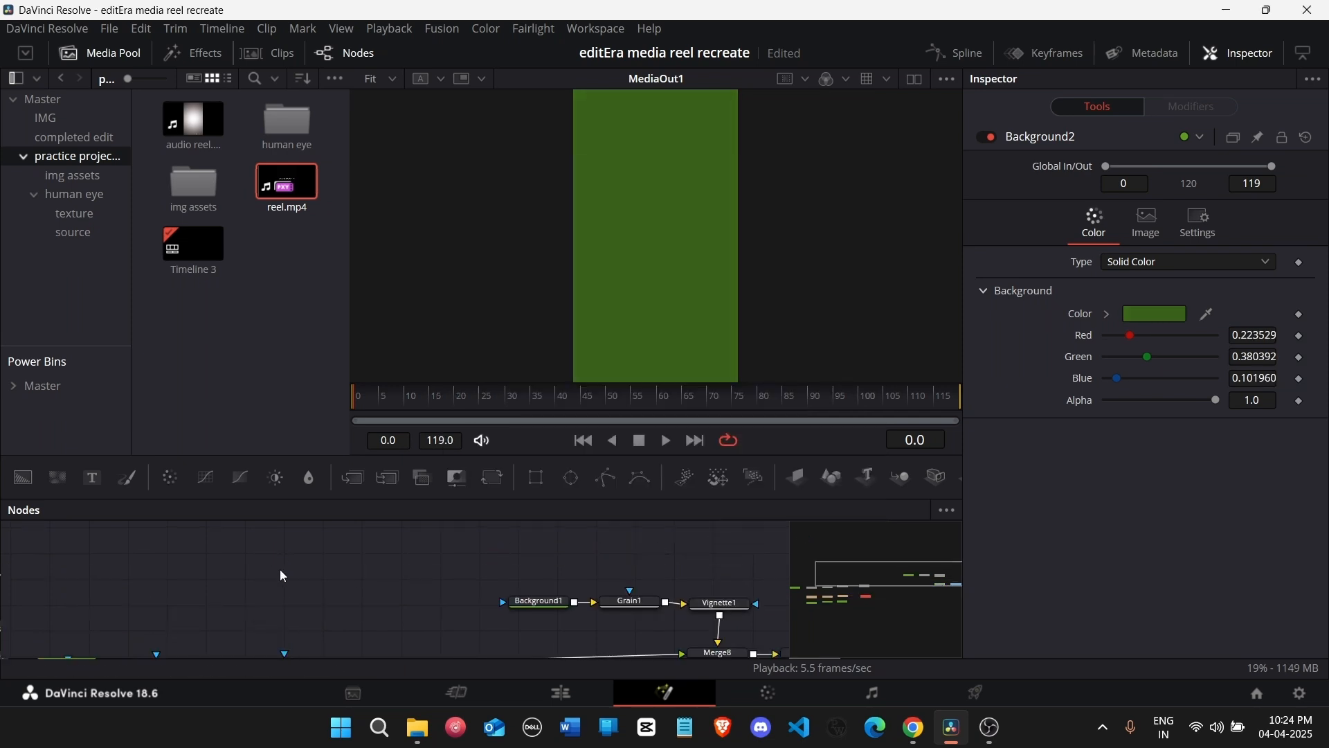
pyautogui.moveTo(286, 185); pyautogui.dragTo(360, 585)
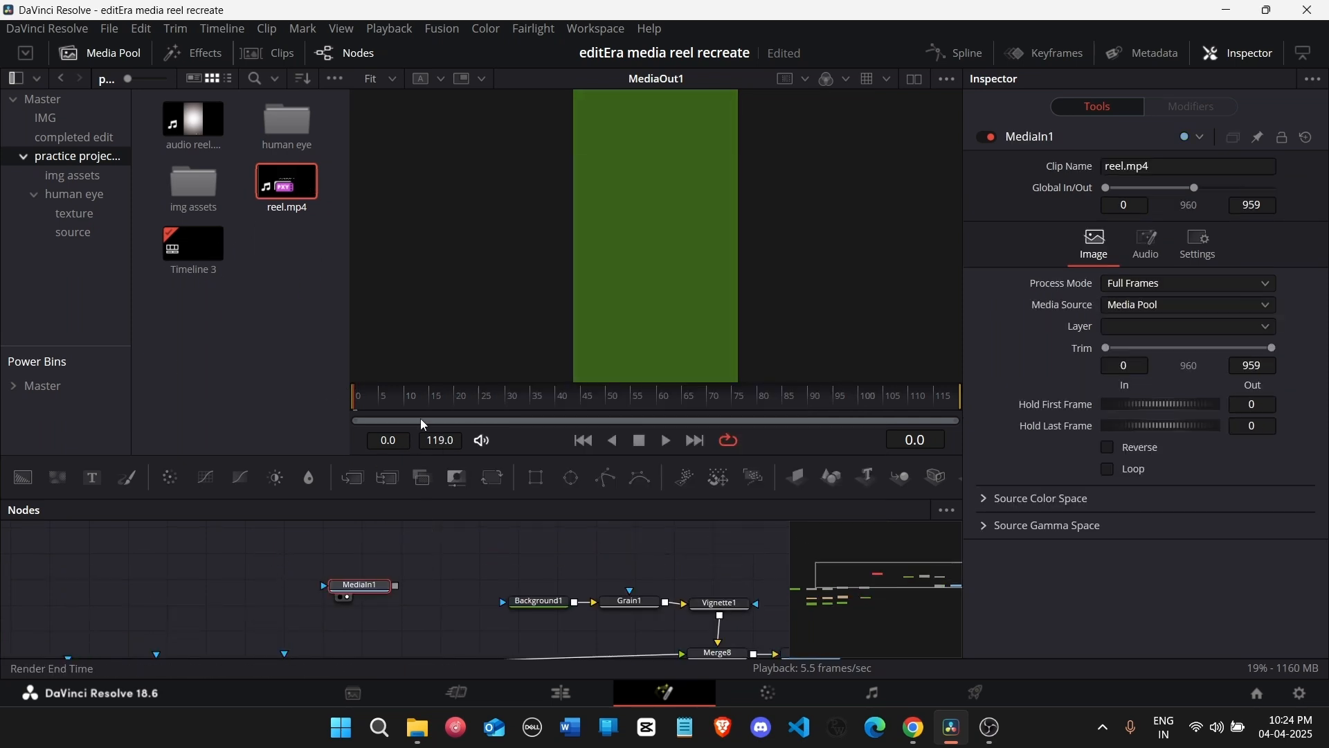
pyautogui.click(631, 400)
pyautogui.moveTo(651, 409); pyautogui.dragTo(738, 409)
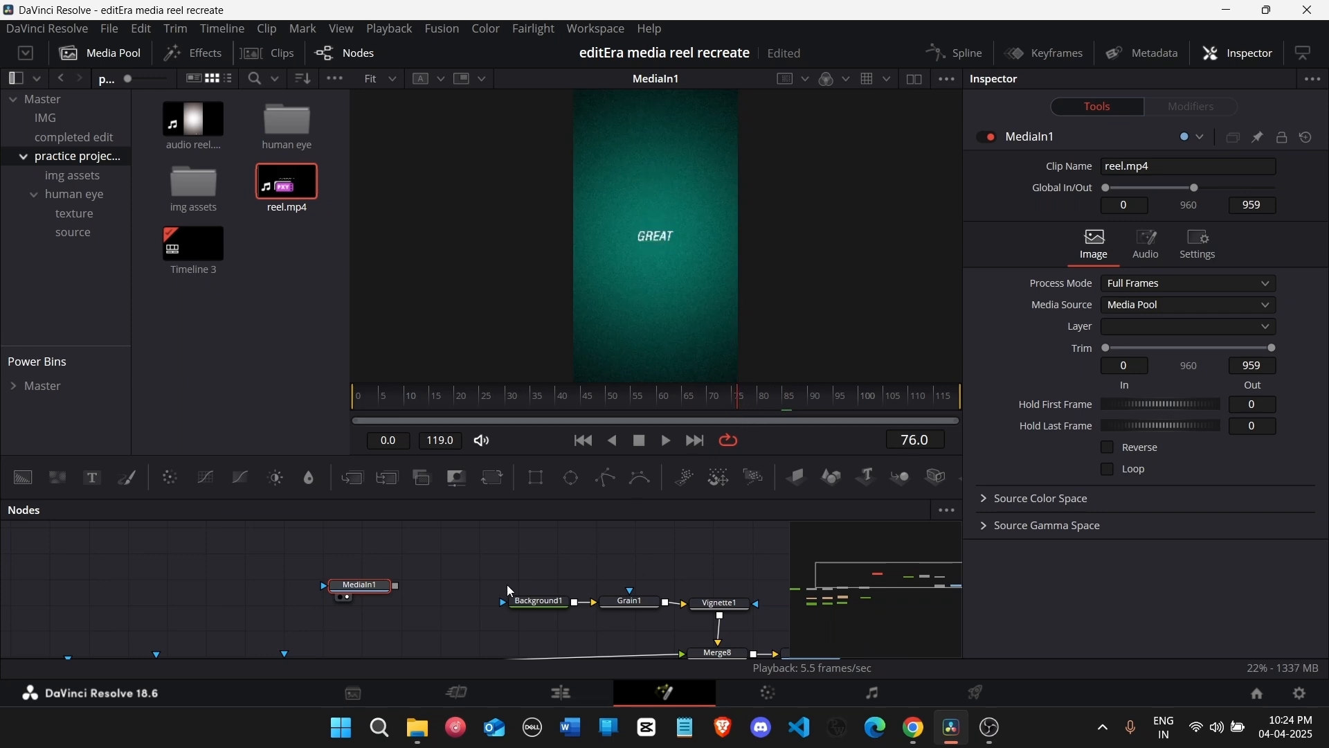
# Step: Set the Background2 solid color to teal #076054 by sampling the green backdrop in the reference reel frame
pyautogui.scroll(-3, 295, 597)
pyautogui.click(289, 566)
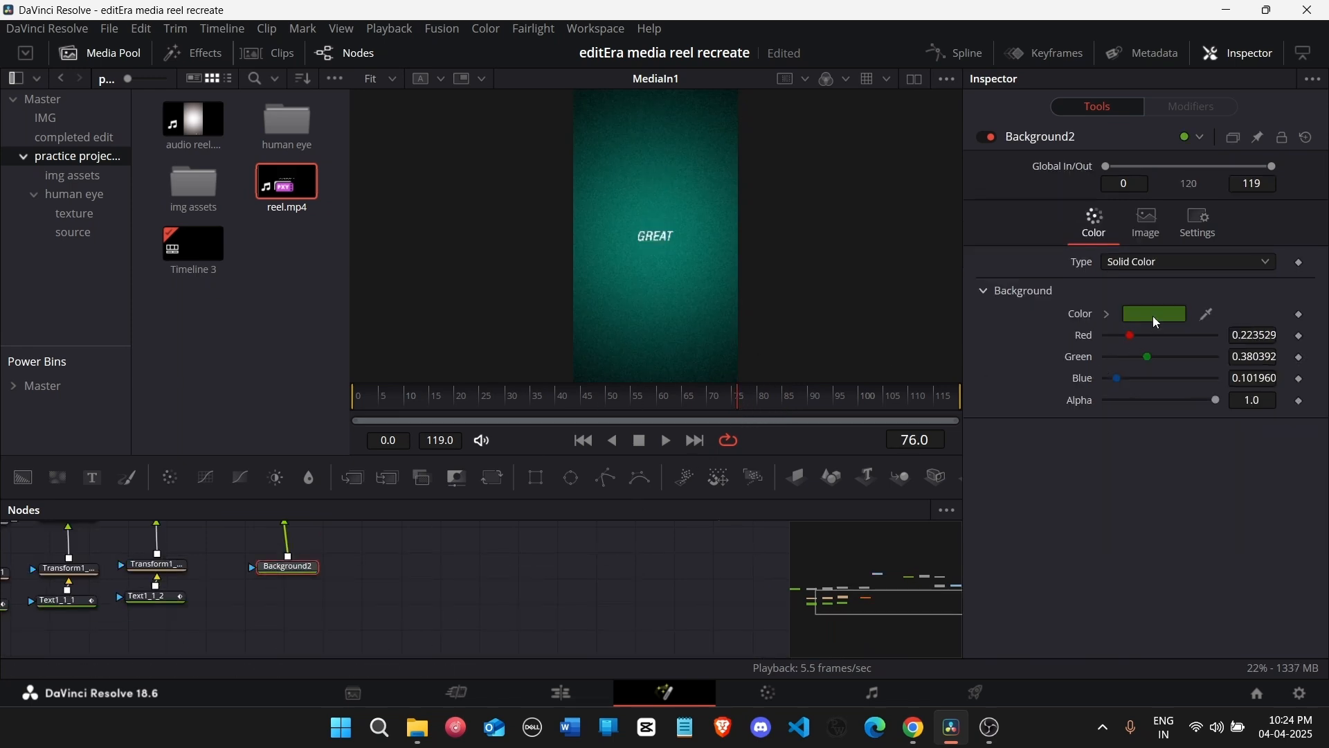
pyautogui.click(1156, 315)
pyautogui.moveTo(561, 190); pyautogui.dragTo(229, 239)
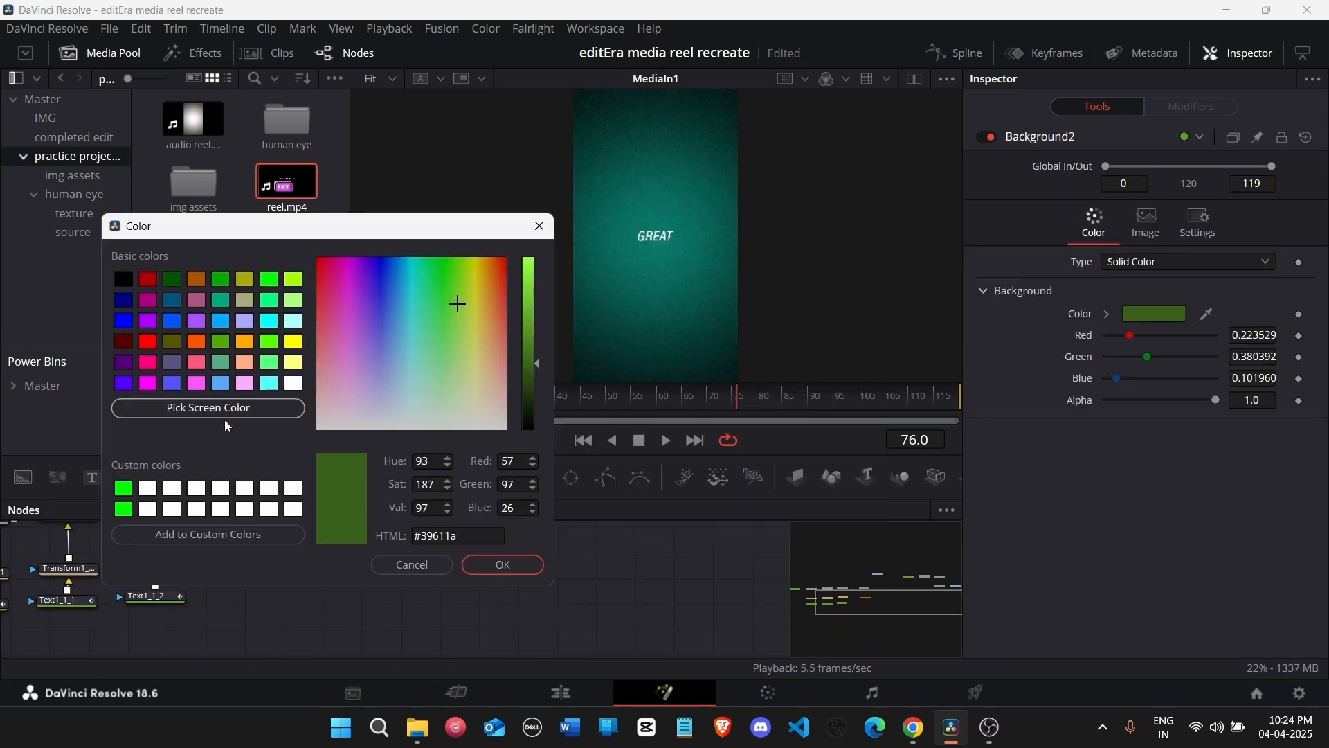
pyautogui.click(222, 409)
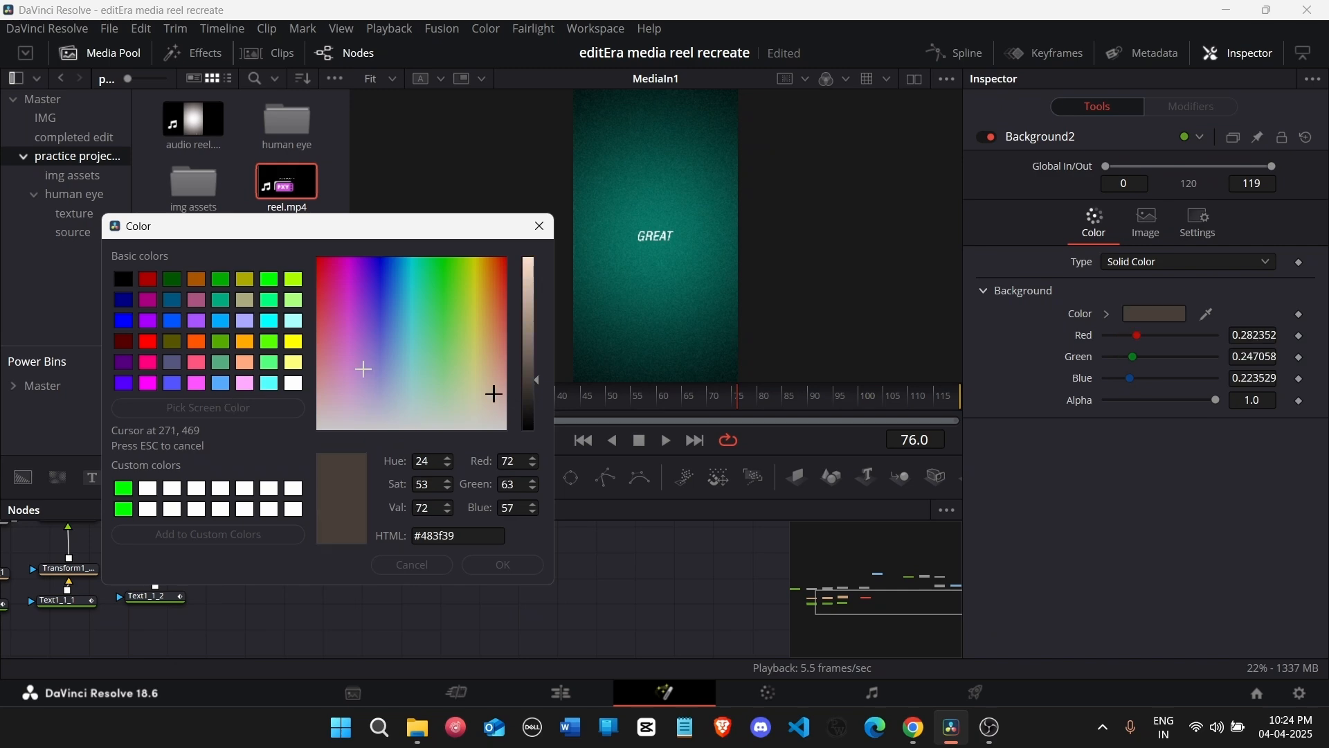
pyautogui.click(668, 291)
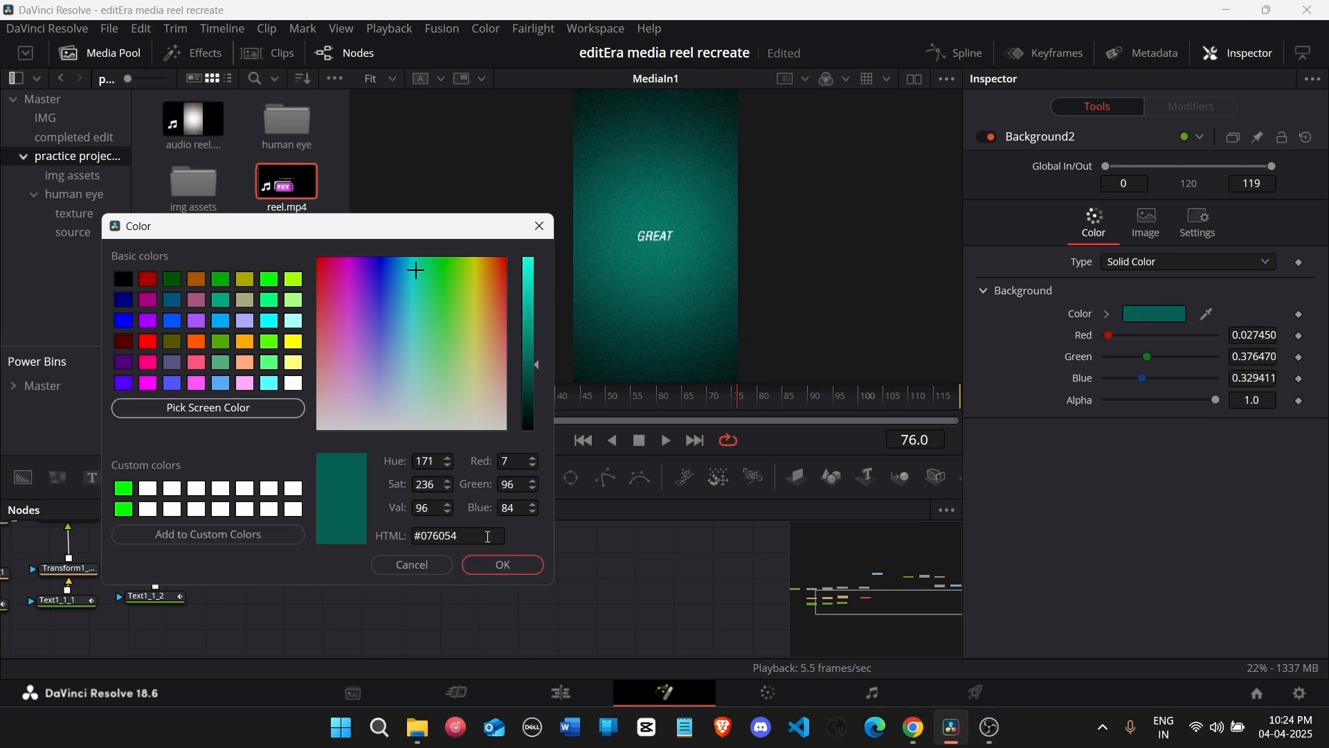
pyautogui.click(518, 565)
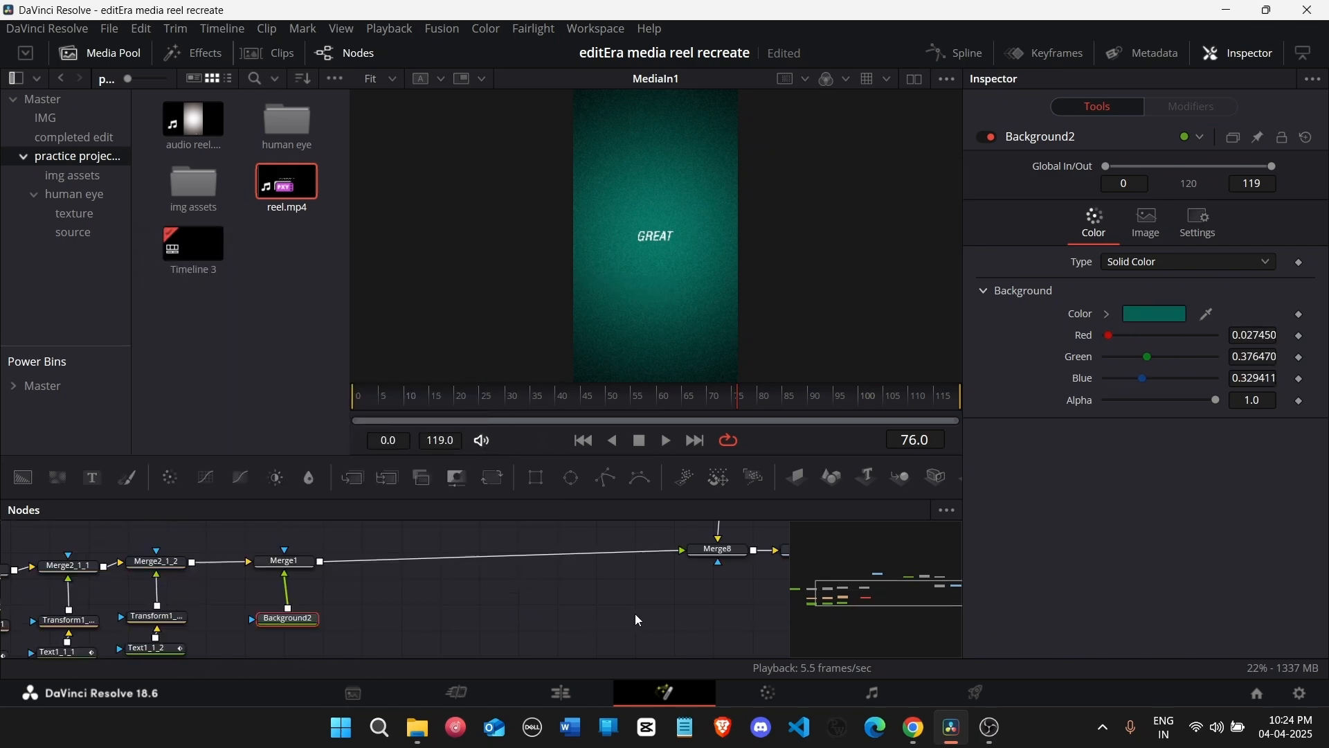
# Step: Display MediaOut1 in the viewer and set the "Tesla" text color to #076054
pyautogui.moveTo(870, 579); pyautogui.dragTo(817, 614)
pyautogui.click(724, 561)
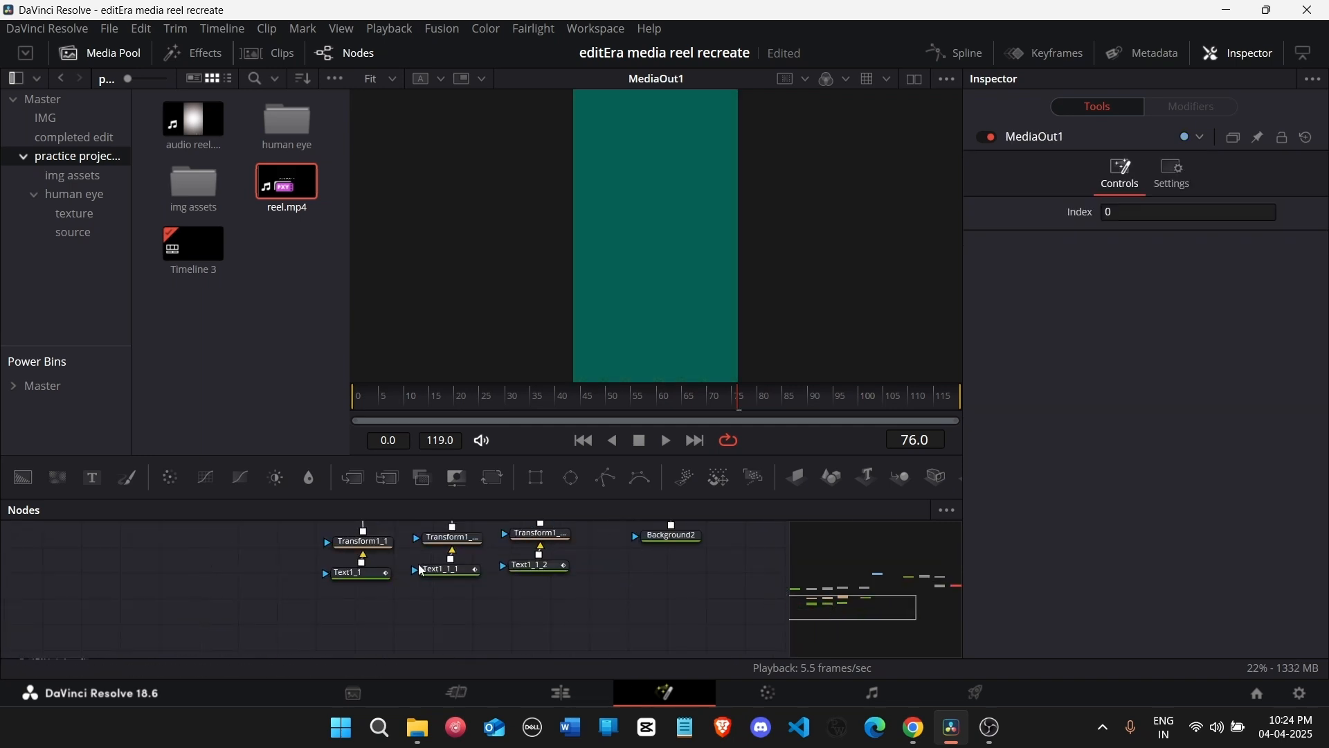
pyautogui.click(463, 574)
pyautogui.click(1153, 455)
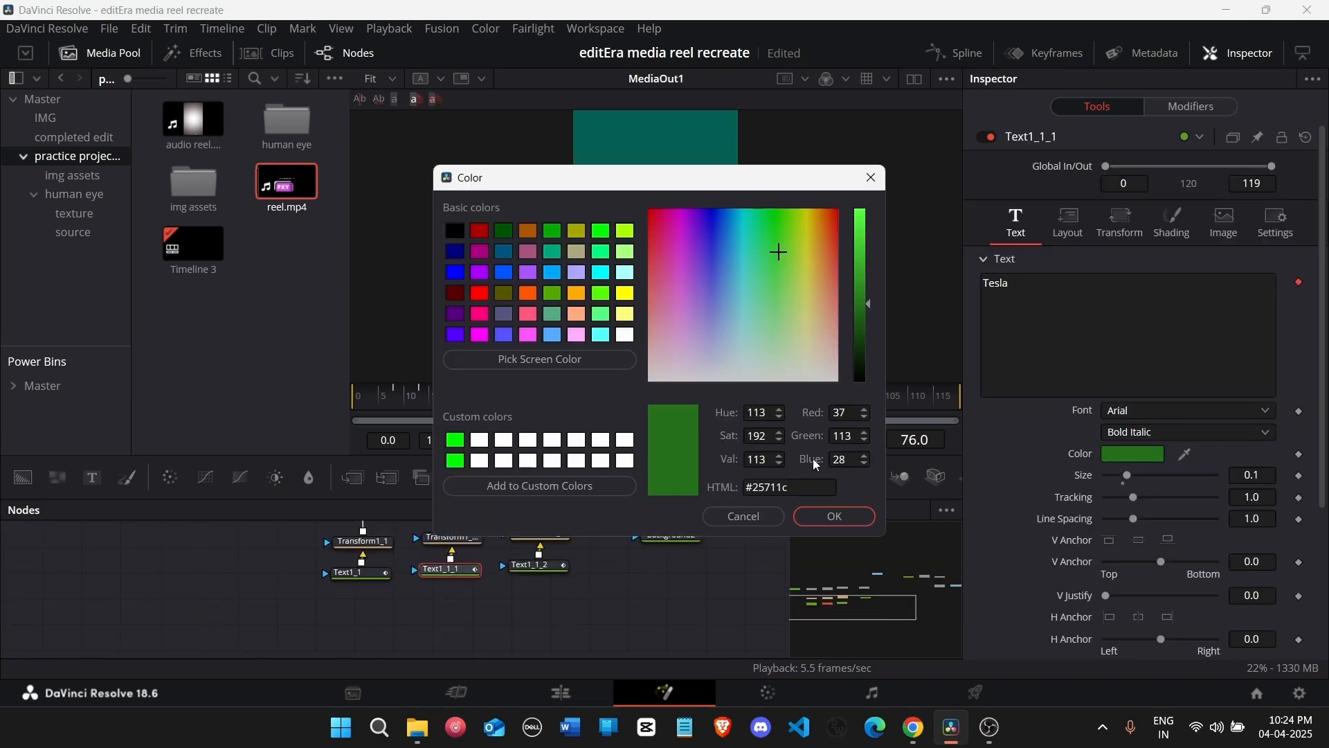
pyautogui.write('#076054')
# Step: Add a Rectangle mask to Background2 and place the mask node beneath it in the node graph
pyautogui.scroll(2, 685, 591)
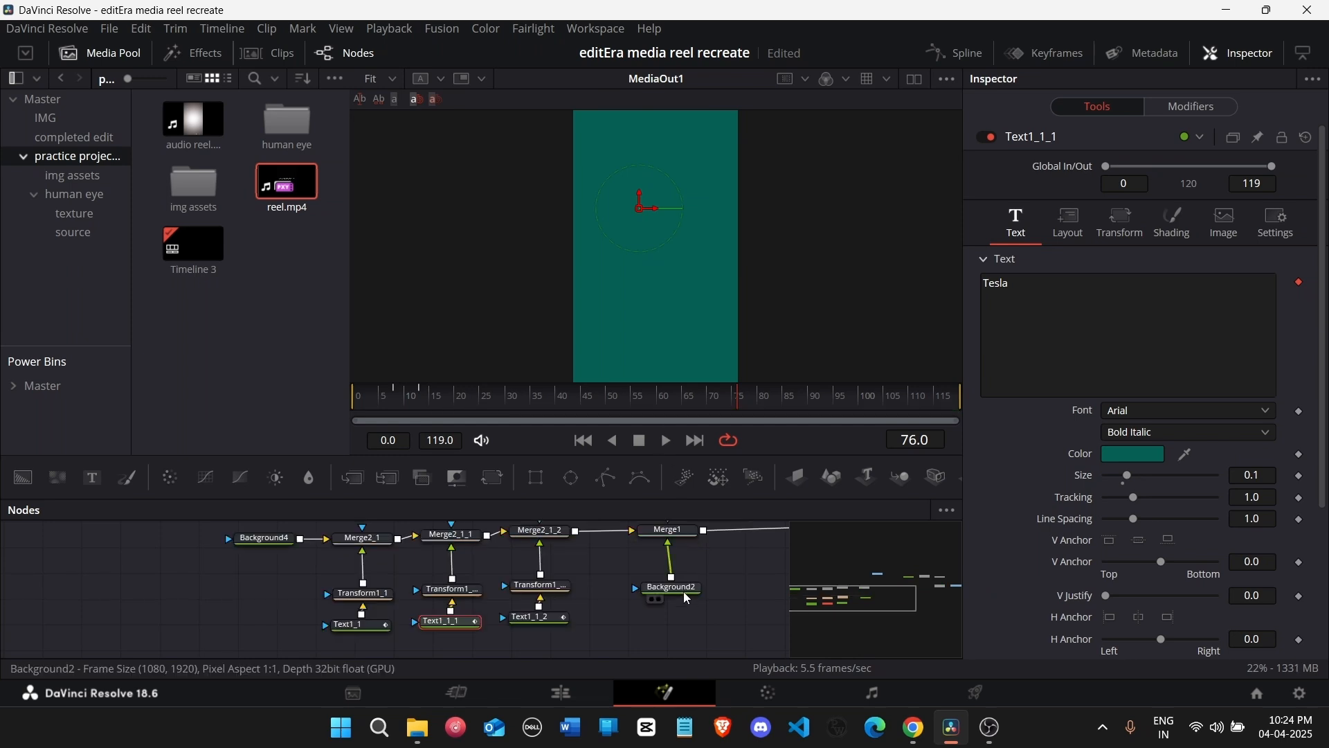
pyautogui.click(683, 641)
pyautogui.click(532, 483)
pyautogui.scroll(-2, 675, 593)
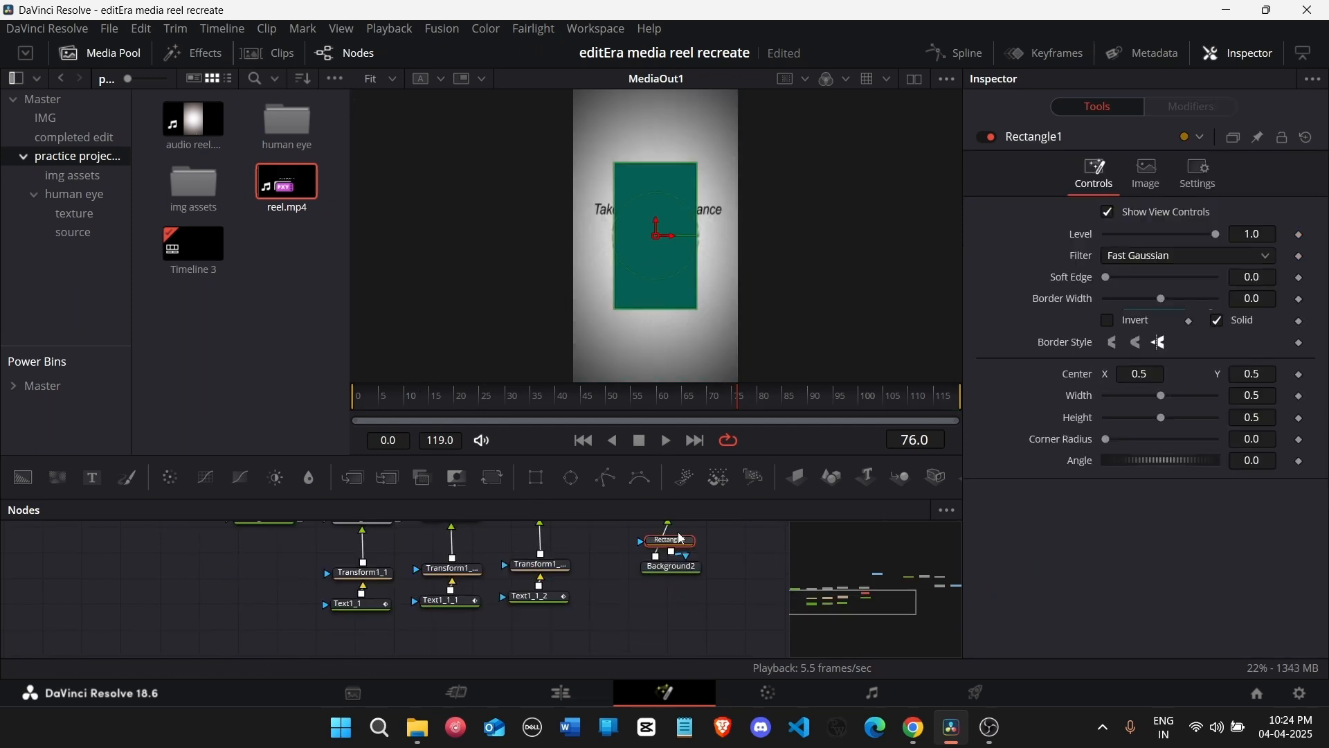
pyautogui.moveTo(677, 539); pyautogui.dragTo(684, 603)
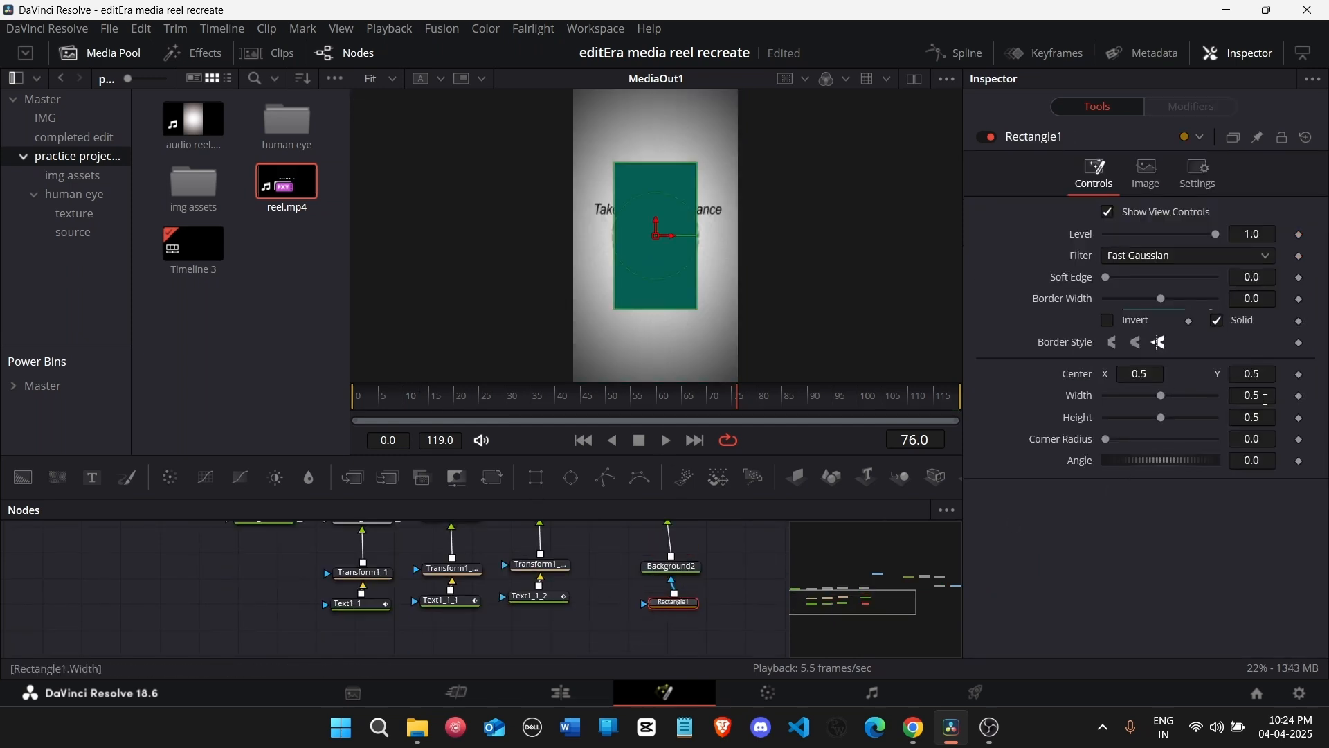
# Step: Set the rectangle mask's width to 0.513, height to 0.201 and center to X 0.667, Y 0.439
pyautogui.moveTo(1265, 399); pyautogui.dragTo(1116, 412)
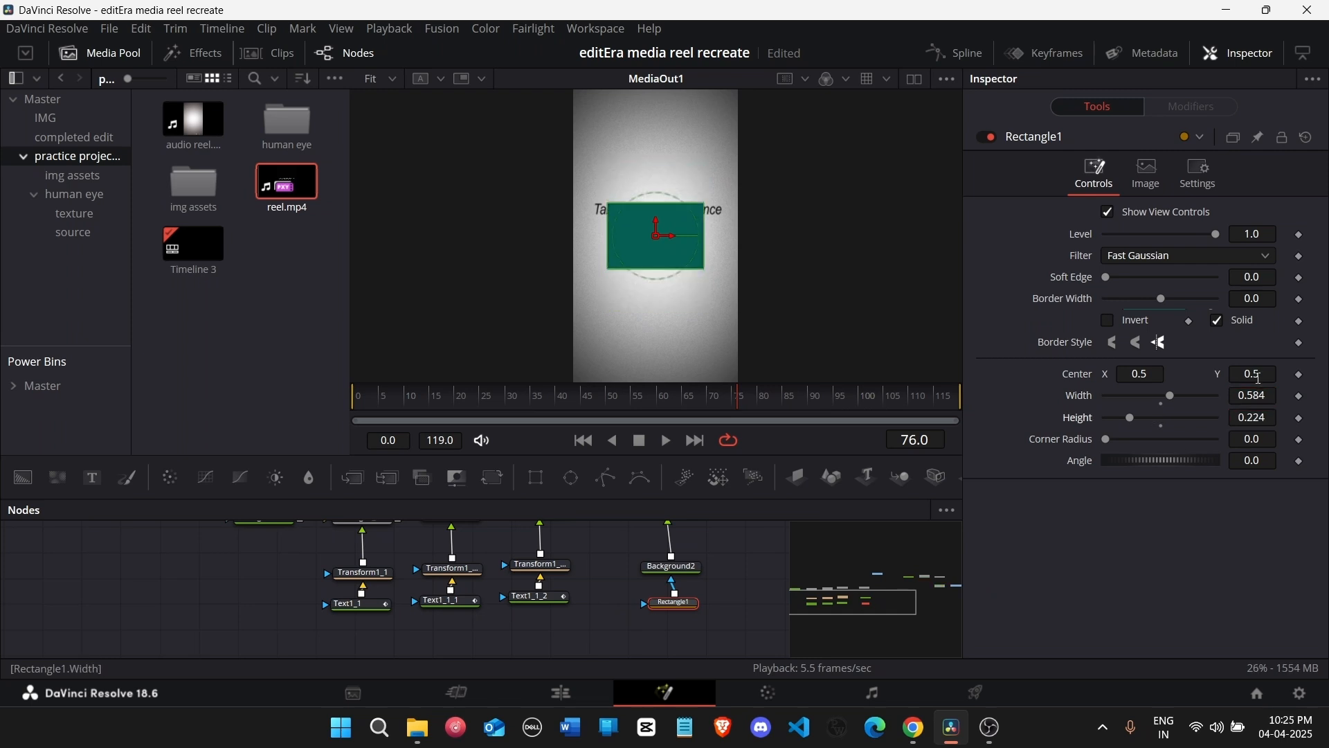
pyautogui.moveTo(1256, 374)
pyautogui.mouseDown()
pyautogui.moveTo(1165, 377)
pyautogui.moveTo(1244, 378)
pyautogui.mouseUp()
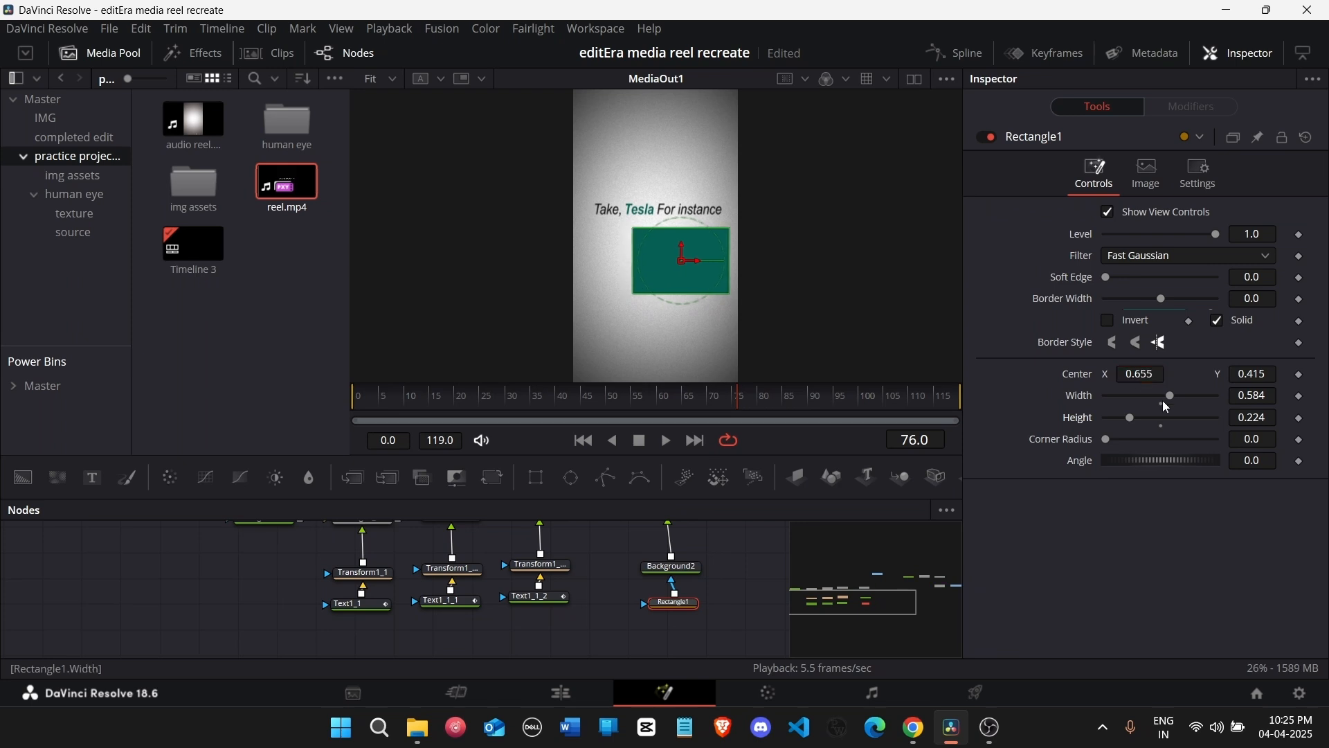
pyautogui.moveTo(1268, 427); pyautogui.dragTo(1273, 376)
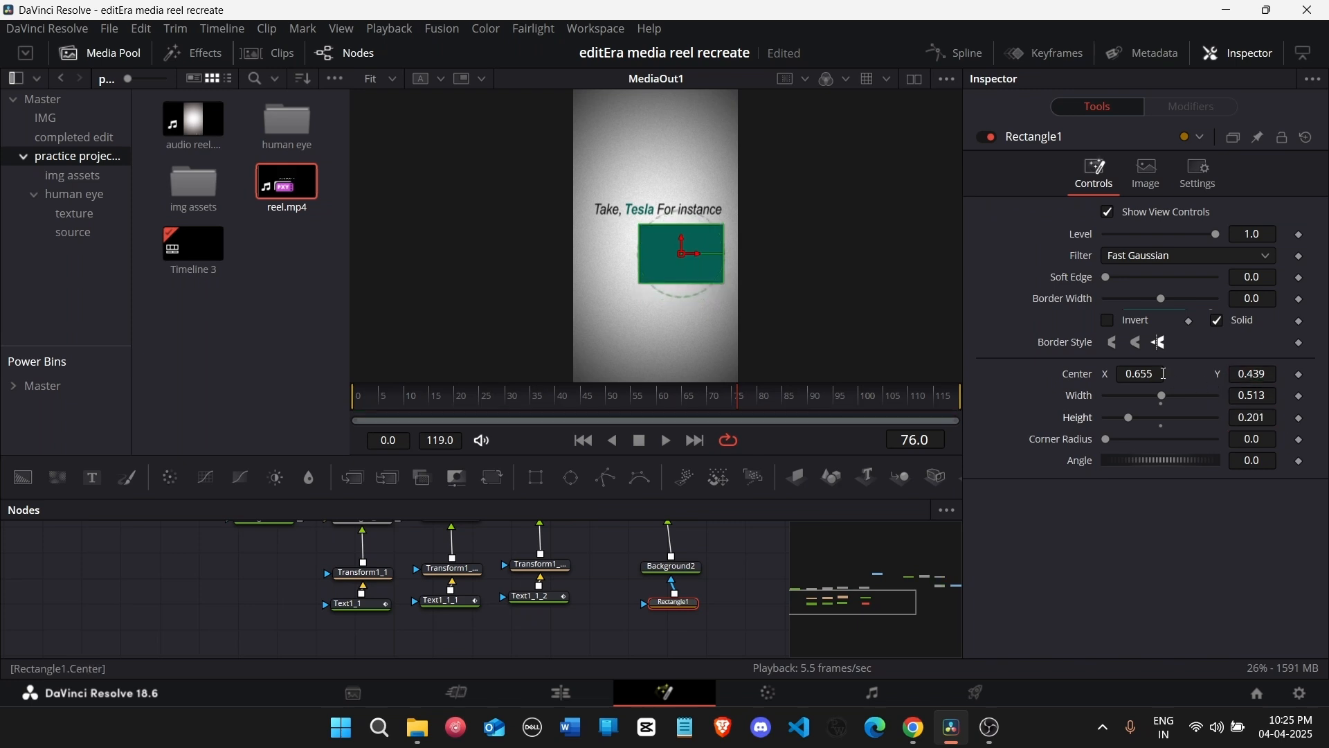
pyautogui.moveTo(1165, 374); pyautogui.dragTo(1173, 374)
pyautogui.scroll(3, 517, 594)
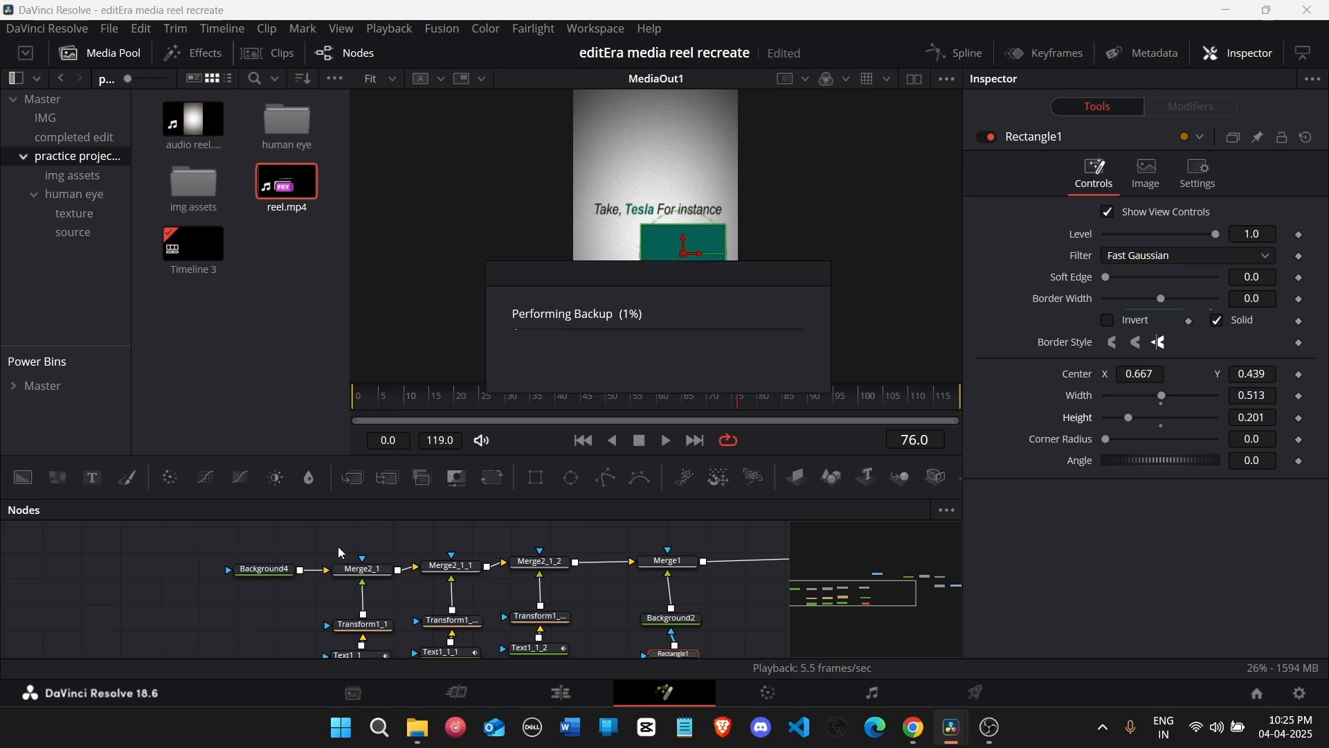
pyautogui.moveTo(353, 555); pyautogui.dragTo(578, 658)
pyautogui.moveTo(578, 549); pyautogui.dragTo(567, 583)
pyautogui.hotkey('ctrl', 'z')
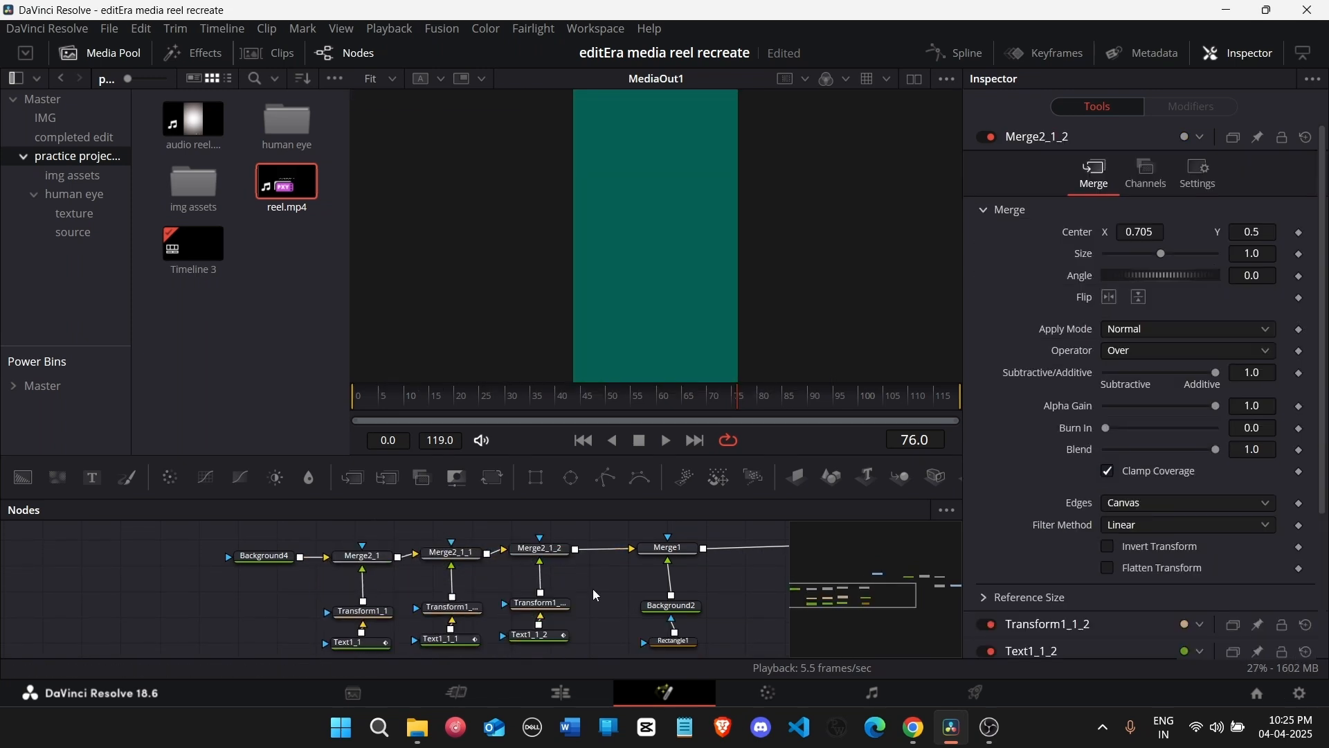
# Step: Detach the three caption branches from the main node line, move them lower, and connect Background4 to Merge2_1
pyautogui.moveTo(330, 536); pyautogui.dragTo(575, 662)
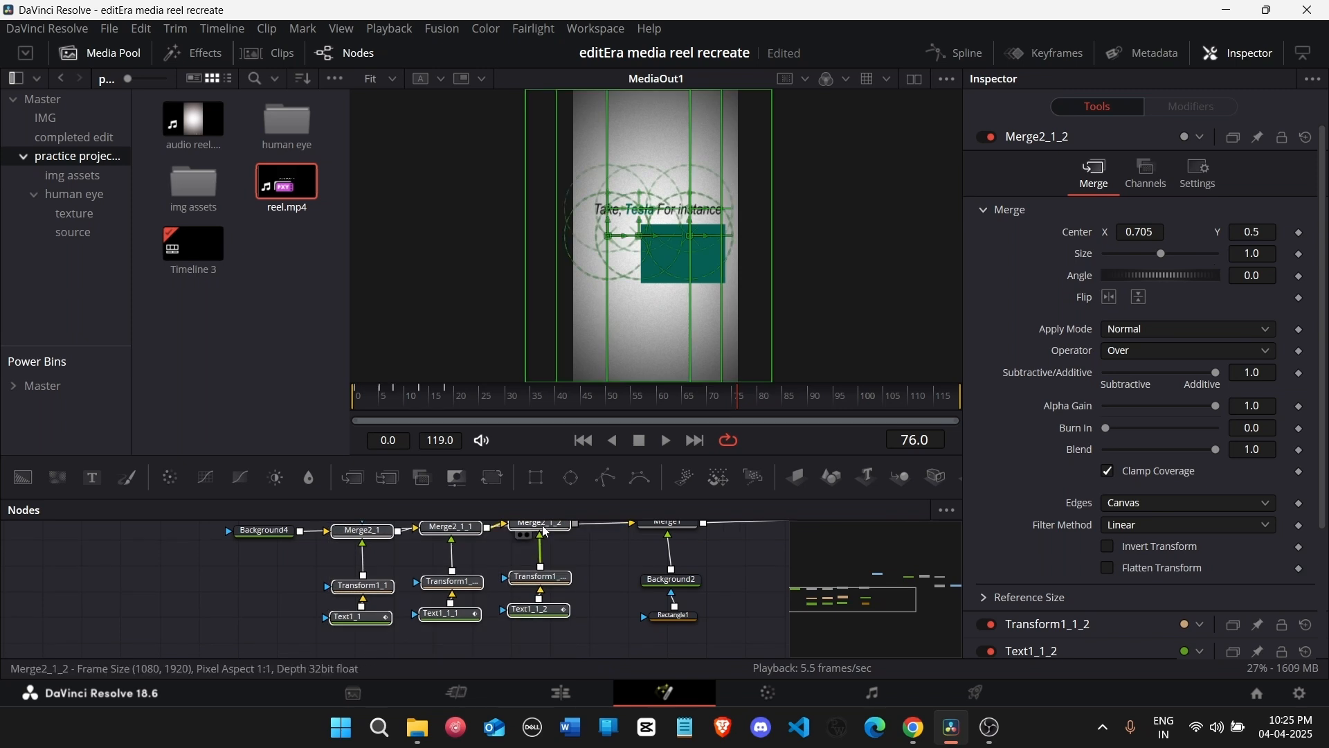
pyautogui.moveTo(551, 524); pyautogui.dragTo(551, 556)
pyautogui.click(317, 532)
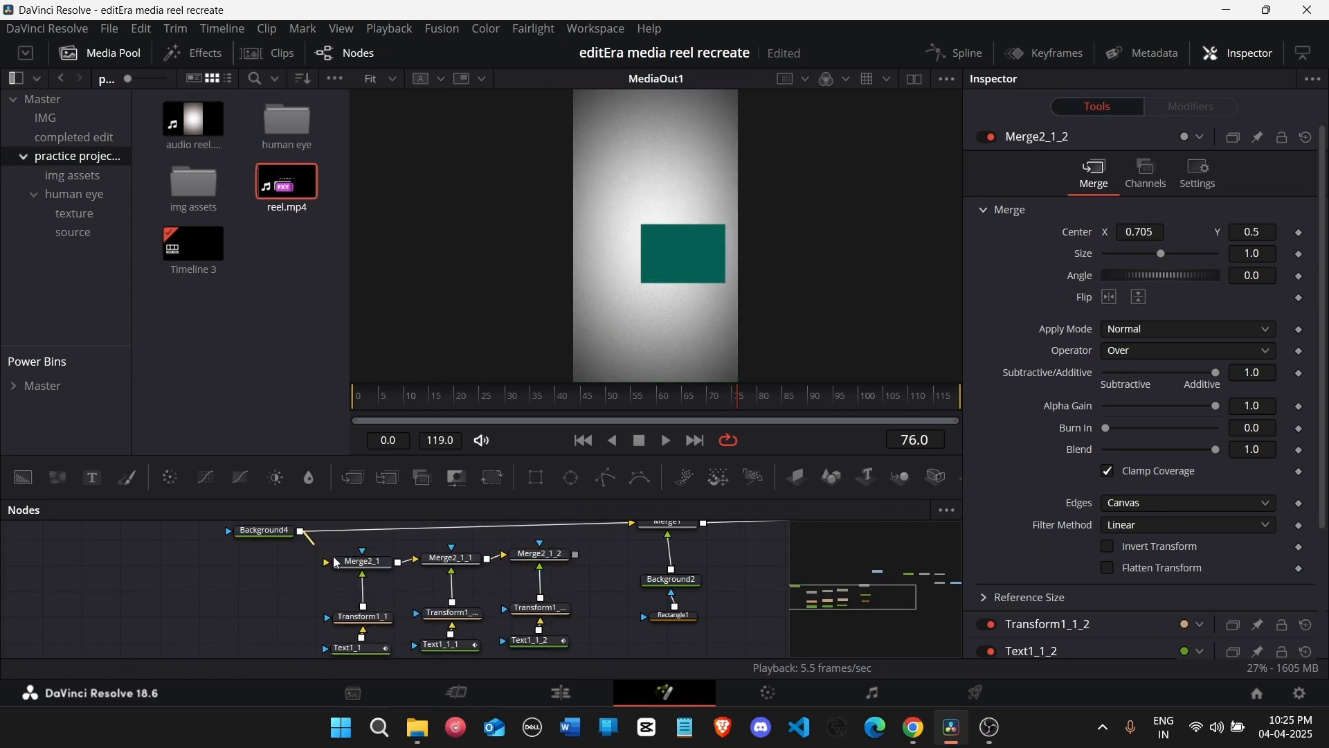
pyautogui.moveTo(302, 531); pyautogui.dragTo(327, 562)
# Step: Merge the caption chain's output over Background4 through a new Merge node above Merge2_1_2, and set that merge's size to 1.16
pyautogui.moveTo(554, 562); pyautogui.dragTo(301, 532)
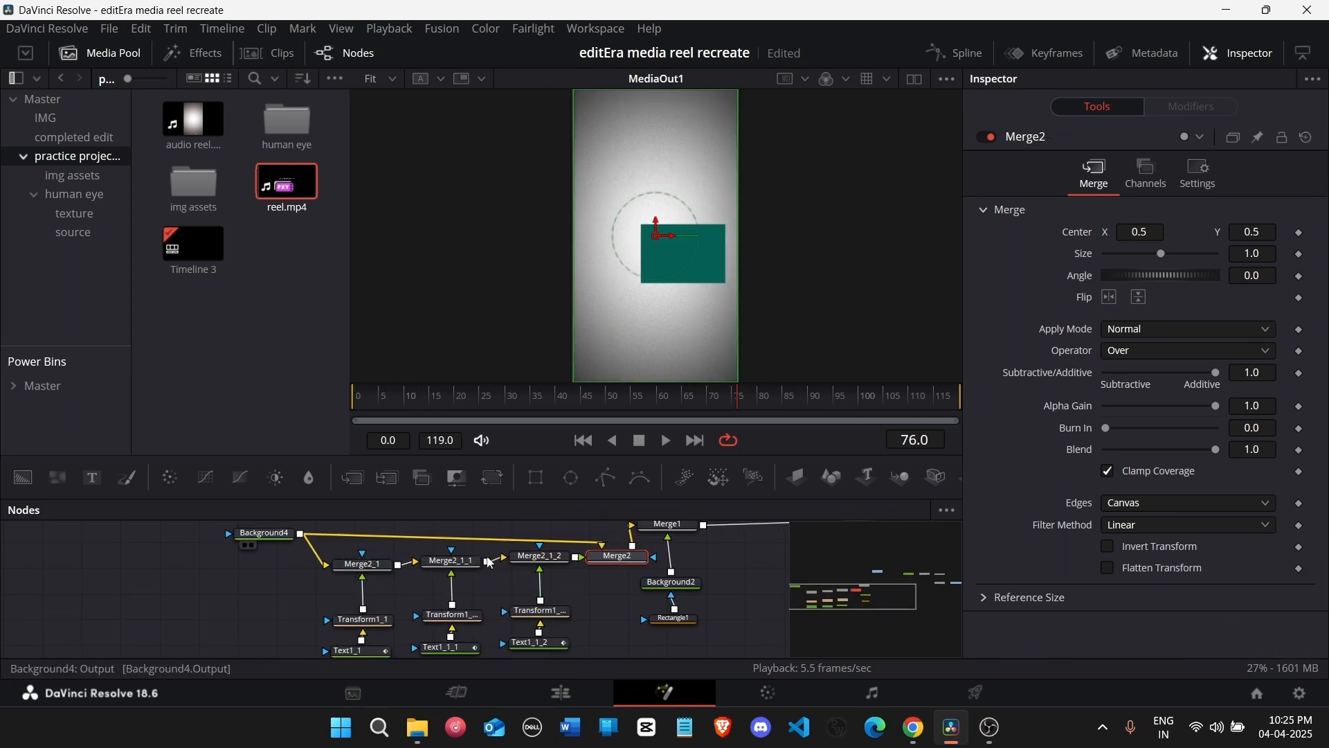
pyautogui.moveTo(616, 558); pyautogui.dragTo(532, 528)
pyautogui.scroll(1, 564, 540)
pyautogui.moveTo(552, 575); pyautogui.dragTo(565, 569)
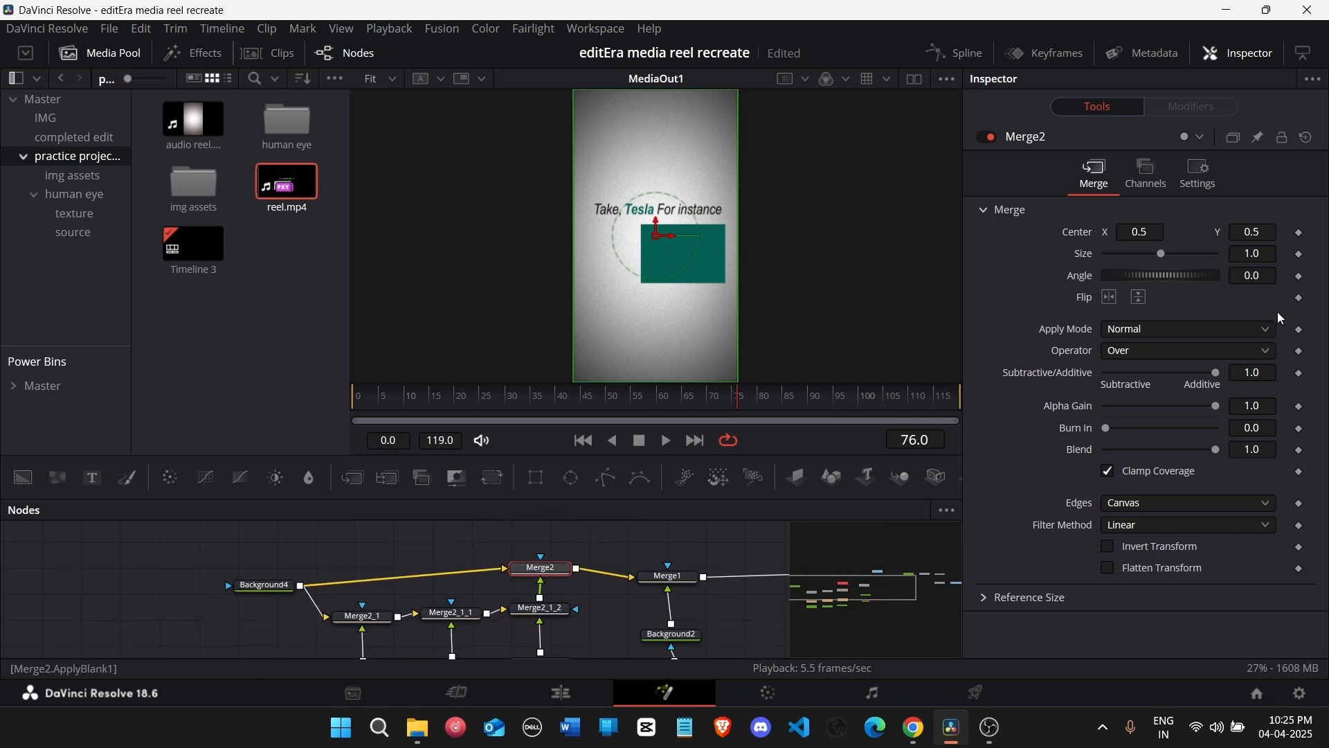
pyautogui.moveTo(1260, 253); pyautogui.dragTo(1271, 253)
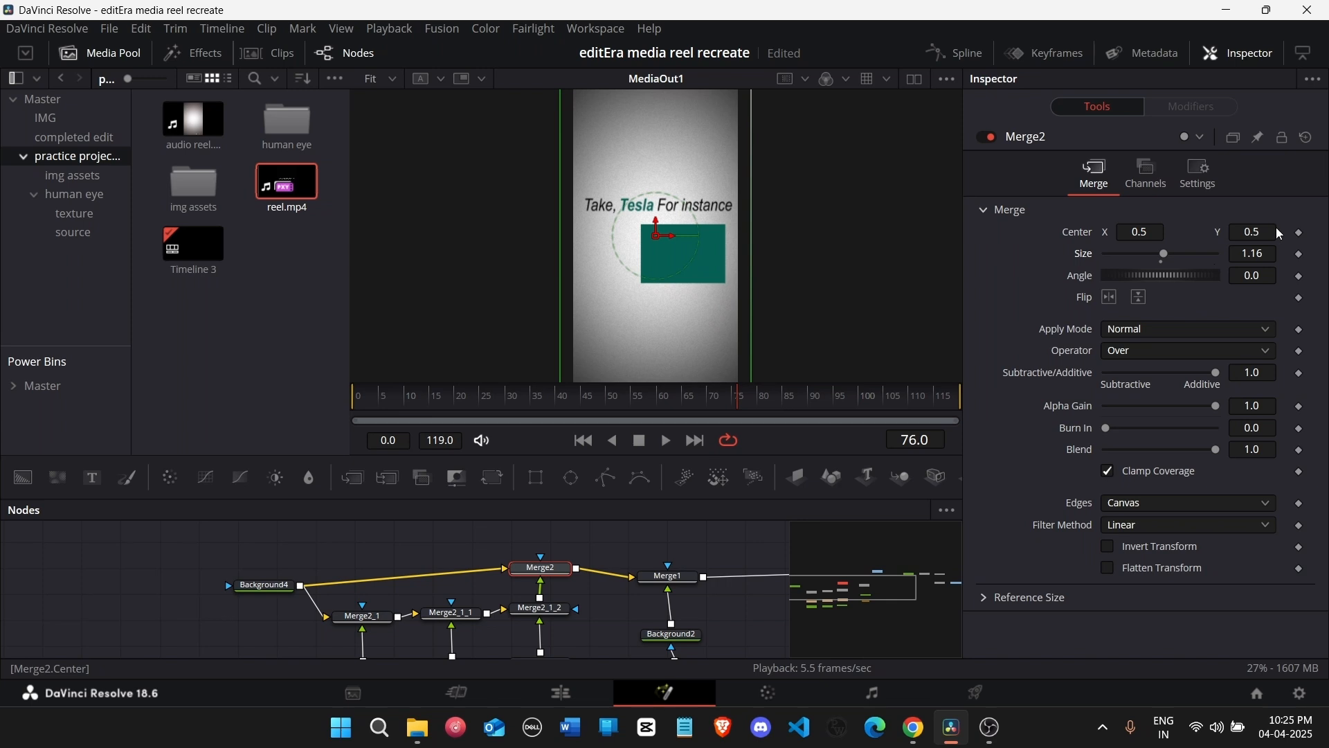
# Step: Reposition the Background2 rectangle mask to center X 0.7, Y 0.448
pyautogui.click(668, 576)
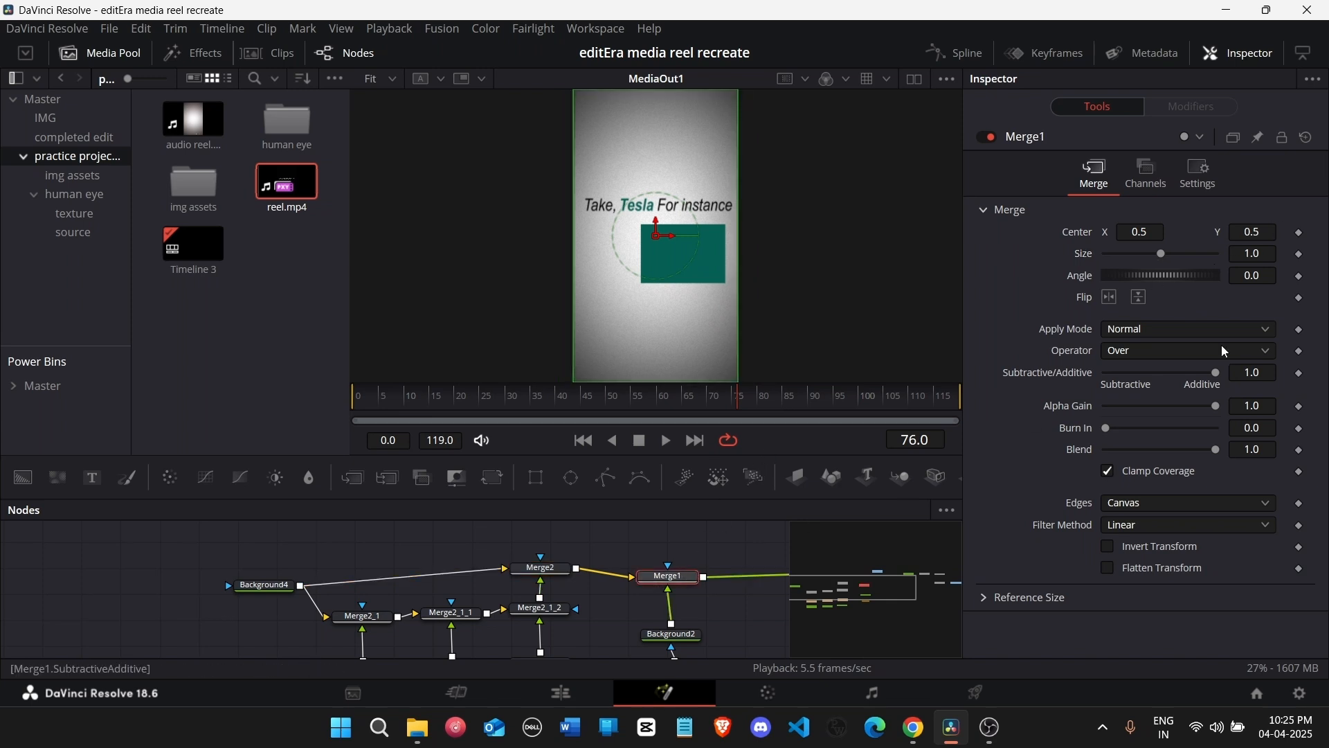
pyautogui.scroll(-2, 658, 606)
pyautogui.click(671, 618)
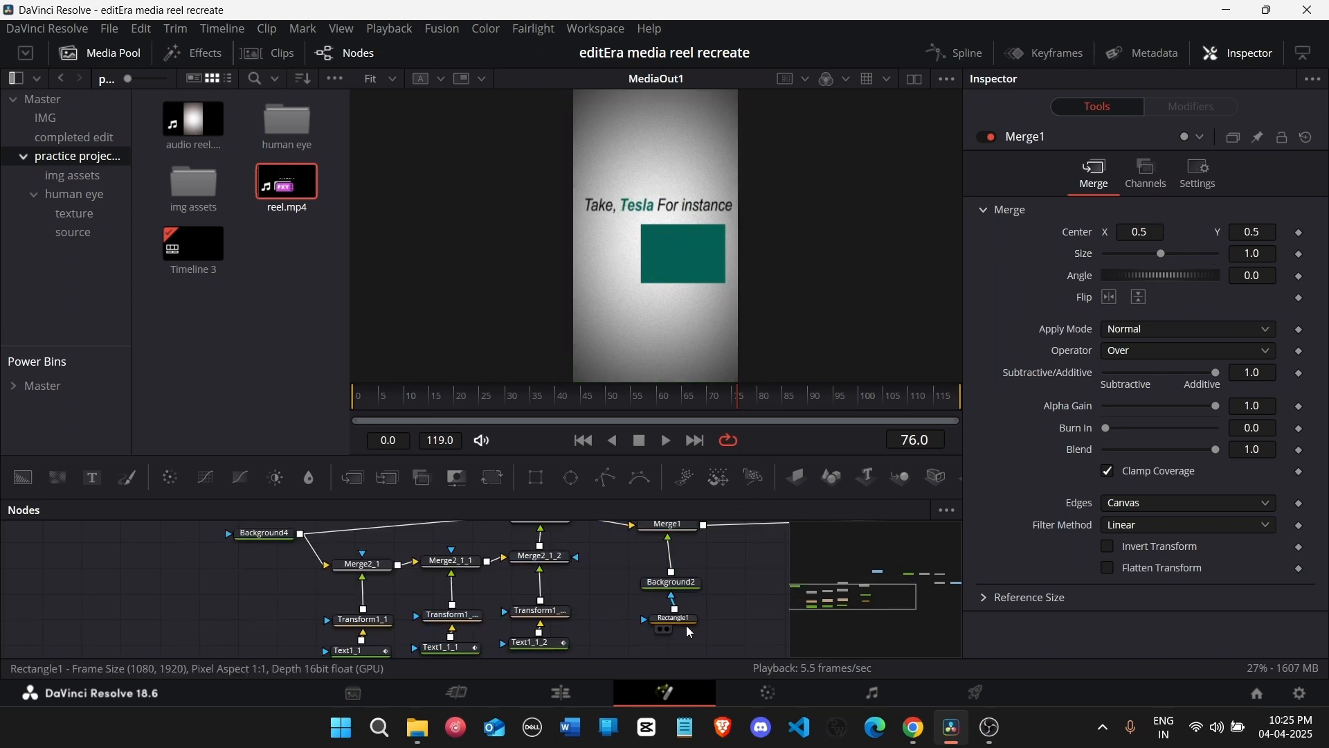
pyautogui.moveTo(1145, 372); pyautogui.dragTo(1153, 371)
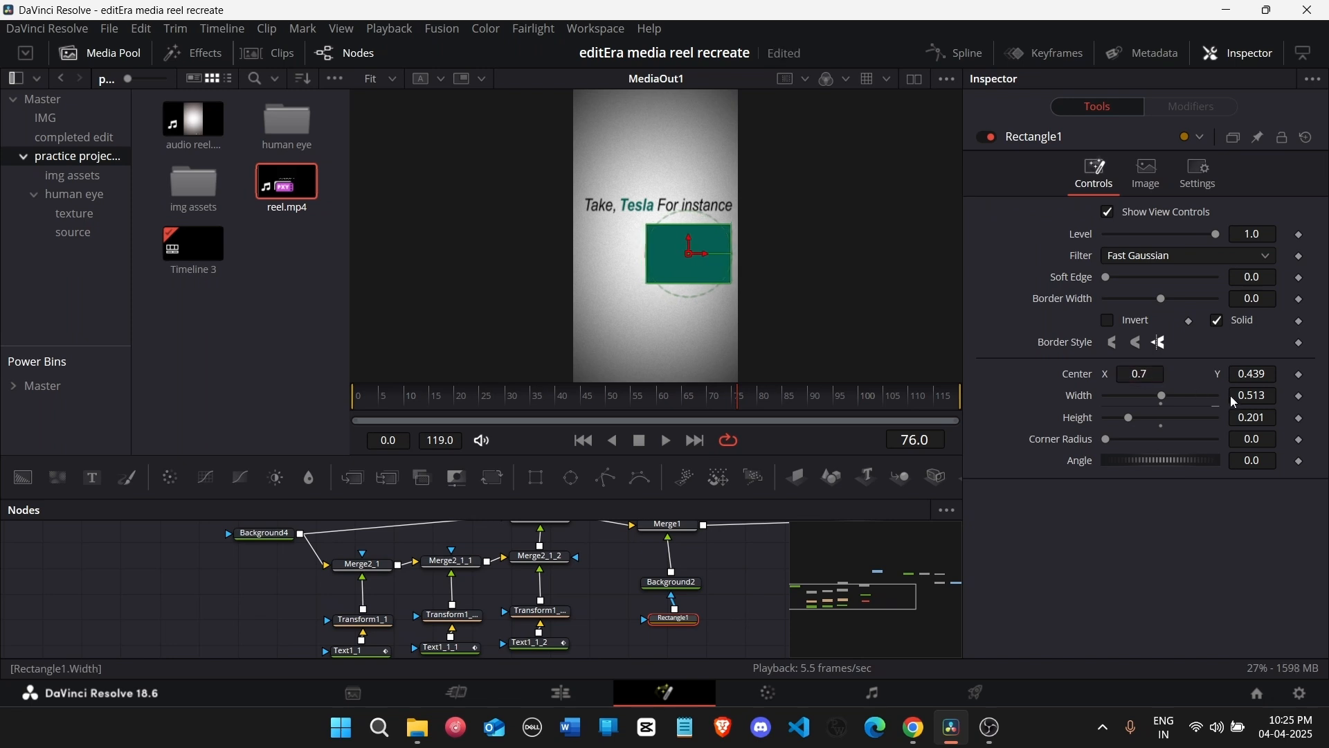
pyautogui.moveTo(1248, 375); pyautogui.dragTo(1251, 375)
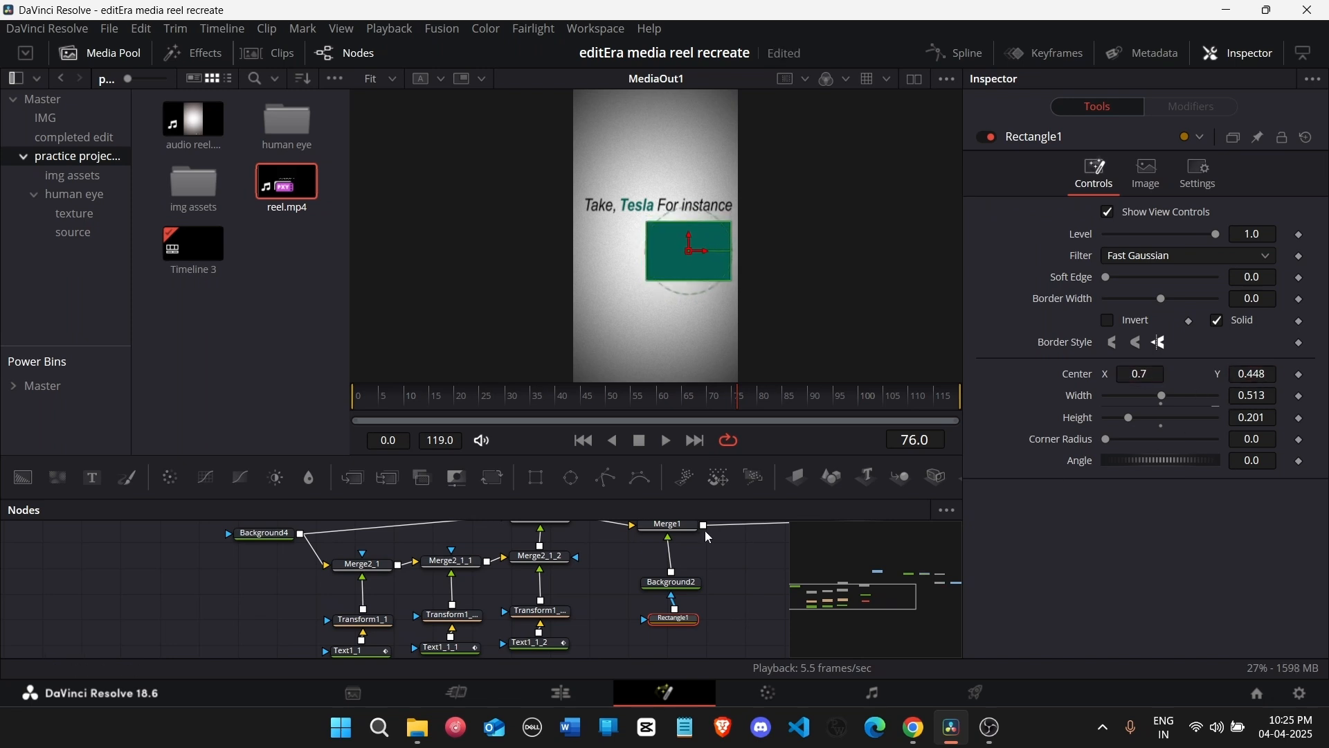
# Step: Add tesla png.png from the img assets bin to the node graph and merge it in directly after Merge1
pyautogui.click(240, 367)
pyautogui.click(90, 194)
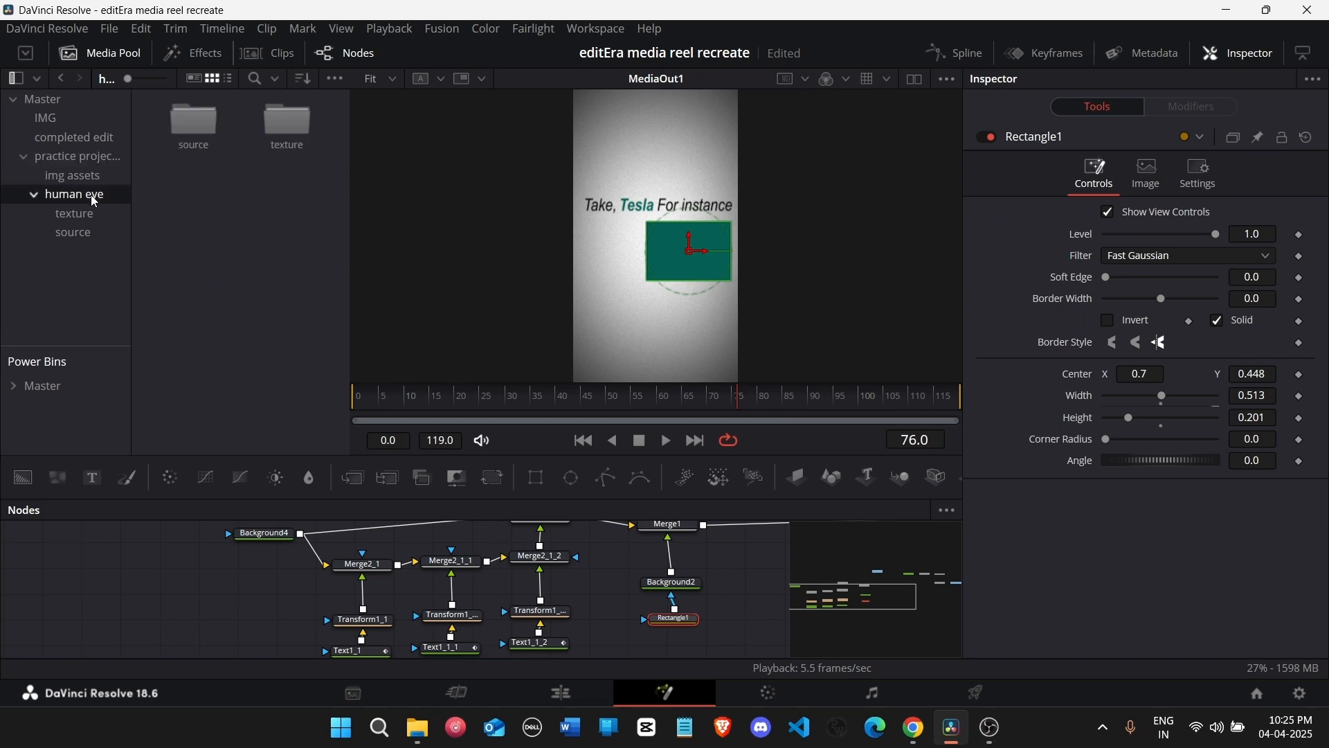
pyautogui.click(96, 181)
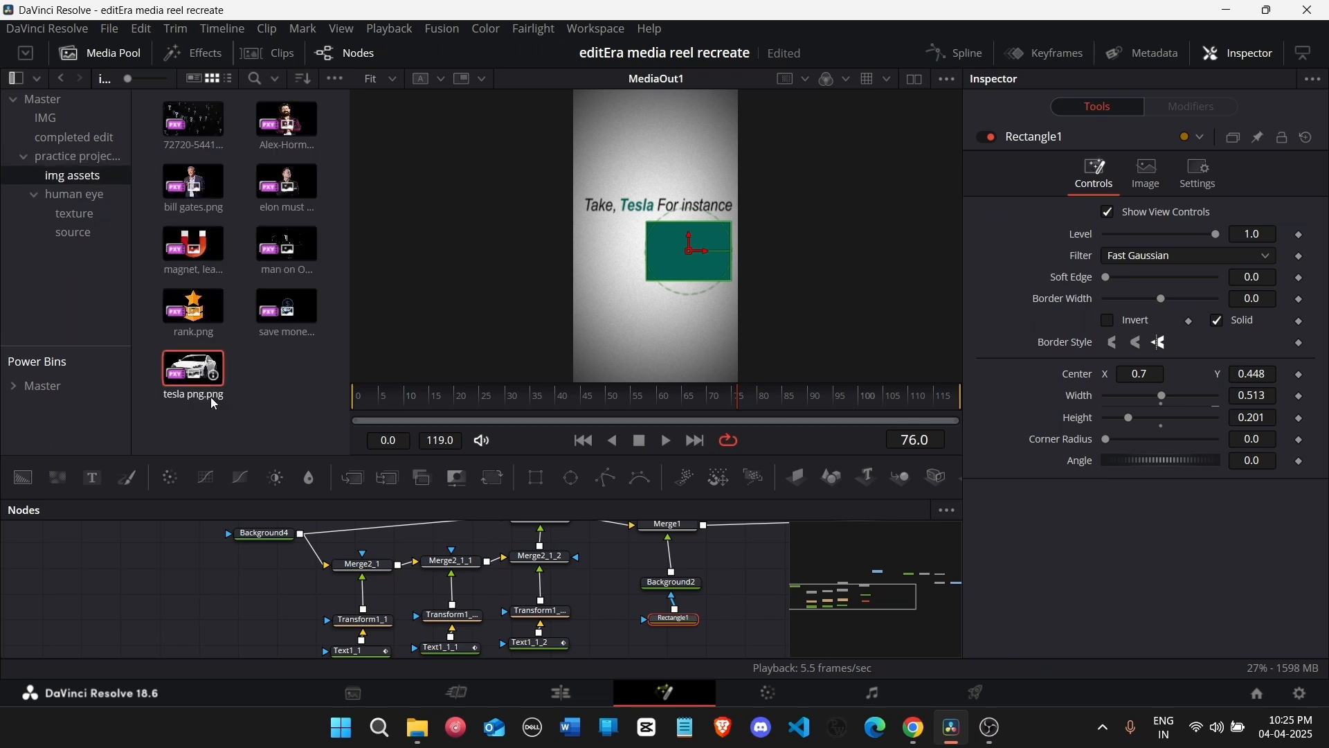
pyautogui.moveTo(210, 396); pyautogui.dragTo(738, 557)
pyautogui.click(874, 600)
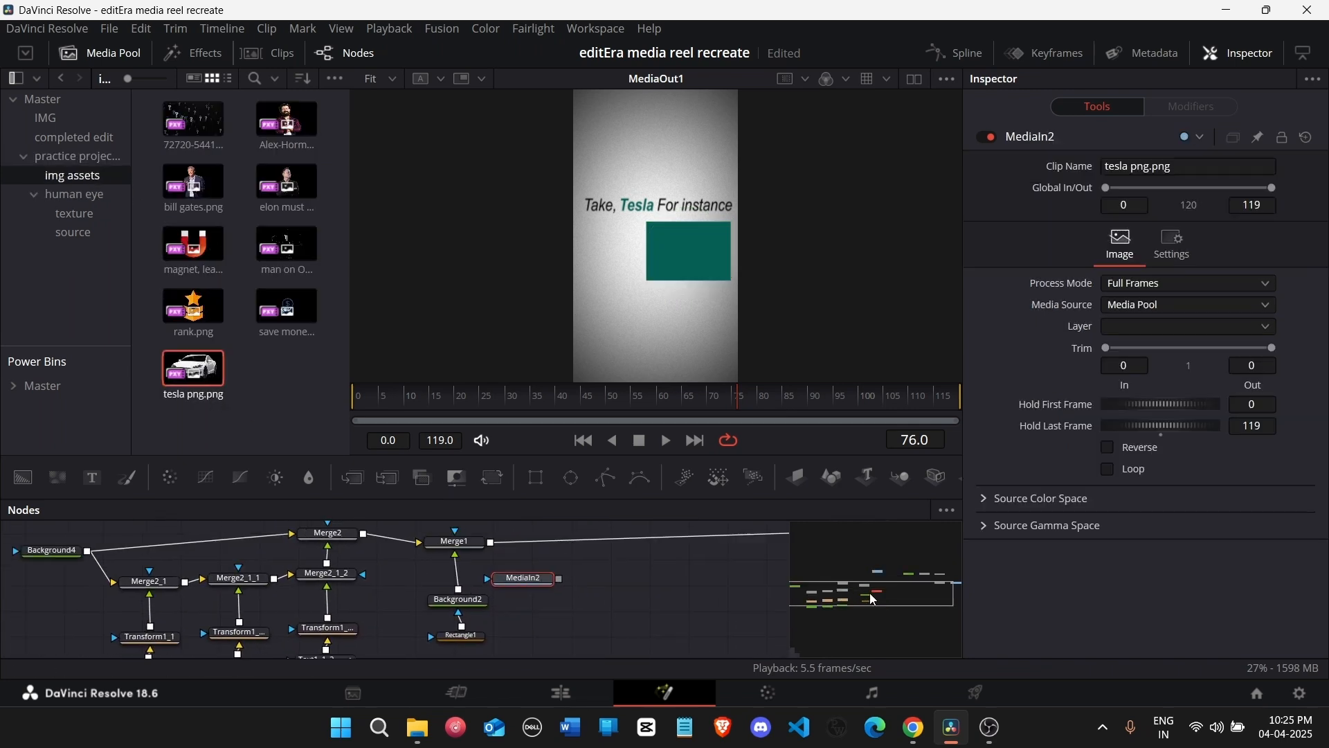
pyautogui.moveTo(554, 588); pyautogui.dragTo(506, 546)
pyautogui.moveTo(661, 606); pyautogui.dragTo(581, 551)
# Step: Position the Tesla car image over the teal rectangle by setting its merge center to X 0.678, Y 0.426
pyautogui.moveTo(1253, 231); pyautogui.dragTo(1194, 231)
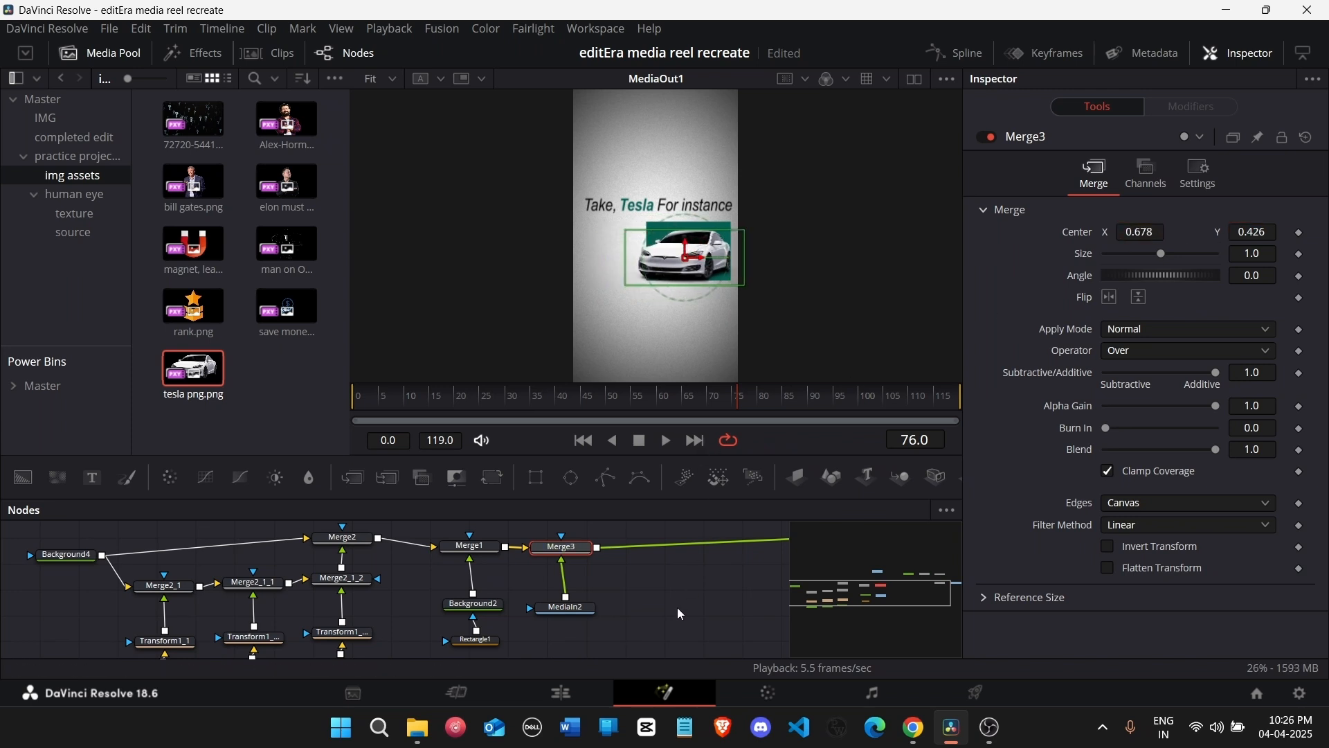
pyautogui.click(662, 624)
pyautogui.scroll(-2, 531, 634)
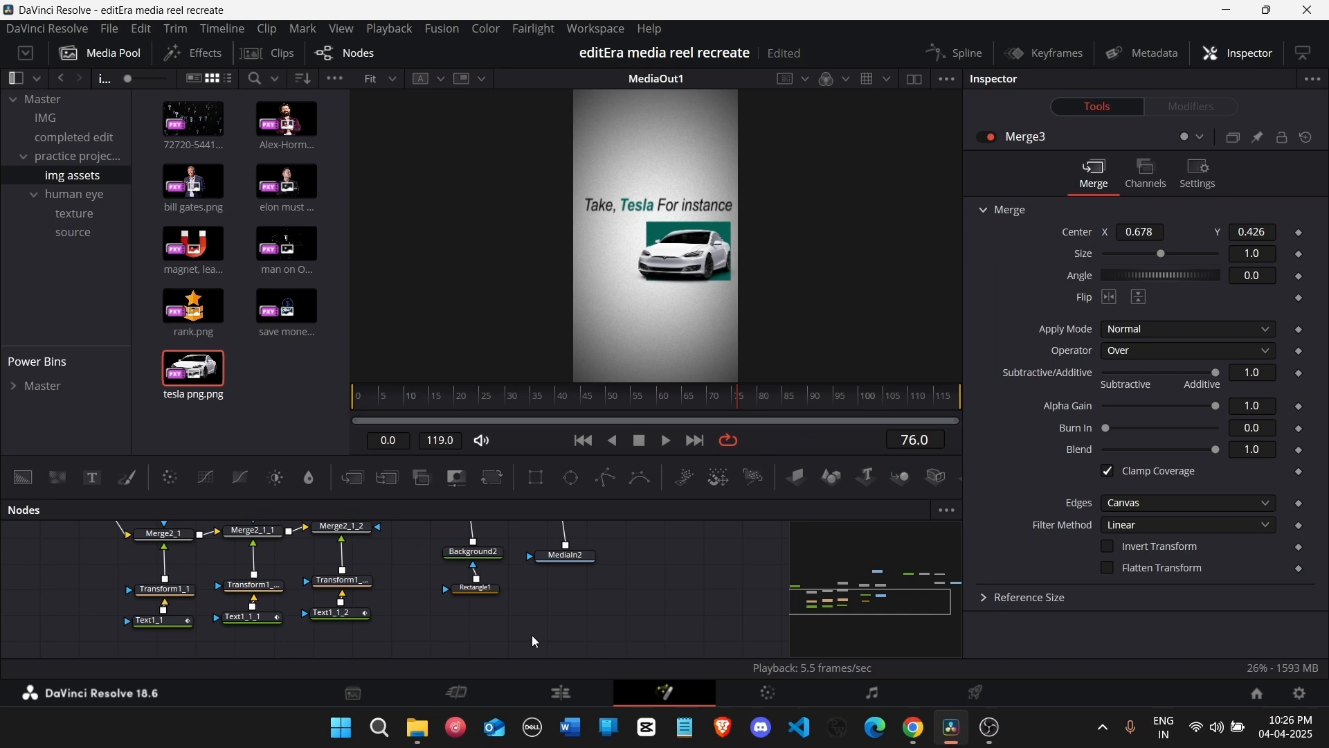
# Step: Set the teal rectangle mask's height to 0.177 and its center Y to 0.438
pyautogui.click(350, 617)
pyautogui.scroll(2, 352, 625)
pyautogui.scroll(-2, 351, 625)
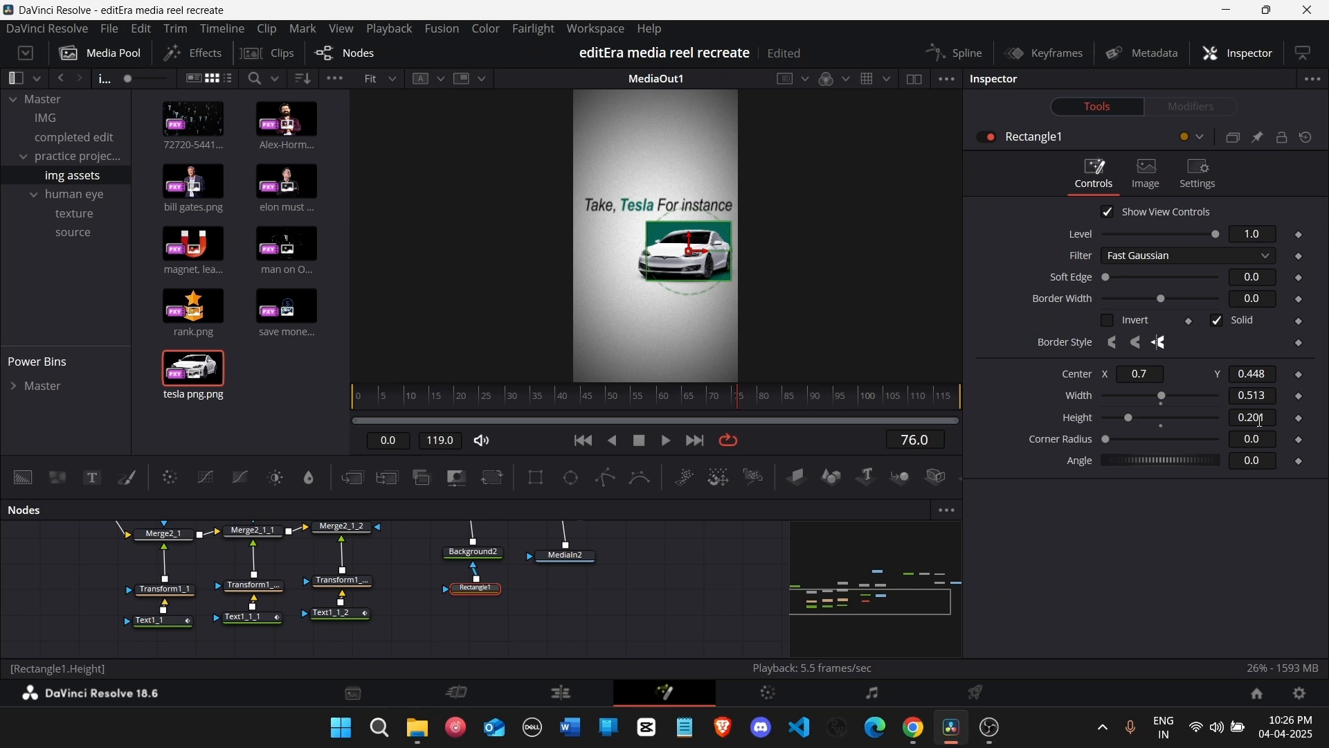
pyautogui.moveTo(1262, 415); pyautogui.dragTo(1246, 416)
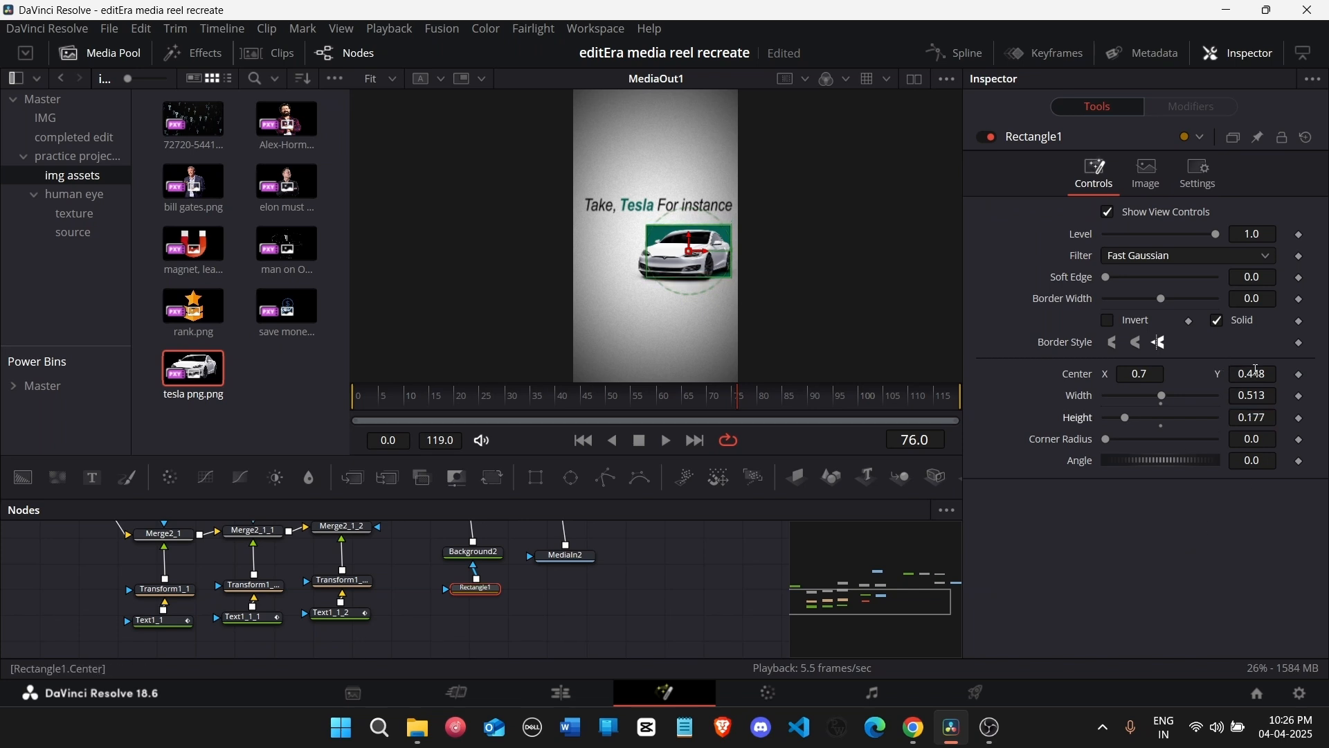
pyautogui.click(1257, 370)
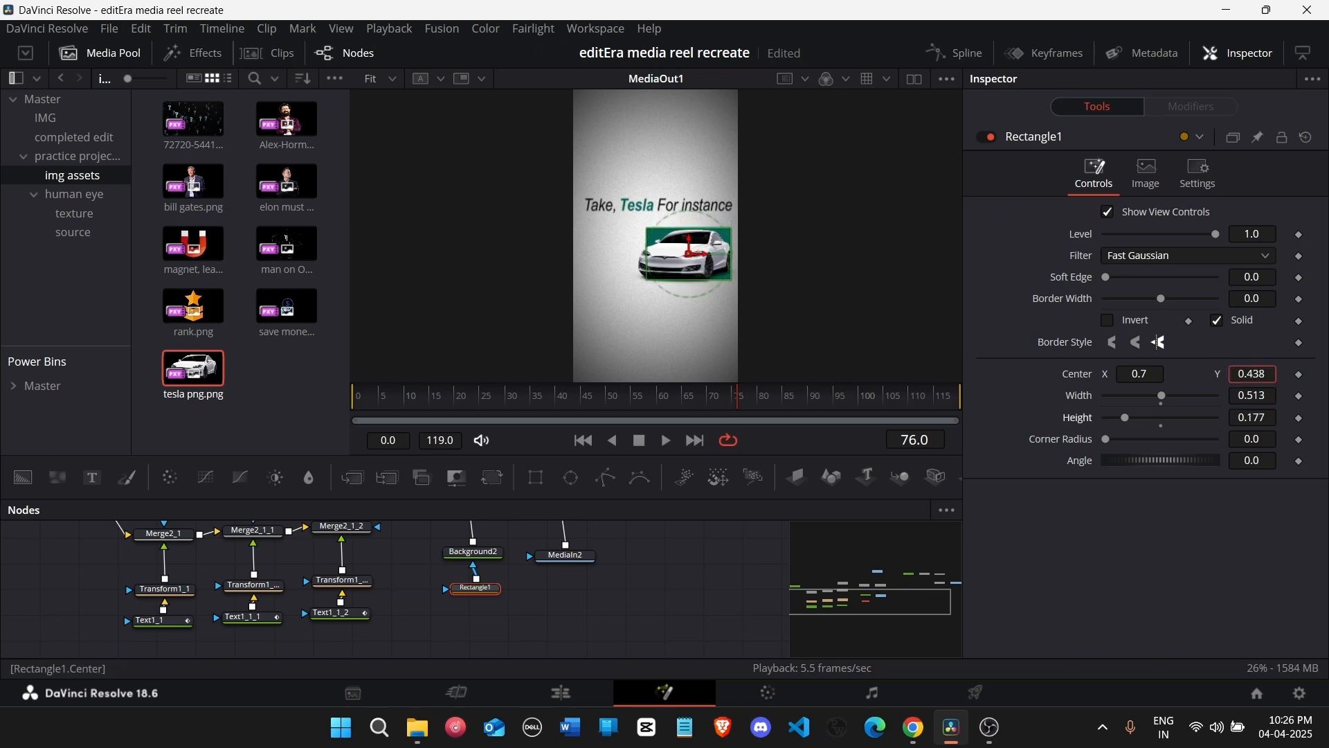
pyautogui.click(743, 609)
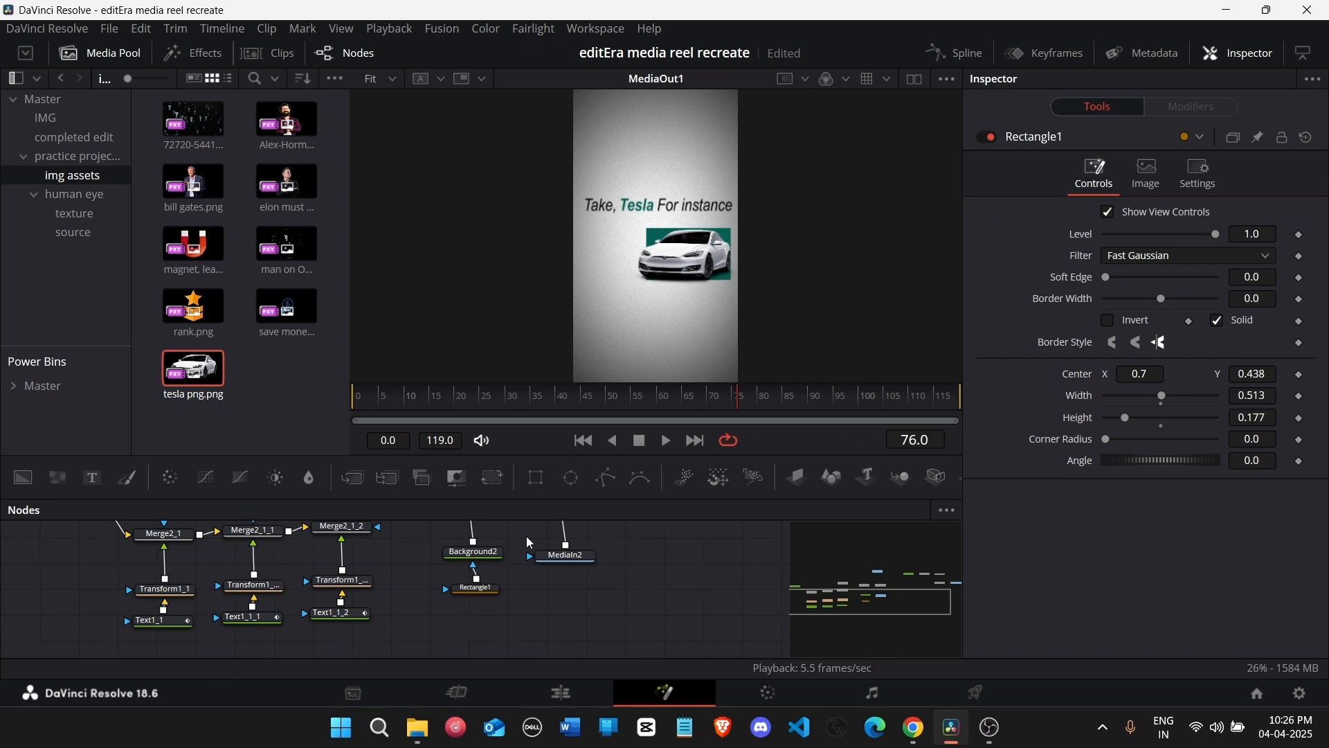
# Step: Round the corners of the green background's rectangle mask with a corner radius of about 0.207
pyautogui.click(482, 595)
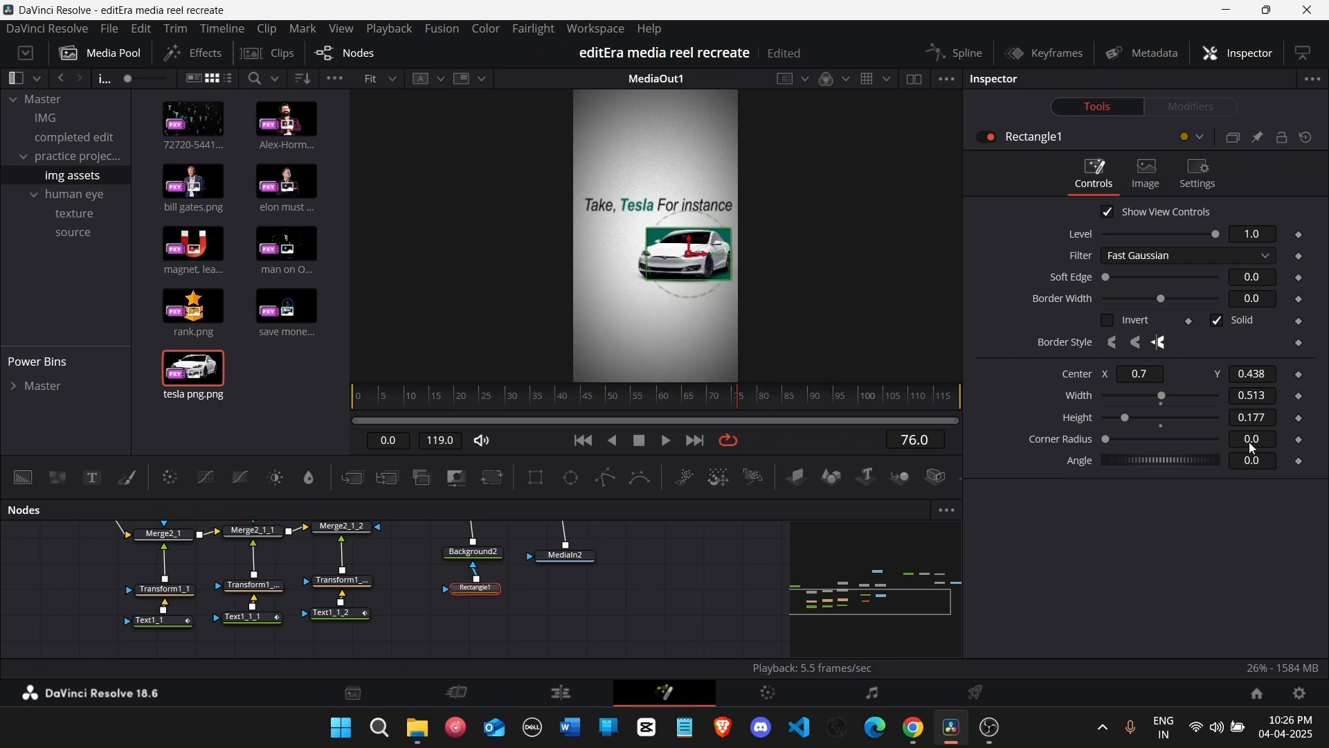
pyautogui.moveTo(1257, 450); pyautogui.dragTo(1267, 449)
pyautogui.click(565, 555)
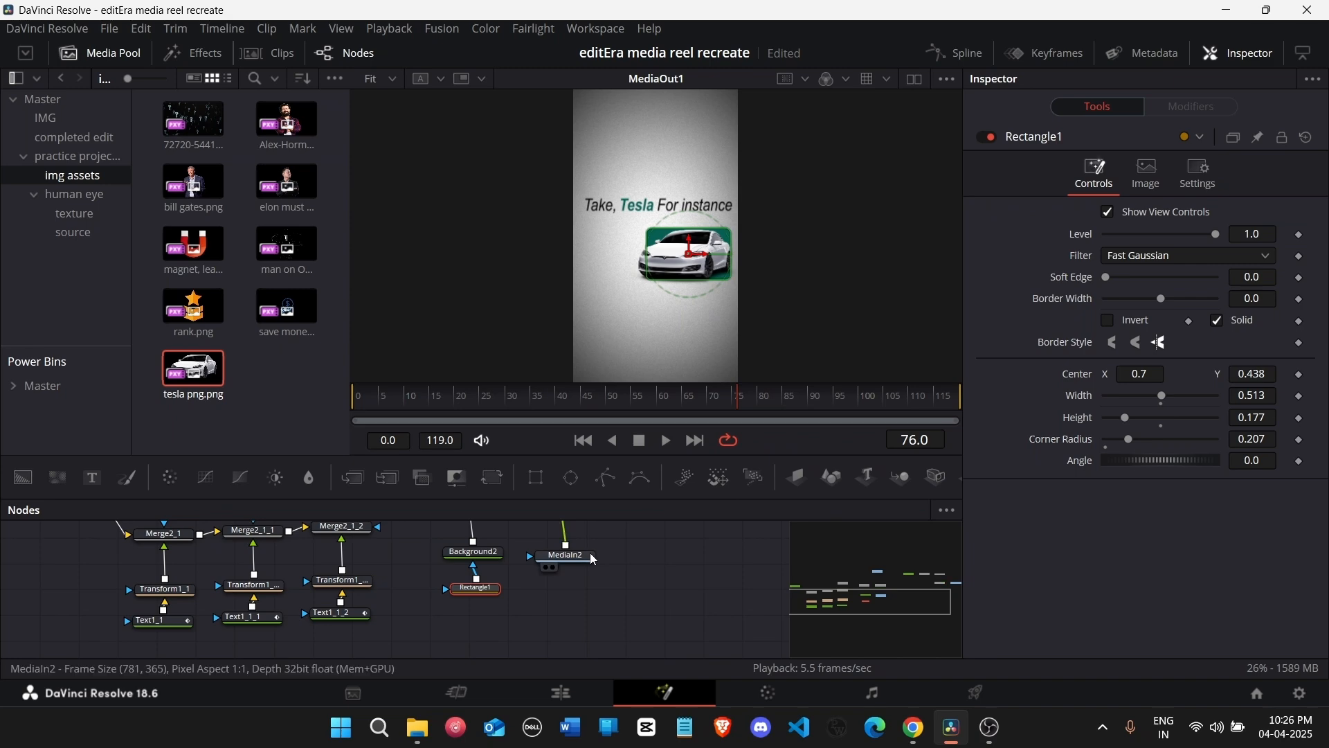
# Step: Keyframe Merge3's Center at frames 0 and 40, moving the car off-frame at frame 0 with X about 1.372
pyautogui.scroll(1, 717, 621)
pyautogui.click(718, 622)
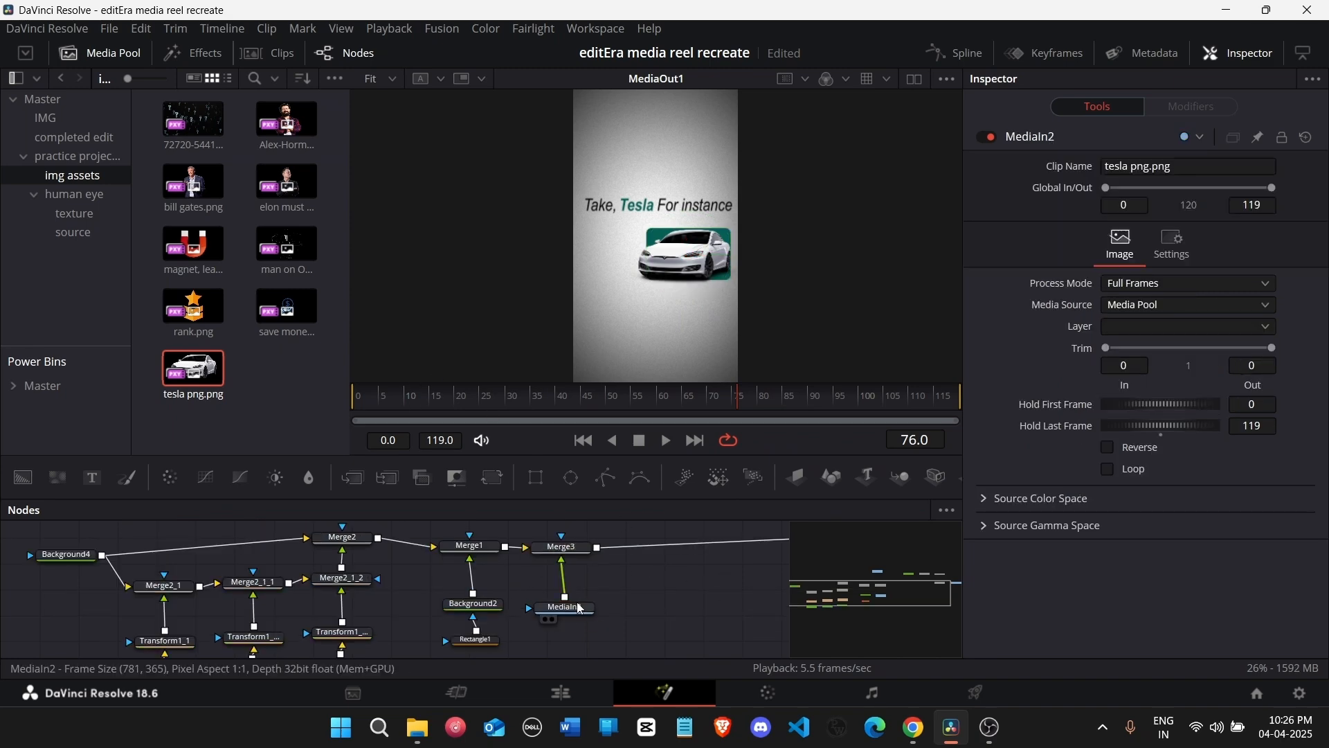
pyautogui.click(570, 550)
pyautogui.moveTo(358, 403); pyautogui.dragTo(342, 400)
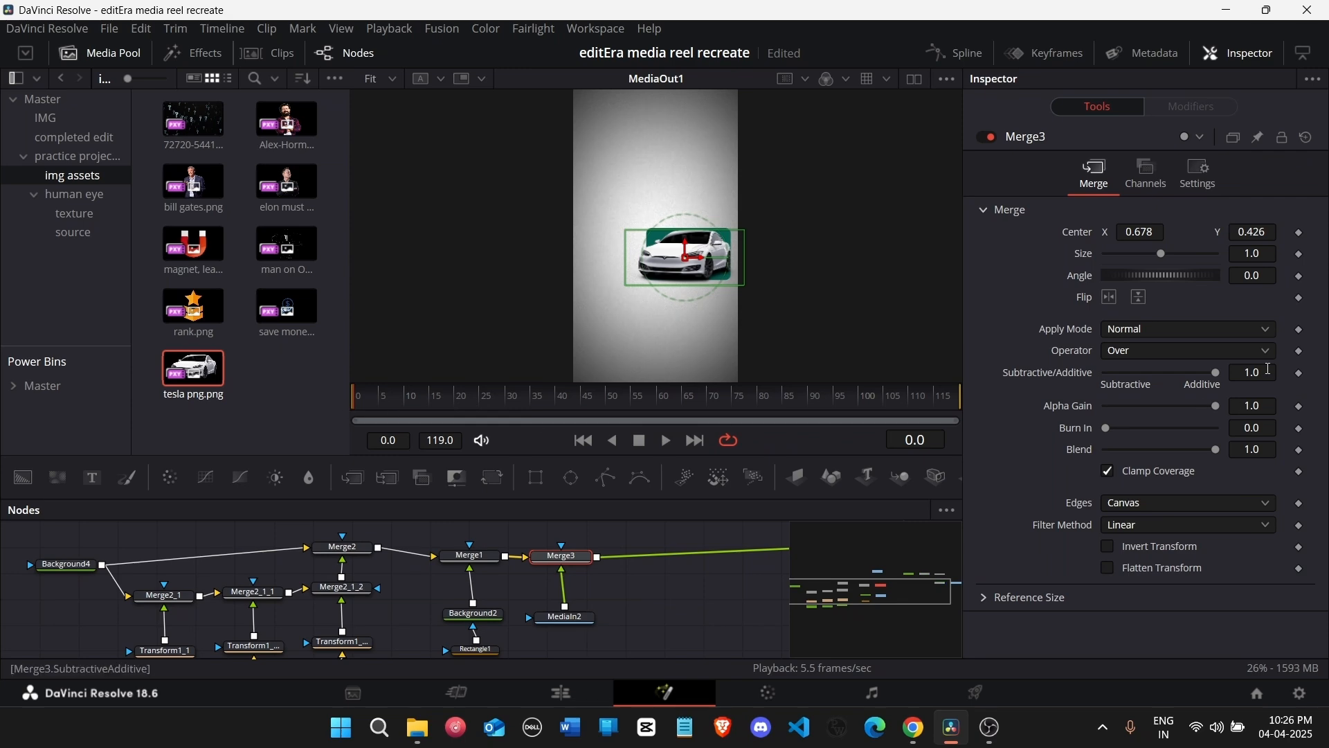
pyautogui.click(1301, 233)
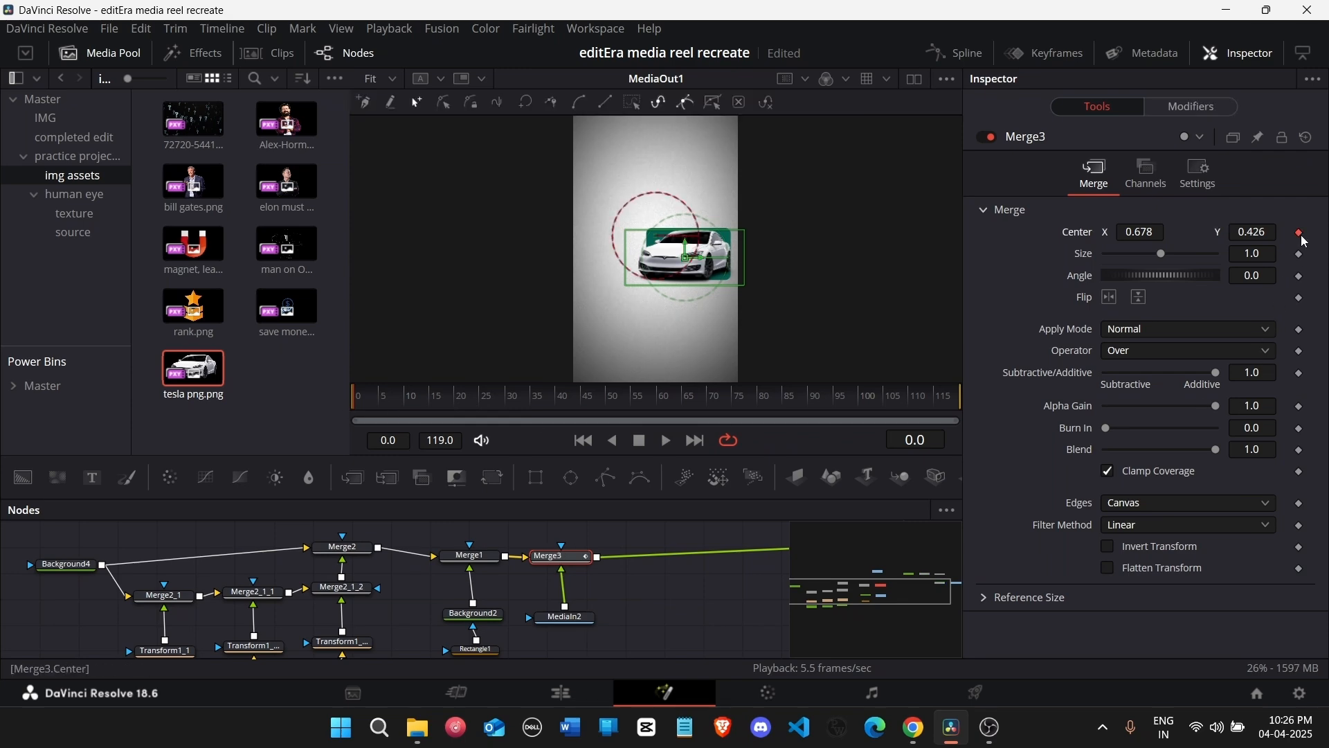
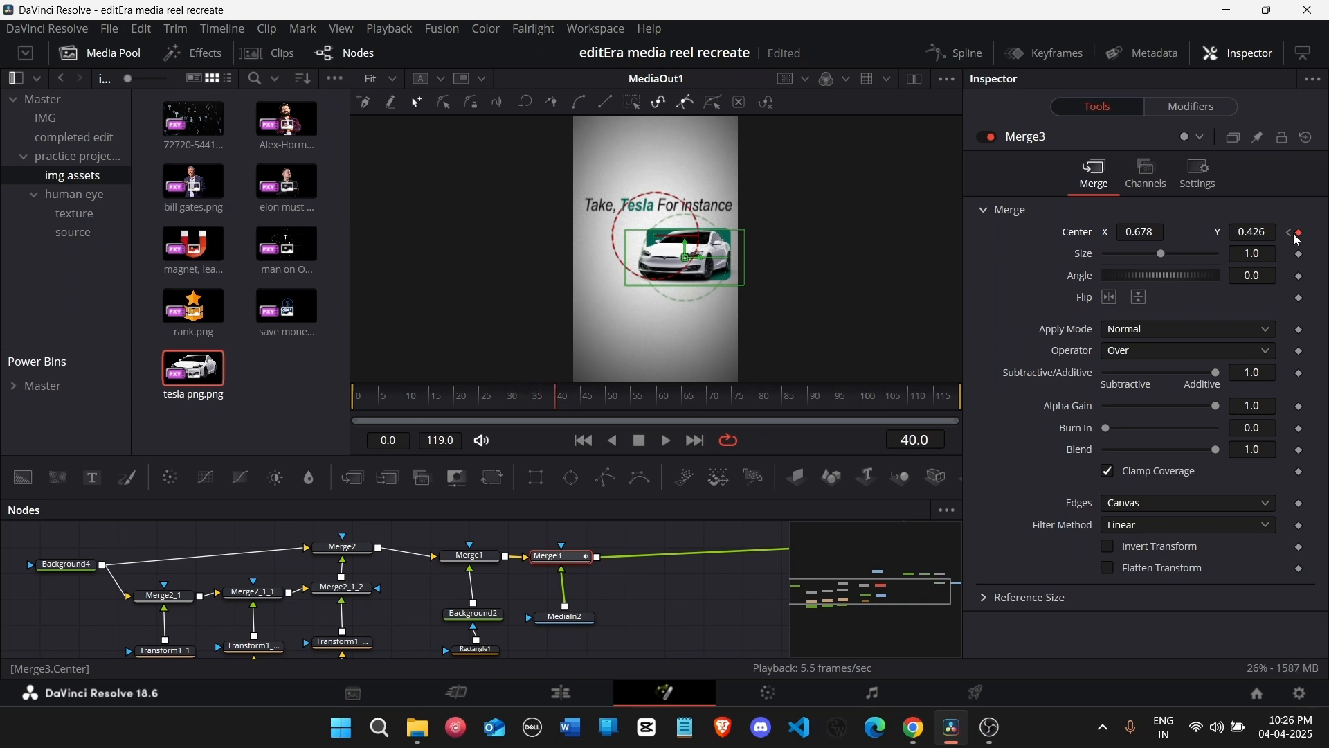
pyautogui.click(1292, 234)
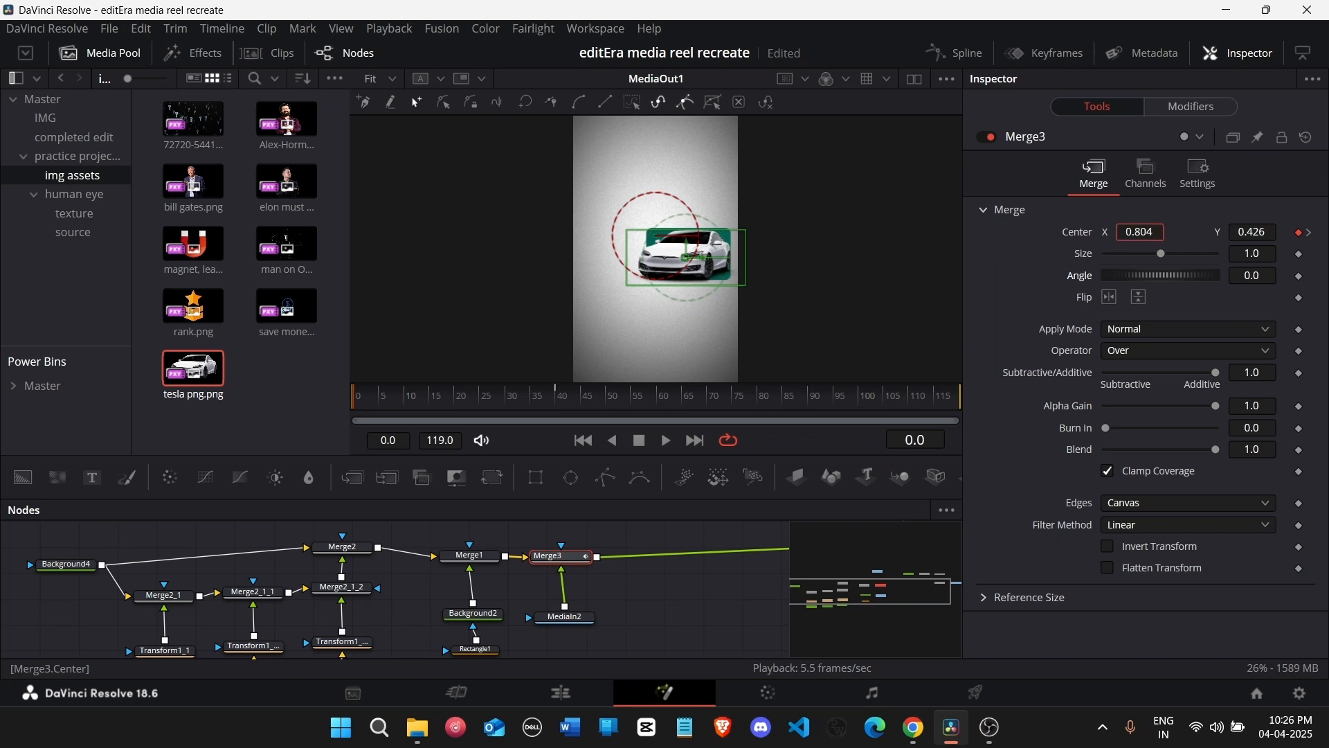
pyautogui.moveTo(1140, 232); pyautogui.dragTo(1237, 233)
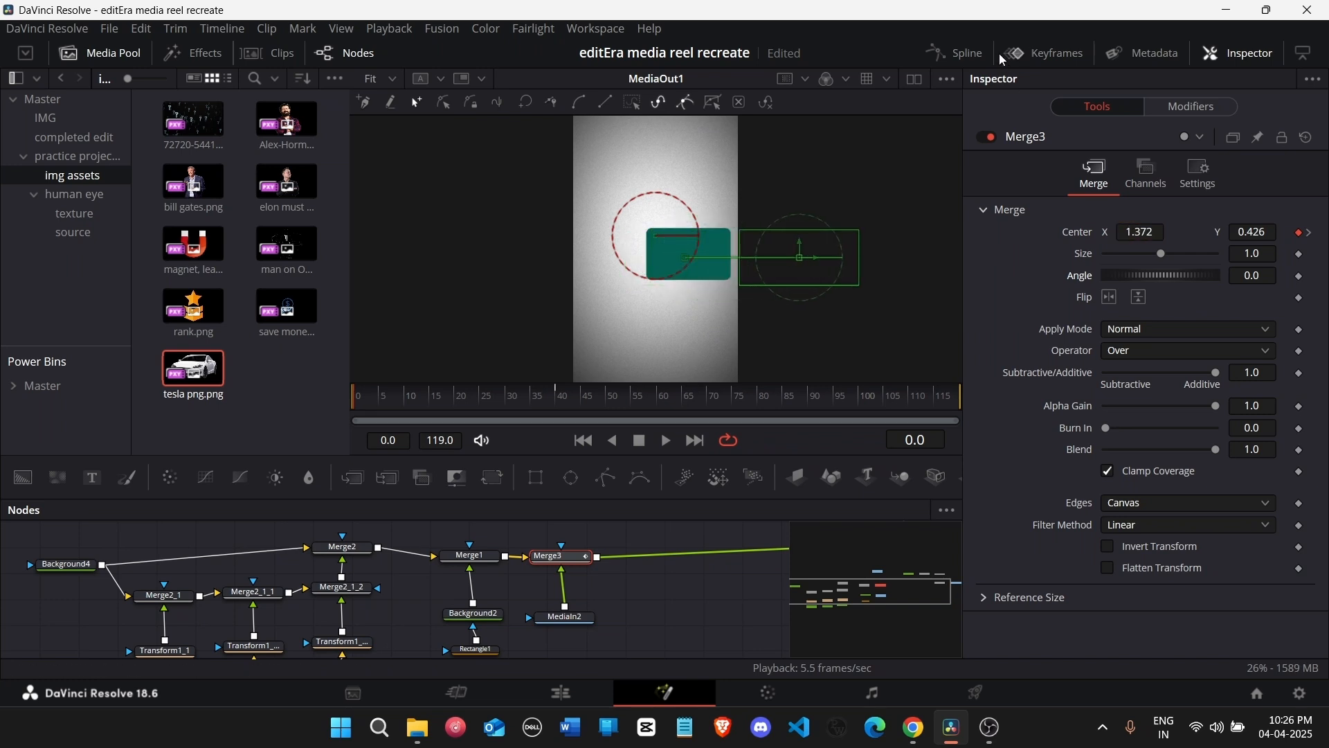
# Step: Show only Merge3's curve in the Spline editor, smooth its keyframes and pull the first keyframe's handle straight up for a fast start
pyautogui.click(997, 56)
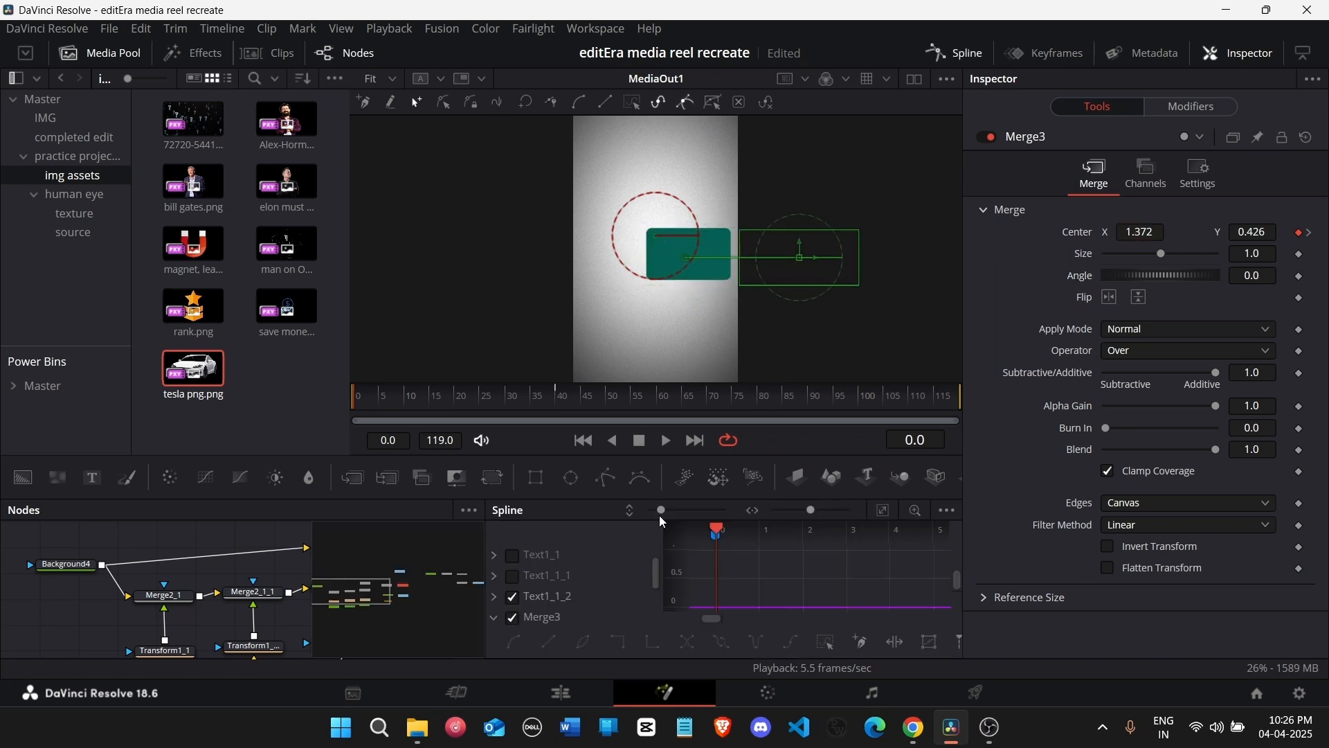
pyautogui.click(514, 599)
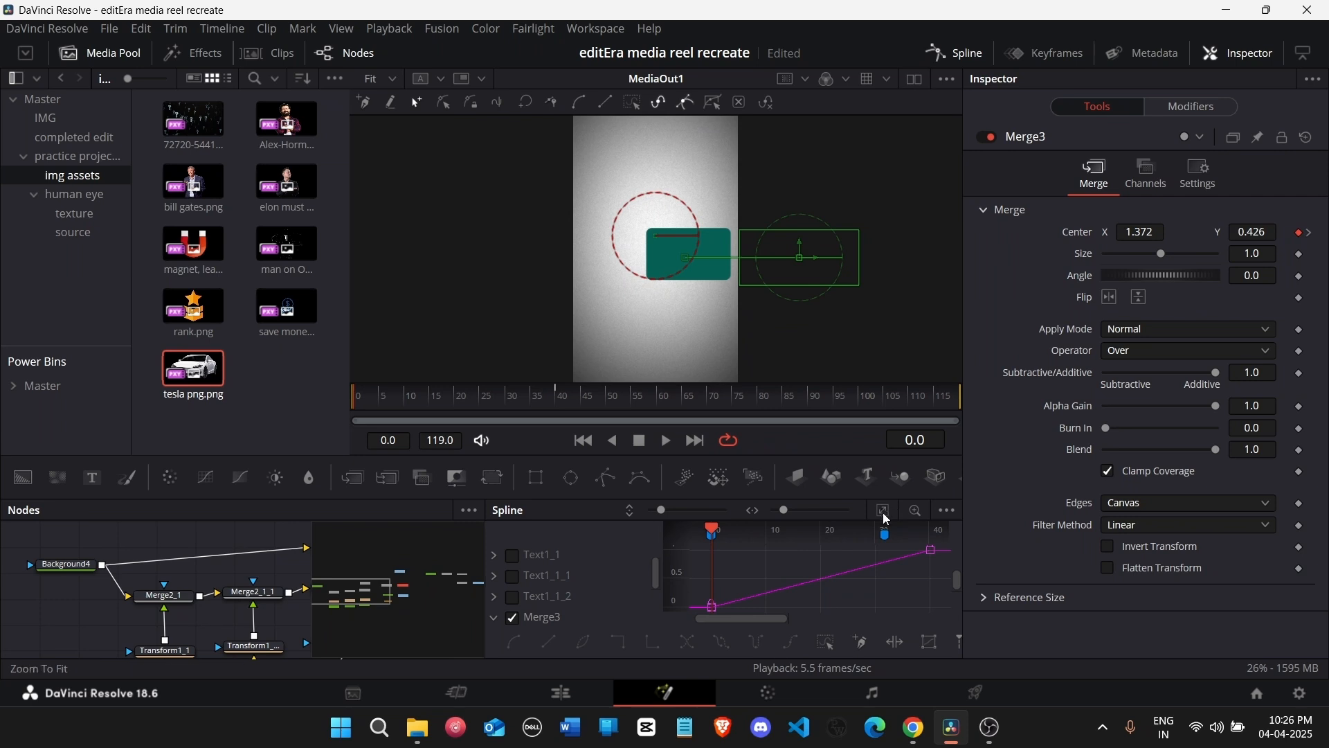
pyautogui.hotkey('ctrl', 'a')
pyautogui.press('s')
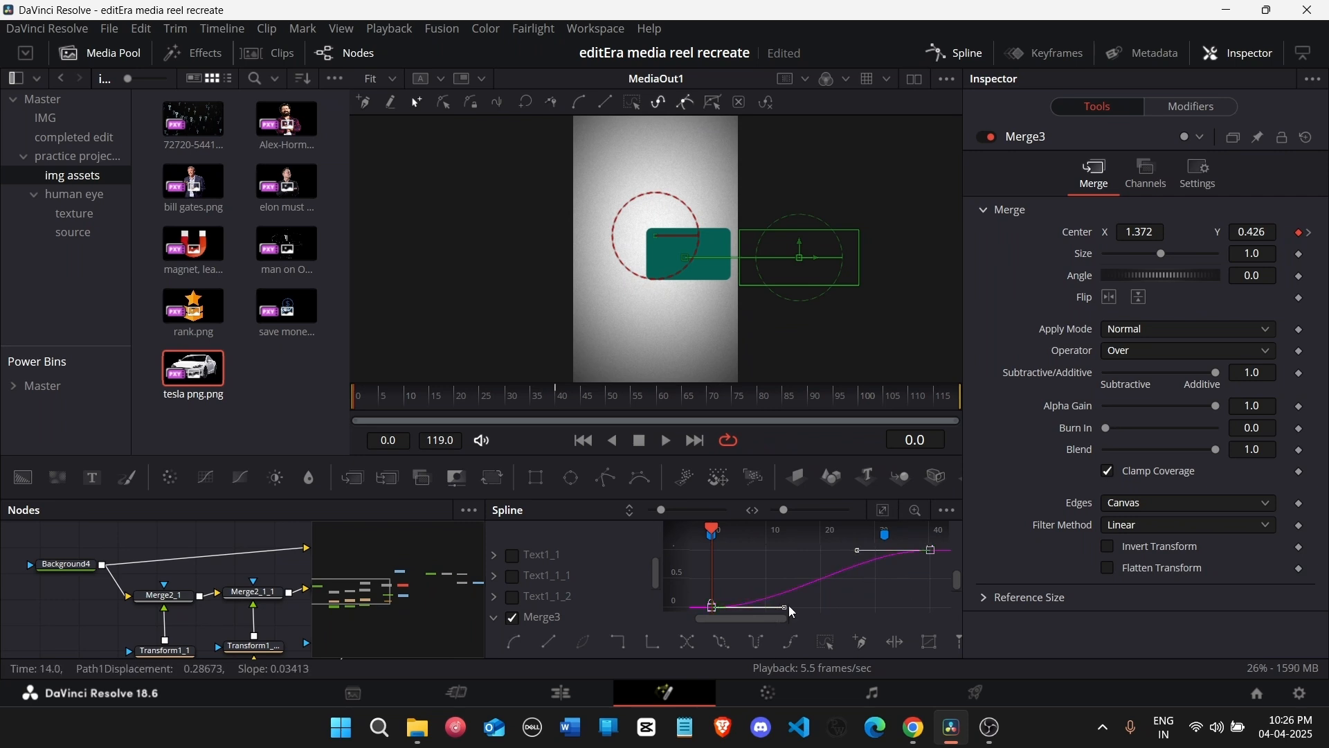
pyautogui.moveTo(783, 605); pyautogui.dragTo(708, 552)
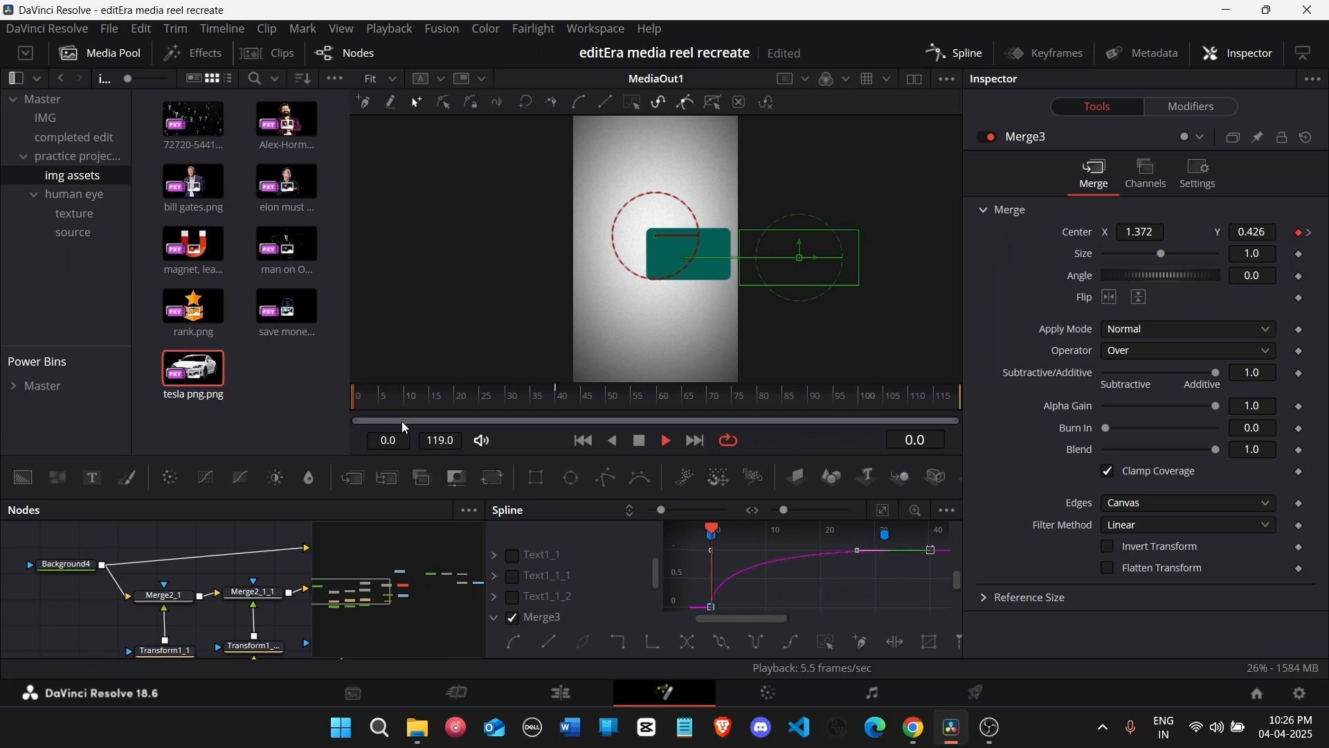
# Step: Play back the opening frames to check how the car slides in
pyautogui.press('space')
pyautogui.click(956, 53)
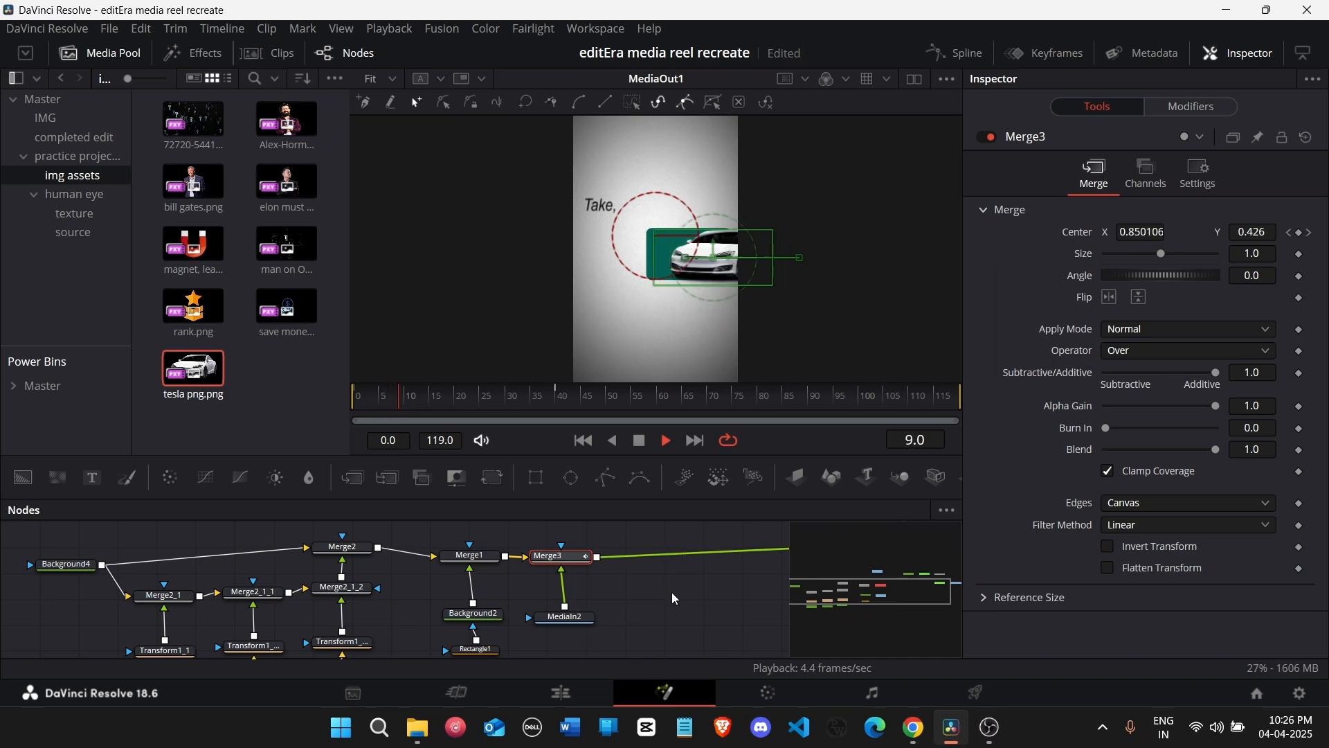
pyautogui.click(672, 593)
pyautogui.press('space')
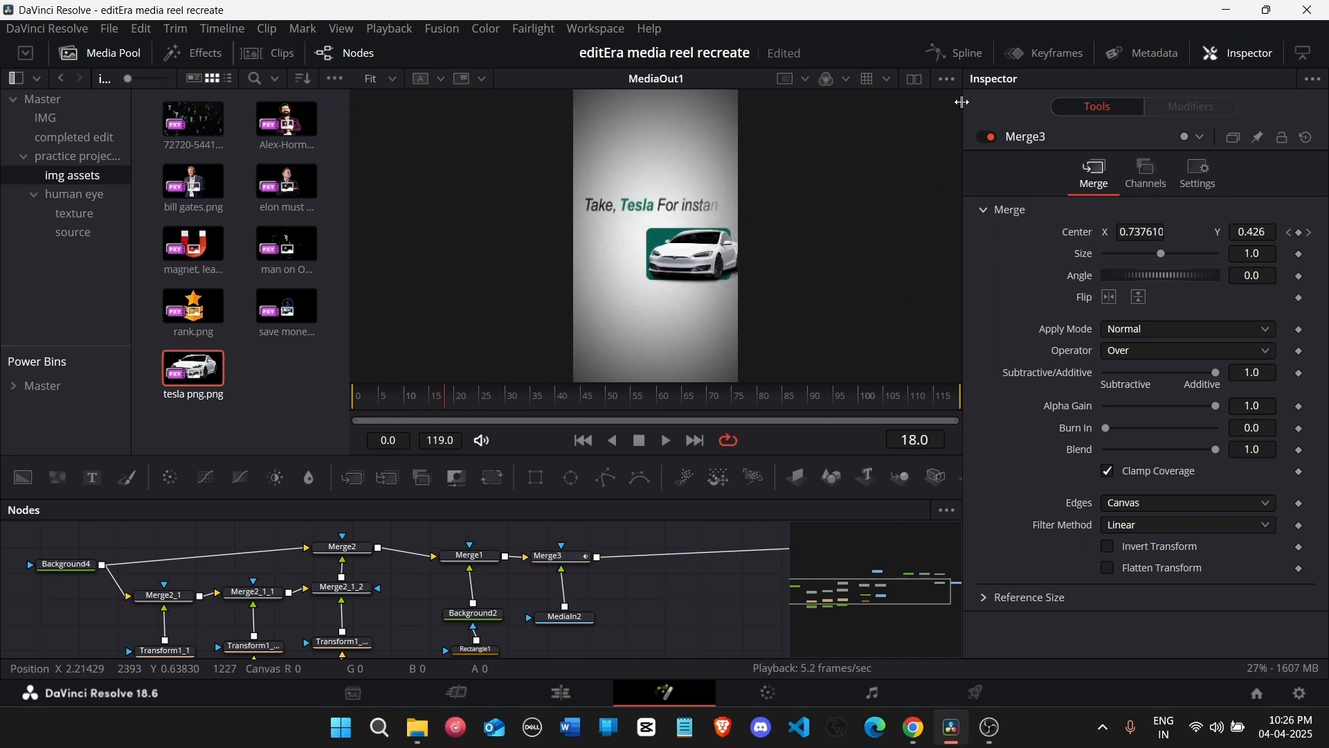
# Step: Extend the last keyframe's handle toward the start of Merge3's curve and play back the slide from the beginning
pyautogui.click(959, 54)
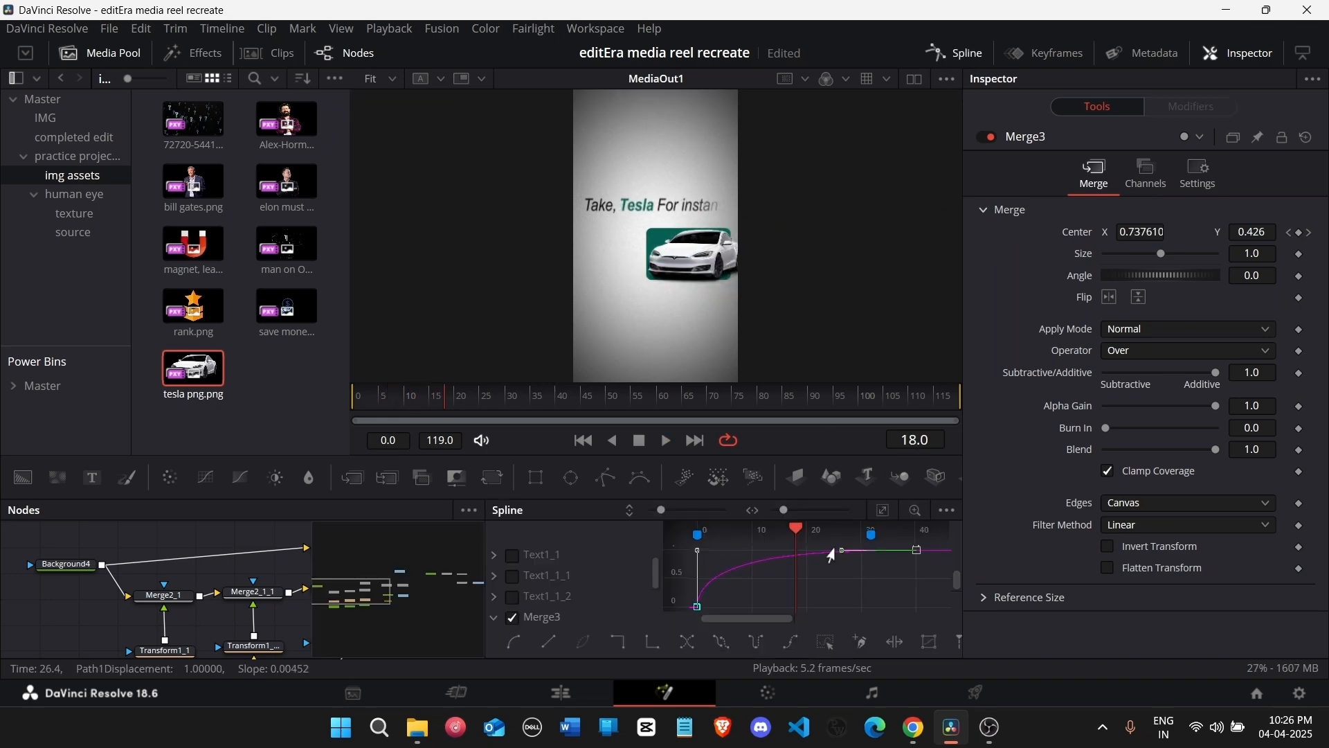
pyautogui.moveTo(840, 550); pyautogui.dragTo(765, 550)
pyautogui.moveTo(404, 402); pyautogui.dragTo(362, 399)
pyautogui.press('space')
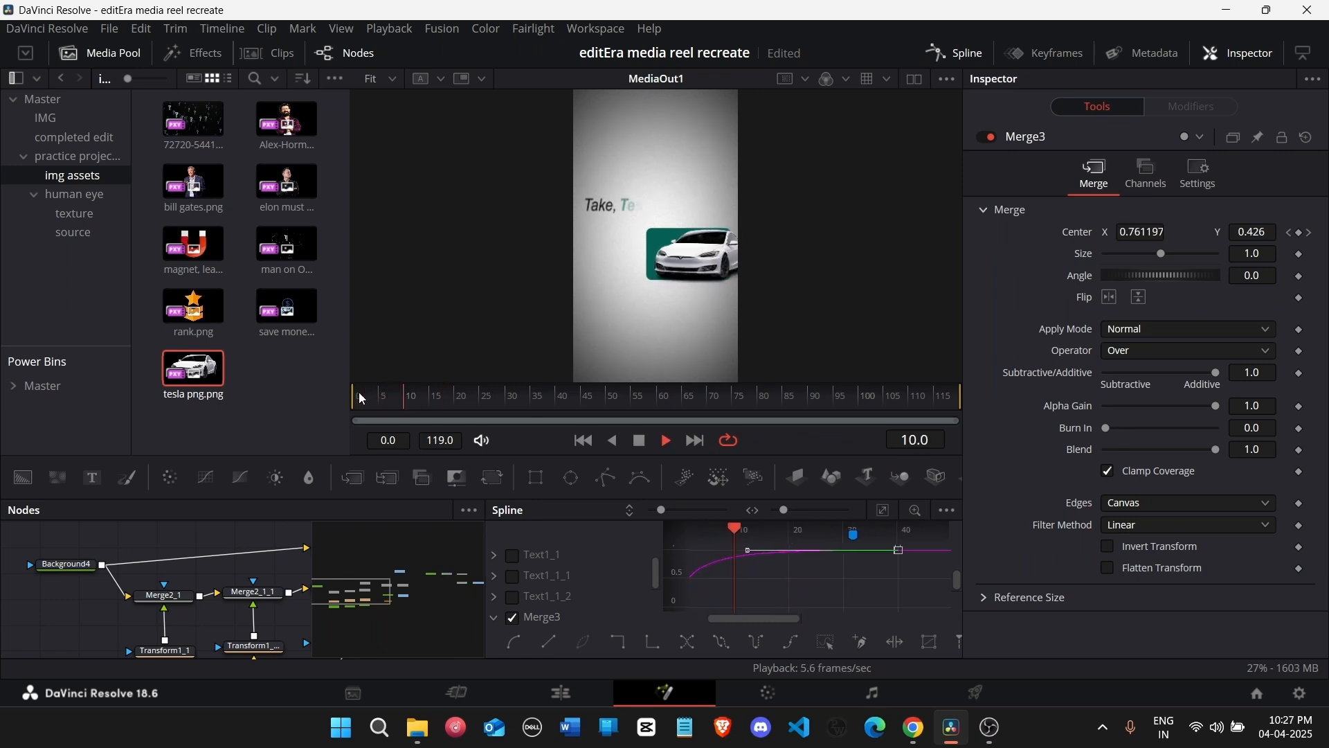
pyautogui.press('space')
pyautogui.hscroll(-1, 801, 588)
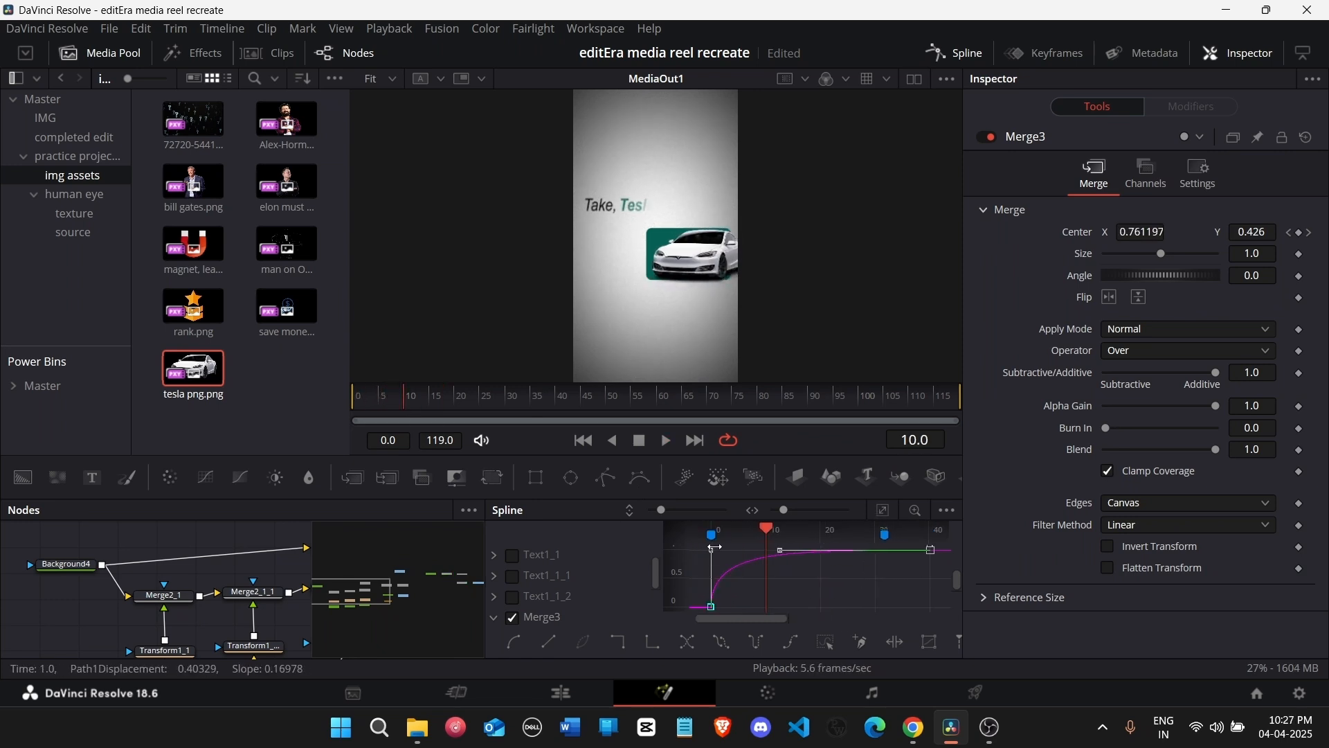
# Step: Reset Merge3's curve to the default smooth shape, stretch the end keyframe's handle back toward the first keyframe, and scrub through to frame 38
pyautogui.hotkey('shift', 's')
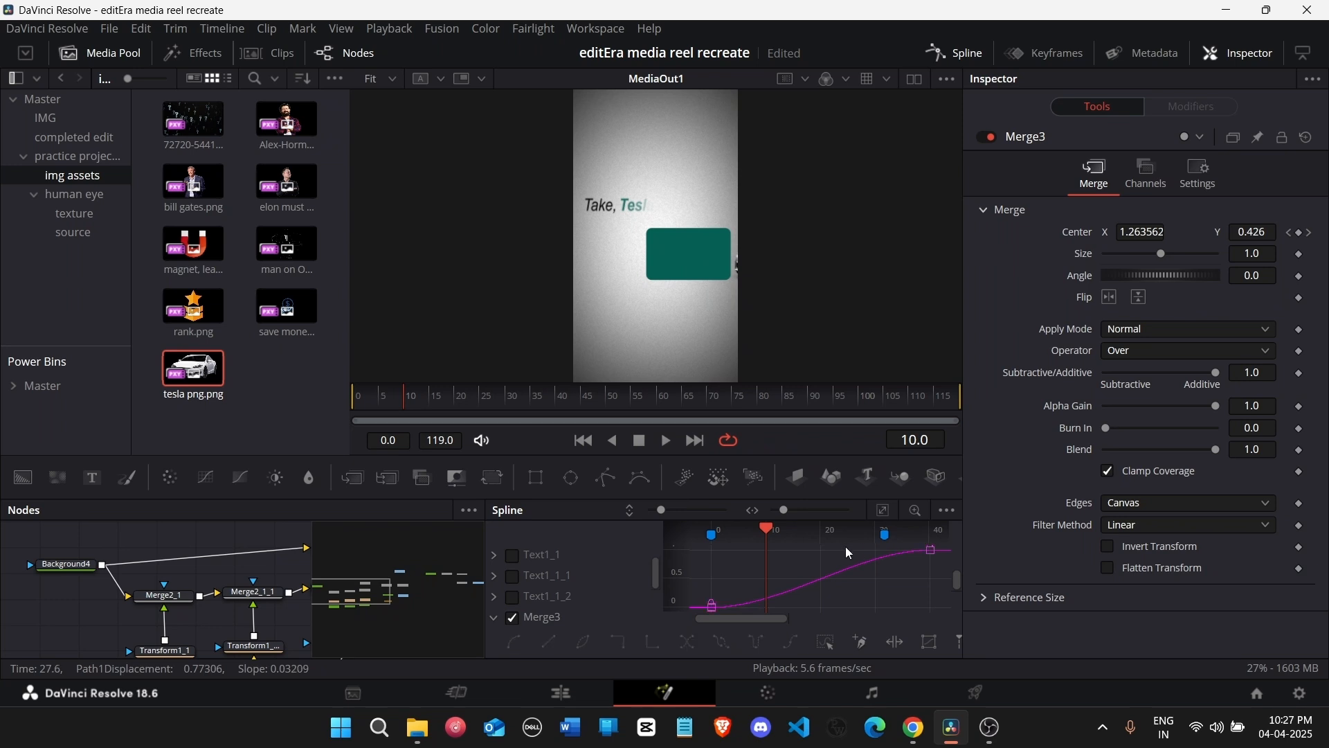
pyautogui.moveTo(853, 558); pyautogui.dragTo(705, 558)
pyautogui.moveTo(407, 404); pyautogui.dragTo(554, 416)
pyautogui.click(955, 53)
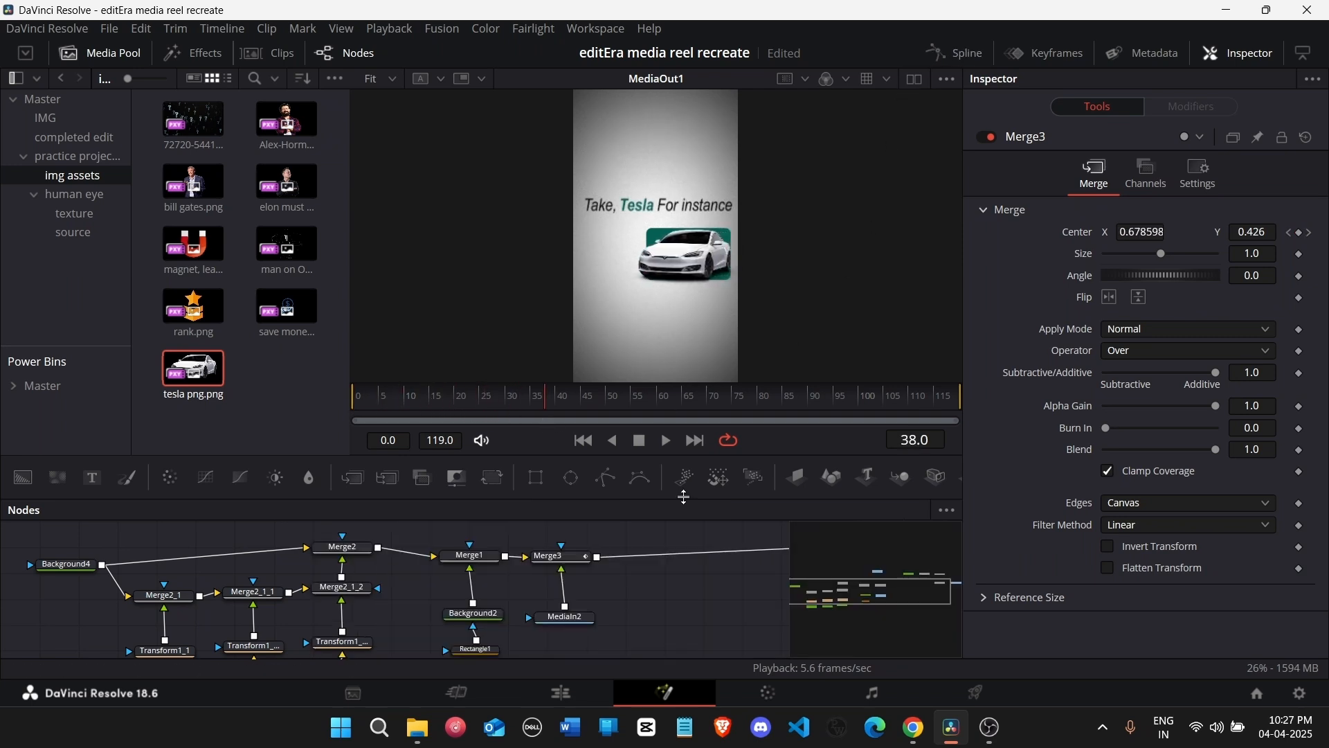
# Step: Add a rectangle mask to MediaIn2 and place its node directly below the car image node
pyautogui.scroll(-1, 647, 601)
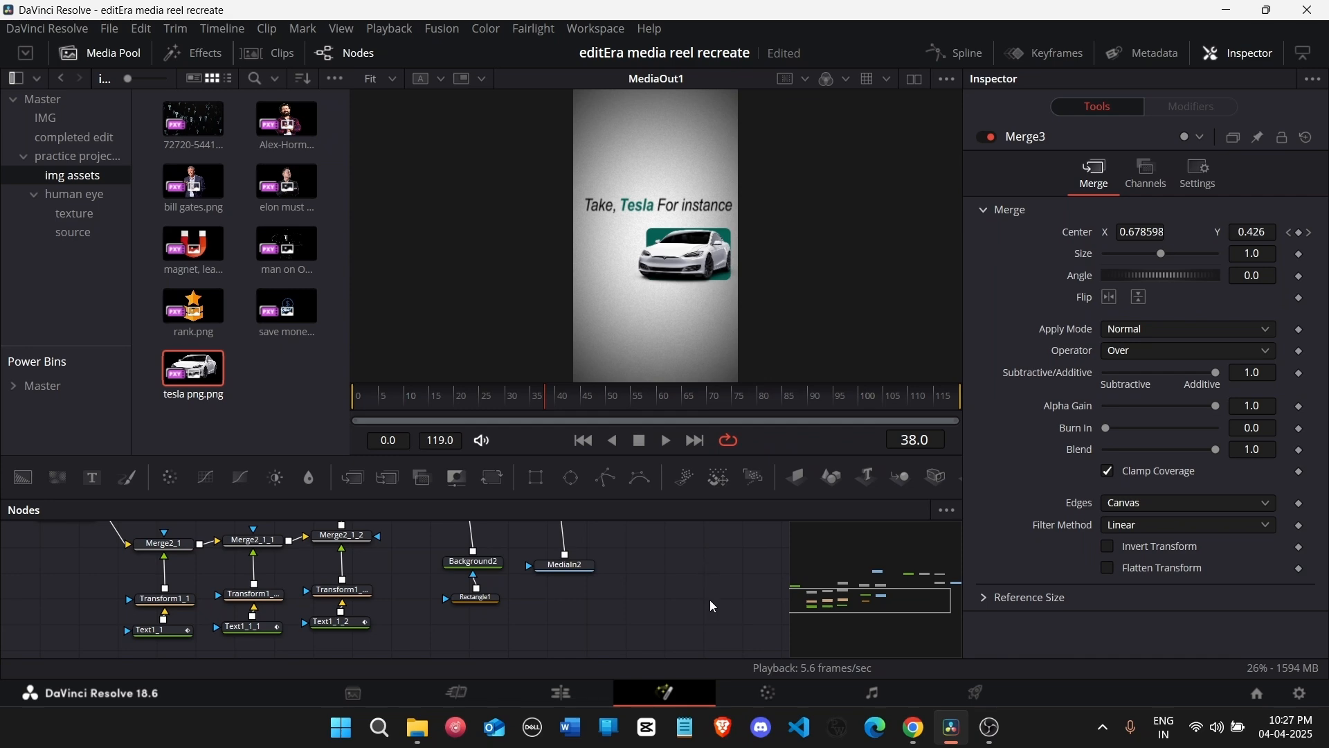
pyautogui.scroll(1, 710, 601)
pyautogui.moveTo(853, 601); pyautogui.dragTo(879, 609)
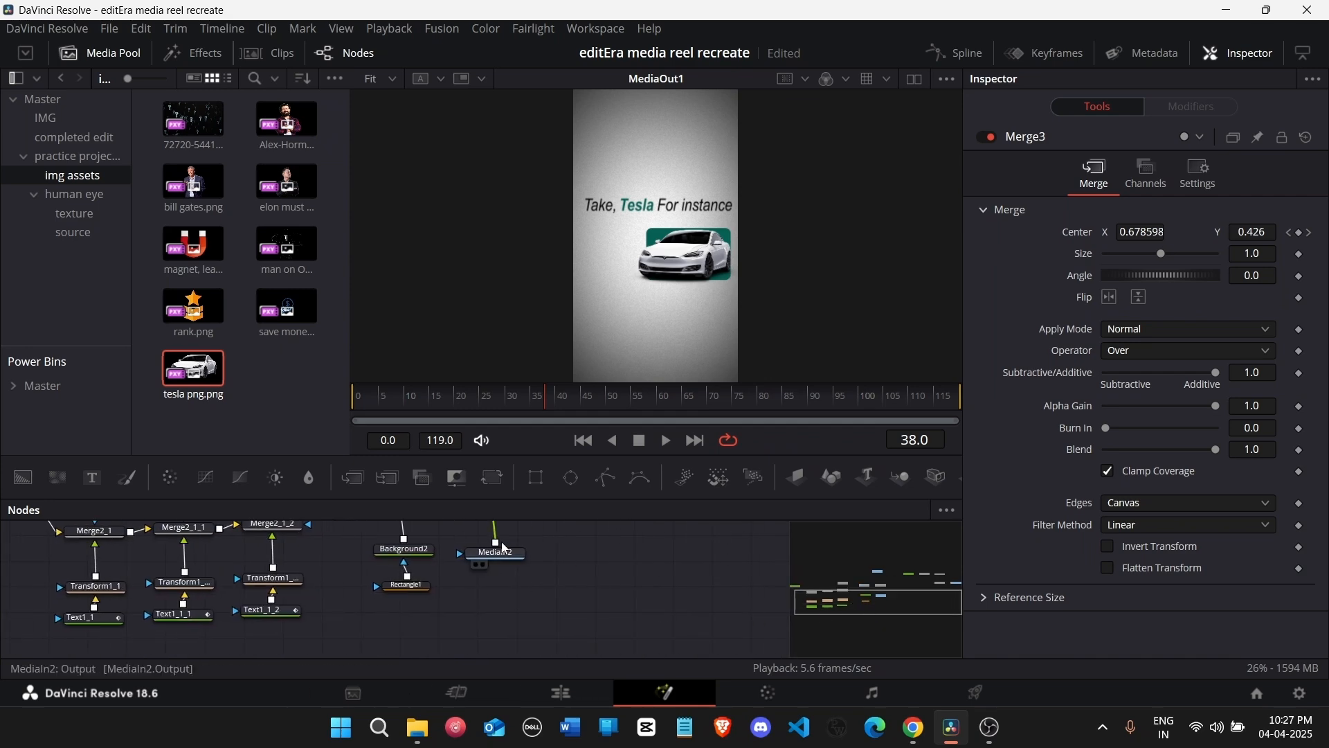
pyautogui.click(511, 556)
pyautogui.click(536, 477)
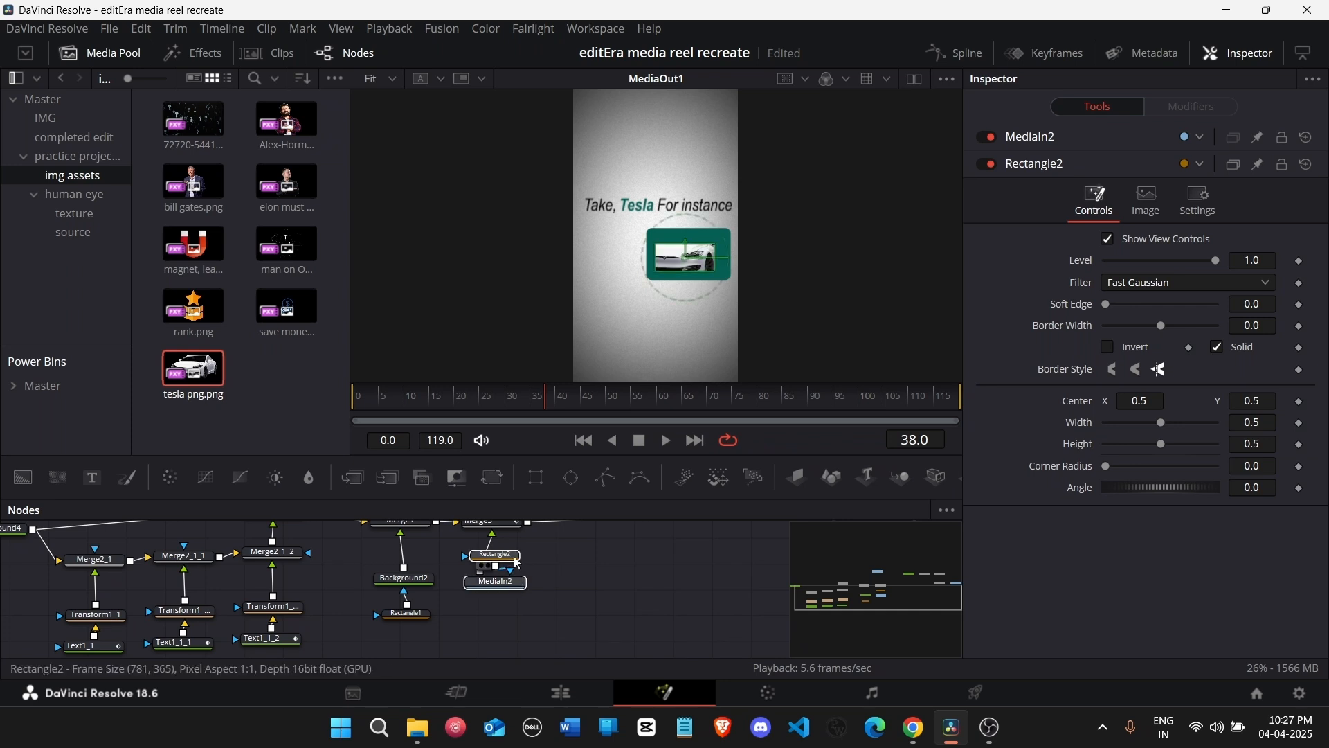
pyautogui.moveTo(514, 563); pyautogui.dragTo(513, 617)
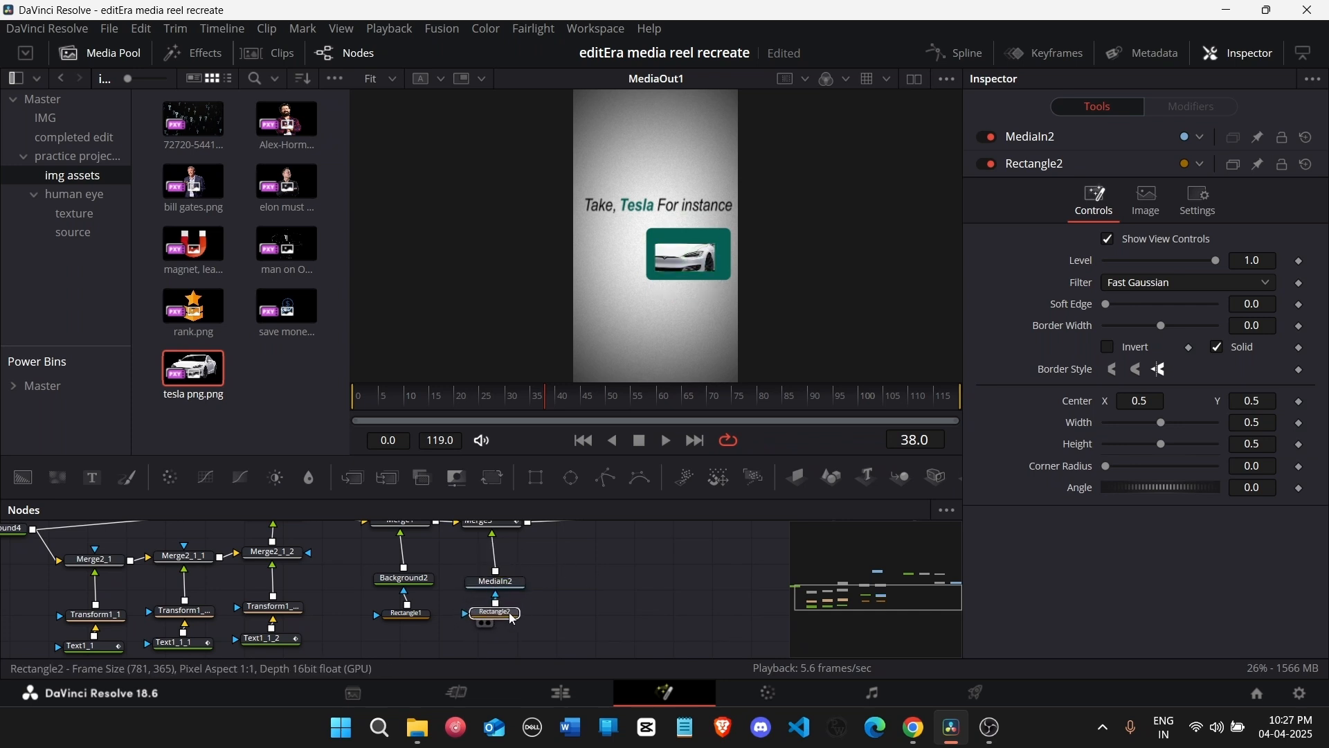
# Step: Set Rectangle2's width to 1.0, height to 0.972 and center to X 0.39, Y 0.558, and try a corner radius of about 0.264
pyautogui.moveTo(1244, 401); pyautogui.dragTo(1297, 400)
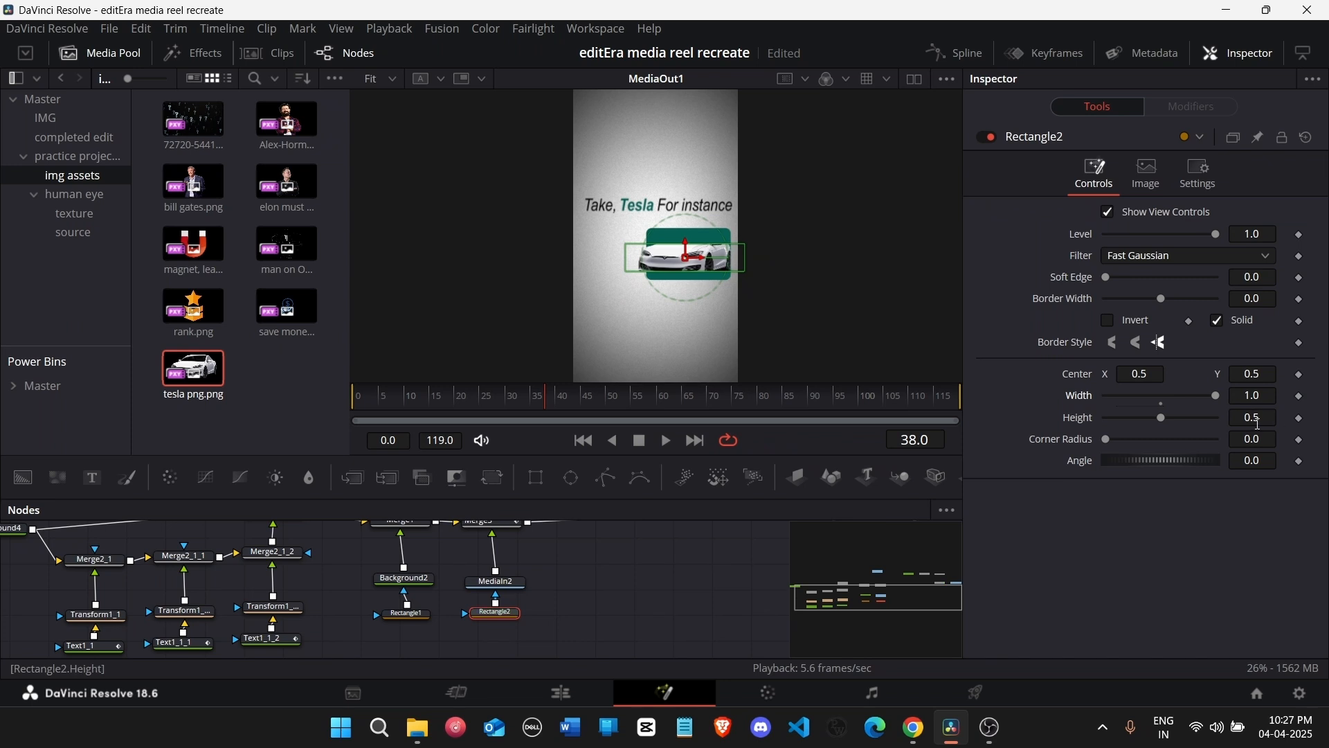
pyautogui.moveTo(1258, 424); pyautogui.dragTo(1316, 424)
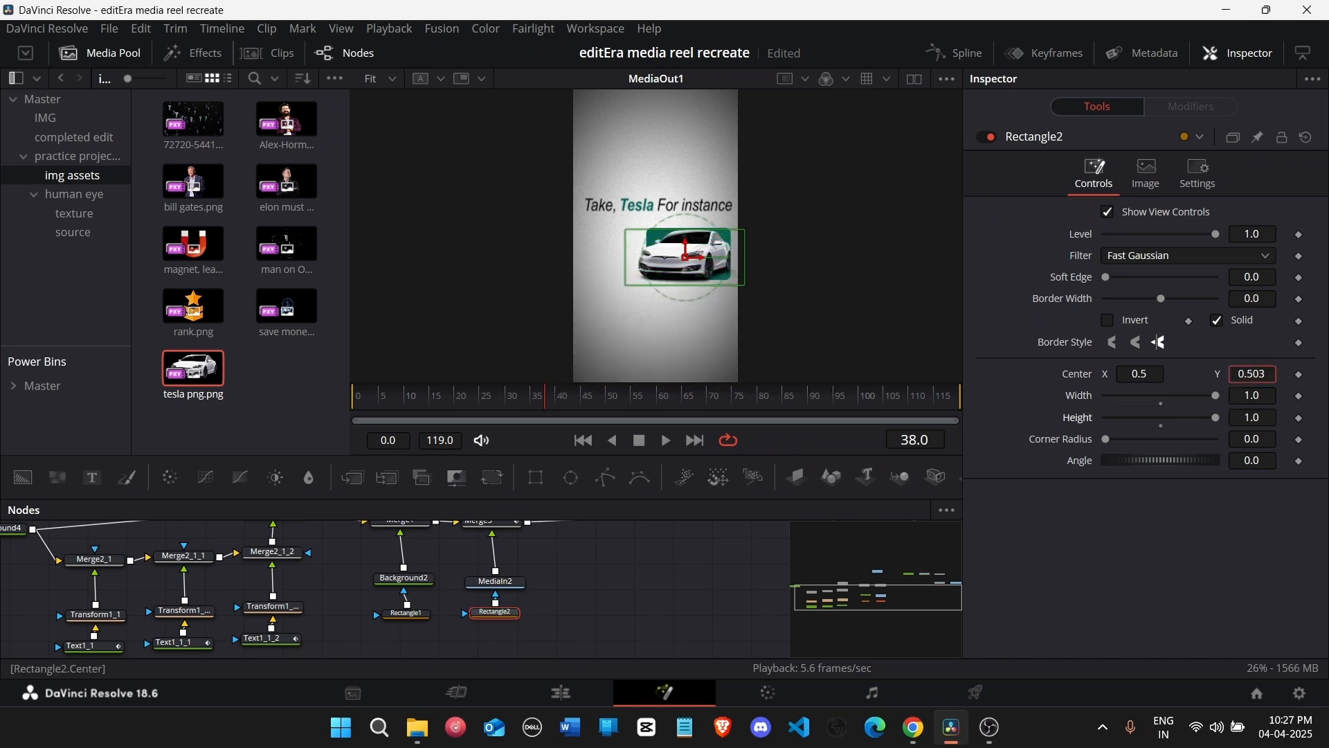
pyautogui.moveTo(1259, 374); pyautogui.dragTo(1290, 374)
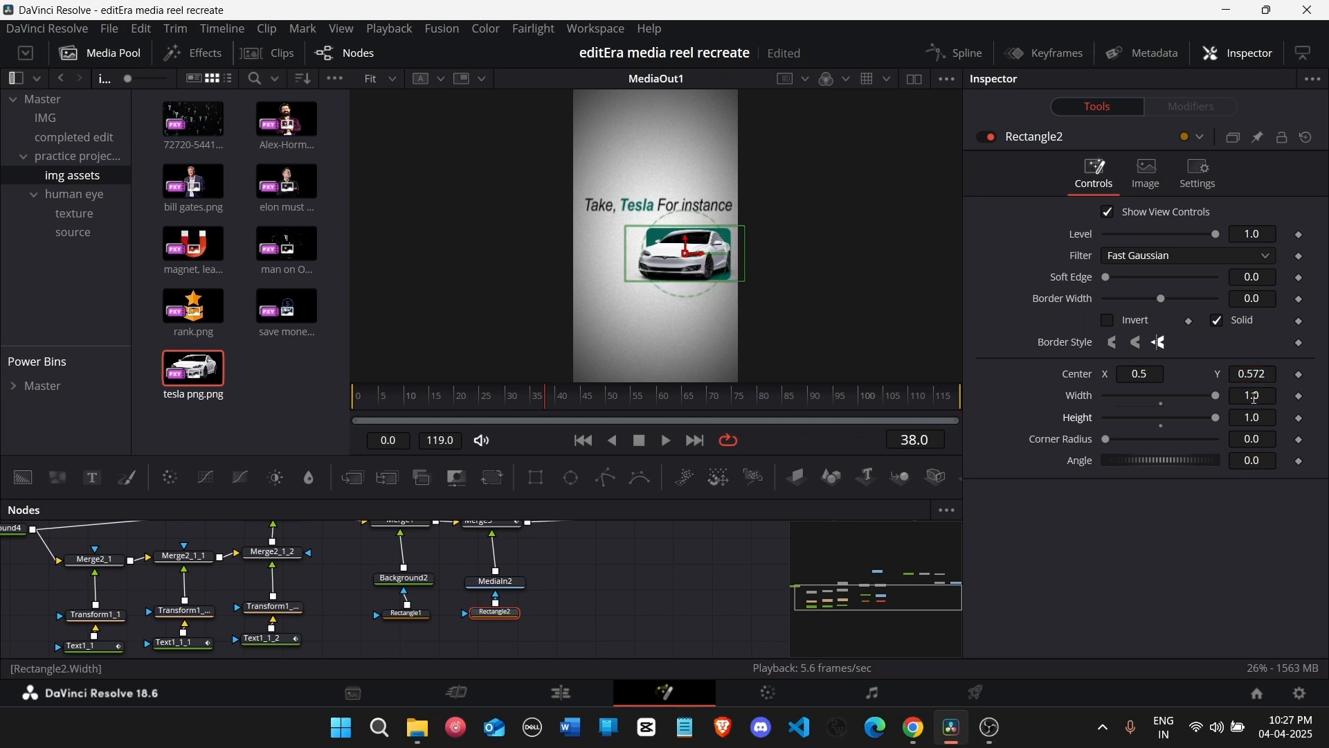
pyautogui.moveTo(1260, 419); pyautogui.dragTo(1244, 420)
pyautogui.moveTo(1261, 374); pyautogui.dragTo(1256, 375)
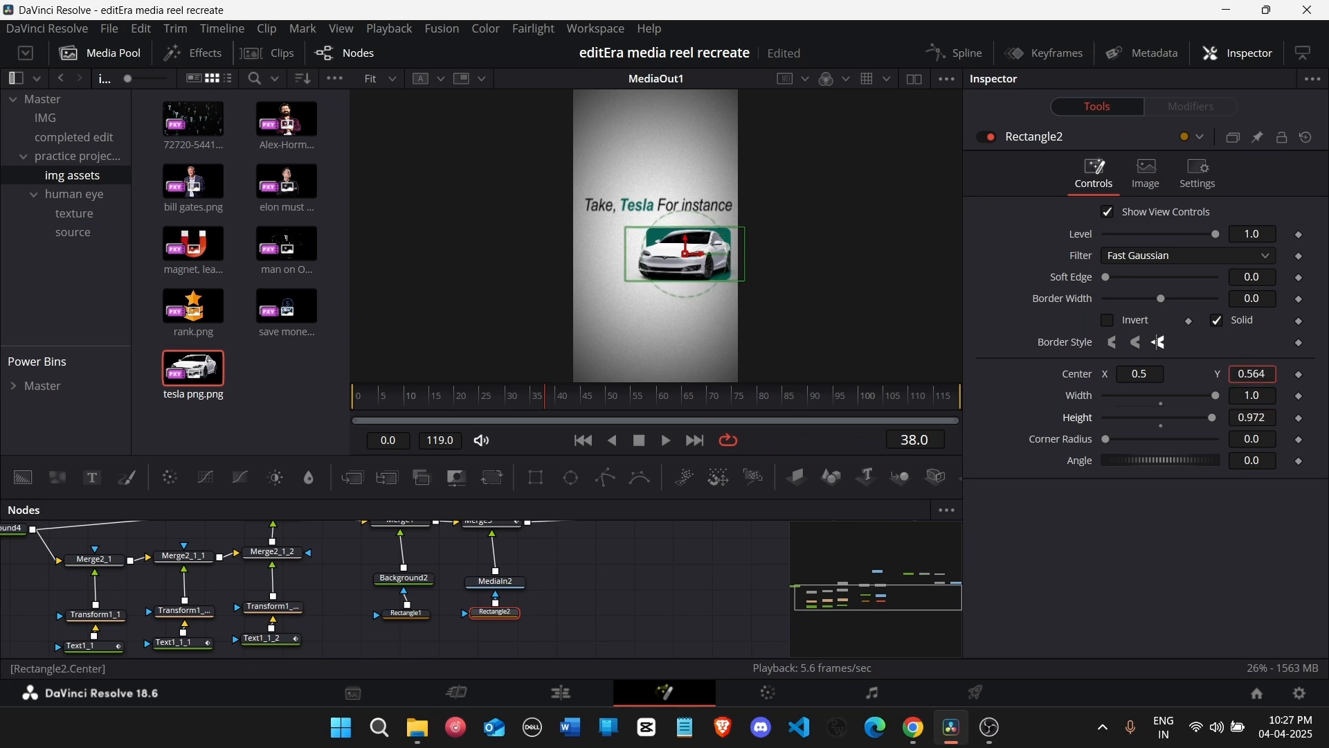
pyautogui.moveTo(1152, 380); pyautogui.dragTo(1090, 380)
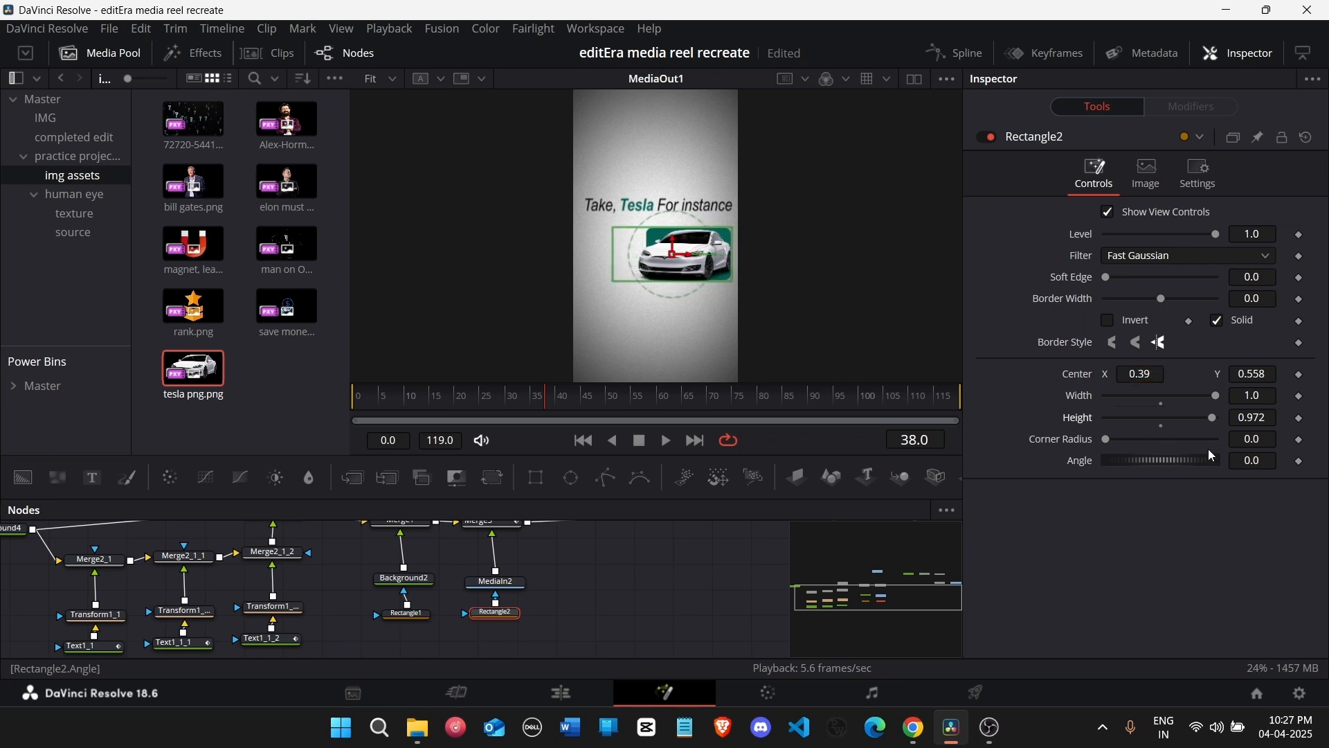
pyautogui.moveTo(1253, 439); pyautogui.dragTo(1259, 443)
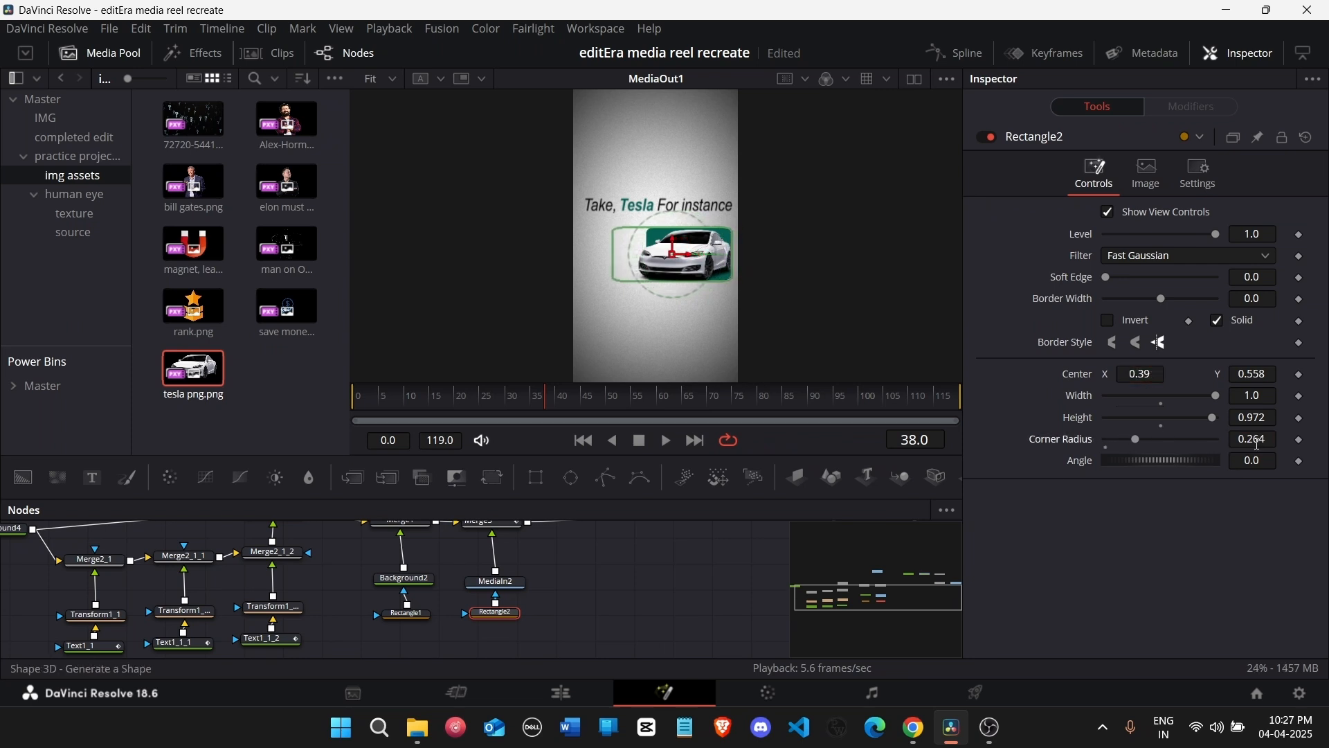
# Step: Check the masked car at frame 14, and detach Rectangle2 from MediaIn2, placing it beside the car image node
pyautogui.moveTo(603, 381); pyautogui.dragTo(425, 412)
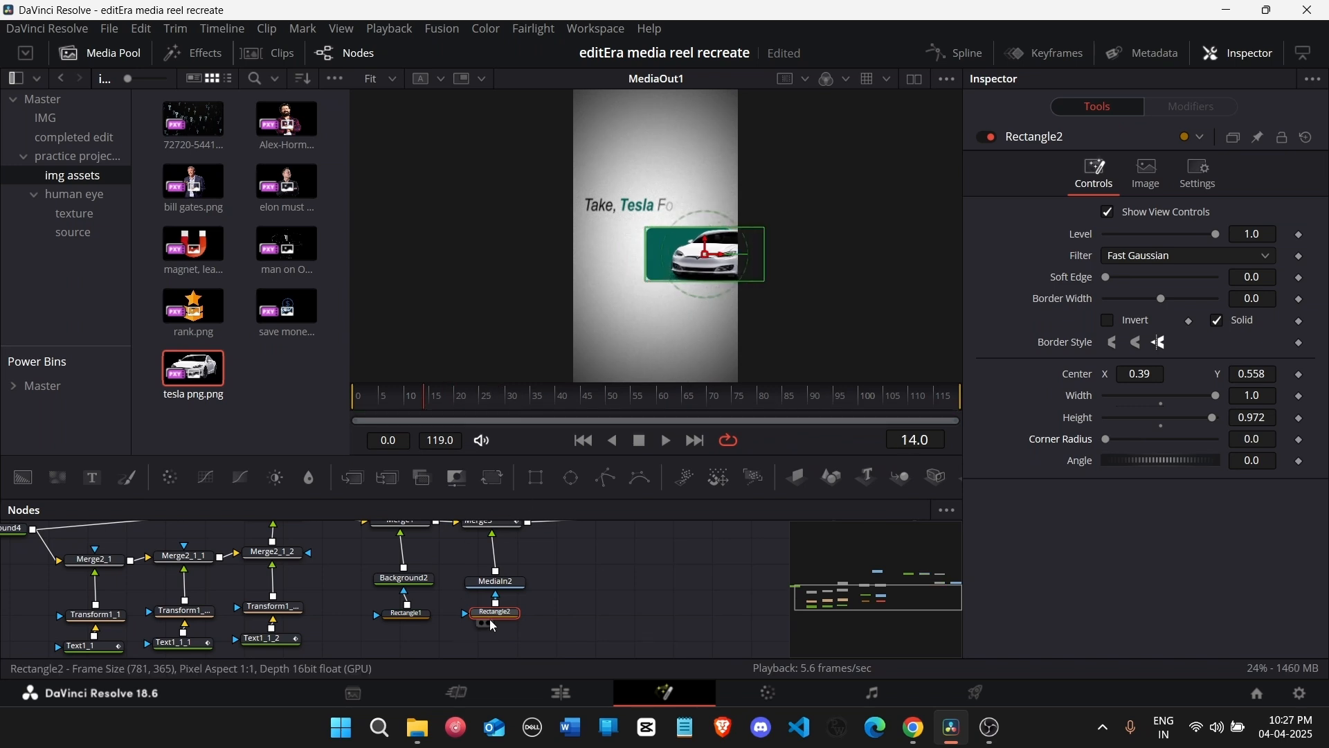
pyautogui.moveTo(507, 620); pyautogui.dragTo(609, 589)
pyautogui.scroll(2, 583, 609)
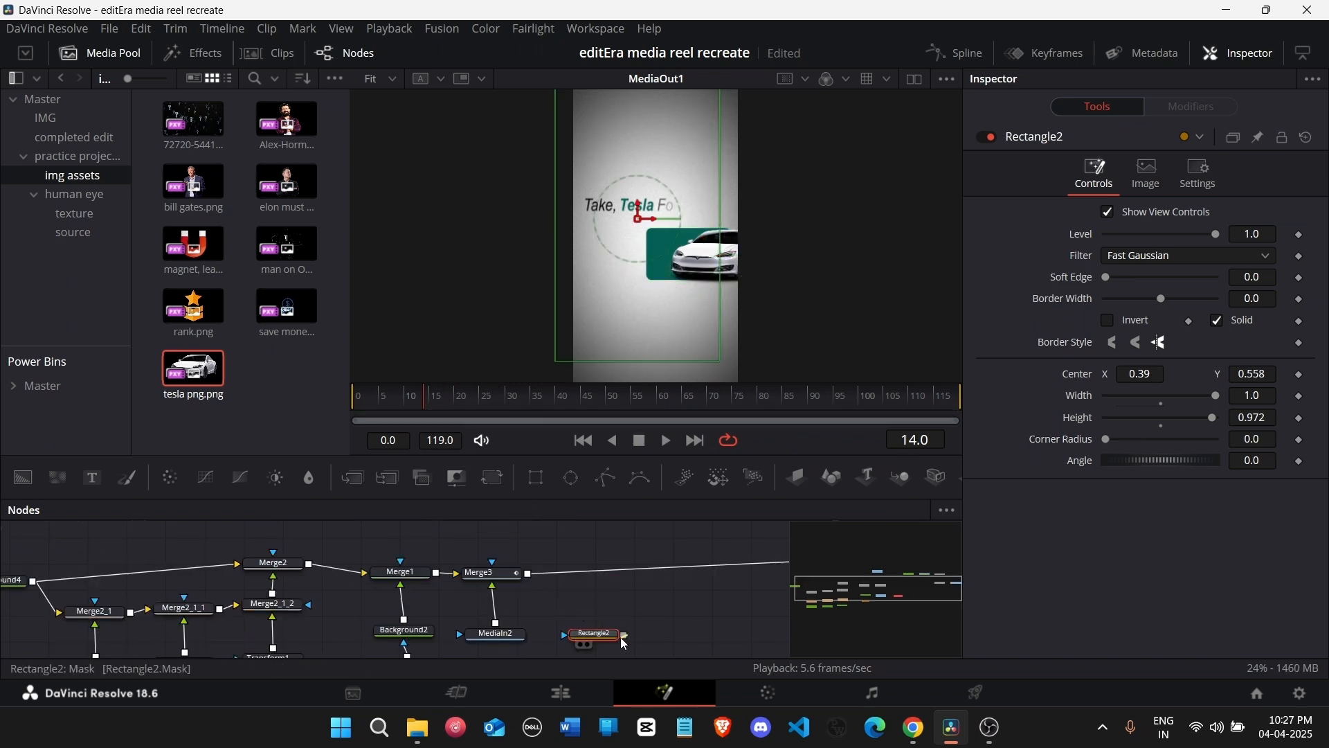
# Step: Extract Merge3 with its MediaIn2 input from the main node chain and place it below, leaving Merge1 feeding the output directly
pyautogui.moveTo(522, 623); pyautogui.dragTo(524, 668)
pyautogui.click(544, 634)
pyautogui.scroll(-2, 500, 538)
pyautogui.scroll(2, 500, 539)
pyautogui.moveTo(506, 547); pyautogui.dragTo(509, 591)
pyautogui.click(557, 551)
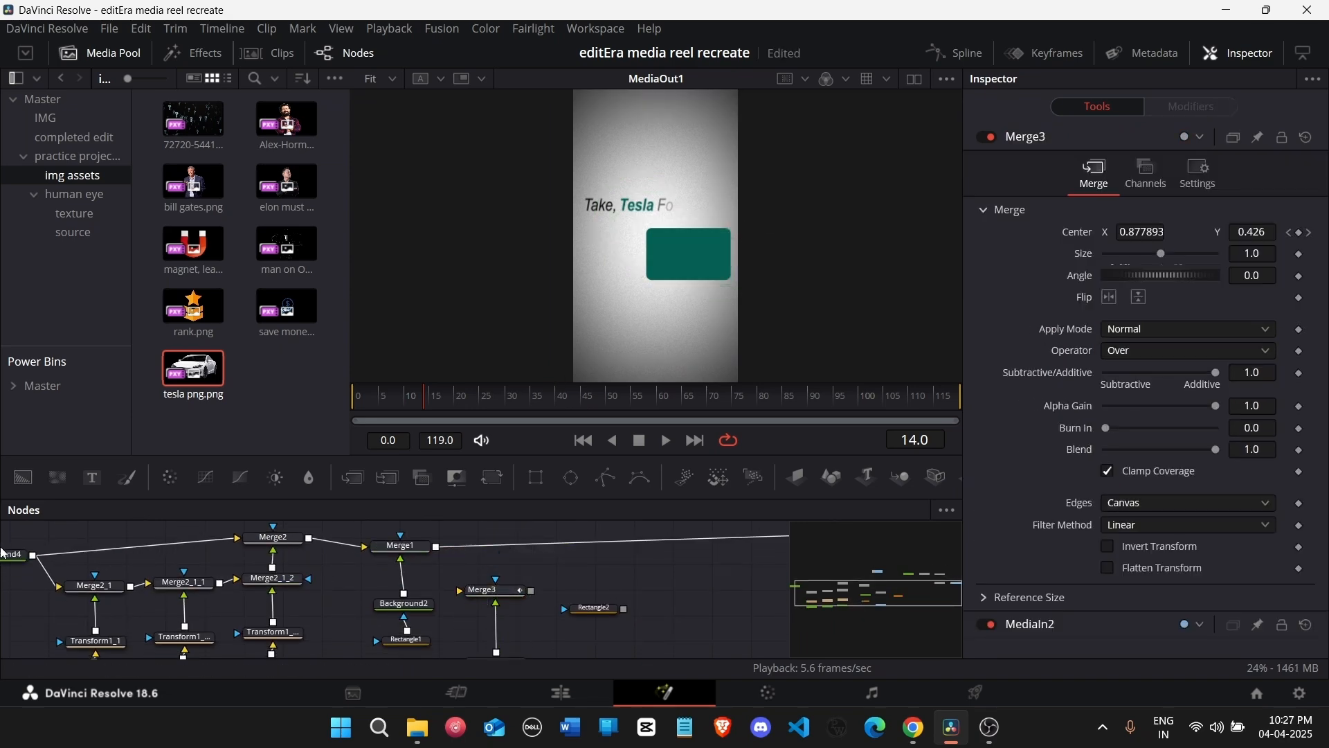
# Step: Connect Background4 to Merge3's background input and composite Merge3 over Merge1 through a new merge node
pyautogui.moveTo(27, 556); pyautogui.dragTo(436, 546)
pyautogui.moveTo(567, 589); pyautogui.dragTo(495, 542)
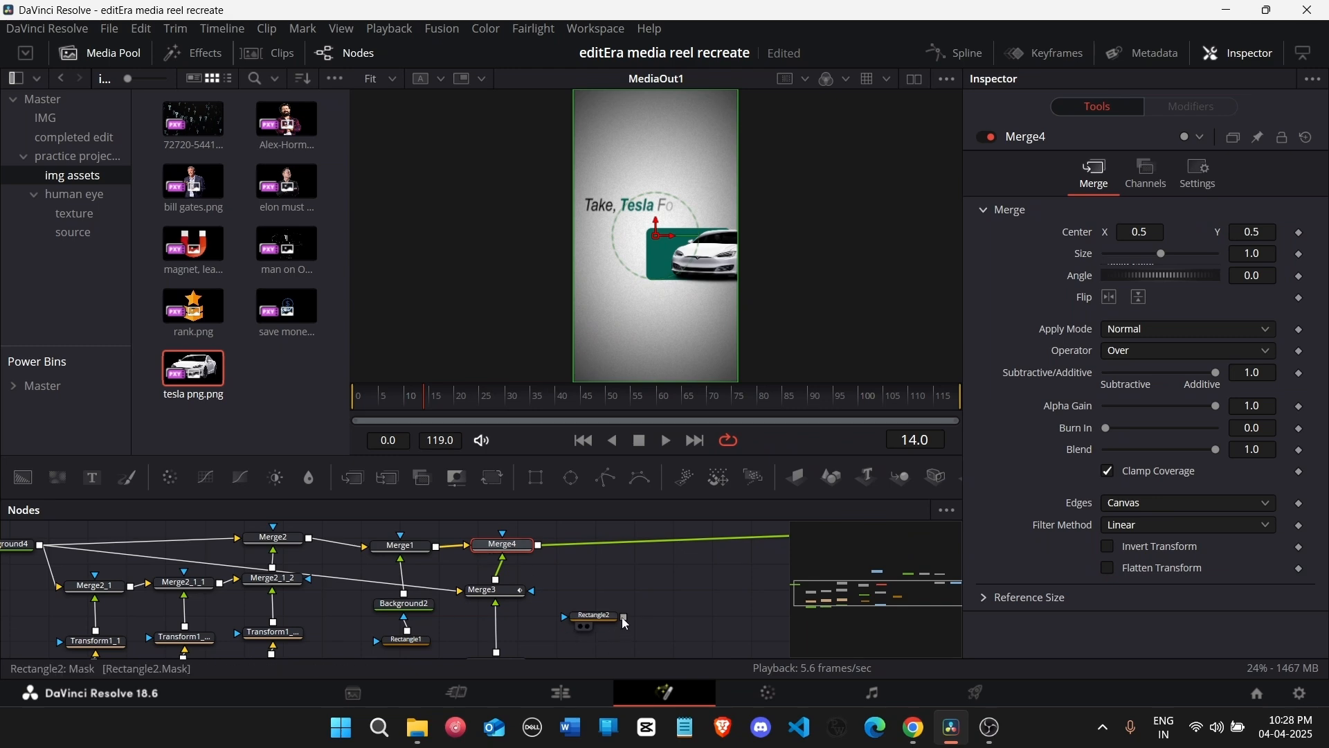
# Step: Mask Merge4 with Rectangle2 and fit it to the green card: center X 0.531, Y 0.438, width 0.838, height 0.18, corner radius 0.108
pyautogui.moveTo(625, 617); pyautogui.dragTo(530, 554)
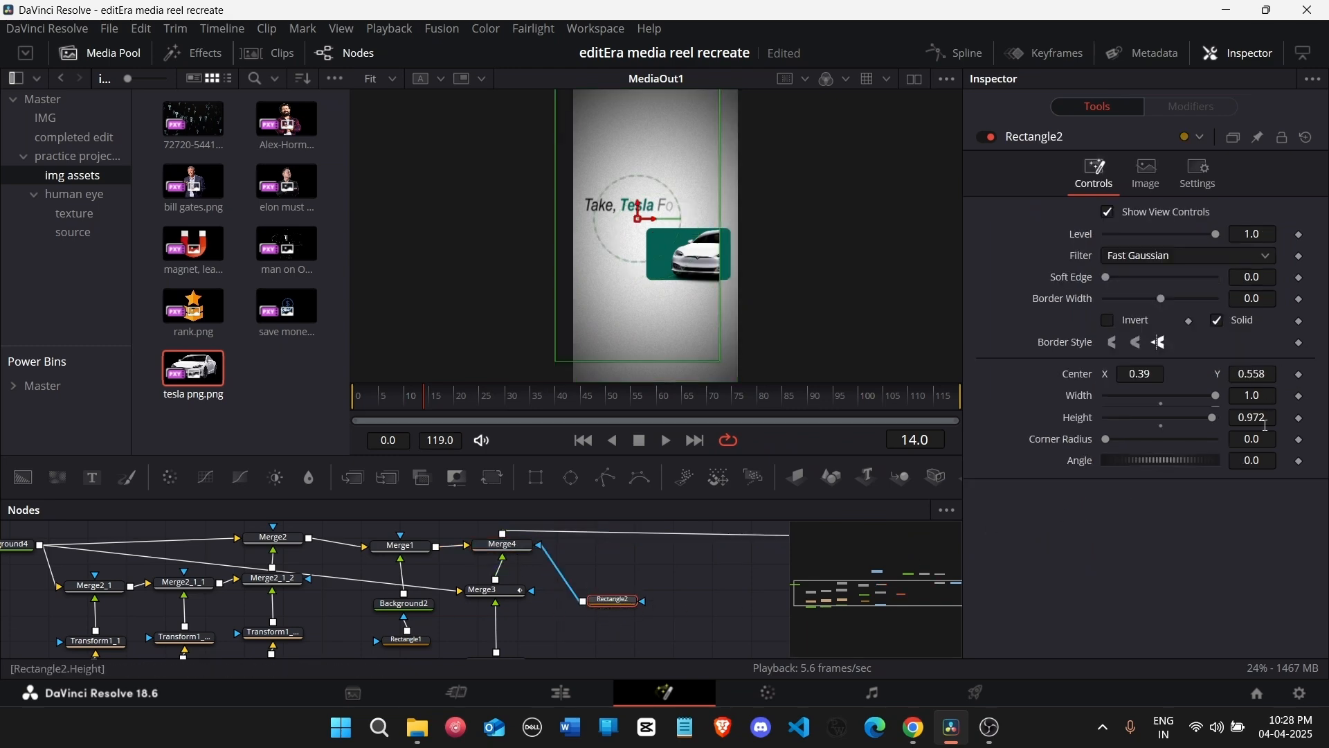
pyautogui.moveTo(1271, 424); pyautogui.dragTo(1177, 424)
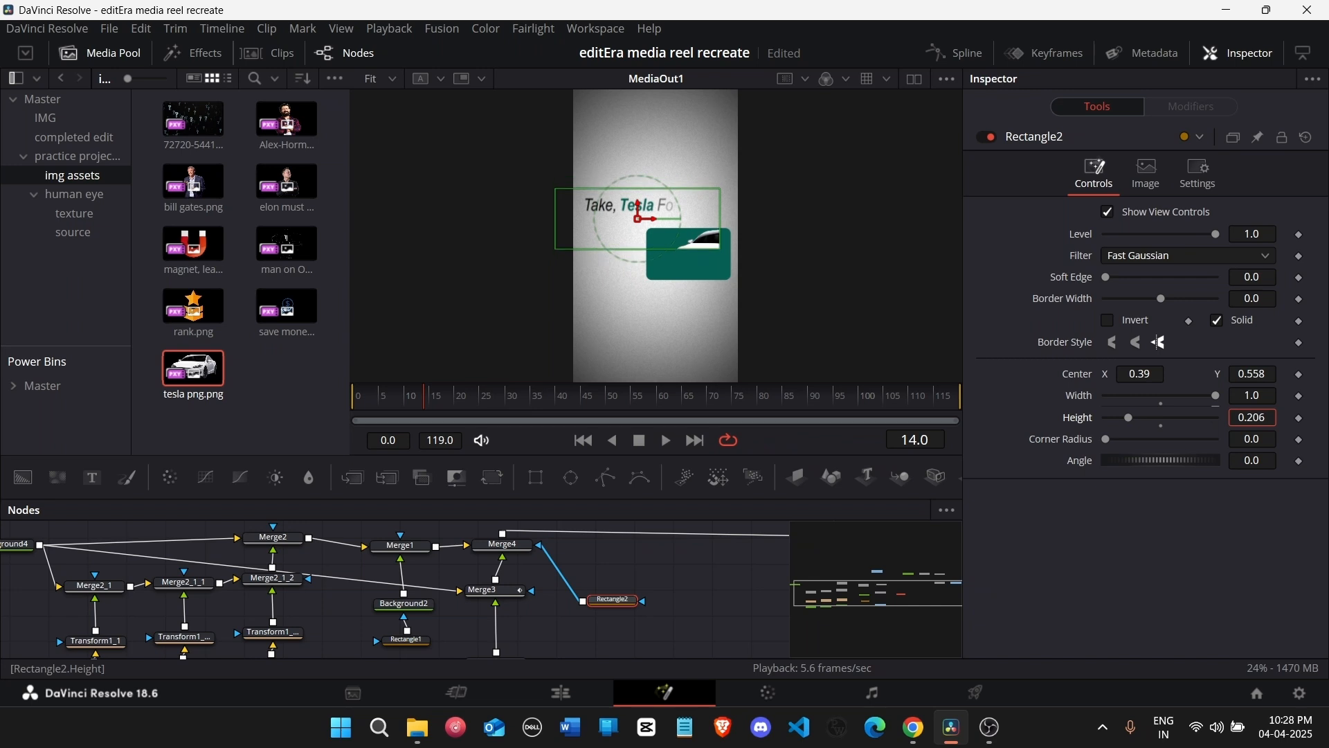
pyautogui.moveTo(1273, 395); pyautogui.dragTo(1263, 395)
pyautogui.moveTo(1252, 396); pyautogui.dragTo(1209, 374)
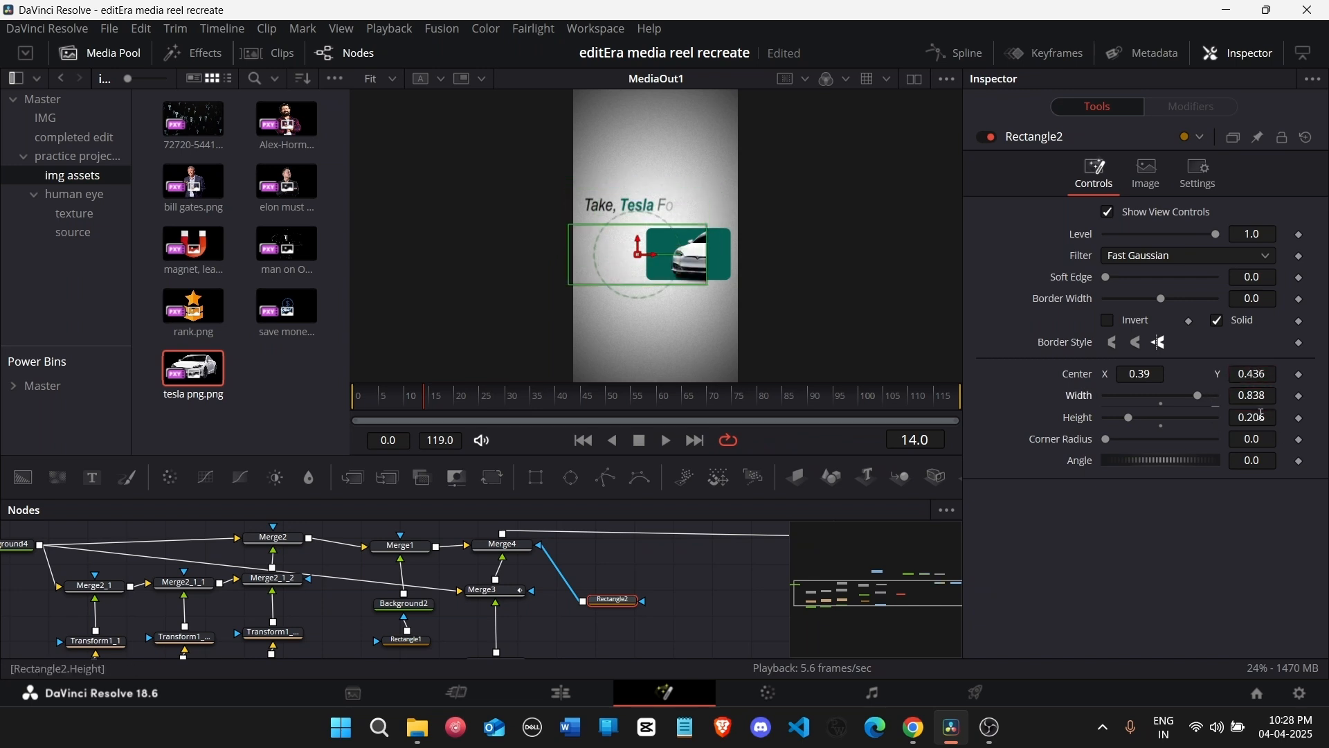
pyautogui.moveTo(1262, 415)
pyautogui.mouseDown()
pyautogui.moveTo(1249, 416)
pyautogui.moveTo(1273, 379)
pyautogui.moveTo(1261, 416)
pyautogui.mouseUp()
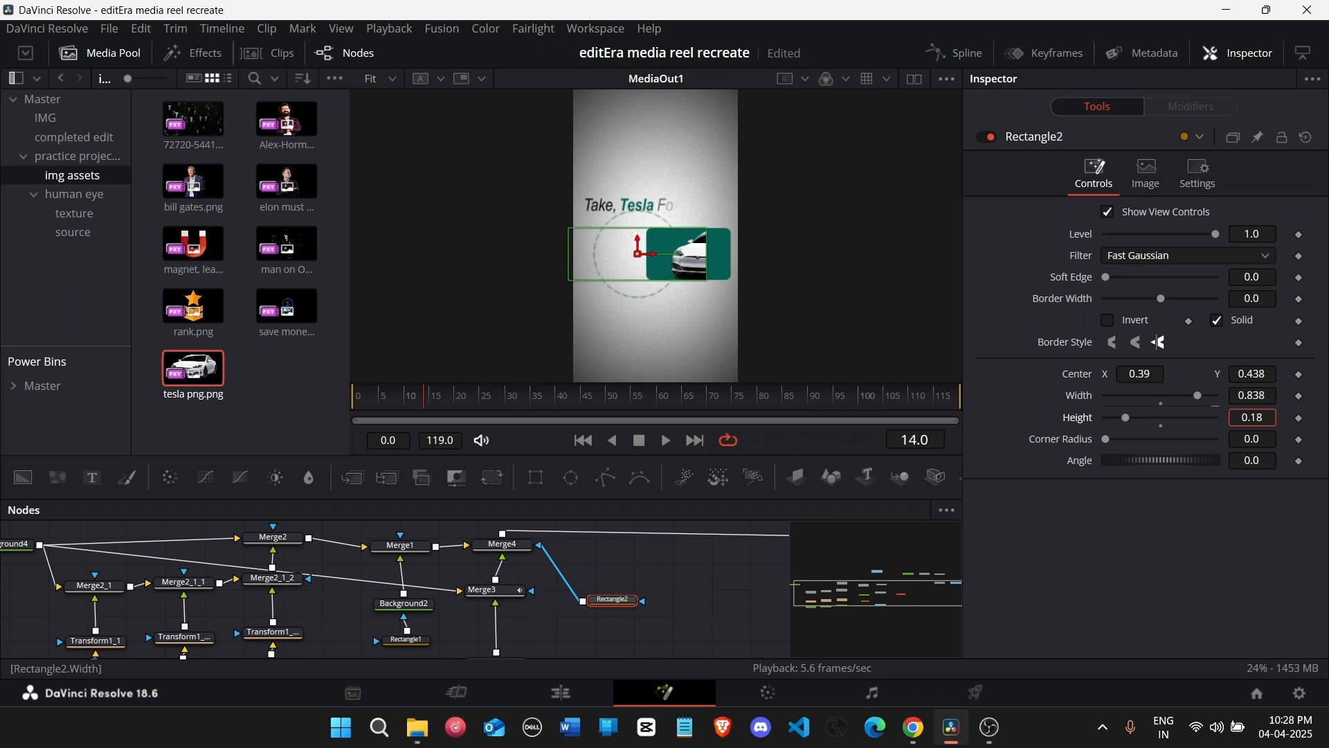
pyautogui.moveTo(1134, 376); pyautogui.dragTo(1184, 376)
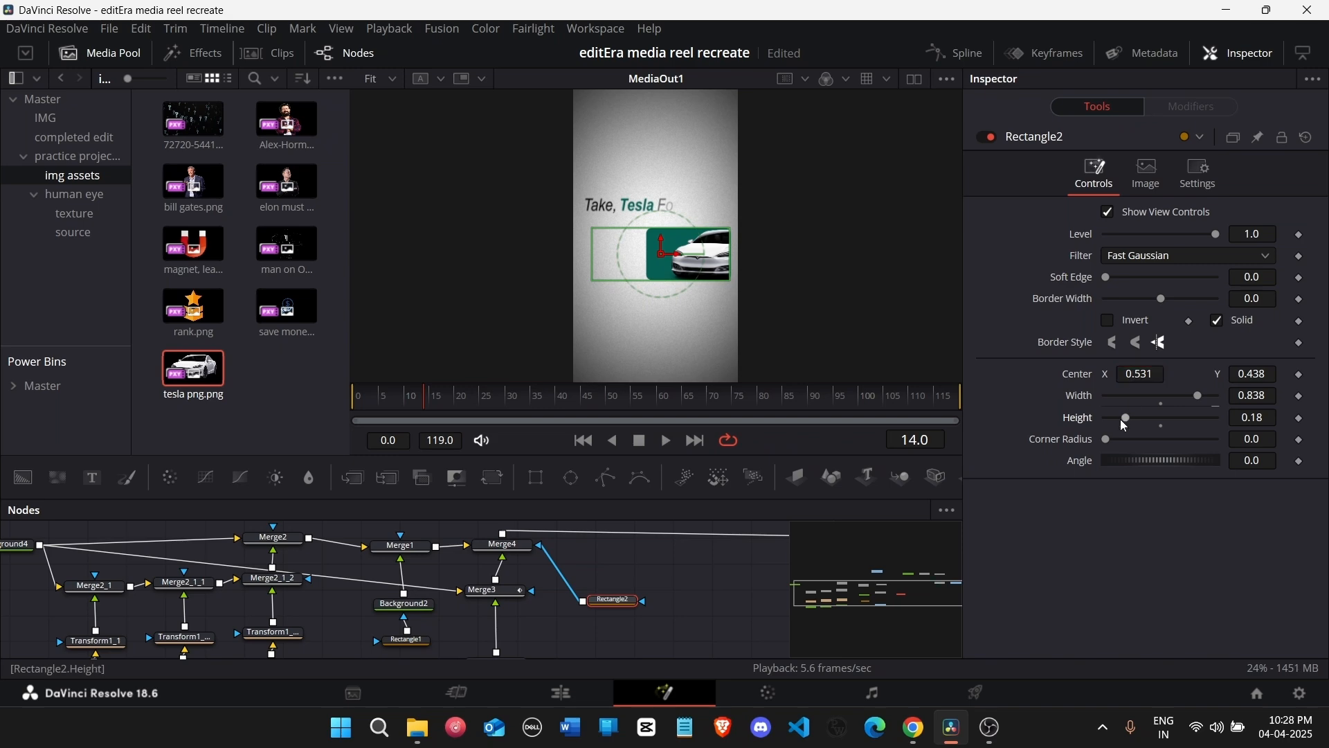
pyautogui.moveTo(1257, 440); pyautogui.dragTo(1274, 440)
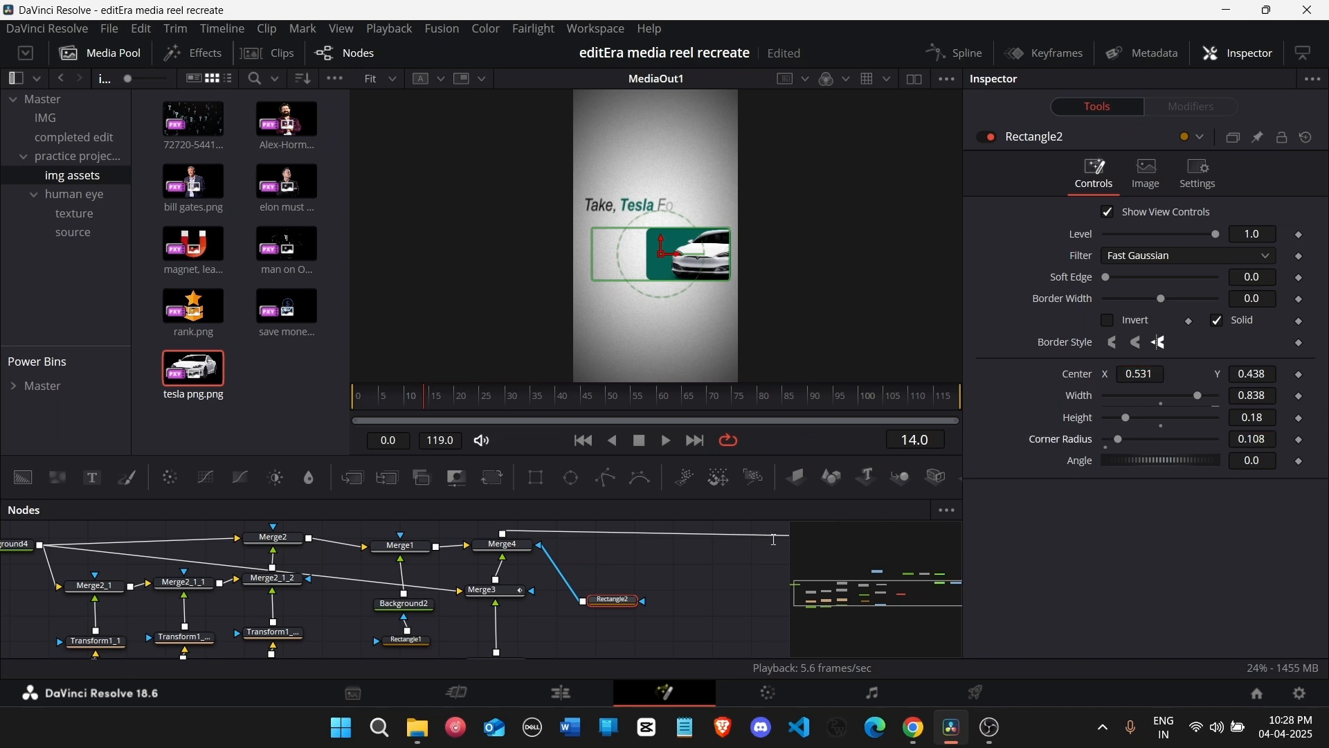
# Step: Play back the composition from frame 0 to check the masked car sliding onto the green card
pyautogui.moveTo(429, 400); pyautogui.dragTo(330, 401)
pyautogui.click(708, 618)
pyautogui.press('space')
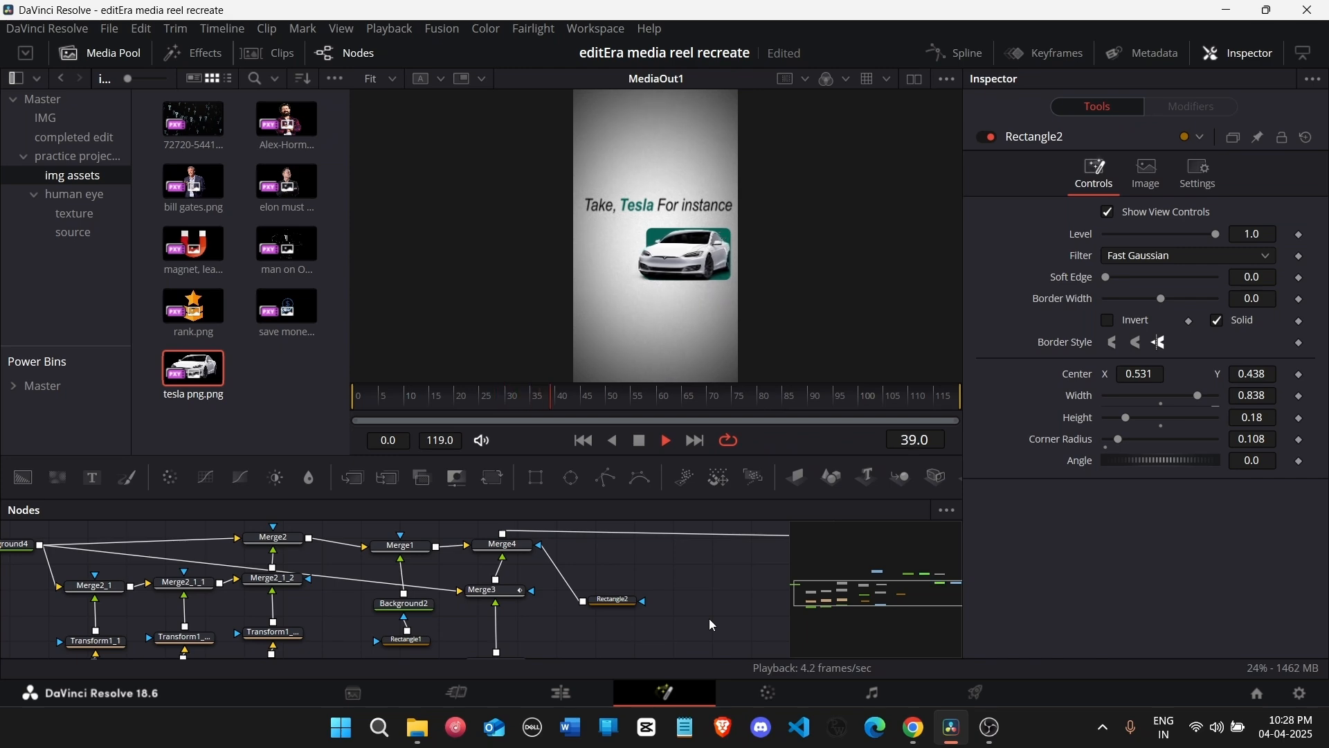
pyautogui.press('space')
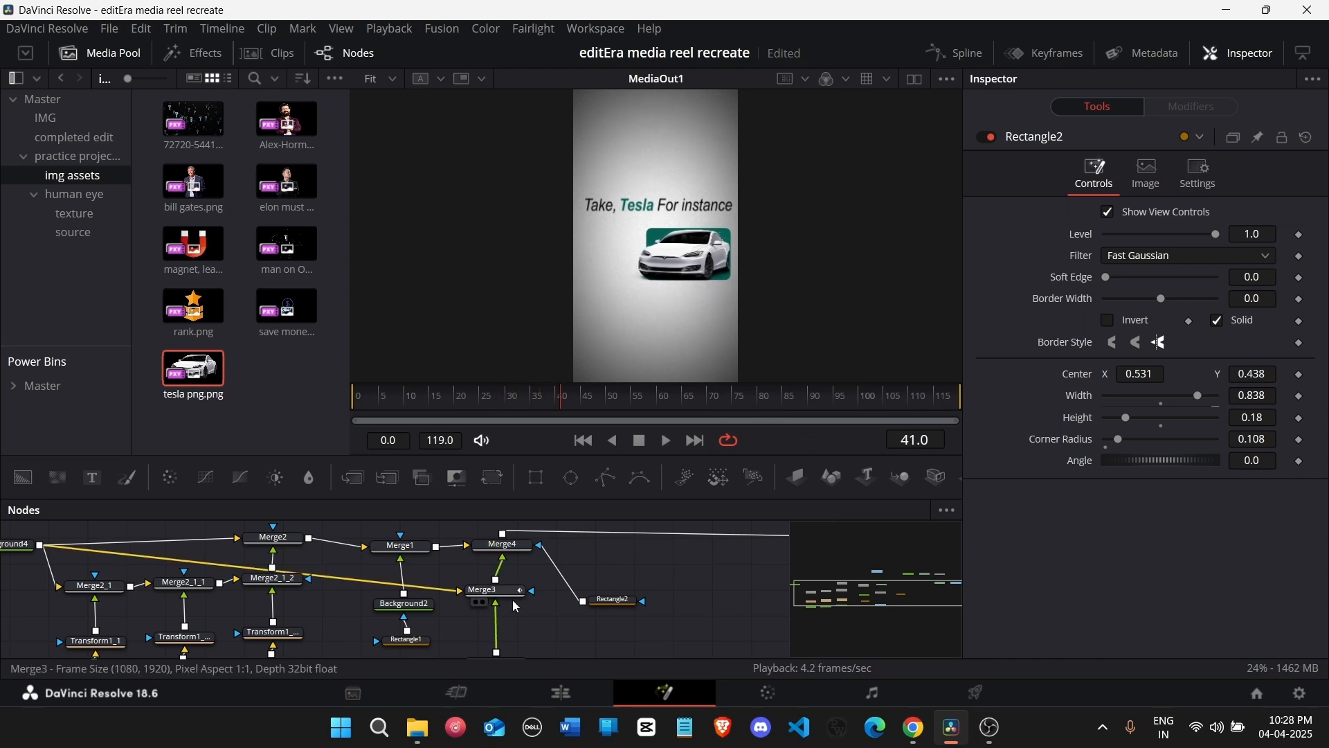
# Step: Try a soft edge of 0.0244 on Rectangle2 and scrub through the car's movement
pyautogui.scroll(-2, 516, 606)
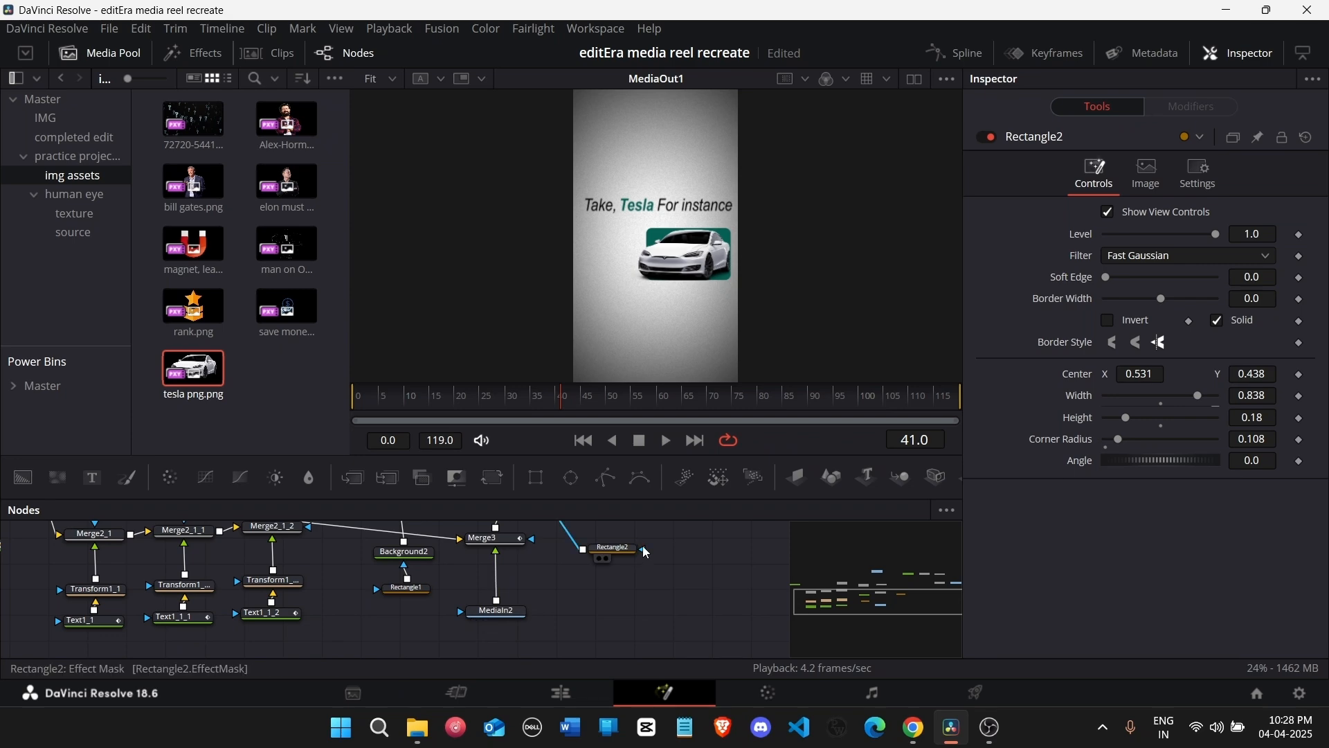
pyautogui.click(613, 548)
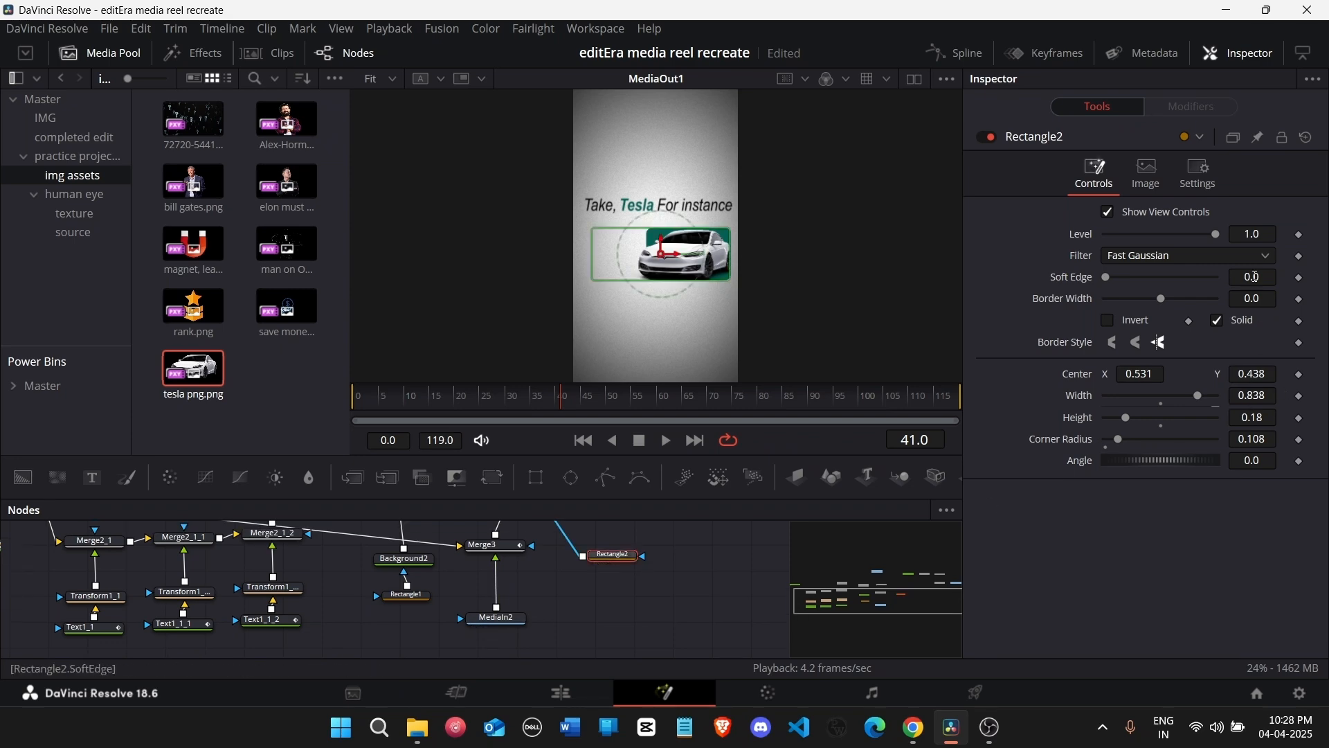
pyautogui.moveTo(1255, 277); pyautogui.dragTo(1263, 277)
pyautogui.click(414, 400)
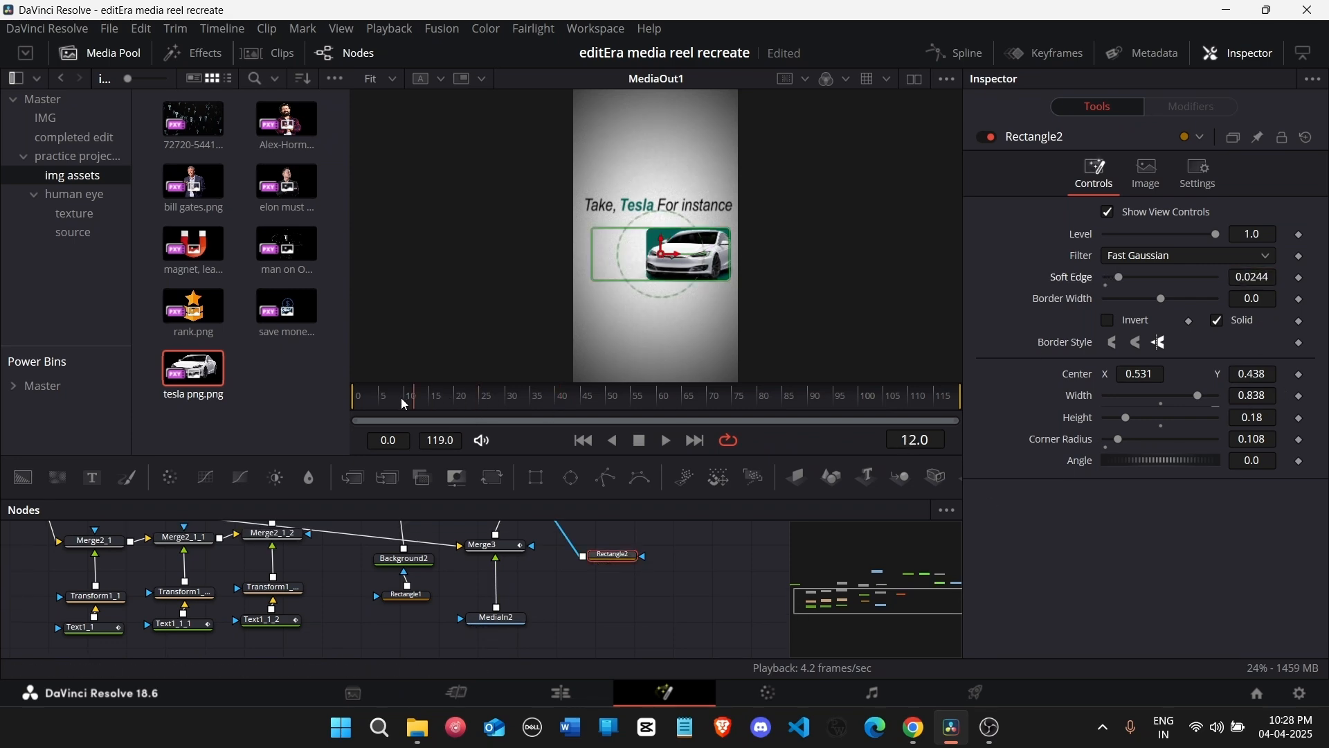
pyautogui.moveTo(405, 404); pyautogui.dragTo(599, 438)
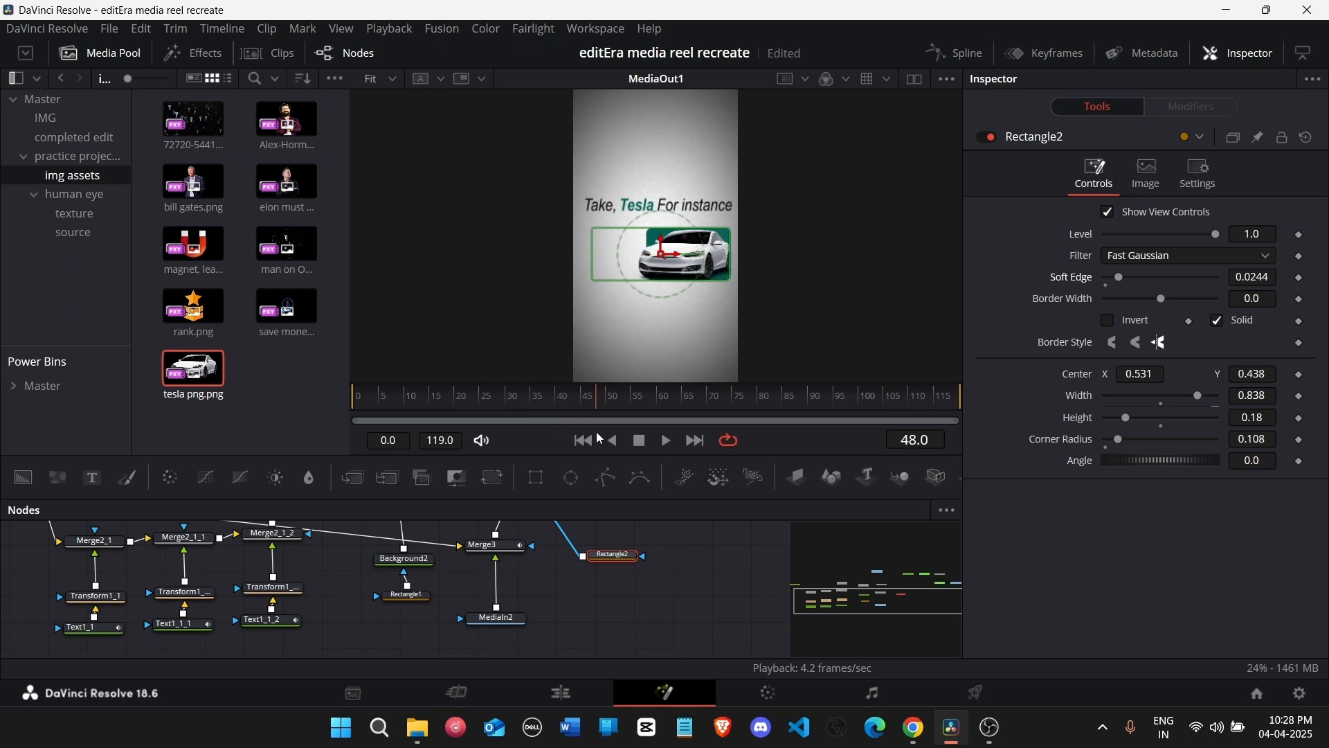
pyautogui.click(701, 616)
# Step: Display Merge3's displacement curve in the Spline editor and move its final keyframe earlier, to about frame 25
pyautogui.click(943, 55)
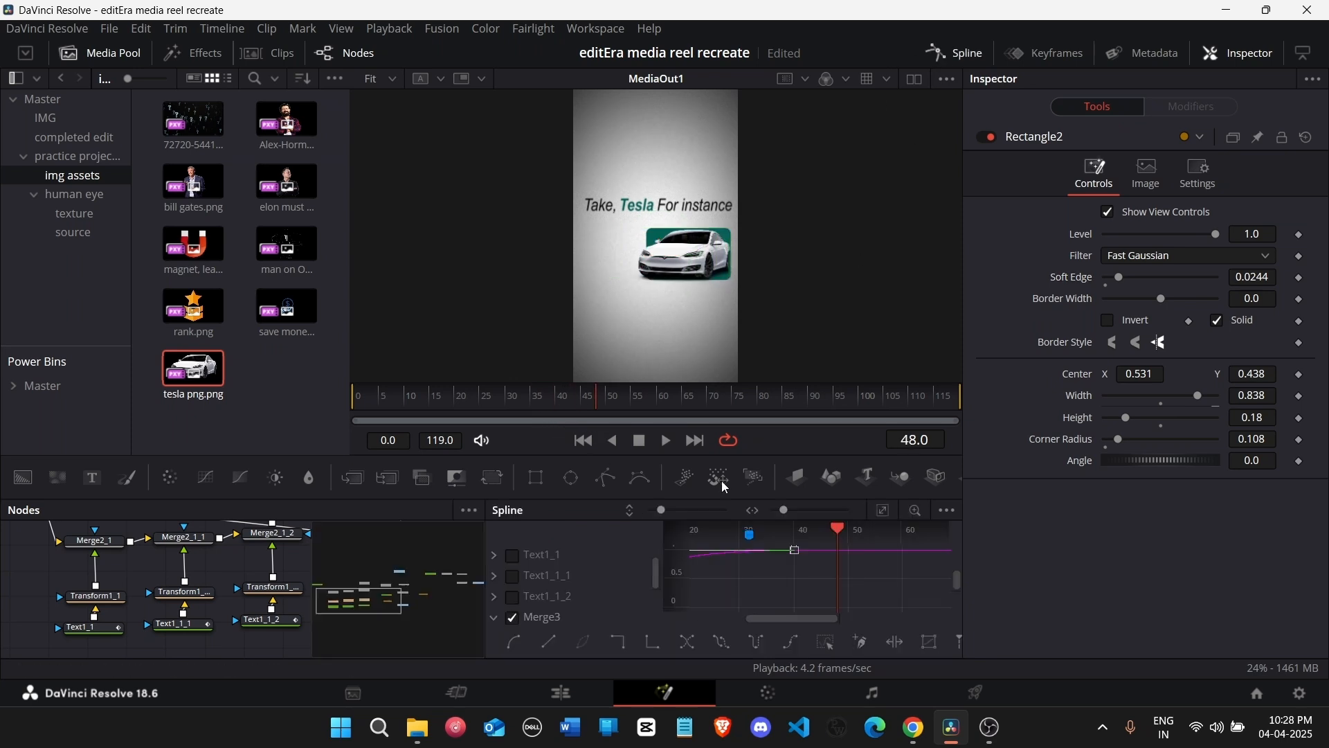
pyautogui.click(514, 619)
pyautogui.moveTo(374, 602); pyautogui.dragTo(436, 580)
pyautogui.scroll(-1, 156, 632)
pyautogui.click(513, 618)
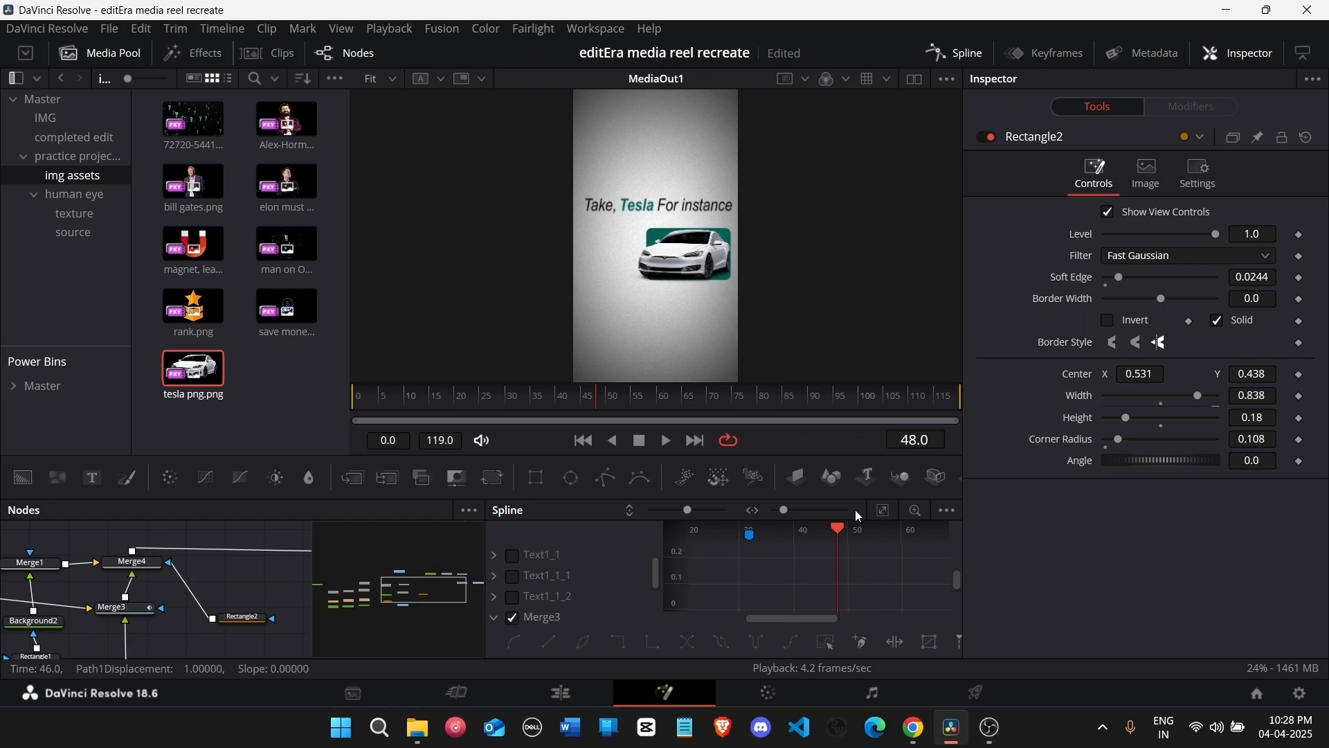
pyautogui.click(883, 510)
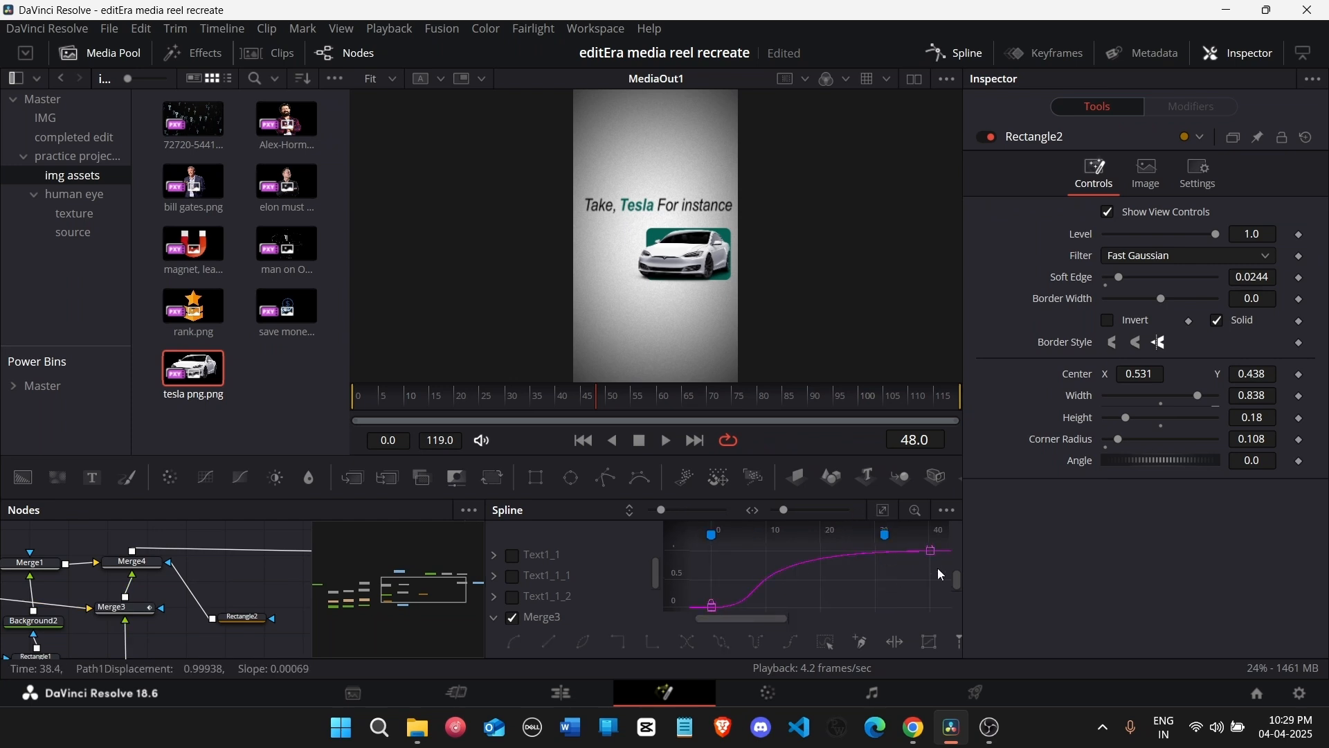
pyautogui.click(930, 552)
pyautogui.moveTo(910, 554); pyautogui.dragTo(826, 558)
# Step: Smooth Merge3's displacement keyframes and shape the curve to rise steeply at the start and ease gradually into the final keyframe
pyautogui.hotkey('ctrl', 'a')
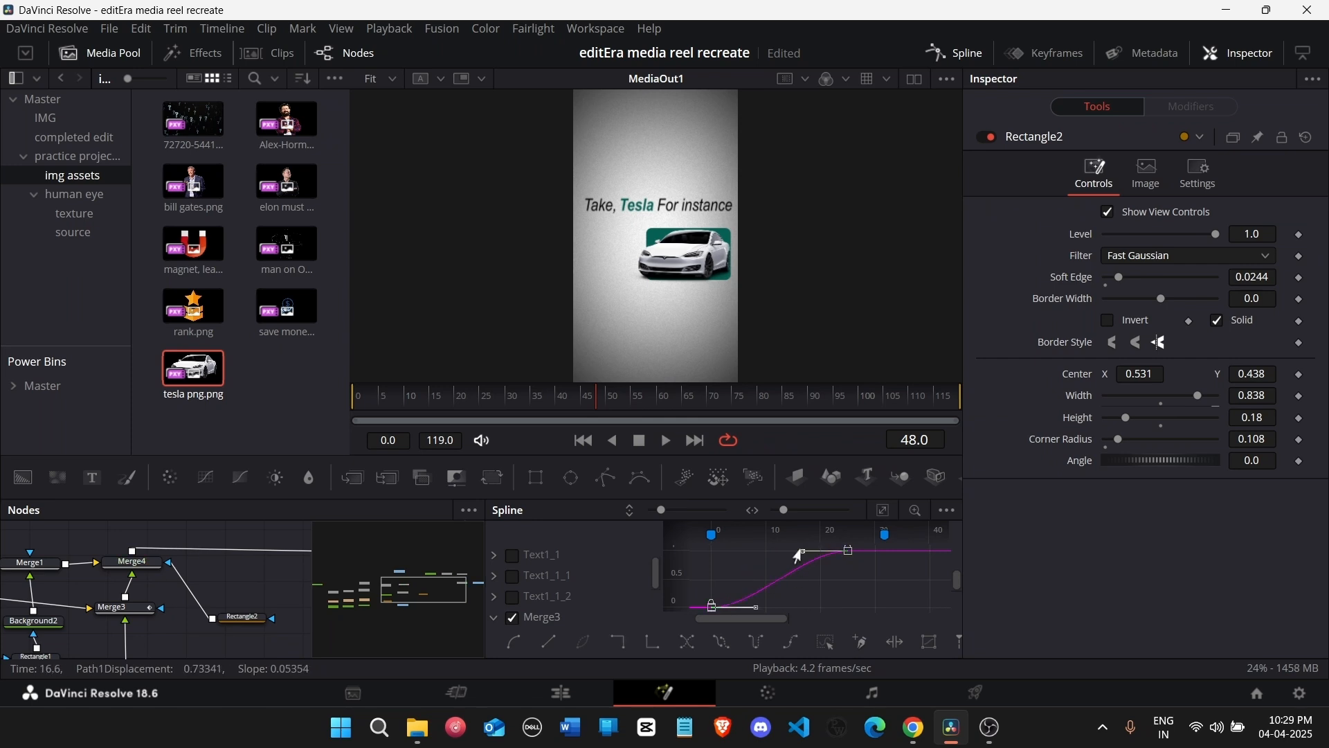
pyautogui.moveTo(801, 552); pyautogui.dragTo(708, 557)
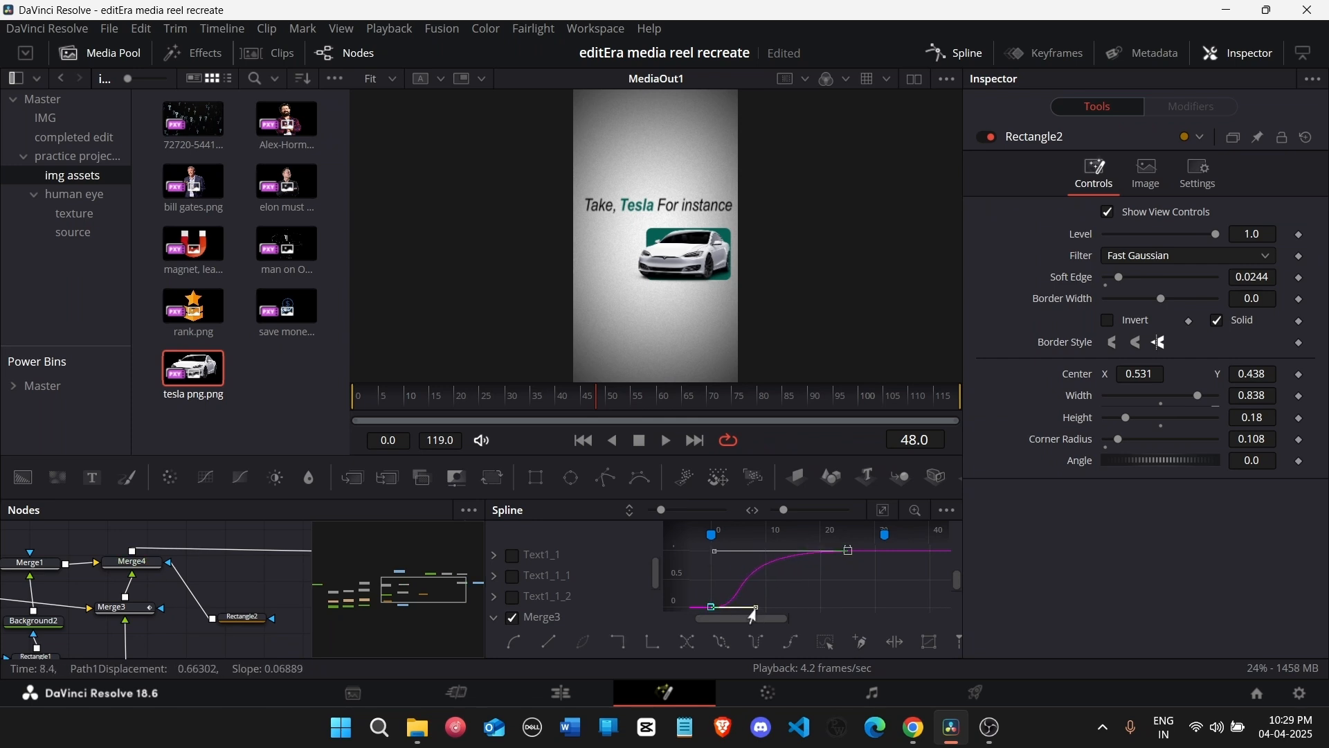
pyautogui.moveTo(753, 610); pyautogui.dragTo(765, 557)
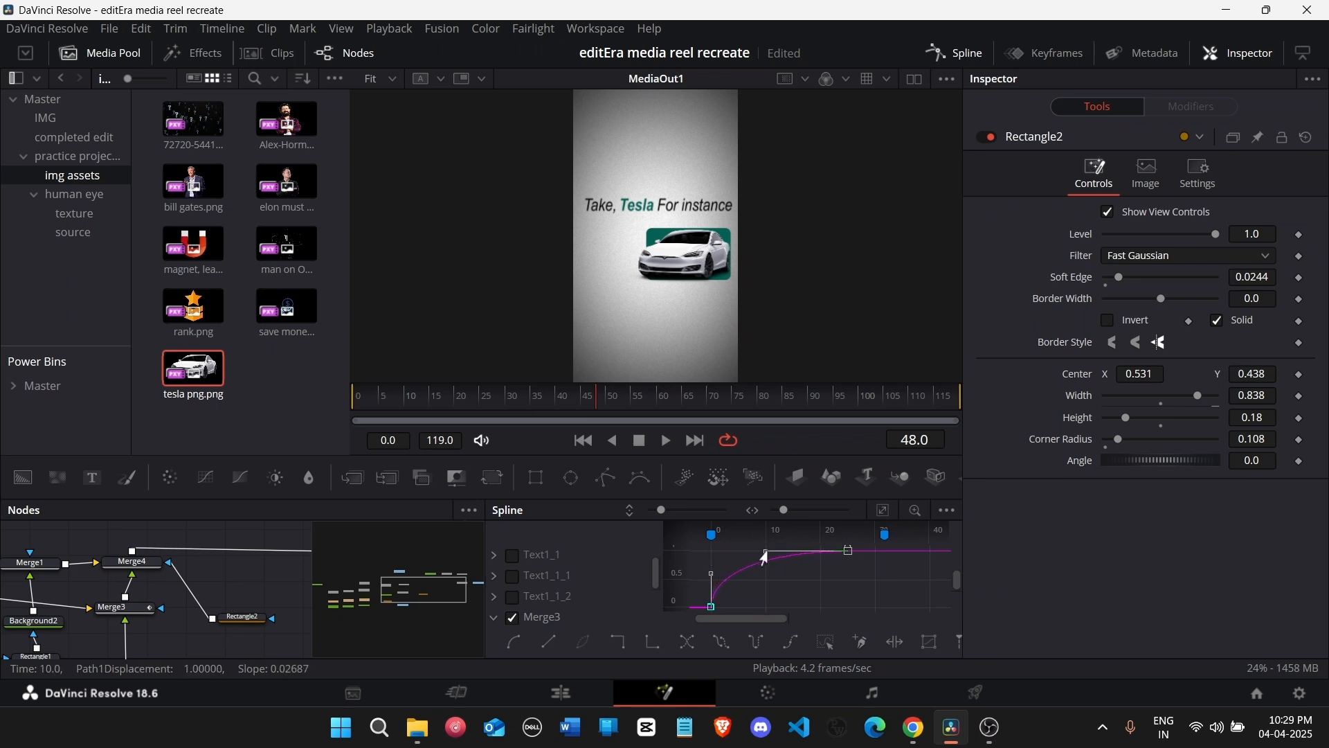
pyautogui.click(820, 601)
# Step: Play back the retimed car slide-in from frame 0 and hide the Spline editor
pyautogui.moveTo(387, 398); pyautogui.dragTo(337, 395)
pyautogui.press('space')
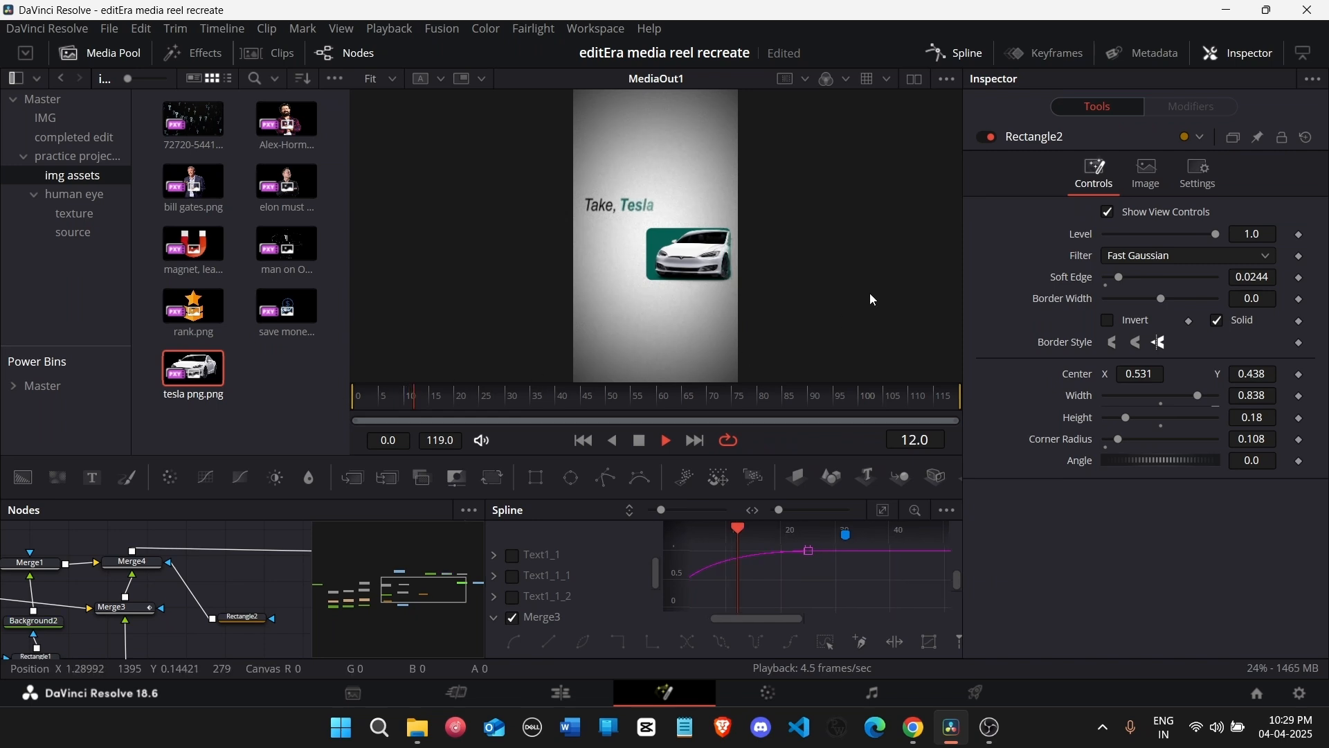
pyautogui.click(959, 53)
pyautogui.press('space')
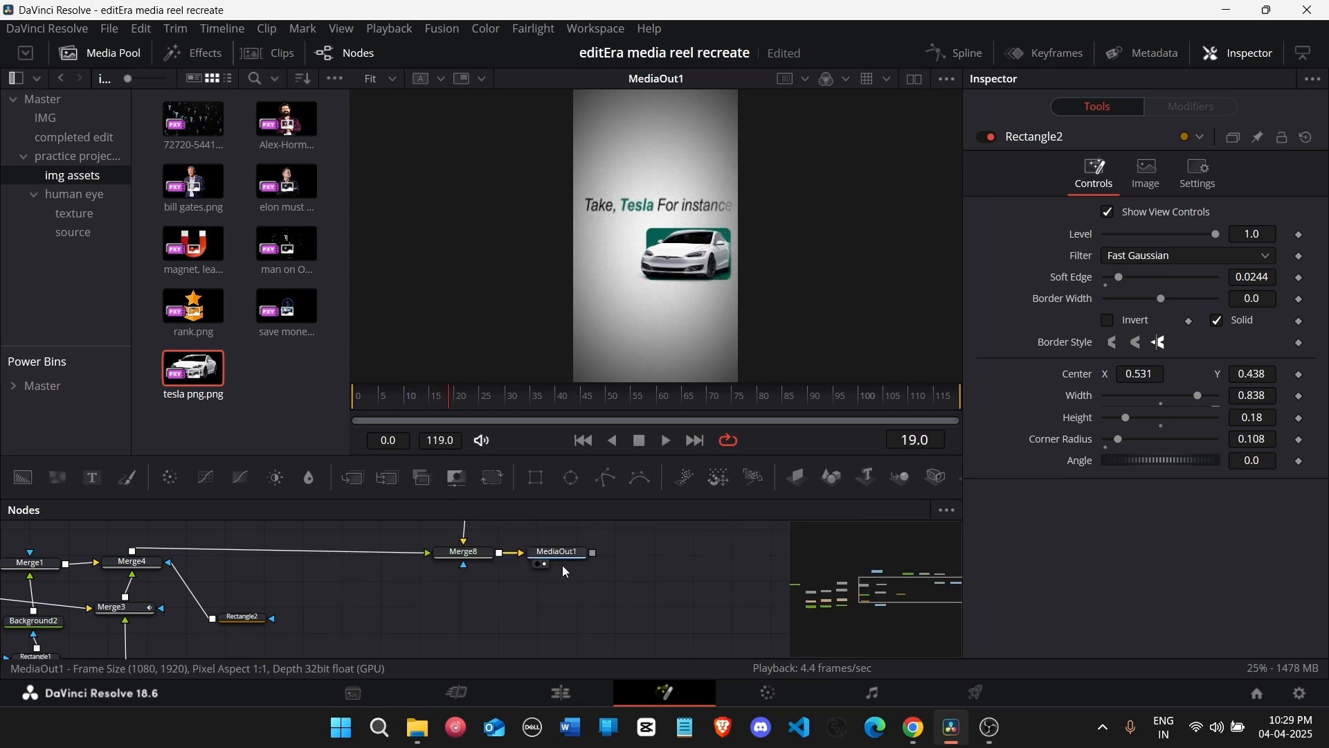
# Step: Reset Rectangle2's soft edge to 0.0
pyautogui.click(558, 552)
pyautogui.scroll(1, 416, 595)
pyautogui.click(225, 625)
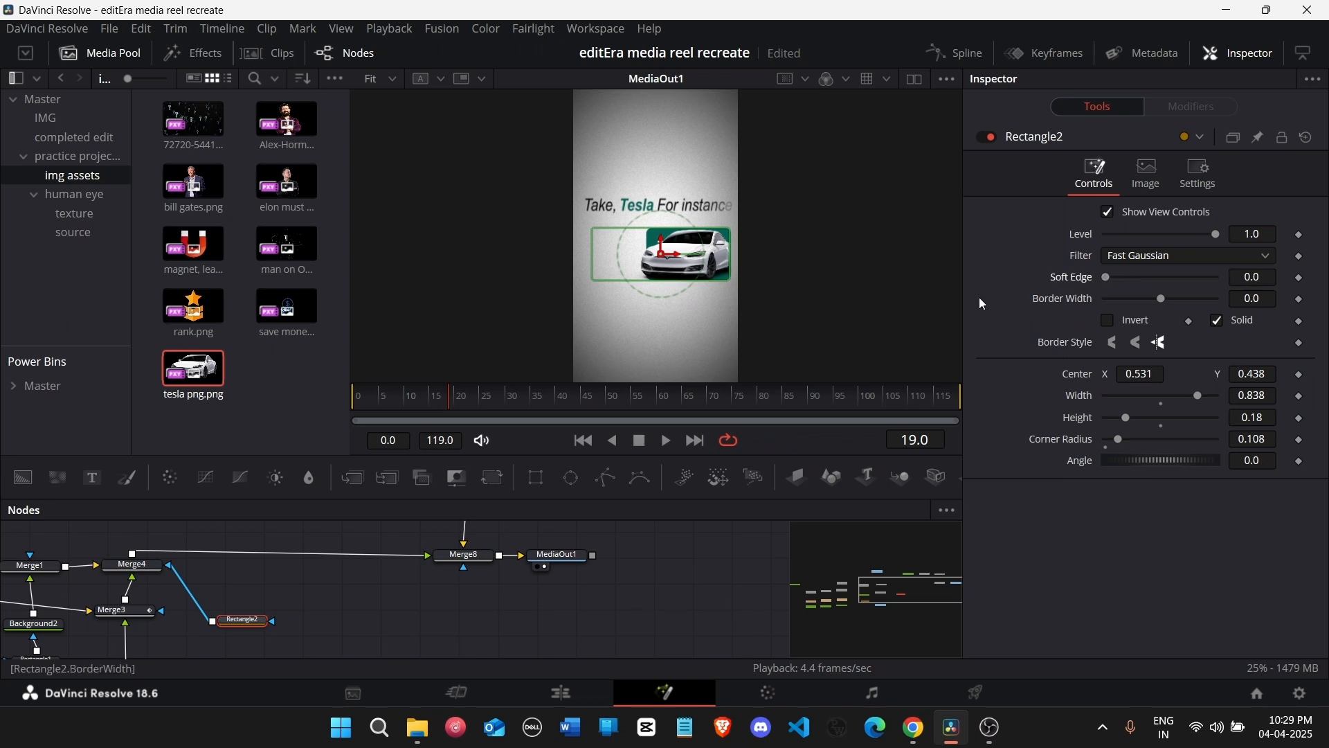
# Step: Review the car animation again from the first frame with the hard-edged mask
pyautogui.click(614, 571)
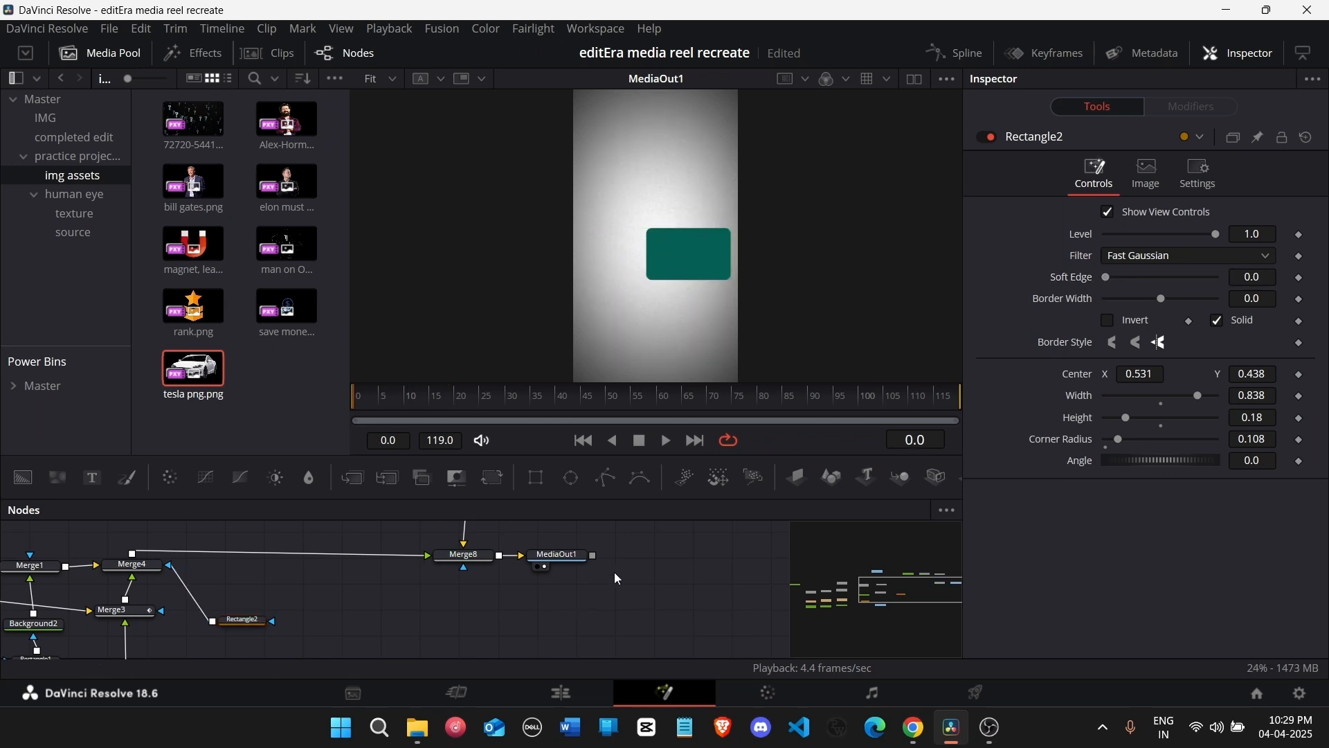
pyautogui.press('space')
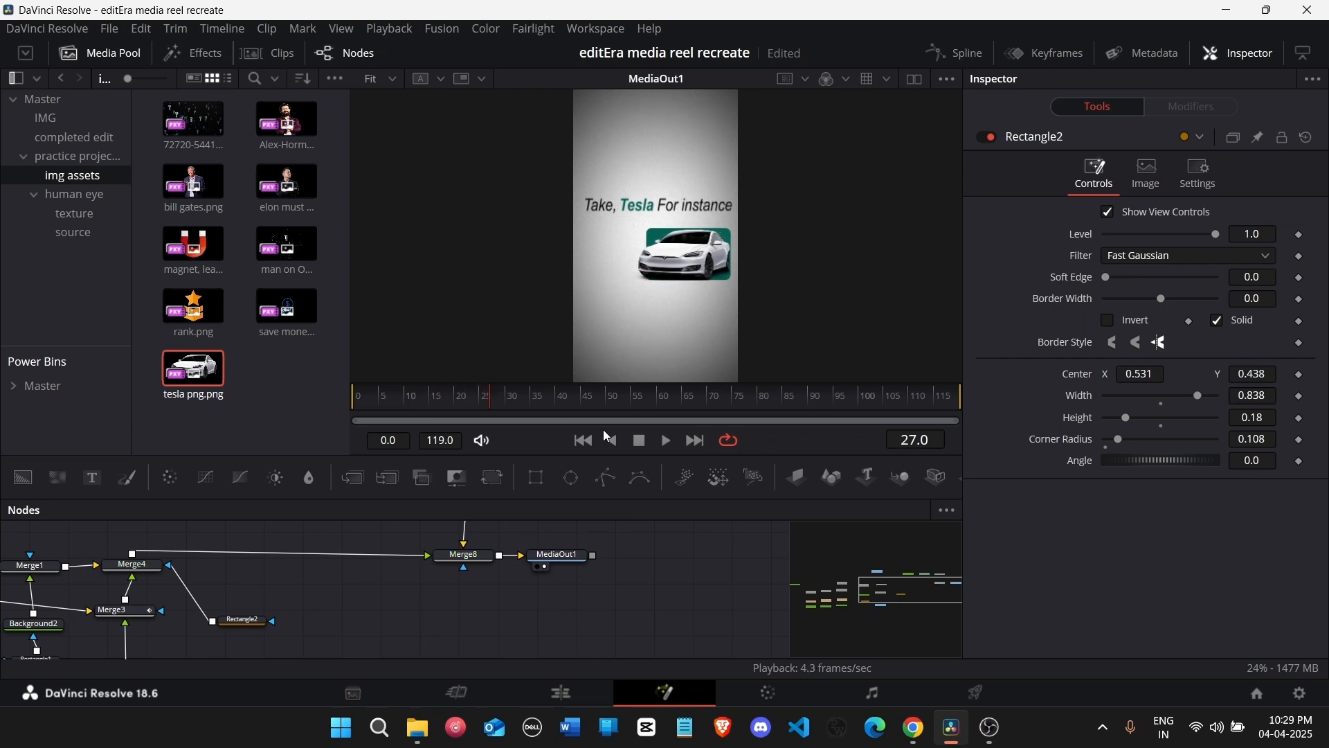
pyautogui.click(984, 53)
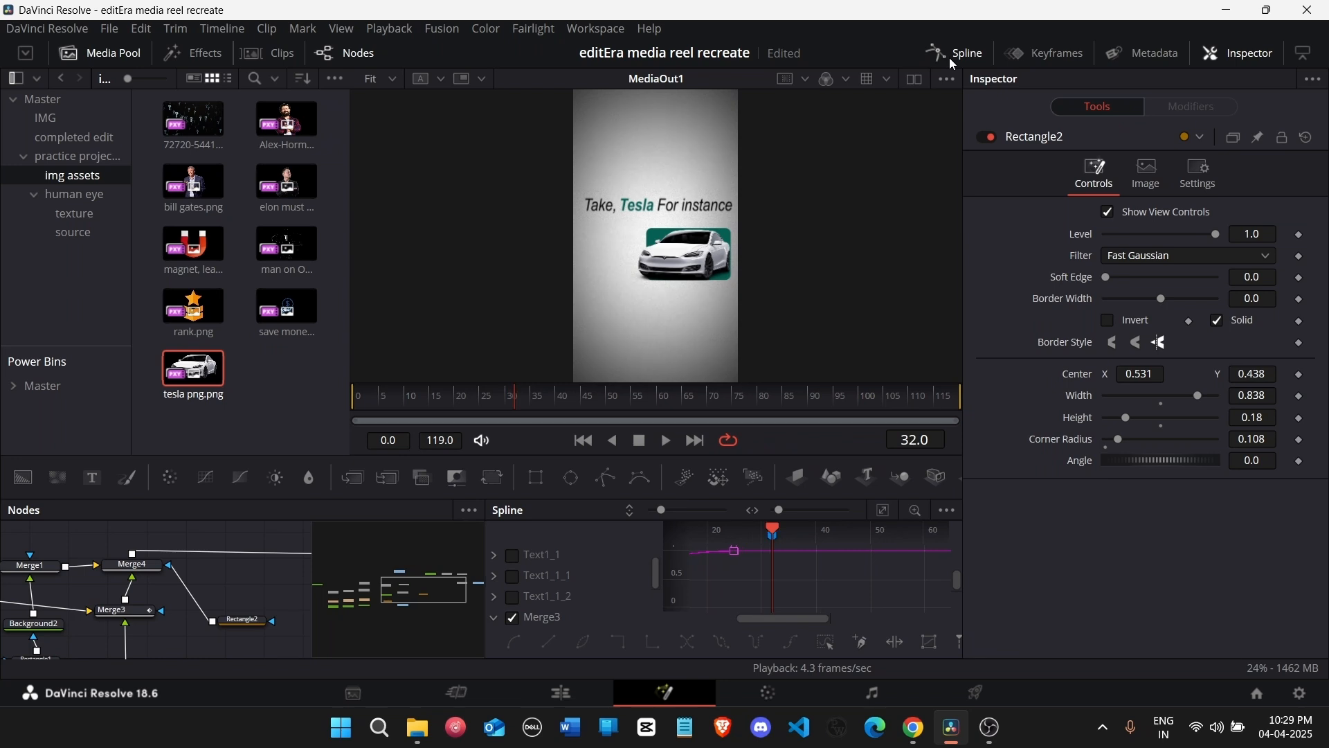
pyautogui.click(949, 57)
# Step: Insert a Transform node between Merge4 and Merge8, and keyframe its size and center at frame 30
pyautogui.moveTo(912, 599)
pyautogui.mouseDown()
pyautogui.moveTo(912, 577)
pyautogui.moveTo(893, 588)
pyautogui.mouseUp()
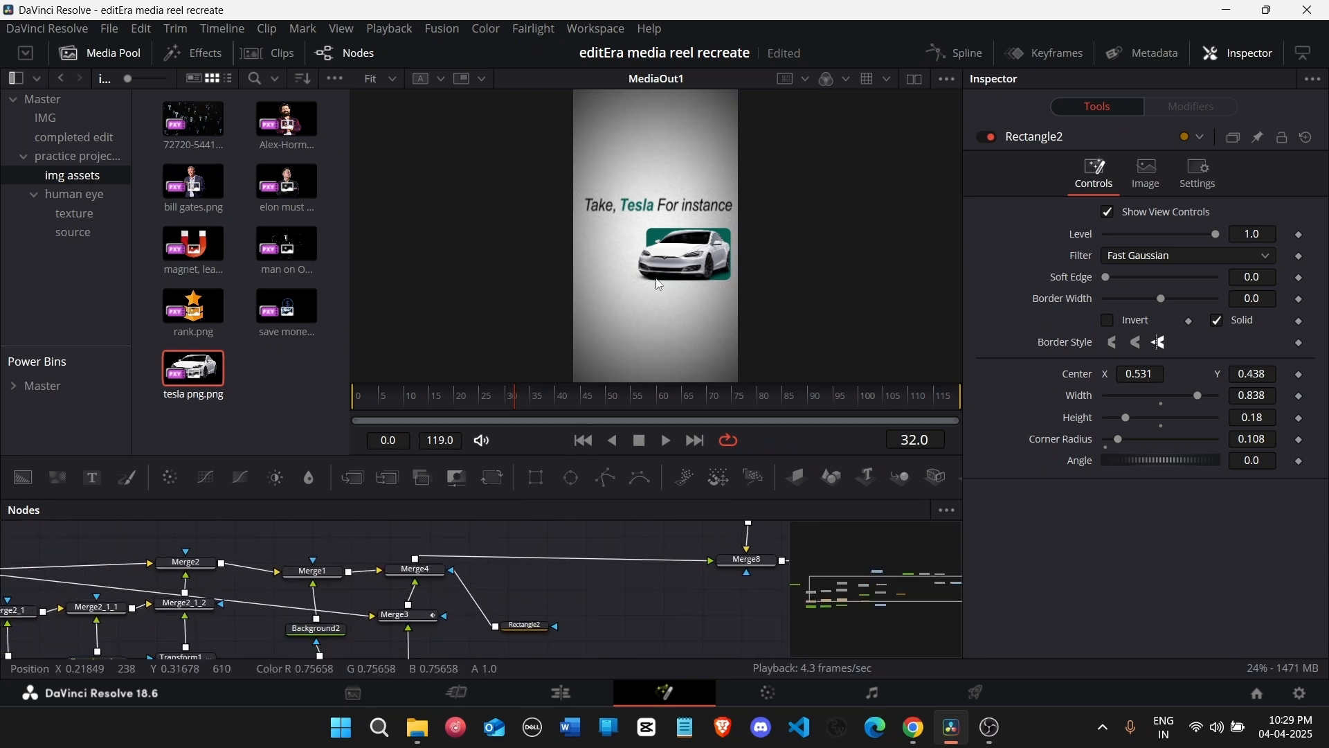
pyautogui.moveTo(841, 625); pyautogui.dragTo(894, 580)
pyautogui.click(445, 618)
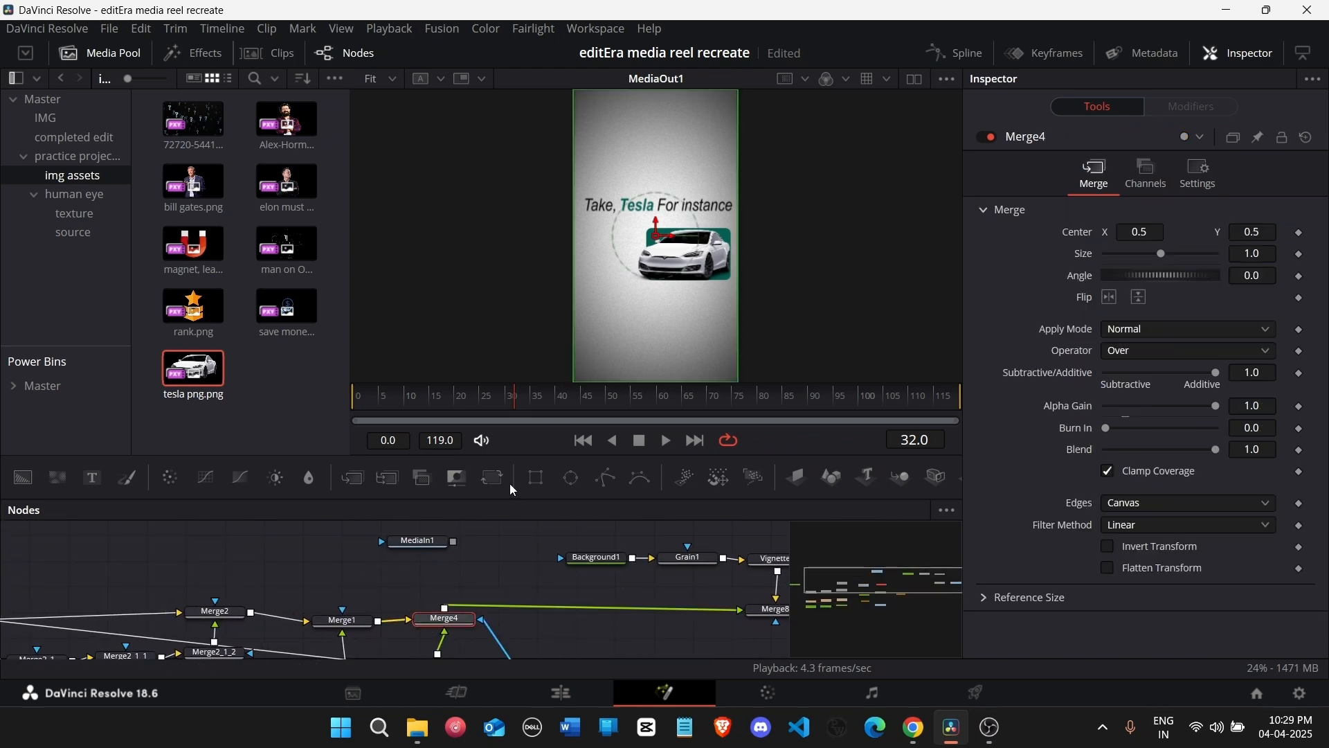
pyautogui.click(494, 479)
pyautogui.moveTo(1266, 299); pyautogui.dragTo(1326, 298)
pyautogui.hotkey('ctrl', 'z')
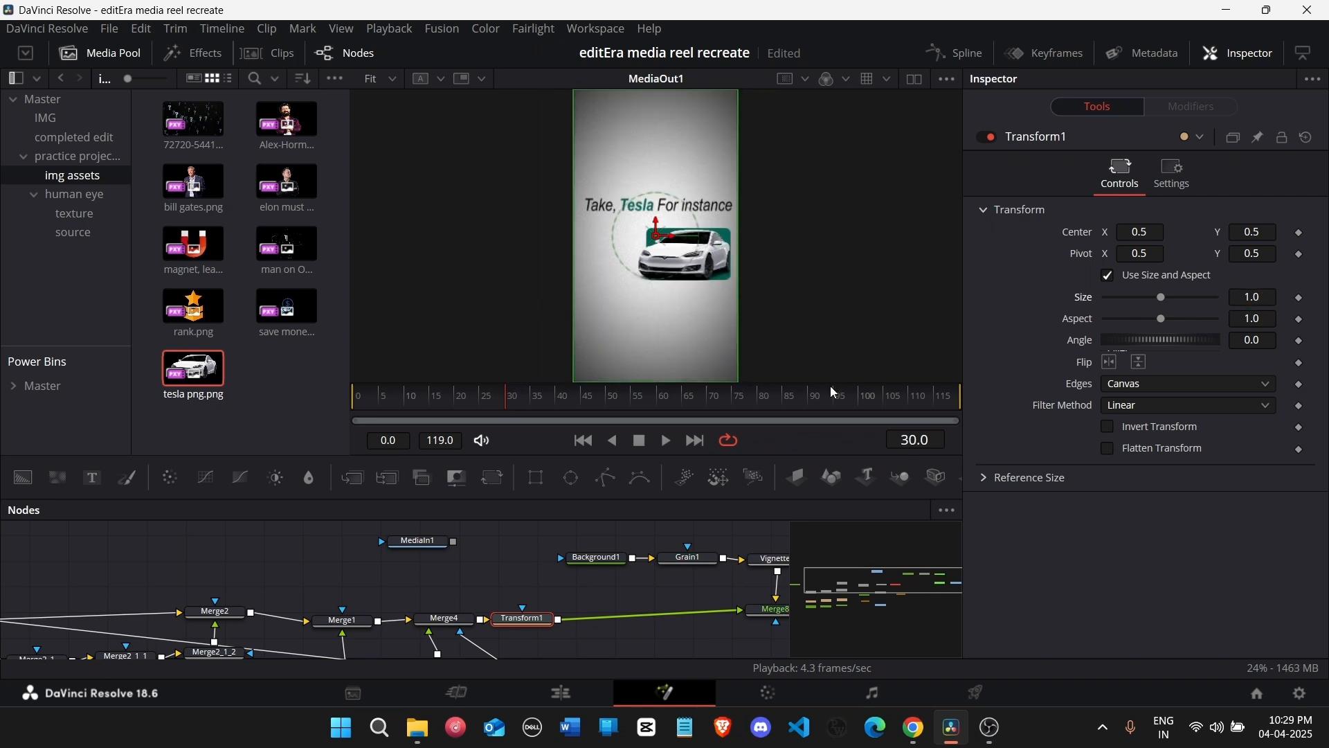
pyautogui.click(1301, 298)
pyautogui.click(1300, 232)
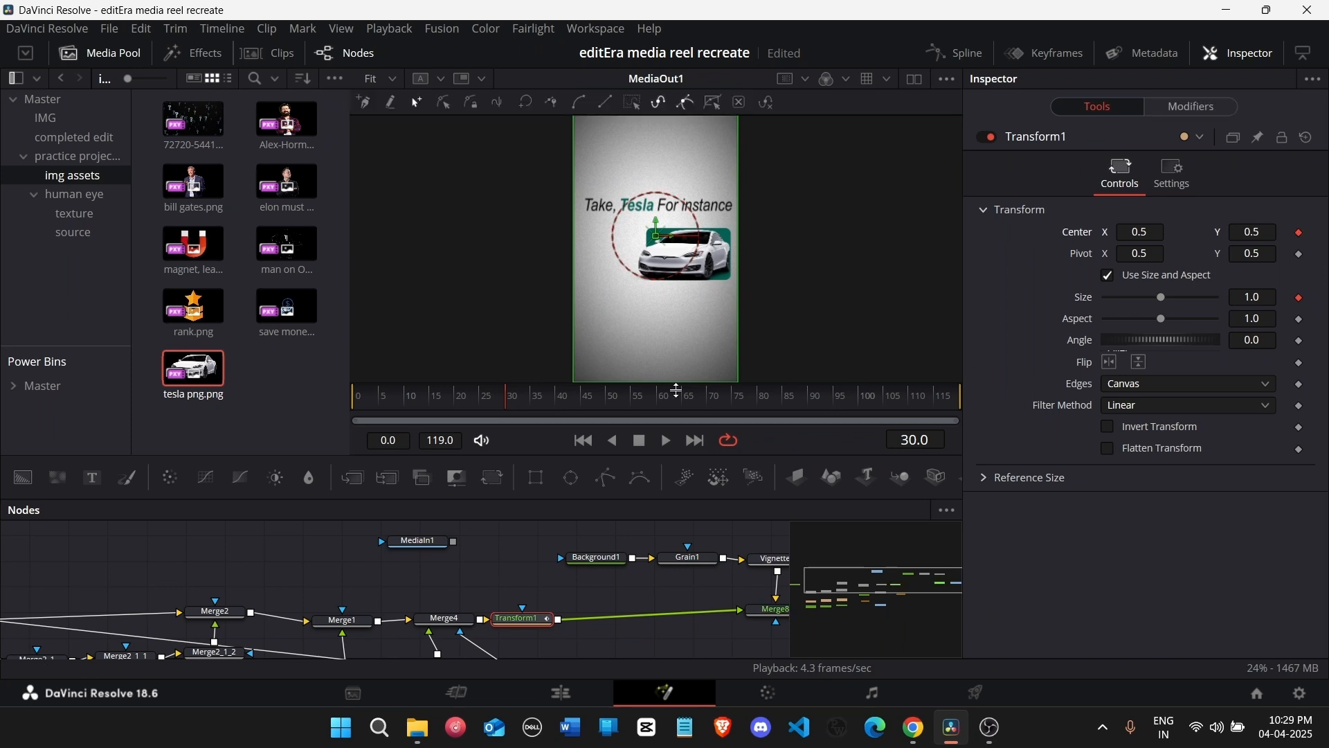
# Step: At frame 50, set Transform1's size to 2.0 and increase its center X to shift the enlarged composition rightward
pyautogui.moveTo(615, 413); pyautogui.dragTo(639, 412)
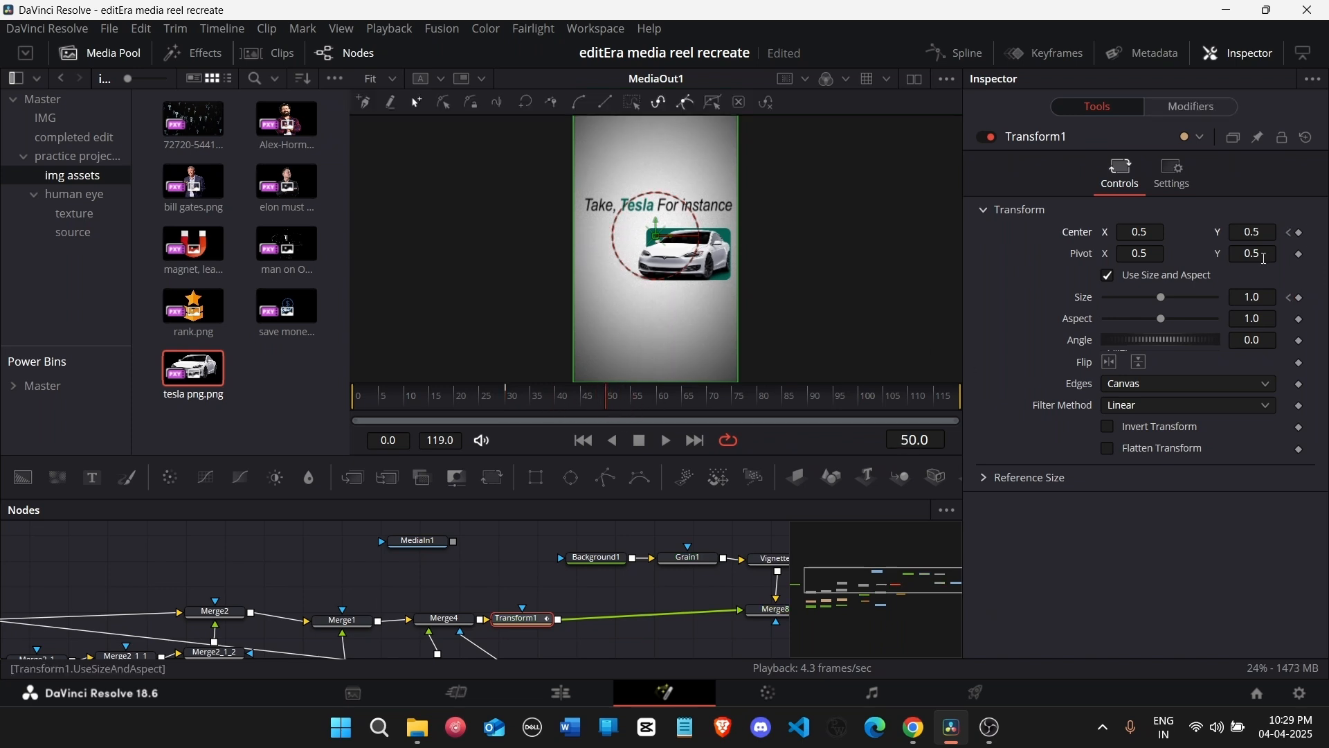
pyautogui.click(1267, 302)
pyautogui.click(1250, 232)
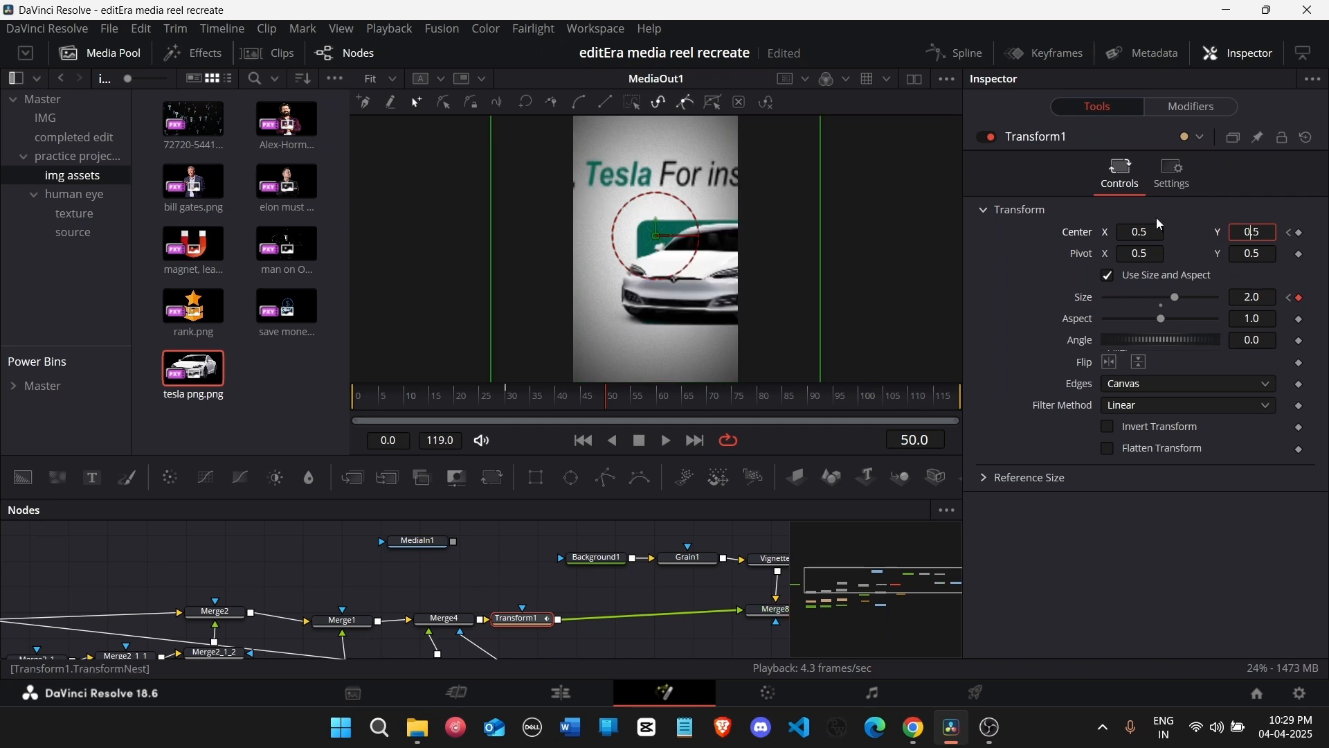
pyautogui.moveTo(1132, 234)
pyautogui.mouseDown()
pyautogui.moveTo(1319, 233)
pyautogui.moveTo(1139, 234)
pyautogui.mouseUp()
pyautogui.click(1205, 215)
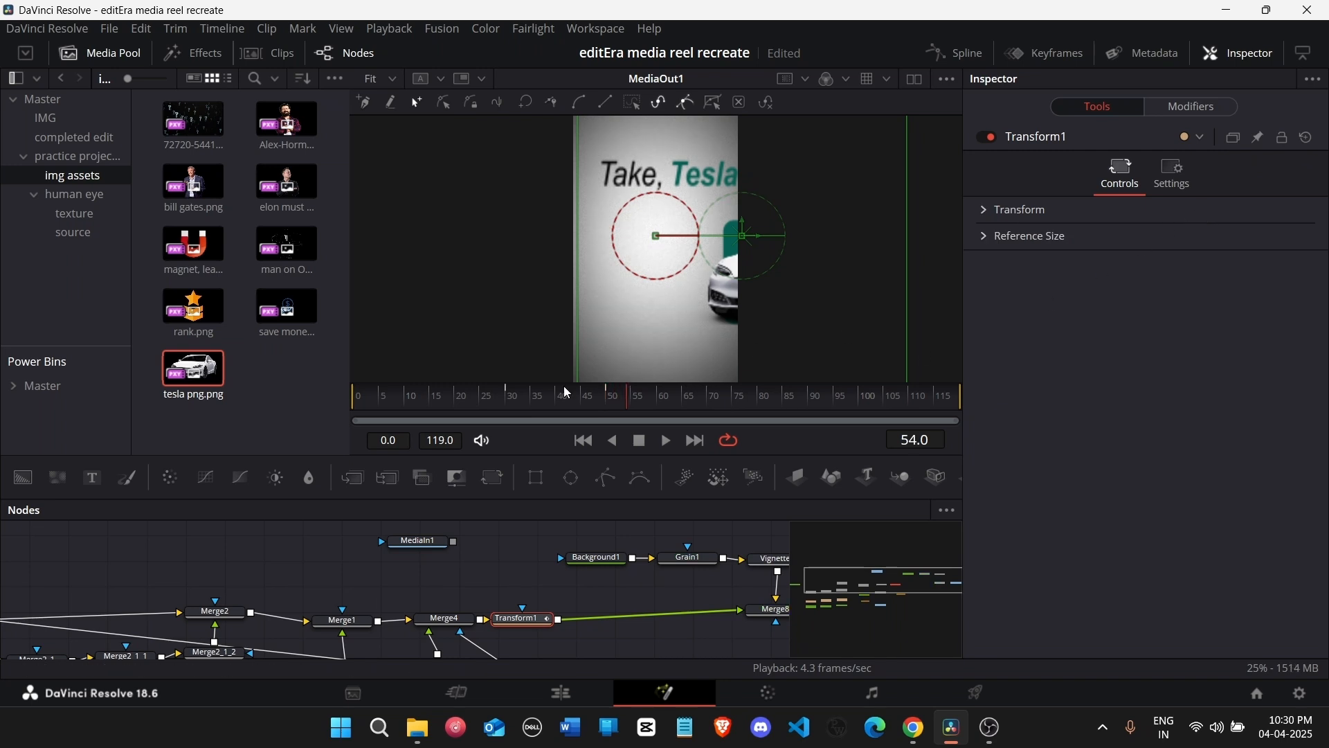
# Step: Isolate Transform1's size curve in the Spline editor, smooth it, and extend the frame 50 keyframe's handle back to about frame 30
pyautogui.click(957, 58)
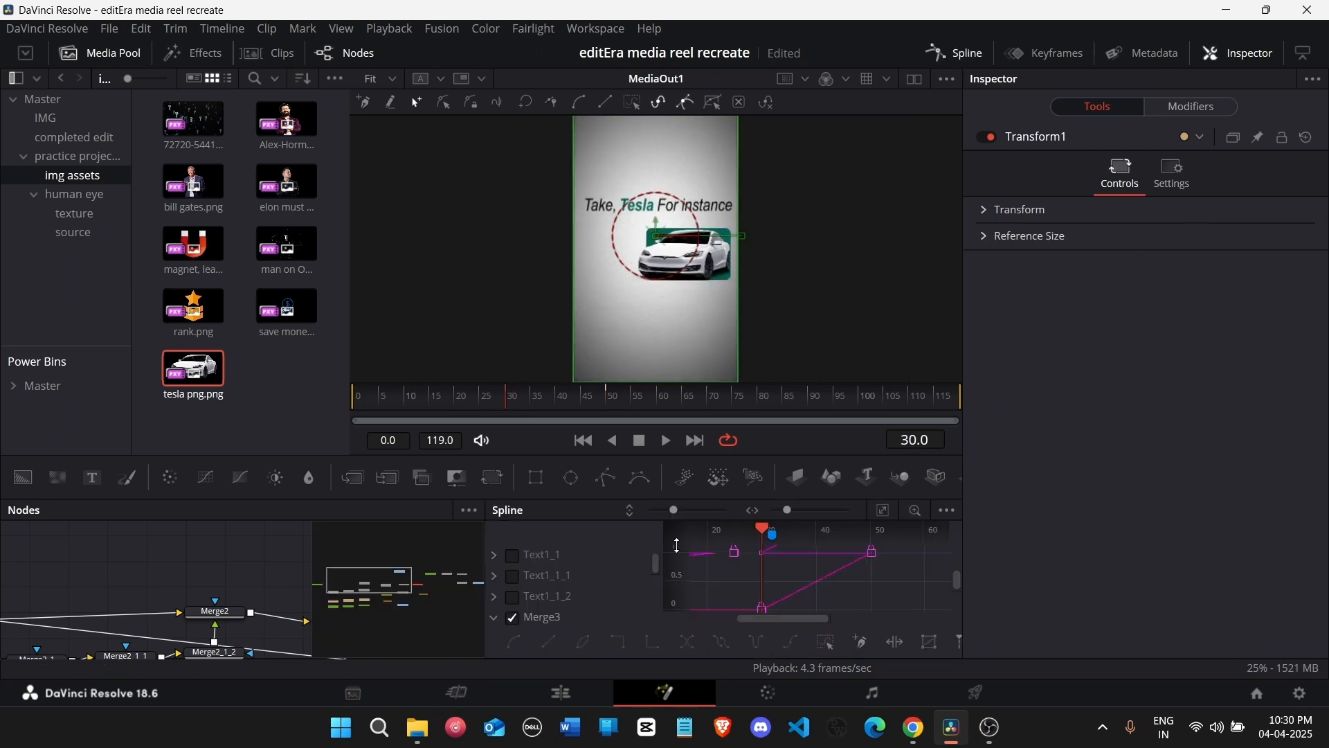
pyautogui.click(513, 620)
pyautogui.moveTo(395, 618); pyautogui.dragTo(427, 586)
pyautogui.click(882, 510)
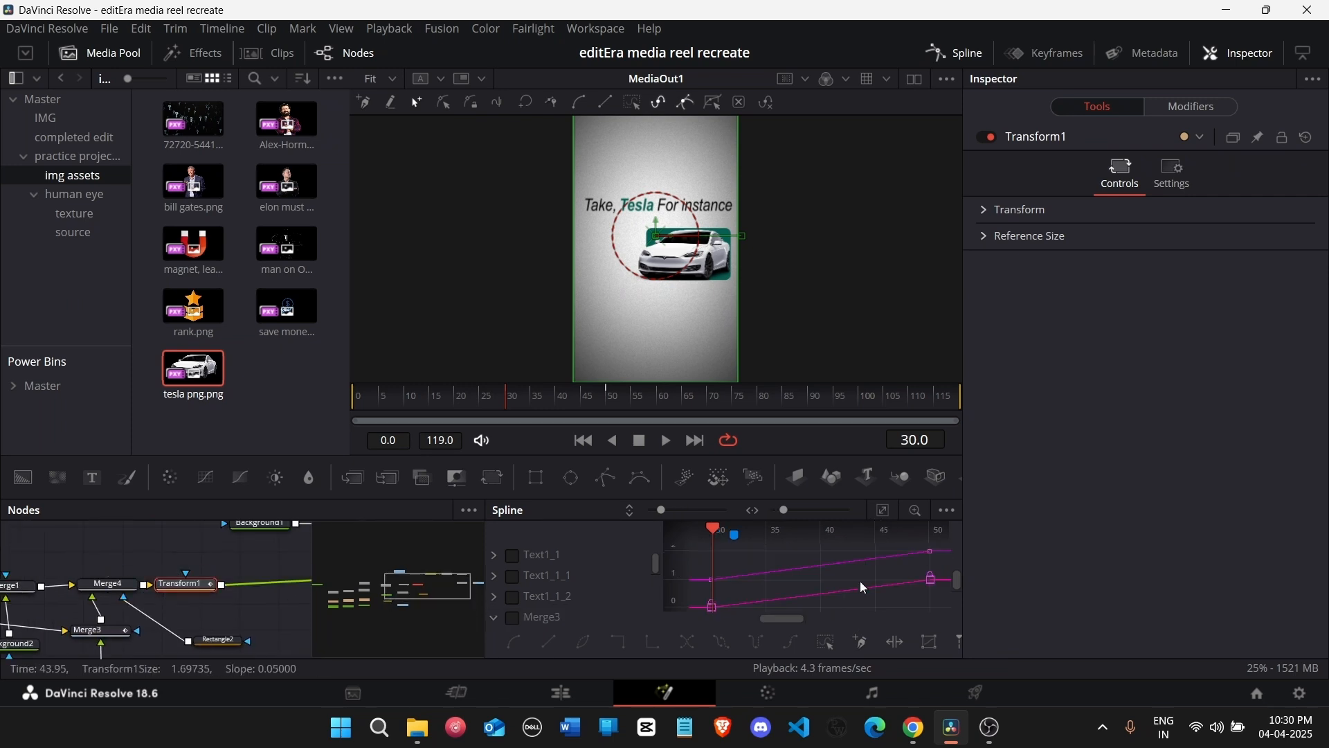
pyautogui.scroll(-5, 563, 597)
pyautogui.click(530, 576)
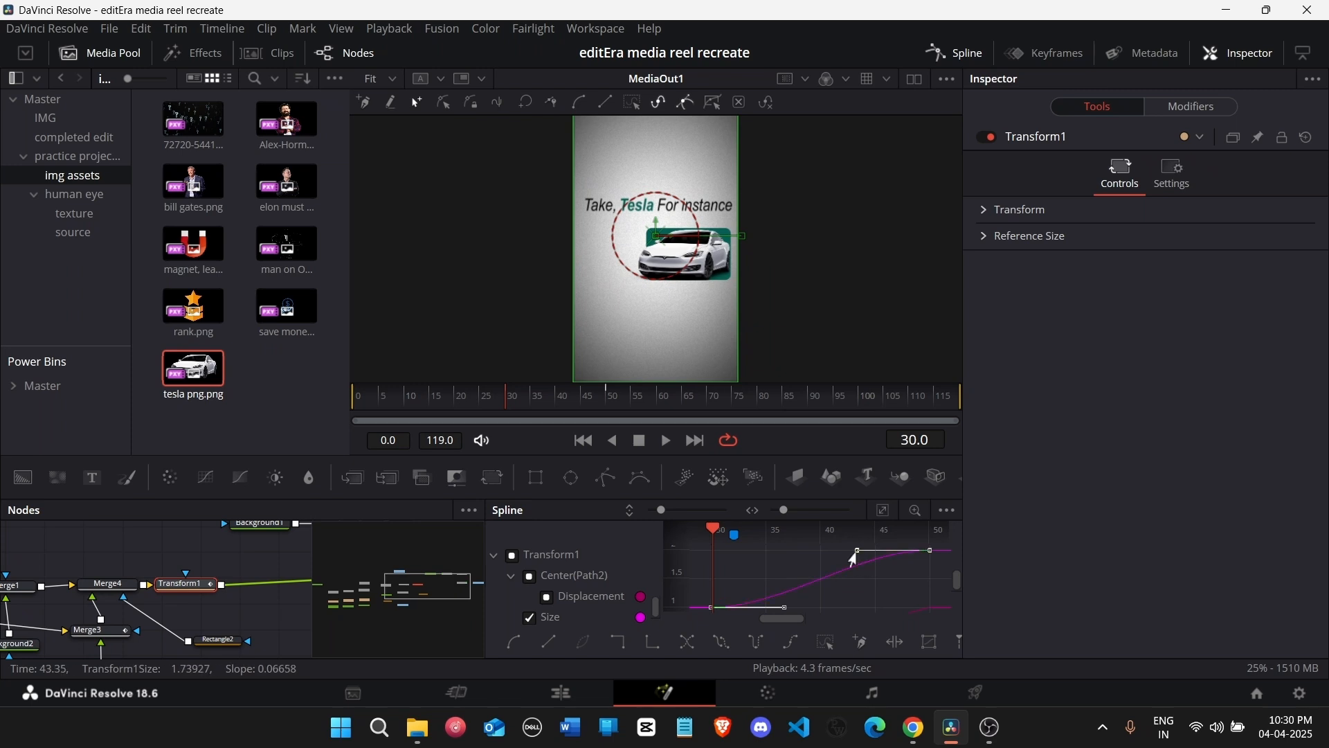
pyautogui.moveTo(859, 551); pyautogui.dragTo(717, 551)
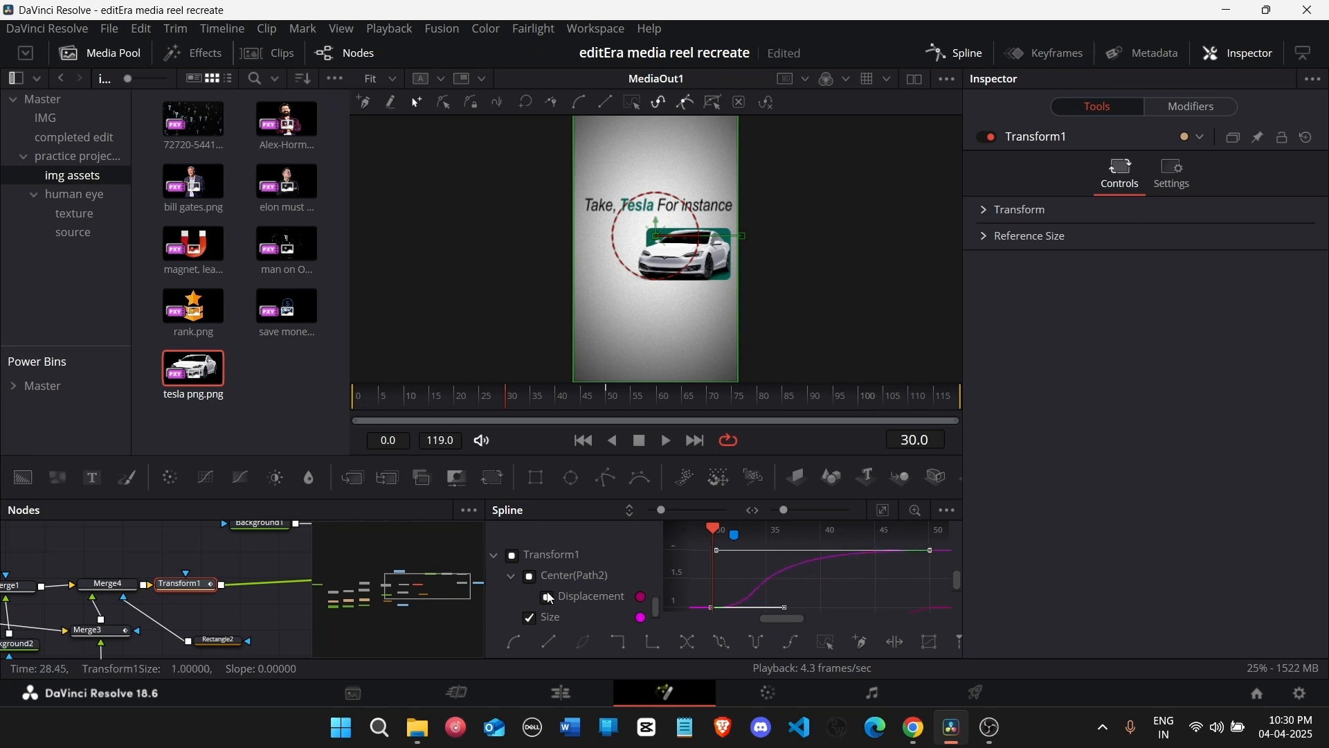
# Step: Isolate Transform1's Displacement curve, extend the frame 50 keyframe's handle back to about frame 30, and play the eased pan
pyautogui.click(530, 617)
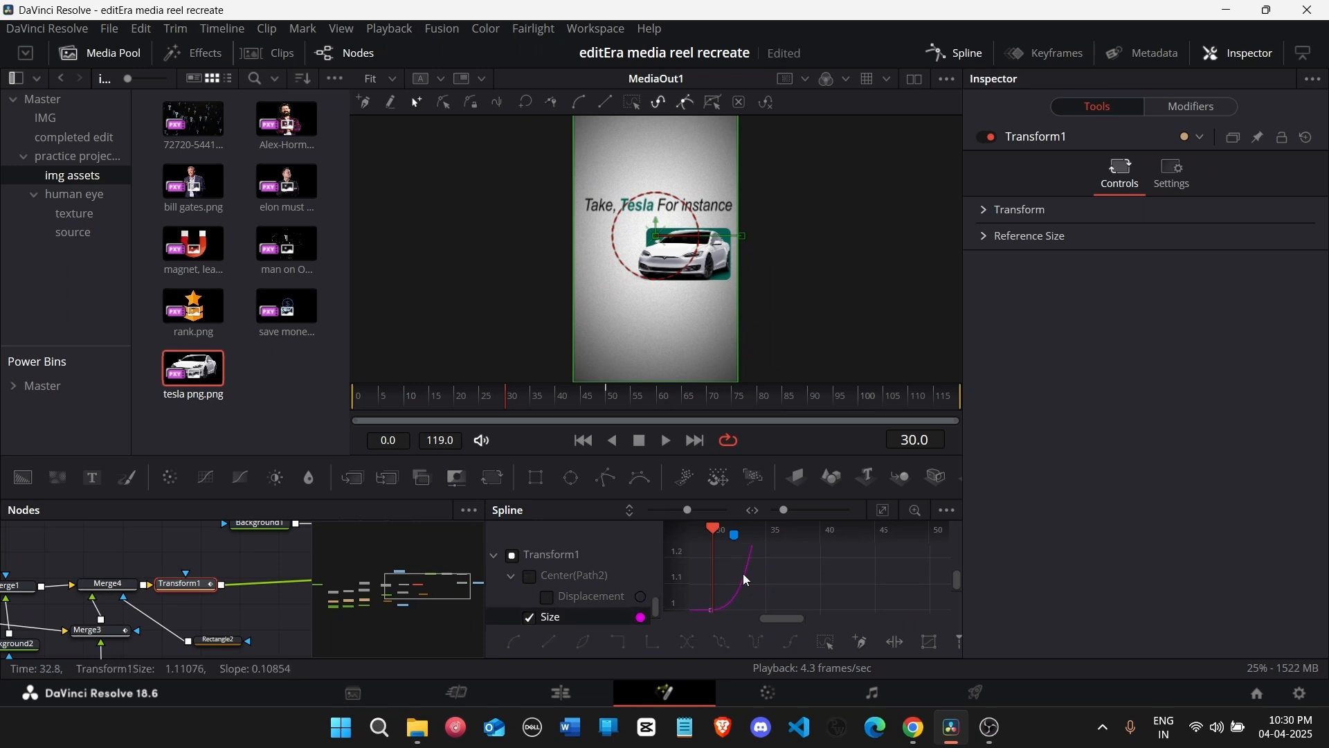
pyautogui.click(585, 599)
pyautogui.click(885, 514)
pyautogui.hotkey('ctrl', 'a')
pyautogui.press('f')
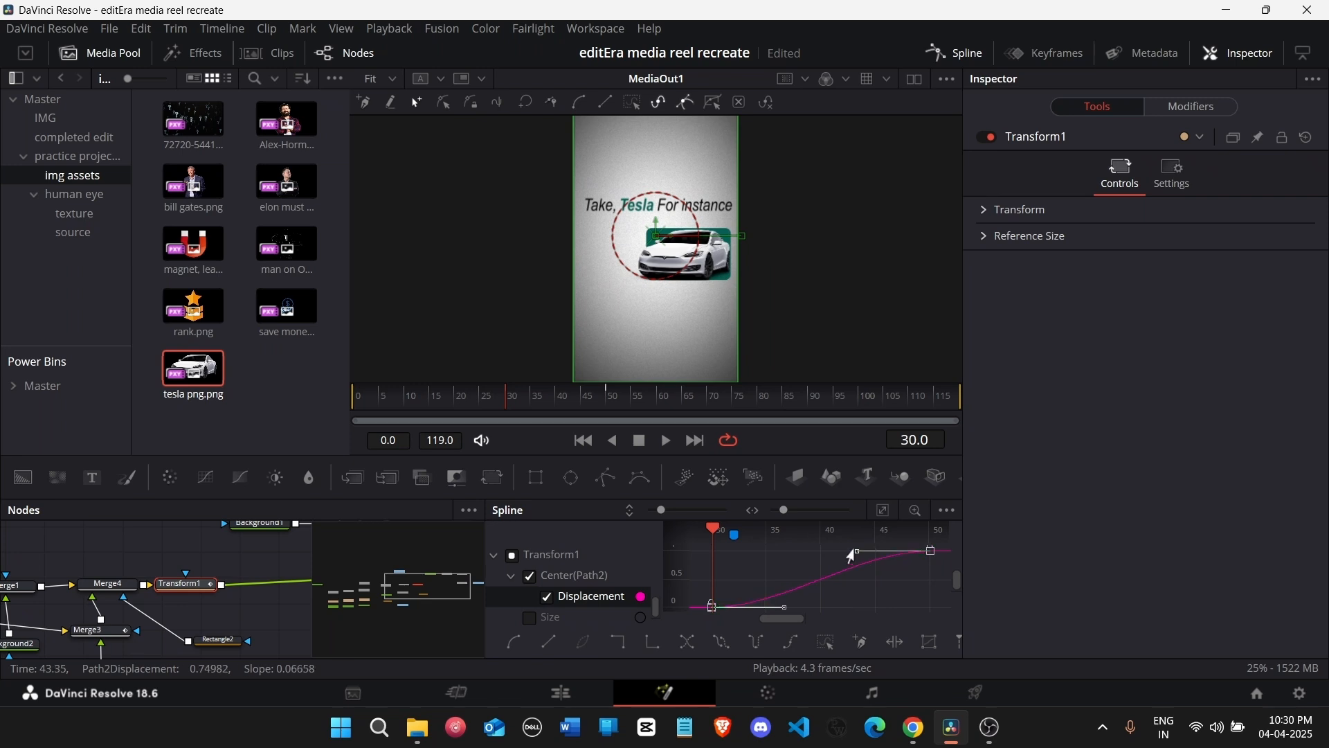
pyautogui.moveTo(856, 551); pyautogui.dragTo(713, 574)
pyautogui.press('space')
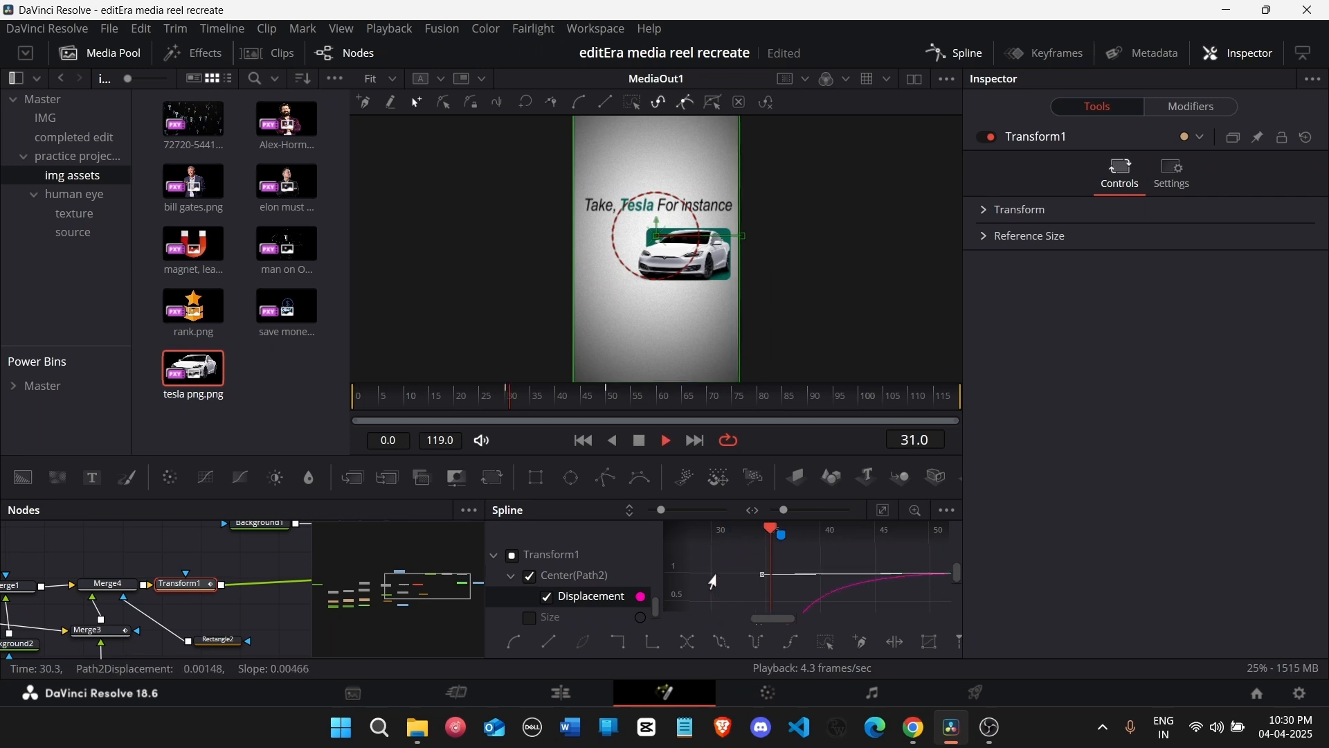
pyautogui.click(984, 57)
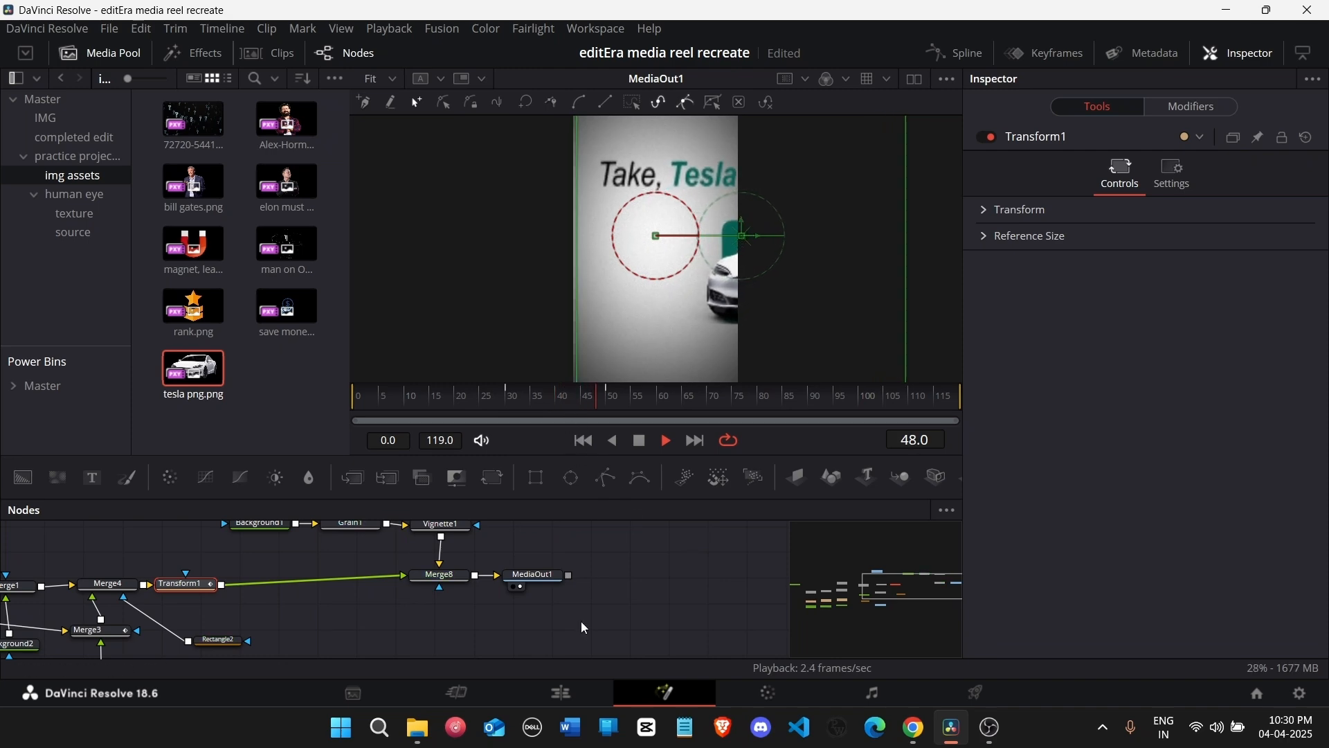
# Step: Enable the reference reel clip on the edit timeline, examine the section around 01:00:17:14, disable it, and return to the Fusion composition
pyautogui.click(575, 694)
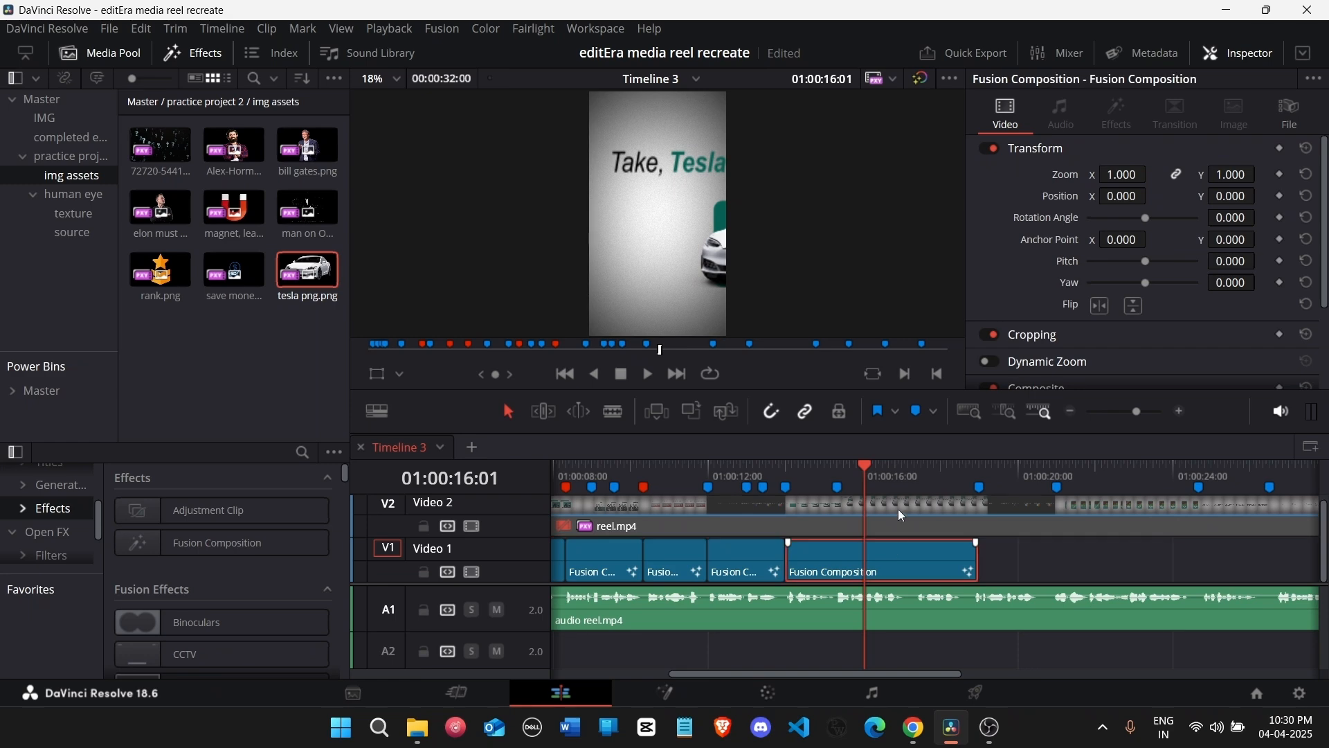
pyautogui.click(899, 509)
pyautogui.moveTo(873, 476); pyautogui.dragTo(925, 479)
pyautogui.click(870, 550)
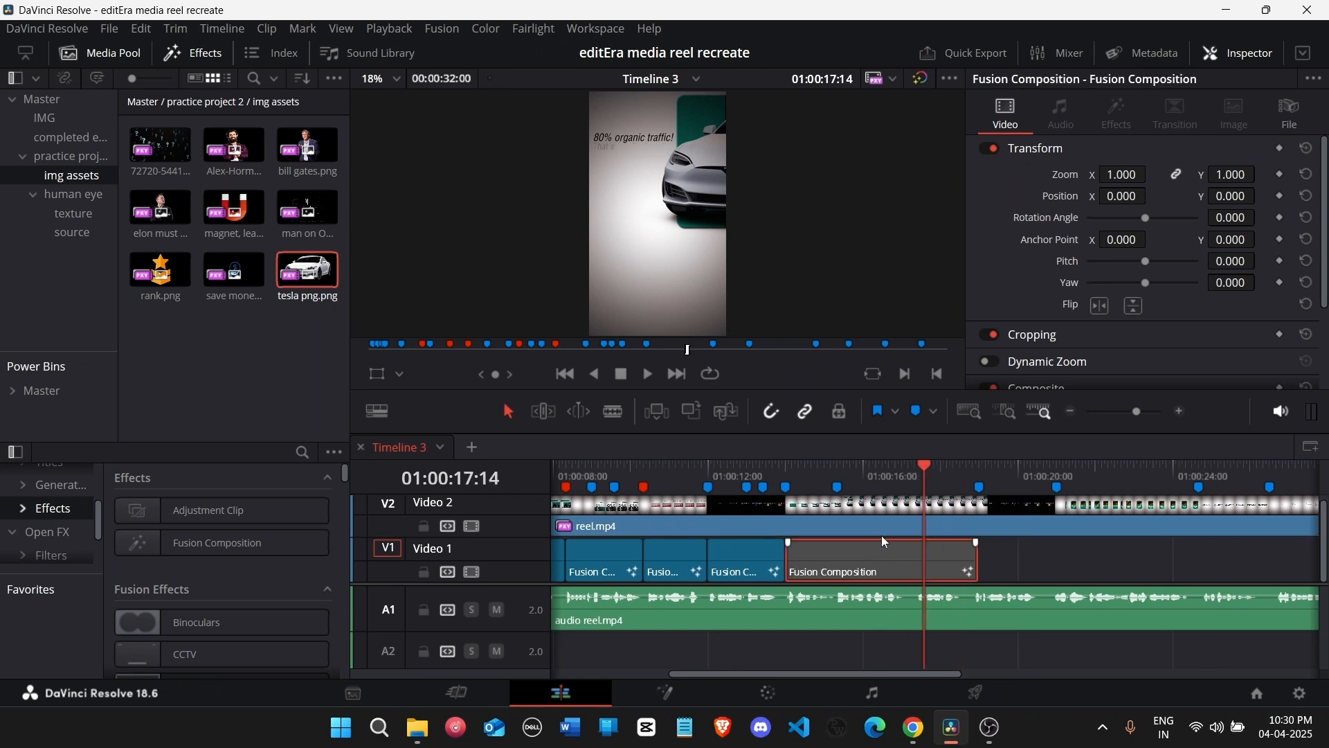
pyautogui.click(892, 526)
pyautogui.press('d')
pyautogui.click(894, 469)
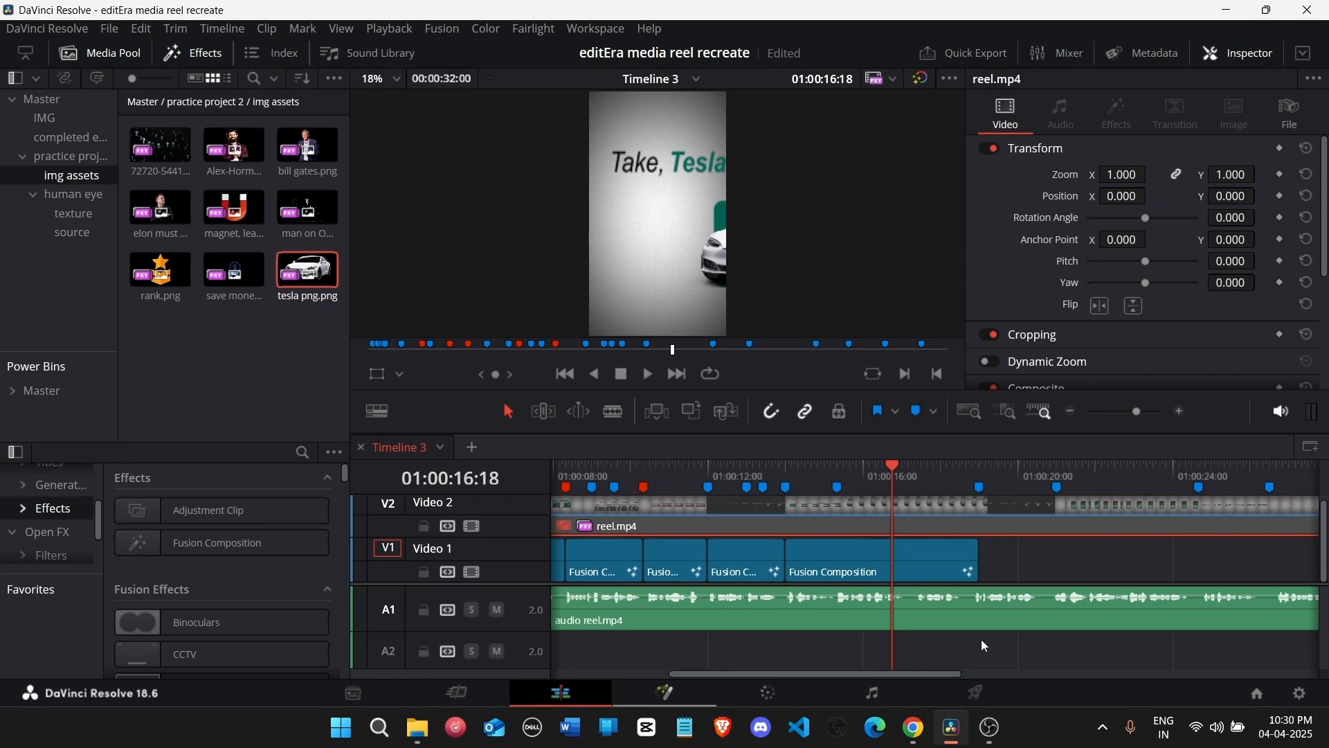
pyautogui.click(690, 691)
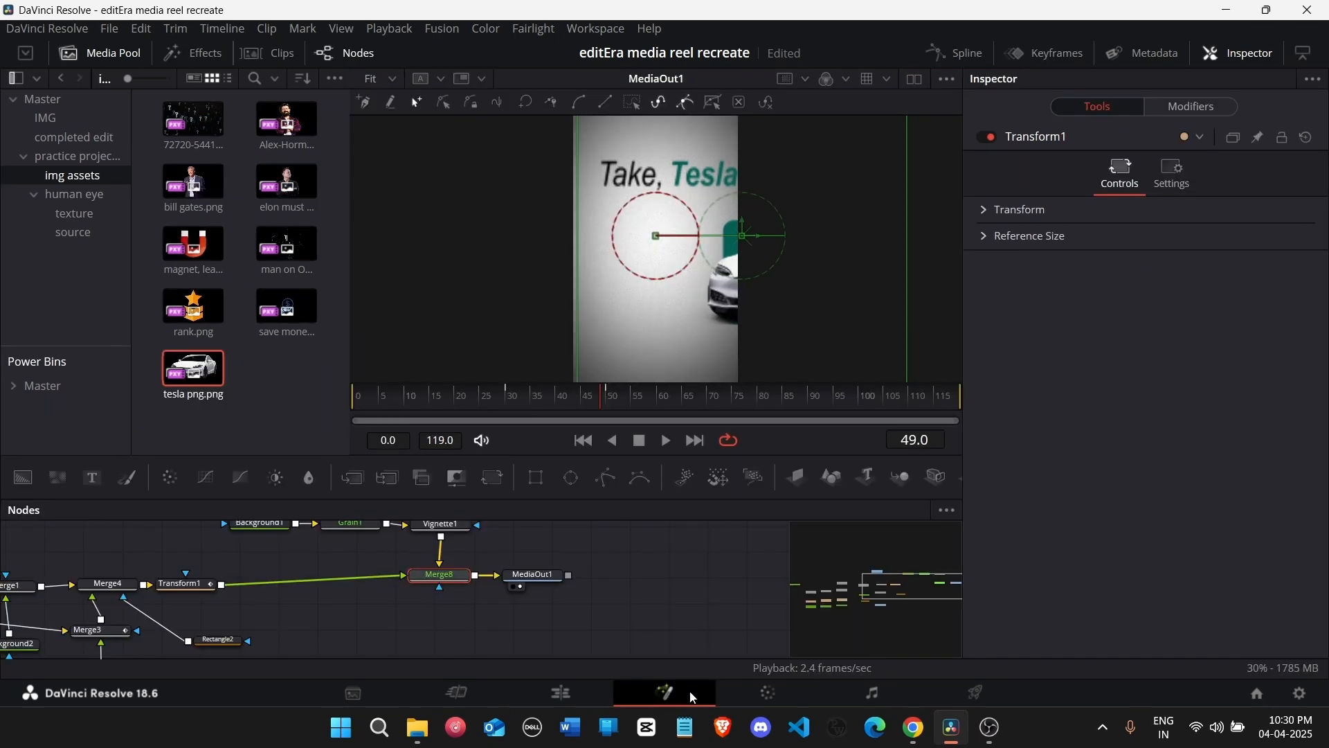
# Step: Duplicate the "Take," text with its transform and merge nodes, and insert the copied branch between Transform1 and Merge8
pyautogui.moveTo(895, 620); pyautogui.dragTo(846, 601)
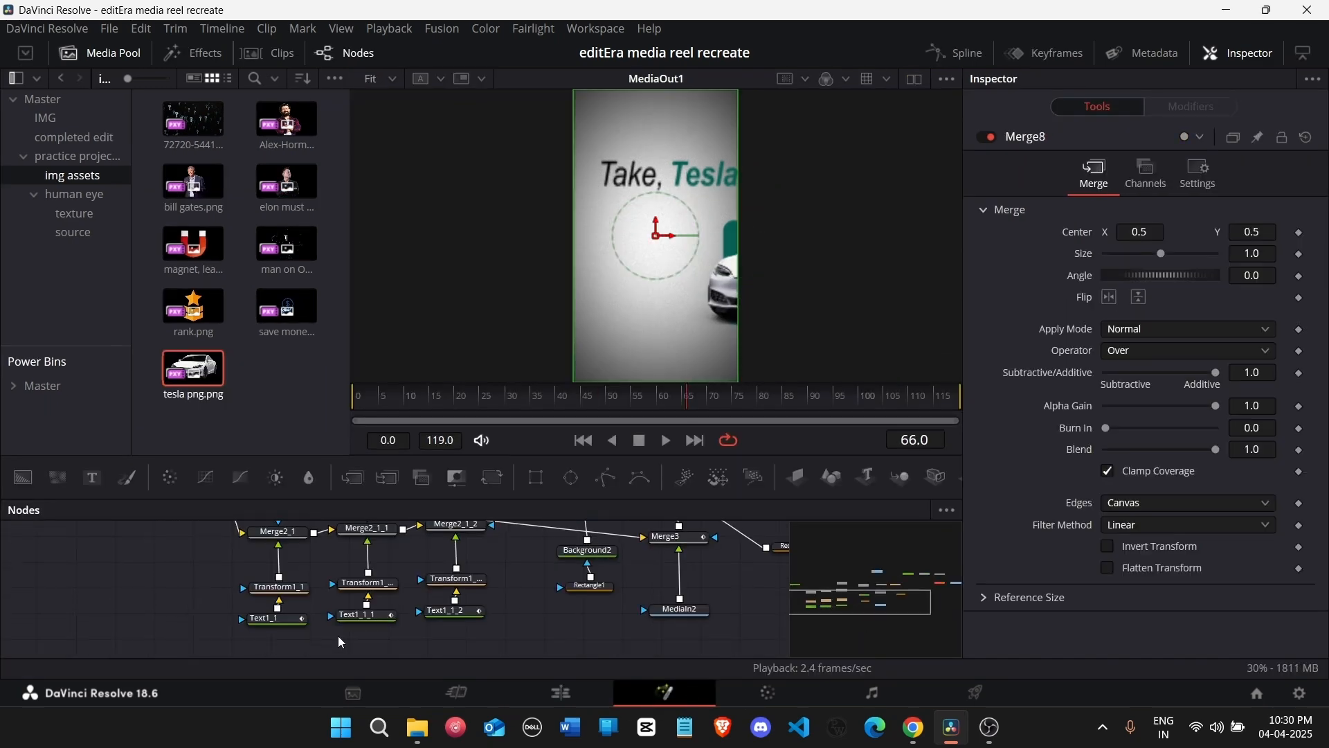
pyautogui.moveTo(298, 649); pyautogui.dragTo(270, 547)
pyautogui.moveTo(307, 648); pyautogui.dragTo(757, 552)
pyautogui.hotkey('ctrl', 'c')
pyautogui.hotkey('ctrl', 'v')
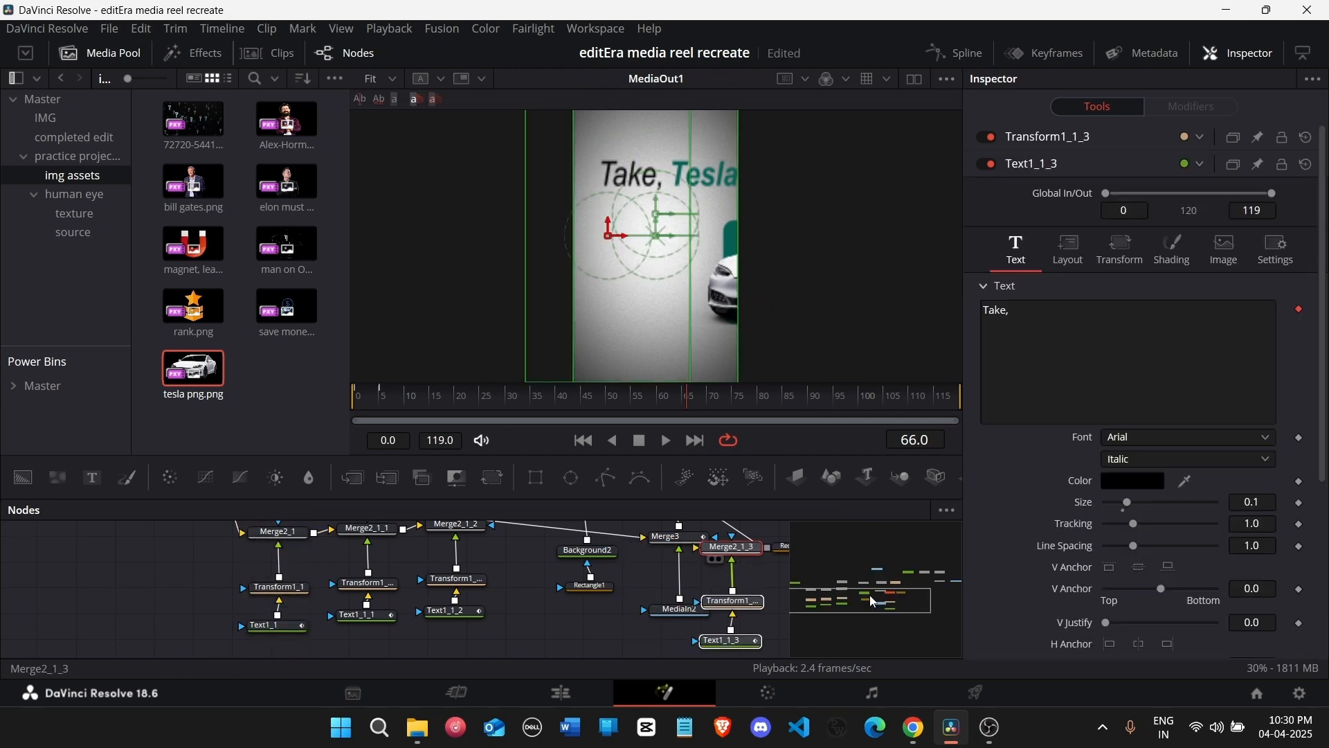
pyautogui.moveTo(872, 597); pyautogui.dragTo(880, 584)
pyautogui.moveTo(519, 644); pyautogui.dragTo(666, 589)
pyautogui.click(733, 637)
pyautogui.moveTo(862, 600)
pyautogui.mouseDown()
pyautogui.moveTo(907, 588)
pyautogui.moveTo(876, 604)
pyautogui.mouseUp()
# Step: Spread the Vignette1, Merge8, MediaOut1, Grain1 and Background1 nodes away from the new text branch to make room
pyautogui.moveTo(744, 589); pyautogui.dragTo(464, 535)
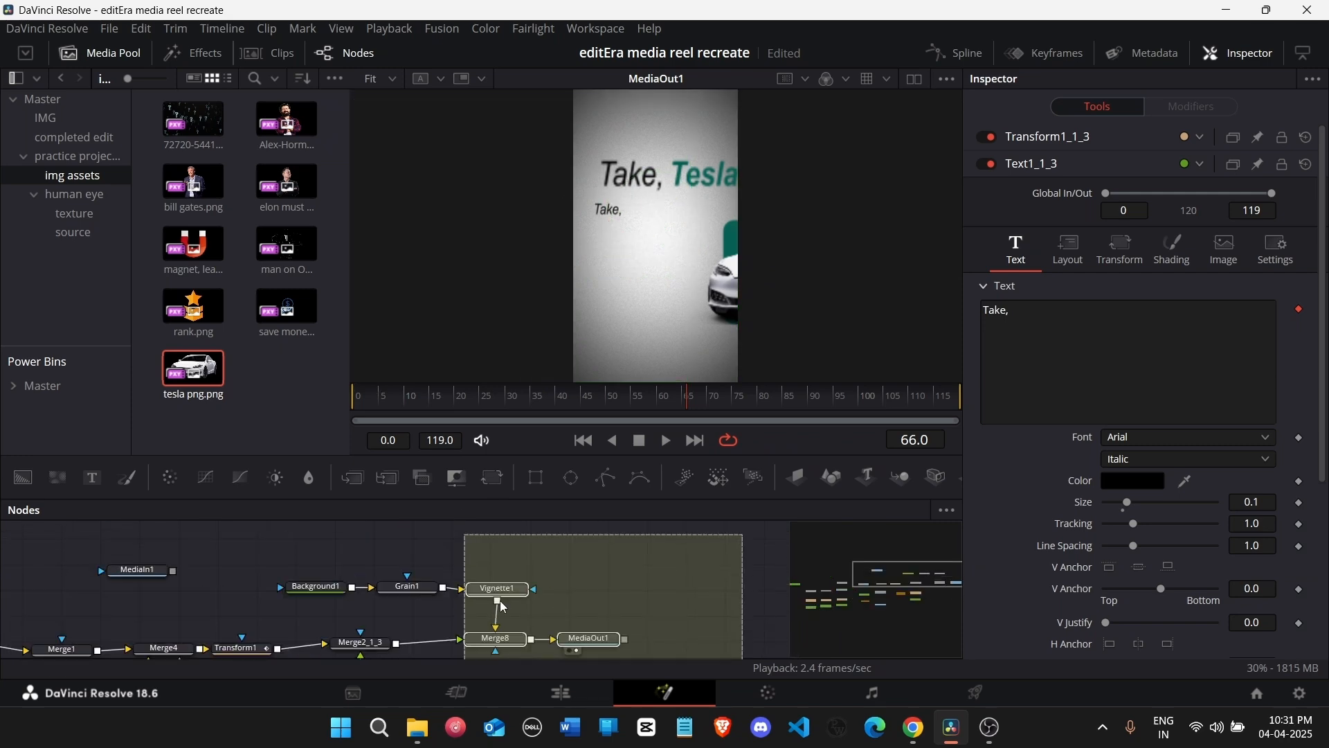
pyautogui.moveTo(638, 595); pyautogui.dragTo(626, 588)
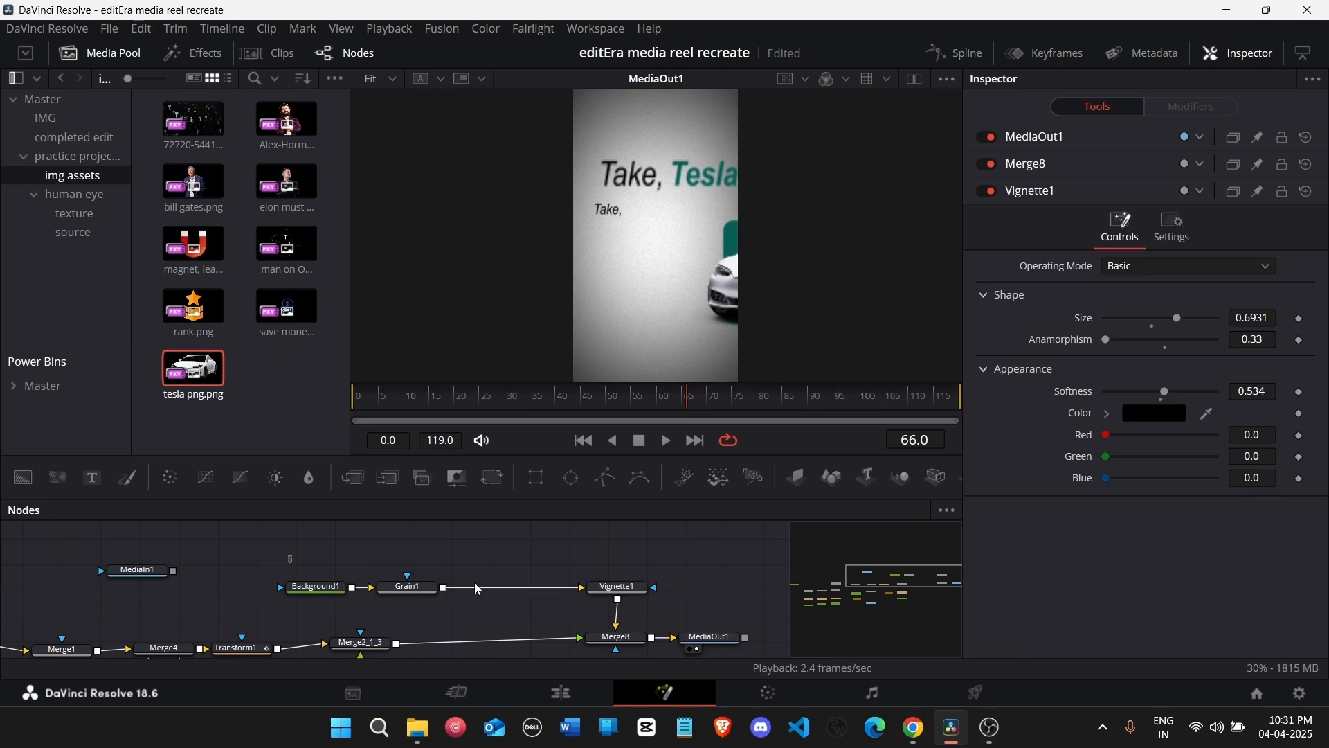
pyautogui.moveTo(475, 583); pyautogui.dragTo(623, 575)
pyautogui.scroll(-3, 429, 627)
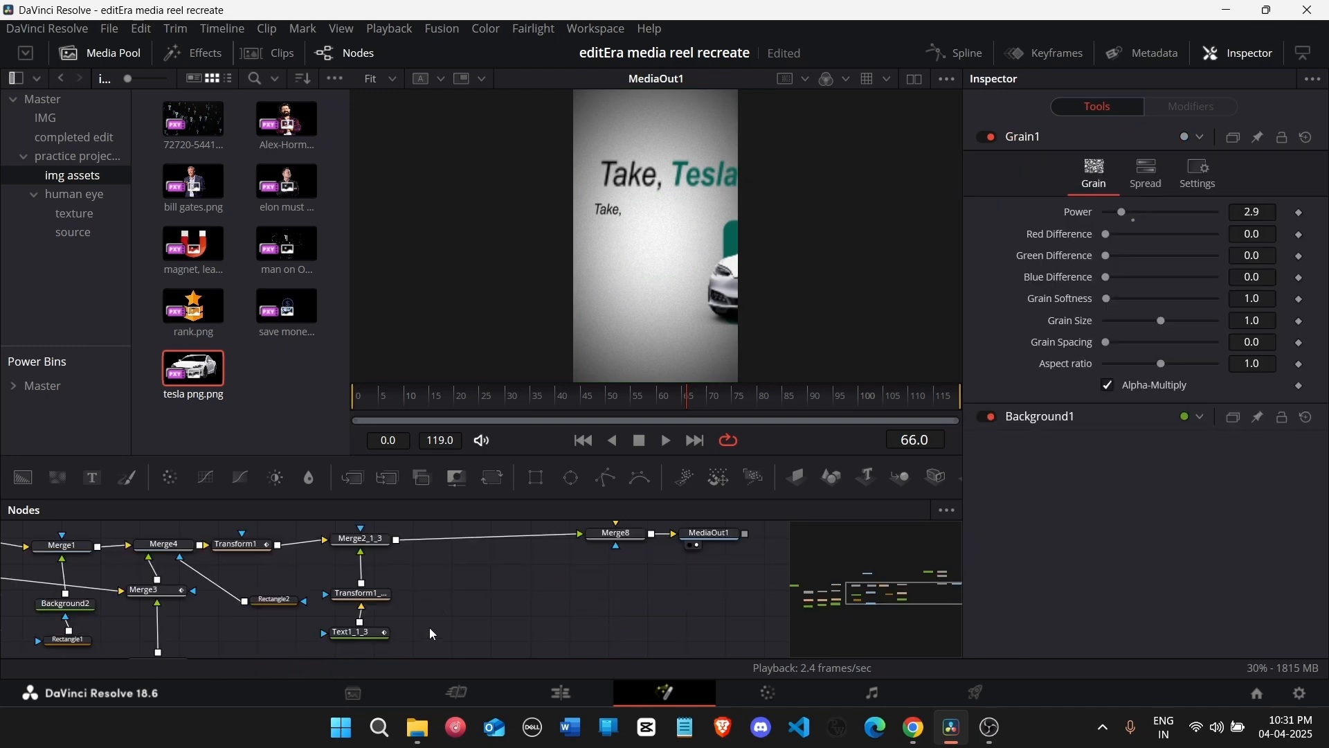
pyautogui.moveTo(315, 536); pyautogui.dragTo(415, 654)
# Step: Change the copied Text1_1_3 node's text to "80% organic traffic"
pyautogui.click(374, 651)
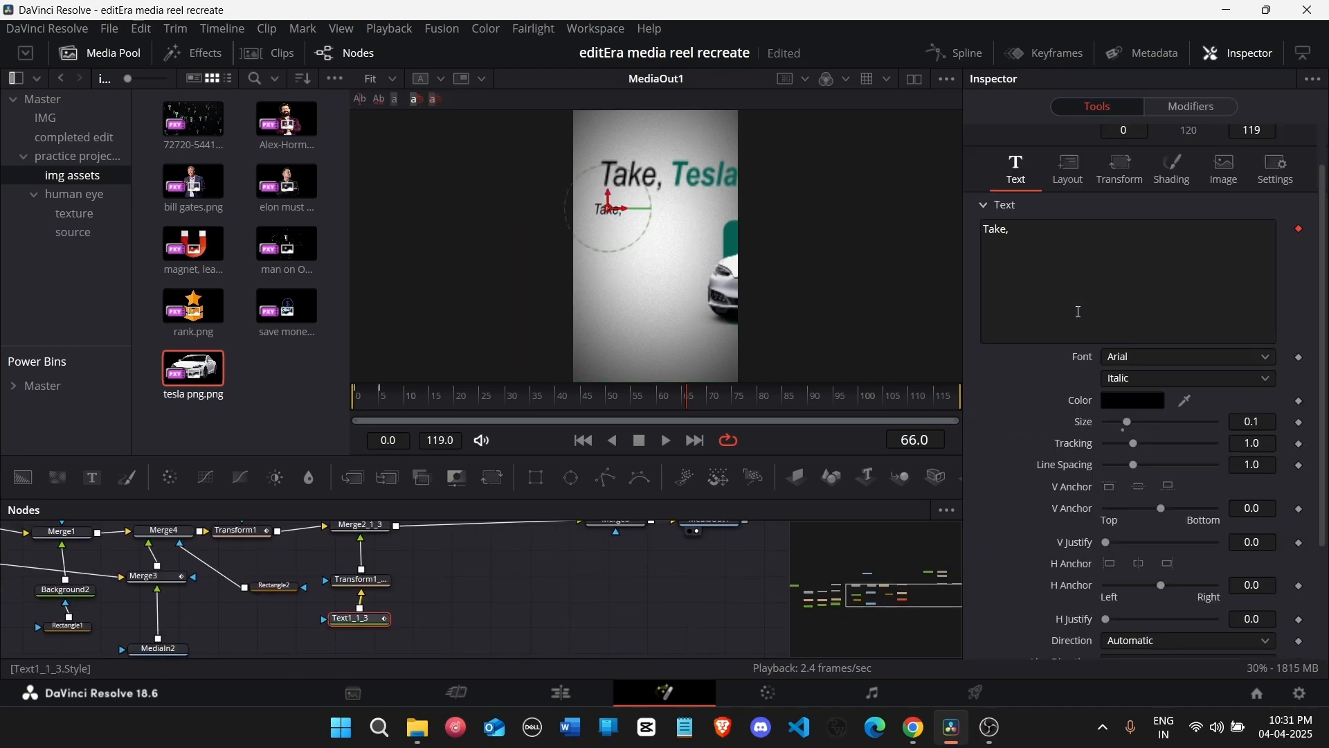
pyautogui.write('0% organi')
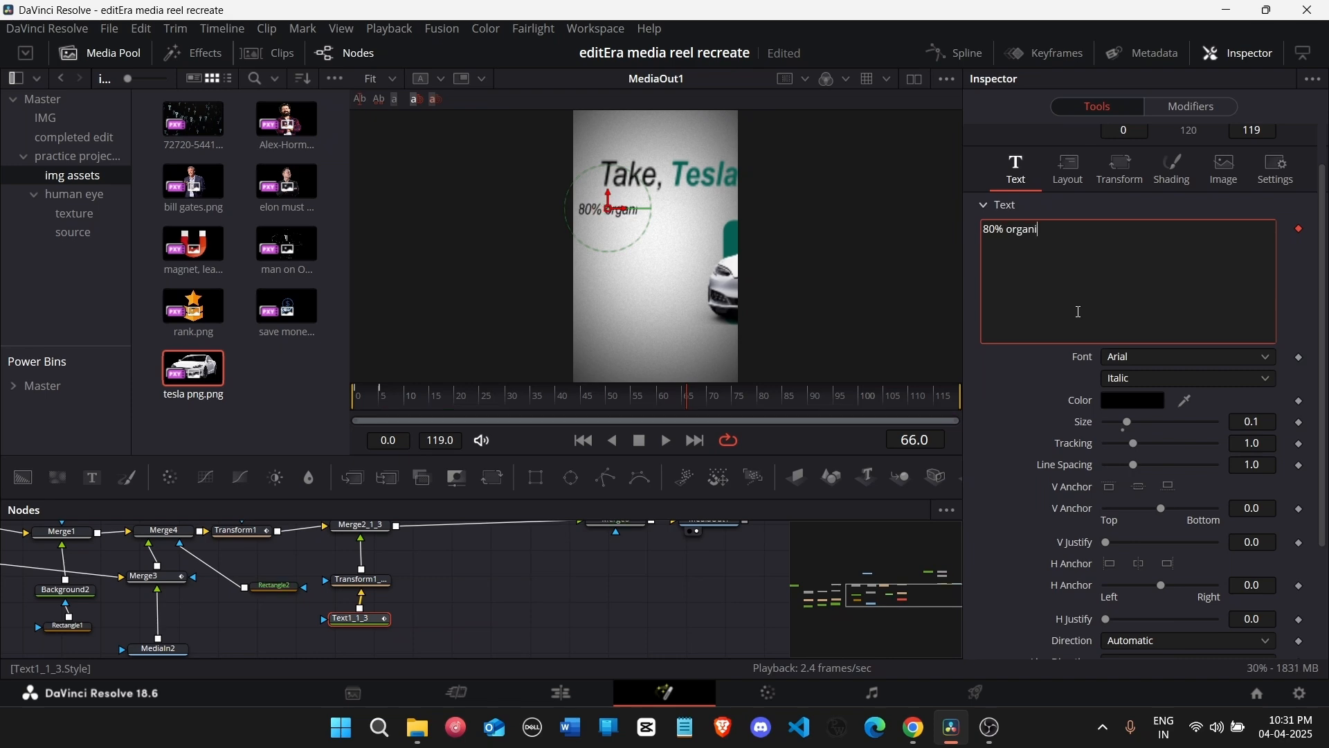
pyautogui.write('c trafic')
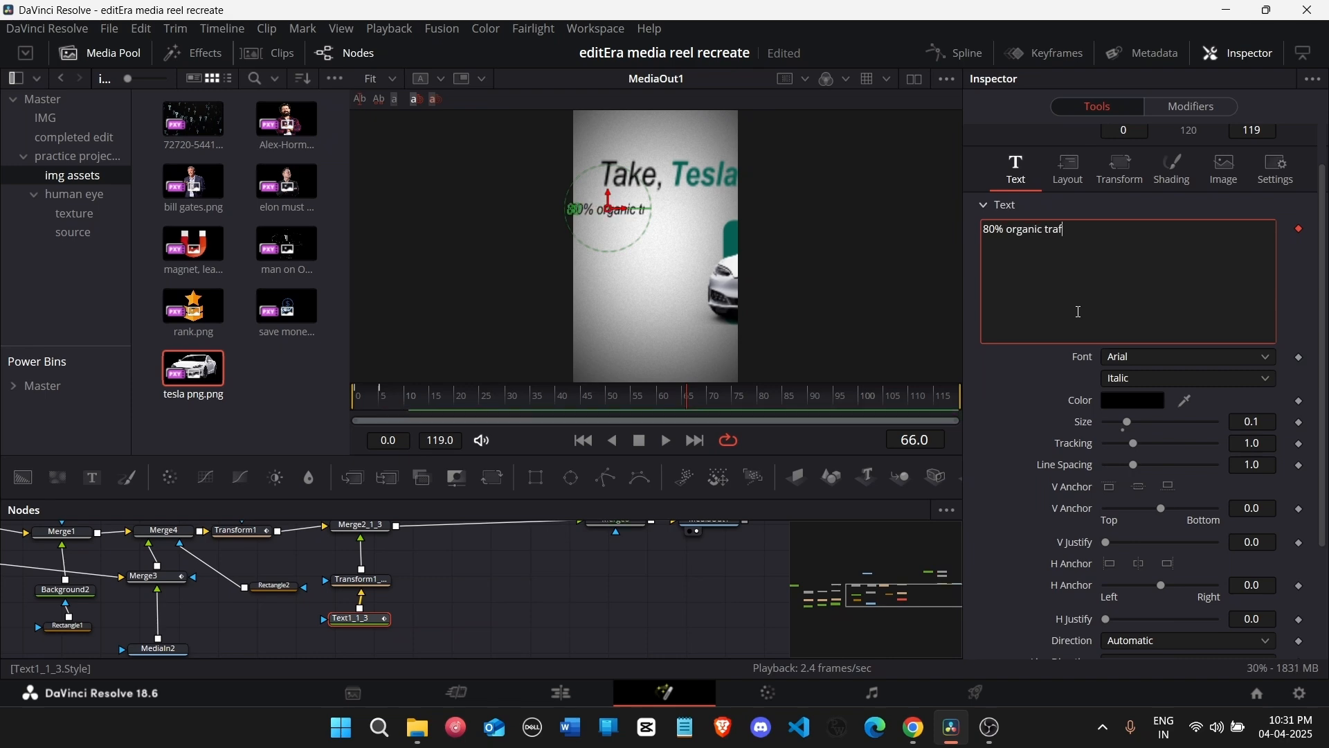
pyautogui.press('BackSpace')
pyautogui.press('BackSpace')
pyautogui.write('fic')
# Step: Try Text1_1_3's layout center Y at 0 and 0.5, and undo both changes
pyautogui.click(1070, 170)
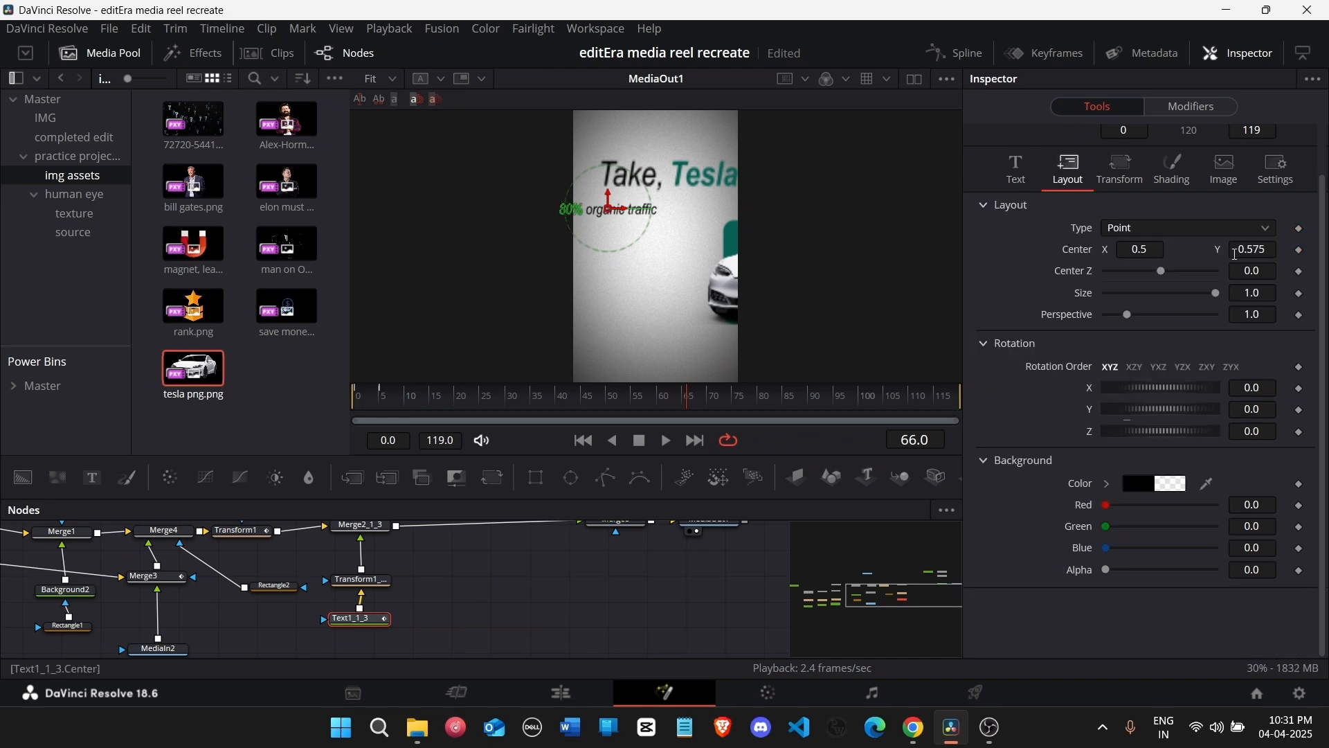
pyautogui.click(1259, 253)
pyautogui.write('0')
pyautogui.press('Tab')
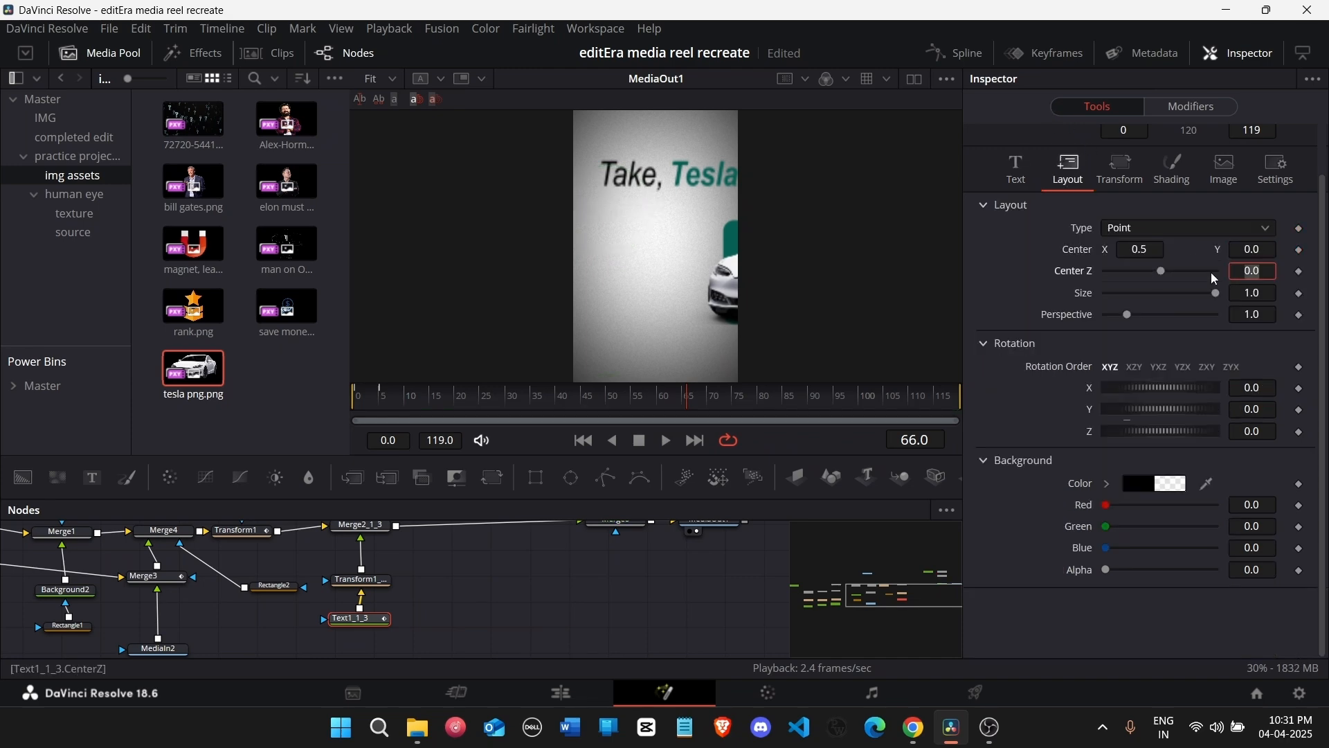
pyautogui.click(1262, 250)
pyautogui.write('.5')
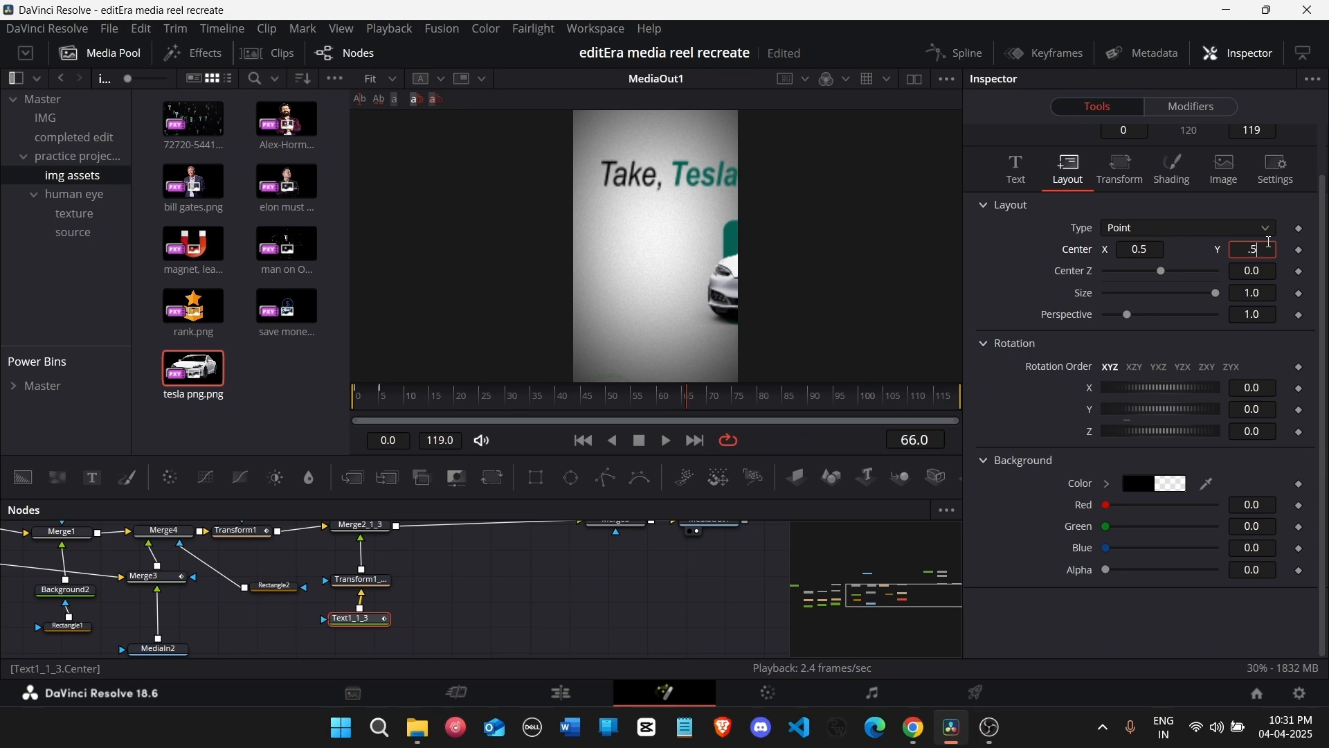
pyautogui.press('Tab')
pyautogui.hotkey('ctrl', 'z')
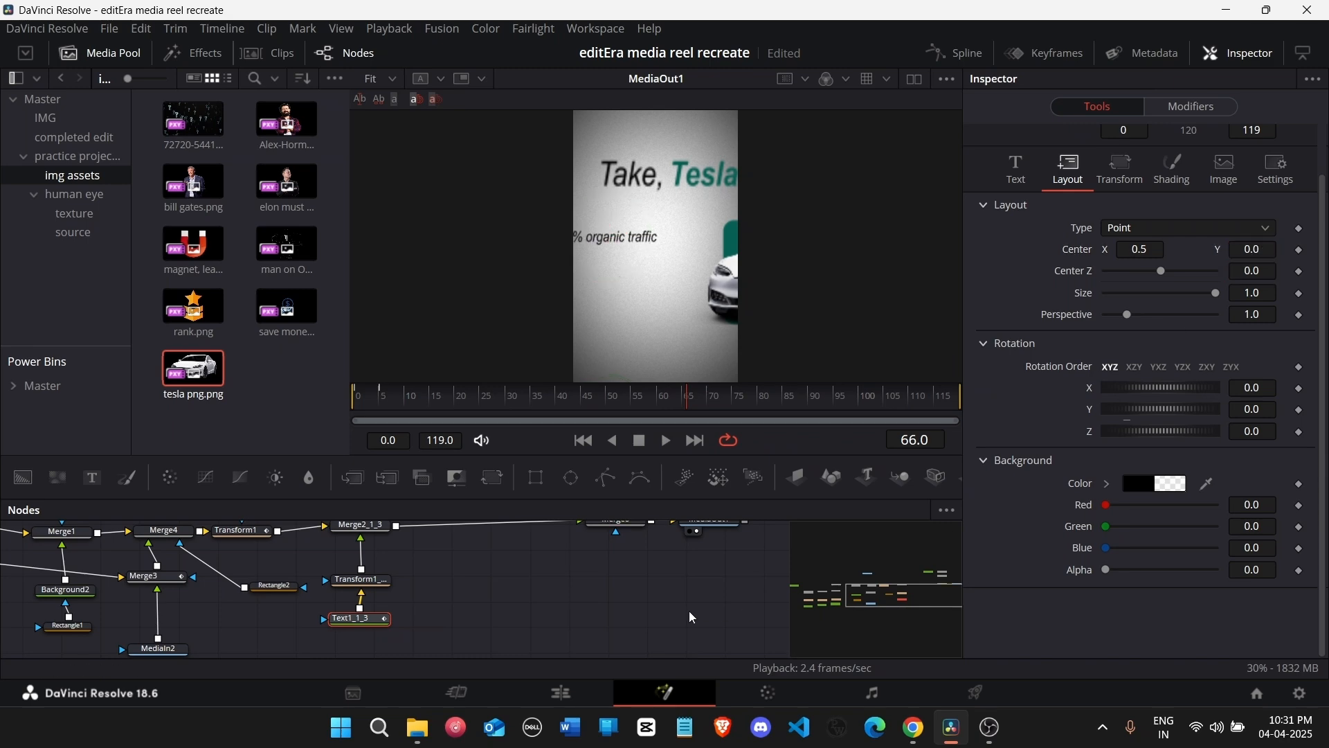
pyautogui.hotkey('ctrl', 'z')
pyautogui.click(550, 621)
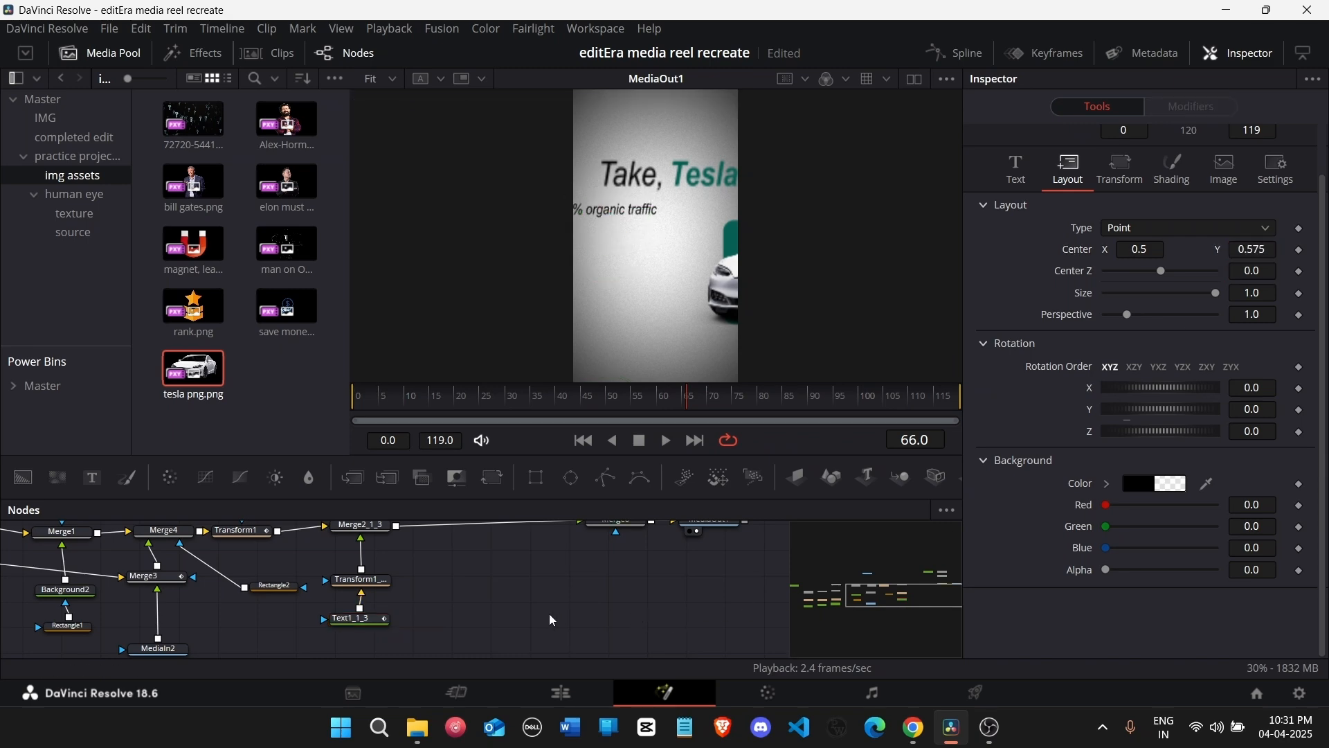
# Step: Shift the new caption horizontally by setting Merge2_1_3's center X to 0.428
pyautogui.click(382, 573)
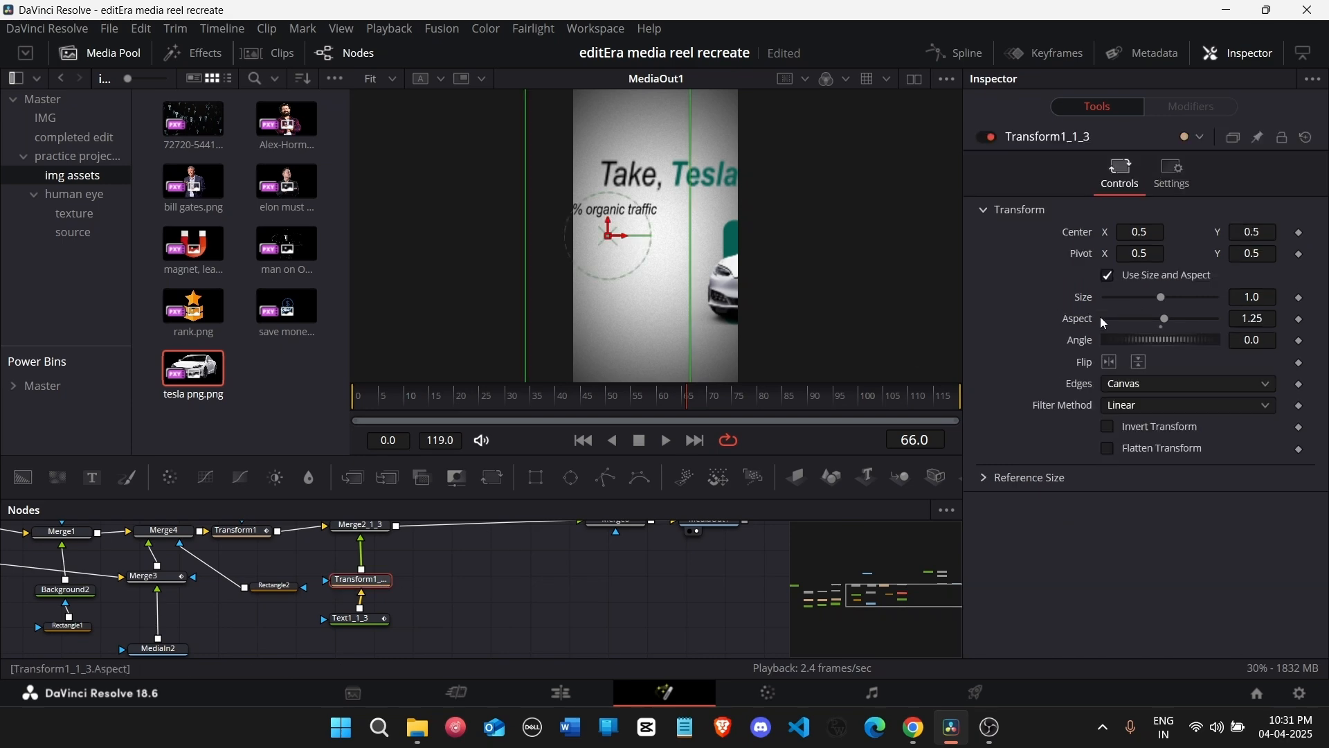
pyautogui.click(355, 618)
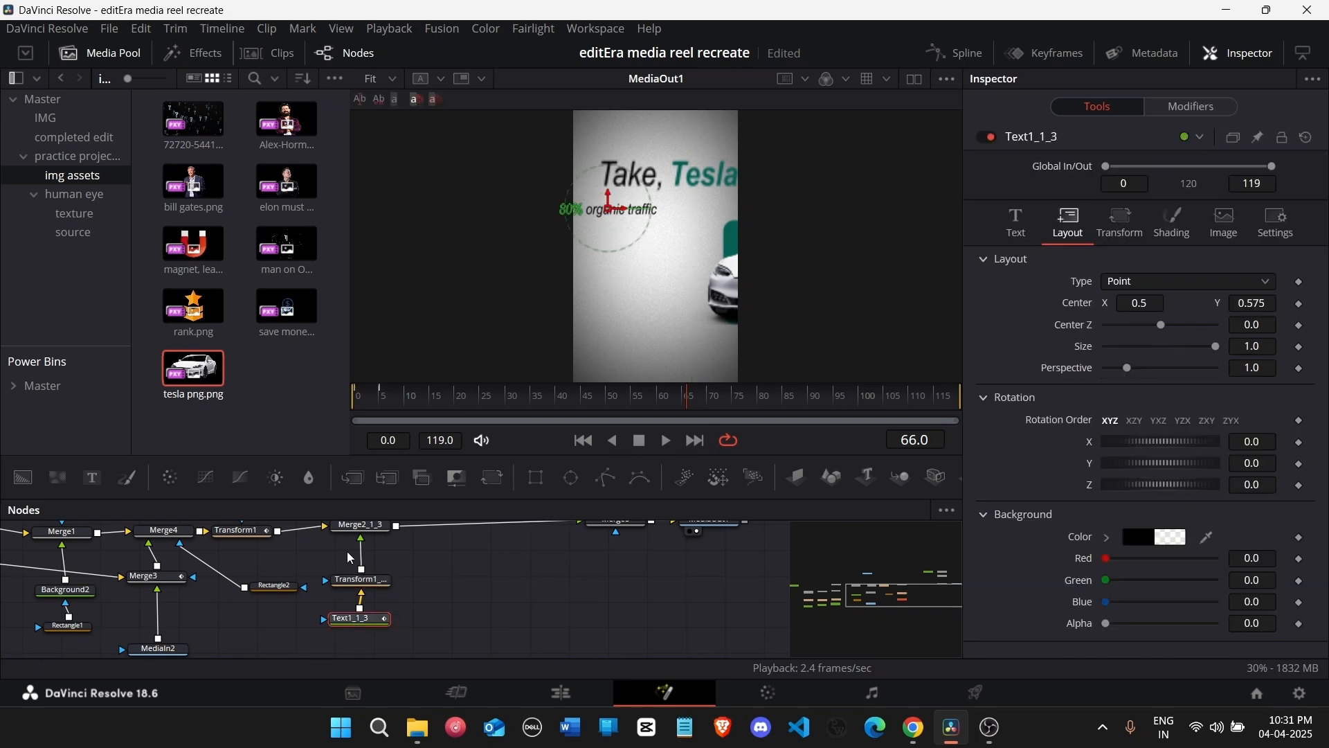
pyautogui.click(361, 525)
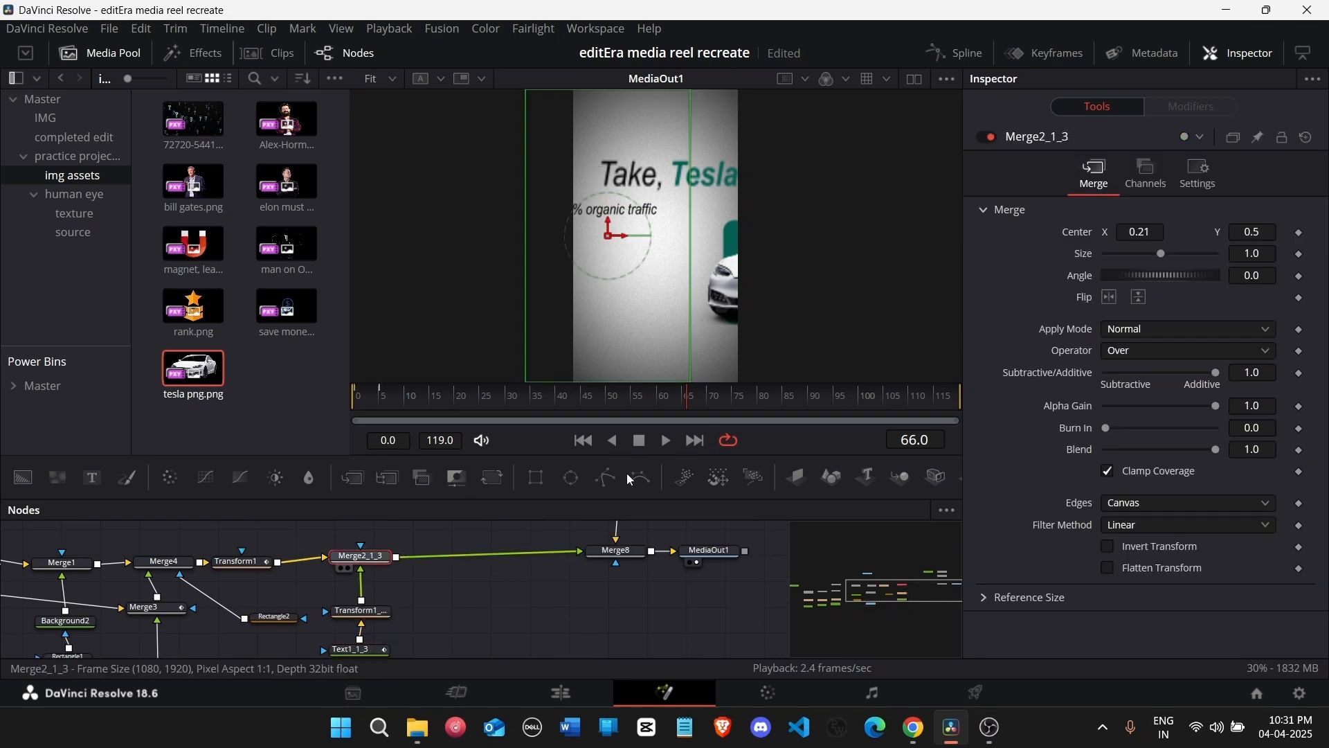
pyautogui.click(1155, 236)
pyautogui.write('.5')
pyautogui.press('Tab')
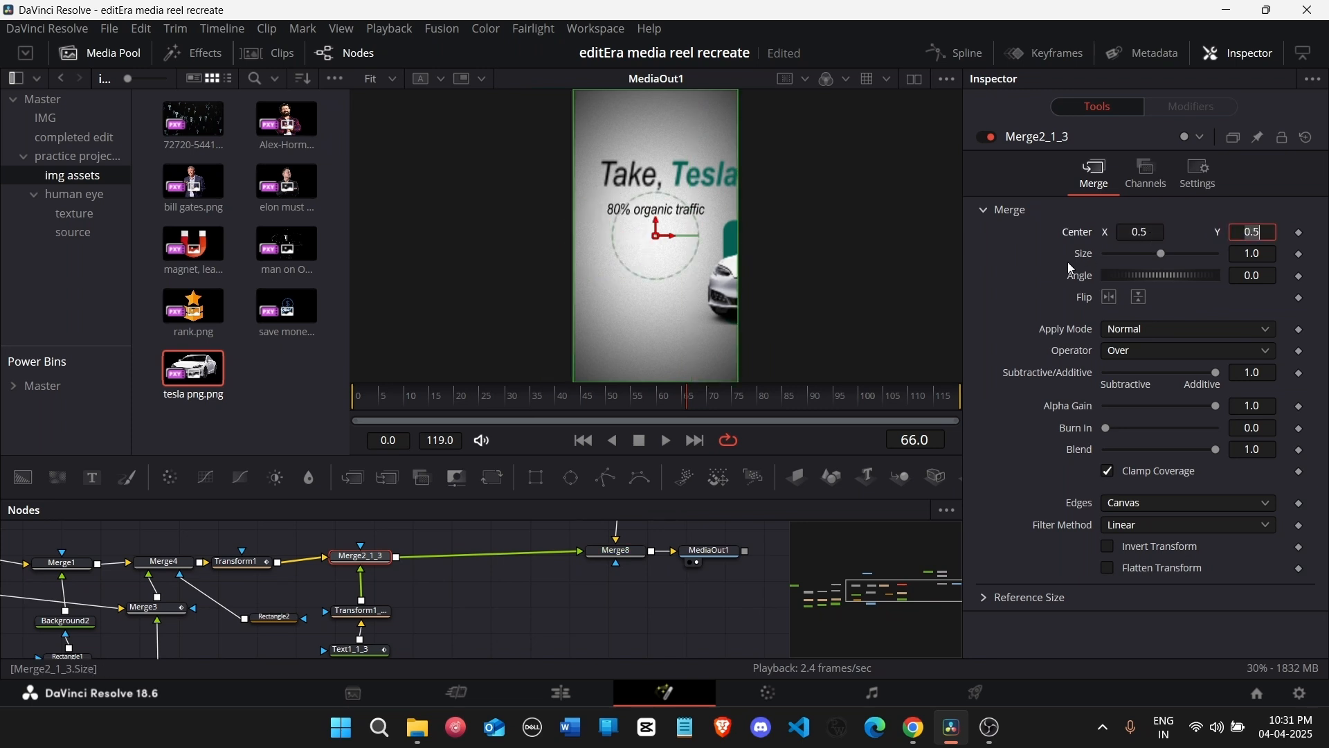
pyautogui.moveTo(1159, 229); pyautogui.dragTo(1109, 229)
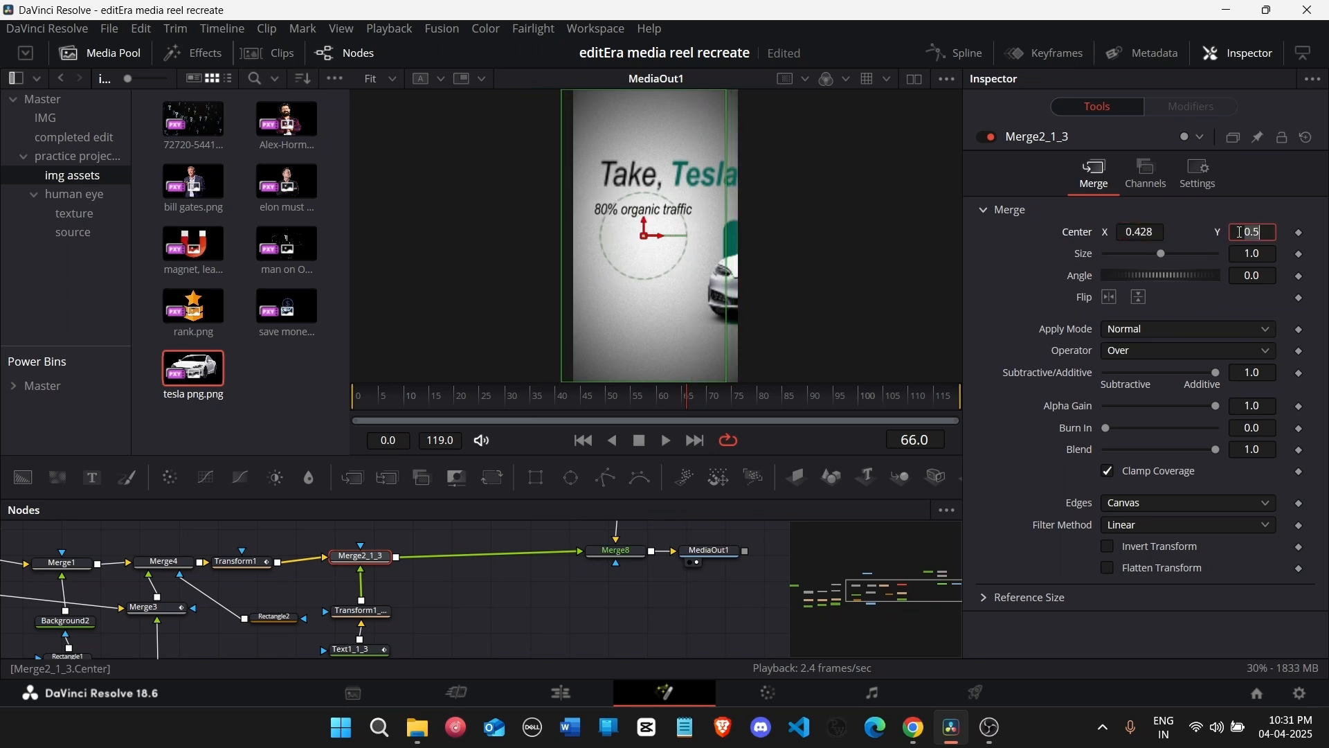
# Step: Lower the new caption by setting Merge2_1_3's center Y to 0.4
pyautogui.write('4')
pyautogui.press('Tab')
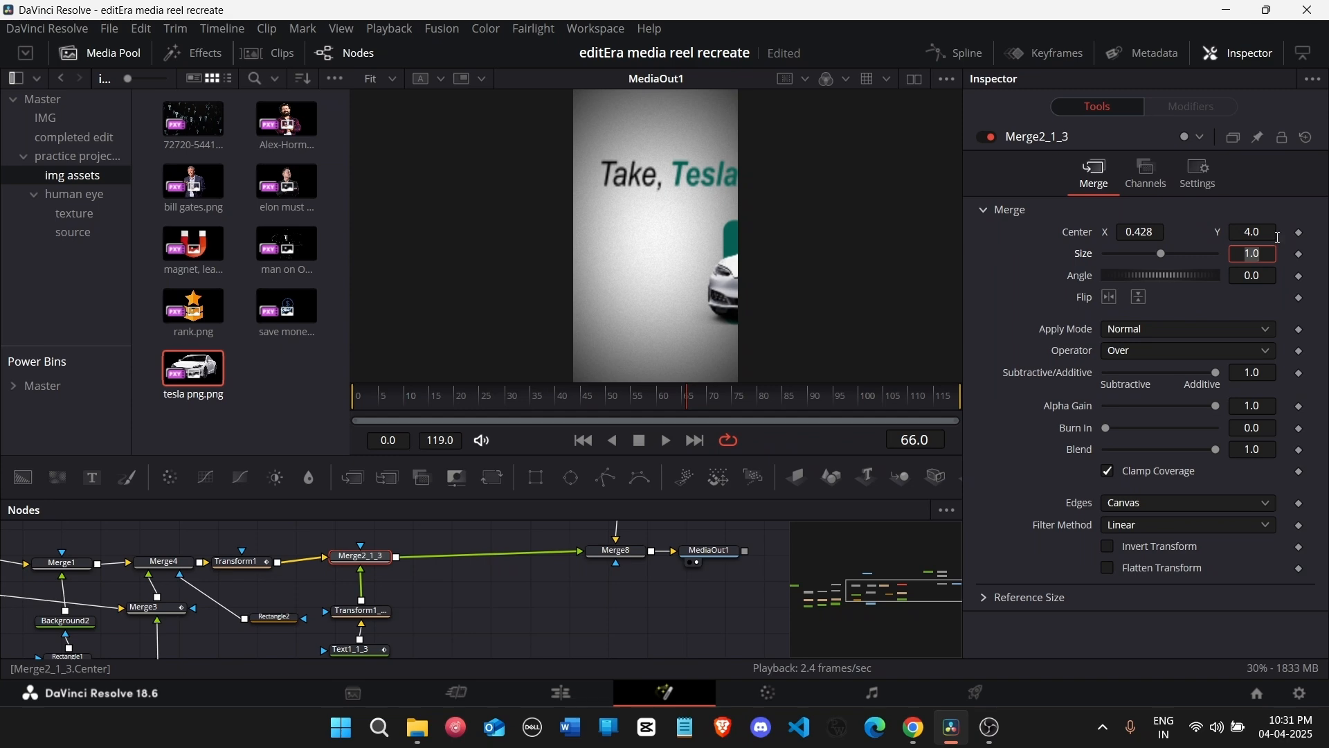
pyautogui.click(1275, 238)
pyautogui.write('0.')
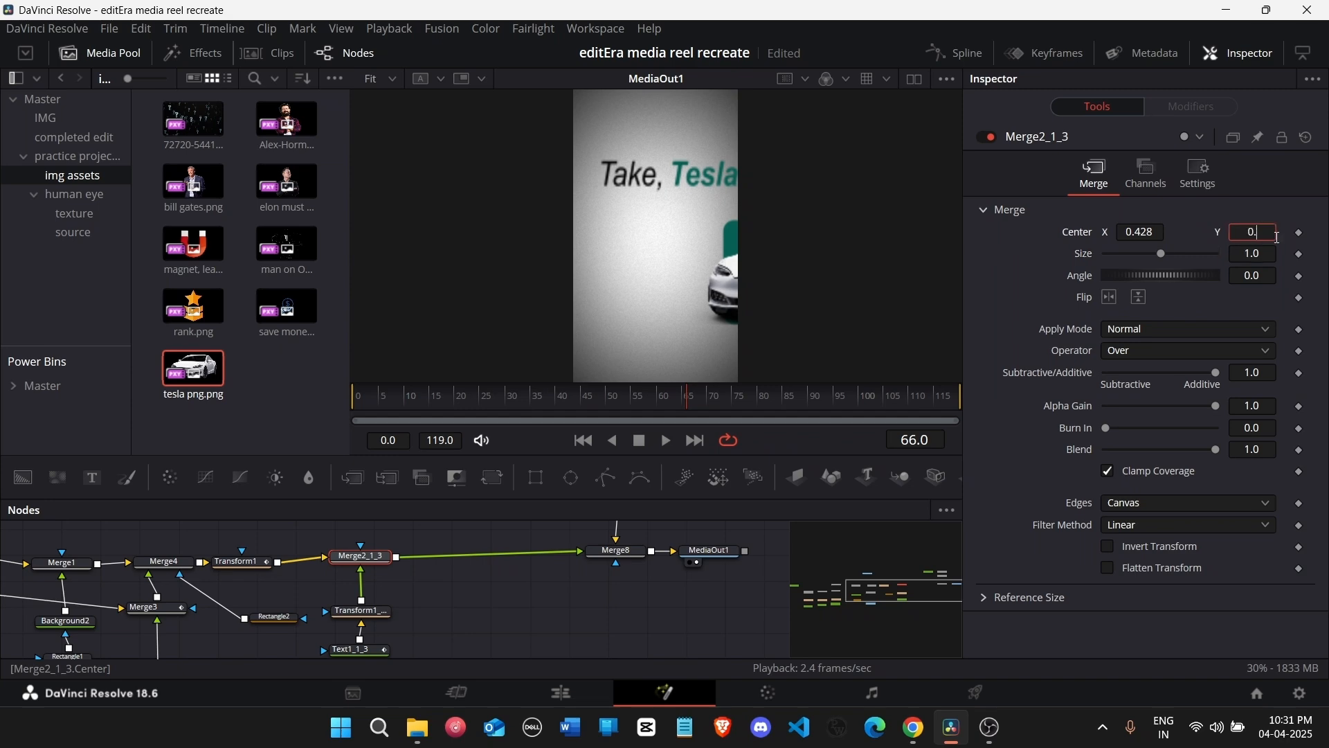
pyautogui.write('4')
pyautogui.press('Tab')
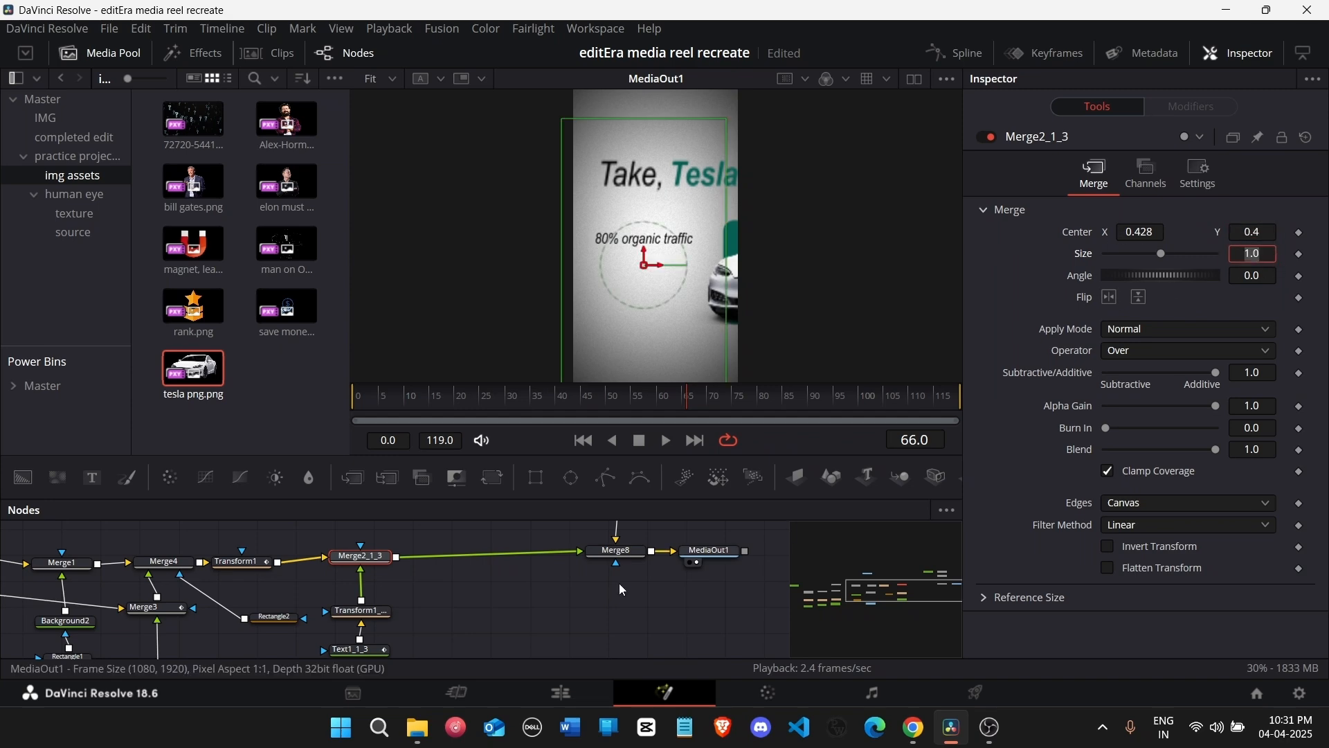
# Step: Enlarge the "80% organic traffic" caption by setting its text size to 0.1336
pyautogui.click(360, 649)
pyautogui.scroll(-1, 360, 623)
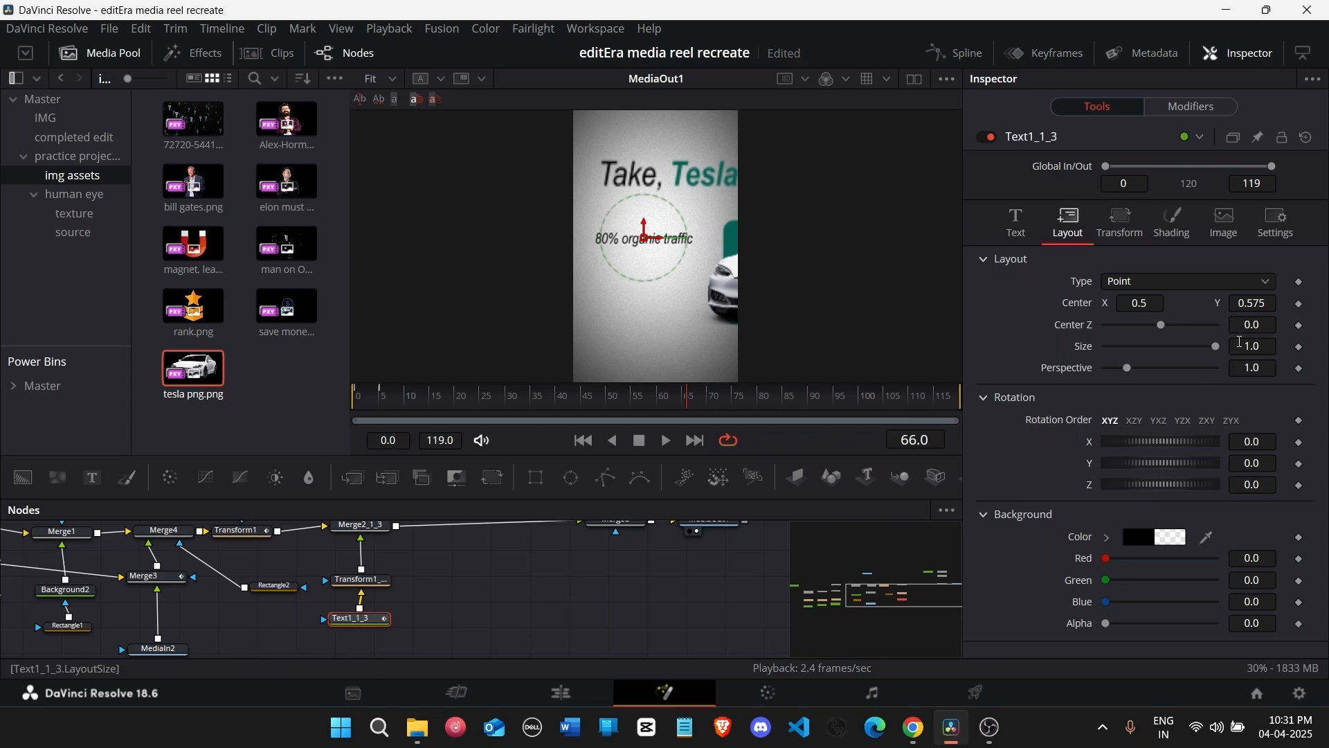
pyautogui.click(1014, 220)
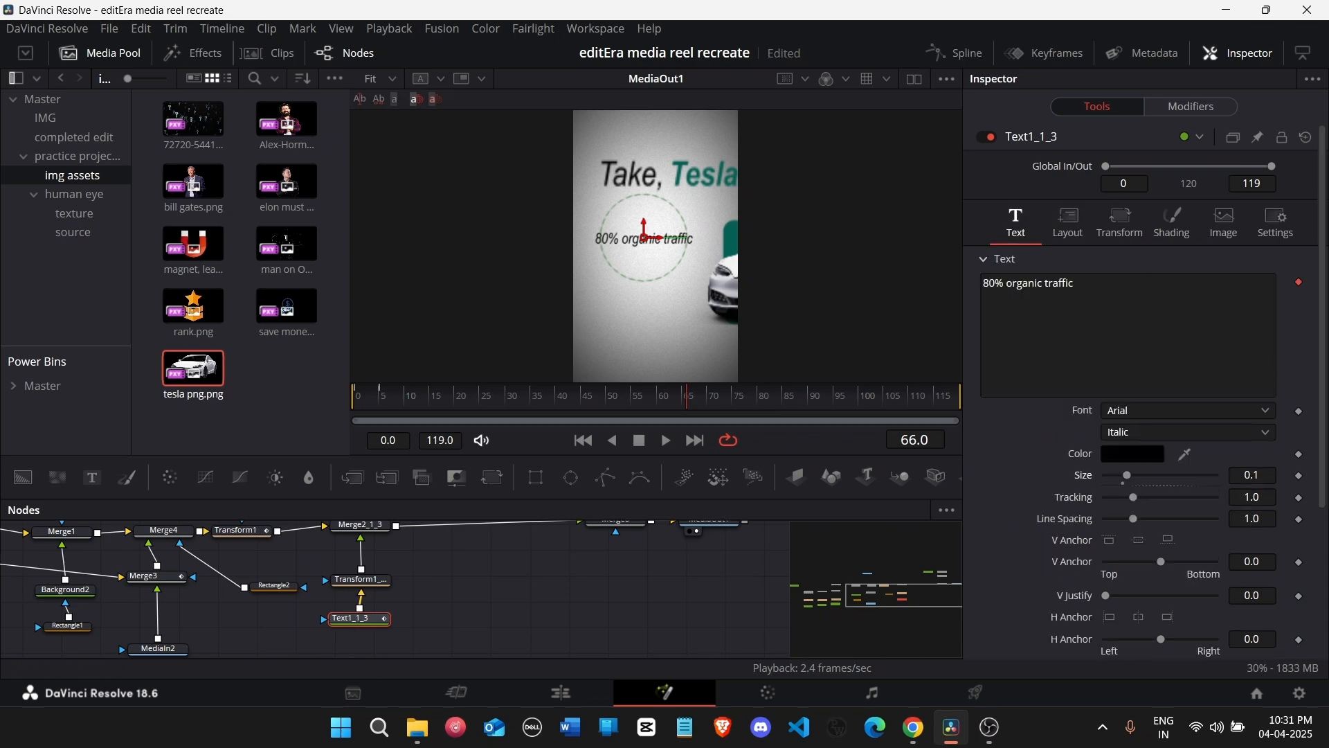
pyautogui.moveTo(1127, 475); pyautogui.dragTo(1136, 475)
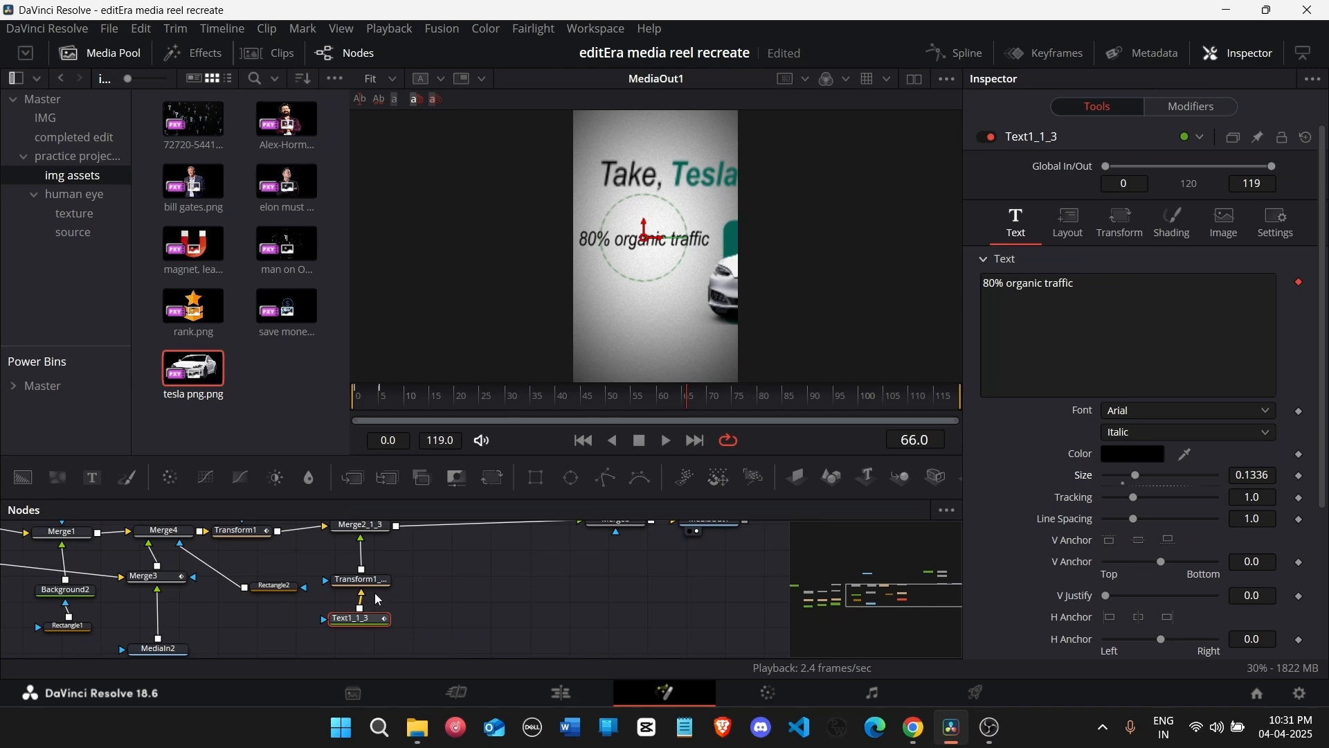
# Step: Duplicate the "80% organic traffic" text, transform and merge nodes, and place the copied branch beside the original
pyautogui.moveTo(434, 648); pyautogui.dragTo(323, 511)
pyautogui.hotkey('ctrl', 'c')
pyautogui.hotkey('ctrl', 'v')
pyautogui.moveTo(431, 556); pyautogui.dragTo(445, 616)
pyautogui.scroll(-3, 518, 650)
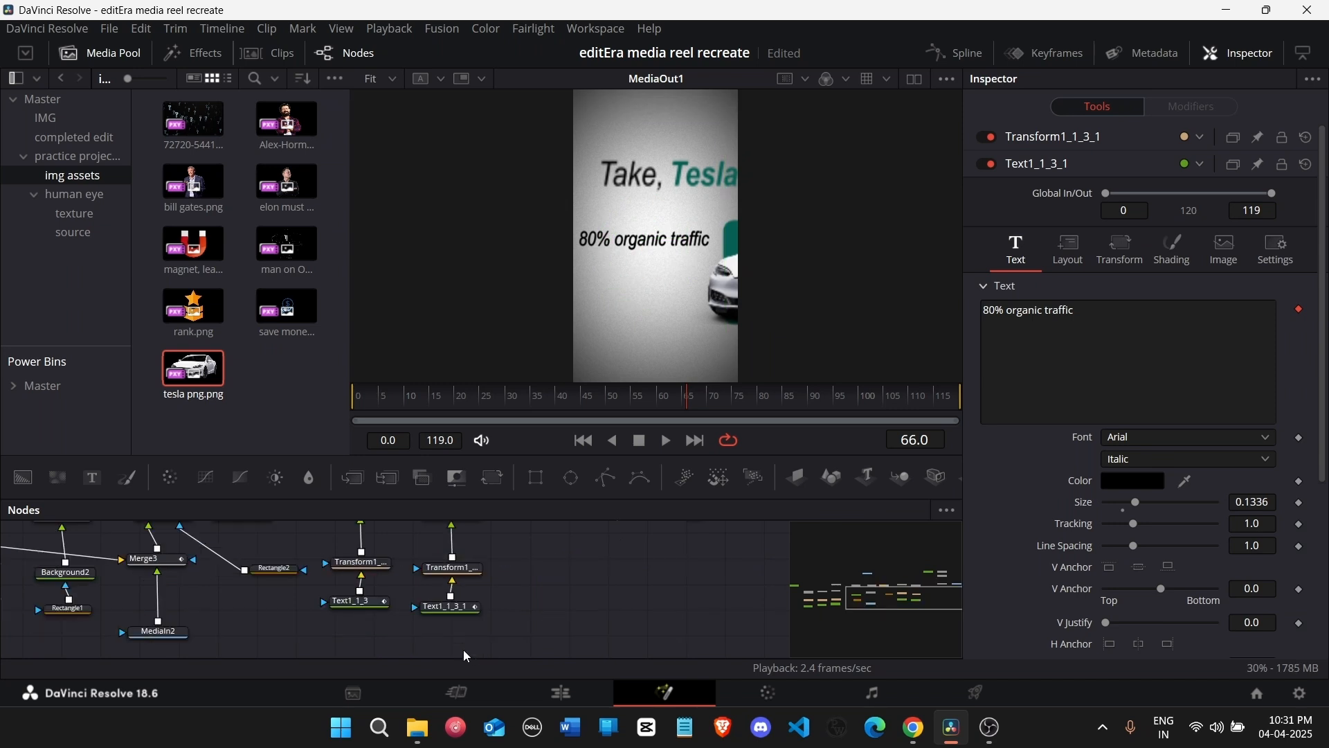
# Step: Replace the text of the duplicated caption, Text1_1_3_1, with "That's, free lead folks"
pyautogui.click(450, 608)
pyautogui.tripleClick(1087, 387)
pyautogui.write("That's")
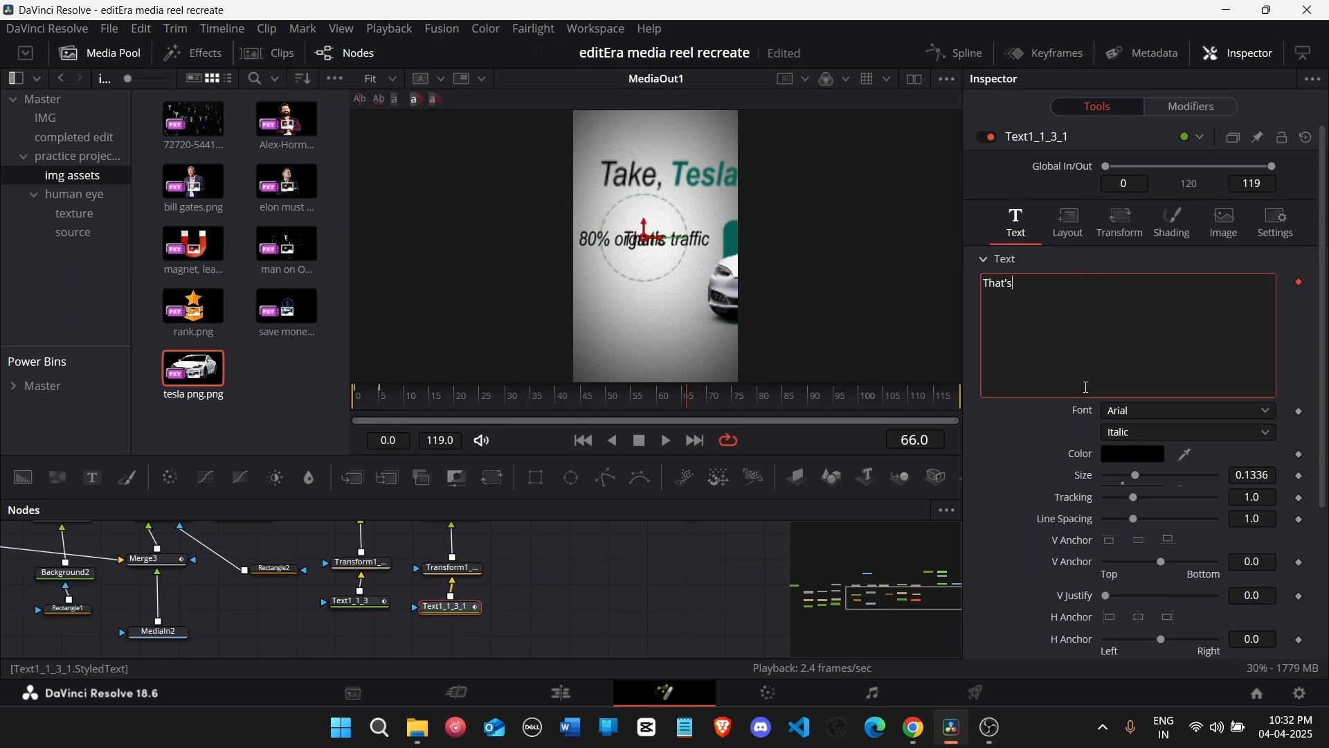
pyautogui.write(', free lead')
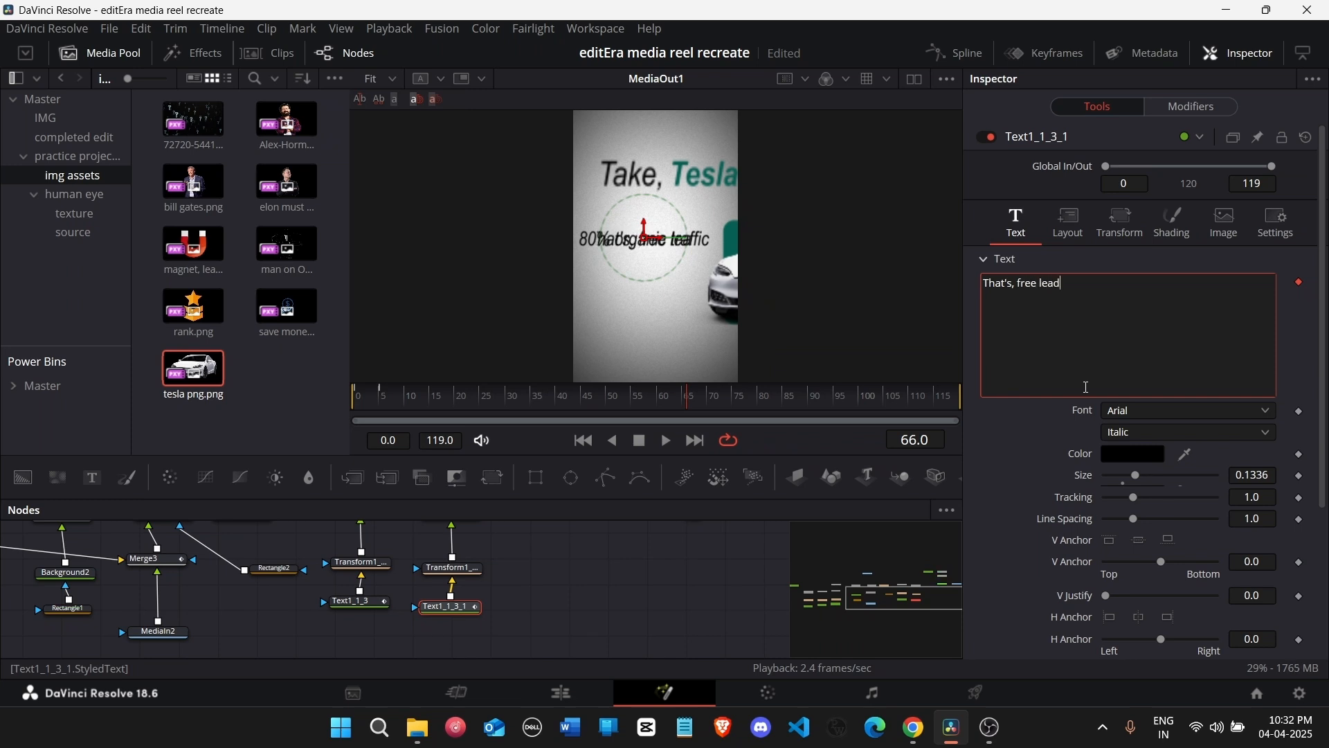
pyautogui.write(' folks')
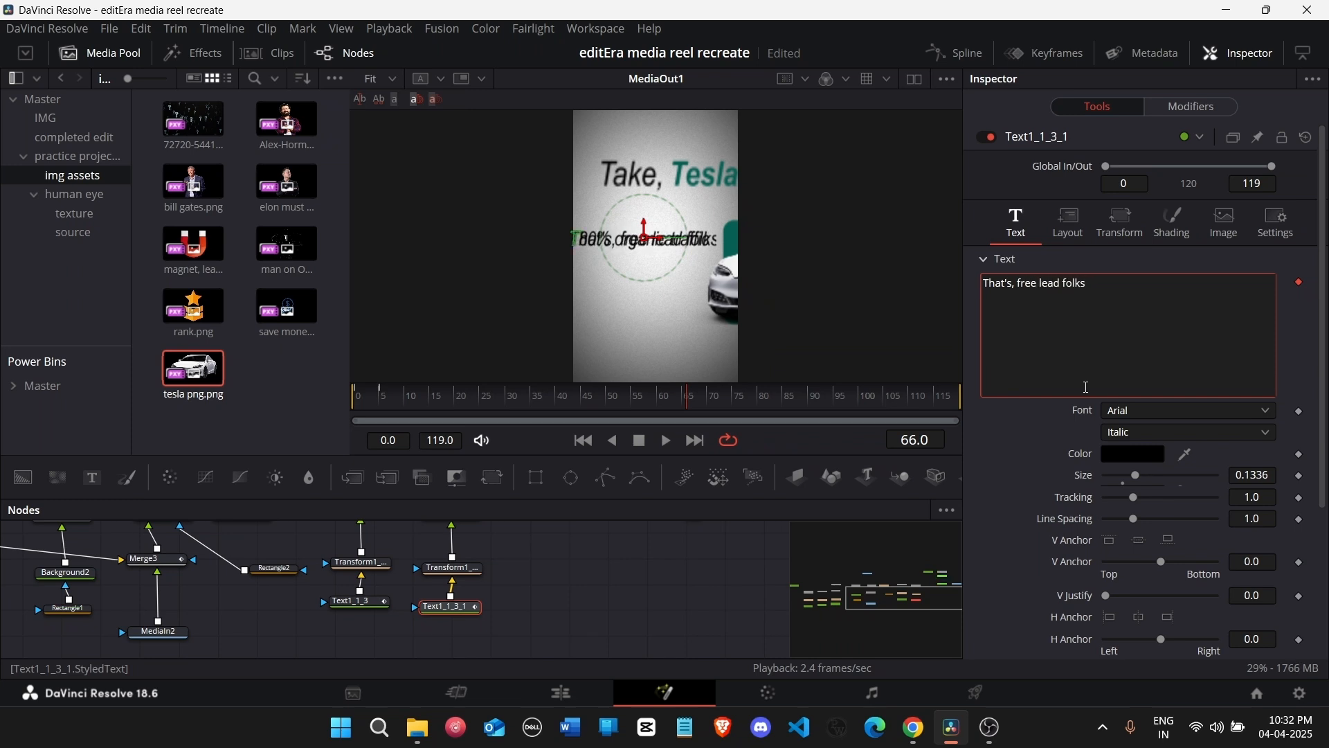
# Step: Move the "That's, free lead folks" caption below "80% organic traffic" and set its text size to 0.12
pyautogui.click(1068, 223)
pyautogui.moveTo(1253, 303); pyautogui.dragTo(1236, 303)
pyautogui.click(1024, 235)
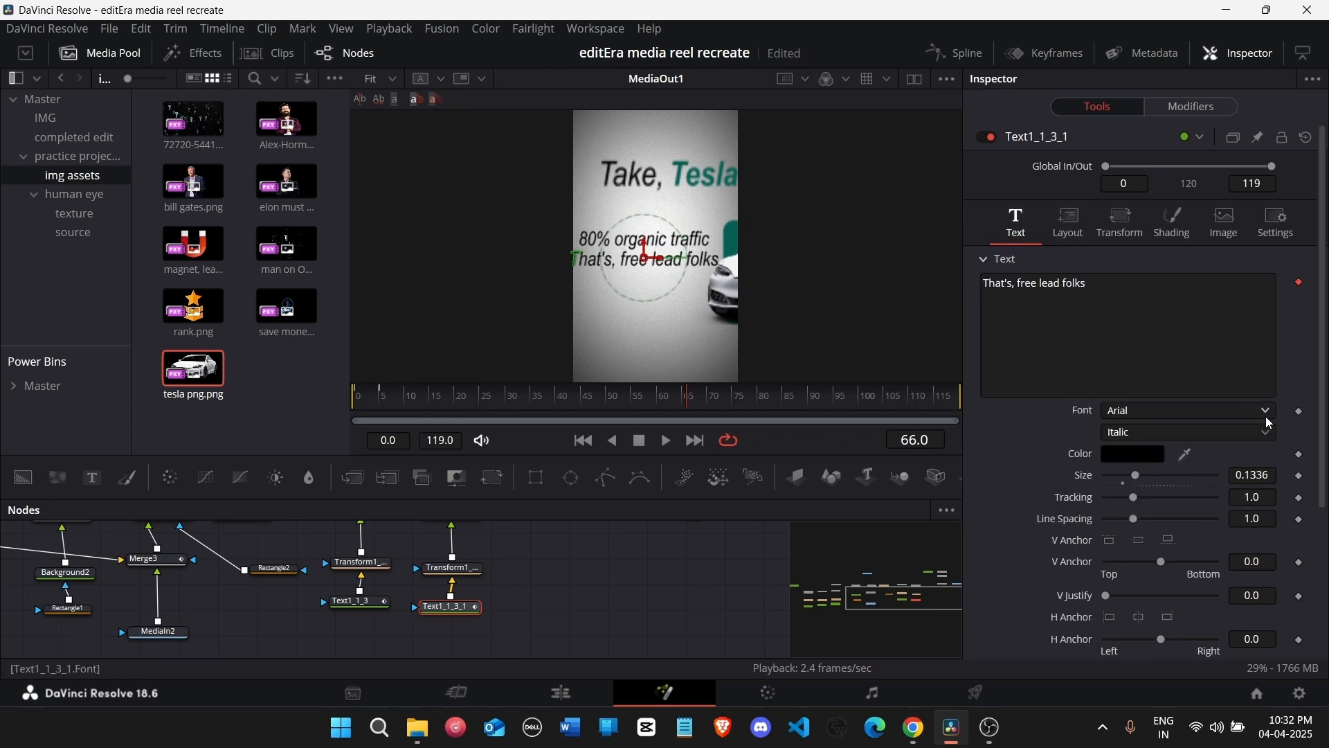
pyautogui.click(1273, 477)
pyautogui.press('Tab')
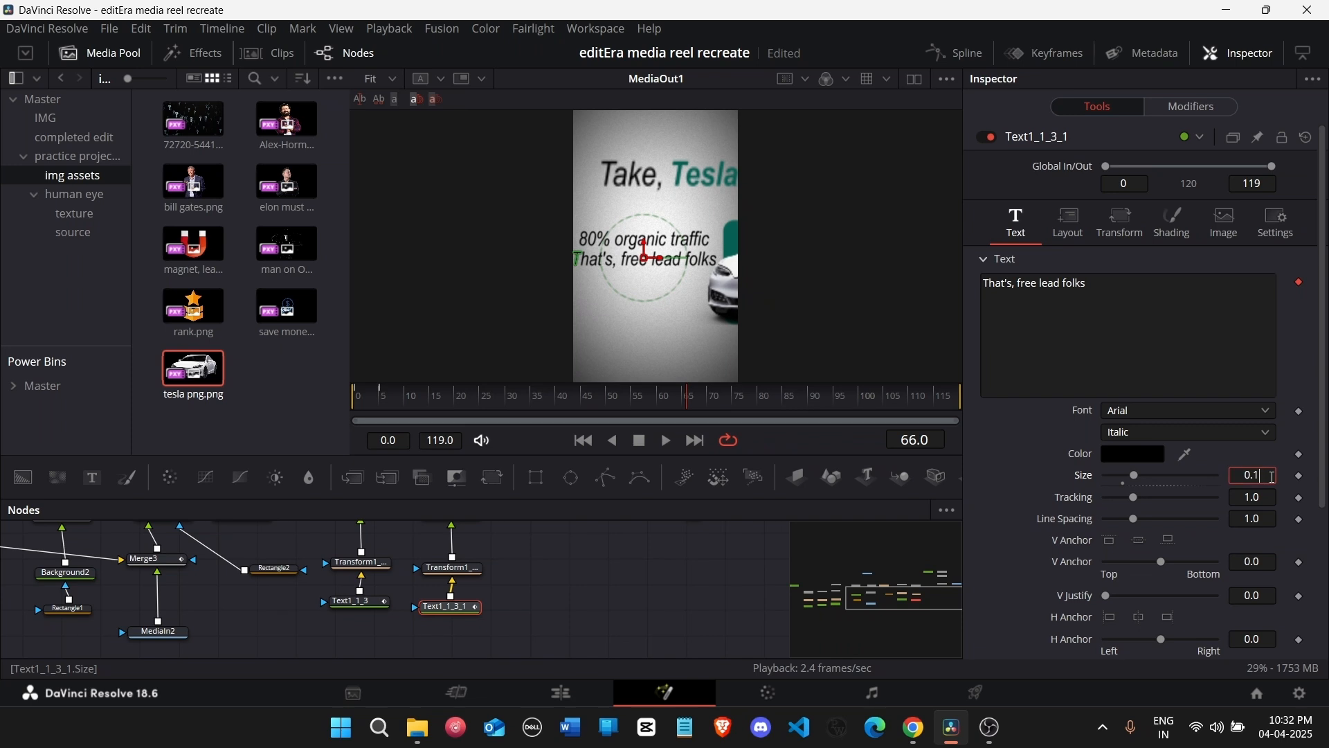
pyautogui.click(1273, 477)
pyautogui.write('0.12')
pyautogui.press('Tab')
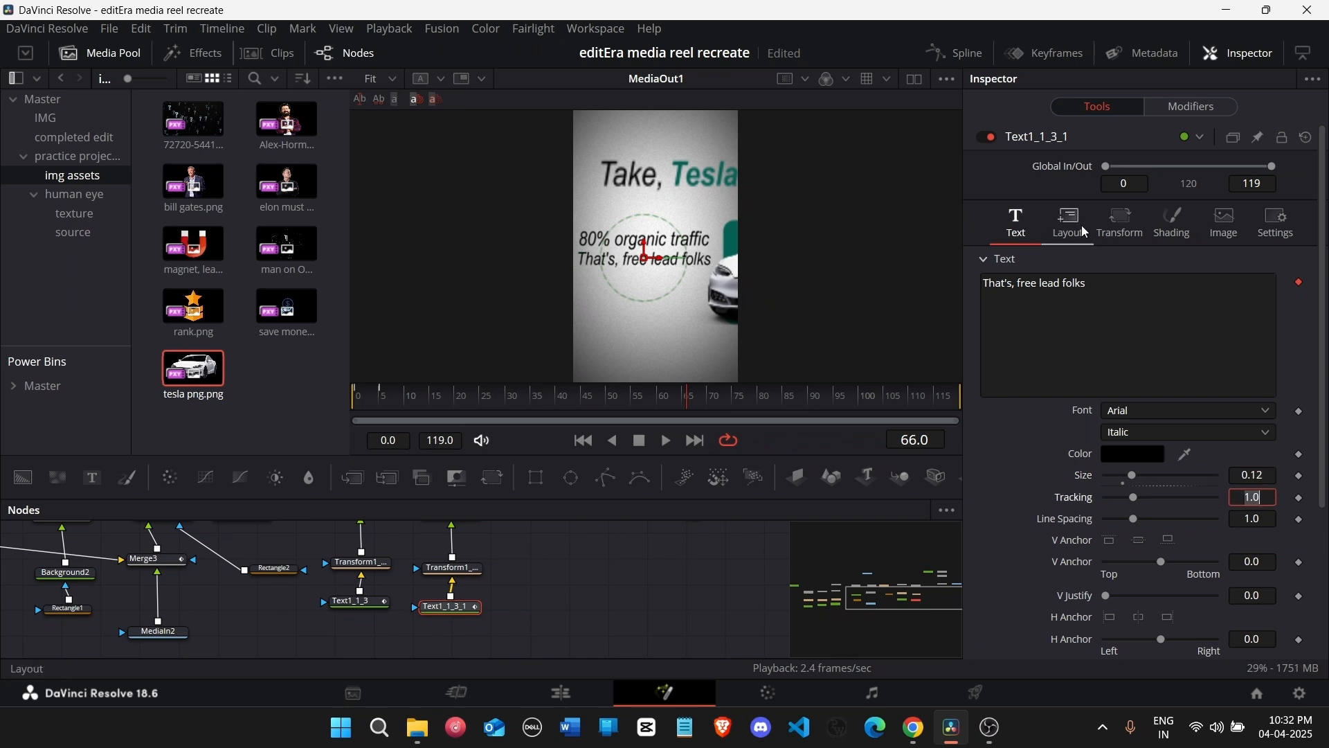
# Step: Fine-tune the spacing between the captions by setting the Text1_1_3_1 layout center Y to 0.528
pyautogui.click(1086, 231)
pyautogui.click(1265, 311)
pyautogui.write('8')
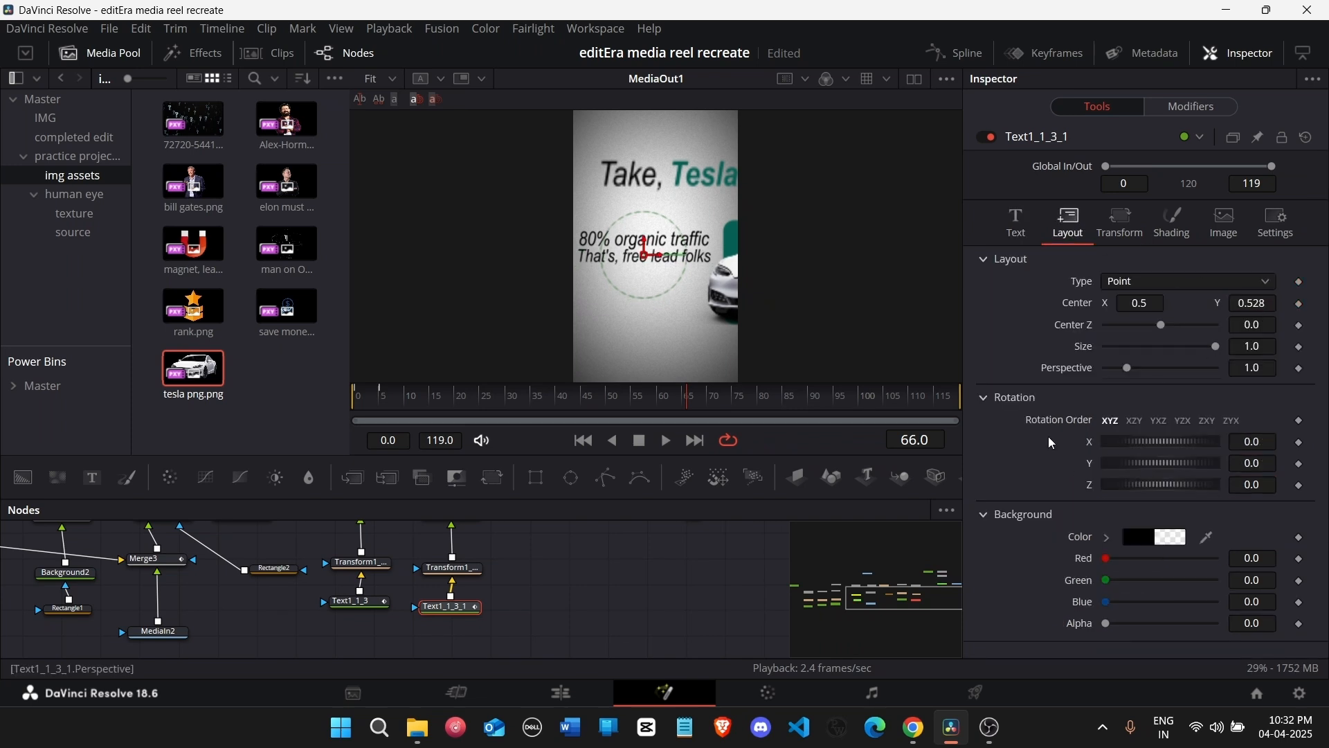
pyautogui.scroll(-1, 564, 305)
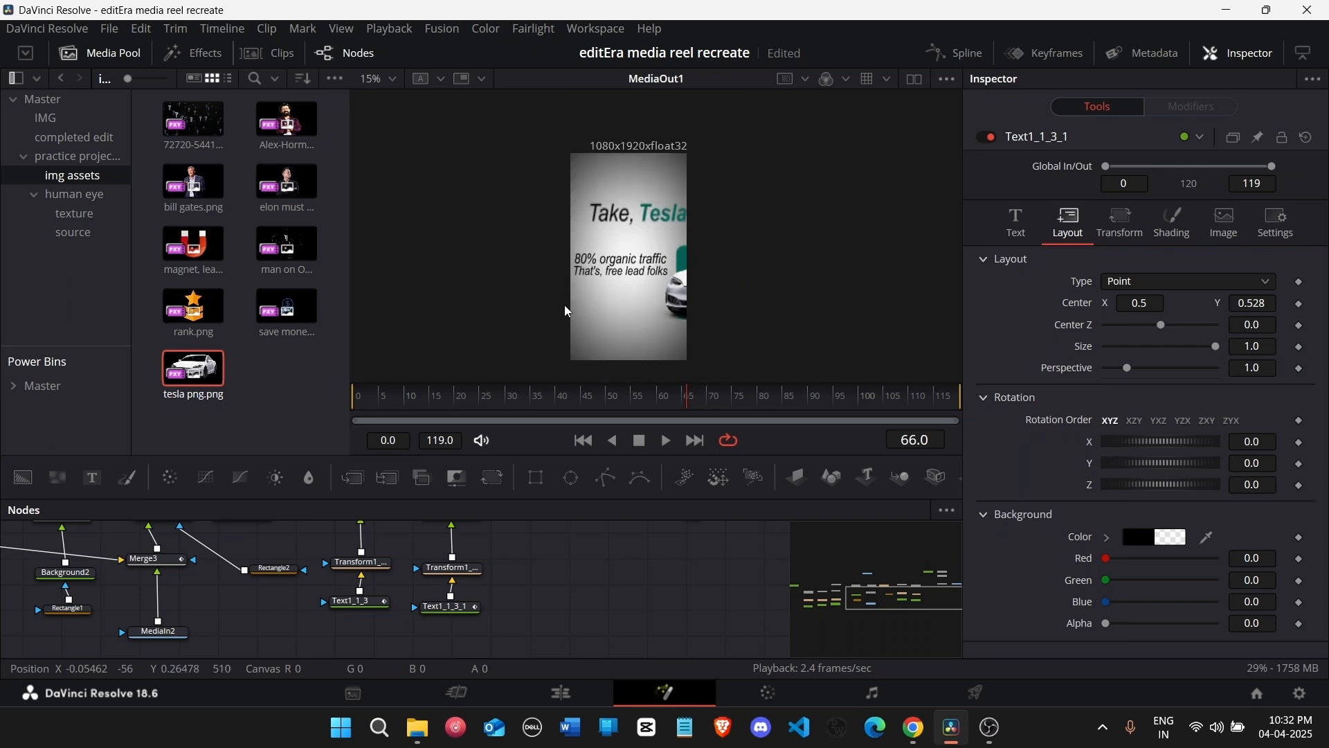
# Step: Examine the camera move's displacement curve in the Spline editor, stepping back to frame 50
pyautogui.click(971, 52)
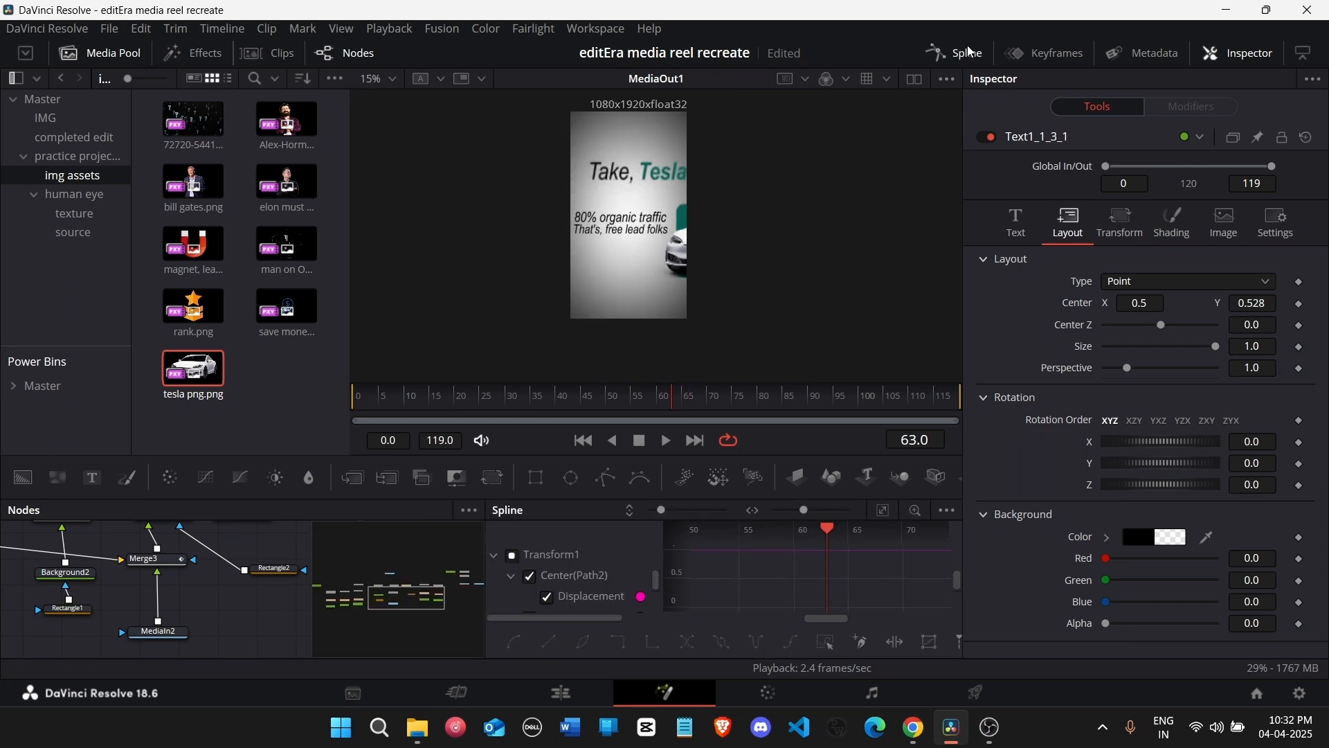
pyautogui.press('Left')
pyautogui.press('Left')
pyautogui.press('Left')
pyautogui.press('Left')
pyautogui.press('Left')
pyautogui.press('Left')
pyautogui.press('Left')
pyautogui.press('Left')
pyautogui.press('Left')
pyautogui.press('Left')
pyautogui.press('Left')
pyautogui.press('Left')
pyautogui.press('Left')
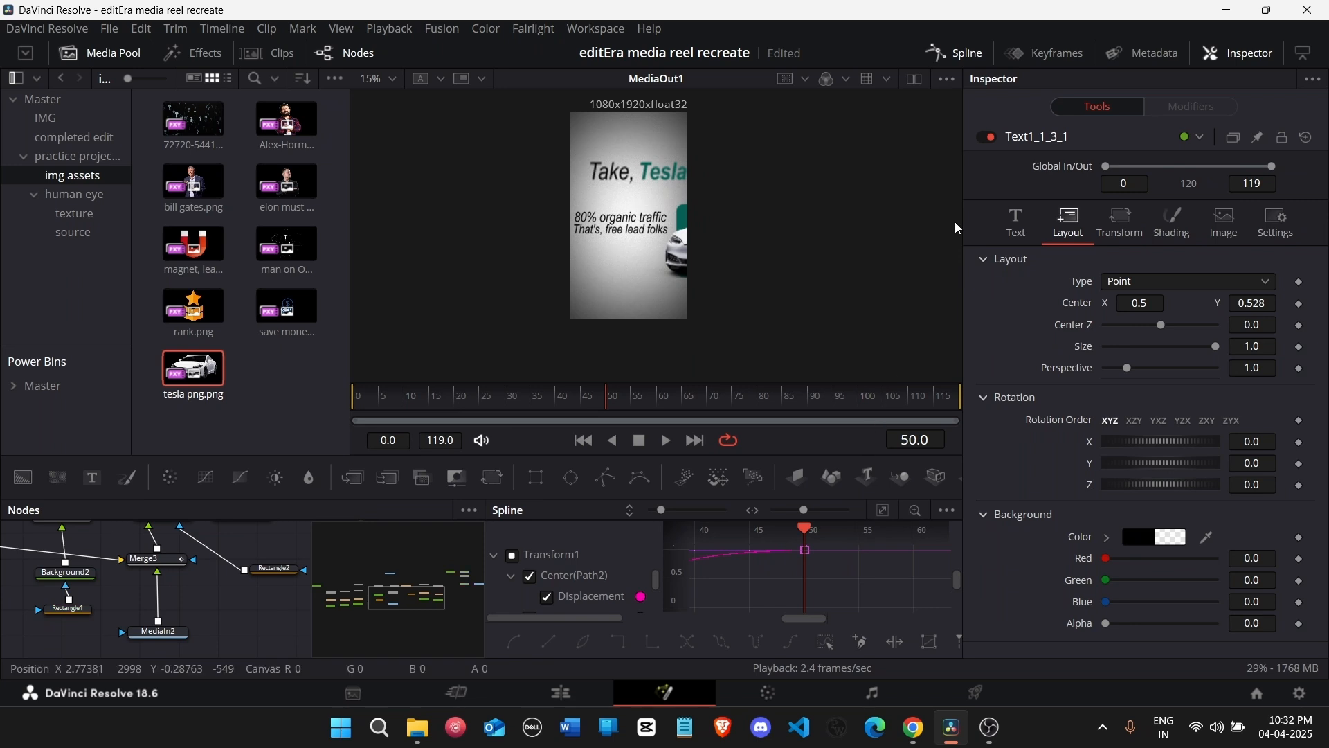
pyautogui.click(957, 54)
# Step: Show the composition's keyframe timeline fitted to view, and step through the zoom to park the playhead at frame 45
pyautogui.click(1042, 61)
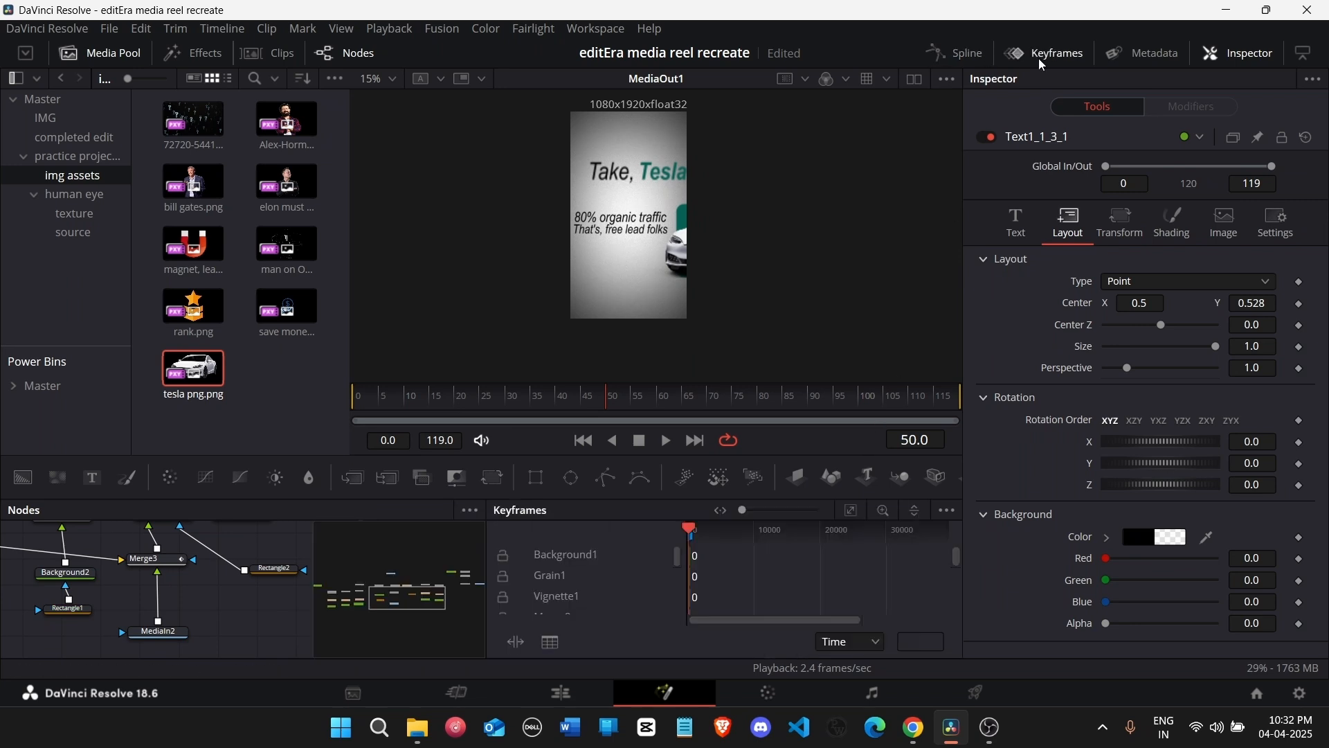
pyautogui.click(856, 509)
pyautogui.press('Left')
pyautogui.press('Left')
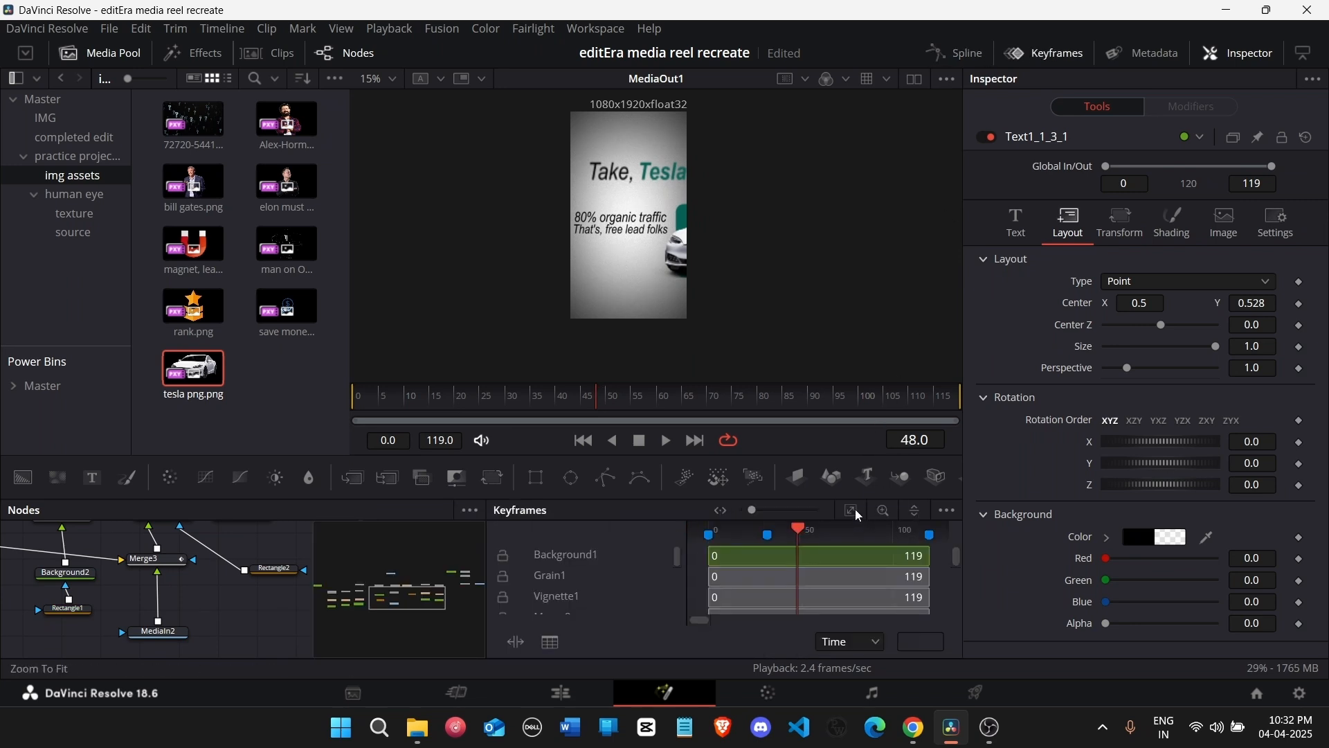
pyautogui.press('Left')
pyautogui.press('Left')
pyautogui.press('Left')
pyautogui.press('Left')
pyautogui.press('Left')
pyautogui.press('Left')
pyautogui.press('Left')
pyautogui.press('Left')
pyautogui.press('Left')
pyautogui.press('Left')
pyautogui.press('Left')
pyautogui.press('Left')
pyautogui.press('Left')
pyautogui.press('Left')
pyautogui.press('Left')
pyautogui.press('Left')
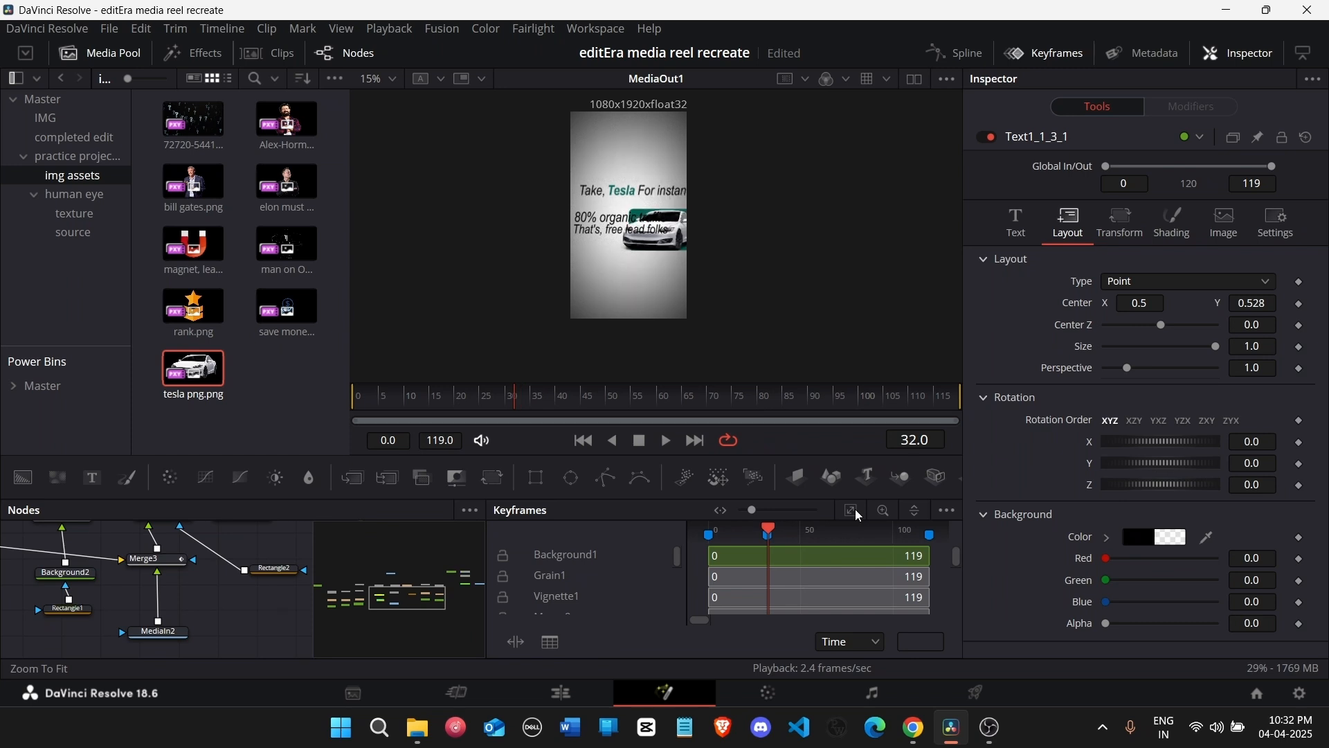
pyautogui.press('Right')
pyautogui.press('Right')
pyautogui.press('Right')
pyautogui.press('Right')
pyautogui.press('Right')
pyautogui.press('Right')
pyautogui.press('Right')
pyautogui.press('Right')
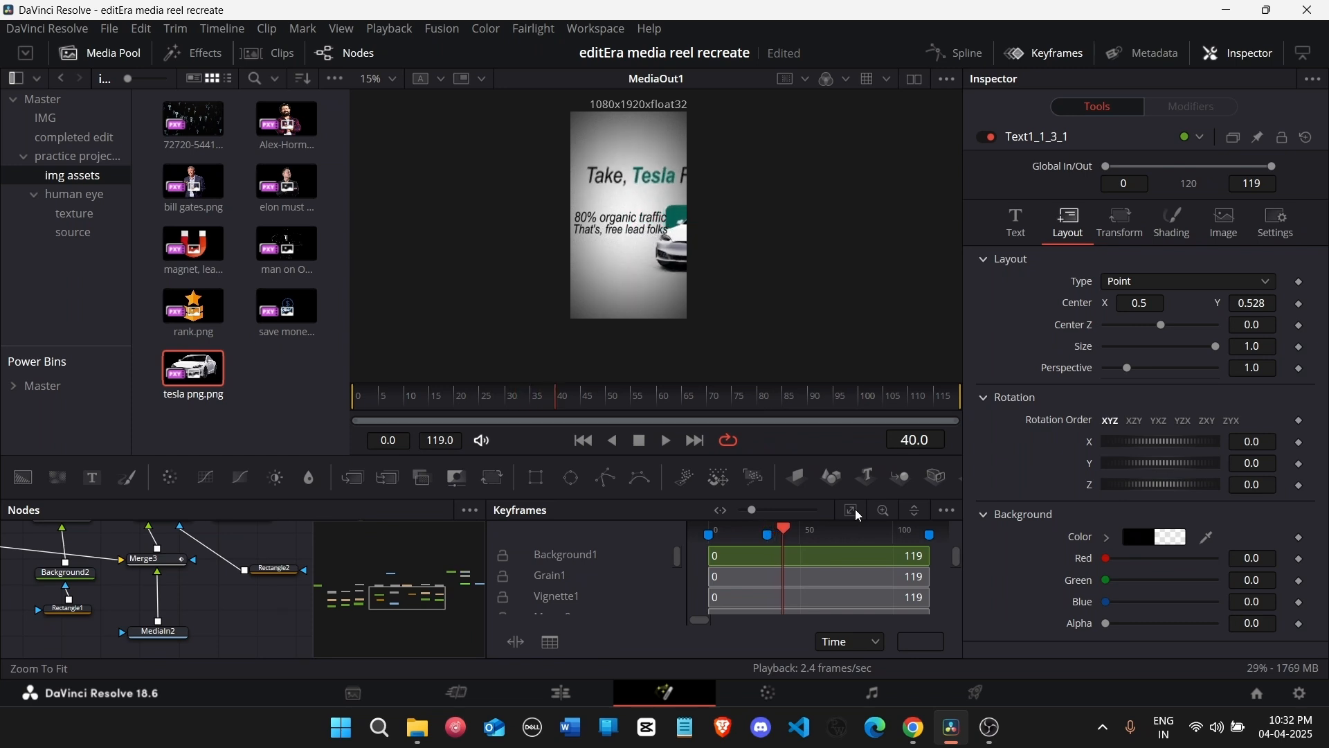
pyautogui.press('Right')
pyautogui.press('Right')
pyautogui.press('Right')
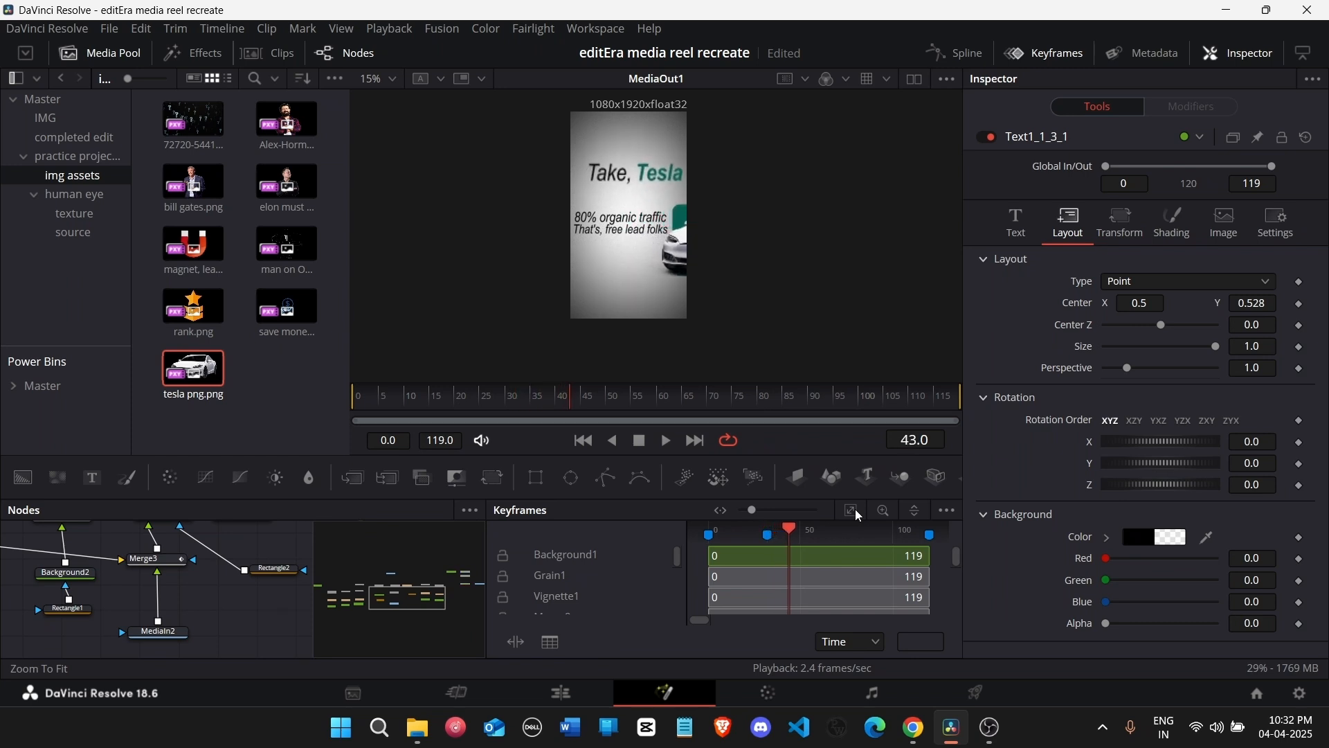
pyautogui.press('Right')
pyautogui.press('Right')
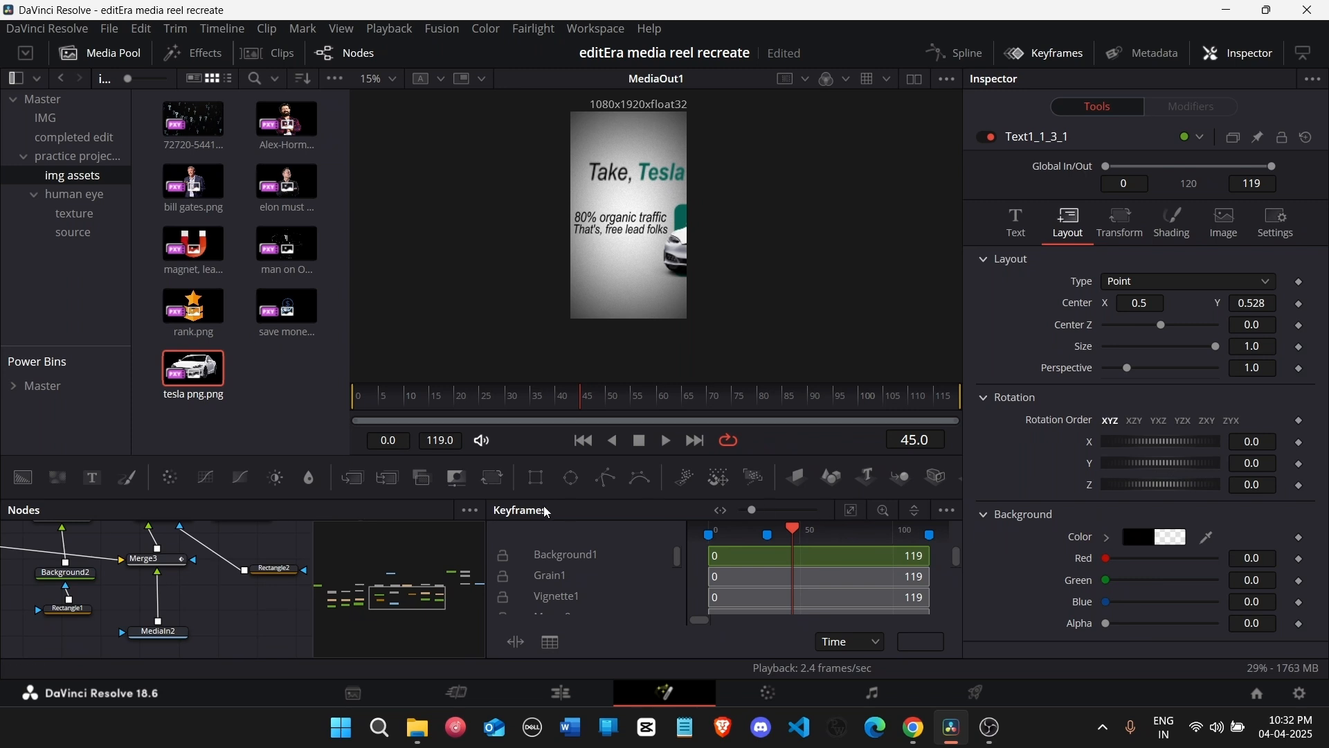
# Step: Shift the Follower keyframes of the "80% organic traffic" text so its reveal starts at frame 45
pyautogui.moveTo(383, 599); pyautogui.dragTo(437, 593)
pyautogui.click(180, 640)
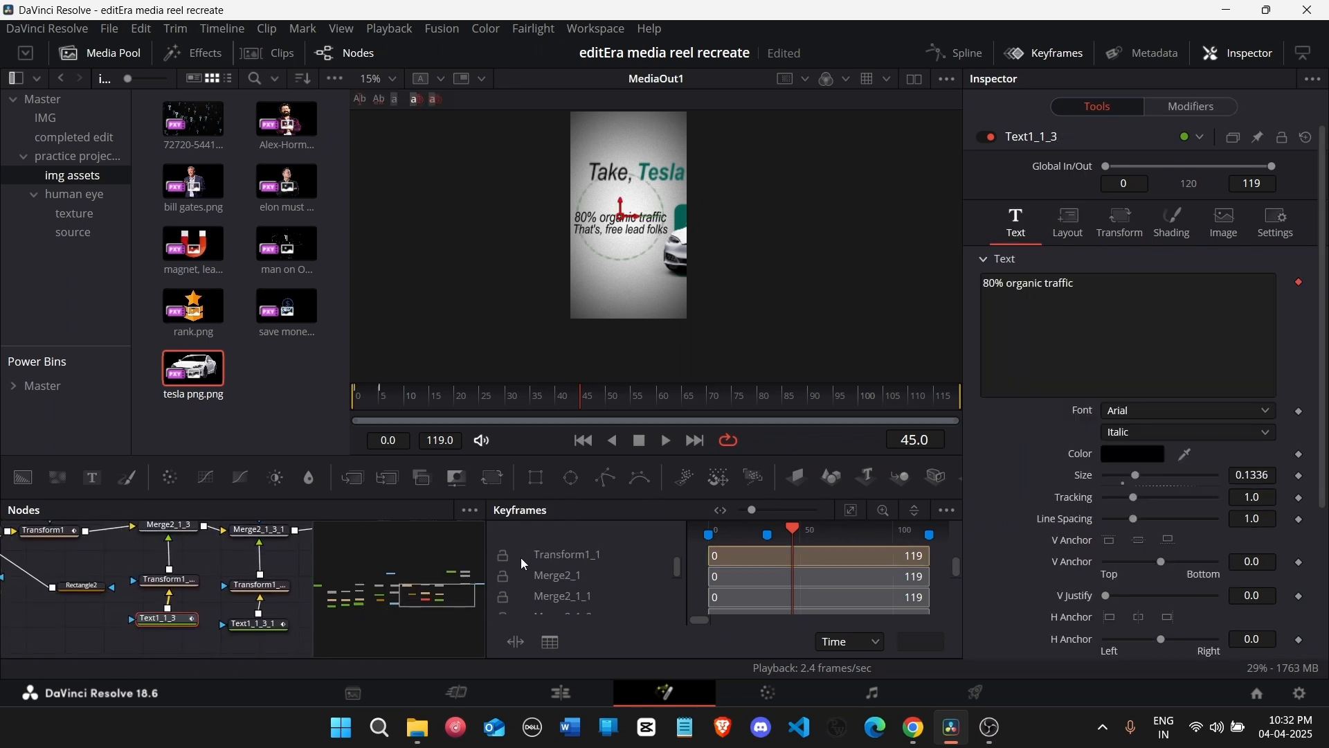
pyautogui.scroll(-3, 557, 605)
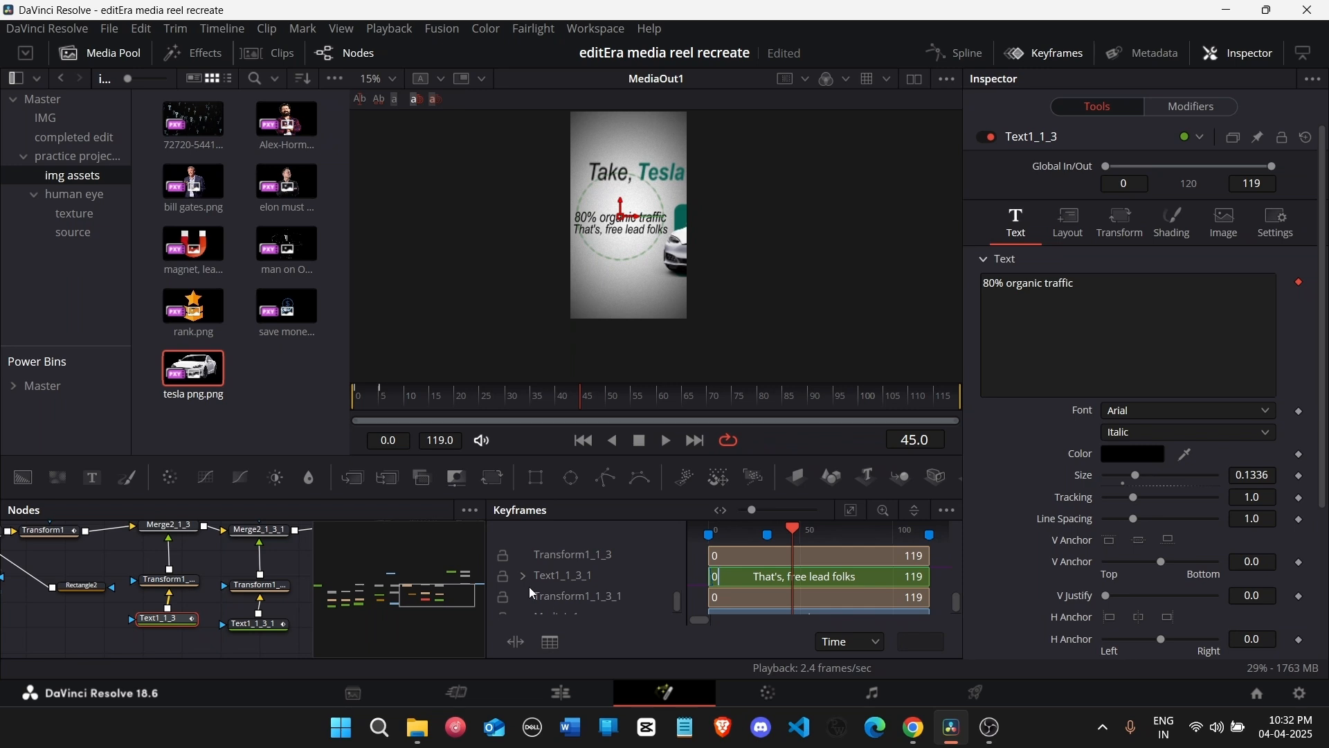
pyautogui.scroll(2, 529, 587)
pyautogui.scroll(-1, 511, 596)
pyautogui.click(524, 596)
pyautogui.scroll(-1, 644, 591)
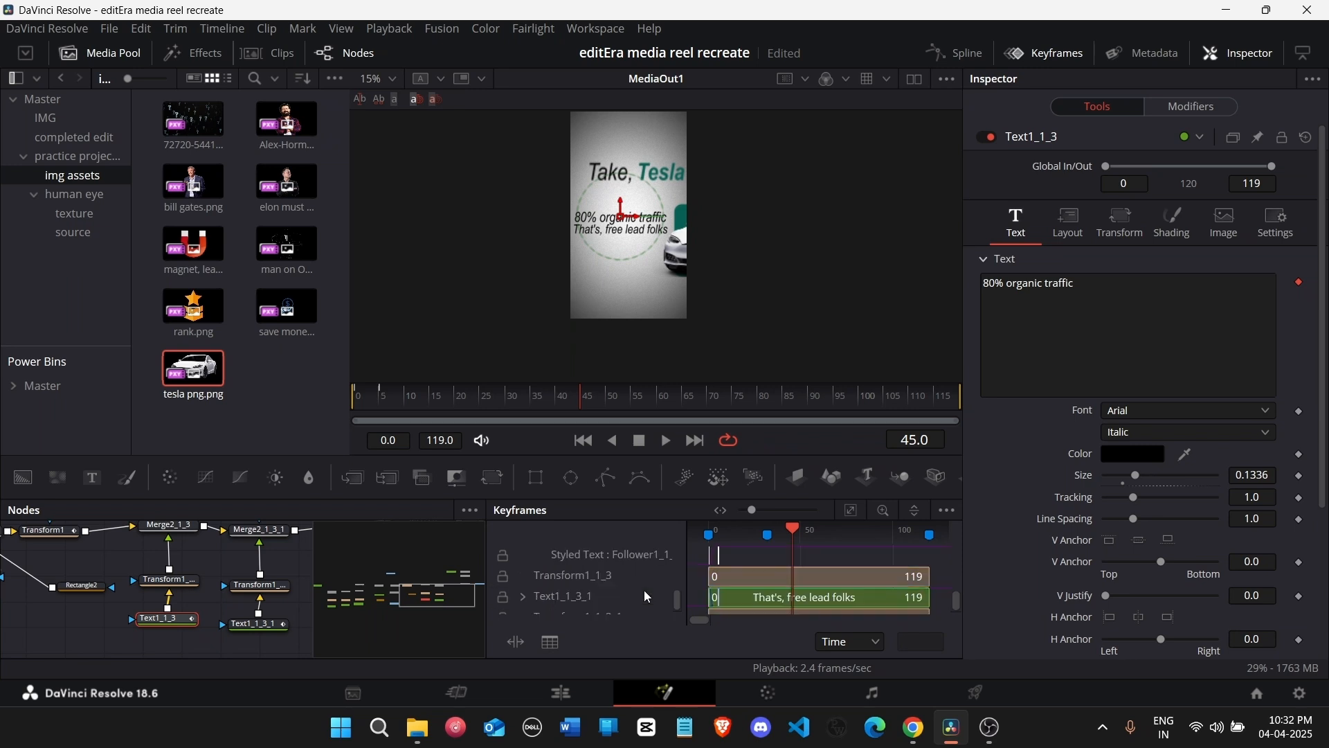
pyautogui.click(609, 555)
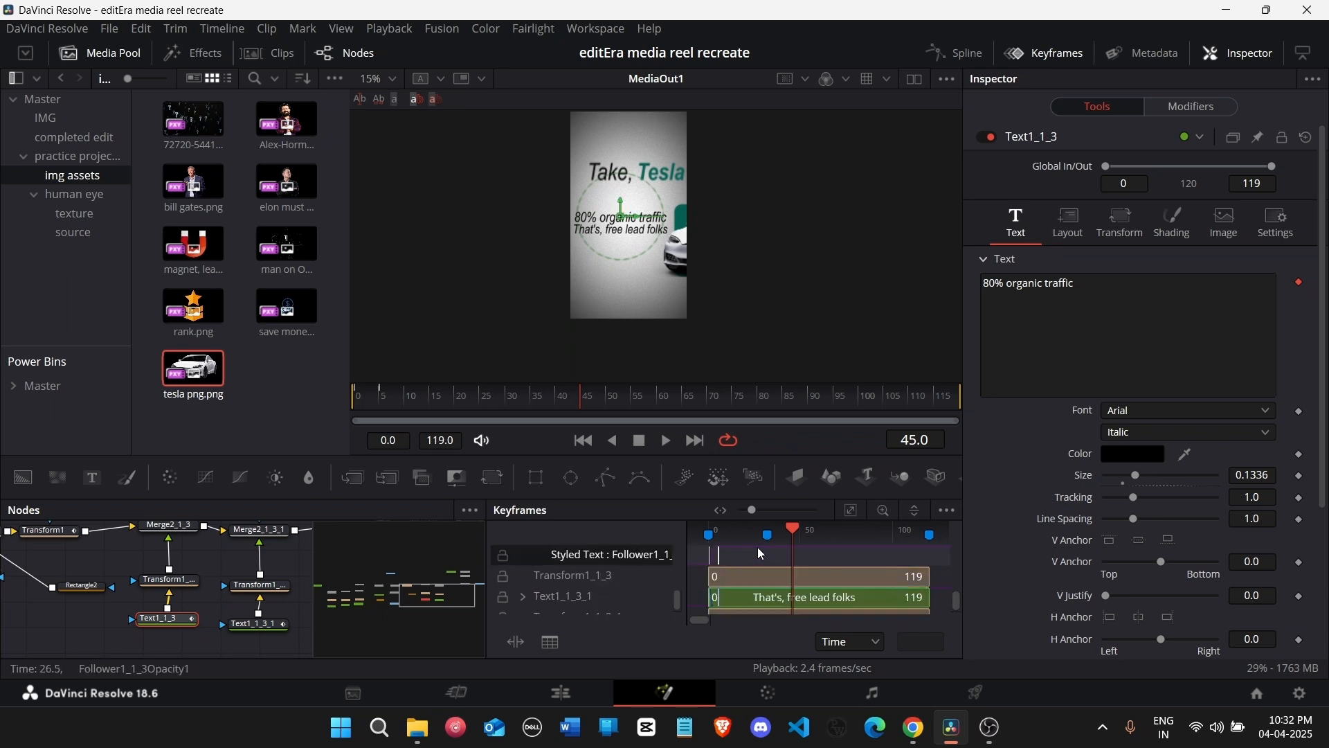
pyautogui.moveTo(830, 554); pyautogui.dragTo(840, 557)
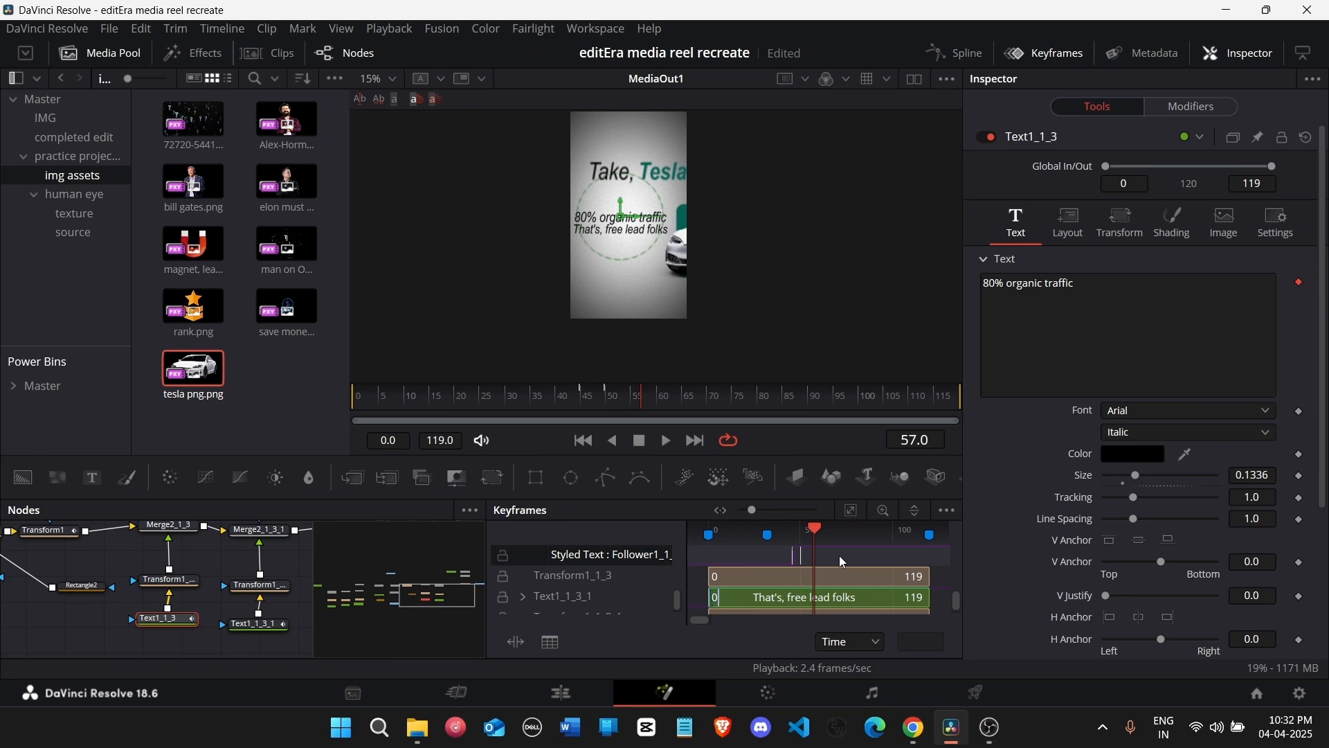
# Step: Shift the "That's, free lead folks" Follower keyframes so its reveal starts at about frame 55, and play back the result
pyautogui.press('Left')
pyautogui.press('Left')
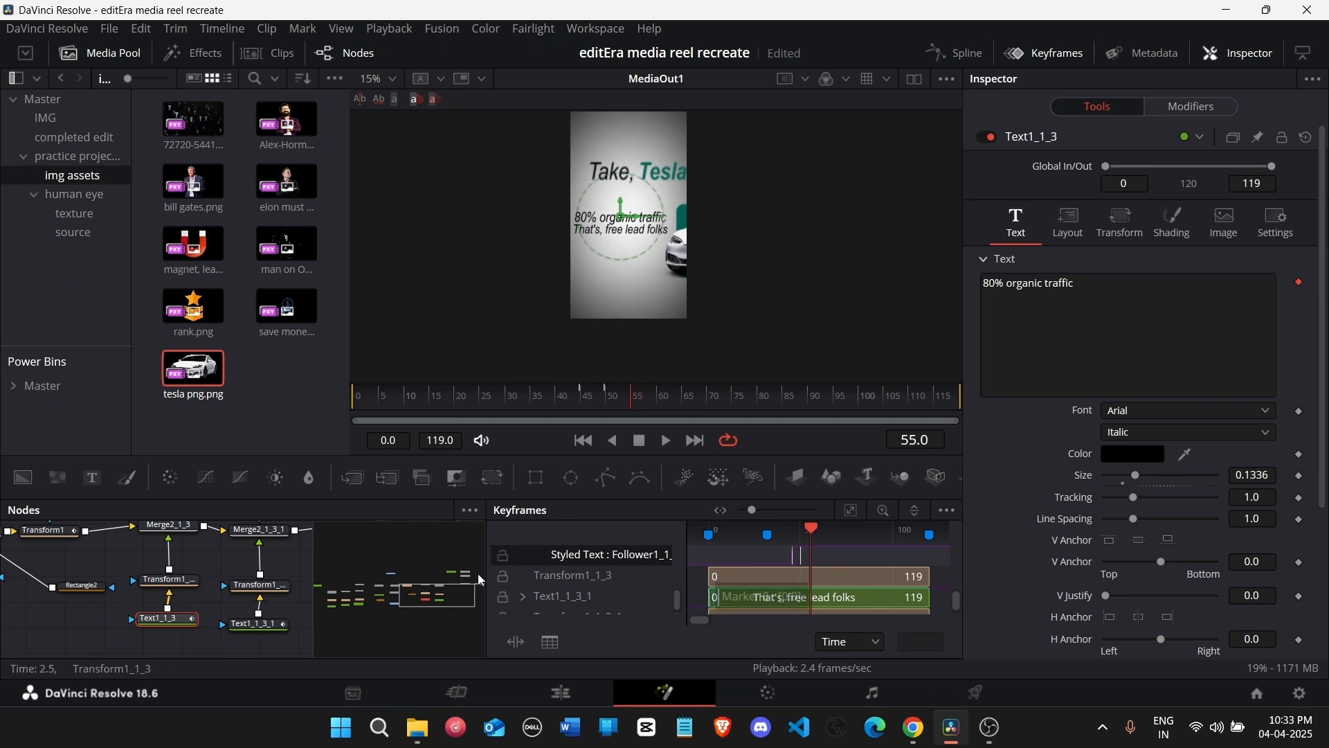
pyautogui.click(270, 627)
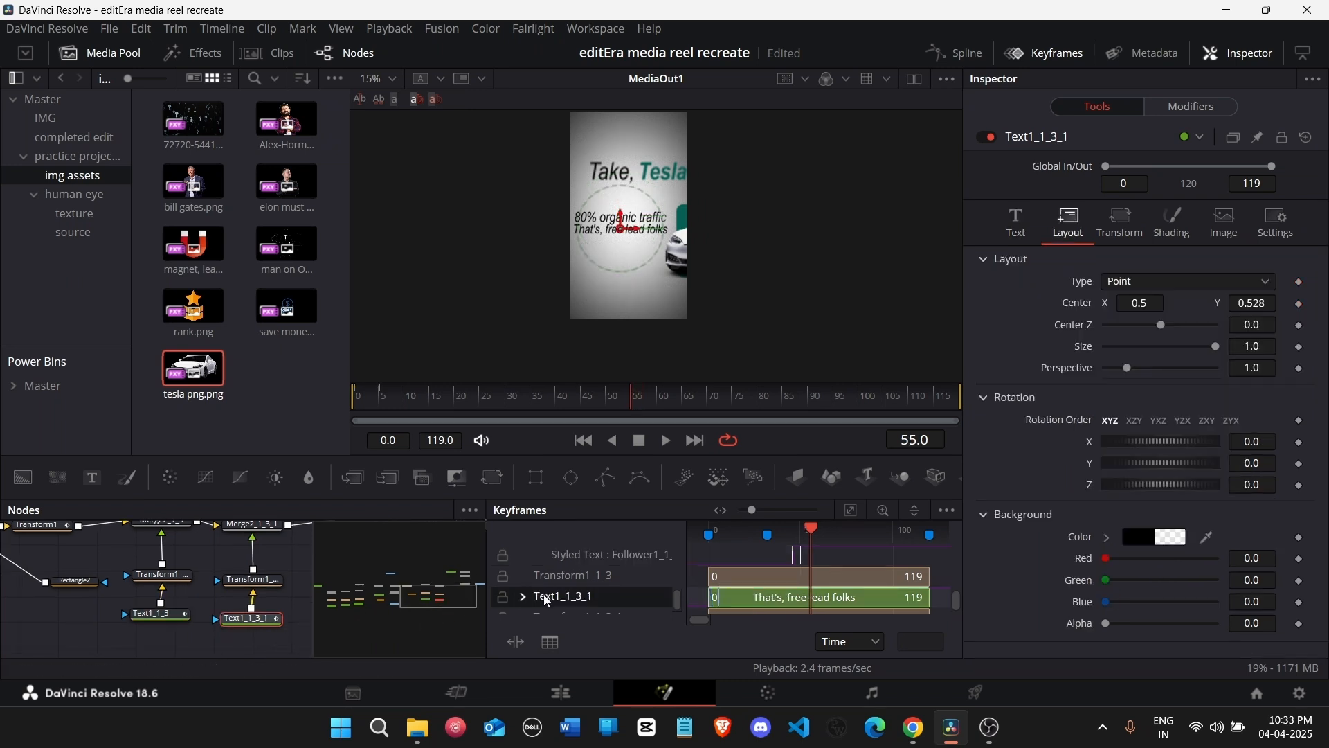
pyautogui.scroll(-1, 670, 613)
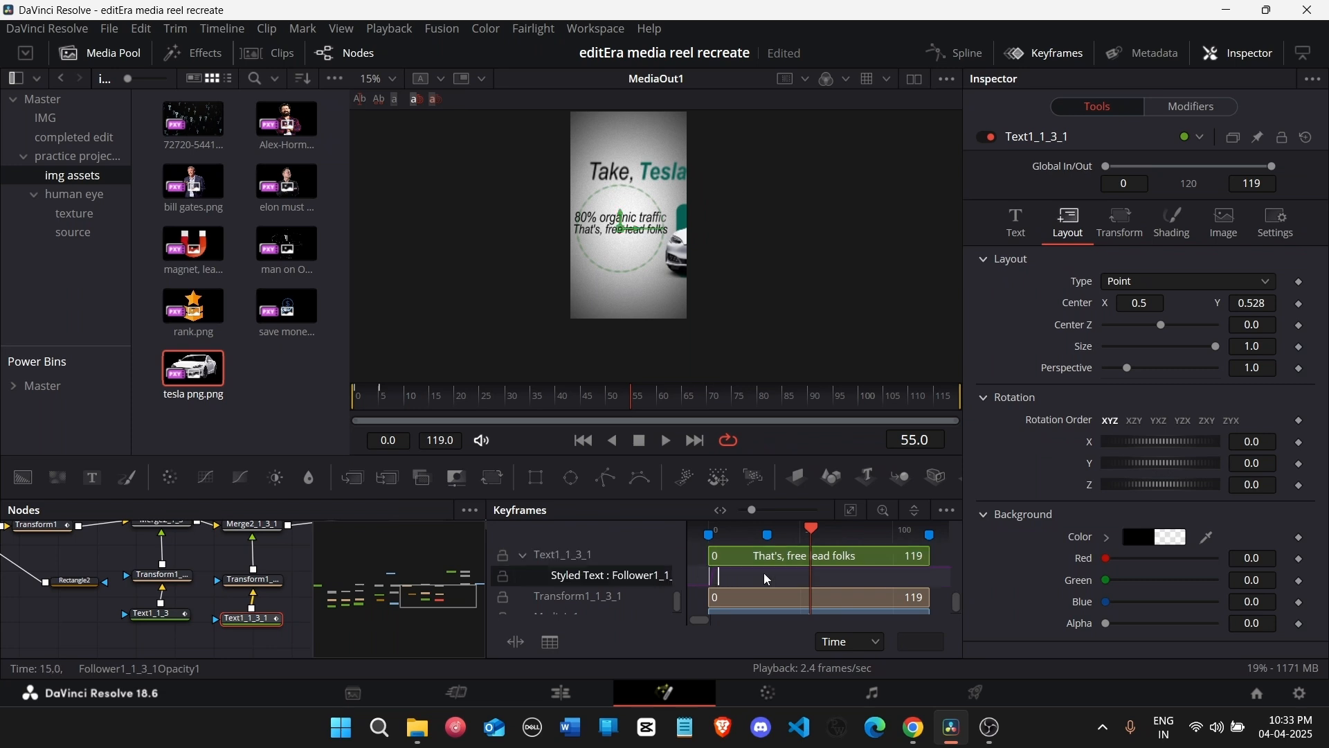
pyautogui.moveTo(771, 573); pyautogui.dragTo(849, 576)
pyautogui.press('space')
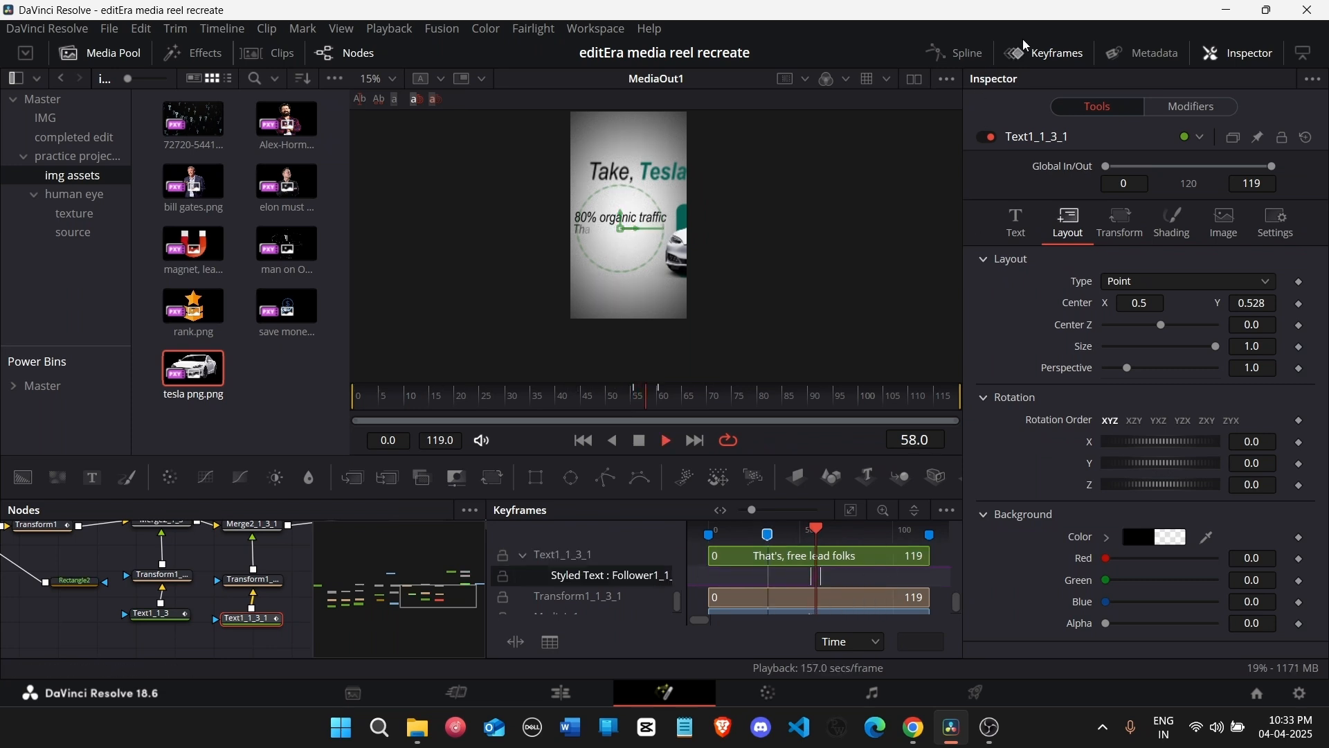
pyautogui.click(1020, 50)
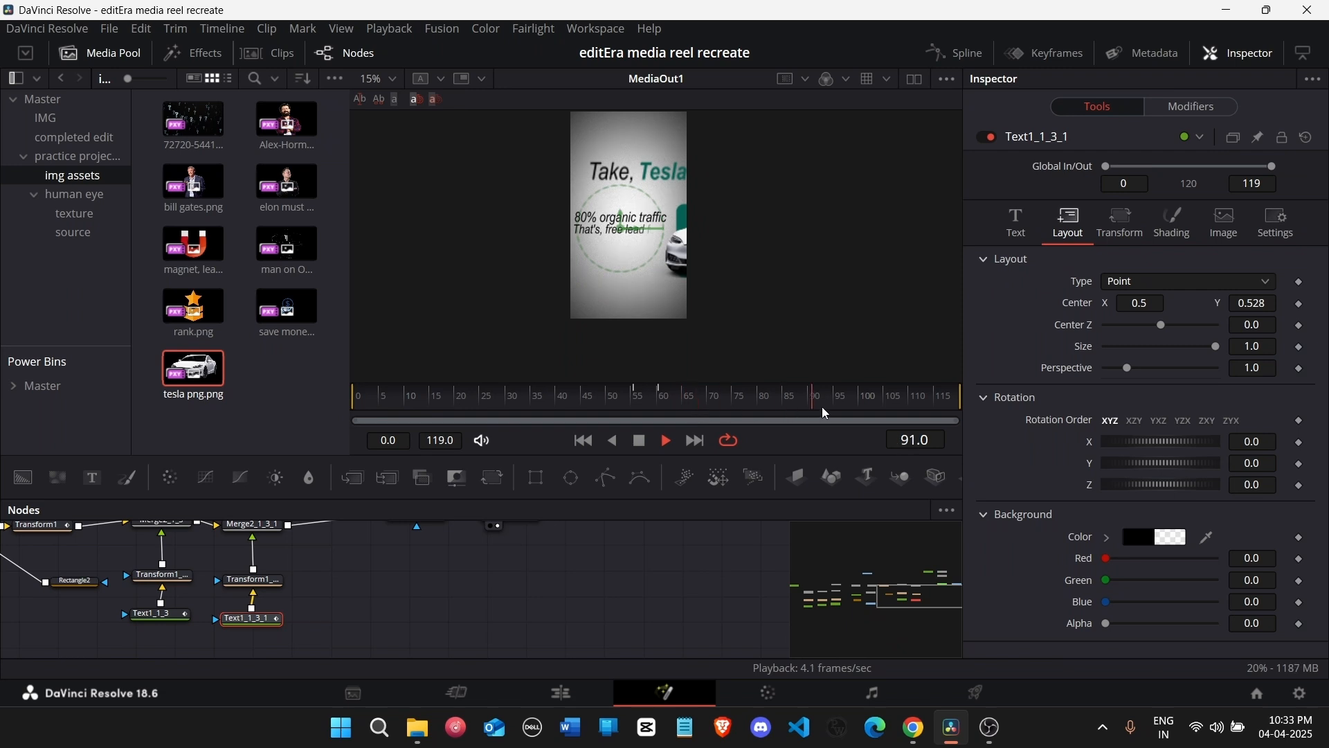
# Step: Return to the edit timeline, disable the Tesla Fusion composition on Video 1 and enable the reel.mp4 reference on Video 2
pyautogui.click(599, 686)
pyautogui.click(912, 556)
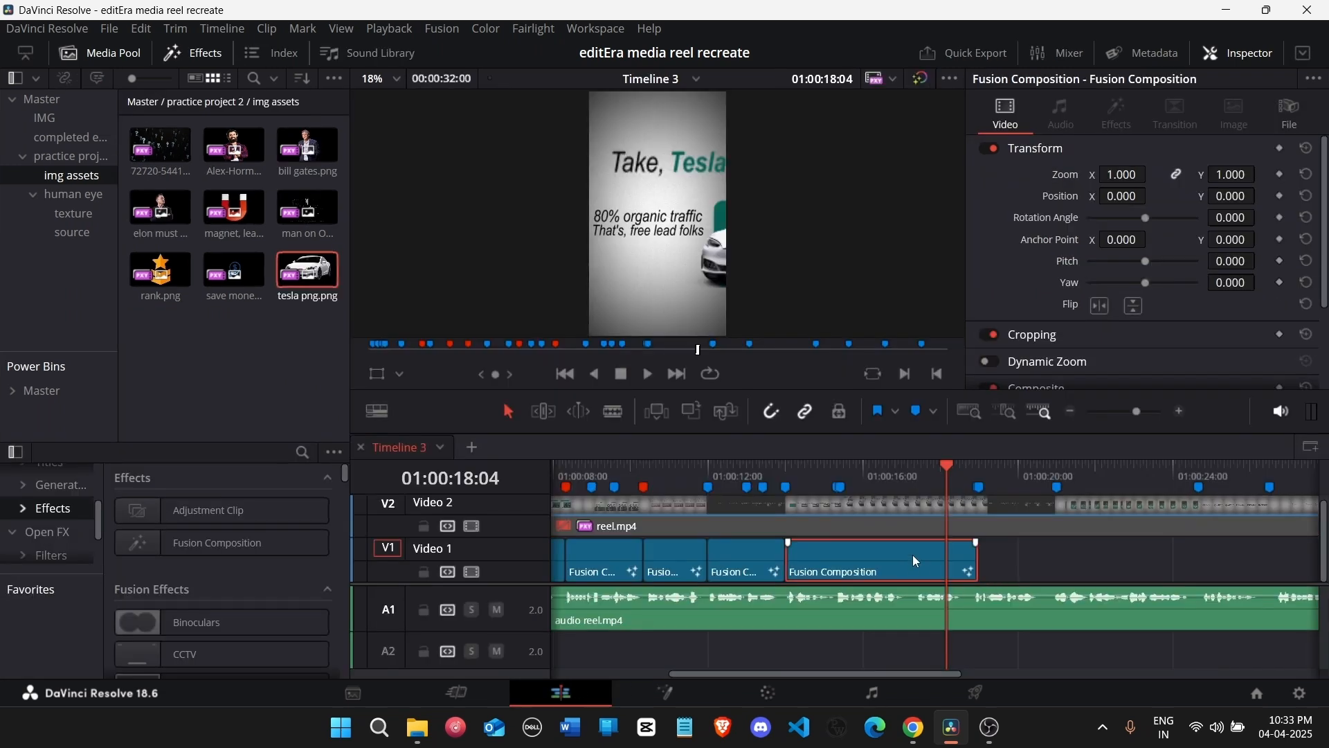
pyautogui.press('d')
pyautogui.click(944, 476)
pyautogui.moveTo(952, 483); pyautogui.dragTo(996, 480)
pyautogui.click(1003, 497)
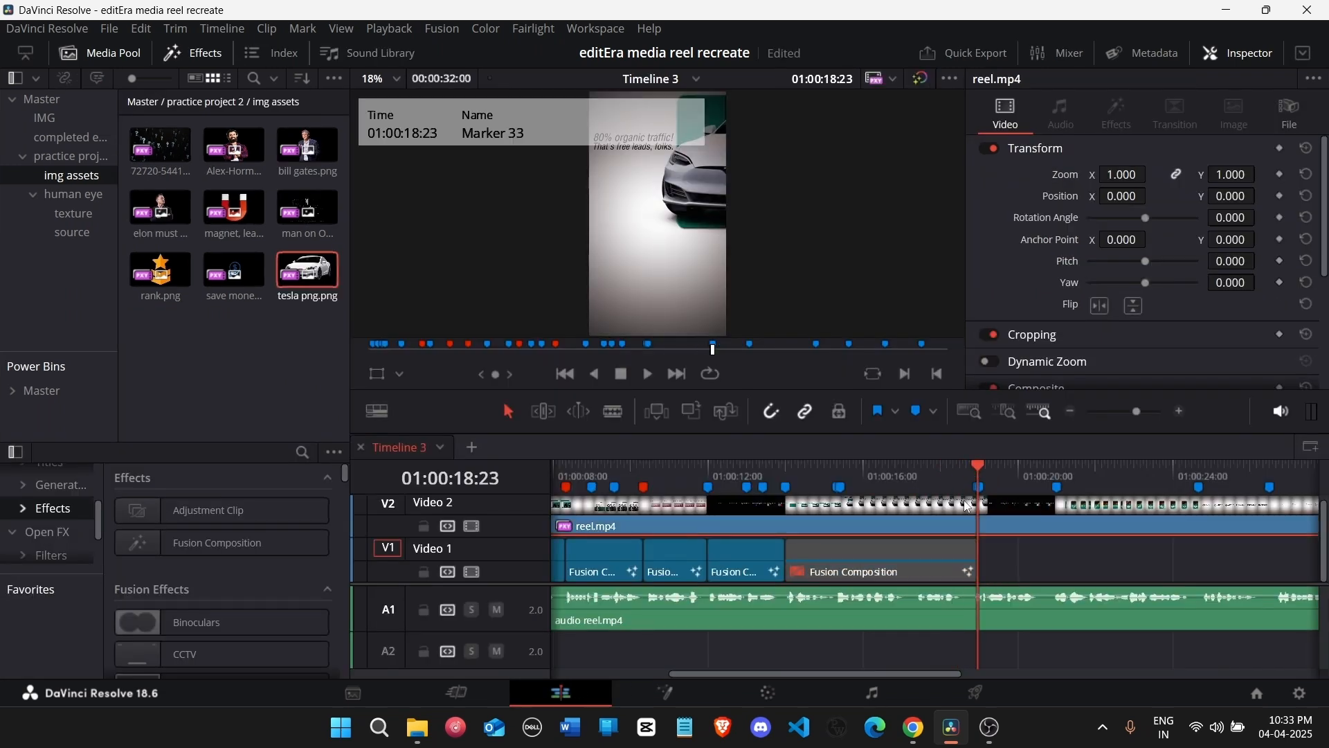
# Step: Play the reference reel past the end of the Tesla composition, and return the playhead to 01:00:19:00
pyautogui.press('space')
pyautogui.click(983, 485)
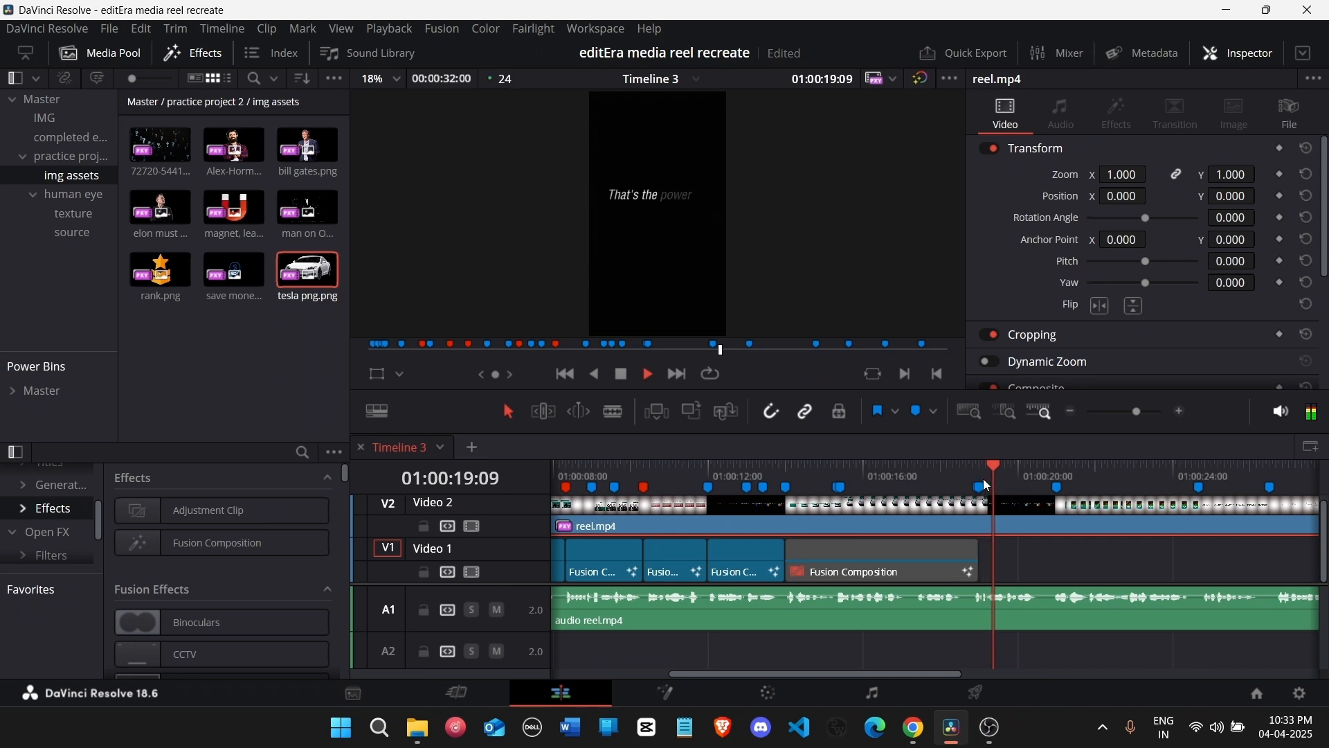
pyautogui.click(984, 483)
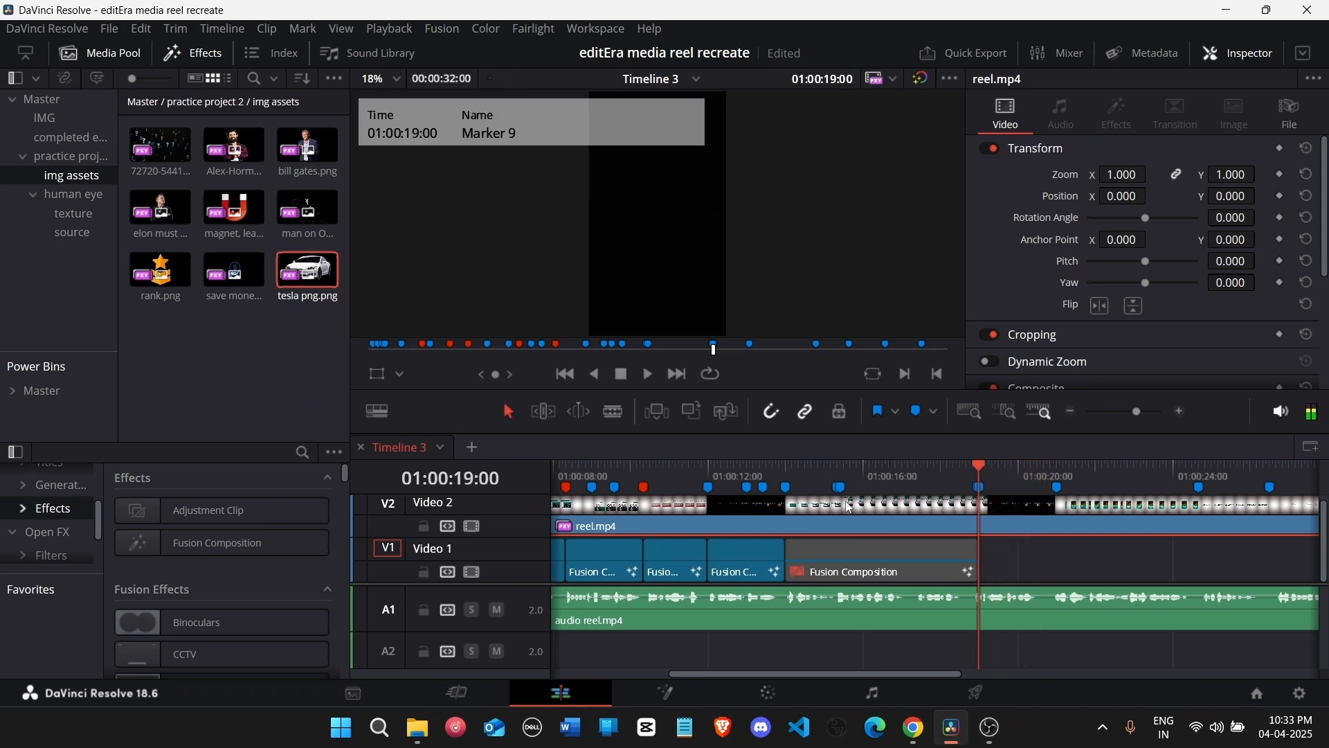
# Step: Copy the Fusion composition clip at 01:00:13:00, paste it on Video 1 at 01:00:19:00, and park the playhead at 01:00:19:22
pyautogui.click(713, 476)
pyautogui.click(744, 485)
pyautogui.click(733, 558)
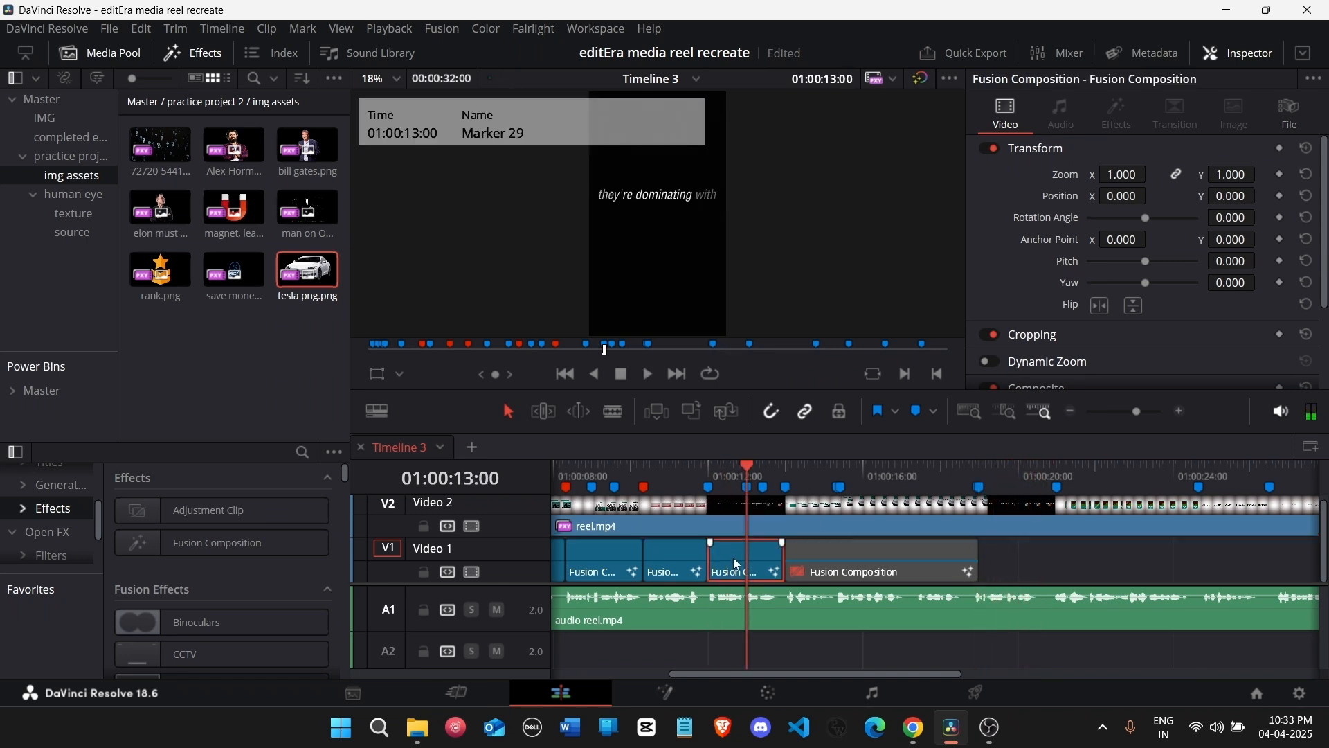
pyautogui.click(982, 478)
pyautogui.hotkey('ctrl', 'v')
pyautogui.click(1019, 473)
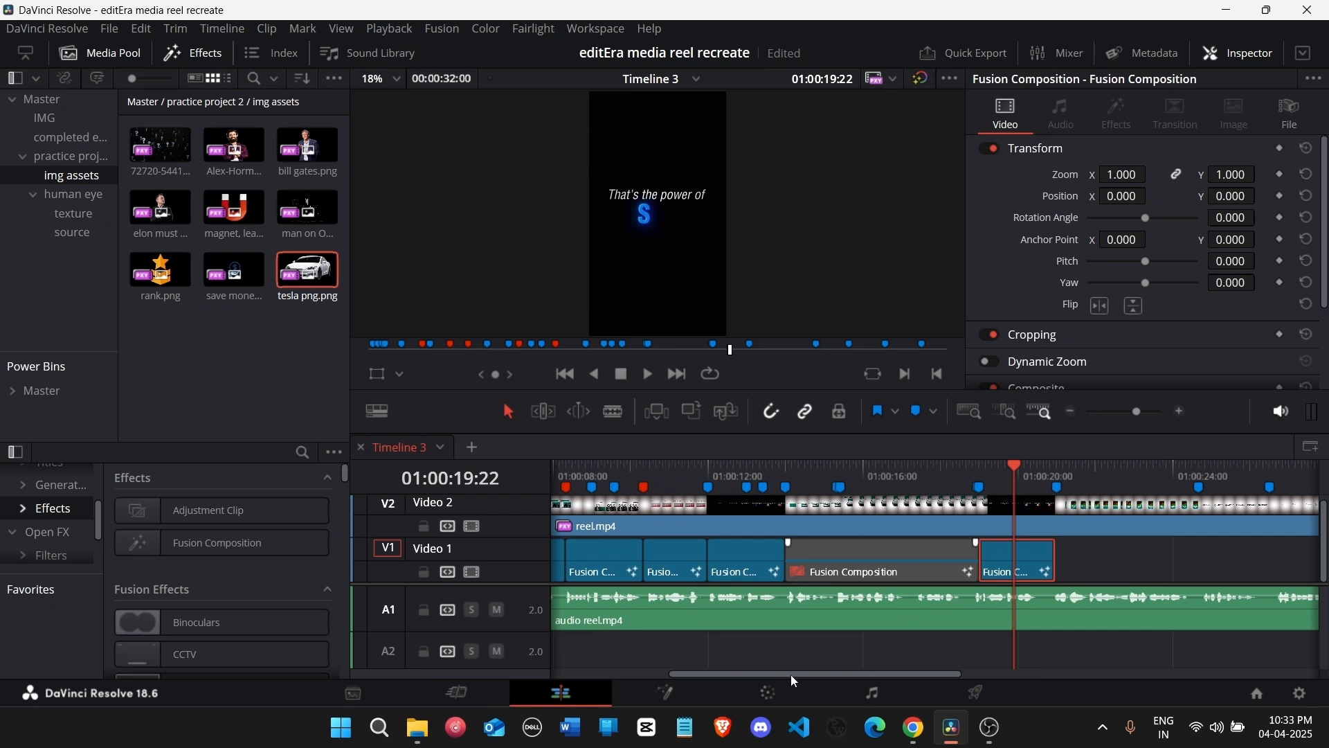
pyautogui.click(698, 698)
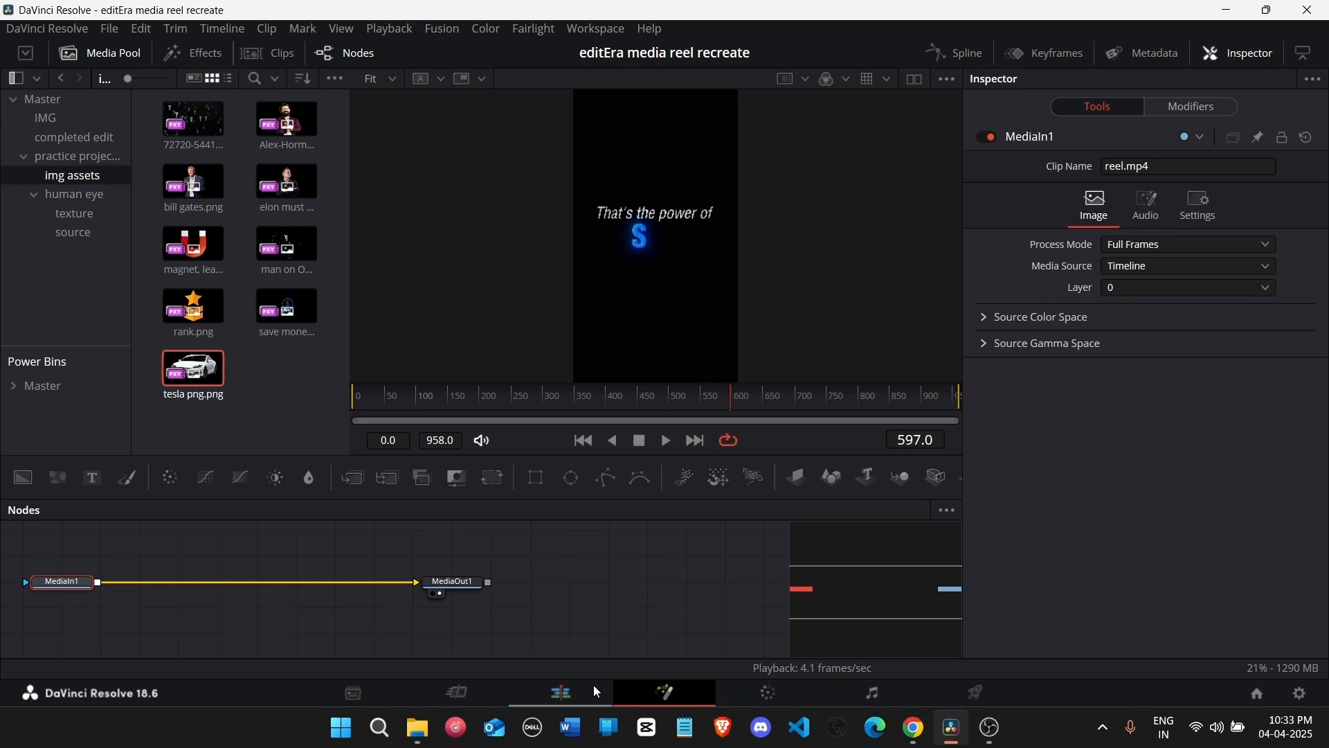
pyautogui.click(646, 596)
pyautogui.click(572, 696)
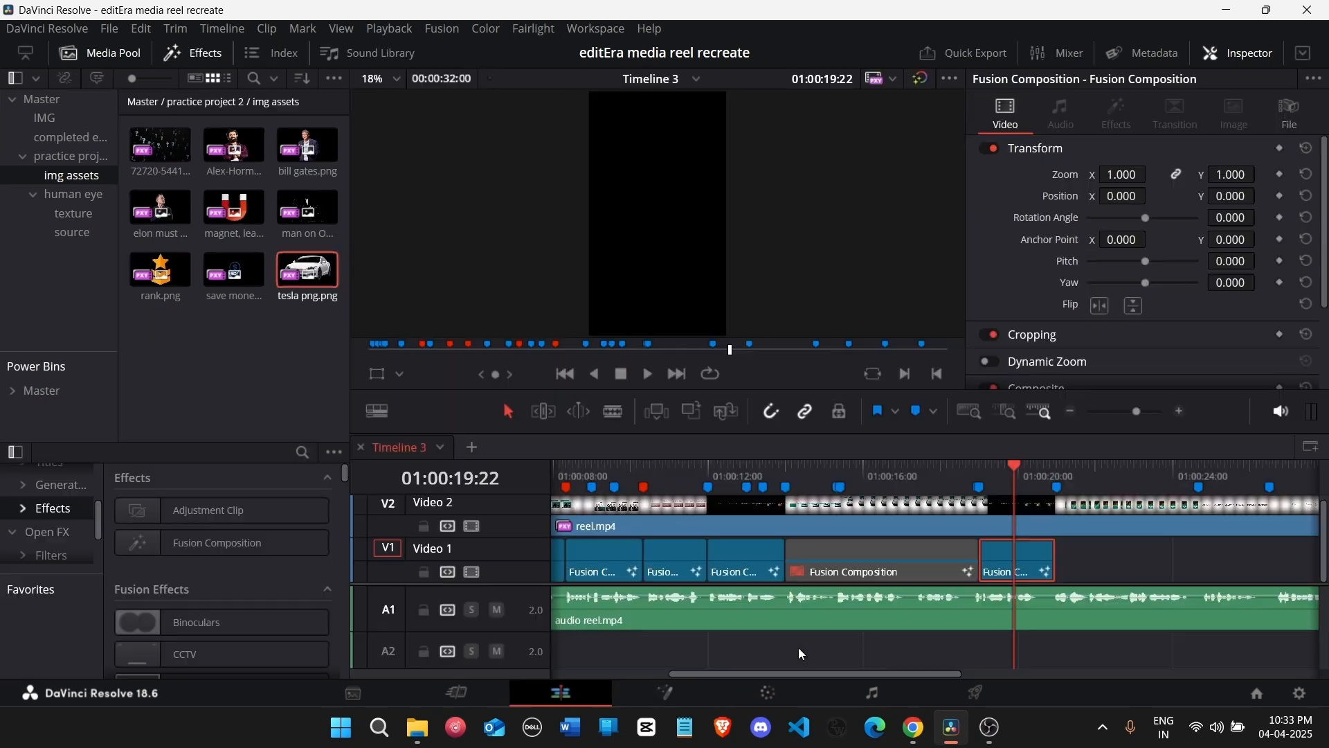
# Step: Disable the reel.mp4 reference clip on Video 2
pyautogui.click(1024, 512)
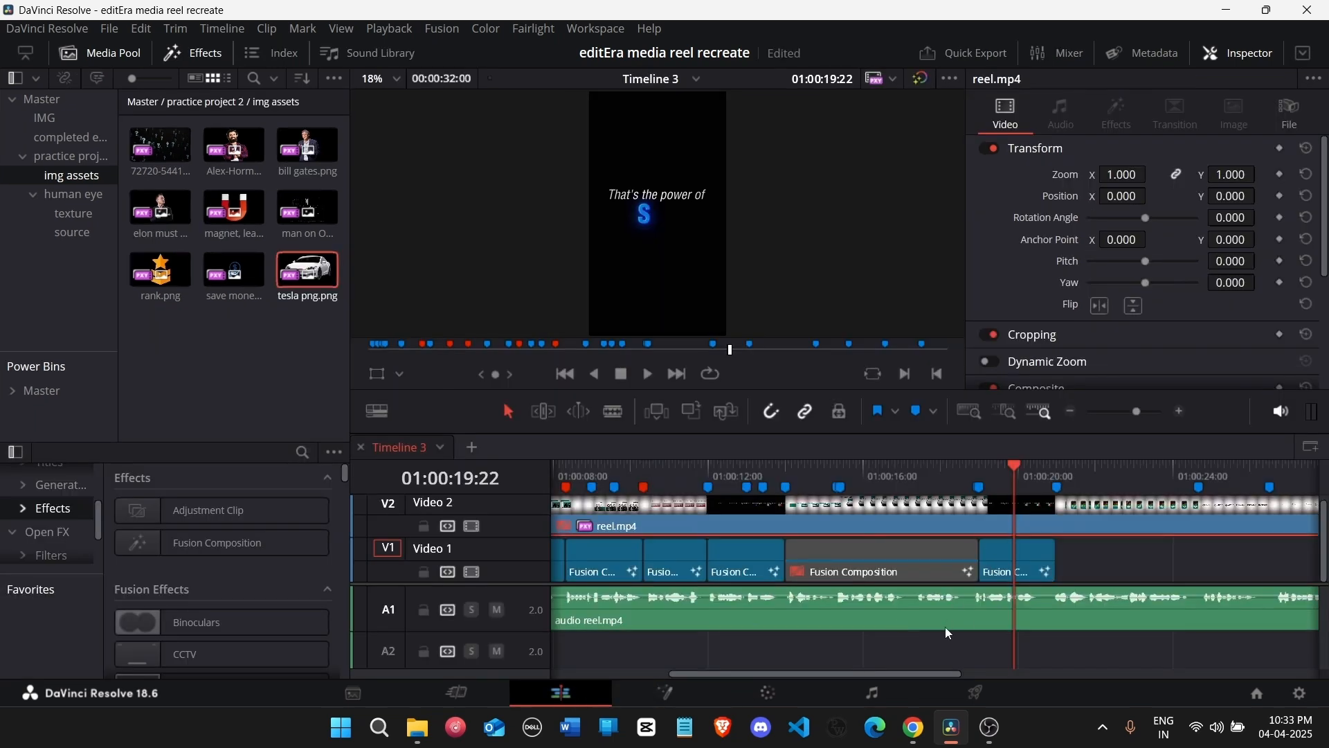
# Step: Open the pasted composition in Fusion, change the Text1_1 caption to "That's the power of", and check the frame at 39
pyautogui.click(684, 694)
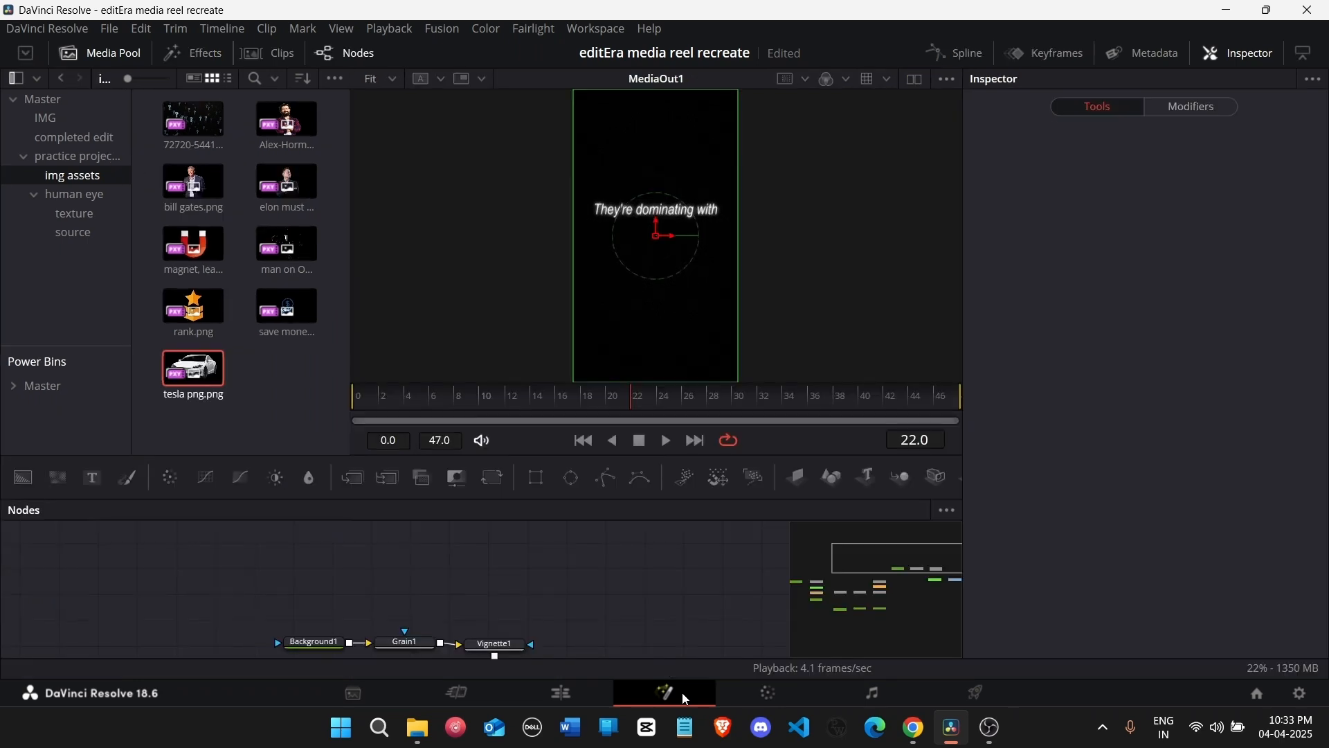
pyautogui.scroll(-3, 355, 641)
pyautogui.moveTo(813, 602); pyautogui.dragTo(834, 614)
pyautogui.scroll(1, 374, 614)
pyautogui.click(405, 576)
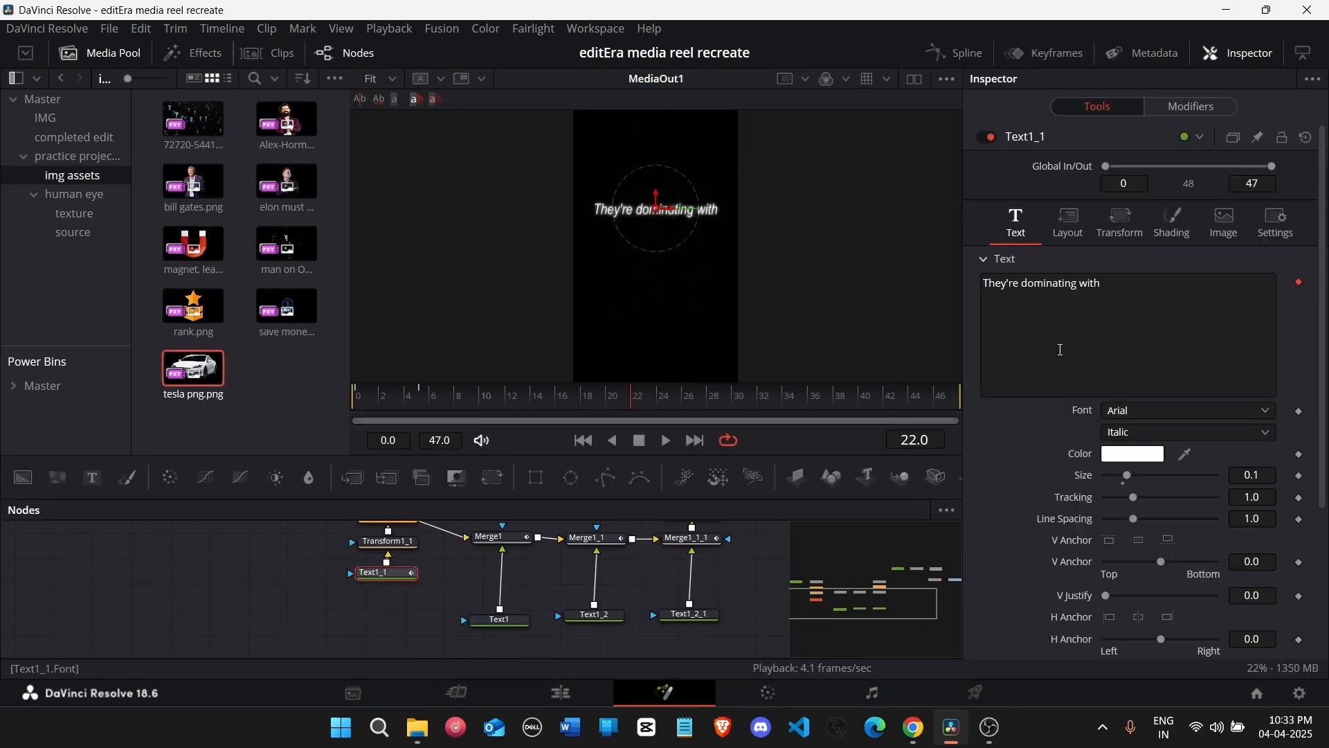
pyautogui.click(1063, 346)
pyautogui.hotkey('ctrl', 'a')
pyautogui.write('T')
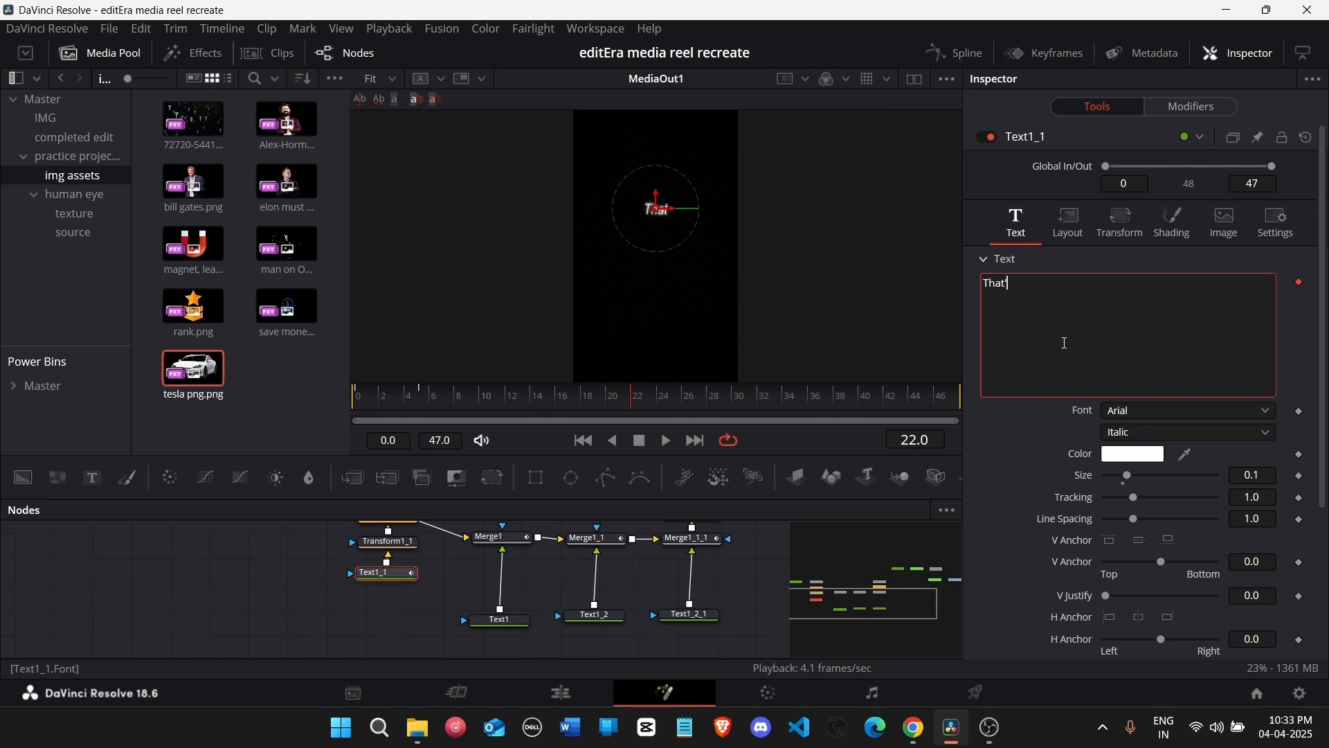
pyautogui.write("hat's the ")
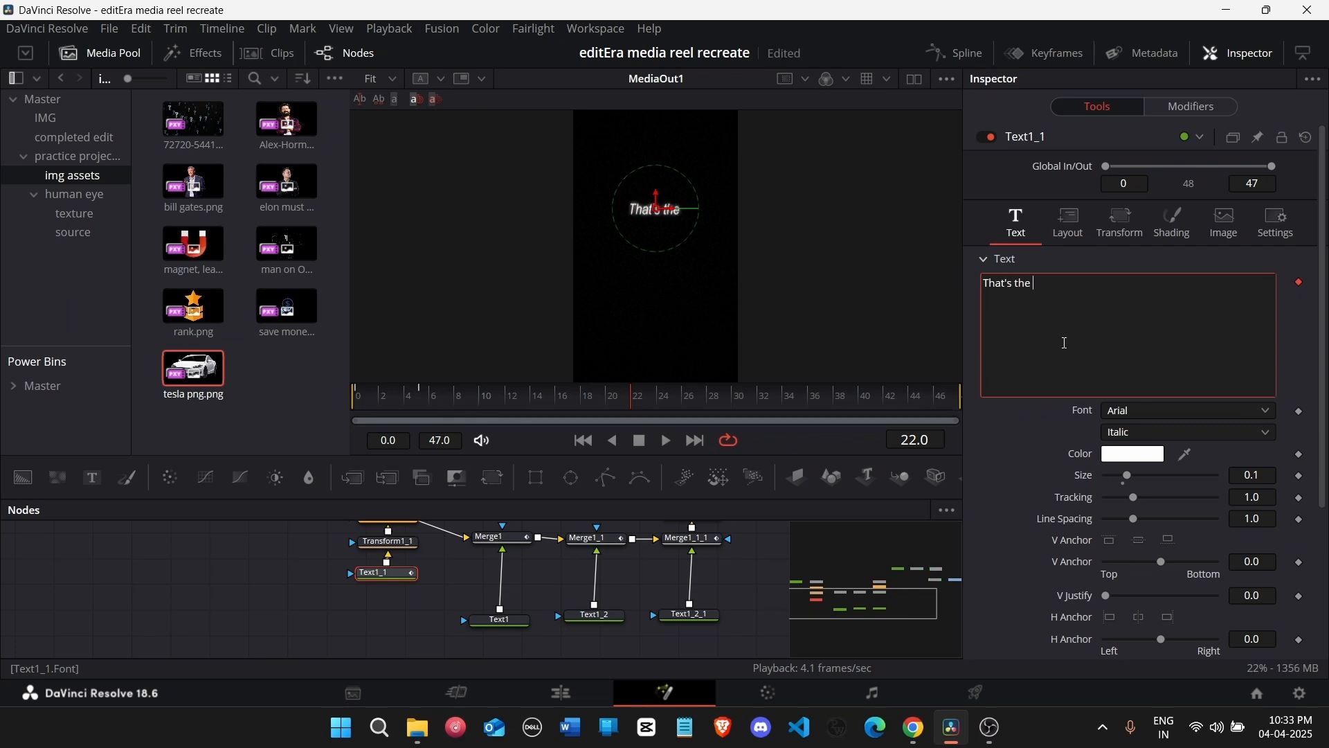
pyautogui.write('power of')
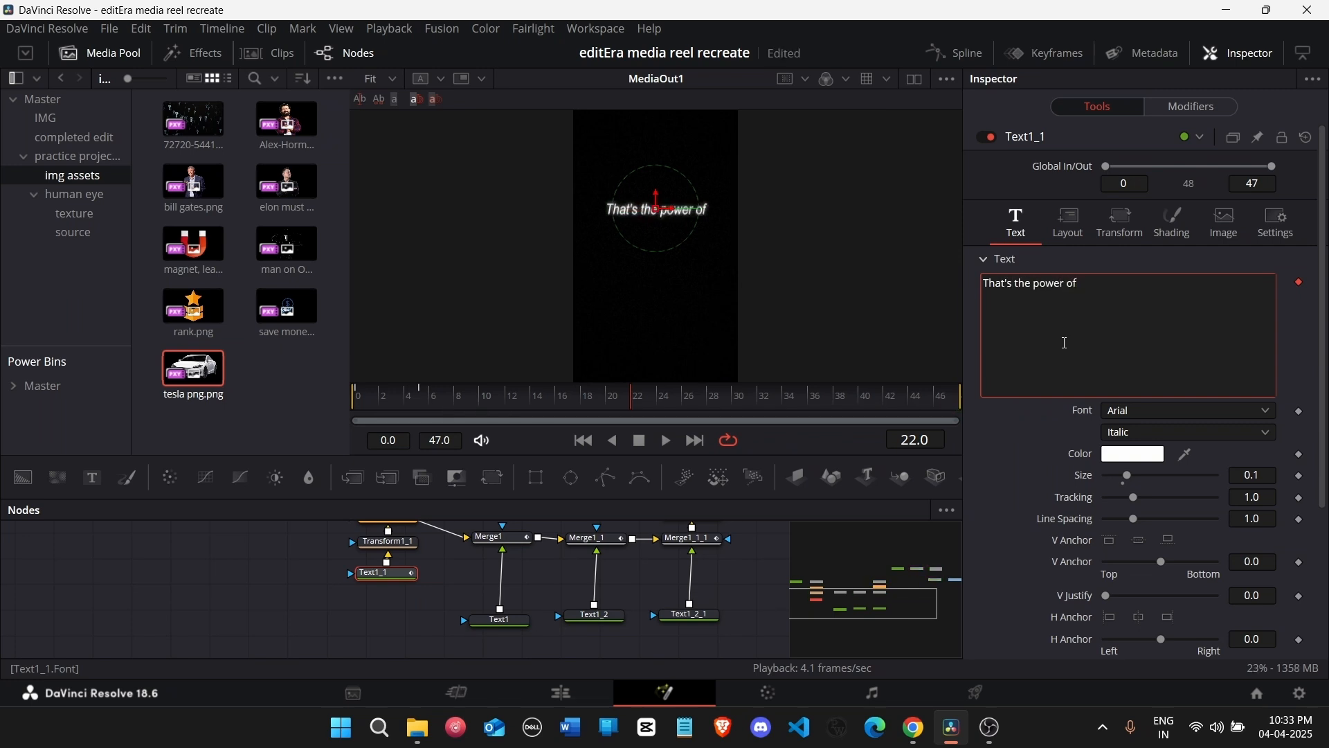
pyautogui.moveTo(774, 420); pyautogui.dragTo(860, 434)
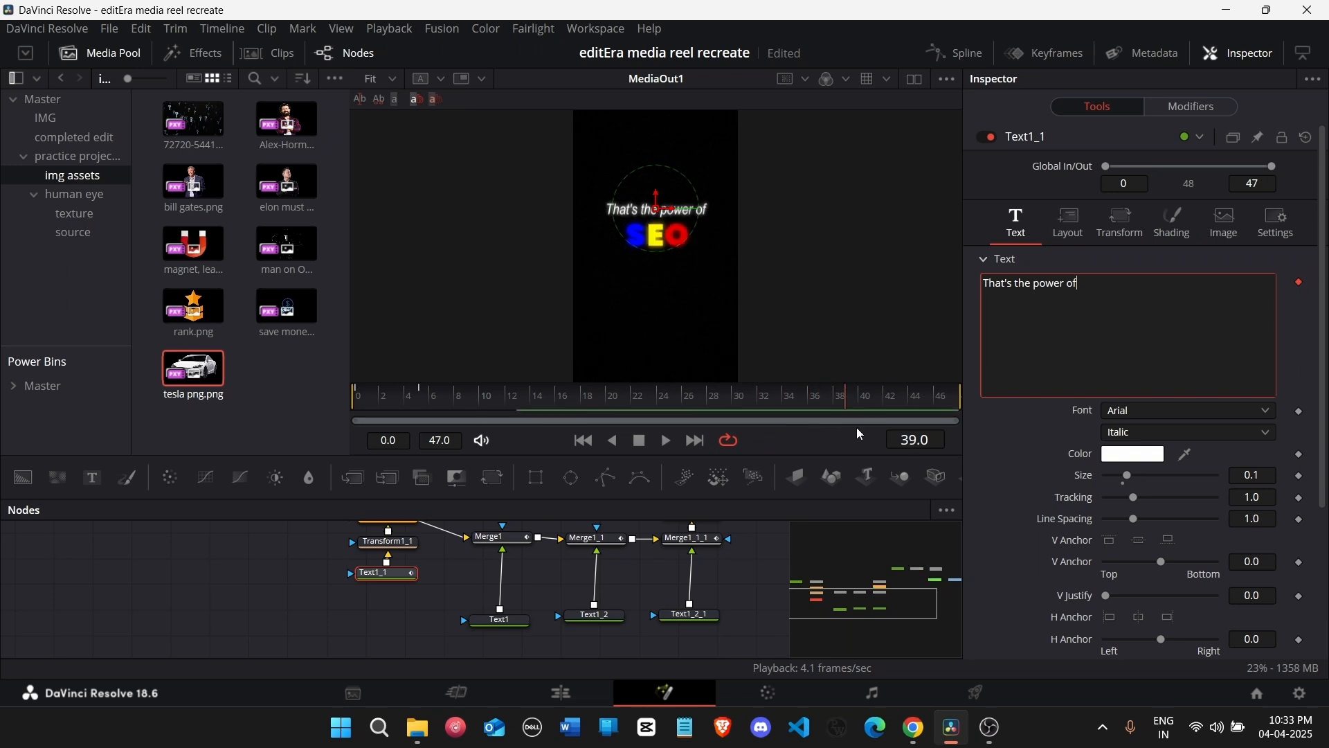
# Step: Return to the edit timeline, enable the reel.mp4 reference, play the following card scene, and return the playhead to 01:00:21:00
pyautogui.click(562, 692)
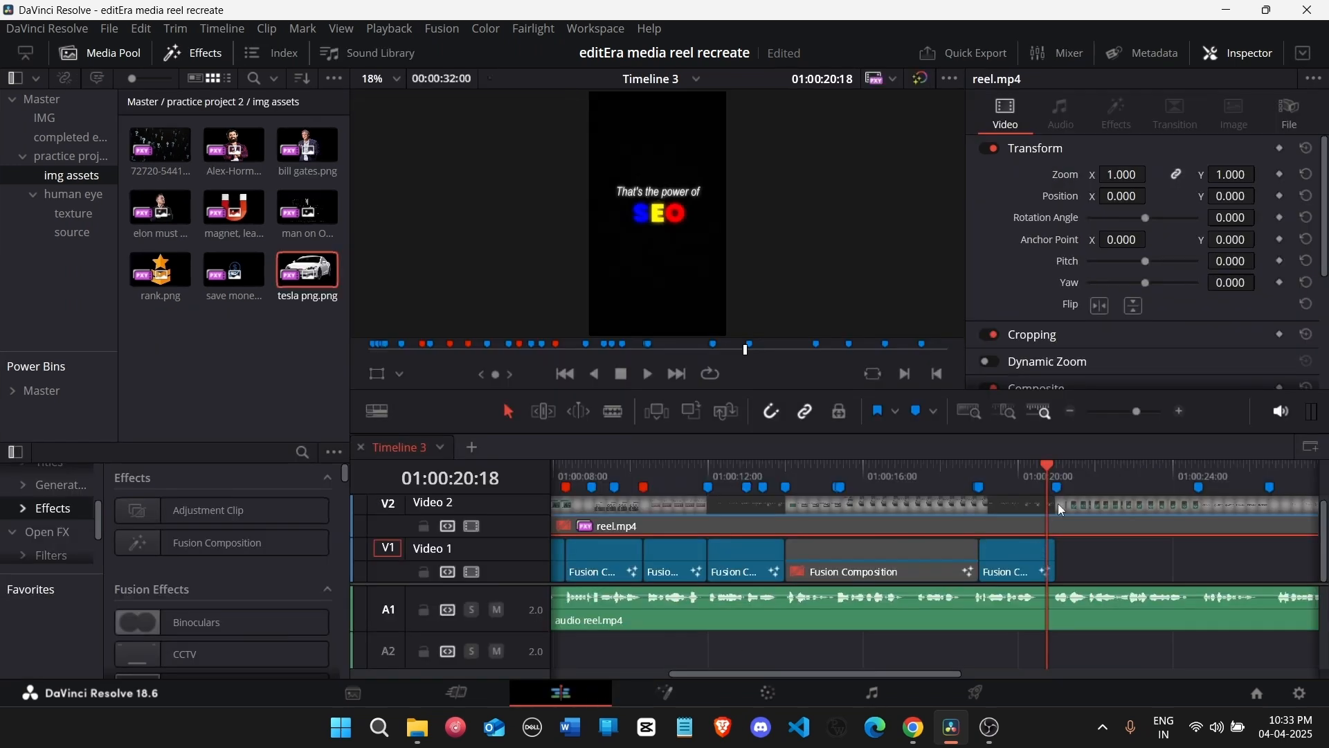
pyautogui.click(1077, 509)
pyautogui.press('space')
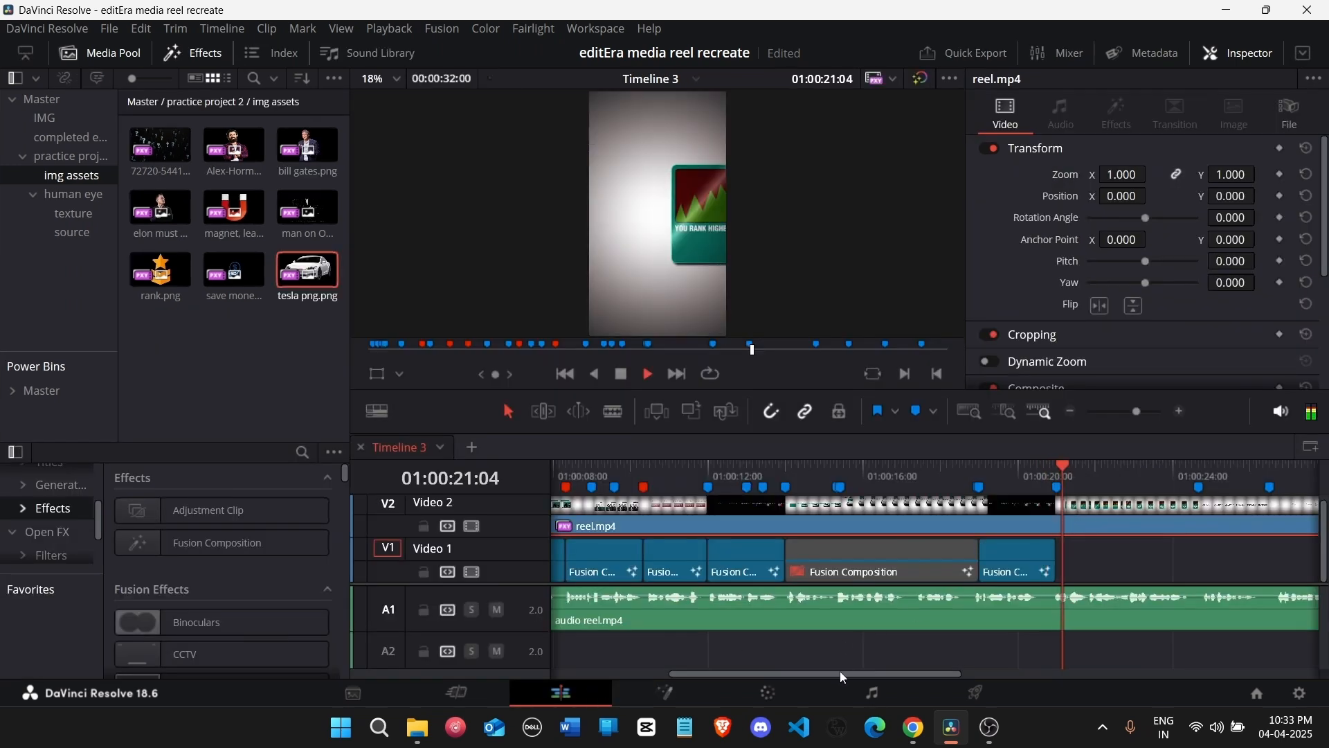
pyautogui.moveTo(840, 671); pyautogui.dragTo(920, 676)
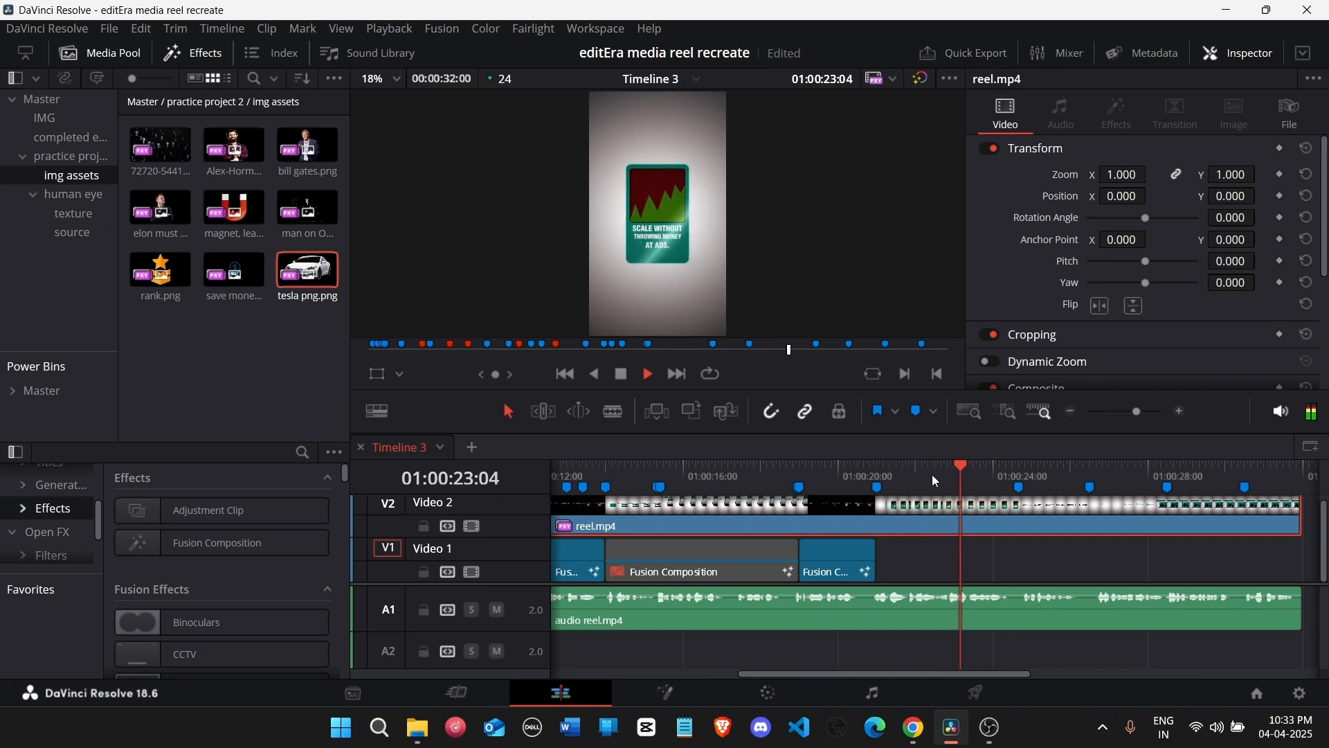
pyautogui.click(873, 476)
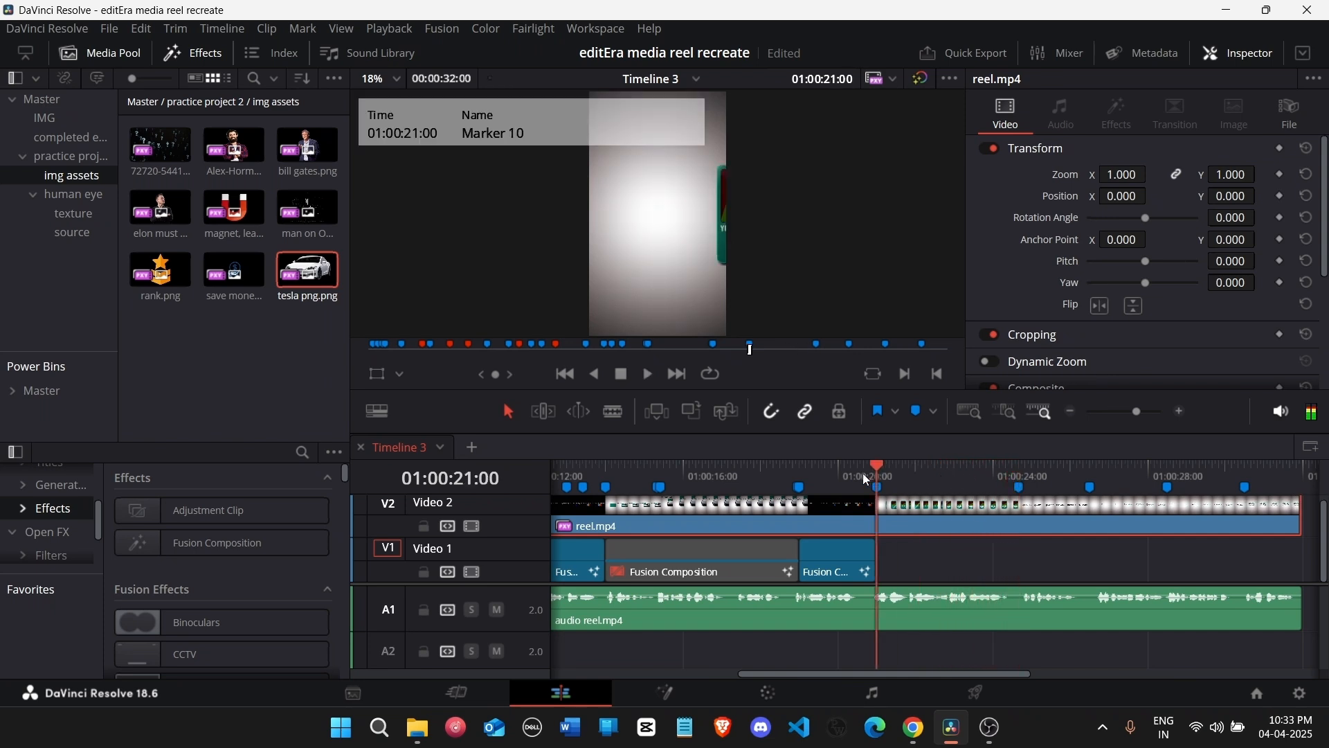
# Step: Try adding a new Fusion Composition on Video 1 at 01:00:21:00, cutting it at Marker 11 and deleting the excess
pyautogui.click(842, 569)
pyautogui.click(221, 542)
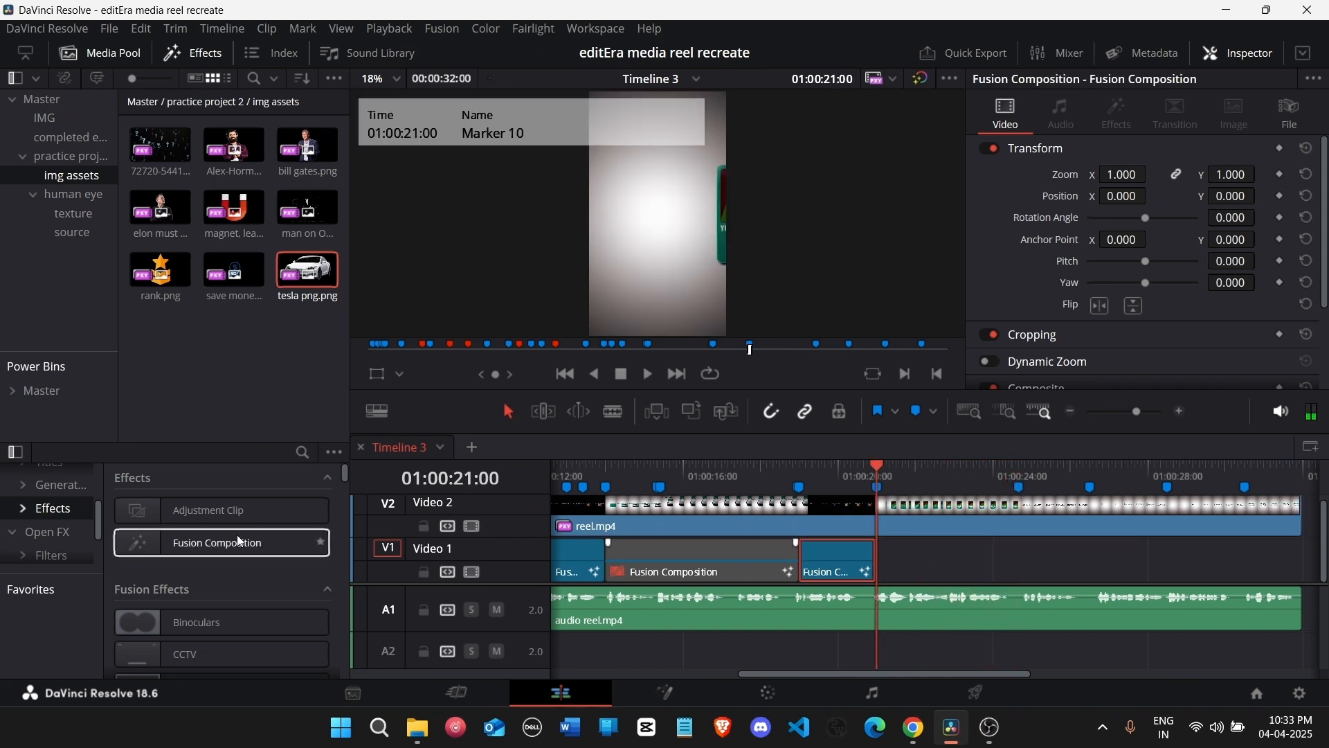
pyautogui.moveTo(386, 552); pyautogui.dragTo(883, 572)
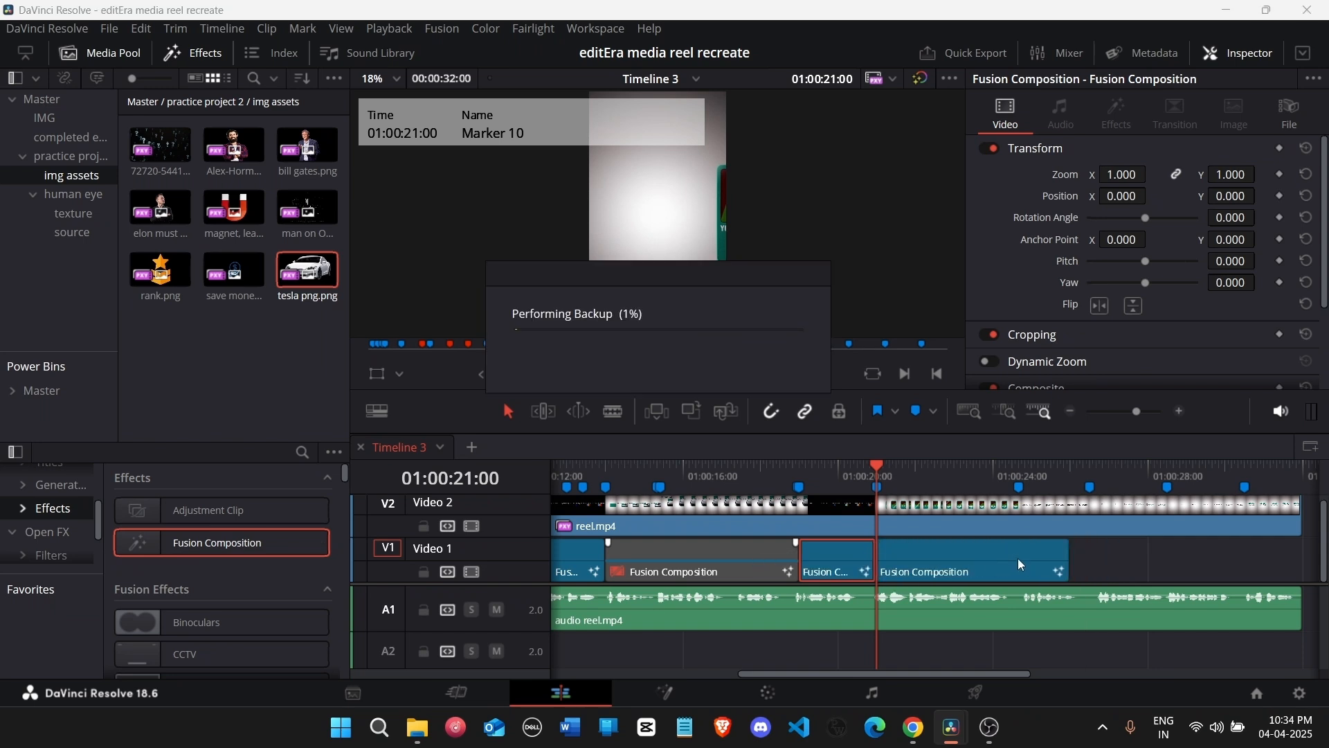
pyautogui.press('b')
pyautogui.click(1022, 558)
pyautogui.press('a')
pyautogui.click(1049, 557)
pyautogui.press('Delete')
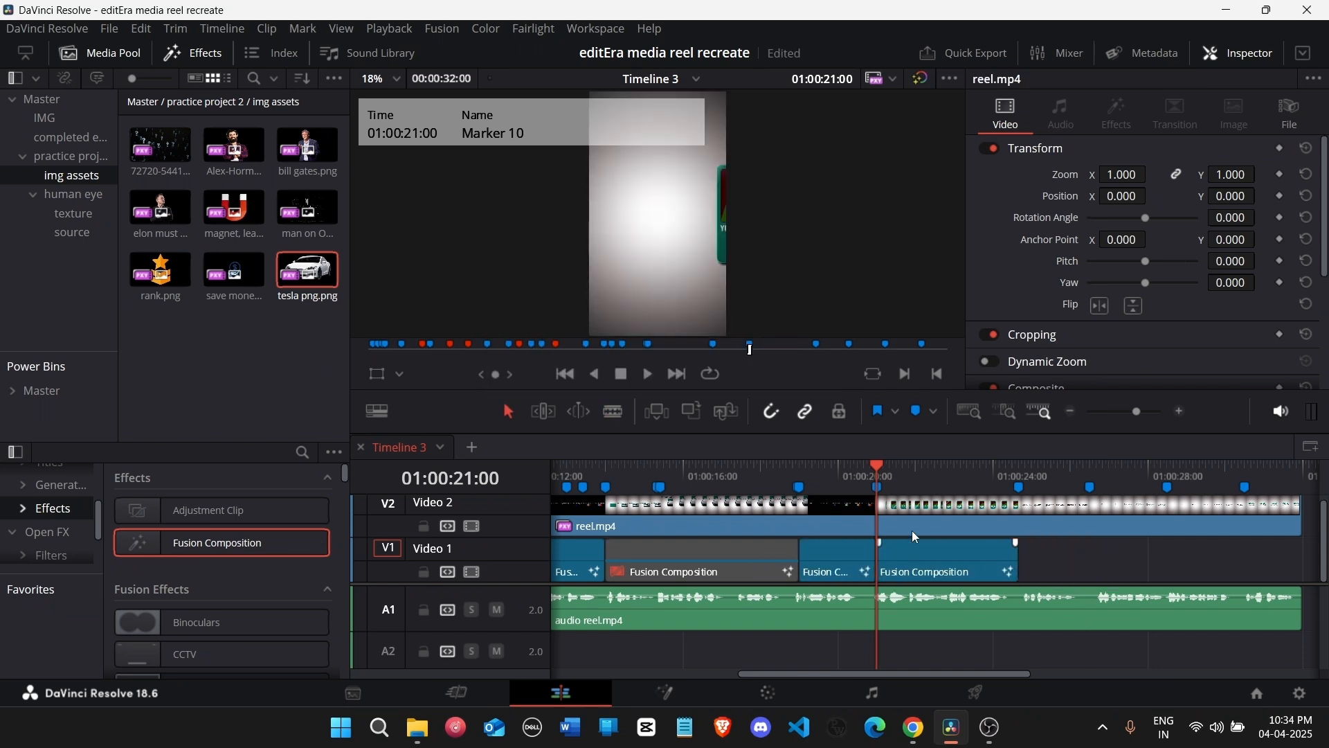
# Step: Check the reference against the new composition, and undo that composition's placement and trimming
pyautogui.moveTo(906, 476)
pyautogui.mouseDown()
pyautogui.moveTo(917, 475)
pyautogui.moveTo(886, 479)
pyautogui.mouseUp()
pyautogui.press('space')
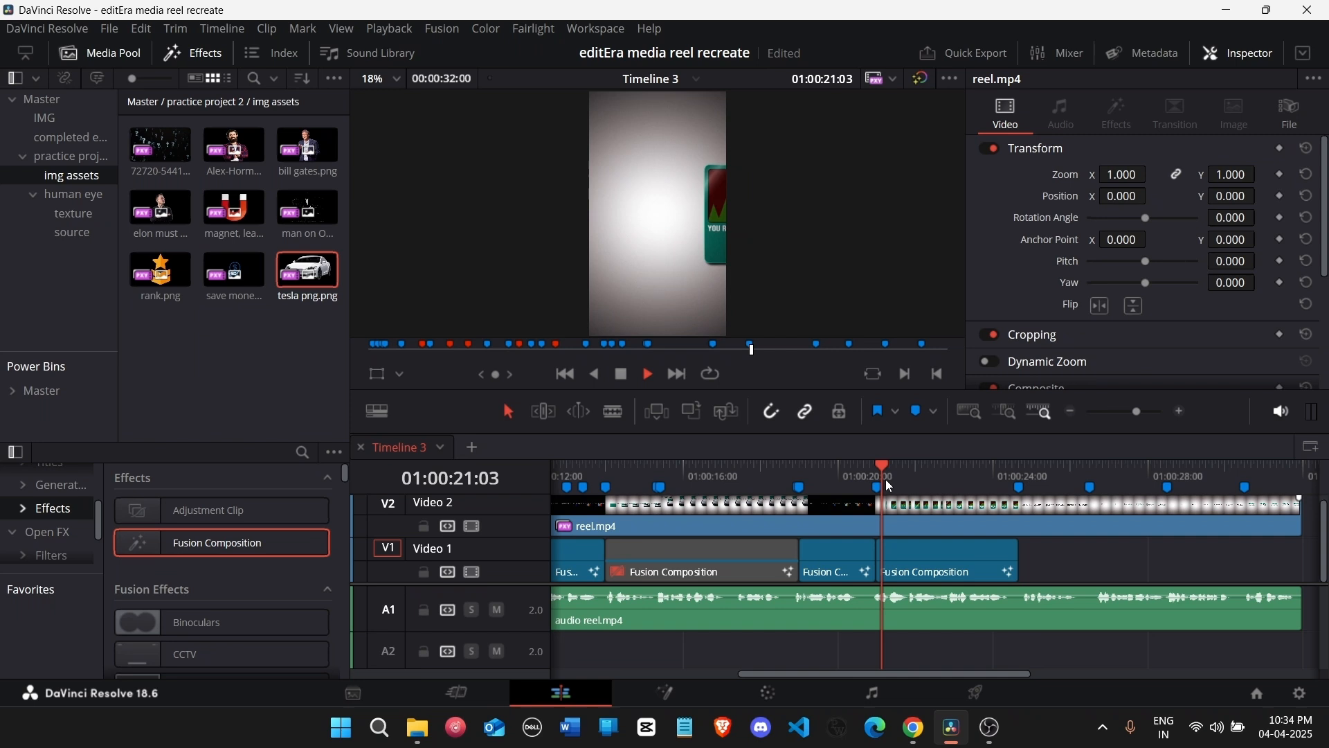
pyautogui.click(934, 476)
pyautogui.click(941, 513)
pyautogui.press('d')
pyautogui.moveTo(919, 477)
pyautogui.mouseDown()
pyautogui.moveTo(933, 477)
pyautogui.moveTo(923, 489)
pyautogui.mouseUp()
pyautogui.hotkey('ctrl', 'z')
pyautogui.hotkey('ctrl', 'z')
pyautogui.hotkey('ctrl', 'z')
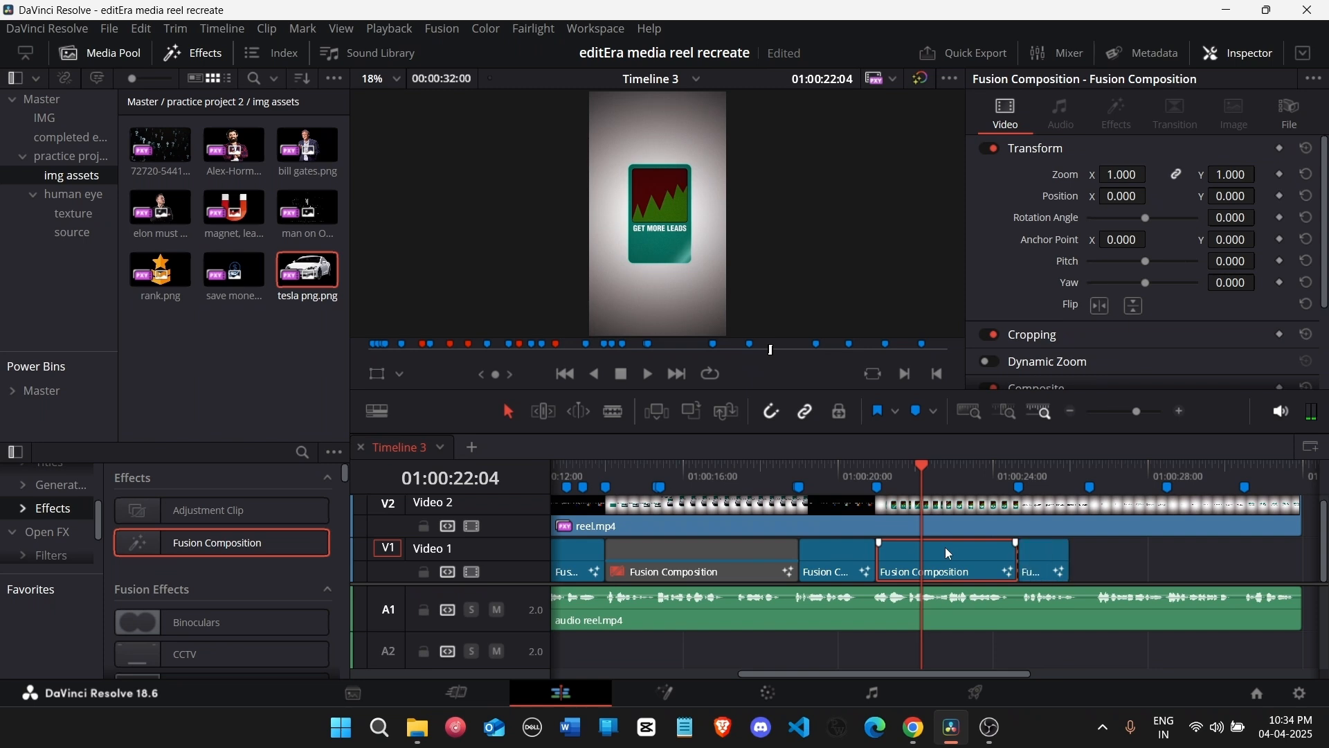
# Step: Enable the Tesla Fusion composition on Video 1 and disable the reel.mp4 reference on Video 2
pyautogui.click(679, 558)
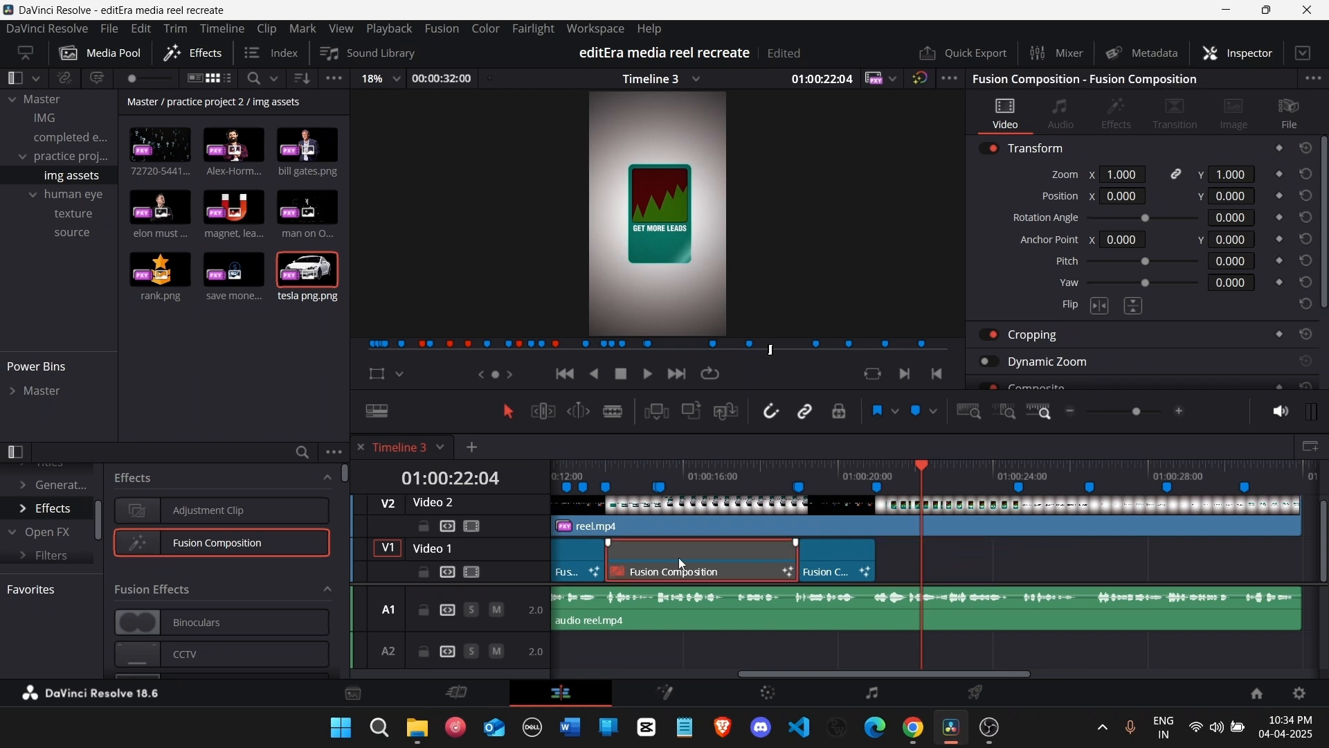
pyautogui.press('d')
pyautogui.click(703, 481)
pyautogui.click(713, 524)
pyautogui.press('d')
# Step: Copy the Tesla Fusion composition, paste it on Video 1 at 01:00:21:00, and enable the reel.mp4 reference on Video 2
pyautogui.click(711, 558)
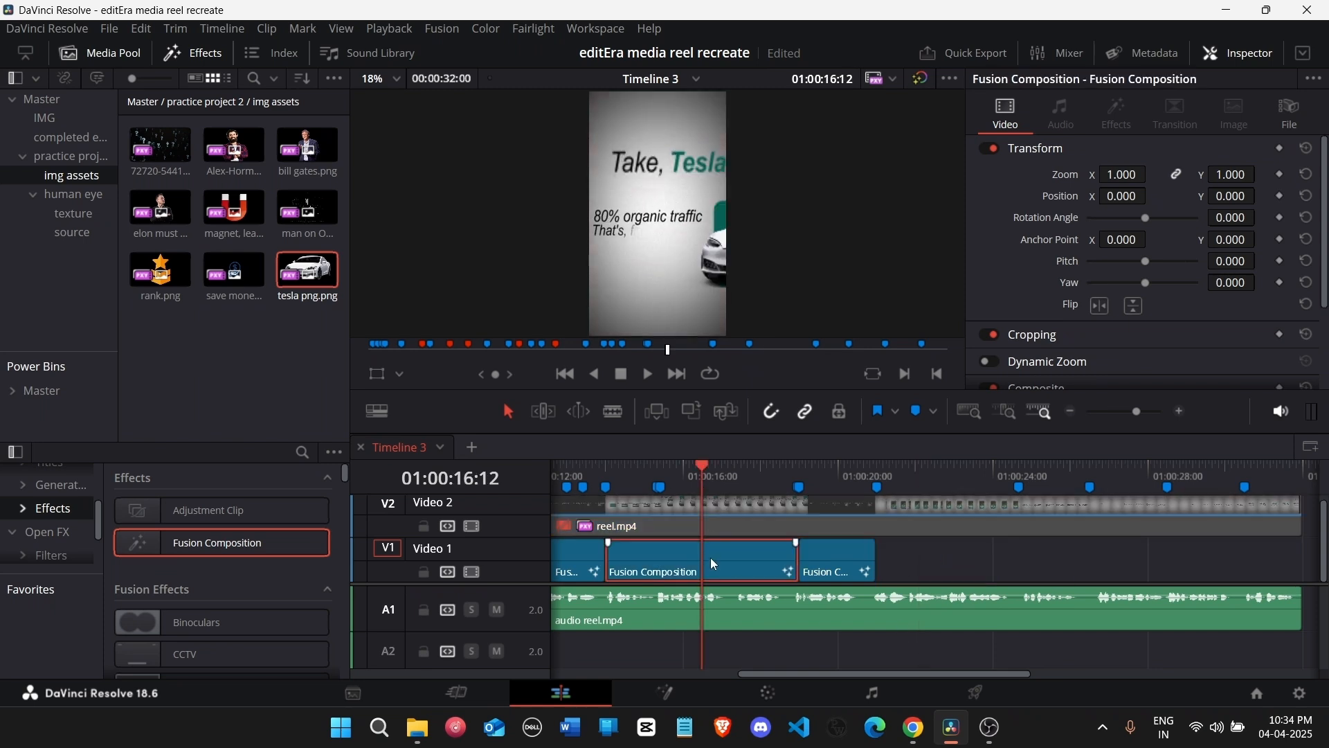
pyautogui.click(884, 480)
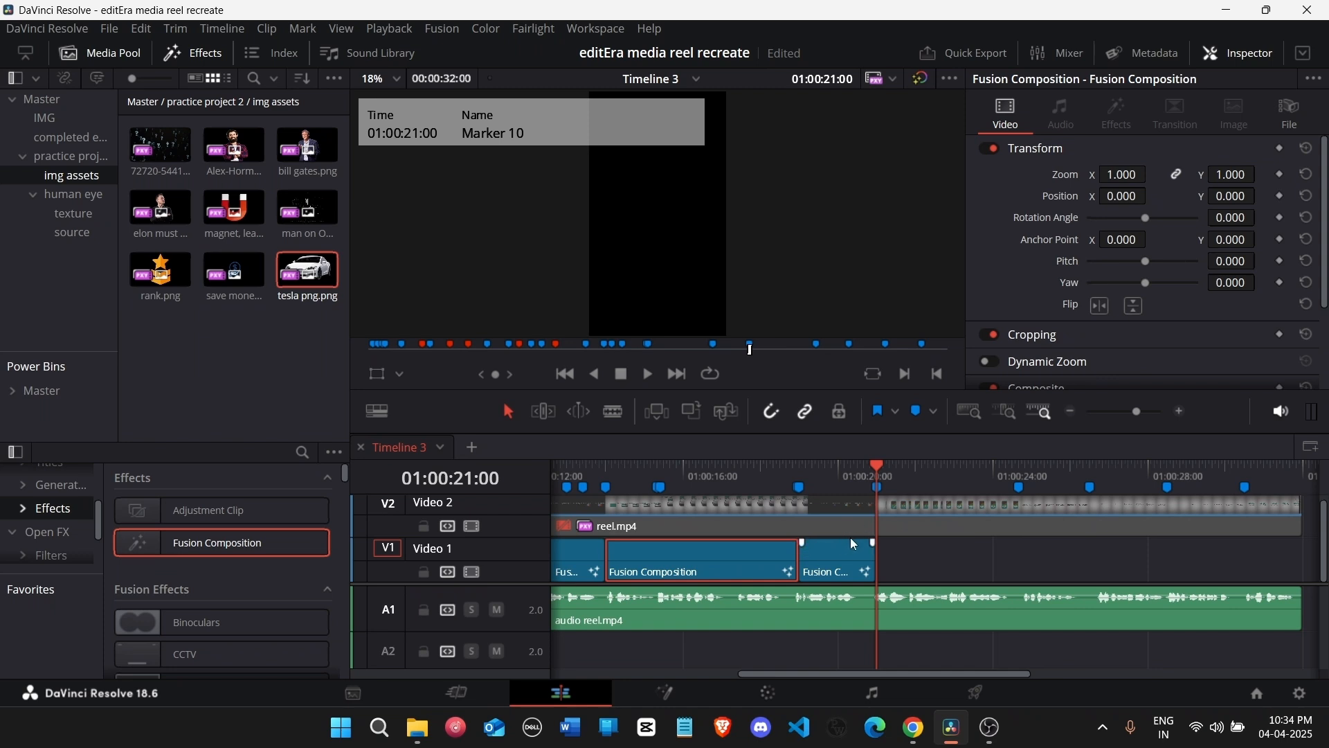
pyautogui.hotkey('ctrl', 'v')
pyautogui.click(887, 475)
pyautogui.click(907, 522)
pyautogui.press('d')
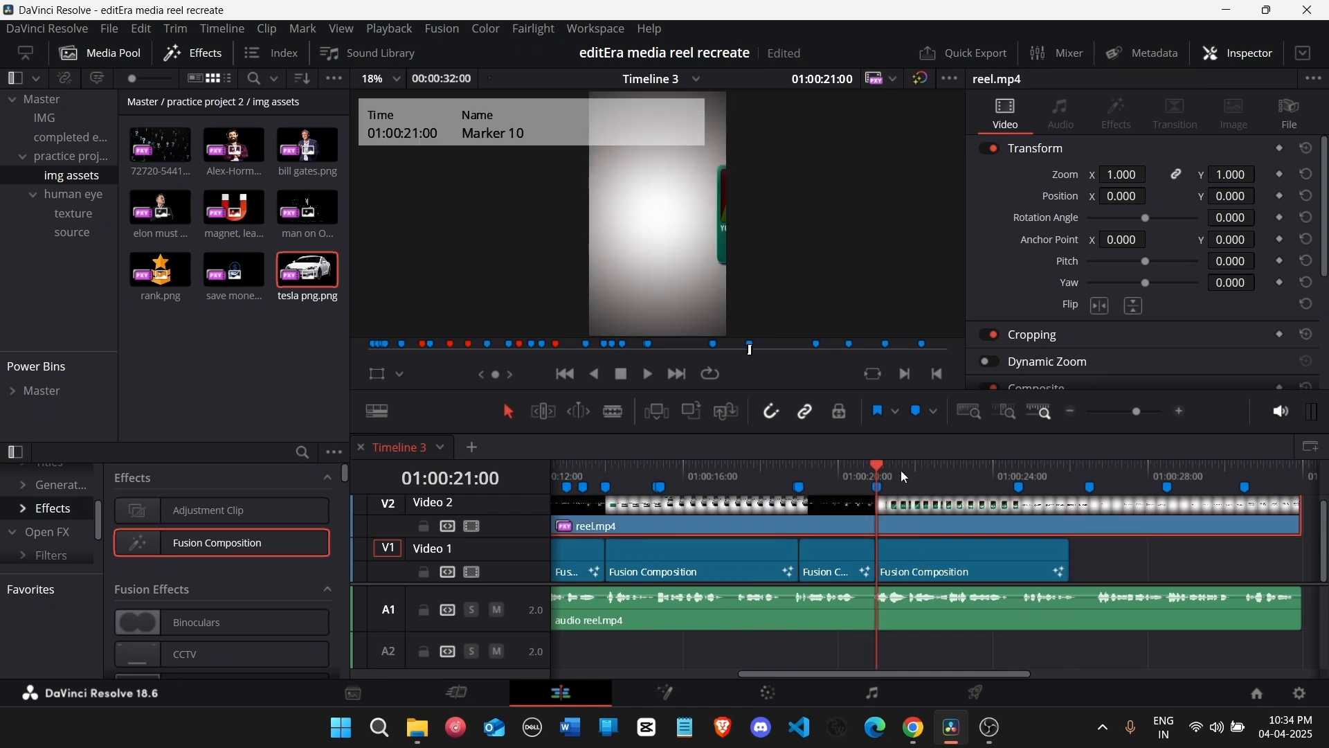
# Step: Play the reference card scene to find its end, and trim the pasted composition to Marker 11 at 01:00:24:16
pyautogui.click(901, 472)
pyautogui.press('space')
pyautogui.click(870, 468)
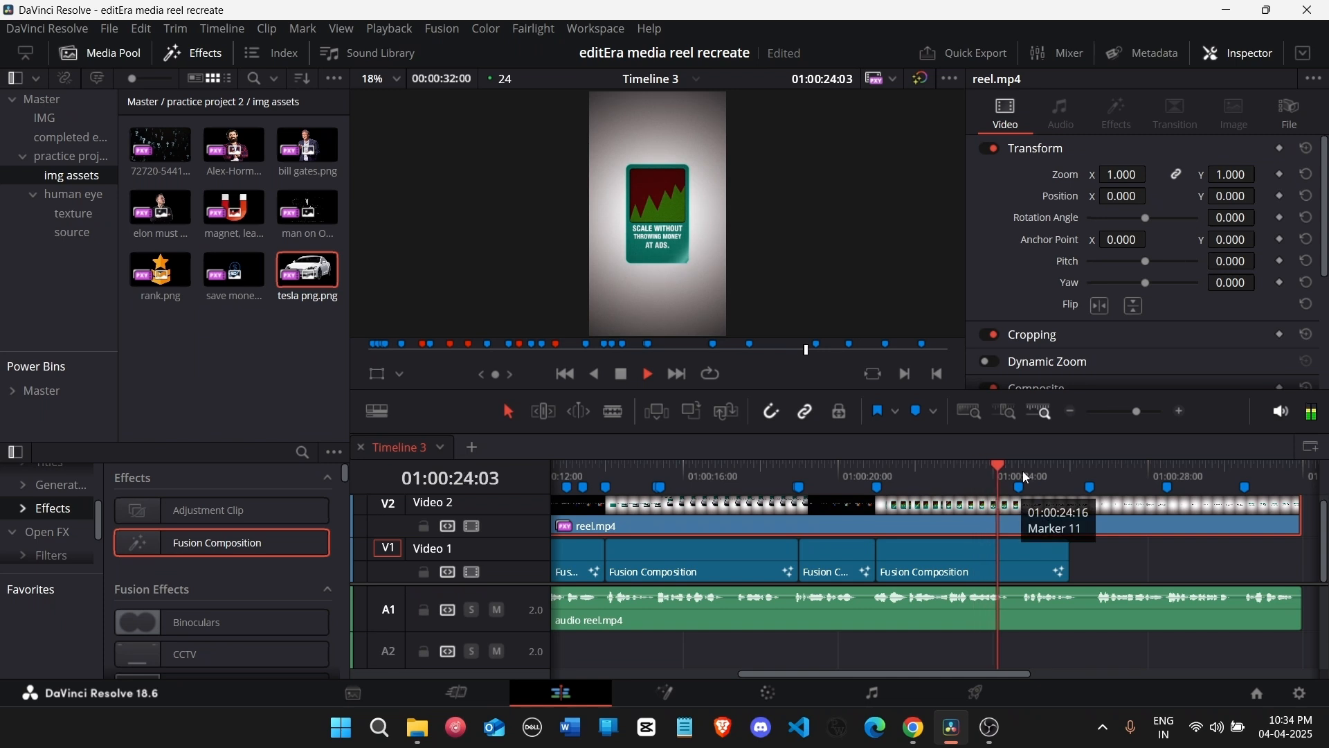
pyautogui.click(1023, 485)
pyautogui.moveTo(1068, 558); pyautogui.dragTo(1016, 557)
# Step: Replay the reference from 01:00:21:00 to examine how the green cards move and when each card changes
pyautogui.click(903, 468)
pyautogui.press('space')
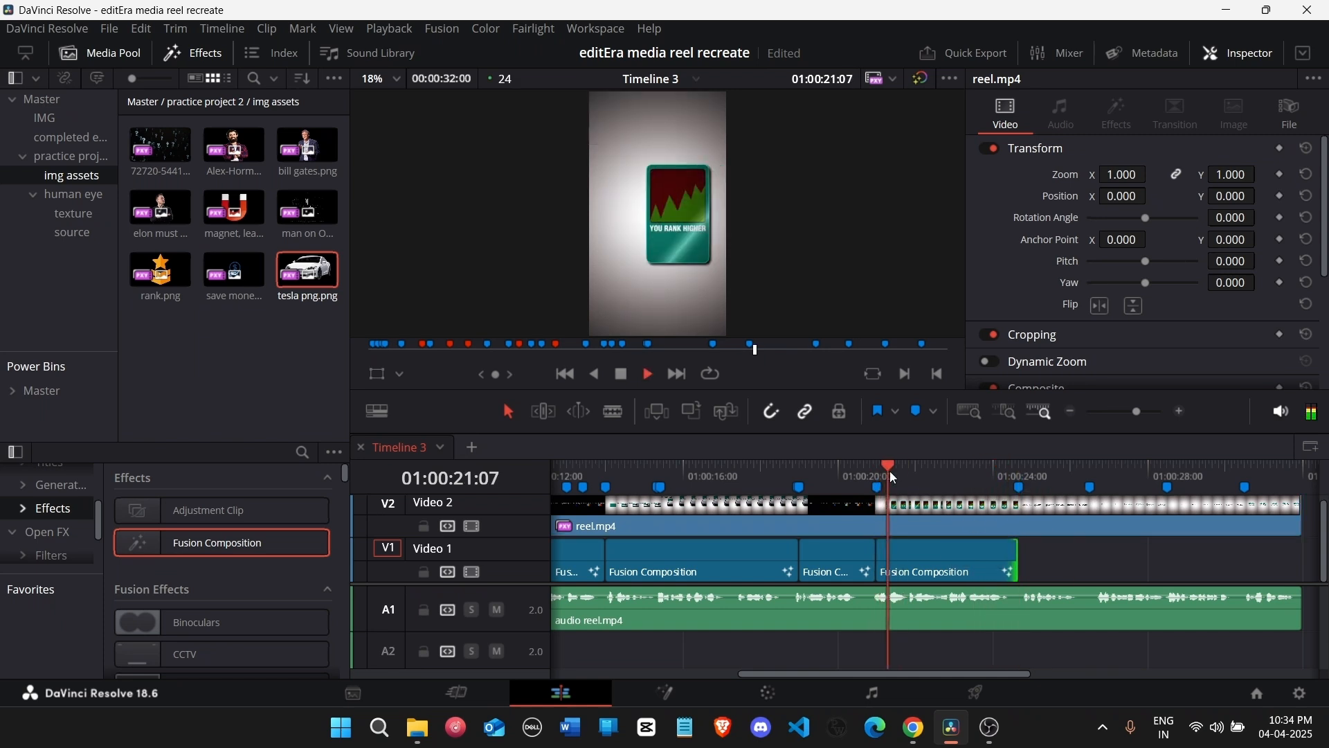
pyautogui.click(977, 477)
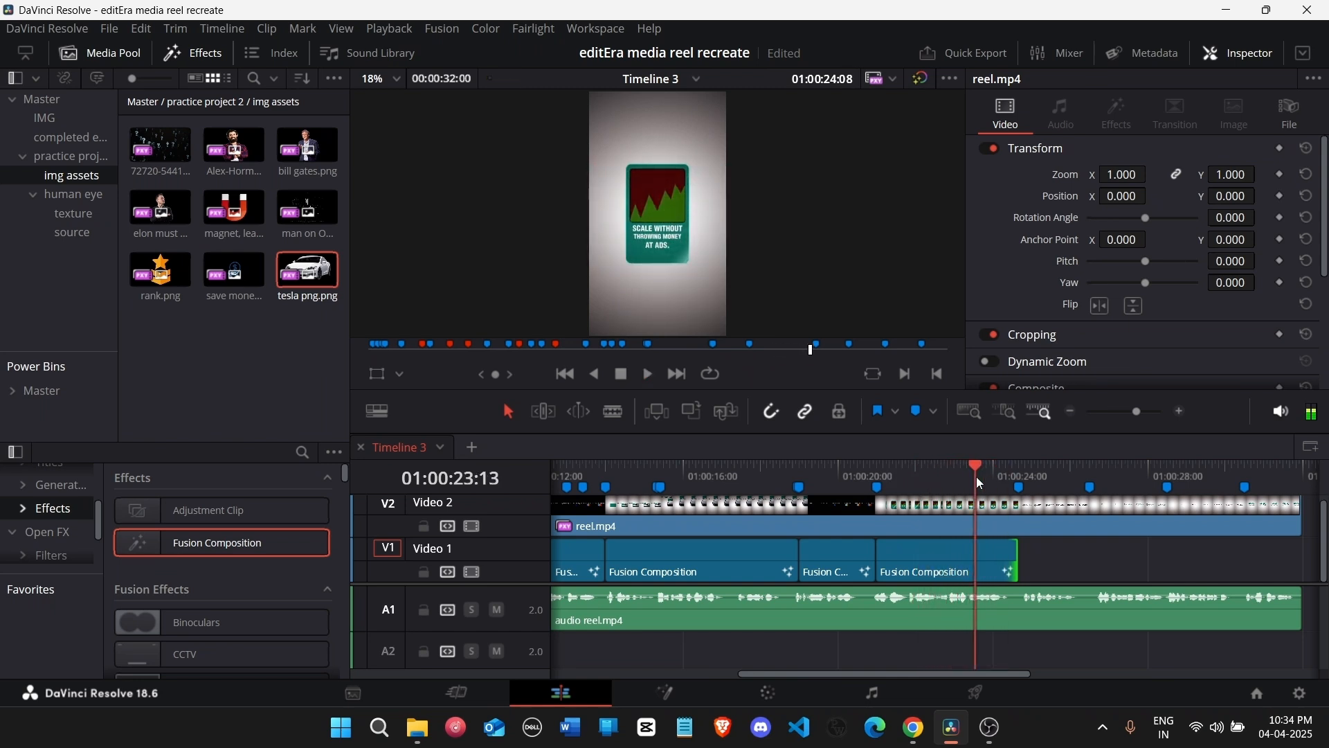
pyautogui.press('space')
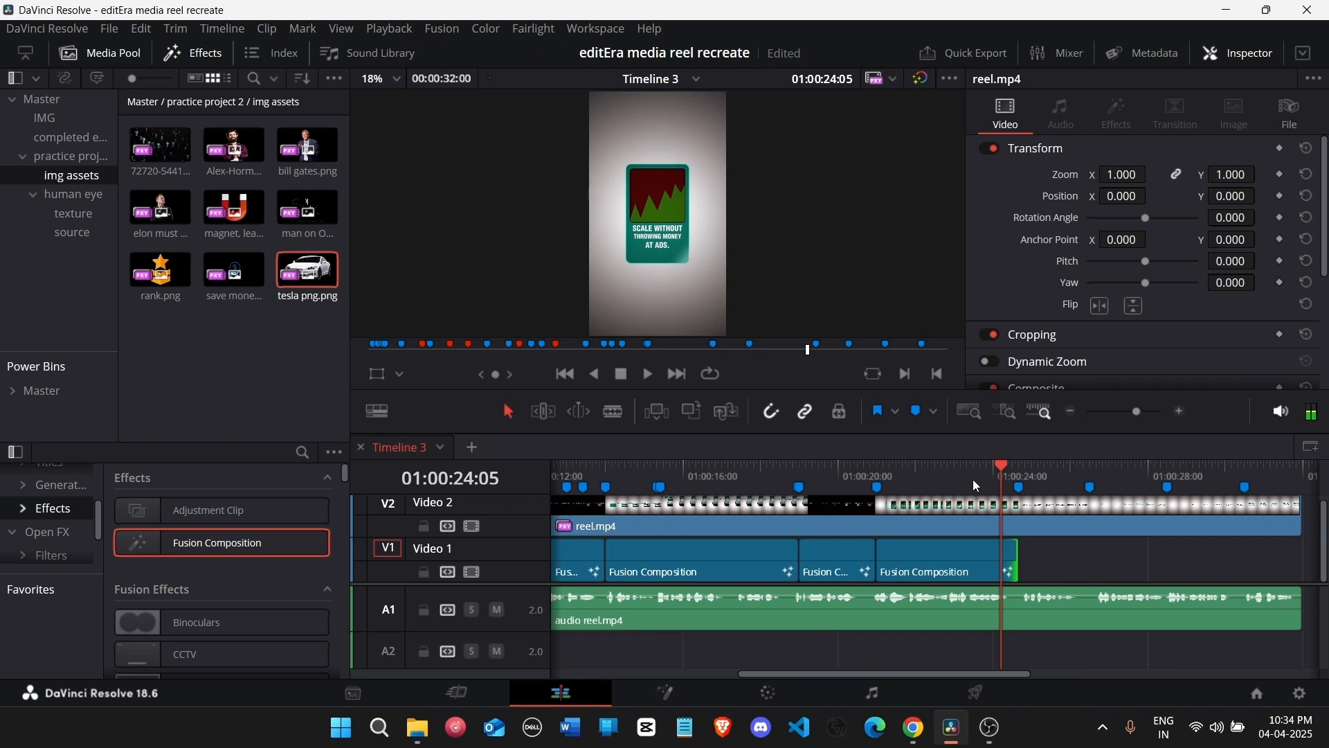
pyautogui.moveTo(973, 479); pyautogui.dragTo(887, 508)
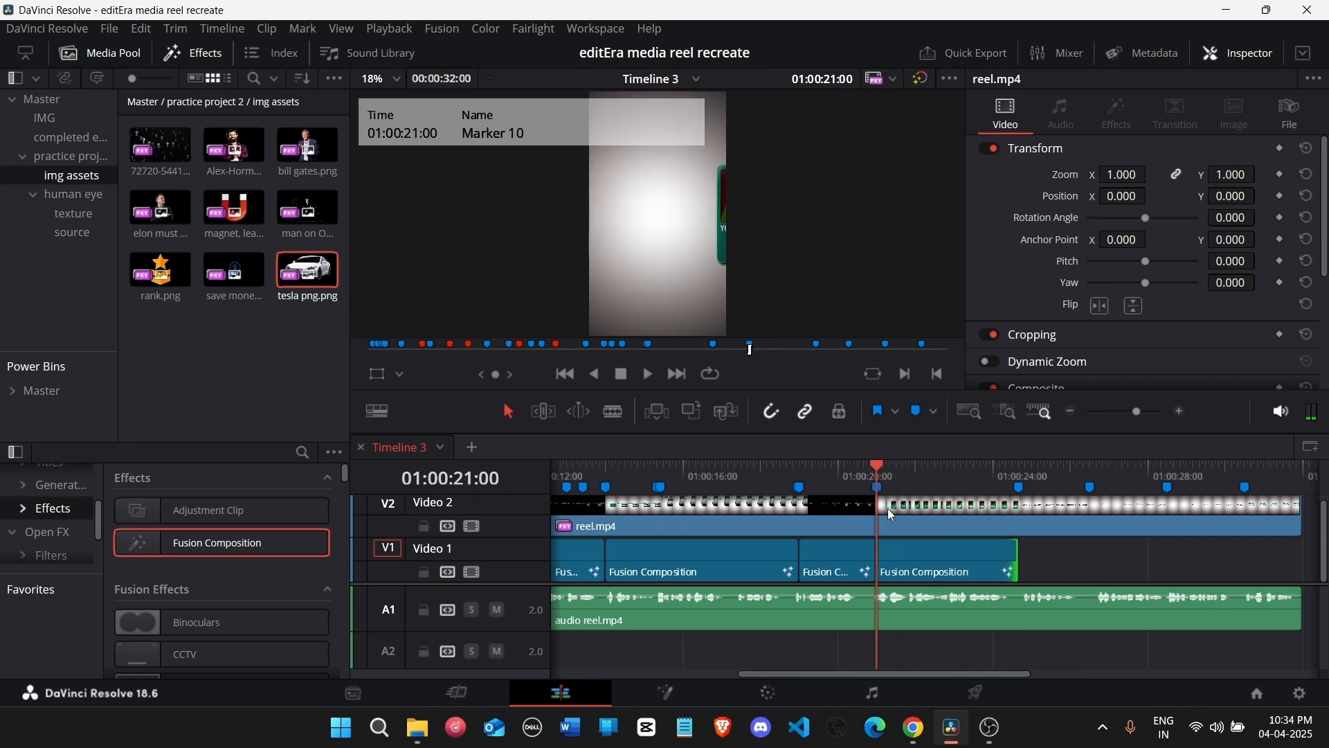
pyautogui.press('space')
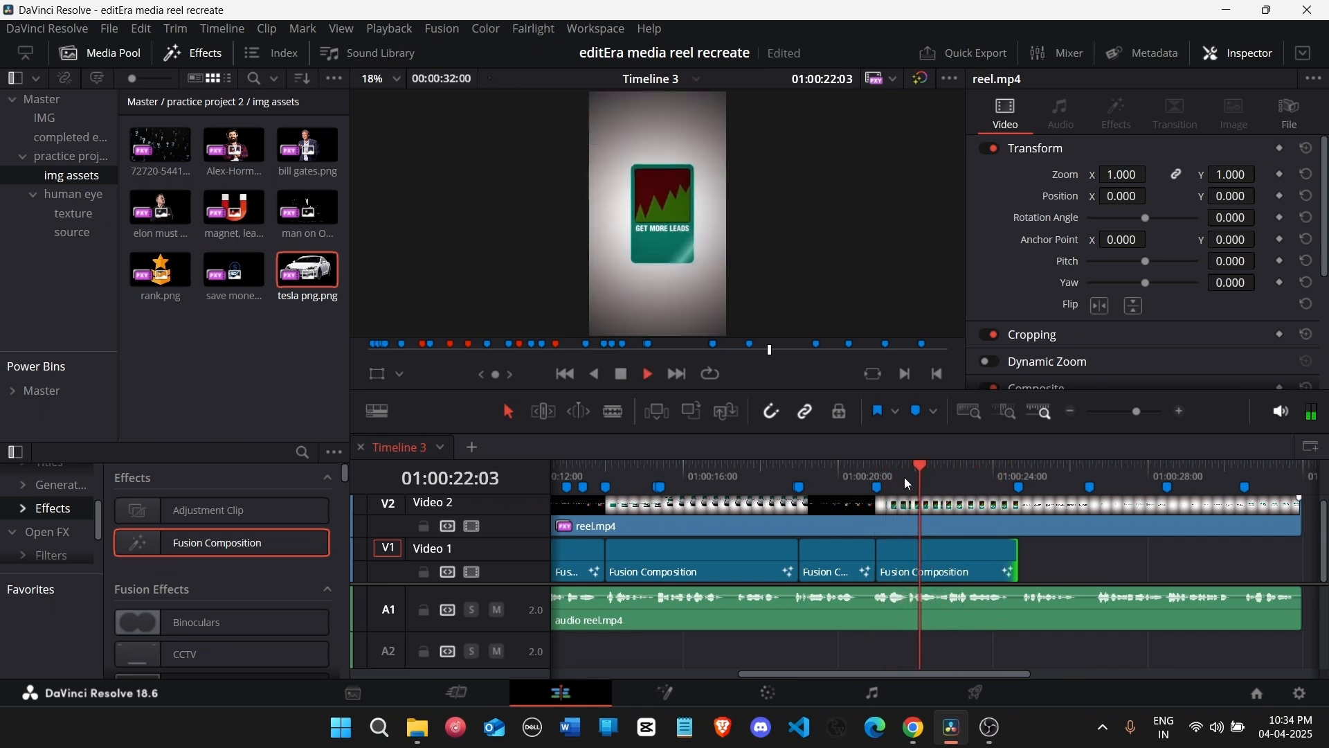
pyautogui.click(895, 474)
pyautogui.click(892, 478)
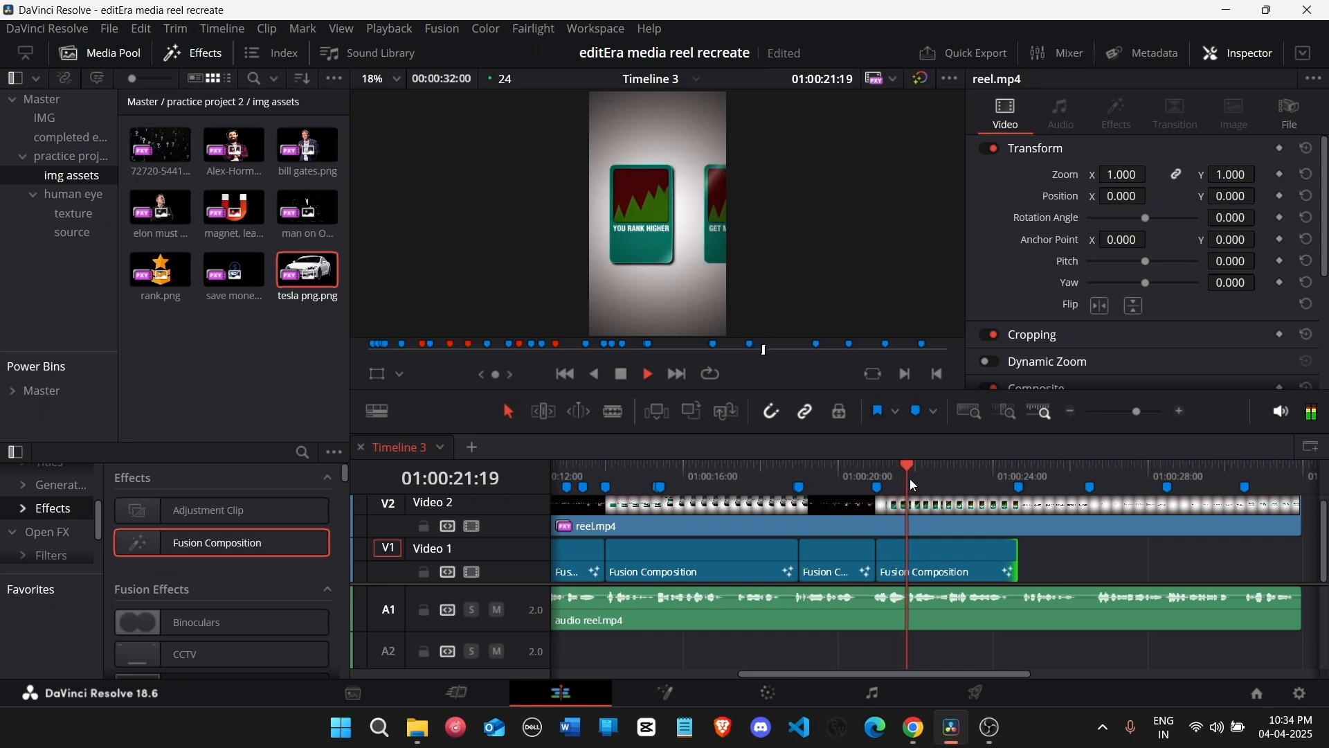
pyautogui.click(896, 481)
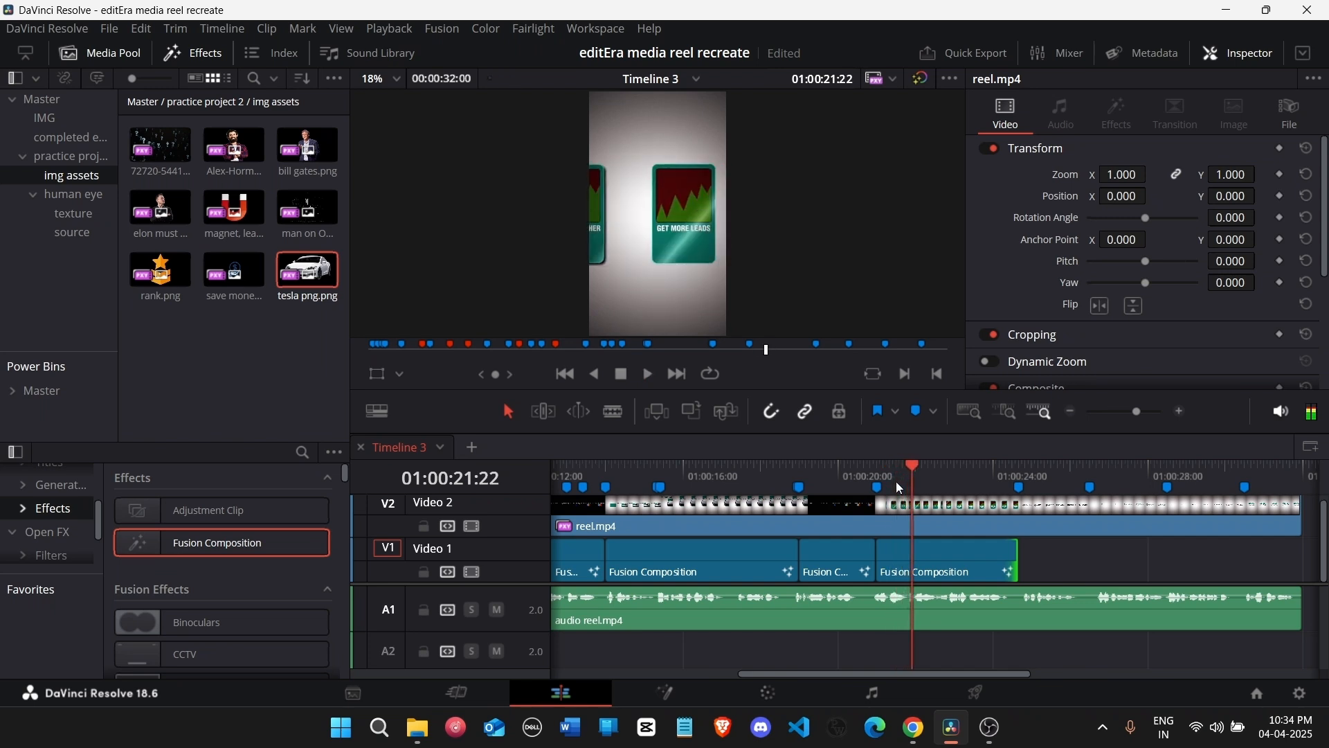
# Step: Add timeline markers at the reference's transition between the first two cards and at 01:00:22:18 for the third card
pyautogui.click(896, 482)
pyautogui.press('m')
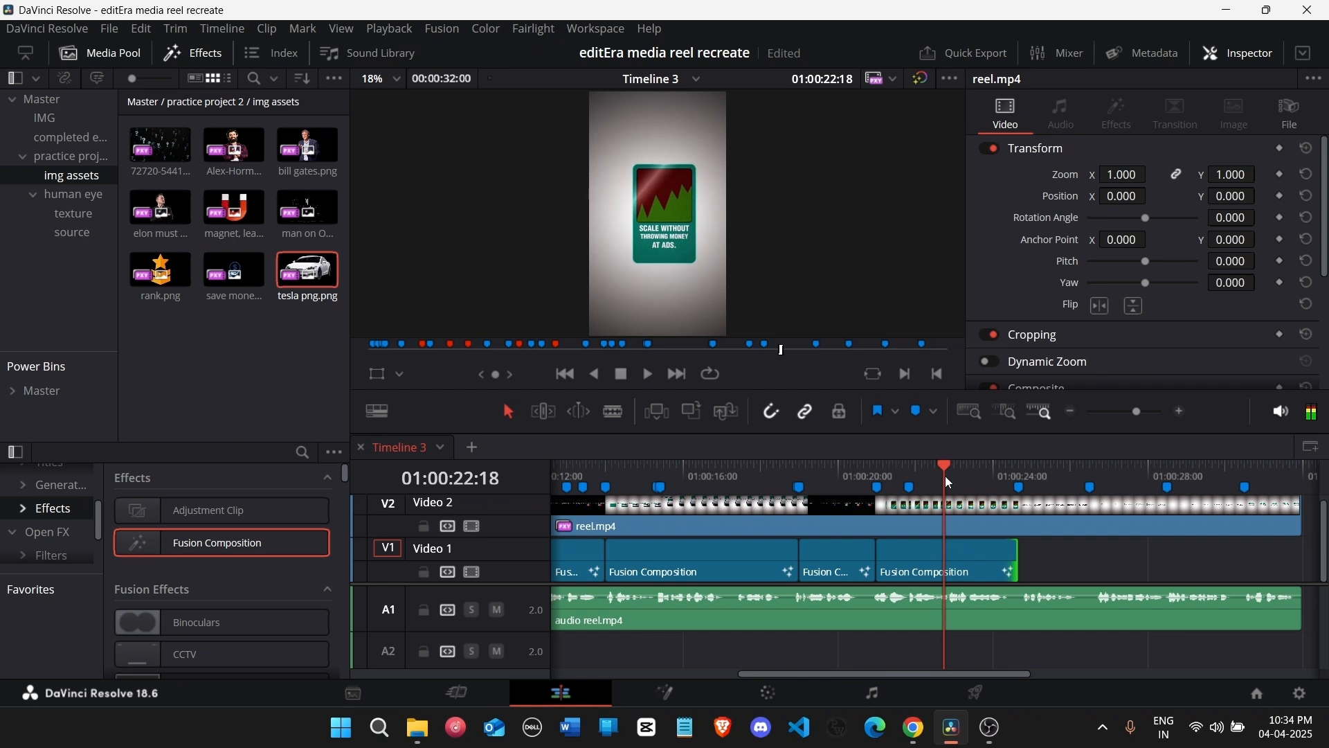
pyautogui.press('m')
pyautogui.moveTo(990, 479); pyautogui.dragTo(878, 475)
# Step: Disable the reel.mp4 reference on Video 2 and open the pasted Tesla composition in Fusion
pyautogui.click(919, 571)
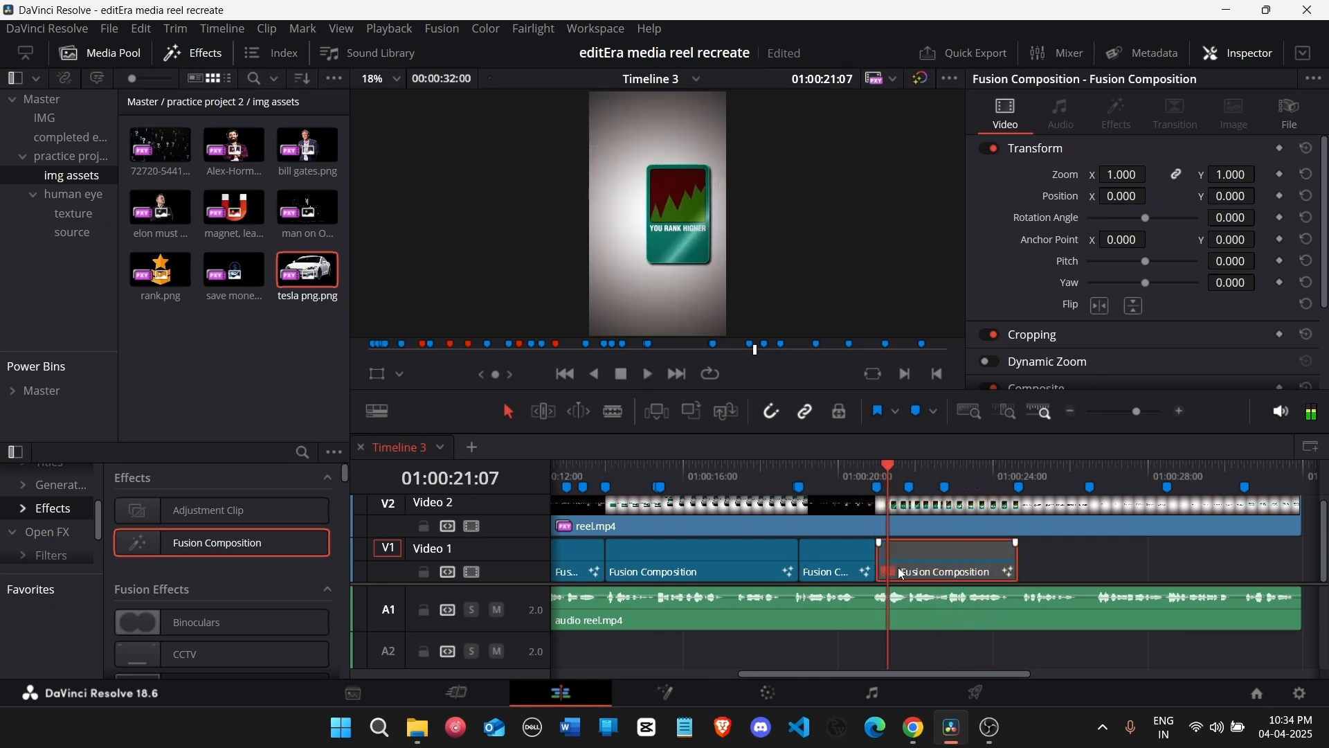
pyautogui.click(907, 527)
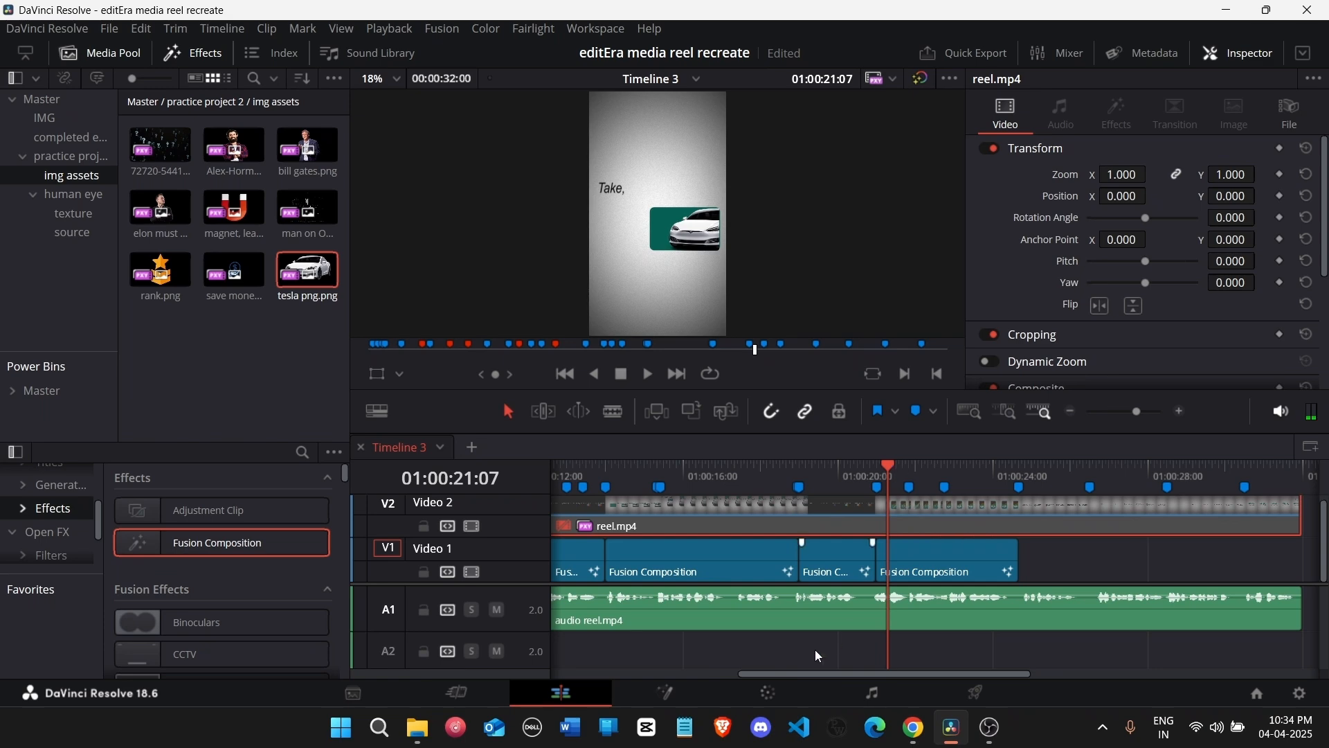
pyautogui.click(667, 697)
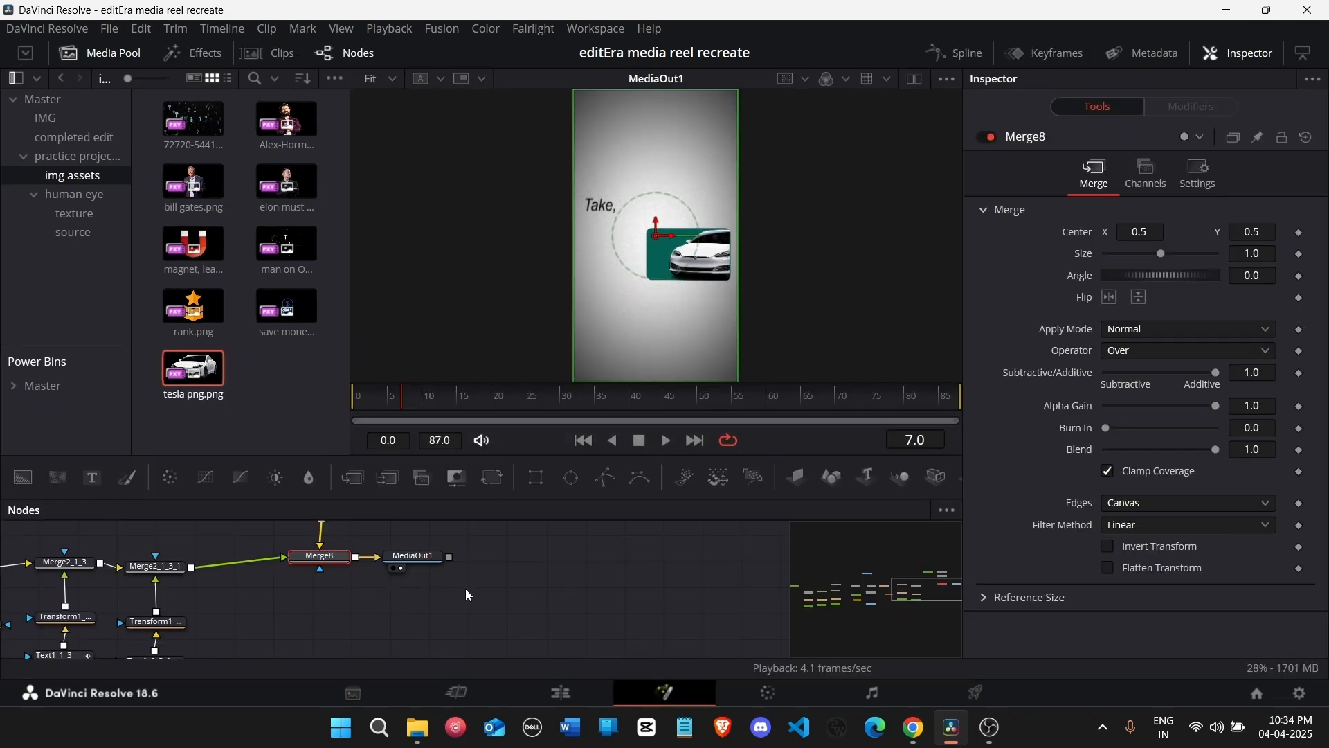
# Step: Delete the Tesla text, card and media nodes, keeping Background4 and the Grain and Vignette background branch, and reposition Background4
pyautogui.scroll(-3, 484, 585)
pyautogui.scroll(-3, 374, 608)
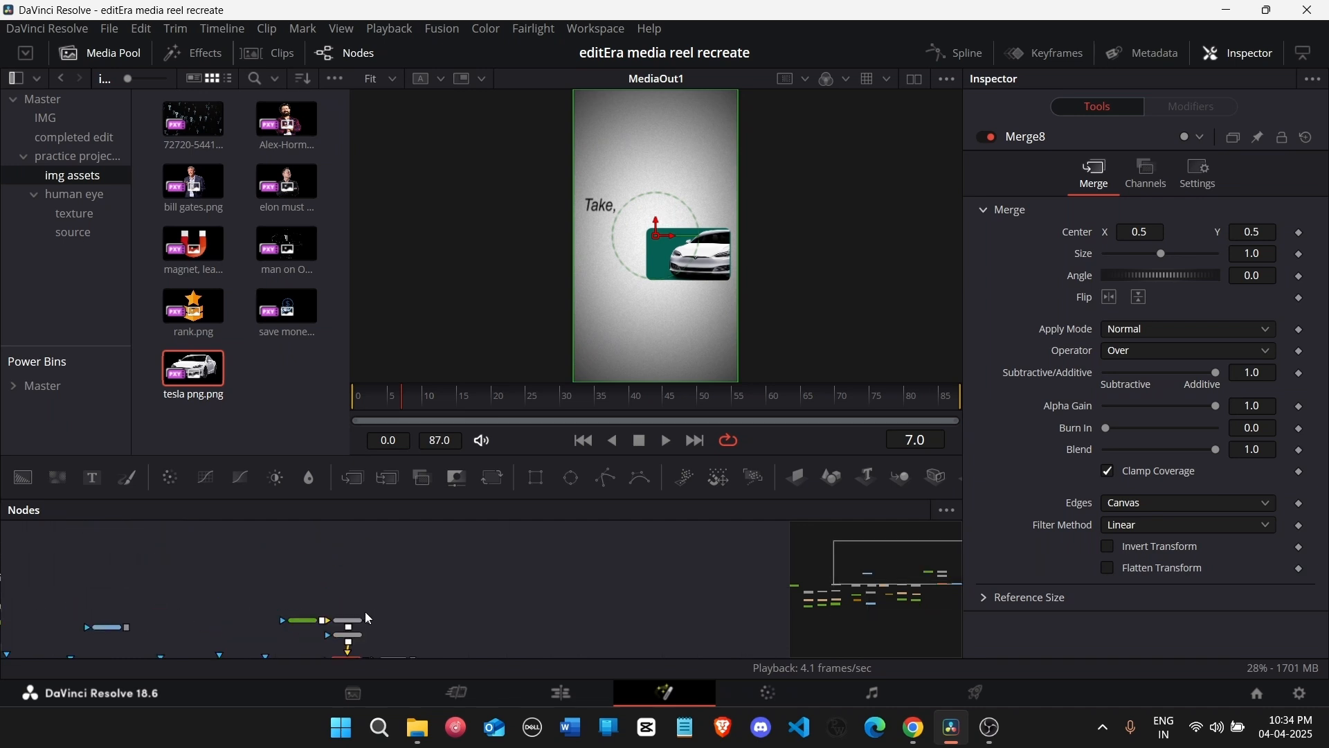
pyautogui.moveTo(882, 621); pyautogui.dragTo(829, 611)
pyautogui.scroll(3, 657, 615)
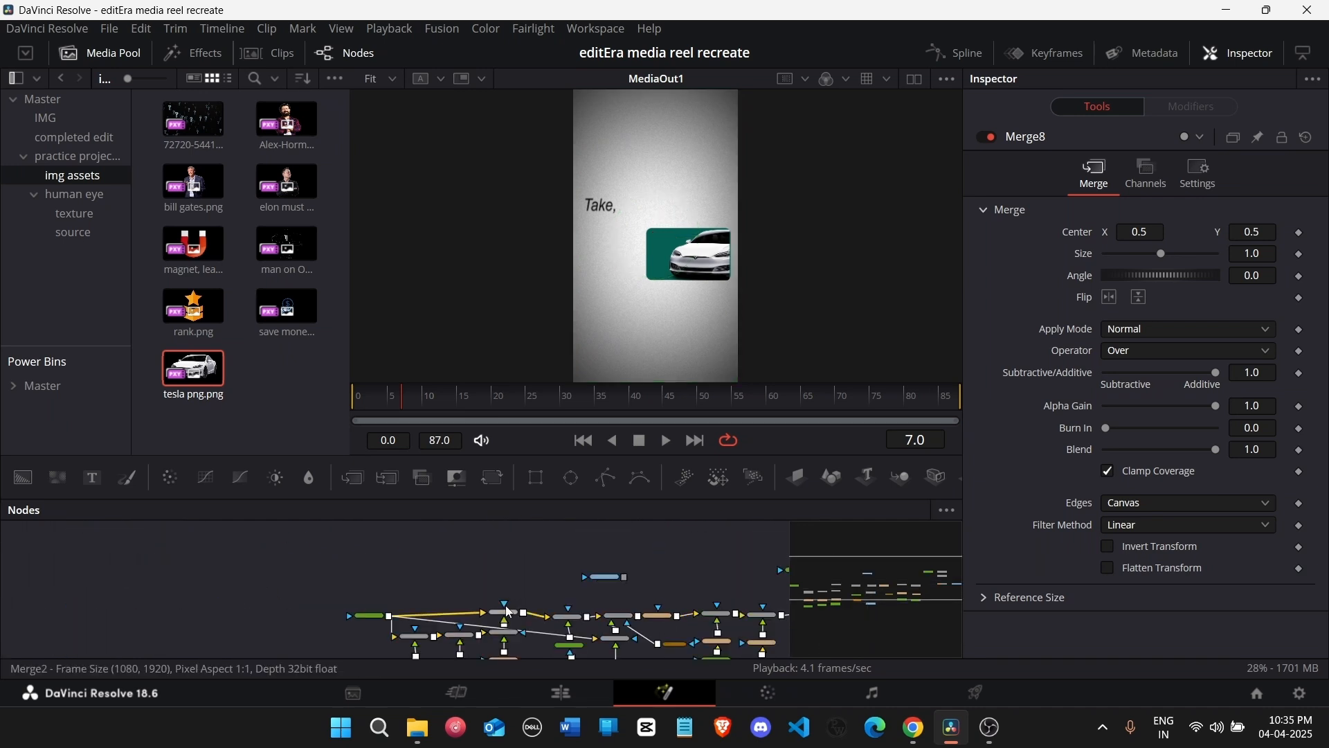
pyautogui.moveTo(399, 575); pyautogui.dragTo(750, 655)
pyautogui.press('Delete')
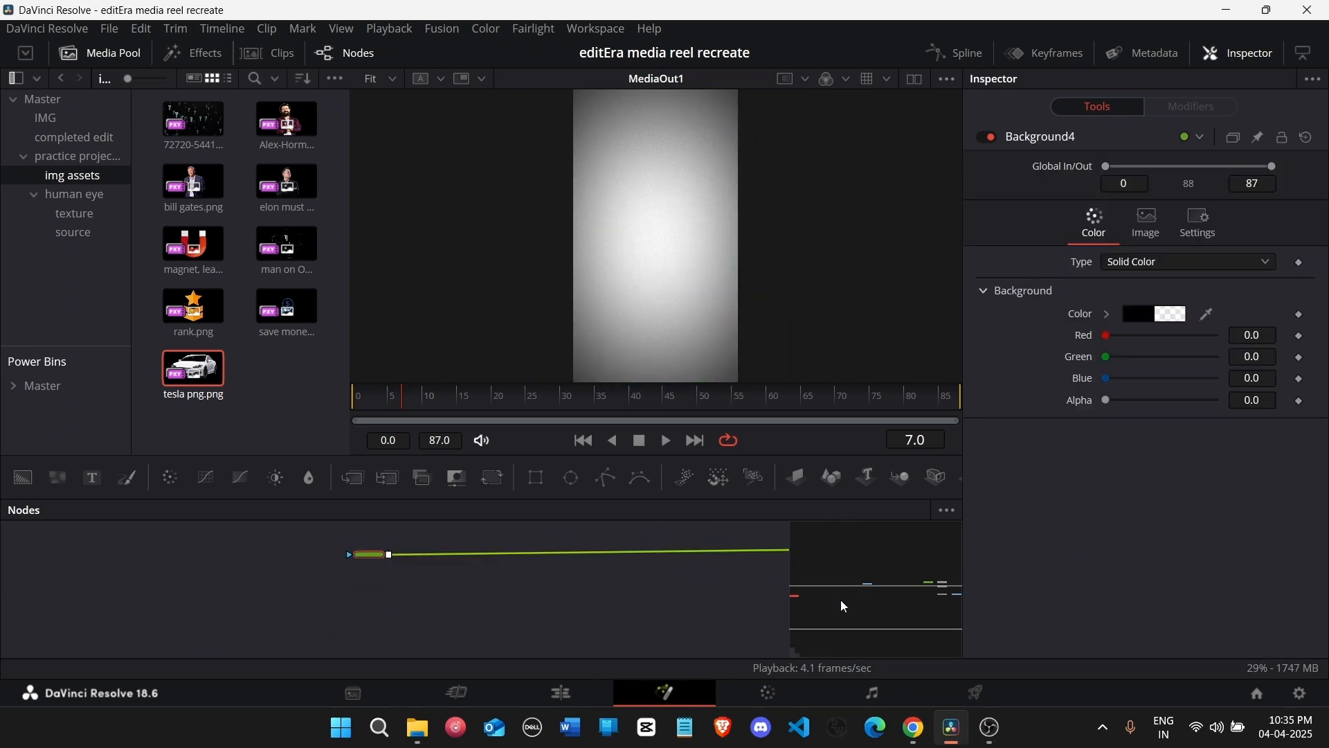
pyautogui.scroll(2, 430, 614)
pyautogui.click(381, 539)
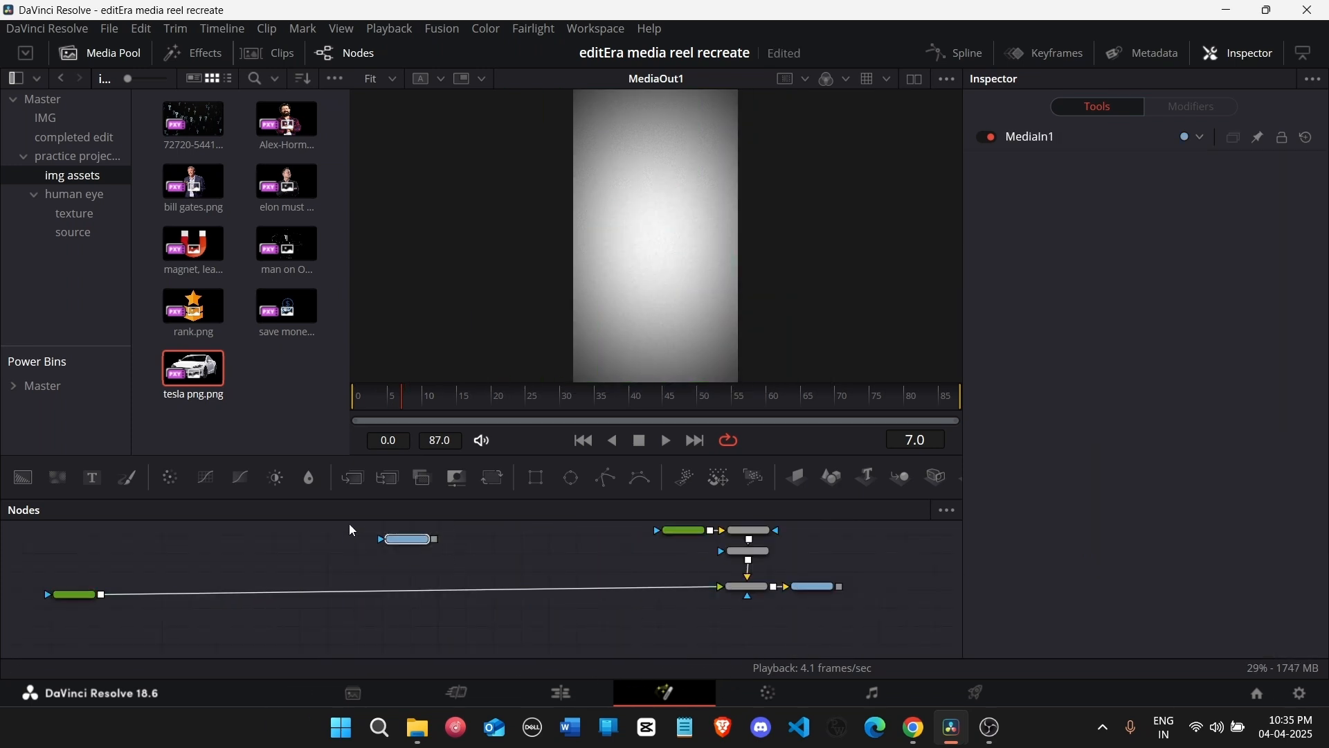
pyautogui.press('Delete')
pyautogui.moveTo(91, 594); pyautogui.dragTo(223, 586)
pyautogui.scroll(2, 239, 586)
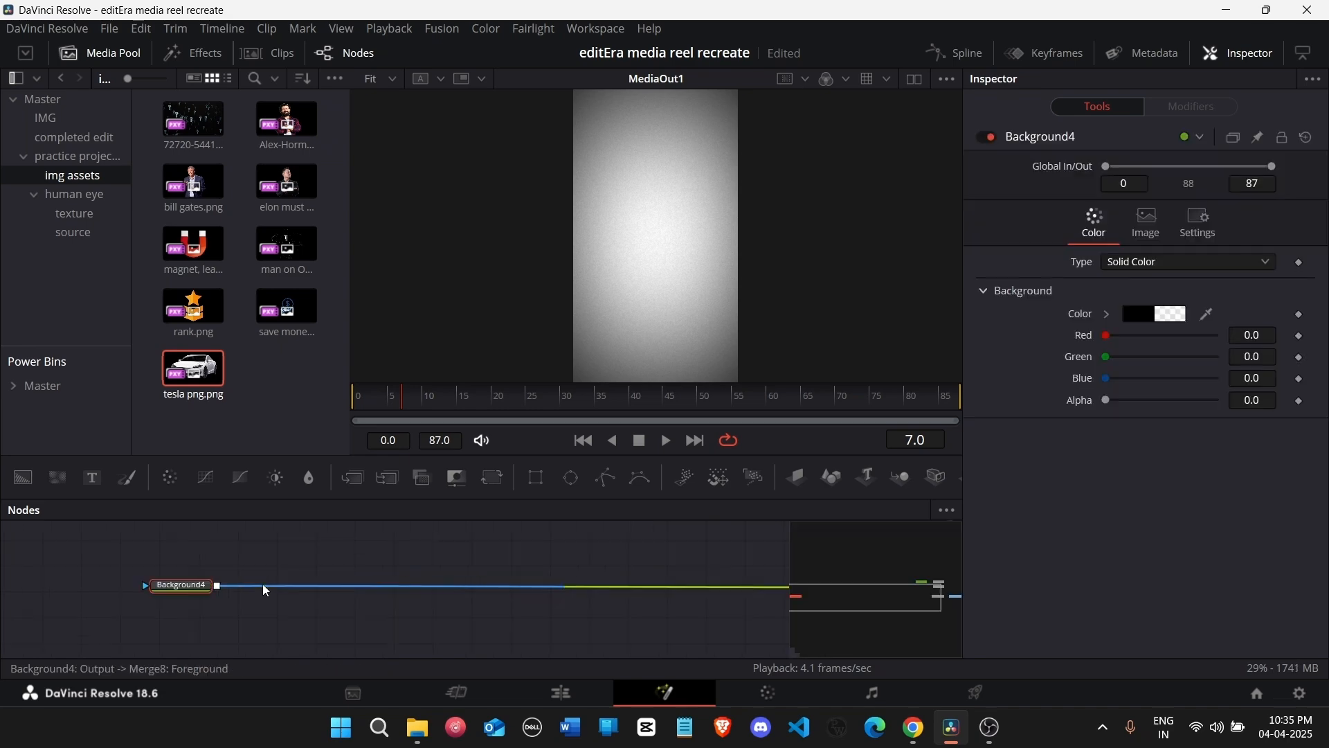
pyautogui.click(297, 432)
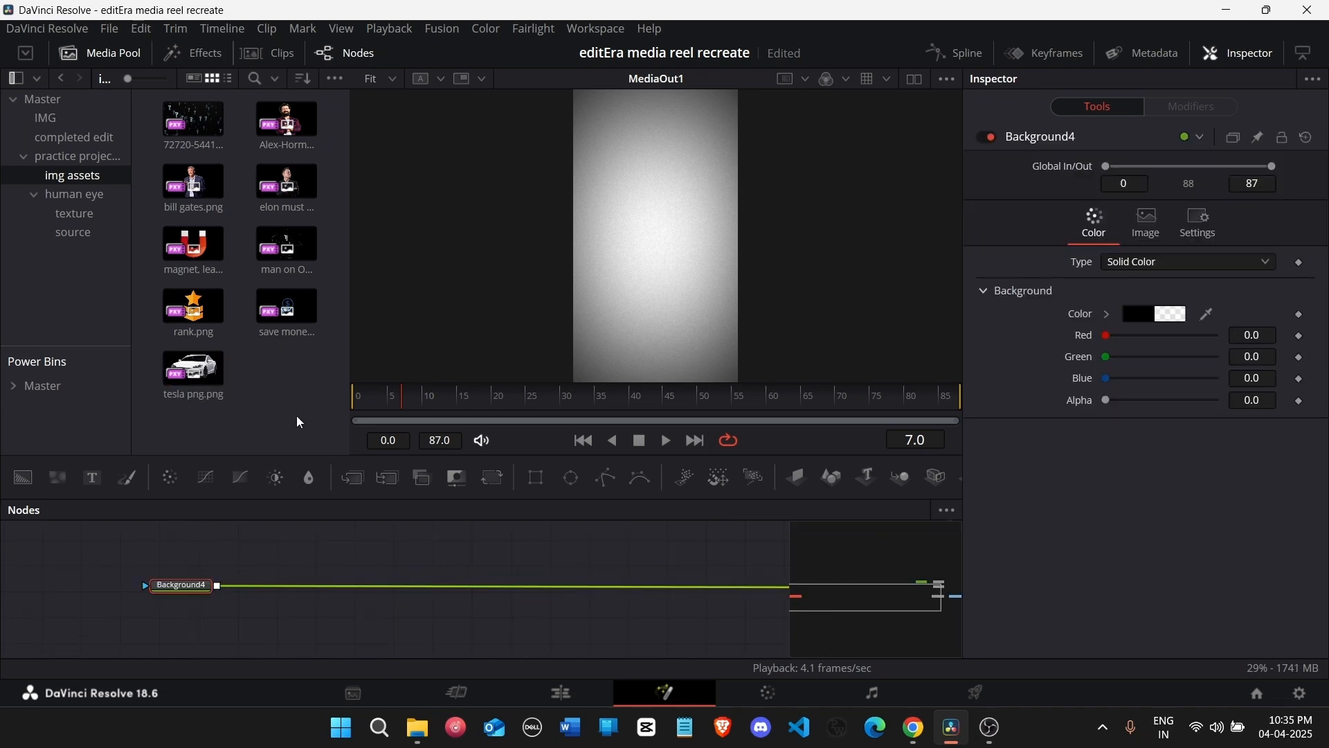
pyautogui.moveTo(194, 308); pyautogui.dragTo(309, 627)
pyautogui.press('Delete')
pyautogui.scroll(2, 293, 568)
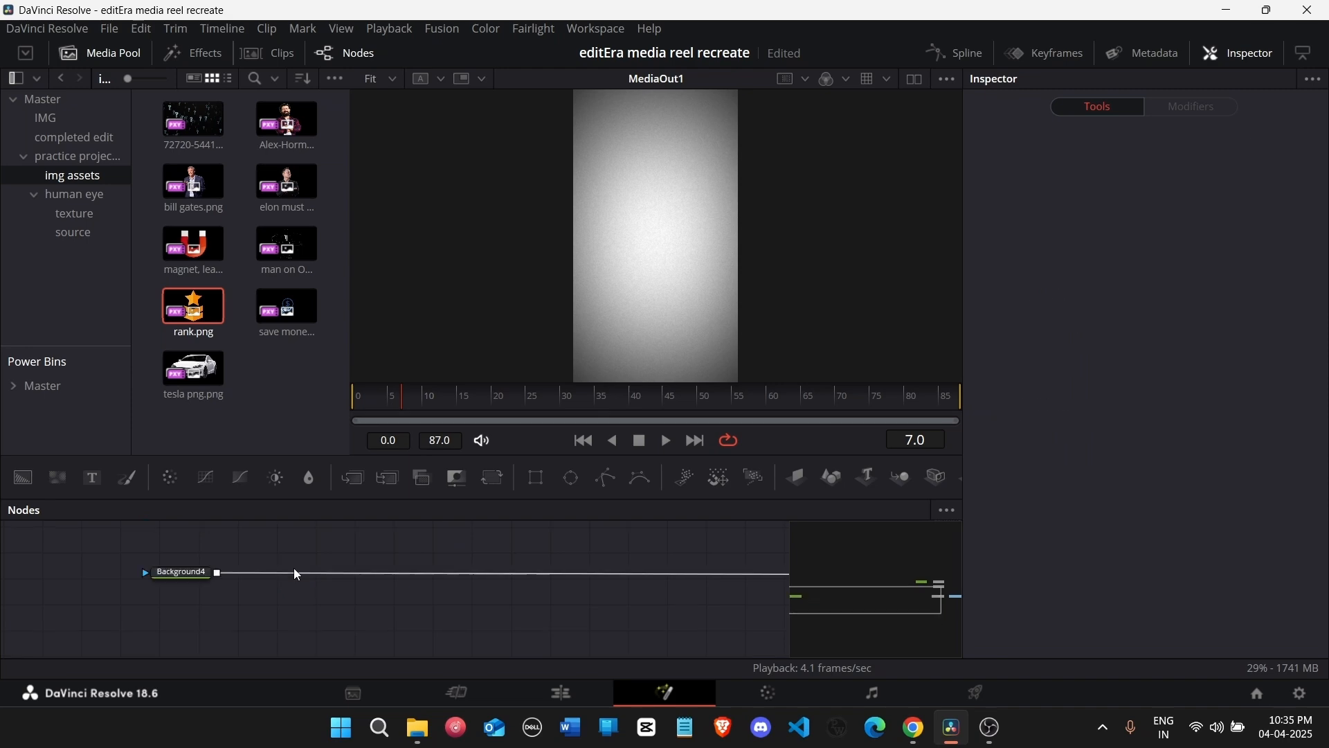
# Step: Add a new Background node and merge it over Background4 as the foreground
pyautogui.click(159, 581)
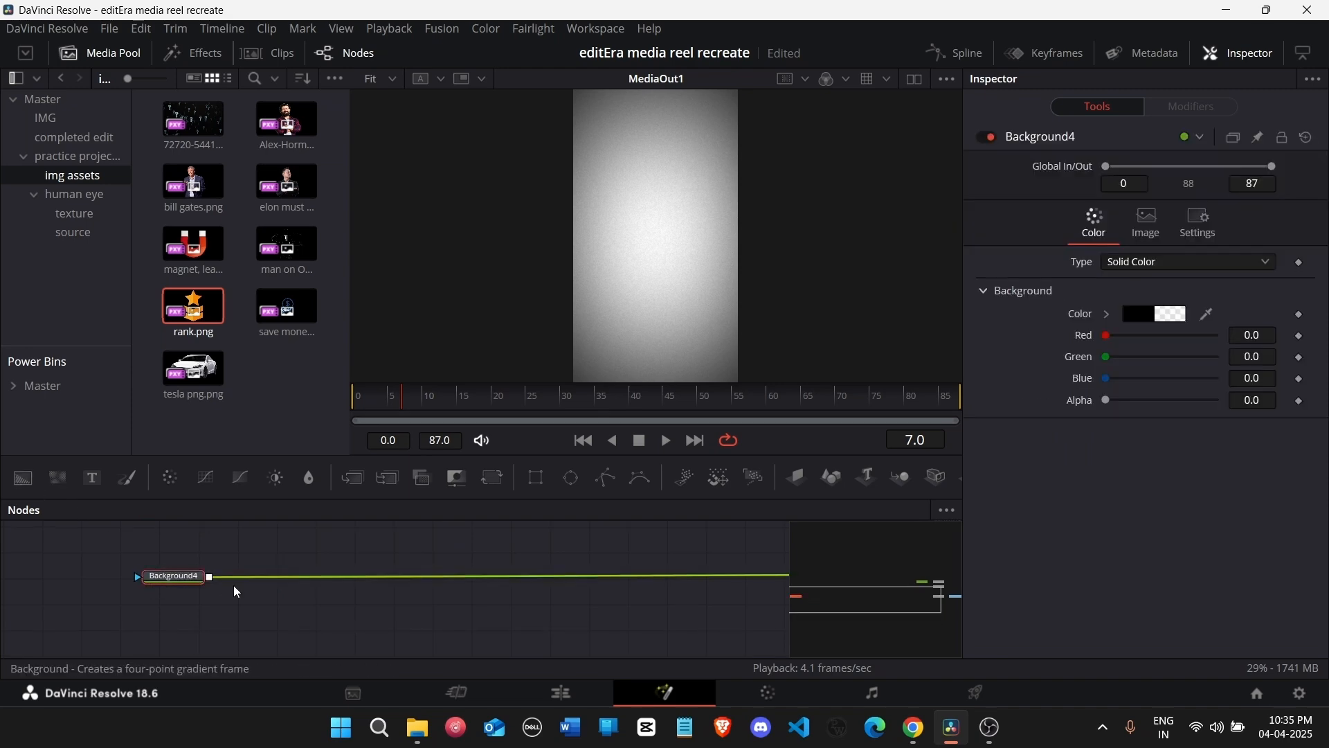
pyautogui.moveTo(234, 592); pyautogui.dragTo(288, 630)
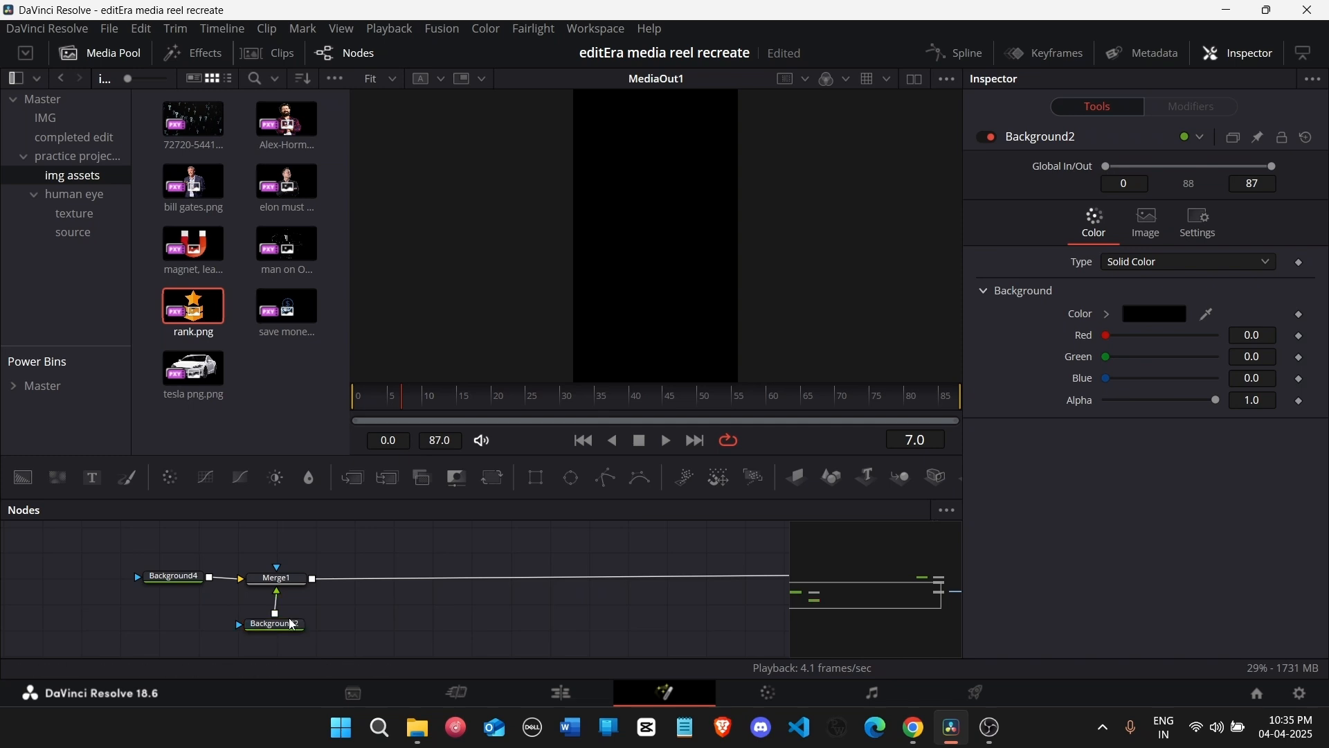
pyautogui.scroll(-3, 288, 558)
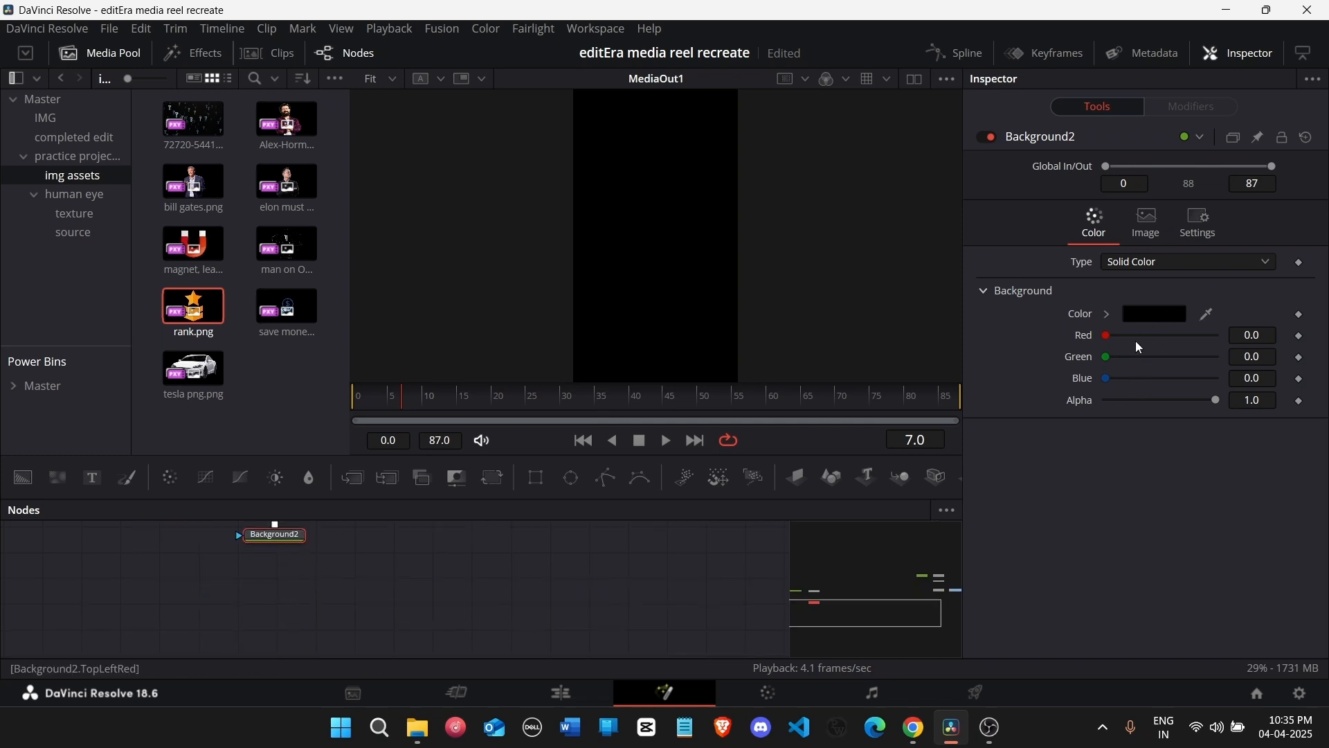
pyautogui.click(1157, 313)
pyautogui.tripleClick(801, 486)
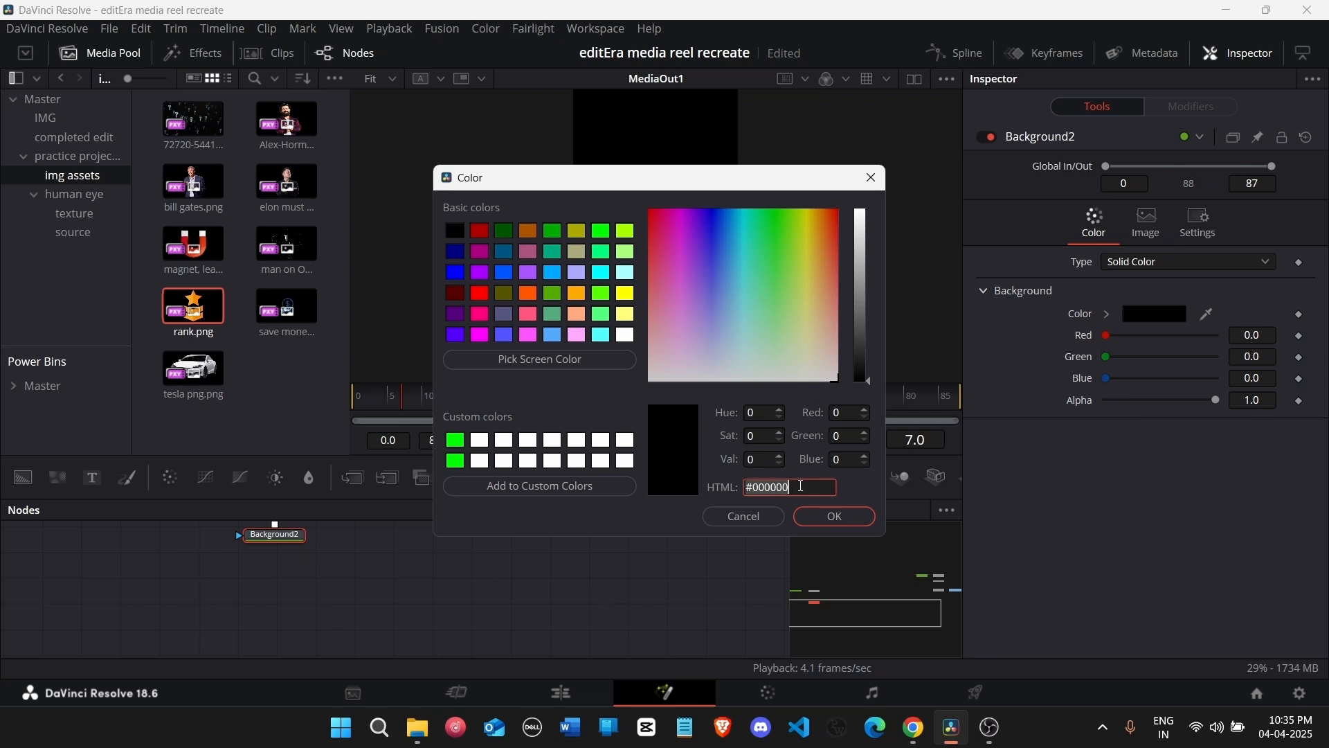
pyautogui.click(797, 521)
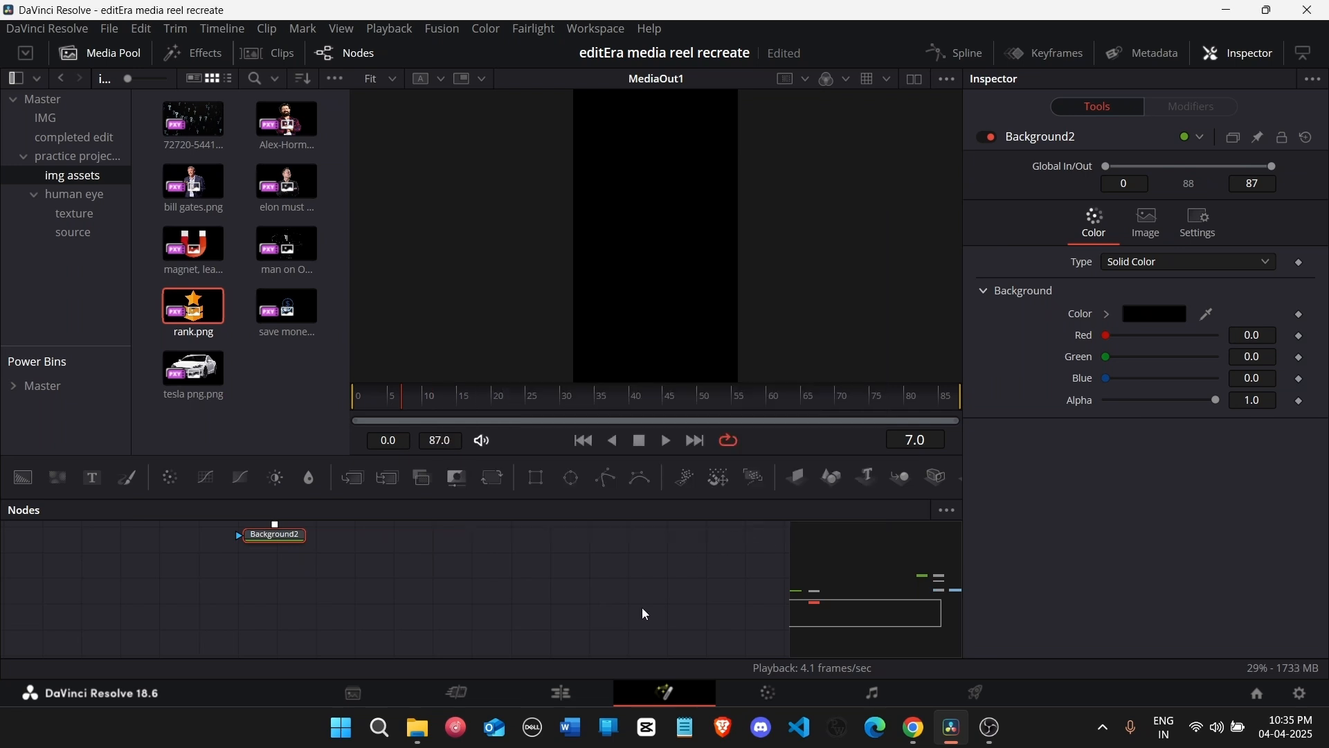
# Step: Open the earlier Tesla composition in Fusion and look up the hex colour of its green card background, Background2
pyautogui.click(570, 698)
pyautogui.rightClick(842, 557)
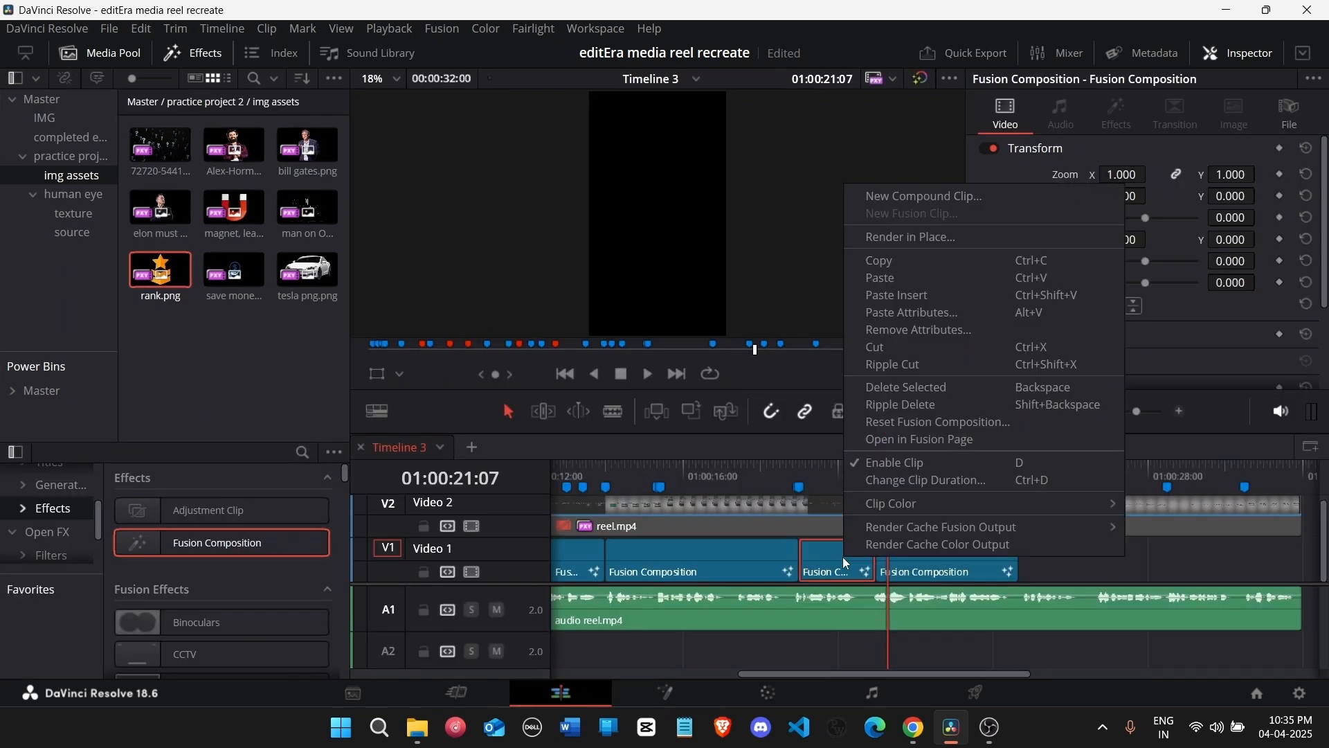
pyautogui.moveTo(825, 471); pyautogui.dragTo(737, 525)
pyautogui.rightClick(729, 550)
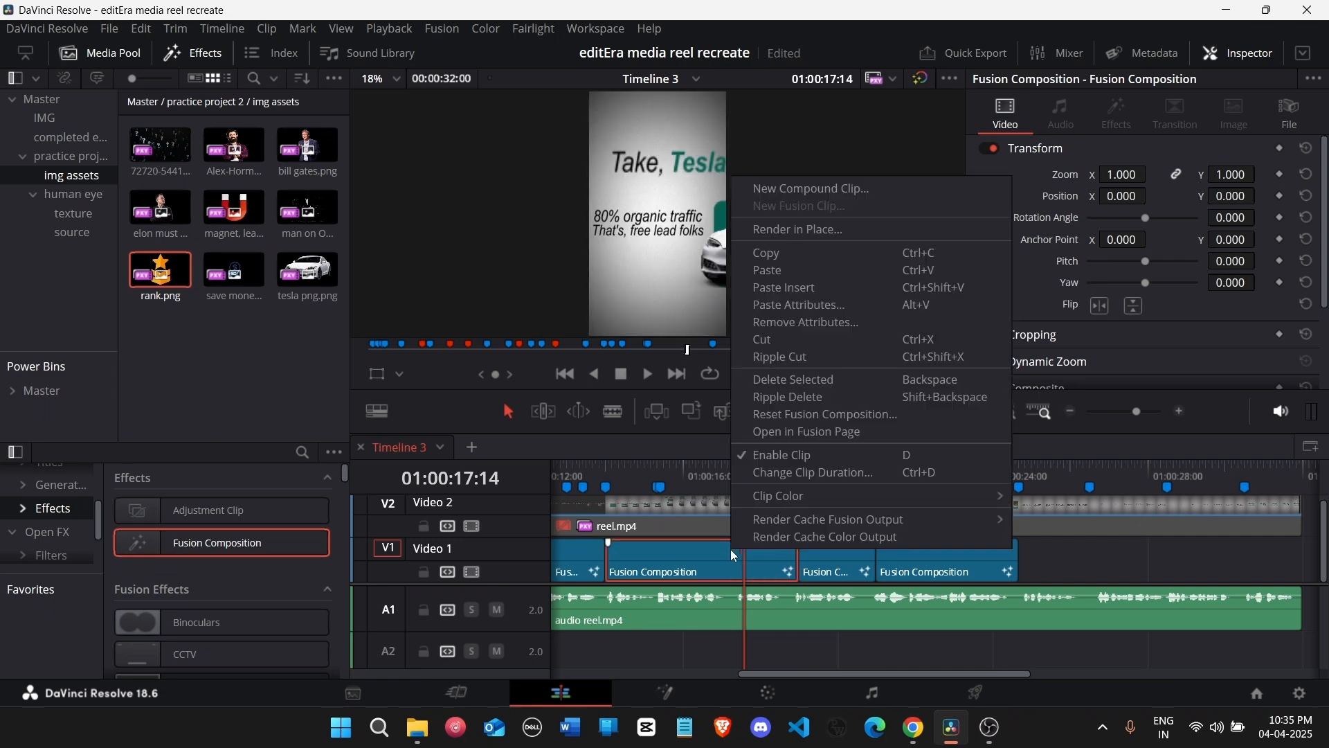
pyautogui.click(809, 431)
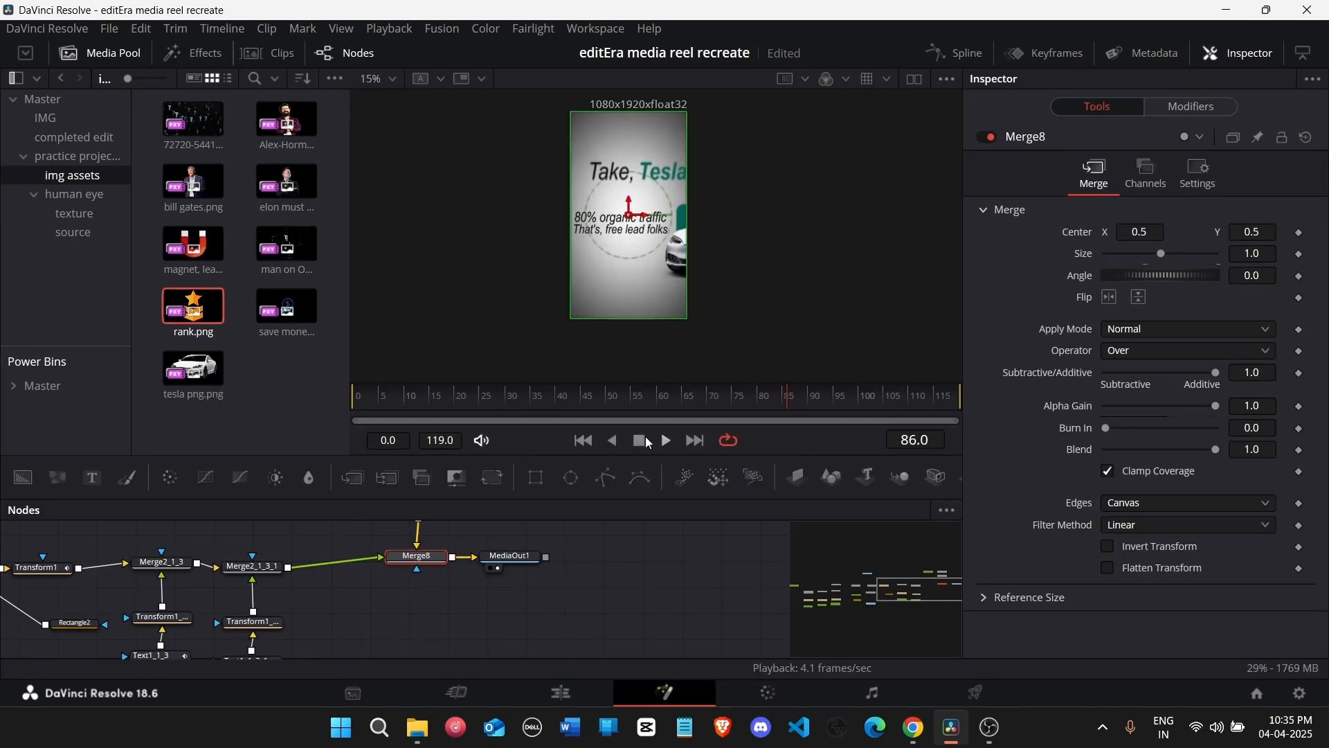
pyautogui.scroll(3, 309, 650)
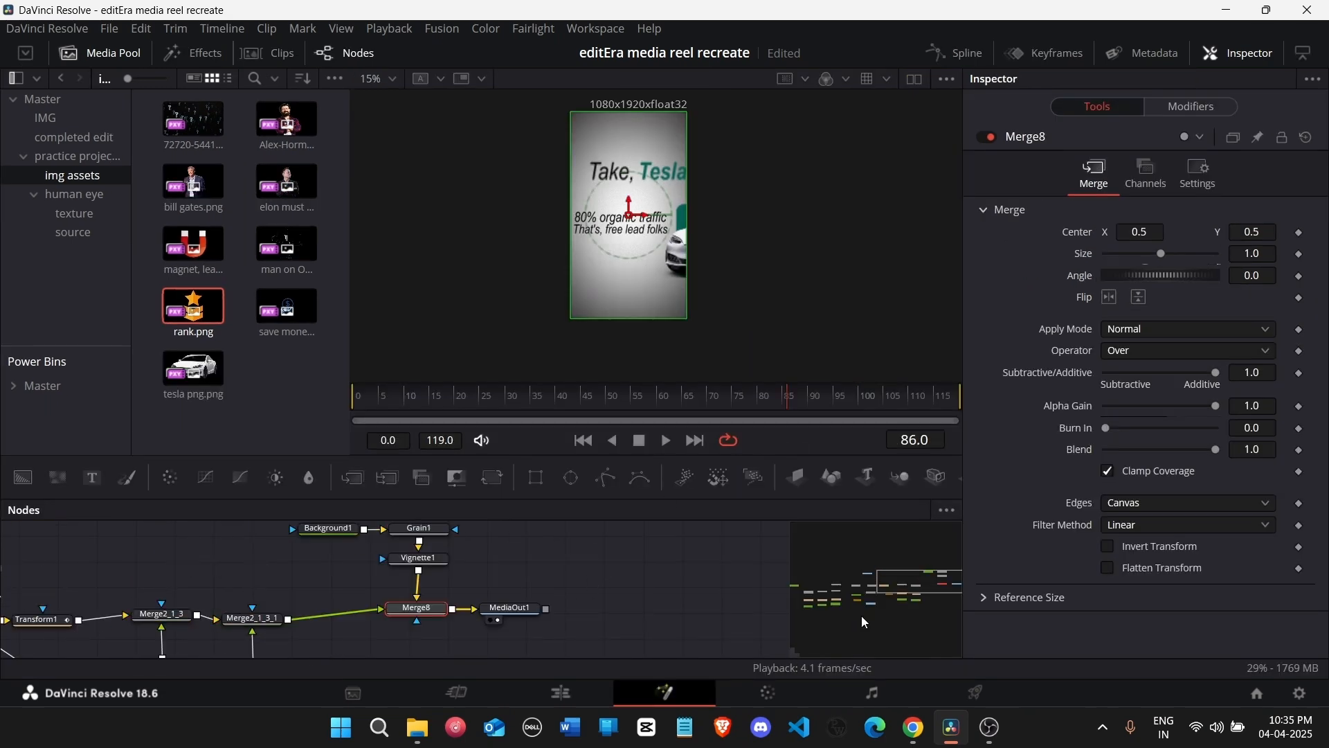
pyautogui.moveTo(861, 616)
pyautogui.mouseDown()
pyautogui.moveTo(842, 618)
pyautogui.moveTo(862, 600)
pyautogui.mouseUp()
pyautogui.click(437, 566)
pyautogui.click(1155, 314)
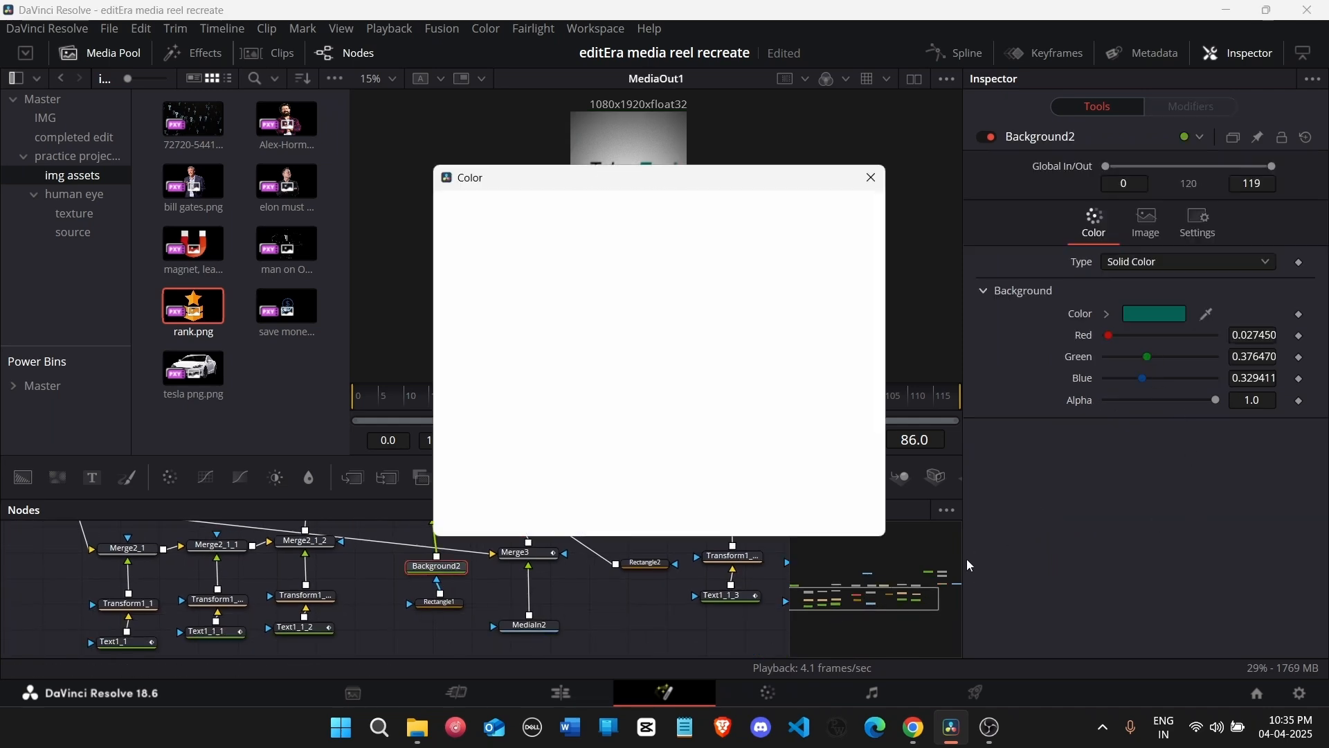
pyautogui.click(839, 516)
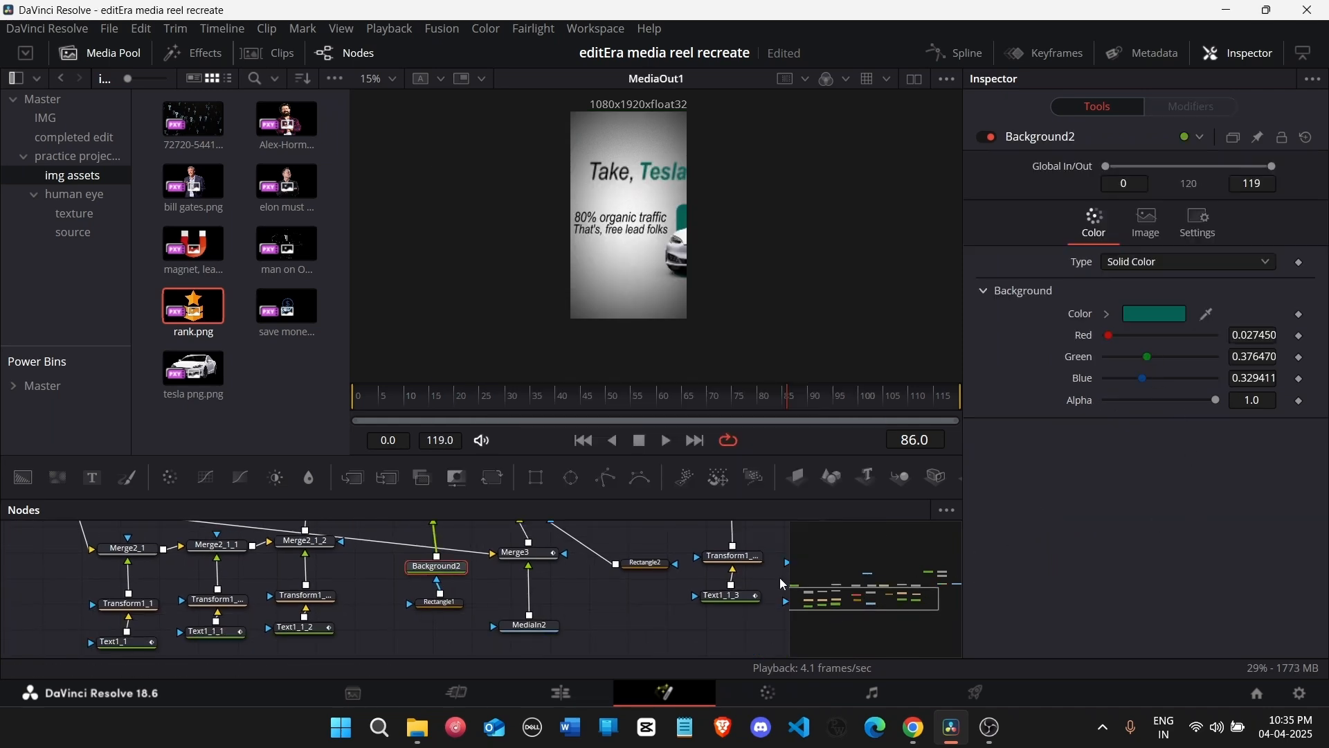
# Step: Return to the card composition at Marker 35, 01:00:22:18, in Fusion and set Background2's colour to #076054
pyautogui.click(562, 694)
pyautogui.click(946, 487)
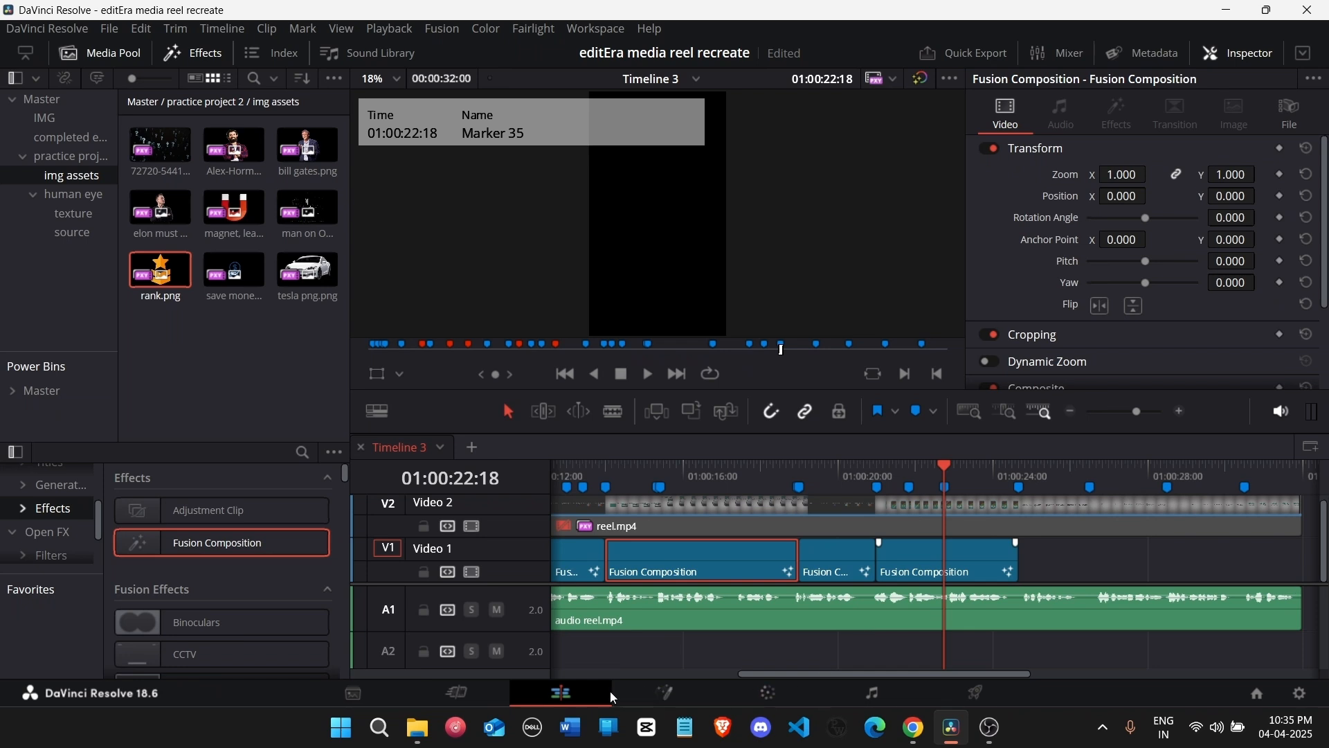
pyautogui.click(649, 696)
pyautogui.moveTo(914, 593); pyautogui.dragTo(853, 612)
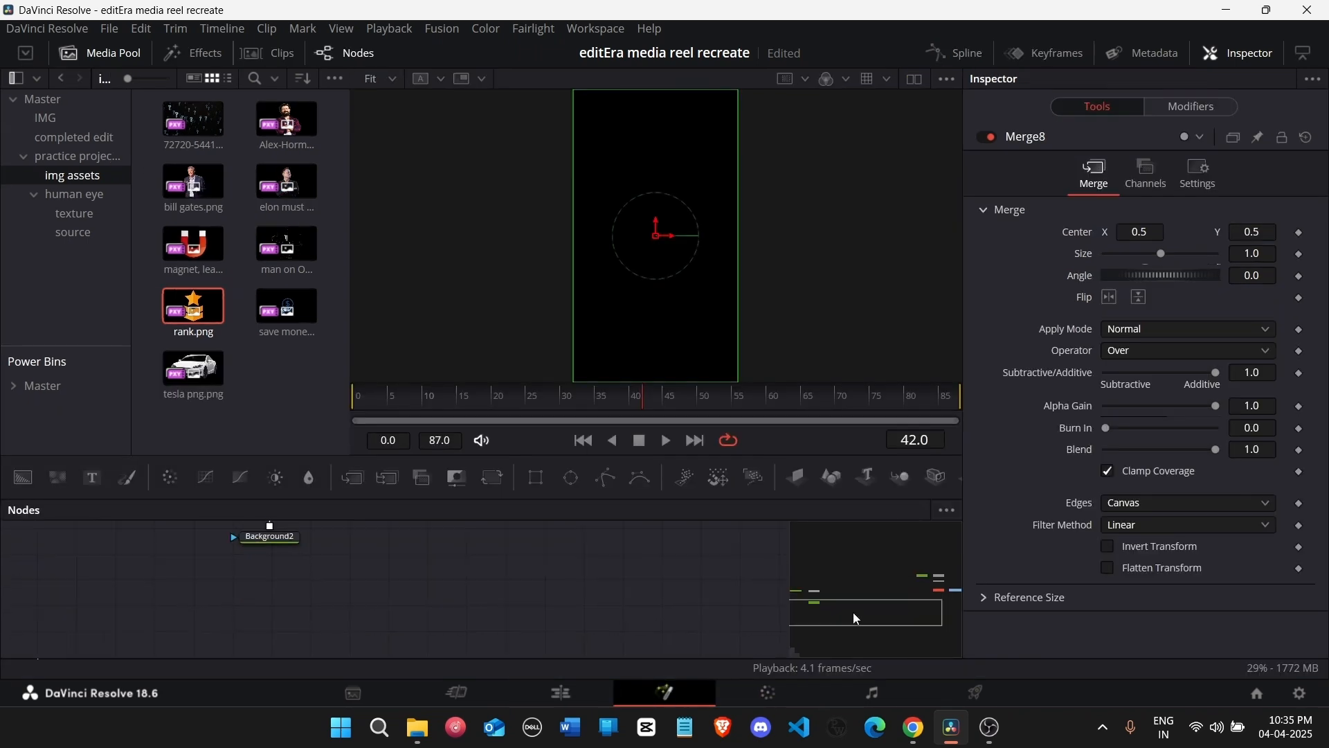
pyautogui.click(304, 541)
pyautogui.click(1155, 313)
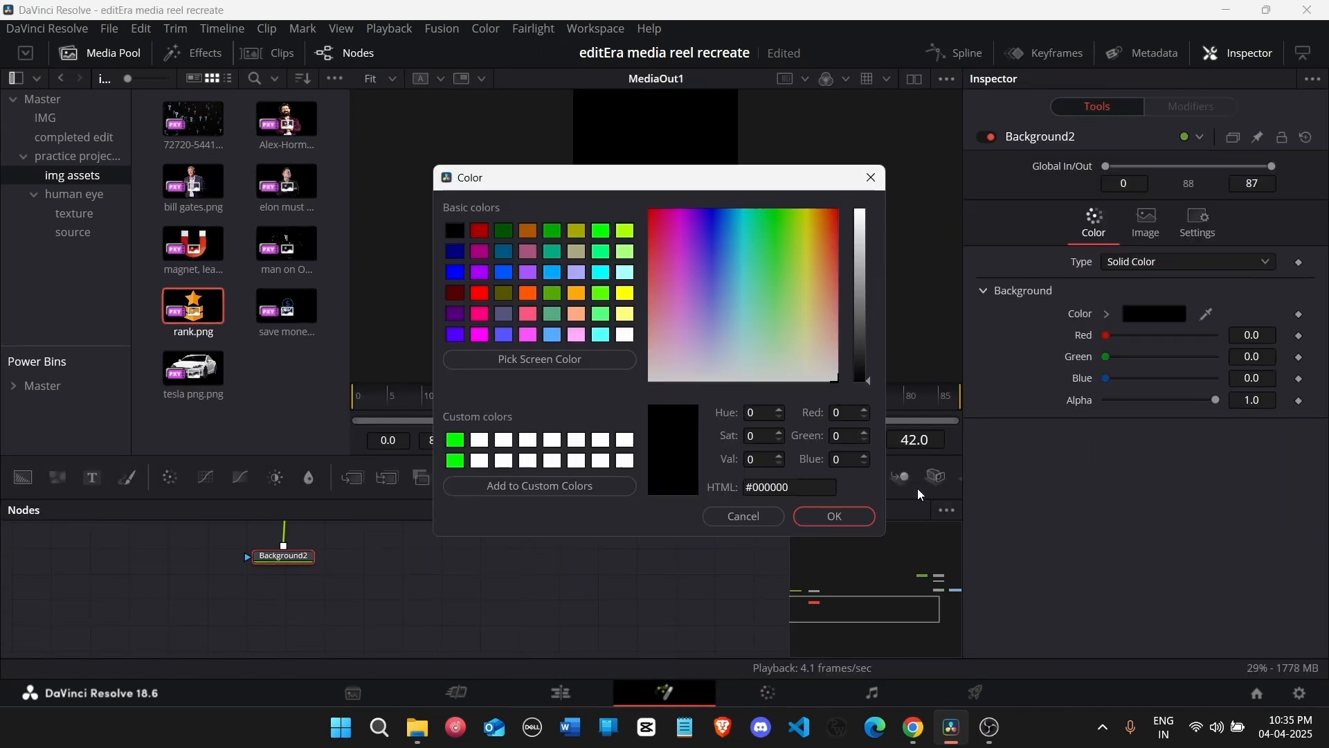
pyautogui.doubleClick(813, 486)
pyautogui.write('#076054')
pyautogui.click(820, 513)
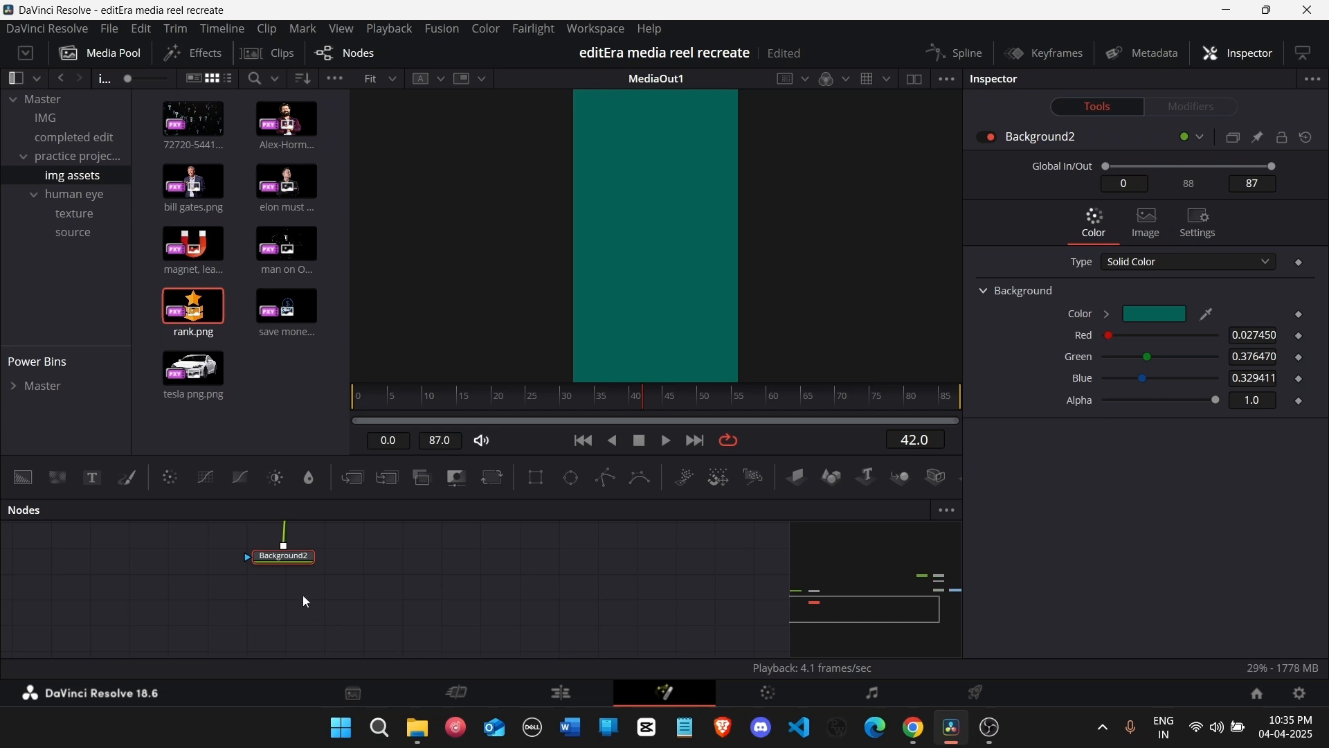
# Step: Mask the green Background2 with a Rectangle node placed below it and set the rectangle's height to 0.438
pyautogui.scroll(2, 307, 603)
pyautogui.click(536, 478)
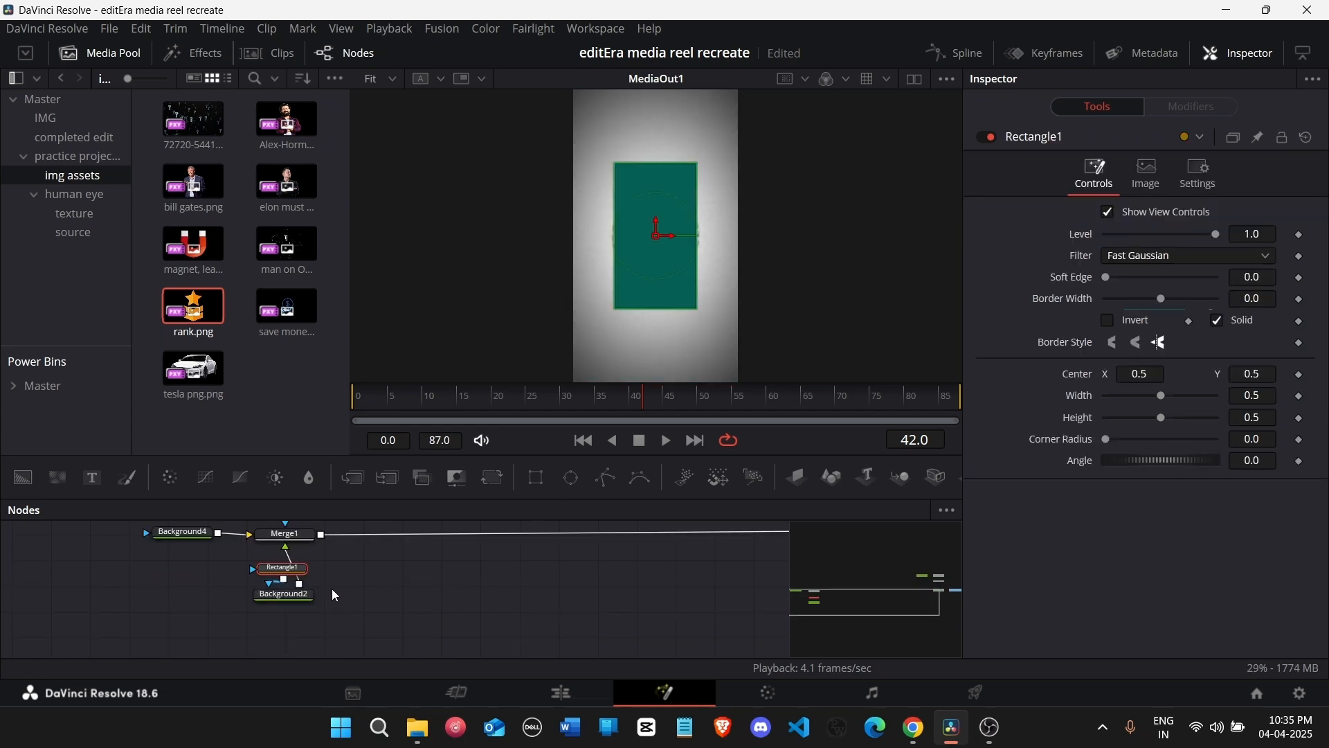
pyautogui.moveTo(282, 568); pyautogui.dragTo(282, 637)
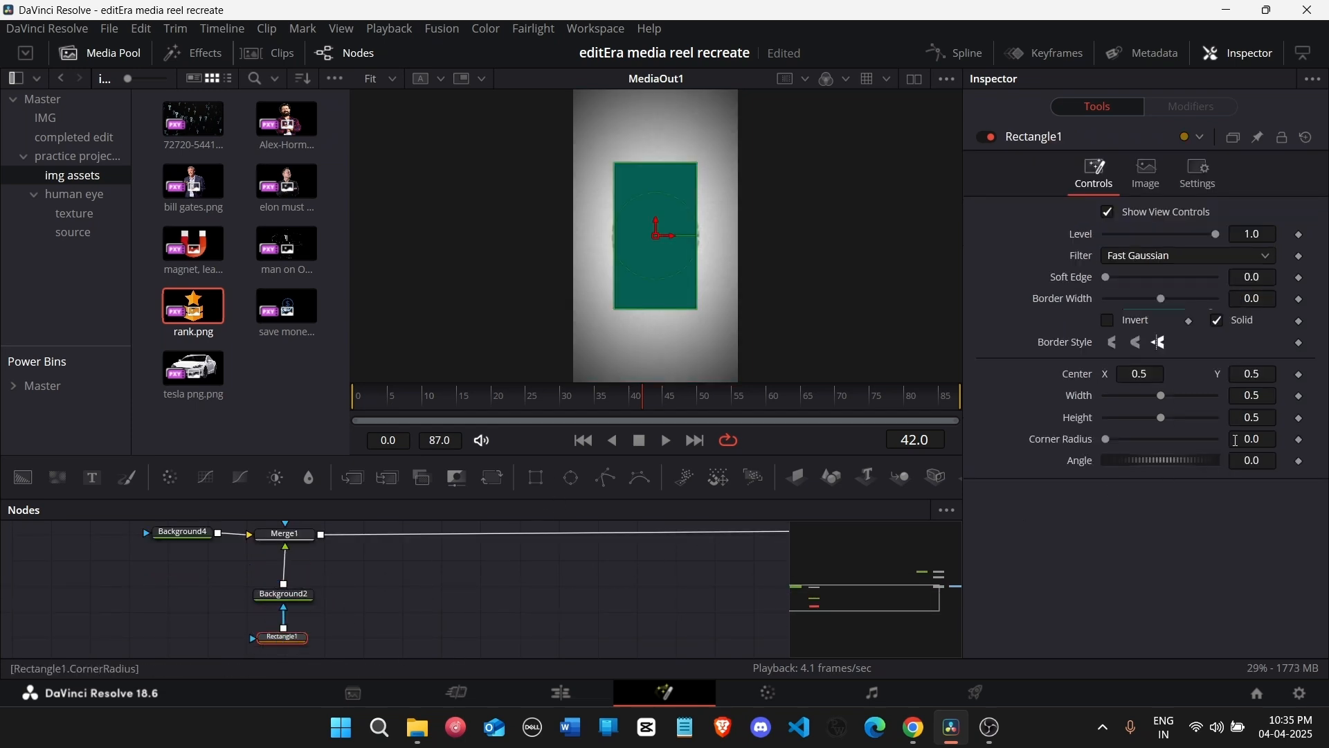
pyautogui.moveTo(1262, 422); pyautogui.dragTo(1247, 422)
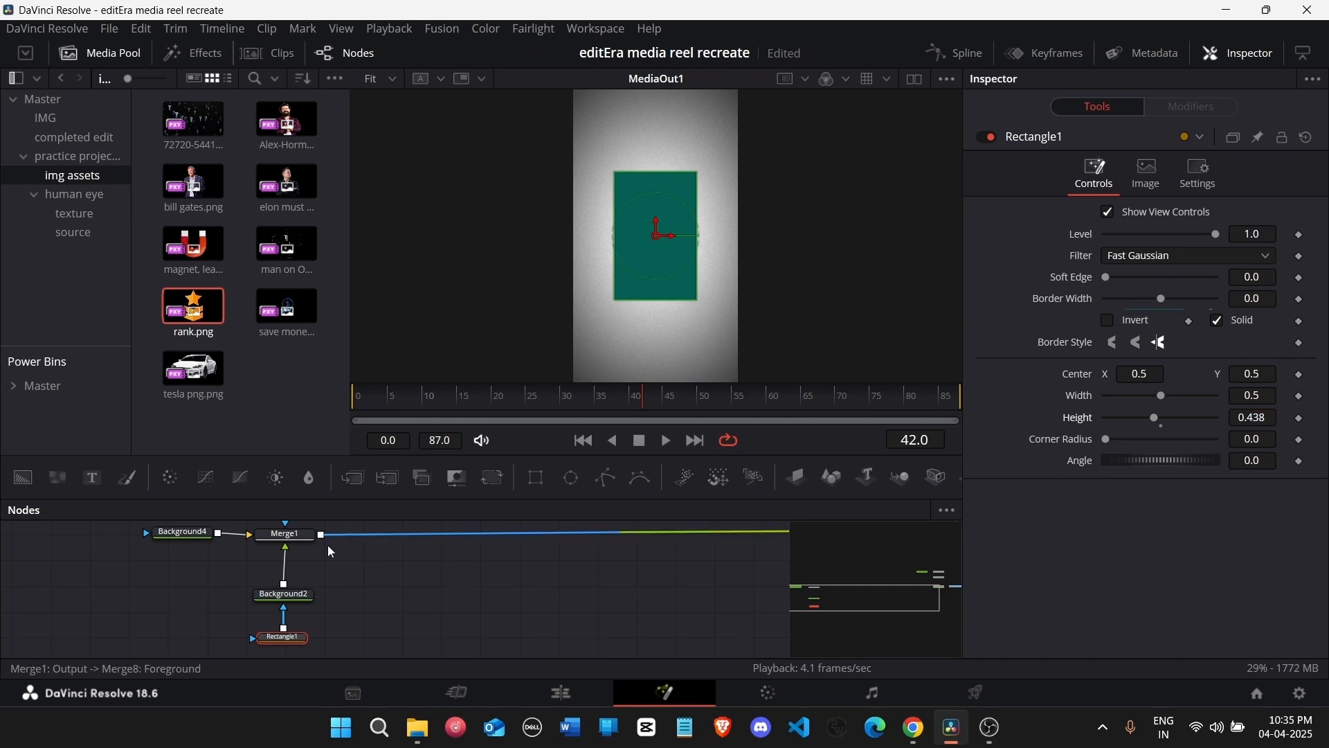
# Step: Duplicate Background2, merge the copy over the green card, and place it beside Merge2
pyautogui.click(306, 606)
pyautogui.hotkey('ctrl', 'c')
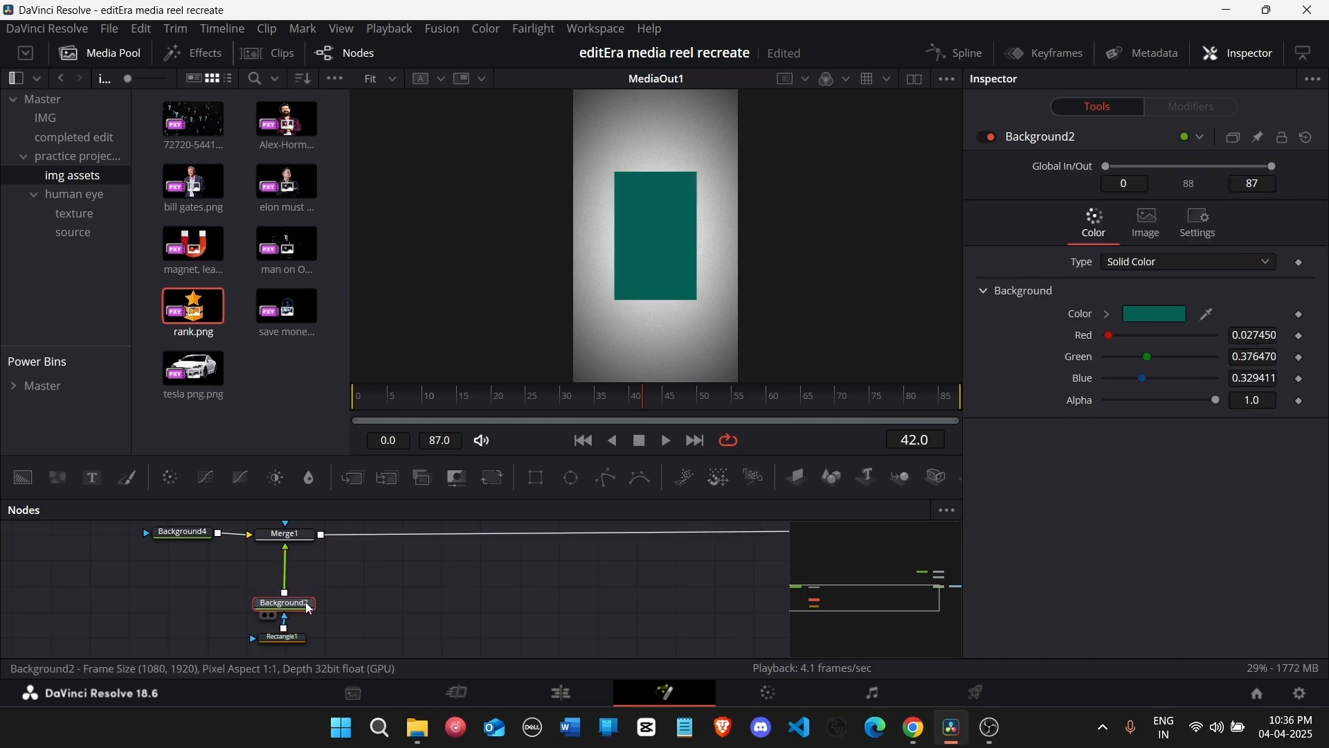
pyautogui.hotkey('ctrl', 'v')
pyautogui.moveTo(380, 630); pyautogui.dragTo(302, 569)
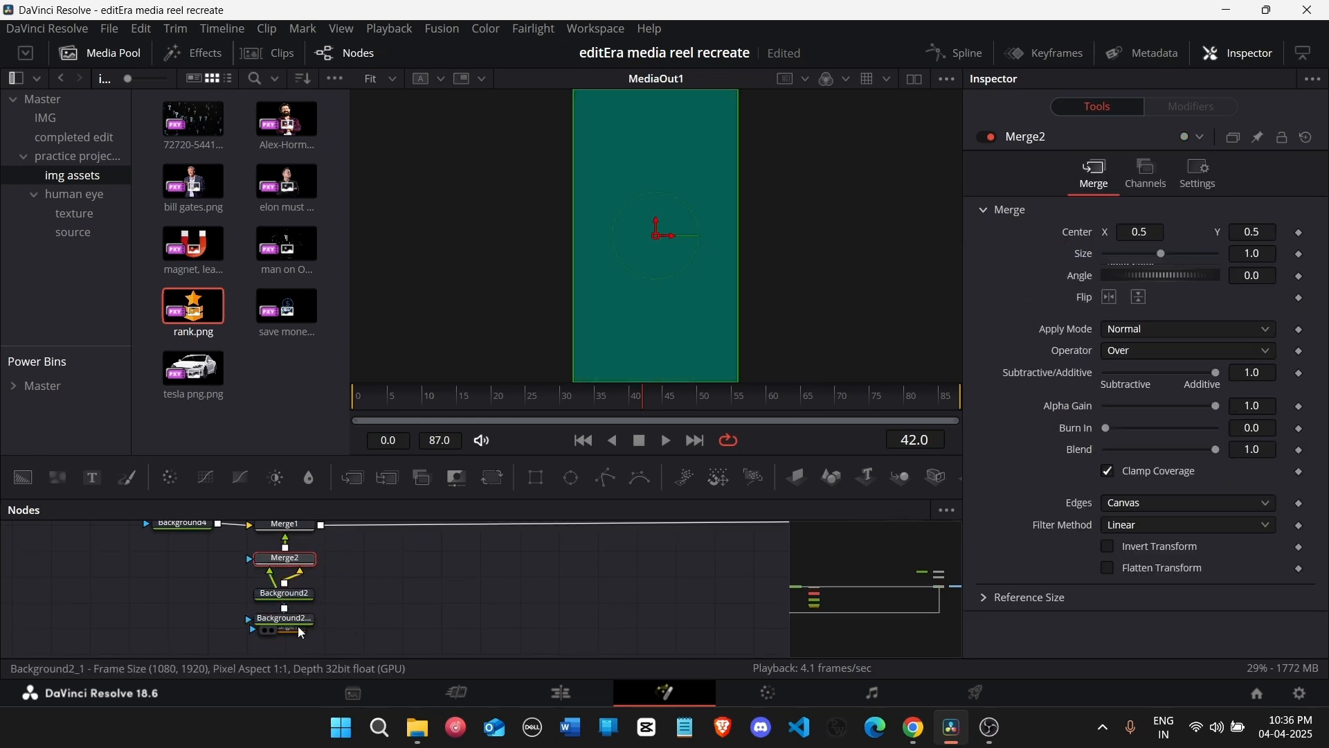
pyautogui.moveTo(285, 620); pyautogui.dragTo(183, 564)
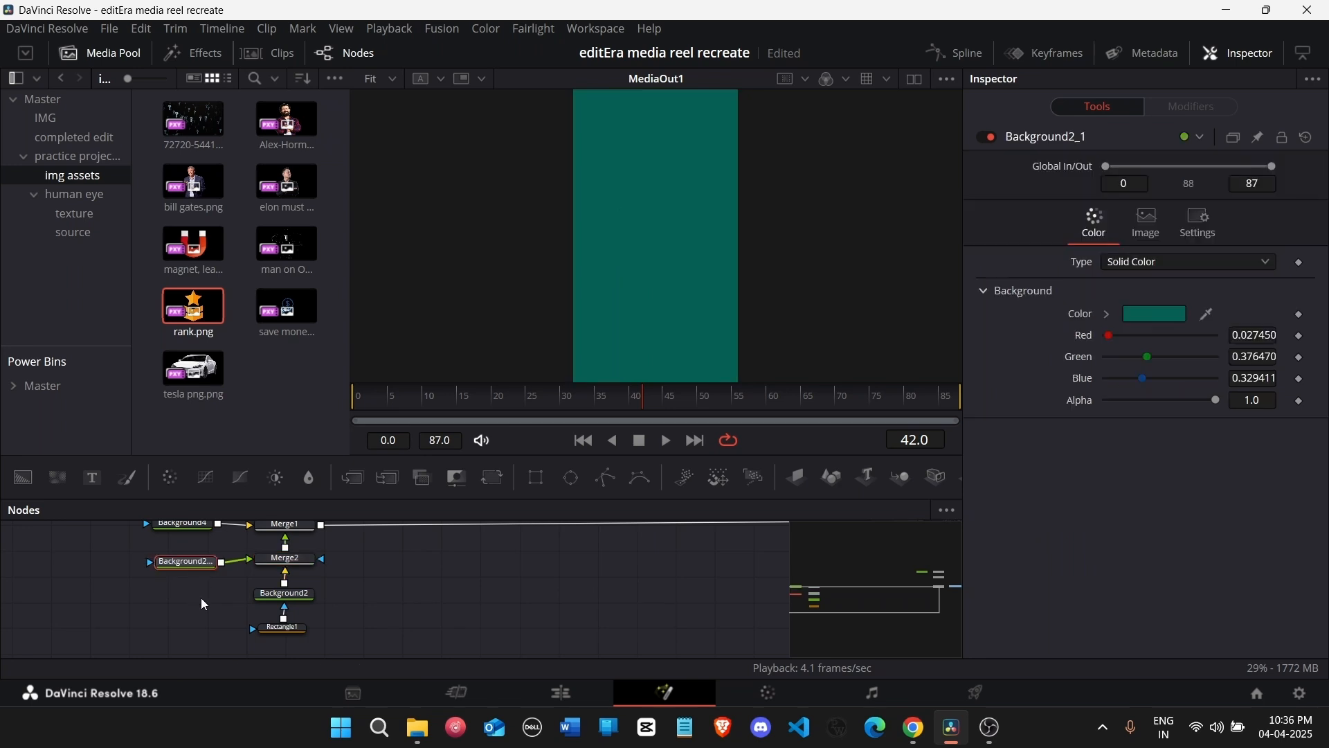
# Step: Duplicate Rectangle1 and connect the copy as the mask of the duplicated background
pyautogui.click(296, 629)
pyautogui.hotkey('ctrl', 'c')
pyautogui.hotkey('ctrl', 'v')
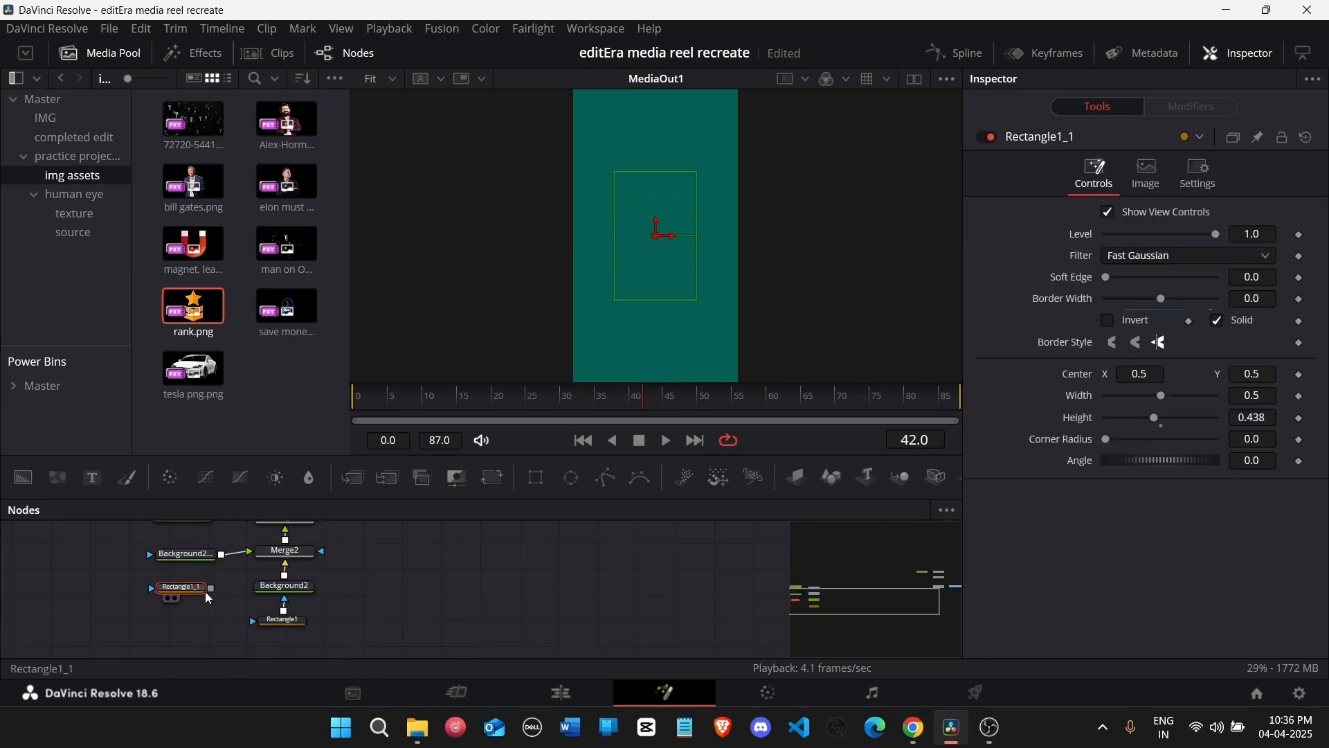
pyautogui.moveTo(210, 589)
pyautogui.mouseDown()
pyautogui.moveTo(198, 558)
pyautogui.moveTo(199, 590)
pyautogui.mouseUp()
# Step: Change the duplicated background's colour to light grey, with red, green and blue at 0.725490
pyautogui.click(203, 557)
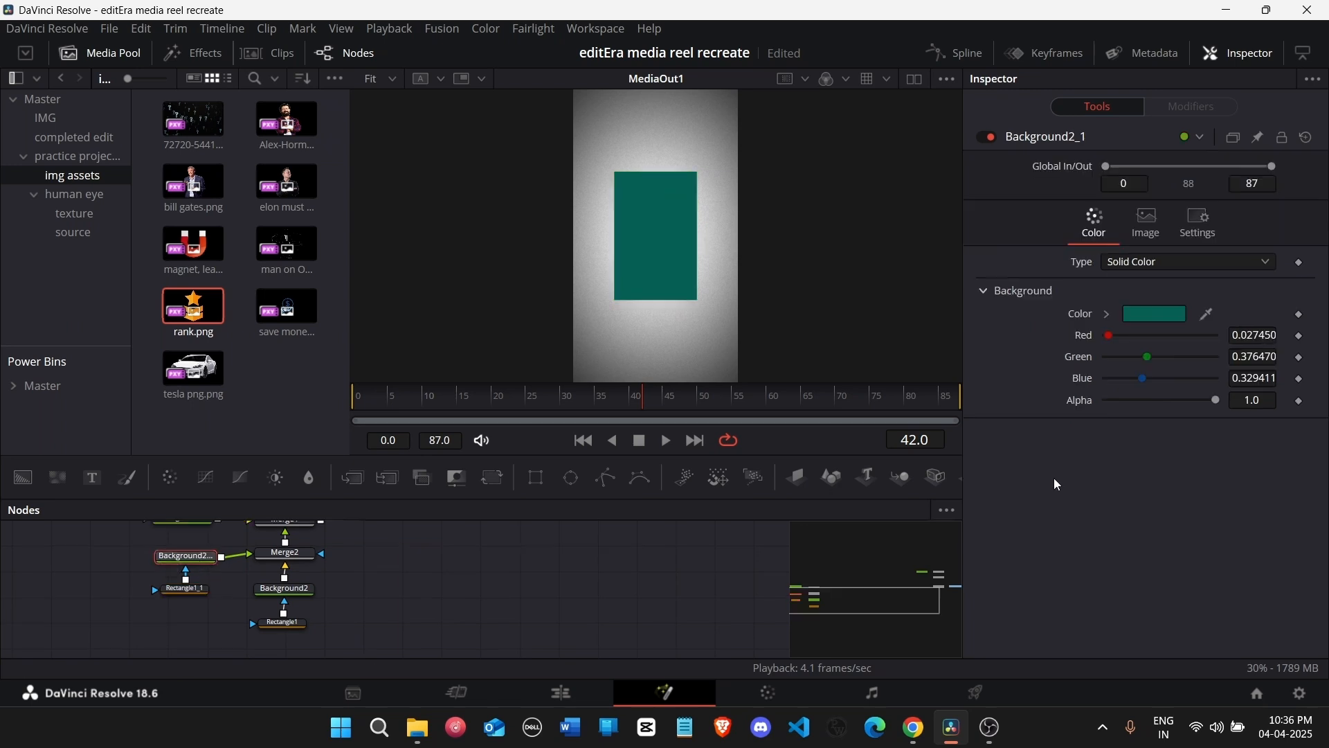
pyautogui.click(1162, 317)
pyautogui.moveTo(749, 260); pyautogui.dragTo(850, 507)
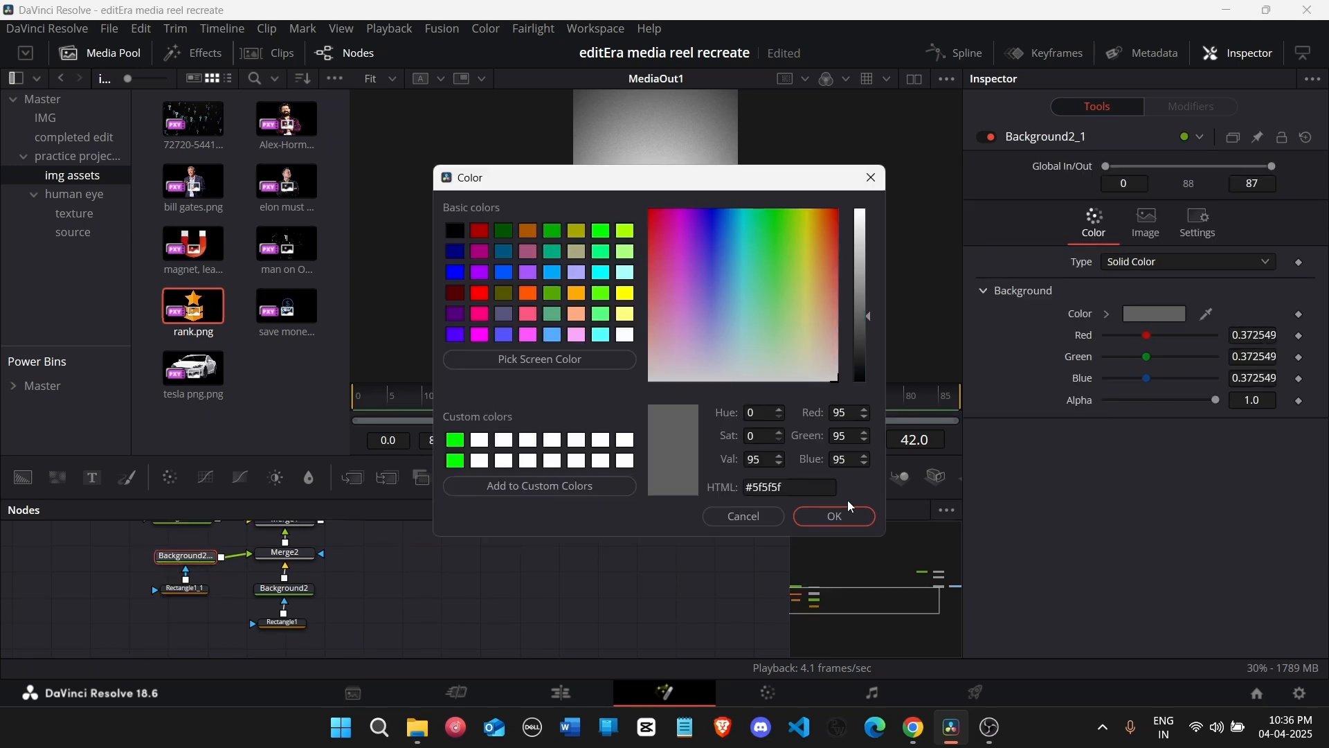
pyautogui.moveTo(867, 269); pyautogui.dragTo(871, 203)
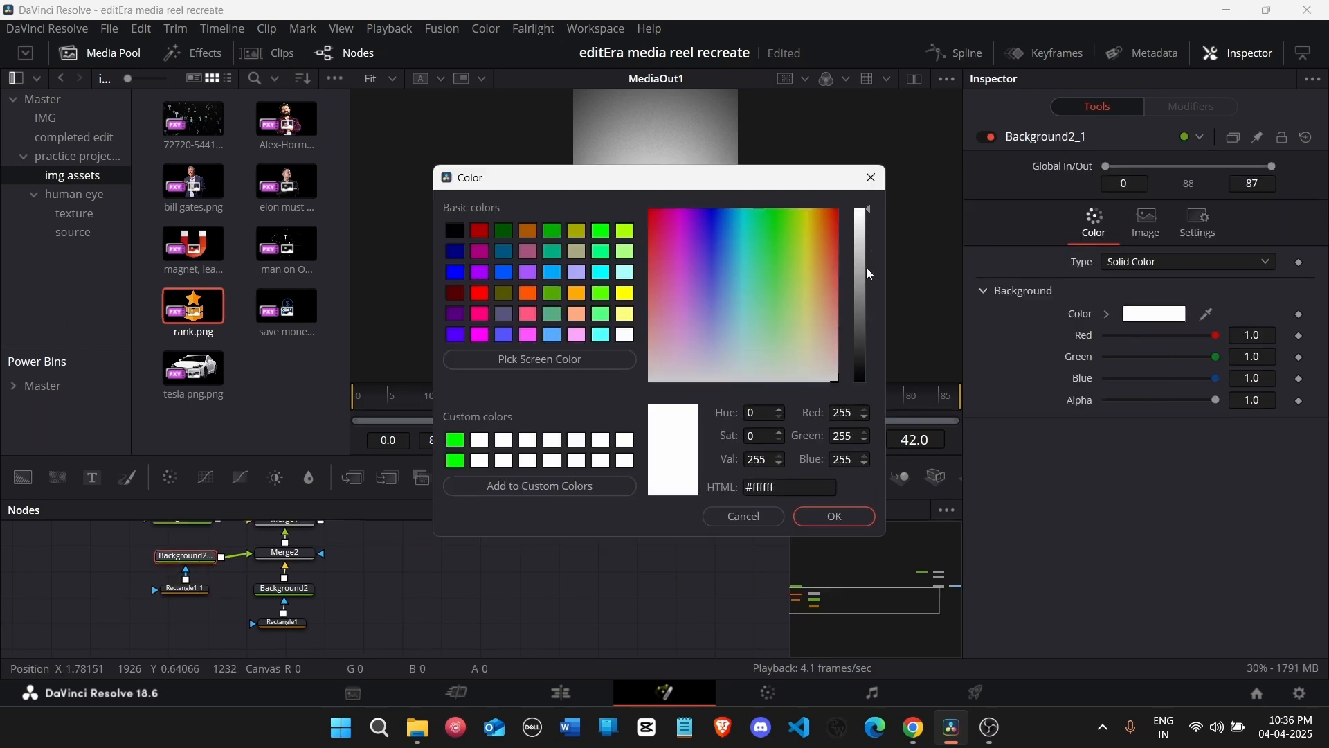
pyautogui.moveTo(870, 274); pyautogui.dragTo(870, 257)
pyautogui.click(834, 517)
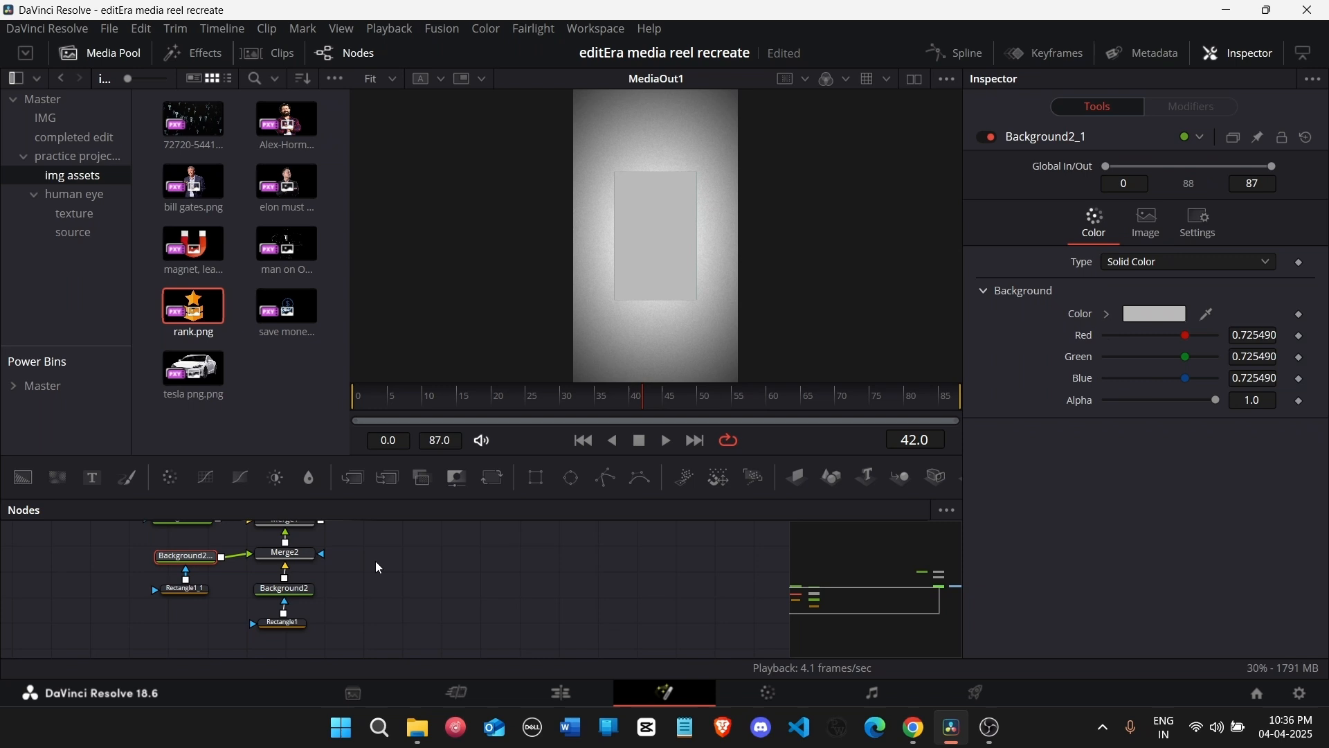
# Step: Set the duplicated rectangle mask's width to 0.44, height to 0.224, Y centre to 0.588 and corner radius to 0.25
pyautogui.click(204, 591)
pyautogui.moveTo(1267, 417); pyautogui.dragTo(1118, 417)
pyautogui.moveTo(1266, 396); pyautogui.dragTo(1326, 373)
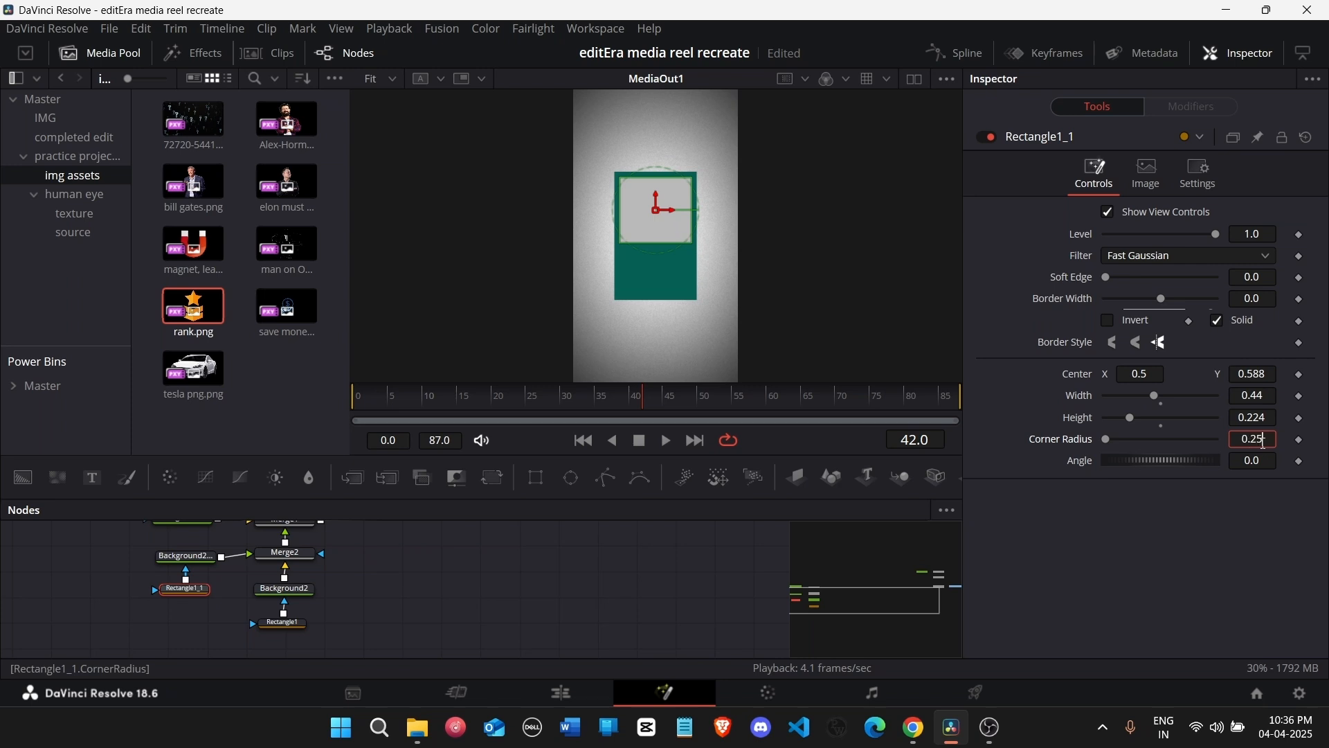
pyautogui.press('Tab')
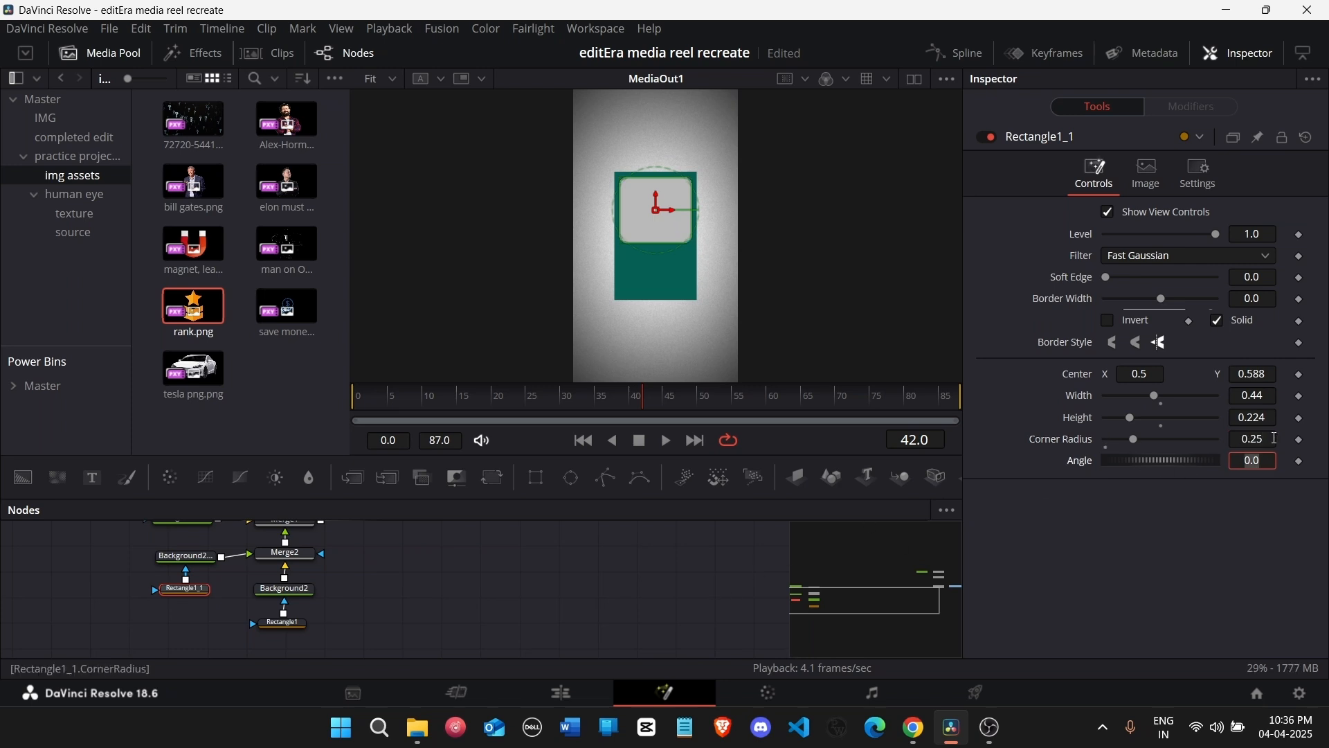
# Step: Set the corner radius to 0.15 on both the grey panel's mask and the green card's mask
pyautogui.click(1276, 439)
pyautogui.write('0.2')
pyautogui.press('Tab')
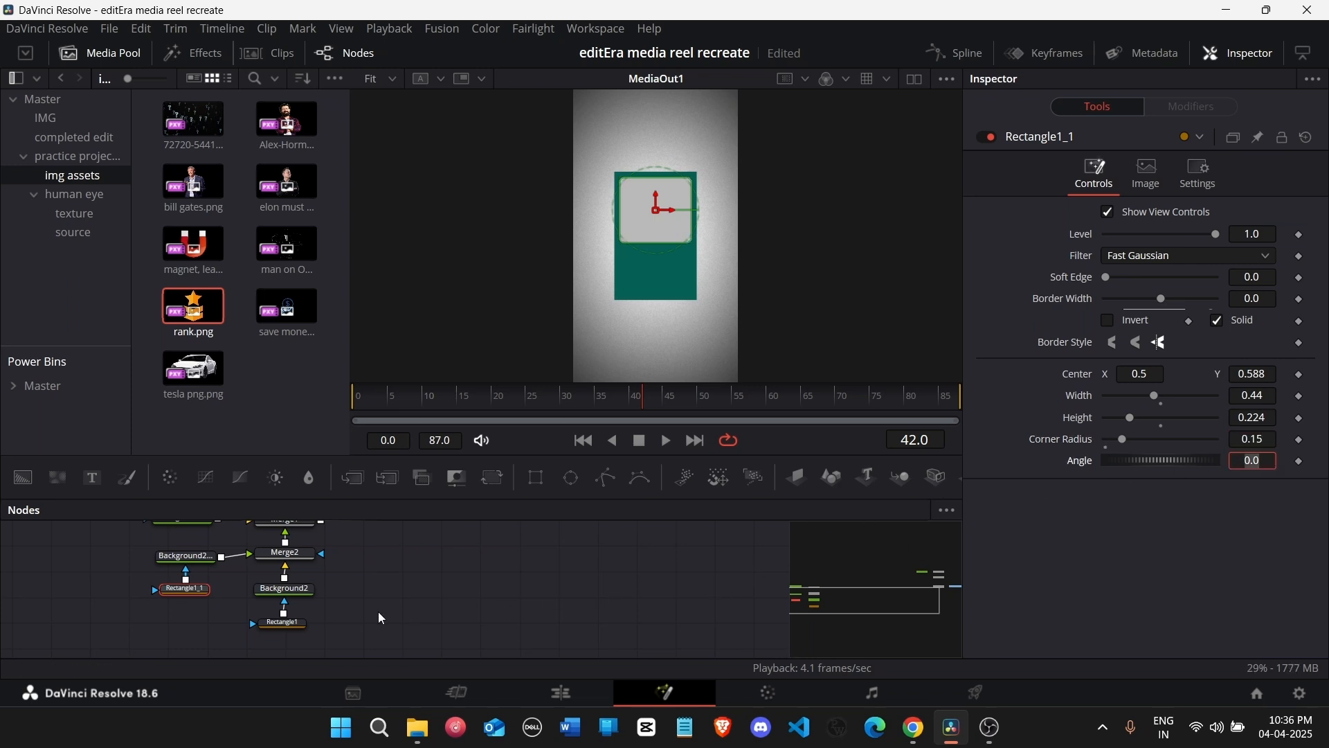
pyautogui.click(281, 623)
pyautogui.click(1272, 440)
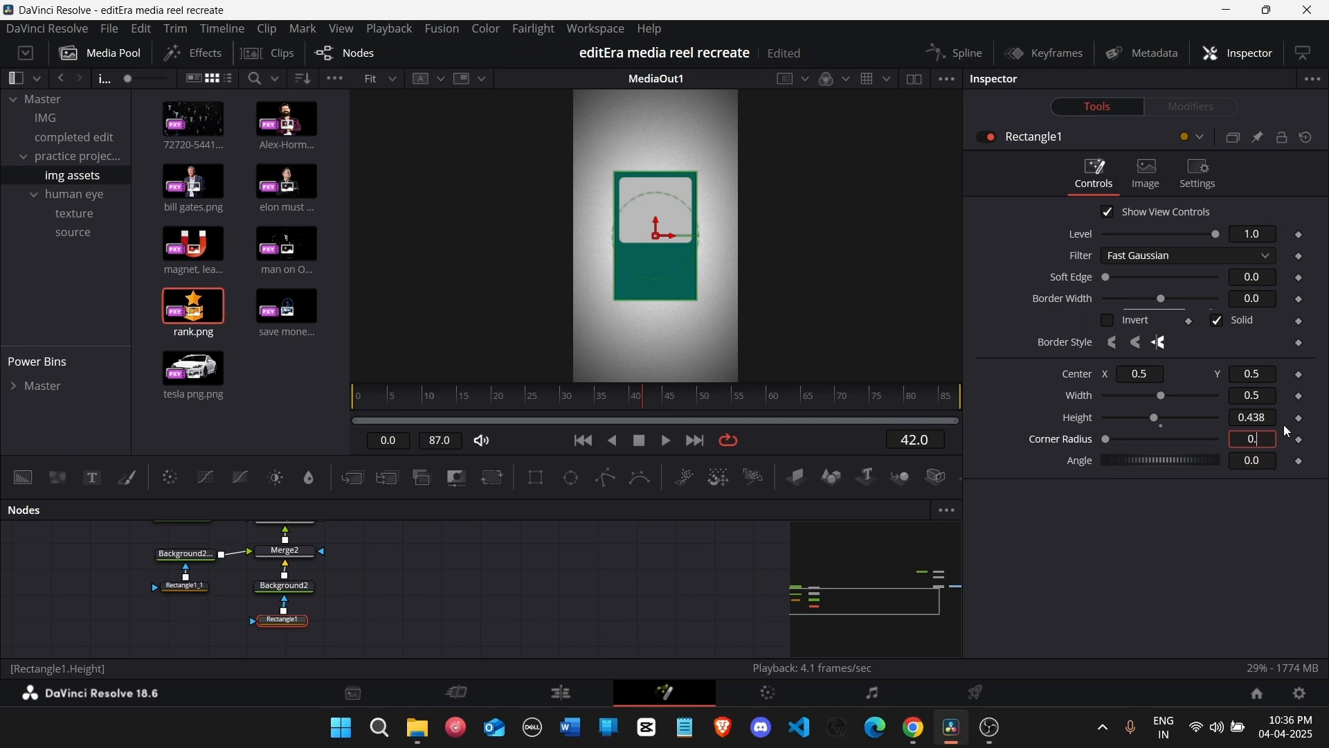
pyautogui.write('15')
pyautogui.press('Tab')
pyautogui.click(572, 588)
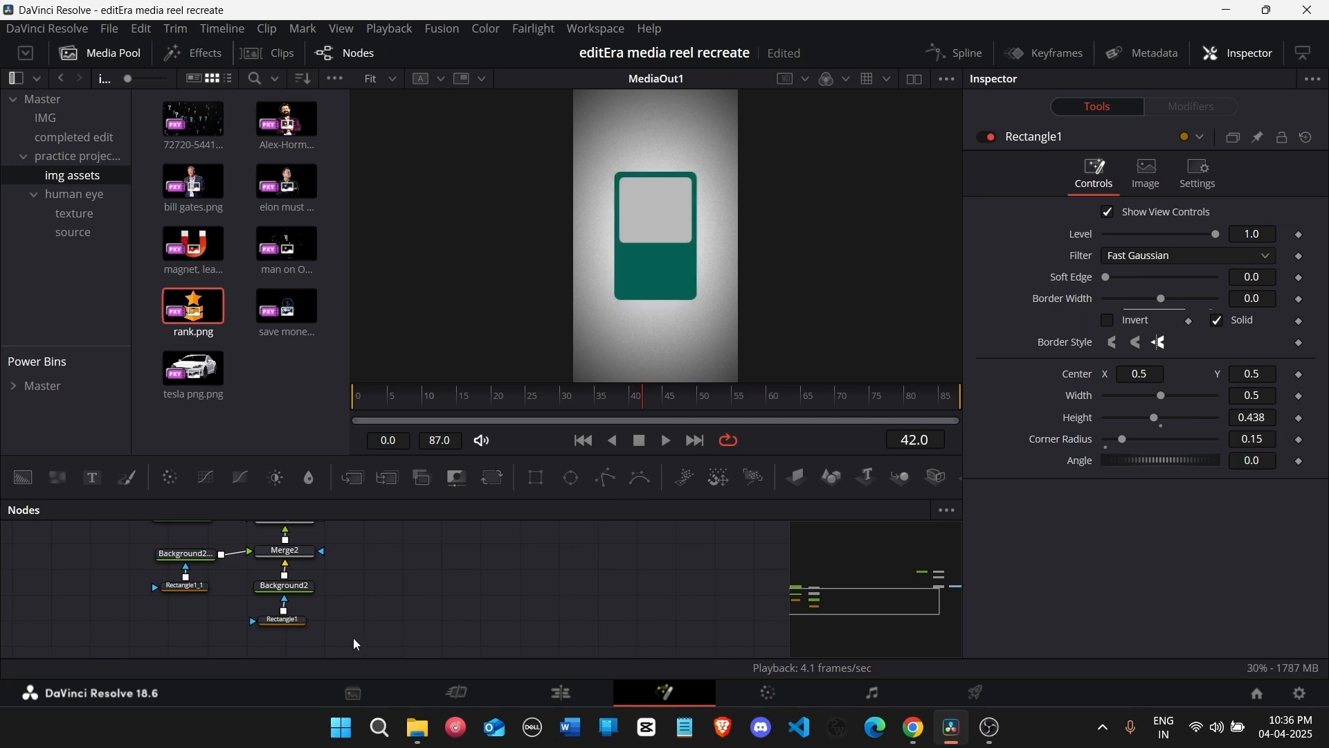
# Step: Add rank.png merged over Merge2, making room in the node tree and aligning the new merge and image nodes
pyautogui.scroll(2, 356, 645)
pyautogui.moveTo(87, 604); pyautogui.dragTo(425, 681)
pyautogui.moveTo(296, 557); pyautogui.dragTo(296, 608)
pyautogui.click(298, 614)
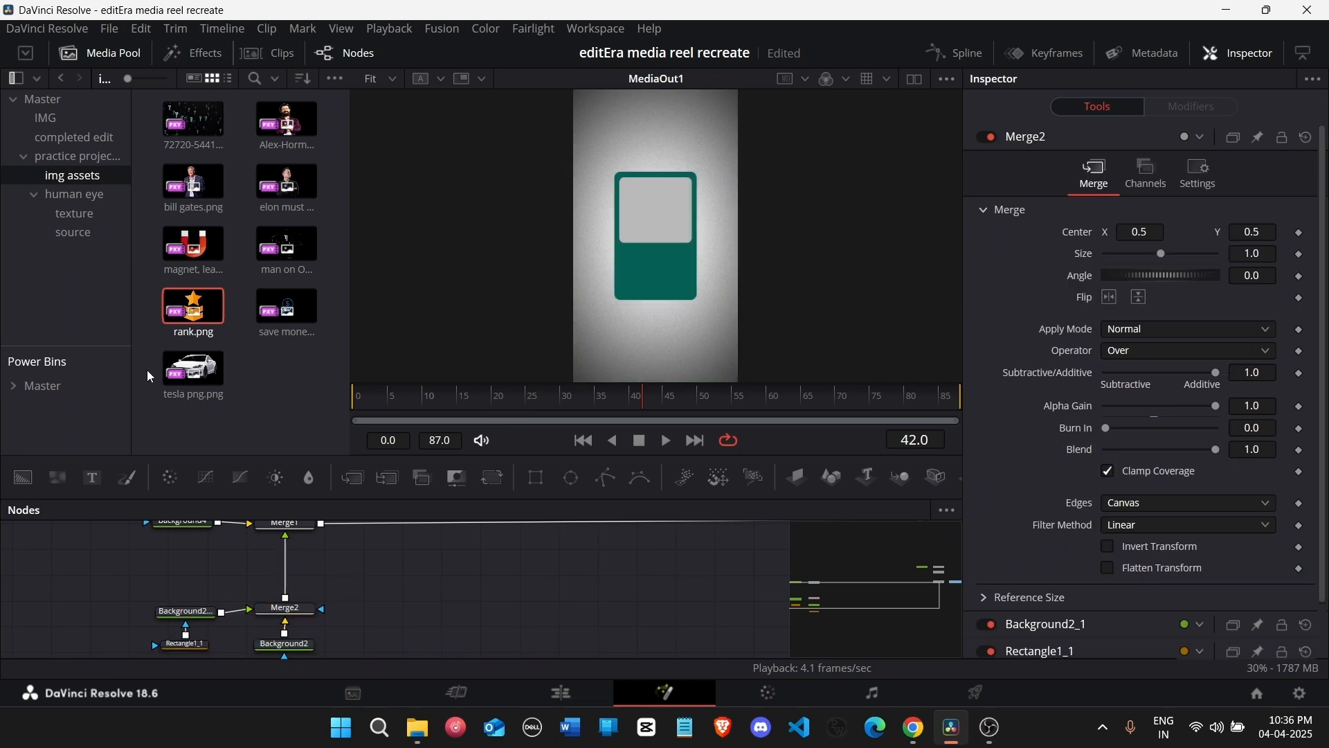
pyautogui.moveTo(197, 312); pyautogui.dragTo(412, 585)
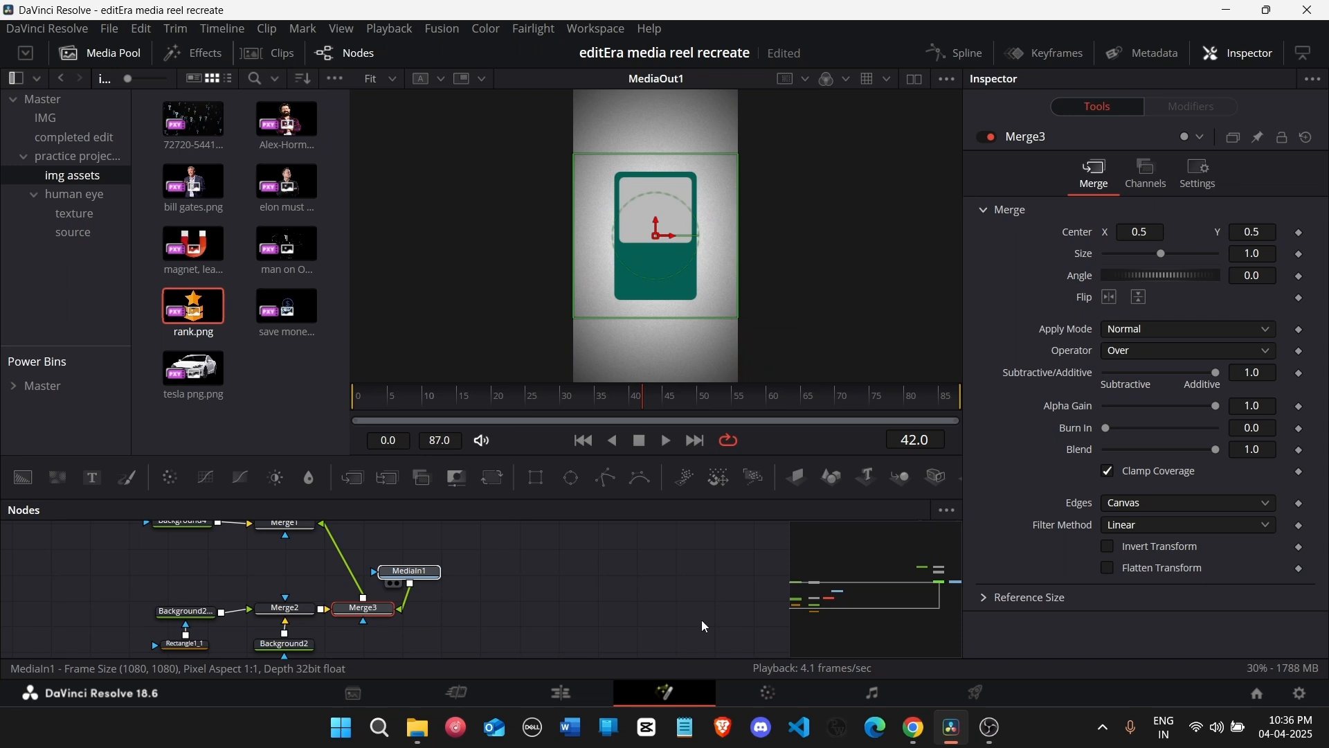
pyautogui.moveTo(389, 612); pyautogui.dragTo(300, 578)
pyautogui.moveTo(410, 572); pyautogui.dragTo(379, 576)
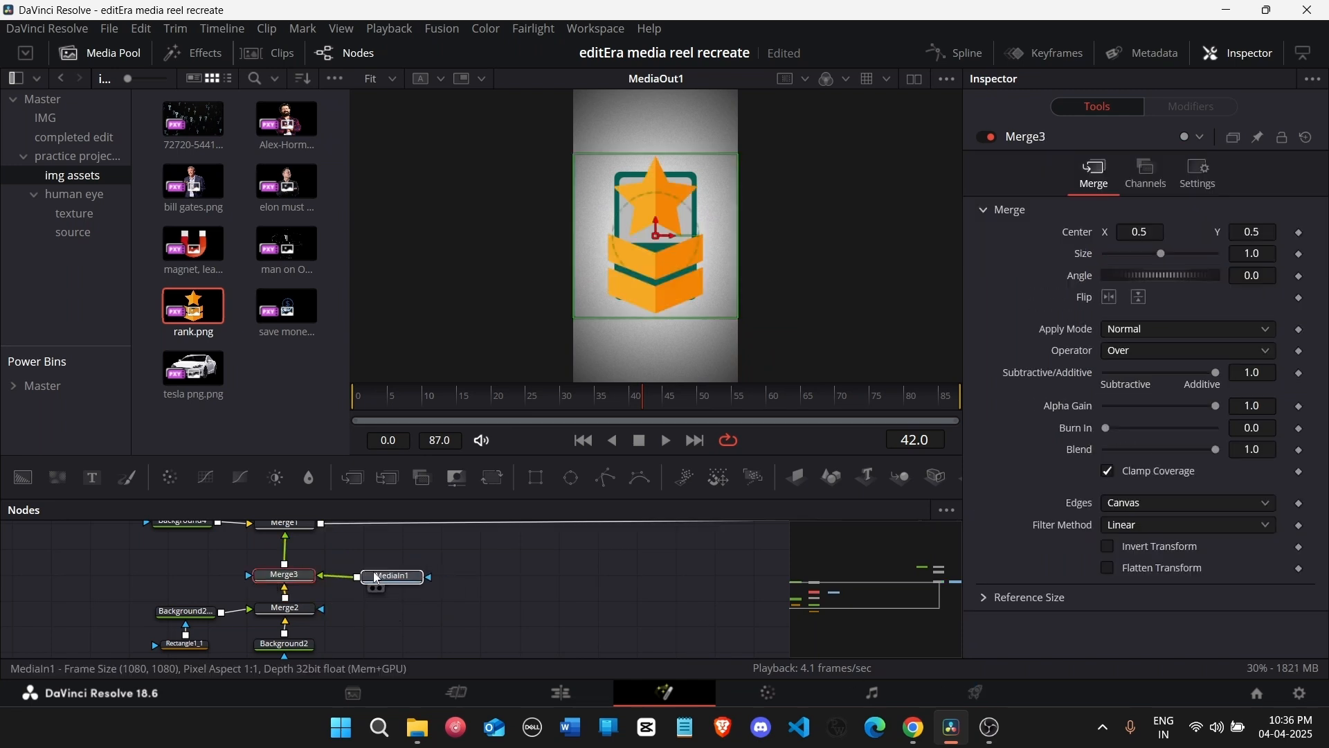
# Step: Set the rank image merge's size to 0.388 and its Y centre to 0.591
pyautogui.moveTo(1253, 254)
pyautogui.mouseDown()
pyautogui.moveTo(1222, 255)
pyautogui.moveTo(1258, 254)
pyautogui.mouseUp()
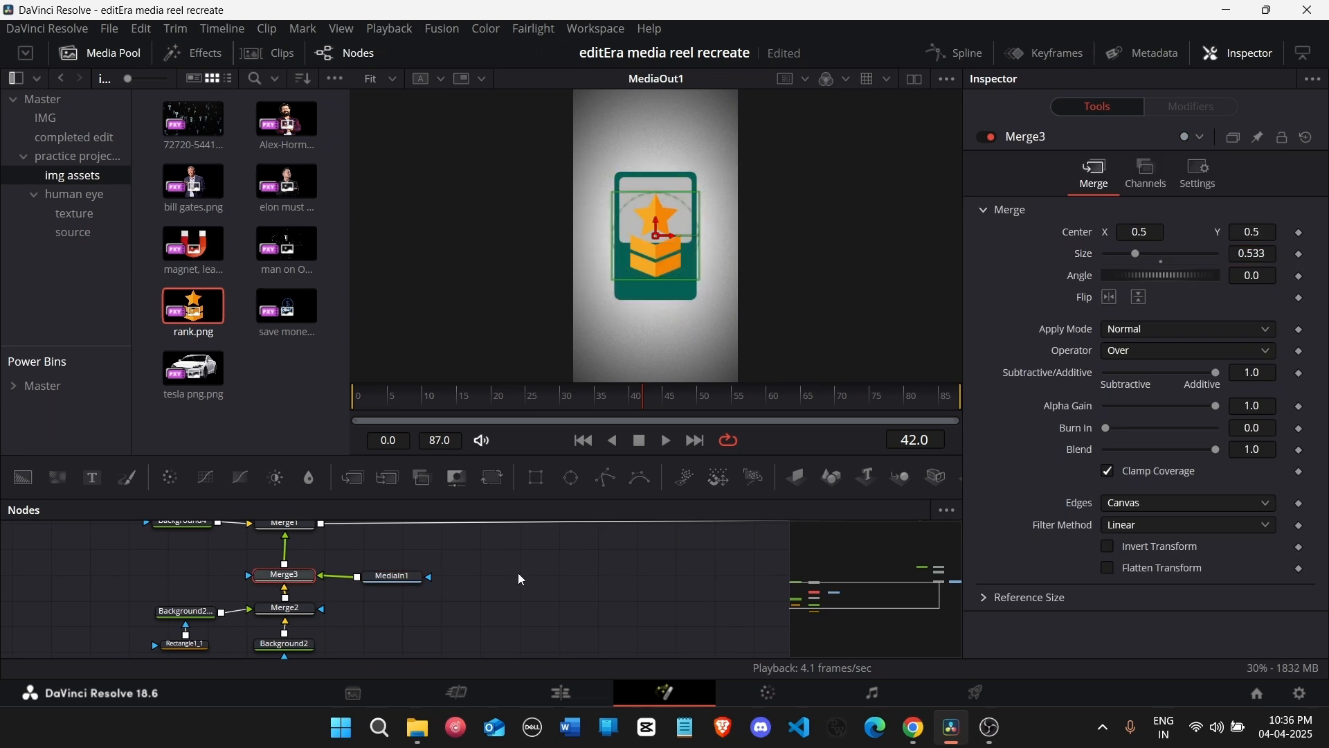
pyautogui.moveTo(1250, 233)
pyautogui.mouseDown()
pyautogui.moveTo(1269, 296)
pyautogui.moveTo(1195, 254)
pyautogui.moveTo(1153, 254)
pyautogui.moveTo(1257, 233)
pyautogui.mouseUp()
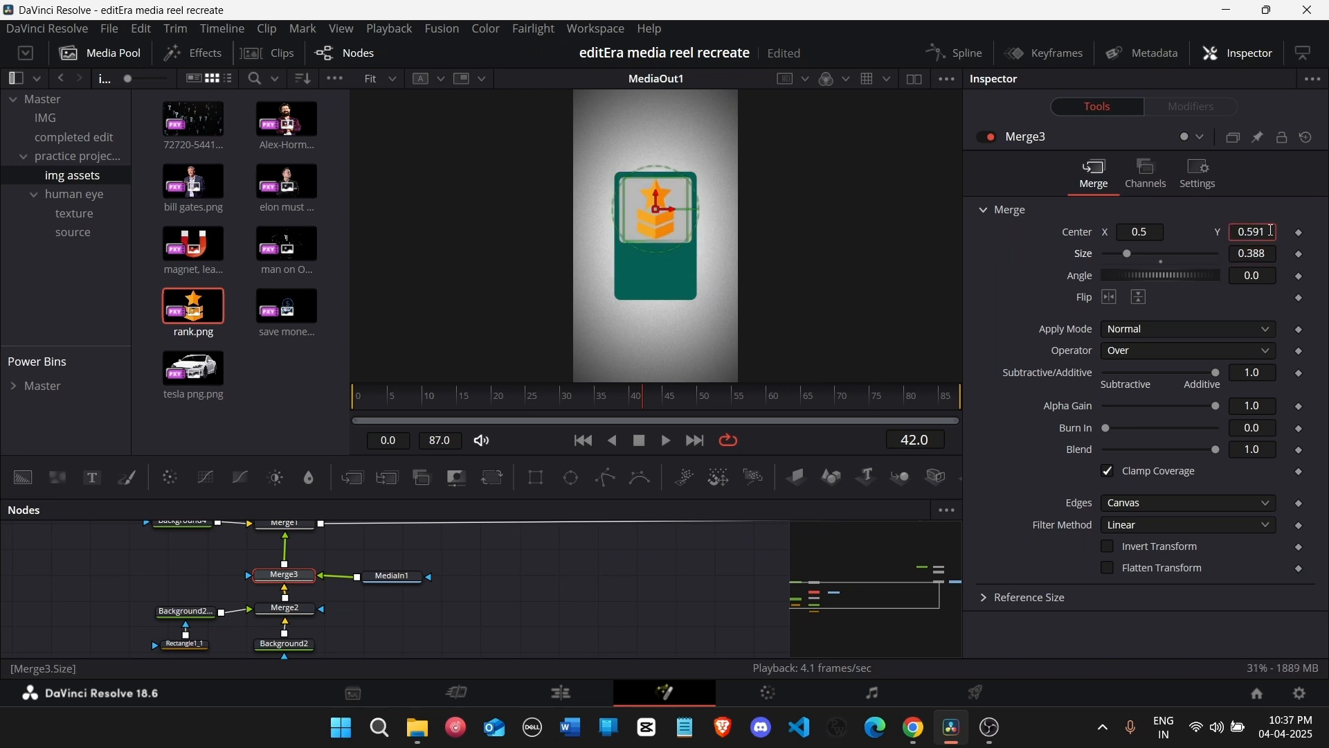
pyautogui.click(524, 619)
pyautogui.scroll(-3, 525, 619)
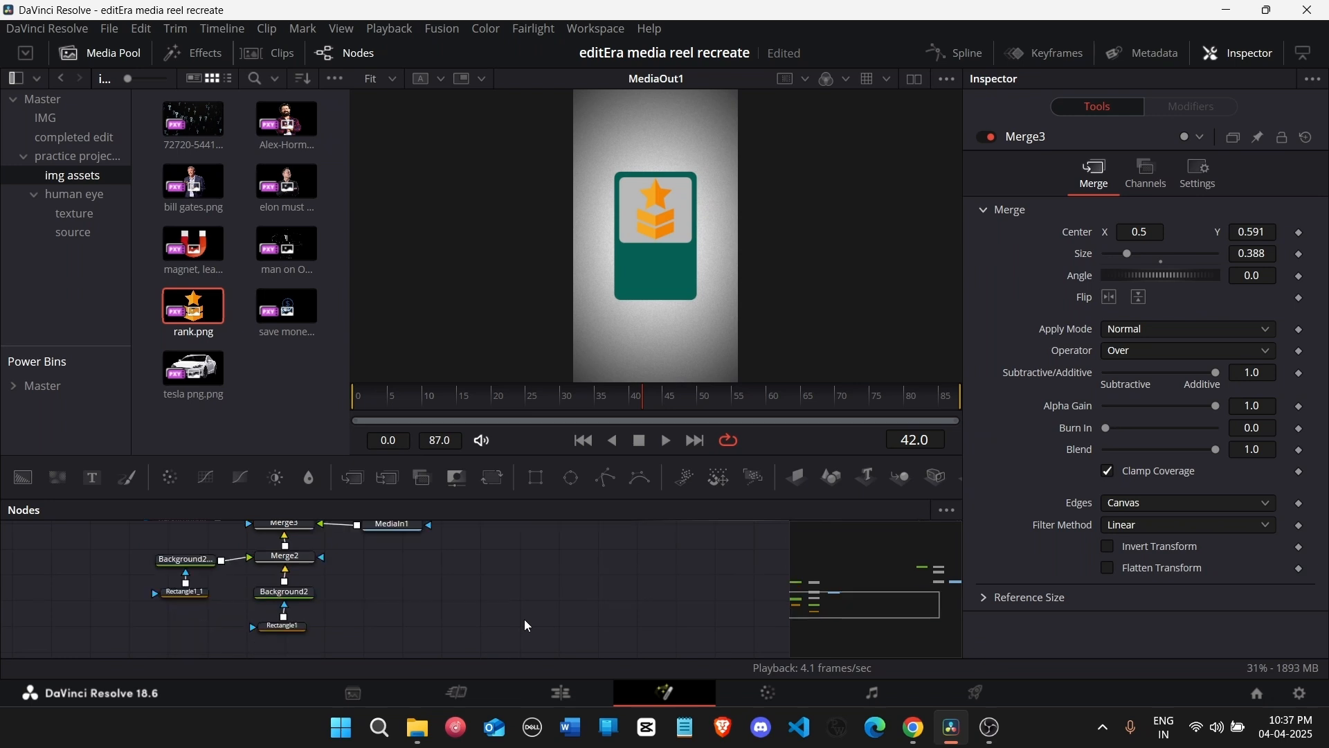
# Step: Change the grey panel's background colour to blue #0c00b9
pyautogui.scroll(3, 449, 624)
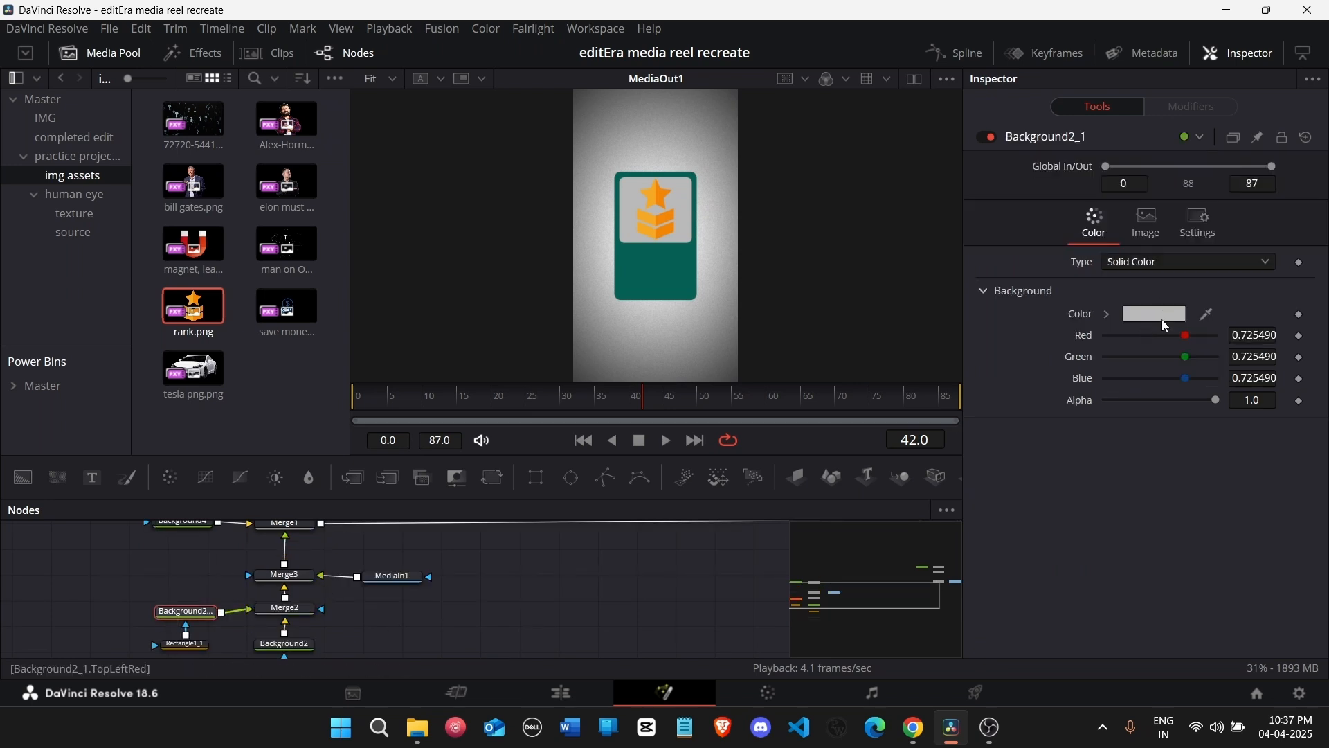
pyautogui.click(1167, 315)
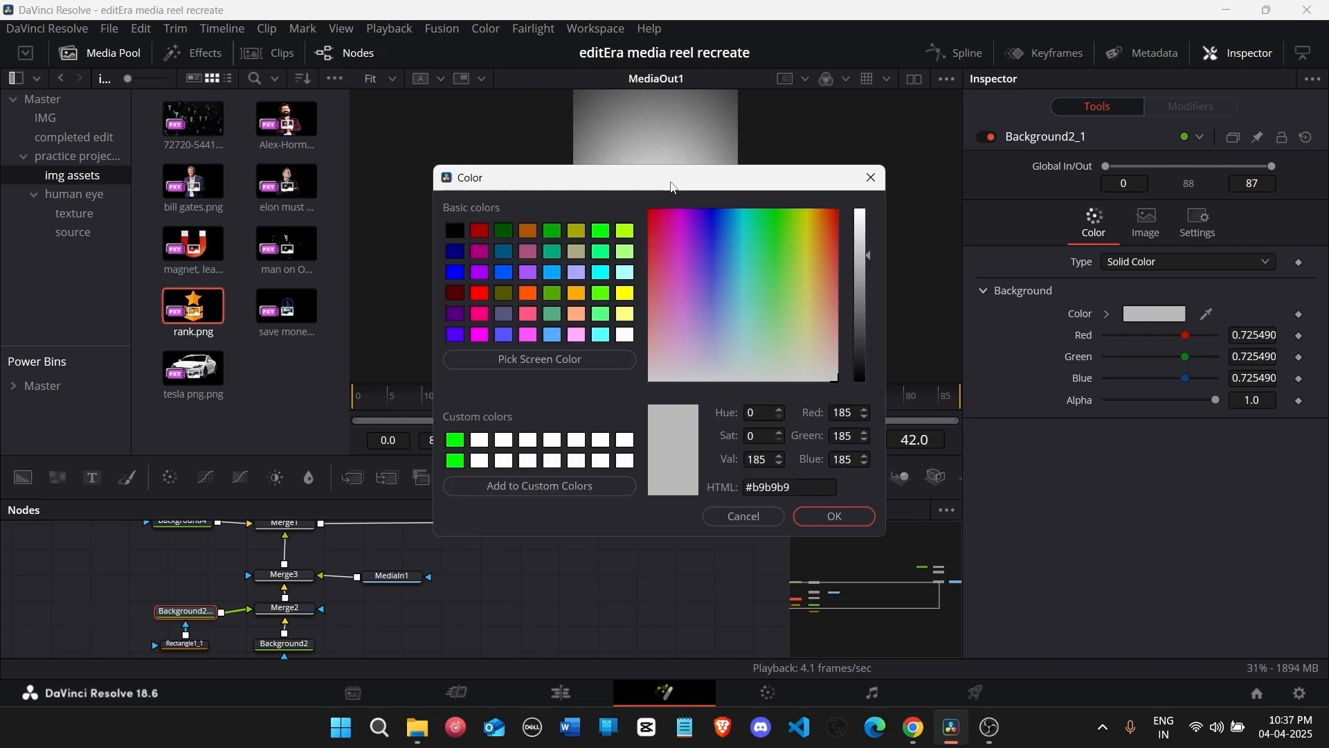
pyautogui.moveTo(671, 184); pyautogui.dragTo(133, 216)
pyautogui.moveTo(227, 308); pyautogui.dragTo(177, 217)
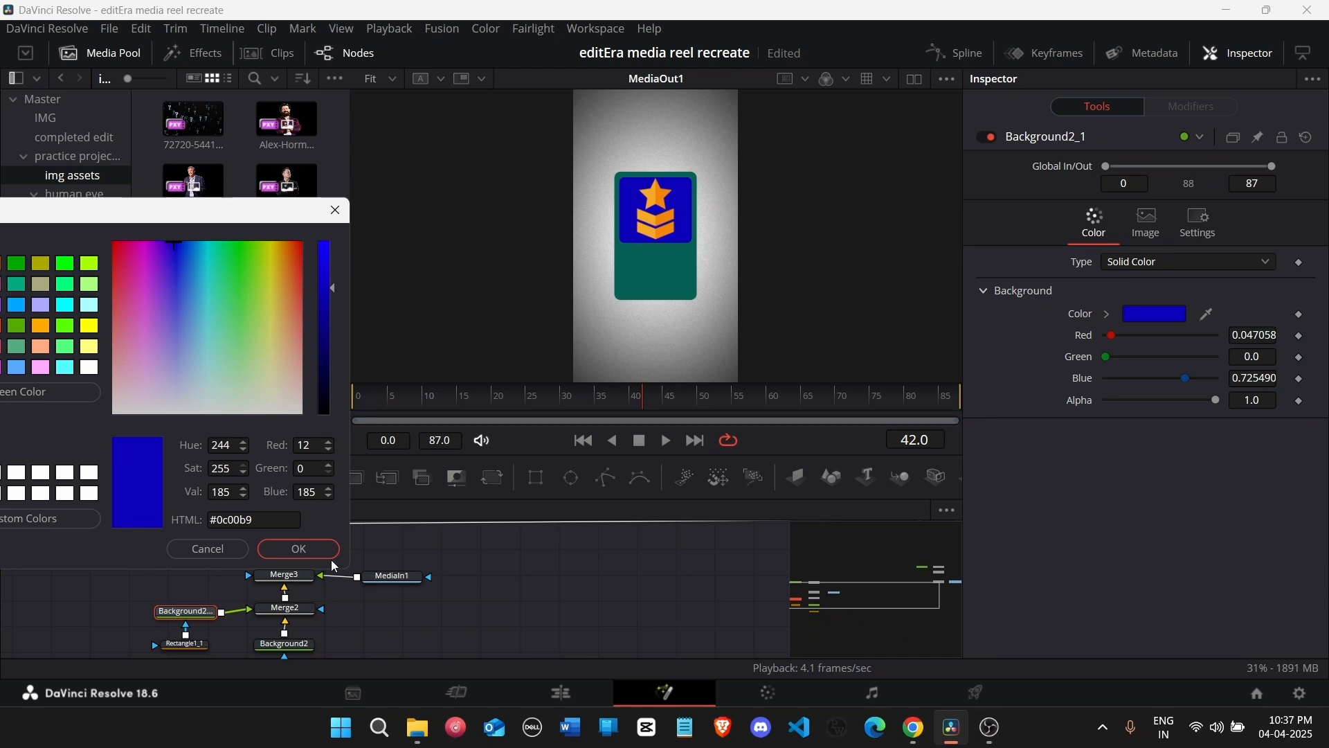
pyautogui.click(297, 547)
pyautogui.scroll(-2, 512, 608)
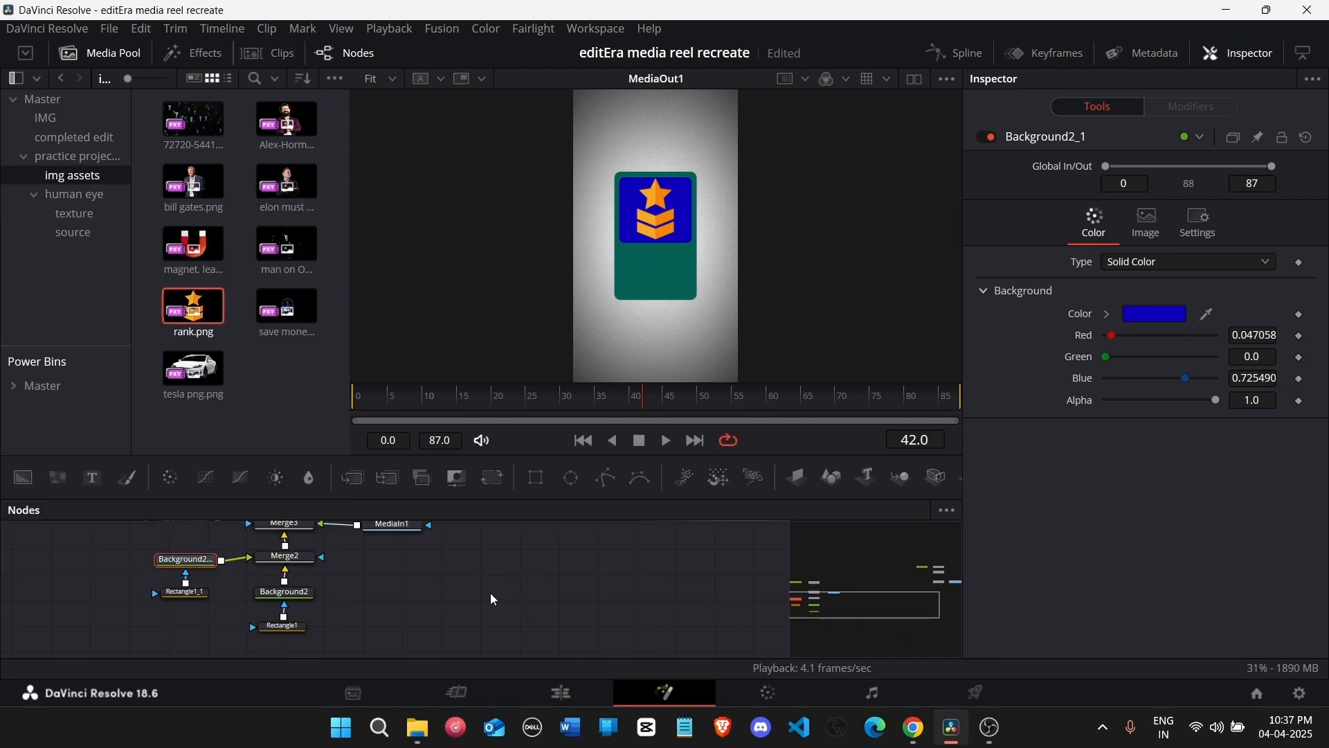
# Step: Move the card nodes down, add a text node merged over Merge3, and align the new merge above Merge3
pyautogui.scroll(2, 105, 587)
pyautogui.moveTo(81, 566); pyautogui.dragTo(469, 685)
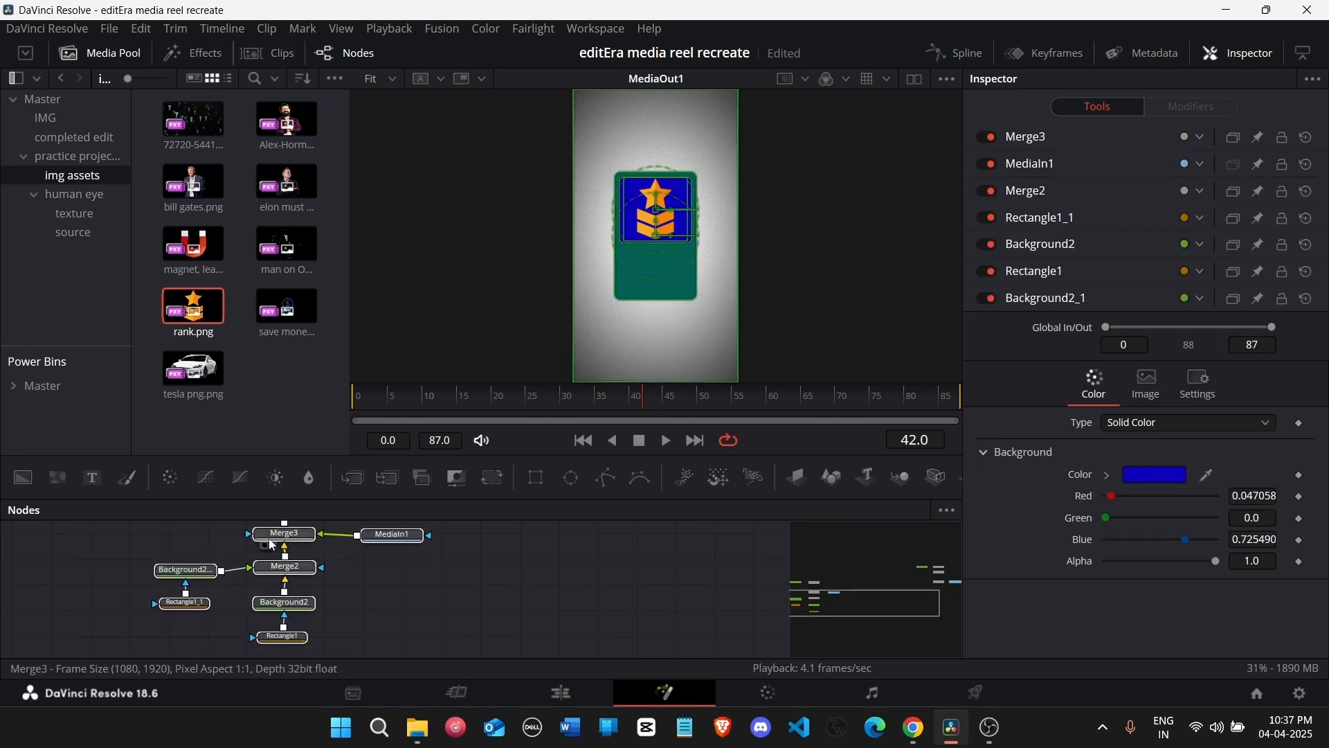
pyautogui.moveTo(282, 535); pyautogui.dragTo(287, 599)
pyautogui.click(287, 599)
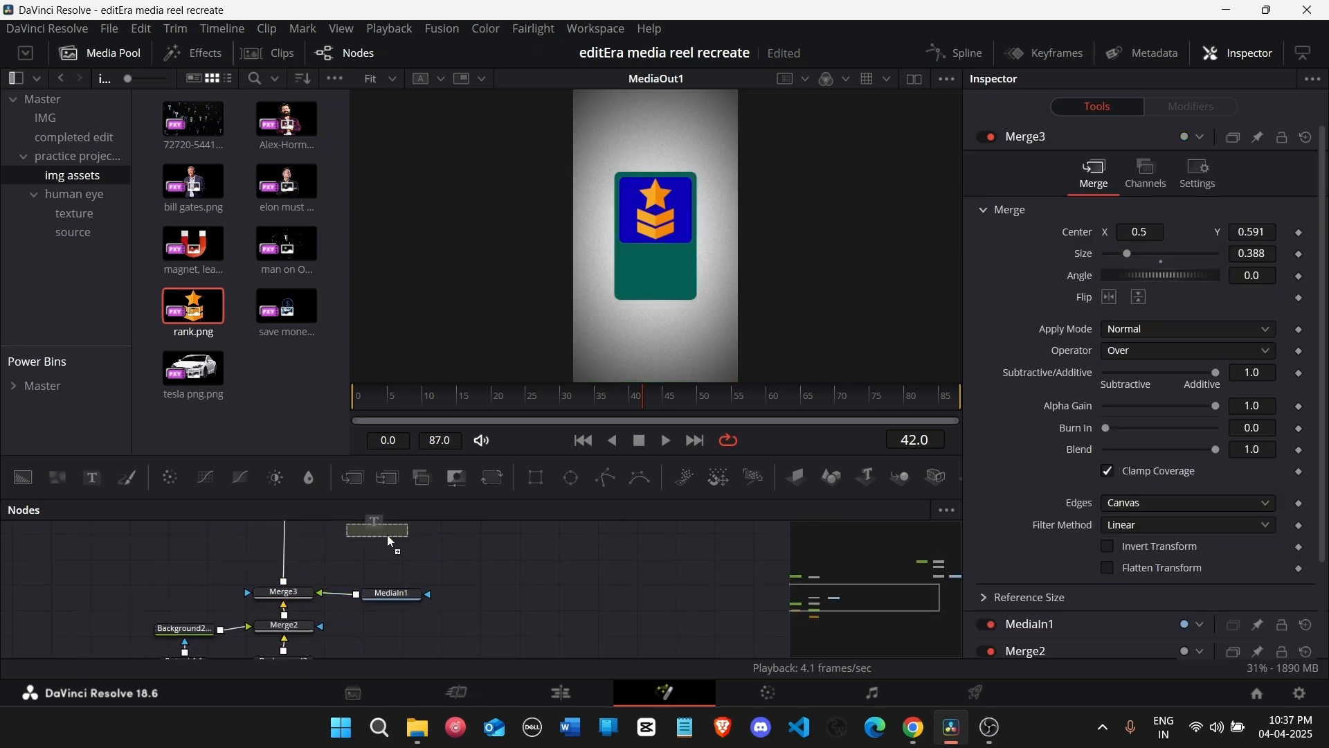
pyautogui.moveTo(434, 544); pyautogui.dragTo(283, 598)
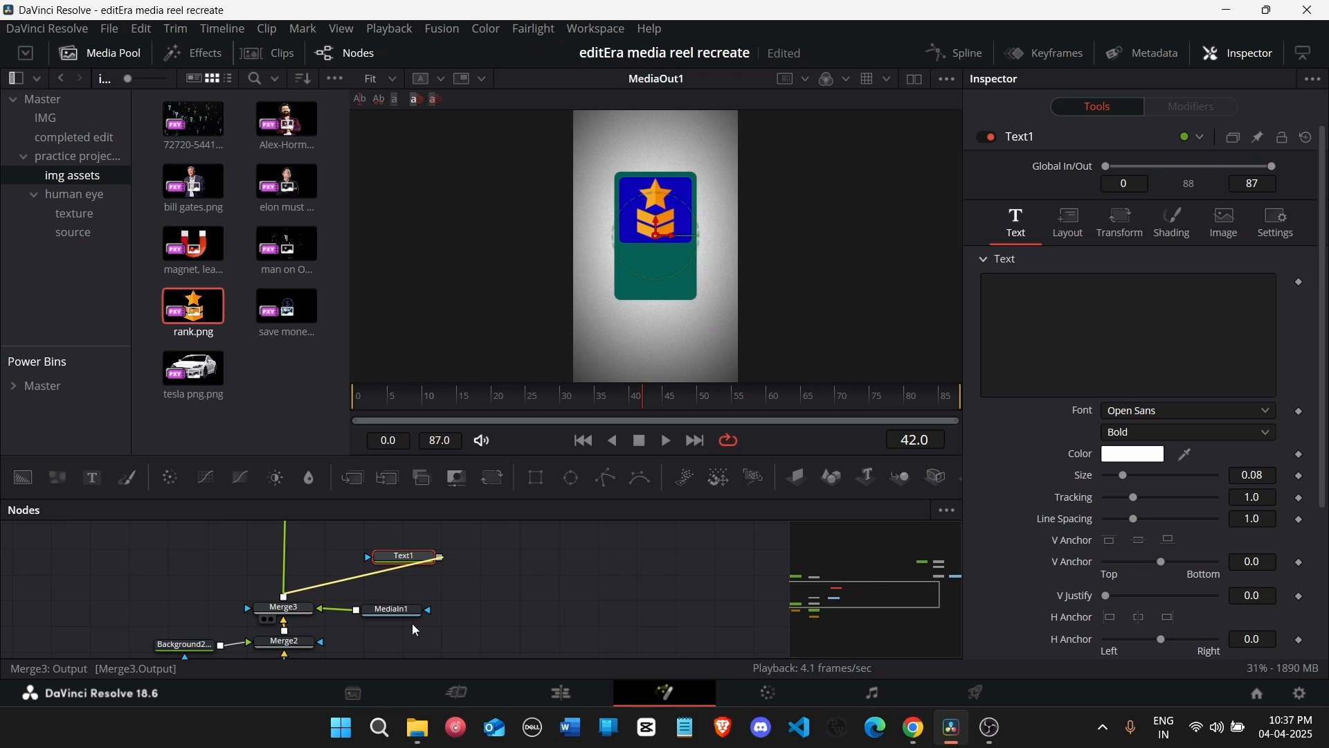
pyautogui.moveTo(436, 614); pyautogui.dragTo(314, 560)
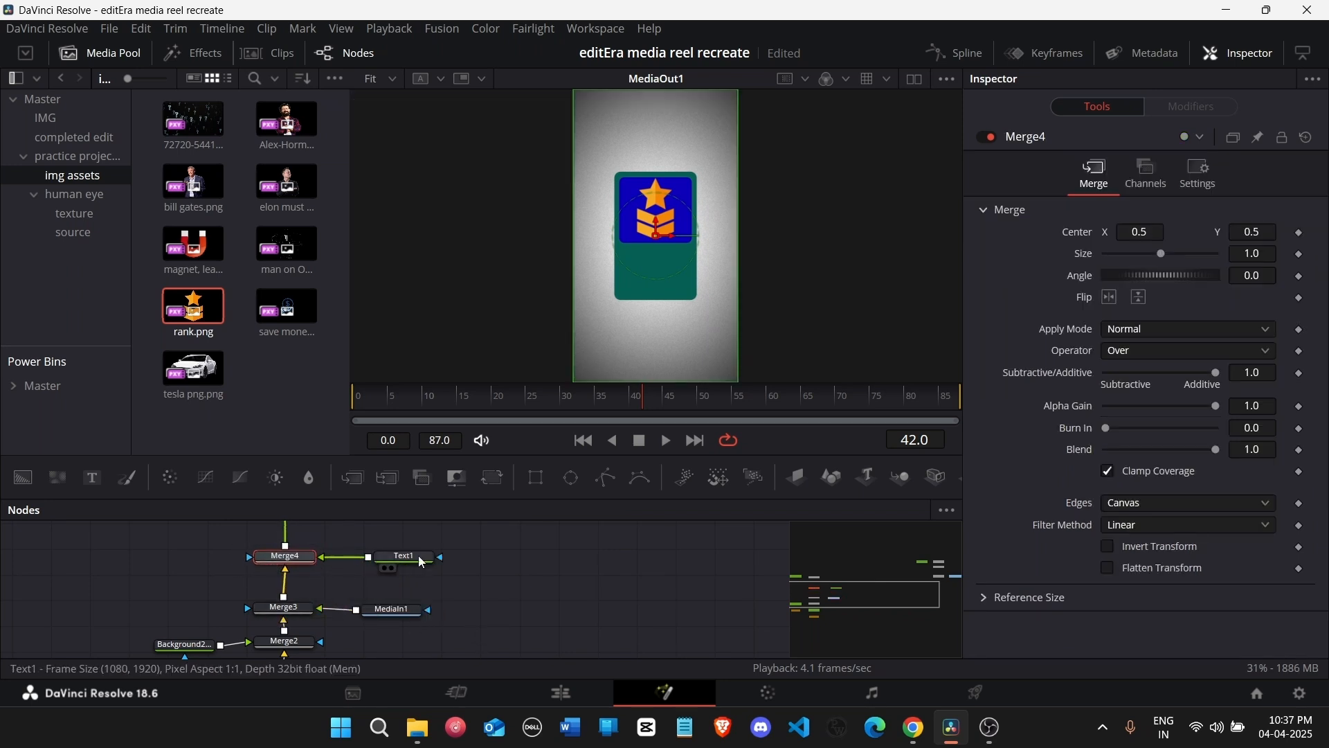
# Step: Enter YOU RANK HIGHER in the text node and set its font to Poppins Black
pyautogui.click(422, 563)
pyautogui.click(1119, 336)
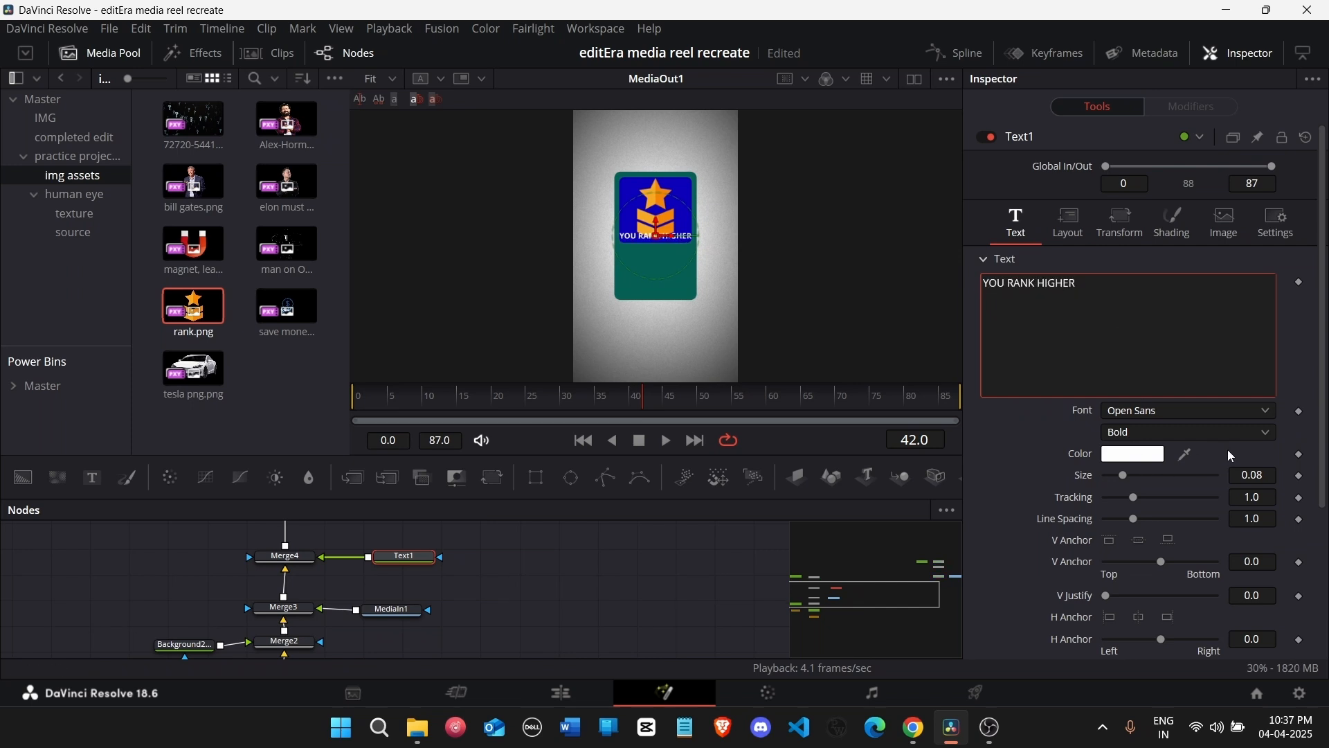
pyautogui.click(1136, 417)
pyautogui.scroll(-5, 1170, 319)
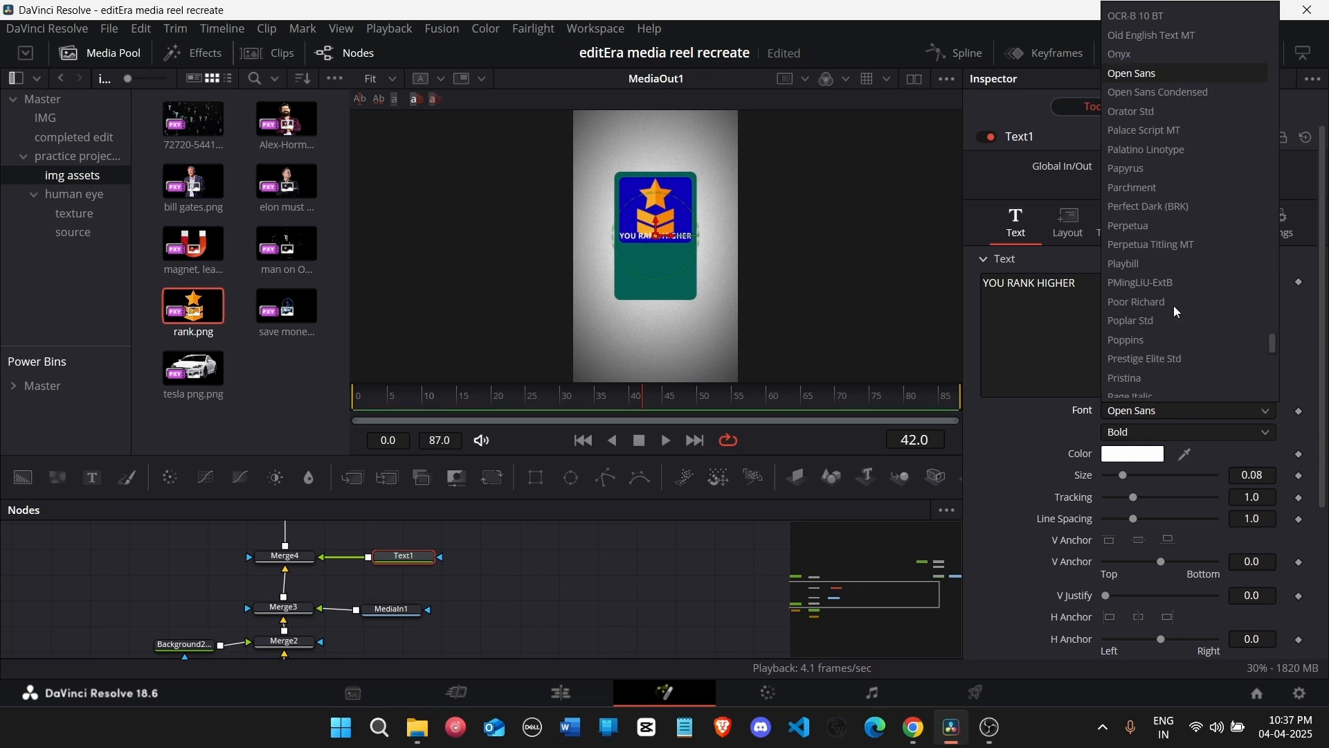
pyautogui.click(1160, 339)
pyautogui.click(1163, 429)
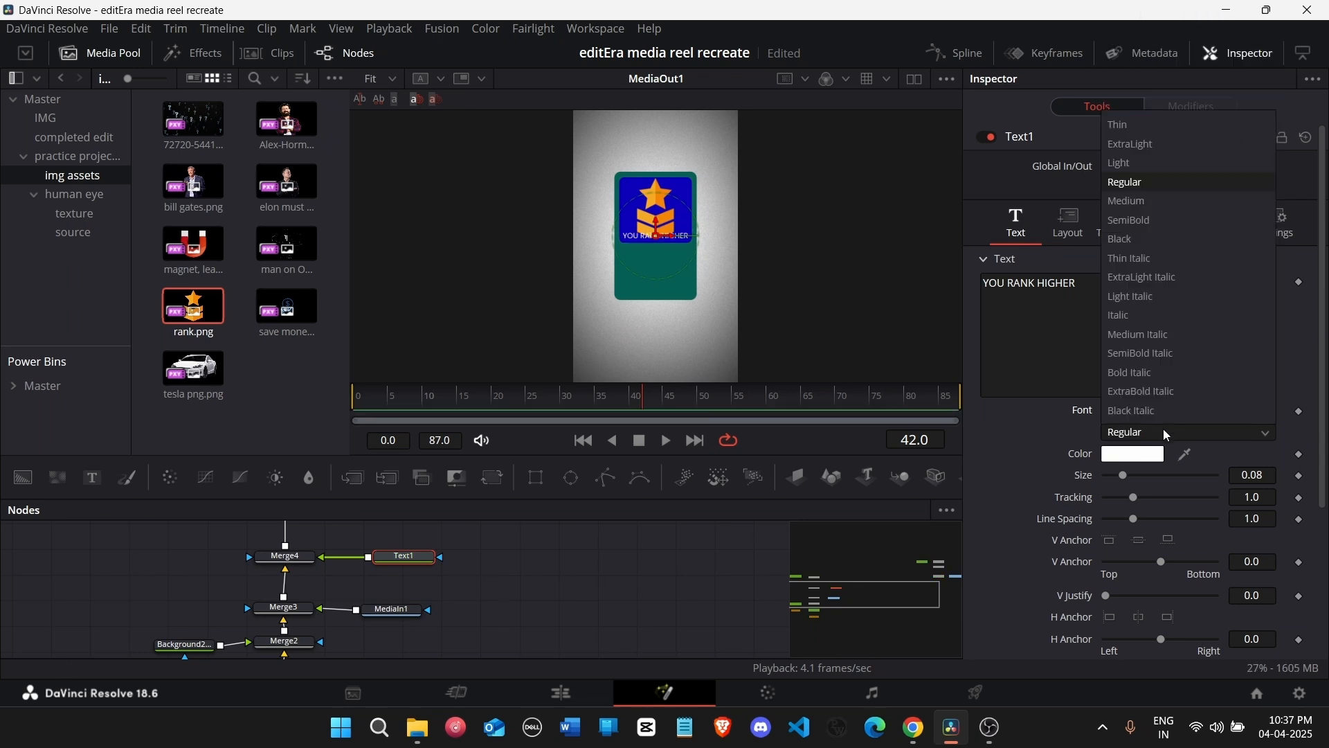
pyautogui.click(1161, 239)
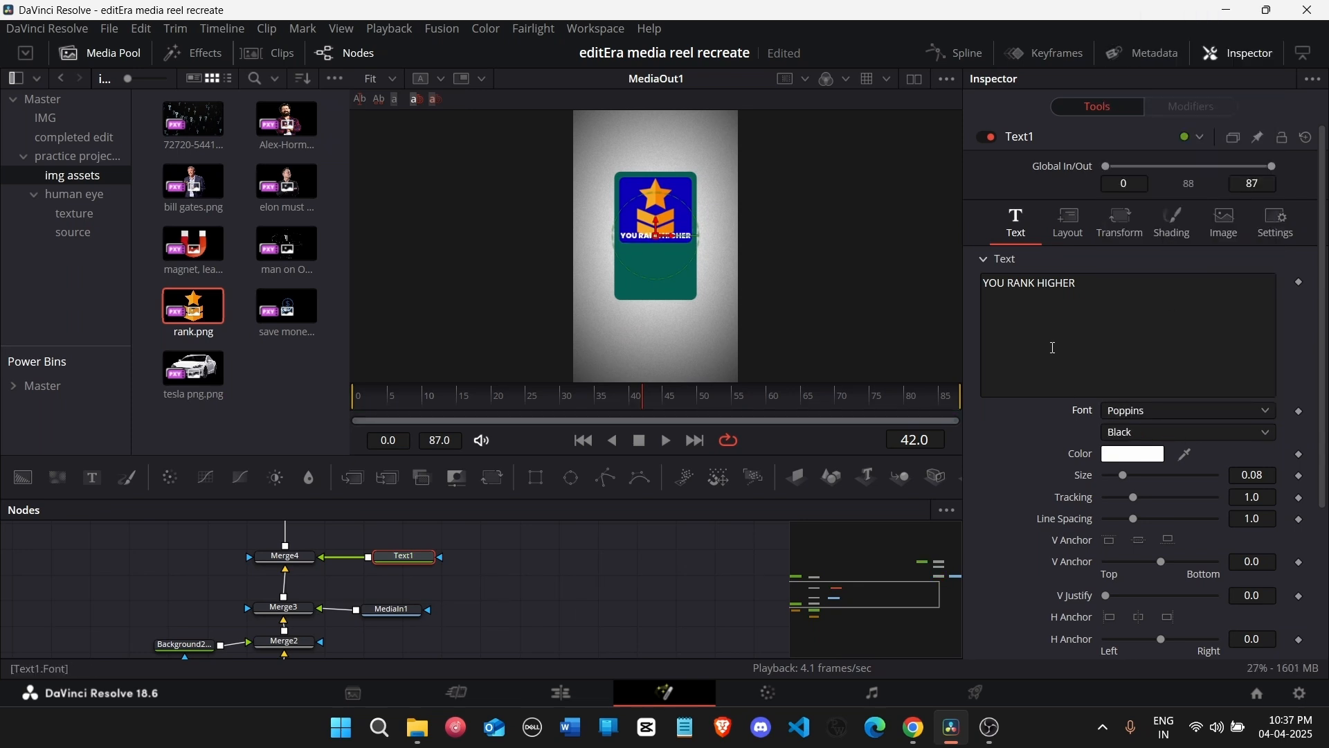
# Step: Break the text into two lines before HIGHER and set its size to 0.1452
pyautogui.click(1061, 301)
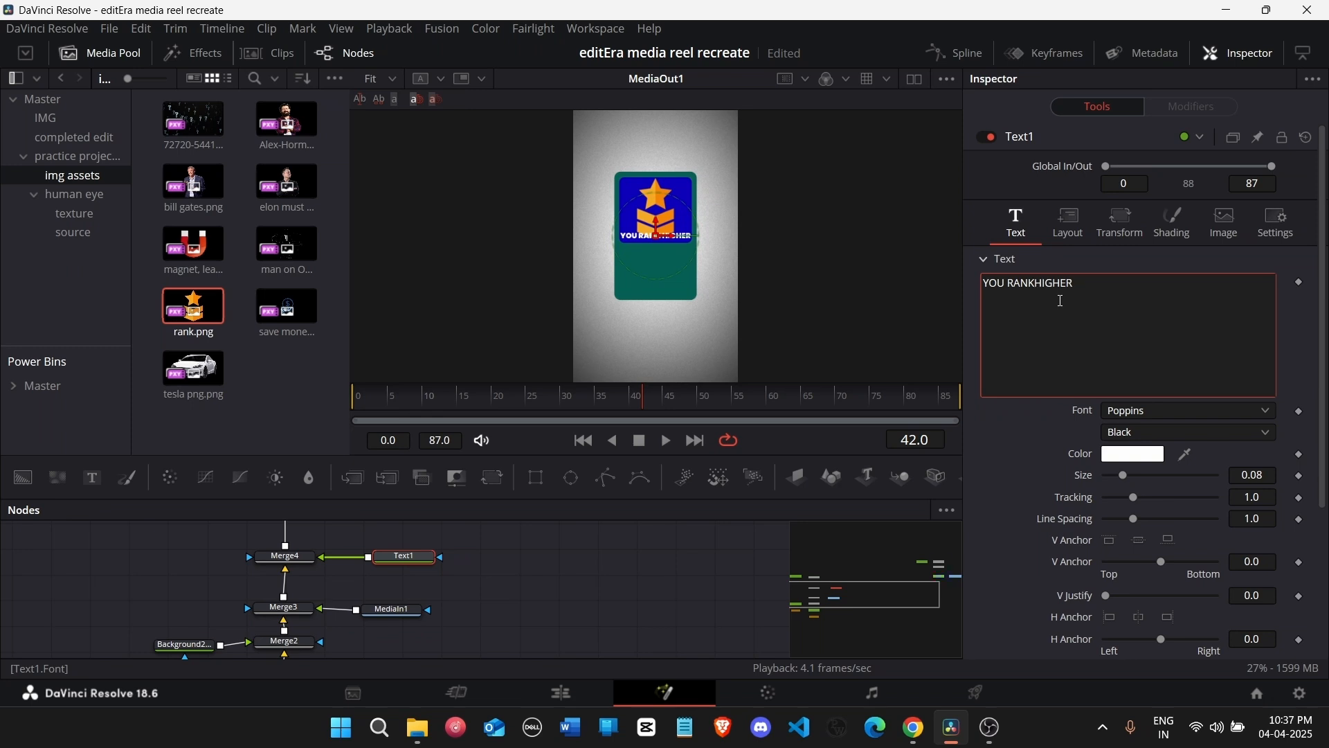
pyautogui.press('Return')
pyautogui.click(1254, 475)
pyautogui.write('0.1124')
pyautogui.press('Return')
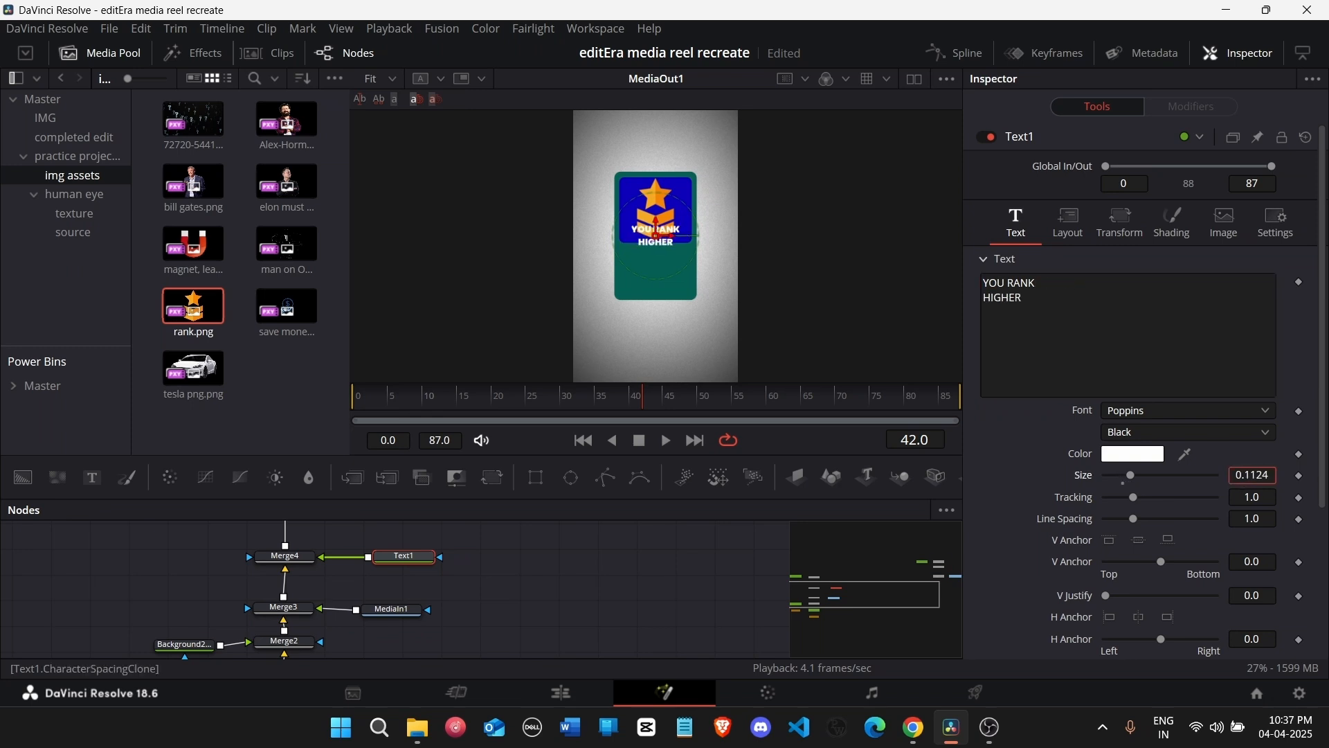
pyautogui.moveTo(1131, 475); pyautogui.dragTo(1138, 474)
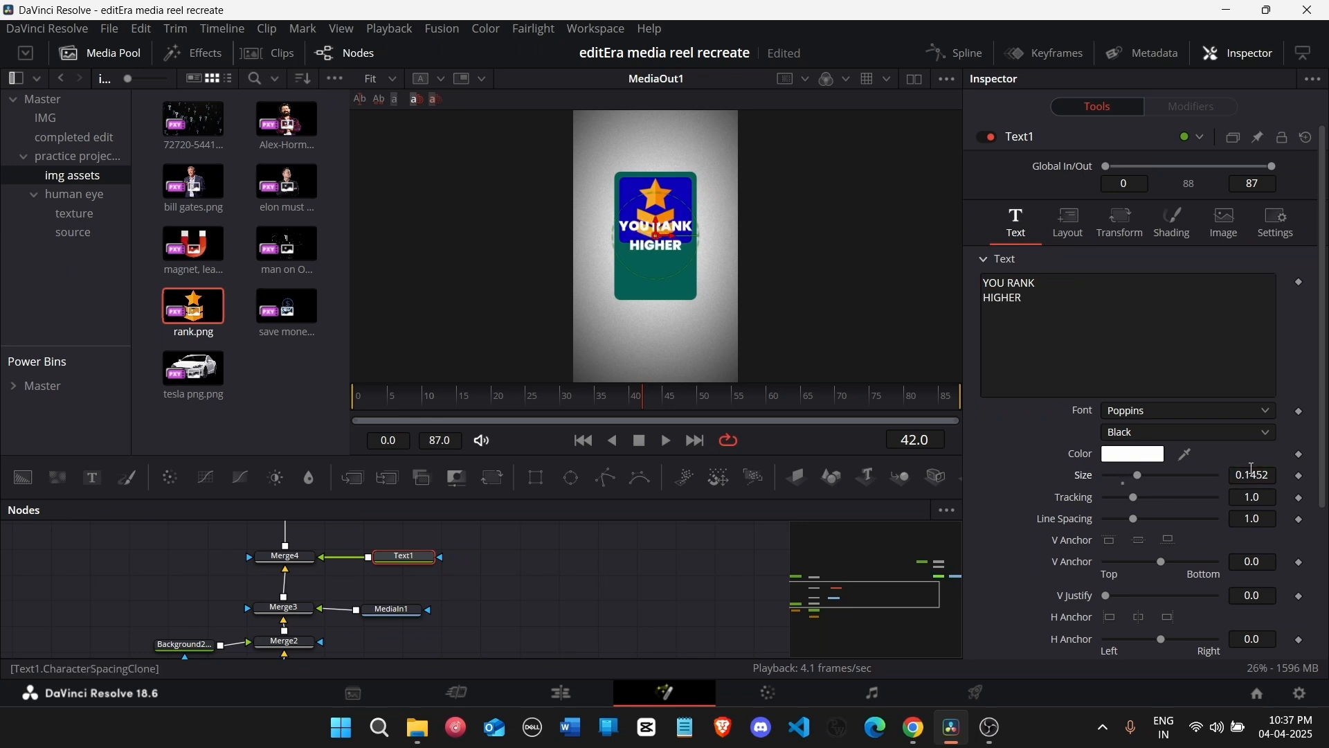
# Step: Set the text layout's Y centre to 0.4
pyautogui.click(1077, 239)
pyautogui.moveTo(1245, 304); pyautogui.dragTo(1210, 303)
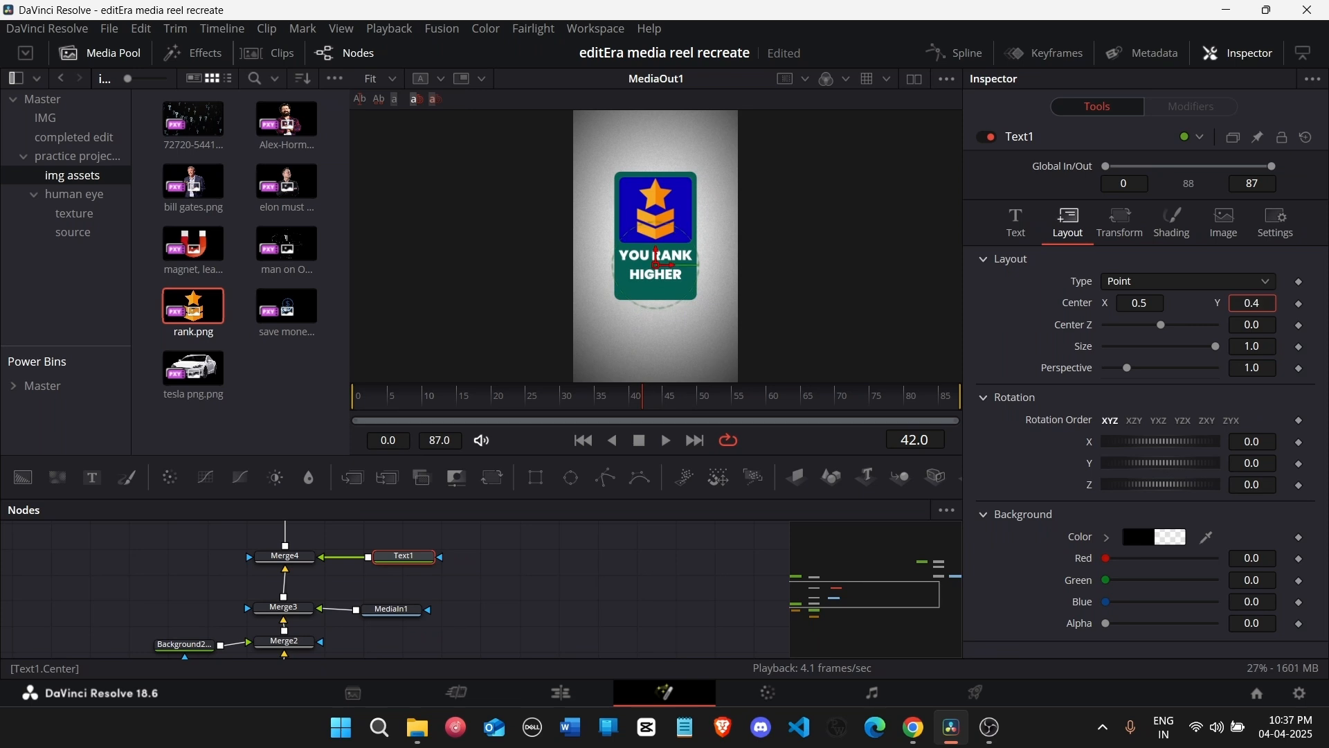
pyautogui.click(504, 589)
# Step: Duplicate the card's nodes with its text and merges, and place the copy beside the original branch
pyautogui.scroll(-3, 500, 542)
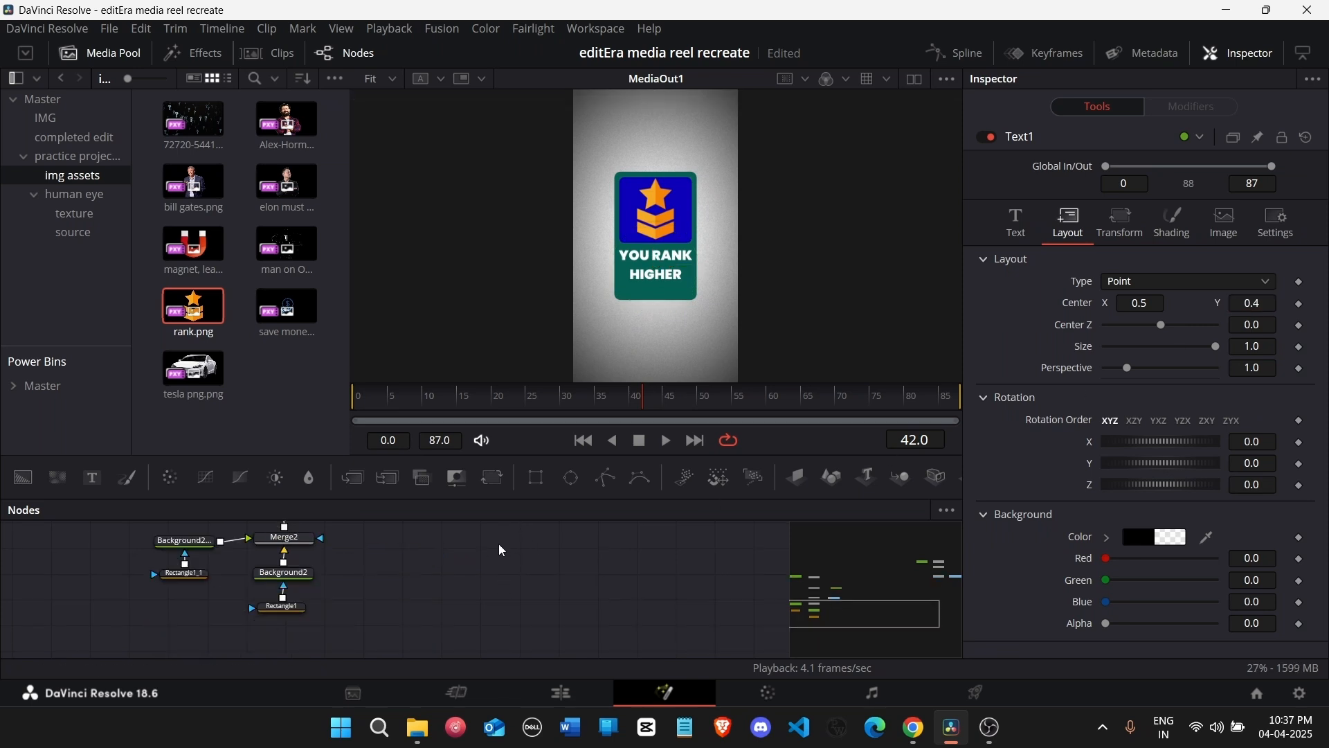
pyautogui.scroll(-3, 495, 552)
pyautogui.moveTo(502, 620); pyautogui.dragTo(243, 503)
pyautogui.scroll(3, 498, 563)
pyautogui.hotkey('ctrl', 'c')
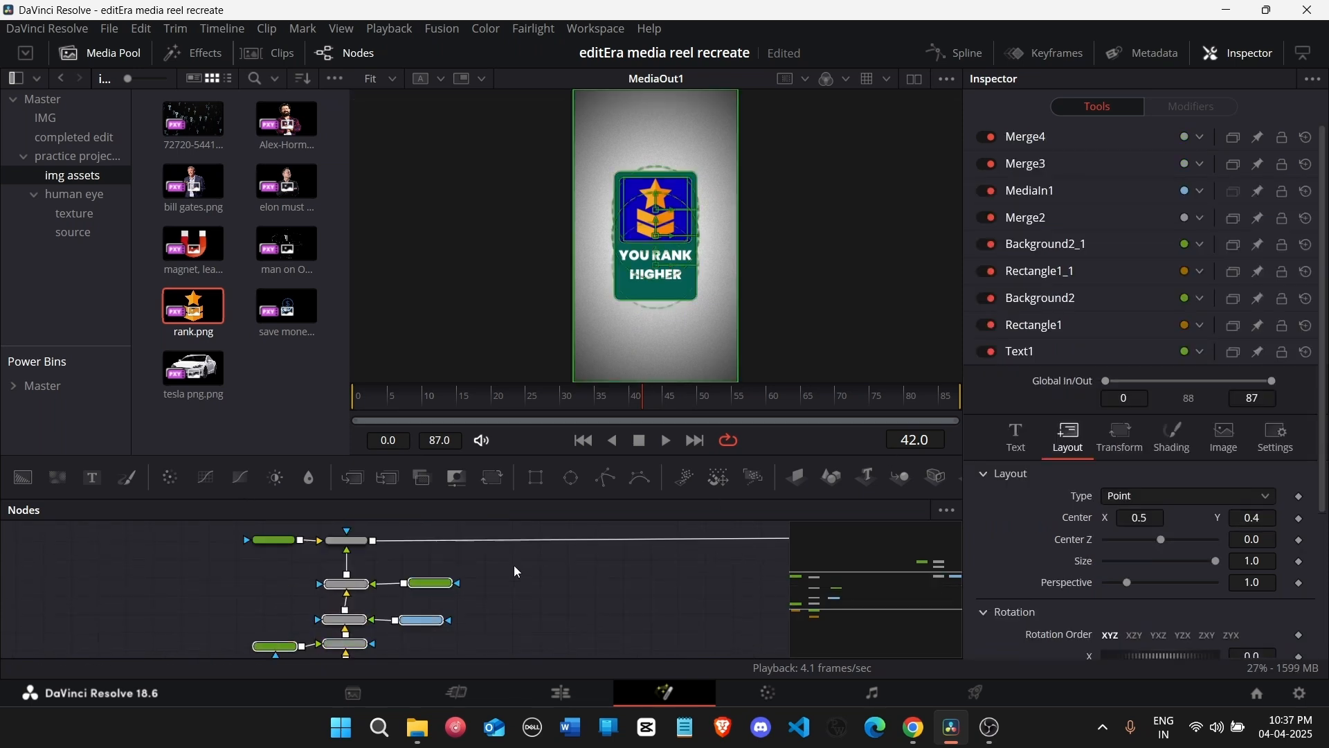
pyautogui.click(514, 565)
pyautogui.hotkey('ctrl', 'v')
pyautogui.moveTo(444, 556); pyautogui.dragTo(652, 576)
pyautogui.scroll(-3, 475, 605)
pyautogui.click(475, 612)
pyautogui.scroll(2, 471, 619)
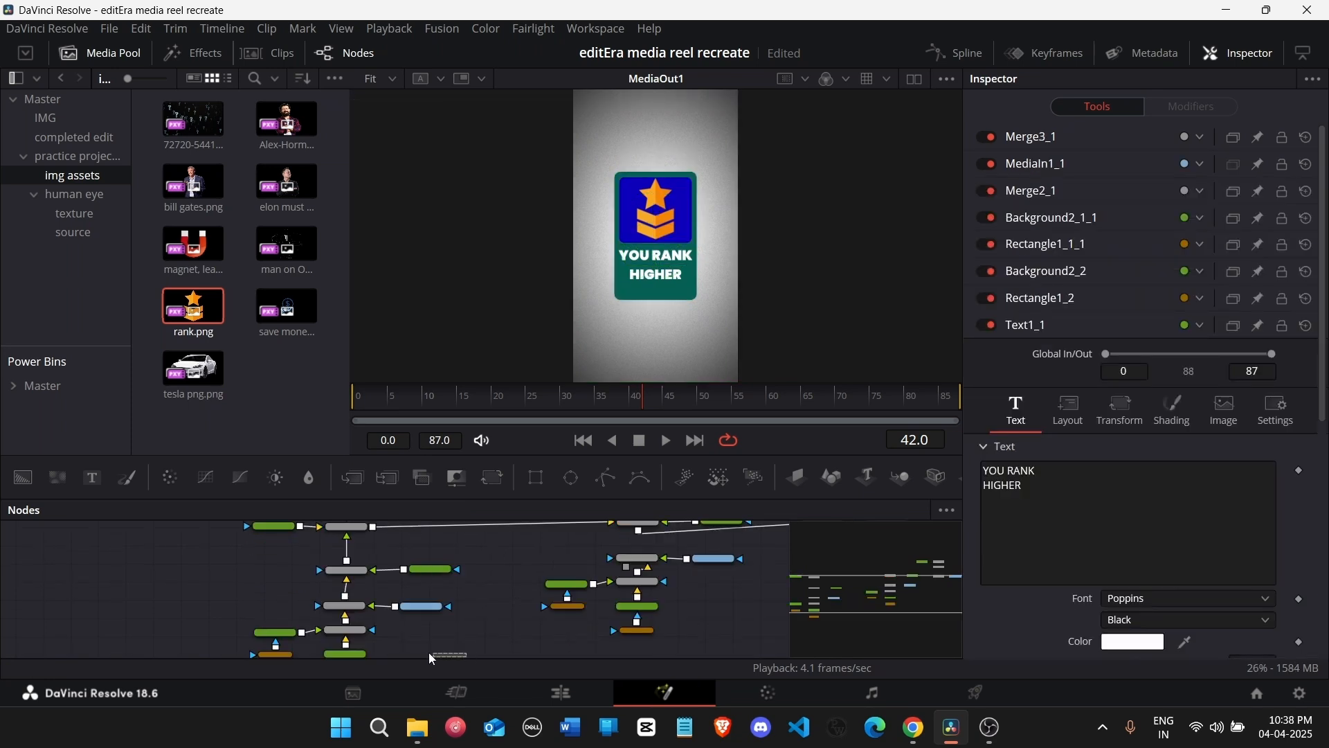
# Step: Group the original card's image, background, mask and merge nodes below the text merge
pyautogui.scroll(-1, 453, 630)
pyautogui.moveTo(469, 632); pyautogui.dragTo(228, 550)
pyautogui.hotkey('ctrl', 'g')
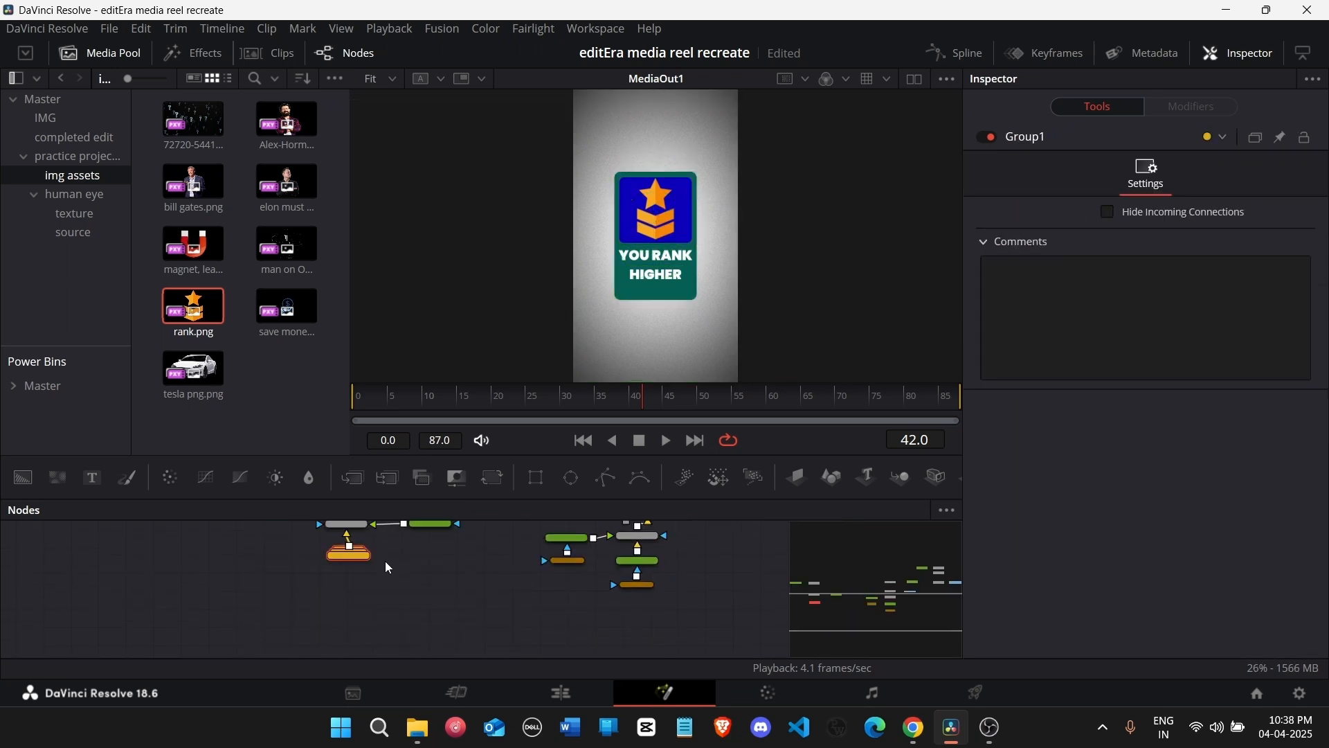
pyautogui.scroll(2, 417, 553)
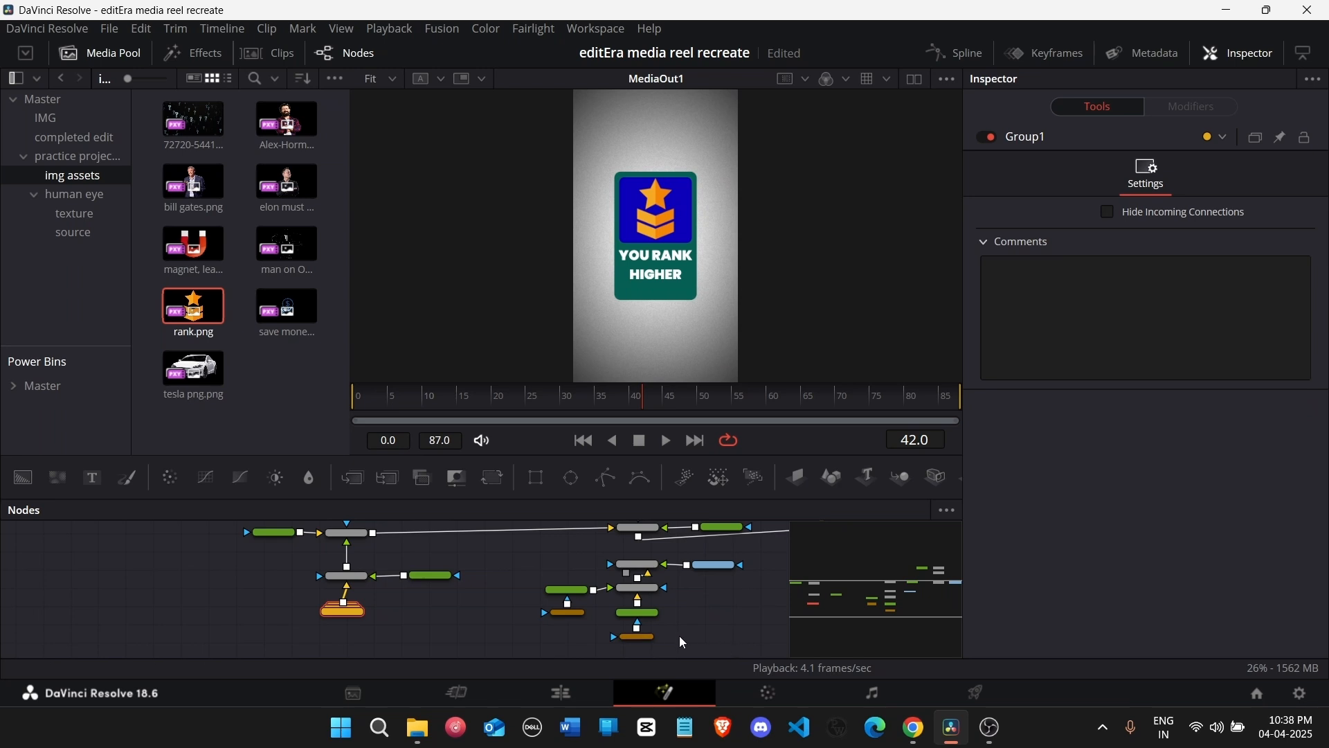
# Step: Undo the grouping of the card nodes and the duplication of the card branch
pyautogui.moveTo(725, 647); pyautogui.dragTo(556, 566)
pyautogui.hotkey('ctrl', 'z')
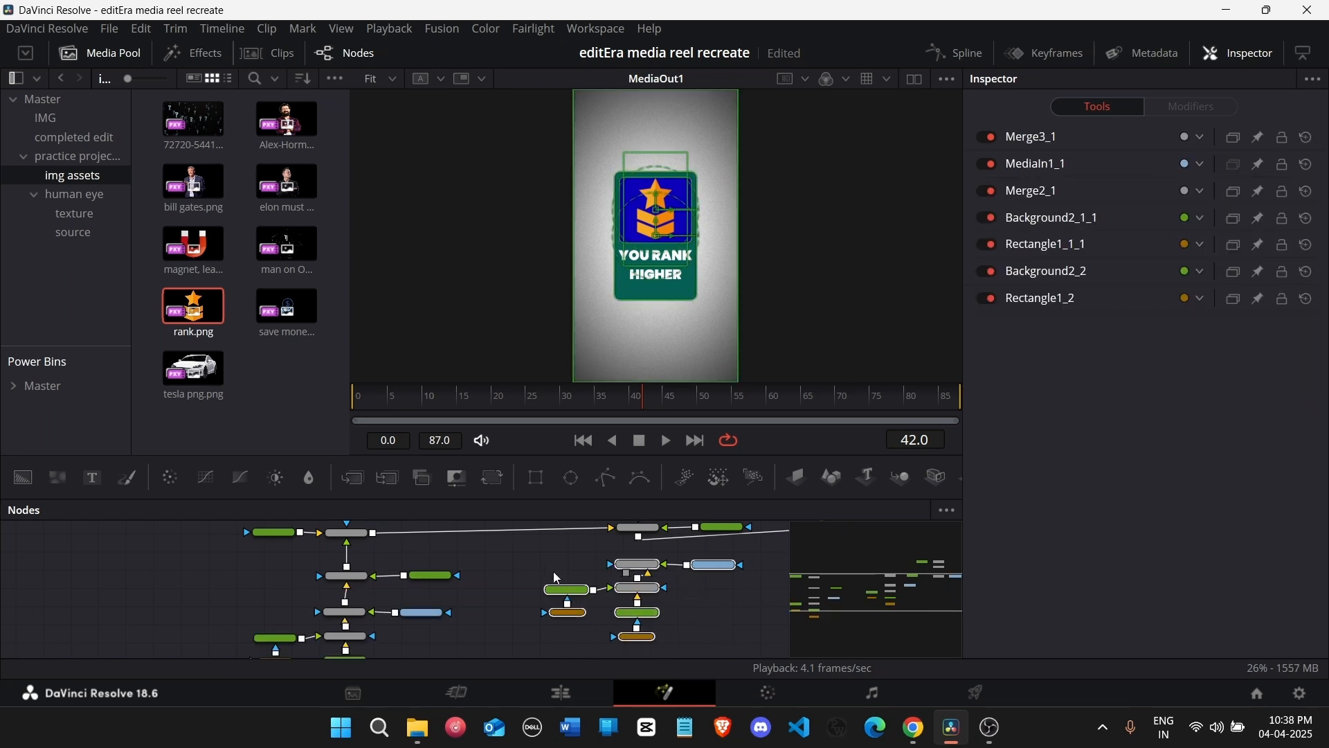
pyautogui.hotkey('ctrl', 'z')
pyautogui.hotkey('ctrl', 'z')
pyautogui.hotkey('ctrl', 'z')
pyautogui.hotkey('ctrl', 'z')
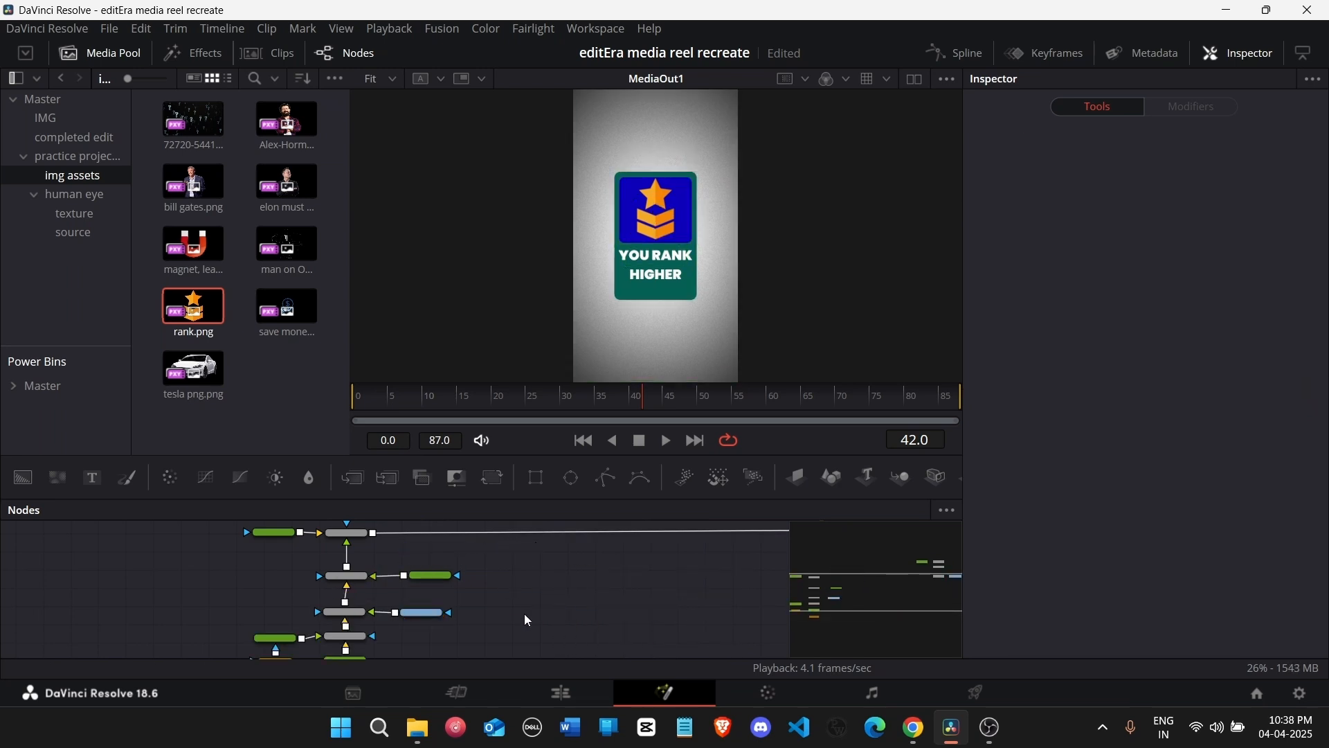
# Step: Group Merge3, MediaIn1, Merge2 and both backgrounds with their rectangle masks into one group node
pyautogui.scroll(-2, 525, 616)
pyautogui.moveTo(505, 640); pyautogui.dragTo(212, 561)
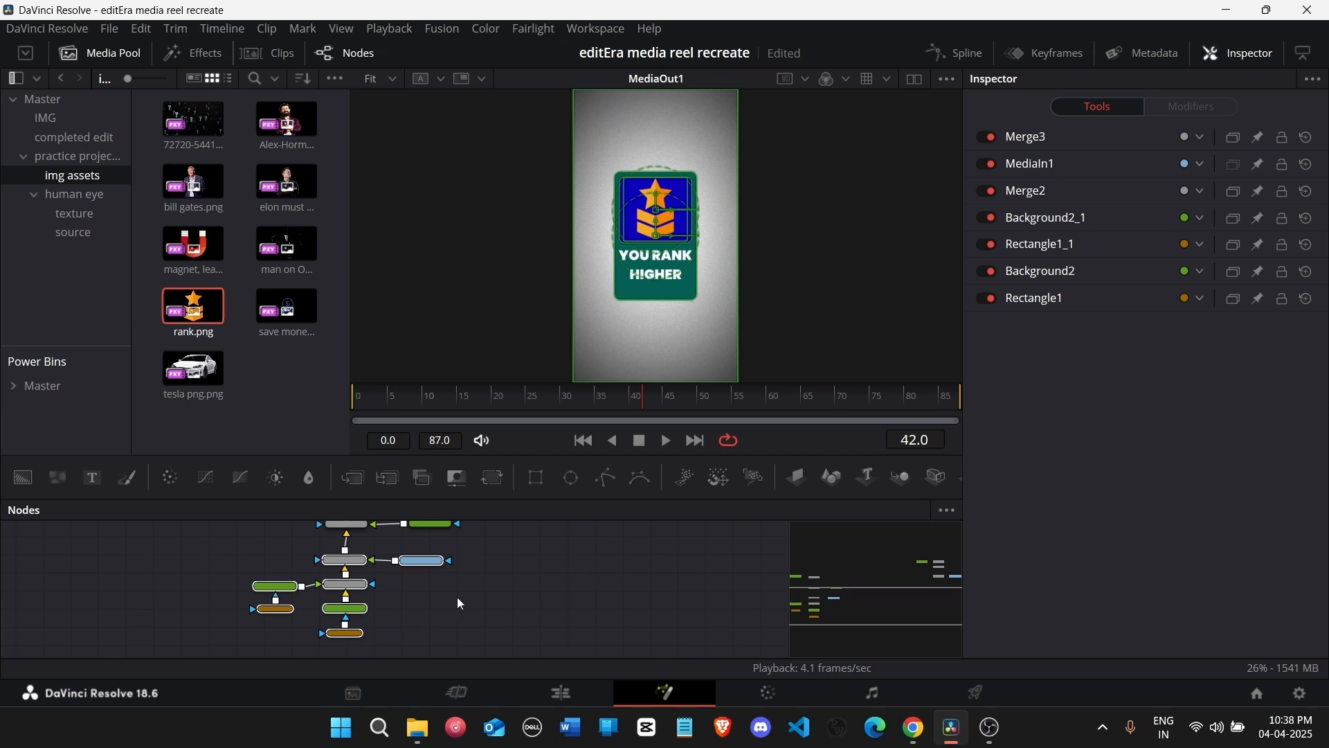
pyautogui.hotkey('ctrl', 'g')
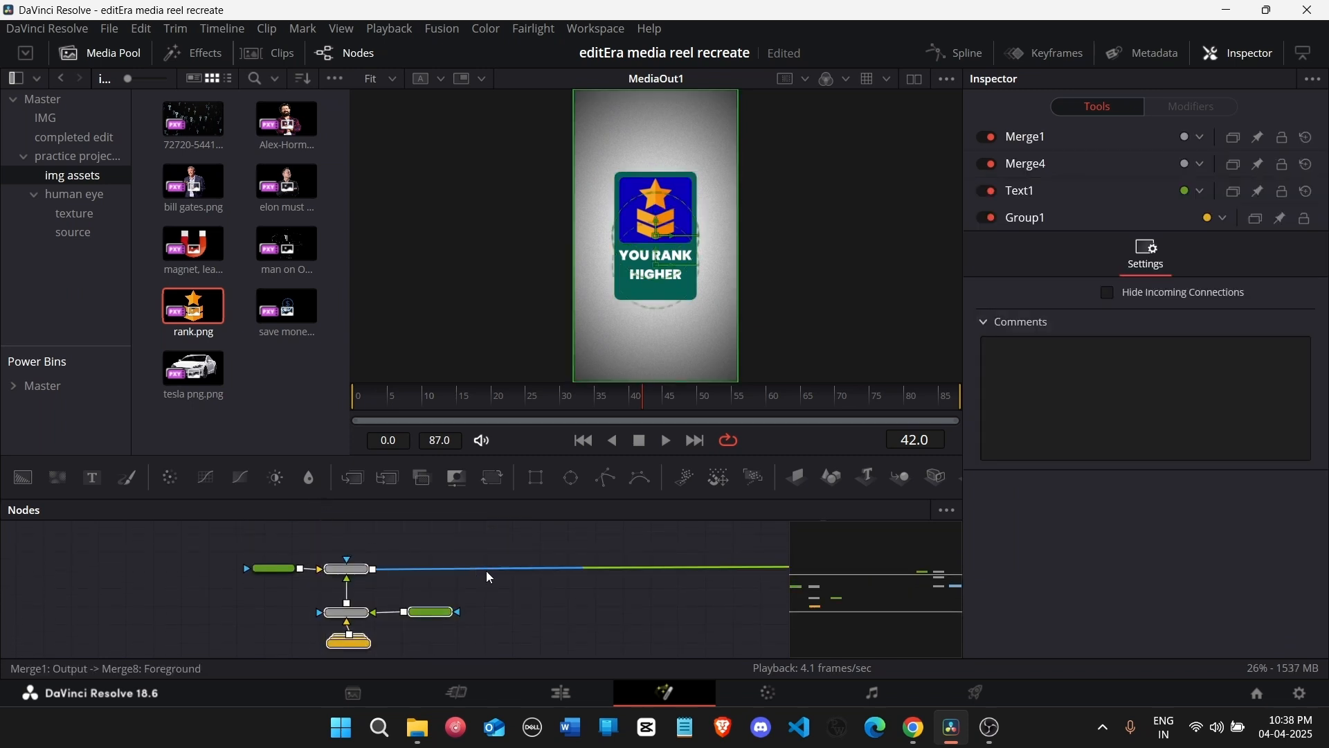
pyautogui.scroll(2, 504, 584)
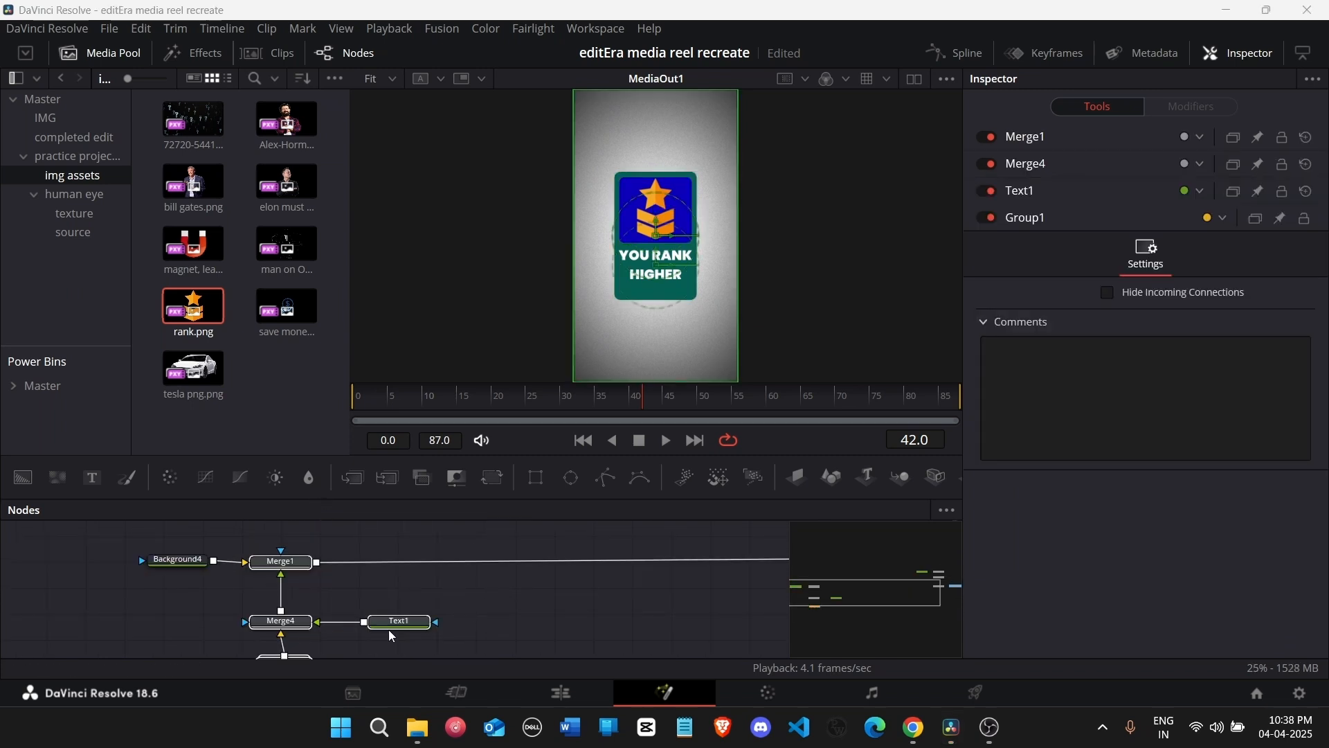
# Step: Move Text1 to the other side of Merge4, paste a copy of the card branch, and insert its top merge into the connection after Merge1
pyautogui.moveTo(407, 627); pyautogui.dragTo(182, 617)
pyautogui.click(368, 626)
pyautogui.hotkey('ctrl', 'v')
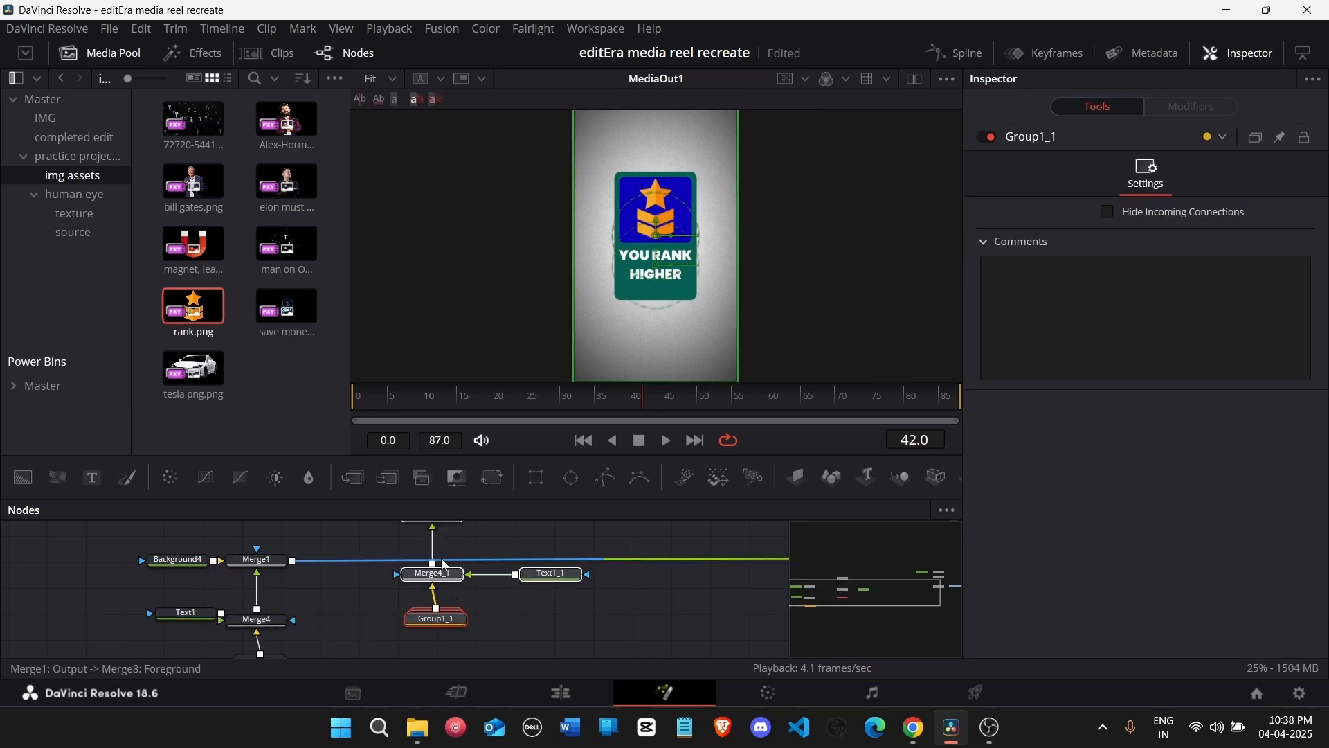
pyautogui.moveTo(443, 569); pyautogui.dragTo(445, 569)
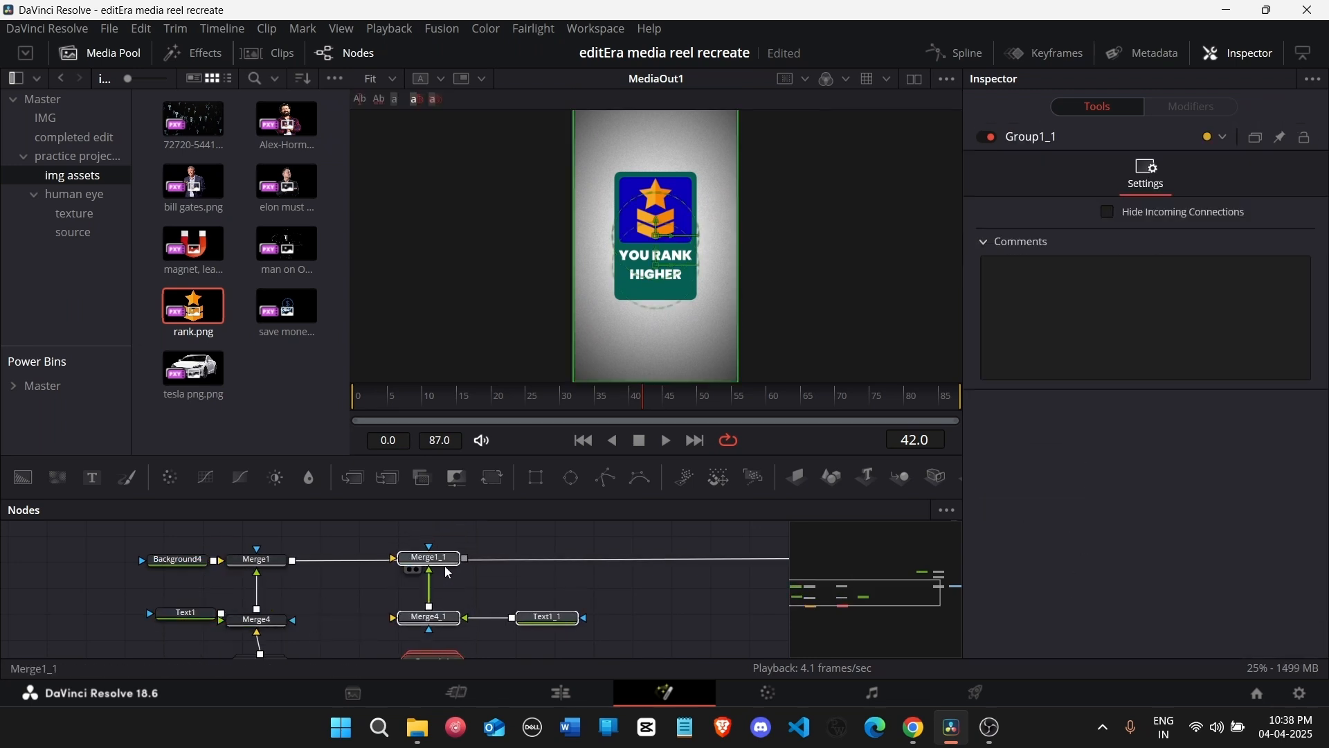
pyautogui.click(484, 586)
pyautogui.hotkey('ctrl', 'z')
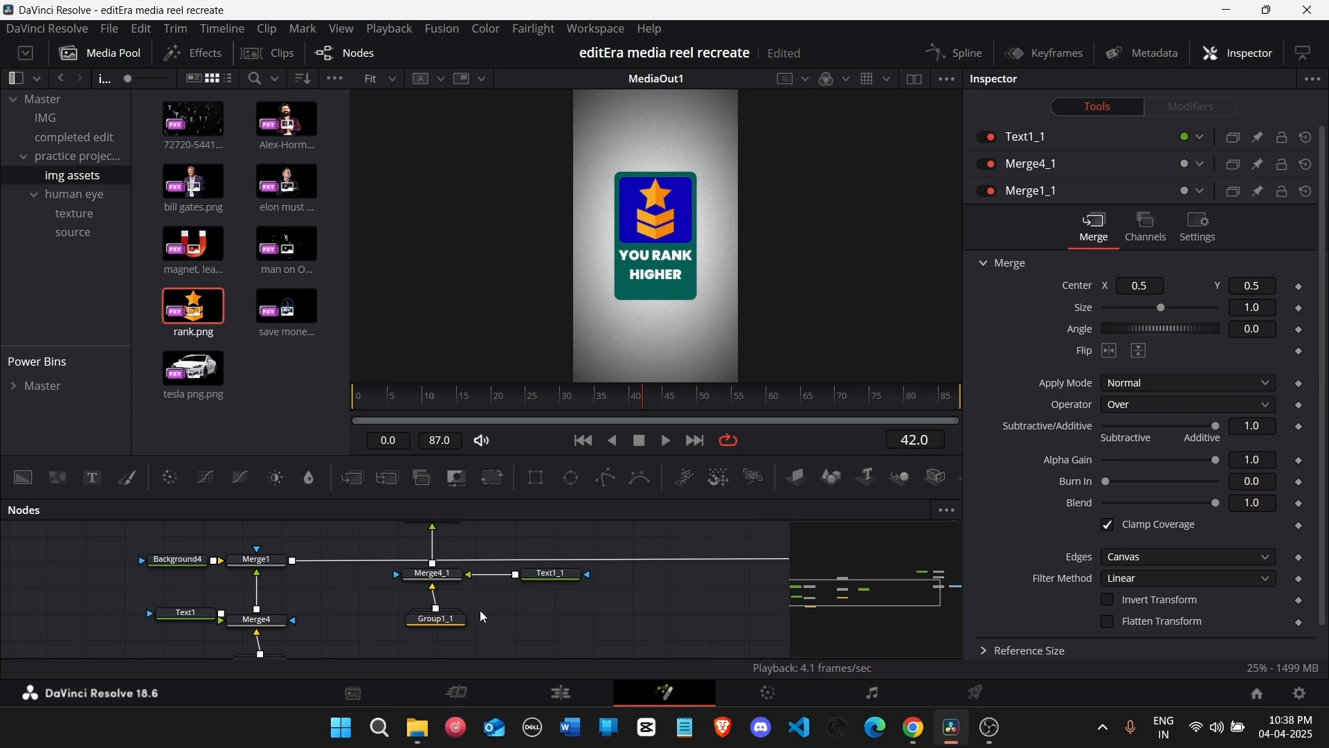
pyautogui.moveTo(573, 642); pyautogui.dragTo(426, 588)
pyautogui.scroll(-2, 509, 604)
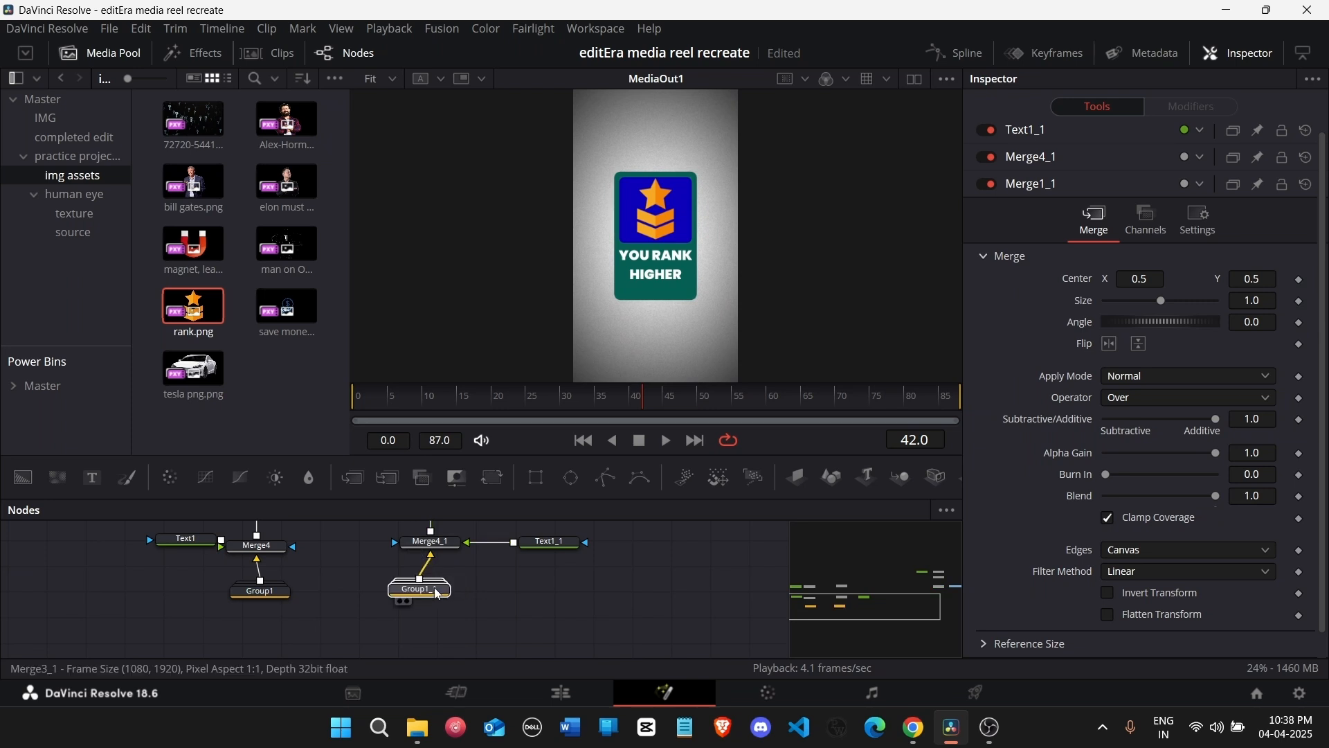
pyautogui.scroll(1, 511, 597)
# Step: Change the copied card's text to GET MORE and LEADS on two lines
pyautogui.click(547, 594)
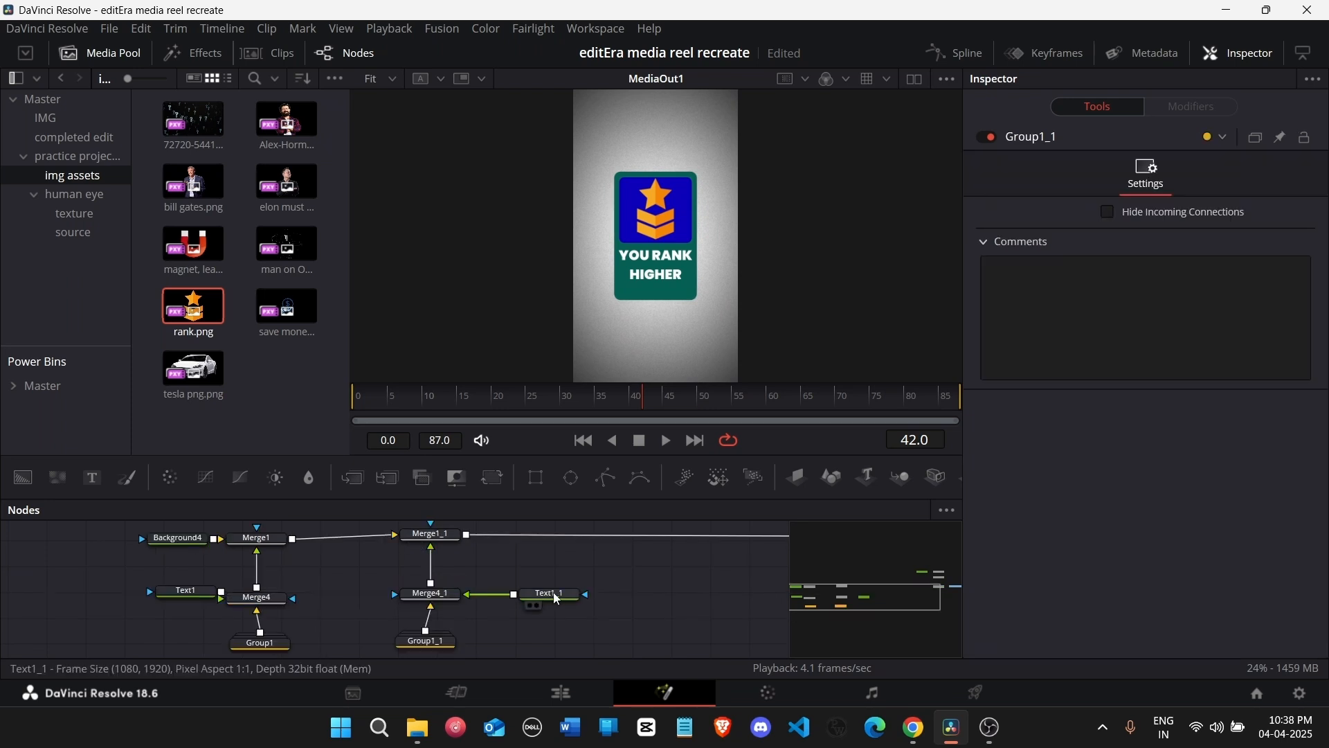
pyautogui.click(1038, 362)
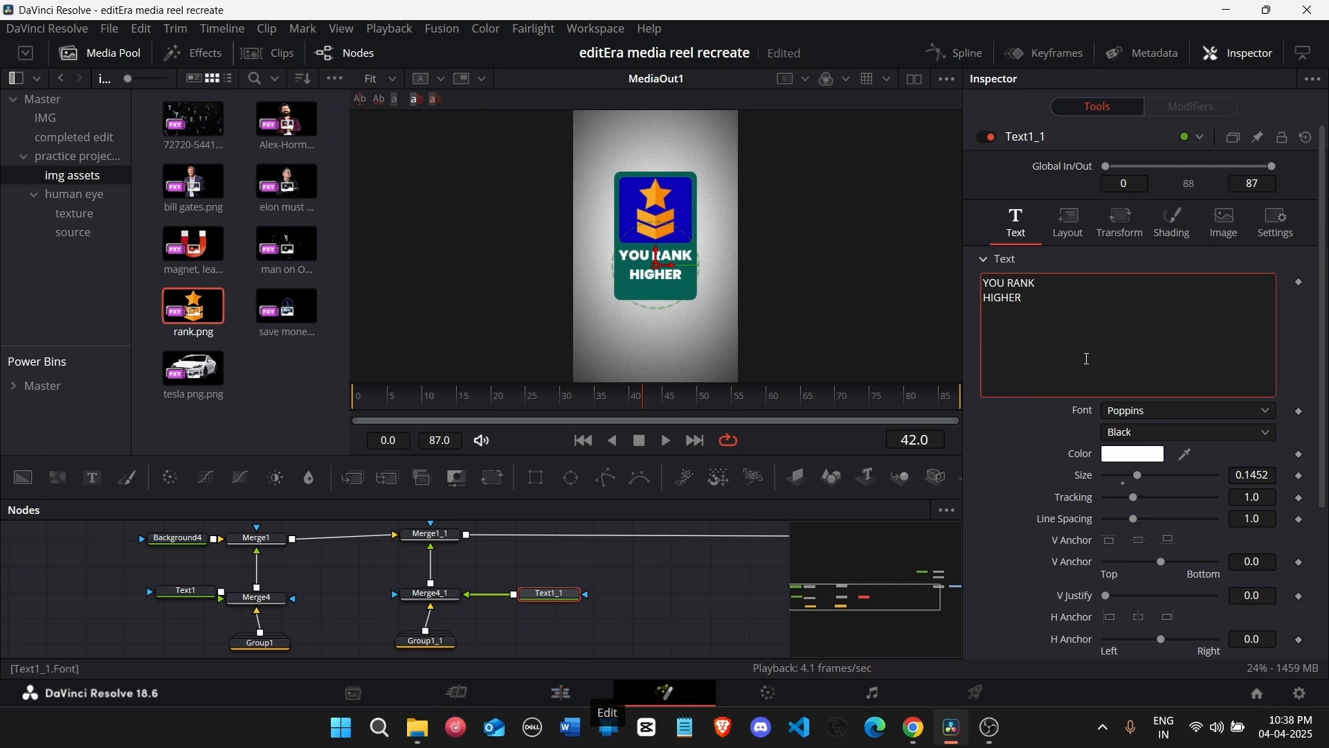
pyautogui.hotkey('ctrl', 'a')
pyautogui.write('G')
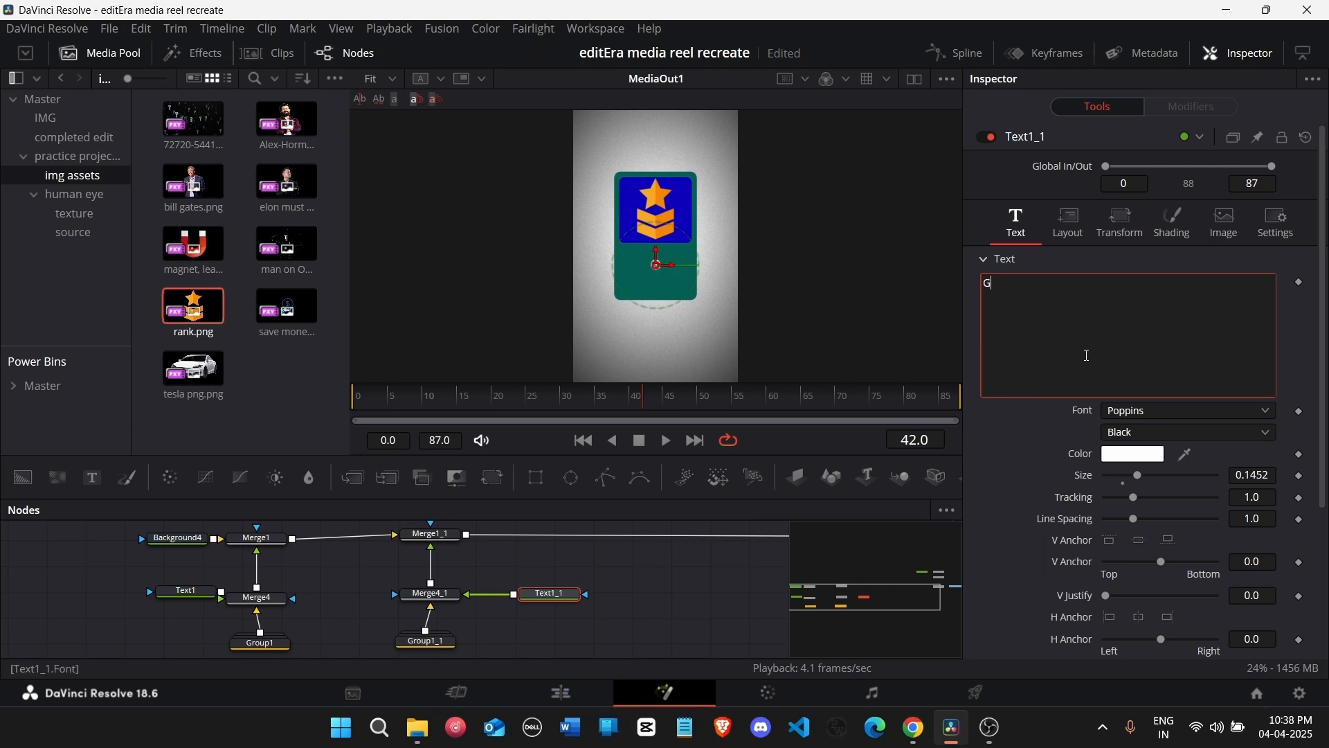
pyautogui.write('ET MORE')
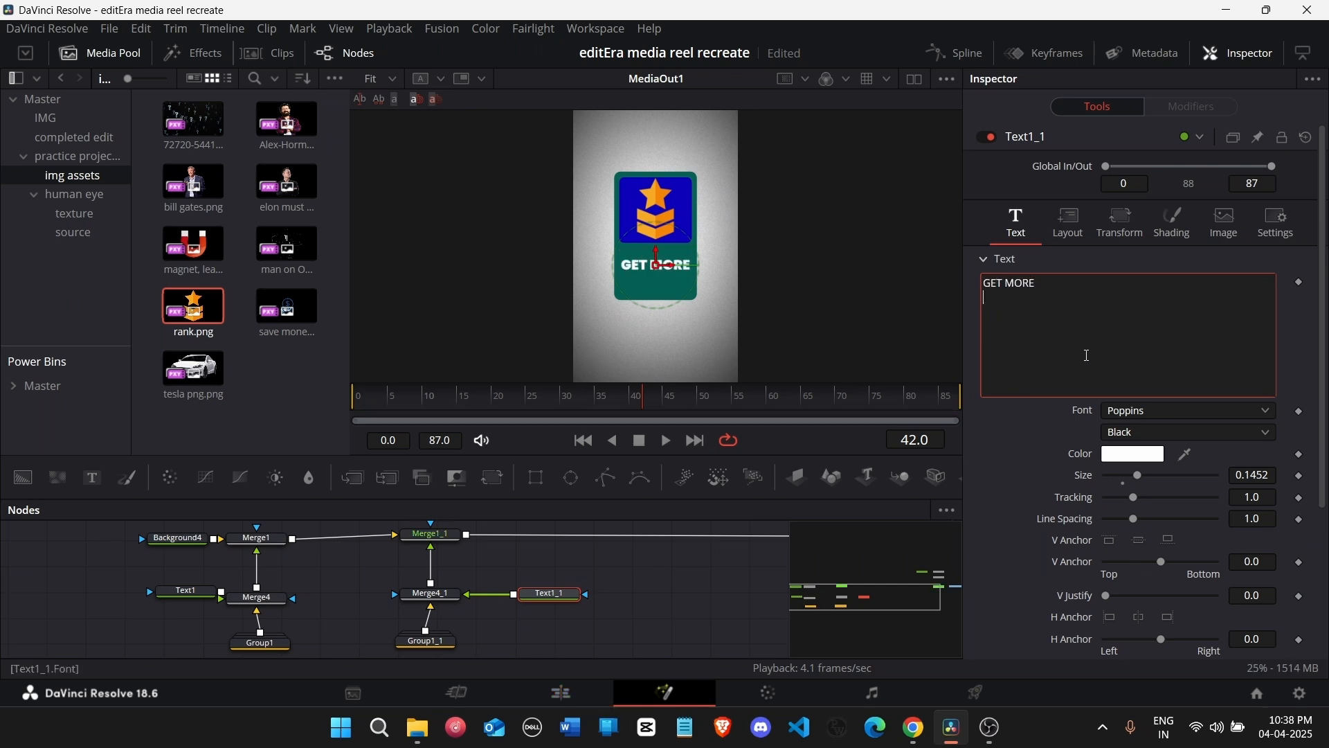
pyautogui.press('Return')
pyautogui.write('LEADS')
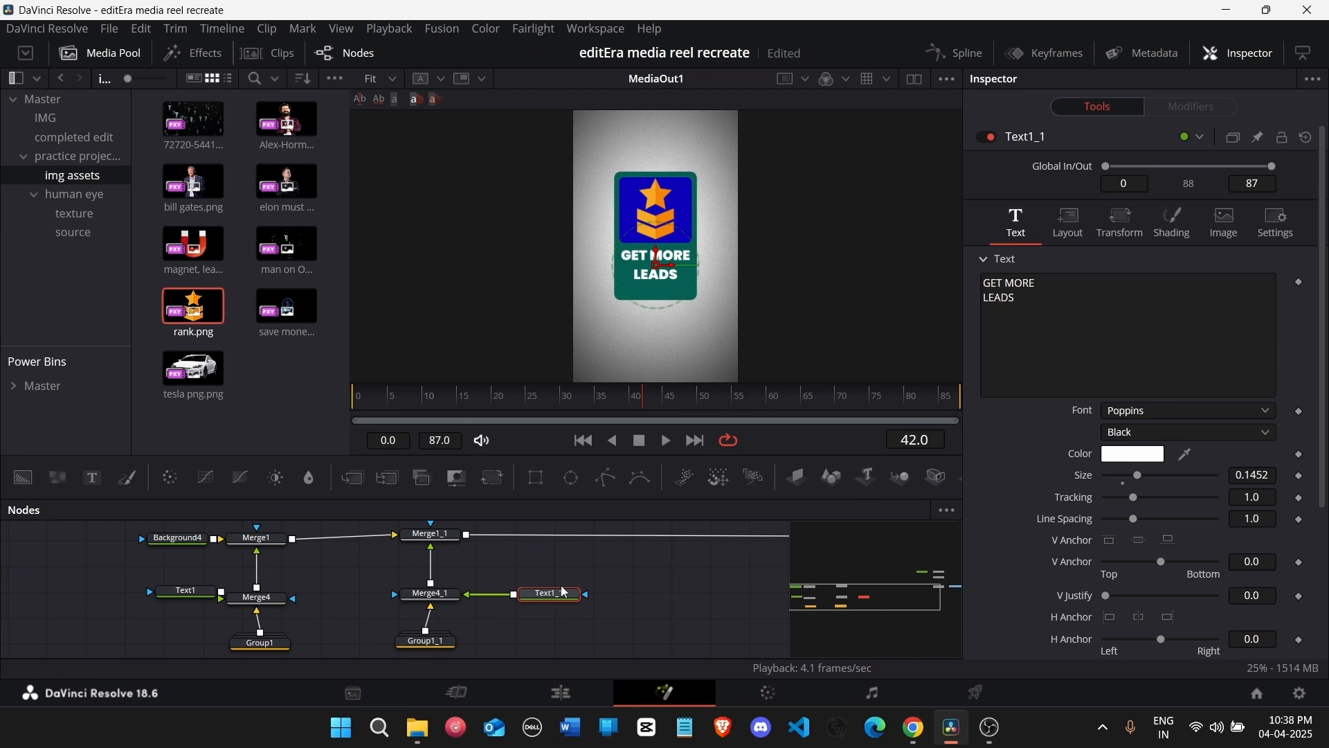
# Step: Duplicate the GET MORE LEADS branch, insert its top merge after the second card's top merge, and connect its group to its text merge
pyautogui.moveTo(599, 655); pyautogui.dragTo(378, 526)
pyautogui.hotkey('ctrl', 'c')
pyautogui.hotkey('ctrl', 'v')
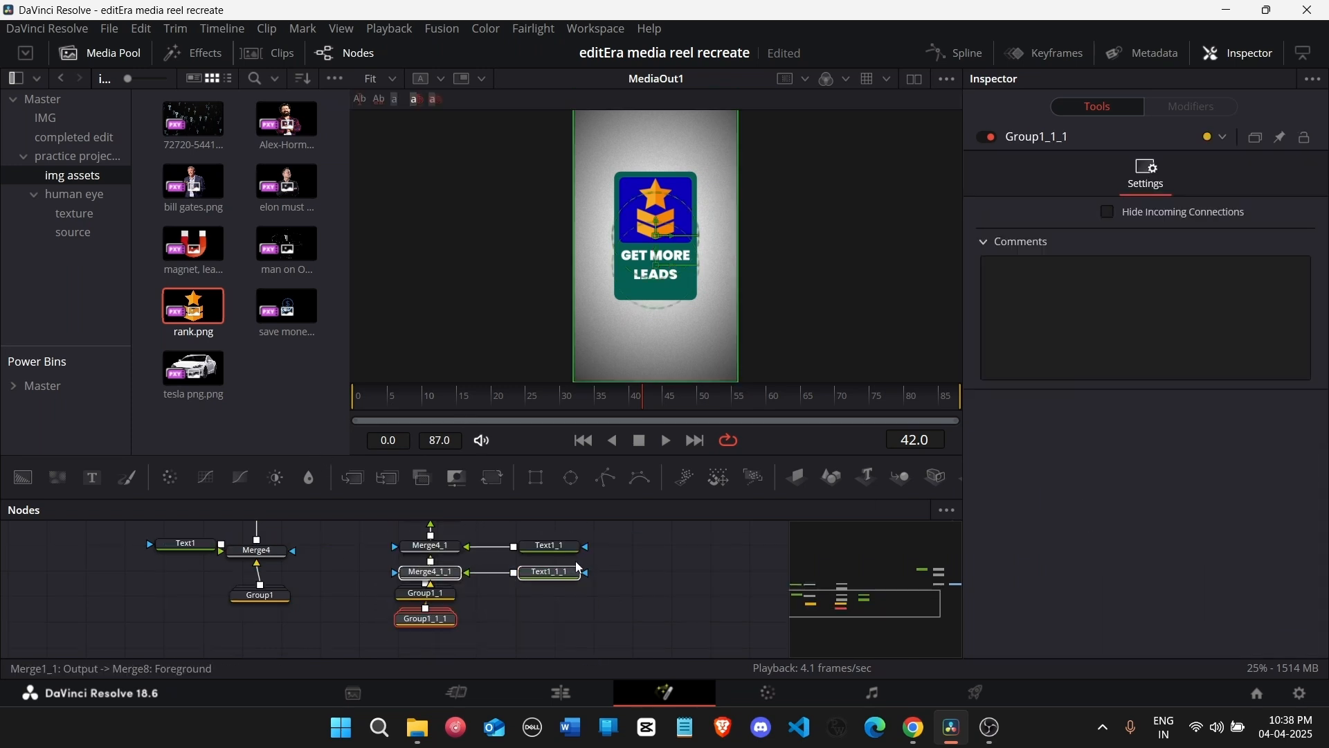
pyautogui.moveTo(443, 574); pyautogui.dragTo(693, 563)
pyautogui.scroll(3, 625, 592)
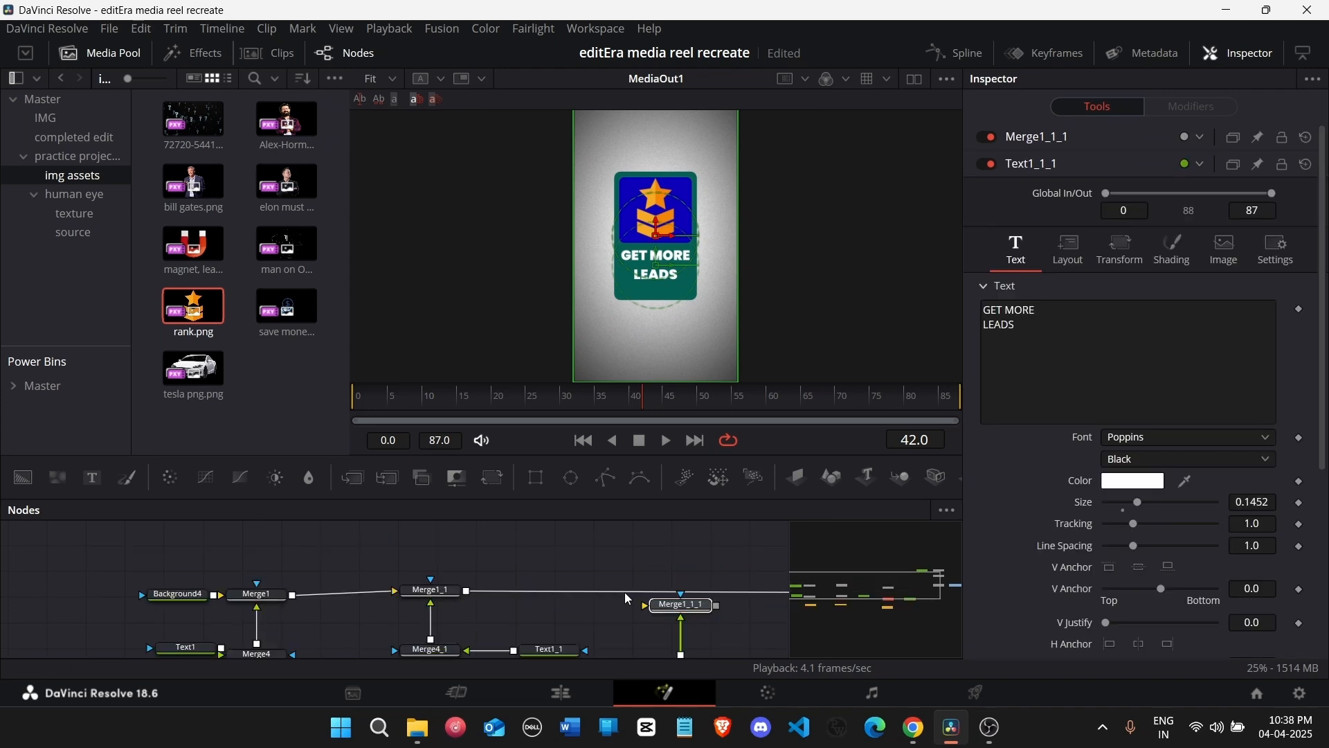
pyautogui.click(693, 606)
pyautogui.scroll(-2, 650, 623)
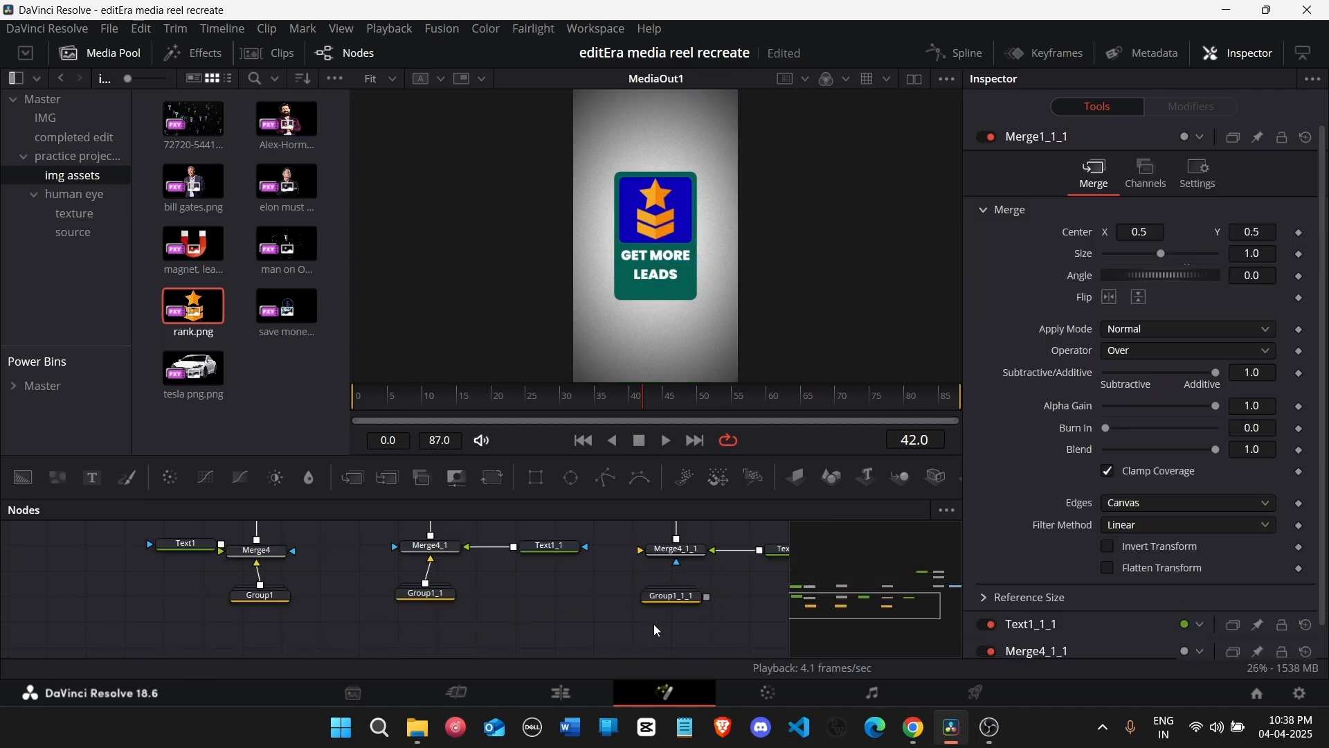
pyautogui.moveTo(706, 598); pyautogui.dragTo(684, 551)
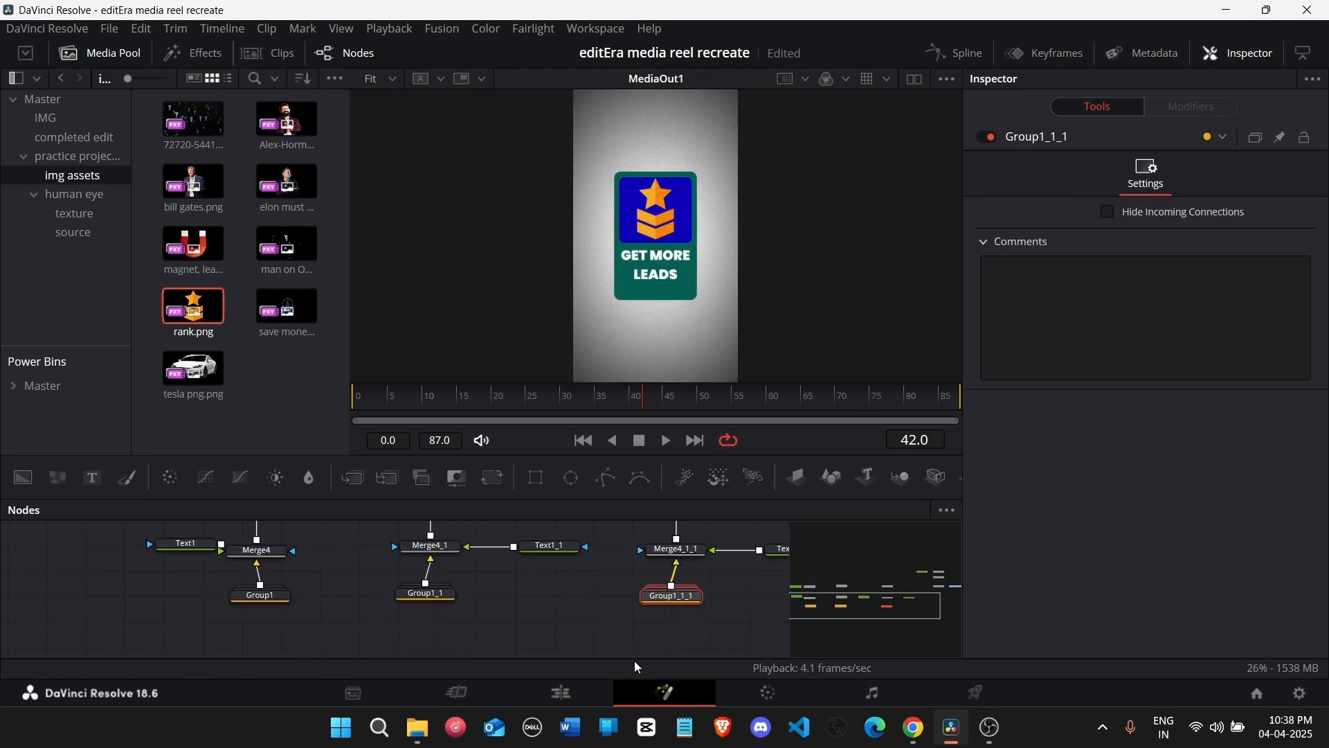
# Step: Check the reference card at 01:00:22:18 on the edit timeline, disable the reel.mp4 clip, and reopen the composition in Fusion
pyautogui.click(586, 689)
pyautogui.click(965, 500)
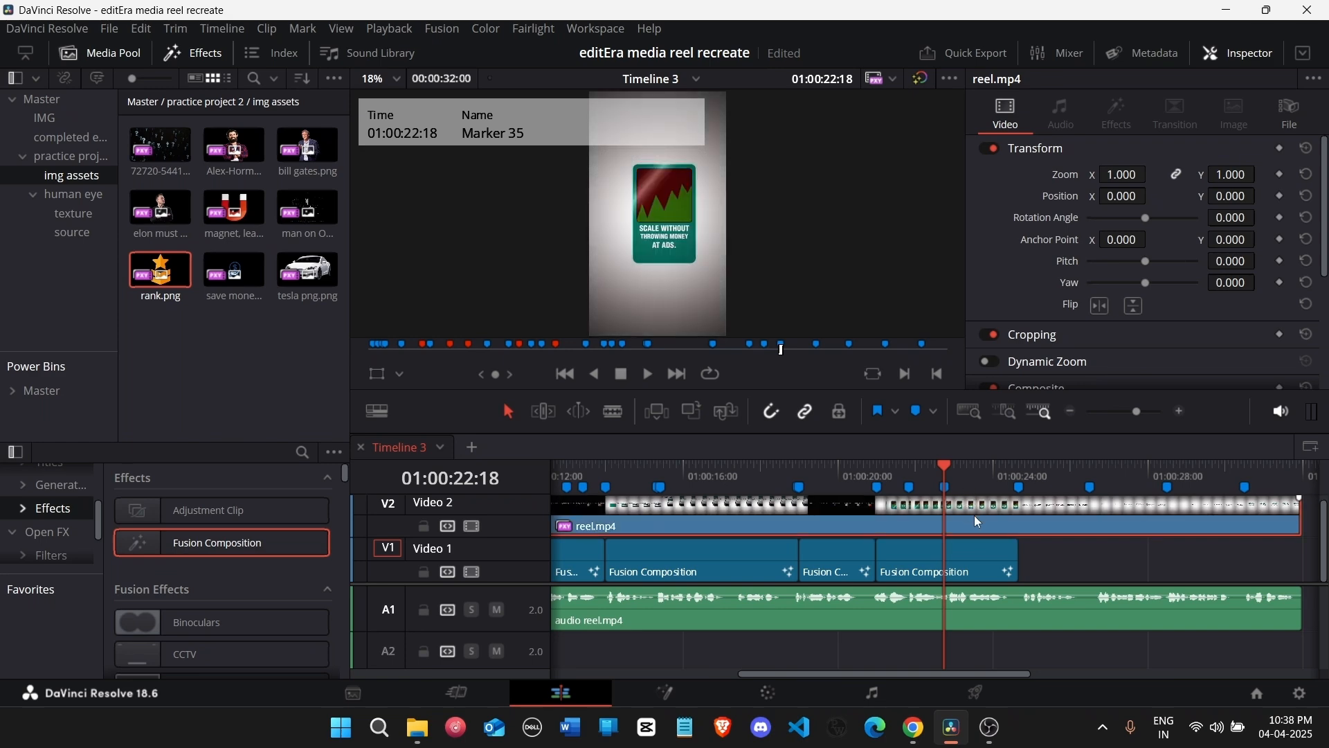
pyautogui.click(925, 483)
pyautogui.click(944, 513)
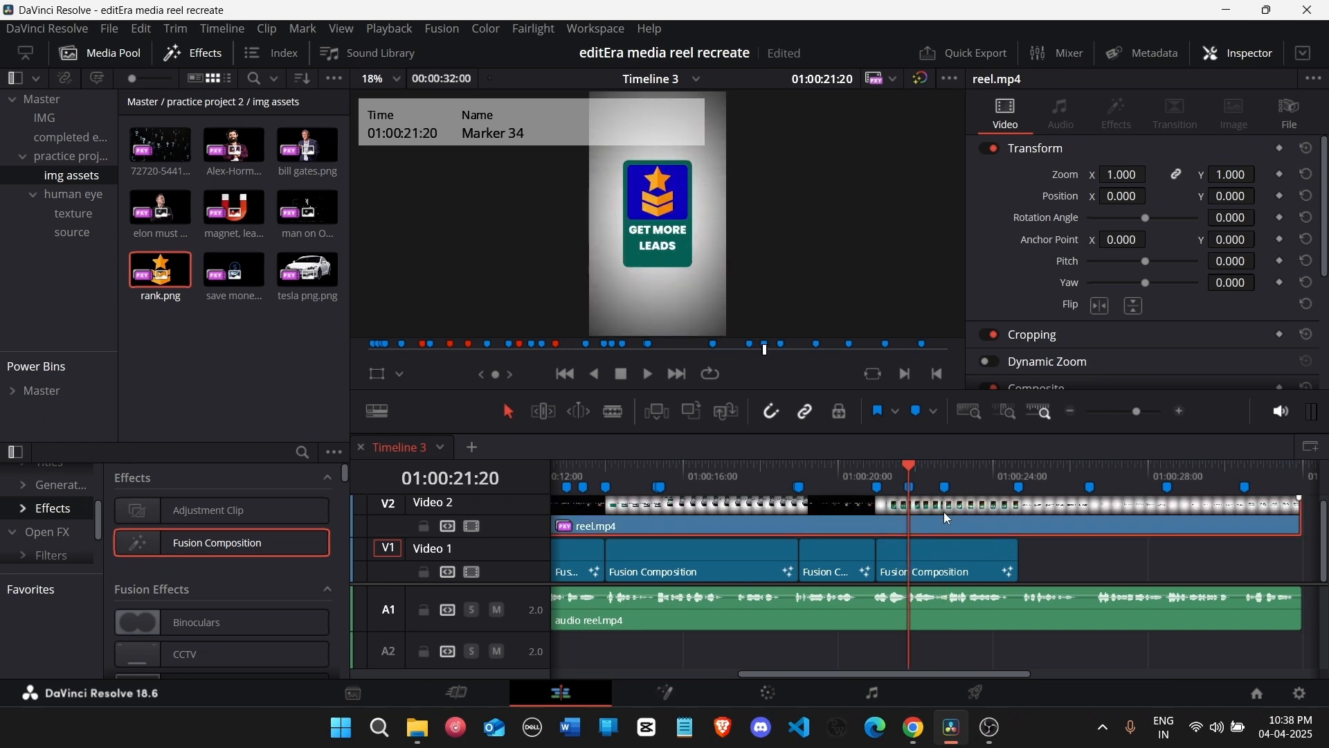
pyautogui.click(945, 470)
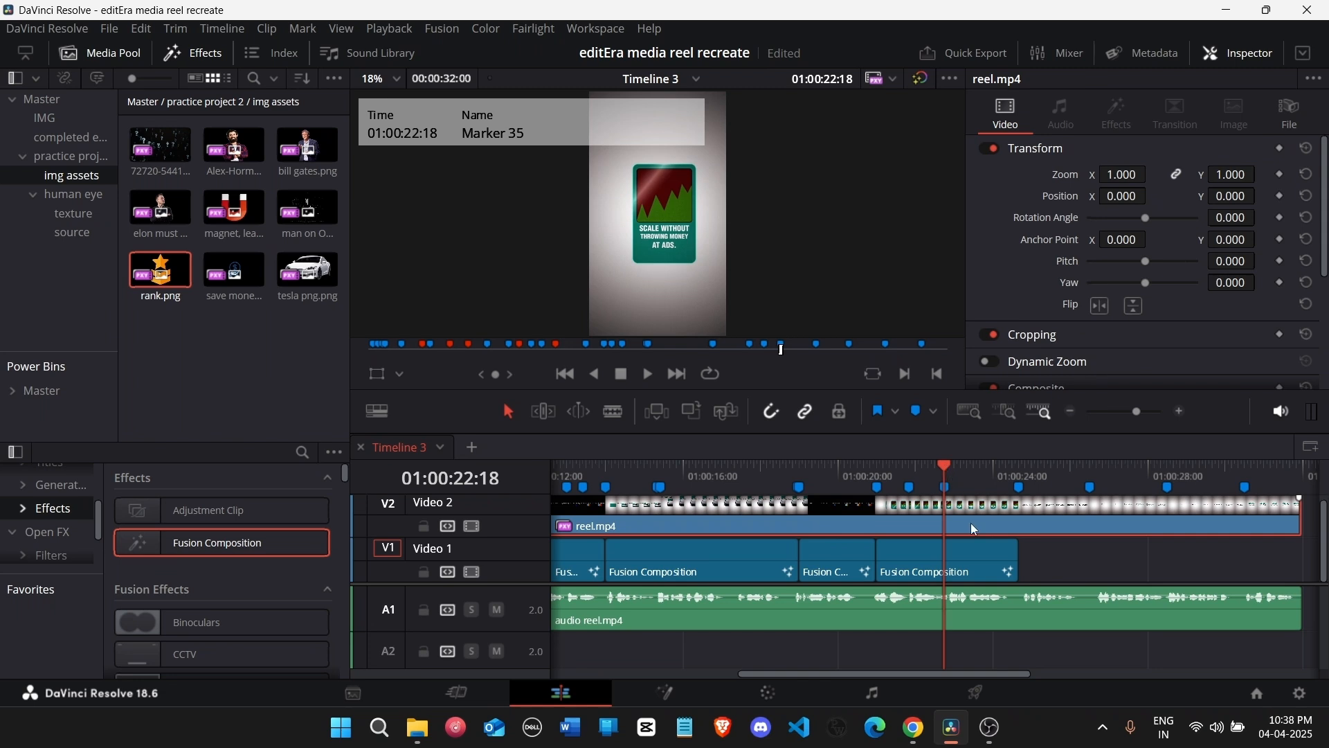
pyautogui.press('d')
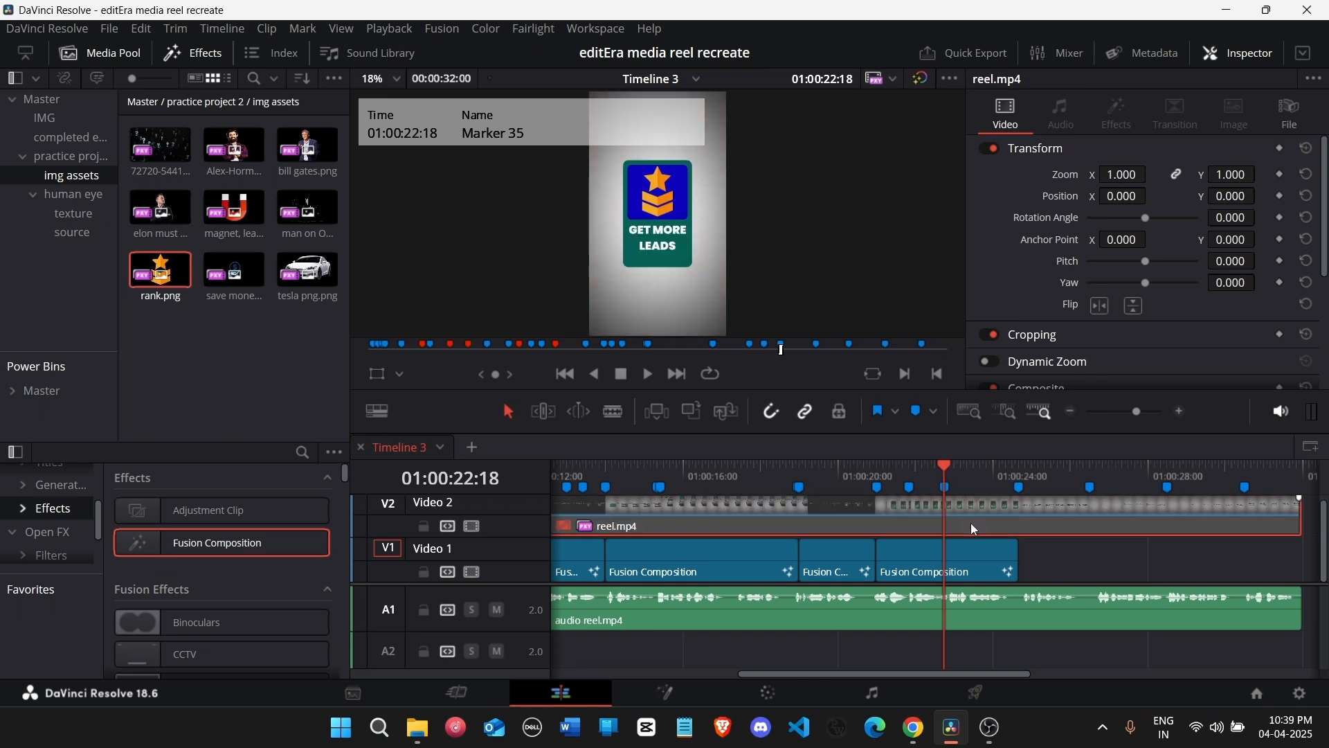
pyautogui.click(957, 553)
pyautogui.click(654, 696)
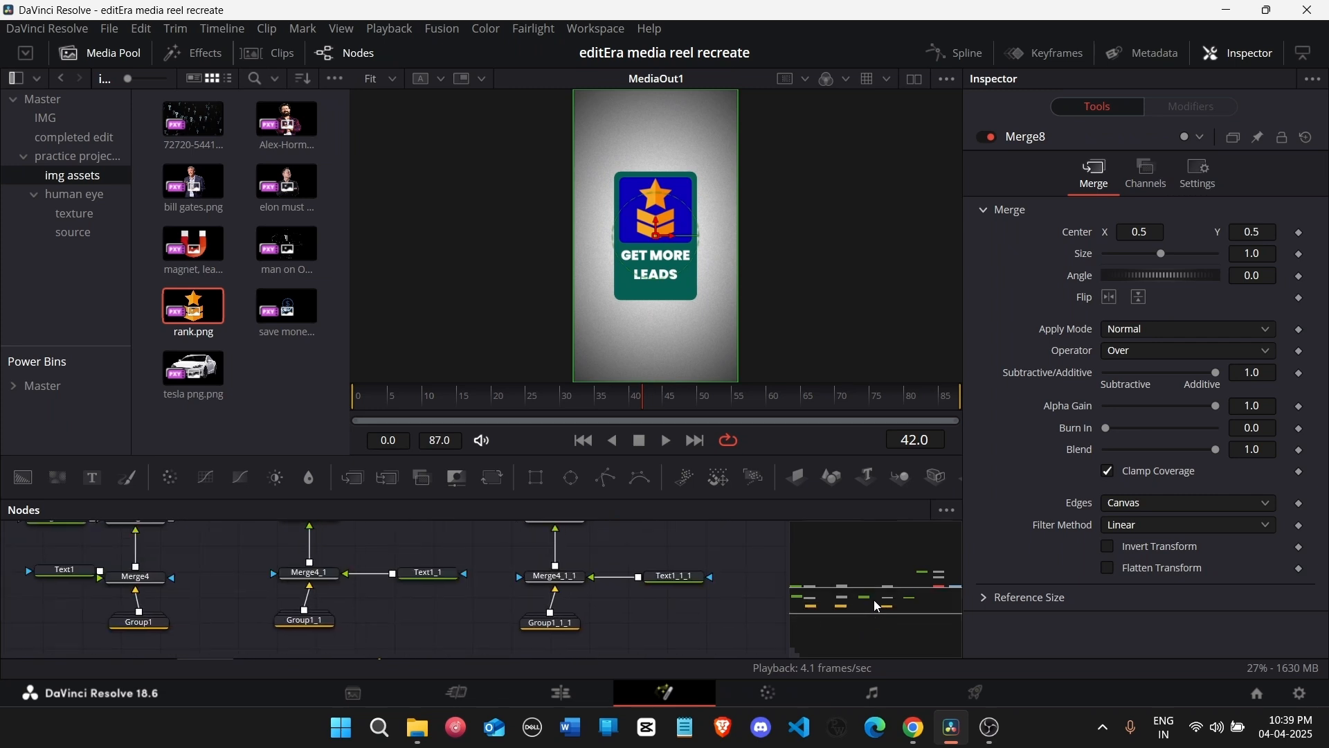
# Step: Replace the third card's text with "Scale without / thowing money / at ads" on three lines and reduce its size to 0.0985
pyautogui.click(685, 591)
pyautogui.click(1081, 309)
pyautogui.hotkey('ctrl', 'a')
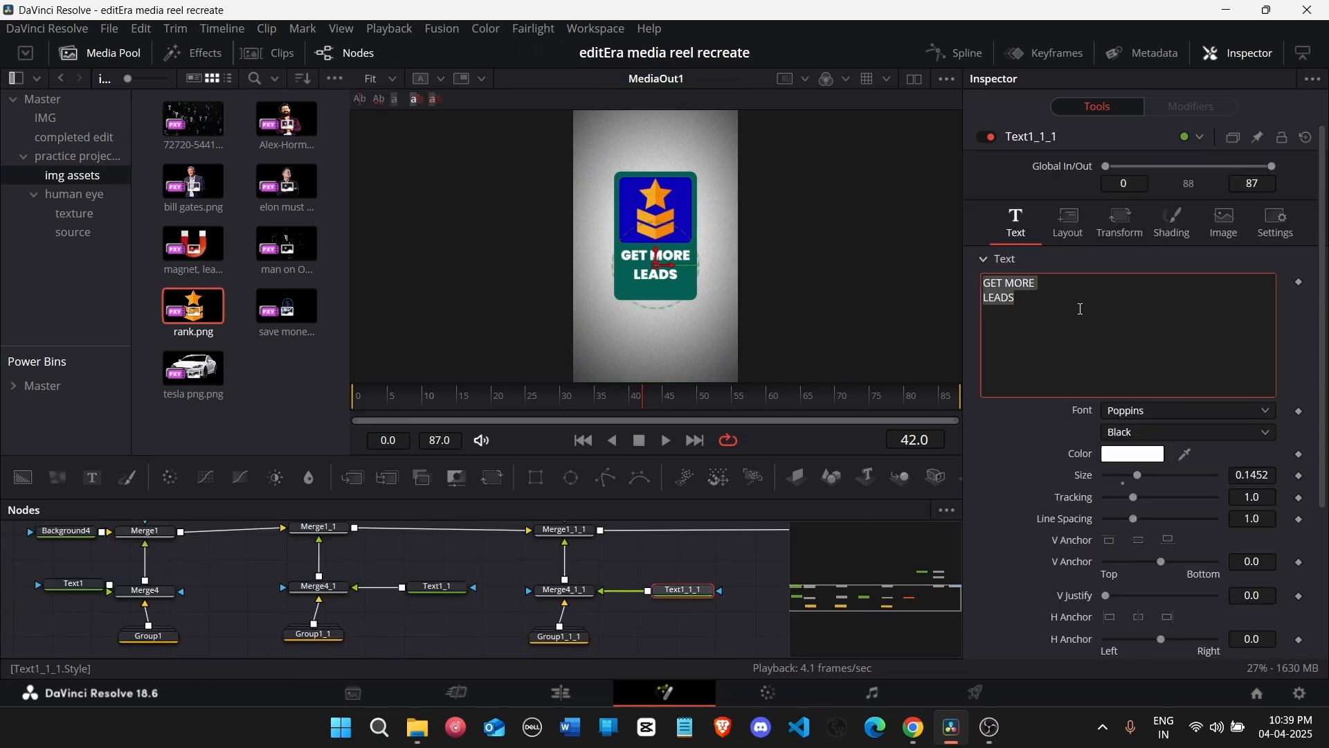
pyautogui.write('Sa')
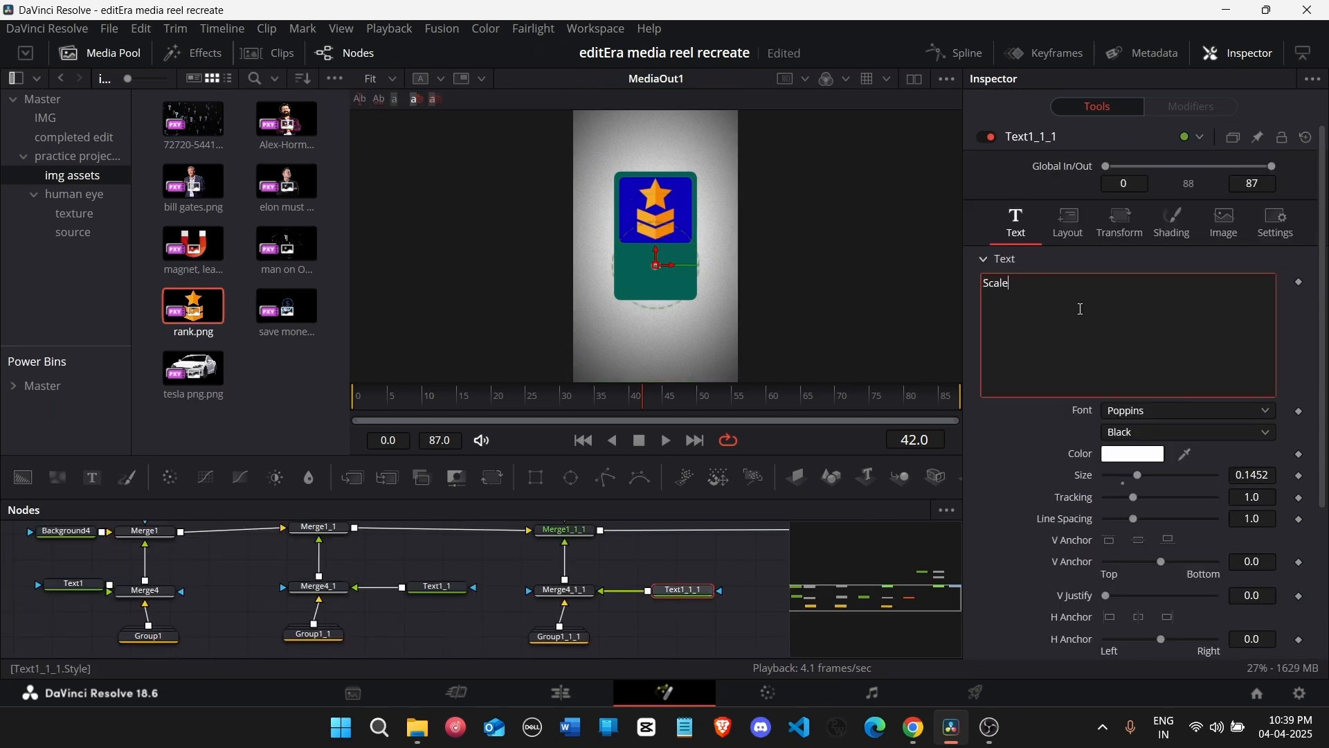
pyautogui.write('ale without')
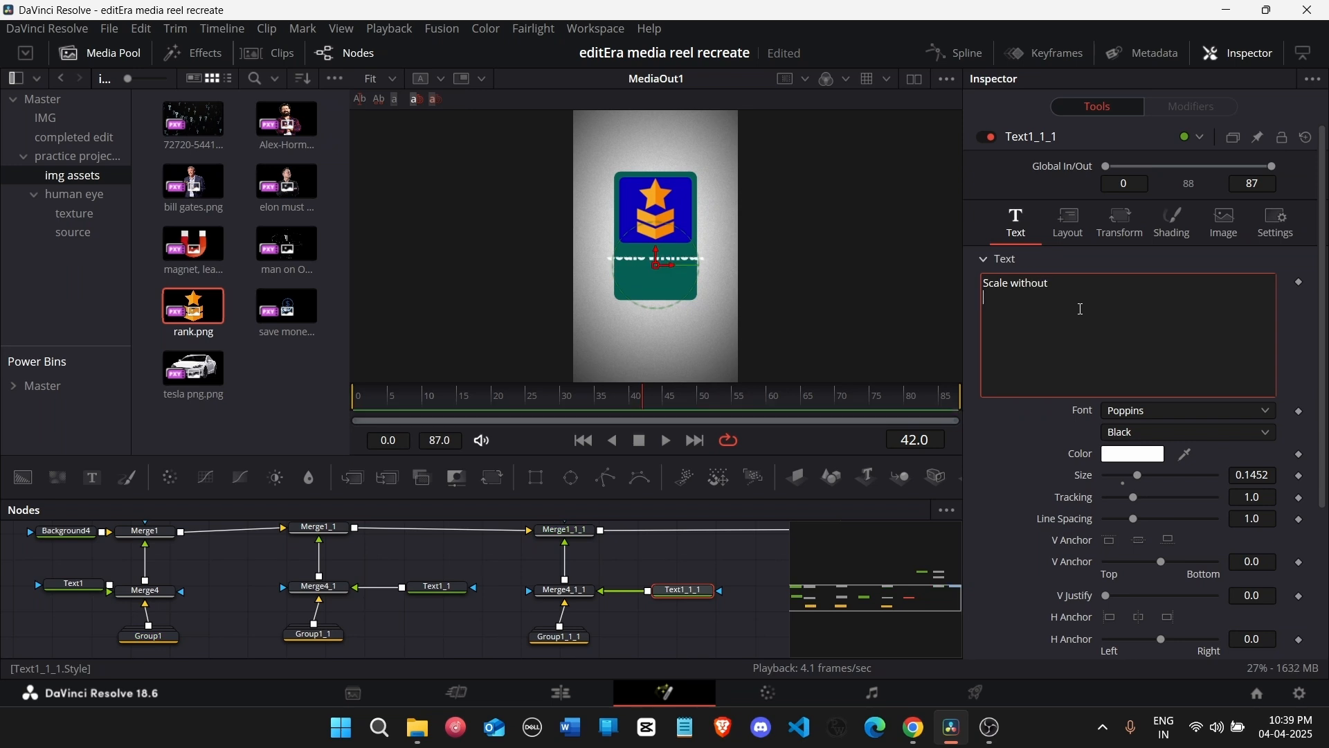
pyautogui.press('Return')
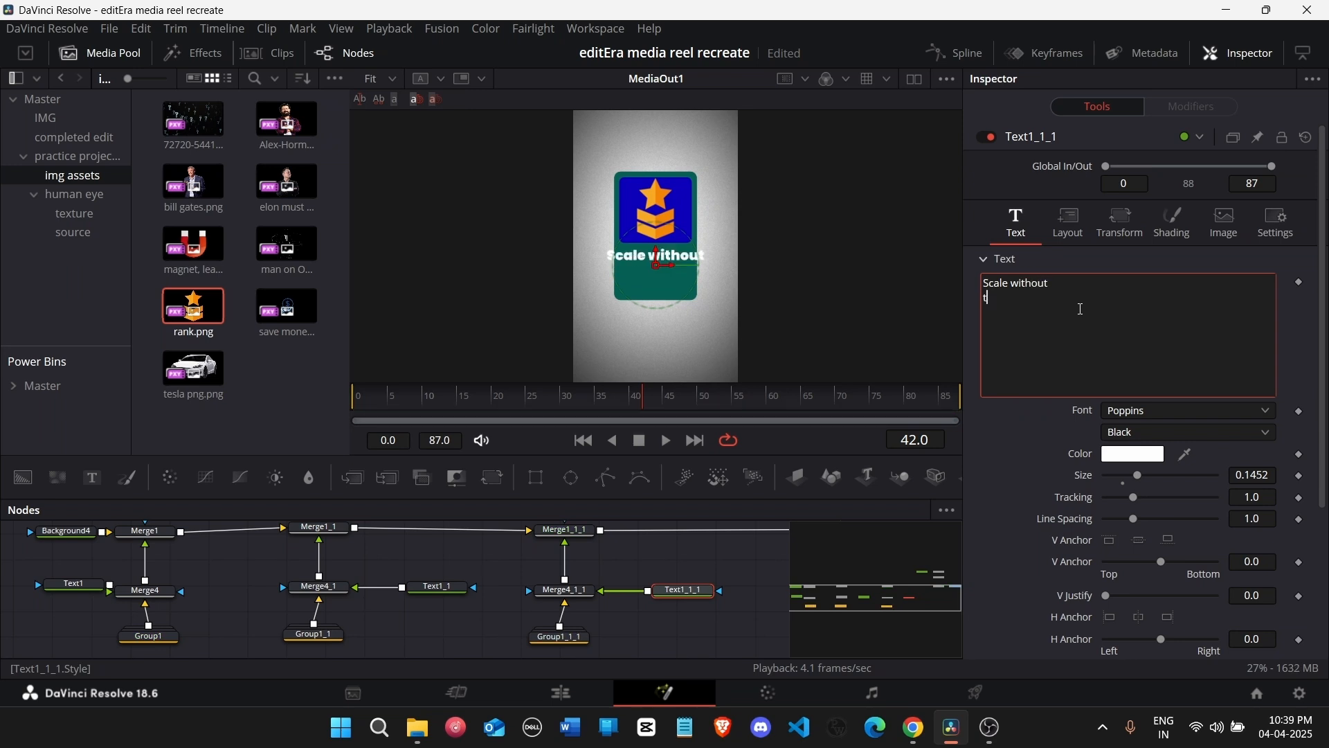
pyautogui.write('thowing money')
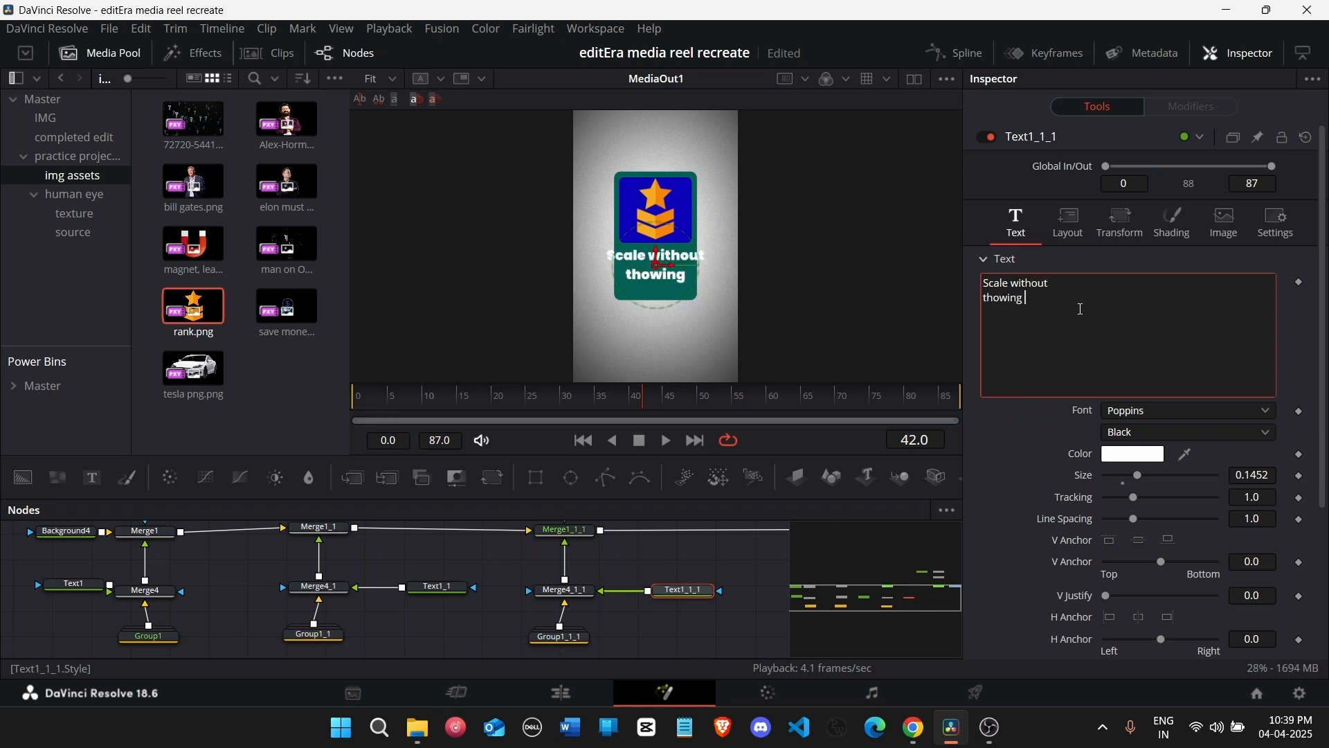
pyautogui.press('Return')
pyautogui.write('at ads')
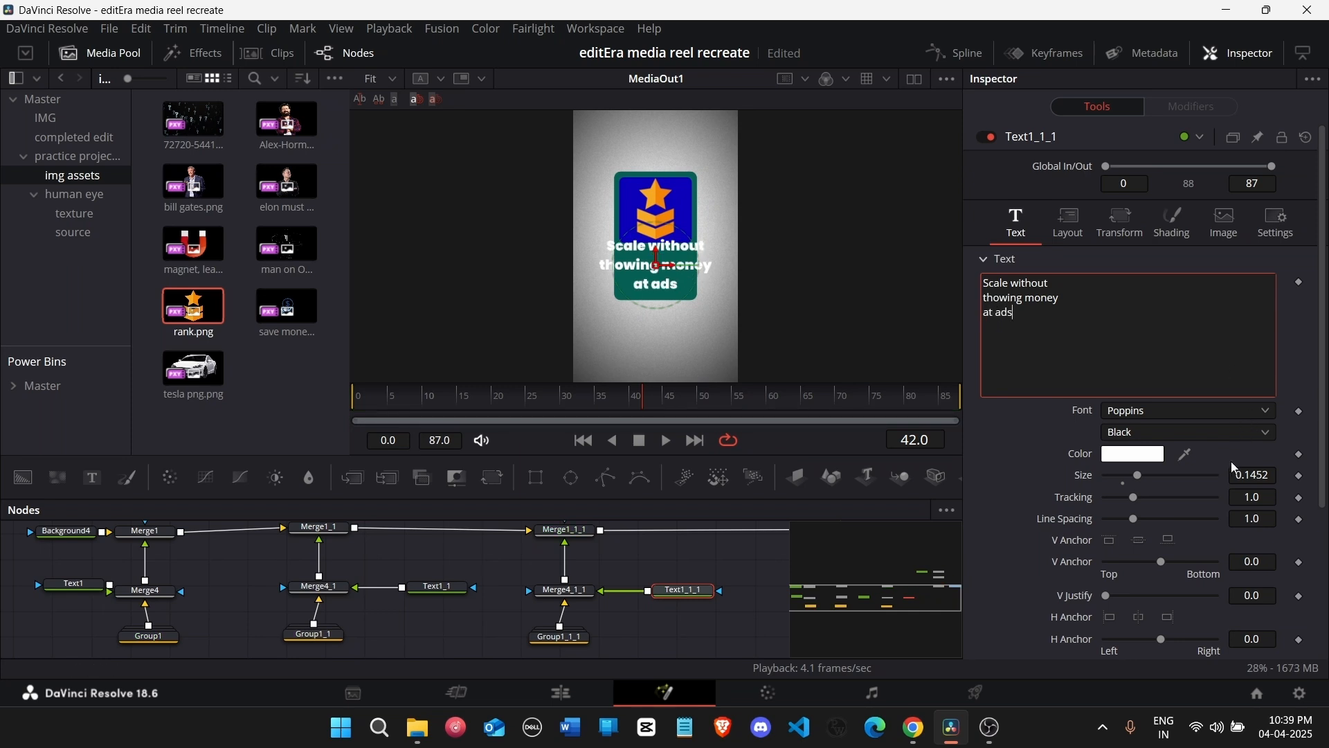
pyautogui.moveTo(1246, 475); pyautogui.dragTo(1138, 475)
# Step: Retype the third card's text in capitals as SCALE WITHOUT / THROWING MONEY / AT ADS and reduce its size to 0.0861
pyautogui.click(1147, 347)
pyautogui.hotkey('ctrl', 'a')
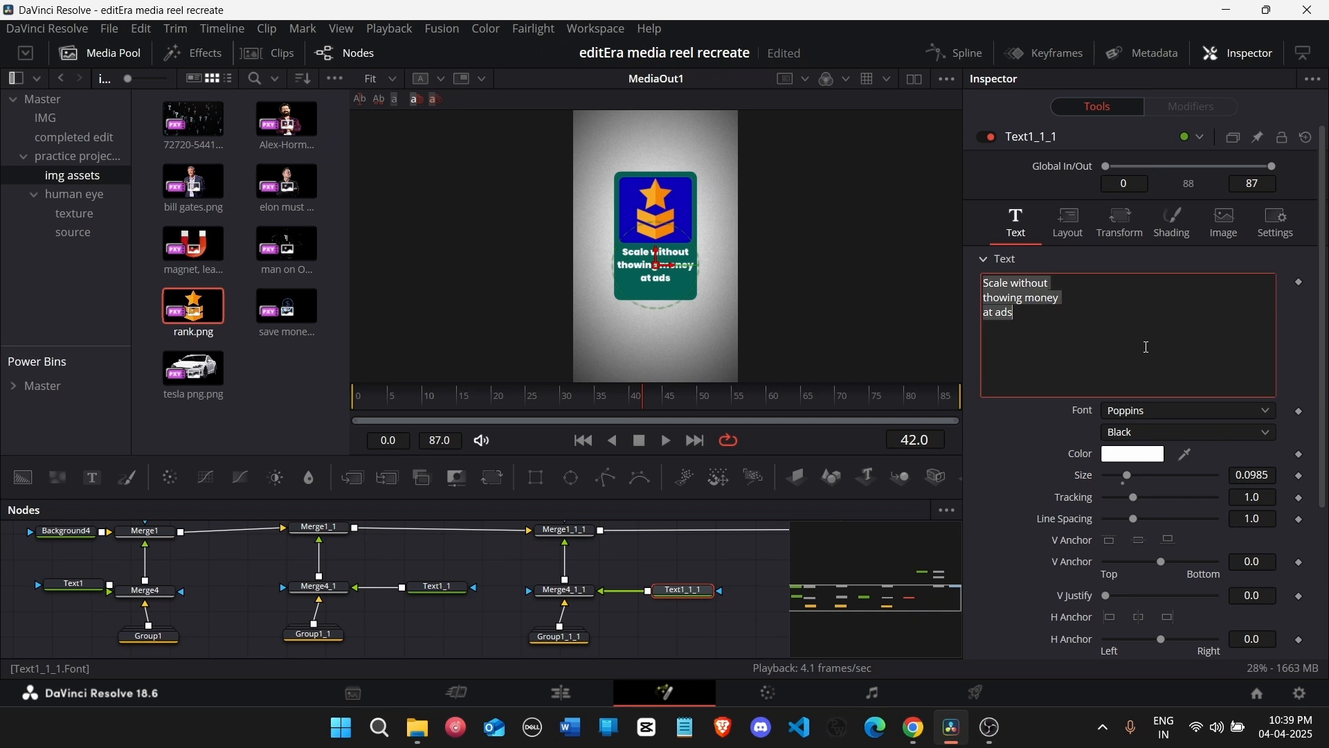
pyautogui.write('SCALE WI')
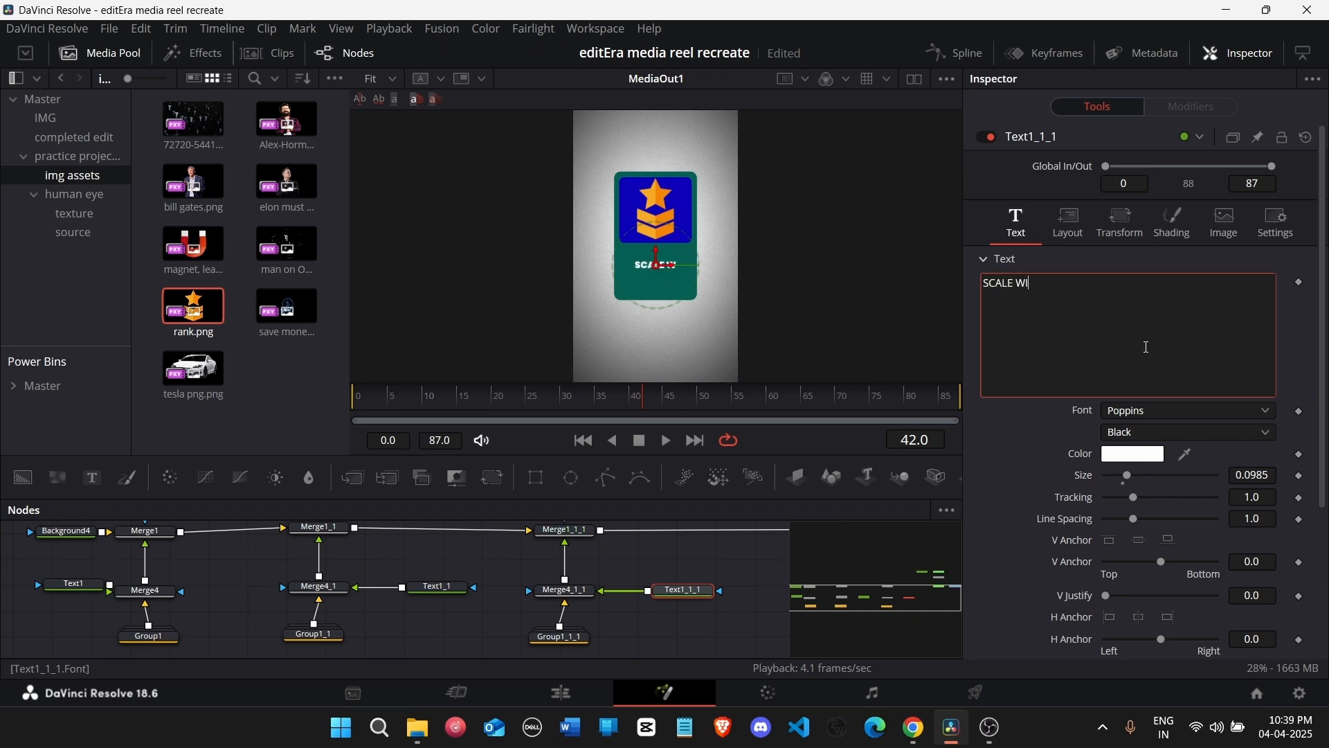
pyautogui.write('THOUT')
pyautogui.press('Return')
pyautogui.write('THWOIN')
pyautogui.press('BackSpace')
pyautogui.press('BackSpace')
pyautogui.press('BackSpace')
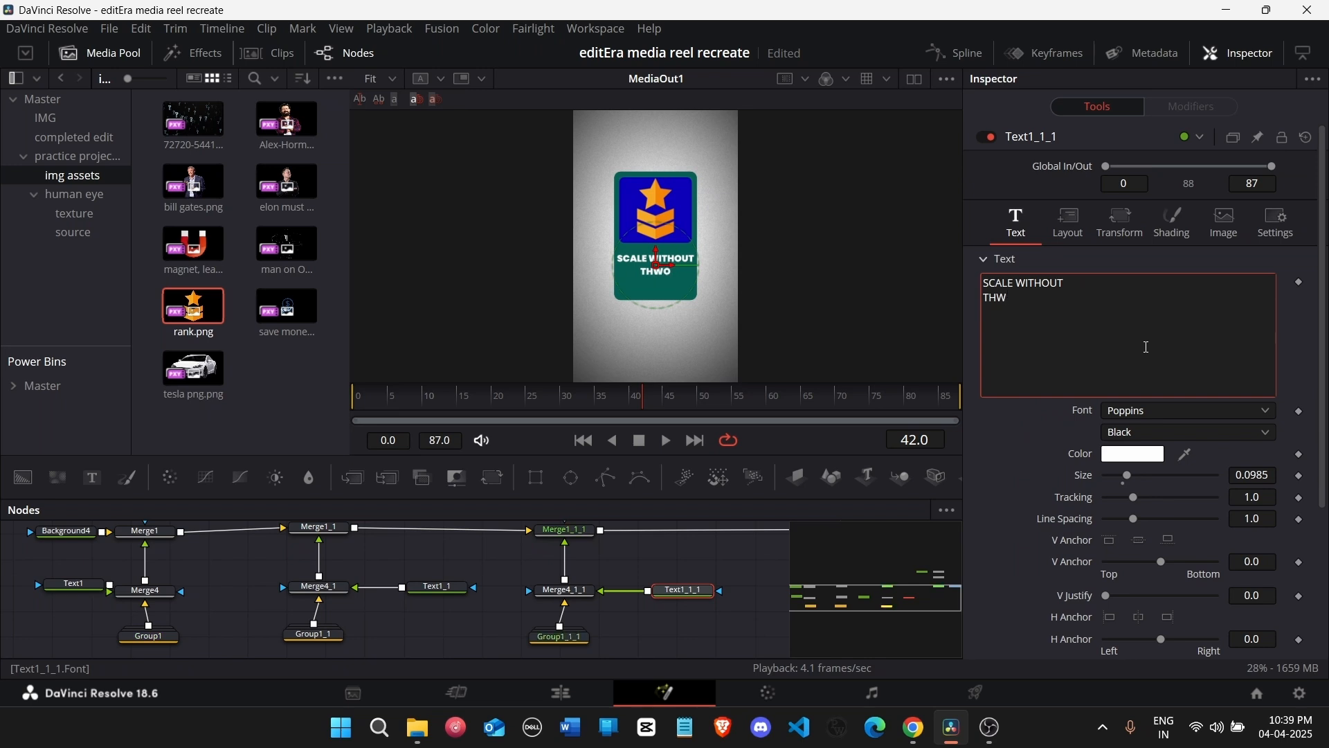
pyautogui.press('BackSpace')
pyautogui.write('ROWING MONEY ')
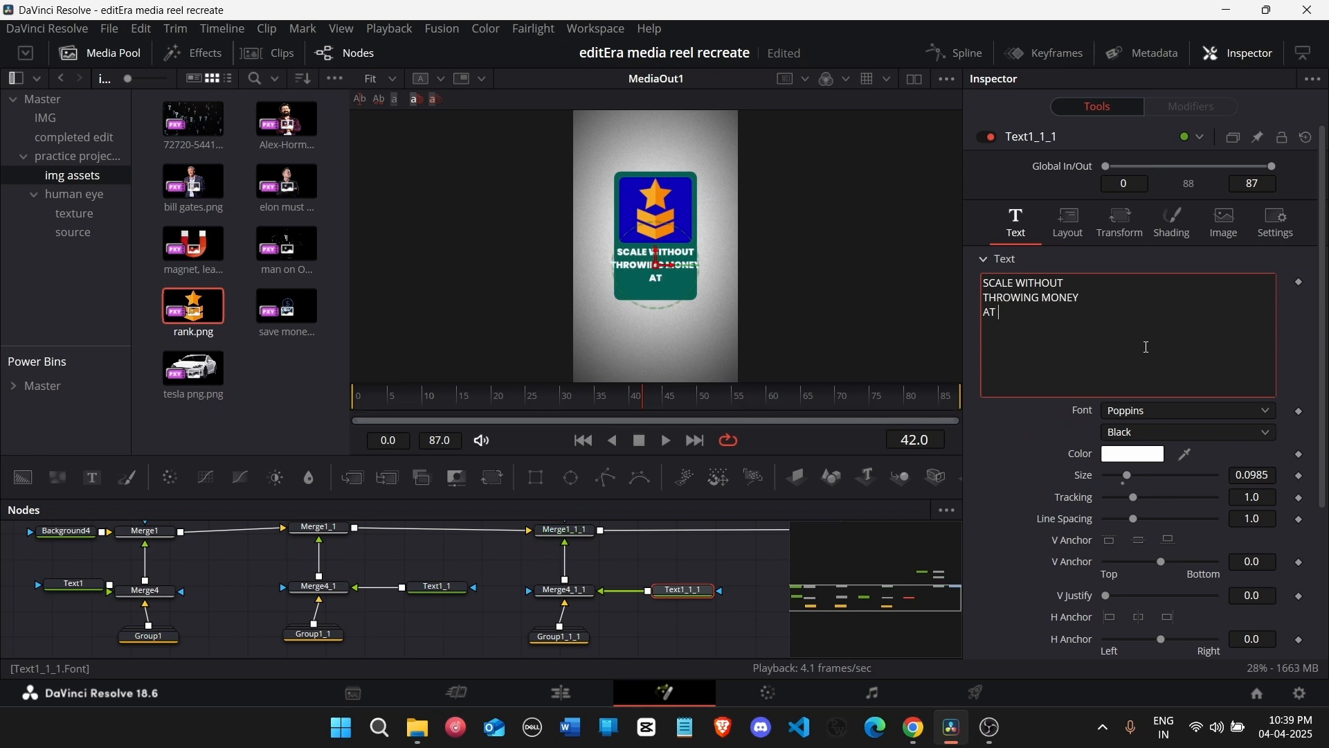
pyautogui.write('AT ADS')
pyautogui.moveTo(1252, 475); pyautogui.dragTo(1185, 476)
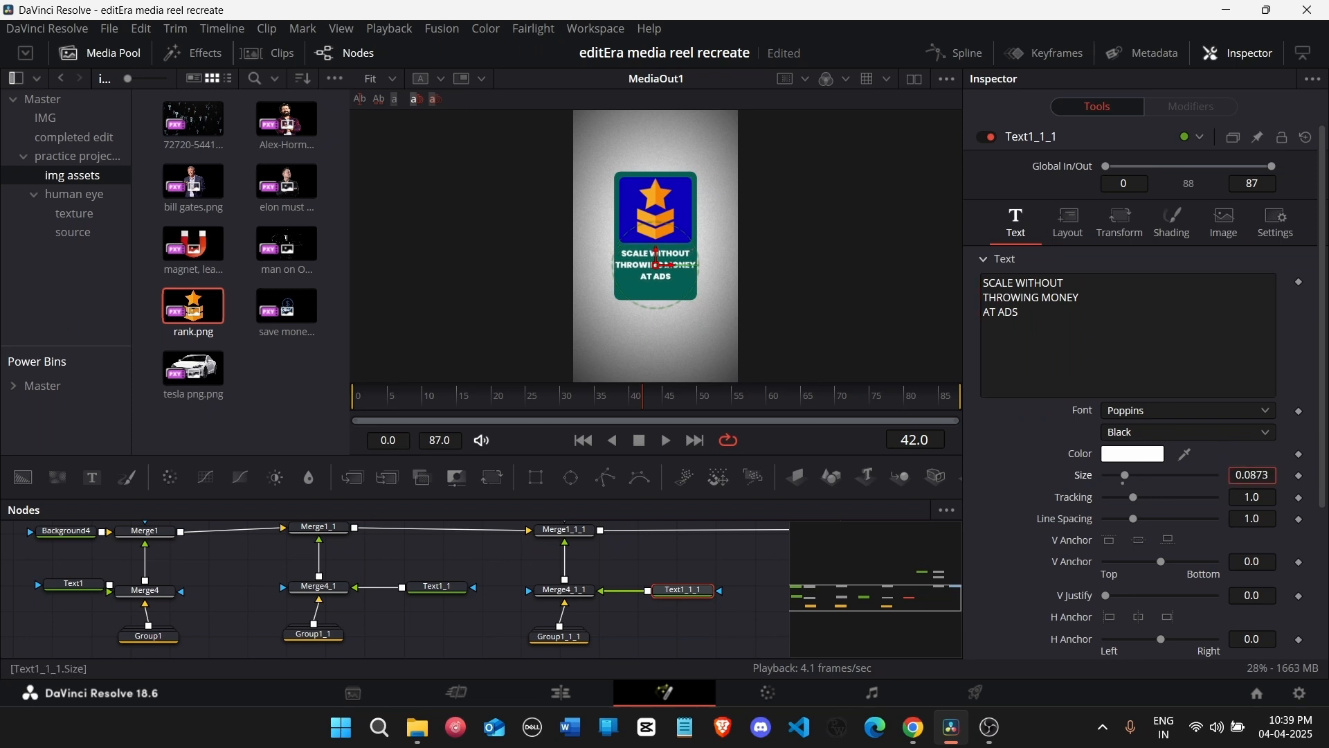
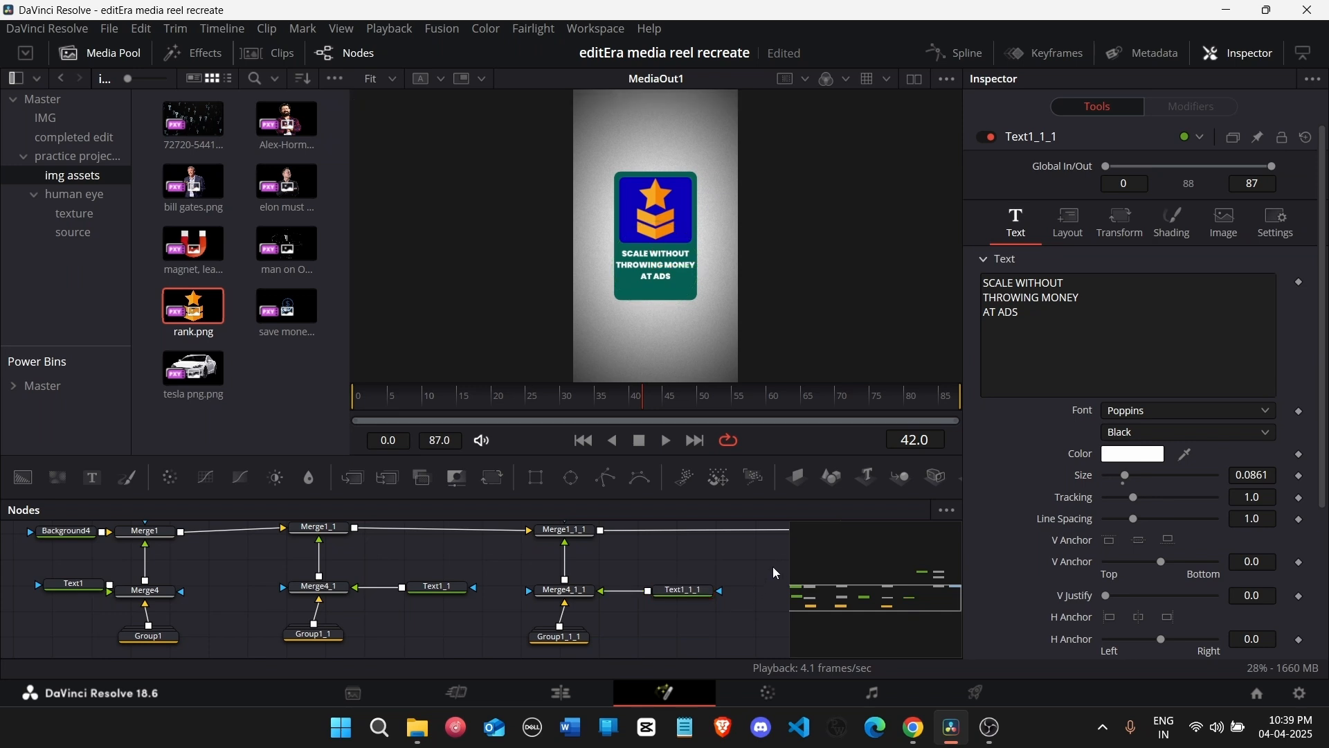
# Step: Rebreak the third card's text into four lines: SCALEWITHOUT / THROWING / MONEY AT / ADS
pyautogui.click(1019, 276)
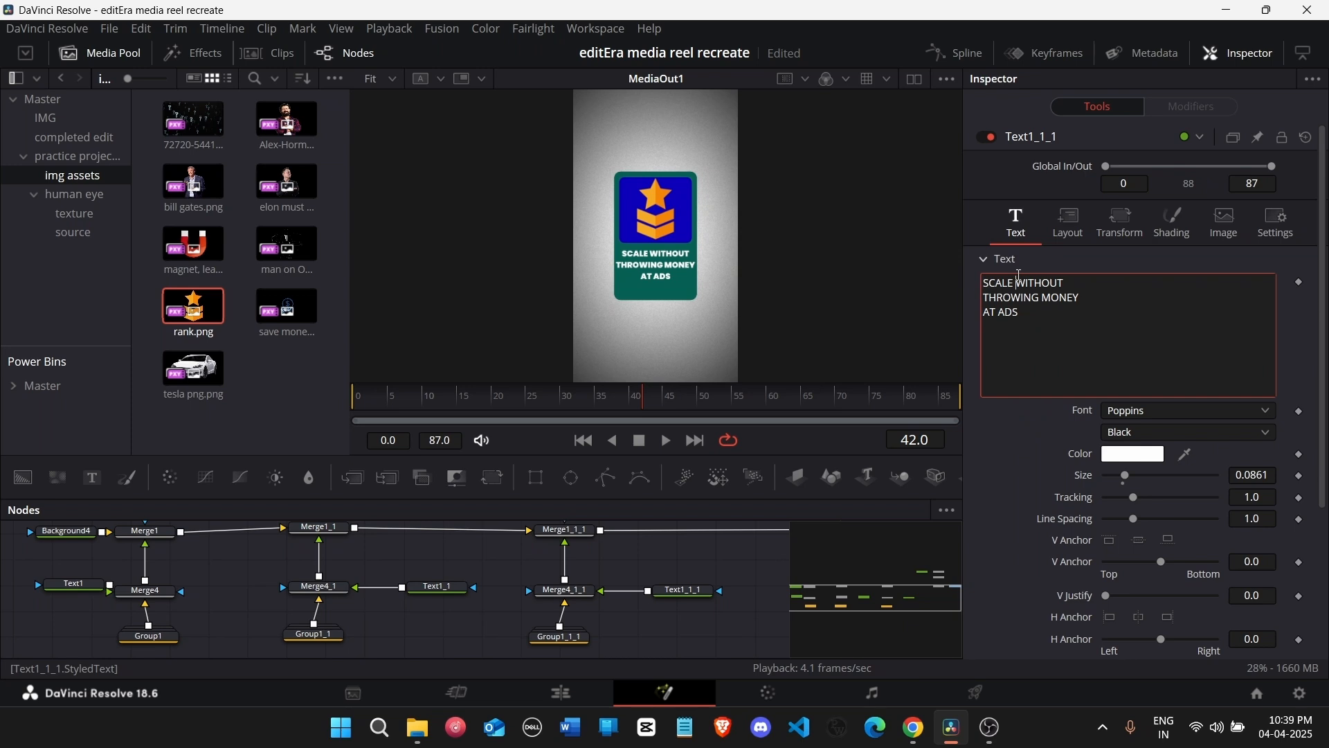
pyautogui.press('Return')
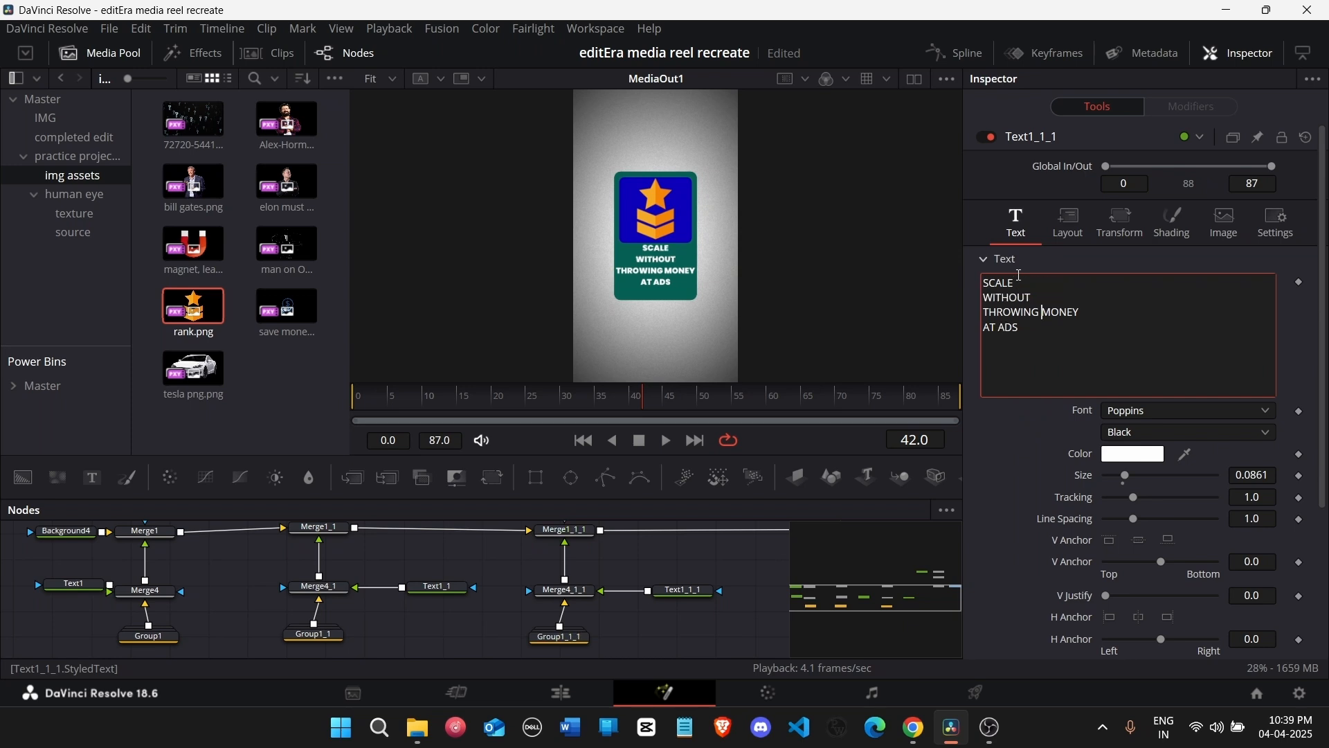
pyautogui.press('Return')
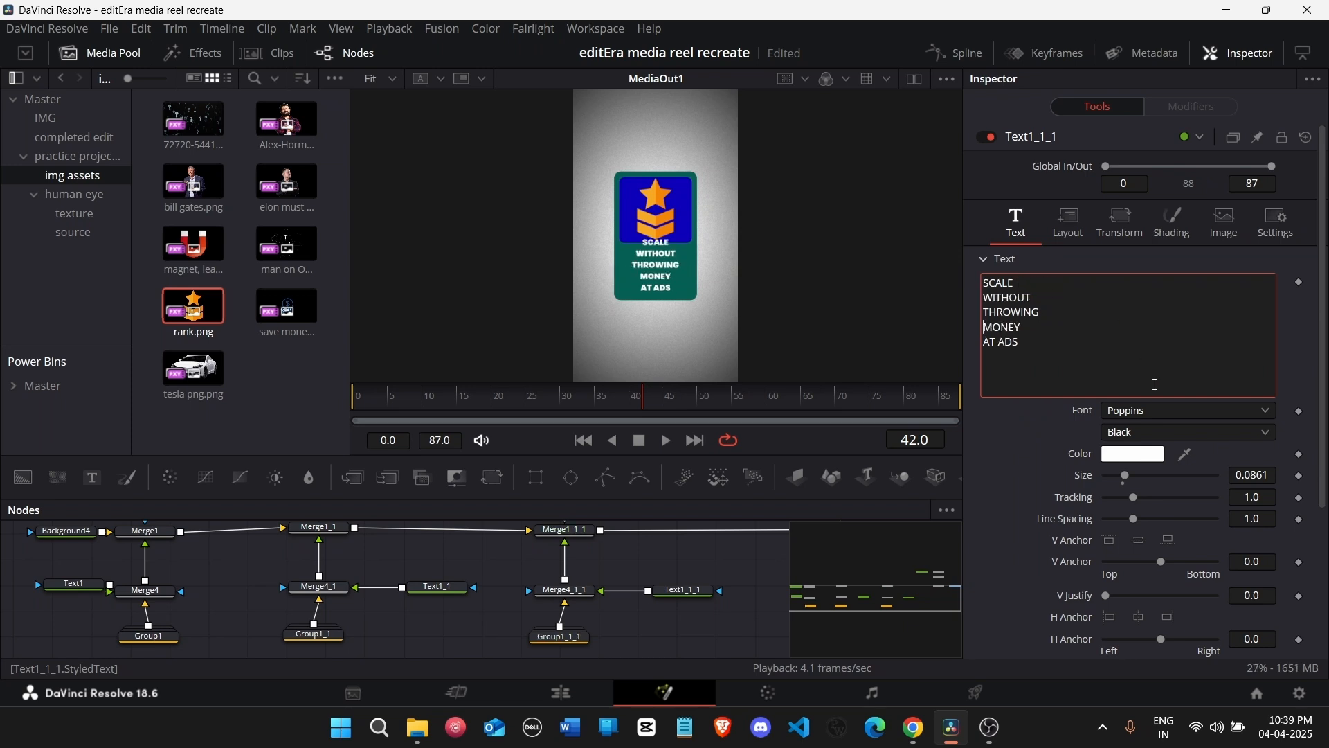
pyautogui.press('BackSpace')
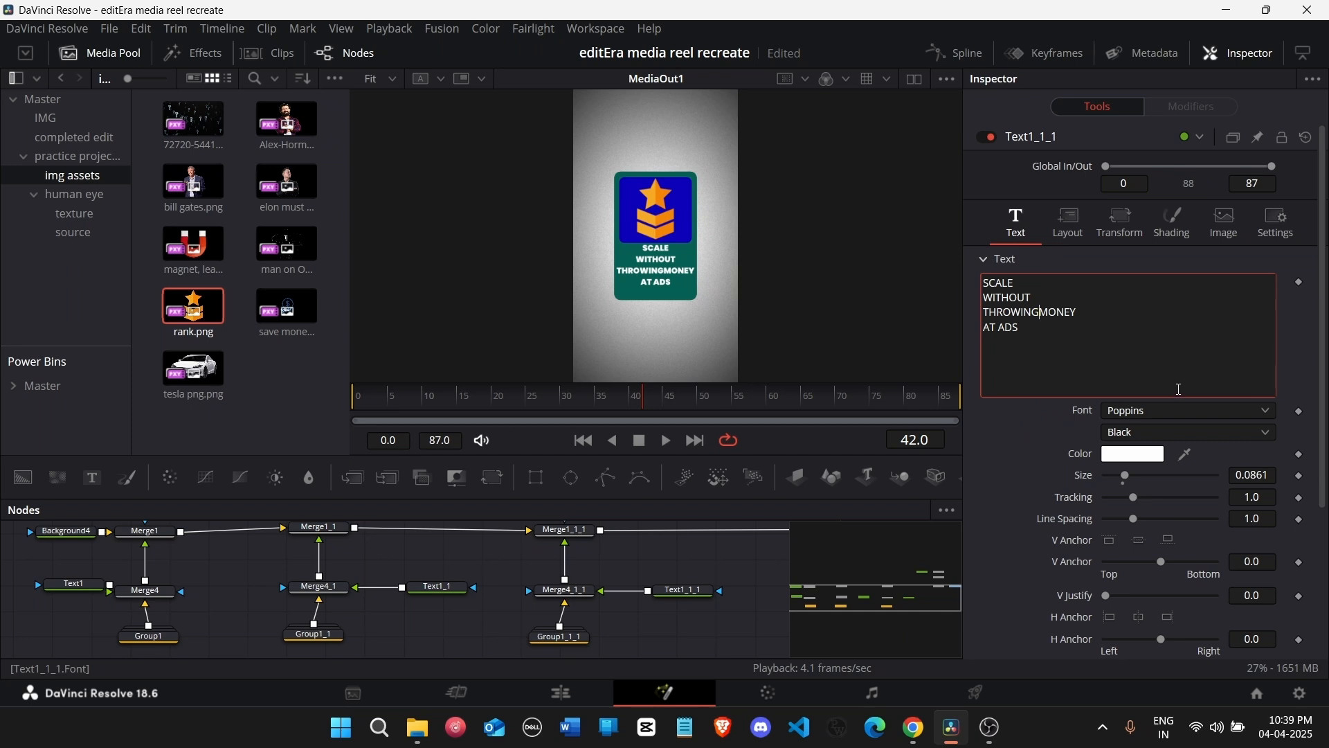
pyautogui.press('Up')
pyautogui.press('Up')
pyautogui.press('Delete')
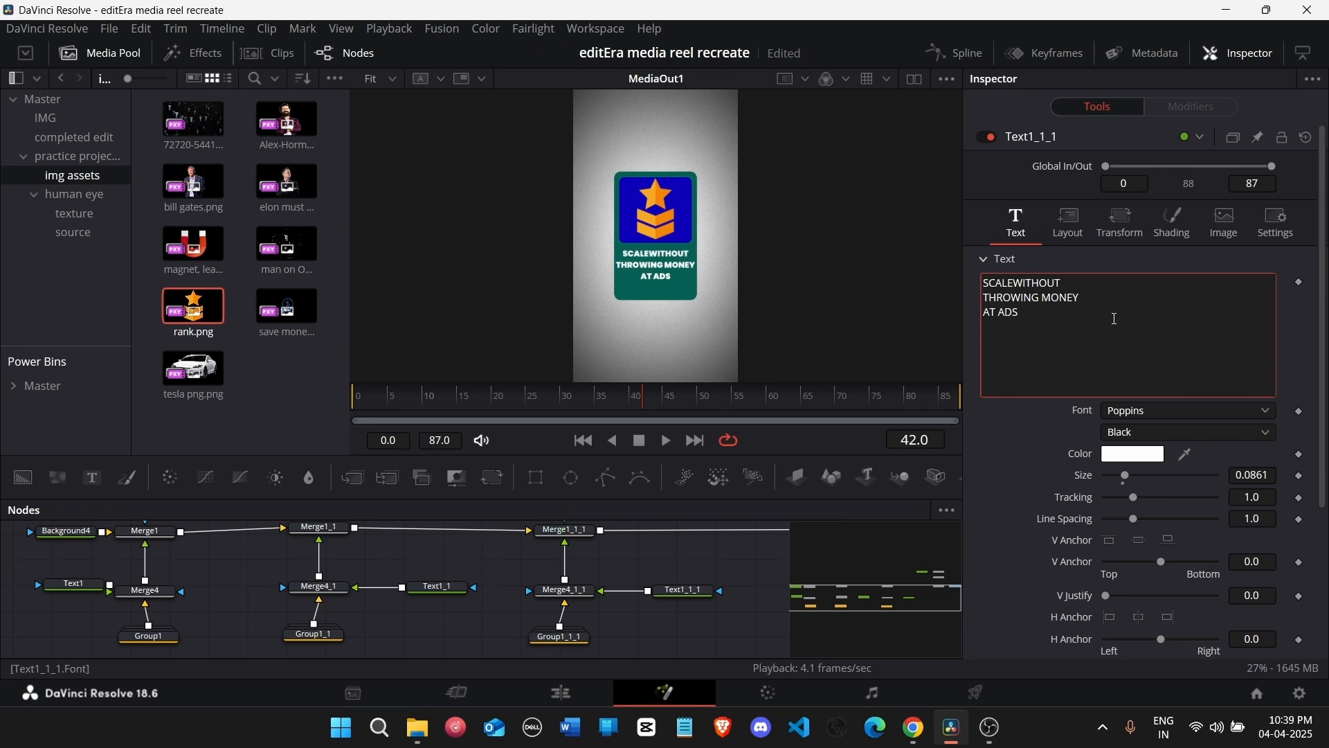
pyautogui.press('Return')
pyautogui.press('Down')
pyautogui.press('BackSpace')
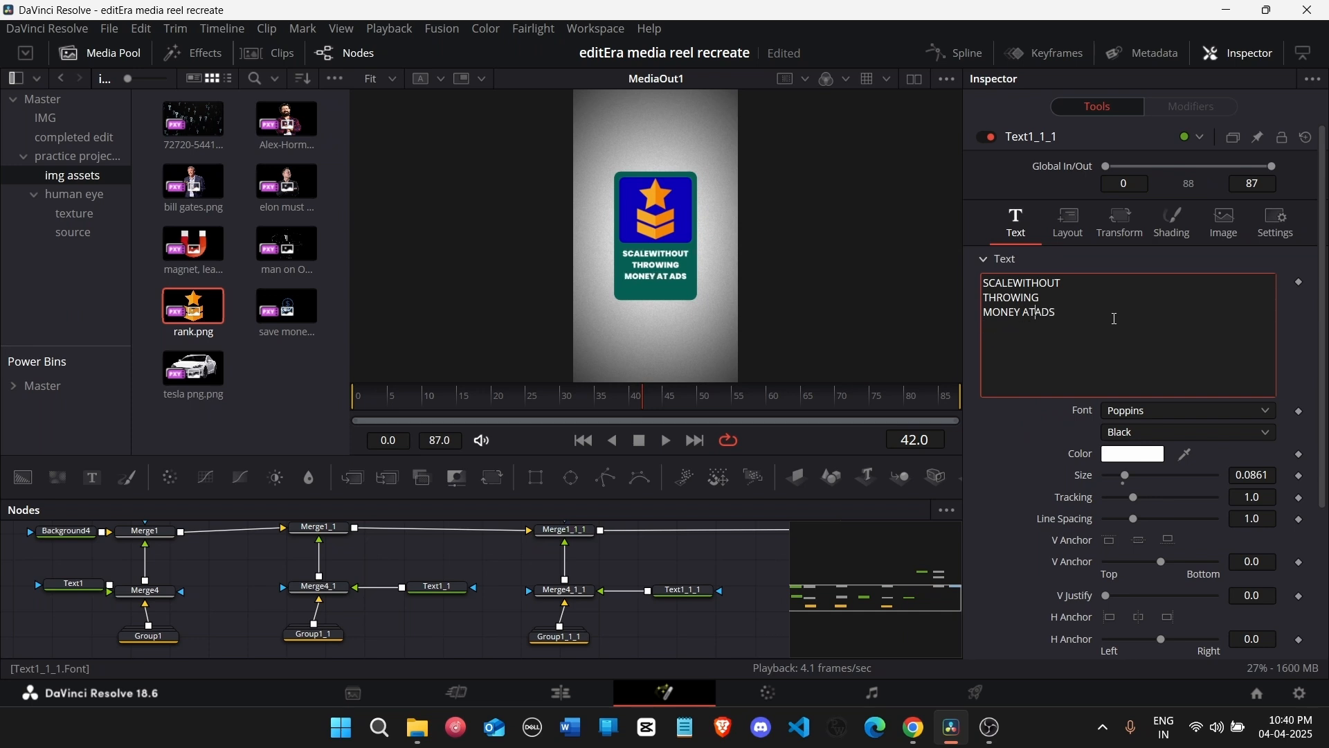
pyautogui.press('Return')
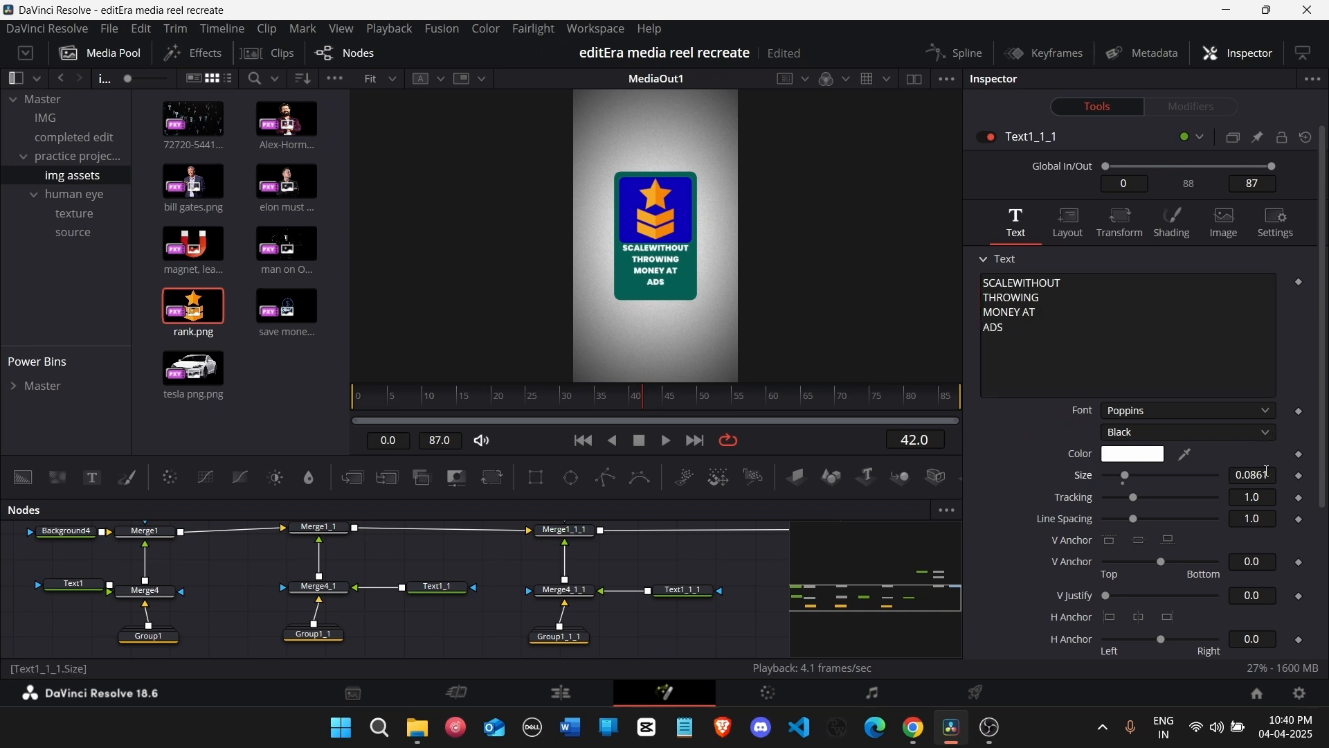
# Step: Set the third card's text size to 0.0998 and its layout center Y to 0.37
pyautogui.moveTo(1267, 471); pyautogui.dragTo(1287, 471)
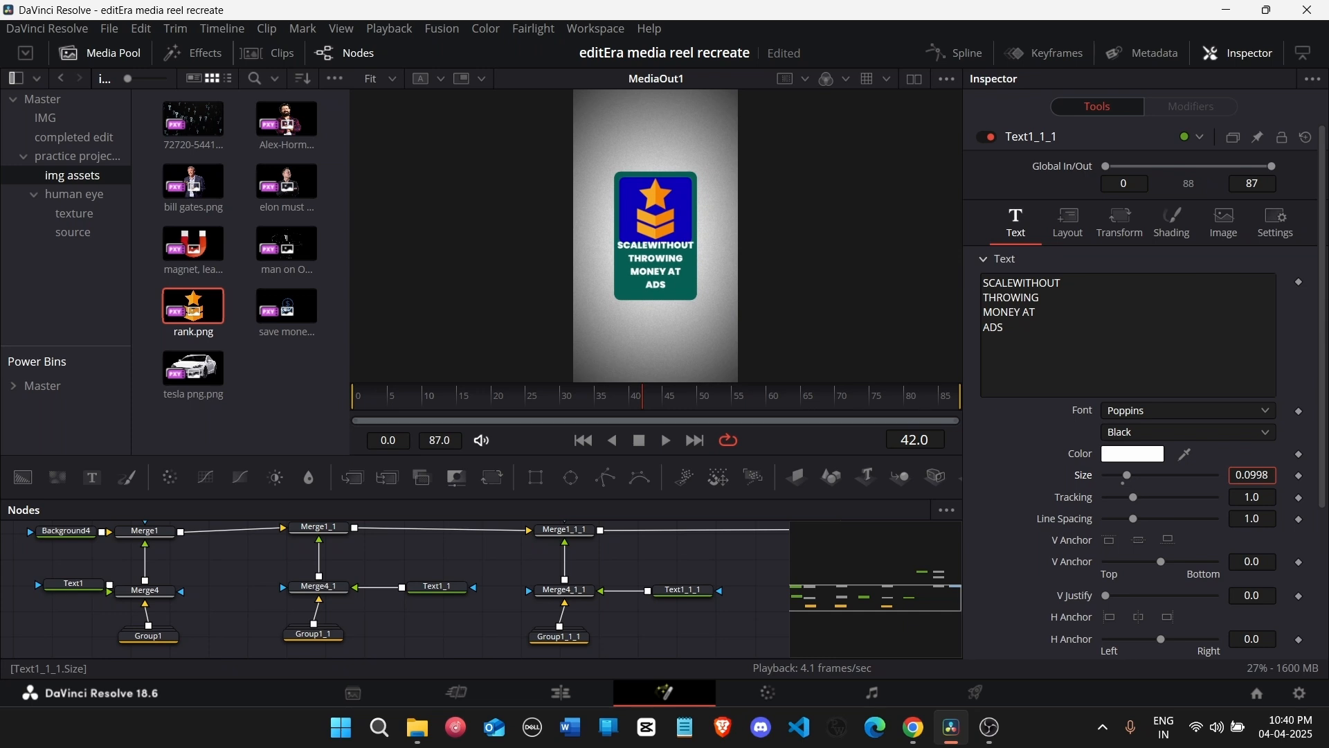
pyautogui.click(1070, 223)
pyautogui.moveTo(1252, 303)
pyautogui.mouseDown()
pyautogui.moveTo(1239, 302)
pyautogui.moveTo(1256, 302)
pyautogui.mouseUp()
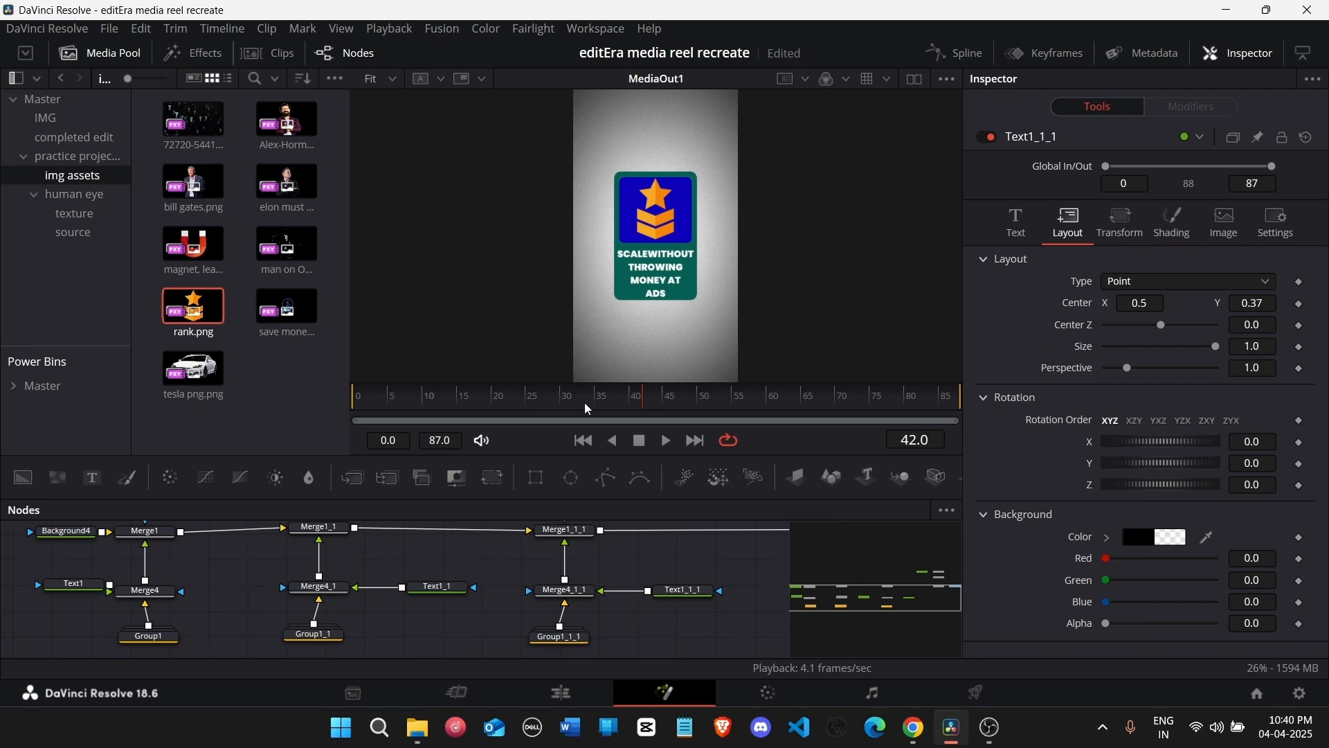
# Step: Disable the second and third cards' top merges, Merge1_1 and Merge1_1_1
pyautogui.scroll(2, 319, 547)
pyautogui.click(318, 579)
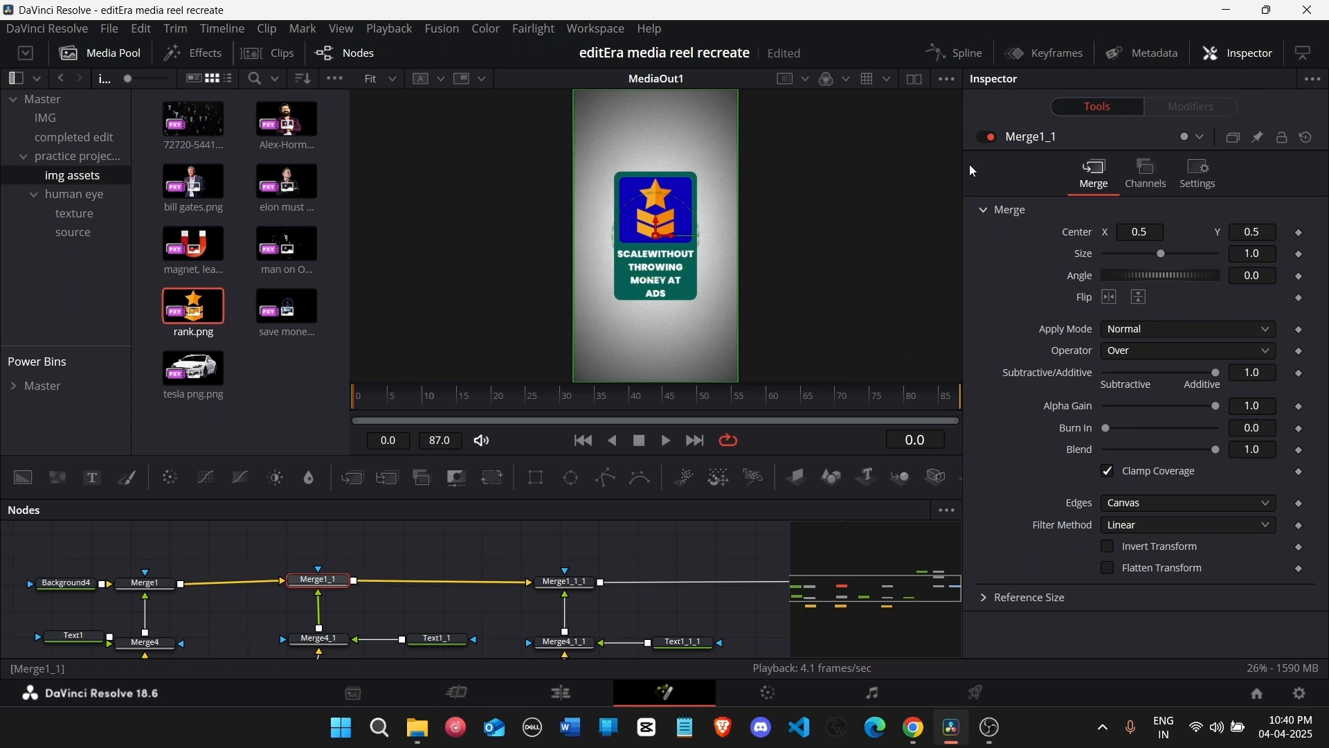
pyautogui.click(564, 581)
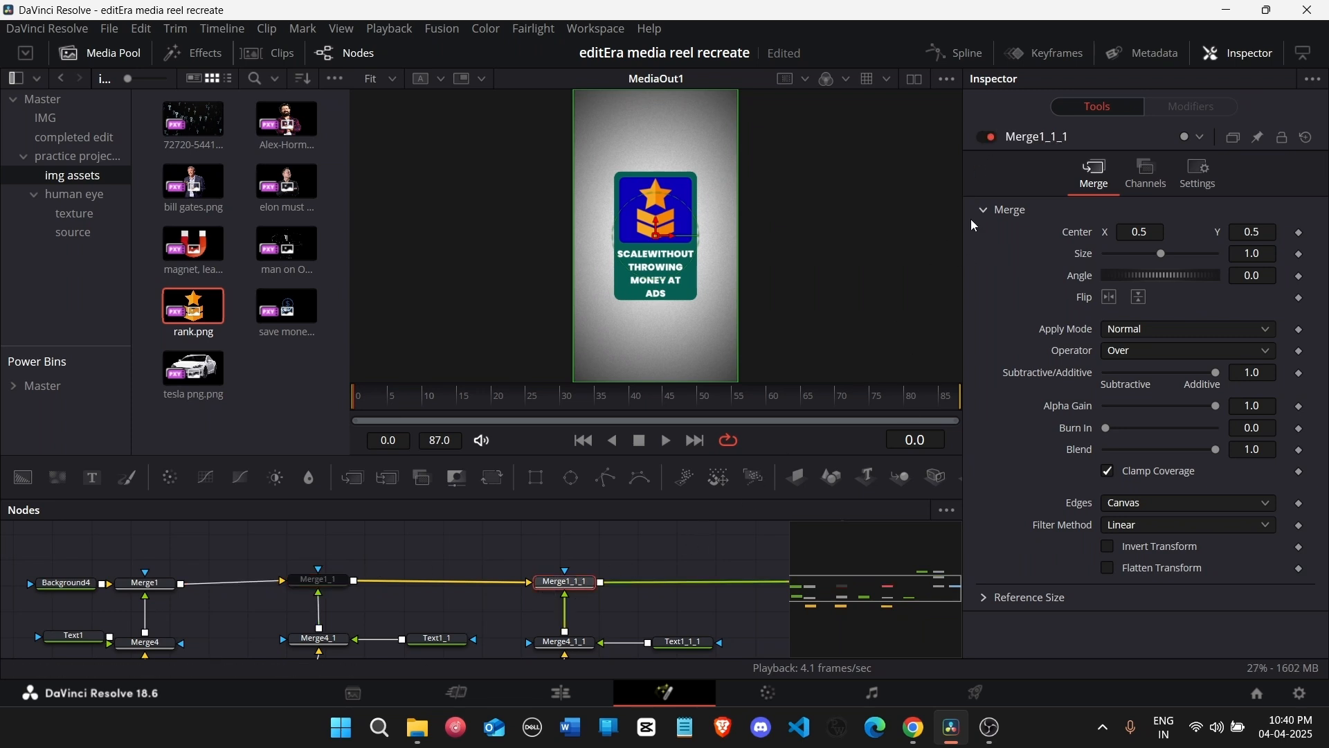
# Step: Keyframe Merge1's center at frames 0 and 20, with X at 1.25 on frame 0 and 0.5 on frame 20
pyautogui.click(145, 583)
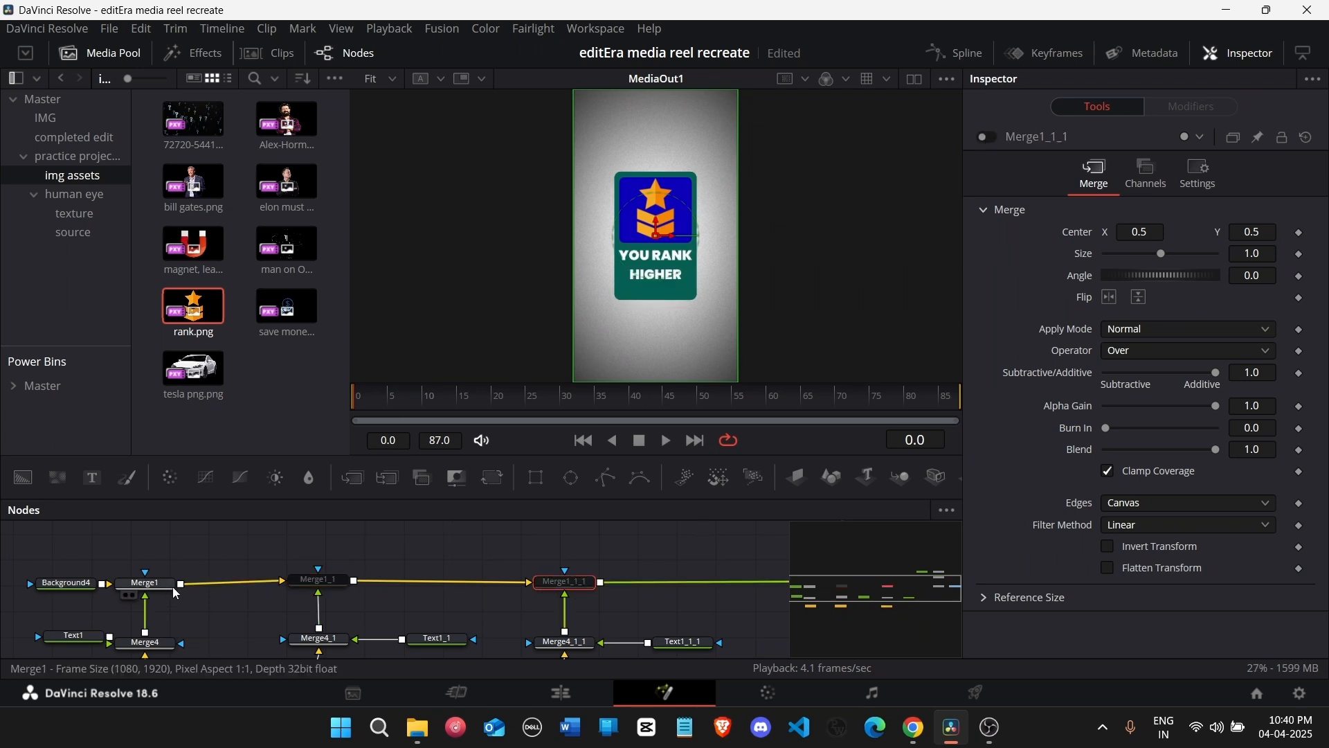
pyautogui.click(1302, 236)
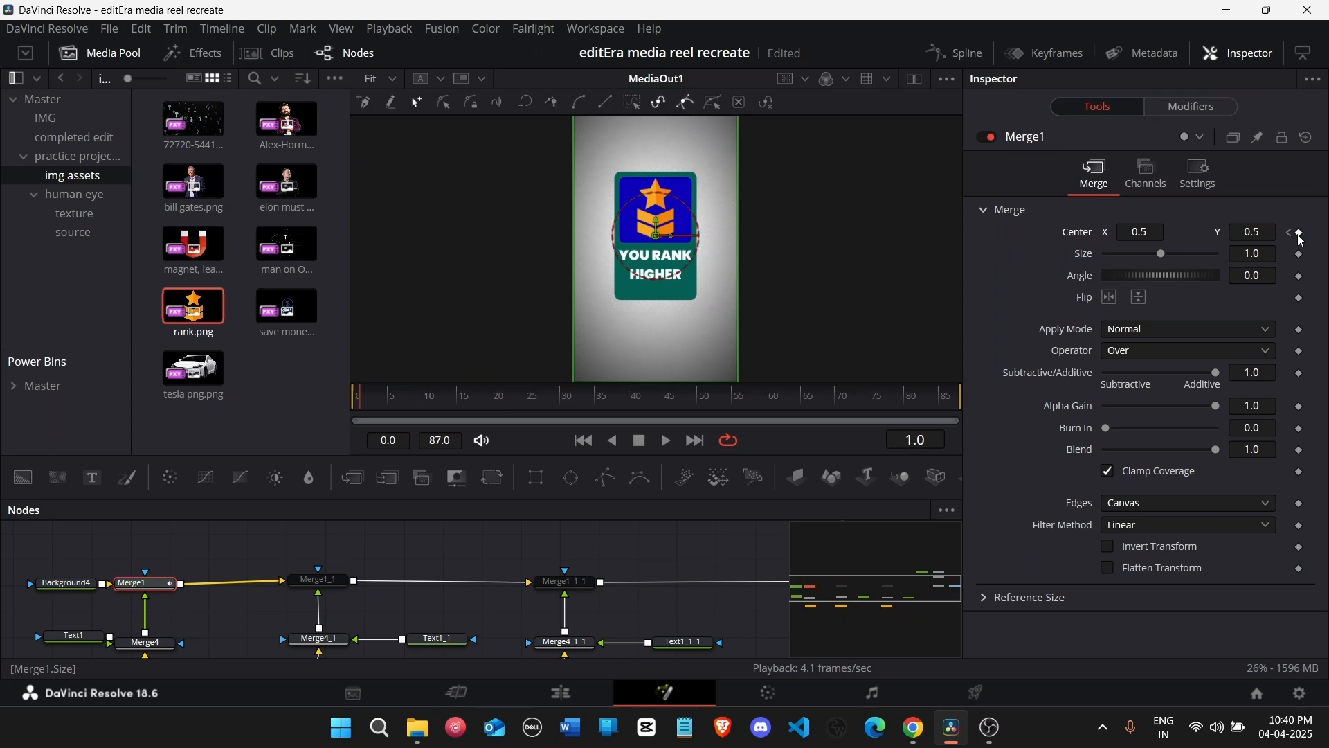
pyautogui.press('Right')
pyautogui.press('Right')
pyautogui.press('Right')
pyautogui.press('Right')
pyautogui.press('Right')
pyautogui.press('Right')
pyautogui.press('Right')
pyautogui.press('Right')
pyautogui.press('Right')
pyautogui.press('Right')
pyautogui.press('Right')
pyautogui.press('Right')
pyautogui.click(1289, 235)
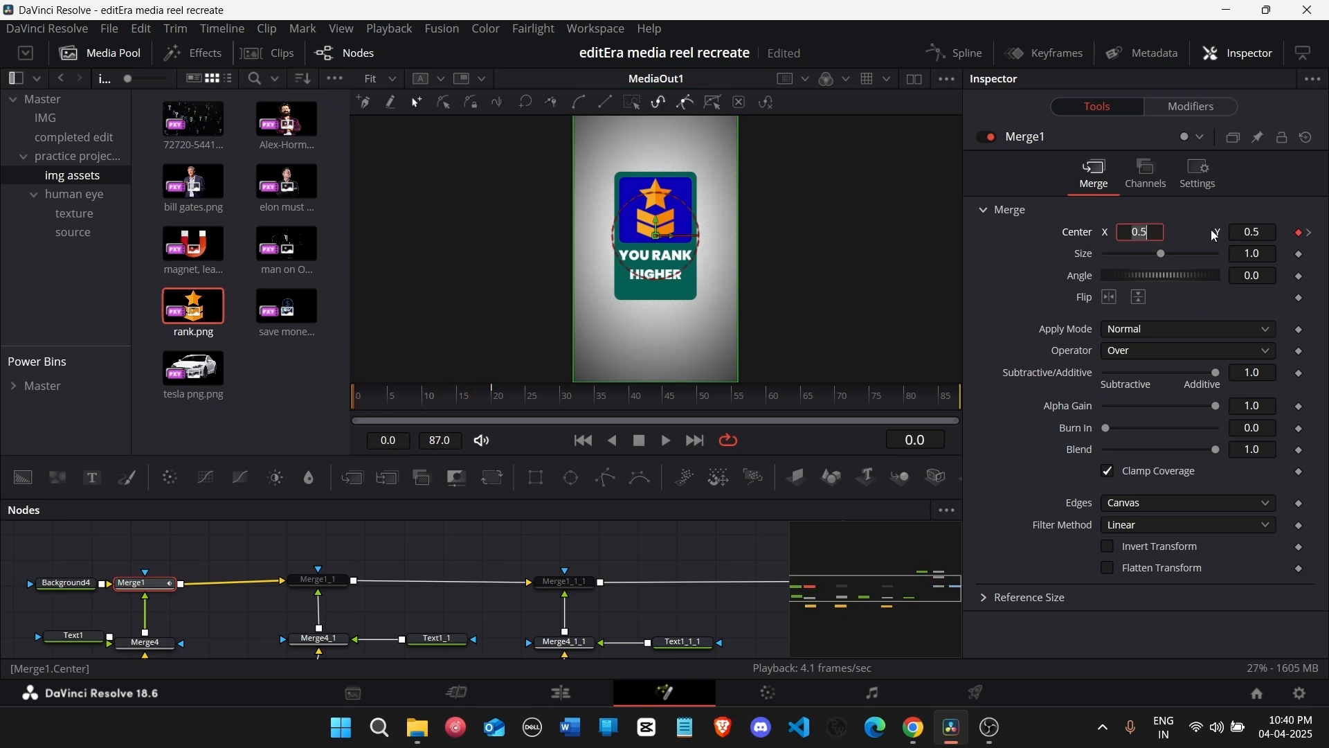
pyautogui.moveTo(1128, 231); pyautogui.dragTo(1211, 232)
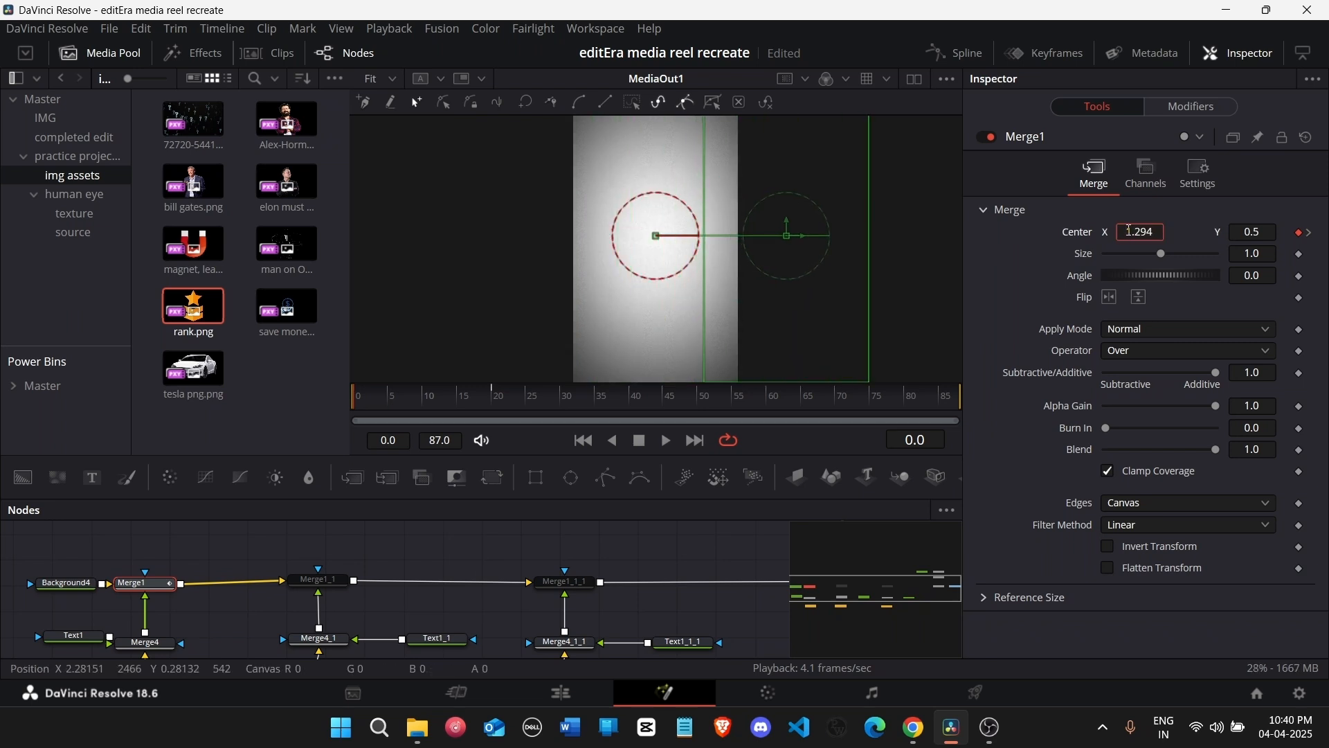
pyautogui.press('Return')
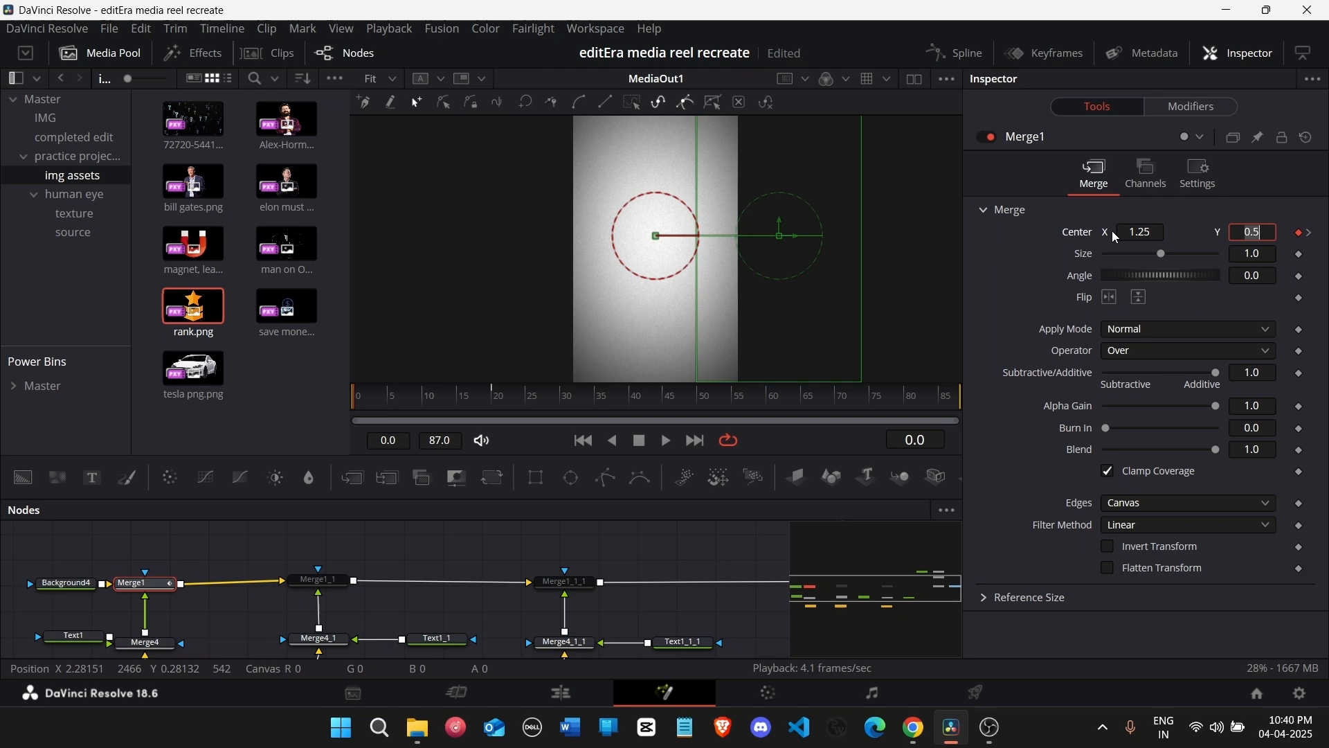
# Step: Flatten Merge1's center keyframes in the spline editor, stretch the end handle back to frame 0, and play the slide-in
pyautogui.click(956, 53)
pyautogui.click(879, 513)
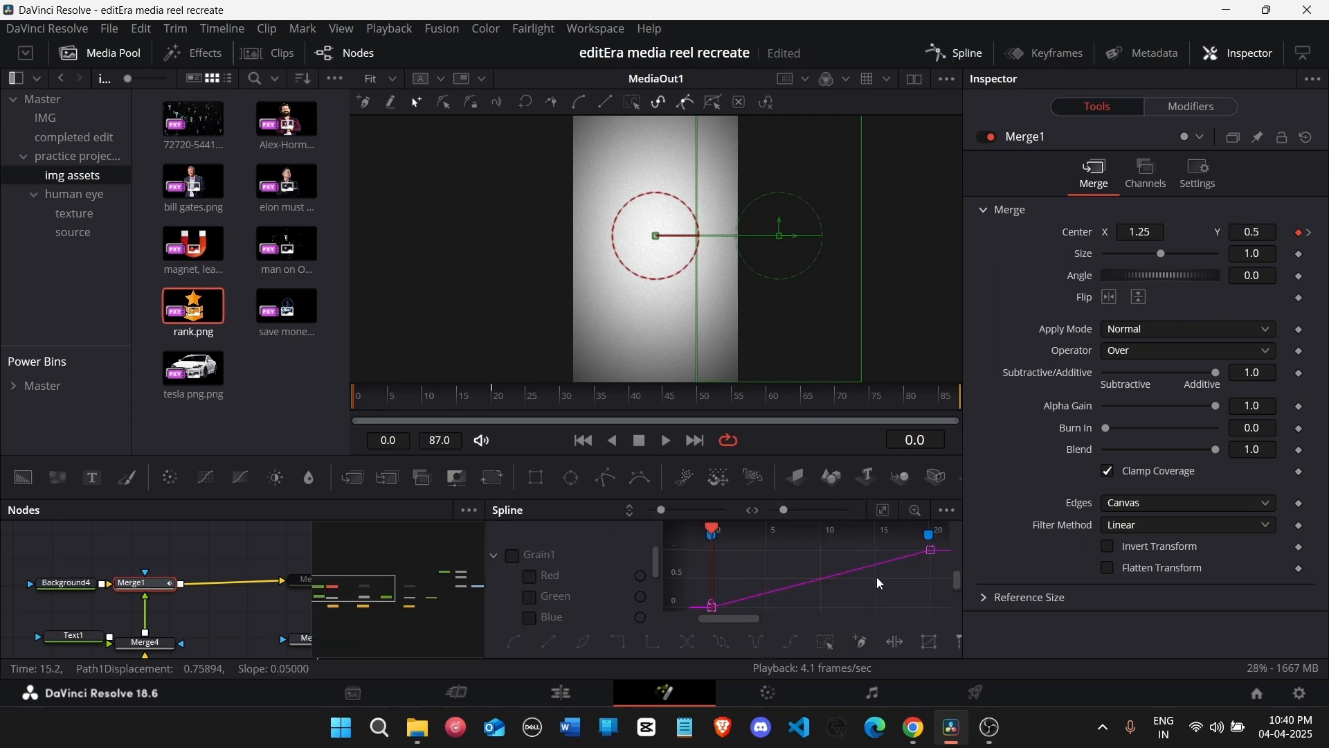
pyautogui.hotkey('ctrl', 'a')
pyautogui.press('f')
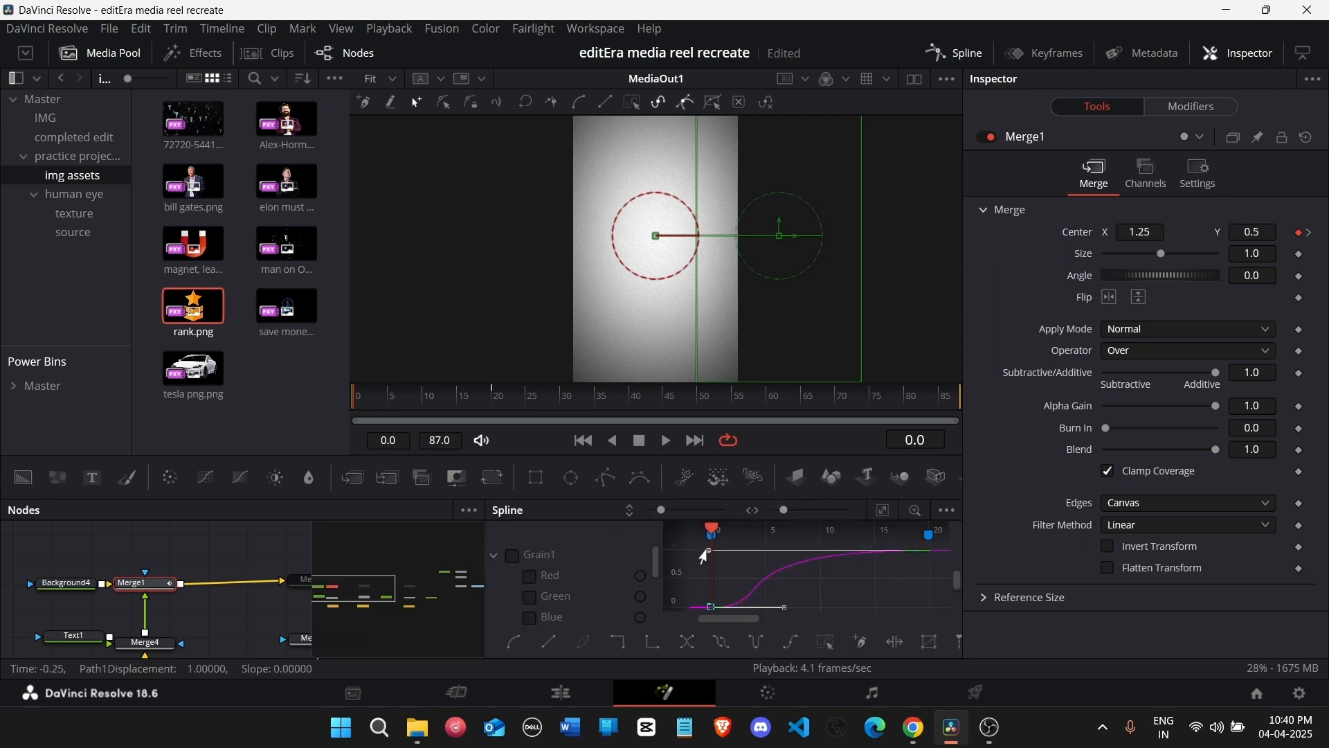
pyautogui.press('space')
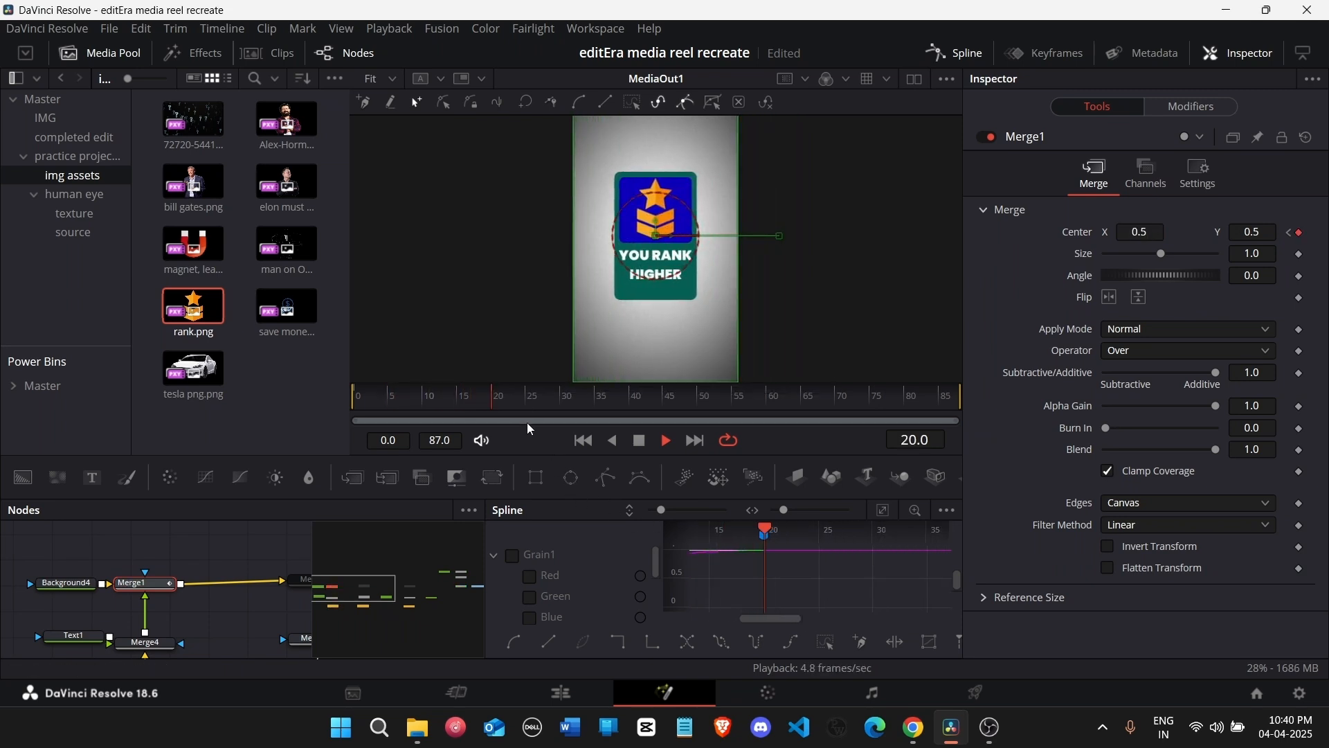
# Step: Keyframe the first card's exit on Merge1 by setting center X to -0.25 at frame 40
pyautogui.moveTo(492, 399); pyautogui.dragTo(634, 405)
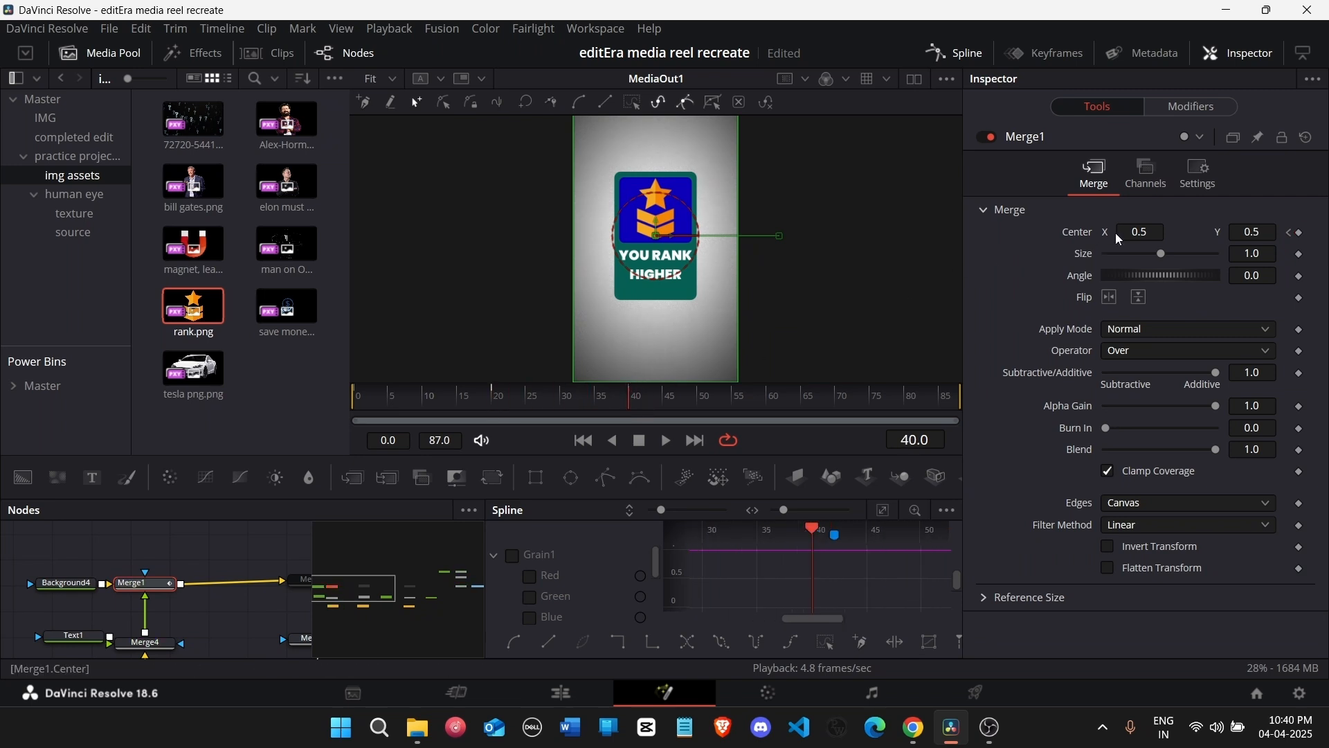
pyautogui.moveTo(1151, 231); pyautogui.dragTo(1033, 232)
pyautogui.doubleClick(1149, 231)
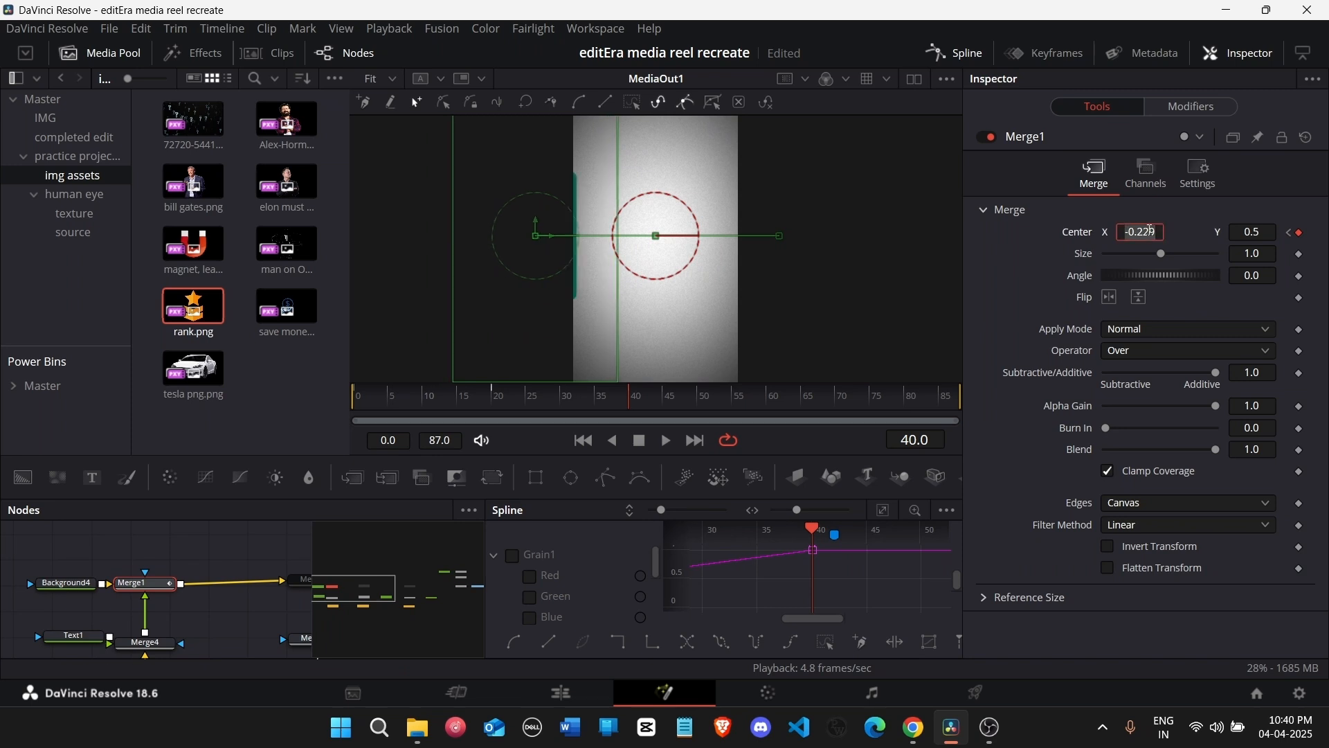
pyautogui.write('-0.25')
pyautogui.press('Tab')
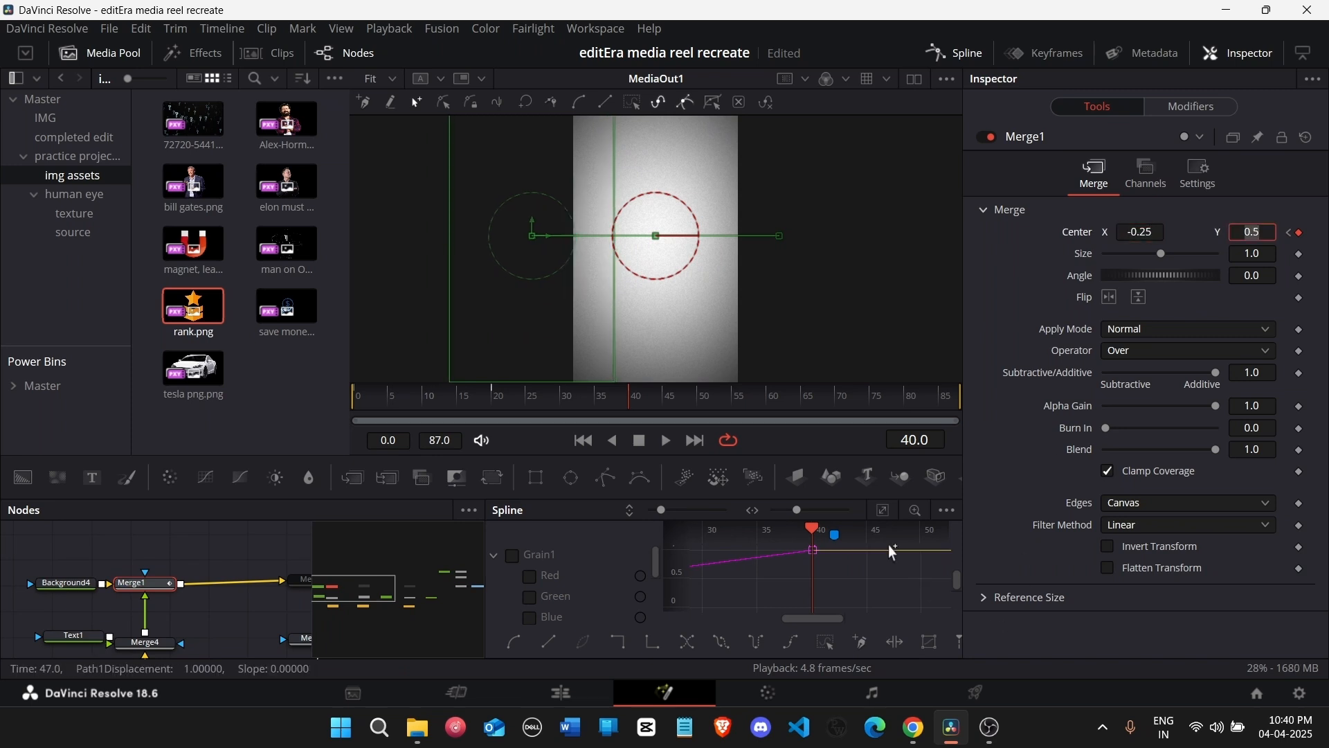
# Step: Flatten Merge1's keyframes at frames 20 and 40 and extend the last one's handle back to about frame 20
pyautogui.click(883, 510)
pyautogui.hscroll(-5, 870, 584)
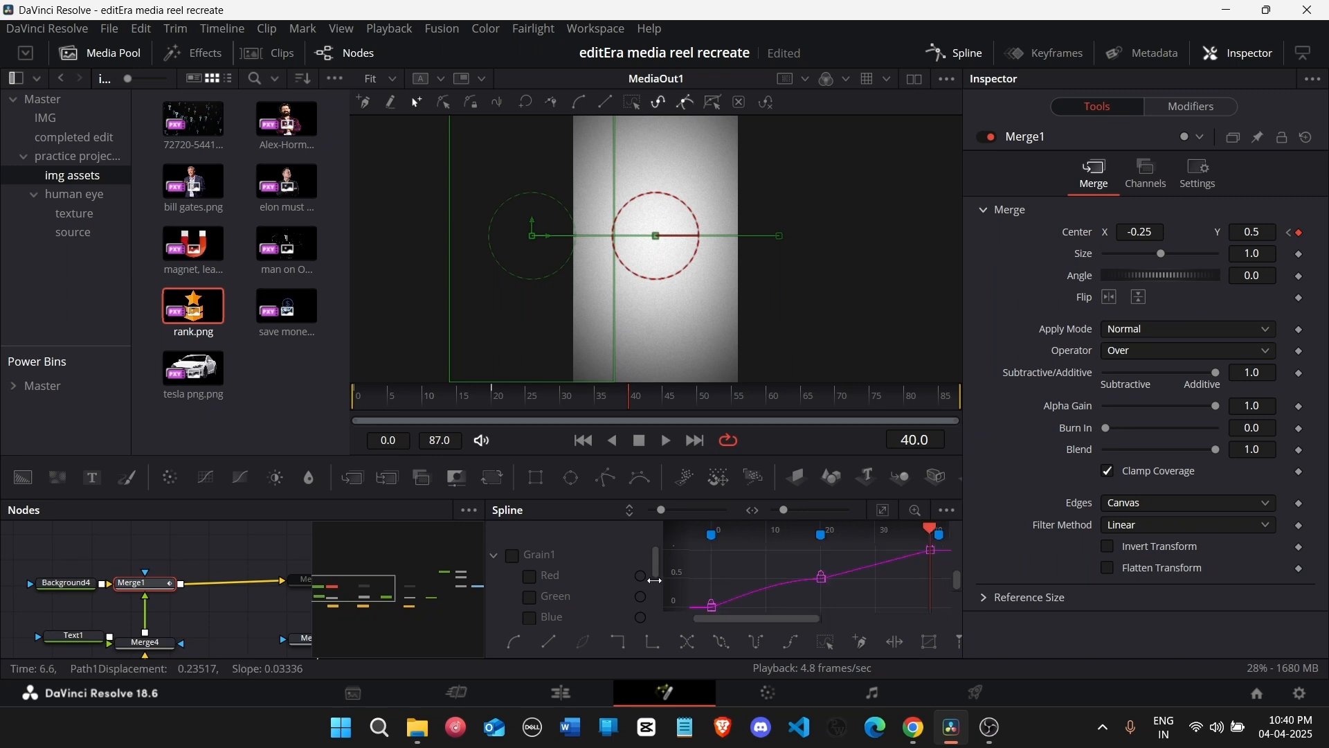
pyautogui.click(900, 590)
pyautogui.moveTo(810, 593); pyautogui.dragTo(952, 524)
pyautogui.press('f')
pyautogui.moveTo(886, 551); pyautogui.dragTo(810, 547)
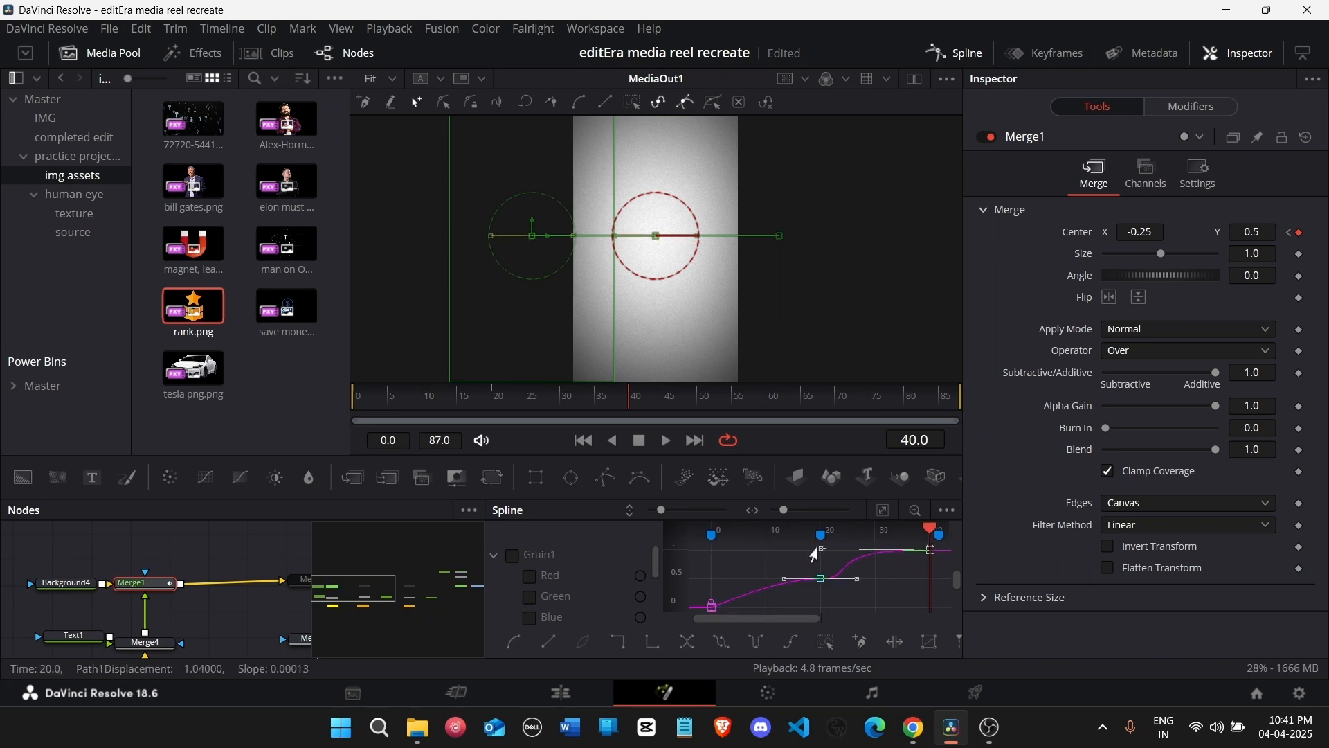
# Step: Enable the second card's merge, Merge1_1, and keyframe its center at X 0.5 on frames 20 and 40
pyautogui.moveTo(498, 398)
pyautogui.mouseDown()
pyautogui.moveTo(544, 401)
pyautogui.moveTo(503, 404)
pyautogui.mouseUp()
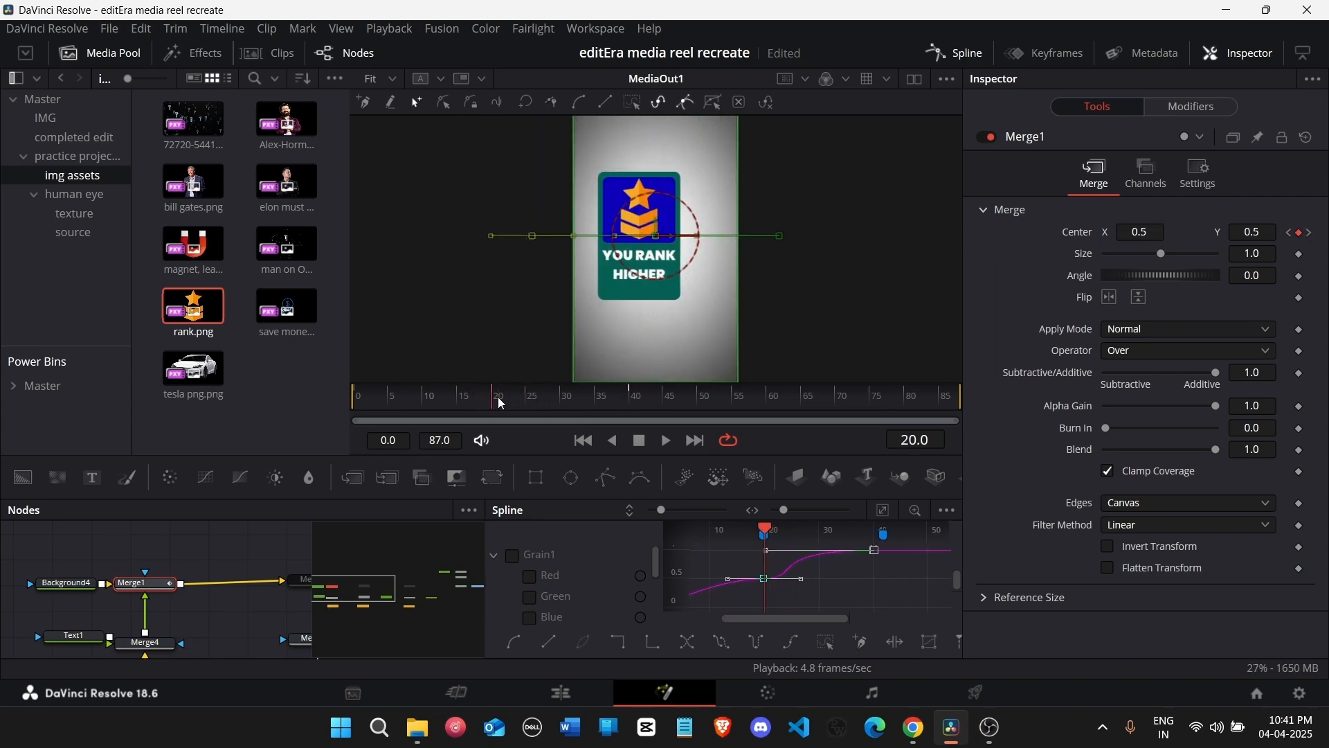
pyautogui.click(964, 58)
pyautogui.click(318, 579)
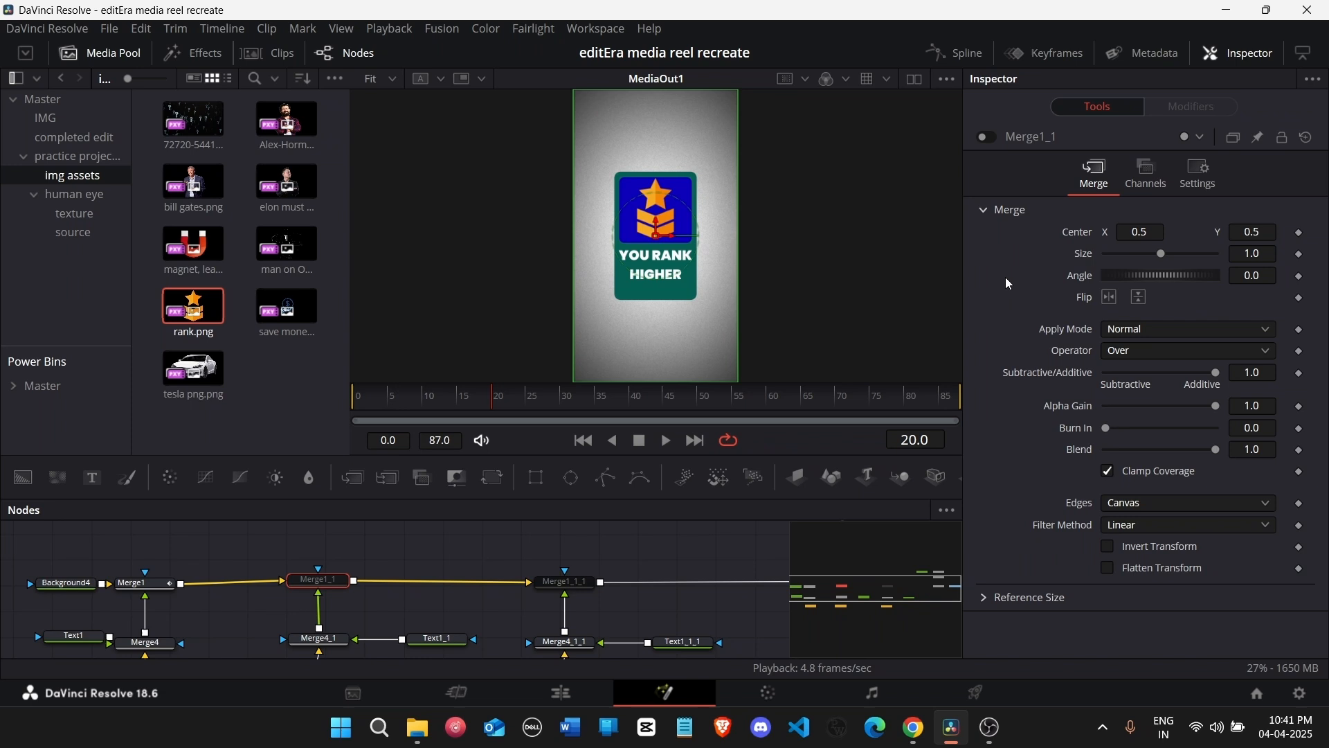
pyautogui.click(988, 137)
pyautogui.click(1300, 236)
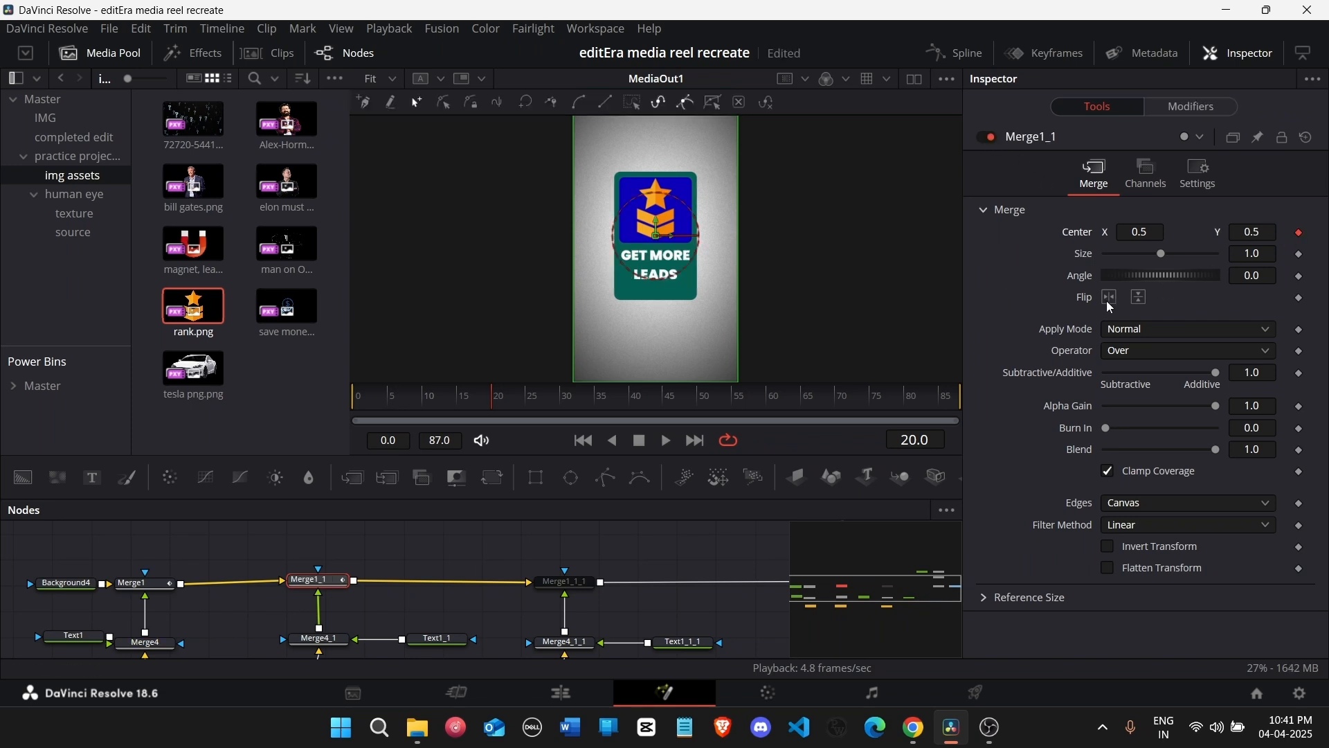
pyautogui.click(631, 398)
pyautogui.click(1311, 233)
# Step: Set Merge1_1's center X to -0.25 at frame 60 and 1.25 at frame 20, and preview the movement between cards
pyautogui.click(1142, 233)
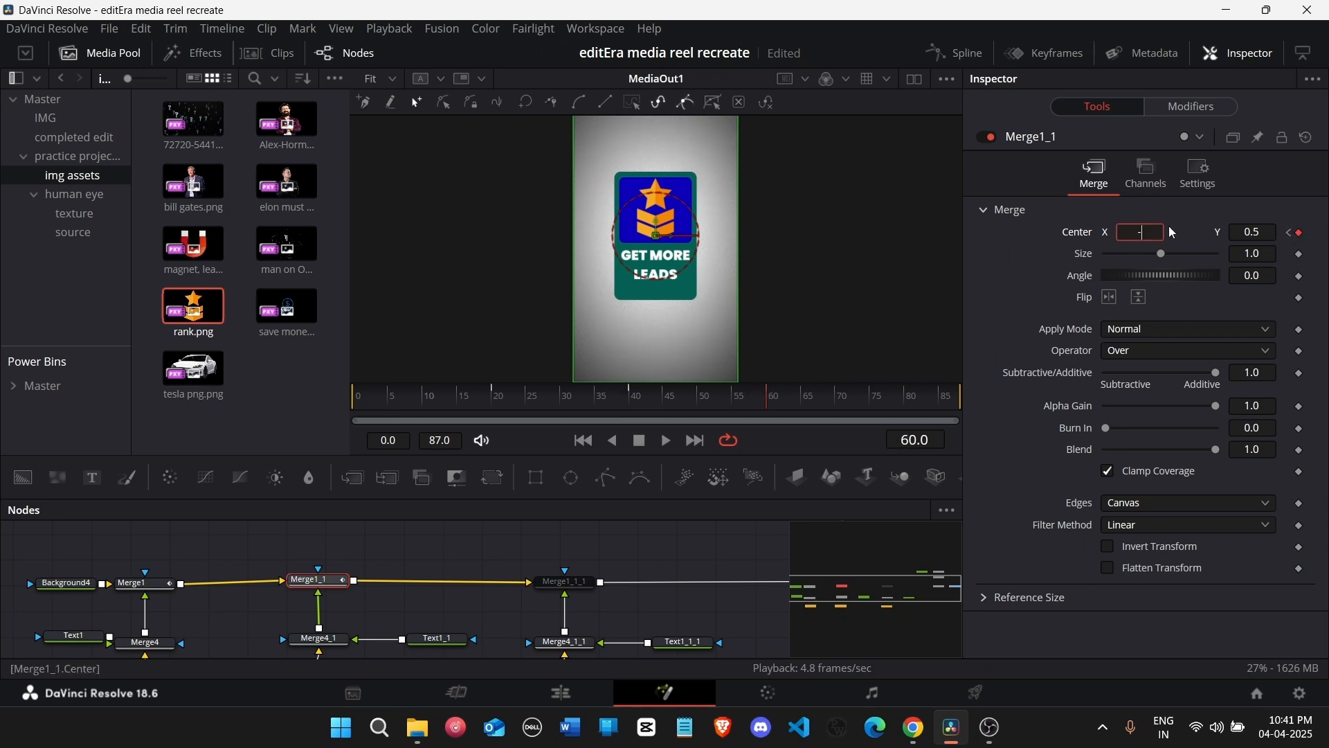
pyautogui.write('-.25')
pyautogui.click(1291, 234)
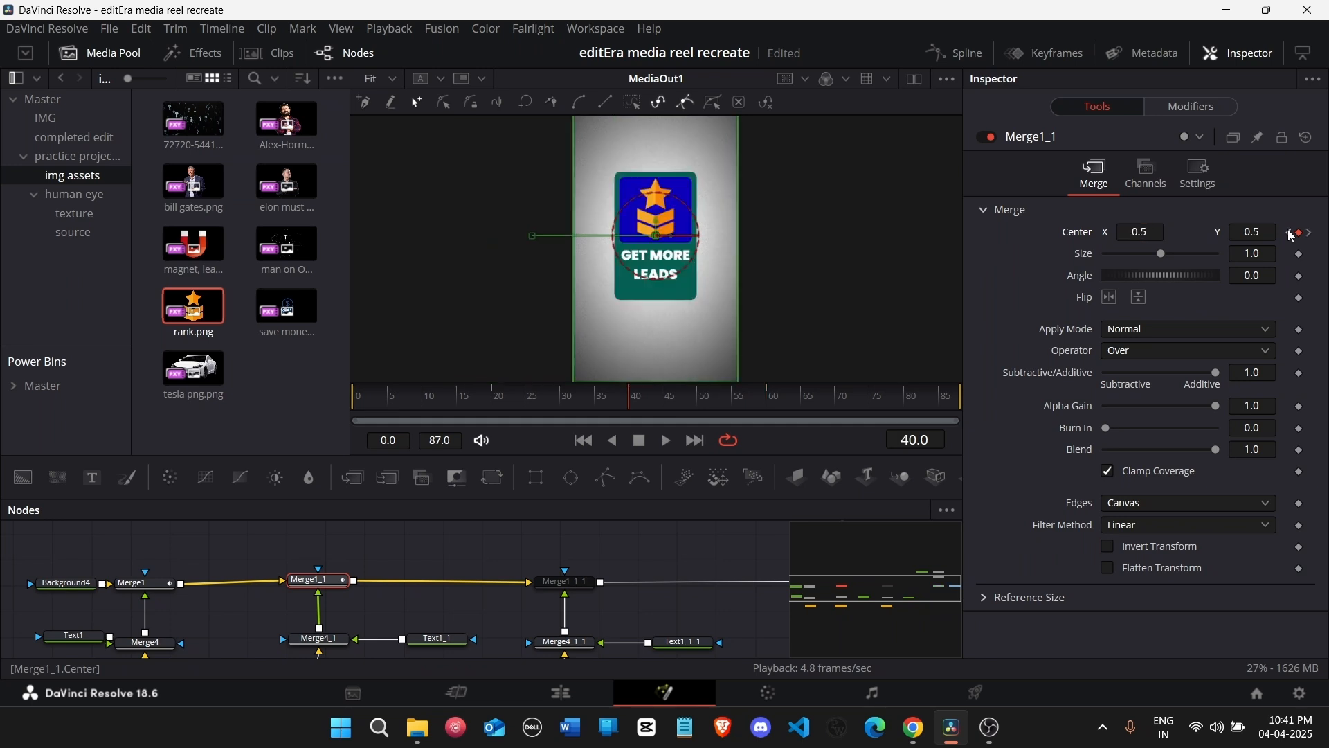
pyautogui.click(1130, 231)
pyautogui.write('1.25')
pyautogui.press('Tab')
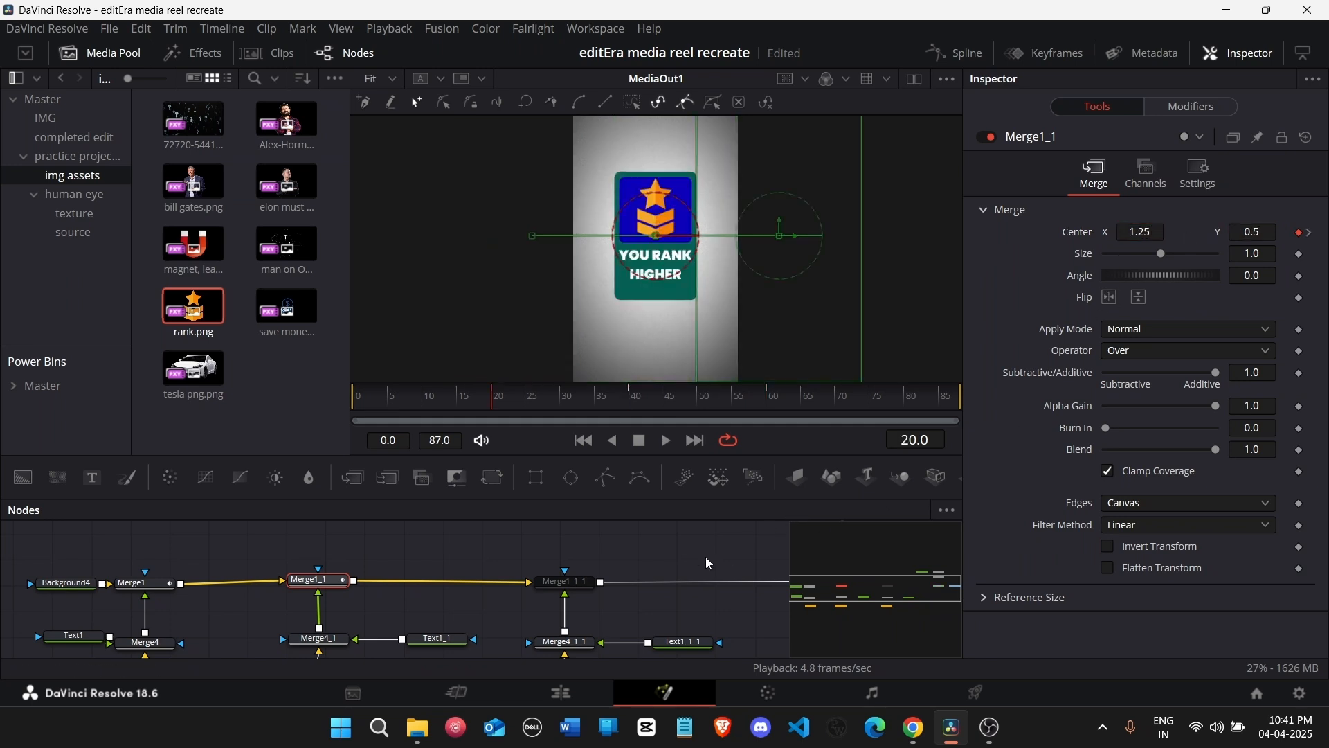
pyautogui.press('Left')
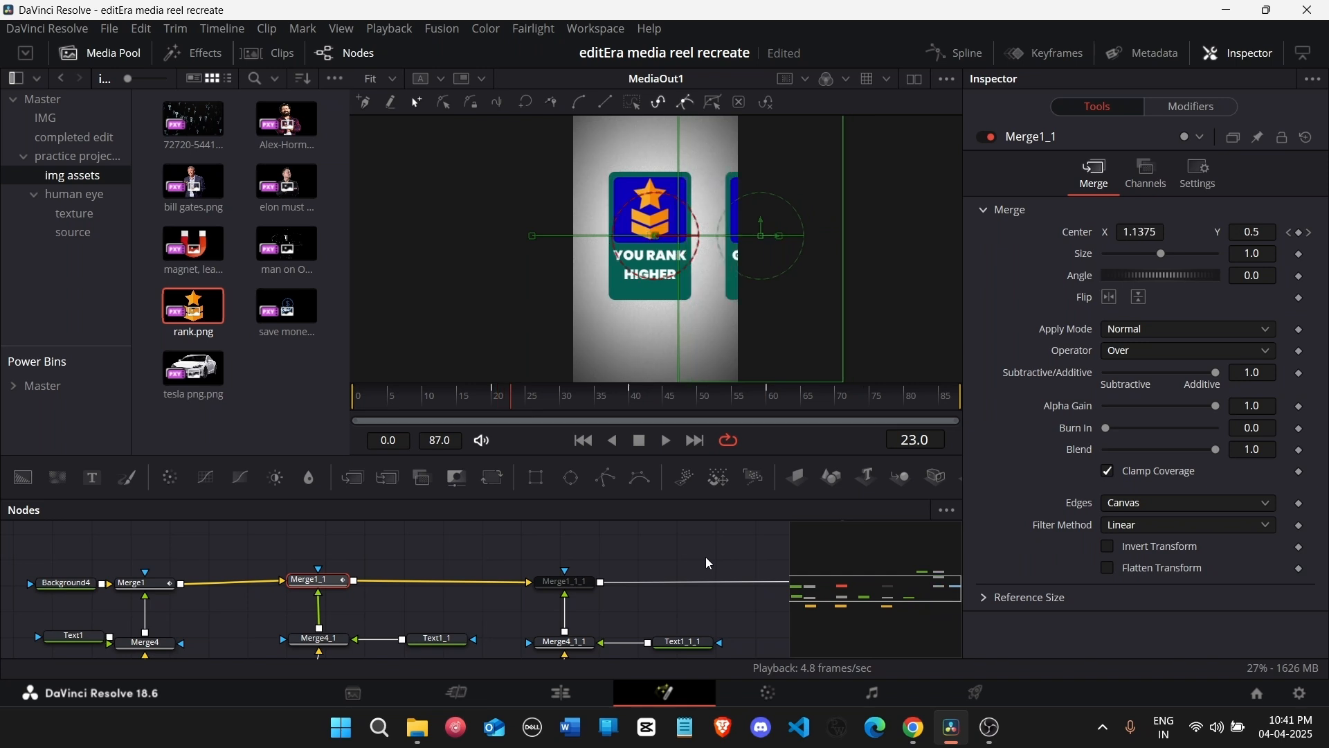
# Step: Show only Merge1_1's center curve in the spline editor, fit it to view, and smooth all its keyframes
pyautogui.click(955, 58)
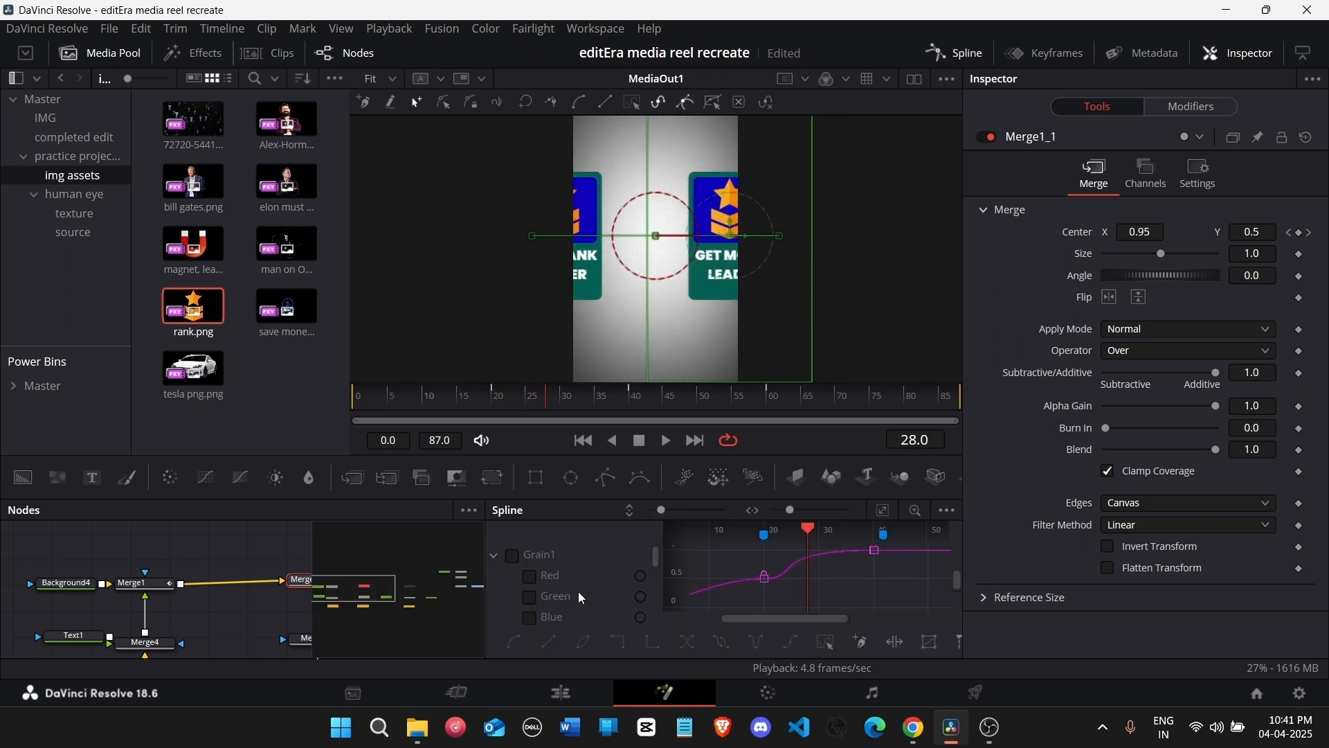
pyautogui.scroll(3, 539, 573)
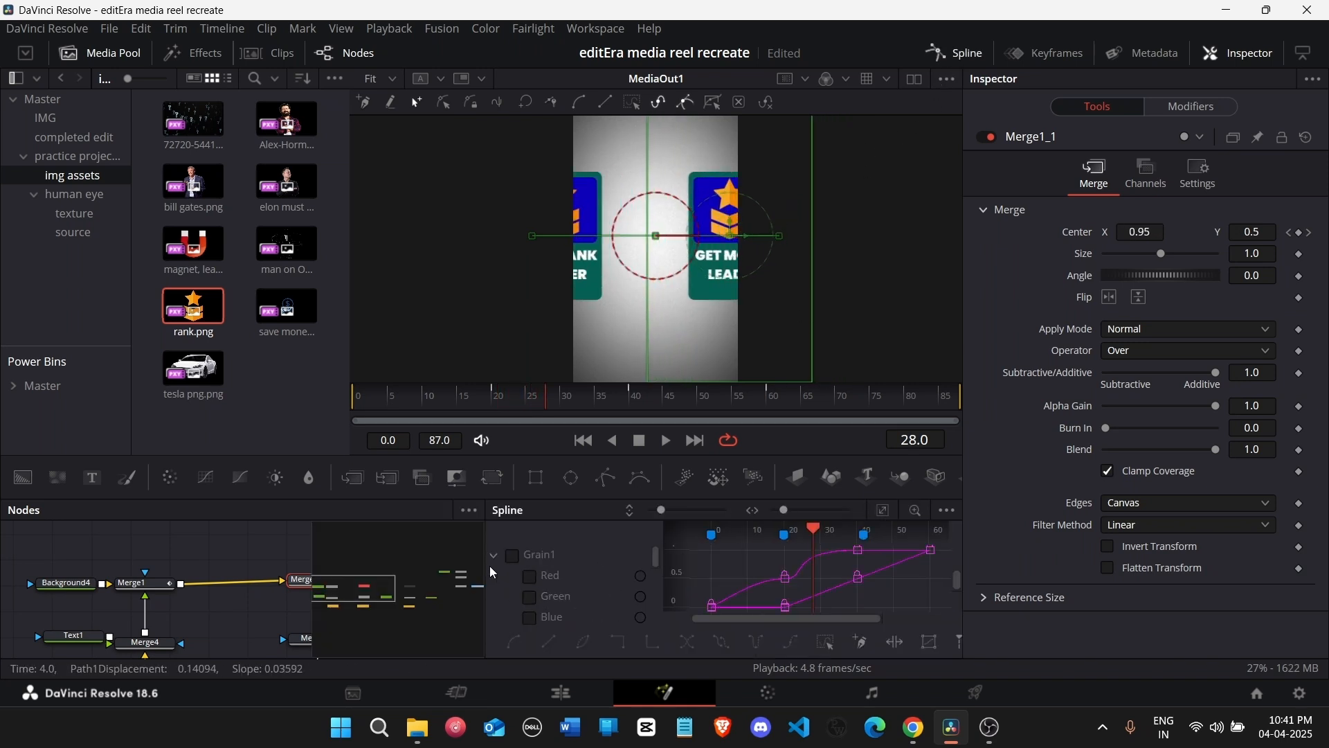
pyautogui.click(494, 556)
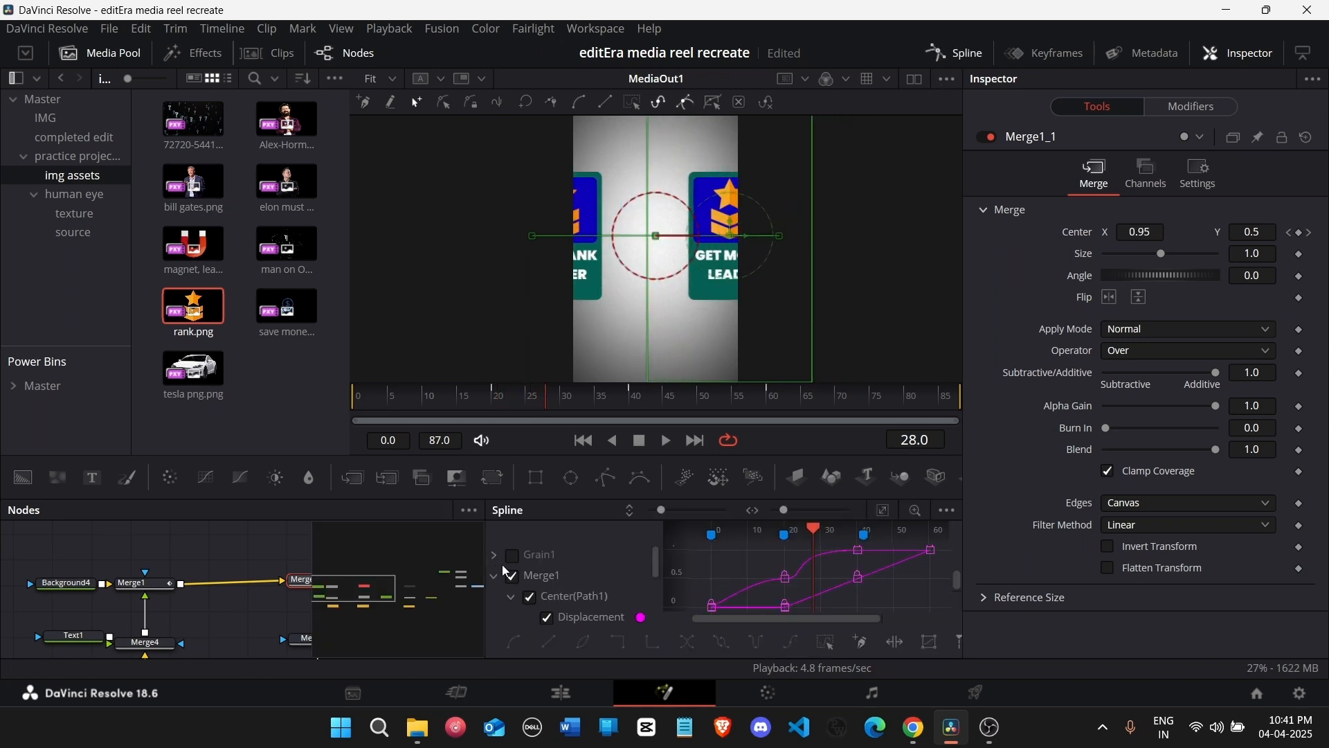
pyautogui.click(884, 513)
pyautogui.hotkey('ctrl', 'a')
pyautogui.hotkey('shift', 's')
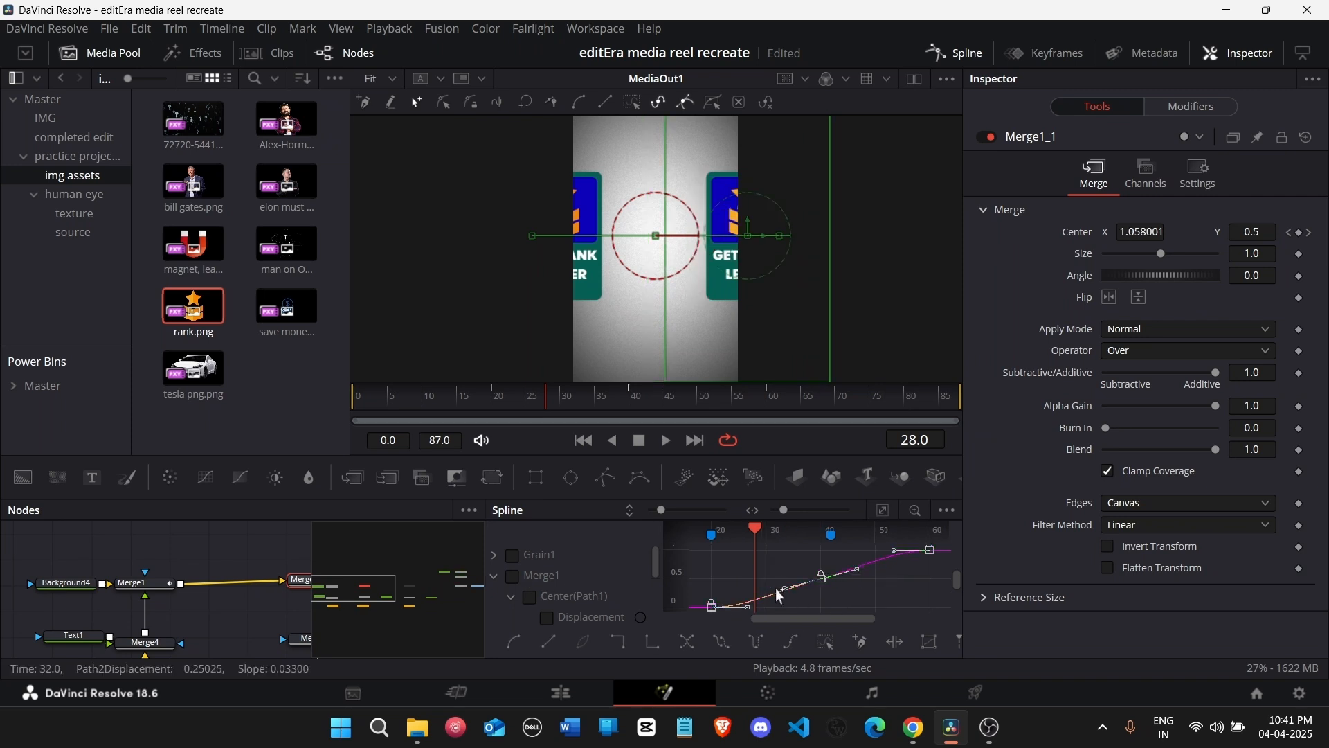
# Step: Extend the handles of Merge1_1's frame 40 and 60 keyframes back to about the preceding keyframes, and preview the slide
pyautogui.moveTo(776, 590); pyautogui.dragTo(706, 586)
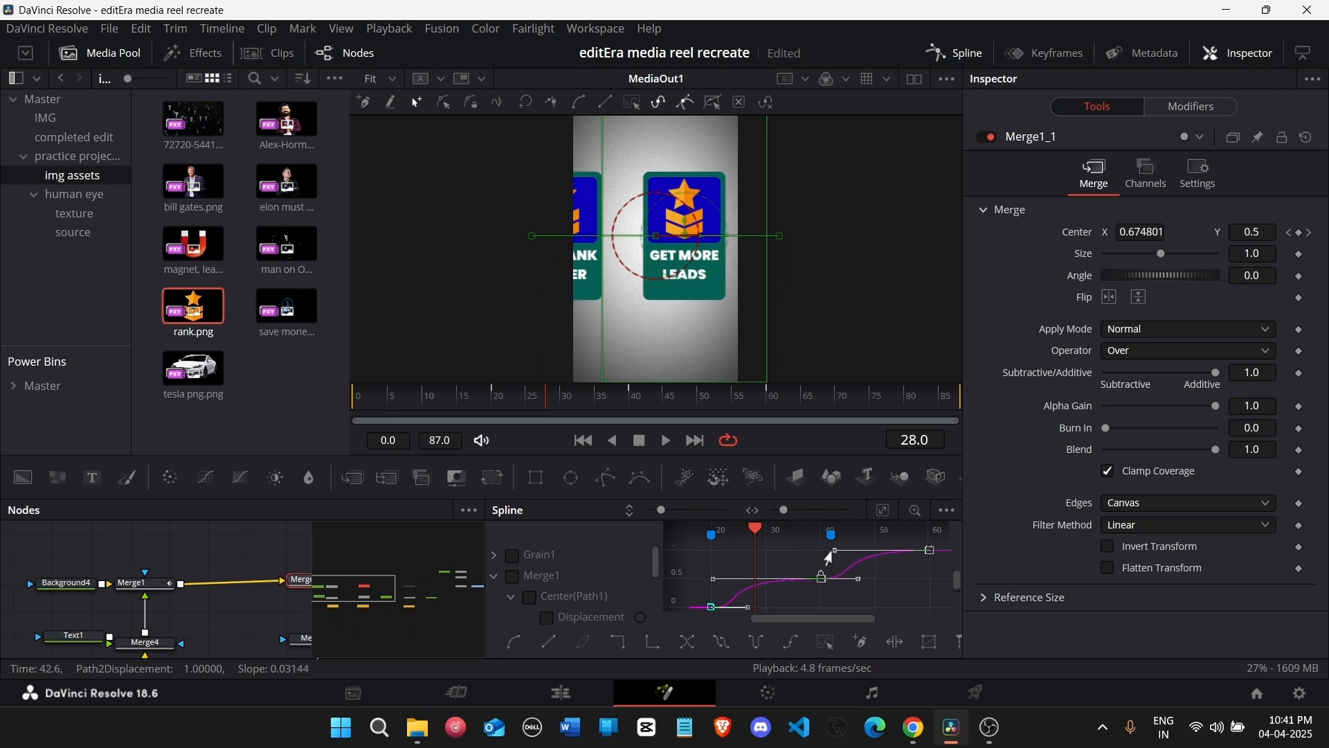
pyautogui.click(455, 402)
pyautogui.press('space')
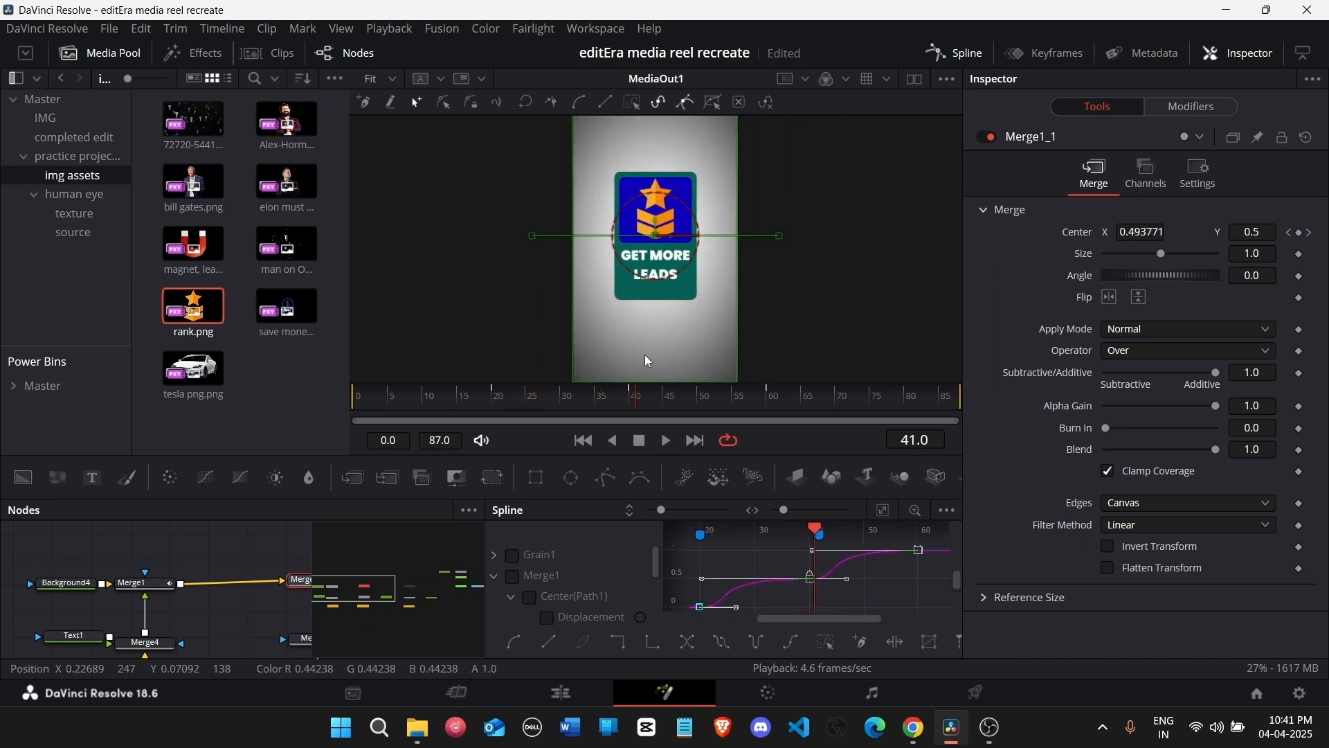
# Step: Enable the third card's merge, Merge1_1_1, and keyframe its center at X 0.5 on frames 40 and 60
pyautogui.click(958, 53)
pyautogui.press('Left')
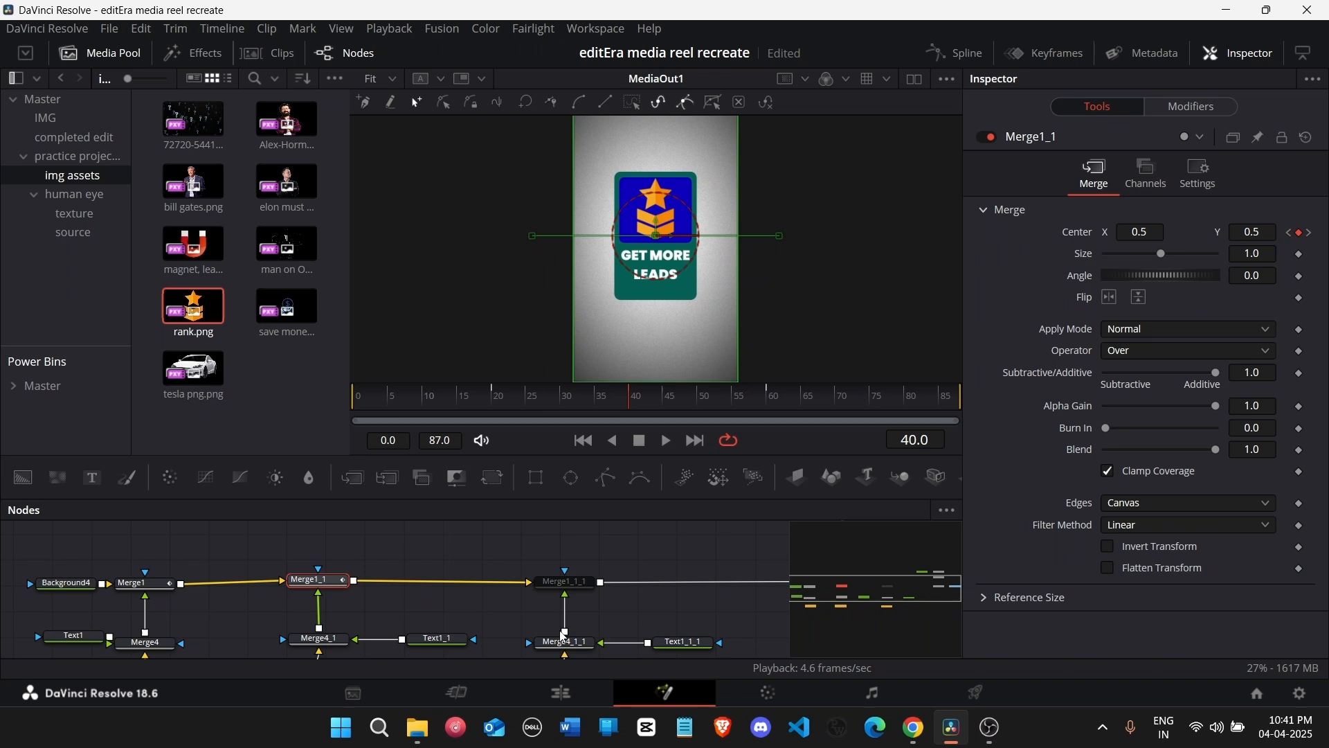
pyautogui.click(573, 587)
pyautogui.click(1197, 173)
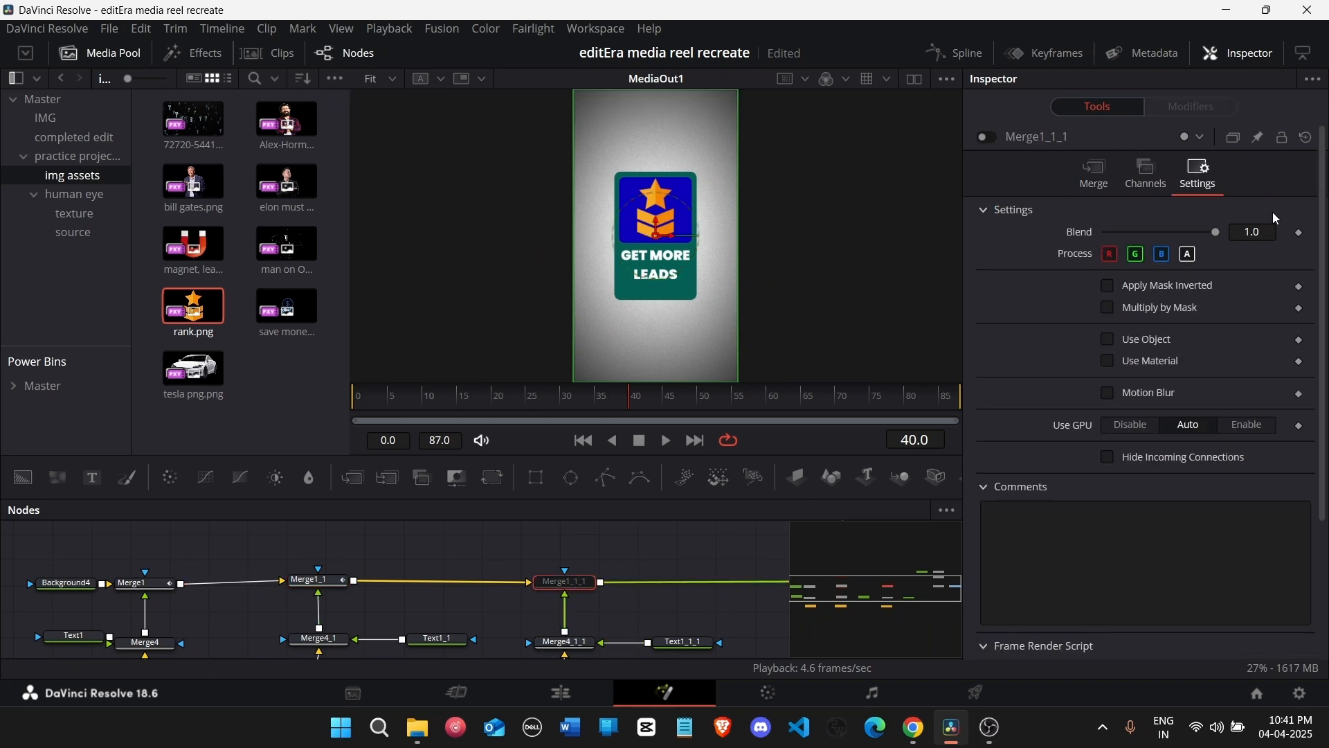
pyautogui.click(988, 142)
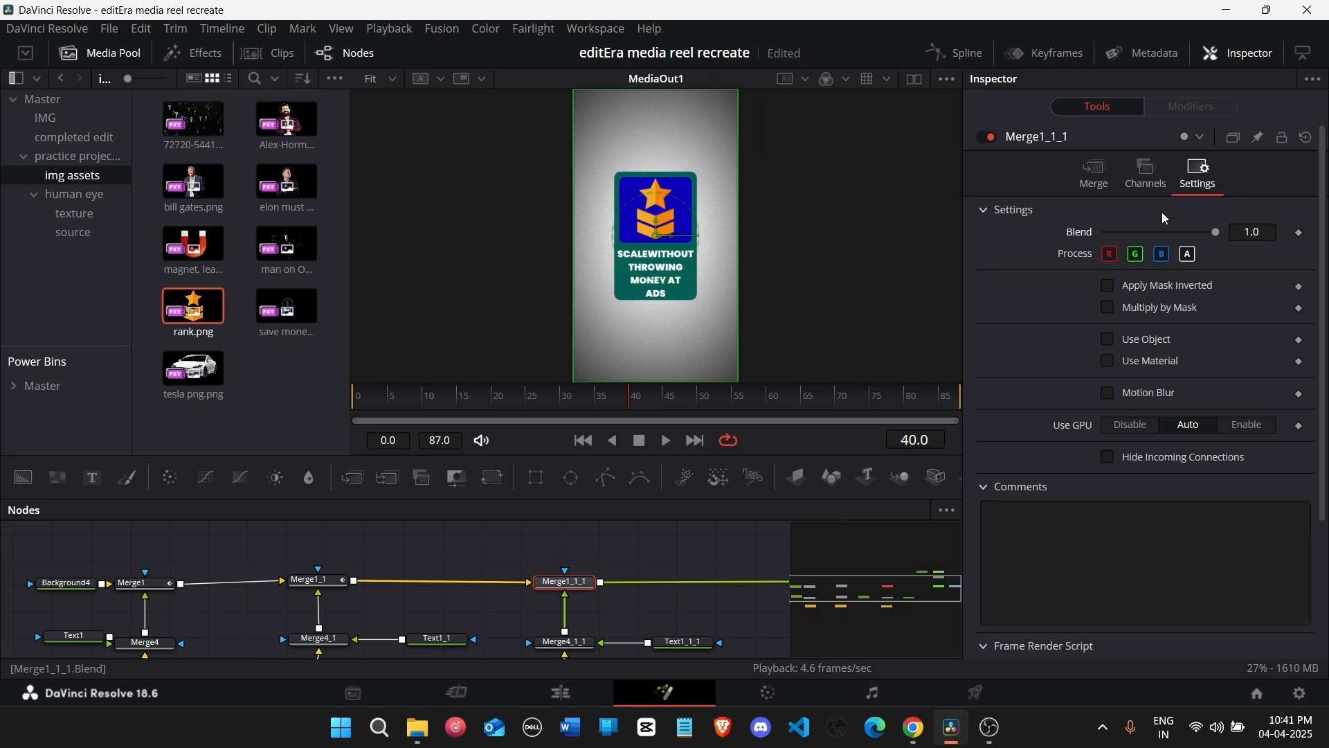
pyautogui.click(1096, 175)
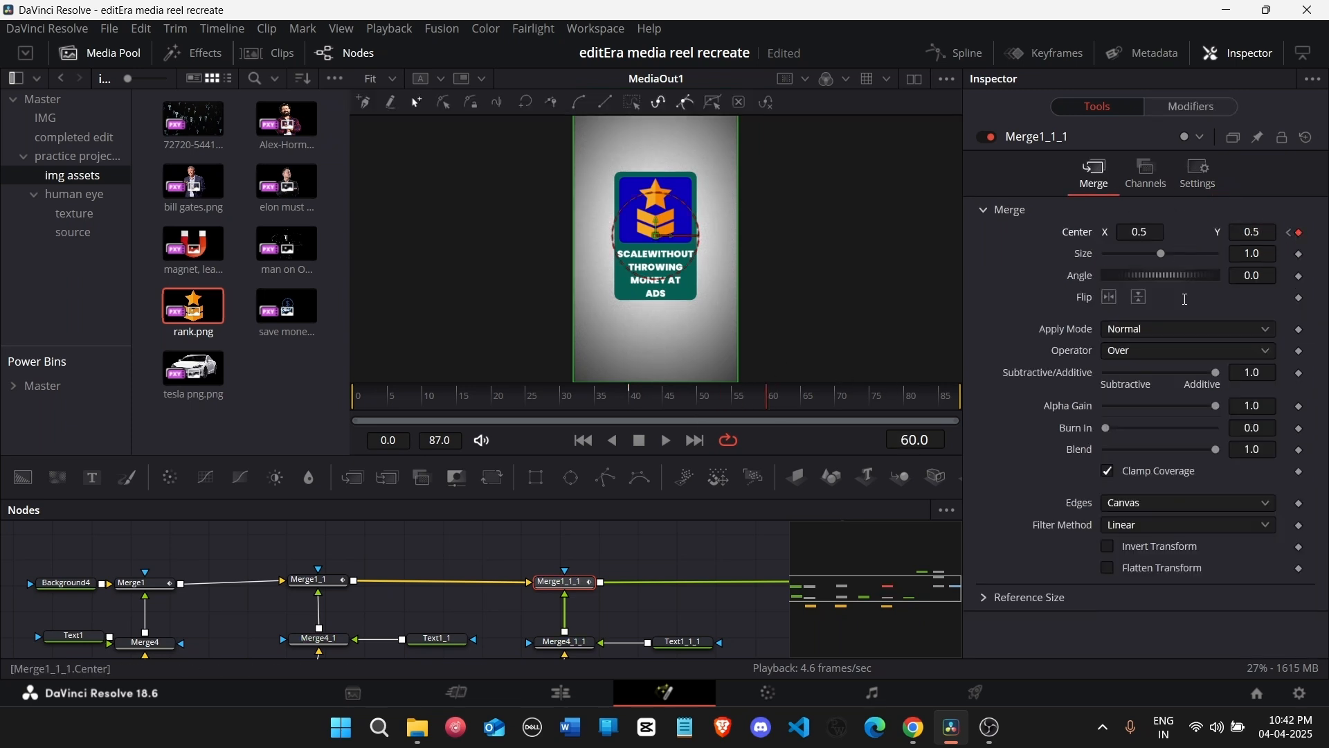
pyautogui.click(897, 400)
pyautogui.moveTo(893, 400); pyautogui.dragTo(630, 418)
# Step: Show only Merge1_1_1's center curve in the spline editor and fit it to view
pyautogui.click(957, 52)
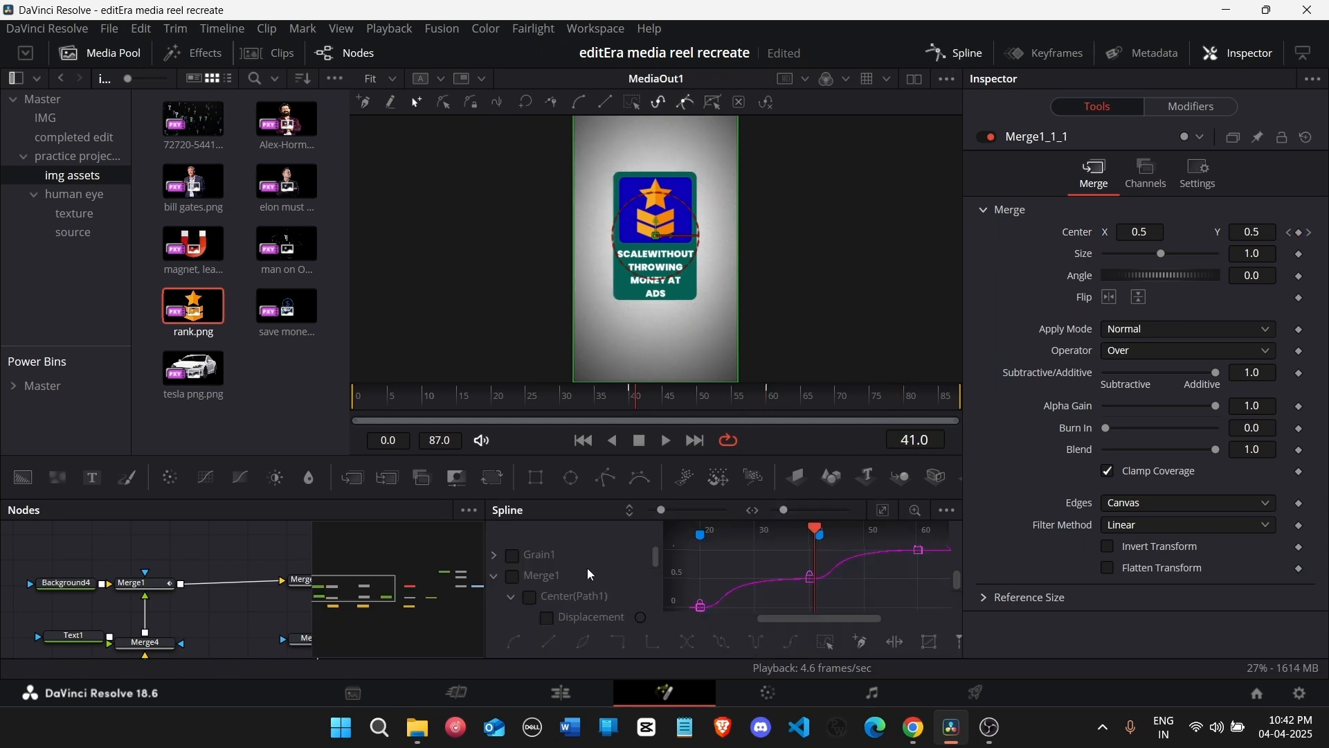
pyautogui.click(494, 578)
pyautogui.scroll(-1, 493, 580)
pyautogui.click(513, 595)
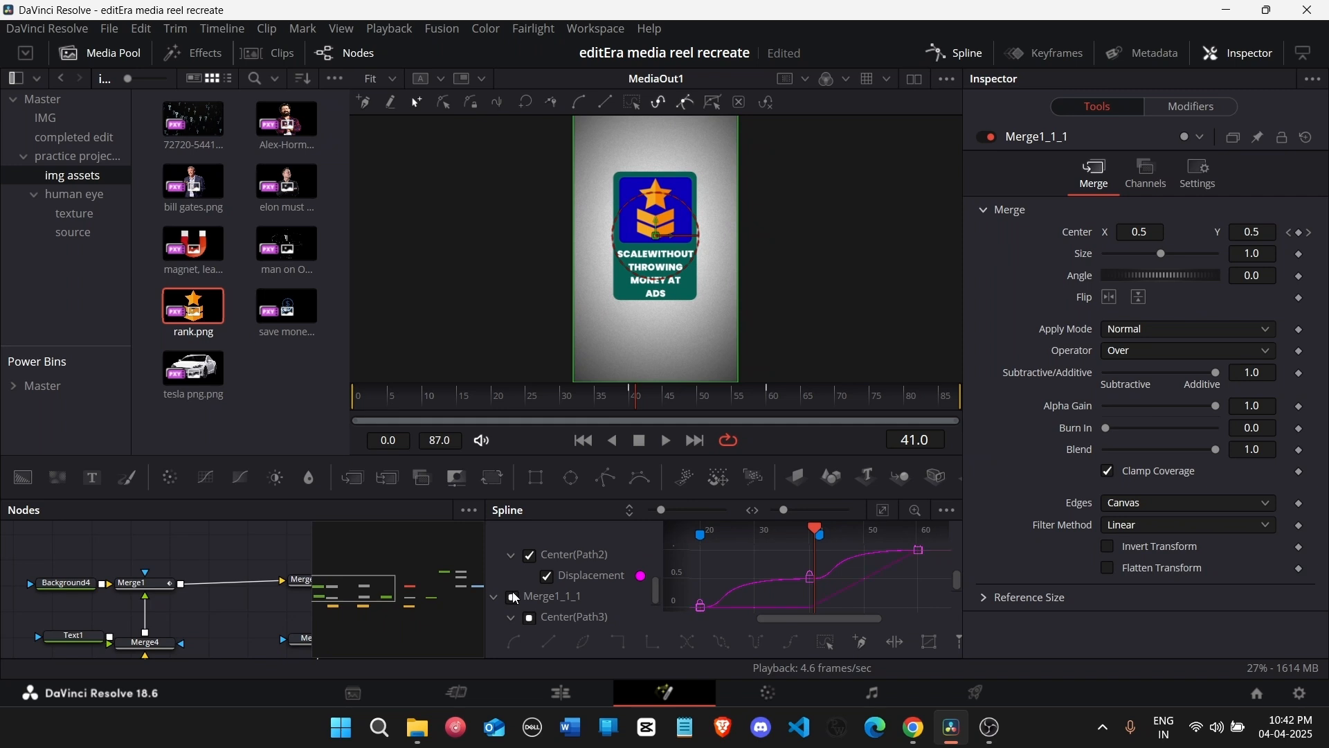
pyautogui.click(554, 596)
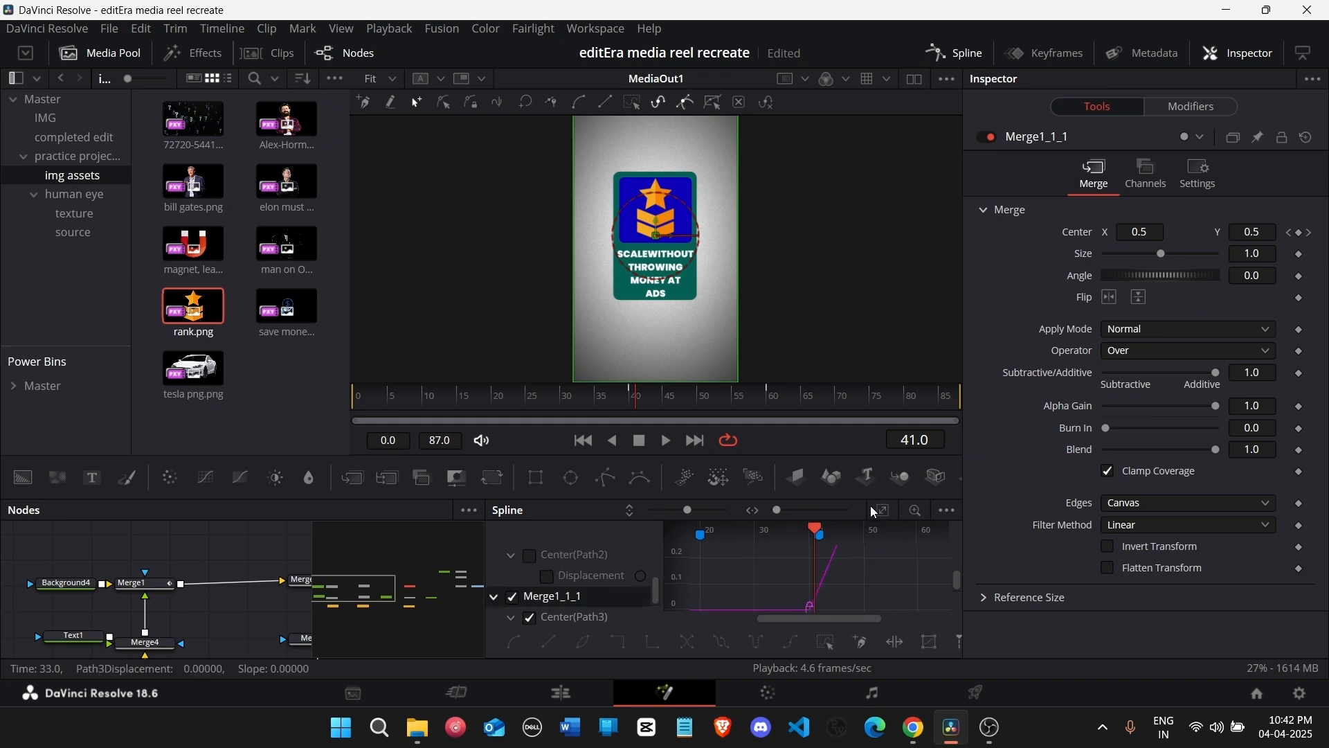
# Step: Smooth all of Merge1_1_1's center keyframes and extend the last one's handle back to about frame 40
pyautogui.hotkey('ctrl', 'a')
pyautogui.press('s')
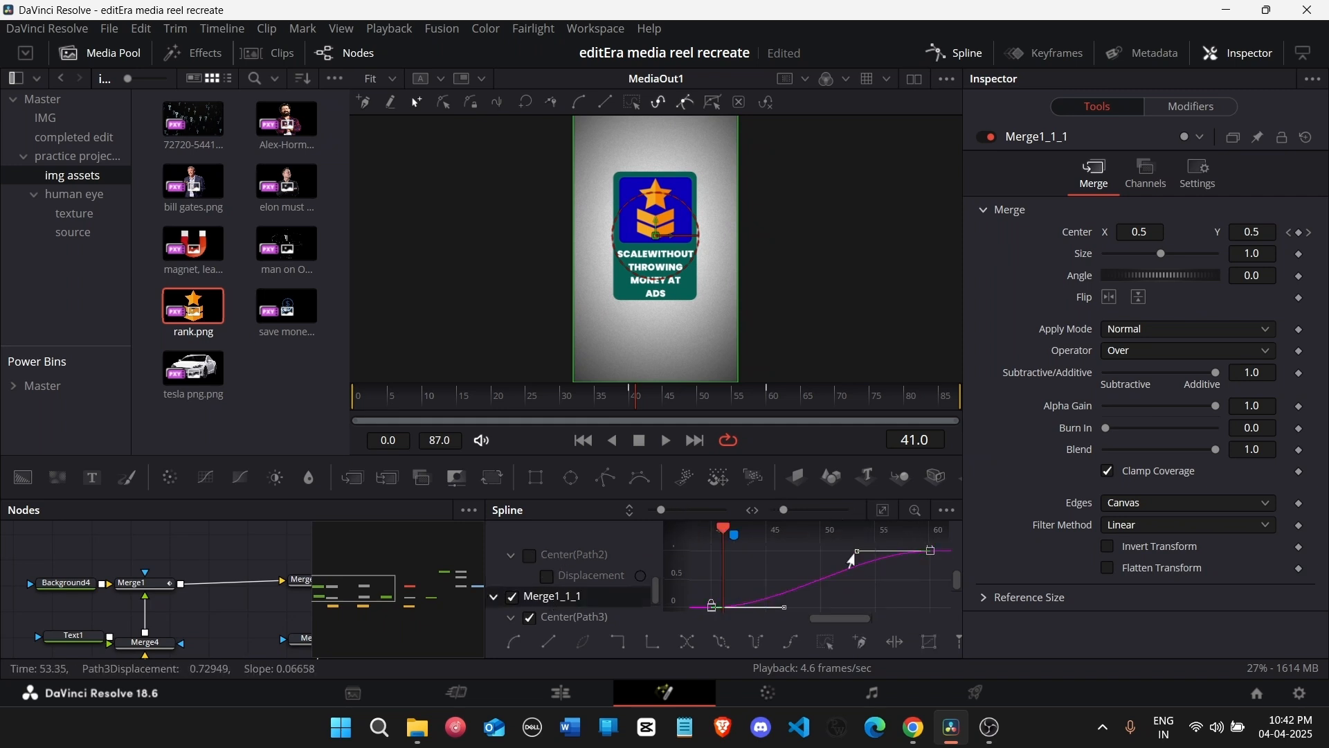
pyautogui.moveTo(852, 558); pyautogui.dragTo(707, 559)
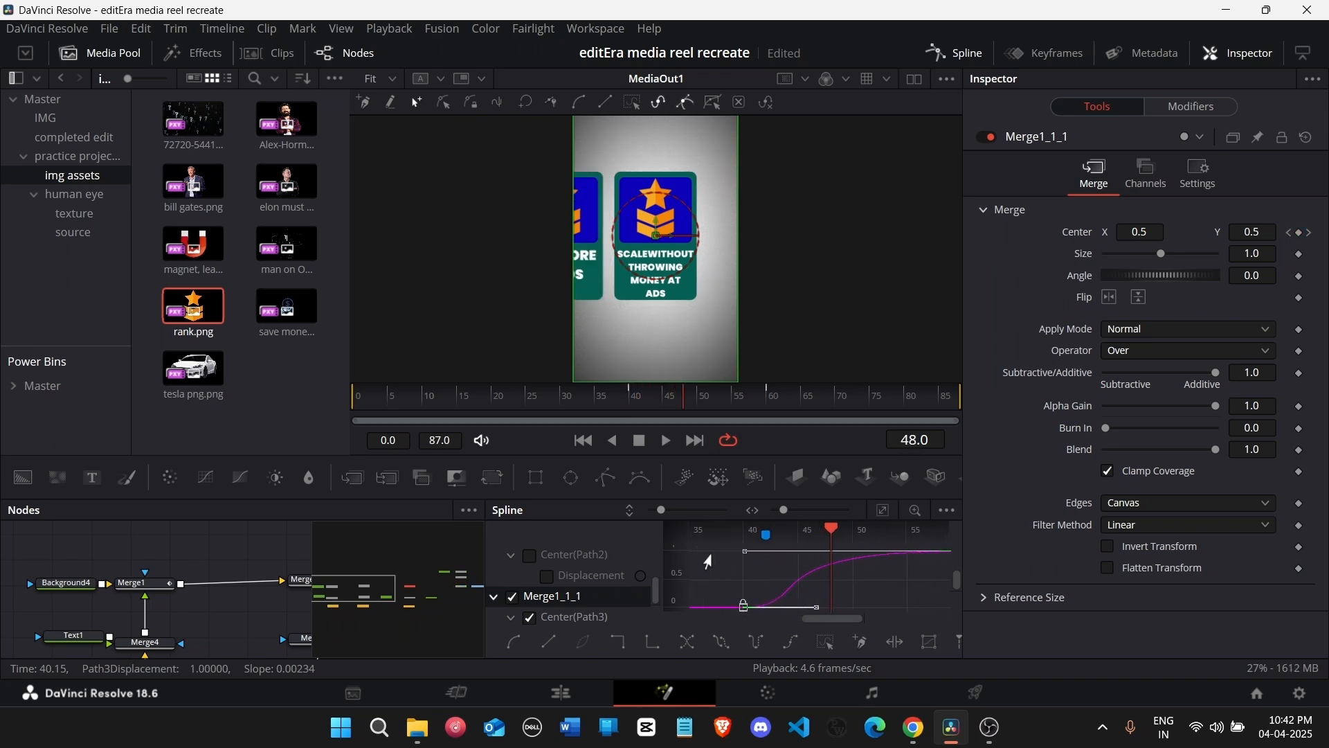
# Step: Set Merge1_1_1's center X to 1.25 at frame 40 and preview the third card sliding in
pyautogui.press('Left')
pyautogui.press('Left')
pyautogui.press('Left')
pyautogui.press('Left')
pyautogui.press('Left')
pyautogui.press('Left')
pyautogui.press('Left')
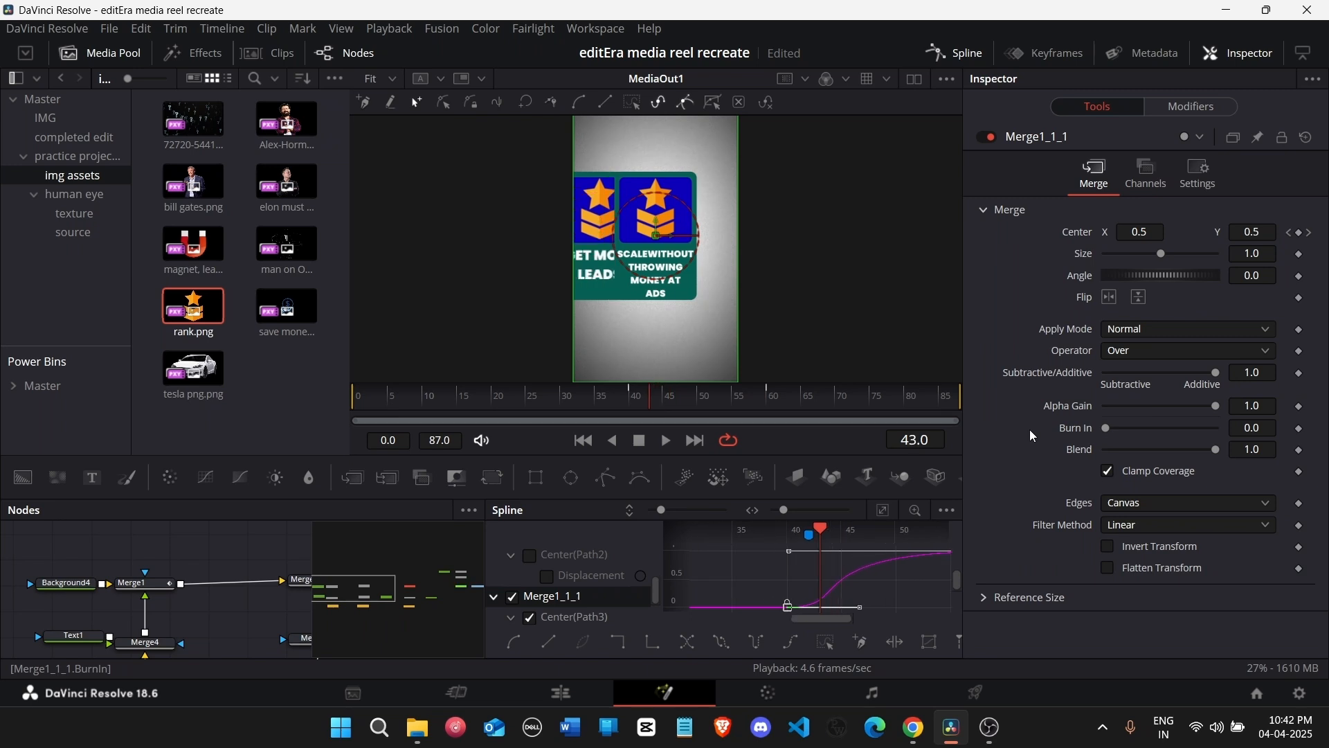
pyautogui.press('Left')
pyautogui.press('Left')
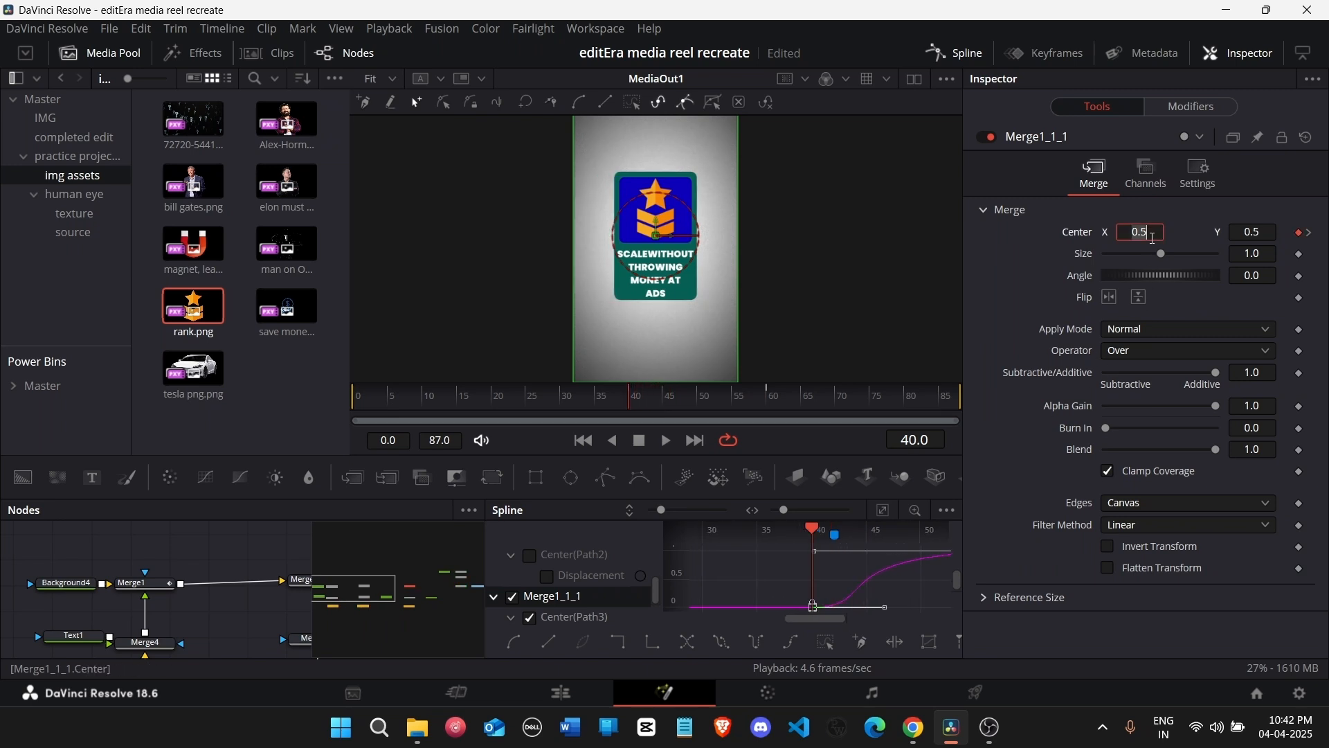
pyautogui.press('Tab')
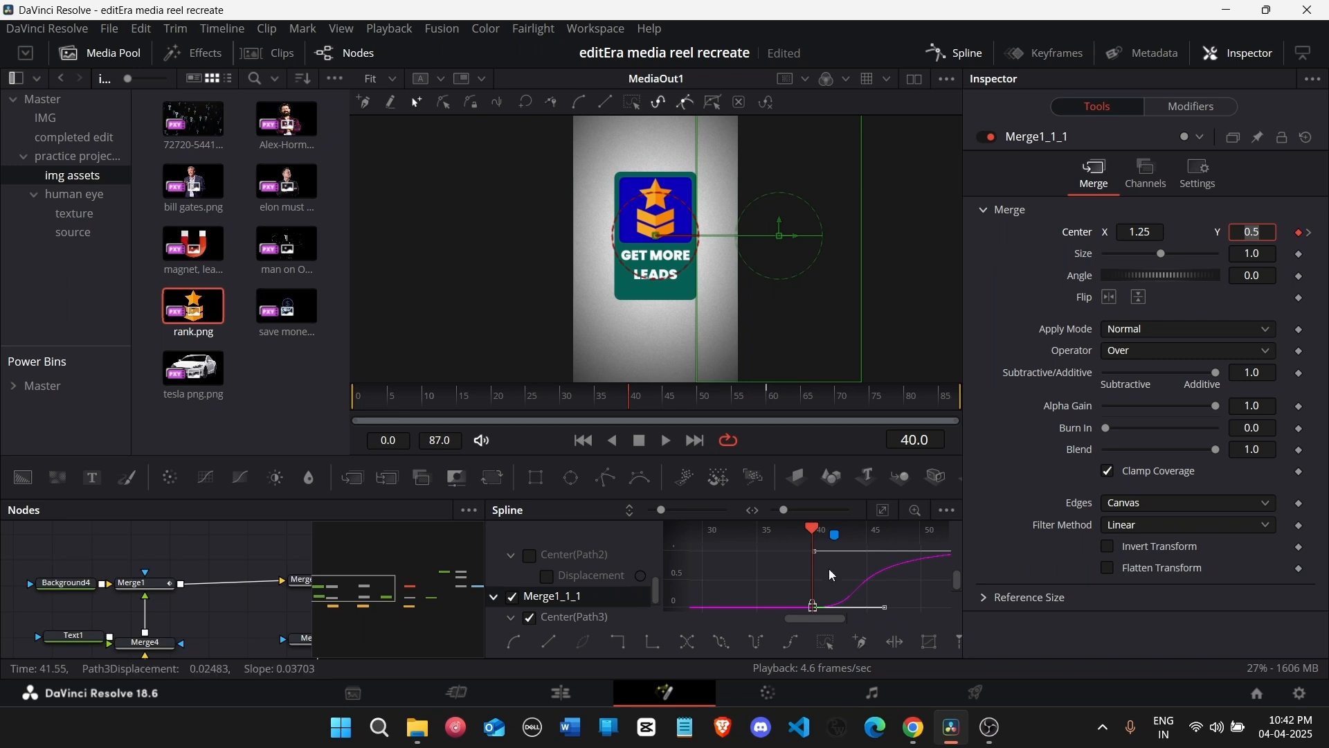
pyautogui.click(915, 588)
pyautogui.press('space')
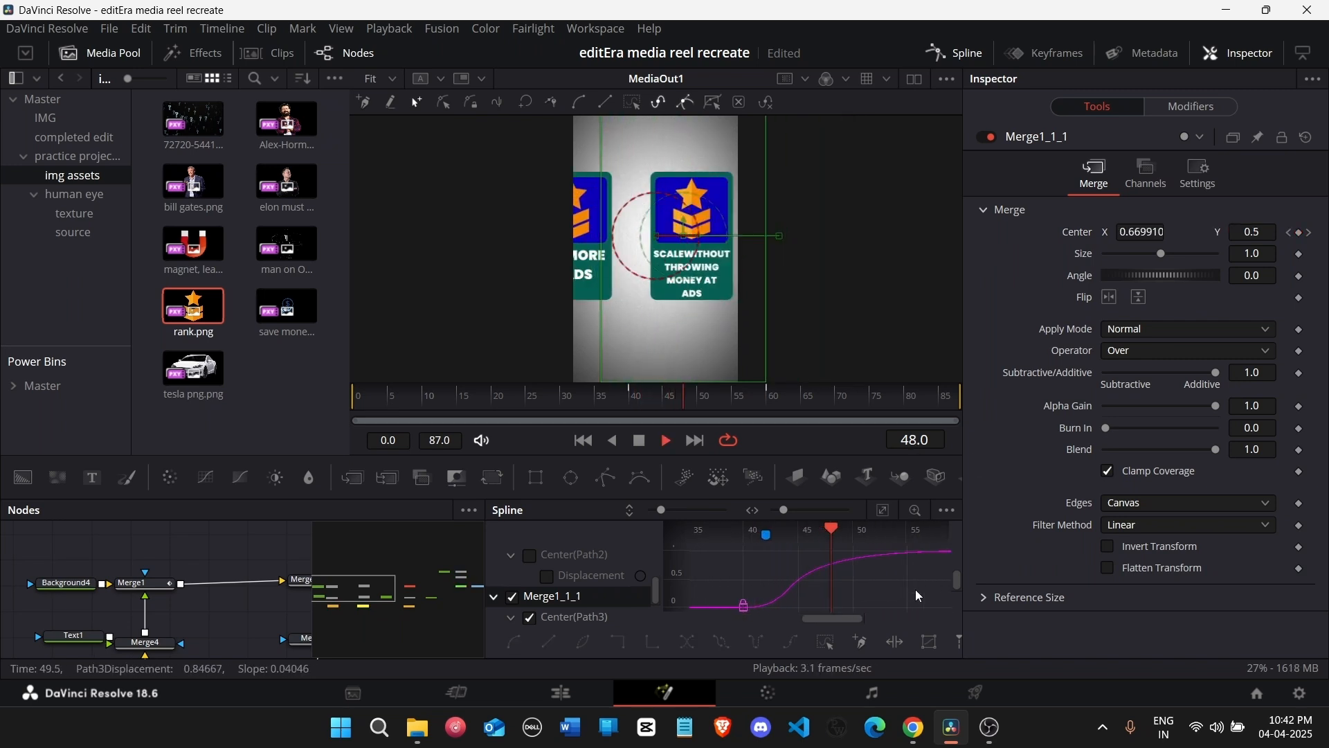
pyautogui.click(957, 53)
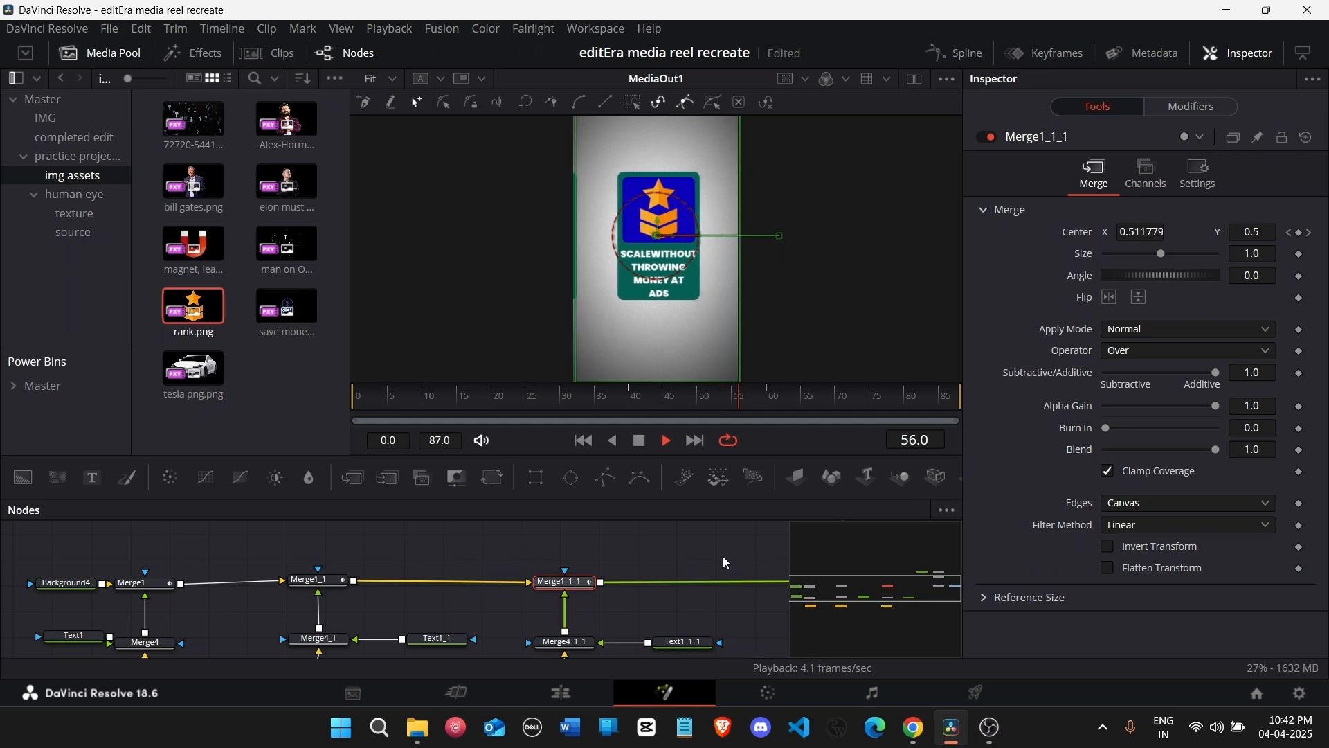
pyautogui.moveTo(444, 408); pyautogui.dragTo(367, 409)
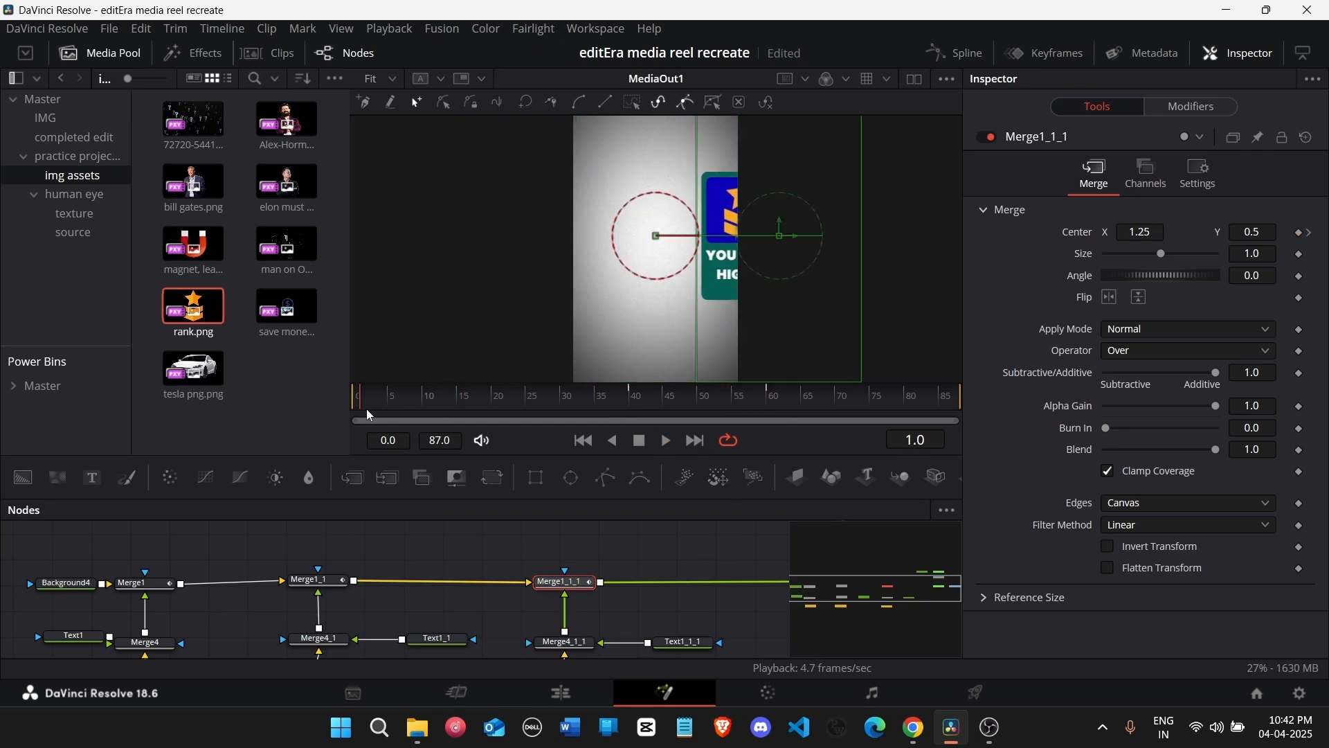
# Step: Add a Soft Glow node after Merge4, the merge that combines the first card with its text
pyautogui.moveTo(875, 586); pyautogui.dragTo(837, 595)
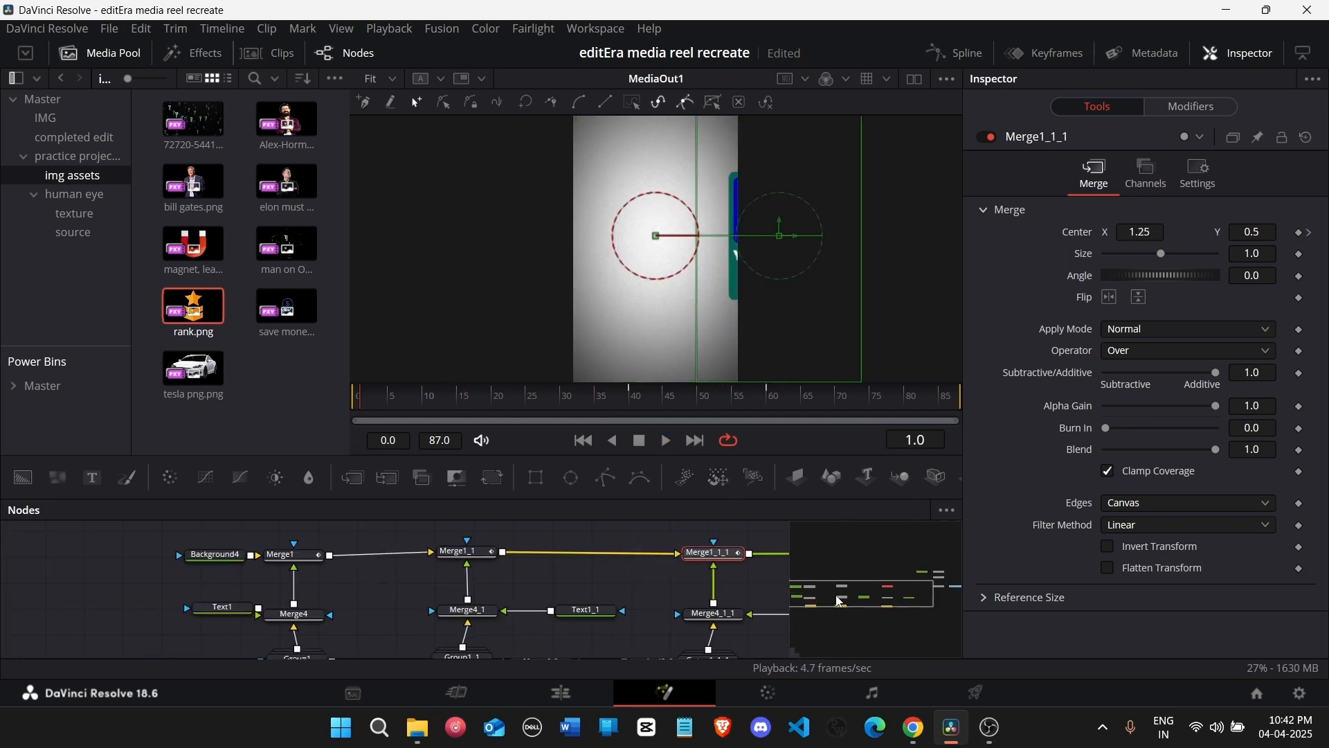
pyautogui.scroll(1, 384, 580)
pyautogui.click(331, 564)
pyautogui.scroll(-3, 317, 575)
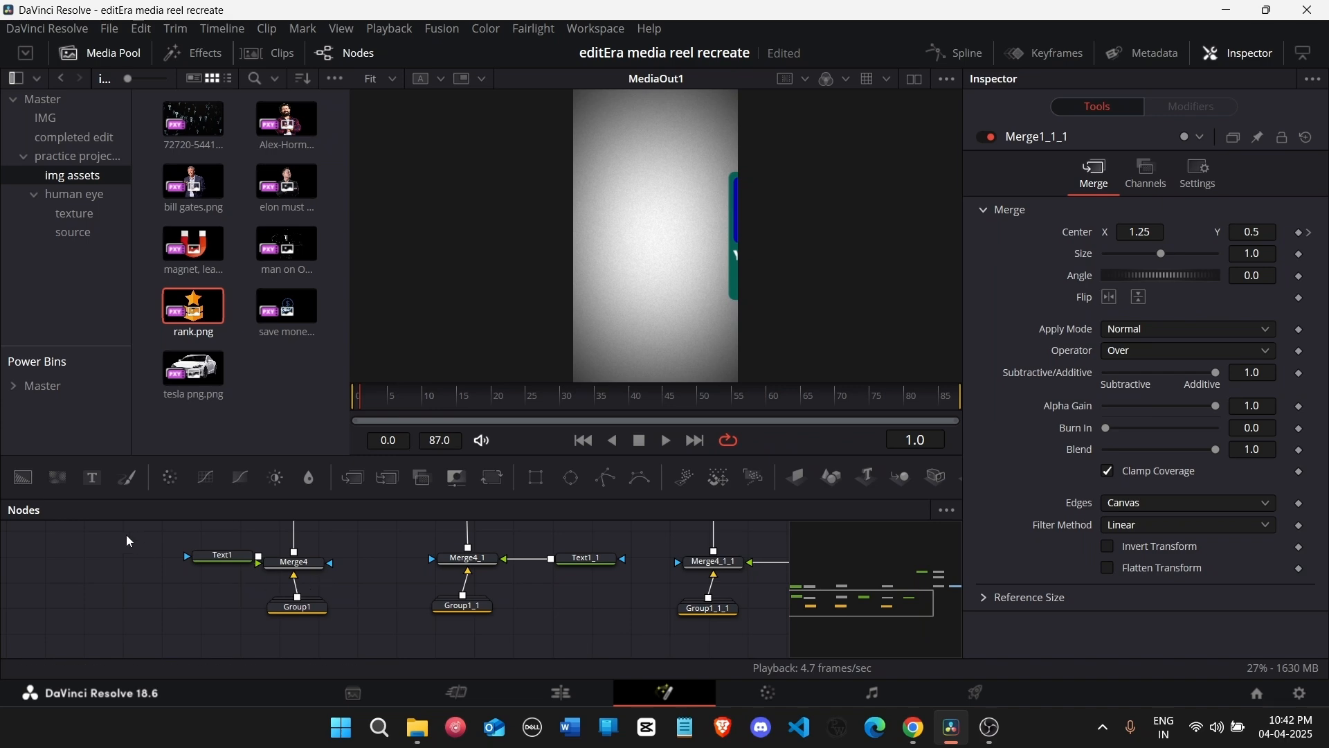
pyautogui.scroll(2, 179, 589)
pyautogui.click(303, 612)
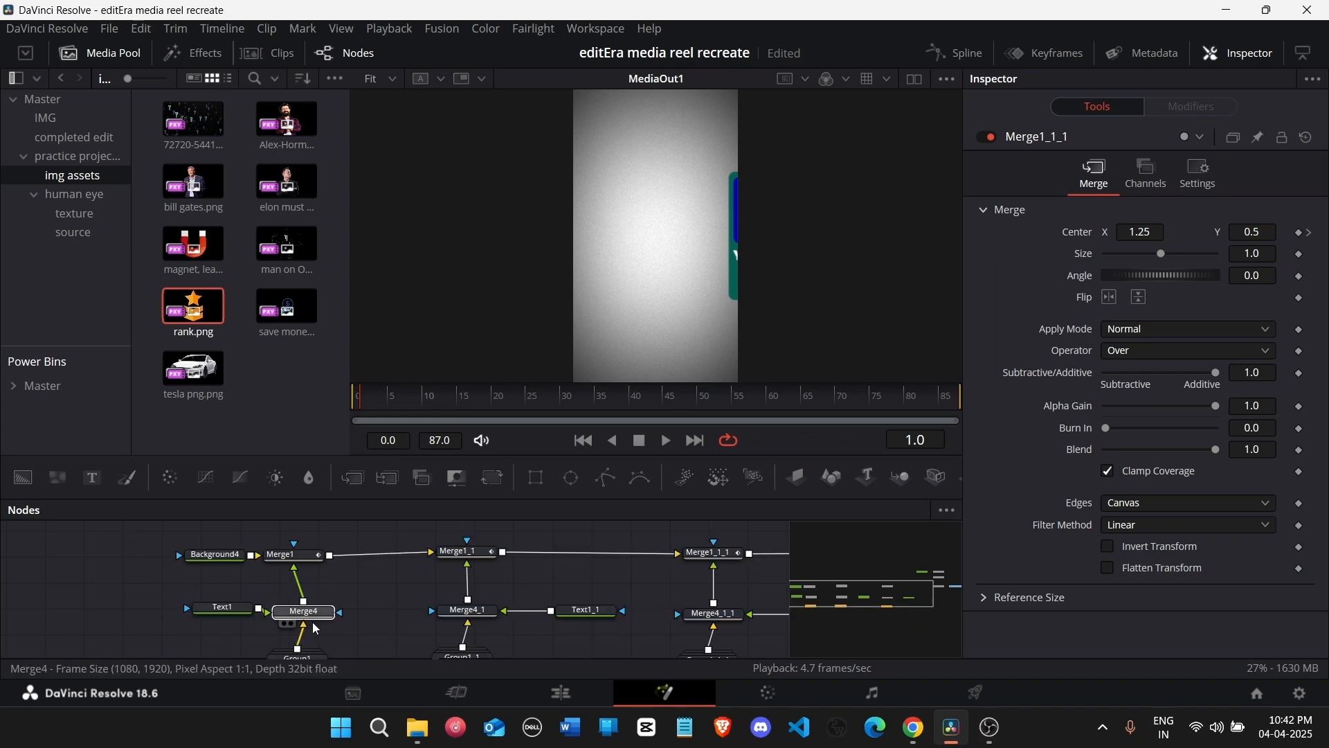
pyautogui.click(232, 619)
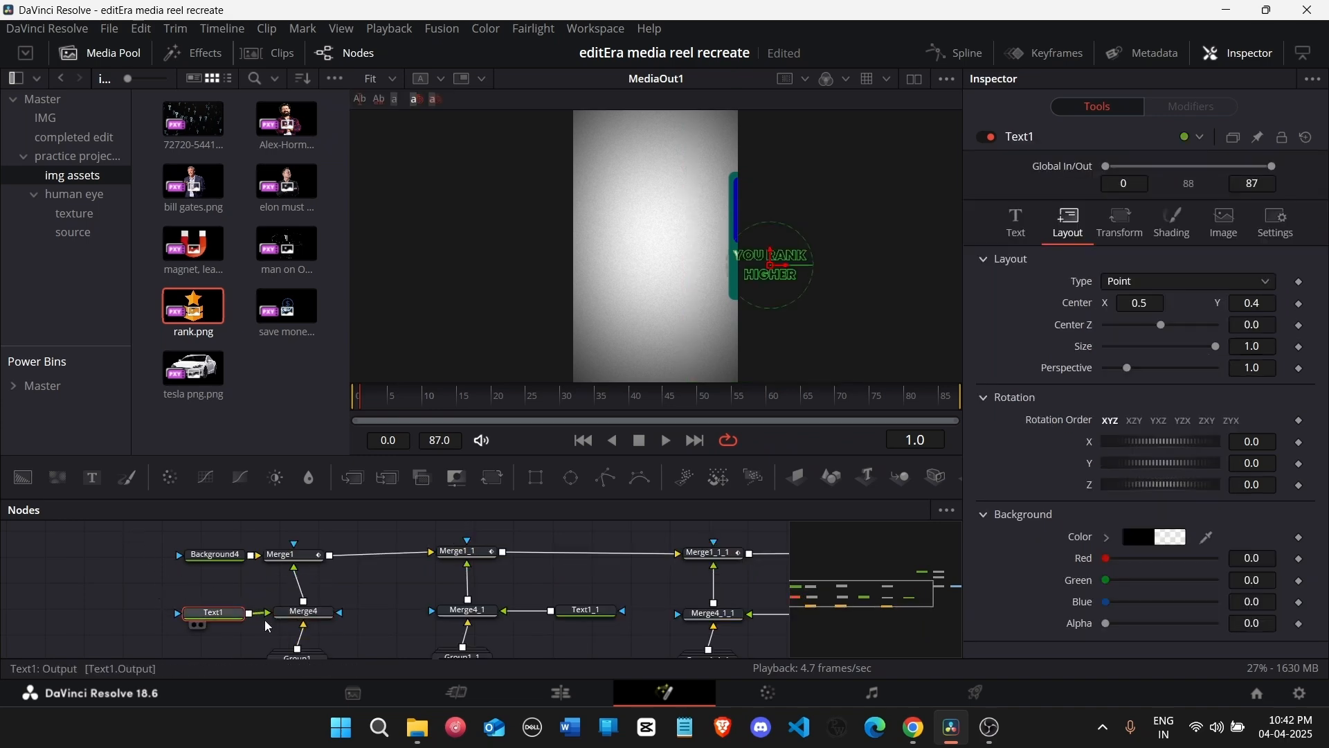
pyautogui.click(310, 612)
pyautogui.hotkey('shift', 'space')
pyautogui.write('sof')
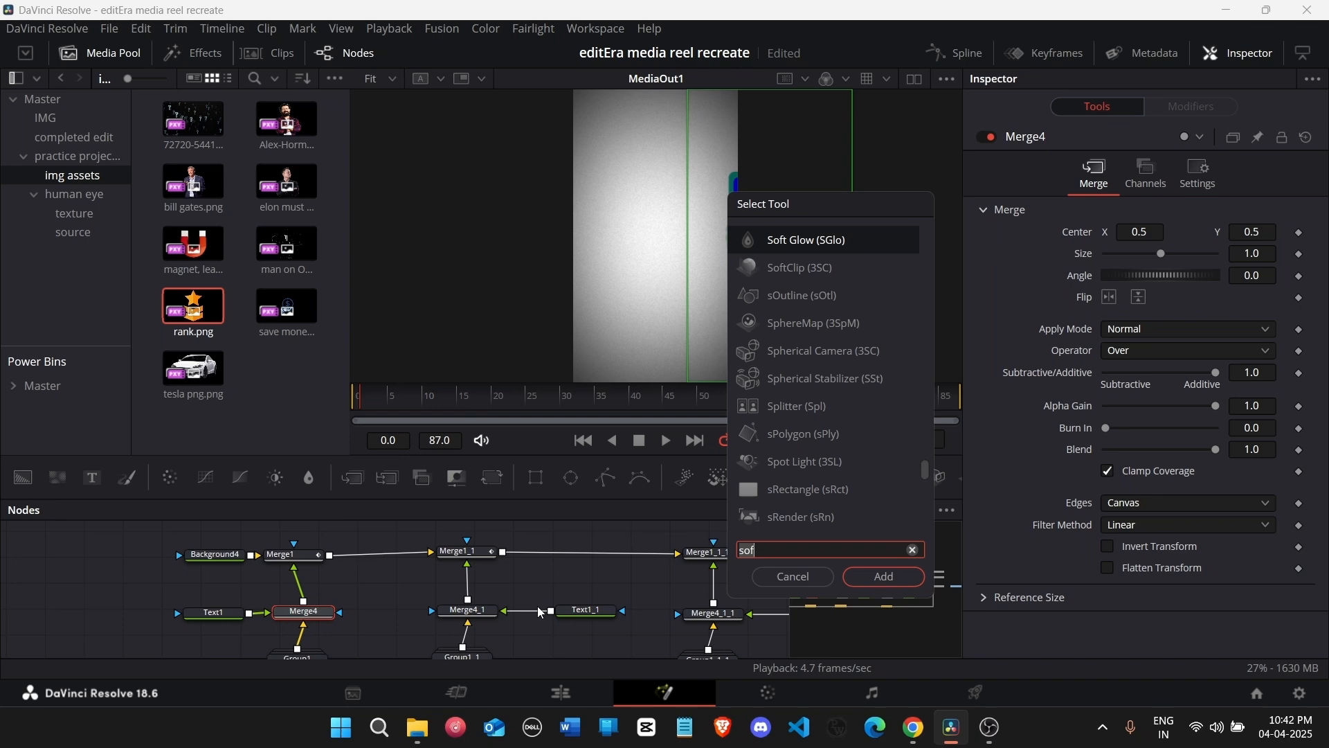
pyautogui.write('t')
pyautogui.press('Return')
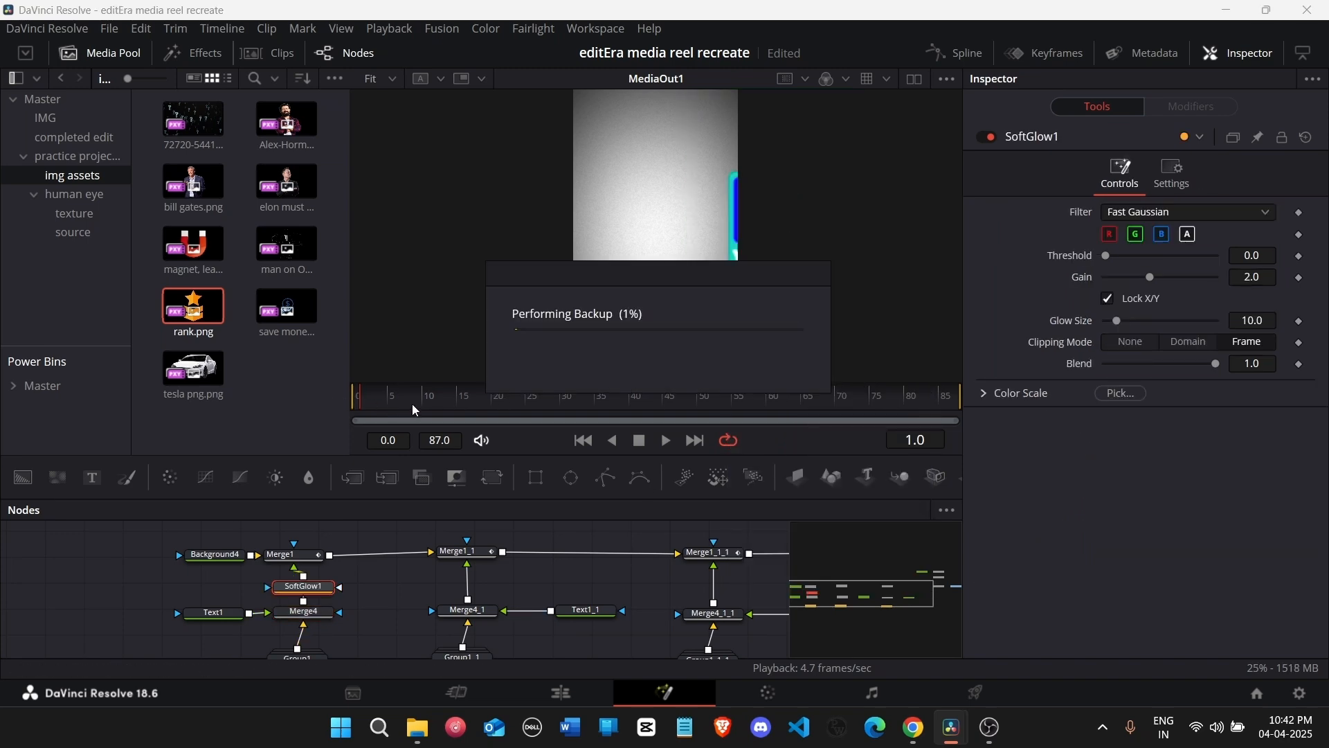
# Step: Mask SoftGlow1 with a new rectangle and check the glowing first card at frame 20
pyautogui.click(355, 408)
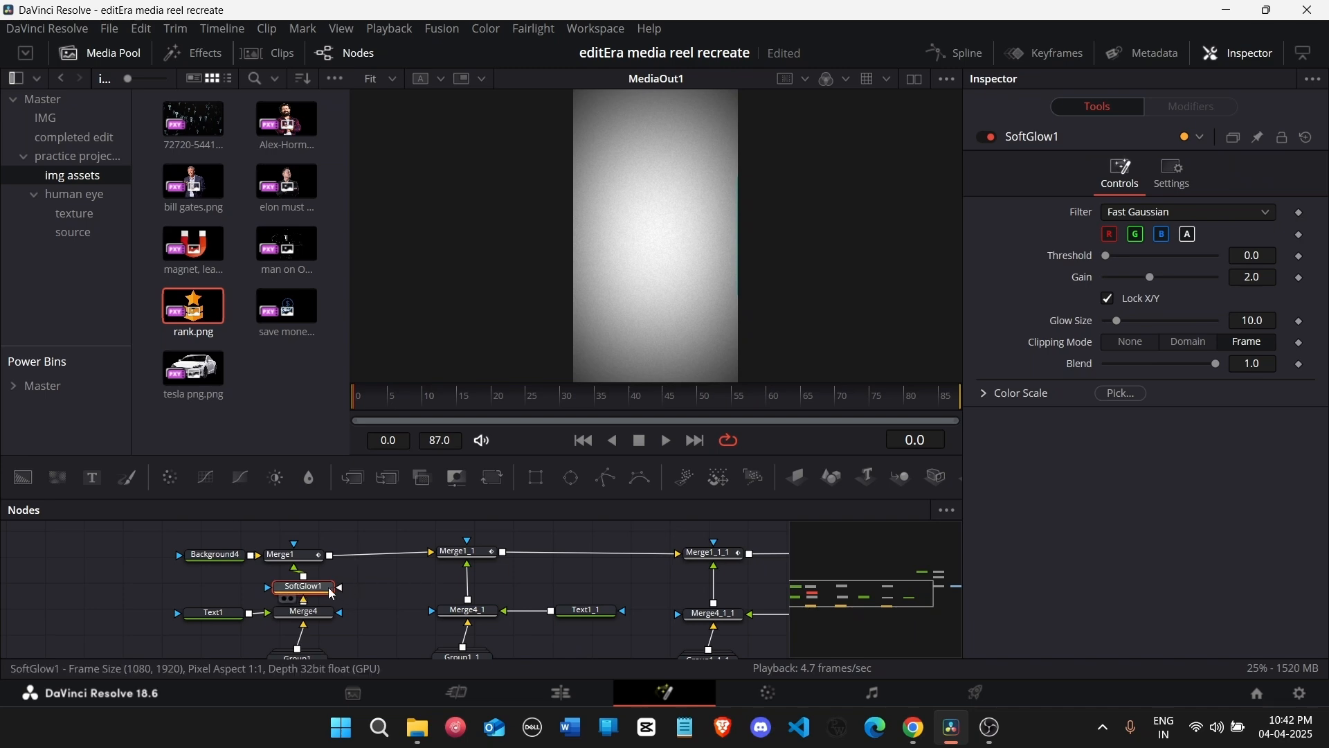
pyautogui.moveTo(537, 479); pyautogui.dragTo(190, 584)
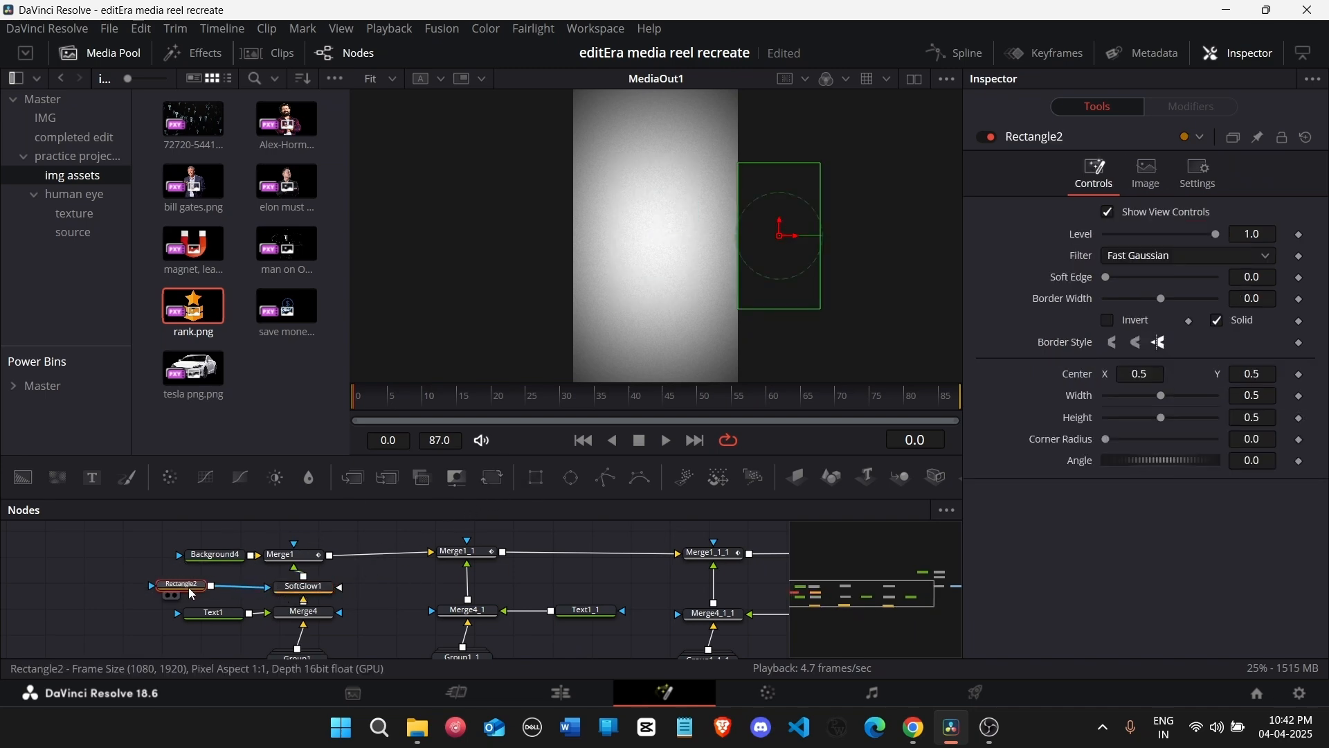
pyautogui.press('space')
pyautogui.moveTo(393, 396); pyautogui.dragTo(495, 401)
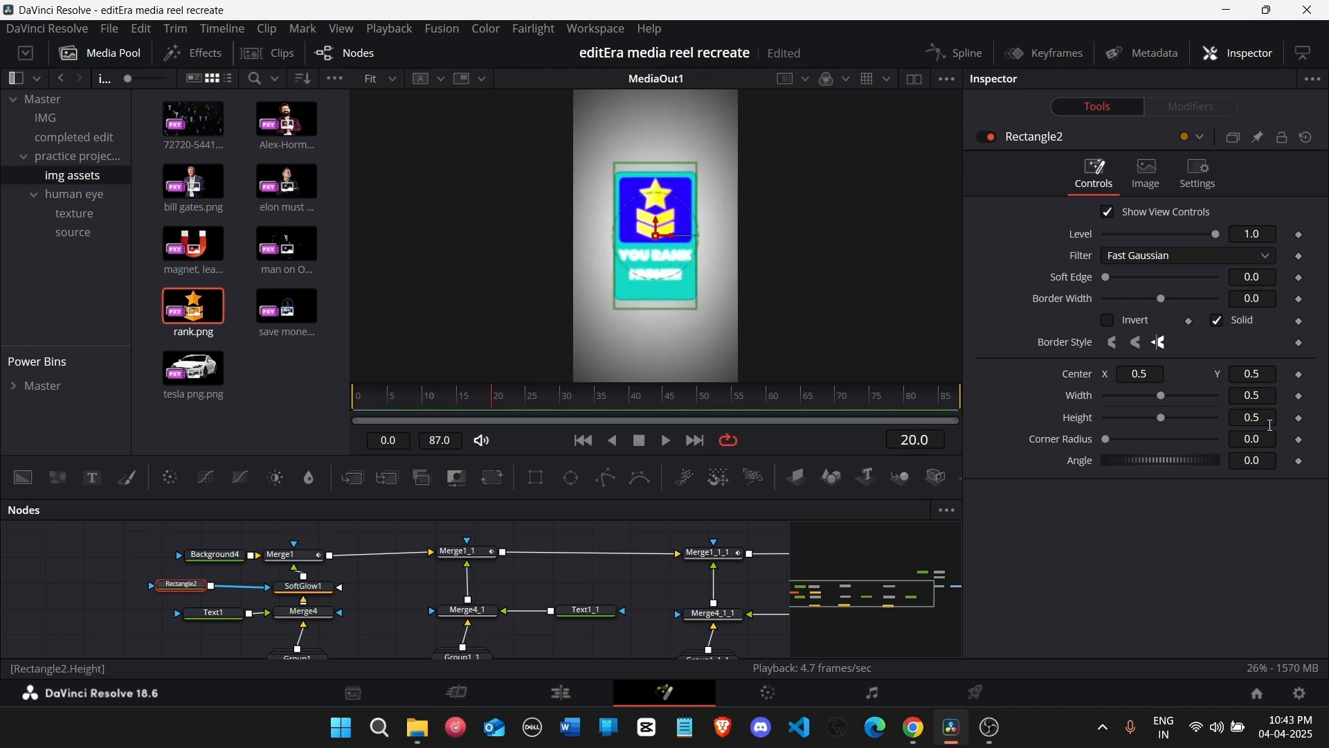
# Step: Set the angle of the glow's rectangle mask to -45
pyautogui.moveTo(1261, 441); pyautogui.dragTo(1218, 461)
pyautogui.hotkey('ctrl', 'z')
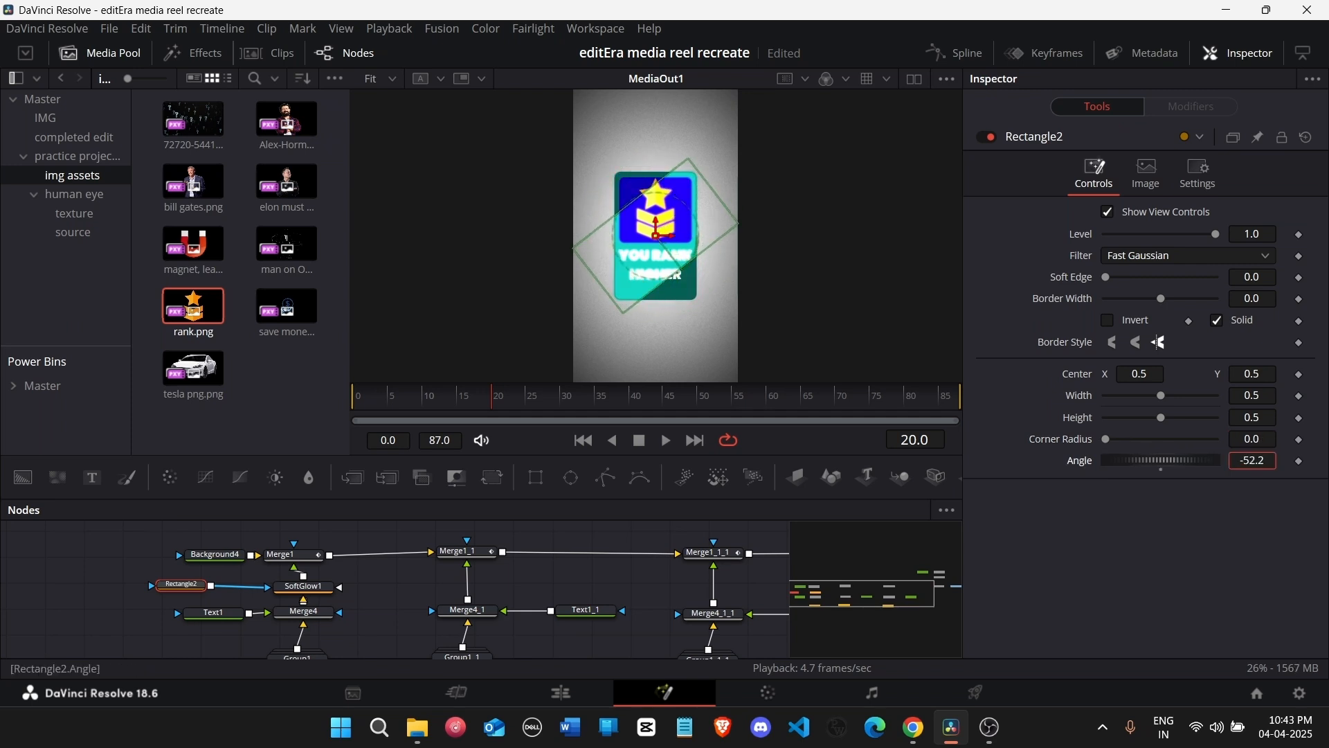
pyautogui.click(1260, 461)
pyautogui.write('-45')
pyautogui.press('Tab')
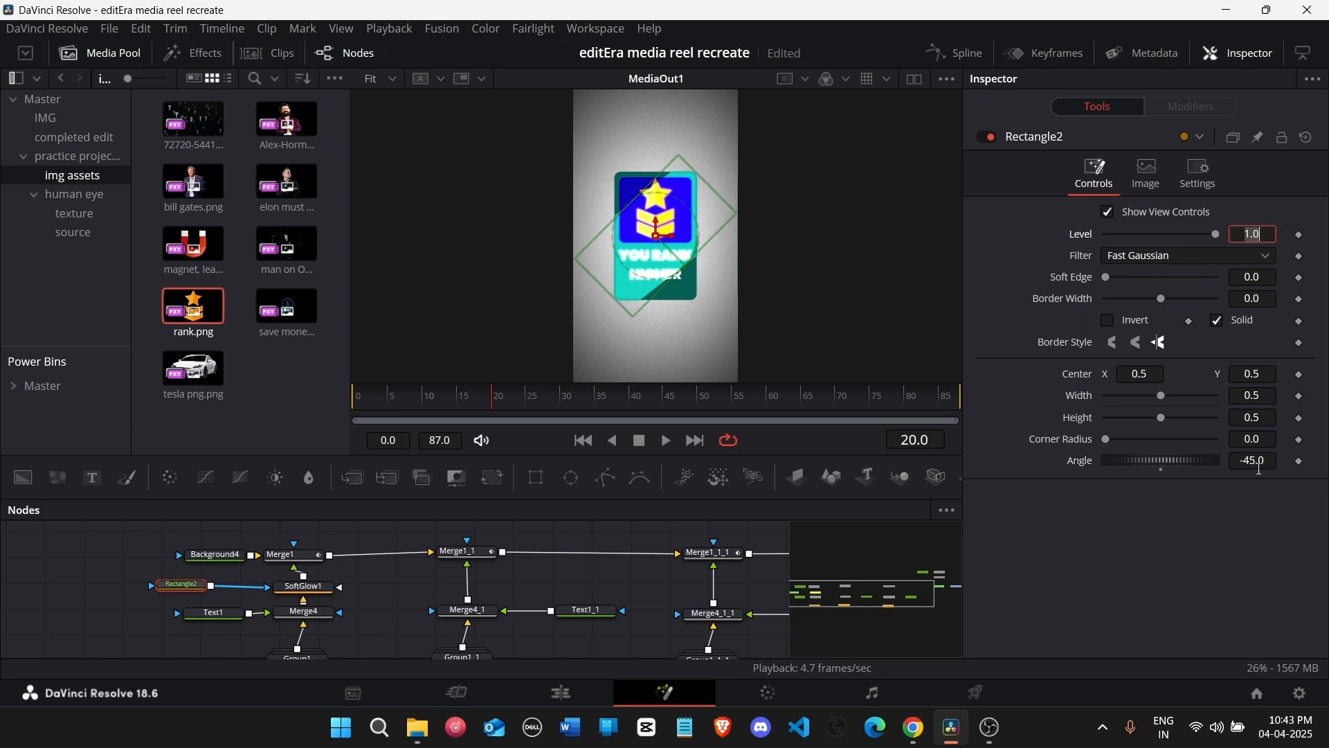
# Step: Narrow Rectangle2 to a width of 0.1 and set its soft edge to about 0.072
pyautogui.moveTo(1260, 423); pyautogui.dragTo(1149, 395)
pyautogui.hotkey('ctrl', 'z')
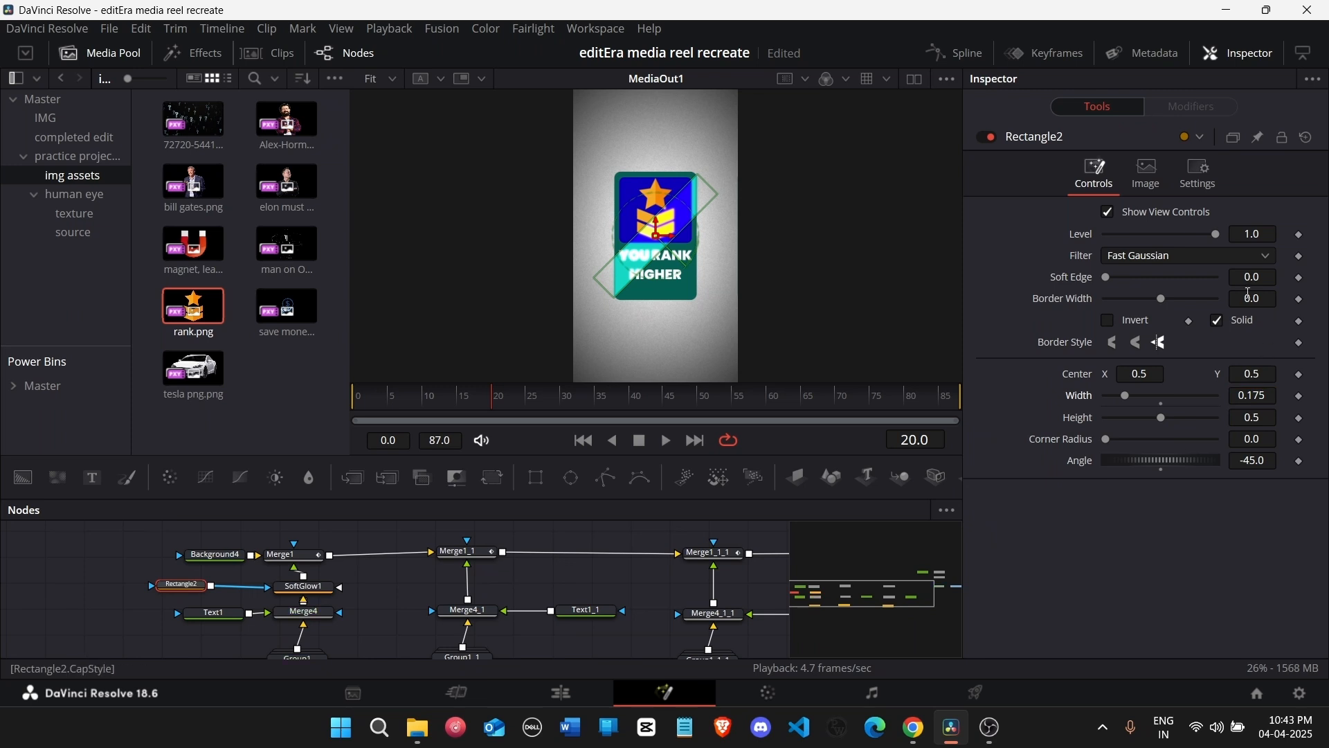
pyautogui.moveTo(1157, 342); pyautogui.dragTo(1158, 342)
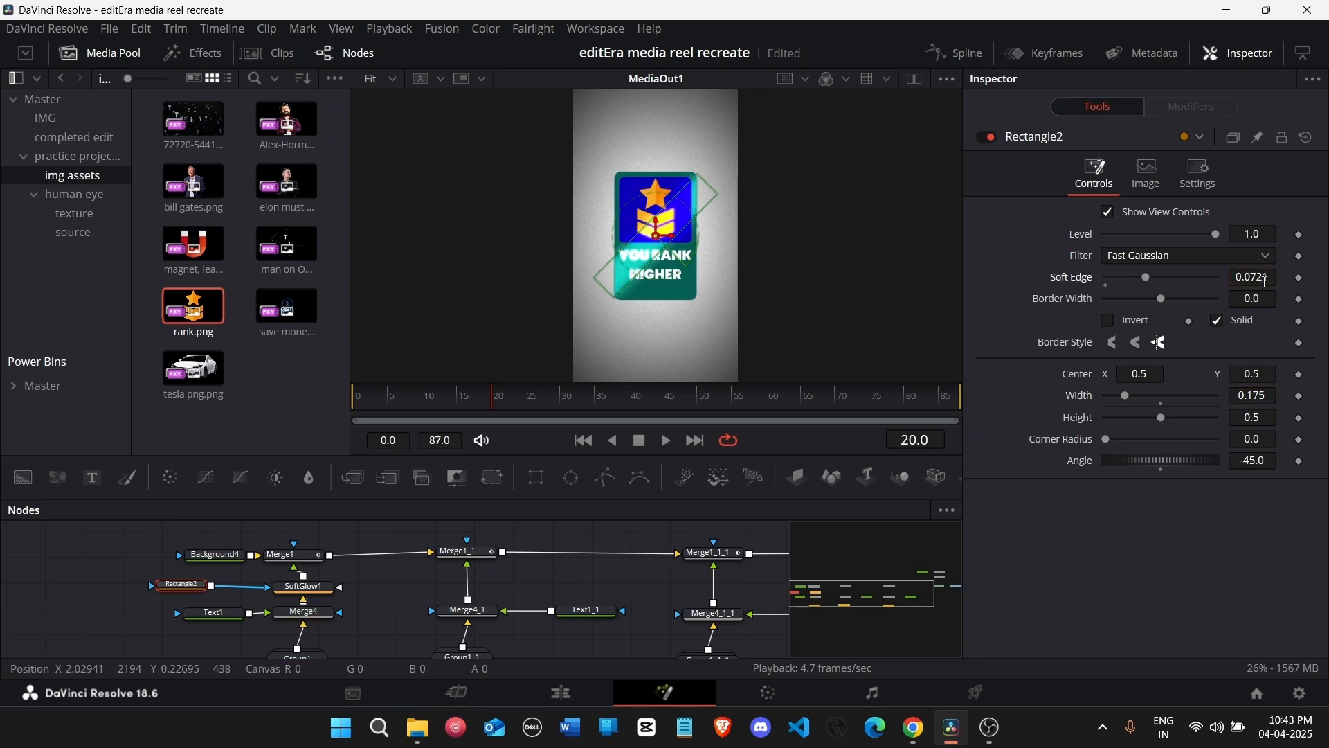
pyautogui.moveTo(1262, 395); pyautogui.dragTo(1227, 395)
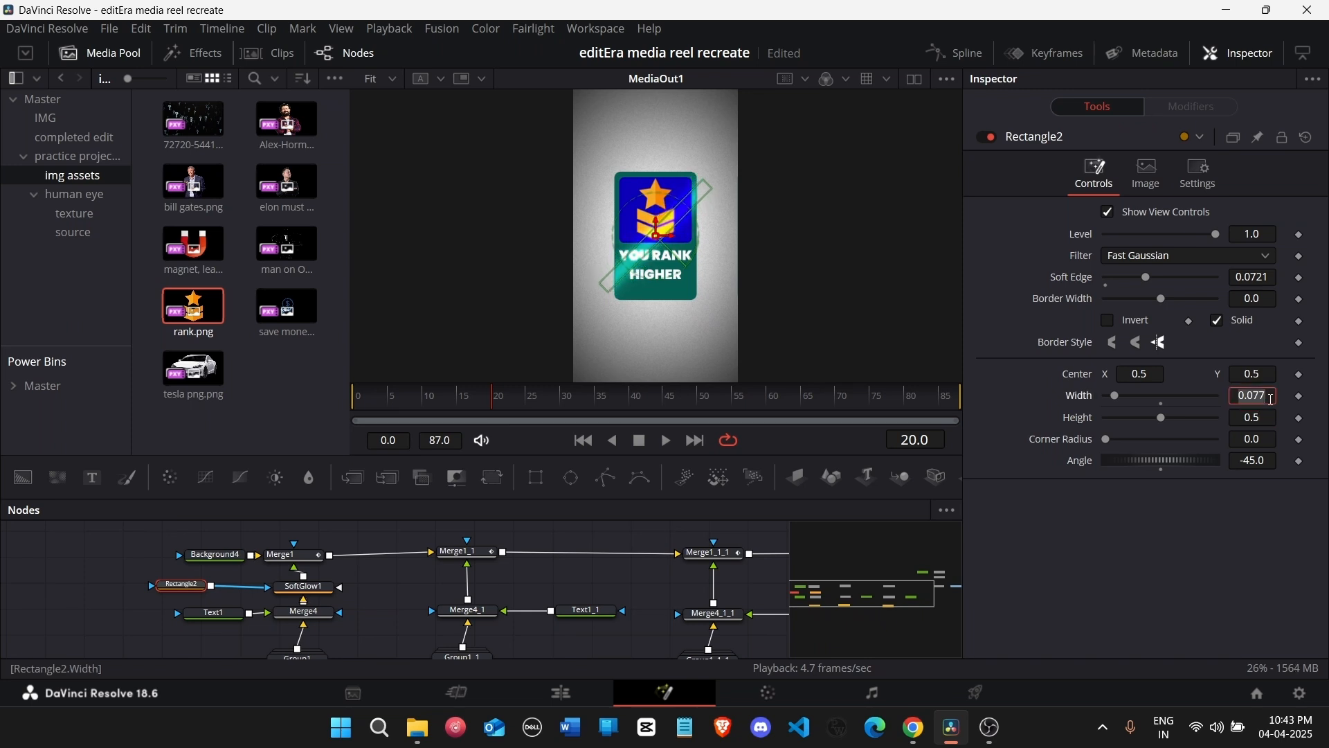
pyautogui.press('Tab')
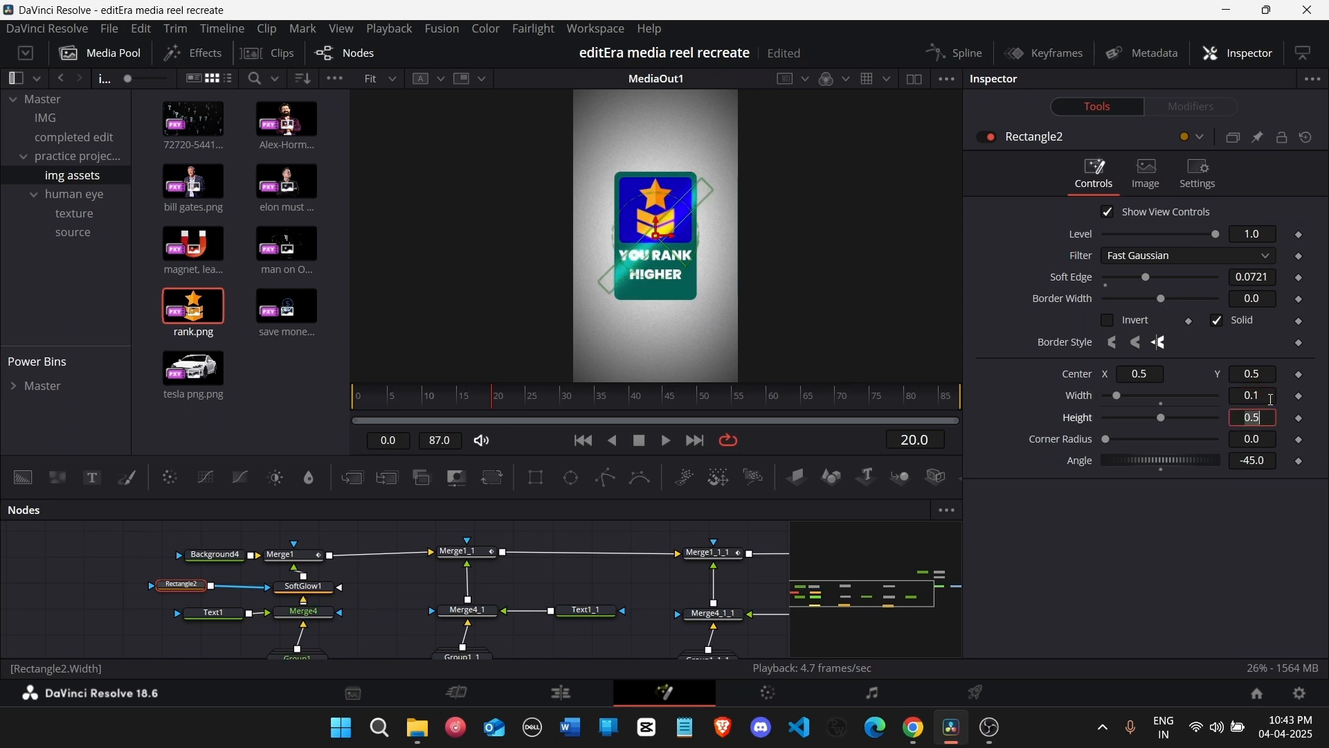
pyautogui.click(576, 579)
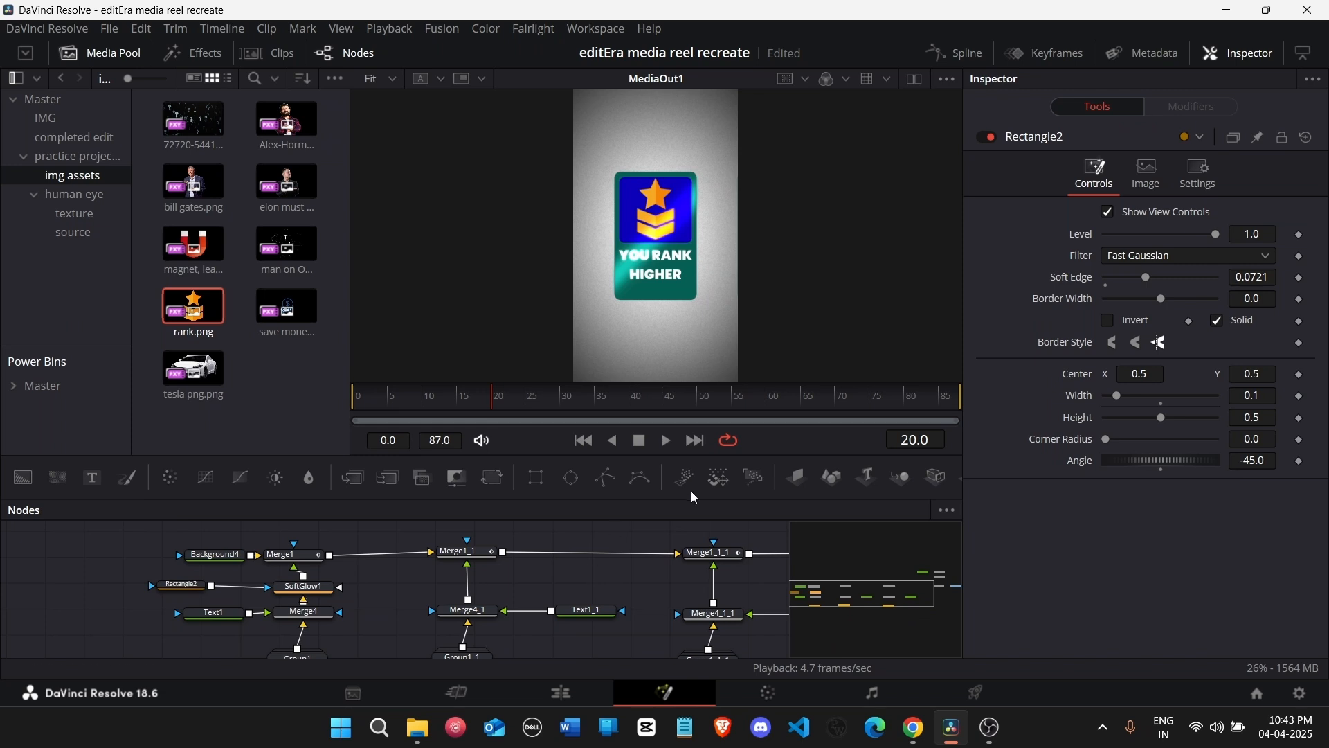
# Step: Keyframe Rectangle2's center at frame 20 and set it to X 0, Y 0
pyautogui.click(1299, 376)
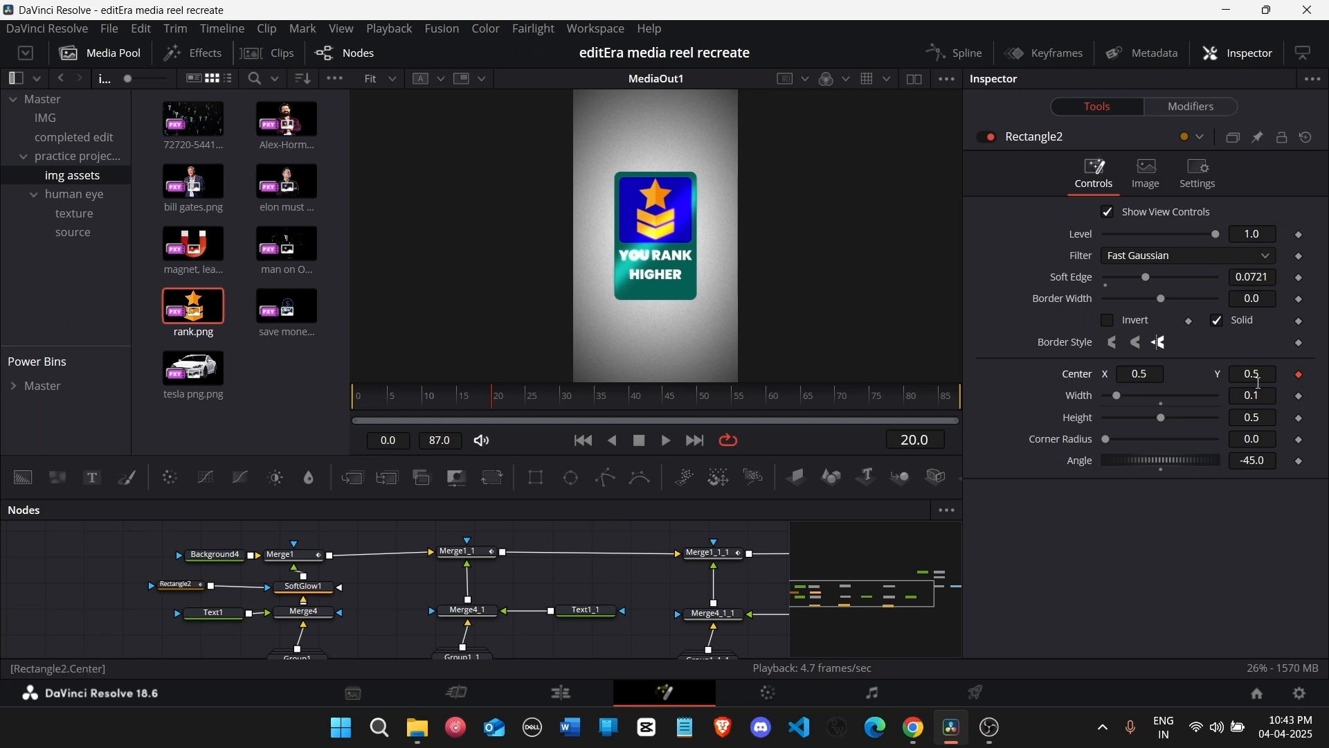
pyautogui.moveTo(1254, 374)
pyautogui.mouseDown()
pyautogui.moveTo(1286, 375)
pyautogui.moveTo(976, 374)
pyautogui.mouseUp()
pyautogui.doubleClick(1258, 374)
pyautogui.write('0')
pyautogui.doubleClick(1127, 380)
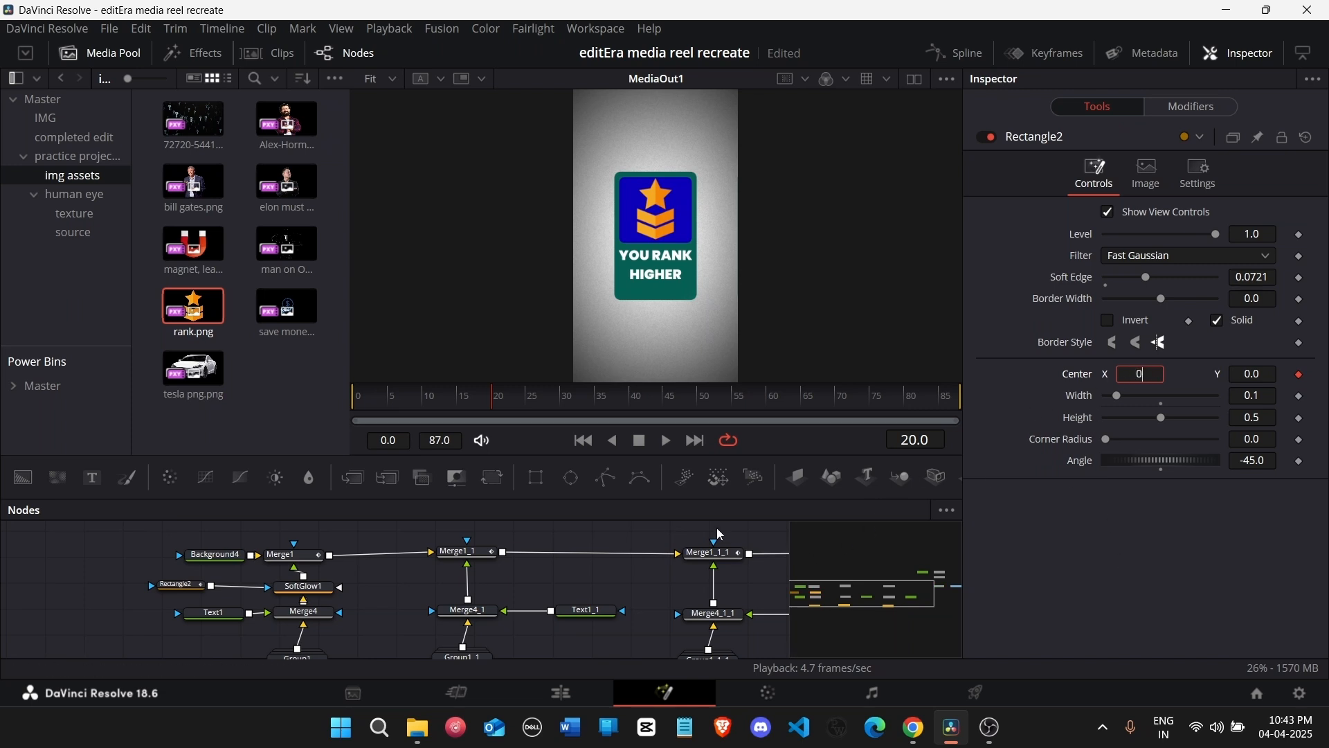
# Step: Set Rectangle2's height to 1 and scrub through the glow's sweep across the first card
pyautogui.click(344, 401)
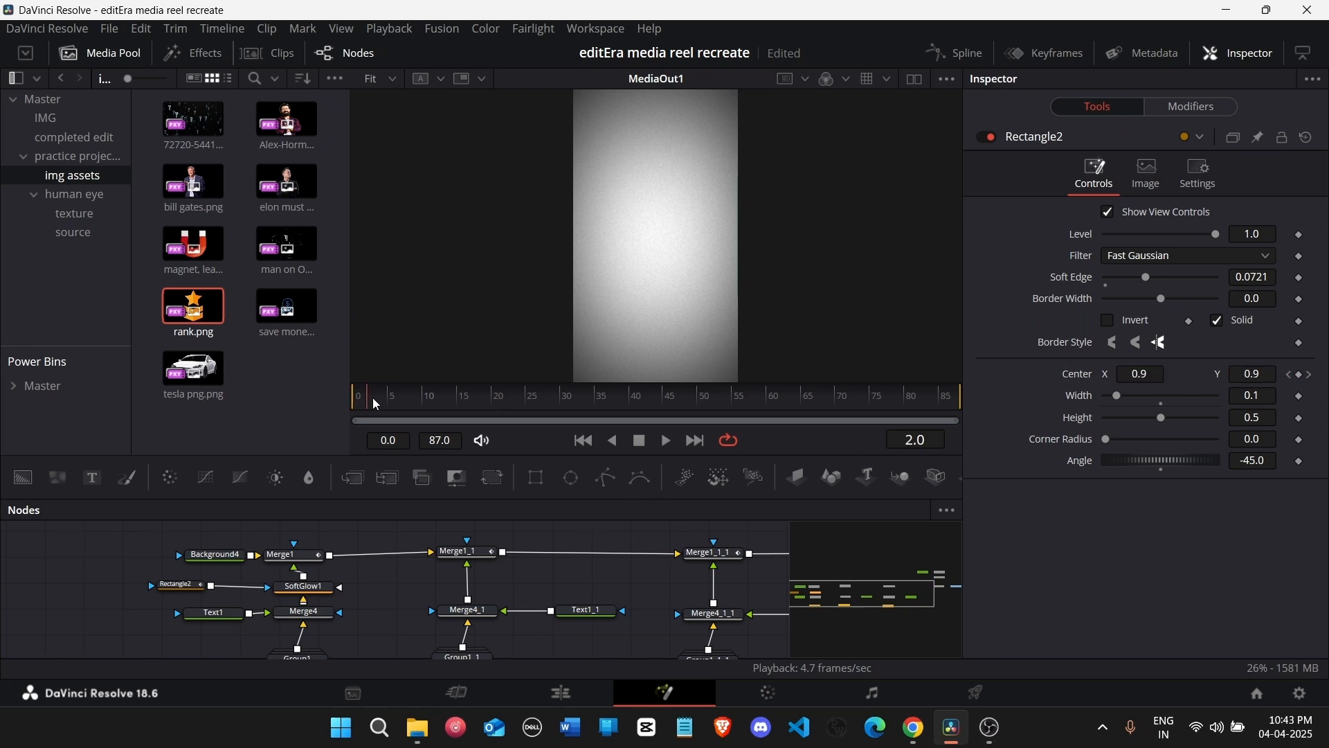
pyautogui.moveTo(377, 404); pyautogui.dragTo(436, 409)
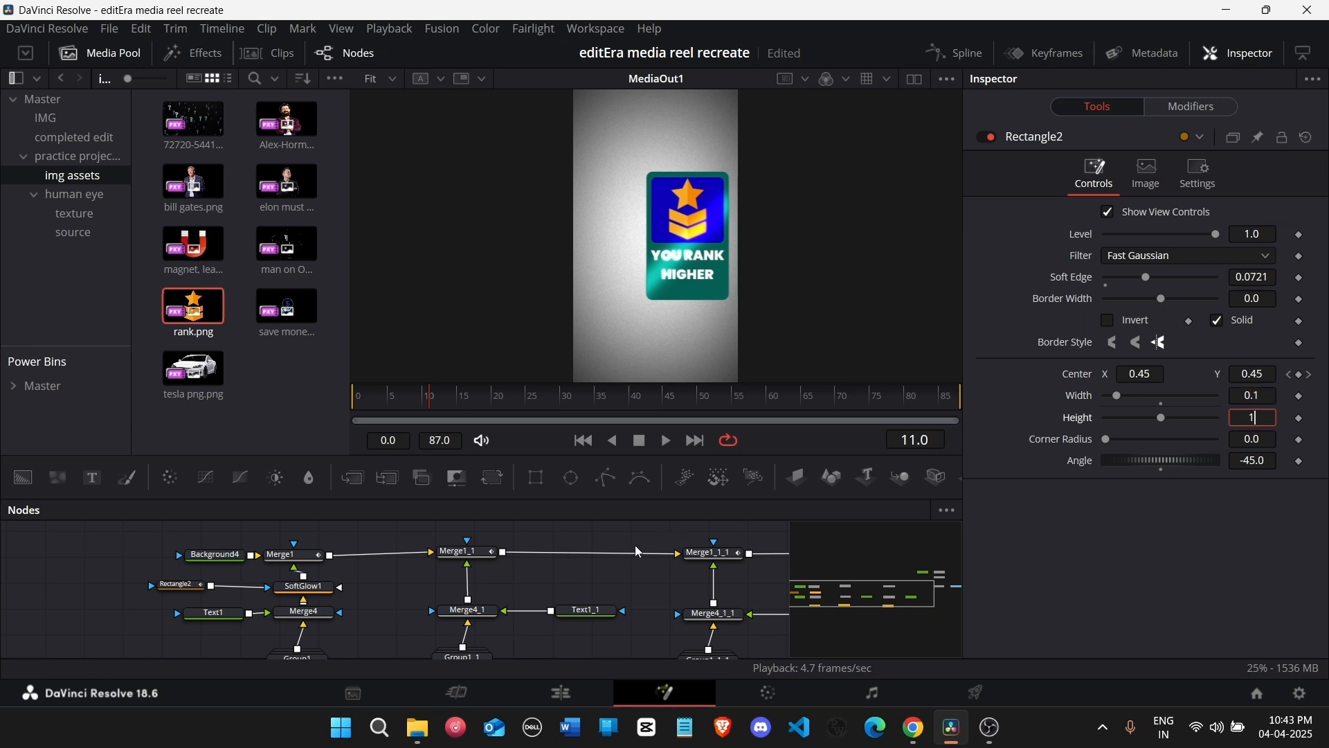
pyautogui.moveTo(372, 398); pyautogui.dragTo(512, 405)
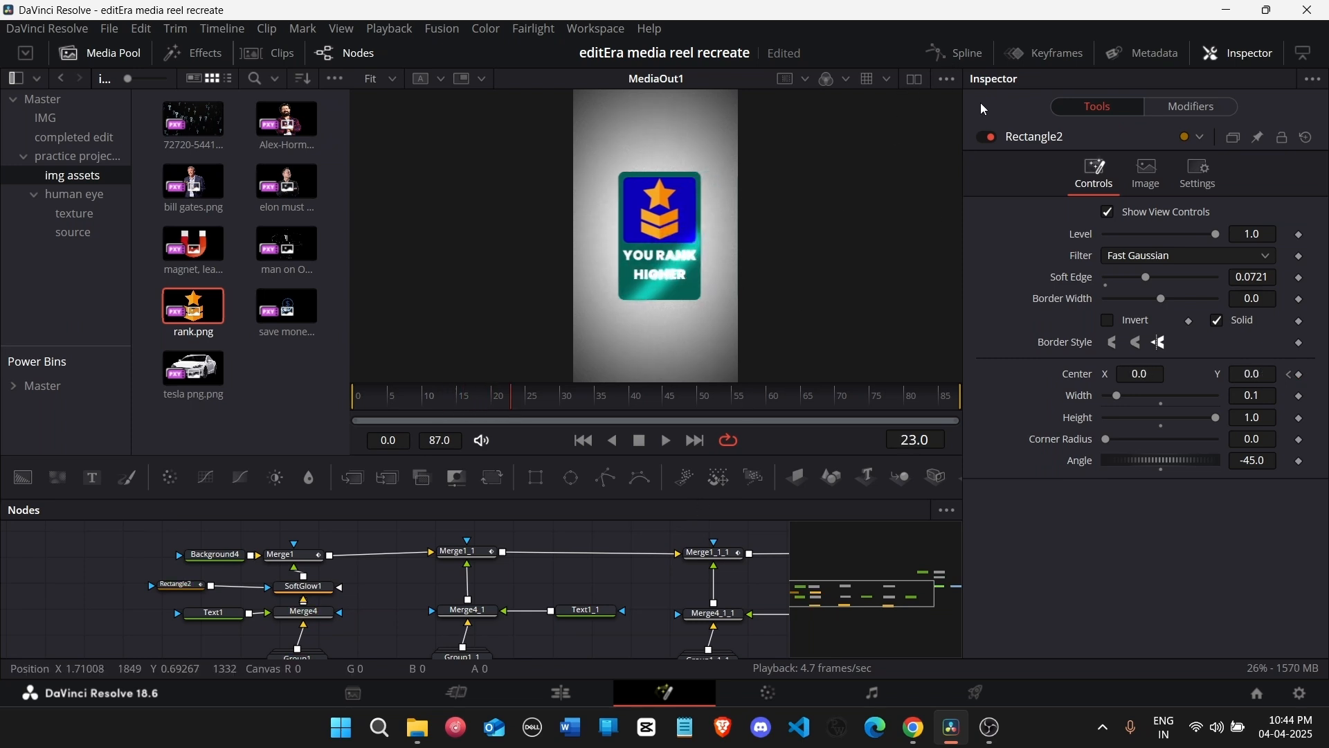
# Step: Isolate Rectangle2's center animation in the Spline editor and smooth both keyframes with long horizontal handles for an ease-in and ease-out
pyautogui.click(977, 56)
pyautogui.click(547, 557)
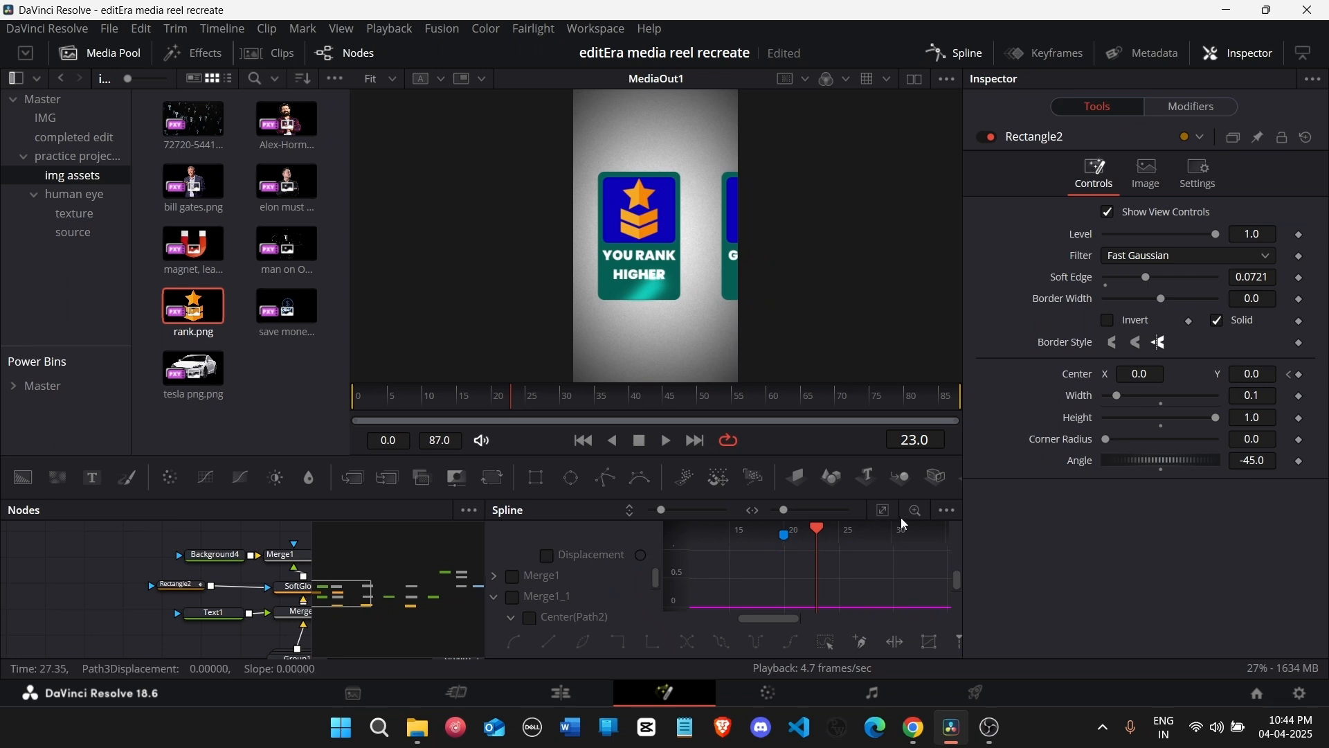
pyautogui.hscroll(4, 870, 539)
pyautogui.scroll(2, 514, 581)
pyautogui.click(492, 577)
pyautogui.scroll(-3, 505, 582)
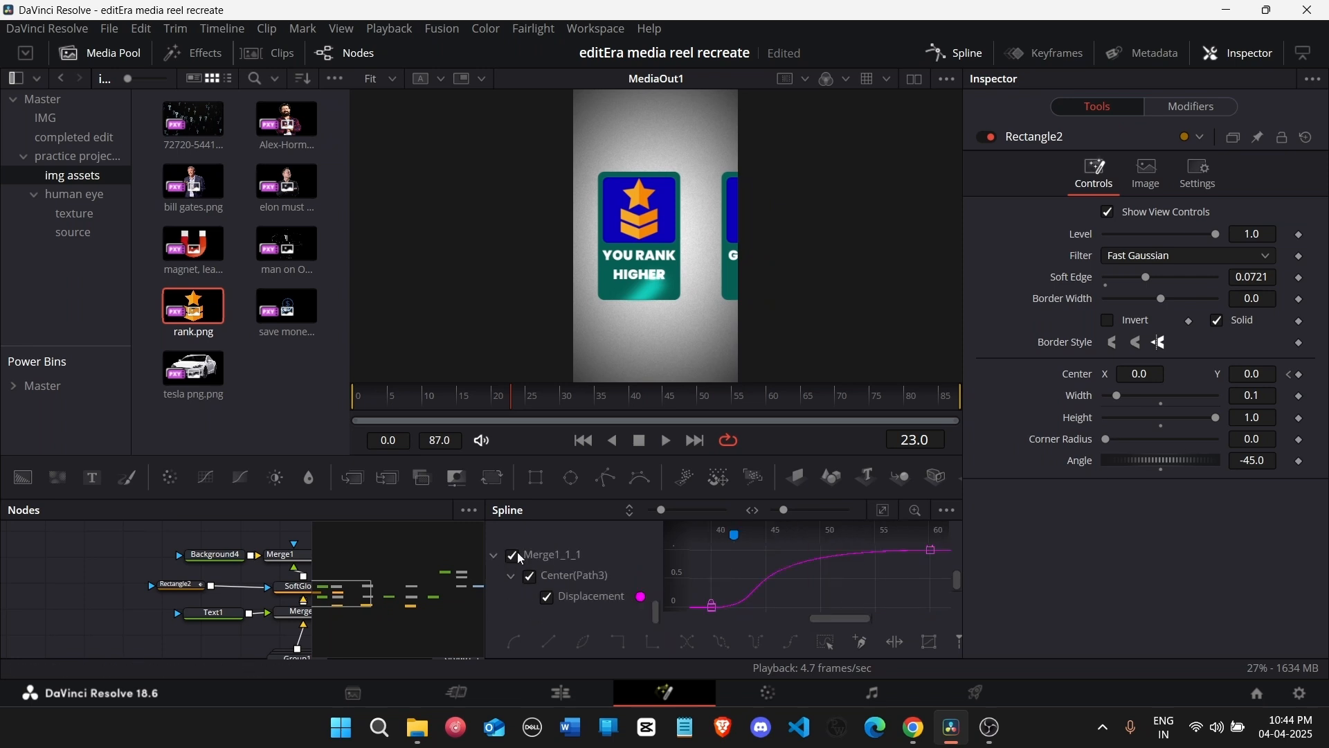
pyautogui.click(882, 511)
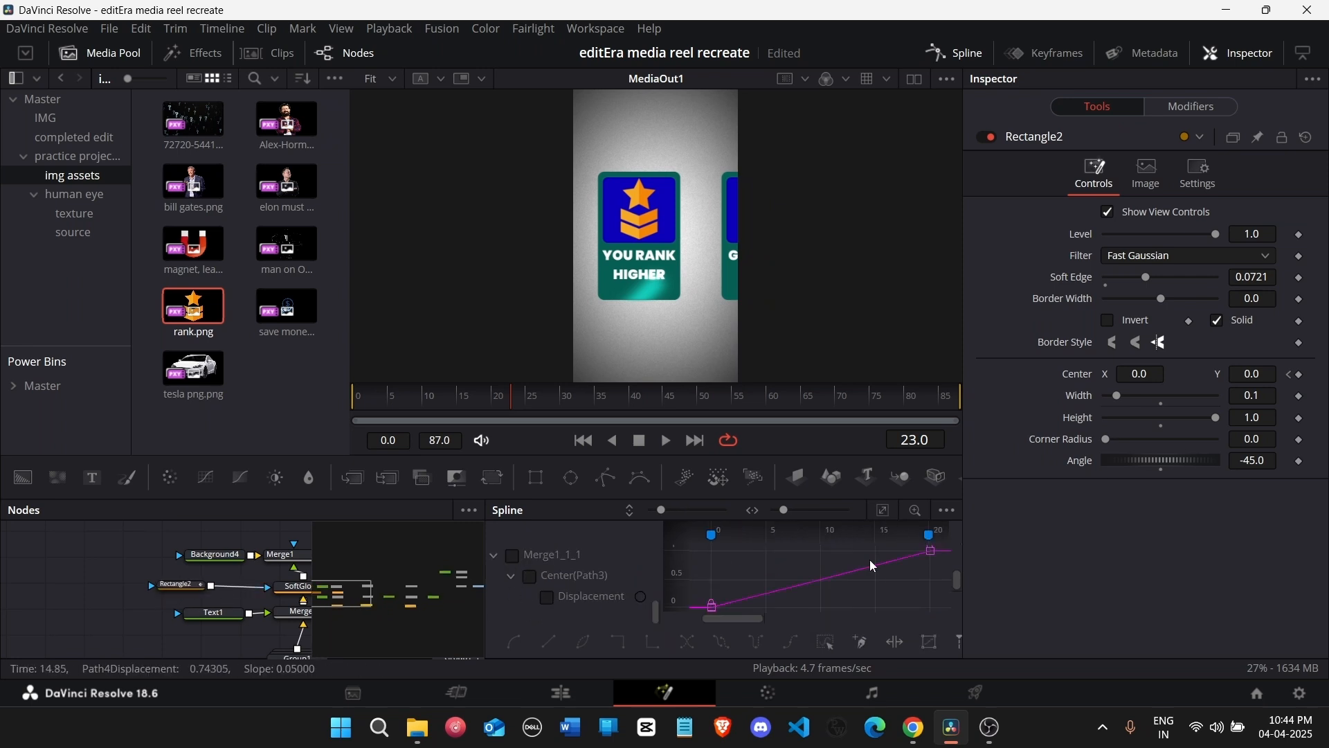
pyautogui.hotkey('ctrl', 'a')
pyautogui.press('f')
pyautogui.moveTo(783, 607); pyautogui.dragTo(825, 608)
pyautogui.moveTo(858, 552); pyautogui.dragTo(794, 554)
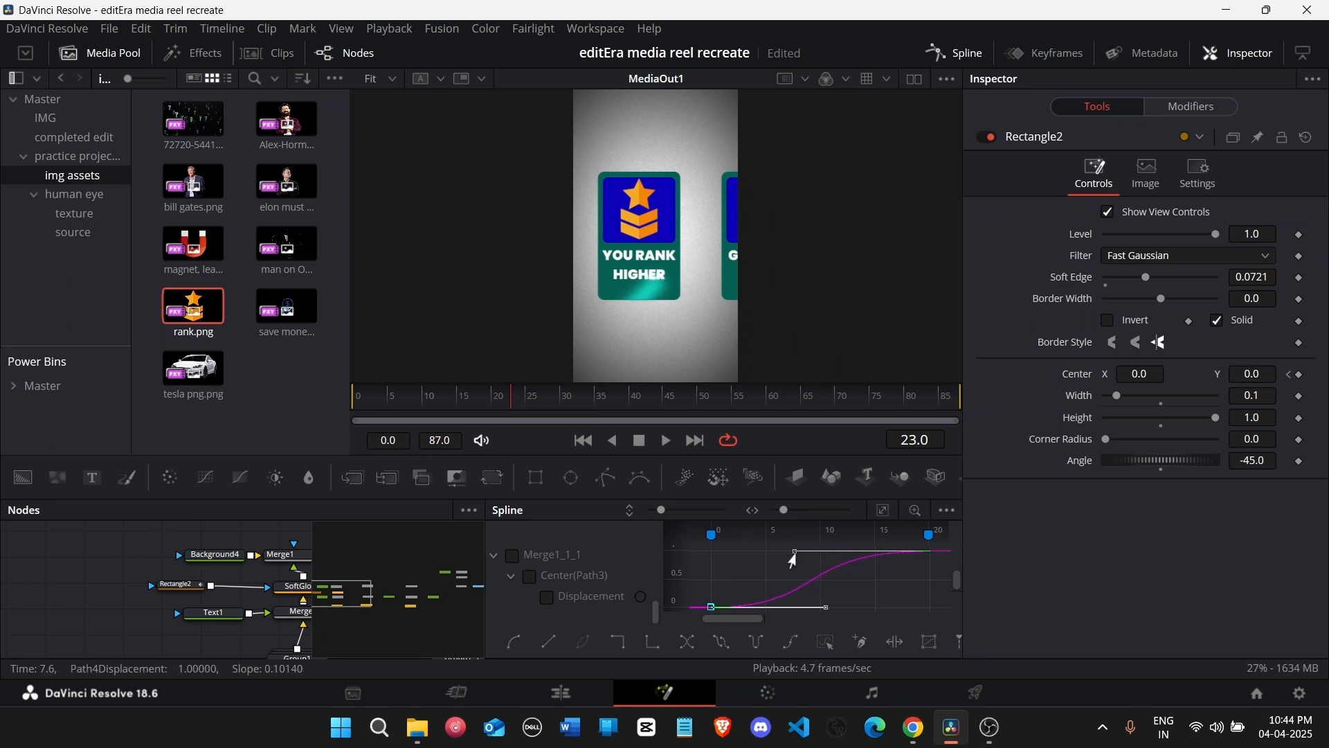
# Step: Step back to frame 14 and set Rectangle2's height to 2
pyautogui.press('Left')
pyautogui.press('Left')
pyautogui.press('Left')
pyautogui.press('Left')
pyautogui.press('Left')
pyautogui.press('Left')
pyautogui.press('Left')
pyautogui.press('Left')
pyautogui.press('Left')
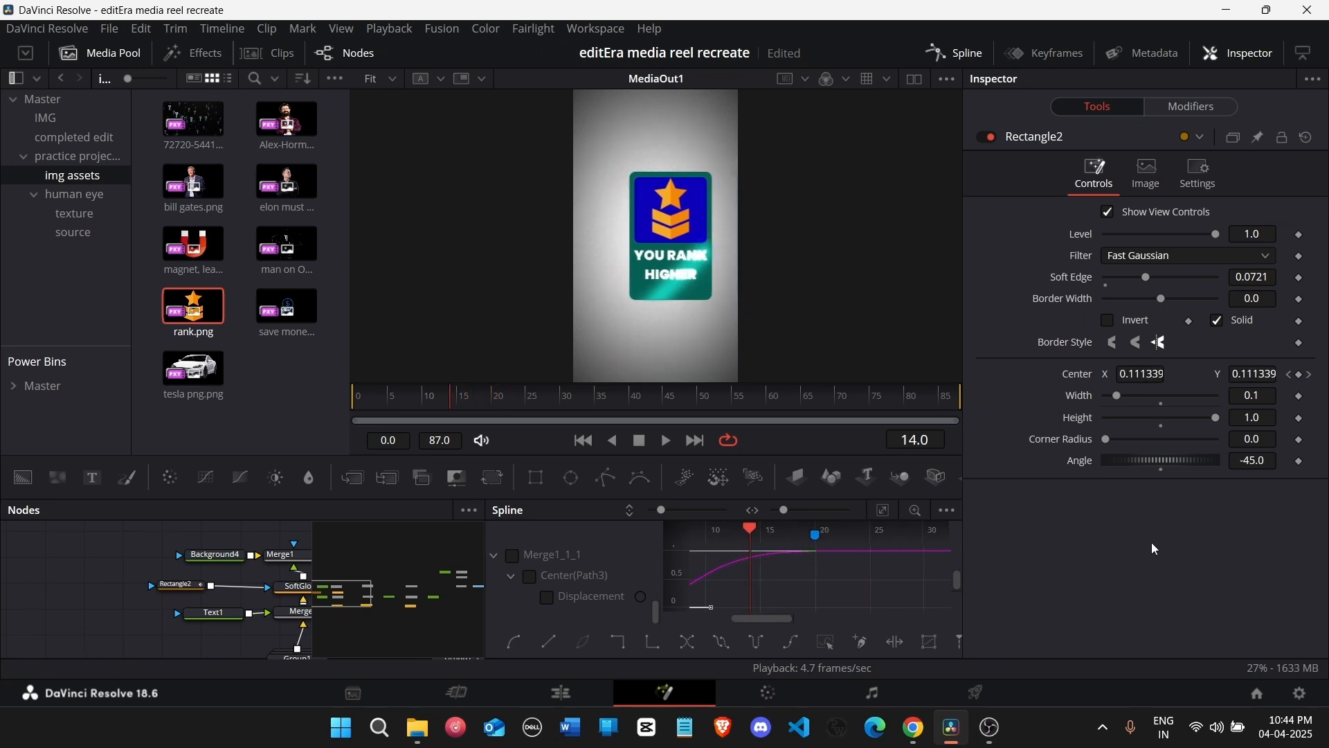
pyautogui.write('2')
pyautogui.press('Tab')
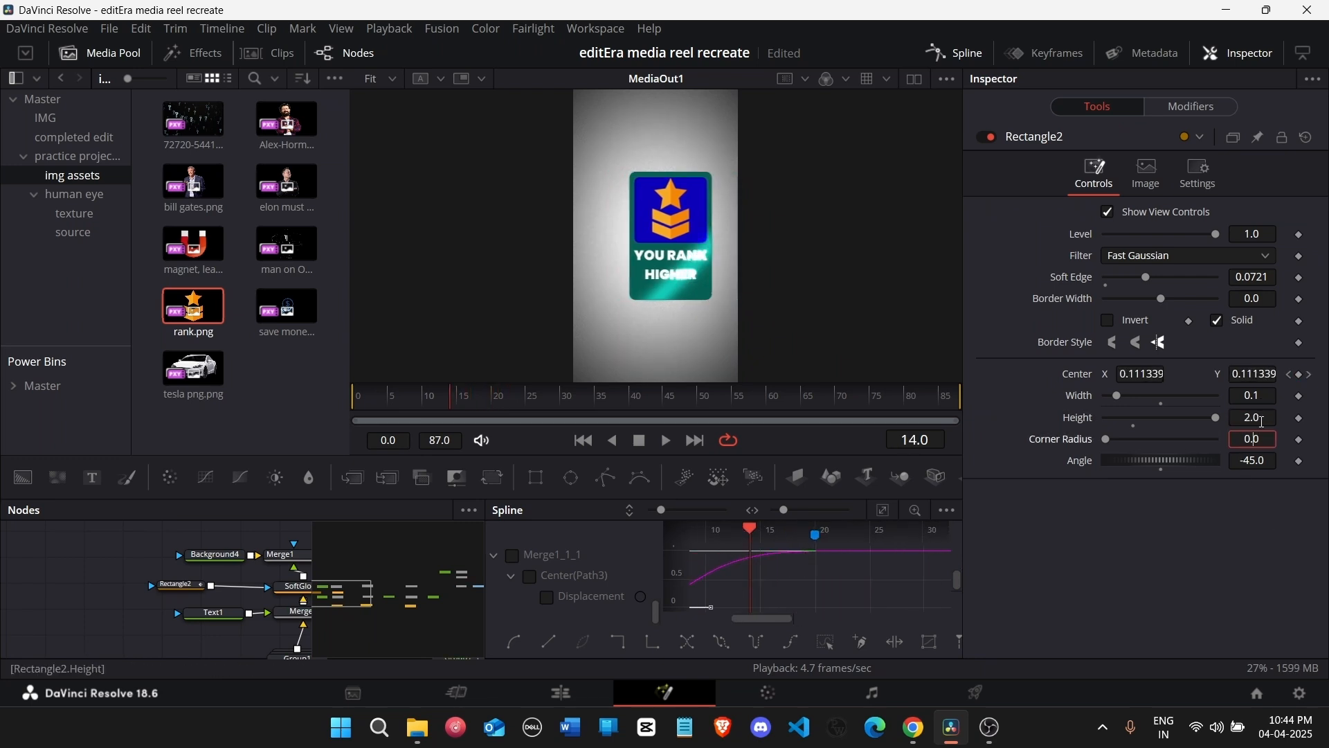
# Step: Step through the frames around frame 16 to check how the lengthened glow crosses the first card
pyautogui.click(799, 580)
pyautogui.press('Right')
pyautogui.press('Right')
pyautogui.press('Right')
pyautogui.press('Left')
pyautogui.press('Left')
pyautogui.press('Left')
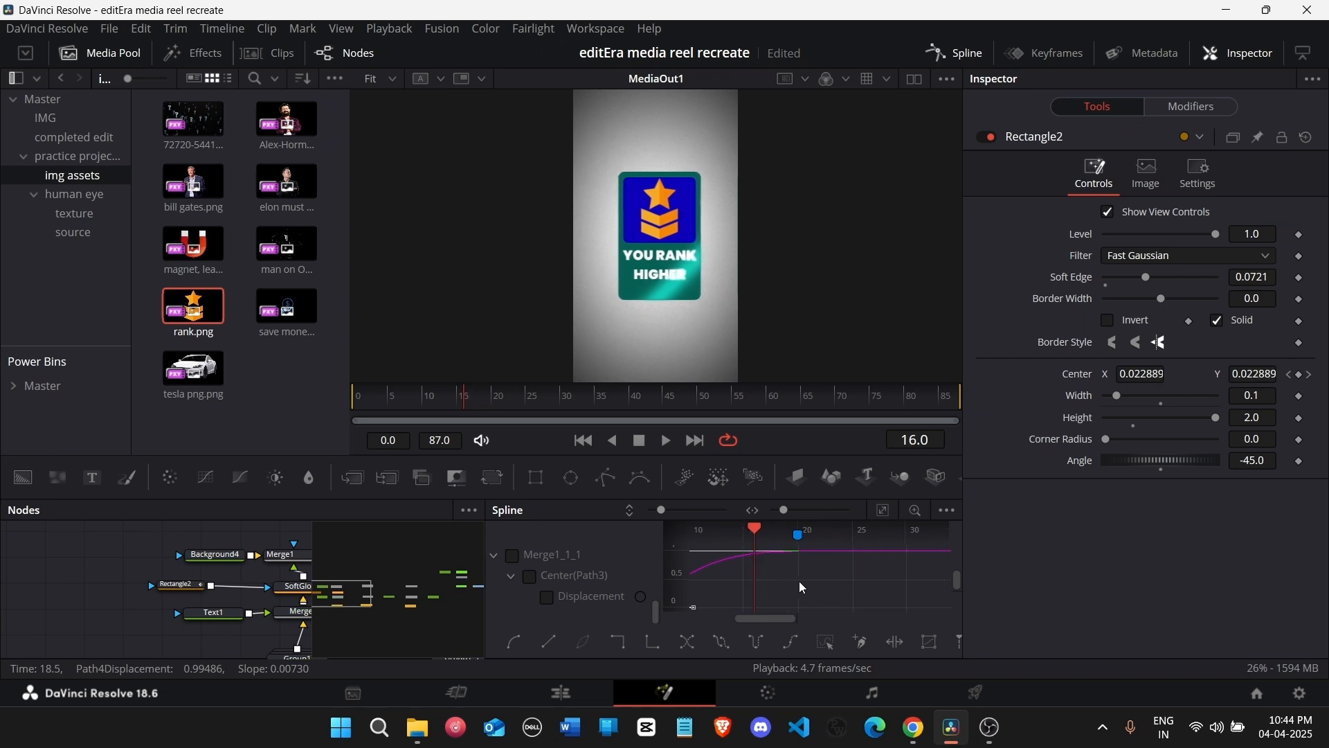
pyautogui.press('Right')
# Step: Stretch the end keyframe's handle back toward frame 0 to strengthen the ease-out of Rectangle2's center animation
pyautogui.click(883, 510)
pyautogui.press('f')
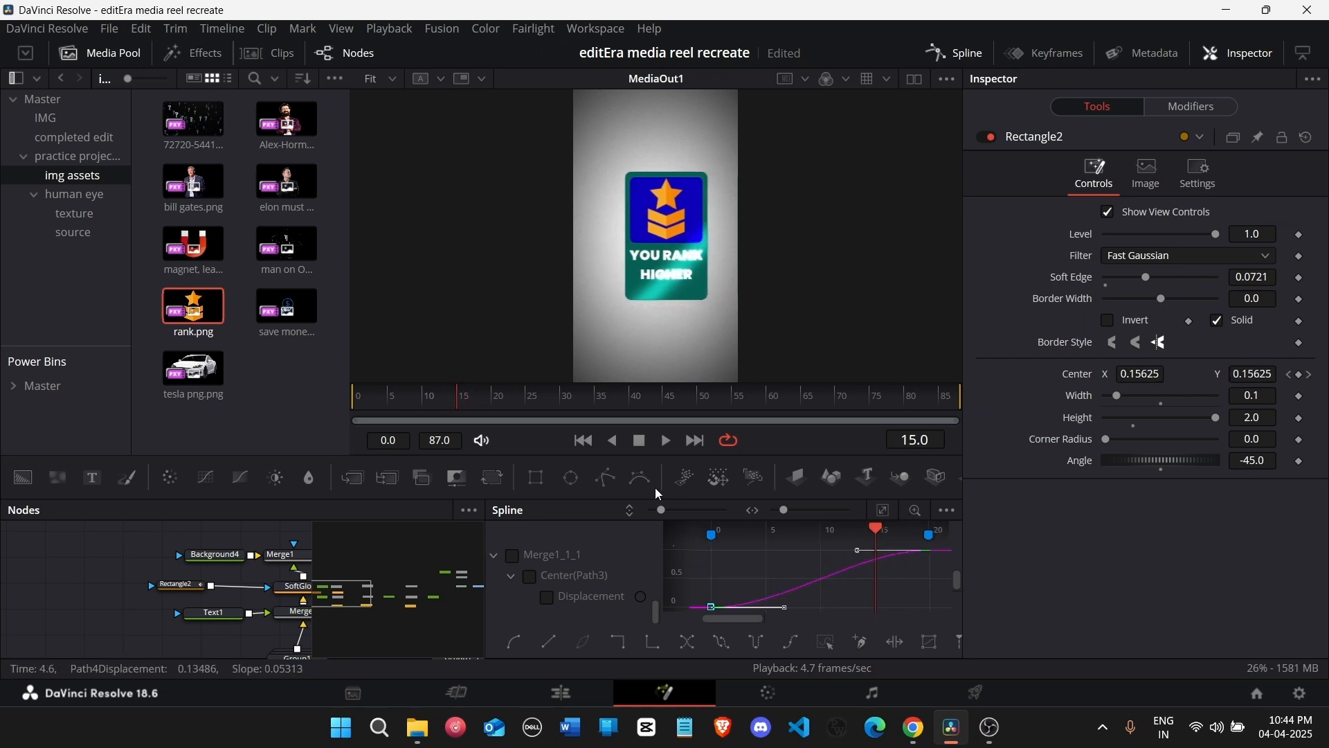
pyautogui.moveTo(459, 403); pyautogui.dragTo(377, 424)
pyautogui.moveTo(836, 551); pyautogui.dragTo(713, 550)
# Step: Set Rectangle2's center at frame 20 to X 0.109, Y -0.116 and check the sweep around frame 13
pyautogui.moveTo(393, 398); pyautogui.dragTo(492, 421)
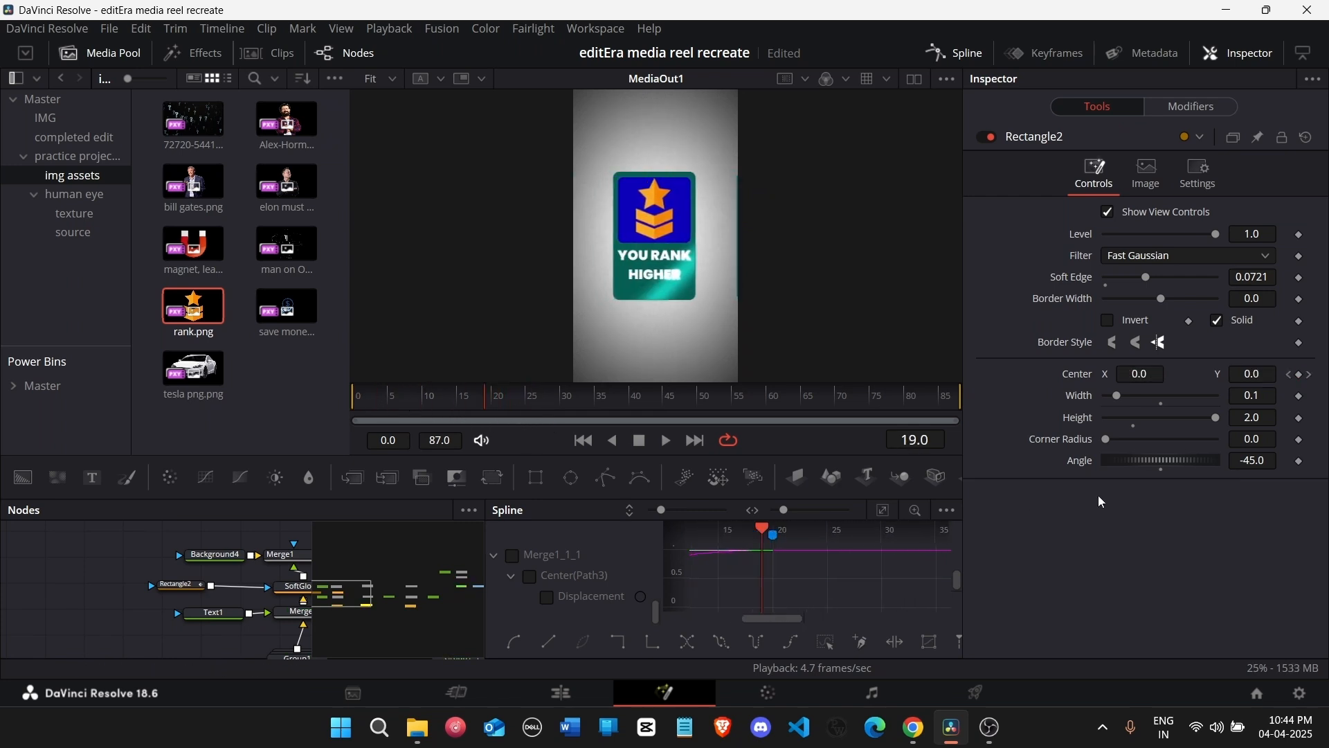
pyautogui.moveTo(1271, 376); pyautogui.dragTo(1181, 380)
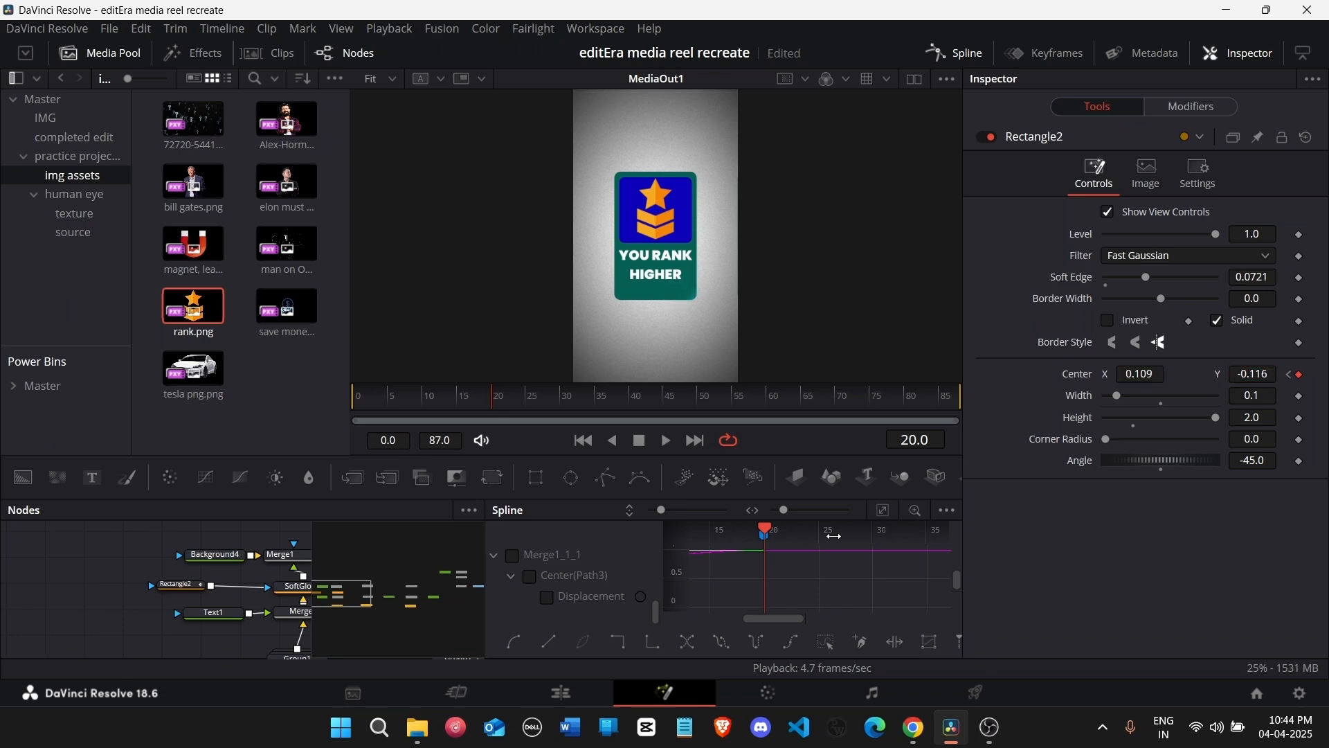
pyautogui.moveTo(447, 414)
pyautogui.mouseDown()
pyautogui.moveTo(441, 402)
pyautogui.moveTo(356, 401)
pyautogui.moveTo(452, 407)
pyautogui.mouseUp()
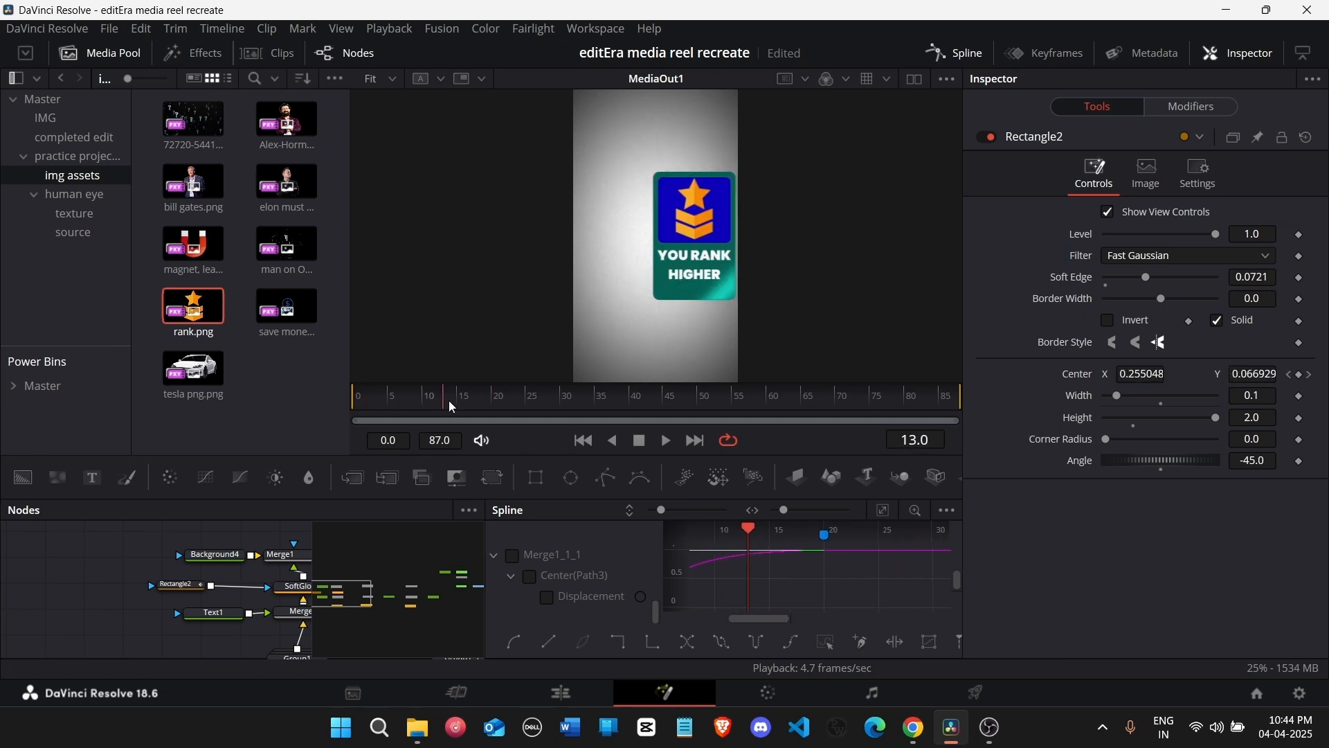
# Step: Duplicate SoftGlow1 and its rectangle mask onto the second and third cards, between their Merge4 and Merge1 copies
pyautogui.click(955, 53)
pyautogui.click(463, 581)
pyautogui.moveTo(318, 574); pyautogui.dragTo(540, 583)
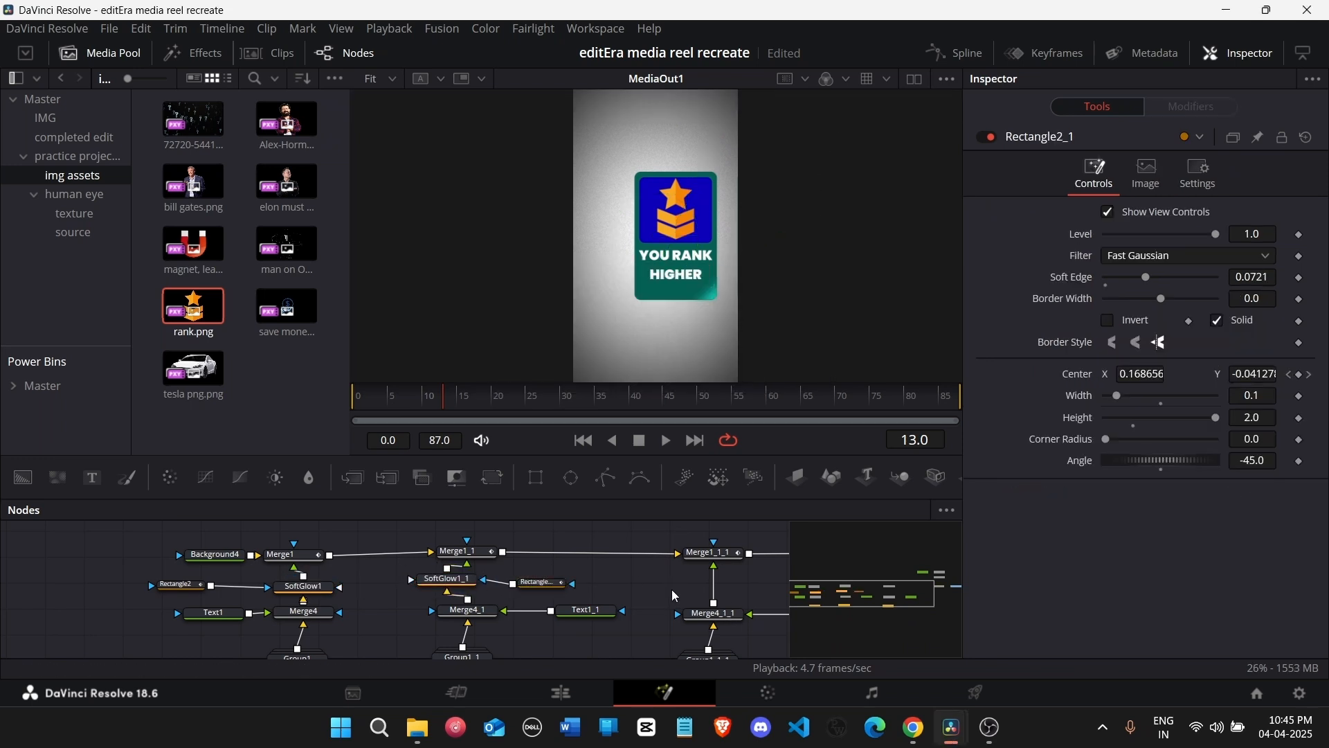
pyautogui.hotkey('ctrl', 'v')
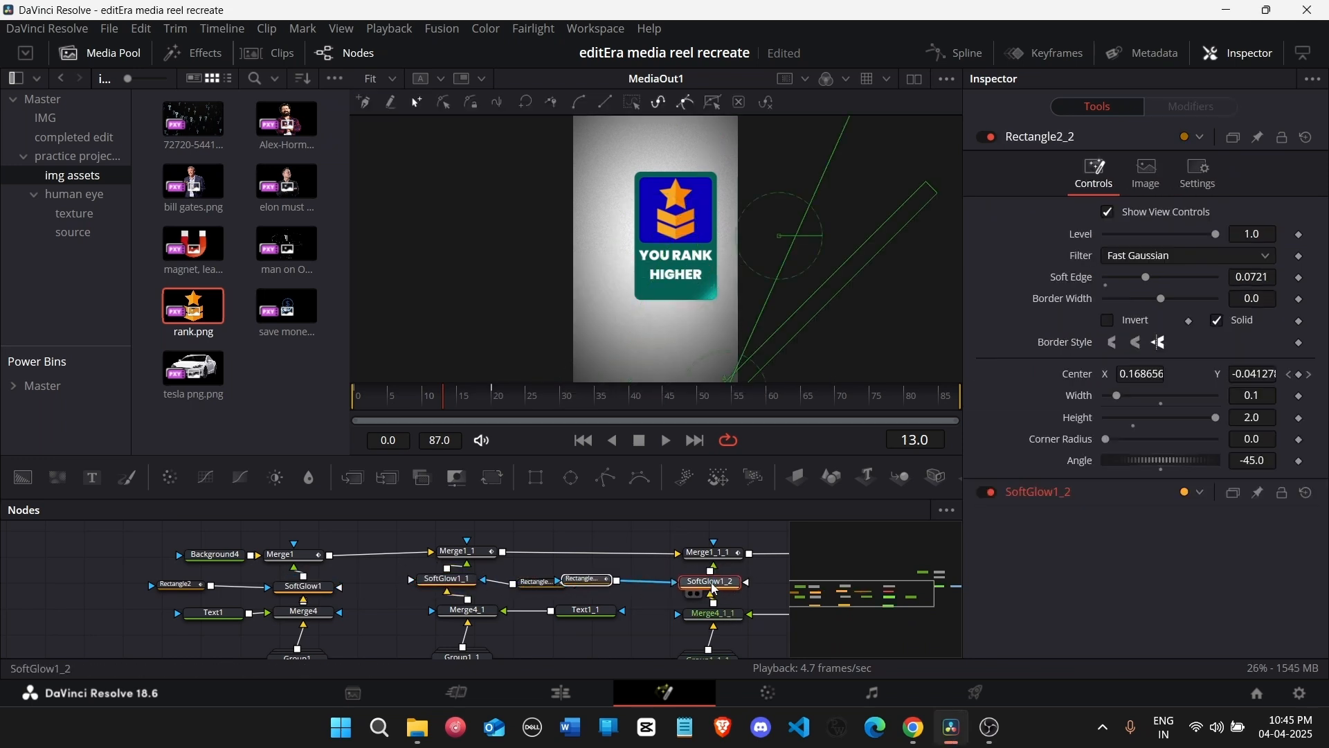
# Step: Select the second card's mask, Rectangle2_1, and show only its animation curve in the Spline editor
pyautogui.moveTo(467, 401); pyautogui.dragTo(492, 399)
pyautogui.click(940, 53)
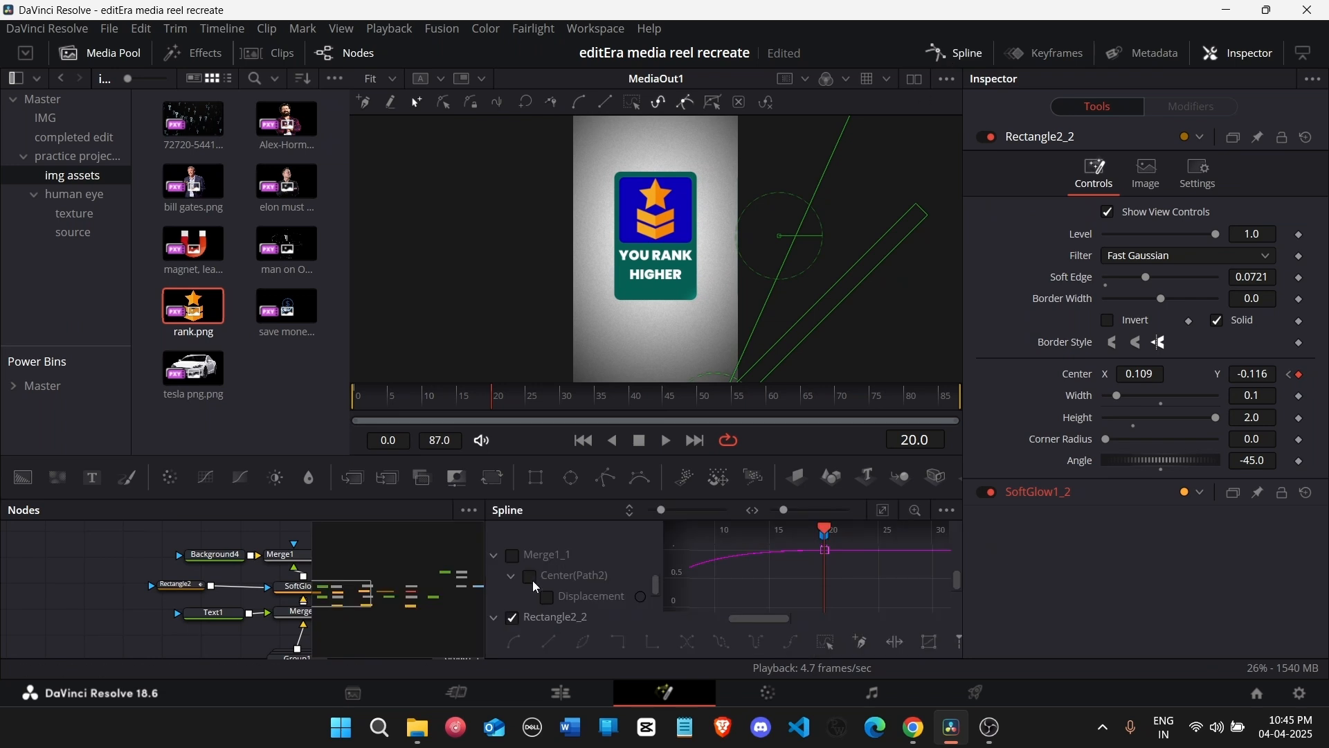
pyautogui.moveTo(344, 600); pyautogui.dragTo(413, 630)
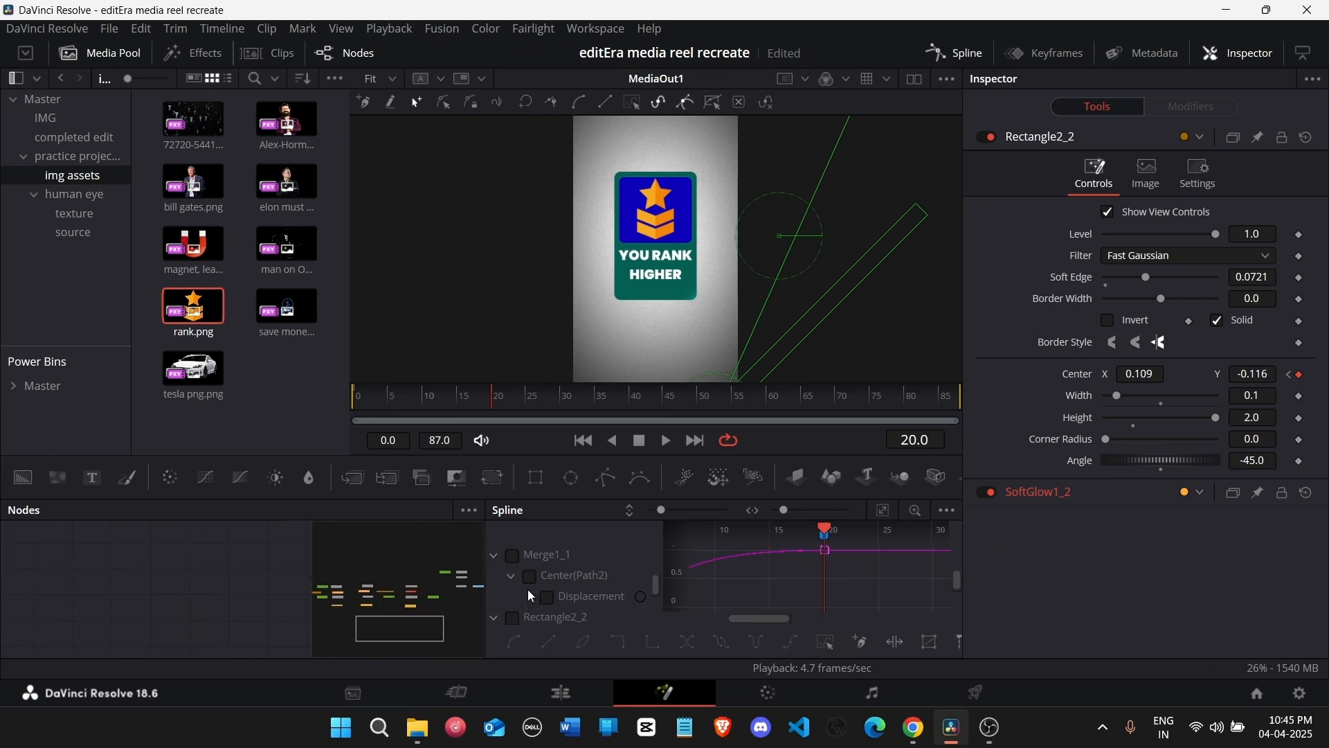
pyautogui.click(516, 577)
pyautogui.click(496, 623)
pyautogui.moveTo(181, 552); pyautogui.dragTo(209, 555)
pyautogui.moveTo(402, 602)
pyautogui.mouseDown()
pyautogui.moveTo(454, 596)
pyautogui.moveTo(363, 597)
pyautogui.moveTo(394, 595)
pyautogui.mouseUp()
pyautogui.click(265, 604)
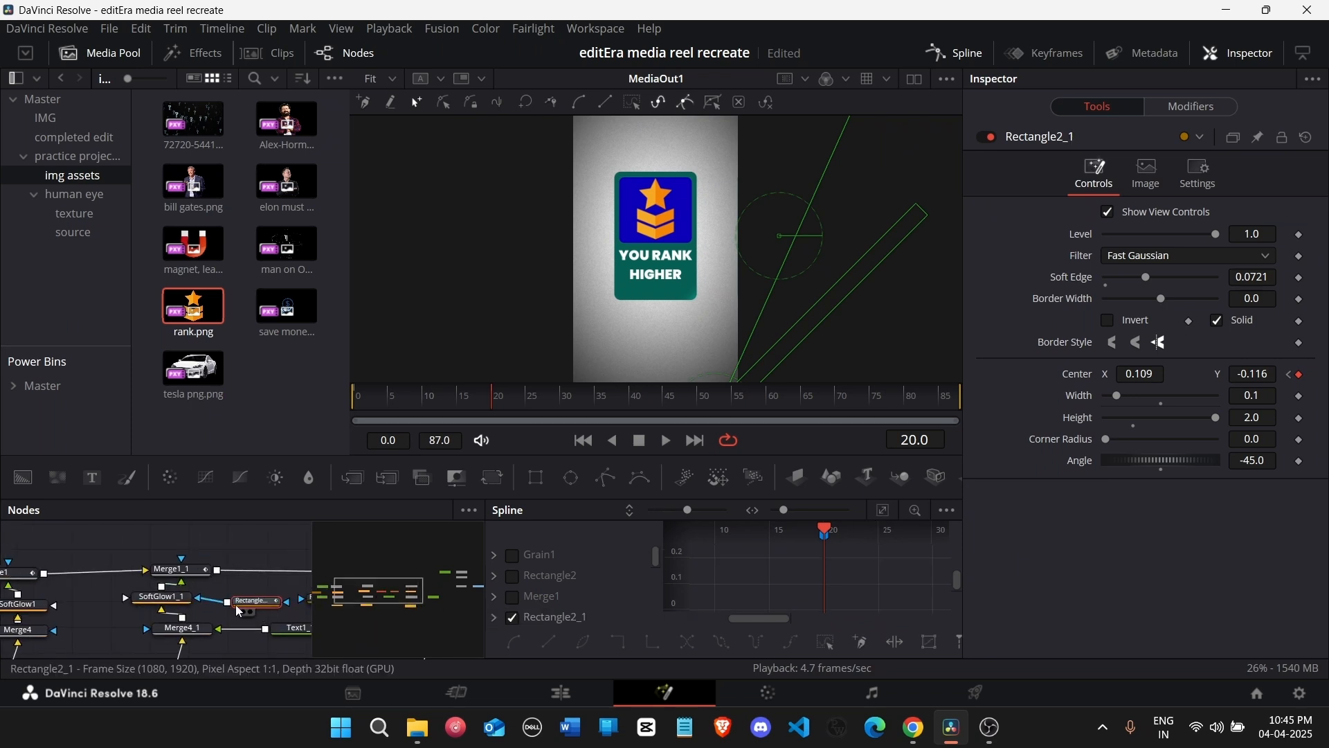
# Step: Shift Rectangle2_1's center keyframes to start at frame 20 and play back the second card's glow
pyautogui.click(883, 510)
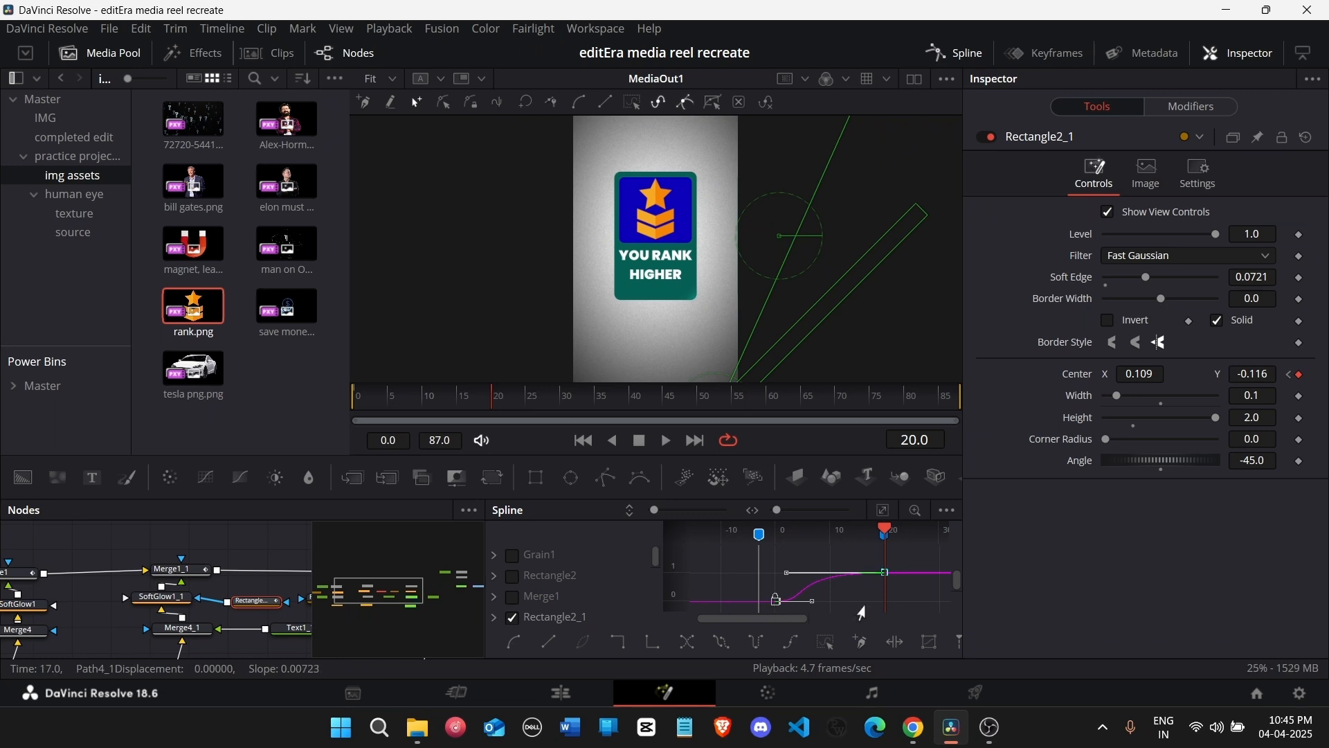
pyautogui.moveTo(775, 599); pyautogui.dragTo(882, 602)
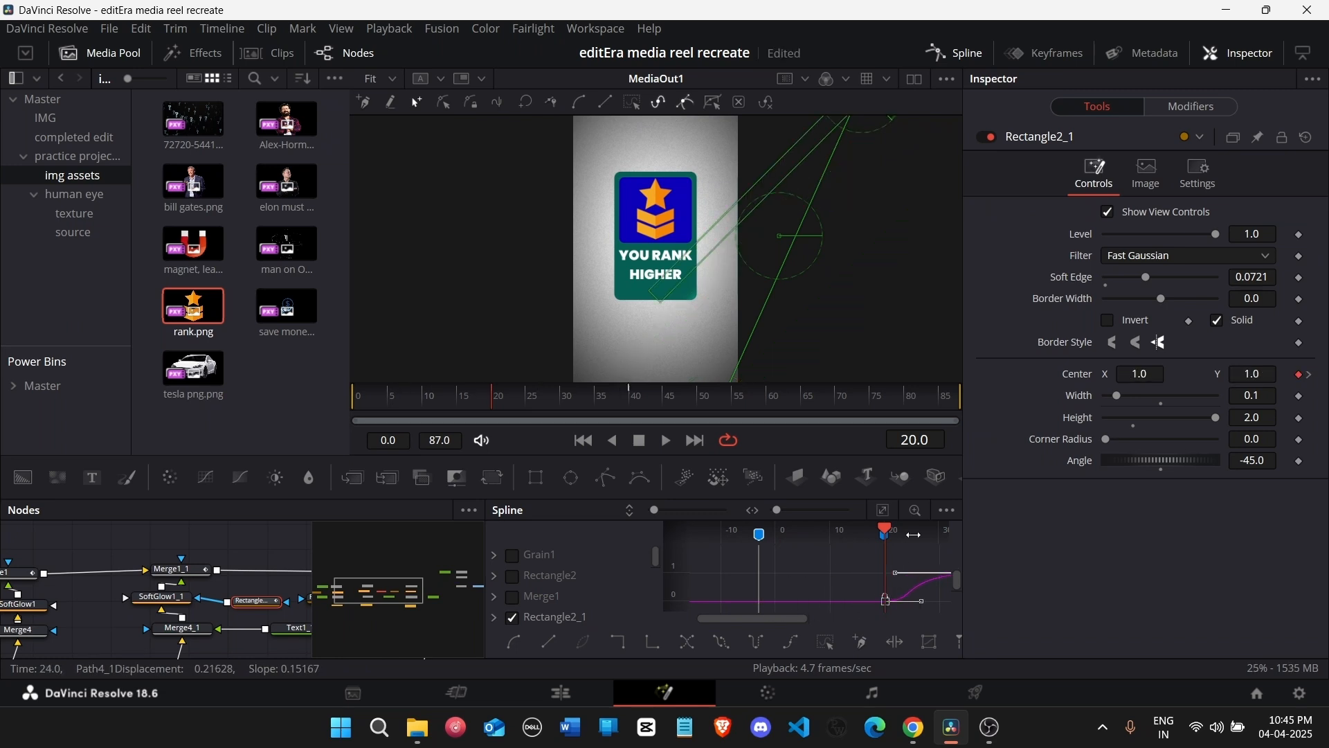
pyautogui.click(889, 513)
pyautogui.press('space')
pyautogui.press('space')
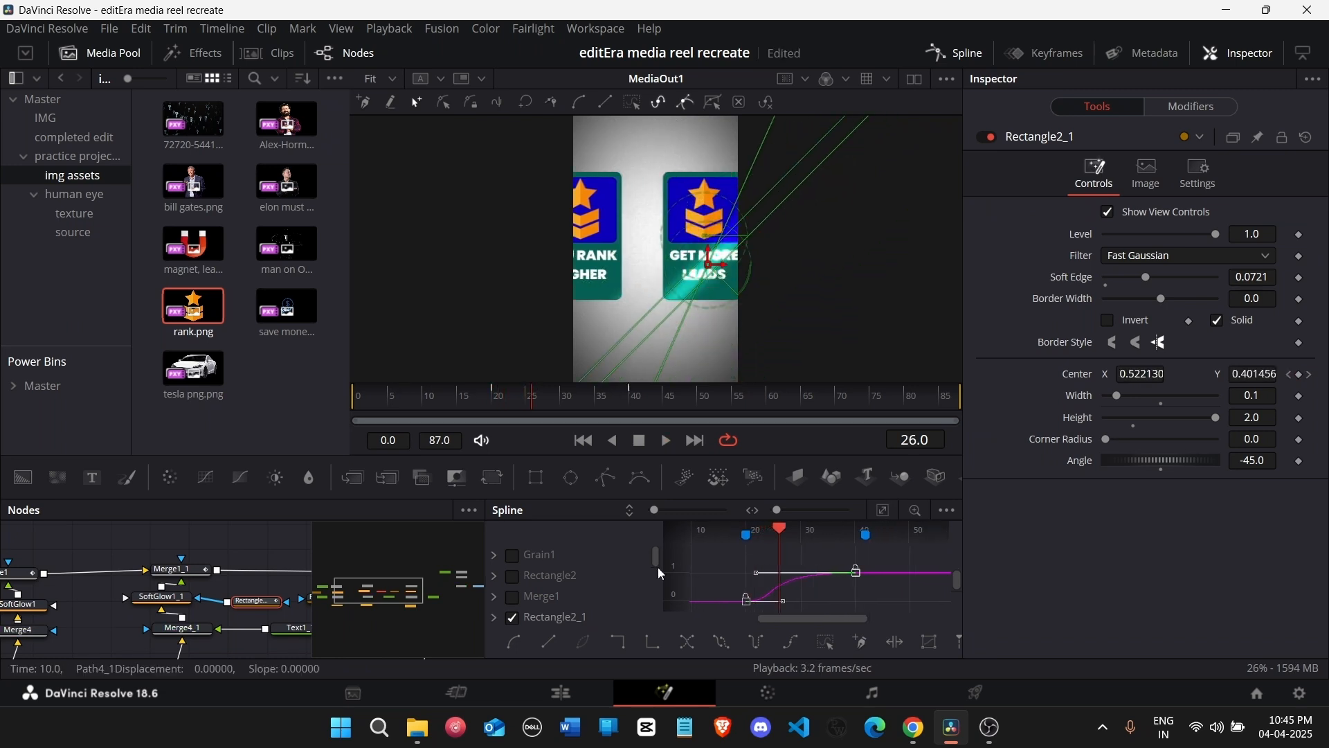
# Step: Isolate the animation curve of the third card's mask, Rectangle2_2, and shift its keyframes to start at about frame 22
pyautogui.click(511, 618)
pyautogui.moveTo(379, 591); pyautogui.dragTo(416, 594)
pyautogui.moveTo(118, 578); pyautogui.dragTo(799, 583)
pyautogui.click(882, 511)
pyautogui.moveTo(710, 608); pyautogui.dragTo(889, 608)
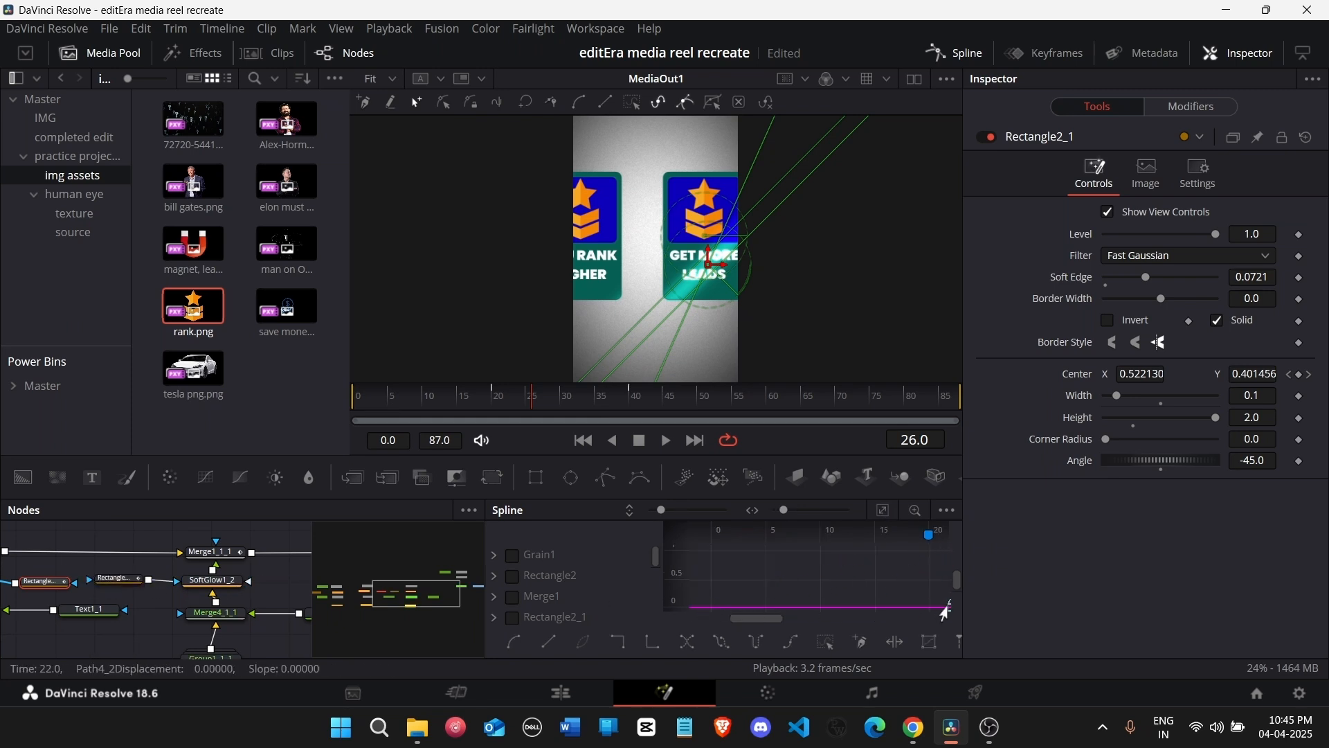
# Step: Shift Rectangle2_2's keyframes so the third card's glow starts at frame 40, and play back the composition
pyautogui.click(883, 511)
pyautogui.click(634, 400)
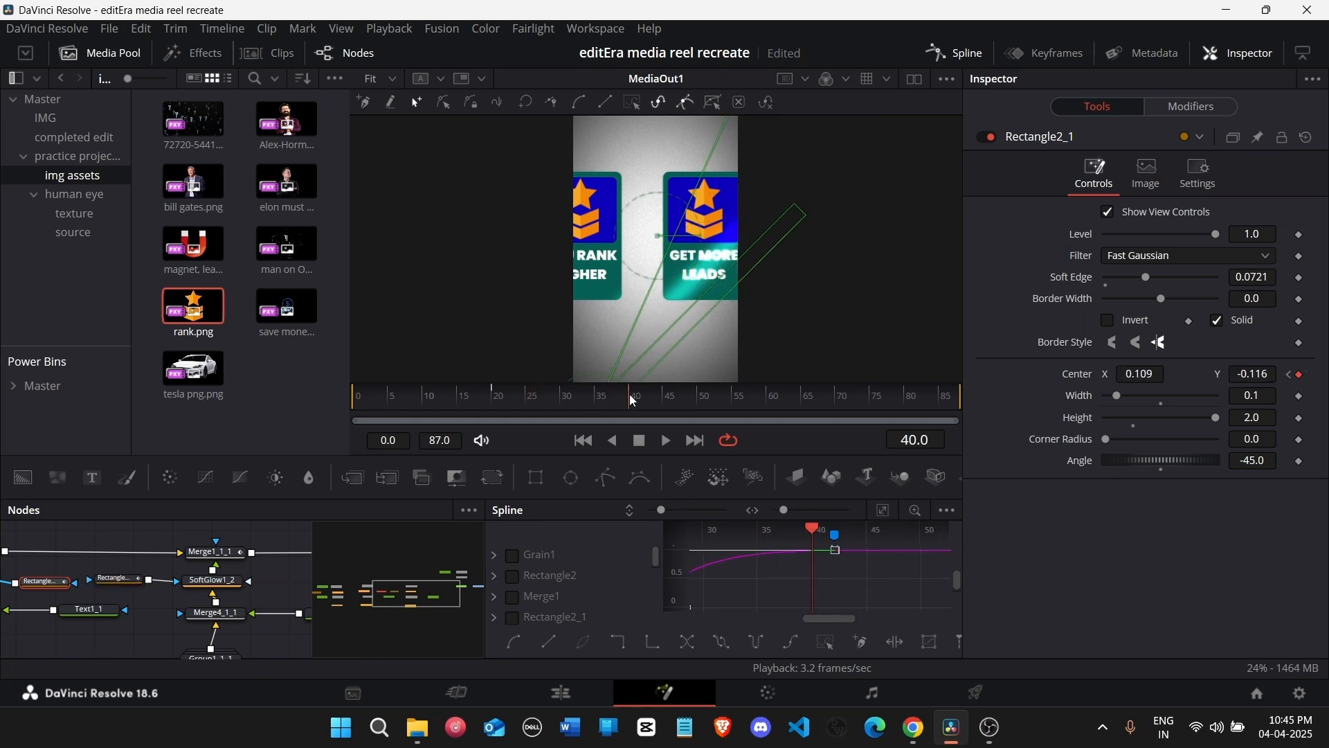
pyautogui.click(883, 510)
pyautogui.click(860, 587)
pyautogui.click(711, 608)
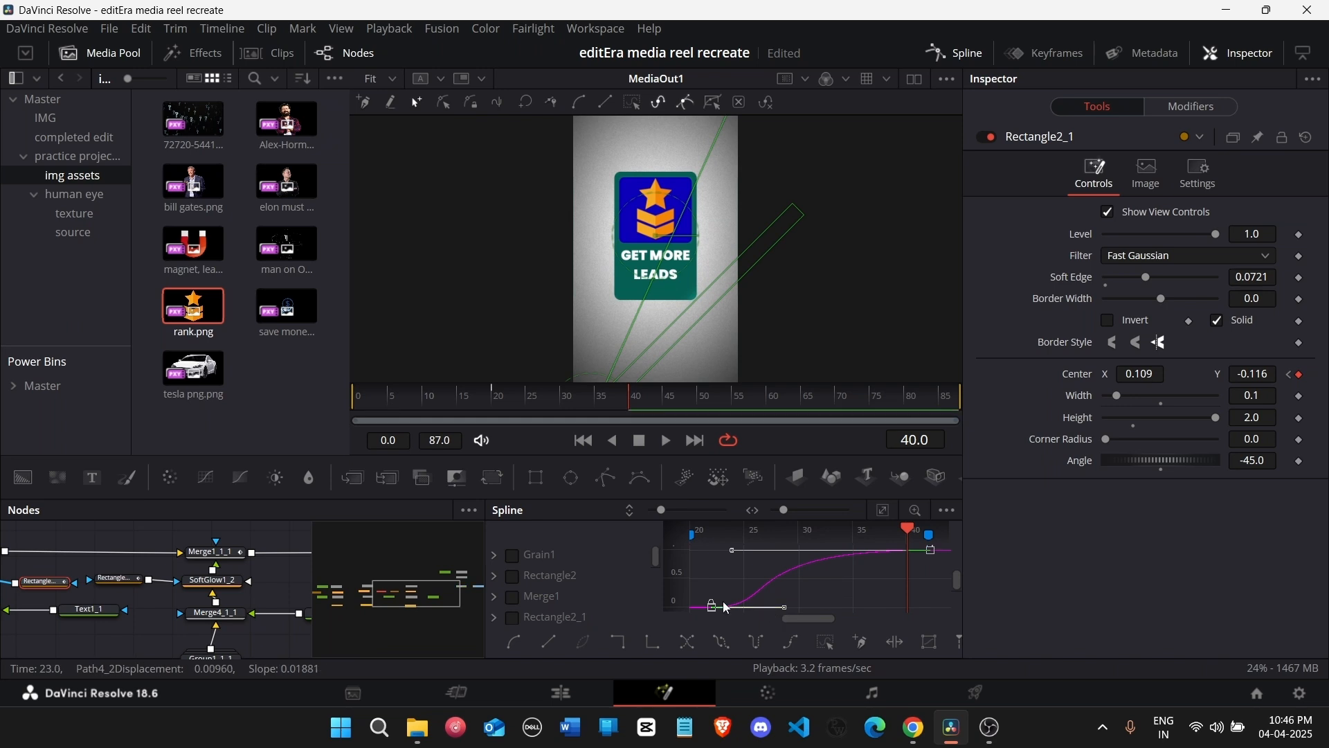
pyautogui.moveTo(712, 608); pyautogui.dragTo(908, 613)
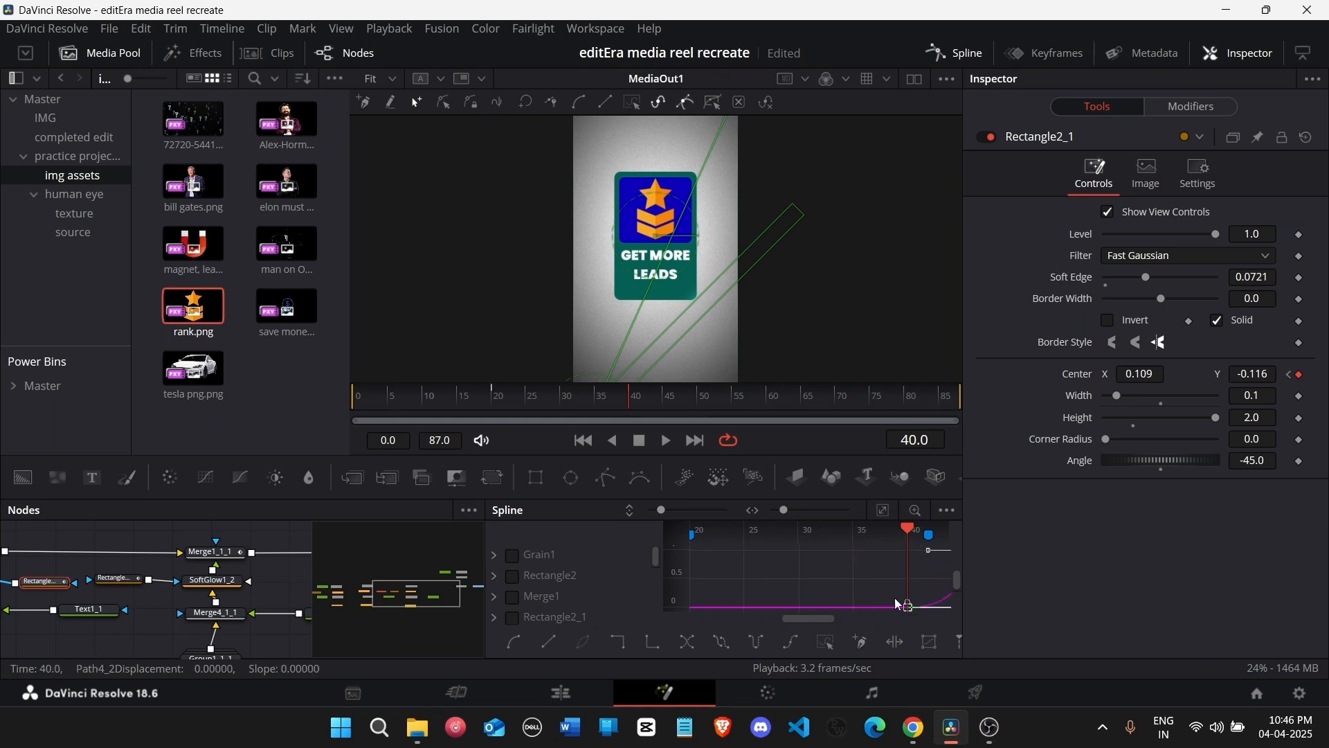
pyautogui.press('space')
pyautogui.click(956, 53)
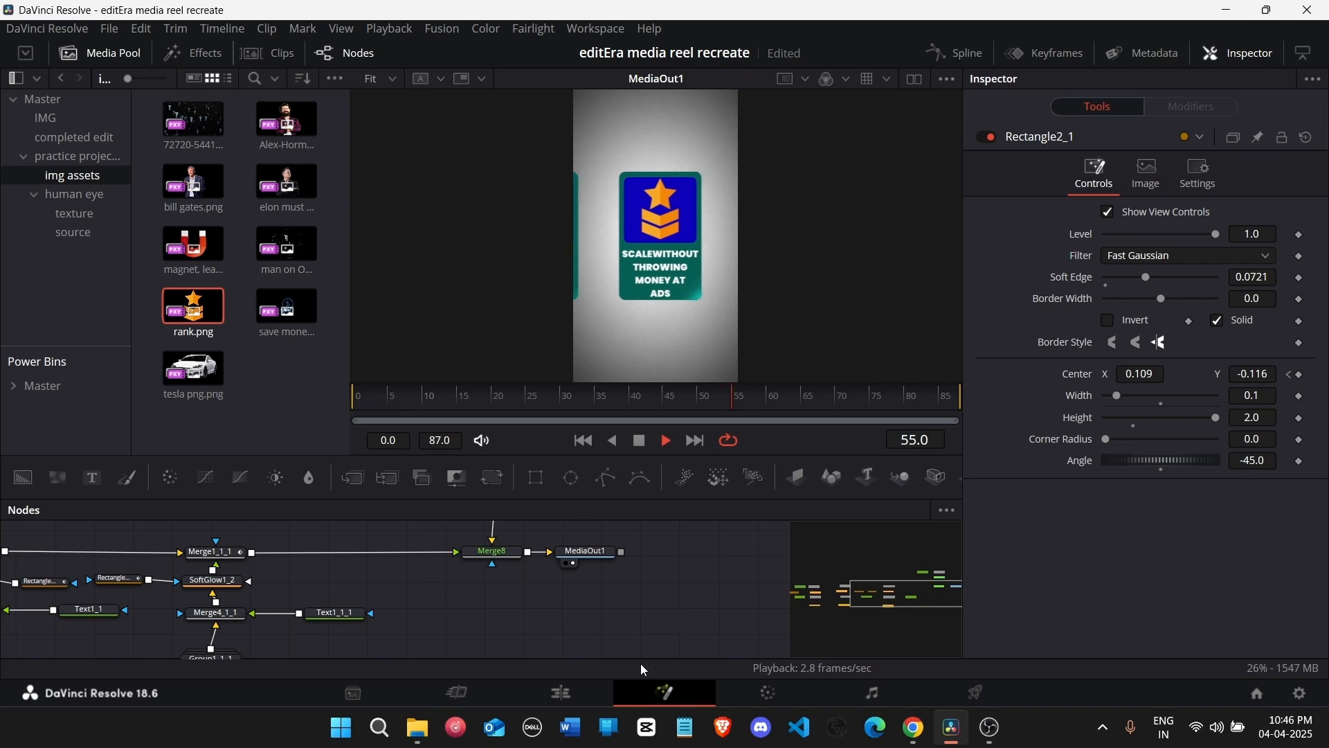
# Step: Switch to the edit timeline, play the rest of the reference reel, and return to the marker at 01:00:24:16
pyautogui.click(601, 681)
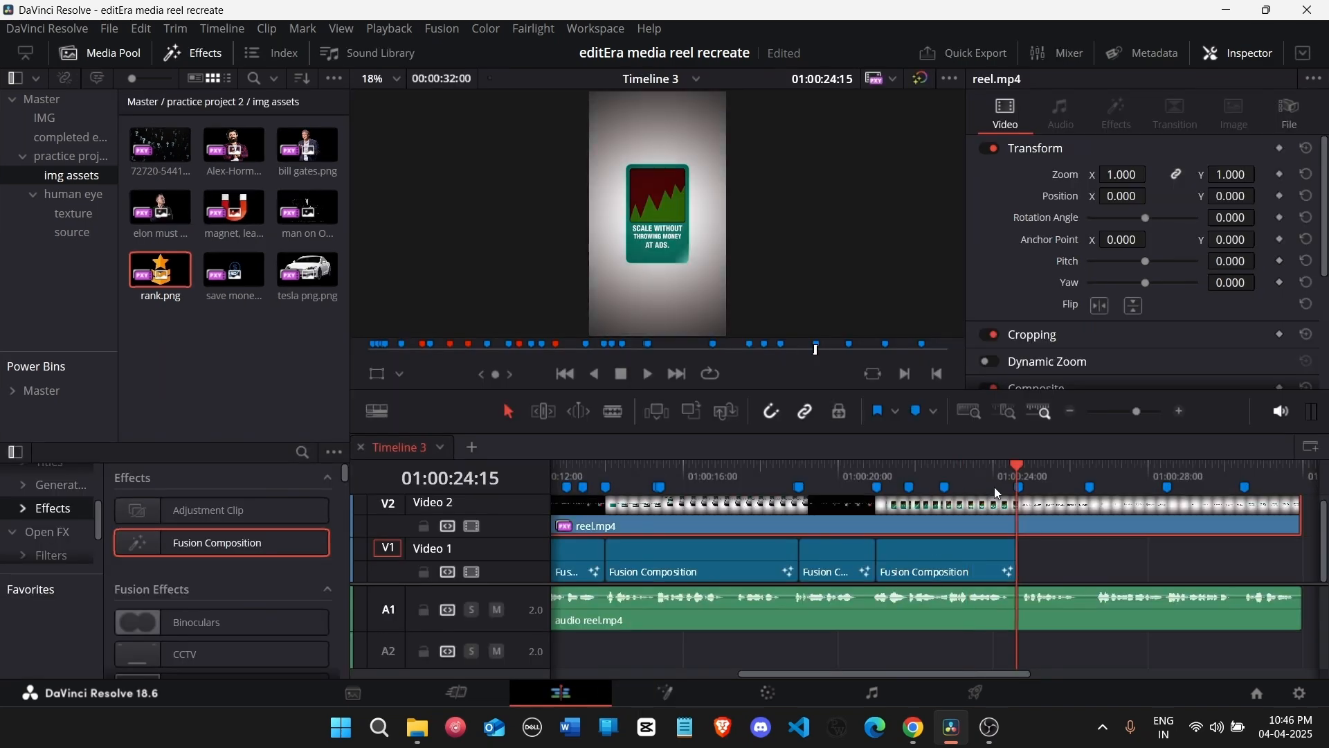
pyautogui.press('space')
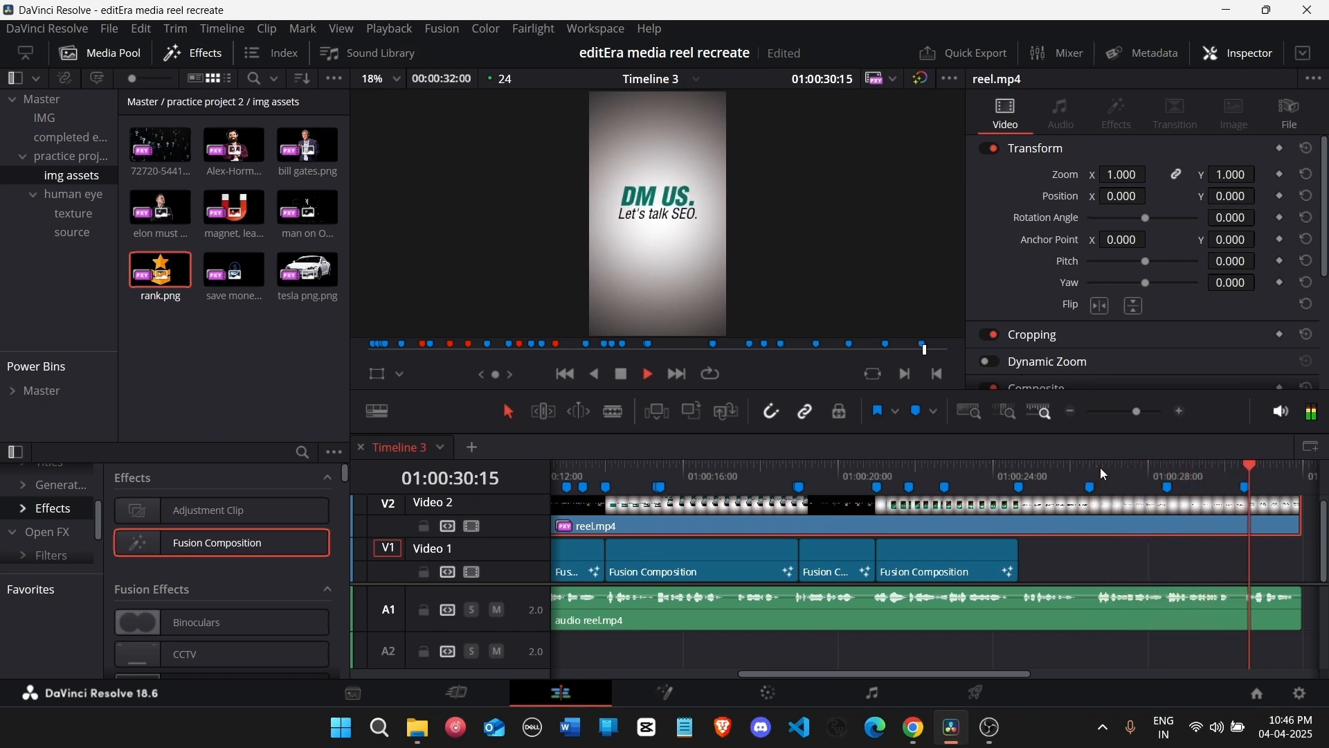
pyautogui.click(1031, 484)
pyautogui.click(1004, 474)
pyautogui.click(1024, 485)
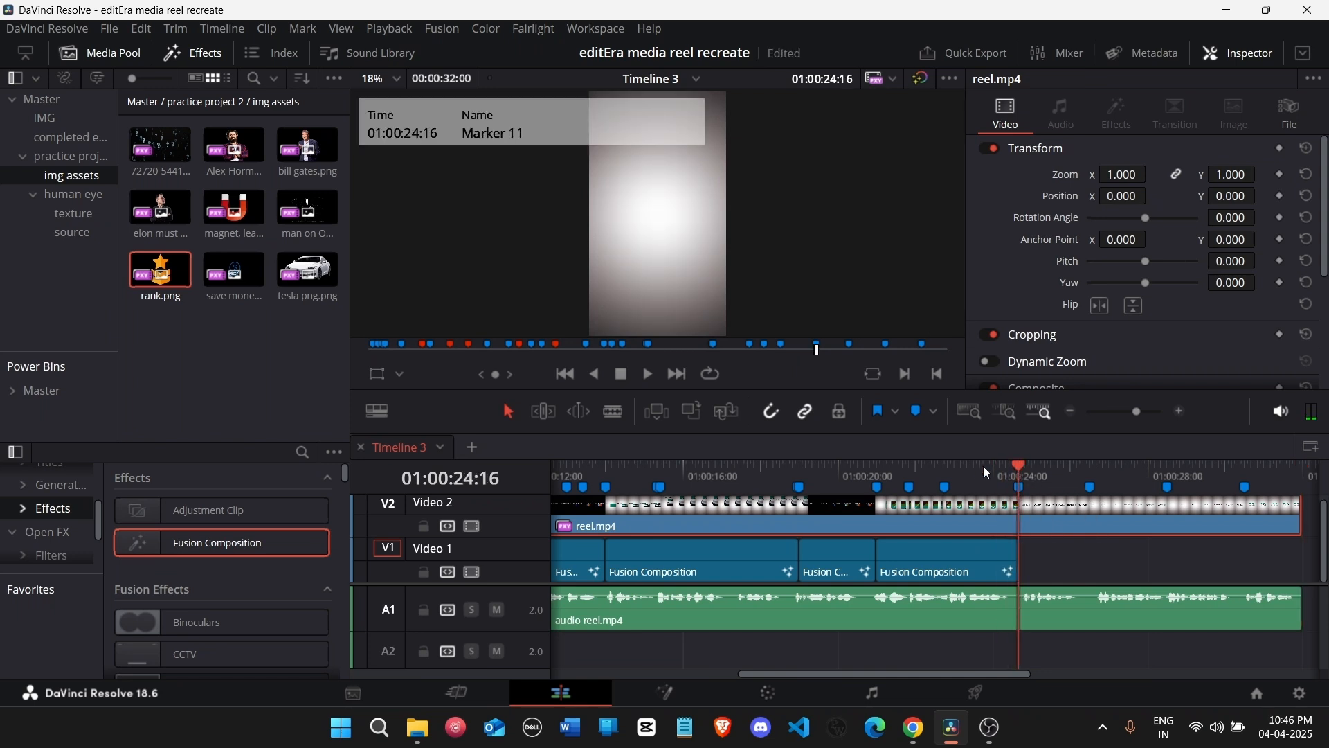
pyautogui.moveTo(988, 474)
pyautogui.mouseDown()
pyautogui.moveTo(1267, 503)
pyautogui.moveTo(1039, 524)
pyautogui.mouseUp()
# Step: Split reel.mp4 and audio reel.mp4 at 01:00:24:16 and delete everything after the cut
pyautogui.click(1063, 547)
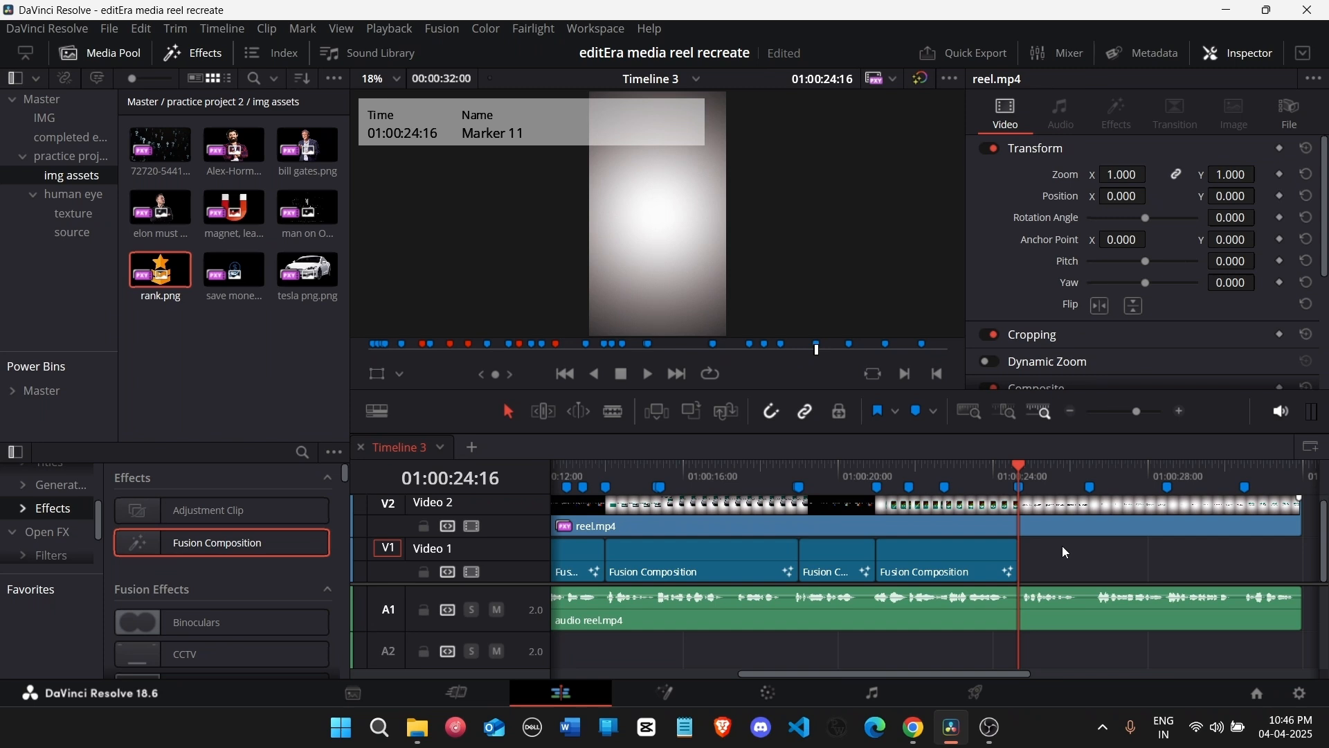
pyautogui.hotkey('ctrl', 'b')
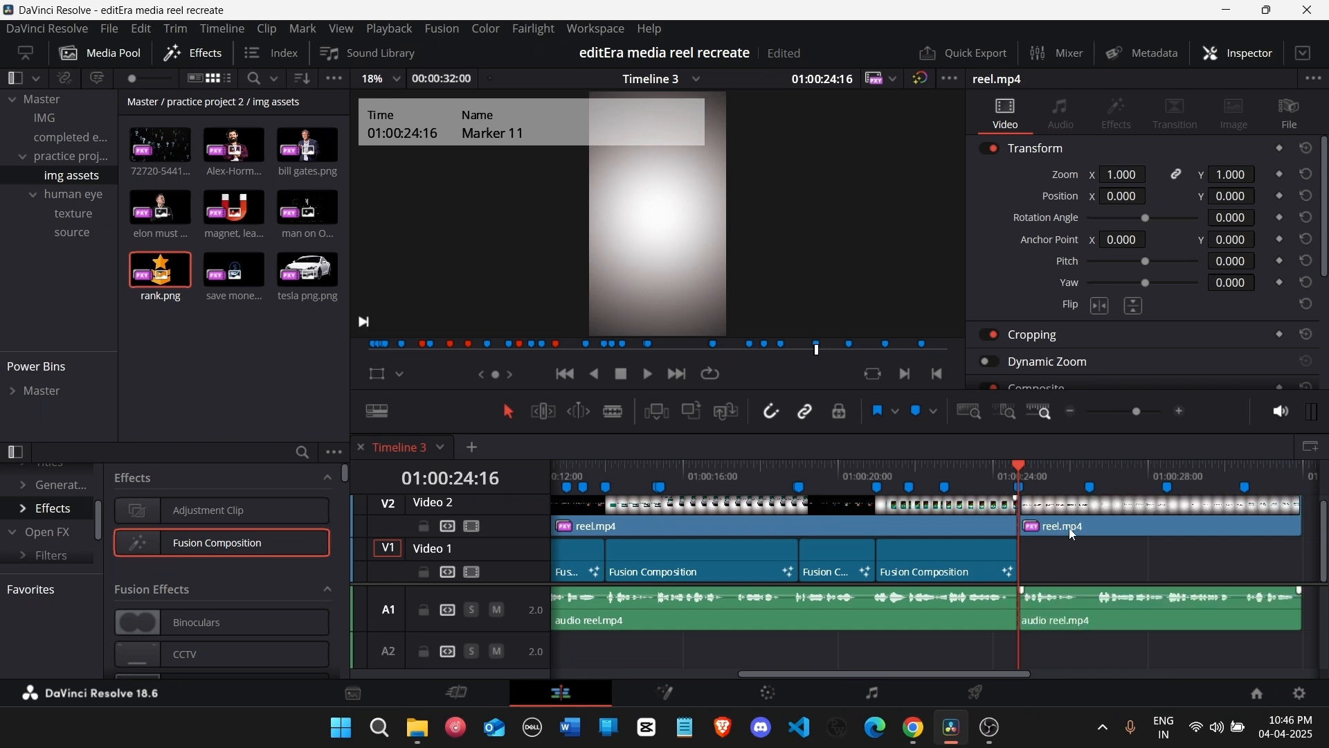
pyautogui.click(1073, 528)
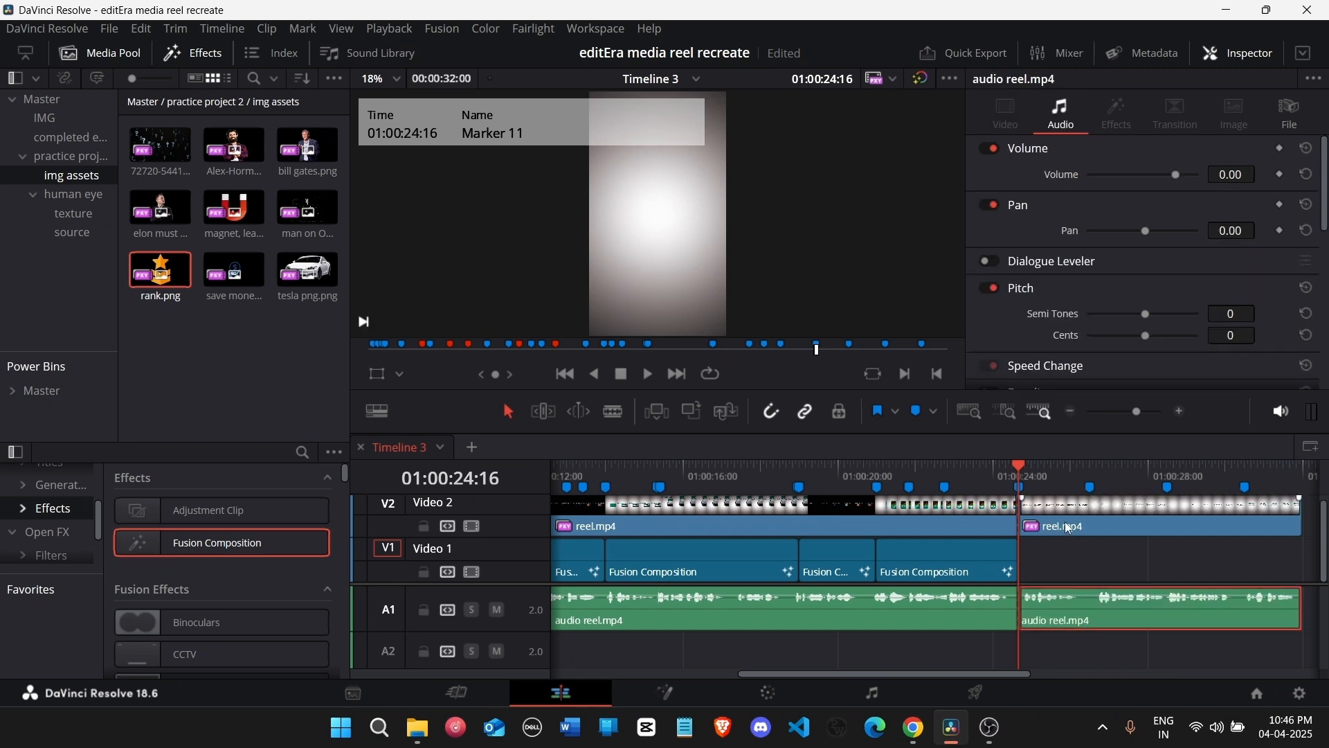
pyautogui.press('Delete')
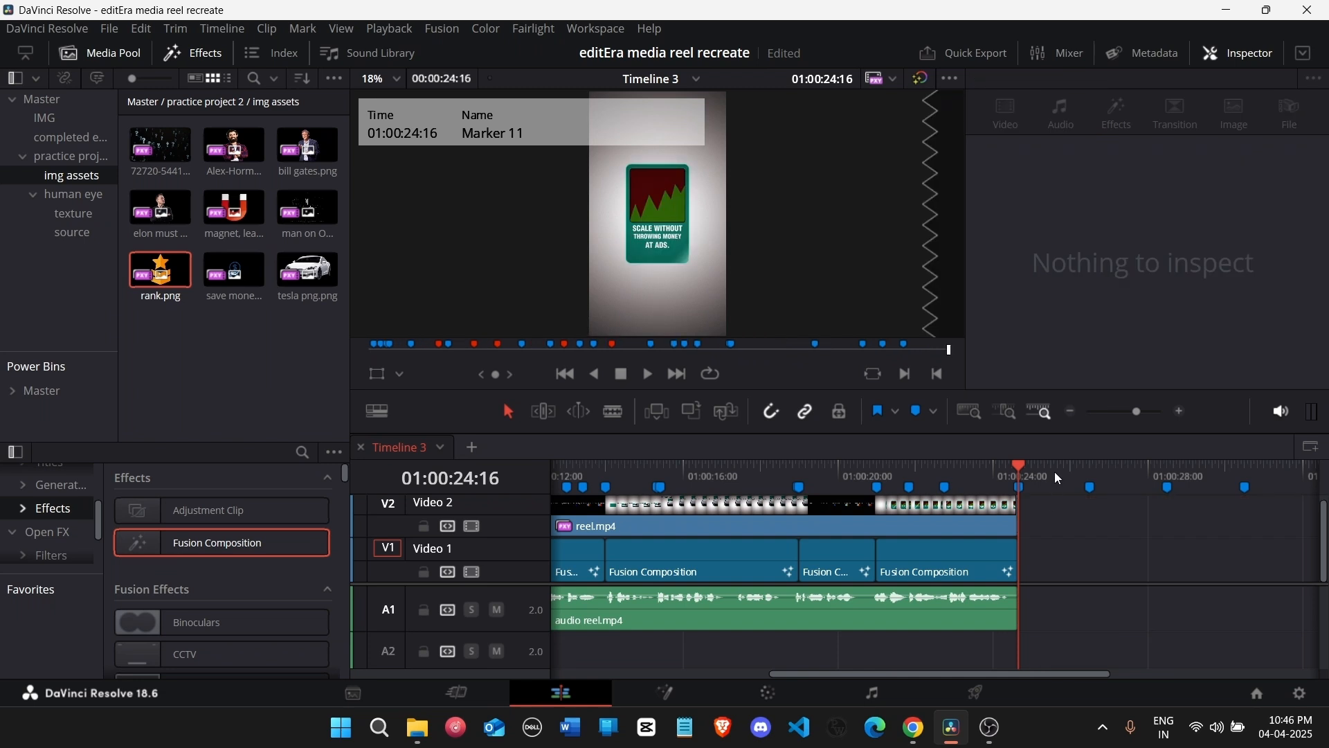
# Step: Return the playhead to 01:00:00:00 with the whole trimmed edit in view
pyautogui.click(1071, 411)
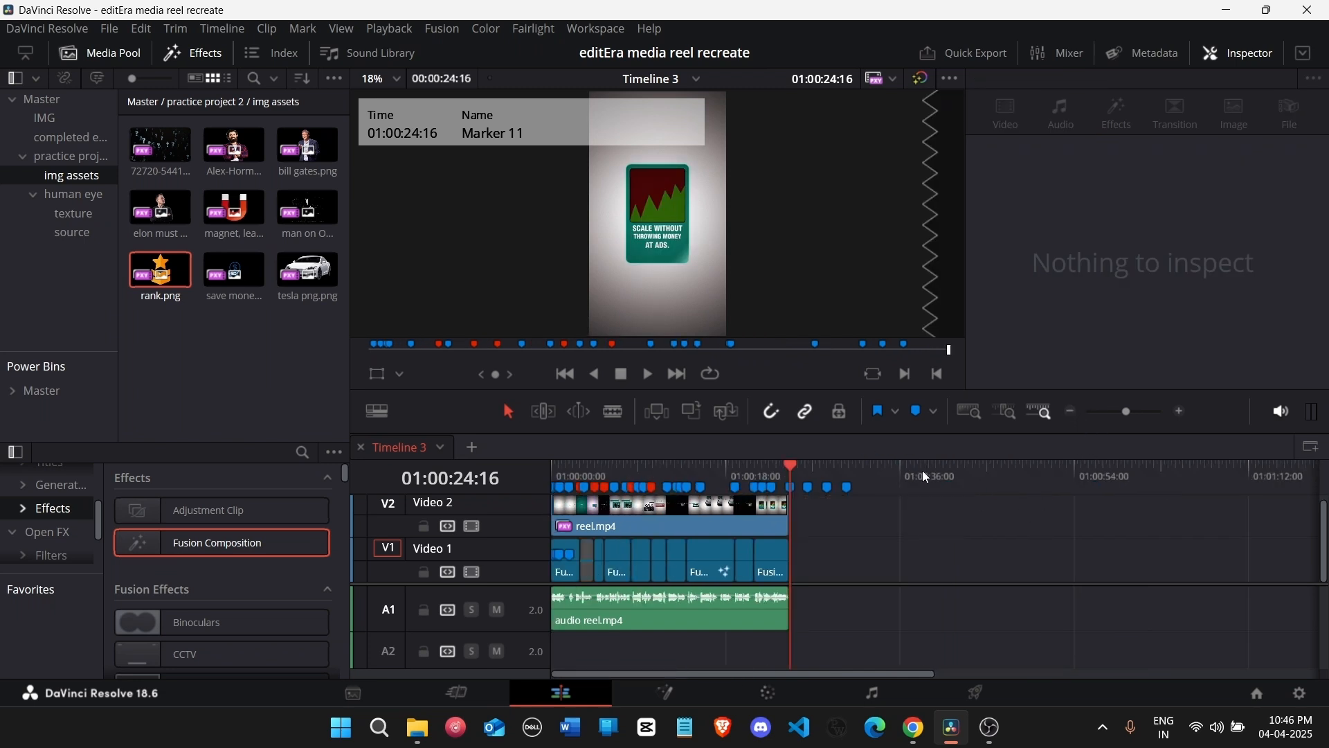
pyautogui.moveTo(829, 478); pyautogui.dragTo(553, 483)
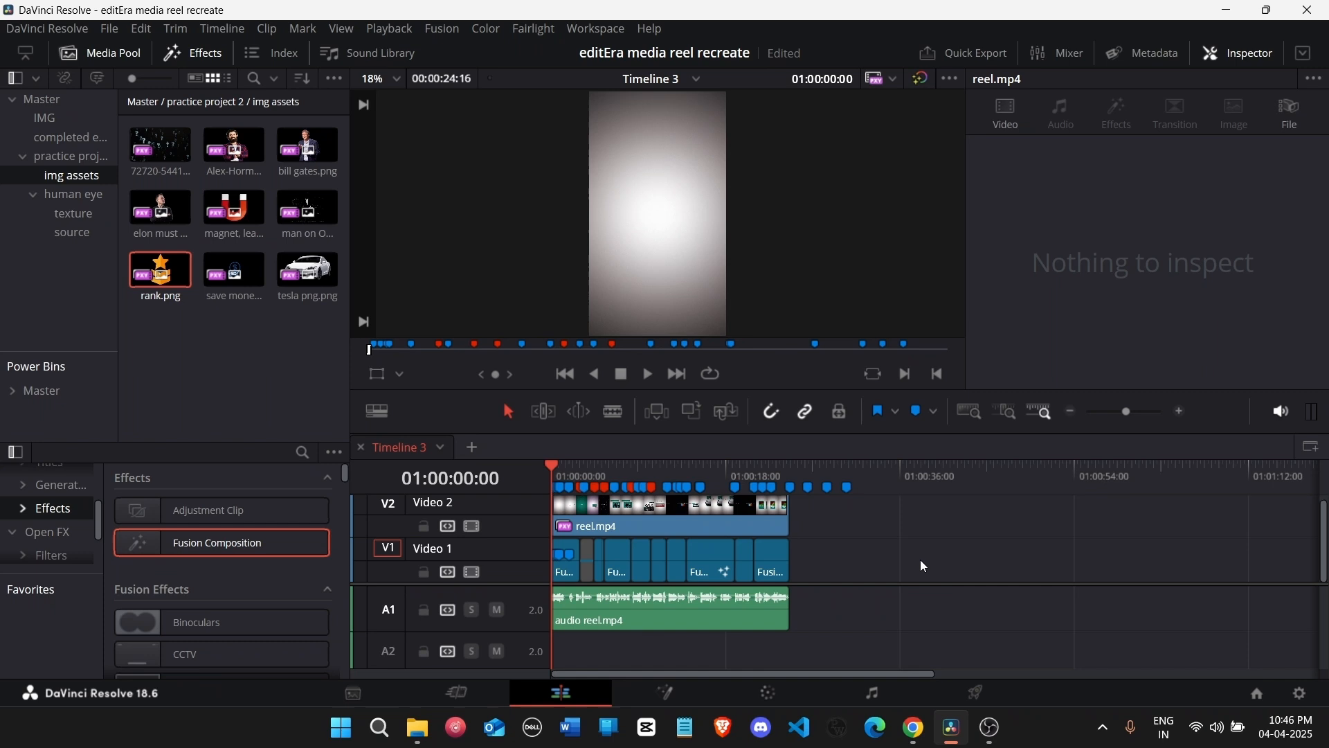
pyautogui.click(1178, 412)
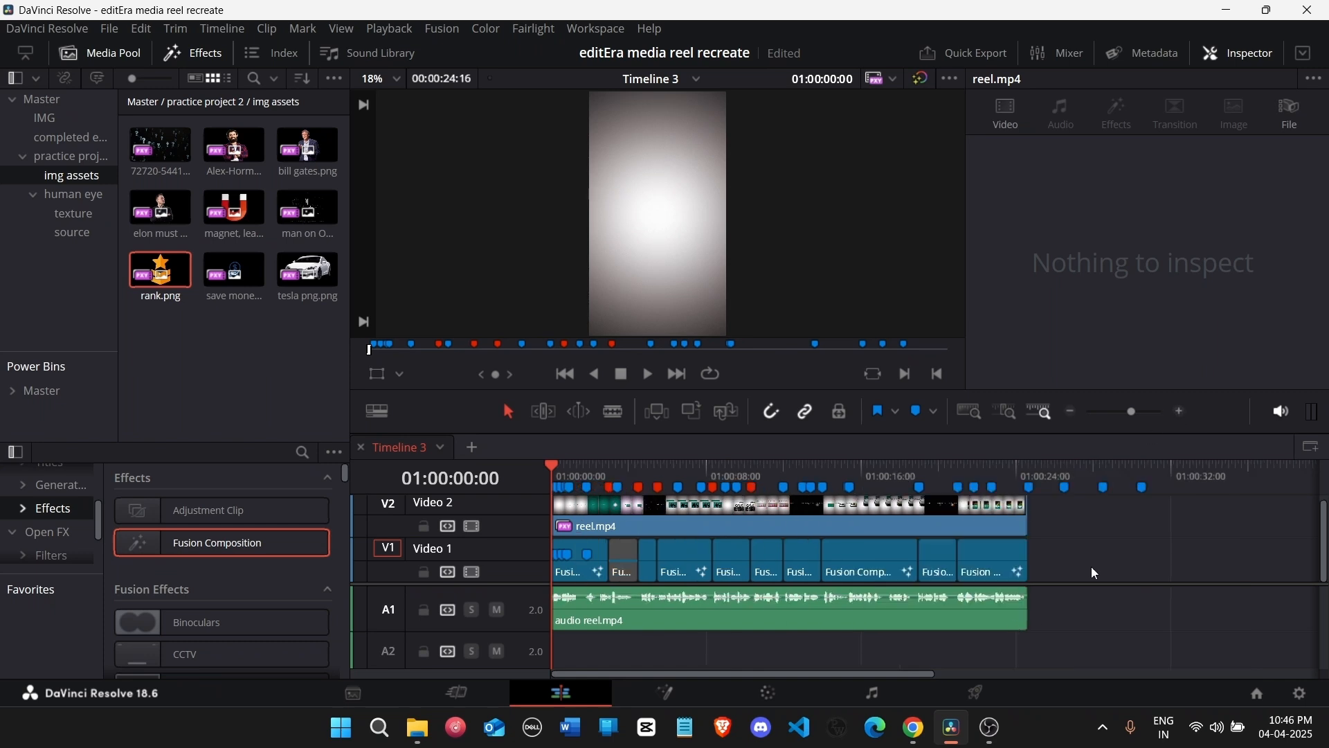